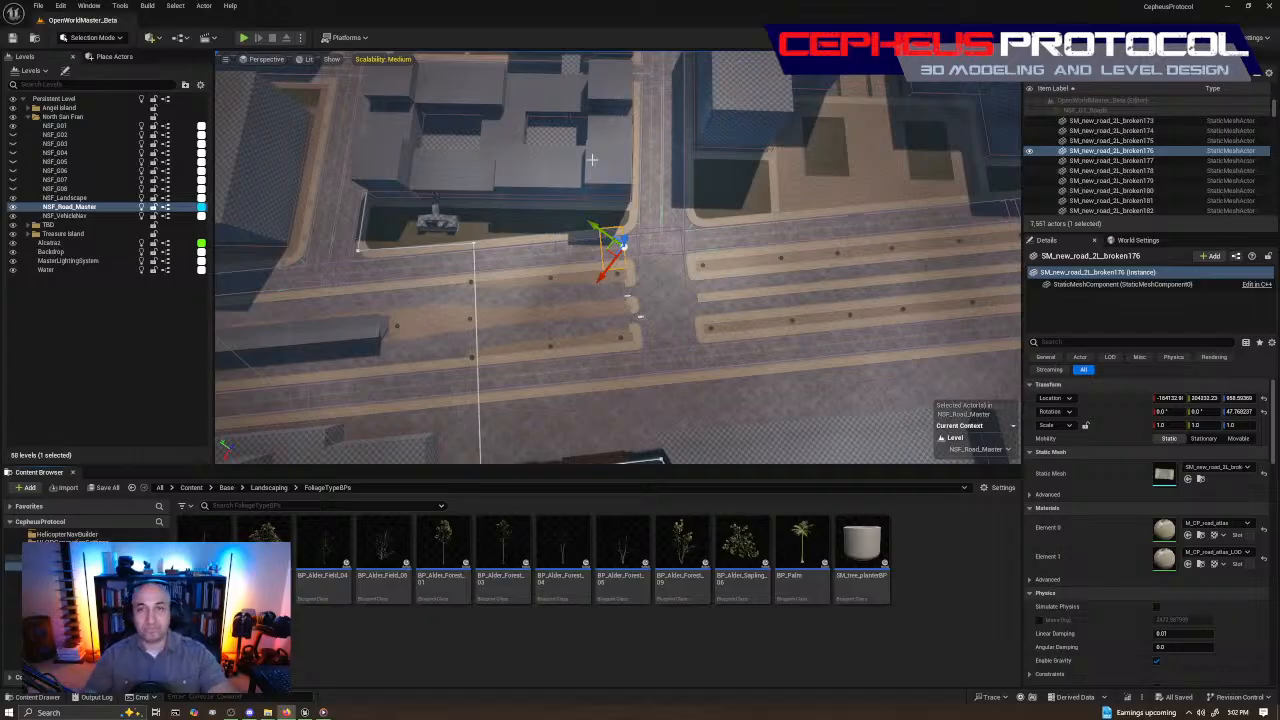
Examine the cliff meshes bordering the curved hillside road and the lots below it, selecting several pieces in turn
key(s)
right_drag(592, 160, 615, 140)
key(w)
click(596, 285)
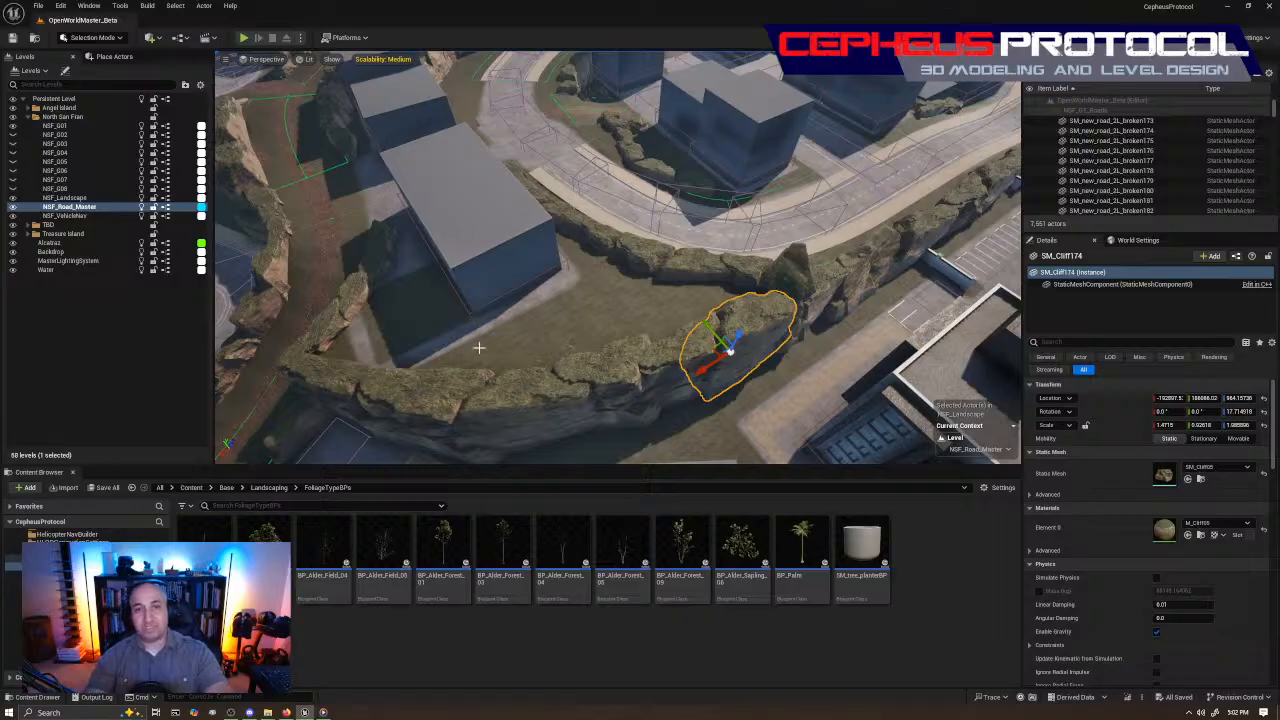
click(594, 375)
click(552, 389)
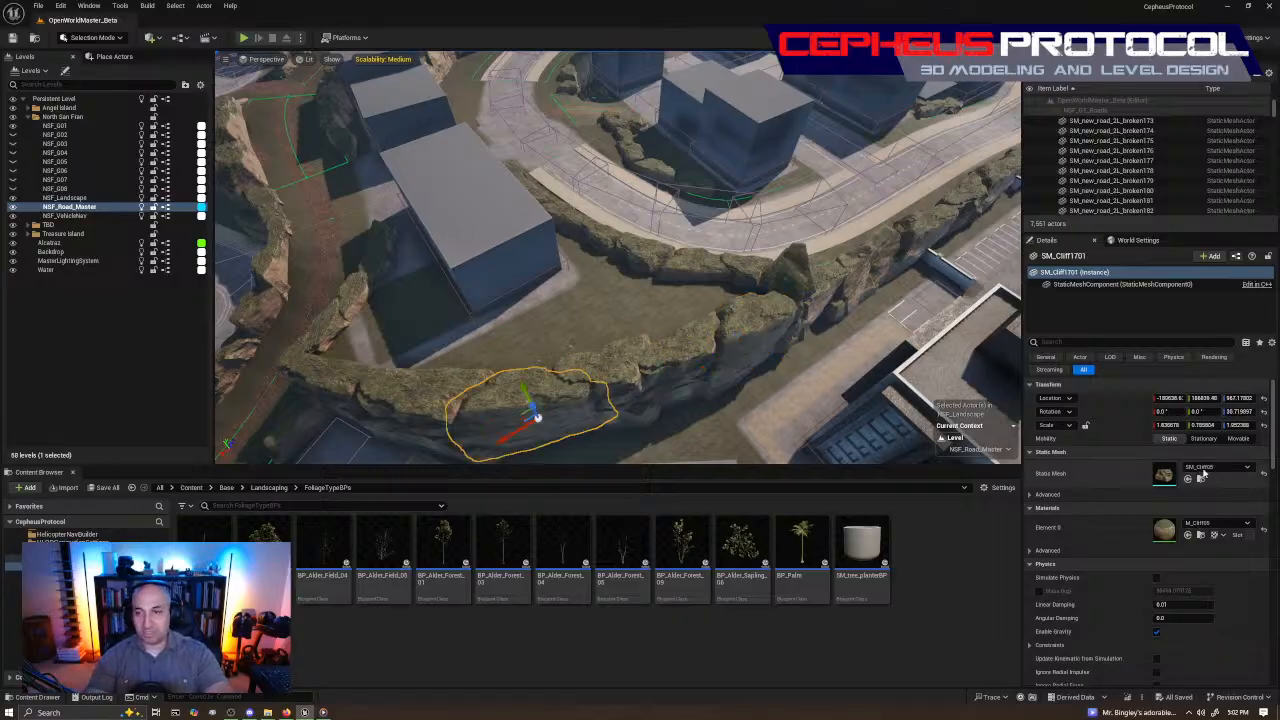
right_drag(820, 197, 816, 132)
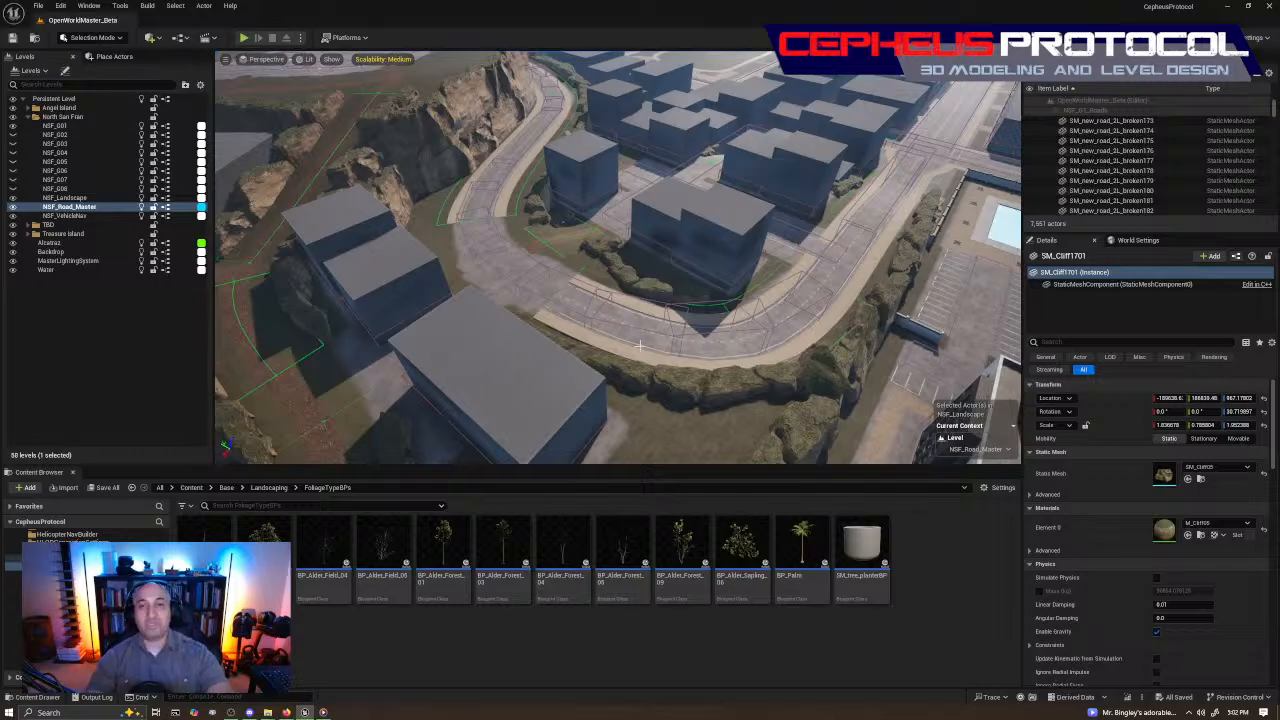
click(650, 380)
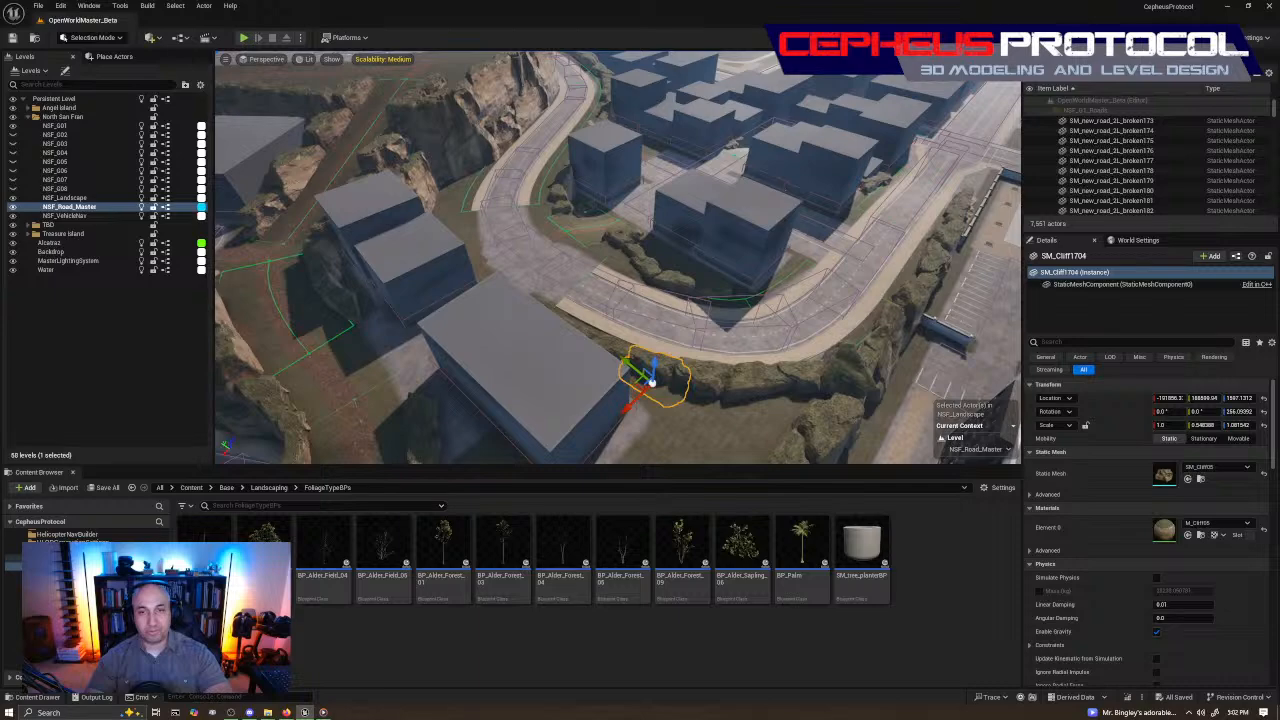
right_drag(652, 382, 600, 420)
click(690, 405)
click(772, 372)
right_drag(680, 326, 765, 315)
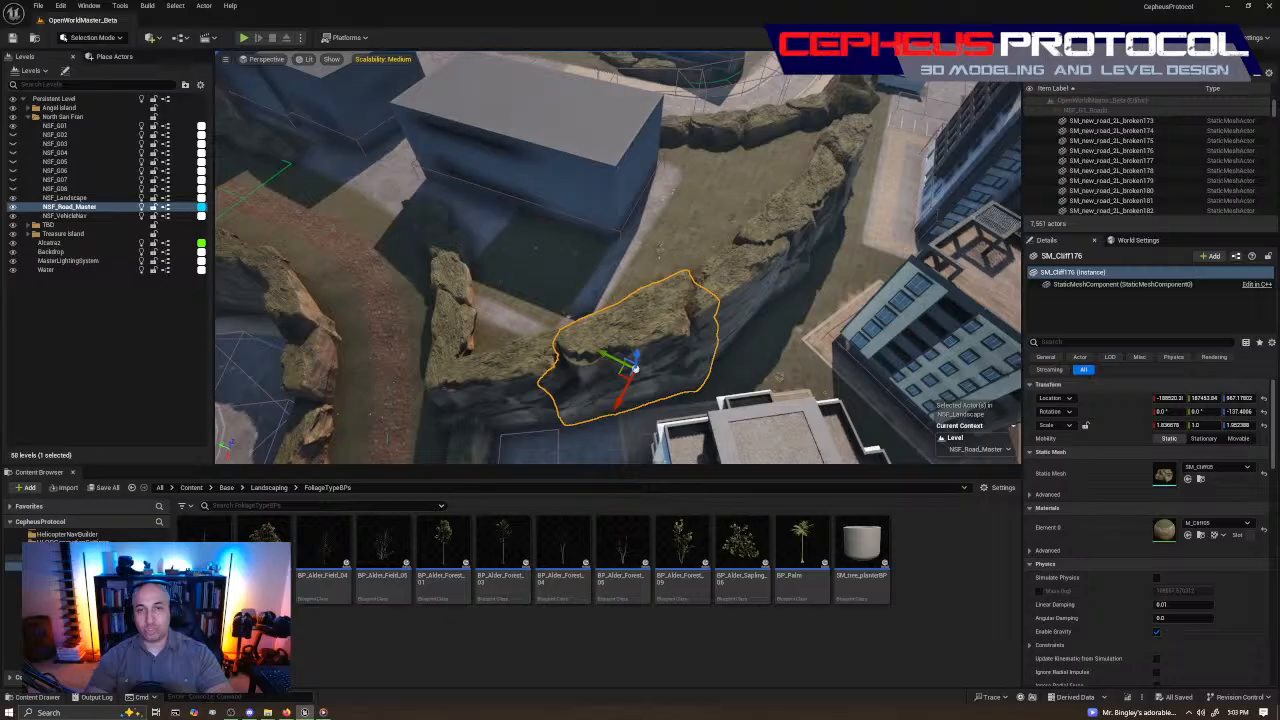
right_drag(786, 221, 789, 221)
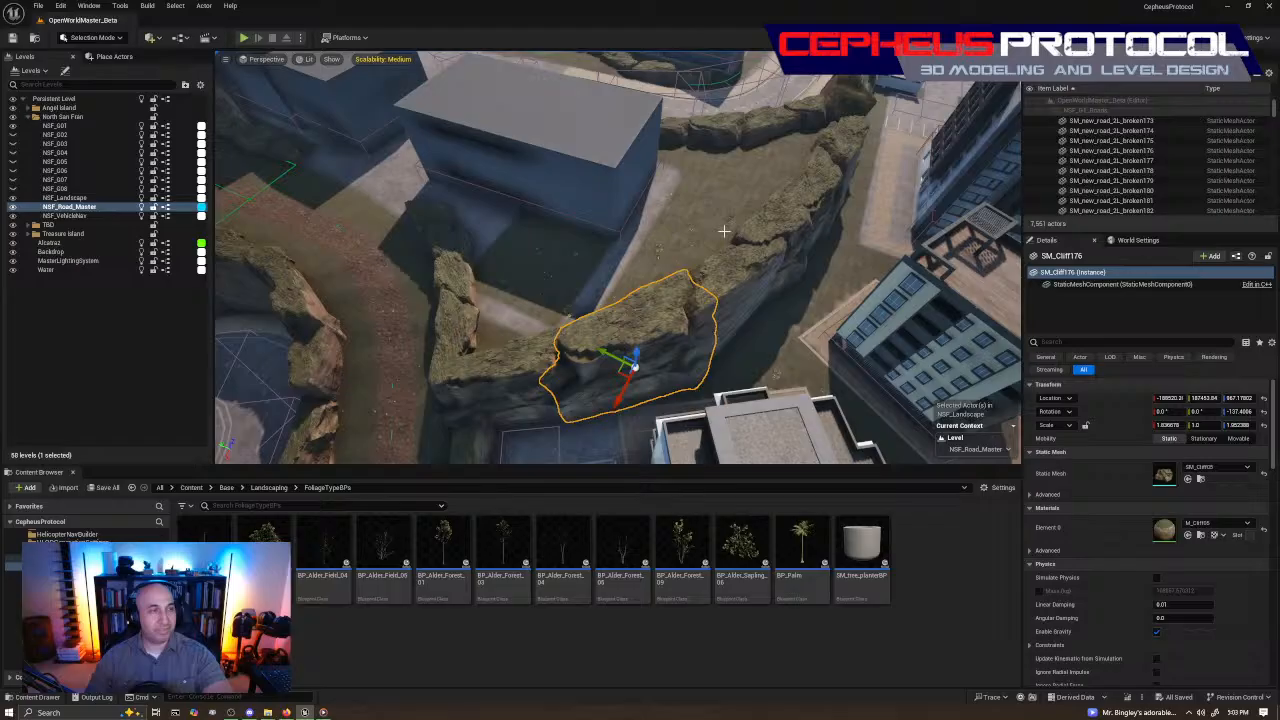
Examine how the curved road, cliff edges and placeholder buildings fit together, from above and near street level
mouse_move(646, 235)
right_down()
mouse_move(480, 240)
mouse_move(667, 243)
right_up()
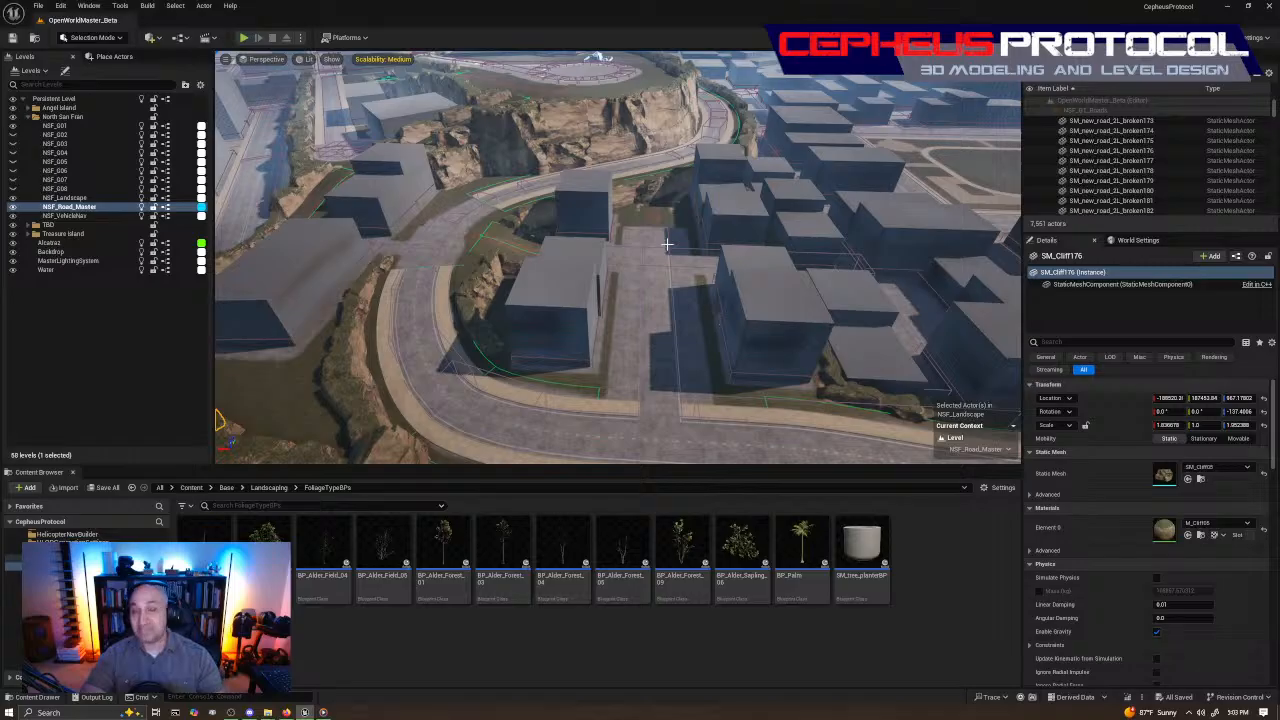
right_drag(667, 244, 668, 300)
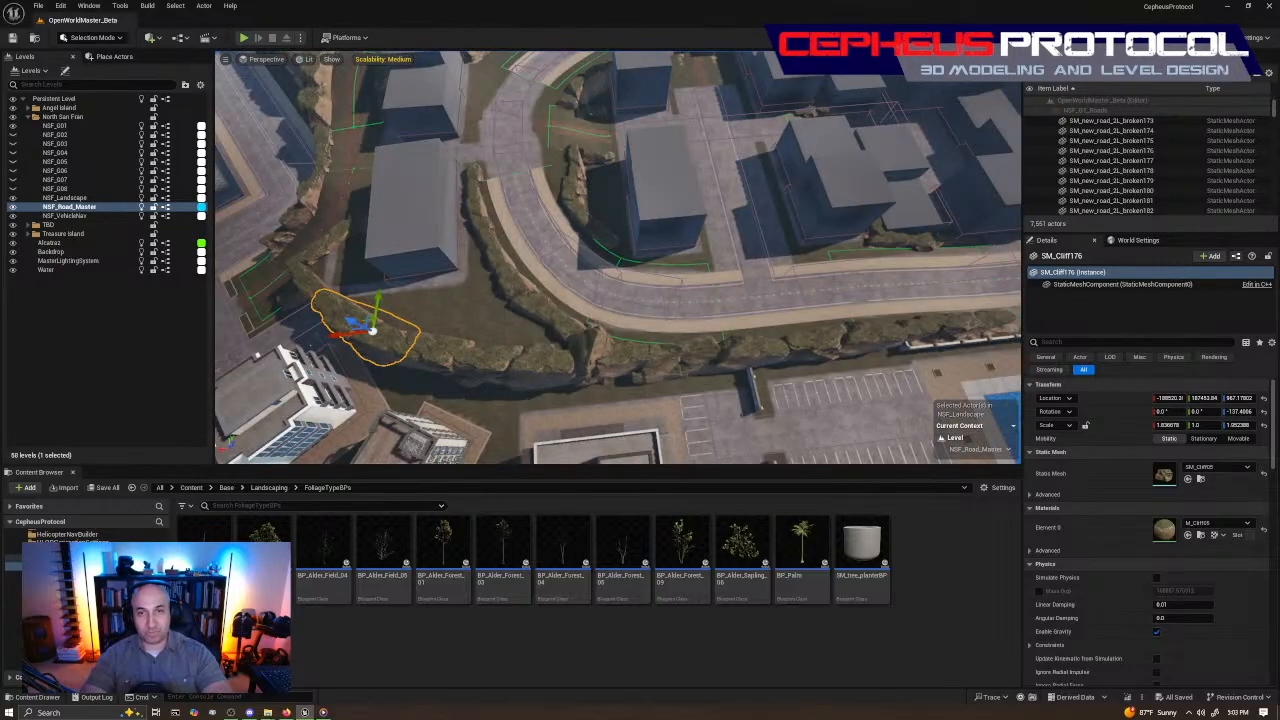
right_drag(552, 282, 540, 282)
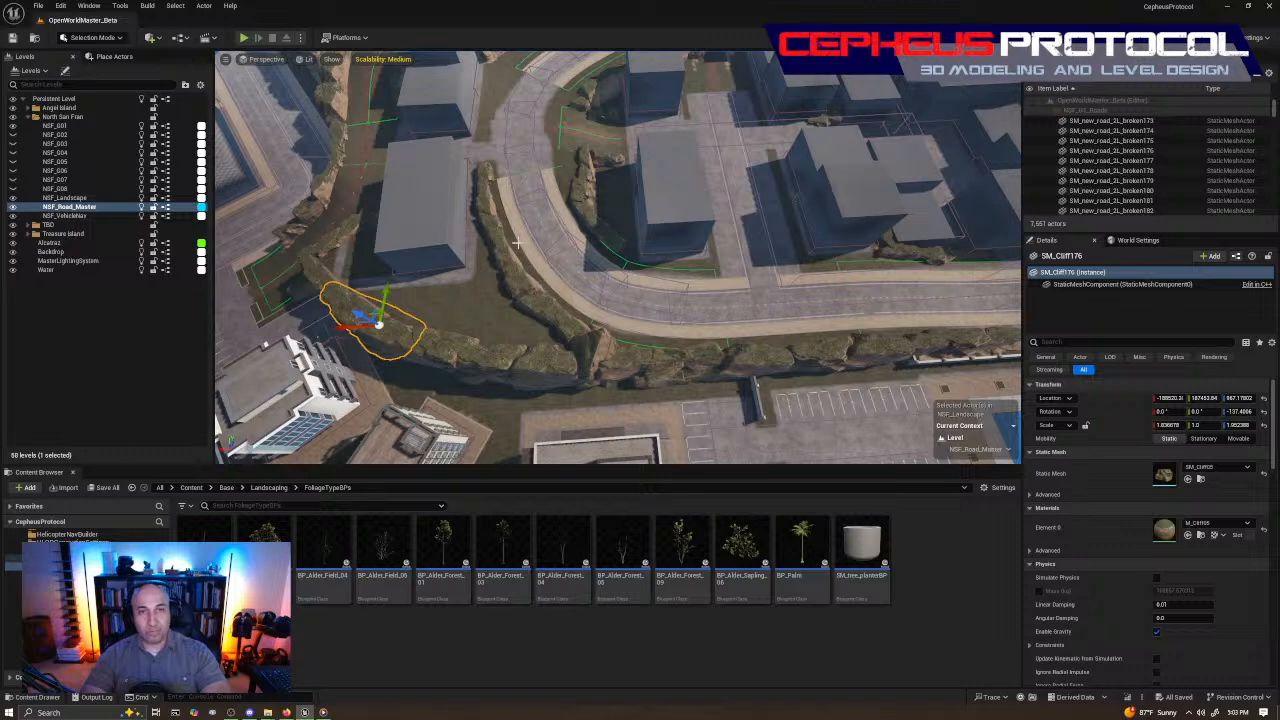
right_drag(517, 243, 535, 228)
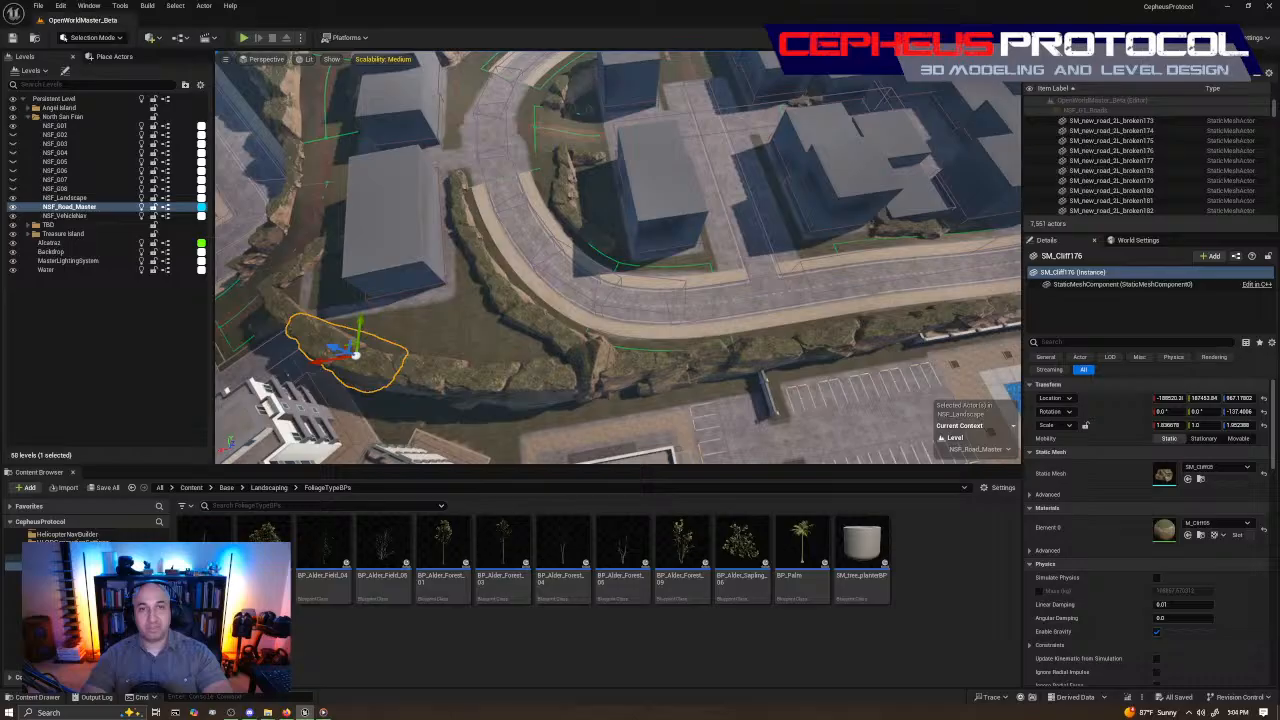
key(f)
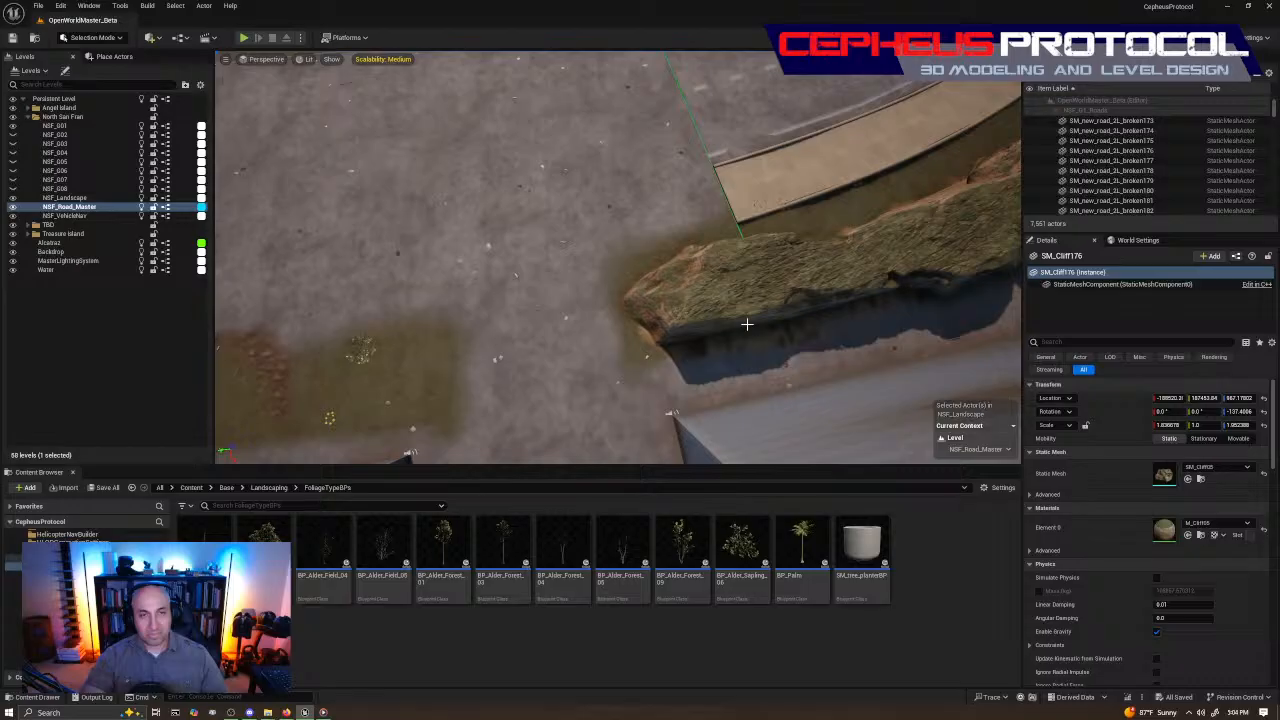
right_drag(747, 324, 660, 271)
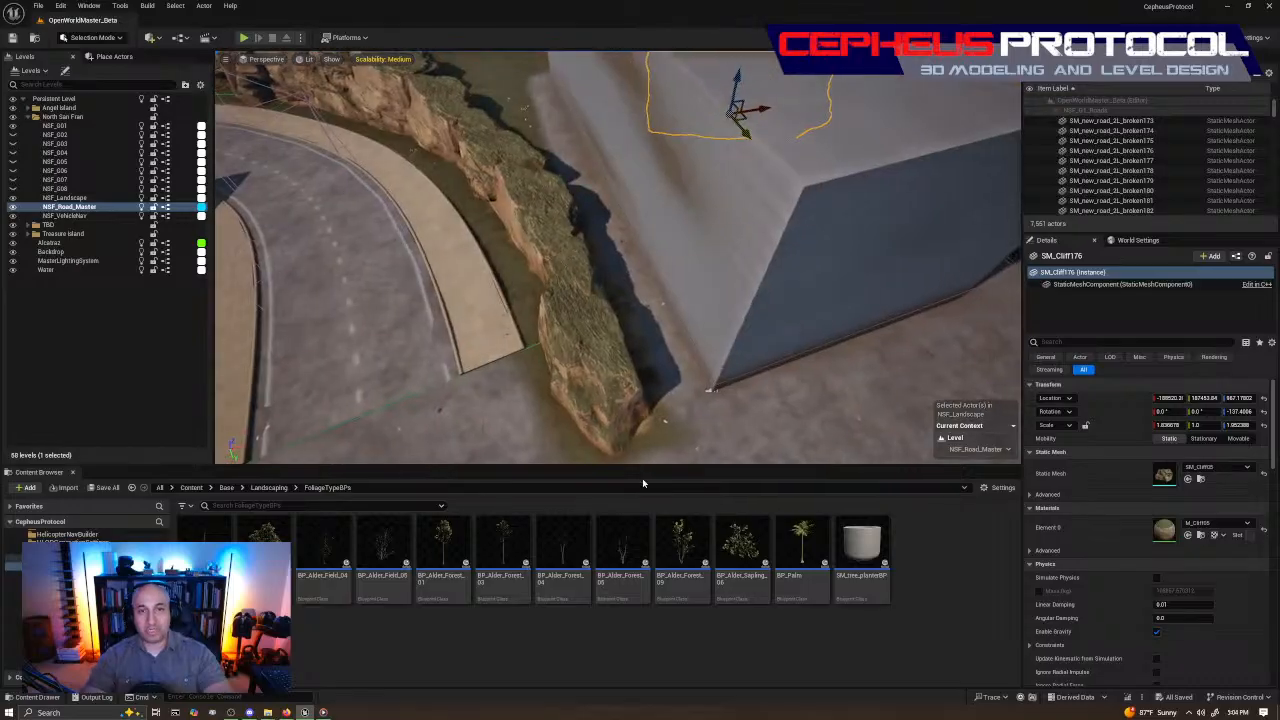
mouse_move(352, 318)
right_down()
mouse_move(340, 312)
mouse_move(352, 318)
right_up()
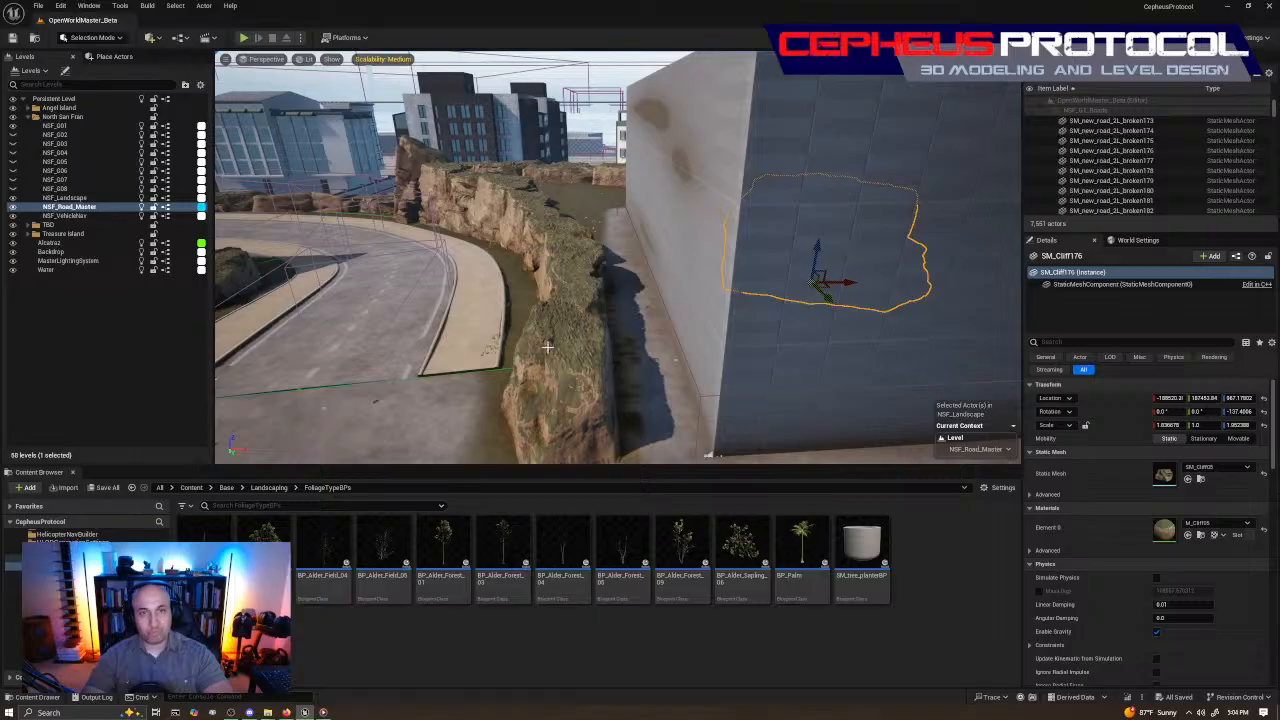
right_drag(547, 347, 832, 175)
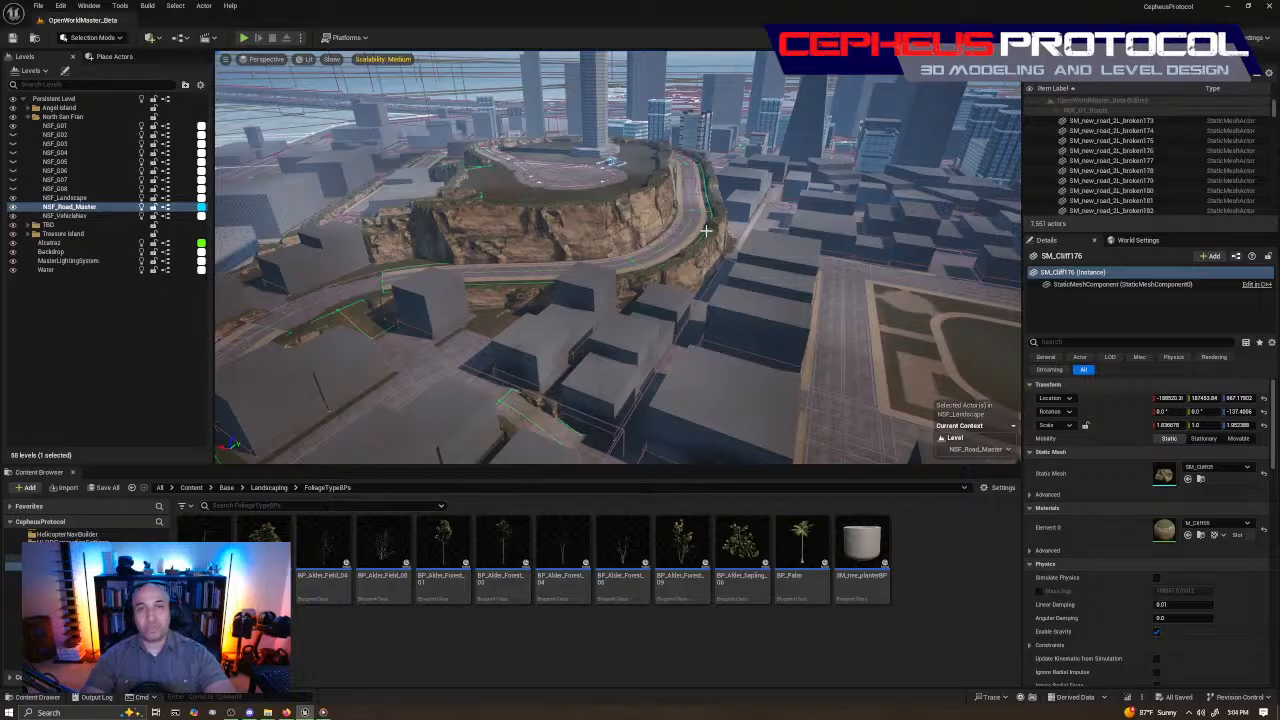
Survey the hilltop with the circular plaza, its winding road and the surrounding city blocks
key(w)
right_drag(706, 231, 536, 357)
key(a)
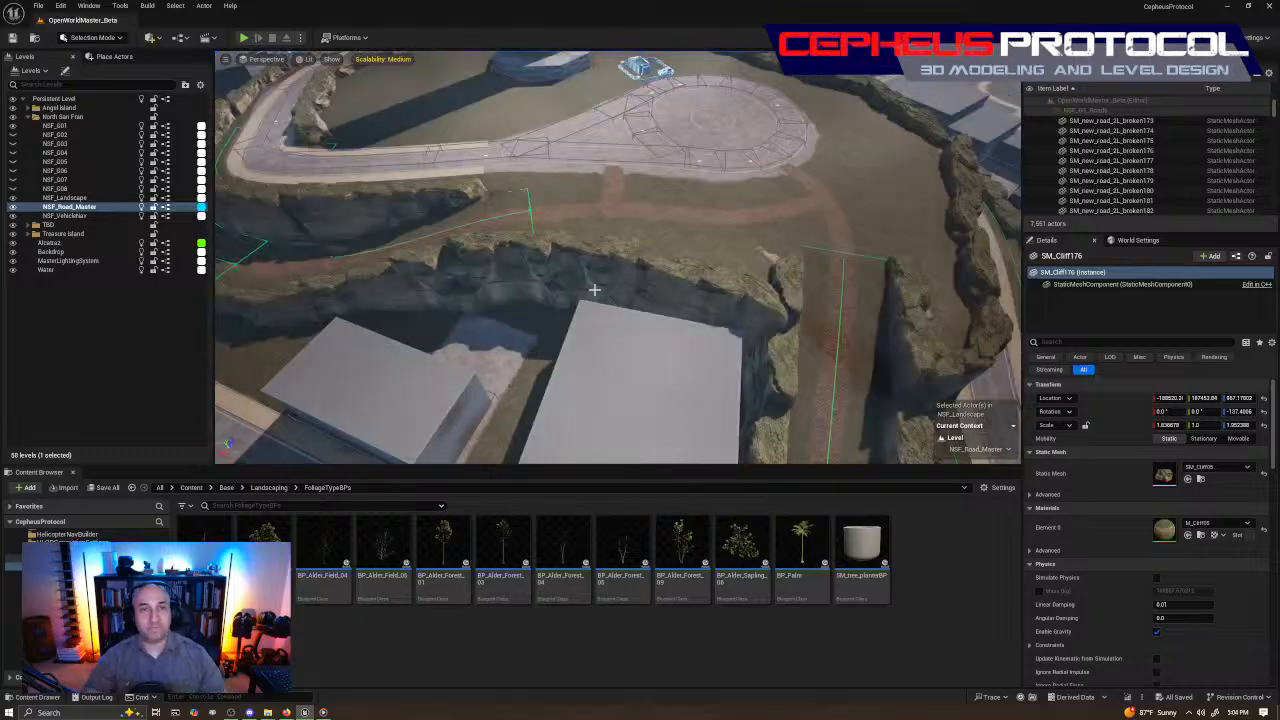
key(s)
right_drag(595, 290, 890, 277)
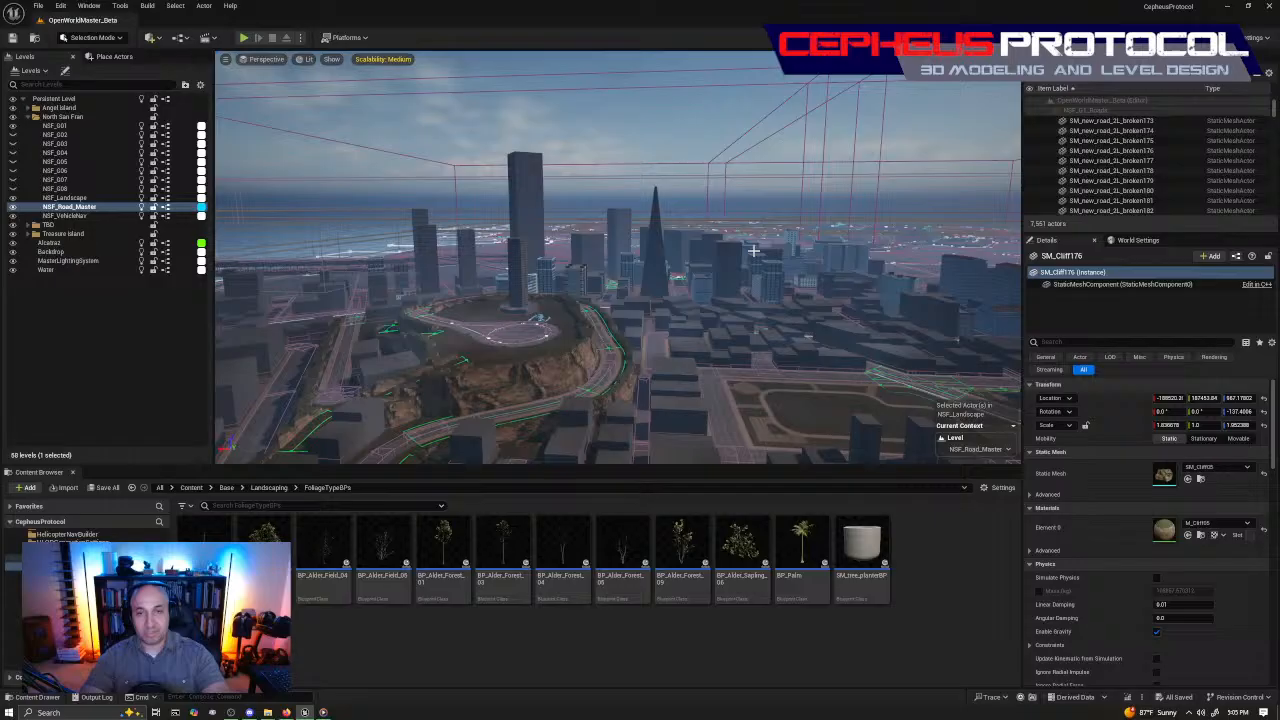
key(f)
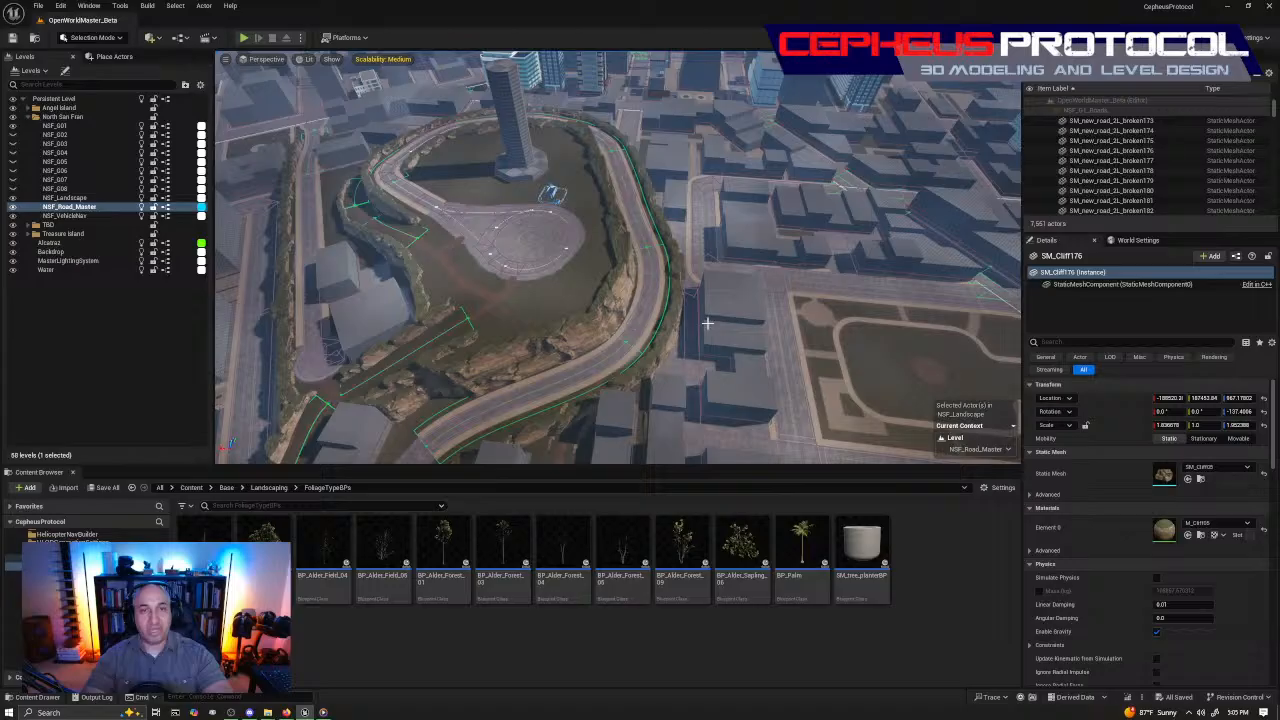
right_drag(707, 323, 666, 340)
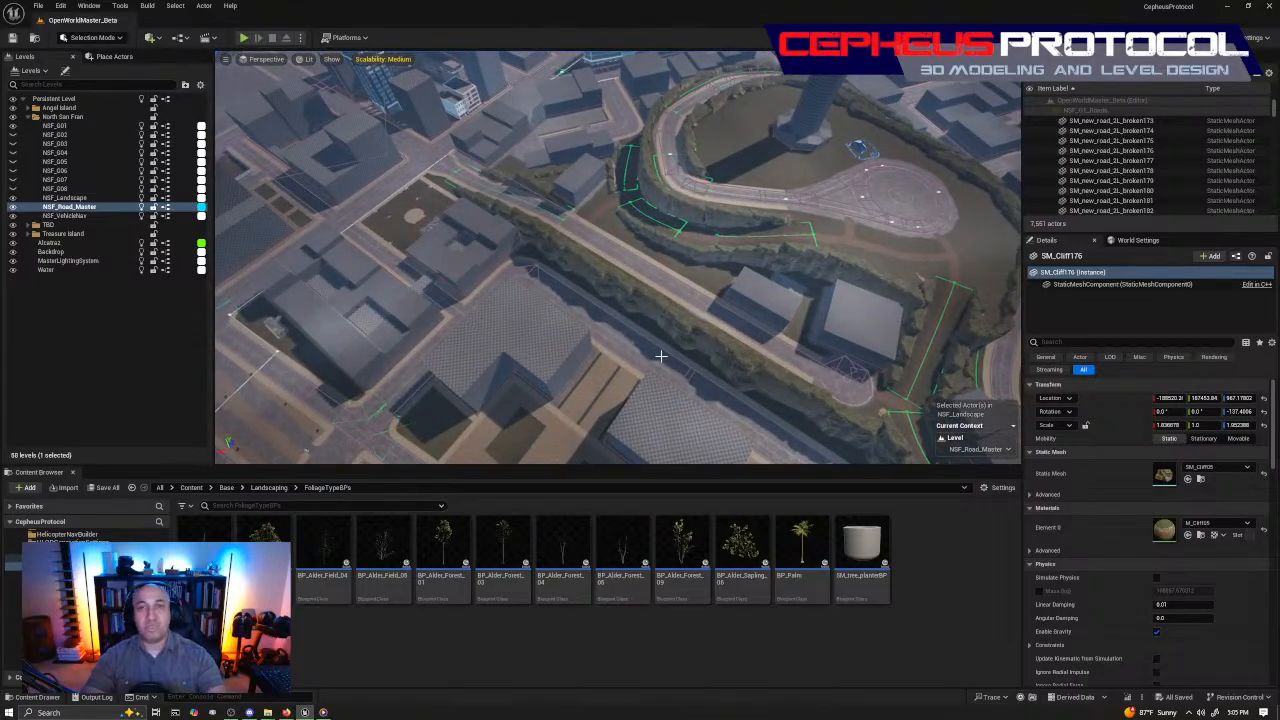
right_drag(660, 355, 688, 323)
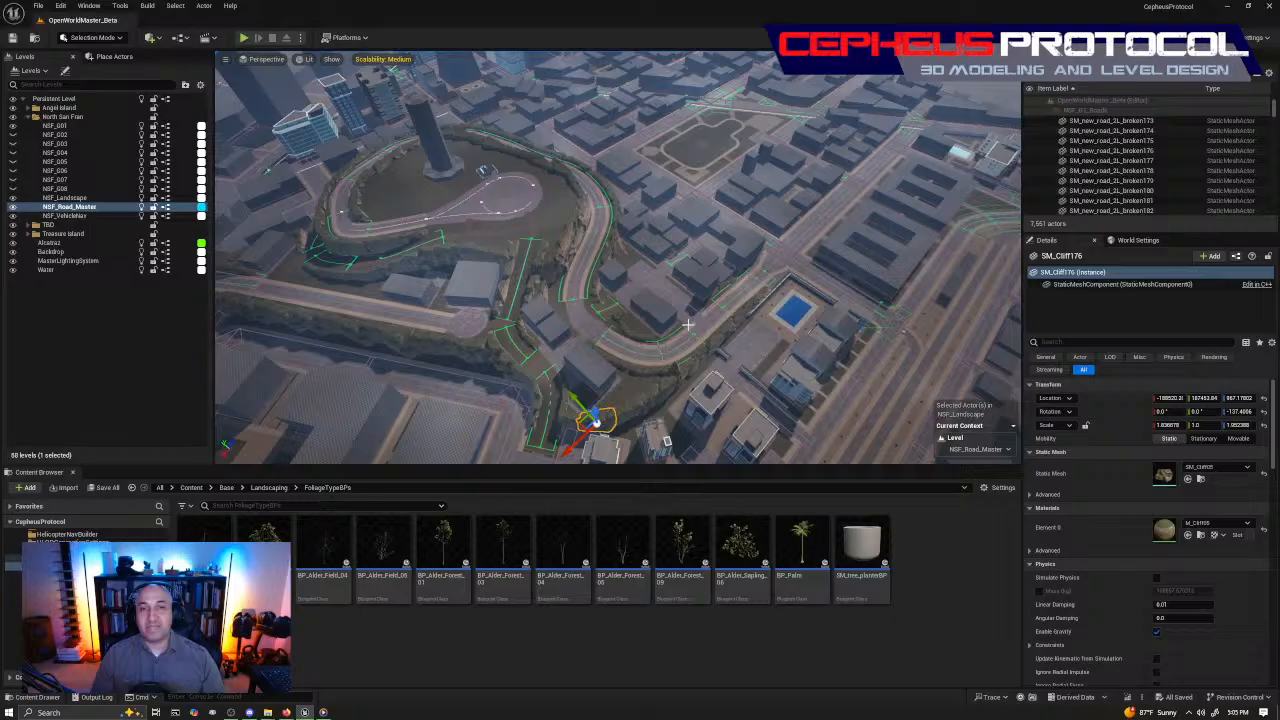
Return to the Maps/OpenWorldMaster asset folder and clear the folder selection
key(alt+Left)
key(alt+Left)
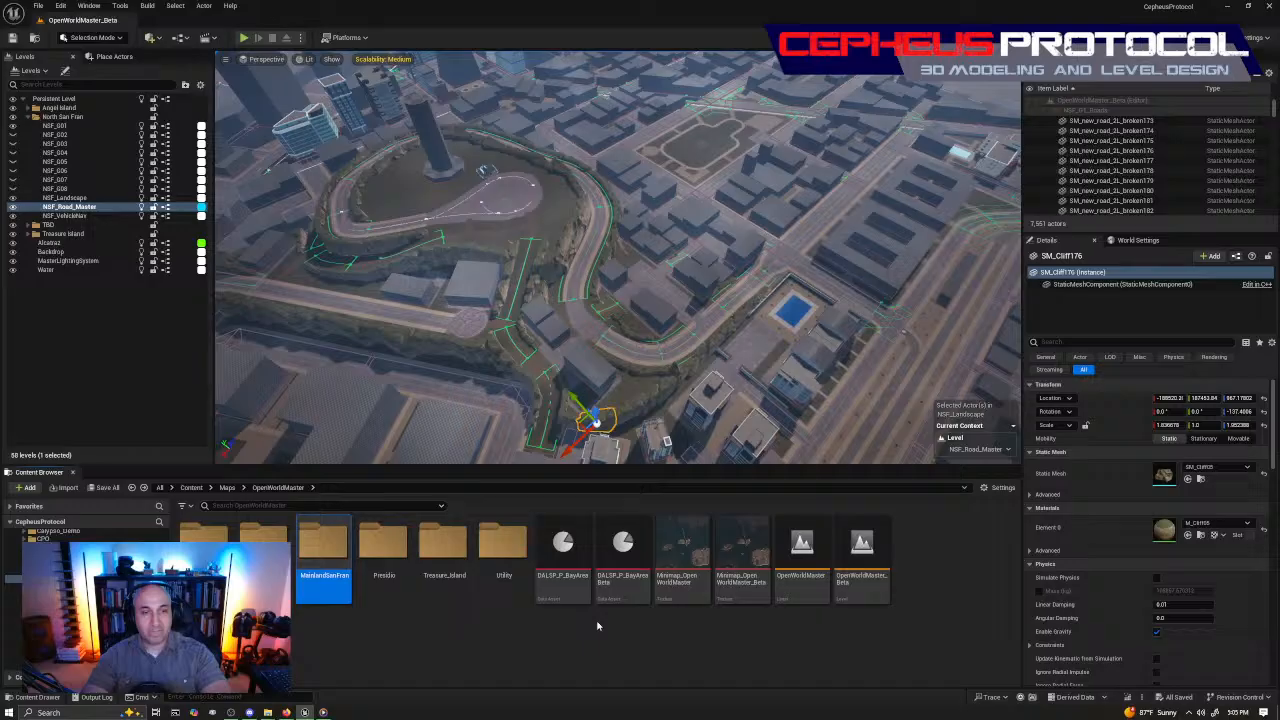
click(597, 626)
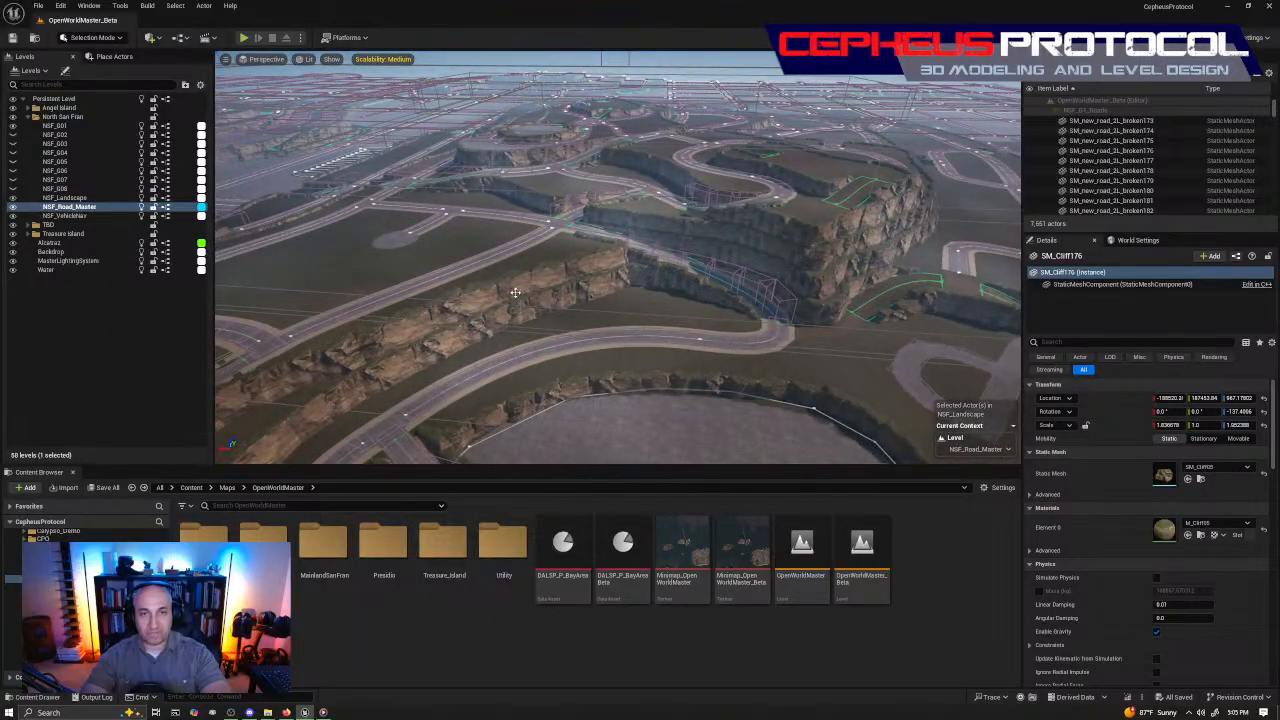
Inspect the winding roads and cliffs in the hilly area without buildings, selecting a helicopter nav mesh volume and a cliff mesh
click(515, 292)
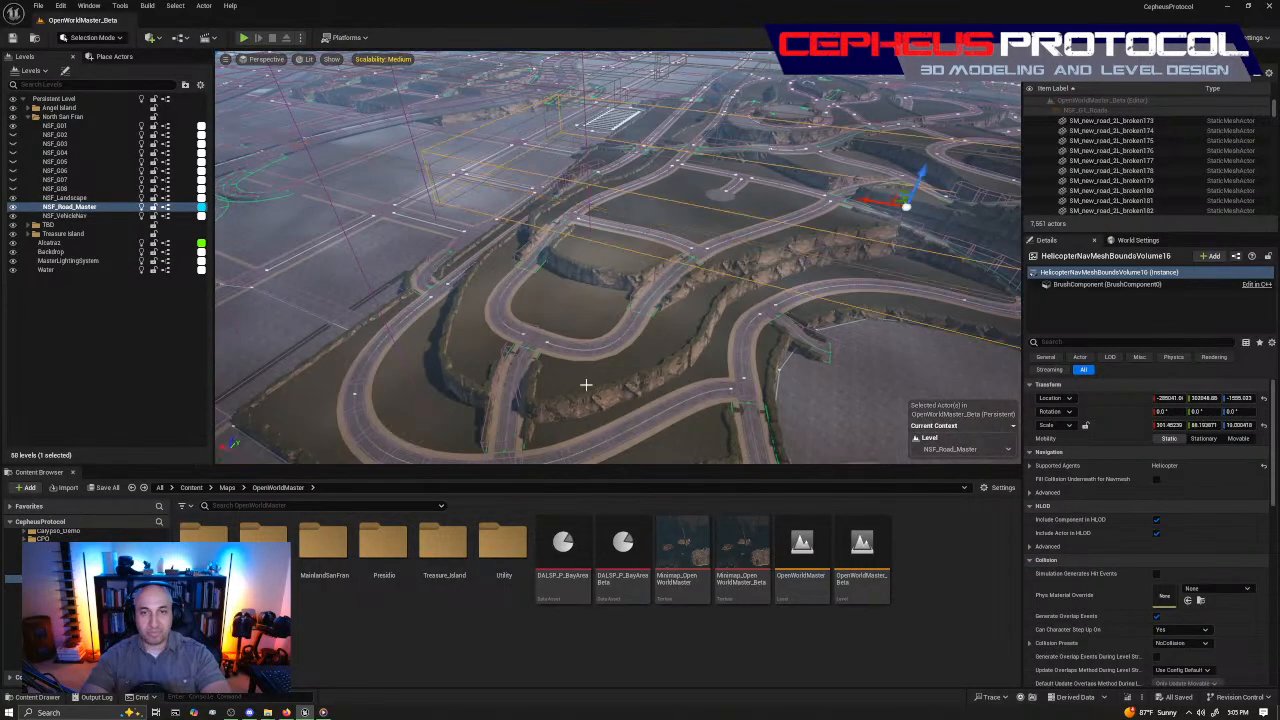
right_drag(587, 385, 690, 240)
key(w)
click(690, 224)
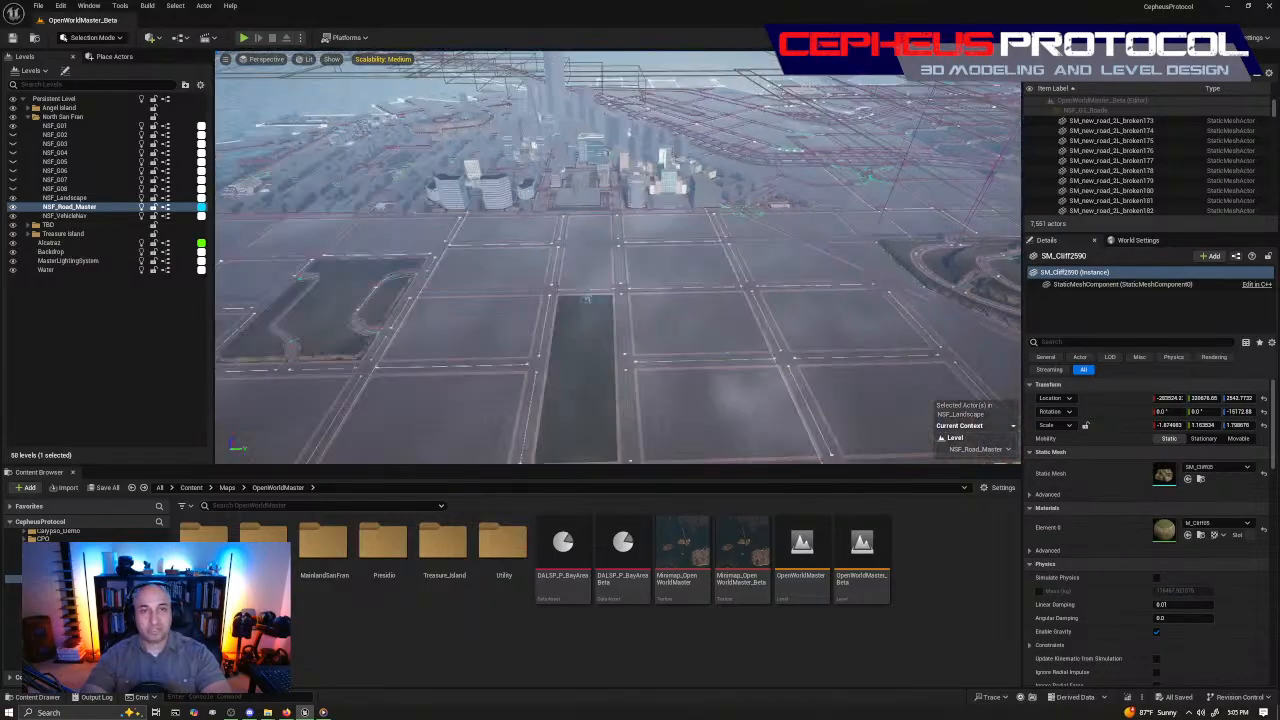
key(f)
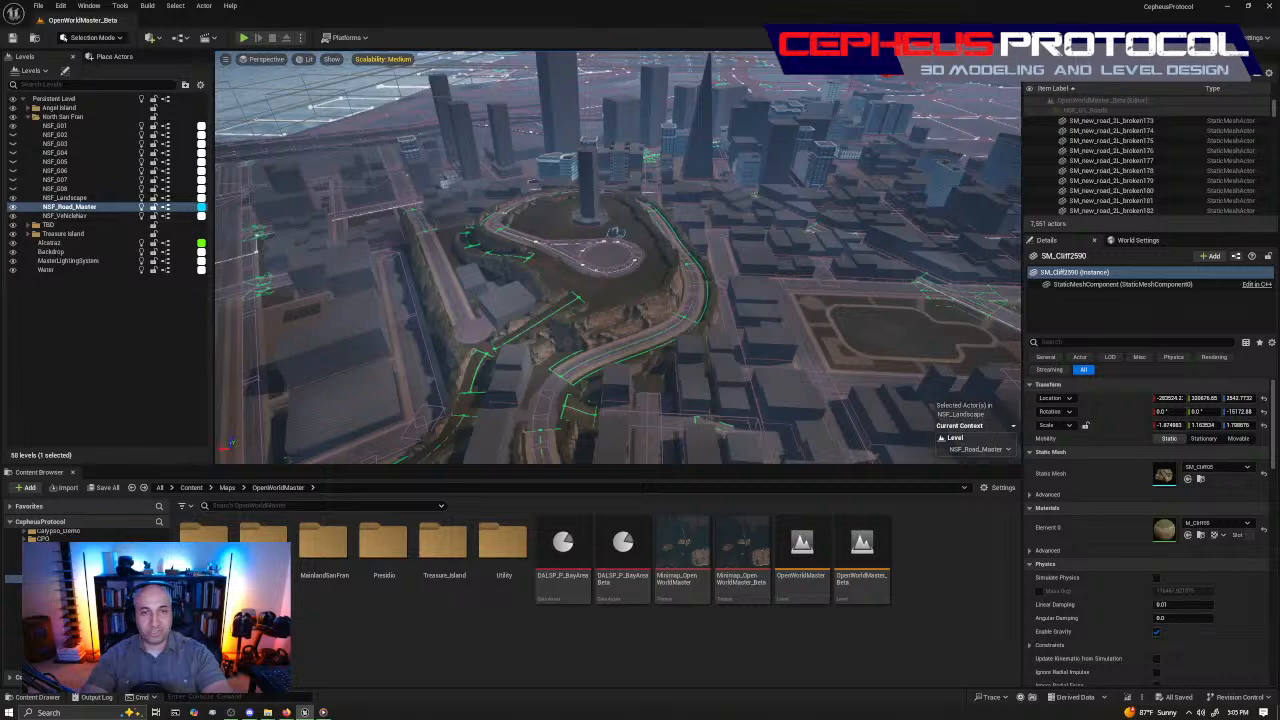
Inspect the detailed apartment towers below the cliffs and the large building with the parking lot, selecting a cliff piece and WB_TriBuilding_B
right_drag(690, 240, 690, 250)
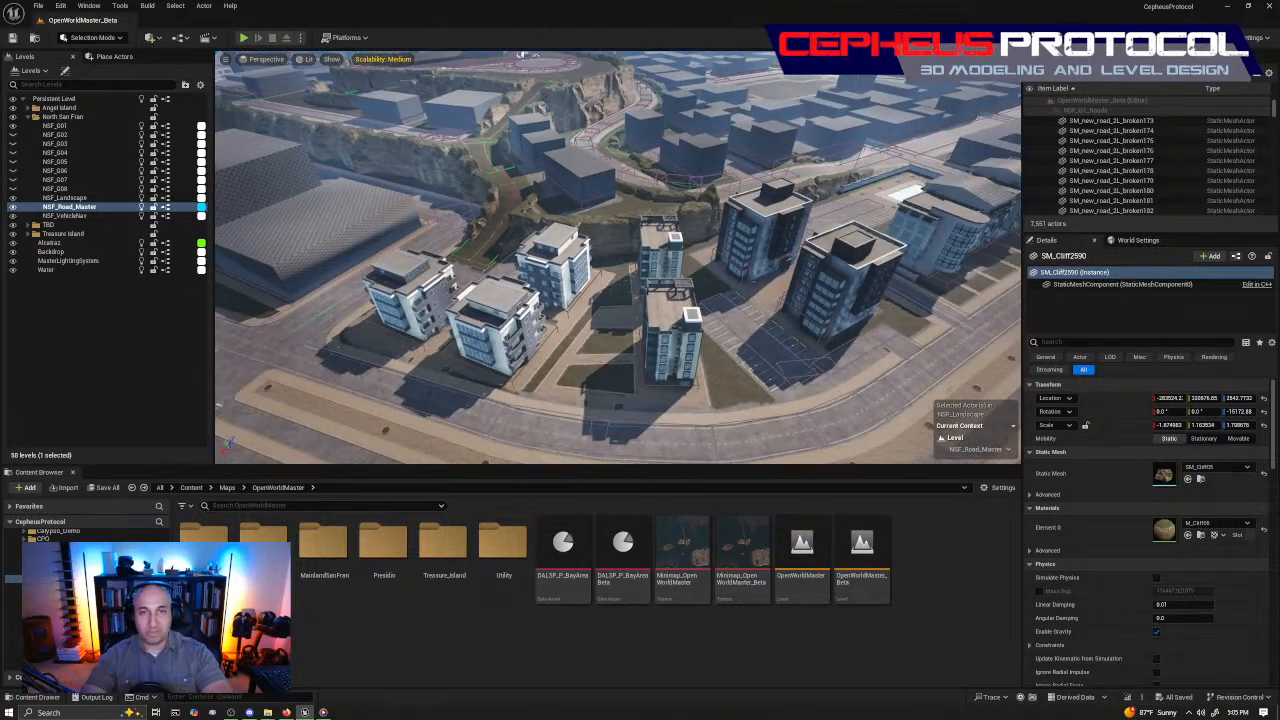
click(594, 240)
right_drag(740, 304, 762, 304)
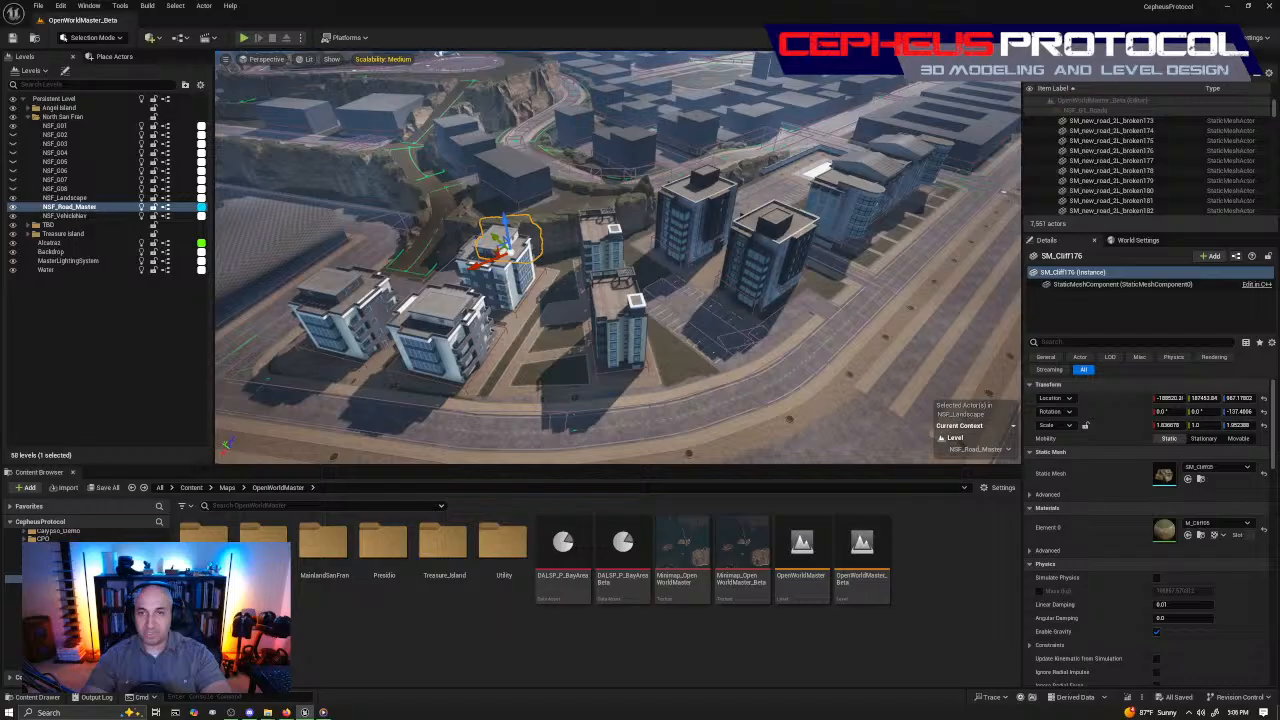
mouse_move(640, 270)
right_down()
mouse_move(705, 265)
mouse_move(620, 285)
right_up()
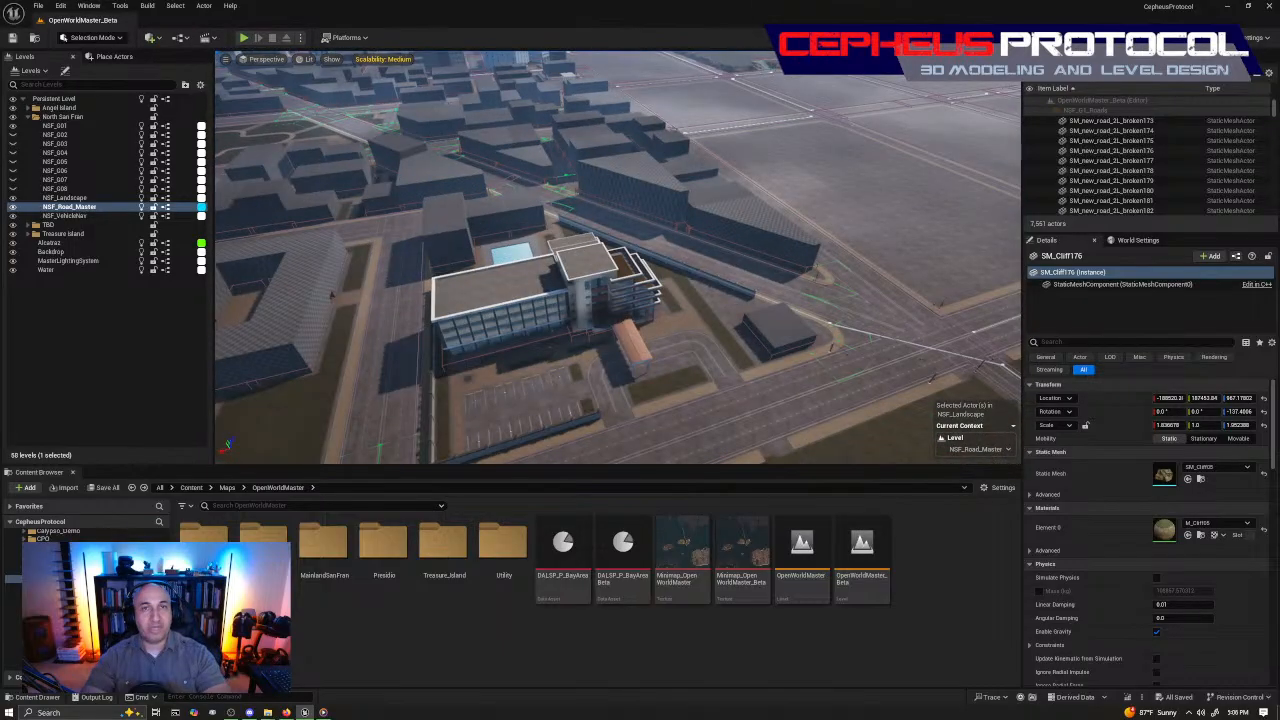
right_drag(774, 313, 776, 313)
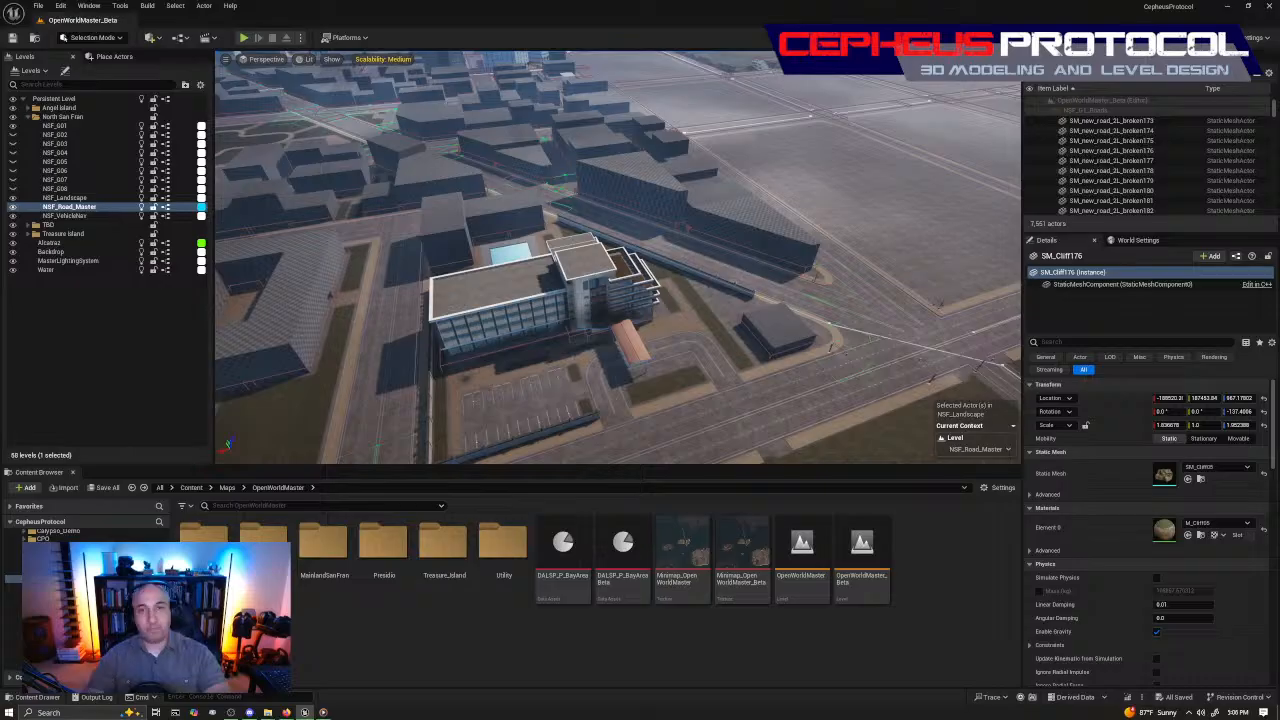
click(643, 195)
right_drag(686, 298, 520, 345)
key(f)
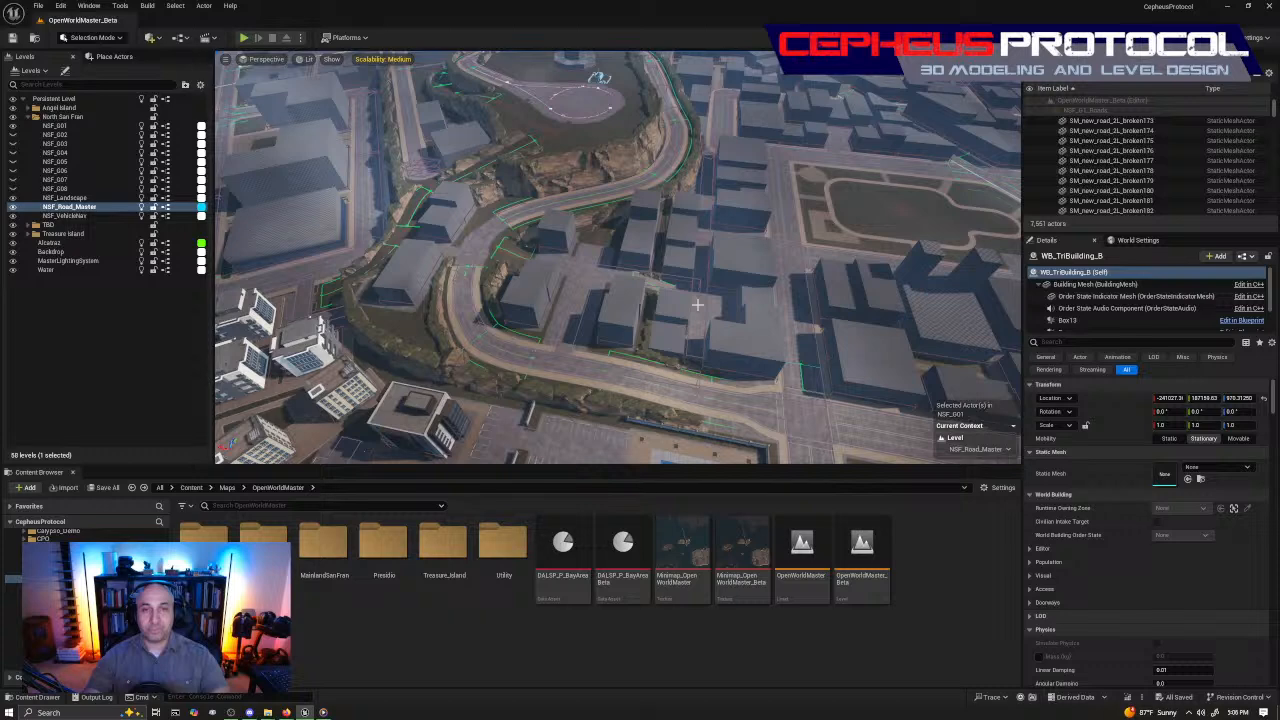
Survey the city blocks from the coastal road past the hilltop and park towards the downtown high-rises
right_drag(697, 305, 497, 306)
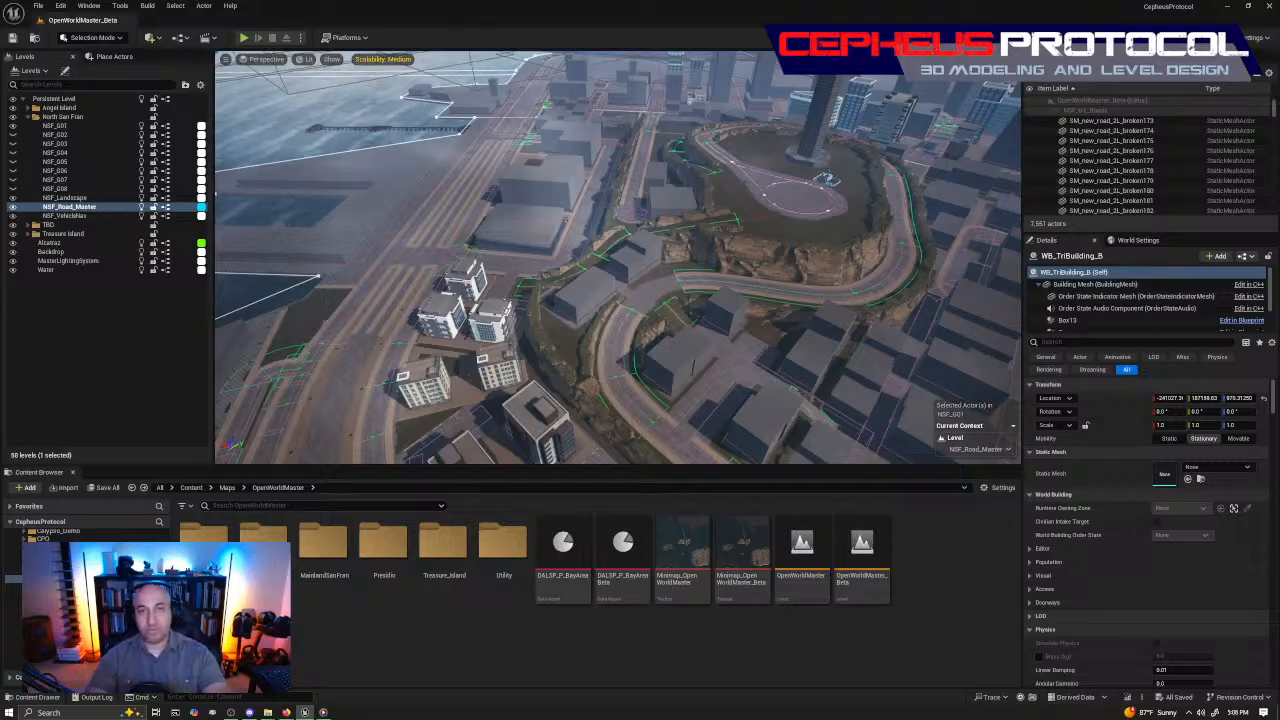
right_drag(600, 270, 760, 240)
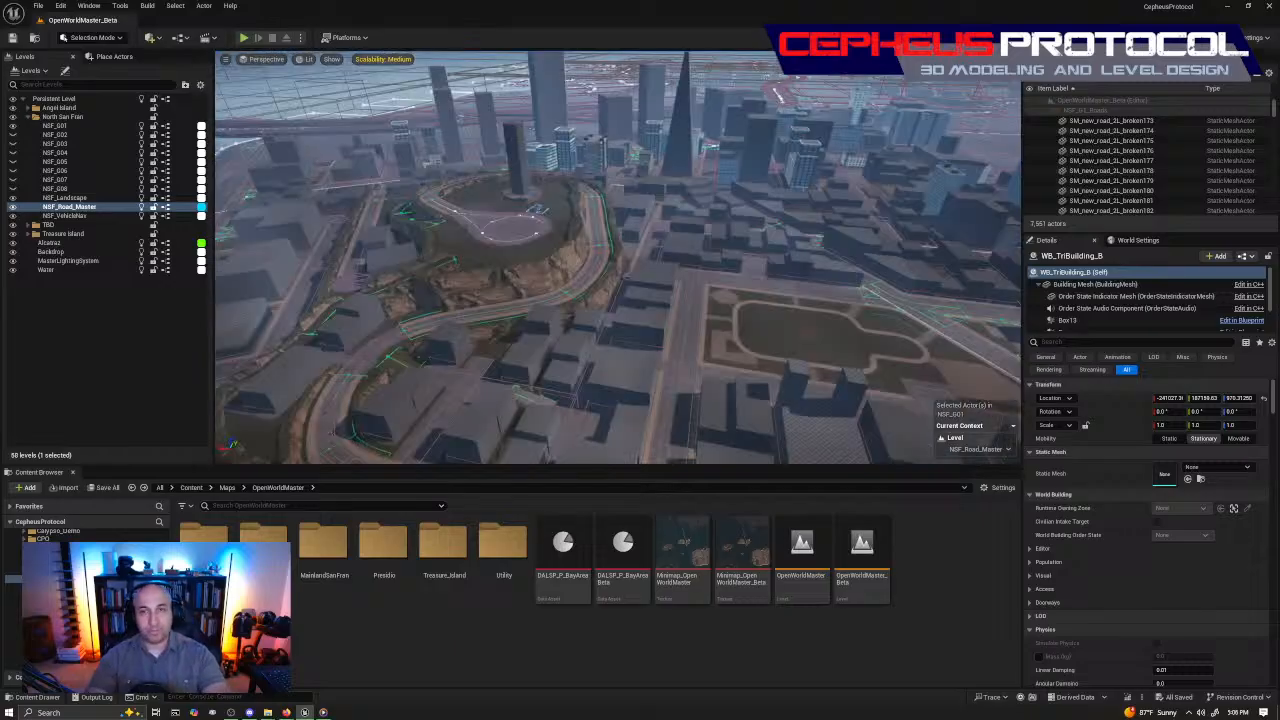
key(w)
mouse_move(618, 258)
right_down()
mouse_move(730, 264)
mouse_move(860, 235)
mouse_move(610, 262)
mouse_move(720, 300)
mouse_move(790, 300)
mouse_move(730, 305)
mouse_move(830, 293)
mouse_move(690, 305)
mouse_move(890, 315)
mouse_move(868, 314)
right_up()
key(w)
key(w)
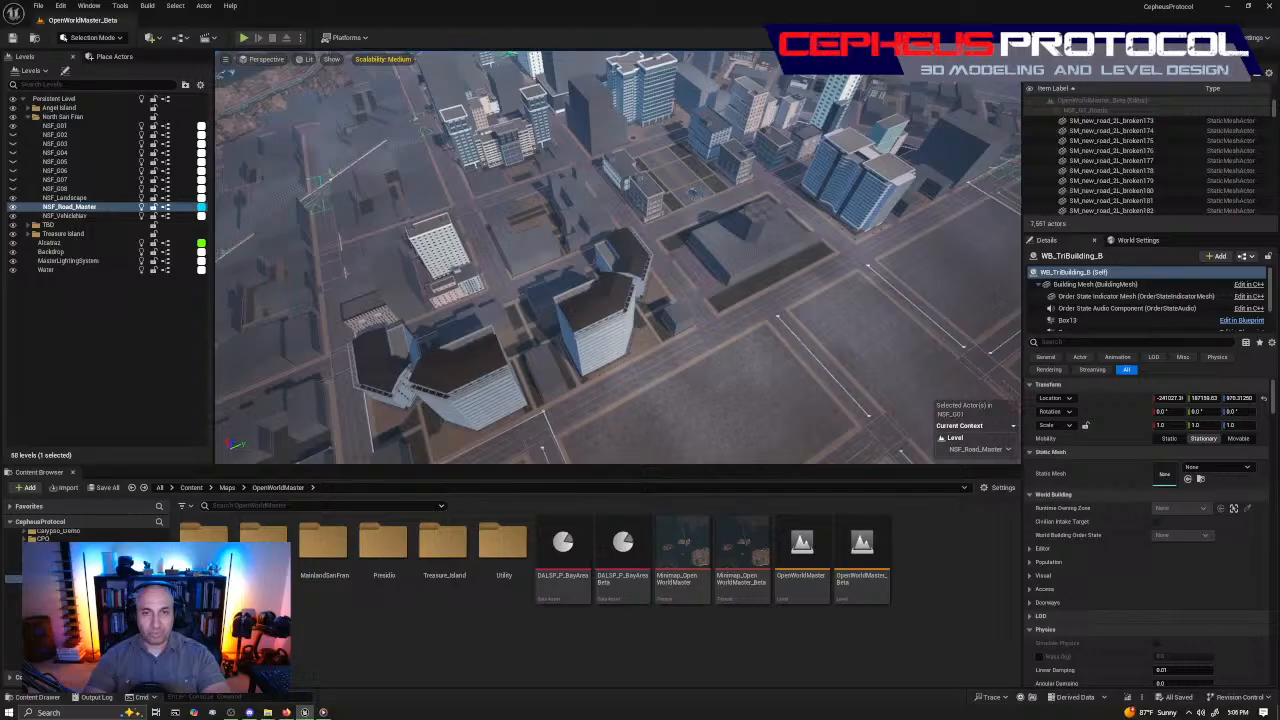
Inspect the downtown high-rises around the landscaped plaza, selecting the buildings WB_Buildings_F_Grid_07 and WB_Building_P
click(505, 140)
key(w)
right_drag(694, 190, 675, 235)
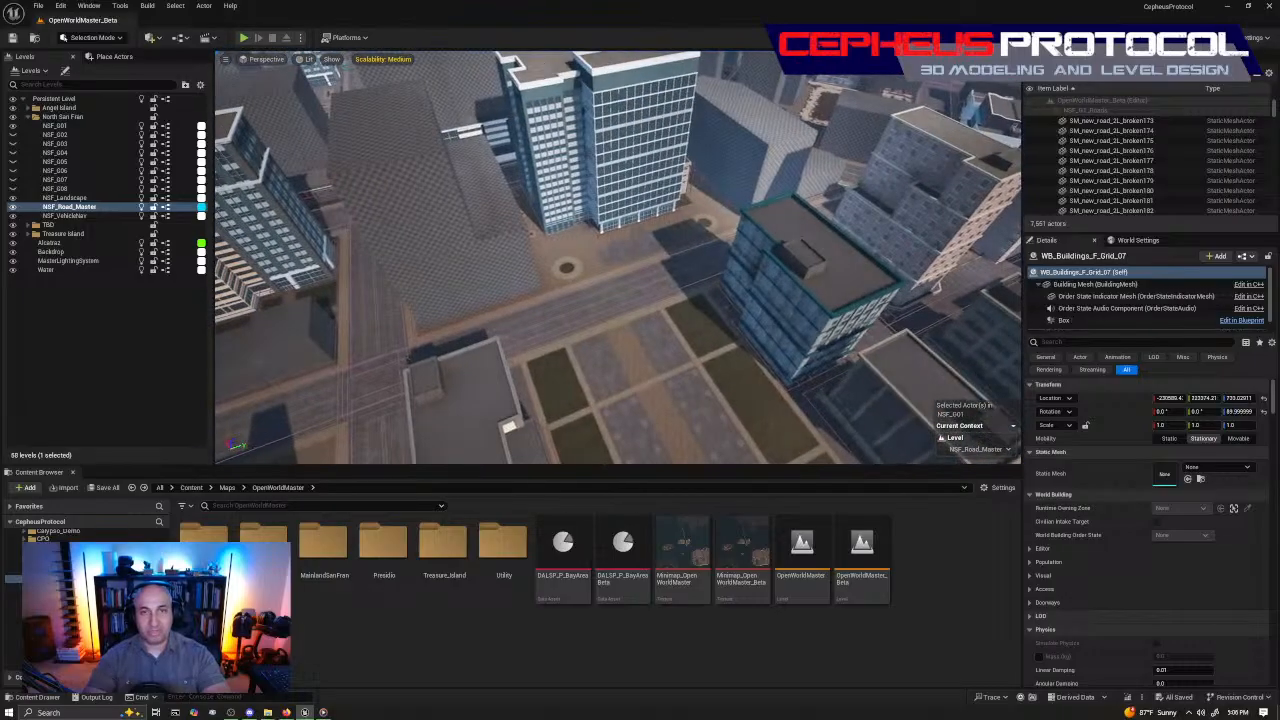
click(545, 65)
right_drag(545, 65, 480, 120)
click(615, 240)
right_drag(615, 240, 532, 255)
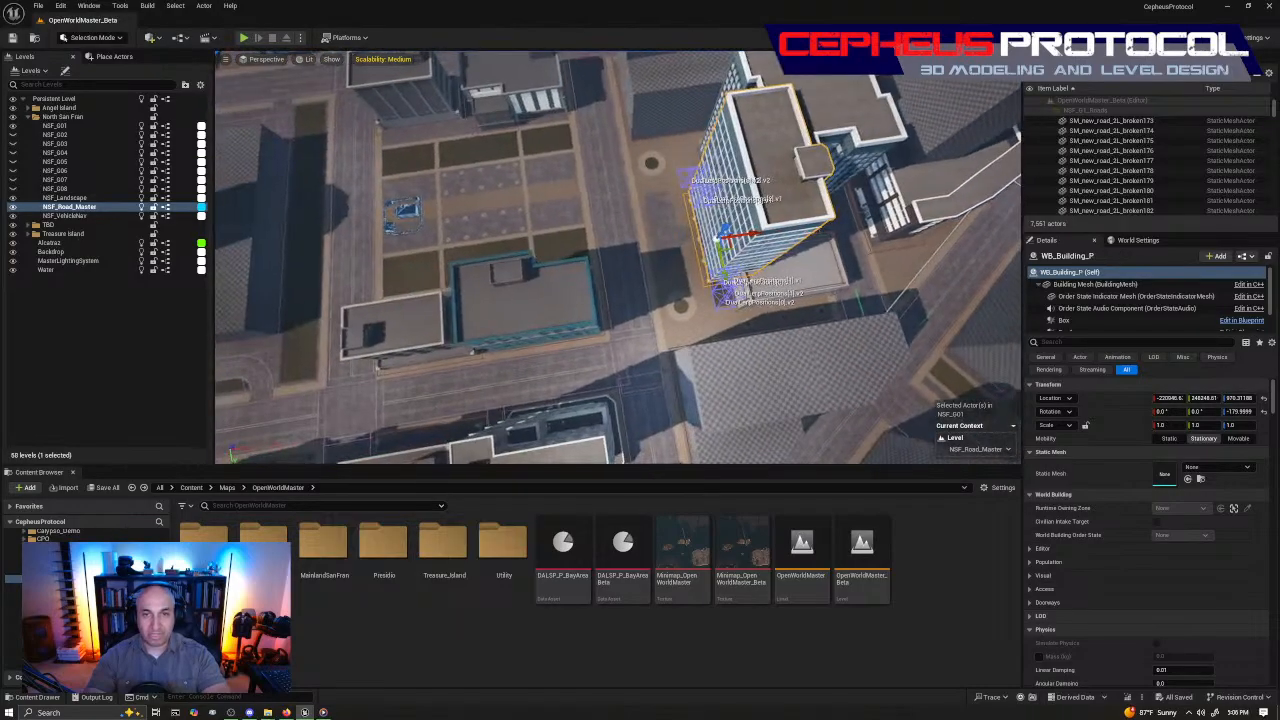
key(d)
right_drag(615, 255, 490, 272)
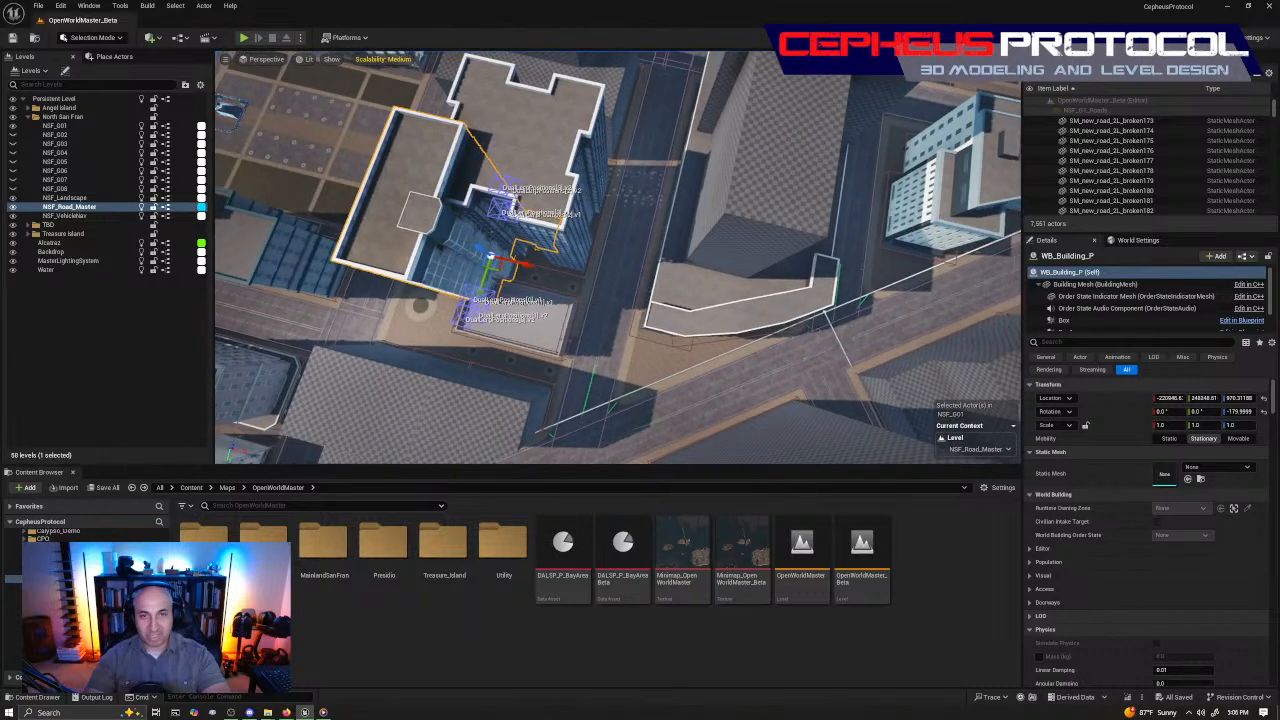
Move WB_Building_P along its X axis away from the adjoining tower, and check the gap between the two buildings
right_drag(722, 232, 714, 232)
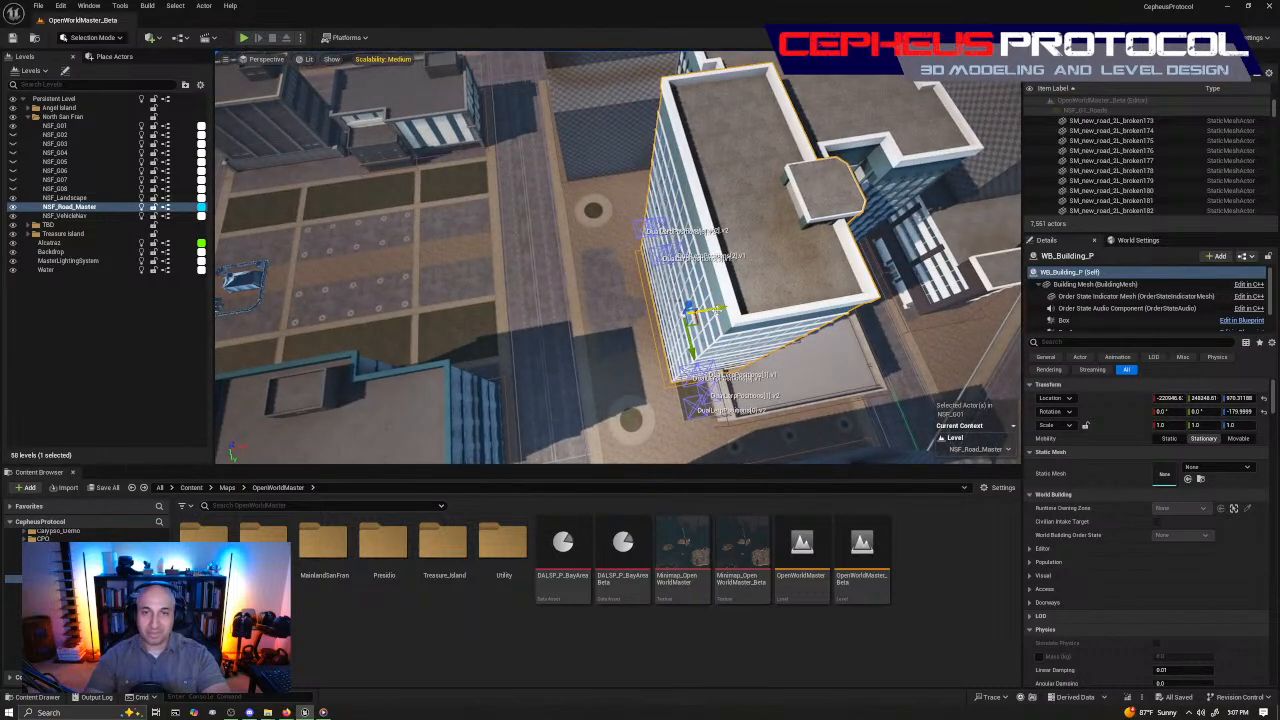
drag(715, 310, 644, 330)
right_drag(644, 330, 840, 300)
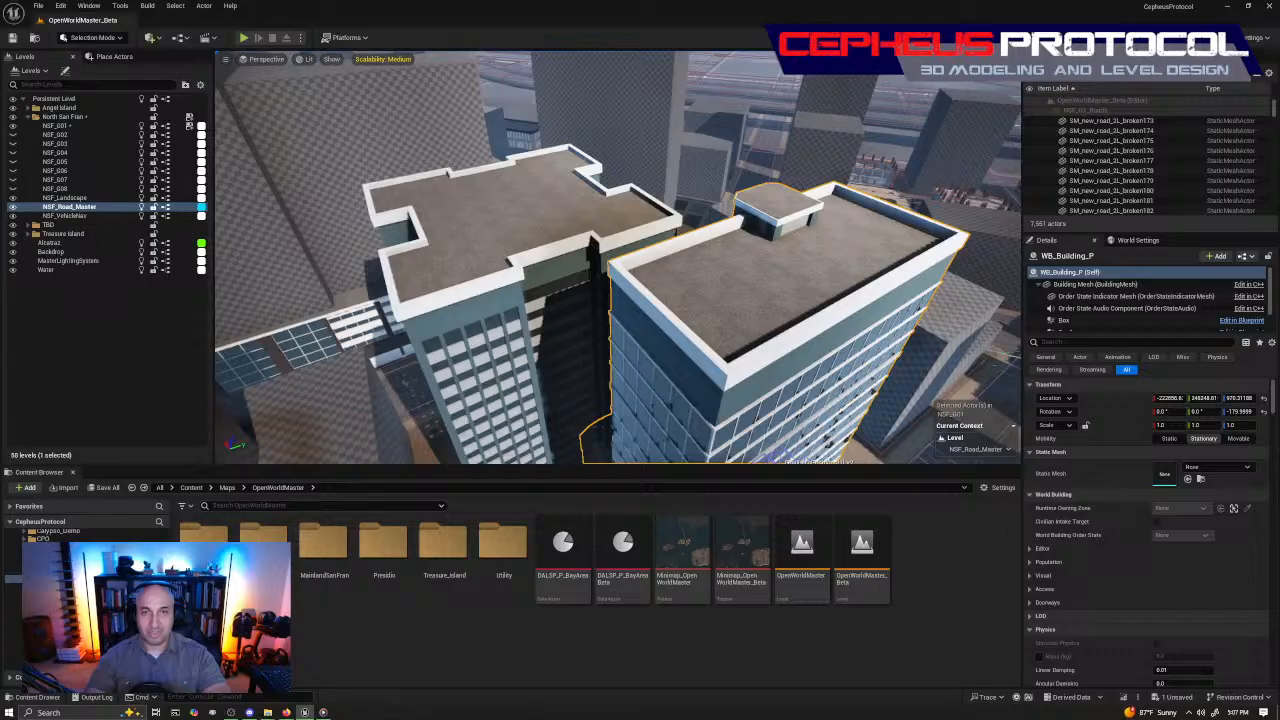
right_drag(700, 300, 664, 325)
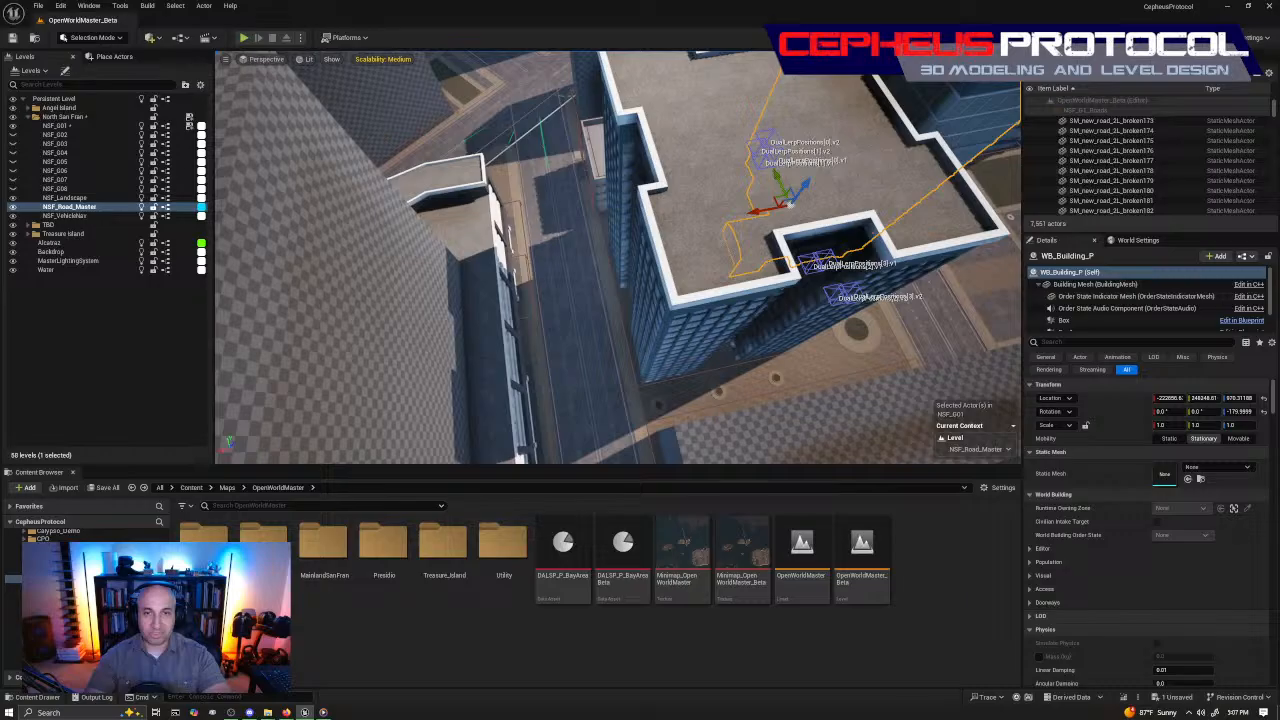
right_drag(660, 211, 712, 244)
drag(634, 214, 656, 233)
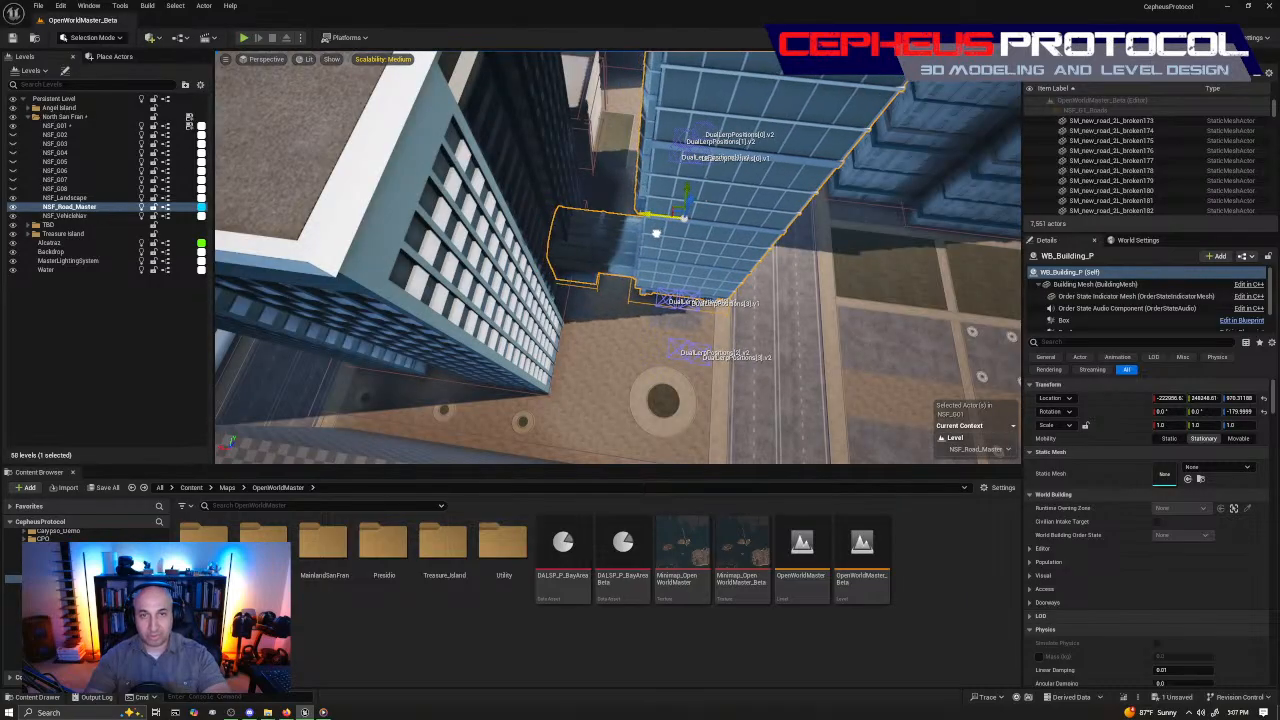
right_drag(656, 233, 700, 260)
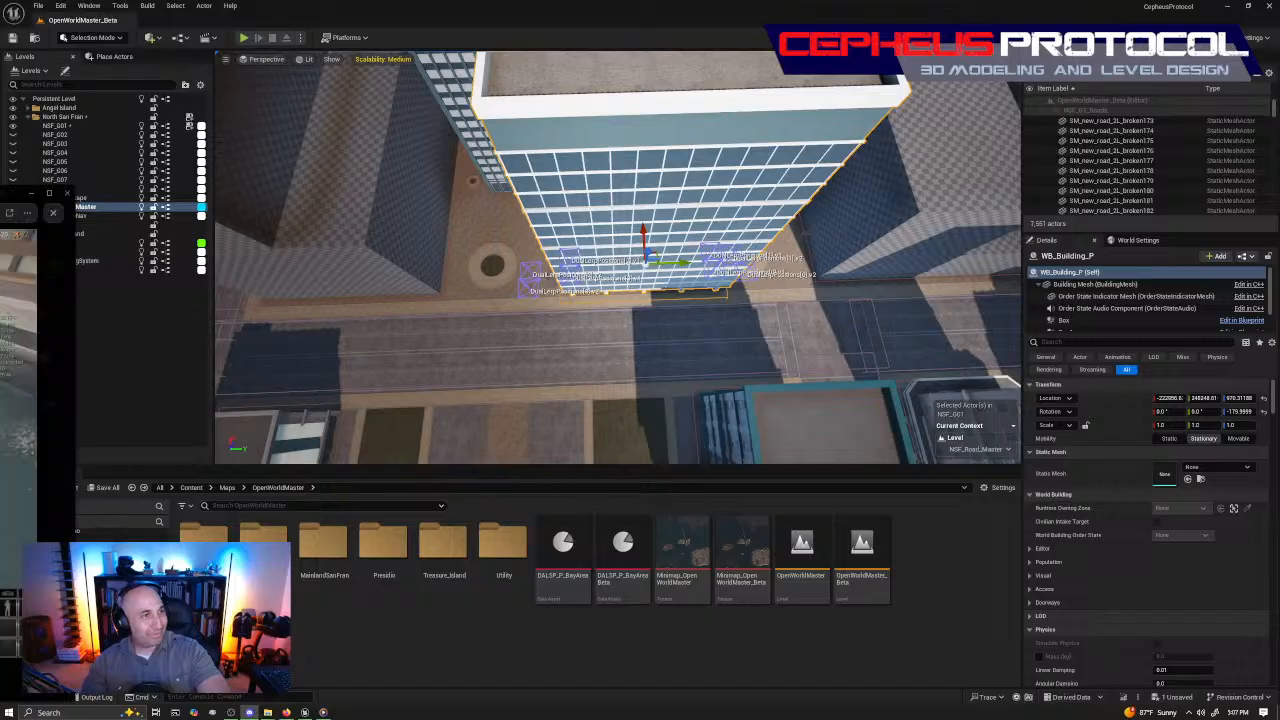
Examine the shared gameplay screenshot with the performance statistics, and move its window back off the editor
drag(6, 193, 914, 137)
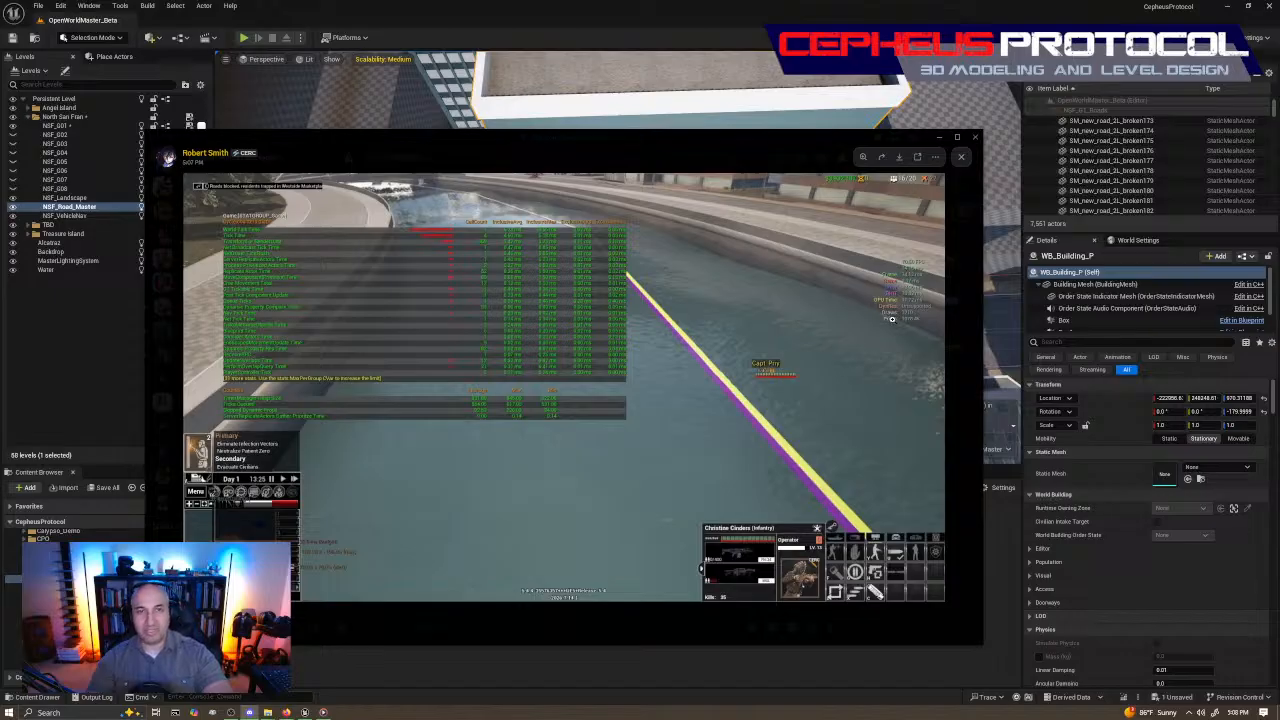
drag(744, 140, 0, 157)
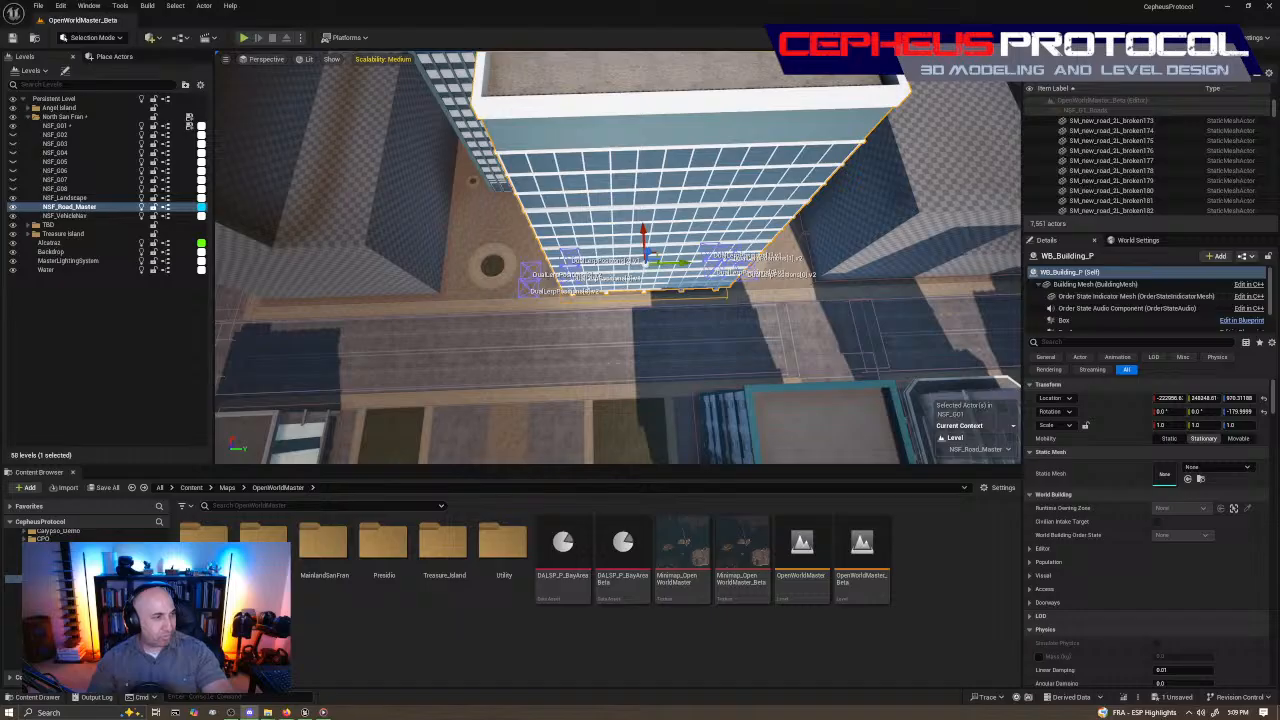
Shift WB_Building_P along its Y axis to reposition its glass connector against the neighbouring tower
right_drag(618, 258, 606, 298)
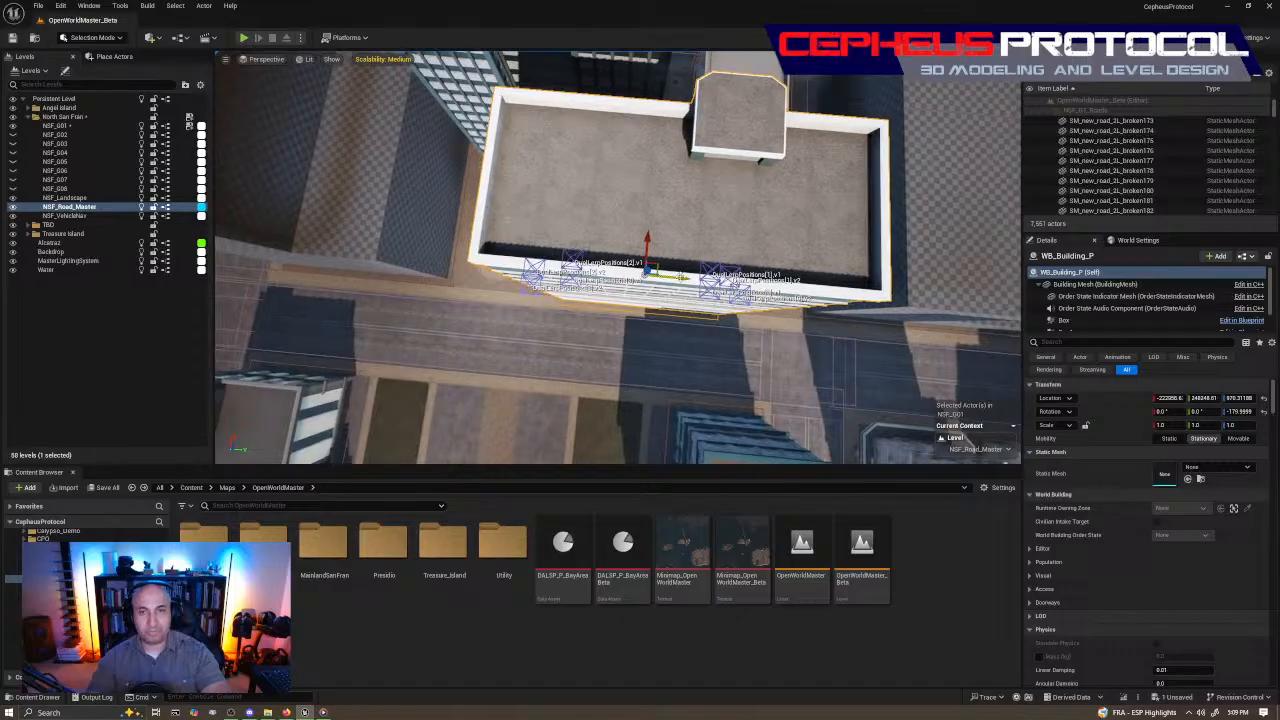
right_drag(681, 277, 945, 280)
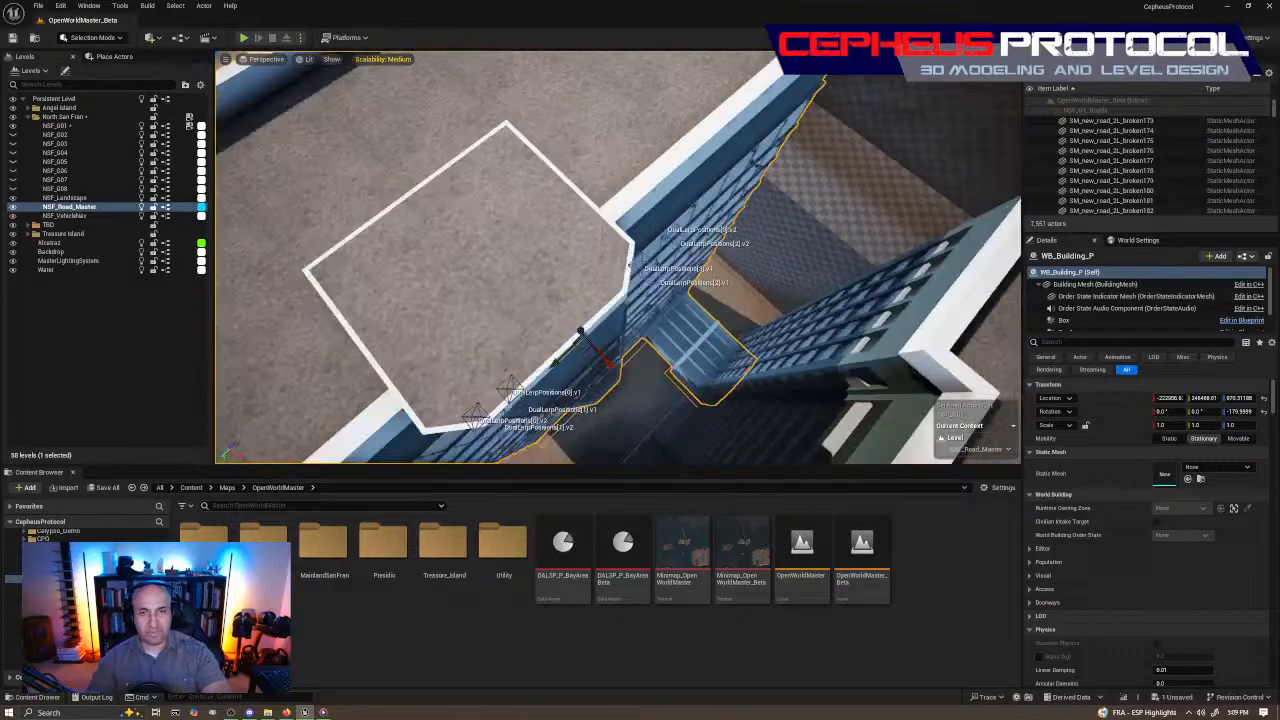
right_drag(618, 258, 520, 262)
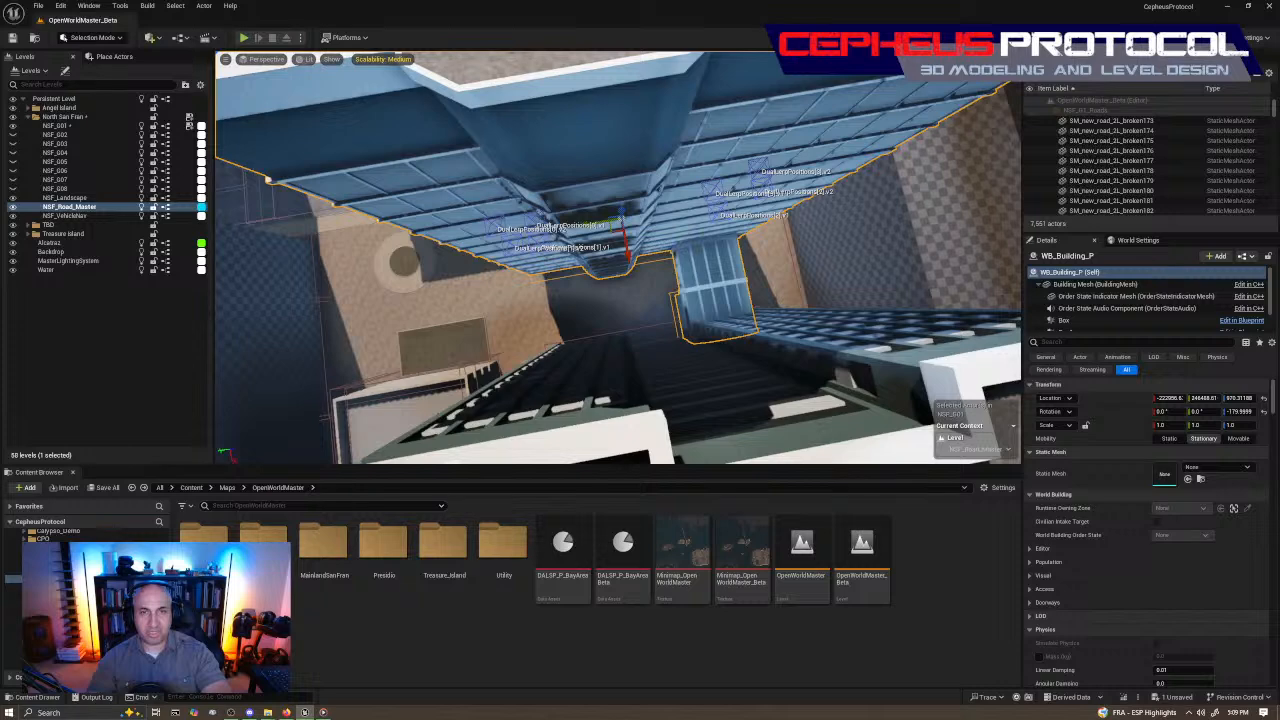
right_drag(640, 212, 598, 225)
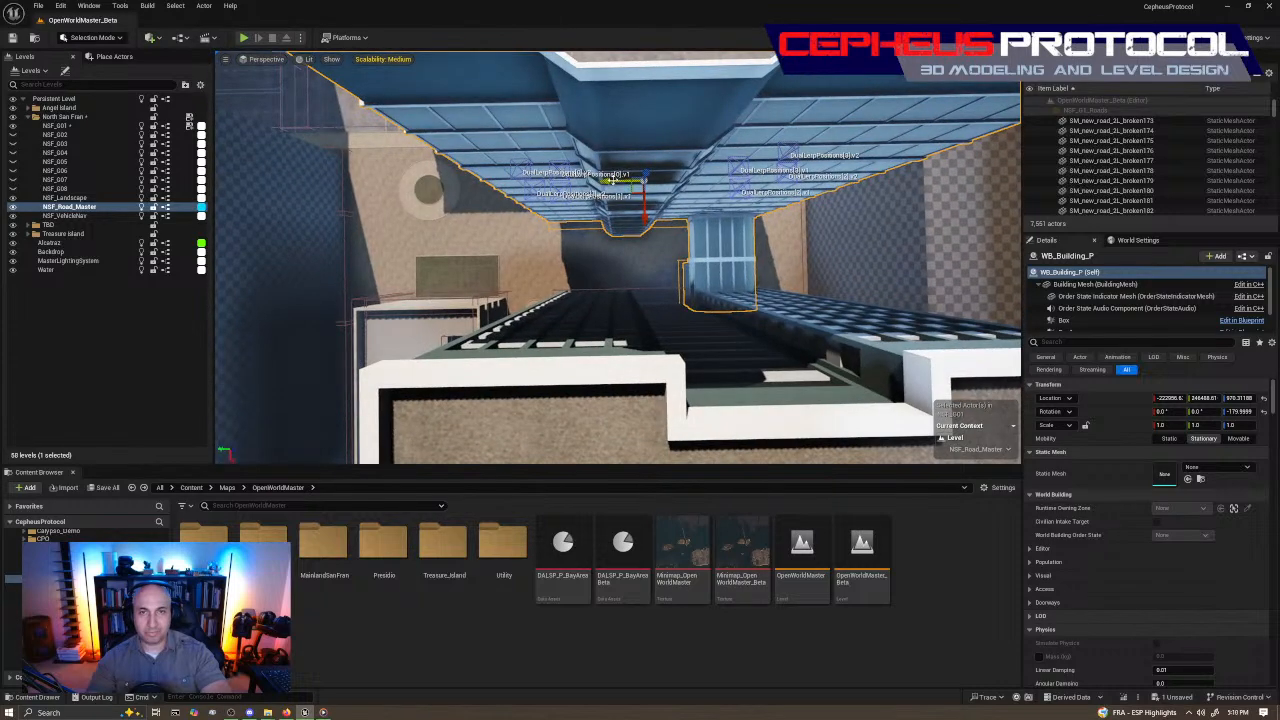
right_drag(612, 180, 668, 176)
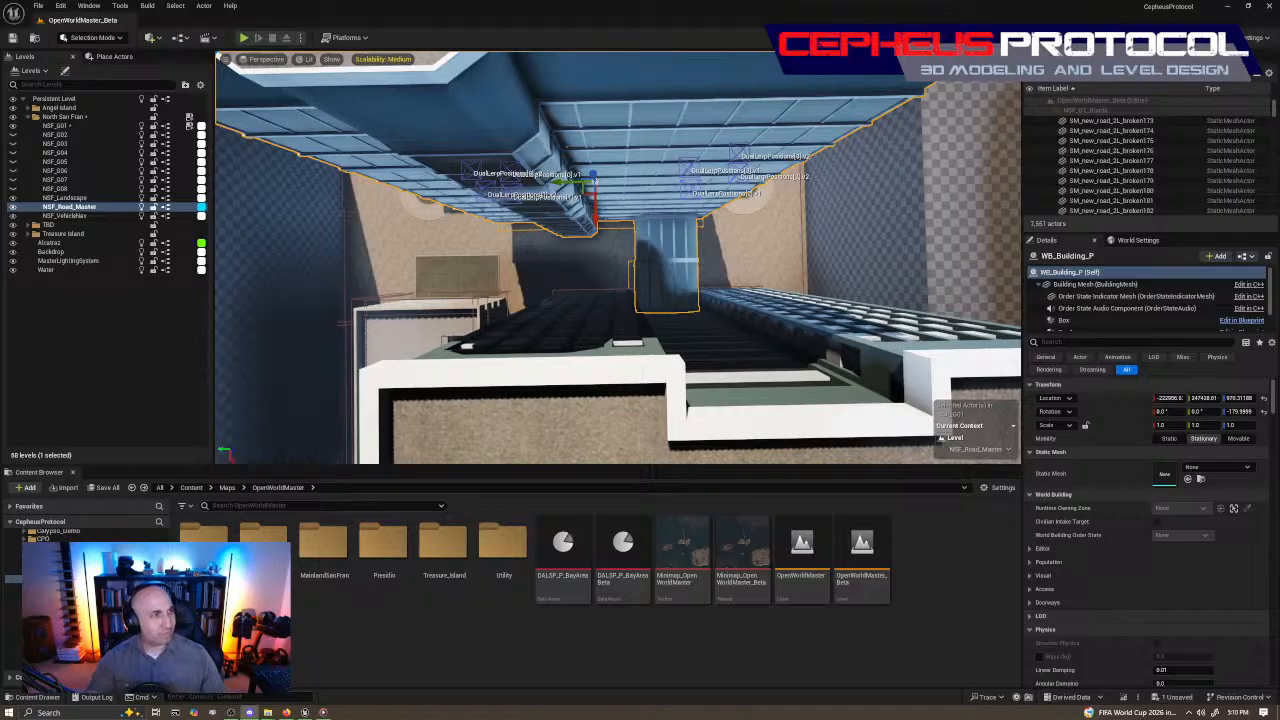
Re-examine the performance statistics over the canal in the shared gameplay screenshot, and return to the level viewport
drag(0, 90, 693, 105)
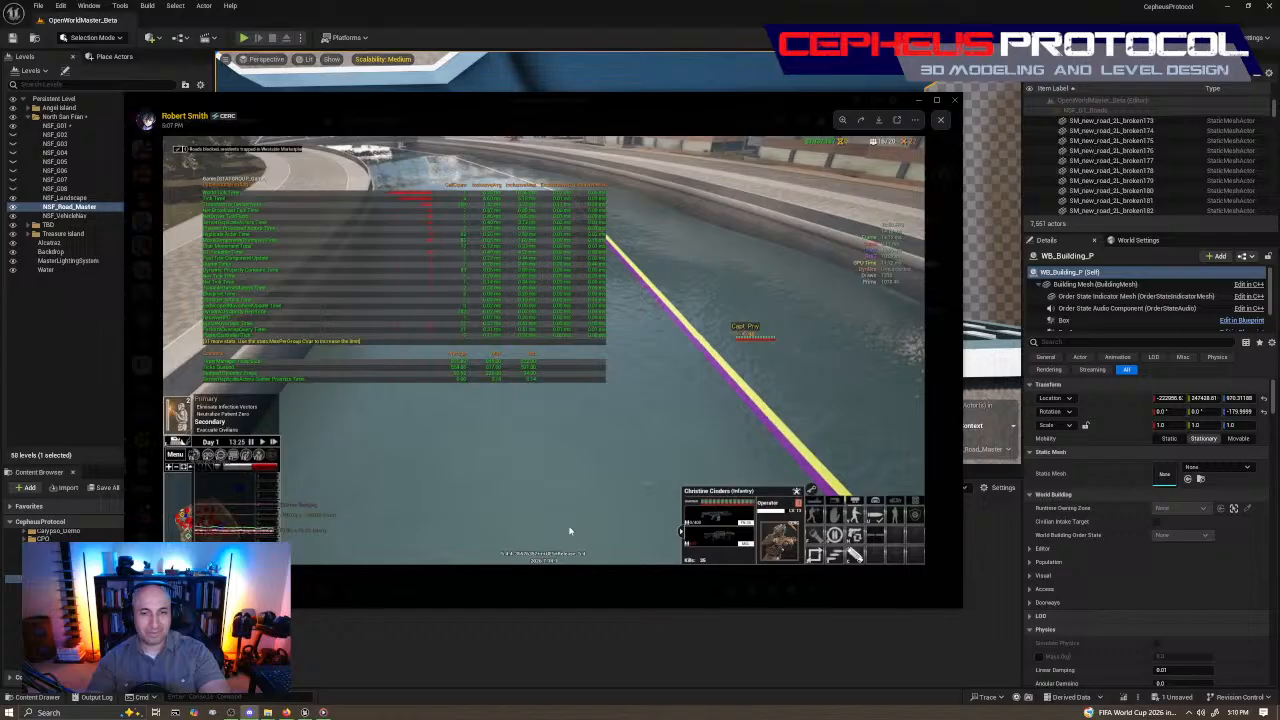
key(Escape)
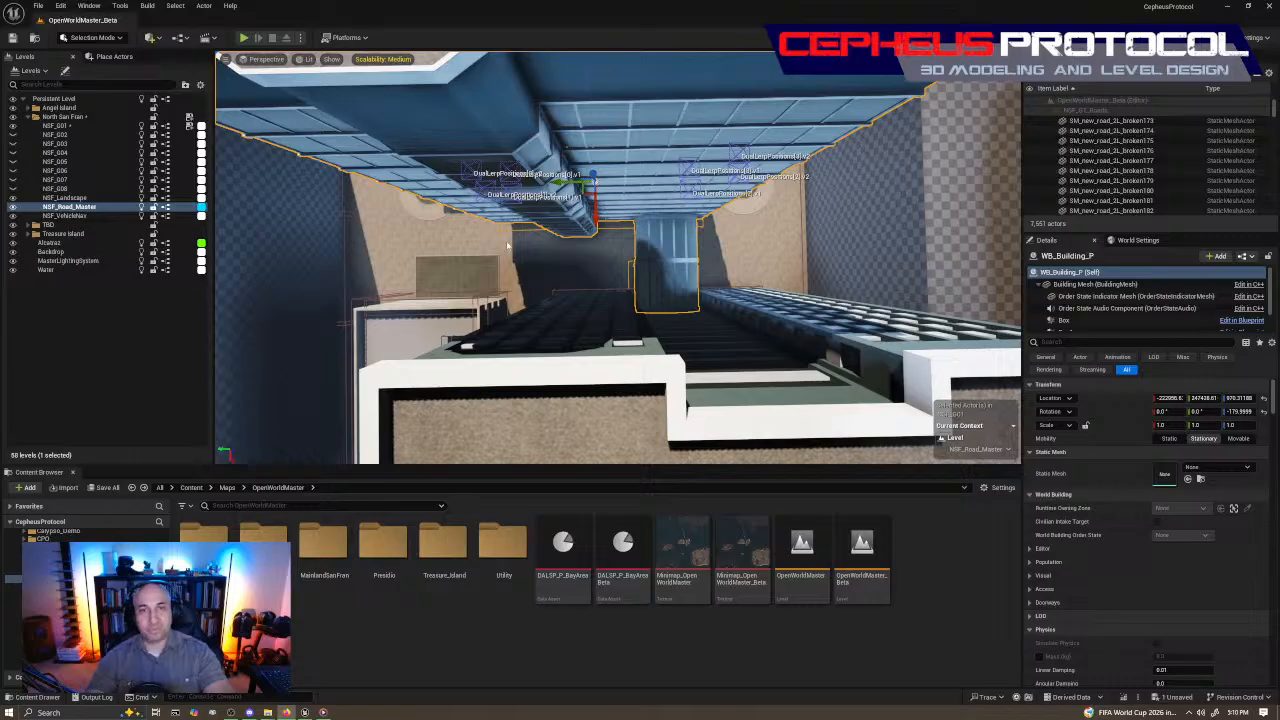
right_drag(507, 245, 545, 240)
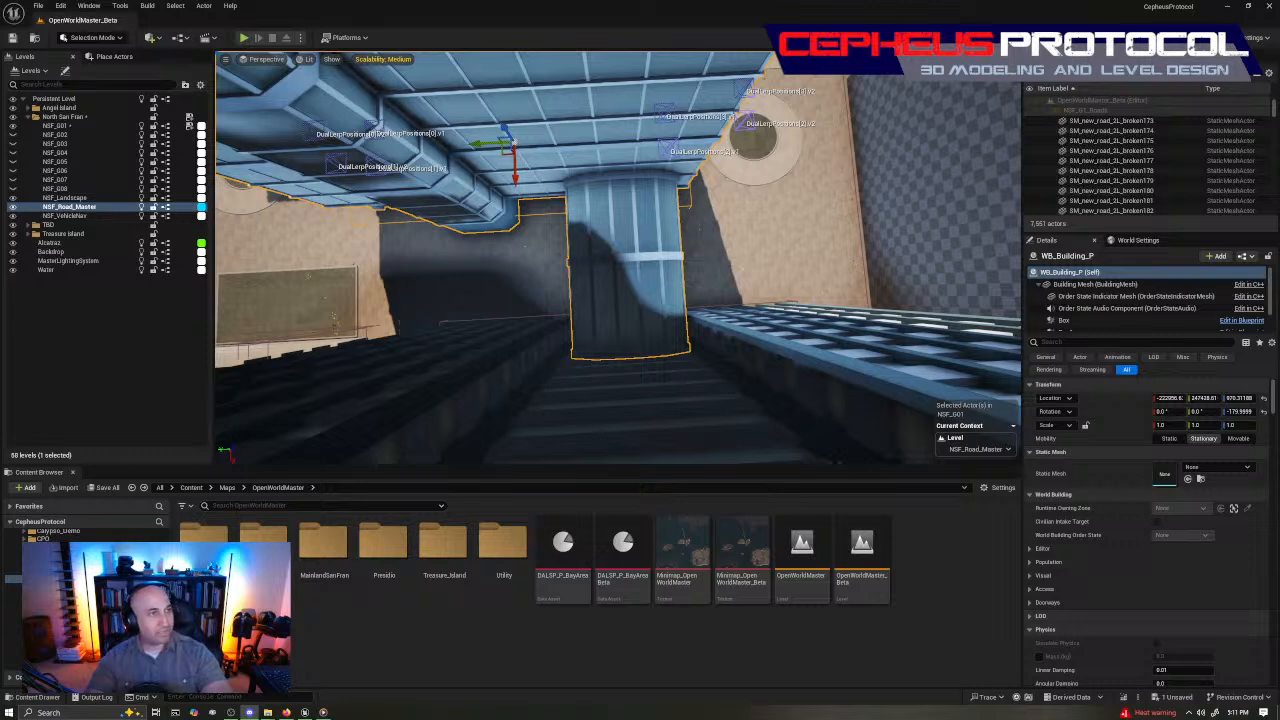
drag(0, 140, 852, 105)
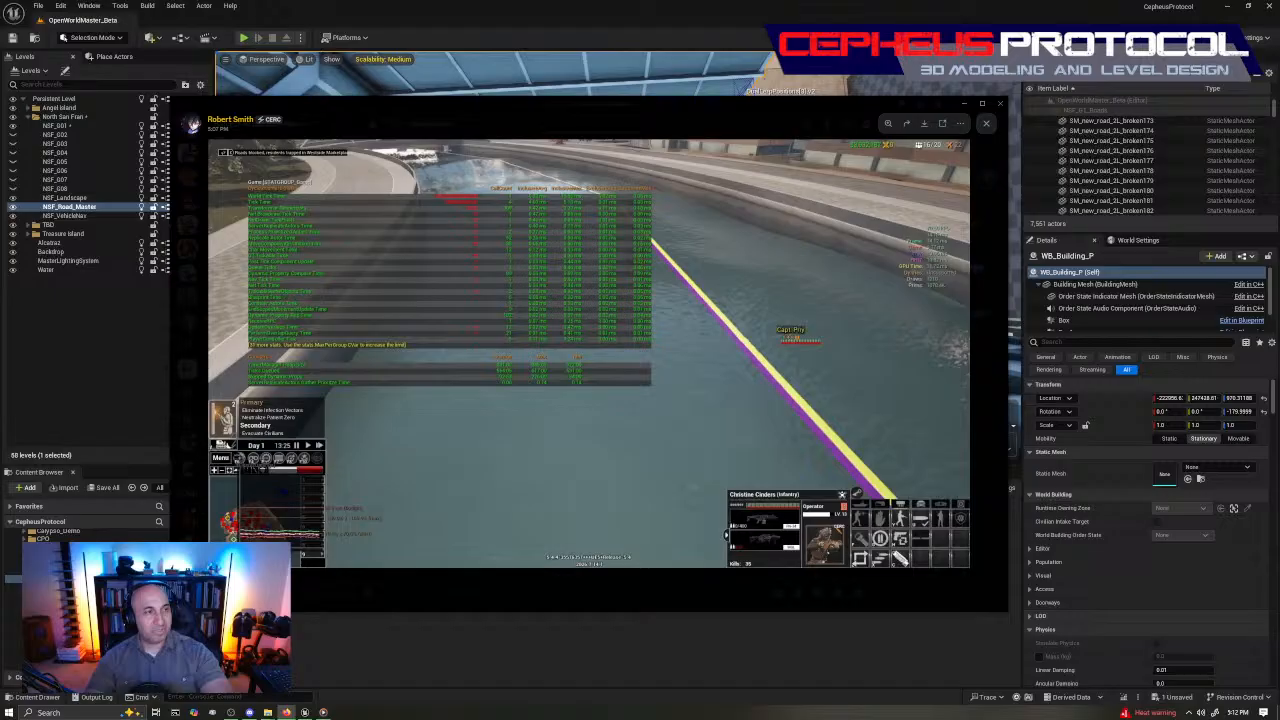
drag(590, 103, 0, 102)
click(615, 296)
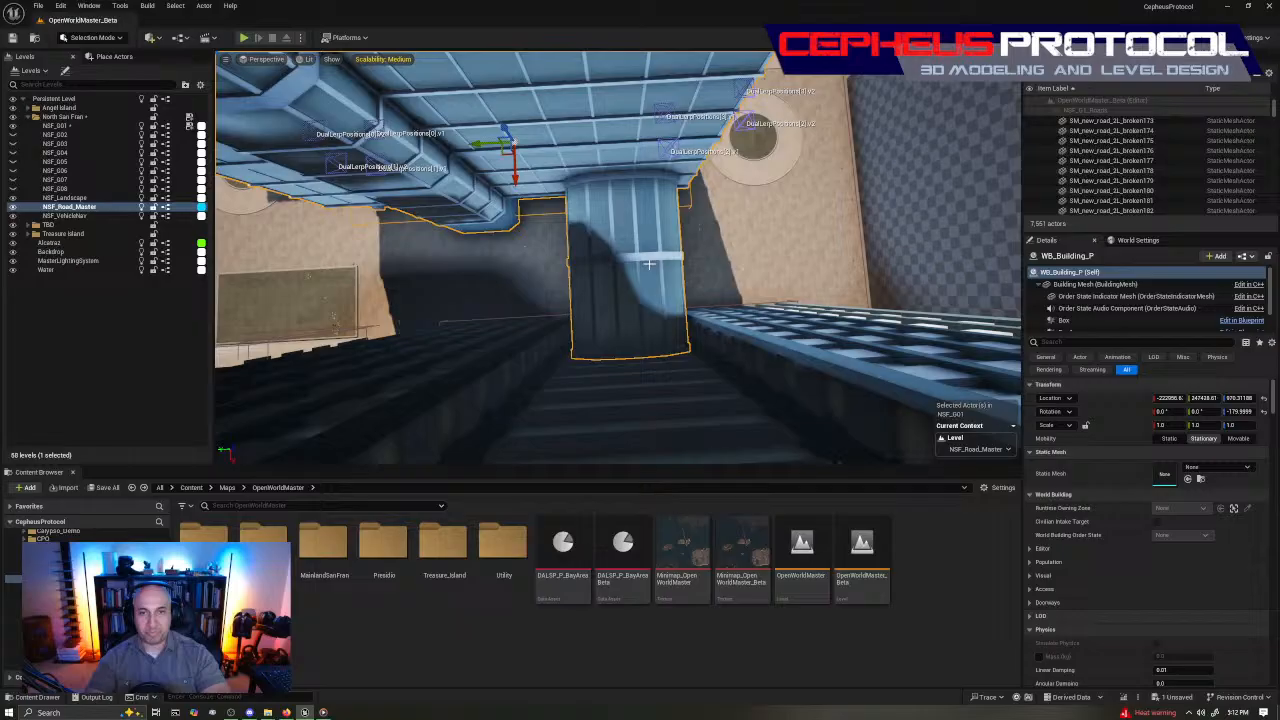
Frame WB_Building_P and nudge it slightly along its Y axis to fine-tune its placement on the block
right_drag(649, 264, 620, 285)
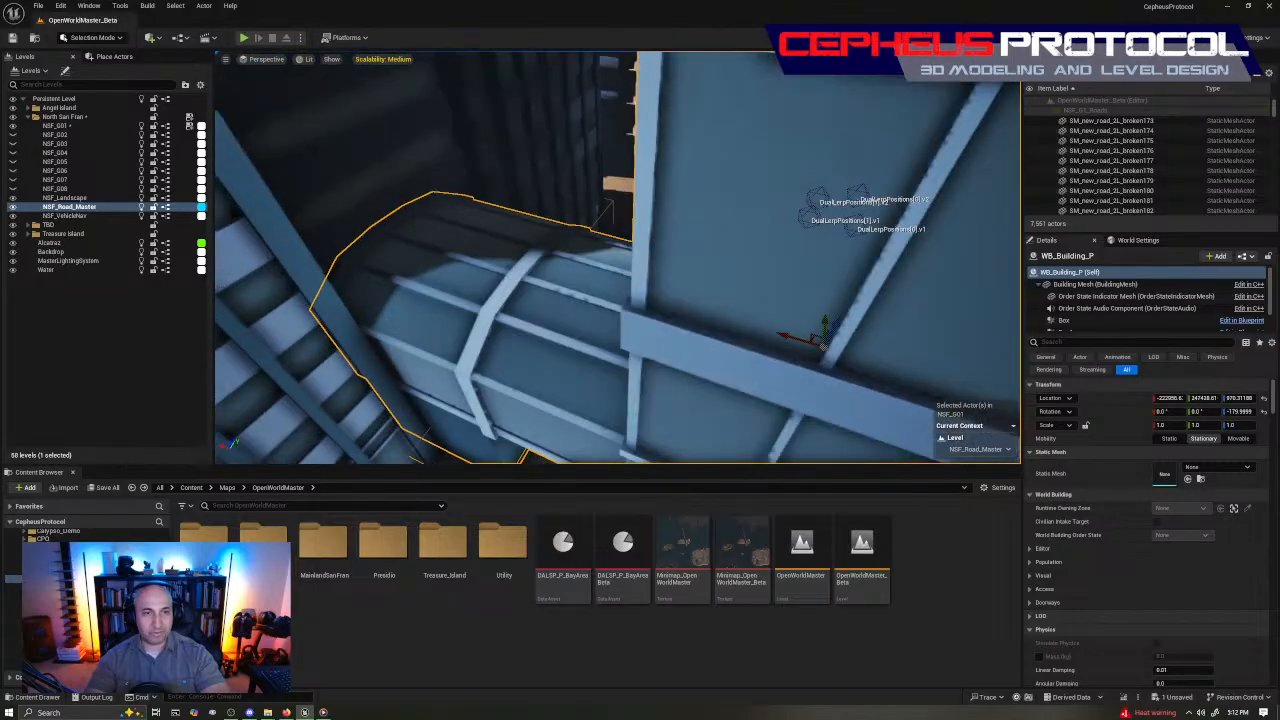
key(f)
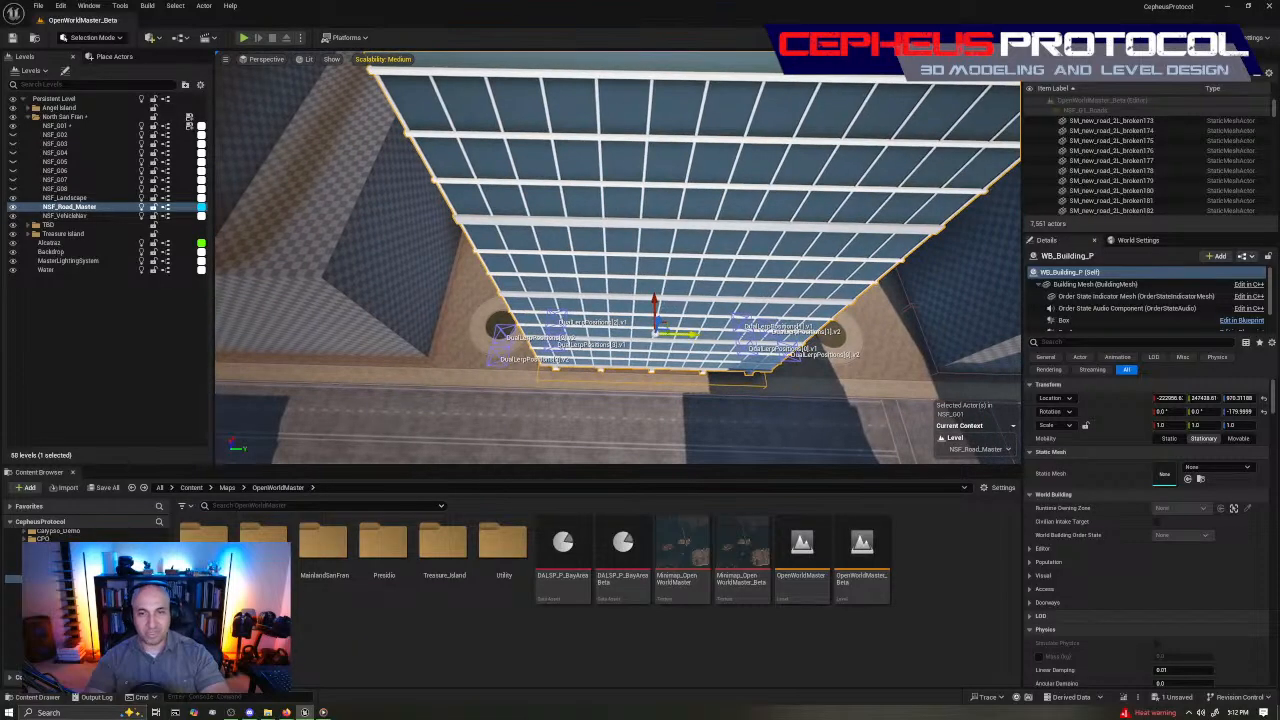
drag(692, 334, 684, 334)
right_drag(684, 334, 600, 330)
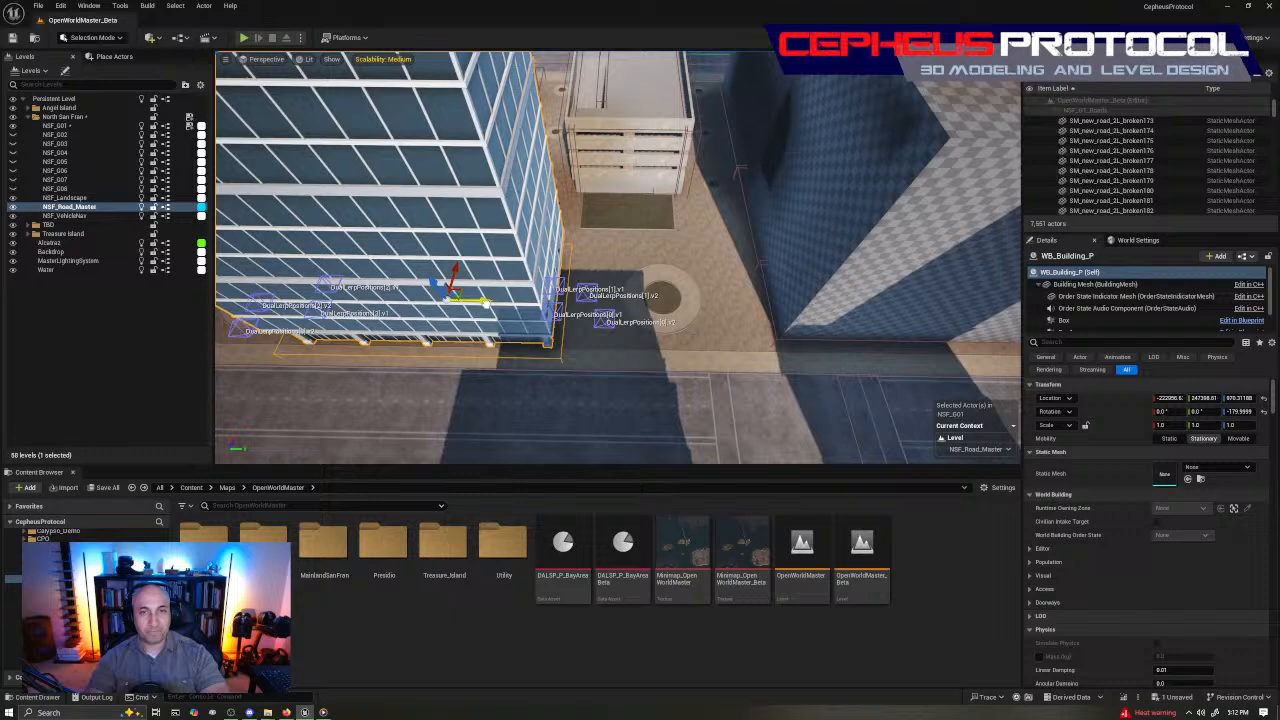
Bring up the shared gameplay screenshot once more to review its statistics, and switch back to the level editor
key(alt+Tab)
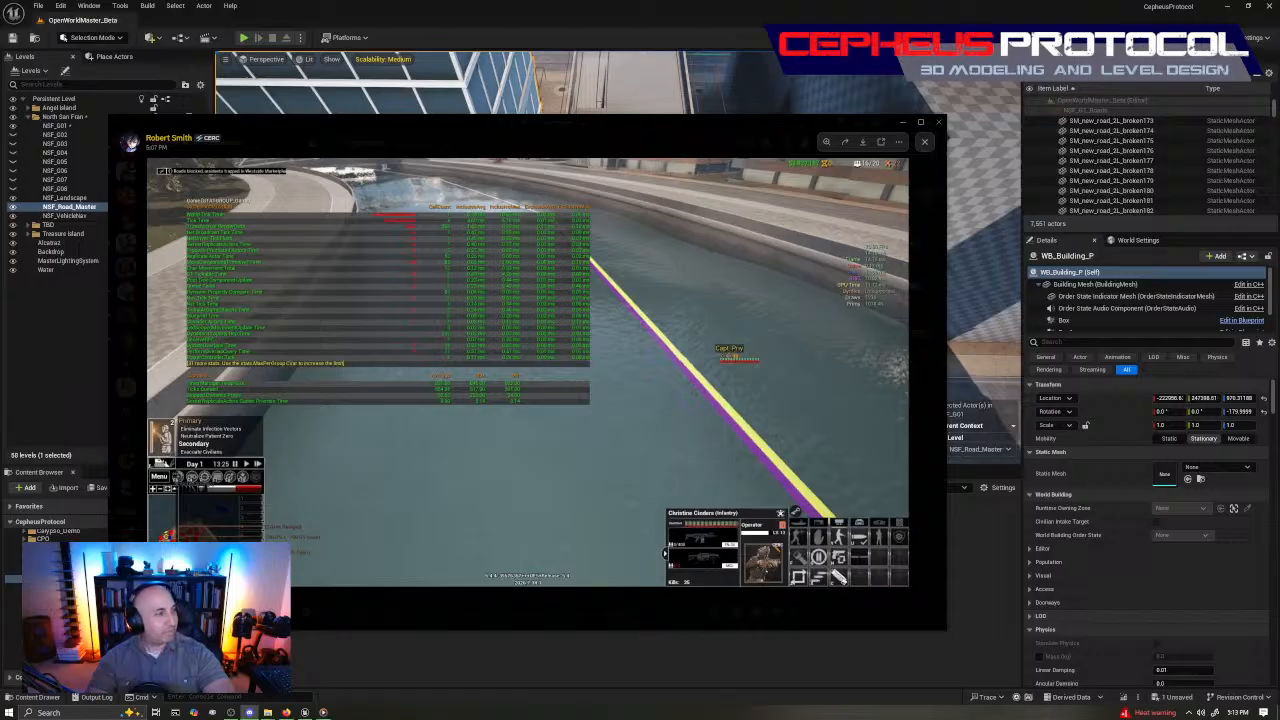
click(902, 122)
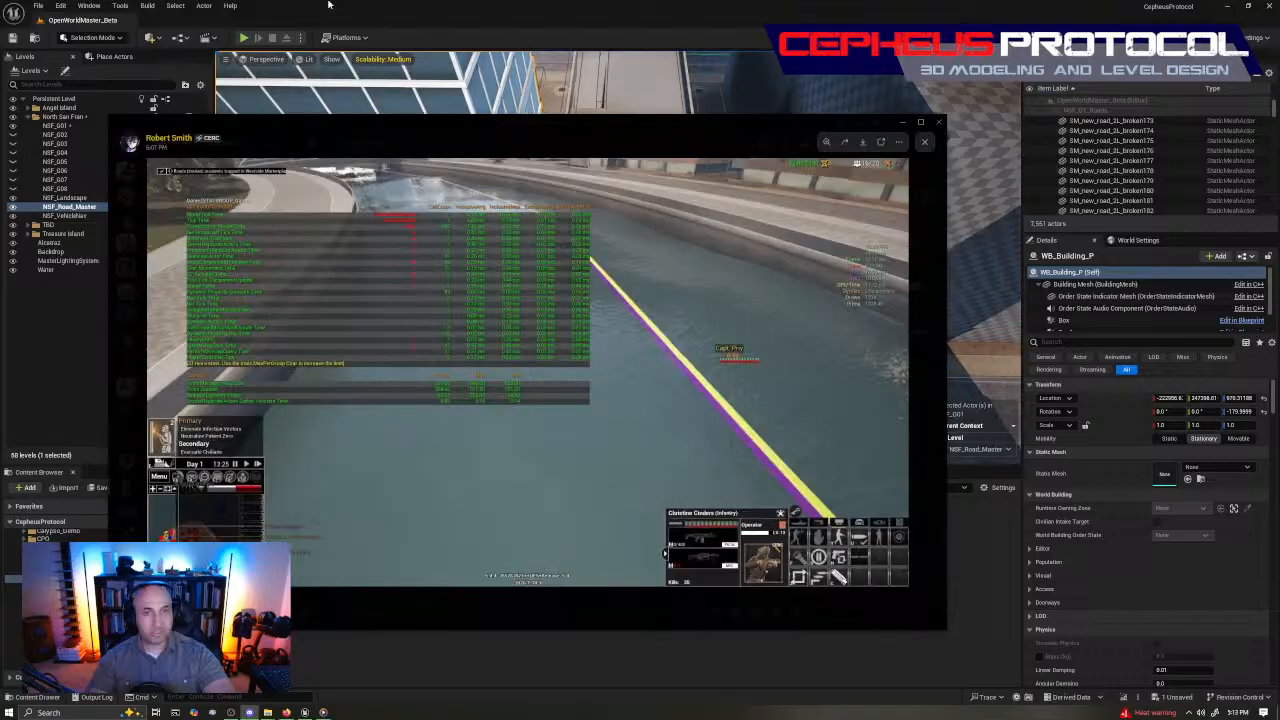
click(329, 5)
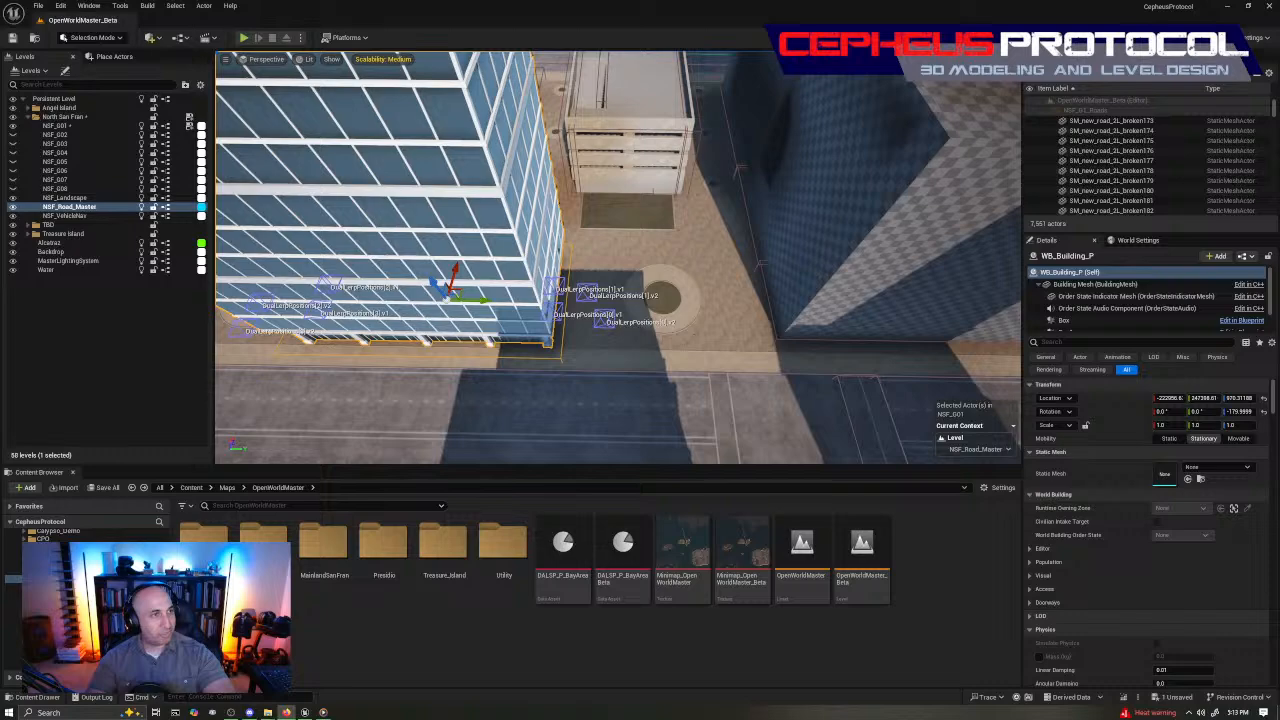
Check the fit of WB_Building_P's connector between the two towers, and deselect the building
right_drag(618, 258, 575, 280)
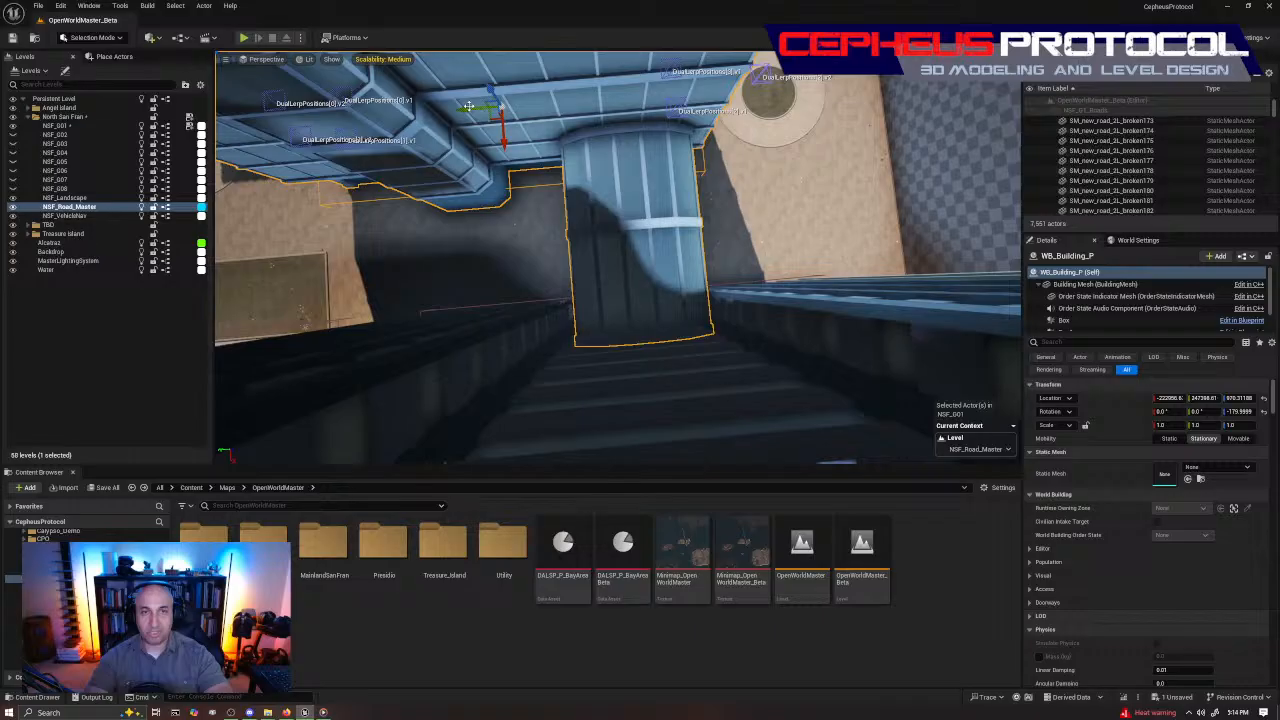
right_drag(468, 105, 490, 180)
key(Escape)
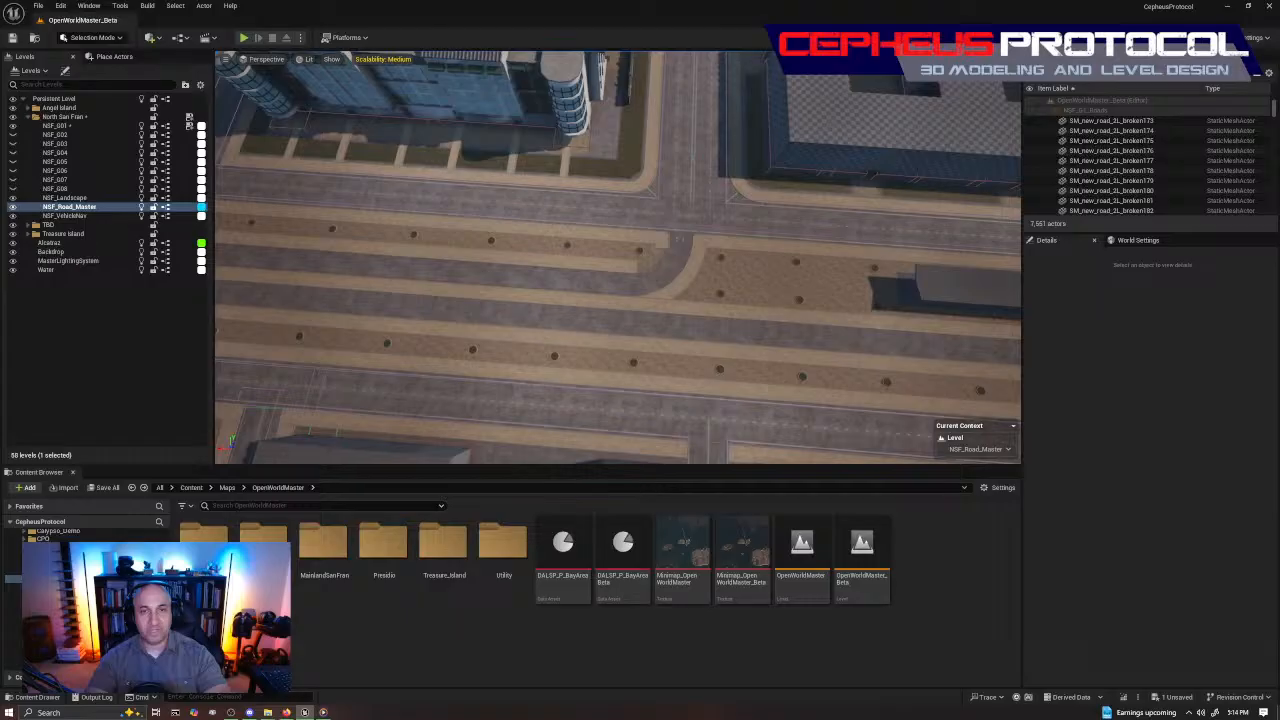
Switch to Landscape mode and select the sidewalk spline control point beside the sharp corner of the triangular city block
mouse_move(630, 410)
right_down()
mouse_move(640, 398)
mouse_move(625, 400)
mouse_move(630, 410)
right_up()
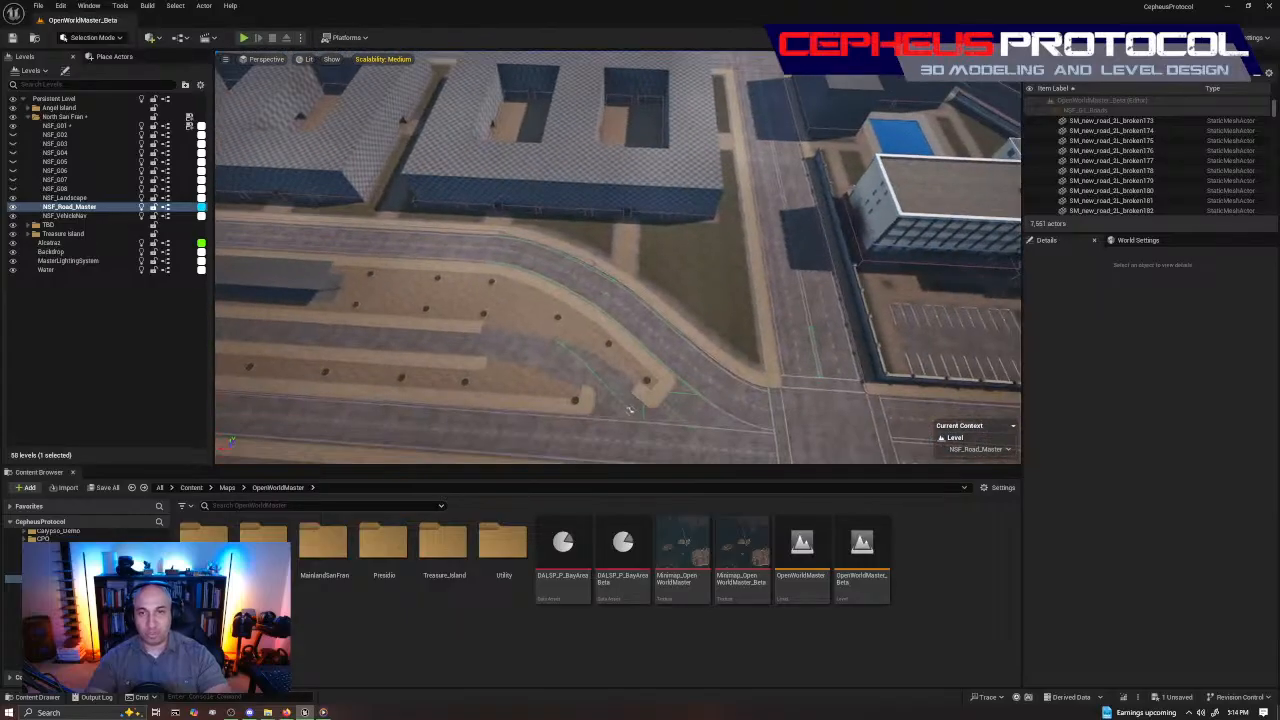
right_drag(715, 257, 570, 250)
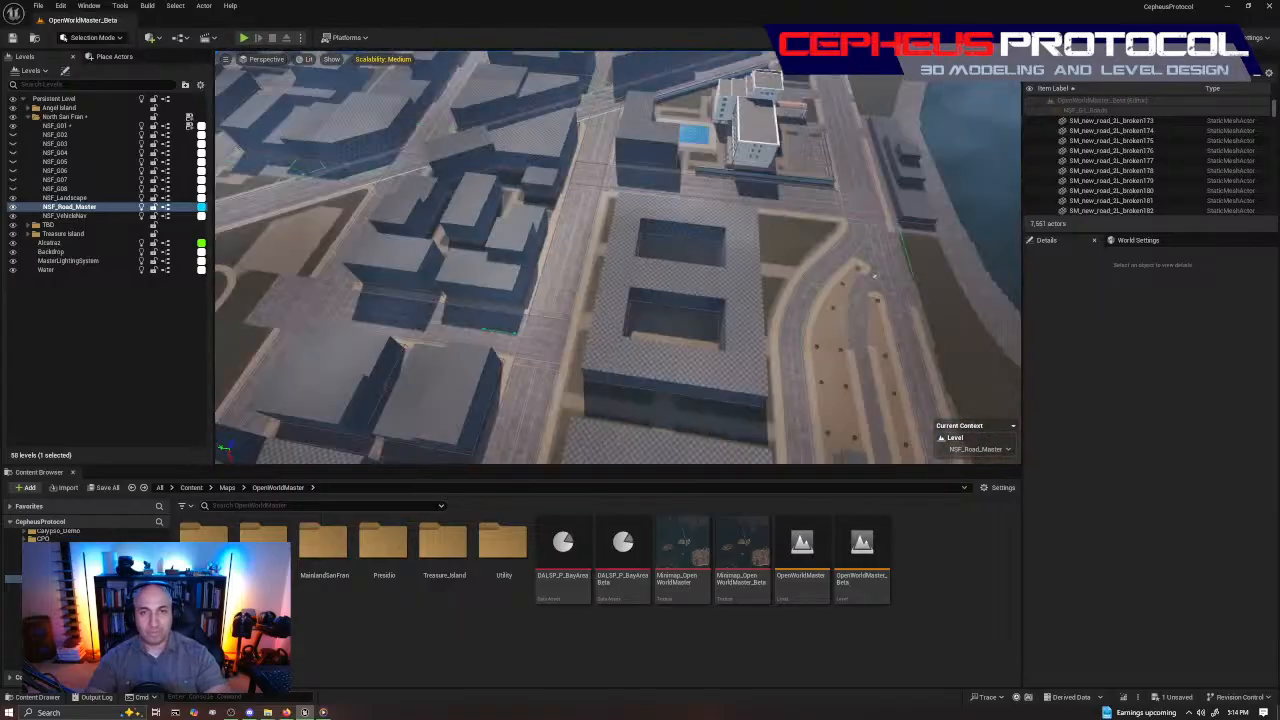
right_drag(874, 276, 800, 350)
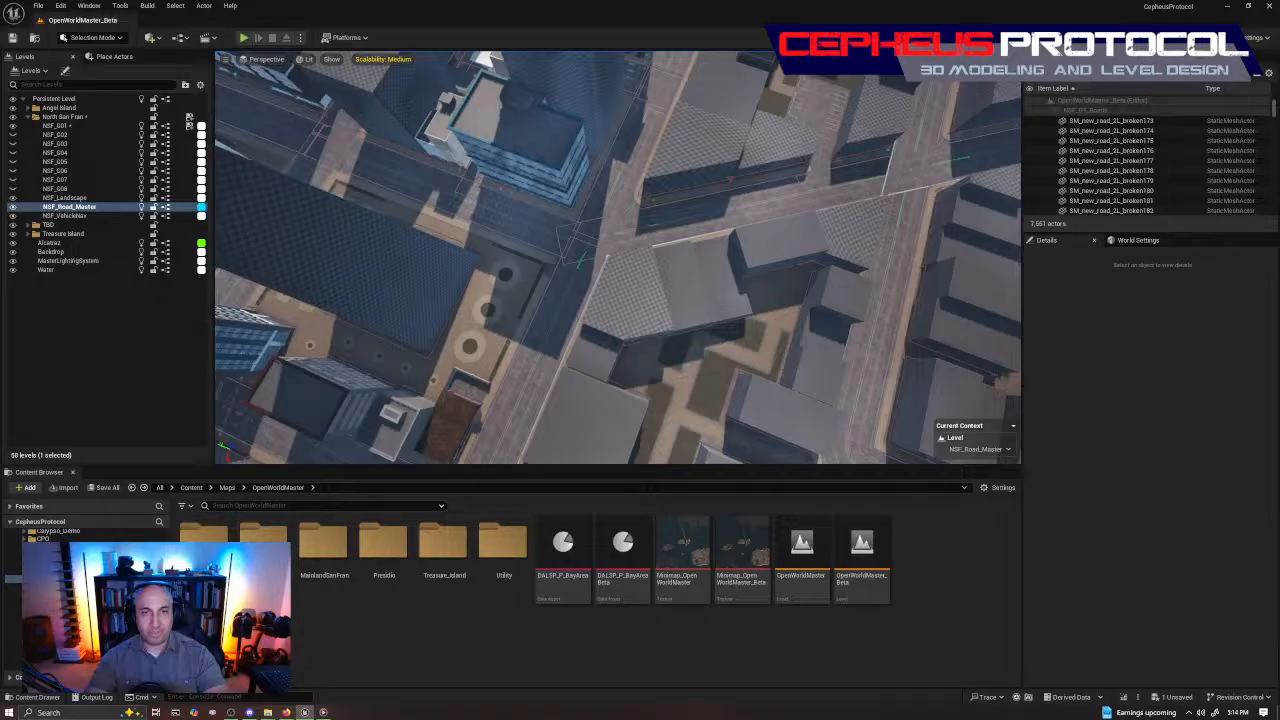
right_drag(781, 235, 600, 238)
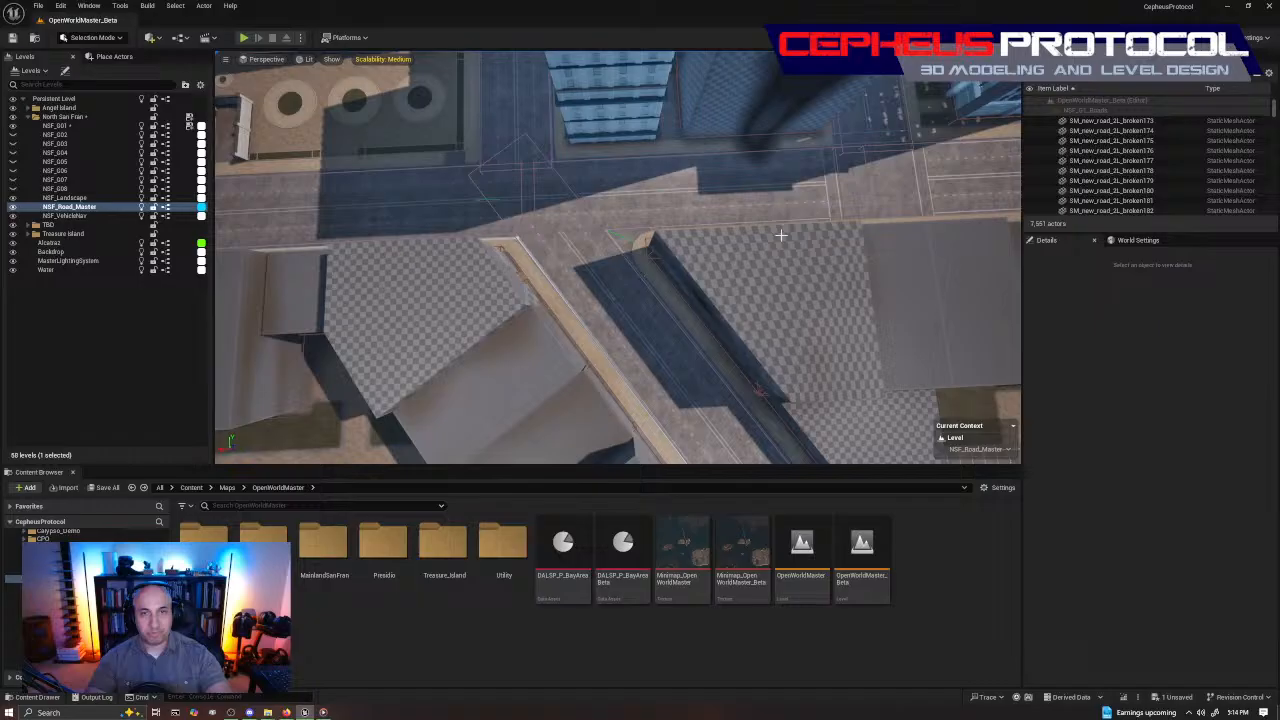
key(shift+2)
right_drag(659, 293, 610, 308)
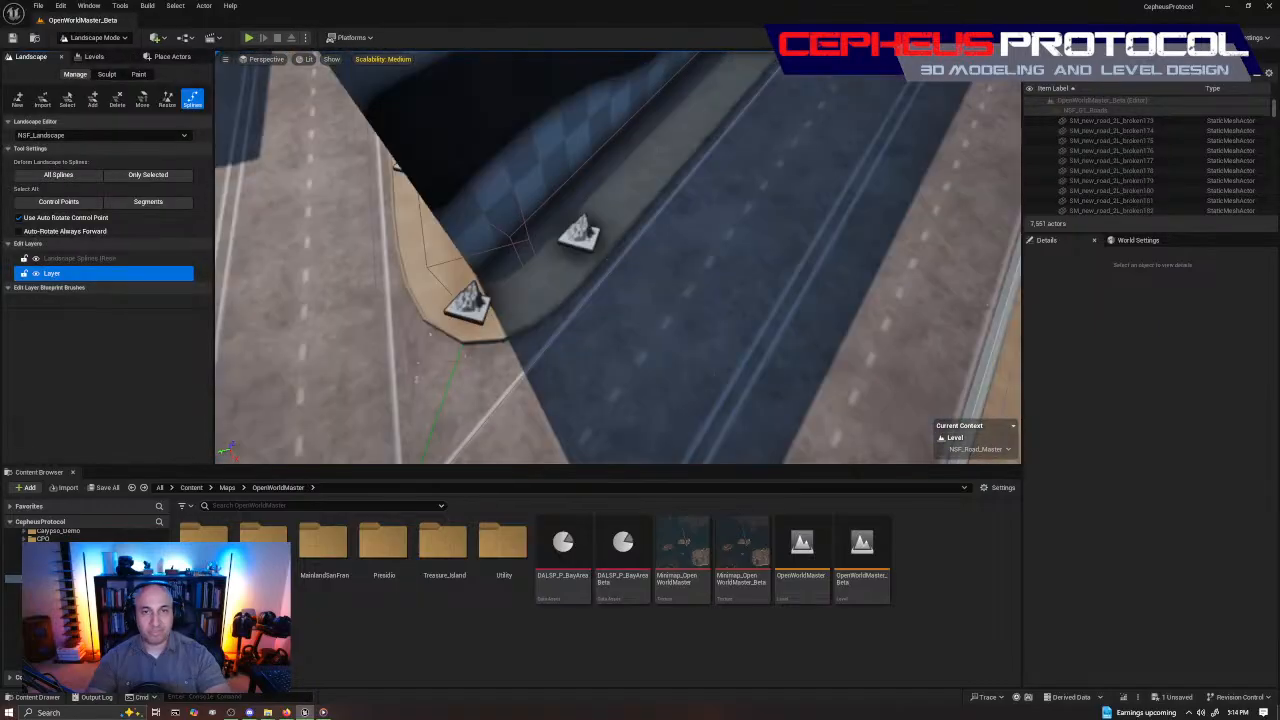
right_drag(580, 235, 600, 235)
click(562, 213)
Inspect the landscape spline control points around the block's sharp sidewalk corner, and clear the selection
right_drag(594, 280, 665, 272)
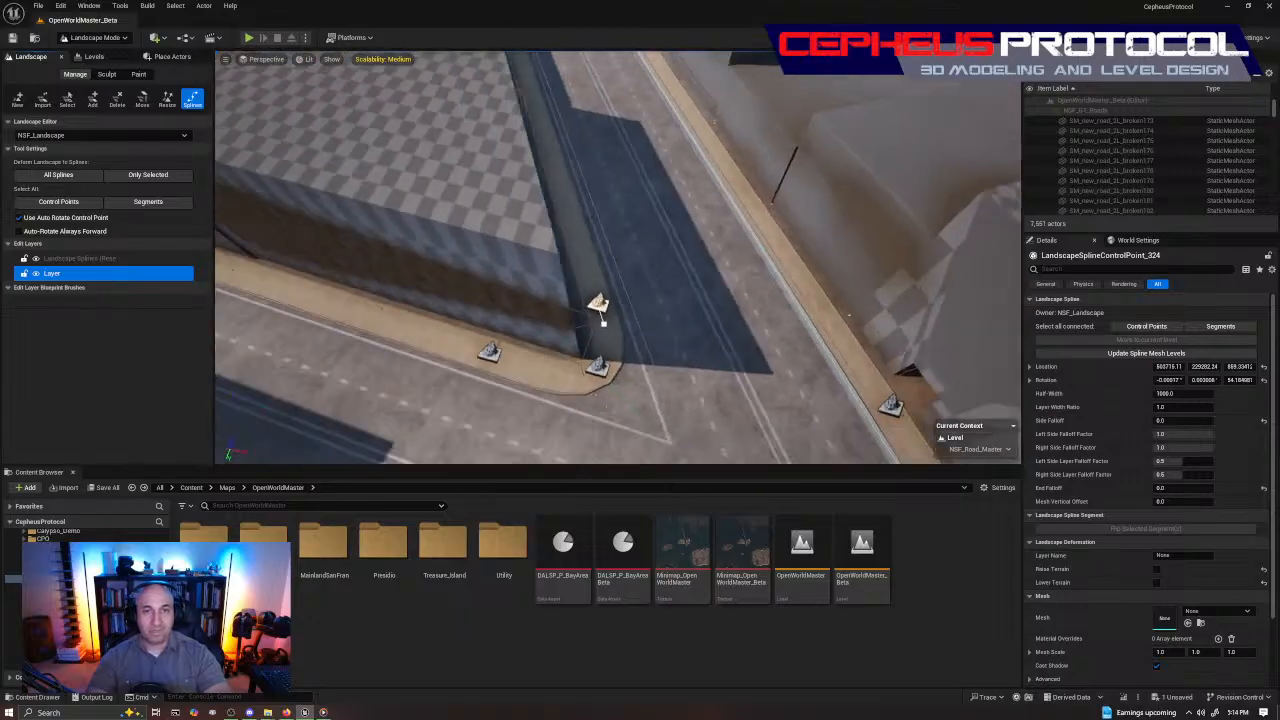
right_drag(603, 320, 632, 311)
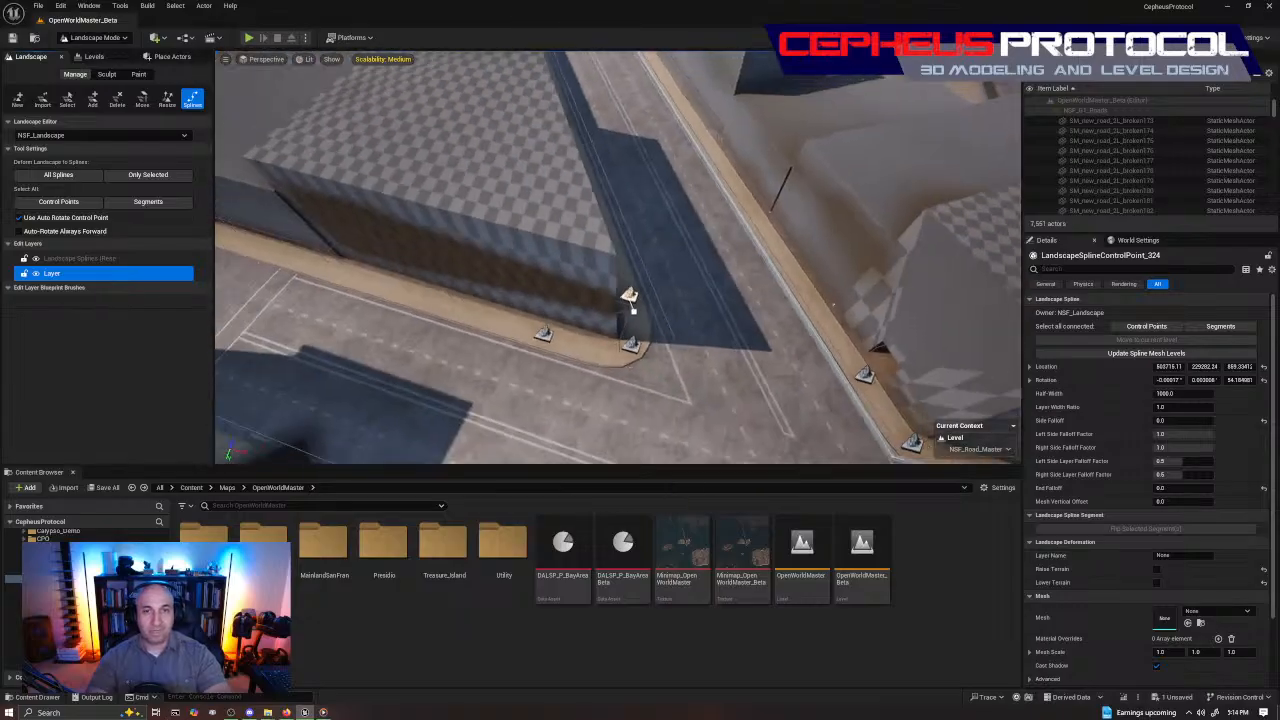
right_drag(566, 337, 574, 335)
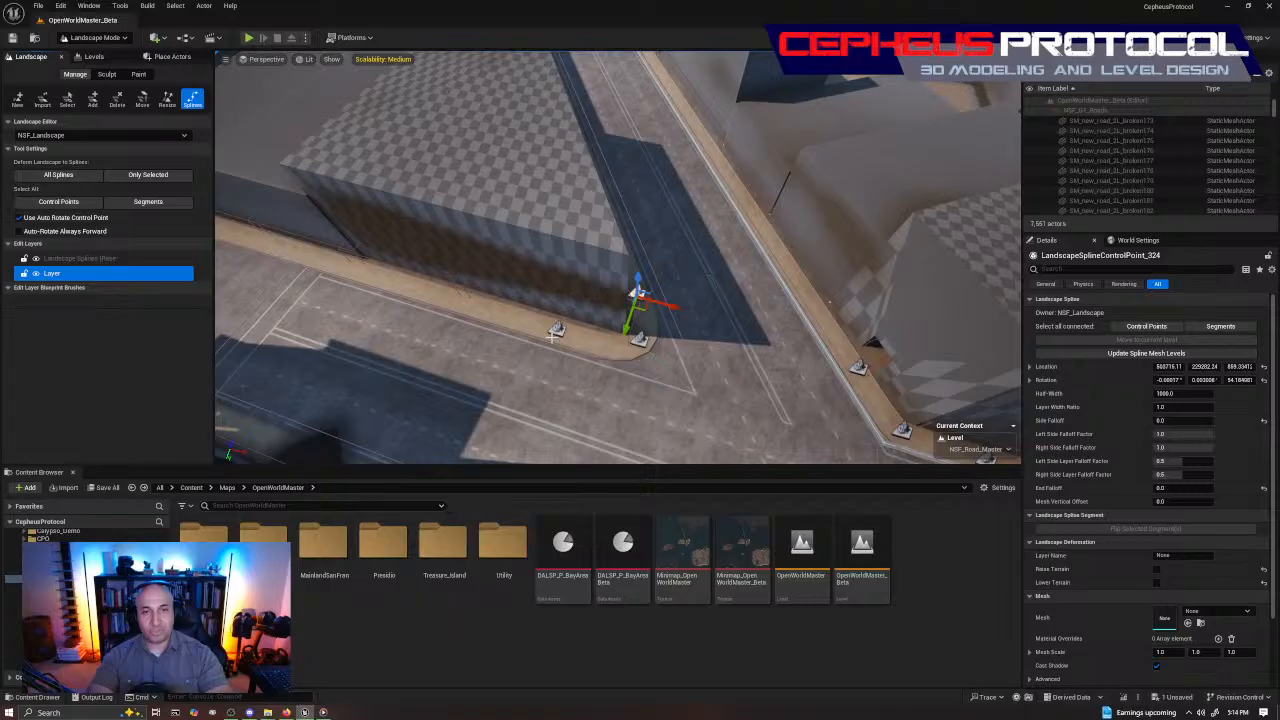
right_drag(552, 336, 526, 345)
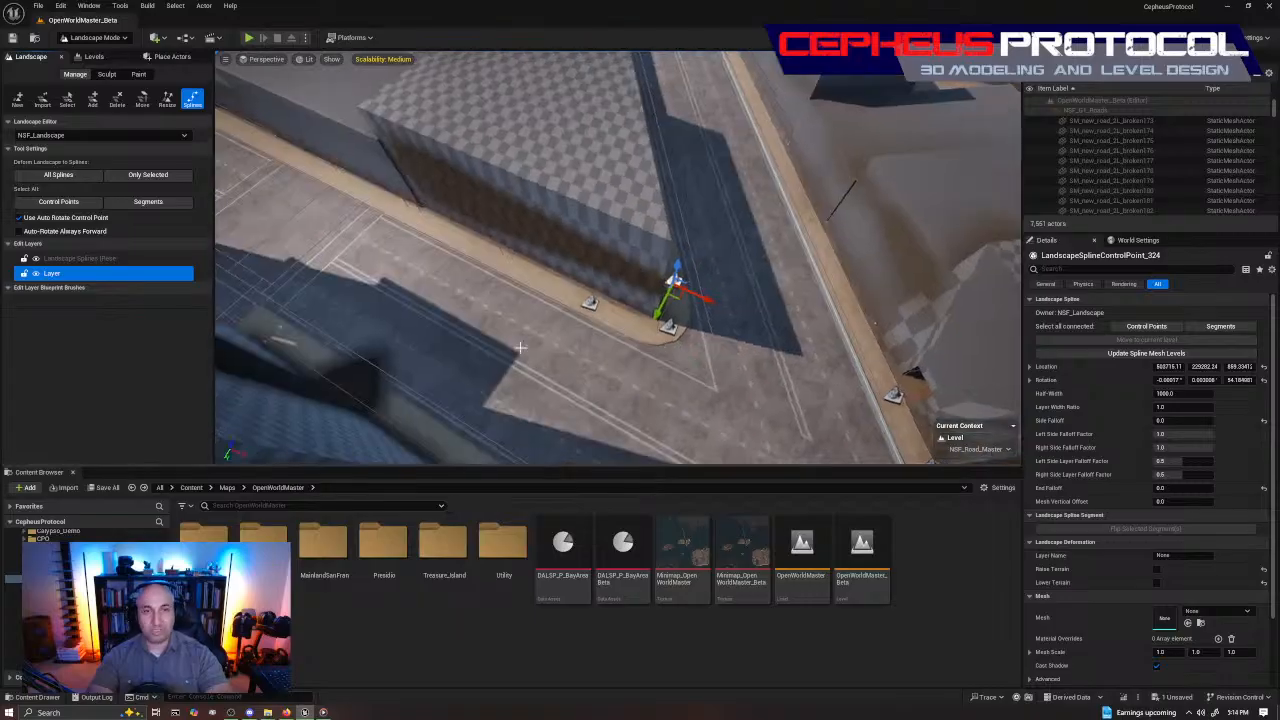
click(520, 347)
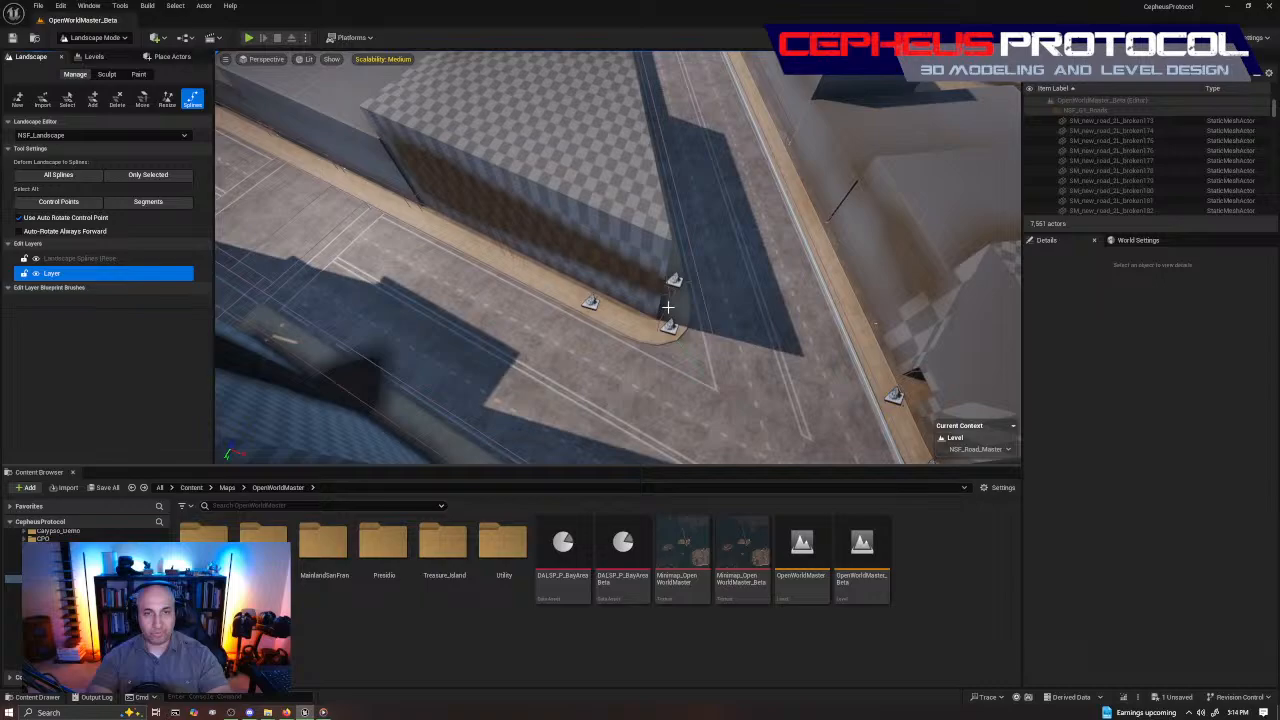
Survey the road pieces and road tool splines across the city blocks, and return to the sharp corner of the triangular block
click(492, 298)
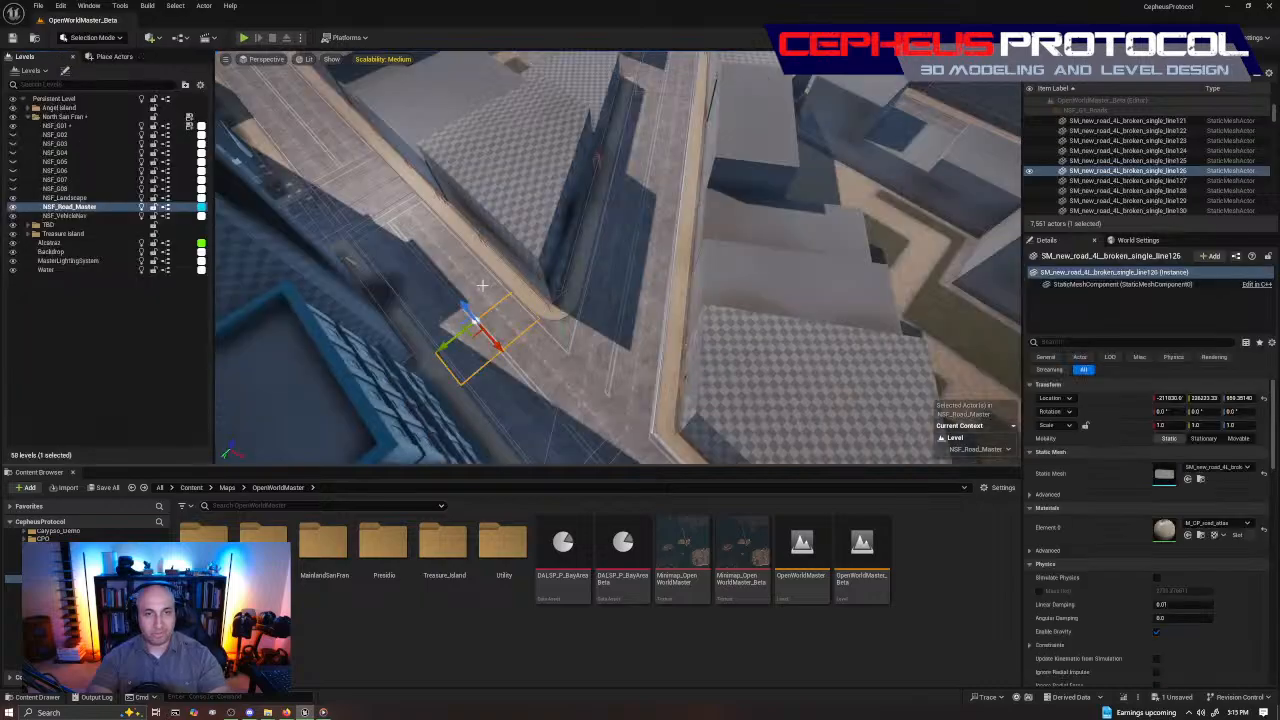
right_drag(482, 286, 464, 212)
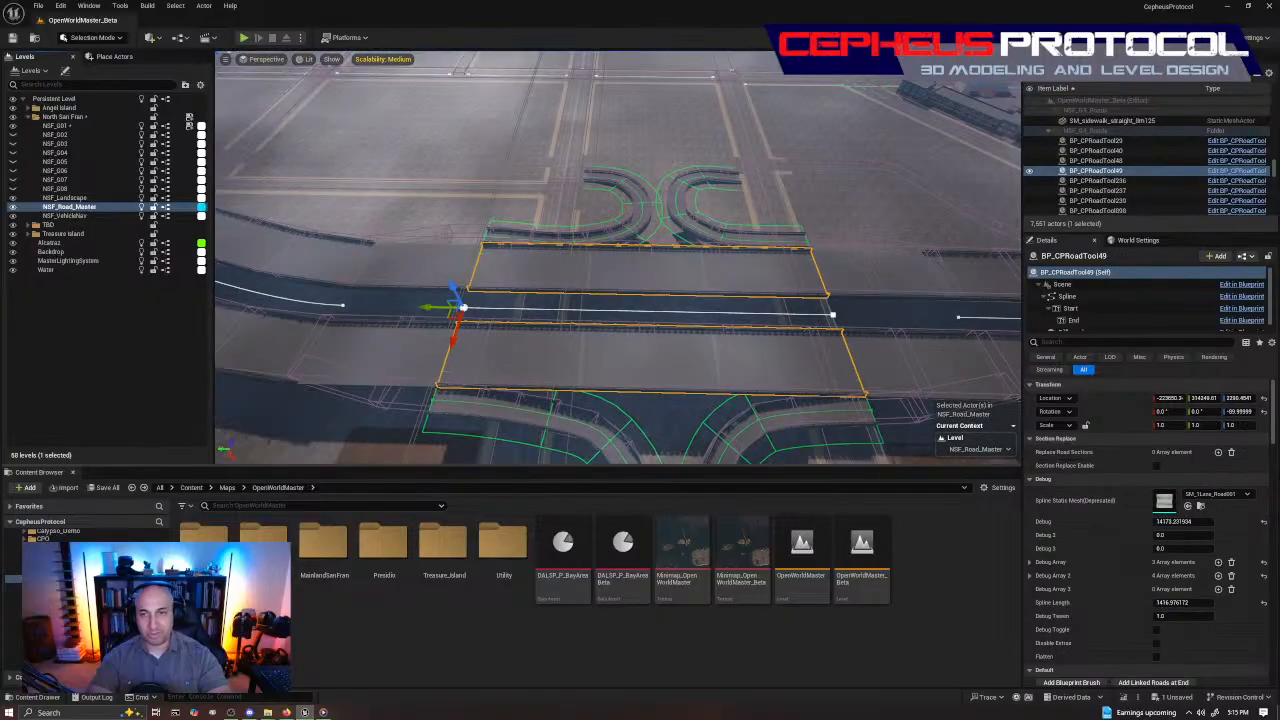
right_drag(836, 349, 900, 345)
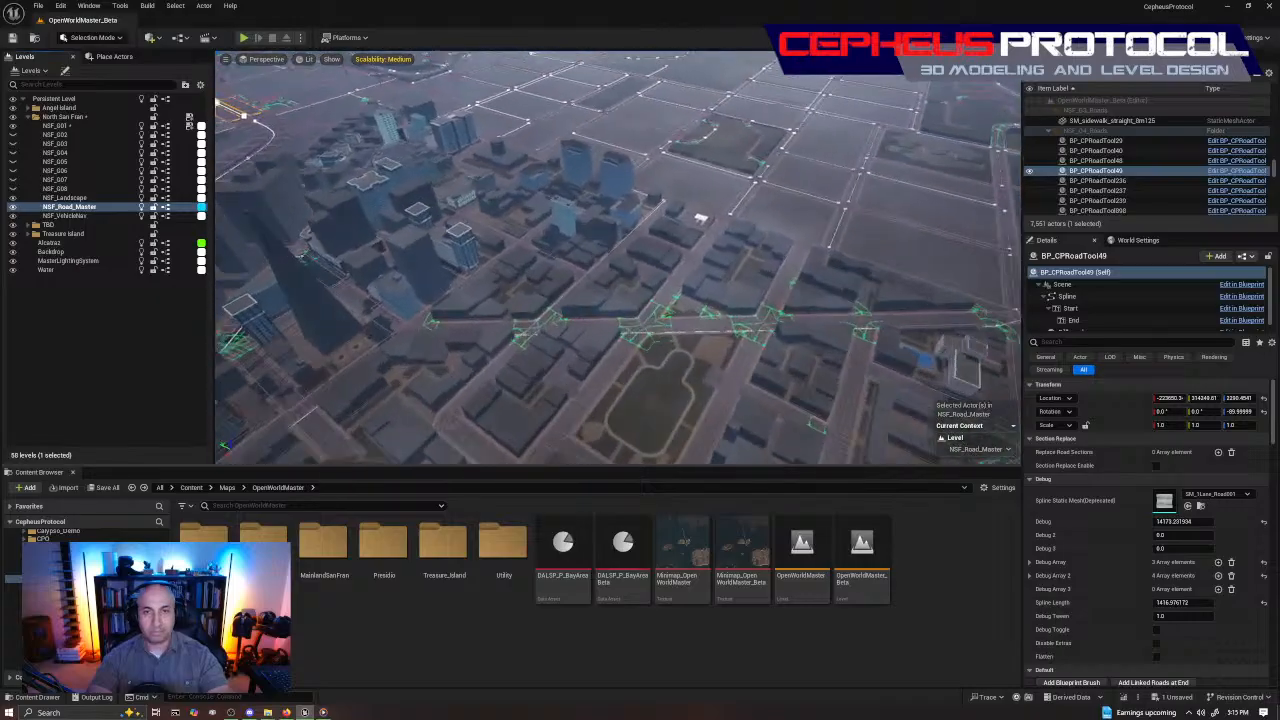
right_drag(618, 257, 580, 238)
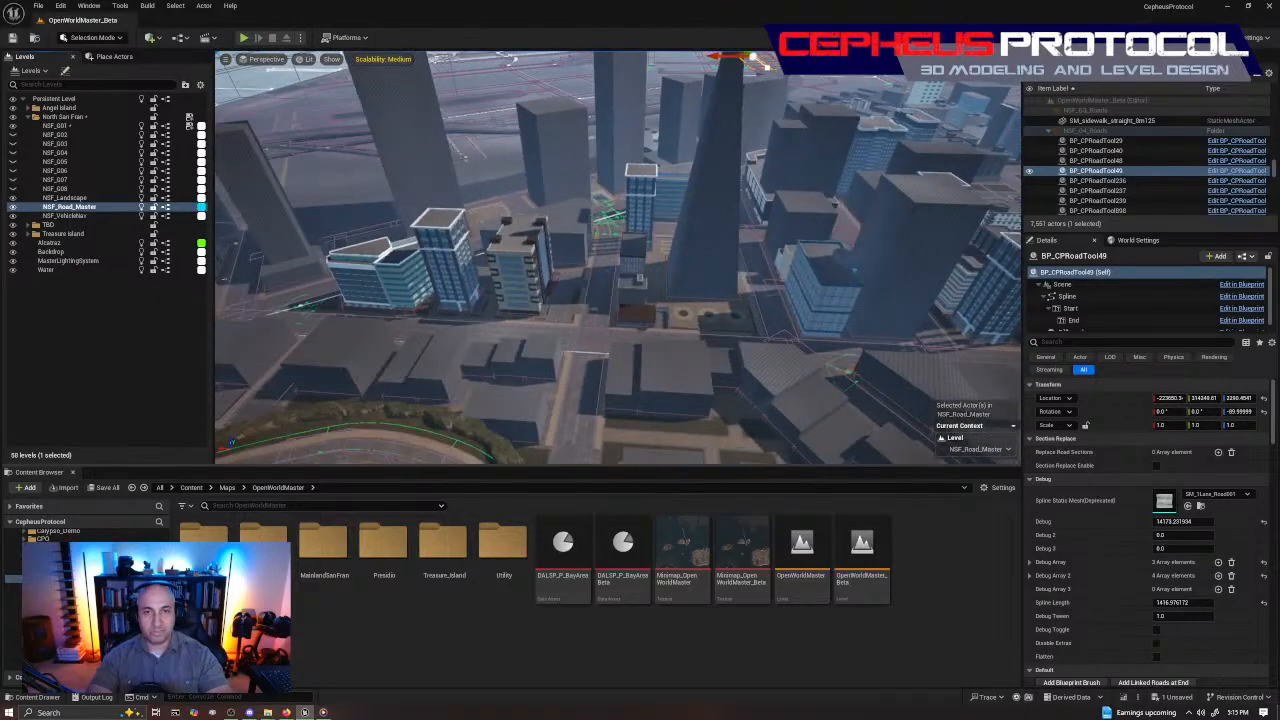
right_drag(878, 311, 801, 345)
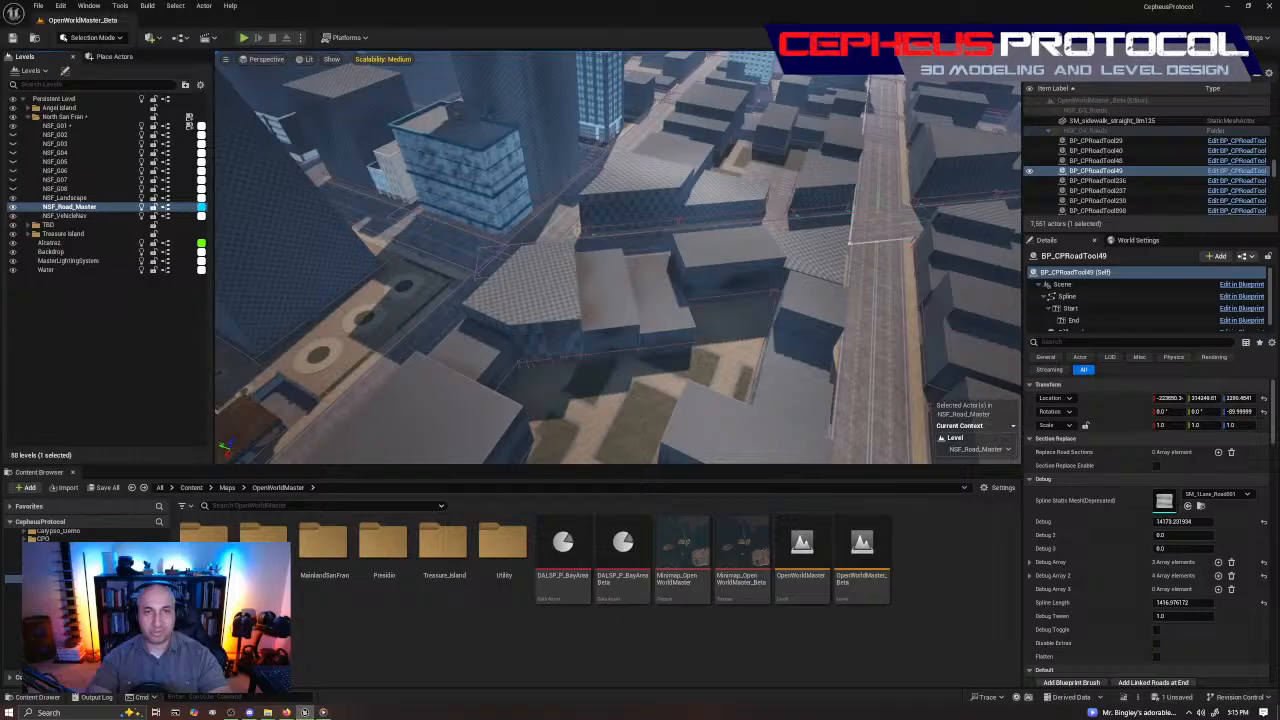
key(f)
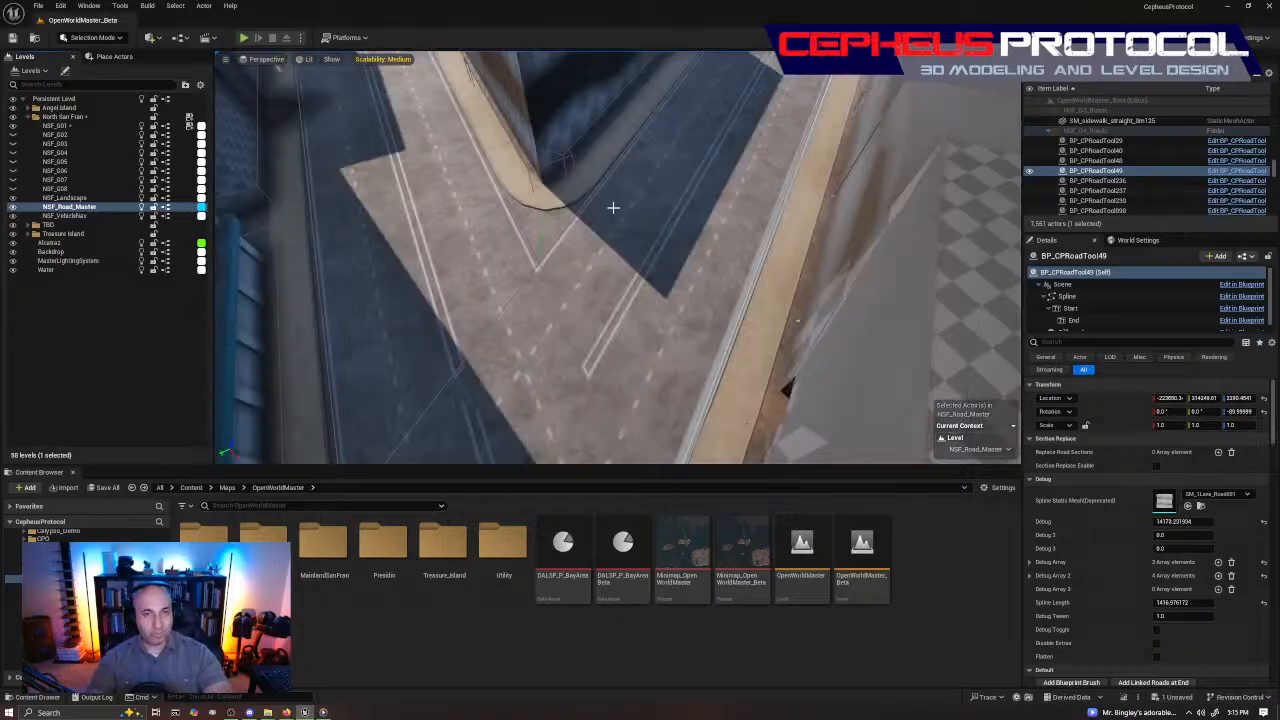
right_drag(613, 208, 540, 200)
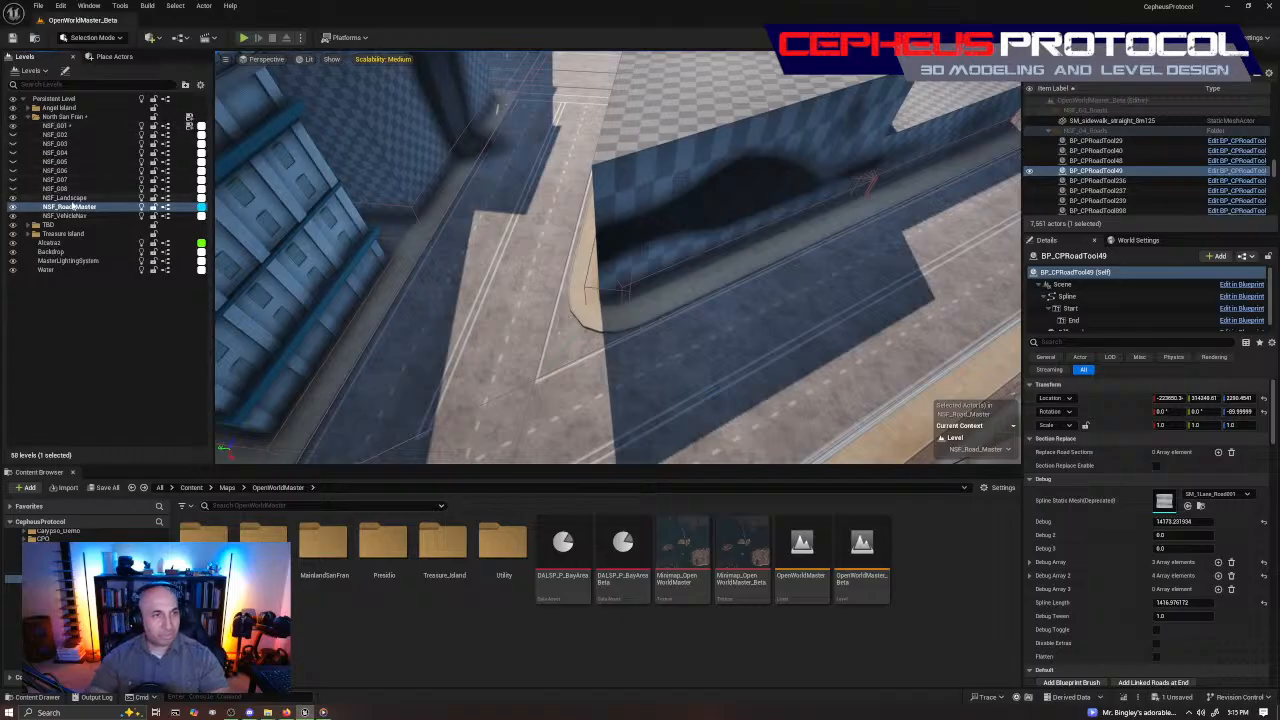
Inspect the four-lane road meshes and landscape around the triangular block's sharp corner, and save the level
click(620, 377)
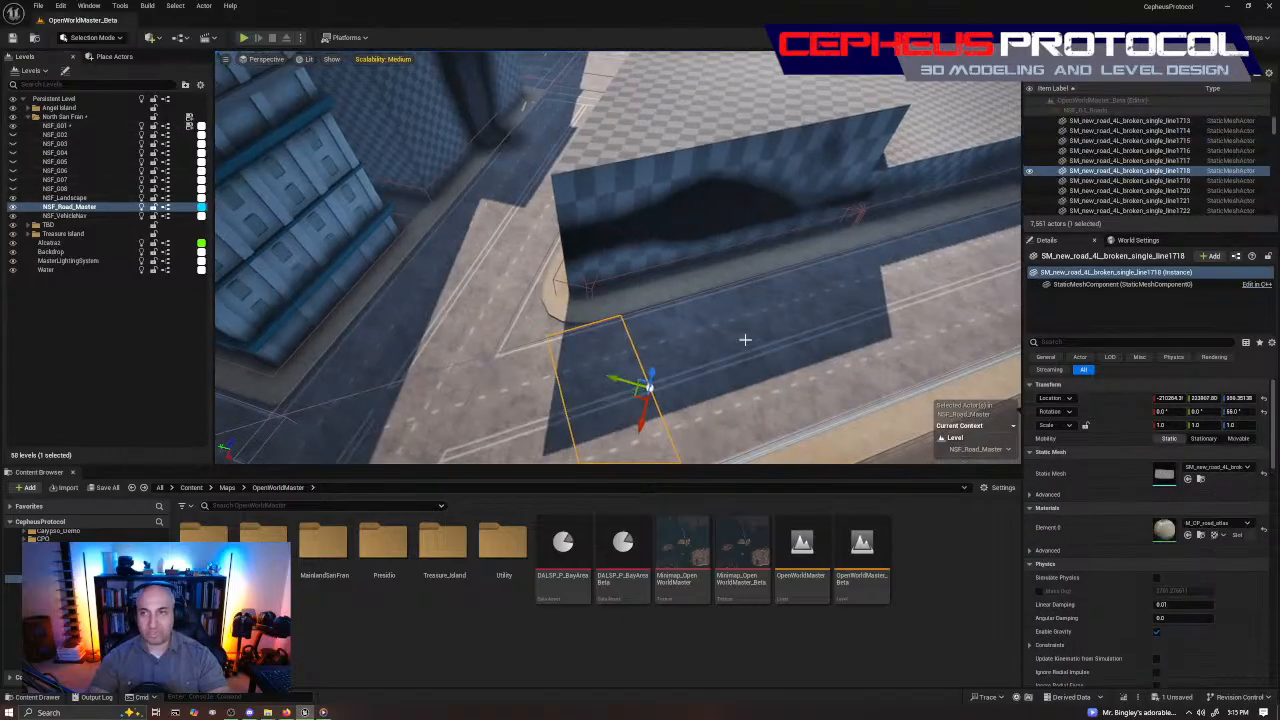
click(785, 318)
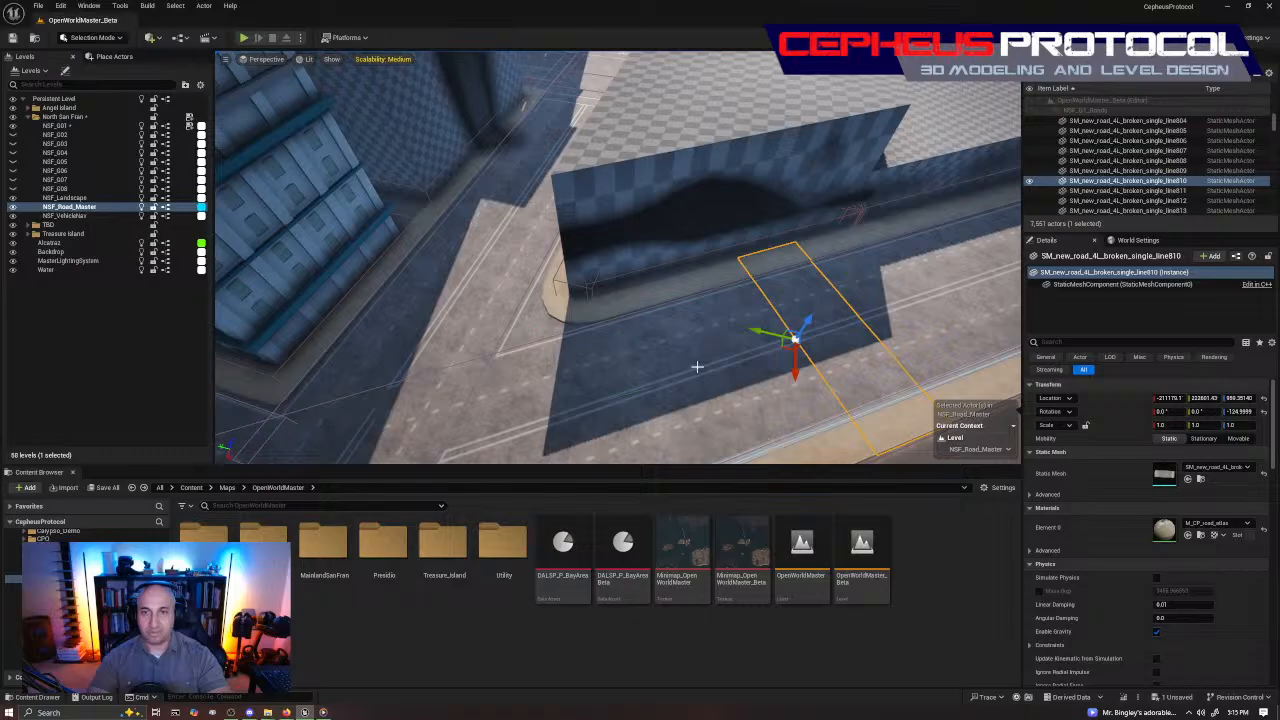
click(550, 327)
scroll(550, 327, up, 5)
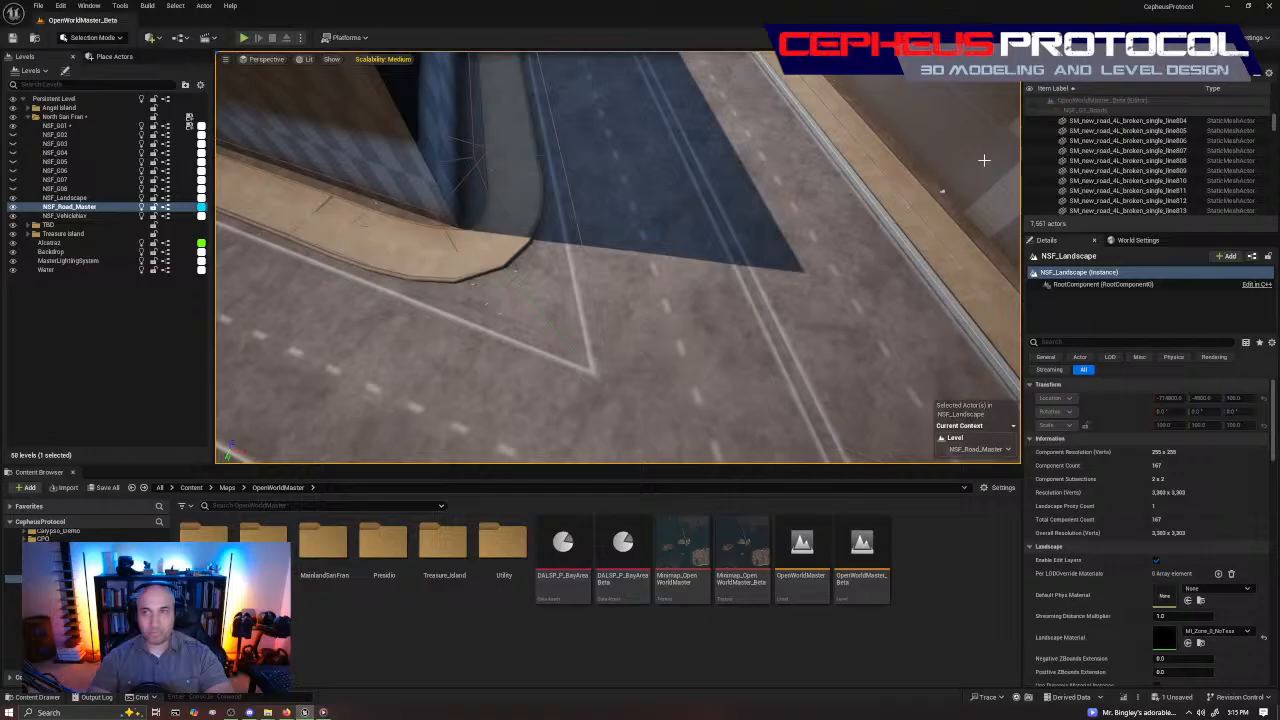
key(ctrl+s)
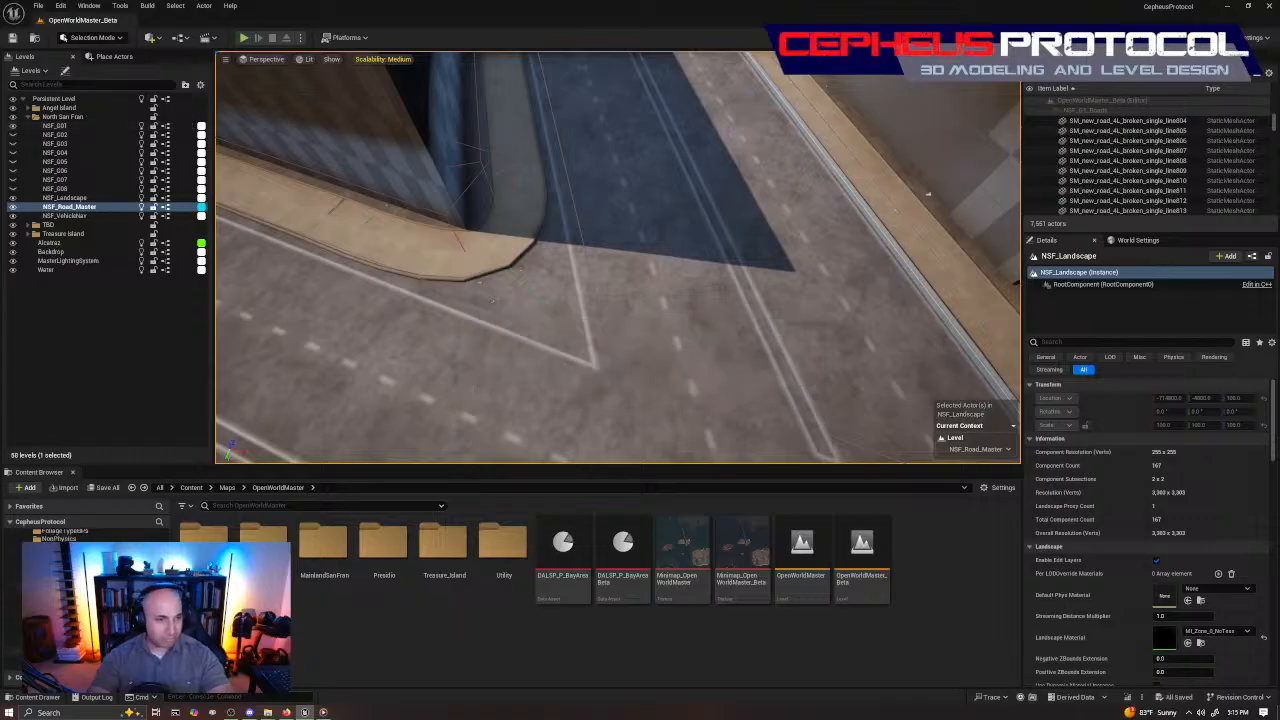
Select the long BP_CPRoadTool road beside the rectangular plaza, and browse to its Blueprint asset
right_drag(618, 258, 510, 310)
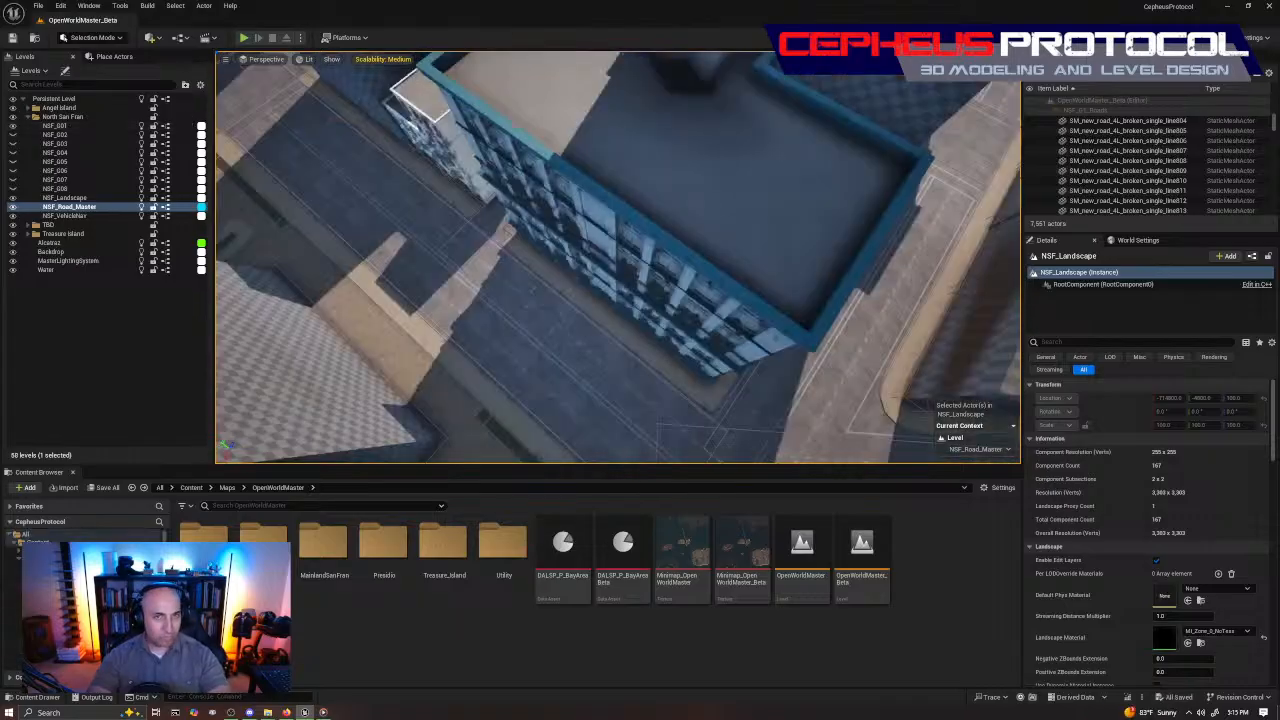
right_drag(590, 200, 584, 194)
click(584, 194)
right_click(586, 193)
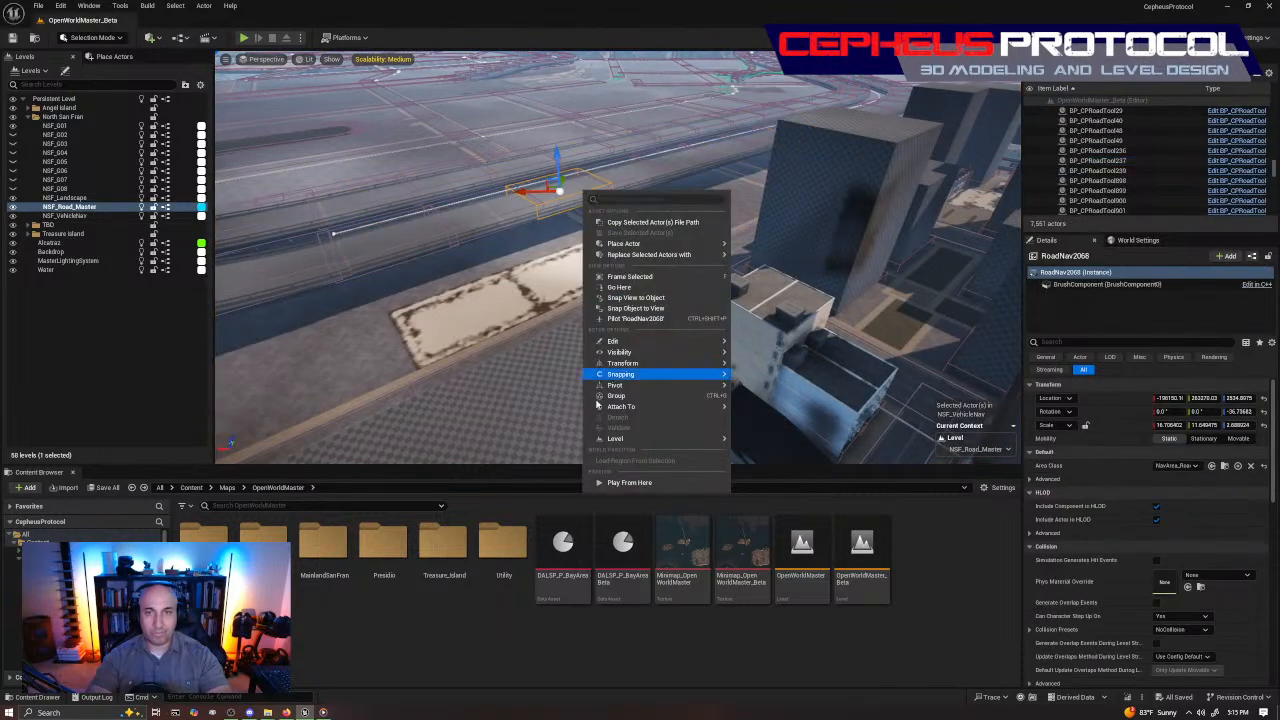
key(Escape)
click(590, 182)
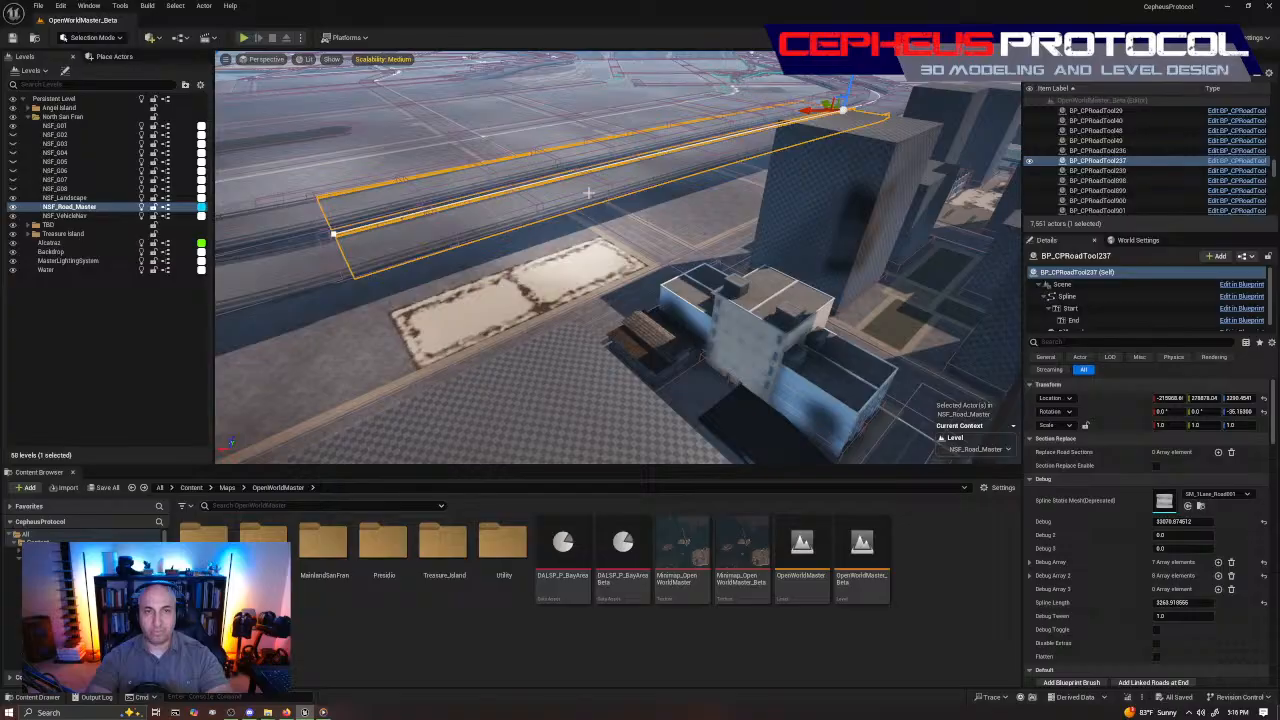
right_click(581, 188)
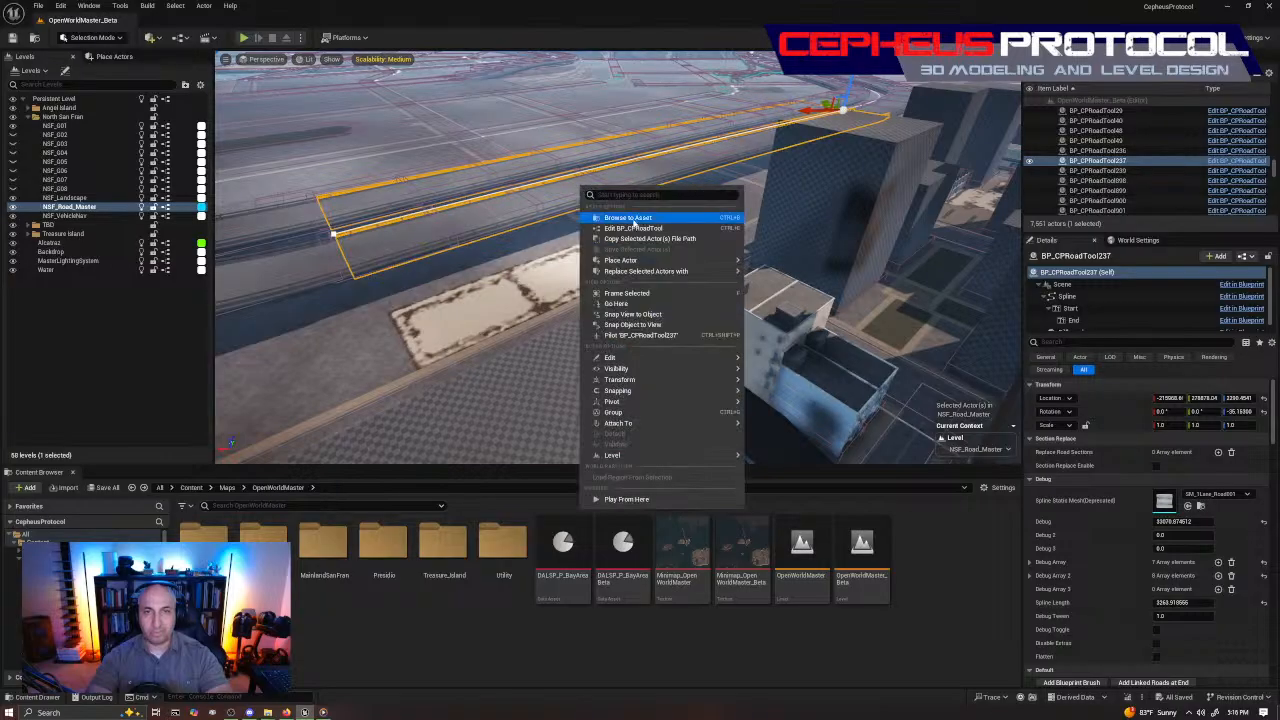
click(628, 217)
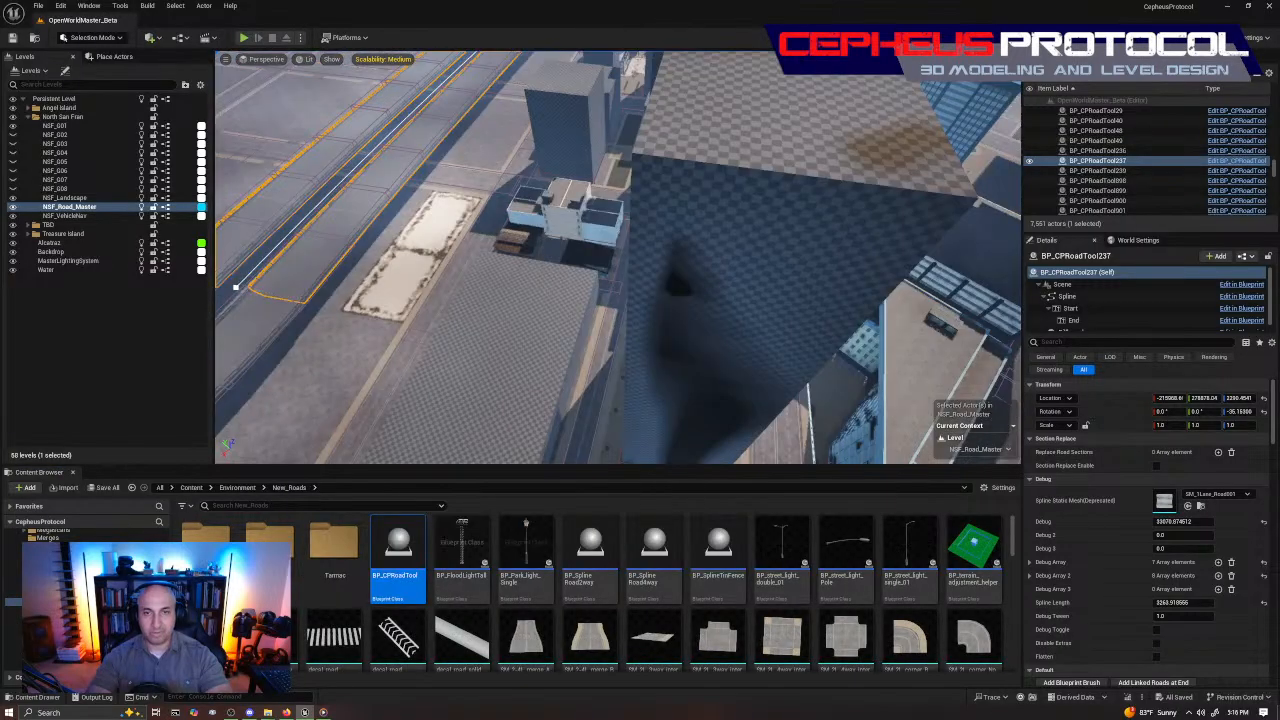
Place a BP_CPRoadTool road piece across the sidewalk at the corner of the grass lot
right_drag(618, 257, 620, 355)
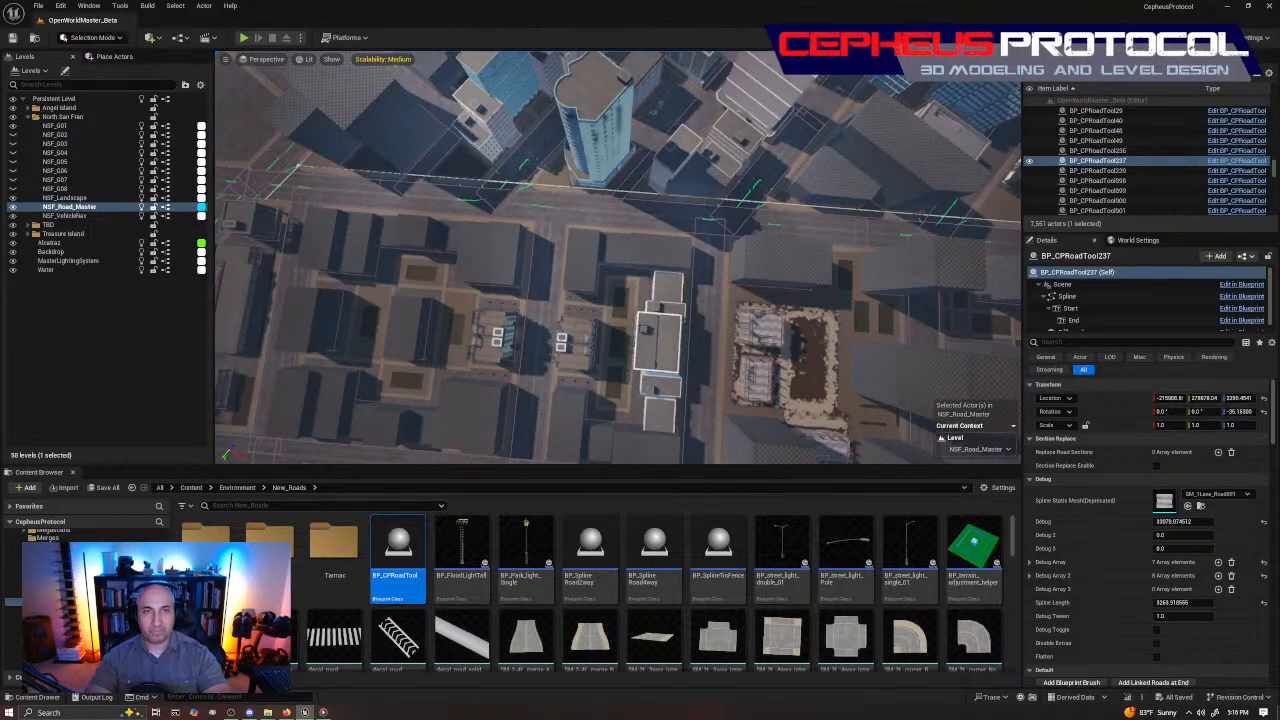
mouse_move(528, 273)
right_down()
mouse_move(540, 280)
mouse_move(528, 273)
right_up()
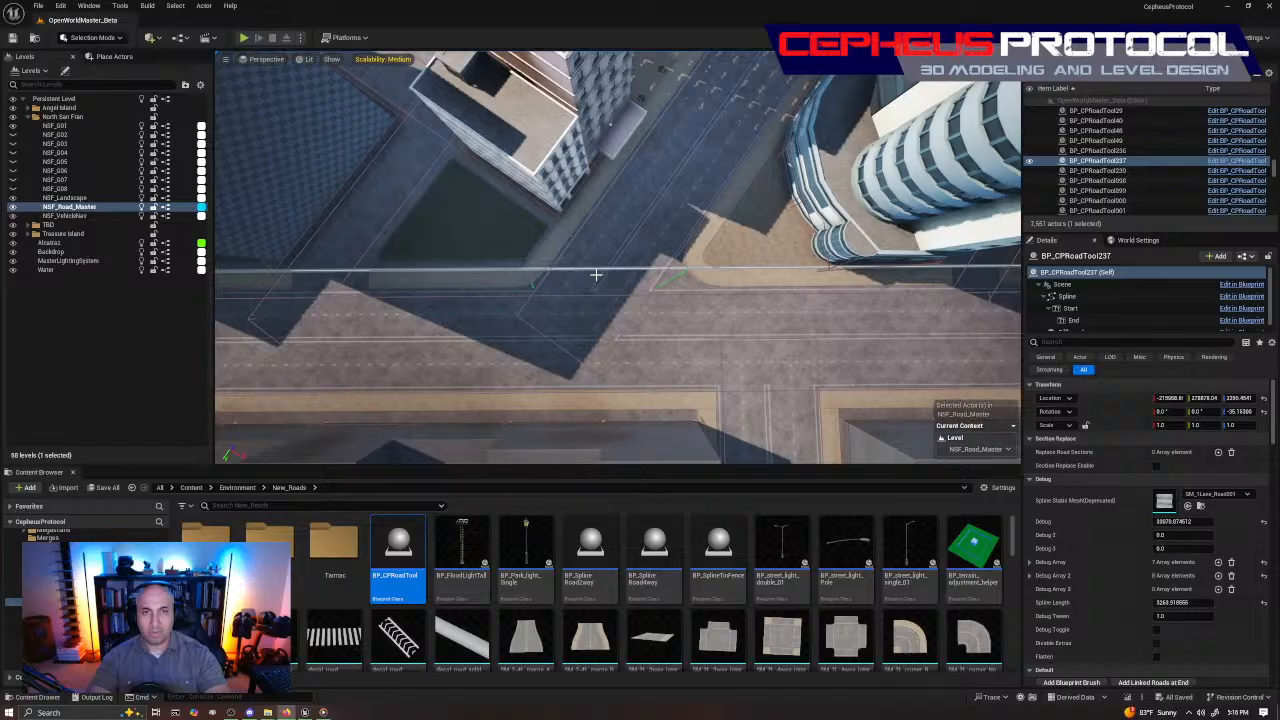
scroll(595, 274, up, 5)
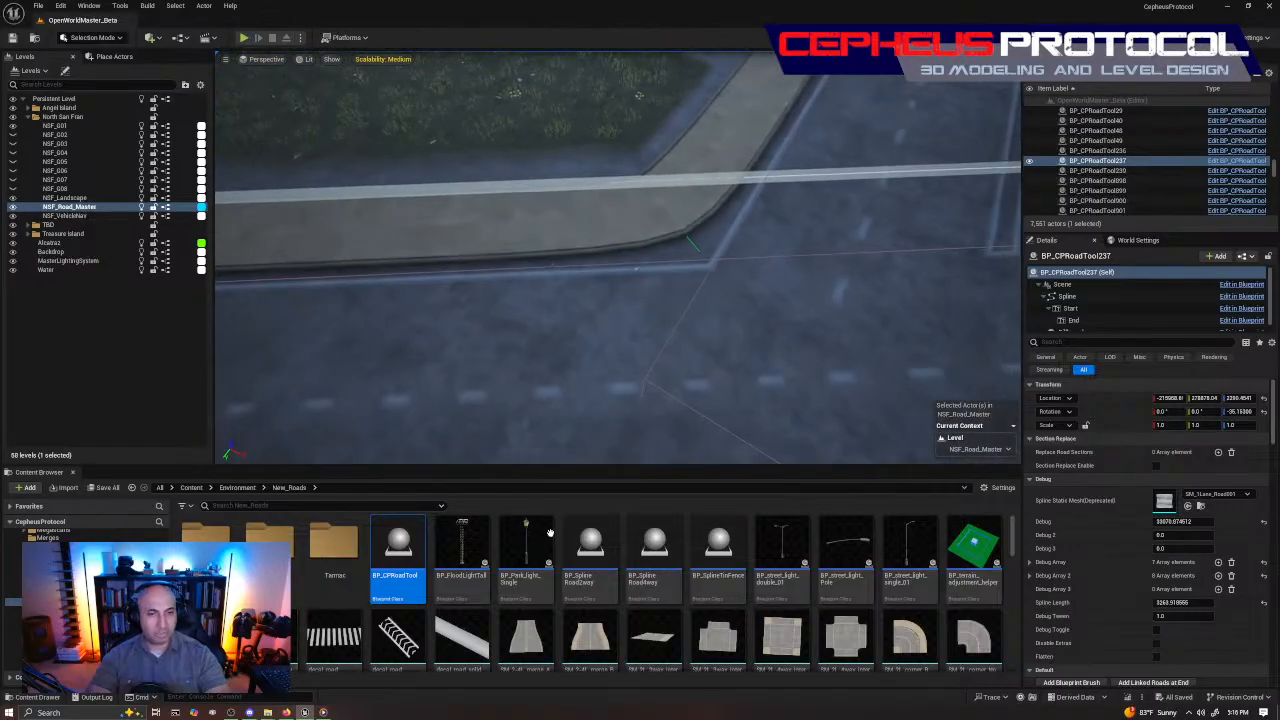
drag(549, 532, 482, 80)
right_drag(482, 80, 400, 80)
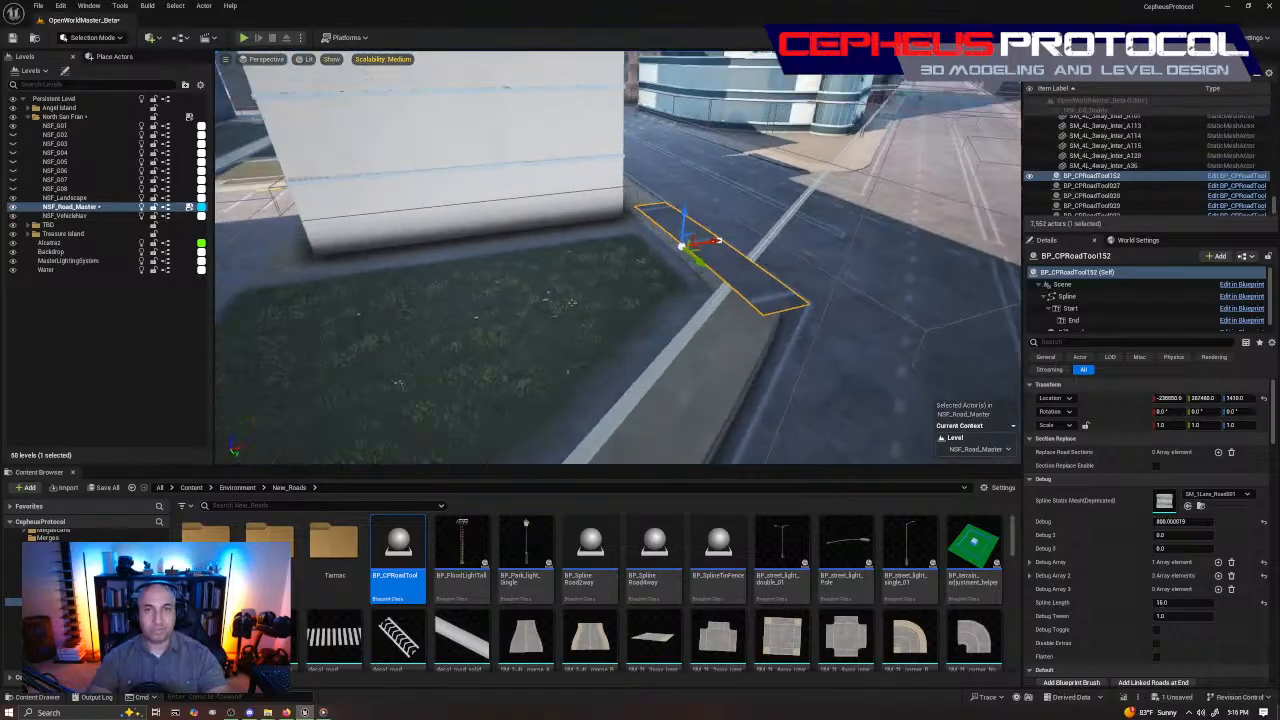
right_drag(618, 257, 626, 257)
key(w)
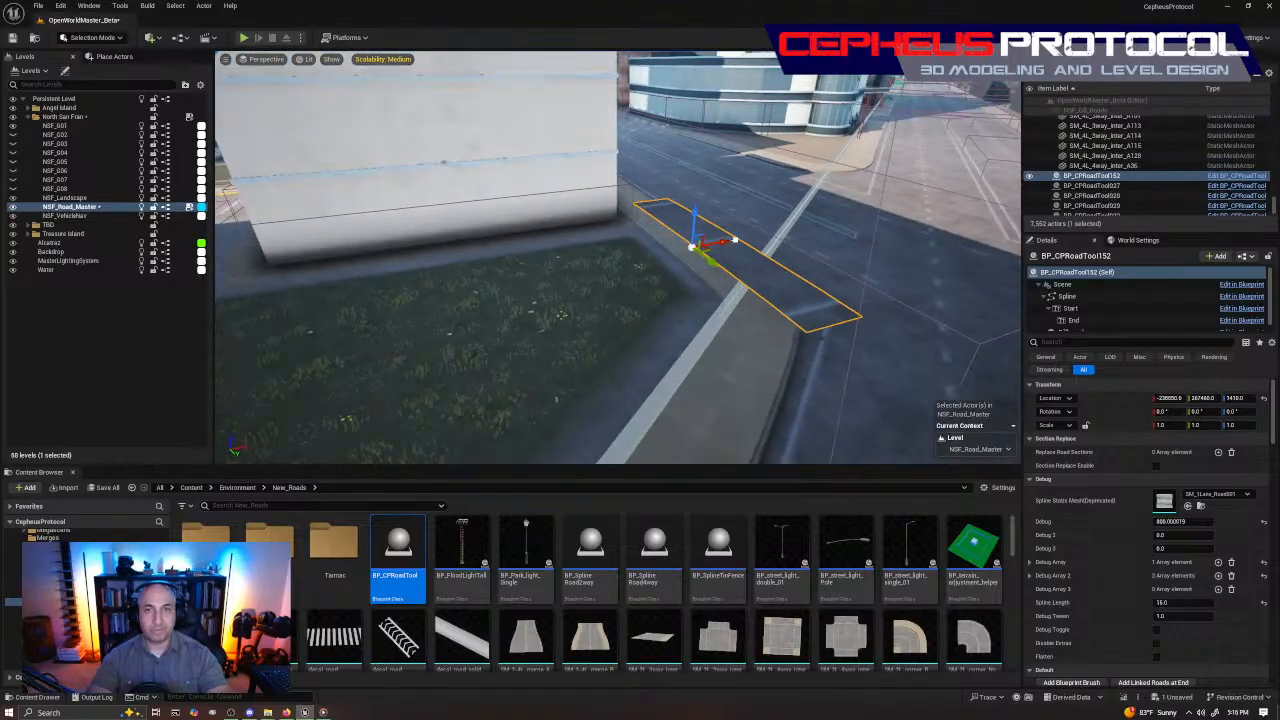
Add a second BP_CPRoadTool road piece on the grass of the corner lot, and select it
click(562, 314)
key(w)
right_drag(562, 314, 545, 318)
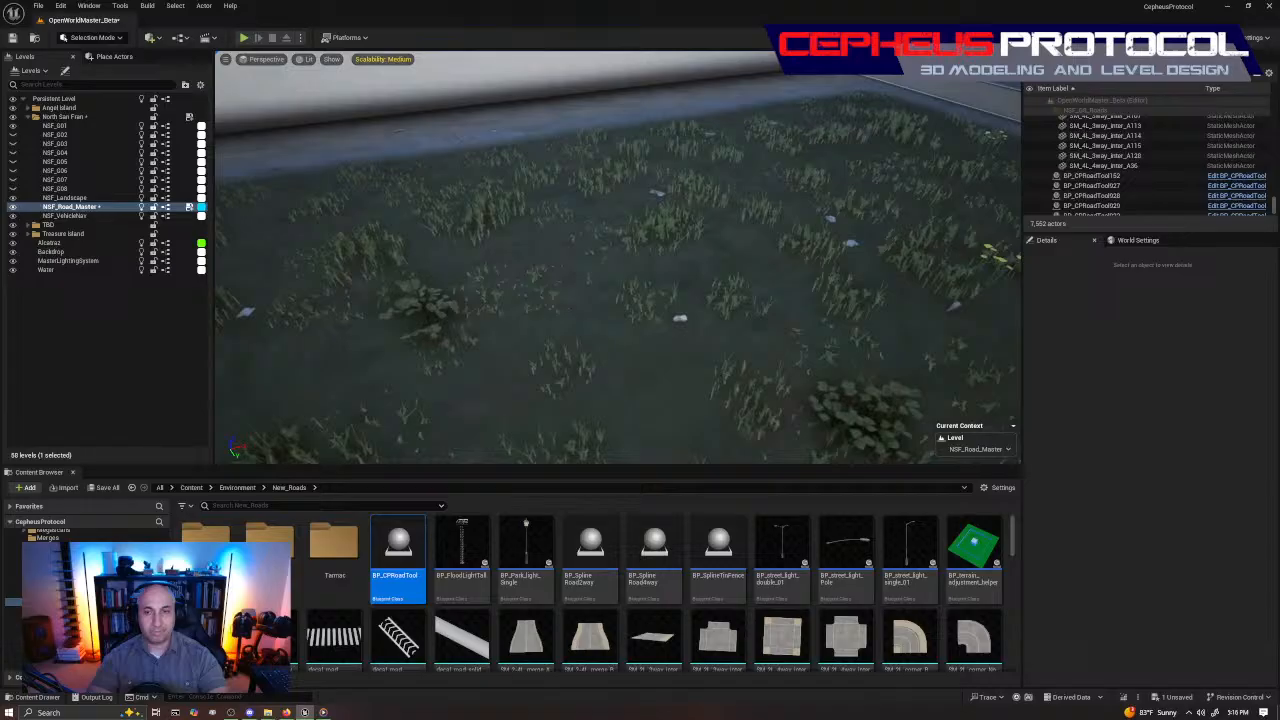
right_drag(654, 234, 648, 234)
click(654, 234)
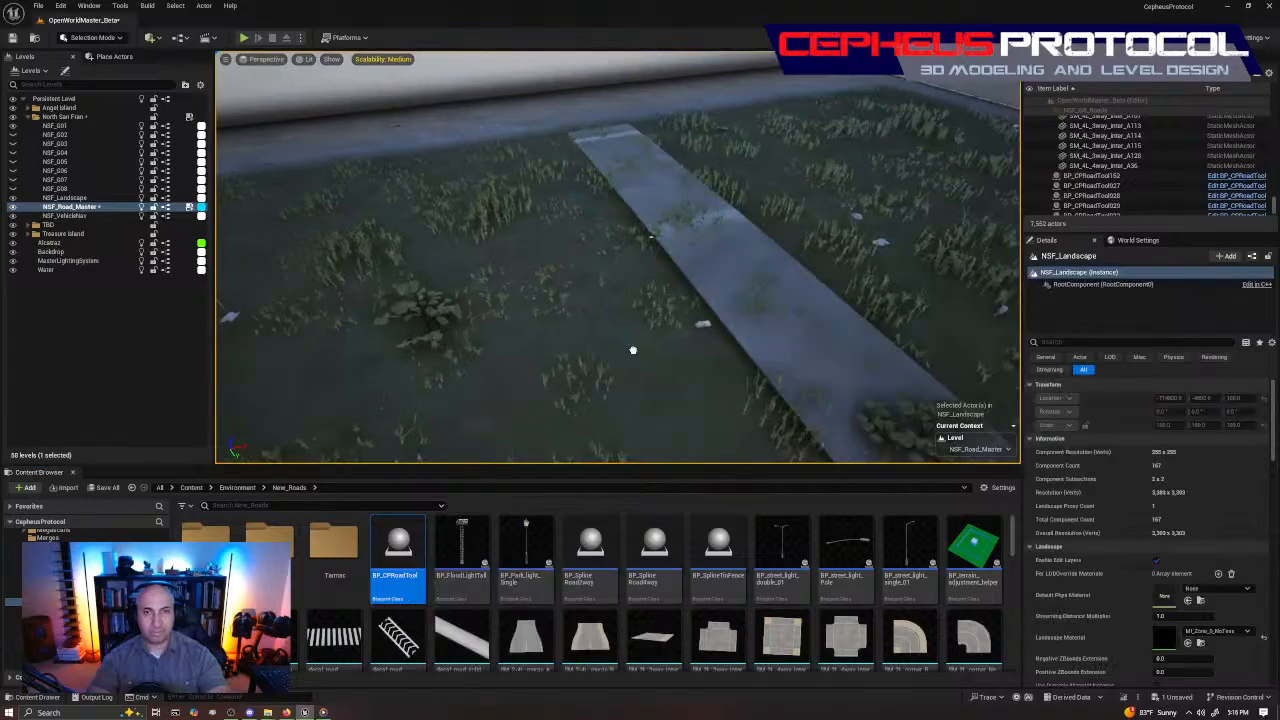
click(650, 240)
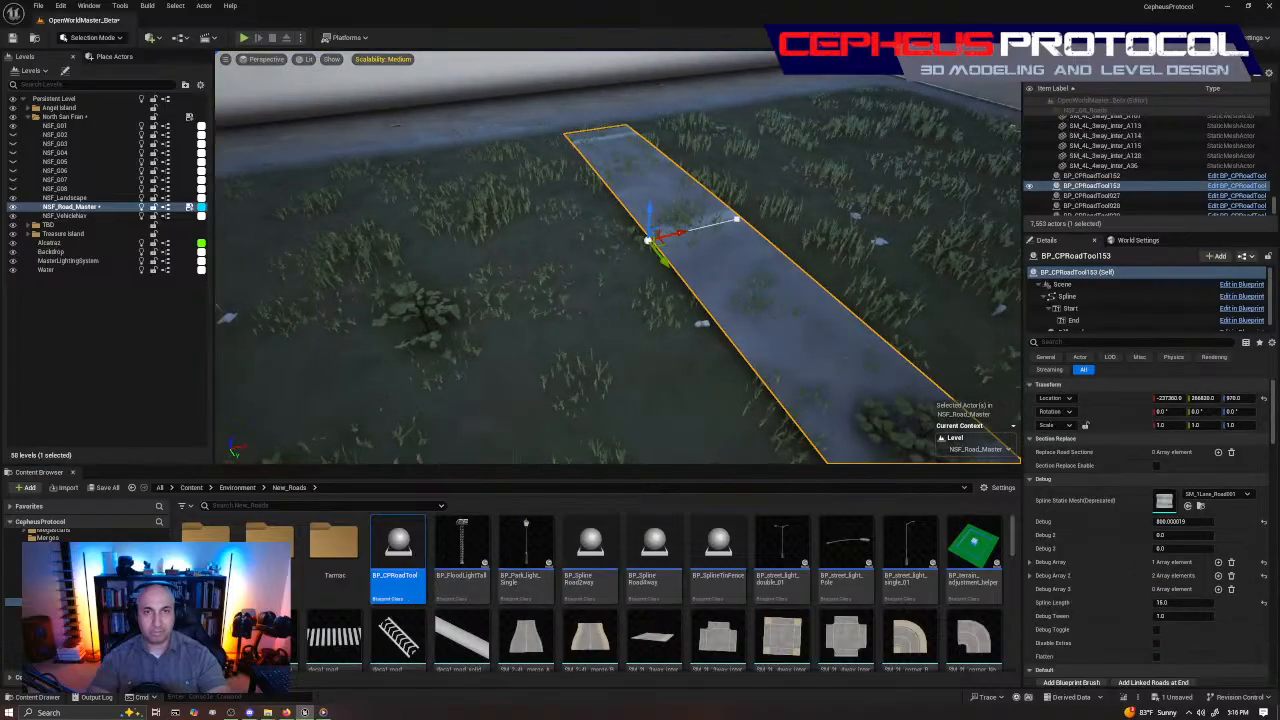
Move the second road tool piece from the grass onto the rounded sidewalk corner beside the first piece
key(s)
right_drag(650, 240, 608, 298)
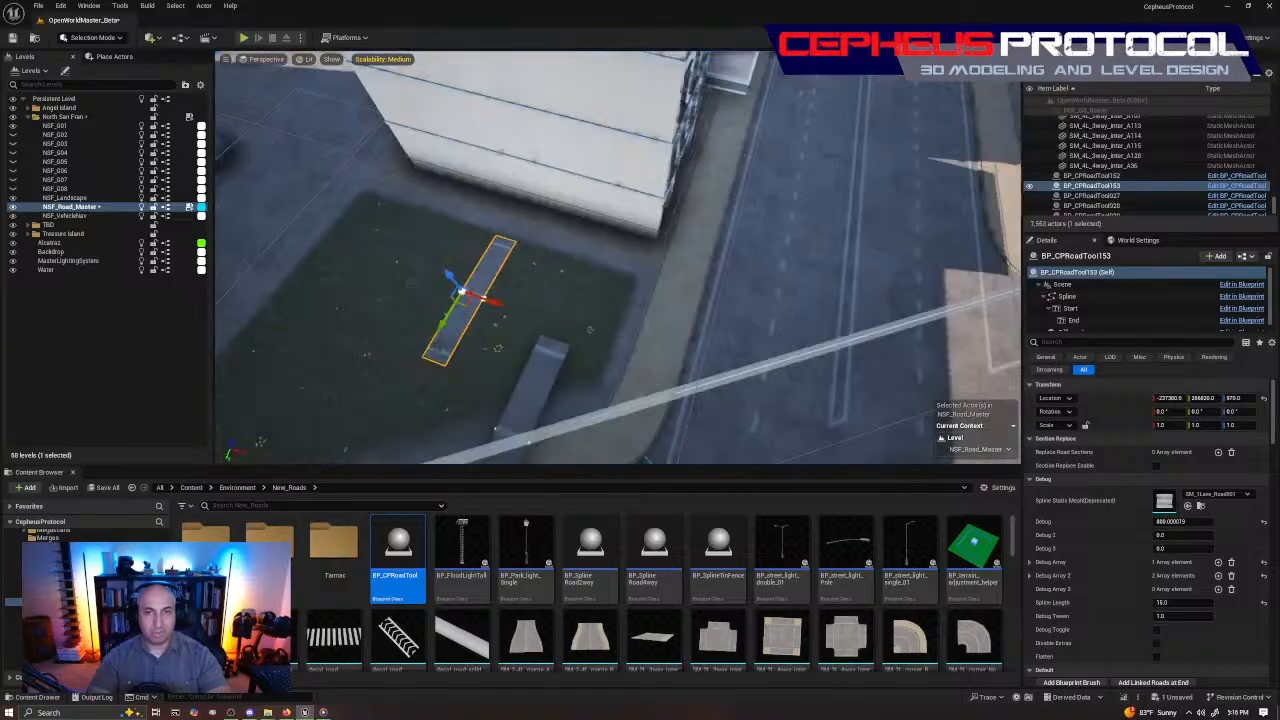
key(f)
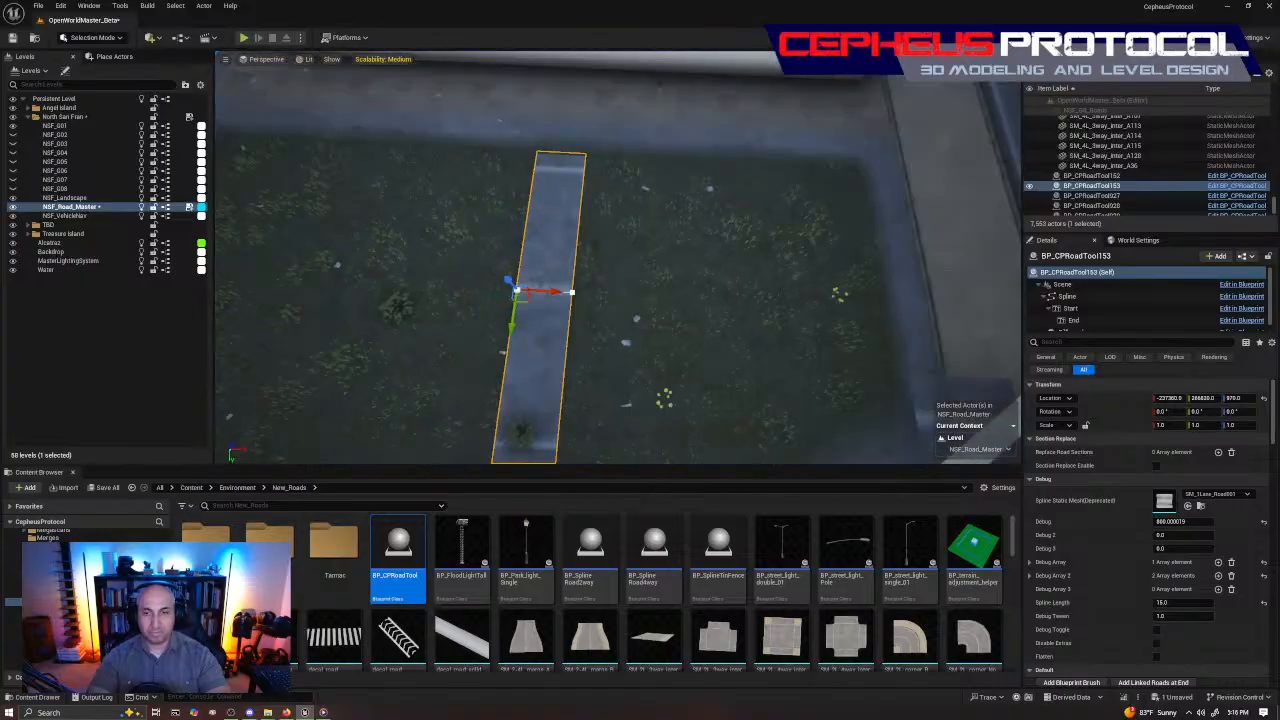
key(s)
right_drag(628, 262, 565, 262)
drag(604, 201, 653, 289)
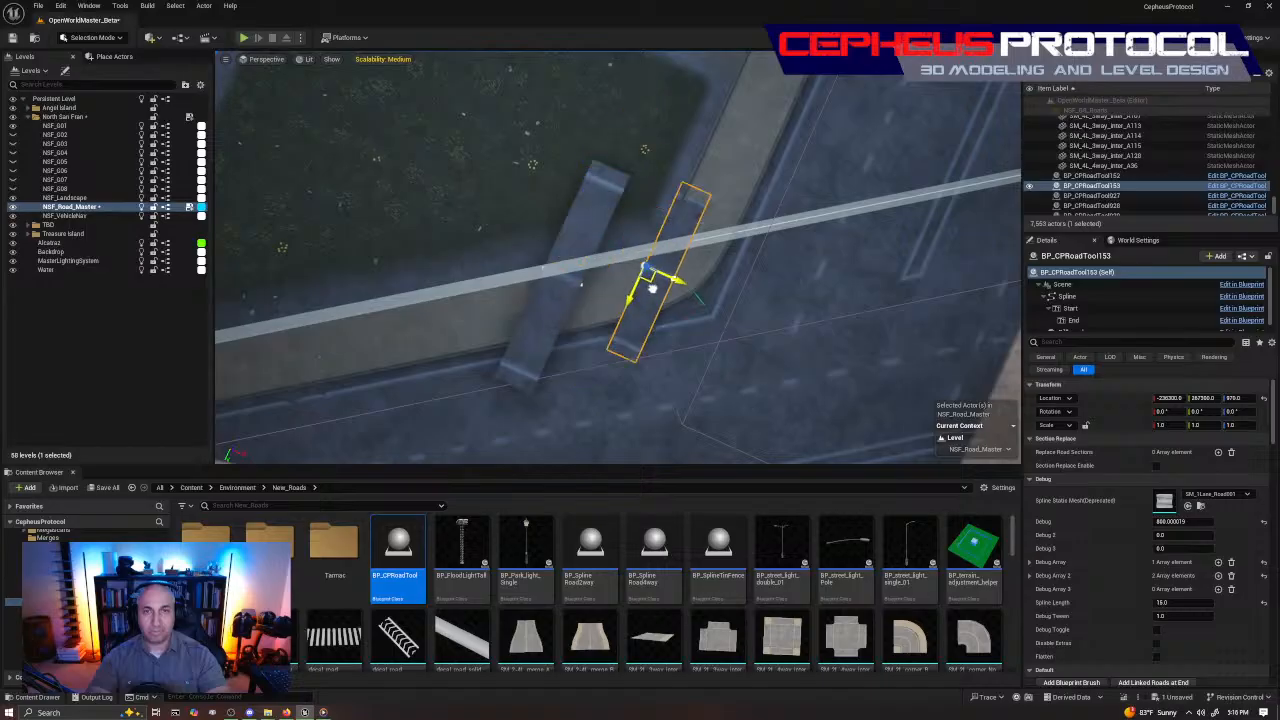
Delete the first road tool piece near the sidewalk corner, and select the remaining piece
click(580, 247)
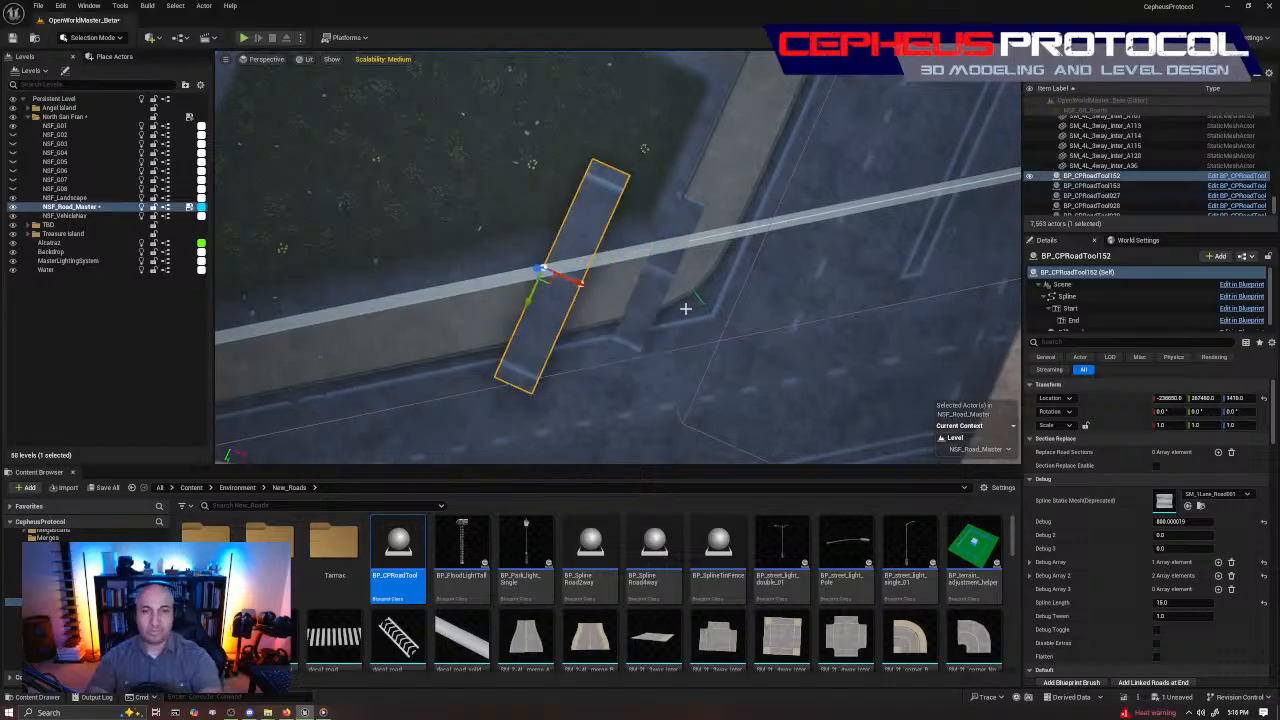
key(Delete)
click(590, 205)
right_click(826, 238)
click(720, 306)
click(660, 290)
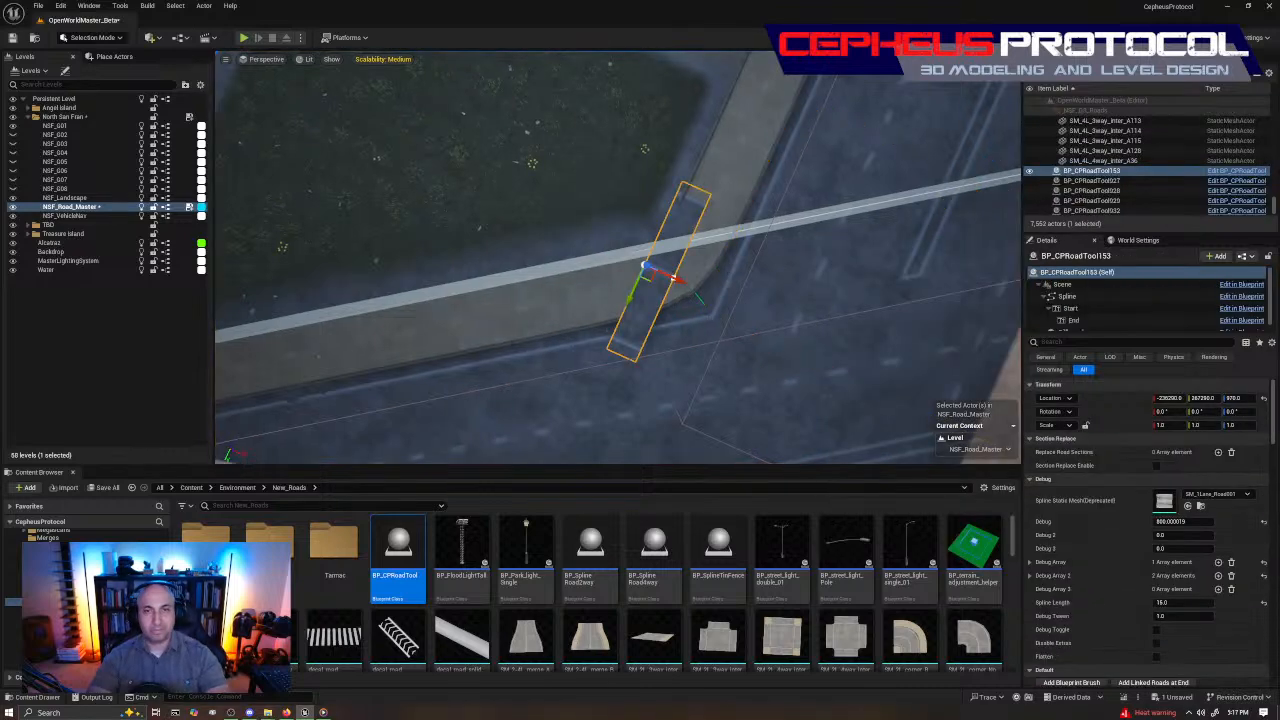
Switch to Landscape mode, select the sidewalk spline segment at the grass lot's corner, and expand its first spline mesh entry
right_drag(660, 290, 726, 269)
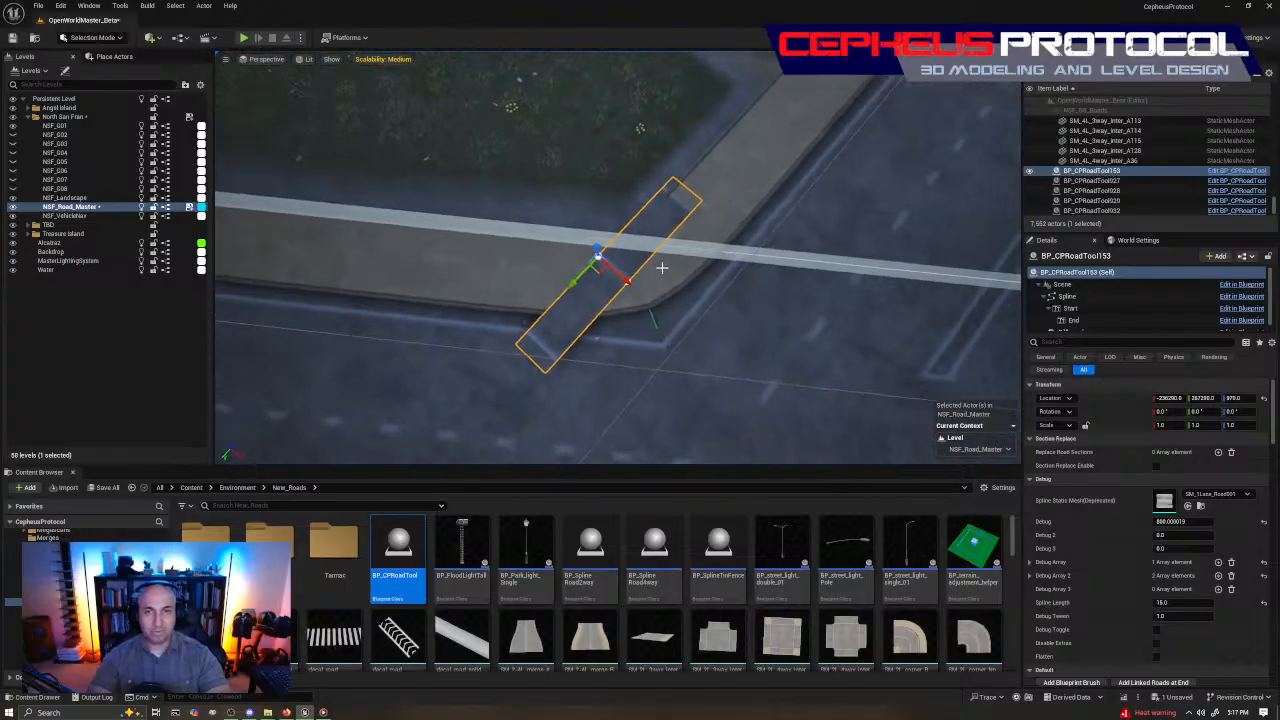
click(447, 292)
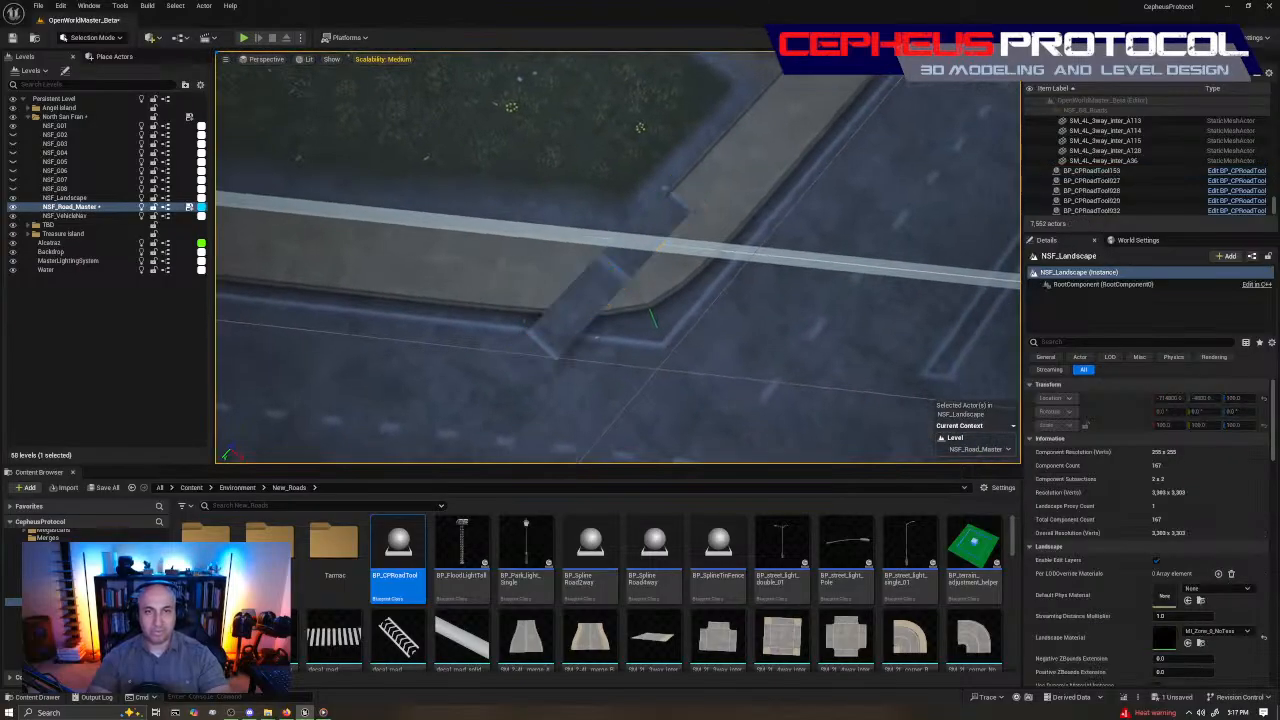
right_drag(600, 290, 630, 285)
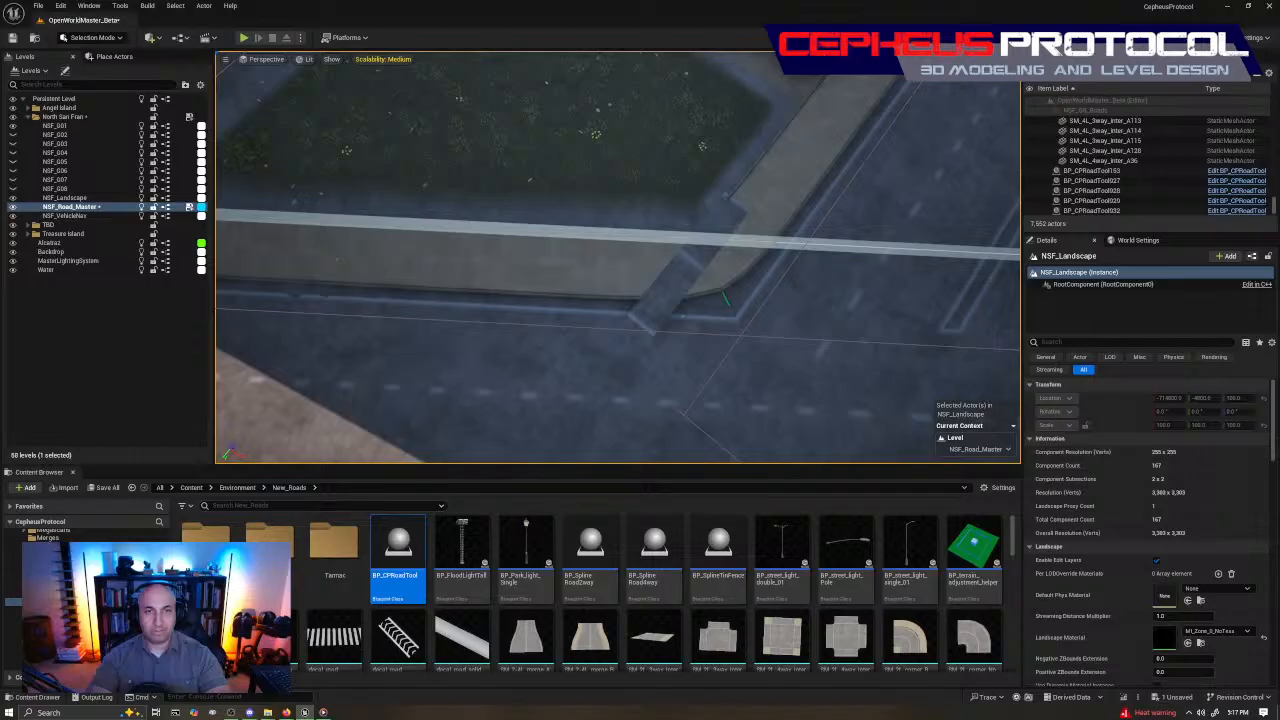
key(shift+2)
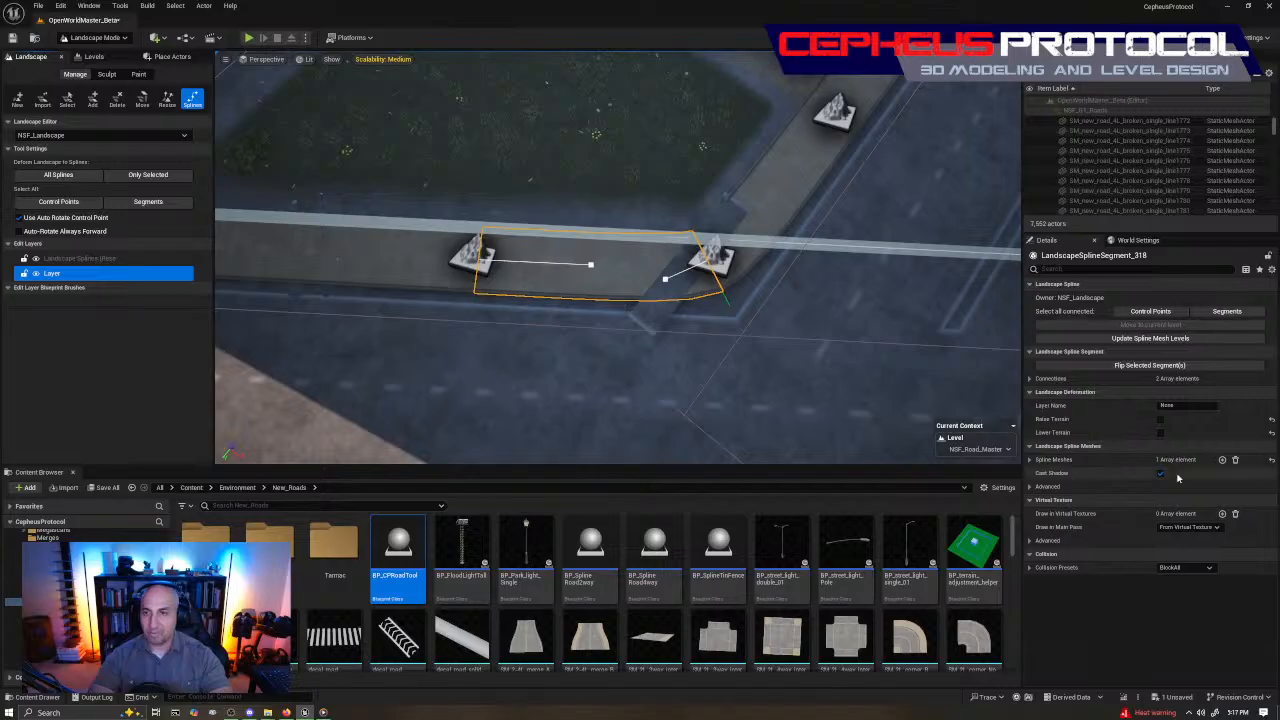
click(1030, 459)
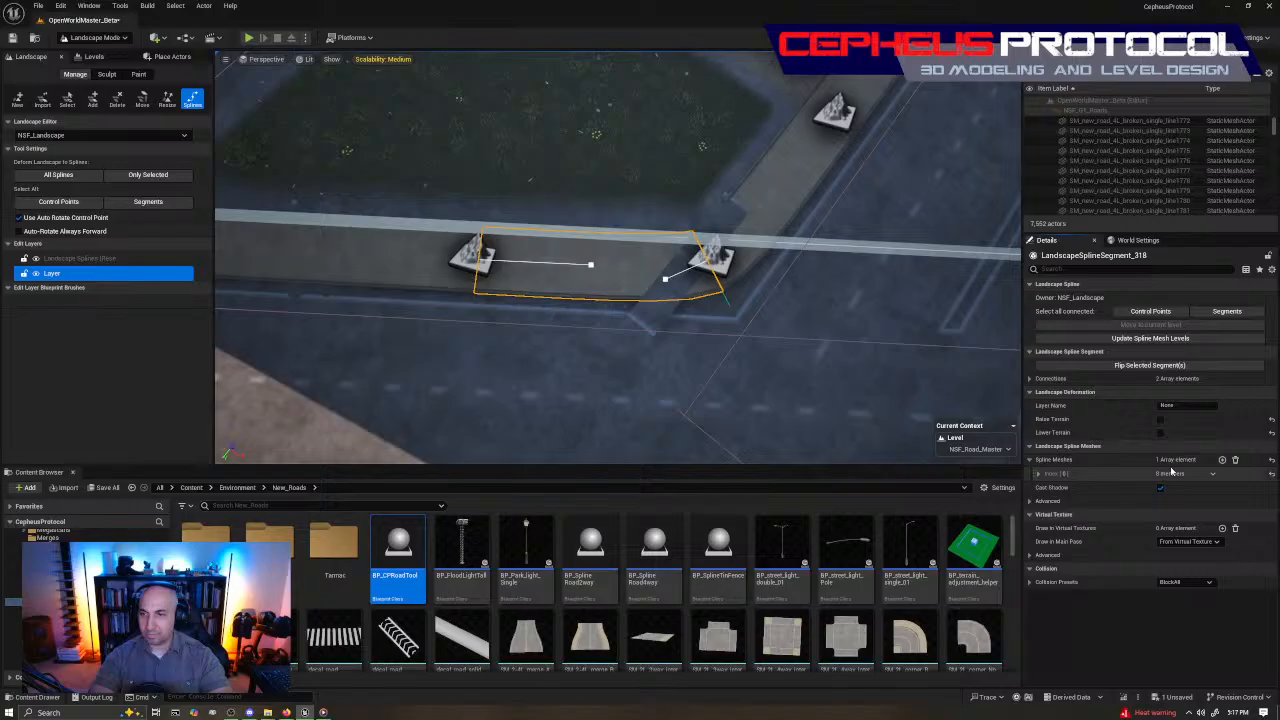
click(1039, 473)
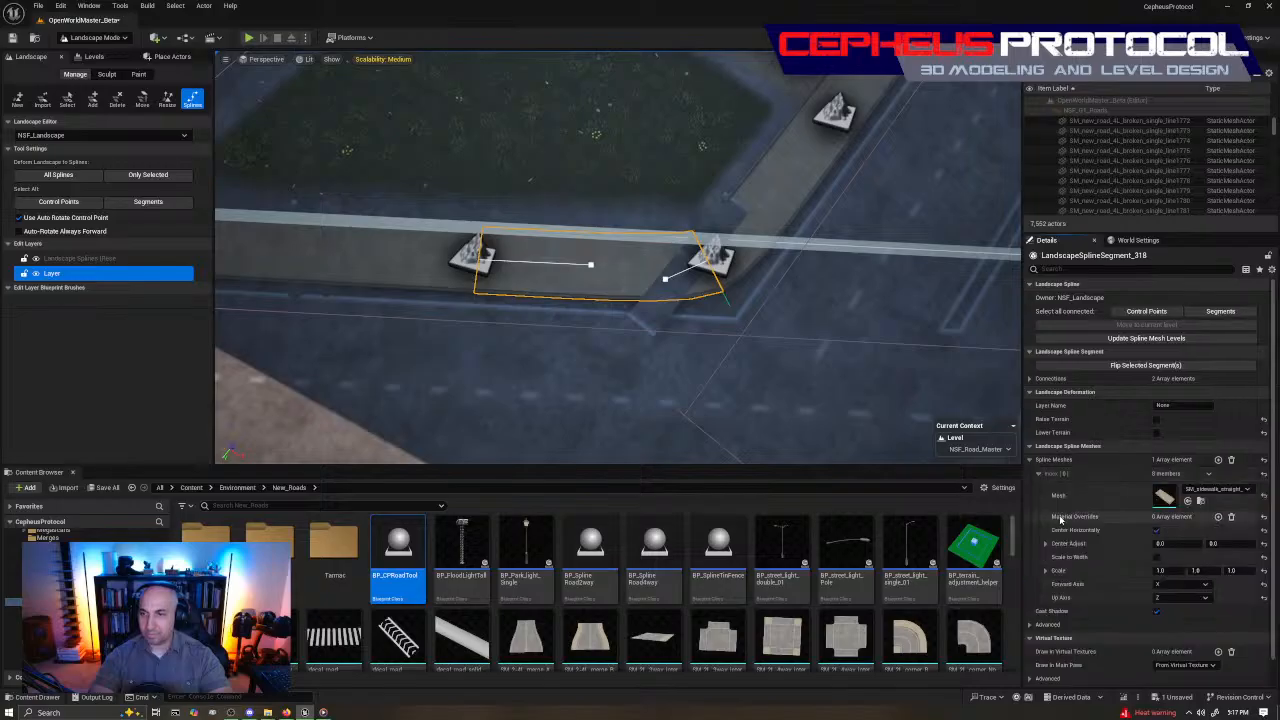
Locate the corner spline segment's sidewalk mesh among the project assets, and reselect the road tool piece in Selection mode
click(1198, 502)
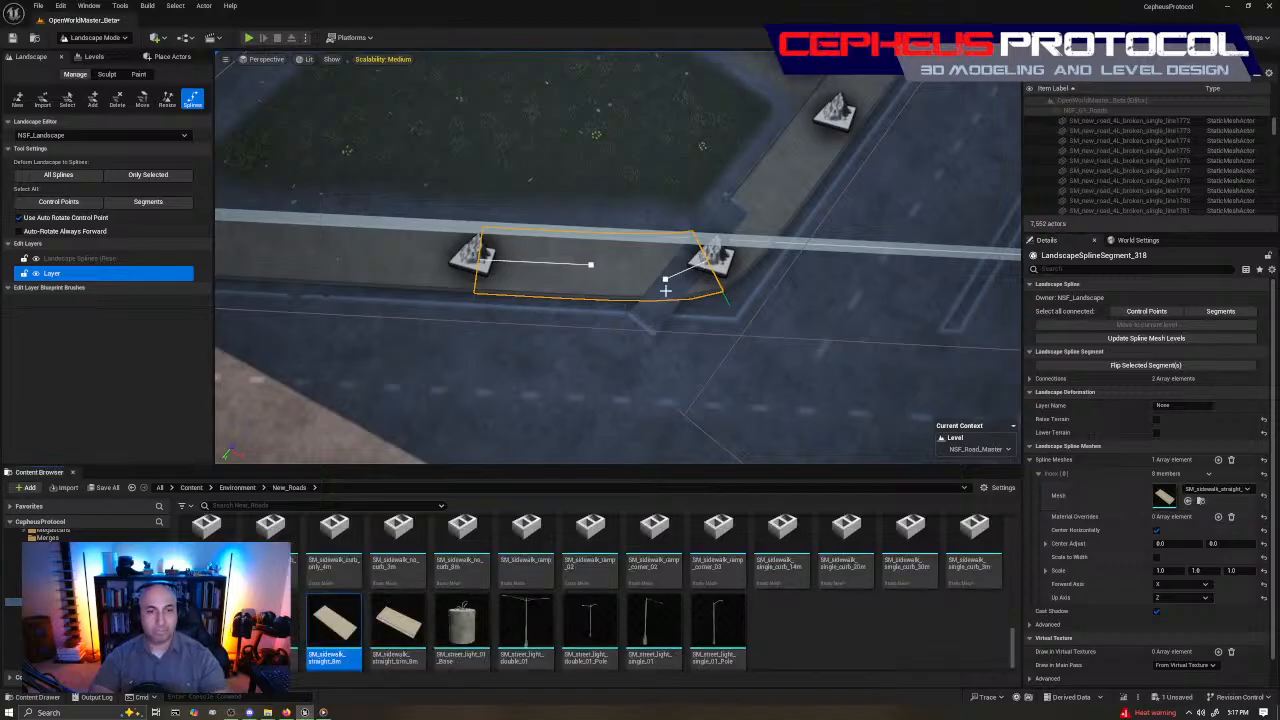
right_drag(665, 291, 720, 271)
key(shift+1)
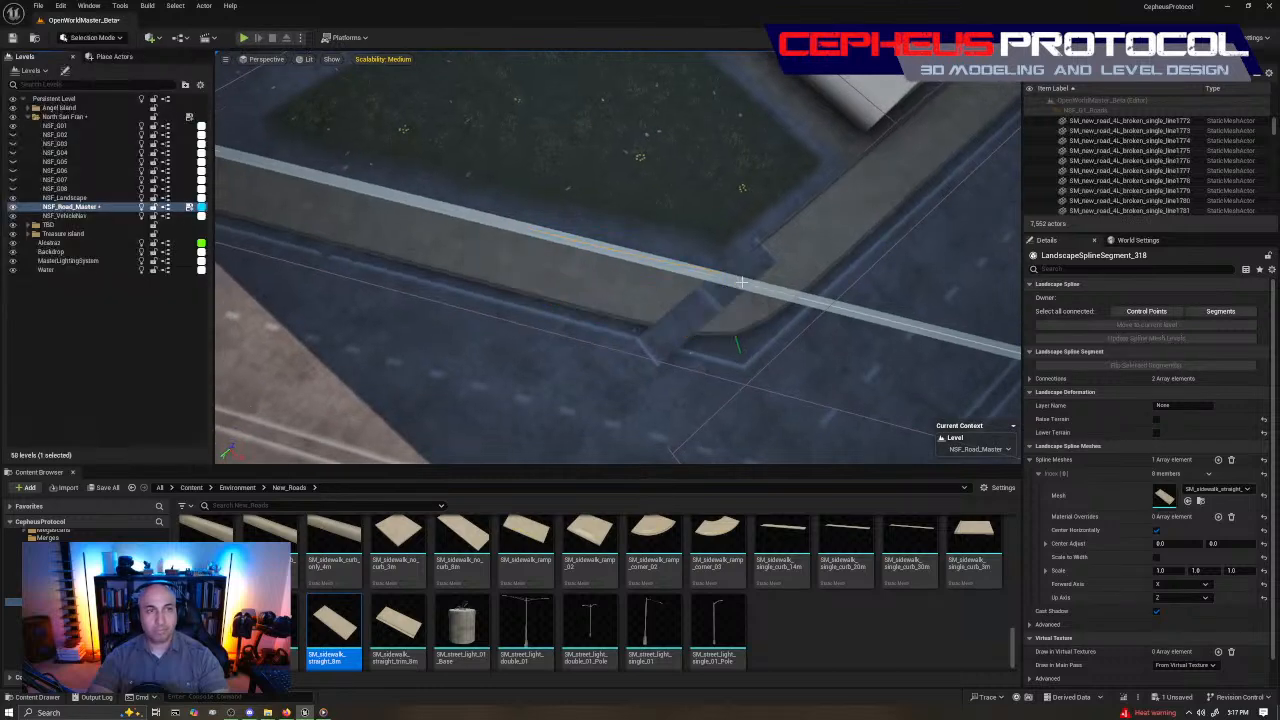
right_drag(741, 283, 829, 306)
click(829, 306)
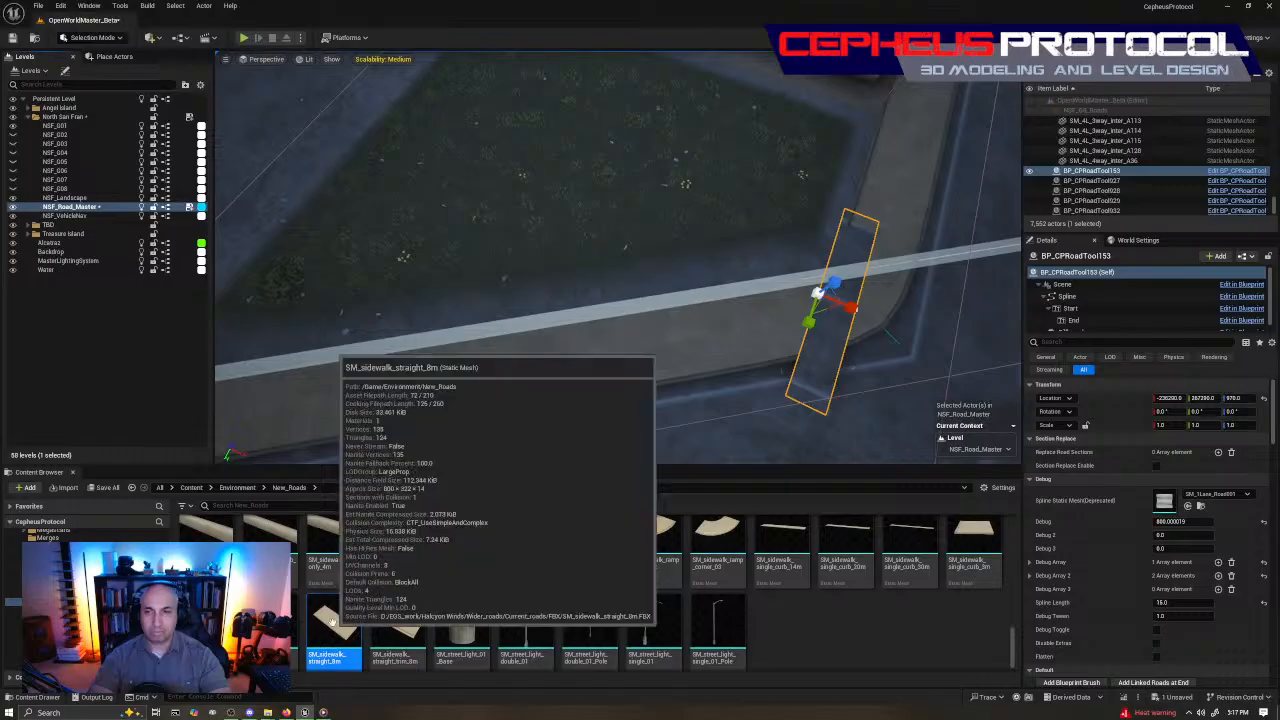
Assign SM_sidewalk_straight_8m as the road tool piece's spline mesh, and rotate the piece within the sidewalk corner
drag(330, 620, 346, 627)
scroll(1135, 525, down, 10)
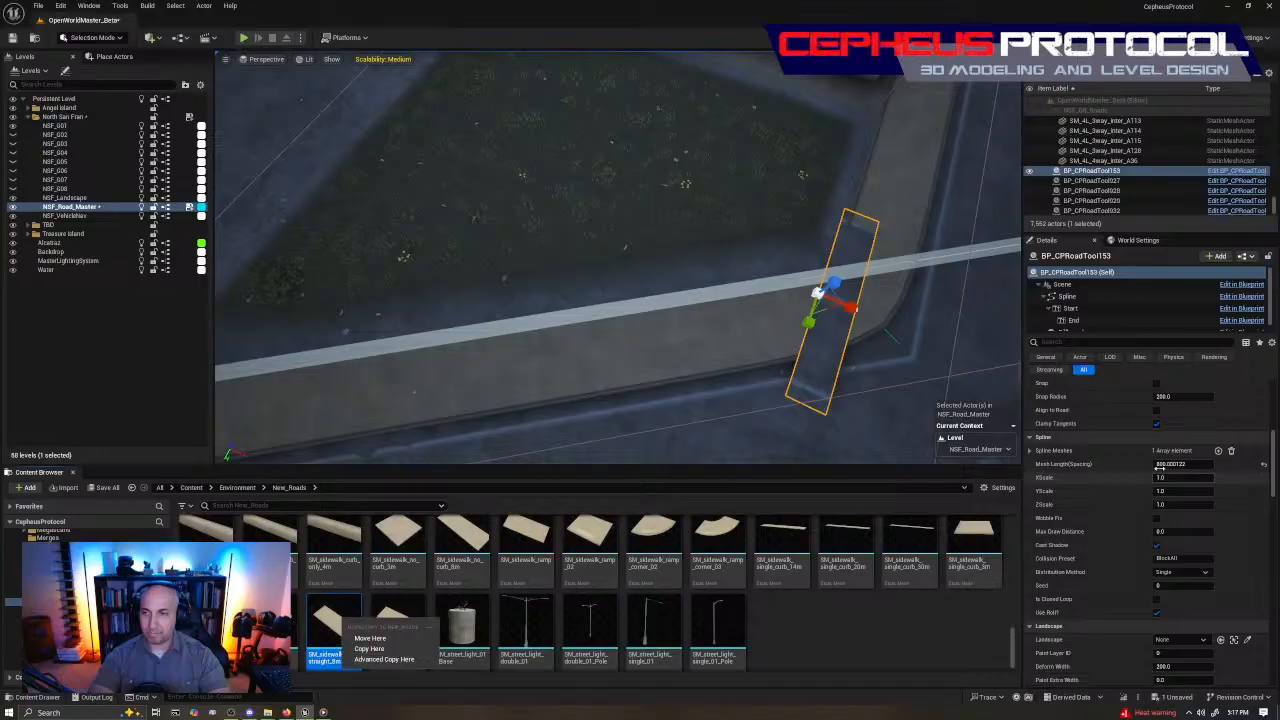
click(1160, 466)
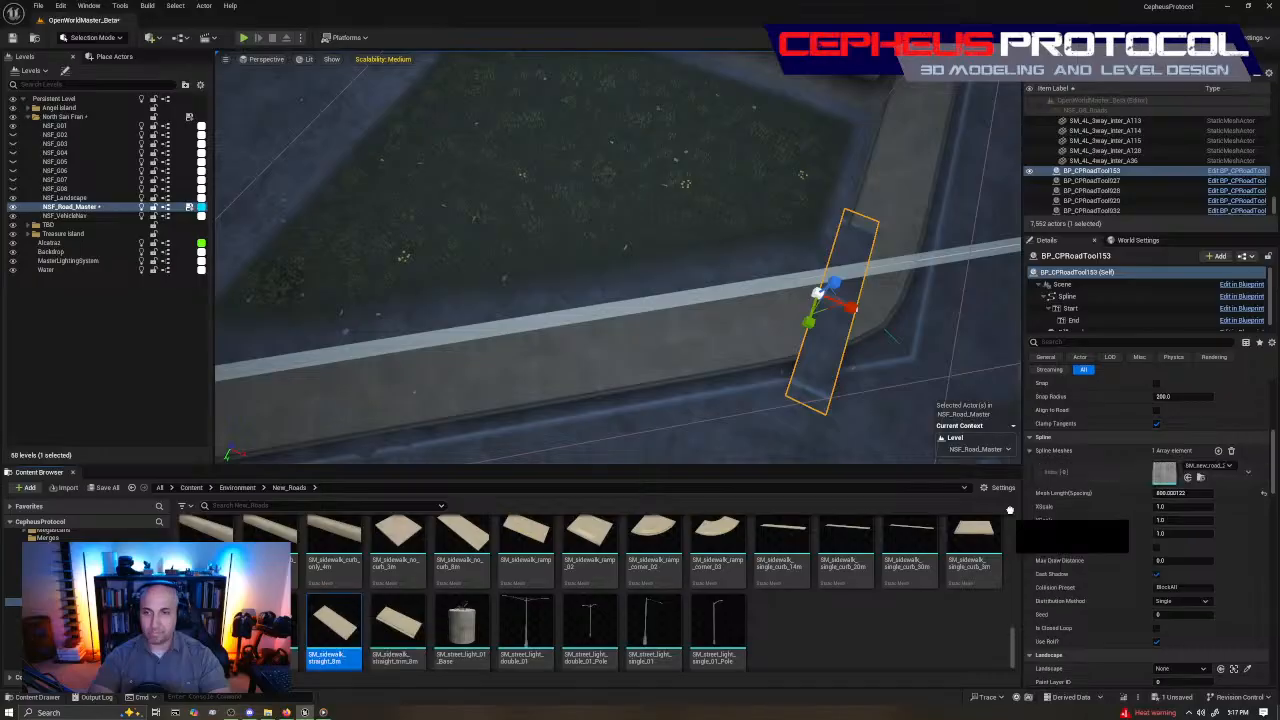
scroll(563, 277, down, 3)
key(e)
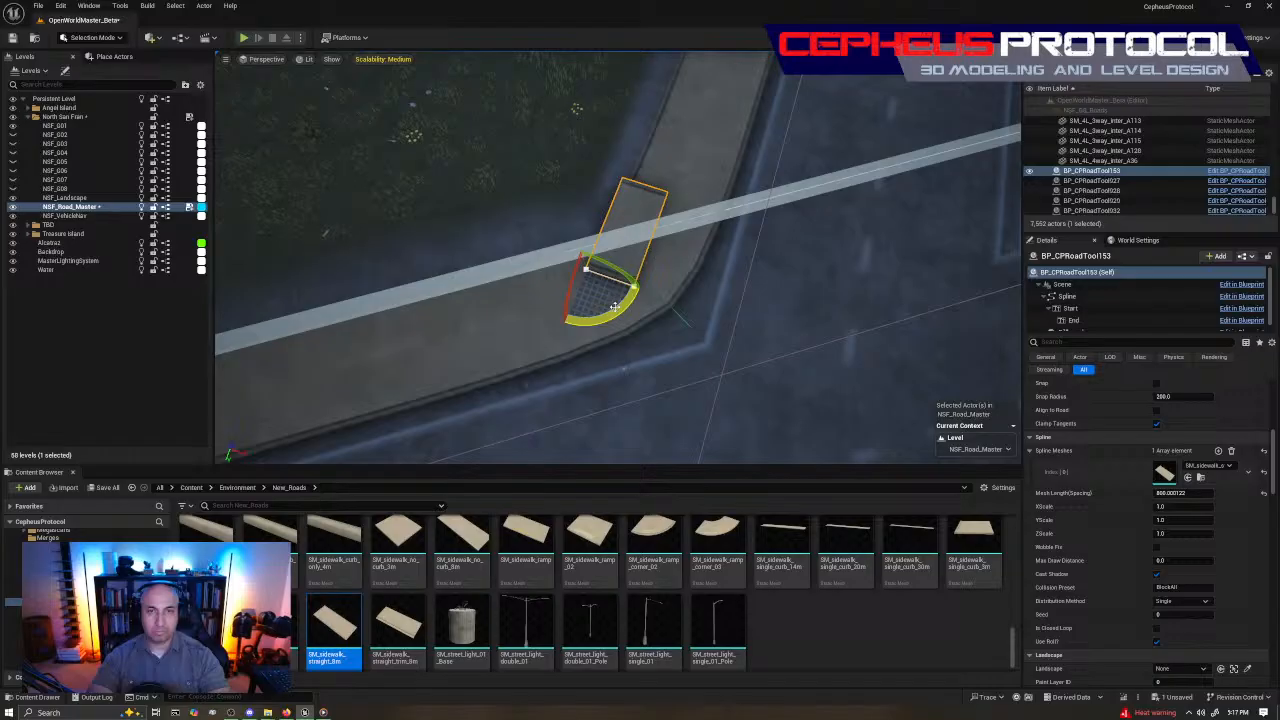
drag(615, 306, 628, 313)
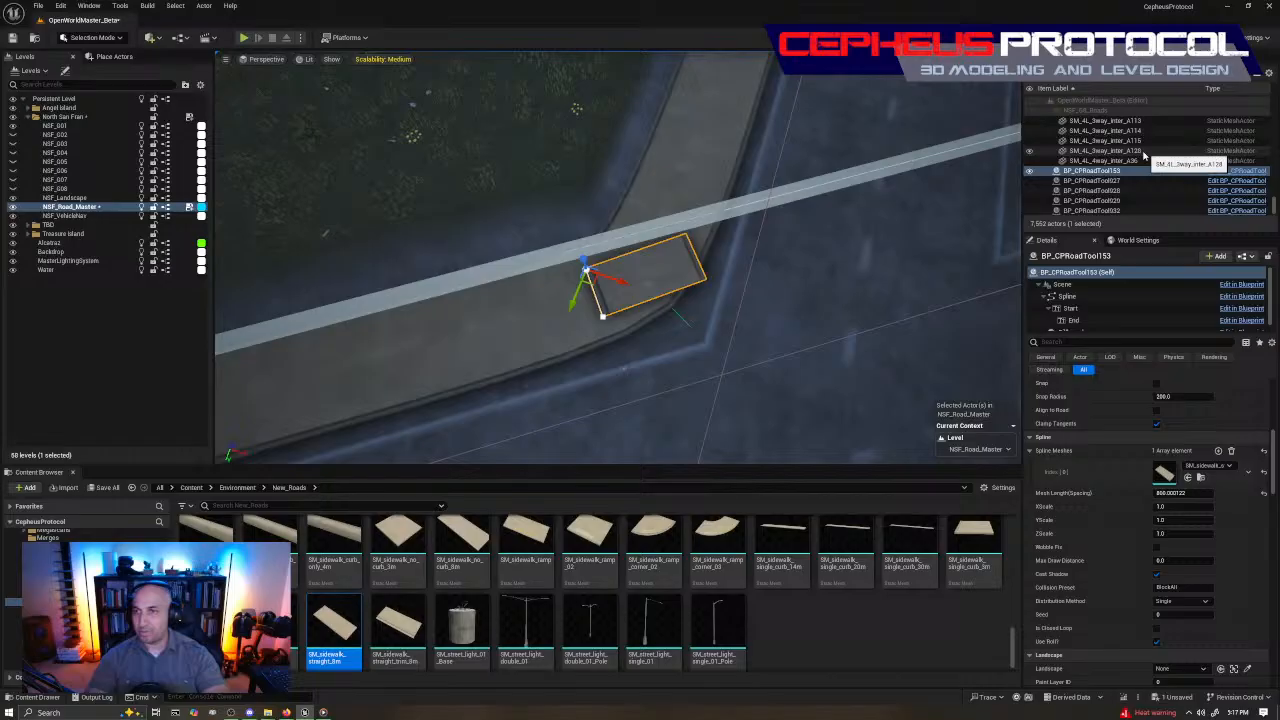
Move BP_CPRoadTool153 into the outliner folder that holds the neighbouring North San Fran road meshes
scroll(1140, 153, down, 1)
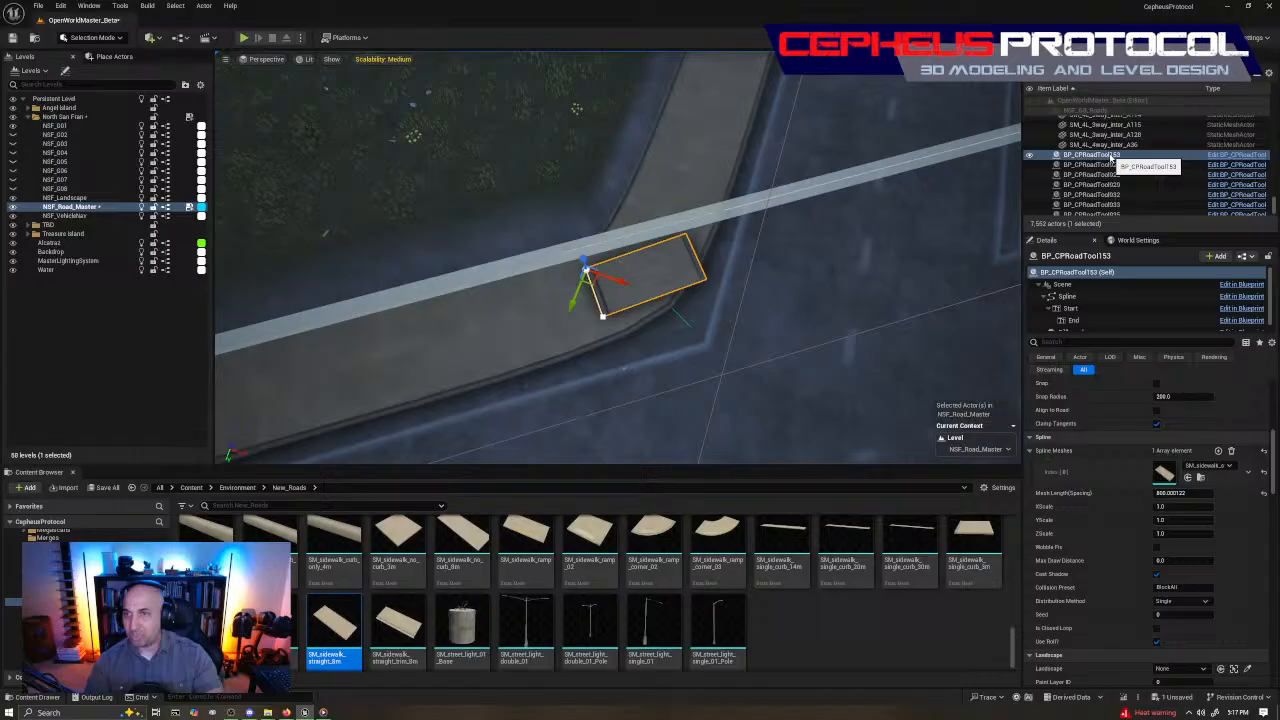
right_click(1113, 158)
mouse_move(1140, 458)
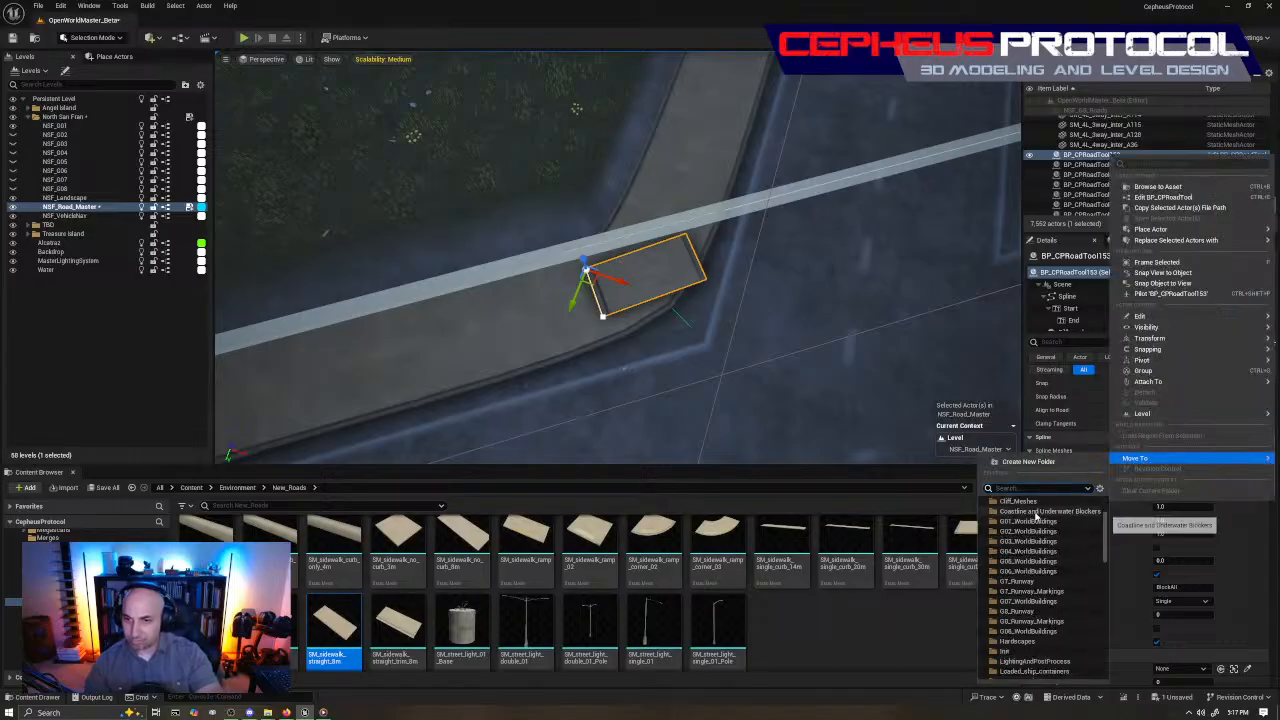
scroll(1037, 516, down, 1)
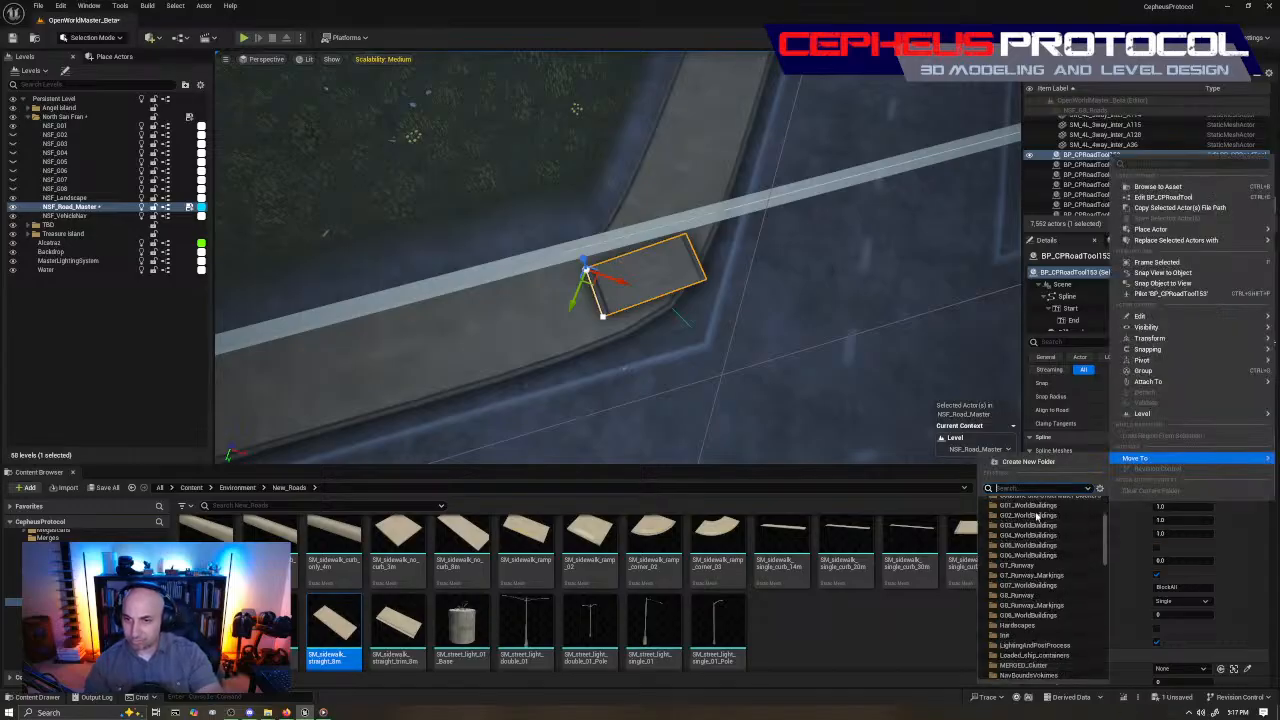
click(1036, 590)
right_drag(660, 330, 564, 292)
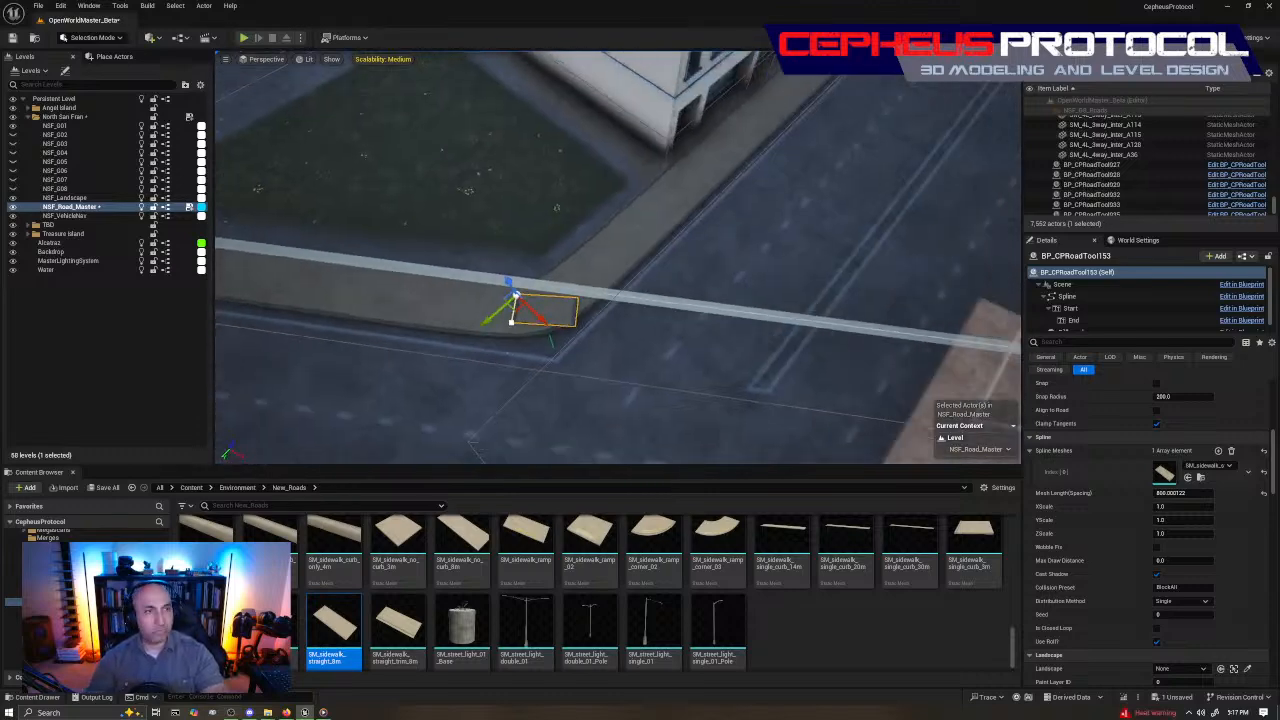
right_drag(684, 213, 740, 245)
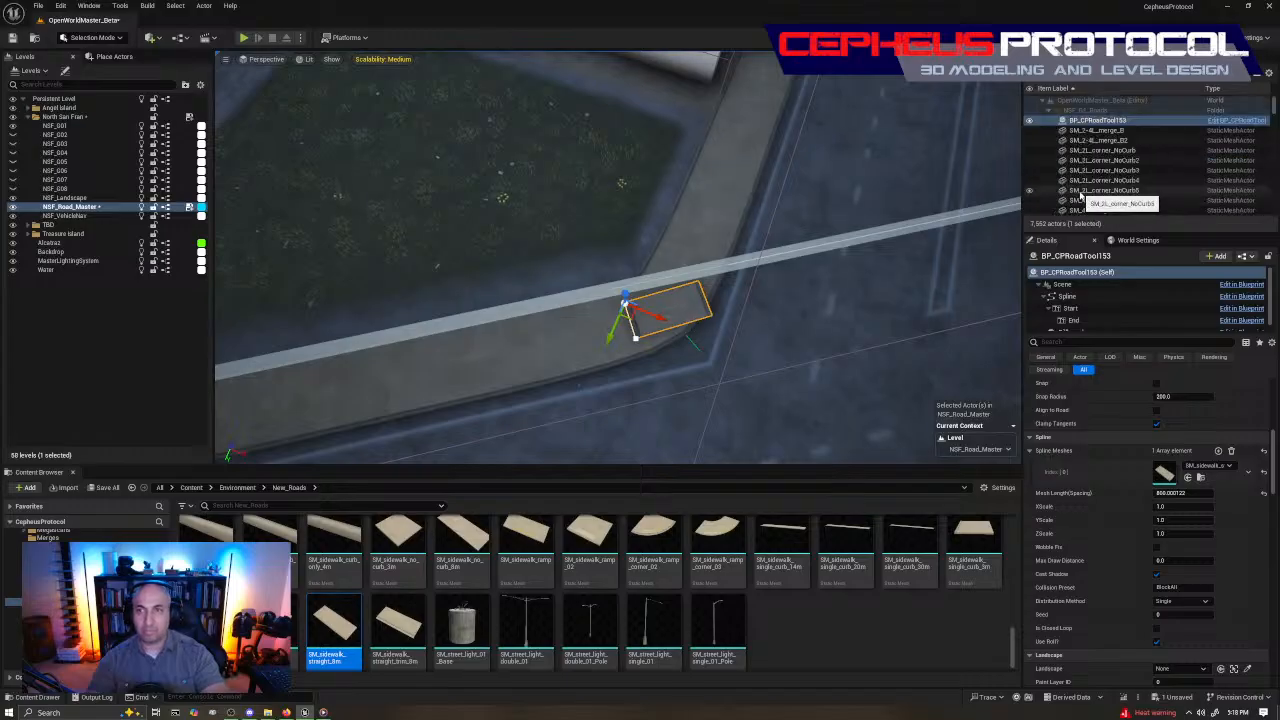
Rotate the sidewalk piece to -40° around Z and move it across the straight stretch of sidewalk before the corner
key(w)
right_drag(673, 261, 620, 272)
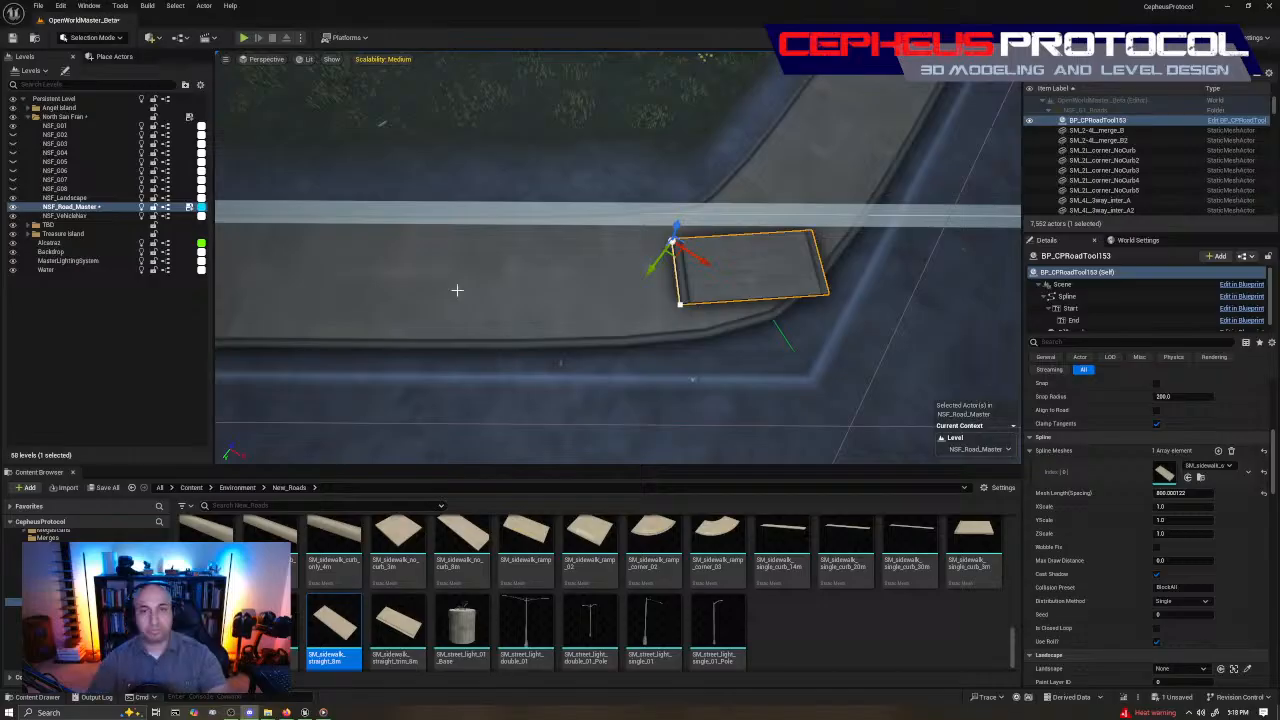
right_drag(457, 290, 606, 277)
key(e)
drag(474, 263, 682, 203)
key(w)
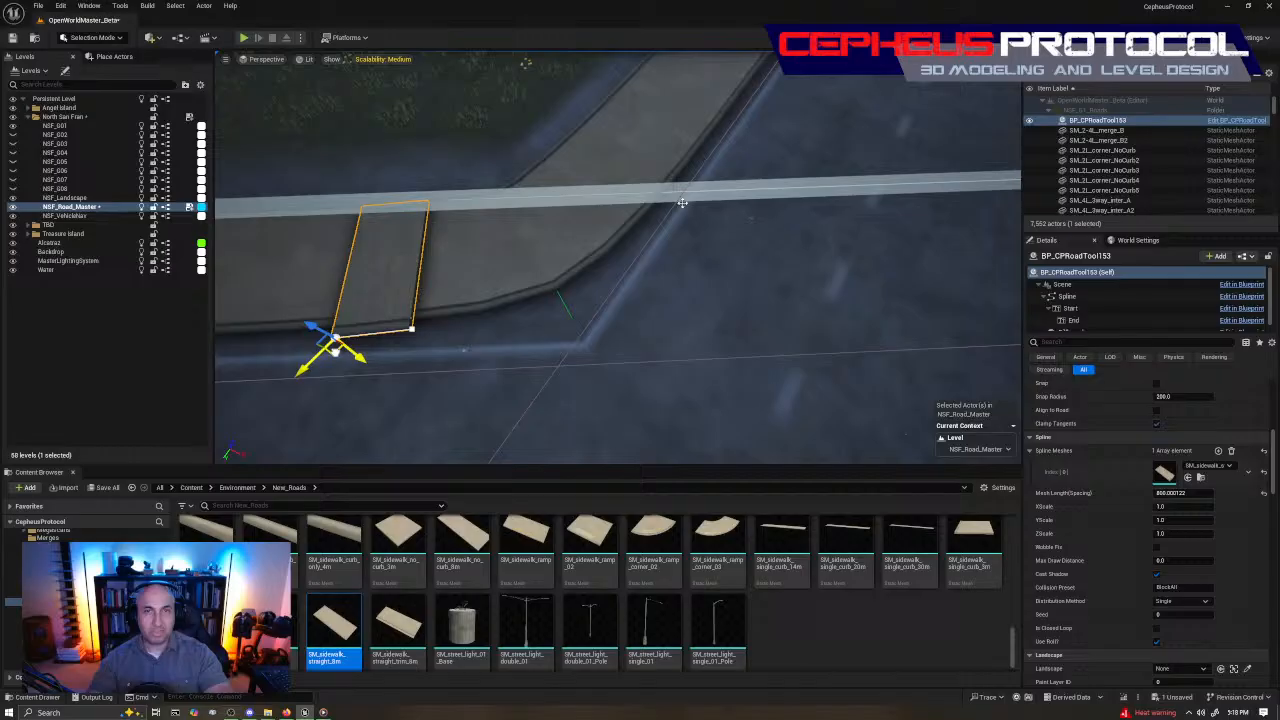
right_drag(682, 203, 465, 290)
Set the sidewalk piece's Z location to 959.35132 to match the four-lane road mesh, and shift the piece onto the road beside the curb
click(457, 134)
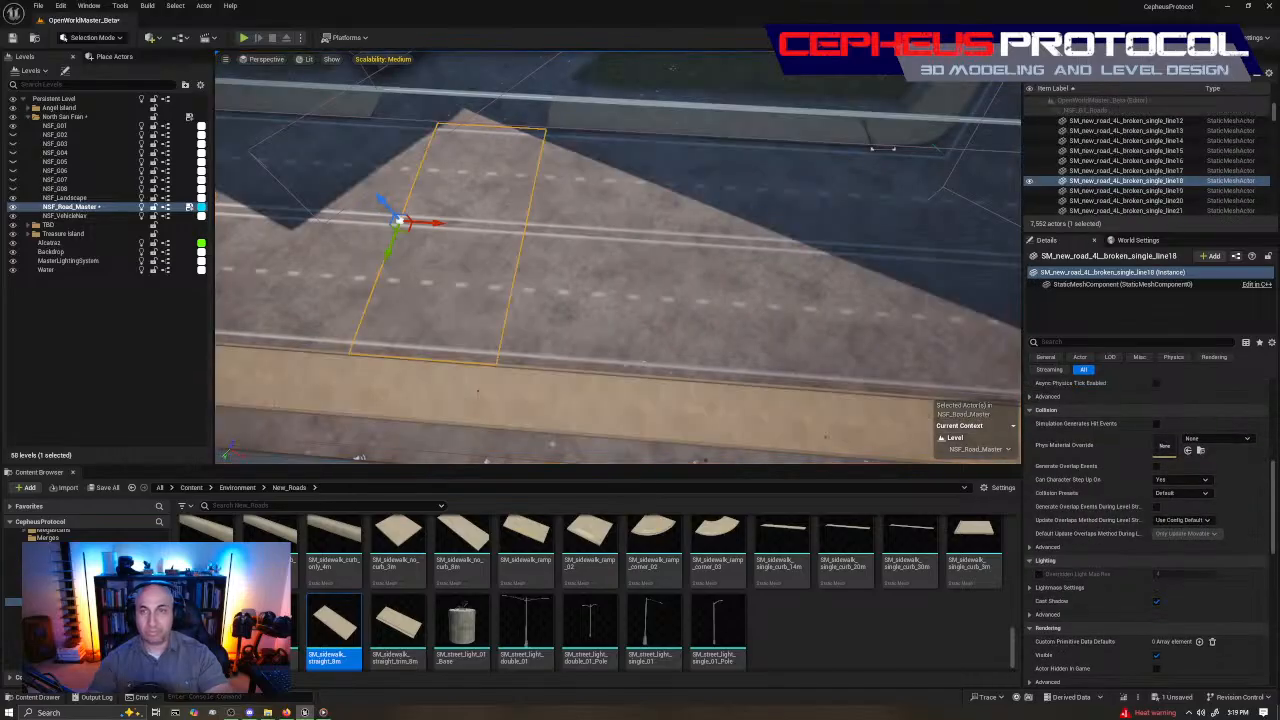
click(623, 189)
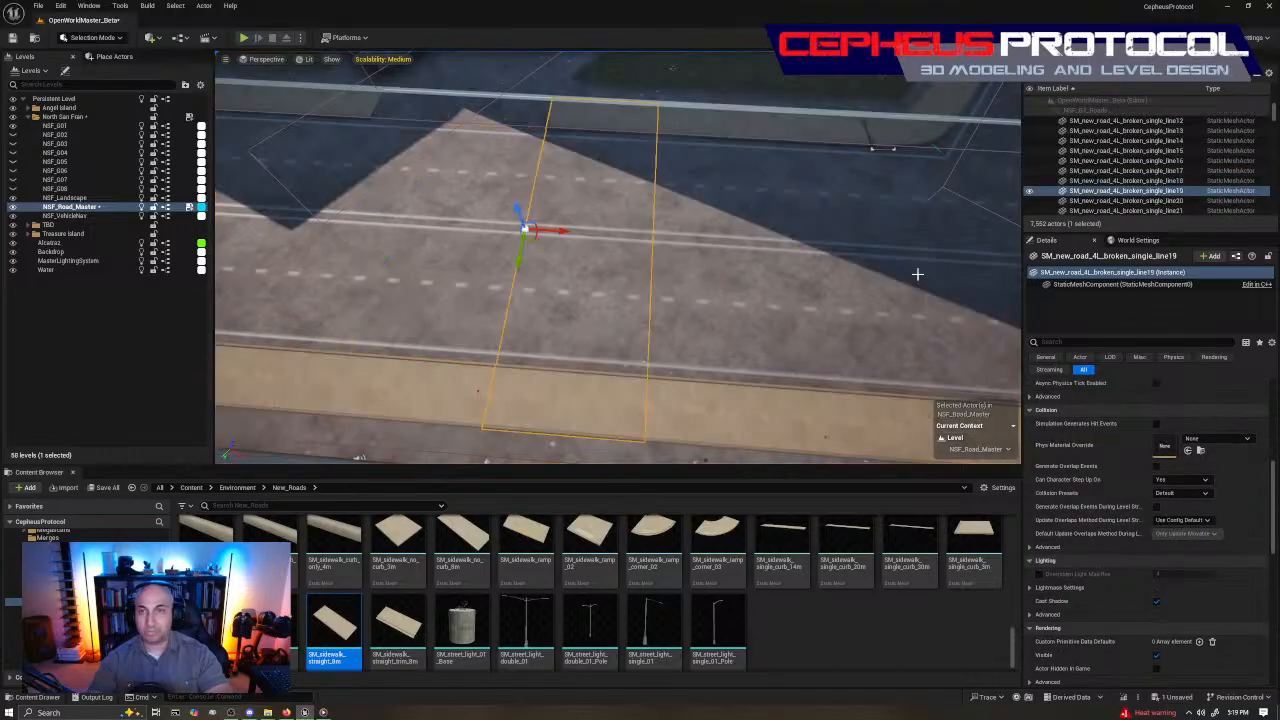
click(1238, 397)
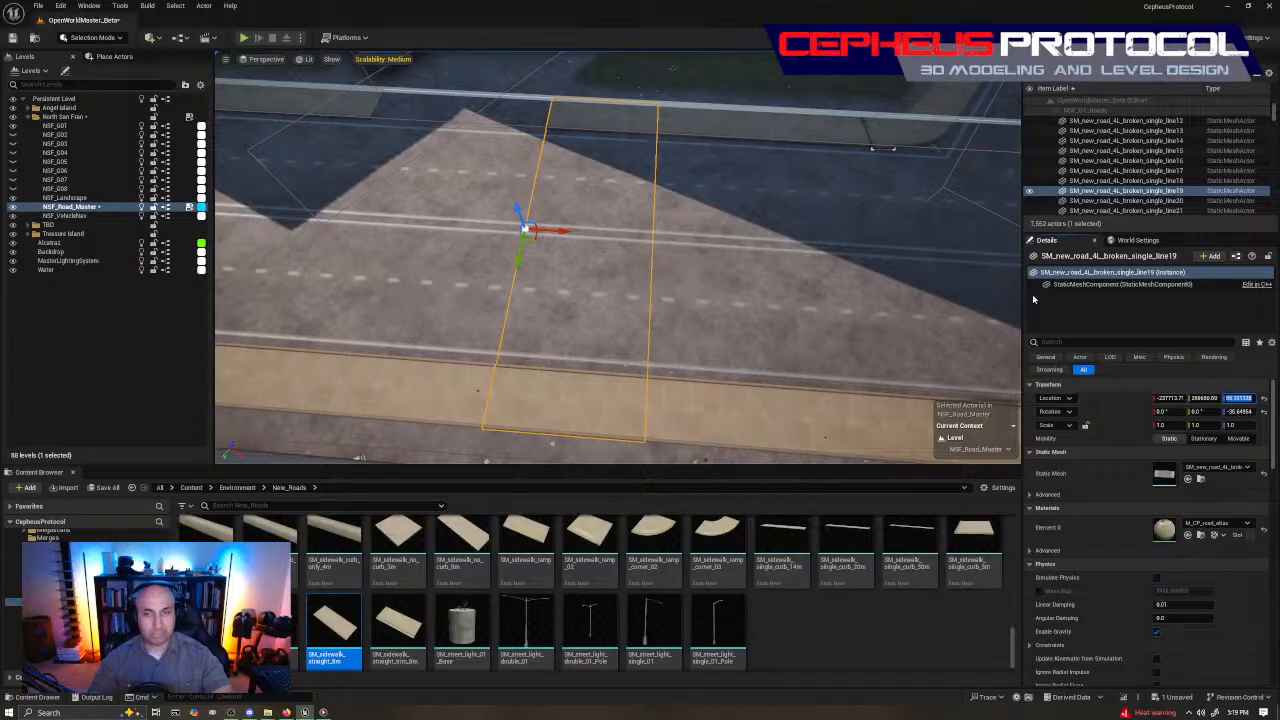
click(694, 142)
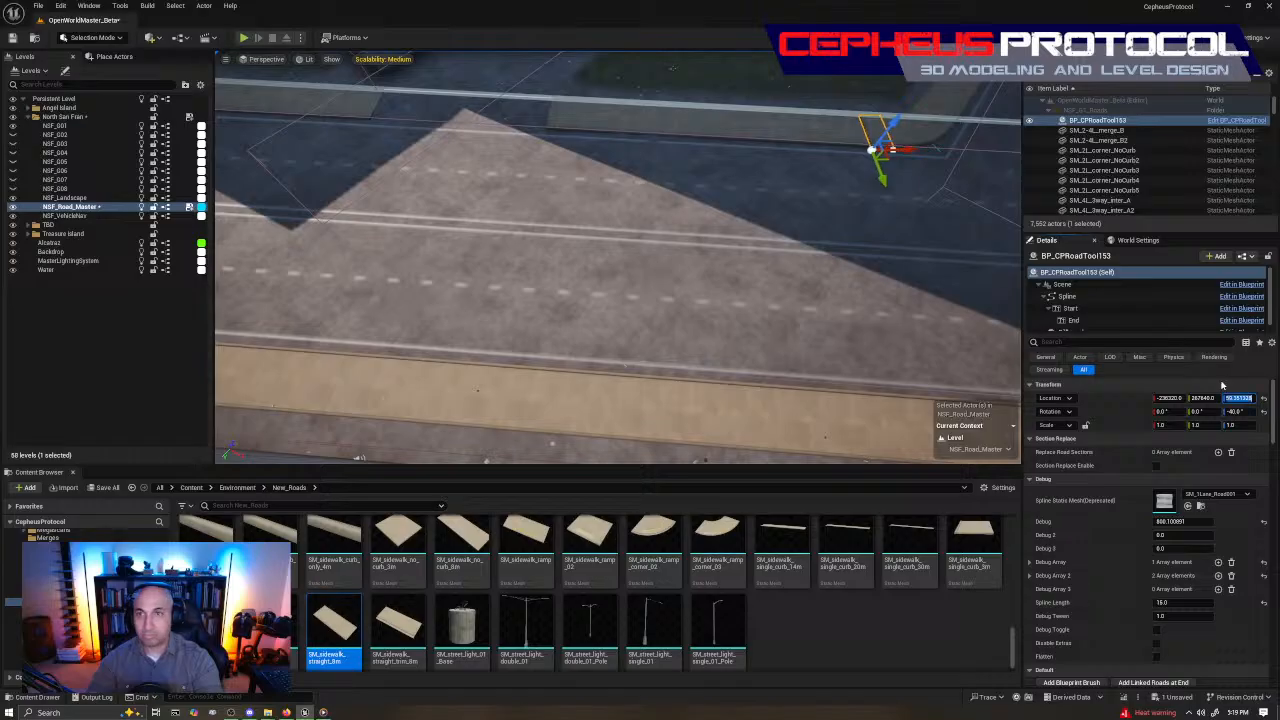
text(868.35132)
key(Return)
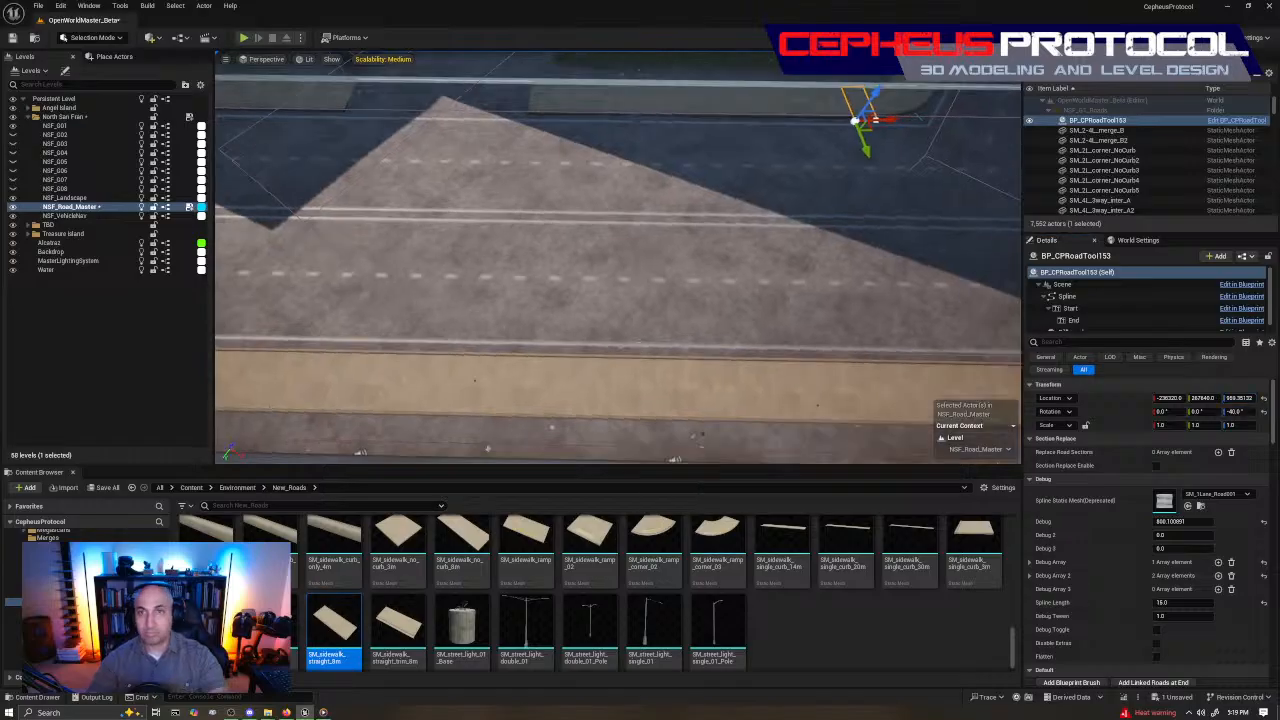
key(f)
drag(565, 324, 498, 398)
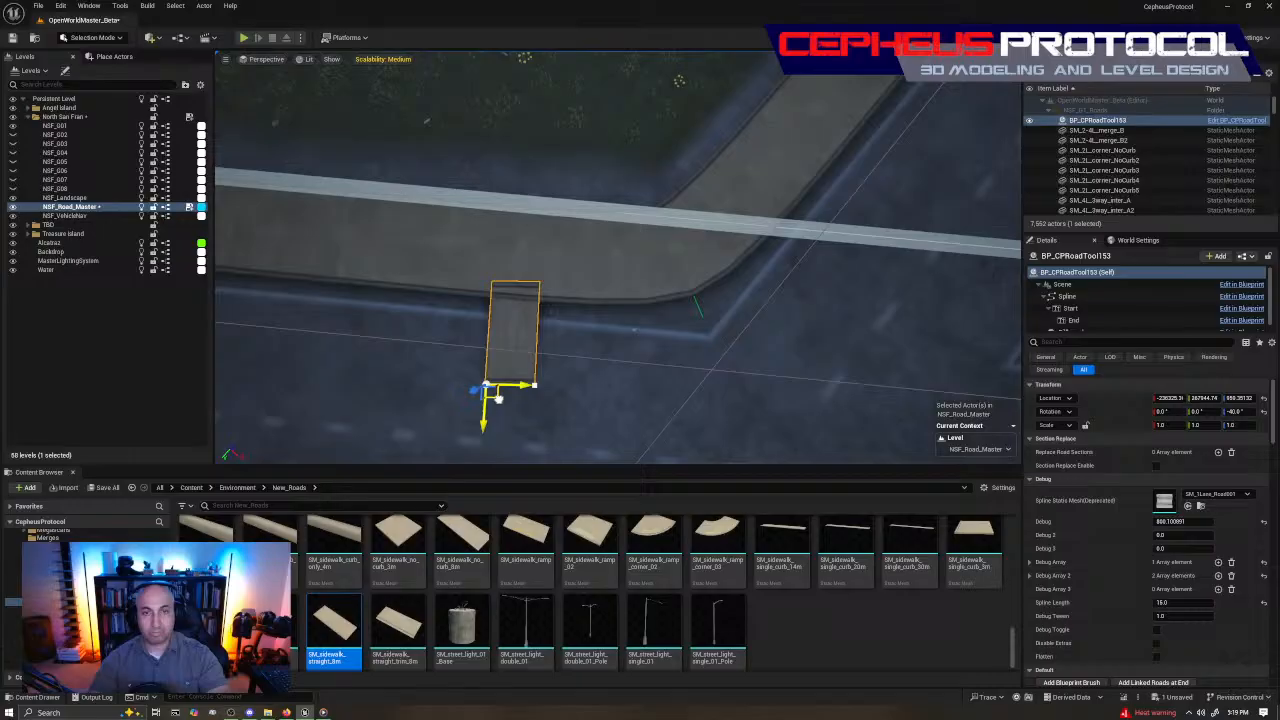
Delete the two sidewalk spline control points at the grass lot's corner in Landscape mode
click(573, 285)
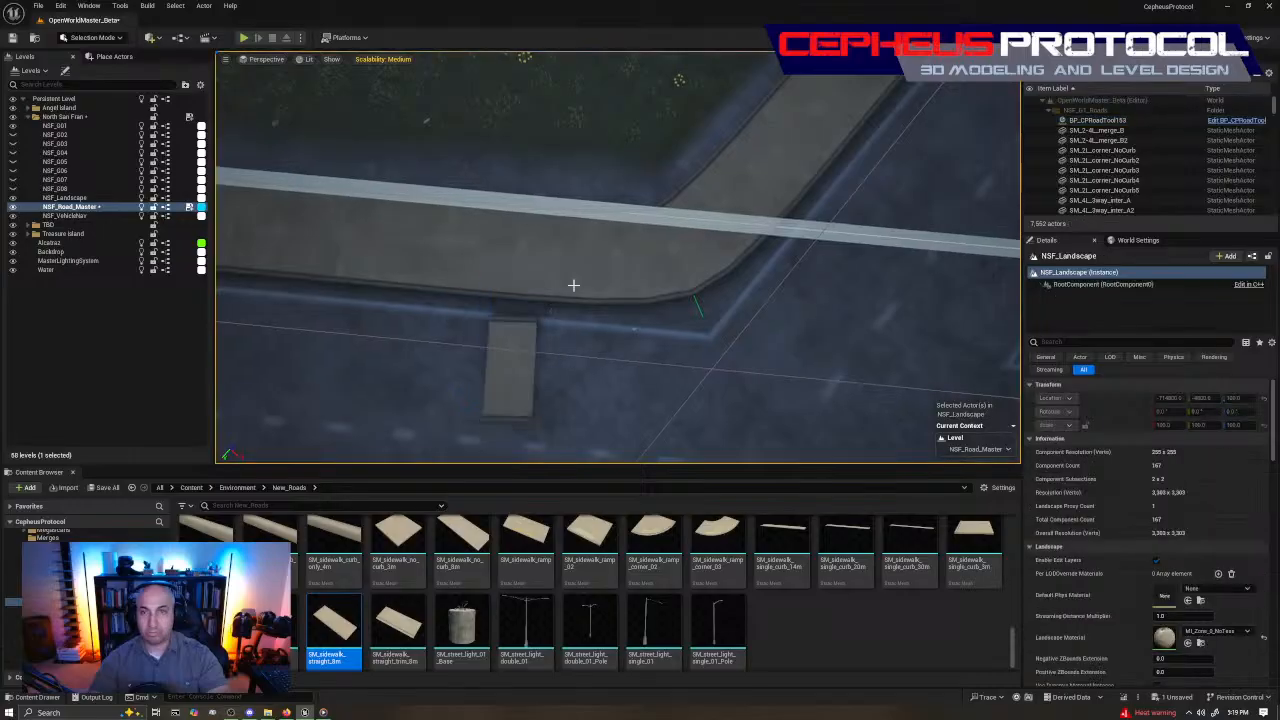
right_drag(573, 285, 610, 310)
key(shift+2)
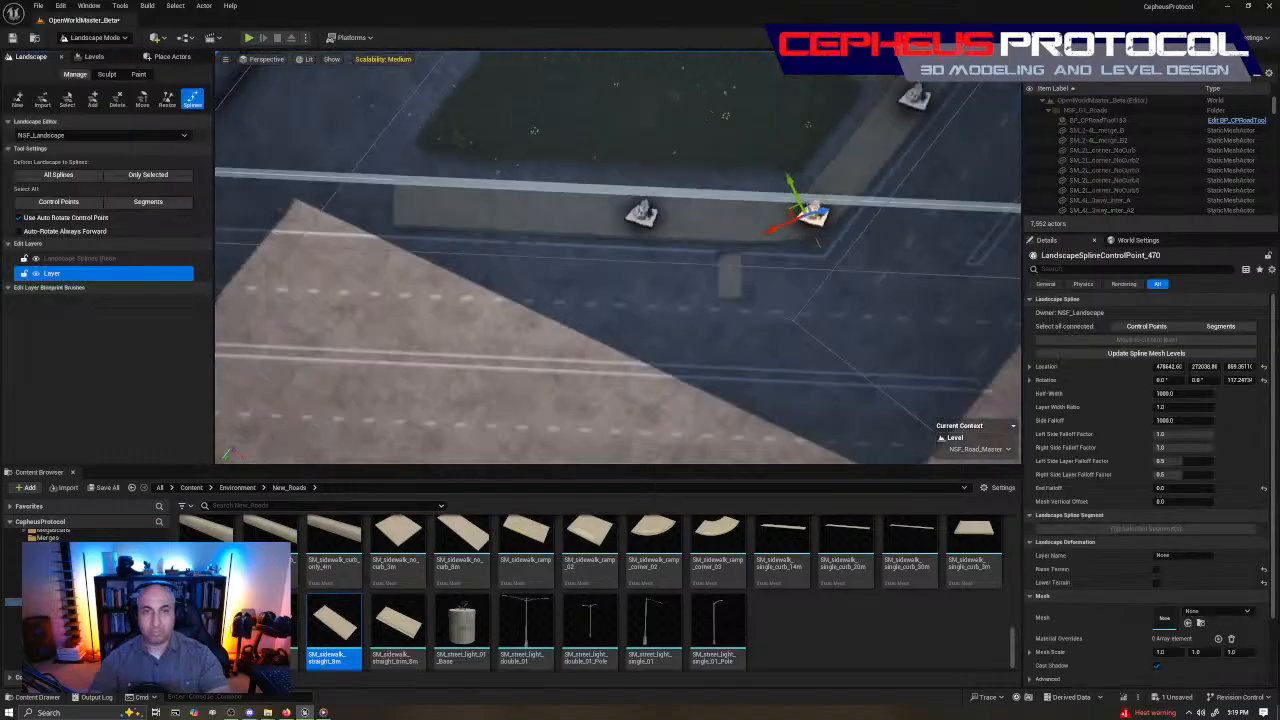
right_drag(514, 212, 610, 212)
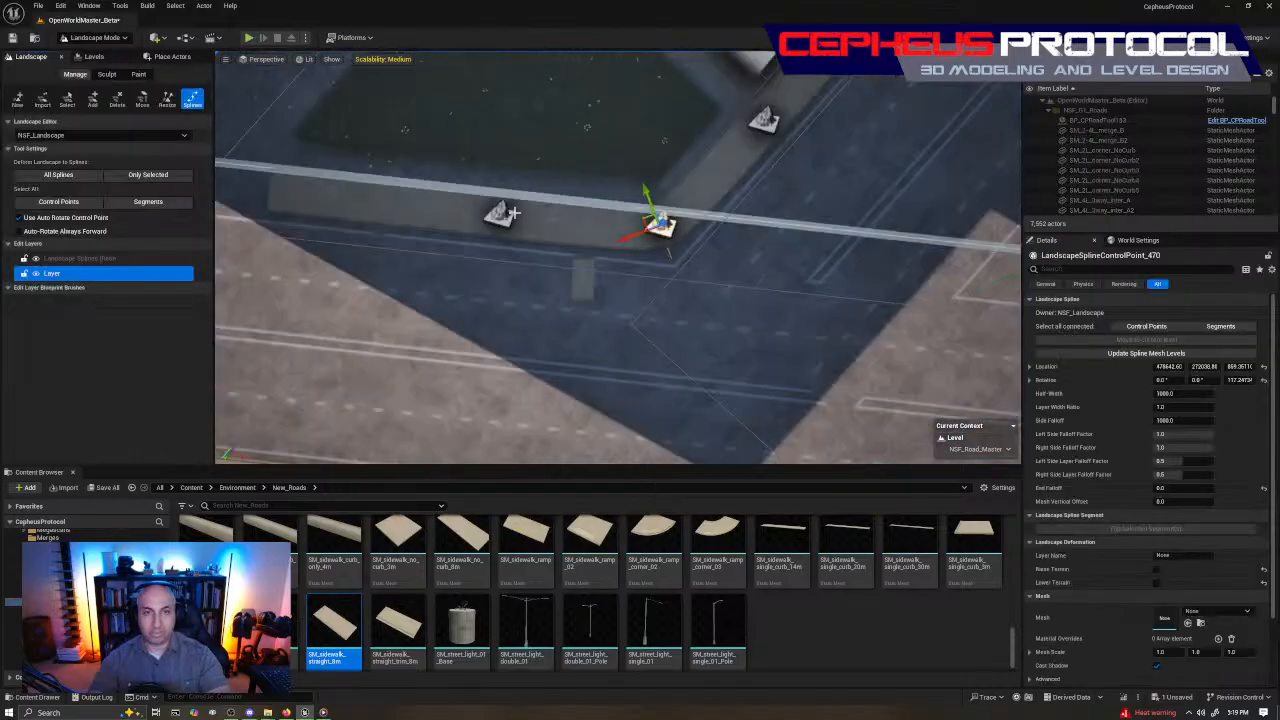
click(503, 213)
key(Delete)
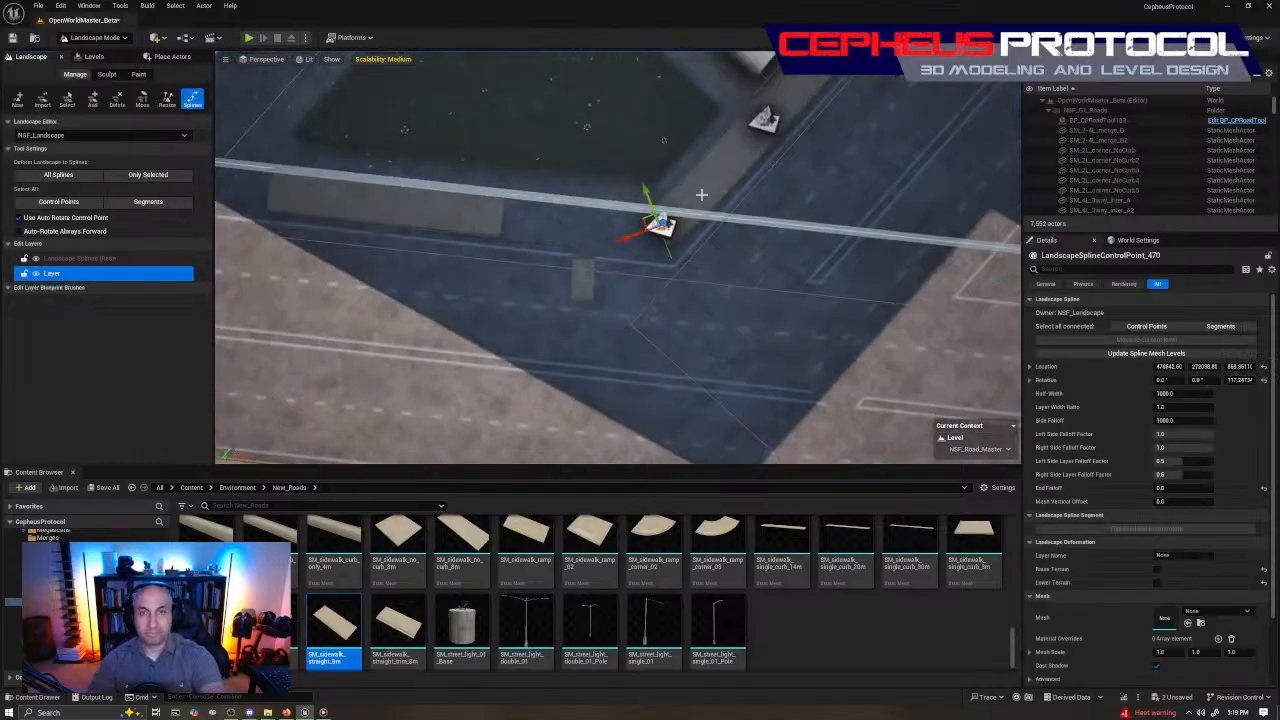
click(751, 131)
right_drag(755, 135, 790, 157)
click(778, 148)
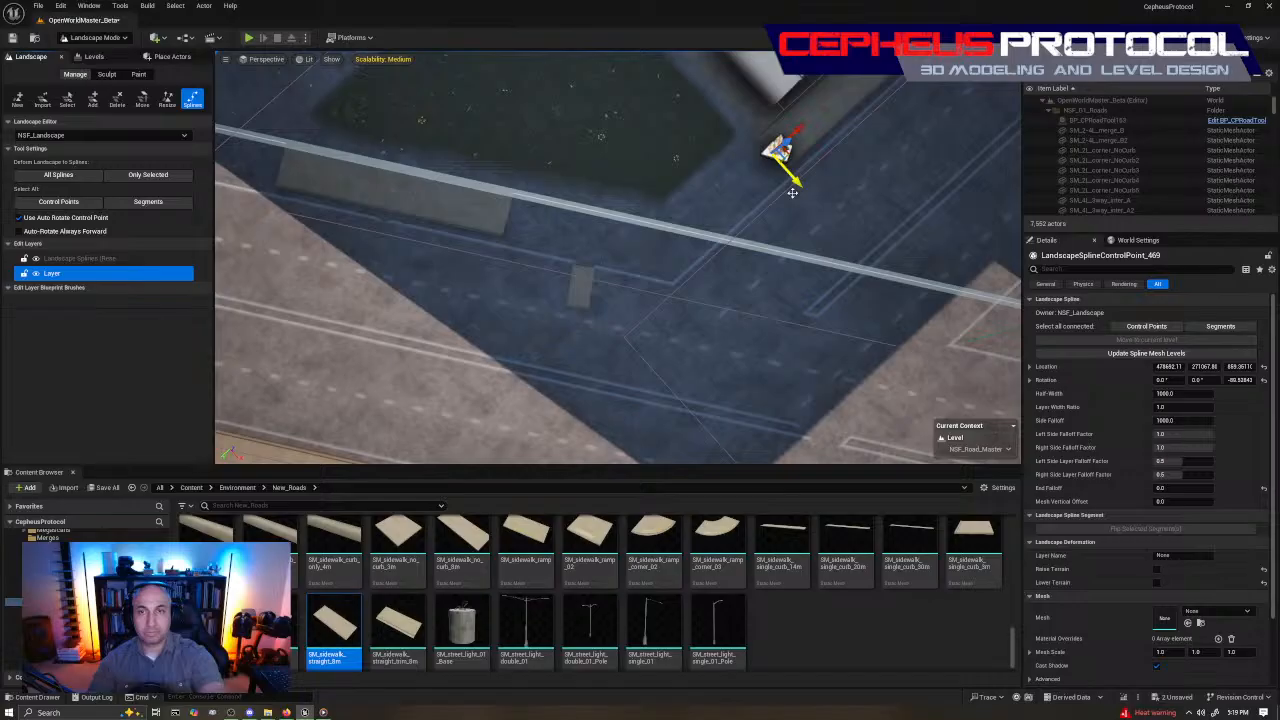
Return to Selection mode and move the sidewalk piece from the road to the open end of the remaining straight sidewalk
key(shift+1)
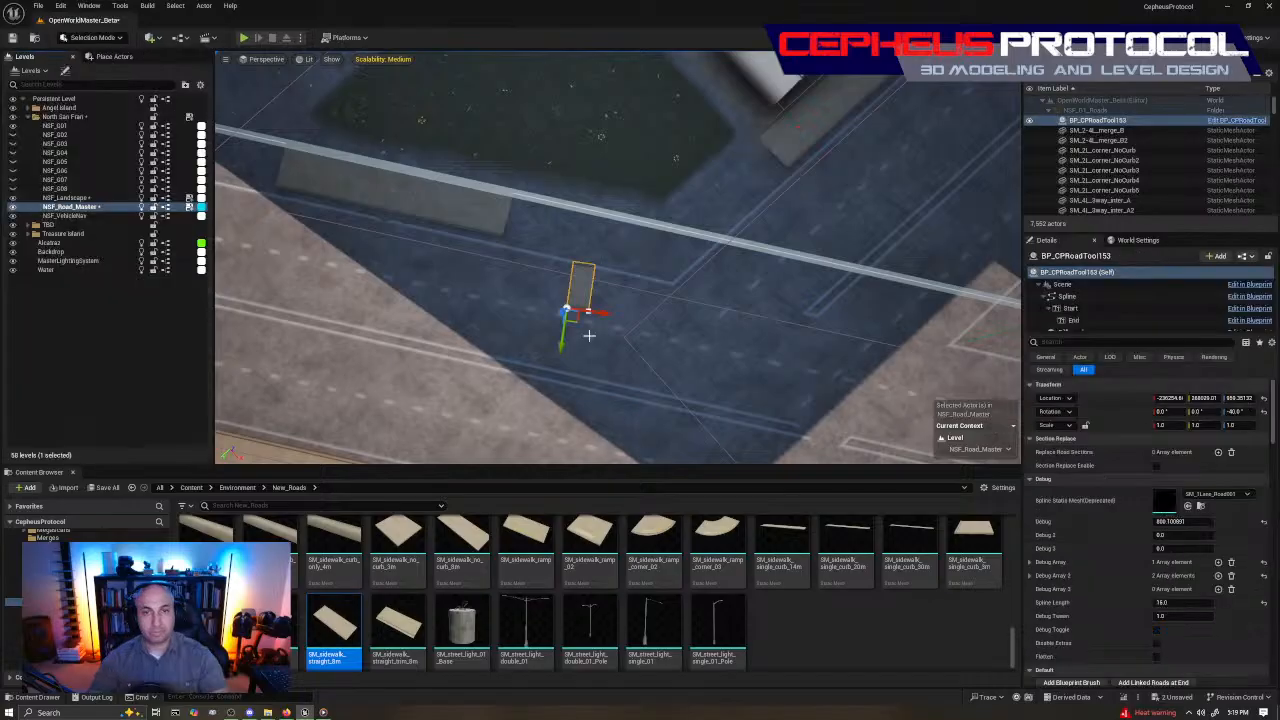
drag(575, 318, 526, 246)
right_drag(526, 246, 790, 262)
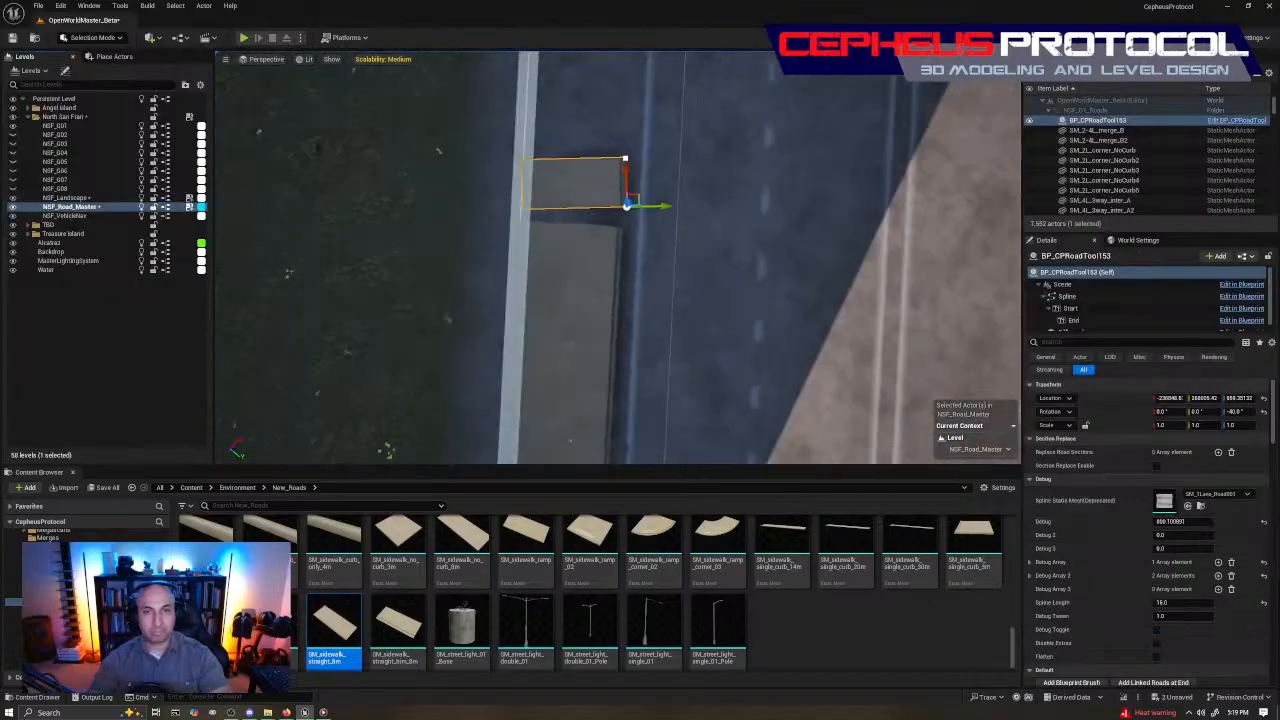
key(w)
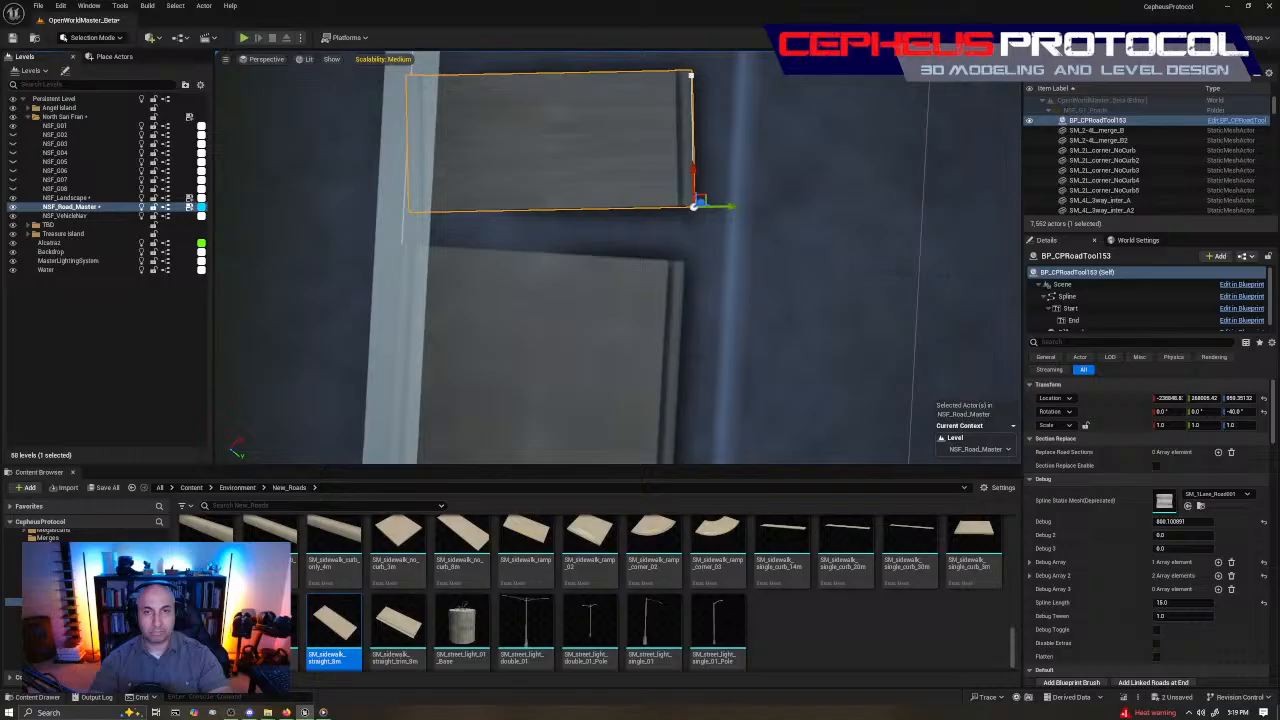
Rotate the sidewalk piece to about -35.5° around Z and place it flush against the existing sidewalk's end
key(e)
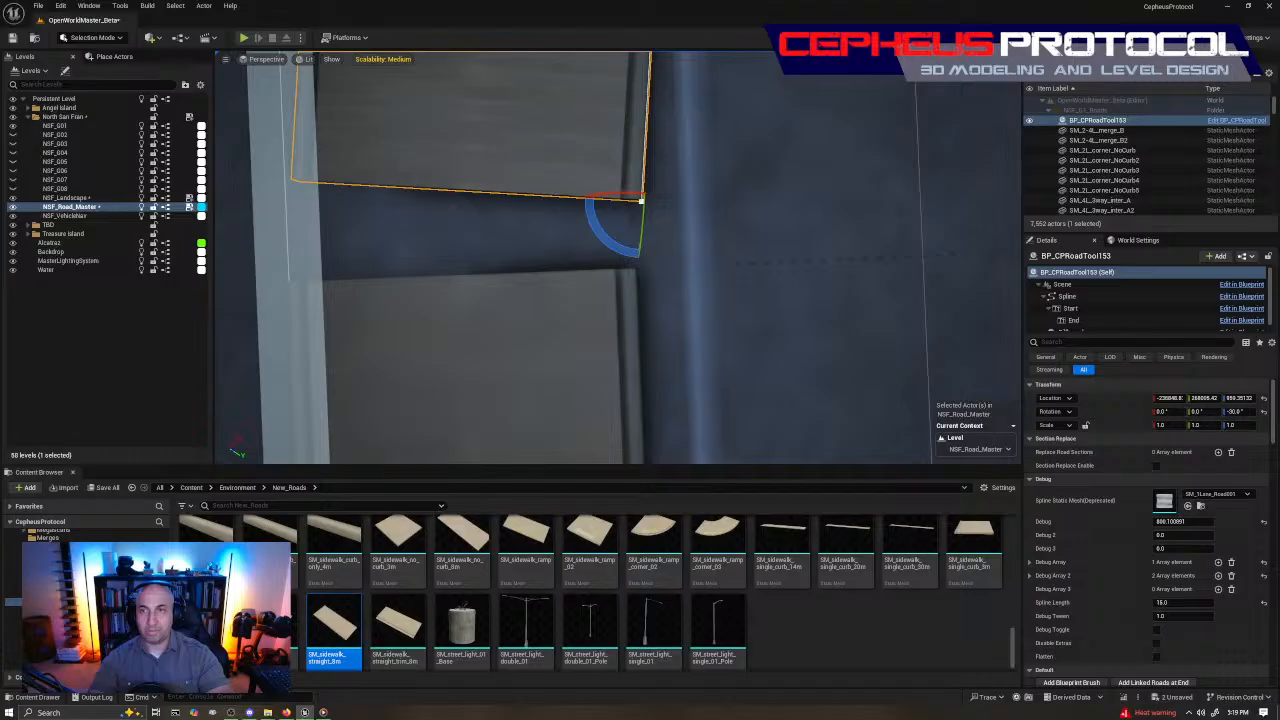
drag(602, 236, 679, 288)
key(w)
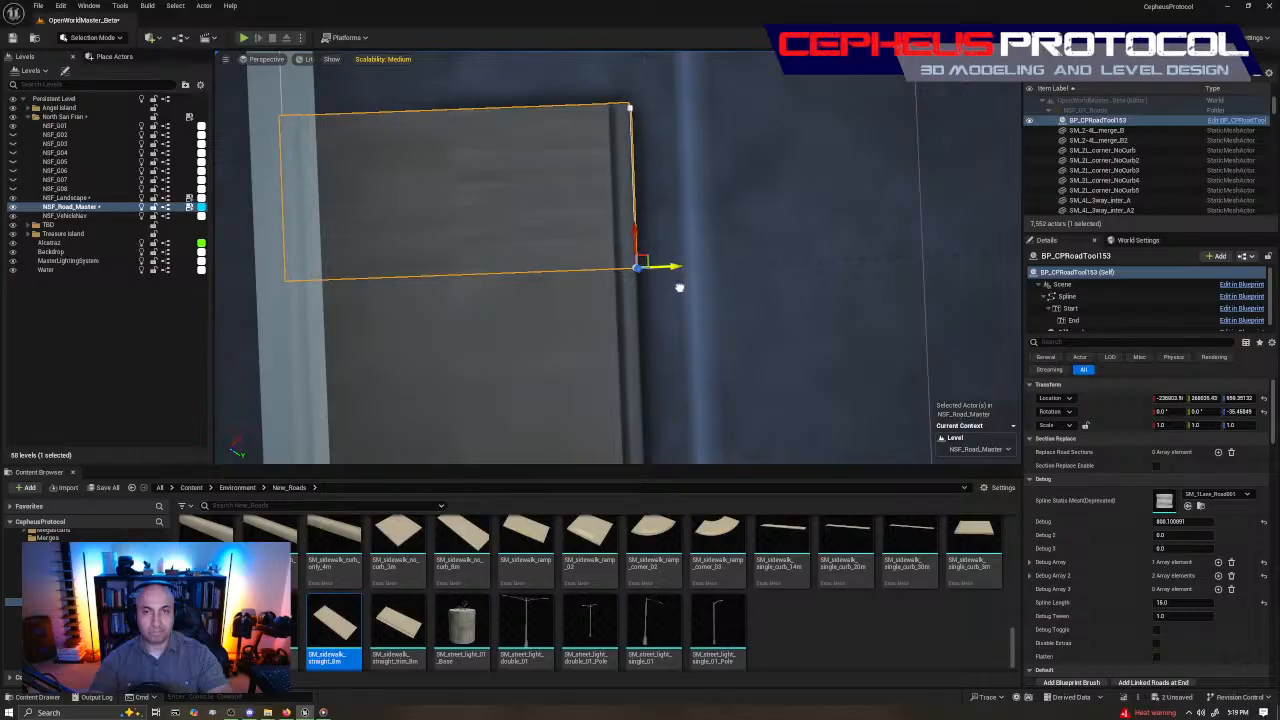
right_drag(679, 288, 634, 403)
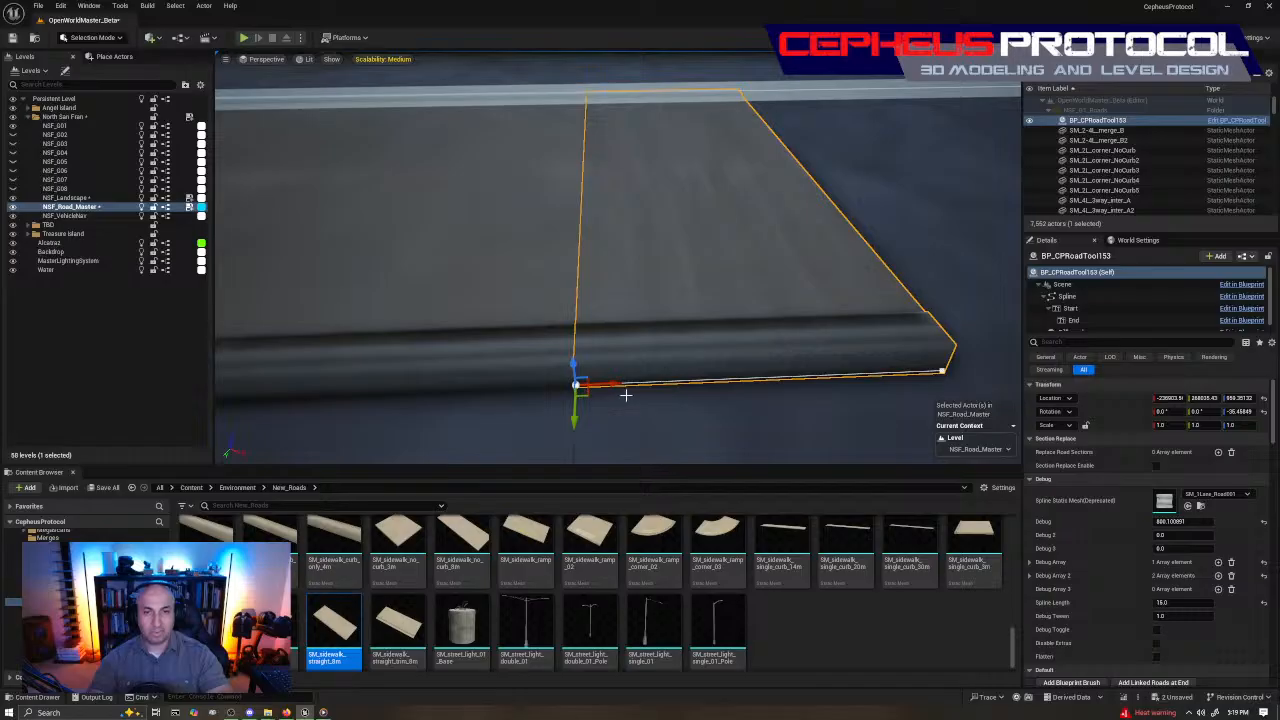
Fine-tune the sidewalk piece's Z rotation to about -36° so its curb follows the existing sidewalk
key(e)
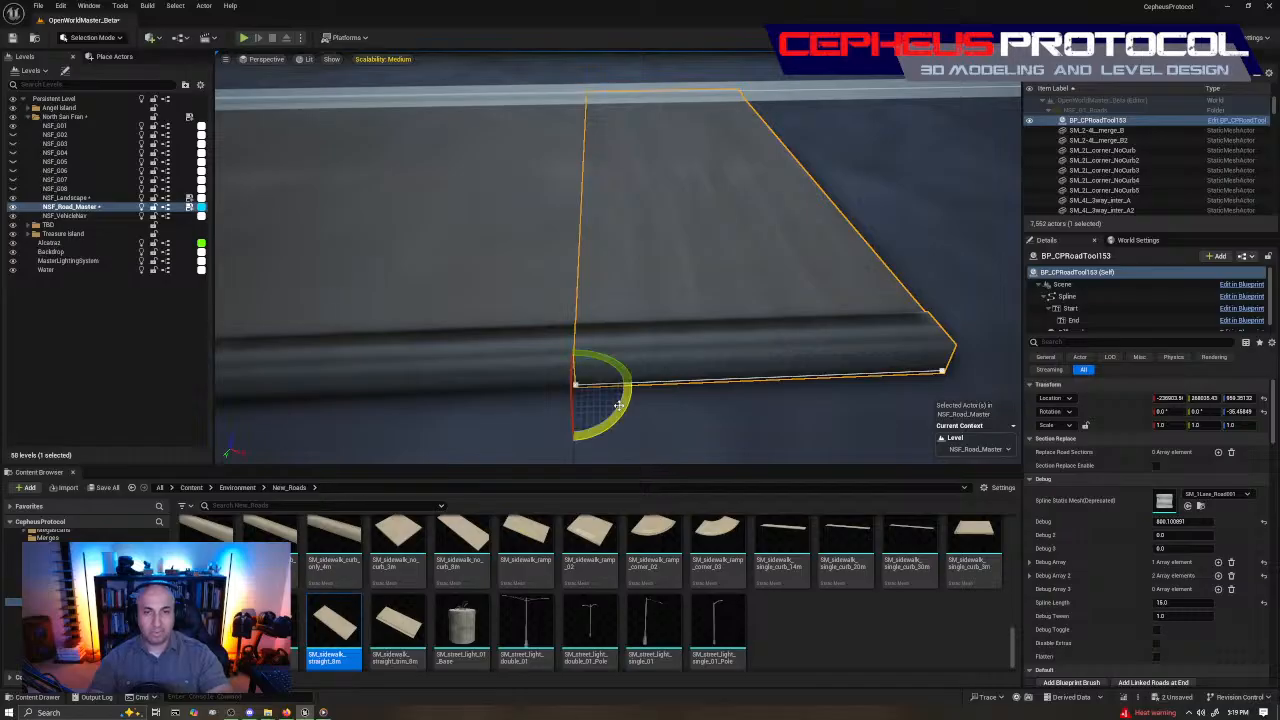
drag(619, 404, 799, 379)
key(w)
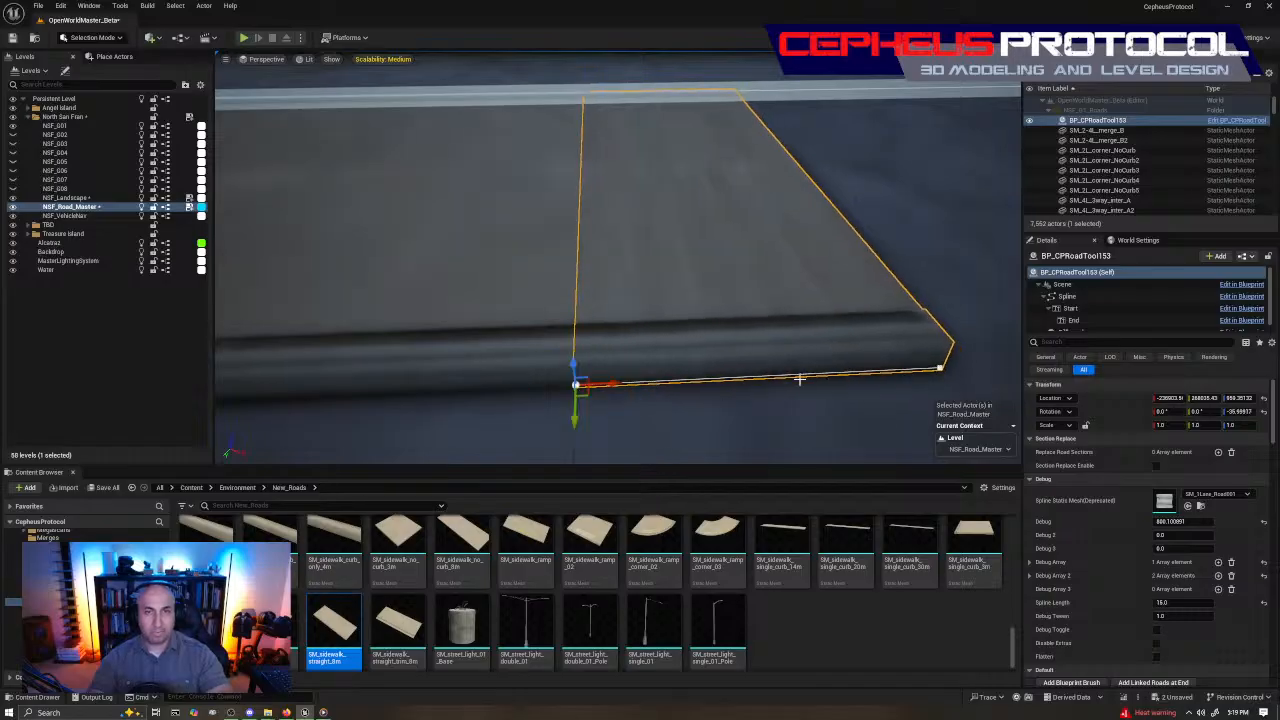
right_drag(799, 379, 795, 420)
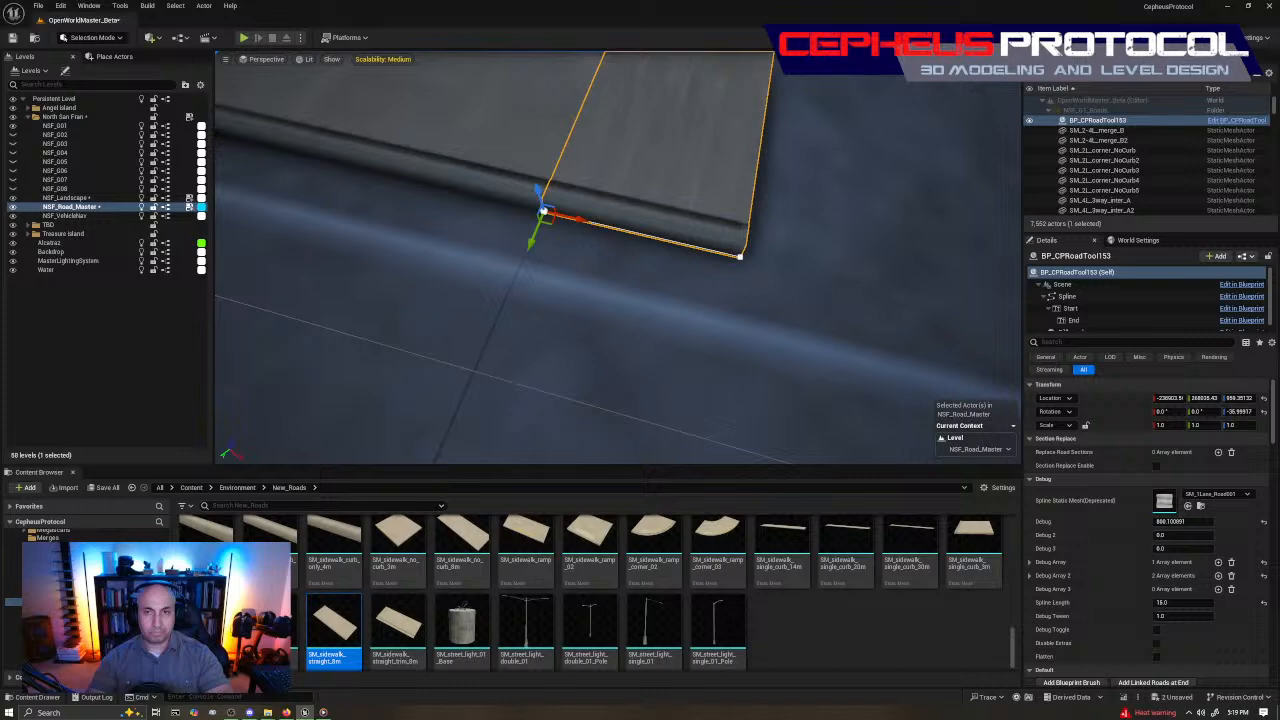
Nudge the single four-lane road piece beside the new sidewalk slightly along X to line it up with its neighbour
click(700, 350)
right_drag(700, 350, 808, 352)
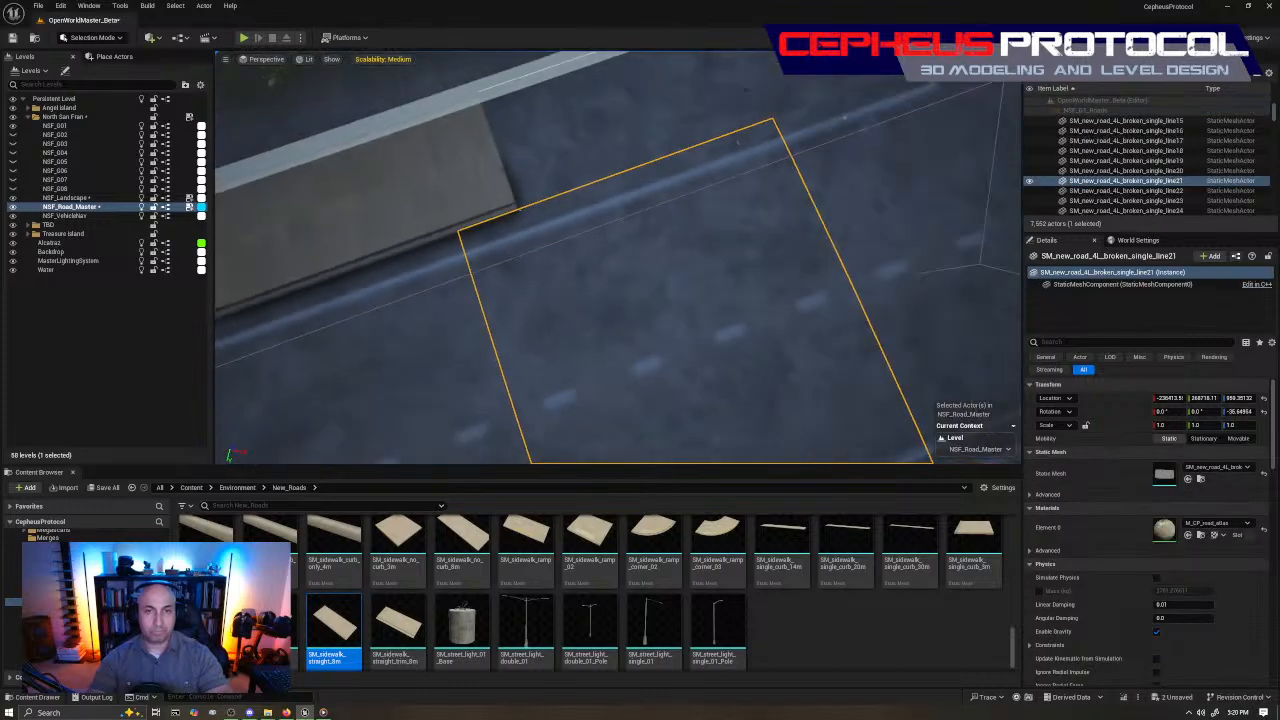
key(f)
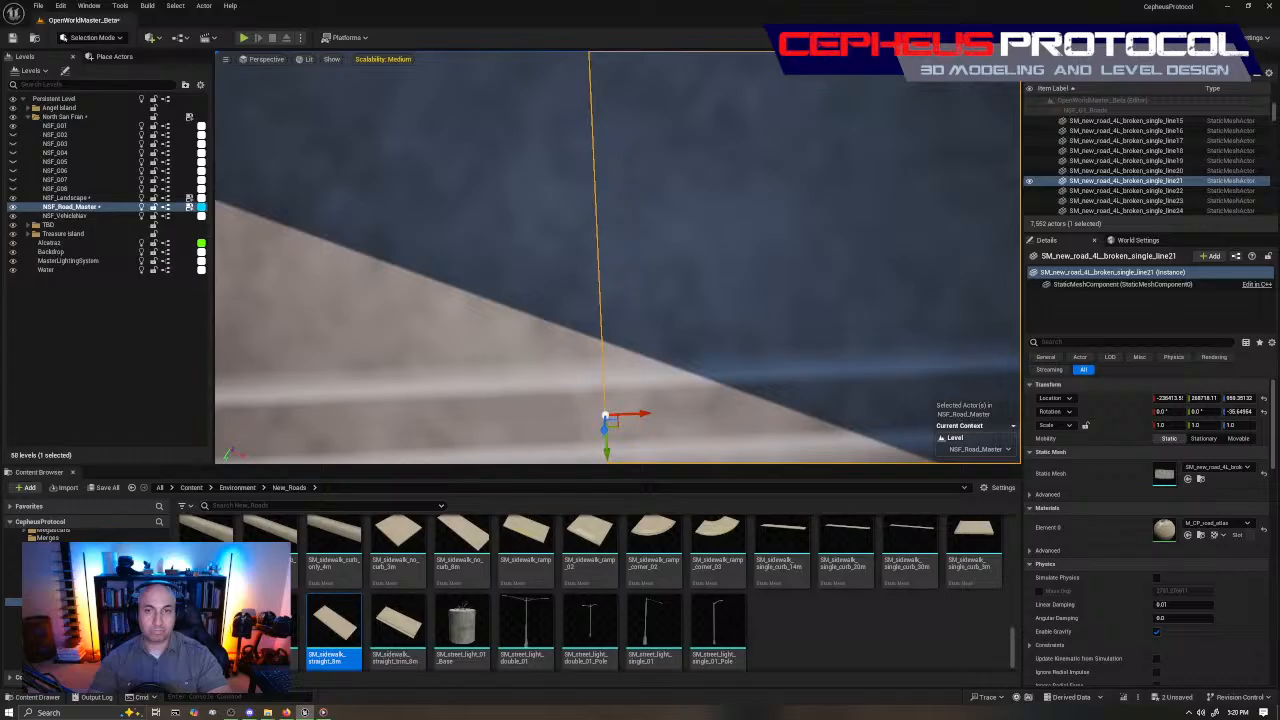
drag(634, 414, 579, 426)
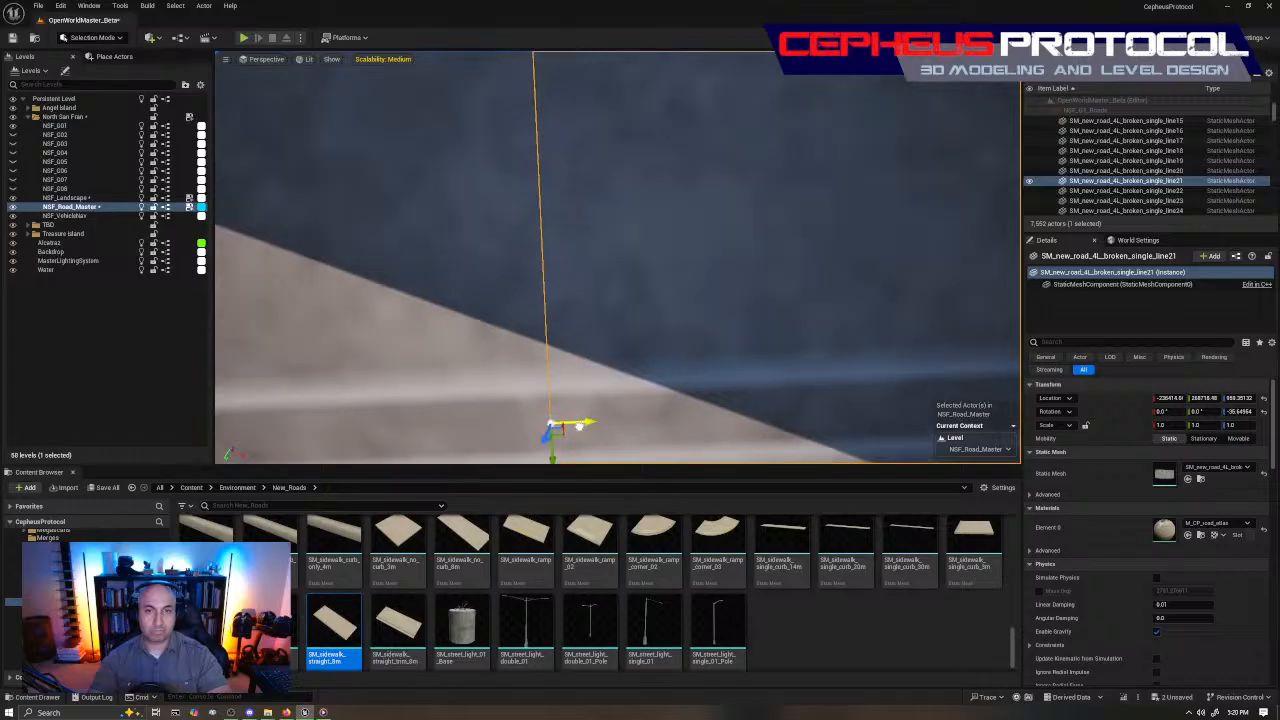
right_drag(579, 426, 655, 349)
key(Escape)
Stretch the new sidewalk's end spline point to about X 1056 at the corner and add another point toward the building's sidewalk
mouse_move(630, 282)
right_down()
mouse_move(630, 215)
mouse_move(630, 260)
right_up()
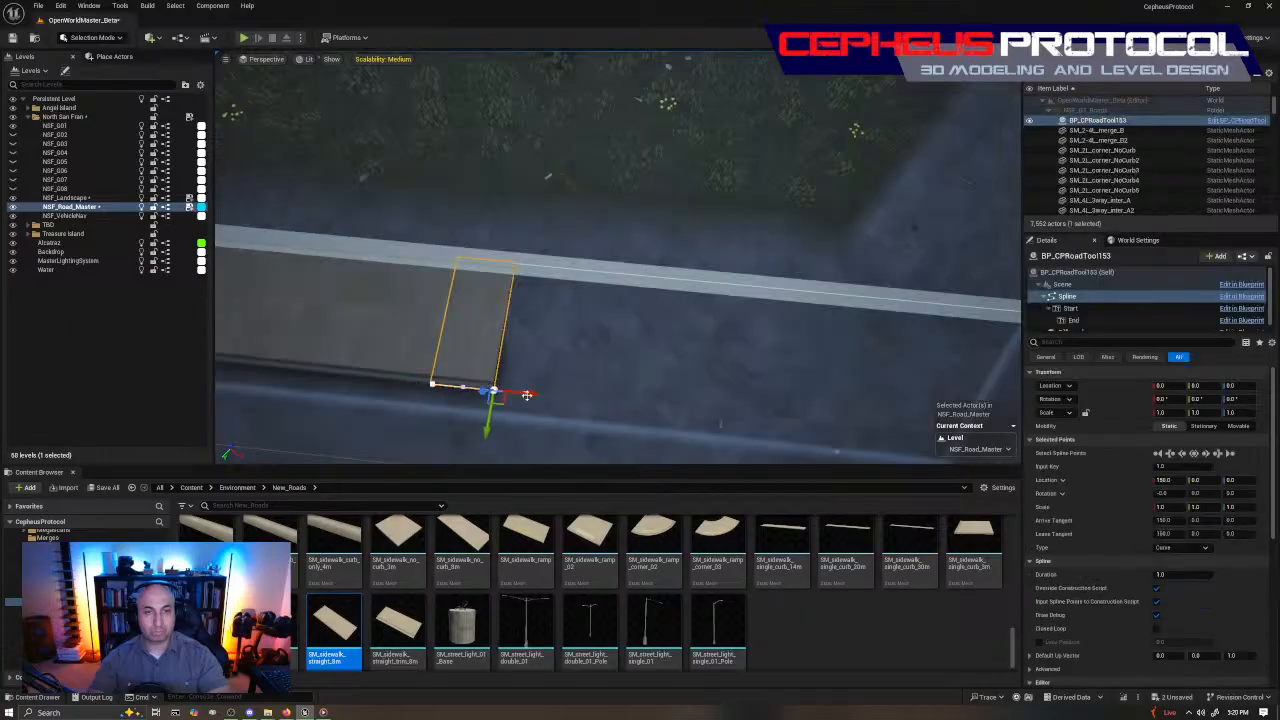
drag(527, 395, 917, 460)
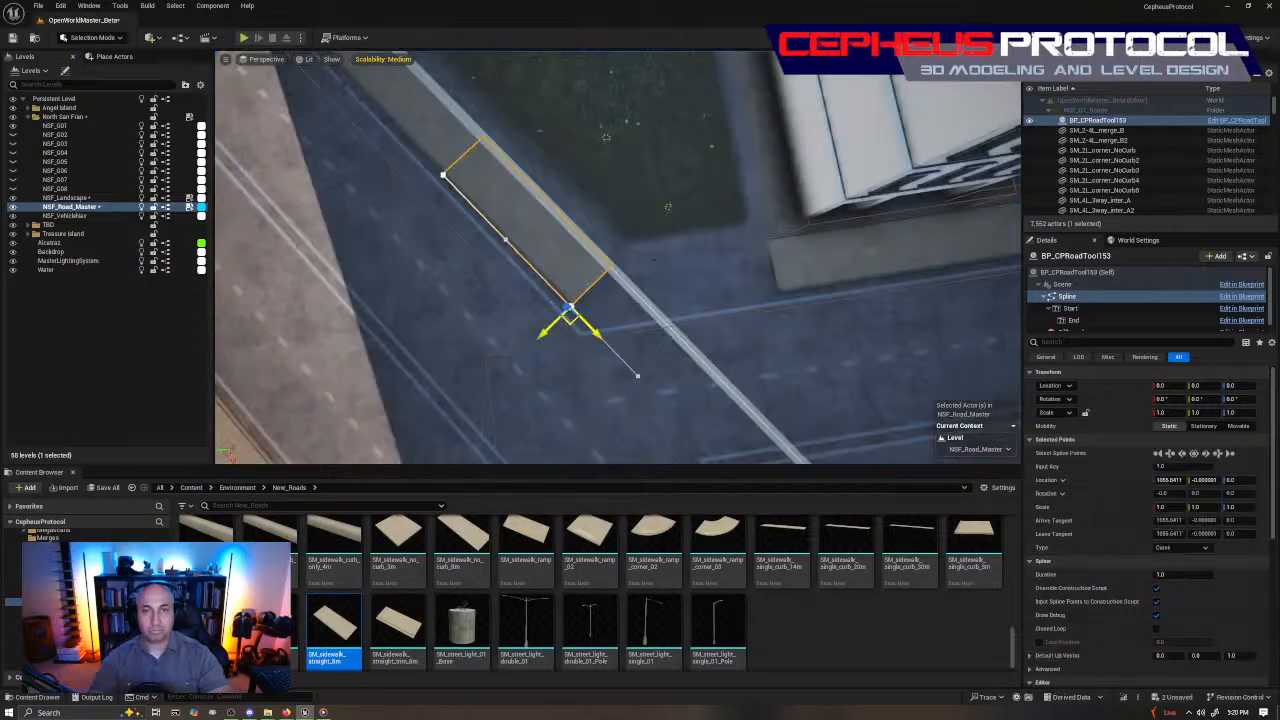
alt+drag(568, 320, 752, 318)
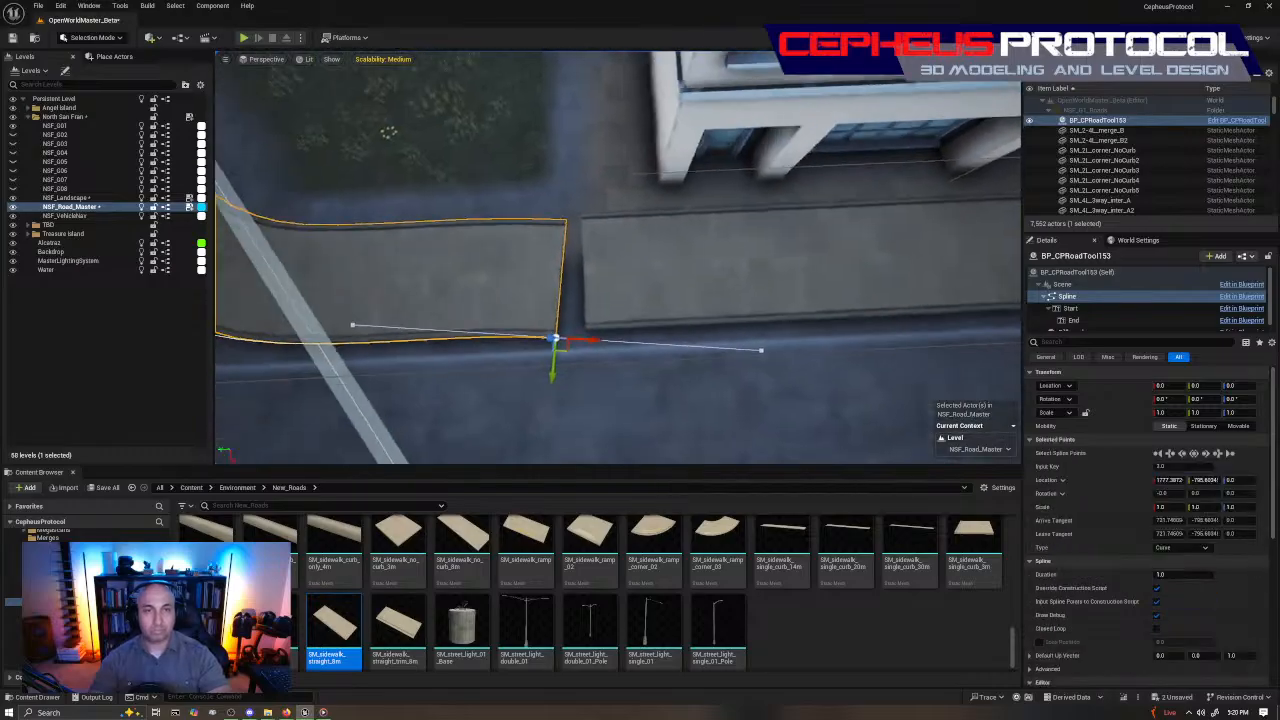
Rotate and shift the sidewalk's last spline point so its end sits flush with the existing sidewalk in front of the building
key(e)
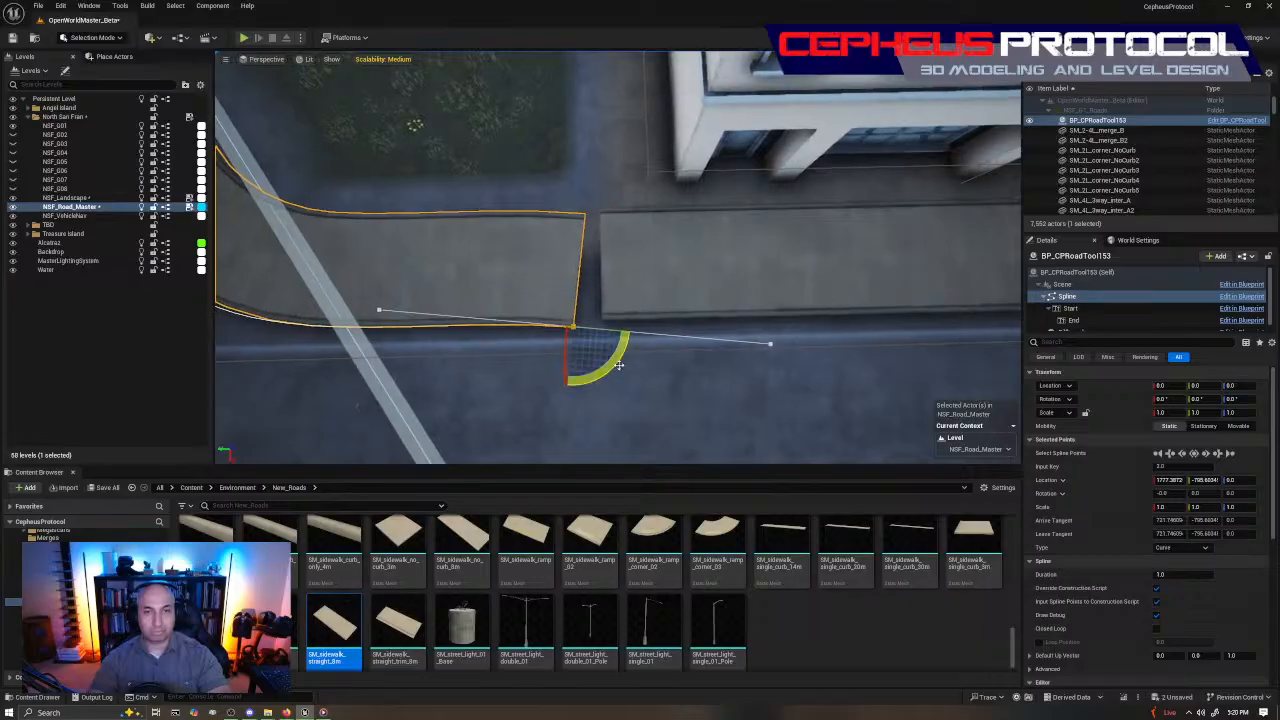
drag(619, 365, 640, 348)
key(w)
key(e)
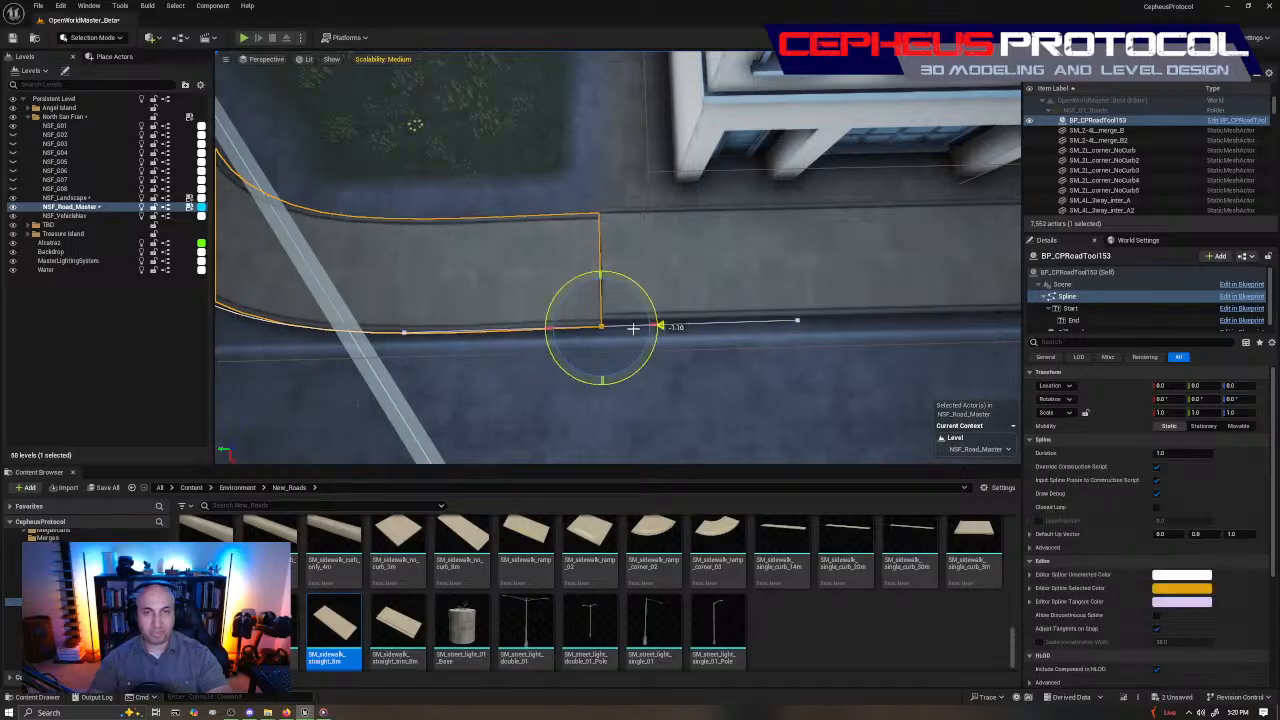
key(w)
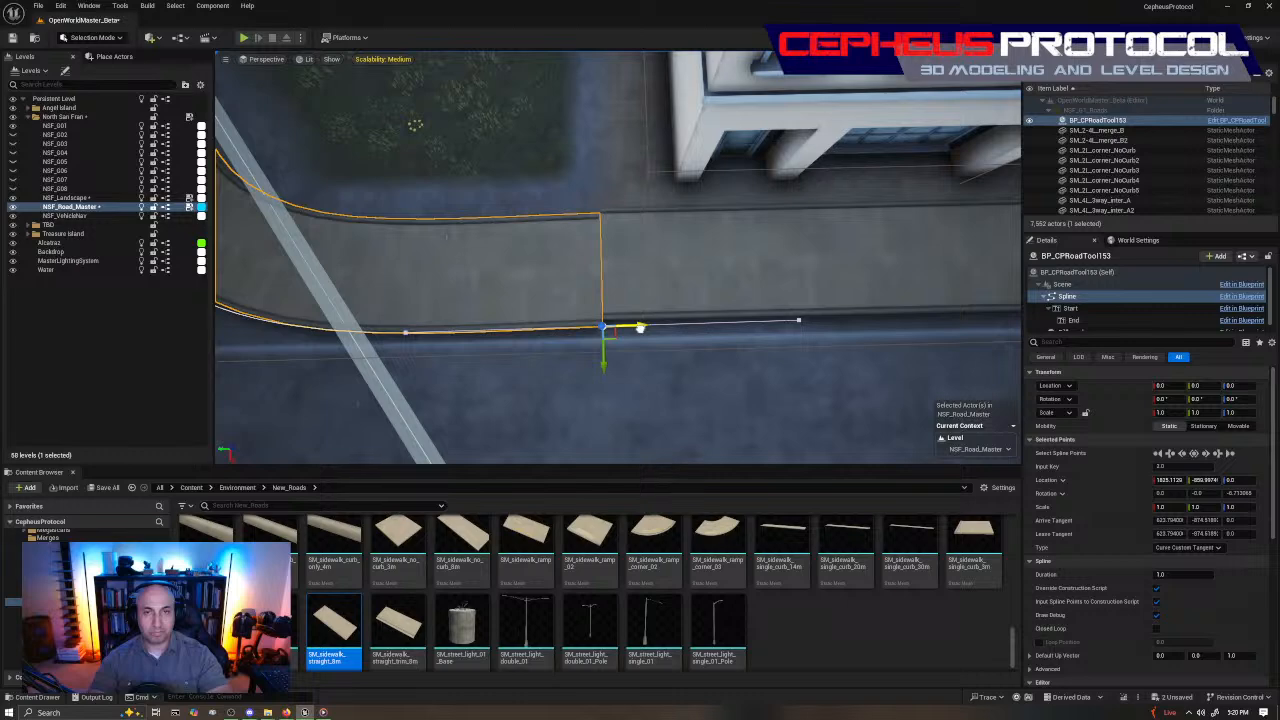
right_drag(689, 357, 692, 354)
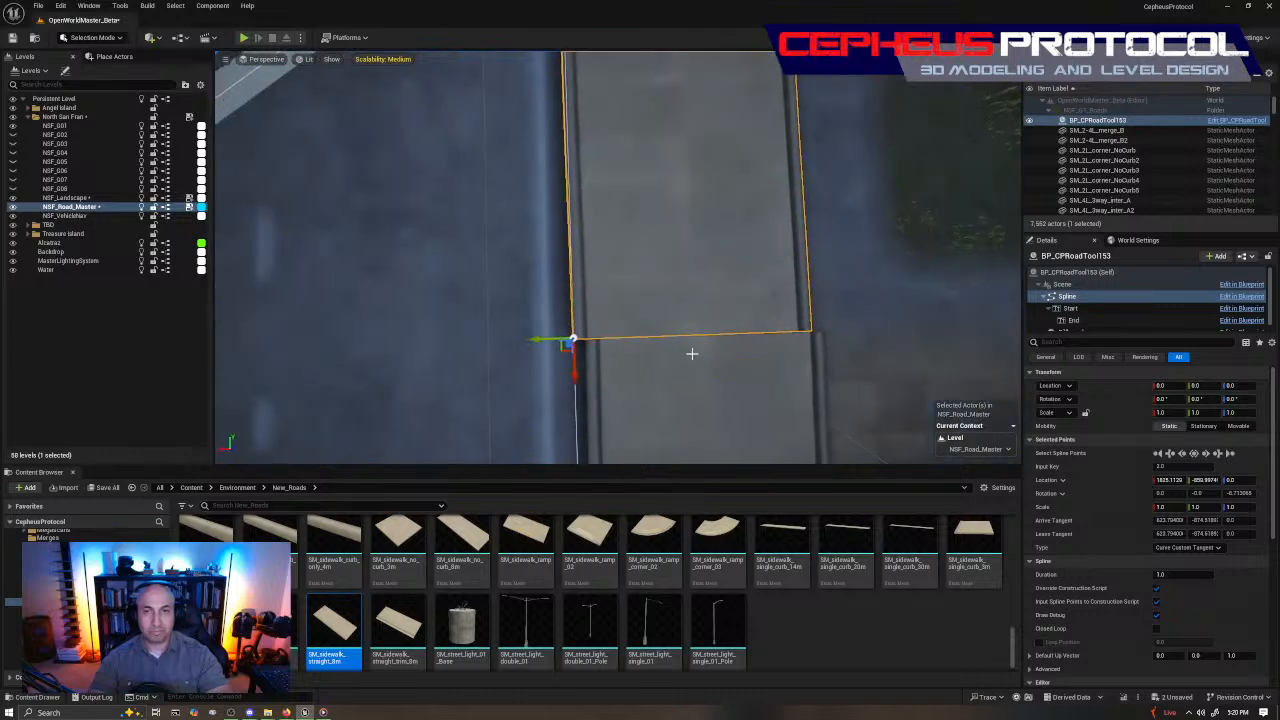
drag(539, 342, 550, 357)
right_drag(721, 305, 750, 290)
Move the sidewalk's middle spline point to about X 1139, Y -74 so the curb rounds the grass lot's corner
click(671, 306)
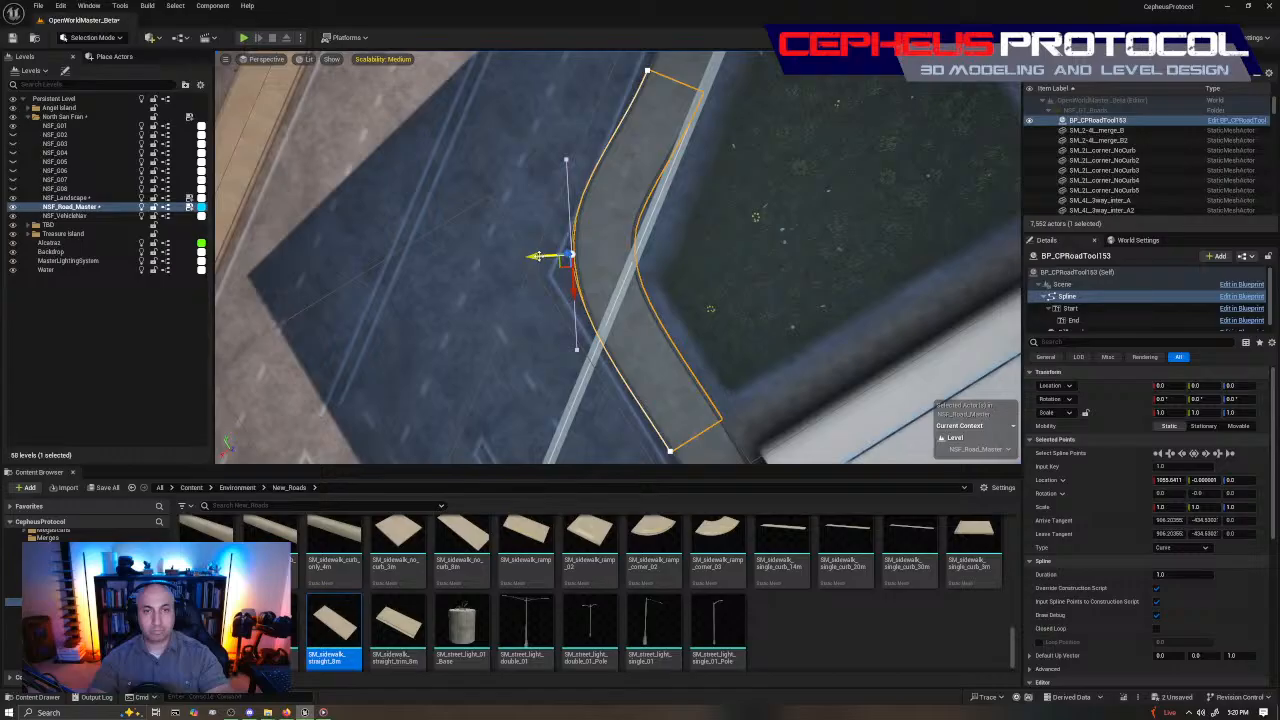
drag(537, 256, 569, 276)
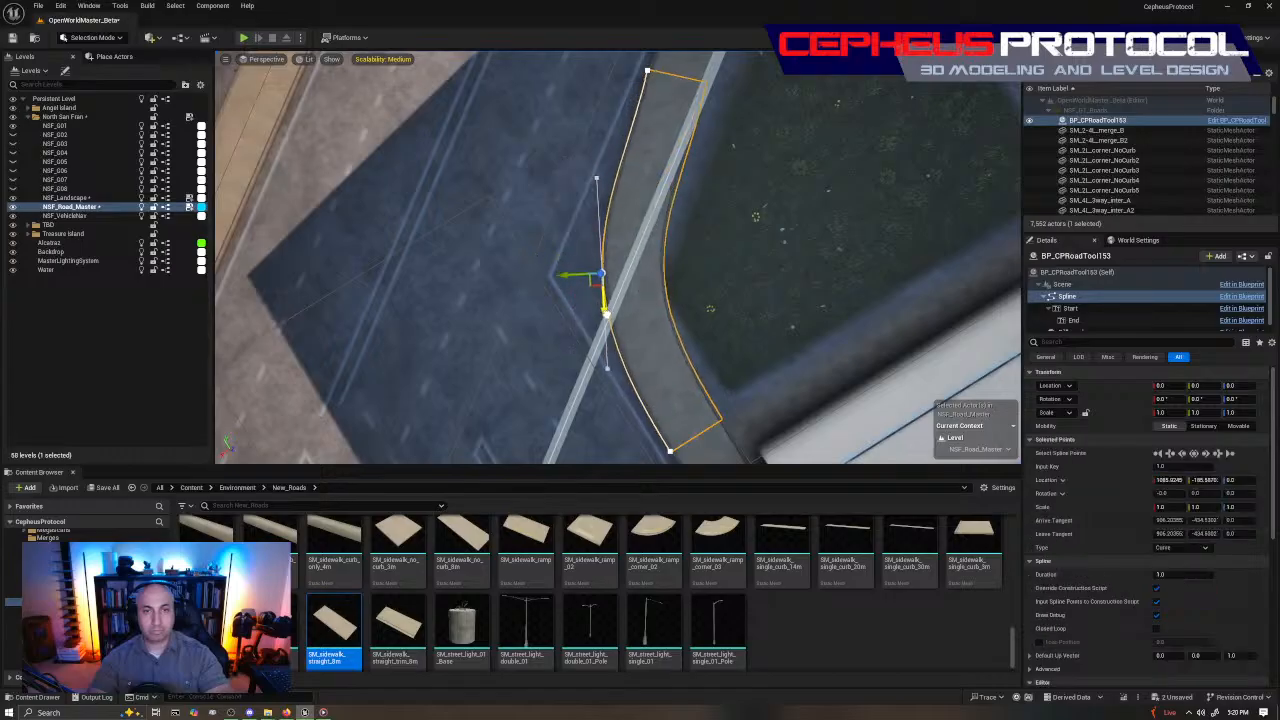
right_drag(605, 312, 596, 313)
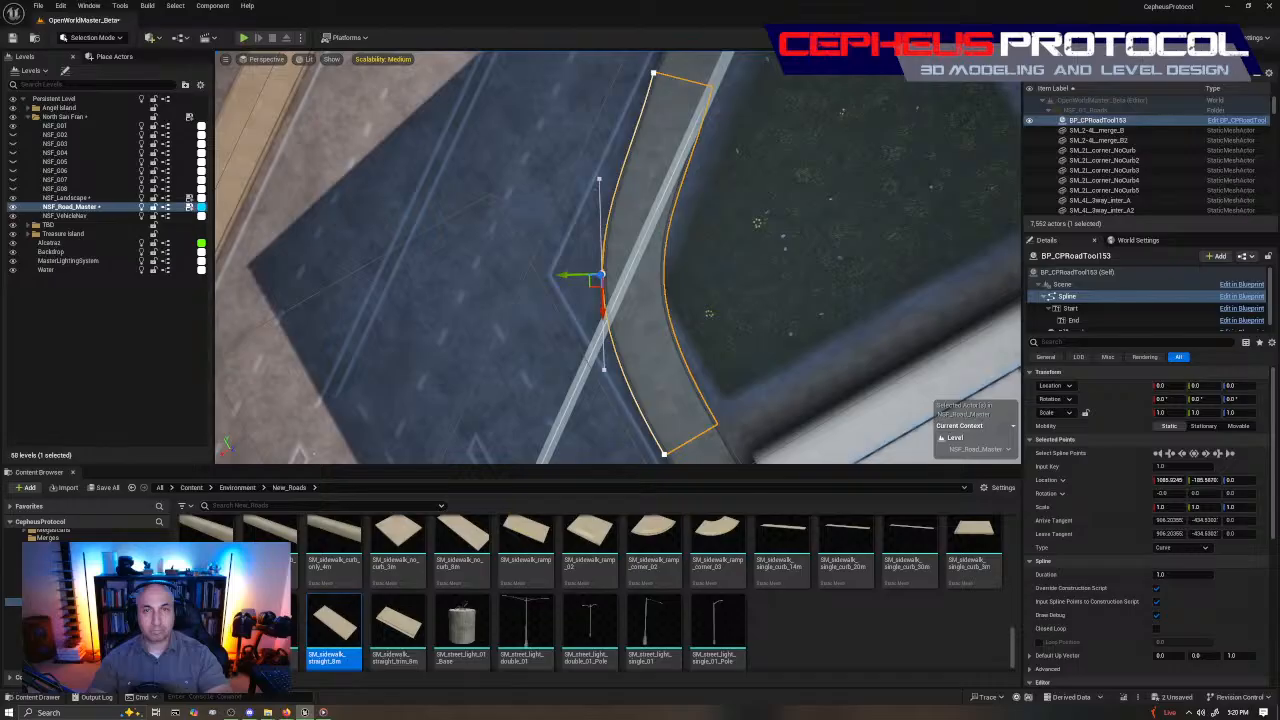
drag(566, 275, 543, 276)
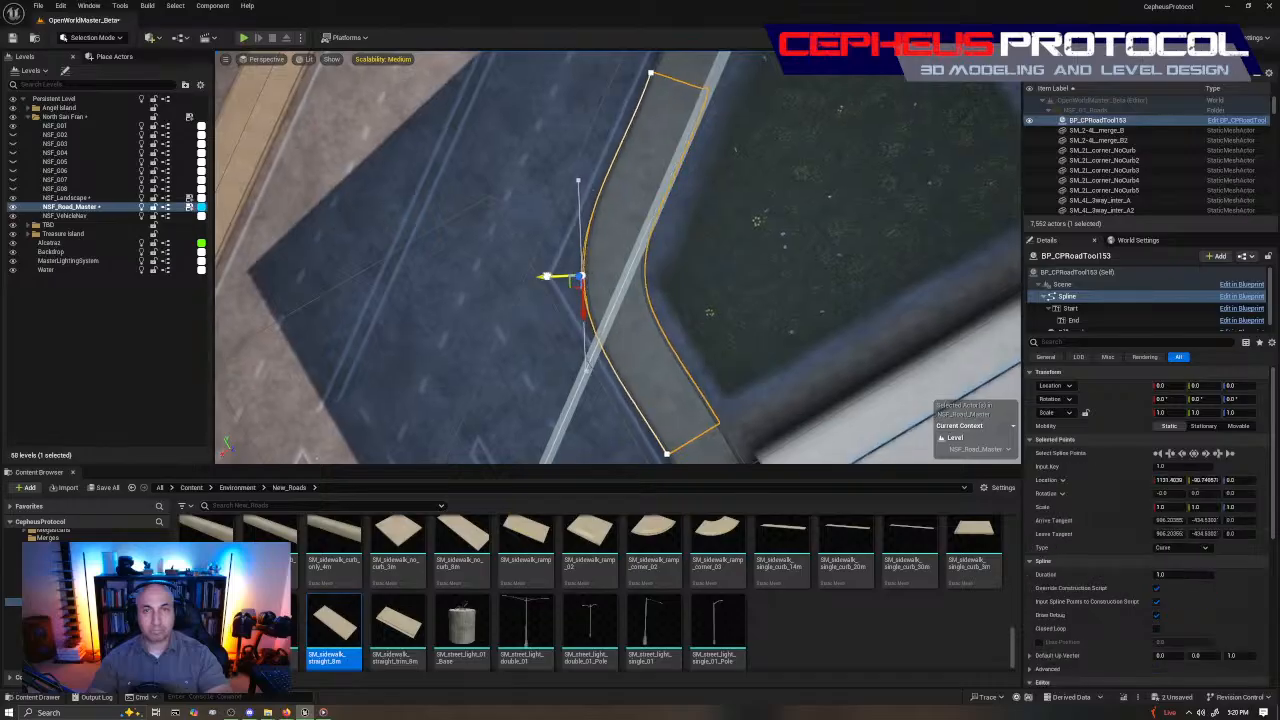
right_drag(546, 276, 700, 290)
Delete the landscape-spline sidewalk control points at the corner across the road, by the round glass building, in Landscape mode
click(715, 130)
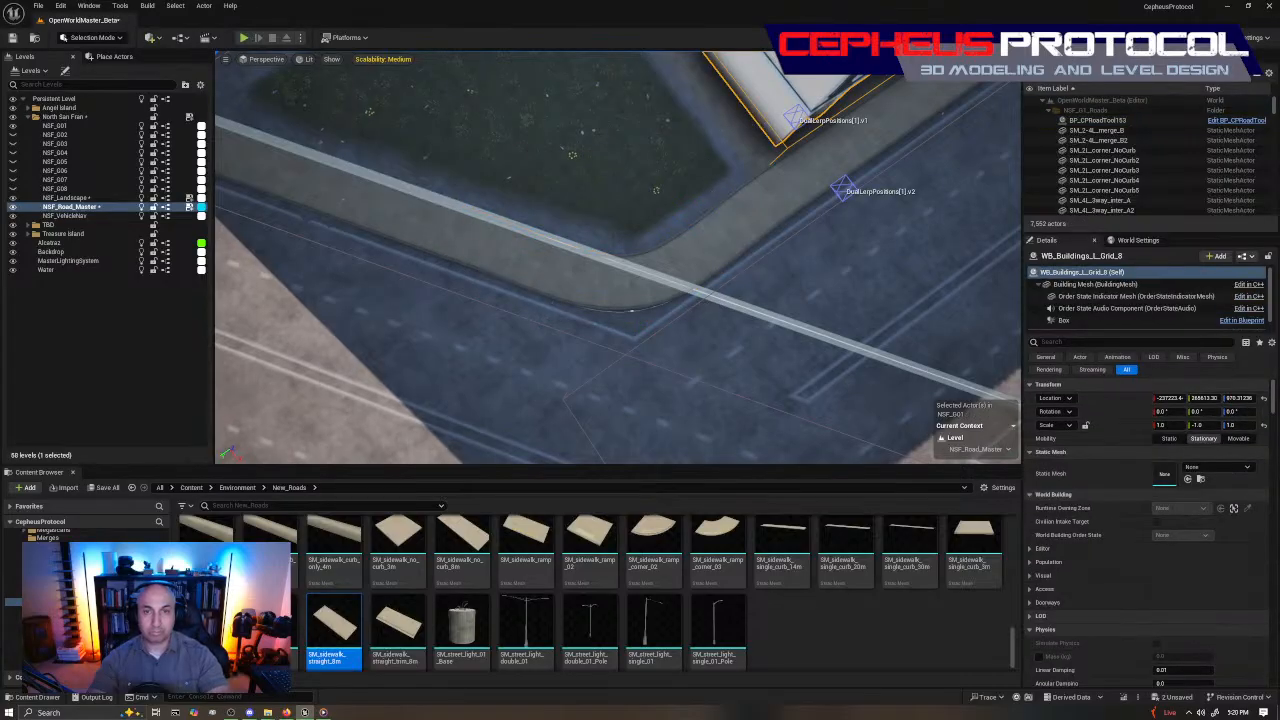
click(686, 275)
key(f)
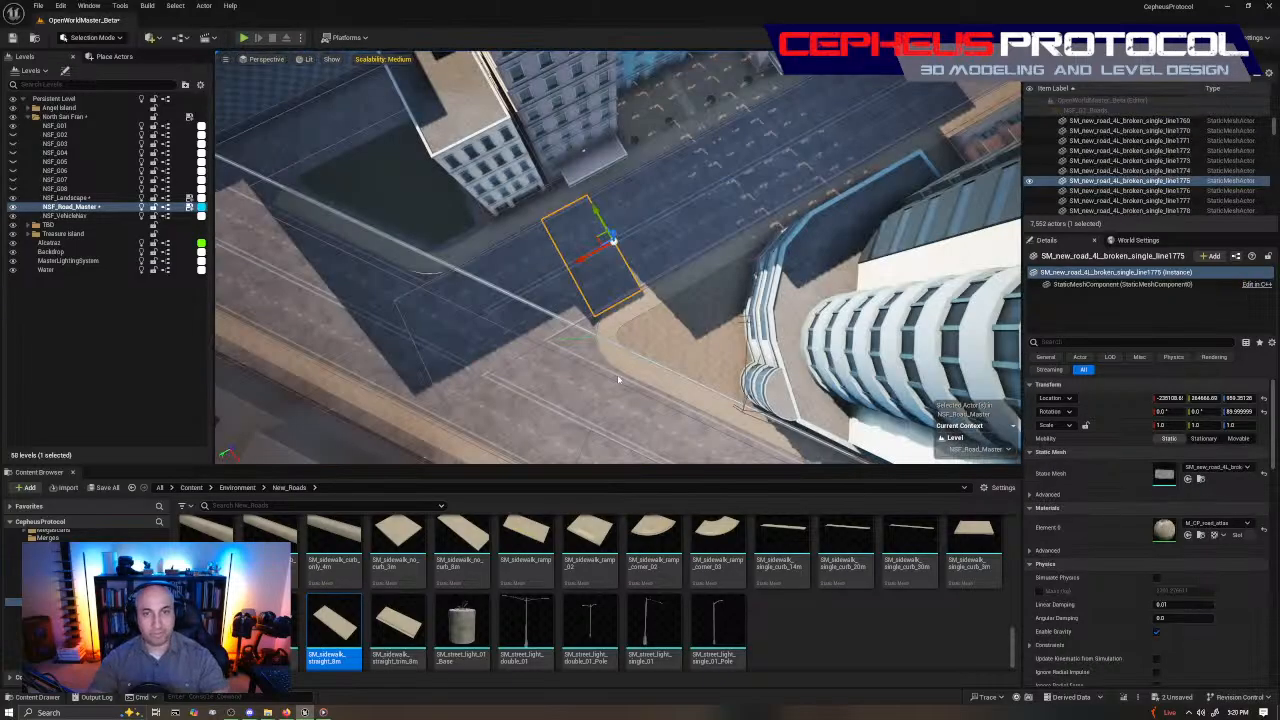
key(shift+2)
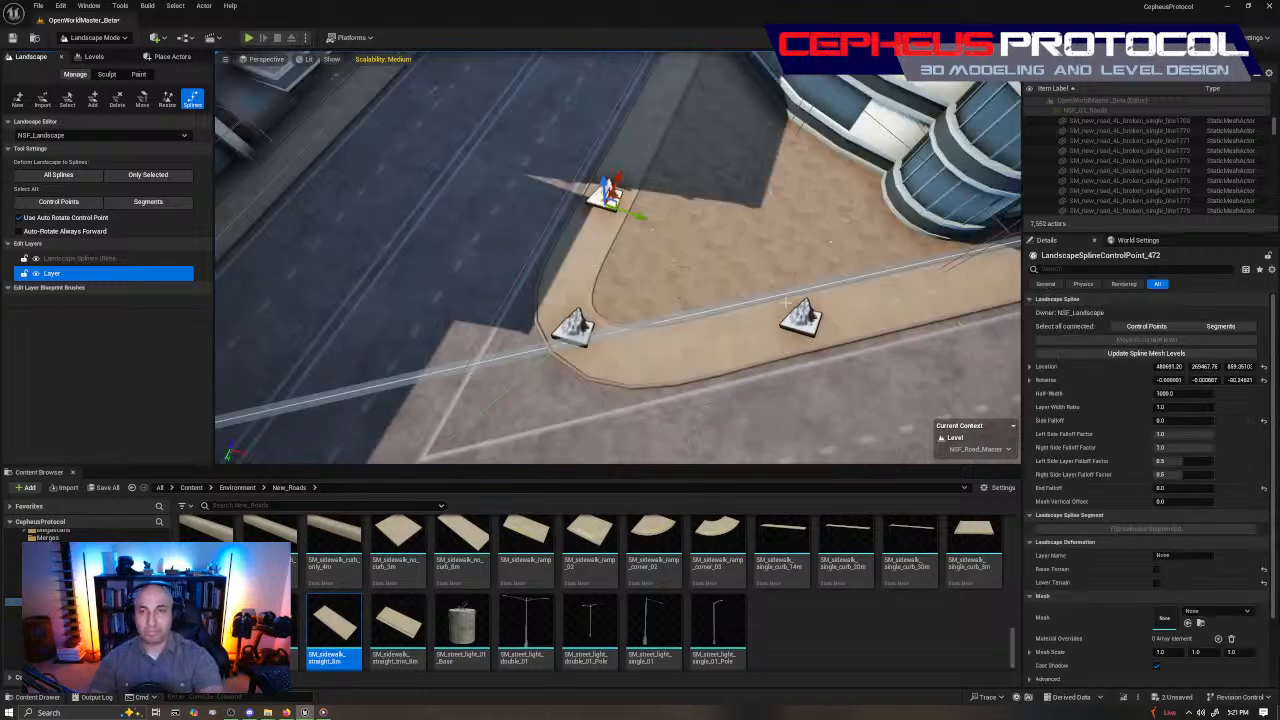
key(Delete)
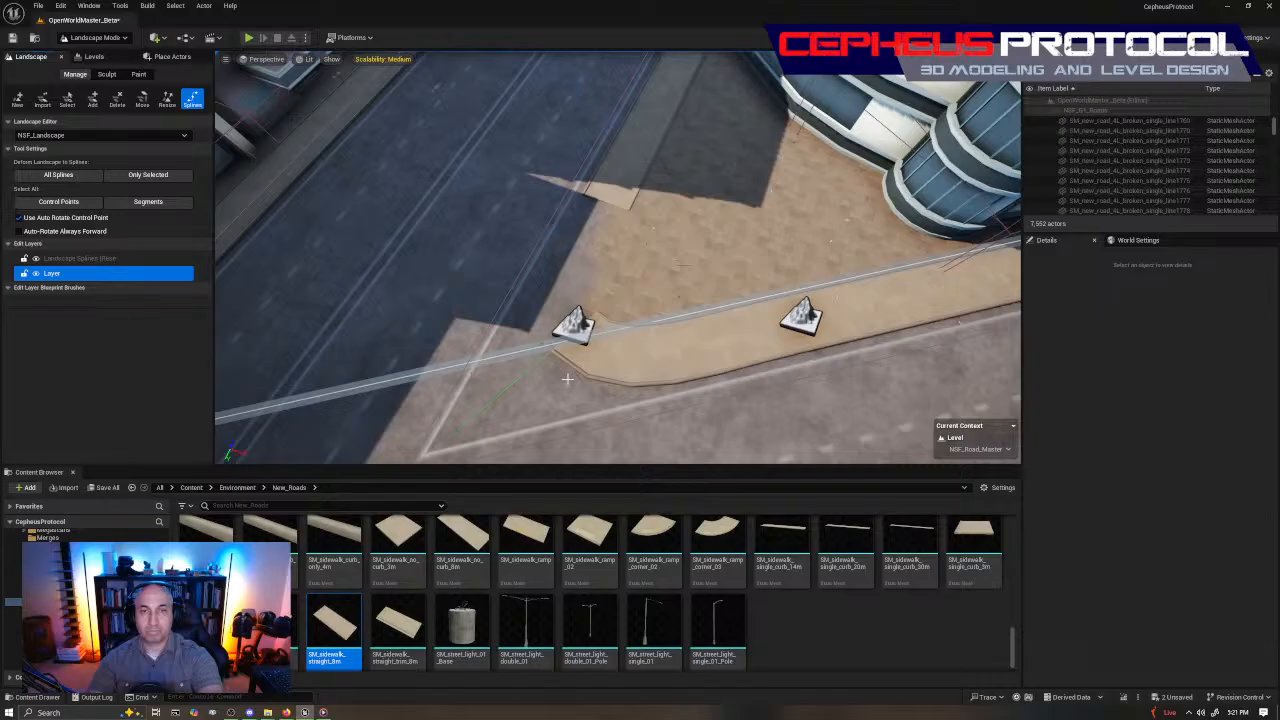
click(801, 317)
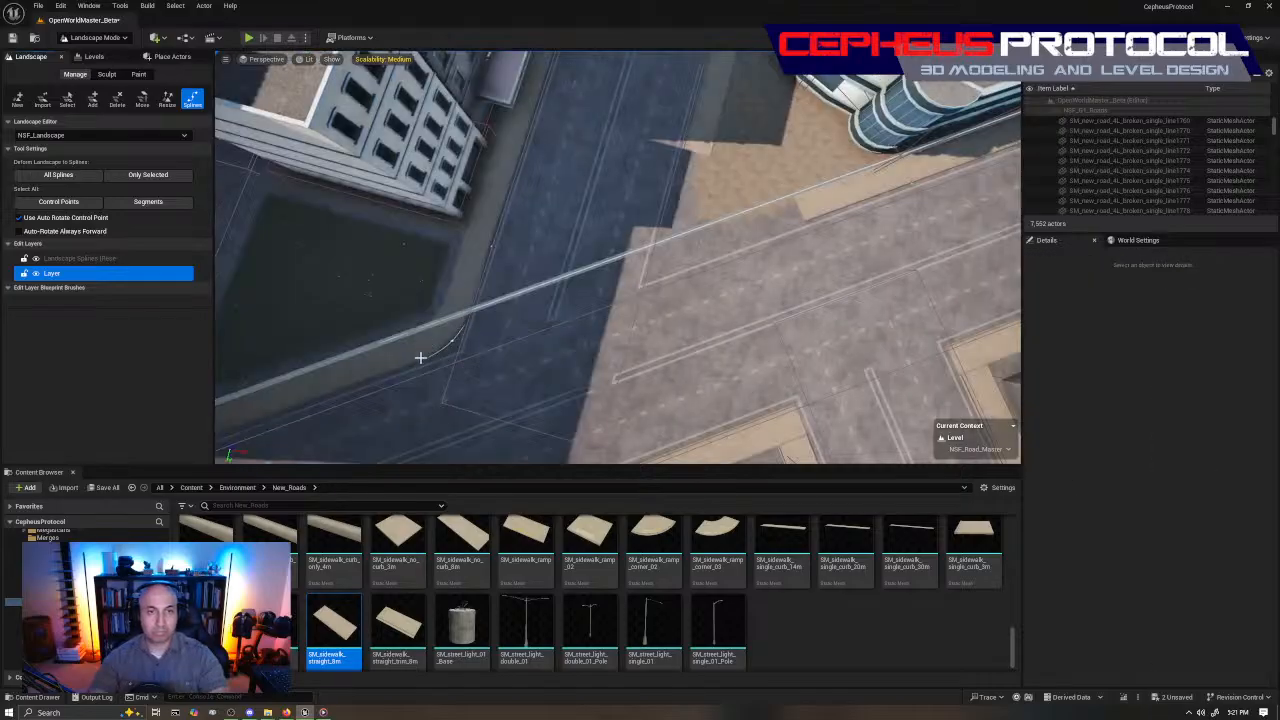
In Selection mode, duplicate the curved road tool sidewalk to the glass building's corner and rotate the copy to about 97° around Z
key(shift+1)
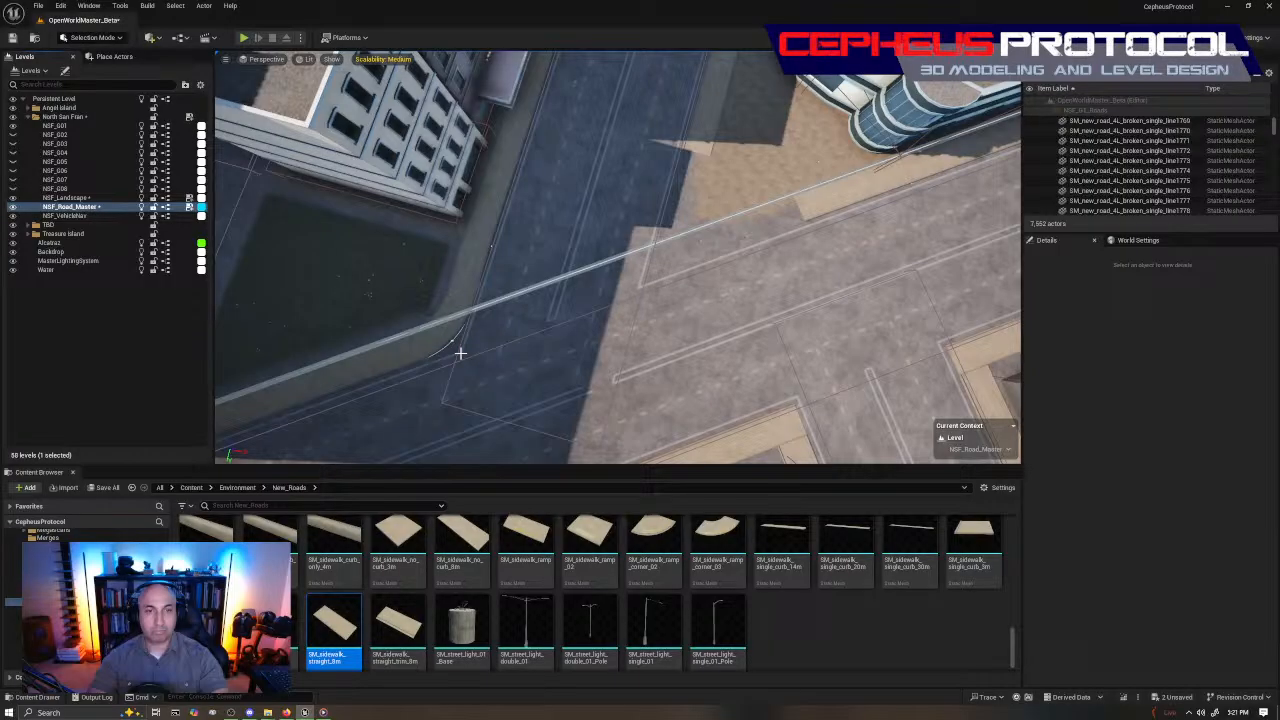
click(460, 353)
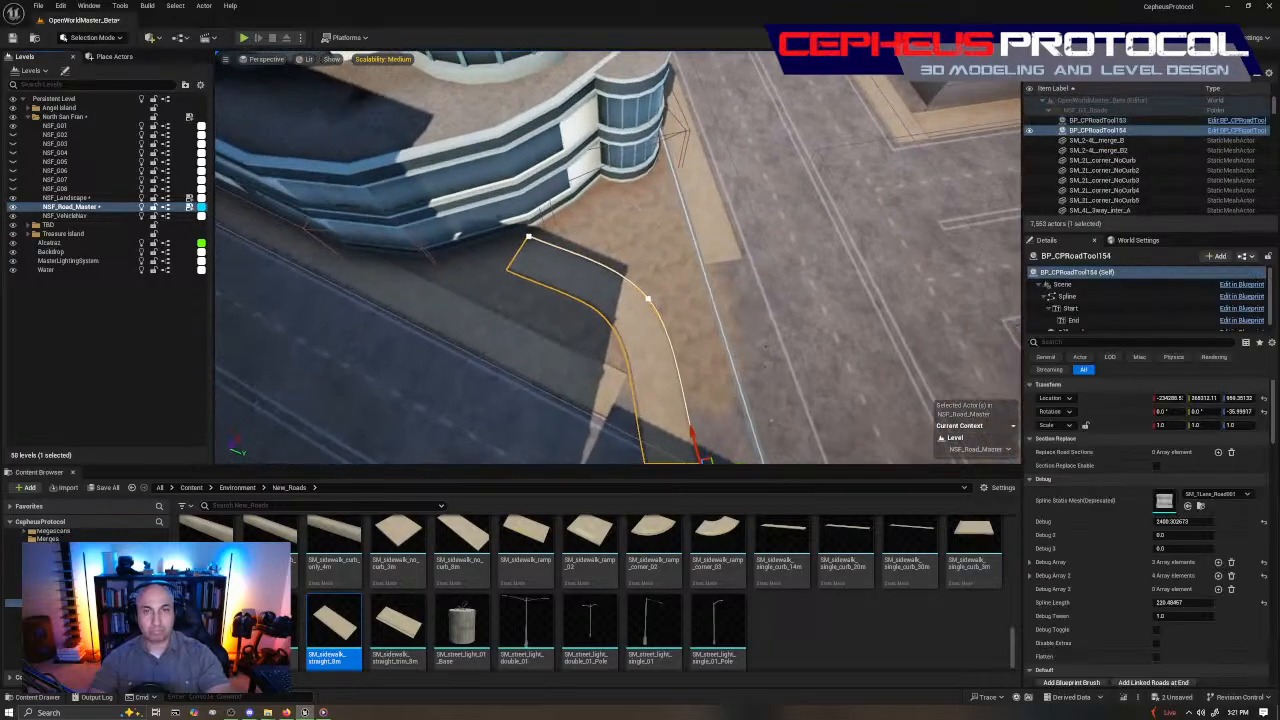
right_drag(618, 258, 704, 310)
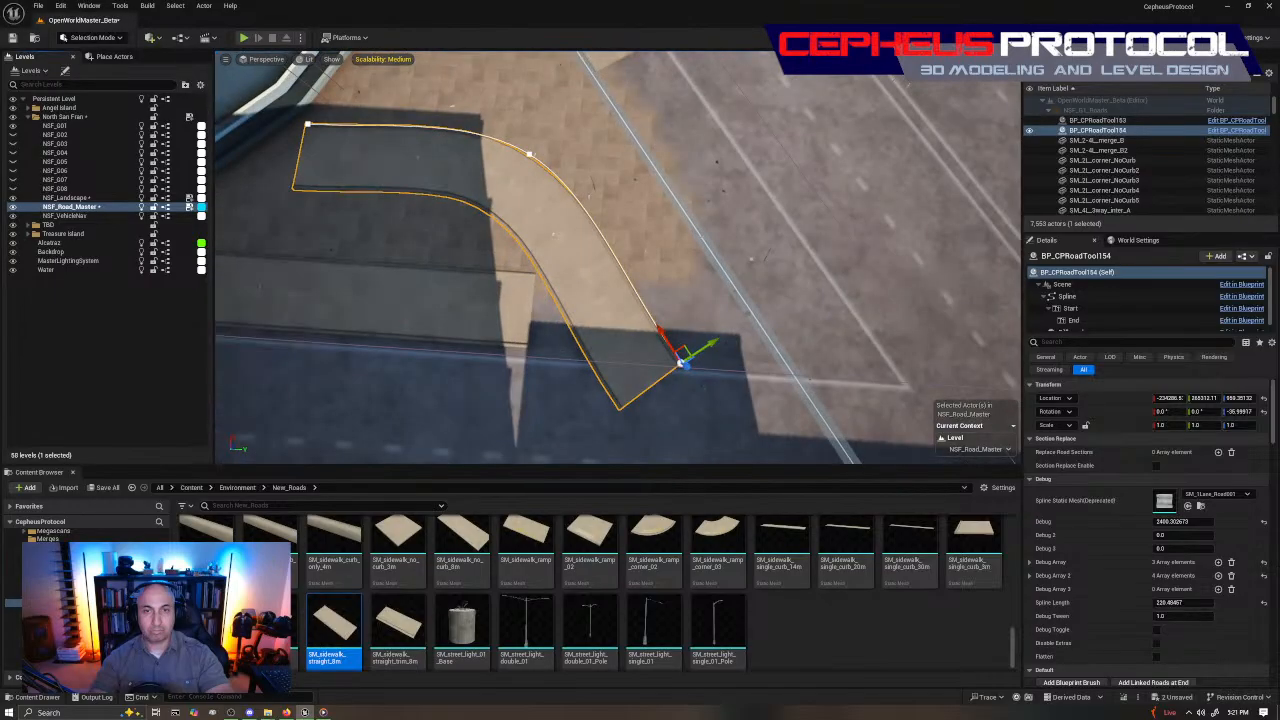
key(e)
drag(660, 312, 597, 360)
key(w)
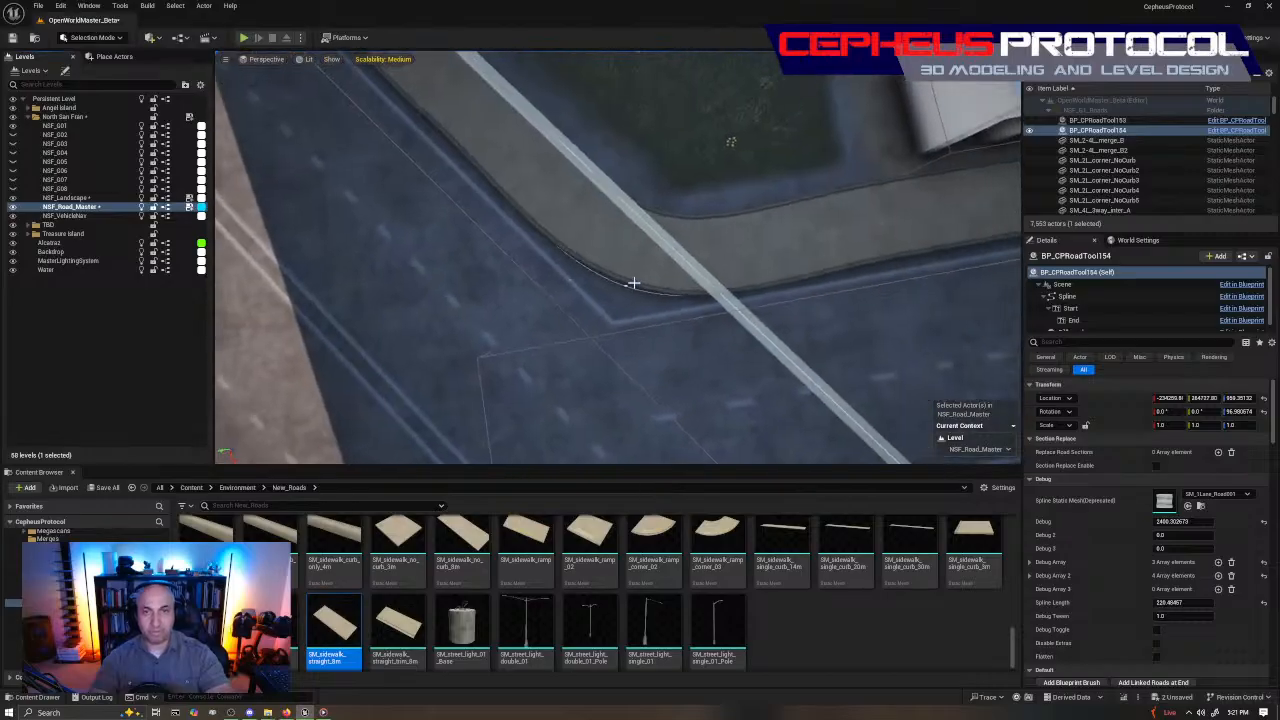
Reselect the grass lot's curved sidewalk and rotate its middle spline point slightly to even out the corner curve
click(632, 283)
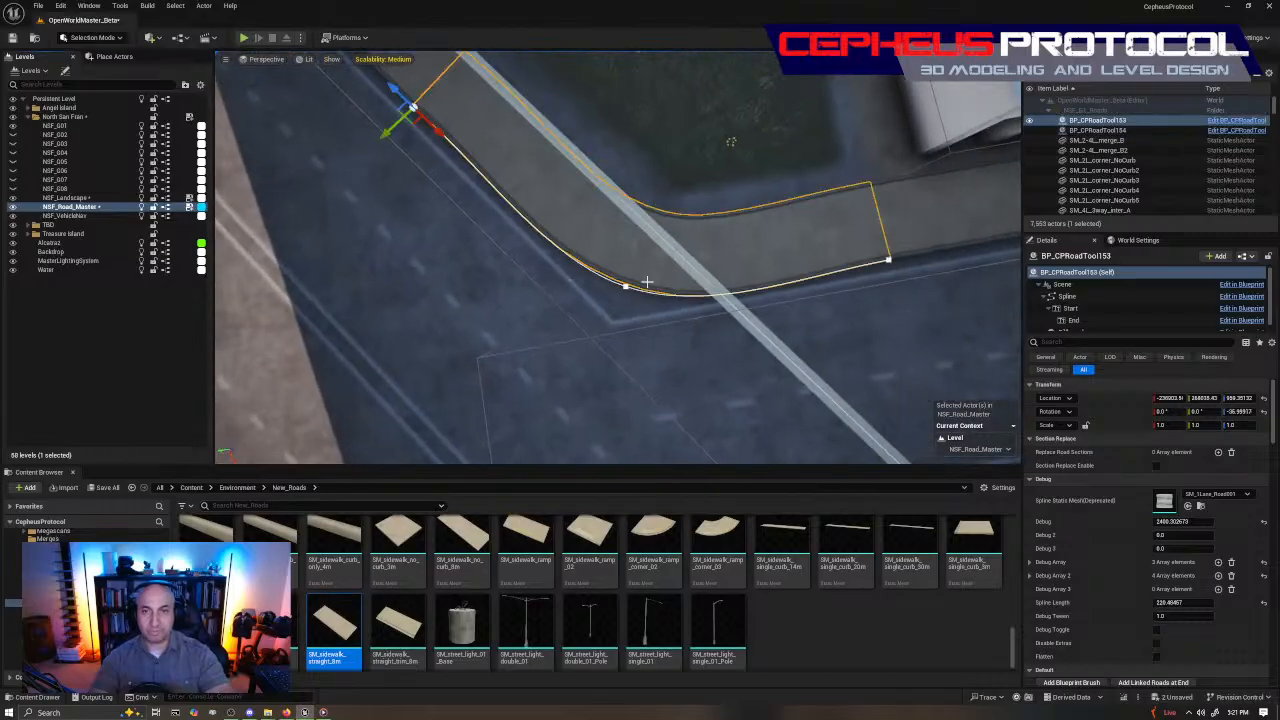
right_drag(712, 263, 768, 252)
click(700, 274)
click(701, 272)
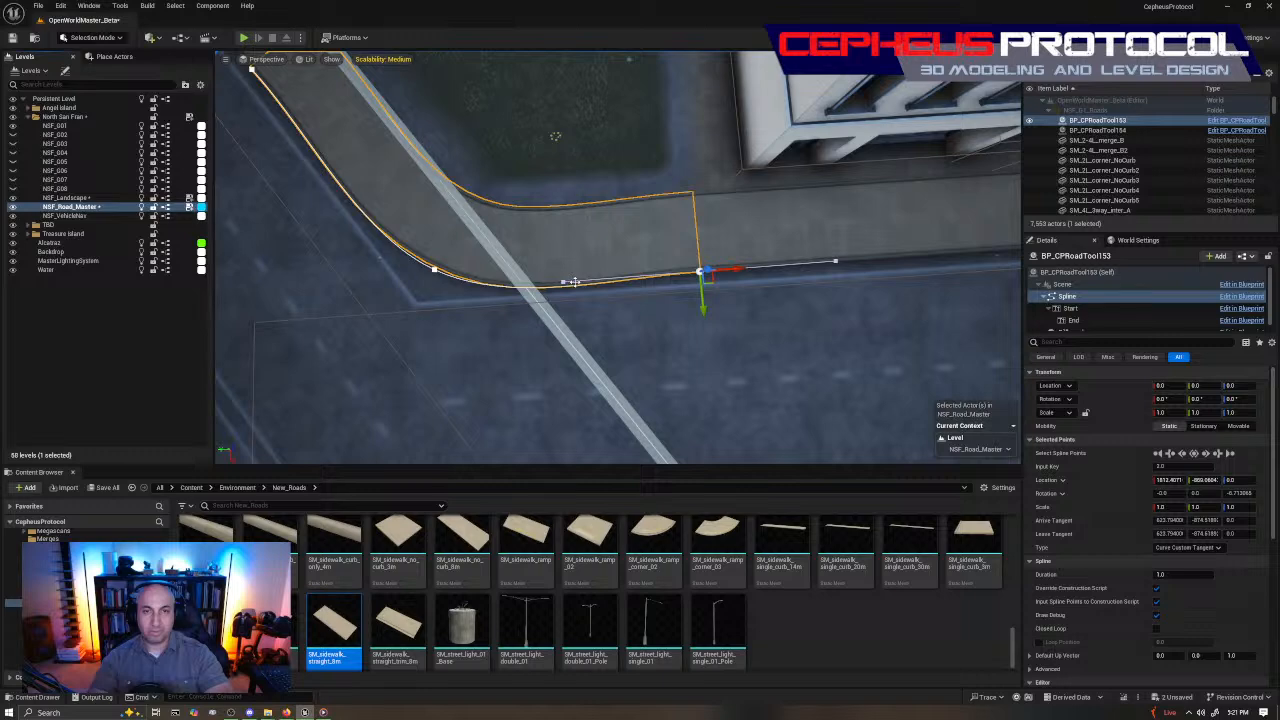
click(433, 268)
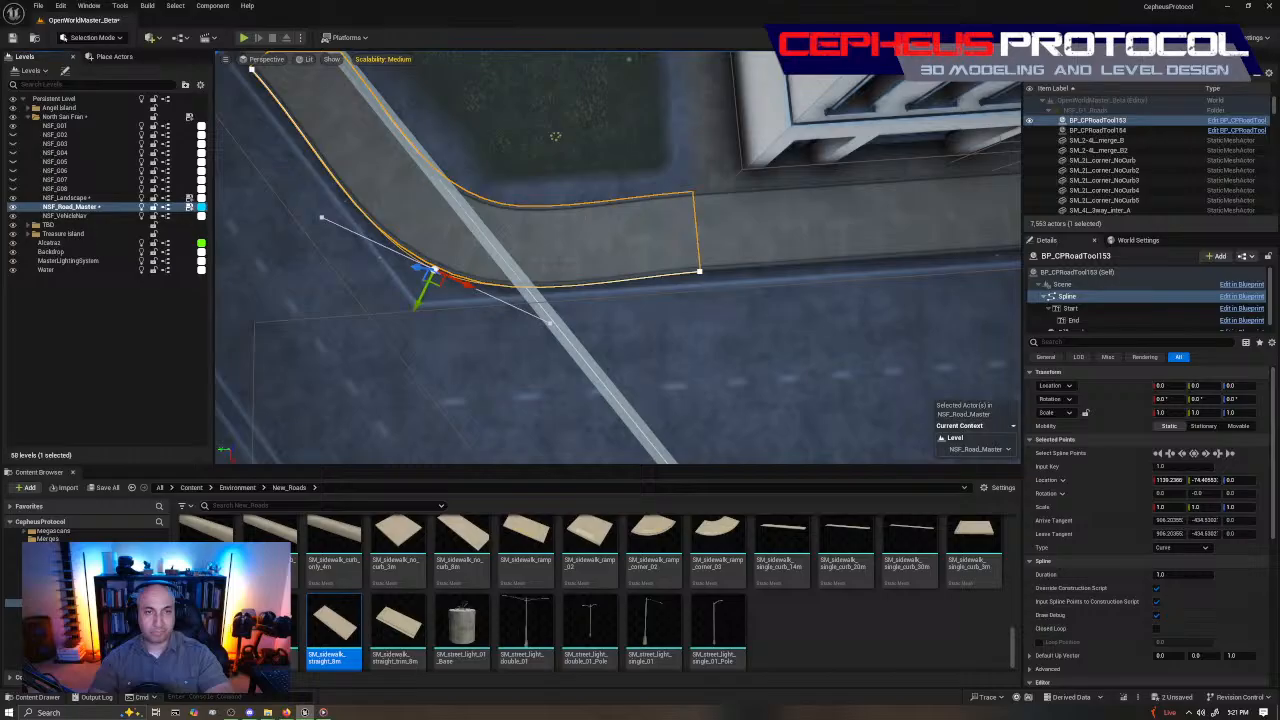
right_drag(436, 272, 520, 280)
key(e)
drag(583, 373, 581, 376)
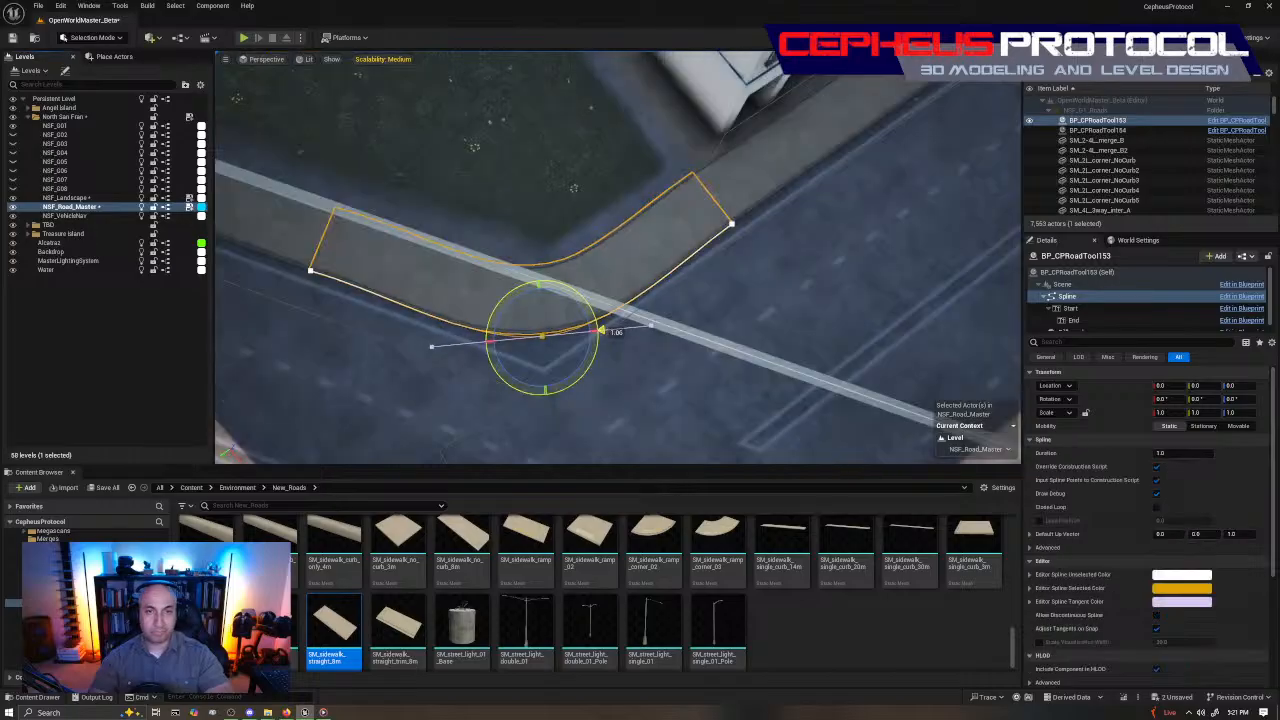
Shorten the tangent of that middle spline point to tighten the curve around the grass lot's corner
click(651, 325)
key(w)
drag(677, 323, 638, 343)
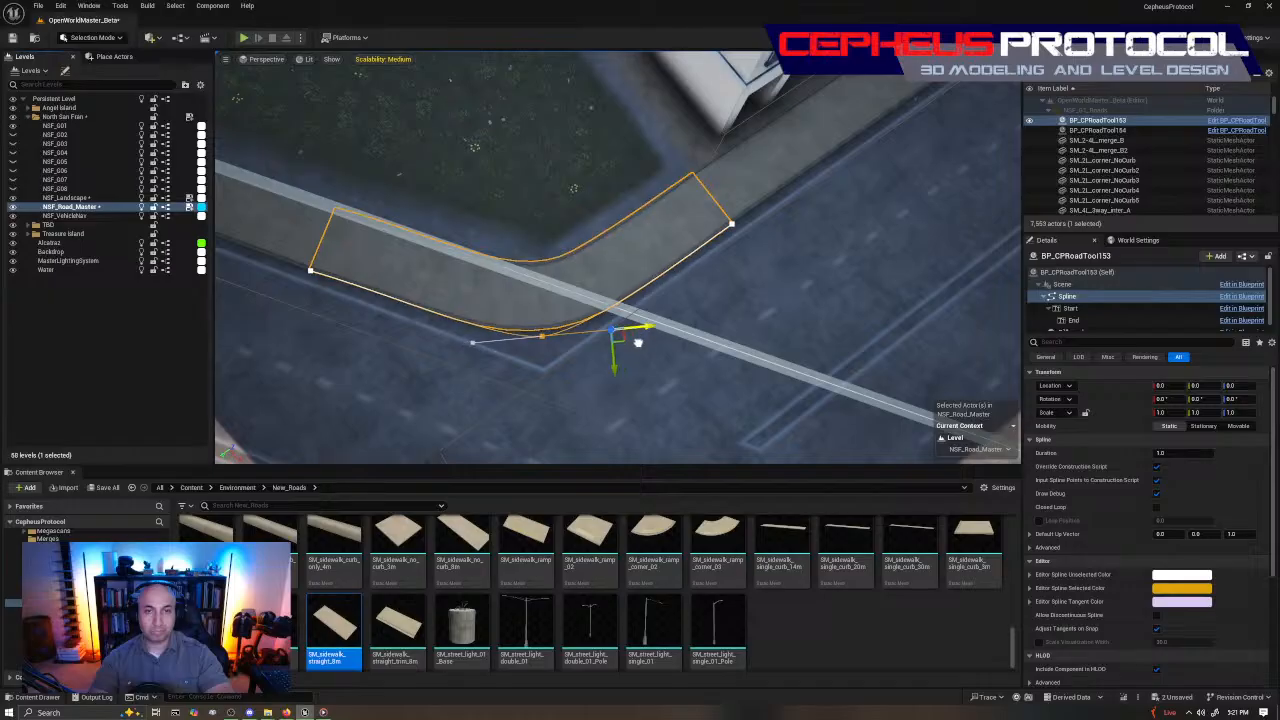
Select the middle spline point of the sidewalk copy at the glass building's corner and rotate its tangents
right_drag(638, 343, 706, 341)
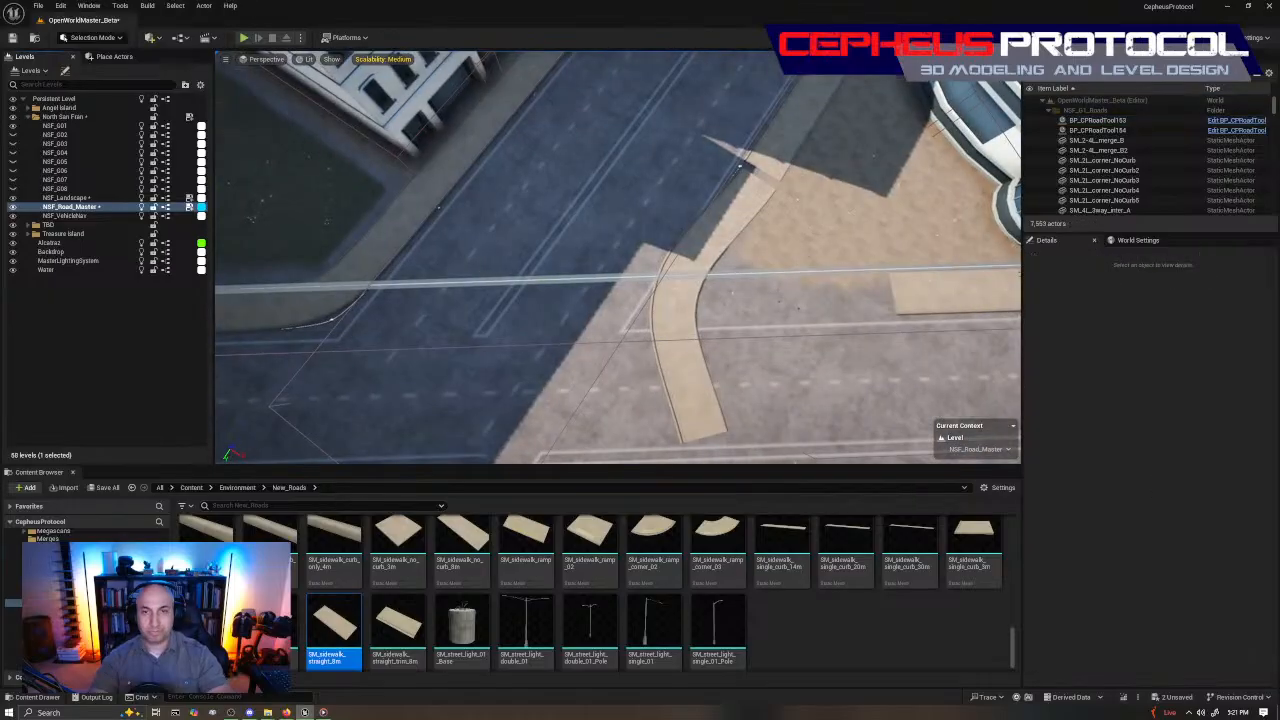
click(702, 302)
right_drag(702, 302, 508, 314)
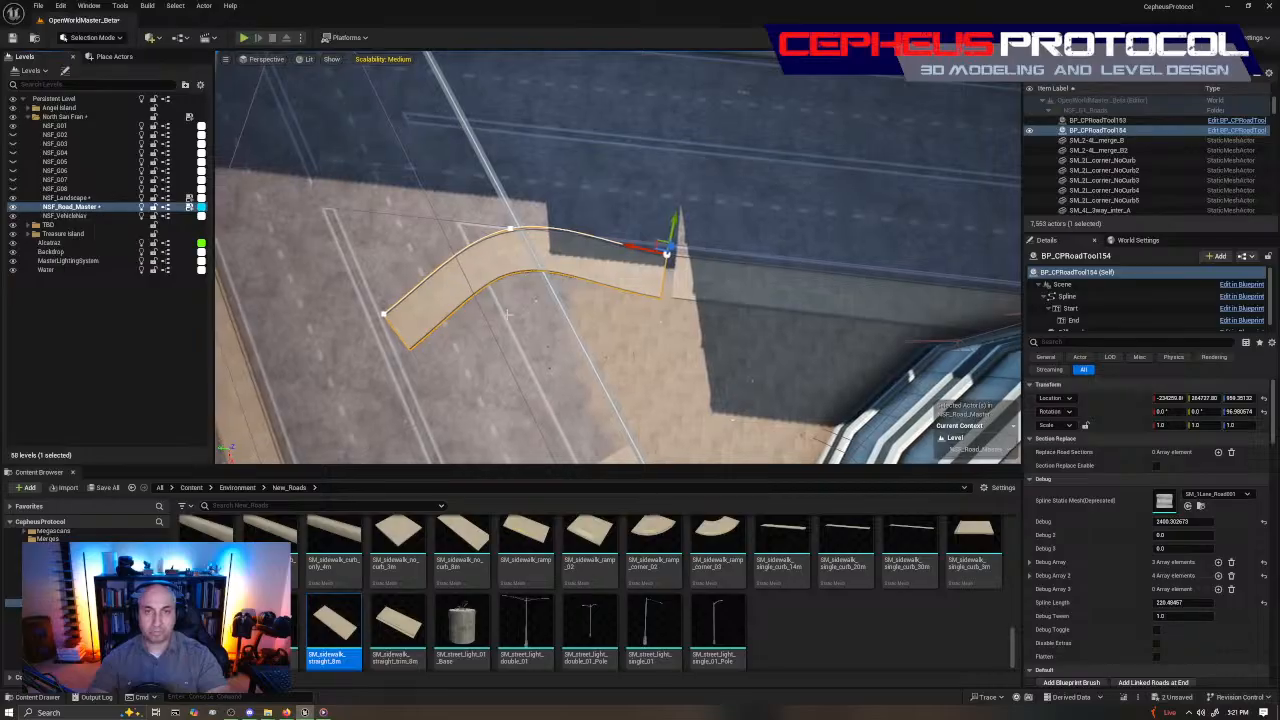
click(513, 232)
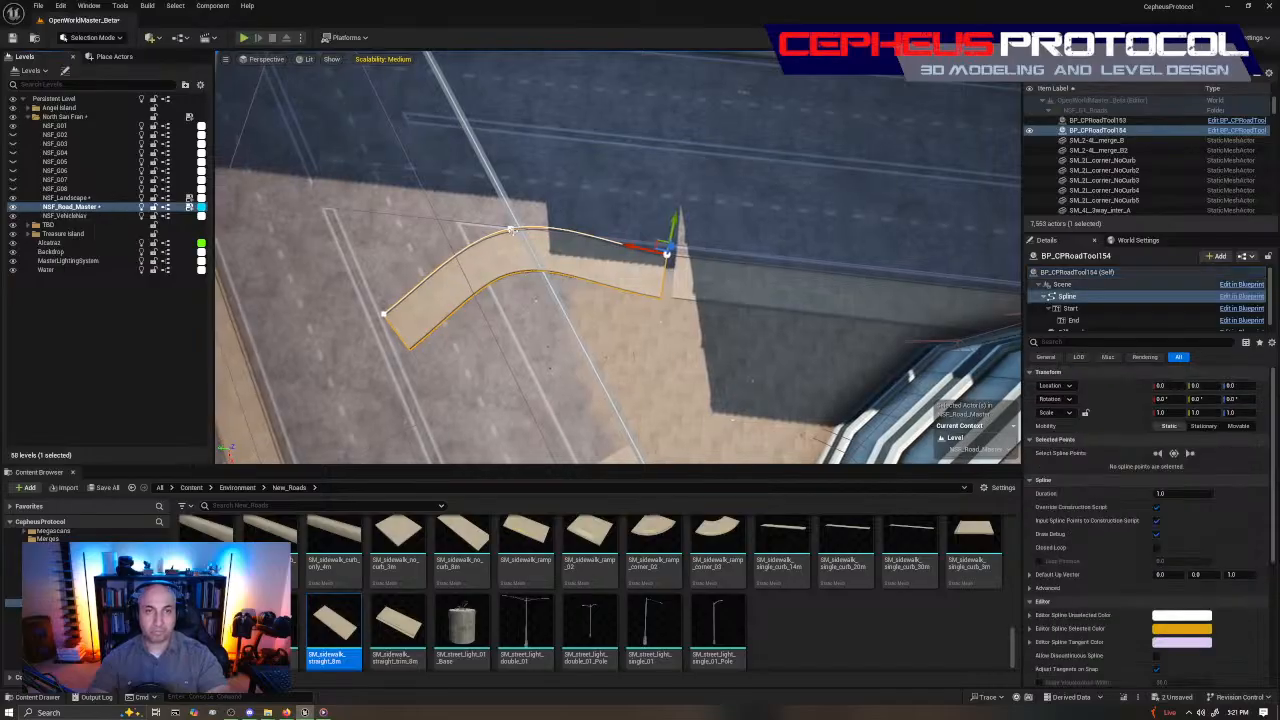
click(510, 230)
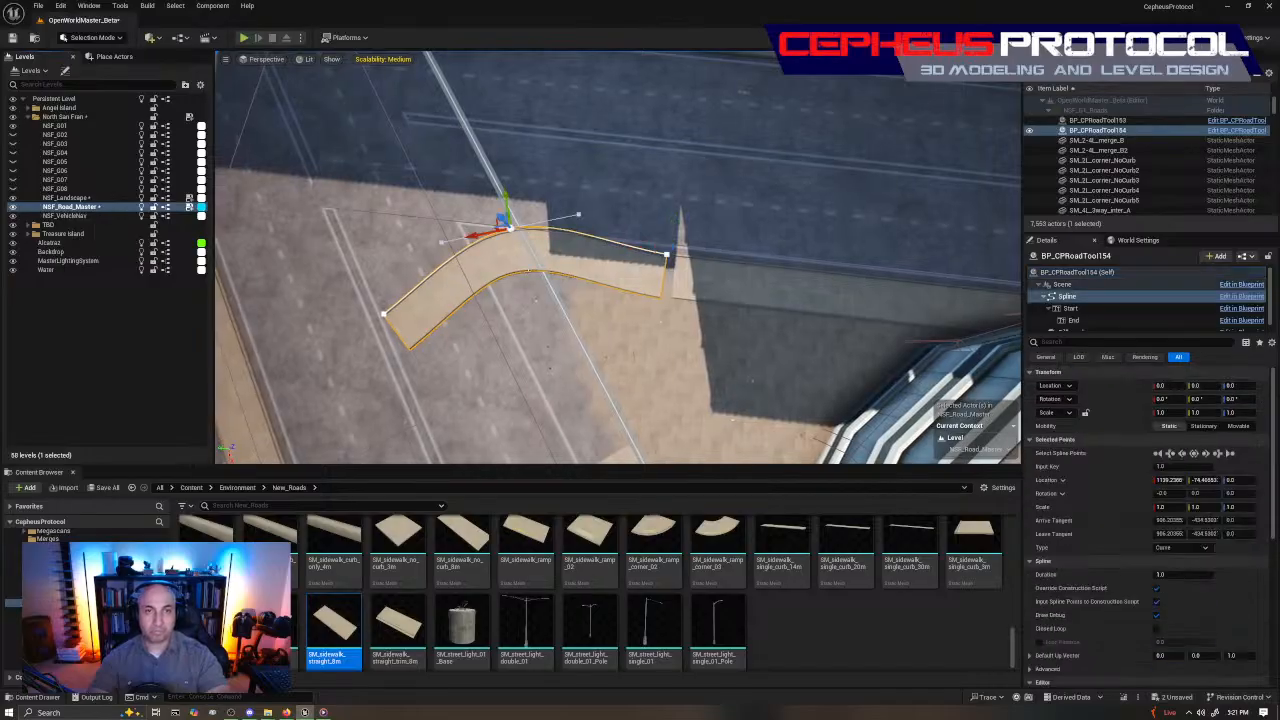
key(e)
key(w)
Try moving the copy's middle spline point toward the paved lot and undo the moves
drag(472, 236, 509, 273)
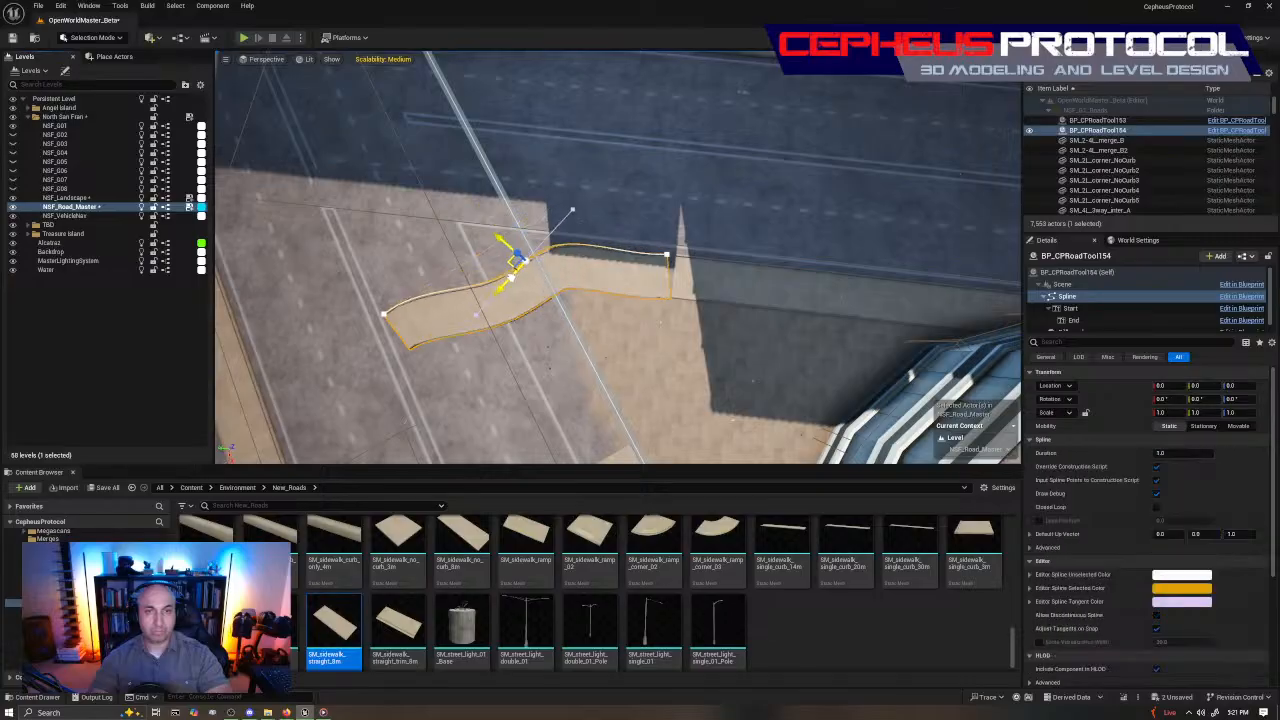
drag(515, 263, 515, 257)
key(ctrl+z)
key(ctrl+z)
key(ctrl+z)
right_drag(515, 257, 330, 262)
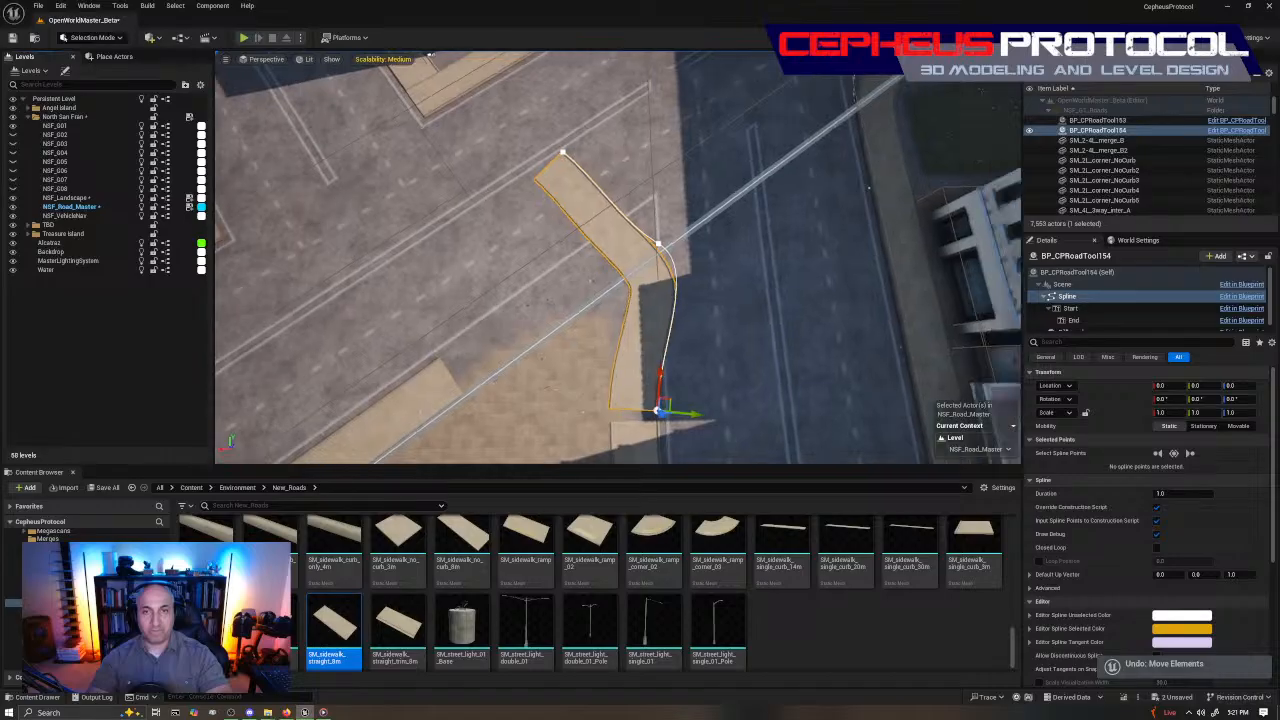
right_drag(693, 247, 701, 240)
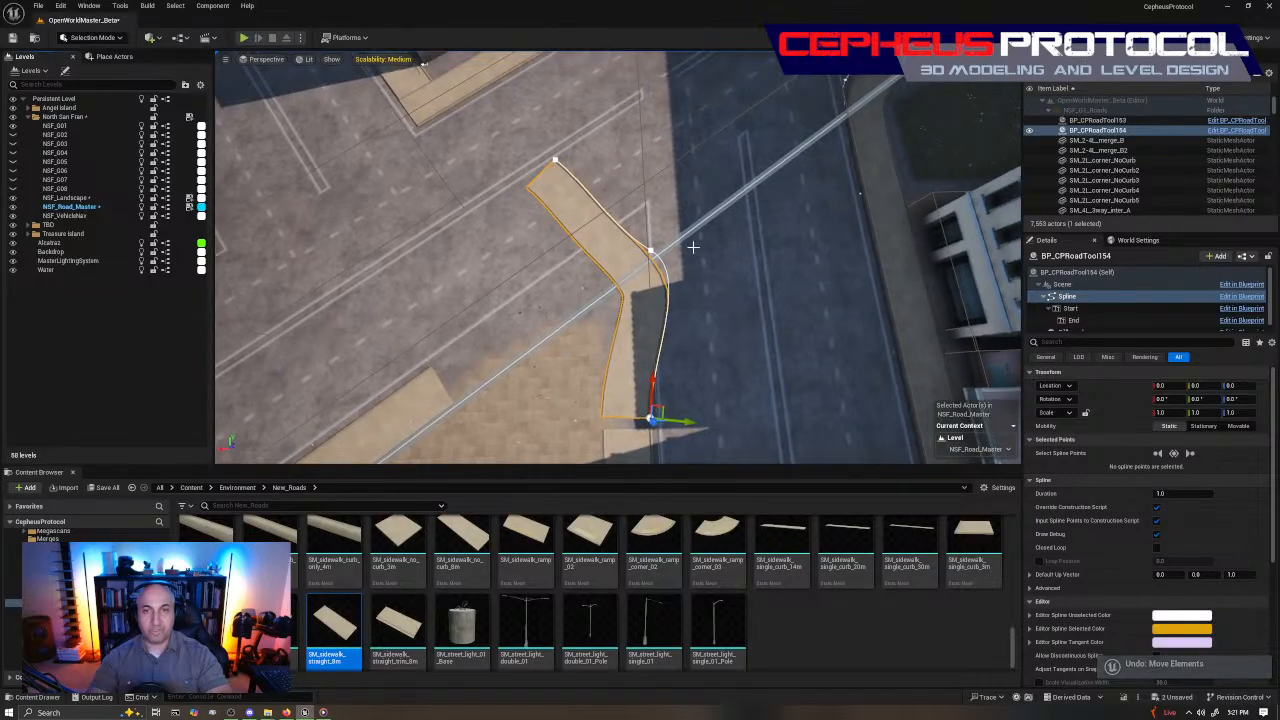
Try rotating the start spline point of the glass building corner's sidewalk copy toward the adjoining straight sidewalk, and undo the rotations
right_drag(693, 247, 520, 190)
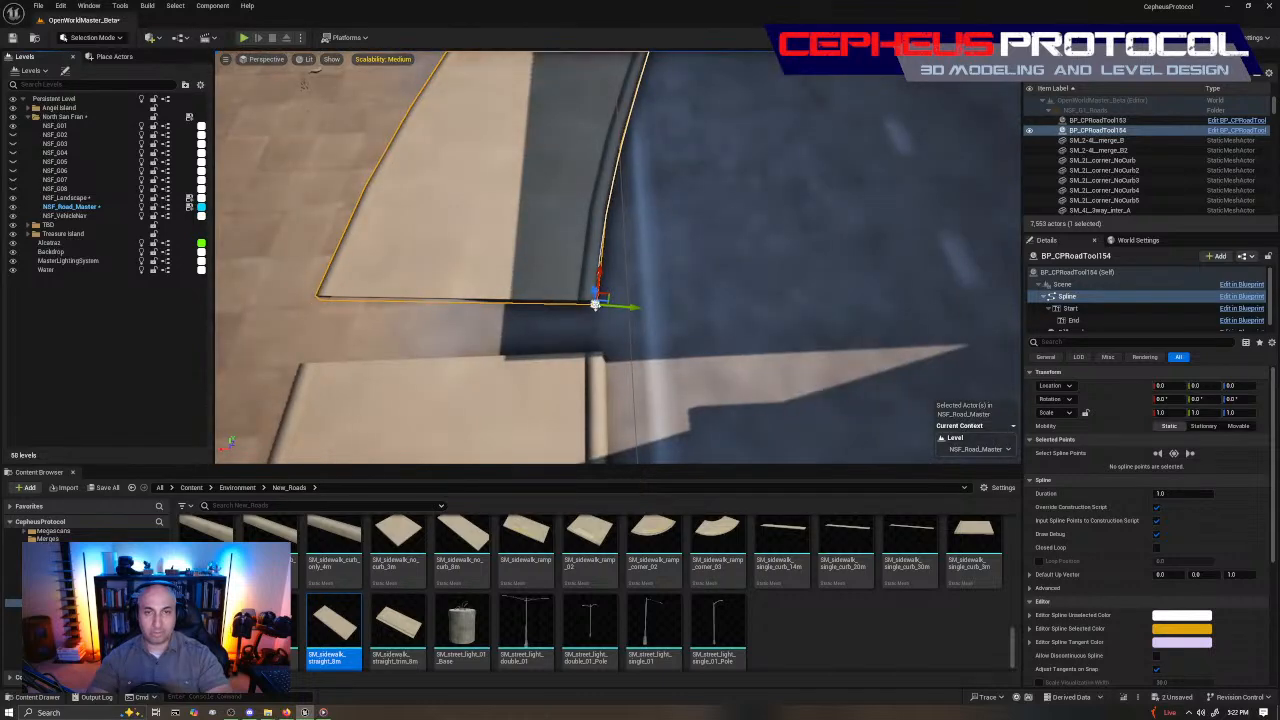
click(596, 303)
key(e)
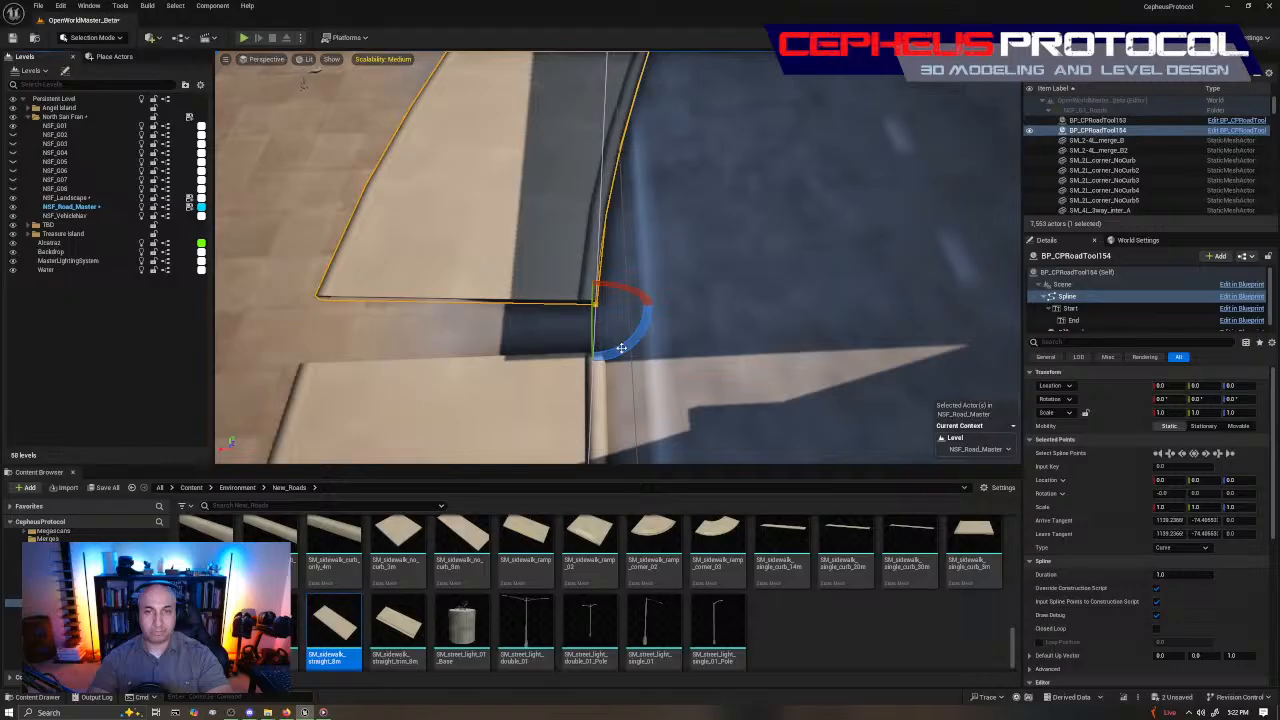
key(ctrl+z)
key(w)
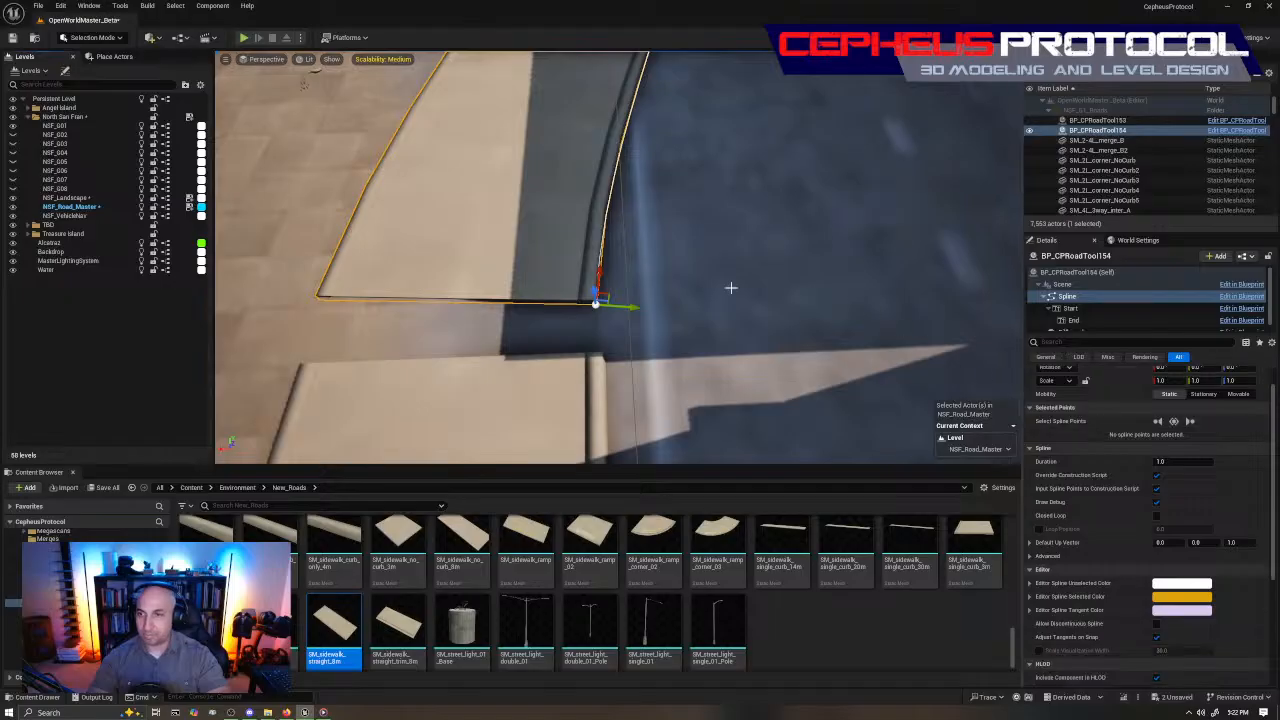
key(e)
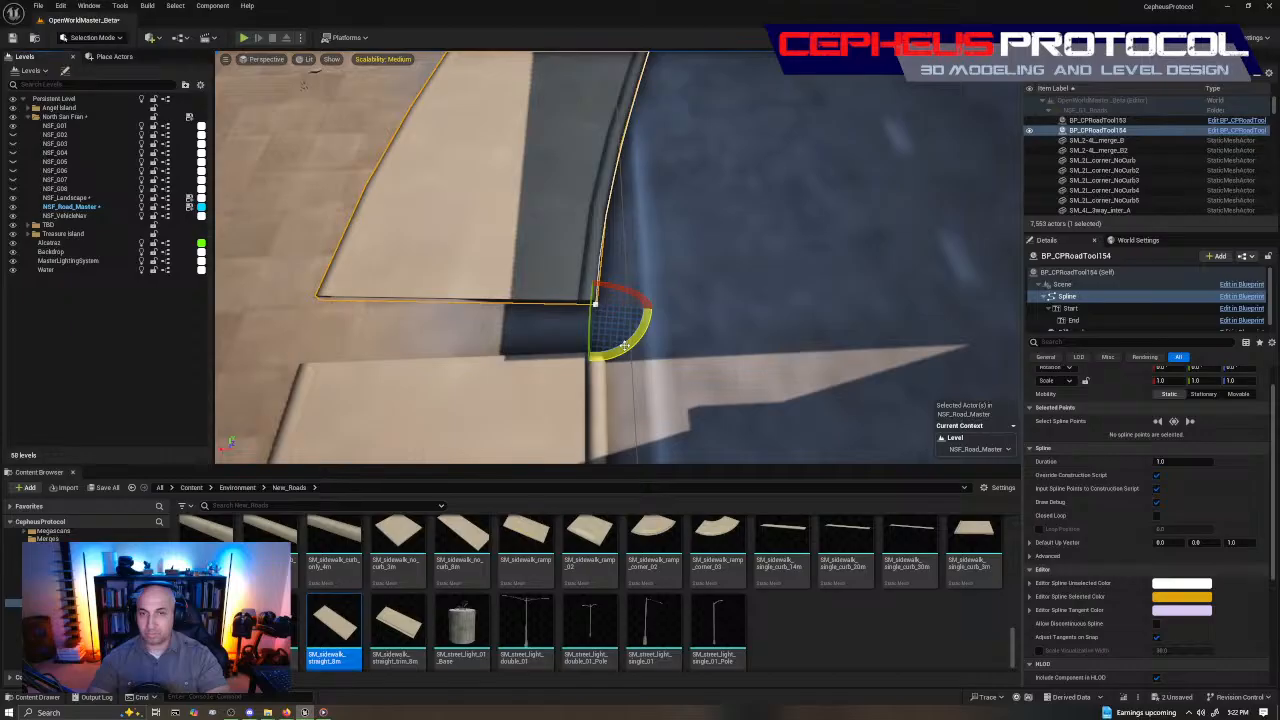
drag(624, 345, 596, 302)
key(ctrl+z)
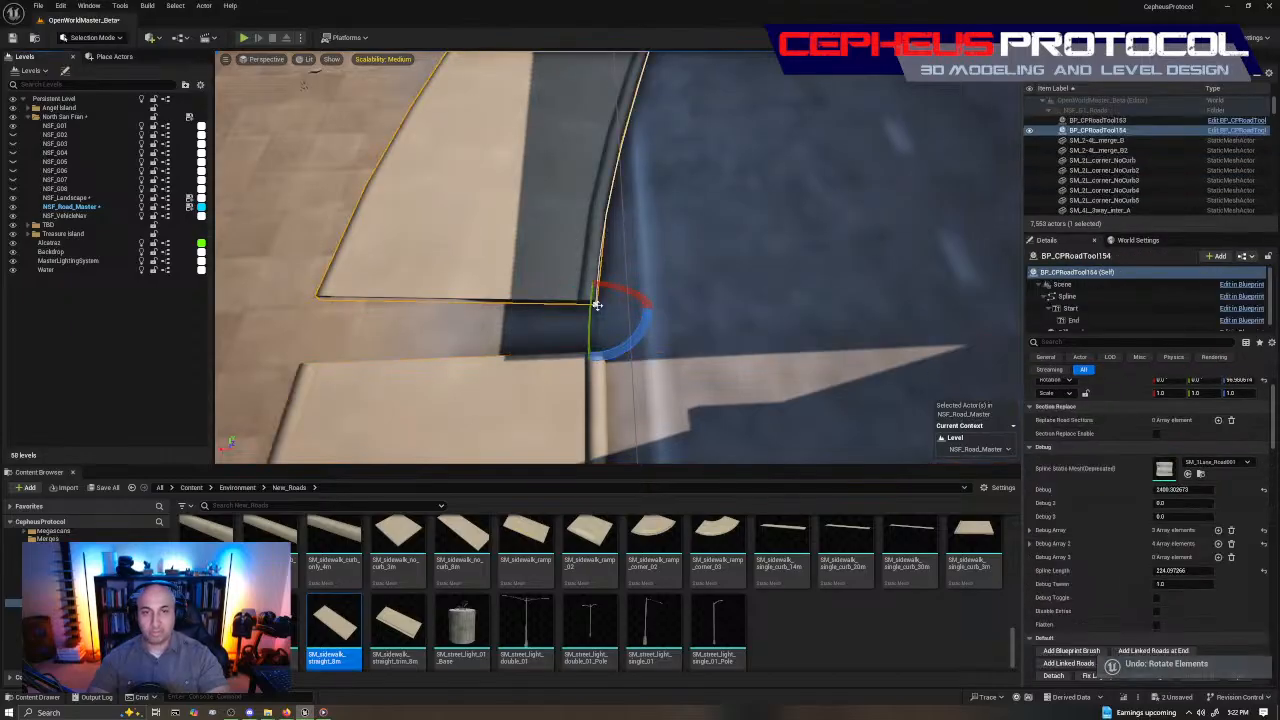
drag(596, 304, 585, 302)
key(ctrl+z)
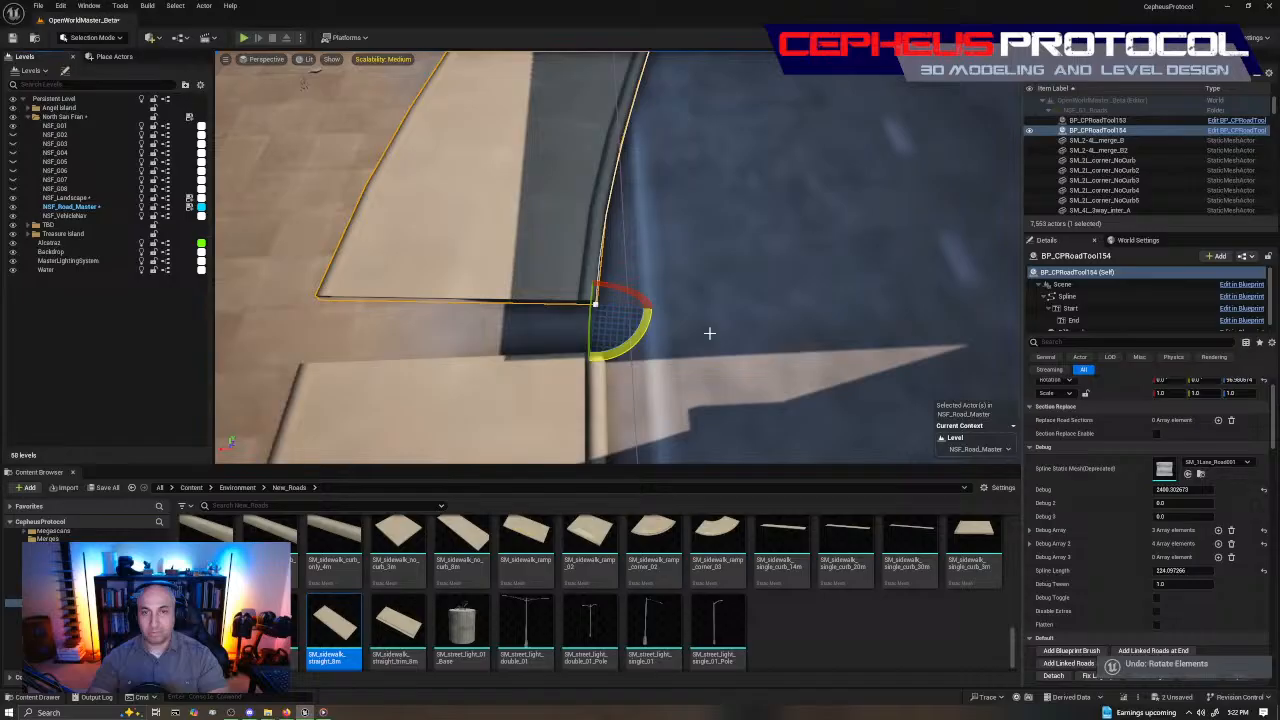
Try rotating only the Spline component of the sidewalk copy about its start, and undo the rotation
right_drag(709, 333, 677, 270)
key(ctrl+z)
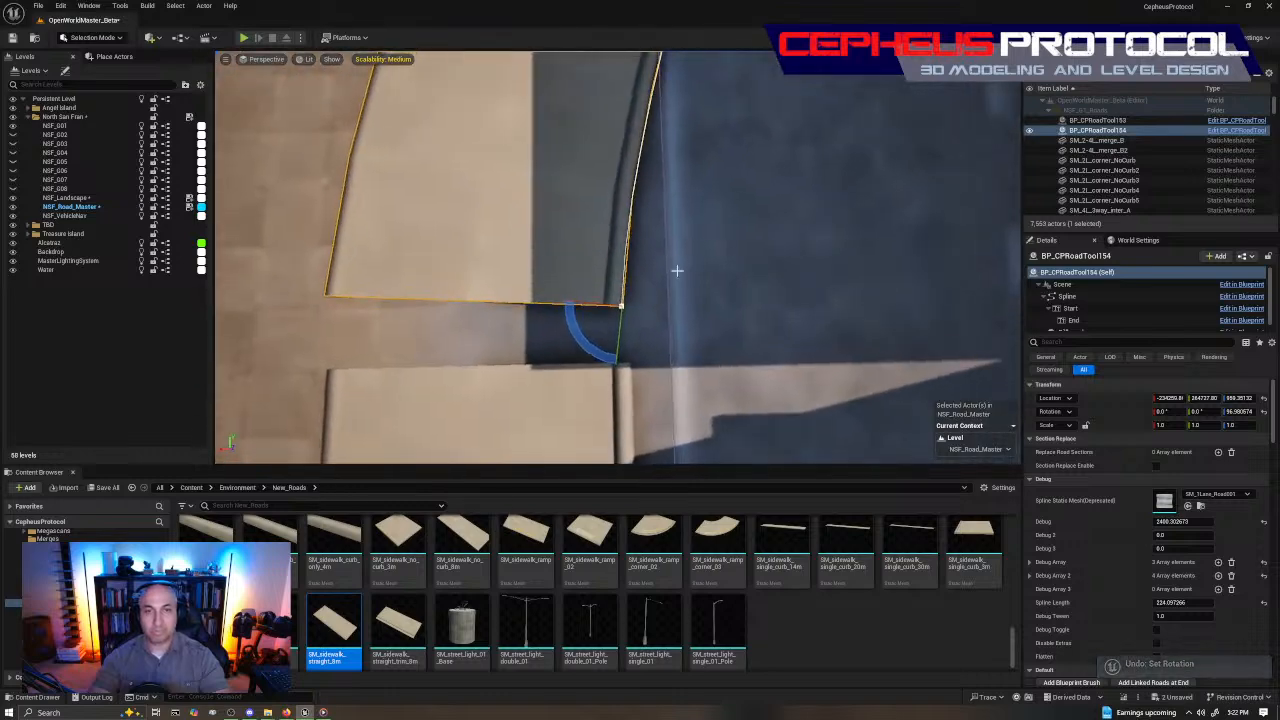
click(547, 301)
drag(592, 338, 622, 350)
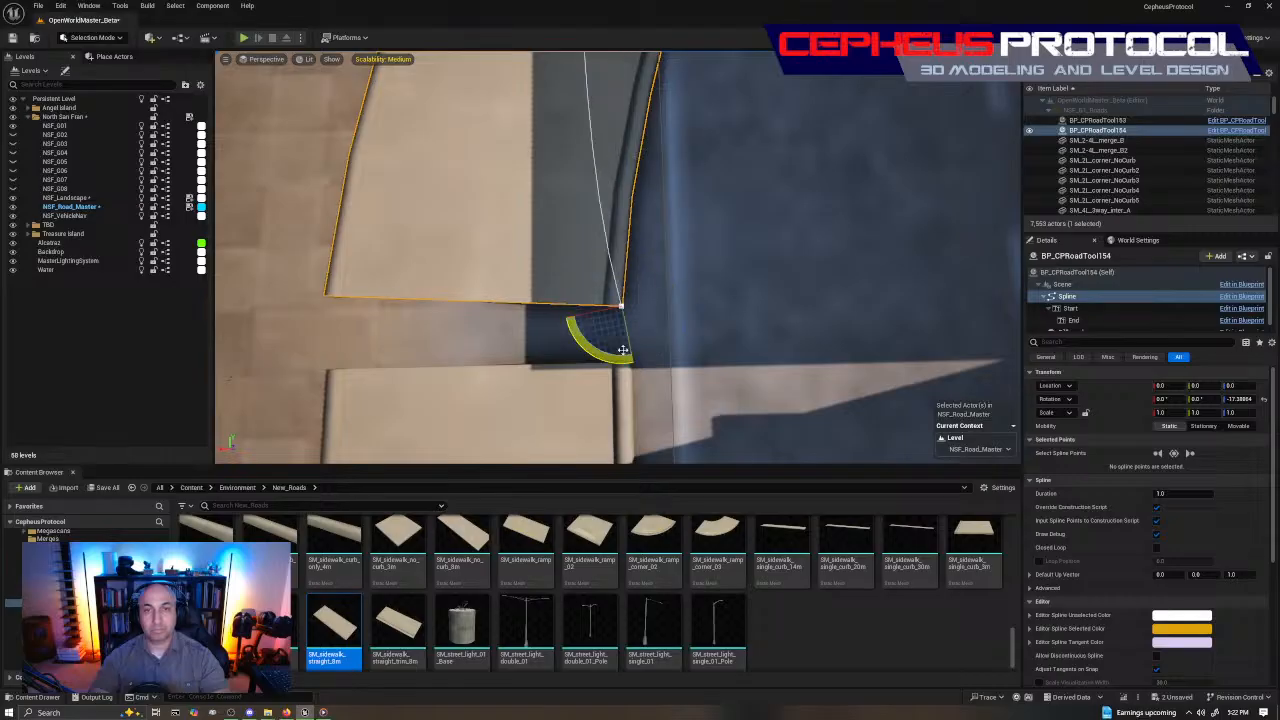
key(ctrl+z)
Rotate the whole sidewalk copy so its start edge runs parallel to the adjoining straight sidewalk's end
right_drag(622, 350, 615, 310)
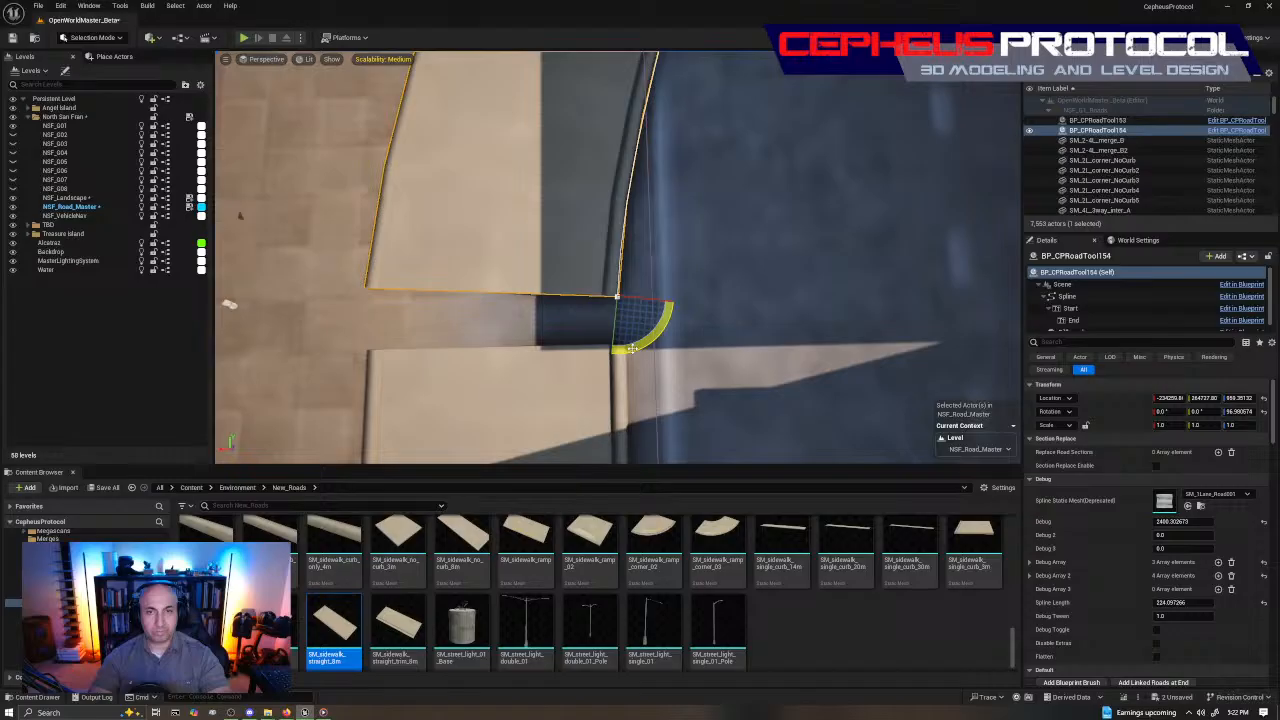
drag(632, 349, 647, 343)
key(w)
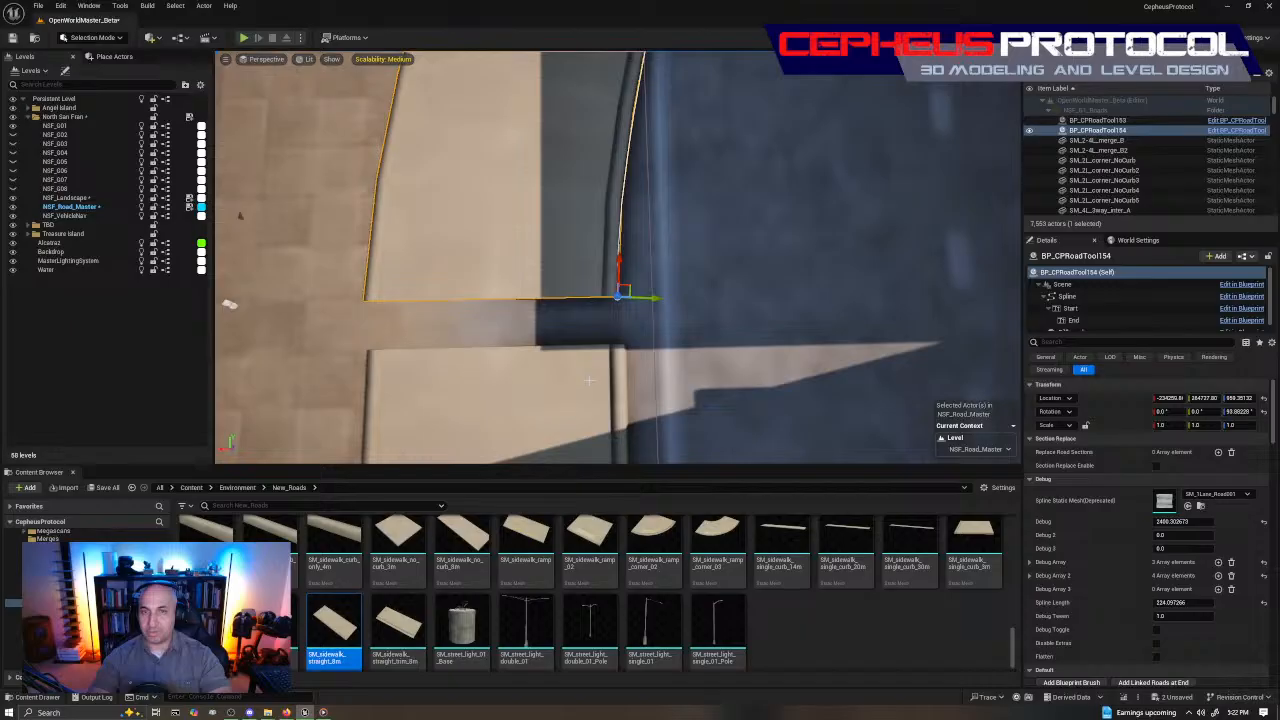
Try rotating the tangent of the sidewalk copy's start spline point to line the curb up with the straight sidewalk
click(618, 296)
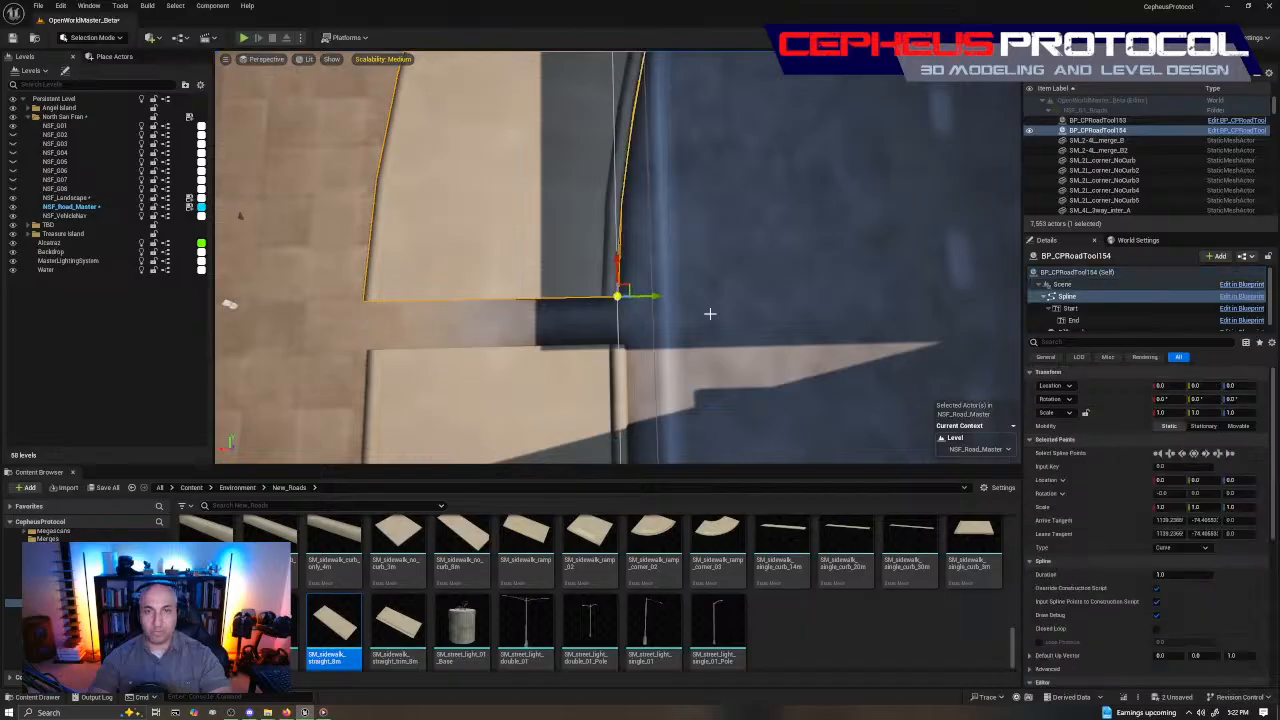
scroll(709, 313, up, 2)
key(e)
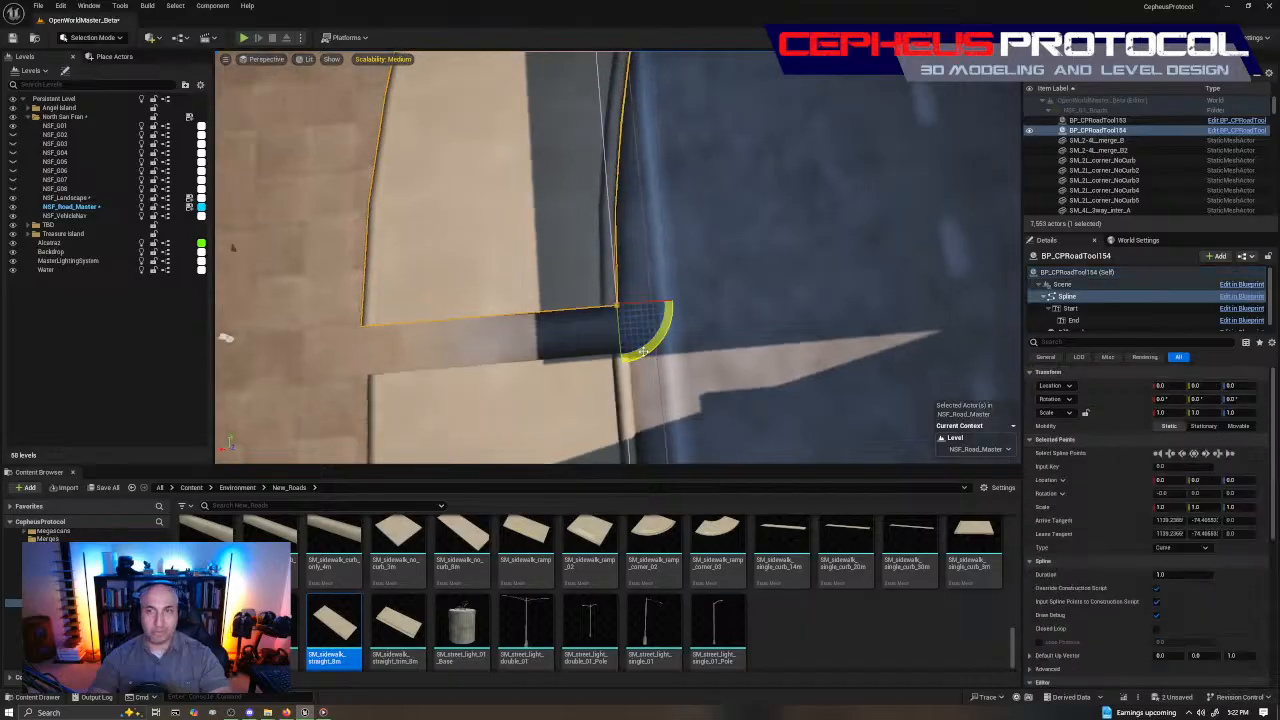
drag(643, 351, 642, 352)
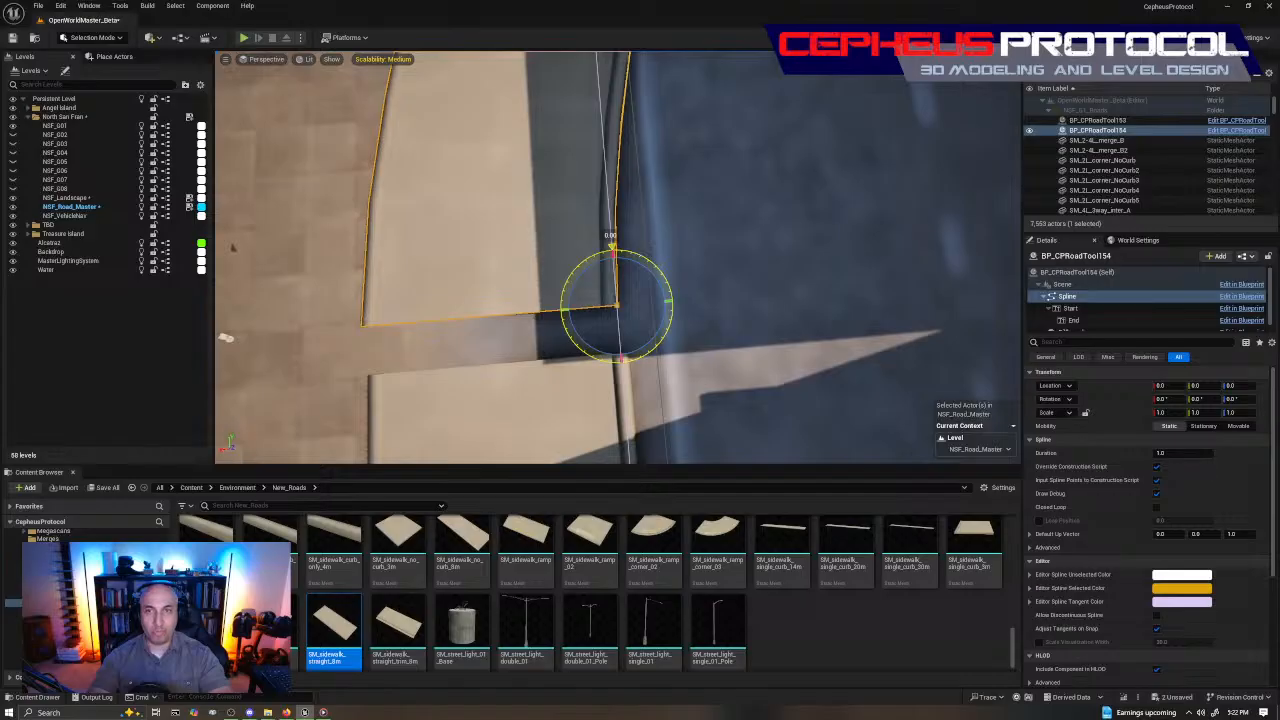
key(w)
scroll(797, 409, down, 3)
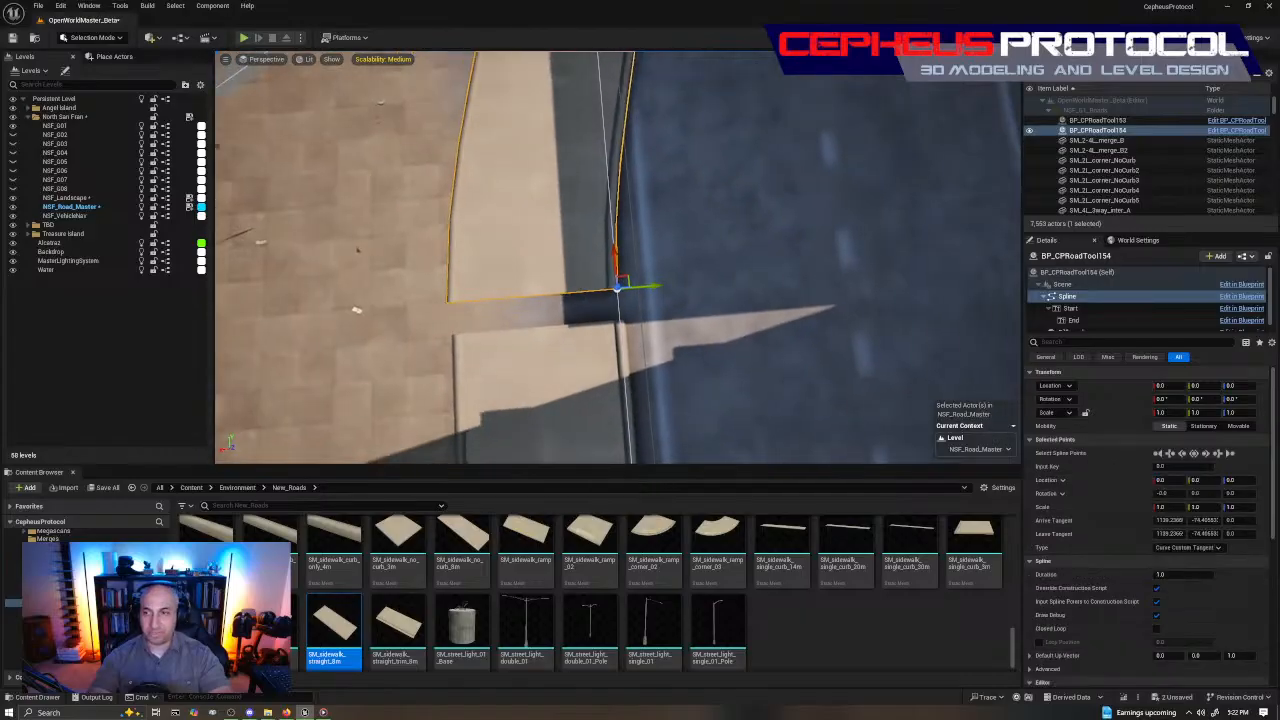
right_drag(797, 409, 762, 402)
key(e)
drag(628, 312, 588, 297)
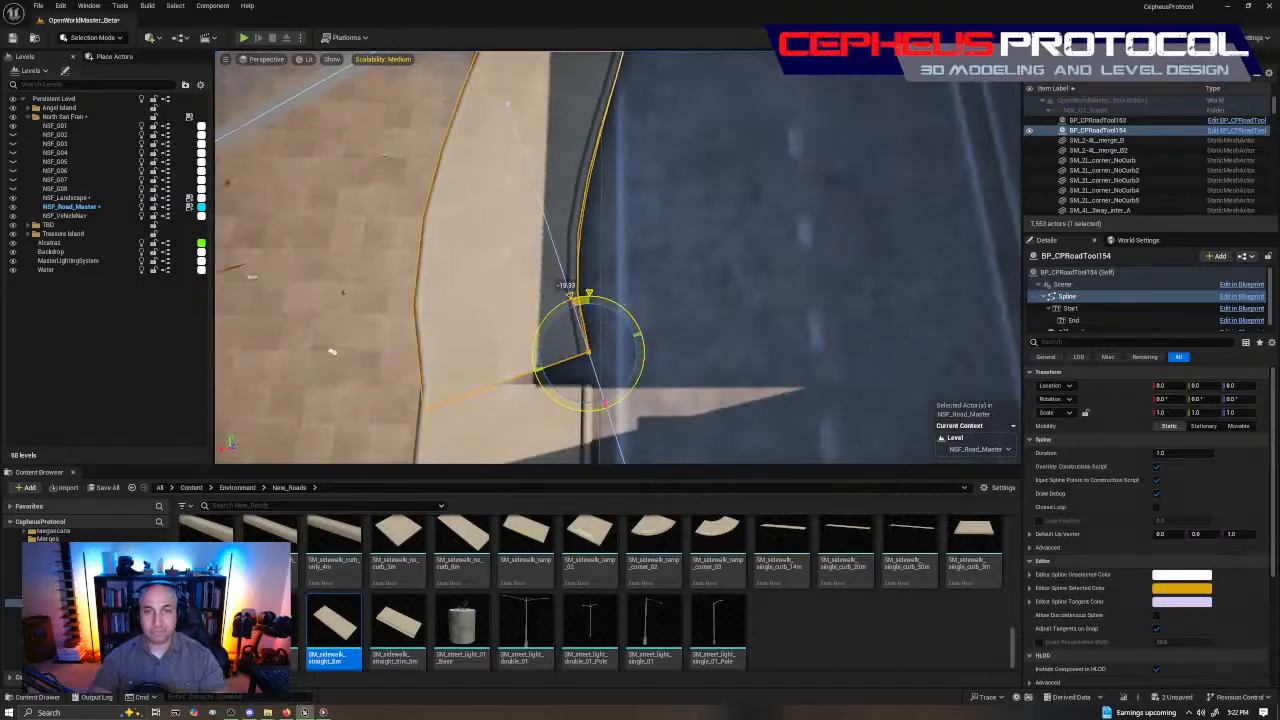
Select the sidewalk copy's middle spline point and rotate its tangents to reshape the bend around the paved corner
right_drag(580, 243, 640, 243)
click(481, 203)
right_drag(481, 203, 420, 203)
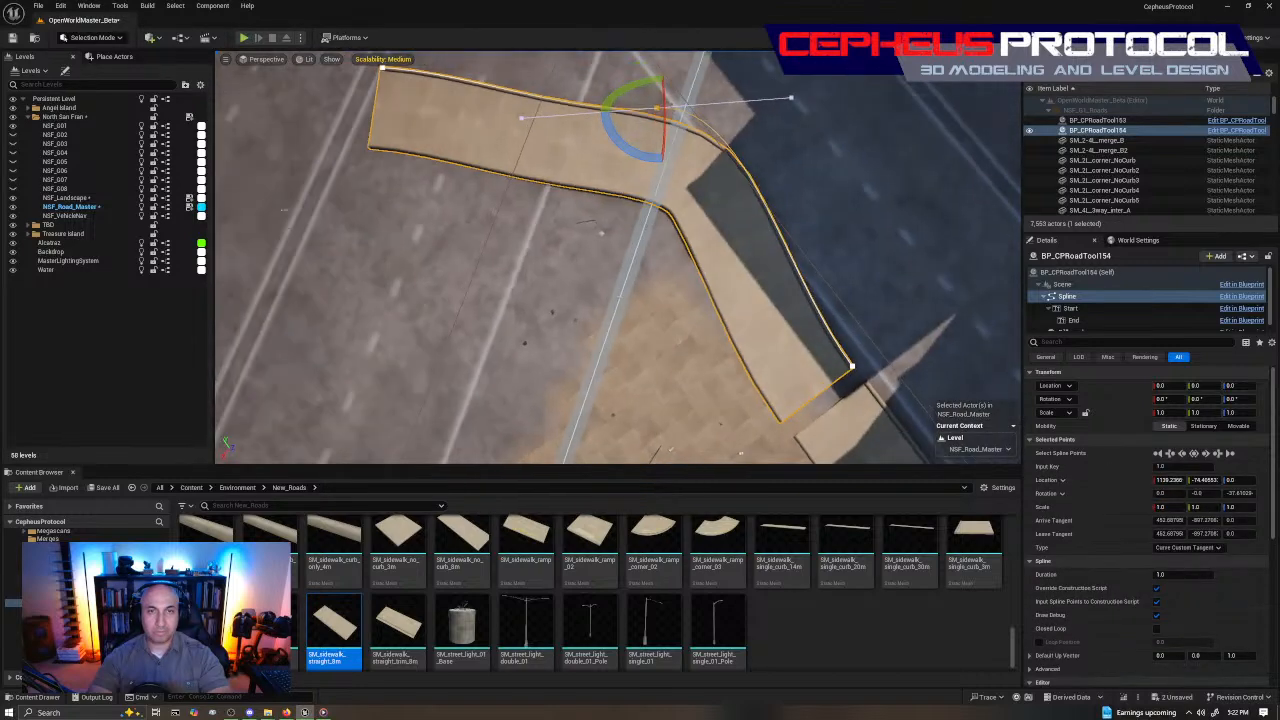
drag(624, 158, 647, 158)
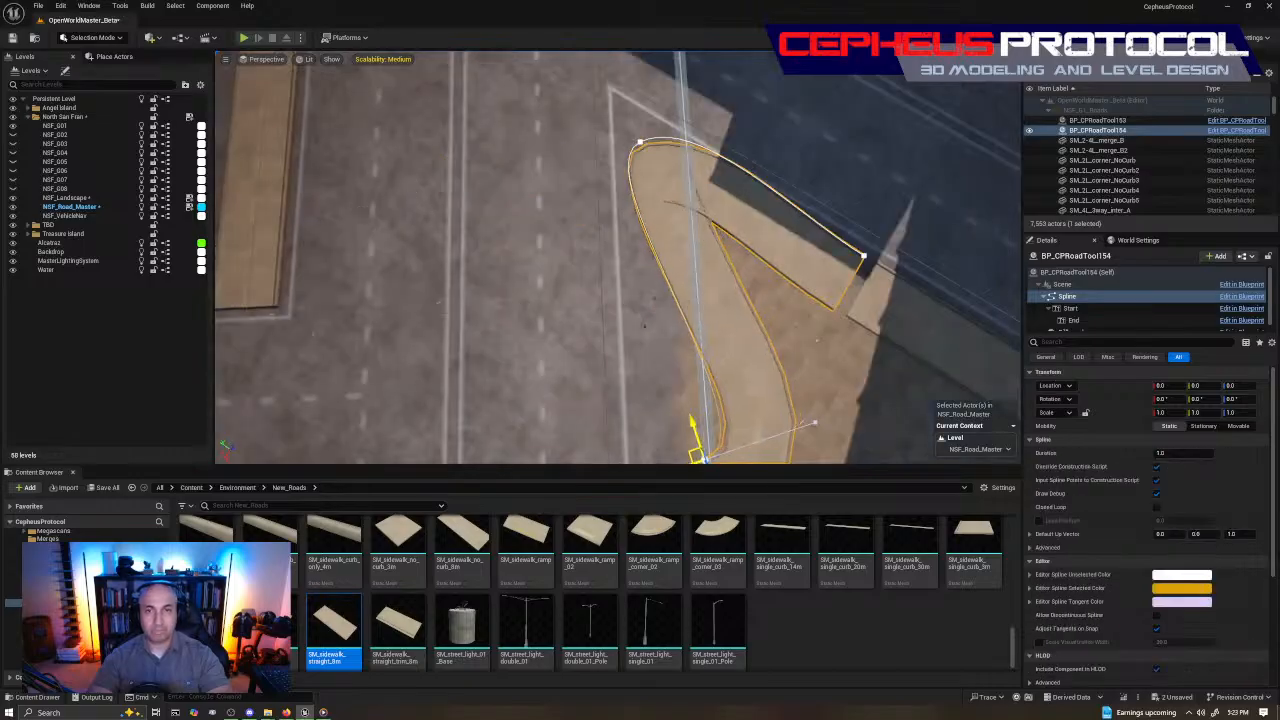
Rotate the sidewalk copy's far end spline point and move it flush against the straight sidewalk near the glass building
drag(680, 436, 657, 440)
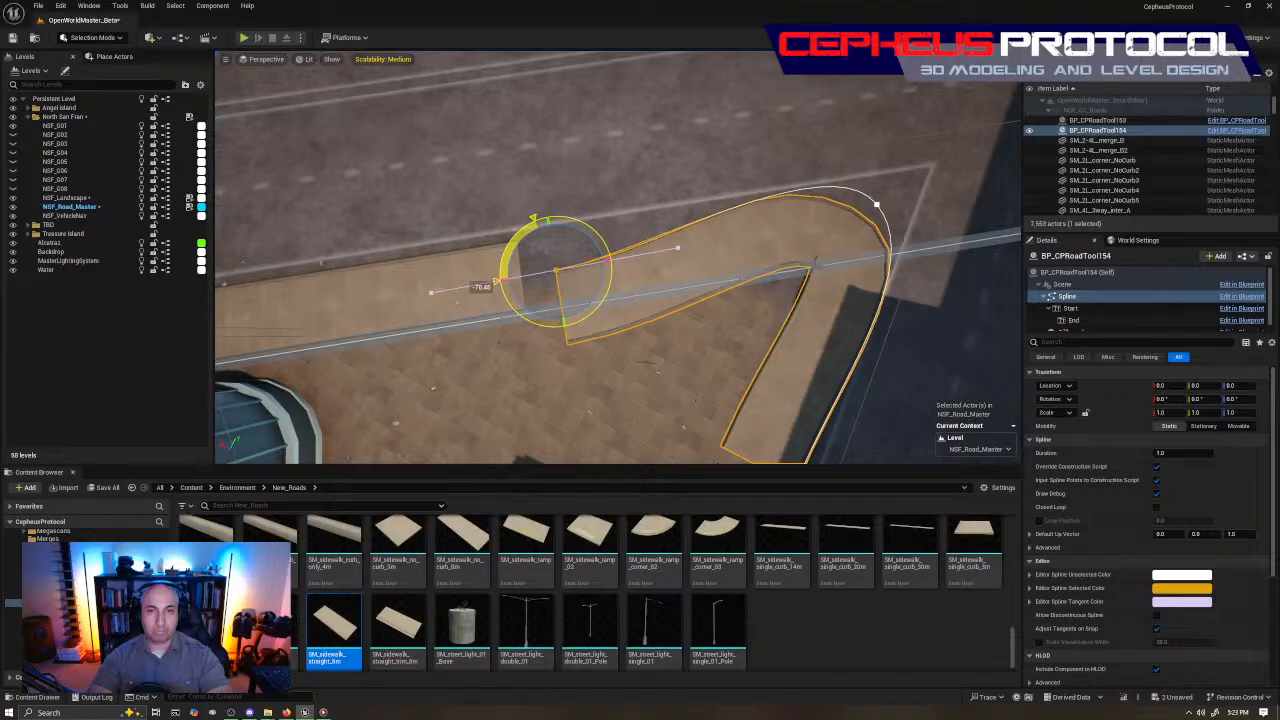
key(w)
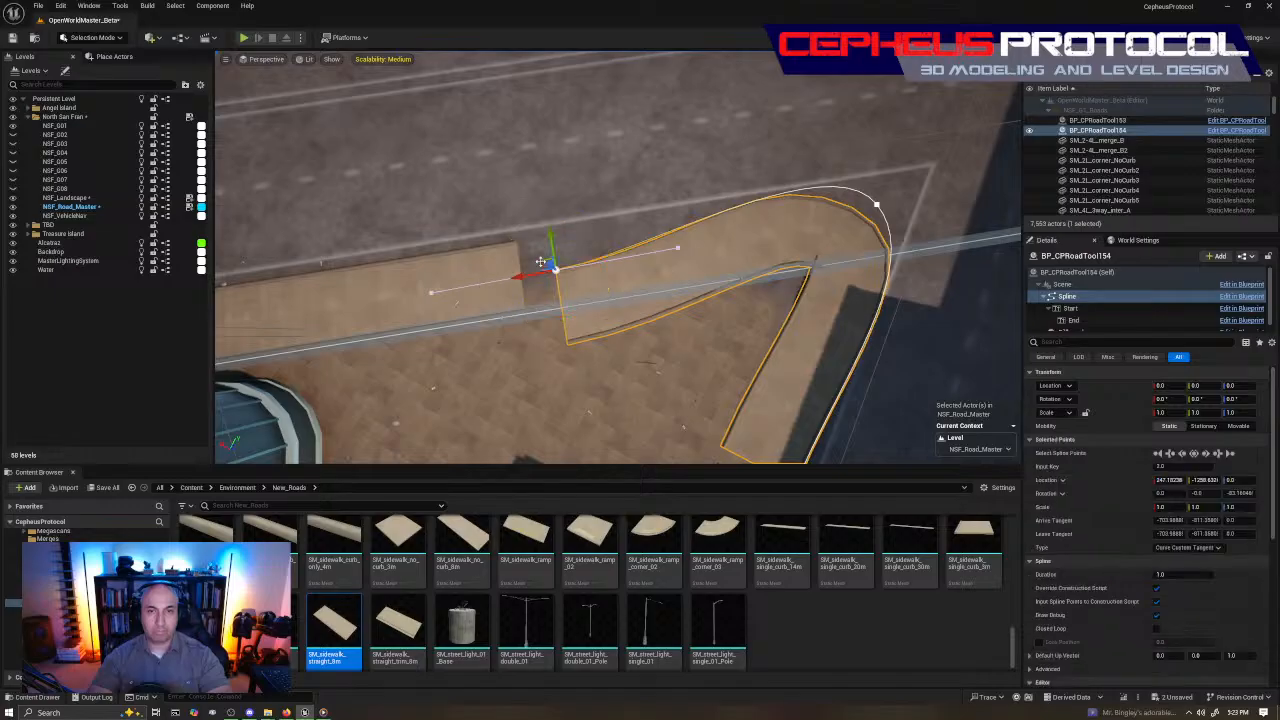
drag(540, 261, 511, 232)
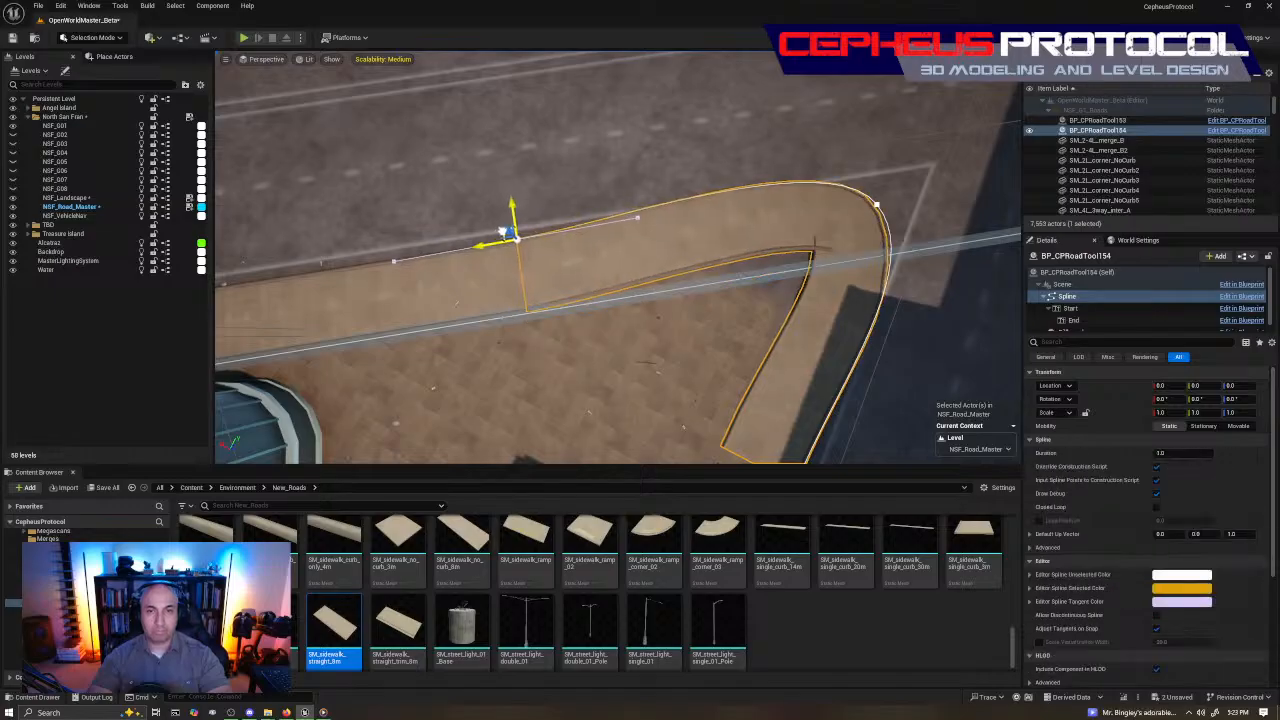
Reselect the curved sidewalk copy and move it so its start edge butts against the adjoining straight sidewalk
click(877, 205)
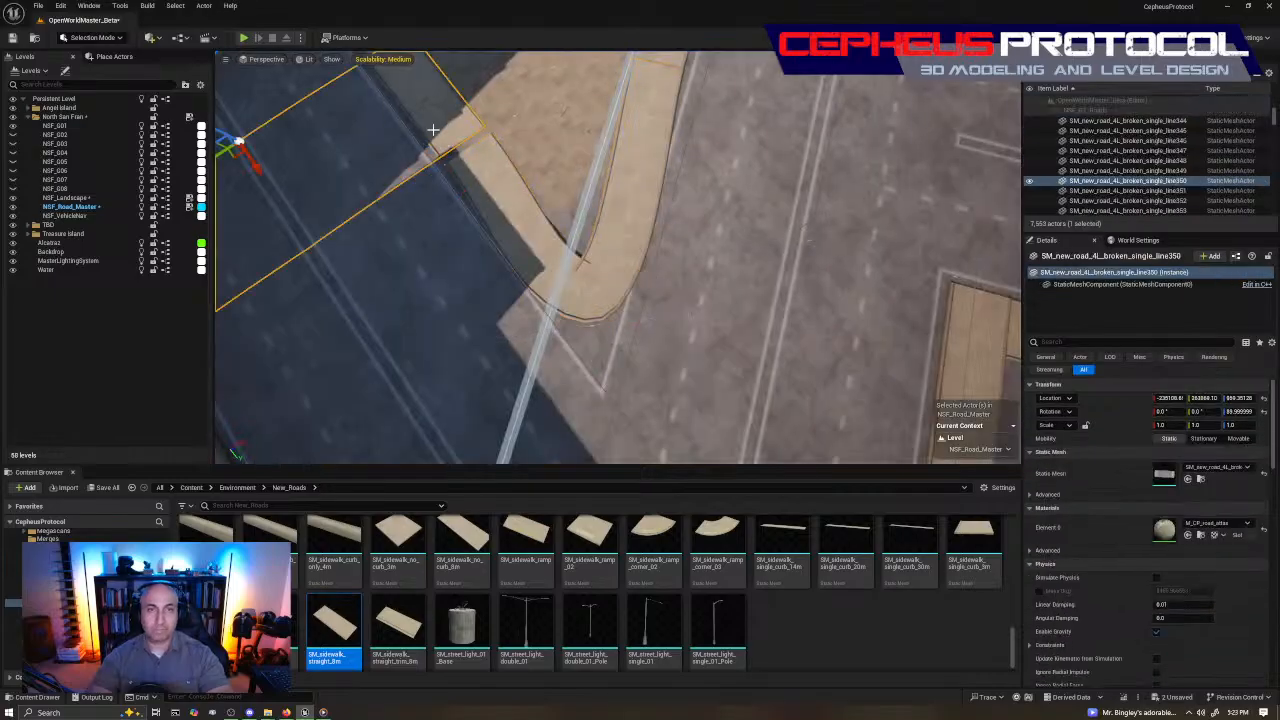
click(465, 217)
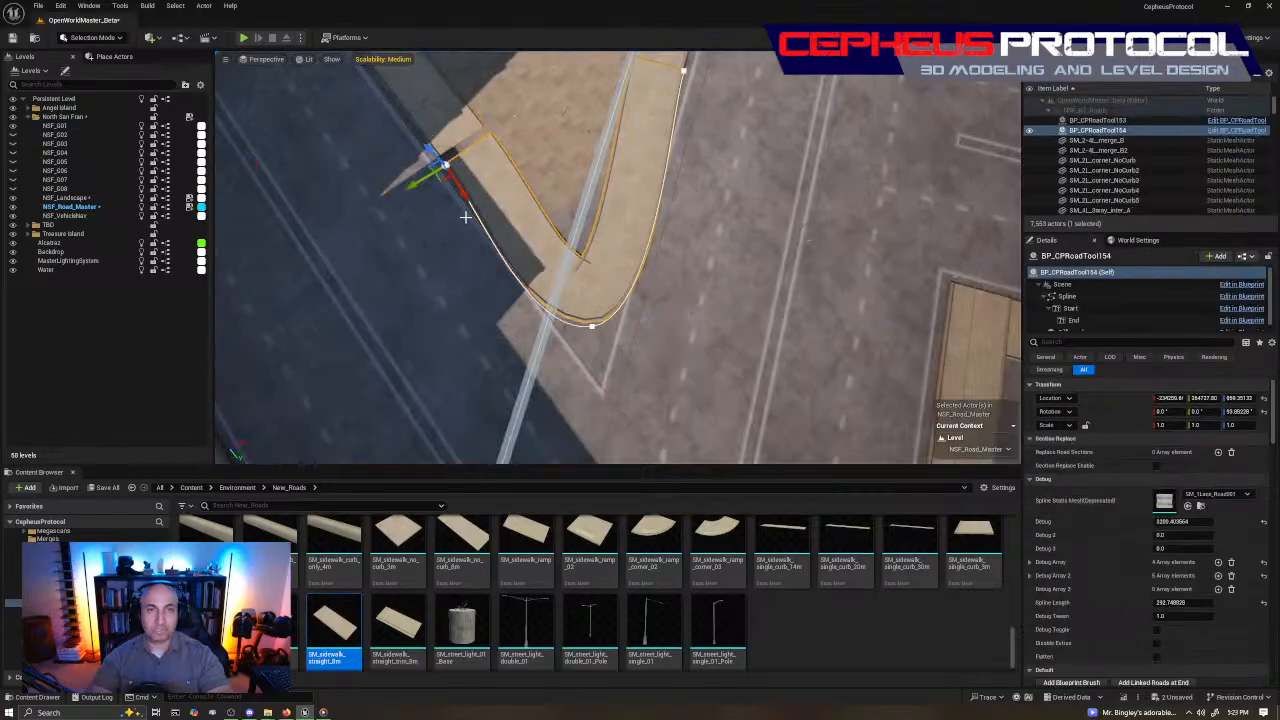
key(w)
mouse_move(465, 217)
right_down()
mouse_move(735, 215)
mouse_move(470, 217)
right_up()
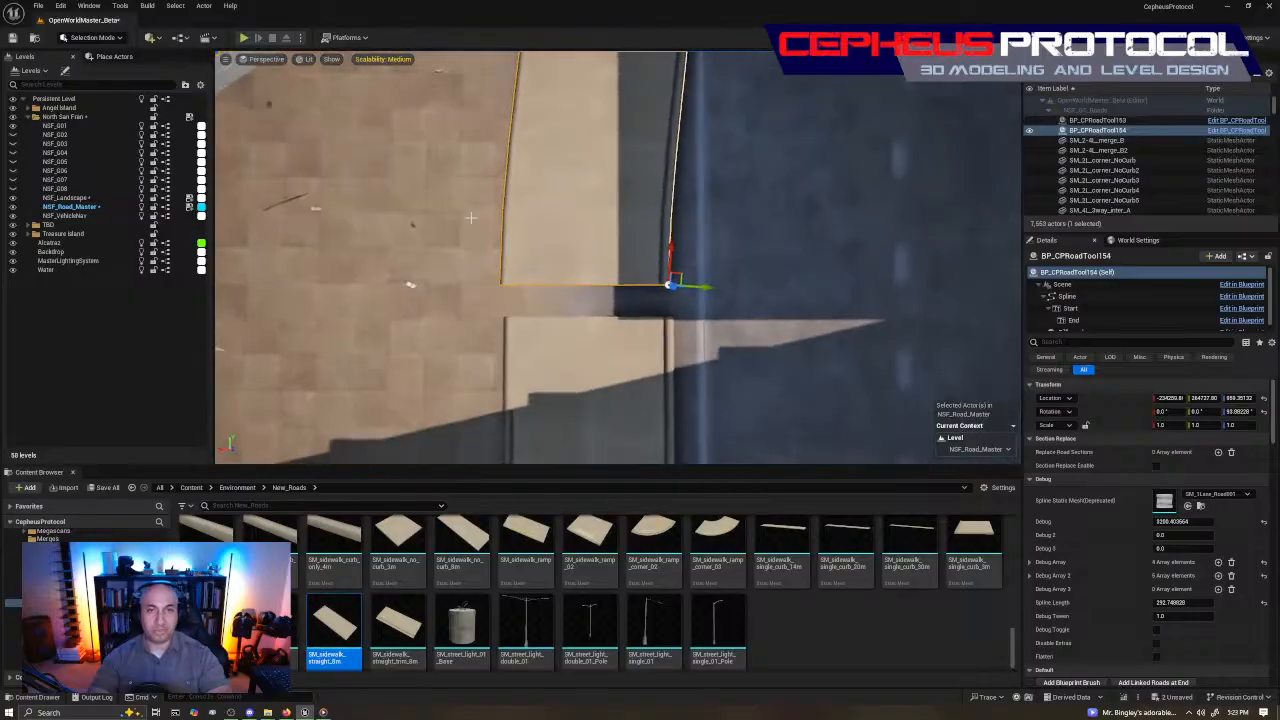
drag(686, 286, 706, 323)
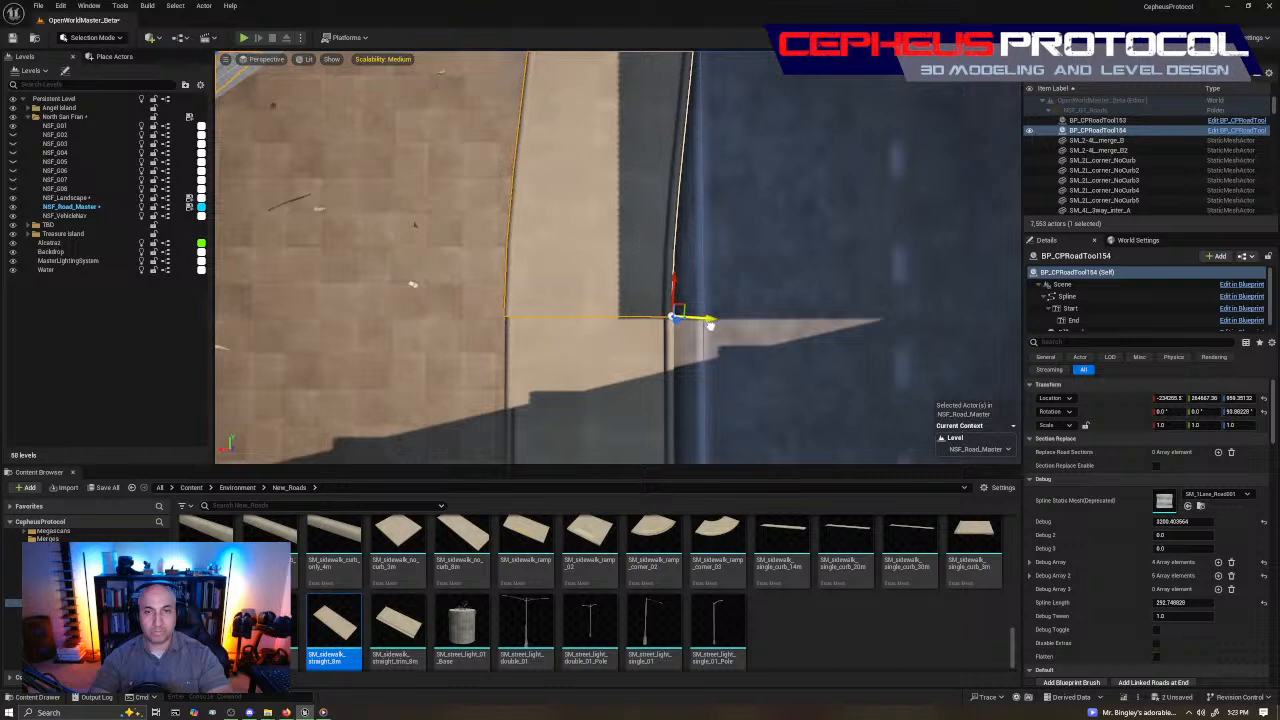
right_drag(709, 323, 700, 324)
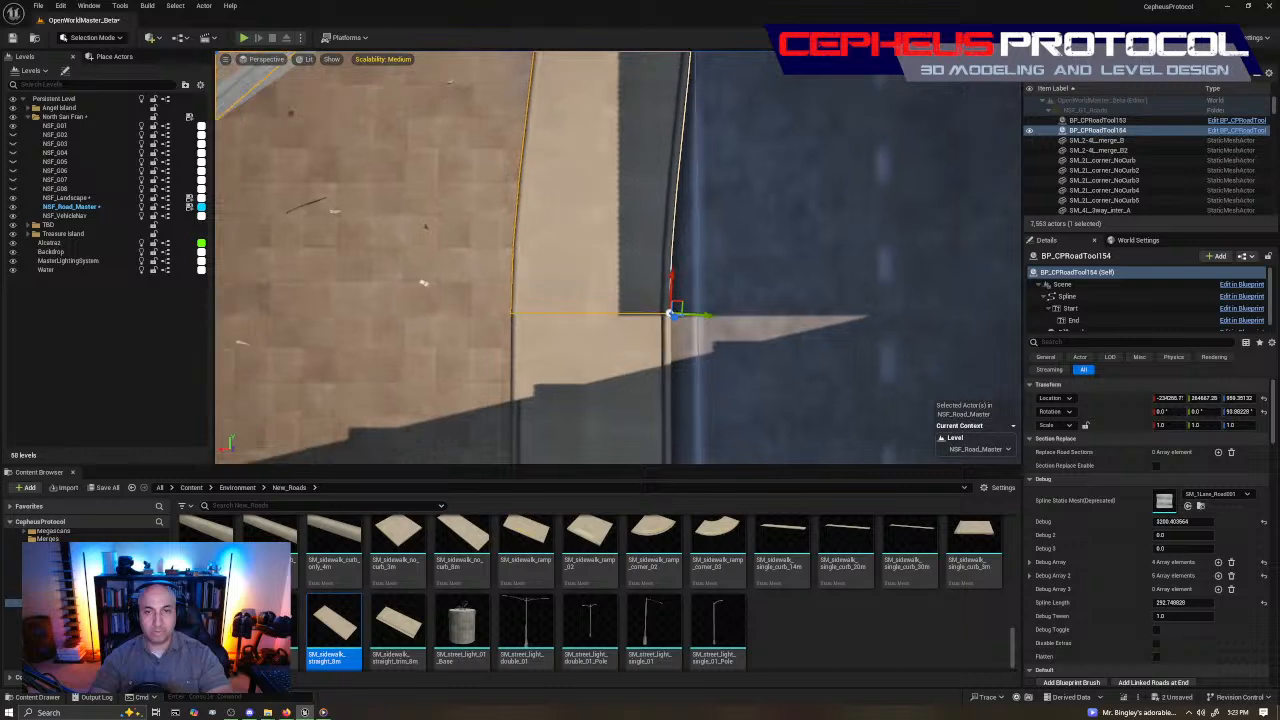
Delete both curved road tool sidewalks, the copy at the glass building's corner and the original around the grass lot
right_drag(700, 206, 700, 203)
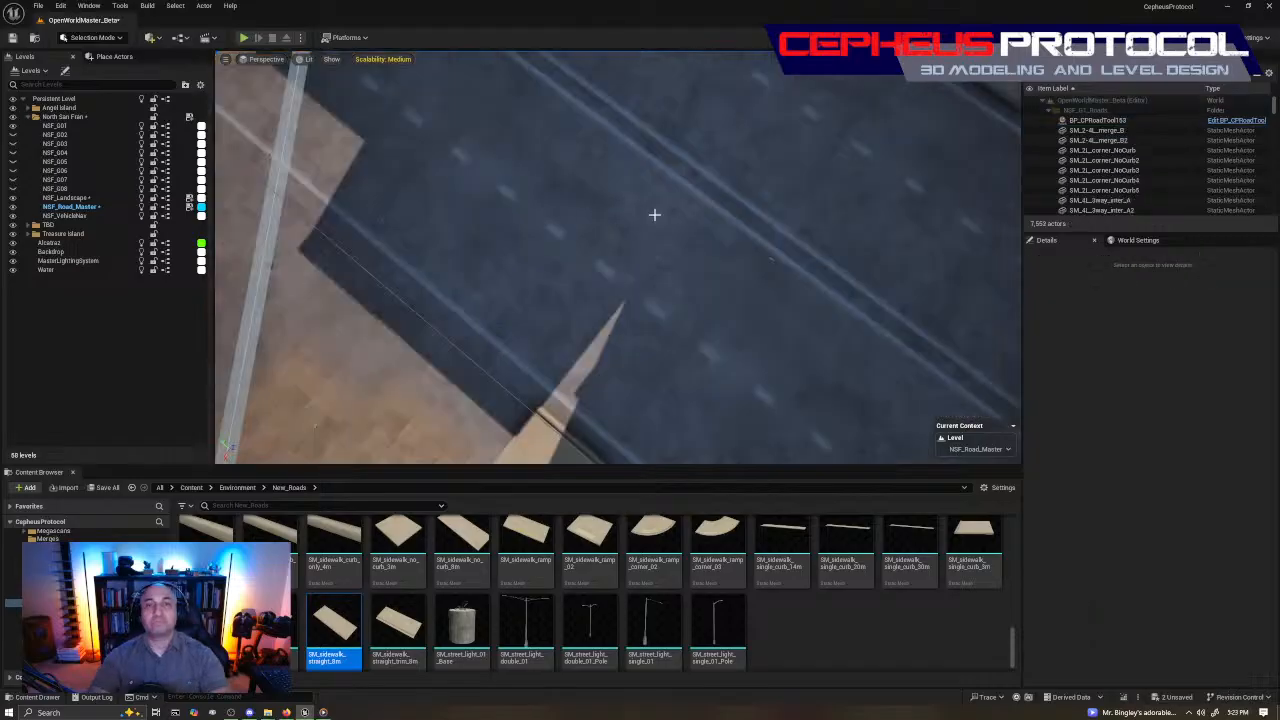
mouse_move(654, 214)
right_down()
mouse_move(620, 212)
mouse_move(592, 184)
mouse_move(650, 210)
right_up()
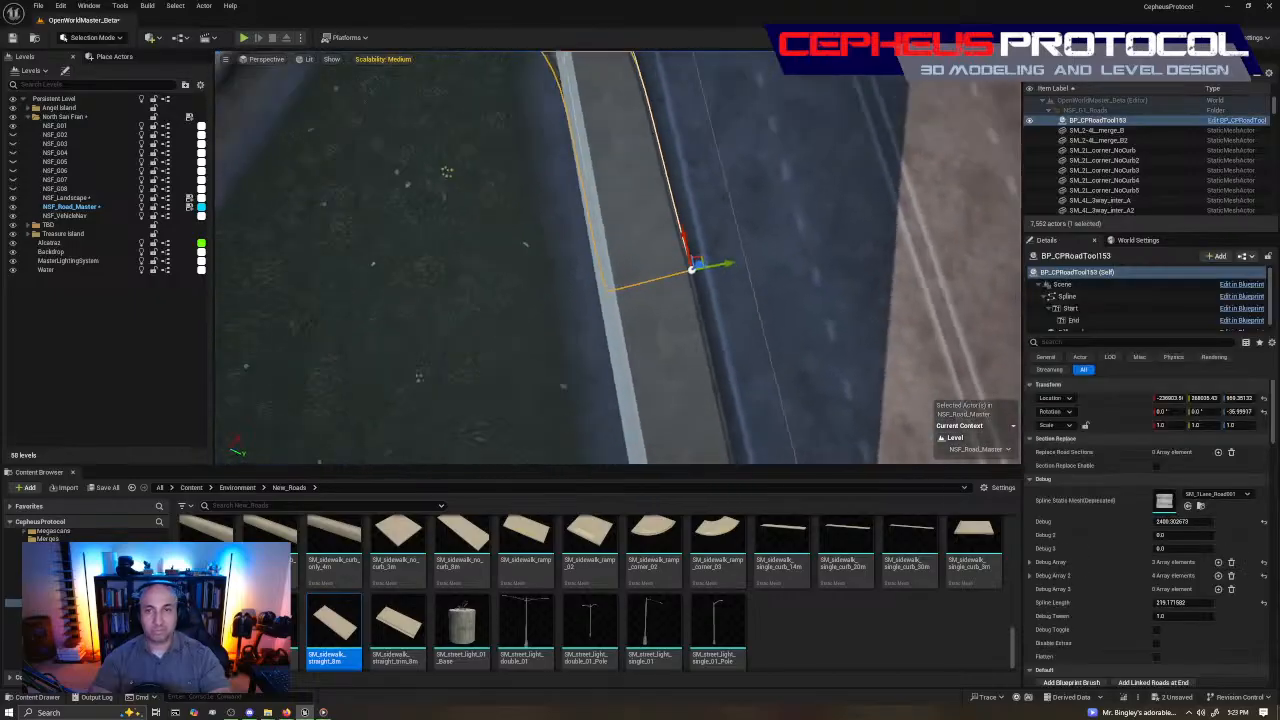
right_drag(610, 238, 610, 238)
right_click(610, 238)
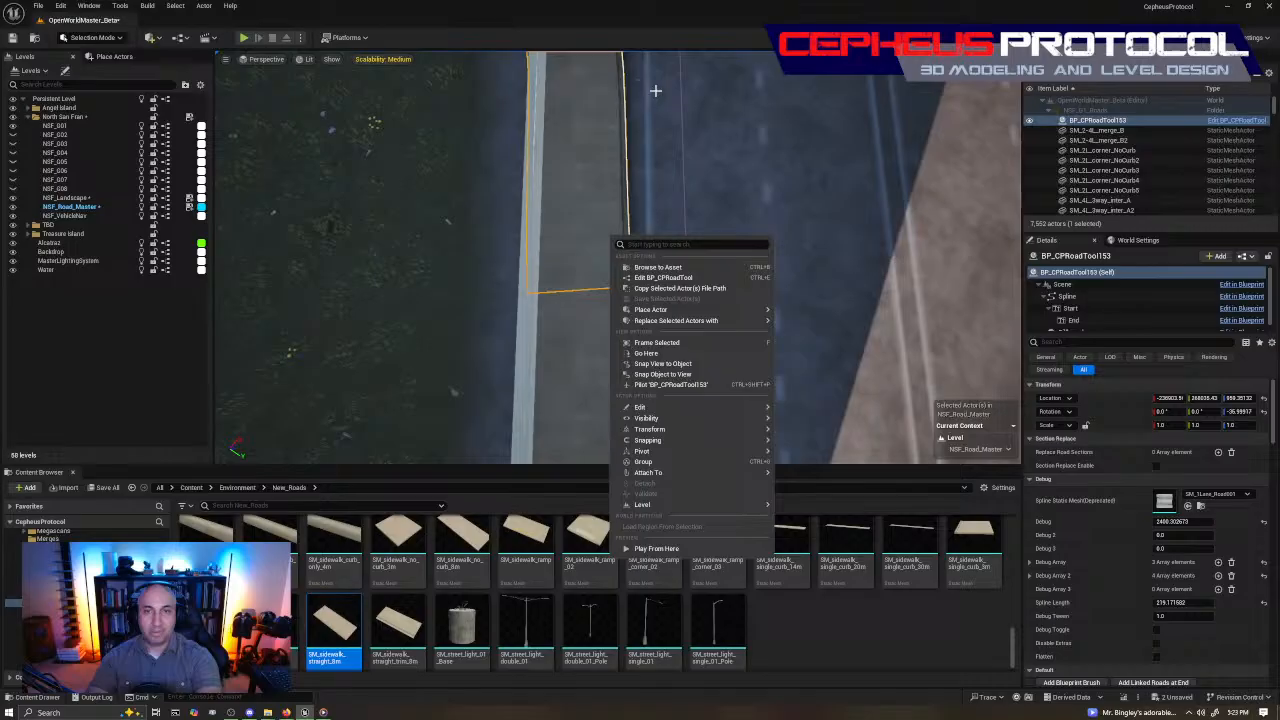
right_drag(655, 91, 620, 438)
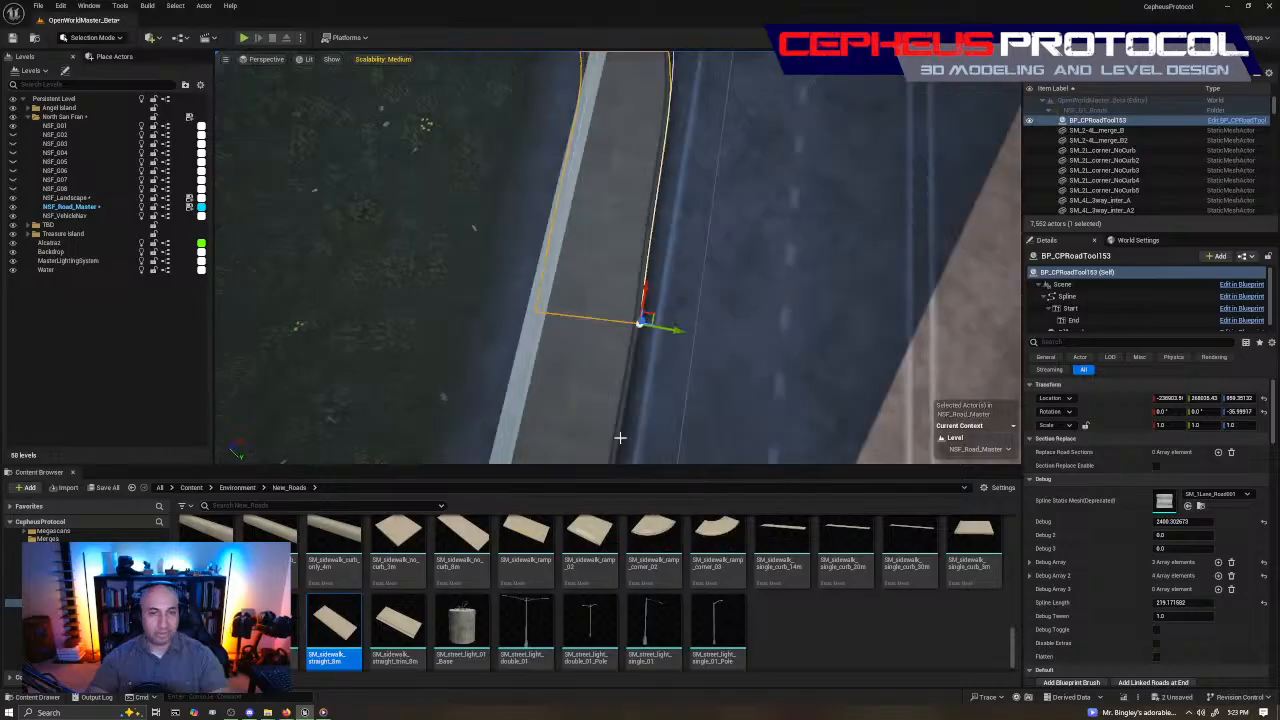
key(Delete)
Place a new BP_CPRoadTool Blueprint from the New_Roads folder on the grass lot
scroll(666, 534, up, 3)
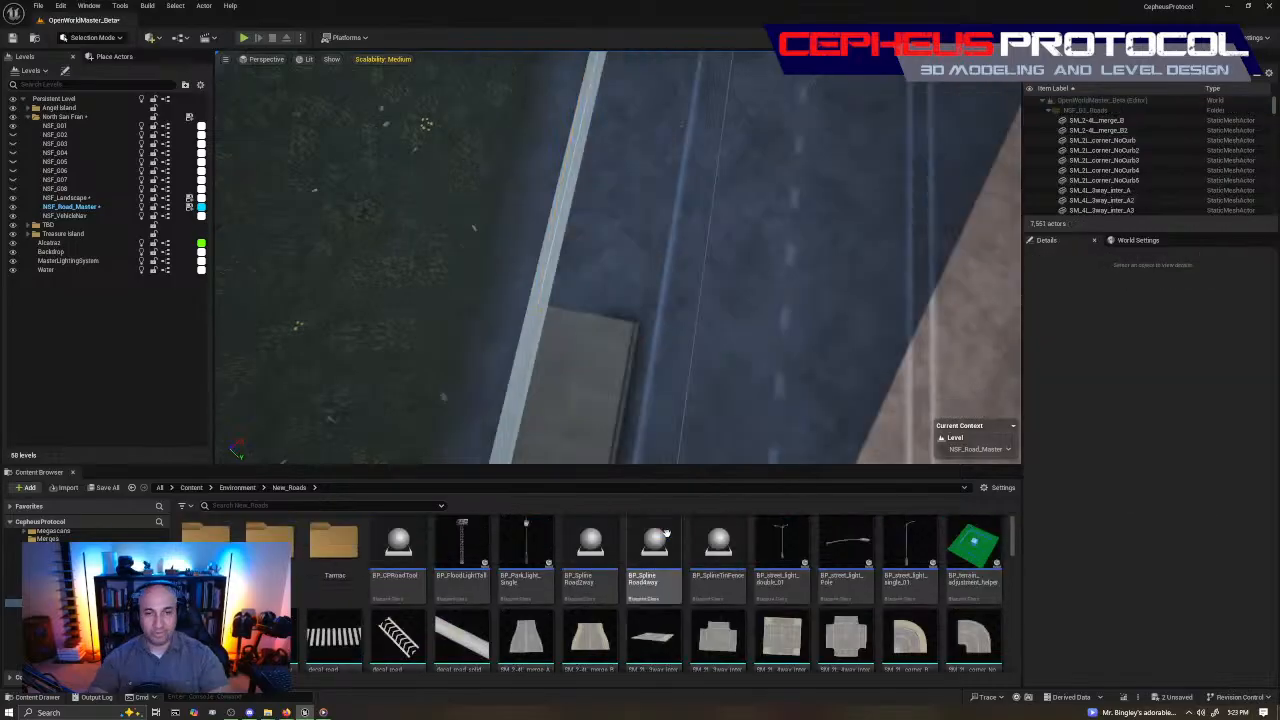
right_drag(620, 400, 370, 360)
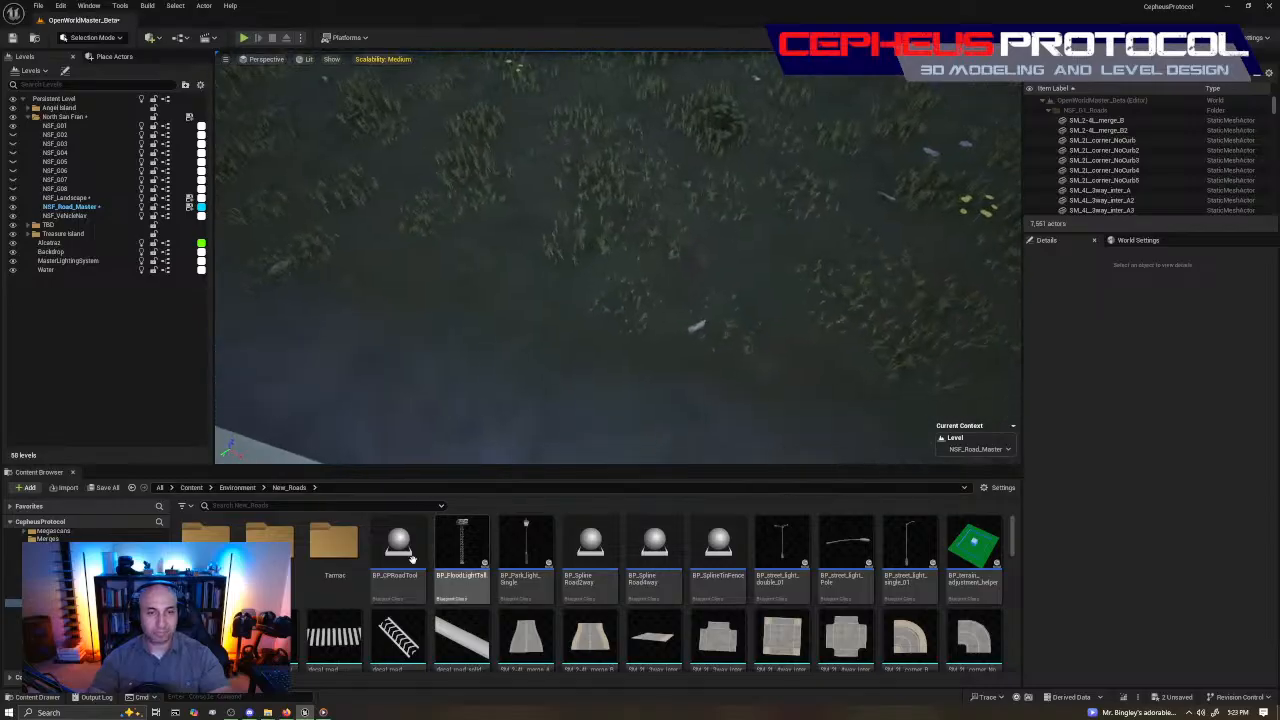
drag(412, 560, 586, 214)
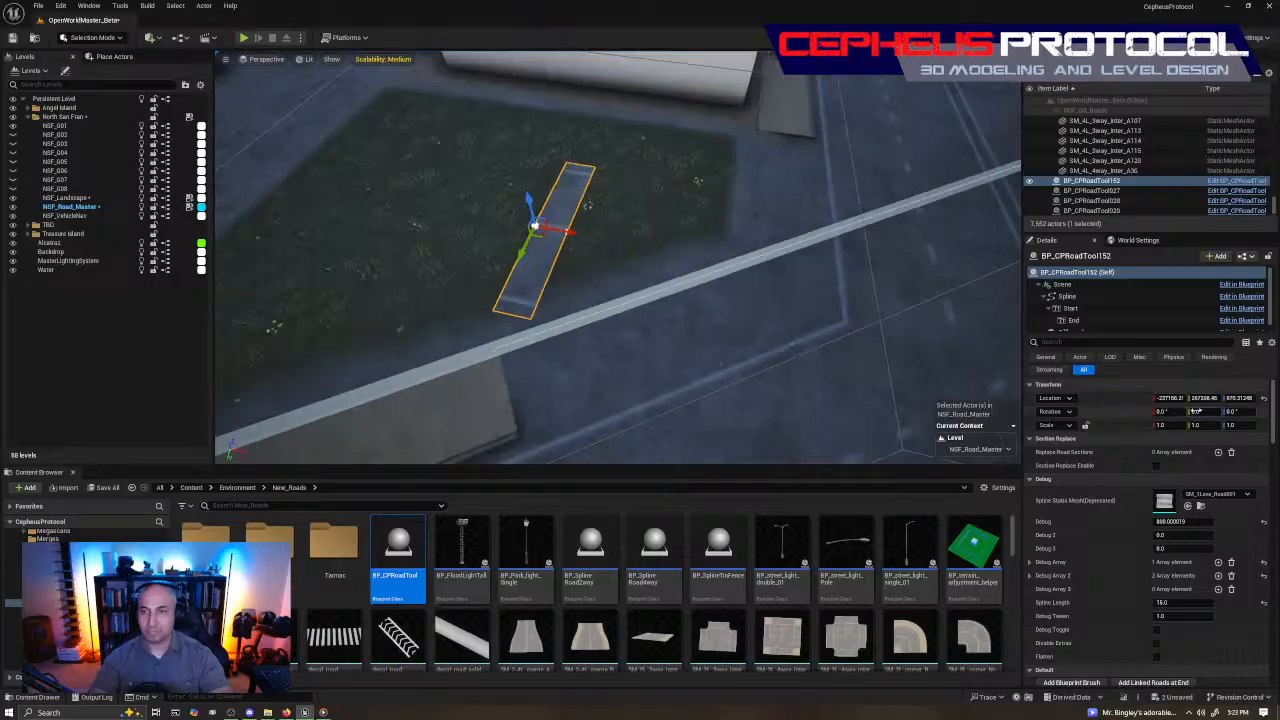
Assign SM_sidewalk_straight_8m as the first spline mesh of the new road tool Blueprint
scroll(1195, 410, down, 2)
scroll(532, 605, down, 5)
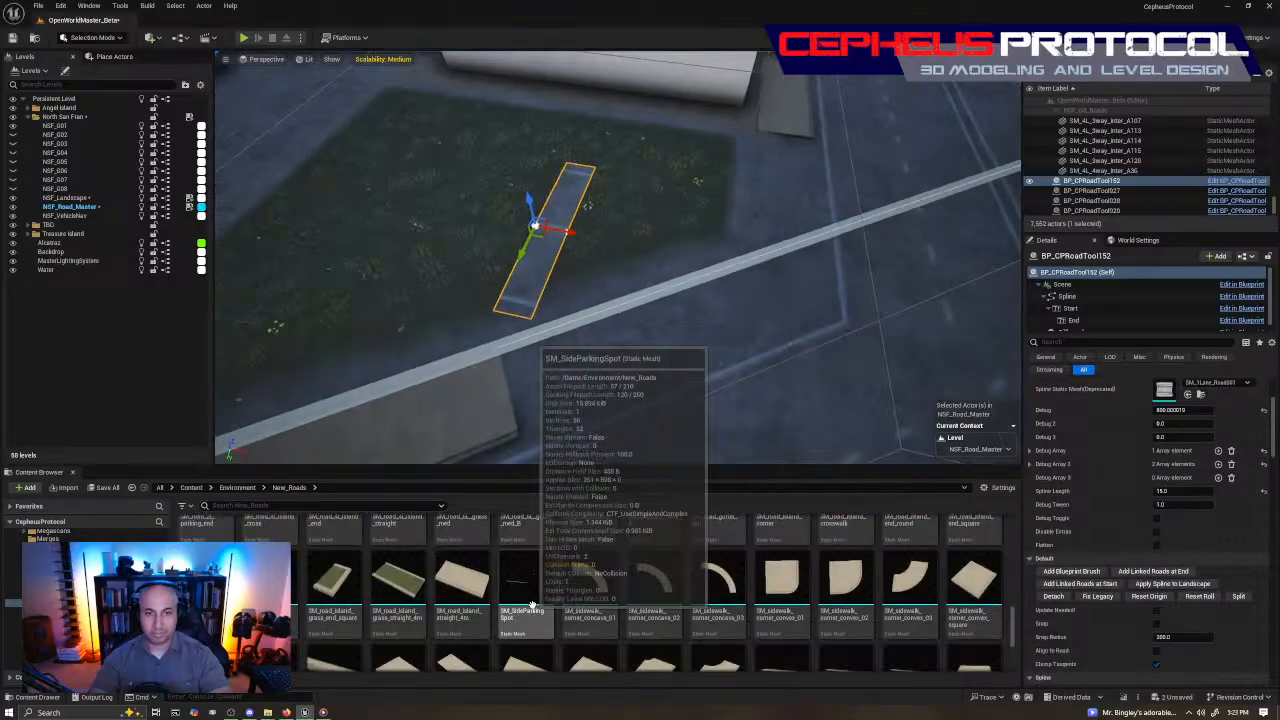
scroll(532, 605, down, 3)
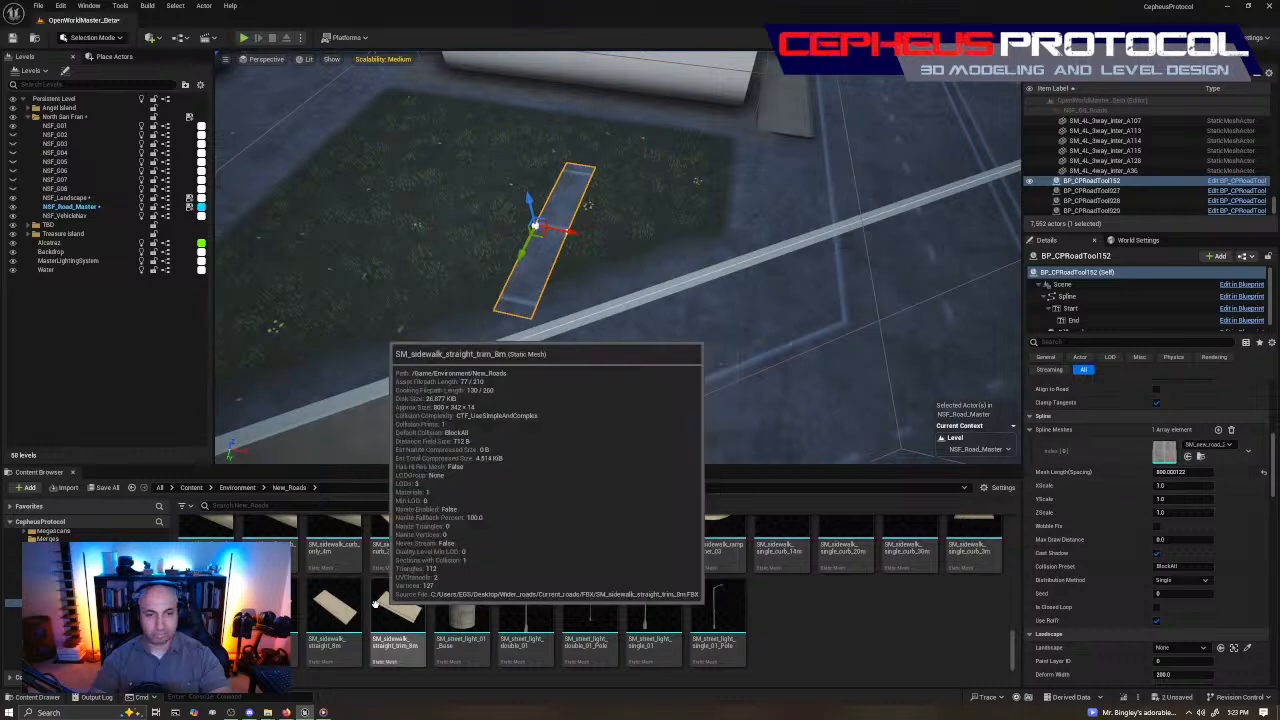
drag(335, 612, 1138, 445)
Move the new road tool sidewalk off the grass to the end of the adjoining straight sidewalk and rotate it roughly parallel to that sidewalk
key(f)
drag(572, 256, 520, 447)
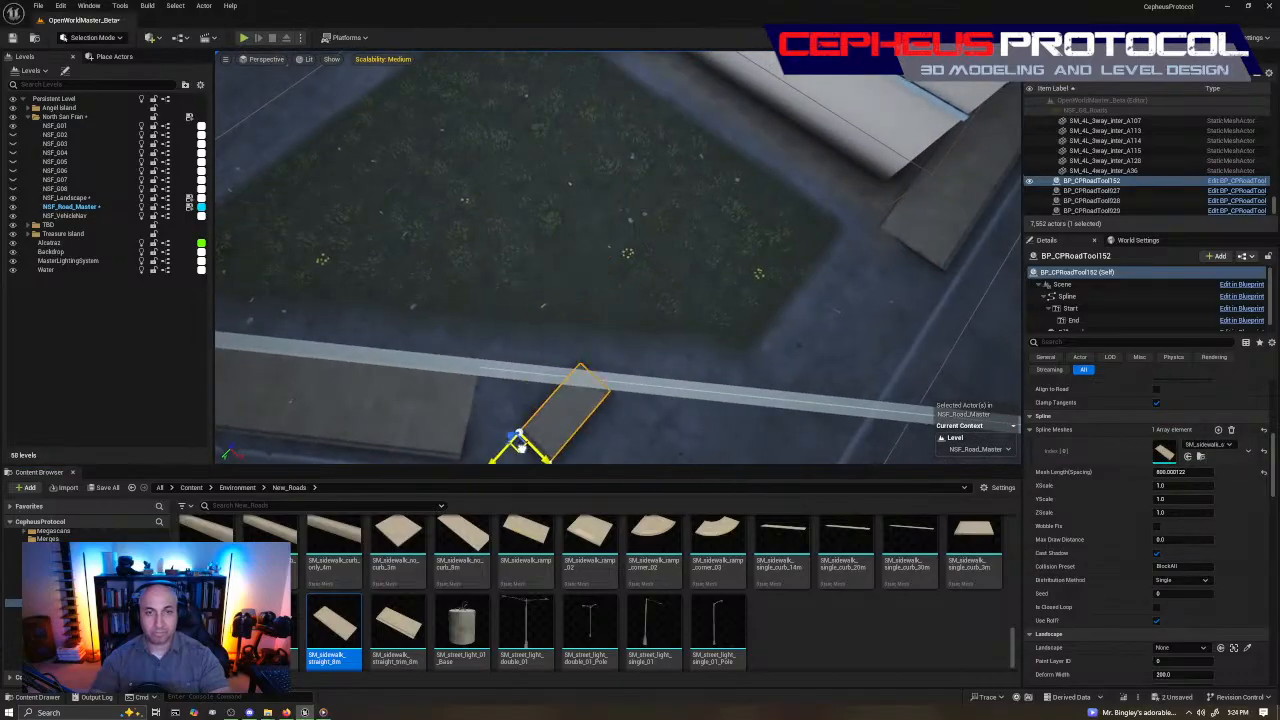
right_drag(521, 447, 545, 440)
key(e)
drag(530, 318, 485, 356)
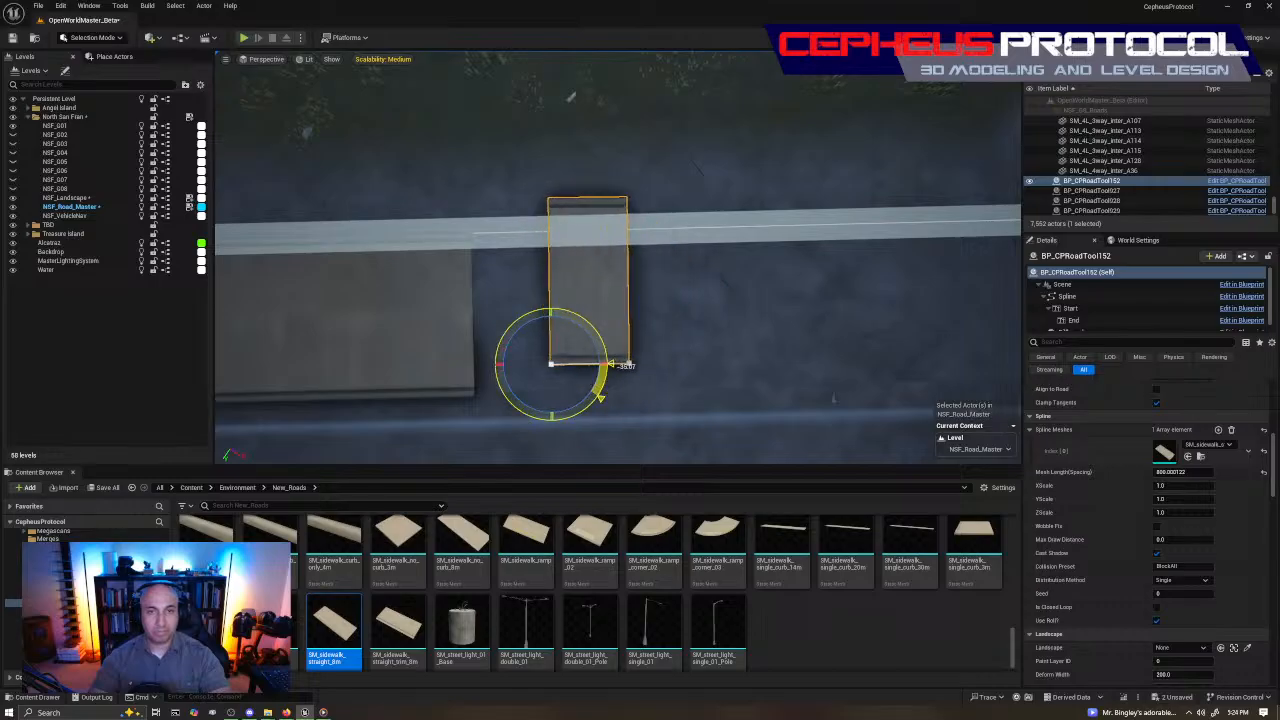
key(w)
right_drag(486, 356, 740, 342)
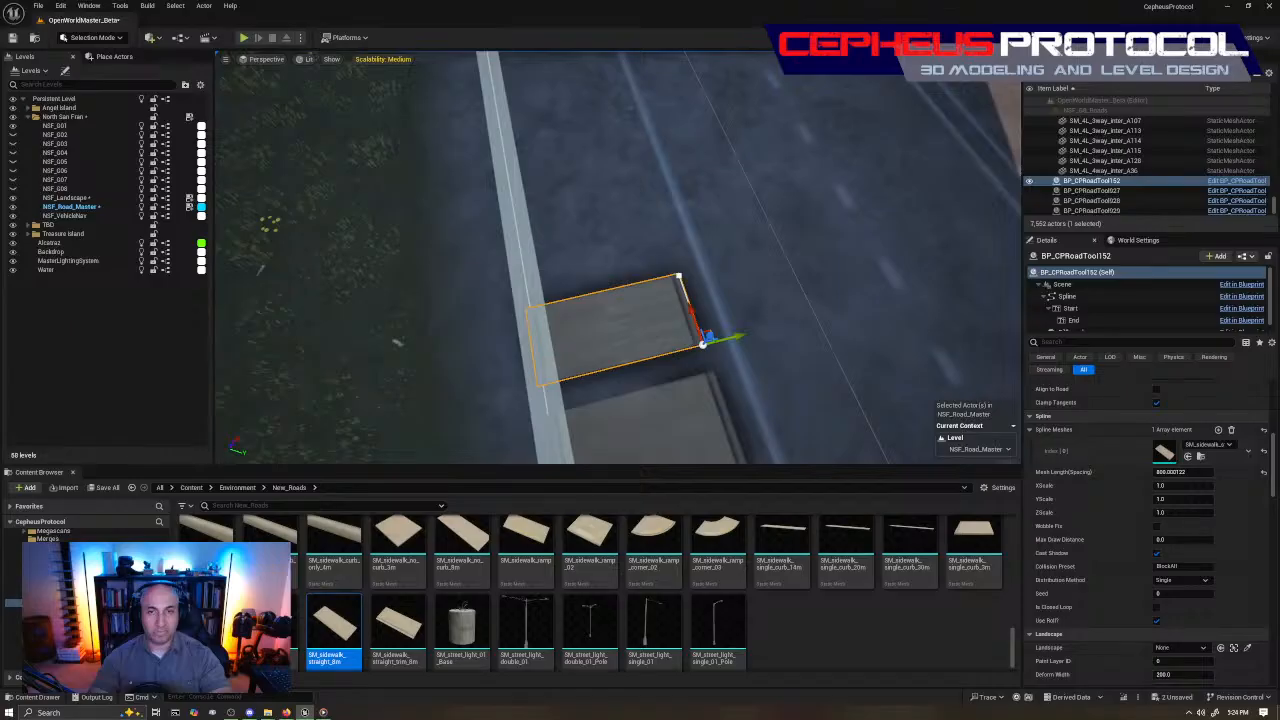
scroll(705, 340, up, 3)
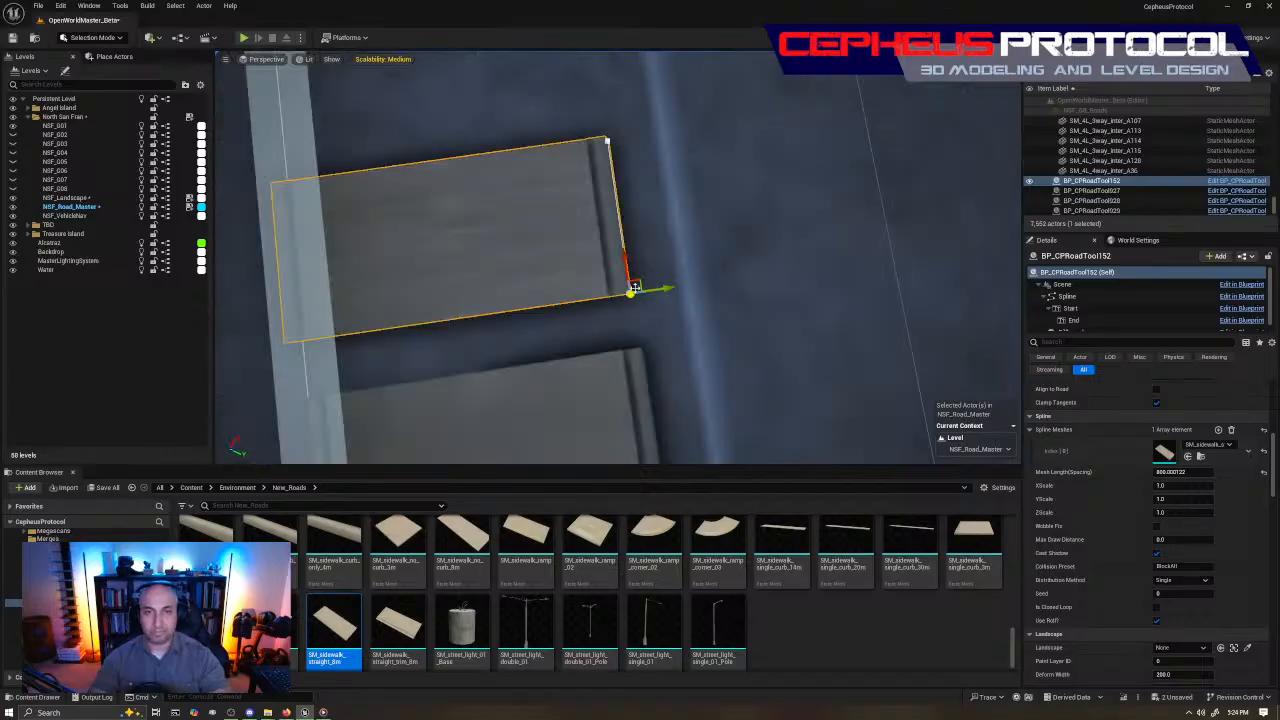
Try rotating the sidewalk's start spline point and moving its end spline point, undoing each edit
click(632, 289)
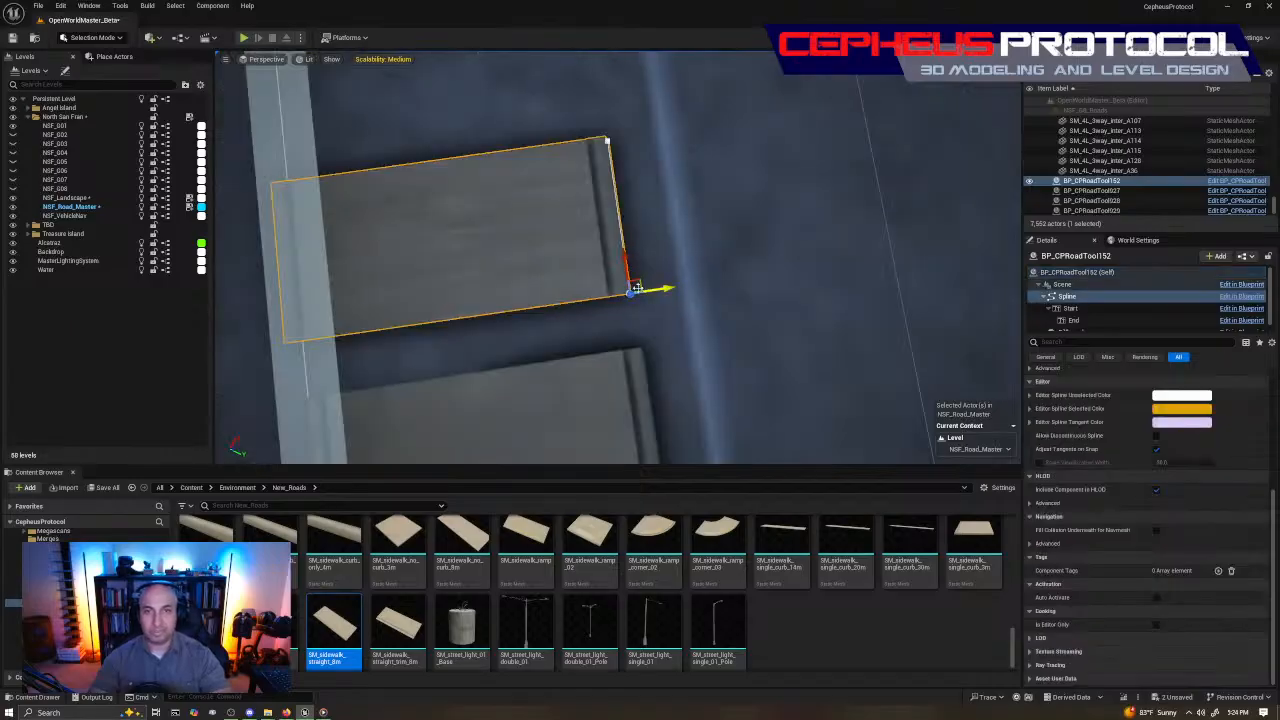
click(629, 290)
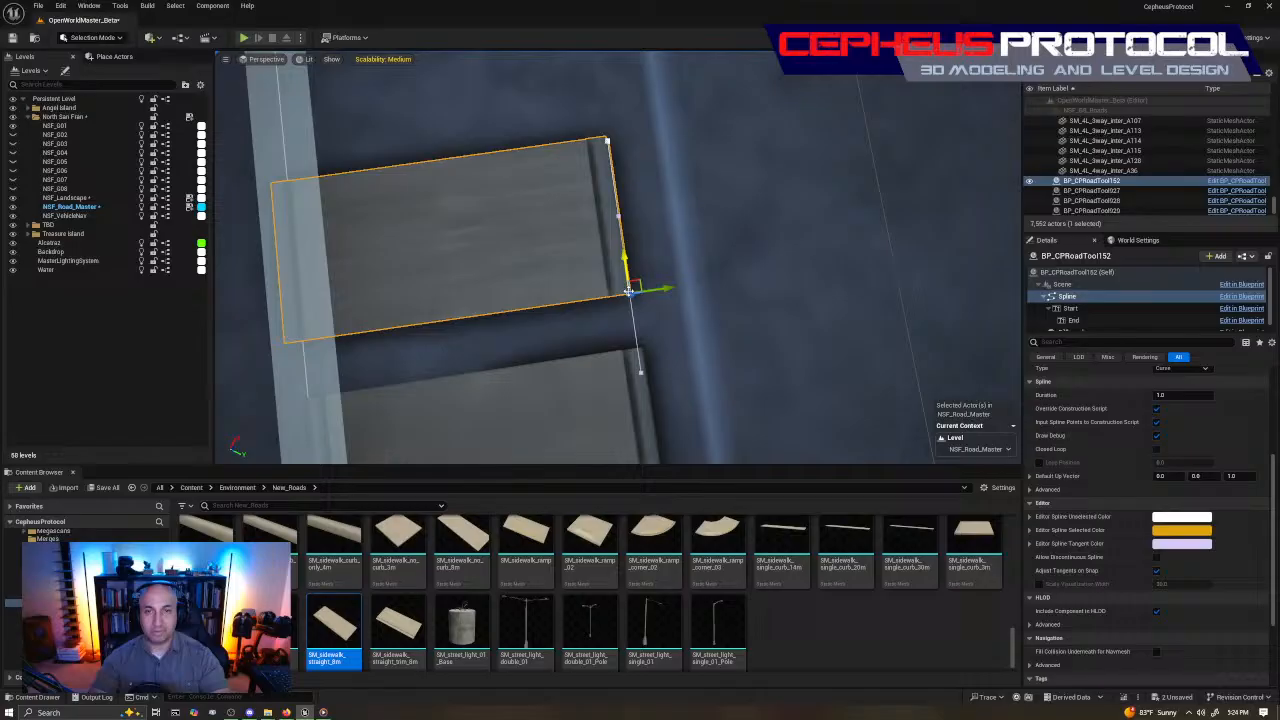
key(e)
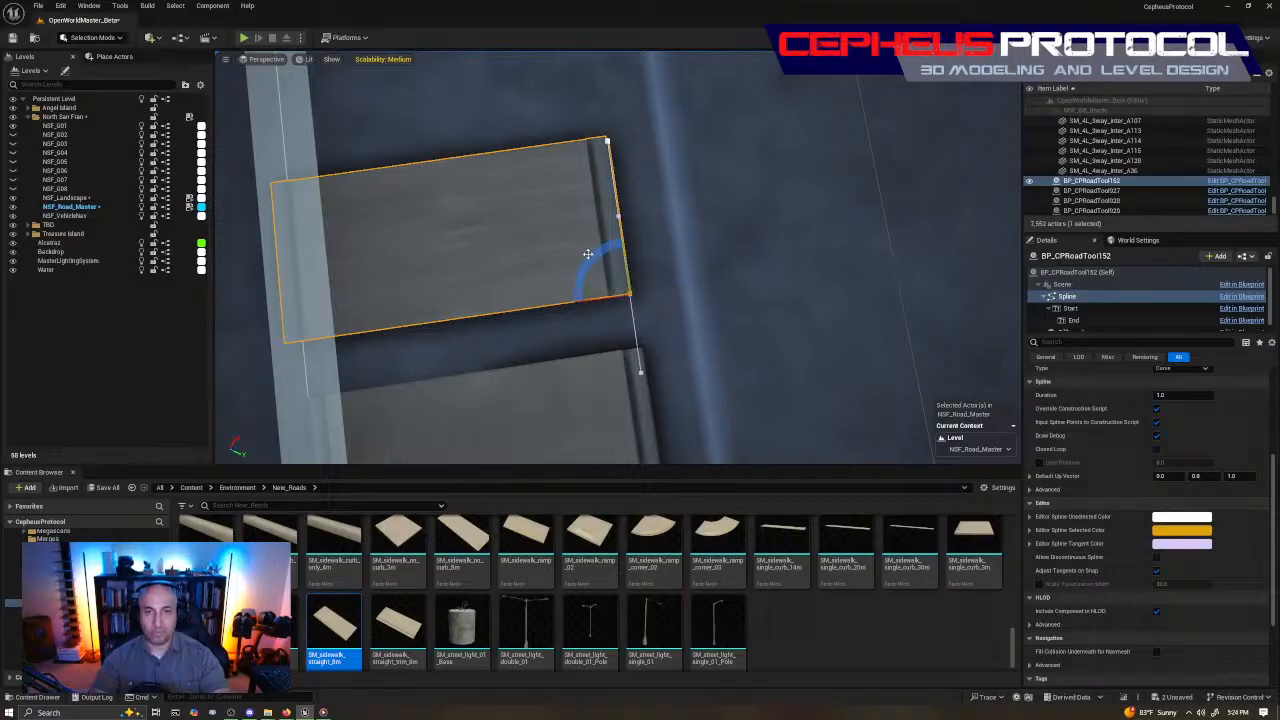
drag(588, 254, 605, 220)
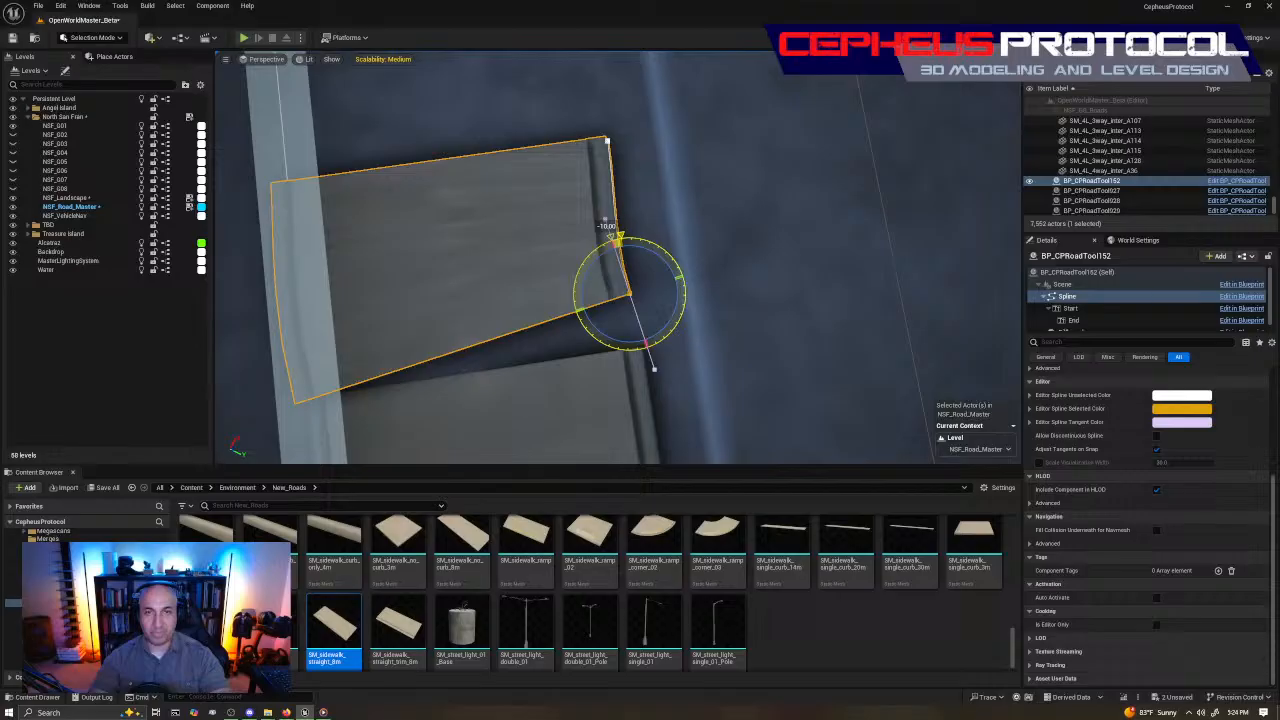
key(ctrl+z)
key(w)
click(607, 140)
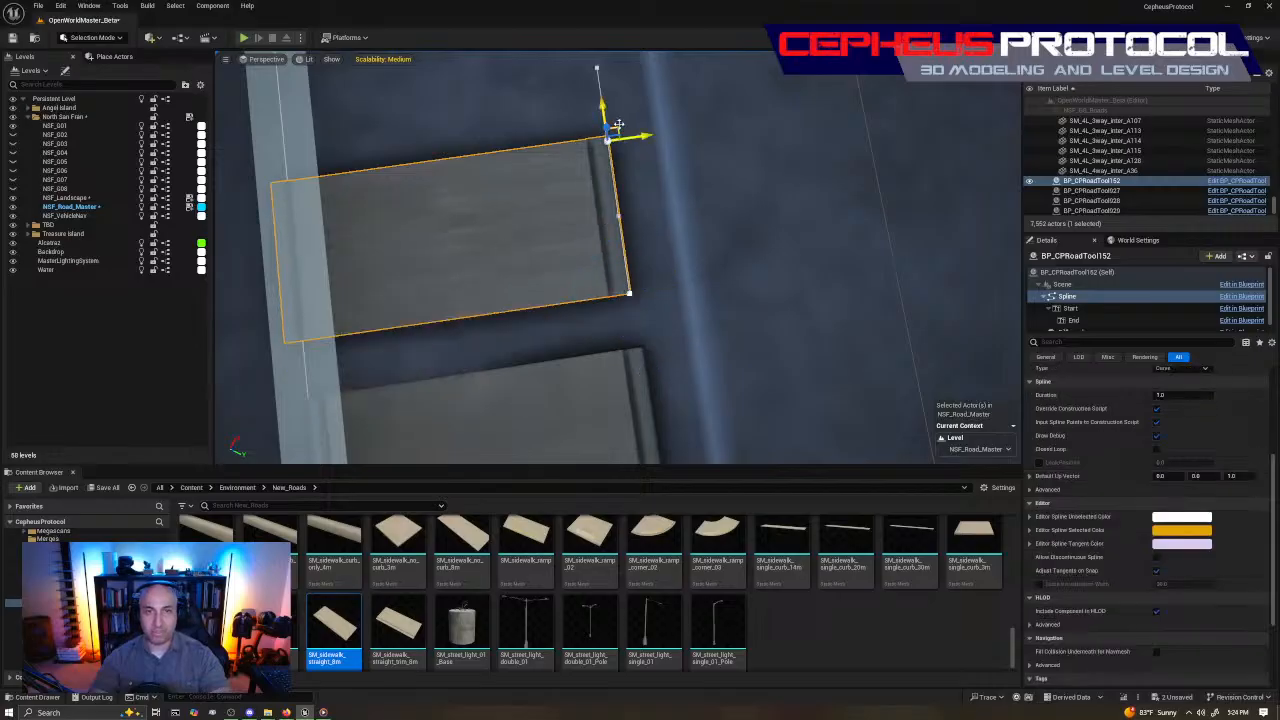
drag(619, 124, 703, 171)
key(ctrl+z)
Move the whole road tool sidewalk closer to the end of the adjoining straight sidewalk, lining up their curbs
click(628, 292)
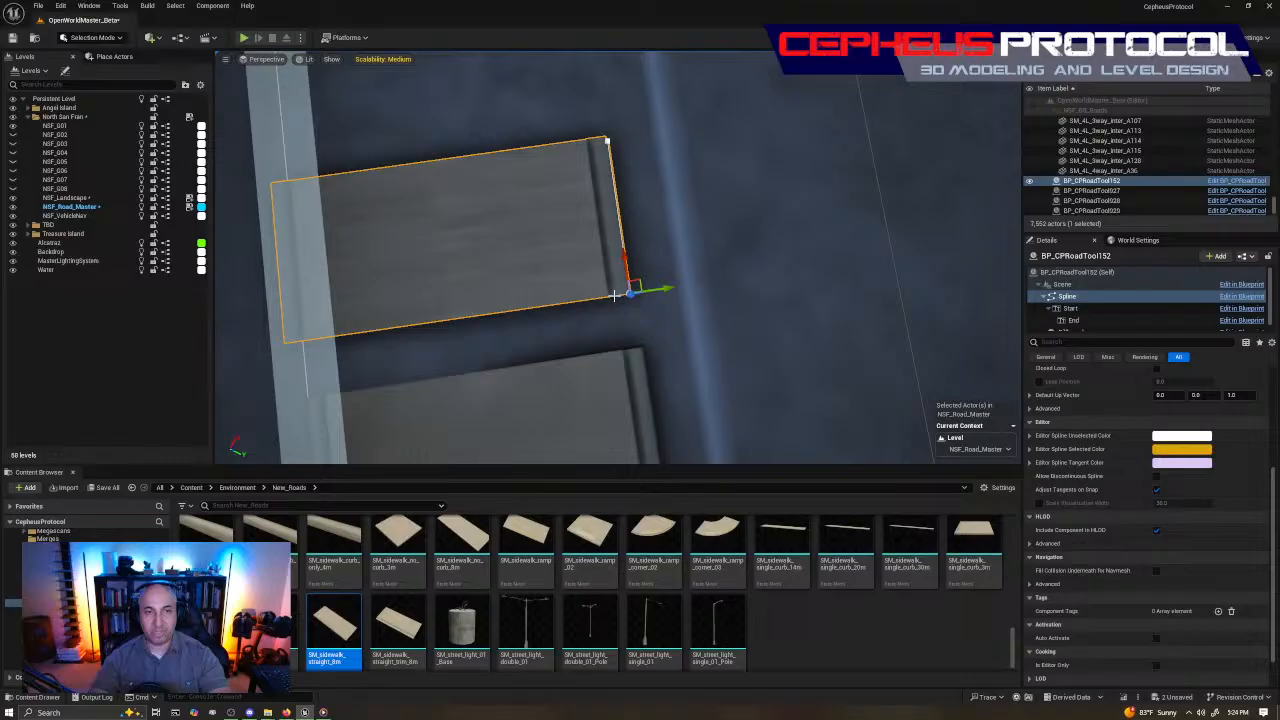
right_drag(615, 296, 455, 280)
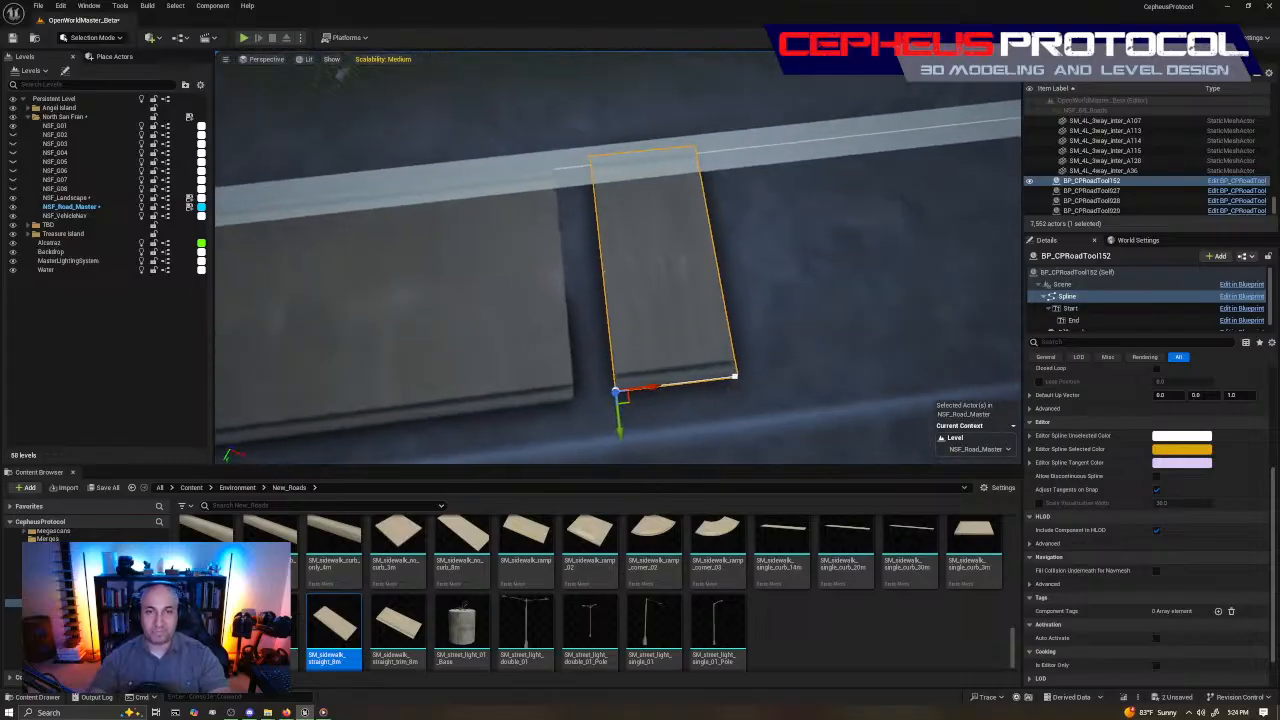
click(620, 291)
drag(624, 397, 595, 401)
right_drag(595, 401, 573, 291)
Copy the Z location of the neighbouring SM_new_road_4L_broken_single_line20 road piece to the road tool sidewalk
click(573, 291)
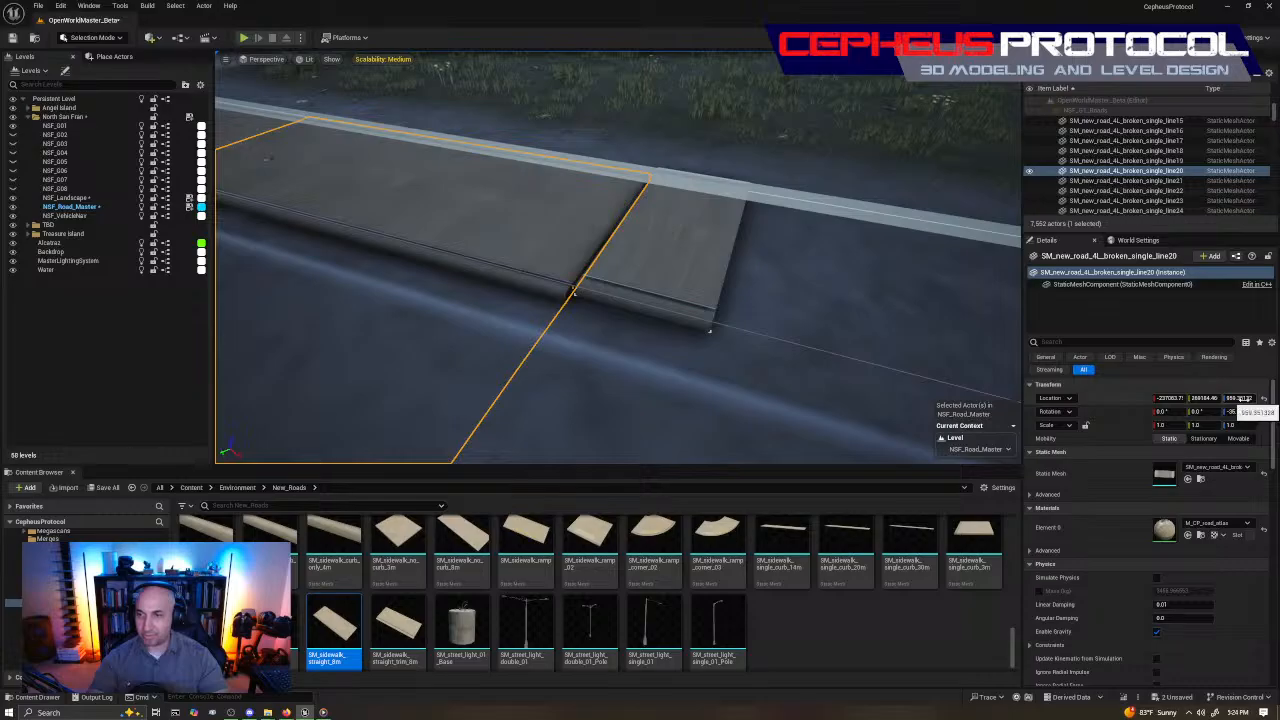
click(1242, 398)
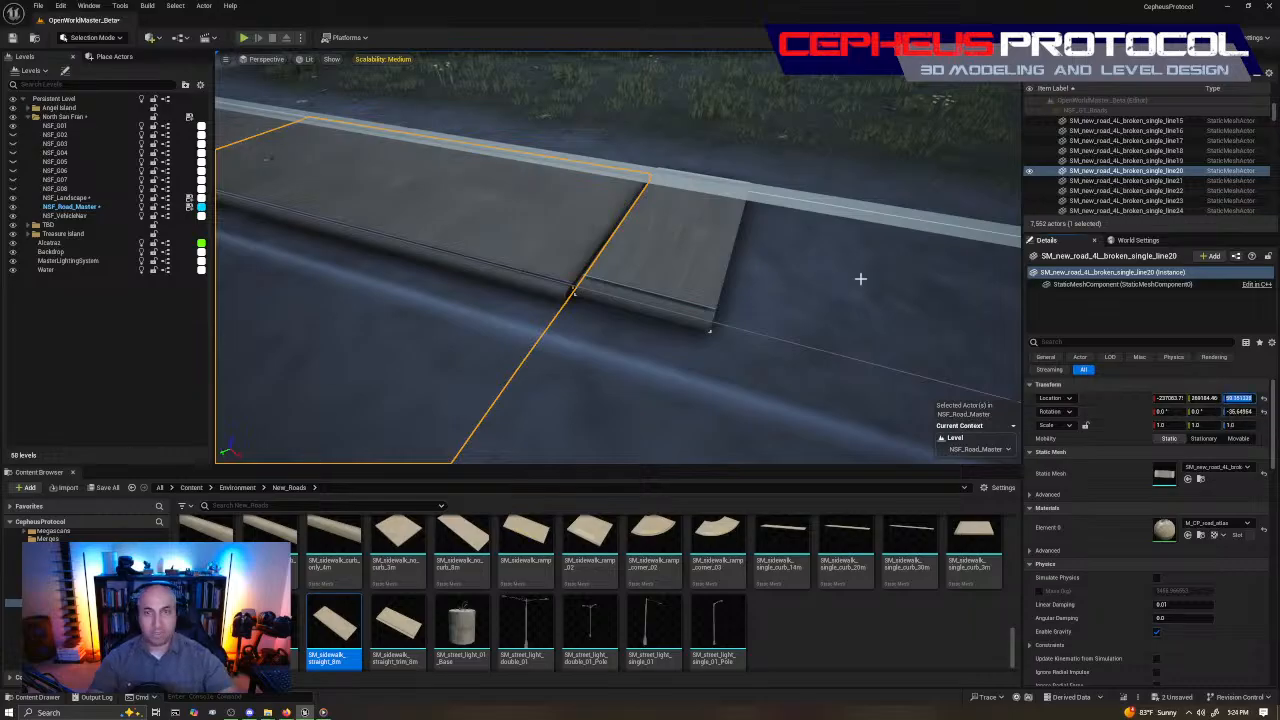
click(665, 245)
click(1240, 398)
text(989.351328)
key(Return)
Move the road tool sidewalk so its start edge sits flush against the adjoining straight sidewalk
click(620, 268)
click(640, 262)
right_drag(640, 262, 640, 140)
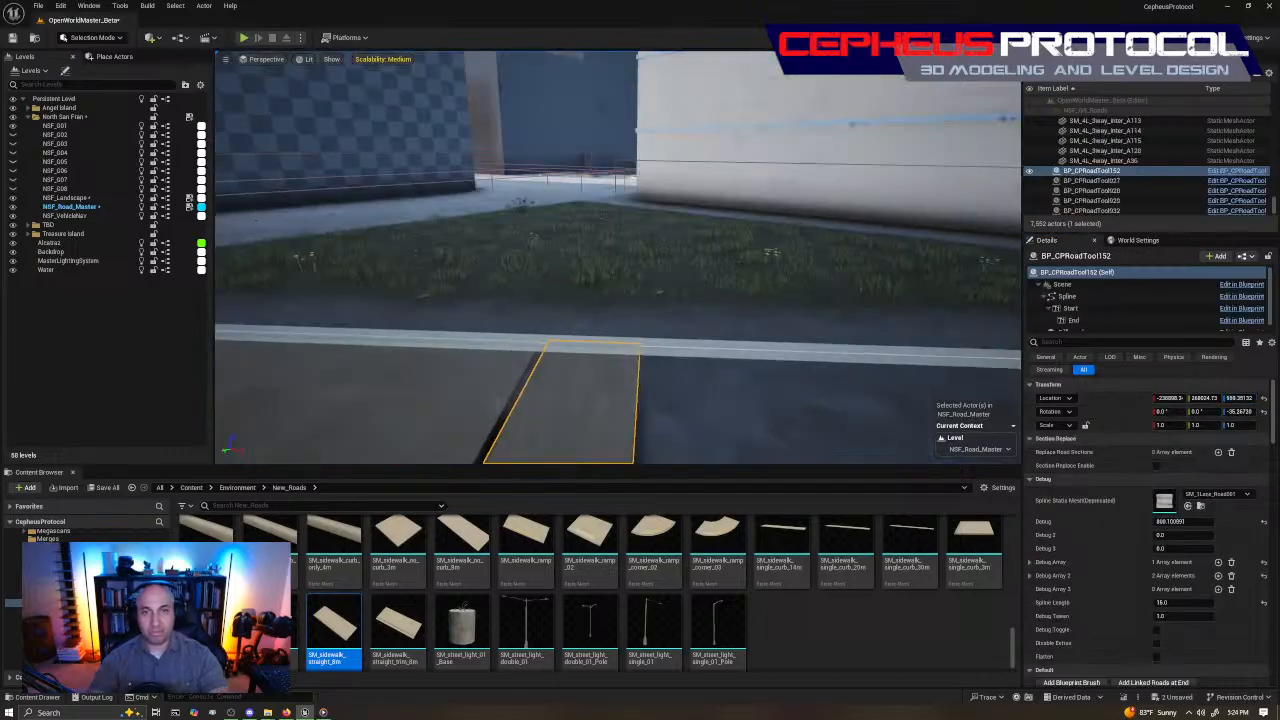
key(f)
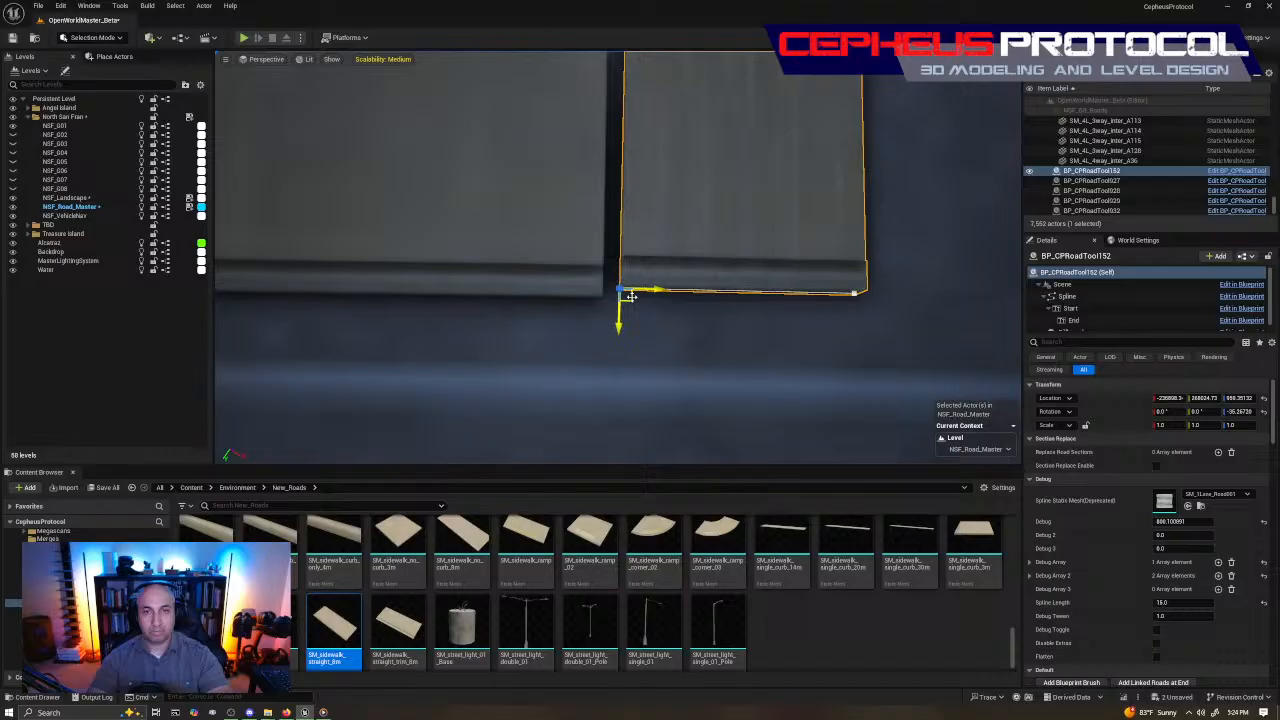
drag(630, 296, 610, 306)
right_drag(610, 306, 770, 288)
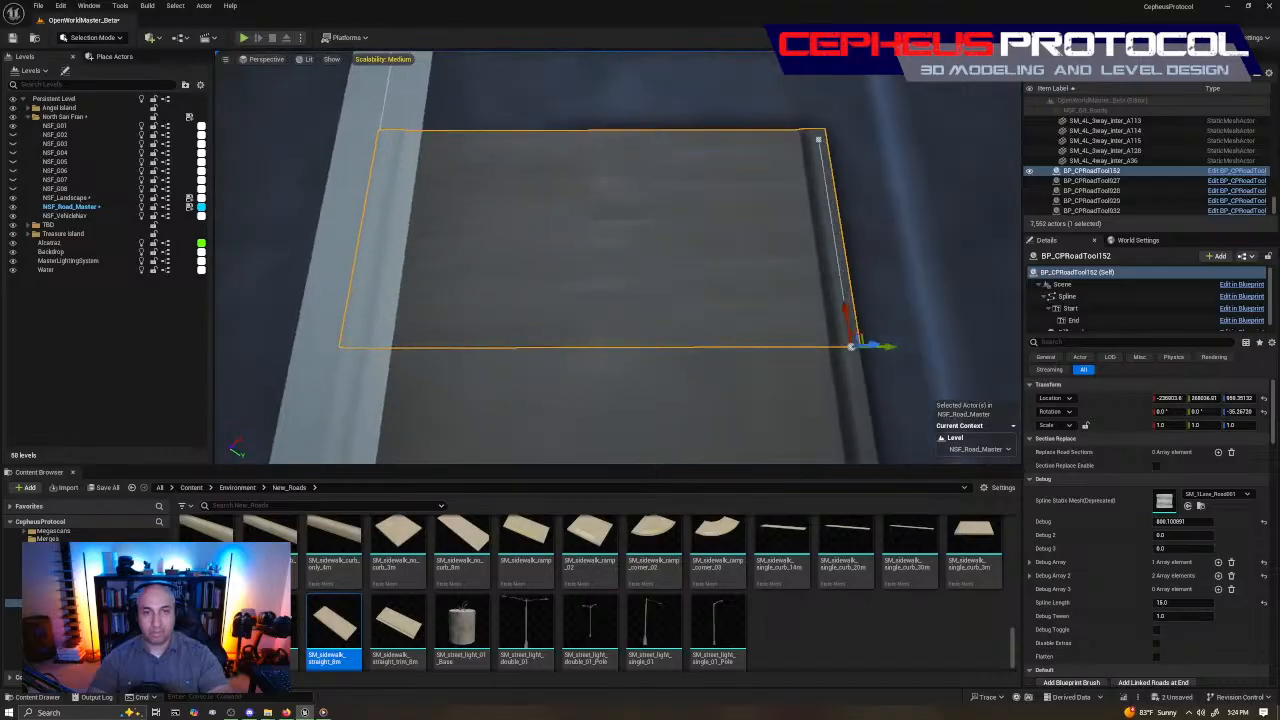
Rotate the road tool sidewalk slightly and nudge it so its curb runs in line with the adjoining sidewalk's curb
right_drag(674, 271, 760, 295)
key(e)
drag(666, 257, 707, 326)
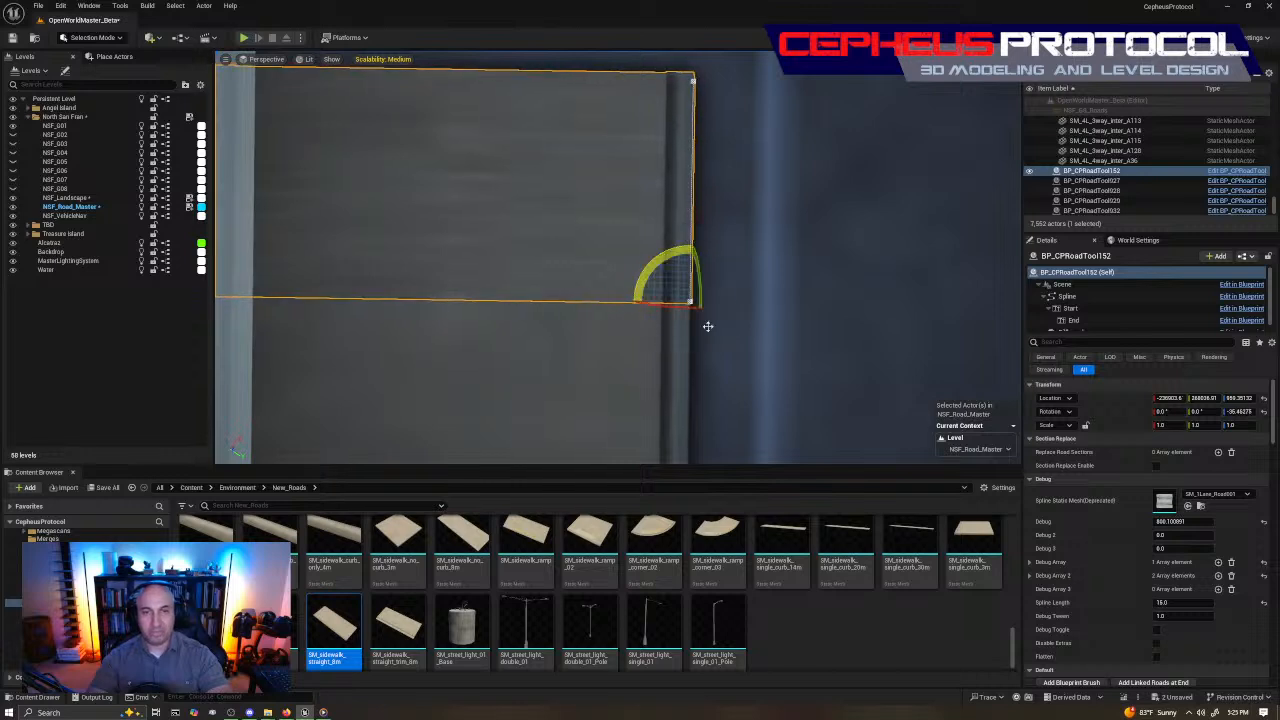
key(w)
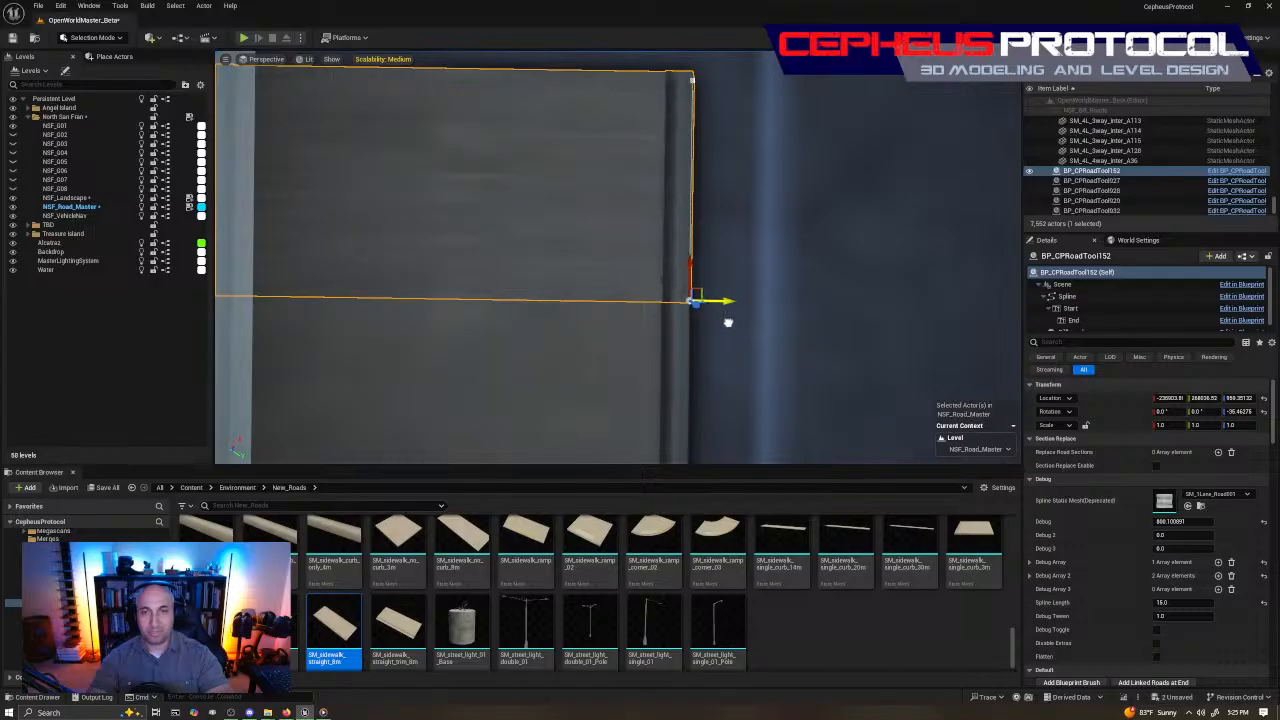
click(763, 177)
right_drag(763, 177, 555, 180)
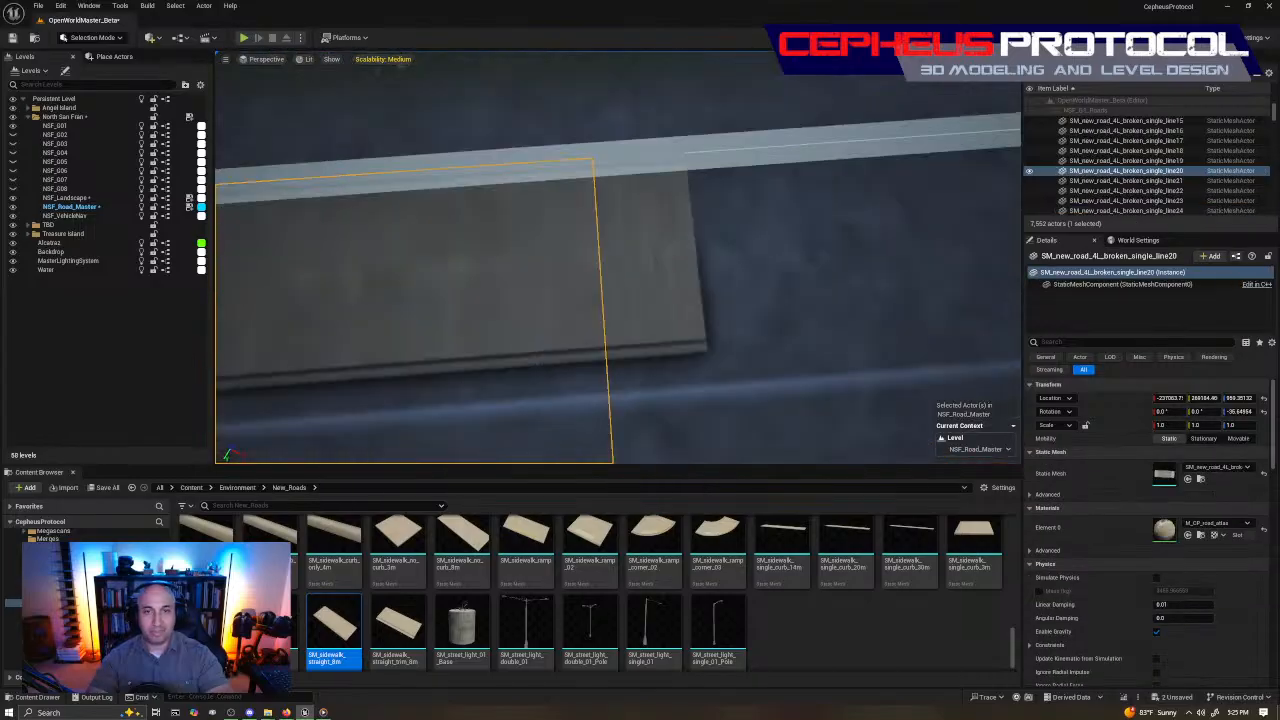
key(ctrl+z)
Extend the sidewalk's end spline point toward the corner and duplicate it to add a third point at the cross street's sidewalk
right_drag(658, 331, 630, 342)
click(572, 342)
drag(401, 341, 641, 362)
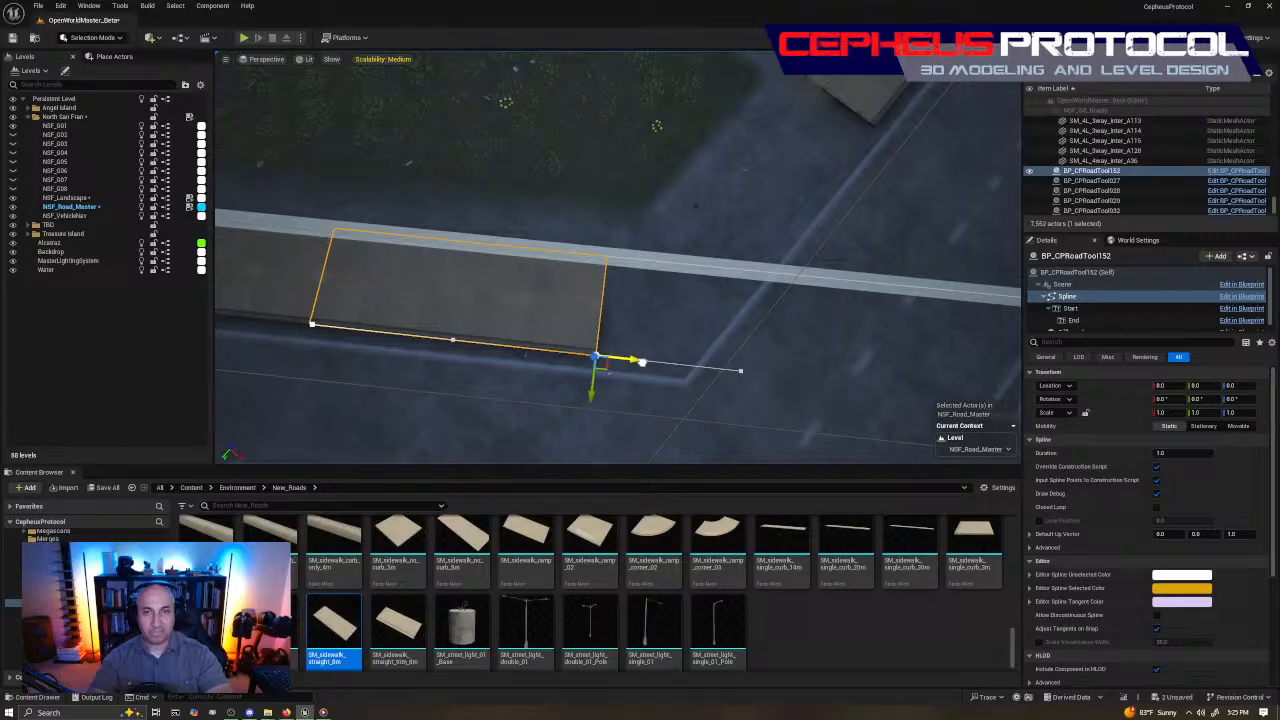
right_drag(642, 362, 445, 278)
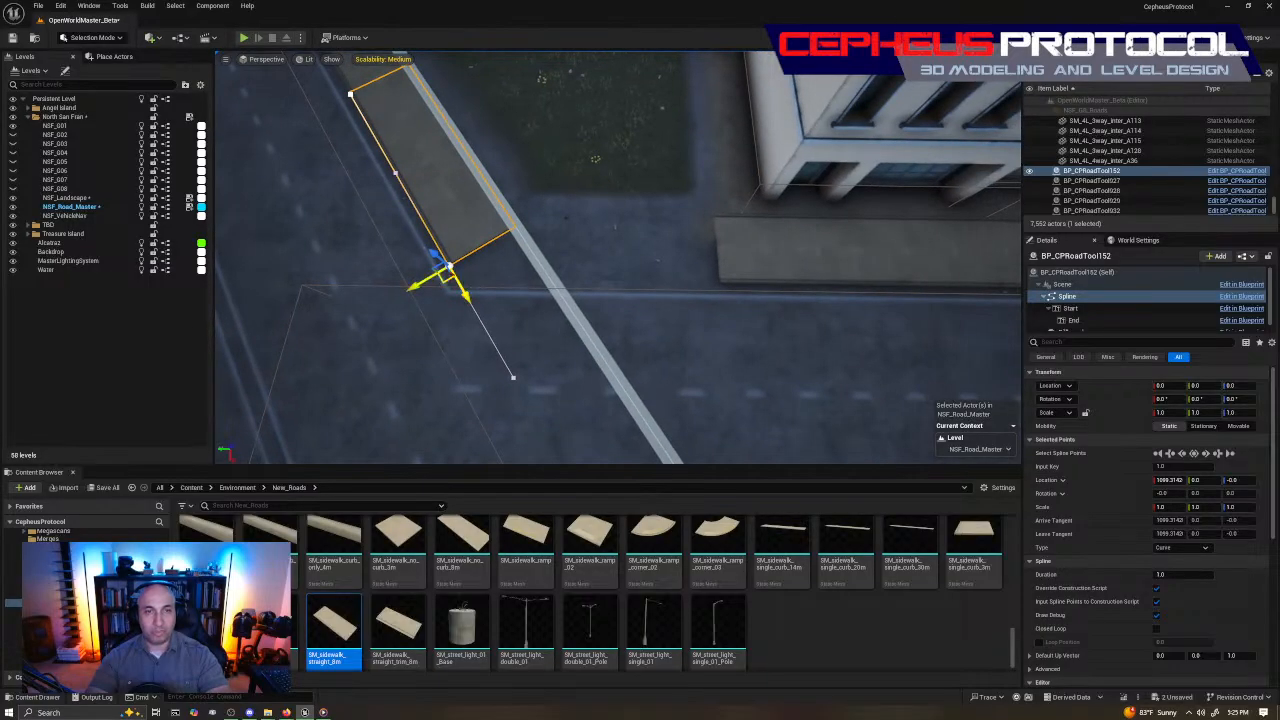
alt+drag(448, 268, 714, 286)
Reshape the bend by moving the middle spline point inward from the intersection corner
click(428, 277)
right_drag(428, 277, 563, 370)
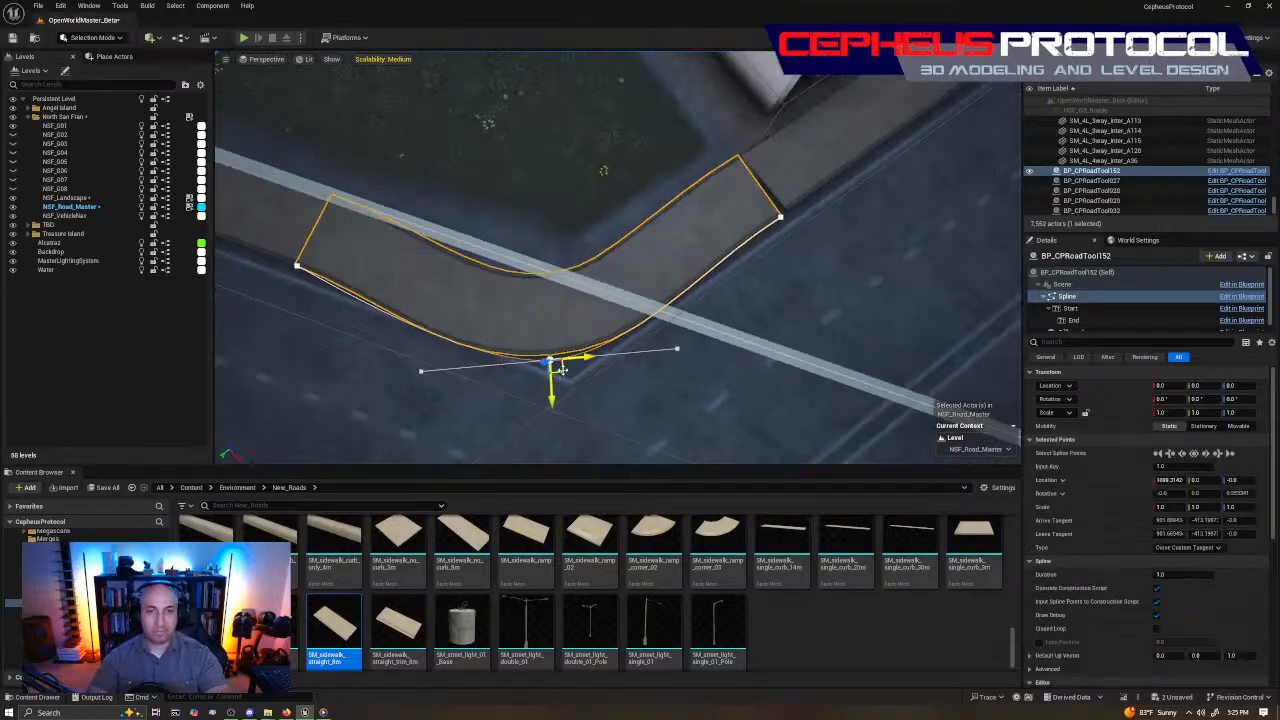
drag(563, 370, 575, 353)
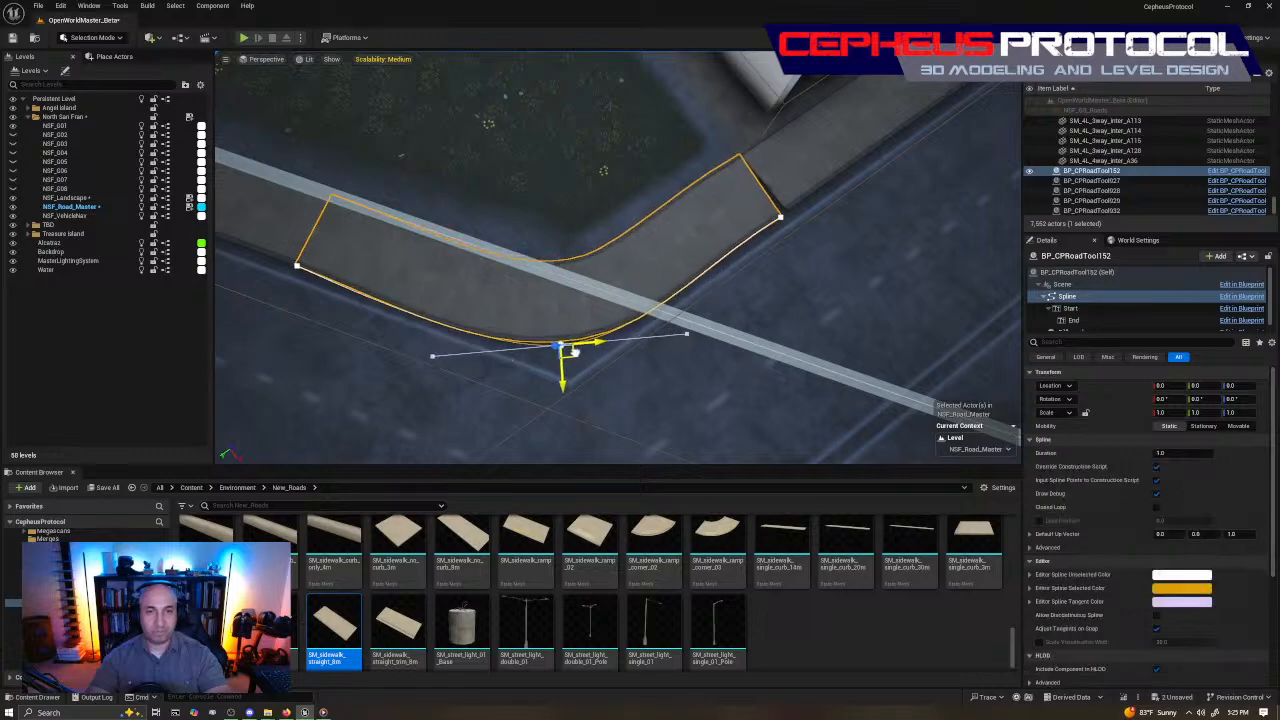
Move and rotate the last spline point so the curved sidewalk's end meets the cross street's sidewalk flush and in line
right_drag(575, 350, 530, 362)
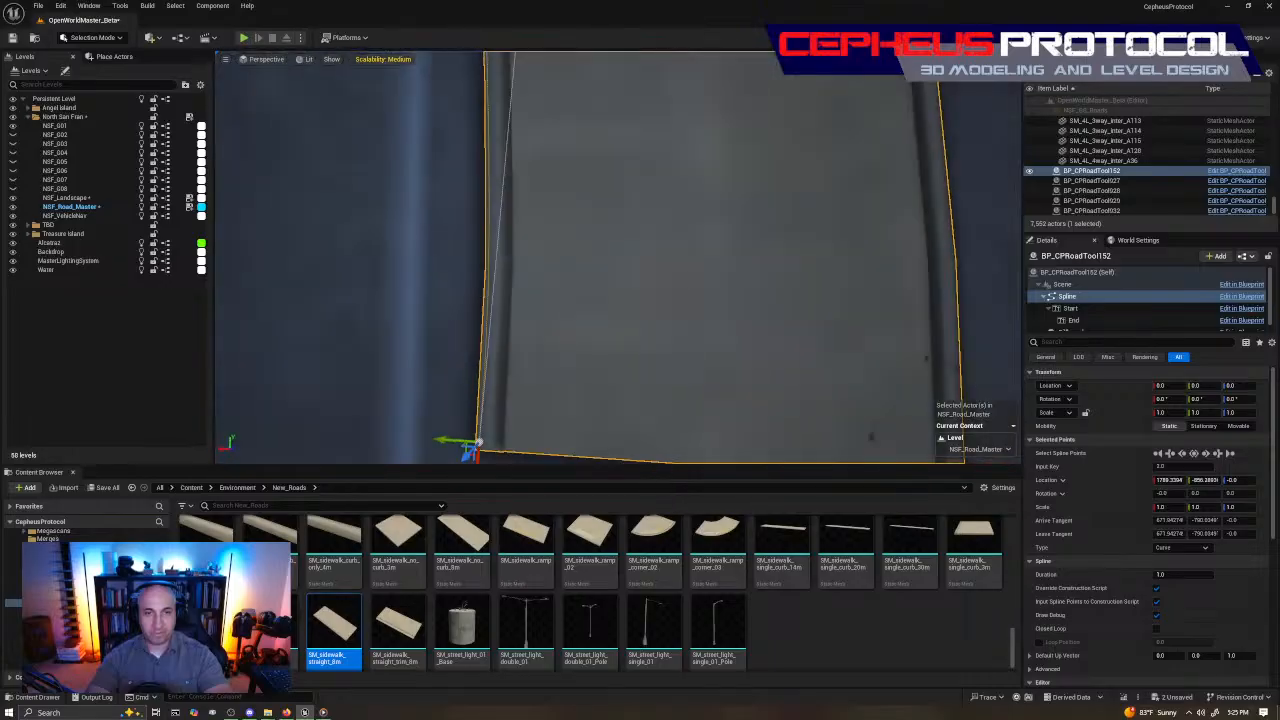
drag(362, 393, 405, 415)
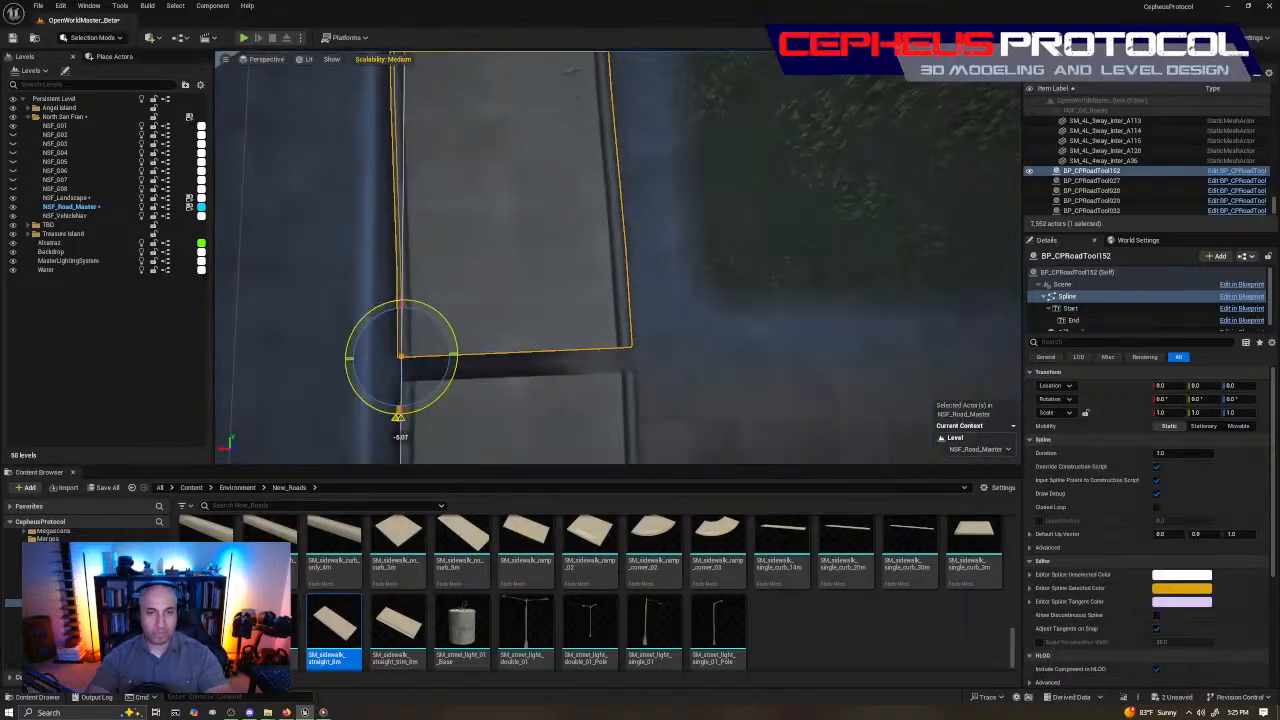
key(w)
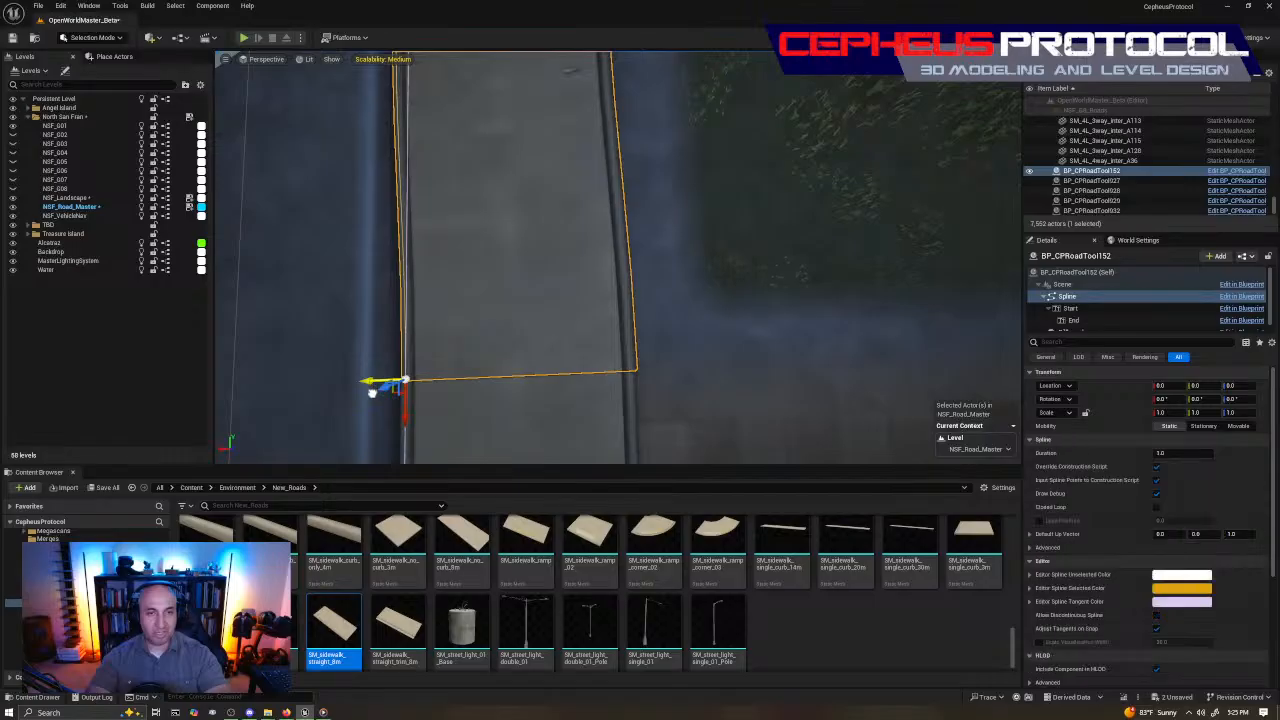
click(403, 380)
key(e)
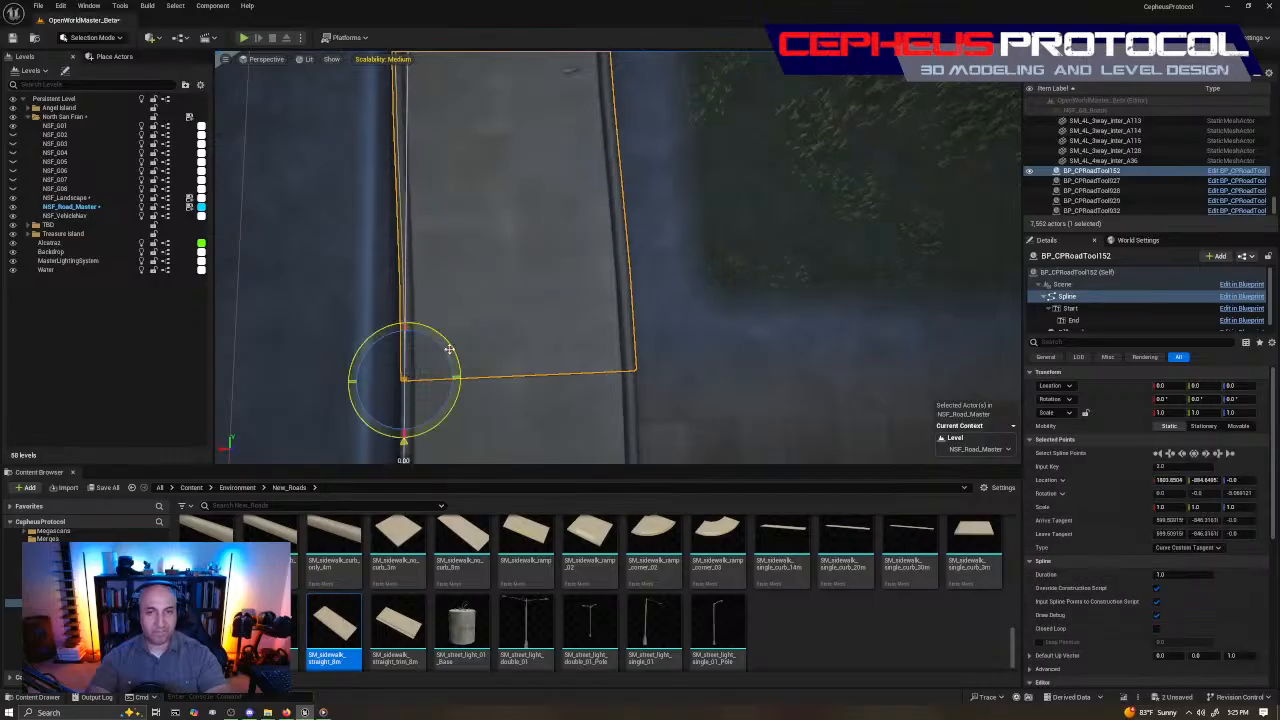
drag(449, 349, 566, 362)
key(w)
key(Escape)
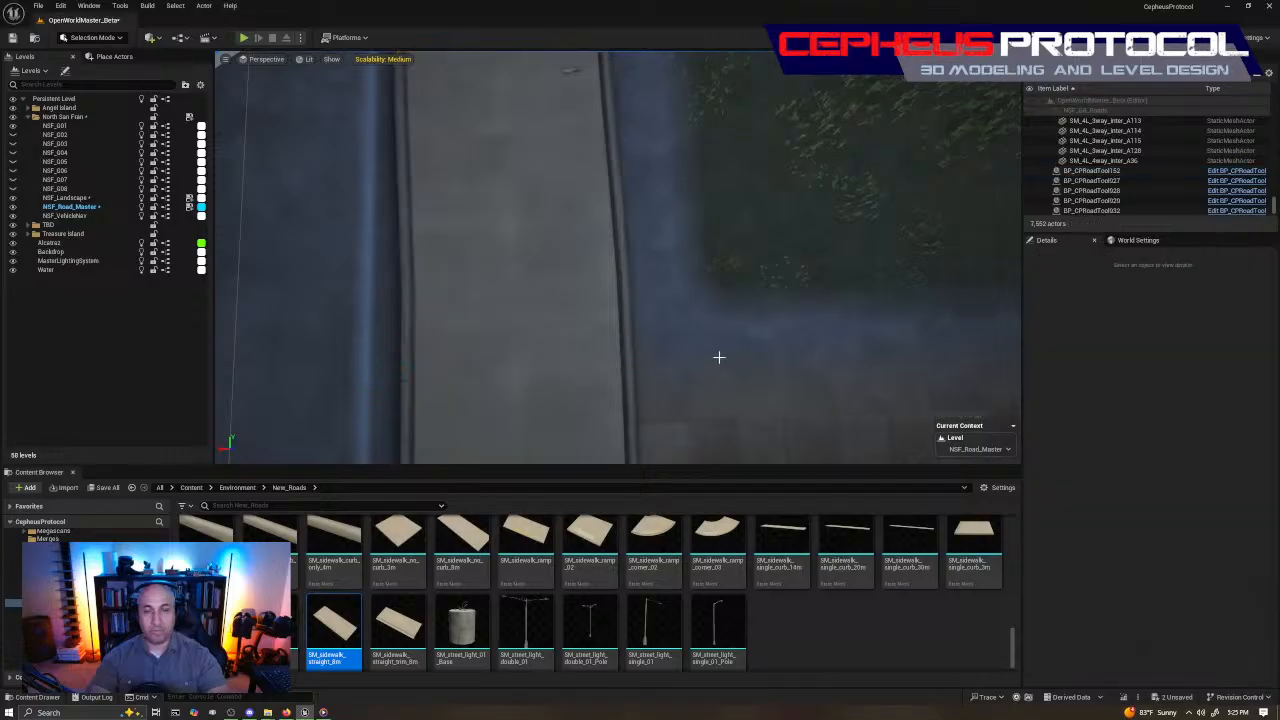
Shorten the tangent at the curved sidewalk's last spline point and lengthen the tangent at its start point to smooth the curb
right_drag(719, 357, 786, 351)
click(786, 351)
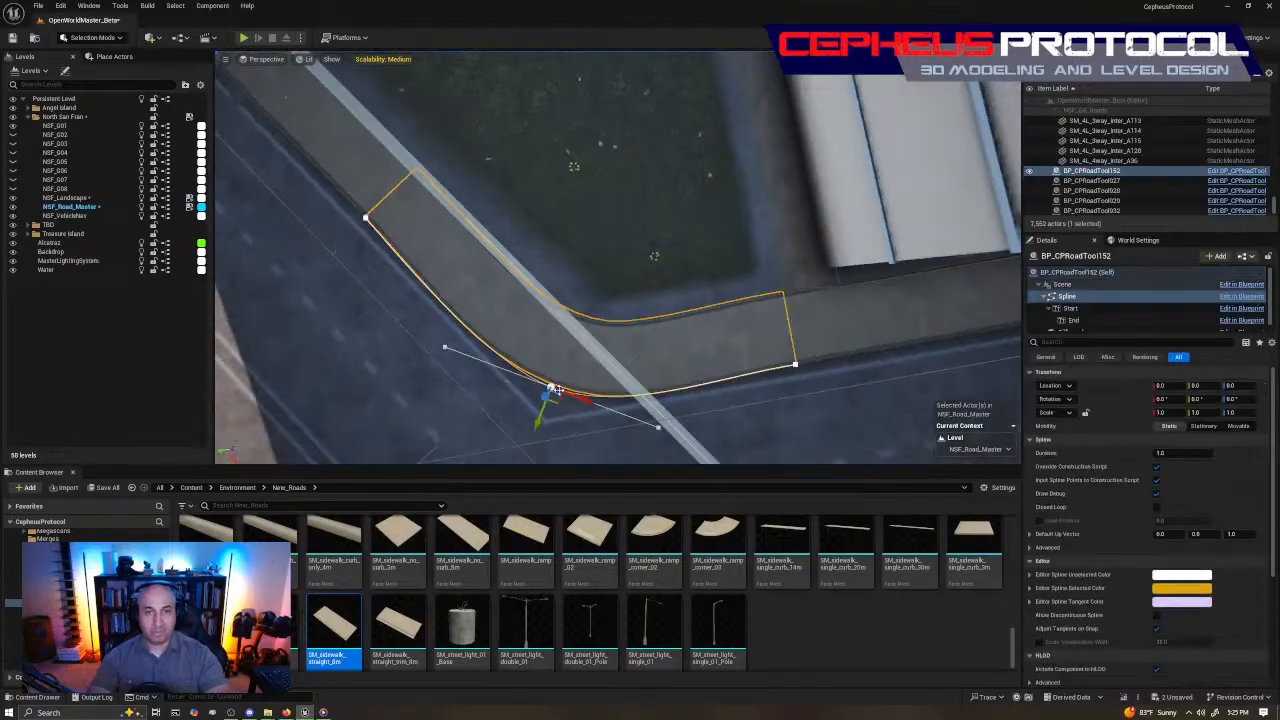
click(795, 367)
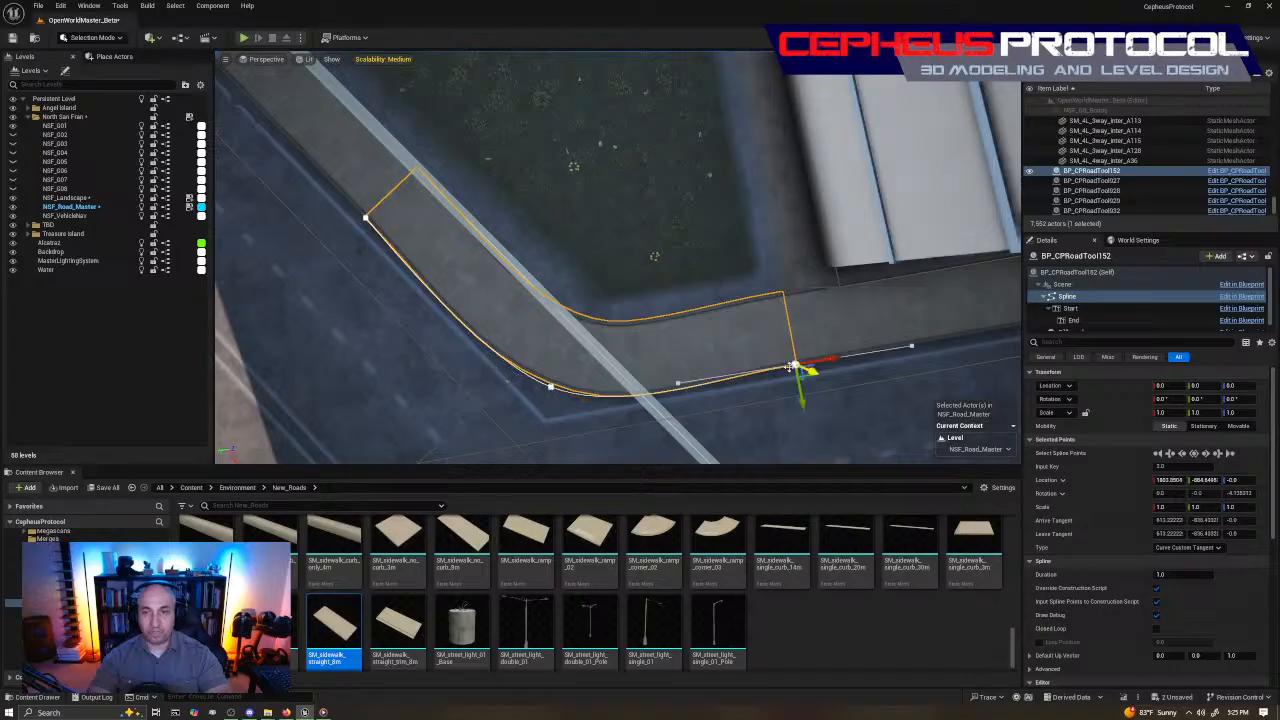
drag(678, 383, 707, 380)
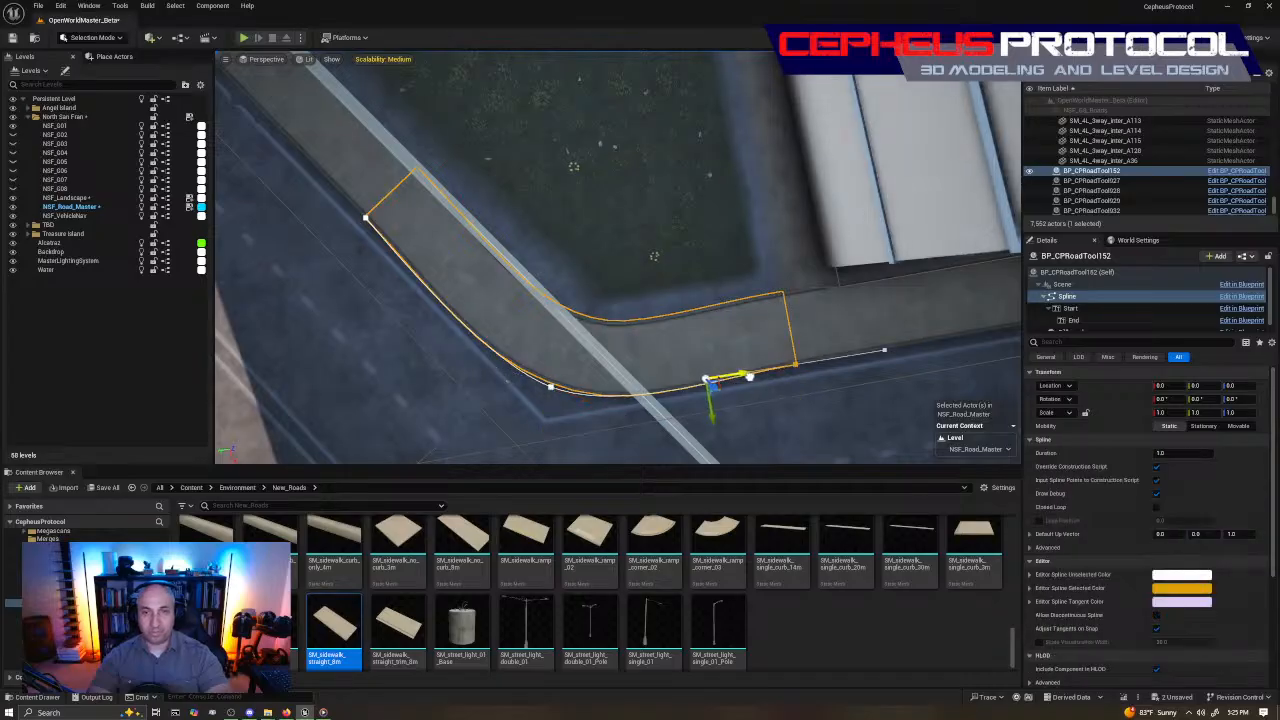
click(369, 217)
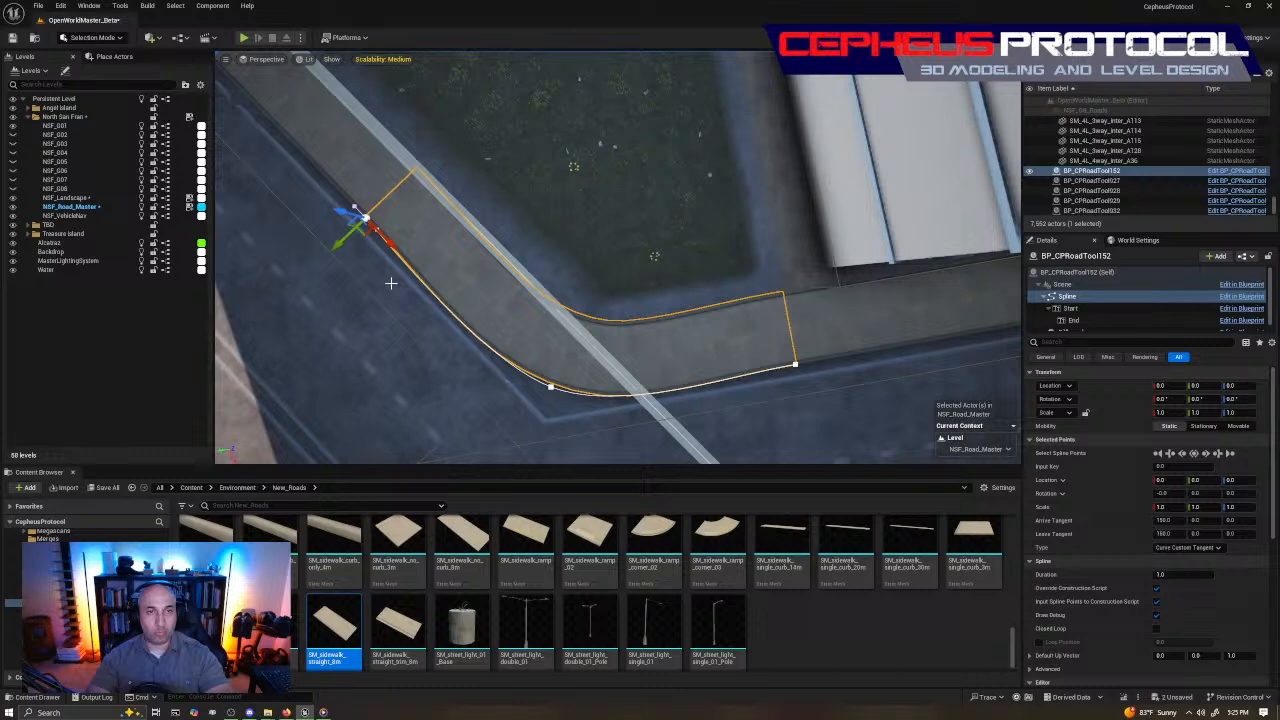
right_drag(391, 283, 478, 288)
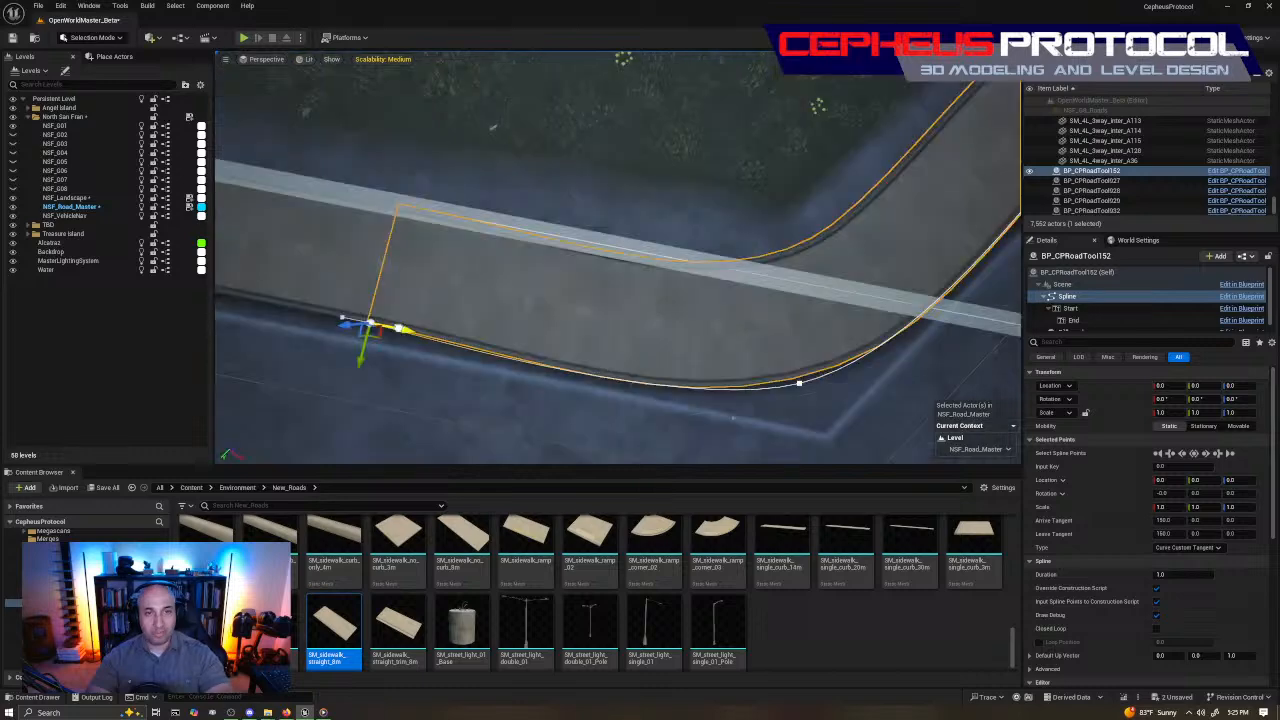
drag(400, 330, 503, 353)
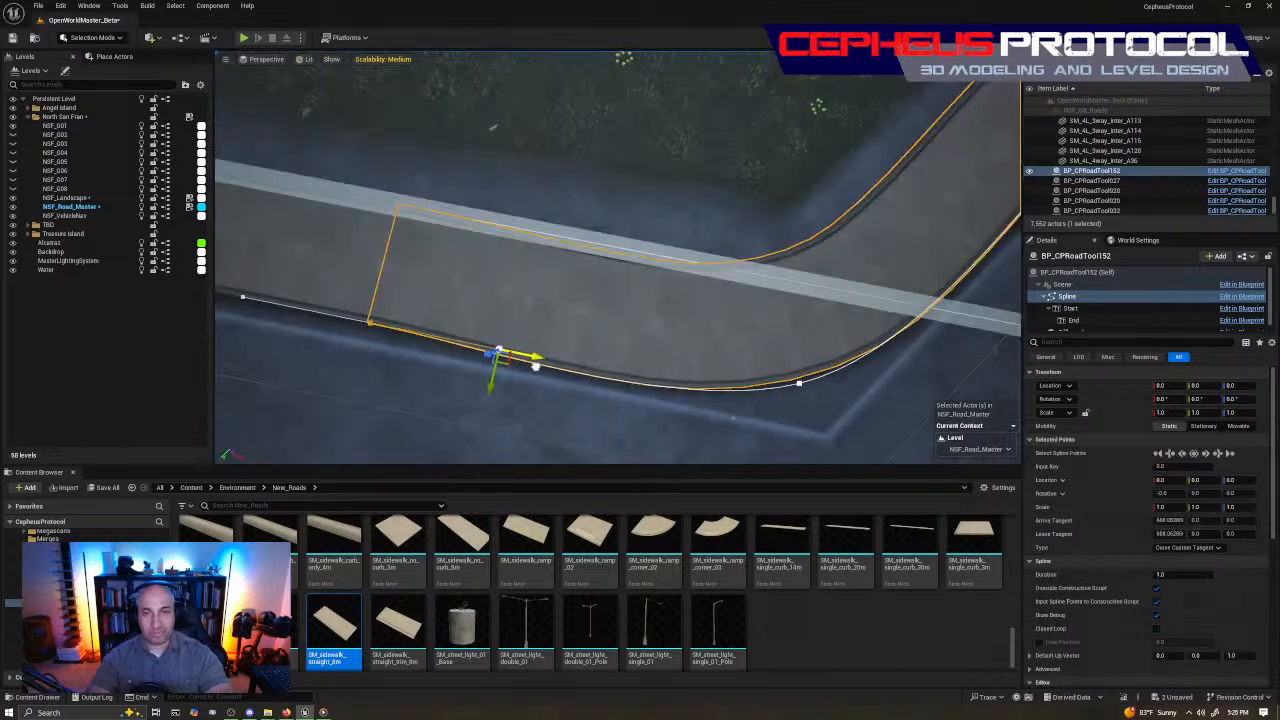
Shift and slightly rotate the curved sidewalk's middle spline point, and shorten its tangent to tighten the bend
click(799, 383)
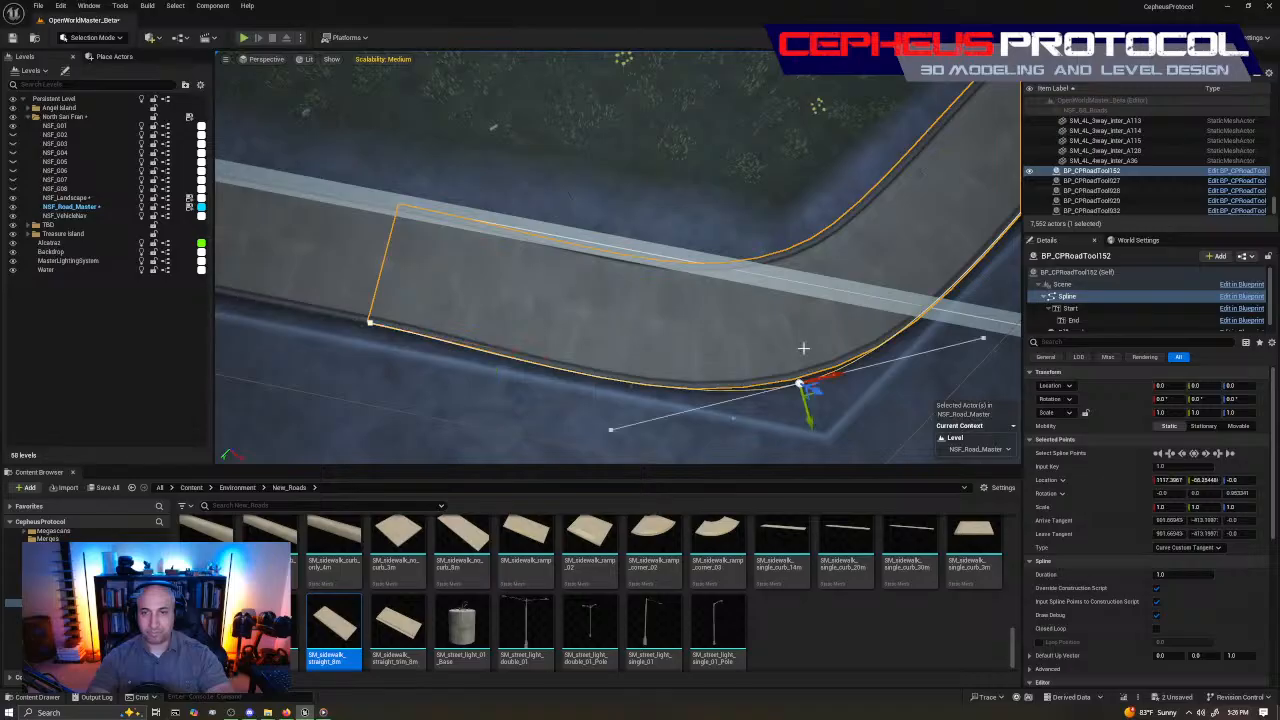
drag(588, 314, 598, 319)
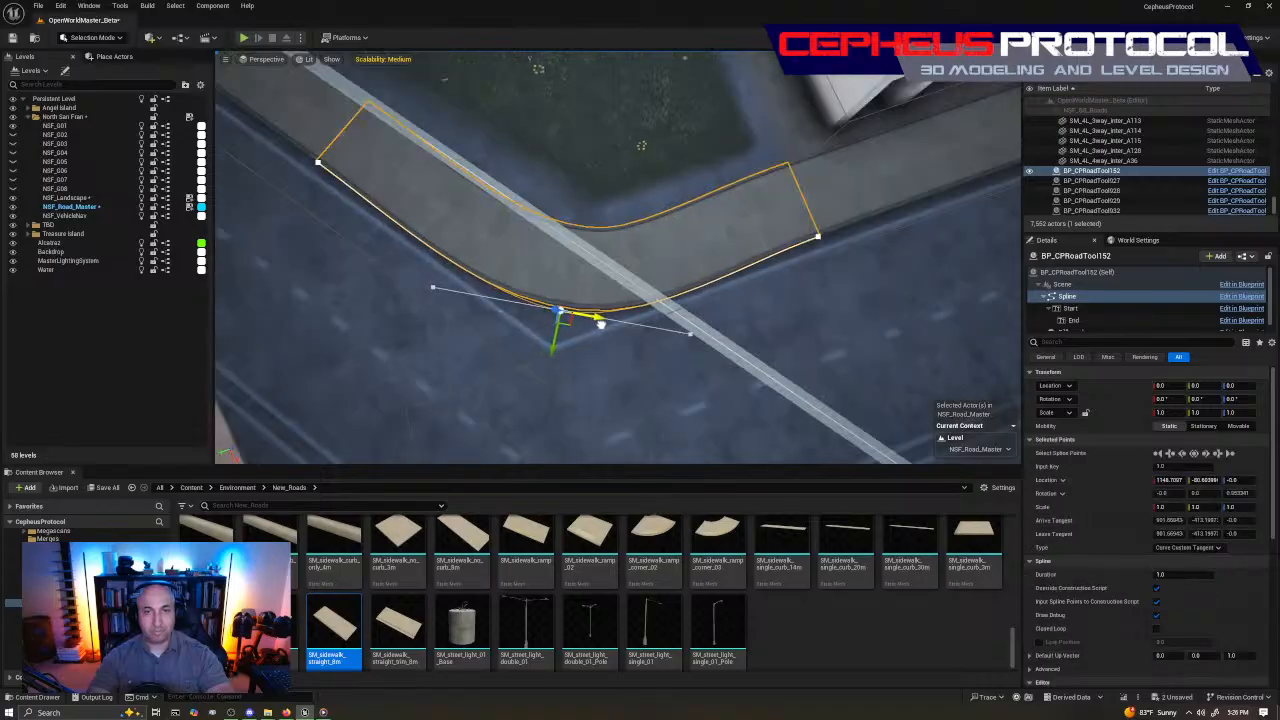
key(e)
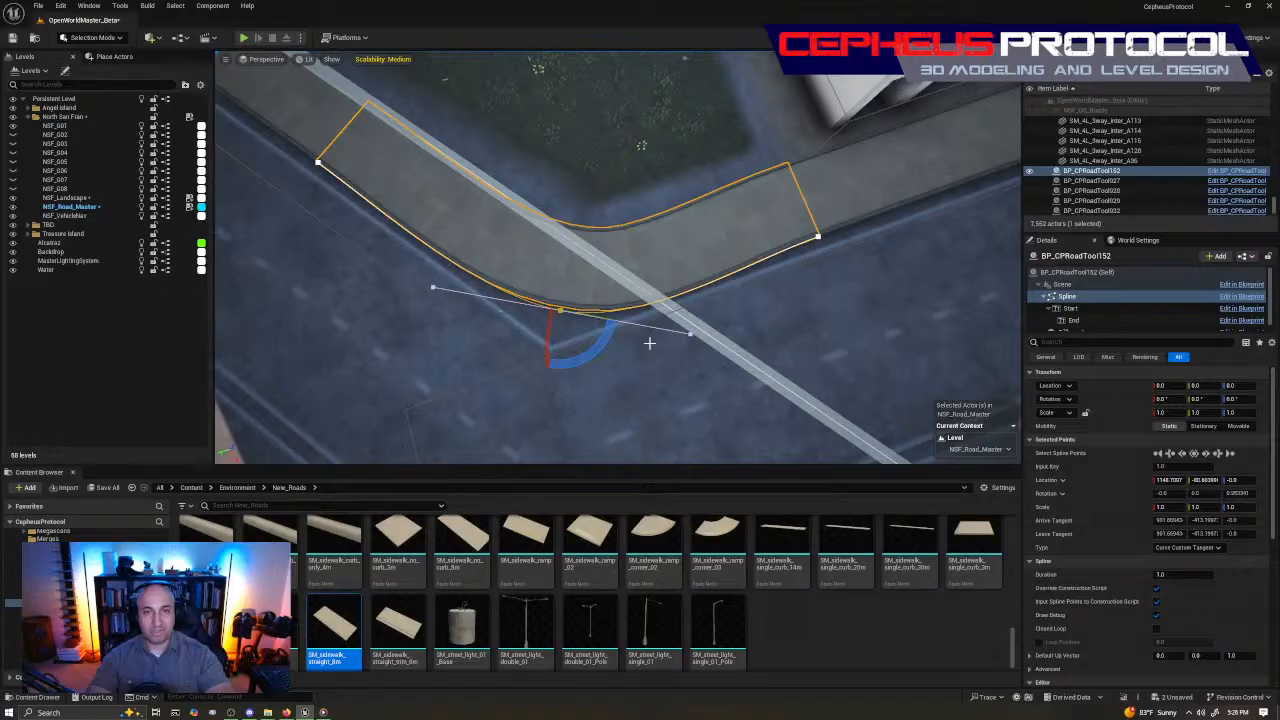
drag(608, 335, 672, 333)
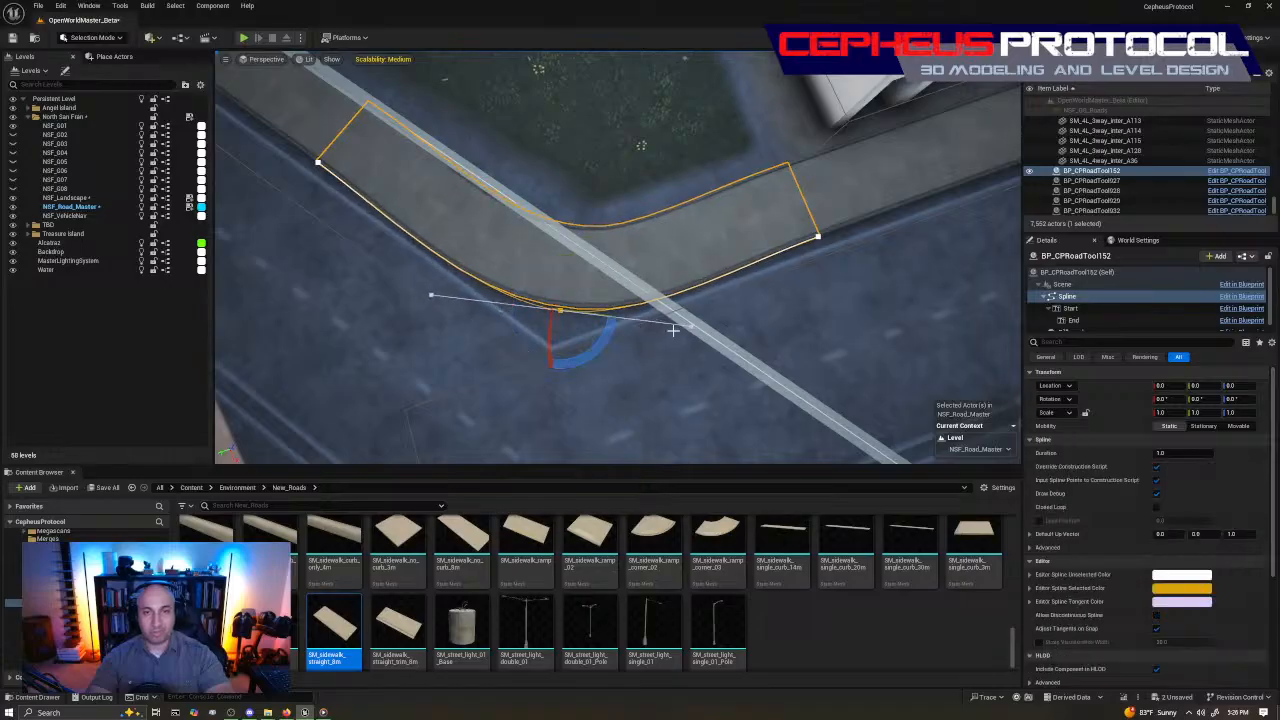
click(688, 326)
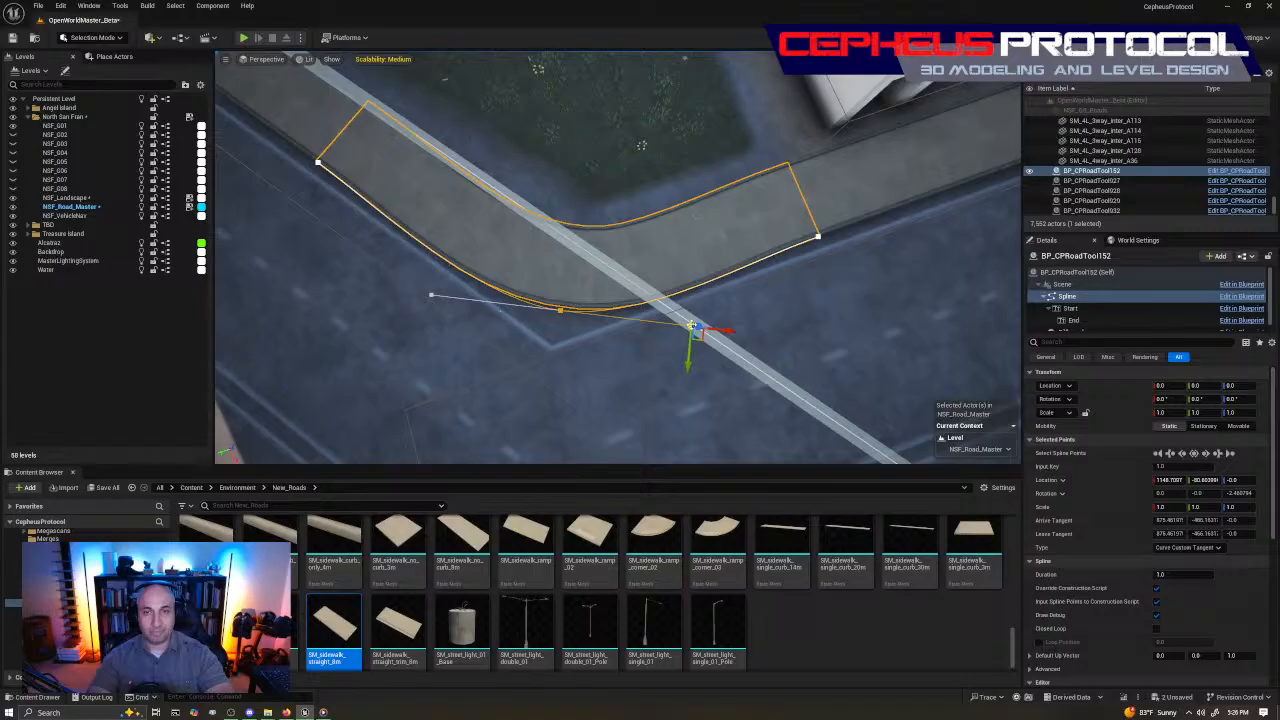
drag(729, 329, 678, 327)
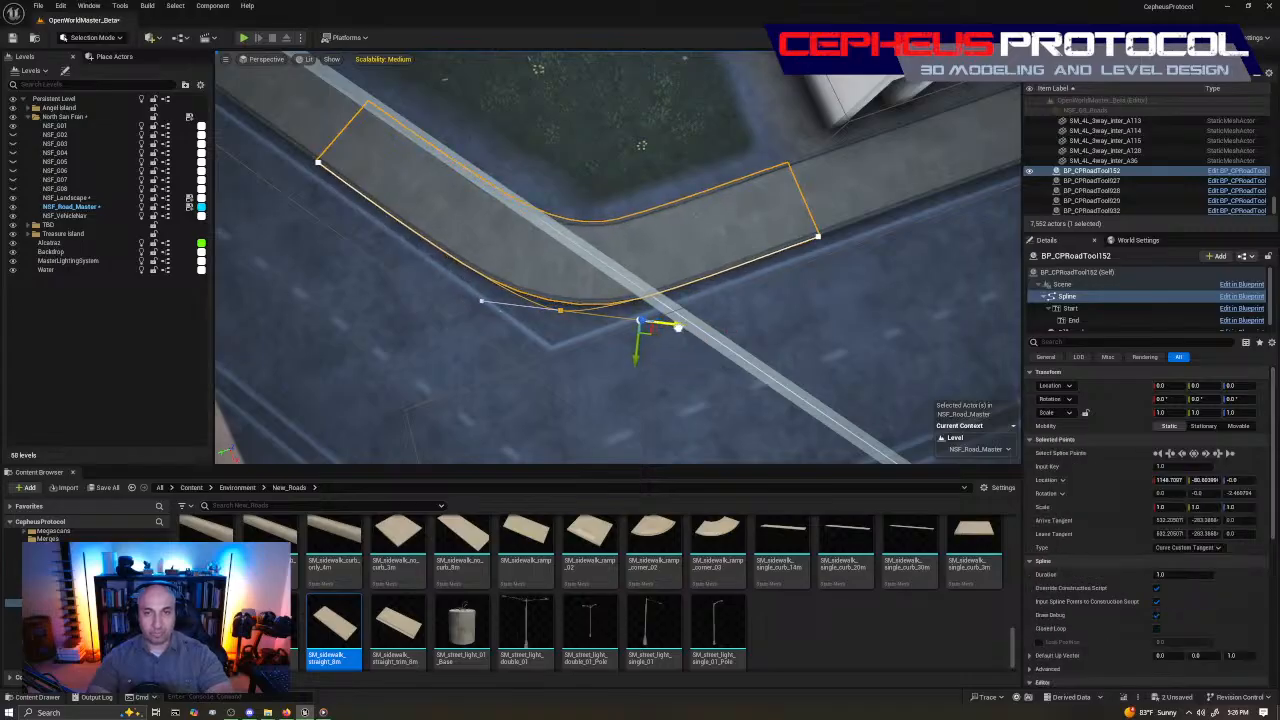
click(560, 311)
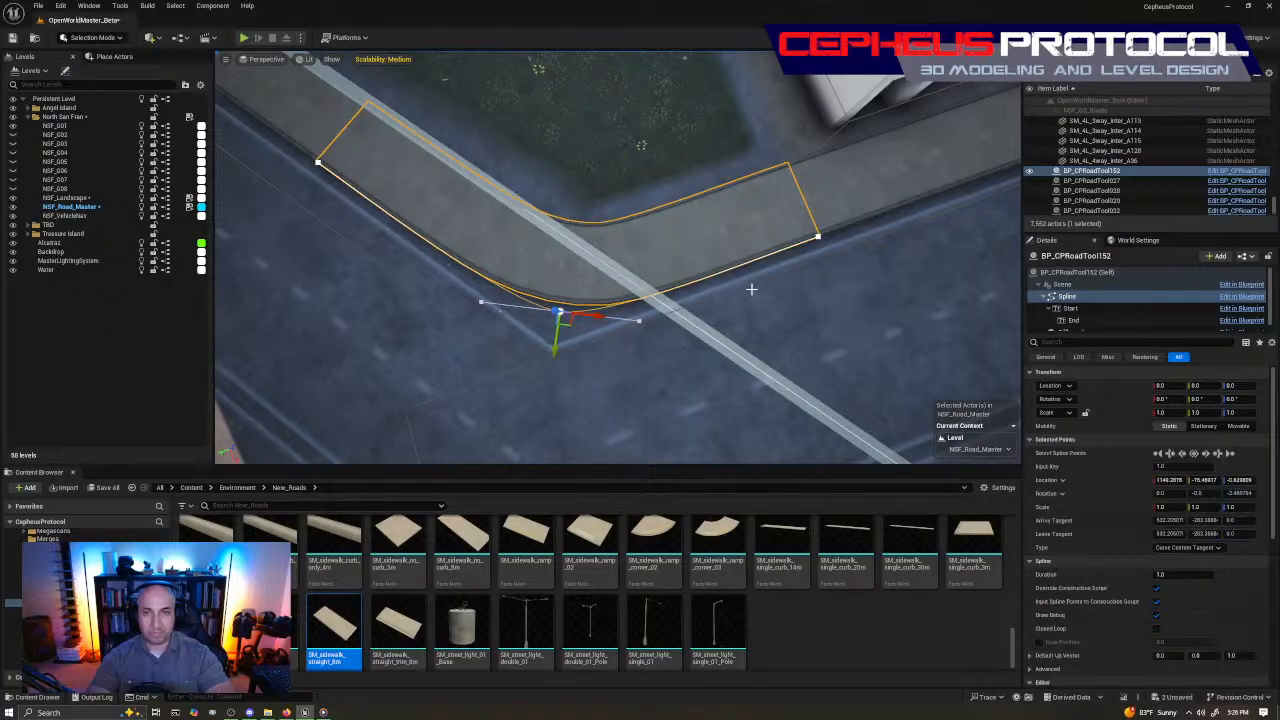
Duplicate the finished curved sidewalk to the brick-paved corner lot across the intersection and rotate it in line with the street there
right_drag(751, 289, 795, 265)
click(694, 210)
click(689, 274)
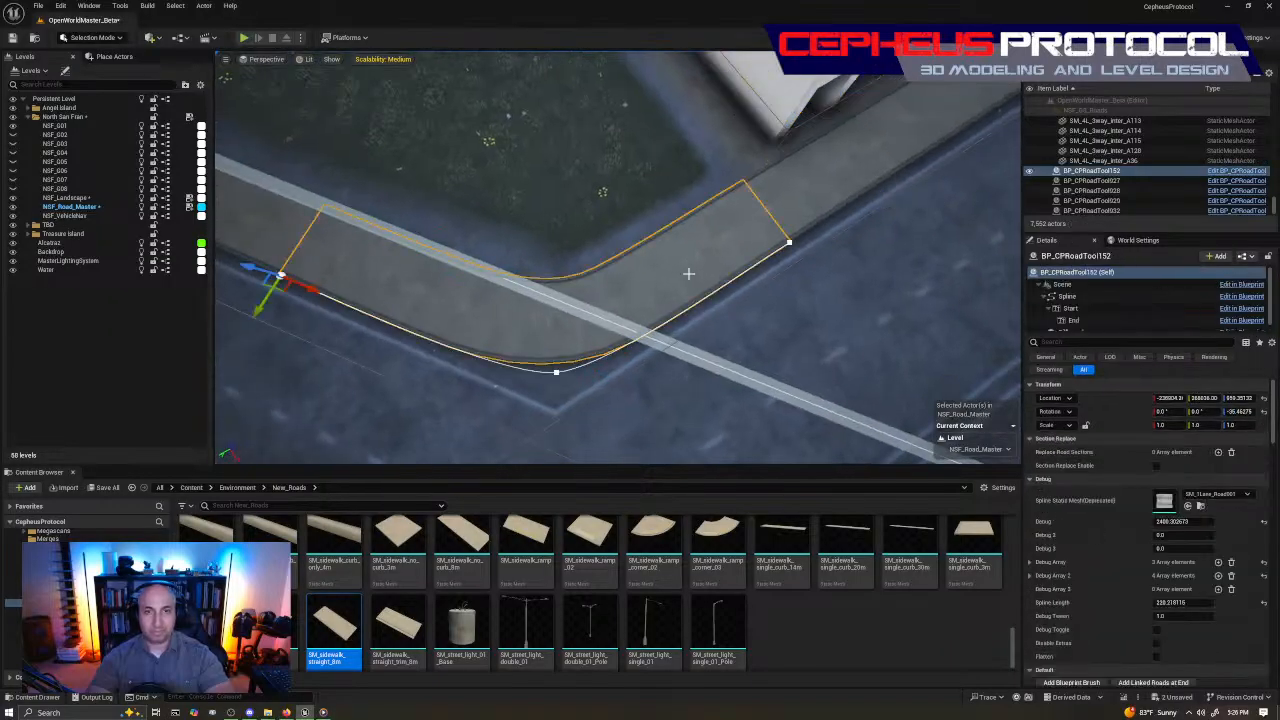
right_drag(689, 274, 650, 280)
alt+drag(441, 405, 737, 264)
right_drag(737, 264, 840, 298)
key(e)
drag(692, 166, 629, 108)
key(w)
drag(702, 114, 616, 285)
Move the duplicated sidewalk so its start edge and curb meet the end of the existing straight sidewalk flush
right_drag(616, 285, 600, 260)
key(w)
key(s)
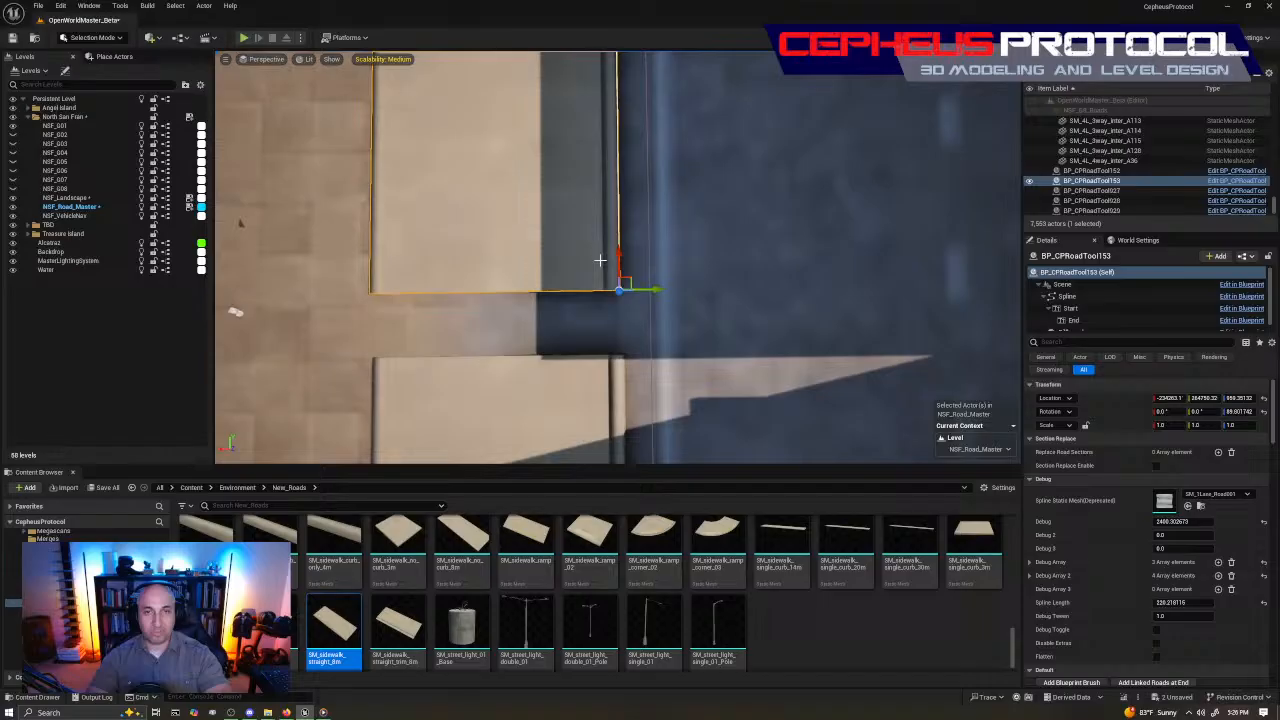
drag(619, 253, 665, 360)
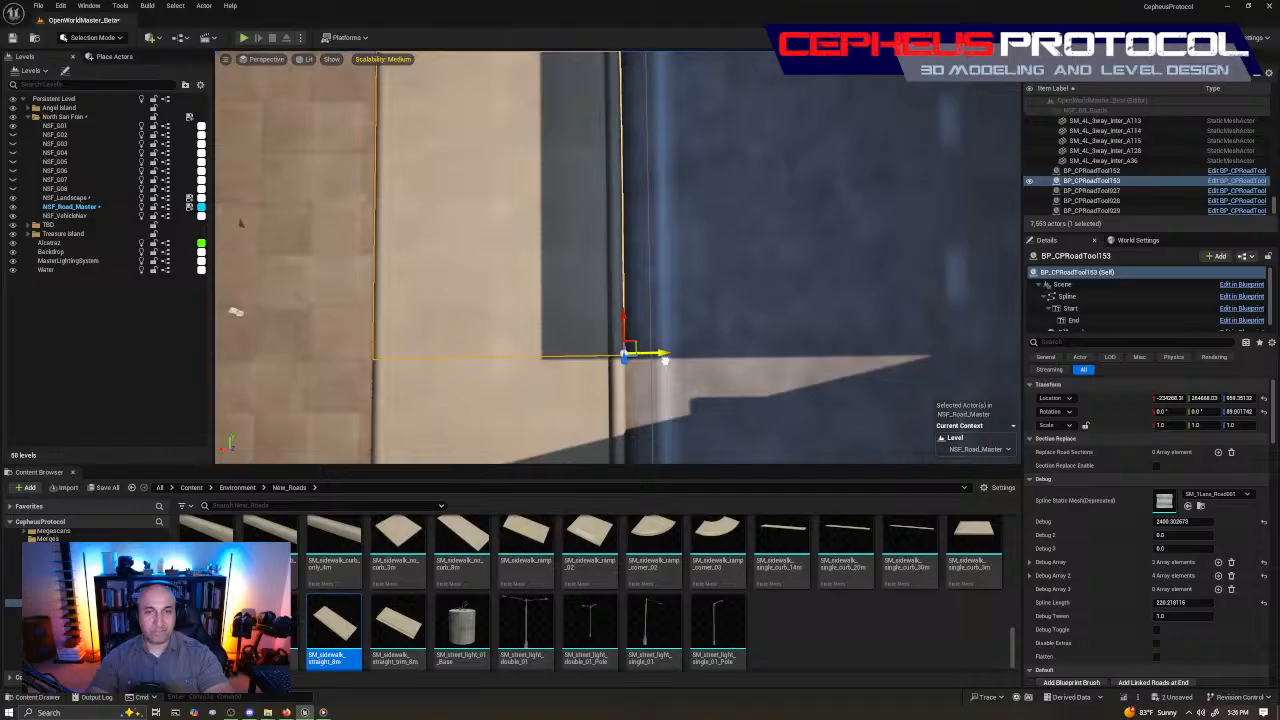
drag(662, 353, 657, 357)
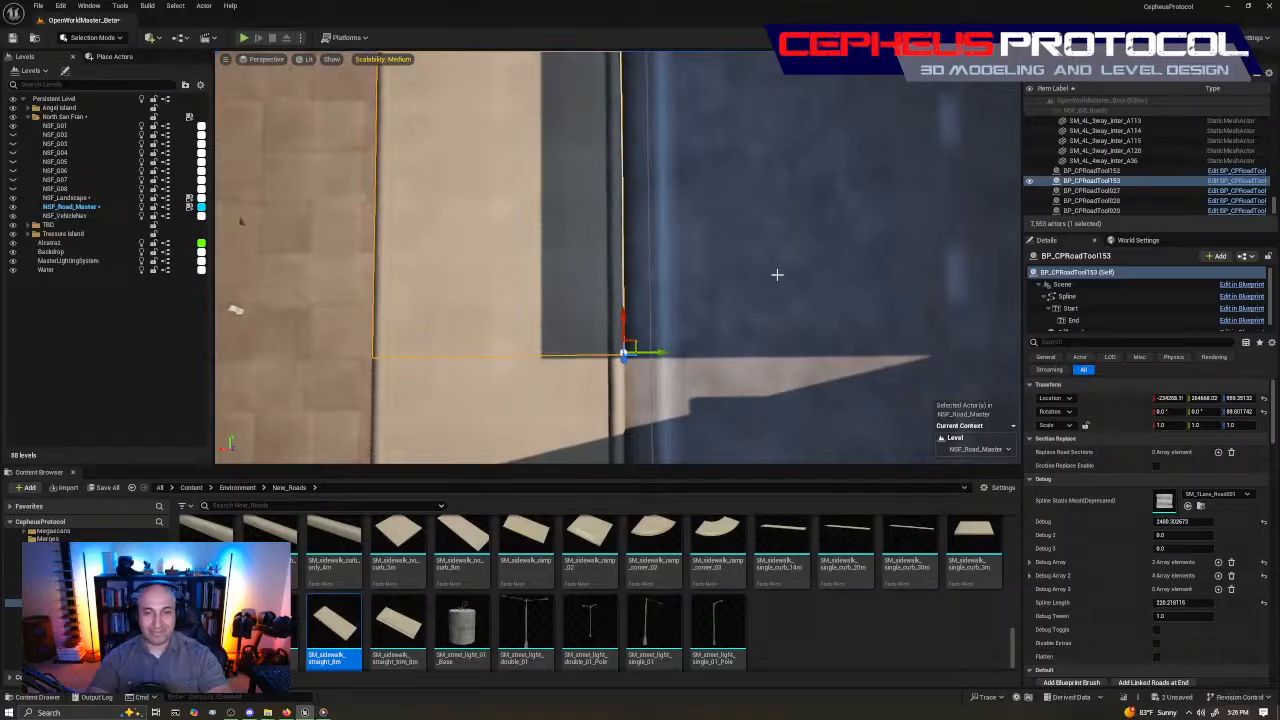
key(f)
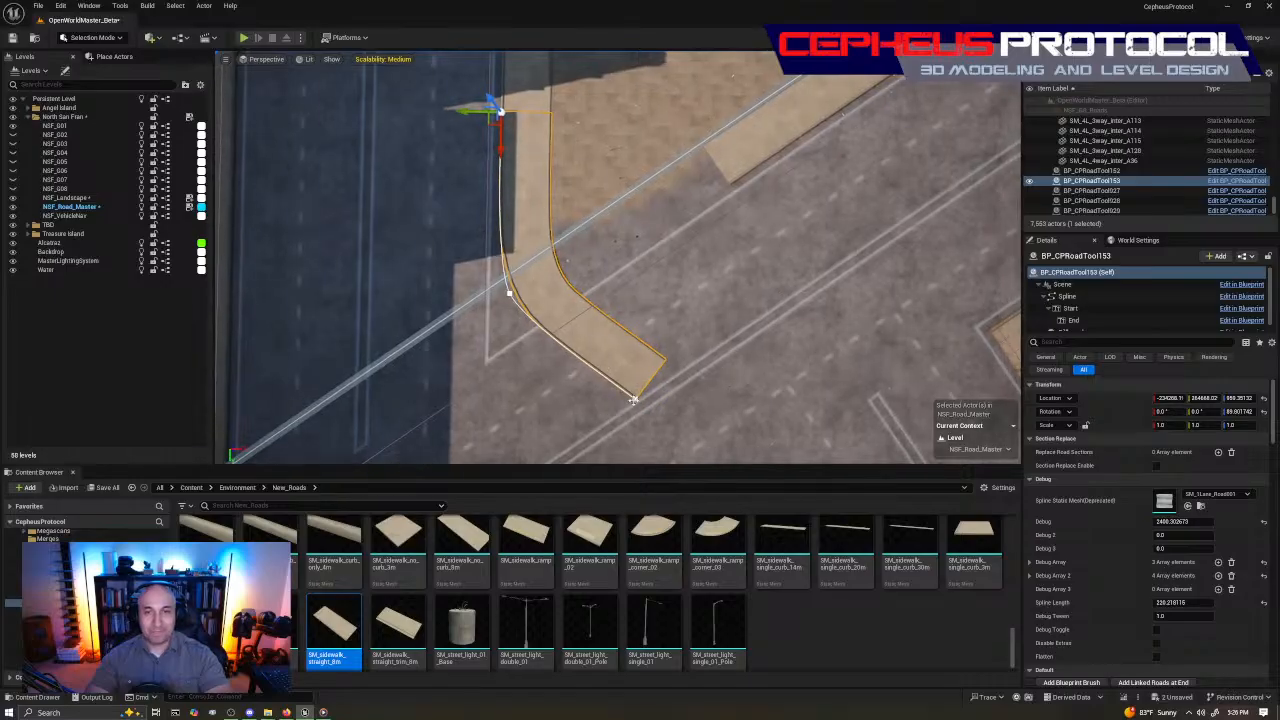
Move the duplicate's last spline point near the adjoining street's sidewalk and rotate it about 72 degrees to face that sidewalk squarely
click(633, 399)
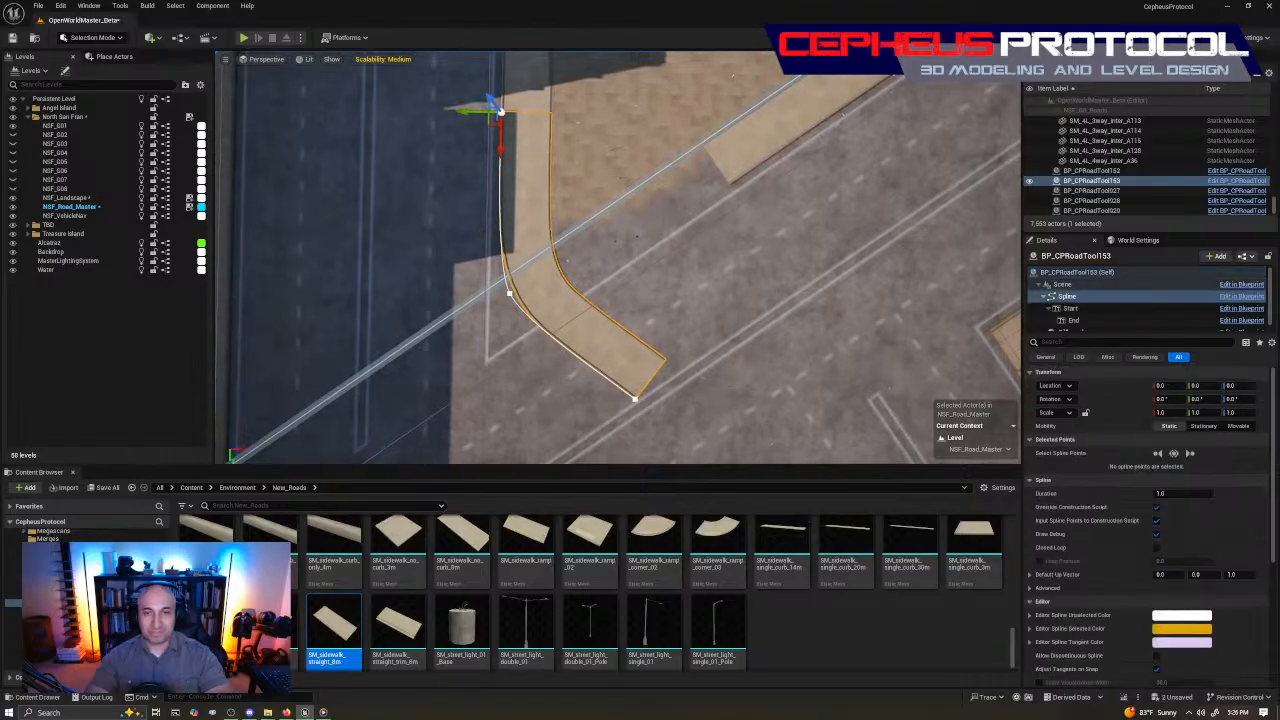
click(635, 399)
right_drag(635, 399, 570, 390)
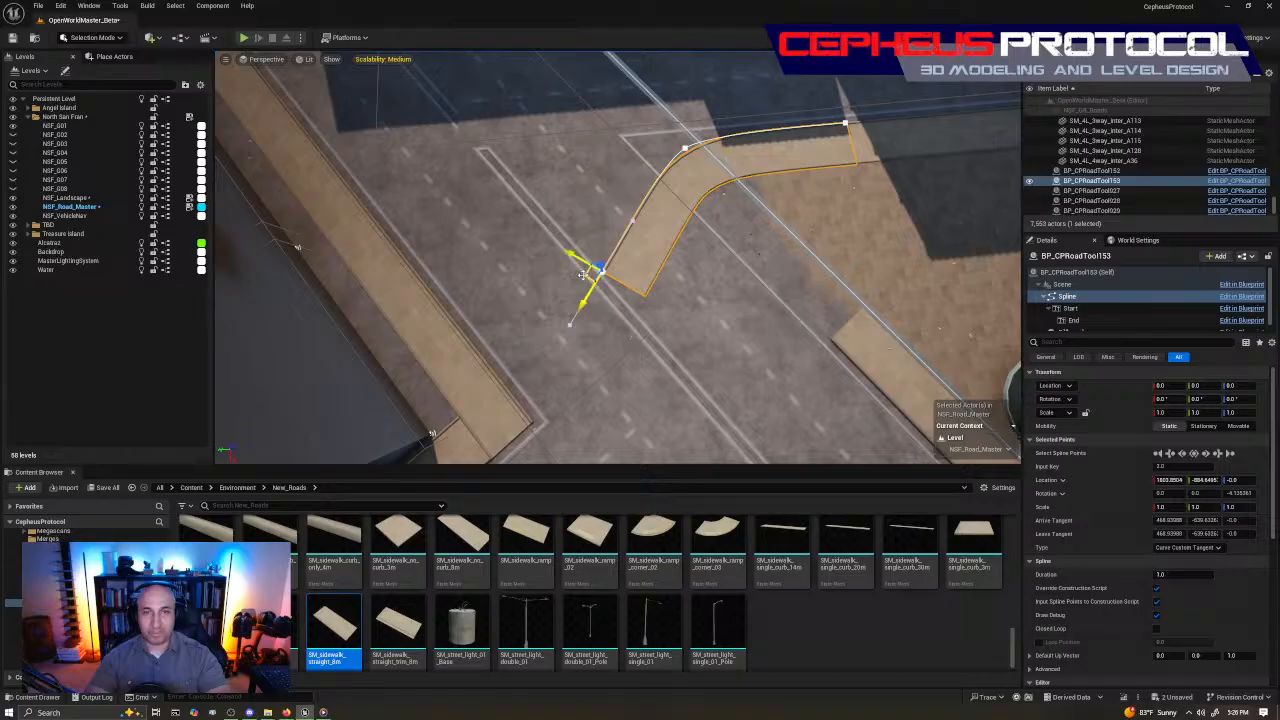
drag(583, 274, 740, 290)
right_drag(740, 290, 649, 159)
key(e)
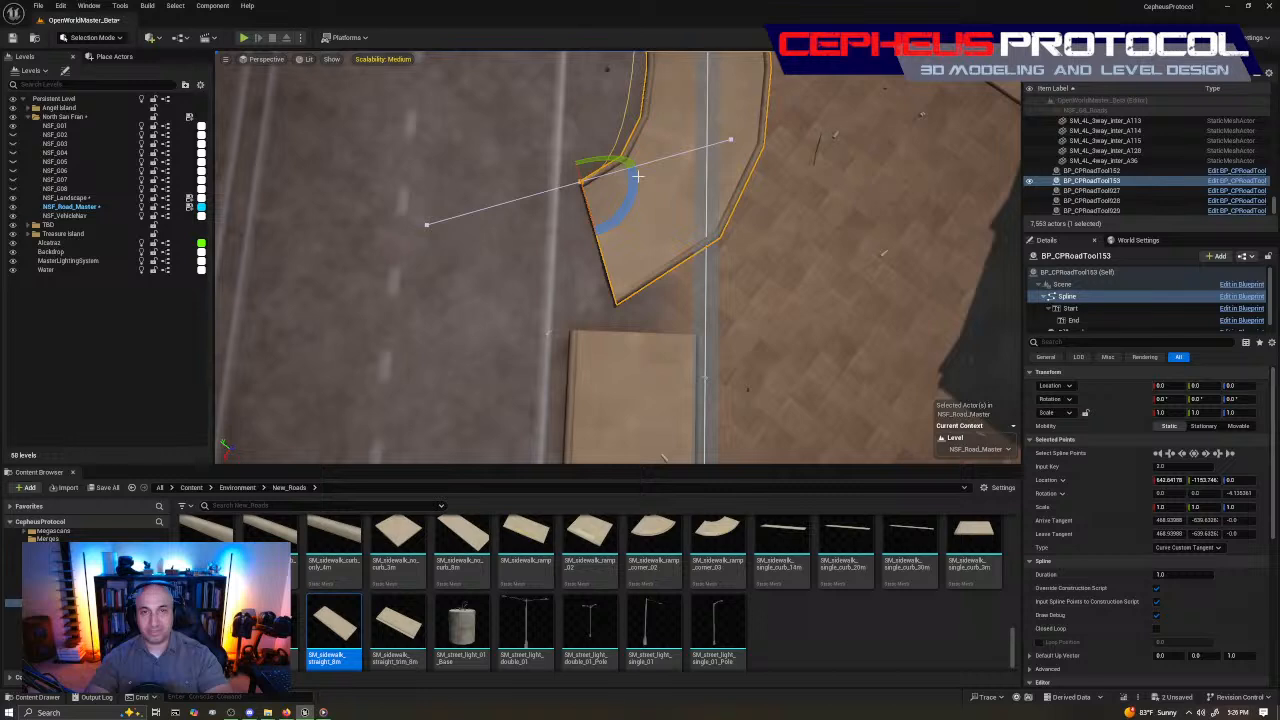
drag(637, 176, 578, 240)
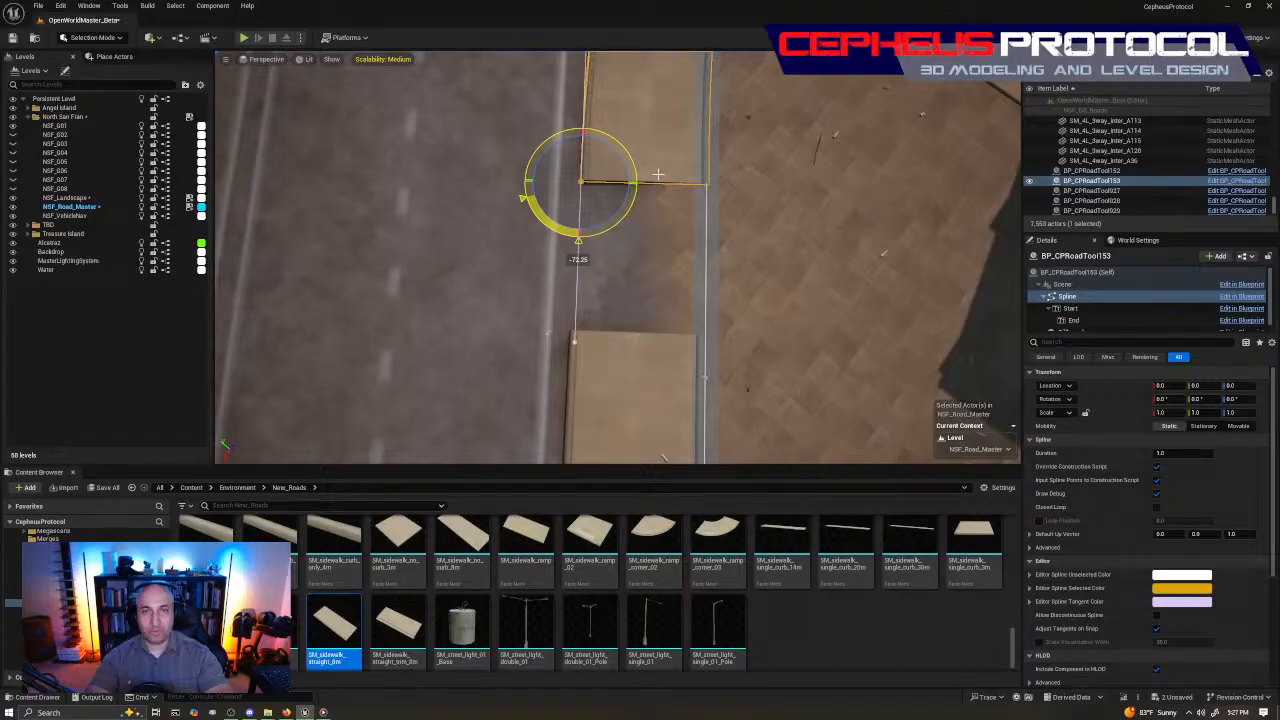
Slide the last spline point up to the adjoining sidewalk's end, align their curb edges, and deselect the sidewalk
key(w)
drag(578, 218, 568, 364)
right_drag(568, 364, 568, 364)
key(s)
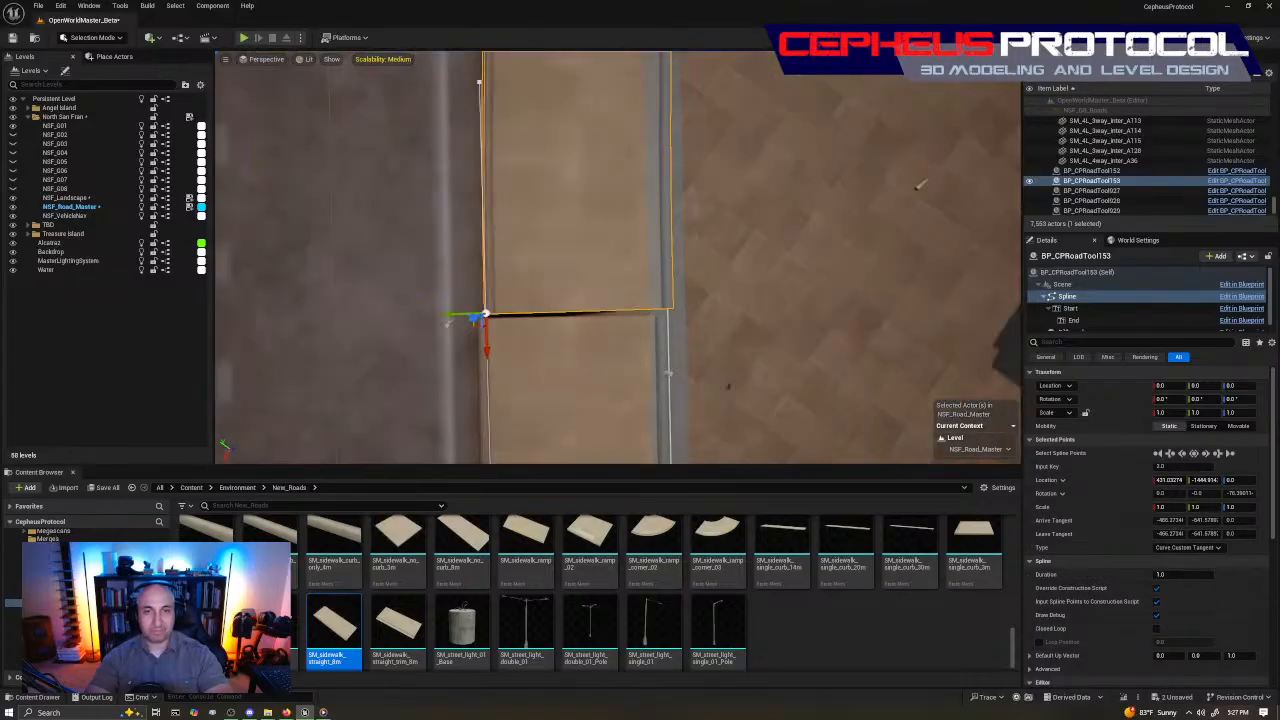
drag(447, 322, 437, 324)
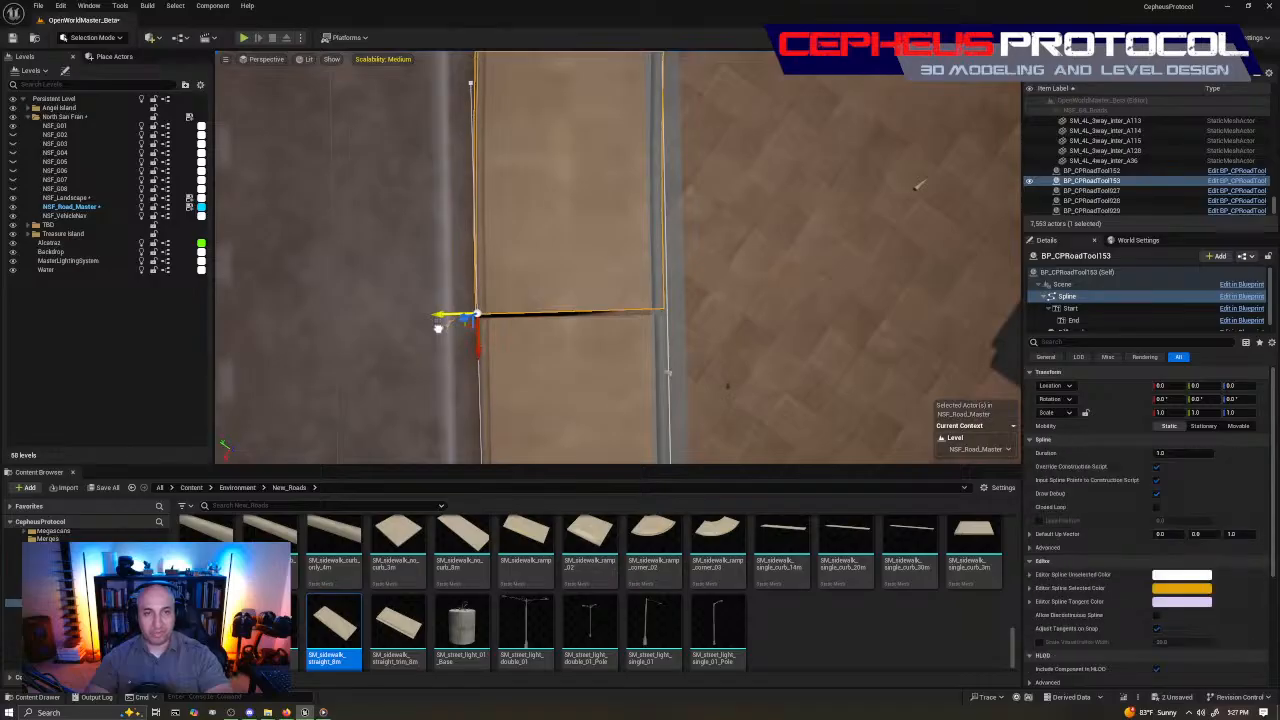
click(476, 316)
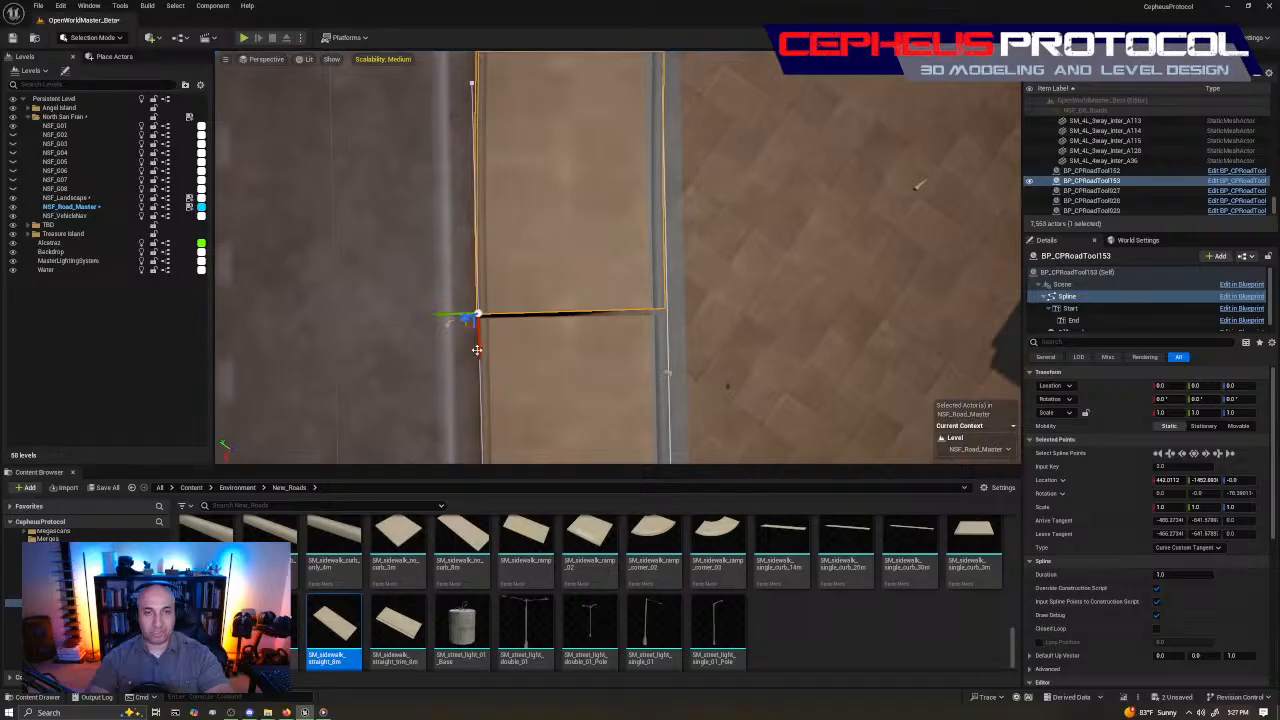
key(Escape)
Rotate the duplicated sidewalk's middle spline point about 45 degrees and shift it sideways to center the curve around the corner
right_drag(477, 350, 554, 268)
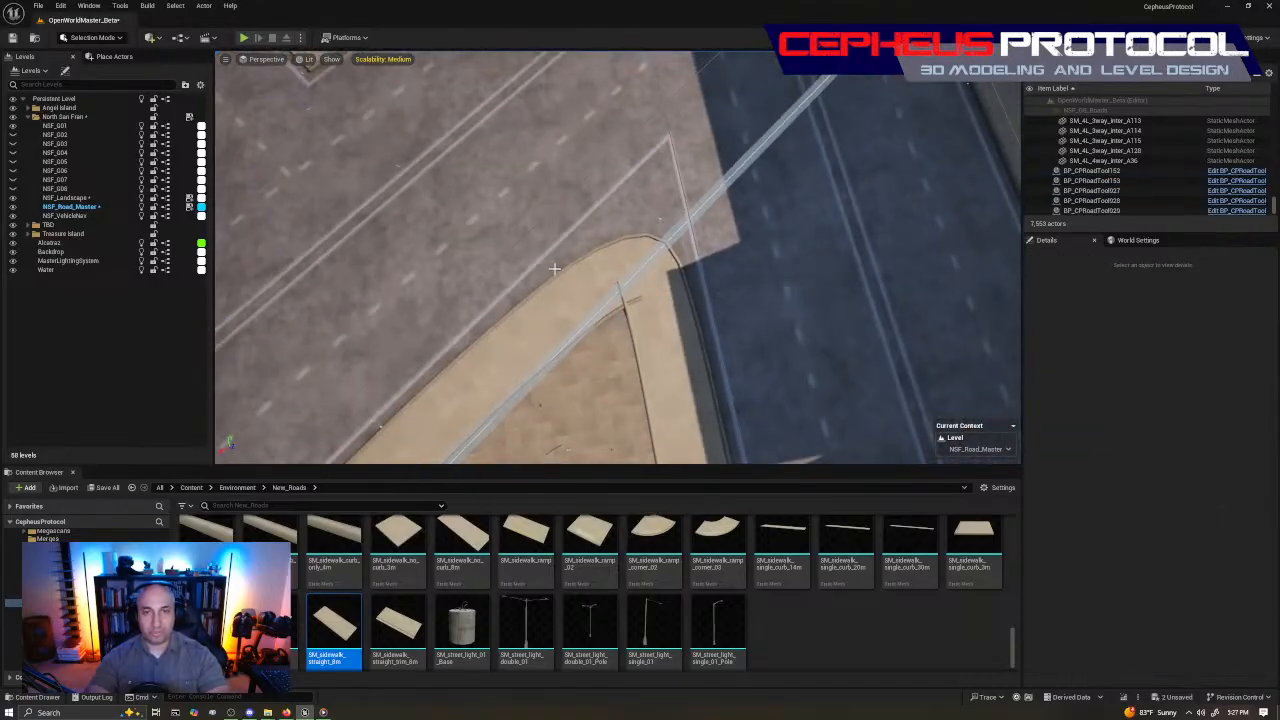
click(554, 268)
click(662, 216)
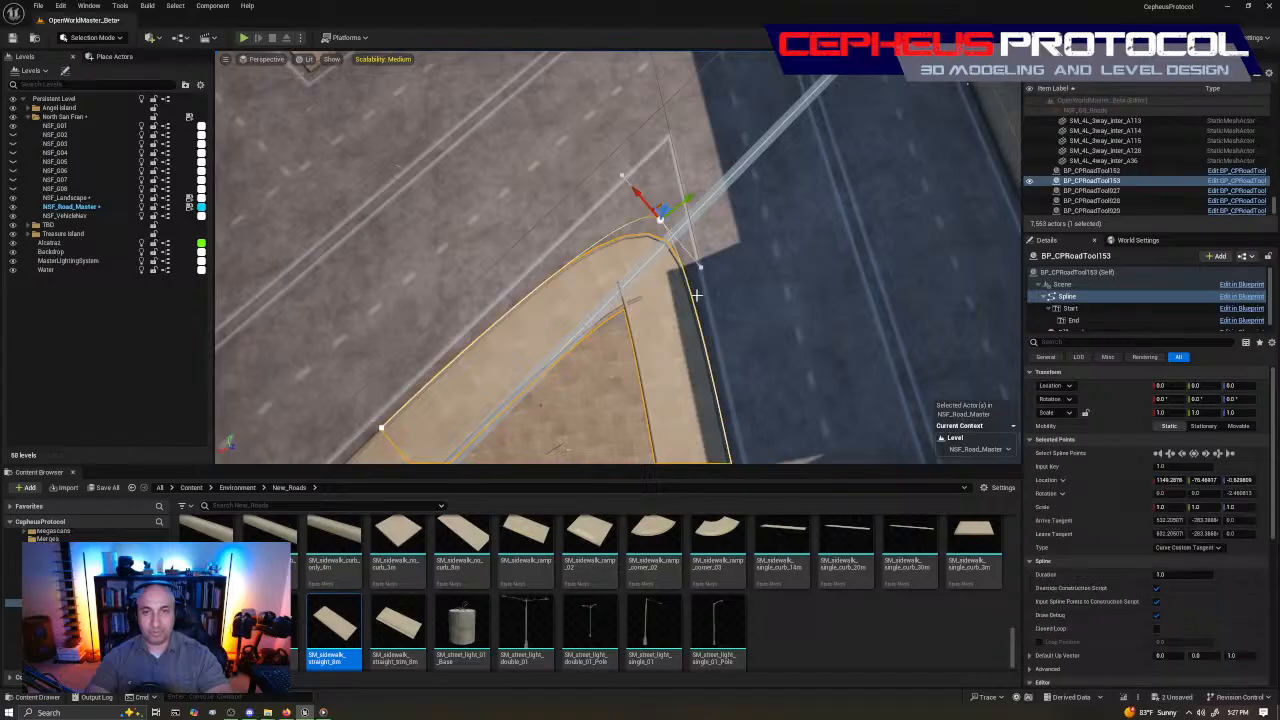
key(e)
drag(664, 168, 612, 205)
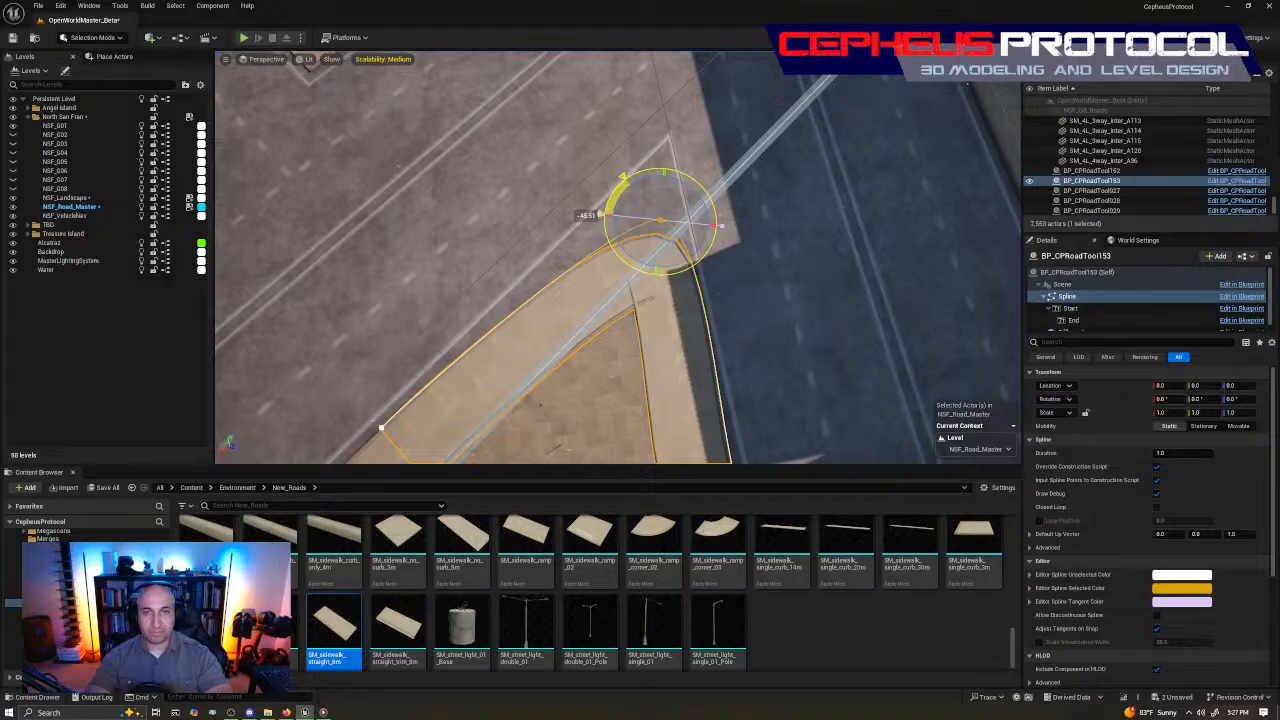
key(w)
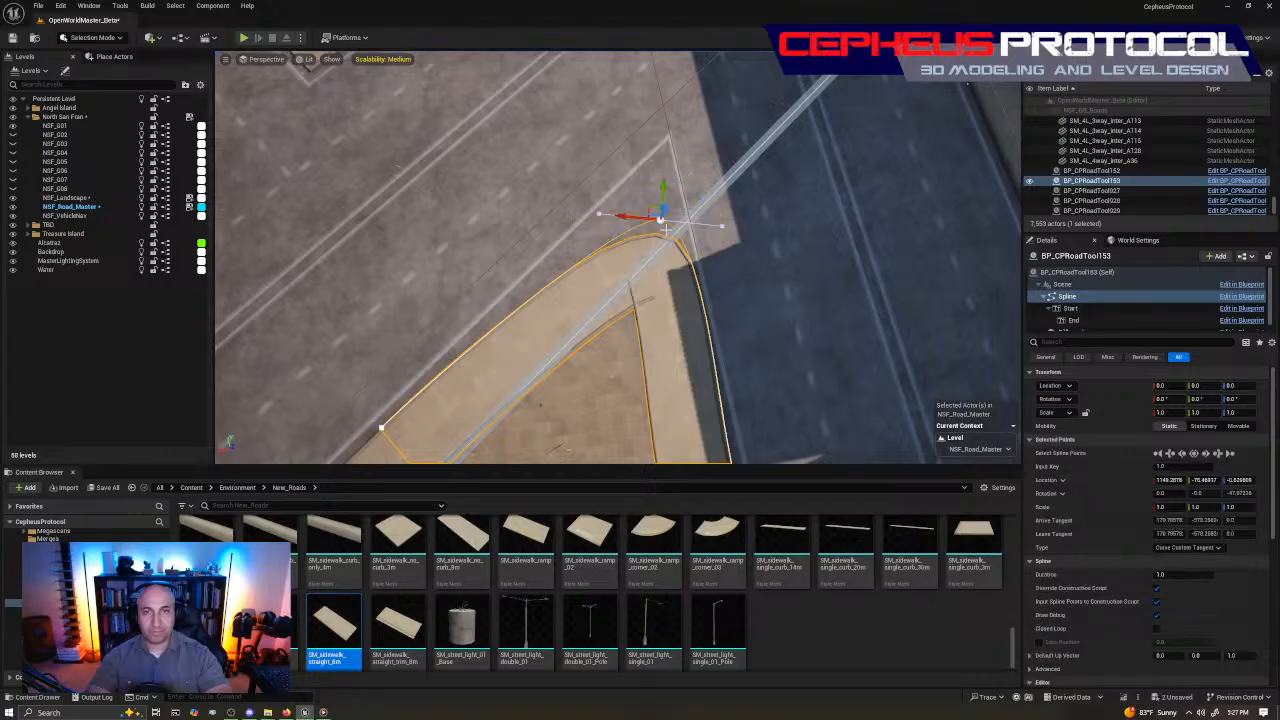
drag(665, 226, 629, 209)
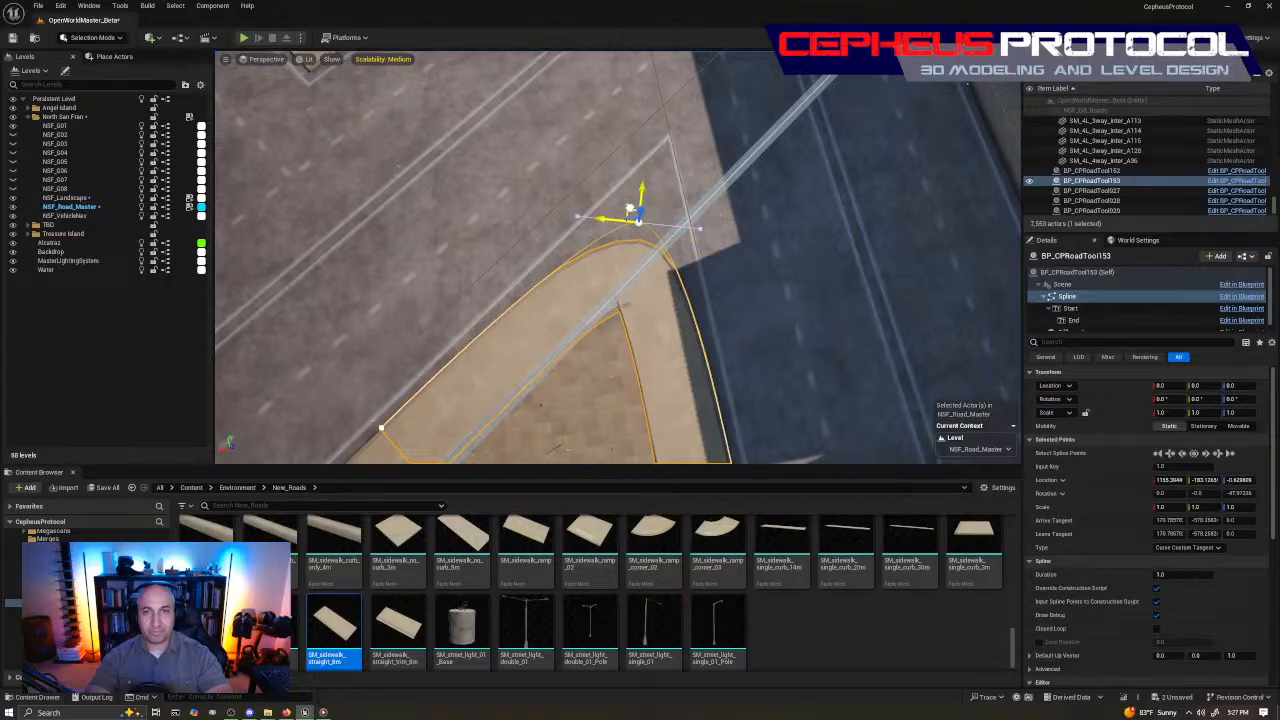
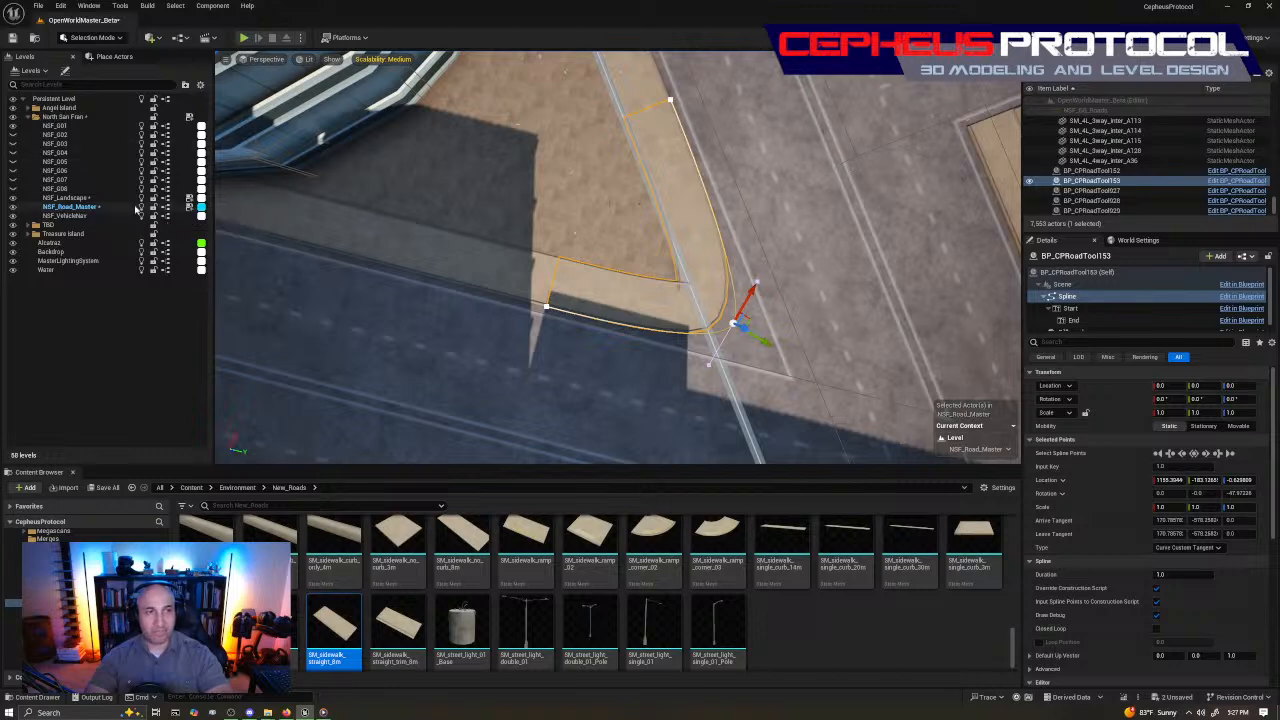
Rotate the middle spline point back about 16.5 degrees to even out the curb on both sides of the corner
right_drag(545, 317, 450, 335)
click(602, 342)
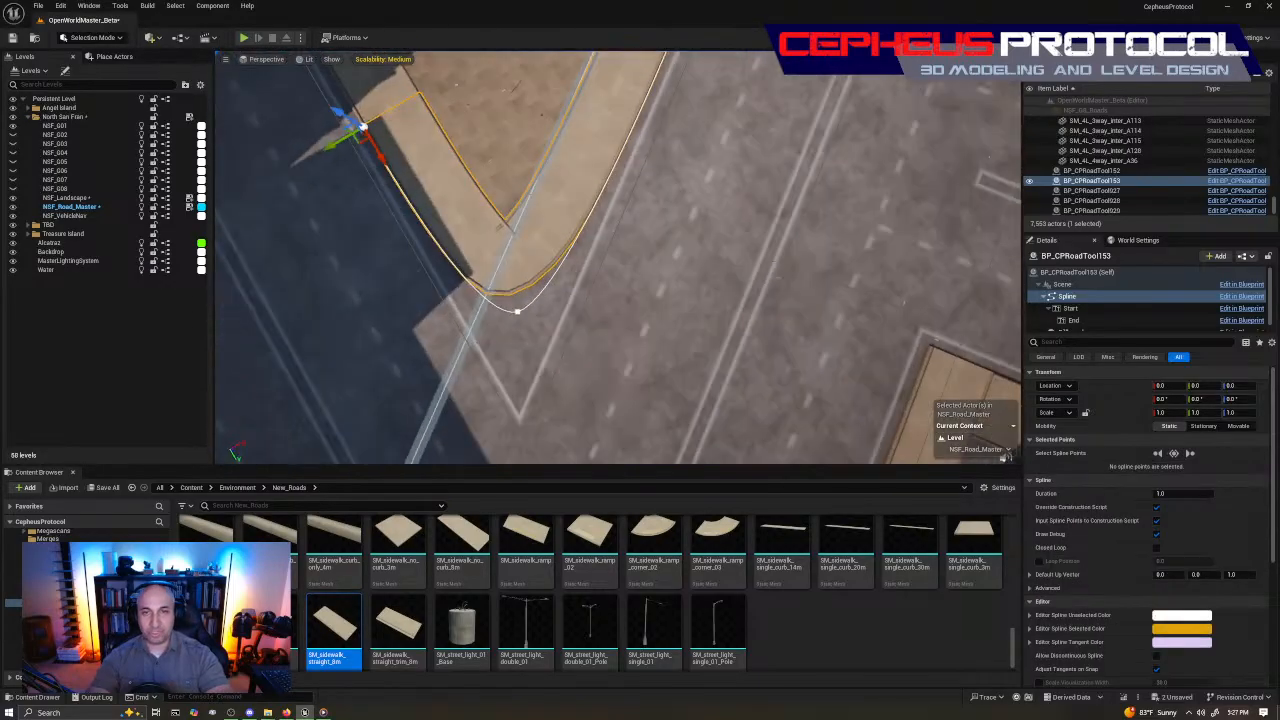
right_drag(675, 328, 600, 320)
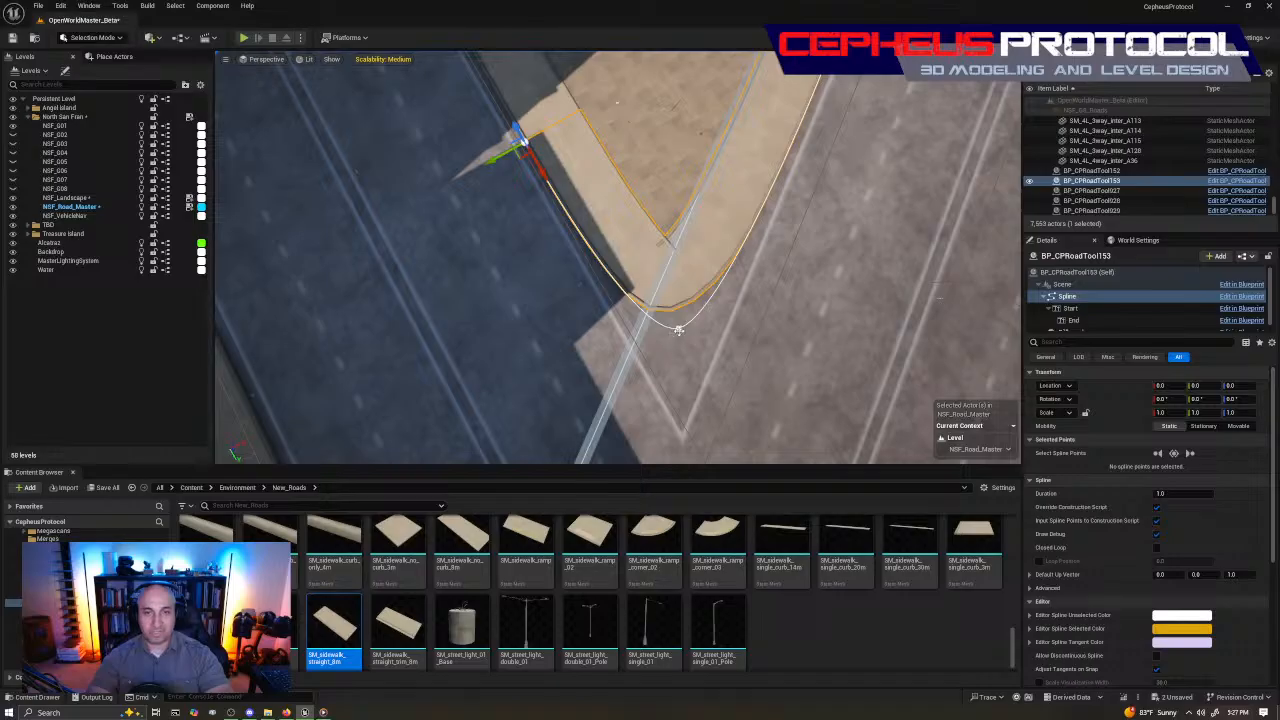
click(678, 330)
key(e)
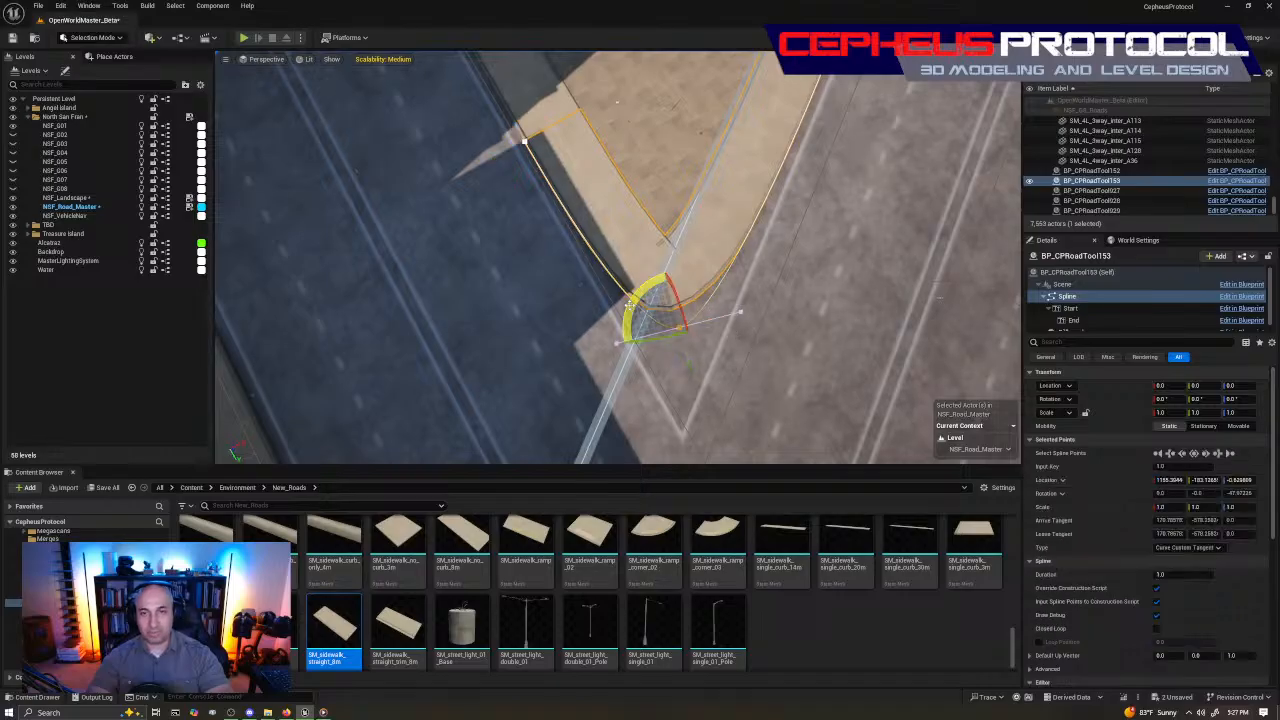
drag(740, 312, 736, 332)
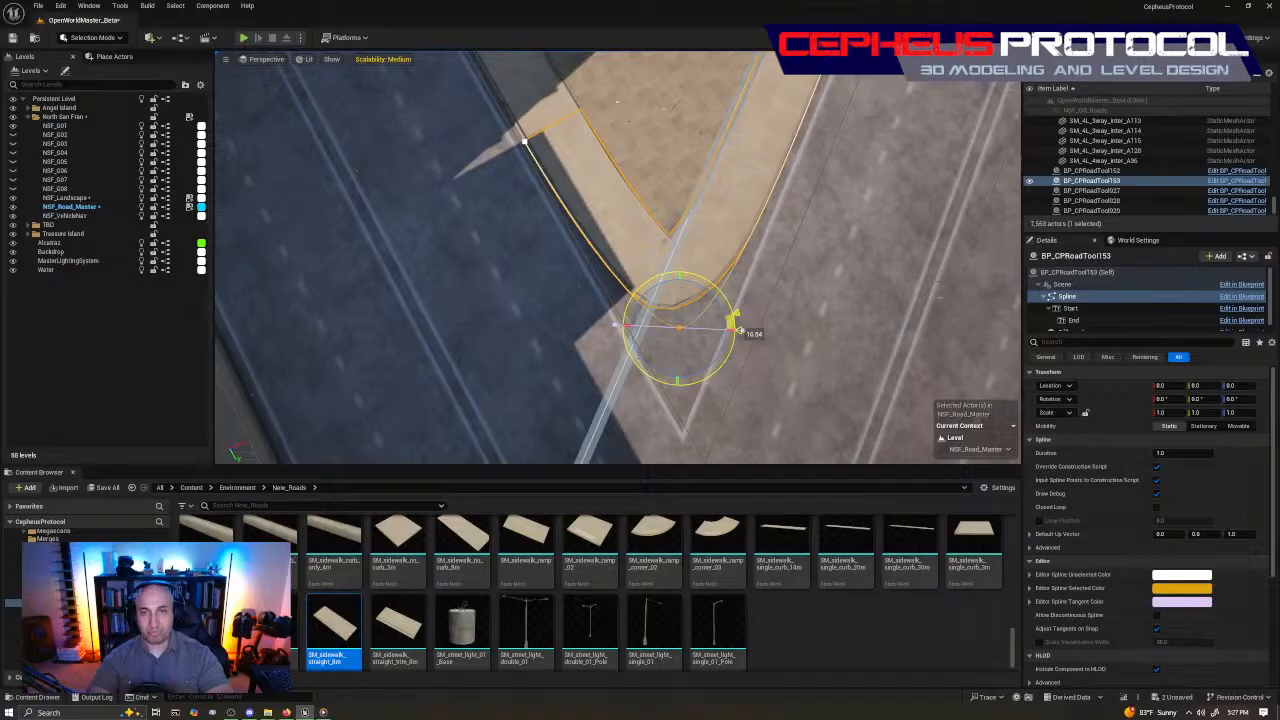
key(w)
drag(775, 351, 741, 342)
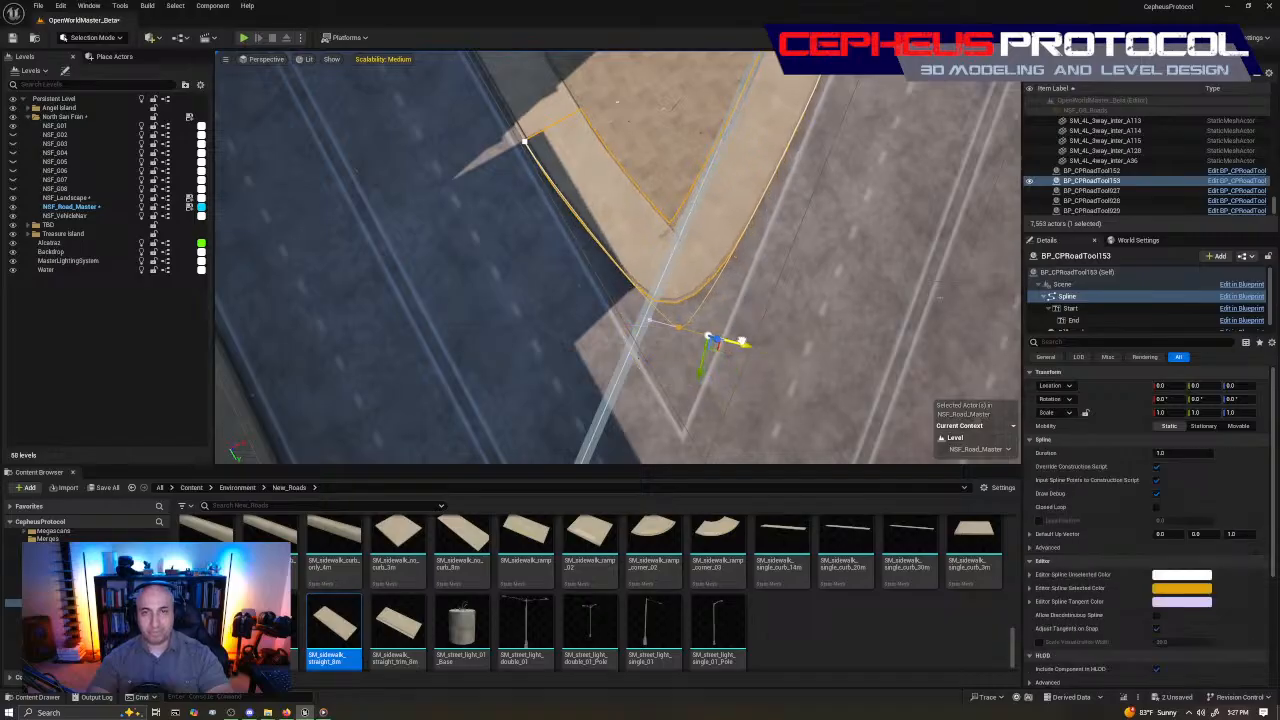
key(ctrl+z)
click(681, 327)
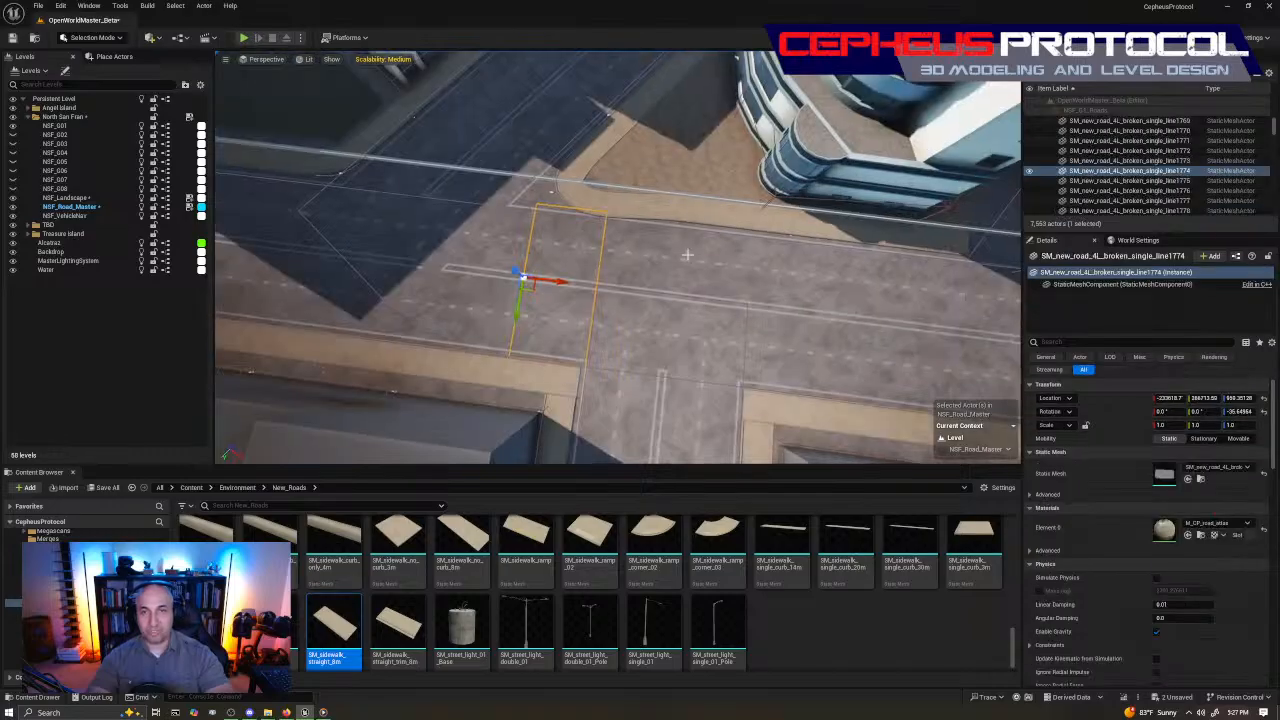
Duplicate the wide road piece beyond the side-street junction and slide the copy along the street to overlap the next piece
click(688, 254)
click(780, 294)
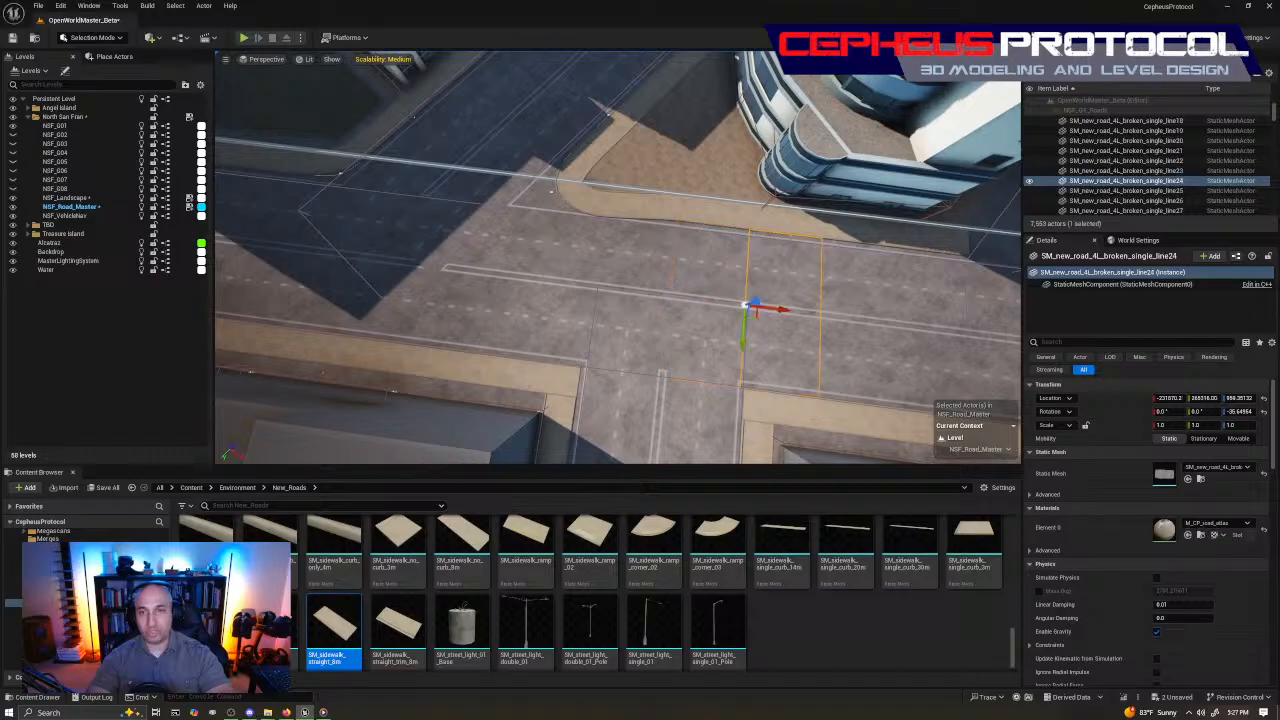
click(928, 290)
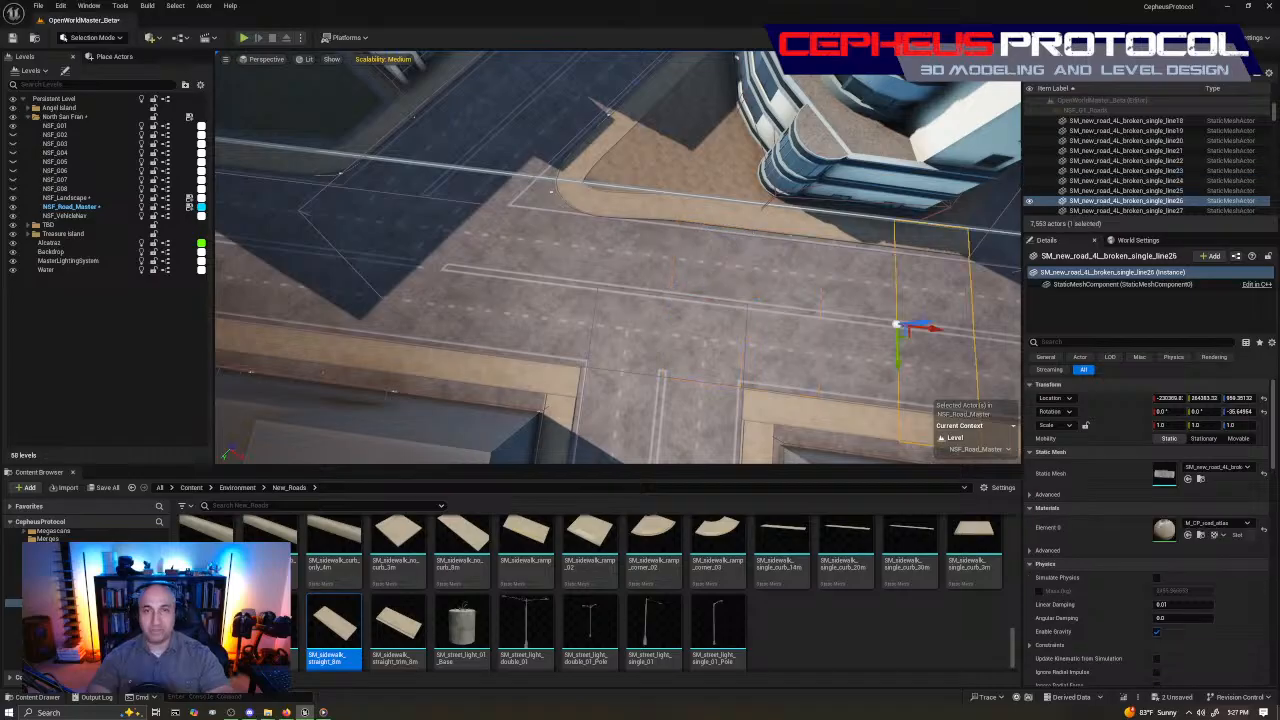
key(f)
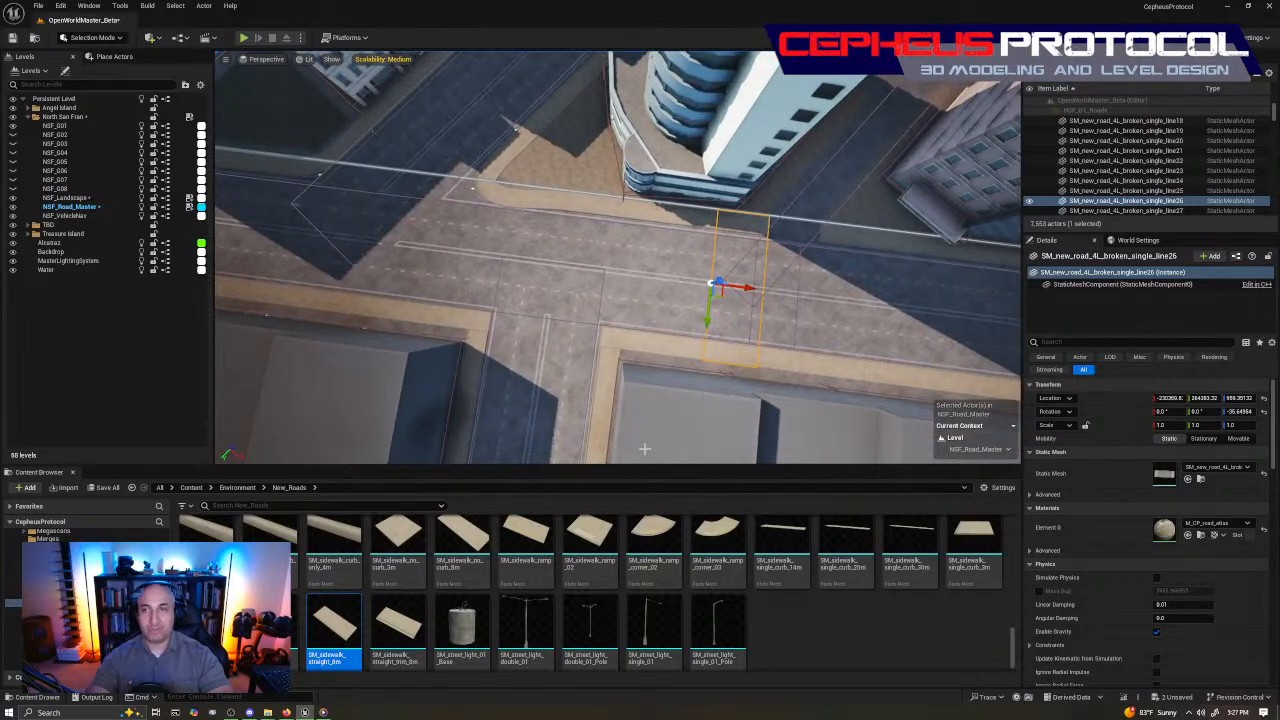
key(f)
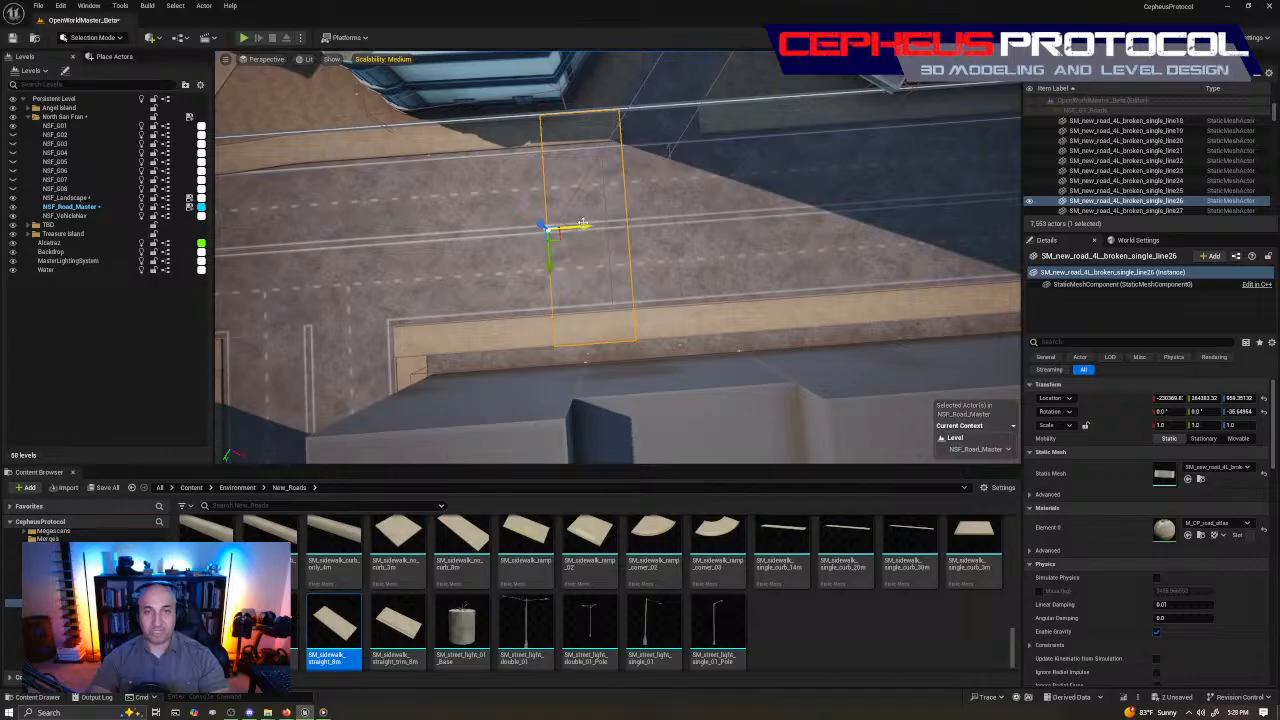
alt+drag(582, 222, 829, 252)
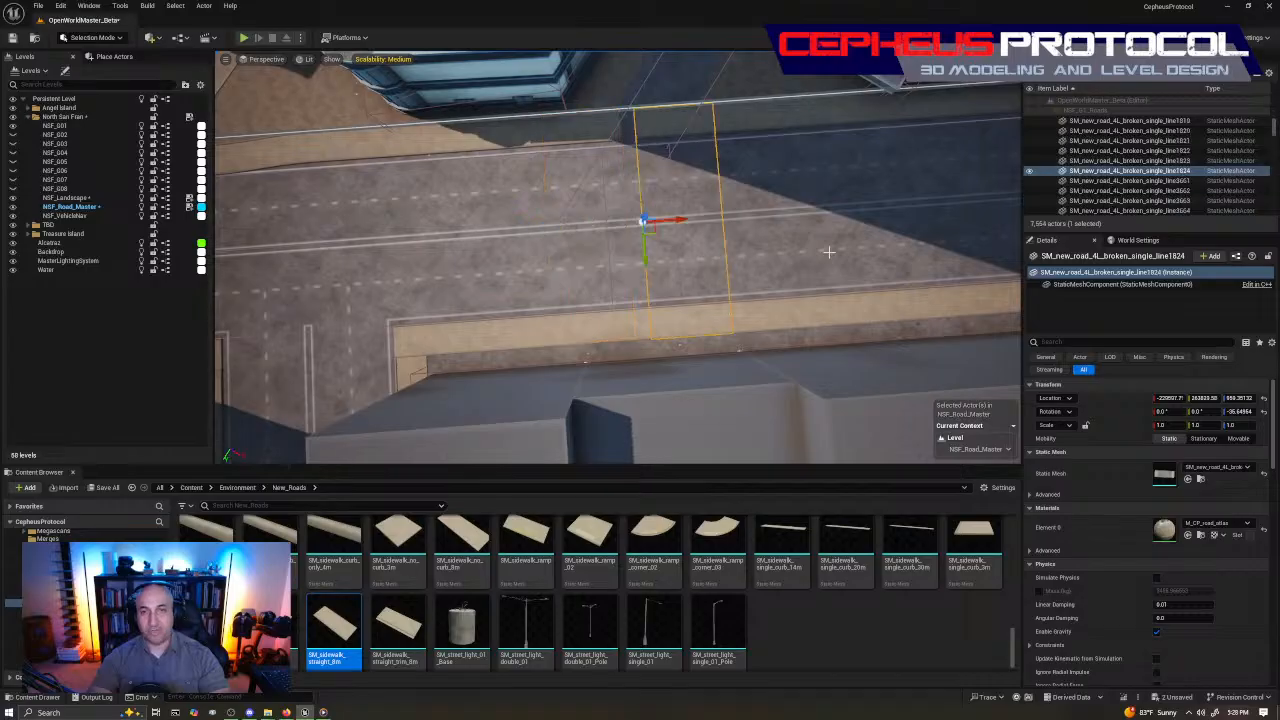
key(Escape)
Delete the narrower road piece that overlaps the duplicated wide piece
right_drag(829, 252, 800, 240)
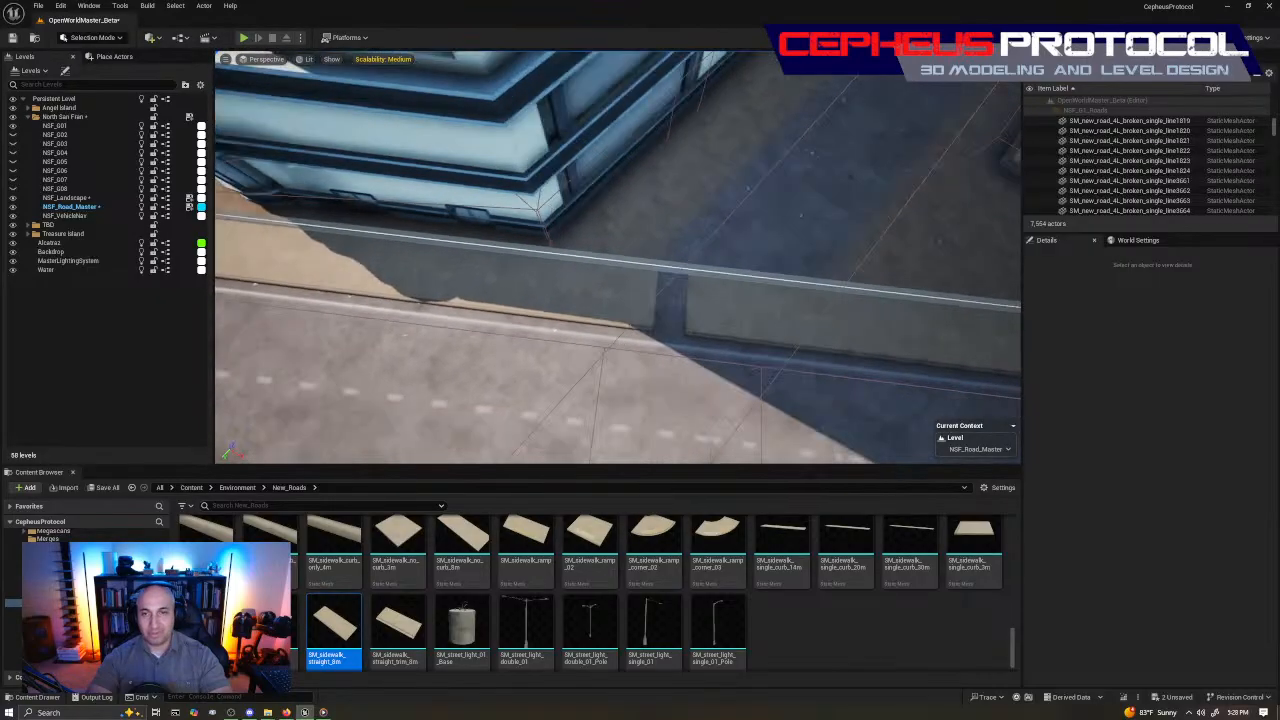
right_drag(500, 270, 504, 289)
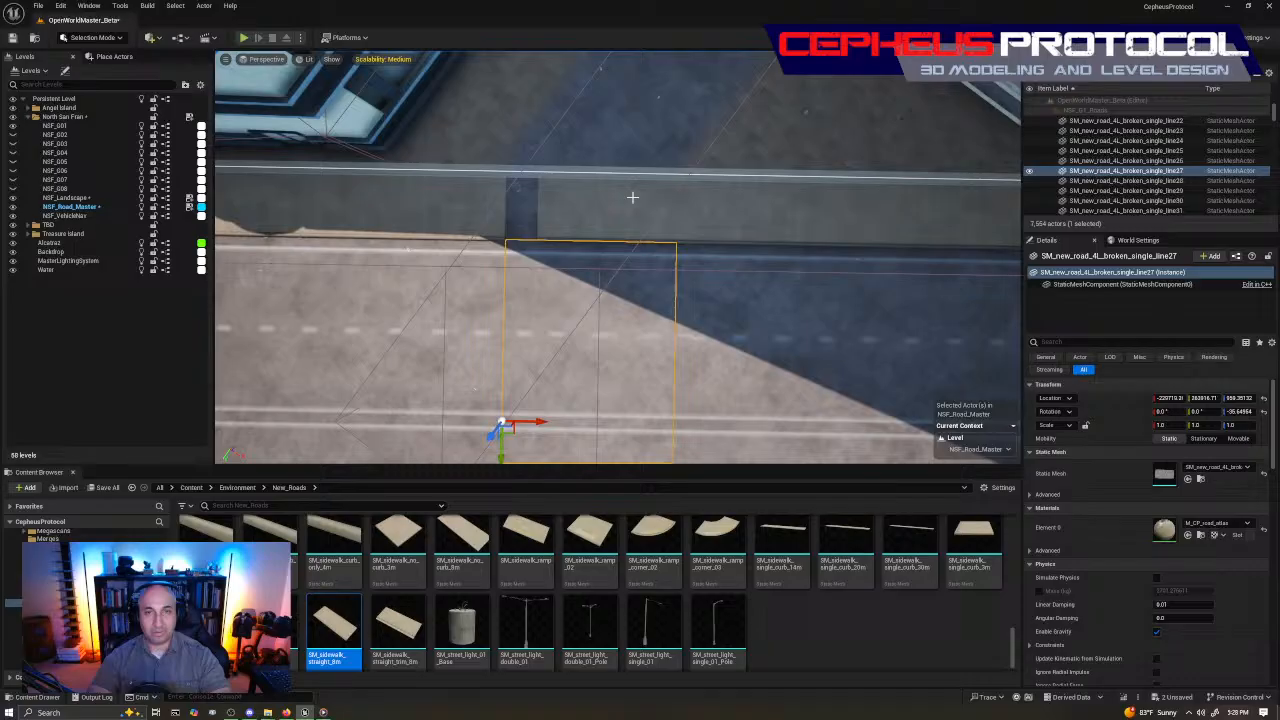
click(632, 197)
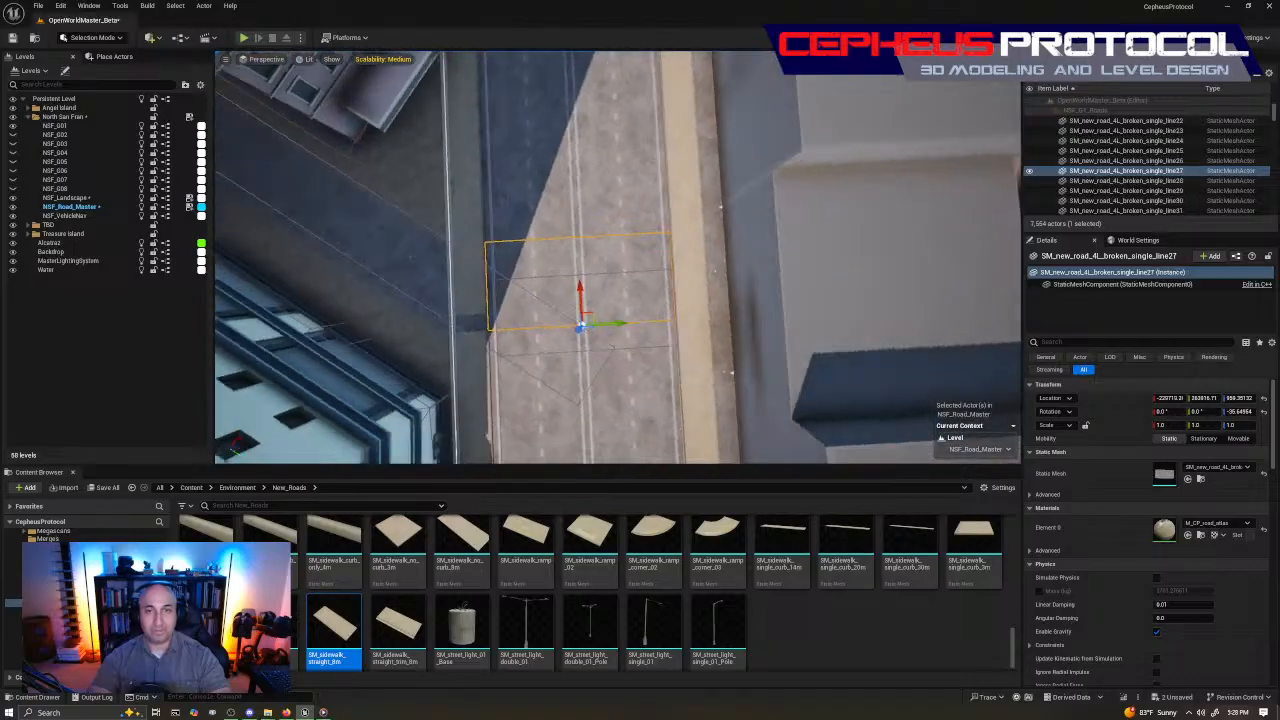
right_drag(617, 256, 617, 256)
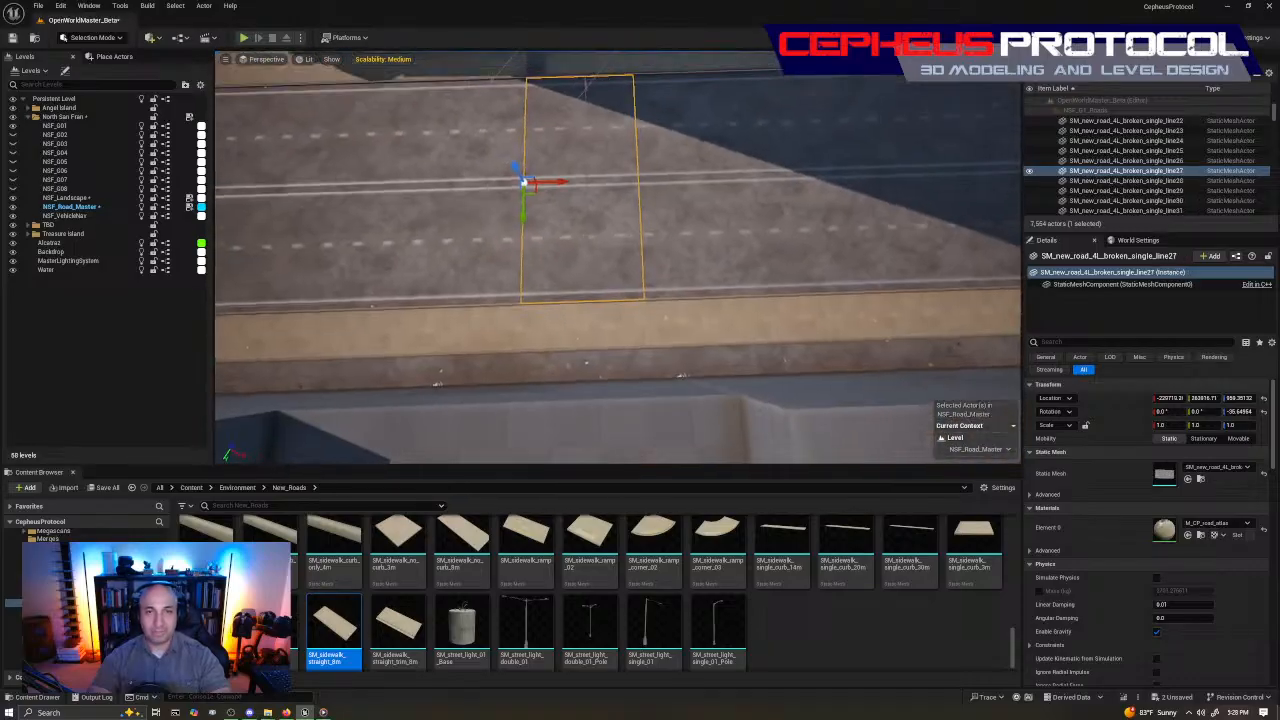
right_drag(587, 349, 587, 349)
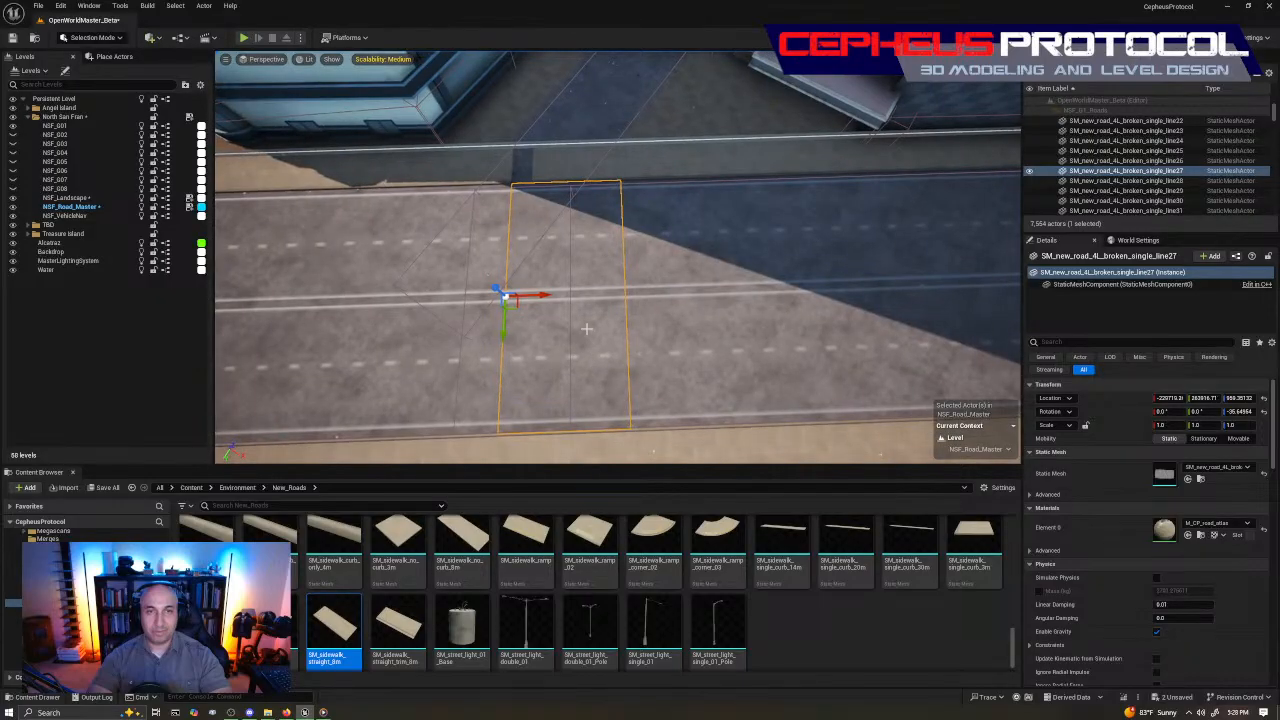
key(Delete)
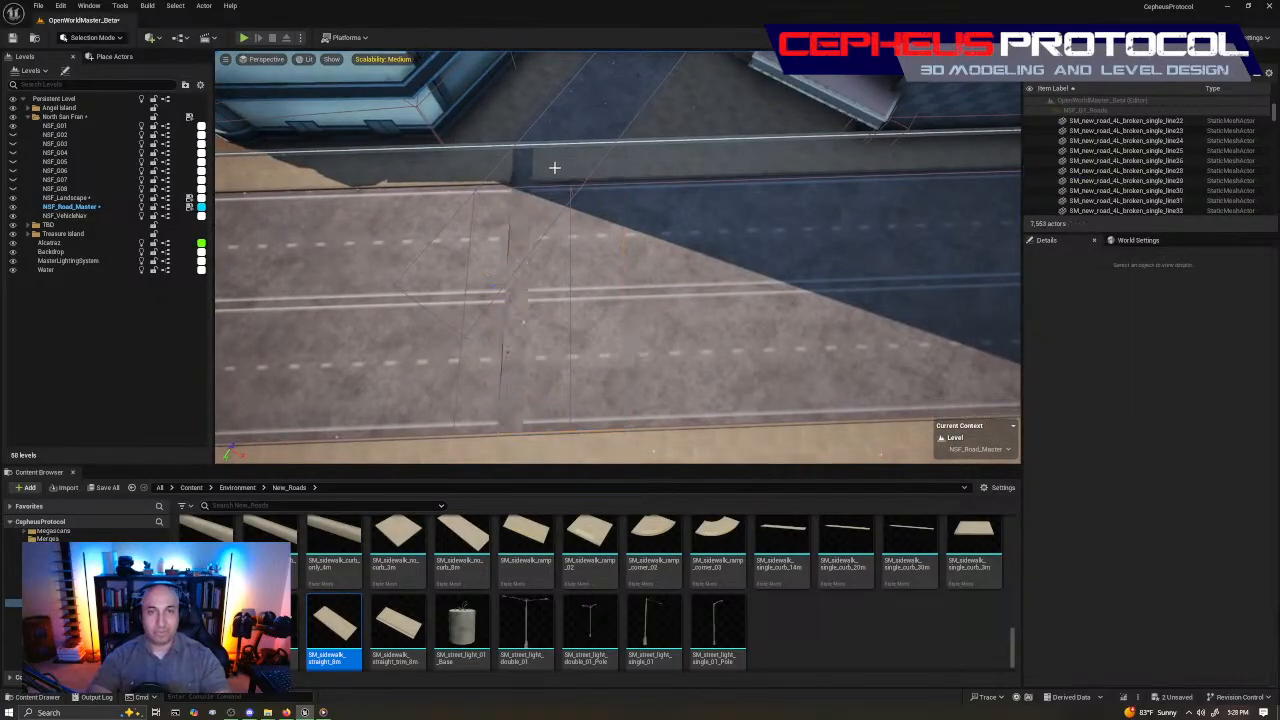
Slide the duplicated wide road piece back along the street to meet the preceding piece, and deselect it
click(554, 167)
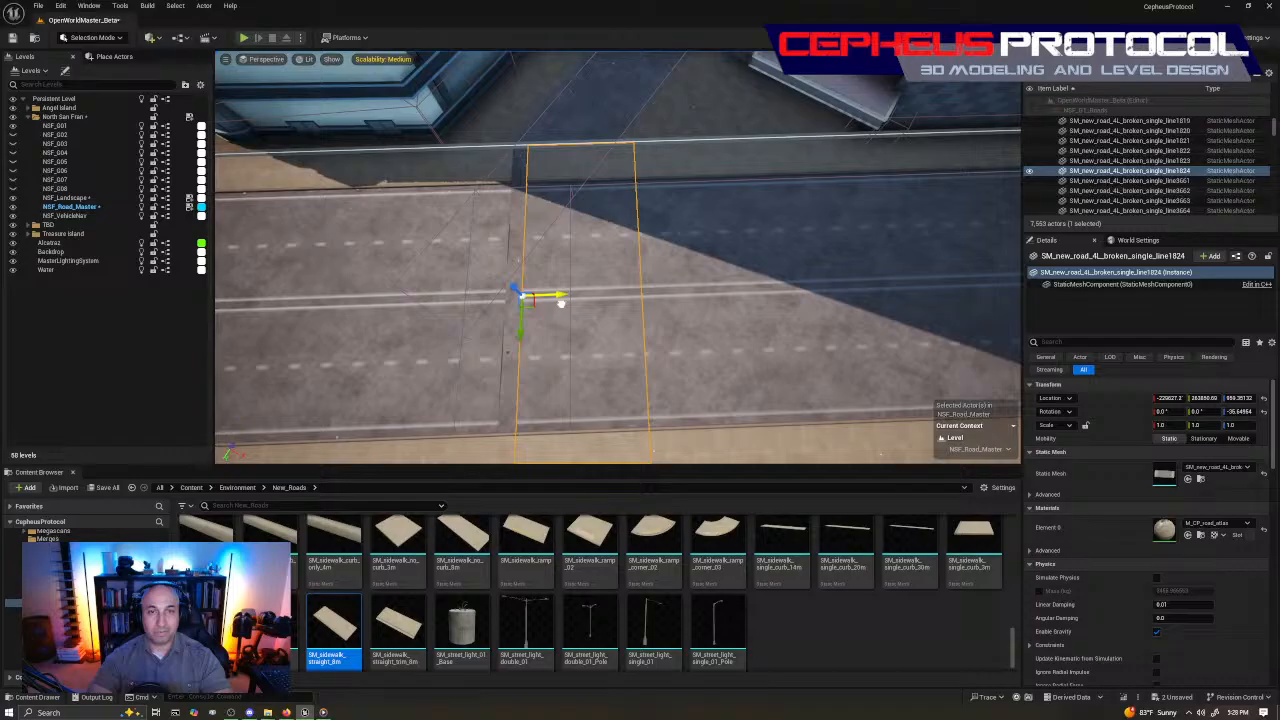
drag(561, 302, 547, 322)
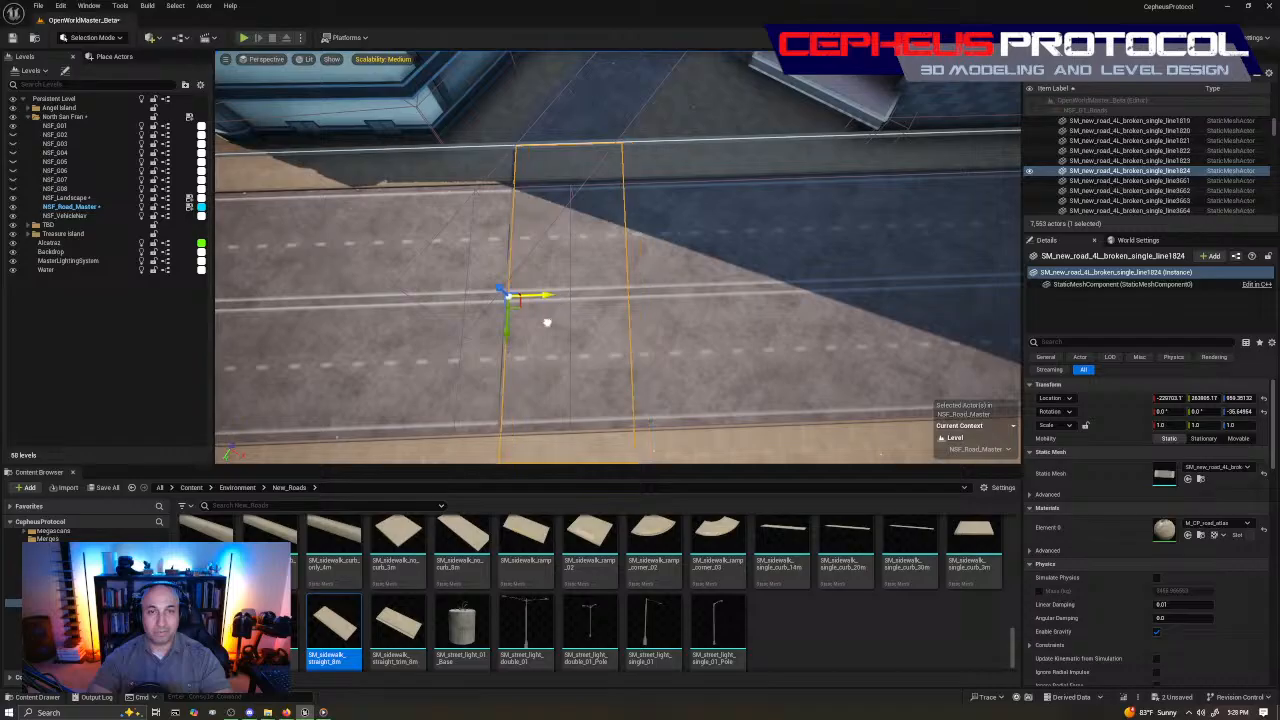
key(Escape)
Stretch the duplicated road piece lengthwise to a scale of about 1.01 to close the seam with its neighbour
mouse_move(558, 264)
right_down()
mouse_move(640, 262)
mouse_move(576, 266)
right_up()
click(524, 318)
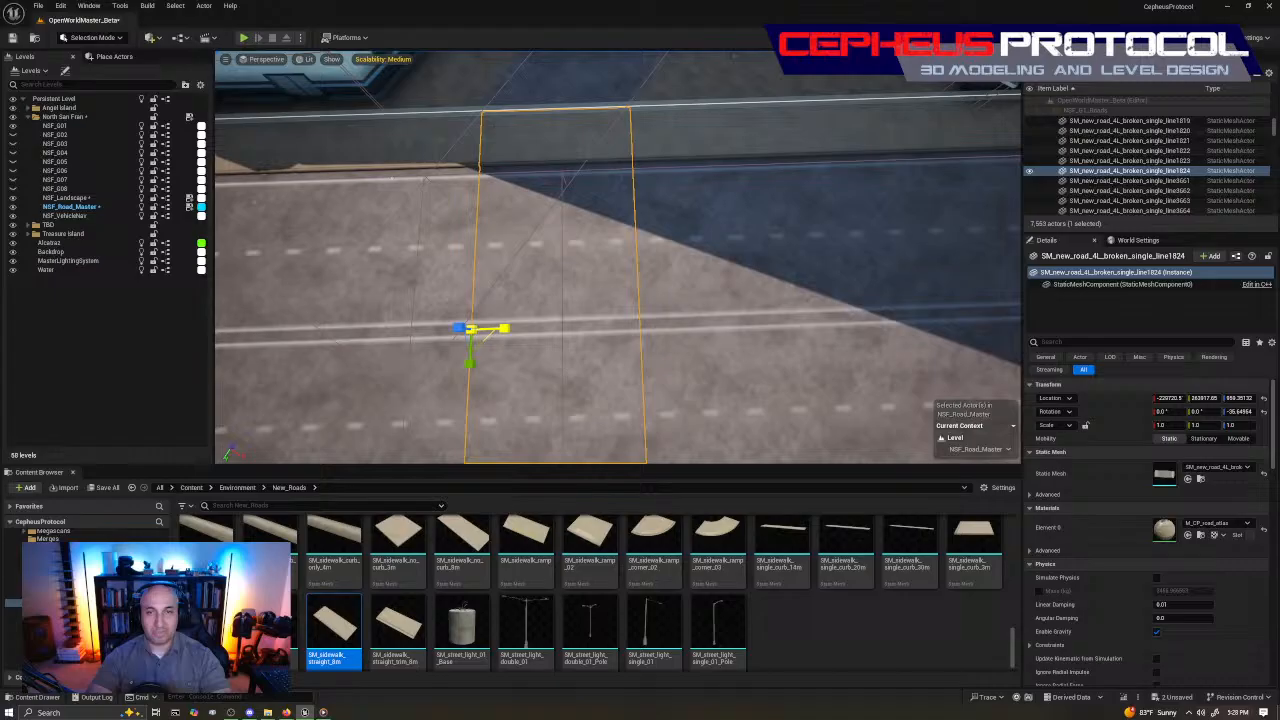
key(ctrl+z)
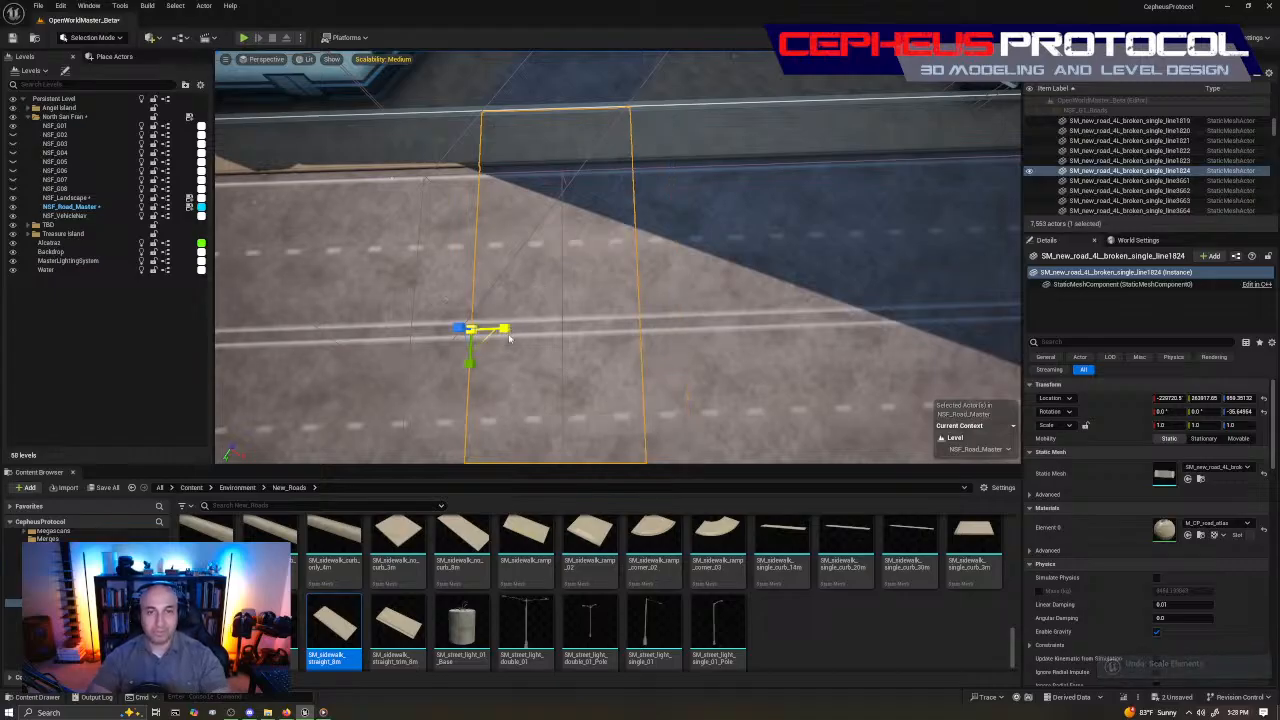
mouse_move(507, 332)
mouse_down()
mouse_move(496, 333)
mouse_move(512, 331)
mouse_up()
right_drag(512, 331, 870, 350)
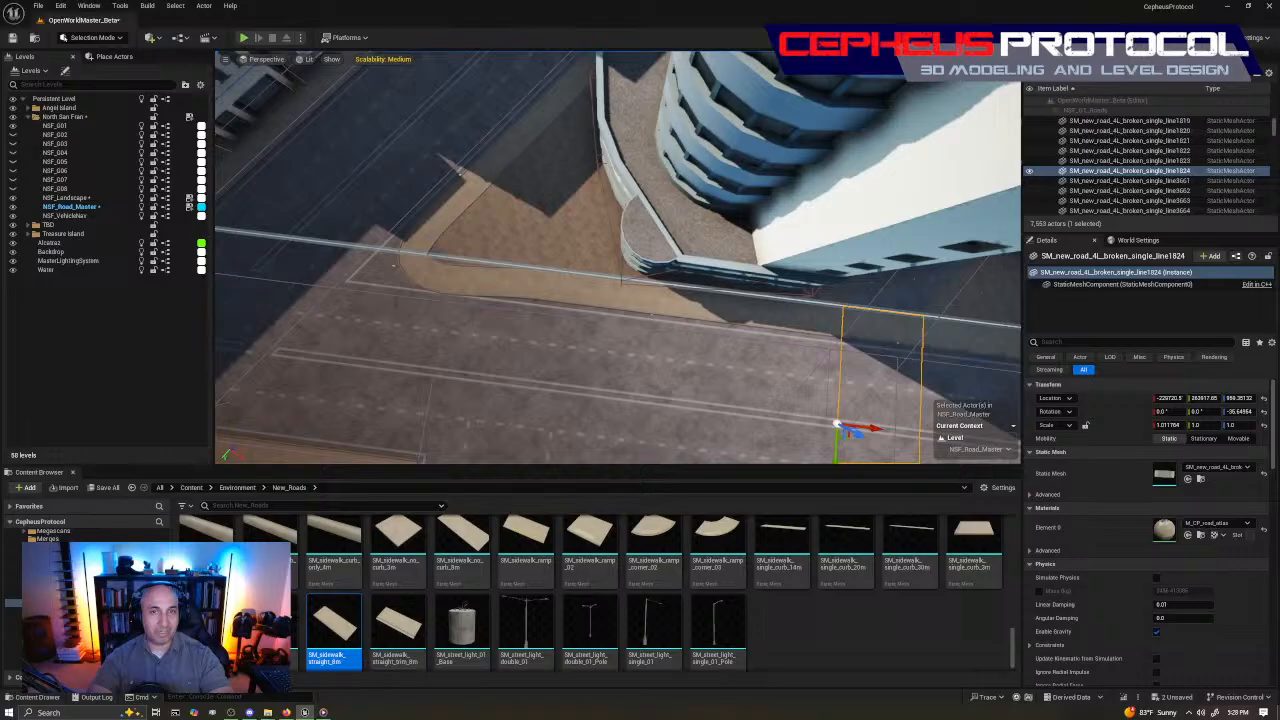
Rotate the middle spline point of the triangular lot's curved corner sidewalk by about 20.9 degrees
click(430, 245)
key(f)
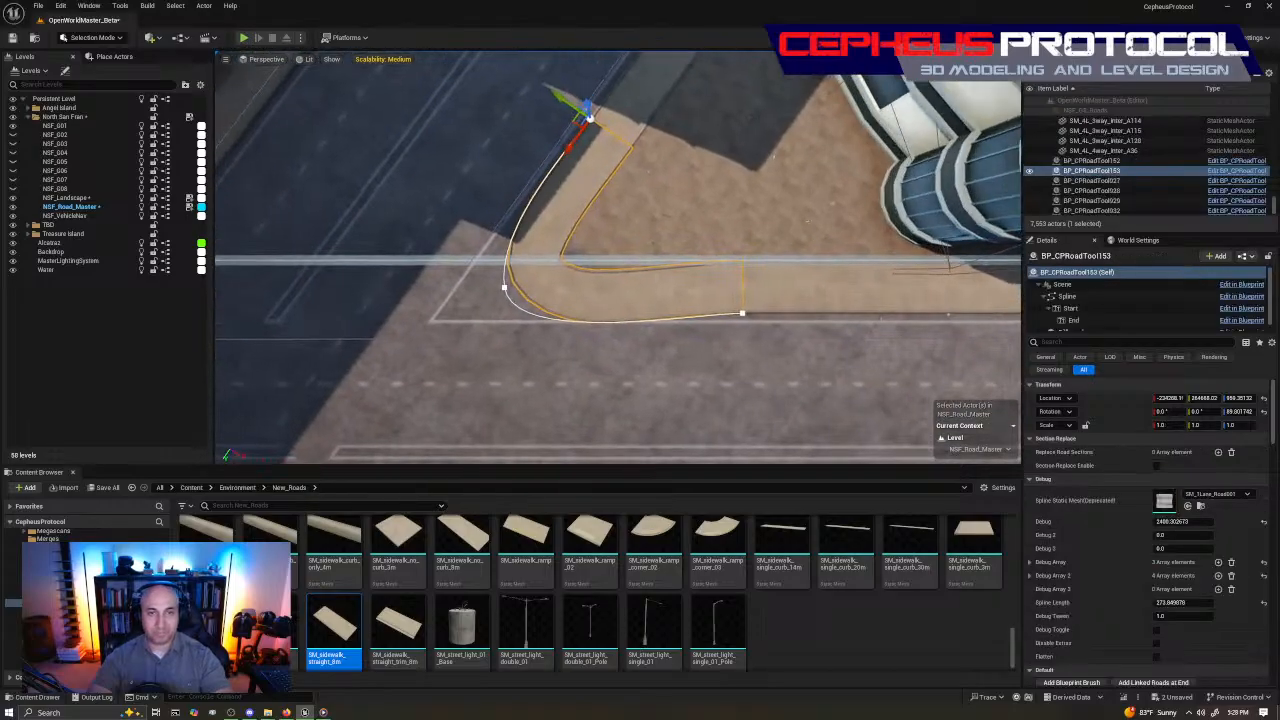
scroll(617, 256, up, 2)
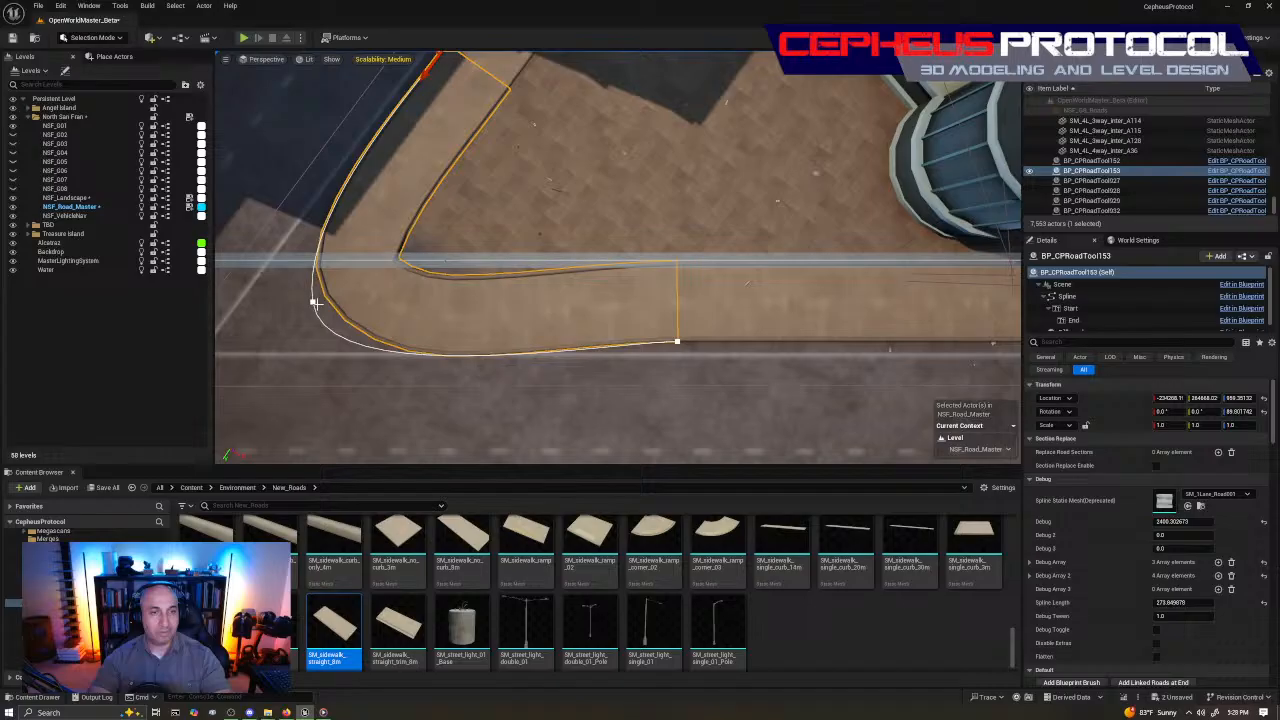
click(423, 283)
right_drag(423, 283, 460, 255)
click(570, 168)
drag(565, 140, 514, 158)
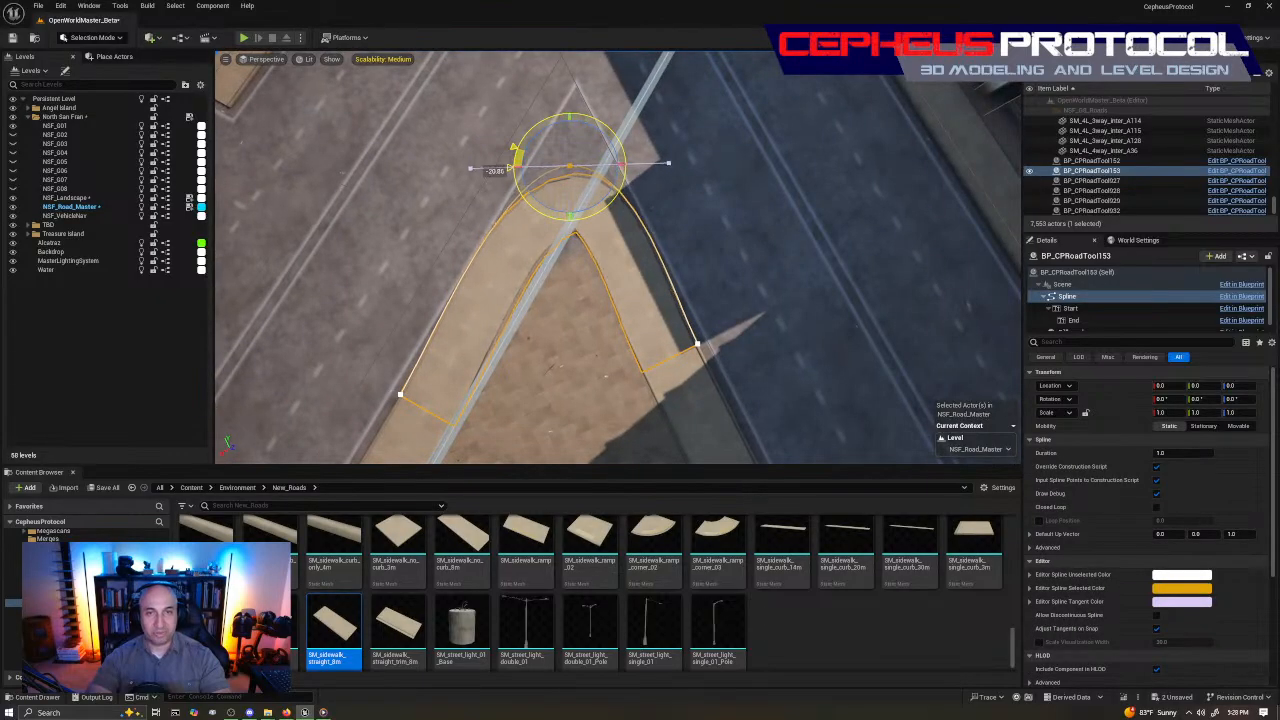
Pull the middle spline point's tangent handle slightly inward to tighten the corner curve
key(w)
click(669, 163)
drag(643, 165, 633, 190)
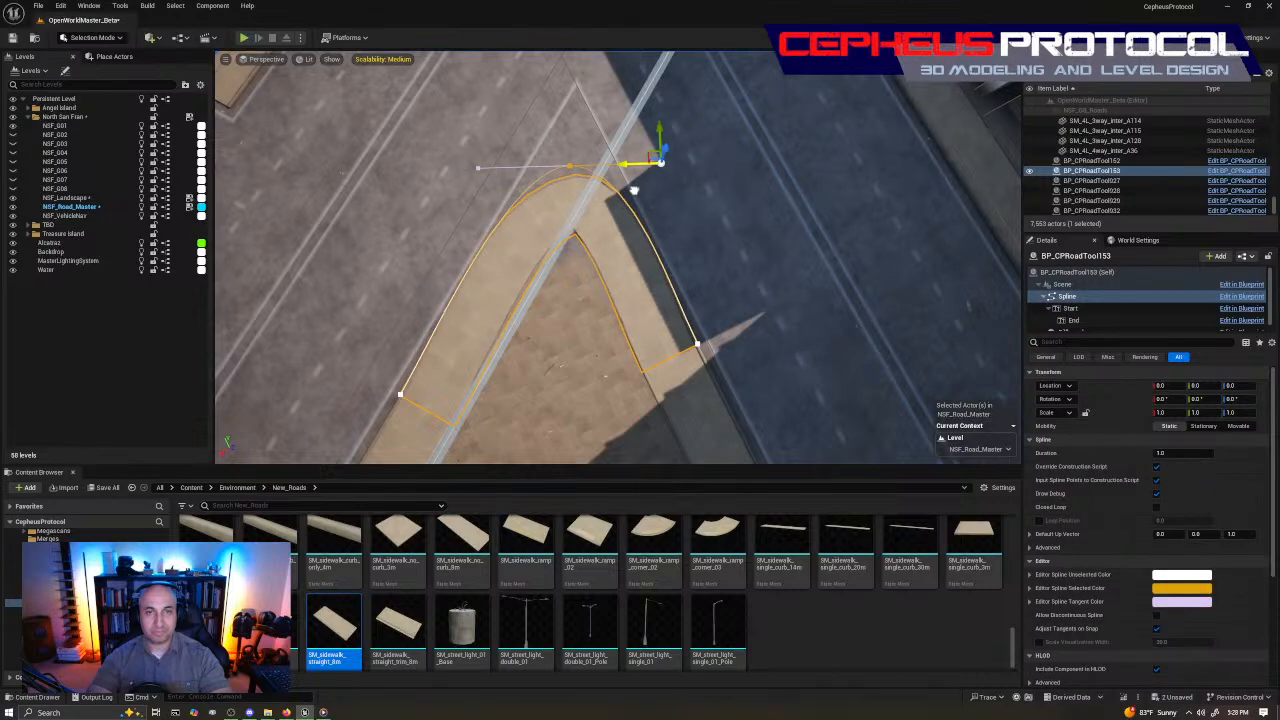
key(f)
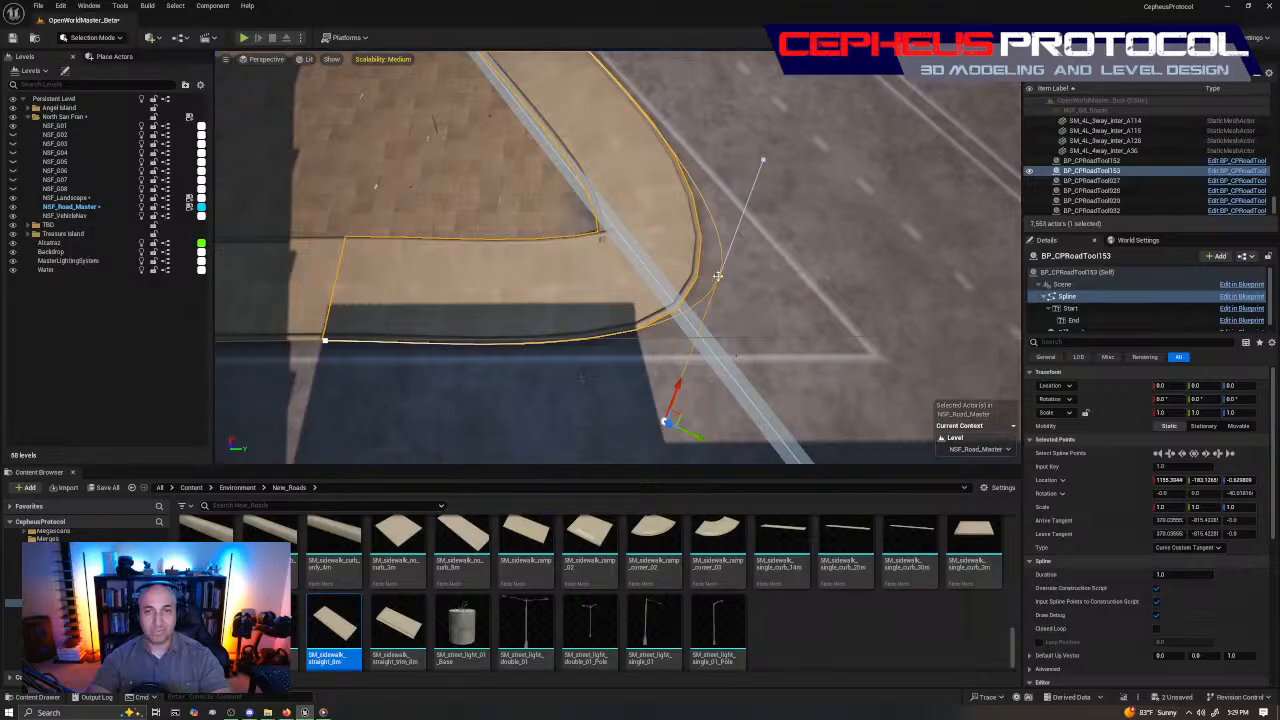
Move the corner sidewalk's middle spline point inward toward the lot to blunt the sharp tip
right_drag(718, 276, 730, 262)
click(466, 243)
right_drag(466, 243, 336, 213)
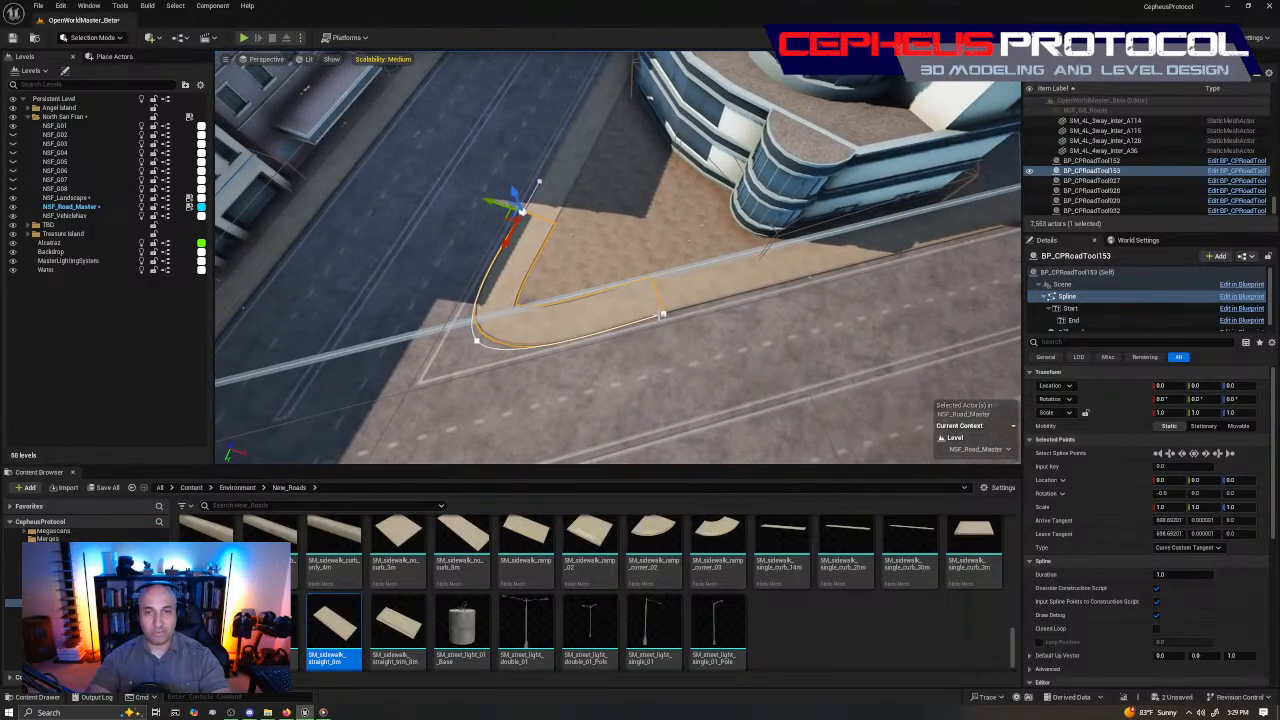
click(662, 313)
click(476, 341)
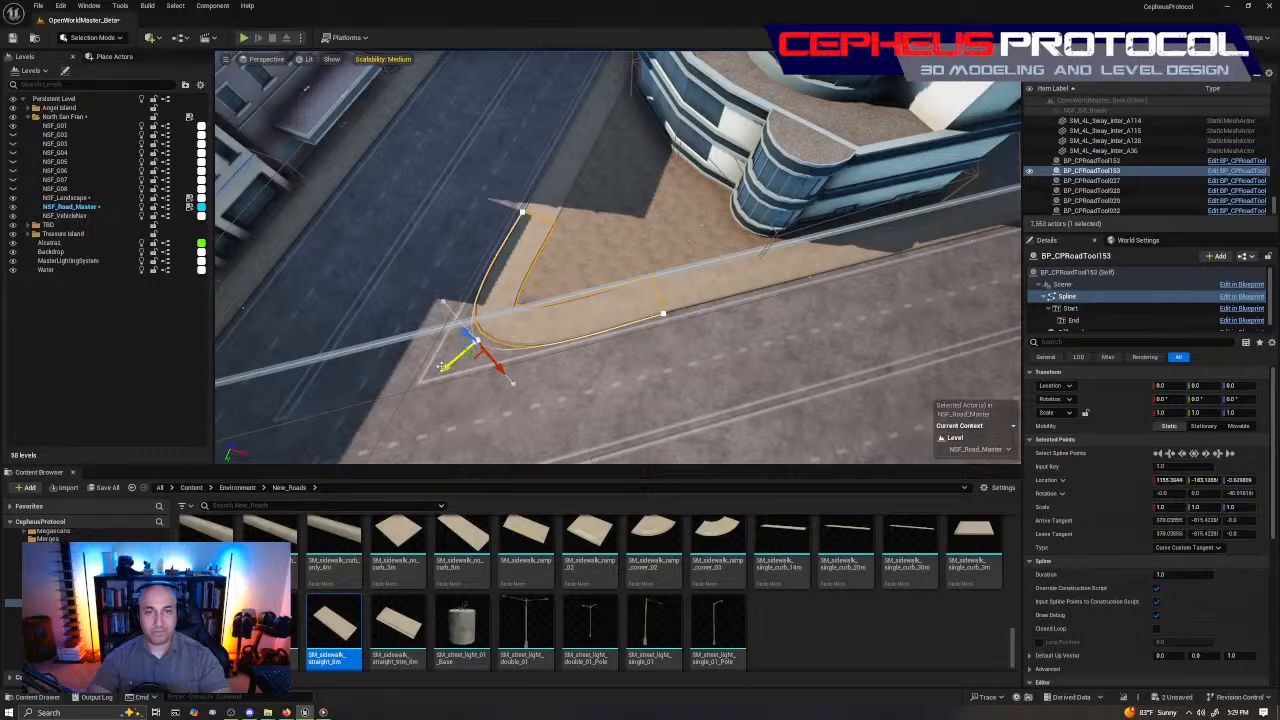
click(443, 366)
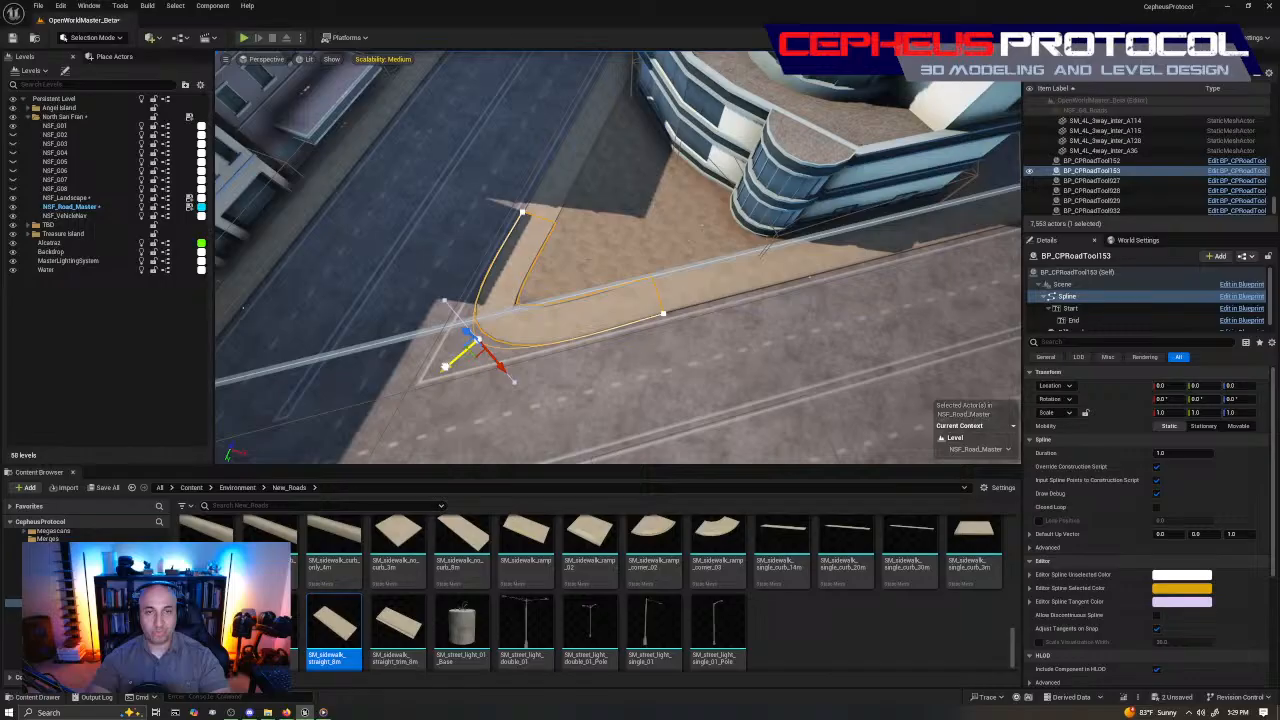
drag(445, 366, 447, 365)
Shift the middle spline point sideways toward the sunlit main street and rotate it slightly to follow the curb
right_drag(650, 325, 708, 372)
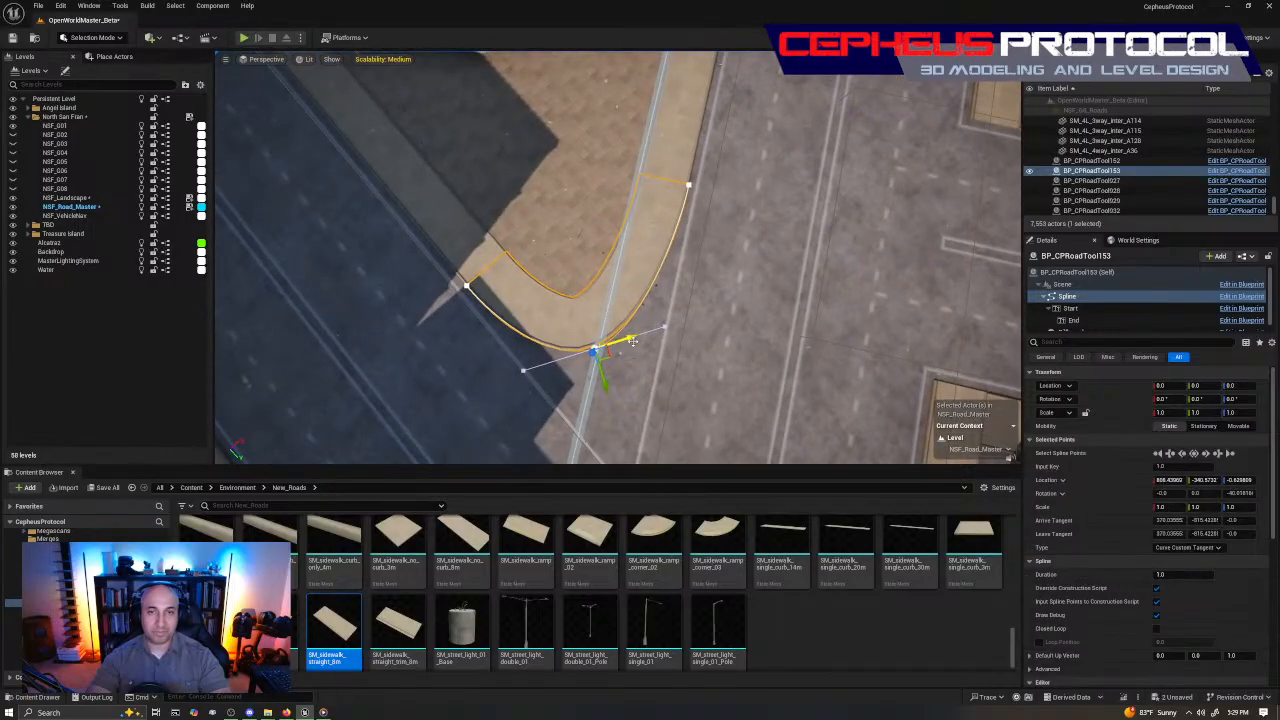
mouse_move(632, 341)
mouse_down()
mouse_move(663, 361)
mouse_move(656, 323)
mouse_move(637, 339)
mouse_up()
key(e)
key(w)
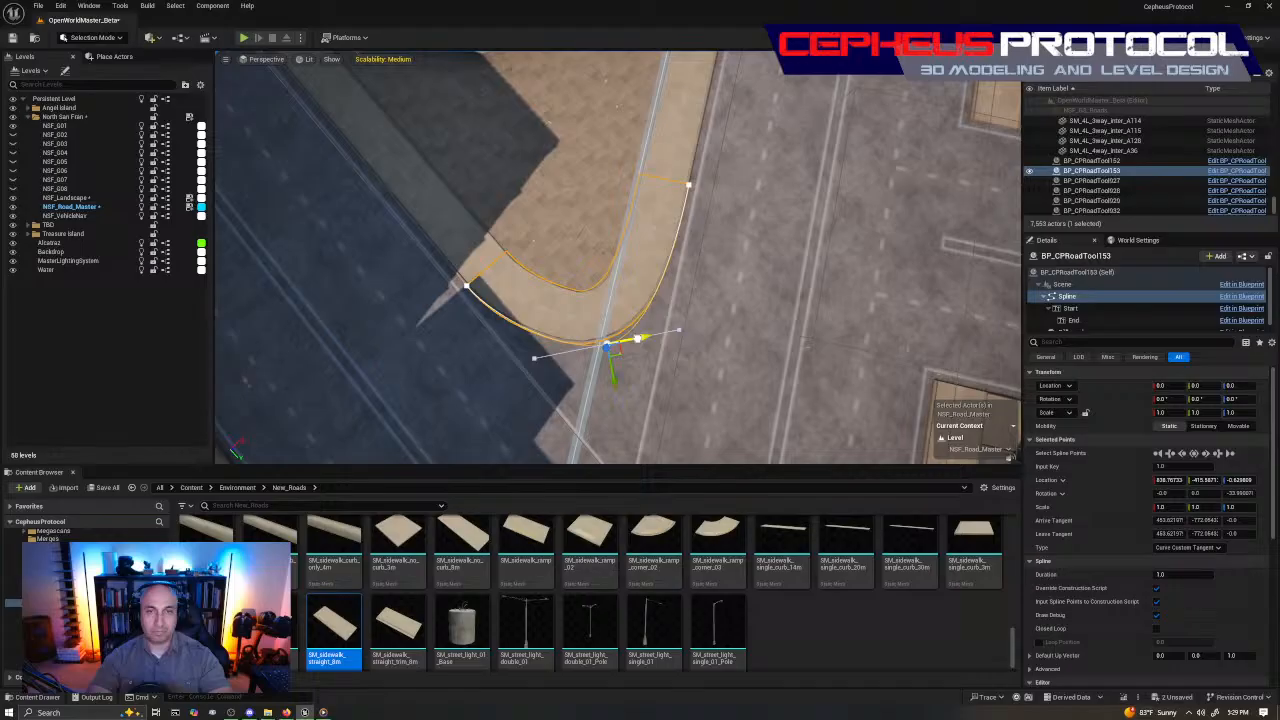
Lengthen the middle spline point's tangent toward the main street to round the corner, and deselect the sidewalk
click(679, 330)
drag(720, 326, 734, 323)
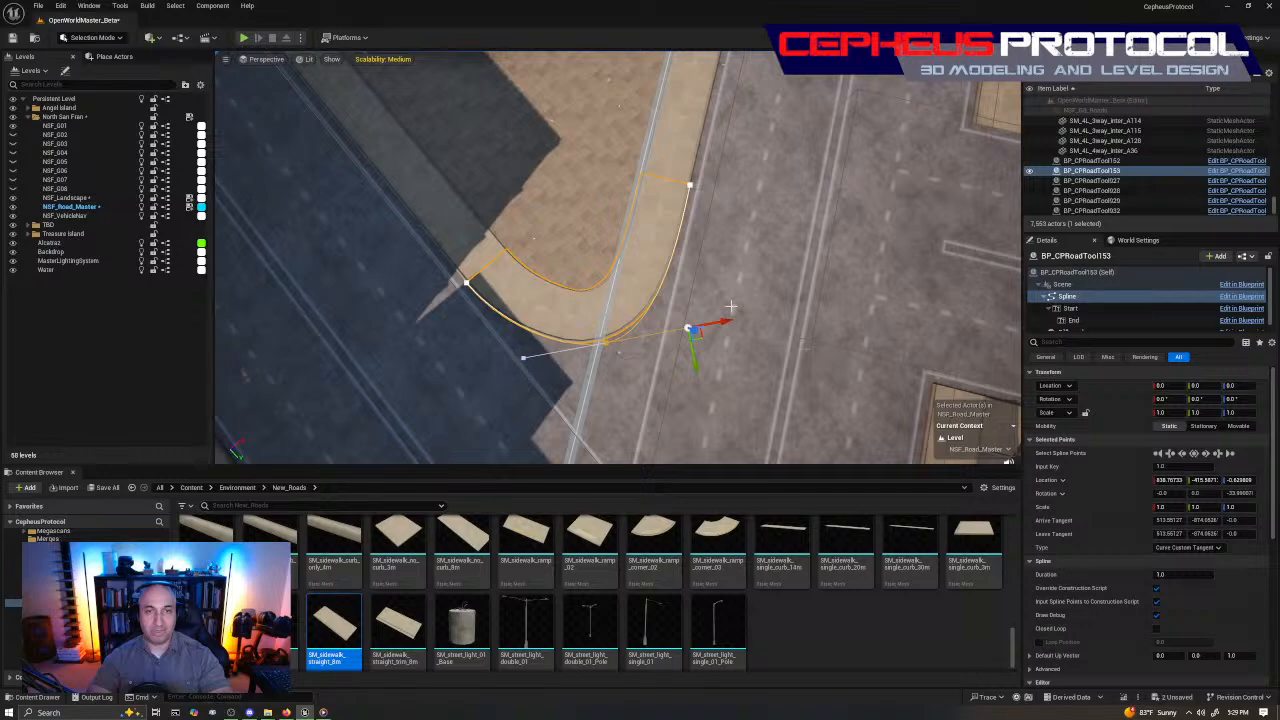
key(Escape)
Adjust the first spline point's tangent handle, extending it toward the corner to line the curve up with the adjoining sidewalk
right_drag(731, 306, 500, 312)
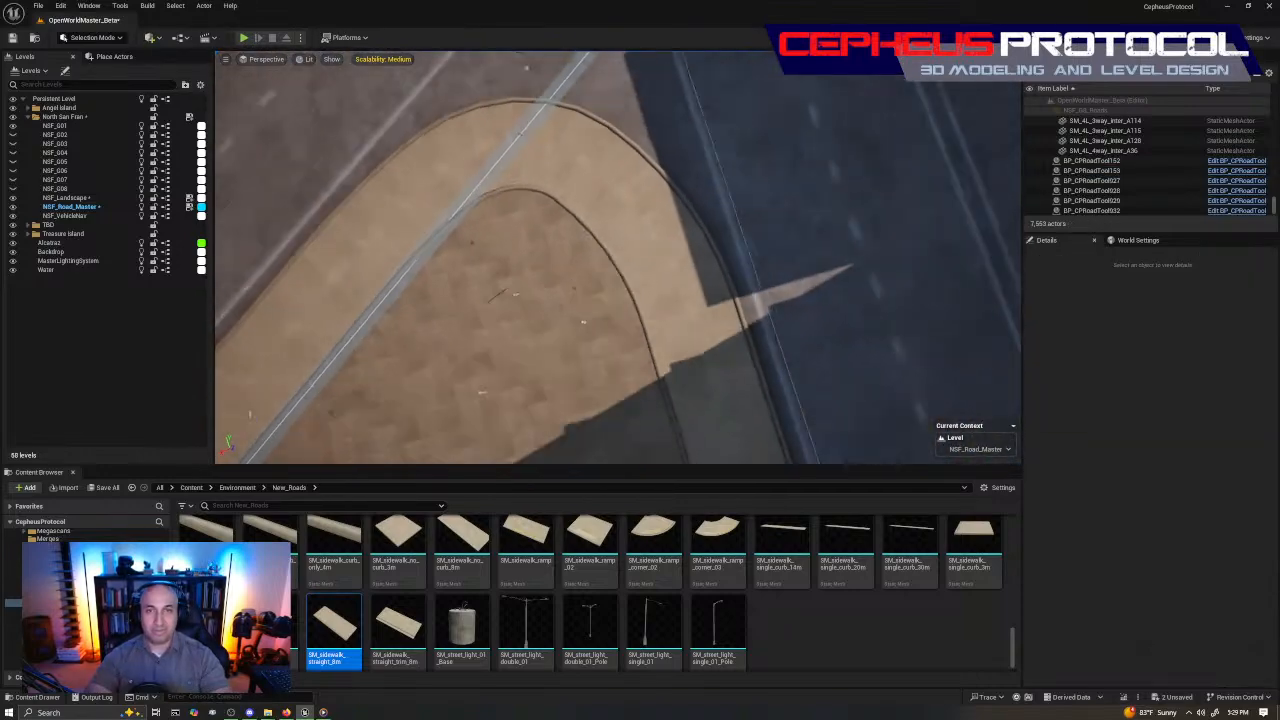
scroll(618, 258, down, 5)
click(681, 287)
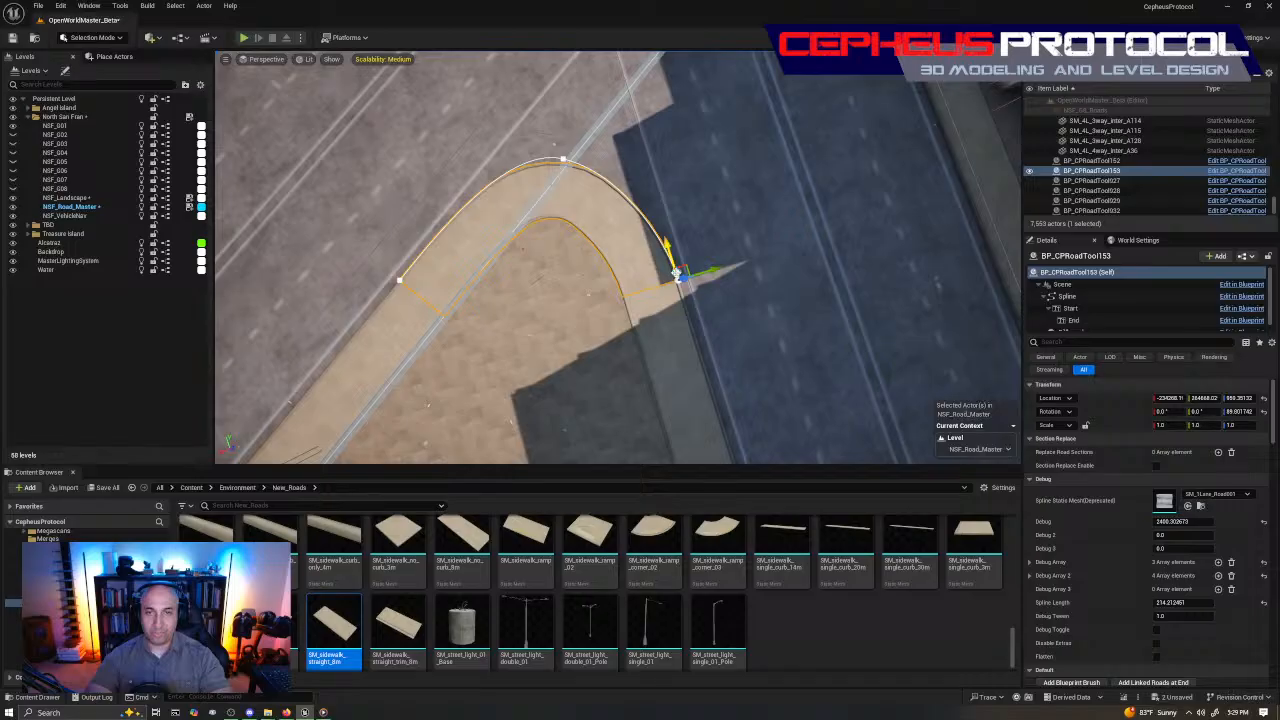
click(678, 276)
click(660, 208)
drag(654, 189, 651, 150)
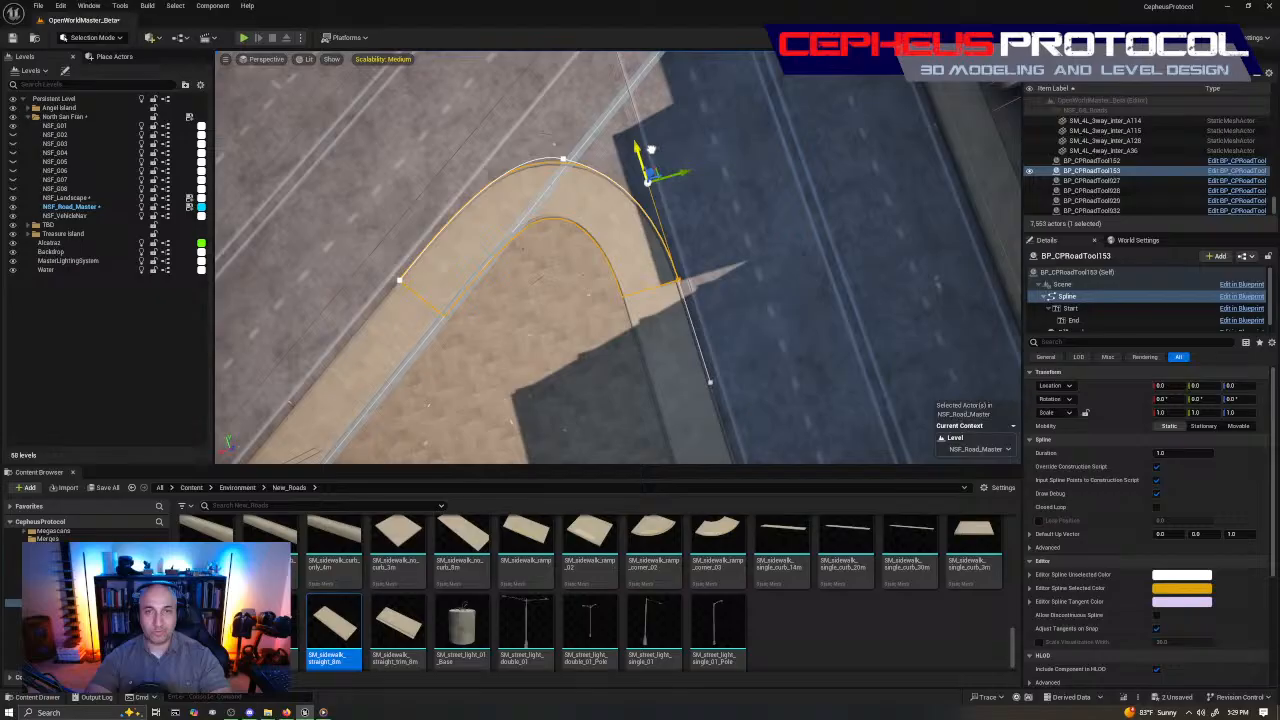
Fine-tune the middle spline point's angle and tangents to even out the curve between both ends, and deselect the sidewalk
click(399, 280)
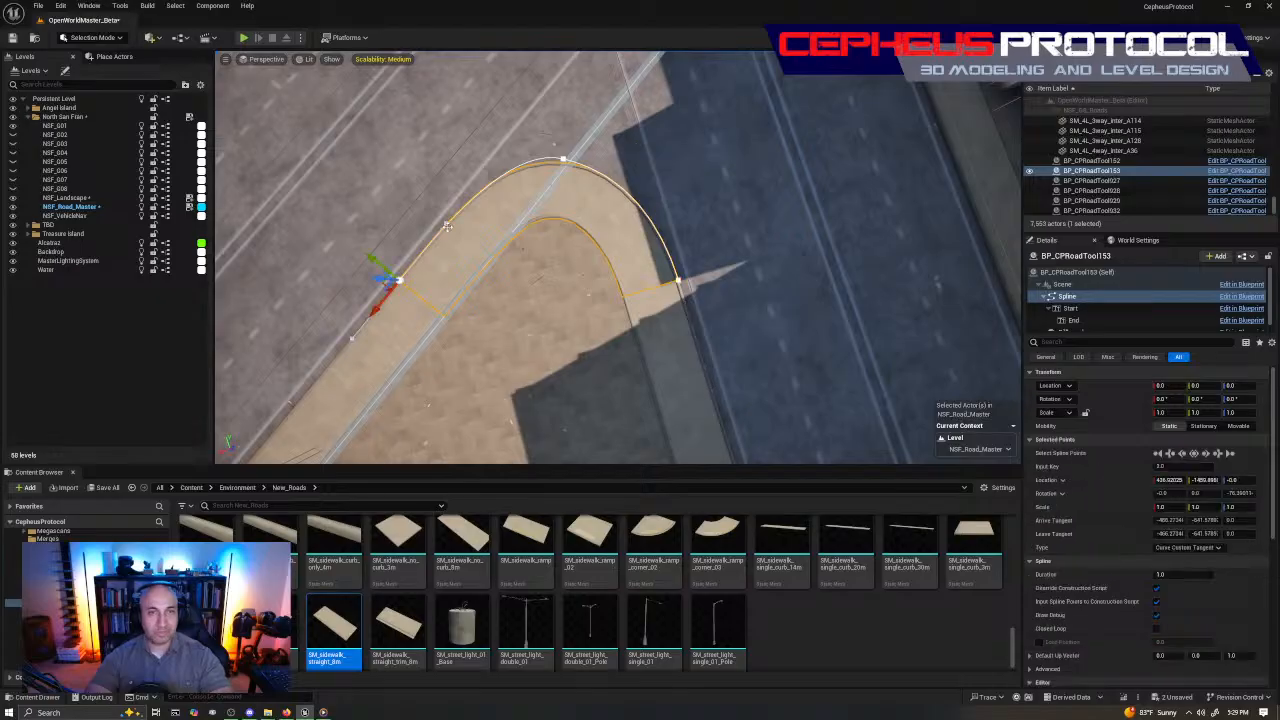
click(562, 158)
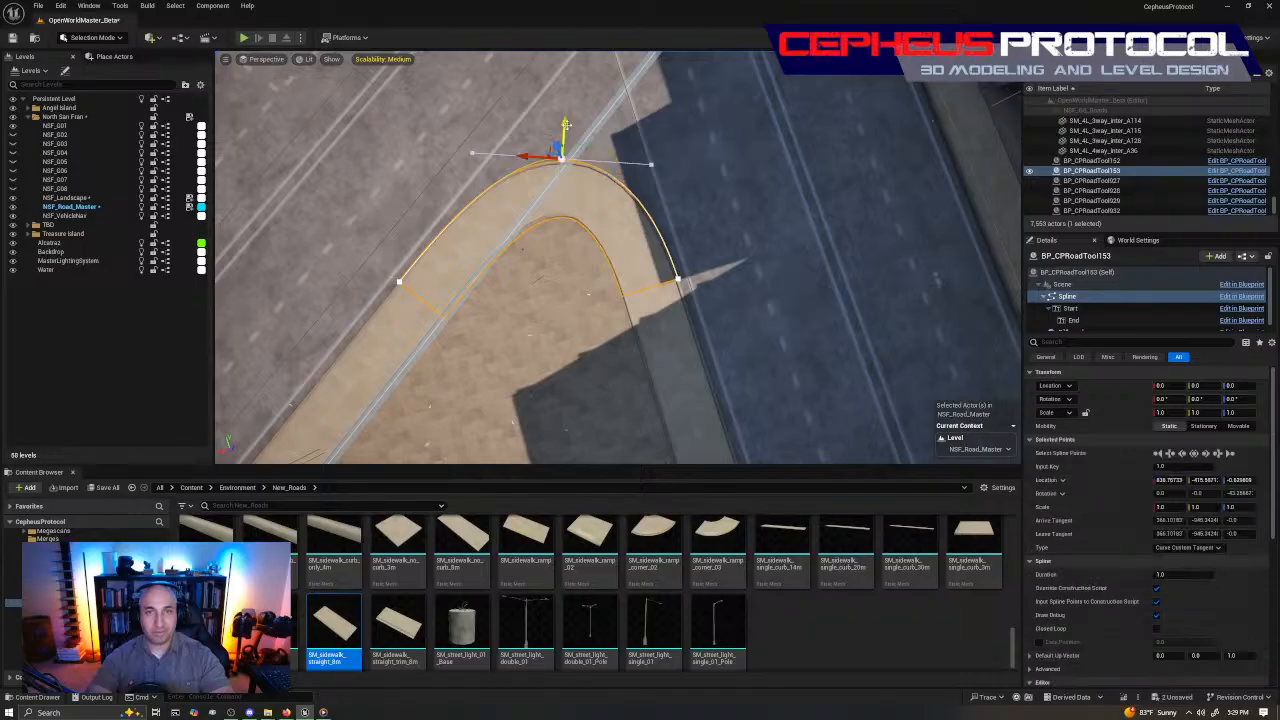
right_drag(611, 189, 685, 233)
key(Escape)
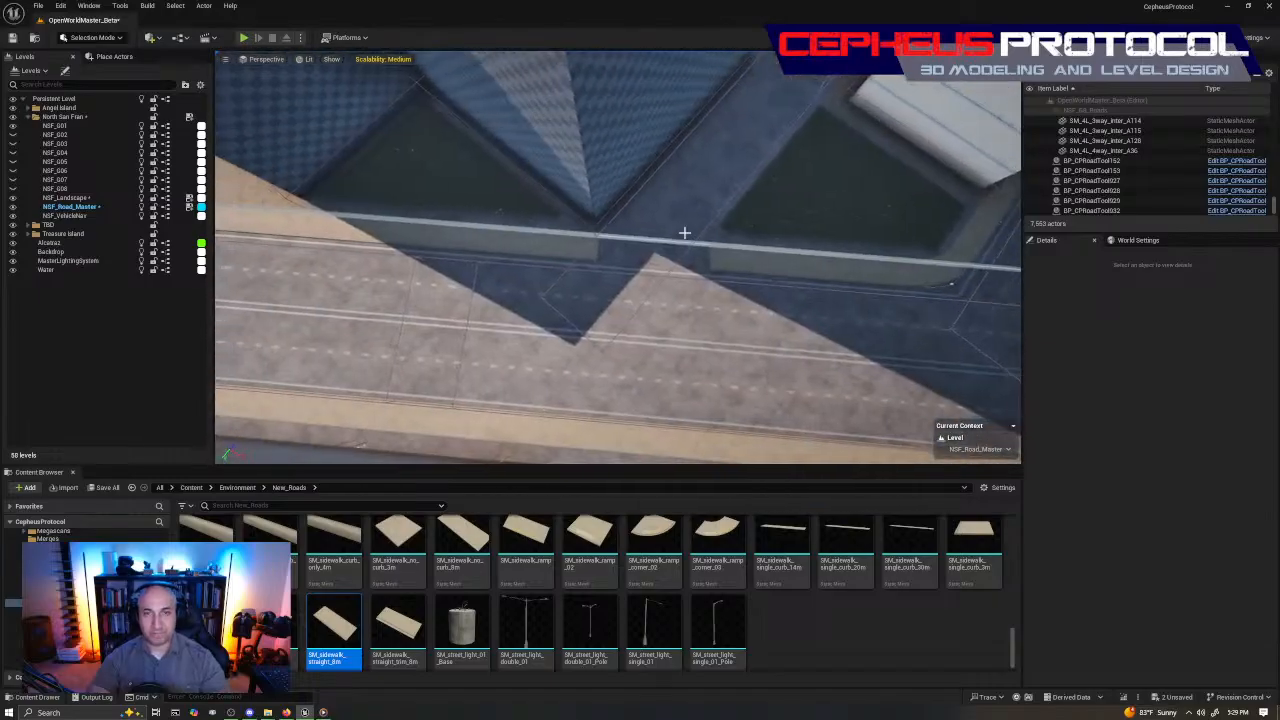
Save the level changes
key(ctrl+s)
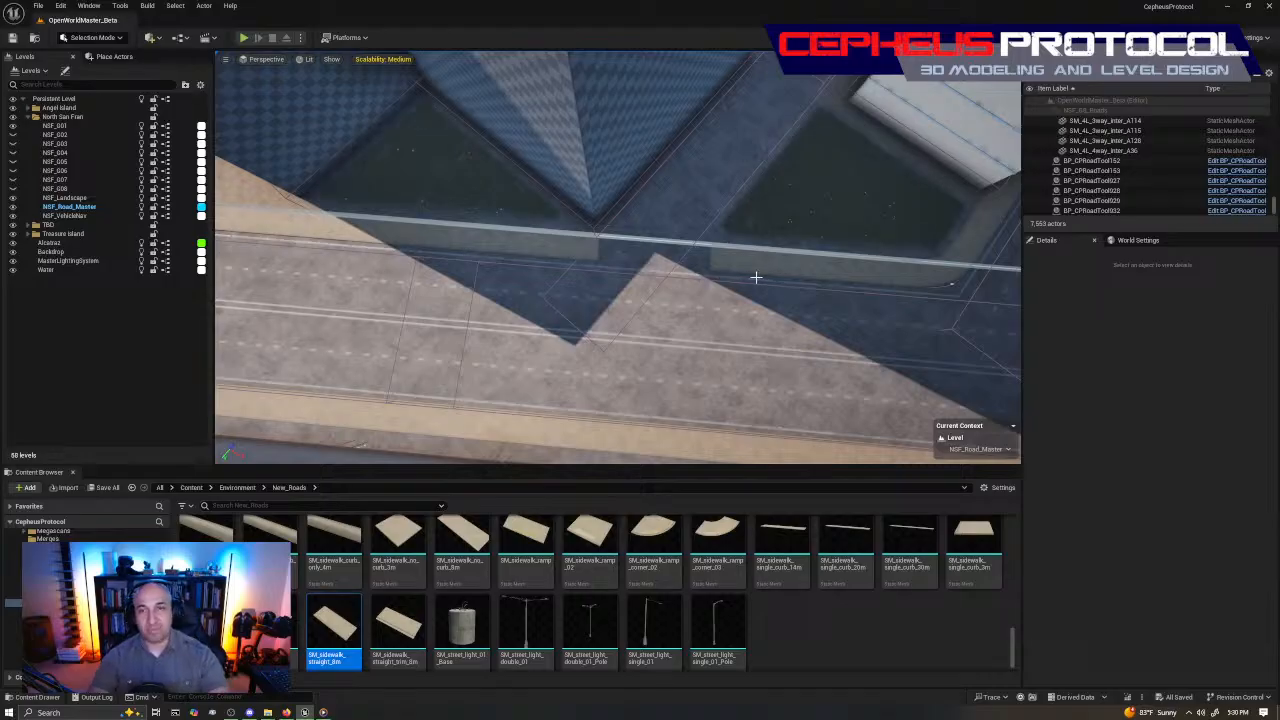
right_drag(756, 277, 445, 145)
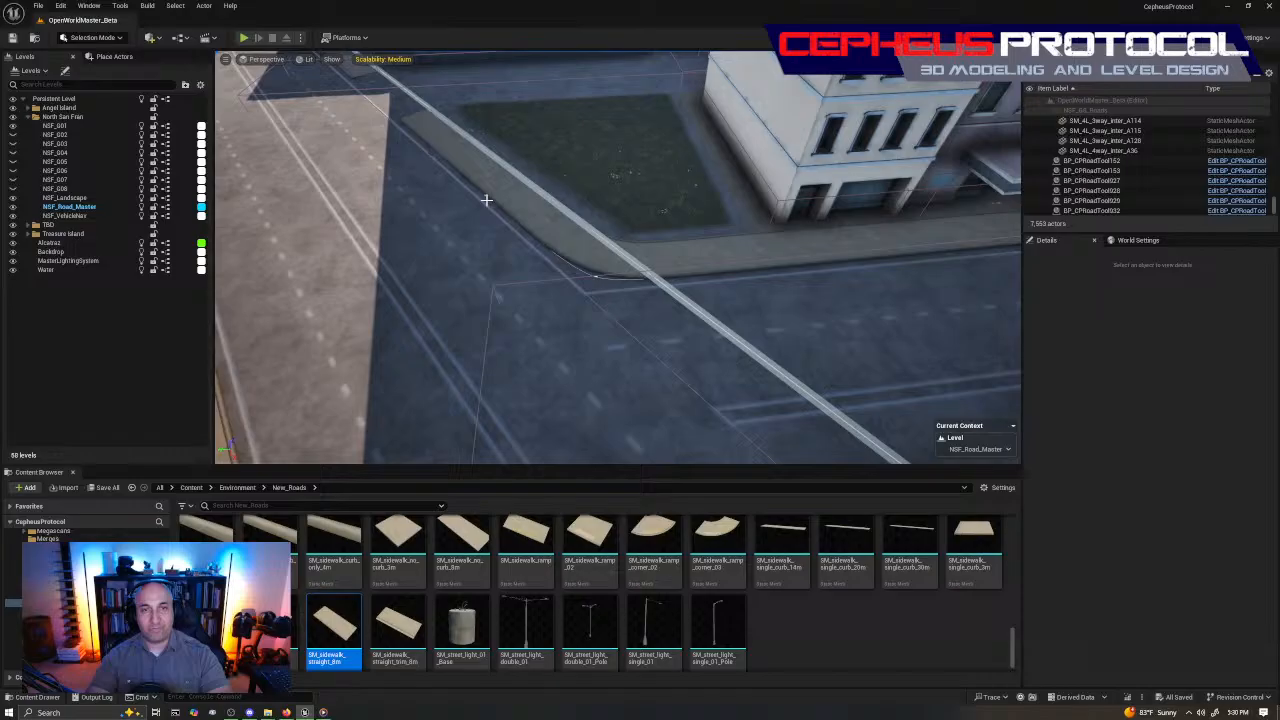
Inspect the rebuilt corner sidewalks and surrounding streets, checking both sides of the intersection by the curved tower for leftover pieces
right_drag(486, 200, 660, 260)
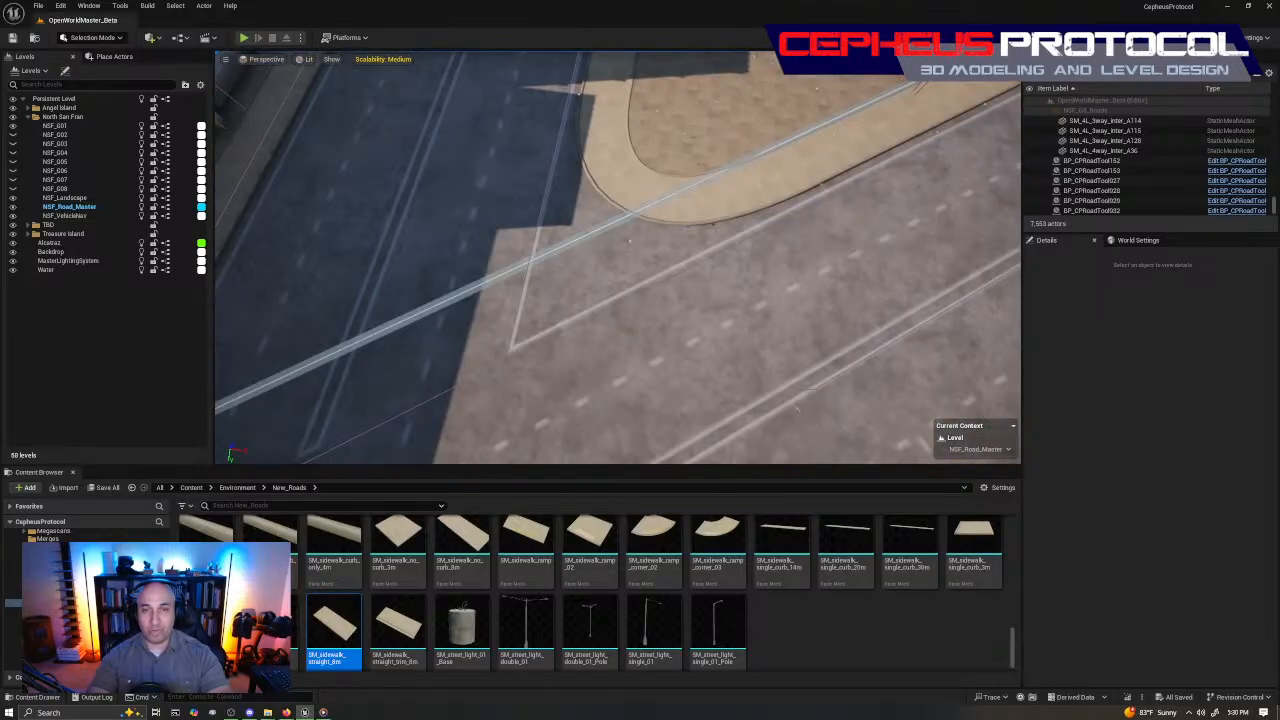
double_click(1090, 170)
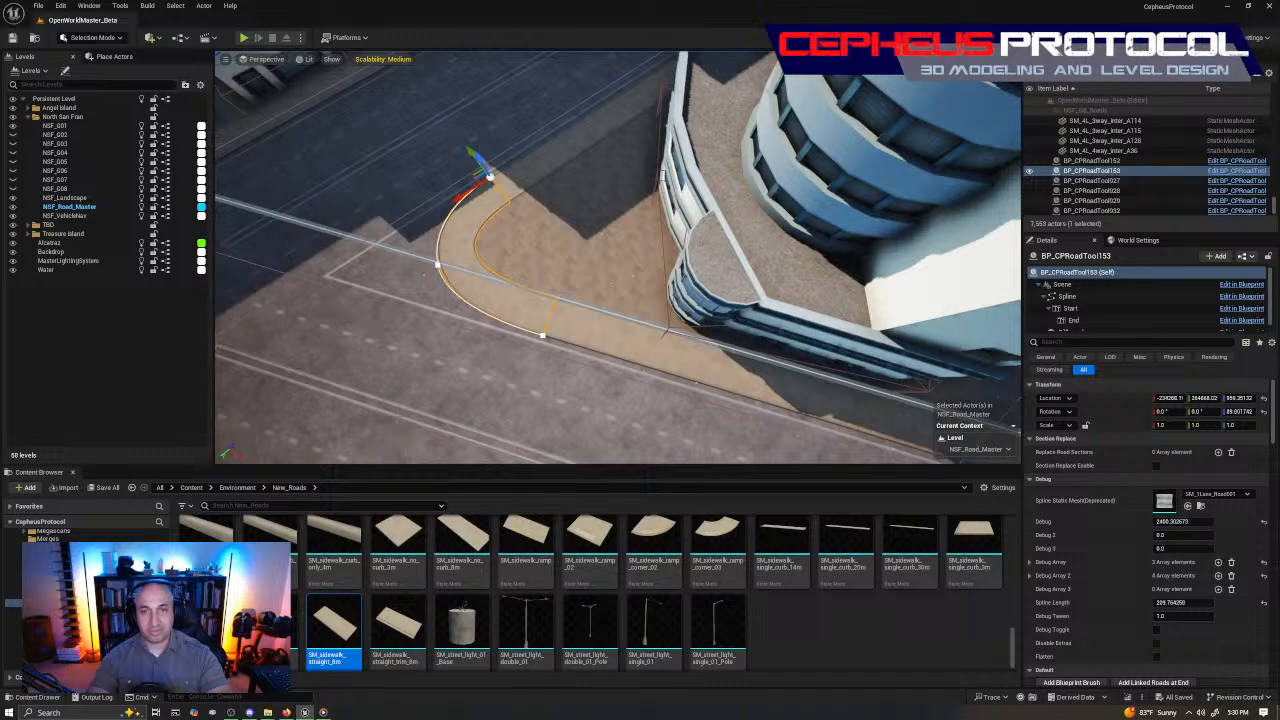
right_drag(600, 260, 740, 280)
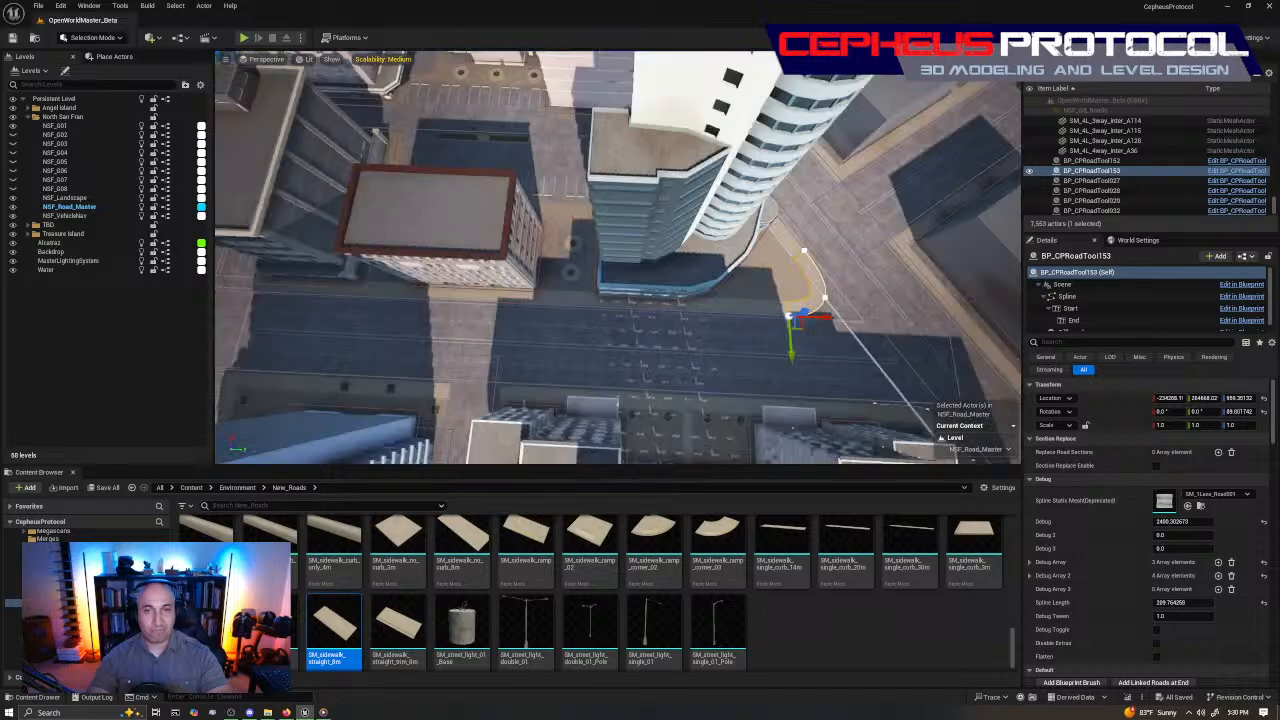
right_drag(640, 260, 480, 295)
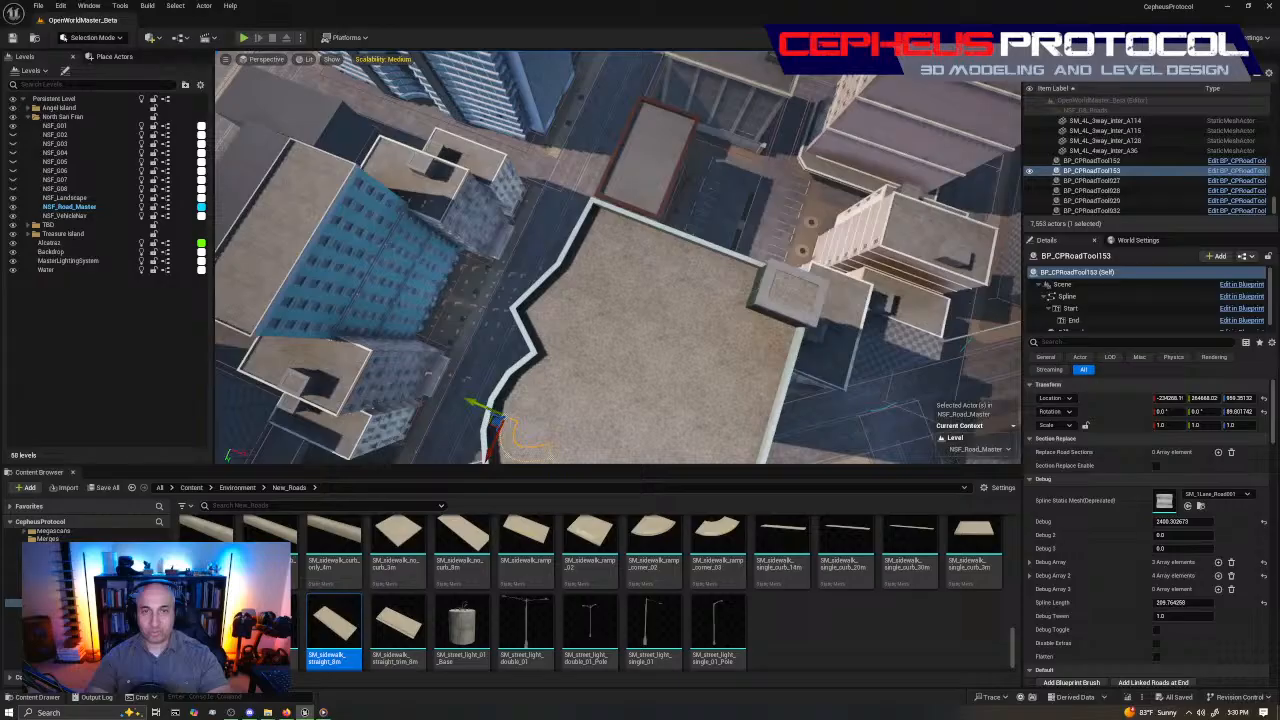
right_drag(674, 274, 610, 274)
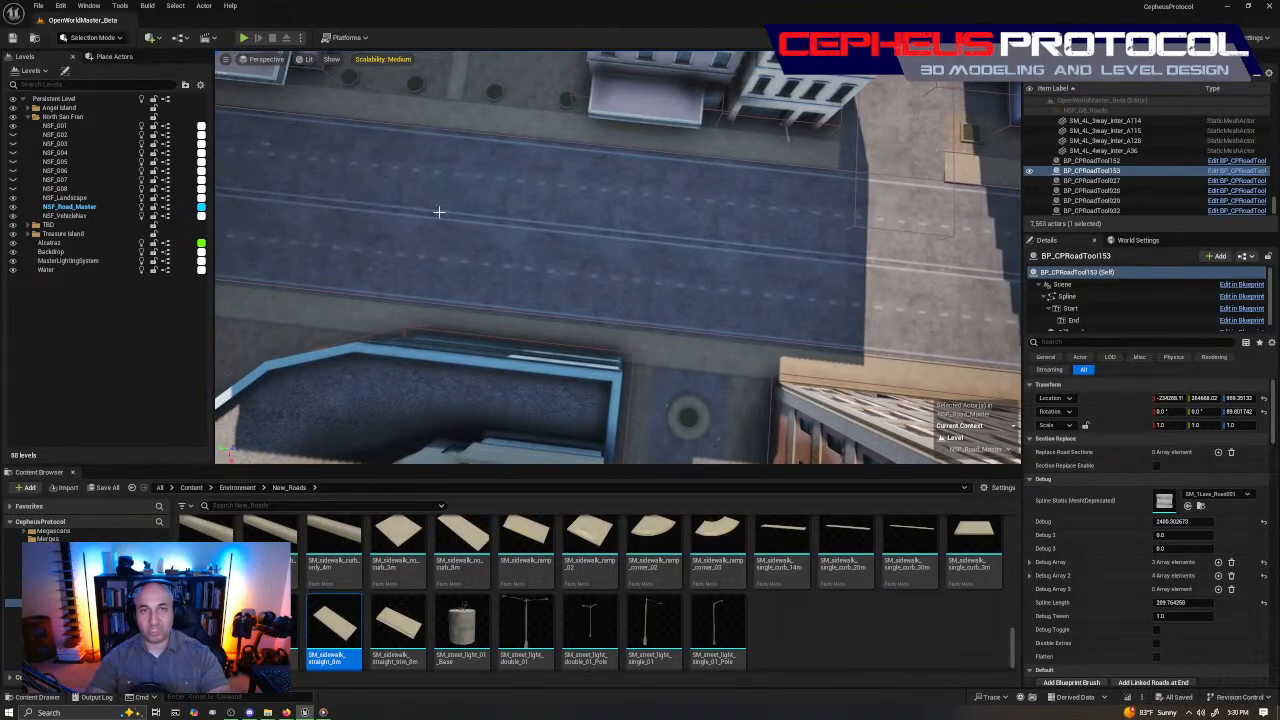
right_drag(438, 212, 442, 160)
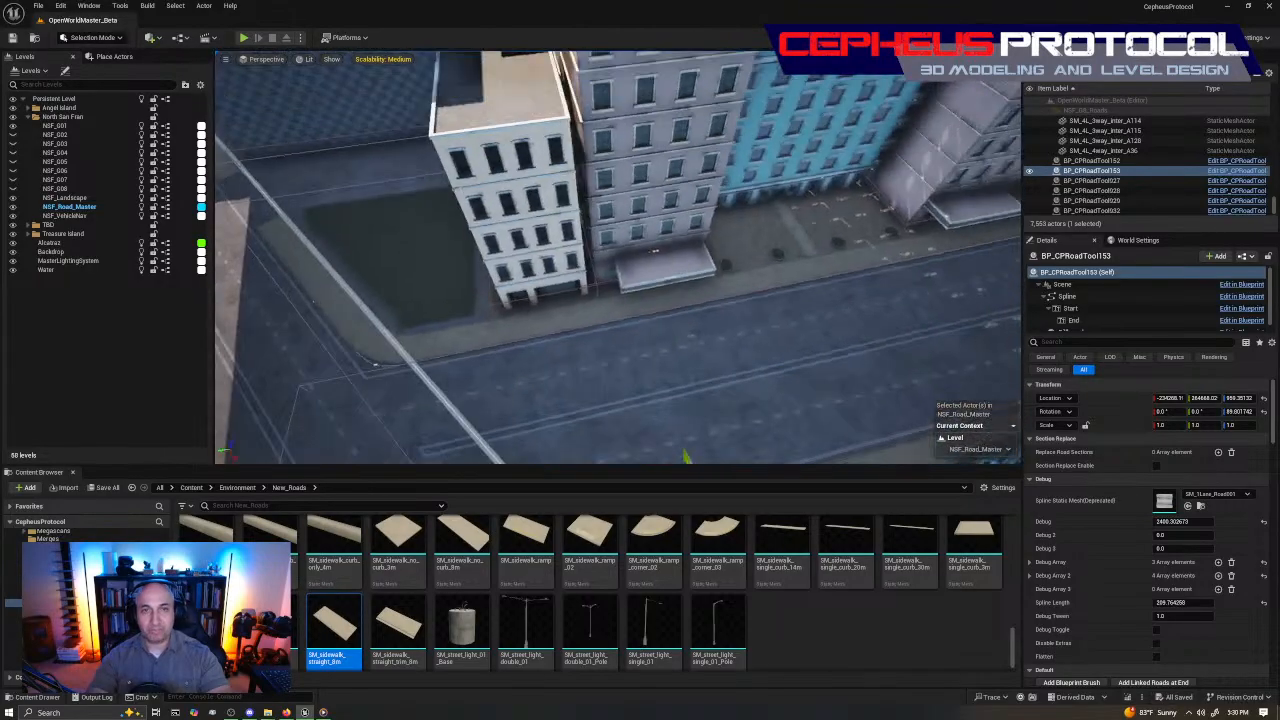
key(f)
mouse_move(564, 377)
right_down()
mouse_move(540, 377)
mouse_move(564, 377)
right_up()
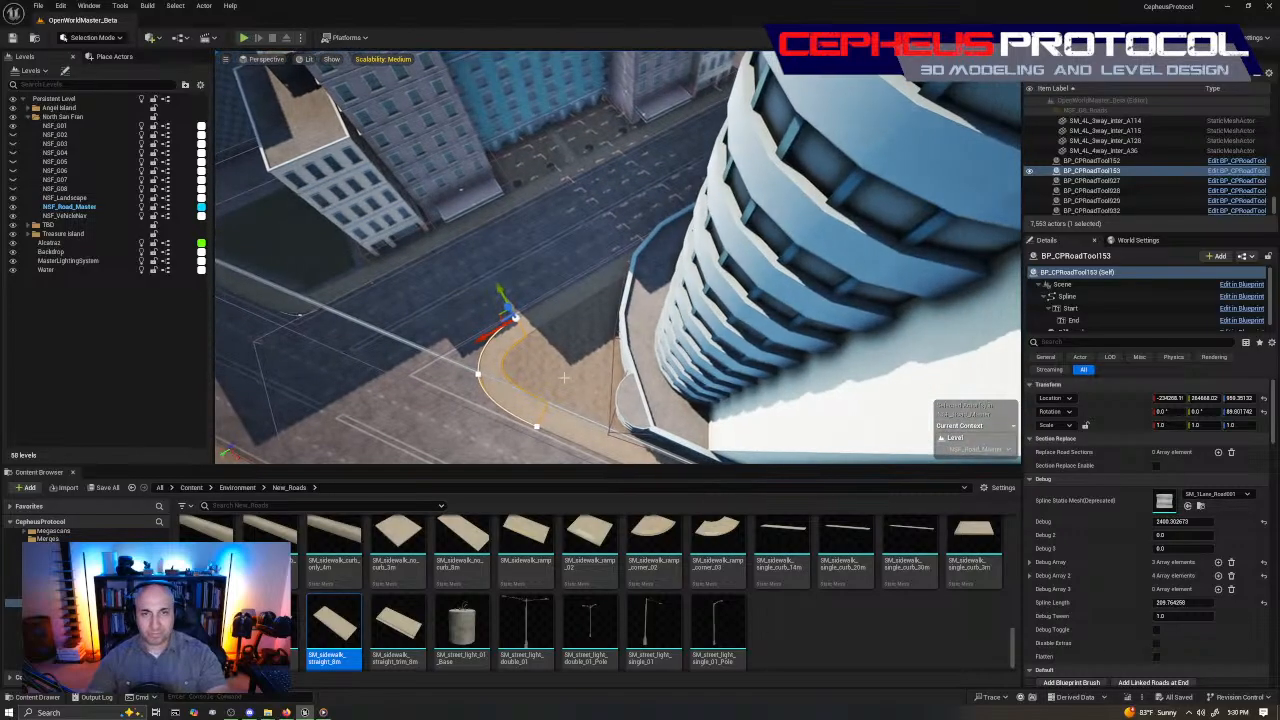
click(771, 74)
key(f)
right_drag(771, 74, 770, 125)
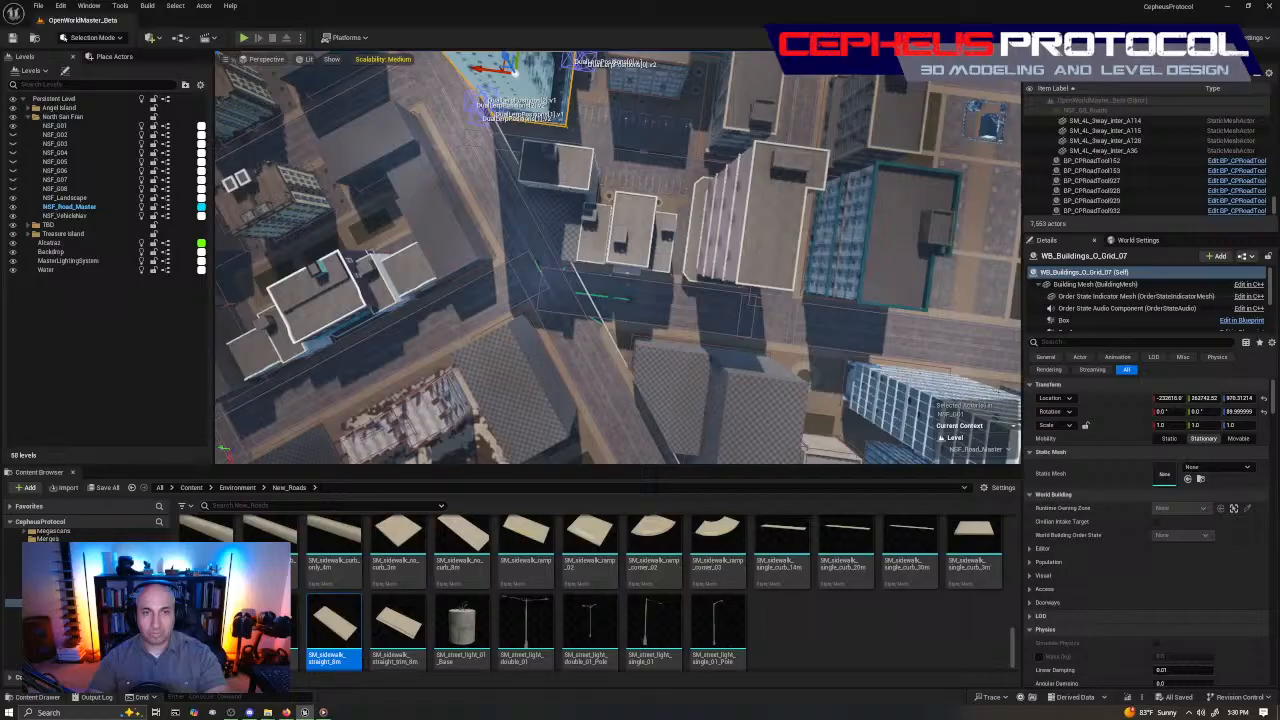
mouse_move(726, 364)
right_down()
mouse_move(745, 340)
mouse_move(726, 364)
right_up()
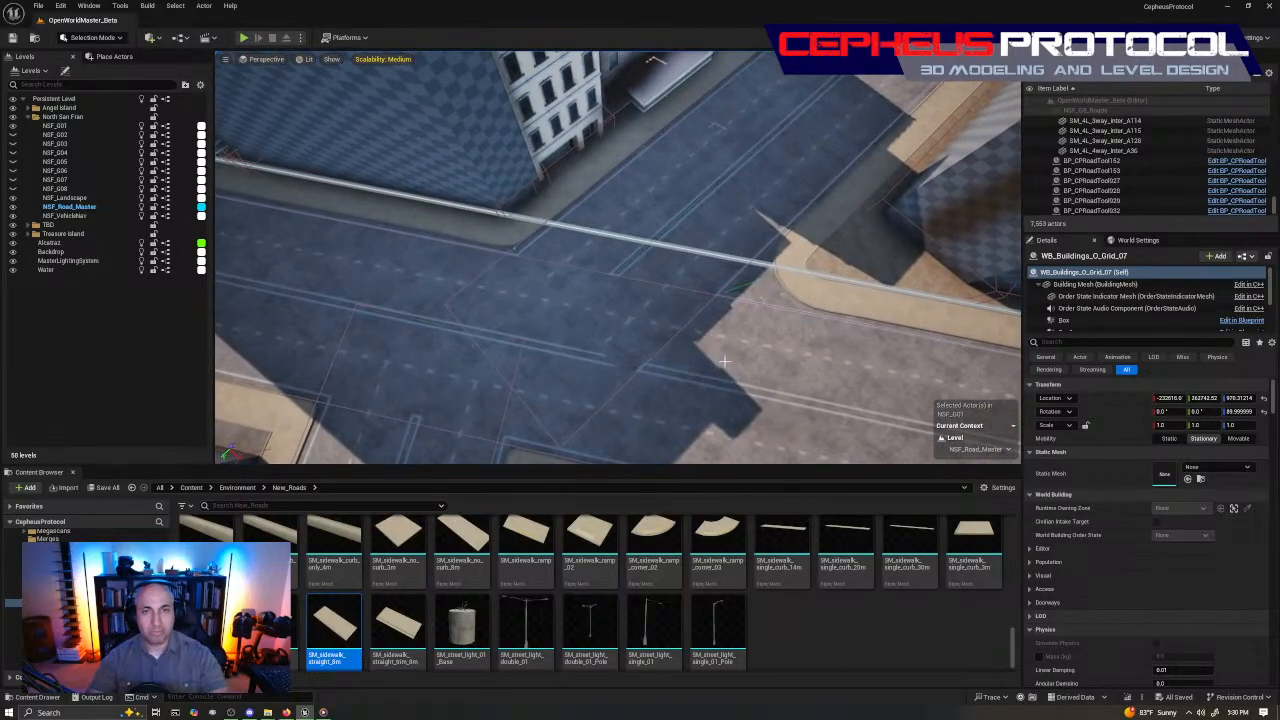
In Landscape mode, delete the landscape spline control points at the old sidewalk corner beside the grassy lot
key(shift+2)
click(446, 217)
key(Delete)
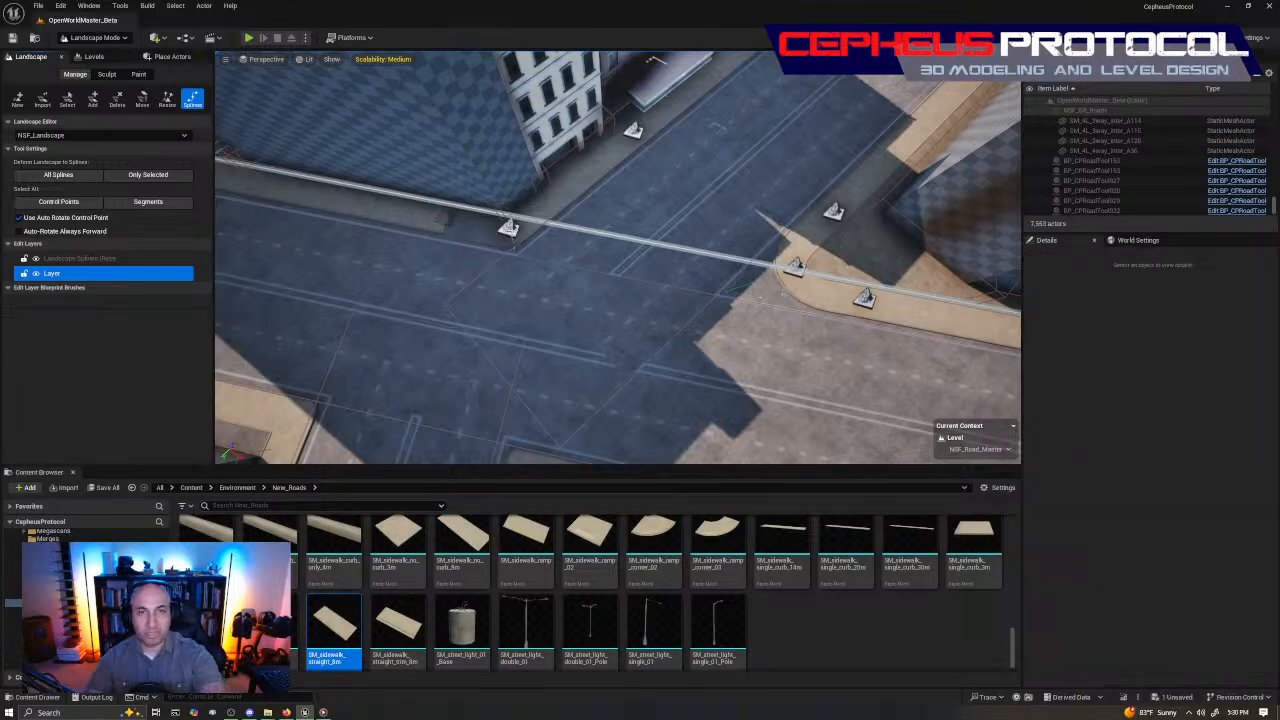
click(508, 227)
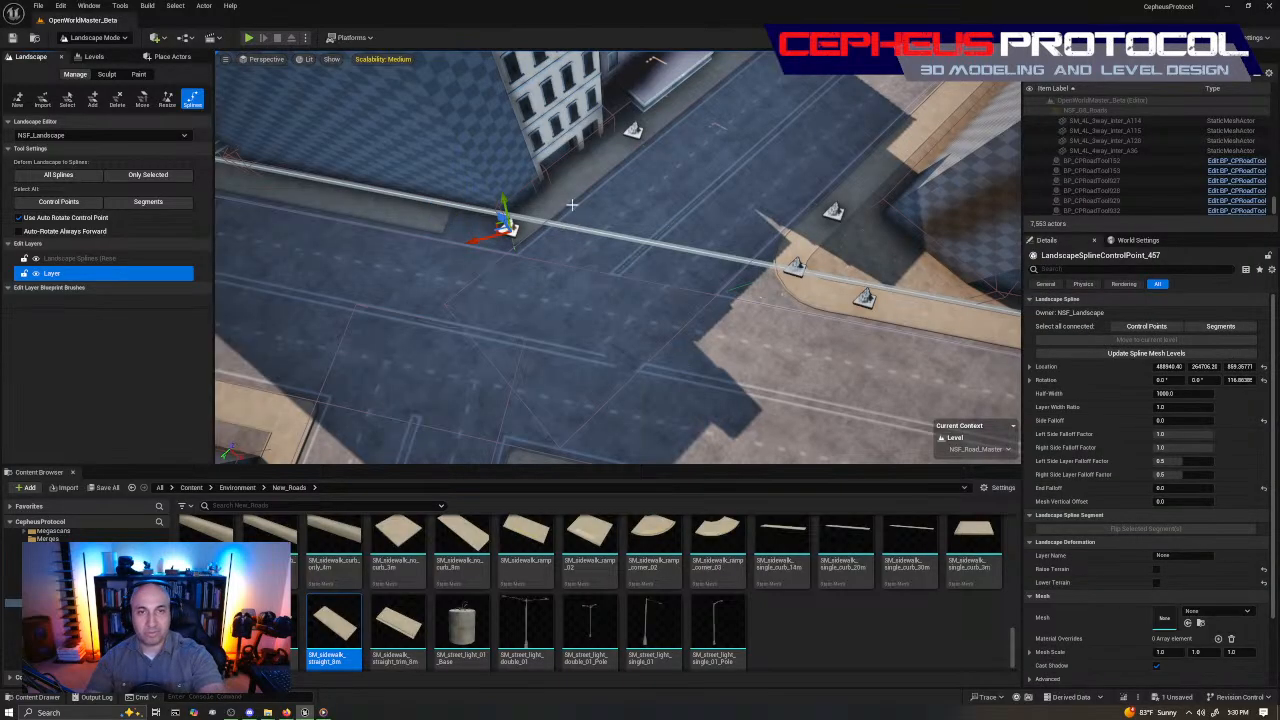
key(Delete)
Delete the remaining landscape spline control points around the curved tower's corner sidewalk and return to Selection mode
click(833, 212)
key(Delete)
click(795, 262)
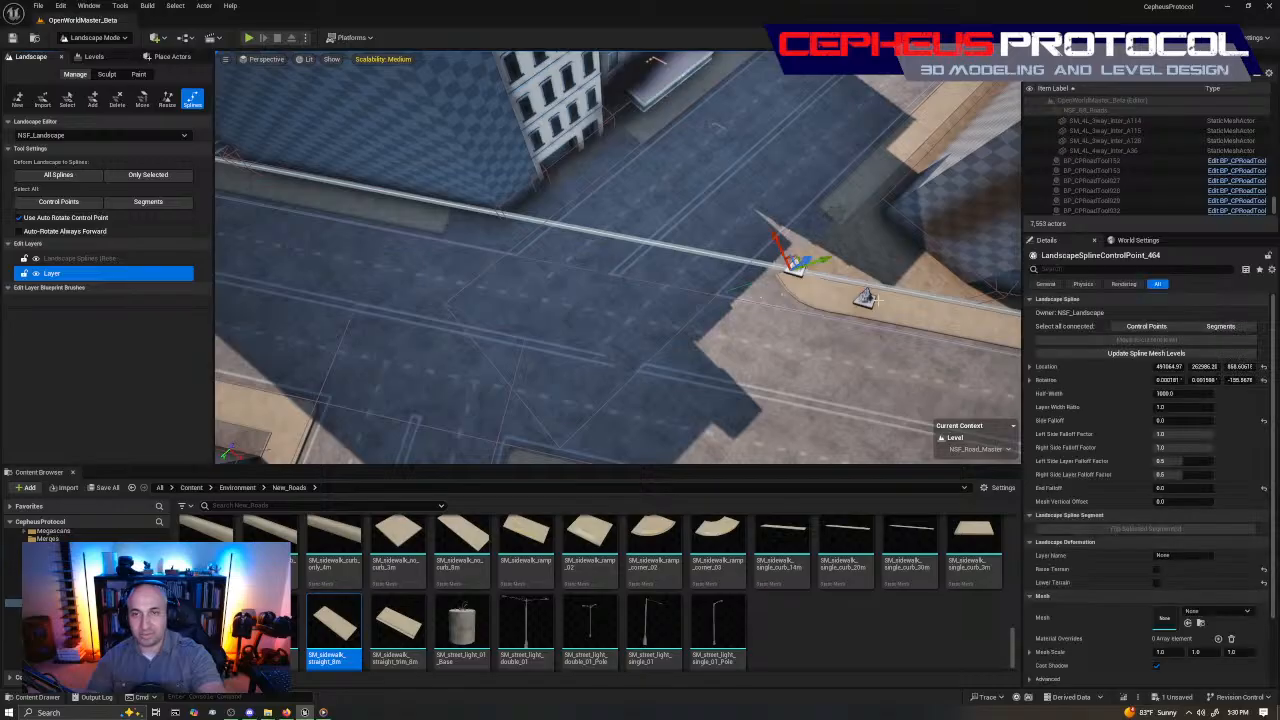
key(Delete)
mouse_move(877, 300)
right_down()
mouse_move(950, 305)
mouse_move(872, 300)
right_up()
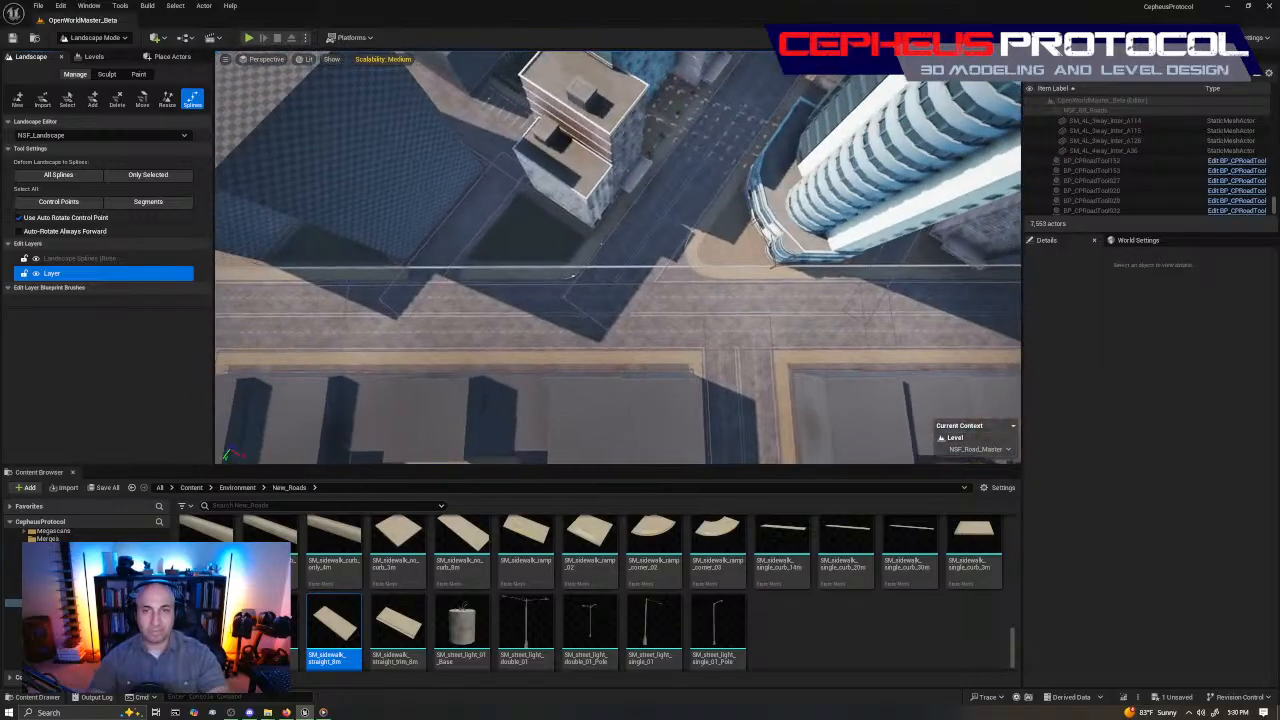
right_drag(573, 275, 681, 266)
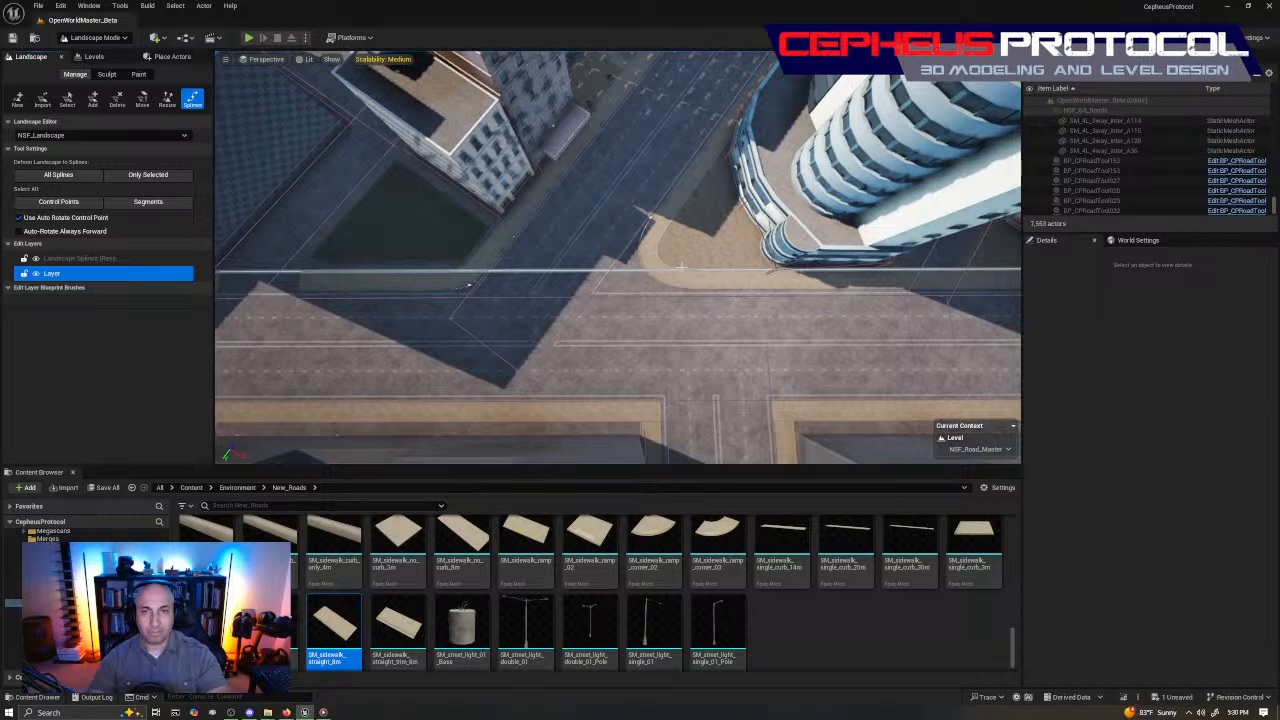
key(shift+1)
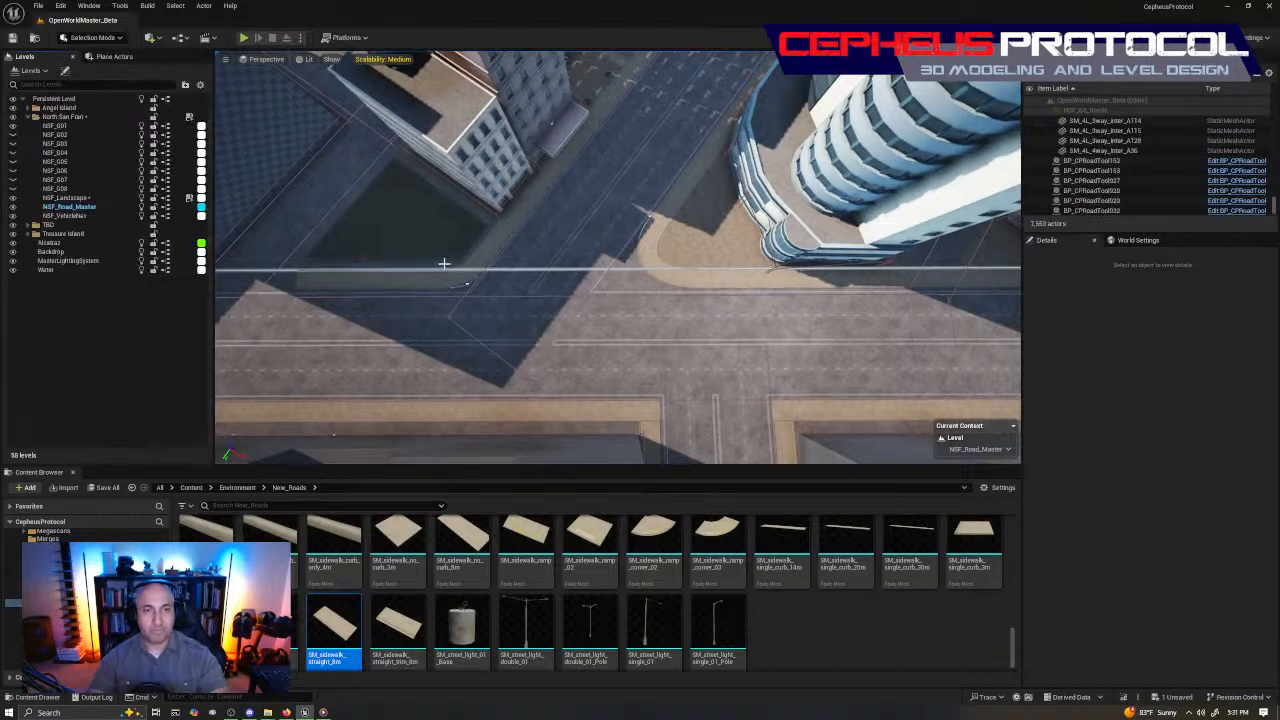
Duplicate the grassy lot's curved corner sidewalk and move the copy along the main street to the next corner past the tower
click(487, 322)
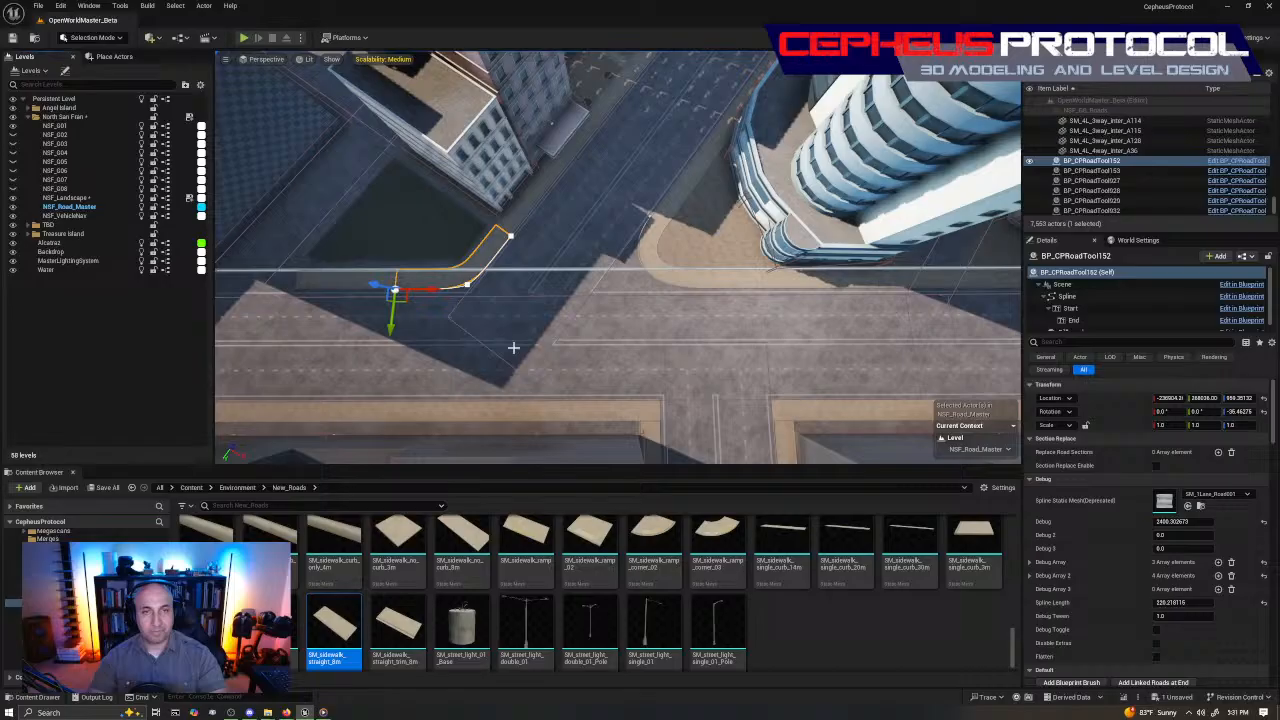
right_drag(513, 348, 480, 330)
alt+drag(309, 254, 944, 360)
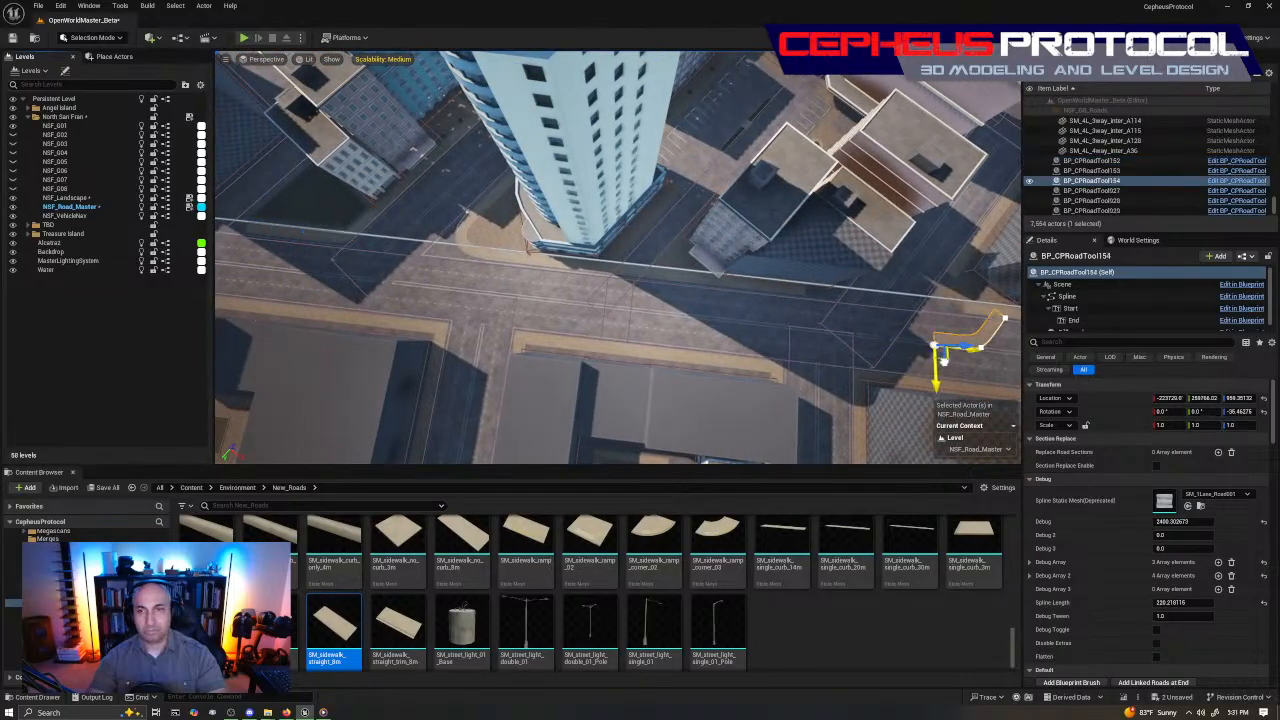
Align the start of the duplicated corner sidewalk with the end and curb edge of the adjoining straight sidewalk
key(f)
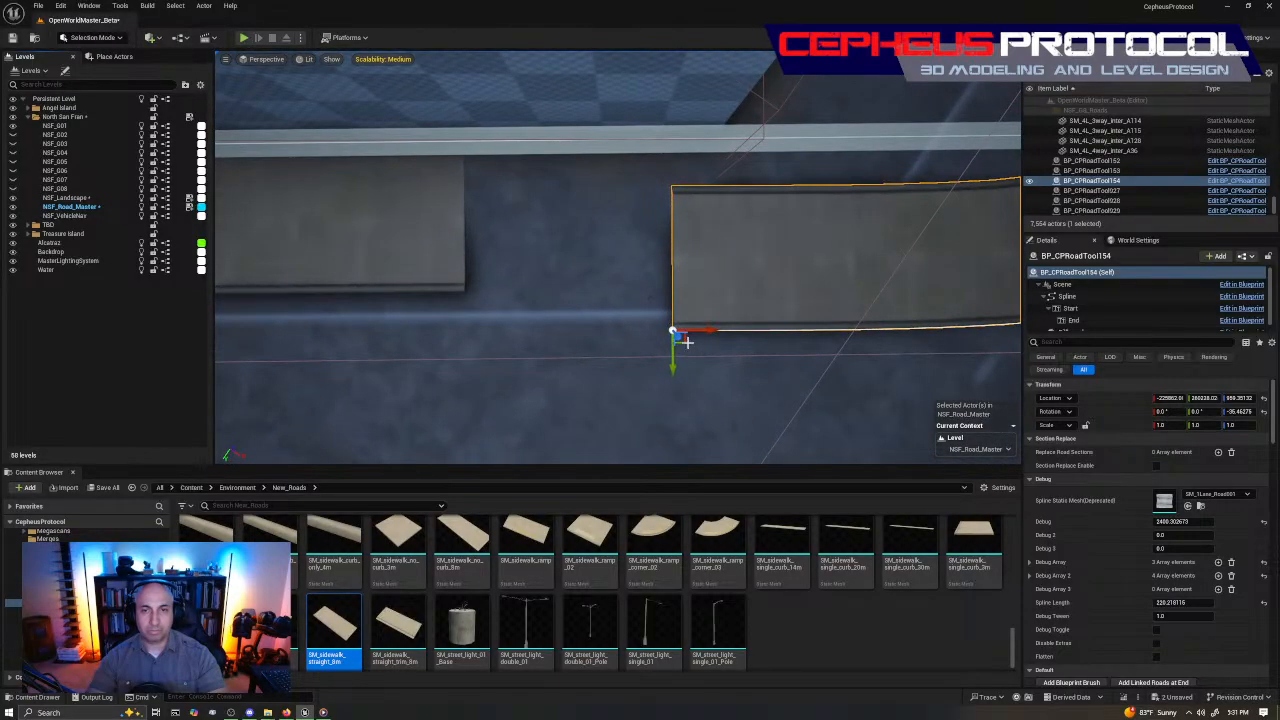
drag(687, 342, 478, 306)
right_drag(478, 306, 762, 300)
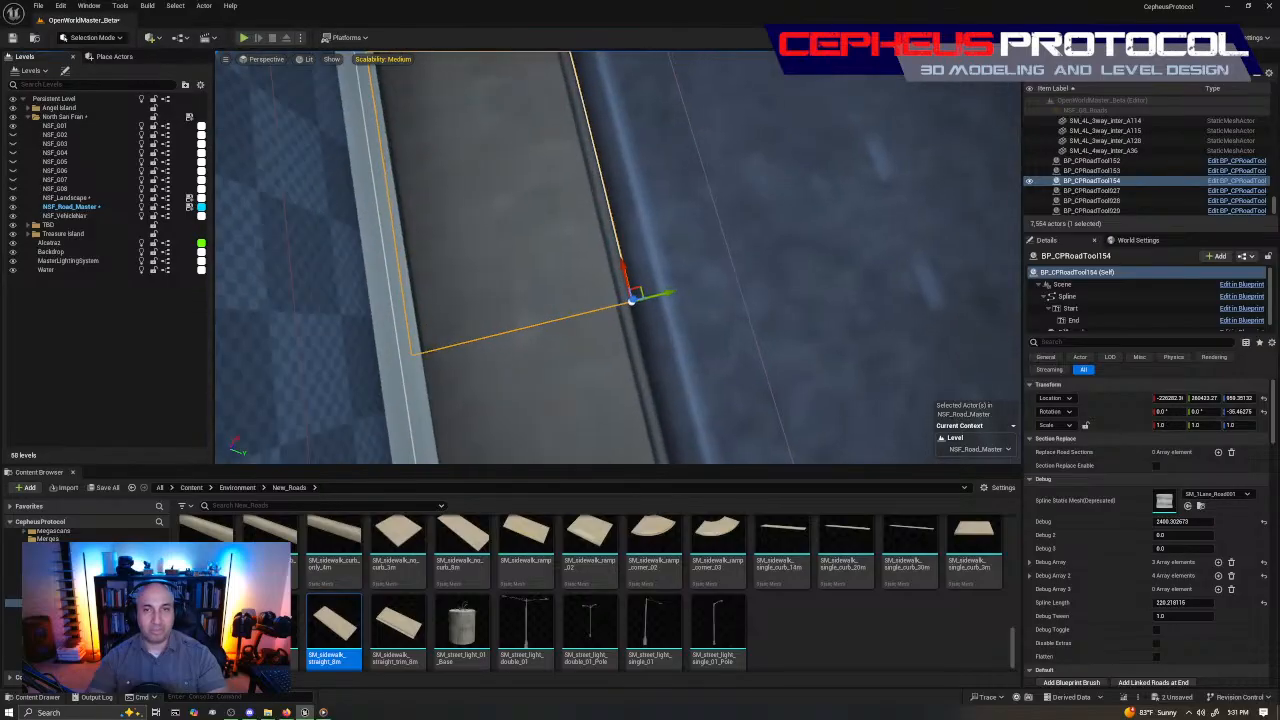
Align the start of the curved sidewalk spline with the curb line and end edge of the adjoining straight sidewalk
right_drag(450, 194, 369, 194)
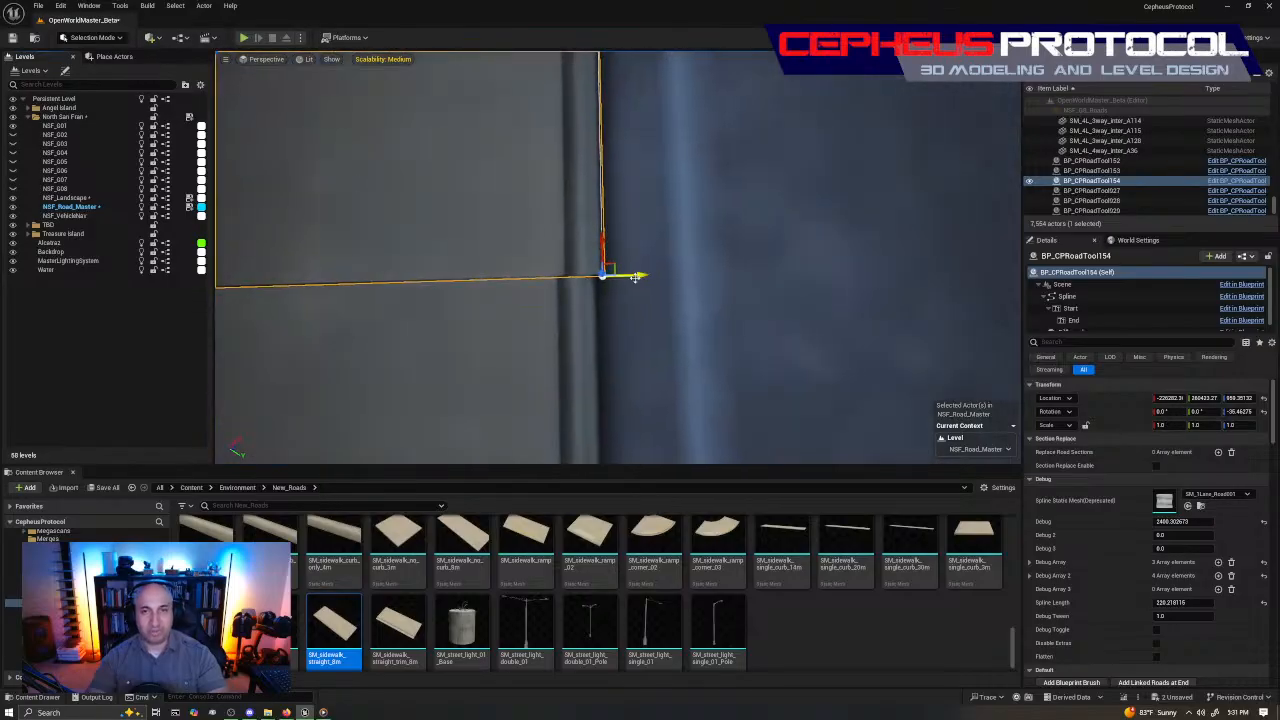
drag(634, 276, 626, 283)
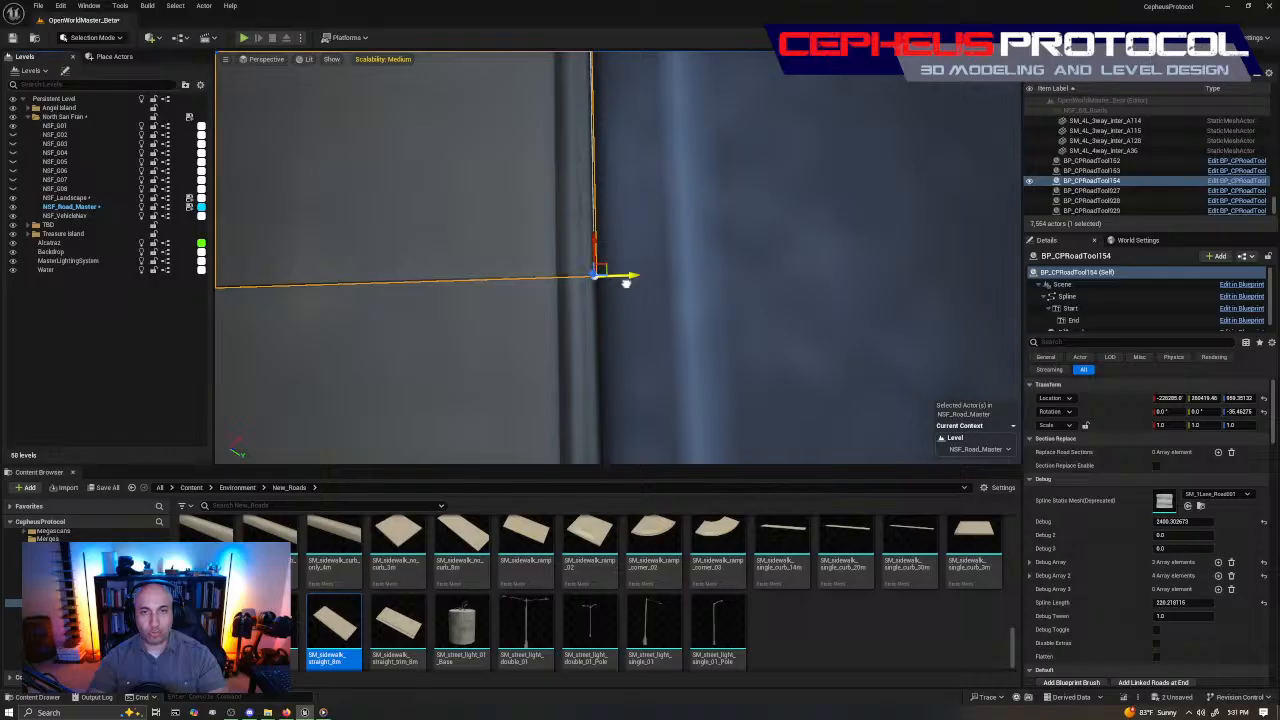
right_drag(626, 283, 660, 252)
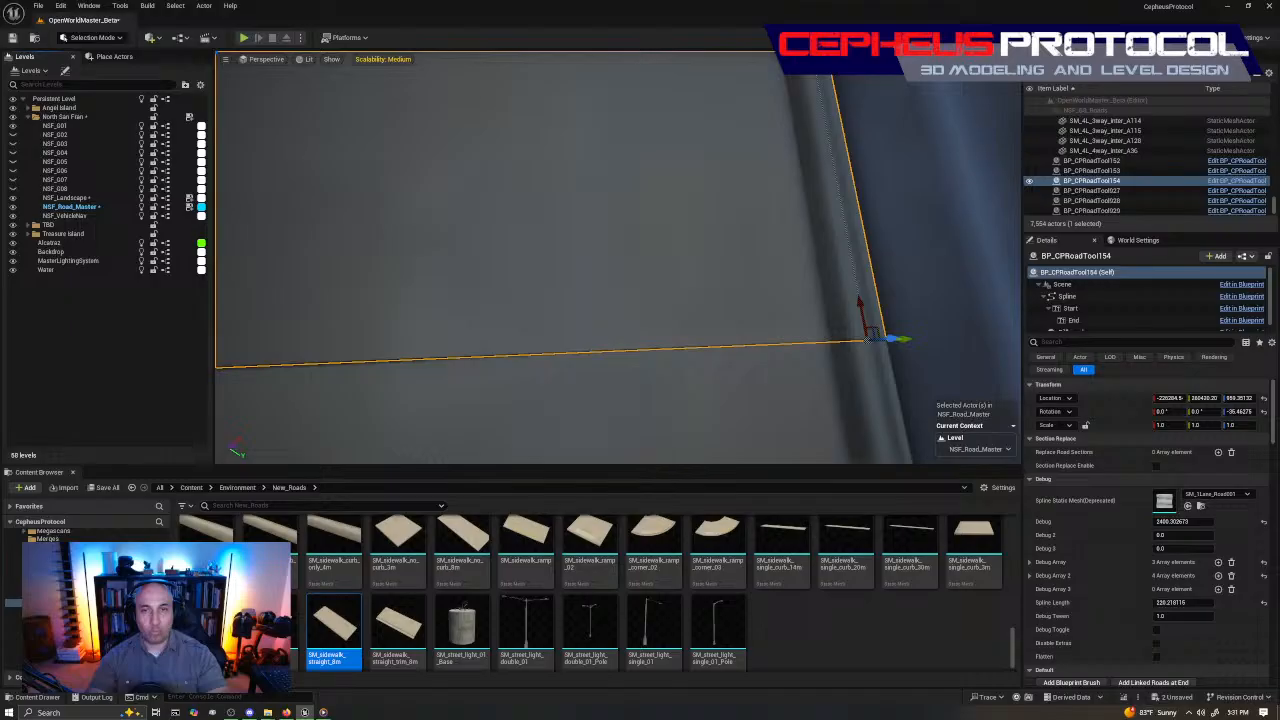
right_drag(690, 352, 654, 360)
click(655, 361)
click(705, 250)
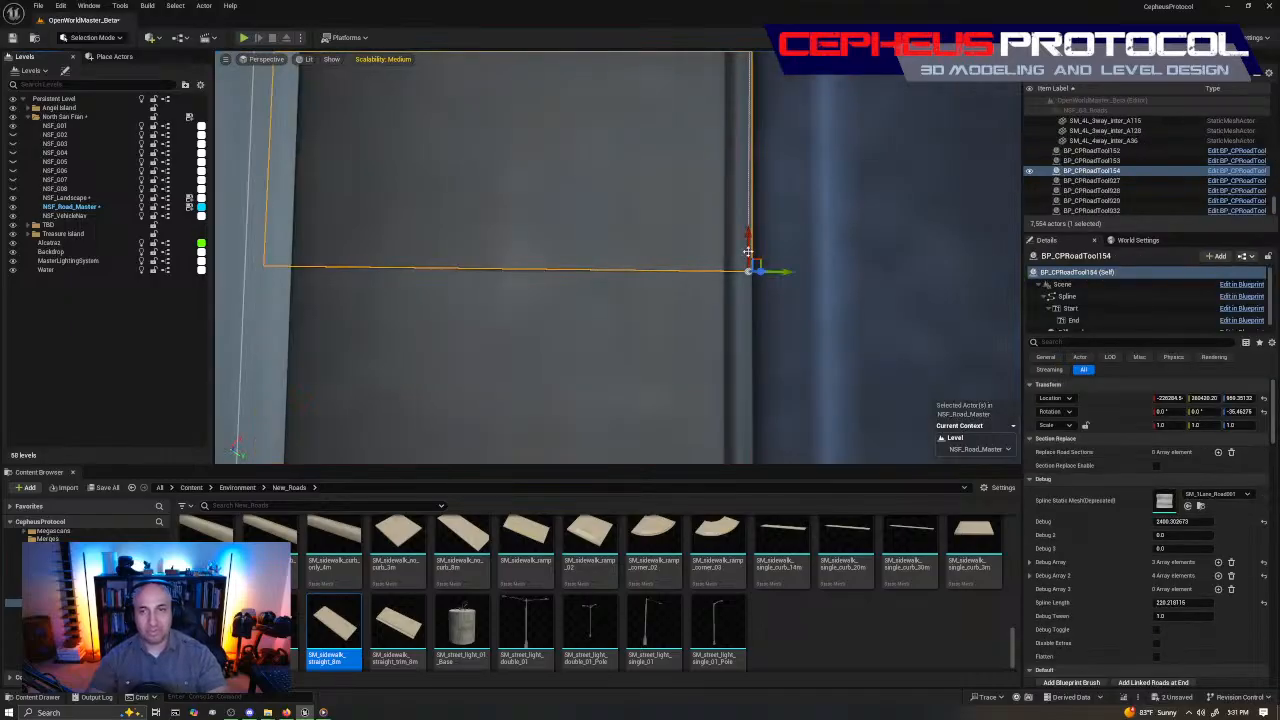
drag(748, 252, 748, 255)
right_drag(748, 255, 550, 234)
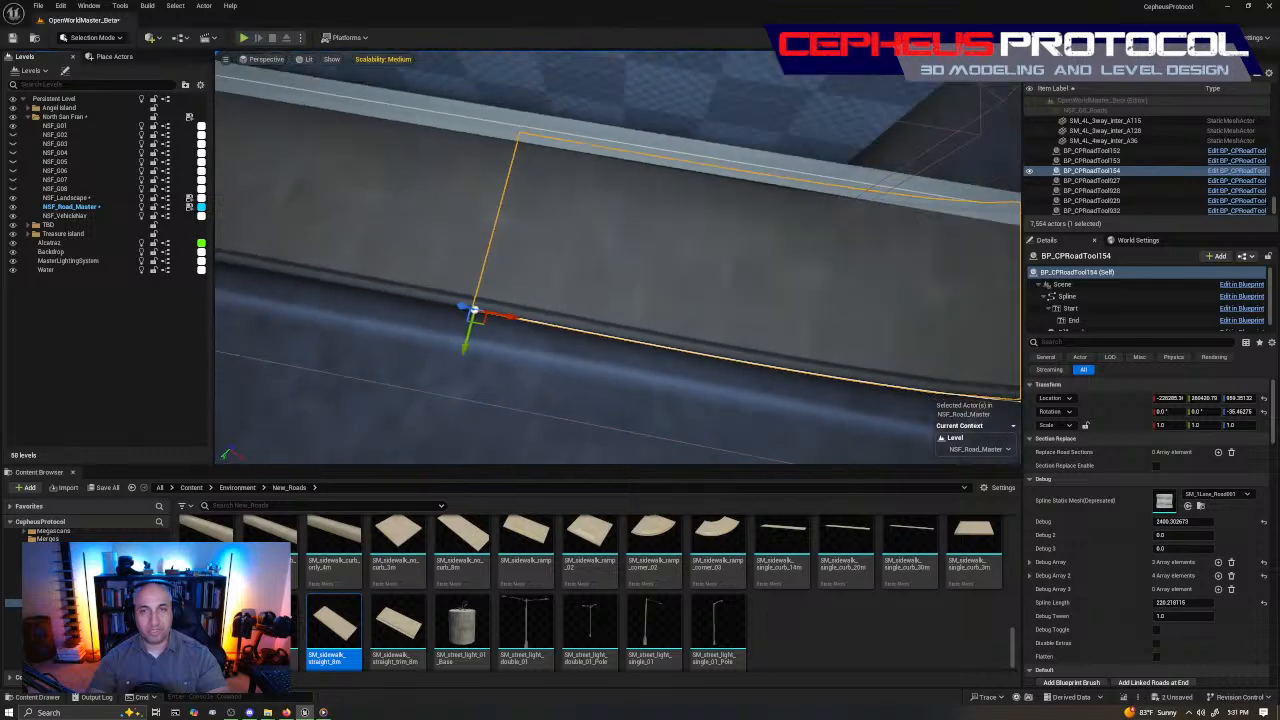
Move the curved sidewalk's end spline point around the corner to the curb of the sidewalk beside the building
right_drag(868, 202, 926, 199)
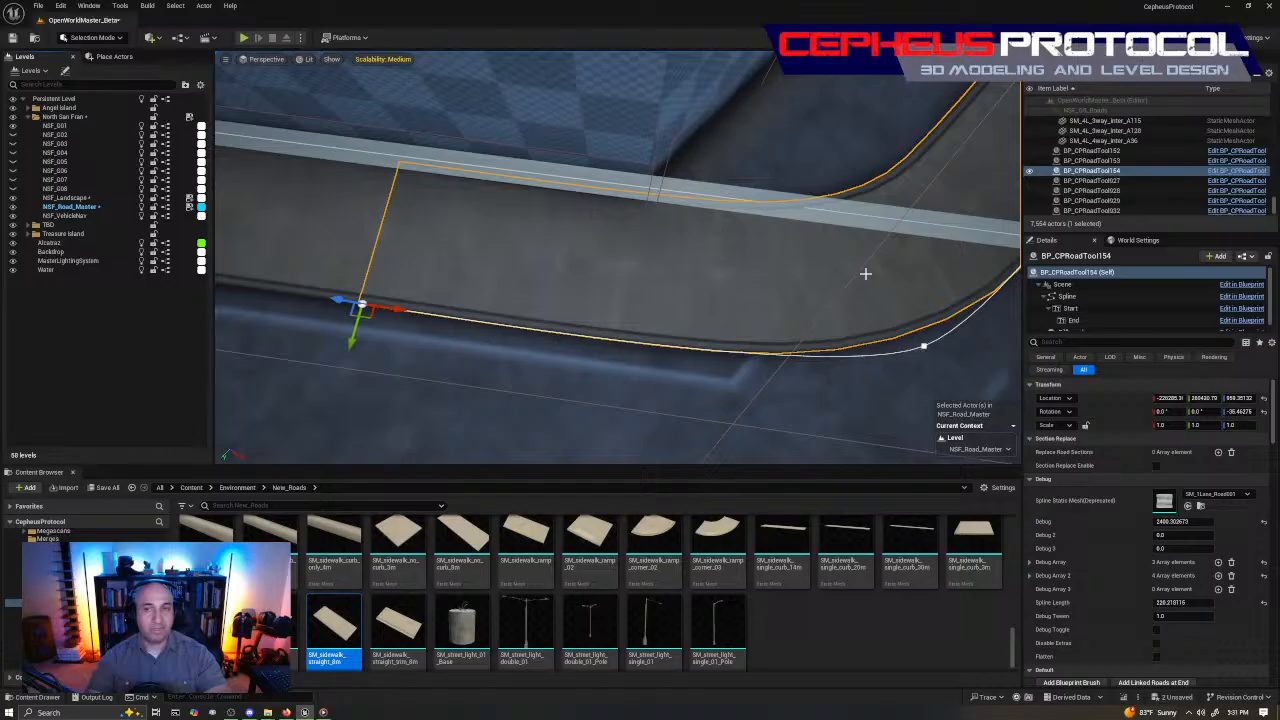
right_drag(866, 274, 655, 282)
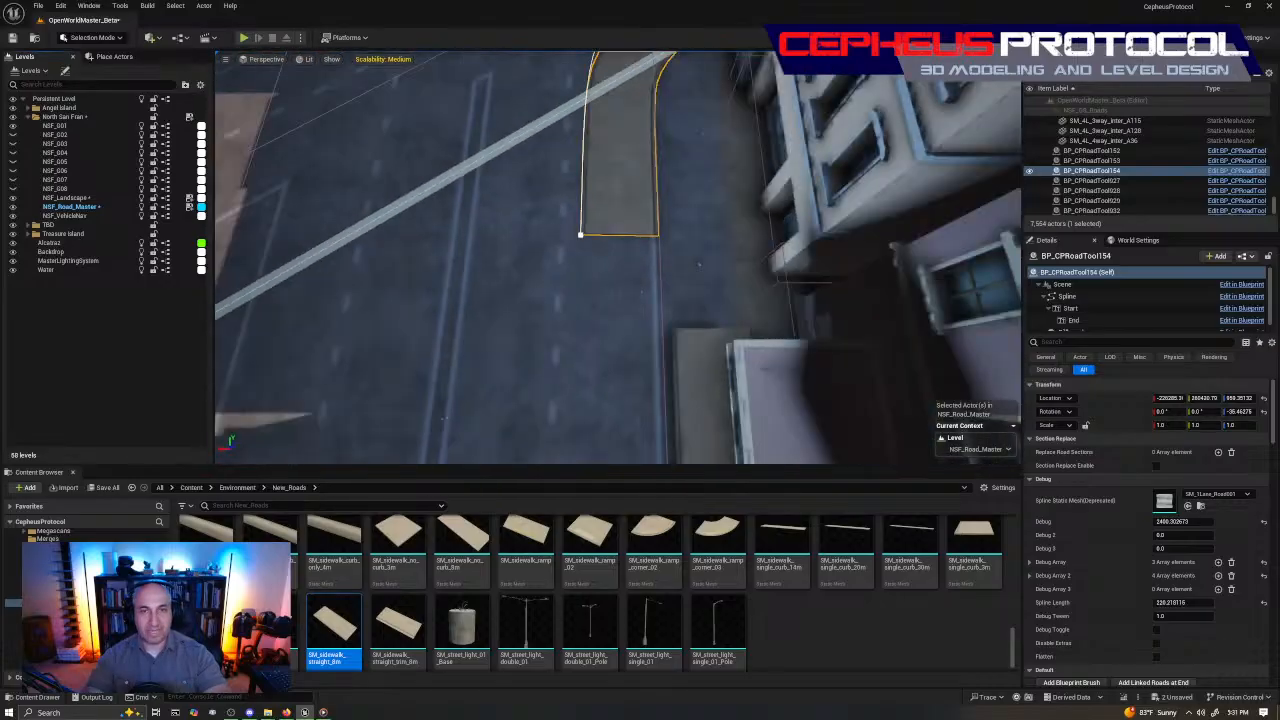
right_drag(466, 231, 536, 212)
click(640, 349)
click(541, 245)
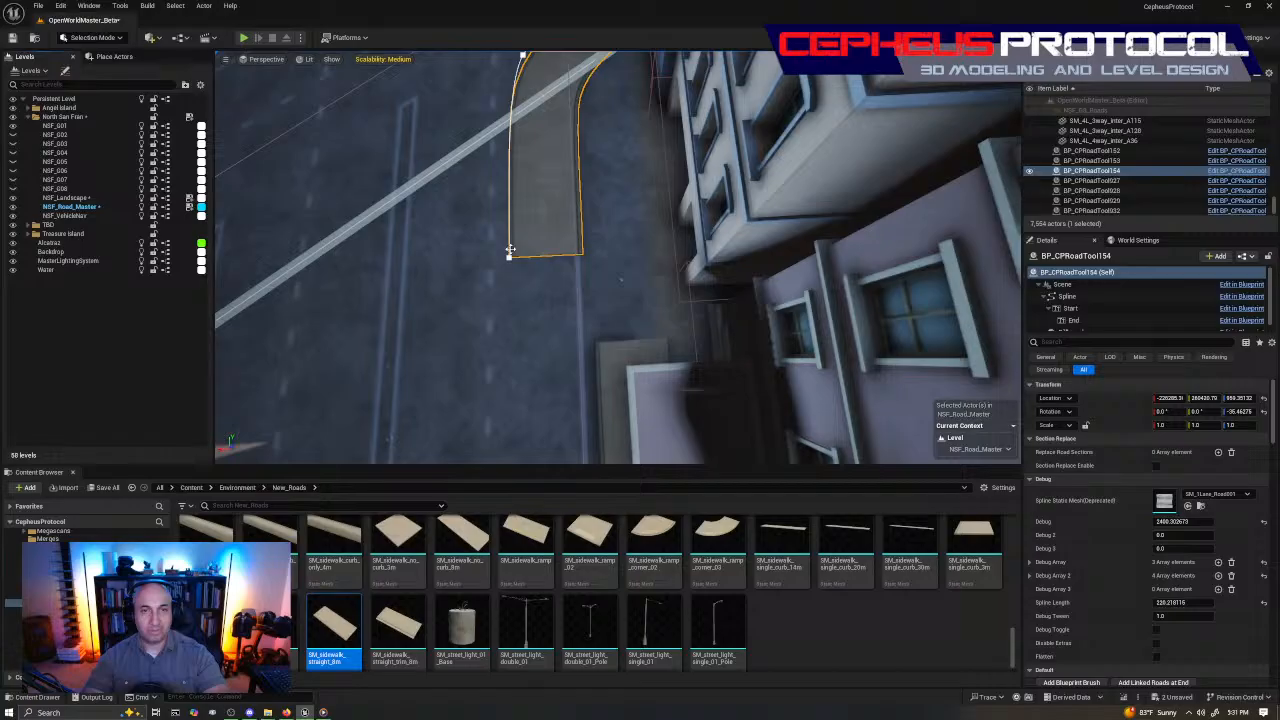
drag(510, 250, 576, 294)
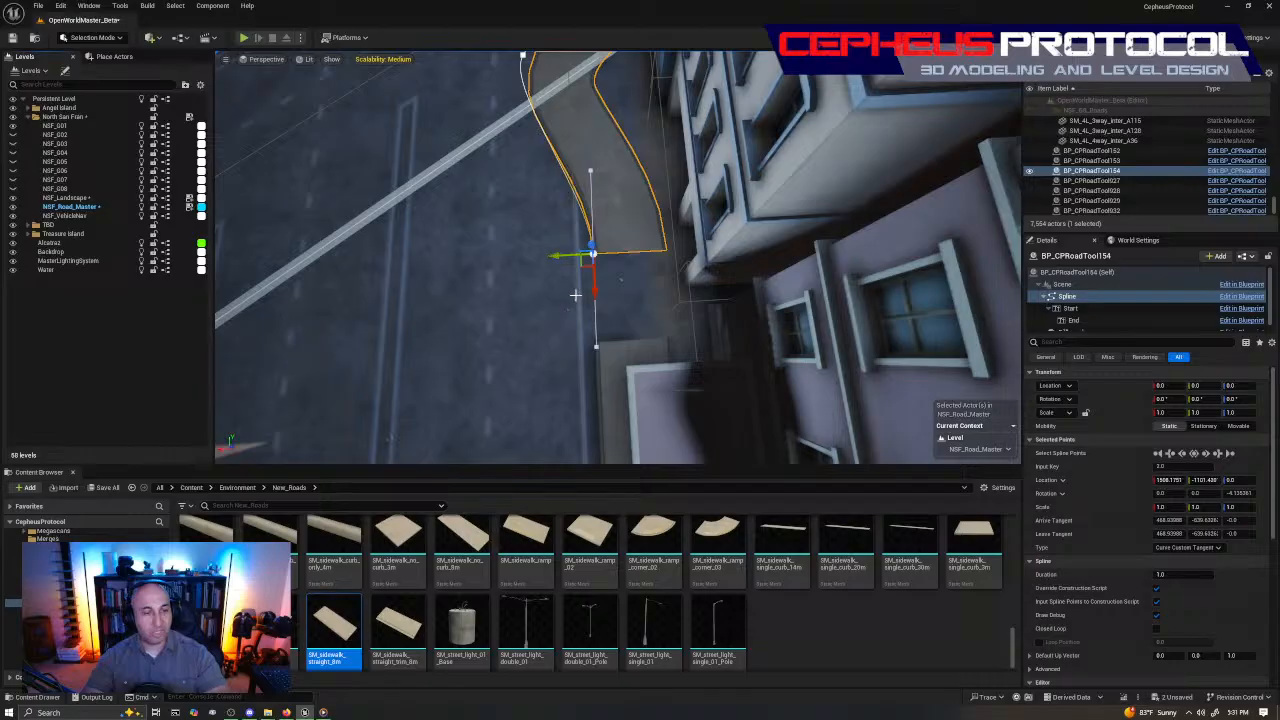
right_drag(576, 295, 491, 306)
drag(502, 274, 631, 321)
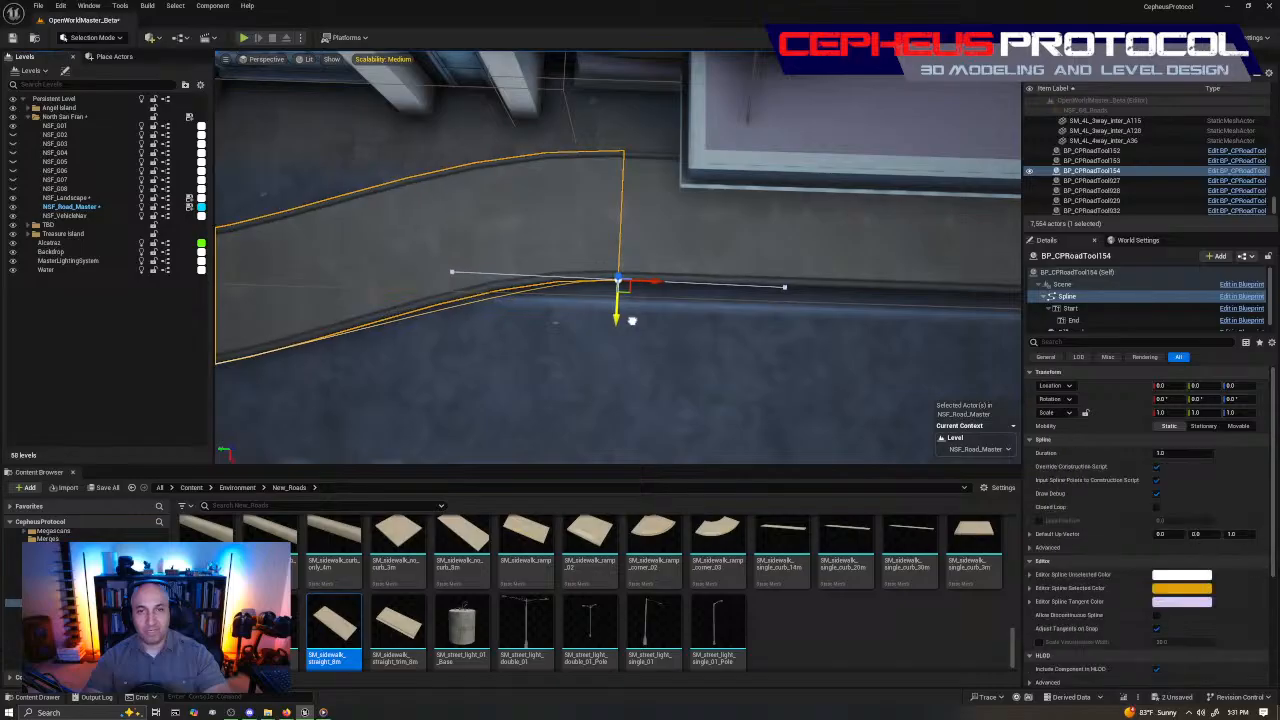
Fine-tune the end spline point so the curved sidewalk meets the neighbouring sidewalk's curb
right_drag(631, 321, 625, 322)
click(520, 338)
right_drag(522, 340, 651, 330)
mouse_move(662, 318)
mouse_down()
mouse_move(640, 338)
mouse_move(655, 314)
mouse_up()
right_drag(655, 314, 600, 350)
drag(563, 343, 556, 346)
right_drag(556, 346, 640, 330)
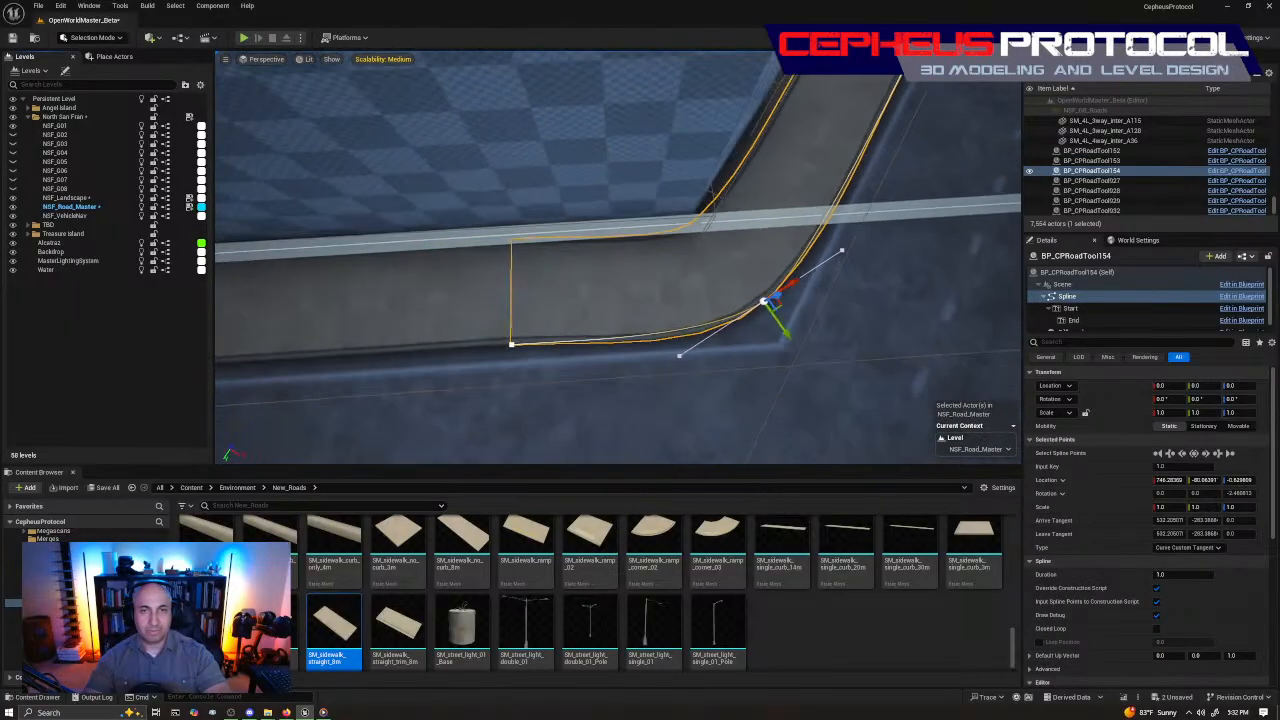
Reshape the sidewalk bend by adjusting the tangent of the middle spline point at the corner
key(Escape)
click(734, 303)
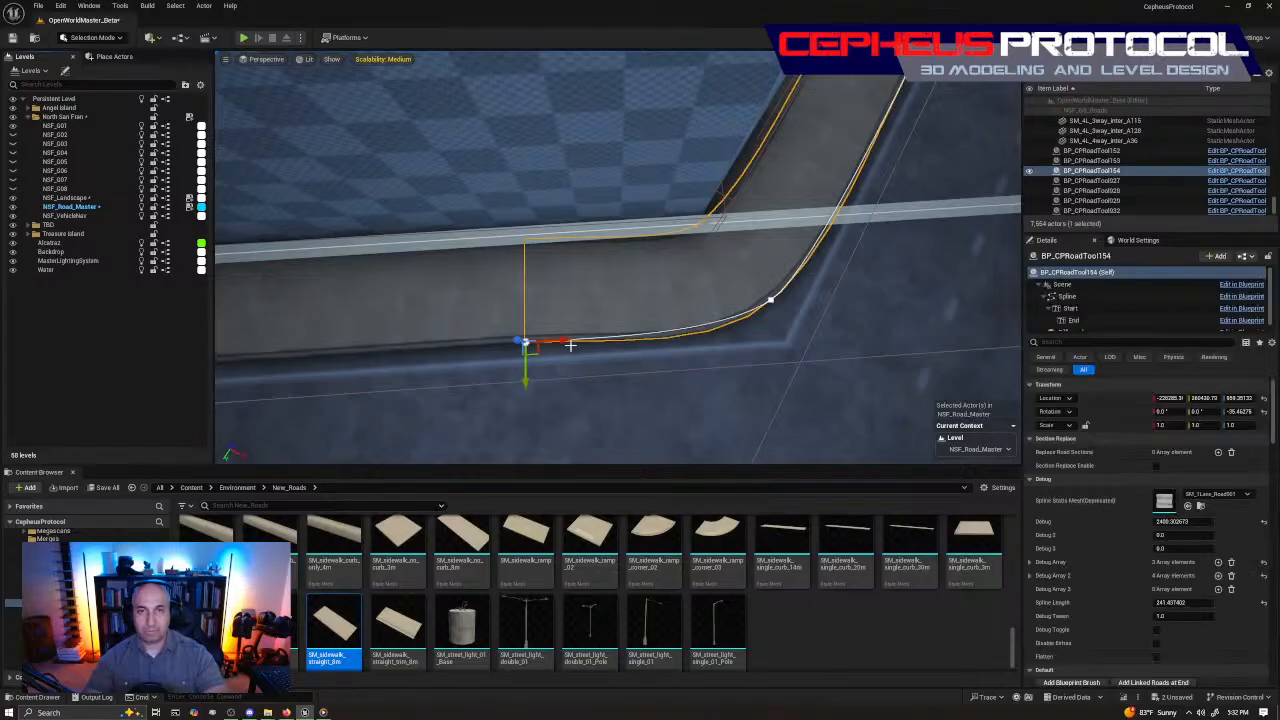
click(525, 342)
click(643, 336)
drag(681, 340, 706, 296)
key(w)
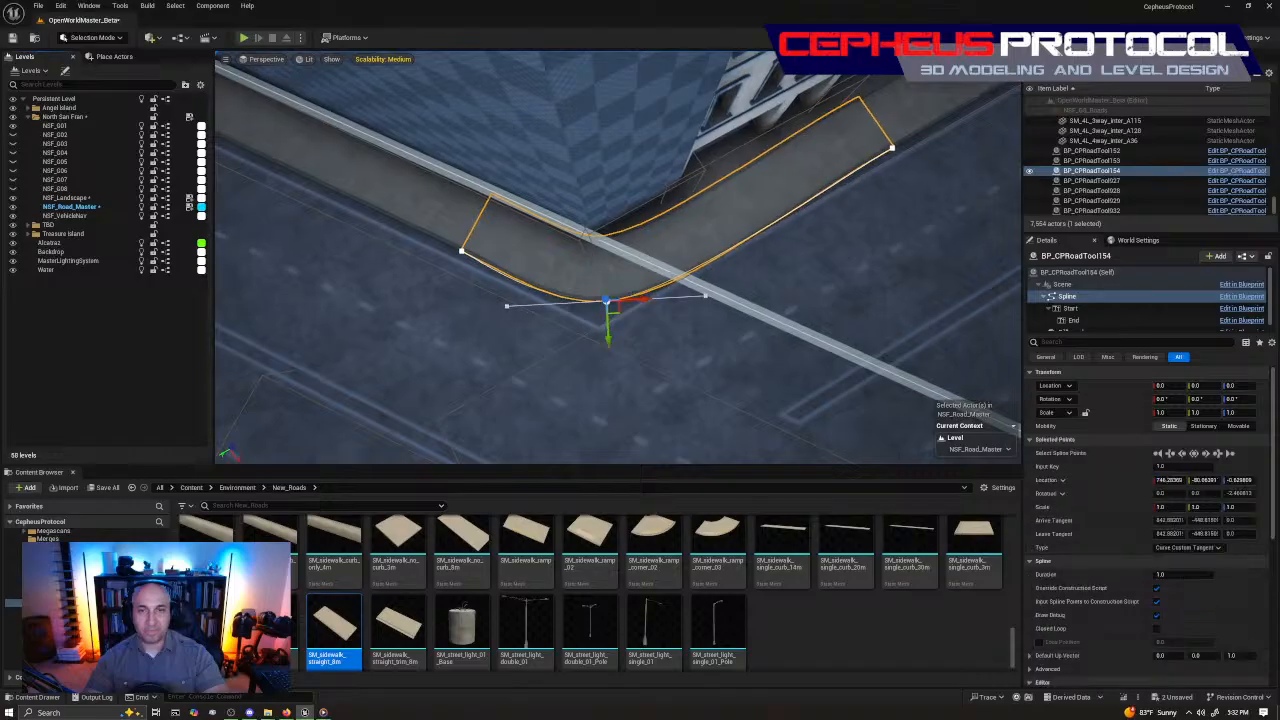
mouse_move(645, 300)
right_down()
mouse_move(605, 298)
mouse_move(640, 300)
right_up()
click(645, 300)
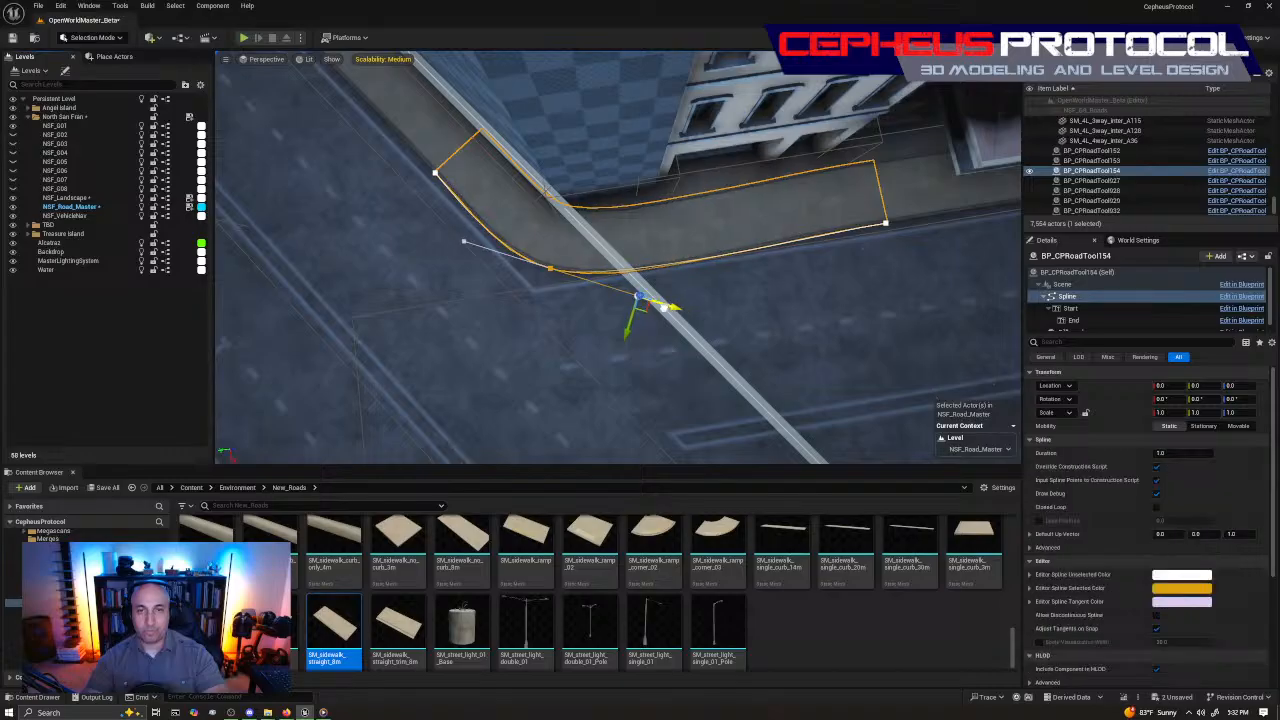
drag(642, 298, 638, 298)
Shift the middle spline point slightly along the corner and shorten its tangents to smooth the bend
click(885, 222)
right_drag(885, 222, 955, 226)
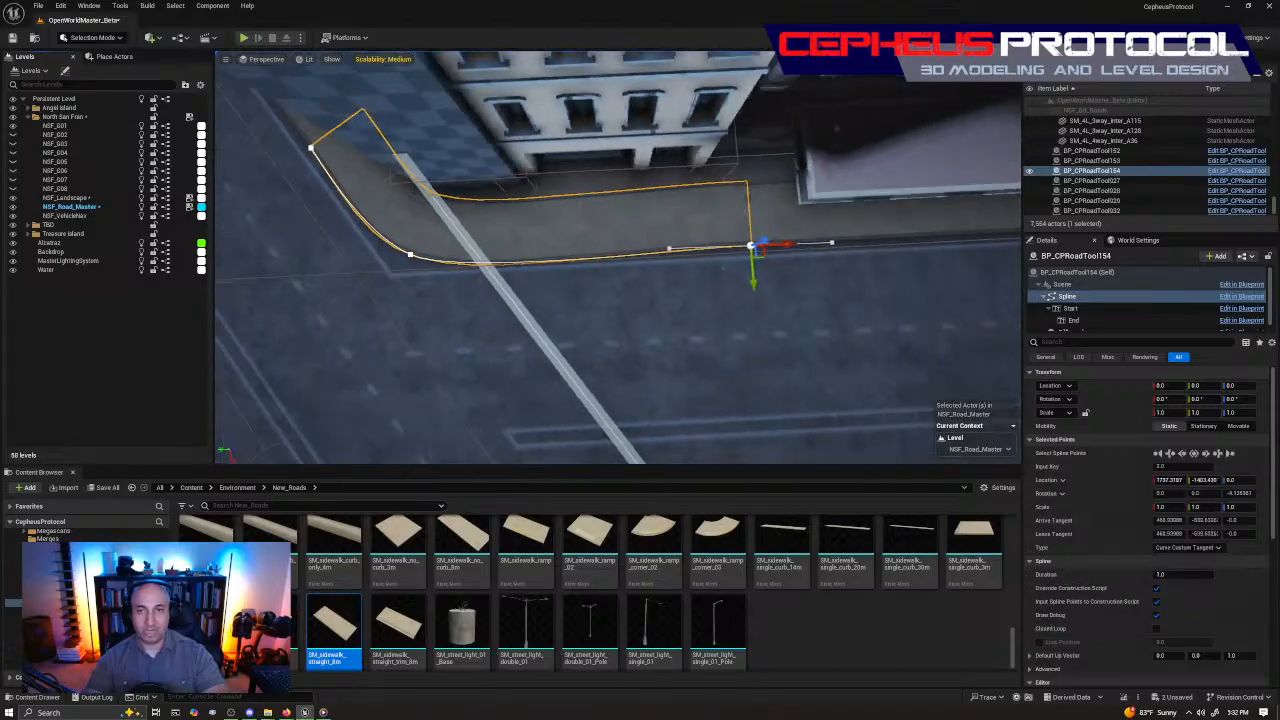
right_drag(551, 203, 605, 253)
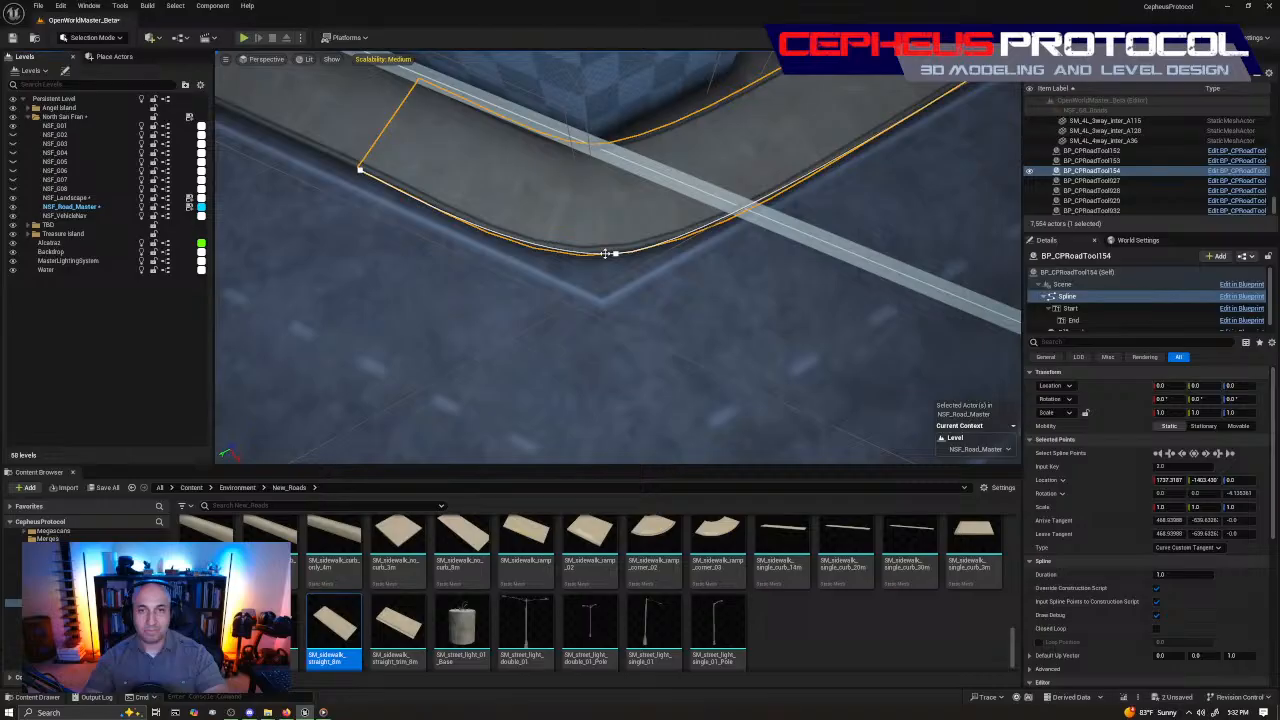
click(605, 253)
drag(630, 258, 636, 258)
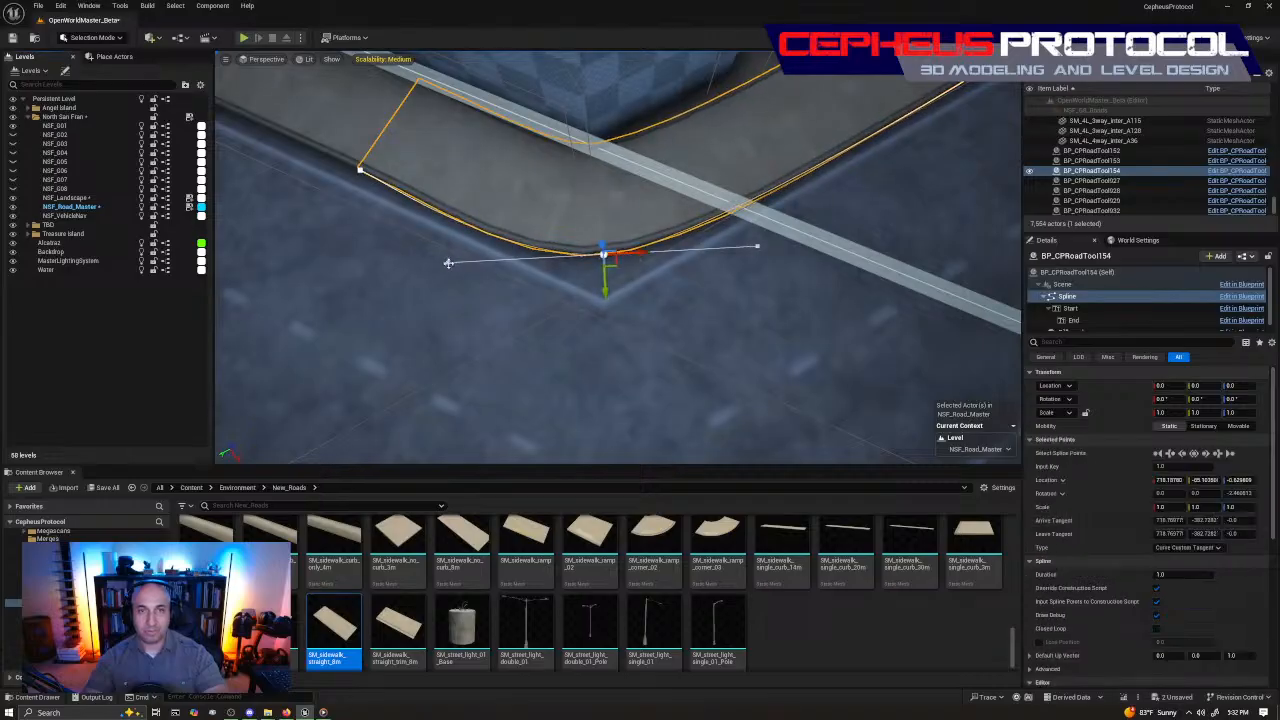
drag(448, 263, 486, 262)
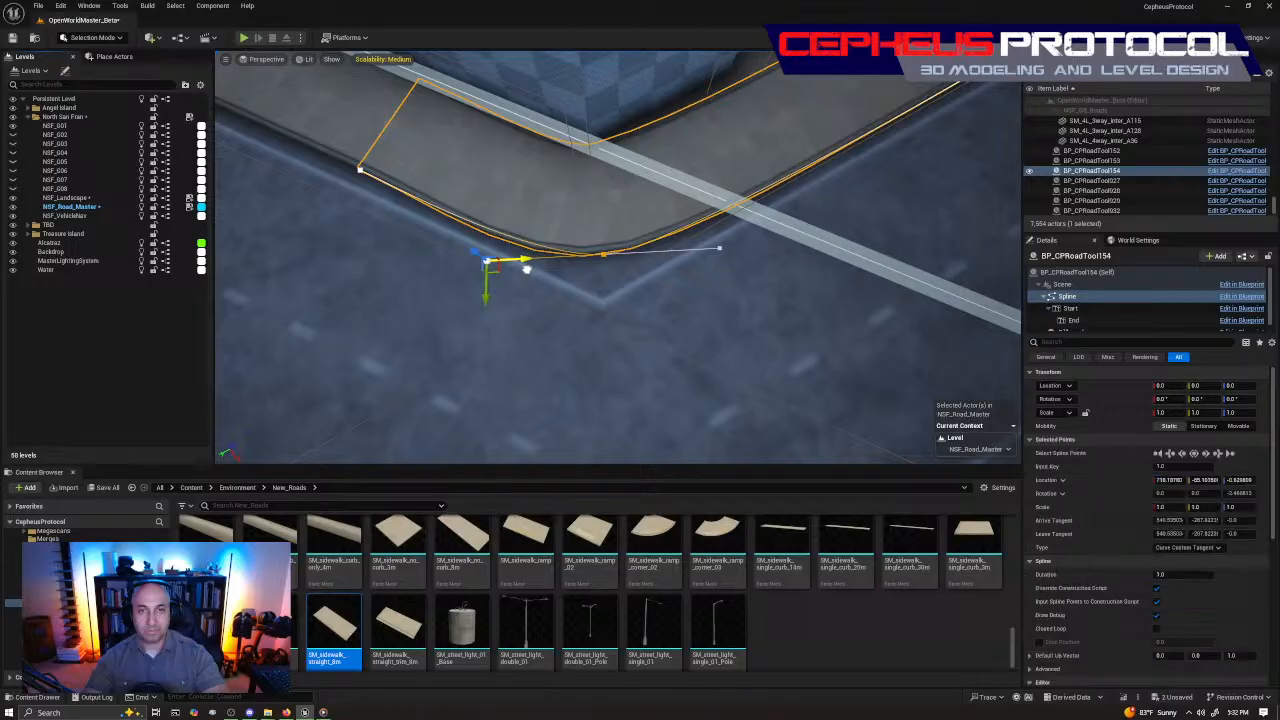
right_drag(527, 268, 527, 268)
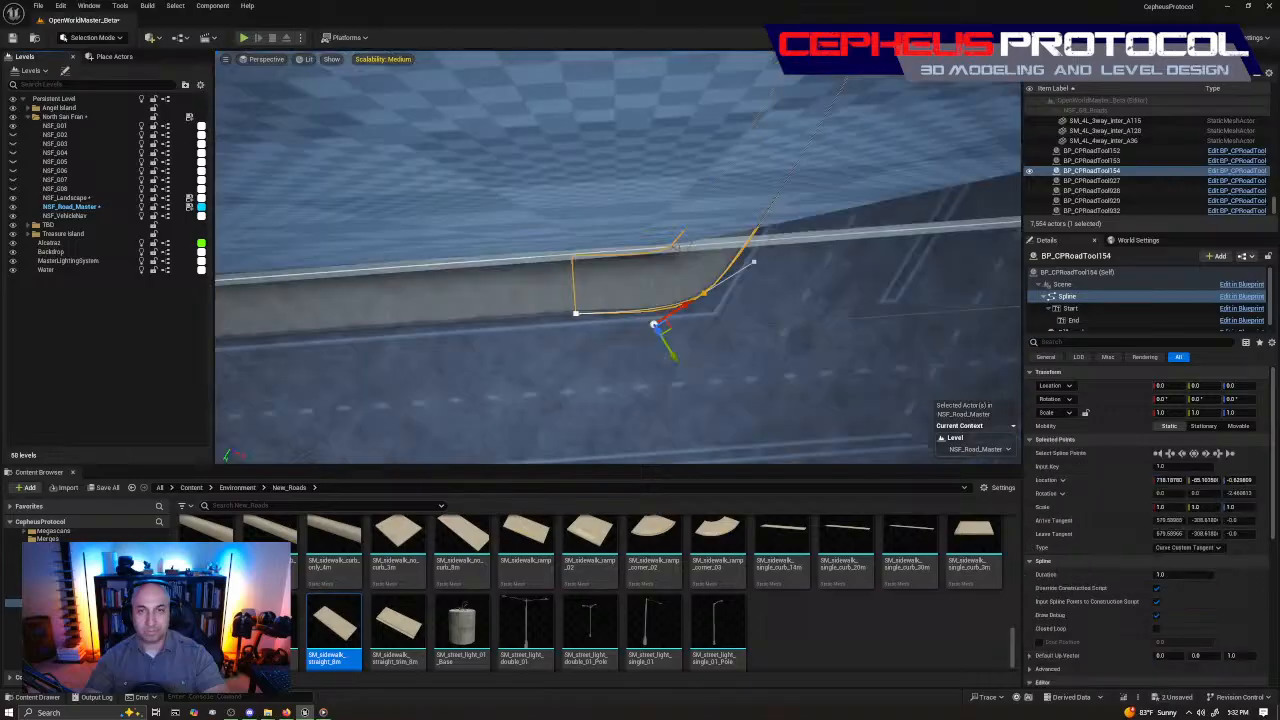
Duplicate the whole curved sidewalk and place the copy at the corner across the street
right_drag(693, 239, 637, 246)
key(Escape)
key(grave)
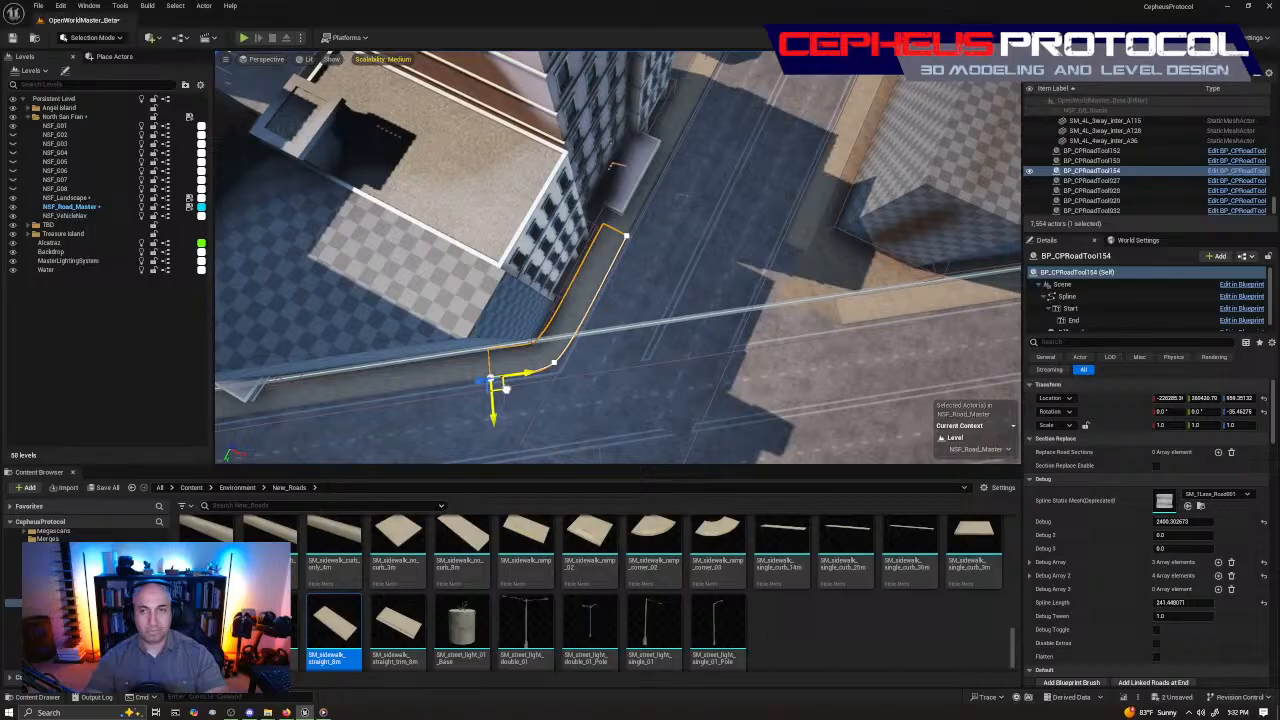
alt+drag(506, 388, 856, 281)
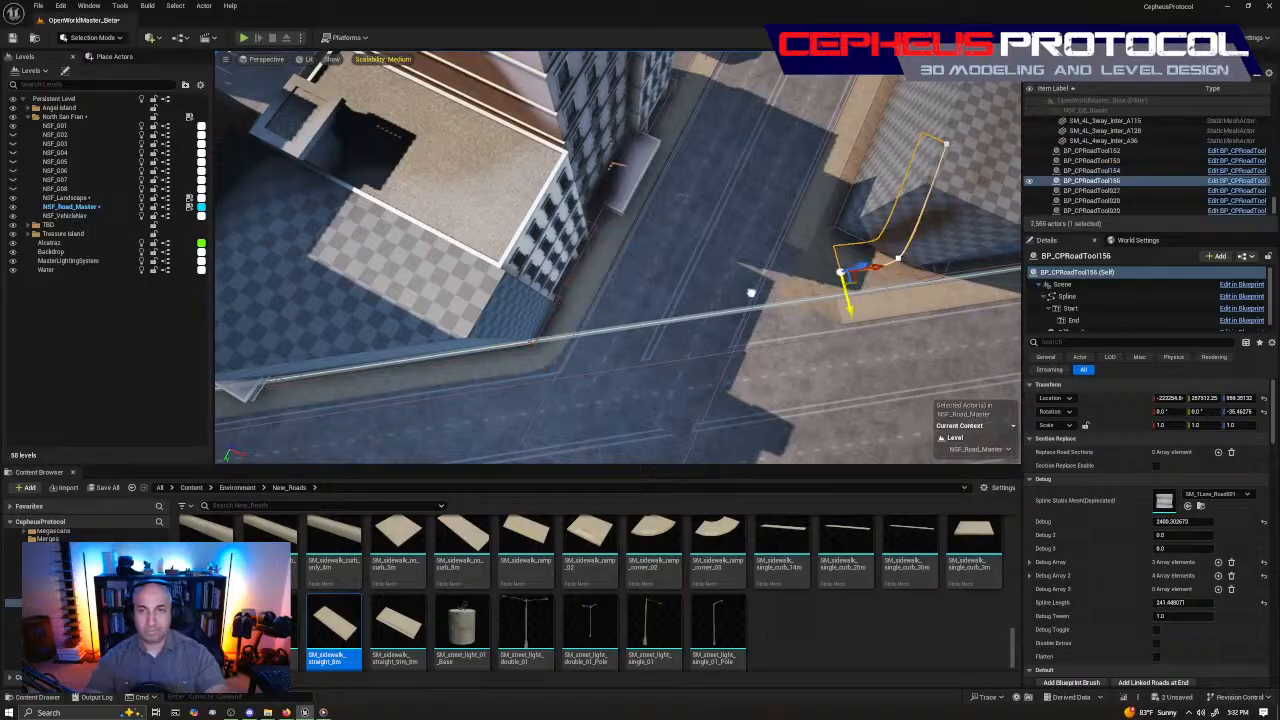
Rotate the copied sidewalk to a yaw of about 88° and move its start to the end of the straight sidewalk
right_drag(751, 293, 751, 293)
key(e)
drag(576, 155, 545, 202)
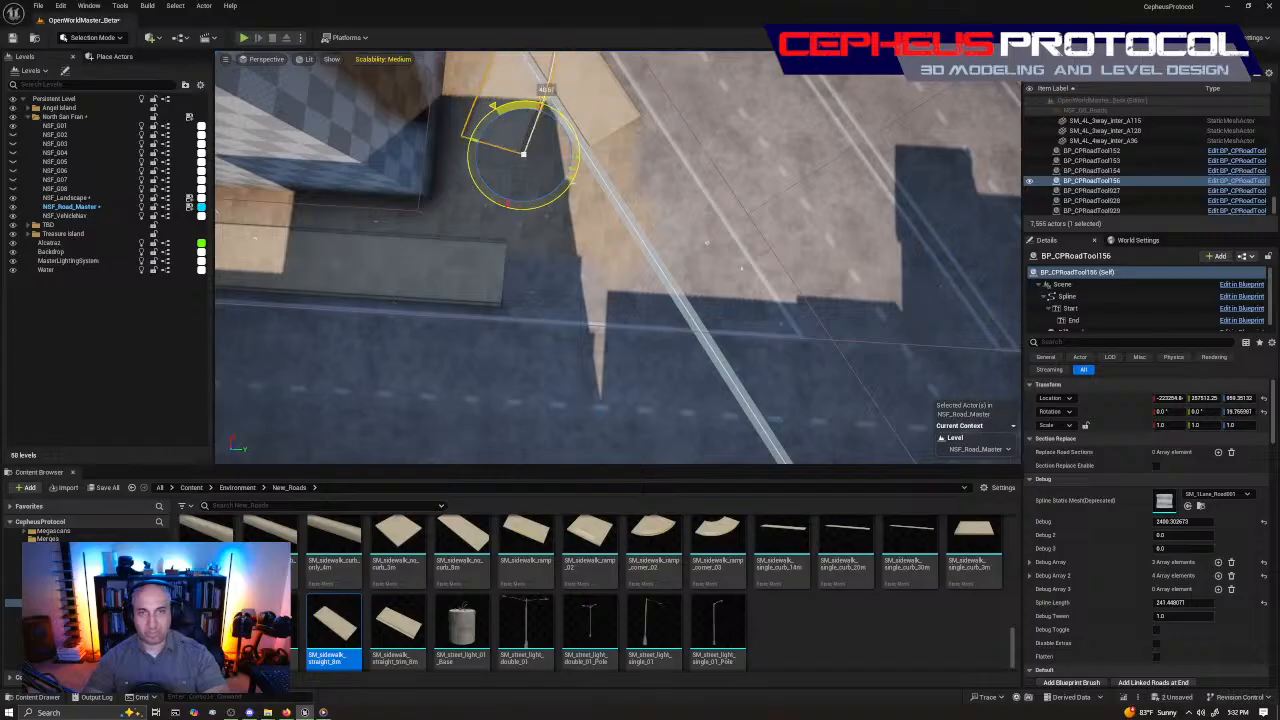
drag(545, 97, 540, 244)
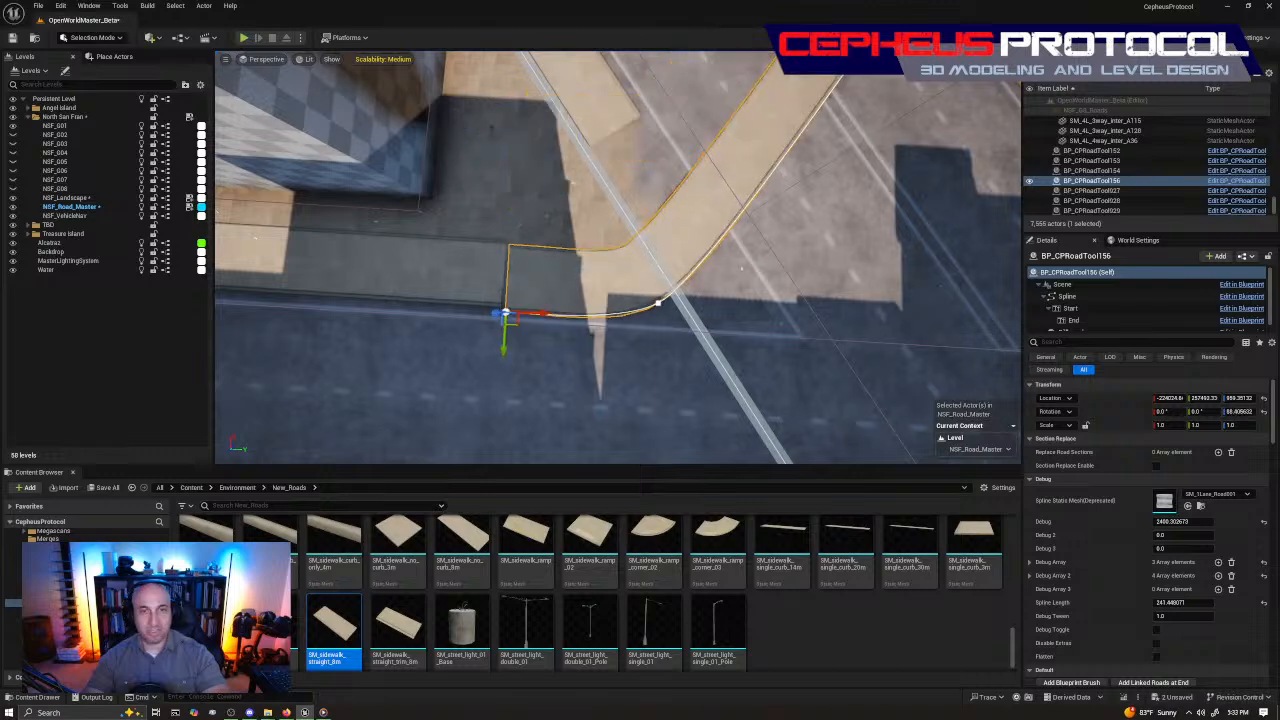
Rotate the copy a further 1.4° or so and move it lengthwise to close the gap to the straight sidewalk
right_drag(518, 340, 618, 365)
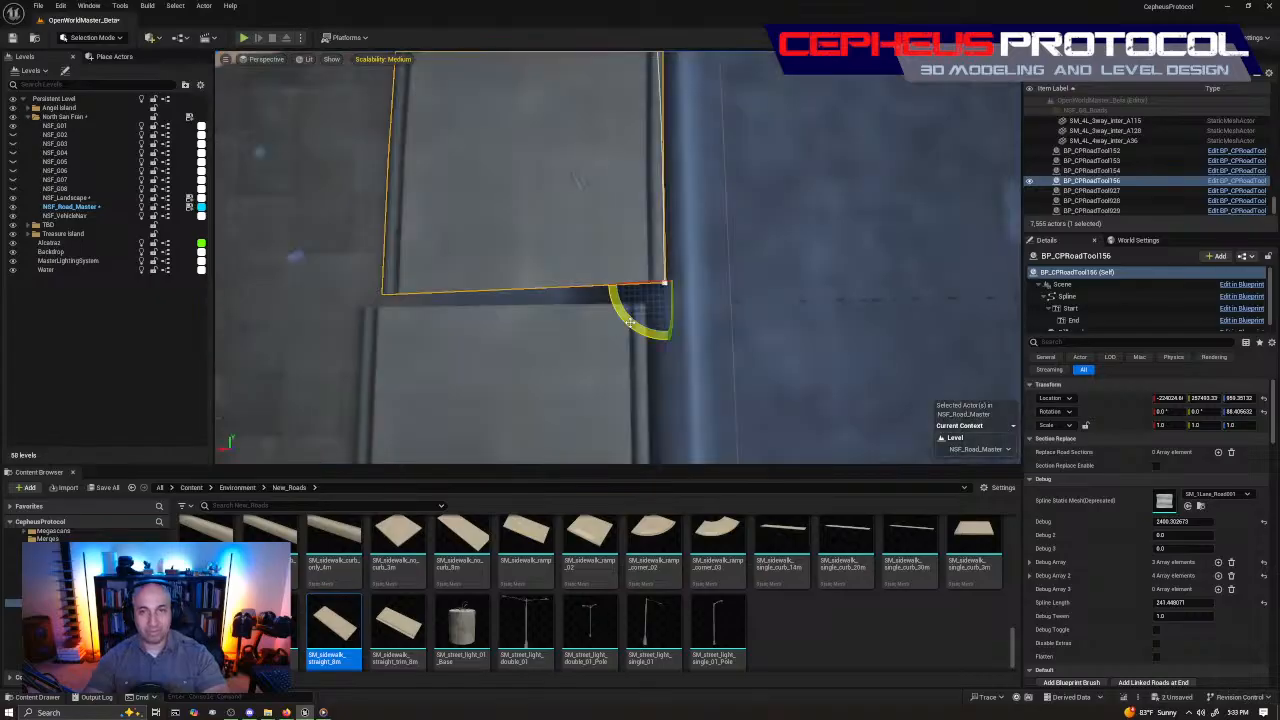
drag(630, 321, 640, 329)
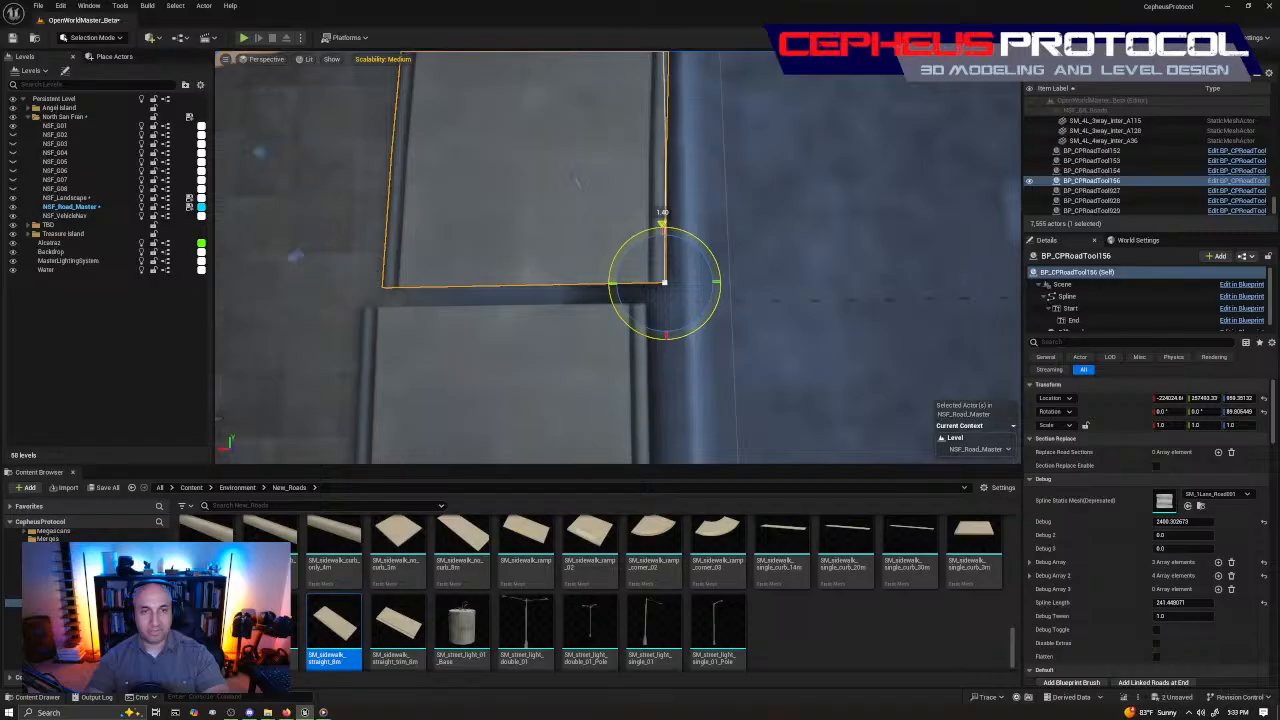
key(w)
drag(677, 246, 678, 267)
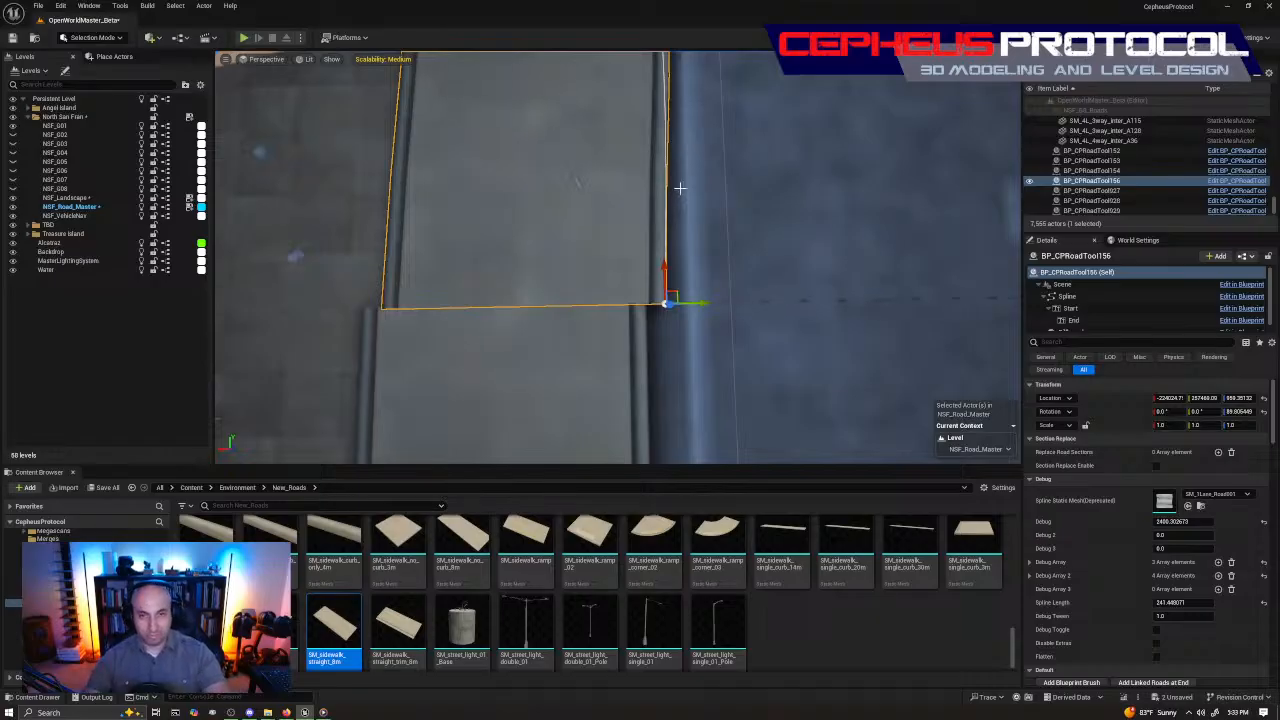
Shift the copied sidewalk sideways until its curbs line up with those of the straight sidewalk
scroll(690, 240, up, 3)
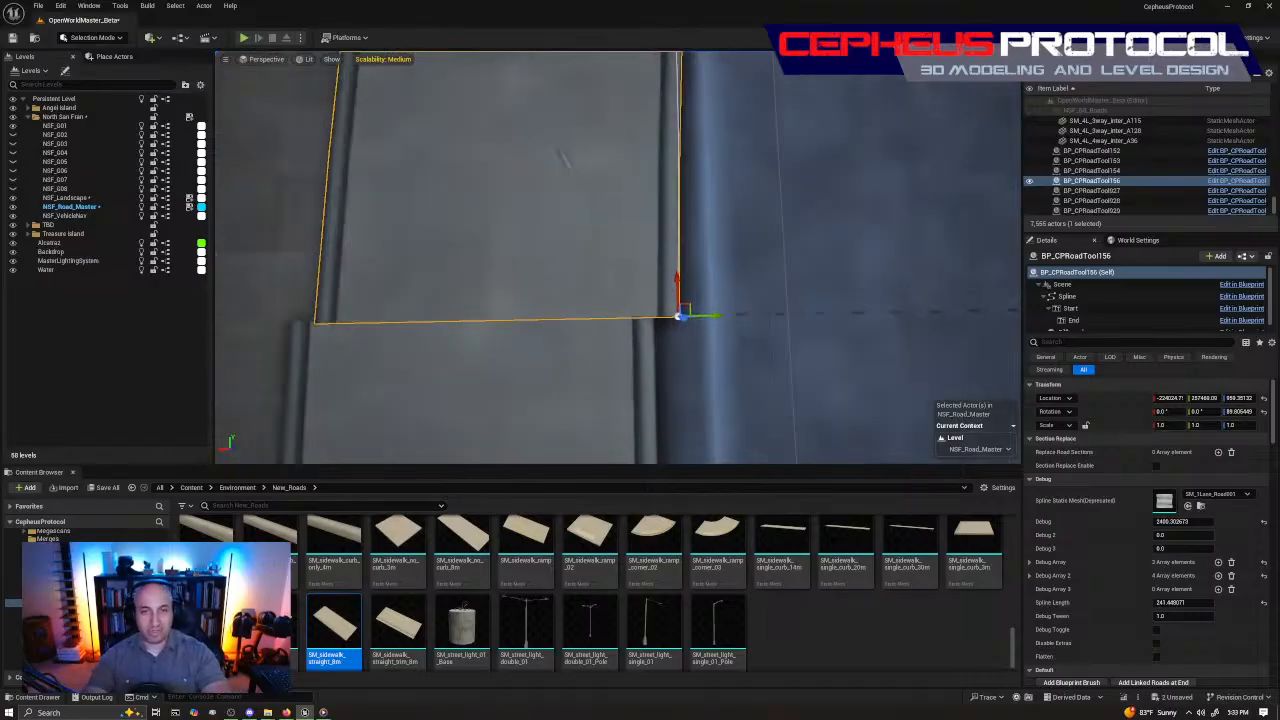
right_drag(690, 240, 672, 252)
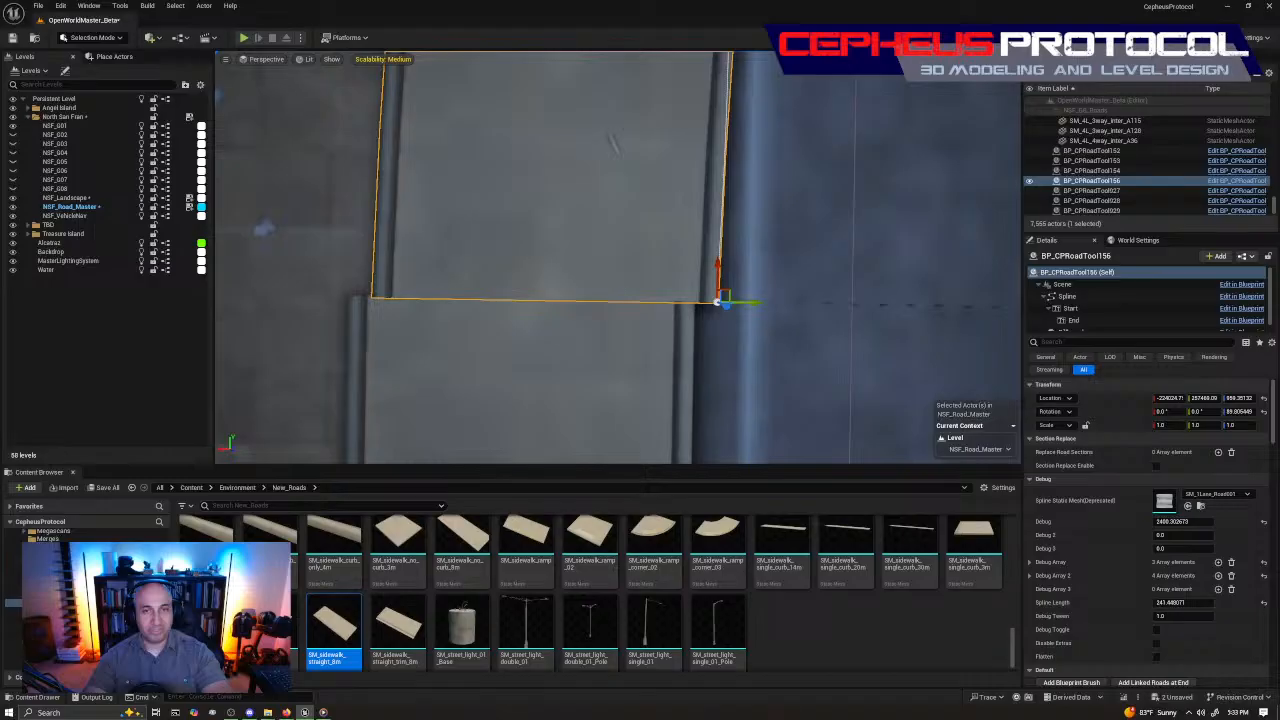
right_drag(755, 300, 748, 301)
drag(753, 296, 734, 320)
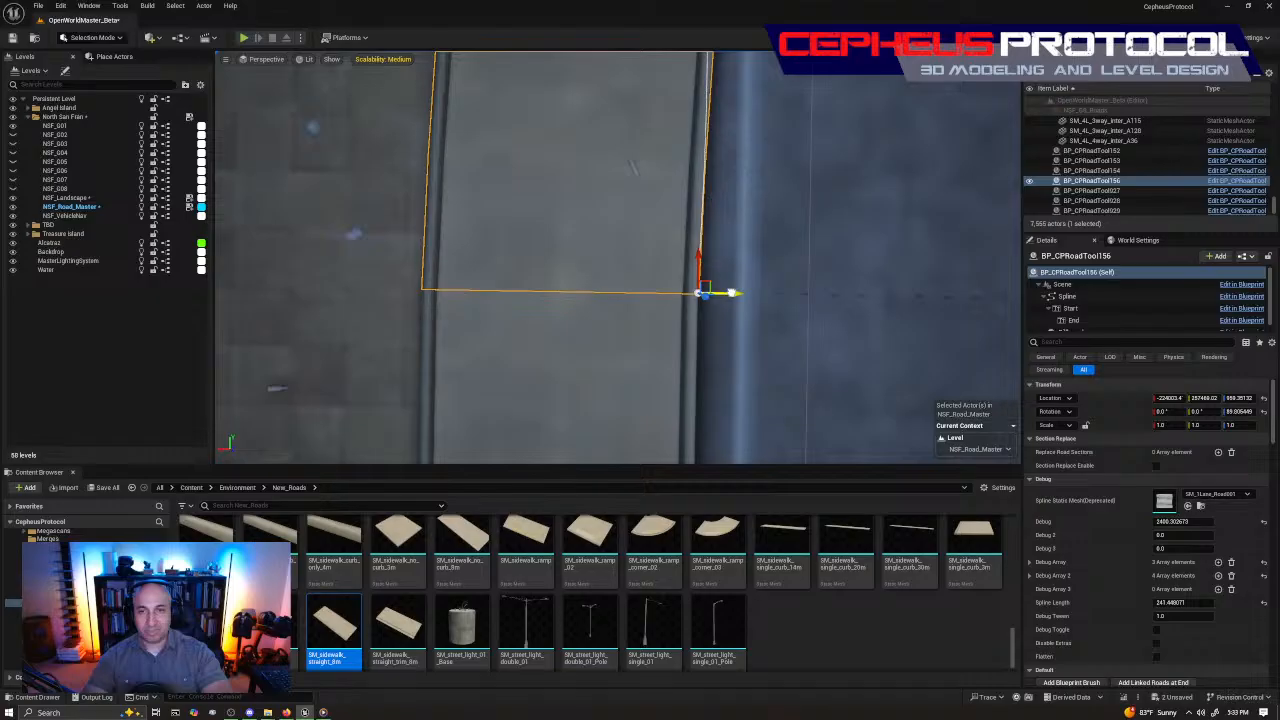
click(752, 283)
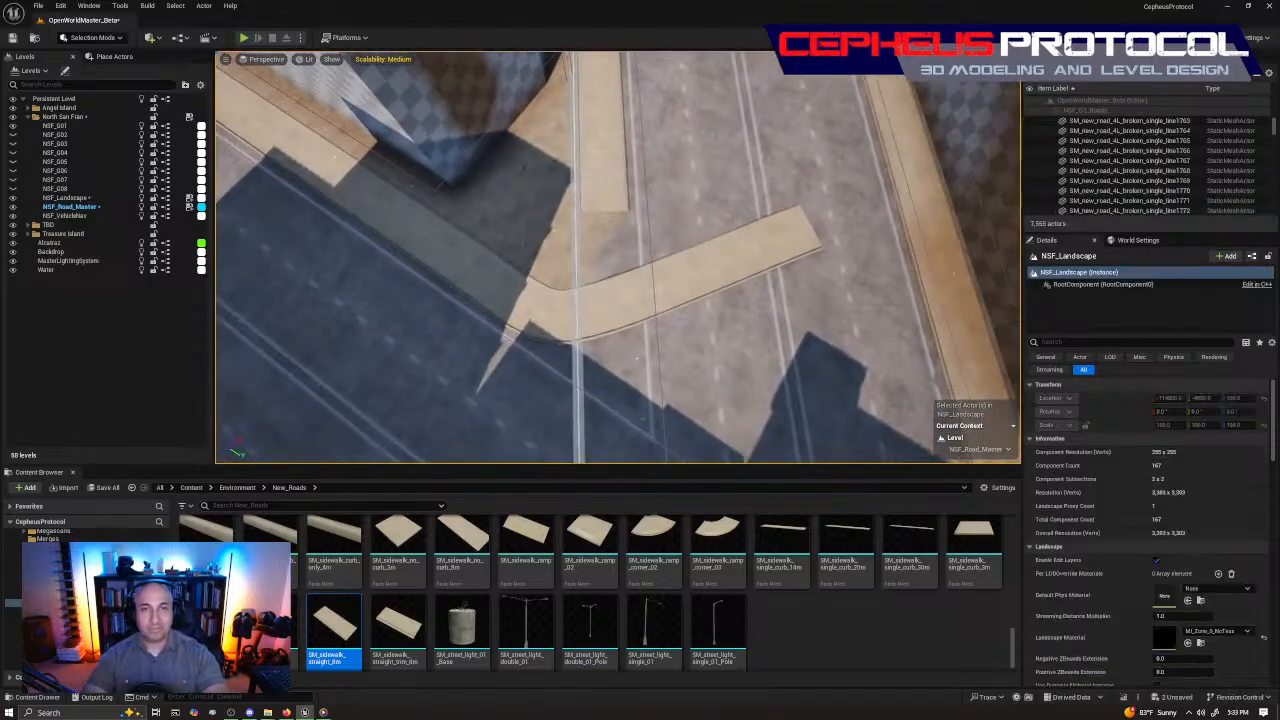
Move the copied sidewalk's end spline point across the road towards the start of the side street's sidewalk
right_drag(758, 262, 738, 262)
click(768, 290)
click(758, 255)
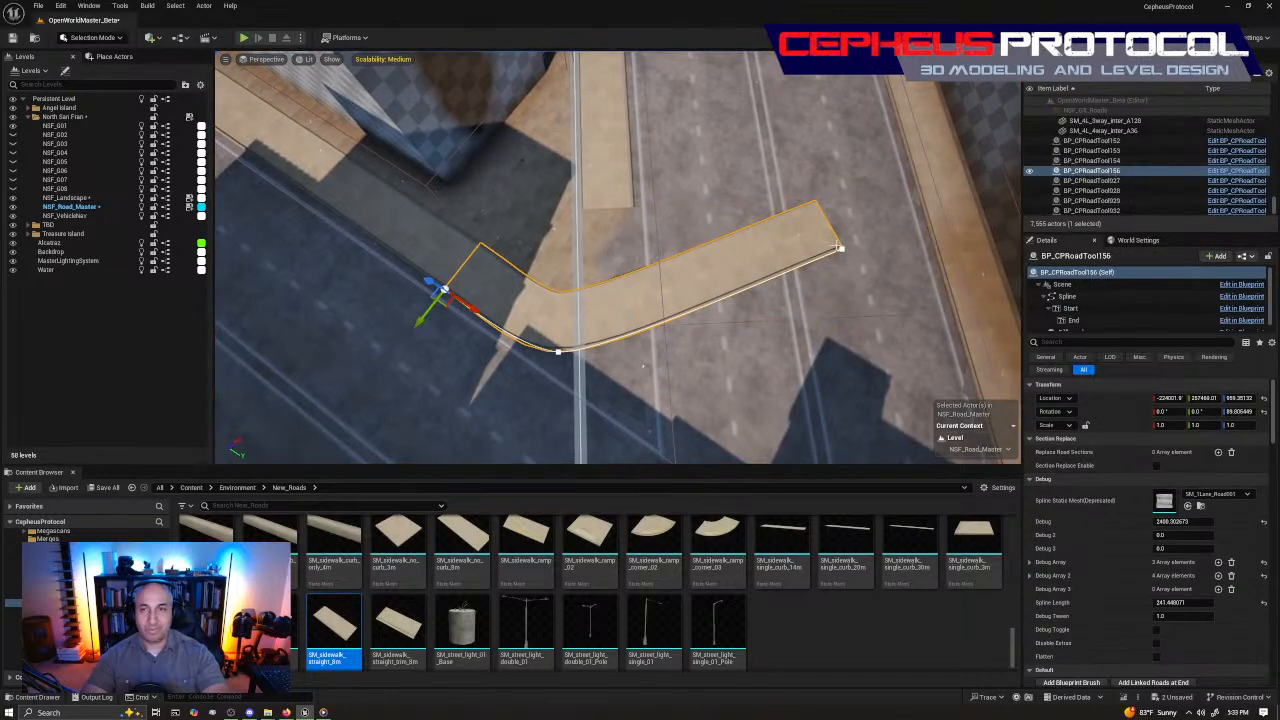
click(841, 247)
drag(858, 253, 650, 268)
right_drag(650, 268, 455, 262)
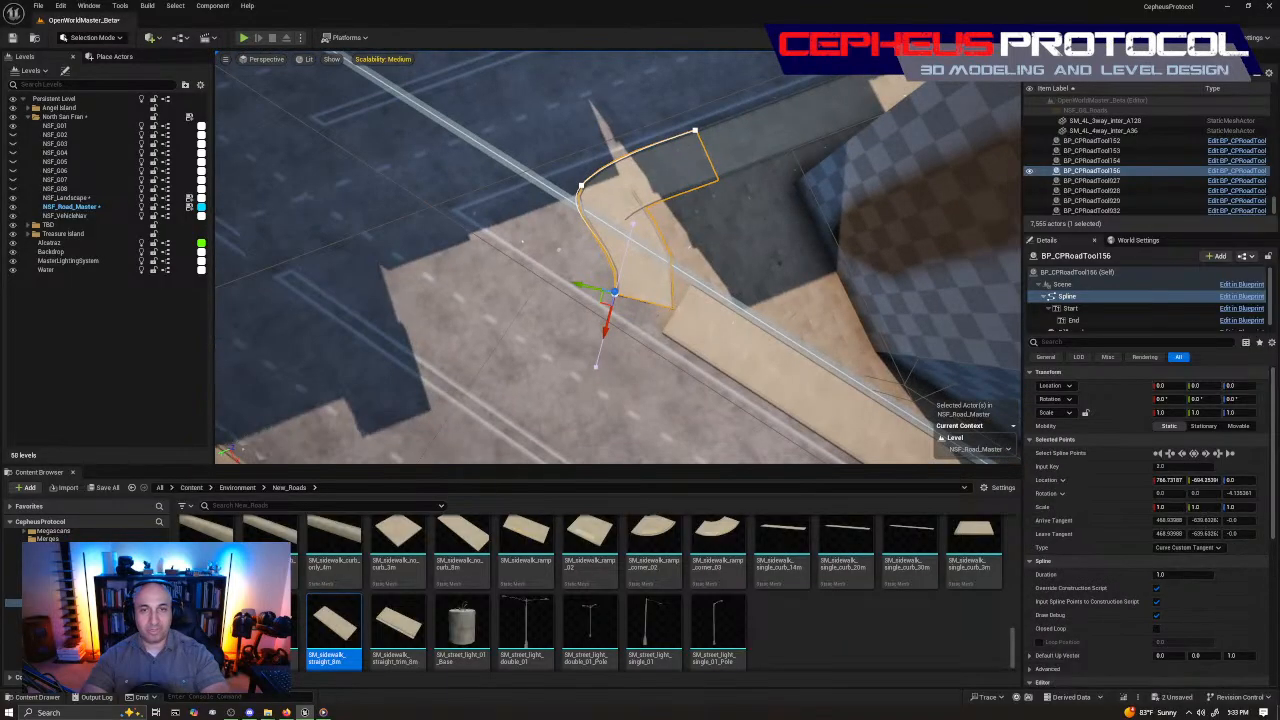
Rotate the copy's end spline point about -73° so the sidewalk end faces the side street's sidewalk
right_drag(650, 275, 564, 287)
key(e)
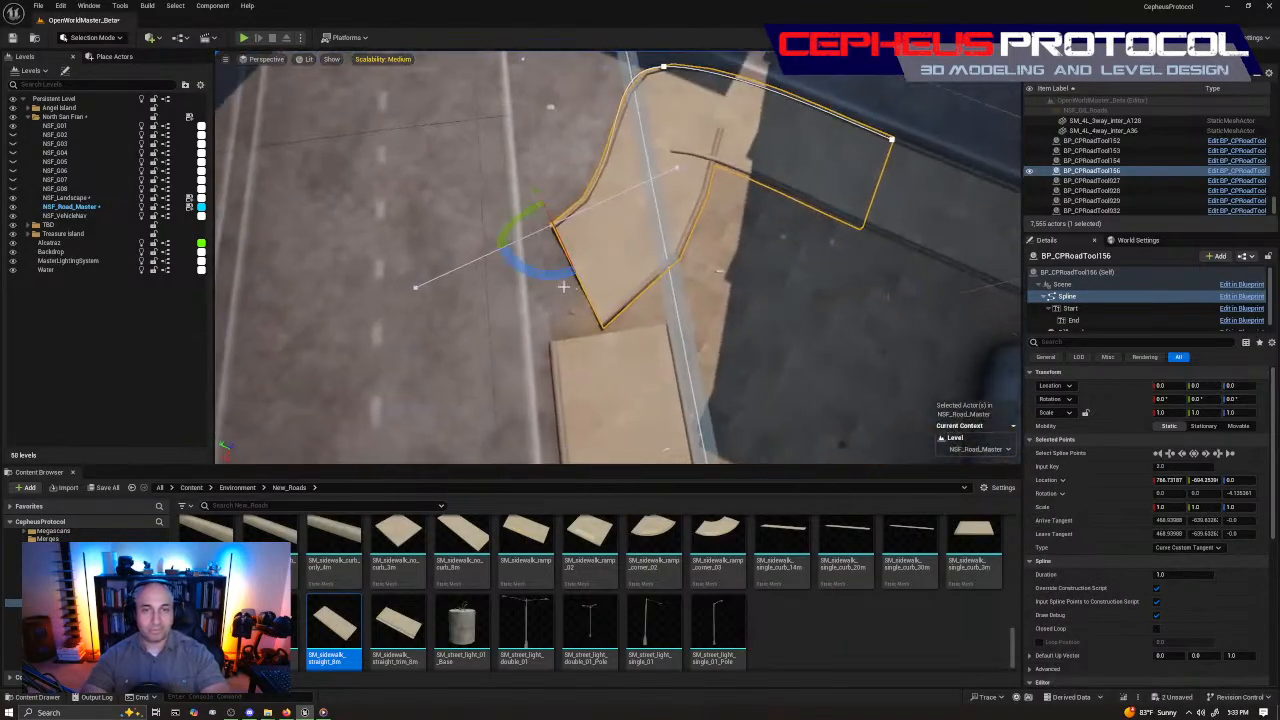
mouse_move(564, 287)
mouse_down()
mouse_move(510, 268)
mouse_move(562, 296)
mouse_up()
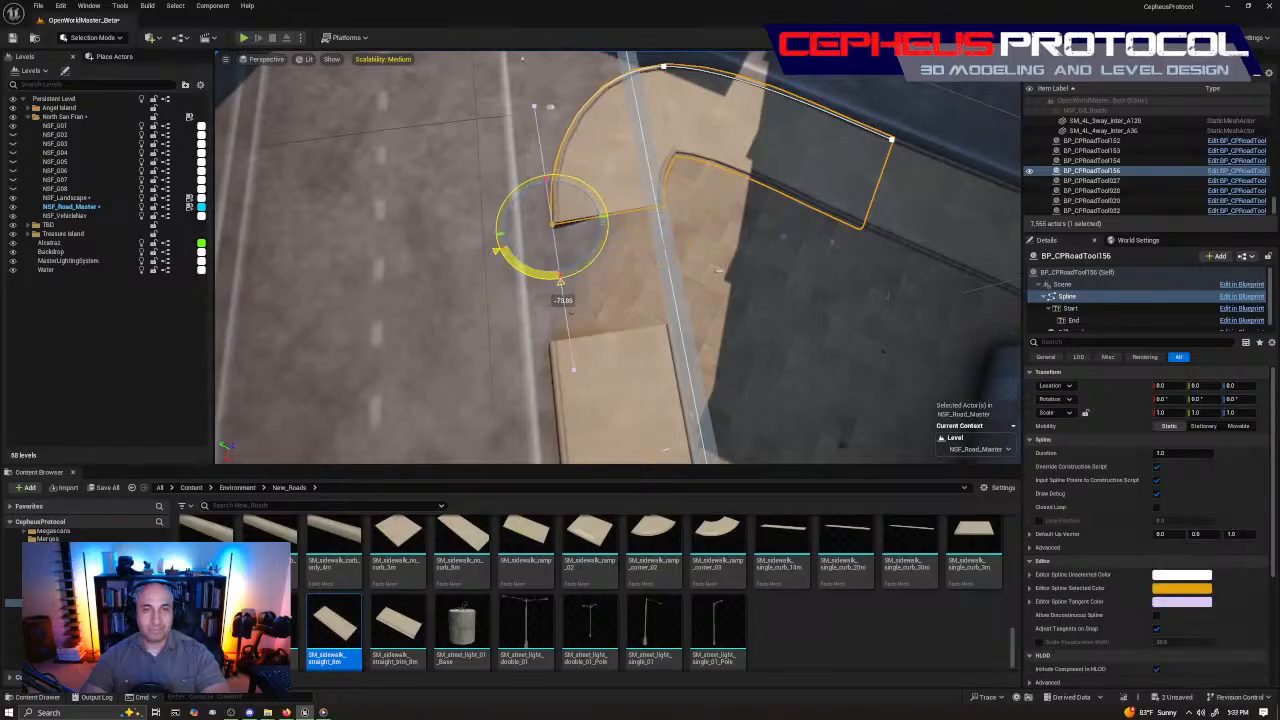
key(w)
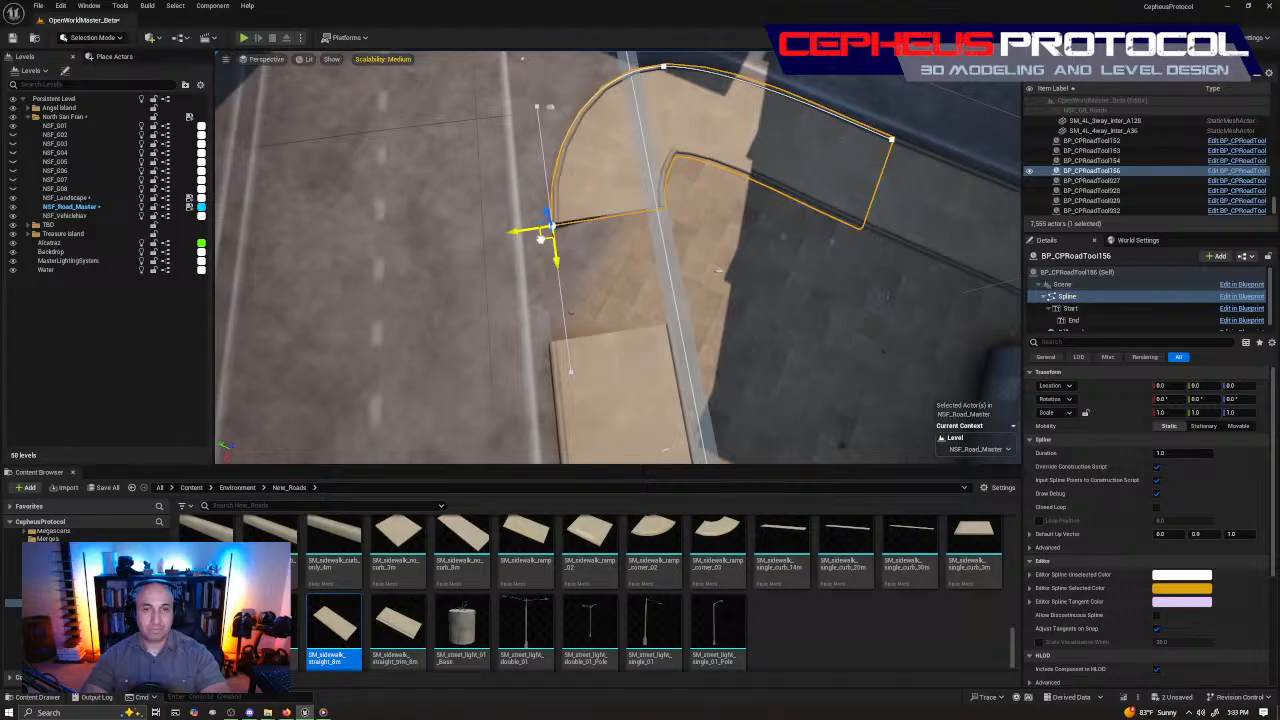
Bring the copy's end spline point up to the side street's sidewalk, turning it about 0.55° and lining up the curbs
drag(540, 237, 524, 342)
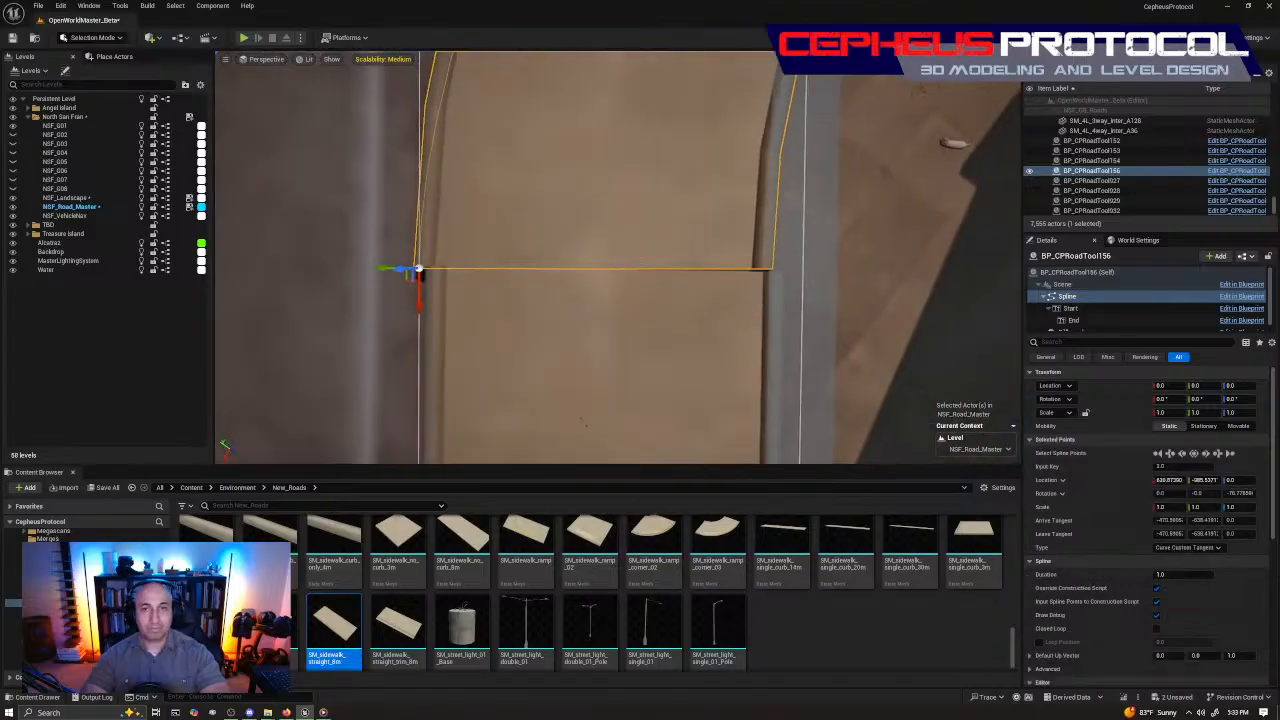
key(e)
drag(466, 247, 466, 248)
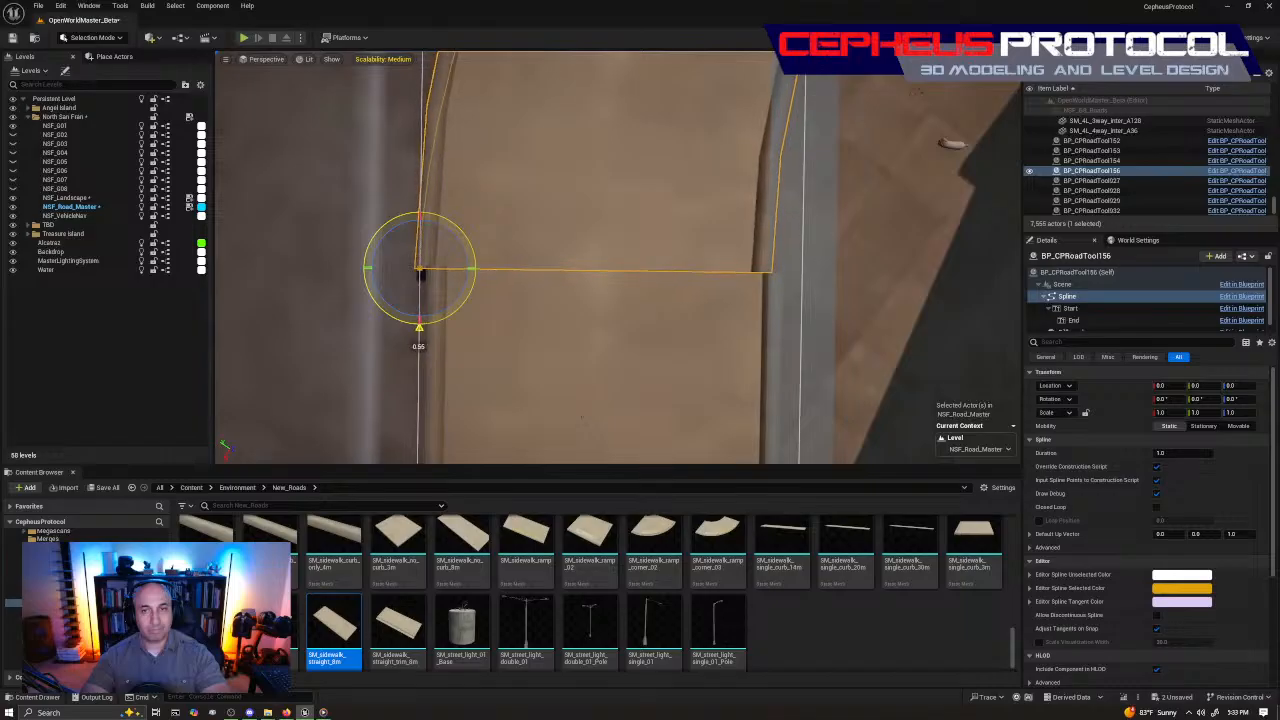
key(w)
drag(385, 267, 391, 284)
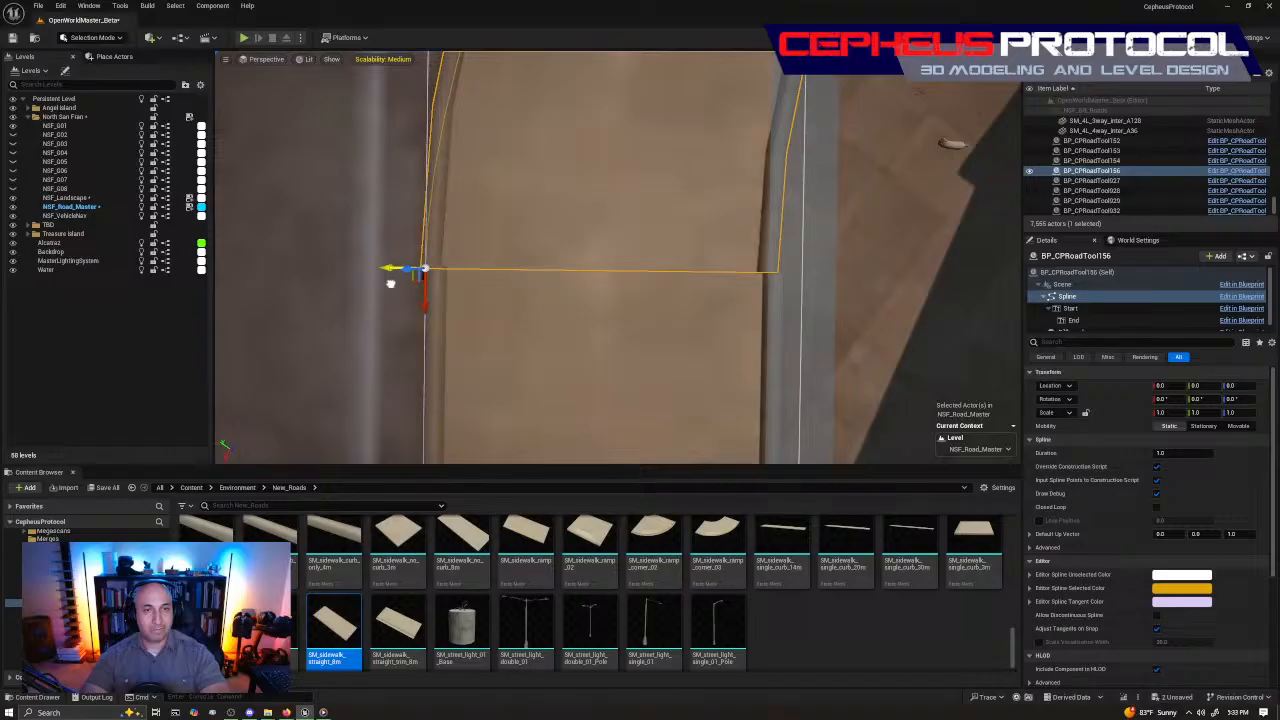
click(390, 284)
drag(396, 296, 394, 291)
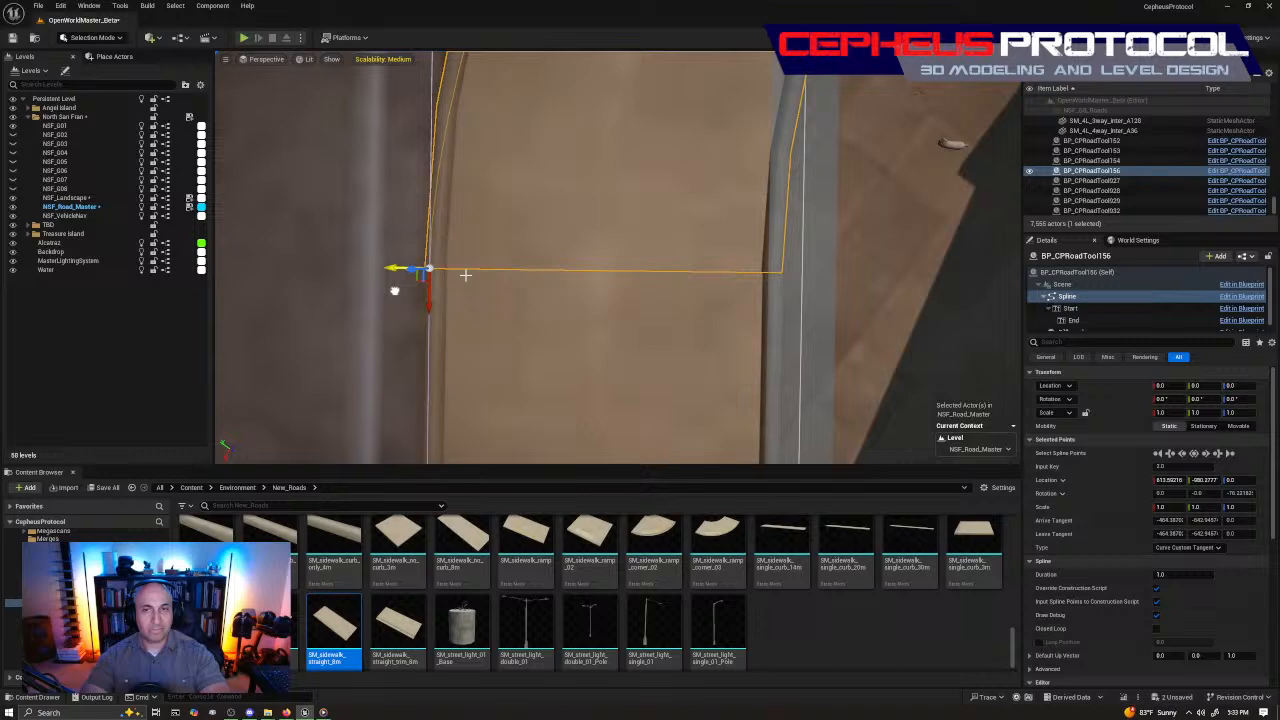
Move the copy's middle spline point towards the outside of the corner and rotate it to follow the bend
right_drag(394, 290, 410, 266)
click(534, 270)
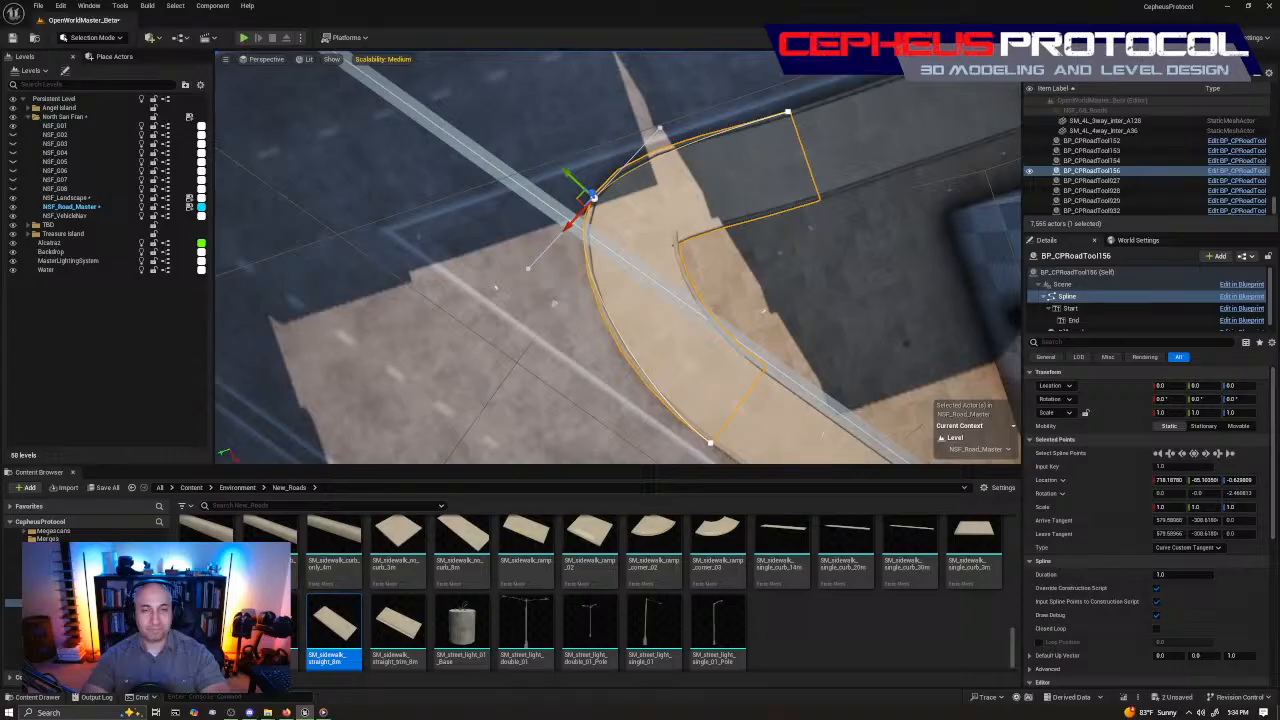
right_drag(592, 230, 560, 210)
drag(644, 250, 650, 337)
key(e)
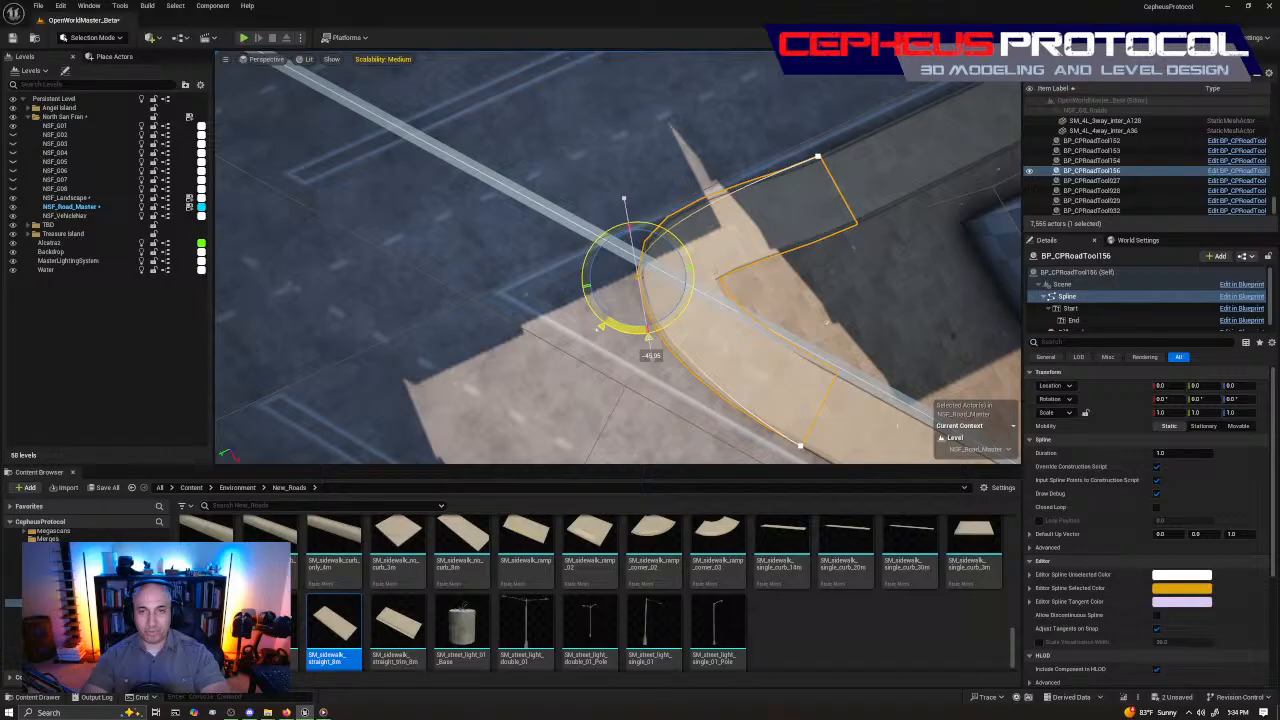
key(w)
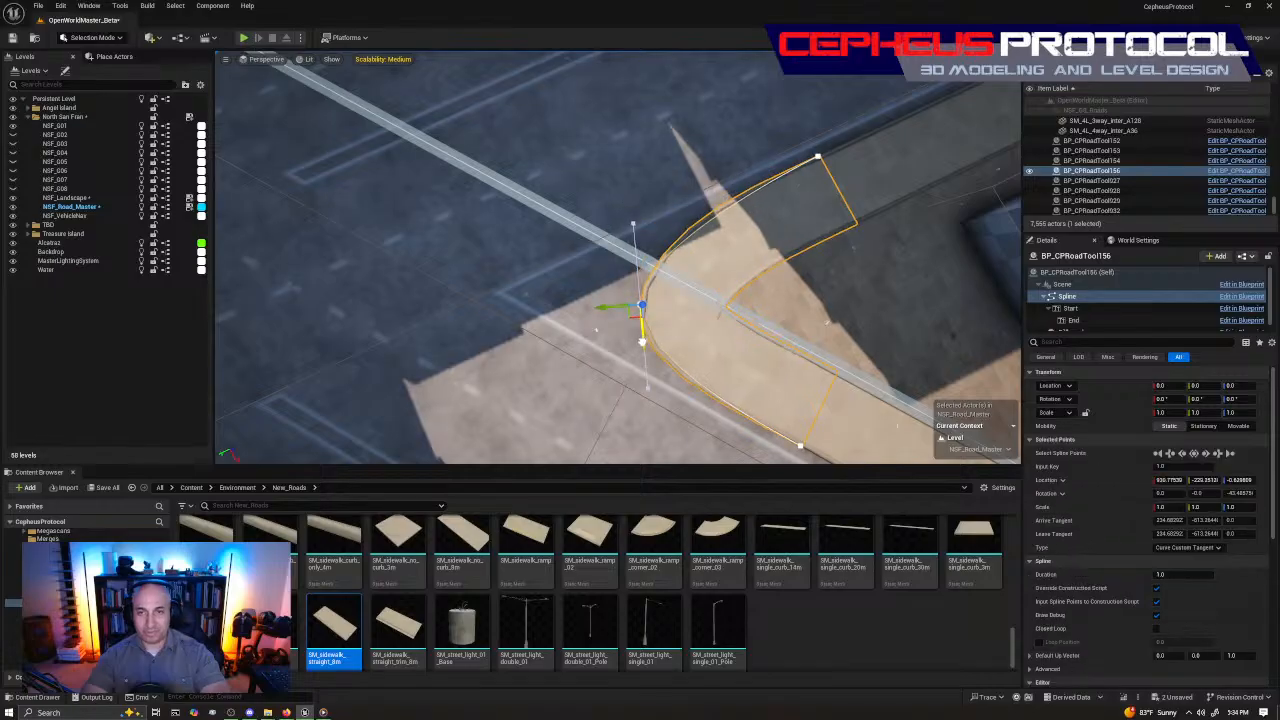
Shift the middle spline point along and across the curb and rotate it roughly 4° more to even out the curve
drag(642, 342, 642, 330)
drag(616, 309, 650, 311)
right_drag(650, 311, 851, 294)
key(e)
drag(621, 326, 619, 334)
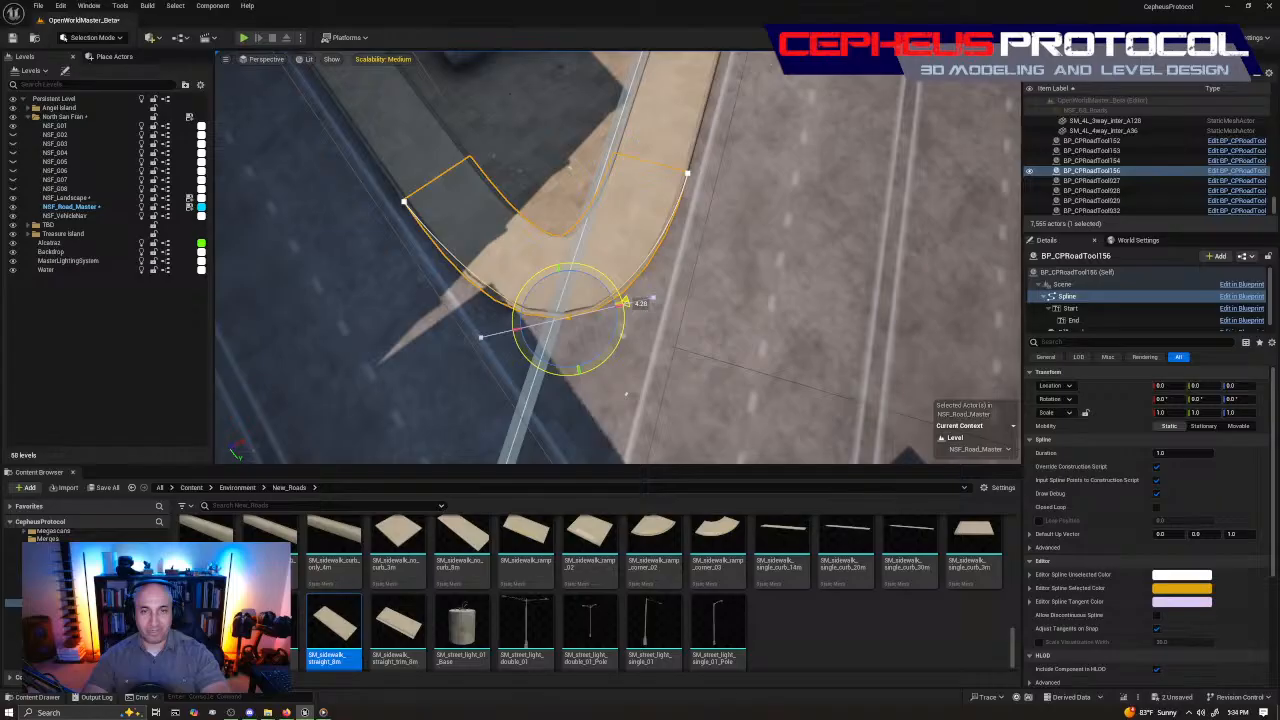
Lengthen the middle spline point's tangent to widen the curve around the corner, and finish editing the sidewalk
key(w)
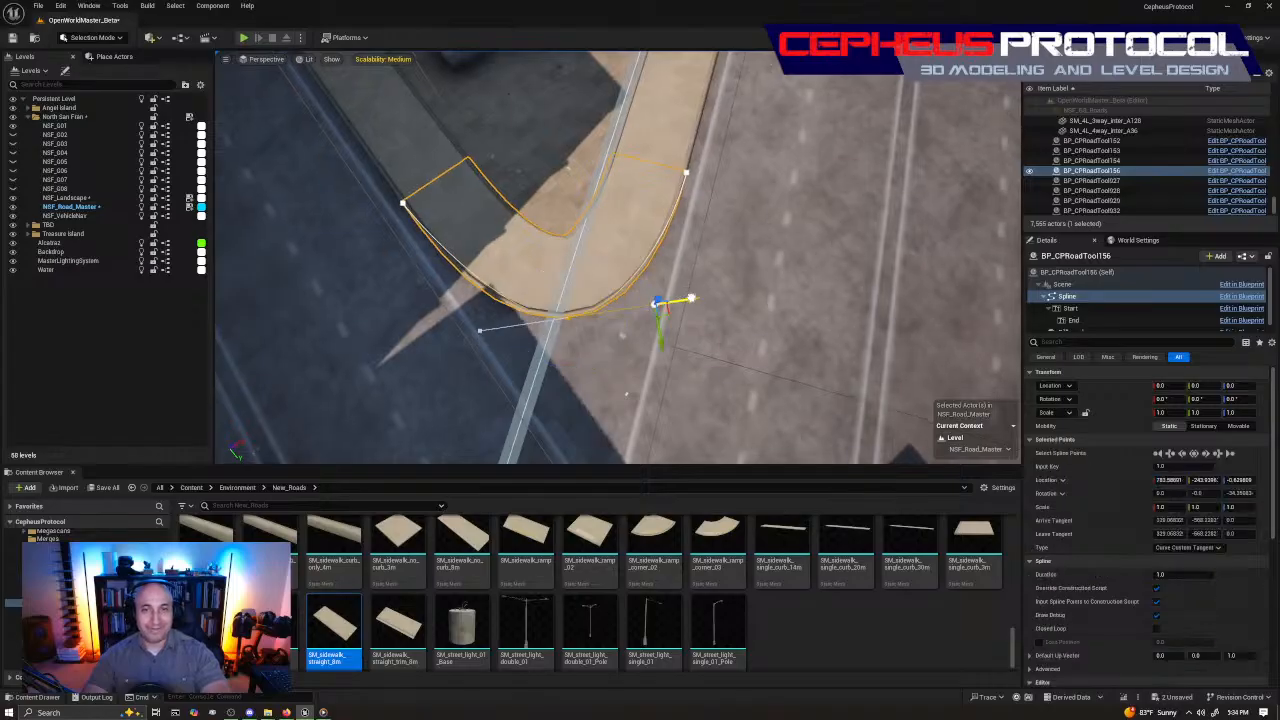
drag(690, 298, 714, 303)
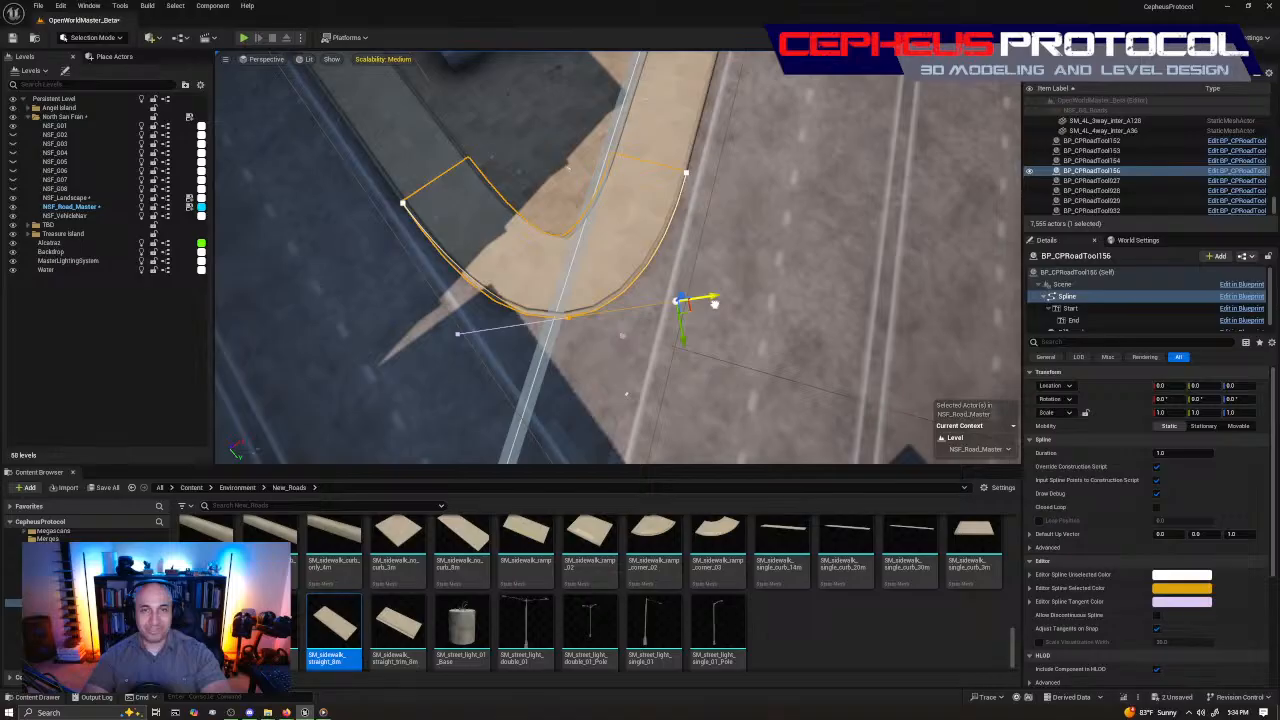
key(Escape)
click(650, 254)
In landscape spline editing, remove the control points of the old sidewalk around the checkered building's corner
mouse_move(650, 254)
right_down()
mouse_move(480, 262)
mouse_move(700, 237)
right_up()
key(shift+2)
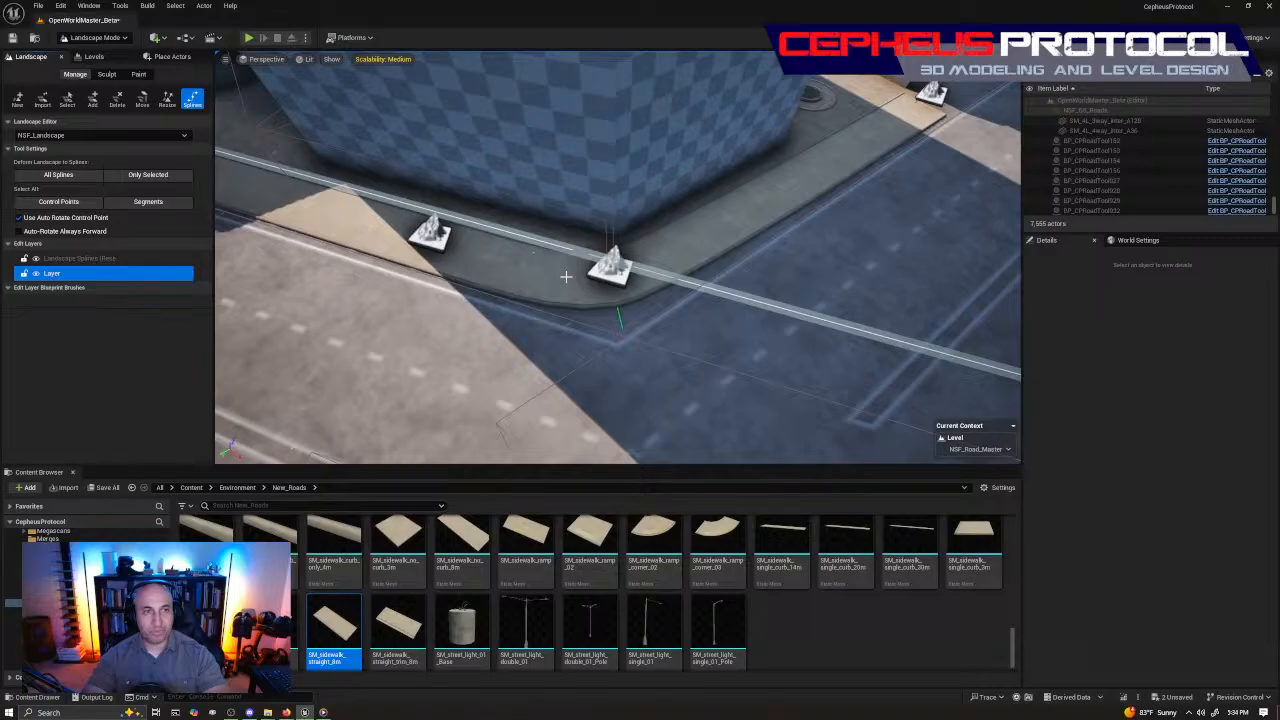
click(432, 236)
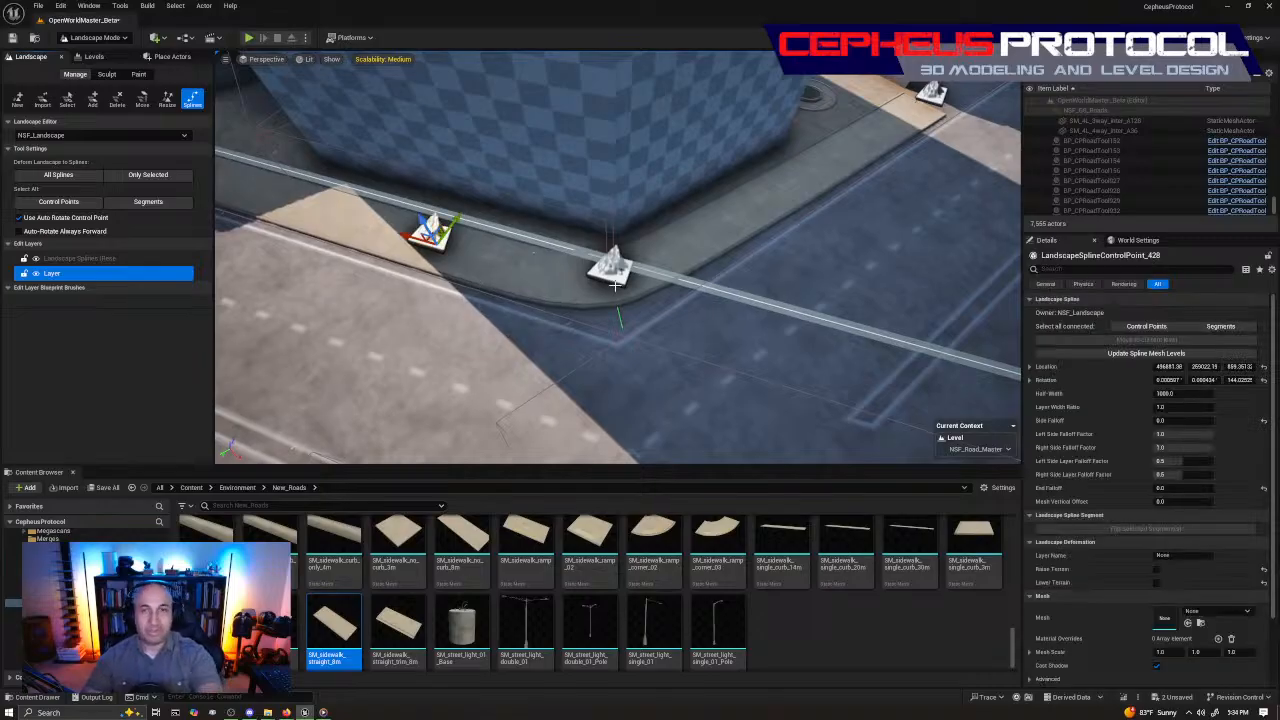
click(615, 286)
right_drag(615, 286, 666, 269)
Delete the three landscape spline control points forming the old sidewalk at the empty lot's corner across the street
click(600, 211)
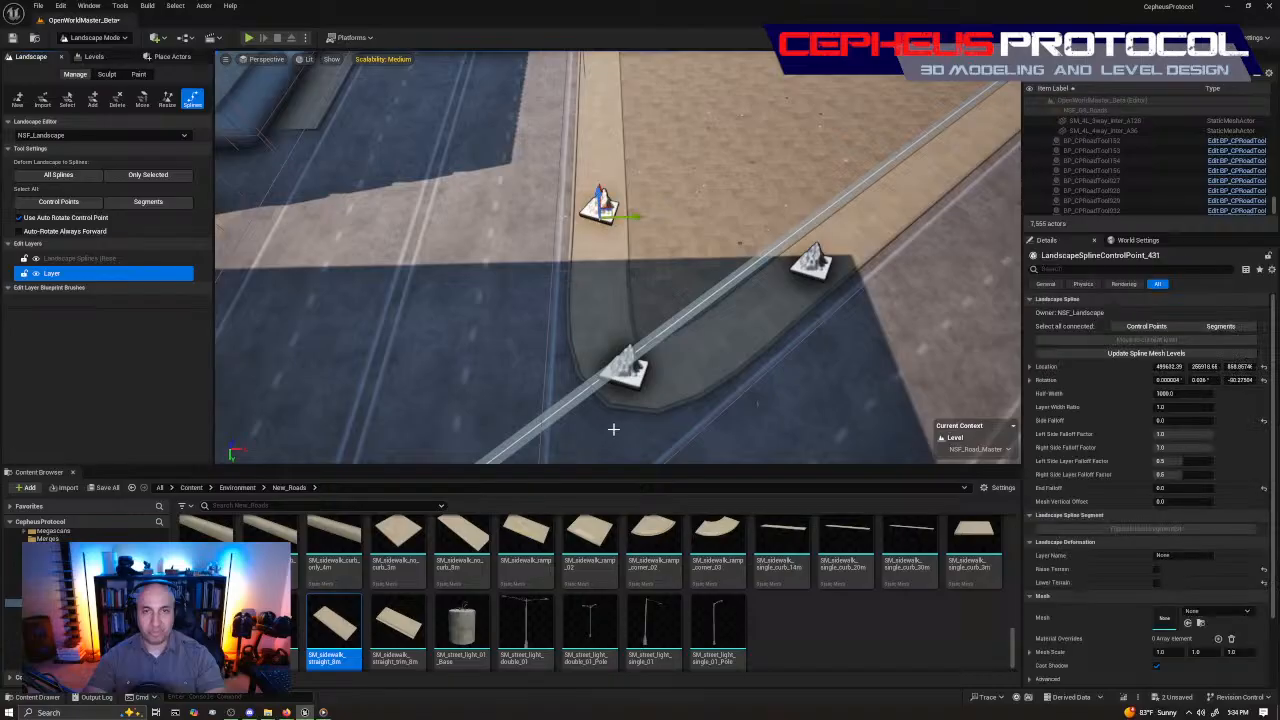
shift+click(628, 375)
shift+click(822, 265)
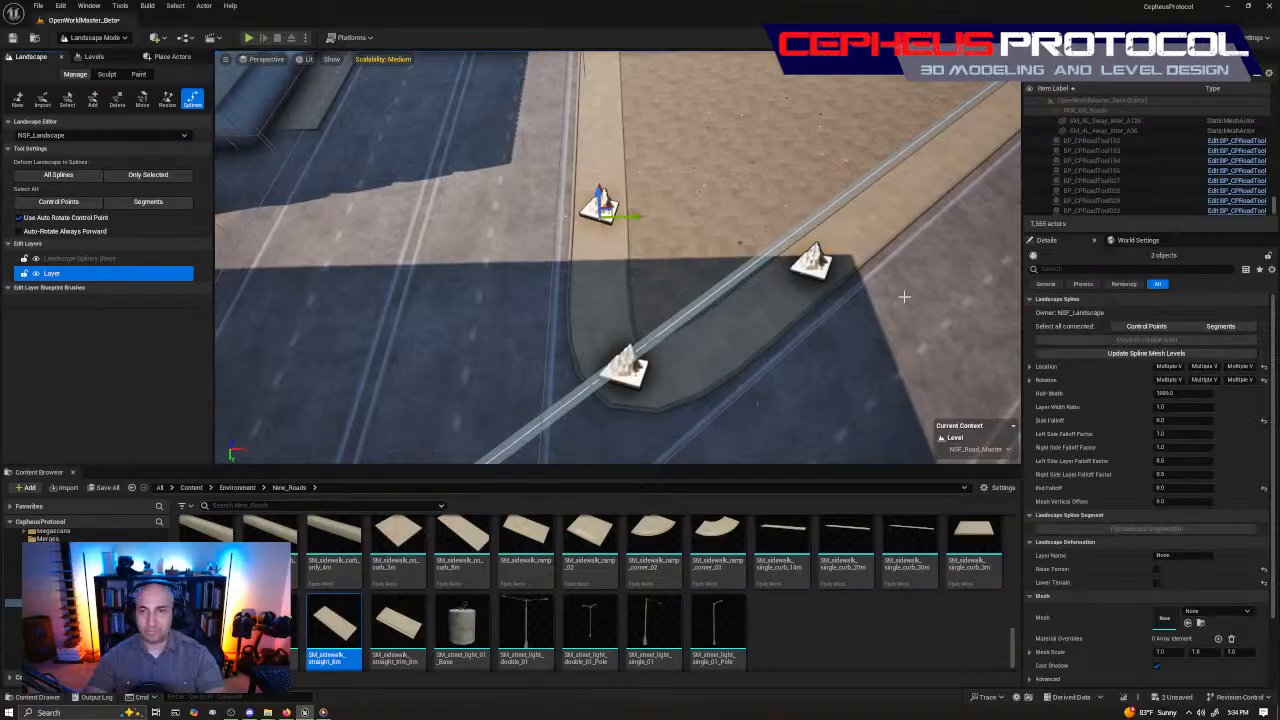
right_drag(907, 294, 860, 292)
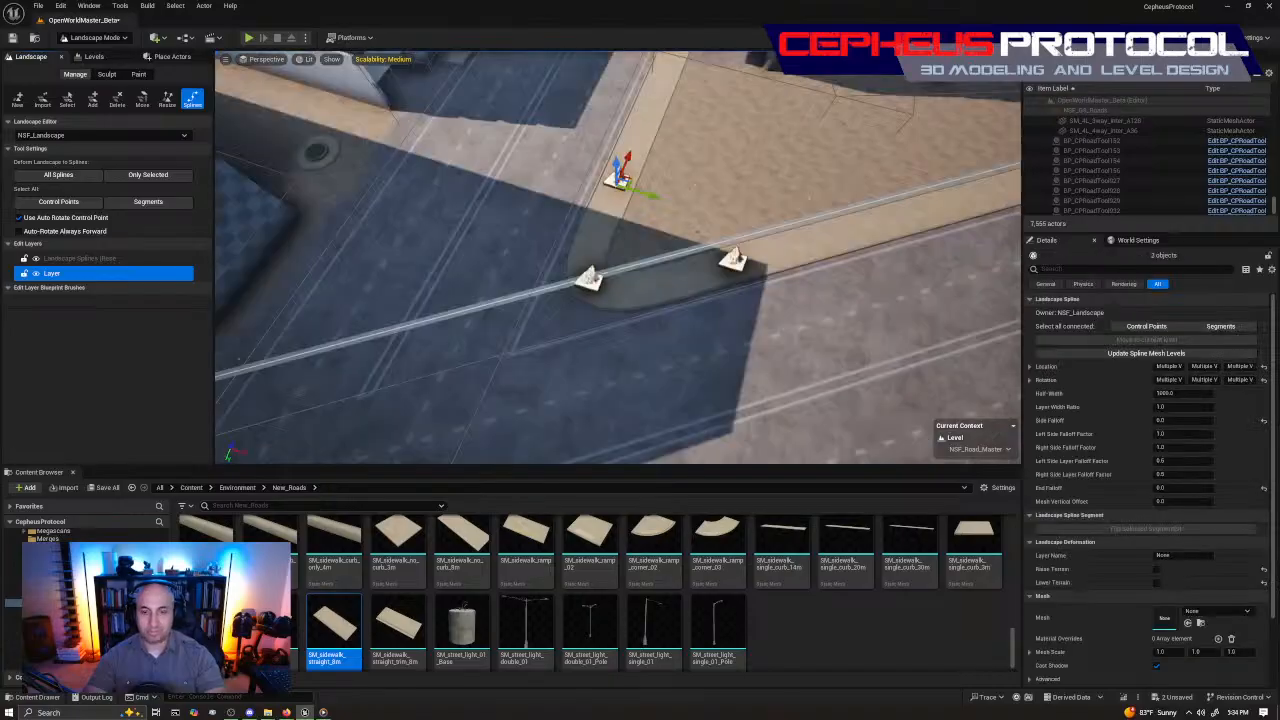
key(Delete)
right_drag(735, 262, 650, 257)
Back in selection mode, duplicate the curved sidewalk by the apartment building and place the copy at the checkered building's corner
key(shift+1)
click(404, 241)
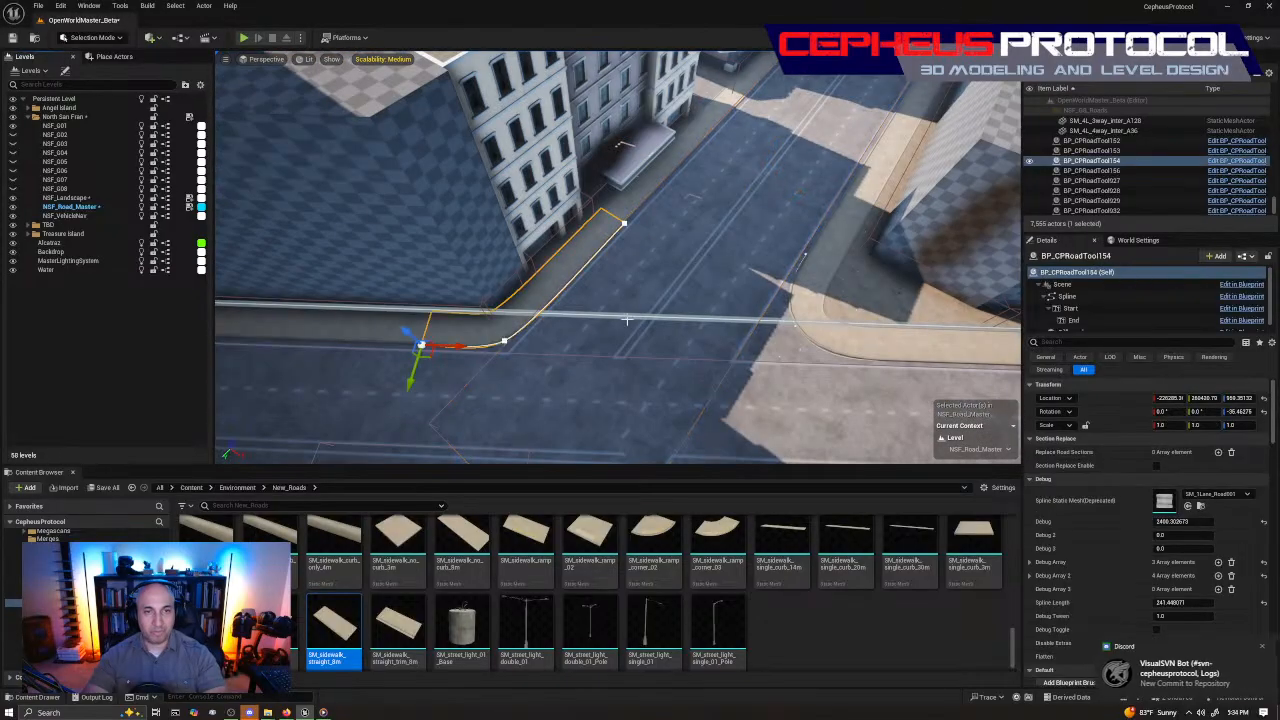
right_drag(326, 376, 362, 378)
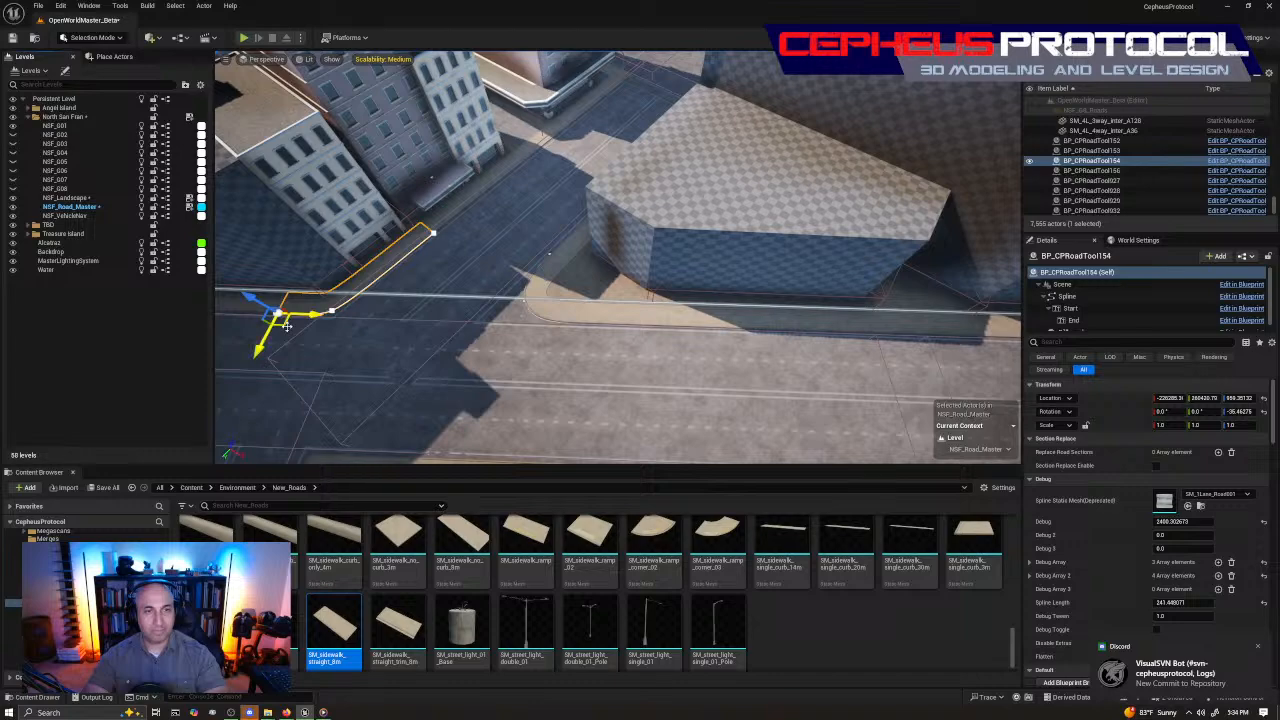
alt+drag(285, 325, 938, 358)
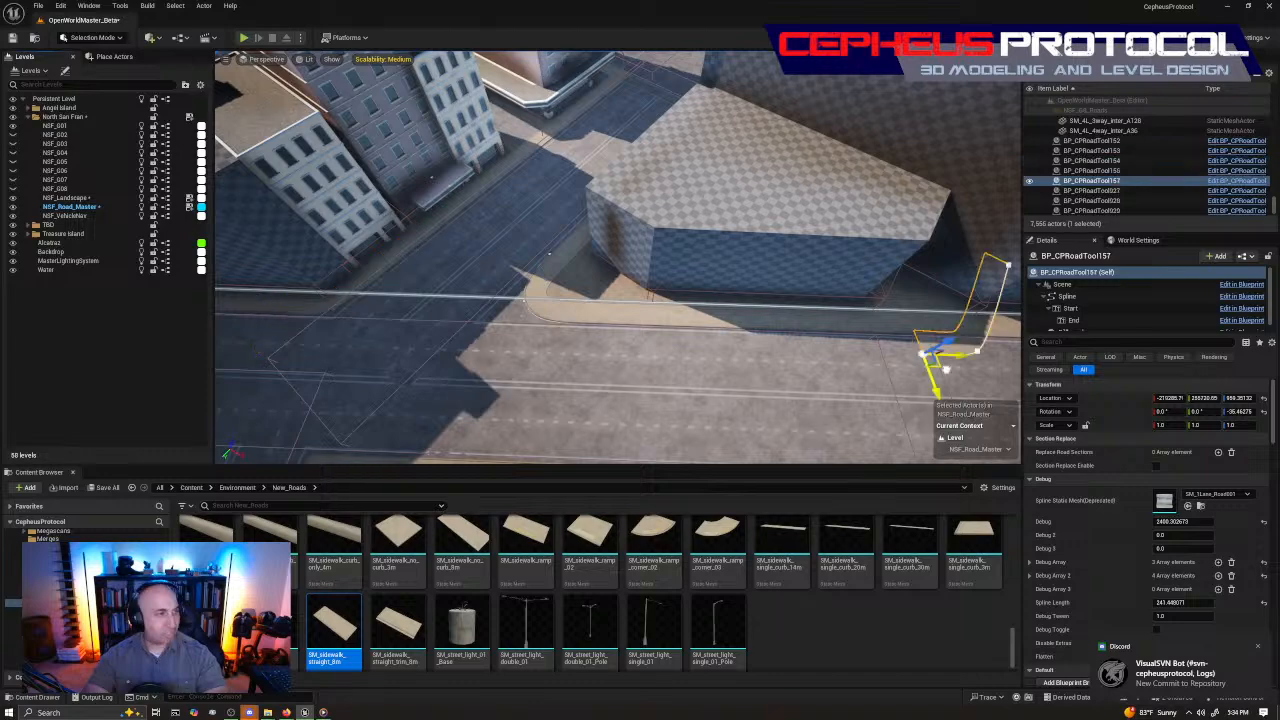
right_drag(600, 260, 690, 295)
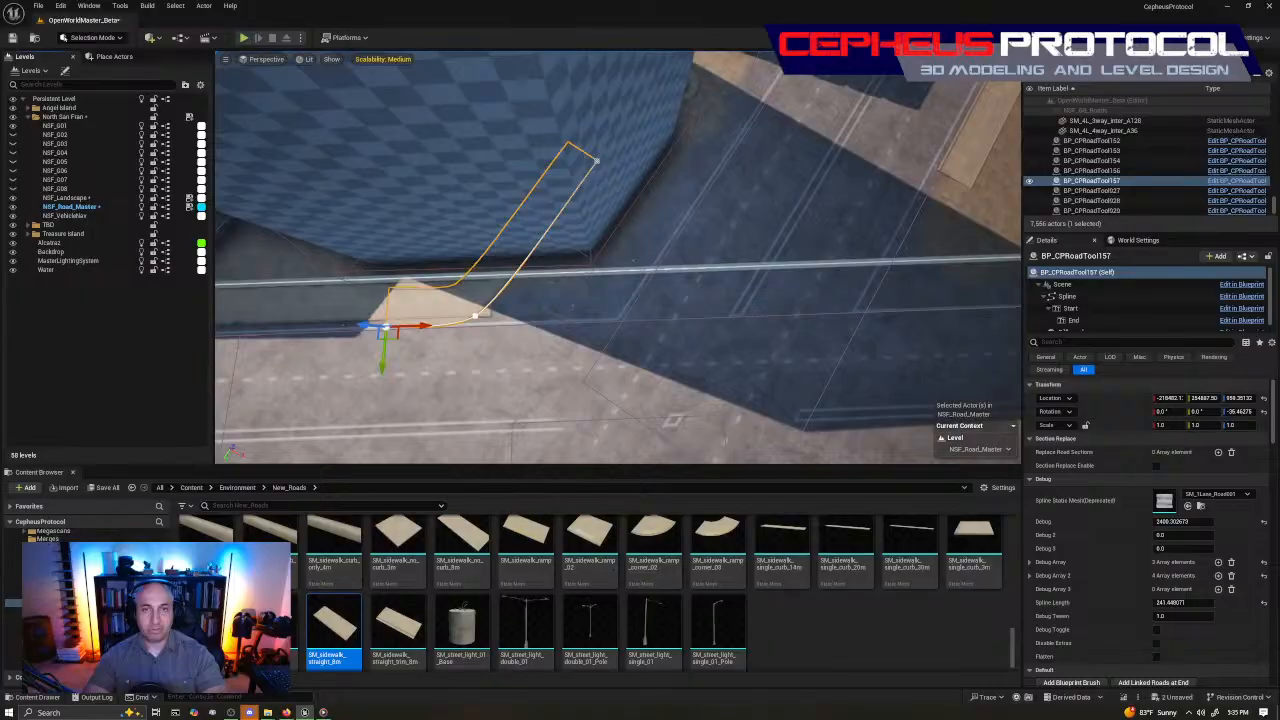
right_drag(476, 361, 440, 355)
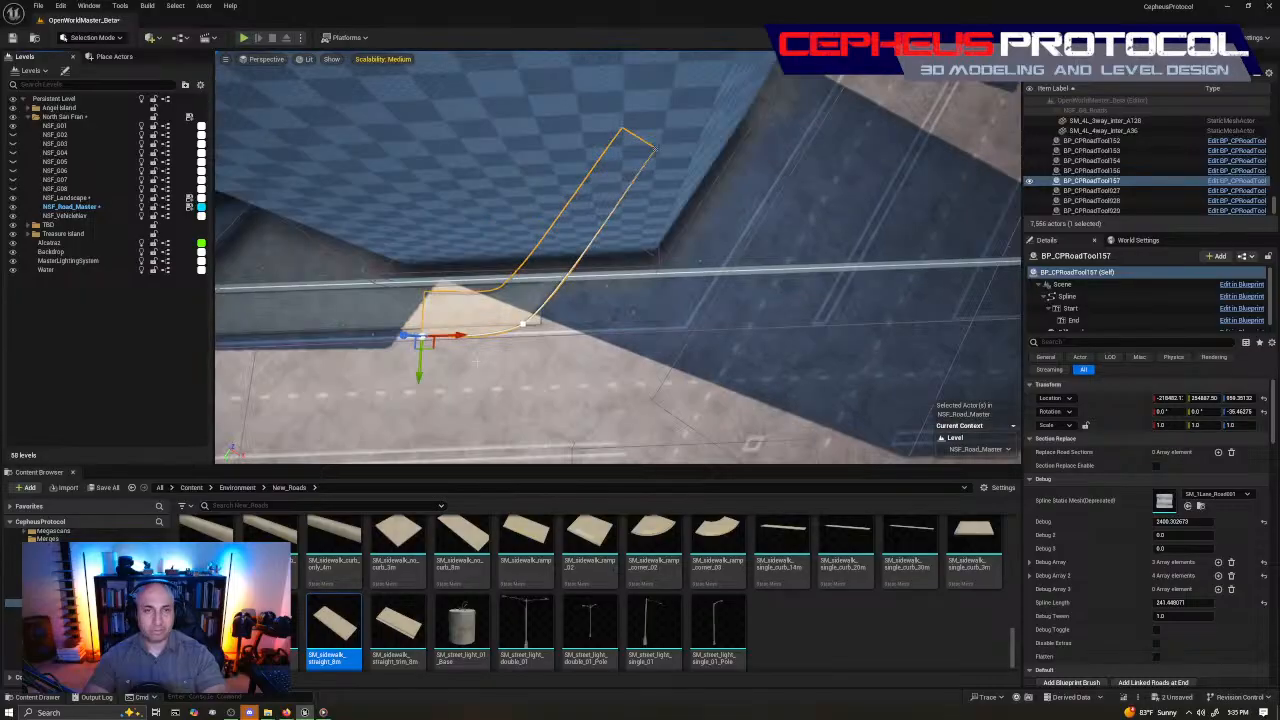
drag(431, 343, 553, 326)
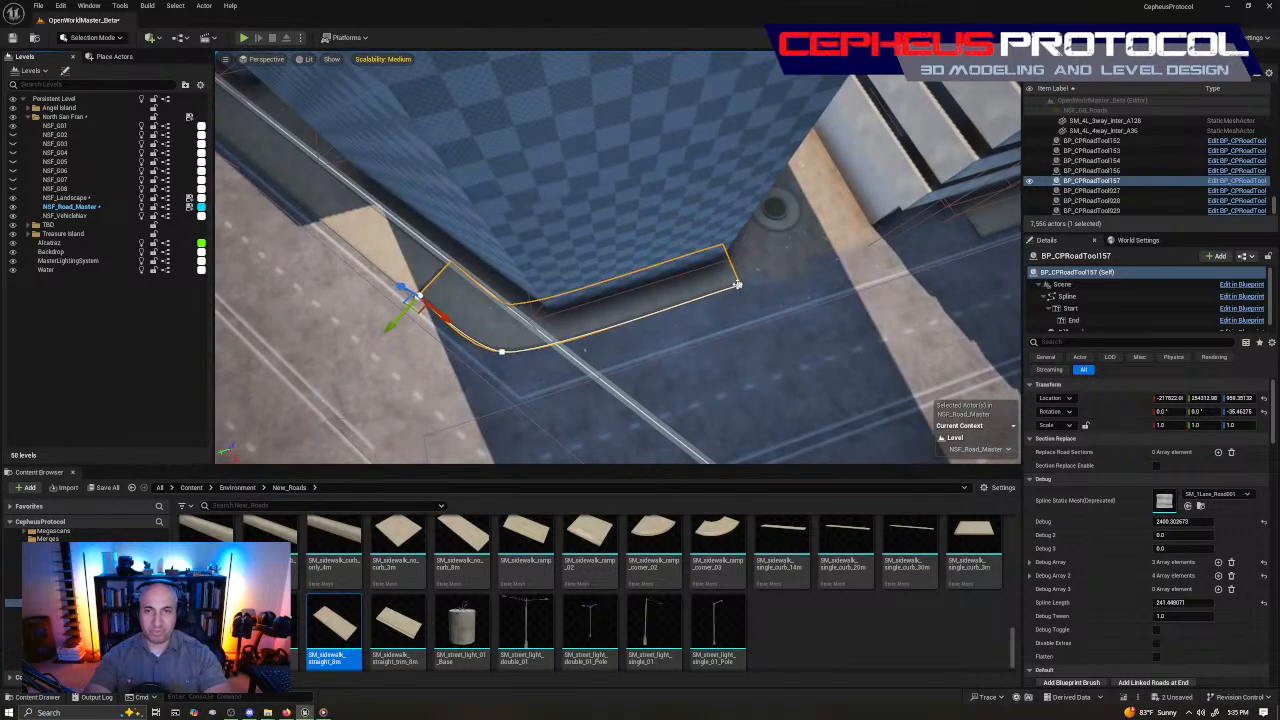
Shift the whole copied sidewalk lengthwise and sideways so its start meets the straight sidewalk with the curbs aligned
click(737, 285)
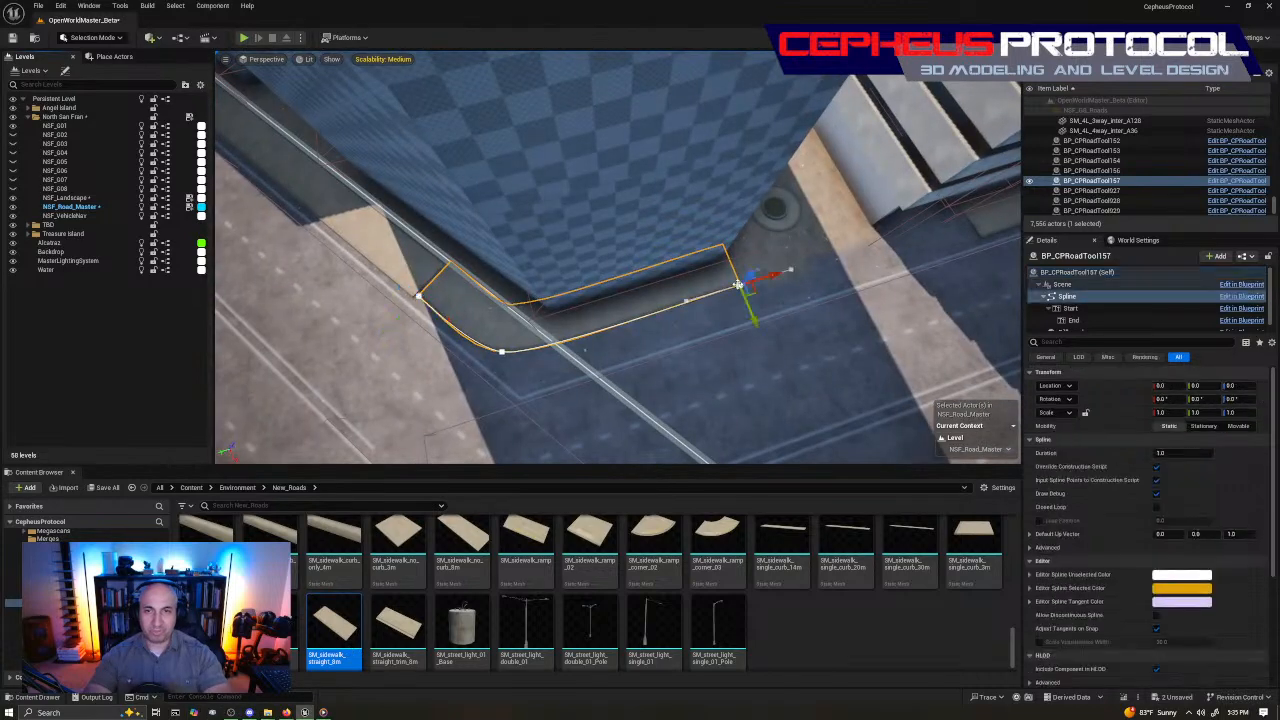
right_drag(737, 285, 380, 391)
click(385, 355)
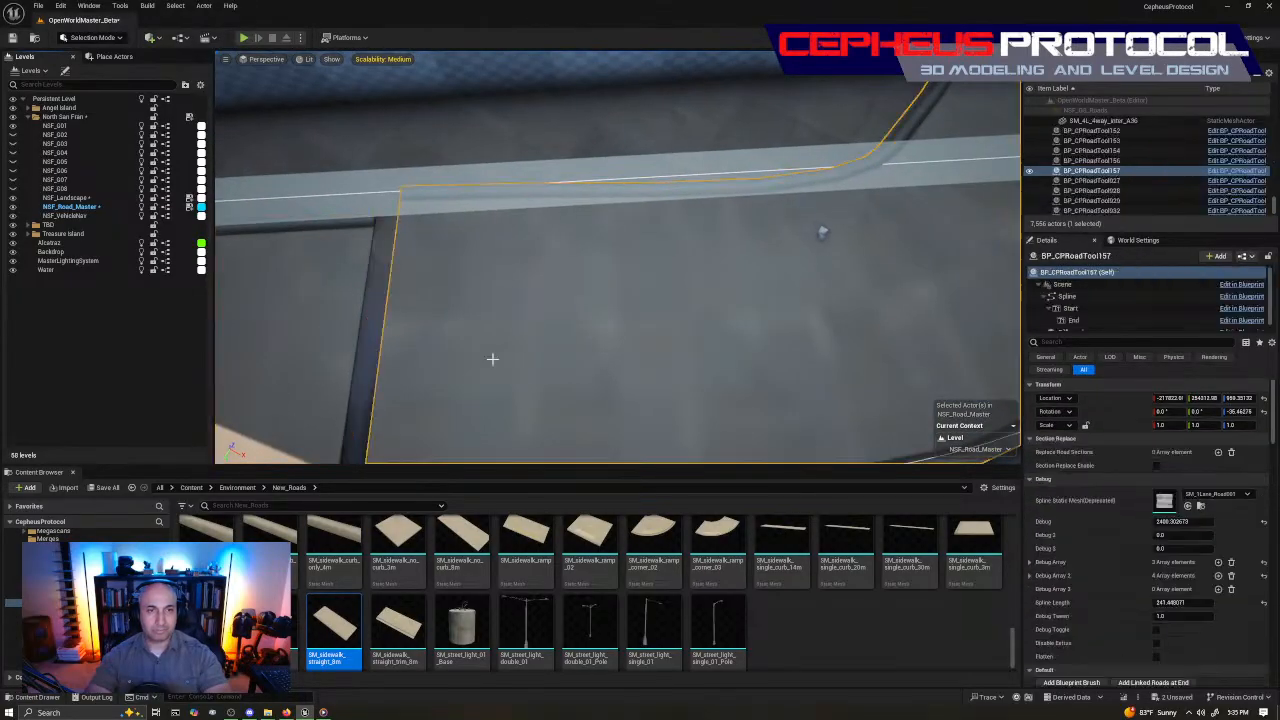
right_drag(492, 358, 675, 427)
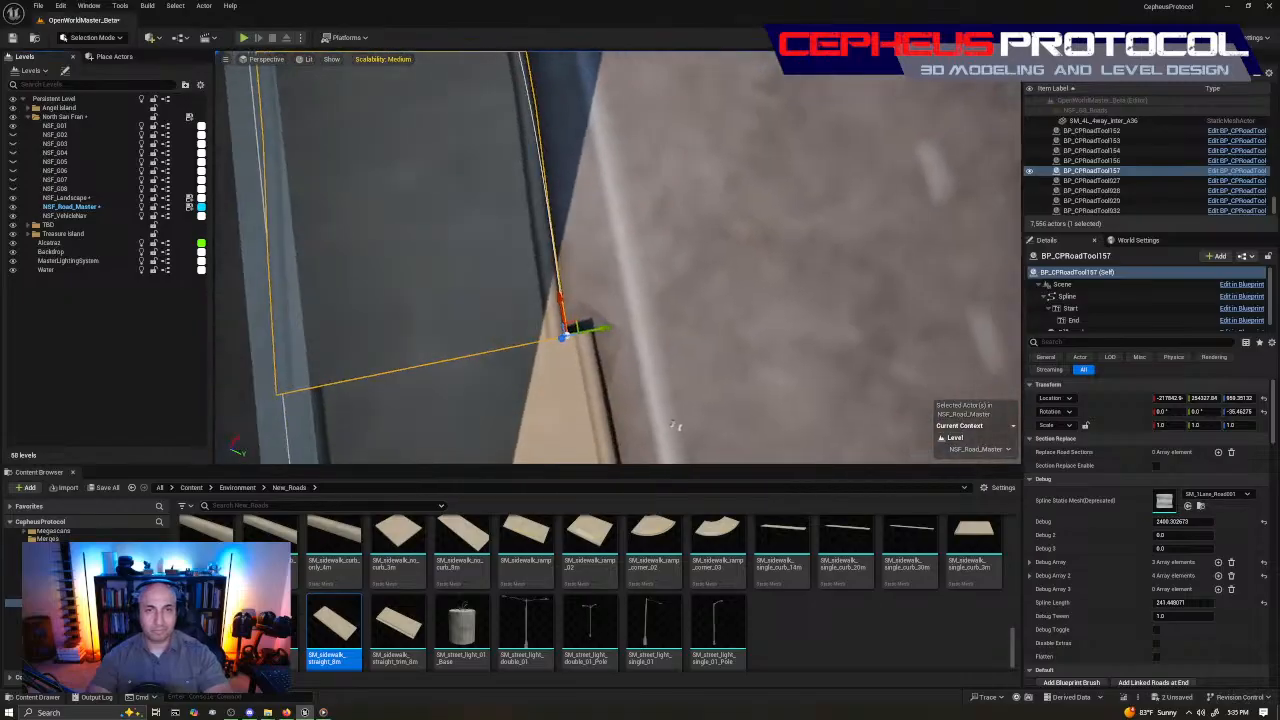
mouse_move(620, 350)
right_down()
mouse_move(605, 353)
mouse_move(620, 350)
right_up()
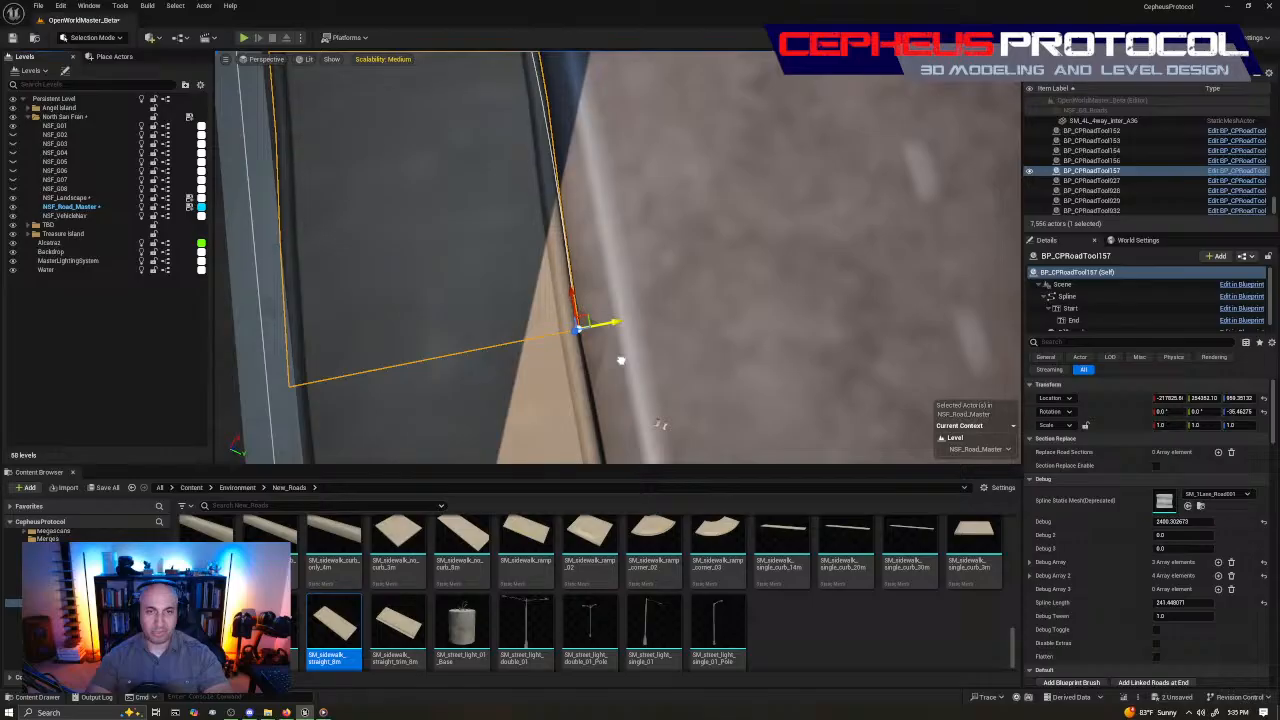
right_drag(620, 360, 620, 360)
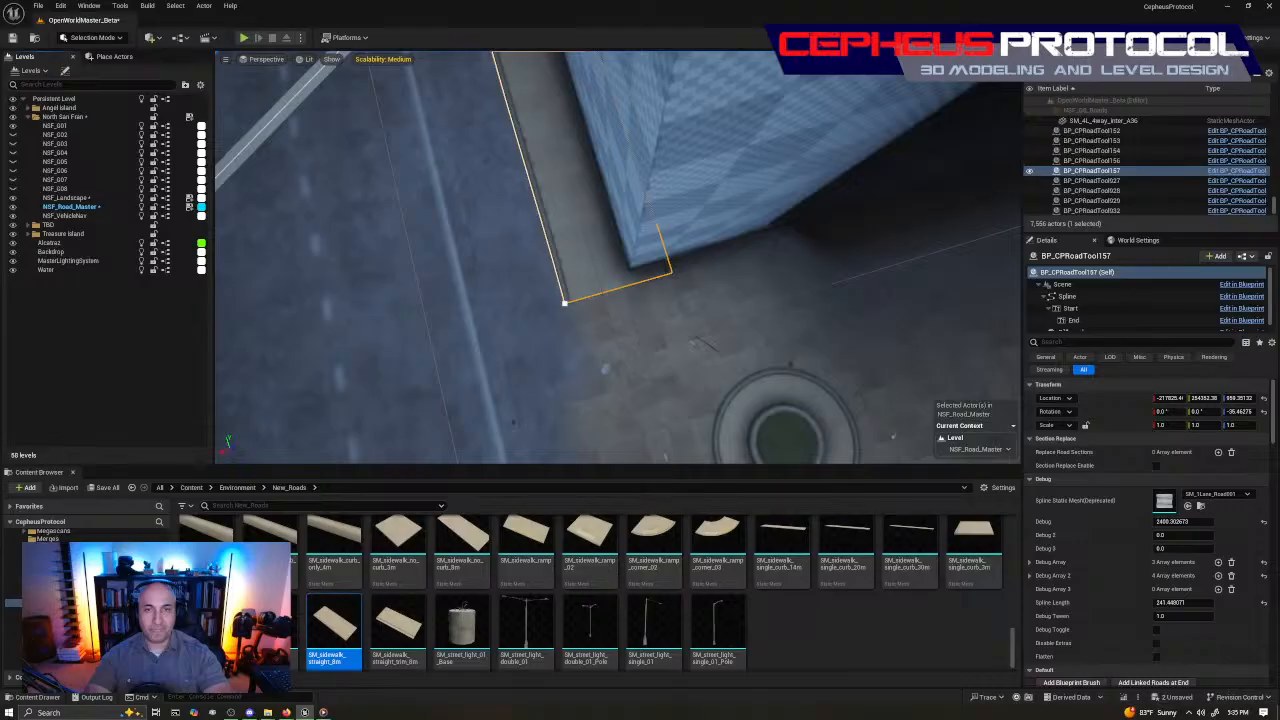
Move the copy's end spline point sideways onto the curb line and extend it past the manhole area along the side street
right_drag(626, 285, 626, 285)
click(625, 287)
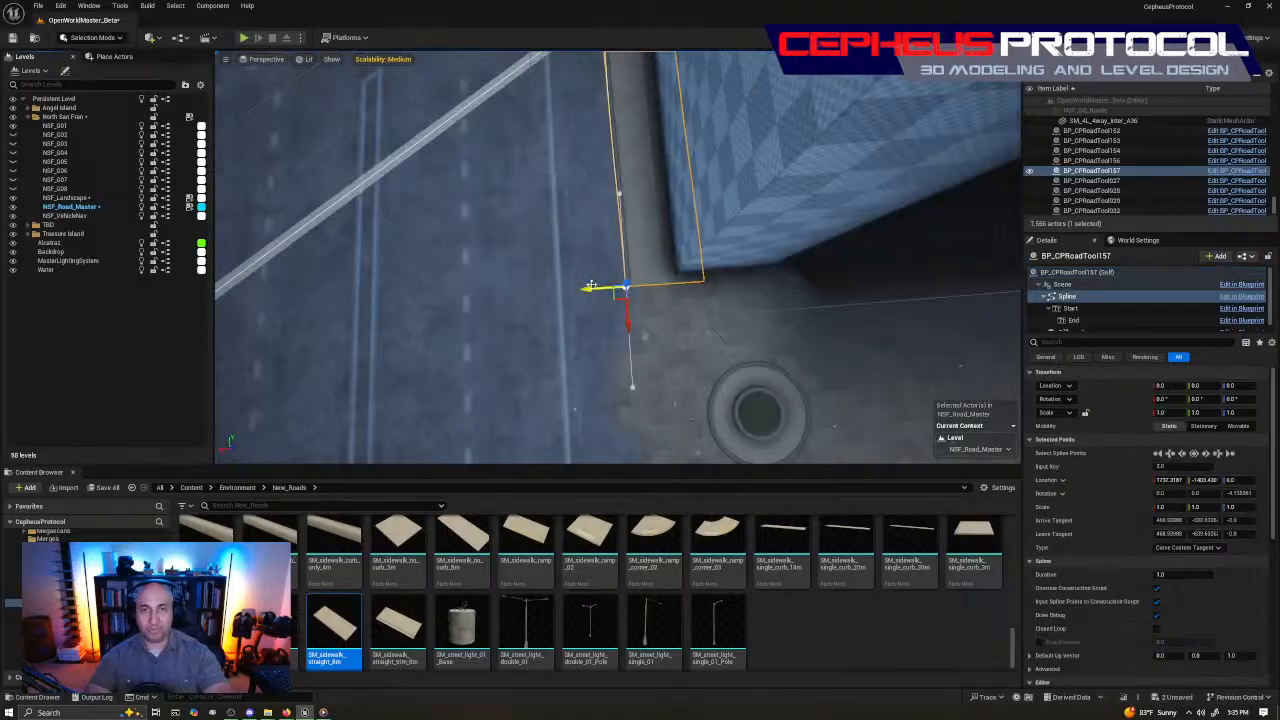
drag(591, 286, 576, 292)
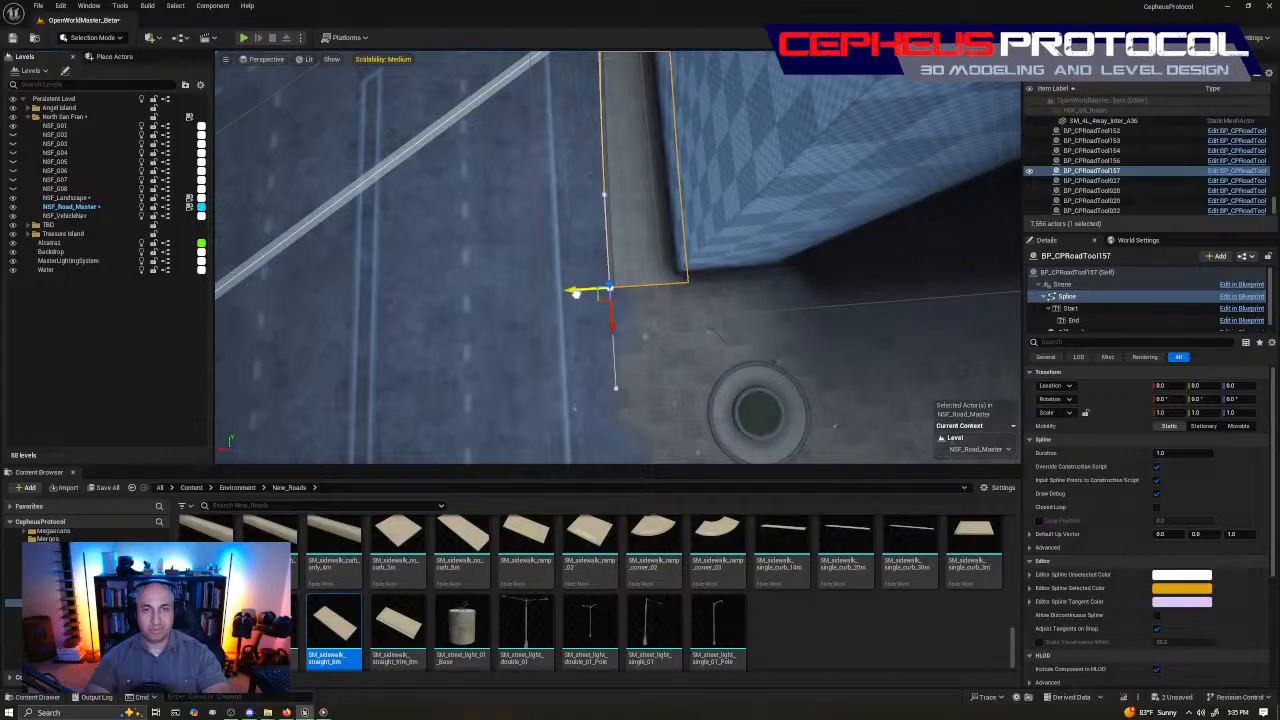
right_drag(572, 326, 572, 326)
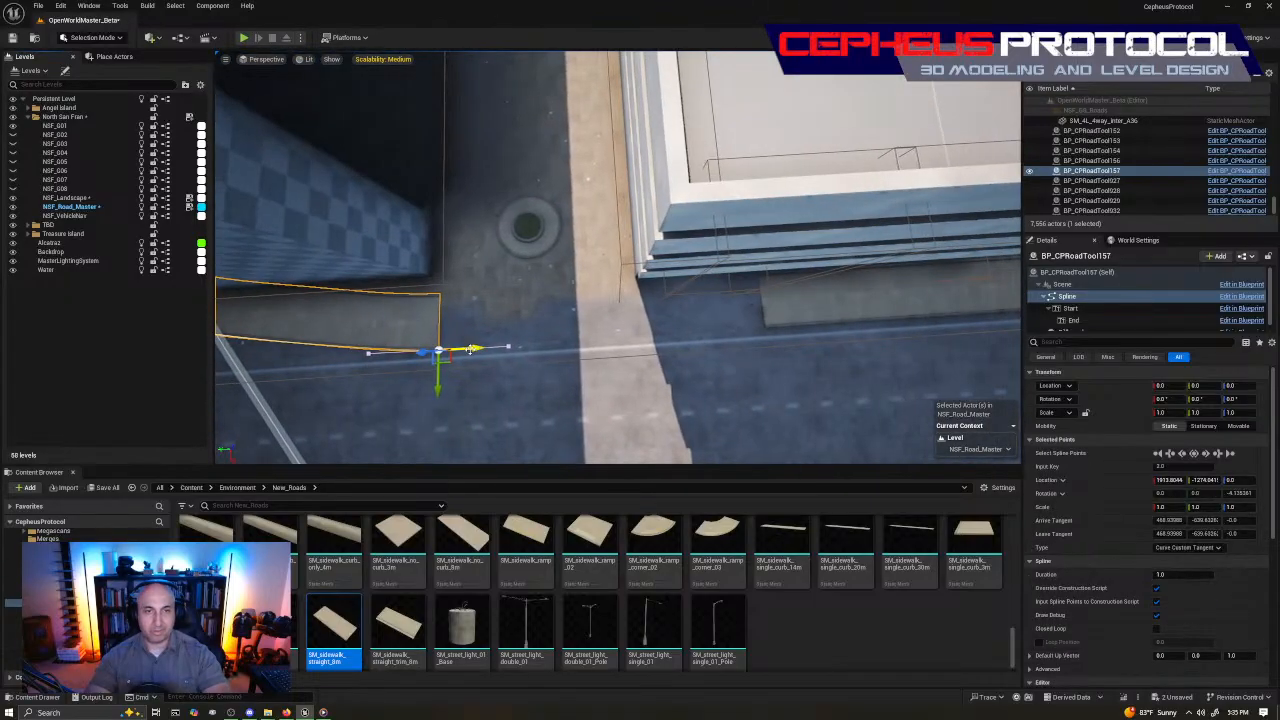
drag(470, 349, 697, 383)
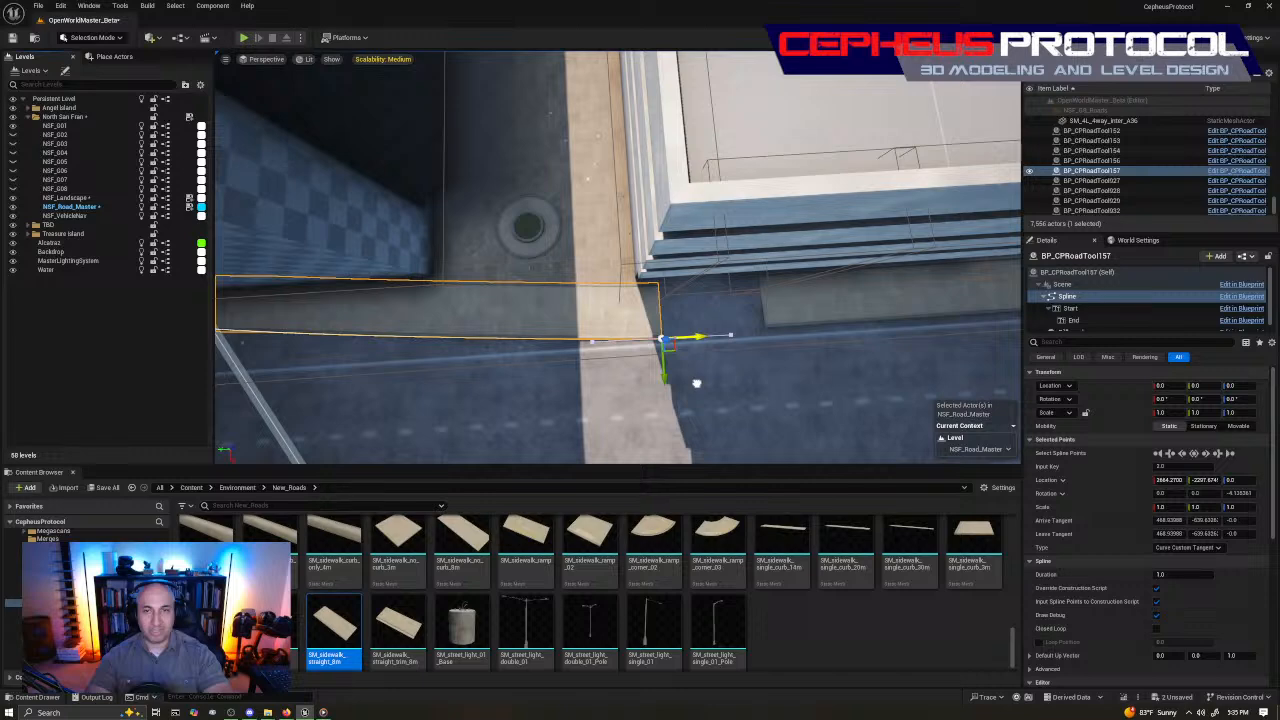
right_drag(697, 383, 697, 383)
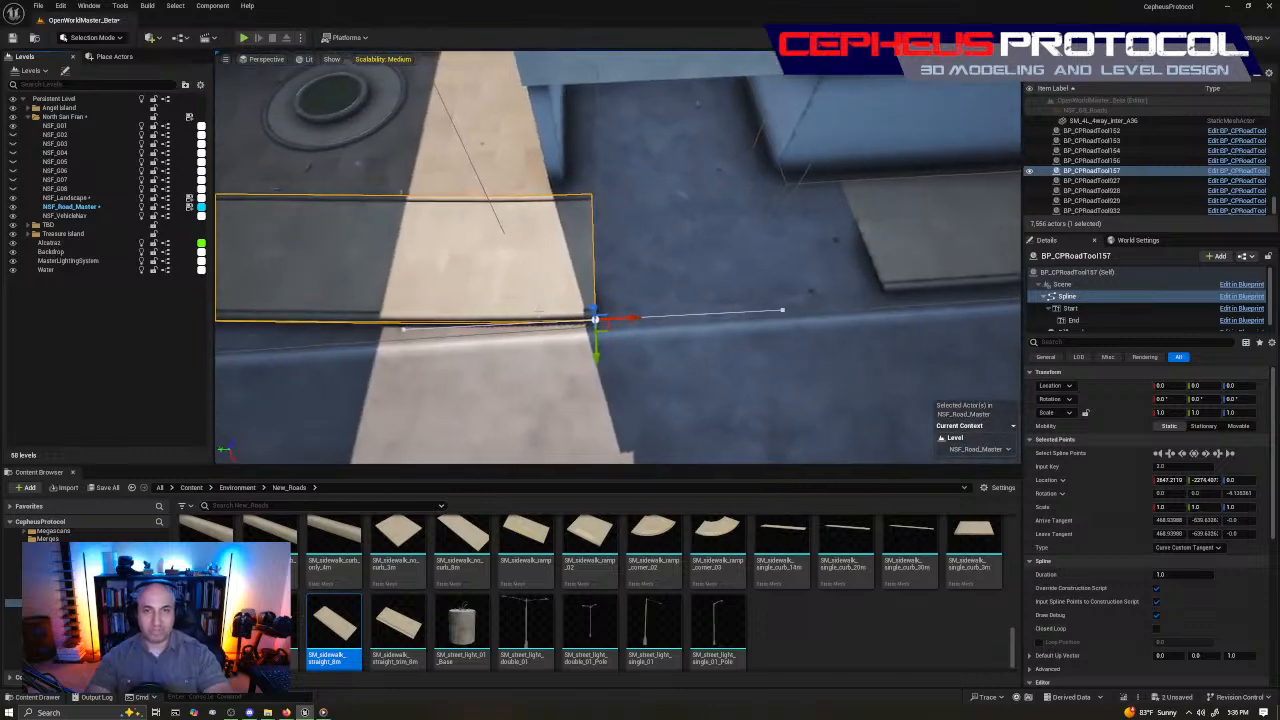
drag(628, 318, 598, 327)
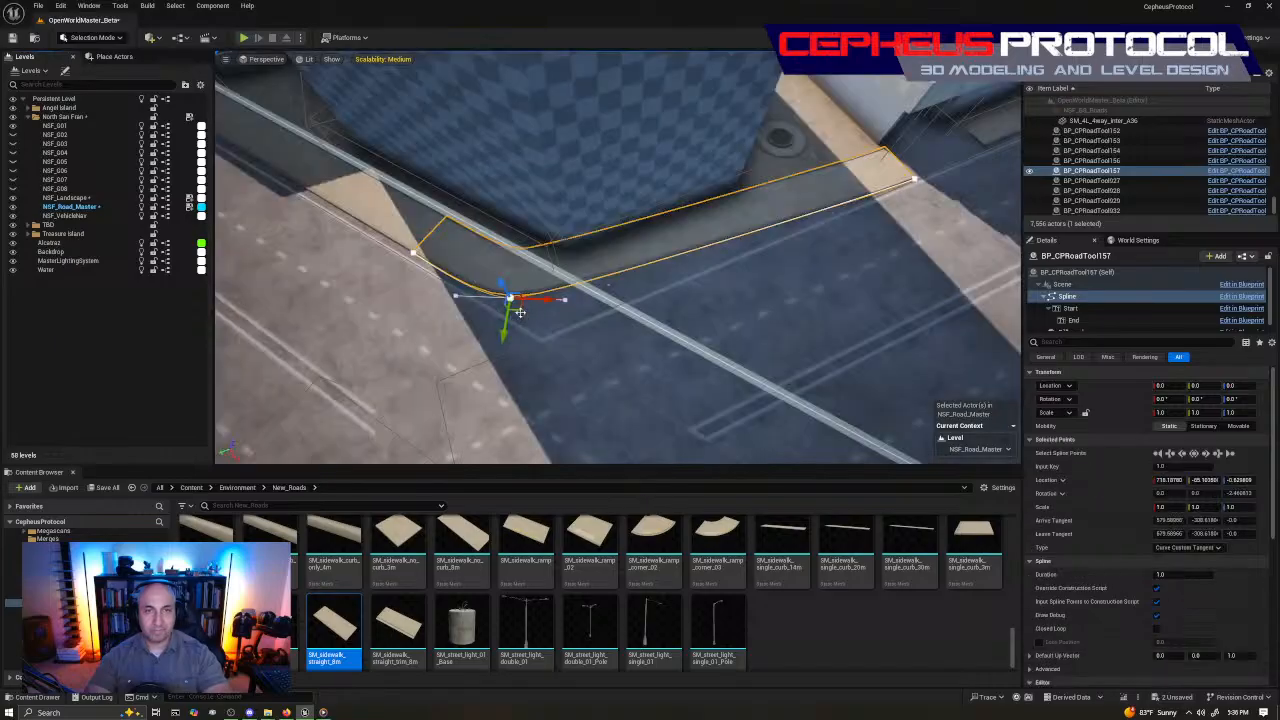
Move the copy's middle spline point outward into the corner and rotate it to about 7.9°
drag(512, 306, 563, 328)
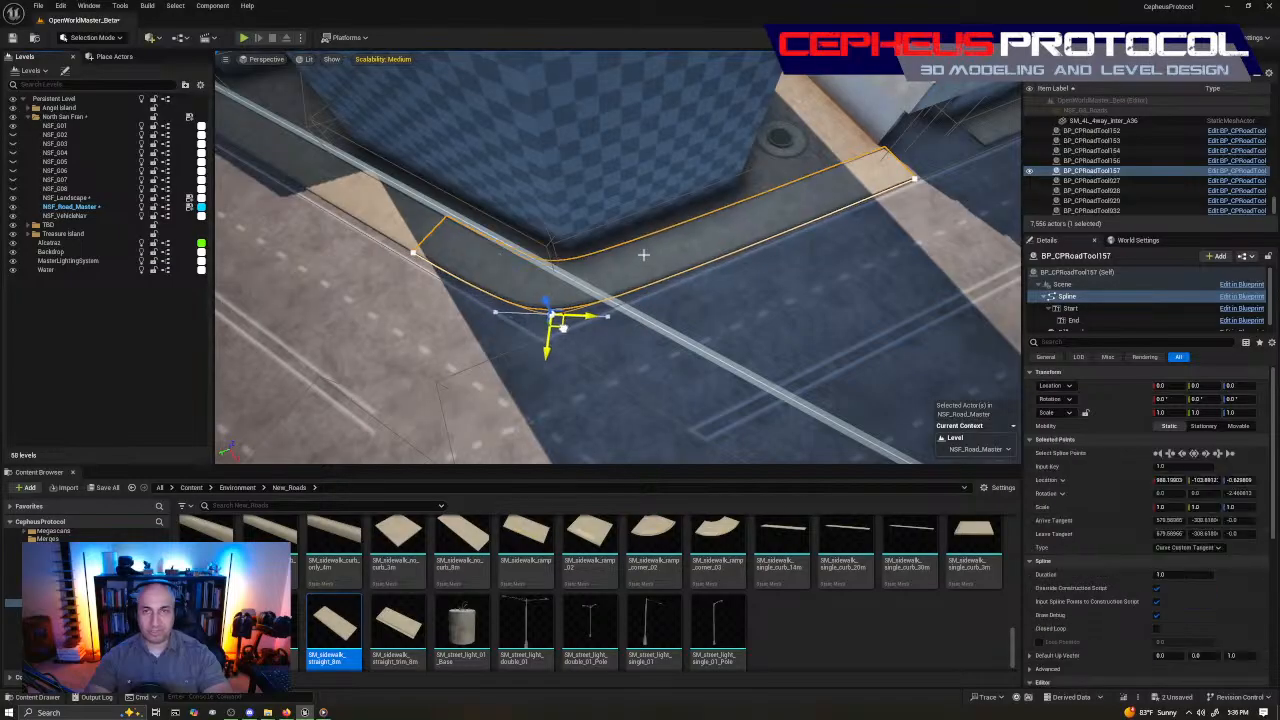
right_drag(643, 255, 607, 283)
key(e)
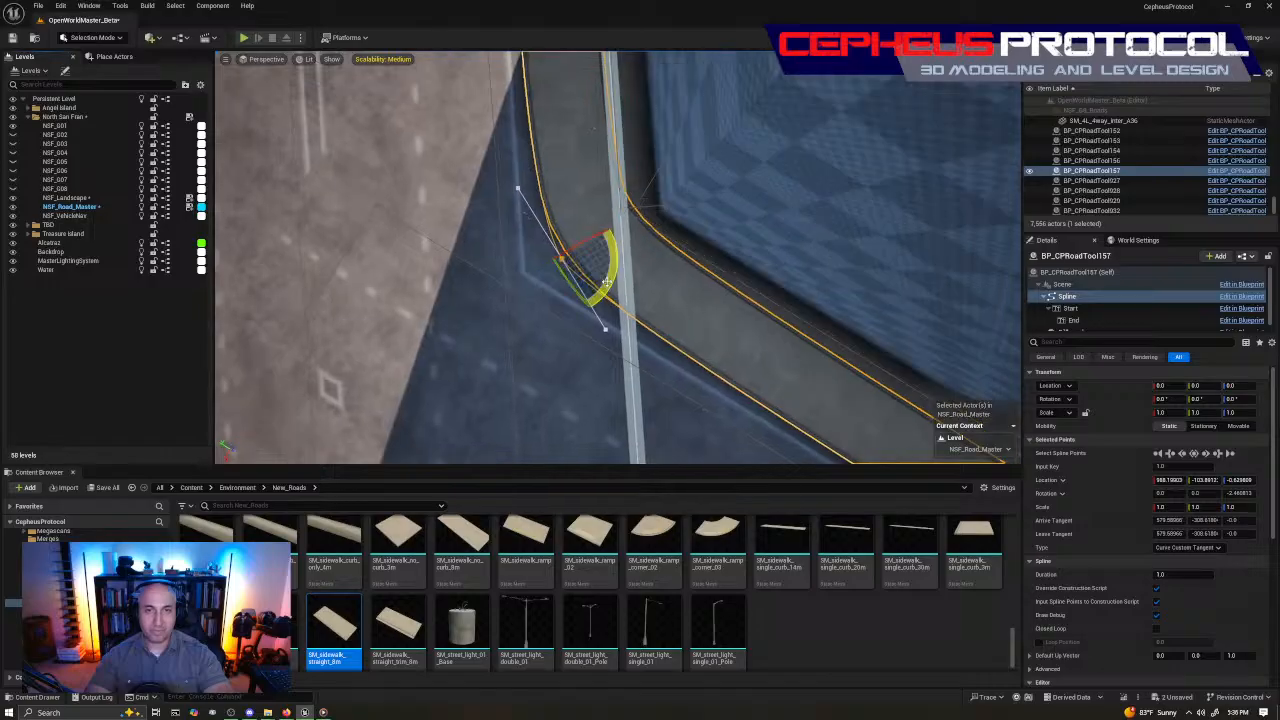
drag(607, 283, 590, 318)
key(w)
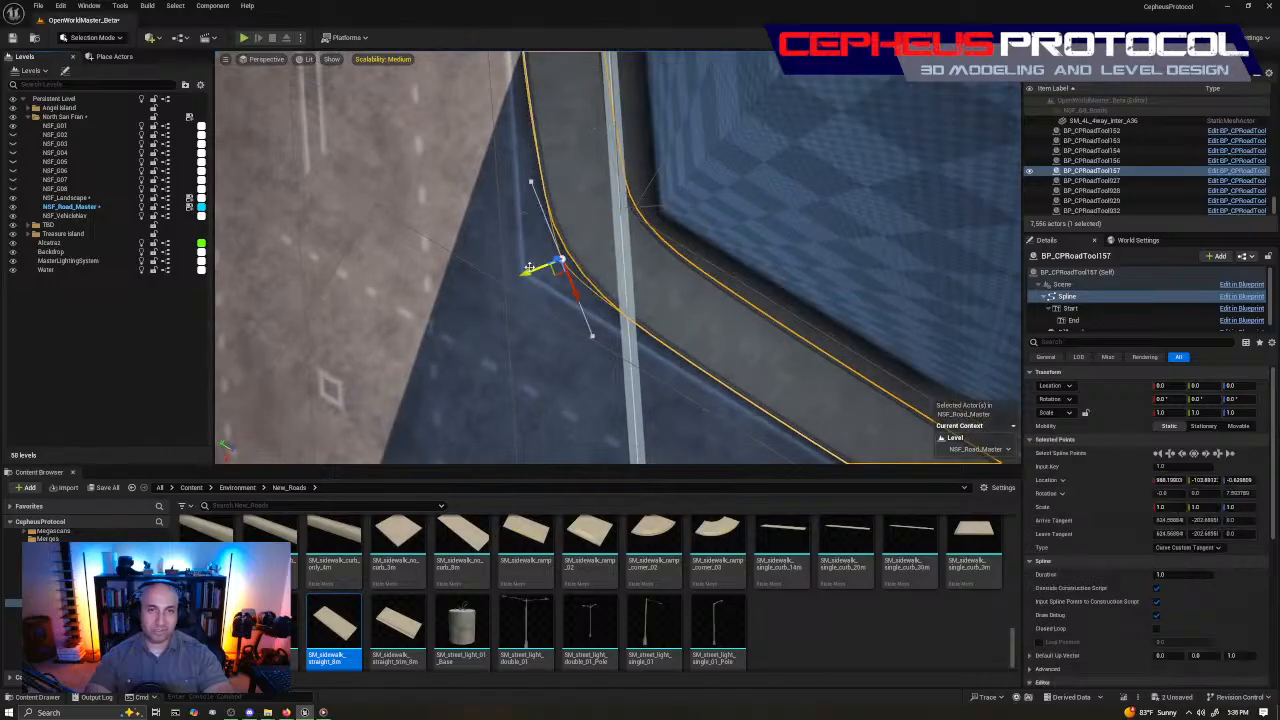
Move the curved sidewalk's middle spline point further outward into the corner and rotate it by about -17.9°
drag(528, 268, 509, 279)
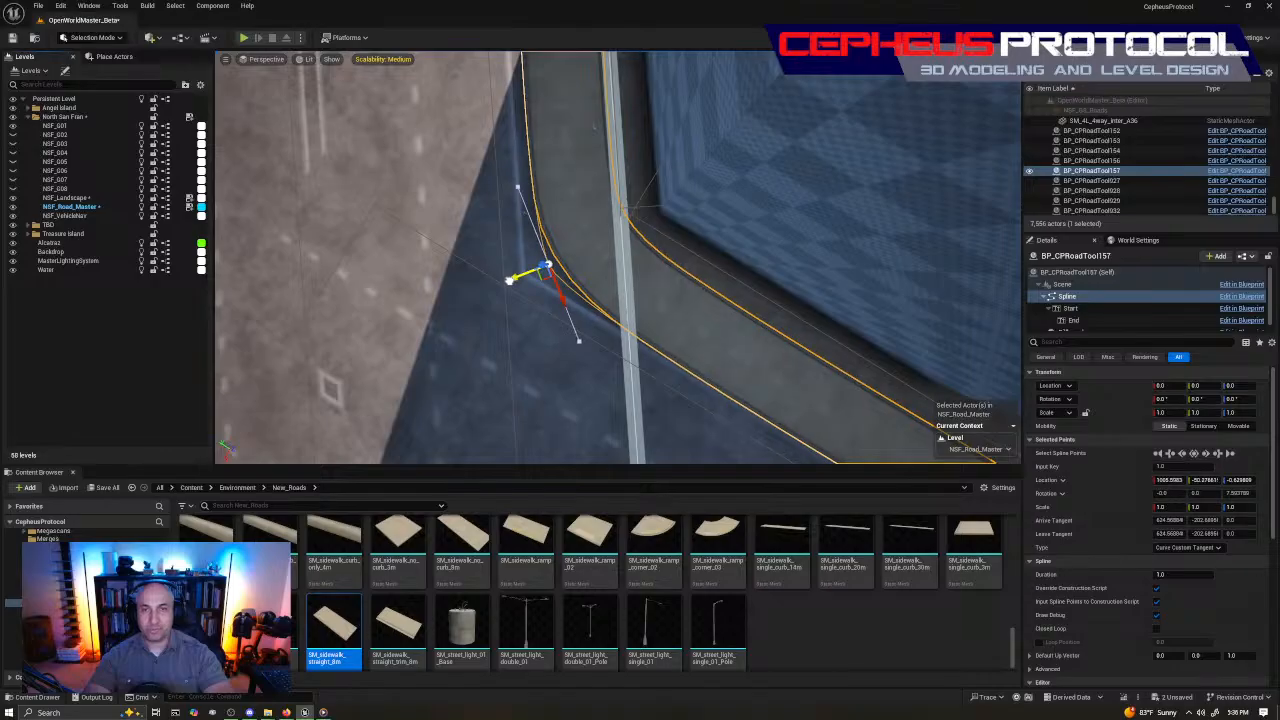
right_drag(509, 280, 493, 286)
key(e)
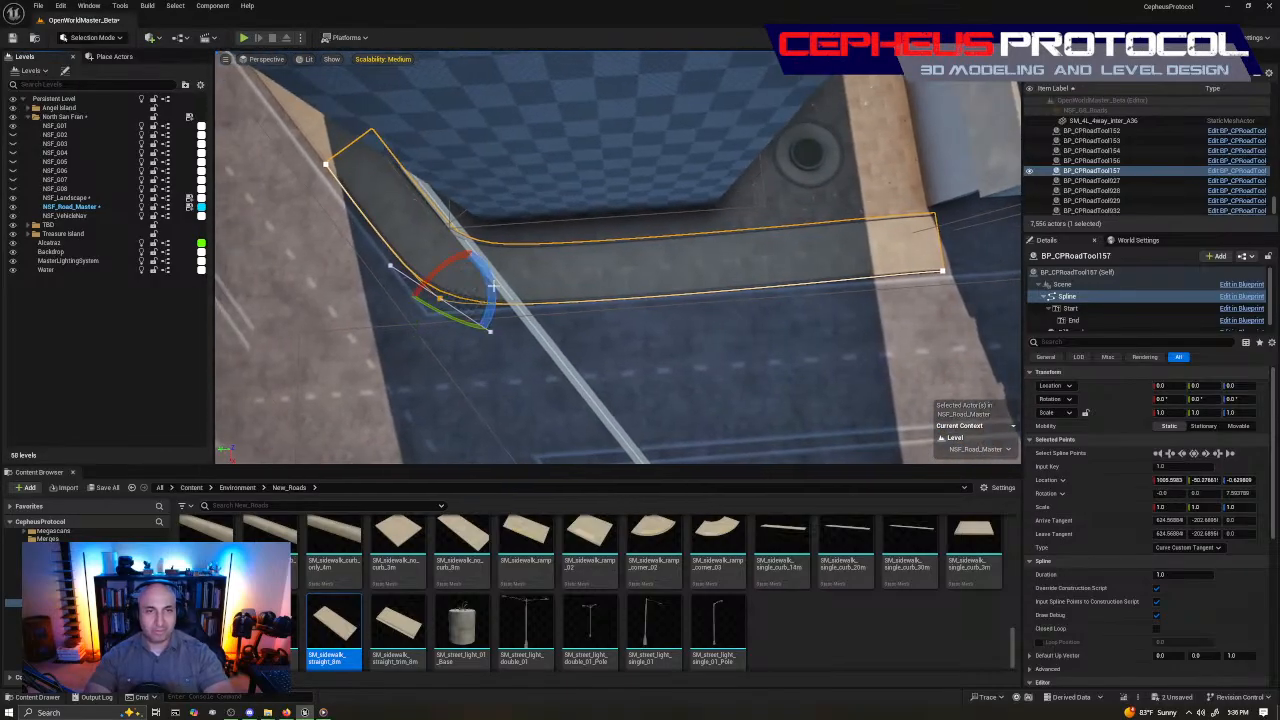
drag(493, 286, 495, 315)
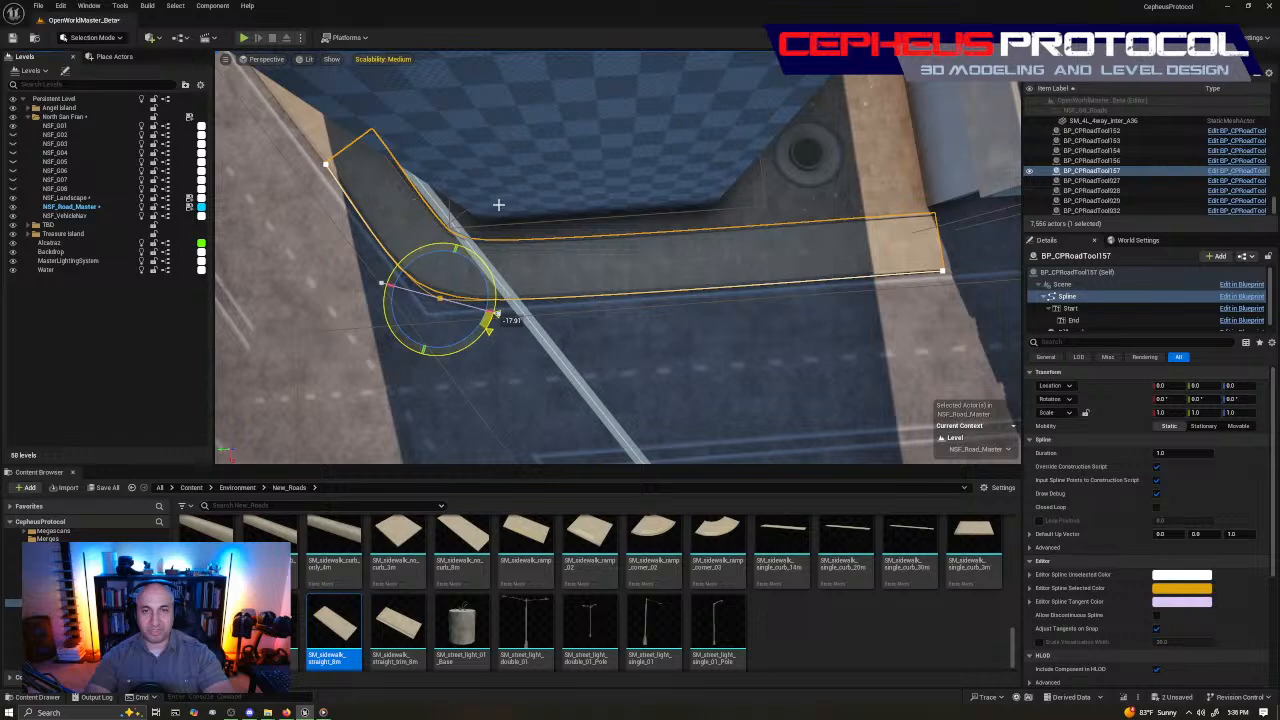
Nudge the middle spline point toward the outer curb corner at the checkered building, and clear the selection
right_drag(498, 205, 754, 298)
key(w)
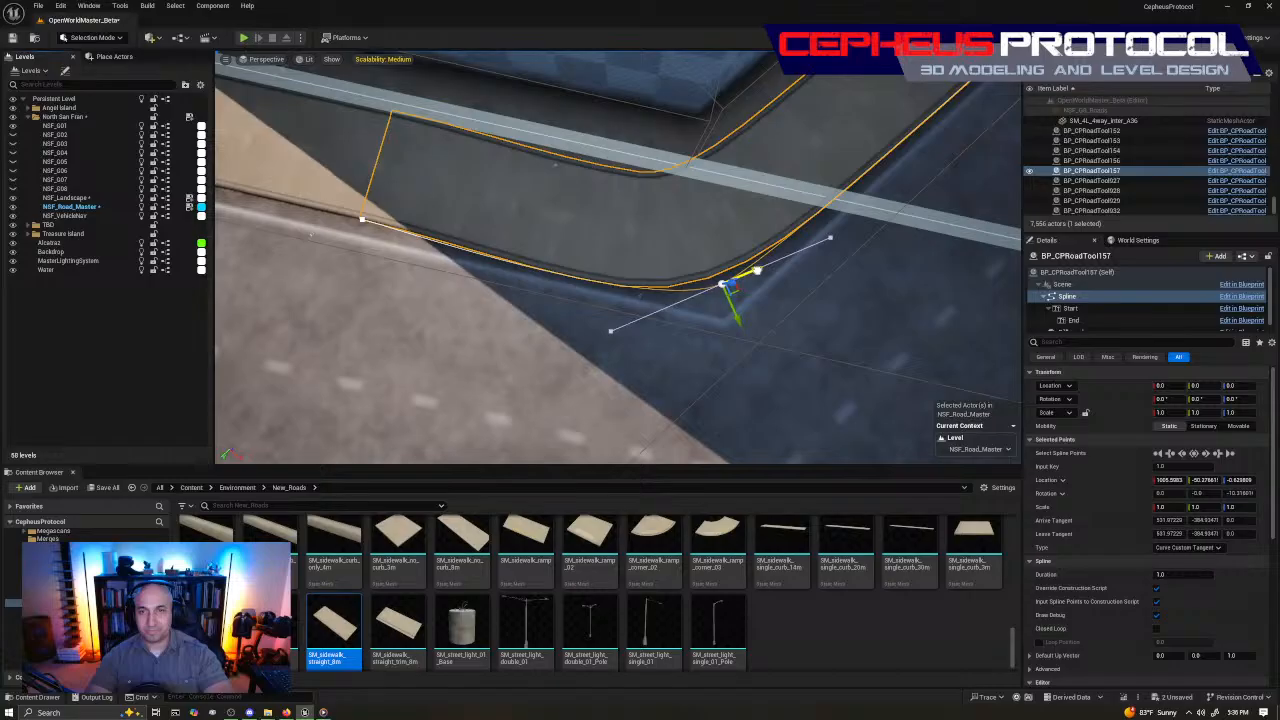
drag(734, 307, 752, 298)
right_drag(963, 258, 762, 230)
key(Escape)
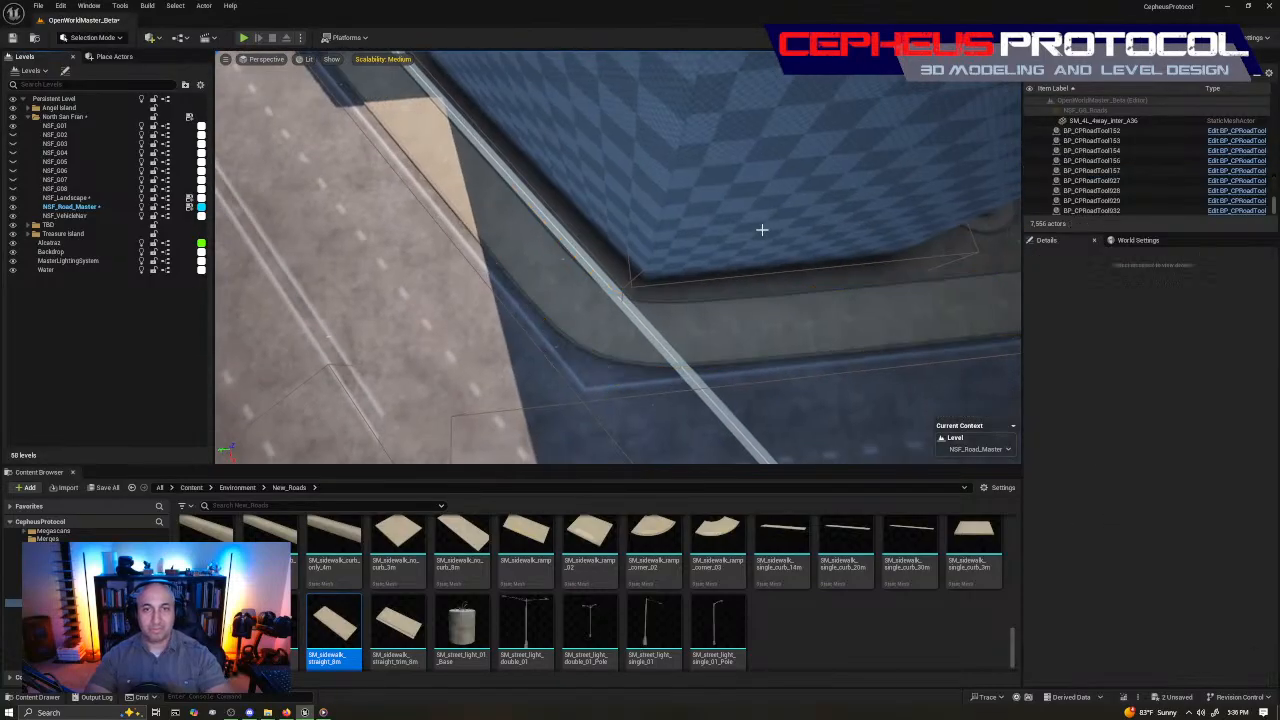
Reselect the checkered building's curved sidewalk and lengthen its middle spline point's tangent to widen the bend
click(814, 334)
right_drag(746, 391, 893, 384)
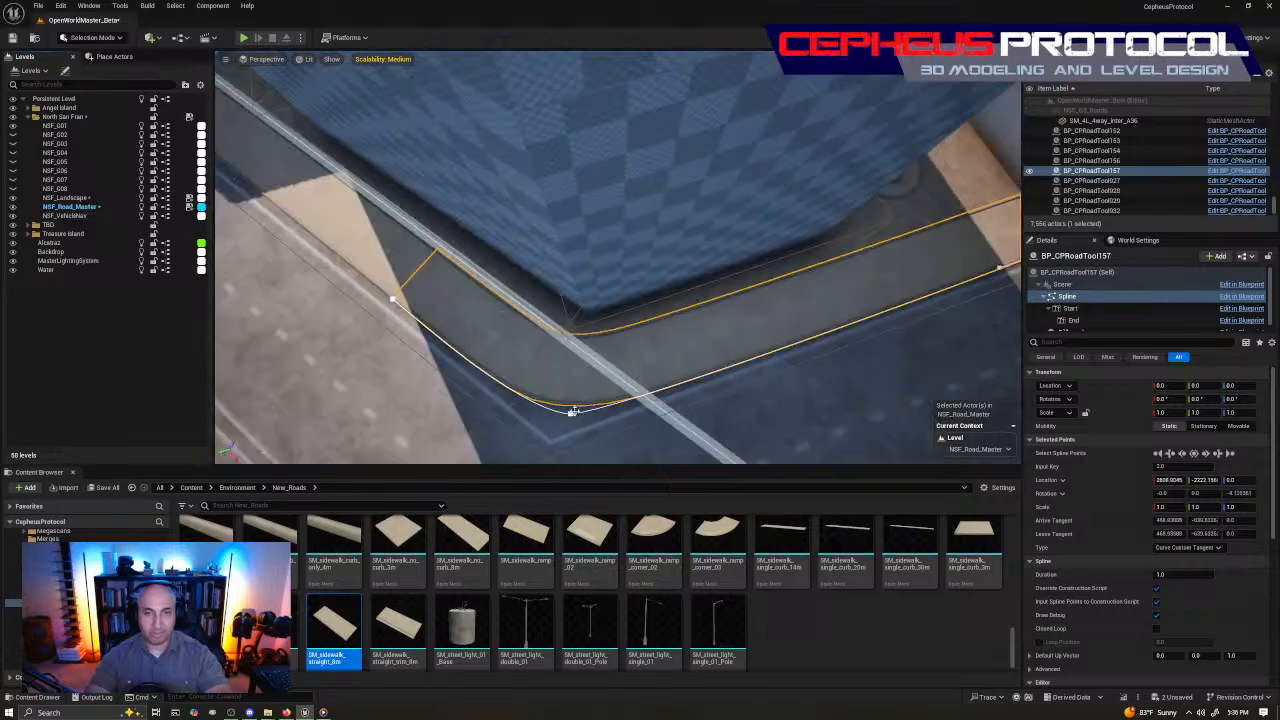
click(572, 413)
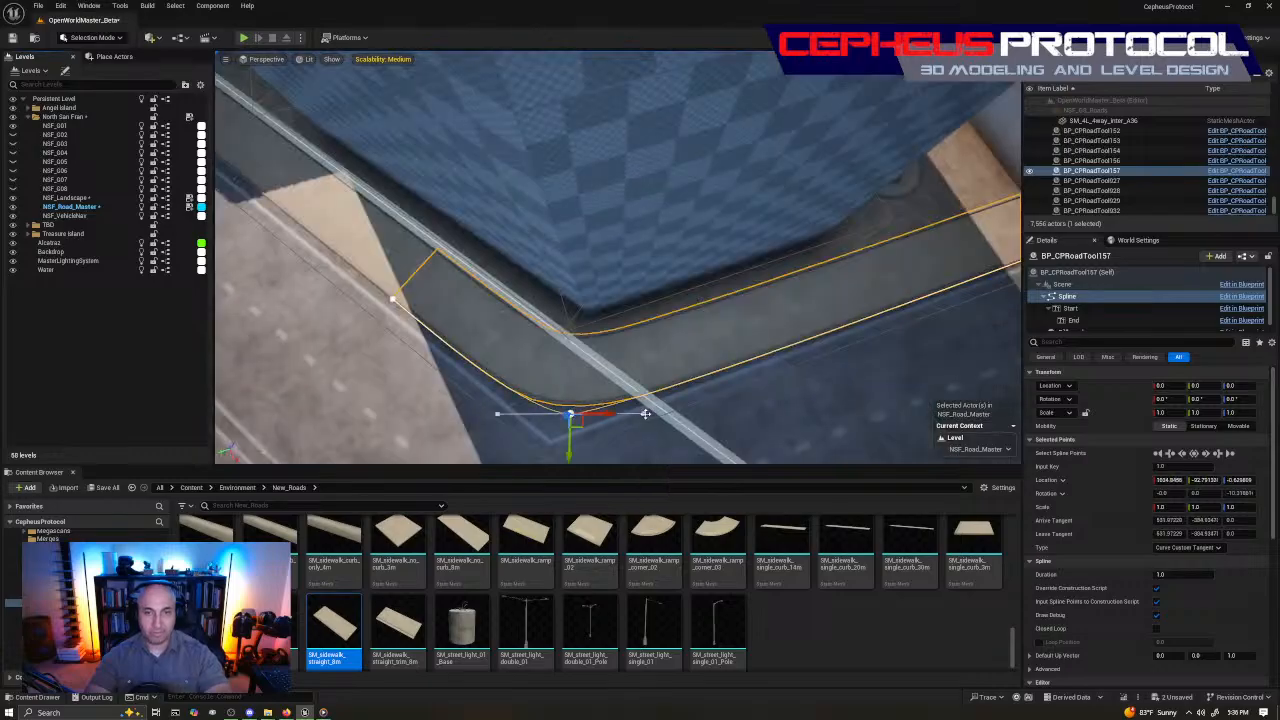
drag(645, 413, 723, 428)
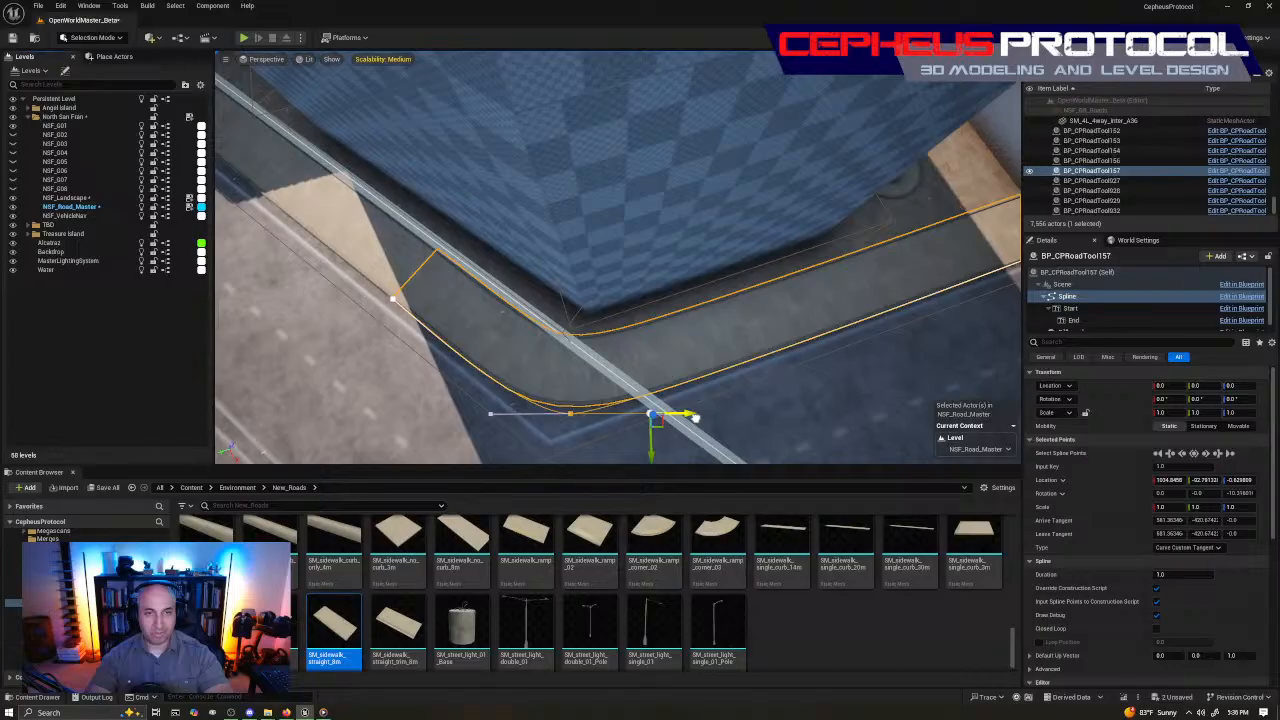
Select the whole curved sidewalk and duplicate it across the street to the plaza corner by the glass building
click(627, 108)
click(725, 314)
right_drag(725, 314, 940, 300)
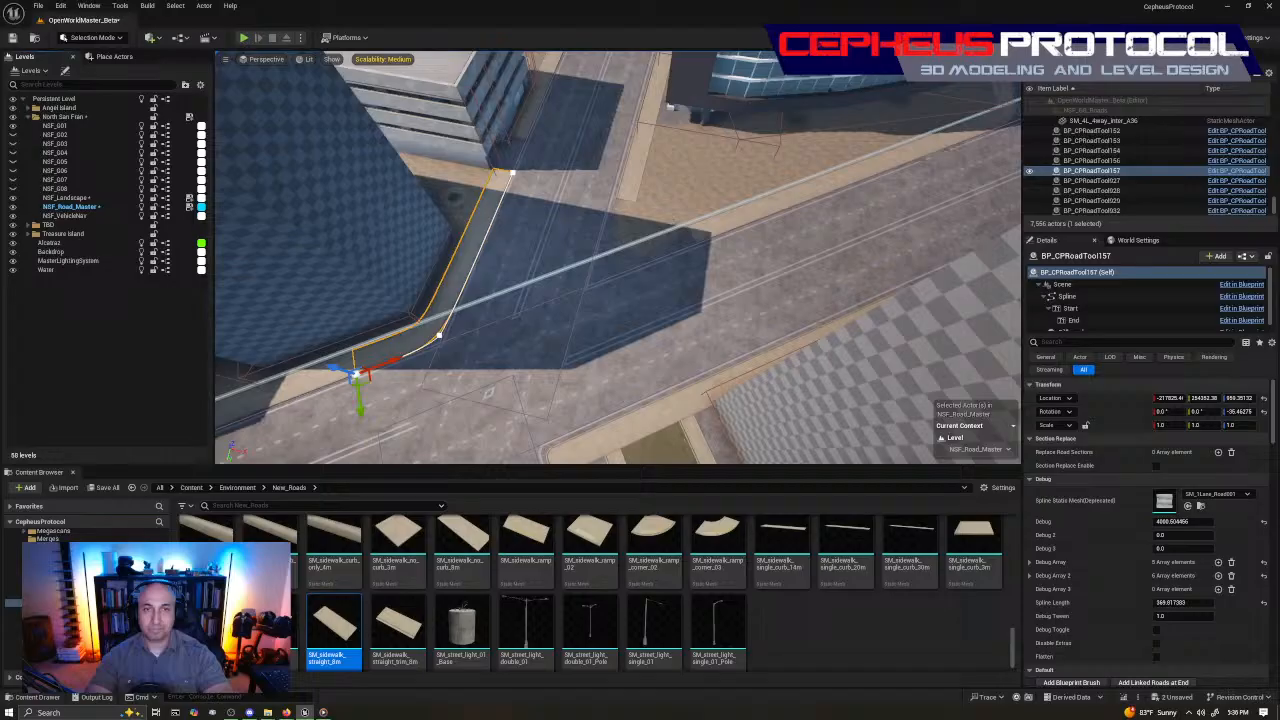
right_drag(380, 385, 392, 372)
alt+drag(392, 372, 619, 287)
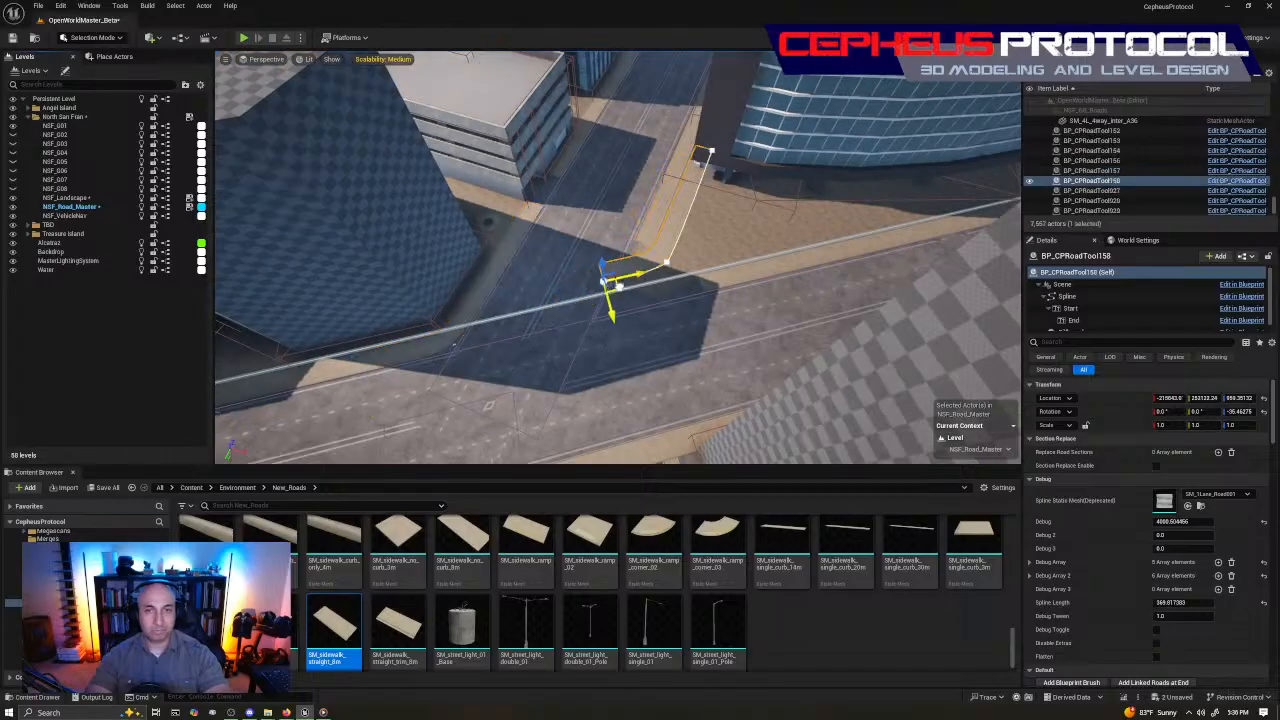
Rotate the copied sidewalk so its start follows the plaza's existing straight sidewalk, and move it beside that sidewalk's end
mouse_move(619, 287)
right_down()
mouse_move(560, 300)
mouse_move(600, 400)
mouse_move(621, 286)
right_up()
key(e)
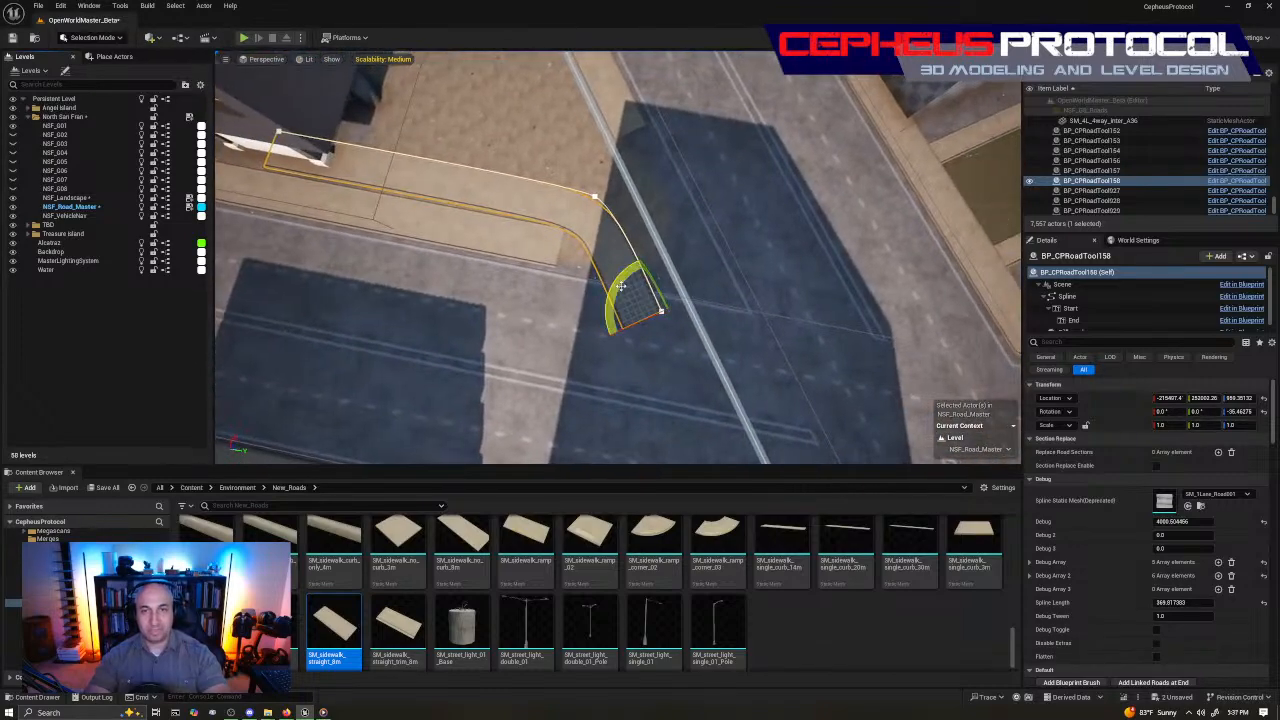
drag(621, 286, 901, 268)
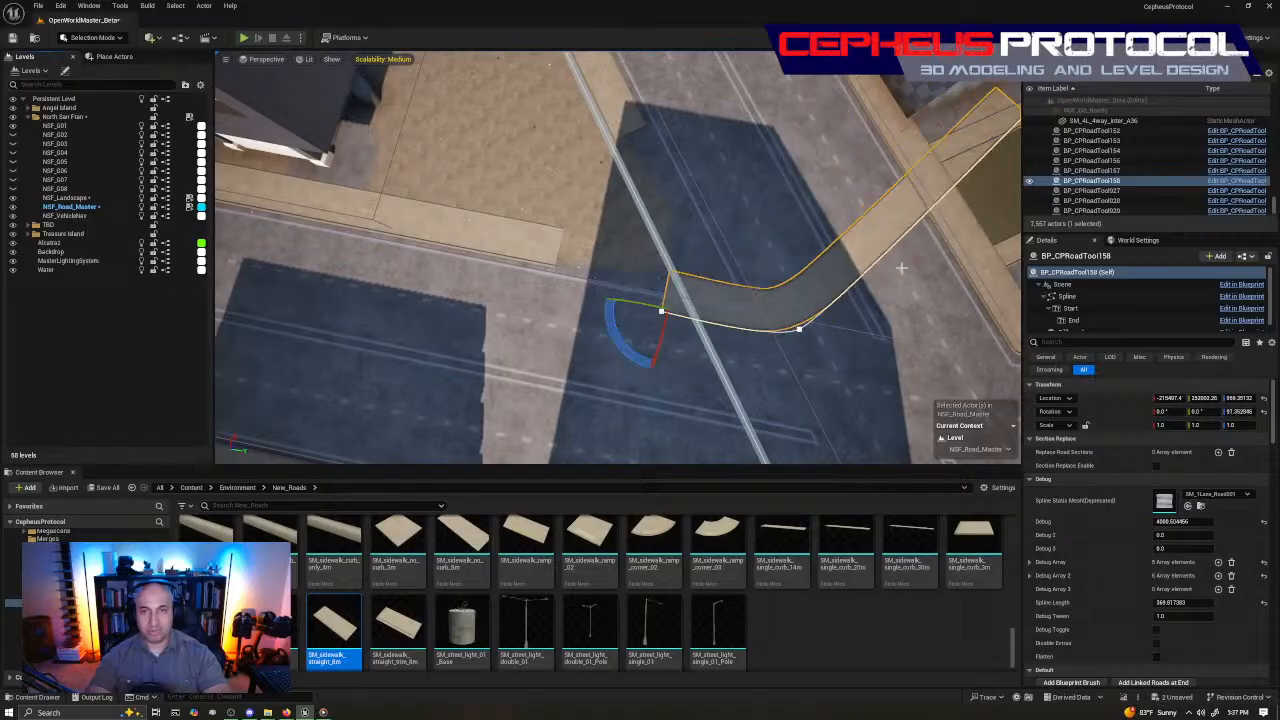
key(w)
drag(664, 308, 564, 266)
Align the copy's start with the straight sidewalk, closing the gap and fine-tuning its rotation so the curbs line up
right_drag(564, 266, 715, 200)
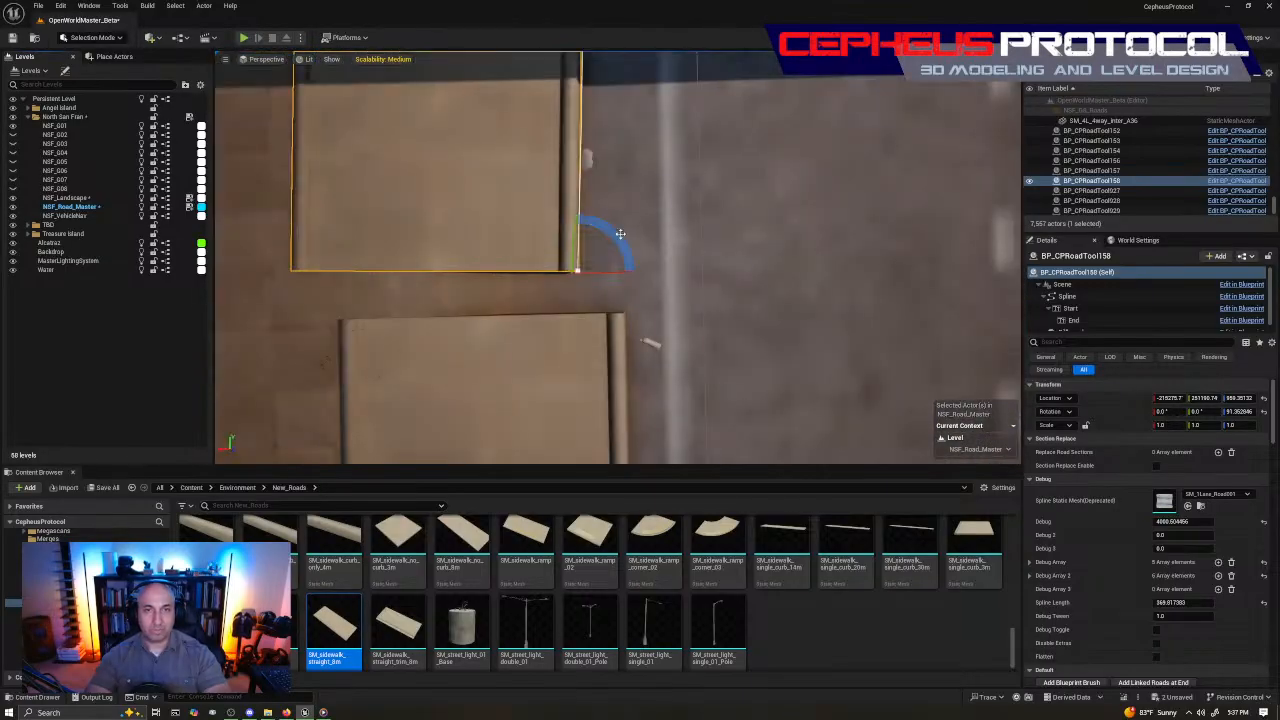
drag(628, 300, 651, 343)
drag(586, 228, 661, 354)
key(w)
Move the copy's end spline point back across the street to the plaza's other sidewalk edge
right_drag(661, 354, 500, 330)
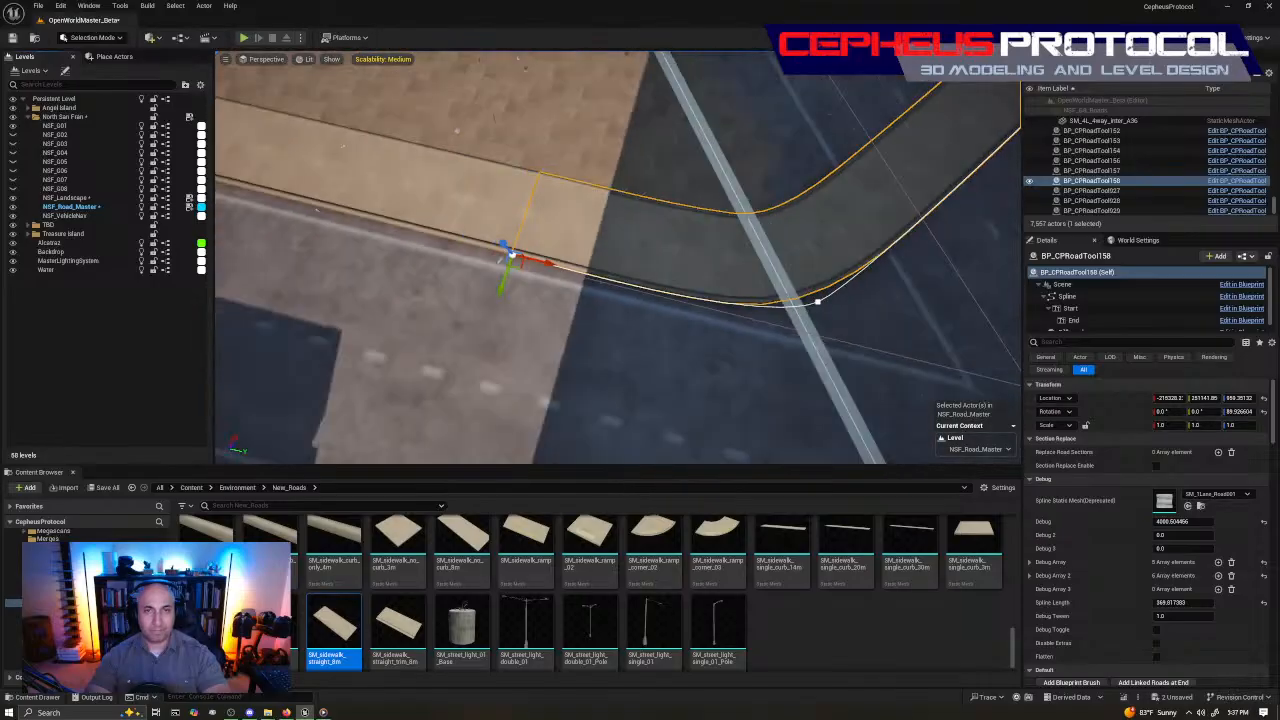
right_drag(640, 345, 475, 342)
click(843, 341)
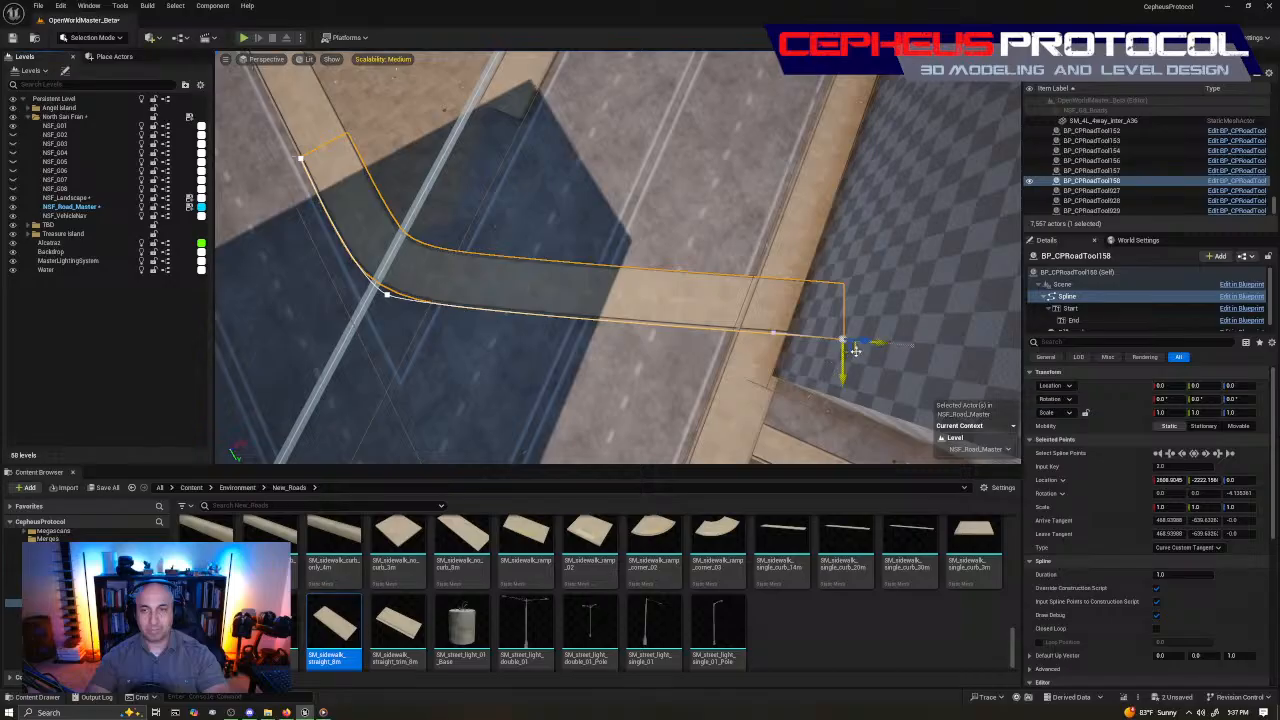
drag(855, 350, 513, 144)
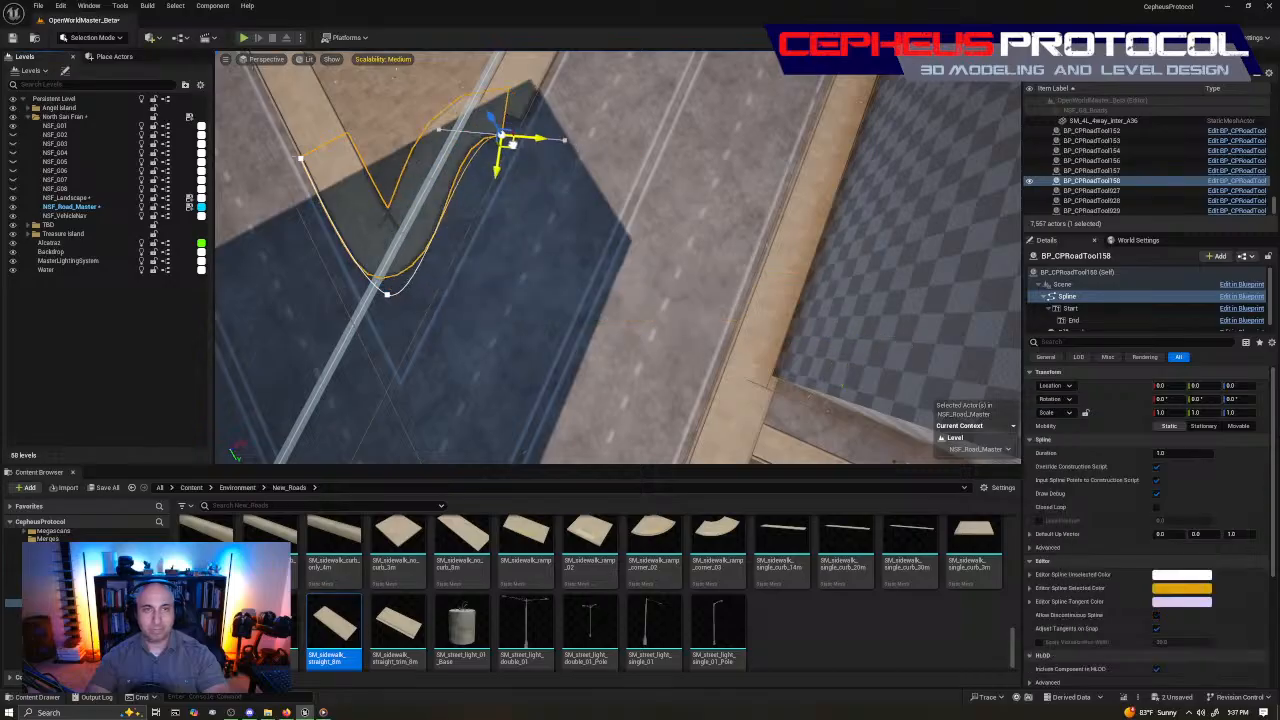
Rotate the copy's end spline point by about -70.7° to run parallel with the plaza's other straight sidewalk
right_drag(513, 144, 330, 150)
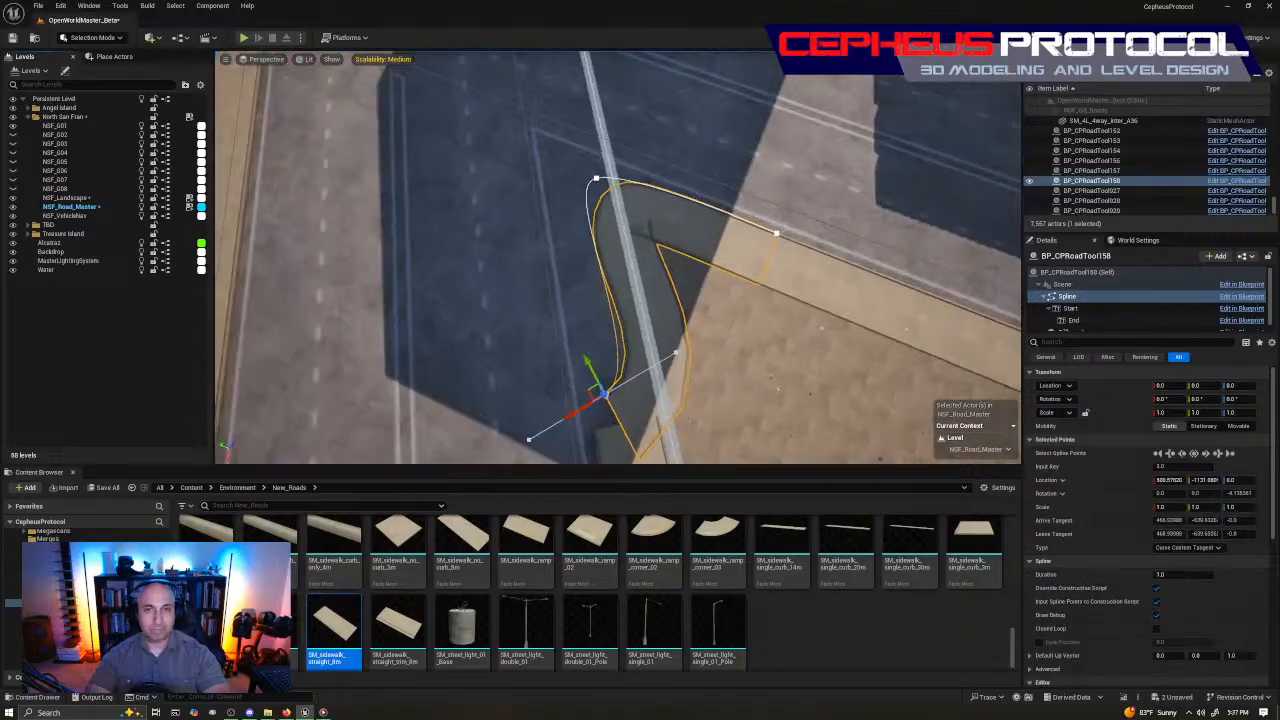
right_drag(513, 144, 590, 180)
key(e)
drag(520, 297, 576, 335)
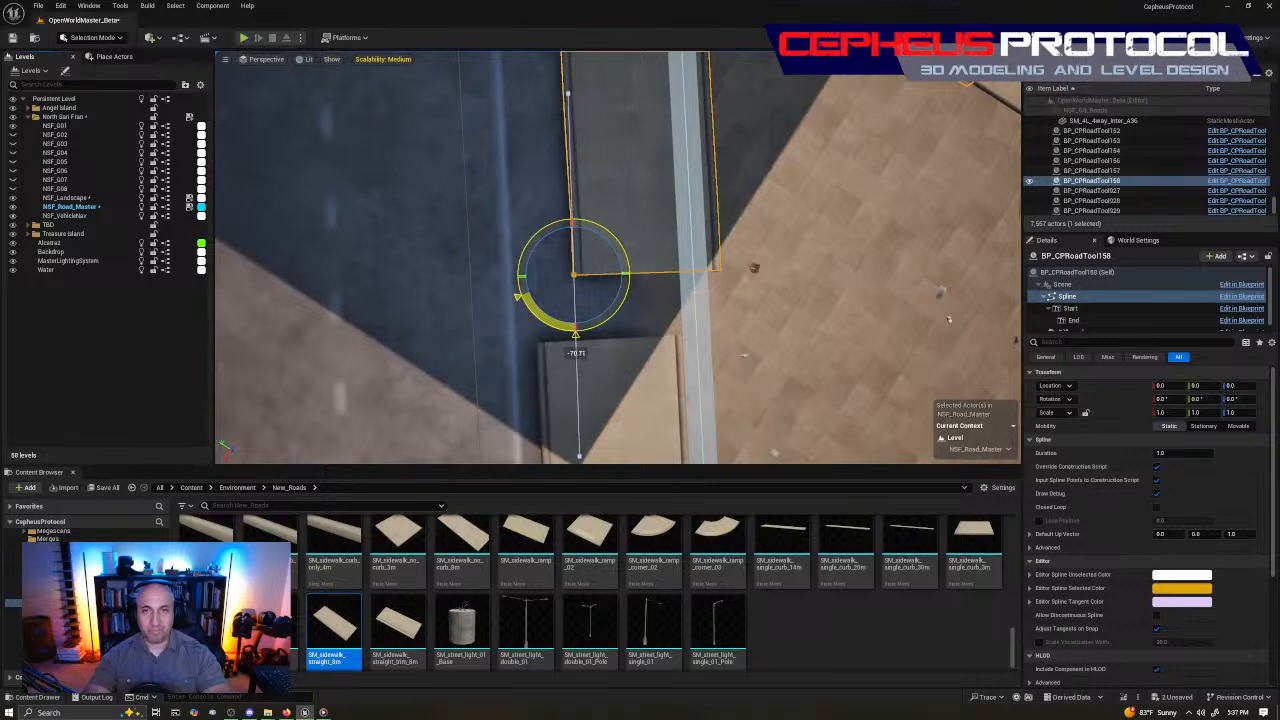
Shift the end spline point onto the curb line, fine-tune its rotation, and extend it toward the straight sidewalk
key(w)
drag(548, 275, 508, 334)
key(e)
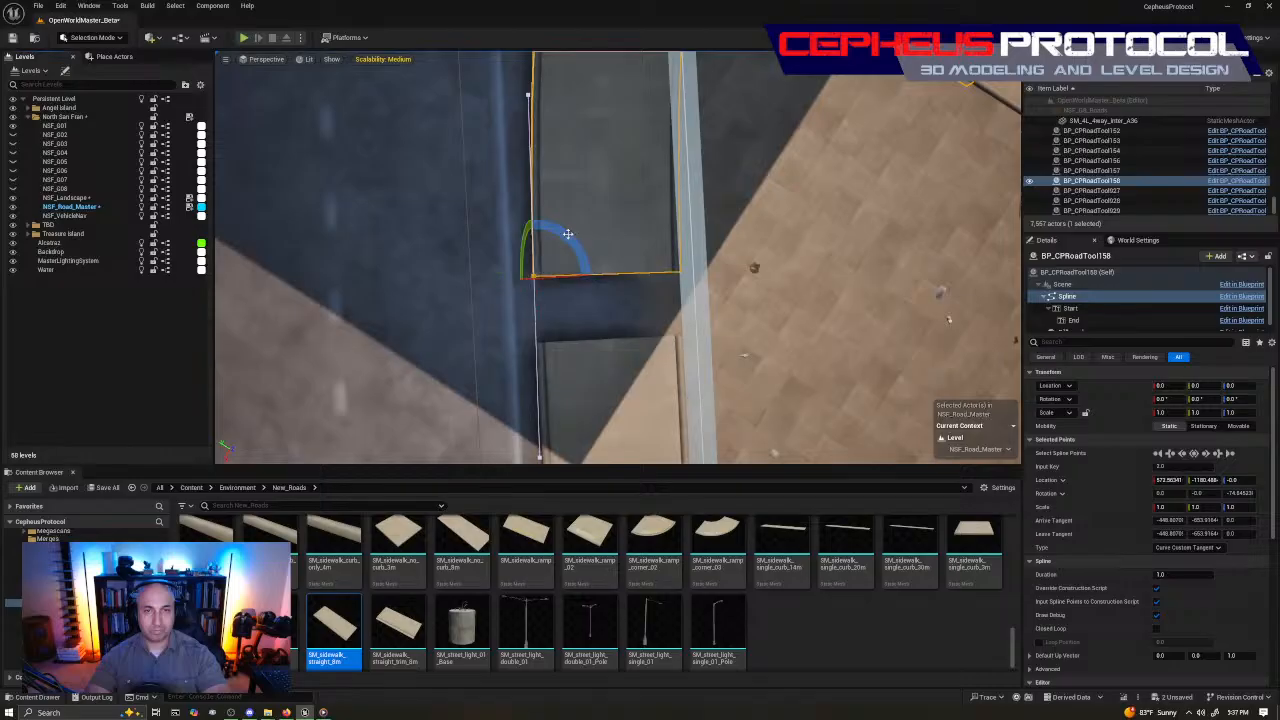
drag(568, 234, 562, 236)
key(w)
drag(539, 315, 543, 362)
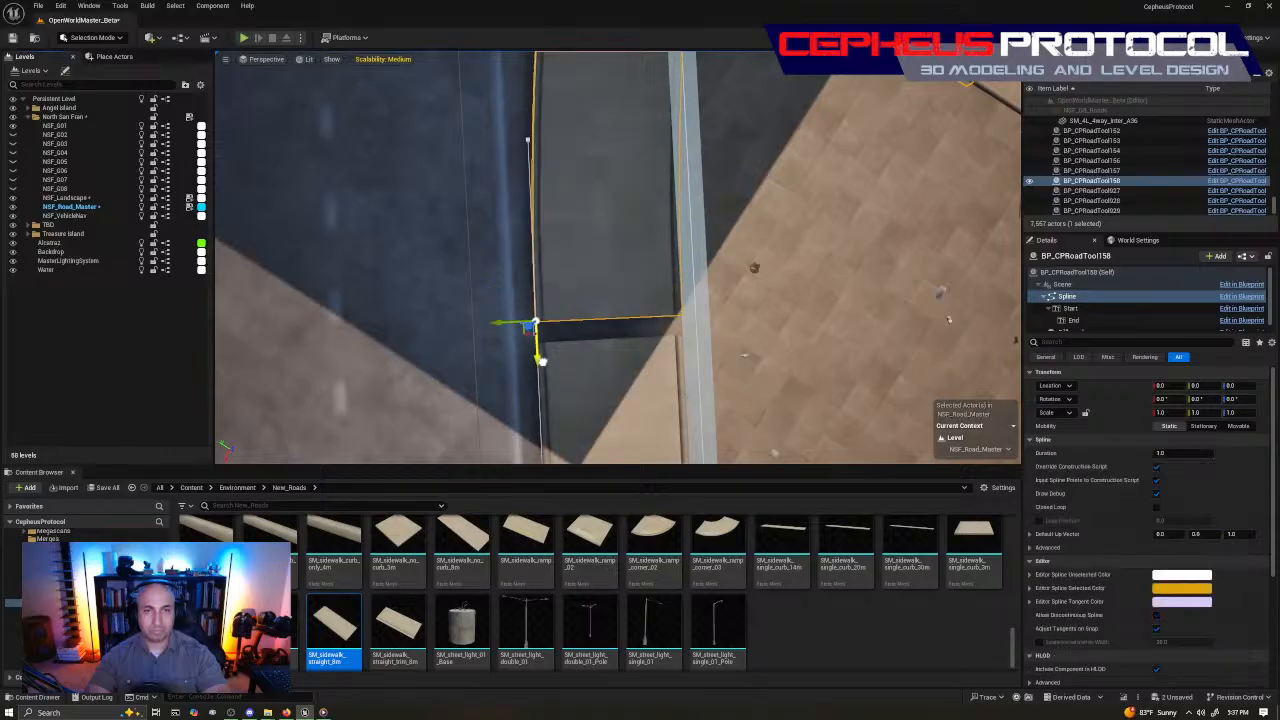
Survey the wider map's road splines and the landscape area by the waterfront, and return to the copied corner sidewalk
scroll(541, 360, down, 15)
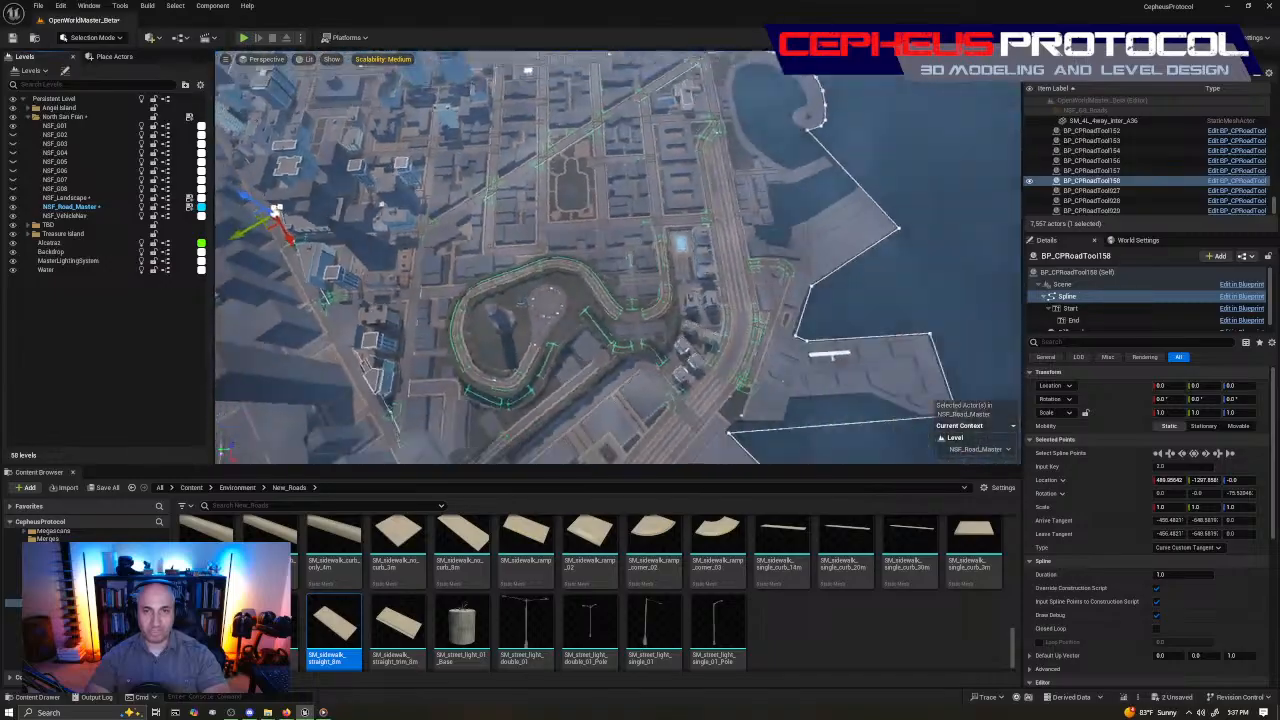
scroll(541, 360, down, 3)
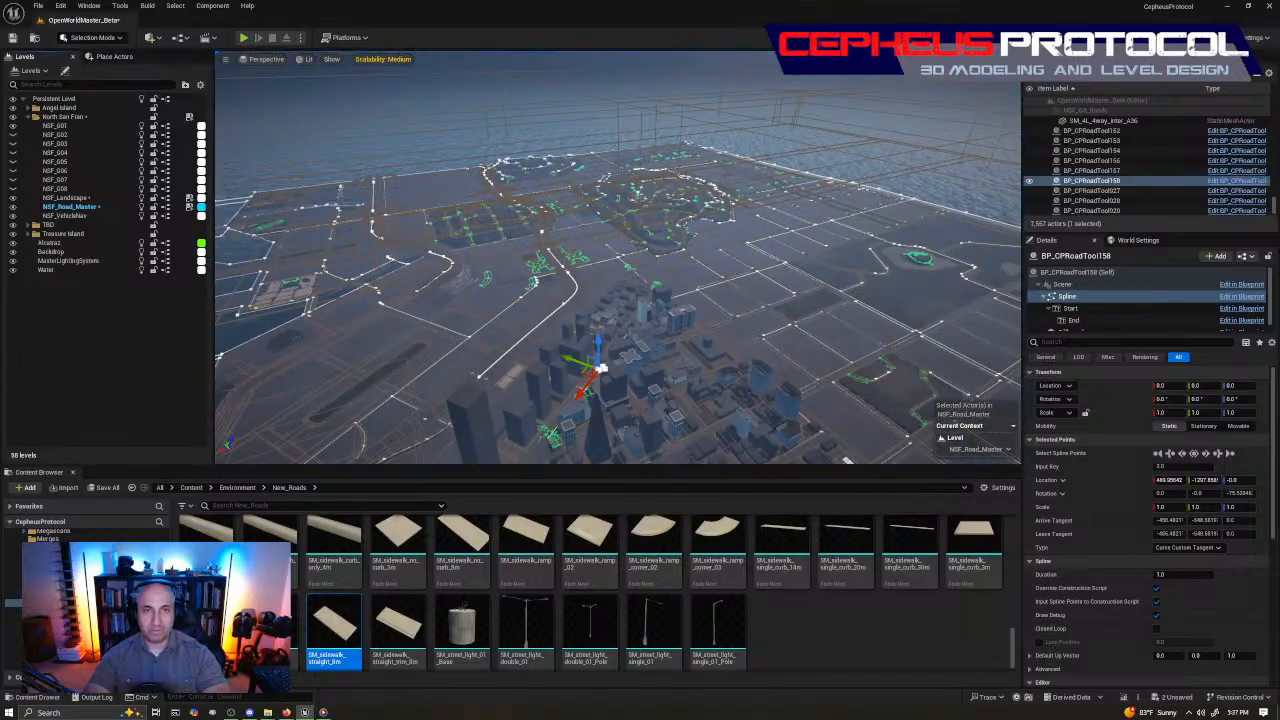
scroll(618, 256, up, 10)
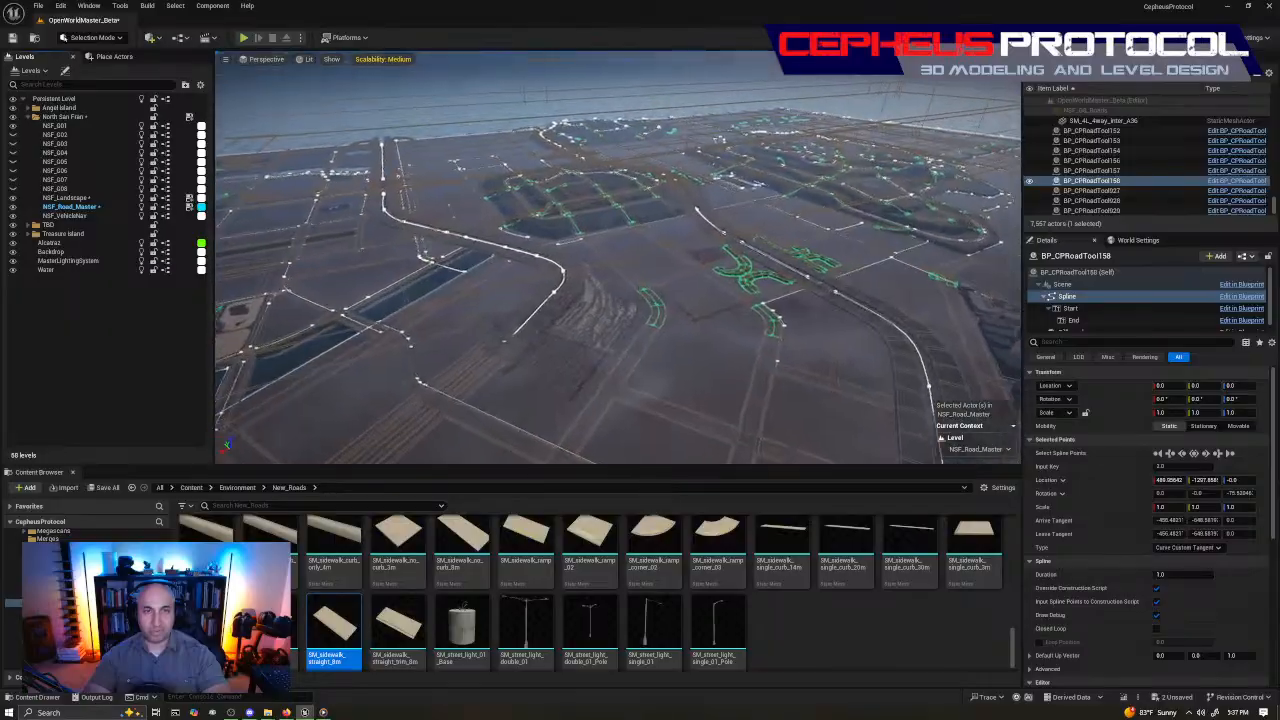
key(w)
right_drag(618, 256, 445, 235)
key(w)
right_drag(658, 279, 600, 312)
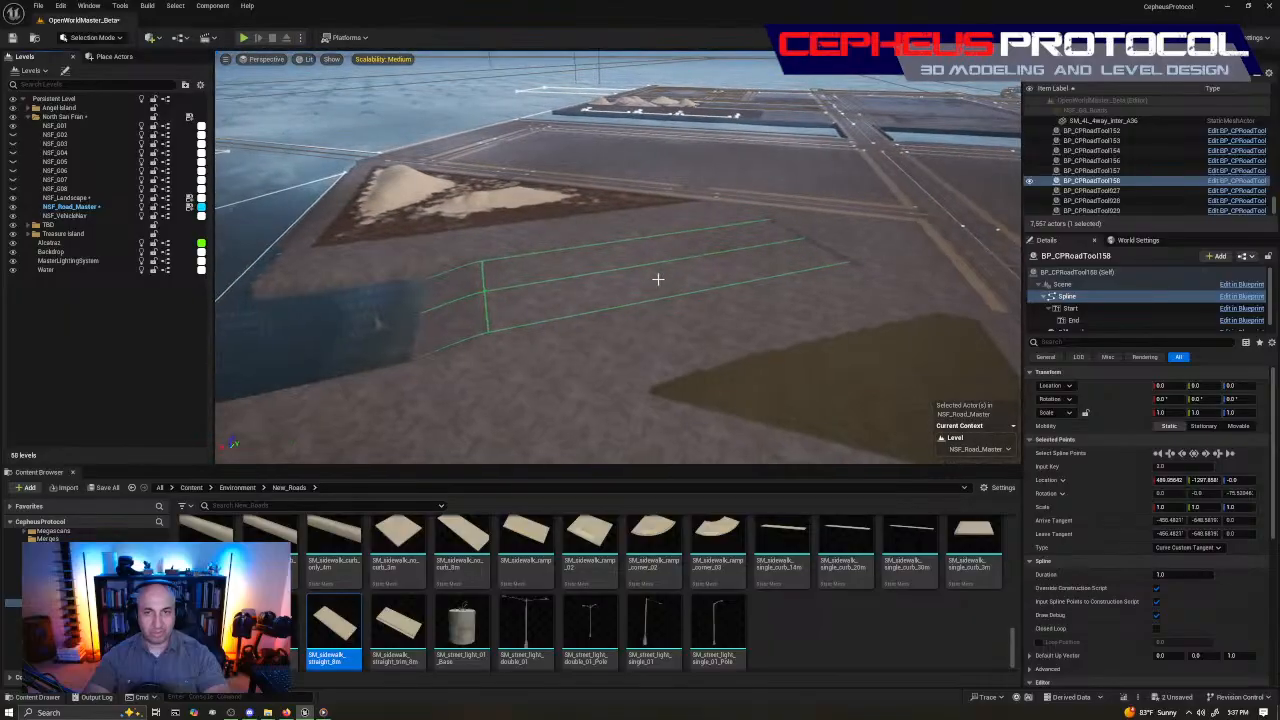
key(w)
mouse_move(711, 241)
right_down()
mouse_move(800, 240)
mouse_move(712, 238)
mouse_move(728, 242)
right_up()
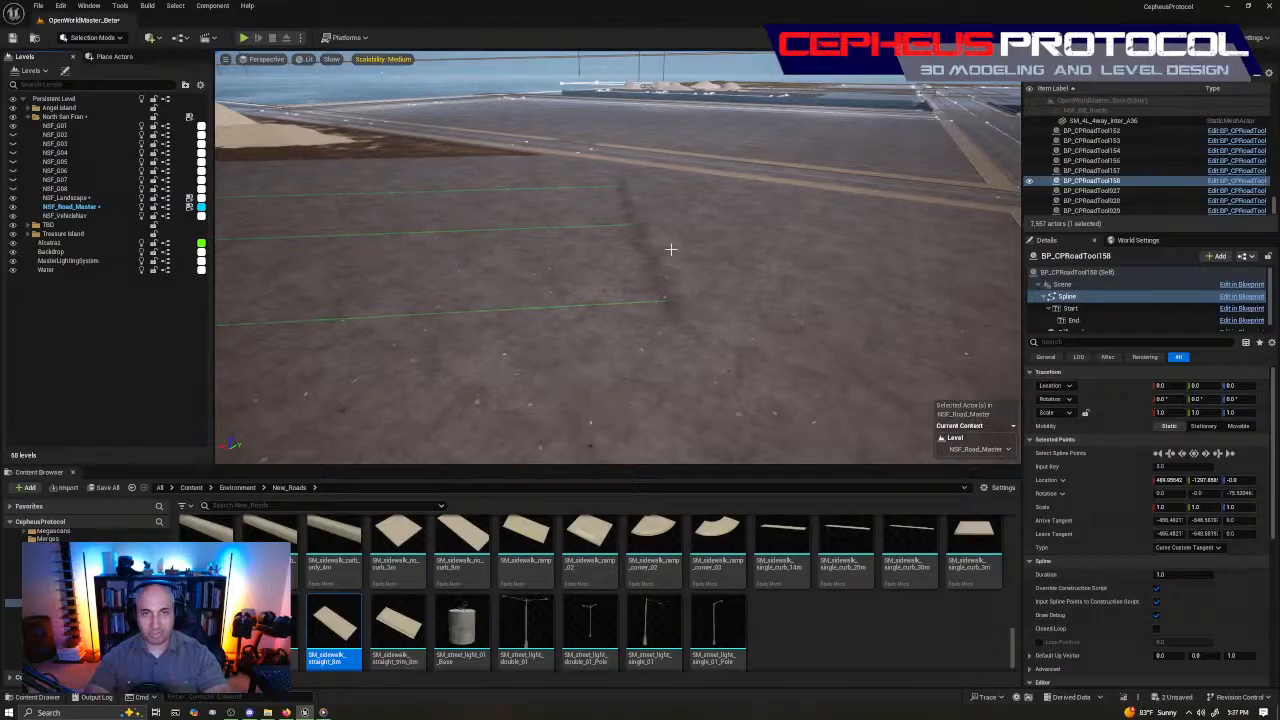
key(s)
right_drag(671, 249, 974, 324)
key(w)
key(s)
key(w)
key(s)
key(w)
key(w)
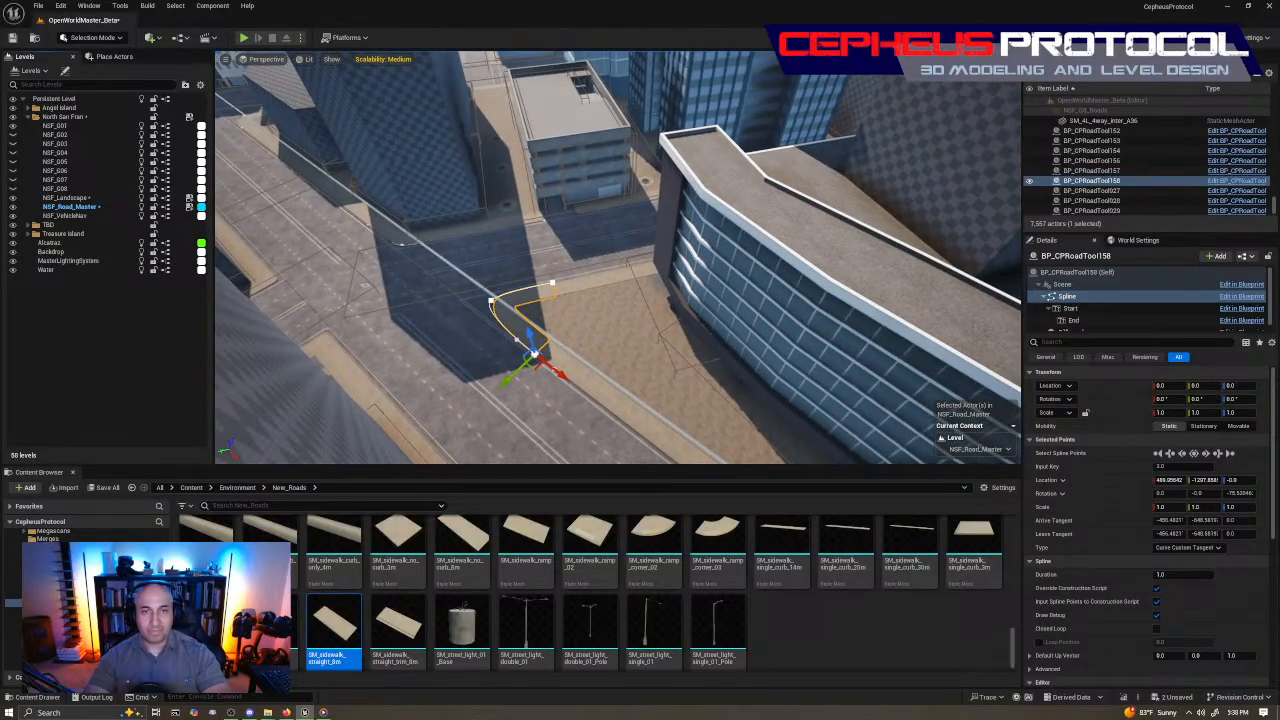
Rotate the copy's middle spline point to follow the plaza corner and pull it outward to round the bend
key(f)
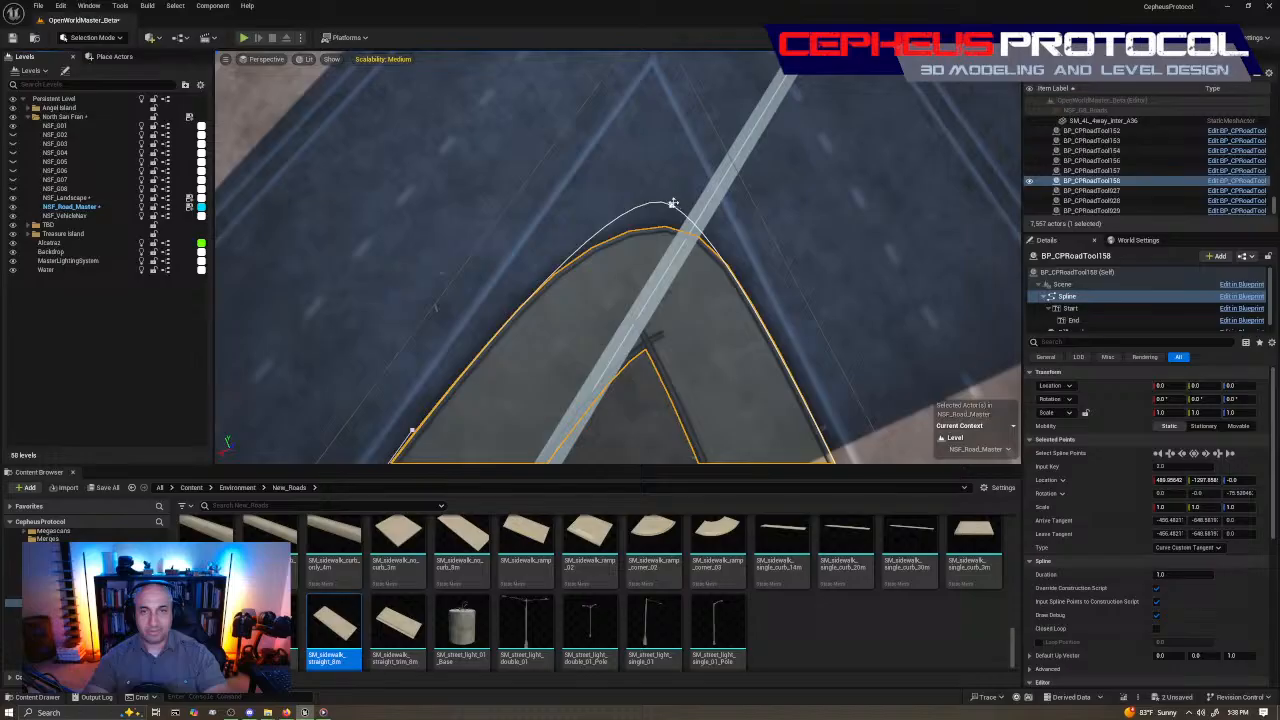
click(672, 203)
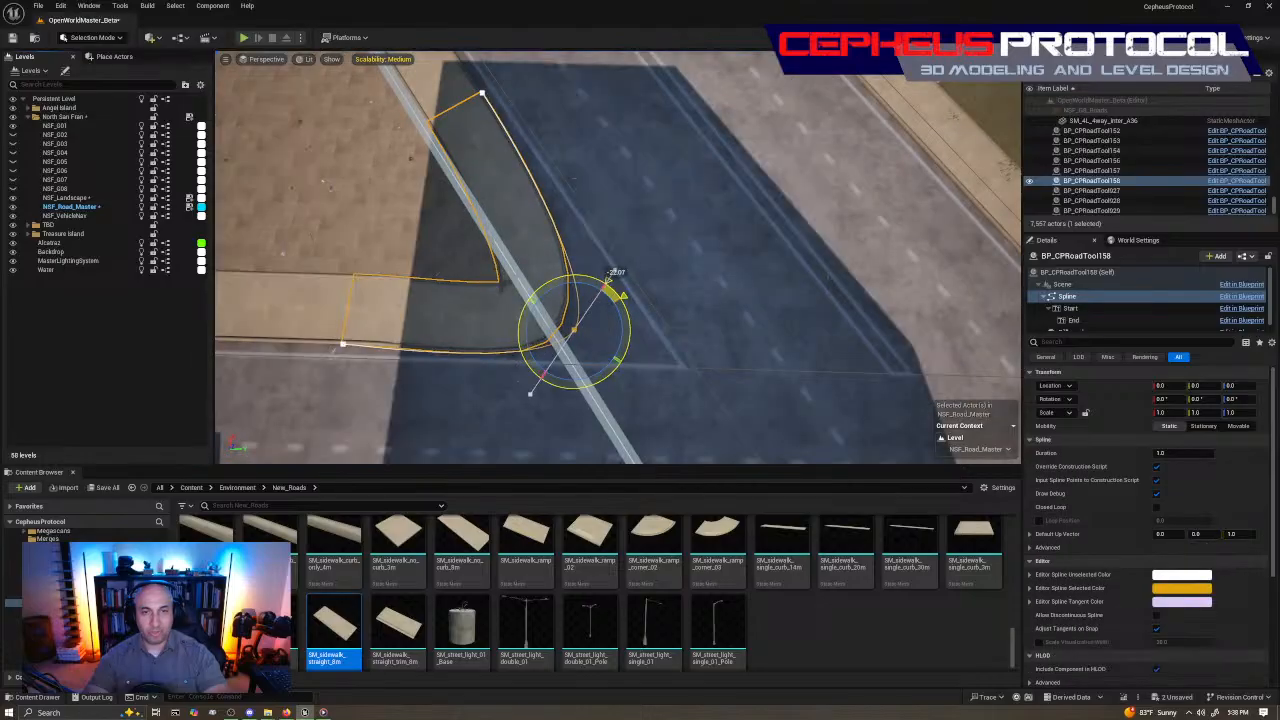
drag(608, 286, 603, 283)
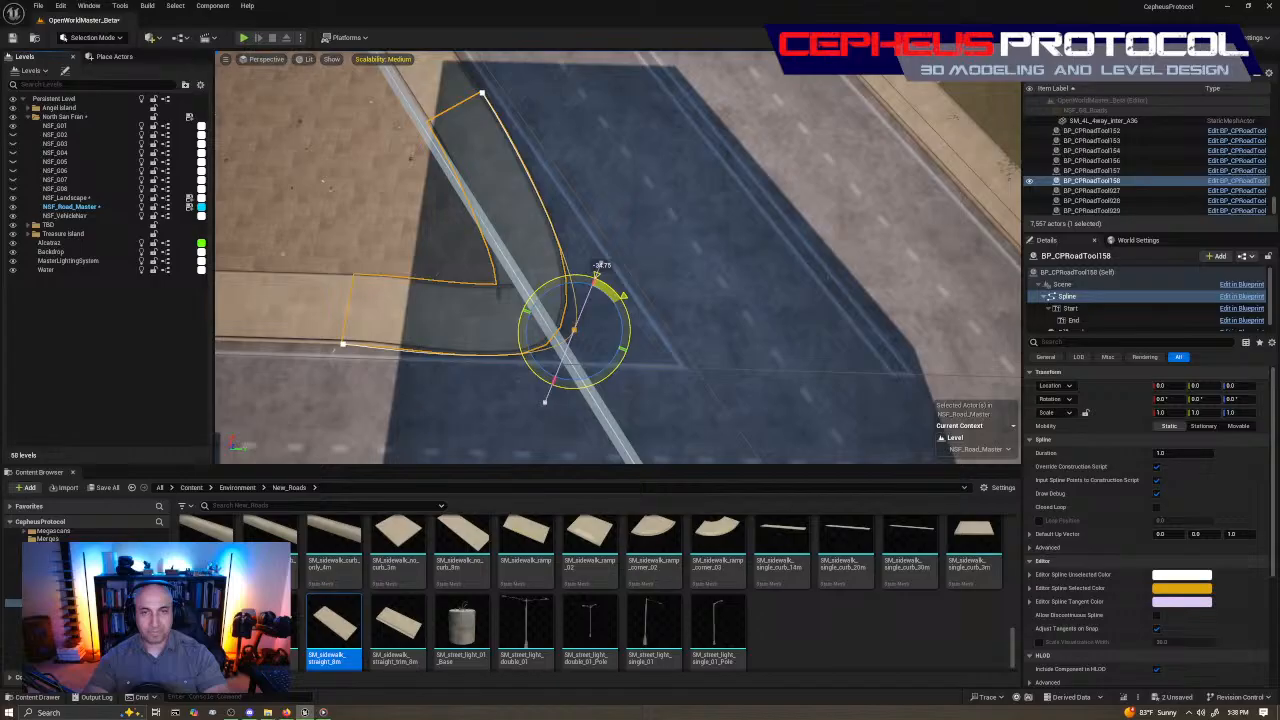
drag(586, 324, 617, 311)
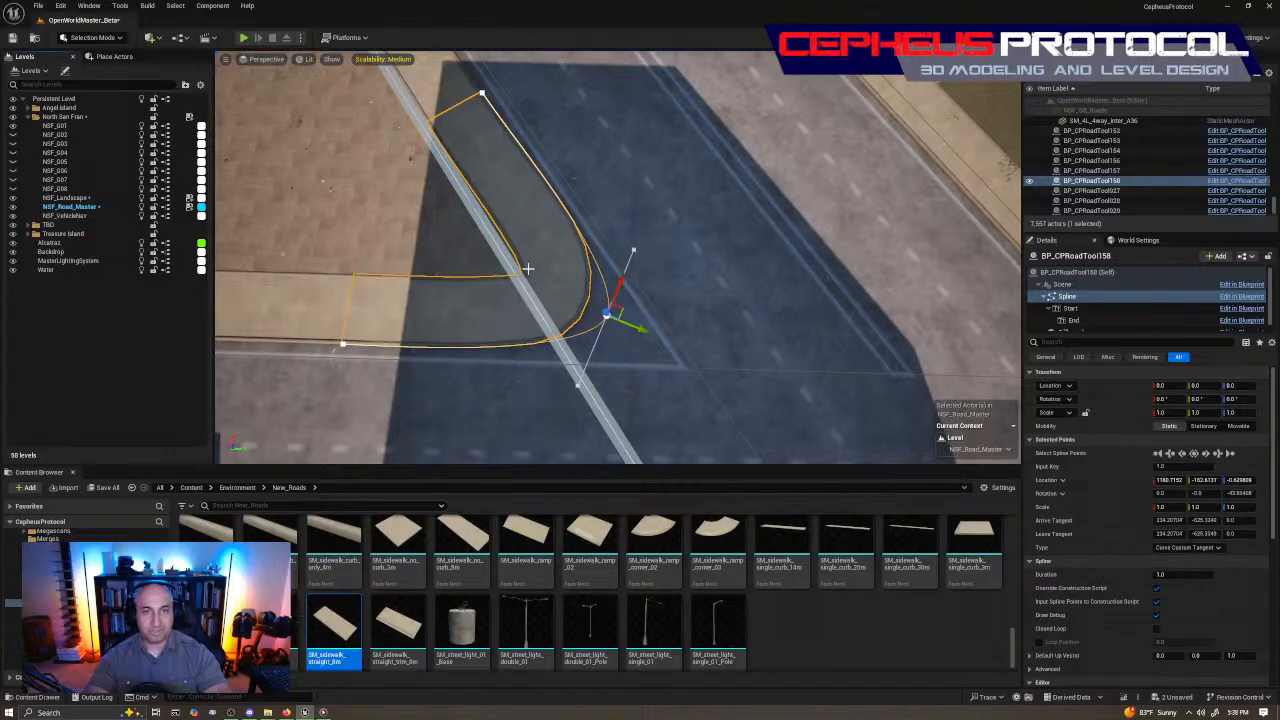
Try shortening the middle spline point's tangent at the plaza corner, and undo the change
right_drag(620, 311, 393, 302)
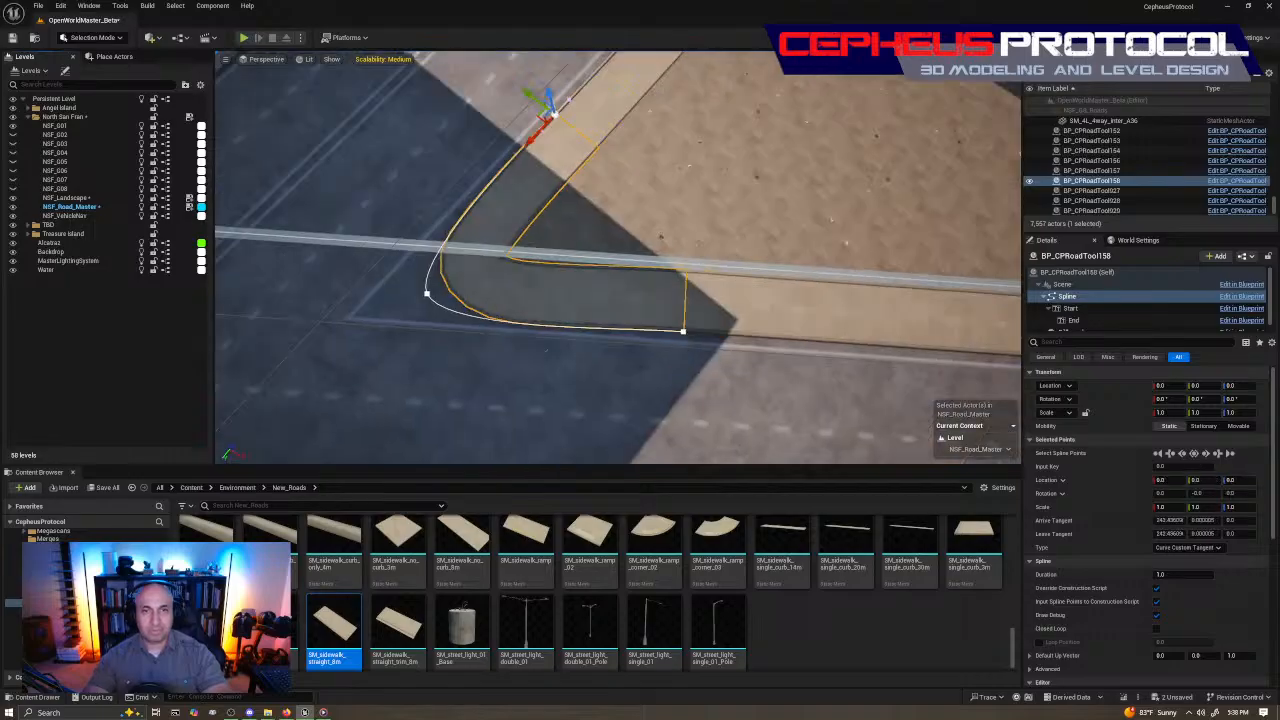
right_drag(689, 337, 650, 330)
click(617, 308)
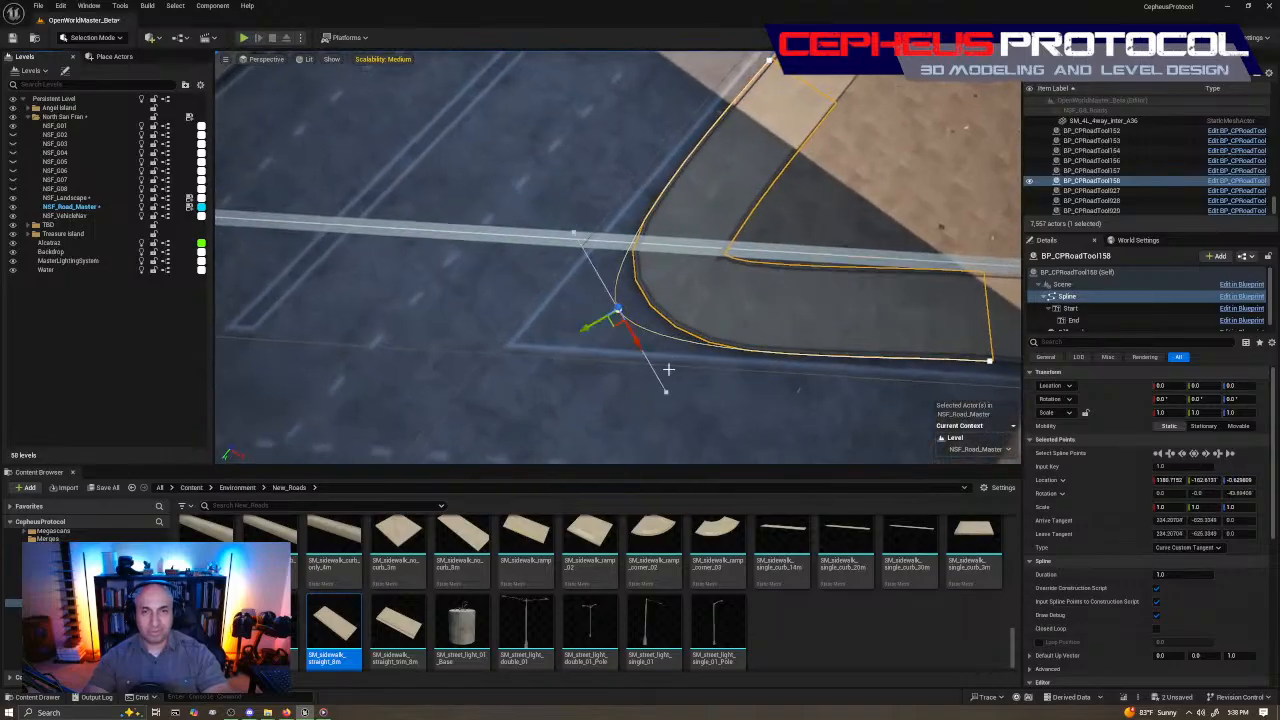
click(666, 391)
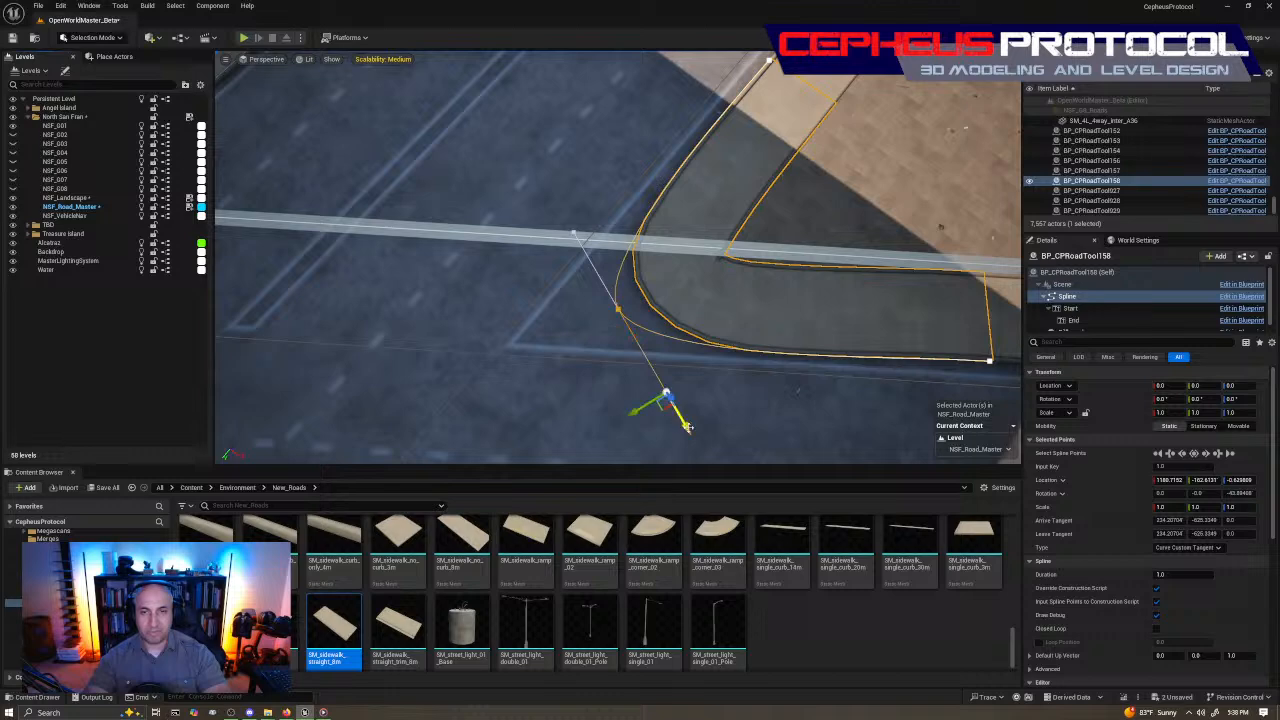
drag(687, 427, 650, 366)
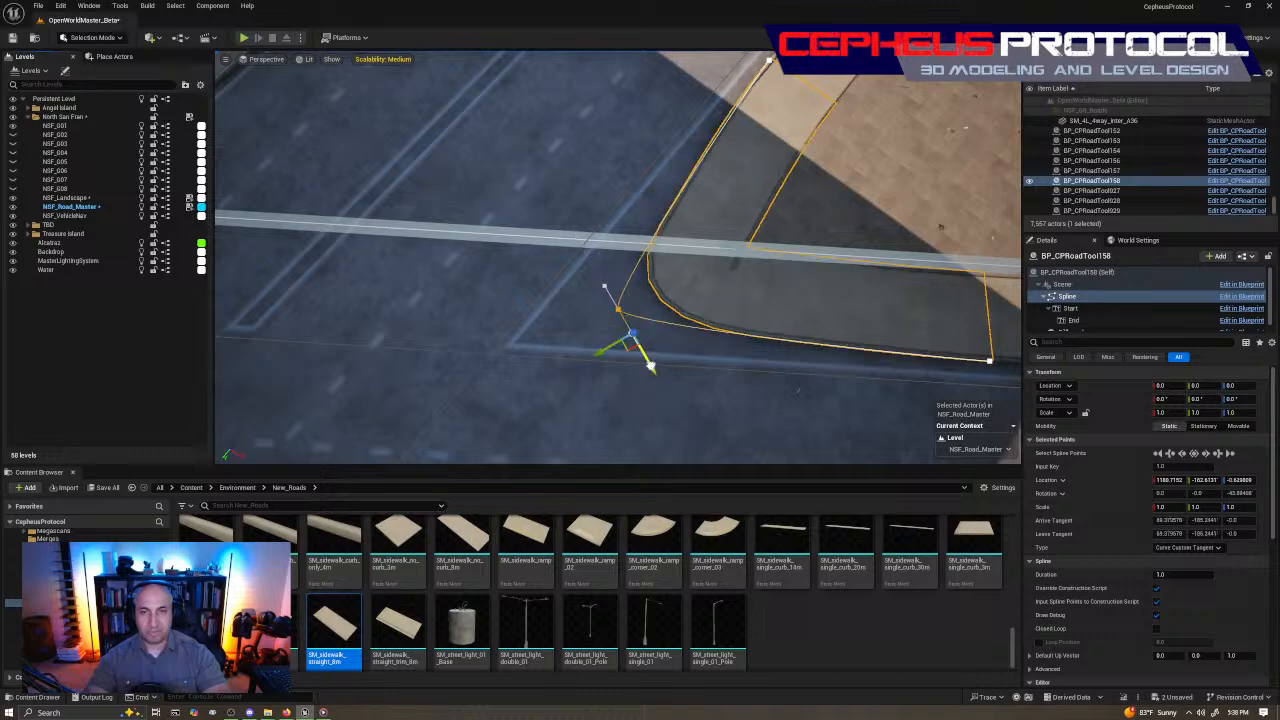
key(ctrl+z)
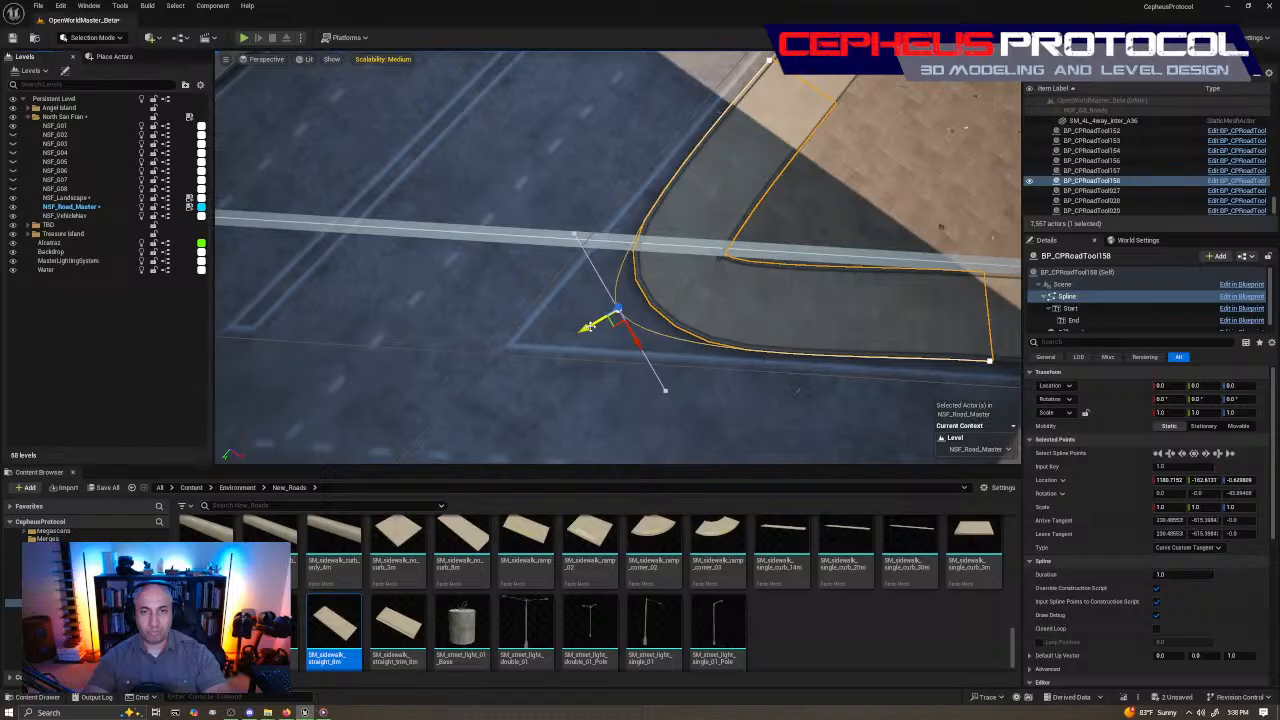
Pull the copy's middle spline point back in toward the plaza corner and rotate it to follow the bend
drag(588, 326, 753, 317)
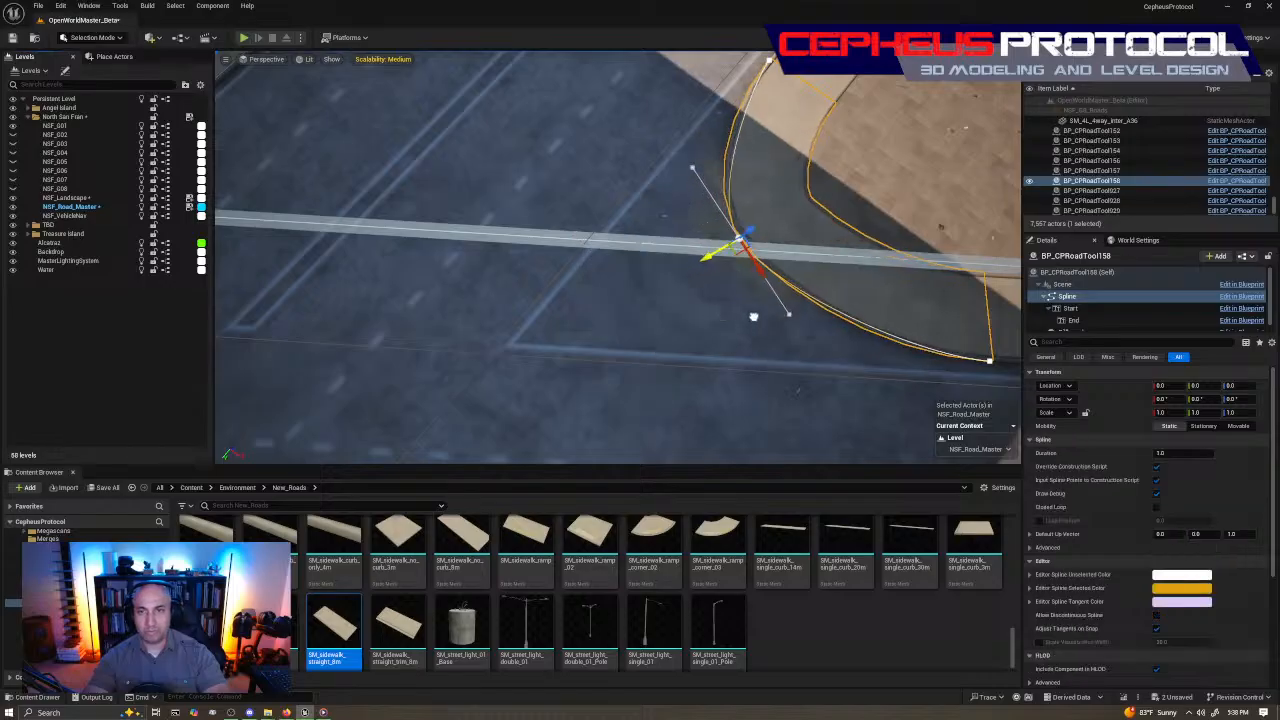
right_drag(753, 317, 637, 308)
key(e)
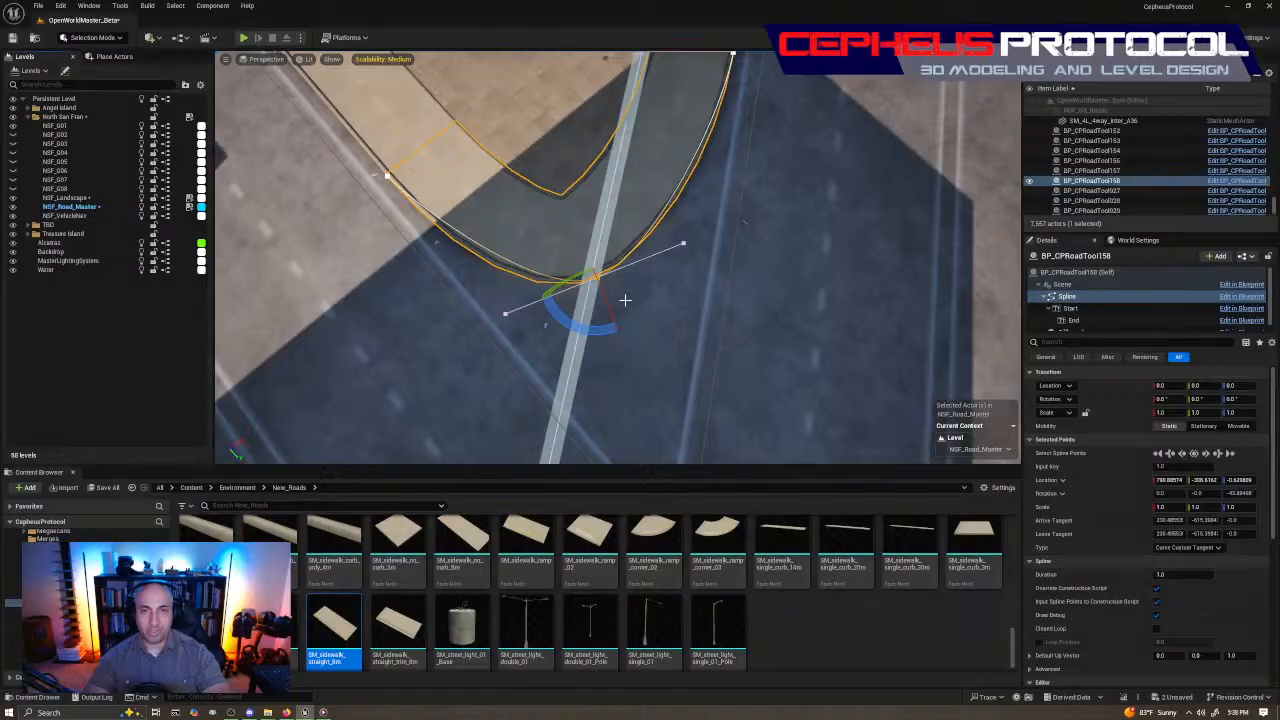
drag(625, 300, 794, 265)
click(692, 268)
key(w)
click(595, 278)
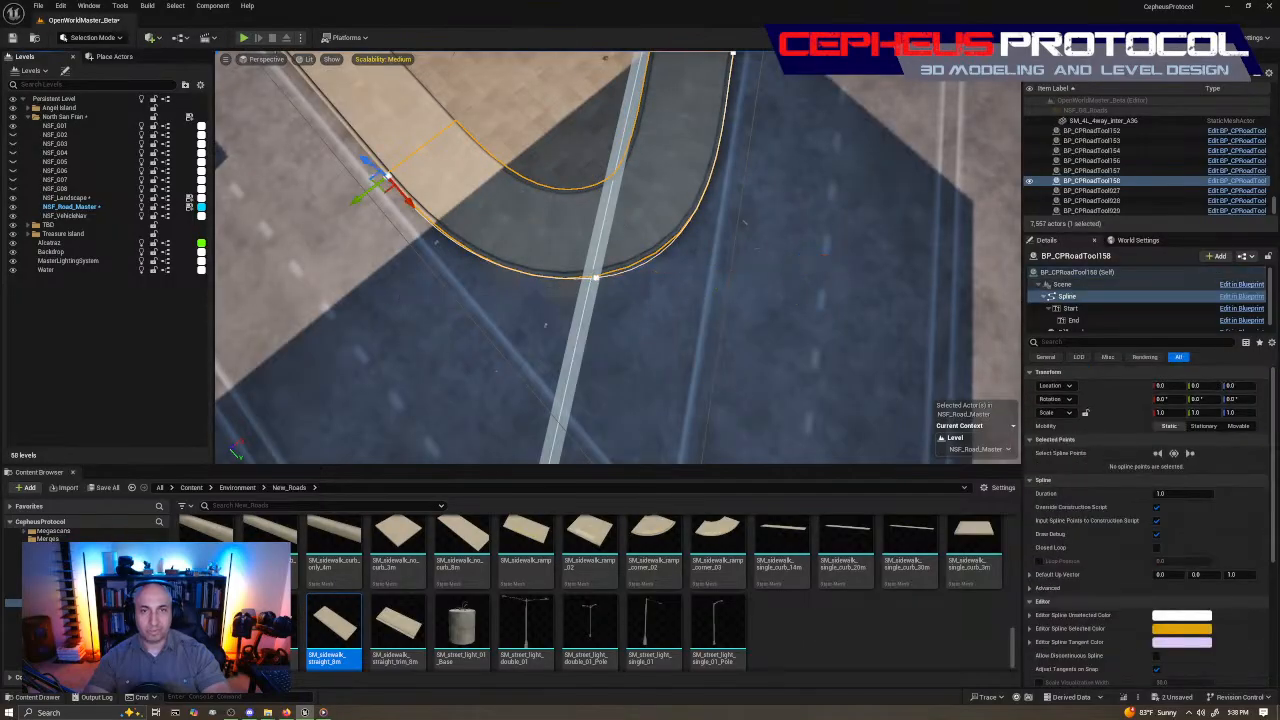
Refine the middle spline point's position, rotation and tangents so the corner sidewalk curve matches the existing rounded curb
click(596, 277)
drag(599, 311, 665, 298)
key(e)
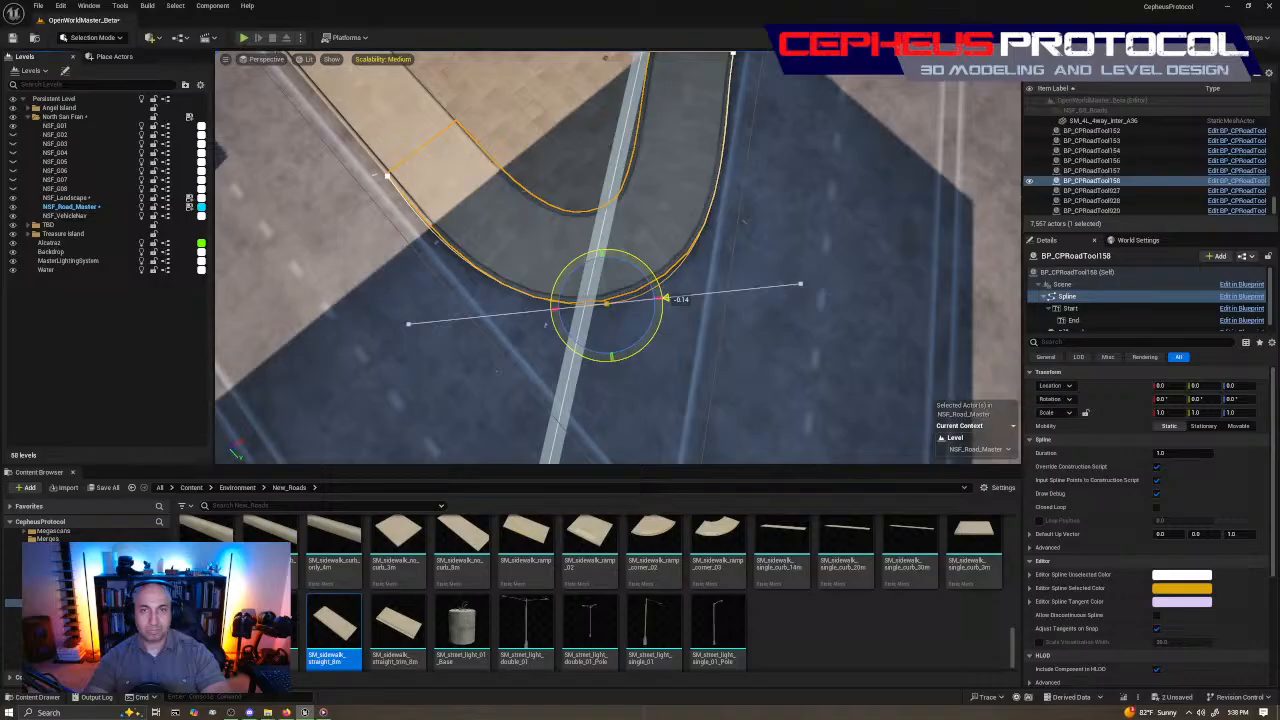
key(w)
click(800, 284)
drag(838, 283, 794, 299)
right_drag(828, 256, 770, 262)
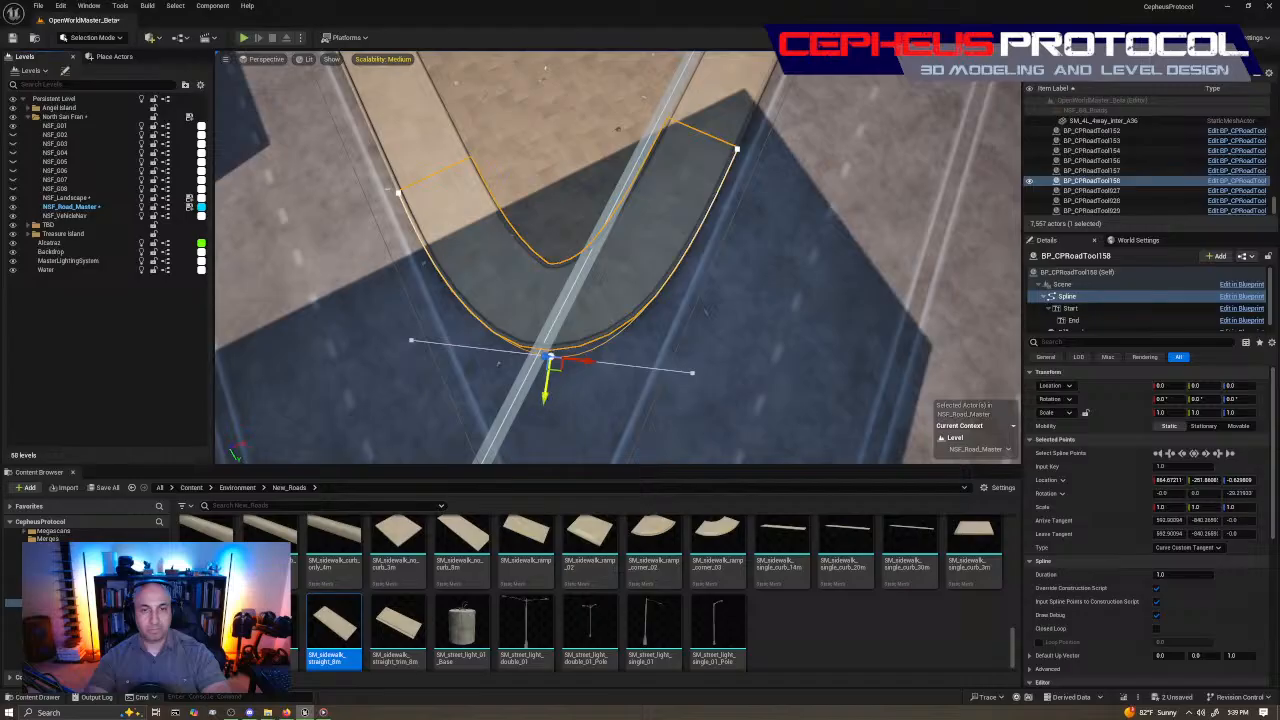
drag(547, 392, 560, 376)
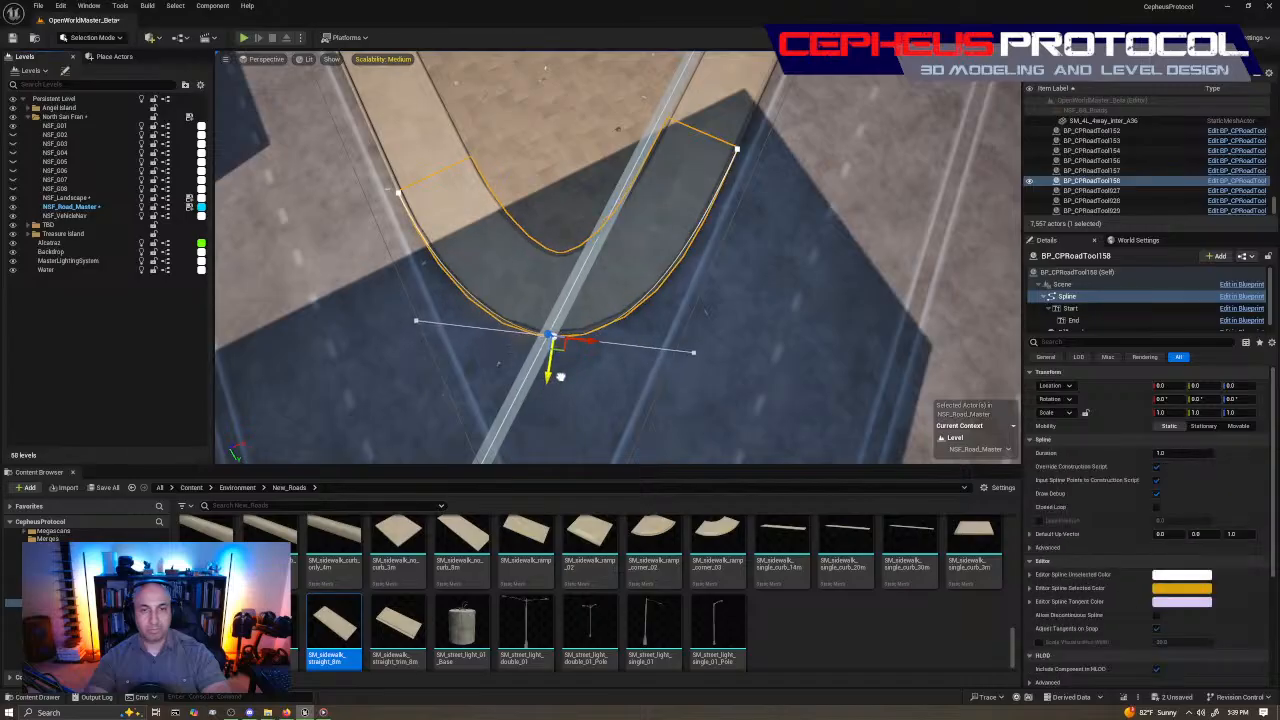
Finish editing the plaza corner's spline and save the level
key(Escape)
right_drag(560, 376, 375, 340)
click(649, 359)
right_drag(649, 359, 863, 246)
key(ctrl+s)
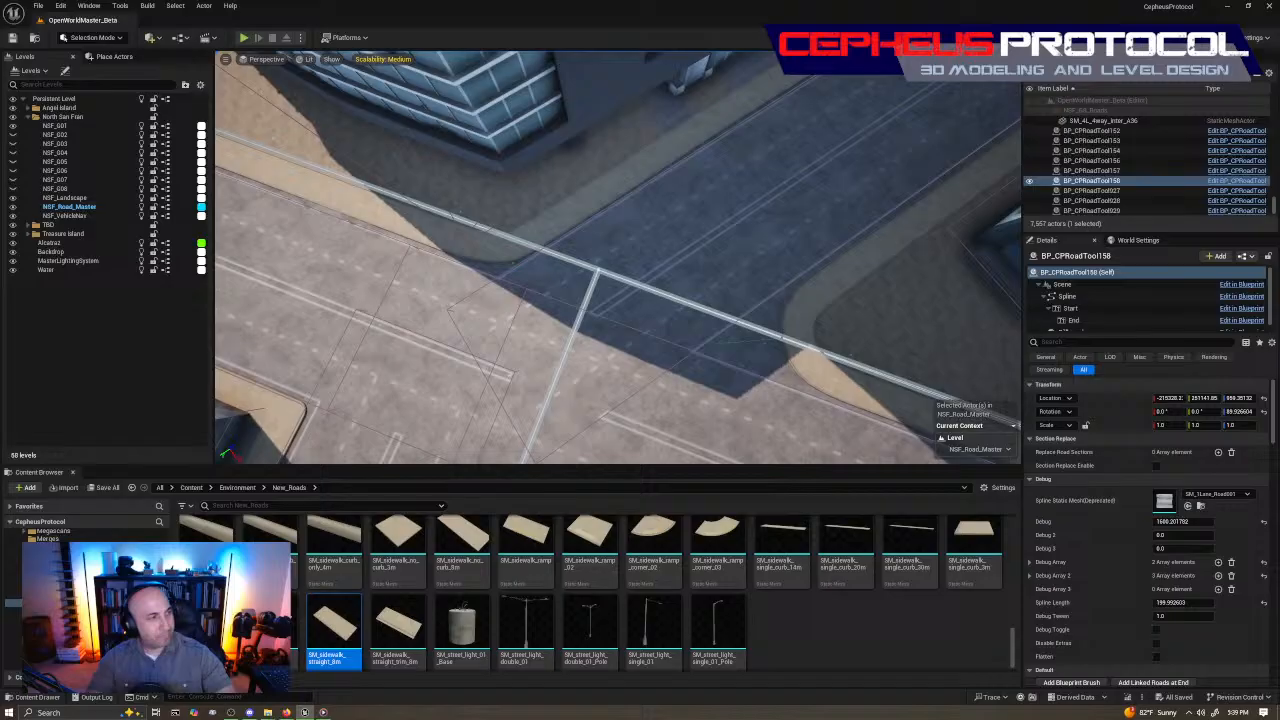
Switch to landscape spline editing and delete the control points of the old sidewalk at the next street corner
right_drag(808, 266, 908, 264)
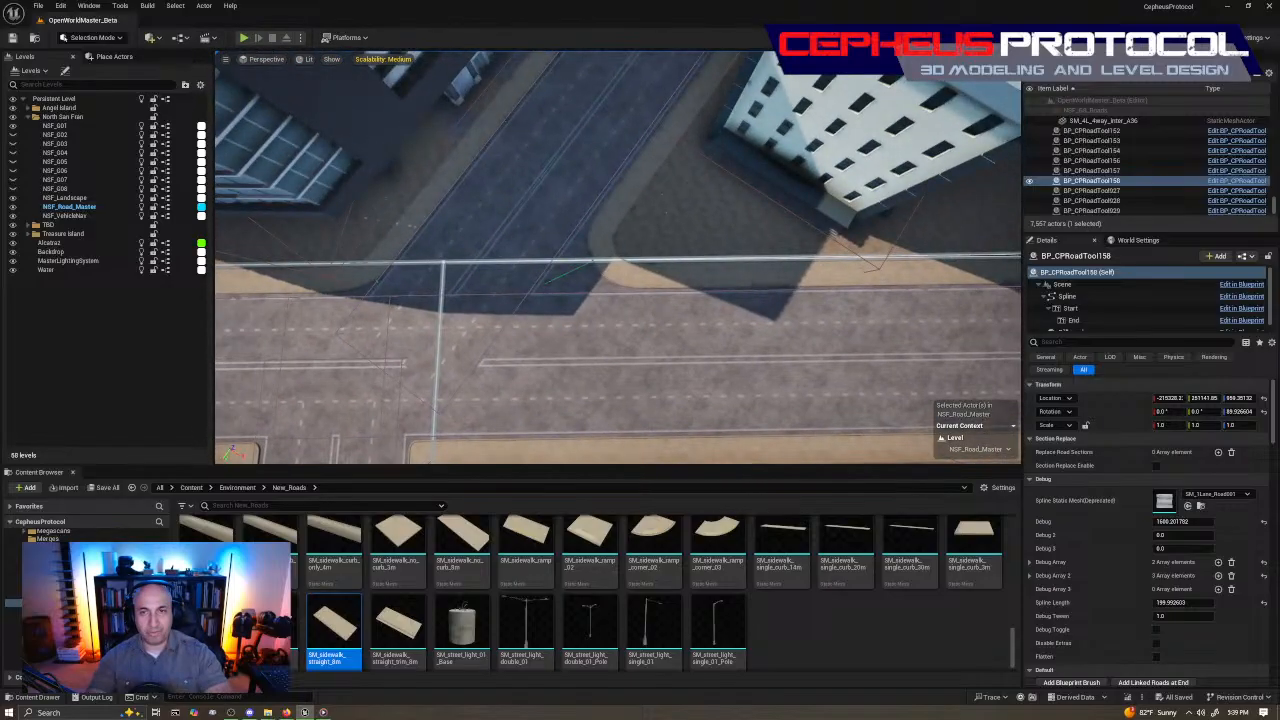
right_drag(822, 272, 822, 272)
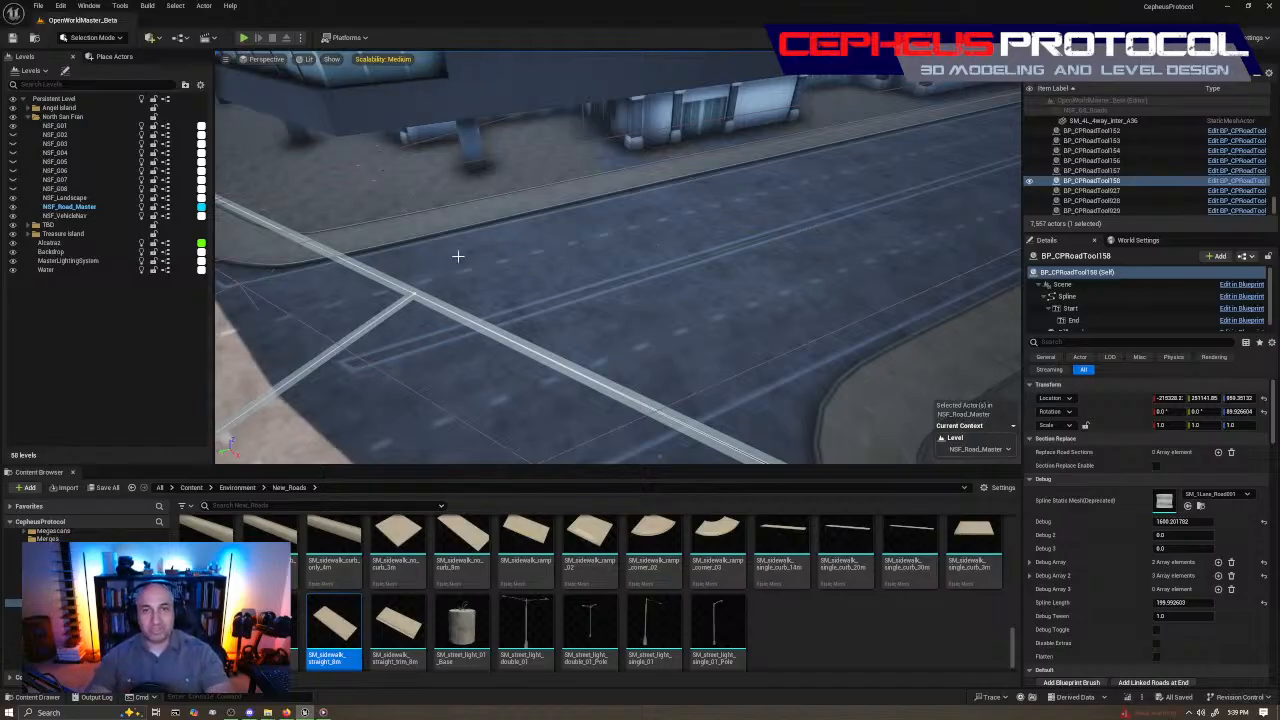
right_drag(600, 260, 491, 200)
click(645, 220)
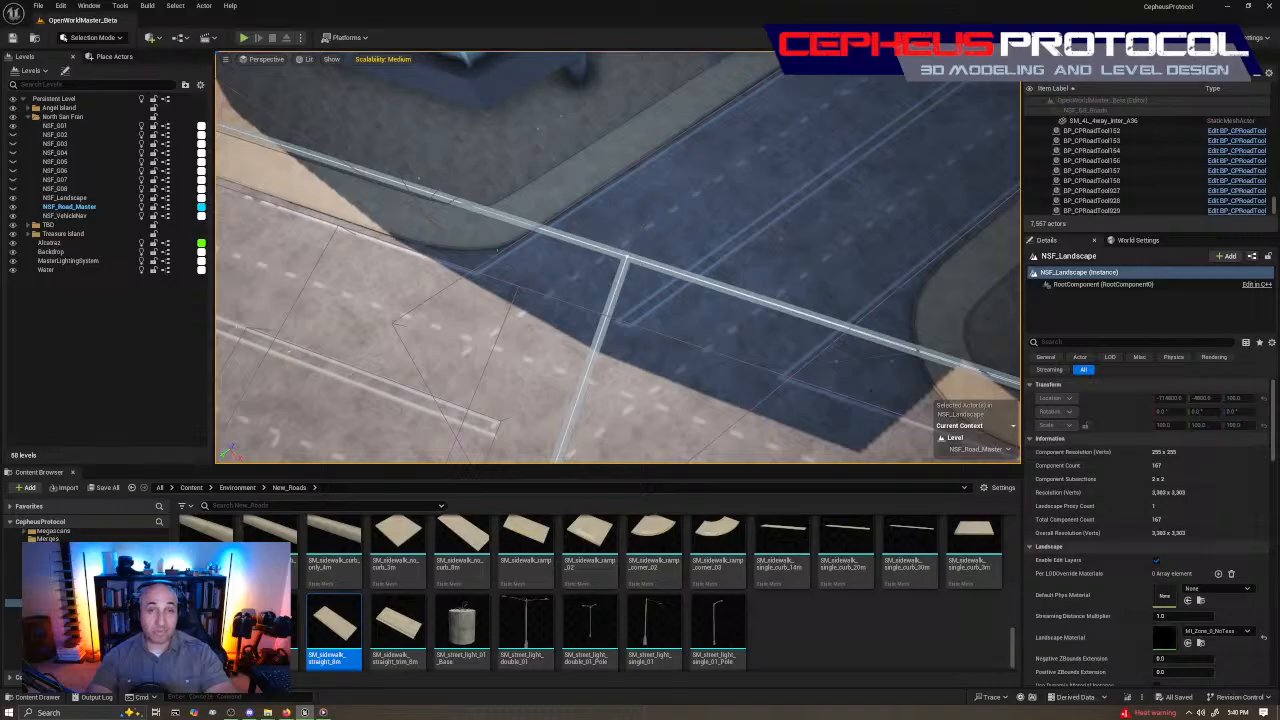
key(w)
key(a)
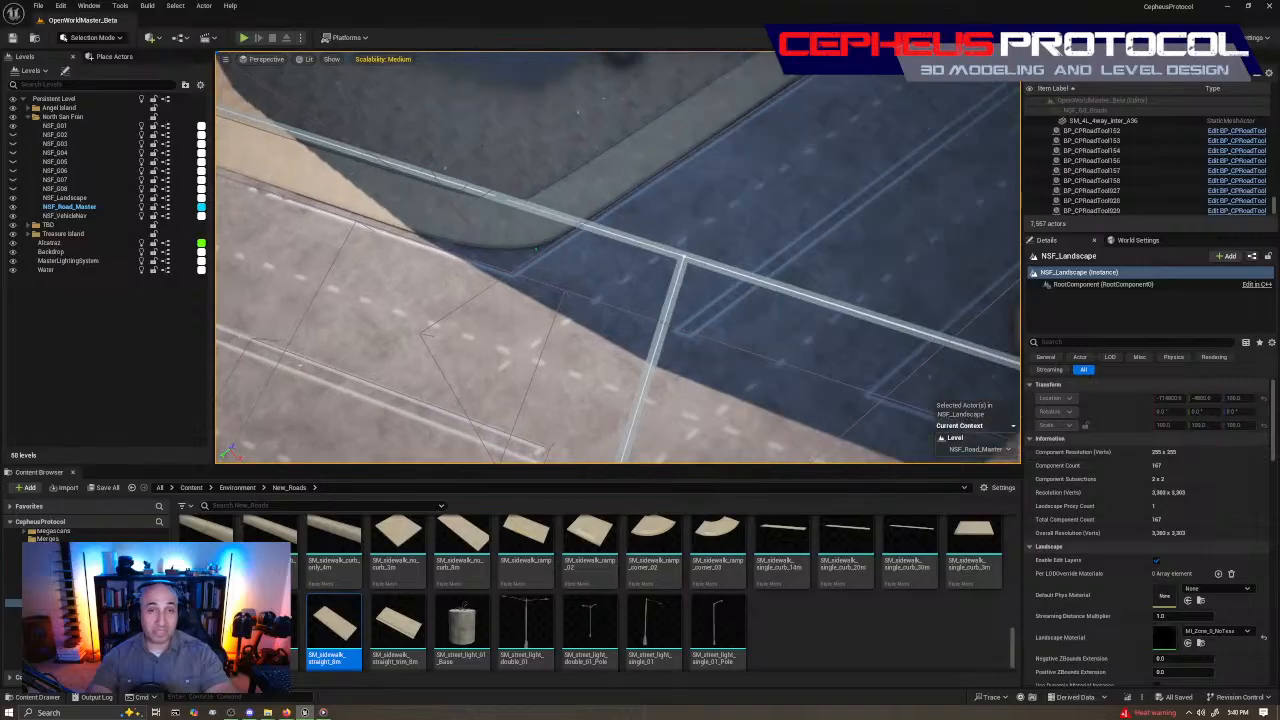
key(shift+2)
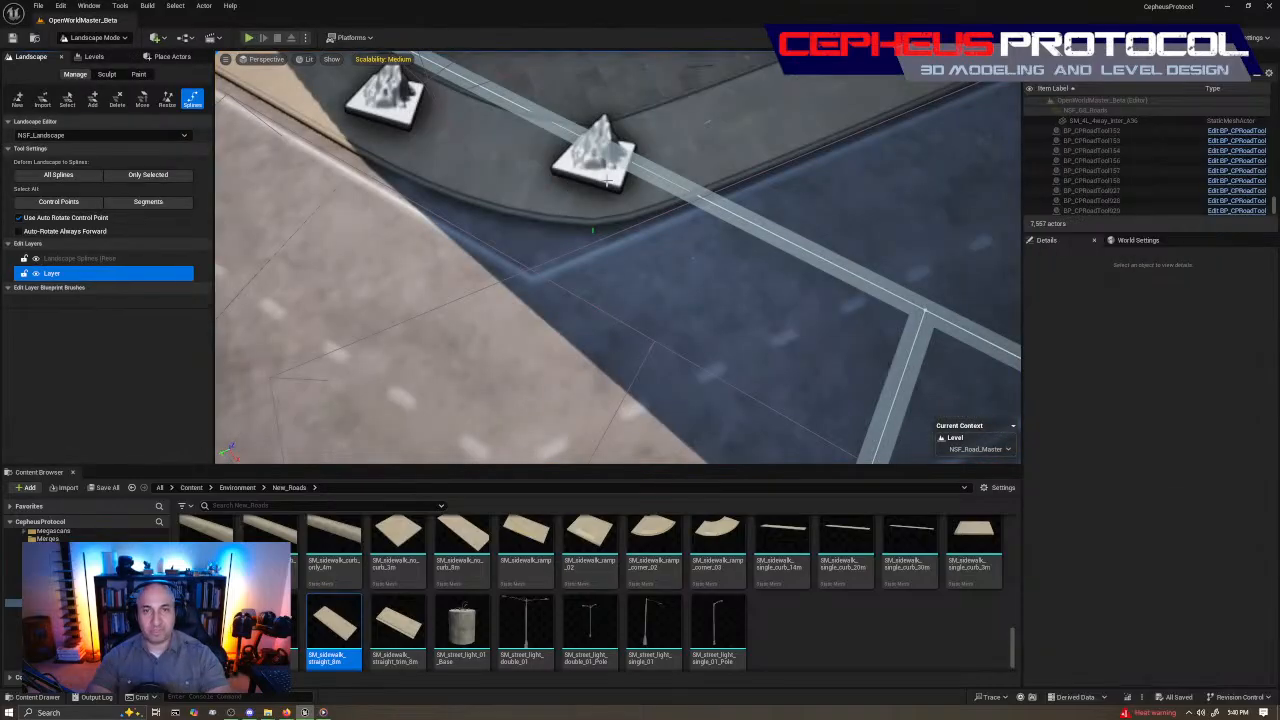
click(605, 172)
right_drag(605, 172, 640, 205)
key(w)
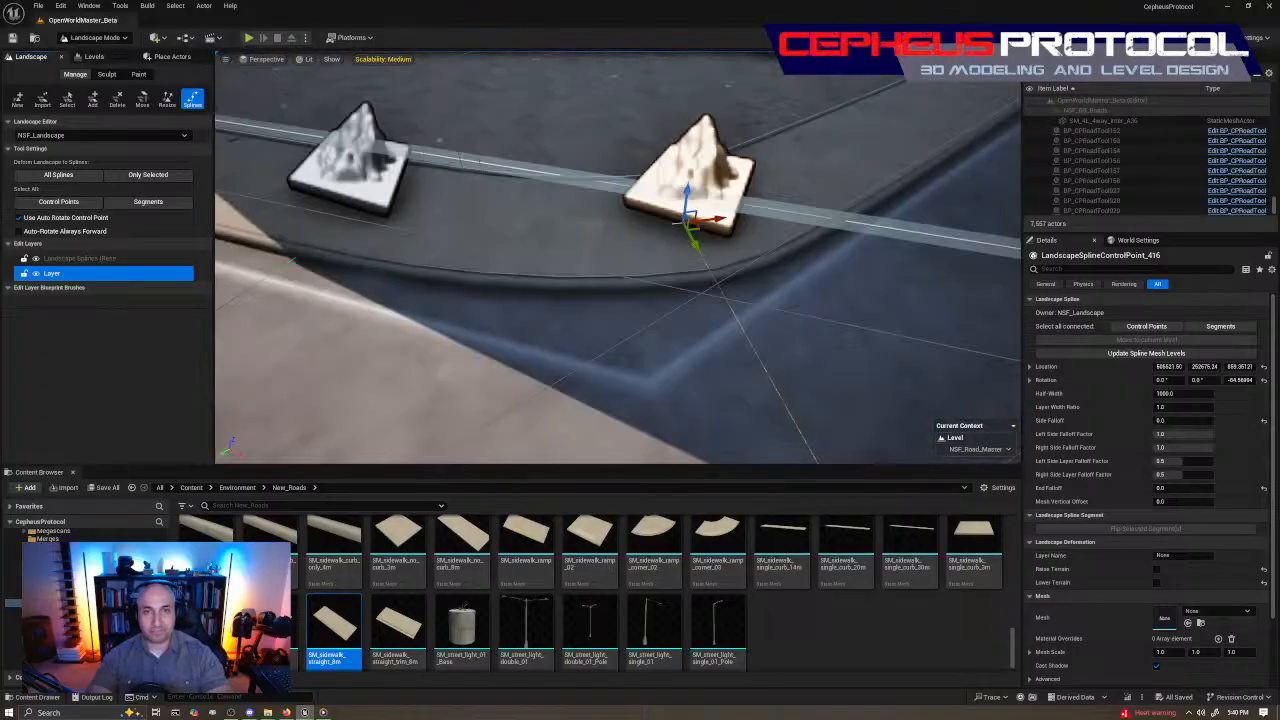
key(ctrl+a)
key(Delete)
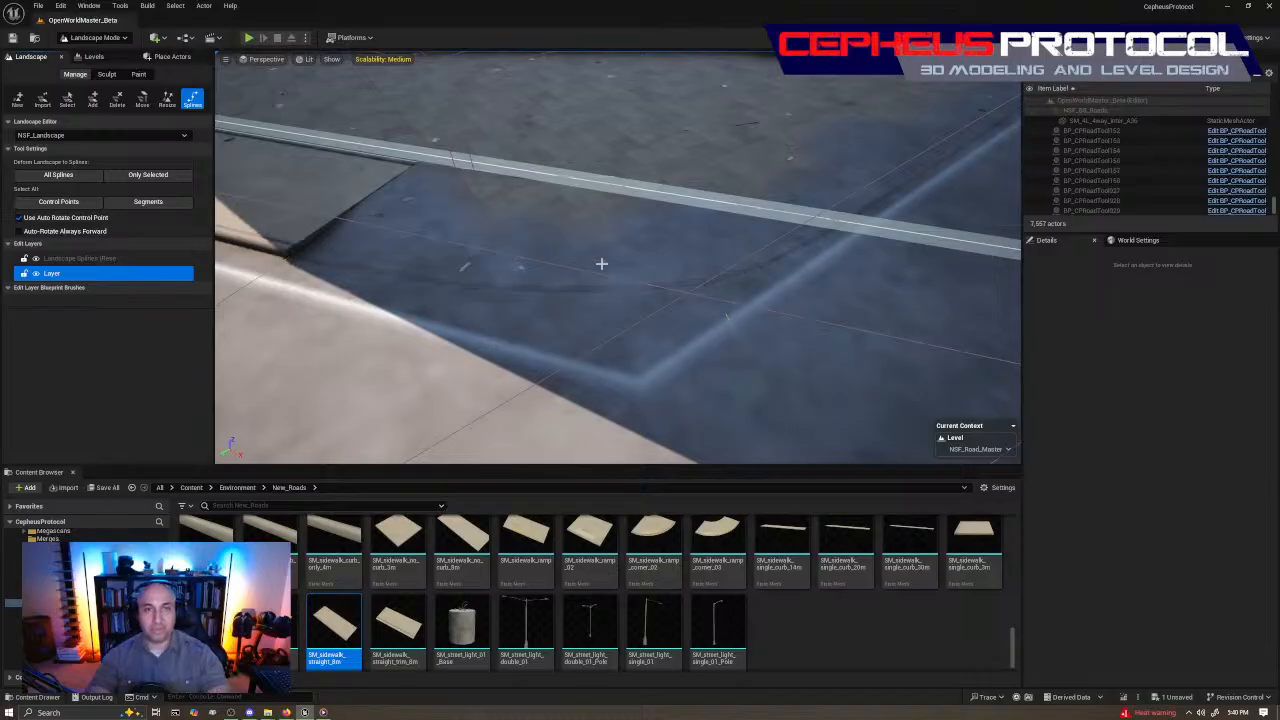
Delete the three landscape-spline control points of the old sidewalk around the opposite street corner
right_drag(678, 253, 549, 186)
click(691, 236)
key(Delete)
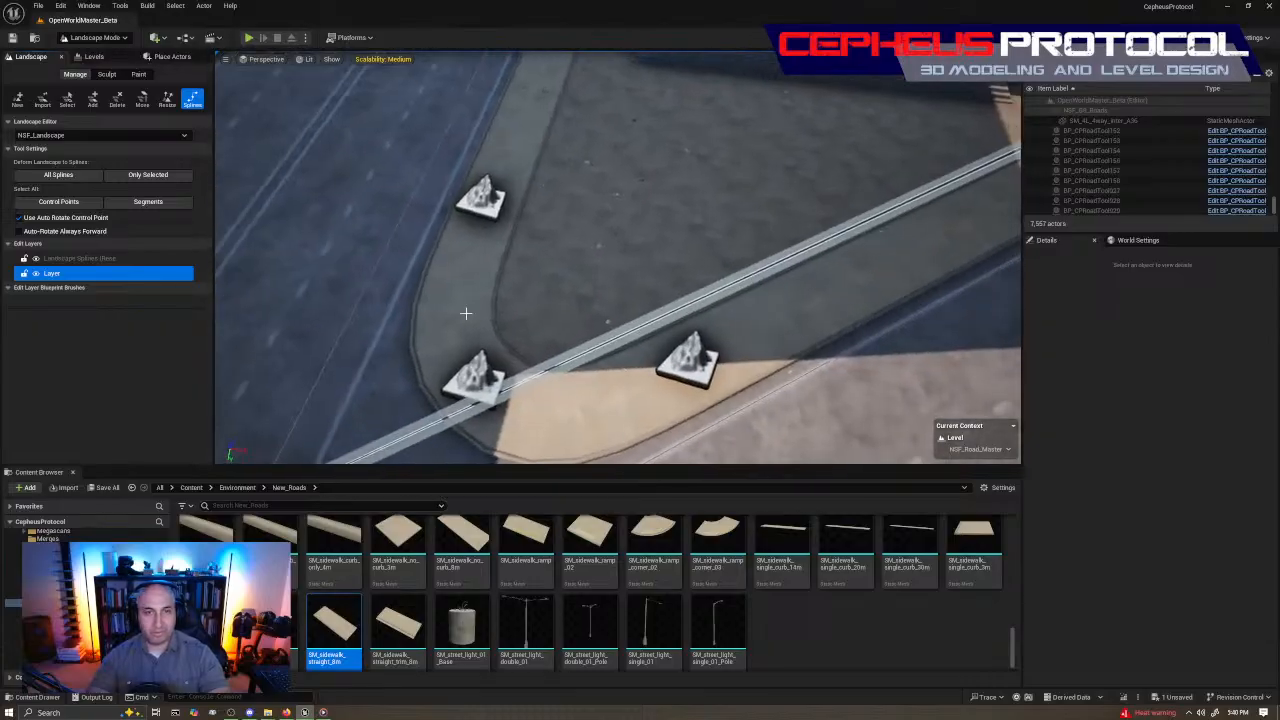
click(480, 196)
shift+click(474, 376)
shift+click(688, 358)
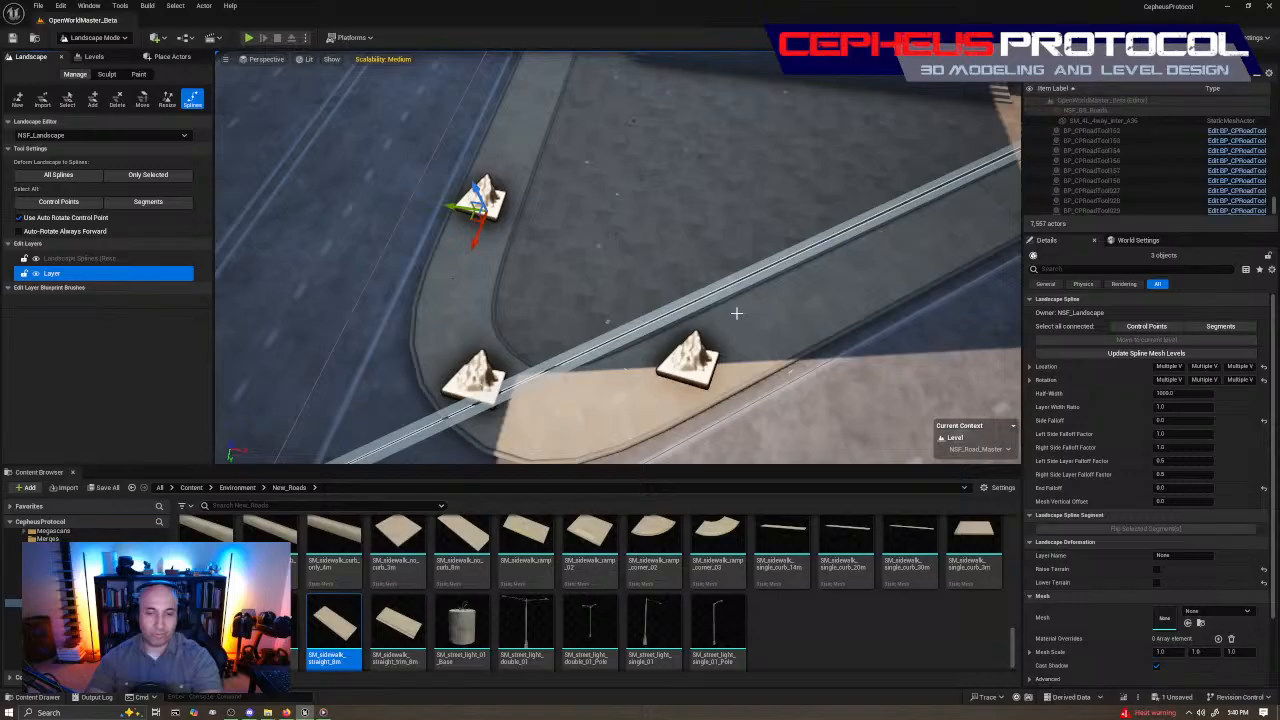
key(Delete)
Return to actor selection and duplicate the finished road-tool corner sidewalk BP_CPRoadTool157 over to the cleared street corner
right_drag(737, 313, 677, 275)
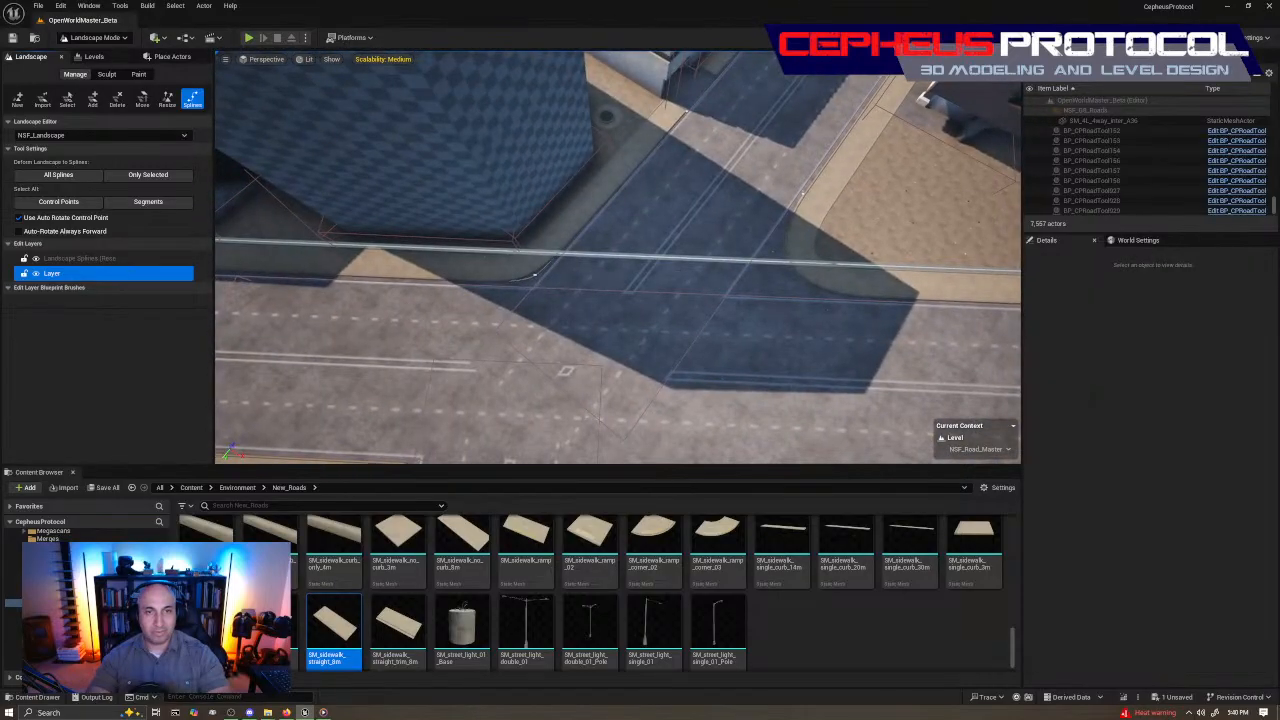
right_drag(544, 250, 544, 270)
key(shift+1)
click(532, 252)
right_drag(671, 250, 725, 242)
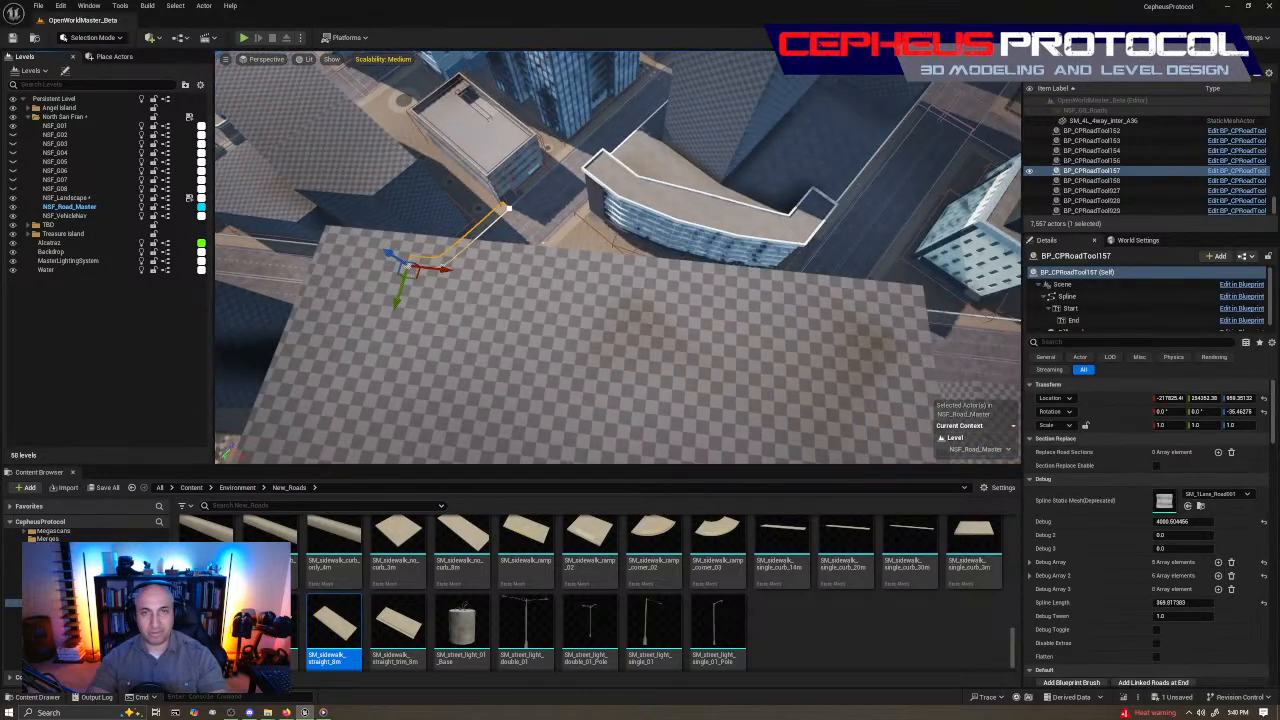
right_drag(372, 285, 370, 312)
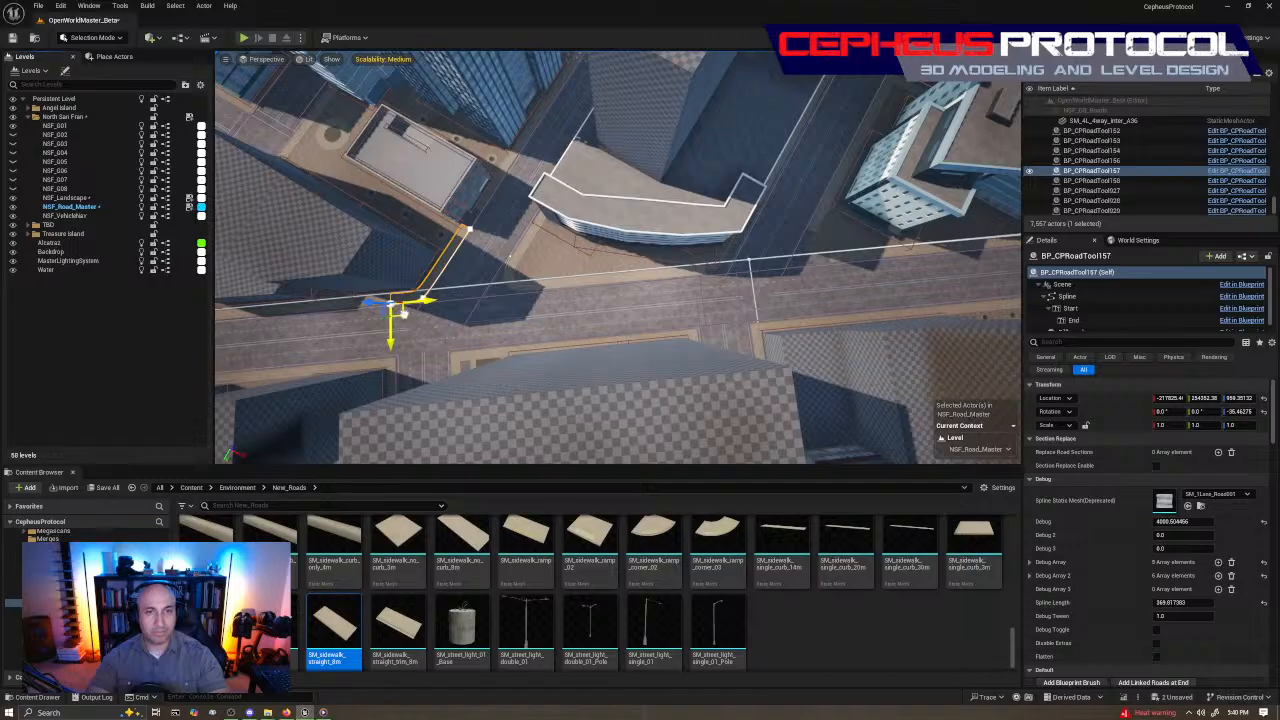
alt+drag(403, 314, 702, 300)
key(w)
right_drag(702, 300, 482, 254)
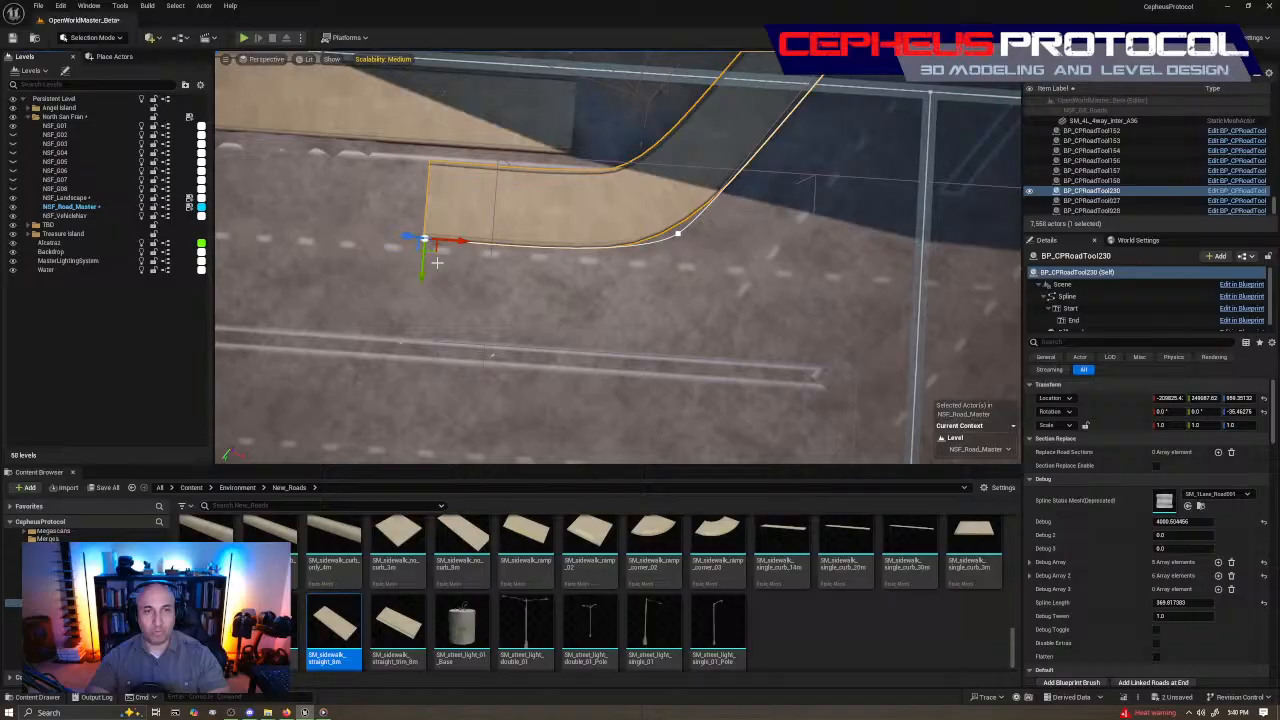
Align the duplicated corner sidewalk's start edge and curb with the end of the existing straight sidewalk
drag(435, 252, 585, 176)
right_drag(587, 180, 812, 275)
key(w)
key(s)
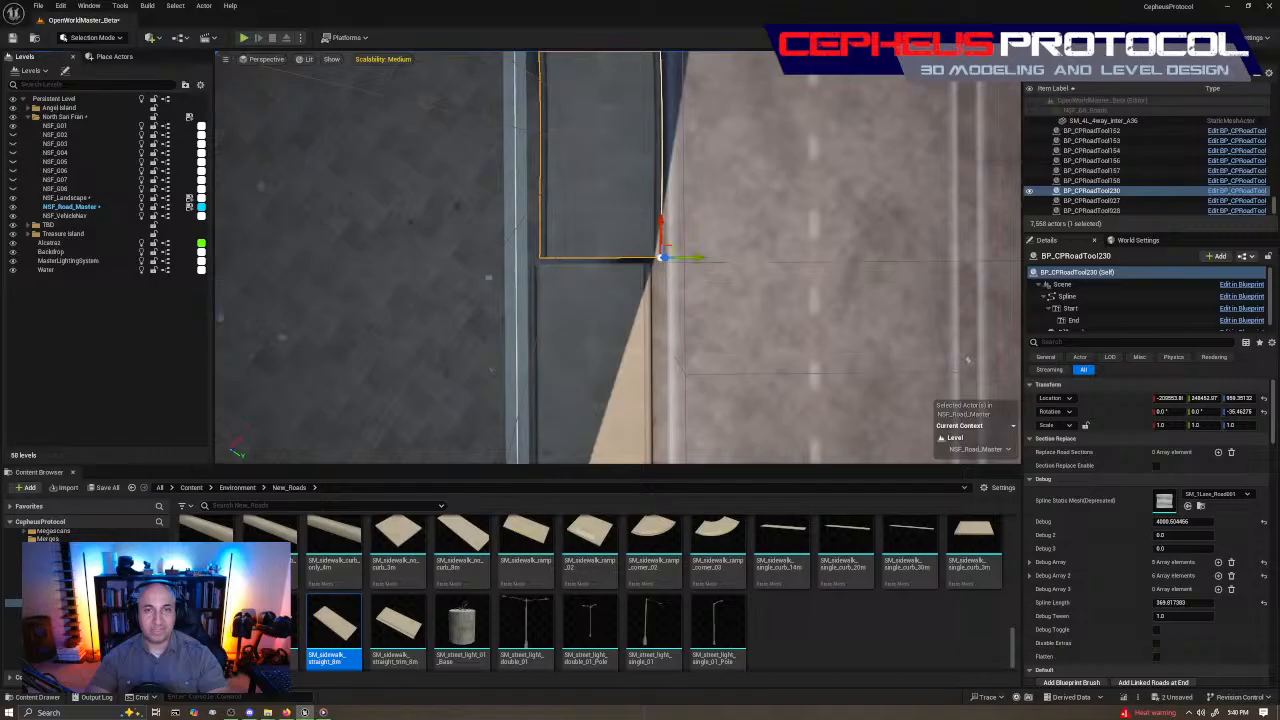
right_drag(725, 297, 730, 320)
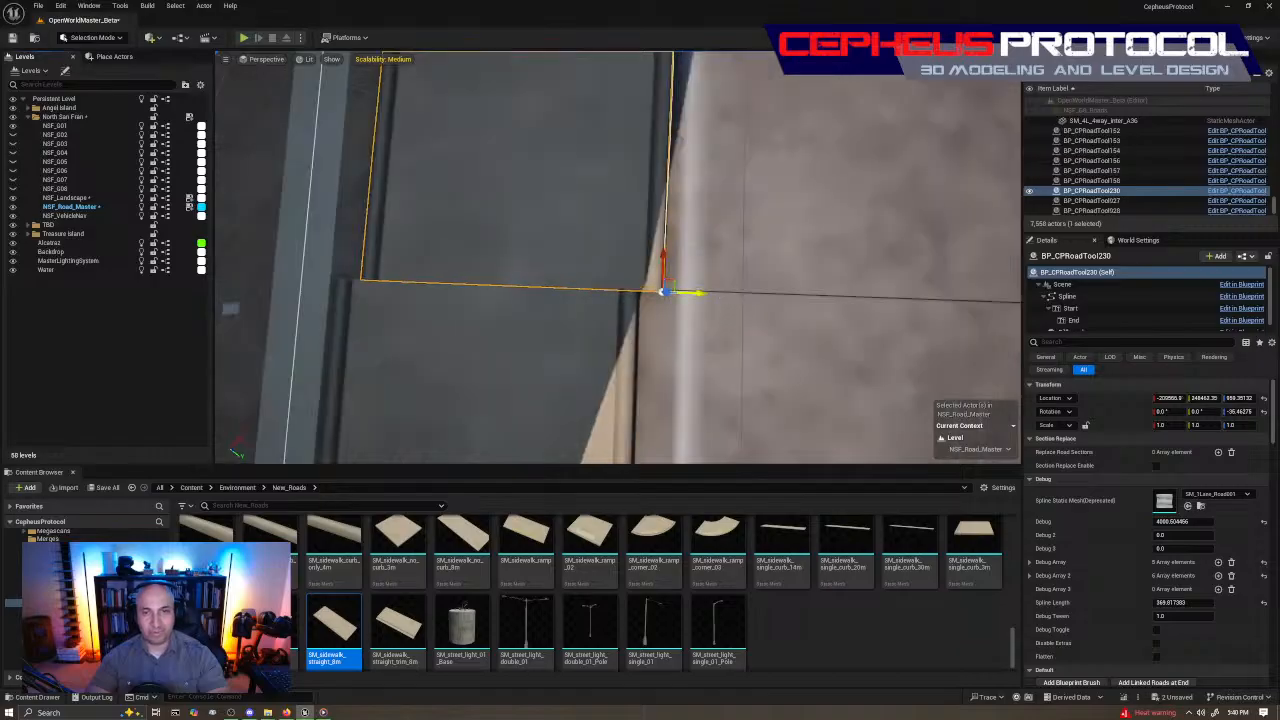
drag(697, 292, 670, 330)
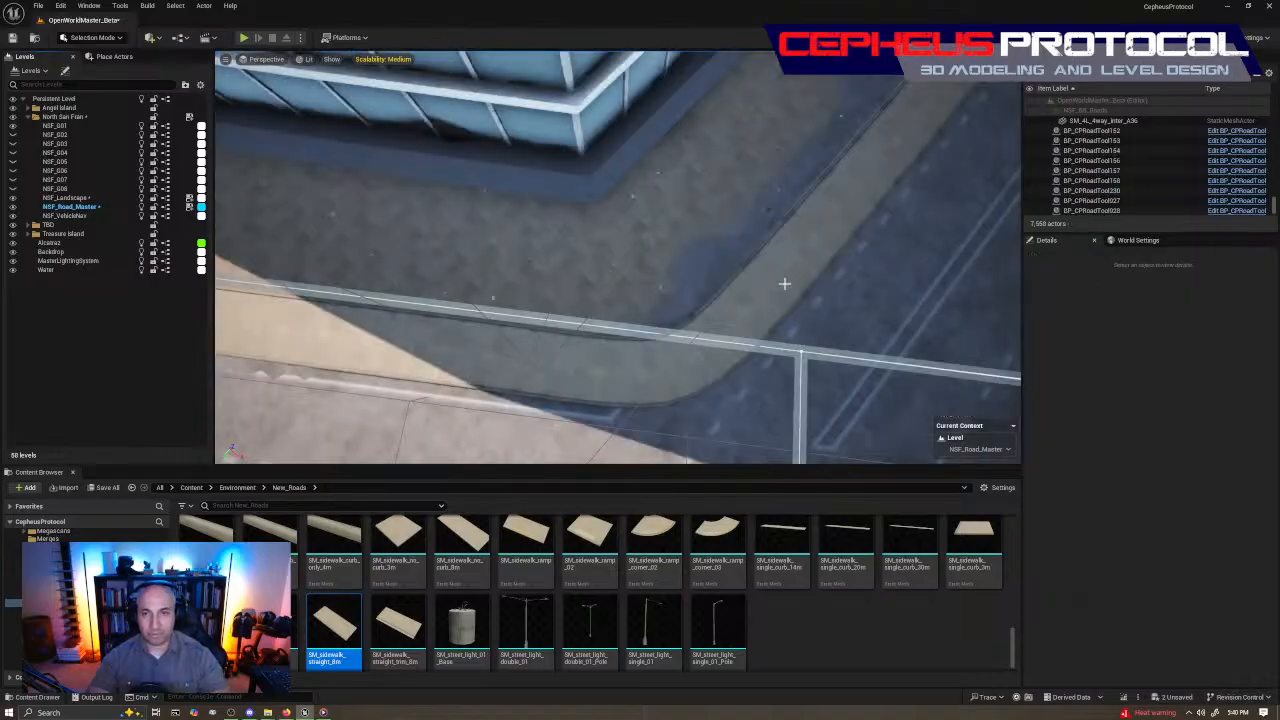
Move the copy's end spline point level with the start of the straight sidewalk on the side street
click(783, 290)
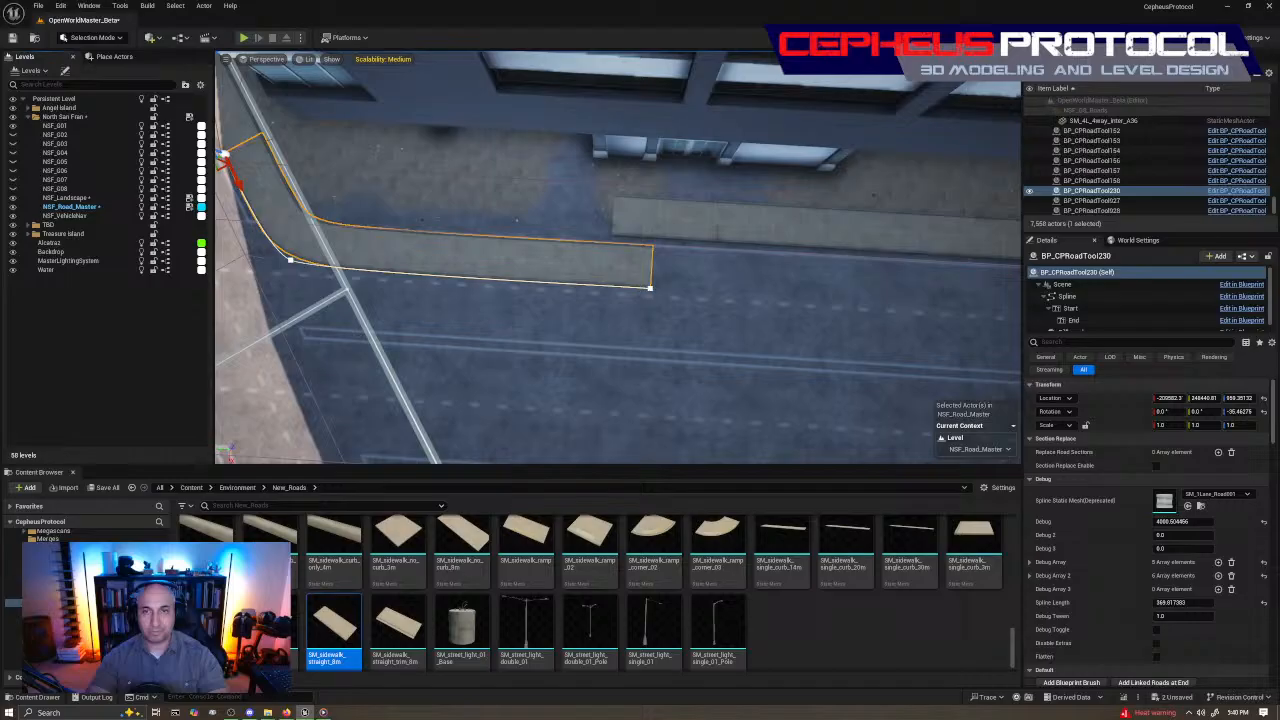
click(657, 306)
drag(687, 311, 639, 309)
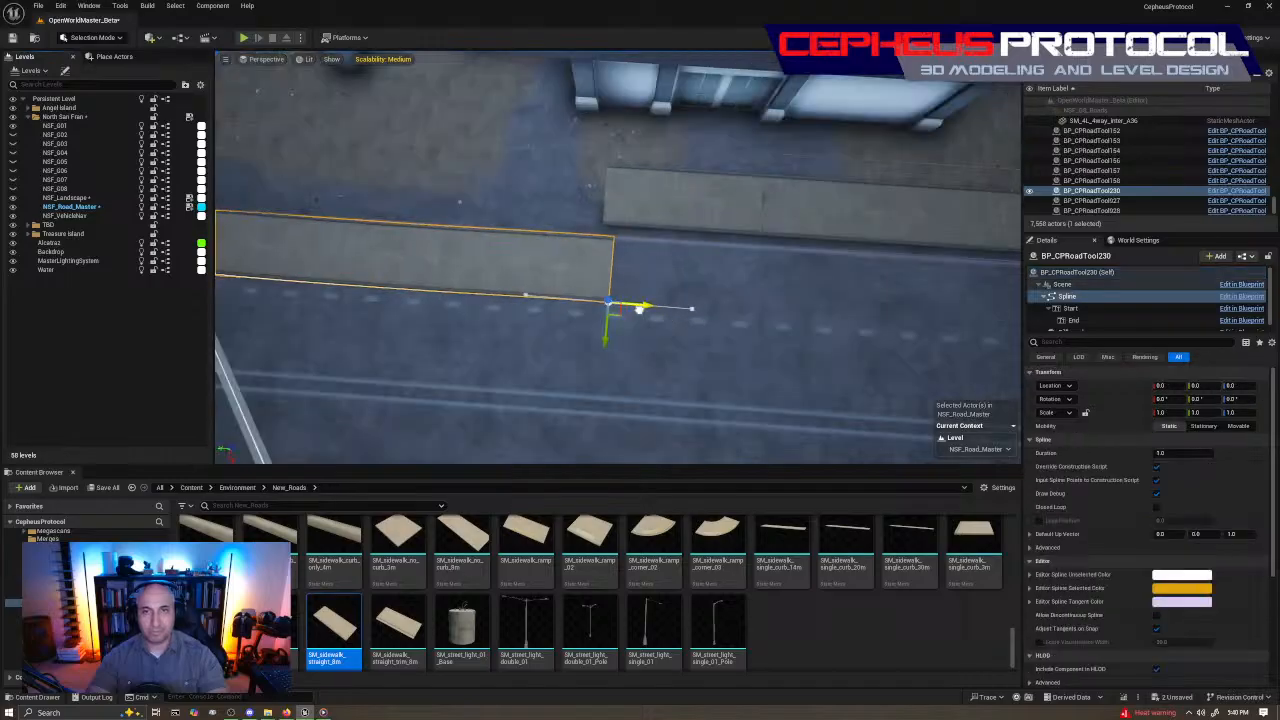
Nudge the four-lane road segment SM_new_road_4L_broken_single_line286 slightly along the side street to tidy its seam
click(683, 280)
right_drag(683, 280, 325, 250)
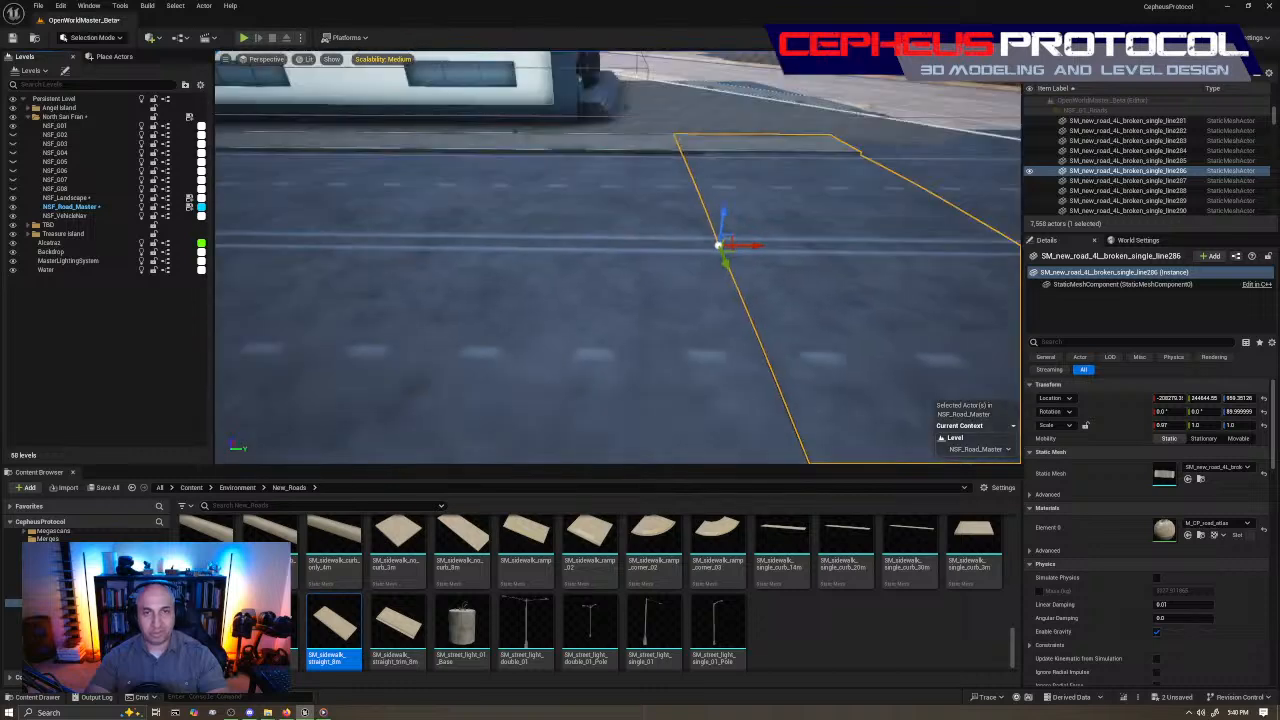
right_drag(683, 280, 680, 370)
drag(656, 279, 651, 278)
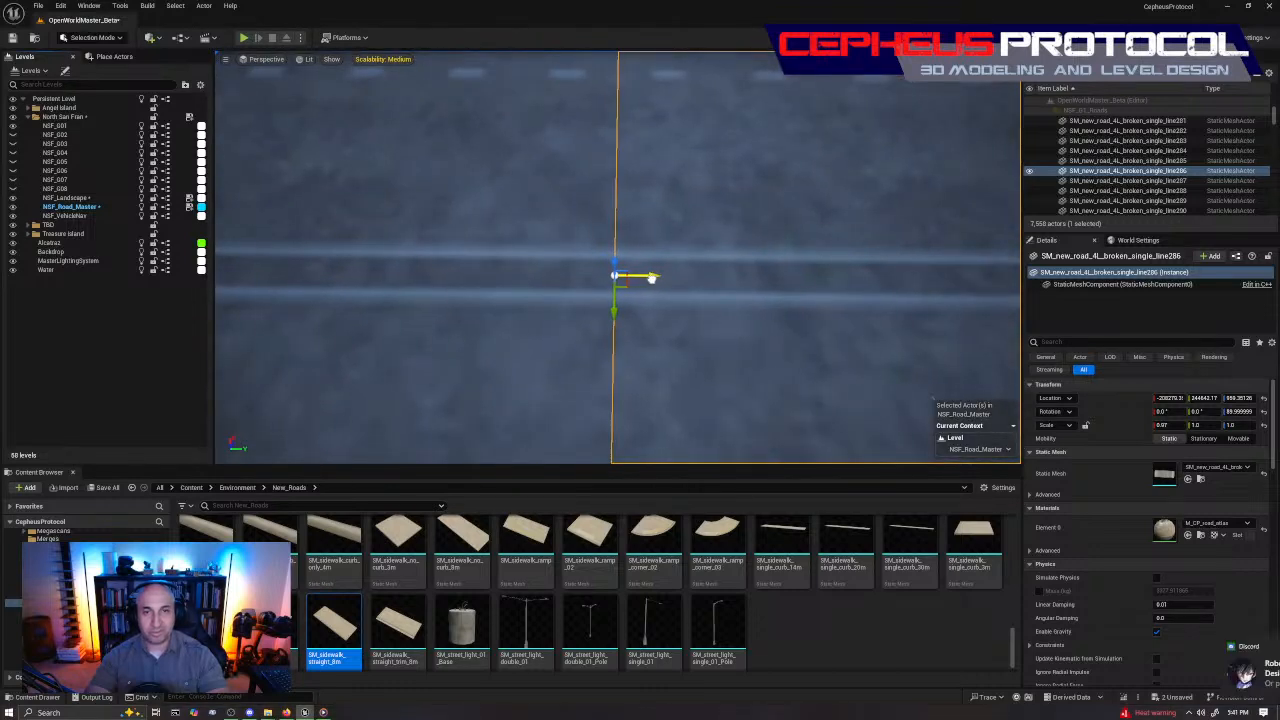
right_drag(651, 278, 692, 261)
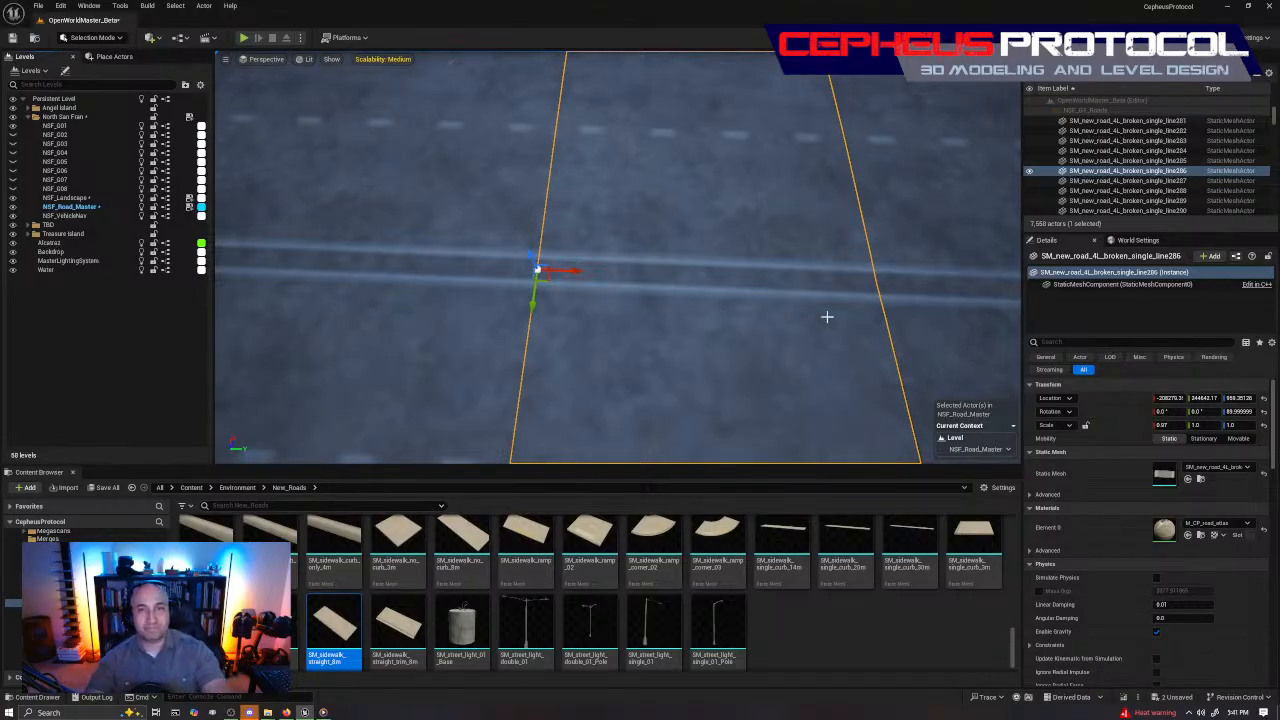
Examine the neighbouring side-street road segments and how their edges meet beside the new corner sidewalk
right_drag(827, 317, 767, 415)
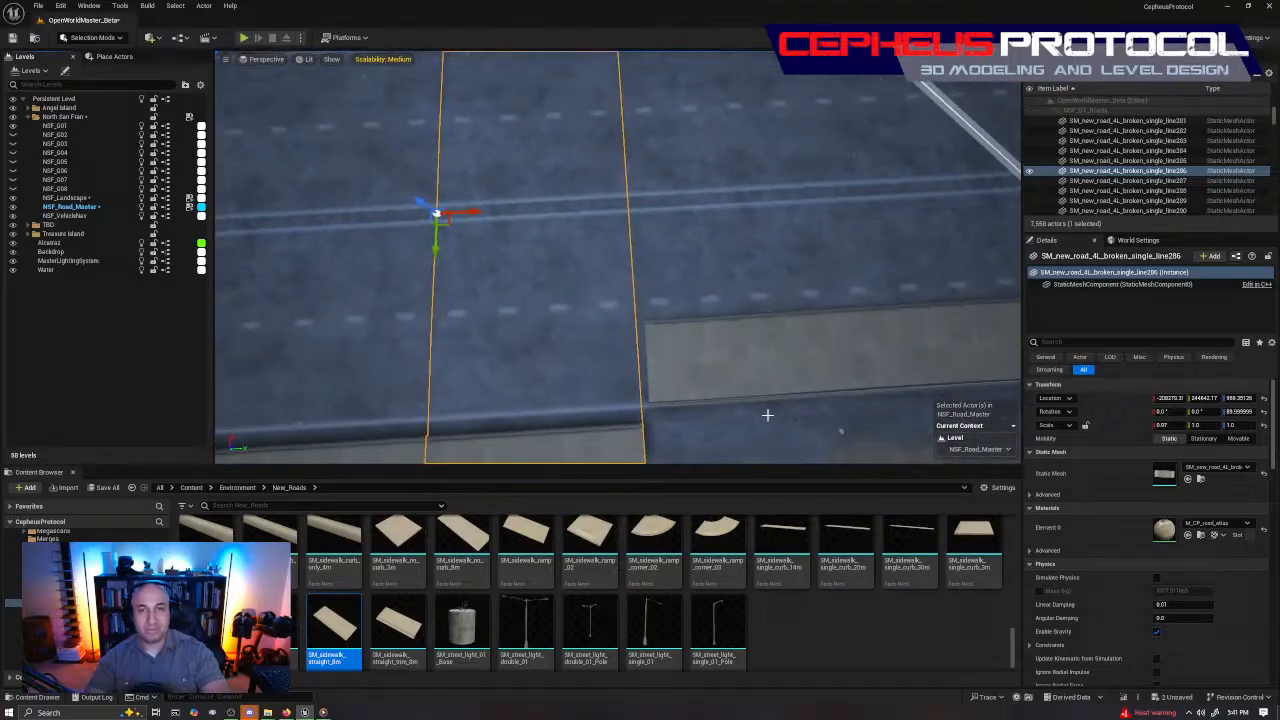
click(860, 350)
click(625, 265)
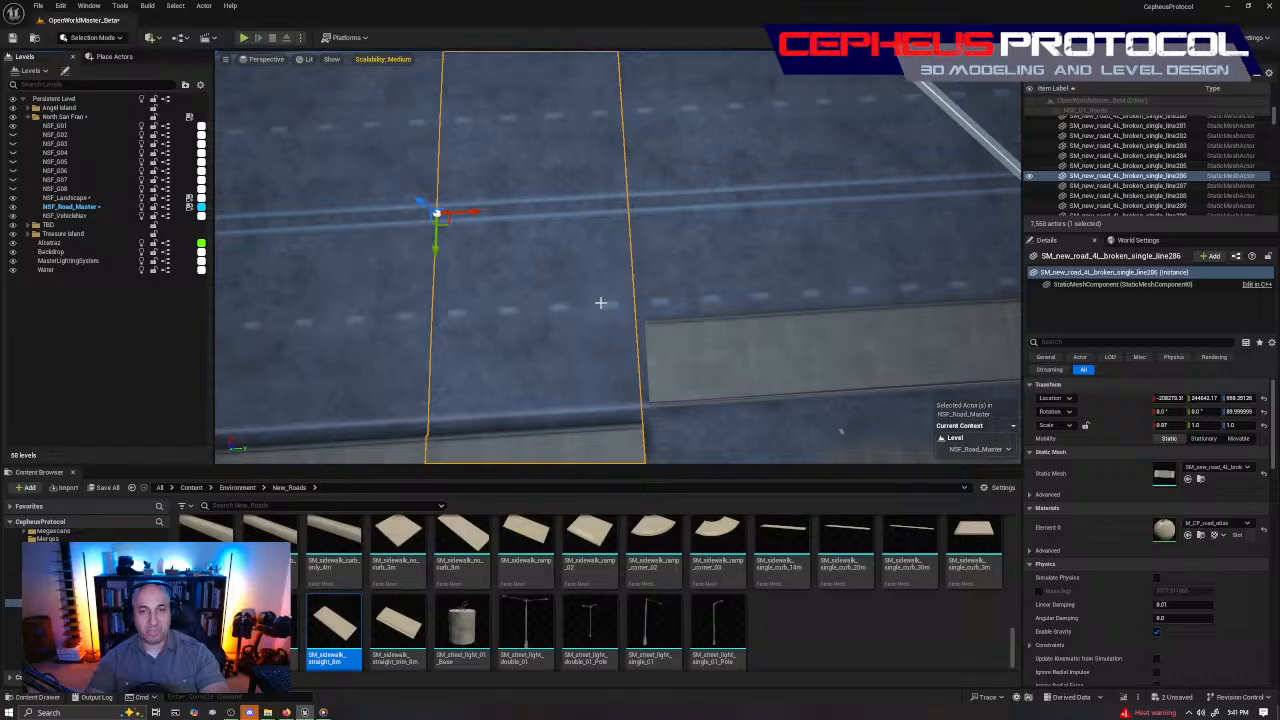
click(635, 251)
right_drag(635, 251, 570, 251)
right_drag(667, 289, 735, 268)
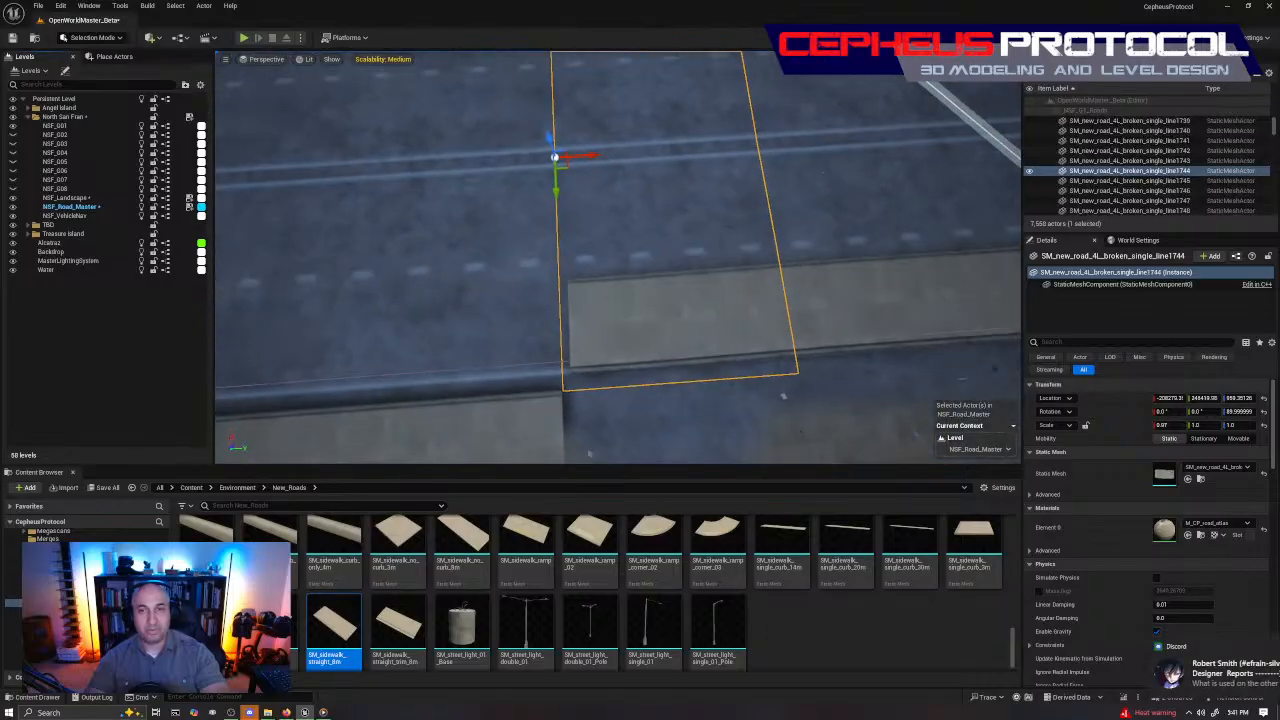
right_drag(606, 327, 640, 325)
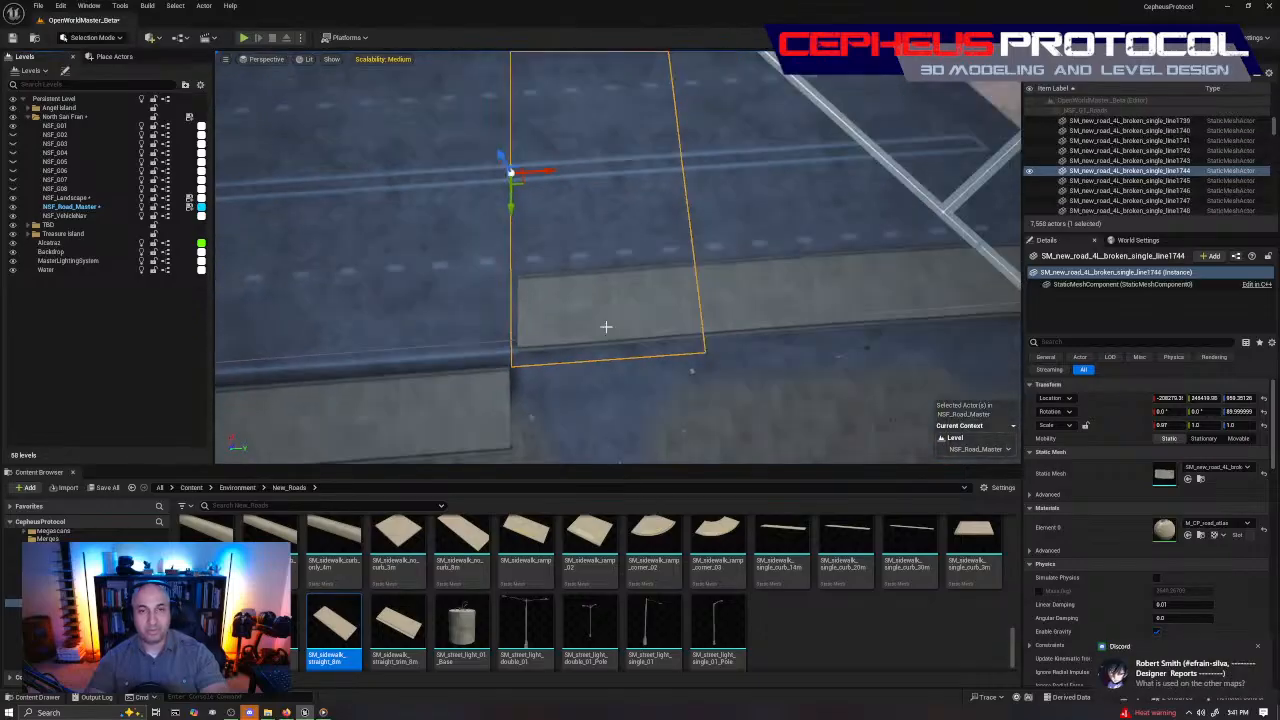
Reselect the road segment with the built-in sidewalk and scale it slightly along the street to fit its neighbour
click(460, 318)
right_drag(460, 318, 655, 300)
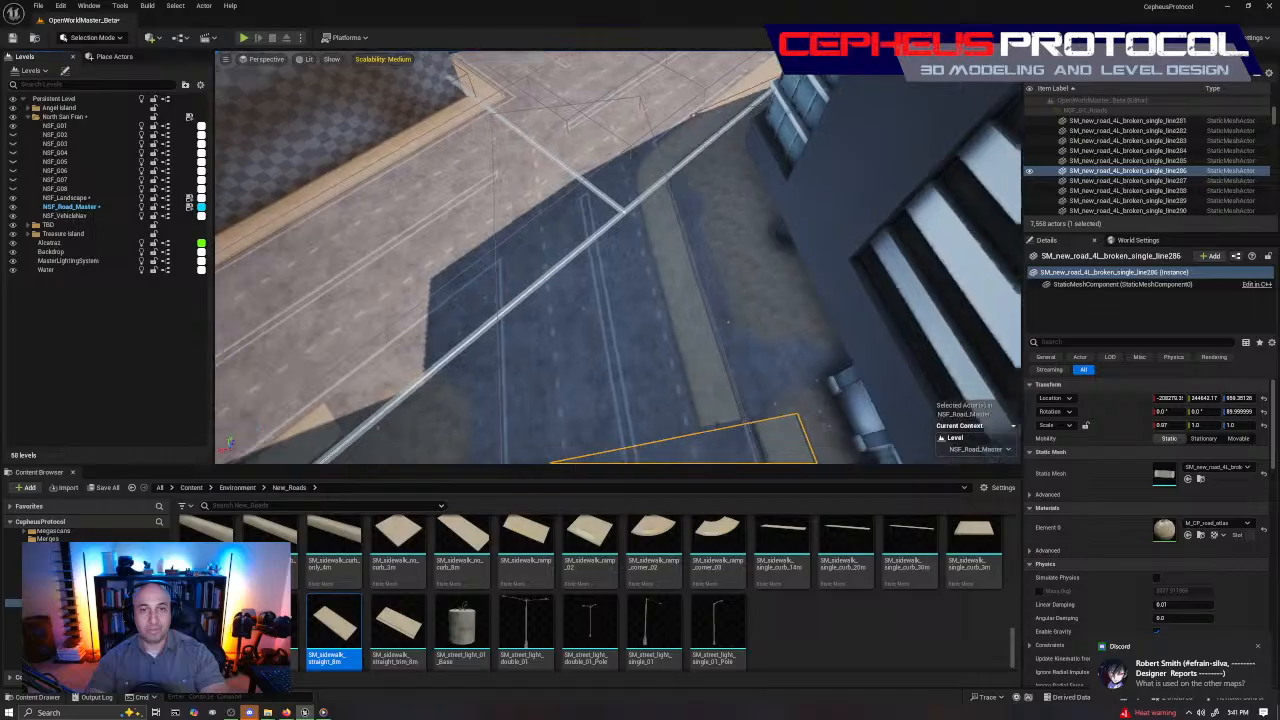
key(f)
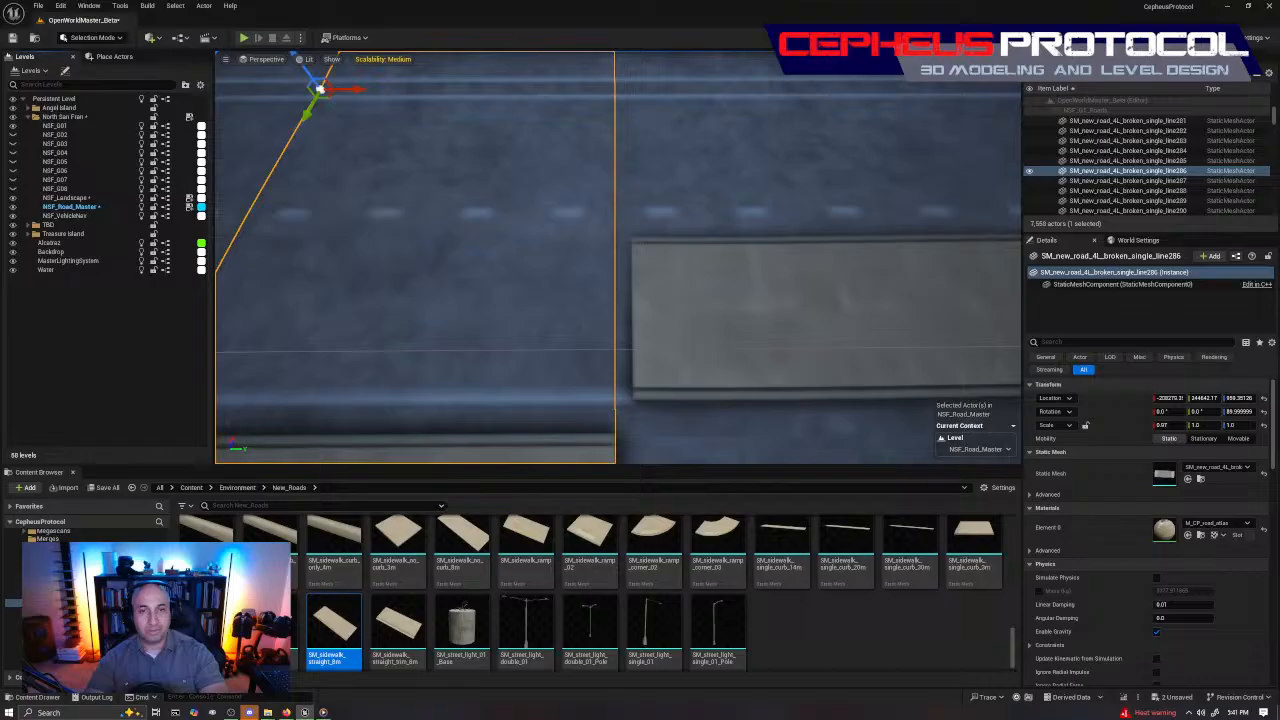
key(r)
drag(416, 127, 425, 127)
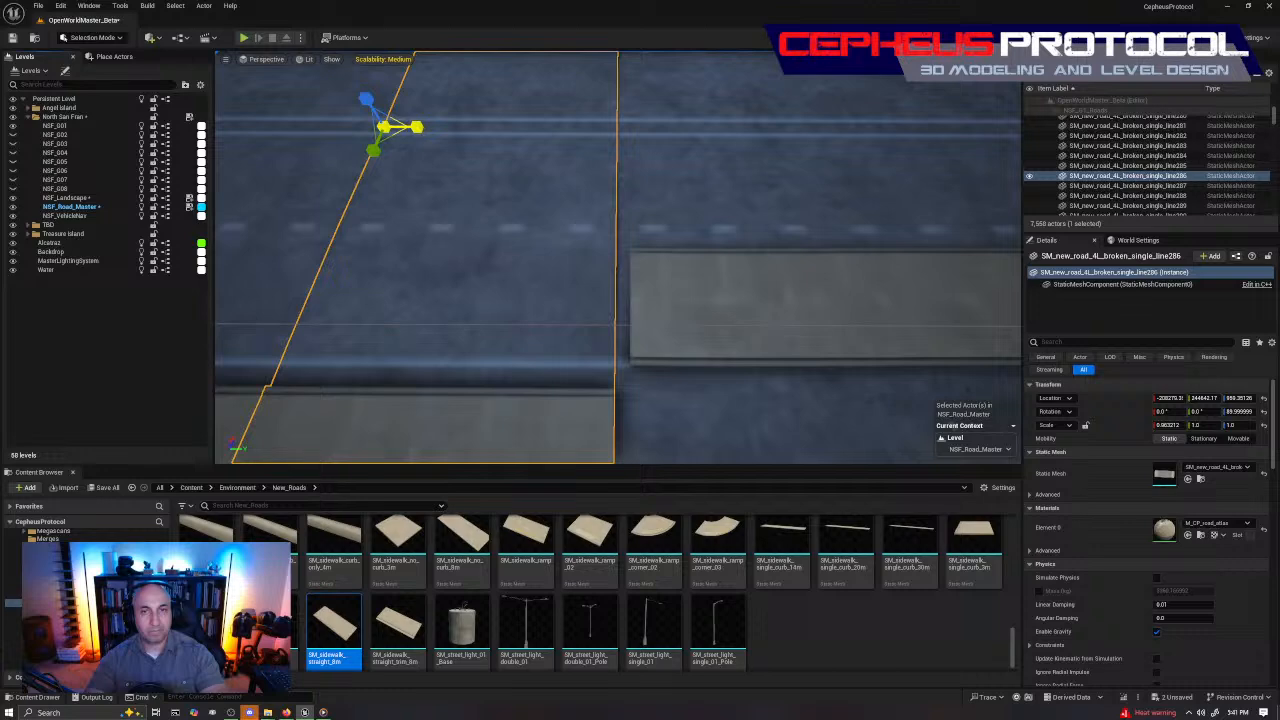
Move the end spline point of corner sidewalk BP_CPRoadTool230 over to the start of the straight sidewalk on the side street
click(743, 306)
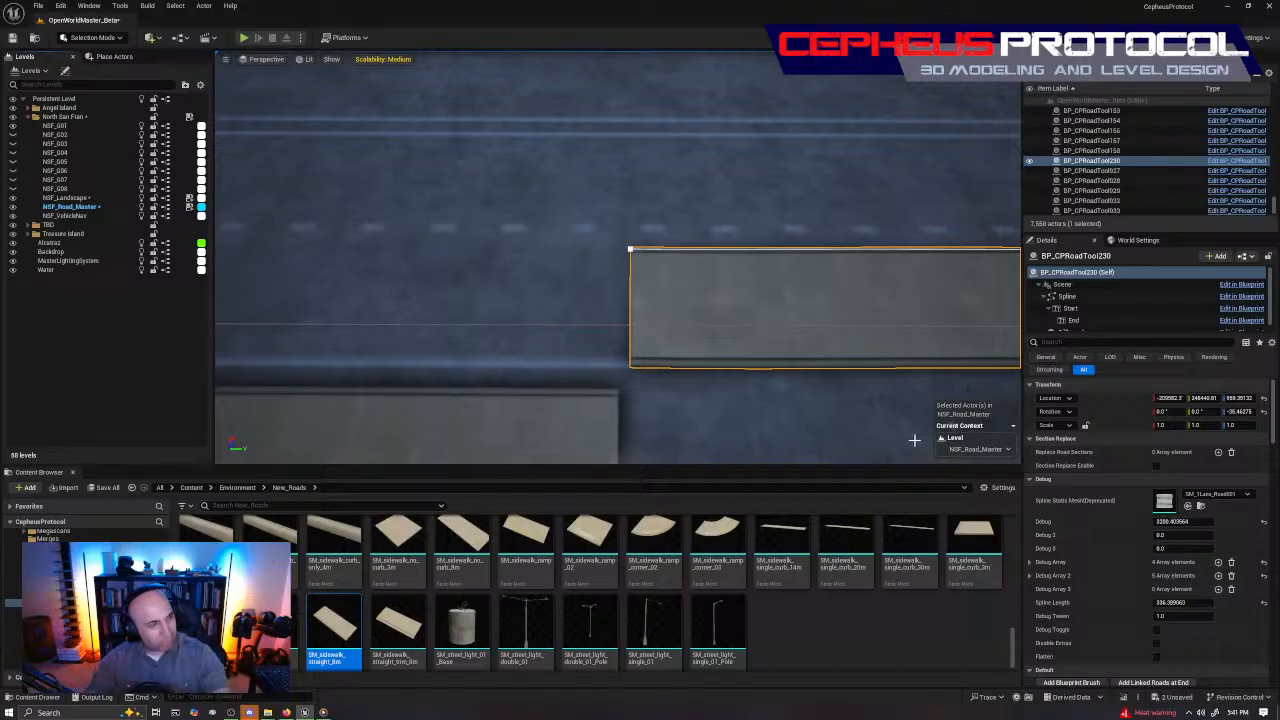
right_drag(914, 440, 1060, 445)
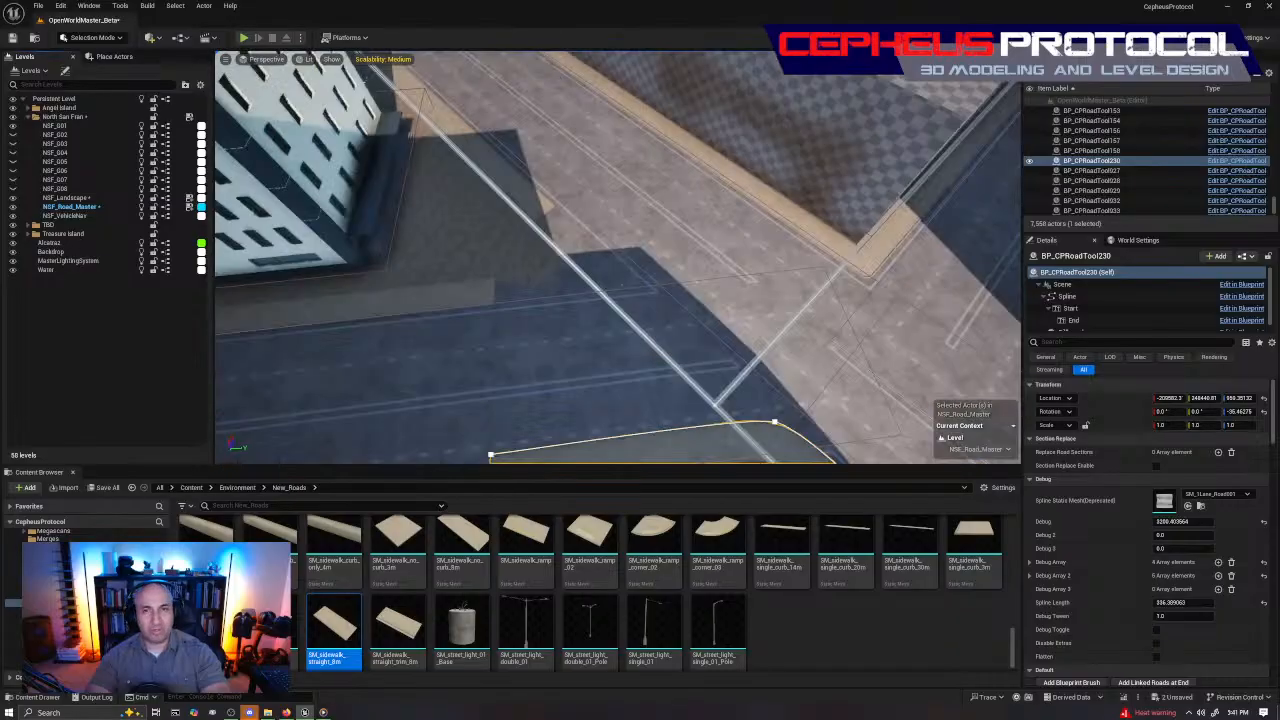
right_drag(690, 180, 680, 194)
click(654, 299)
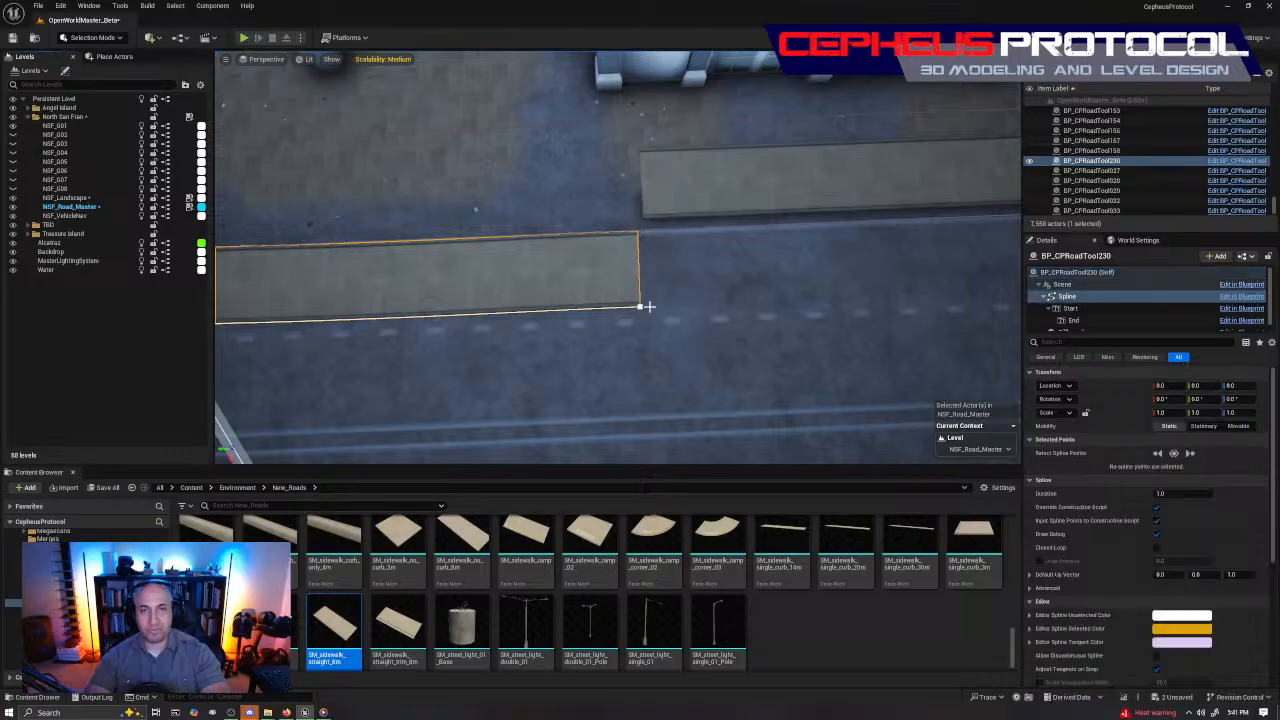
click(641, 306)
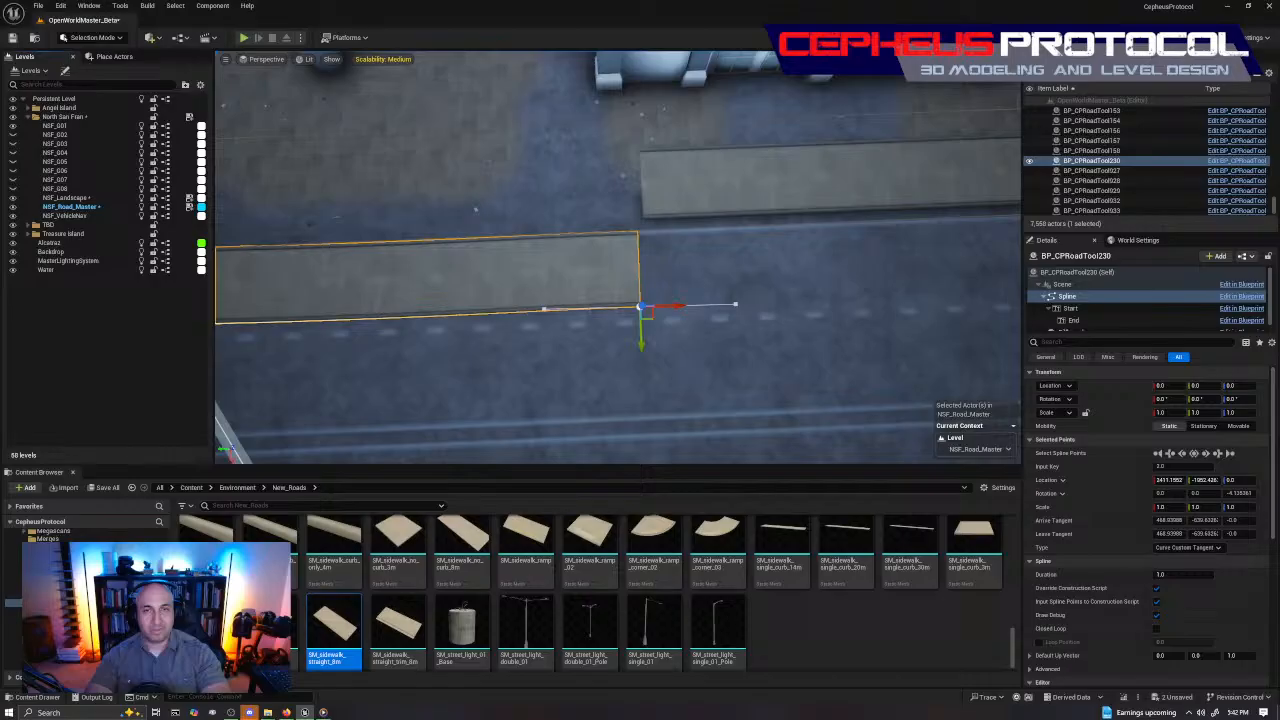
click(449, 183)
click(410, 210)
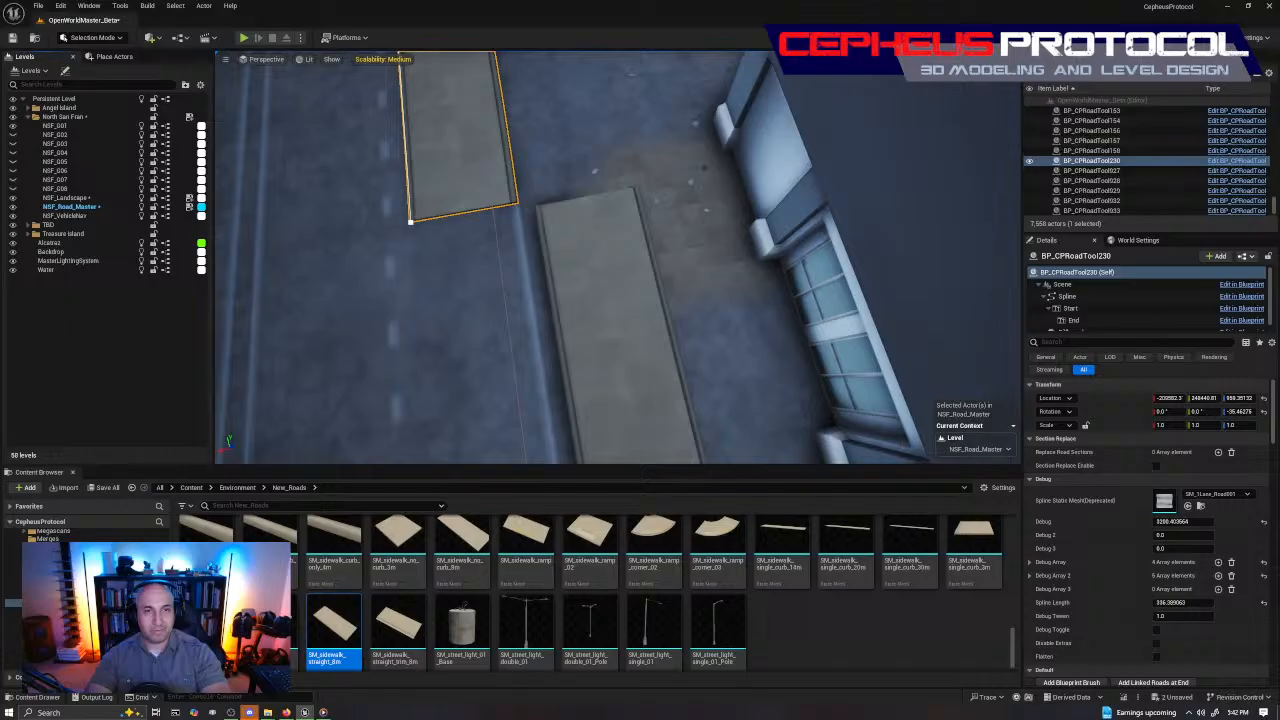
click(410, 221)
right_drag(410, 221, 410, 221)
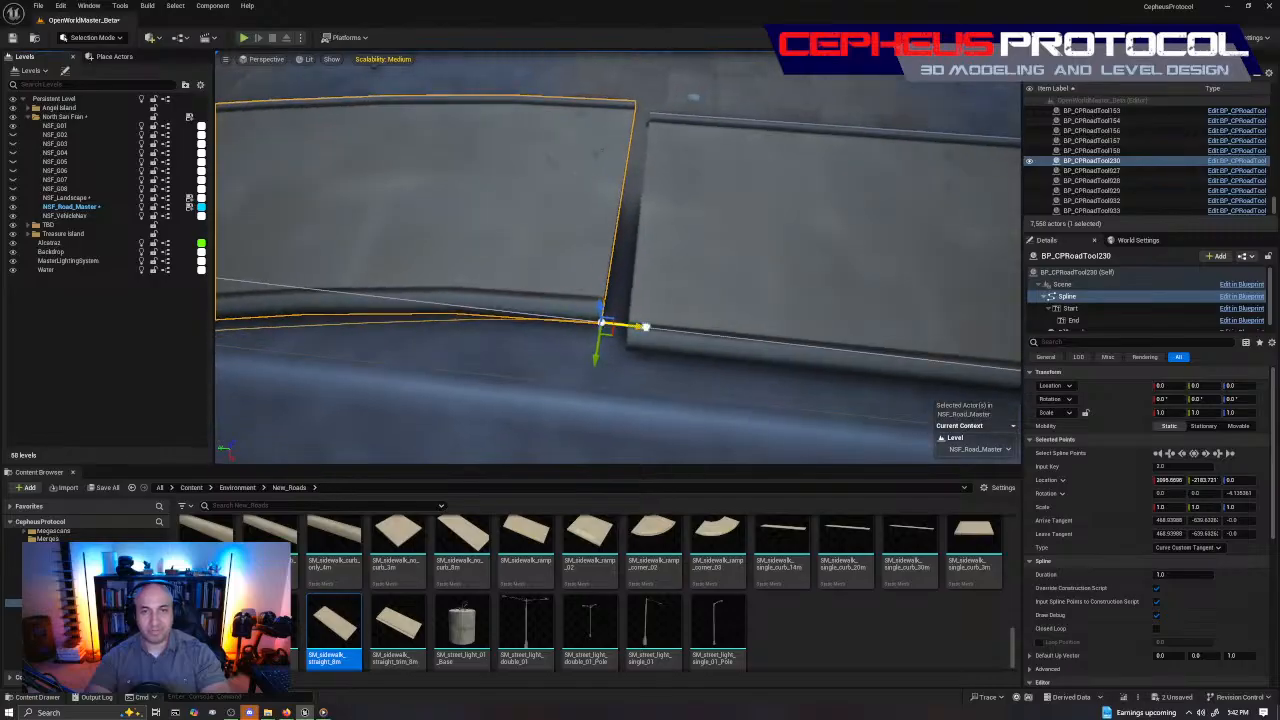
alt+drag(645, 327, 597, 334)
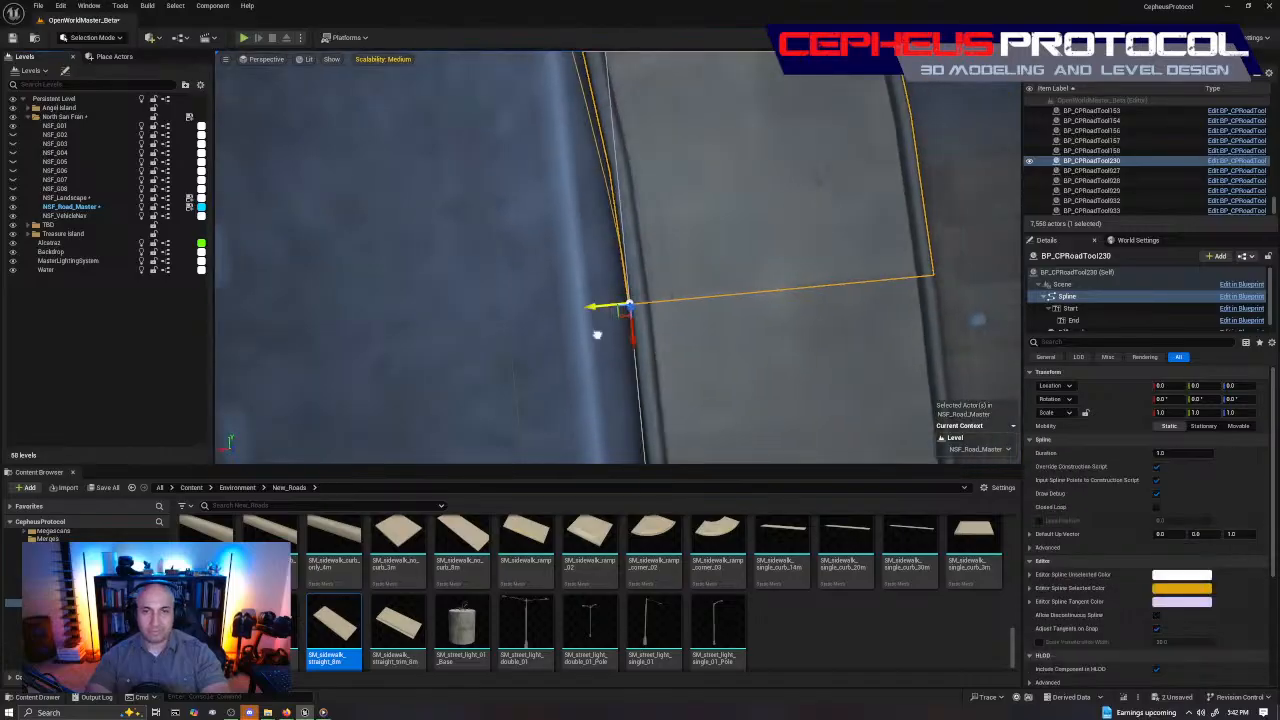
right_drag(597, 334, 680, 310)
Shift the same end spline point slightly sideways so its curb edge lines up with the straight sidewalk
click(806, 174)
right_drag(806, 174, 960, 184)
click(452, 246)
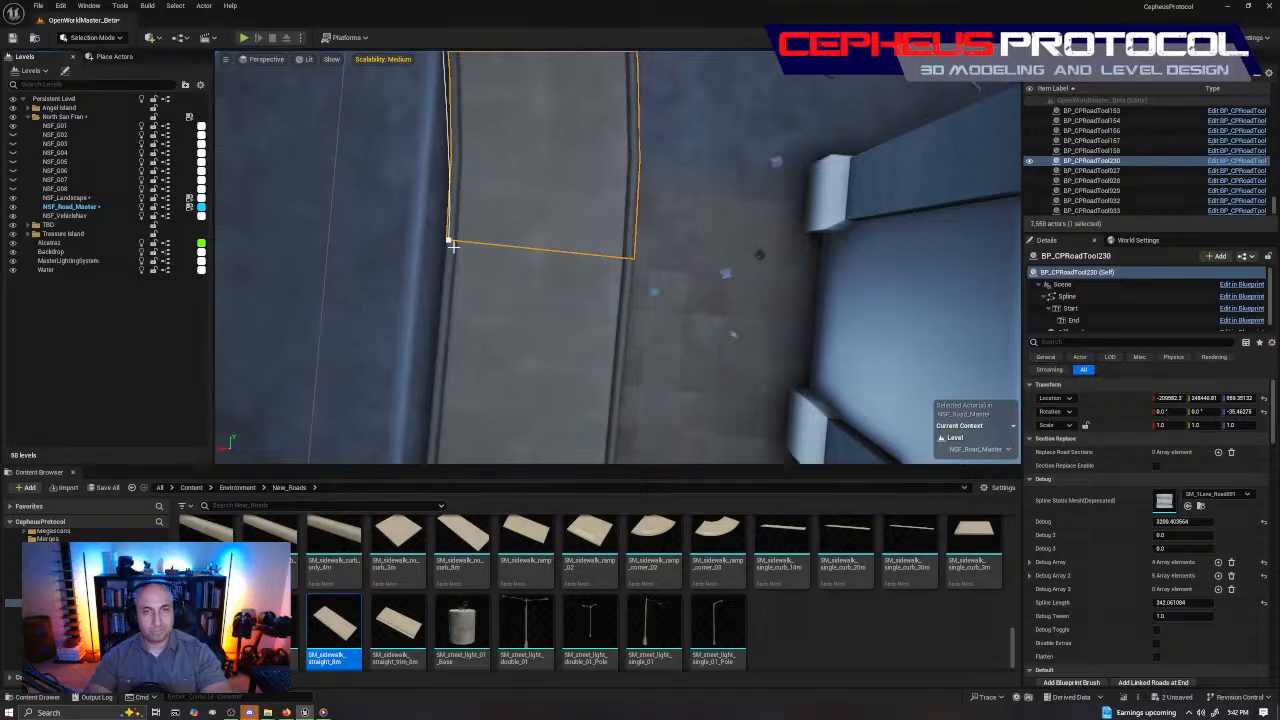
click(449, 242)
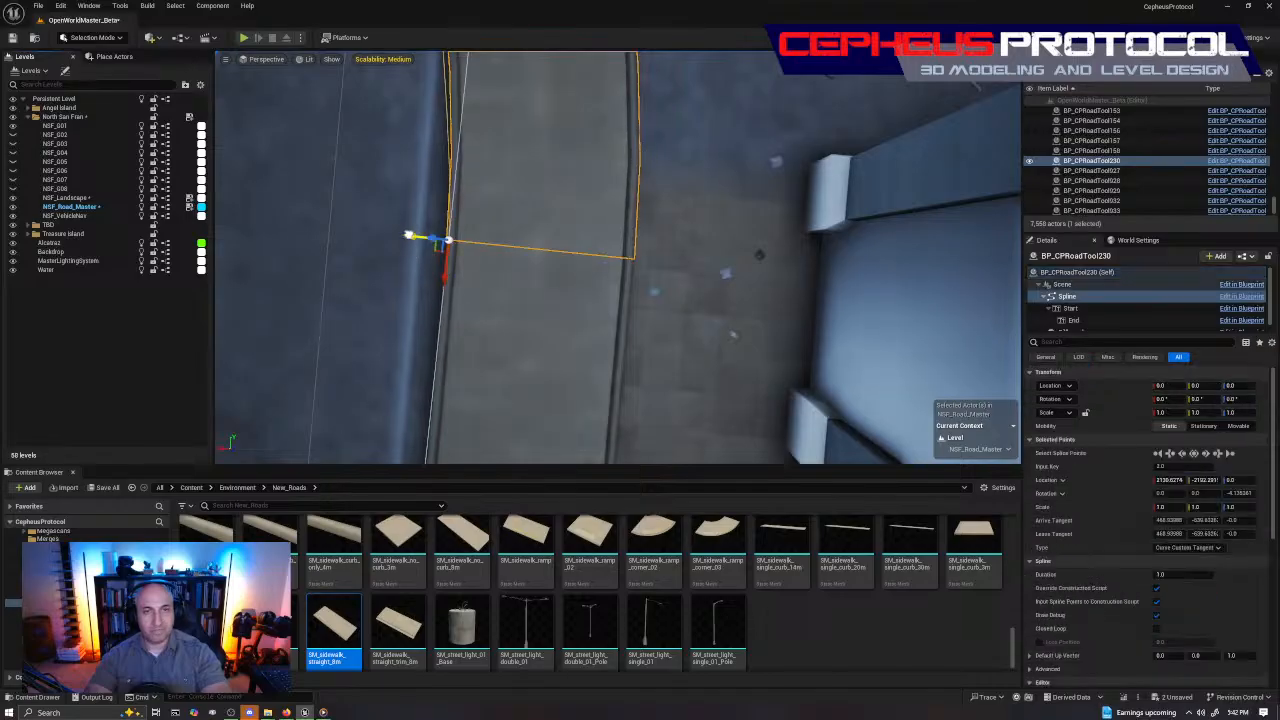
drag(409, 236, 407, 256)
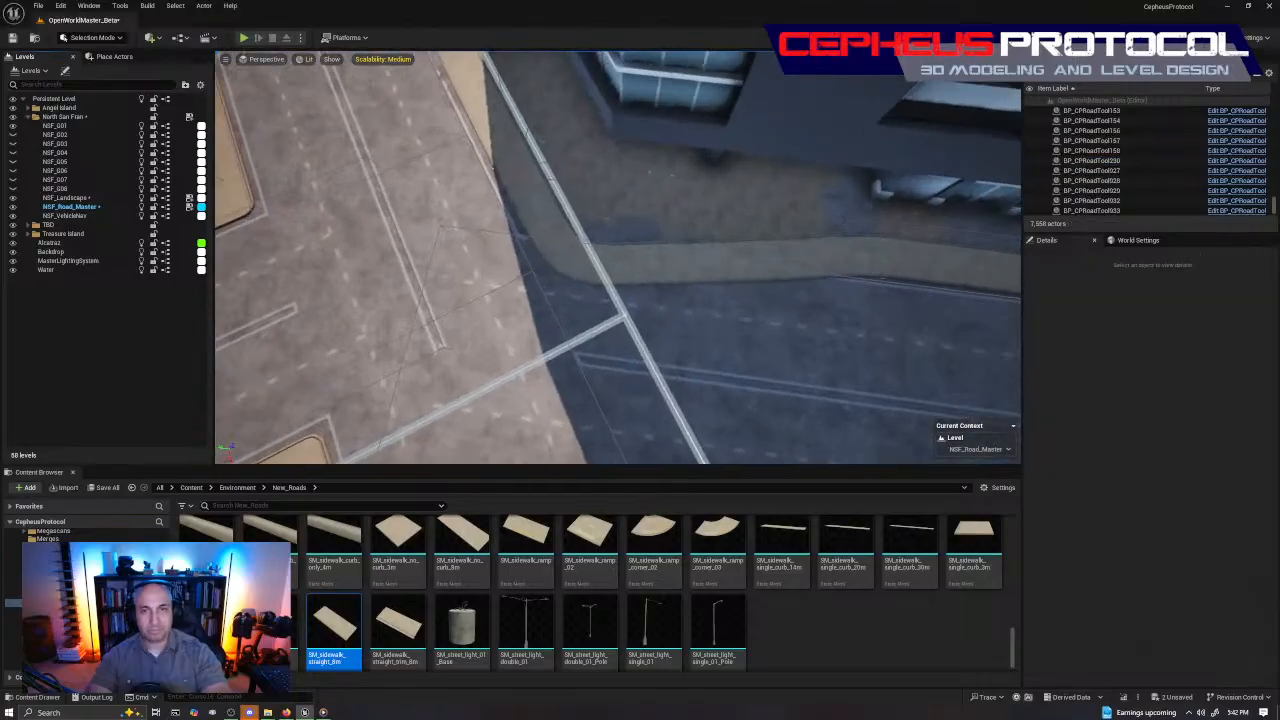
Move the corner sidewalk's middle spline point to reshape the bend between the main street and the side street
right_drag(662, 201, 700, 203)
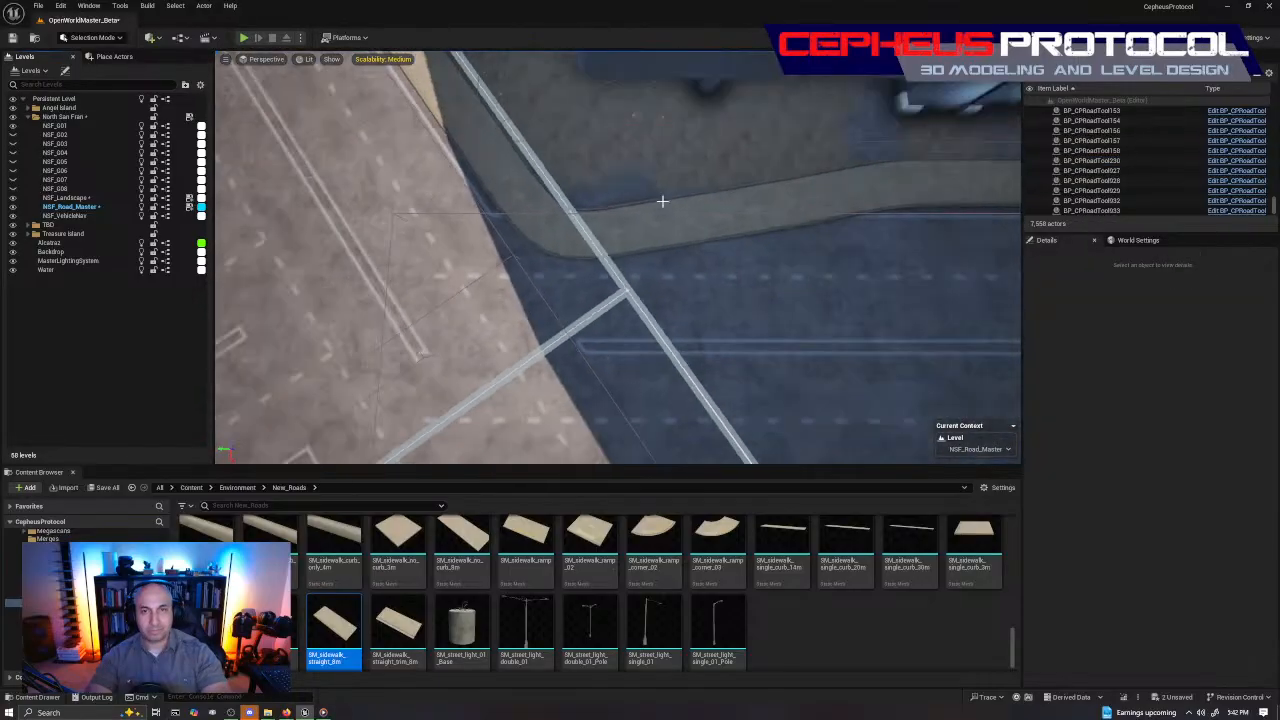
click(662, 201)
click(550, 260)
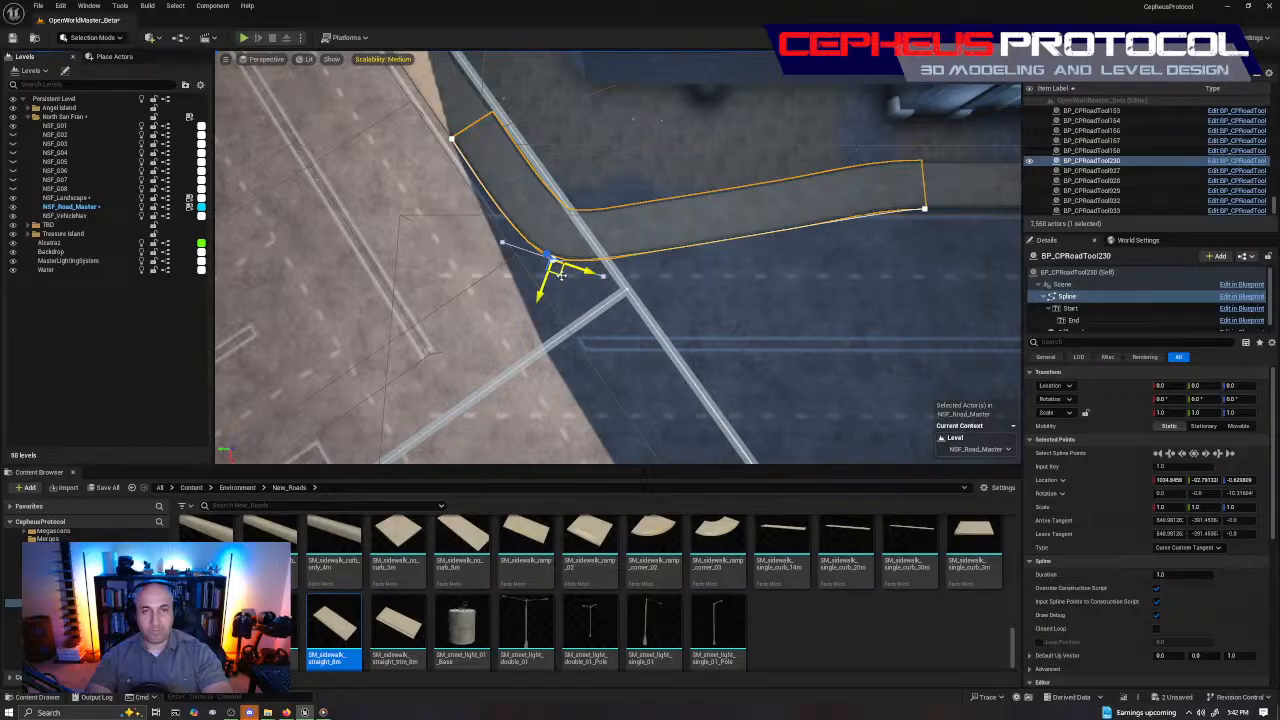
drag(561, 275, 530, 208)
right_drag(623, 207, 624, 210)
drag(675, 432, 681, 437)
right_drag(757, 329, 708, 314)
key(Escape)
Duplicate the finished corner sidewalk and place the copy at the opposite corner of the side street
click(674, 273)
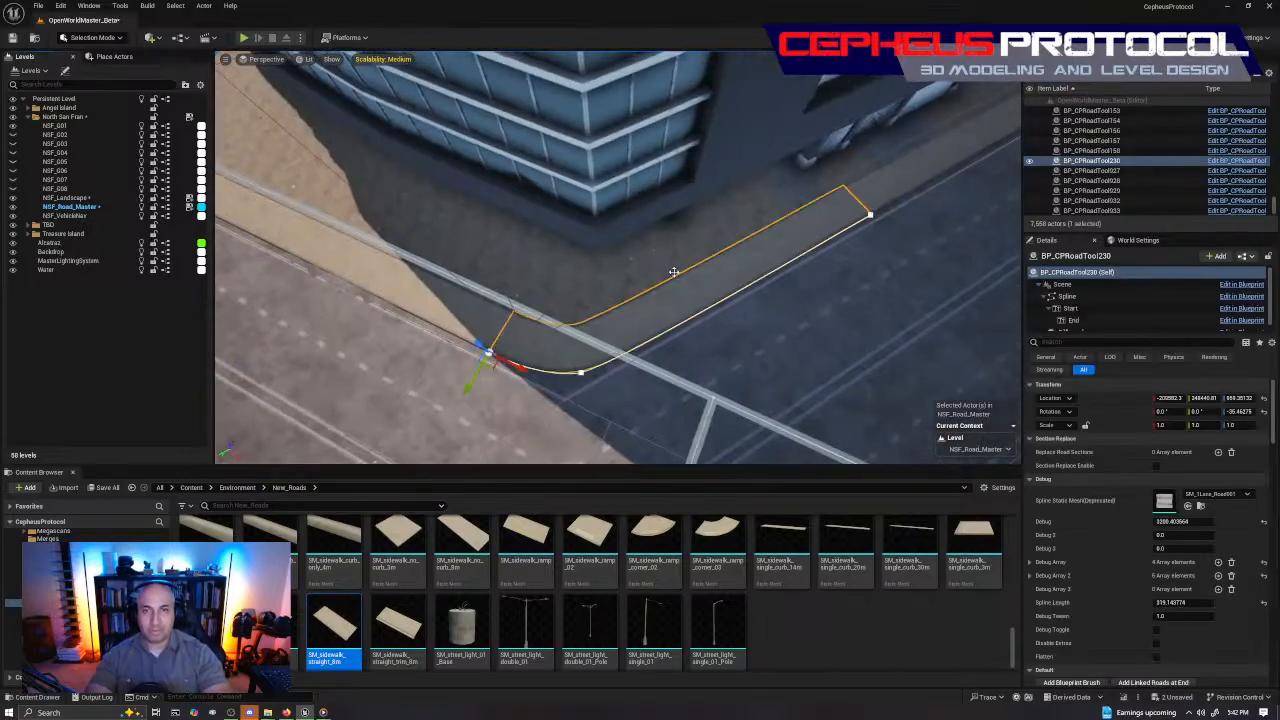
right_drag(674, 272, 675, 273)
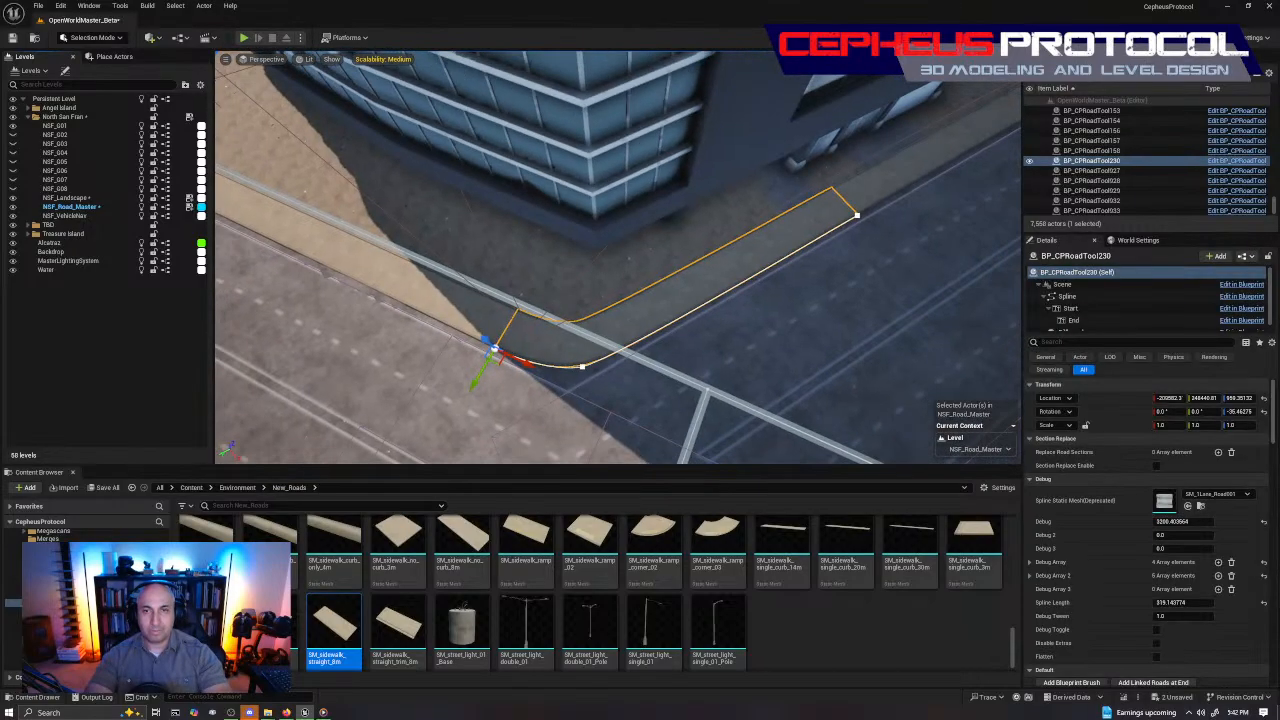
right_drag(439, 368, 440, 368)
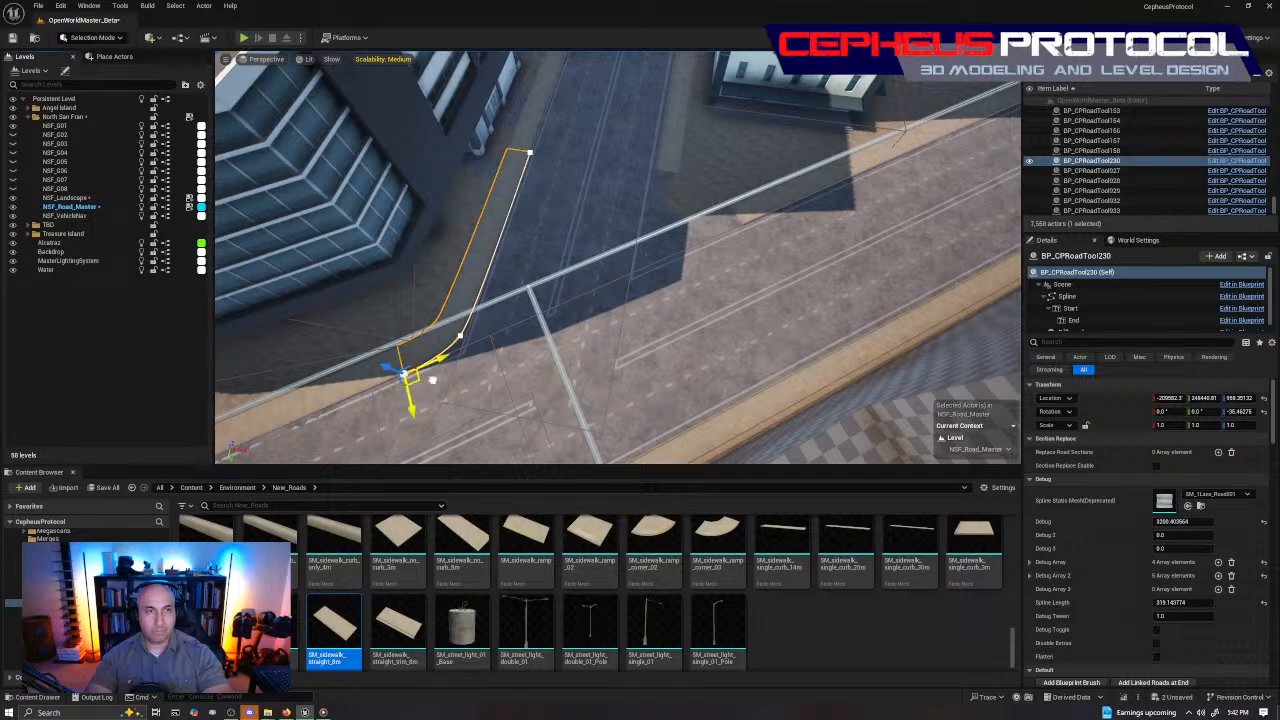
alt+drag(432, 380, 749, 208)
right_drag(749, 208, 753, 210)
Rotate and position the copy so its start joins the straight sidewalk on the opposite side of the side street
key(e)
drag(545, 244, 611, 262)
key(w)
drag(576, 209, 578, 289)
right_drag(578, 289, 578, 289)
key(e)
drag(574, 262, 656, 295)
key(w)
key(Escape)
right_drag(656, 295, 600, 295)
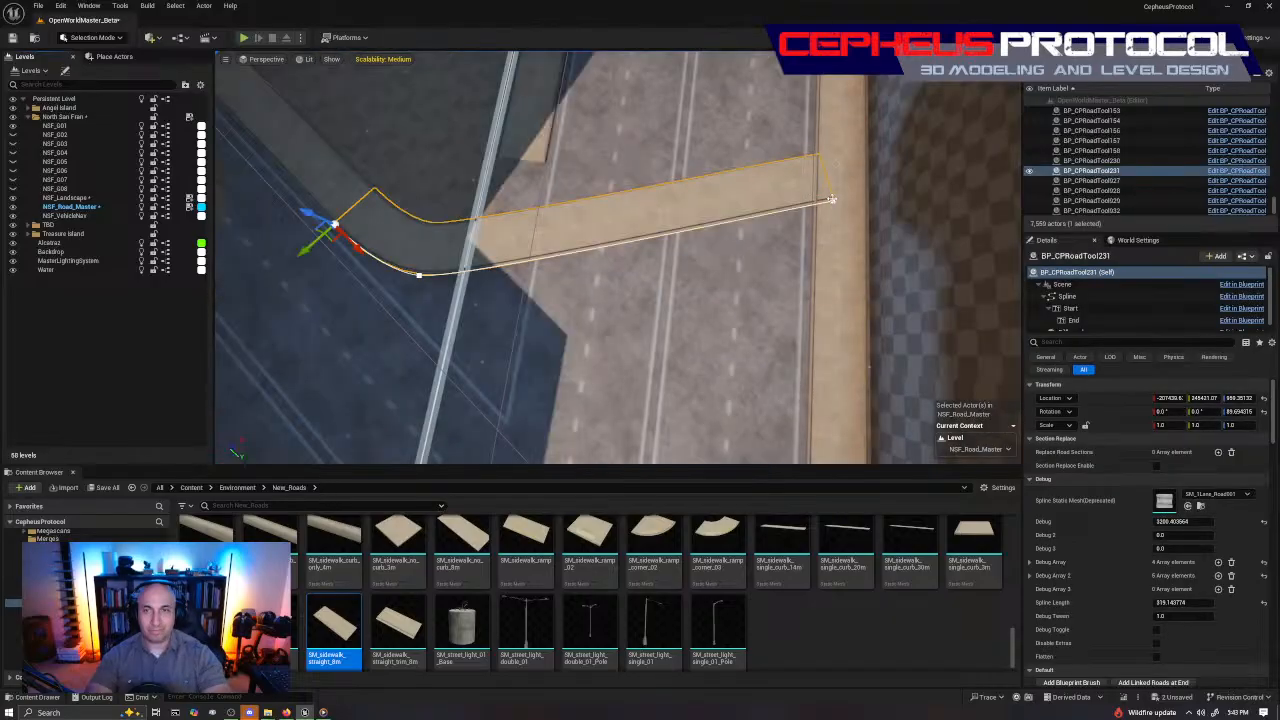
Pull the copy's end spline point back to the main street curb and rotate it to follow the curb
click(831, 199)
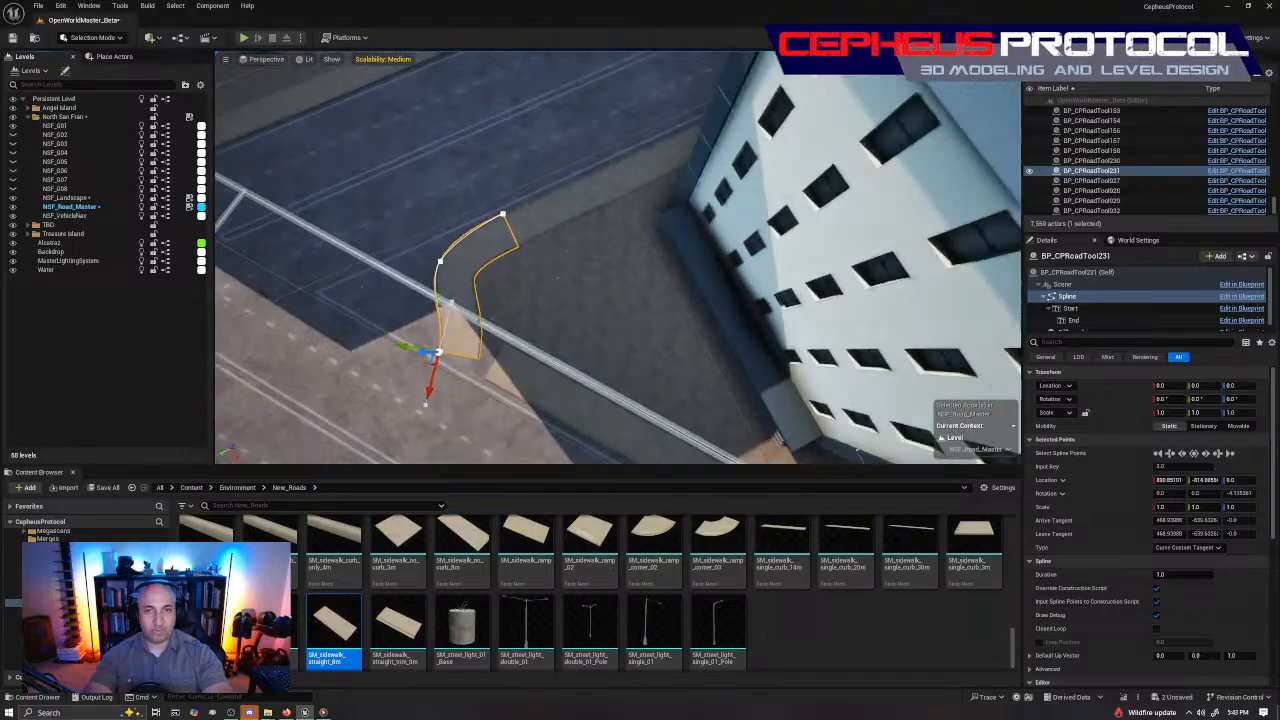
right_drag(618, 257, 710, 255)
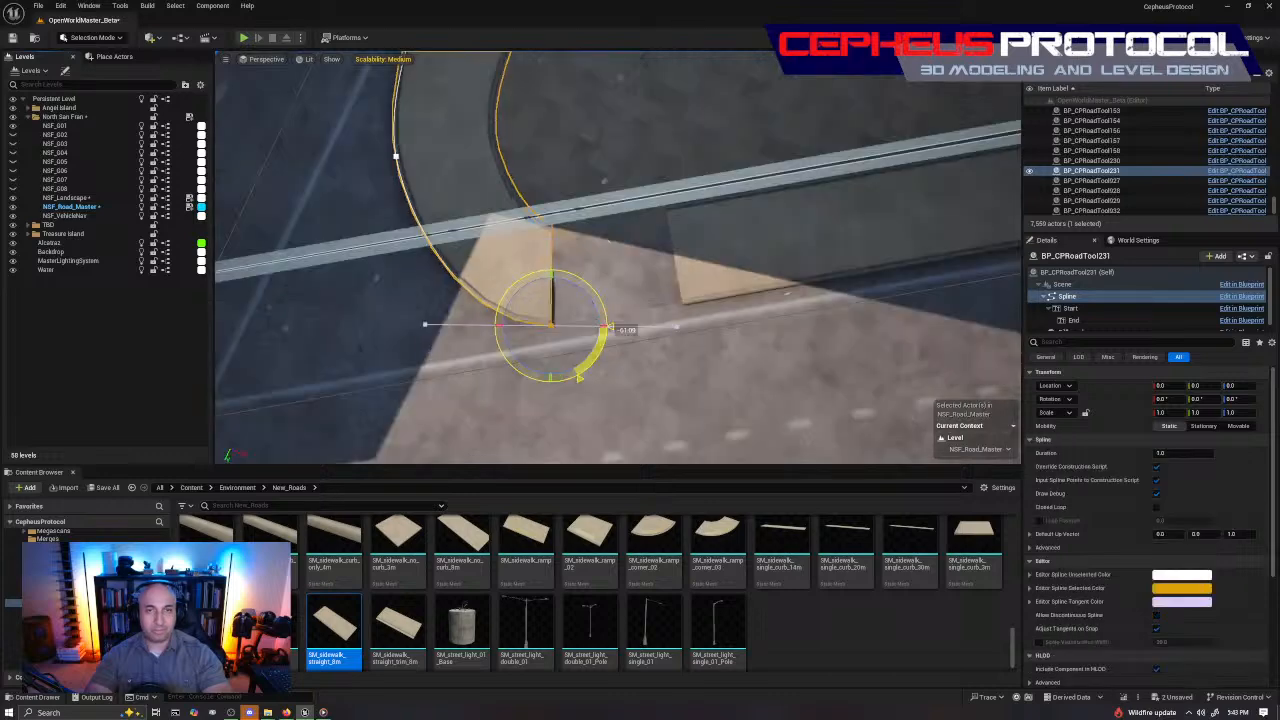
drag(588, 348, 726, 337)
key(w)
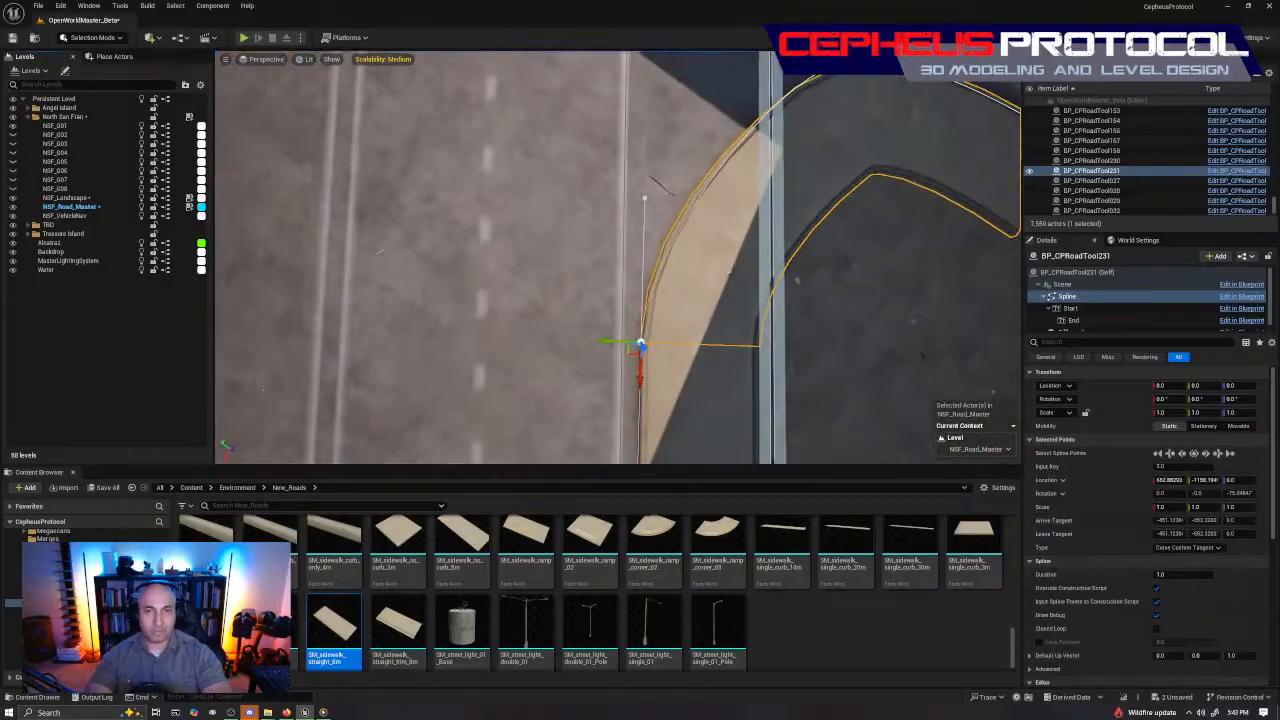
Fine-tune the end spline point's rotation and sideways position so the edge runs flush with the main street curb
right_drag(641, 342, 760, 350)
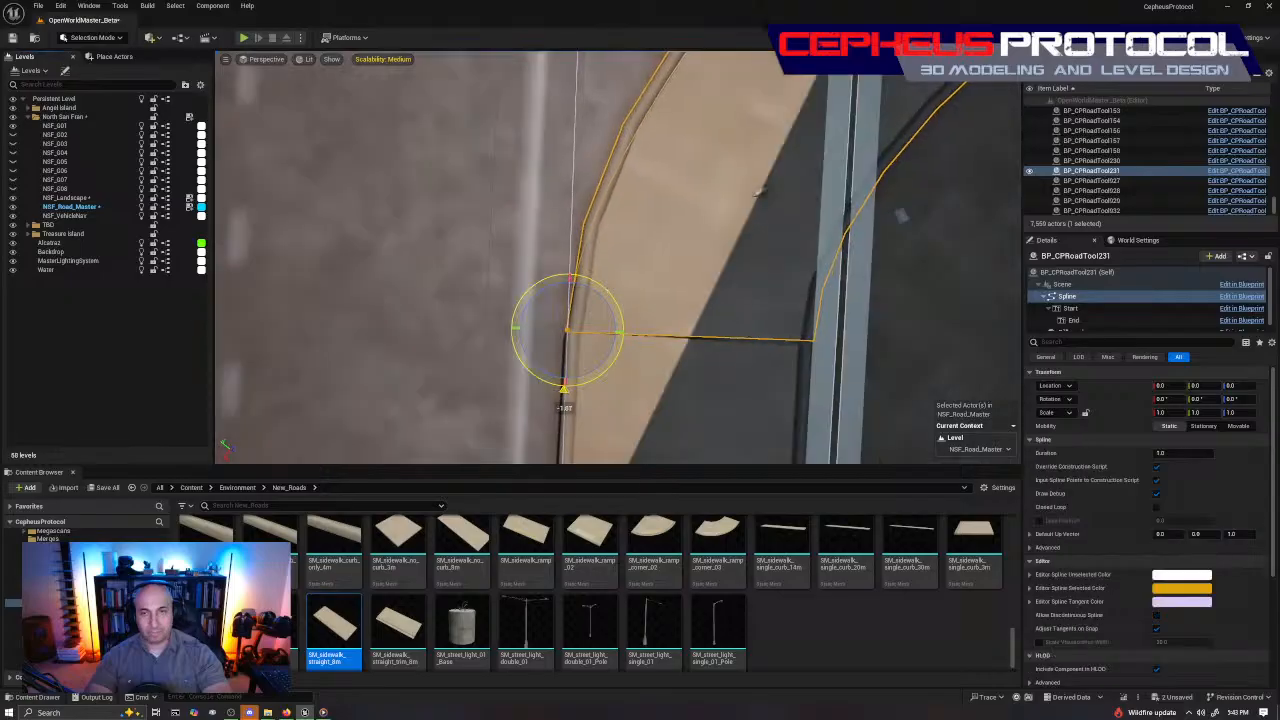
drag(566, 395, 563, 398)
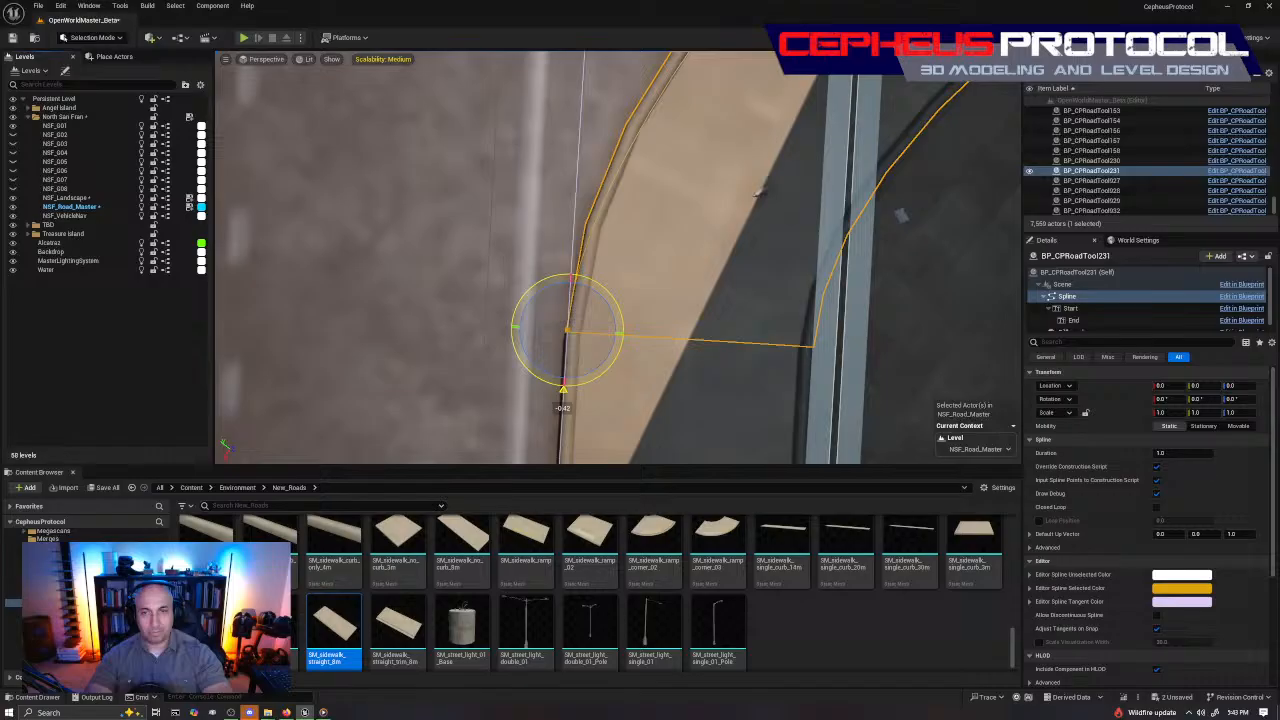
click(538, 337)
click(565, 330)
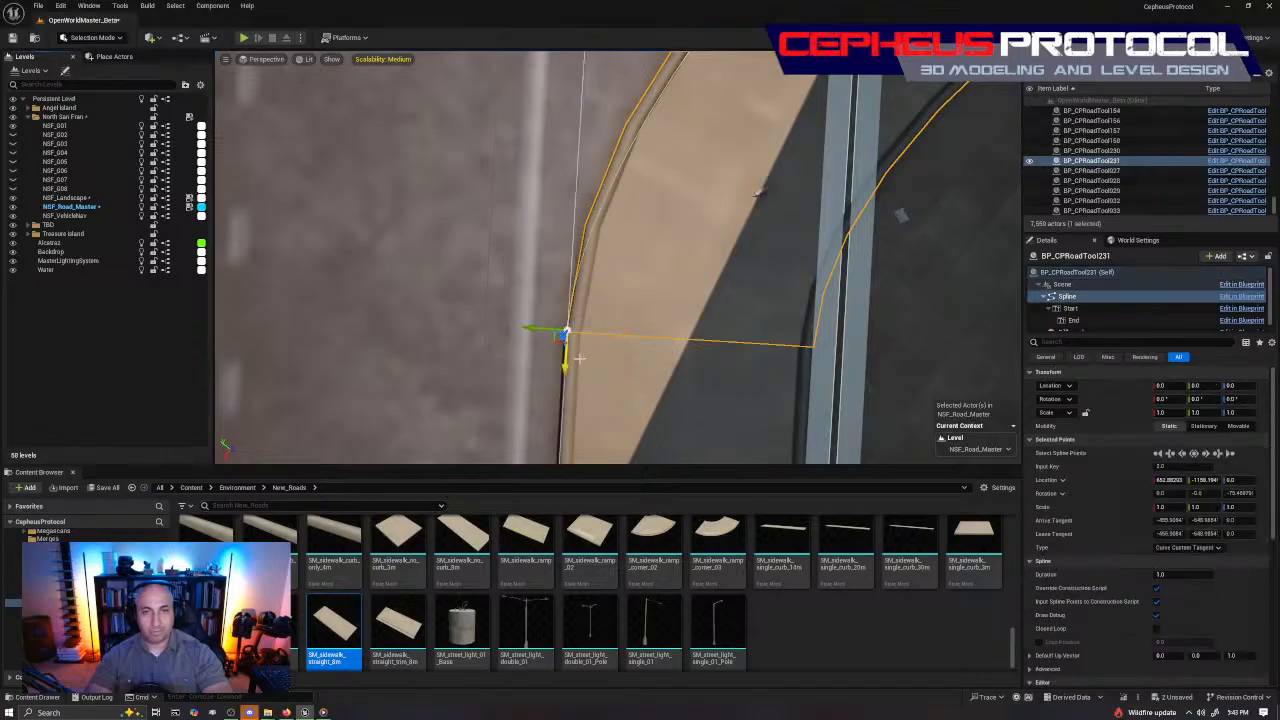
click(531, 330)
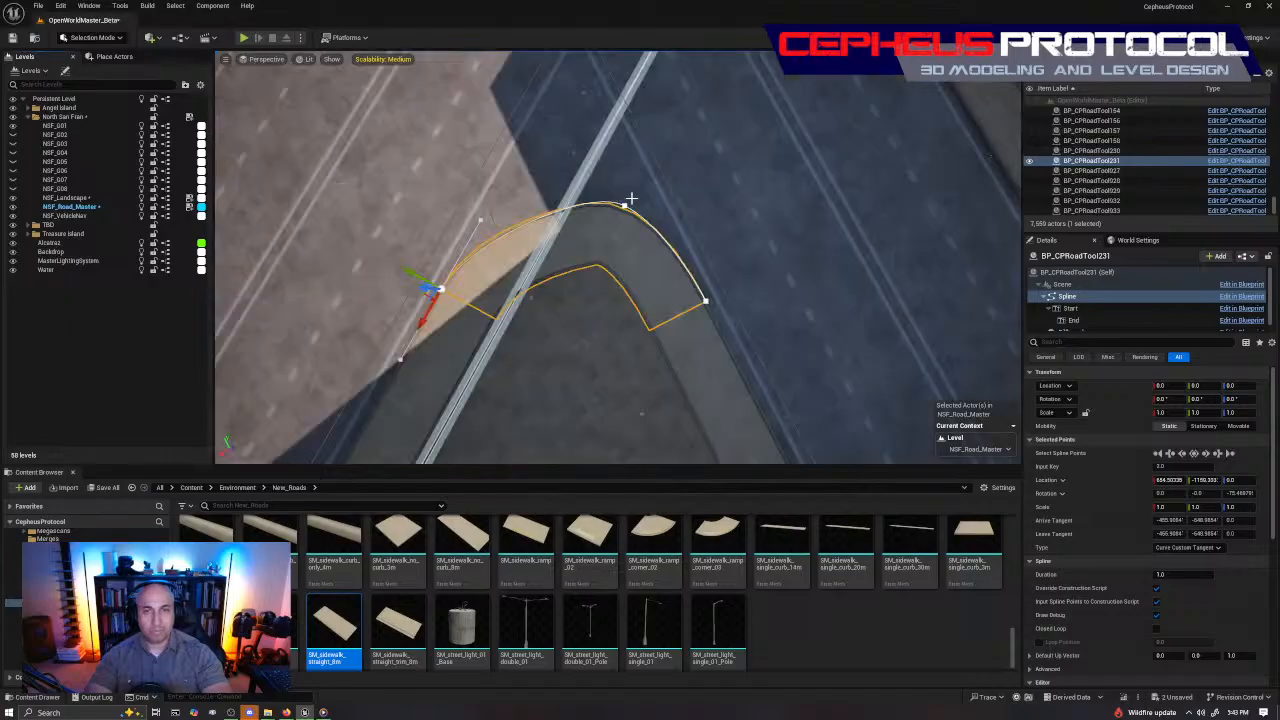
Move the copy's middle spline point towards the centre of the bend to round the corner evenly
click(625, 203)
click(625, 203)
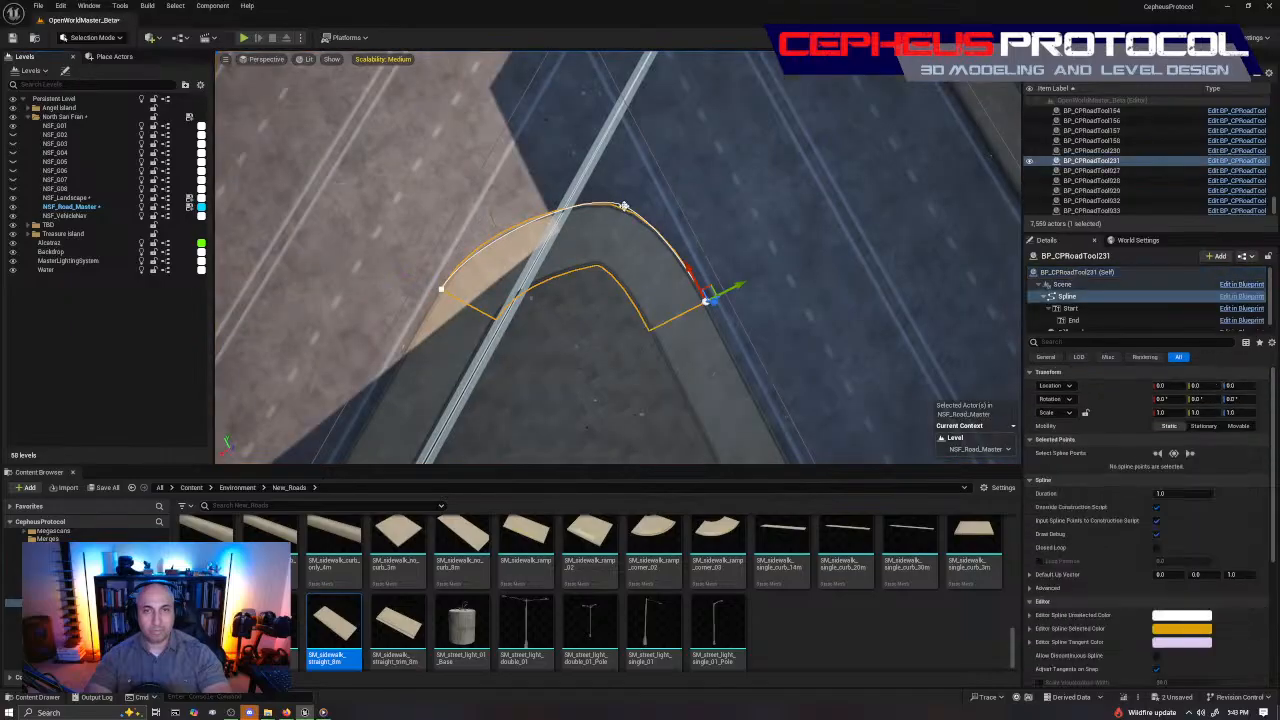
click(624, 206)
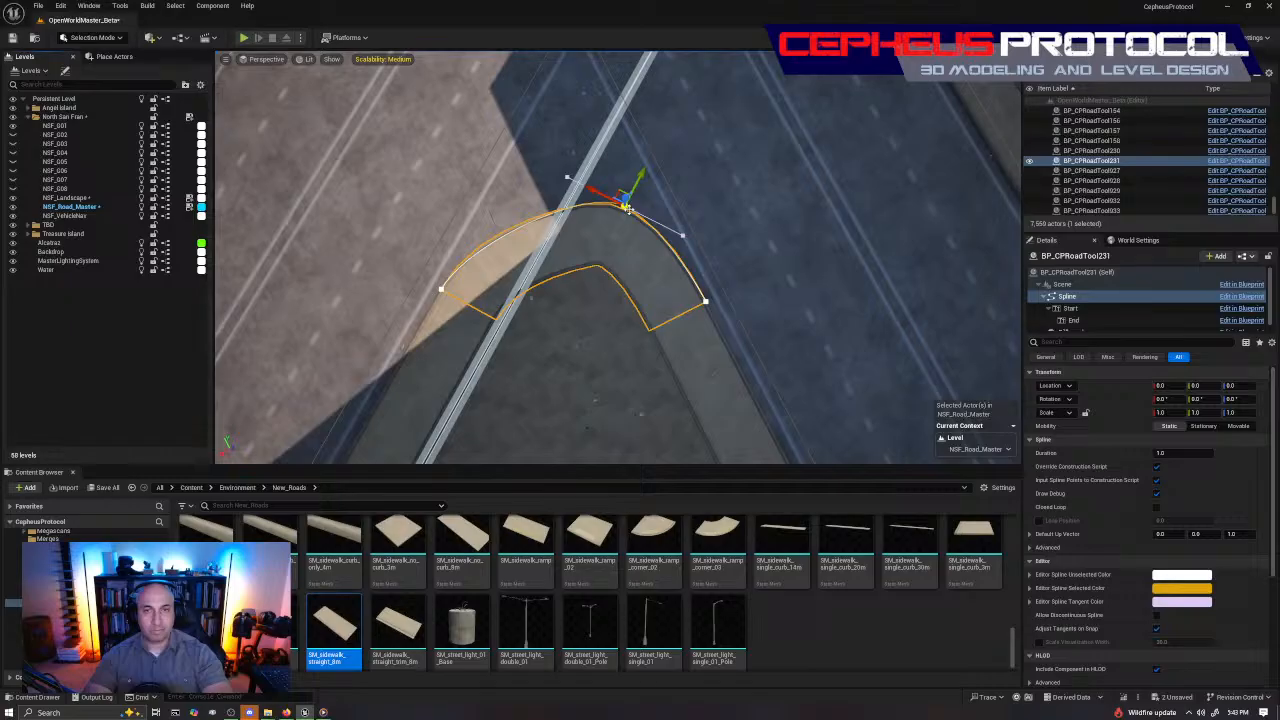
drag(627, 207, 523, 182)
key(e)
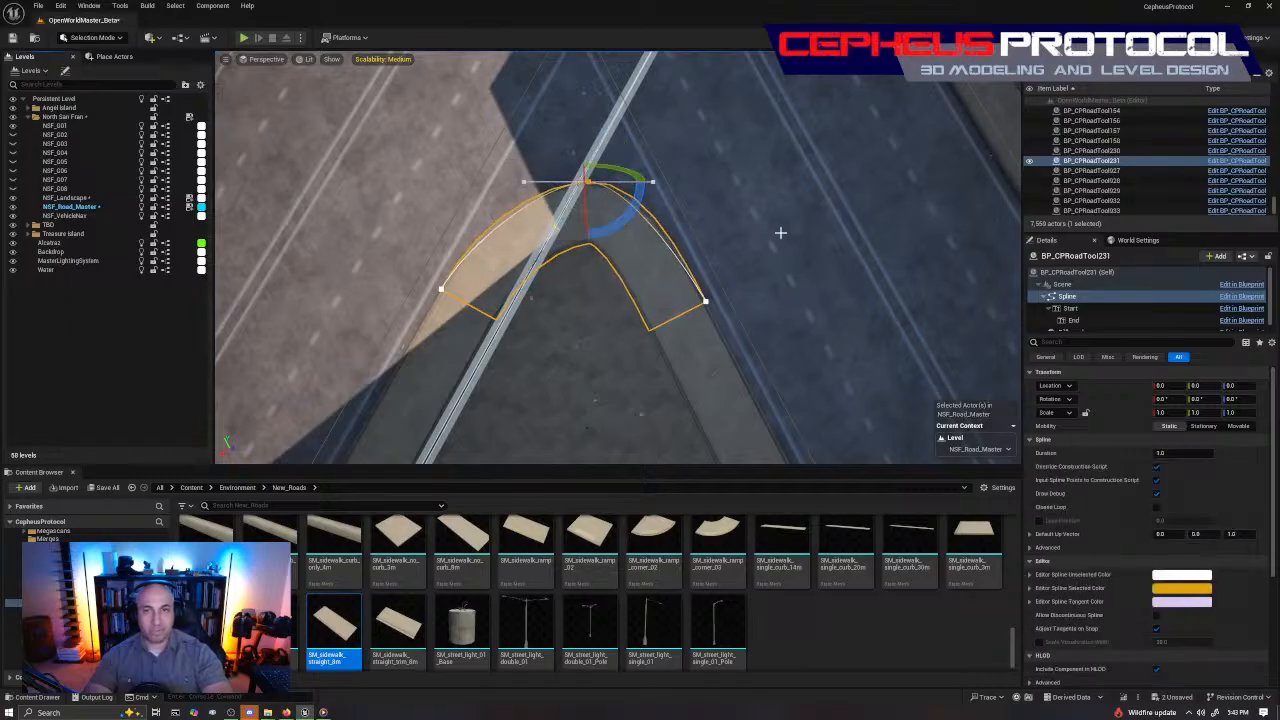
key(w)
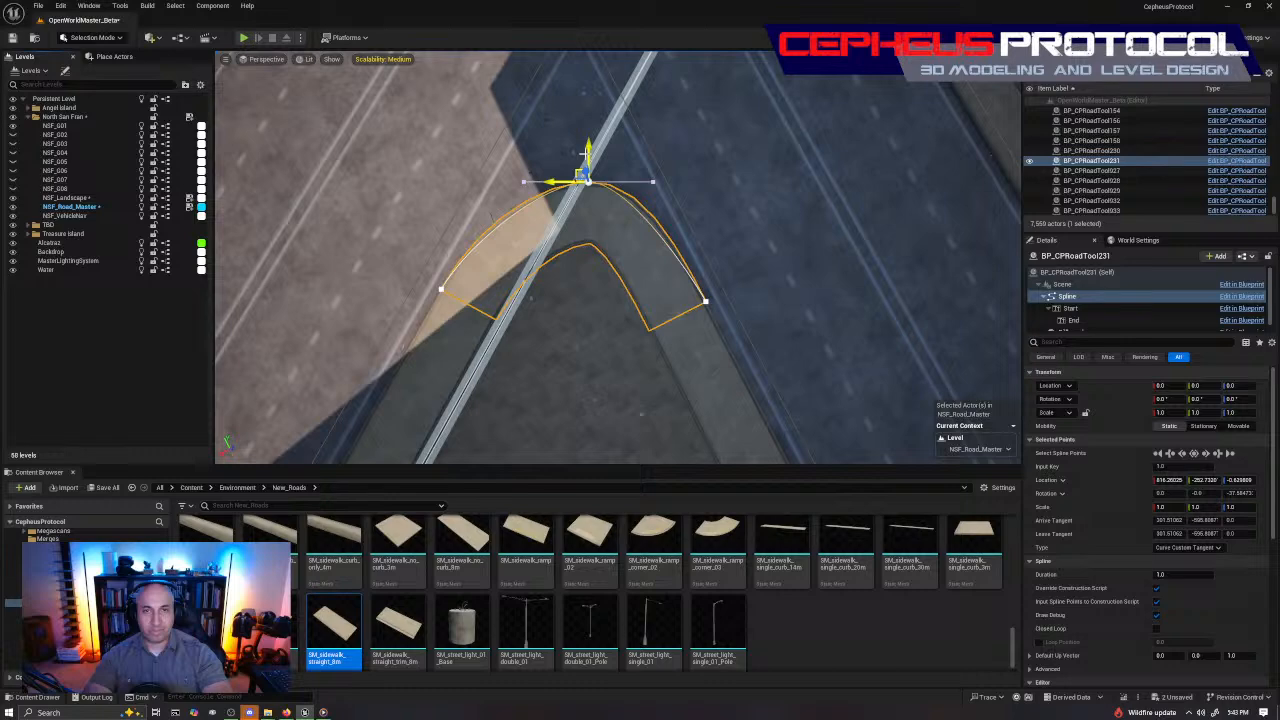
drag(583, 152, 567, 186)
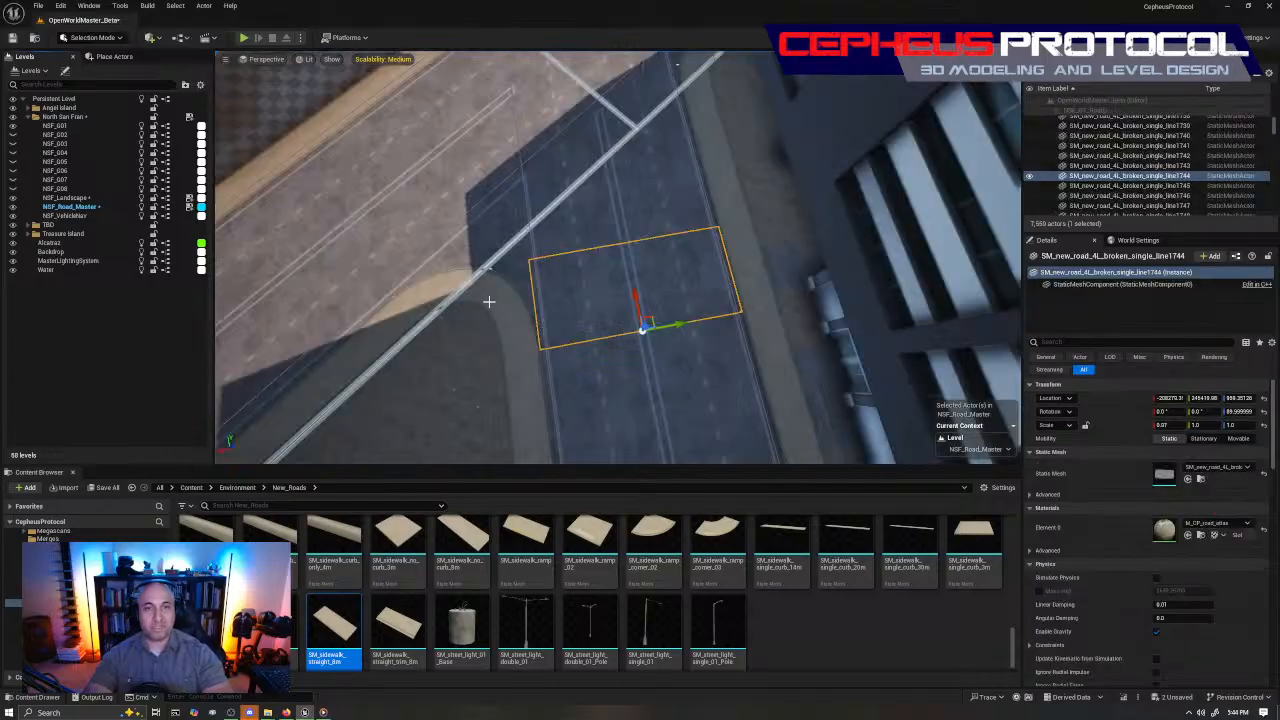
Lengthen the tangents of the copy's middle spline point to give the corner a fuller, smoother curve
click(491, 300)
scroll(680, 320, up, 2)
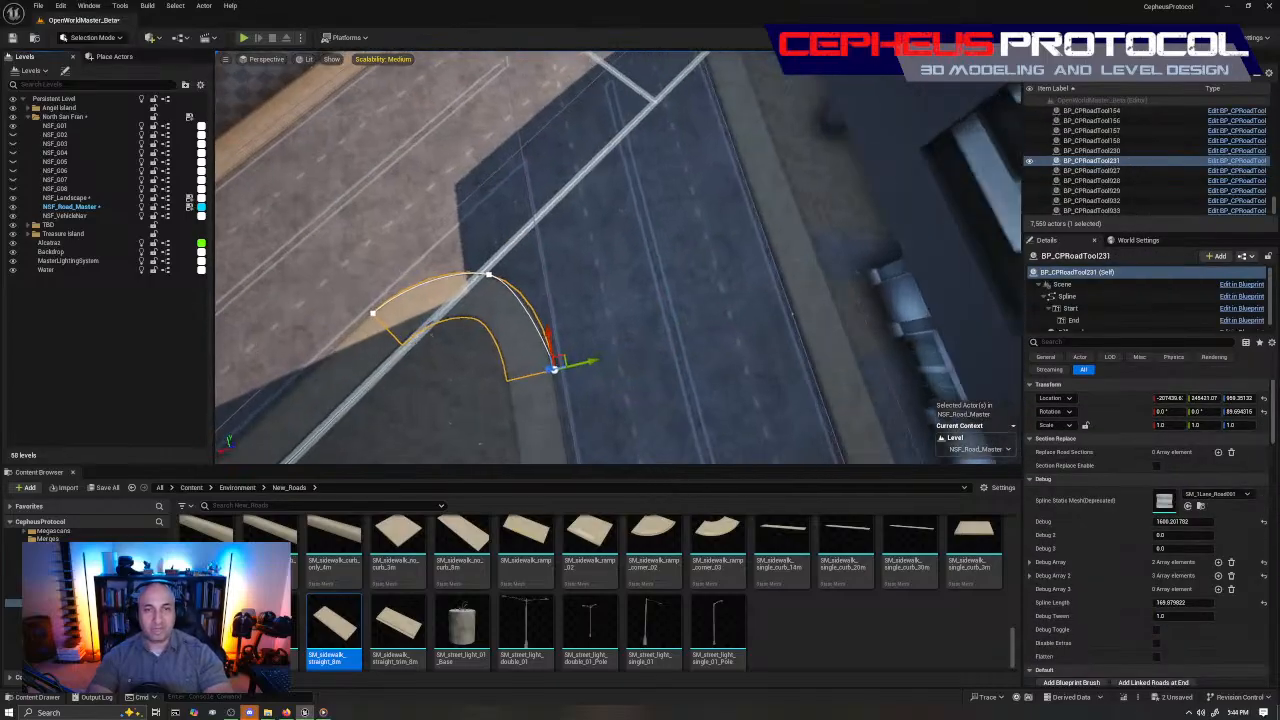
right_drag(618, 258, 590, 258)
key(w)
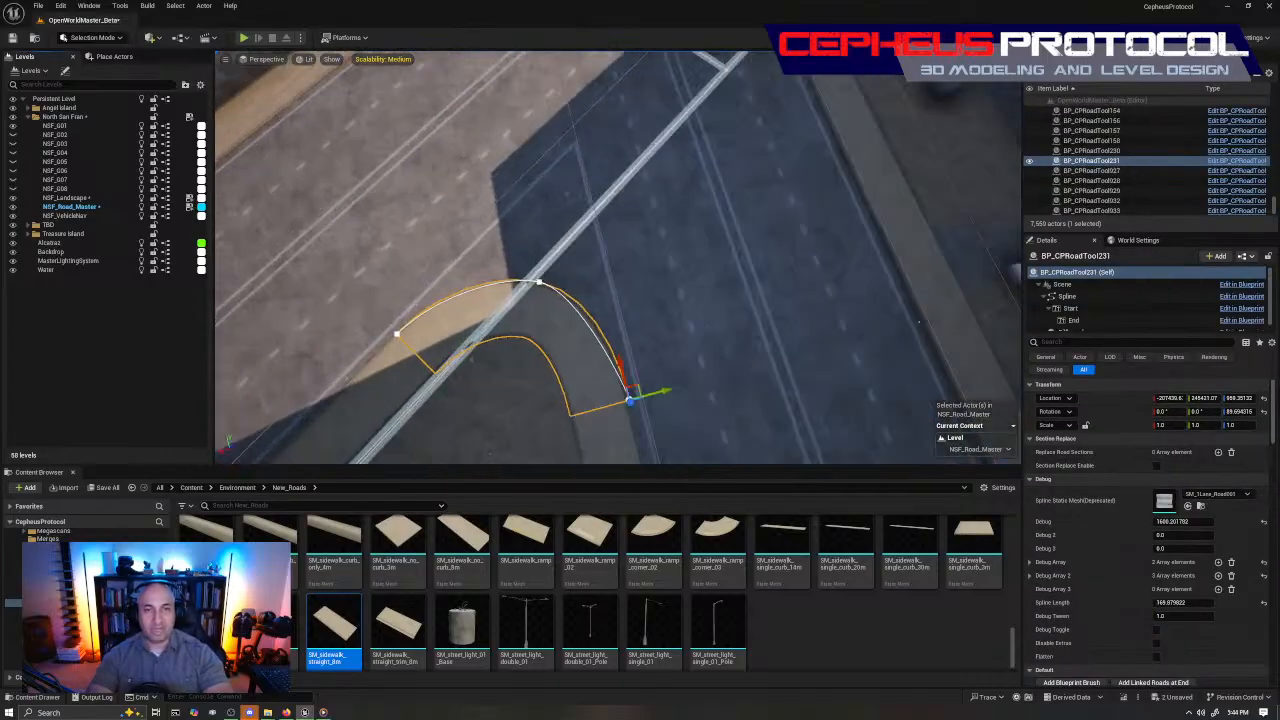
scroll(677, 330, down, 2)
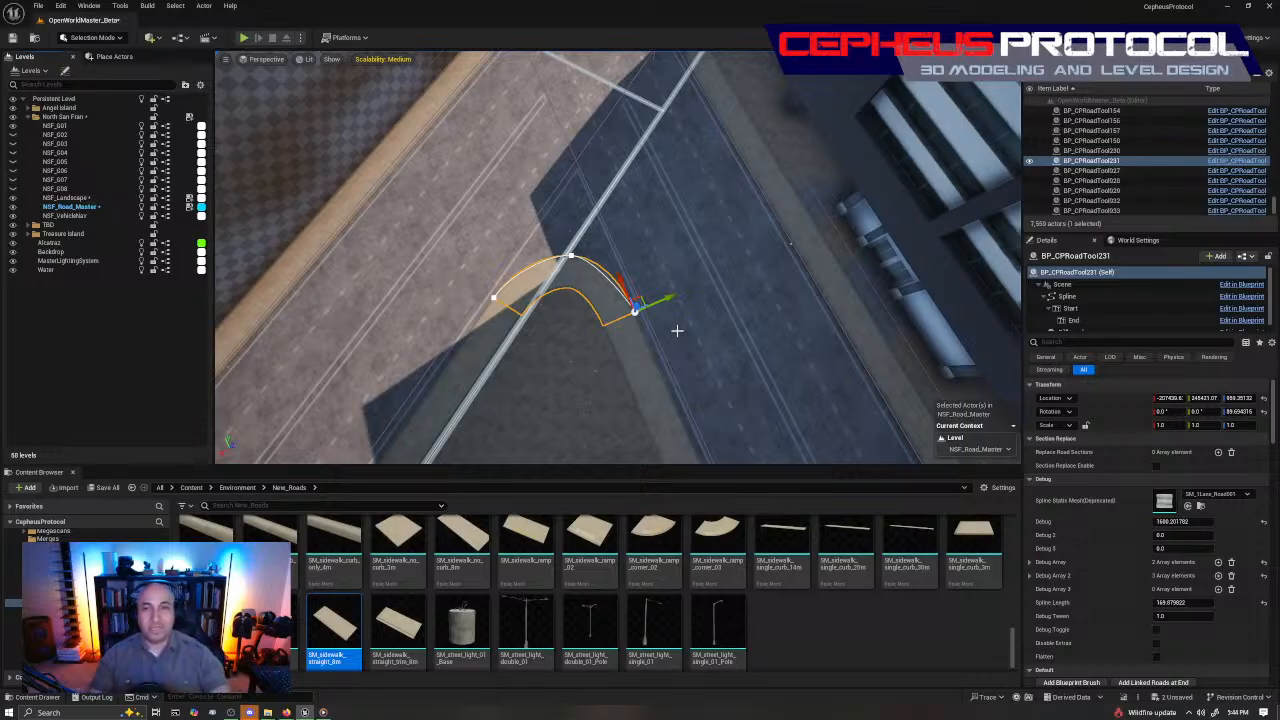
click(569, 251)
click(571, 254)
right_drag(691, 249, 715, 275)
click(637, 209)
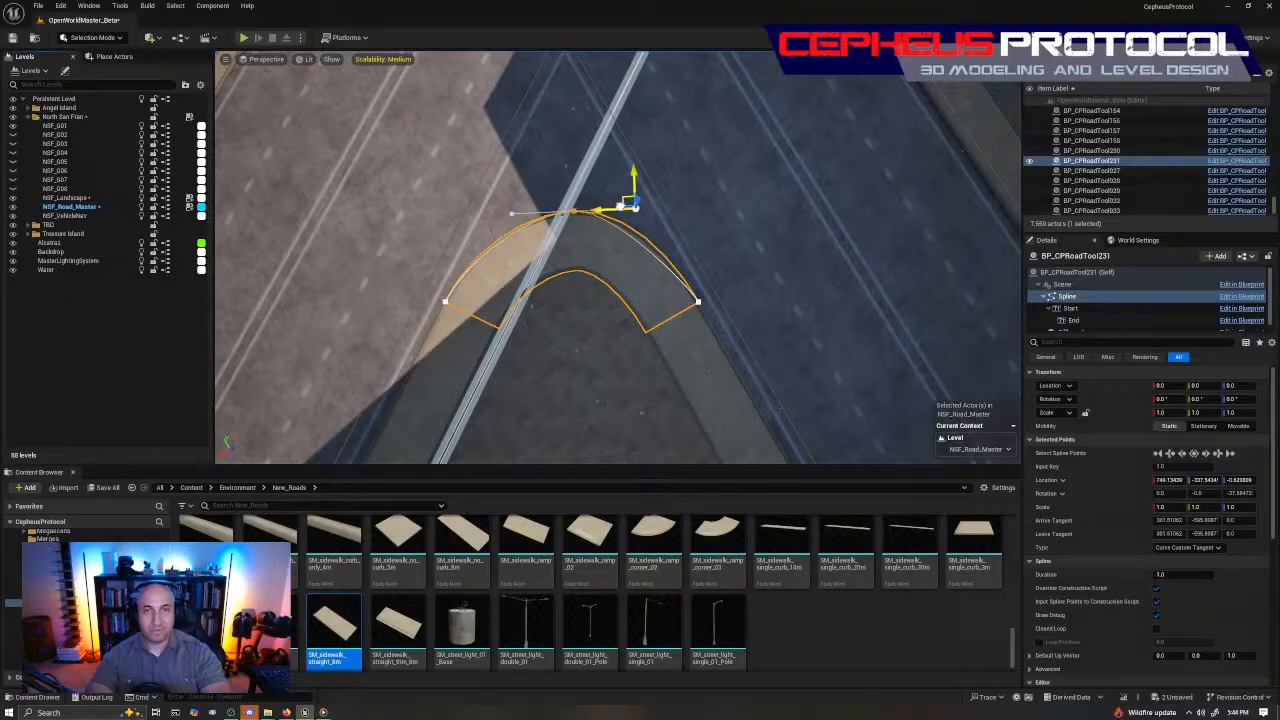
key(ctrl+z)
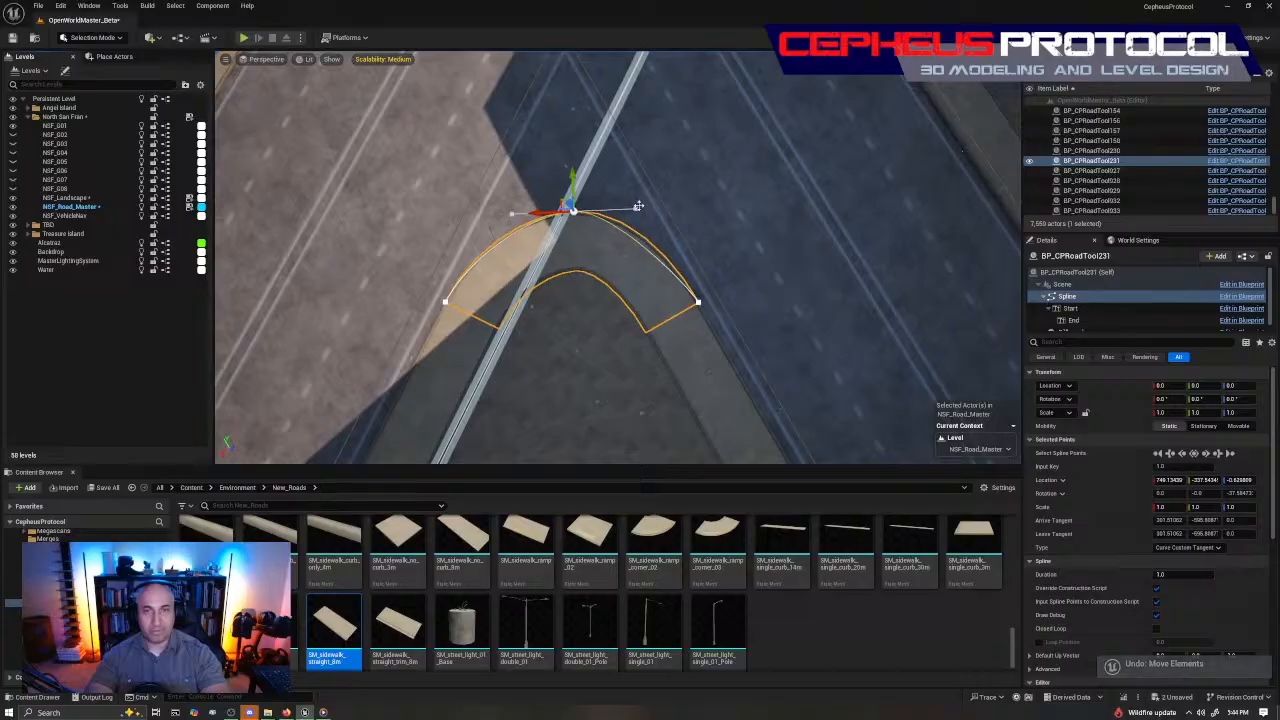
click(637, 207)
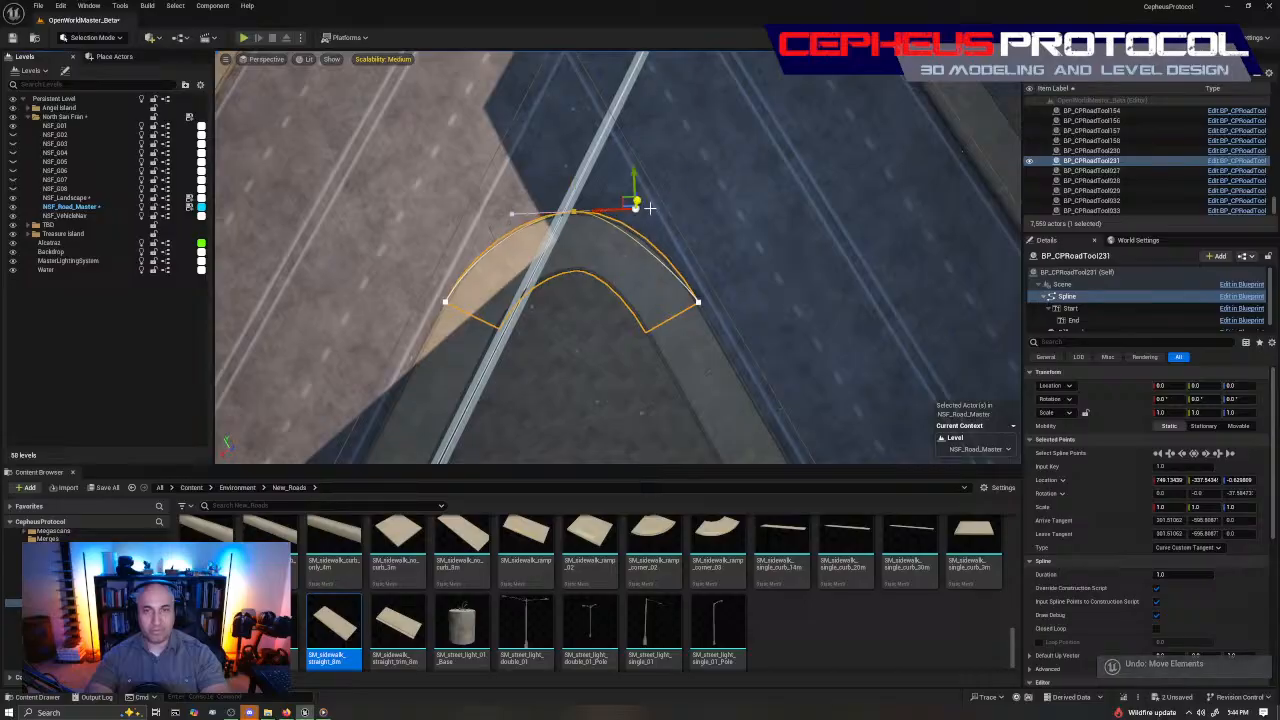
drag(650, 207, 660, 218)
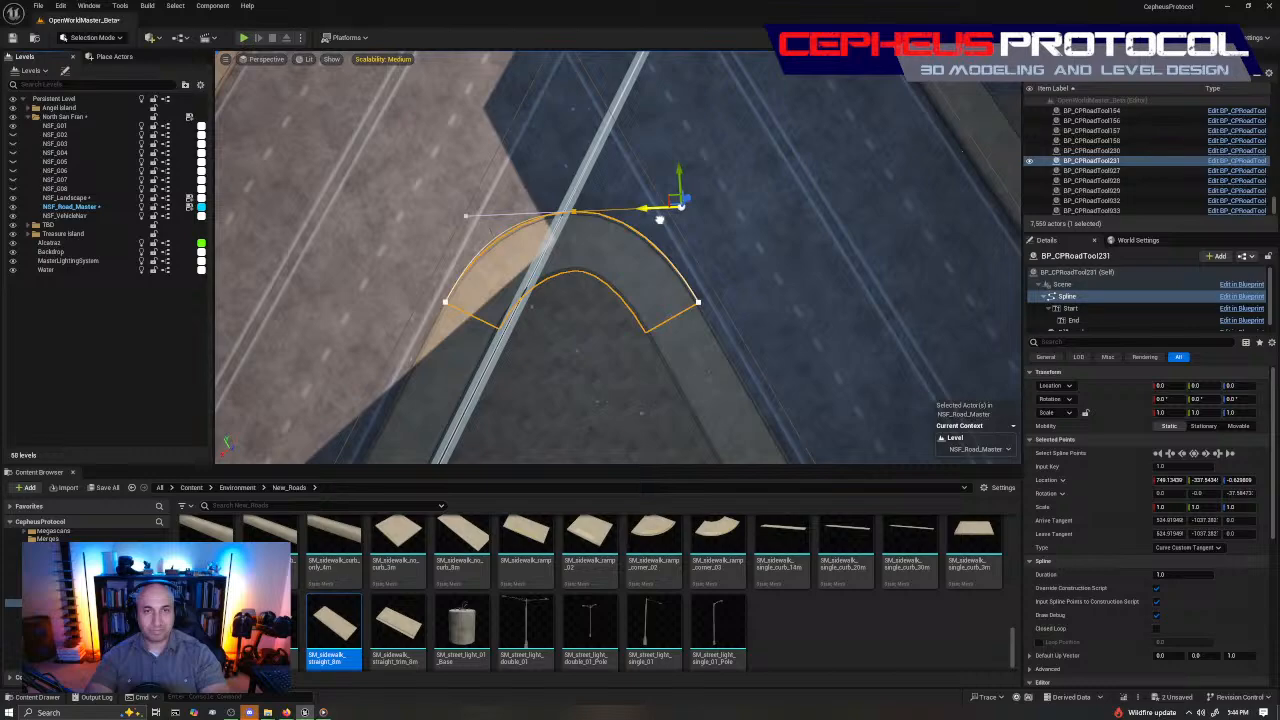
Deselect the finished corner sidewalk piece and save the map with its modified levels
click(745, 203)
right_drag(721, 198, 580, 205)
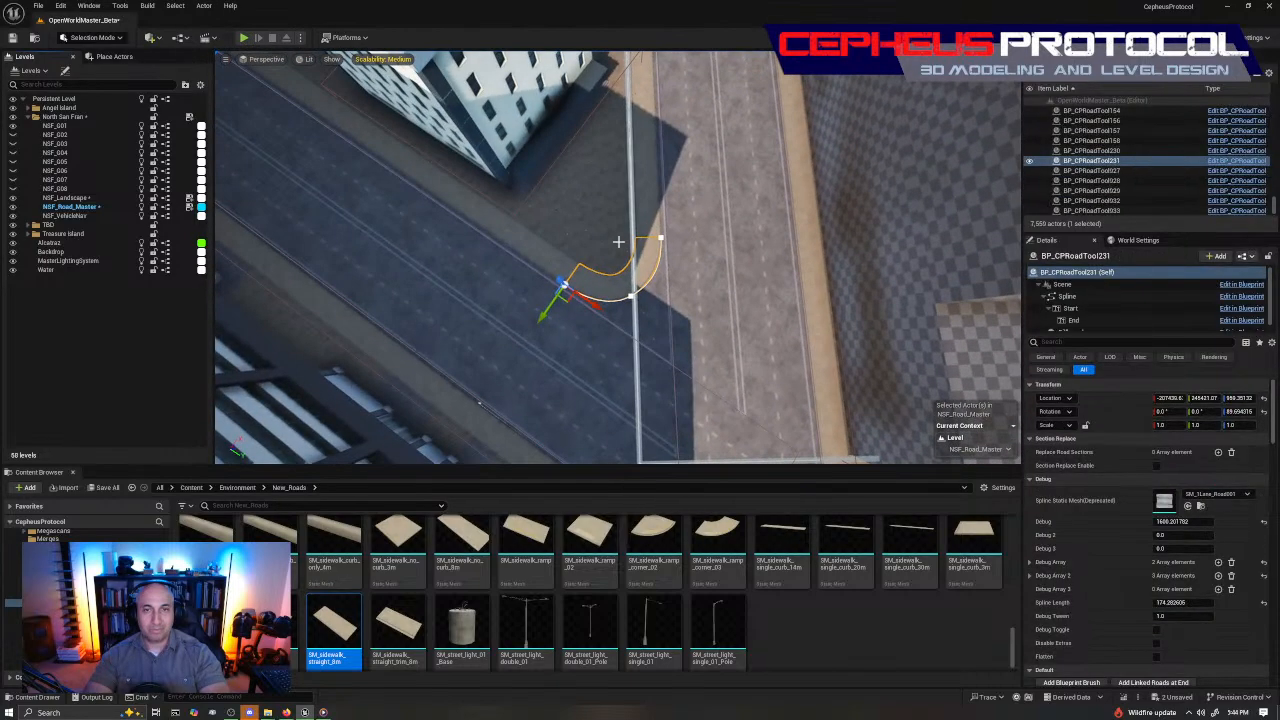
click(513, 194)
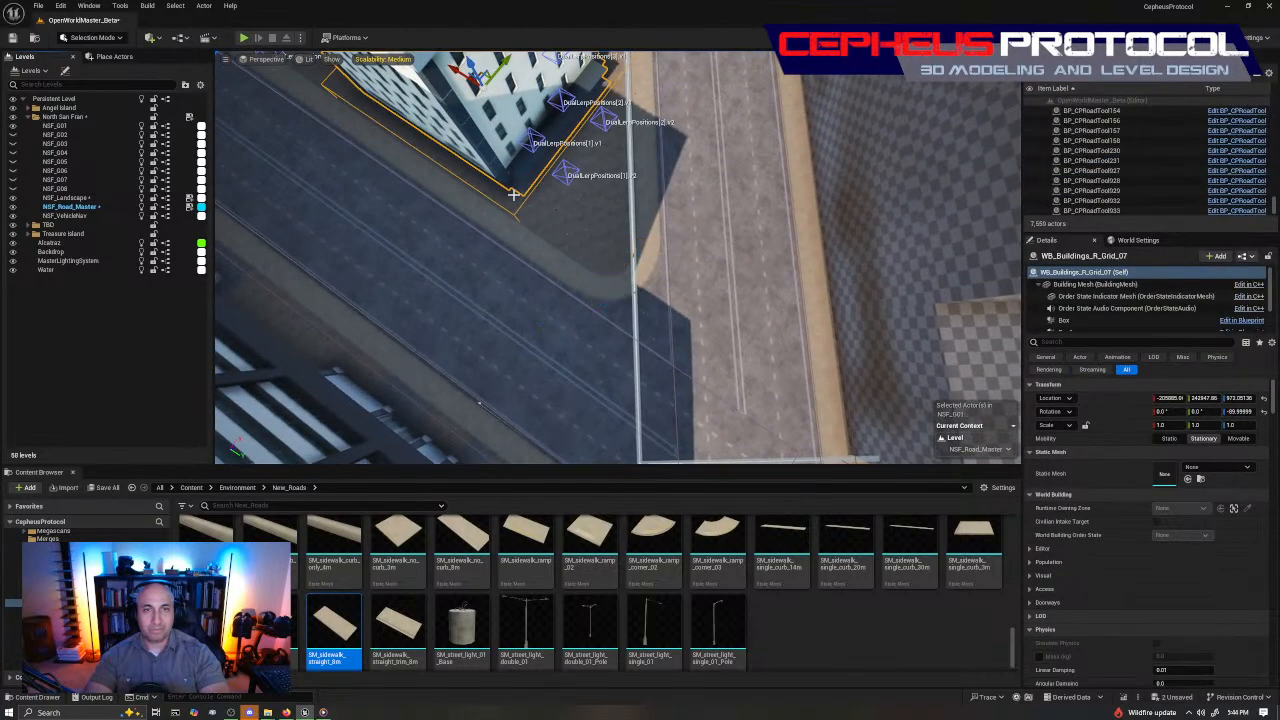
click(512, 214)
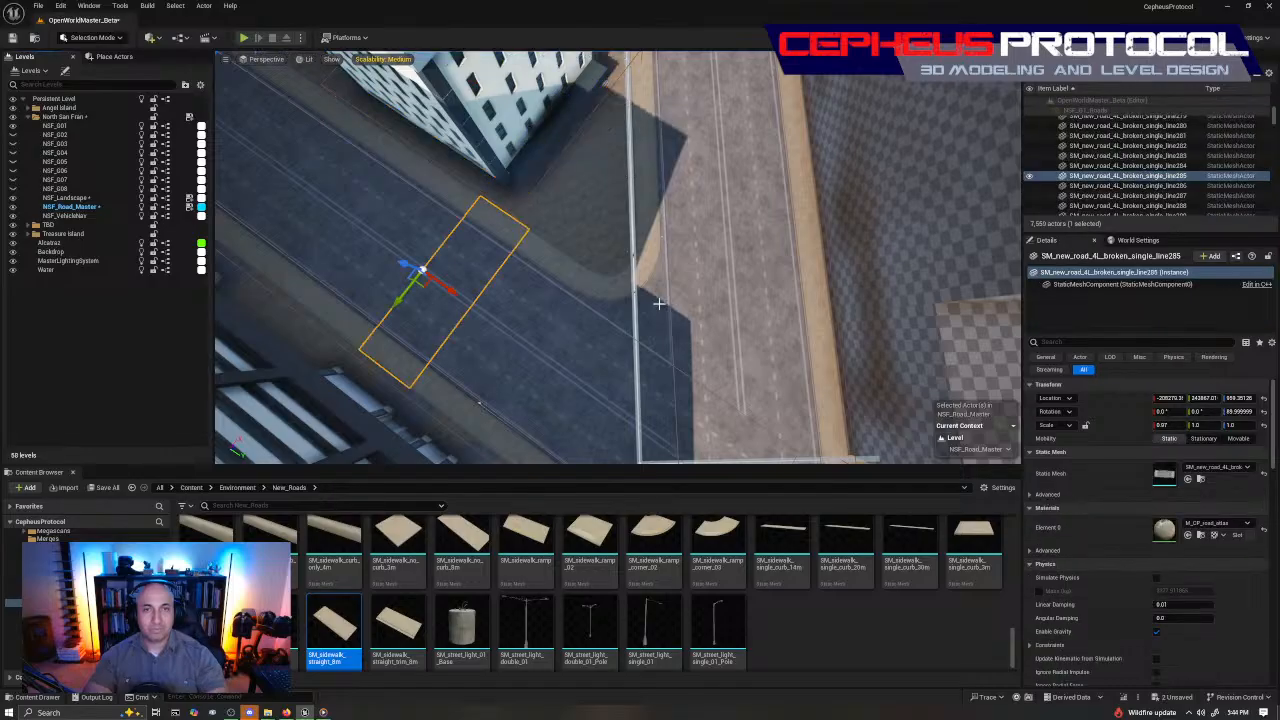
key(ctrl+s)
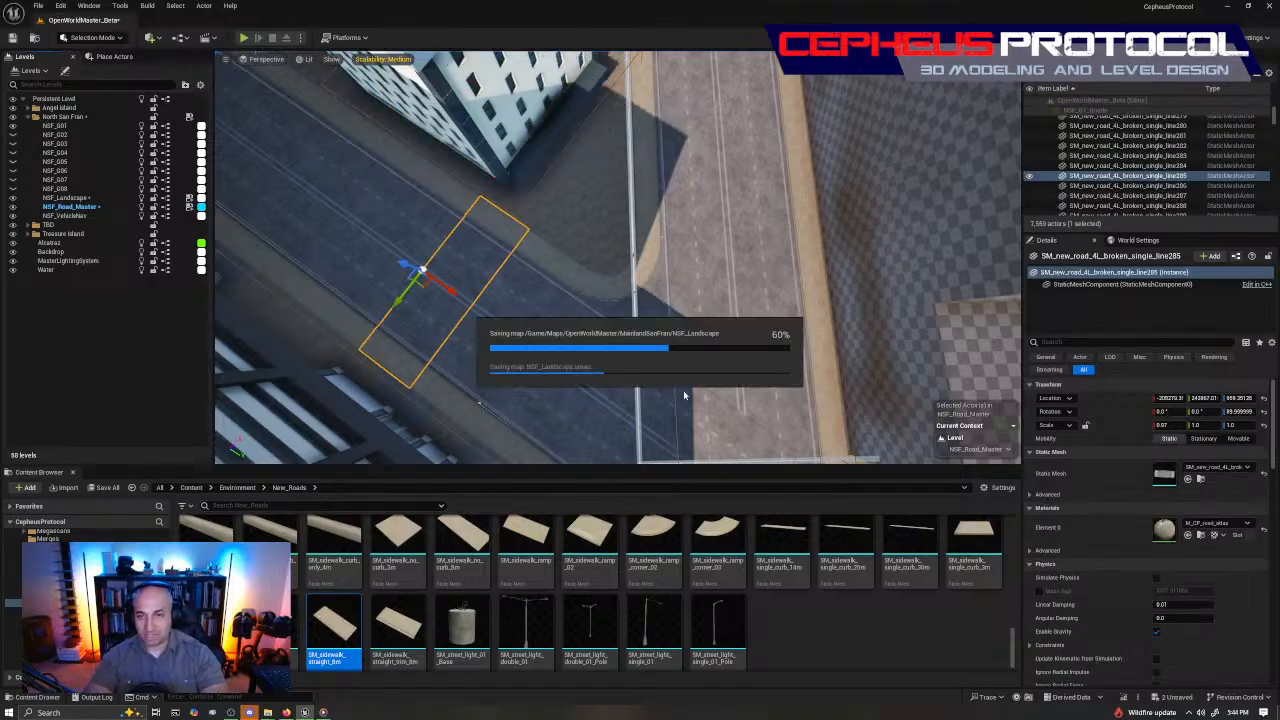
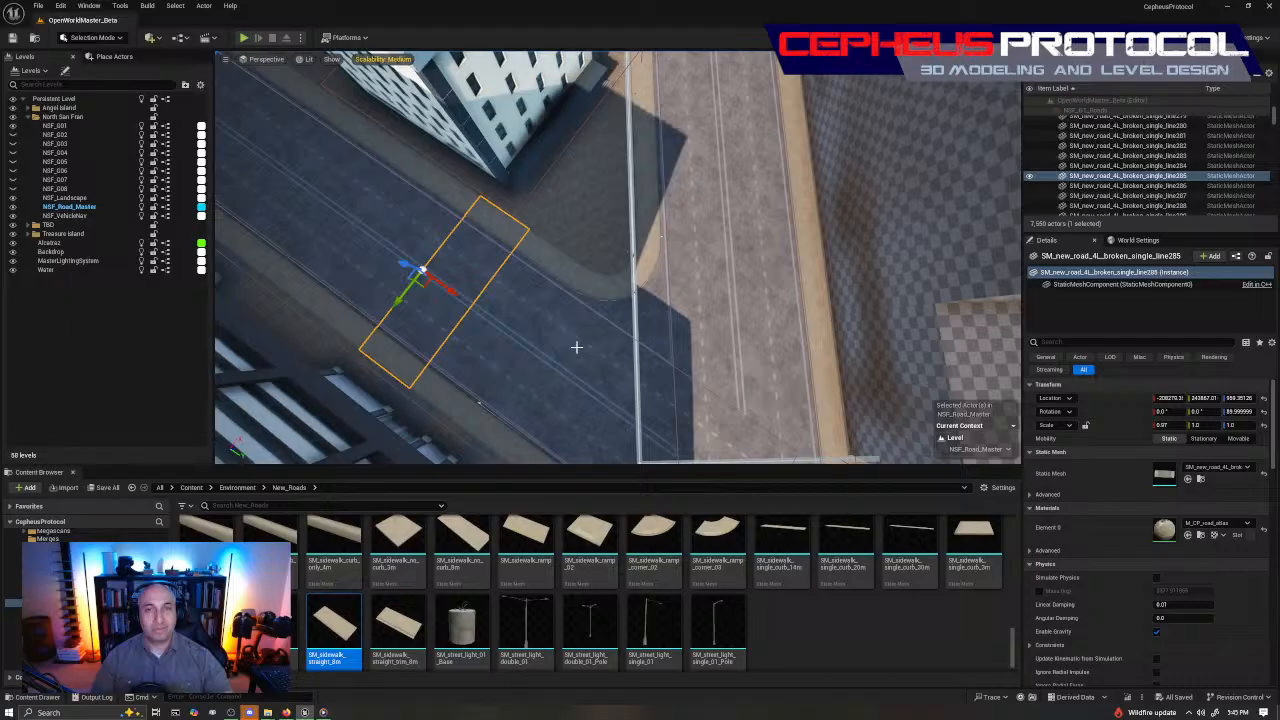
Duplicate the finished corner sidewalk piece and place the copy out in the main street towards the next intersection
key(f)
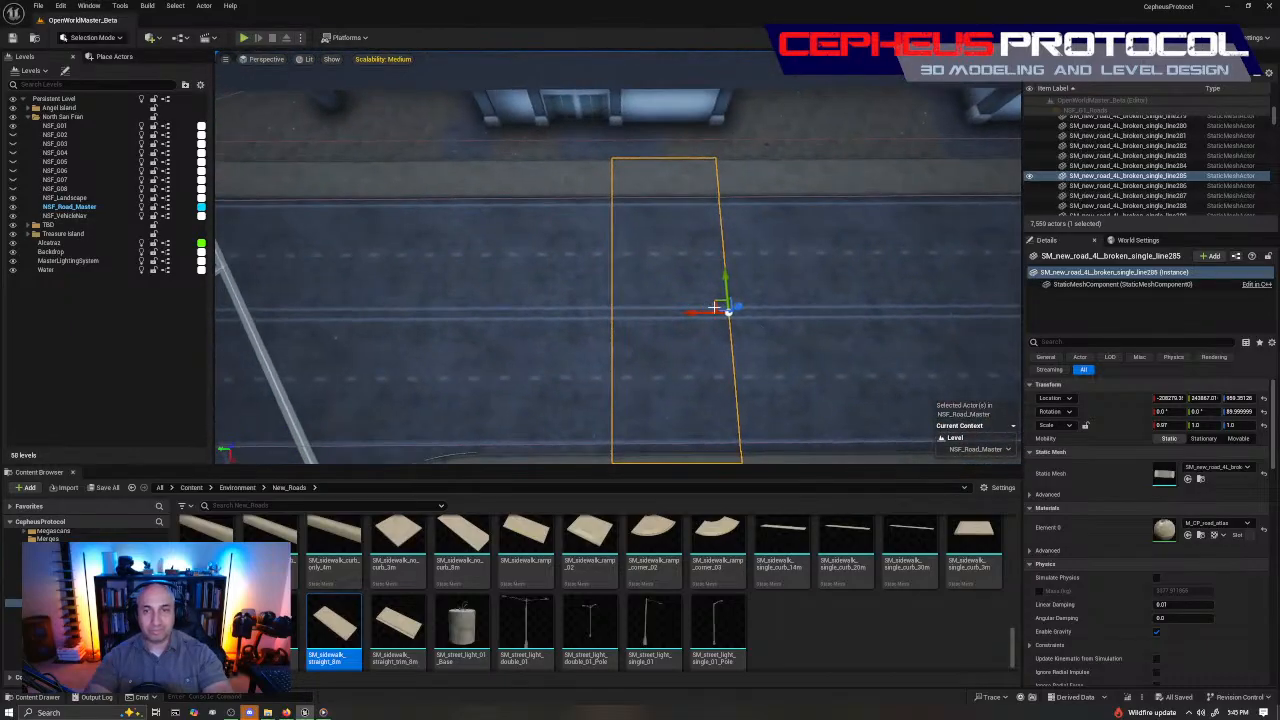
click(785, 325)
click(664, 343)
click(556, 325)
right_drag(556, 325, 490, 335)
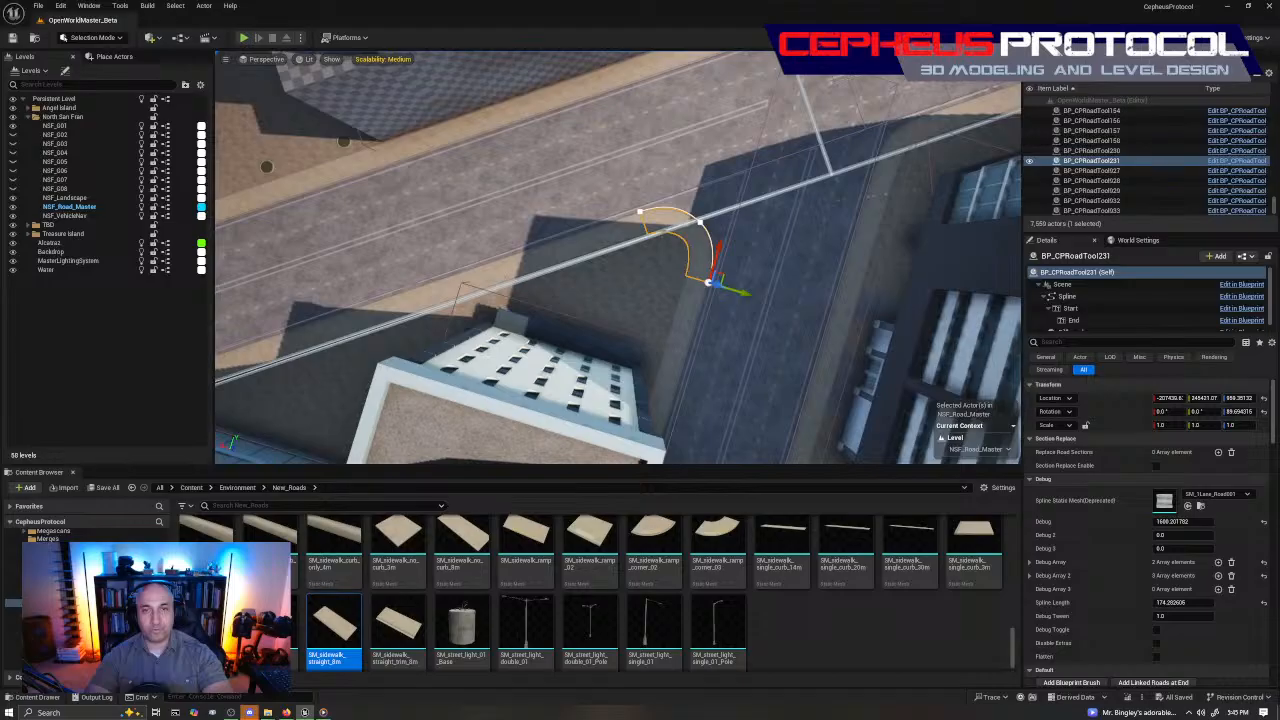
right_drag(829, 209, 836, 209)
right_drag(714, 256, 690, 266)
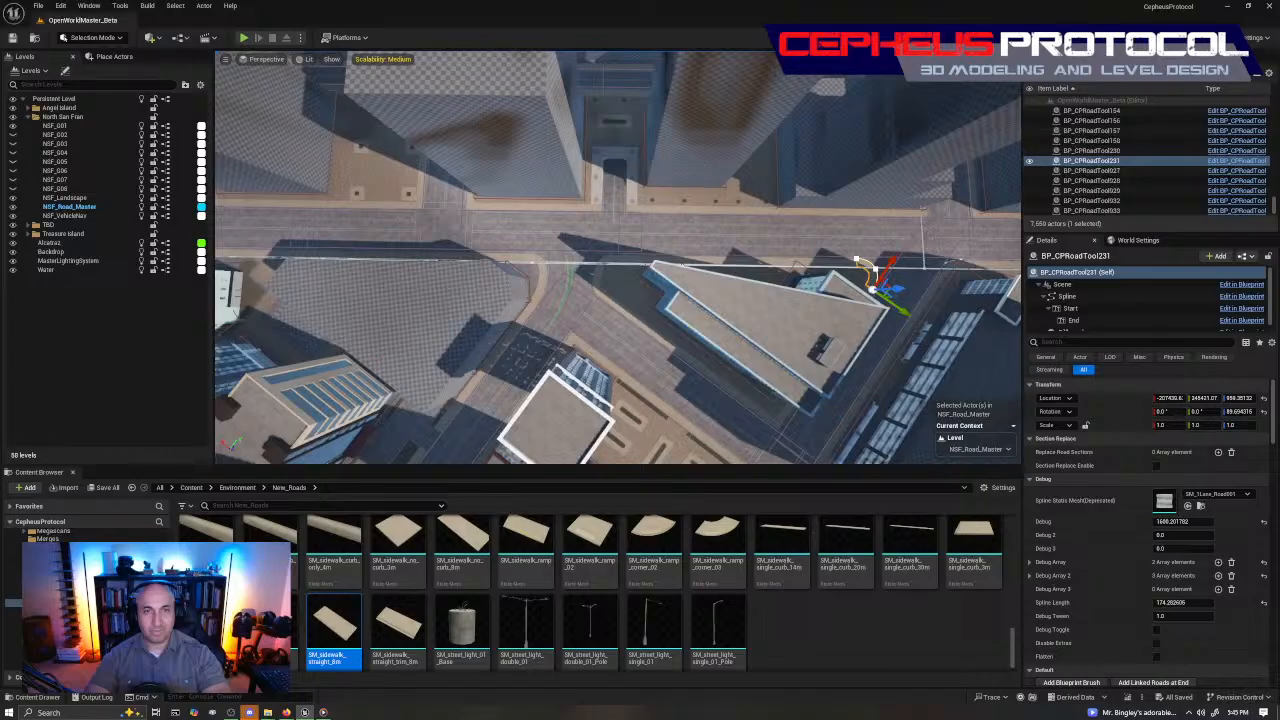
right_drag(872, 298, 884, 300)
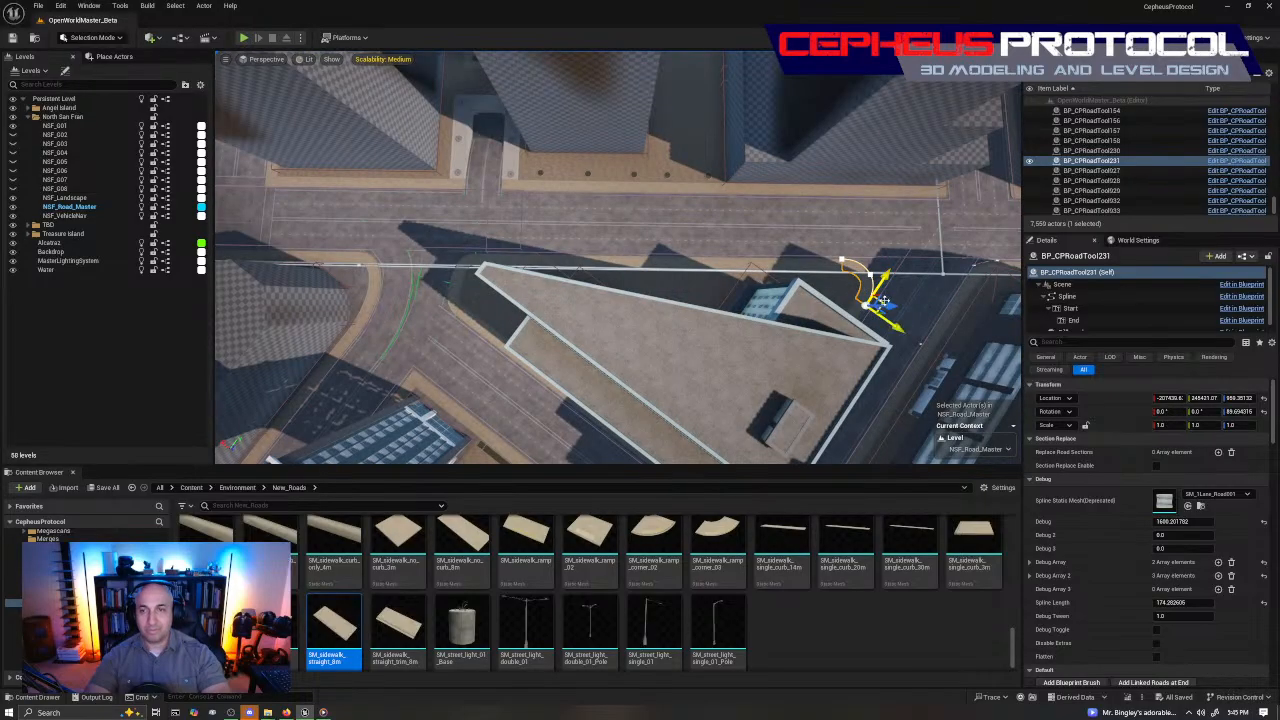
alt+drag(884, 300, 780, 231)
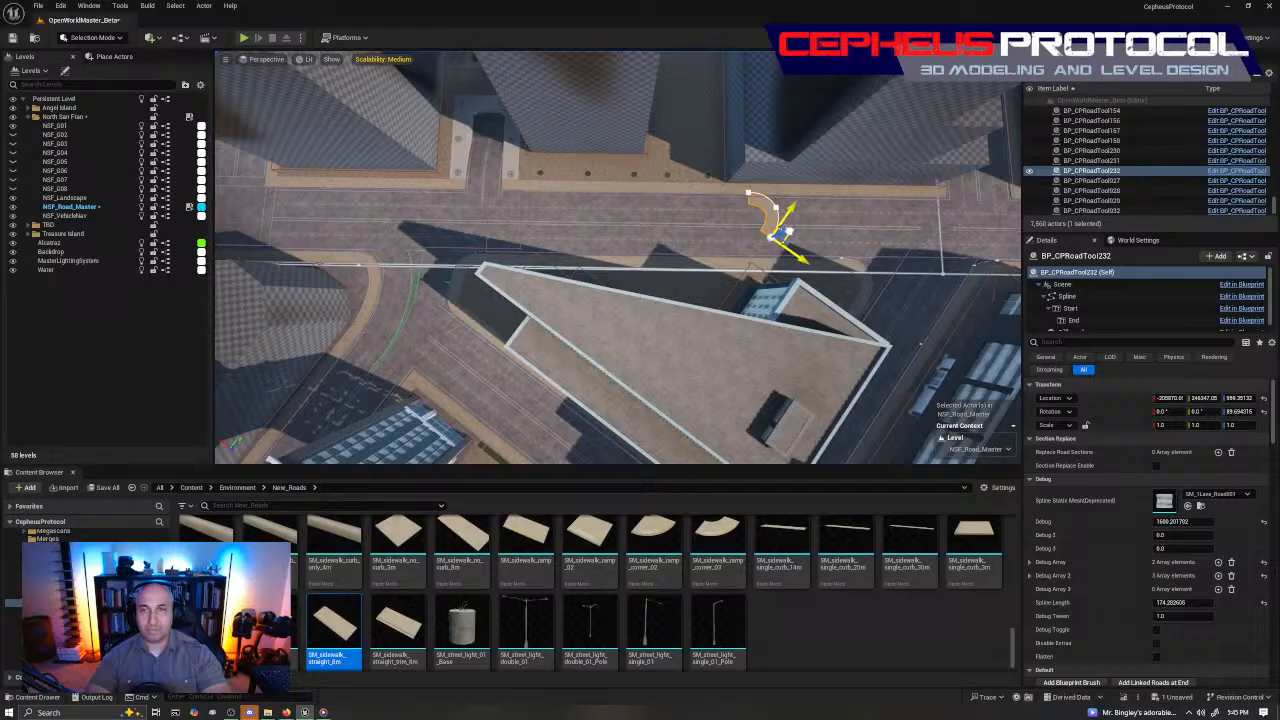
key(f)
scroll(631, 208, up, 5)
Switch to Landscape mode and delete the upper two spline control points of the corner sidewalk beside the blue building
click(613, 217)
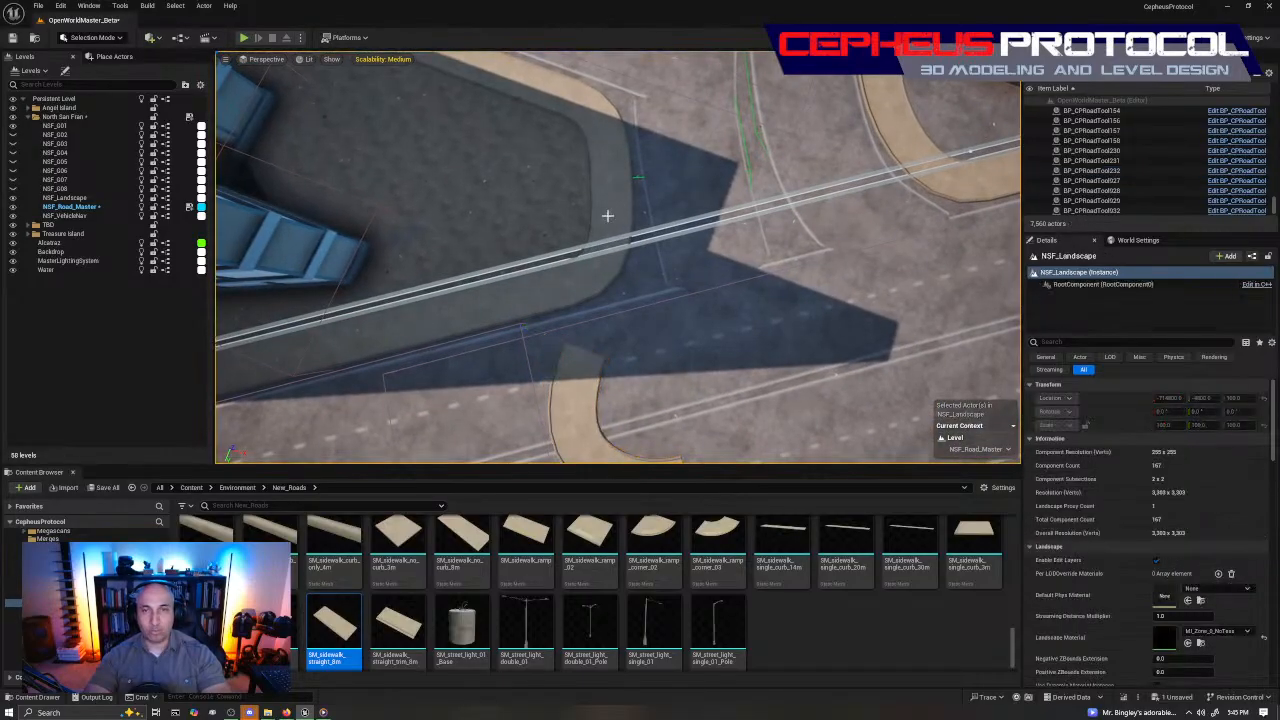
key(shift+2)
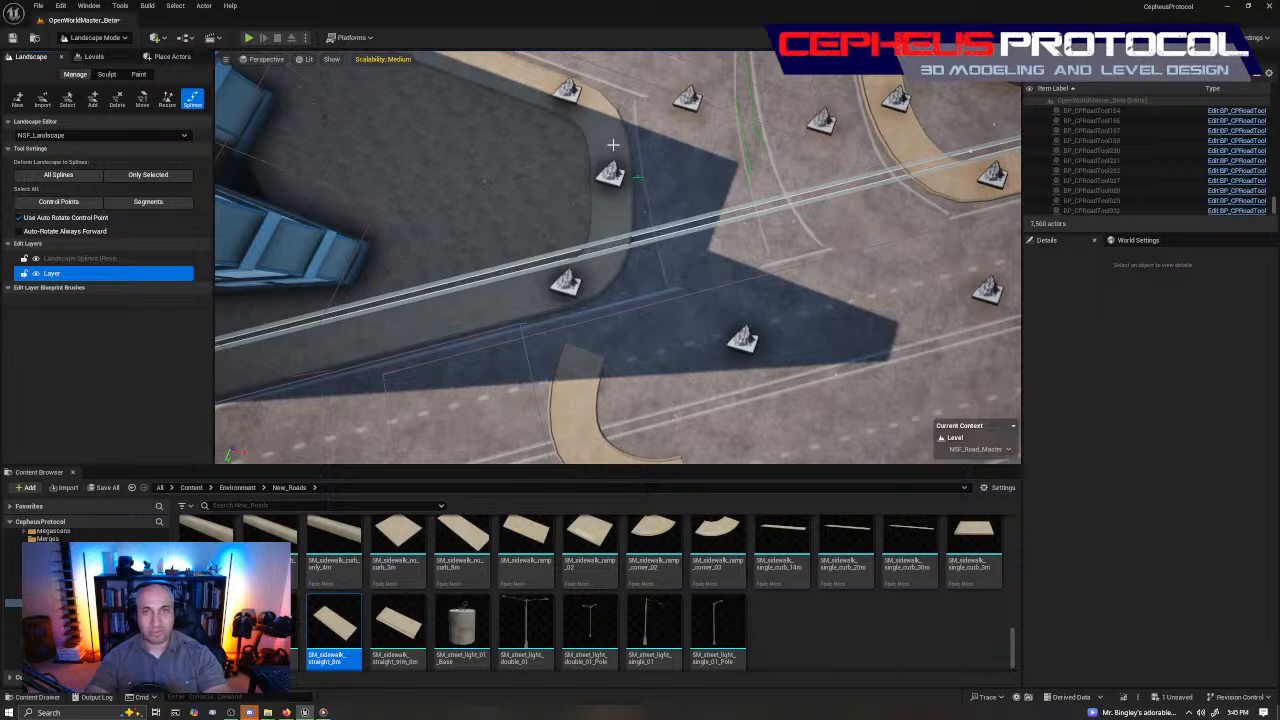
click(567, 90)
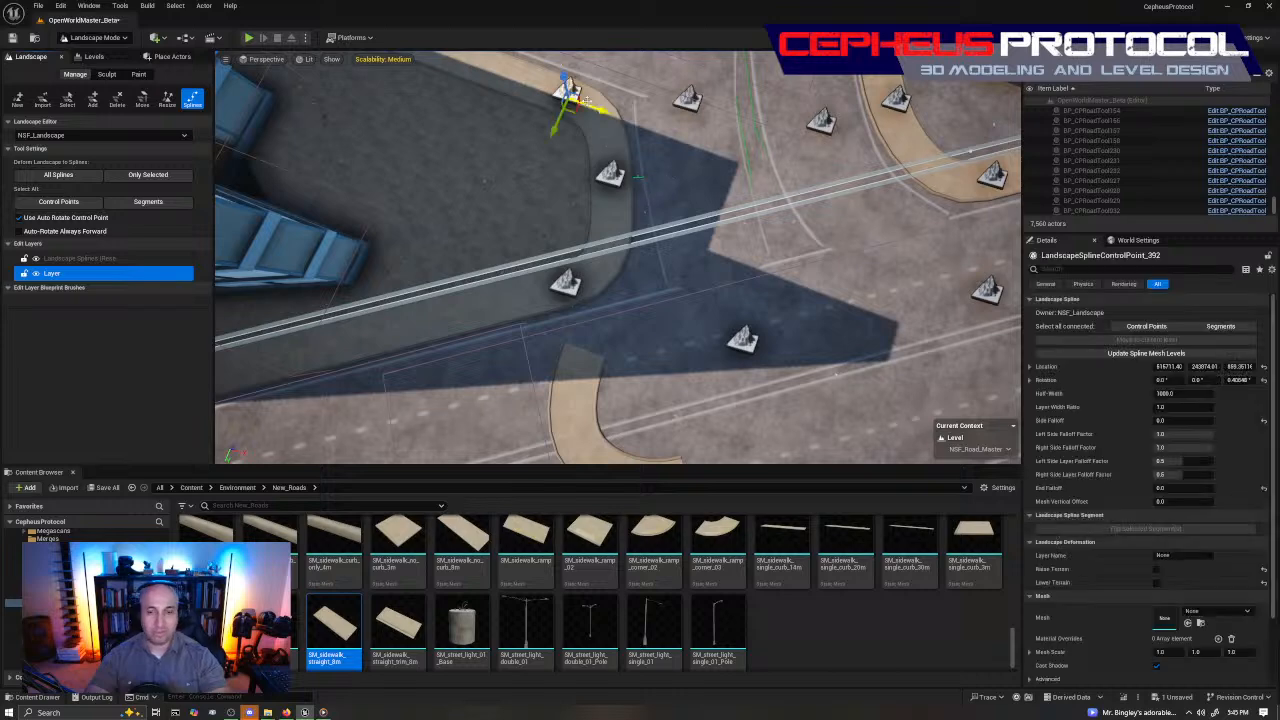
key(Delete)
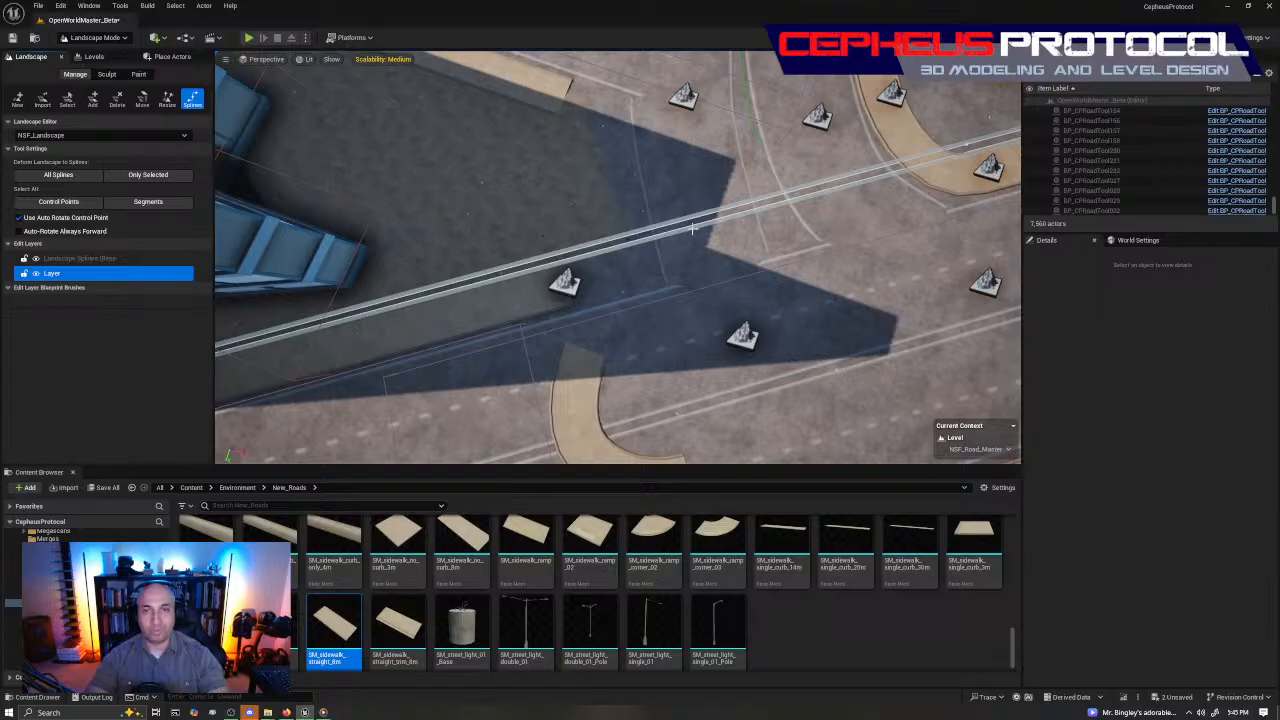
Undo the deletions of the two corner sidewalk control points beside the blue building
drag(692, 229, 743, 130)
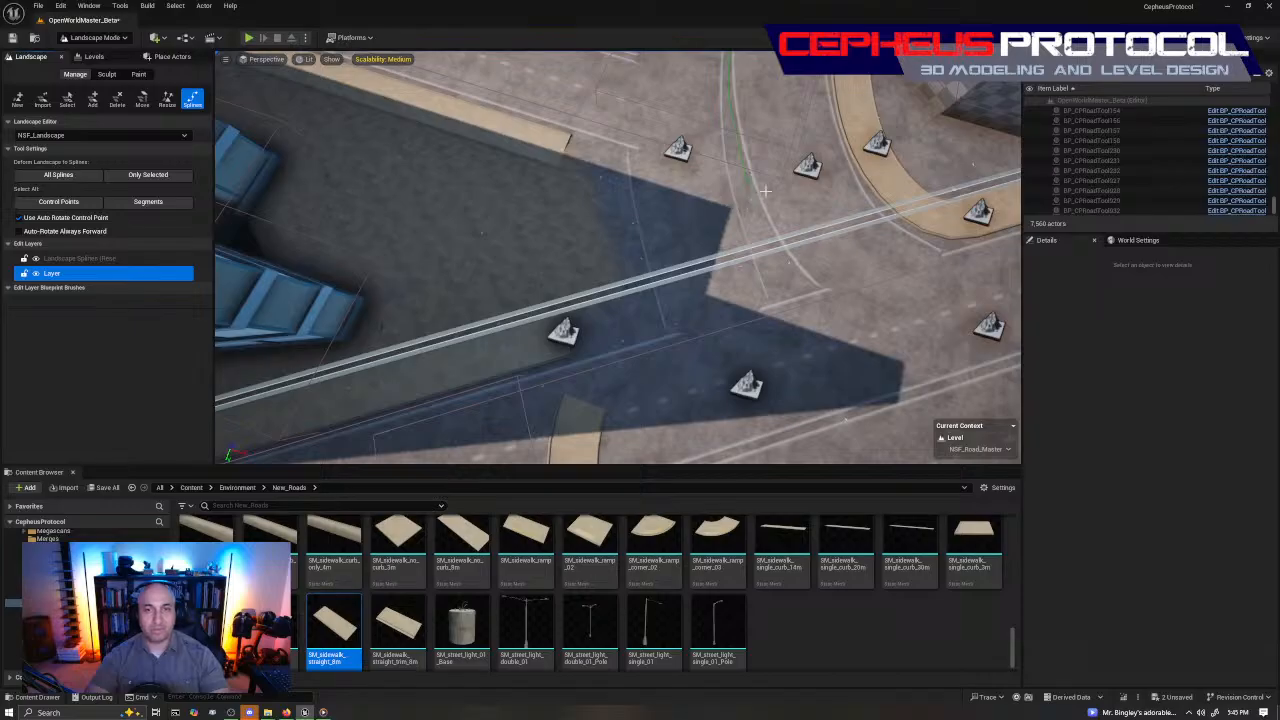
key(ctrl+z)
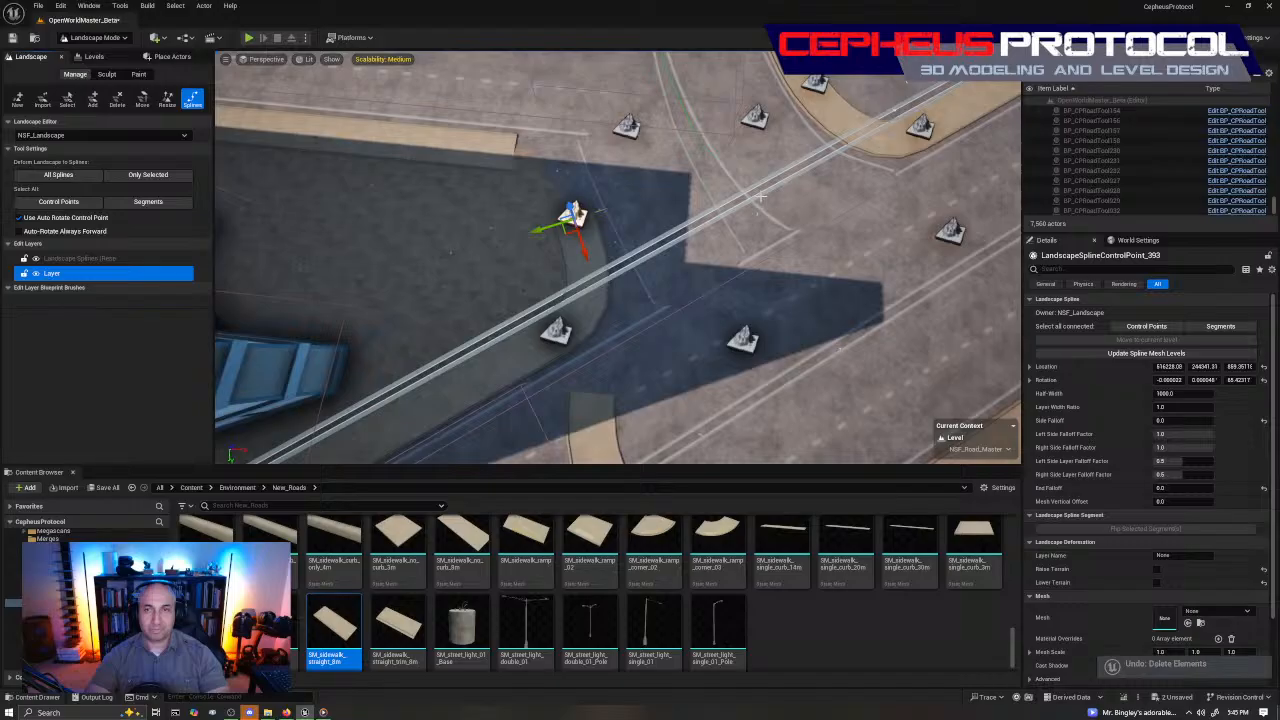
right_drag(760, 198, 788, 293)
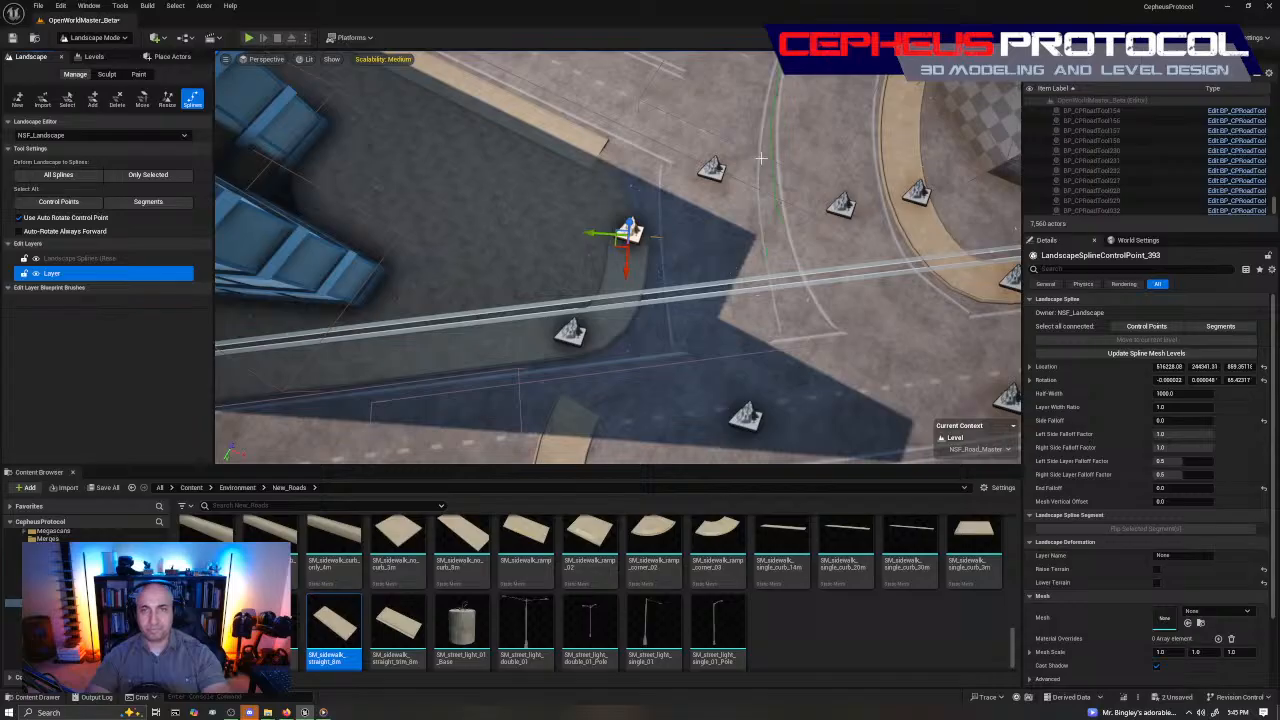
key(ctrl+z)
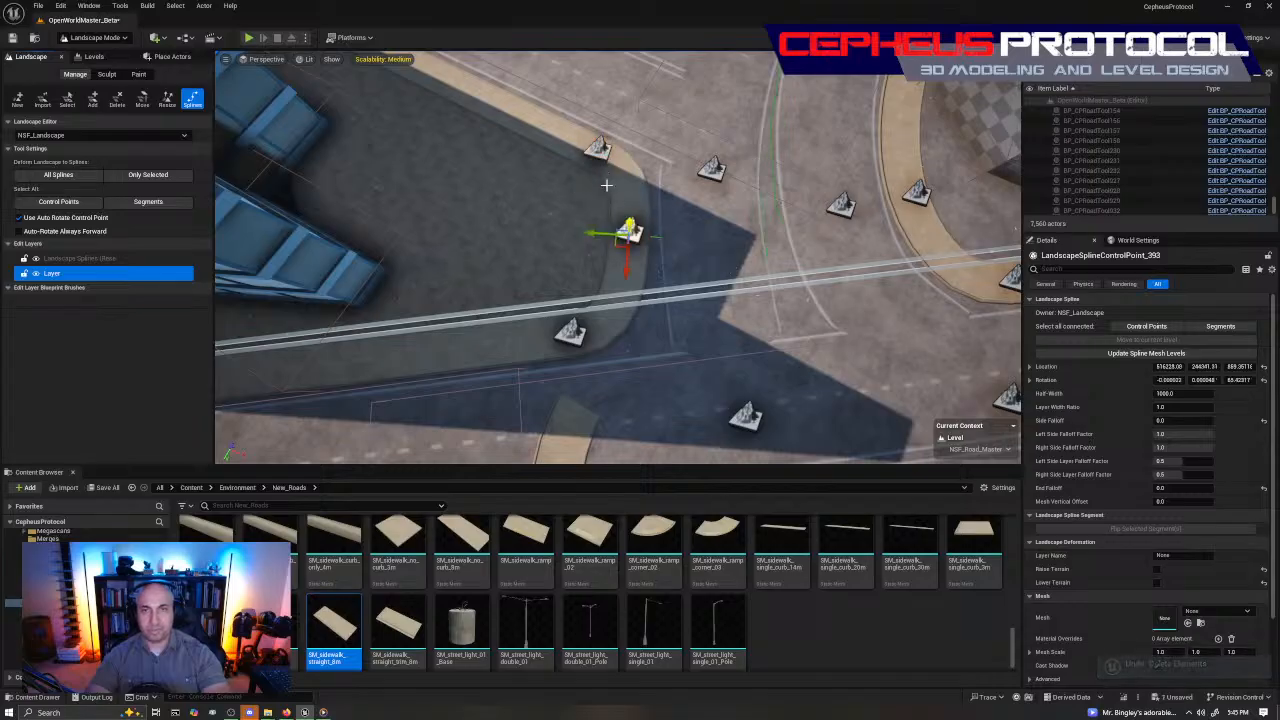
Delete all three landscape spline control points of the corner sidewalk beside the blue building
click(598, 148)
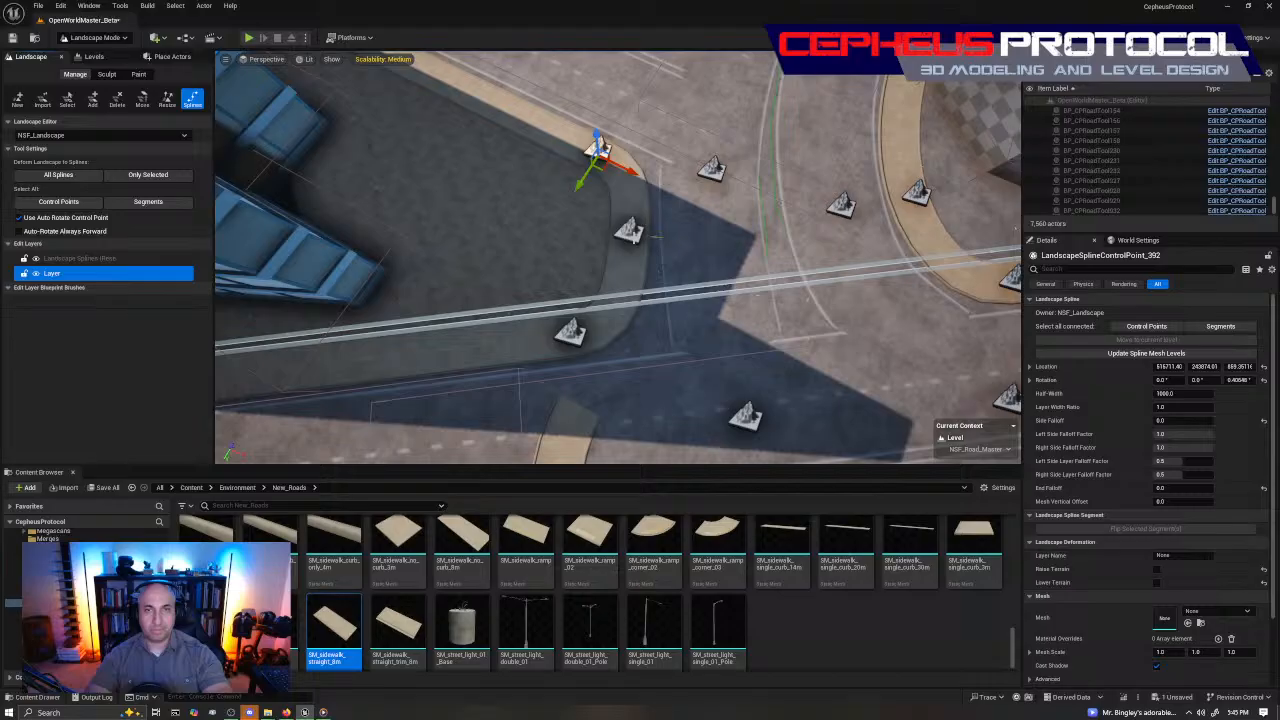
click(630, 231)
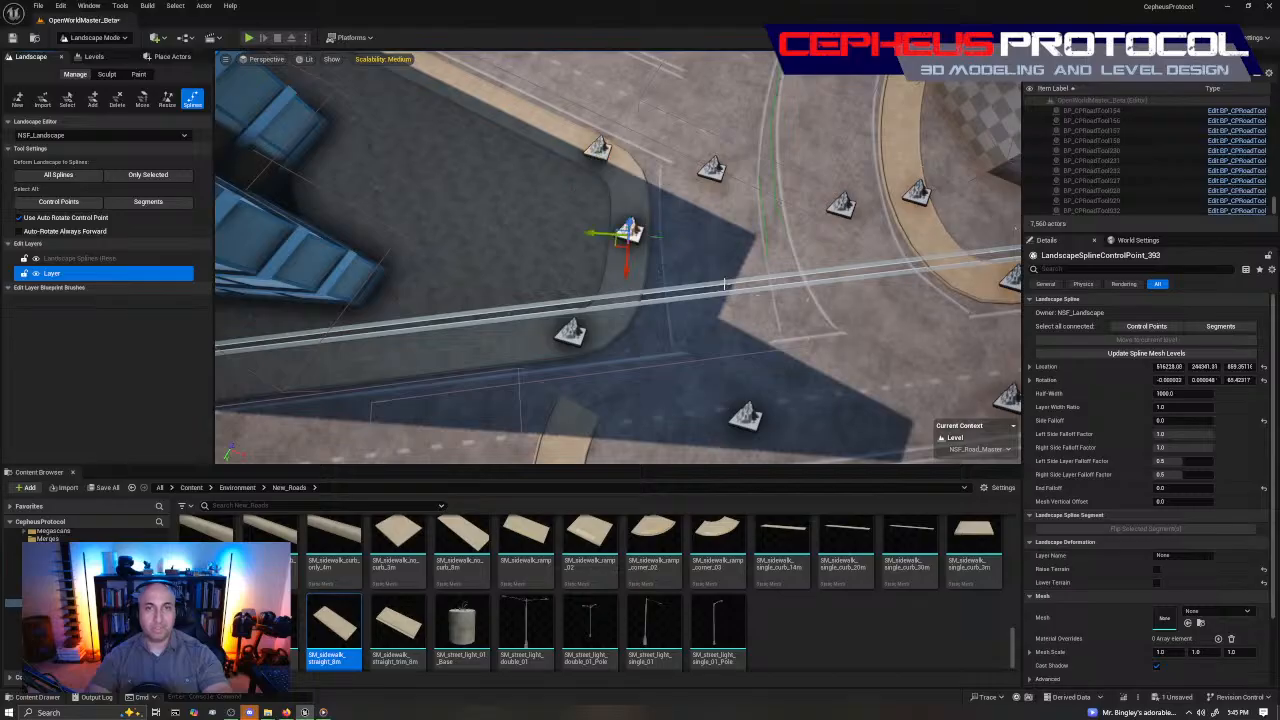
key(ctrl+z)
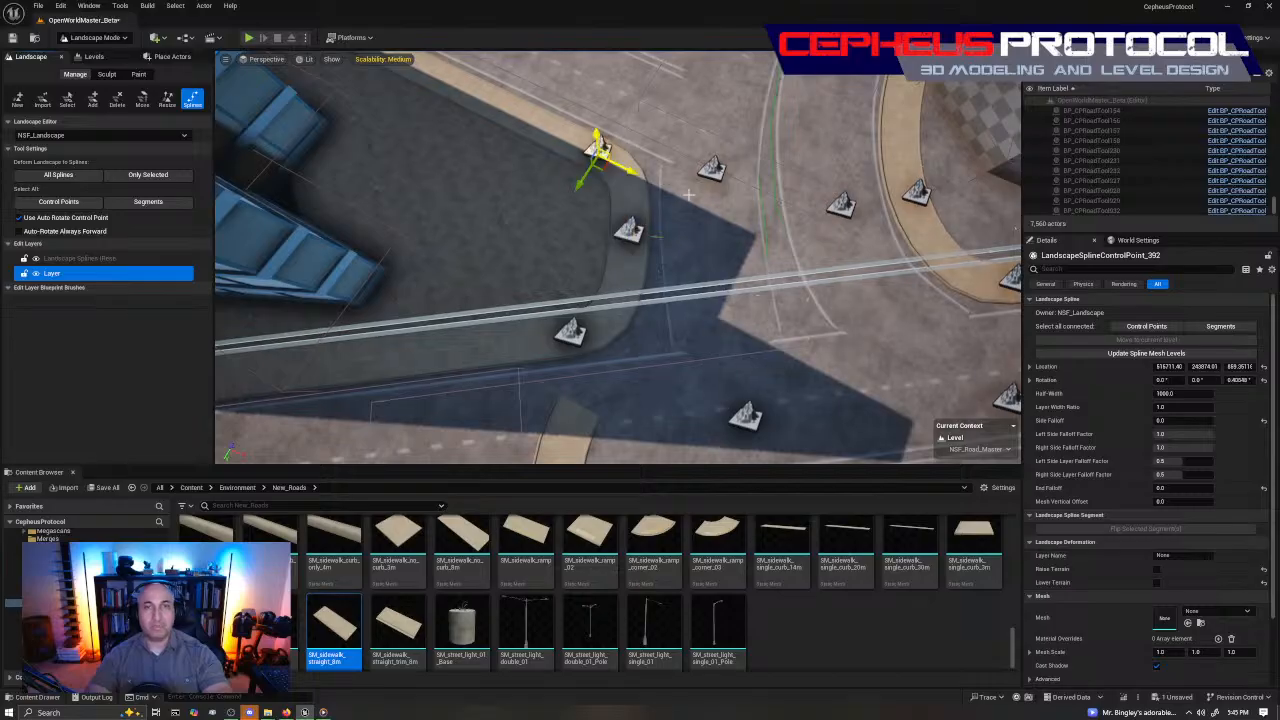
key(ctrl+z)
key(ctrl+z)
click(576, 333)
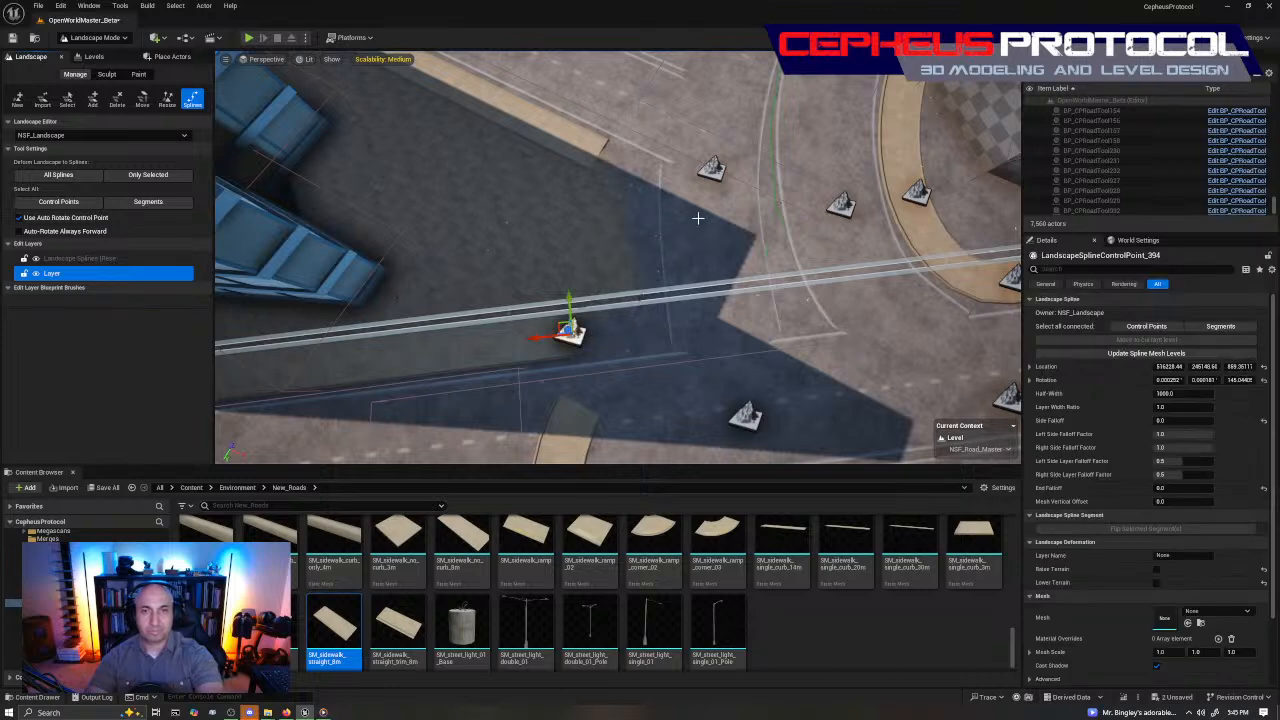
key(ctrl+z)
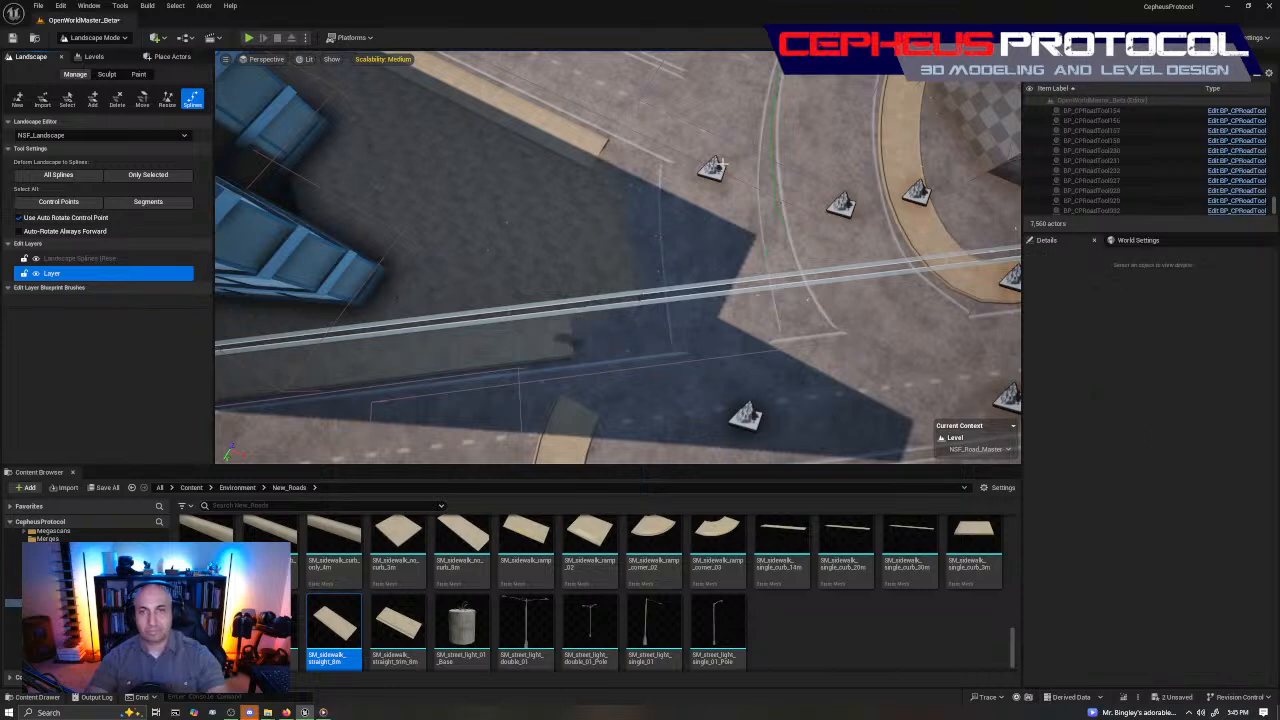
Delete the landscape spline control points lying in the roadway where the side street enters the intersection
click(716, 167)
right_drag(716, 167, 755, 95)
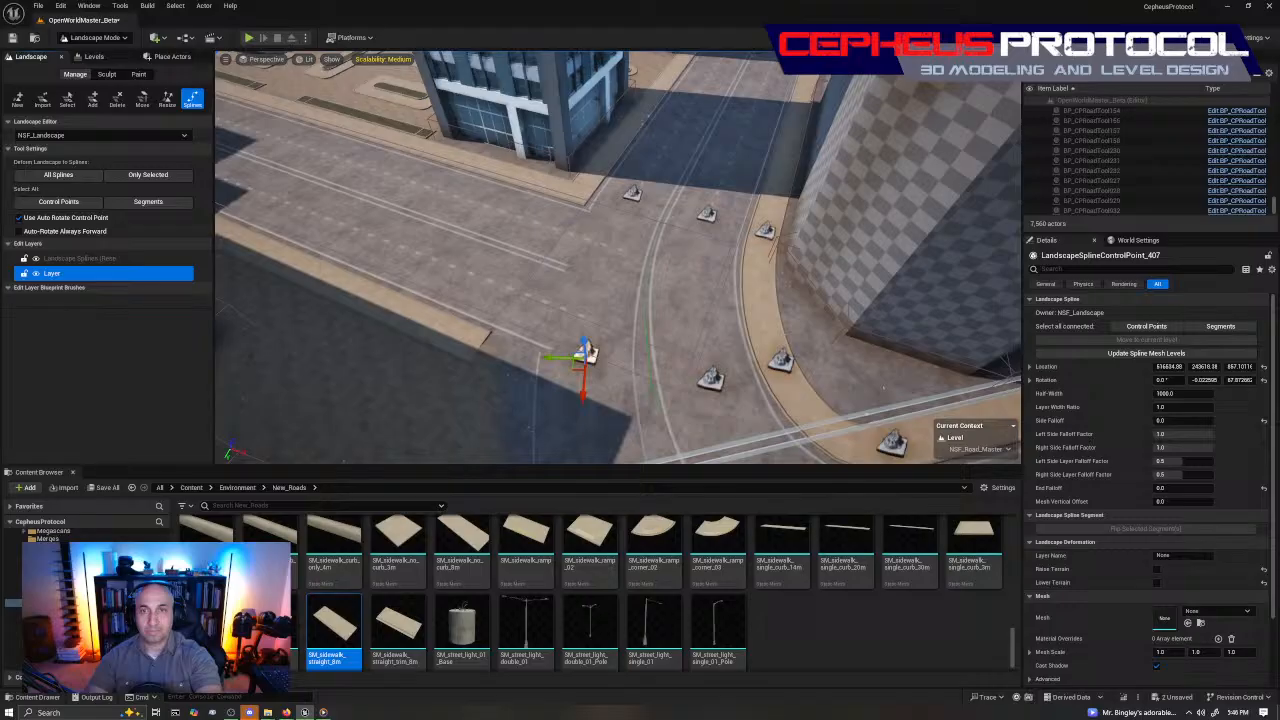
click(632, 192)
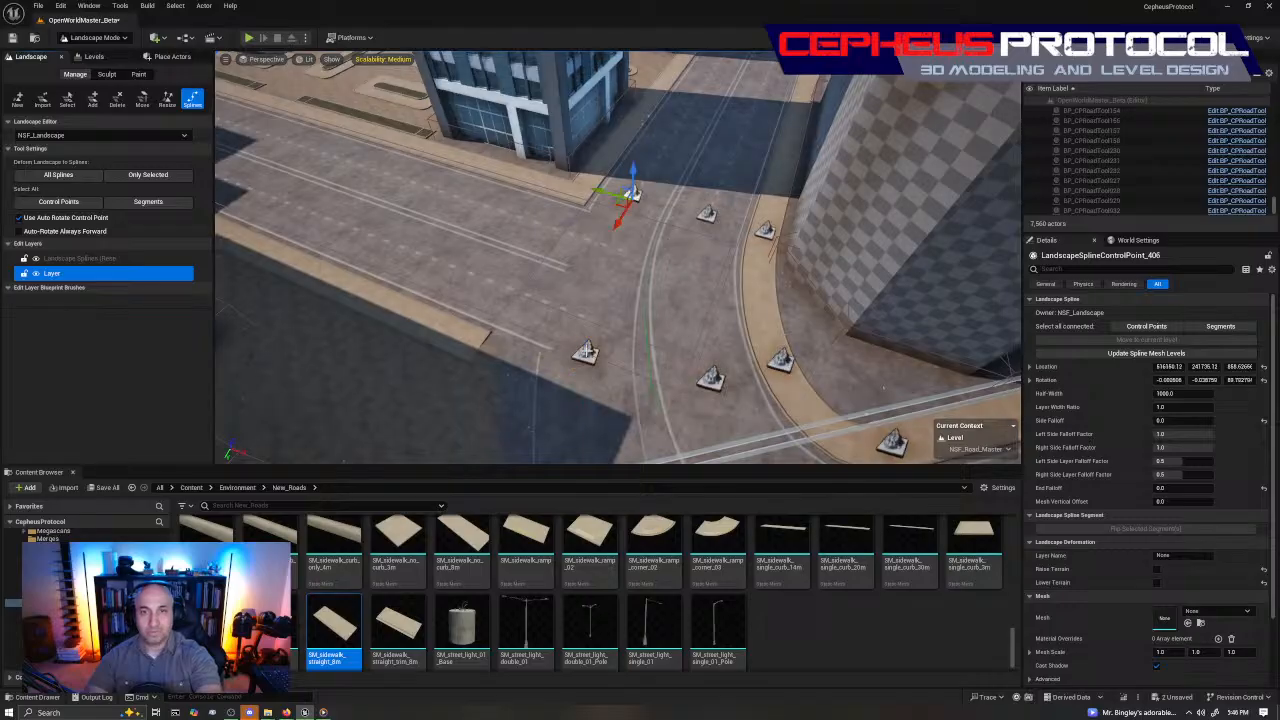
key(Delete)
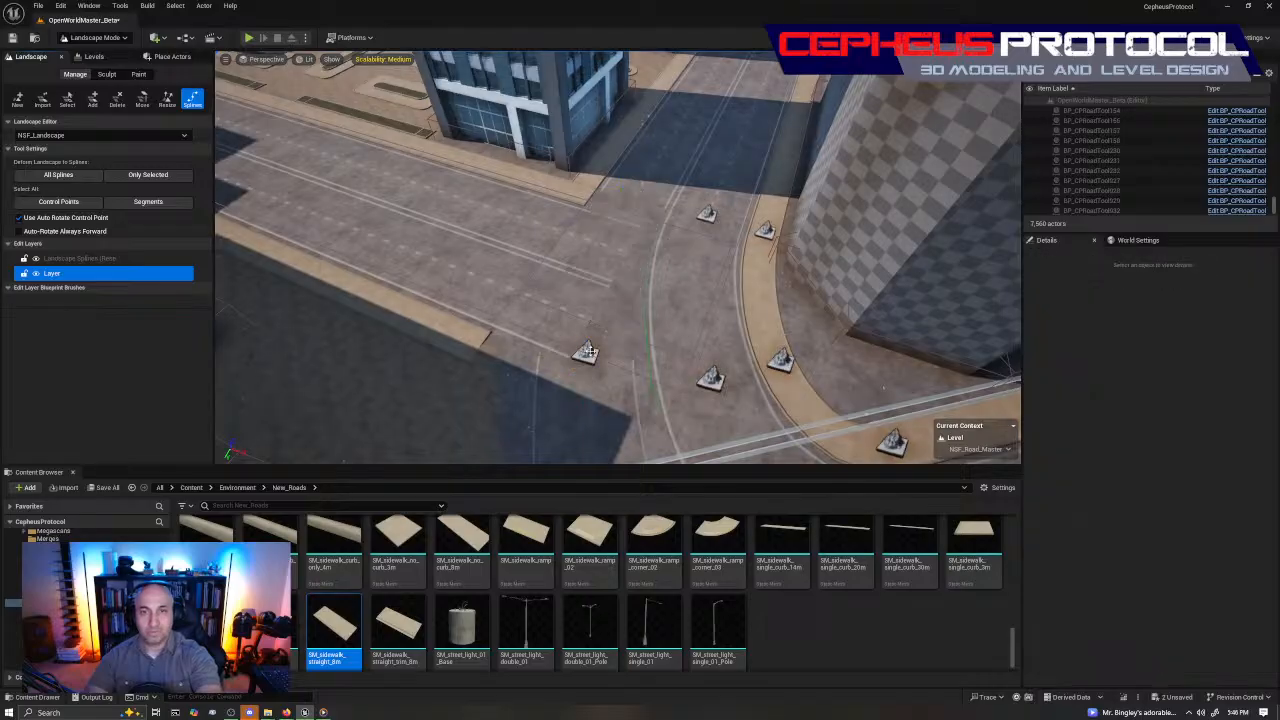
click(712, 378)
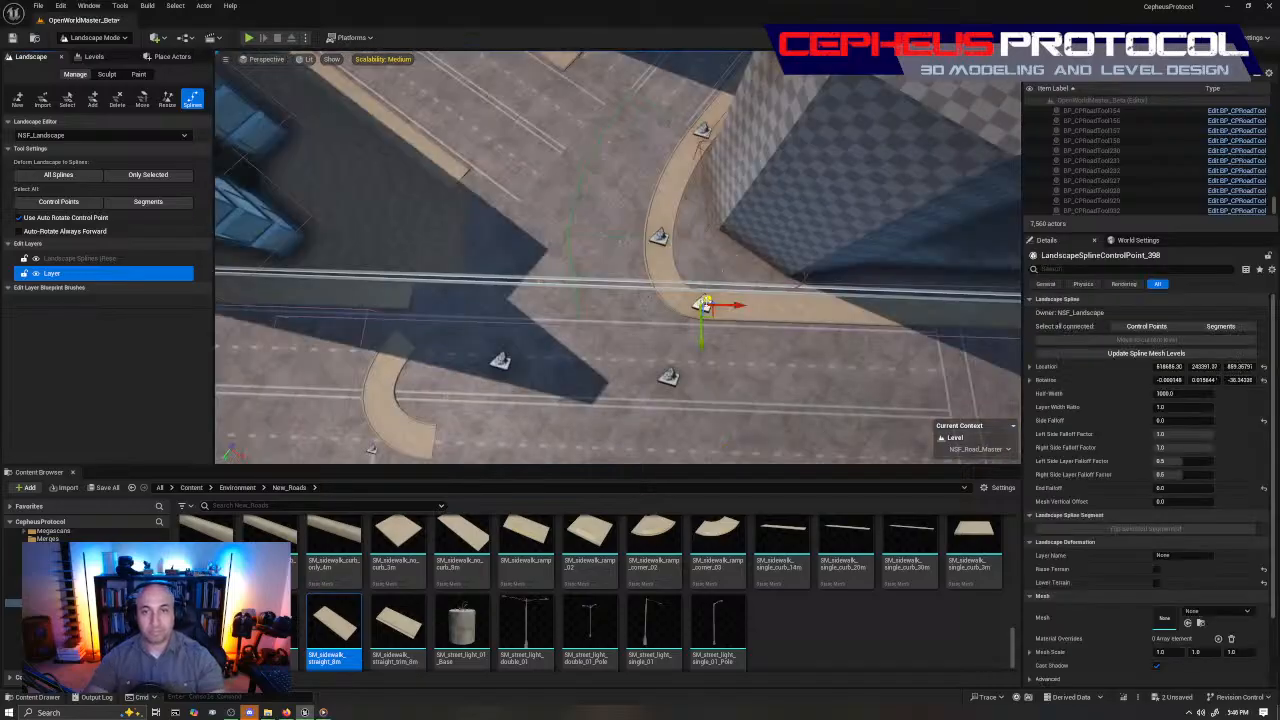
Delete the landscape spline control points of the curved sidewalk around the checkered building's corner
click(704, 303)
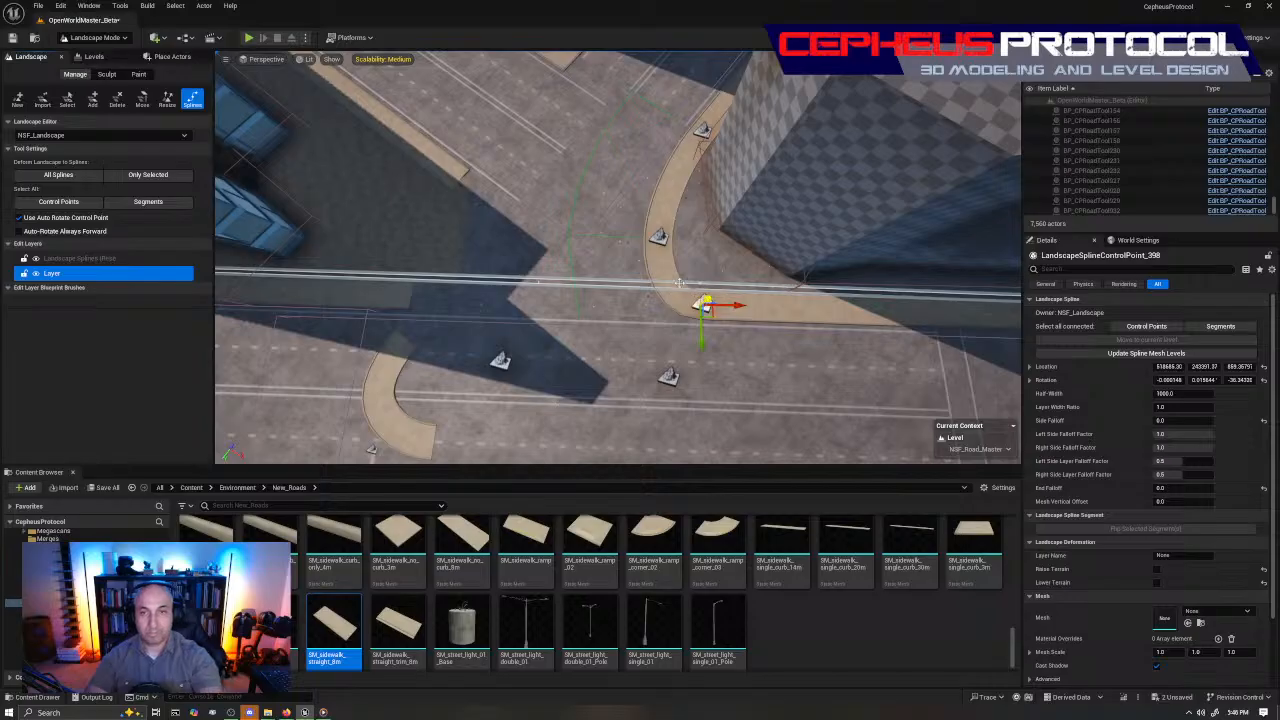
drag(679, 283, 656, 102)
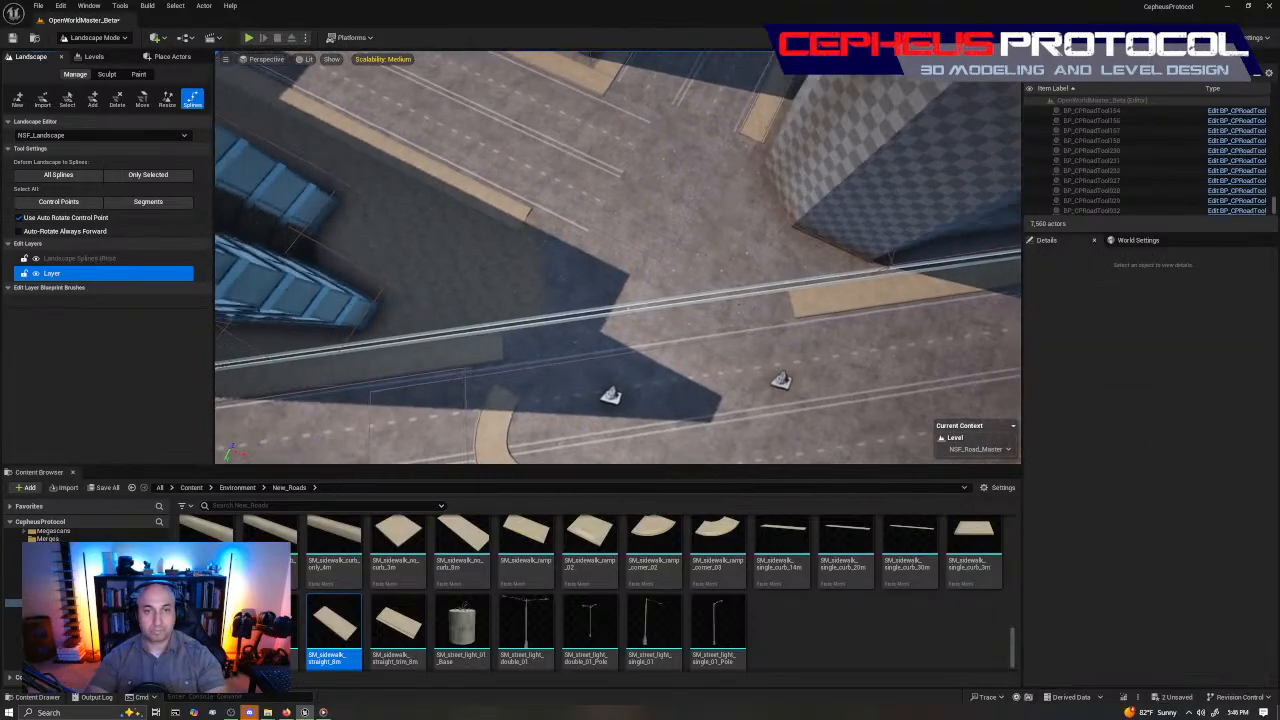
right_drag(640, 260, 603, 257)
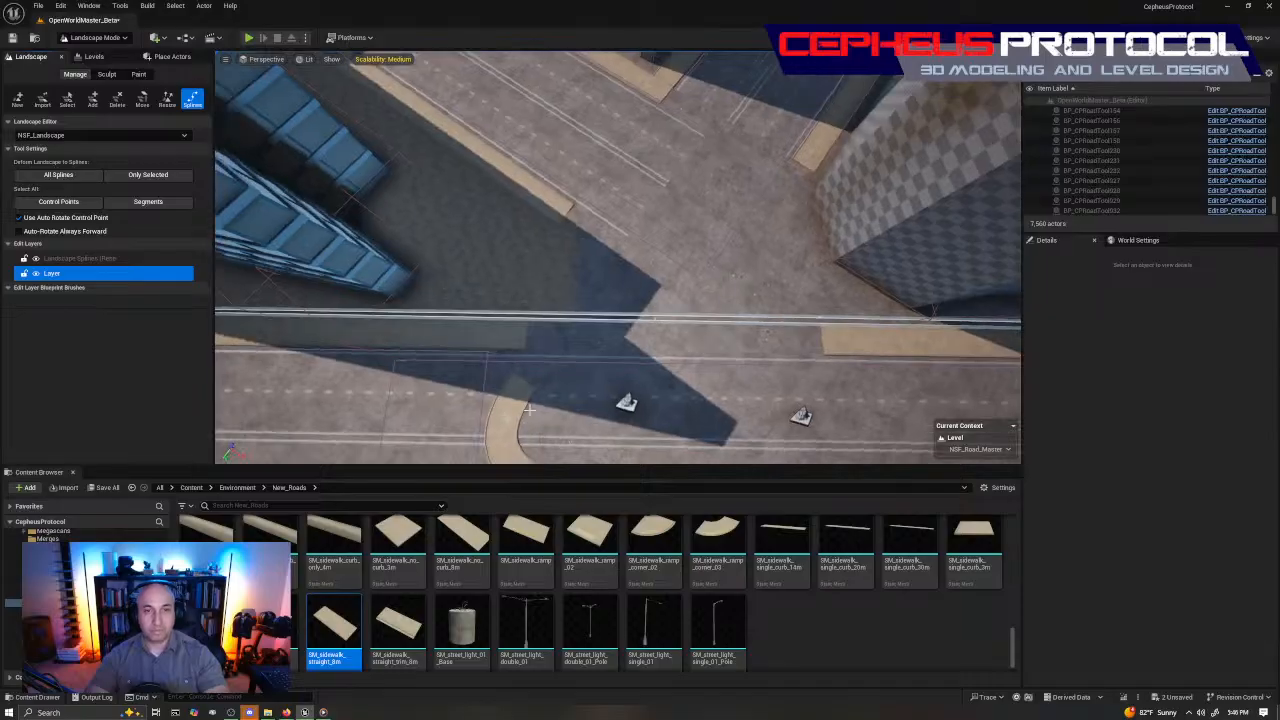
Delete the two remaining landscape spline control points on the main street and return to Selection mode
key(shift+1)
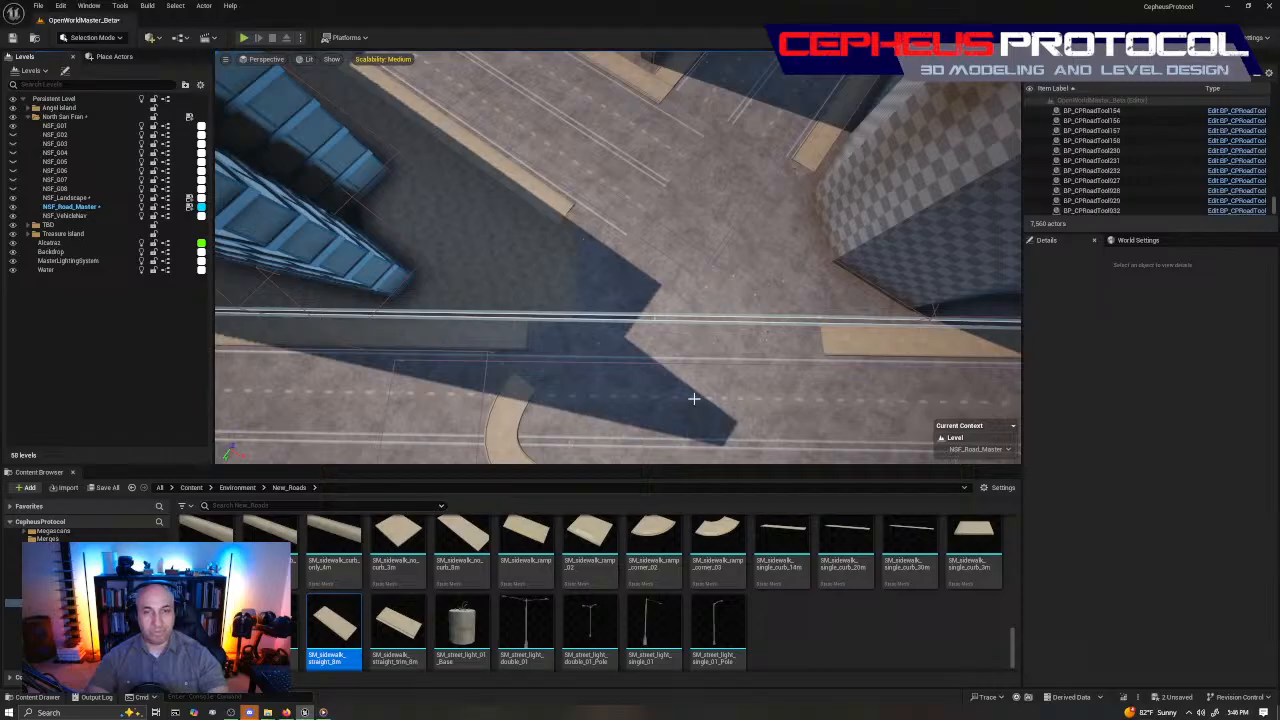
key(shift+2)
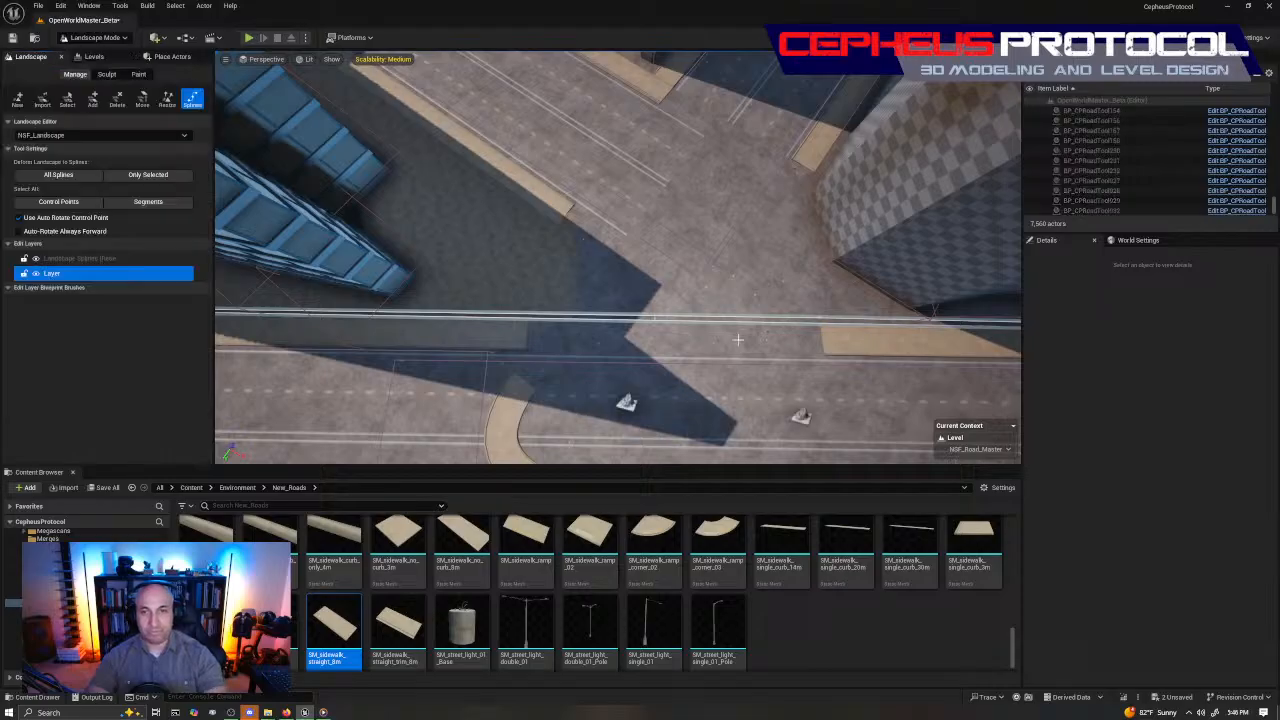
click(627, 402)
right_drag(763, 323, 785, 340)
key(Delete)
click(660, 284)
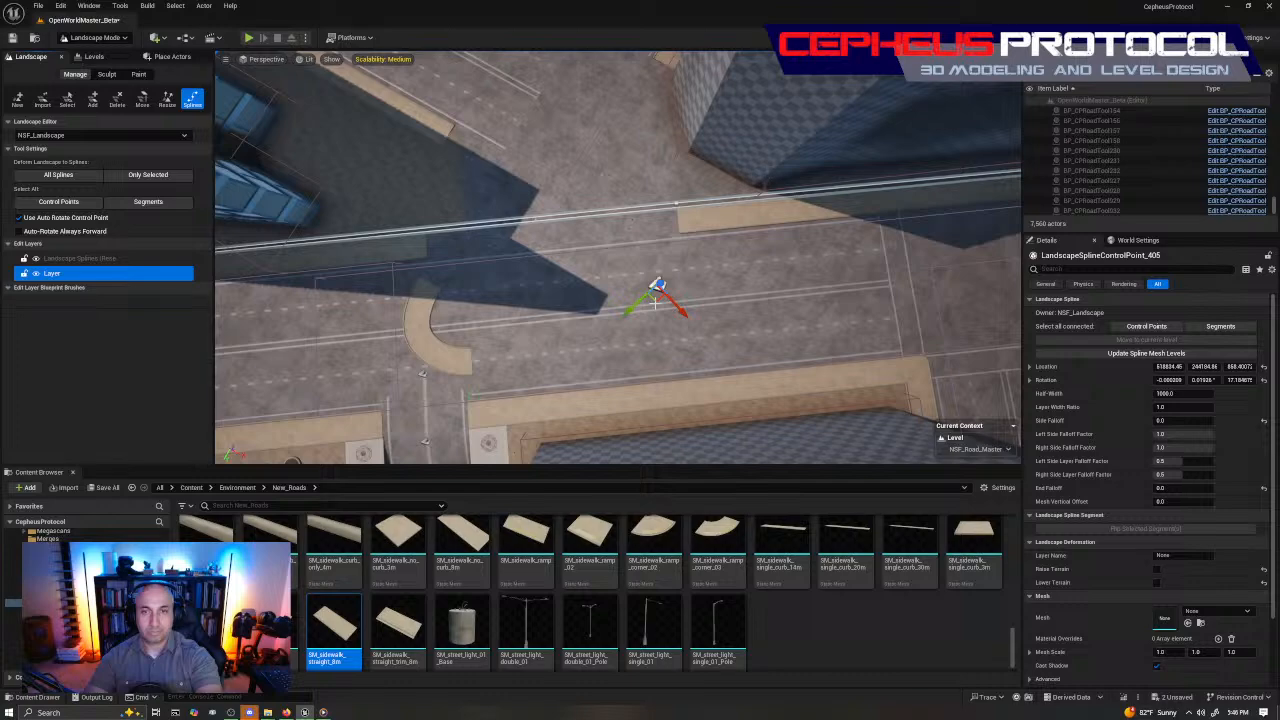
key(Delete)
mouse_move(655, 303)
right_down()
mouse_move(535, 298)
mouse_move(500, 278)
mouse_move(510, 274)
mouse_move(418, 242)
right_up()
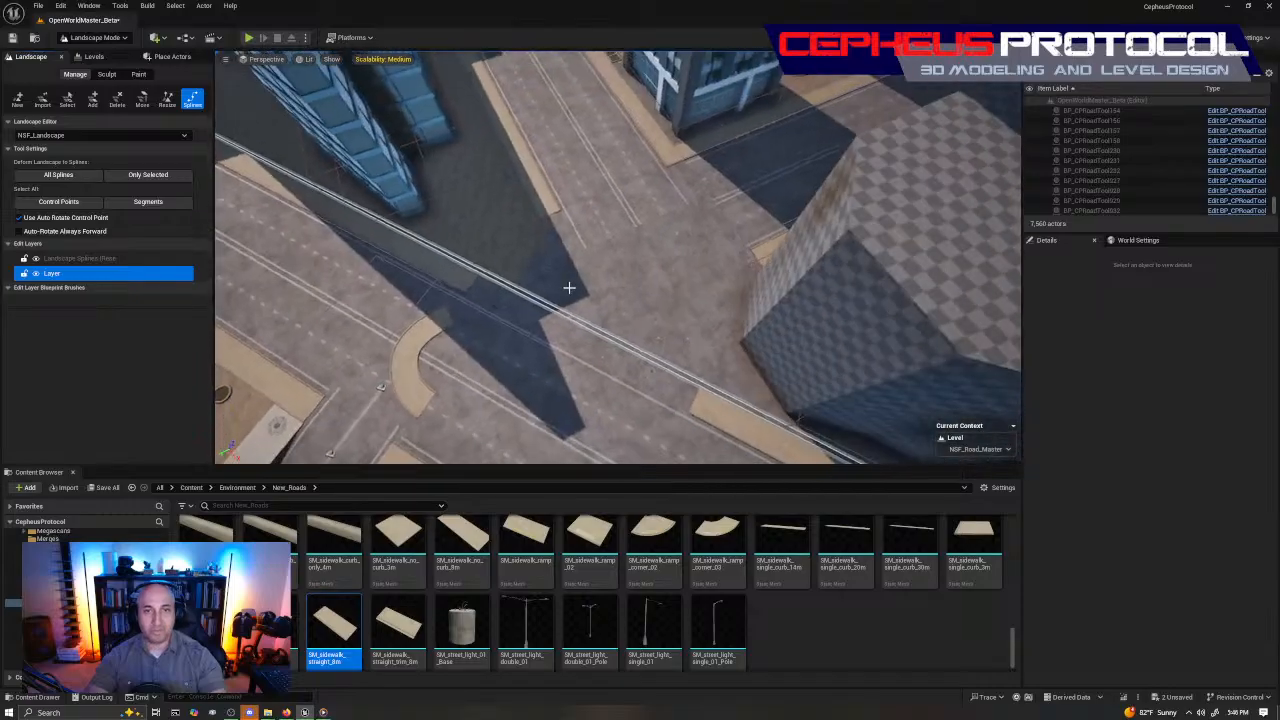
key(shift+1)
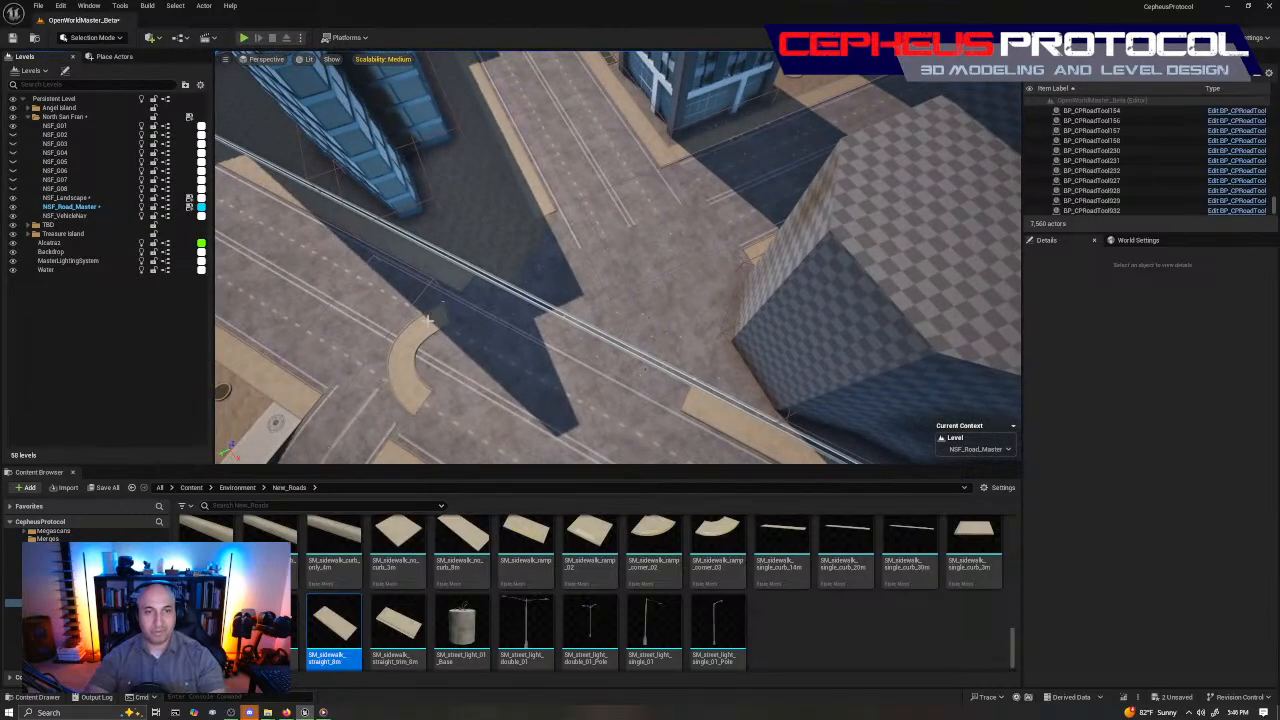
Rotate the loose curved road-tool sidewalk toward the blue building's corner and place it at the end of the straight main-street sidewalk
click(428, 322)
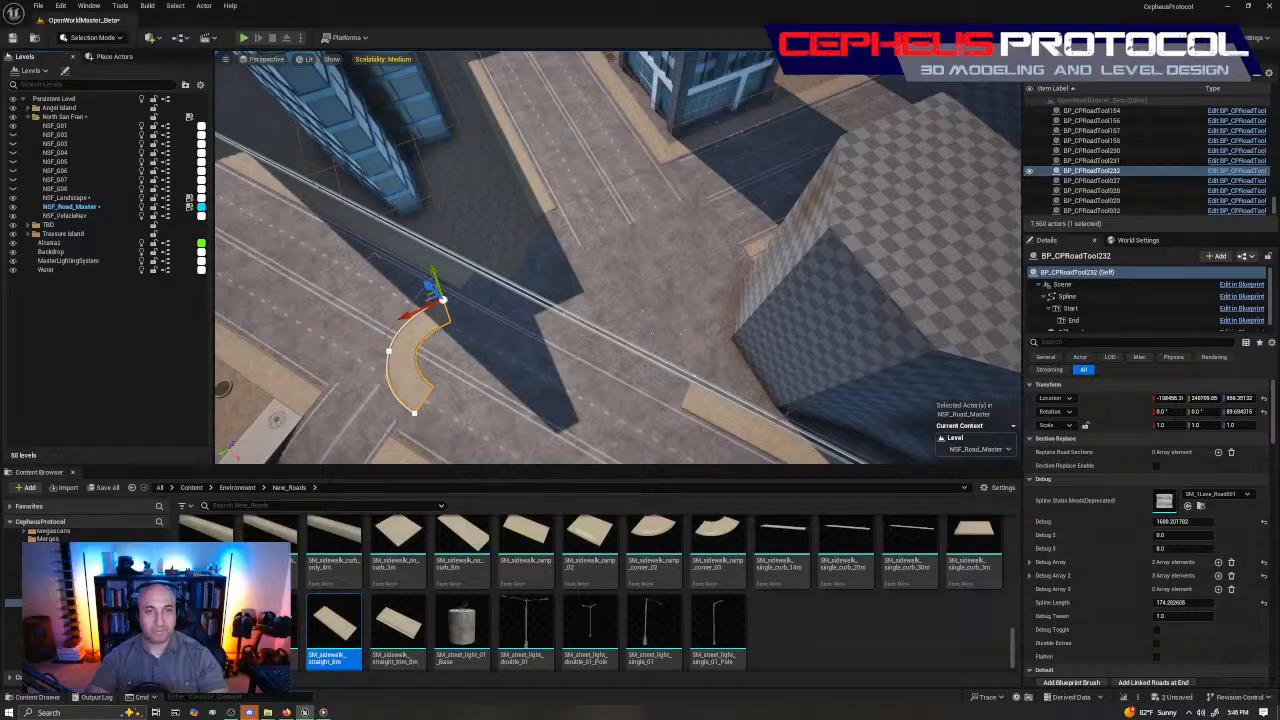
right_drag(540, 326, 640, 345)
key(e)
drag(537, 322, 537, 187)
key(w)
right_drag(621, 386, 594, 384)
scroll(621, 386, up, 6)
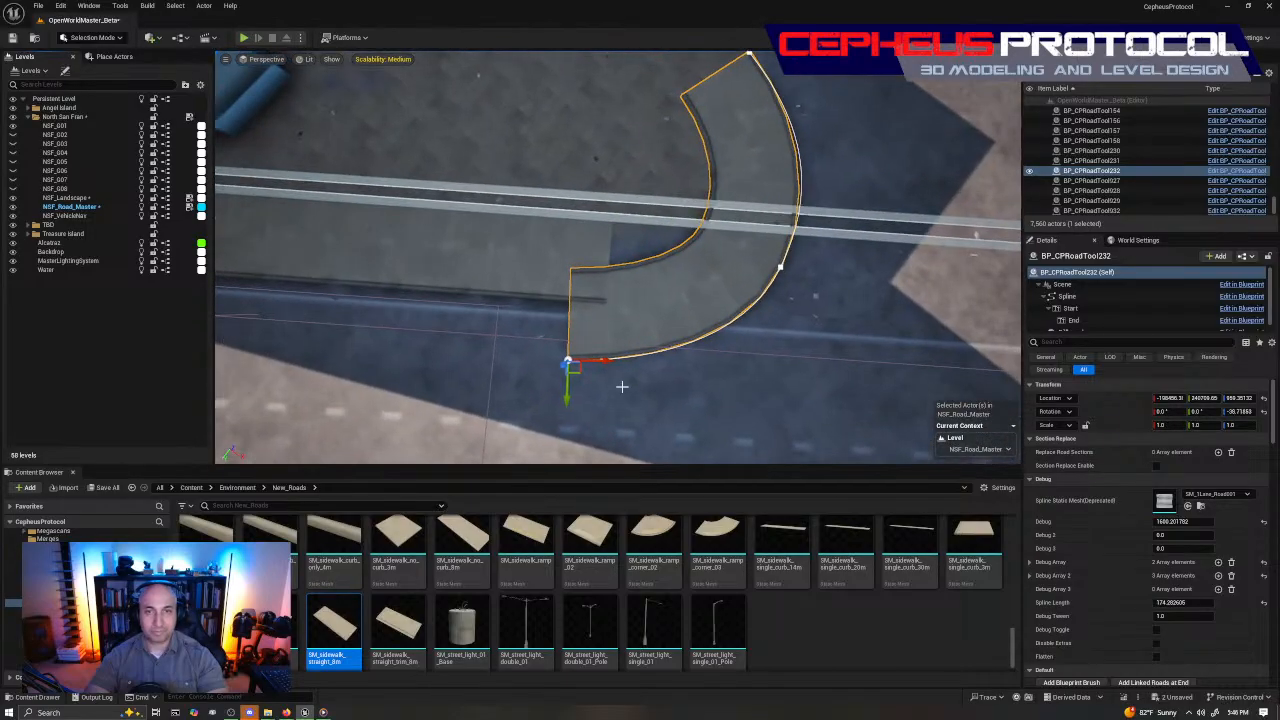
Fine-tune the curved sidewalk's rotation to about -34.7° and shift it so its end lines up with the straight sidewalk
key(e)
drag(621, 386, 592, 366)
key(w)
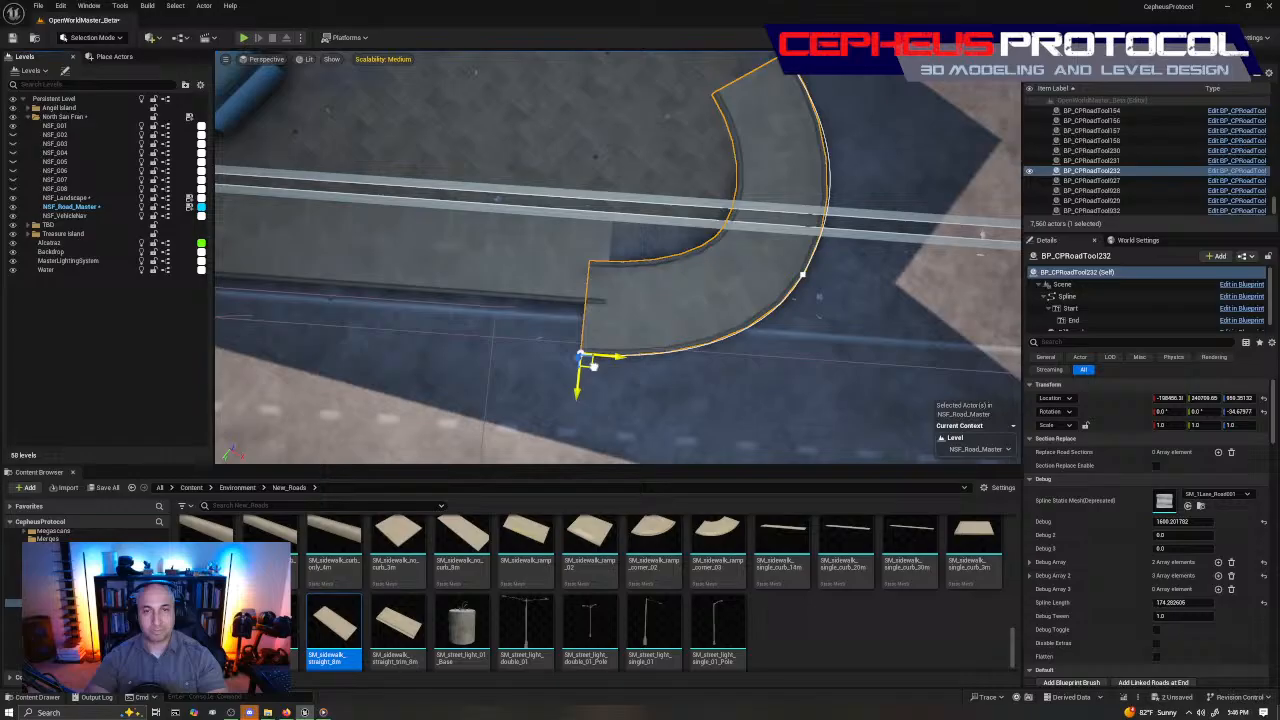
scroll(592, 366, down, 5)
right_drag(592, 366, 620, 350)
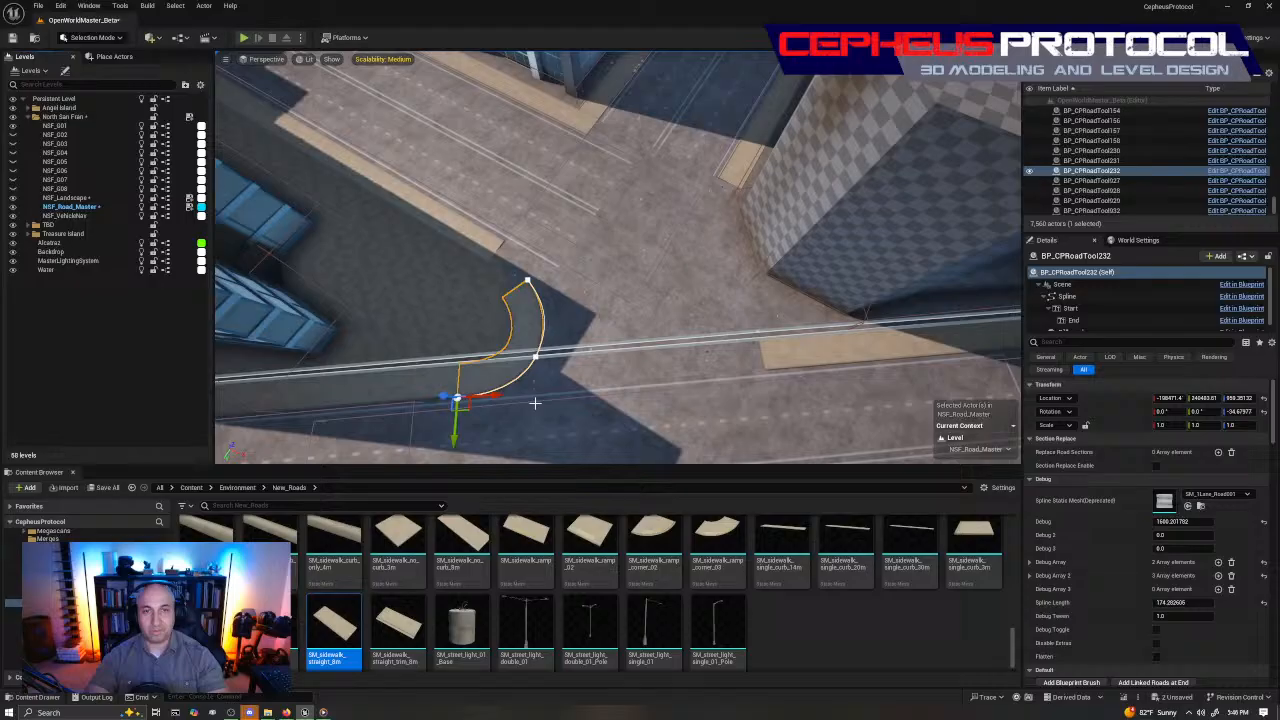
Duplicate the curved sidewalk to the checkered building's corner, rotating and positioning the copy to continue the side street's straight sidewalk
right_drag(560, 300, 595, 295)
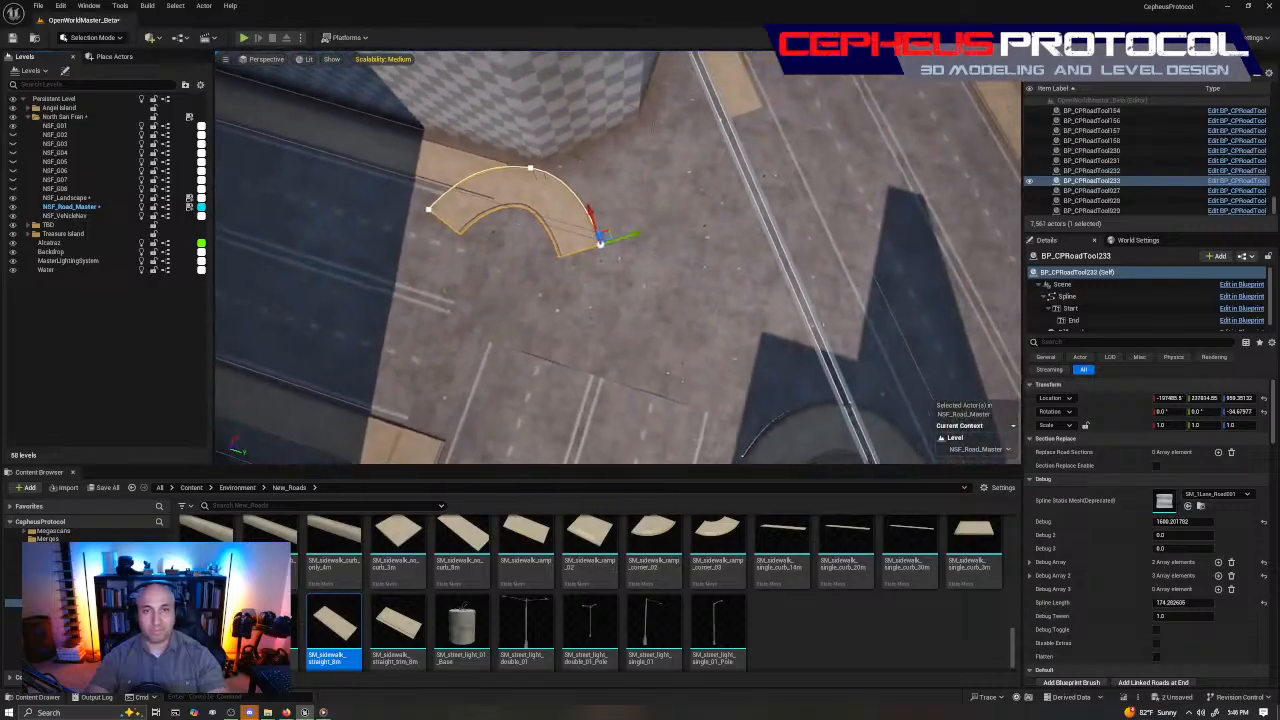
key(e)
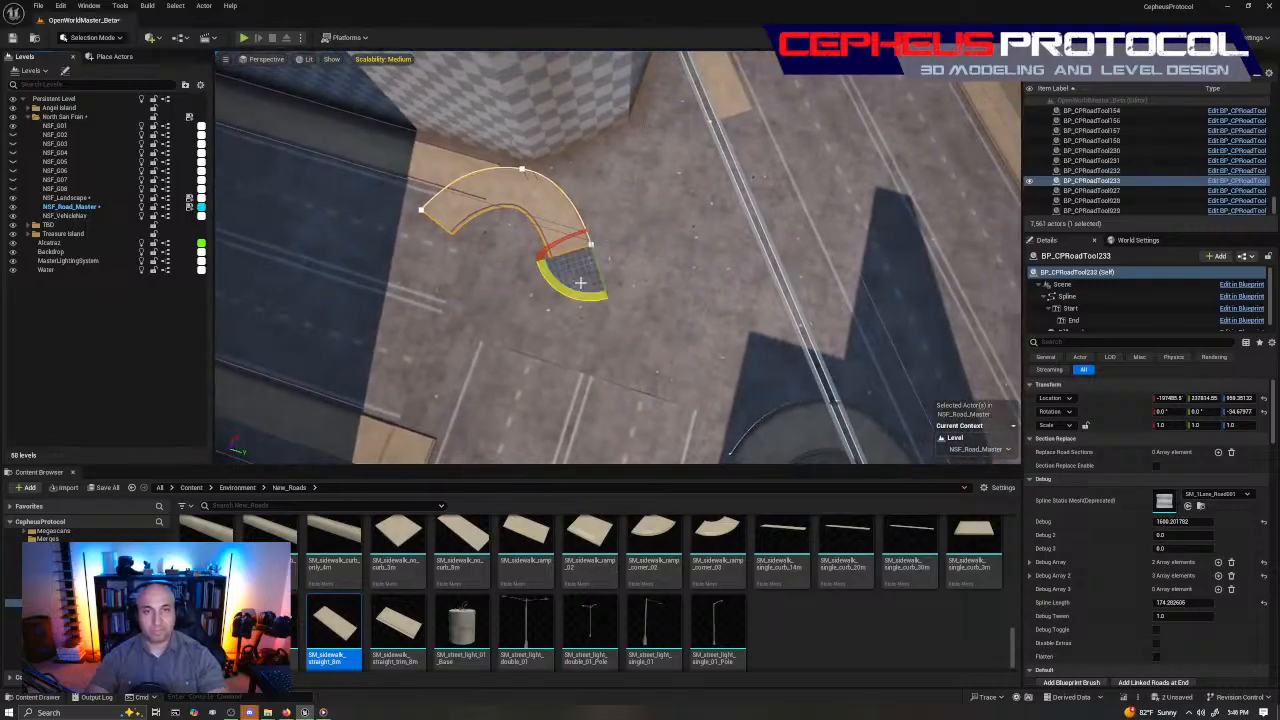
drag(580, 283, 483, 232)
key(w)
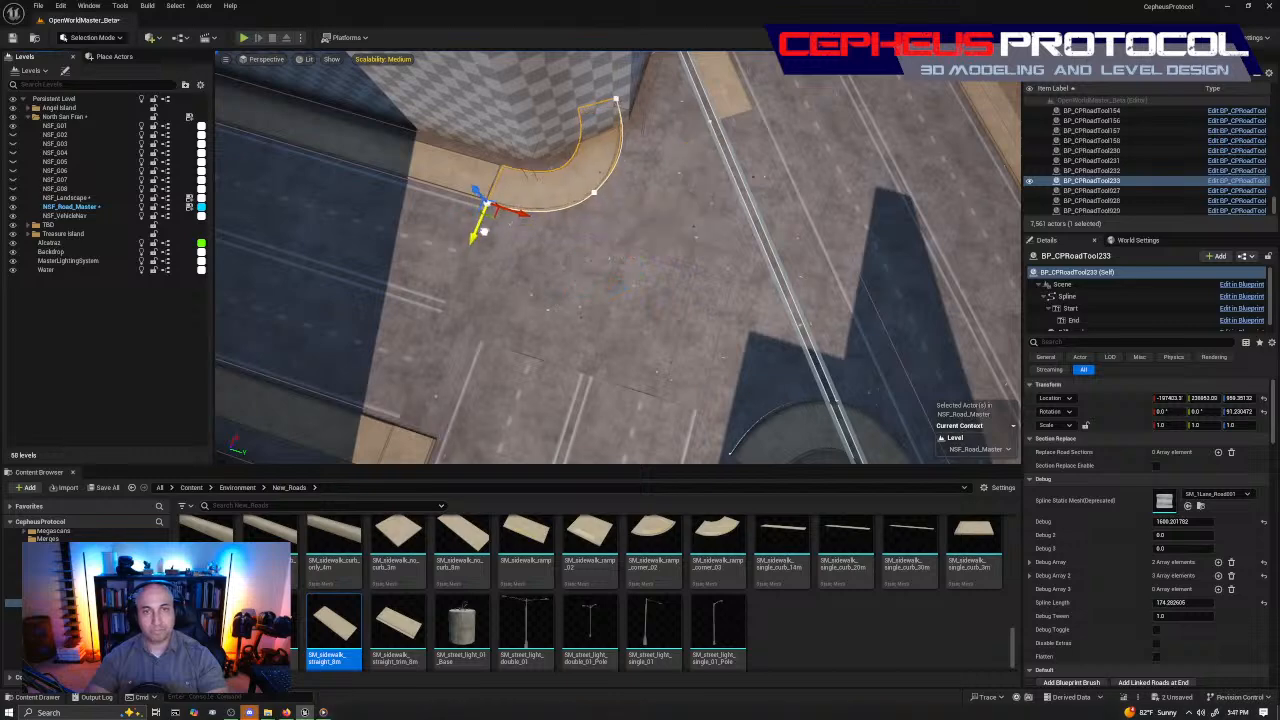
right_drag(704, 238, 478, 222)
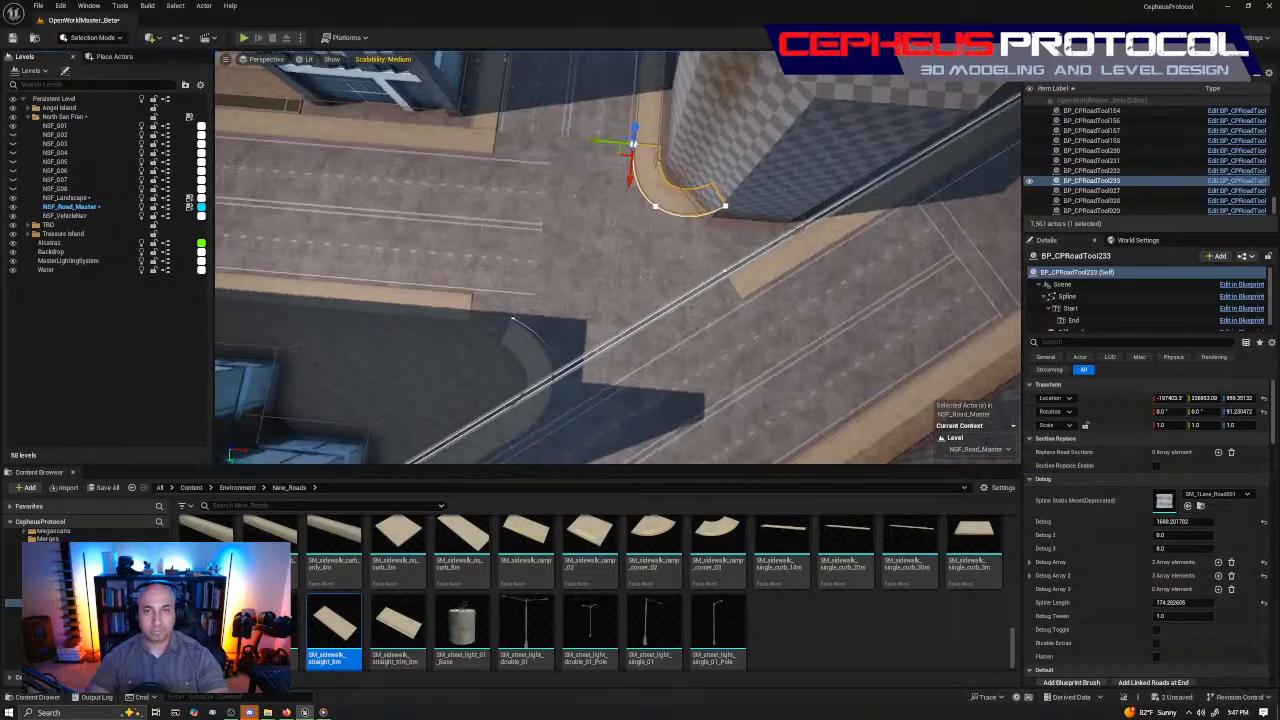
Delete the four-lane road segment that extends into the intersection from the street beside the blue building
click(603, 113)
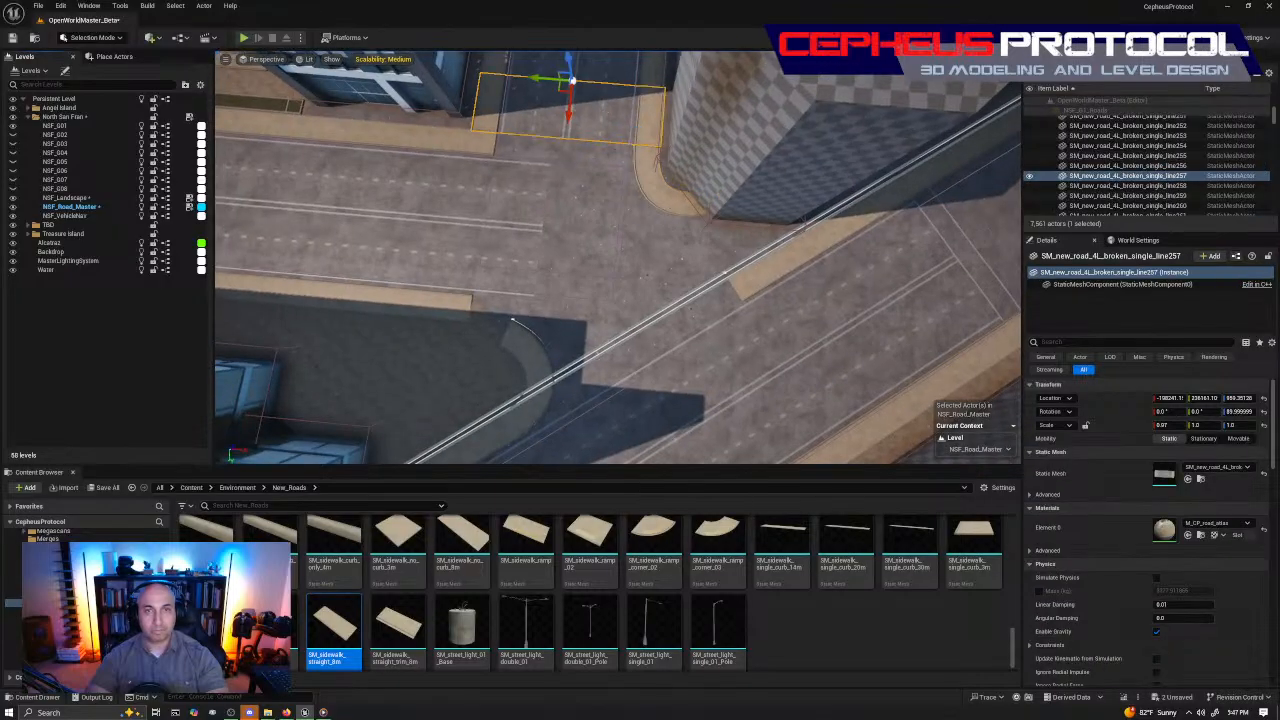
right_drag(565, 298, 530, 290)
click(565, 298)
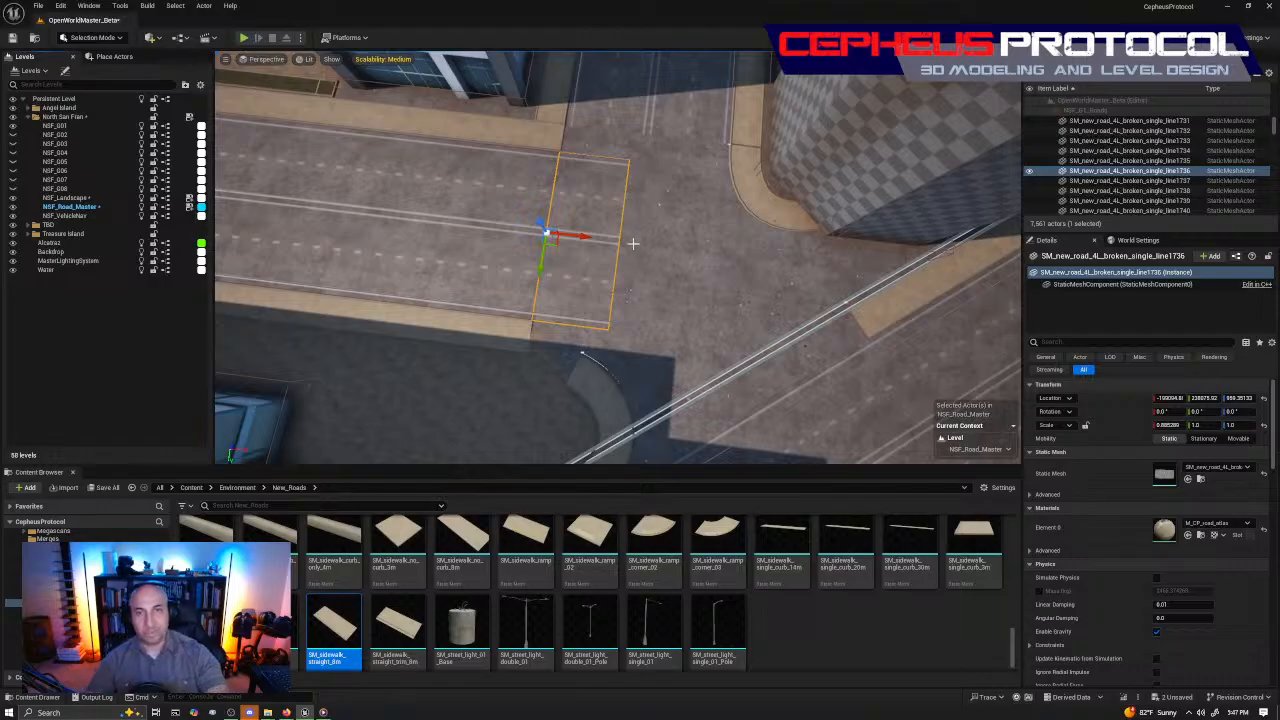
key(Delete)
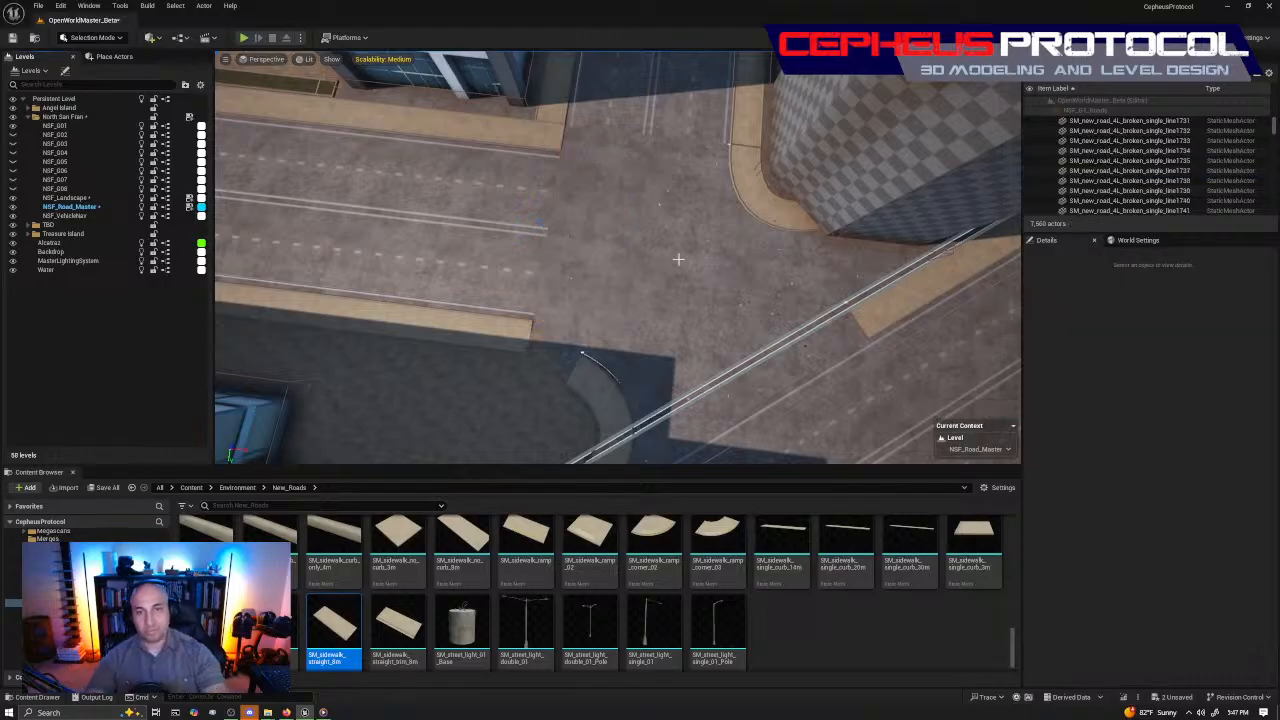
right_drag(678, 259, 720, 262)
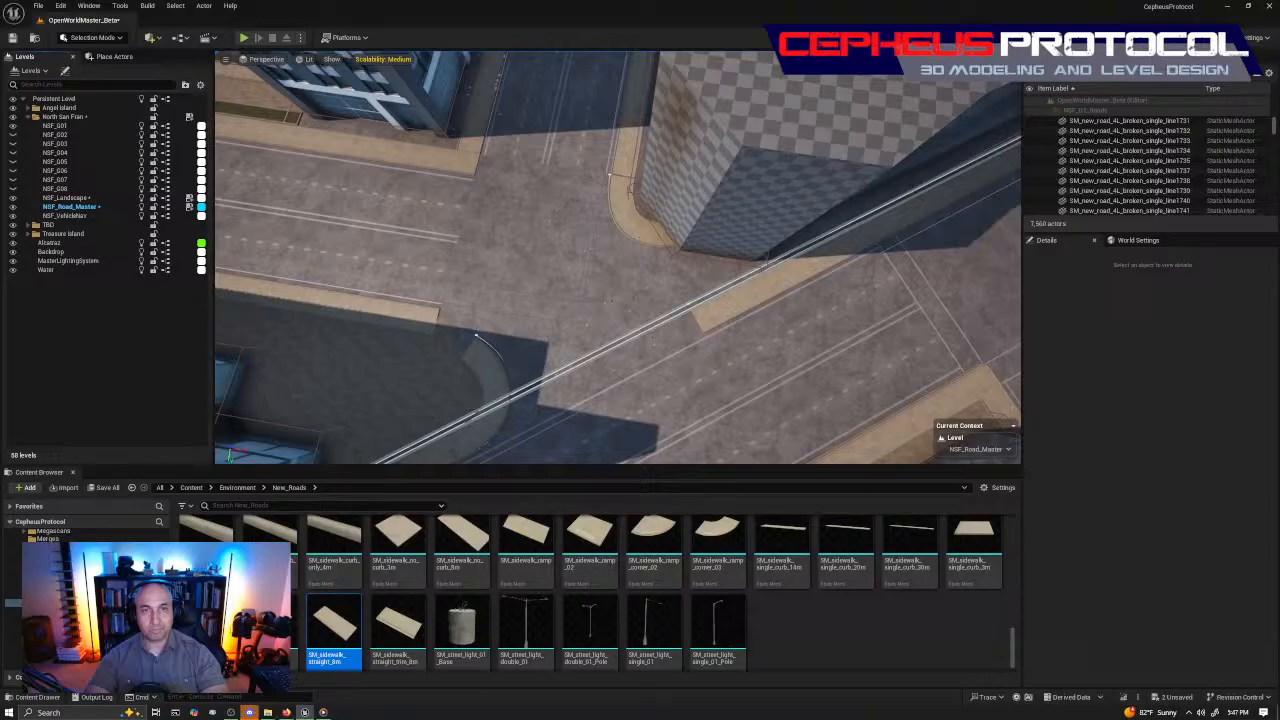
Duplicate the checkered building's corner sidewalk into the open intersection and locate the side street's road mesh in the Content Browser
click(529, 122)
click(598, 196)
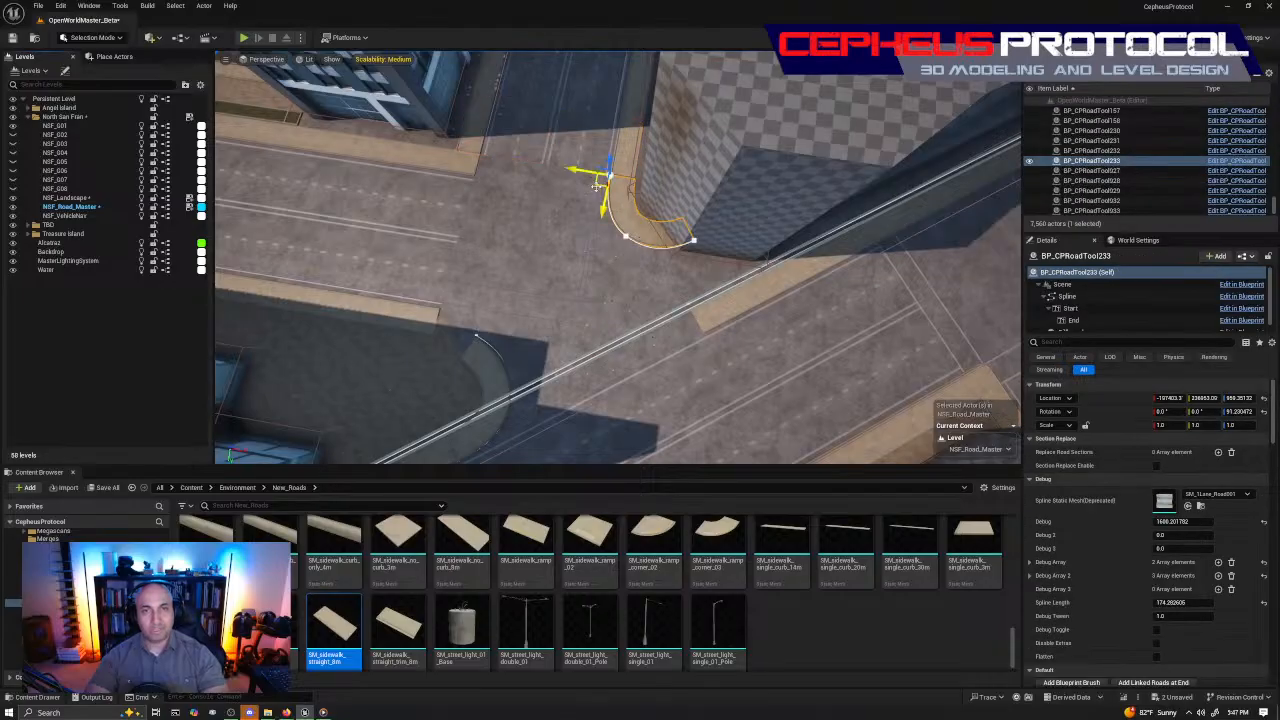
click(545, 130)
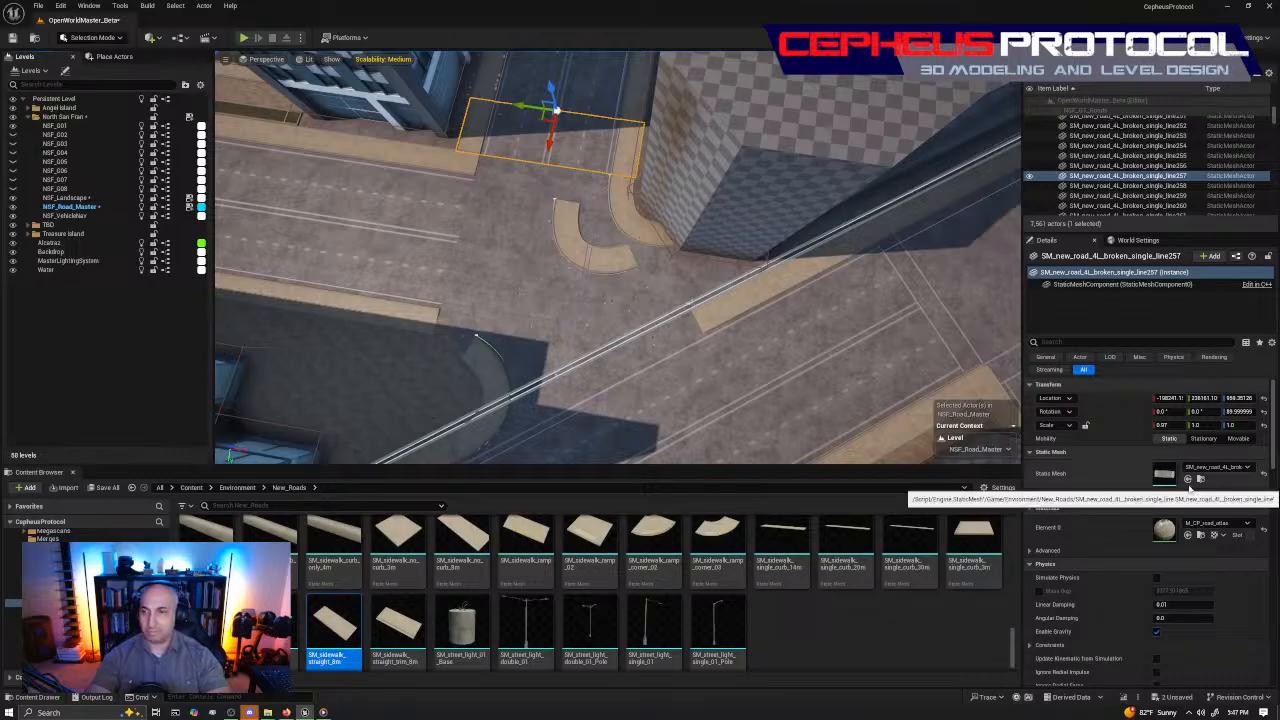
click(1188, 479)
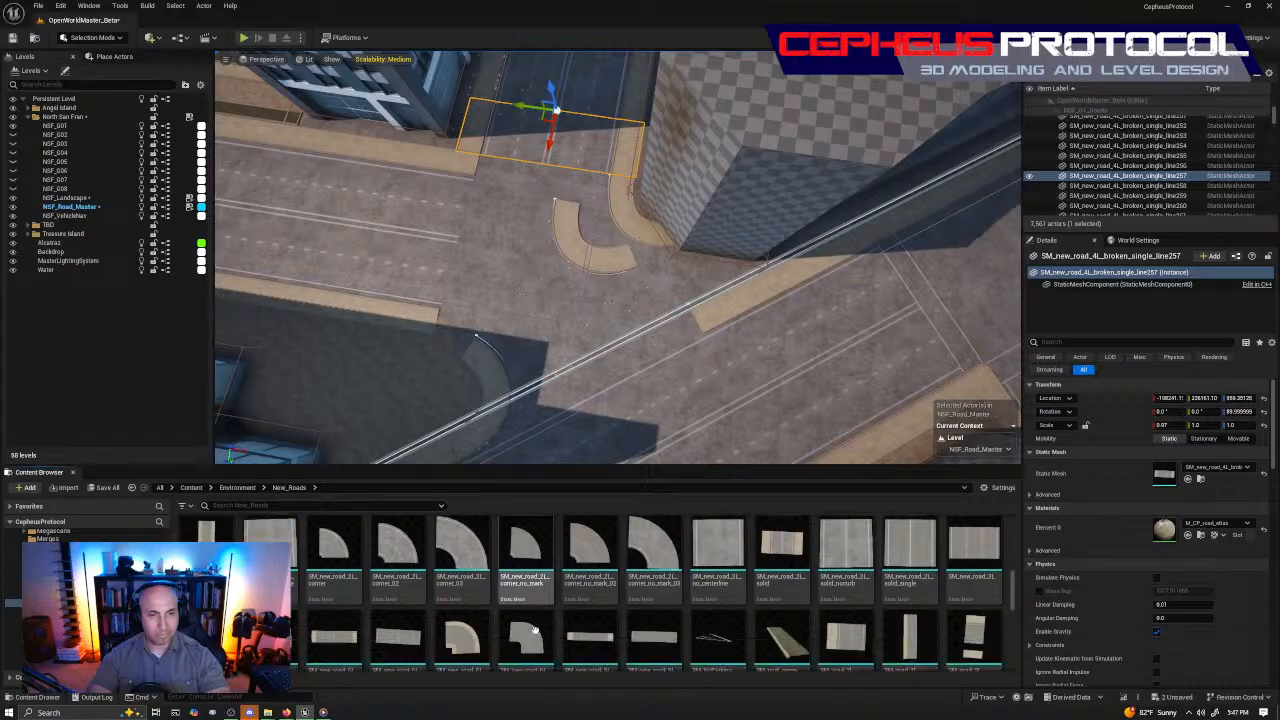
scroll(535, 630, down, 1)
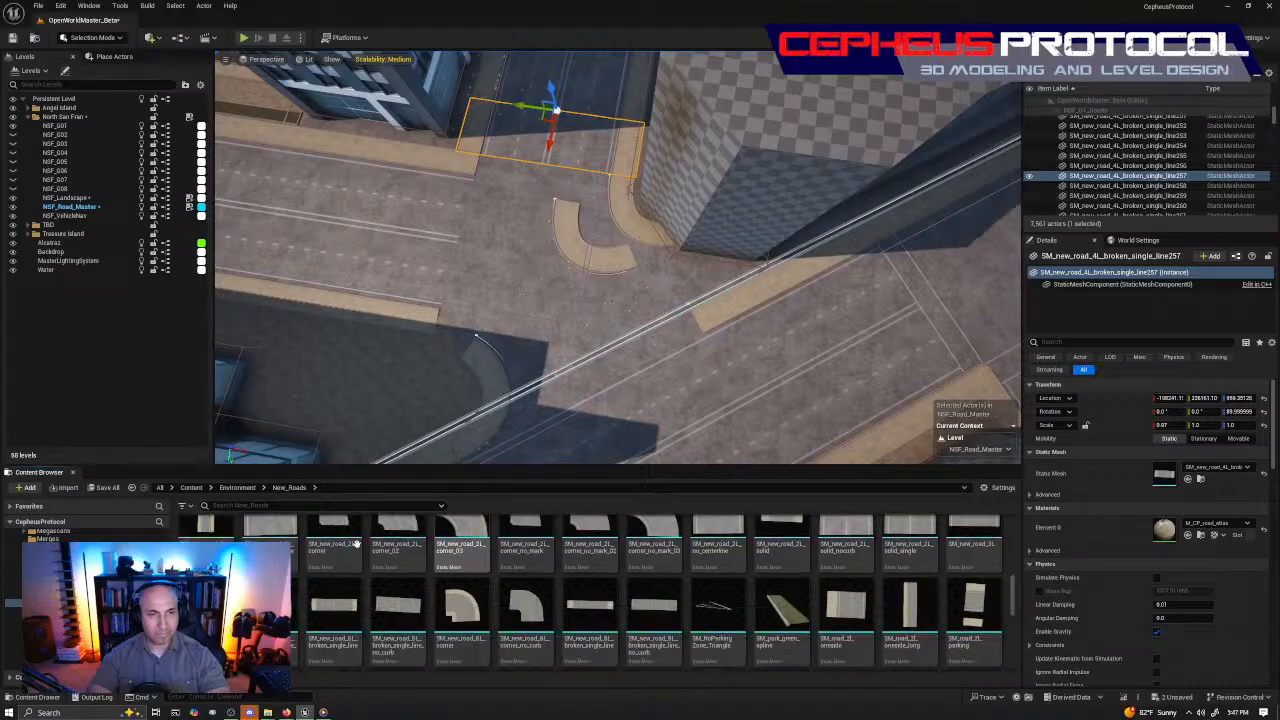
drag(355, 541, 1068, 577)
Replace the duplicated curve's sidewalk mesh with a two-lane SM_new_road_2L mesh in its first Spline Meshes entry
click(569, 234)
scroll(1190, 506, down, 1)
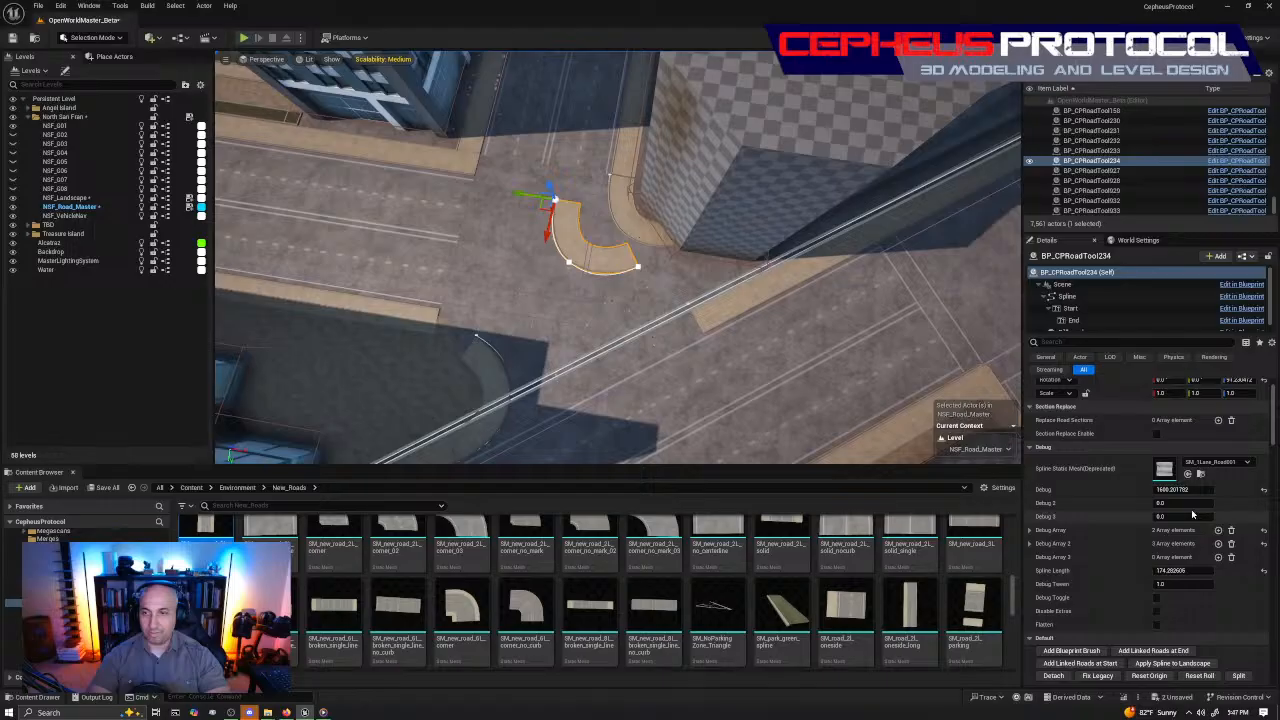
scroll(1191, 514, down, 7)
drag(269, 528, 1166, 572)
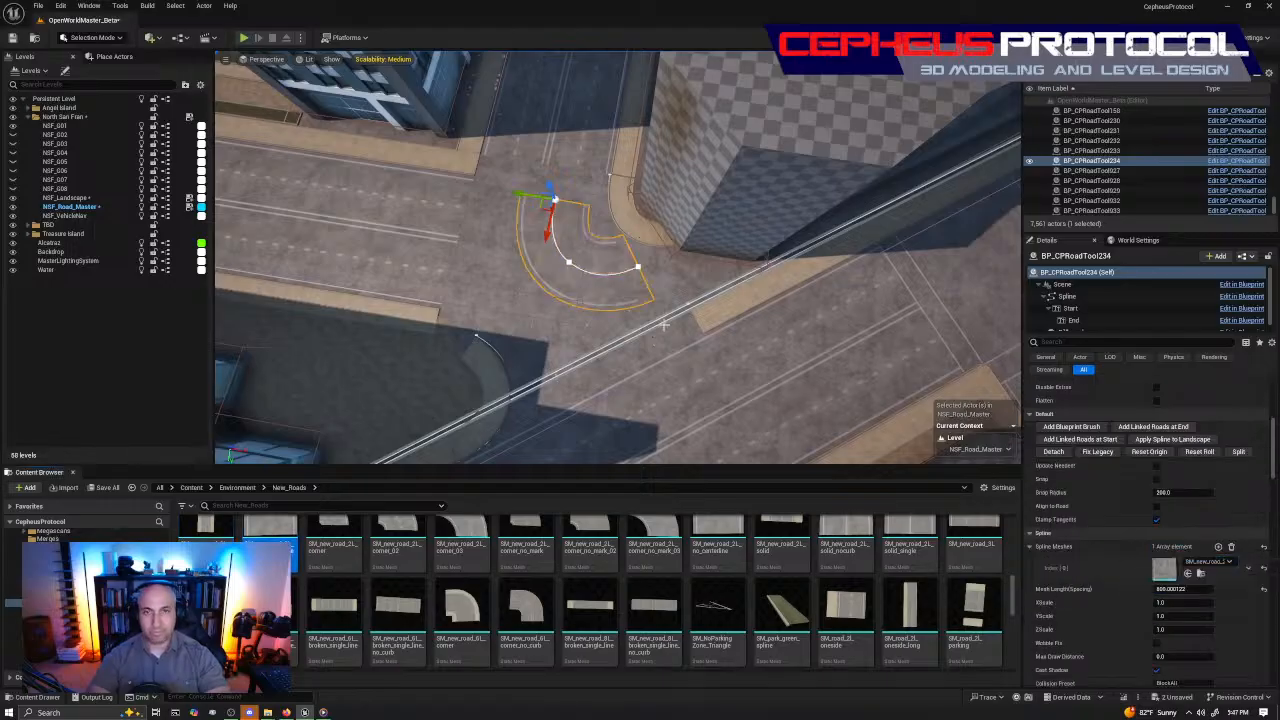
Align the two-lane road curve with the side street's lanes nearest the checkered building and duplicate it onto the adjacent lanes
key(f)
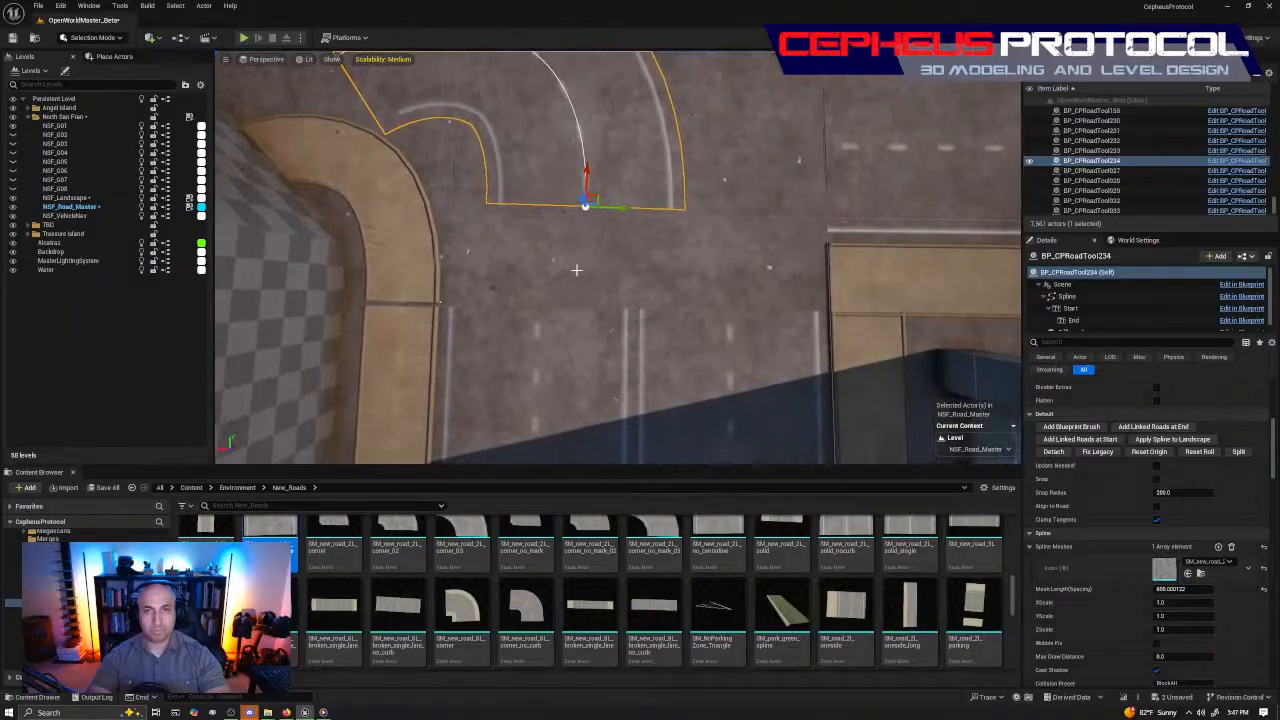
drag(593, 201, 543, 304)
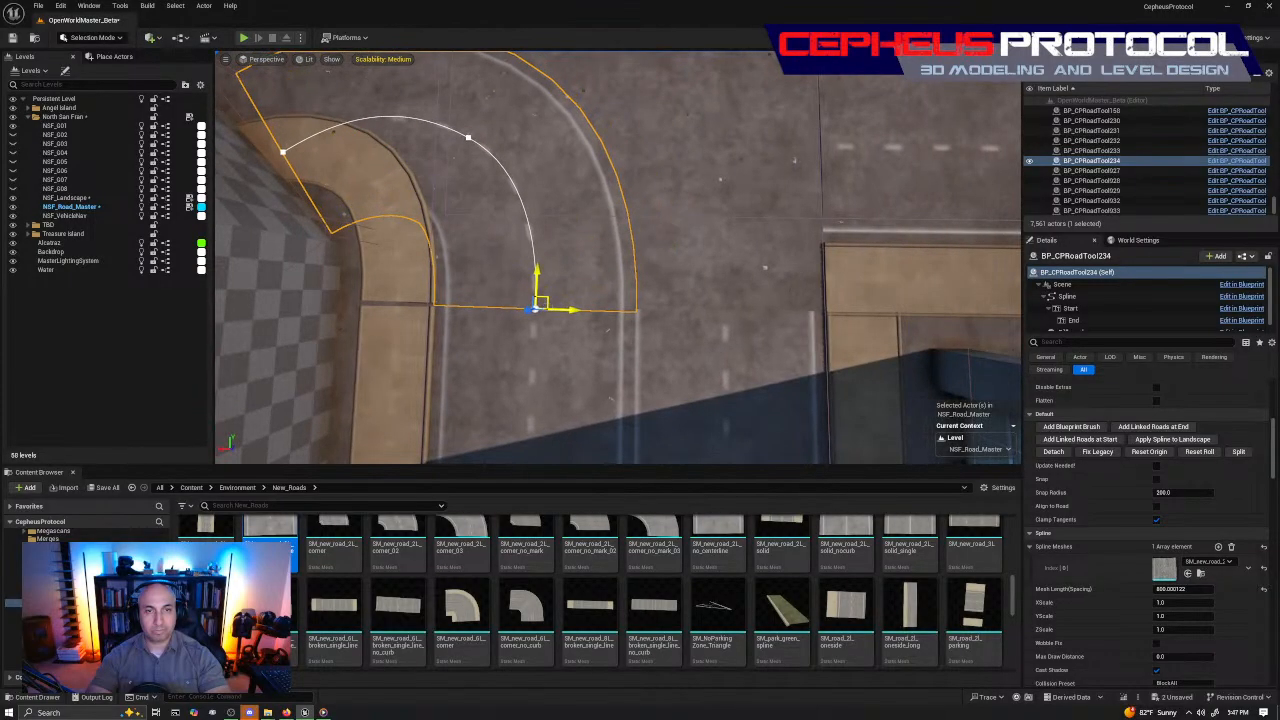
right_drag(543, 304, 520, 345)
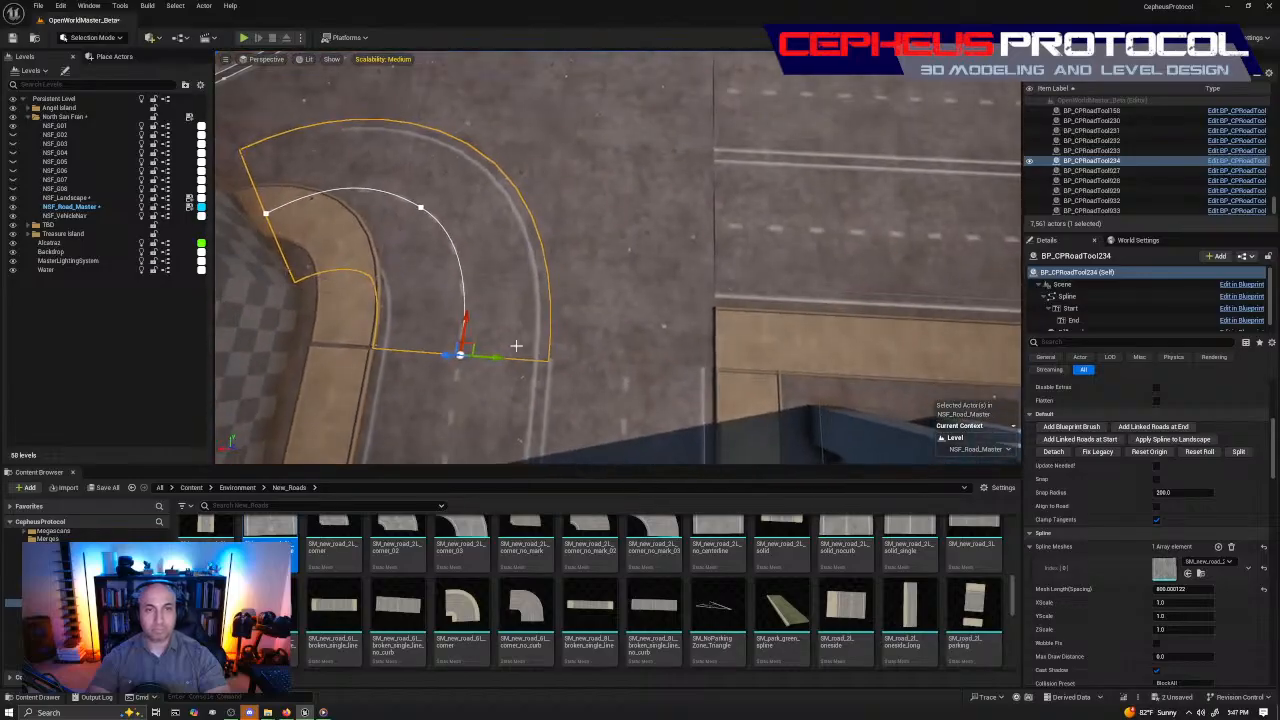
alt+drag(494, 357, 664, 411)
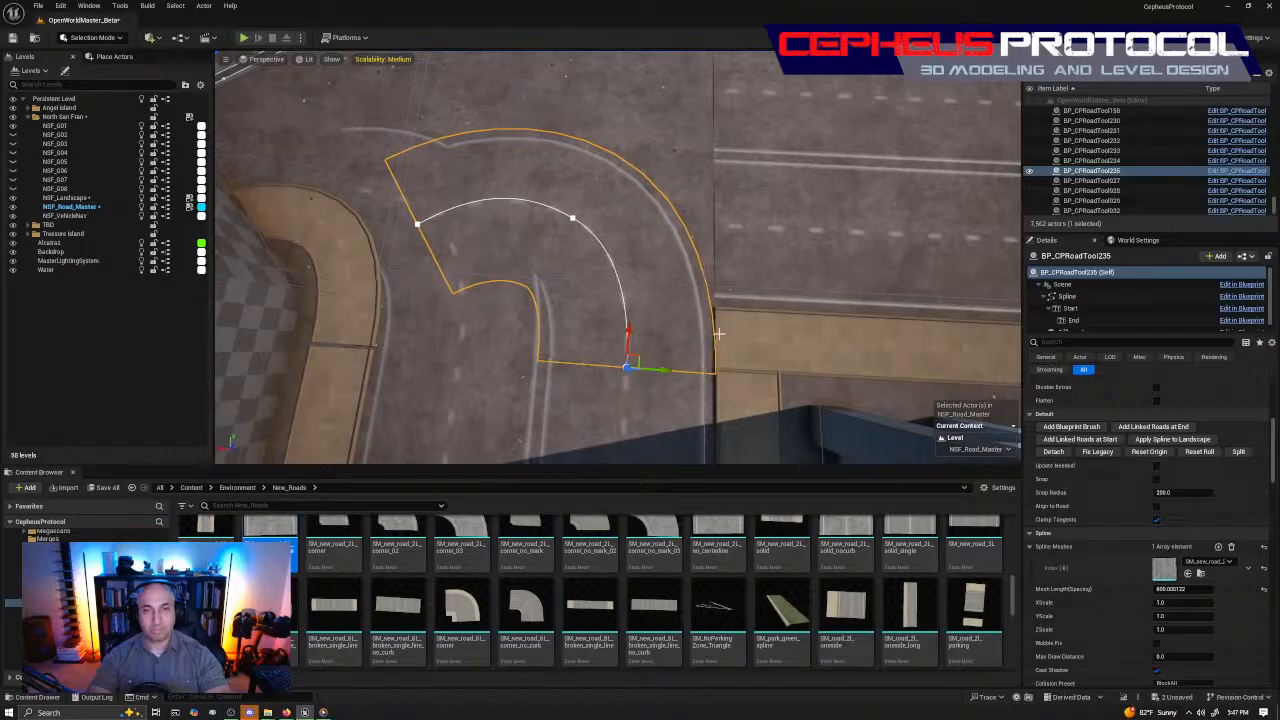
right_drag(719, 334, 737, 208)
click(662, 188)
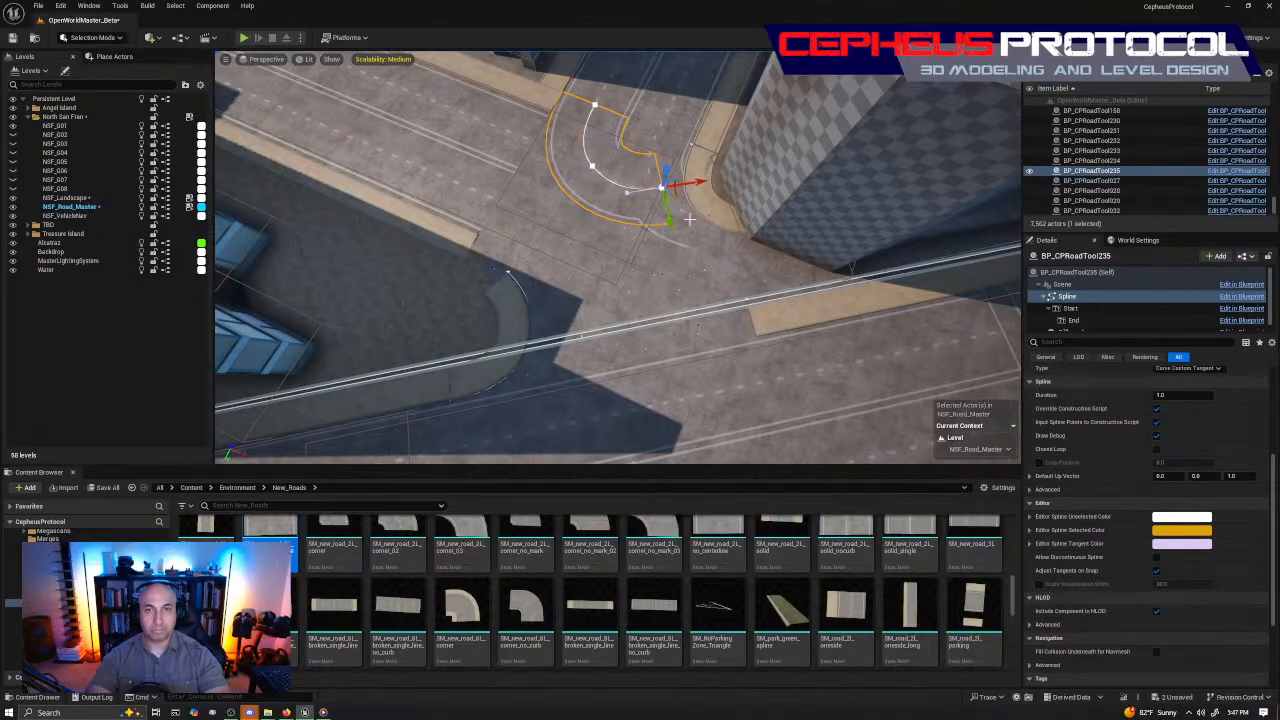
drag(689, 219, 517, 171)
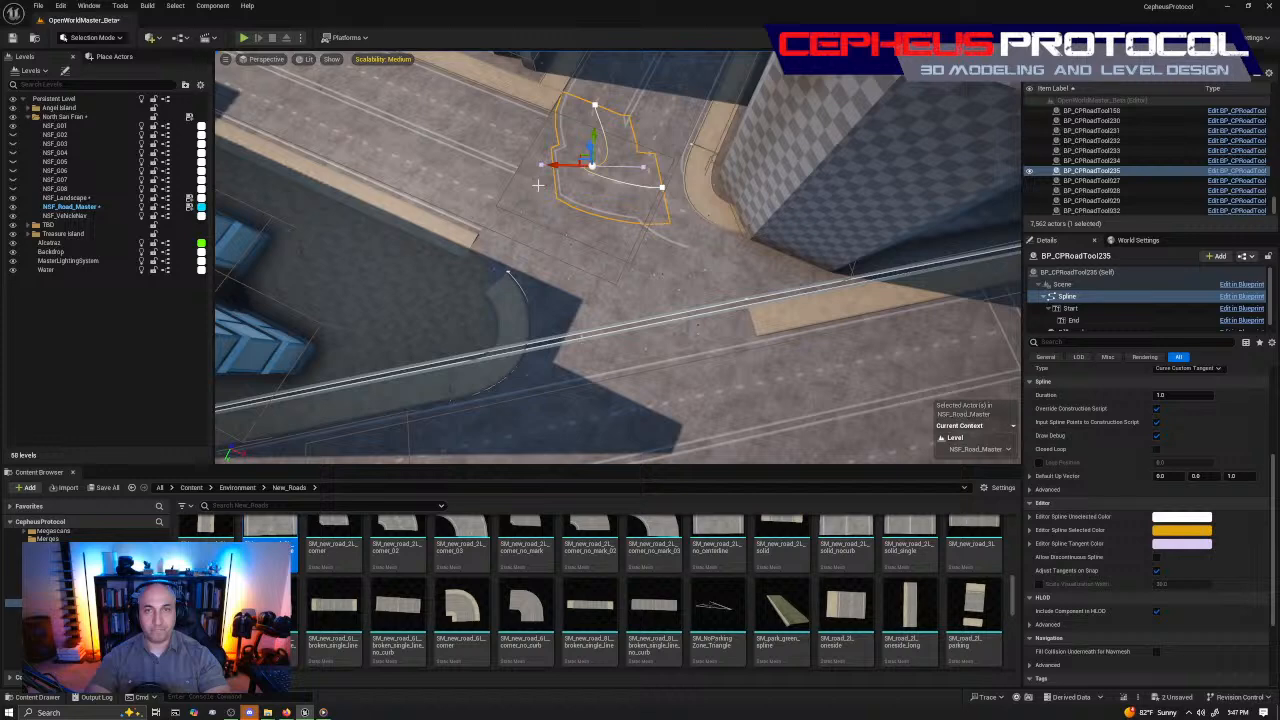
key(ctrl+z)
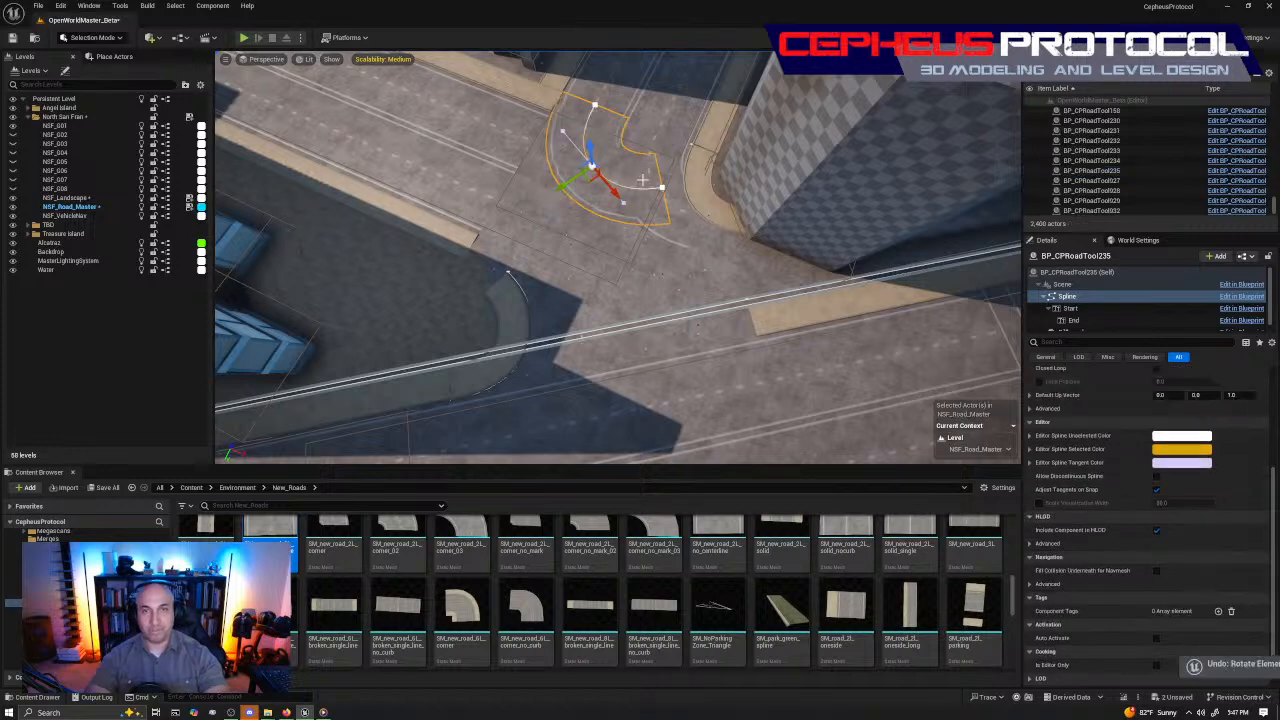
Rotate the duplicated road curve's middle spline point so the road heads across the intersection toward the main street
key(e)
drag(615, 209, 698, 184)
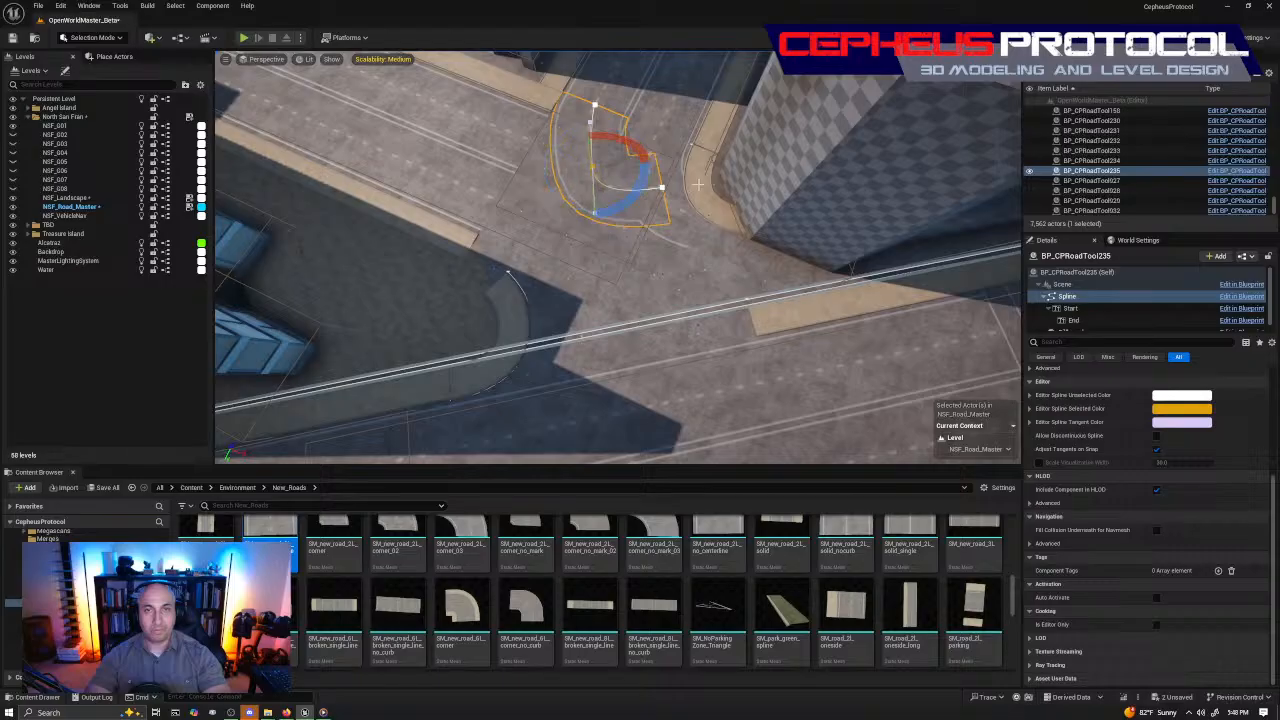
key(w)
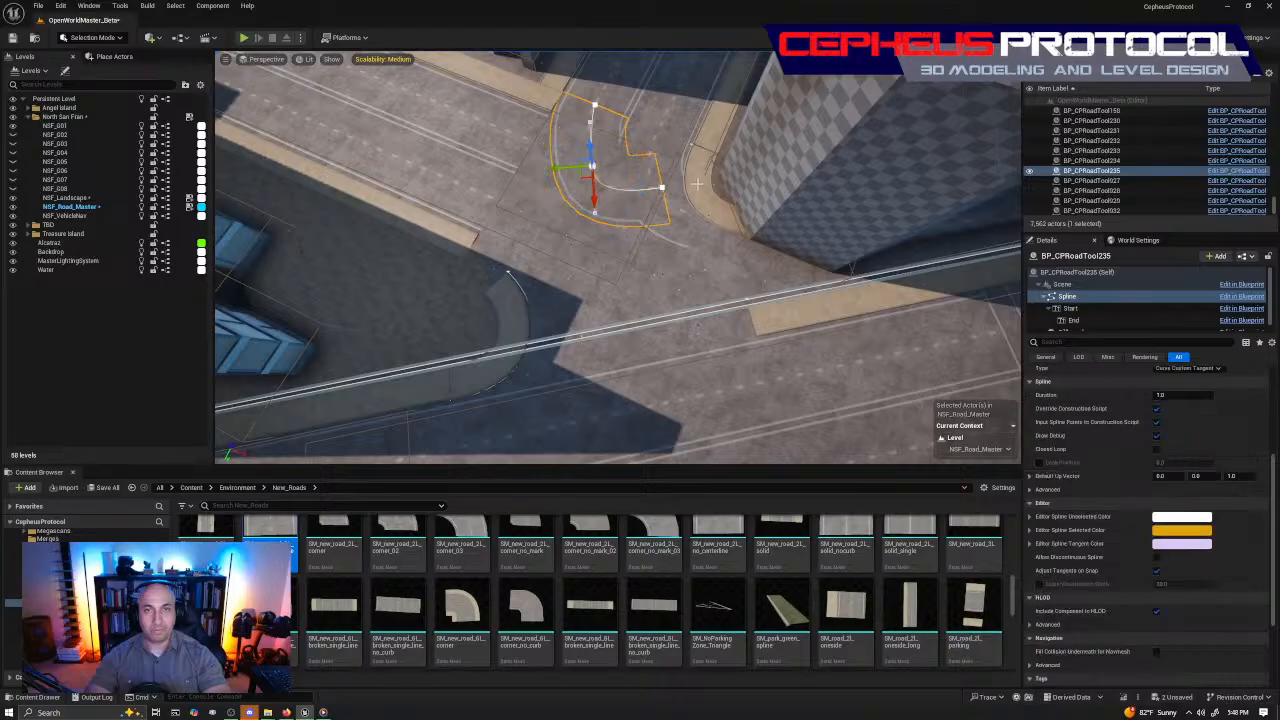
Move the far end spline point of the duplicated two-lane road across the intersection onto the main street
click(655, 183)
click(662, 186)
click(627, 186)
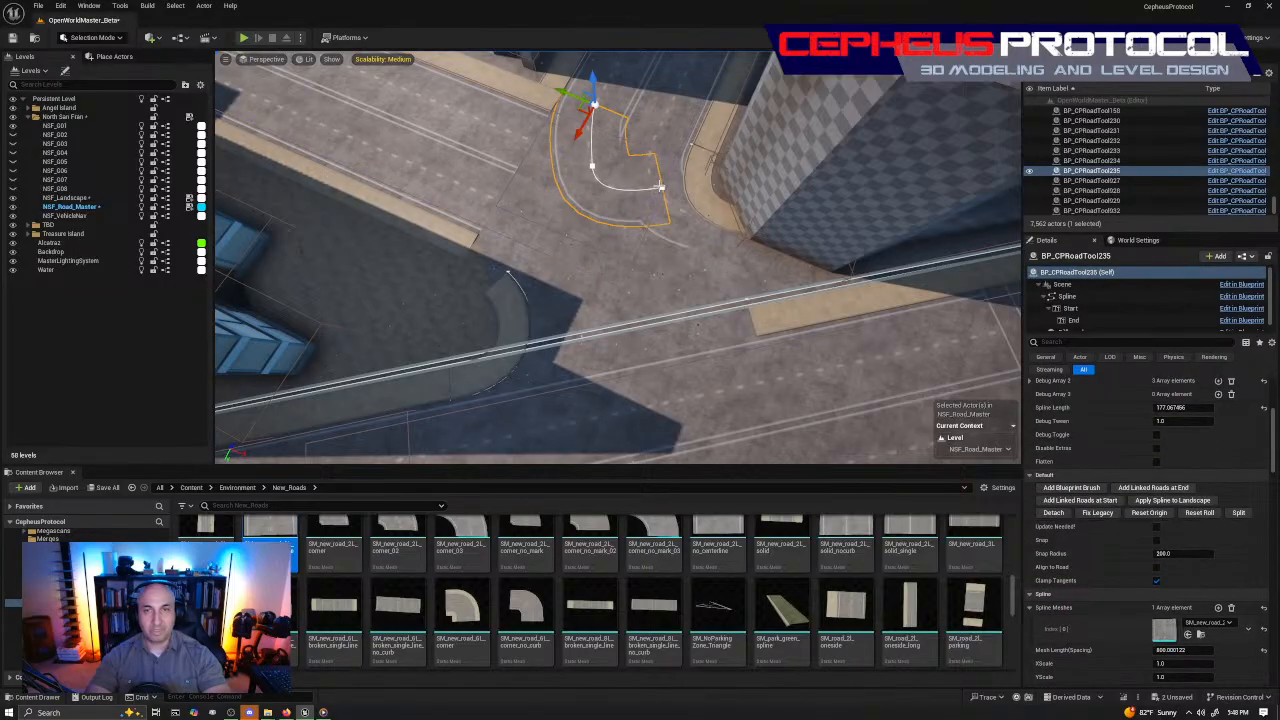
click(662, 187)
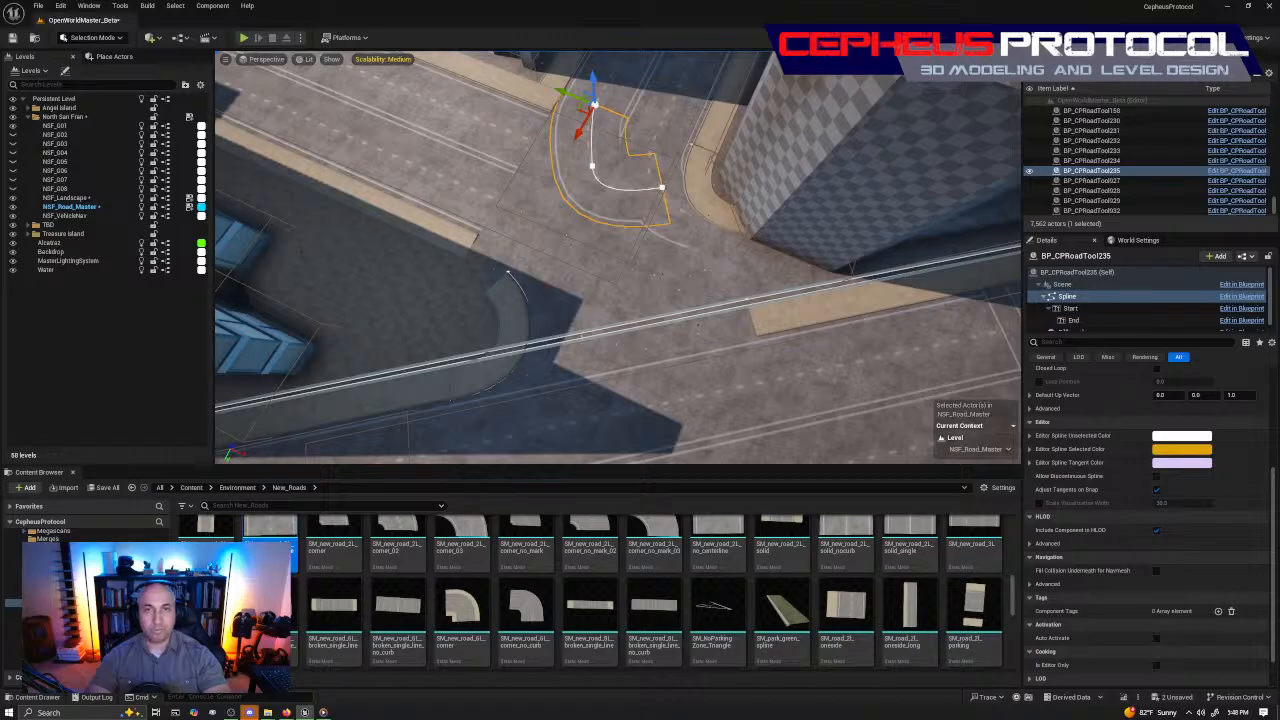
click(661, 187)
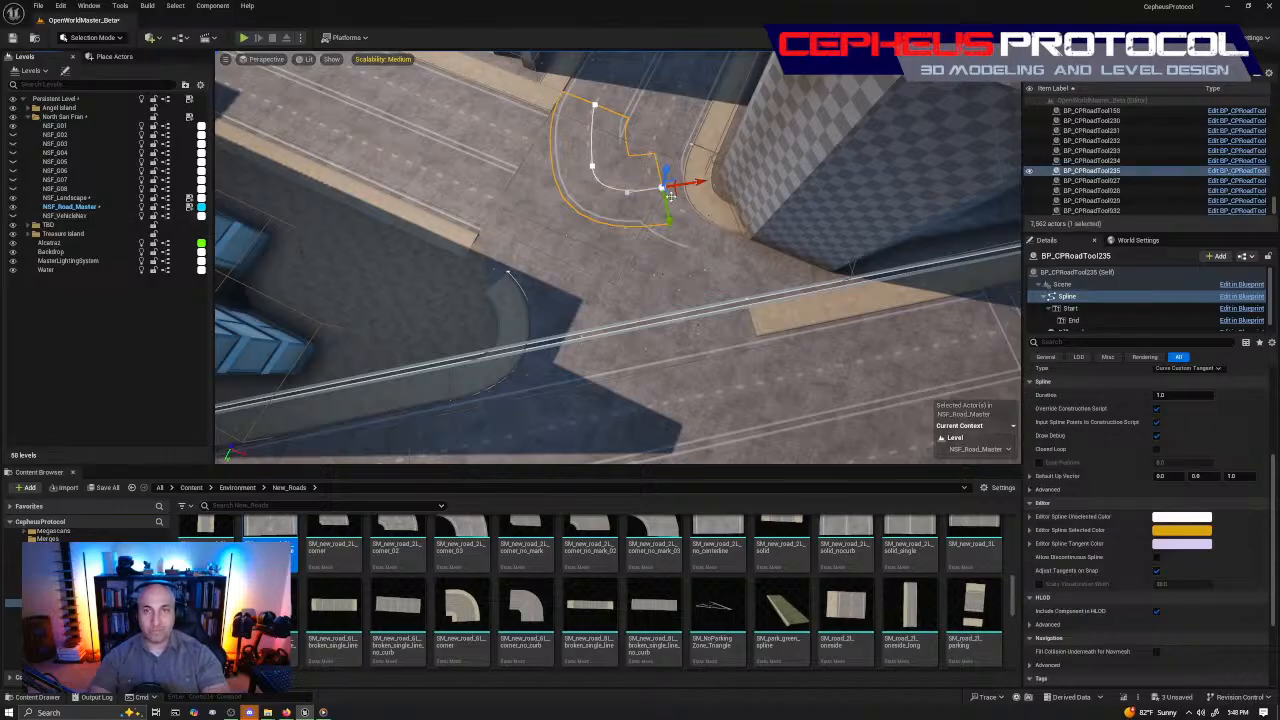
drag(670, 196, 611, 396)
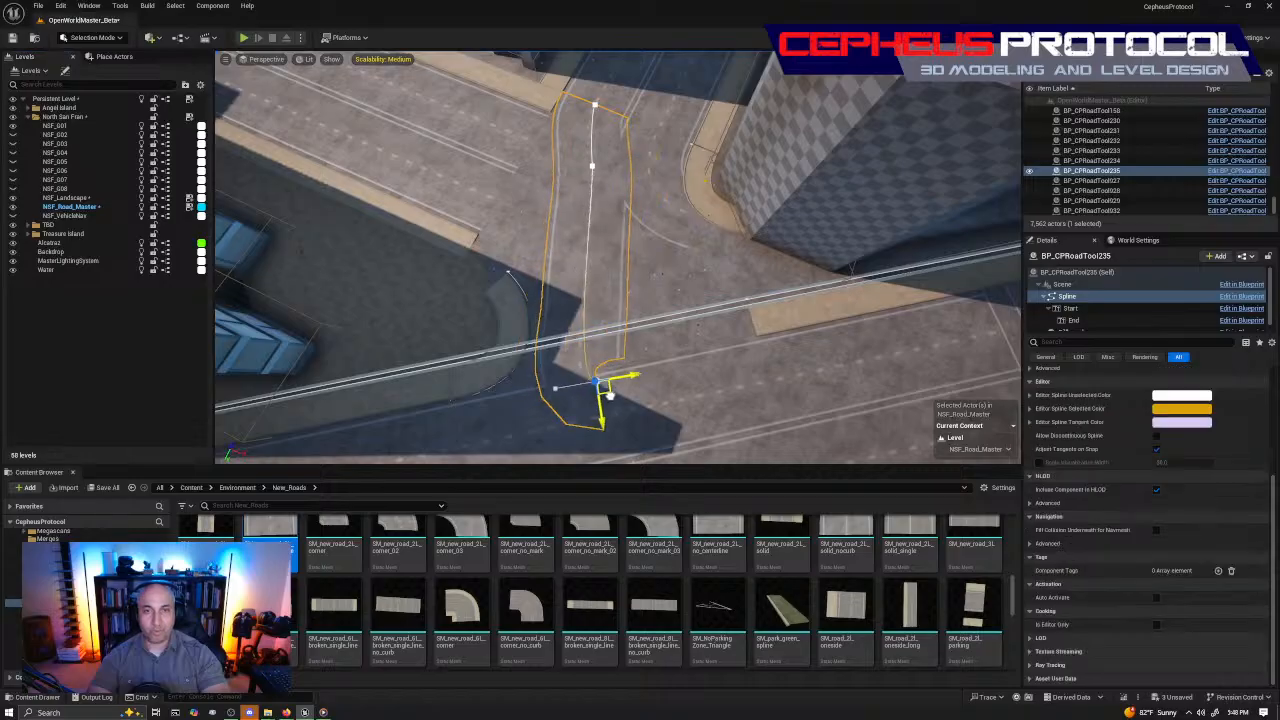
Rotate the road's far end spline point about 90° to run straight across the main street, and adjust its position there
right_drag(610, 396, 594, 418)
key(e)
drag(655, 350, 598, 396)
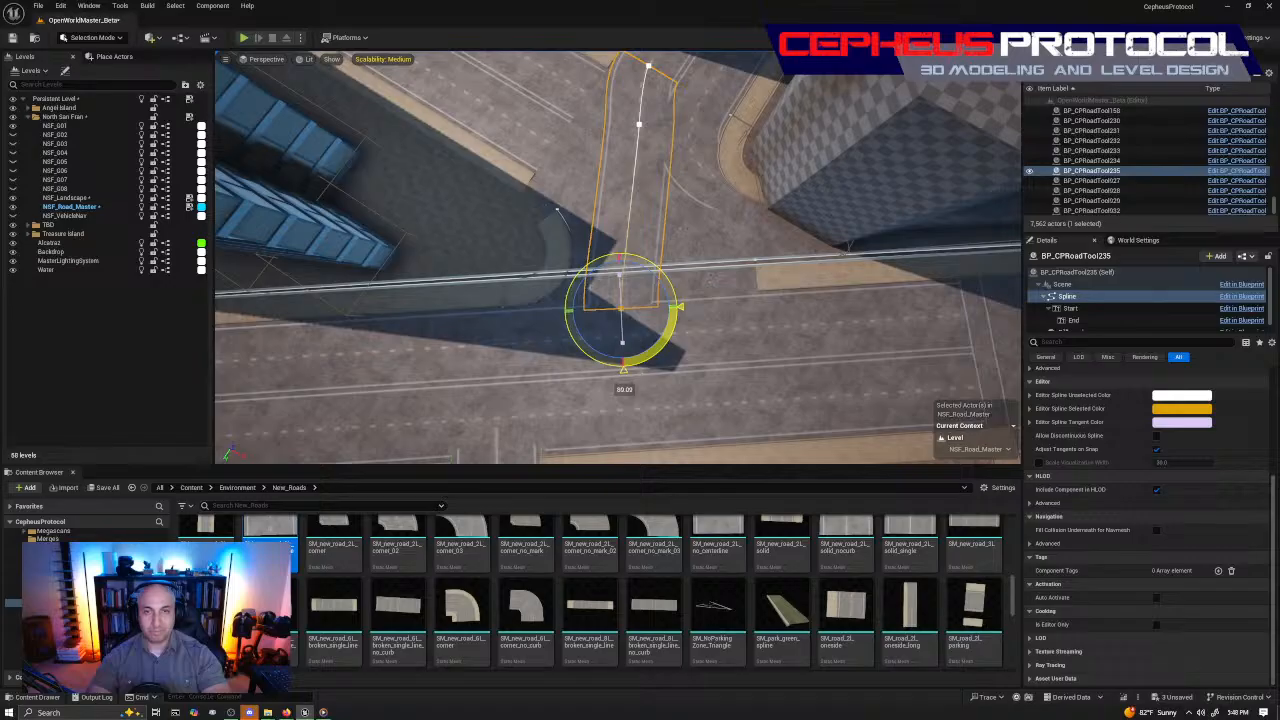
key(w)
drag(612, 325, 597, 352)
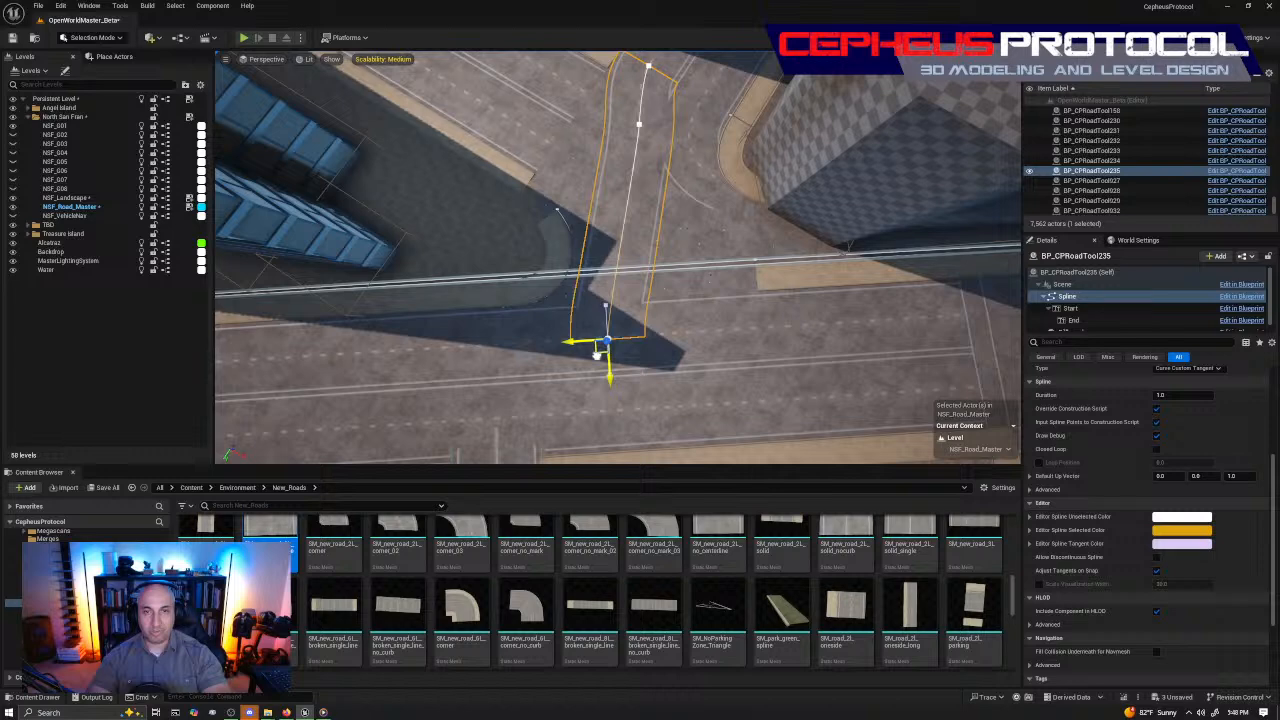
Move the two-lane road's middle spline point closer to the main street and rotate it to straighten the road's run across the intersection
click(638, 125)
drag(626, 134, 638, 212)
key(e)
key(w)
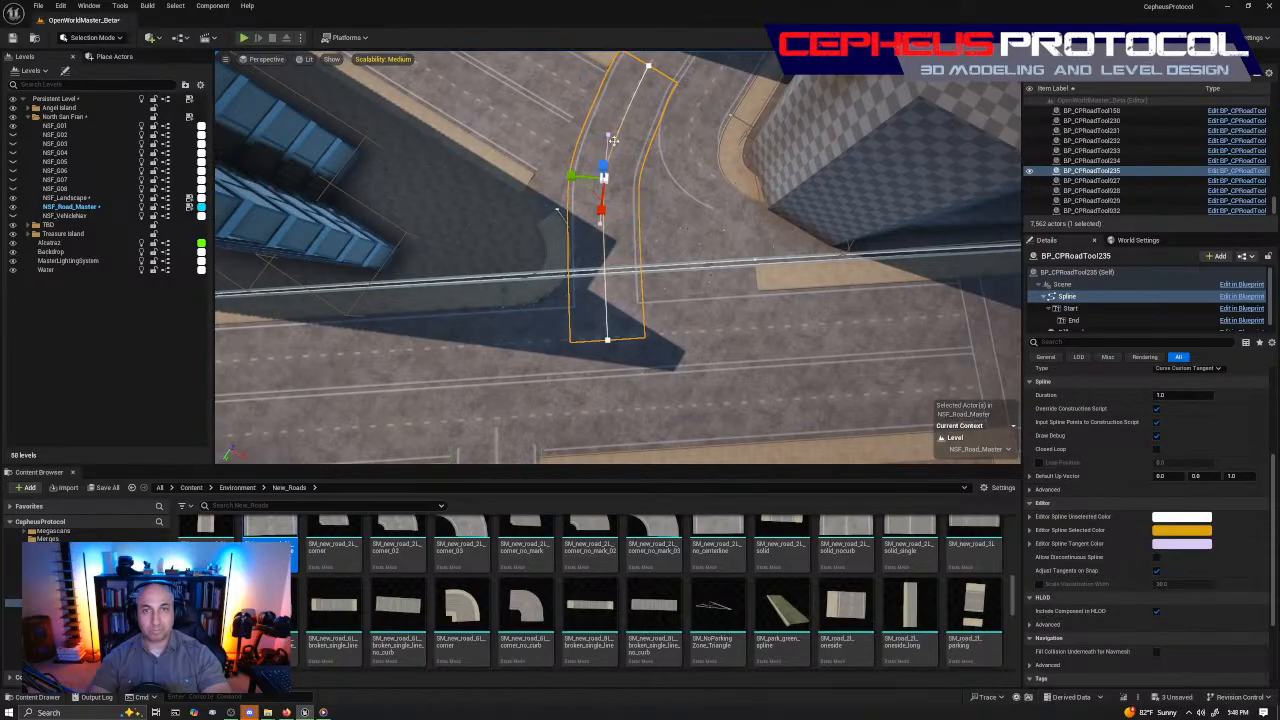
Adjust the road's tangents between its side-street start point and middle point so the curve bends smoothly into the intersection
click(609, 135)
click(648, 68)
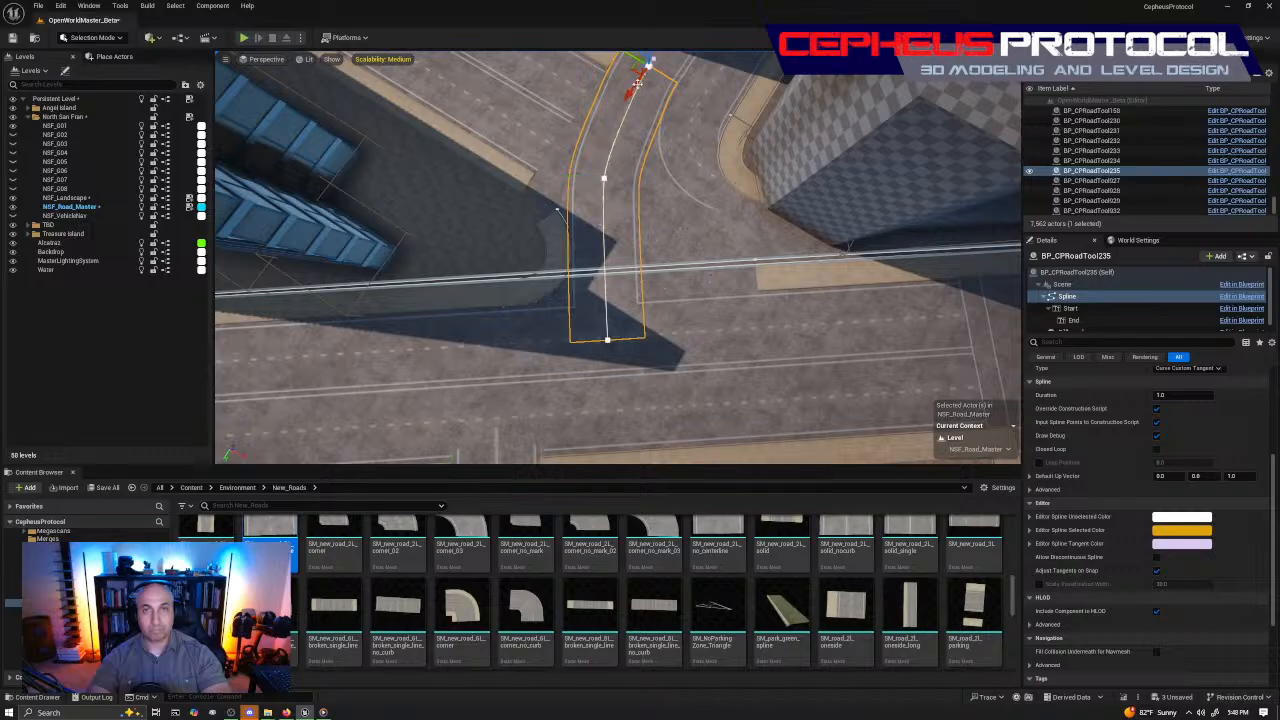
click(572, 152)
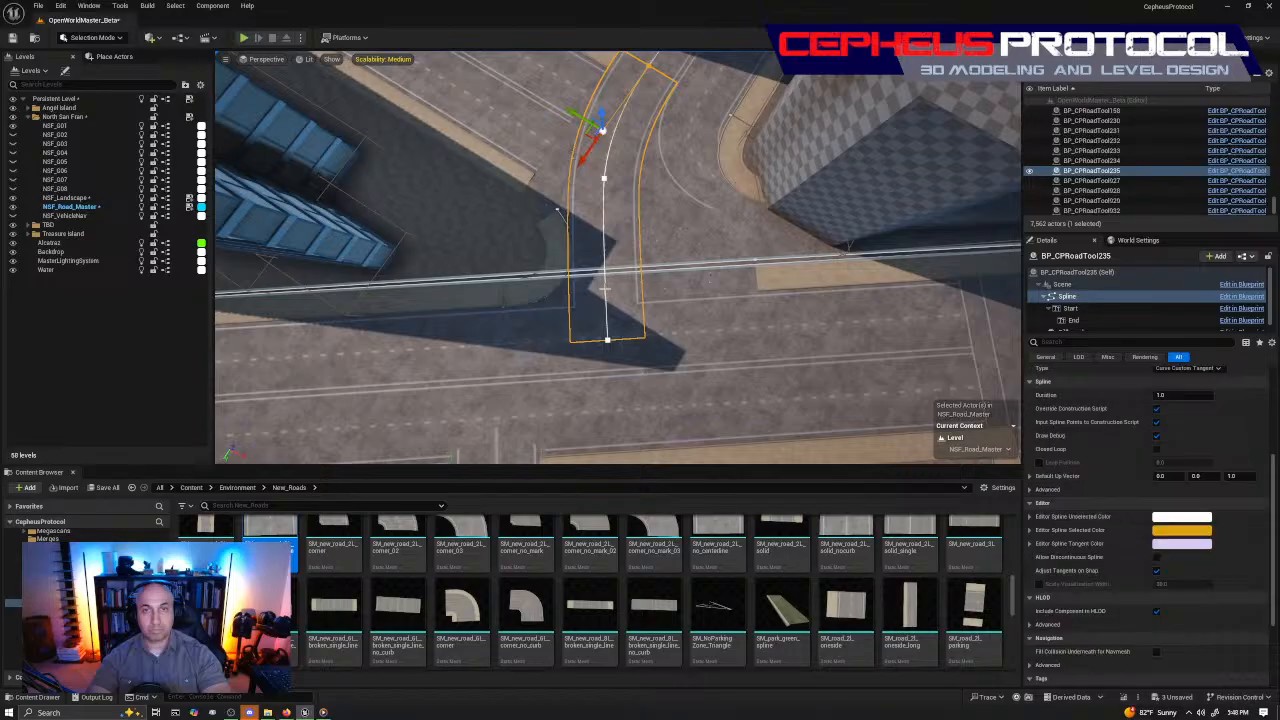
click(607, 341)
click(827, 242)
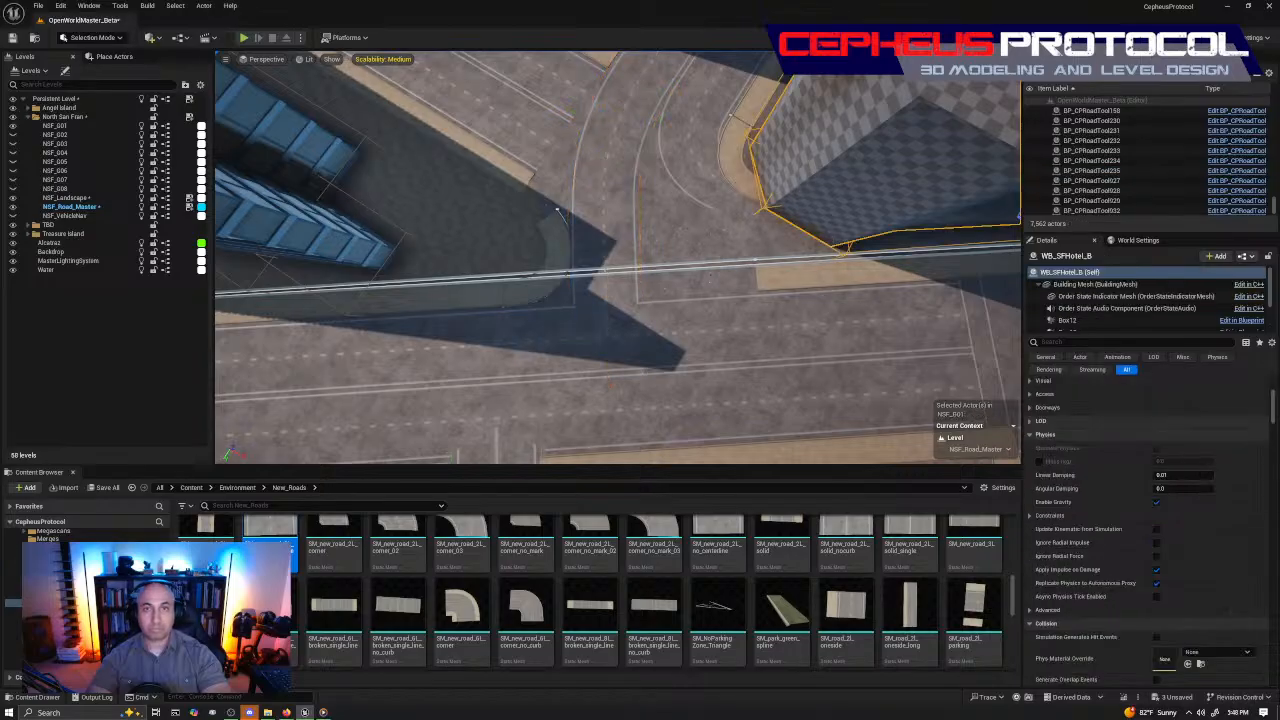
right_drag(827, 242, 840, 445)
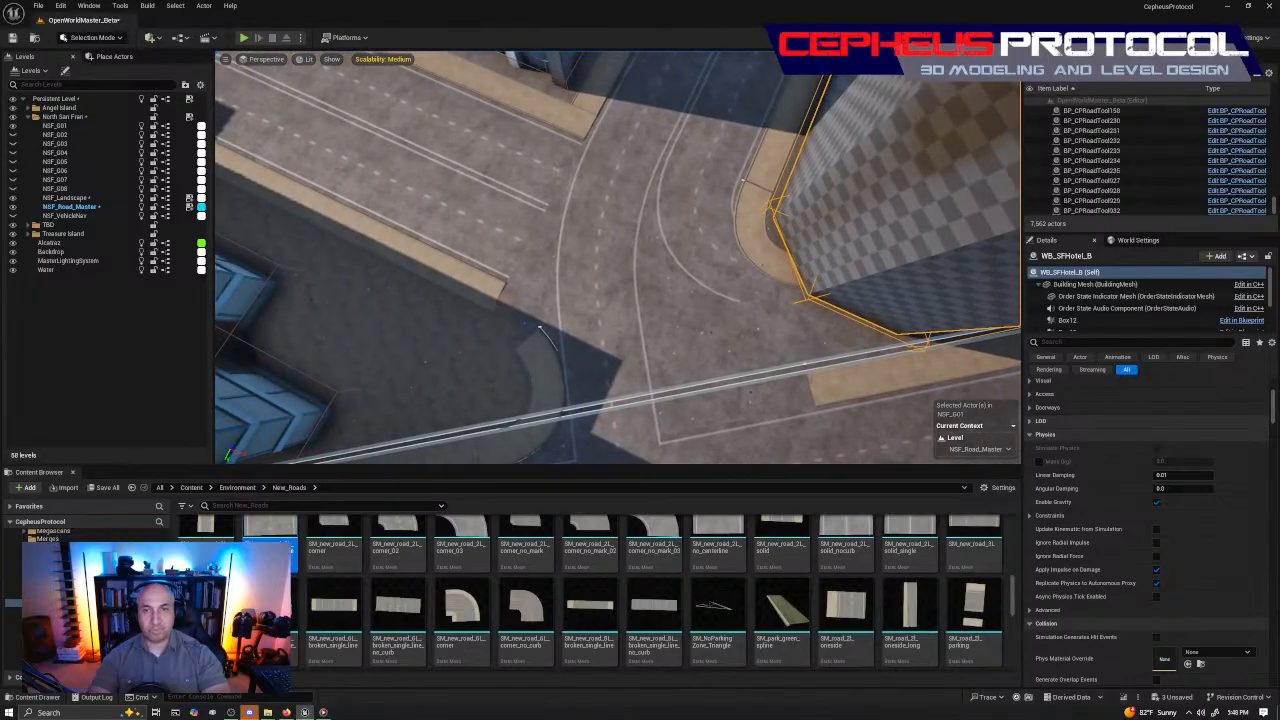
Rotate the end spline point of the two-lane curve nearest the checkered building about 90° and move it across onto the main street
click(712, 280)
key(f)
click(656, 264)
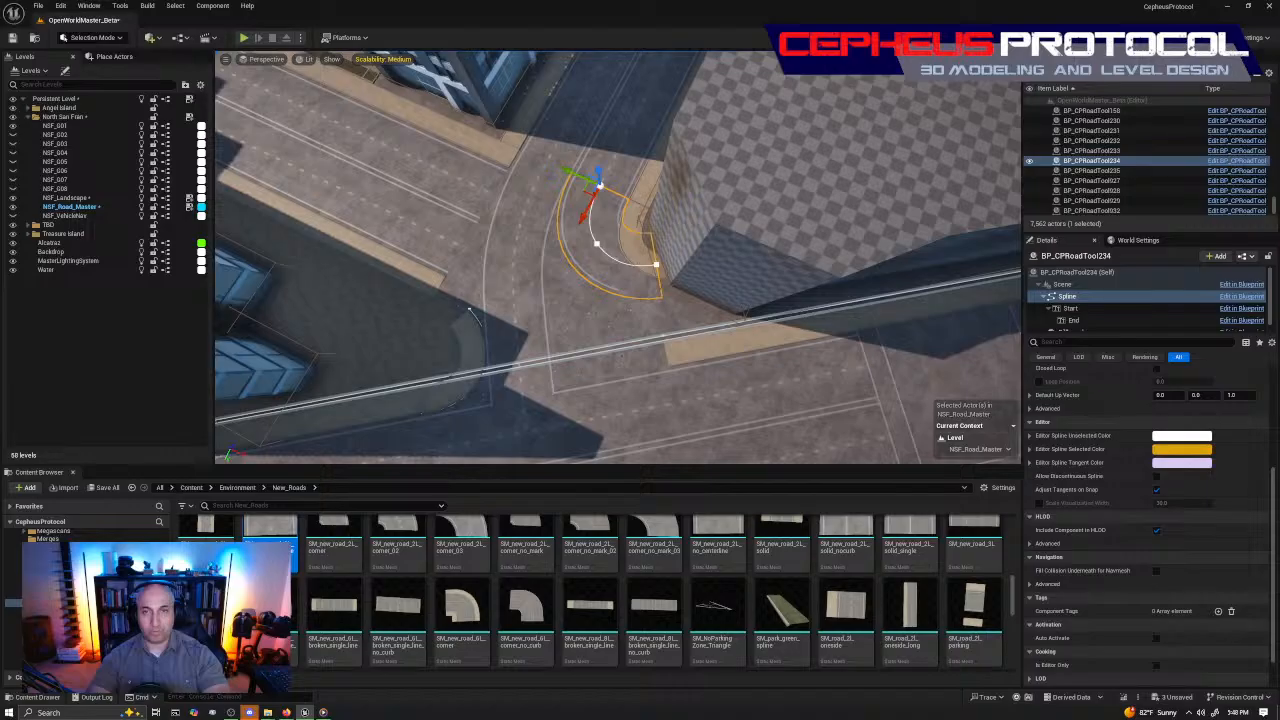
click(656, 264)
key(e)
drag(692, 302, 604, 311)
key(w)
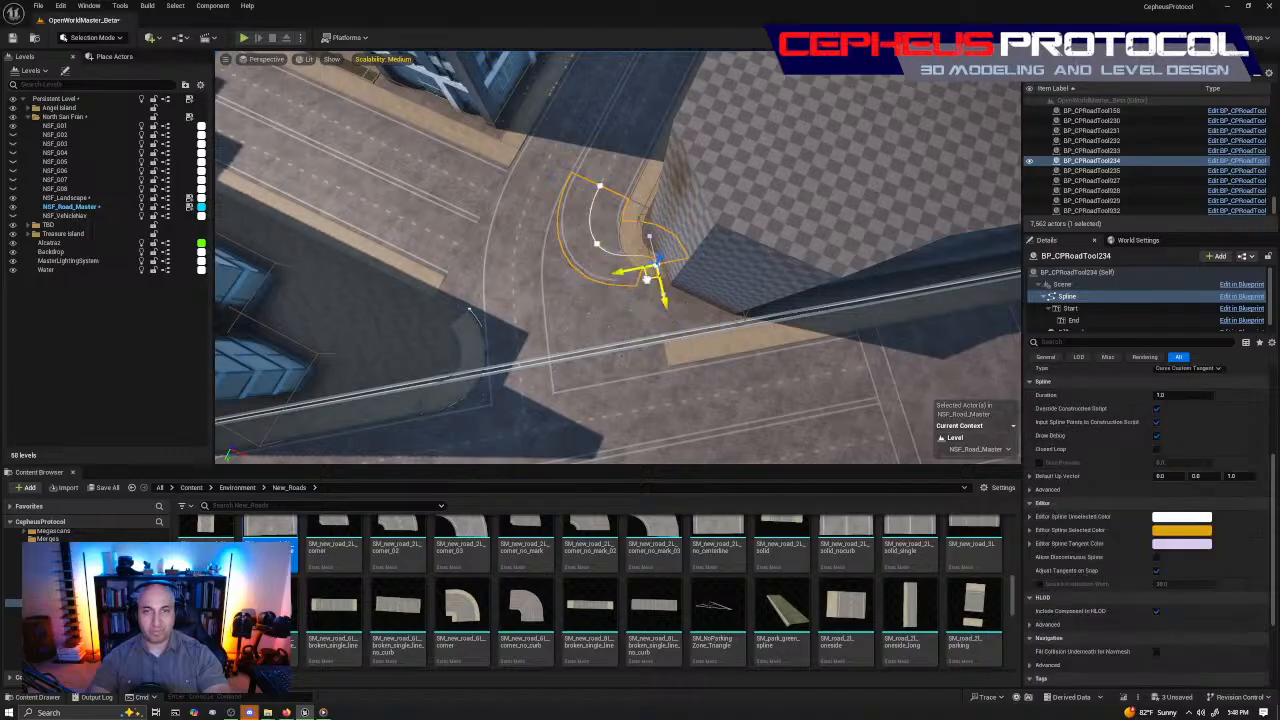
key(ctrl+z)
Rotate that road's middle spline point toward the main street and shift it away from the checkered building to match the adjacent road's curve
key(e)
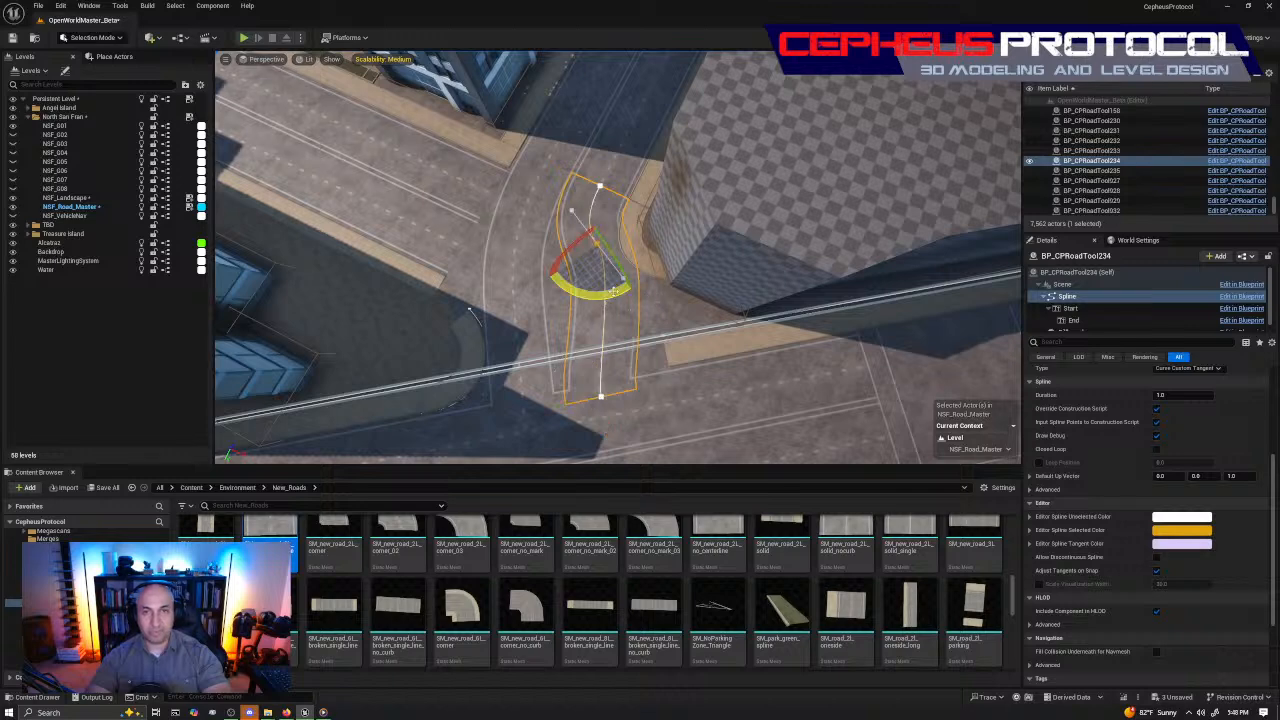
drag(613, 290, 598, 301)
key(w)
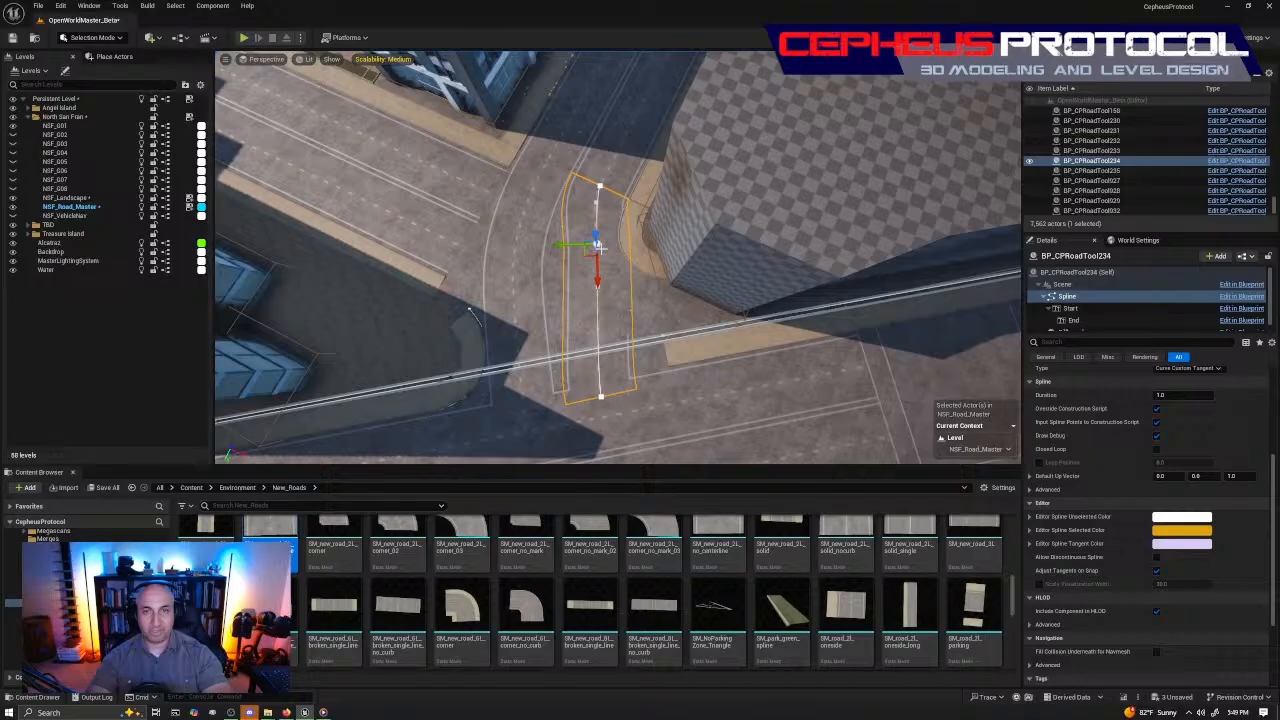
drag(597, 245, 570, 276)
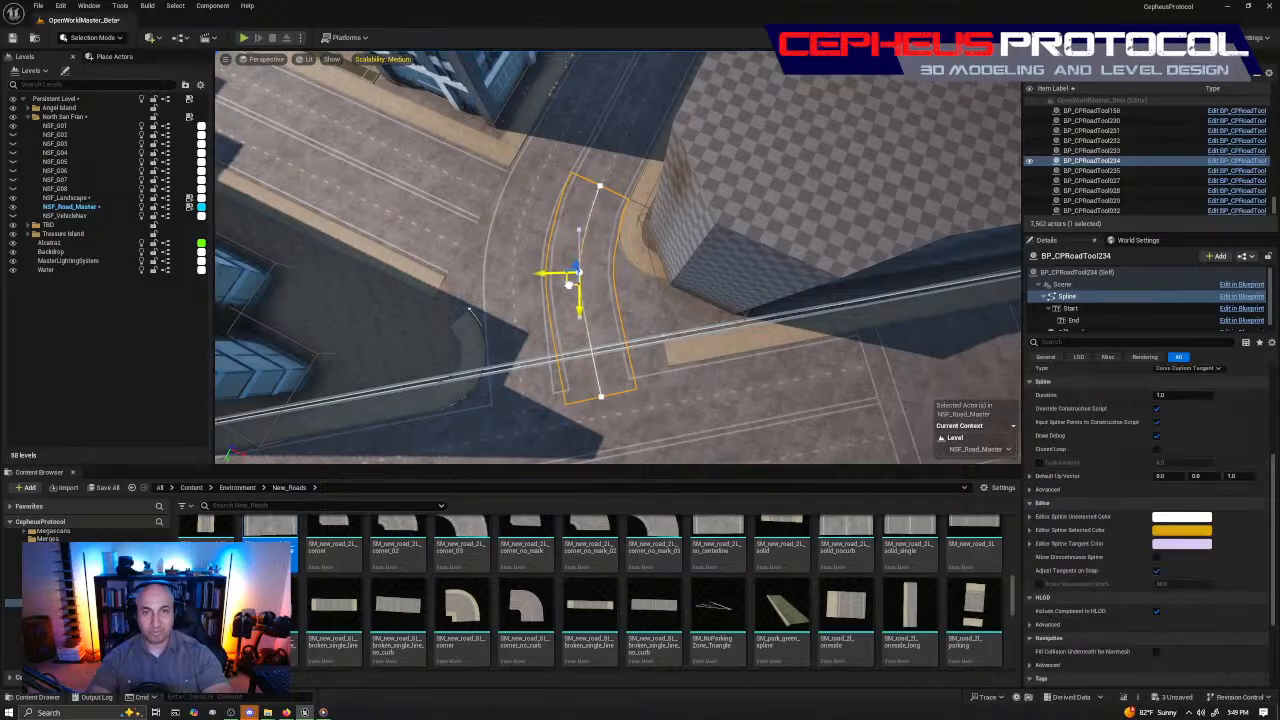
Lengthen the tangent at the road's side-street start point to smooth its entry into the curve
click(598, 188)
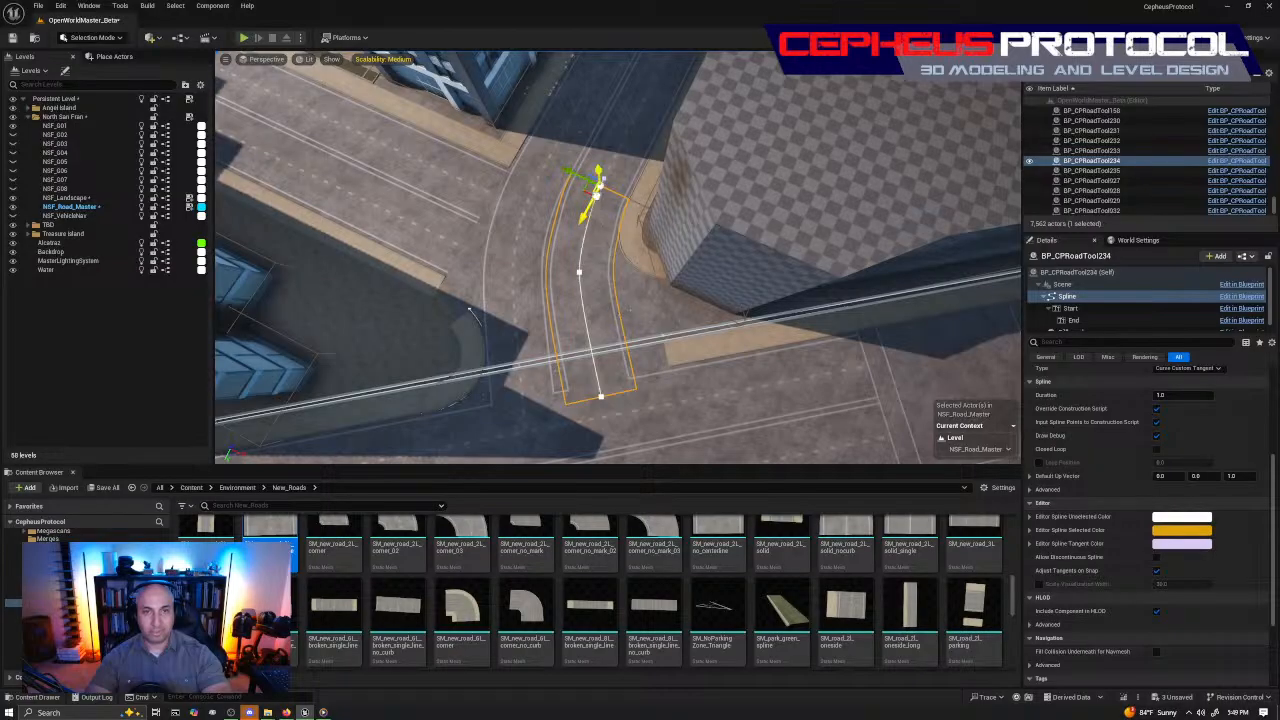
drag(584, 212, 628, 166)
click(583, 281)
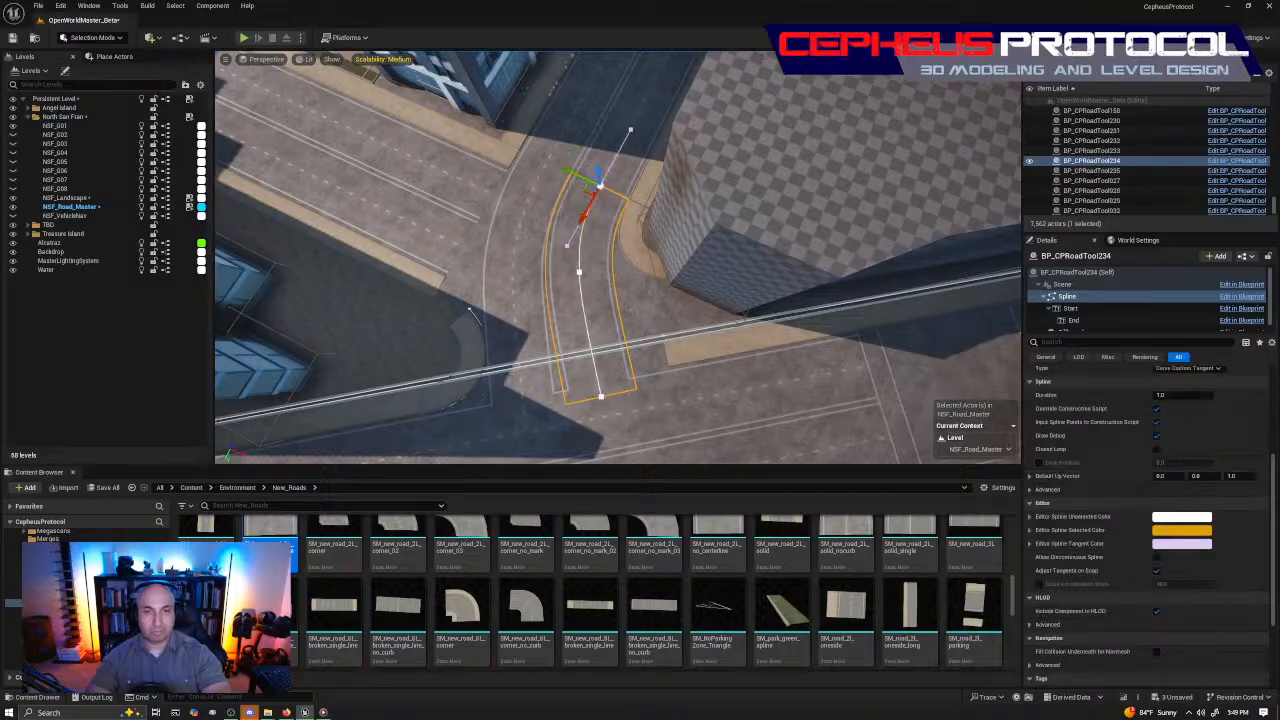
Rotate the road's main-street end spline point slightly and nudge it sideways to line up with the adjacent two-lane road
click(600, 397)
key(e)
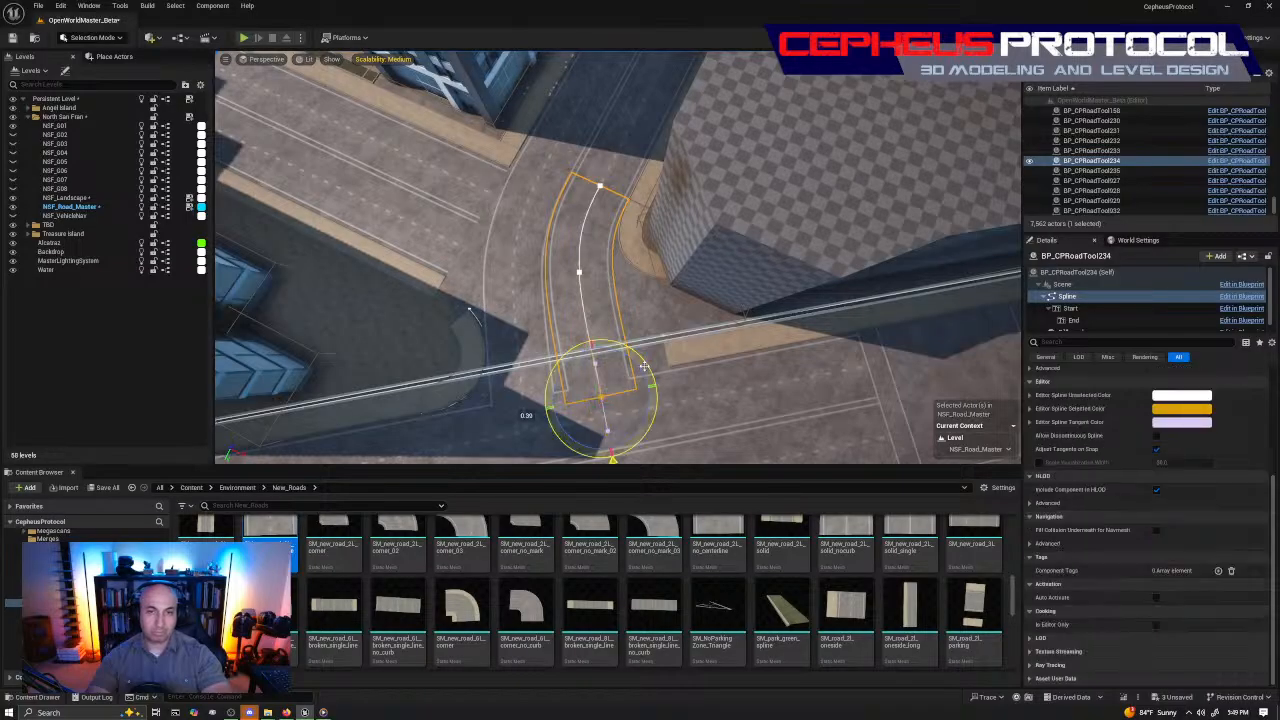
key(w)
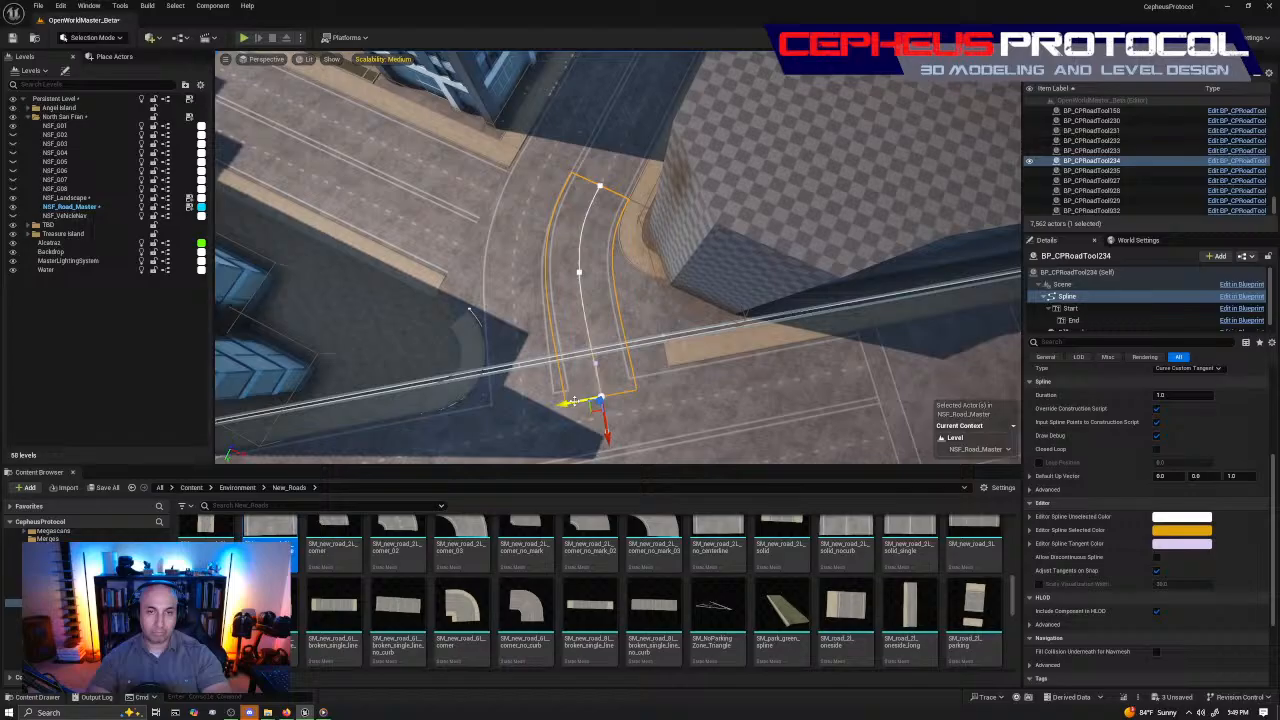
drag(574, 401, 567, 402)
Rotate the road's middle spline point and shift it sideways so its edge follows the neighbouring two-lane road, then deselect the road
click(579, 272)
right_drag(580, 280, 602, 296)
key(e)
drag(632, 363, 666, 374)
key(w)
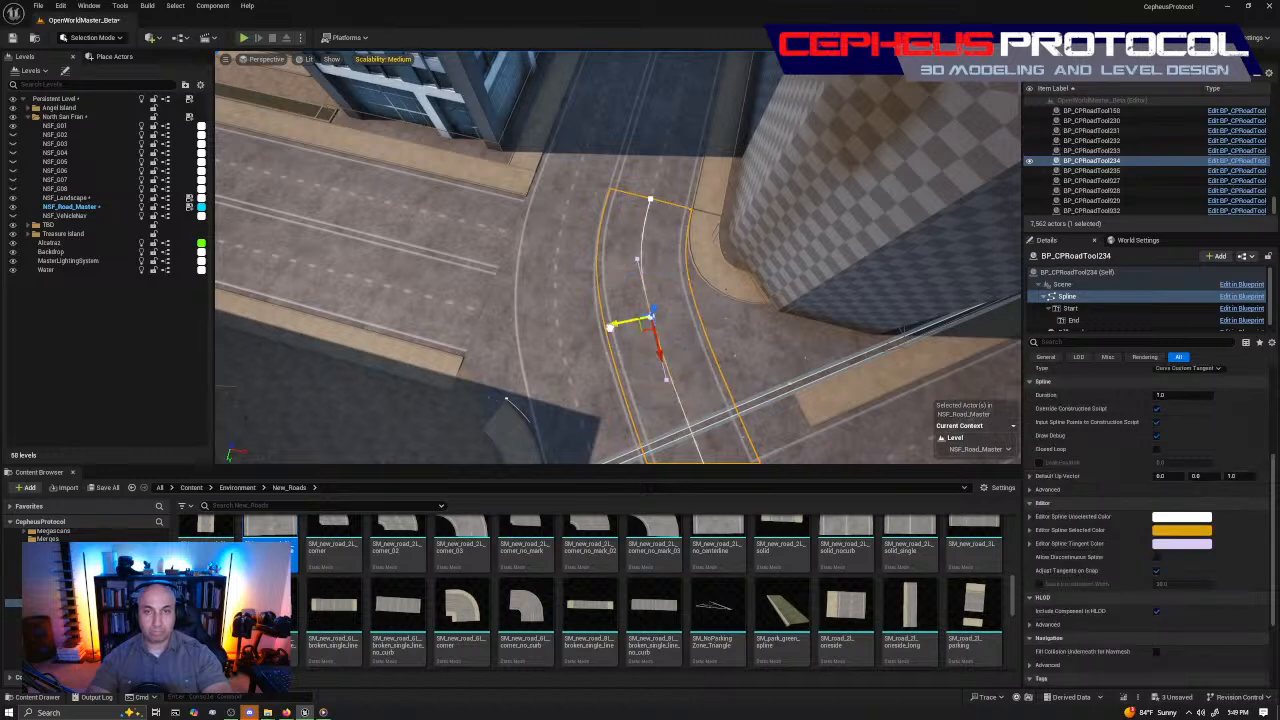
right_drag(717, 216, 706, 273)
click(723, 263)
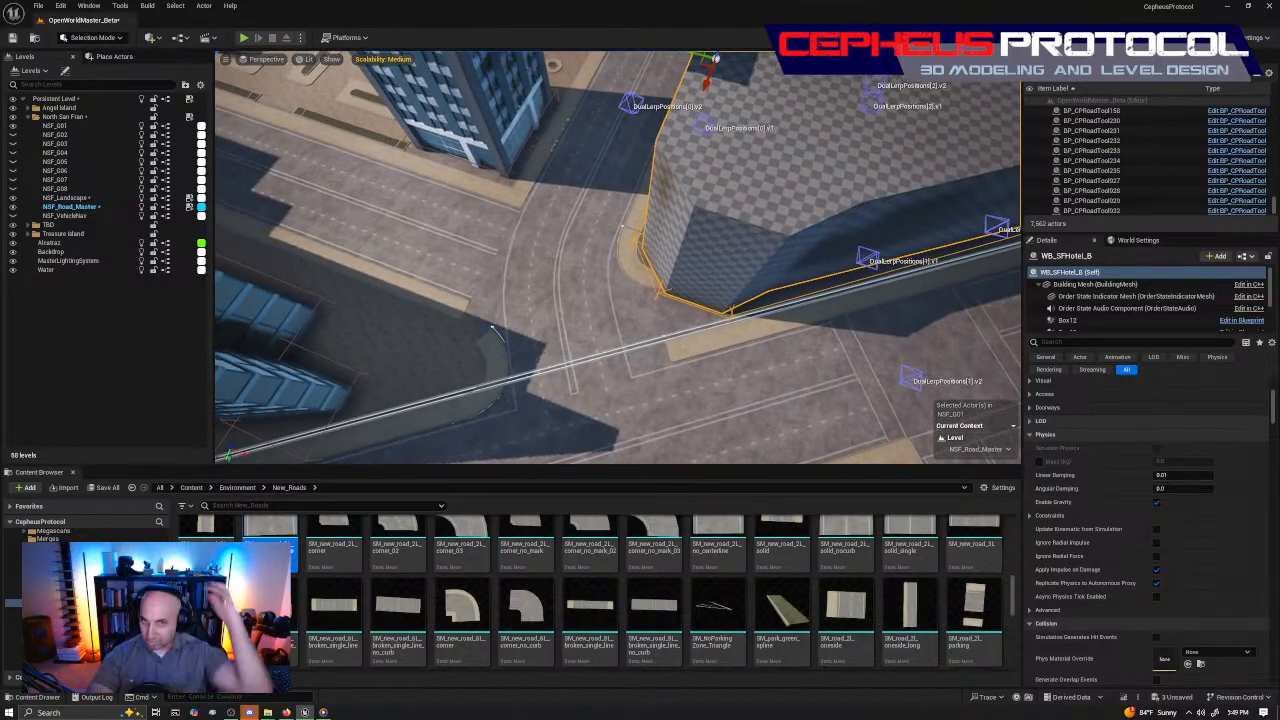
Nudge and rotate the corner sidewalk opposite the checkered building so its main-street end lines up with the existing straight sidewalk
click(492, 225)
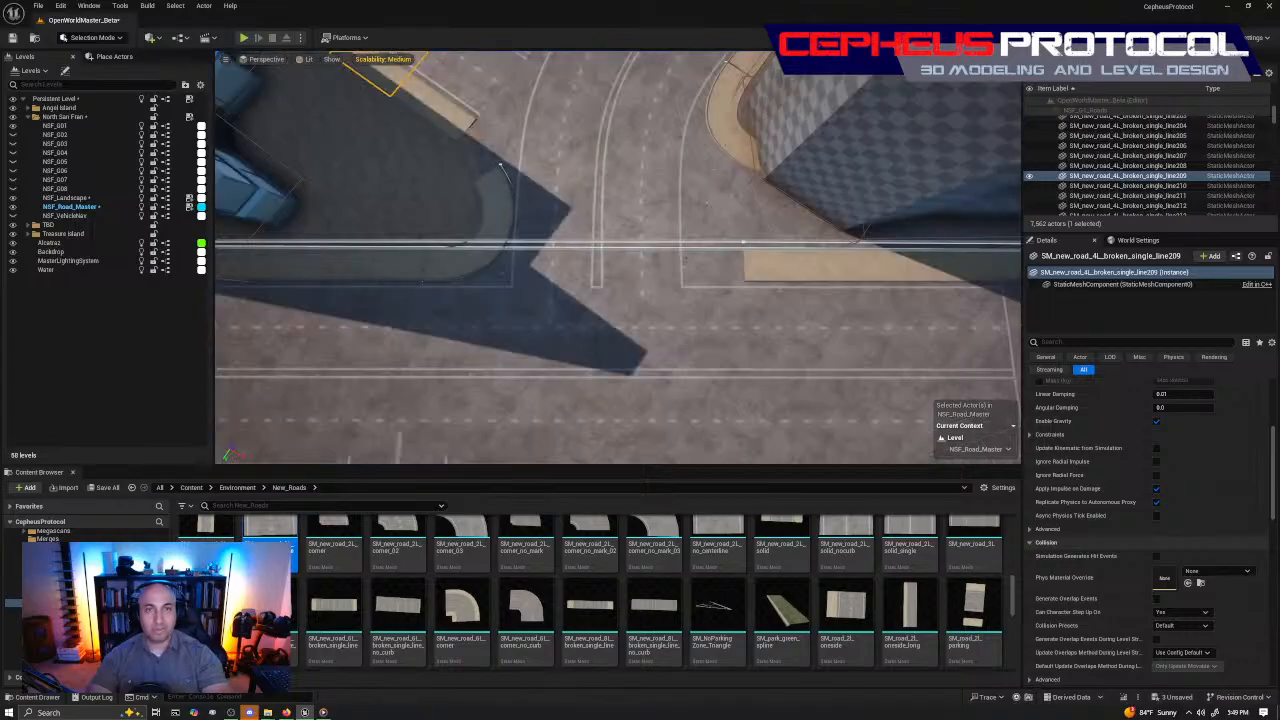
click(513, 190)
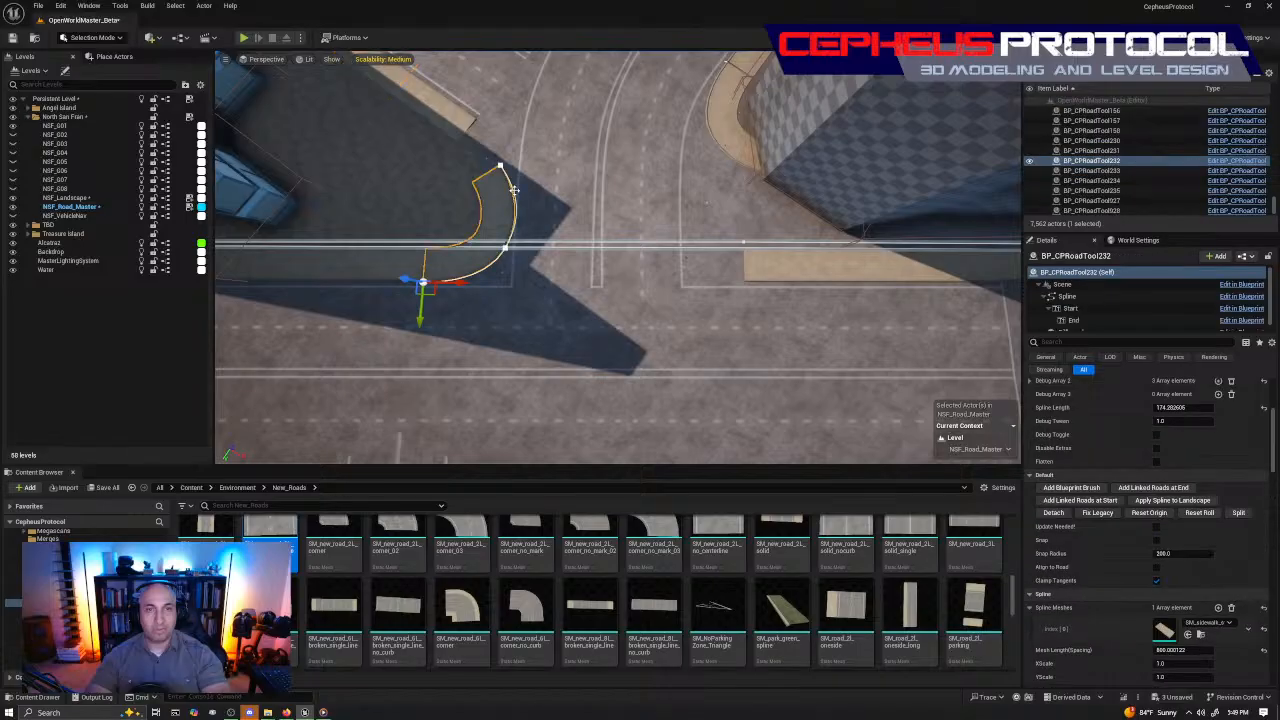
right_drag(513, 190, 545, 132)
key(s)
key(w)
key(s)
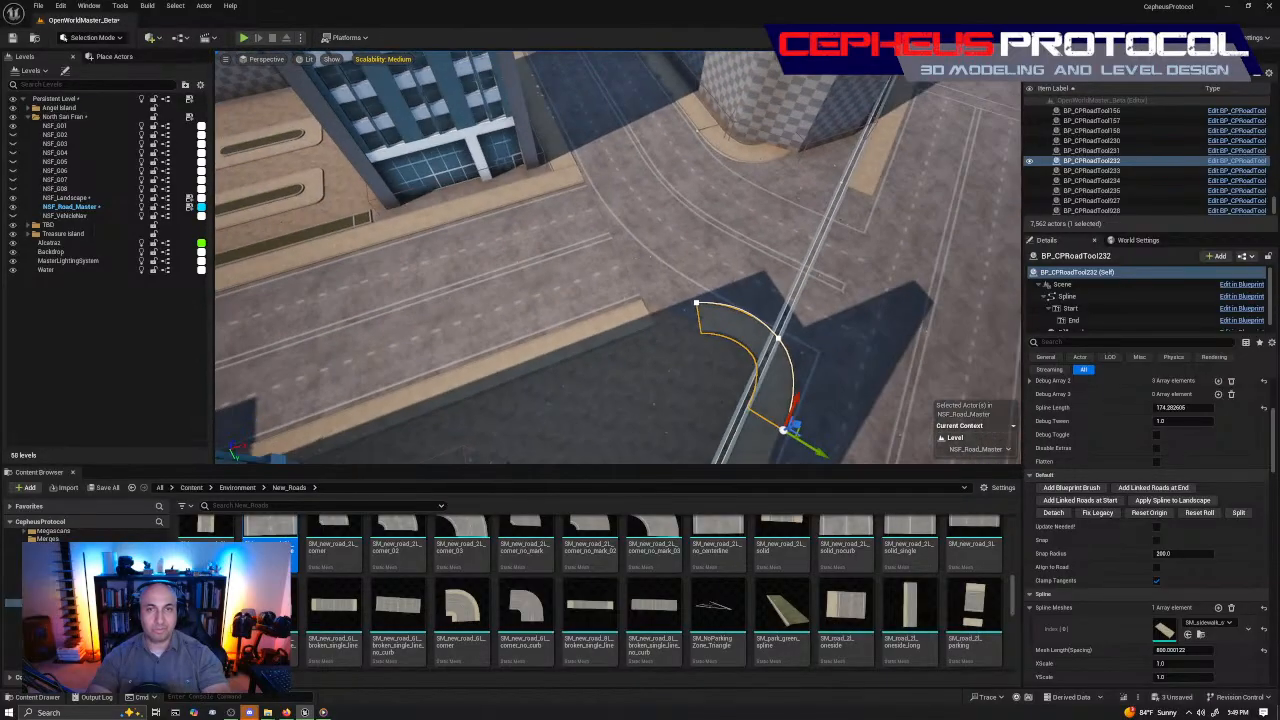
right_drag(590, 461, 600, 461)
key(s)
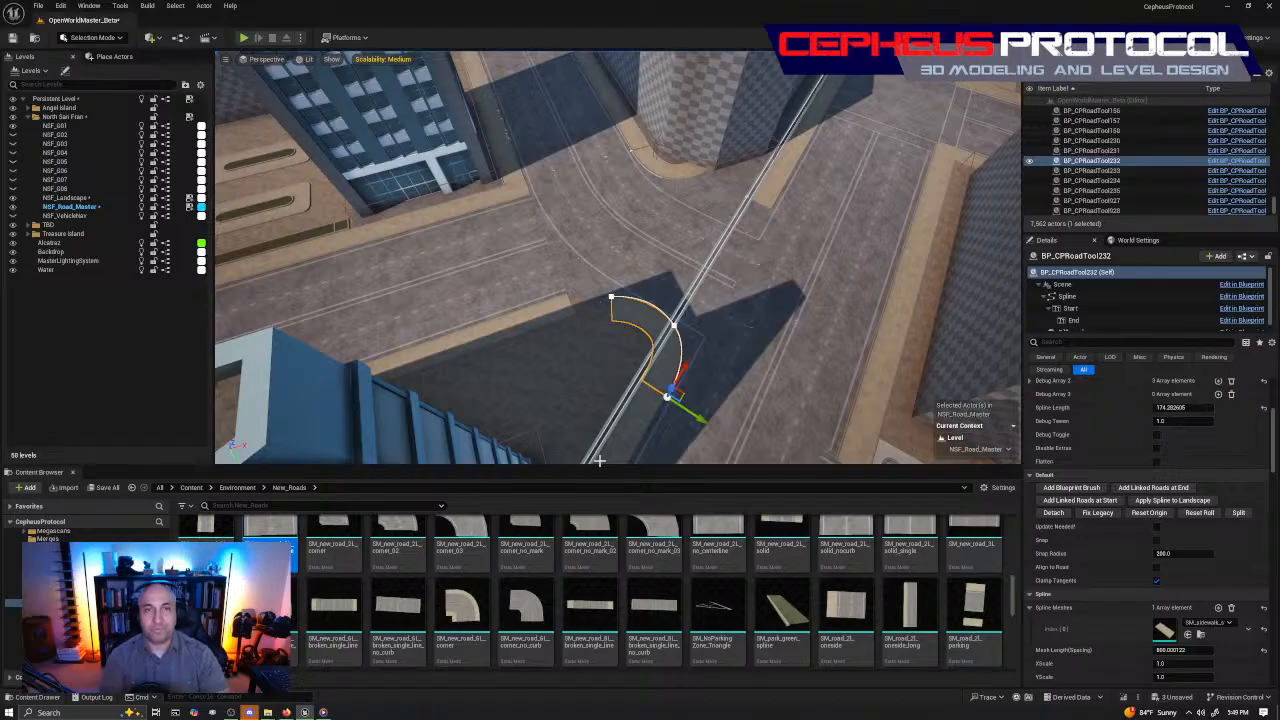
key(w)
right_drag(600, 461, 636, 494)
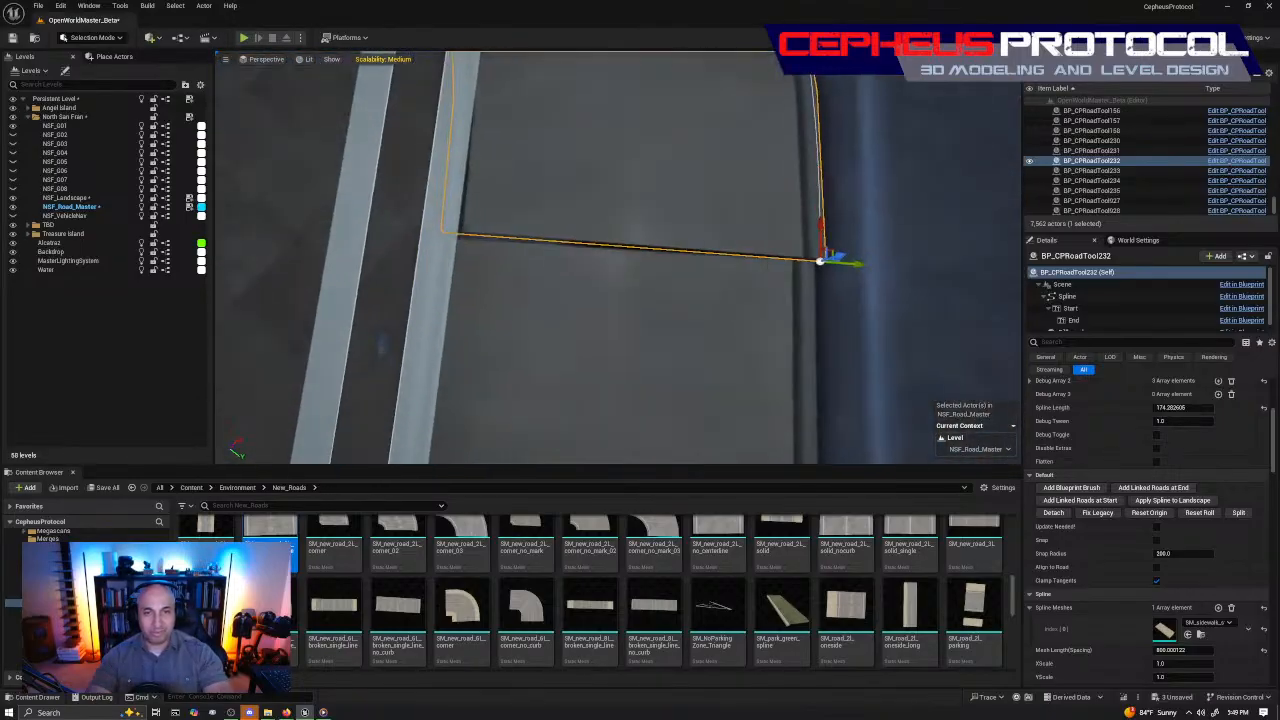
key(w)
right_drag(683, 311, 715, 309)
key(s)
drag(693, 233, 720, 273)
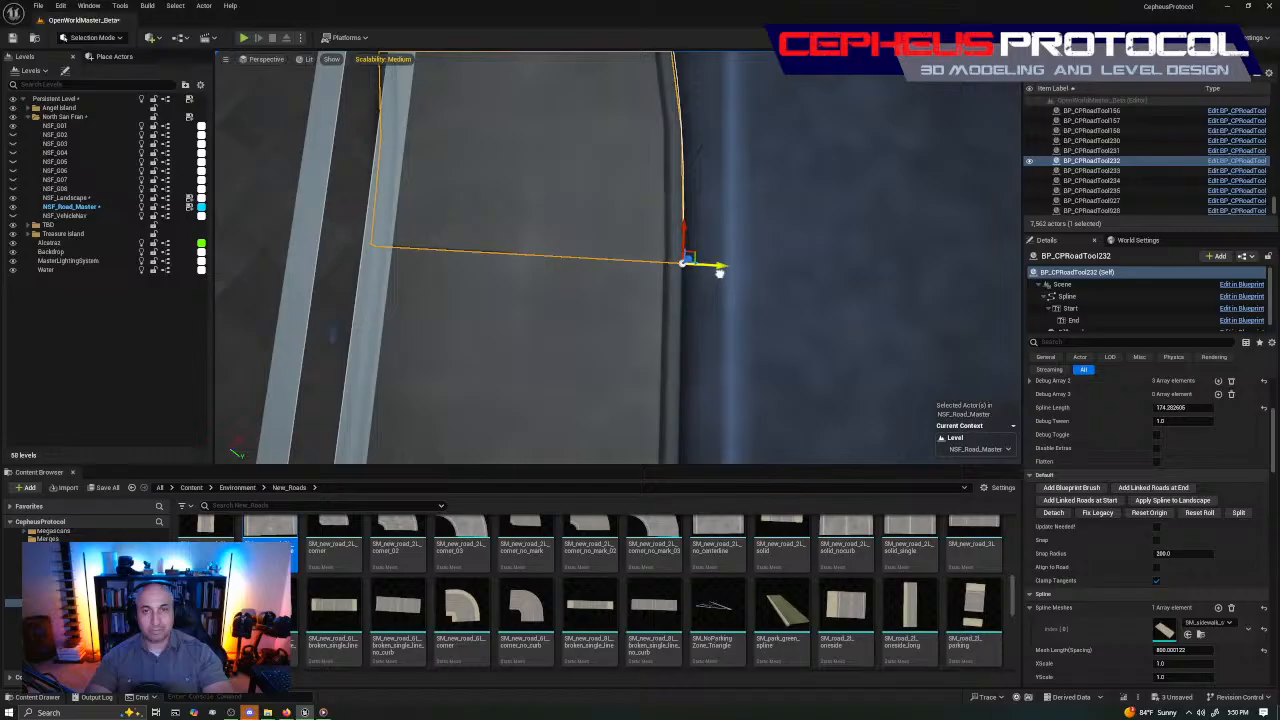
key(e)
drag(632, 288, 641, 298)
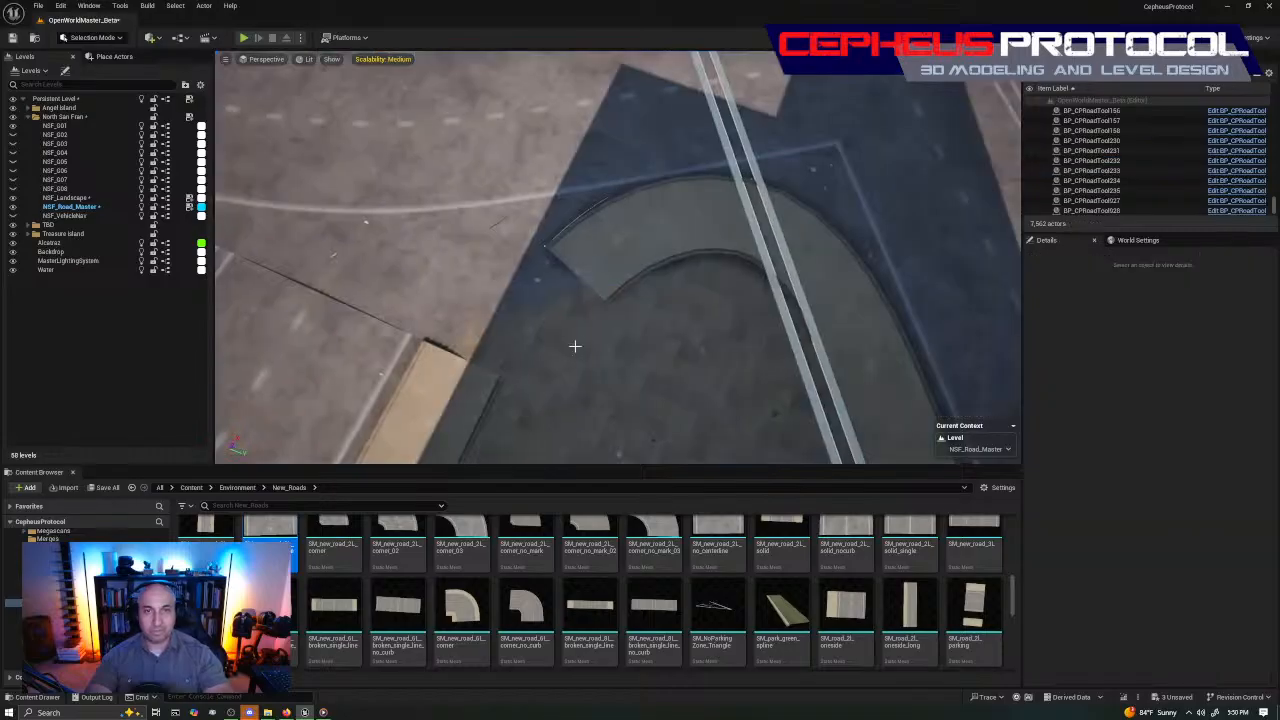
Rotate the corner sidewalk's opposite end spline point to match the direction of the side-street sidewalk
click(545, 248)
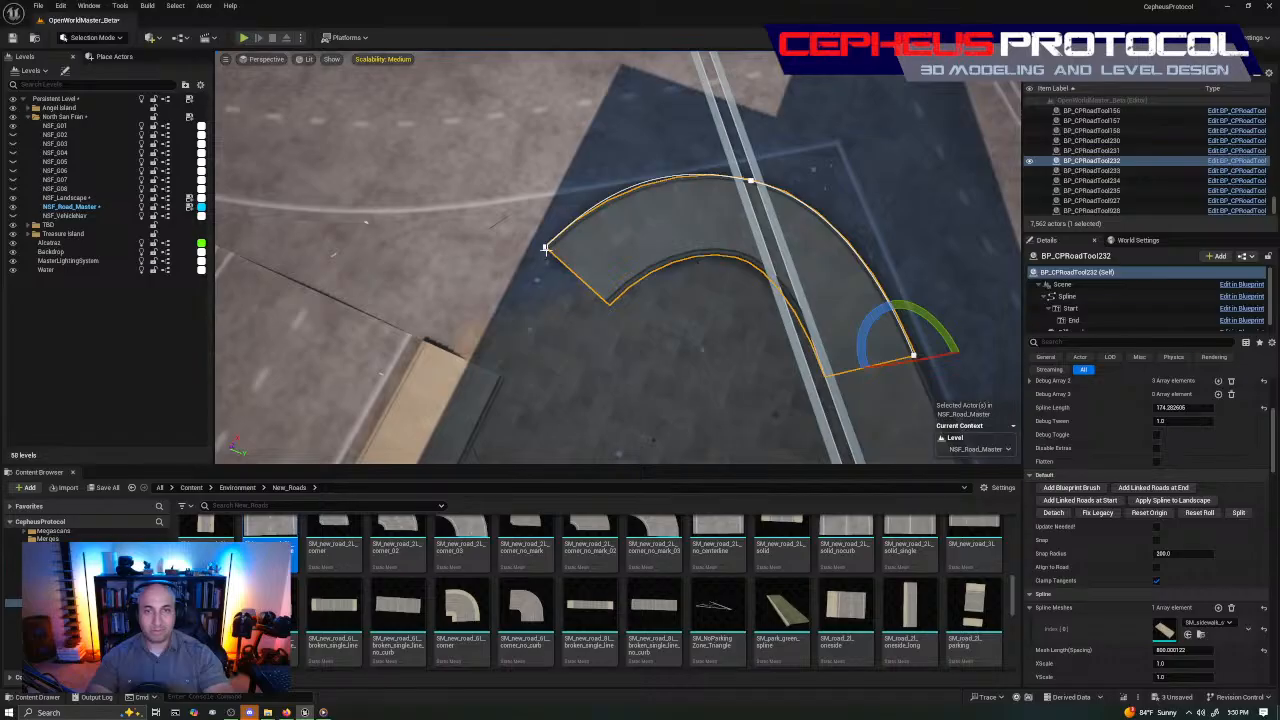
click(545, 248)
key(f)
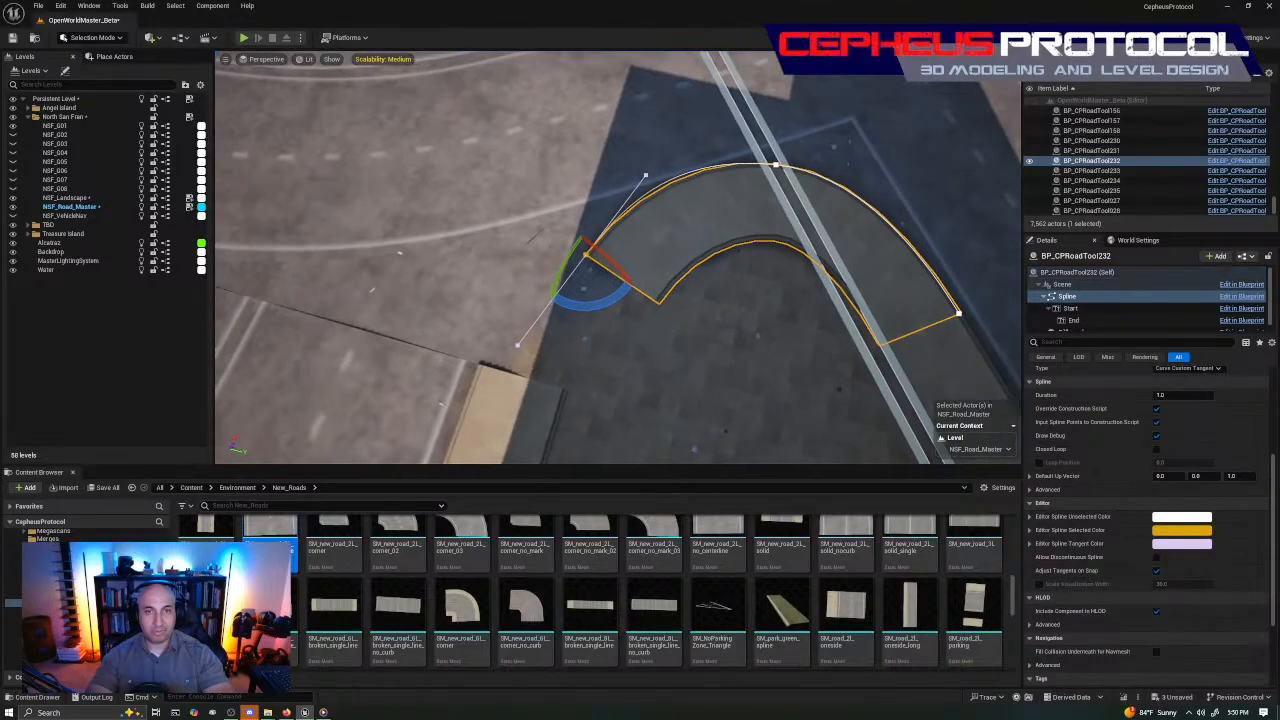
right_drag(586, 288, 612, 286)
drag(612, 285, 626, 287)
key(w)
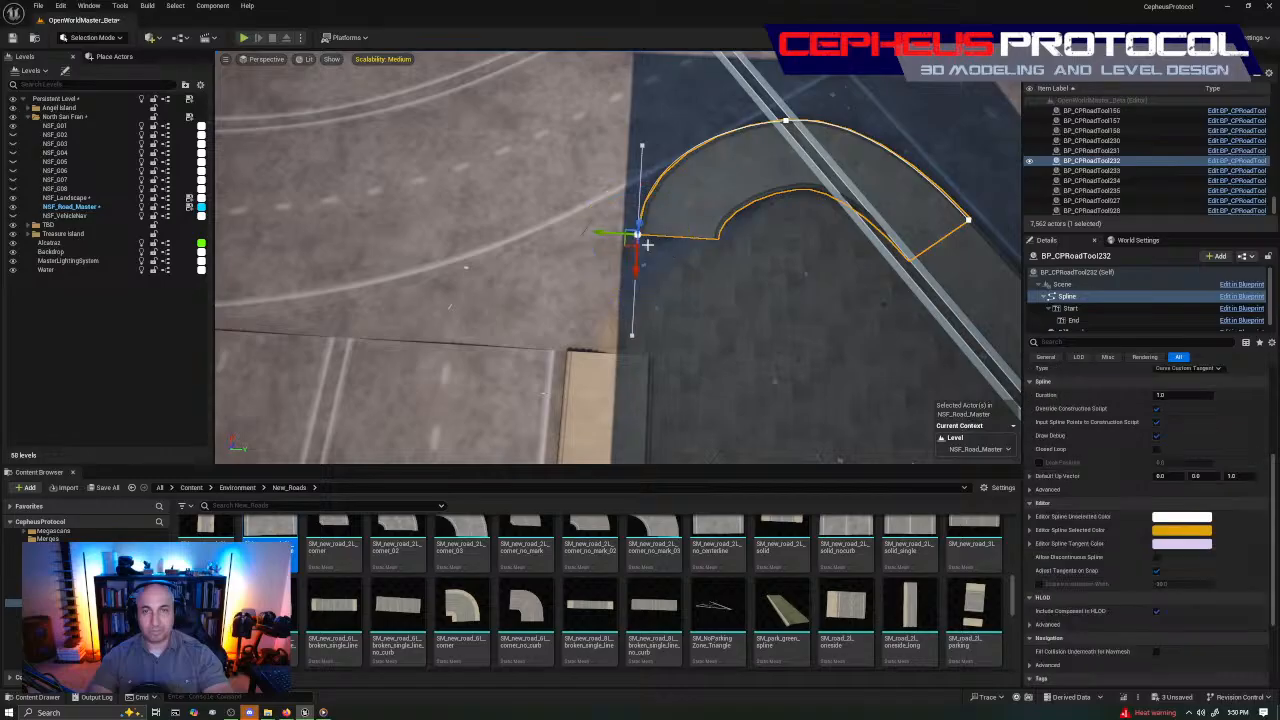
Move that end spline point onto the end of the side-street sidewalk and align it with the existing curb edge
drag(647, 244, 574, 321)
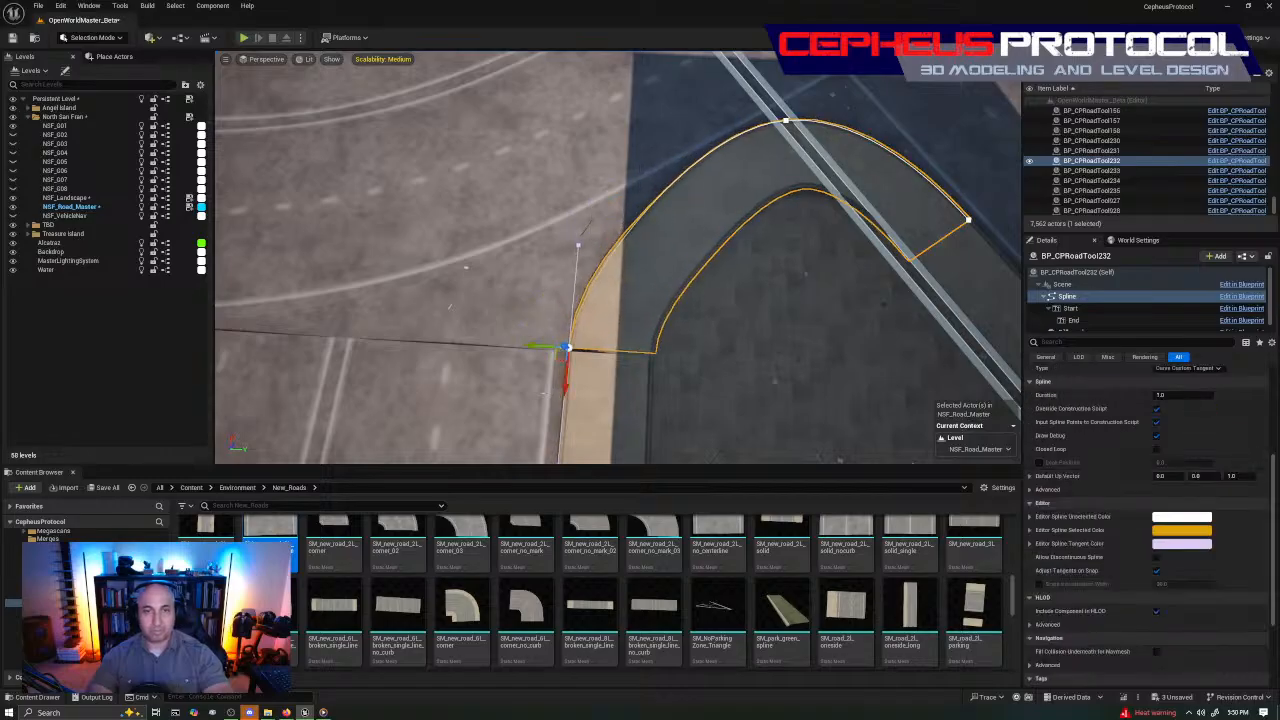
right_drag(508, 297, 516, 297)
drag(516, 297, 511, 308)
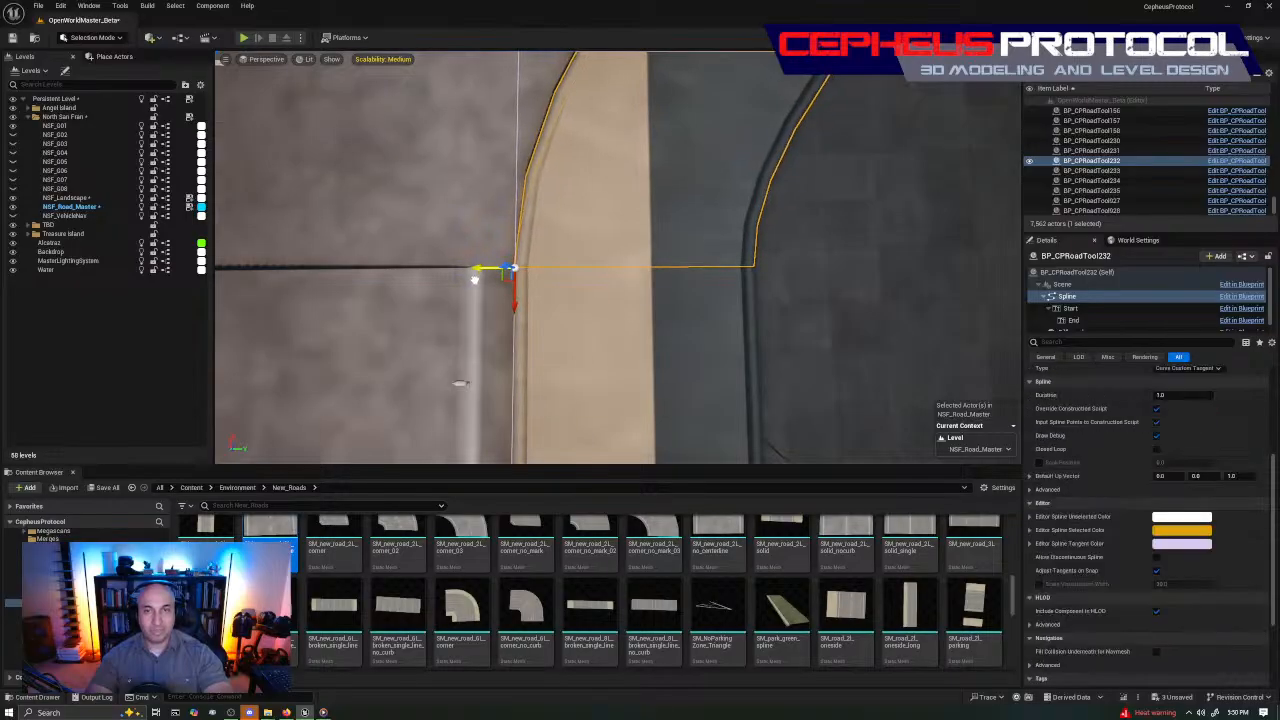
right_drag(475, 280, 415, 275)
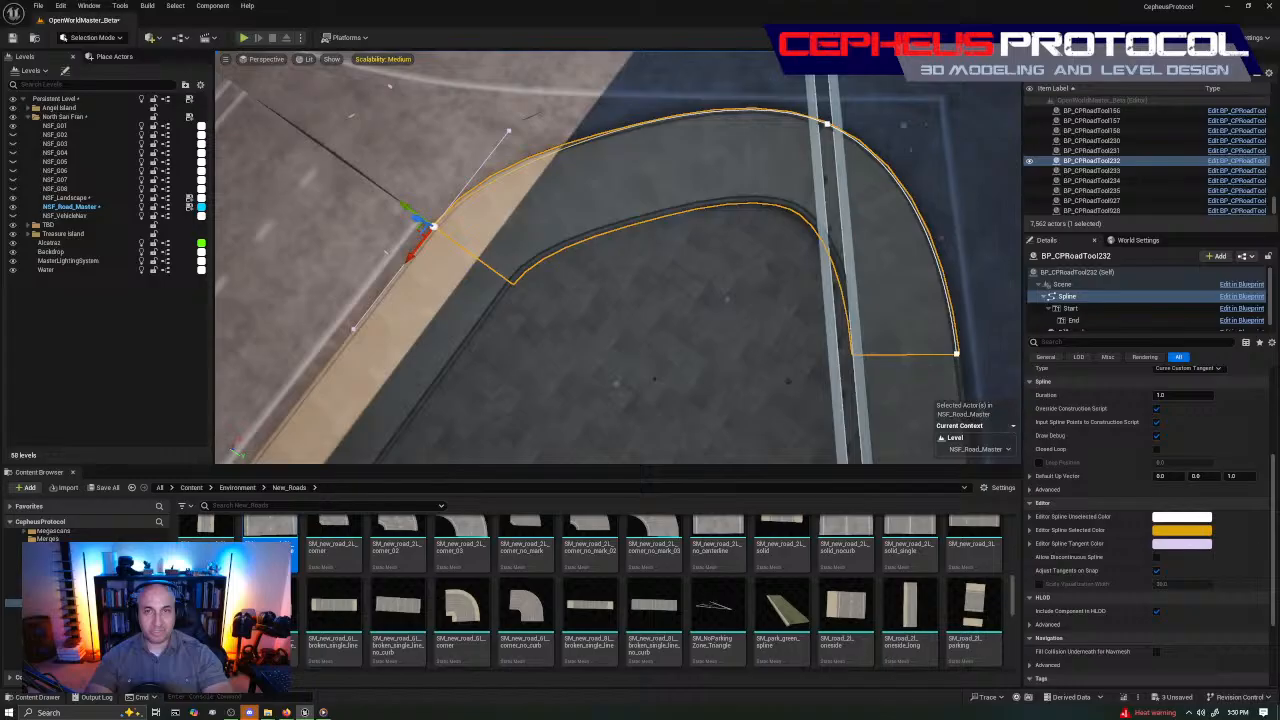
Reposition and rotate the corner sidewalk's middle spline point to even out the curve between the two streets
right_drag(640, 250, 598, 288)
click(668, 250)
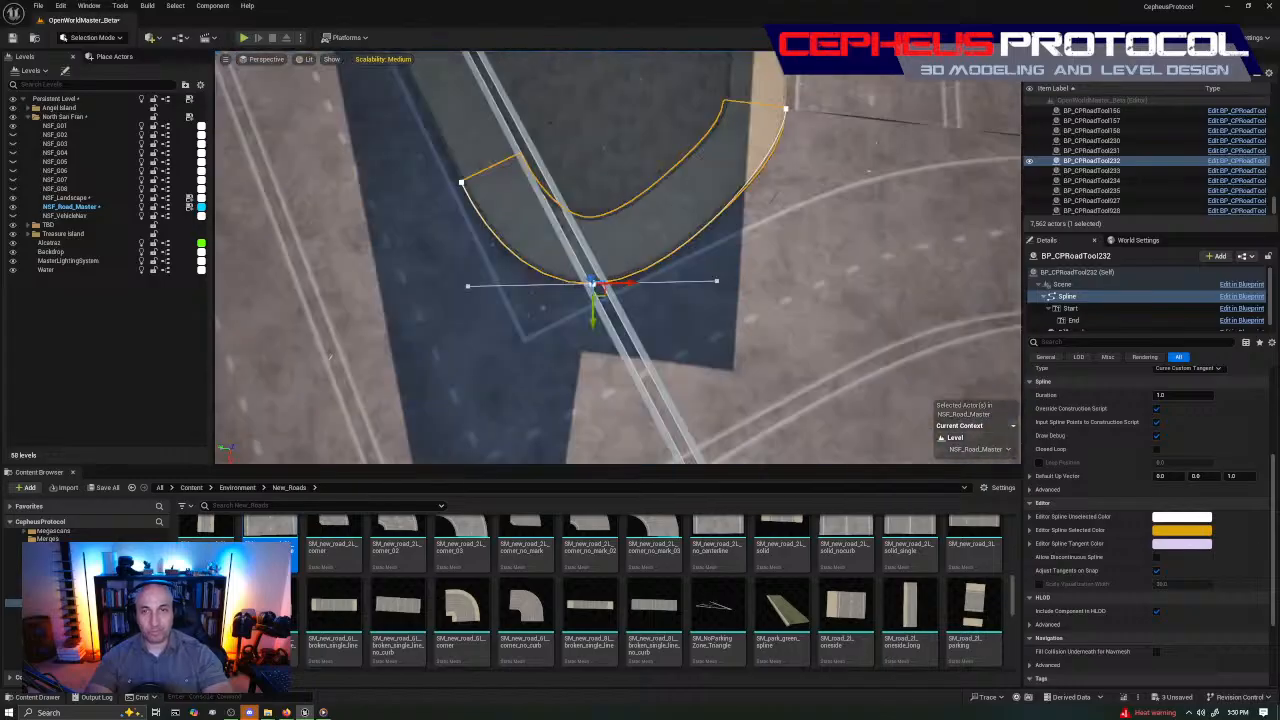
right_drag(734, 233, 704, 233)
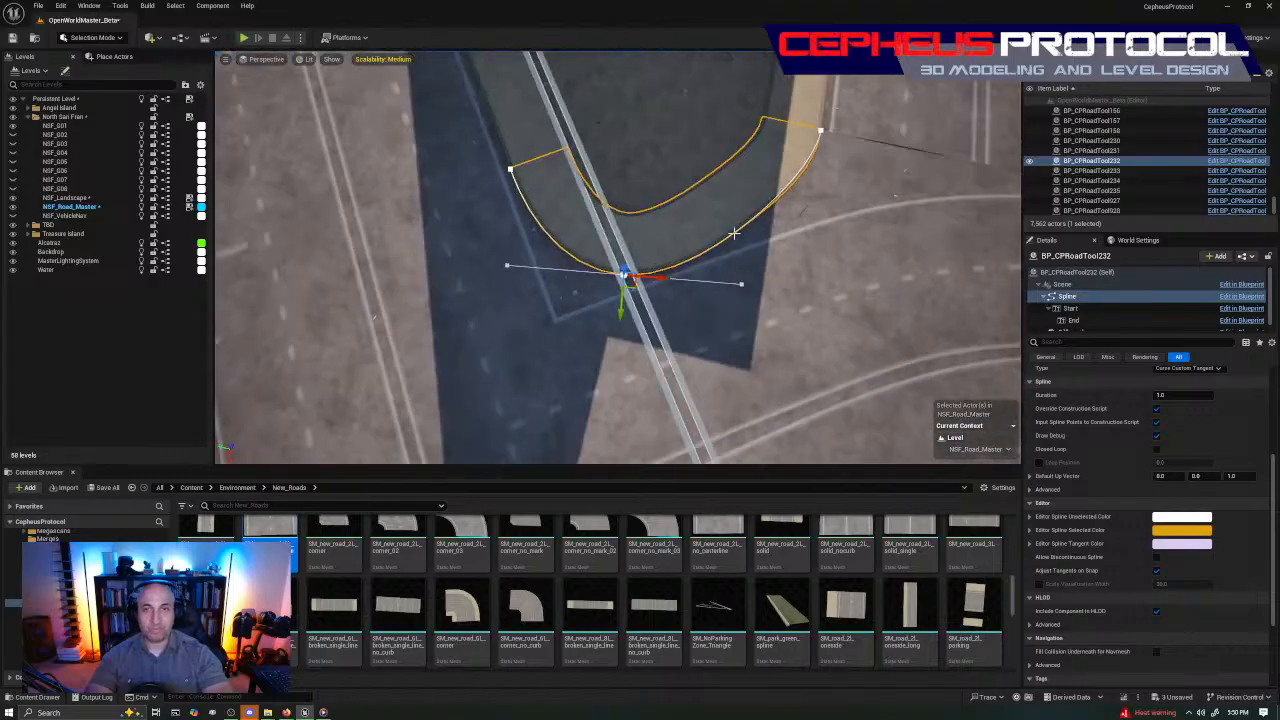
drag(632, 288, 710, 275)
key(e)
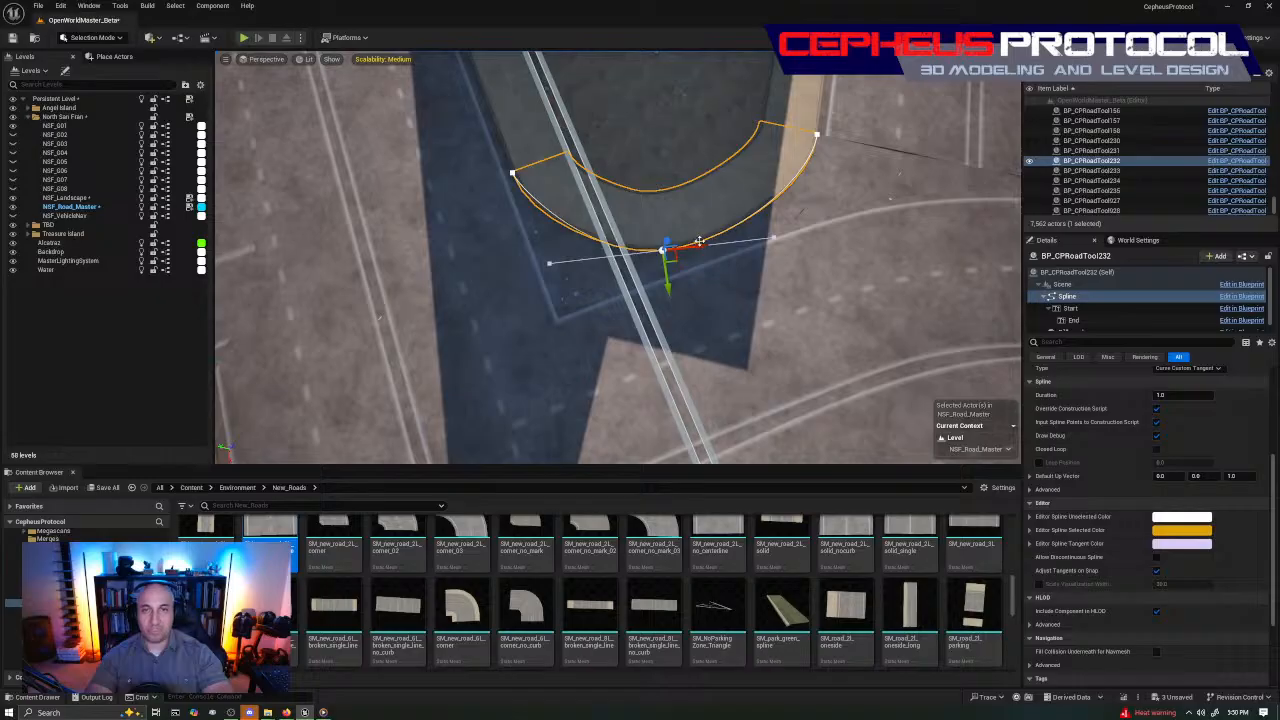
drag(699, 244, 706, 244)
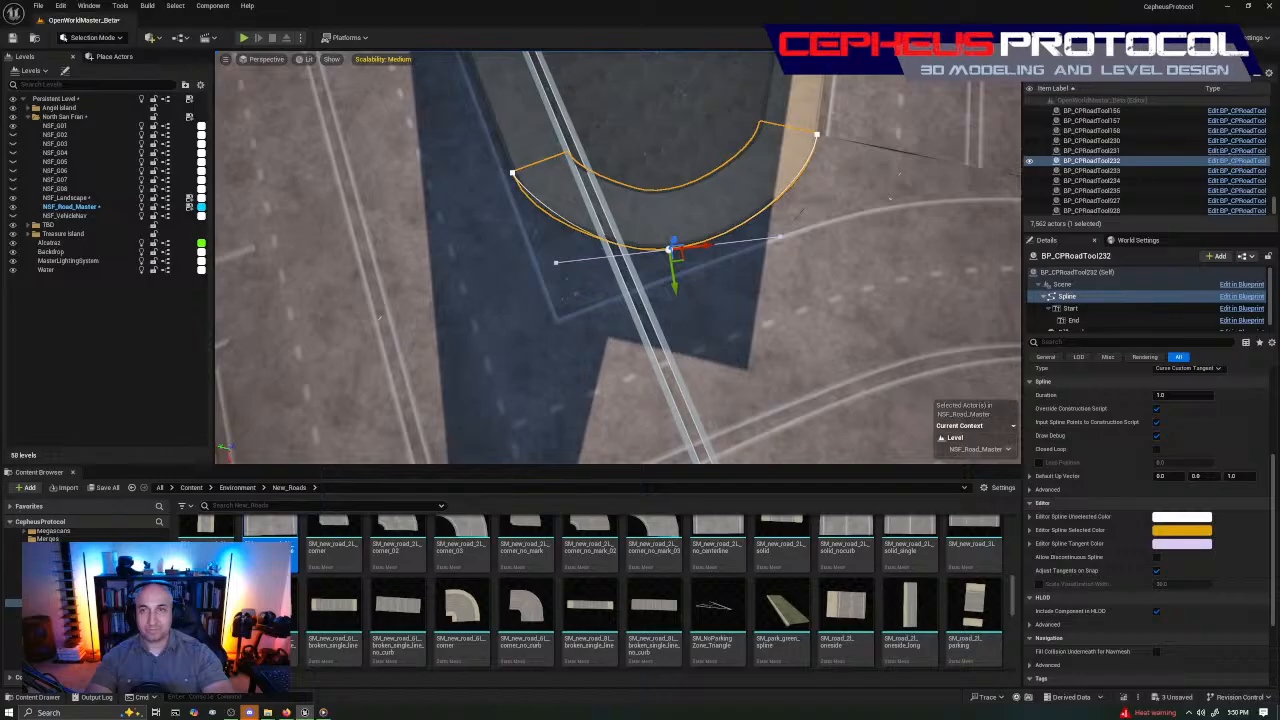
Lengthen the tangent at the corner sidewalk's side-street end to make the bend fuller
right_drag(590, 250, 602, 252)
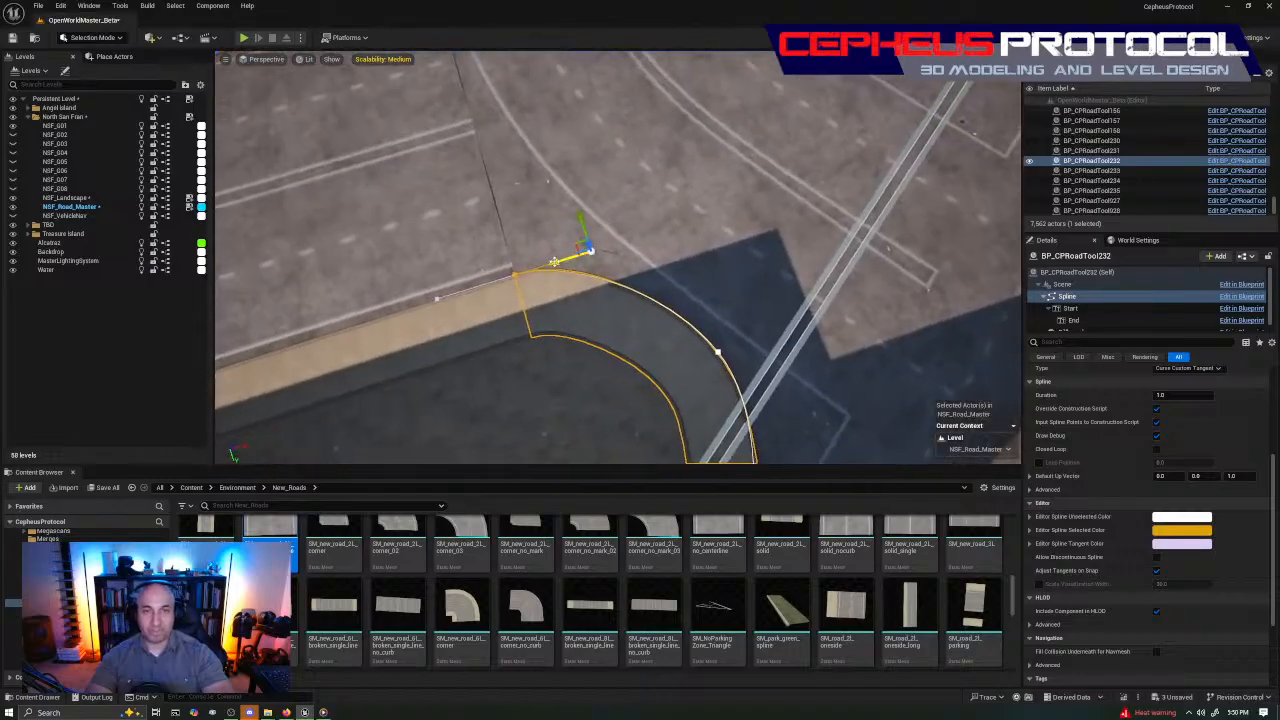
drag(559, 265, 640, 252)
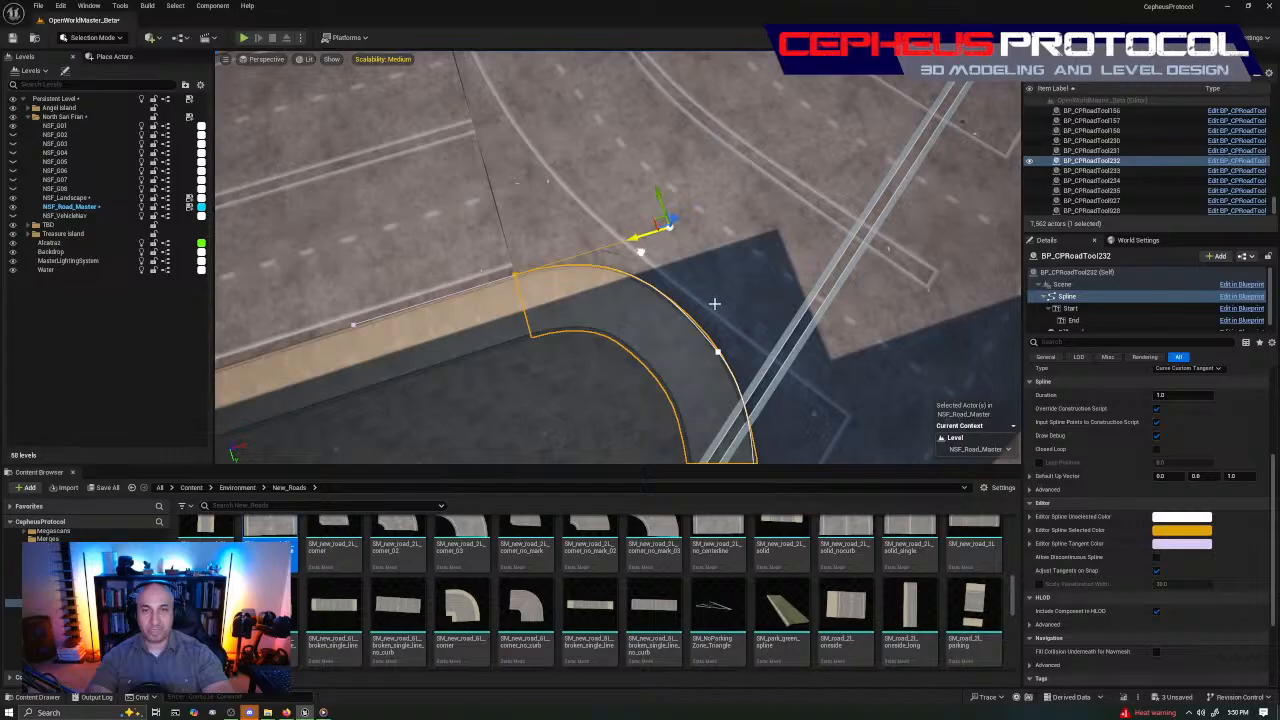
Lengthen the tangent at the corner sidewalk's other end and shift its middle spline point slightly along the bend to even the curve
right_drag(714, 304, 420, 300)
click(497, 193)
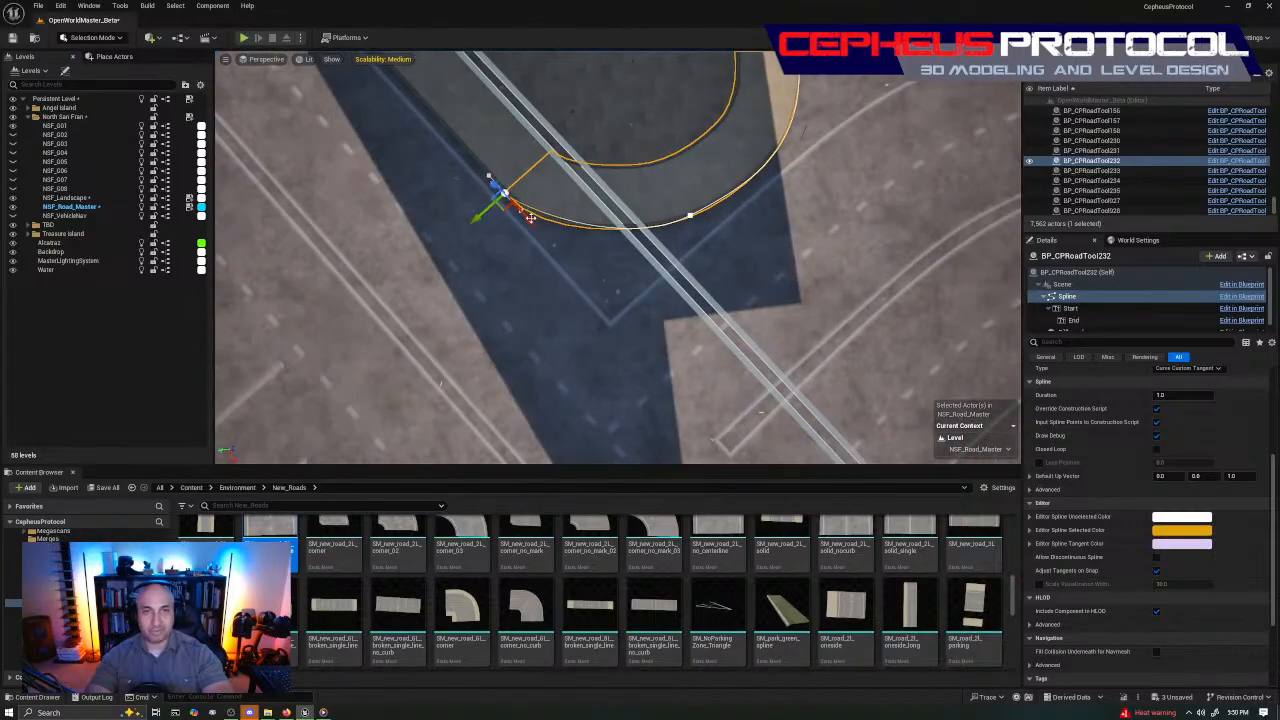
drag(530, 218, 617, 293)
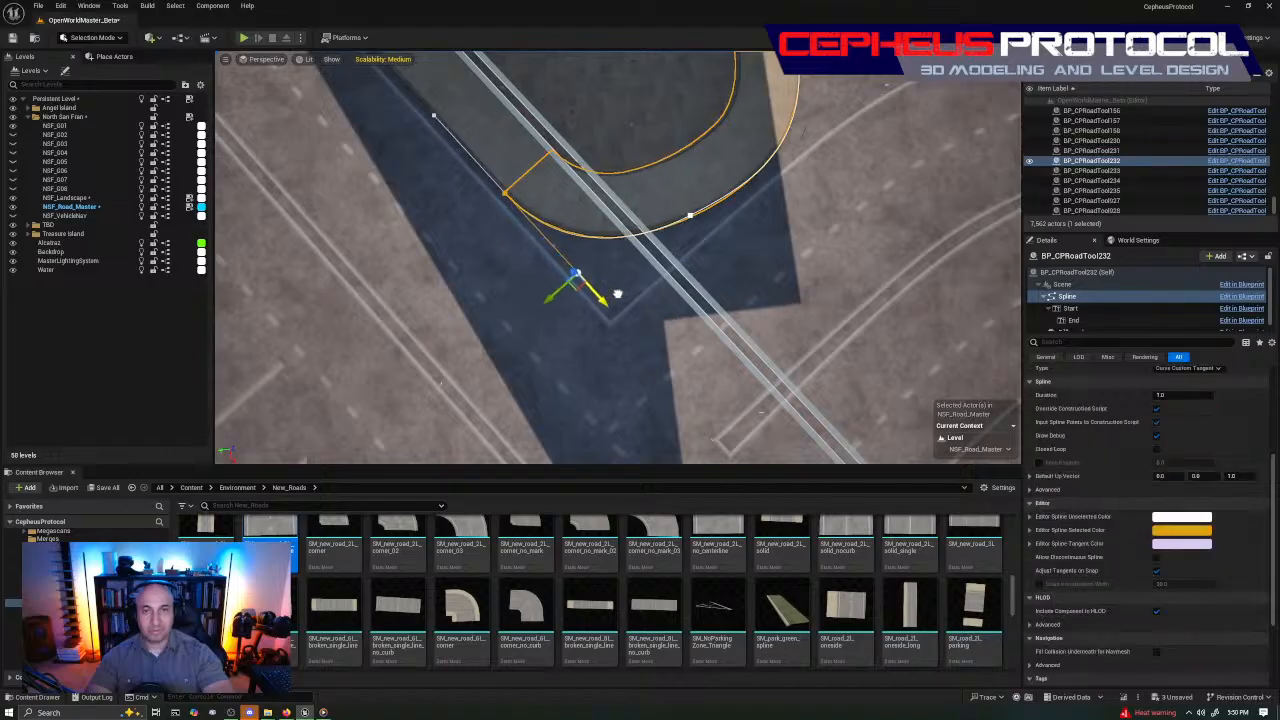
right_drag(617, 293, 628, 238)
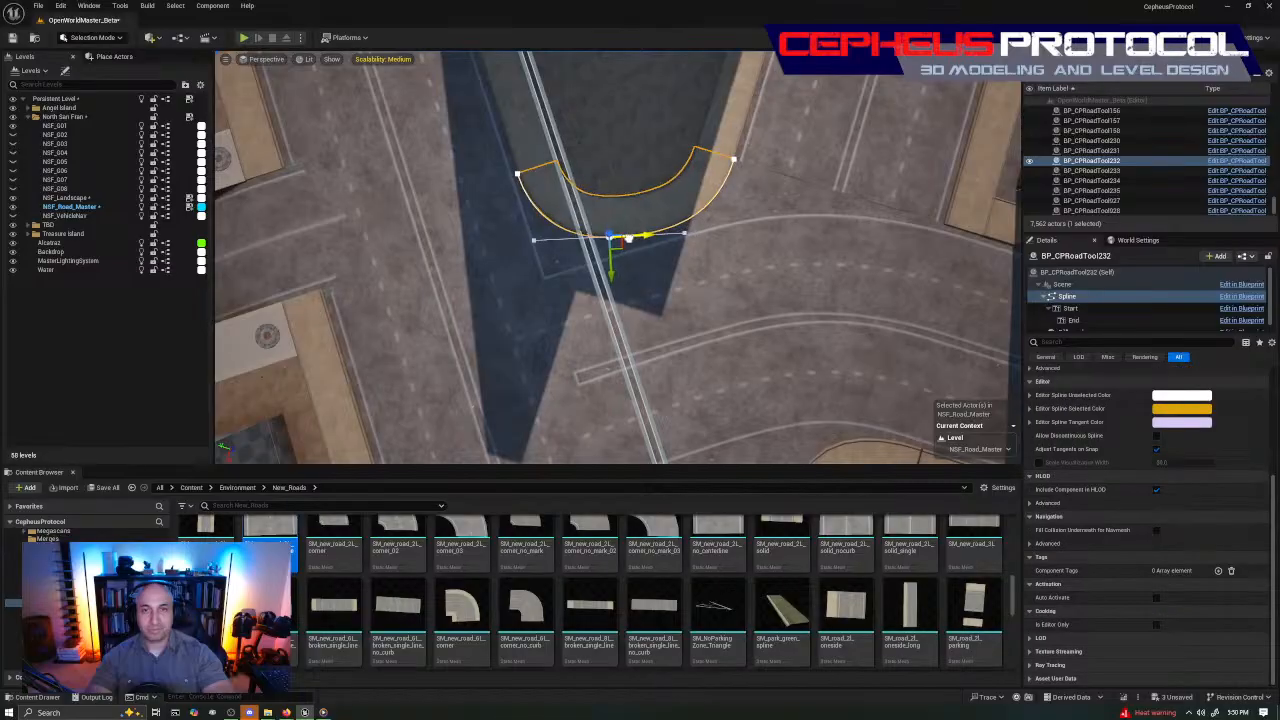
drag(628, 238, 635, 248)
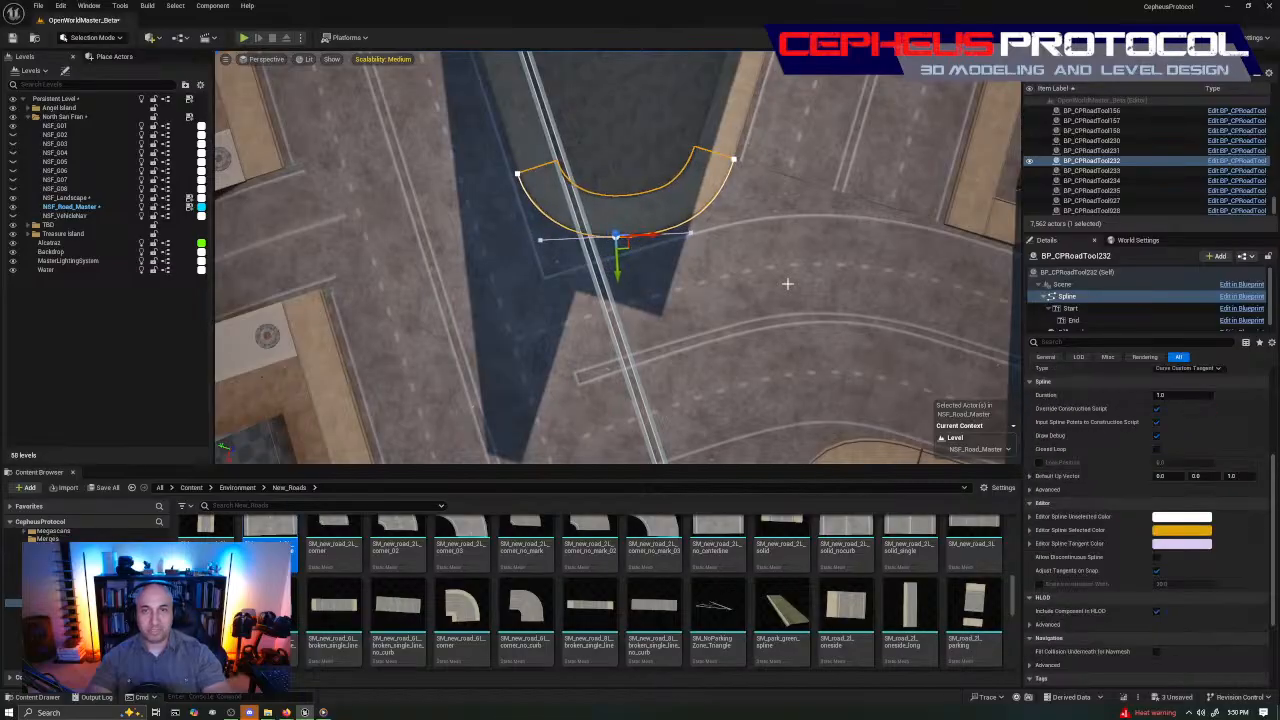
key(Escape)
right_drag(787, 284, 750, 257)
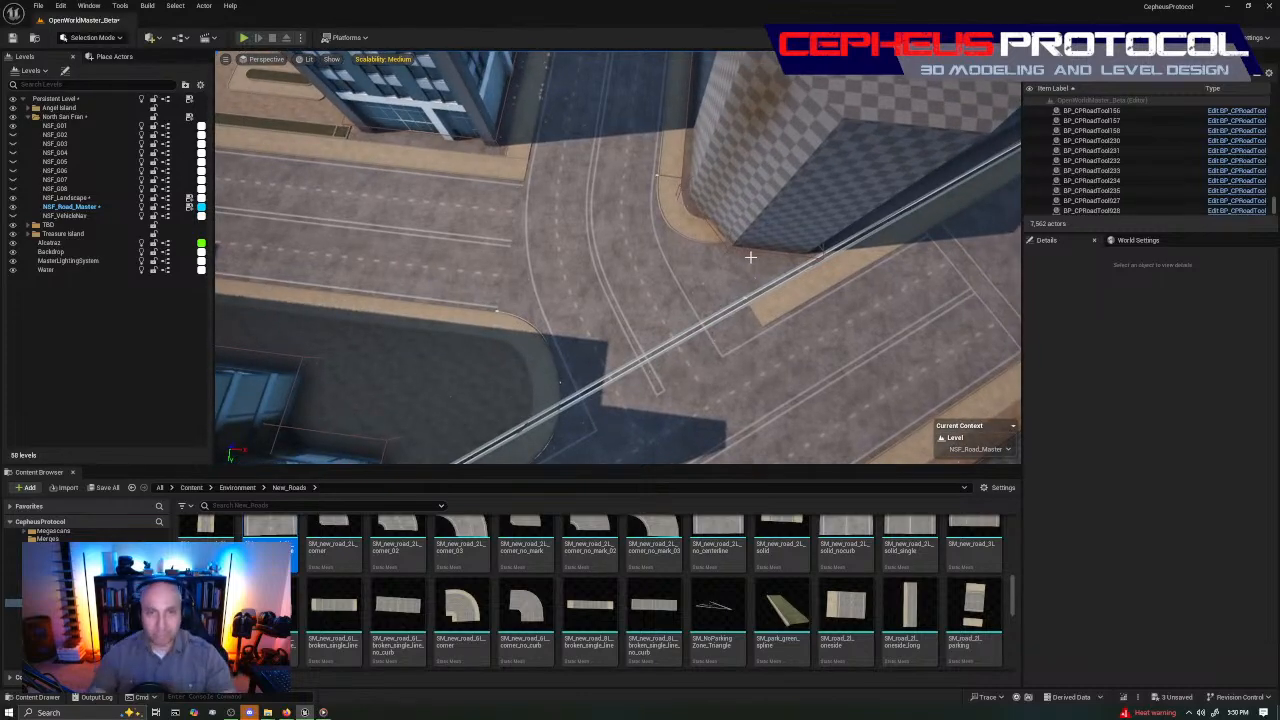
Rotate and move the corner sidewalk beside the checkered building to close the gap with the adjoining side-street sidewalk
click(690, 222)
right_drag(690, 222, 812, 274)
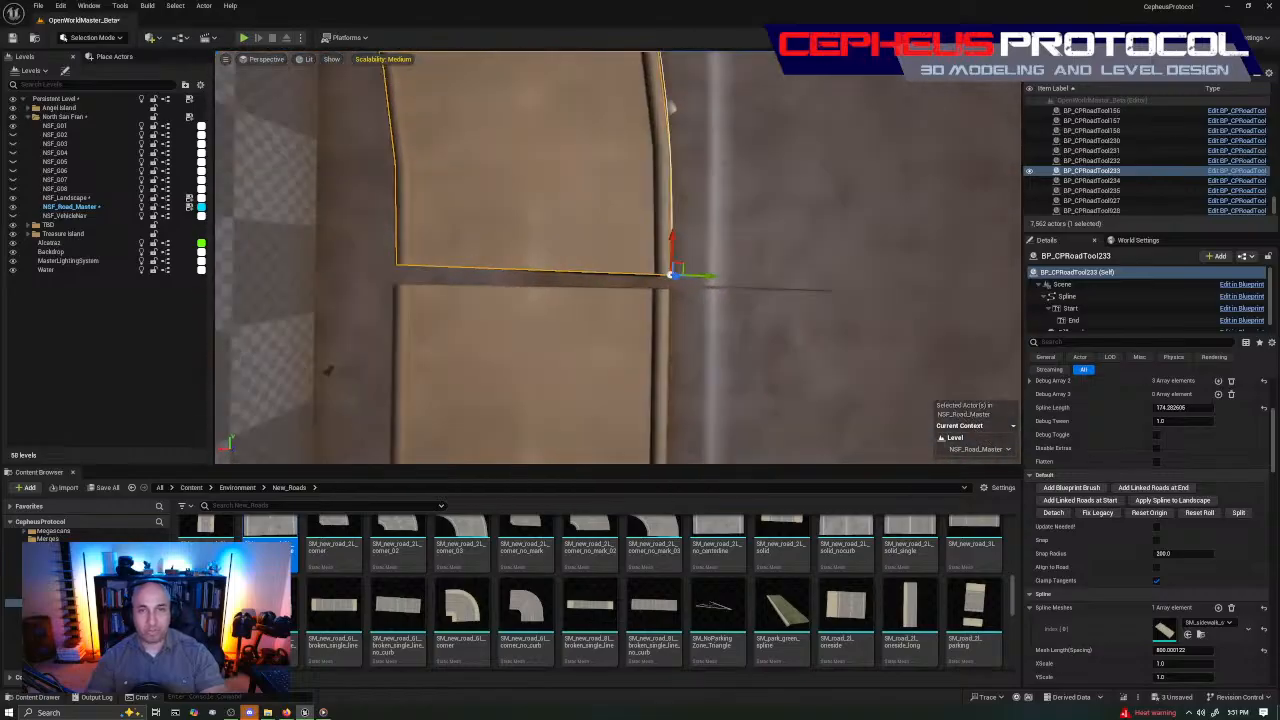
key(e)
drag(690, 236, 649, 256)
key(w)
key(Escape)
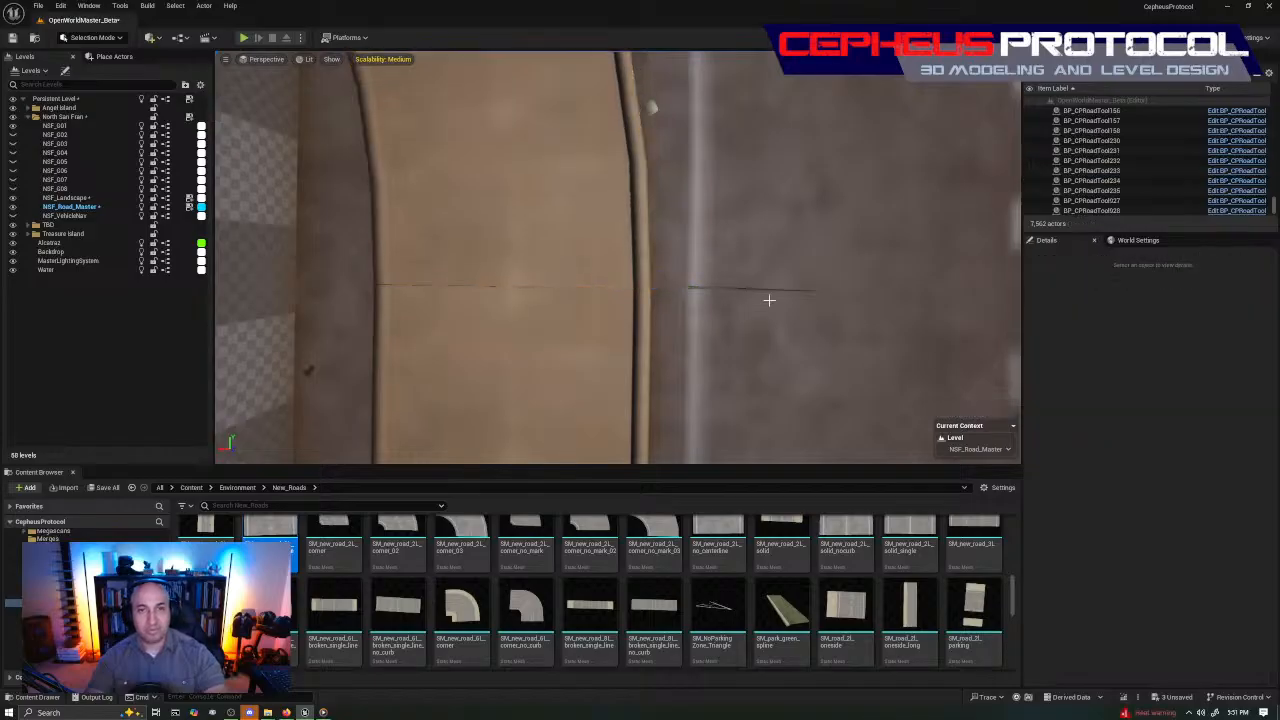
click(769, 300)
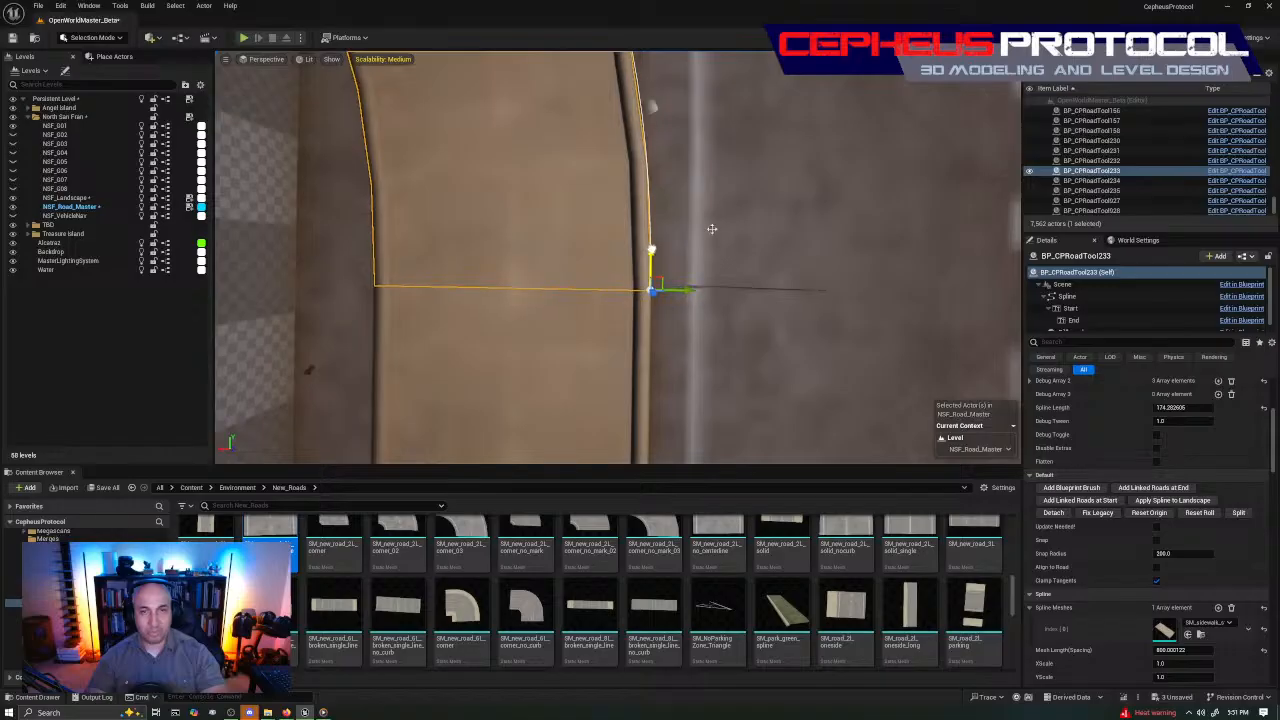
Rotate the neighbouring two-lane road spline by 0.25 degrees and slide it to meet the existing road and its lane markings
click(824, 286)
right_drag(826, 286, 632, 270)
key(e)
drag(596, 372, 598, 378)
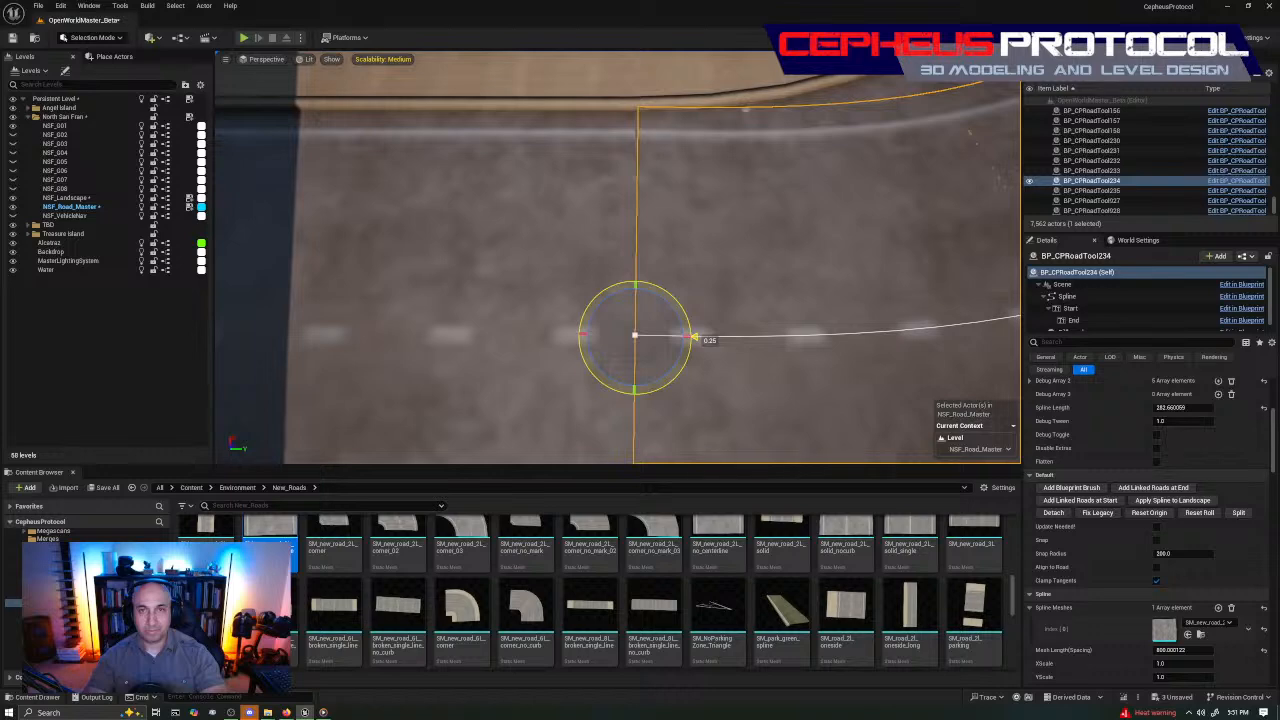
right_drag(598, 378, 724, 398)
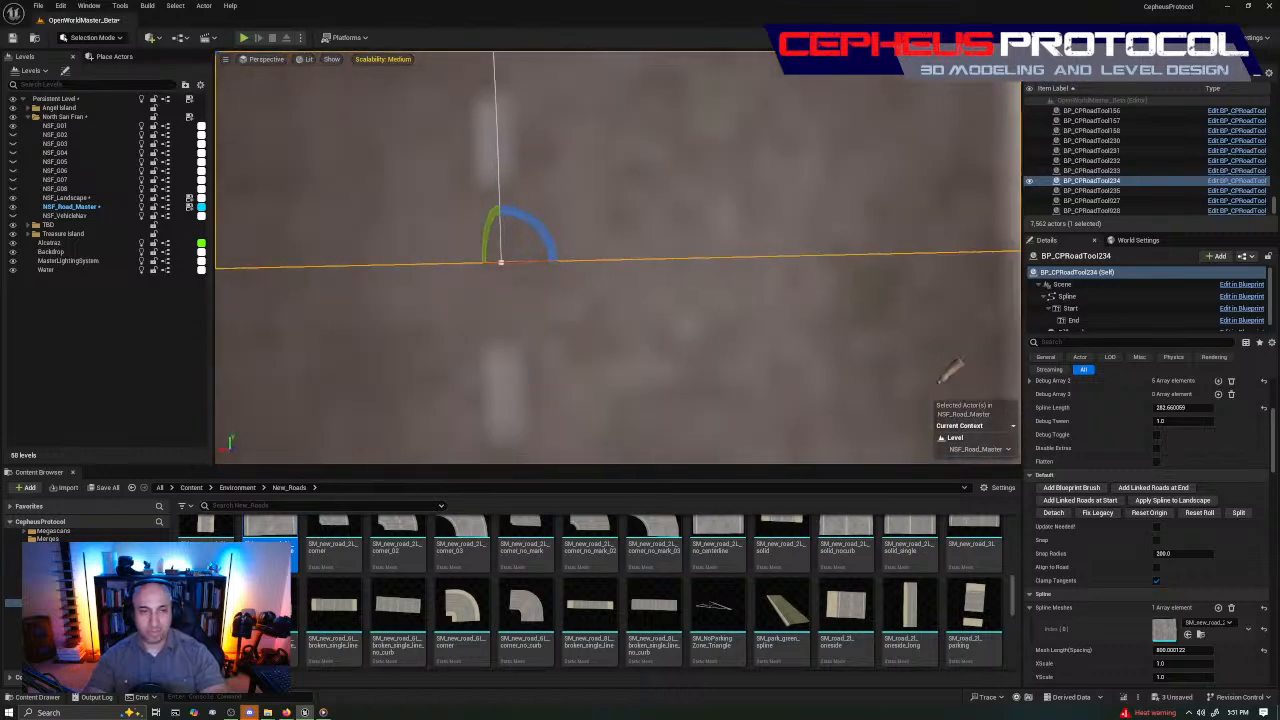
key(s)
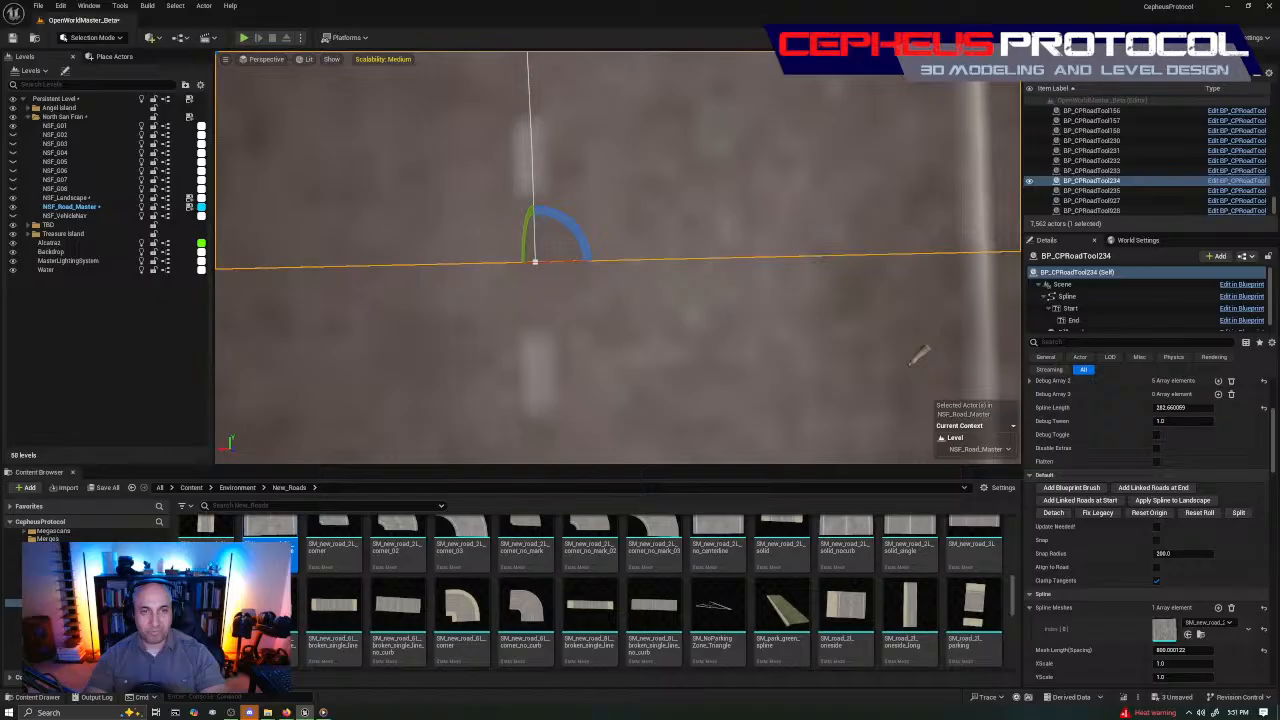
key(w)
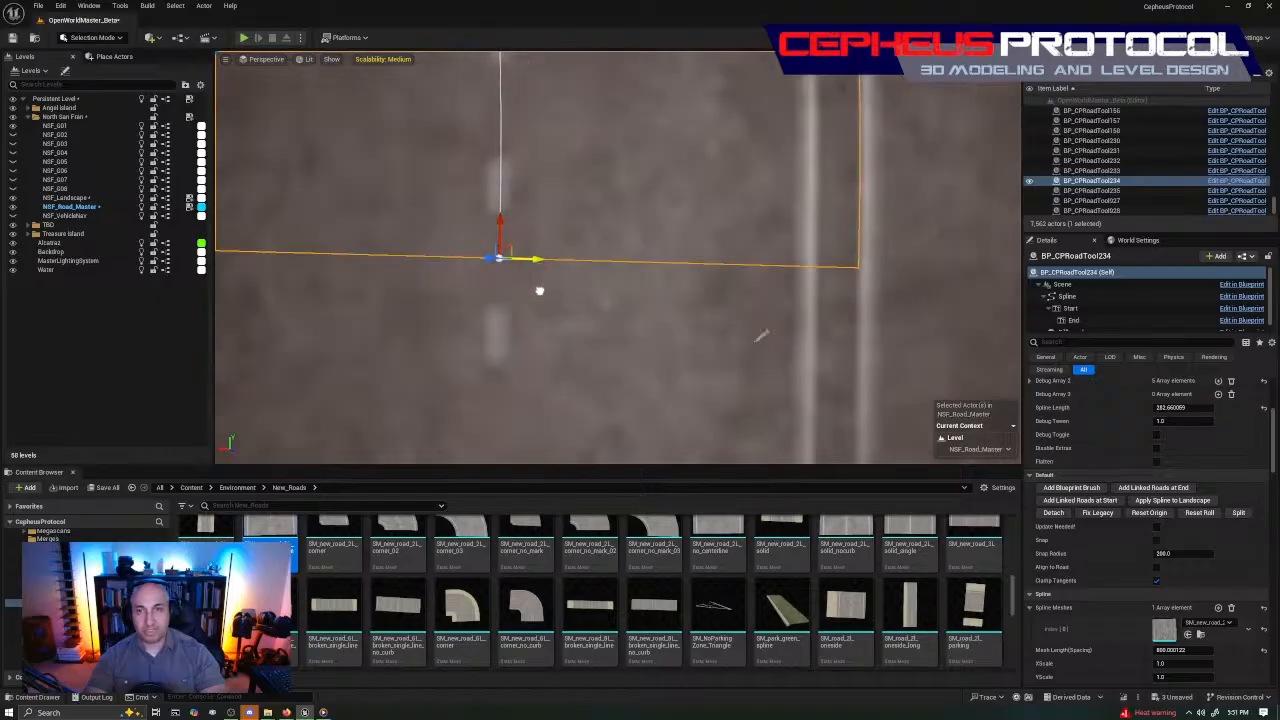
drag(540, 291, 540, 295)
right_drag(540, 295, 610, 249)
key(s)
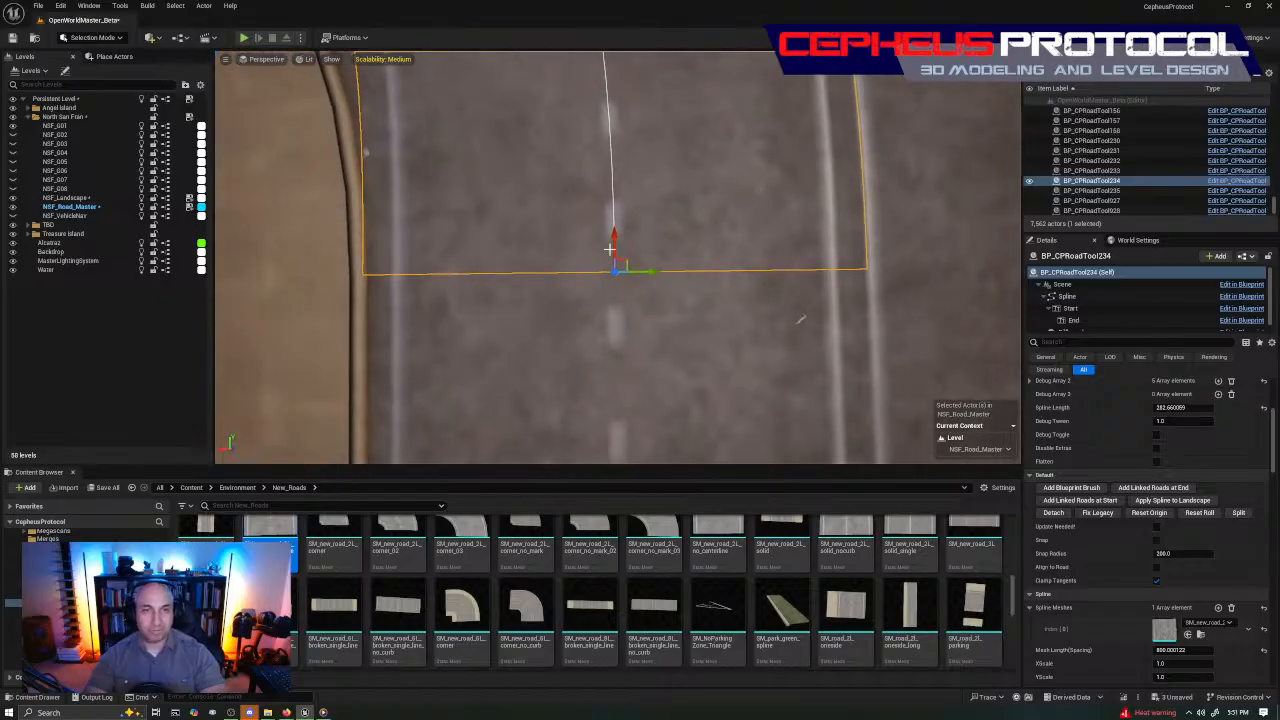
key(Escape)
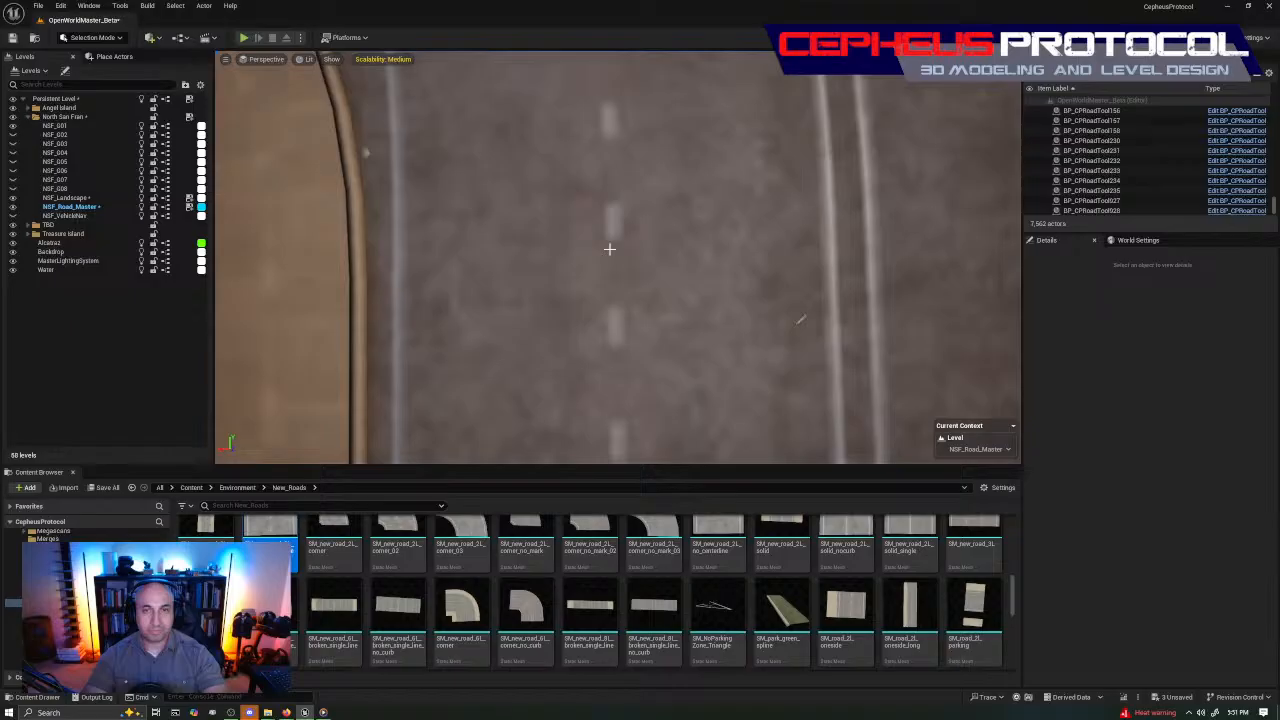
Nudge that two-lane road's end spline point sideways where the road runs into the intersection
click(610, 249)
key(s)
right_drag(610, 249, 520, 249)
key(s)
key(a)
click(629, 414)
click(631, 414)
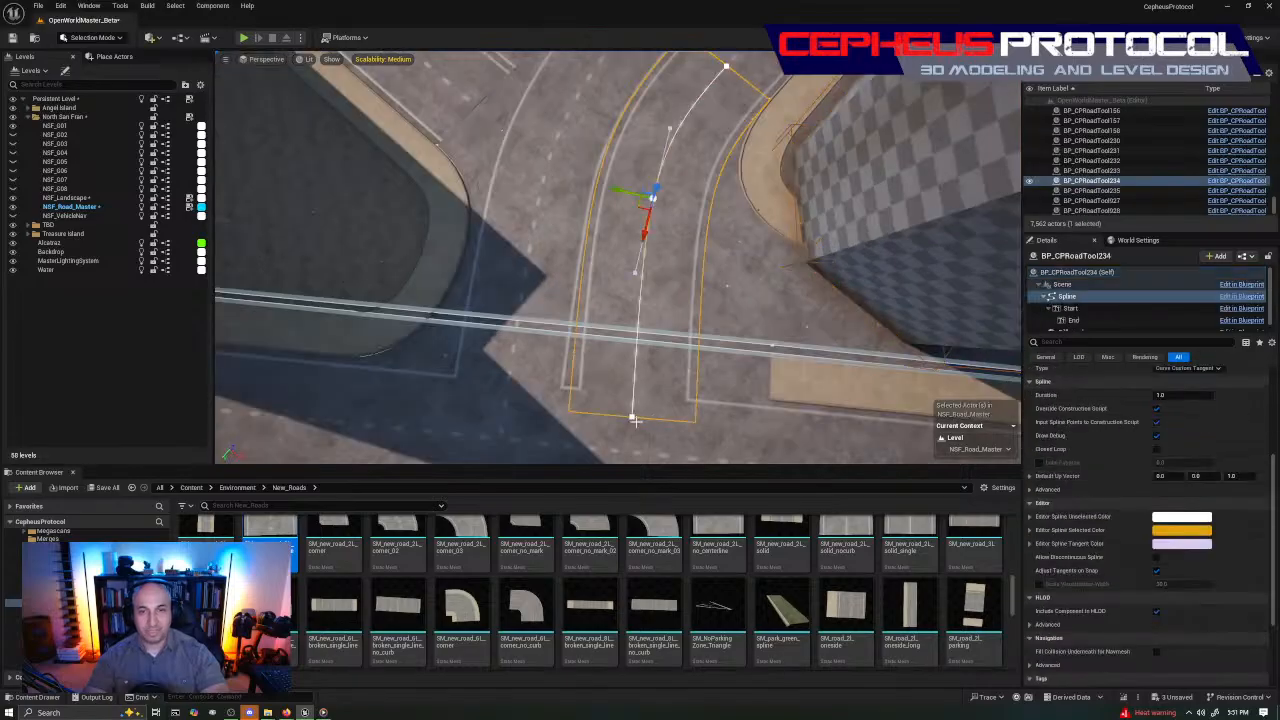
click(631, 416)
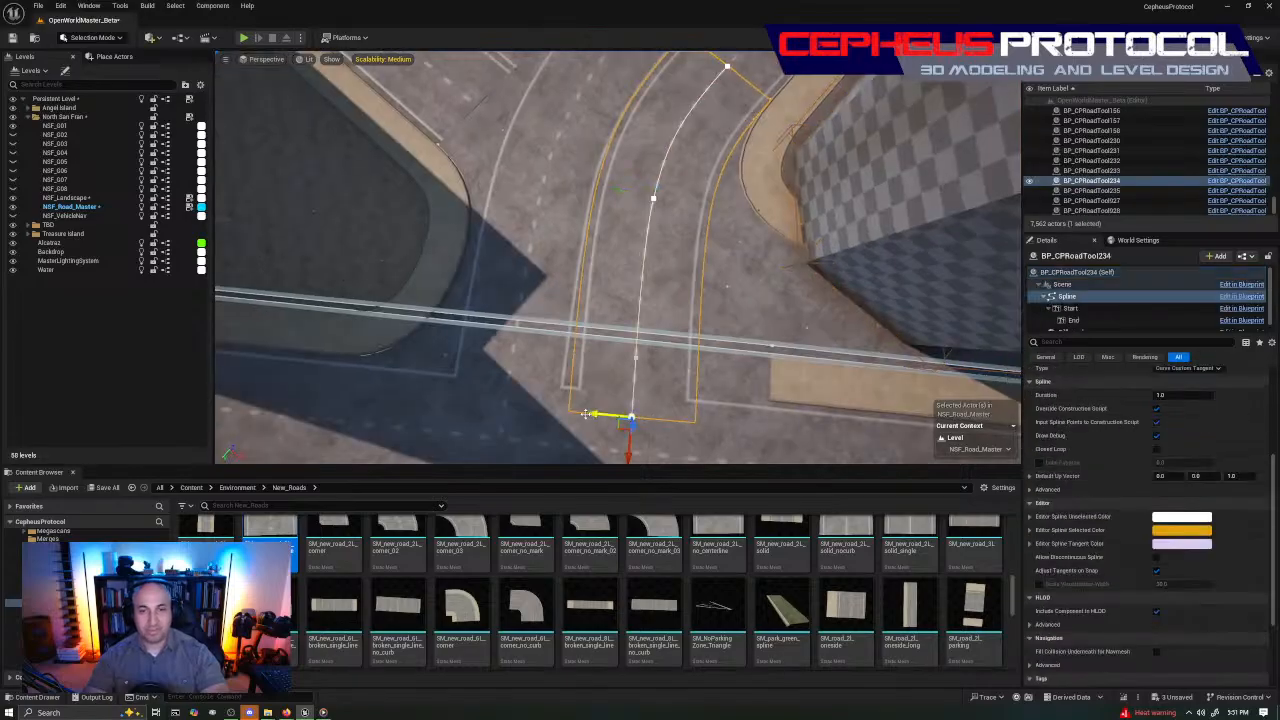
drag(587, 414, 585, 421)
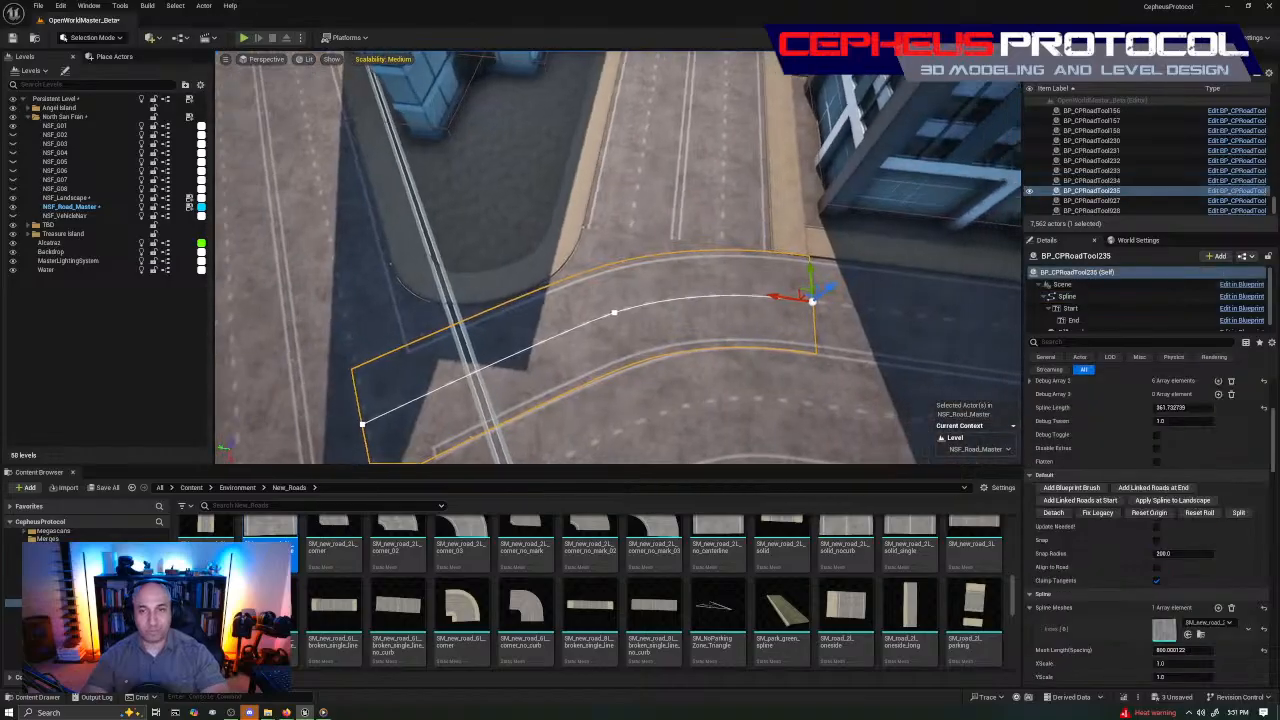
Try to rotate the intersection-side end spline point of the other two-lane road, BP_CPRoadTool235, to straighten its end
mouse_move(620, 260)
right_down()
mouse_move(640, 250)
mouse_move(610, 270)
mouse_move(630, 260)
right_up()
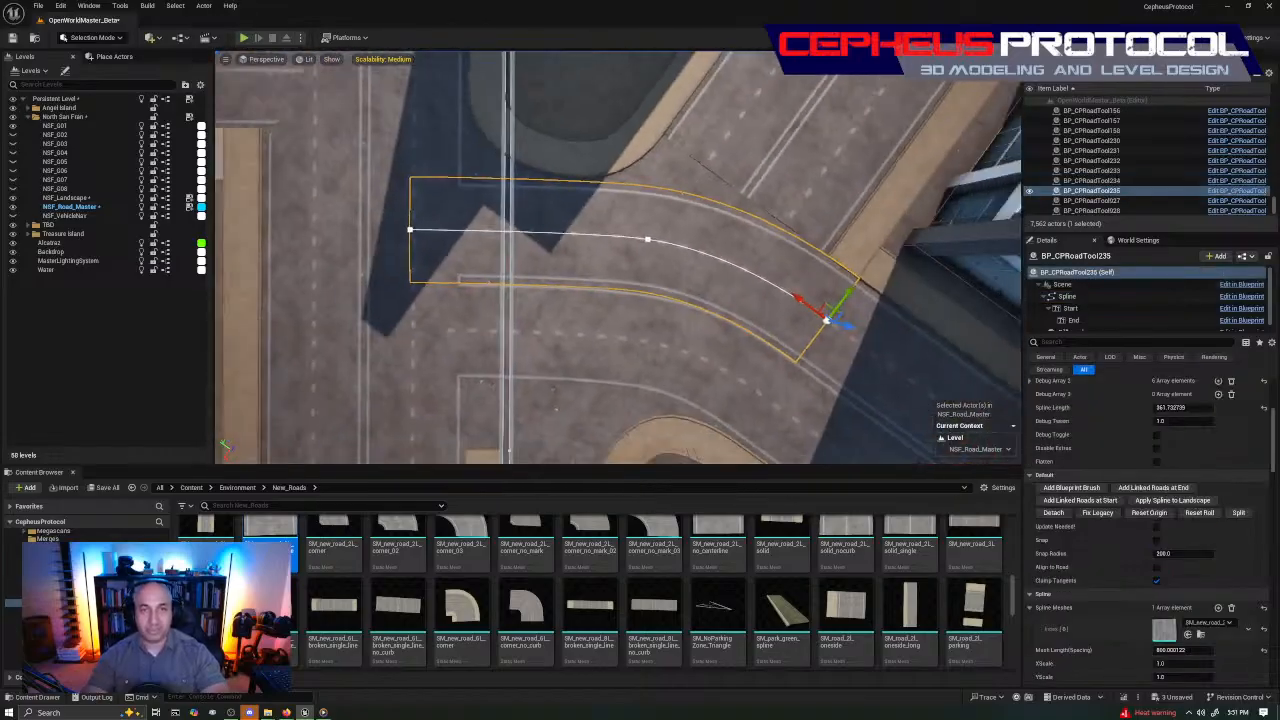
right_drag(672, 161, 672, 161)
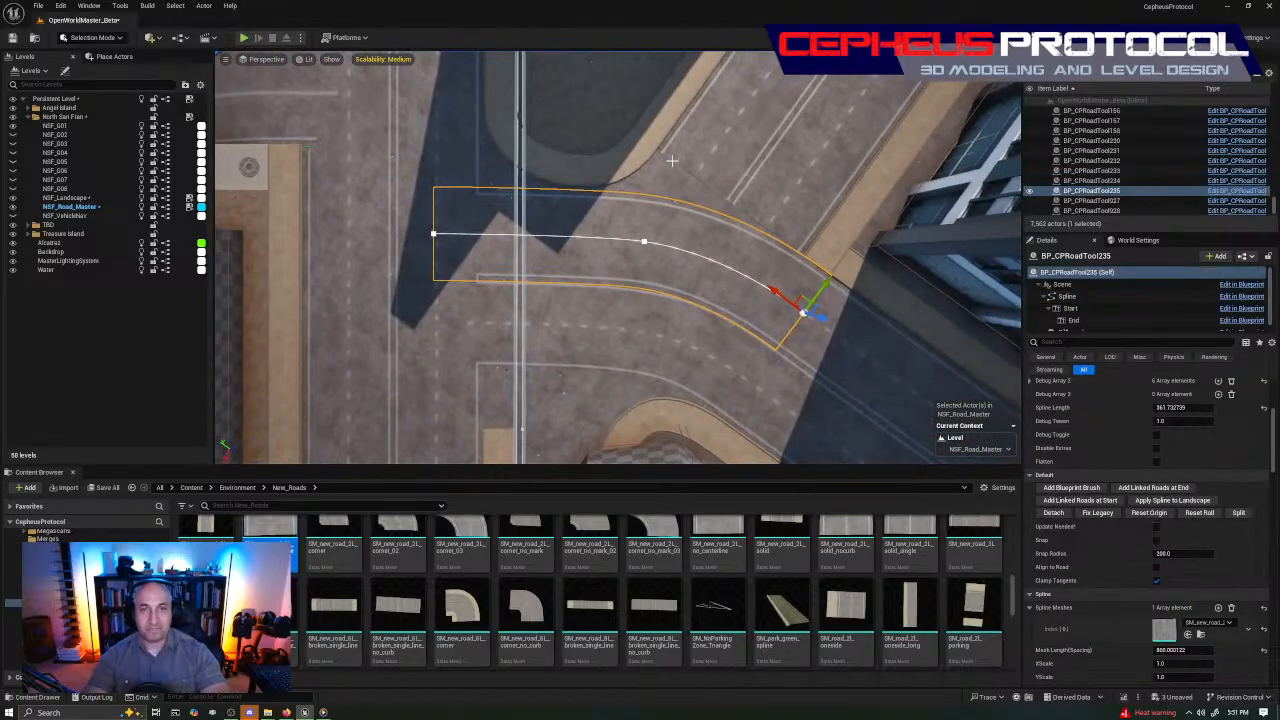
click(644, 241)
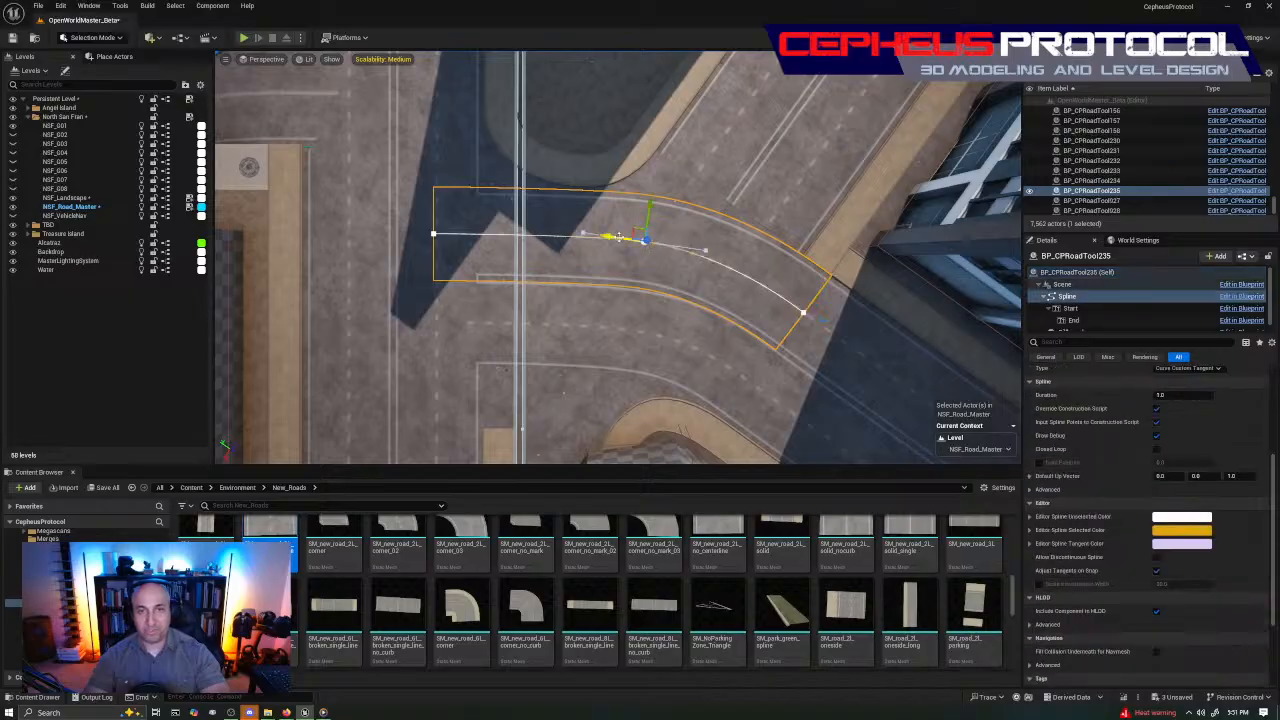
click(433, 234)
right_drag(433, 234, 540, 220)
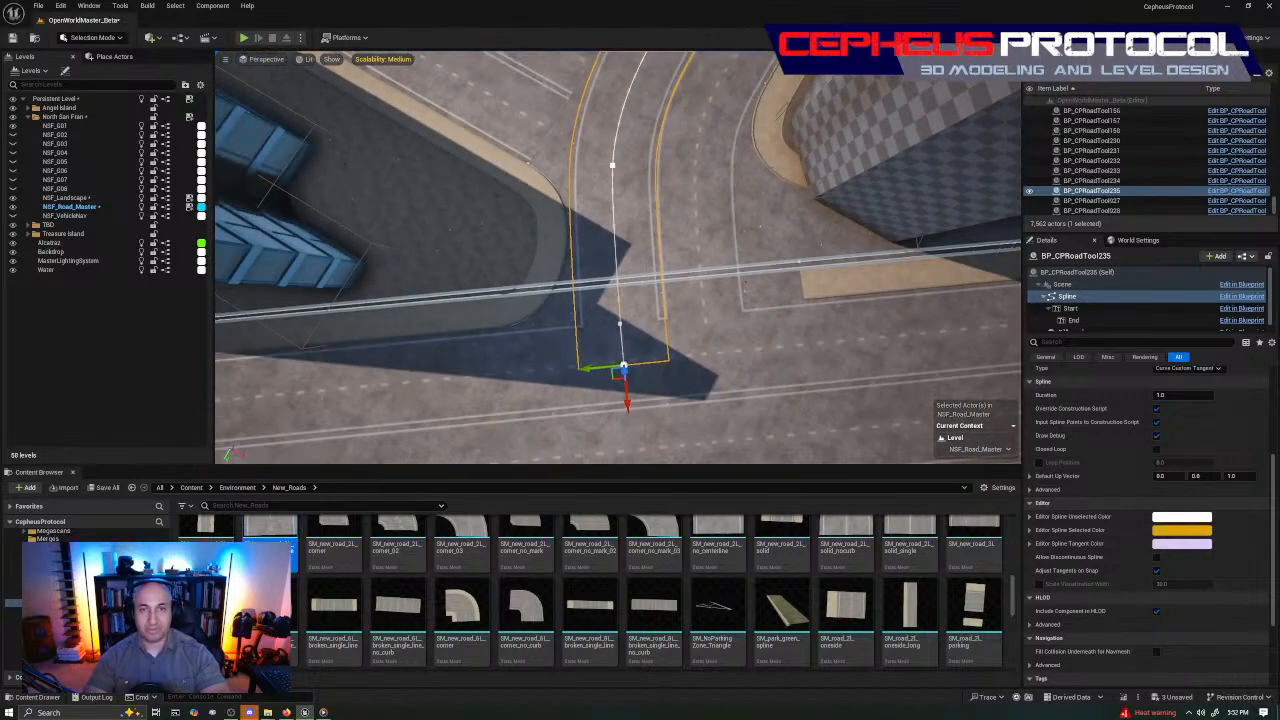
right_drag(661, 320, 661, 320)
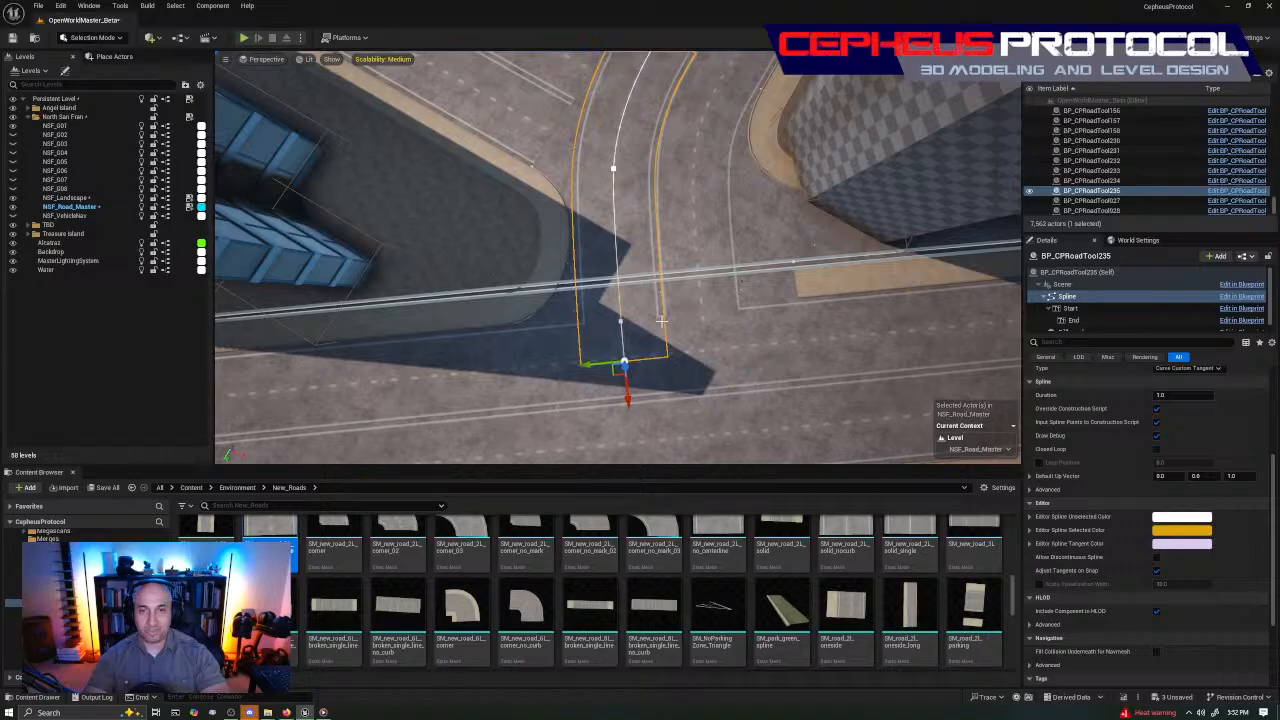
key(e)
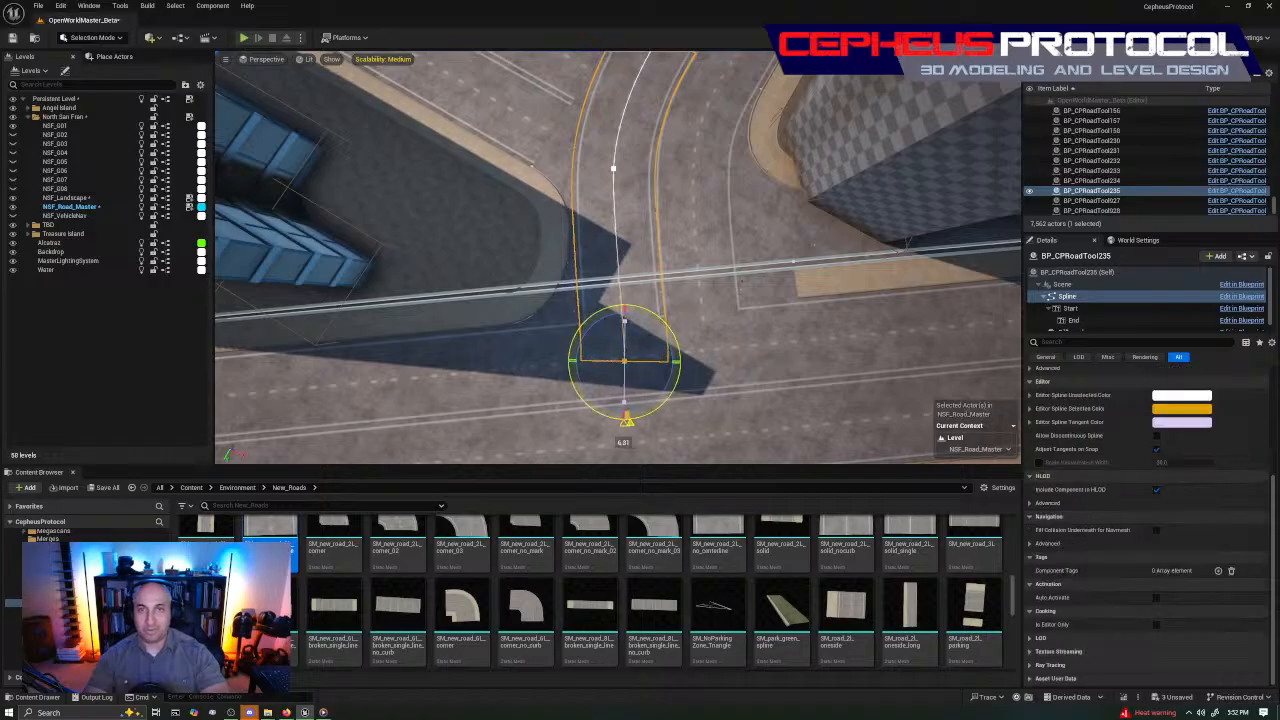
drag(626, 418, 631, 421)
key(w)
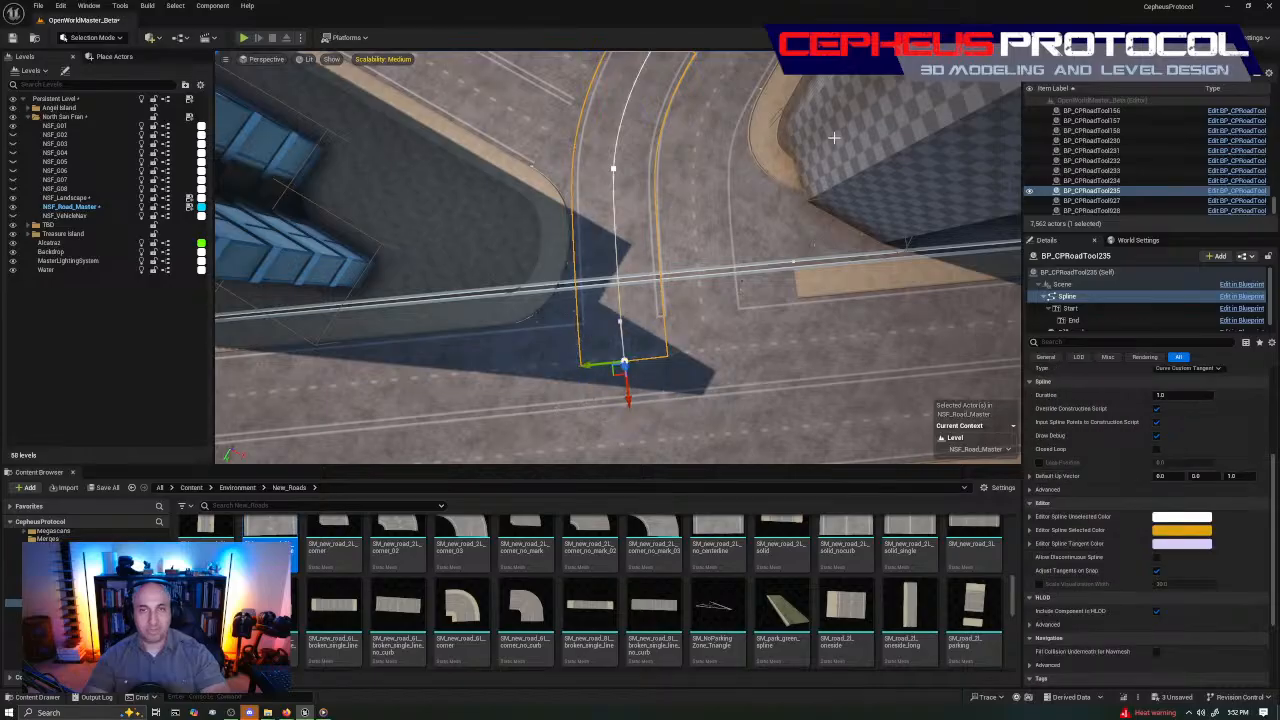
Extend the checkered building's corner sidewalk by moving its free end point to the cross-street sidewalk and pulling its middle point outward
click(722, 193)
right_drag(722, 193, 637, 232)
click(583, 267)
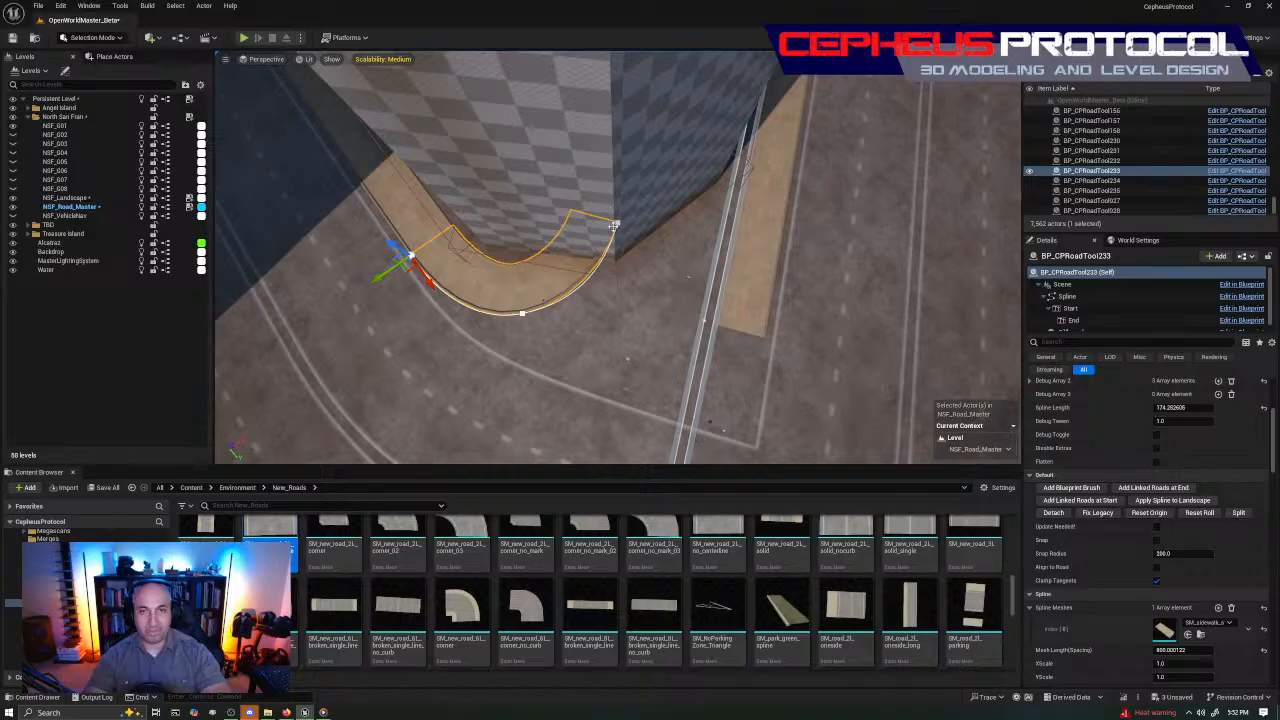
click(614, 226)
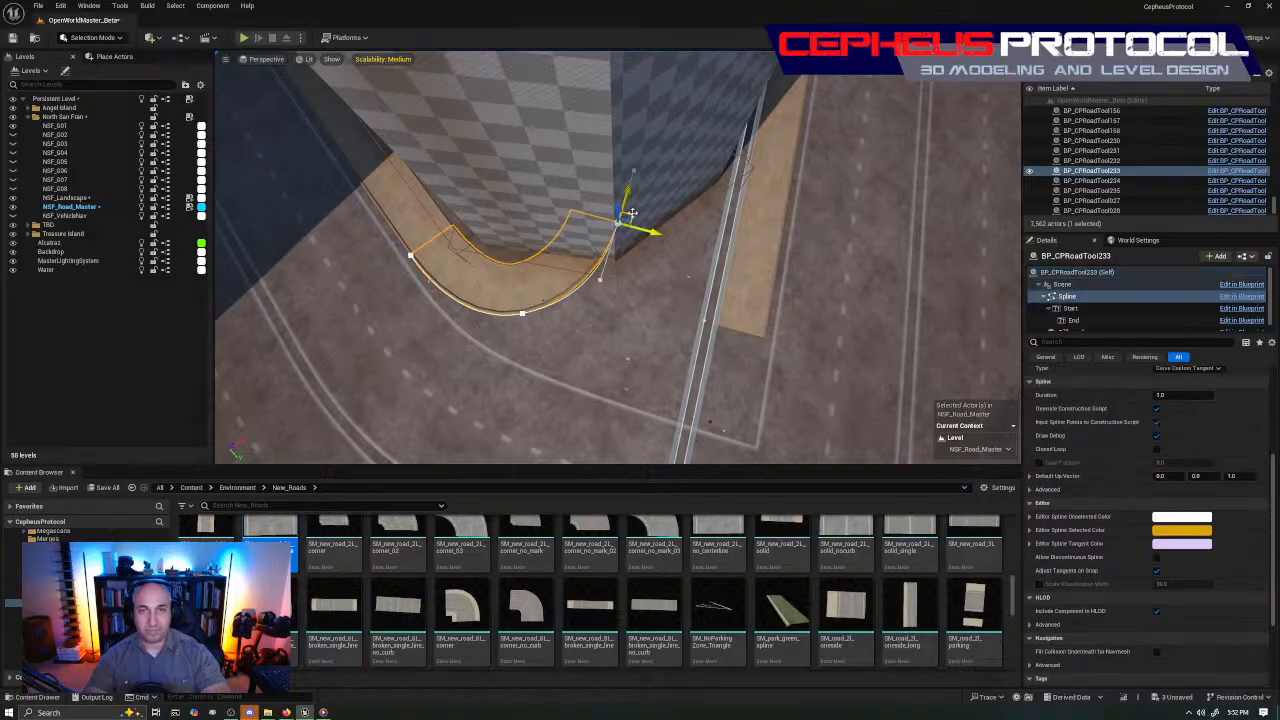
drag(632, 213, 767, 341)
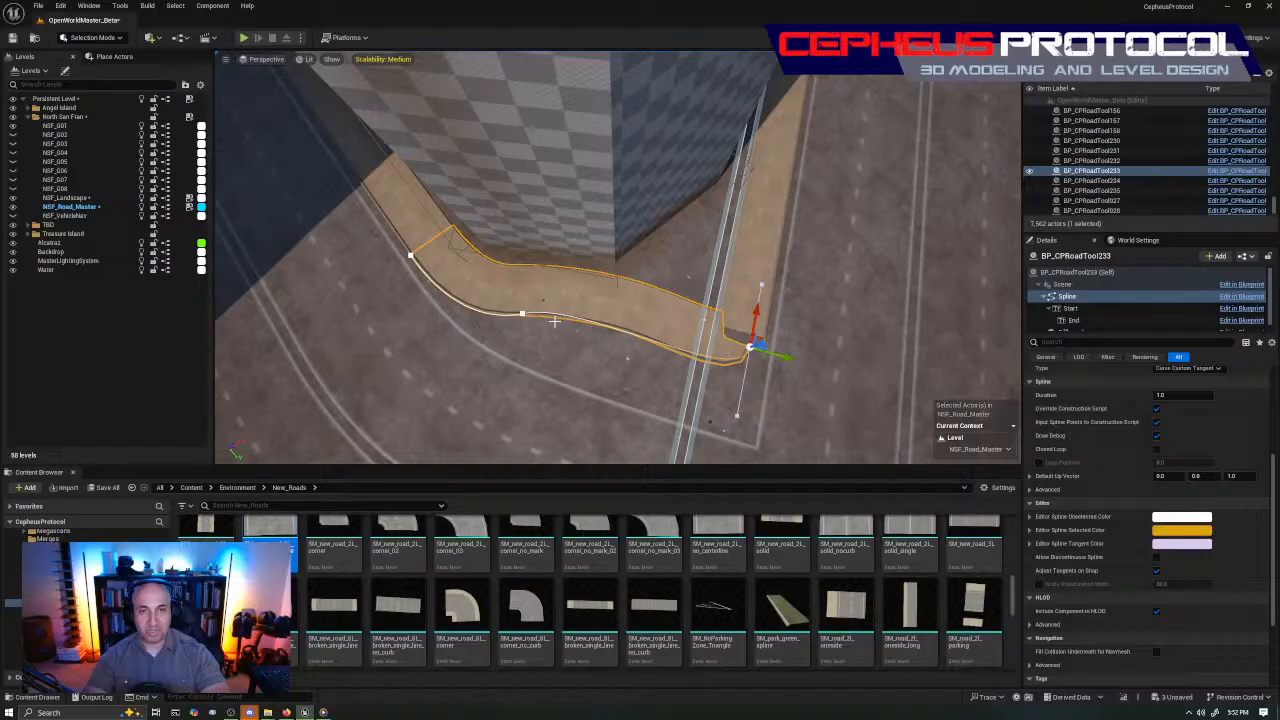
drag(523, 315, 602, 381)
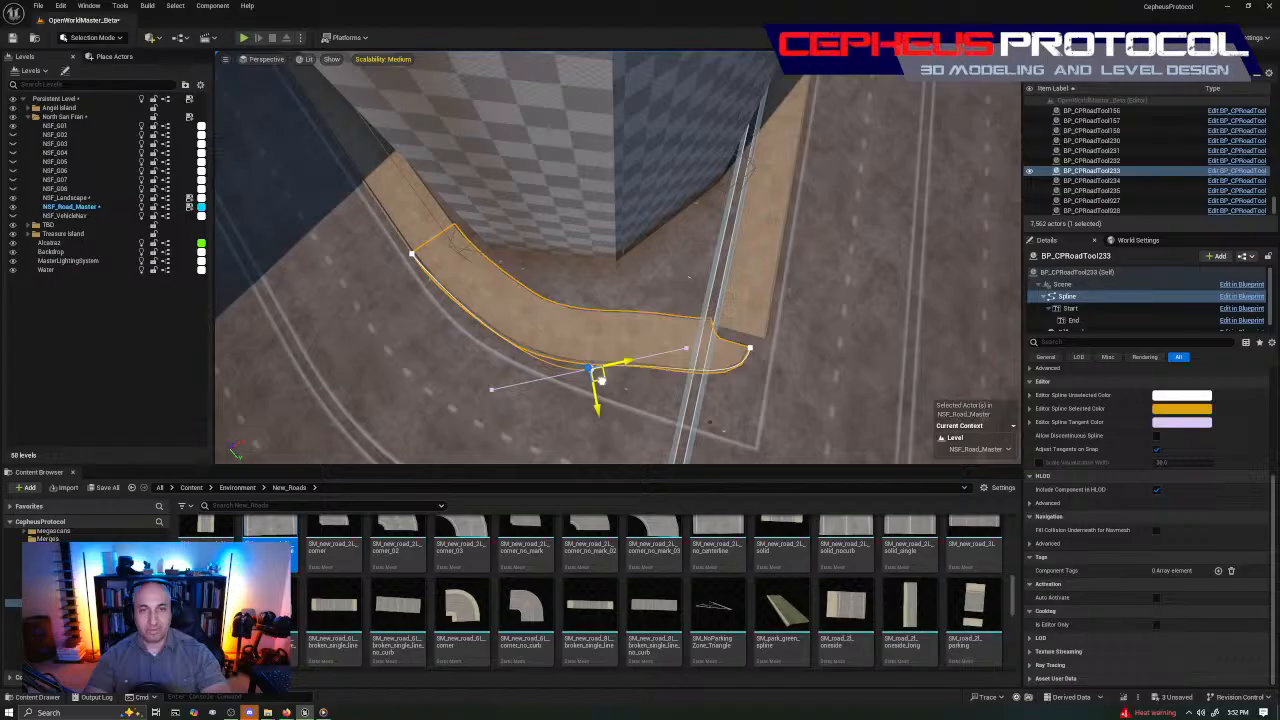
Rotate the corner sidewalk's end spline point toward the cross-street sidewalk's direction and move it onto that sidewalk's curb corner
click(750, 348)
right_drag(750, 350, 645, 228)
key(e)
drag(575, 253, 533, 293)
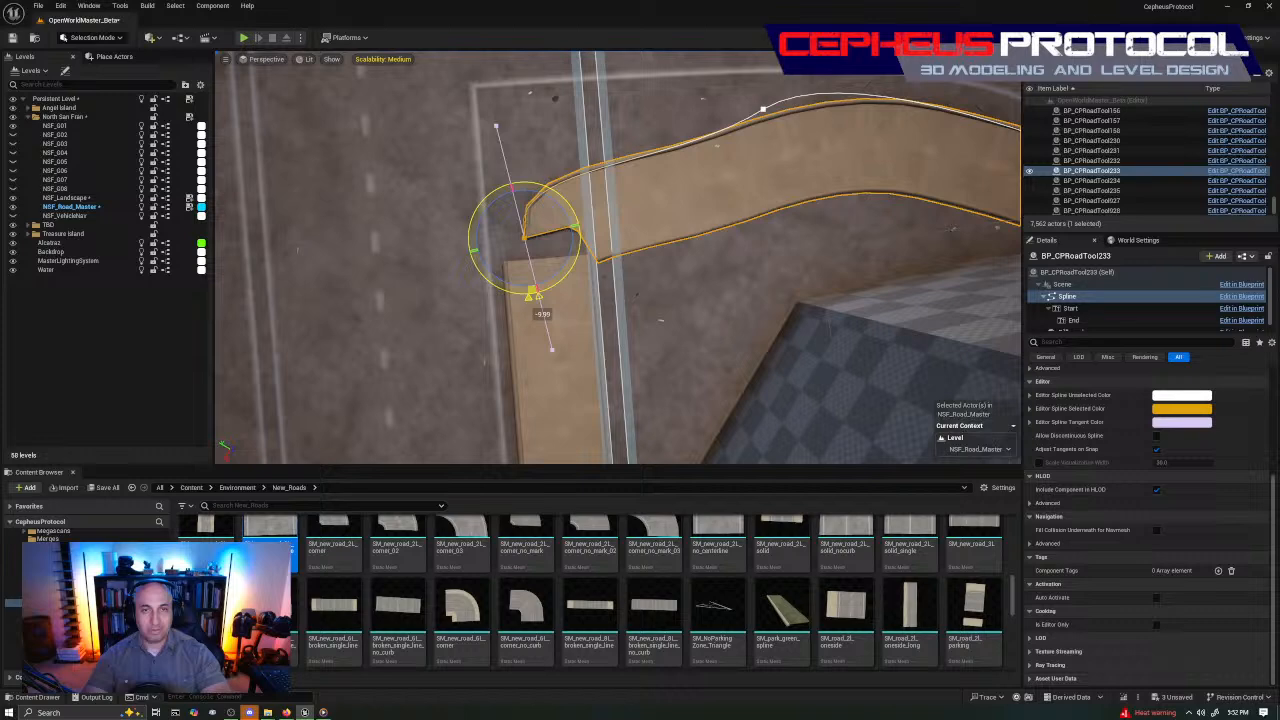
key(w)
drag(518, 248, 489, 278)
key(w)
right_drag(489, 278, 450, 272)
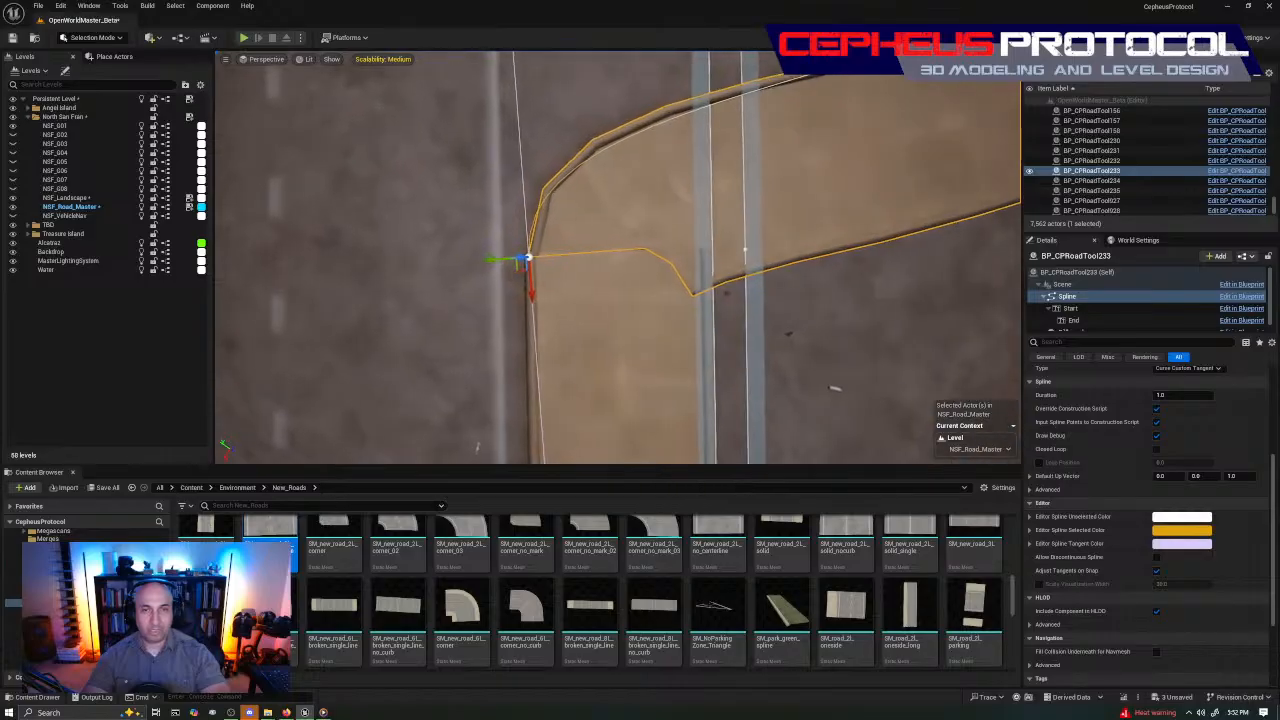
Fine-tune the end spline point's rotation and position to line it up with the cross-street sidewalk's curb edge
key(e)
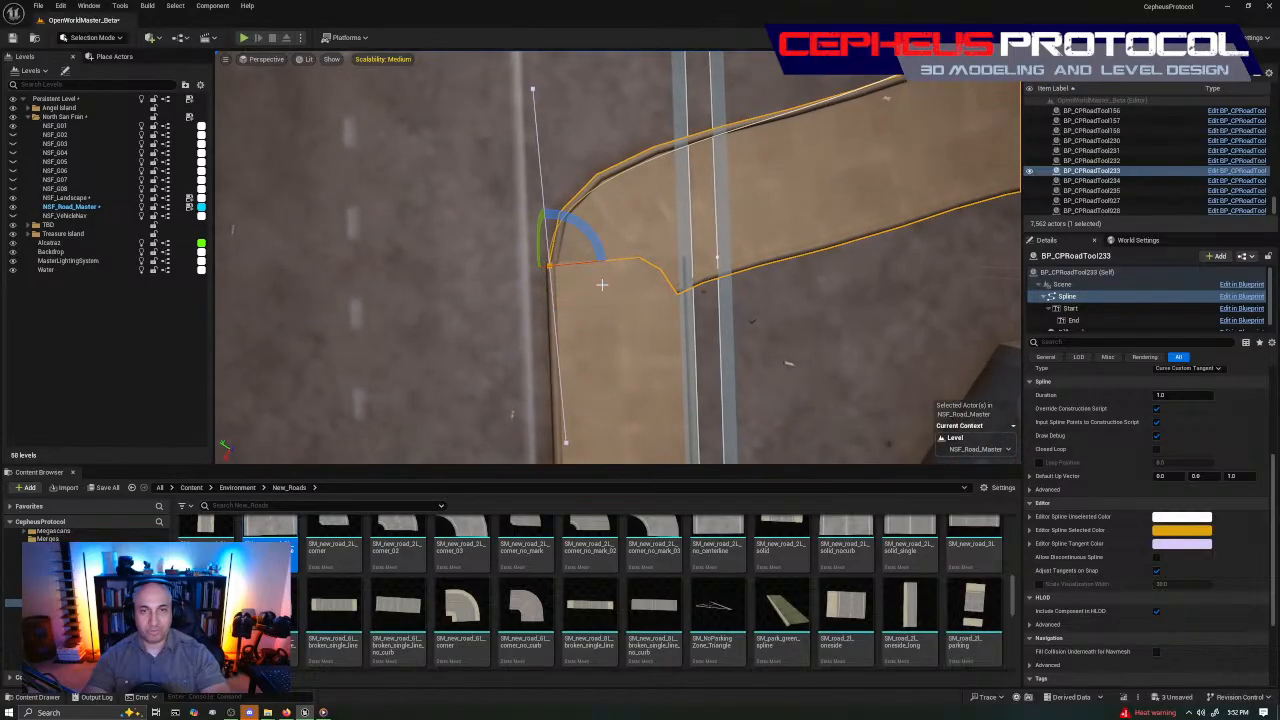
key(w)
drag(557, 287, 507, 267)
right_drag(507, 267, 507, 267)
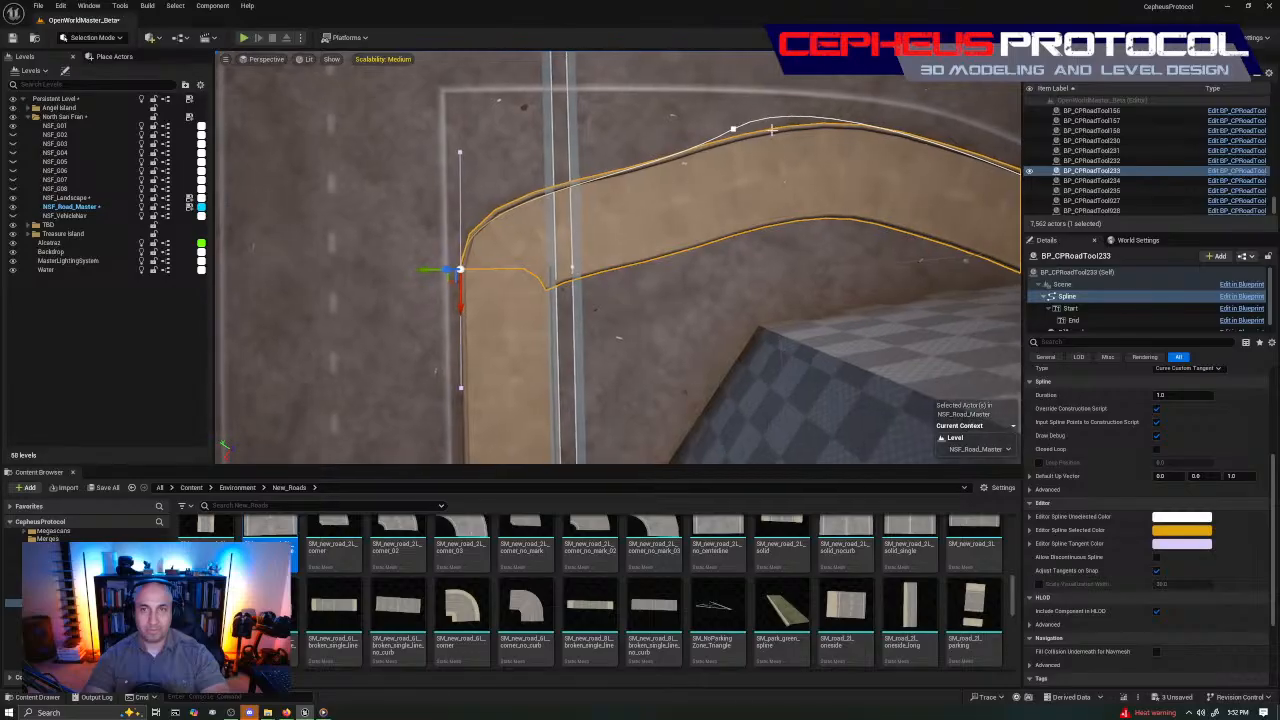
Move the corner sidewalk's middle spline point close to the cross-street bend and rotate it to follow the curve
click(732, 128)
drag(724, 124, 571, 113)
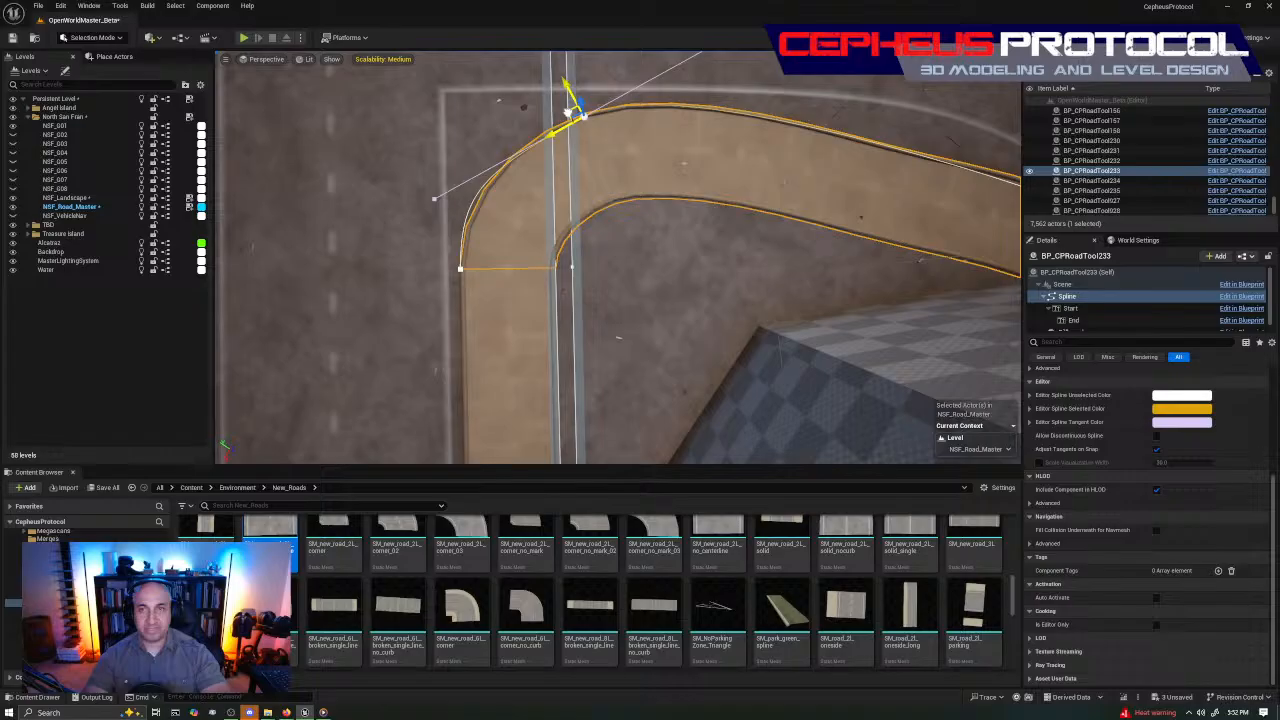
right_drag(570, 113, 592, 114)
key(e)
mouse_move(519, 143)
mouse_down()
mouse_move(509, 125)
mouse_move(512, 140)
mouse_up()
Lengthen the tangent at the corner sidewalk's side-street end to push the long edge outward into a fuller curve
right_drag(636, 110, 897, 114)
click(405, 212)
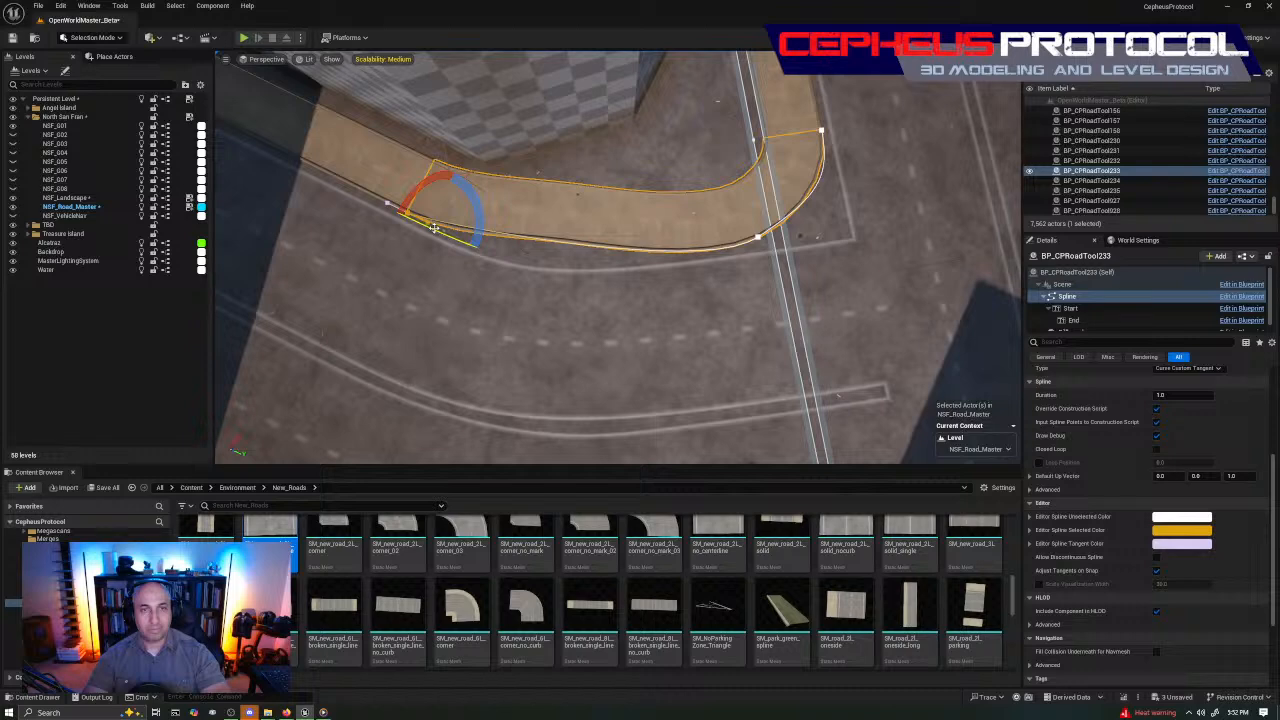
key(w)
click(428, 222)
drag(470, 228, 621, 300)
Rotate the corner sidewalk's middle spline point closer to the long edge's direction and shift it toward the side-street end
click(758, 238)
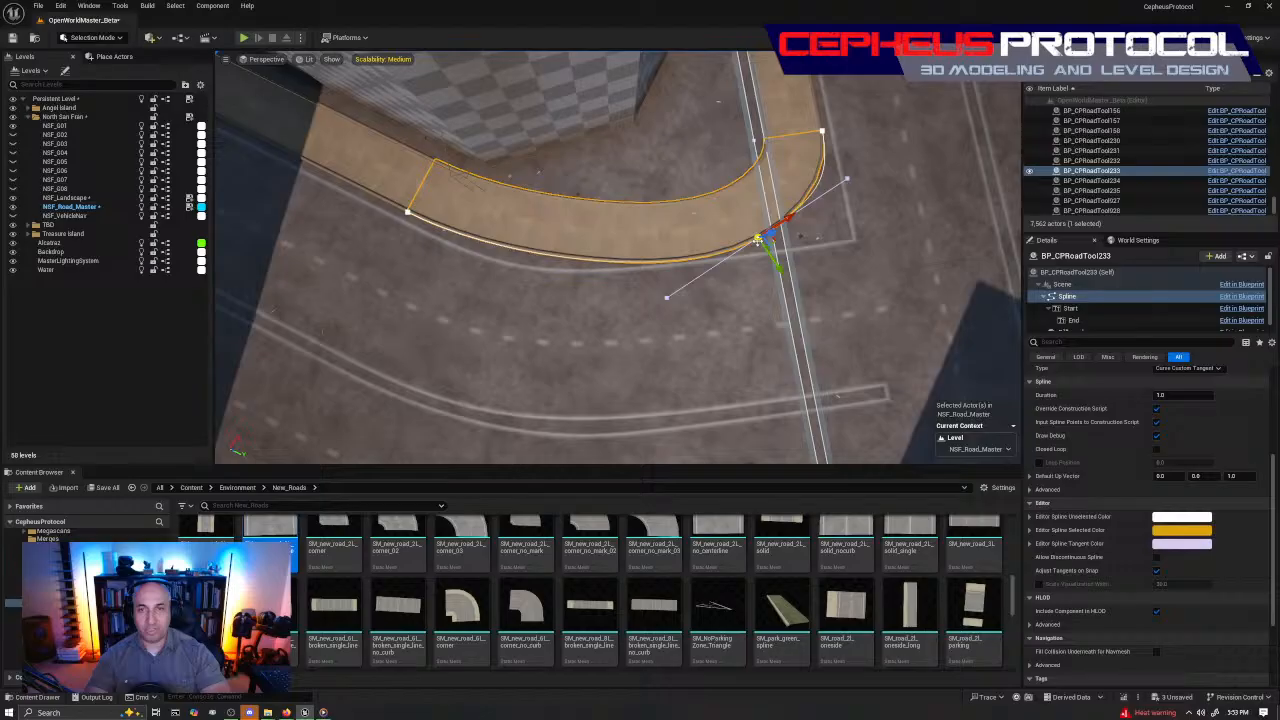
key(e)
drag(793, 201, 722, 279)
key(w)
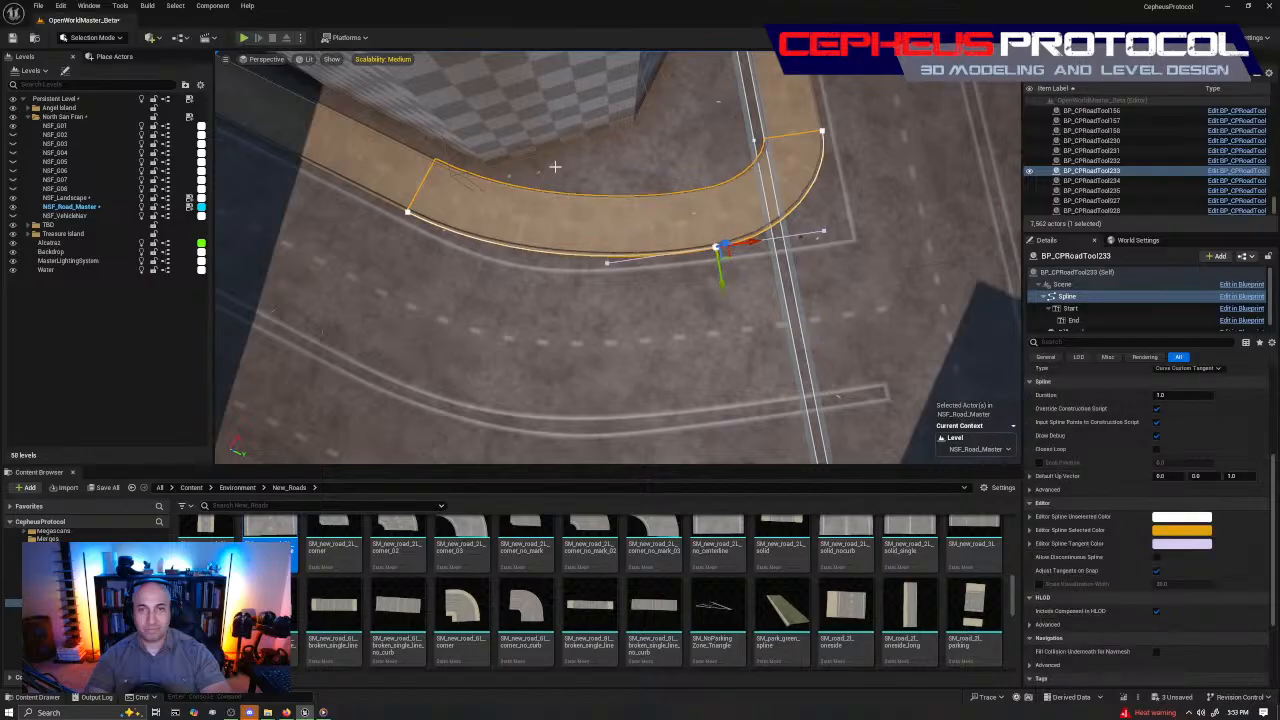
Slightly shorten the tangent at the corner sidewalk's side-street end and check the curve against the surrounding streets
click(408, 212)
click(574, 298)
drag(607, 308, 579, 296)
click(551, 102)
right_drag(551, 102, 568, 71)
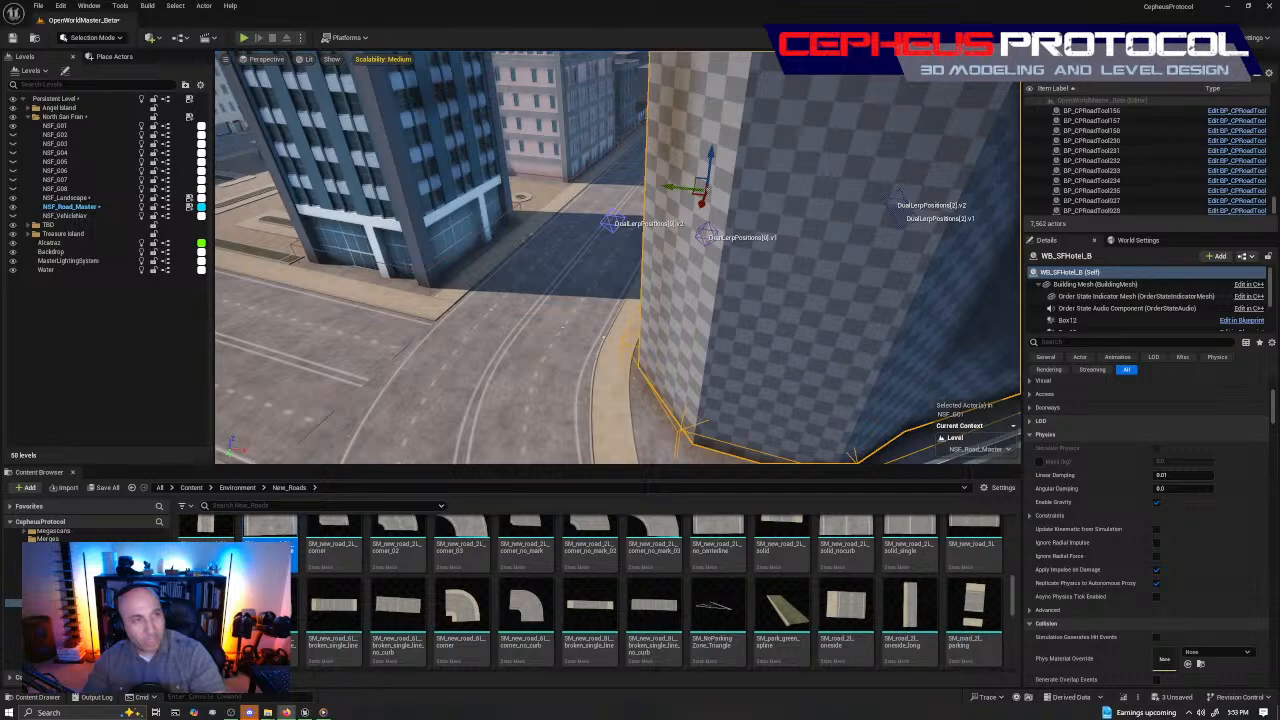
right_drag(640, 240, 672, 266)
click(719, 152)
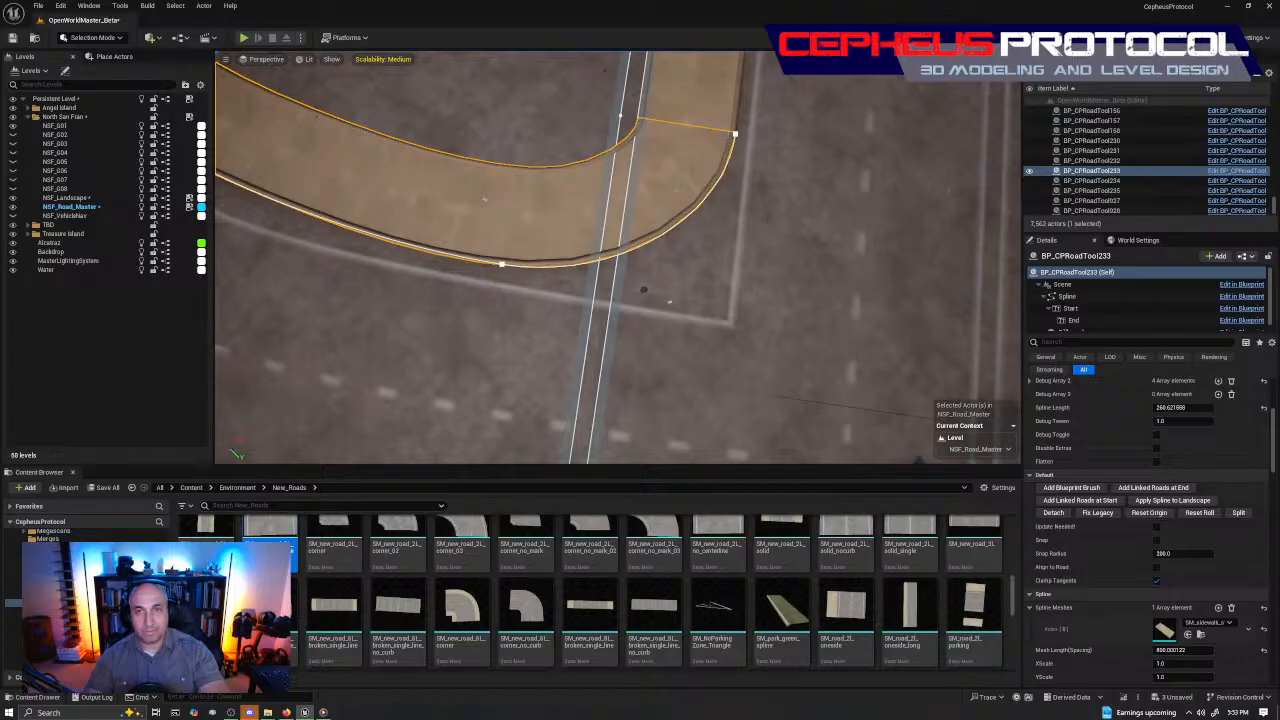
Nudge the corner sidewalk's middle spline point along the curb edge toward the side-street end
click(735, 135)
click(735, 136)
right_drag(735, 138, 743, 144)
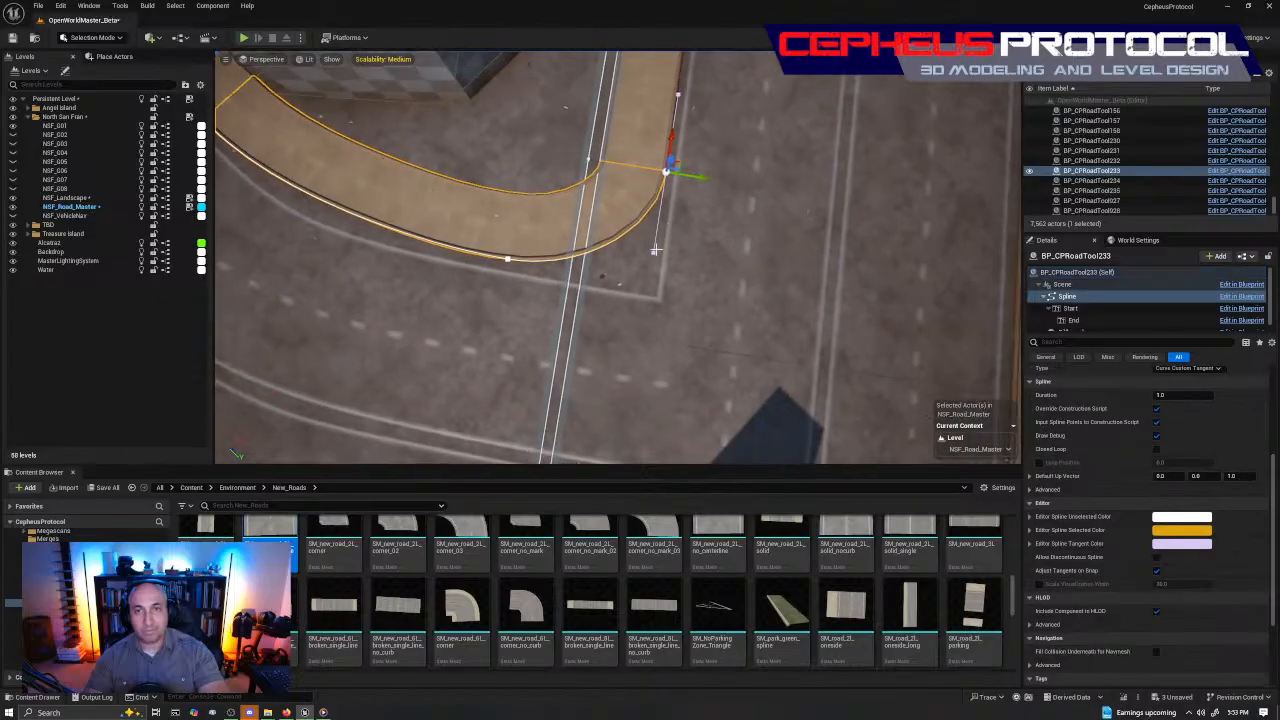
click(654, 250)
click(508, 260)
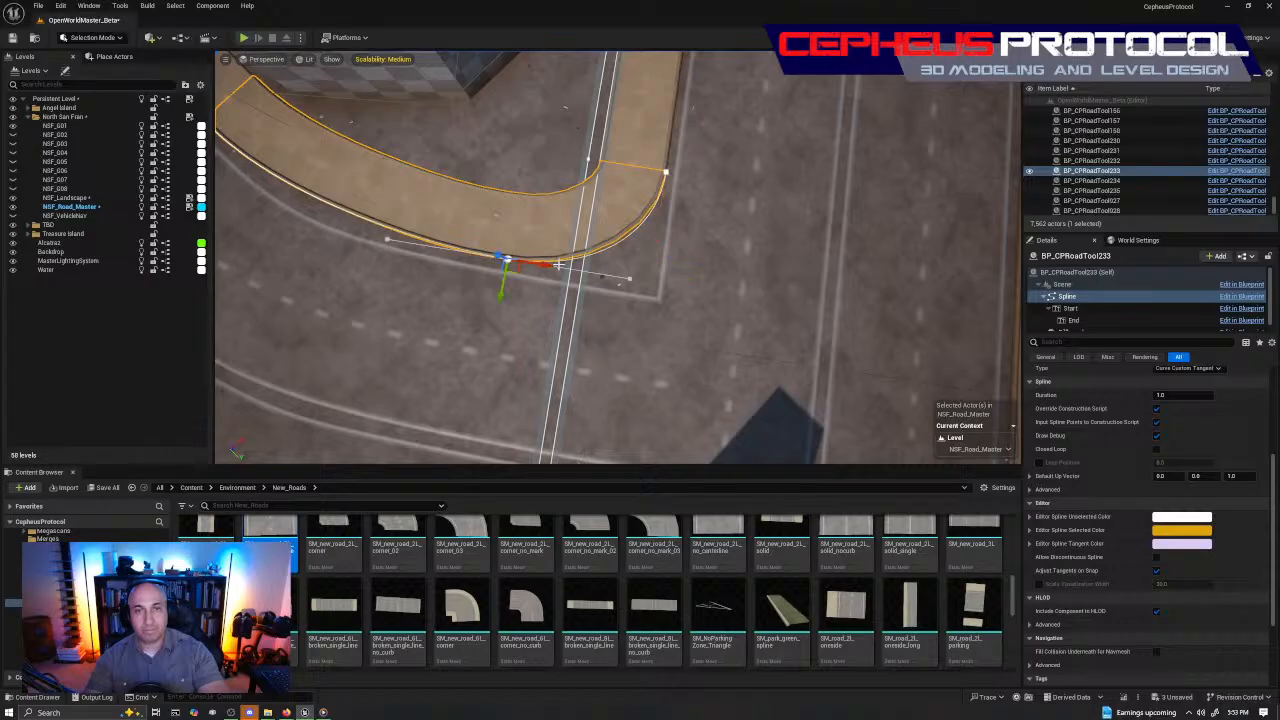
mouse_move(551, 267)
mouse_down()
mouse_move(588, 278)
mouse_move(553, 268)
mouse_move(563, 251)
mouse_move(550, 247)
mouse_up()
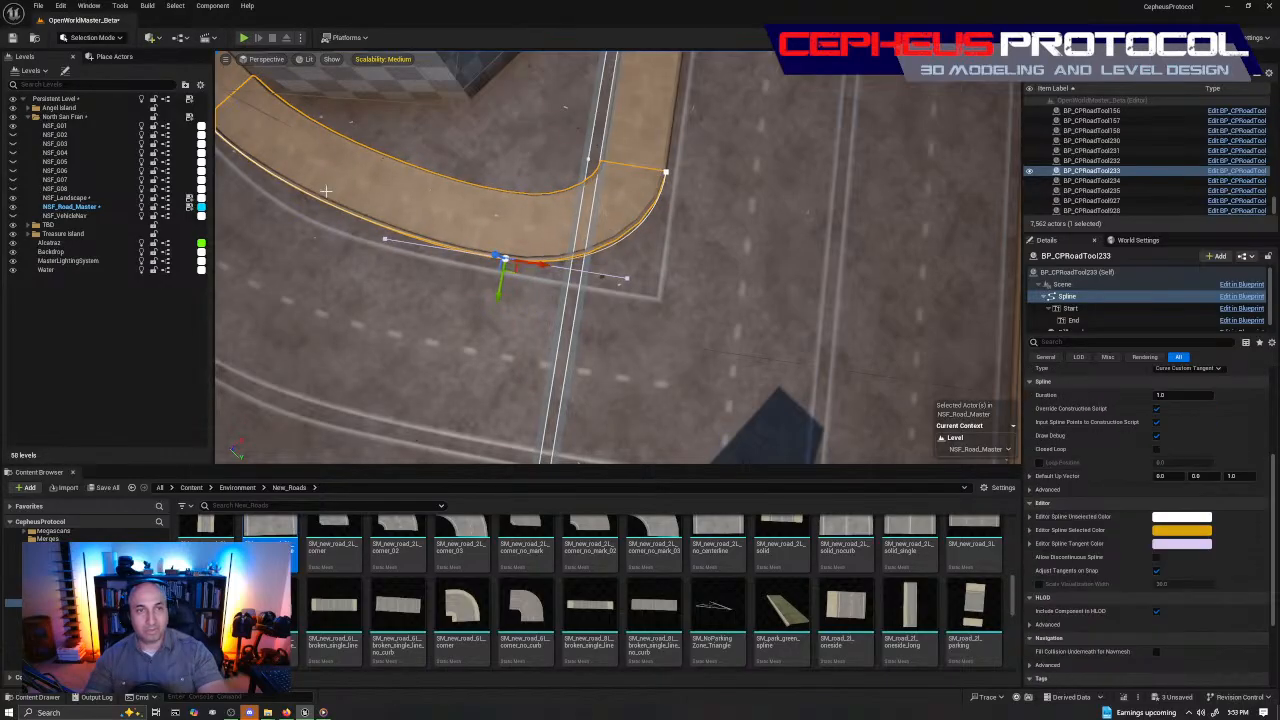
Duplicate the corner sidewalk's middle spline point to add another point between it and the cross-street end
right_drag(326, 191, 340, 80)
click(506, 94)
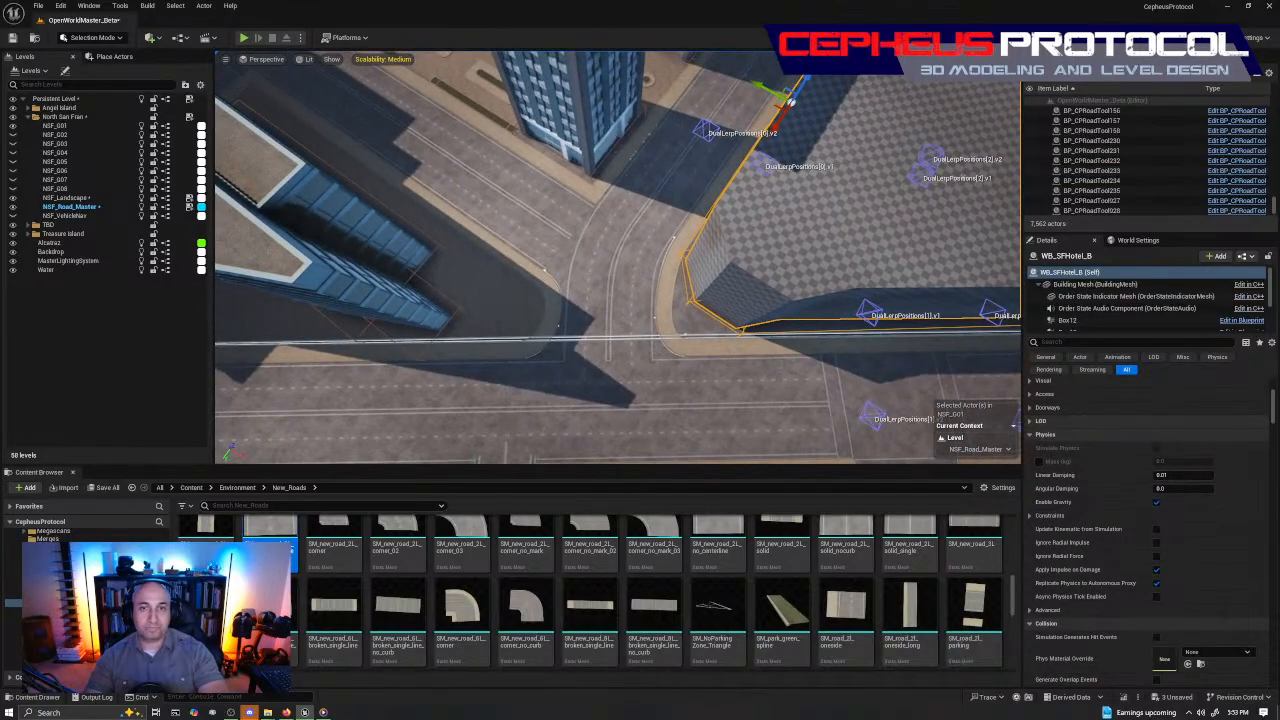
scroll(618, 257, up, 4)
drag(793, 206, 601, 321)
click(587, 330)
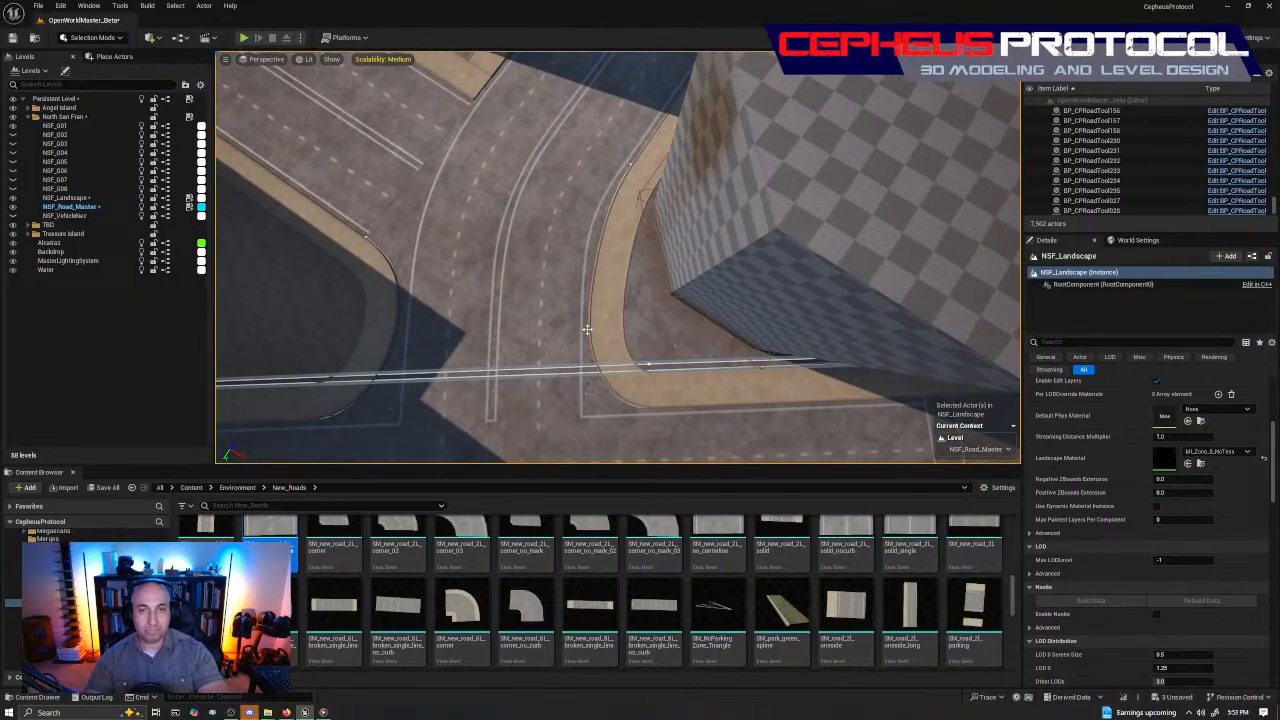
click(592, 330)
click(588, 277)
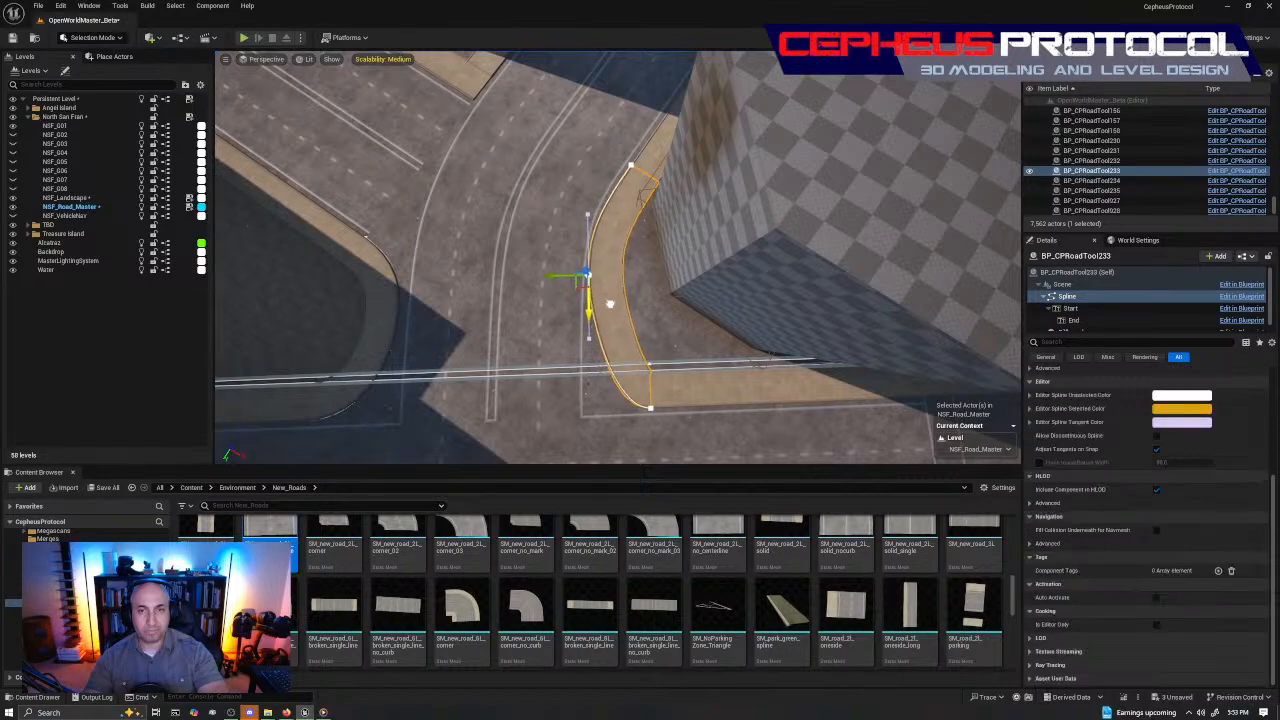
right_drag(609, 303, 588, 350)
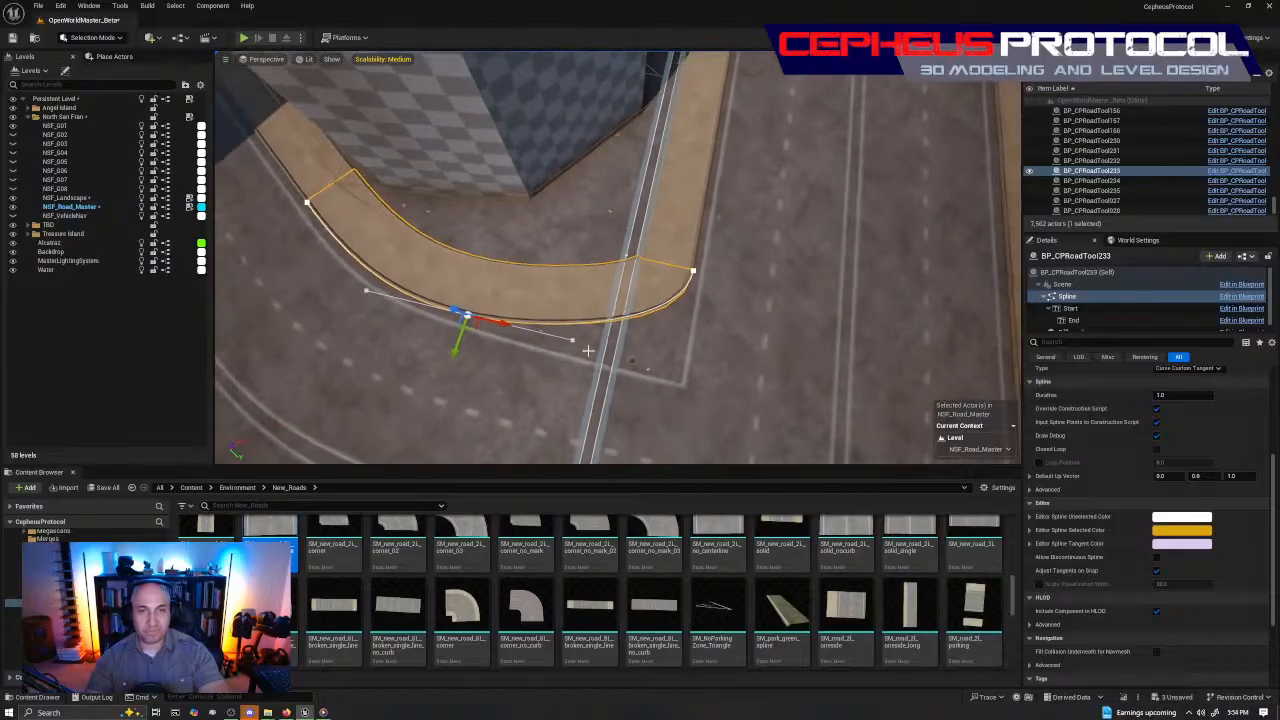
drag(467, 320, 613, 354)
Rotate the corner sidewalk's cross-street end spline point to line it up with the adjoining straight sidewalk
click(690, 271)
right_drag(694, 273, 430, 270)
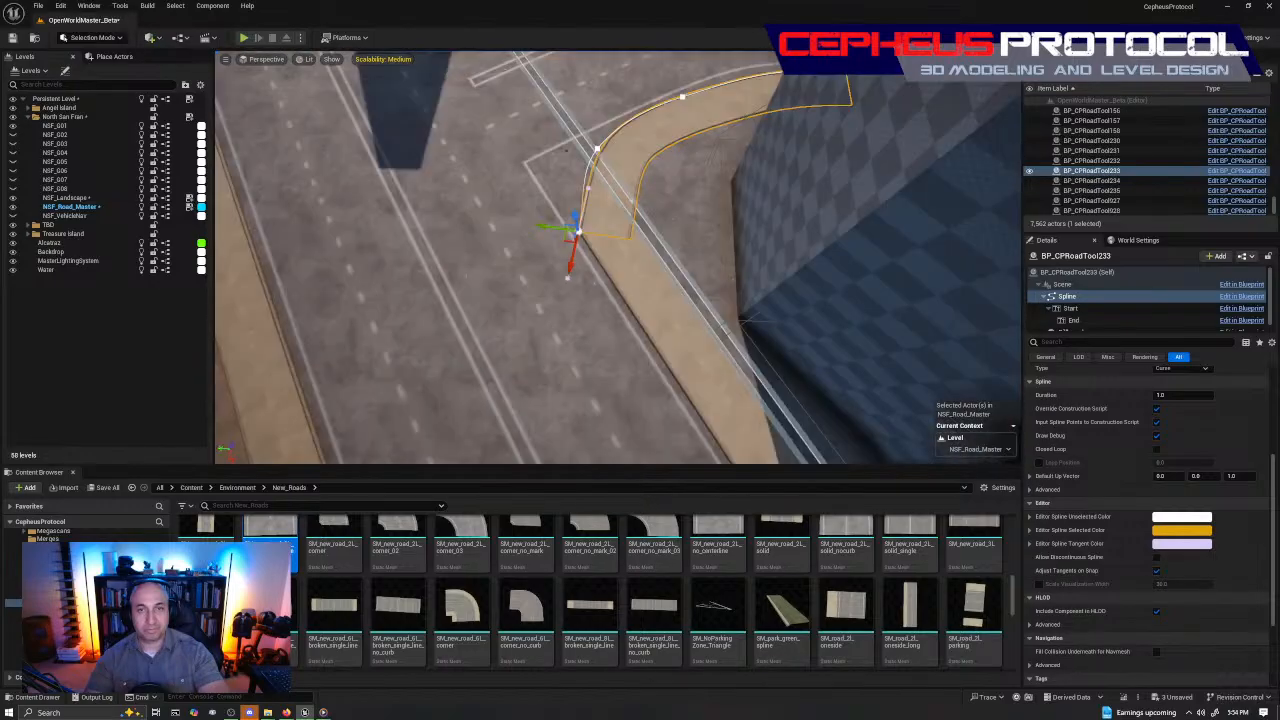
right_drag(578, 240, 500, 270)
key(e)
drag(565, 288, 556, 250)
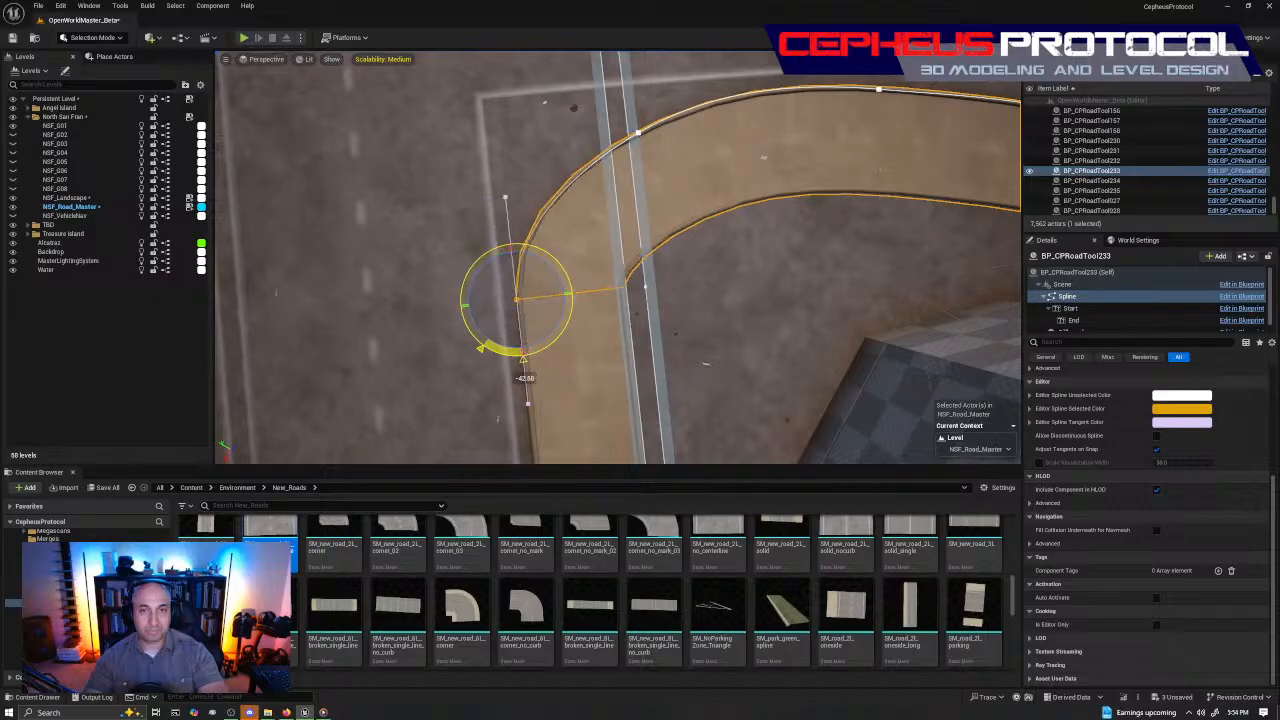
Rotate the added spline point near the cross-street bend to follow the corner's curb curve and ready it for moving
click(638, 132)
right_drag(640, 135, 711, 329)
key(e)
mouse_move(600, 336)
mouse_down()
mouse_move(614, 329)
mouse_move(609, 343)
mouse_move(609, 329)
mouse_up()
key(w)
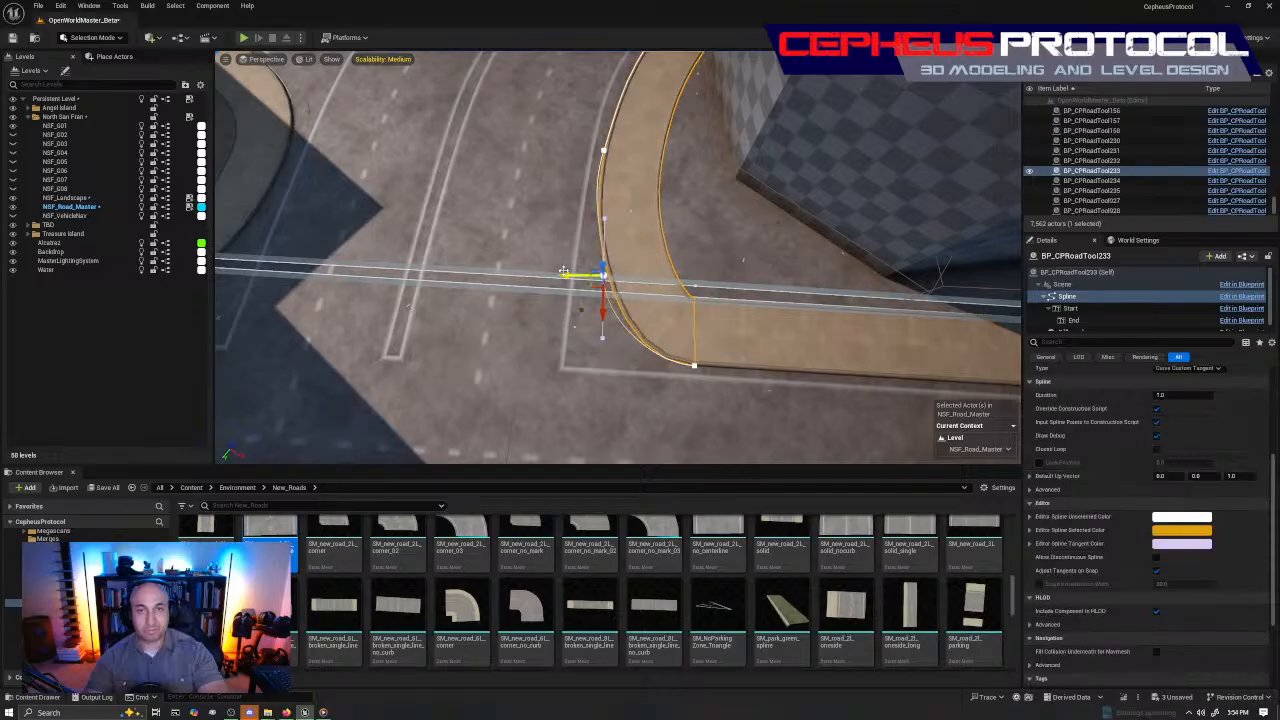
Move the sidewalk spline's corner point slightly, and shift and rotate its middle point to follow the curved road edge beside the checkered building
drag(564, 271, 552, 271)
click(604, 150)
right_drag(602, 150, 806, 150)
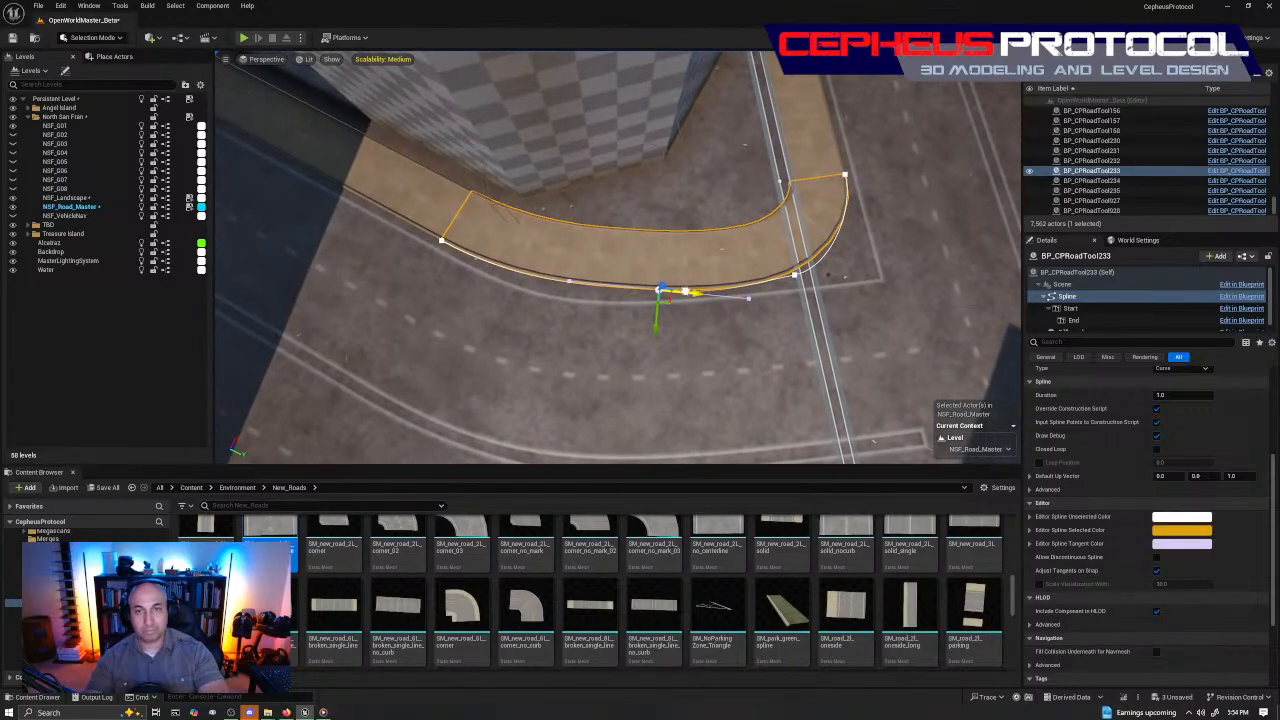
drag(688, 292, 626, 300)
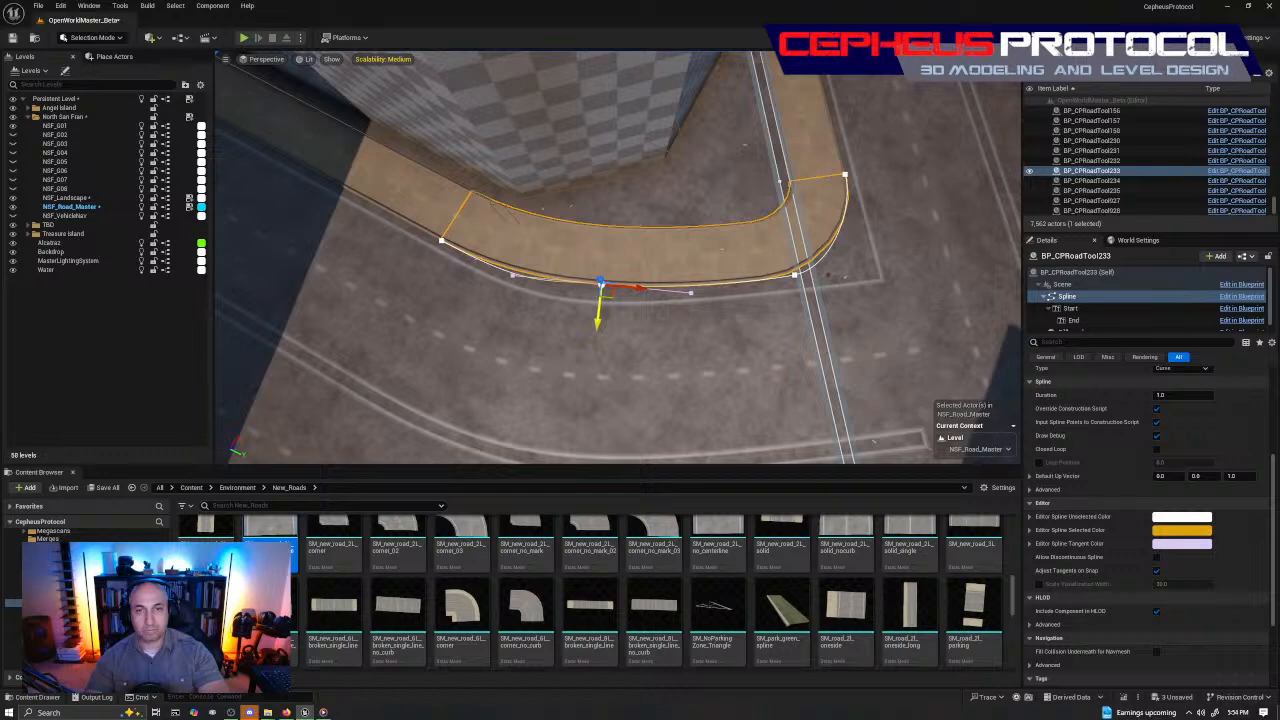
key(e)
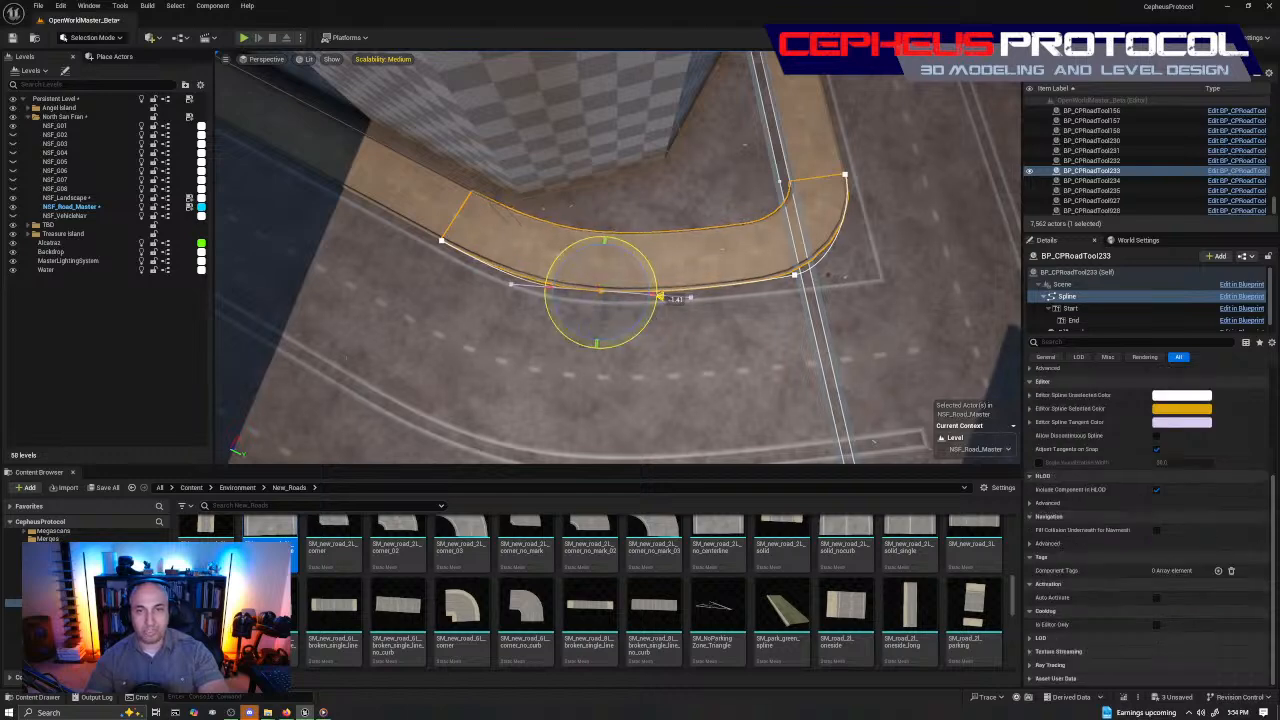
key(w)
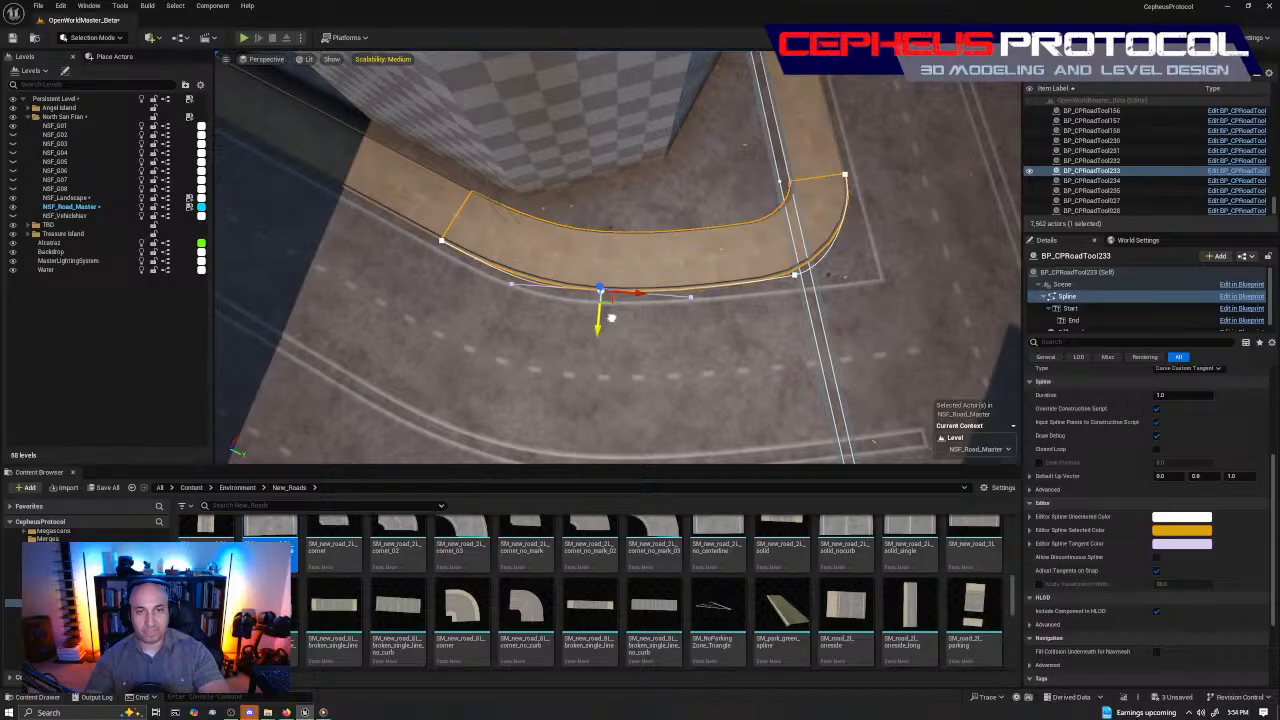
Reselect the corner sidewalk spline and shorten the tangent of its point at the start of the tight bend
click(780, 250)
click(797, 272)
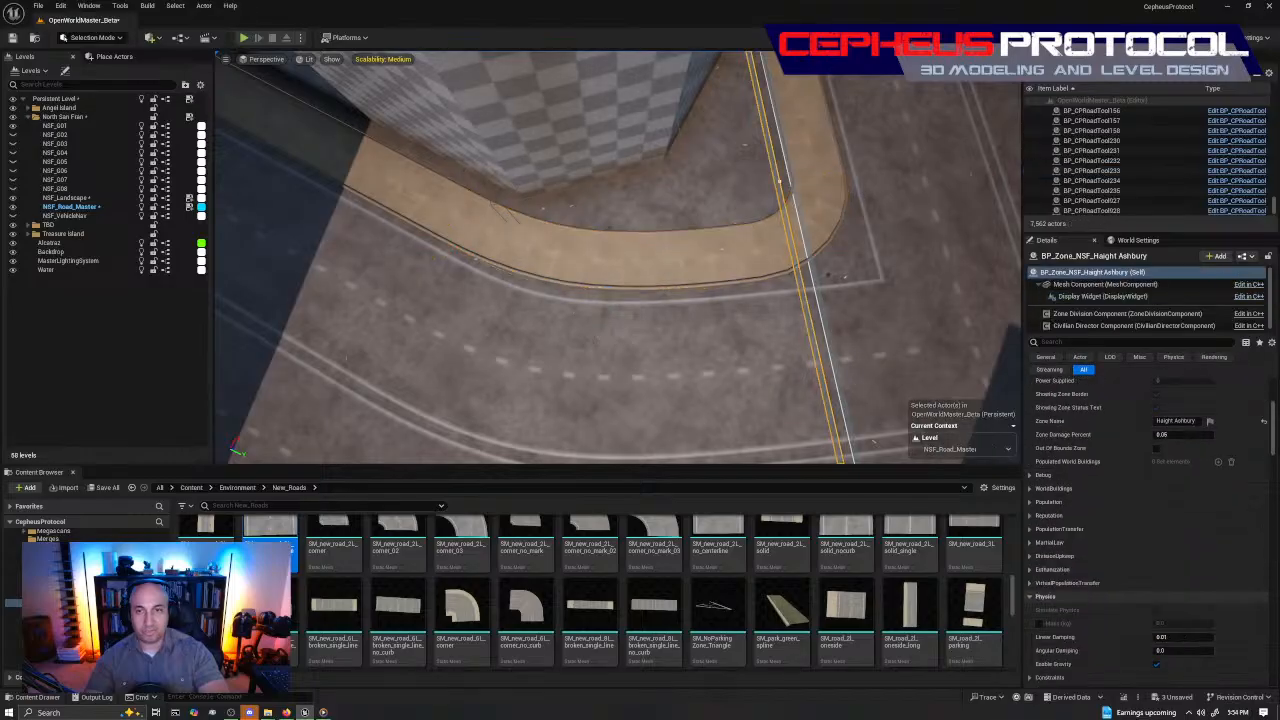
click(772, 266)
click(800, 276)
right_drag(800, 276, 603, 318)
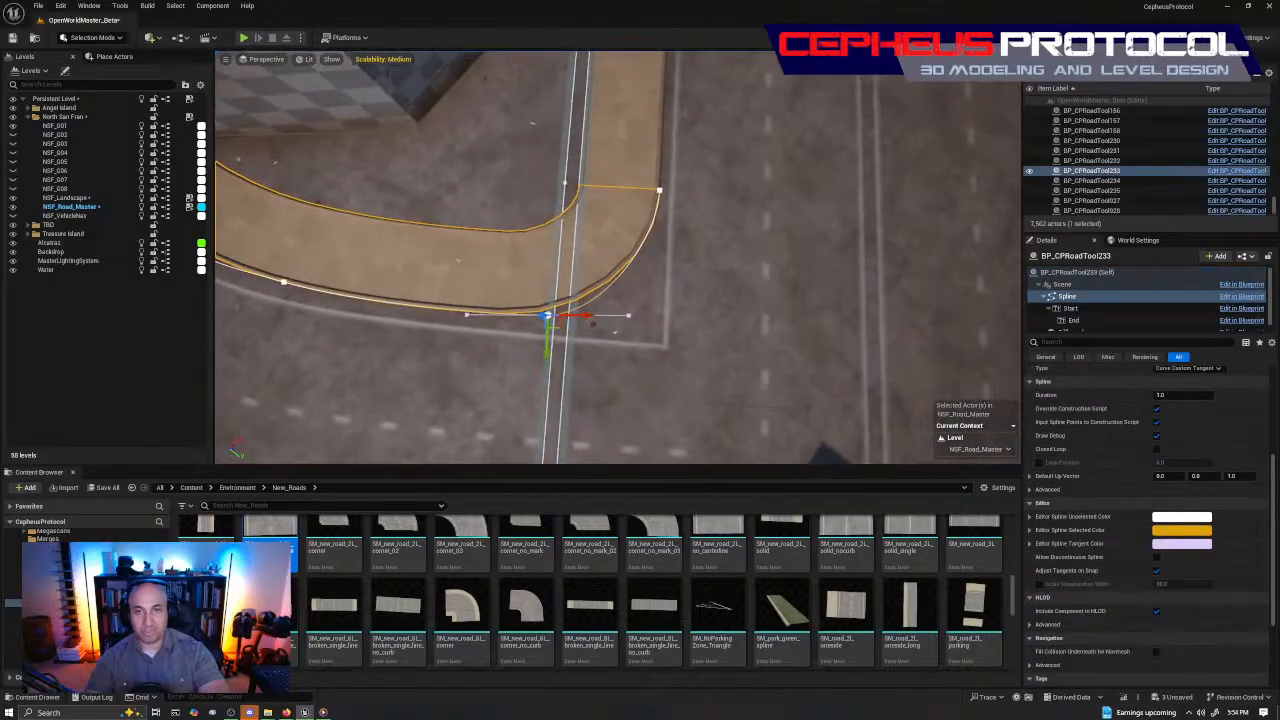
click(623, 316)
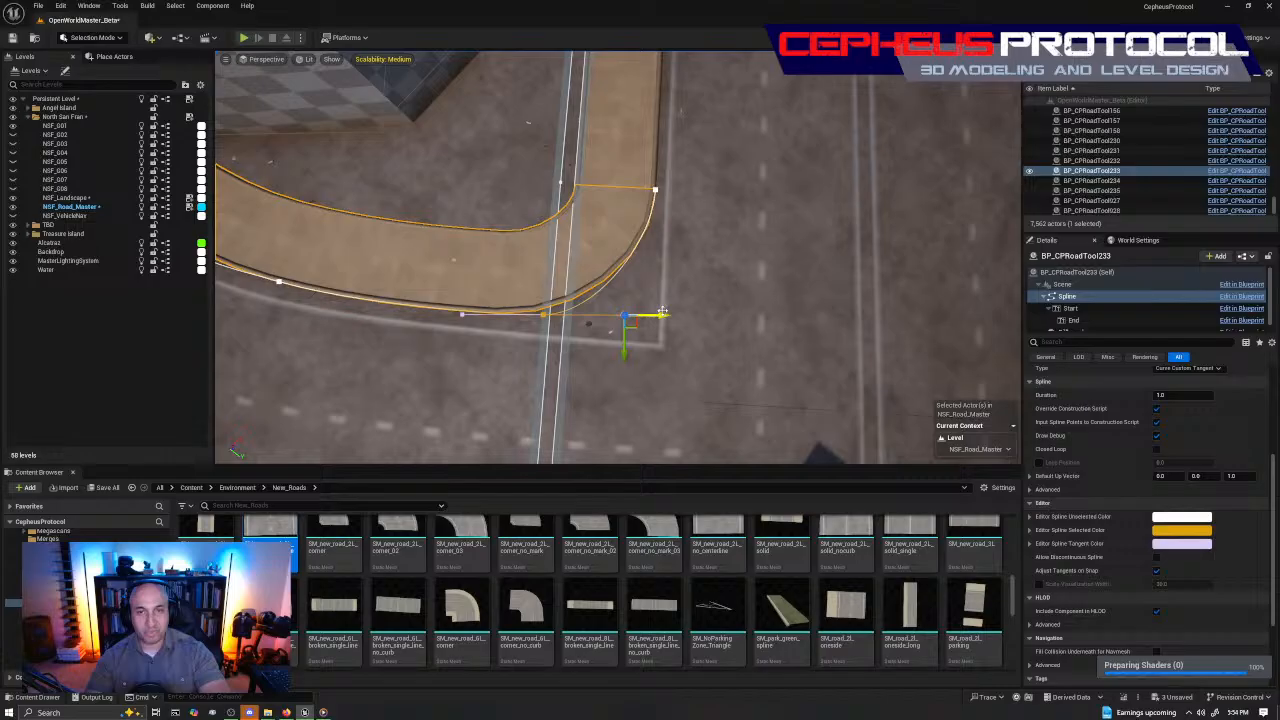
drag(662, 312, 618, 316)
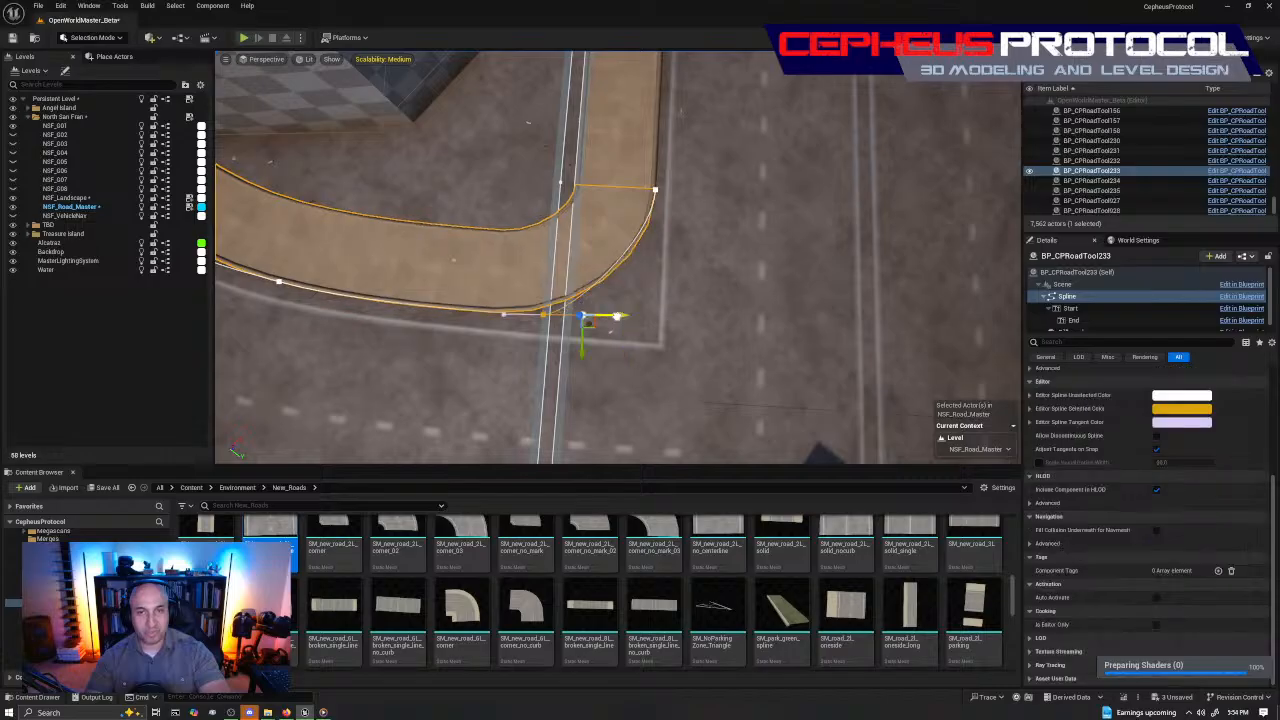
Extend the tangent of the sidewalk spline's end point beyond the tight bend to round the corner
click(655, 190)
click(653, 265)
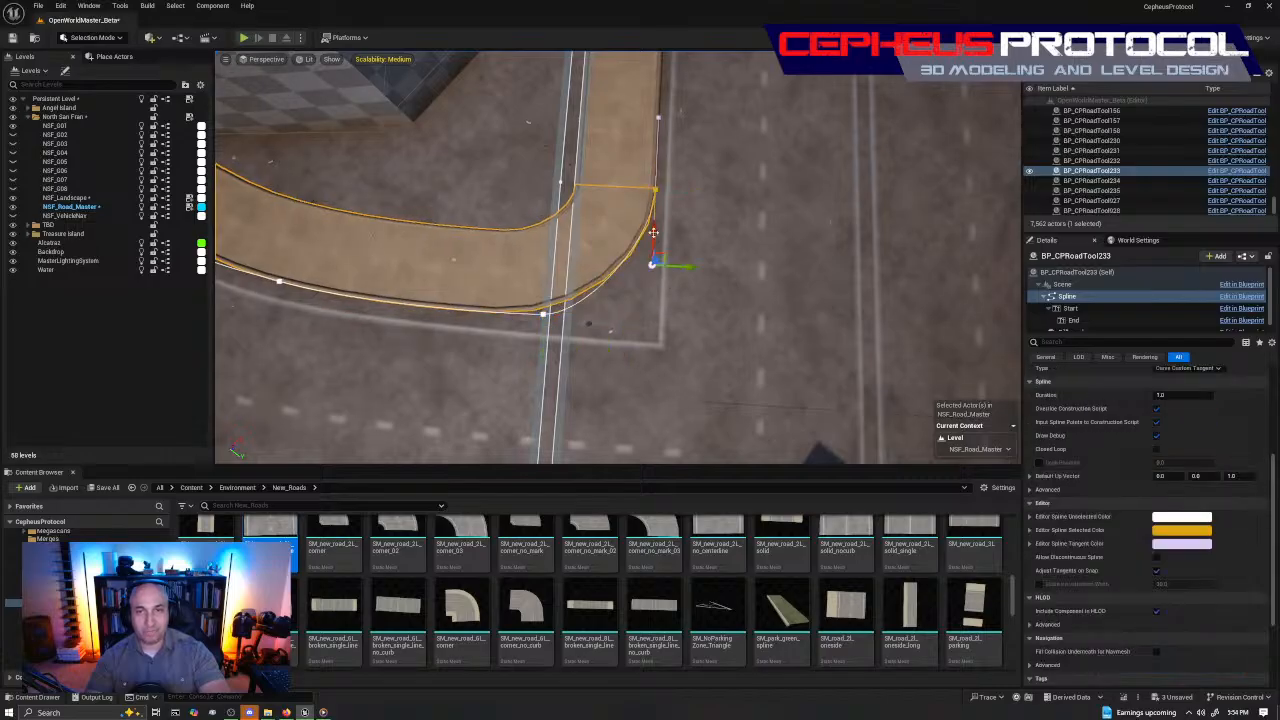
drag(652, 232, 660, 255)
Slide the spline point before the tight bend back along the curb and rotate it slightly to smooth the corner
click(544, 314)
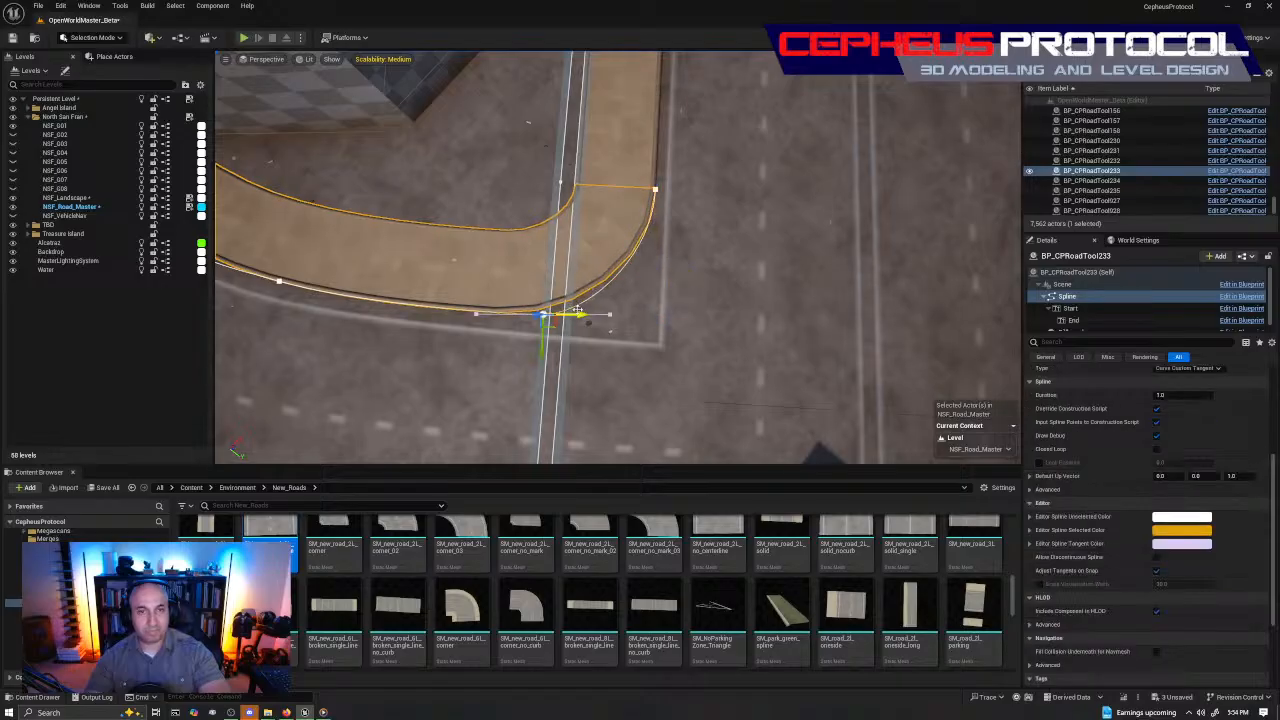
drag(577, 315, 546, 316)
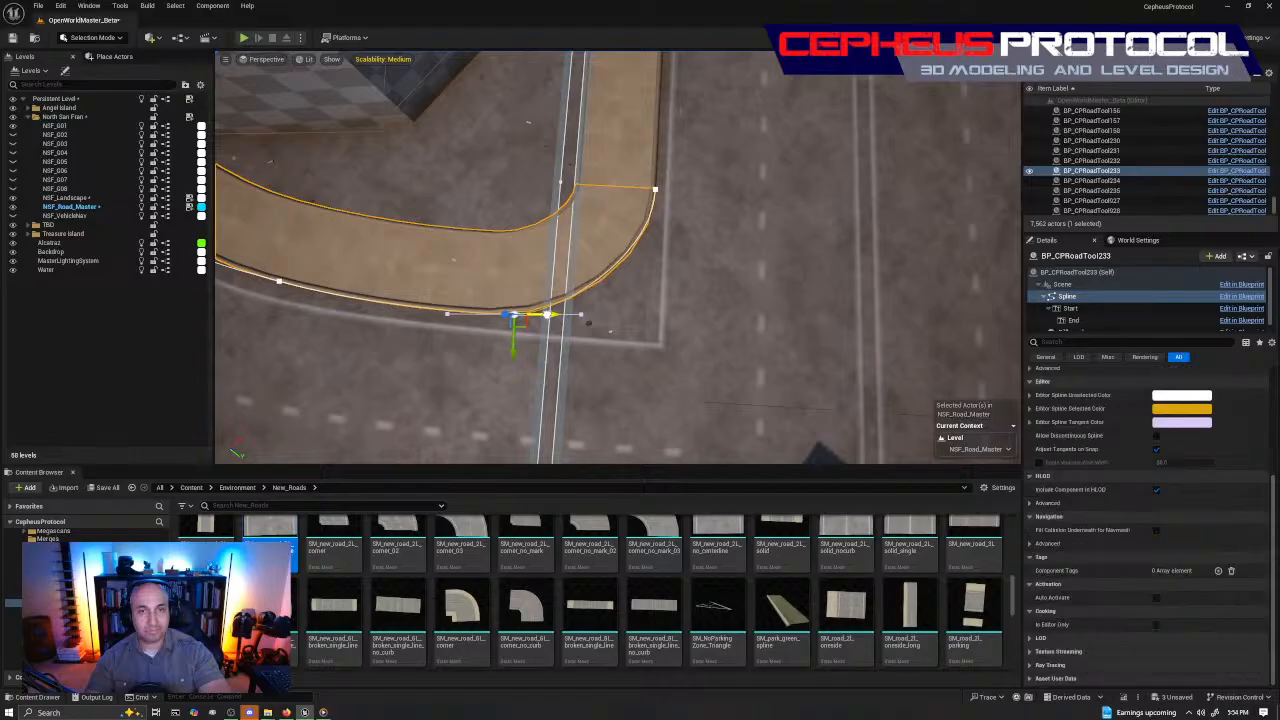
right_drag(547, 315, 520, 312)
key(e)
drag(655, 306, 657, 298)
key(w)
right_drag(657, 298, 629, 257)
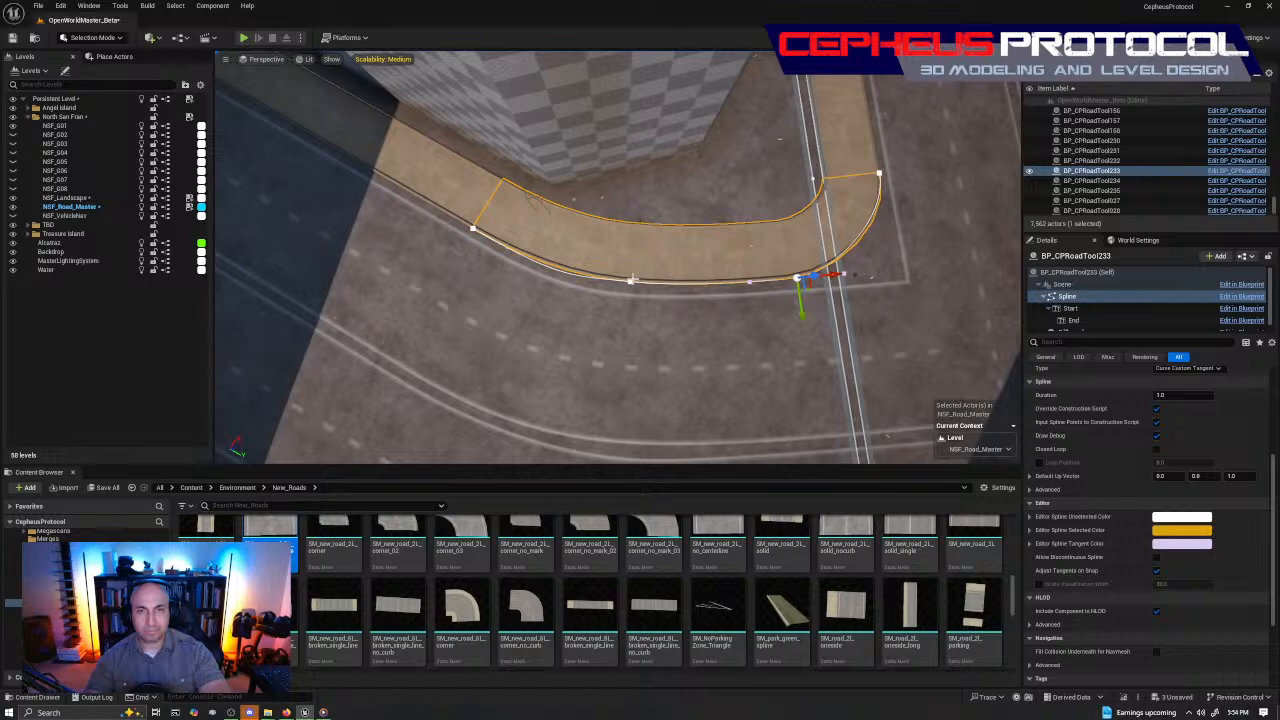
Rotate the sidewalk spline's middle point slightly and shift it back along the curb to match the road edge
click(630, 279)
key(e)
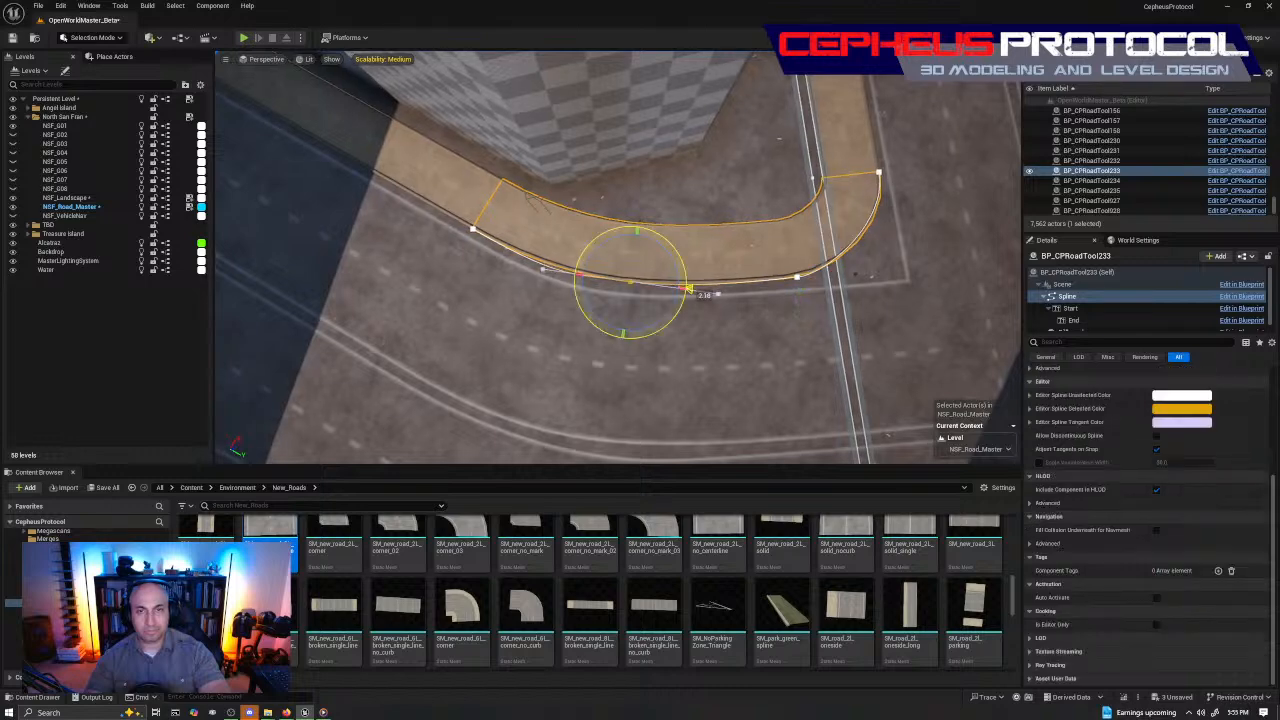
key(w)
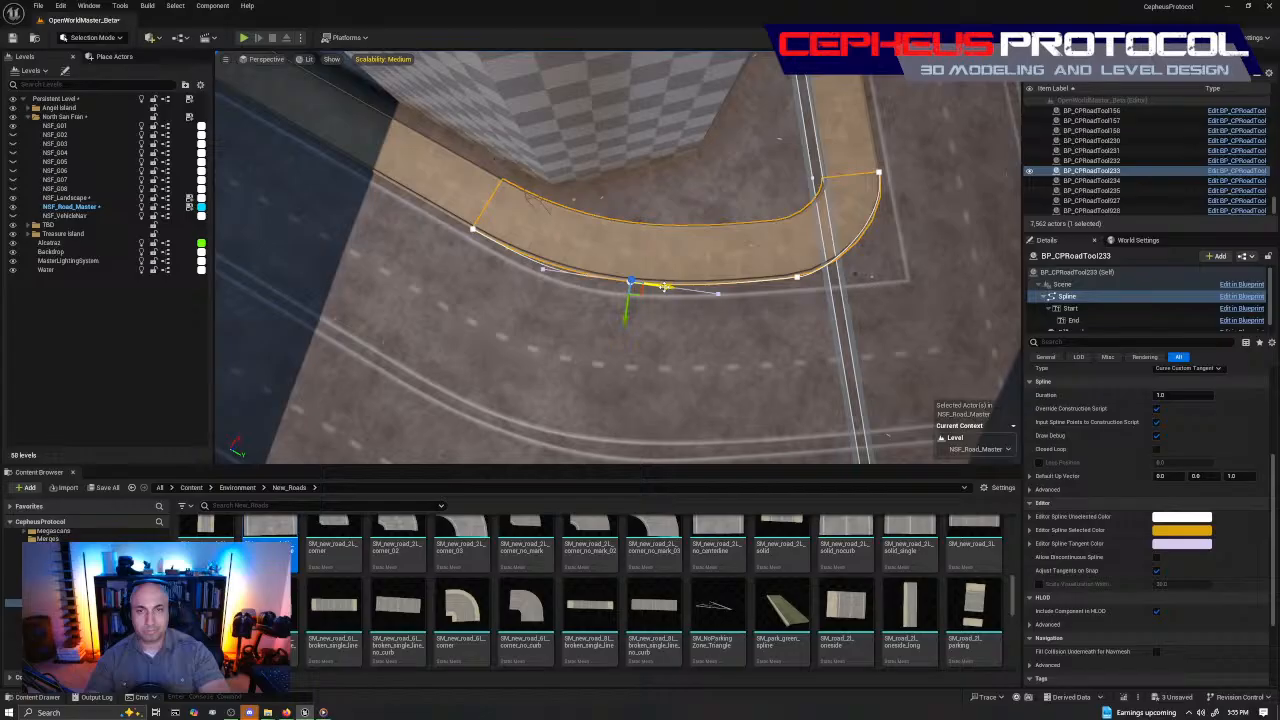
drag(663, 287, 657, 287)
Shorten the tangent of the sidewalk spline's end point that meets the straight sidewalk, aligning the curve with the curb
click(473, 230)
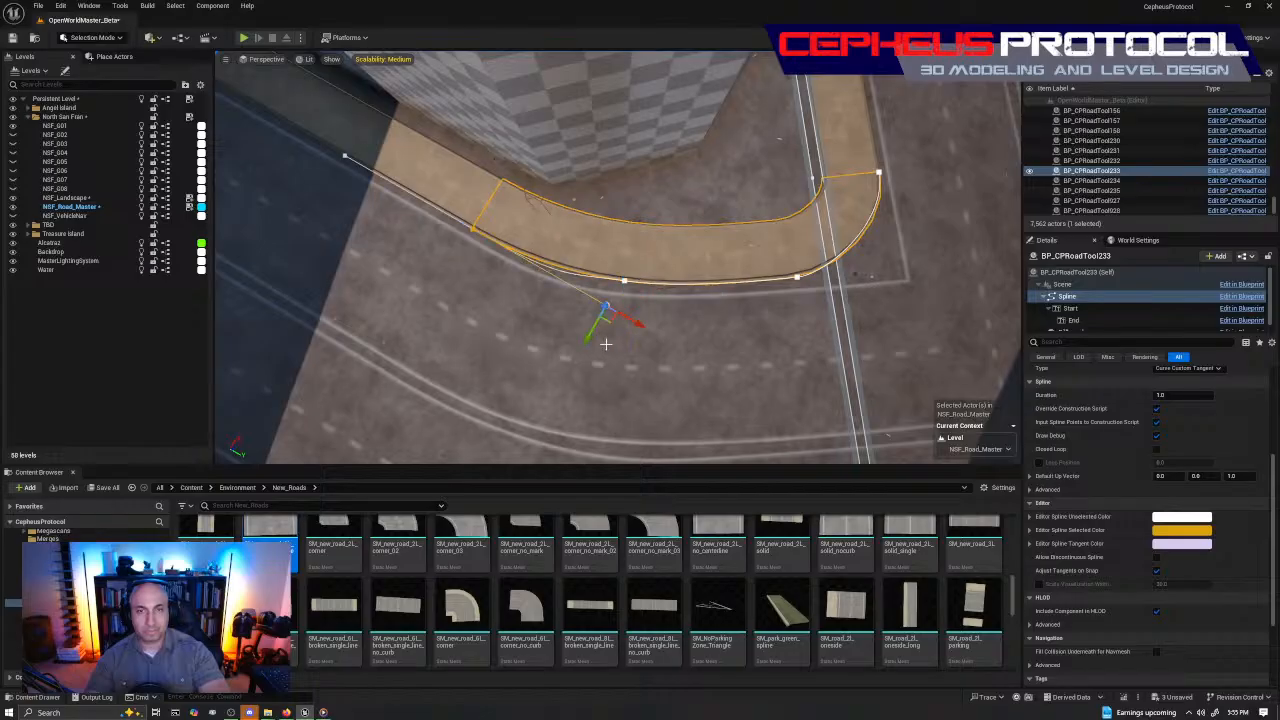
click(573, 299)
click(550, 291)
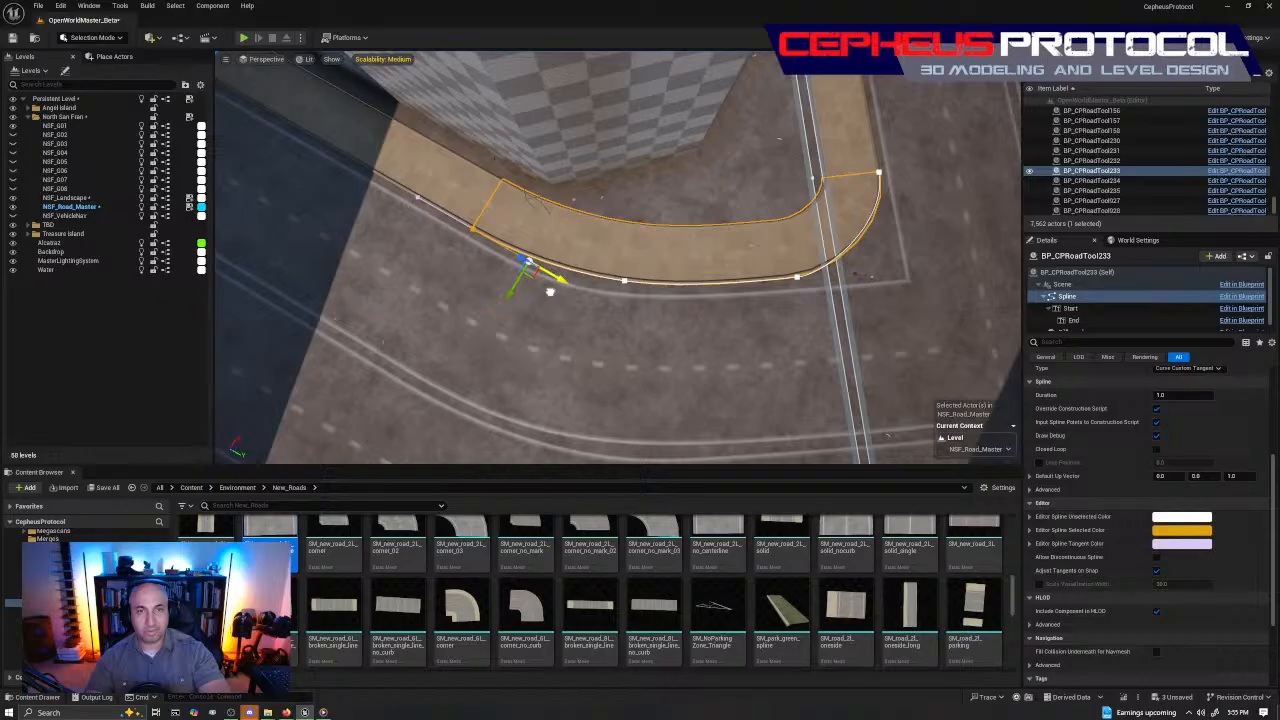
click(550, 291)
Assign the SM_new_road_2L_no_centerline mesh to both curved road splines crossing the intersection
right_drag(550, 291, 600, 310)
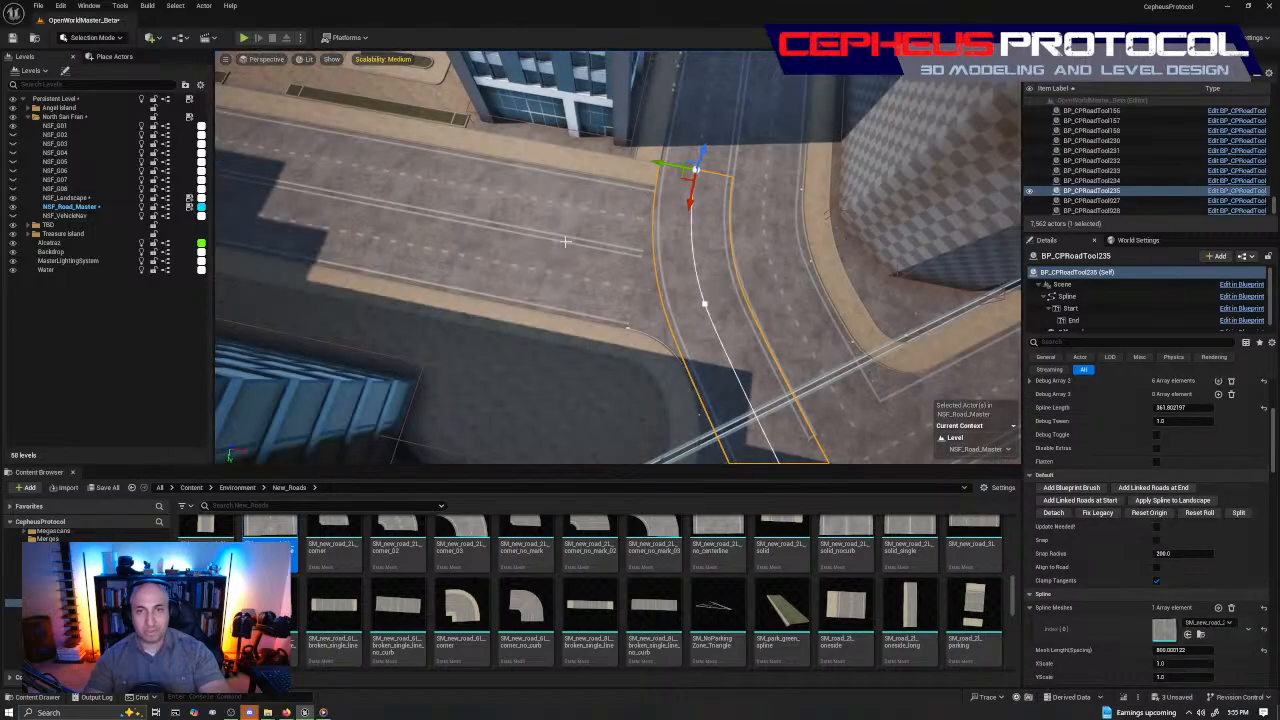
click(568, 242)
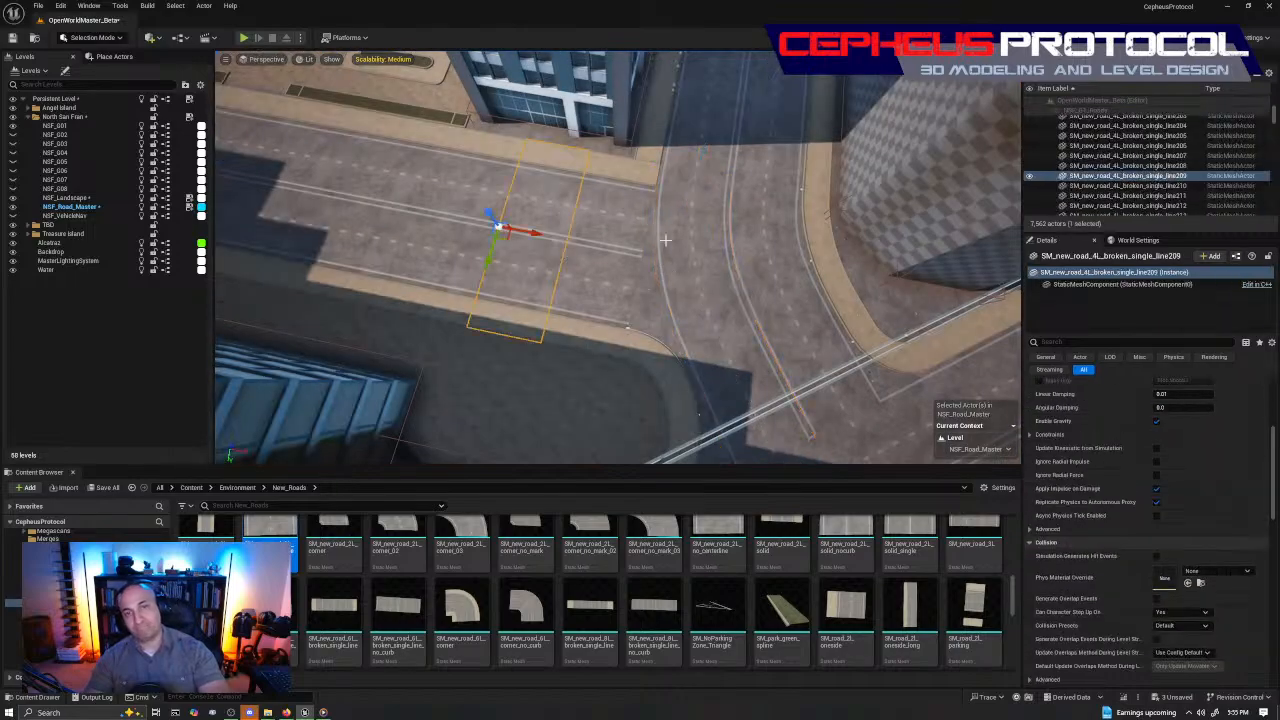
right_drag(686, 237, 686, 280)
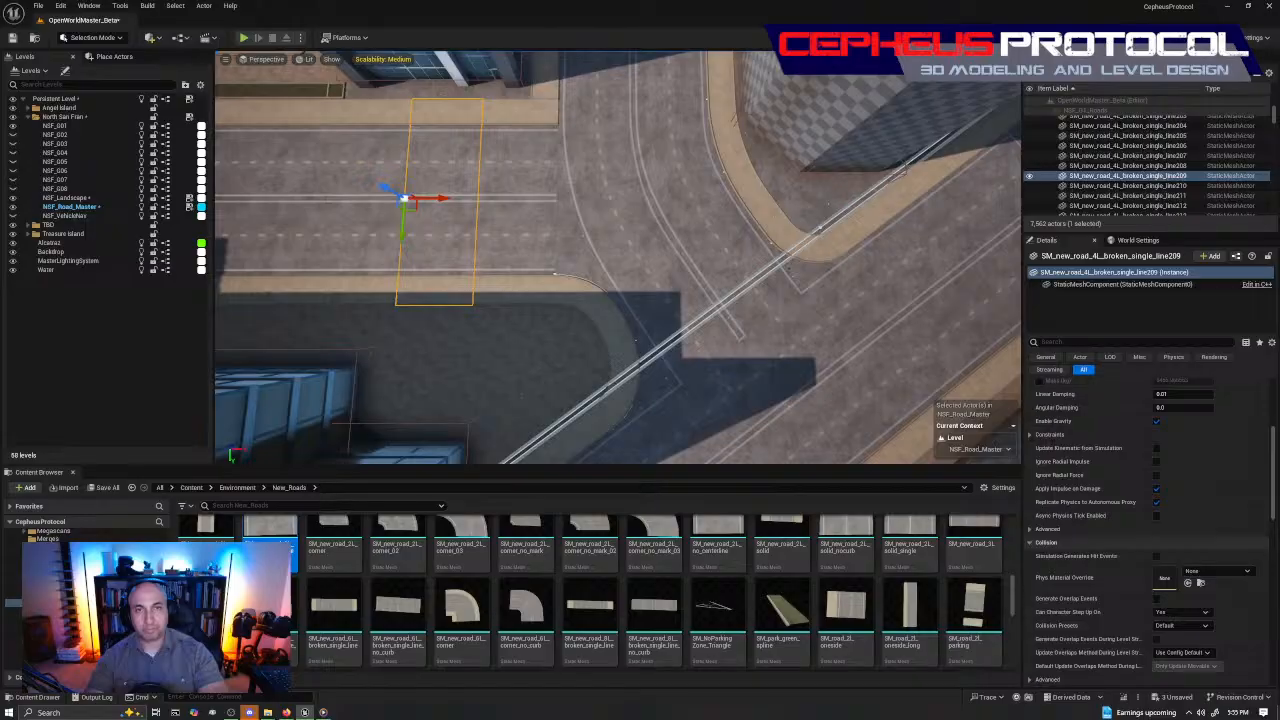
click(692, 258)
scroll(918, 575, down, 3)
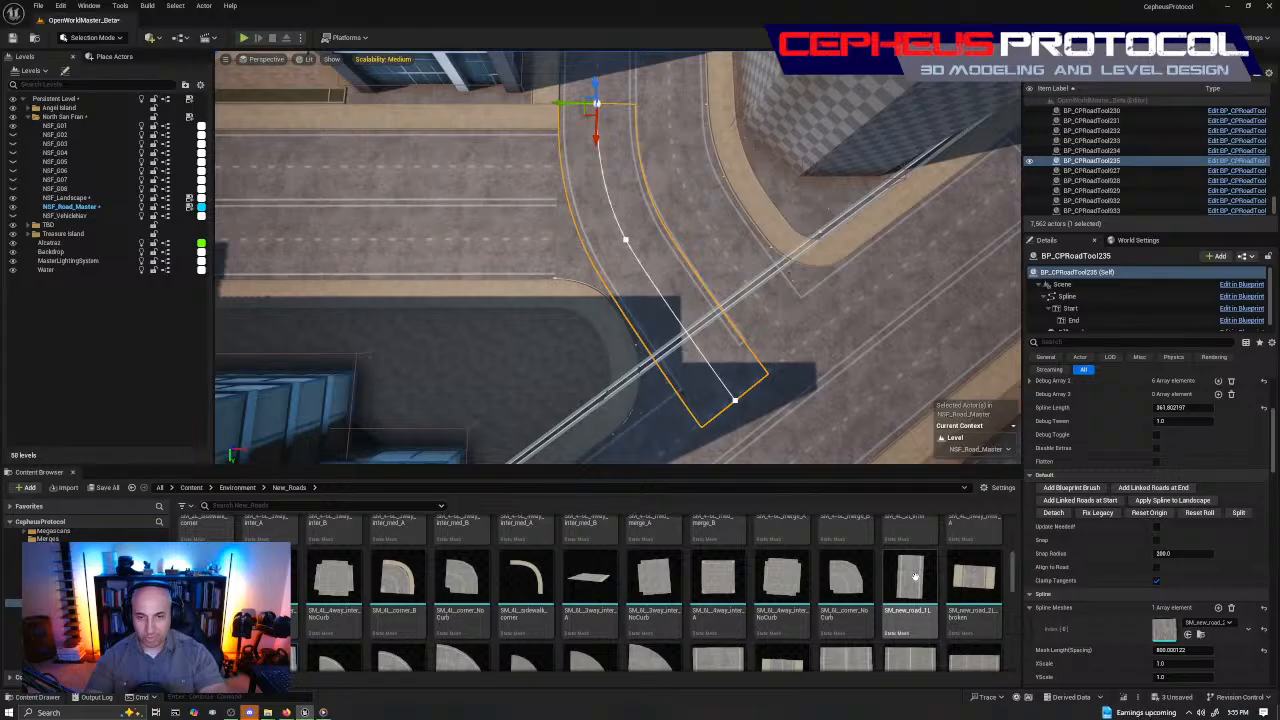
scroll(915, 577, down, 1)
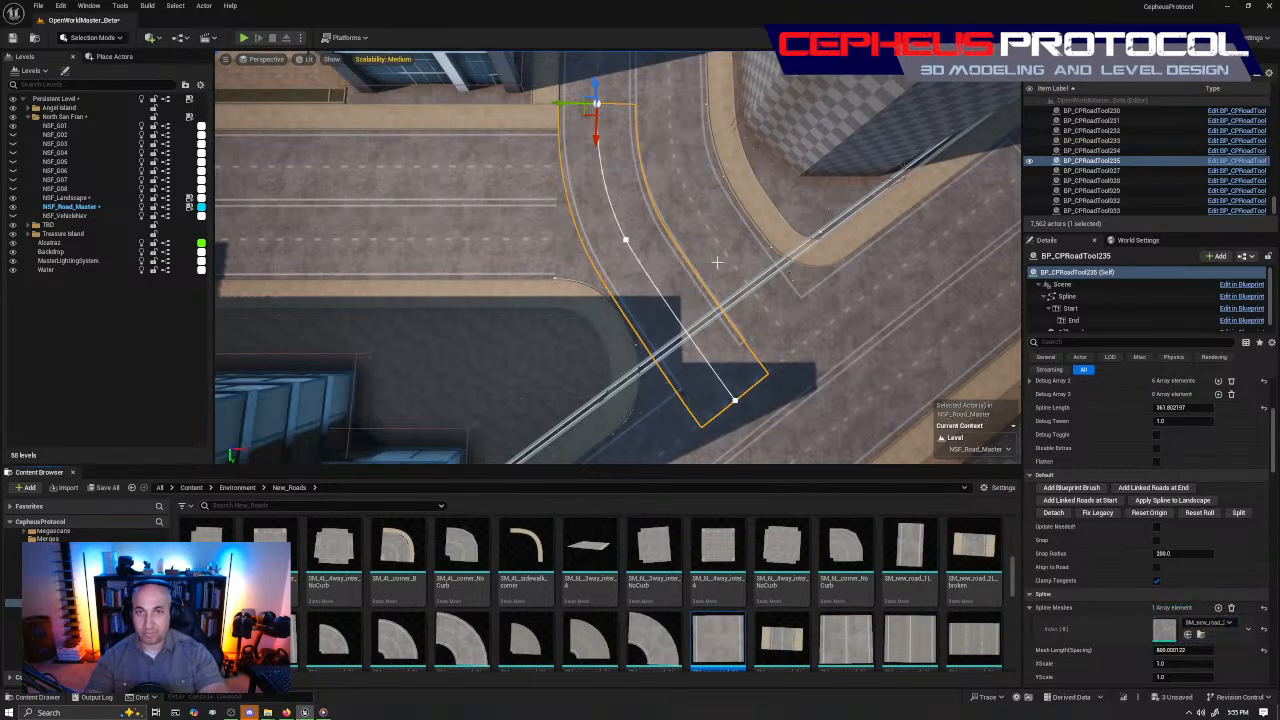
click(717, 262)
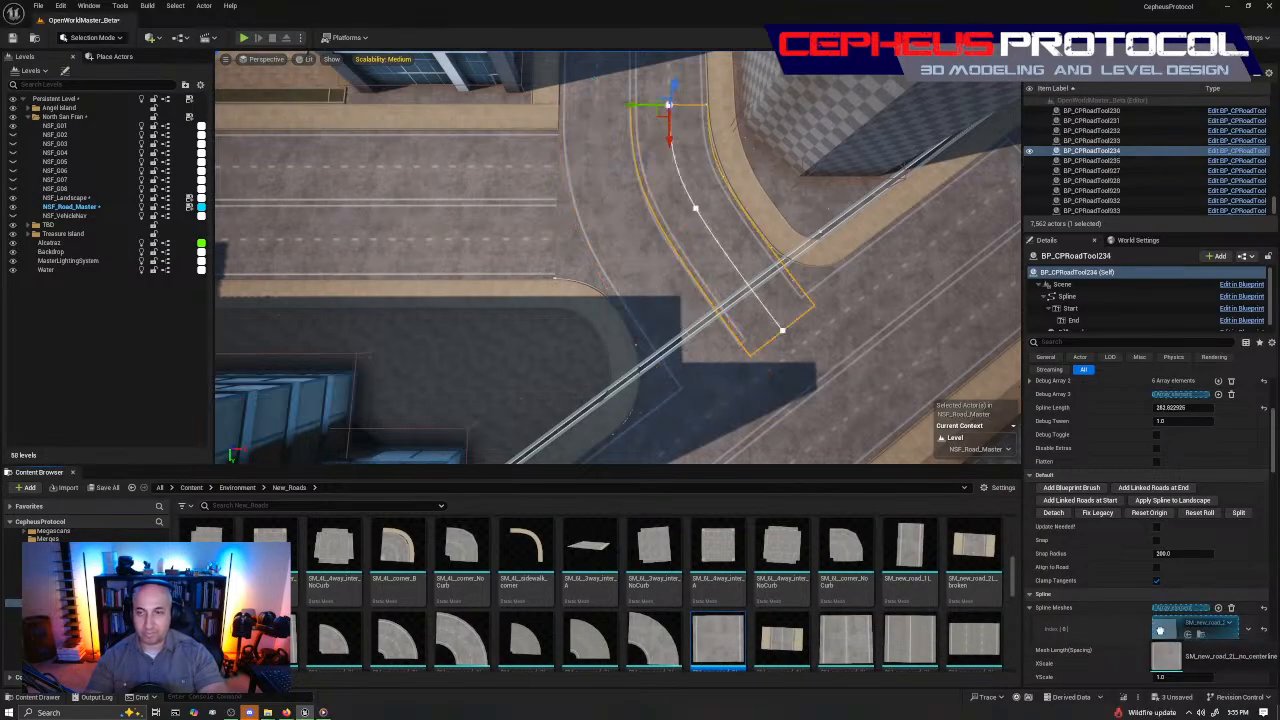
click(627, 139)
click(695, 255)
right_drag(695, 255, 835, 245)
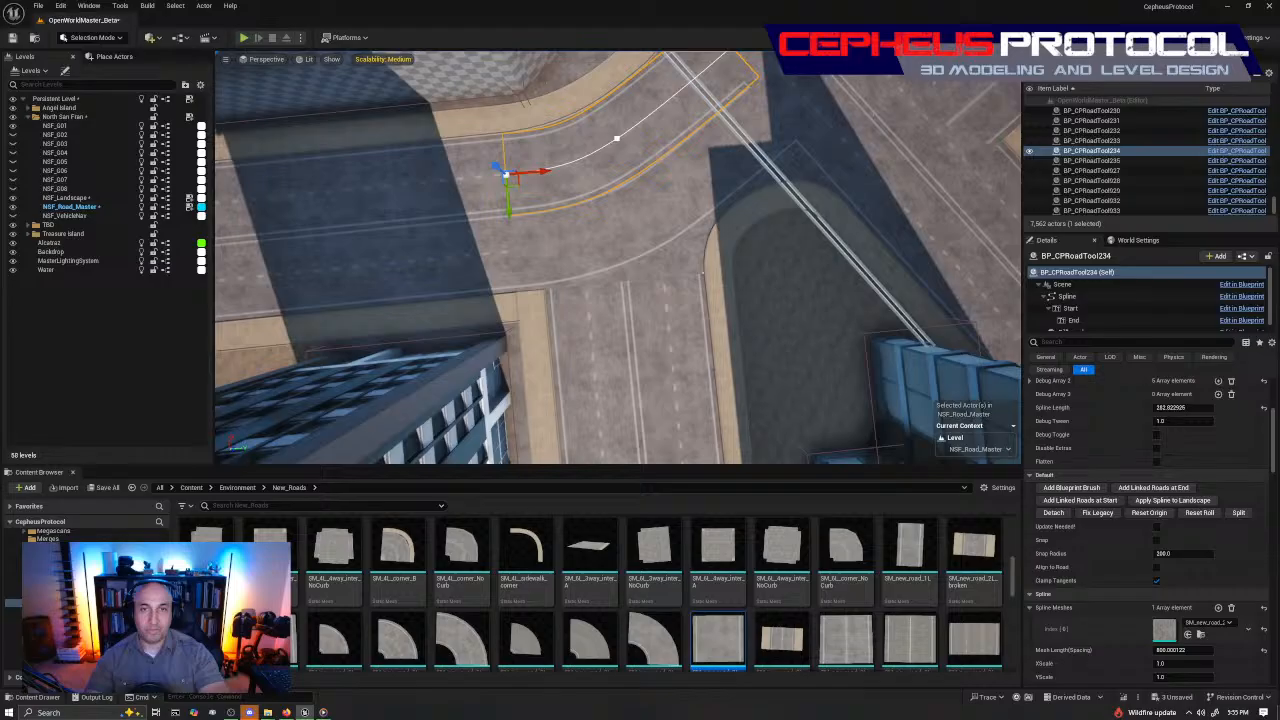
Duplicate the curved road spline, rotate the copy, and align its start with the lanes beside the curb on the adjoining four-lane road
alt+drag(516, 181, 662, 284)
mouse_move(662, 284)
right_down()
mouse_move(592, 288)
mouse_move(660, 290)
right_up()
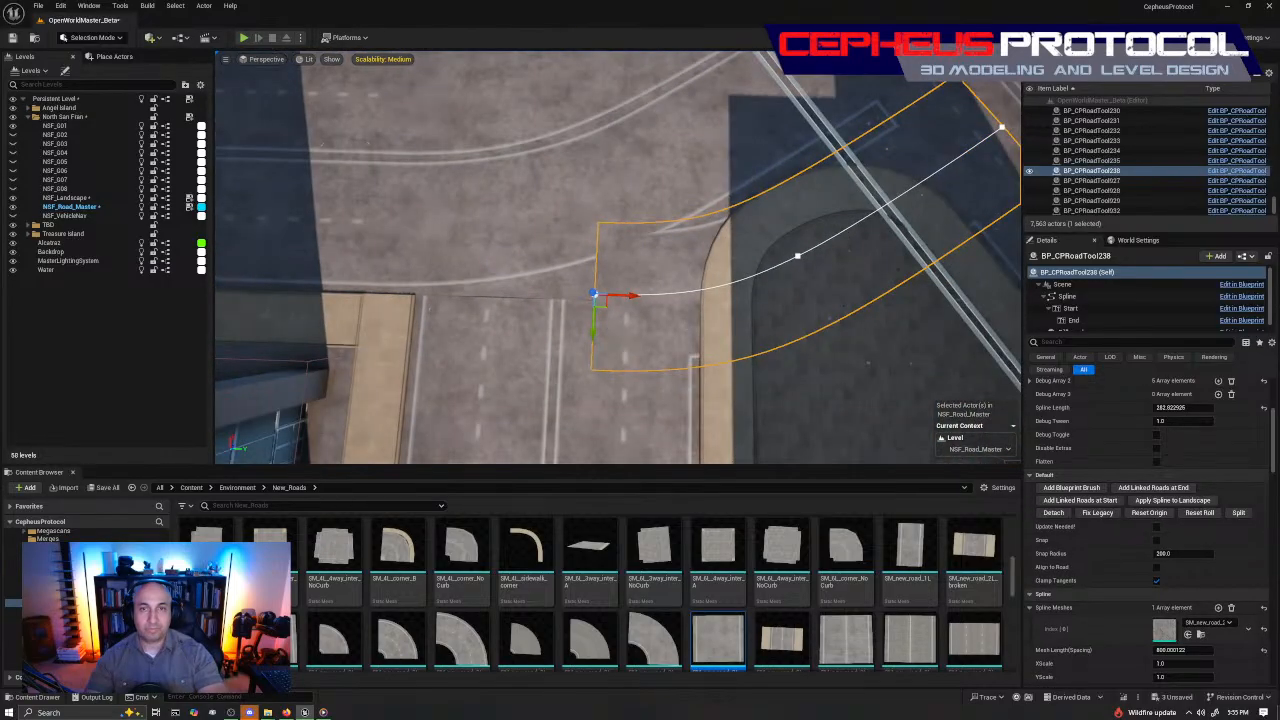
key(e)
drag(625, 285, 600, 245)
key(w)
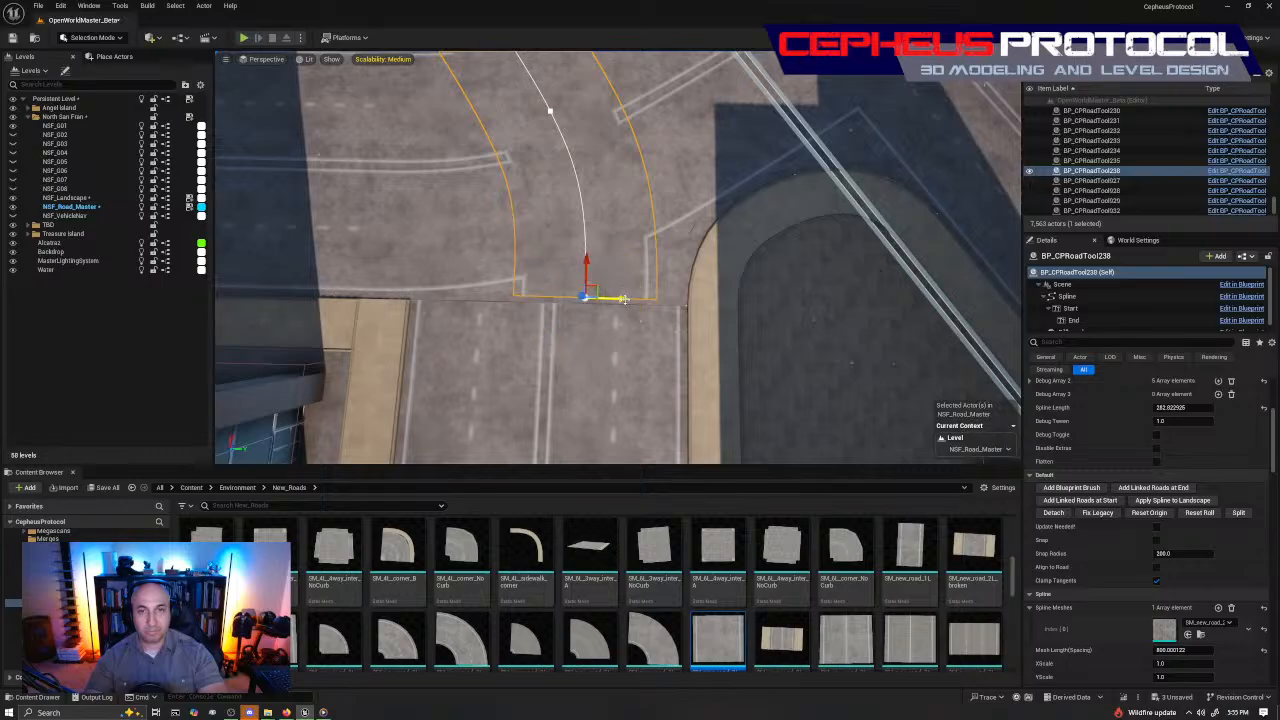
drag(623, 299, 629, 301)
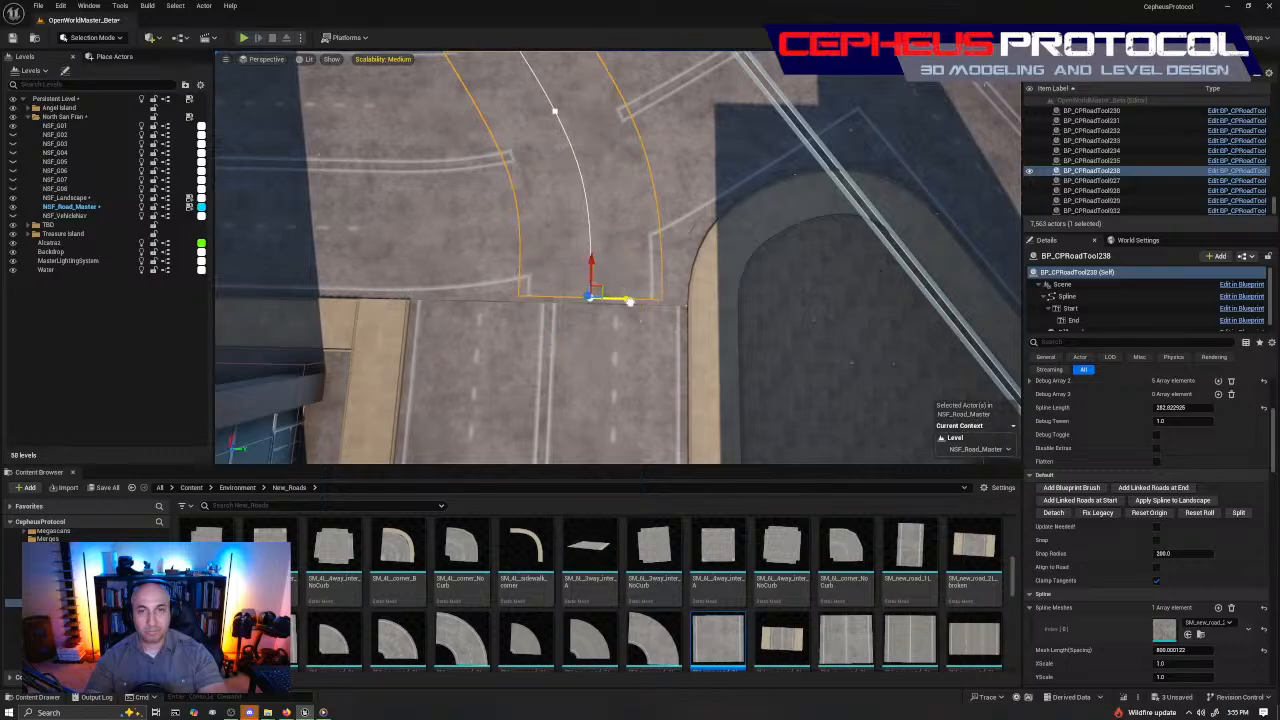
scroll(629, 301, up, 3)
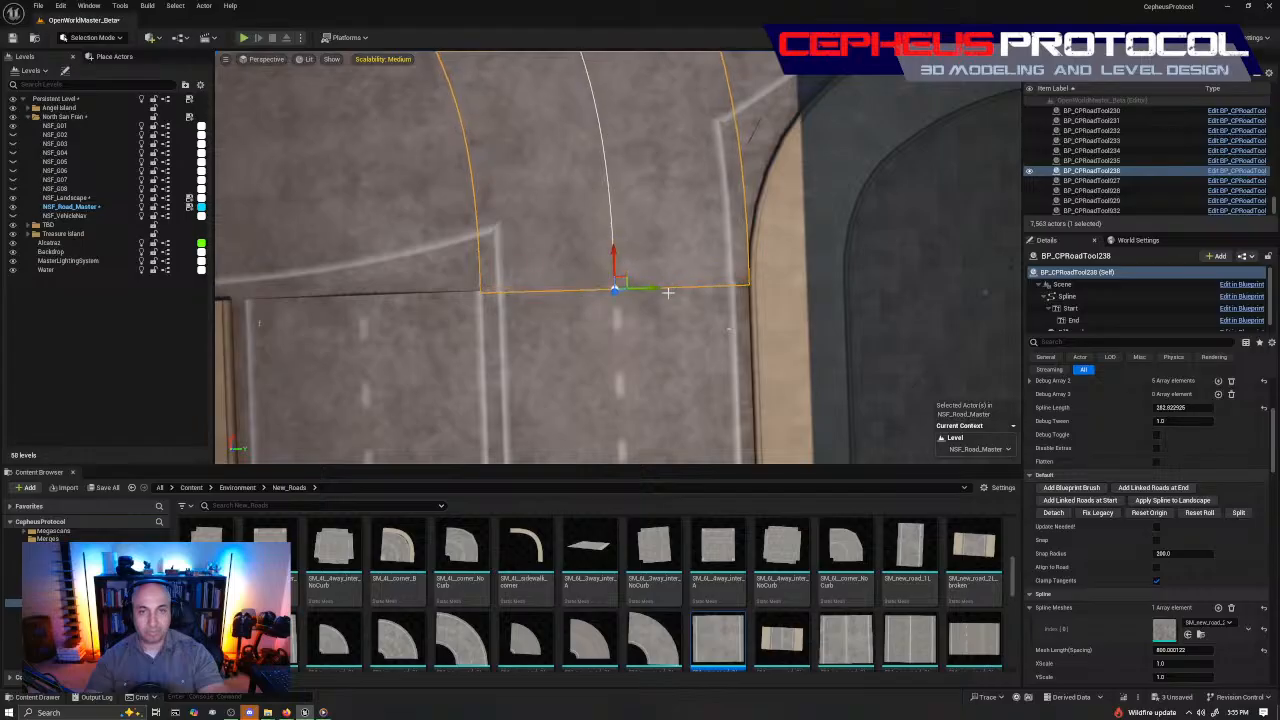
right_drag(668, 293, 450, 280)
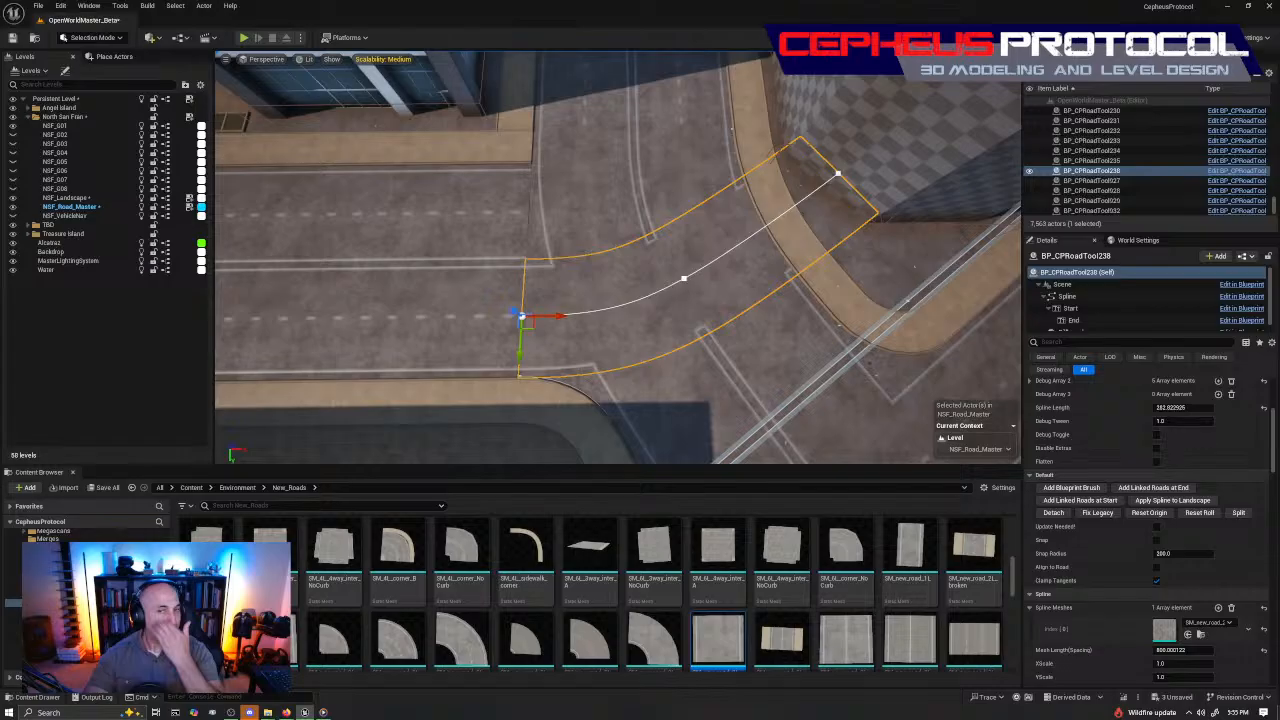
Delete the copied road spline's far end point and move the remaining end point towards the curb of the corner
right_drag(640, 290, 606, 259)
click(606, 261)
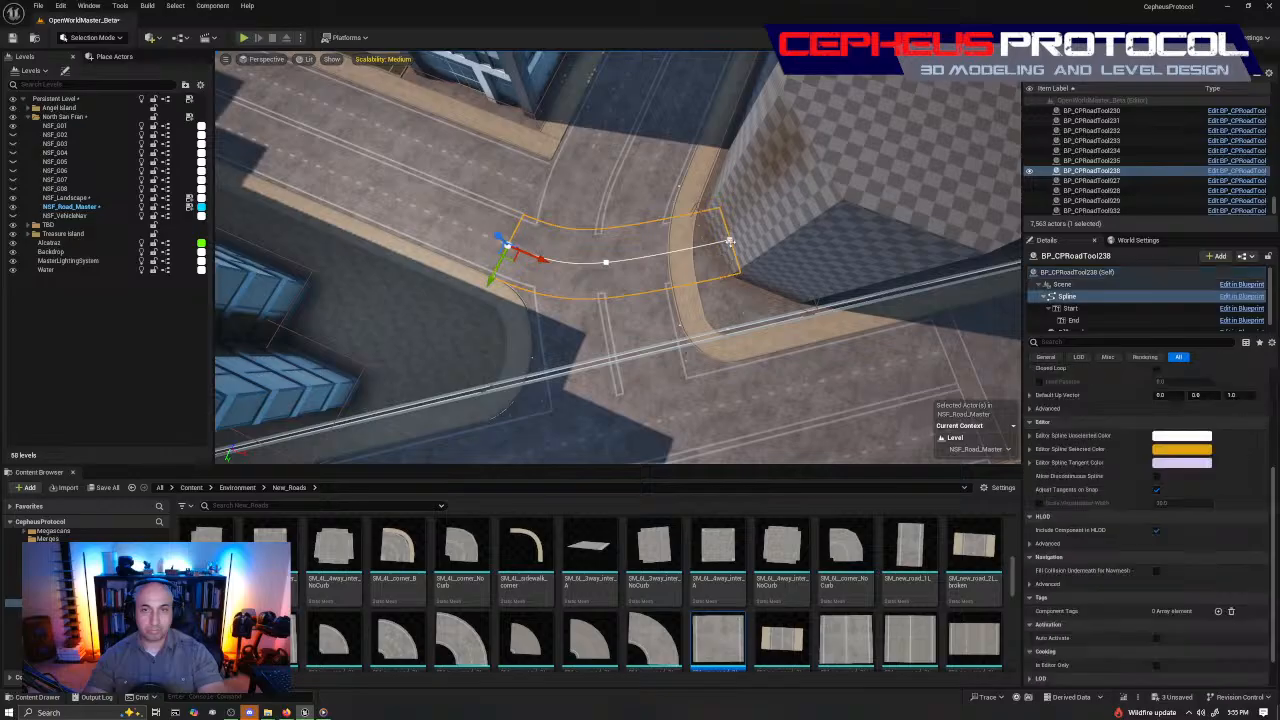
click(730, 241)
key(Delete)
click(606, 262)
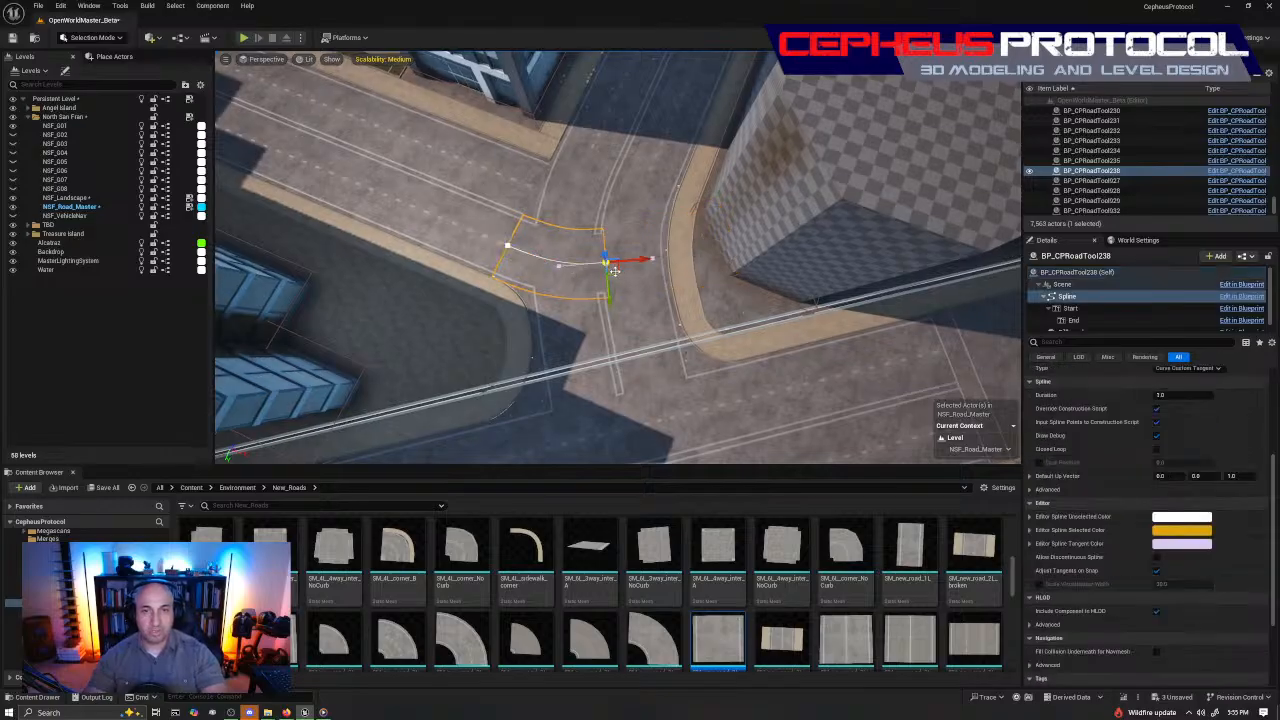
drag(613, 270, 612, 342)
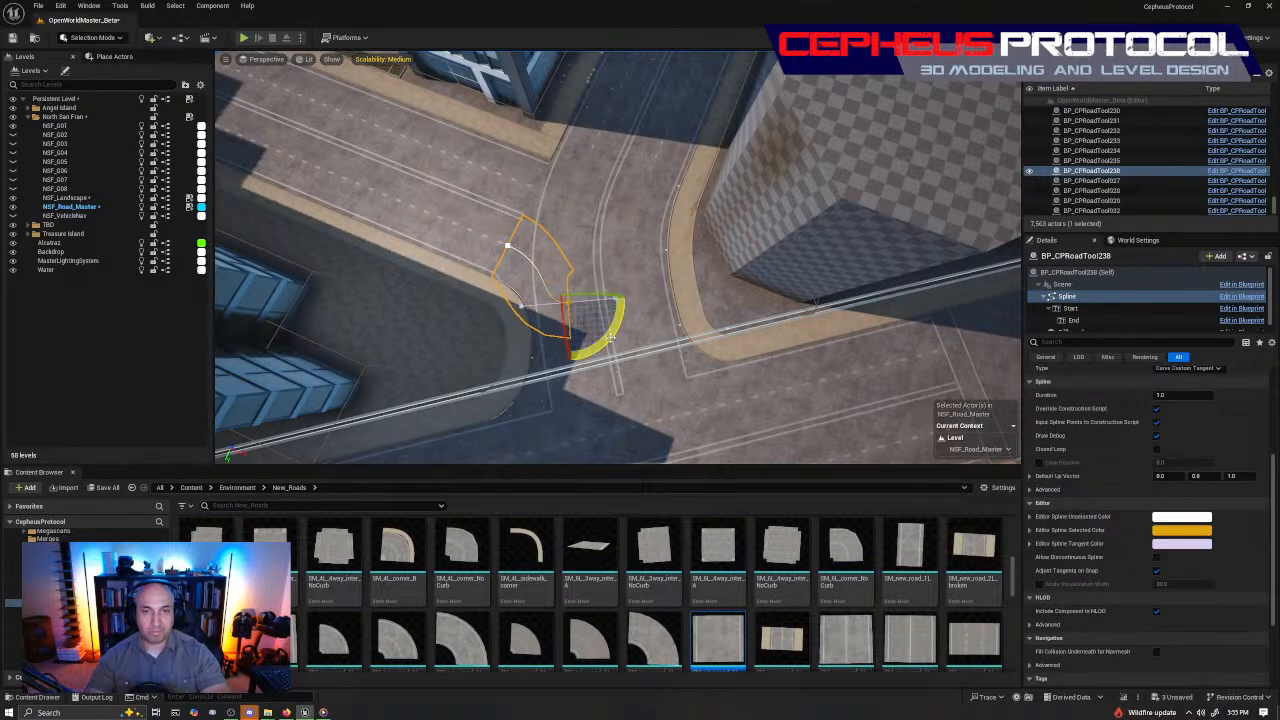
Try rotating the shortened road spline's end point to turn the piece around the curb
key(e)
key(w)
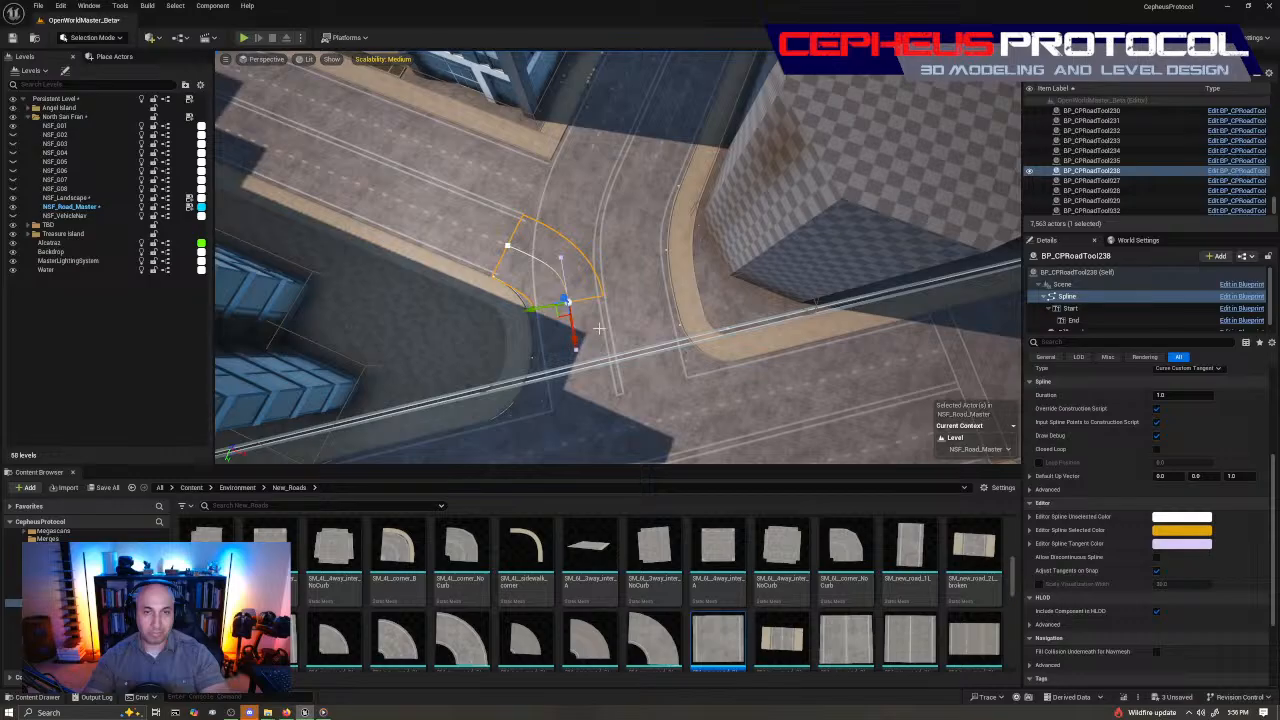
key(f)
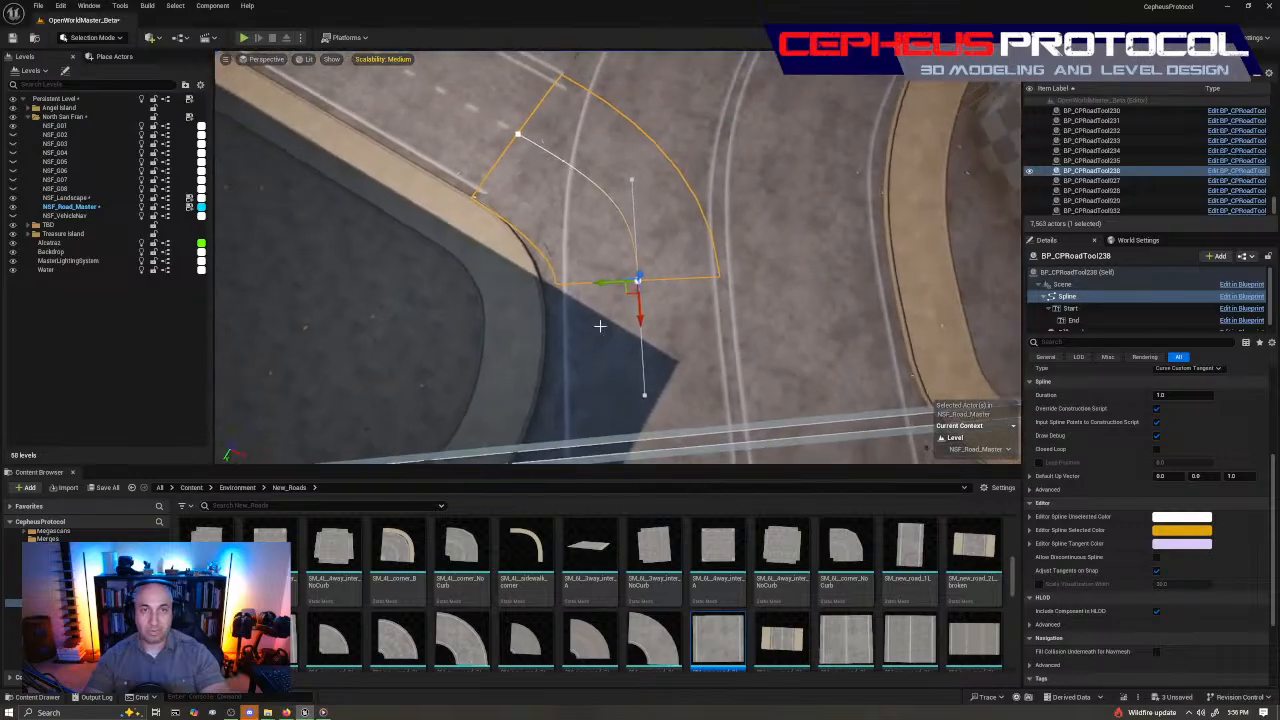
right_drag(600, 326, 636, 319)
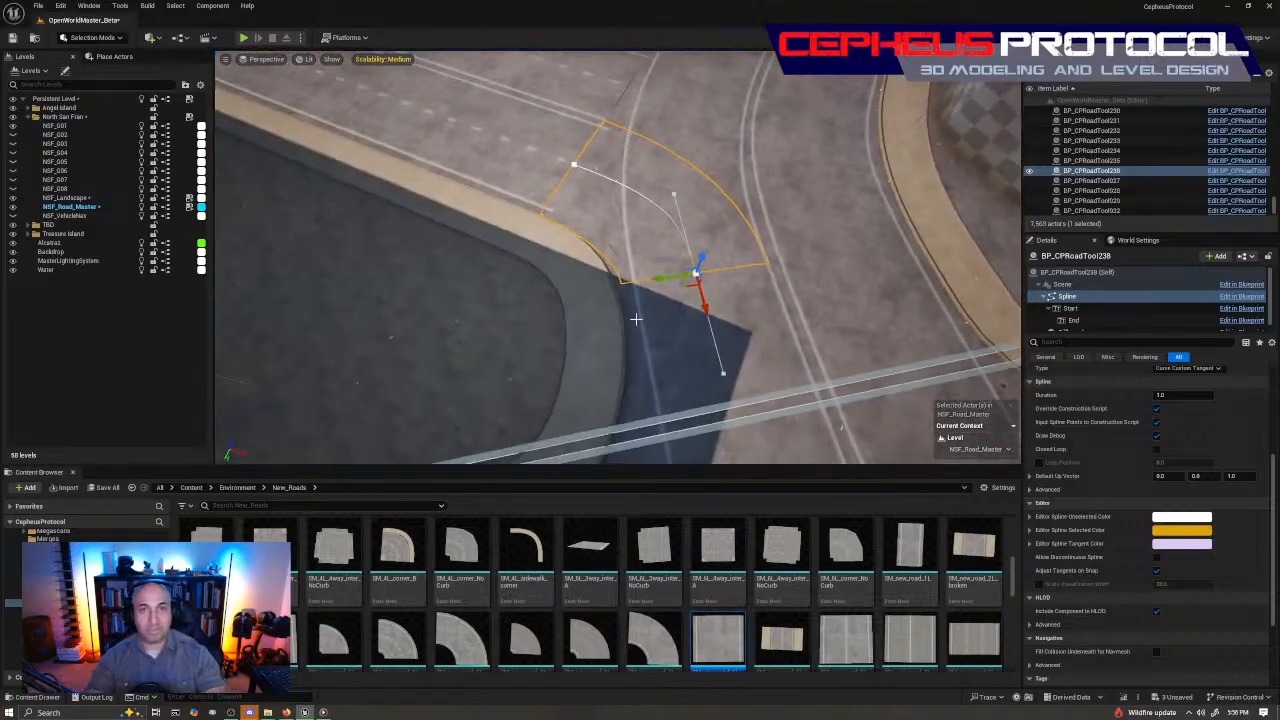
key(ctrl+z)
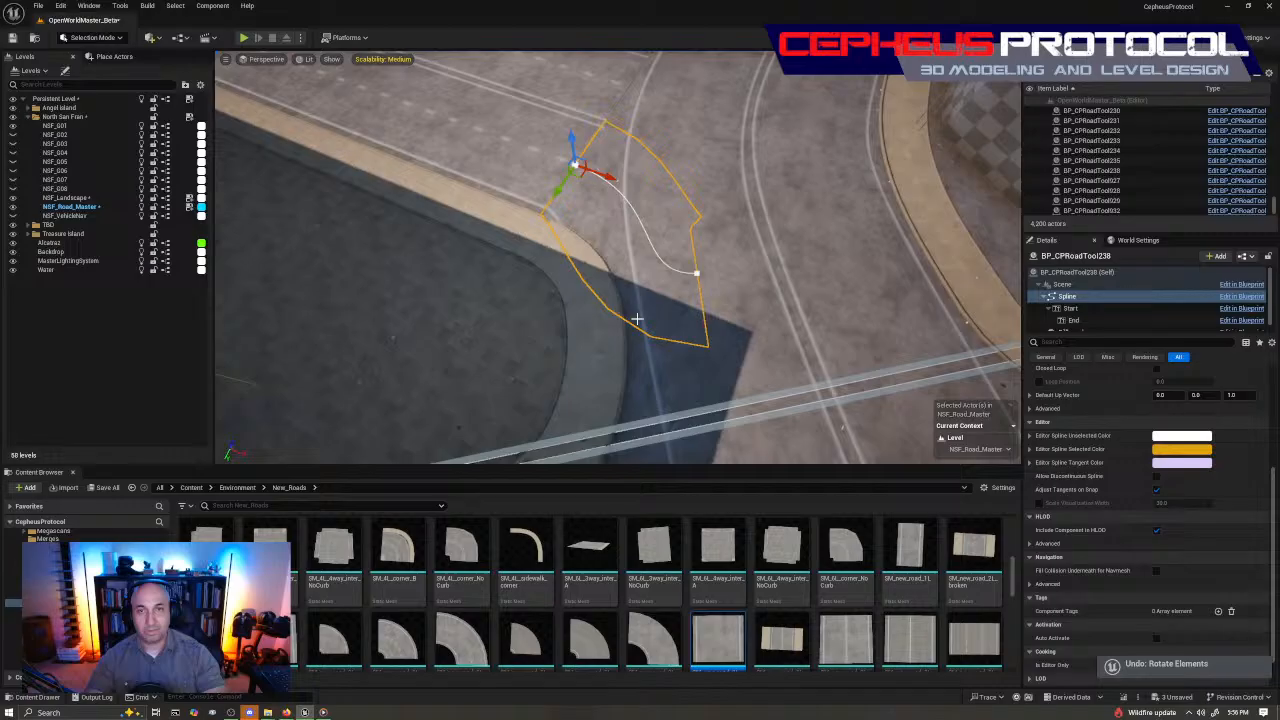
Undo the last rotation of the short road spline's end point and select that spline again
key(ctrl+z)
click(767, 226)
click(674, 231)
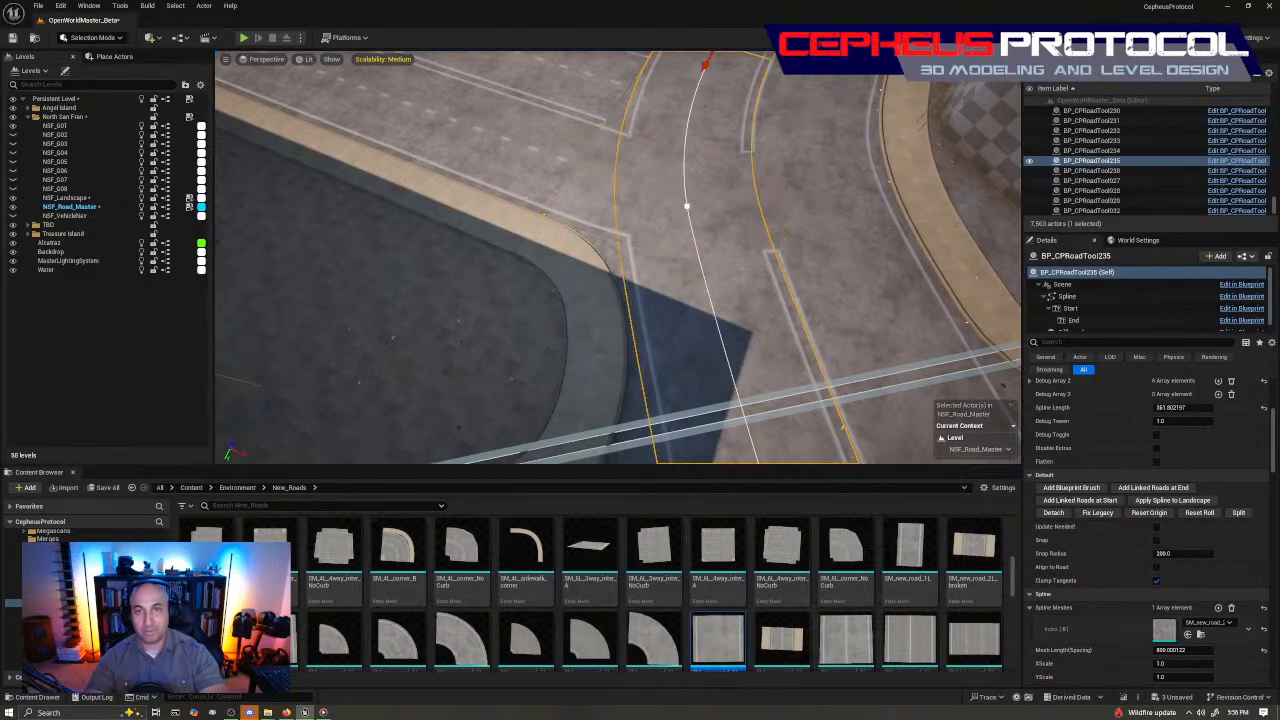
click(777, 199)
Rotate the short road spline's end point in line with the crossing road and move it along those lanes past the curb corner
drag(788, 210, 704, 264)
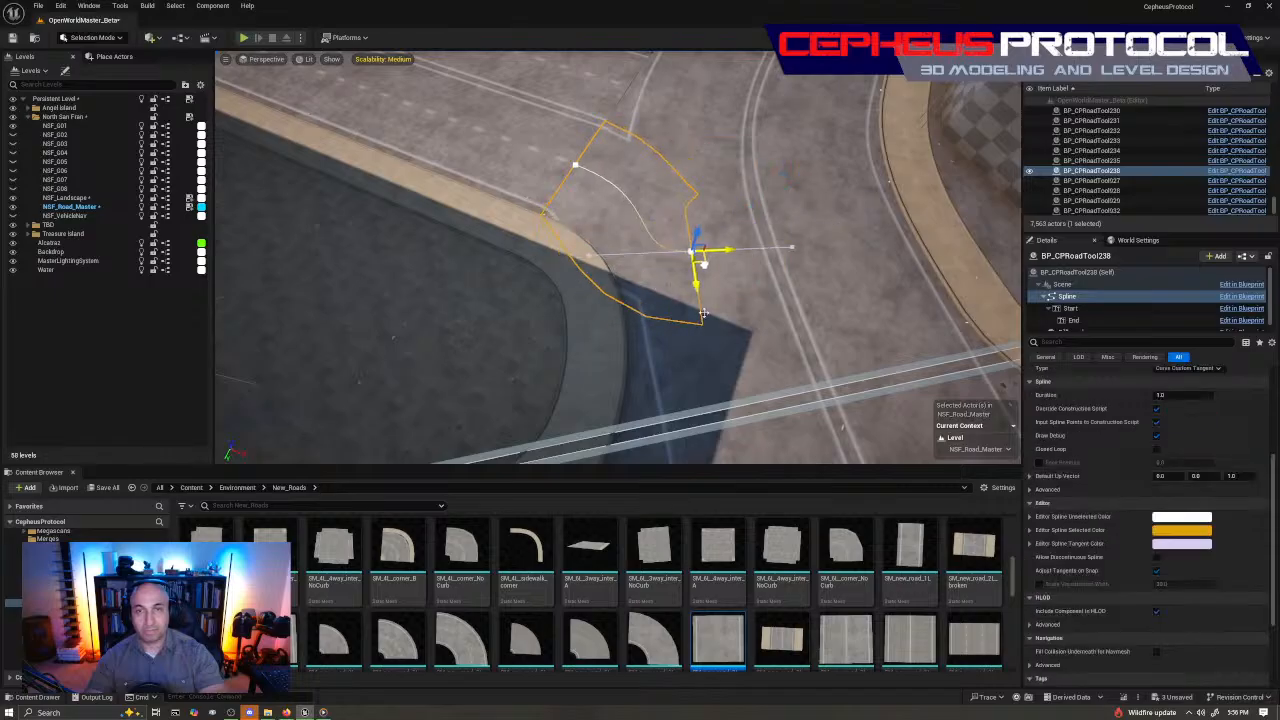
key(e)
drag(704, 313, 715, 349)
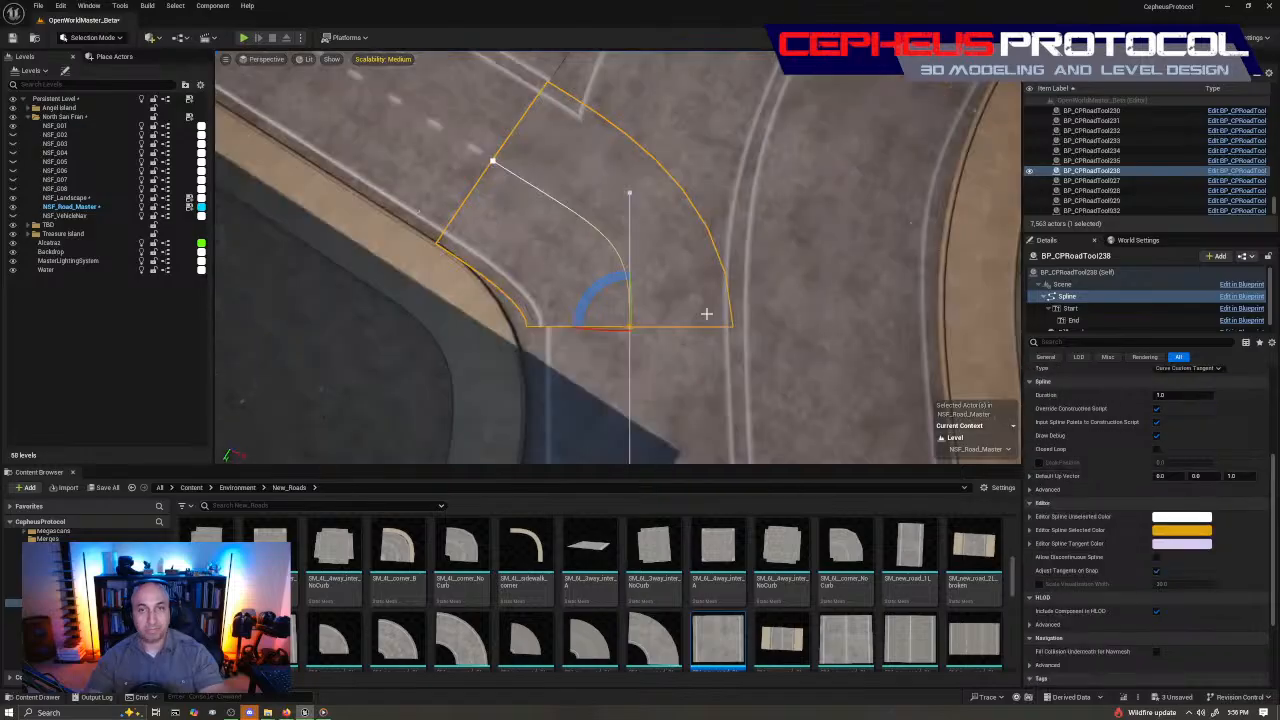
key(w)
drag(602, 327, 642, 454)
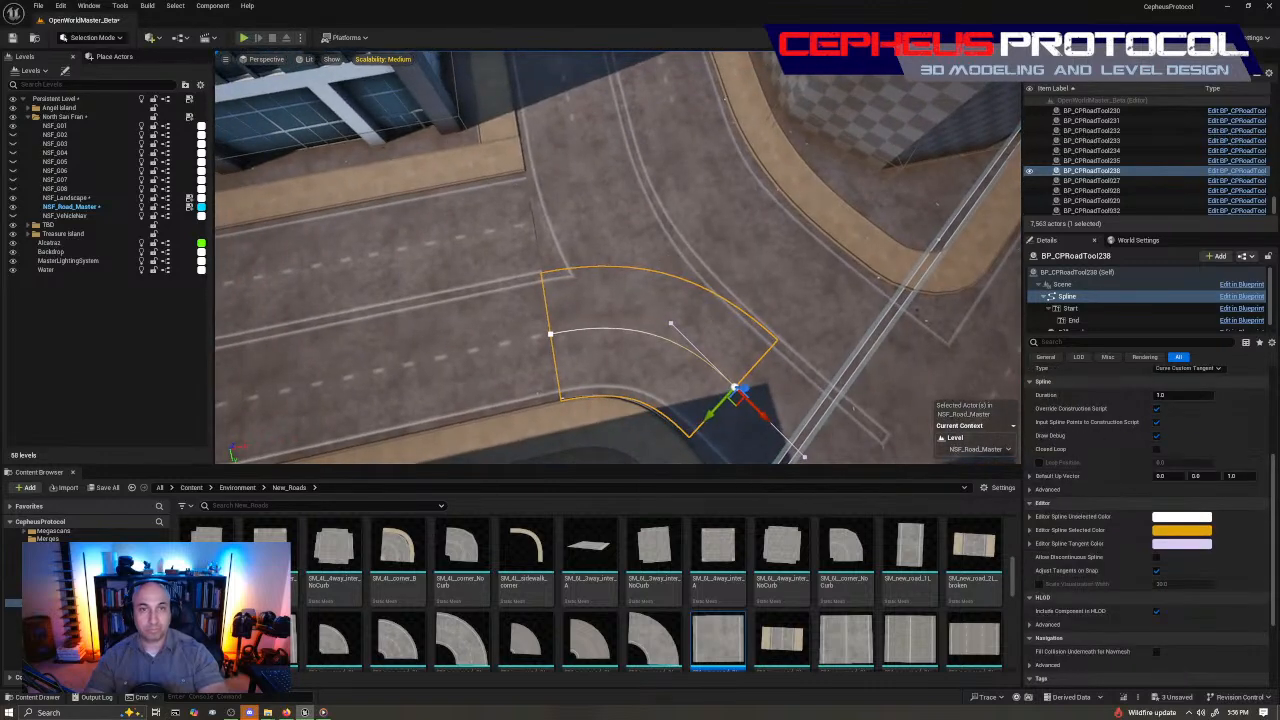
Duplicate the short curved road spline sideways so the copy starts on the opposite lanes of the four-lane road
click(530, 298)
click(597, 311)
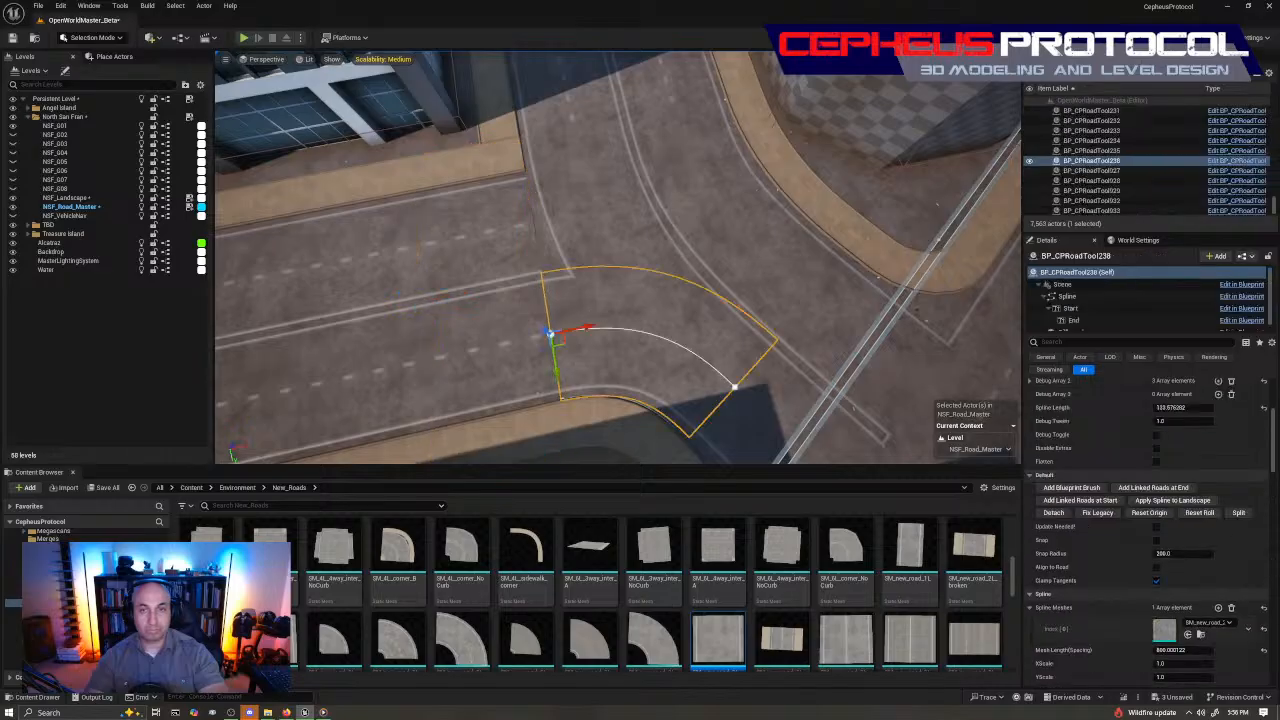
right_drag(597, 311, 640, 334)
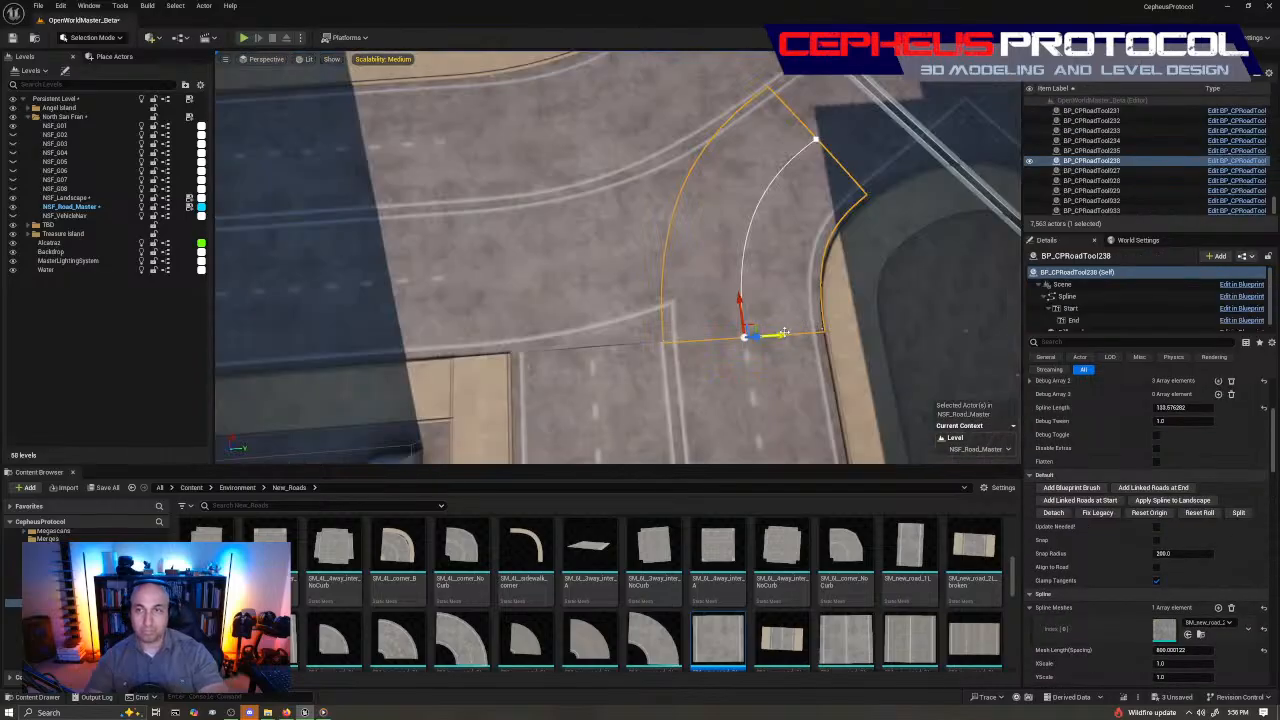
alt+drag(784, 333, 626, 346)
alt+drag(628, 407, 630, 413)
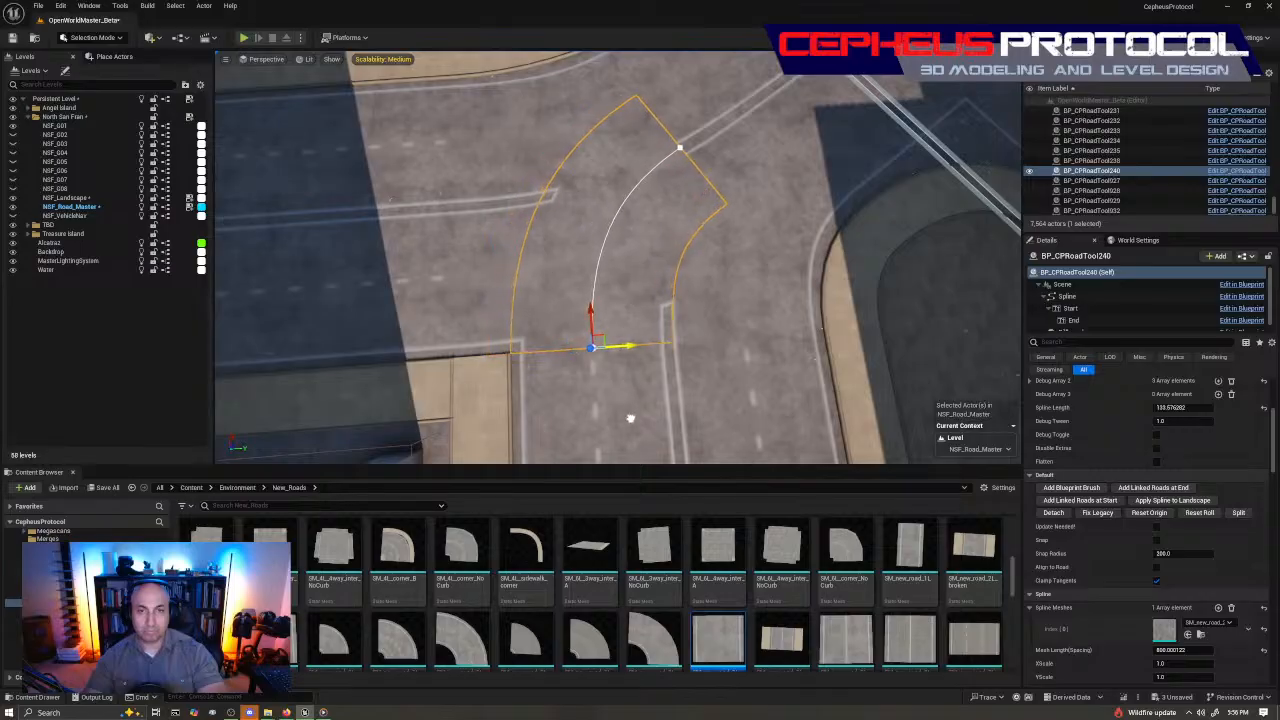
right_drag(630, 416, 430, 400)
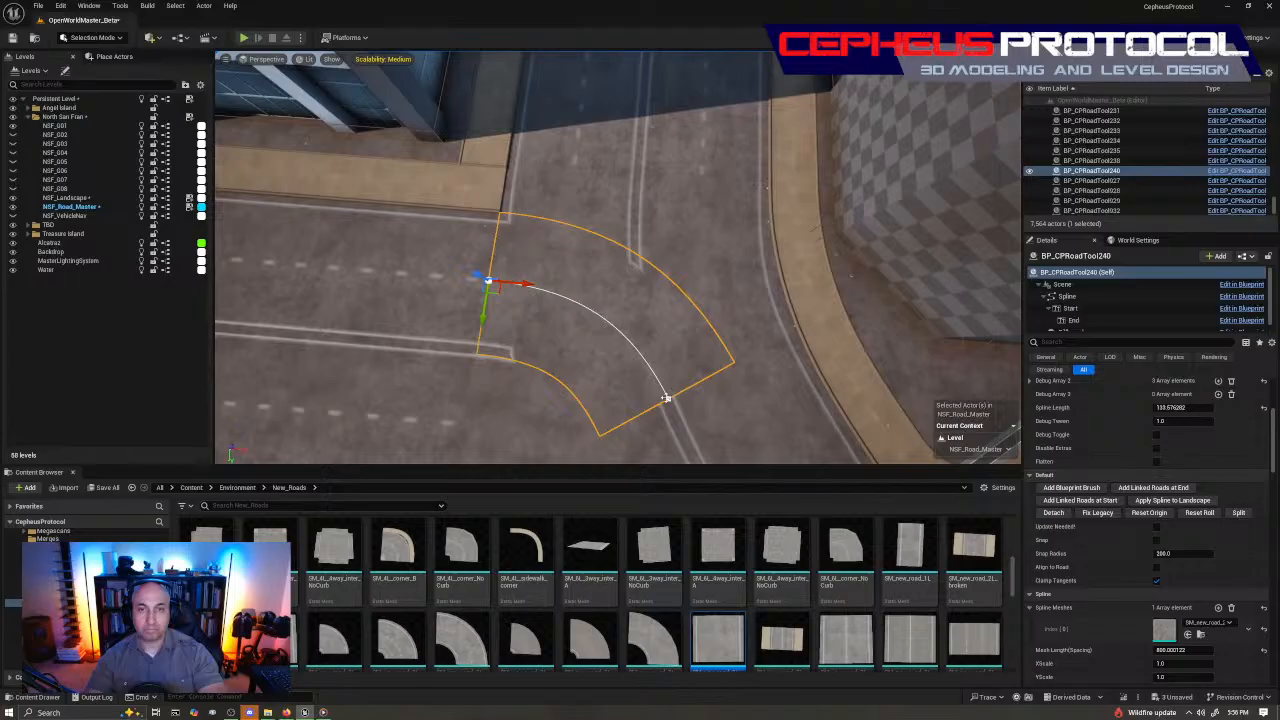
Move the copied road spline's end point onto the far lanes of the crossing road and lengthen its tangent for a smooth curve
click(666, 398)
right_drag(666, 398, 626, 398)
drag(618, 299, 672, 348)
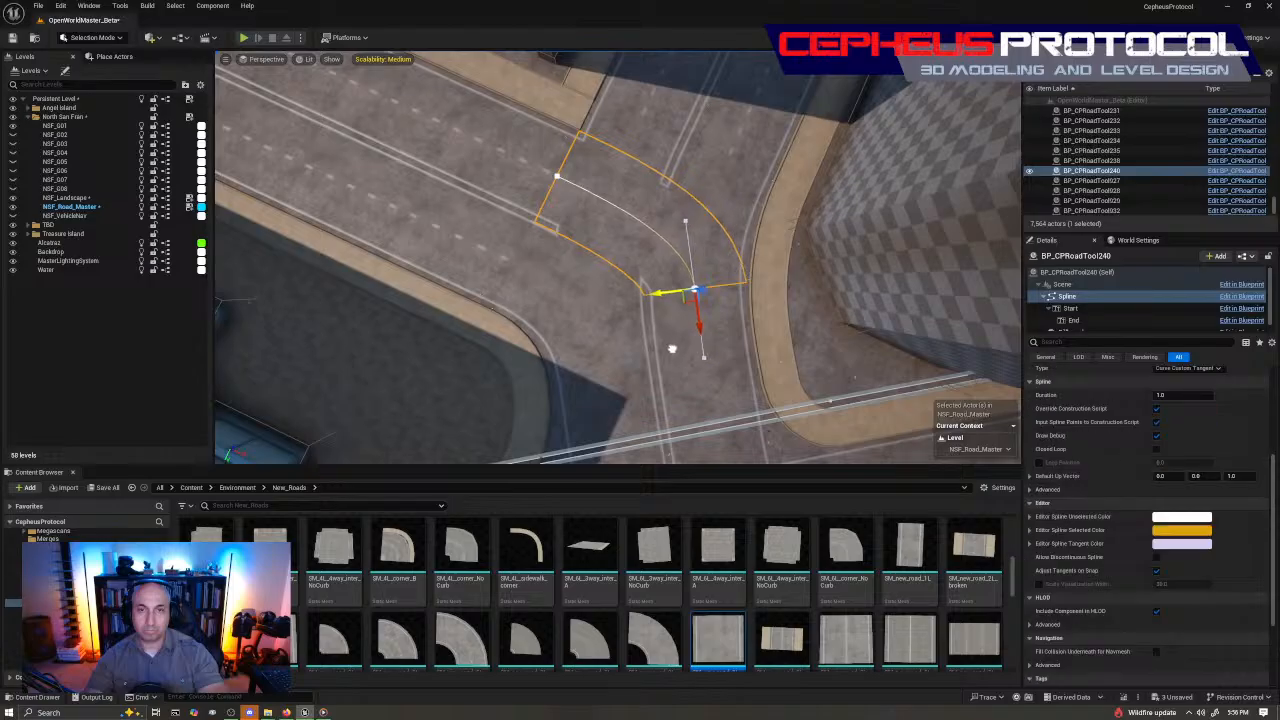
drag(672, 349, 720, 373)
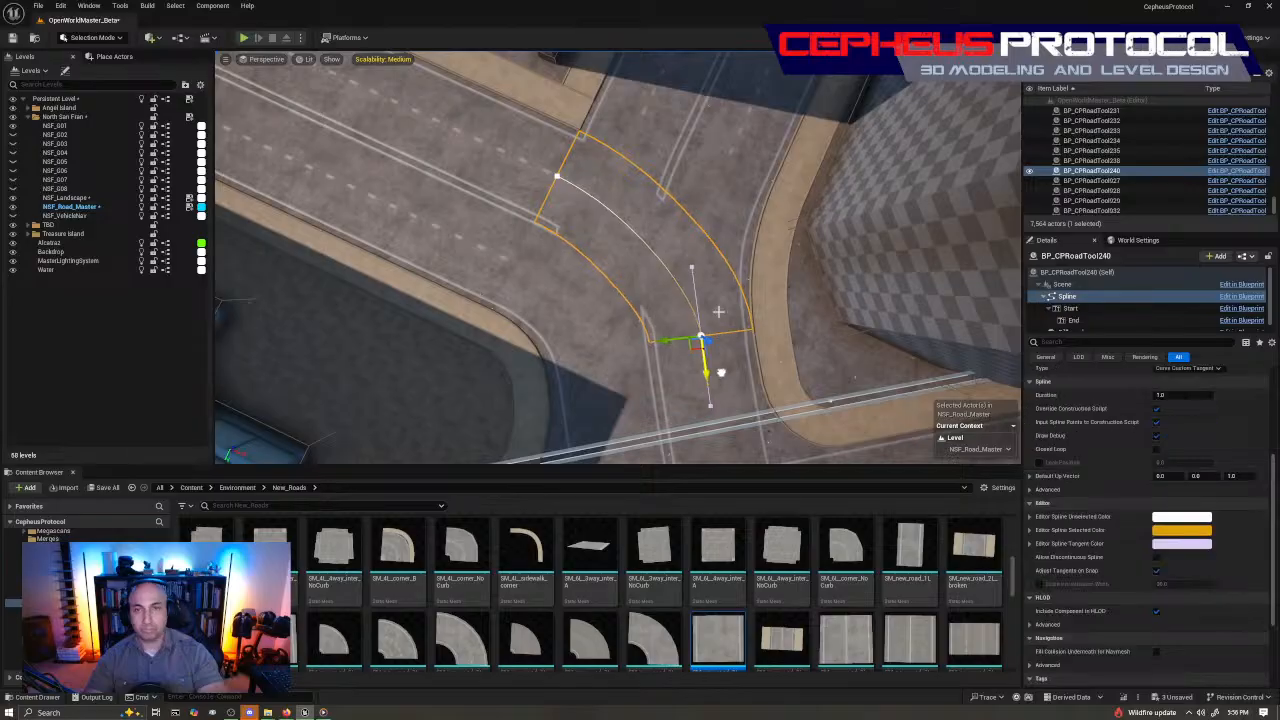
click(691, 267)
drag(700, 302, 697, 274)
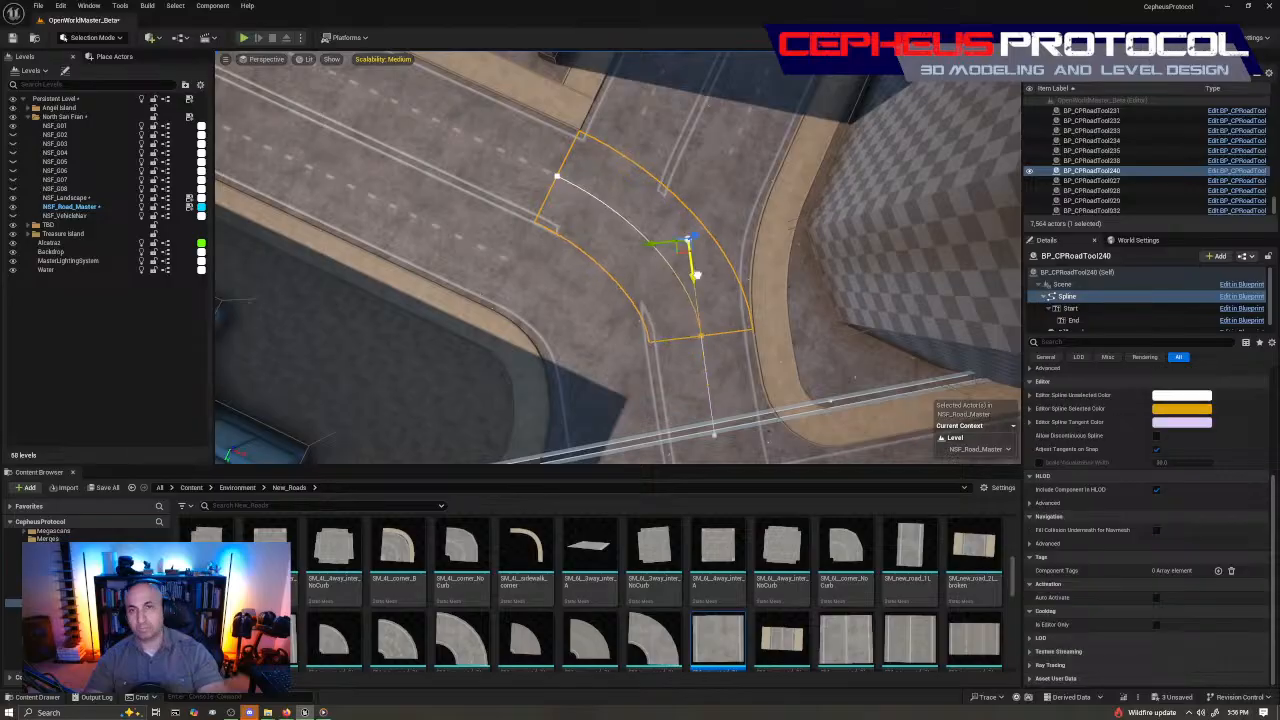
Deselect the road spline and save all modified levels
key(Escape)
right_drag(697, 274, 808, 218)
key(ctrl+shift+s)
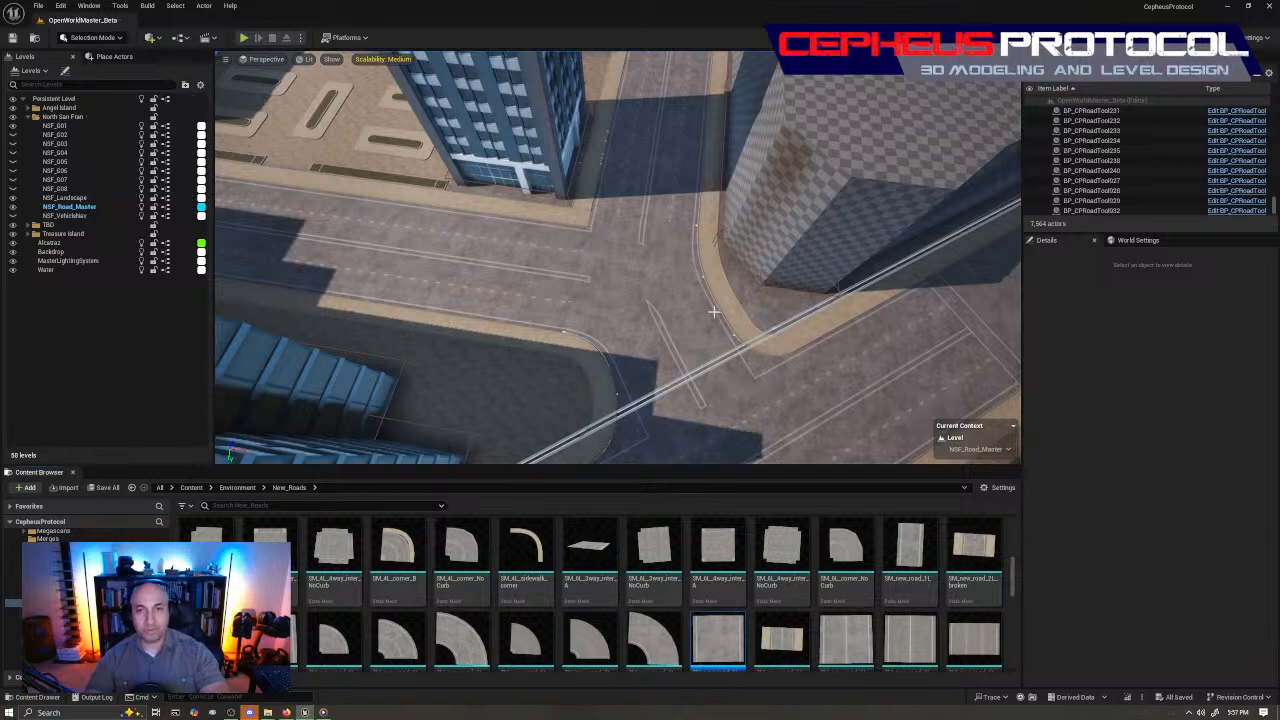
Switch to Landscape mode and delete the two spline control points forming the sidewalk around the tip of the triangular block
click(713, 312)
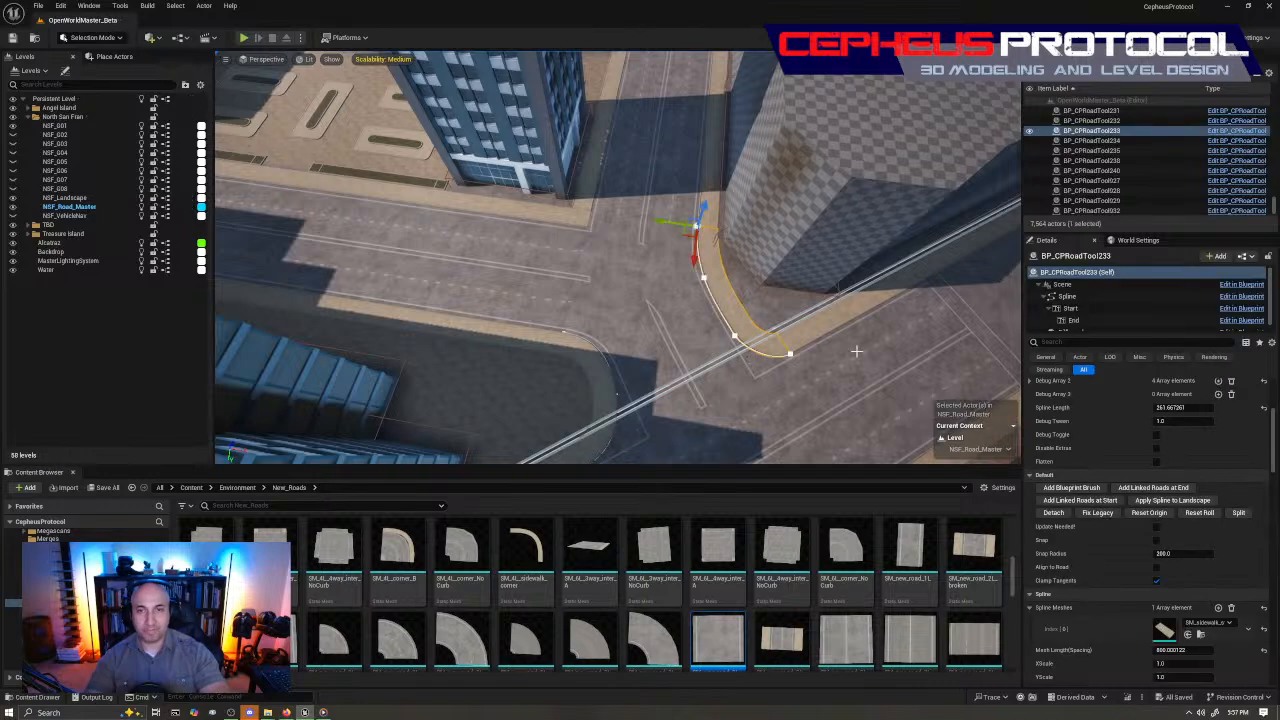
right_drag(856, 351, 770, 330)
key(shift+2)
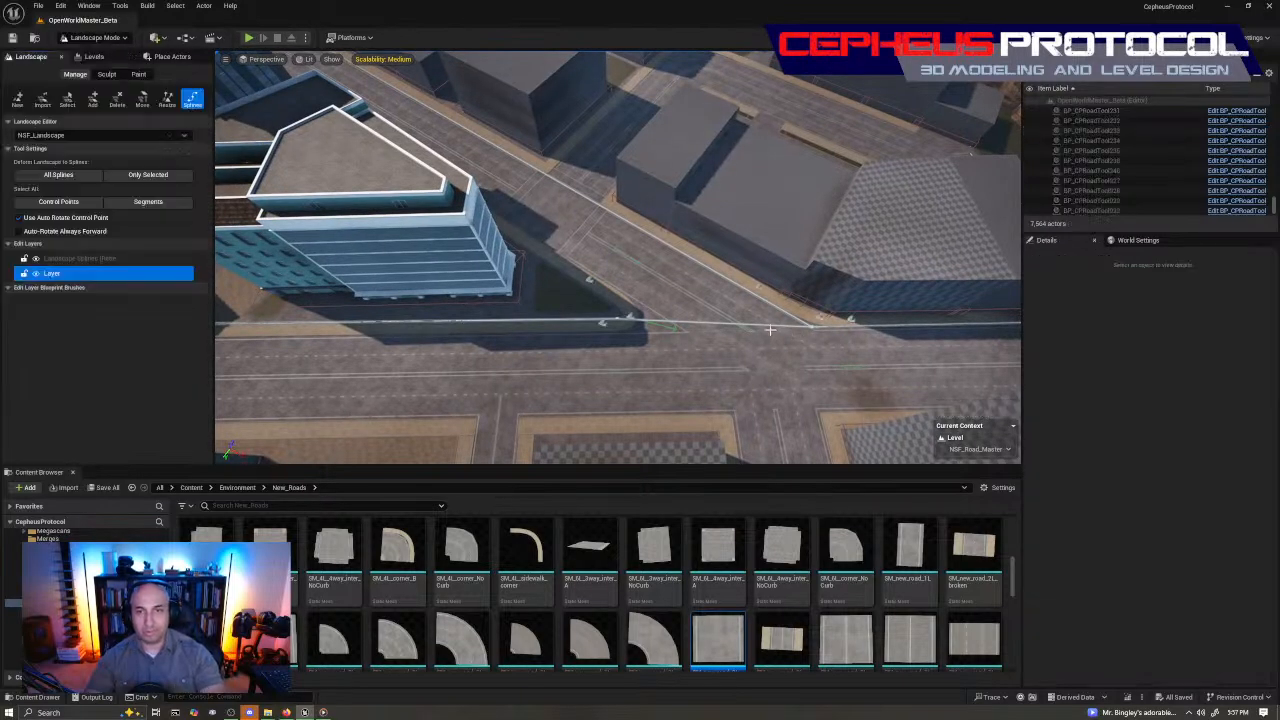
right_drag(680, 310, 680, 355)
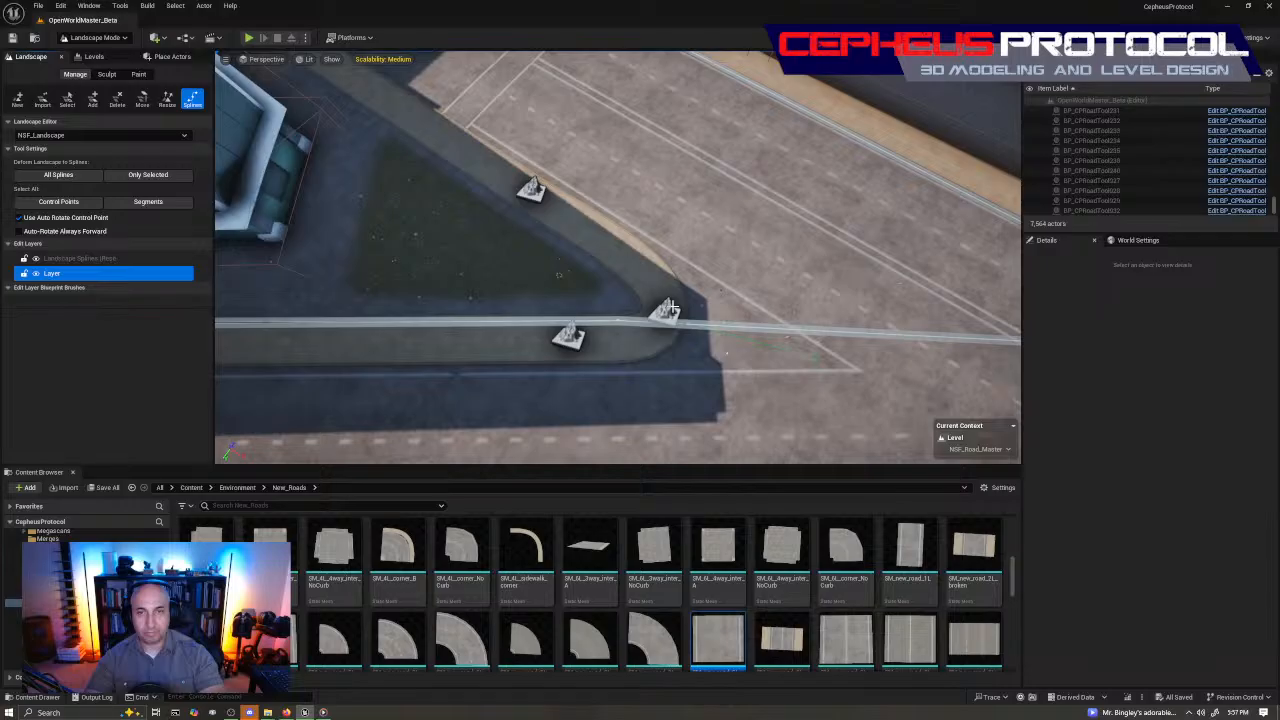
click(530, 190)
key(Delete)
click(666, 308)
key(Delete)
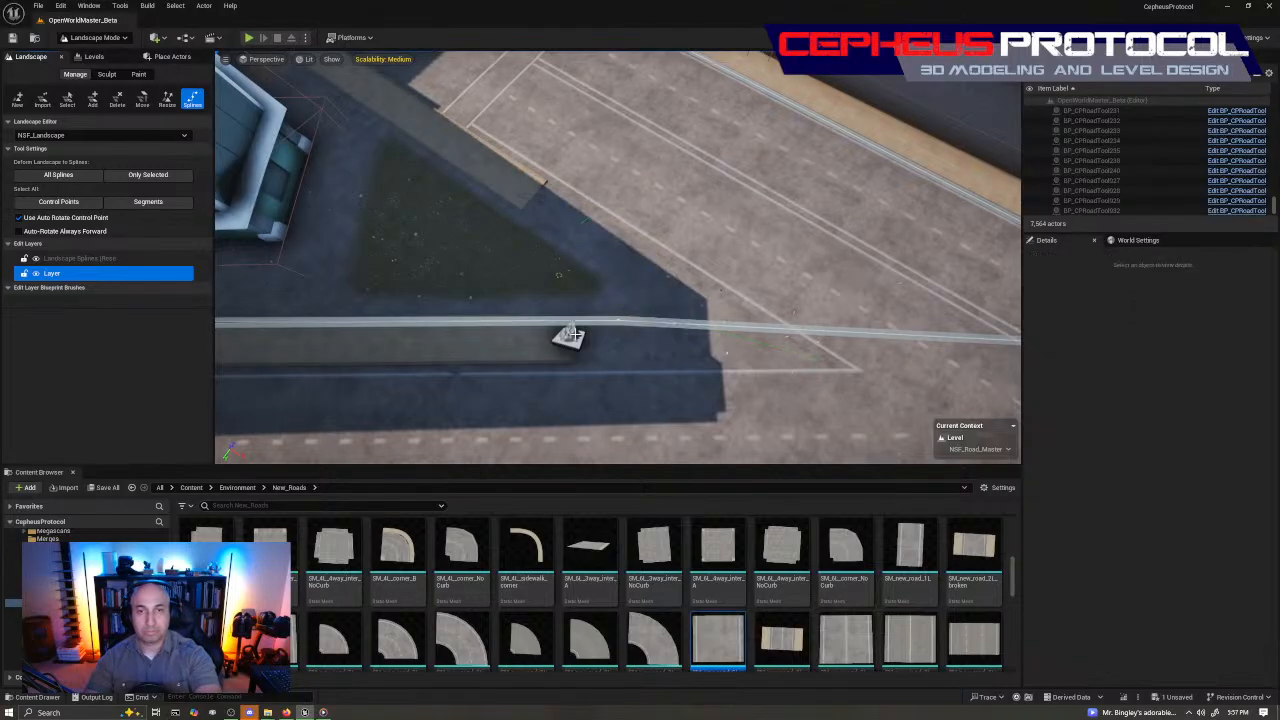
Delete the two landscape spline control points of the sidewalk in front of the checkered building's corner across the road
right_drag(574, 335, 572, 315)
click(548, 209)
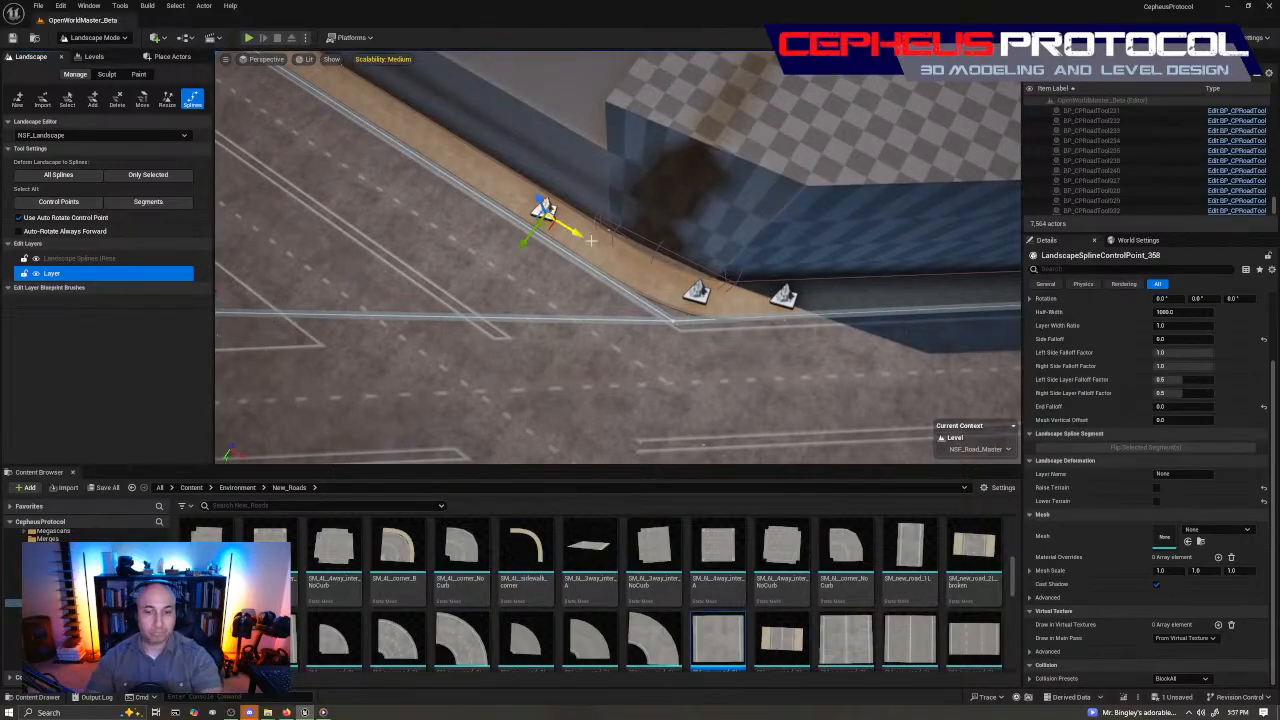
key(Delete)
click(697, 292)
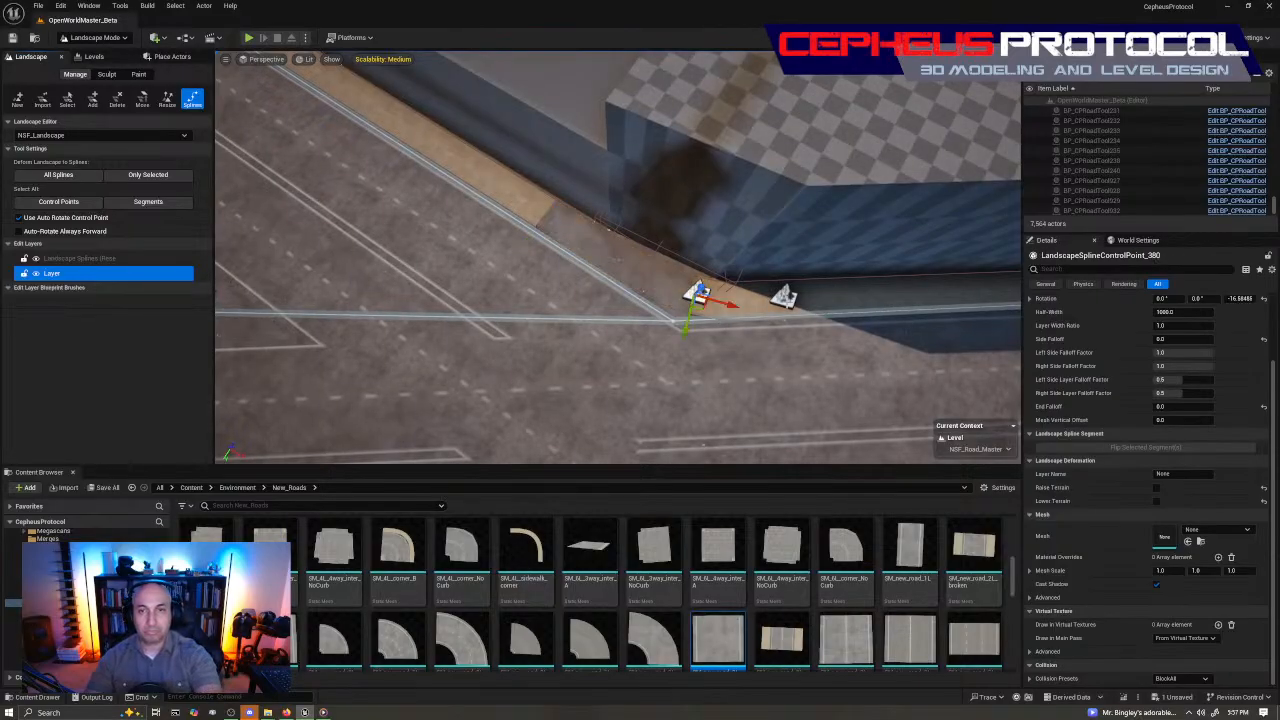
key(Delete)
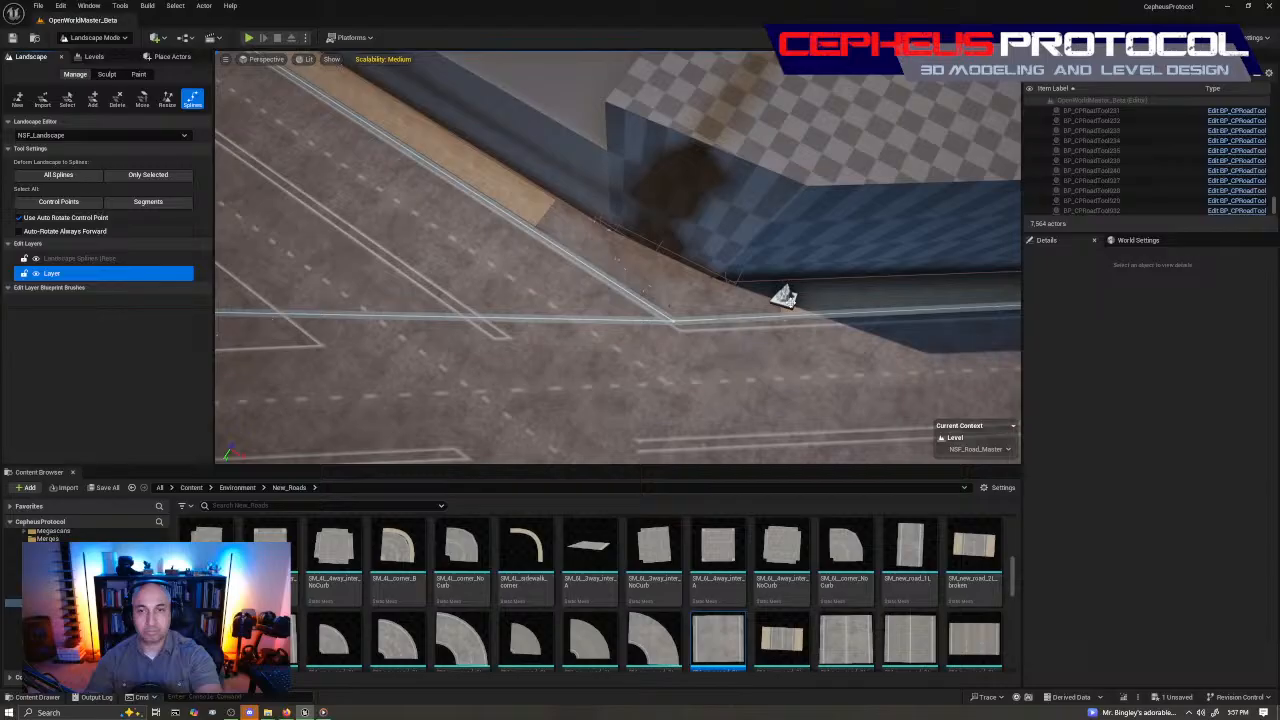
right_drag(679, 280, 679, 273)
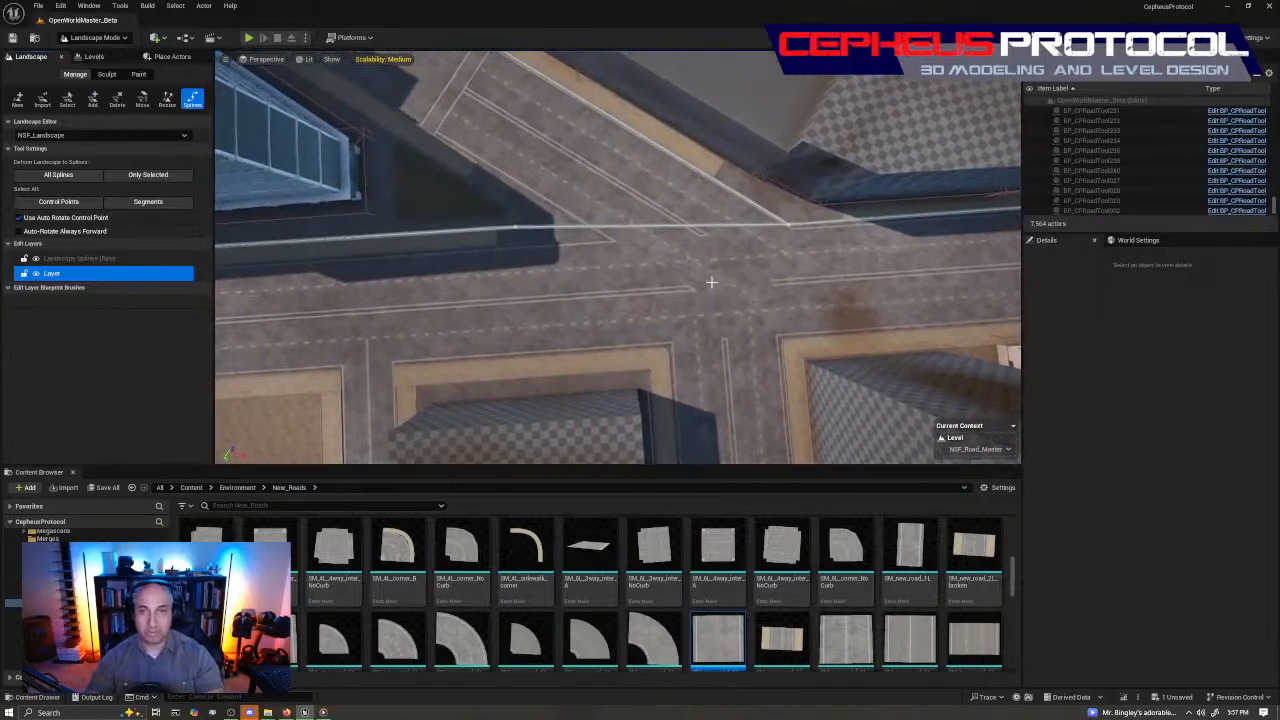
Return to Selection mode and inspect the four-lane road tile where the diagonal road meets the intersection
key(shift+1)
click(682, 240)
click(729, 219)
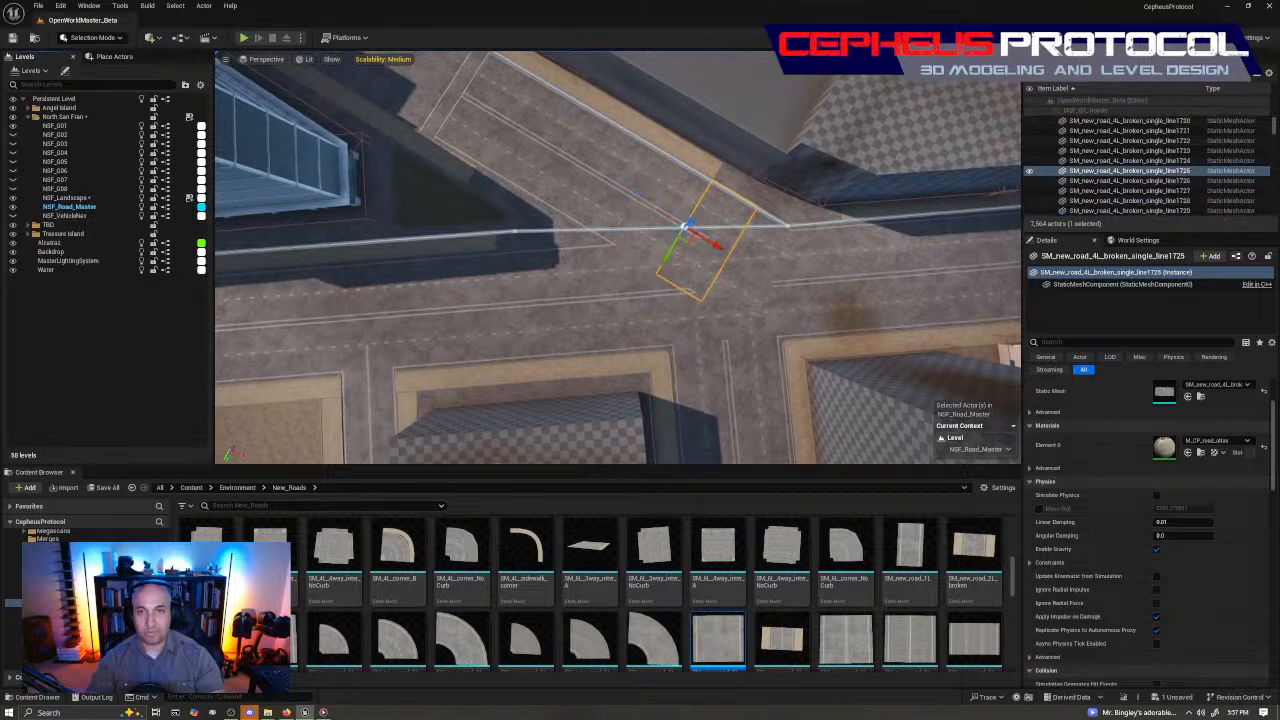
right_drag(729, 219, 729, 221)
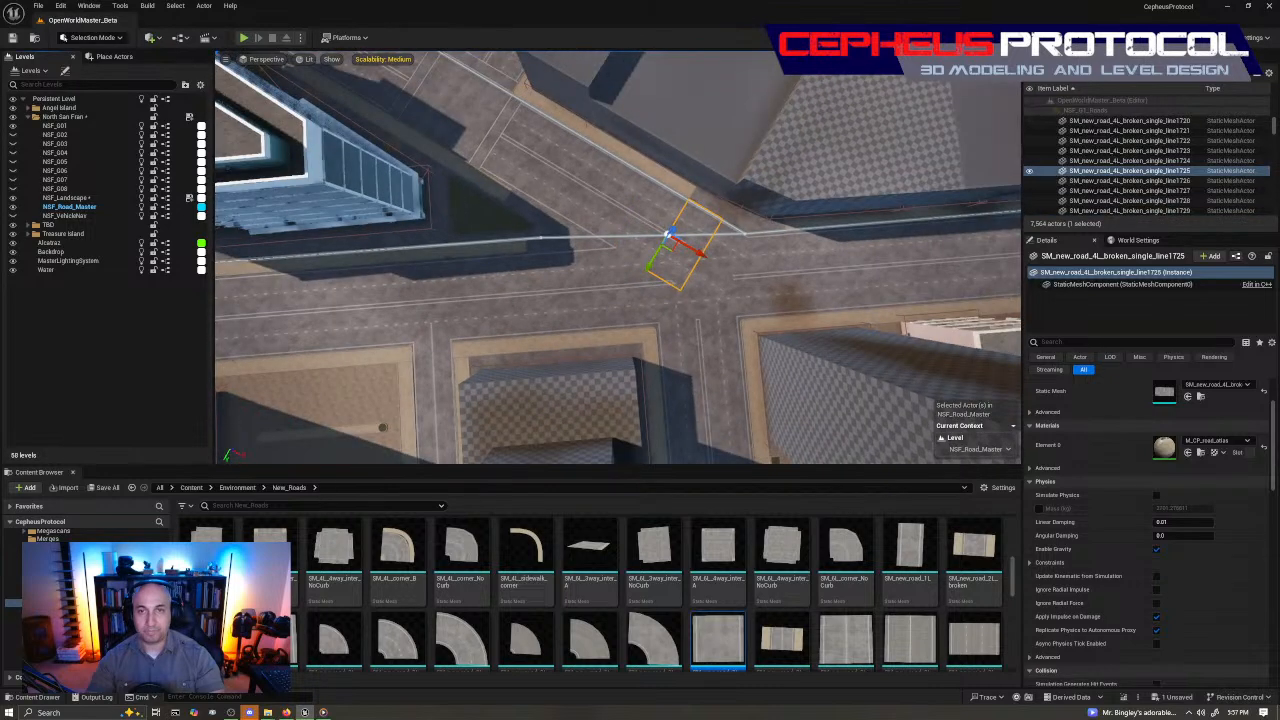
right_drag(643, 243, 643, 244)
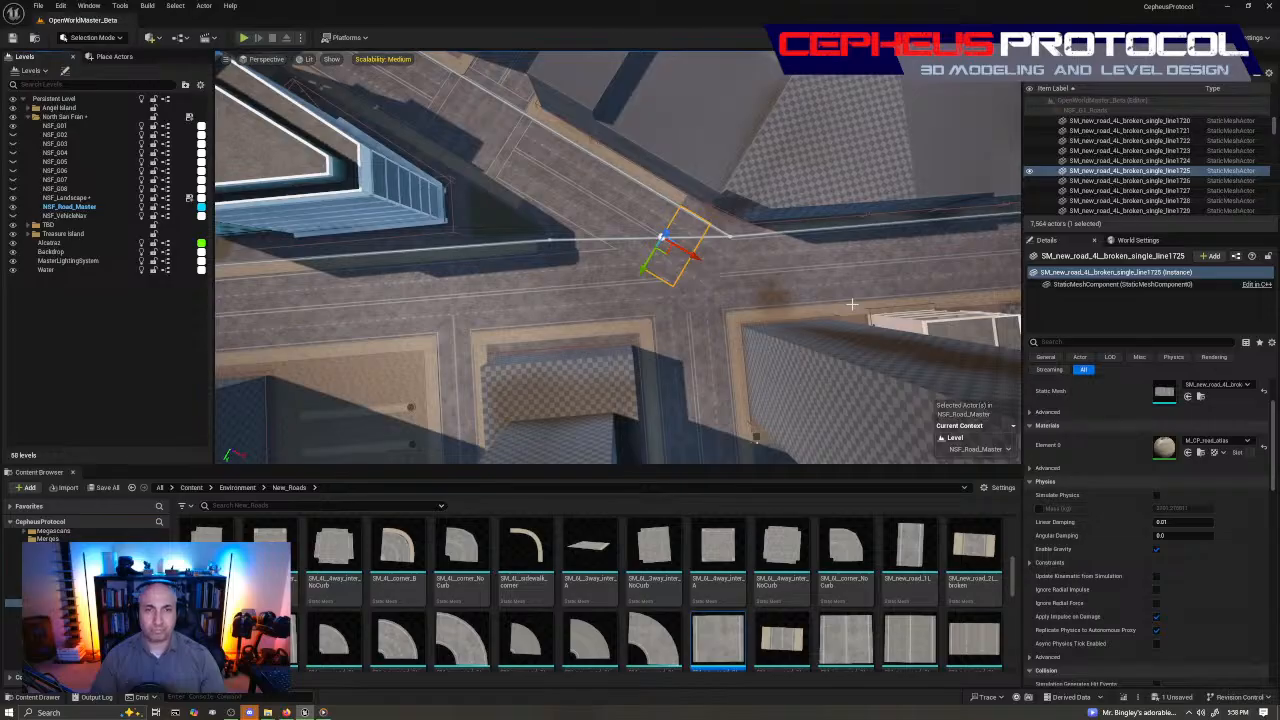
Duplicate the curved sidewalk spline from the other intersection and bring the copy over to the triangular block's tip
right_drag(593, 257, 765, 290)
click(735, 295)
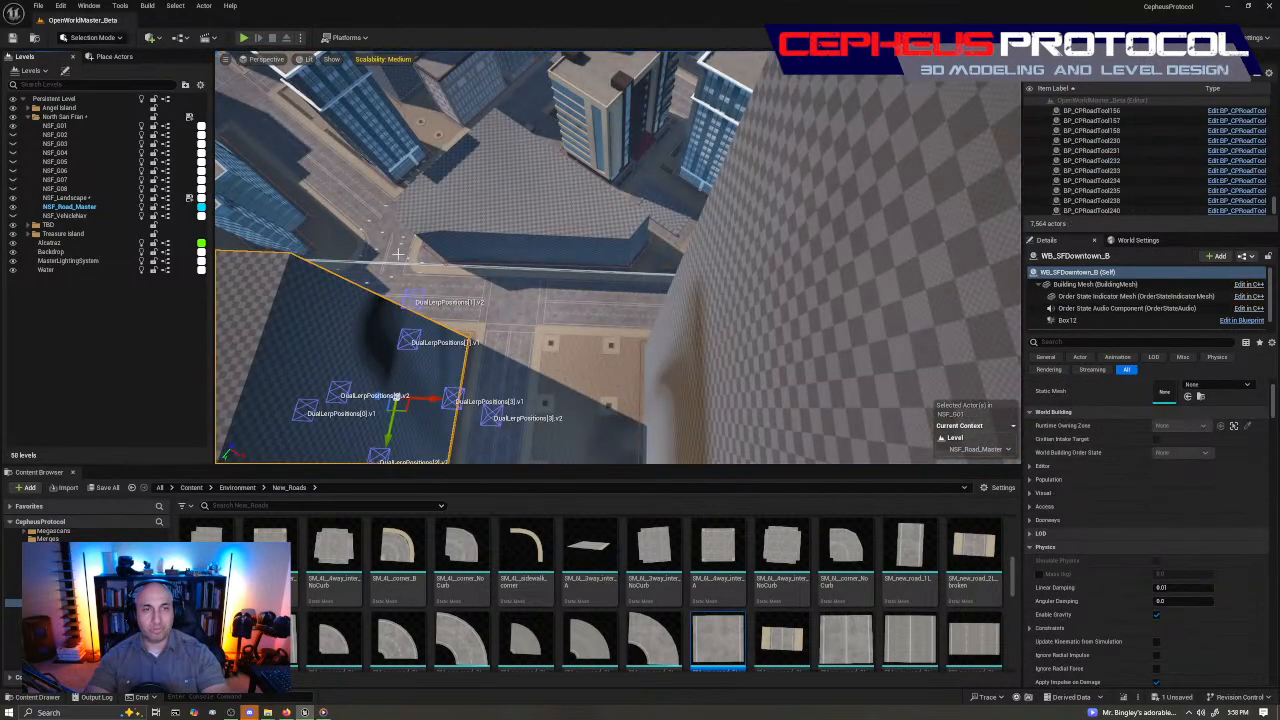
right_drag(399, 254, 428, 286)
click(596, 268)
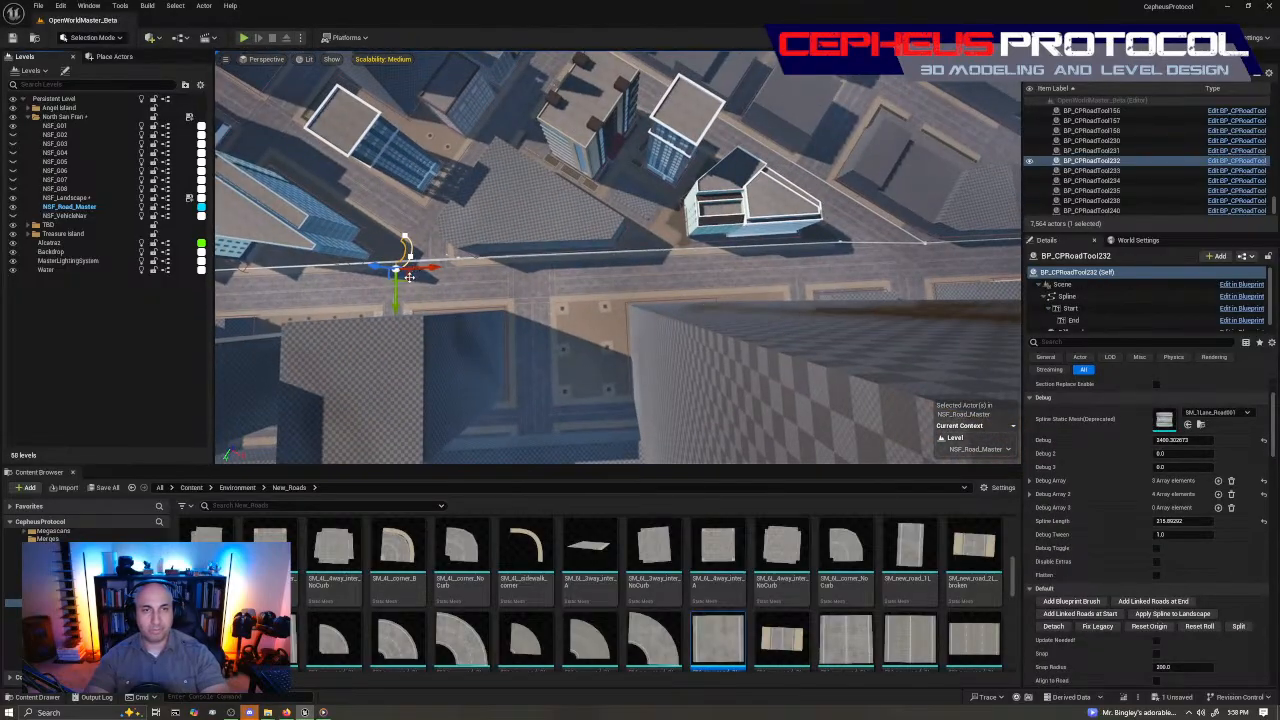
alt+drag(409, 277, 866, 256)
right_drag(866, 256, 1006, 285)
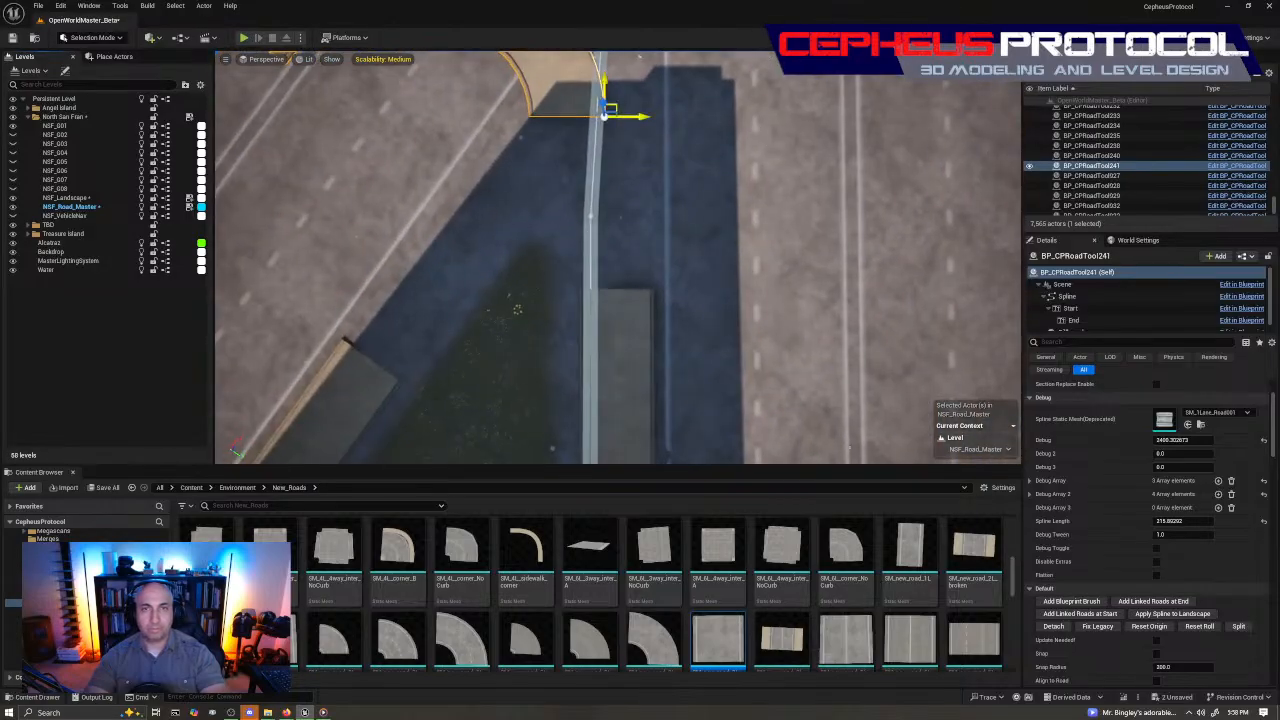
Align the copied sidewalk spline's start with the cut end of the existing sidewalk on one side of the triangular block
drag(612, 108, 627, 141)
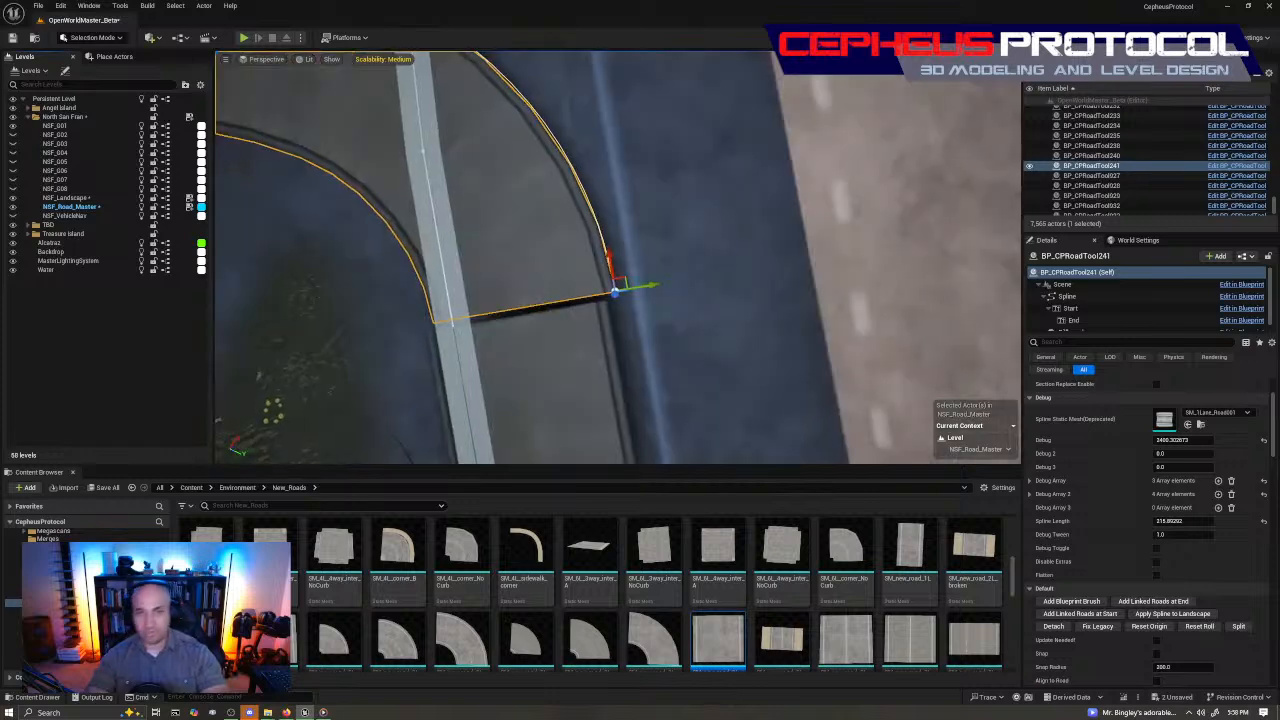
right_drag(640, 290, 562, 291)
drag(686, 289, 694, 342)
right_drag(694, 368, 540, 365)
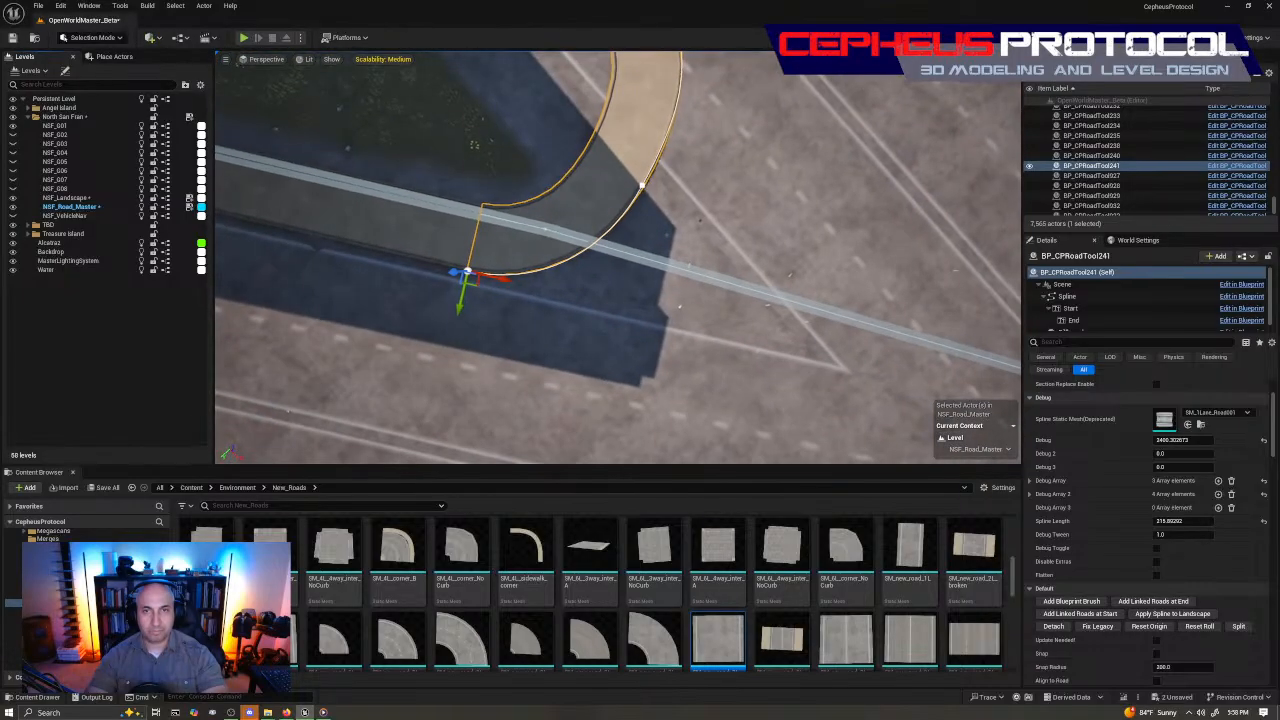
Move the copied sidewalk spline's middle point to round off the tip of the triangular block
click(645, 187)
right_drag(645, 187, 616, 298)
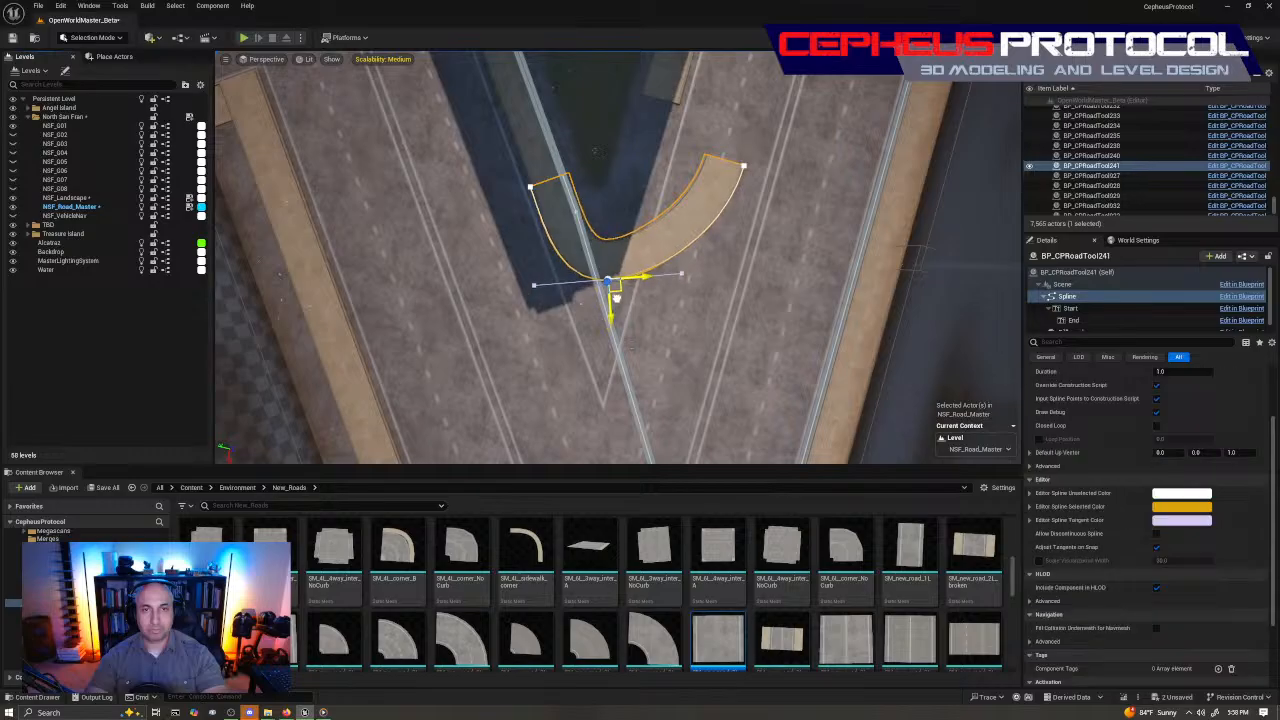
drag(616, 298, 606, 286)
key(e)
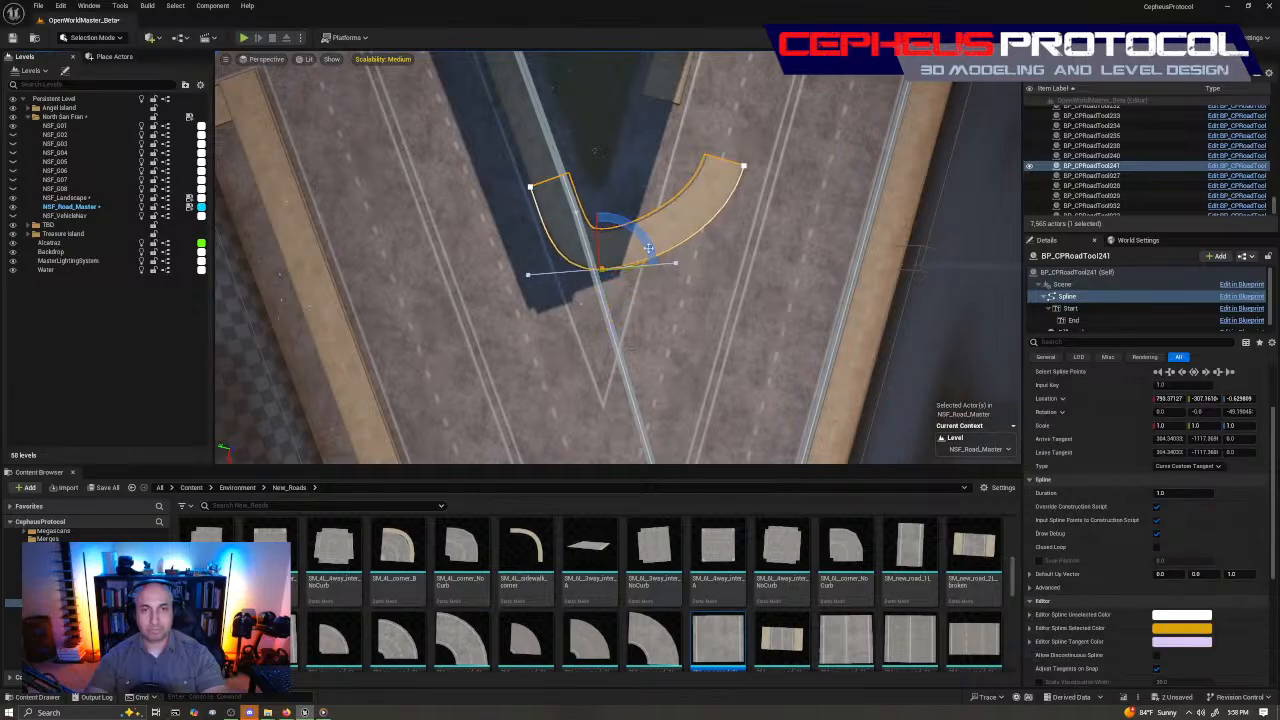
key(w)
Move the sidewalk spline's last point to meet the cut end of the sidewalk on the block's other side, matching its curb
click(742, 164)
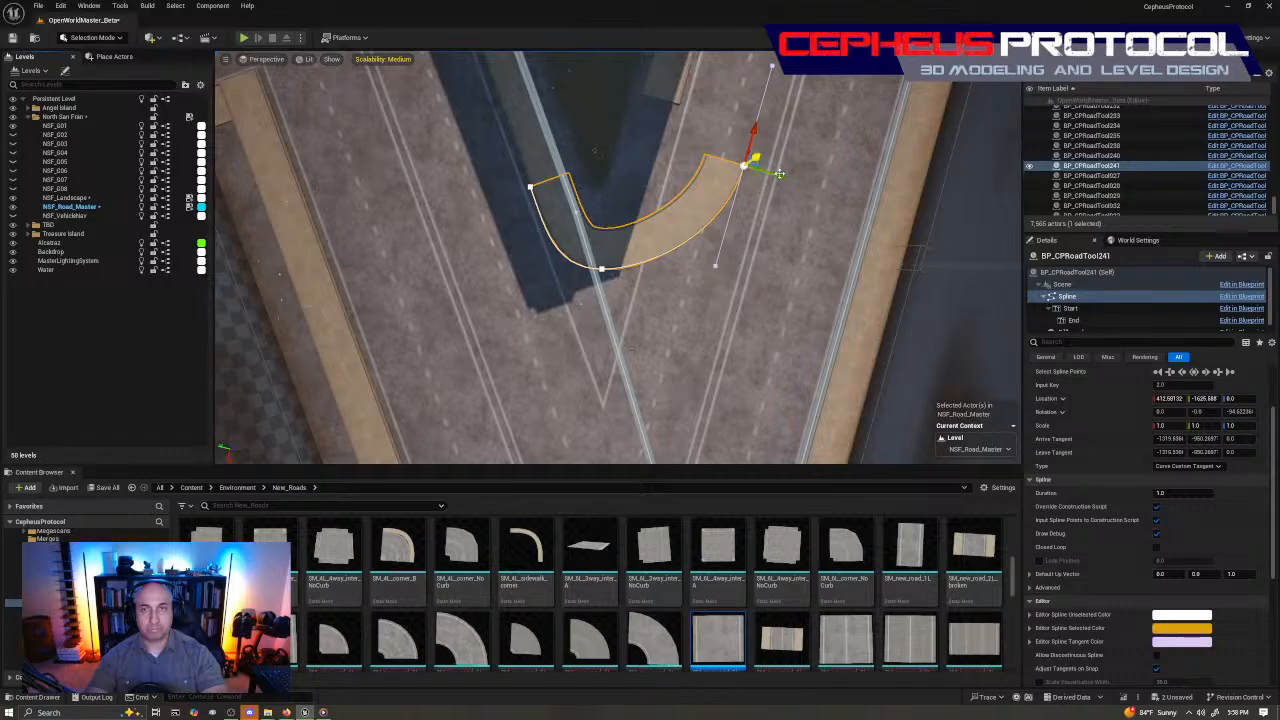
middle_drag(802, 164, 786, 186)
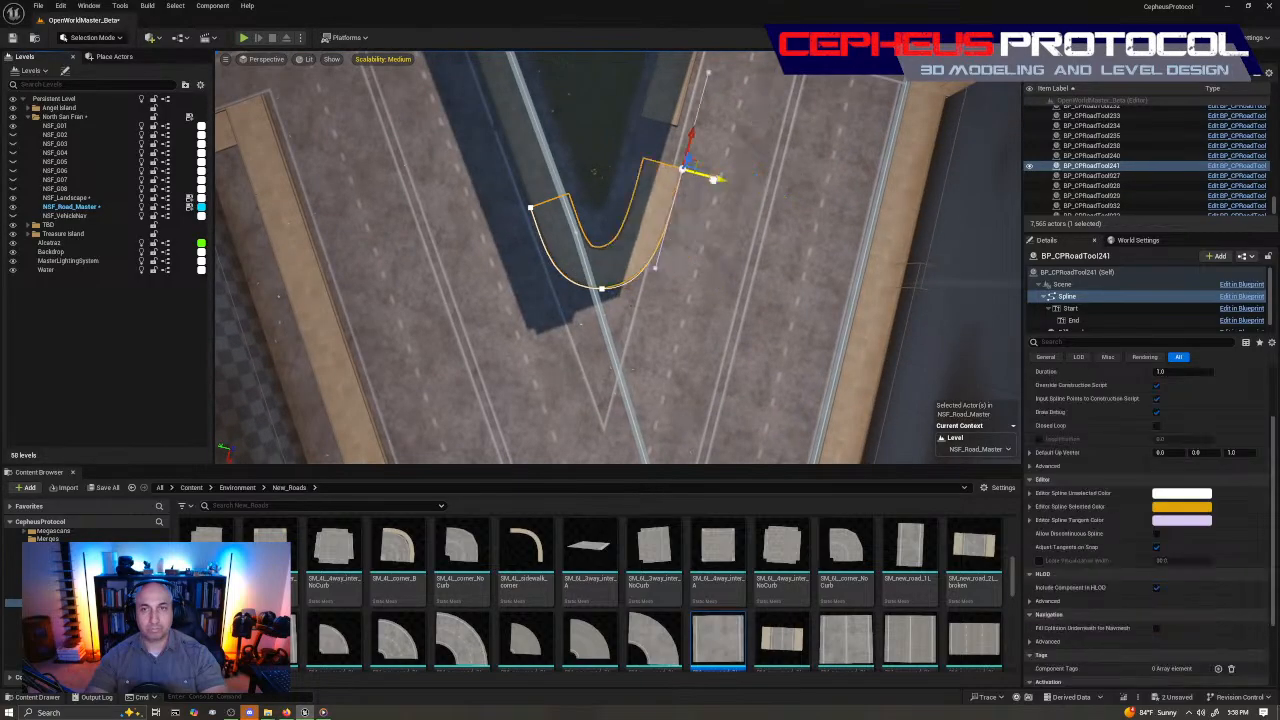
drag(776, 194, 630, 230)
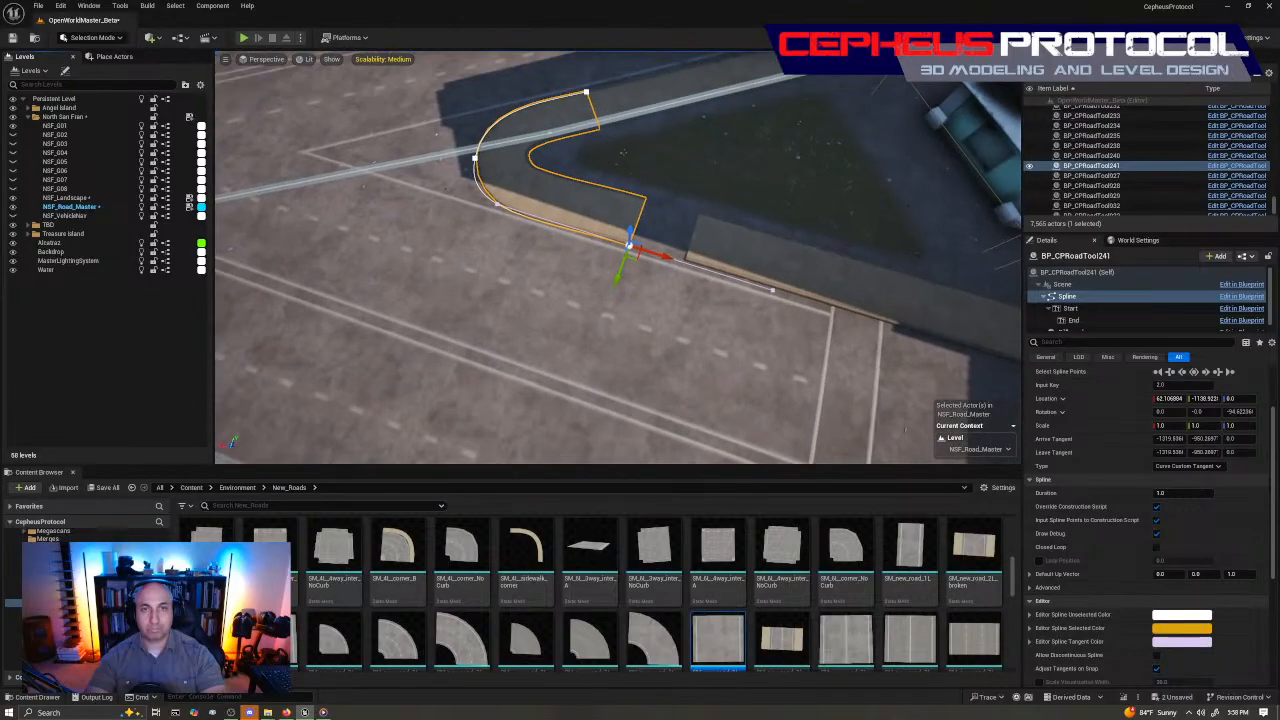
right_drag(711, 236, 735, 240)
drag(538, 299, 668, 343)
right_drag(668, 343, 391, 306)
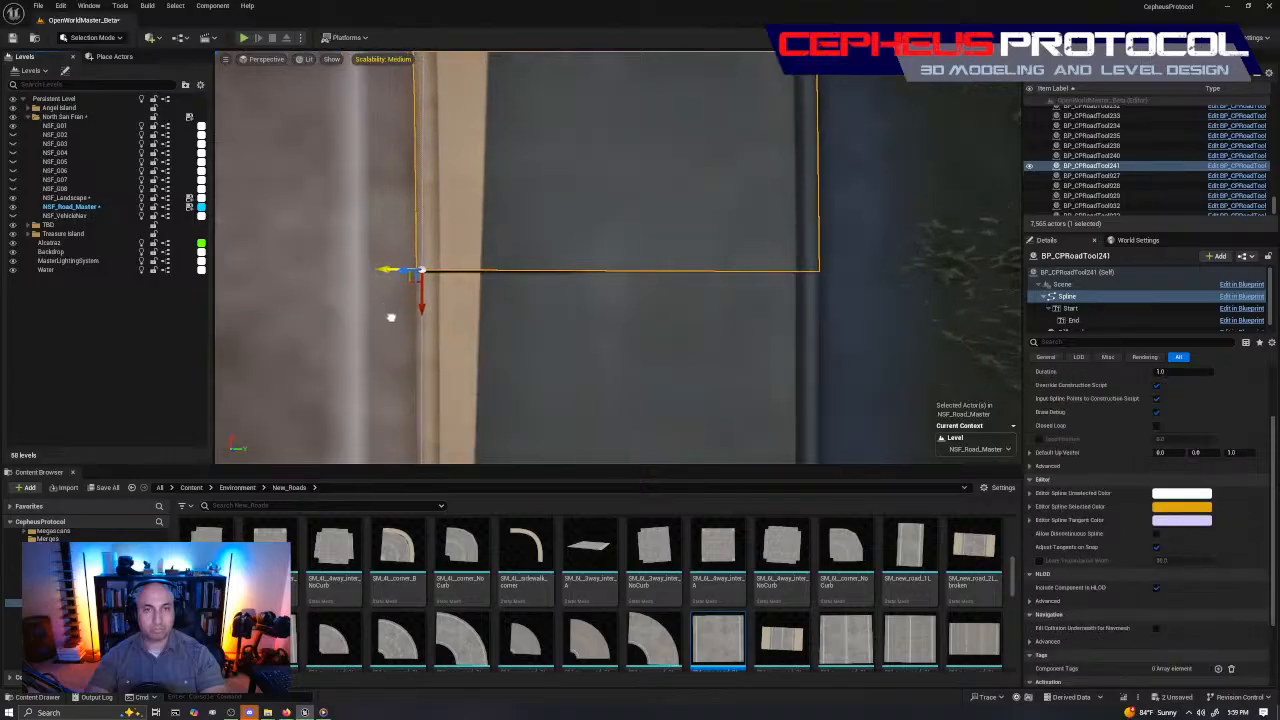
click(668, 259)
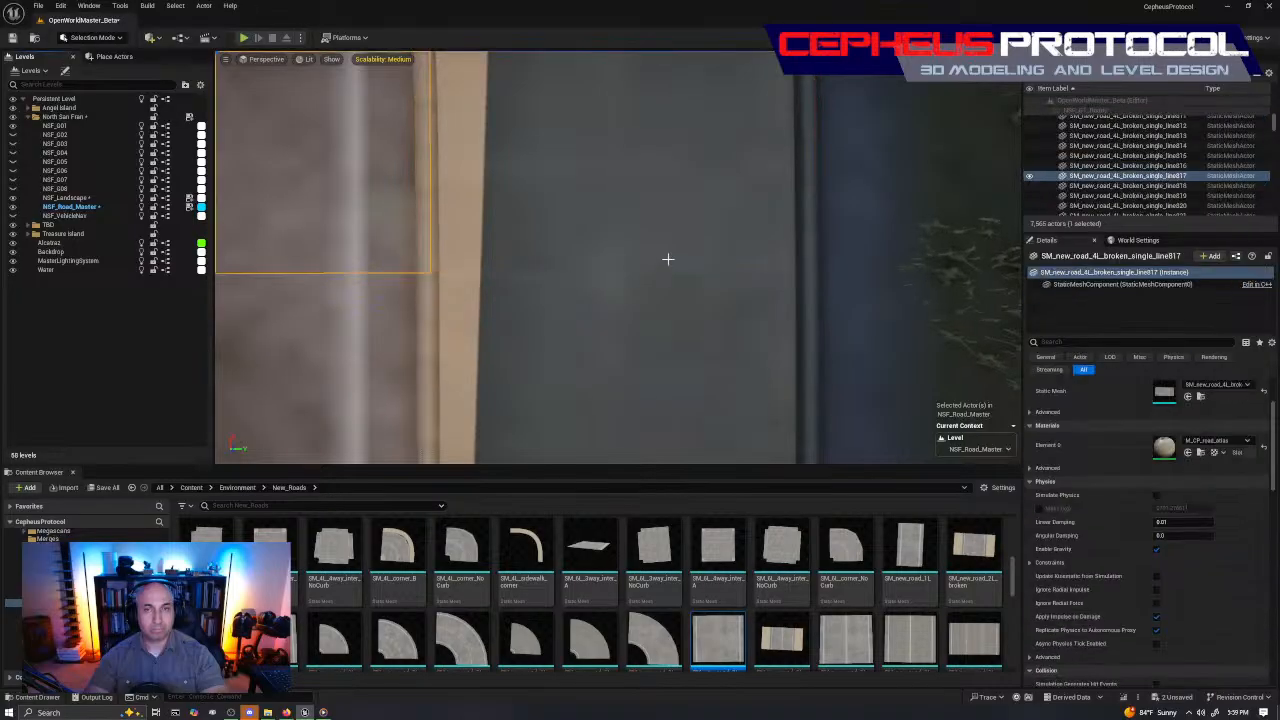
Shift the middle point of the block tip's sidewalk spline so the rounded end follows the tip more evenly
click(694, 154)
key(f)
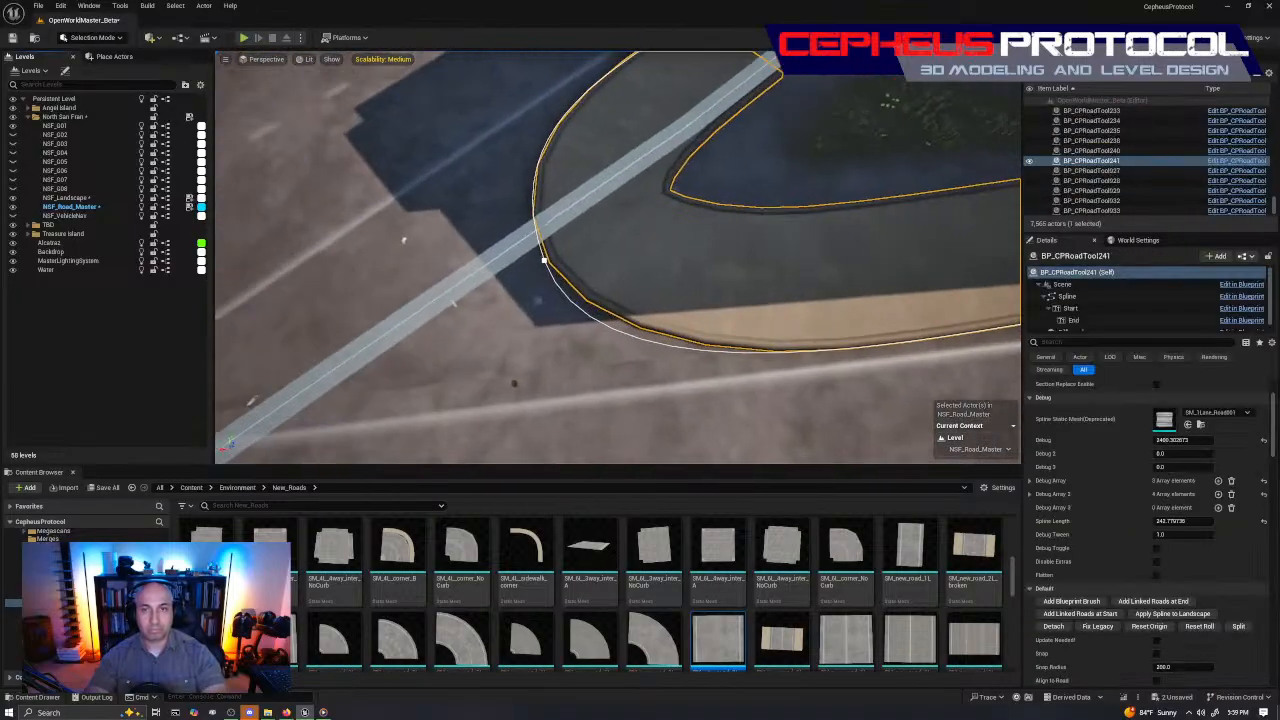
click(500, 243)
key(f)
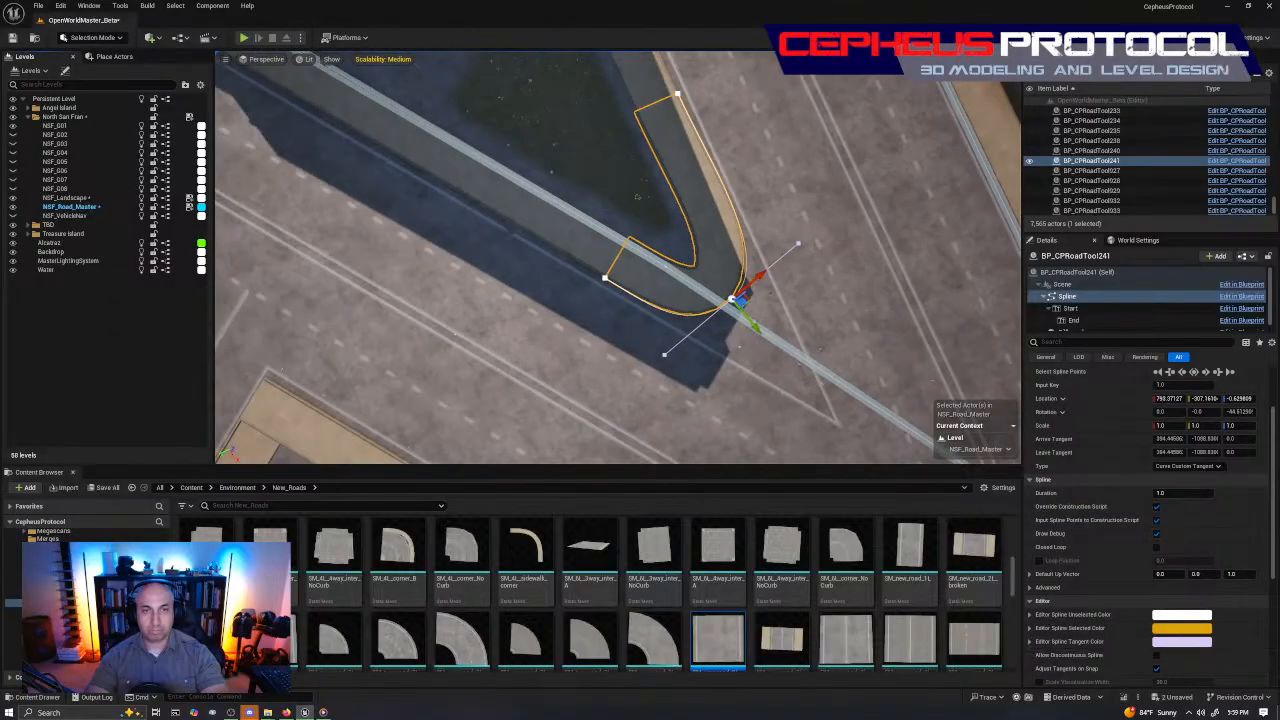
drag(602, 392, 592, 347)
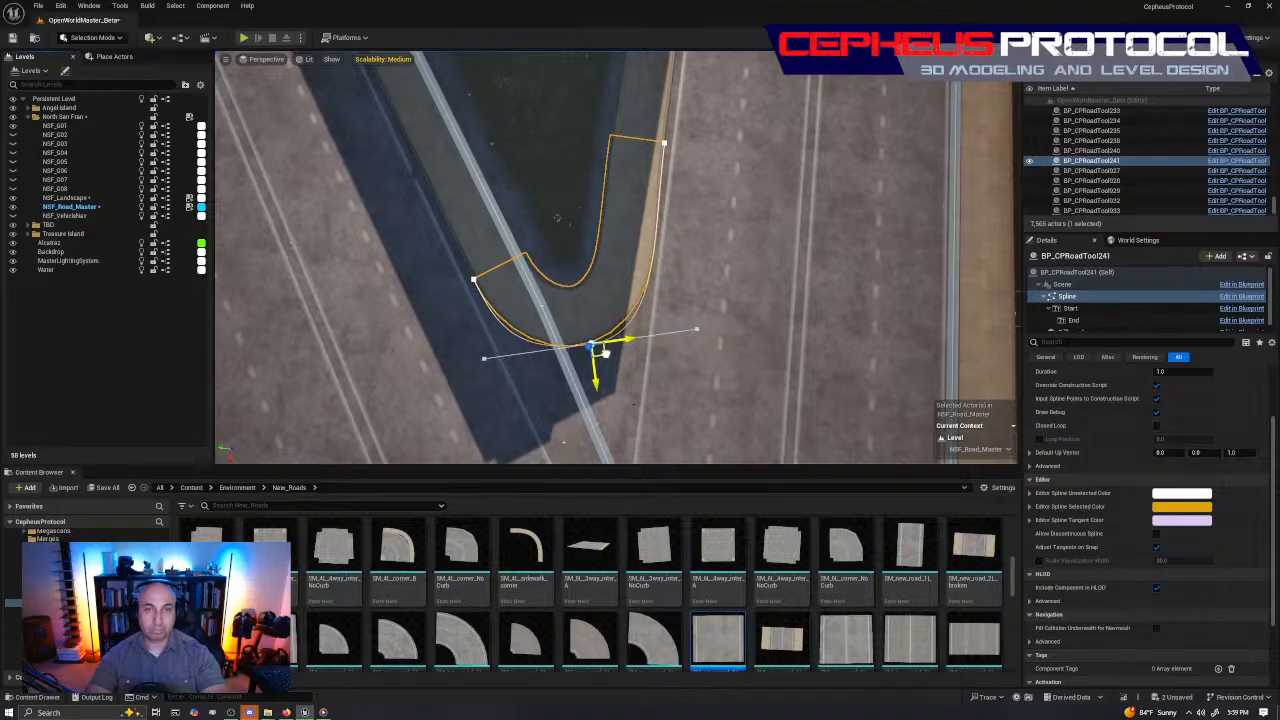
Adjust the tangents at both end points of the tip's sidewalk spline to smooth its run into the straight sidewalks
click(694, 331)
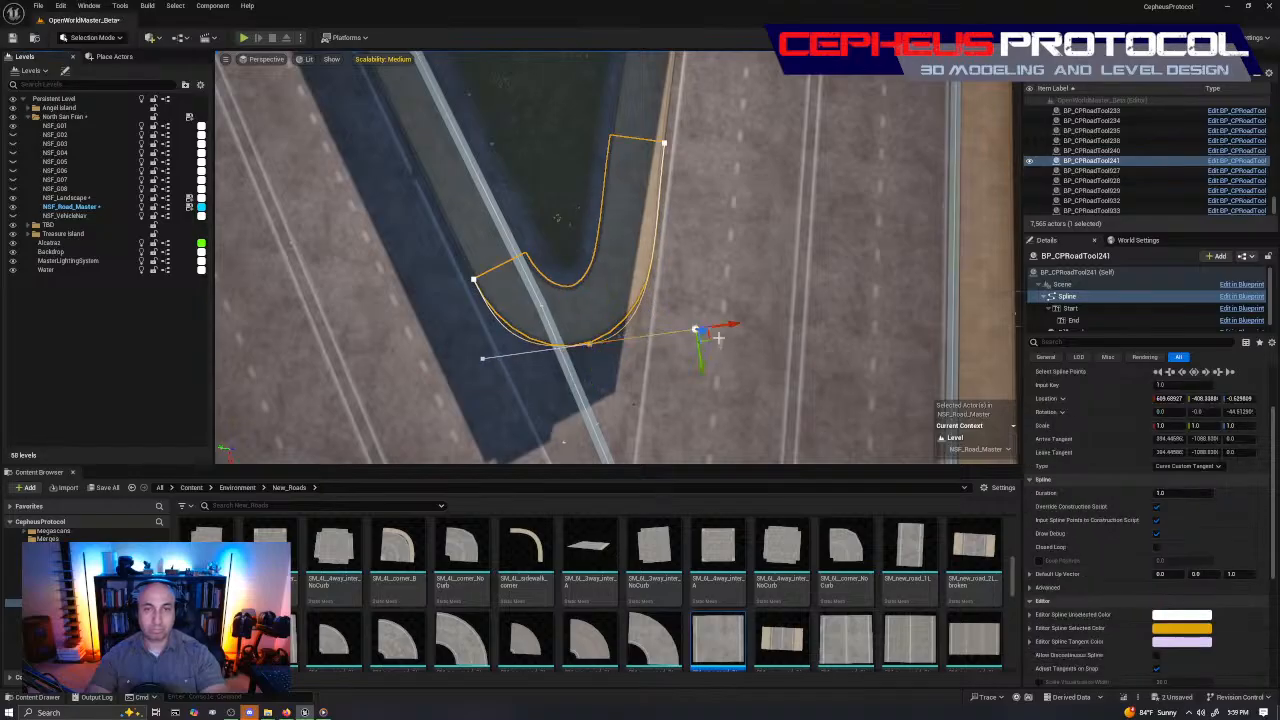
click(664, 143)
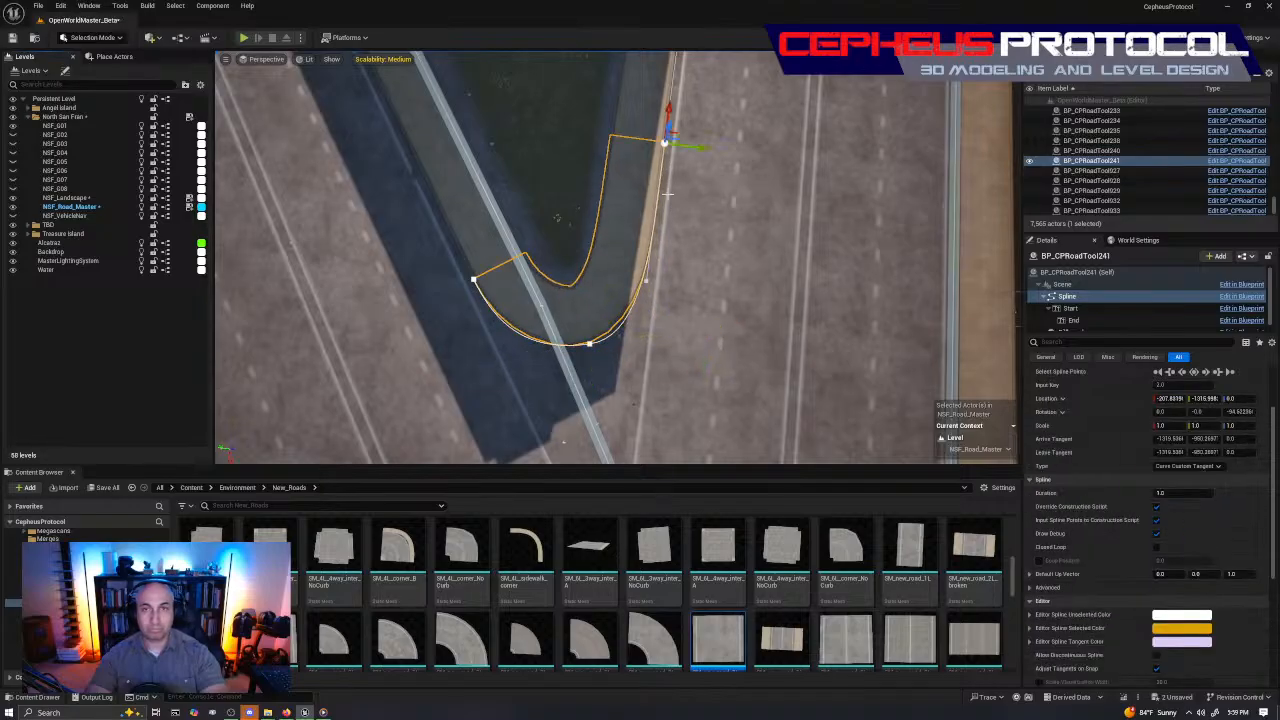
click(647, 283)
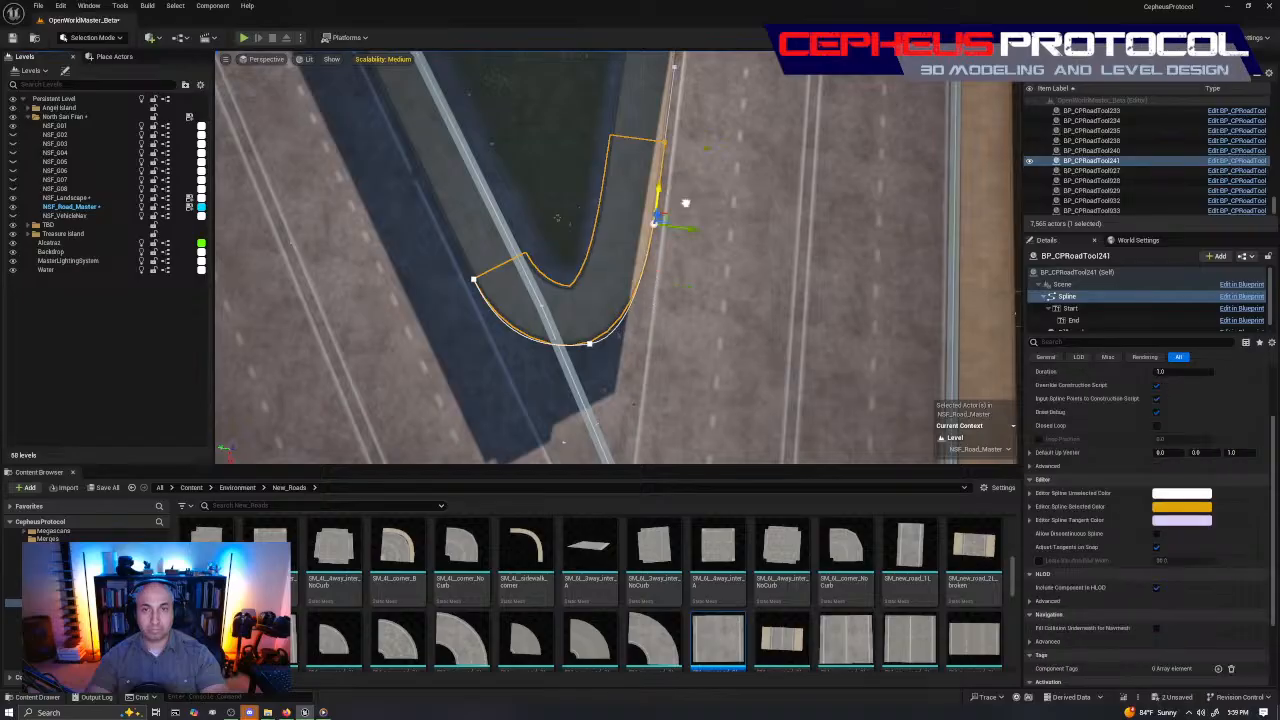
click(473, 280)
click(508, 355)
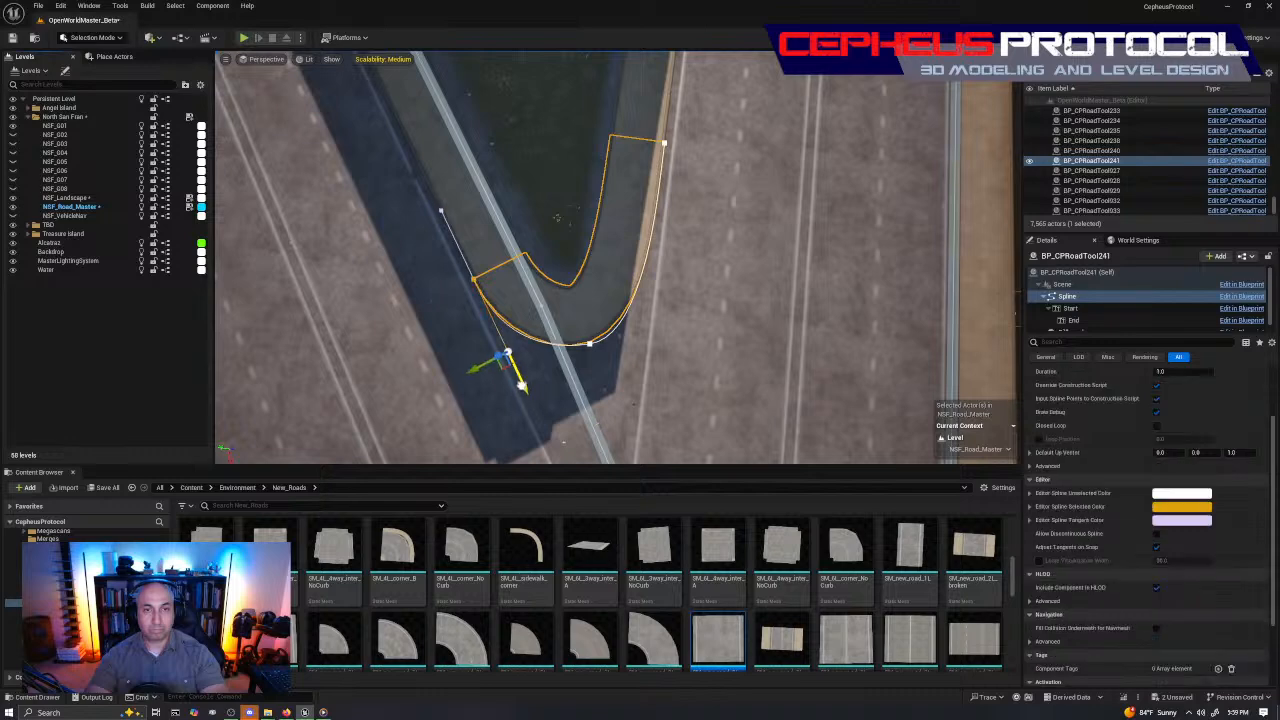
drag(508, 355, 513, 372)
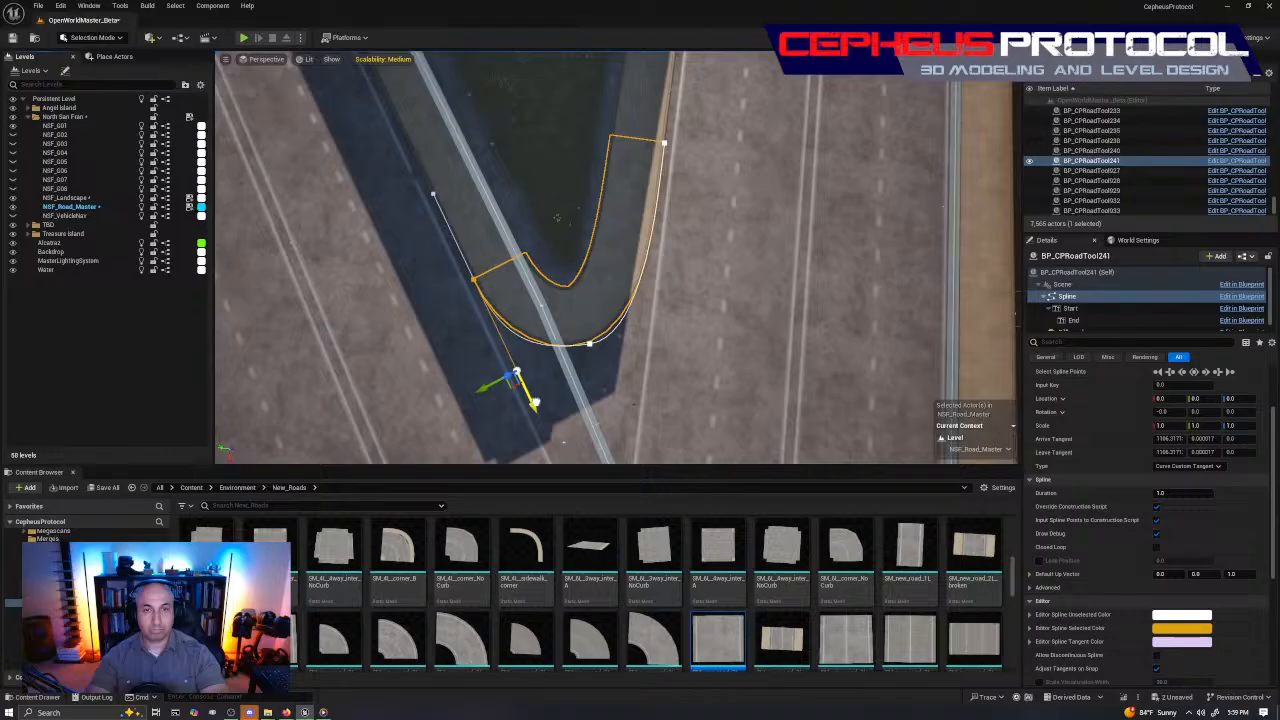
Rotate the tip spline's middle point by about 5 degrees and adjust its tangent to even out the curve
click(589, 343)
key(e)
mouse_move(645, 341)
mouse_down()
mouse_move(646, 323)
mouse_move(648, 334)
mouse_up()
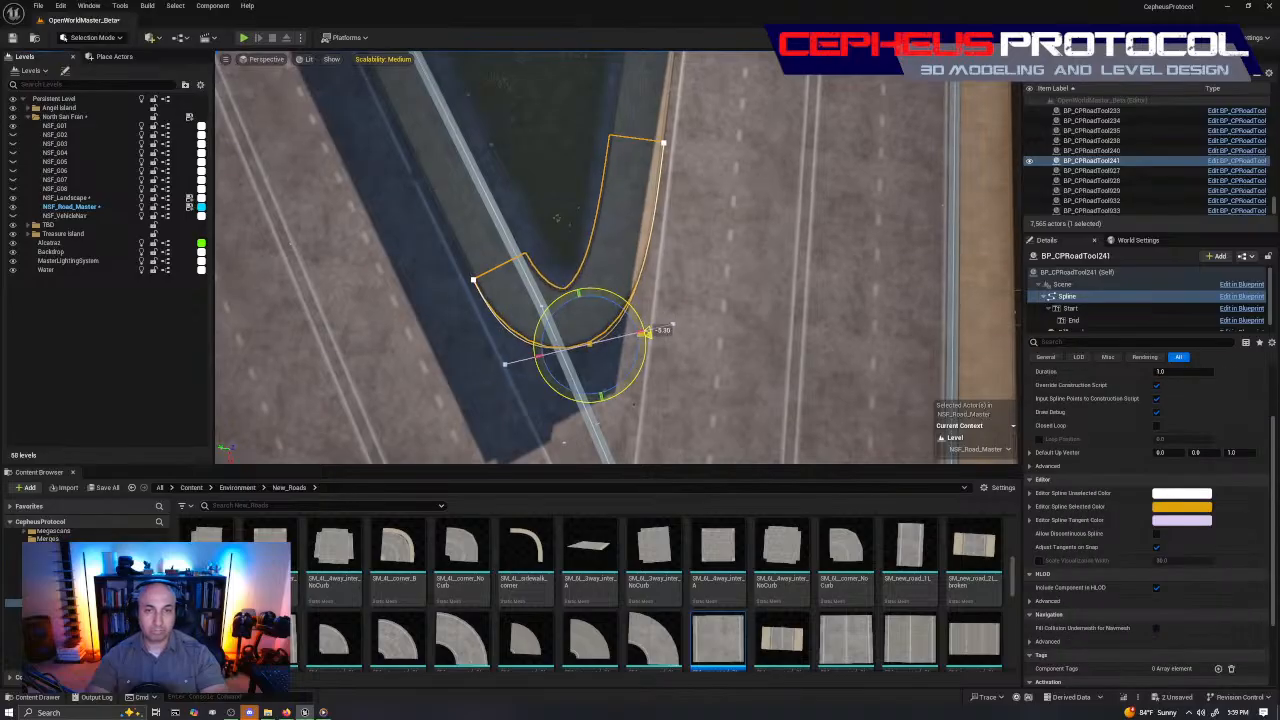
click(673, 324)
key(w)
mouse_move(707, 319)
mouse_down()
mouse_move(745, 311)
mouse_move(707, 317)
mouse_up()
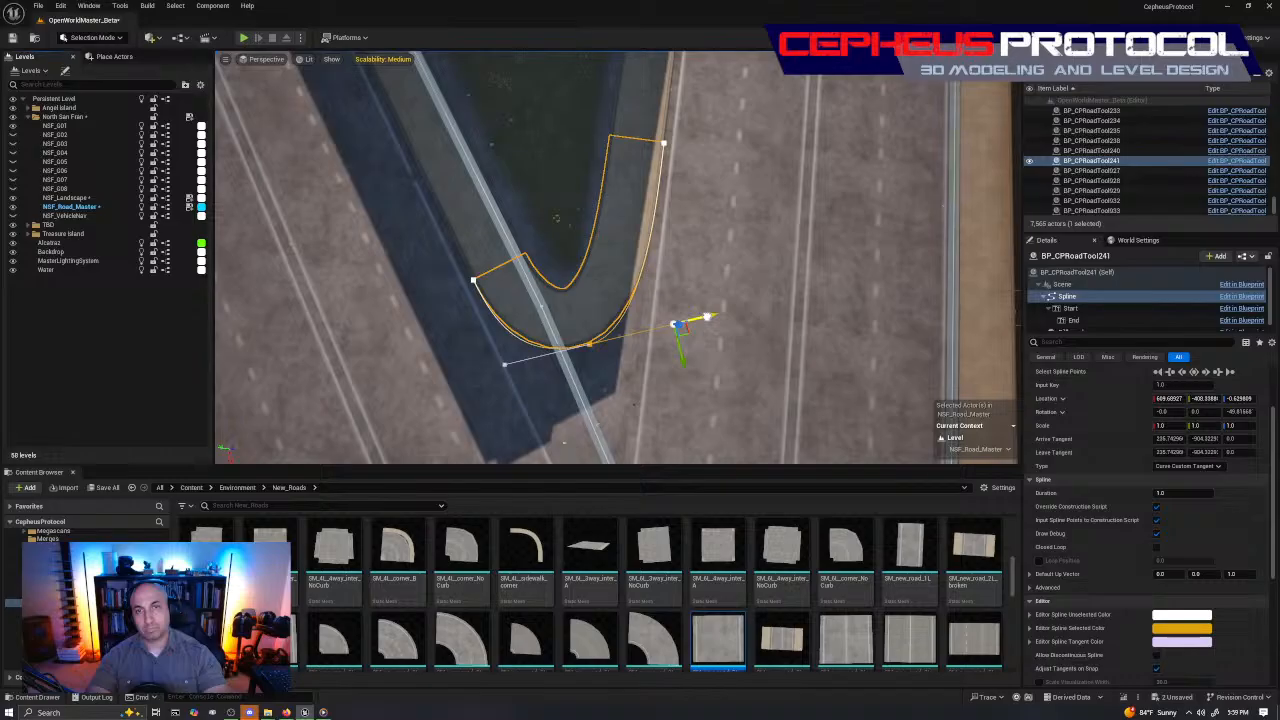
key(Escape)
Duplicate the tip's sidewalk spline and rotate the copy into place at the building corner across the road
right_drag(567, 340, 795, 345)
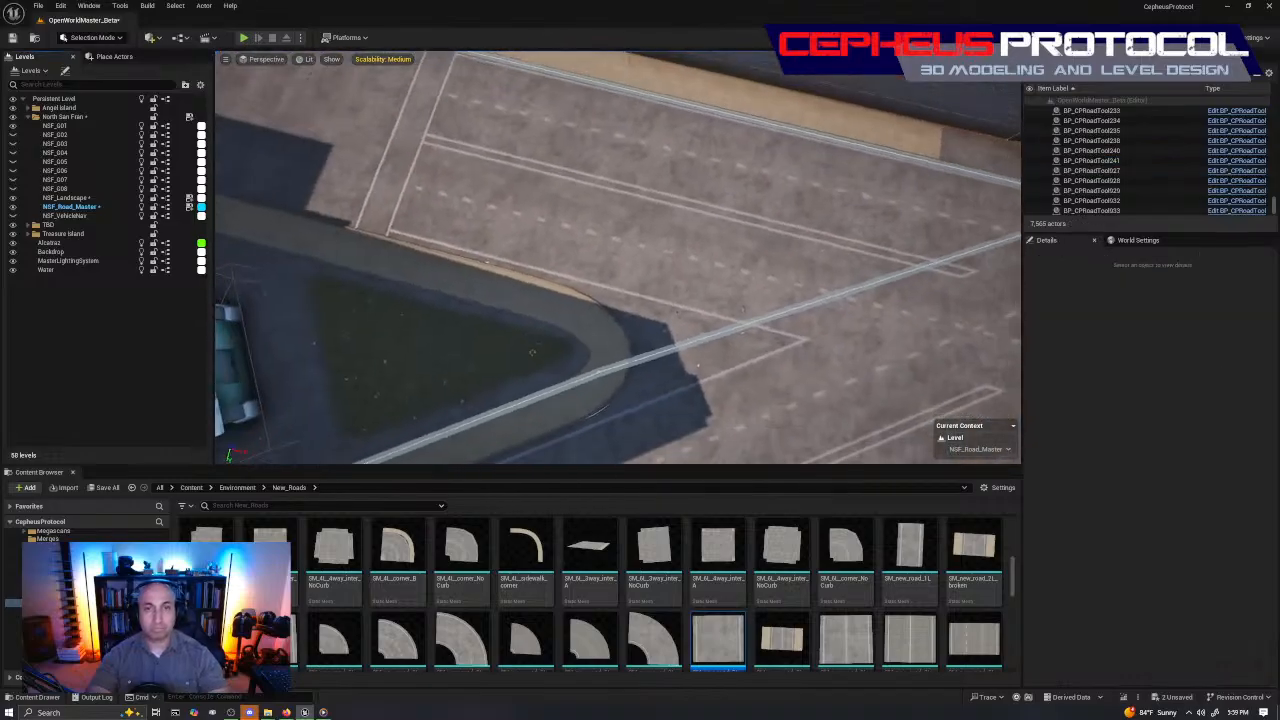
click(596, 342)
mouse_move(596, 342)
right_down()
mouse_move(640, 340)
mouse_move(600, 335)
right_up()
alt+drag(622, 318, 675, 289)
right_drag(675, 289, 790, 345)
key(e)
drag(610, 194, 652, 222)
key(w)
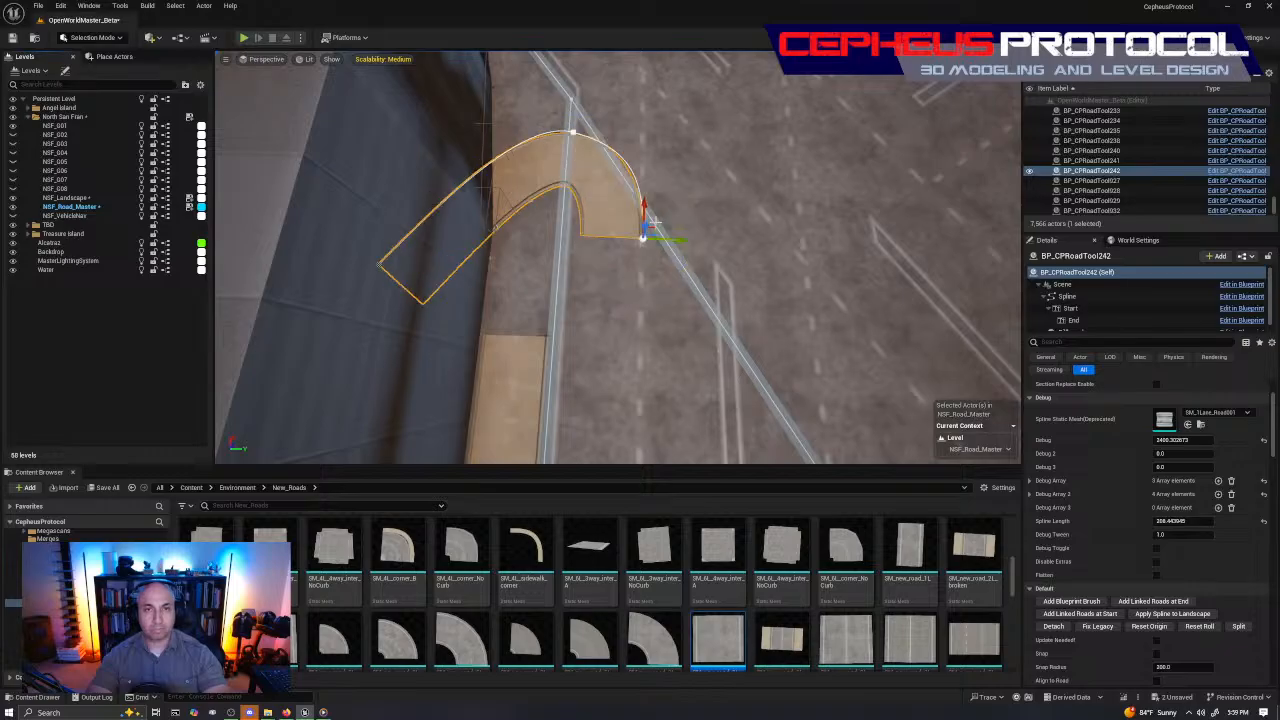
Align the copied sidewalk spline's start with the cut end of the existing sidewalk beside the building, rotating it slightly
scroll(652, 222, up, 5)
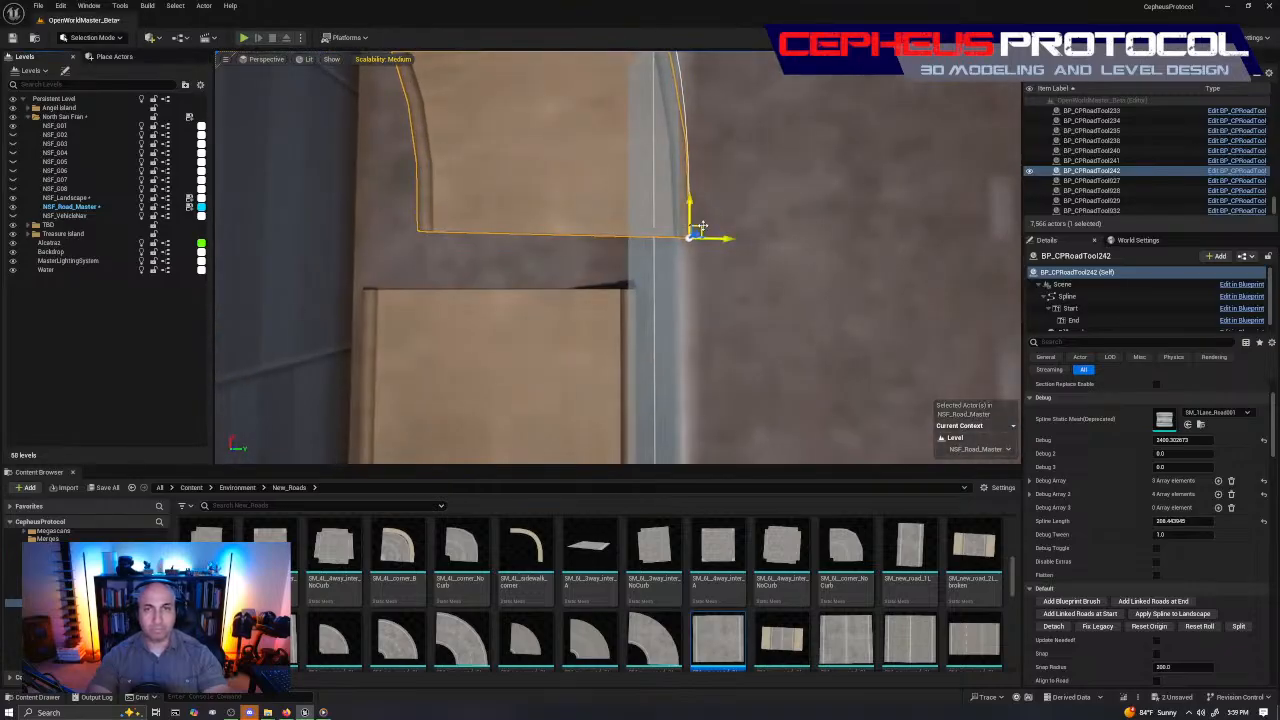
drag(702, 226, 670, 251)
key(e)
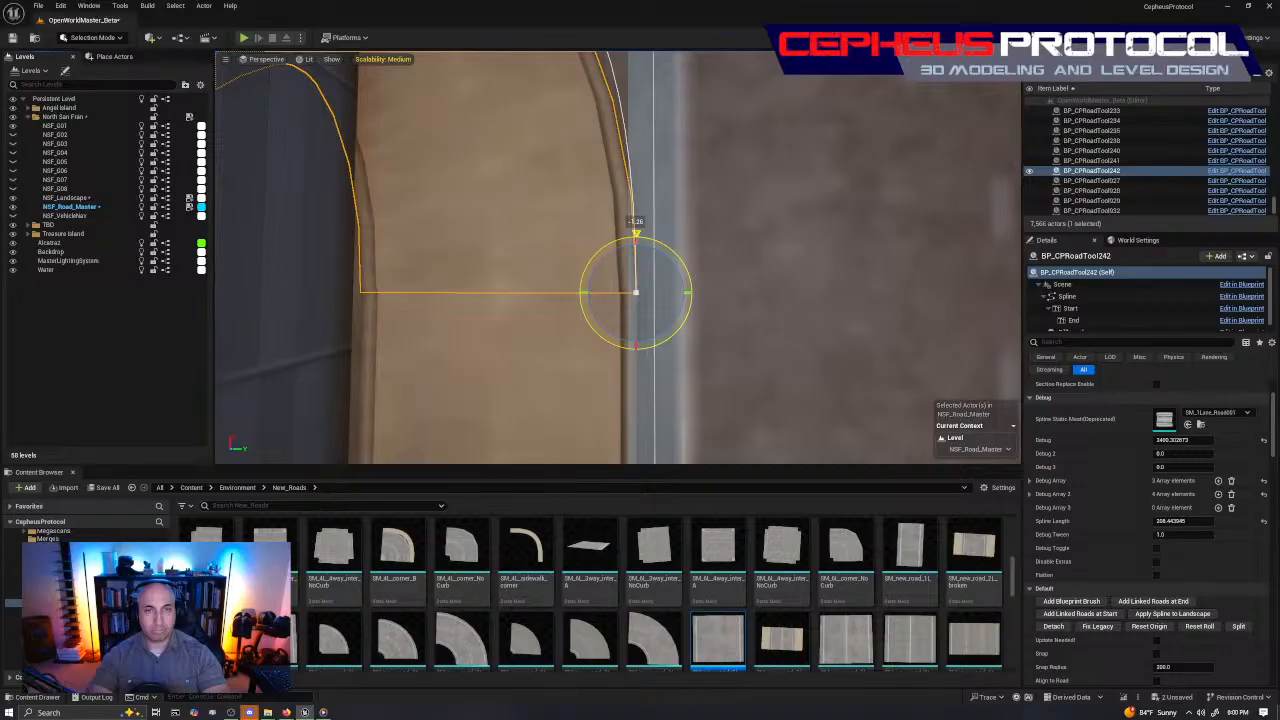
key(w)
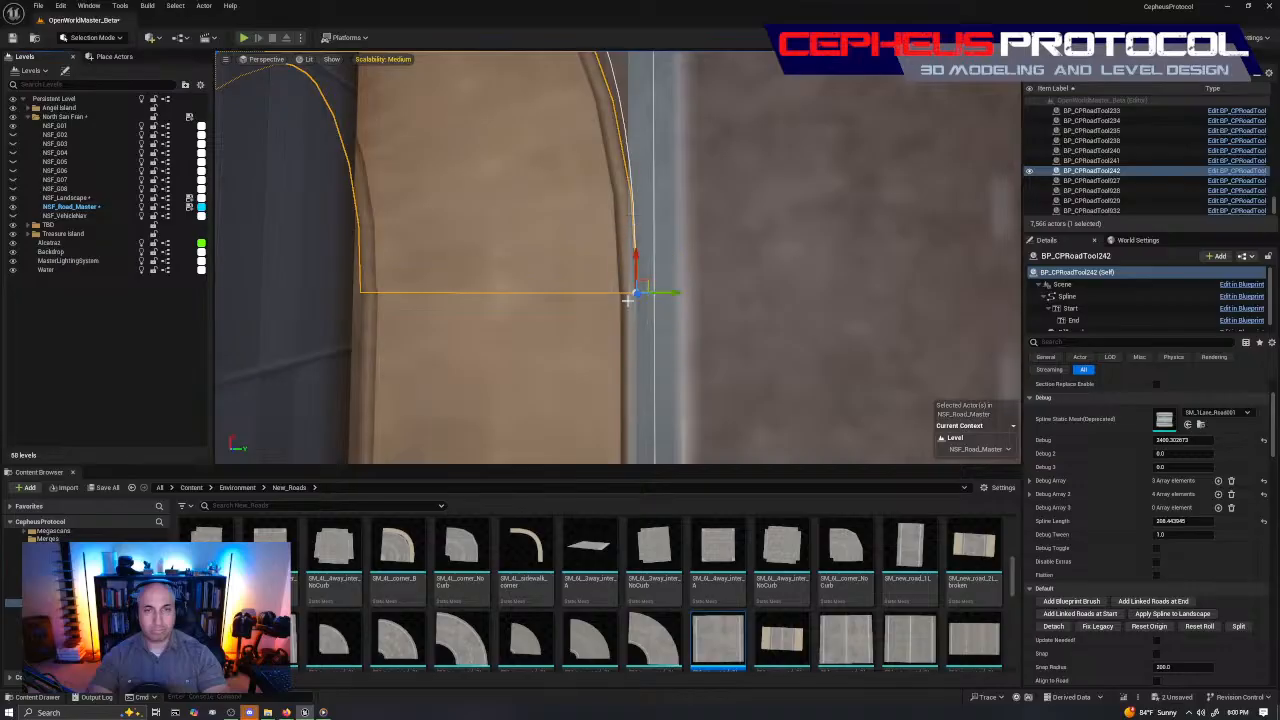
Move the copied spline's middle point out to the building corner and rotate it to follow the curb's turn
right_drag(797, 223, 460, 173)
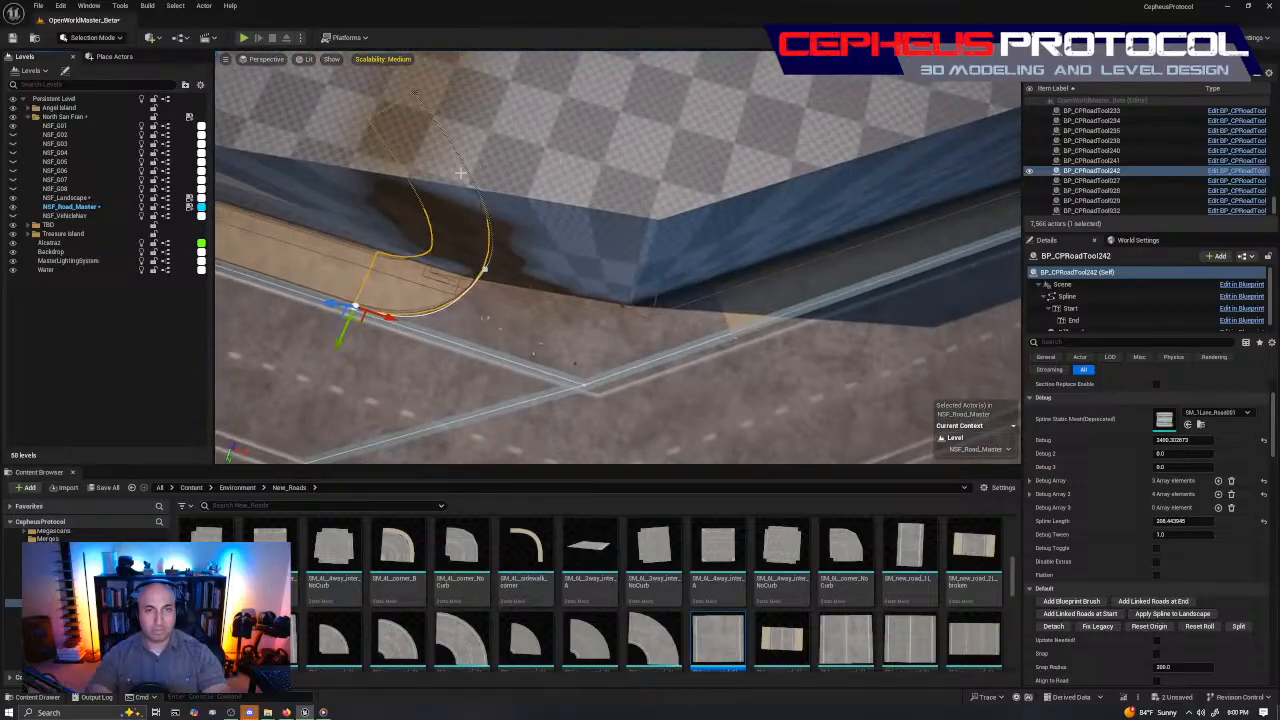
click(484, 269)
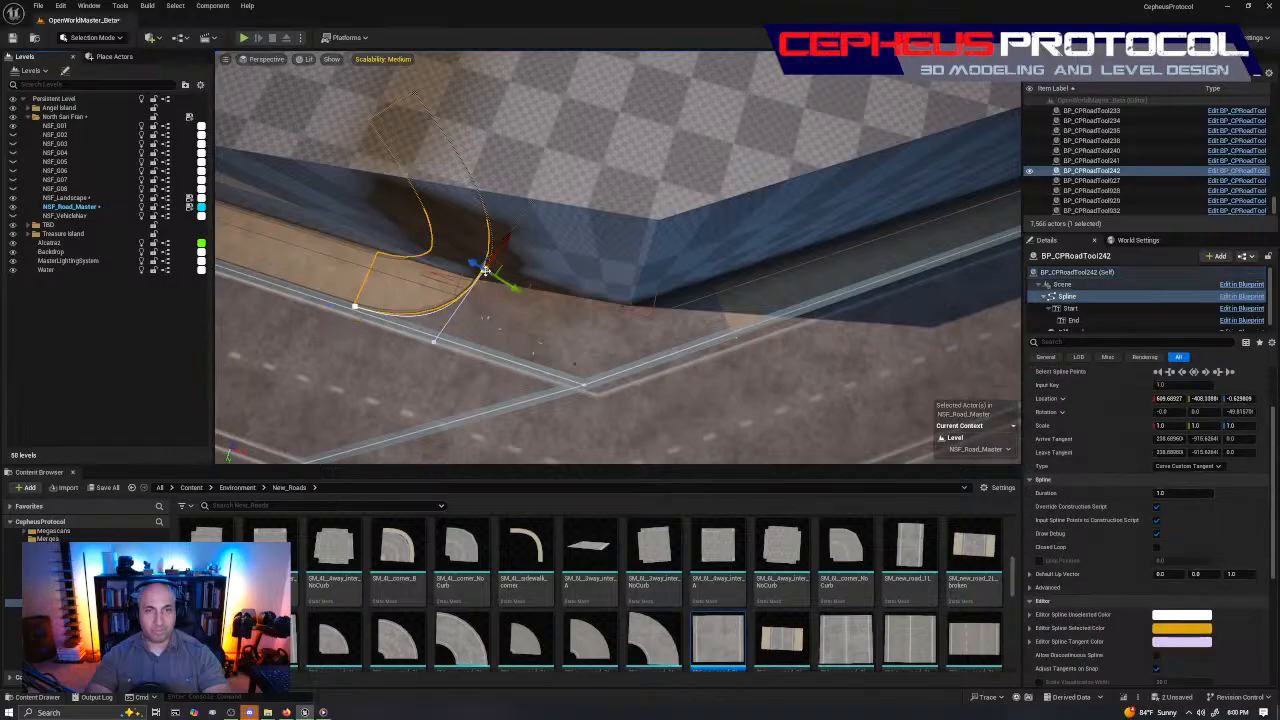
right_drag(485, 270, 520, 216)
drag(536, 219, 440, 194)
key(e)
key(w)
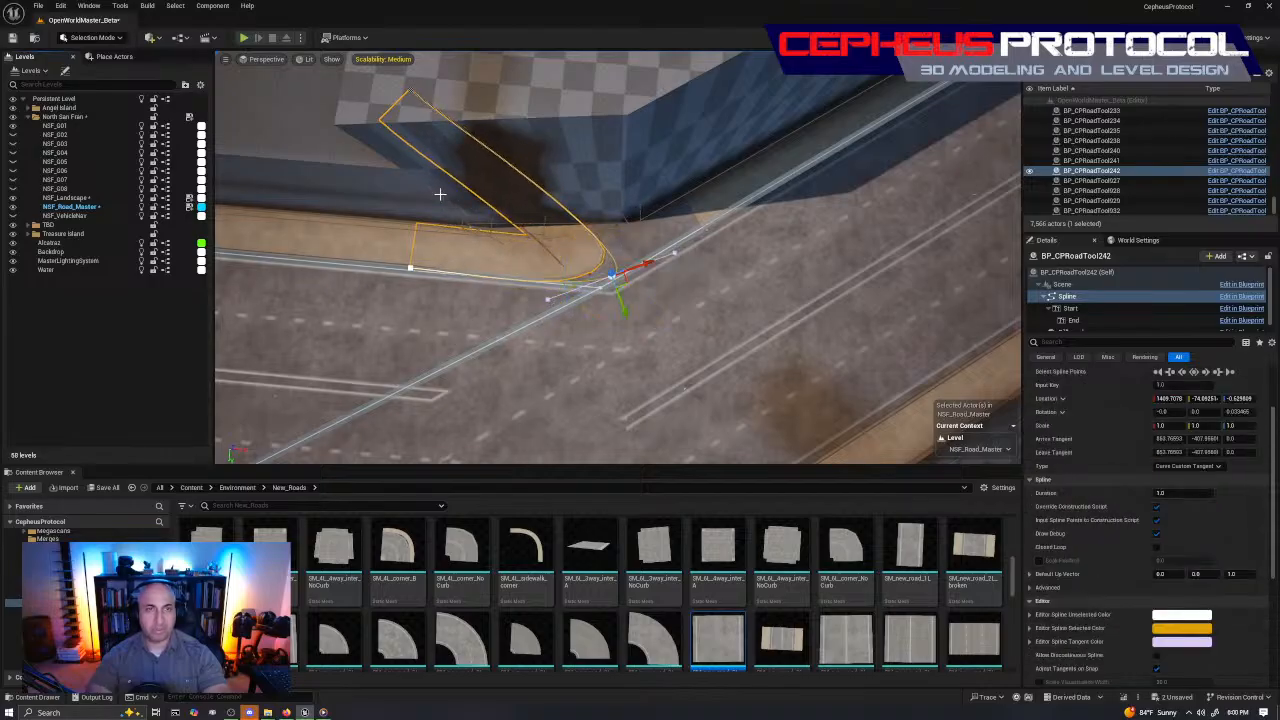
Bring the copied spline's last point around the building corner and rotate it toward the adjoining sidewalk's direction
click(412, 91)
right_drag(412, 91, 516, 153)
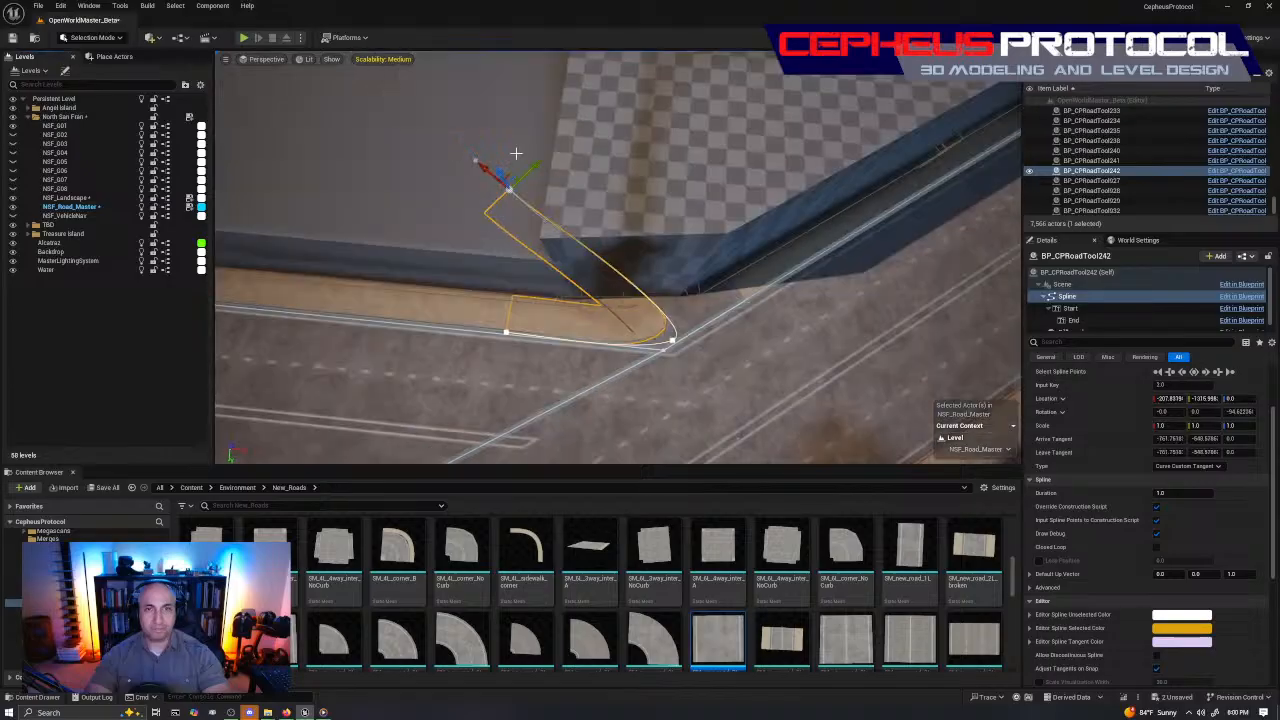
drag(516, 153, 771, 257)
key(e)
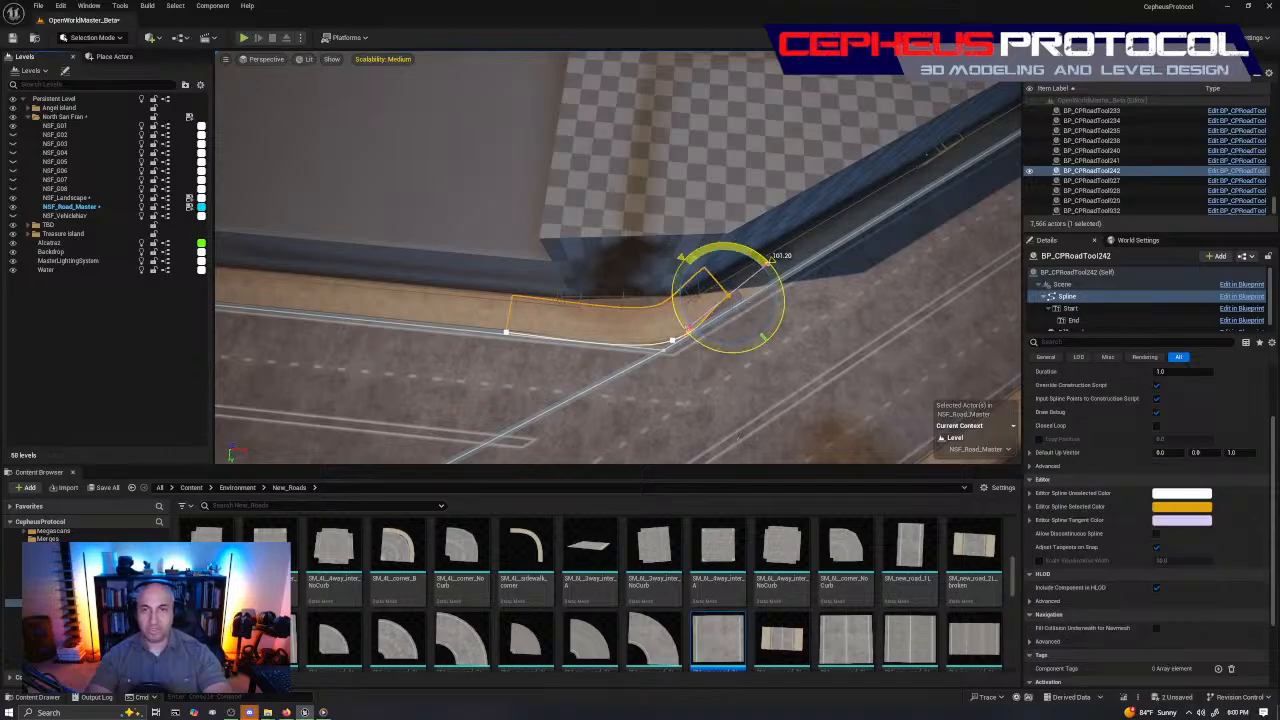
key(w)
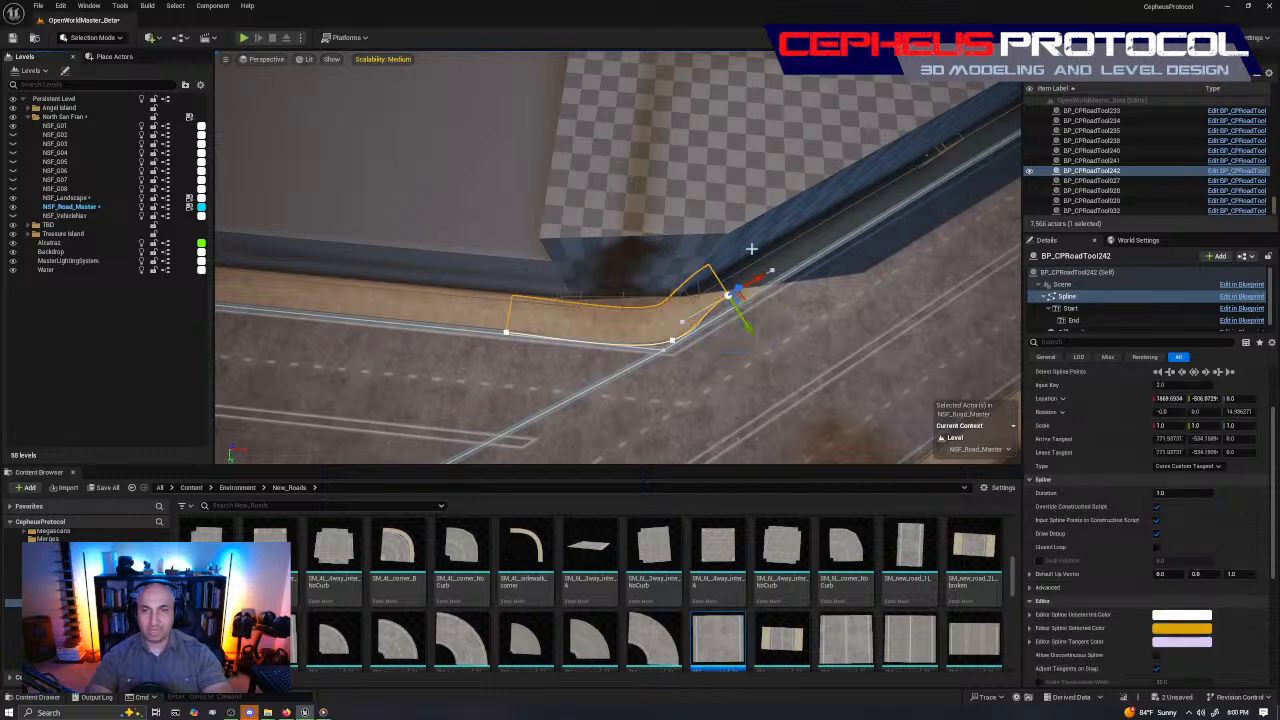
Move the corner spline's last point along the adjoining sidewalk and line it up with the curb edge
right_drag(751, 249, 674, 241)
drag(674, 241, 688, 257)
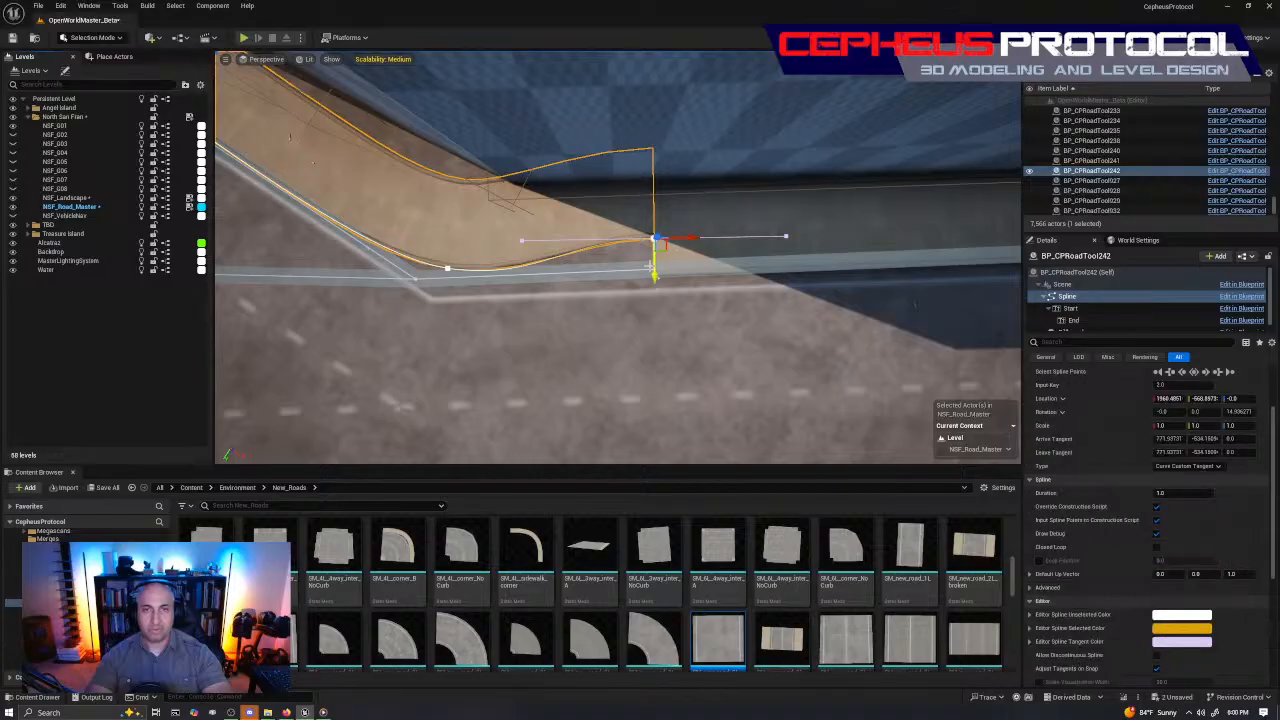
drag(652, 275, 658, 308)
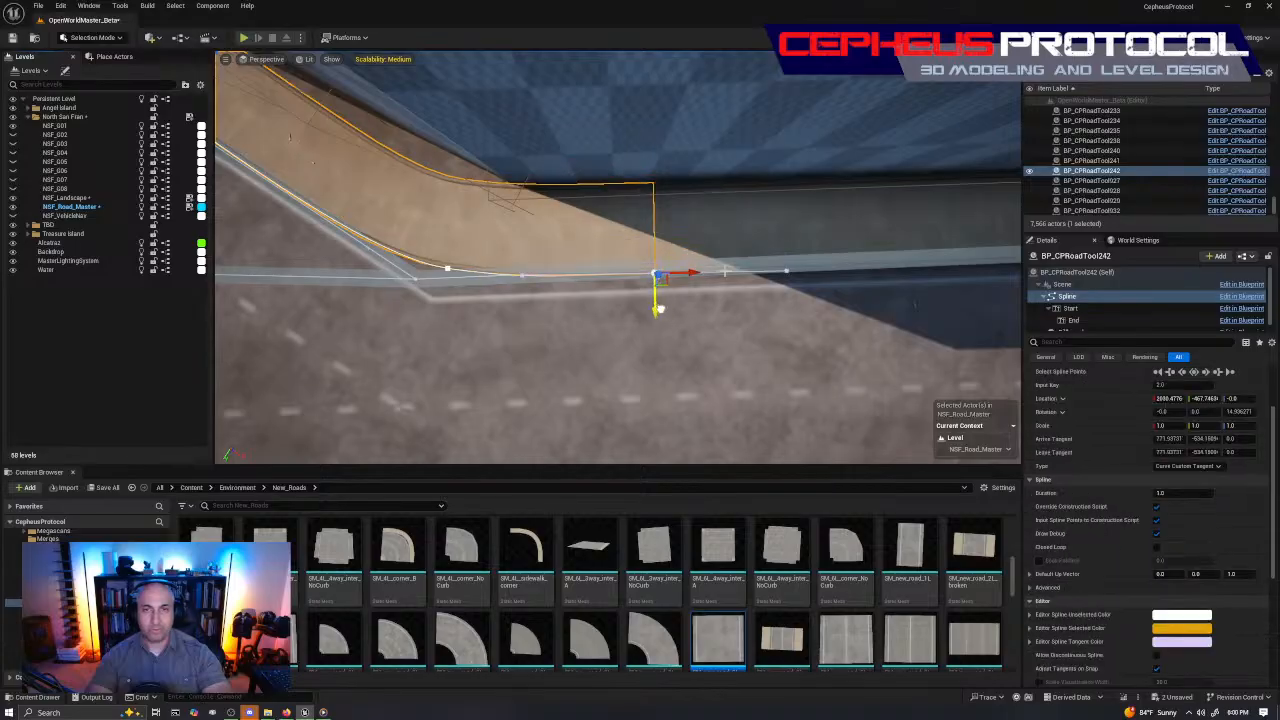
right_drag(658, 308, 620, 300)
Survey the surrounding city blocks and road layout from above, from the tall buildings to the waterfront
click(475, 290)
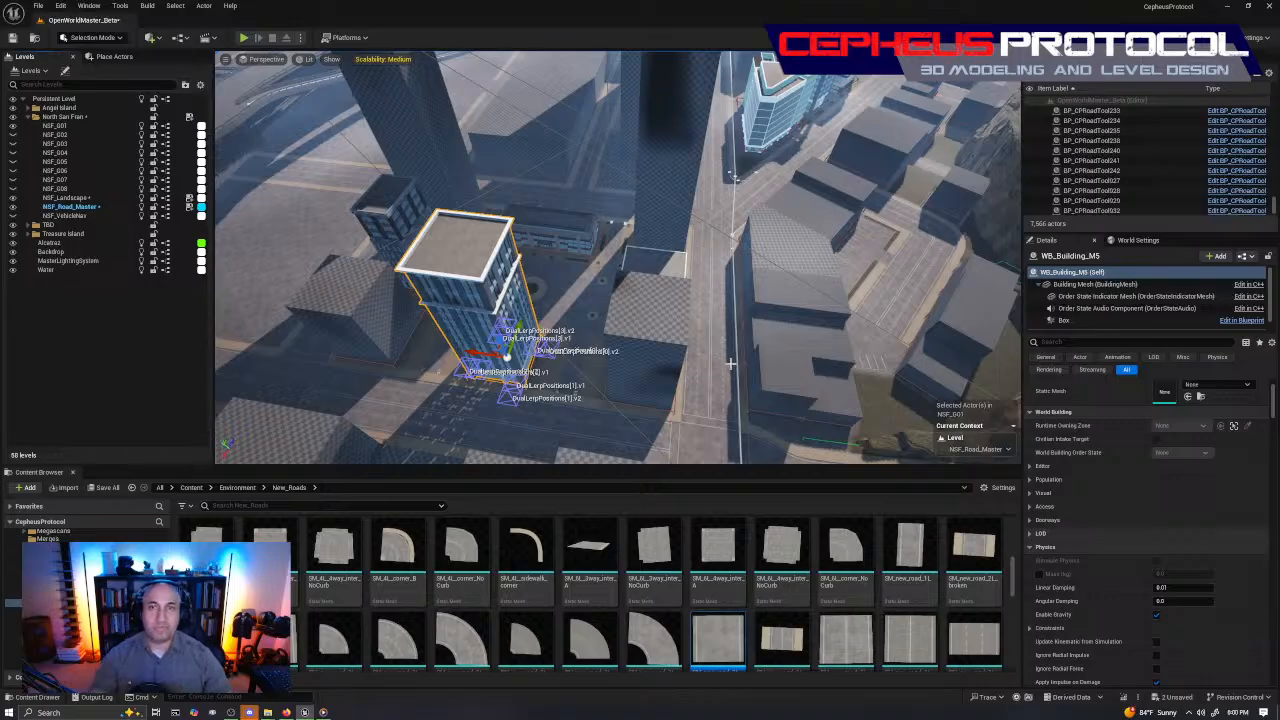
right_drag(601, 228, 636, 240)
click(604, 245)
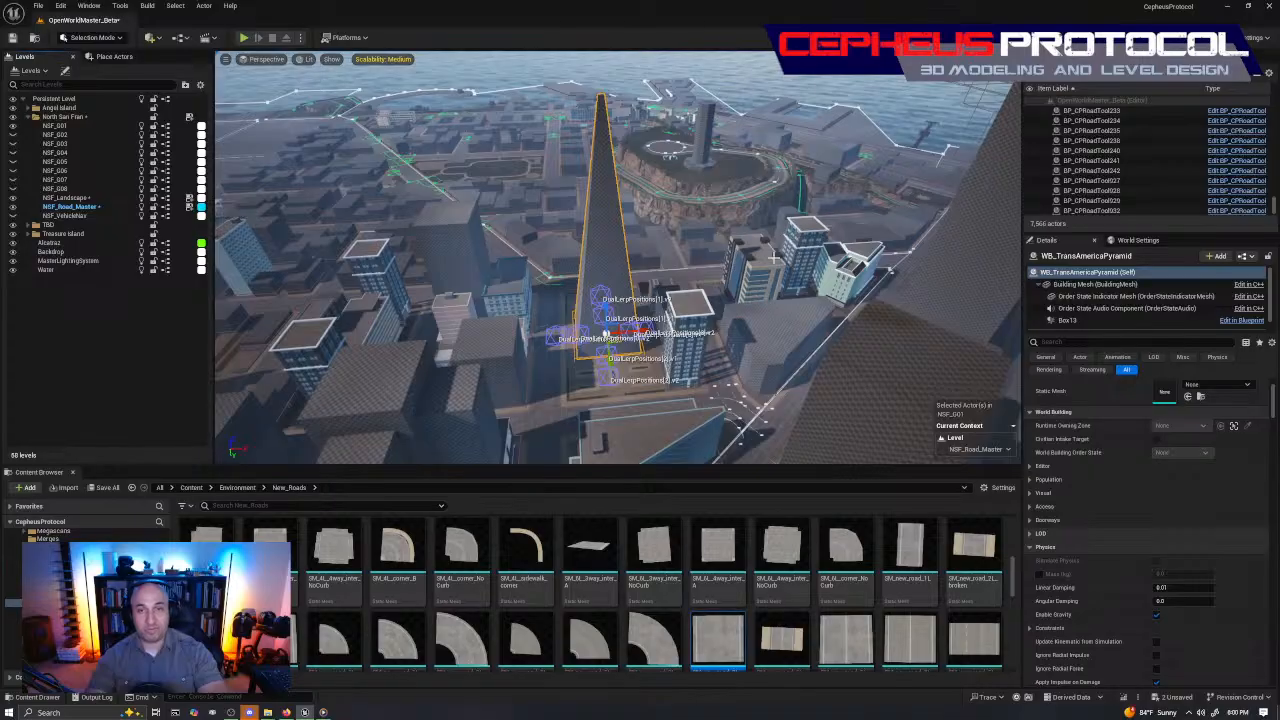
right_drag(800, 253, 760, 262)
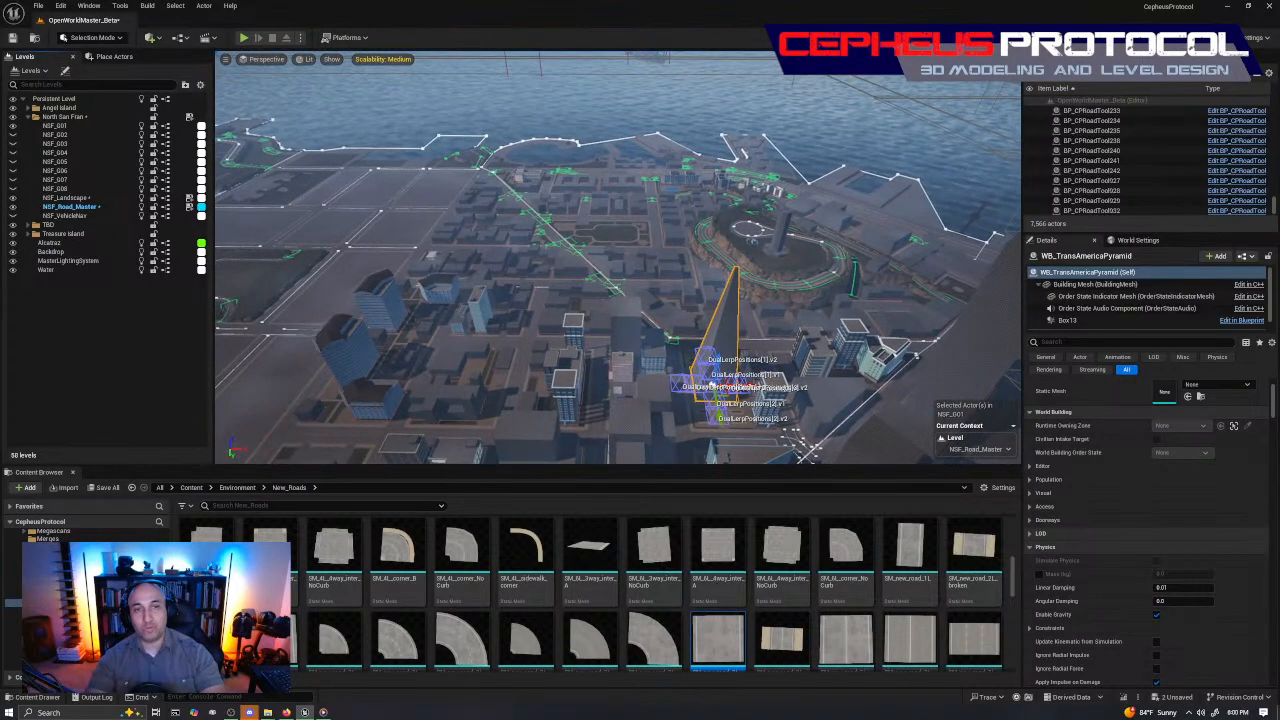
right_drag(760, 262, 798, 244)
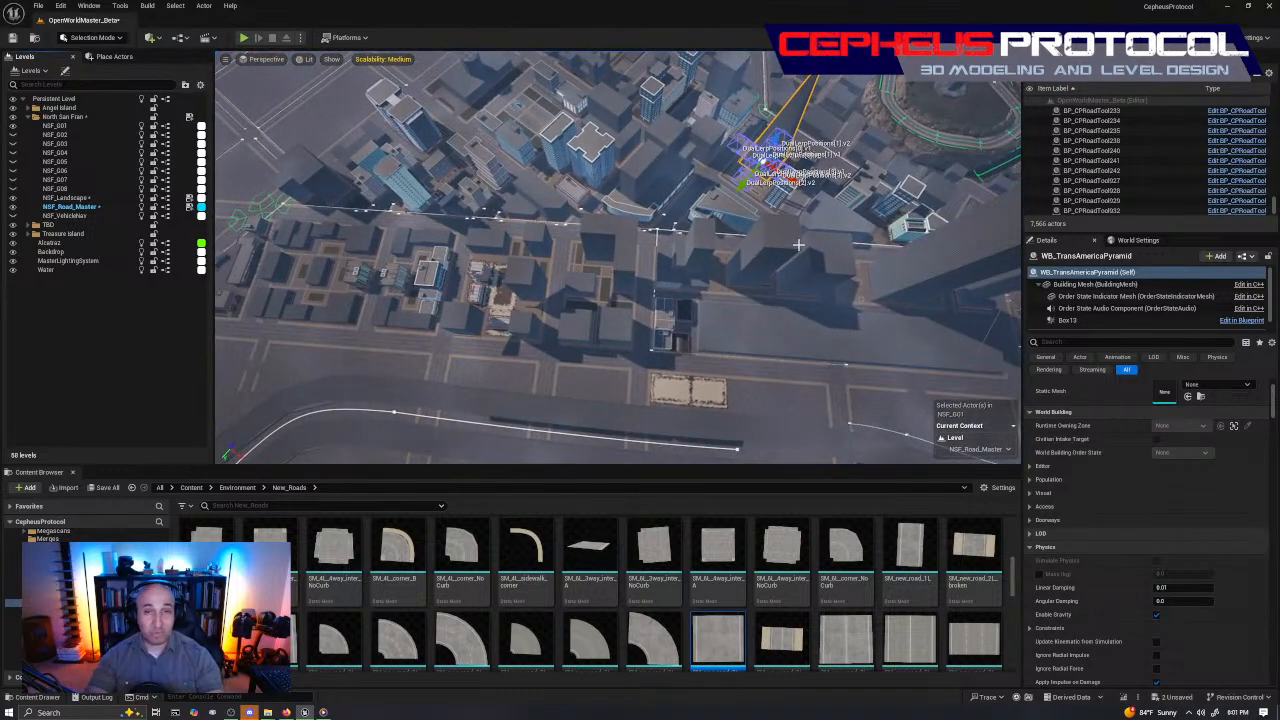
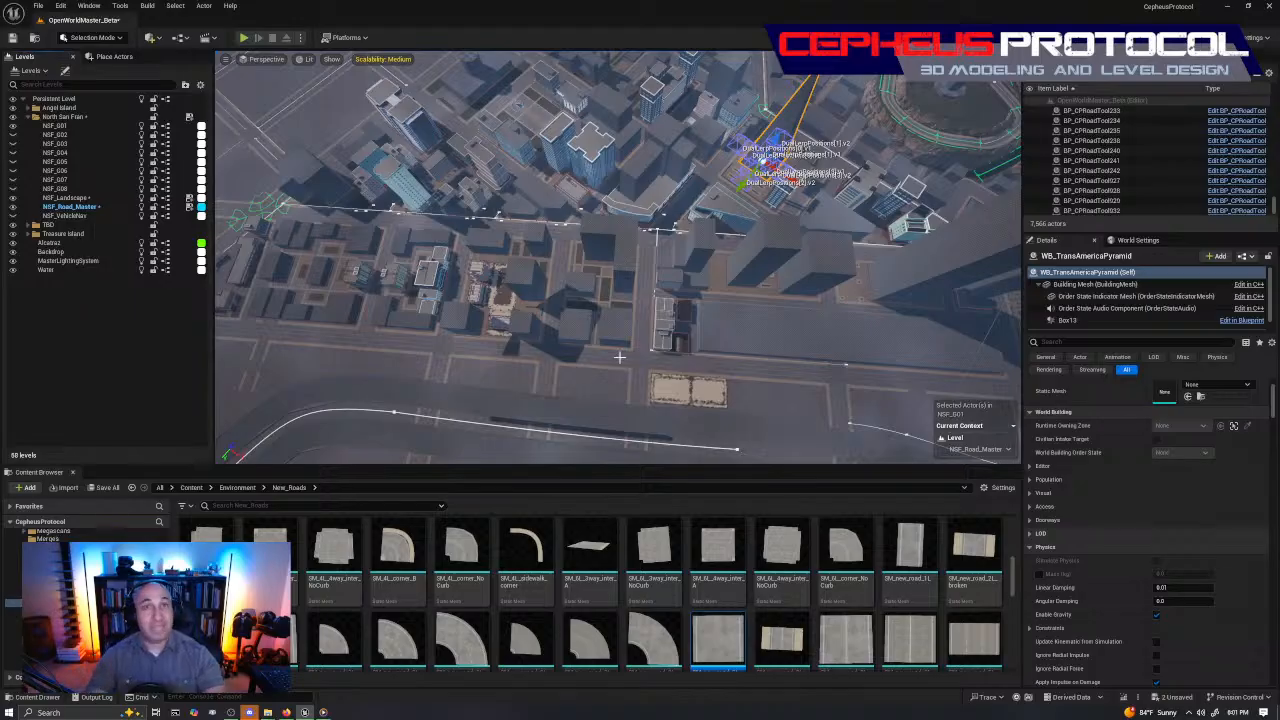
right_drag(658, 309, 700, 370)
key(w)
key(s)
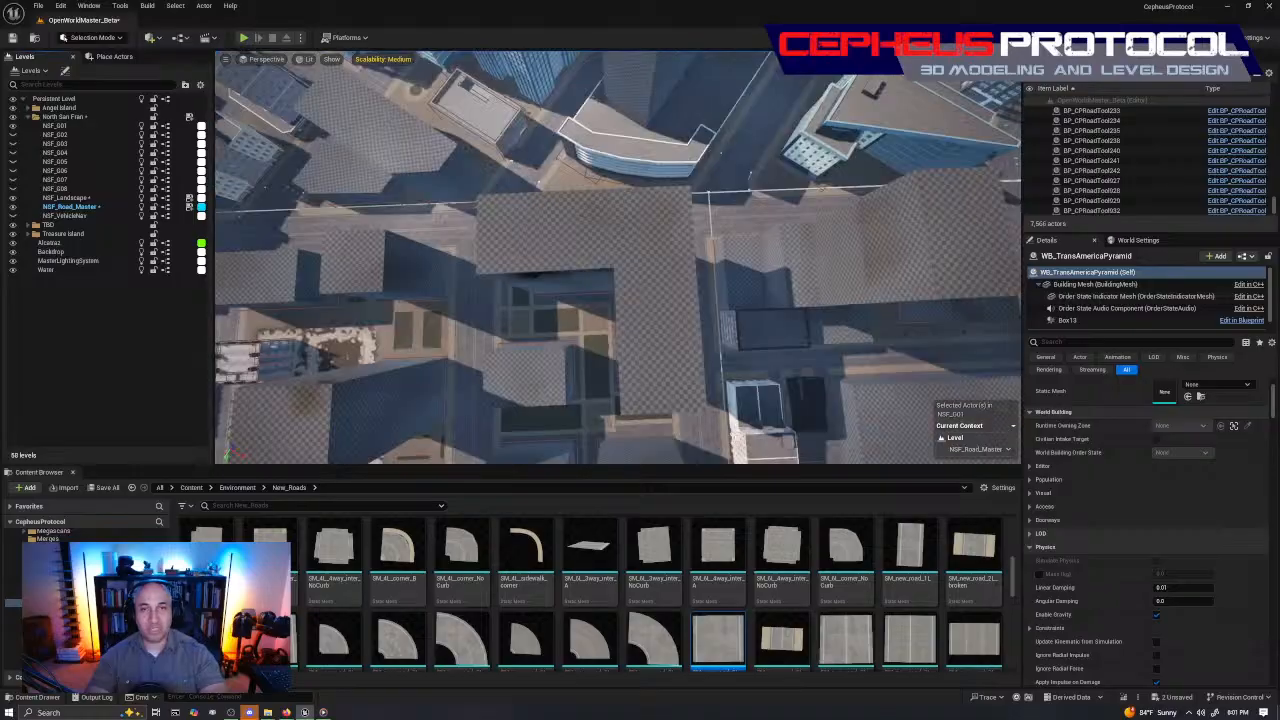
key(s)
right_drag(640, 300, 770, 242)
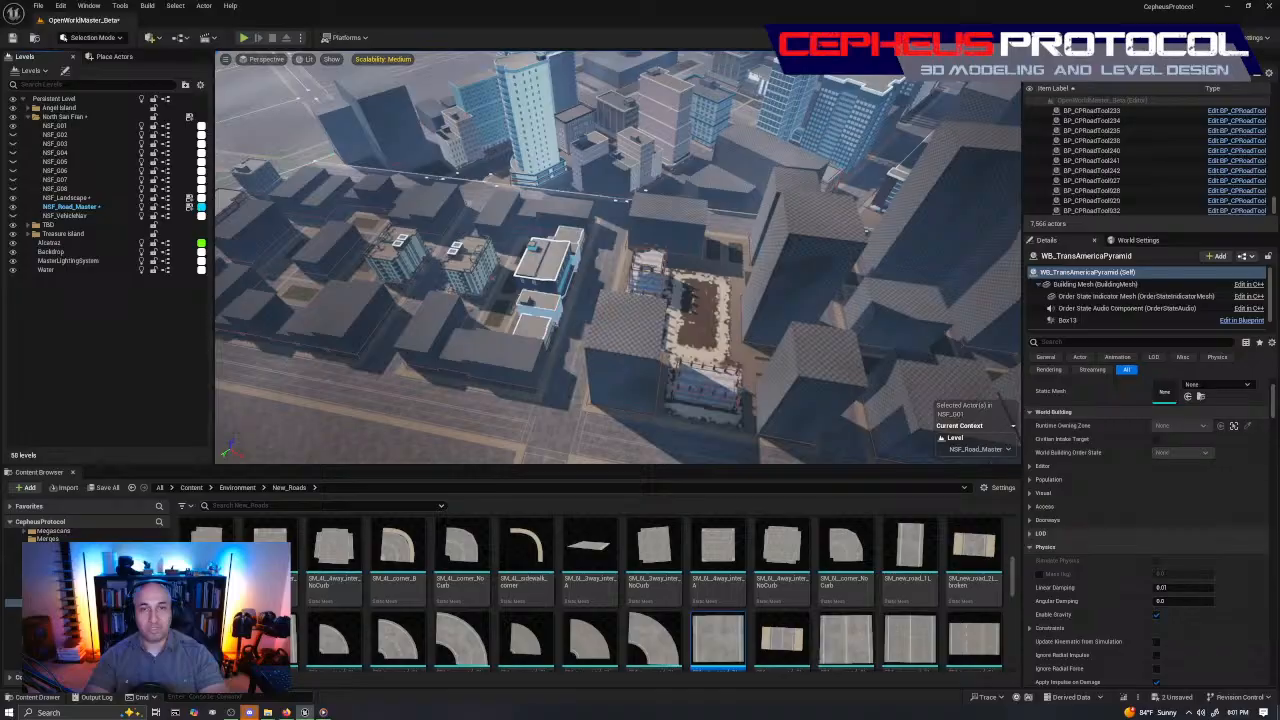
key(w)
right_drag(640, 260, 670, 355)
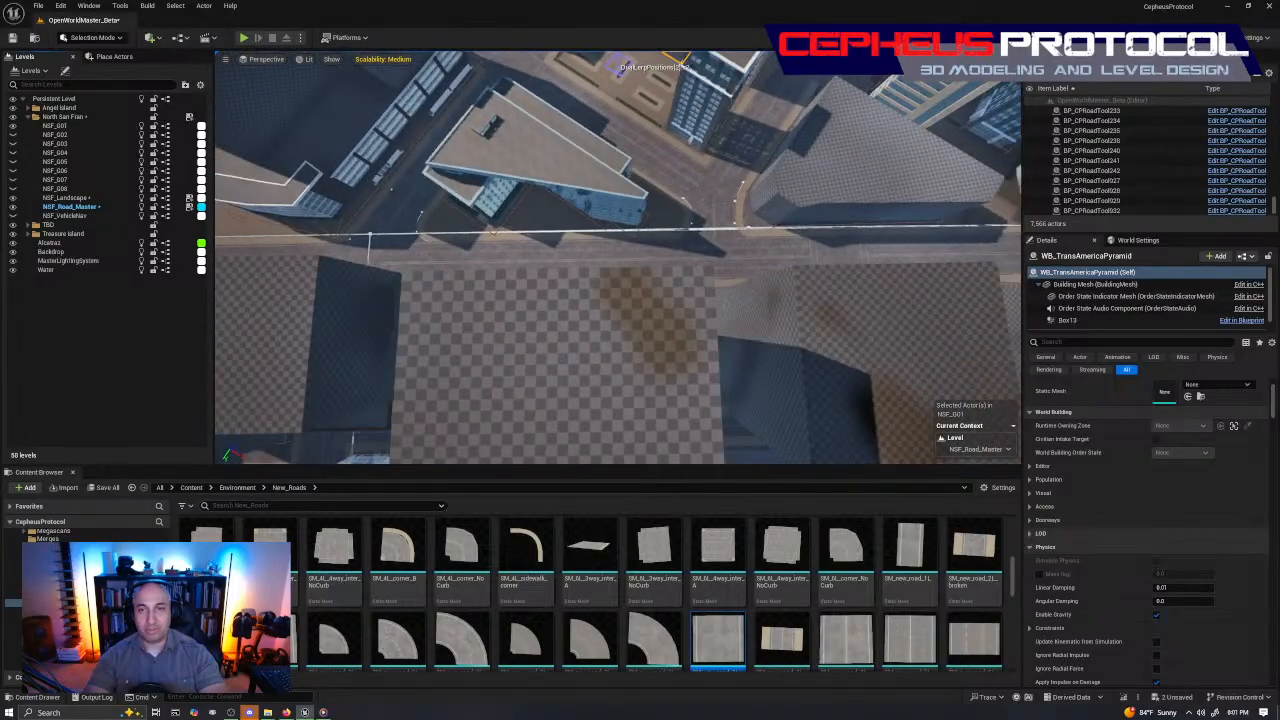
key(s)
right_drag(640, 260, 433, 310)
key(w)
key(d)
key(w)
Rotate the last point of the building corner's sidewalk spline slightly to line its edge up with the adjoining curb
click(590, 288)
click(545, 291)
key(w)
key(d)
key(s)
key(w)
key(w)
key(s)
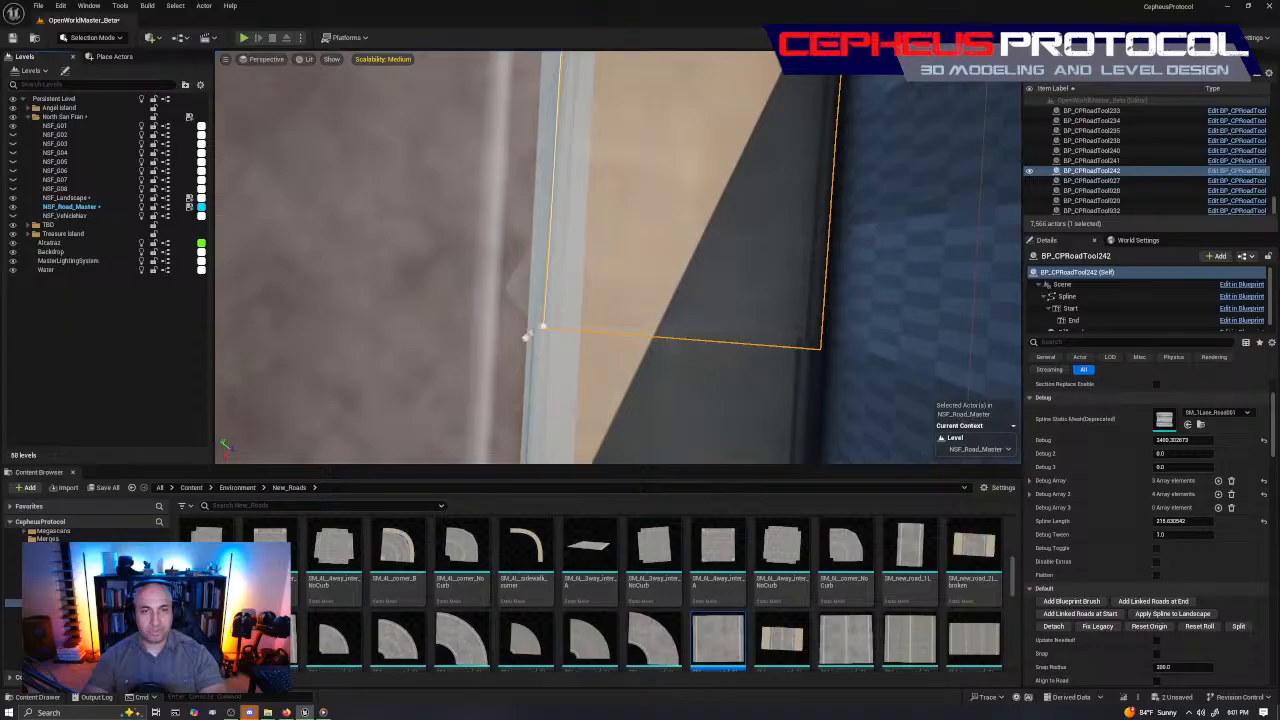
right_drag(664, 351, 662, 351)
key(a)
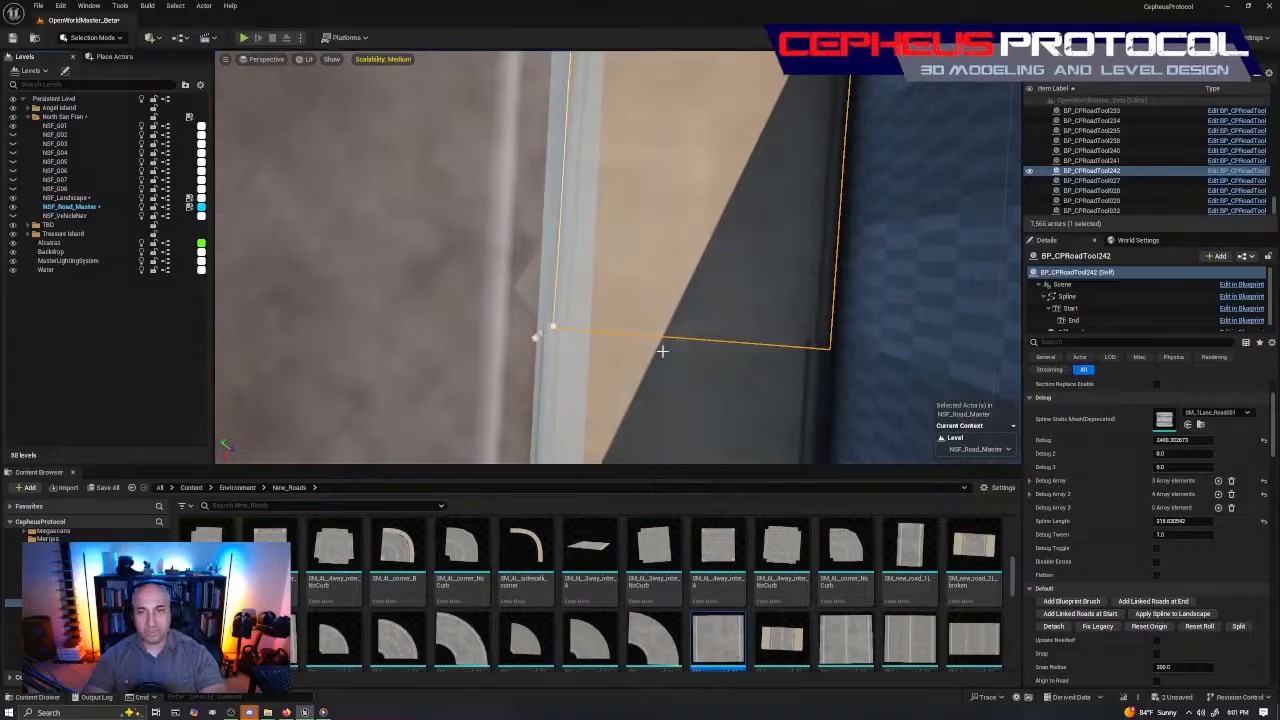
click(551, 331)
key(e)
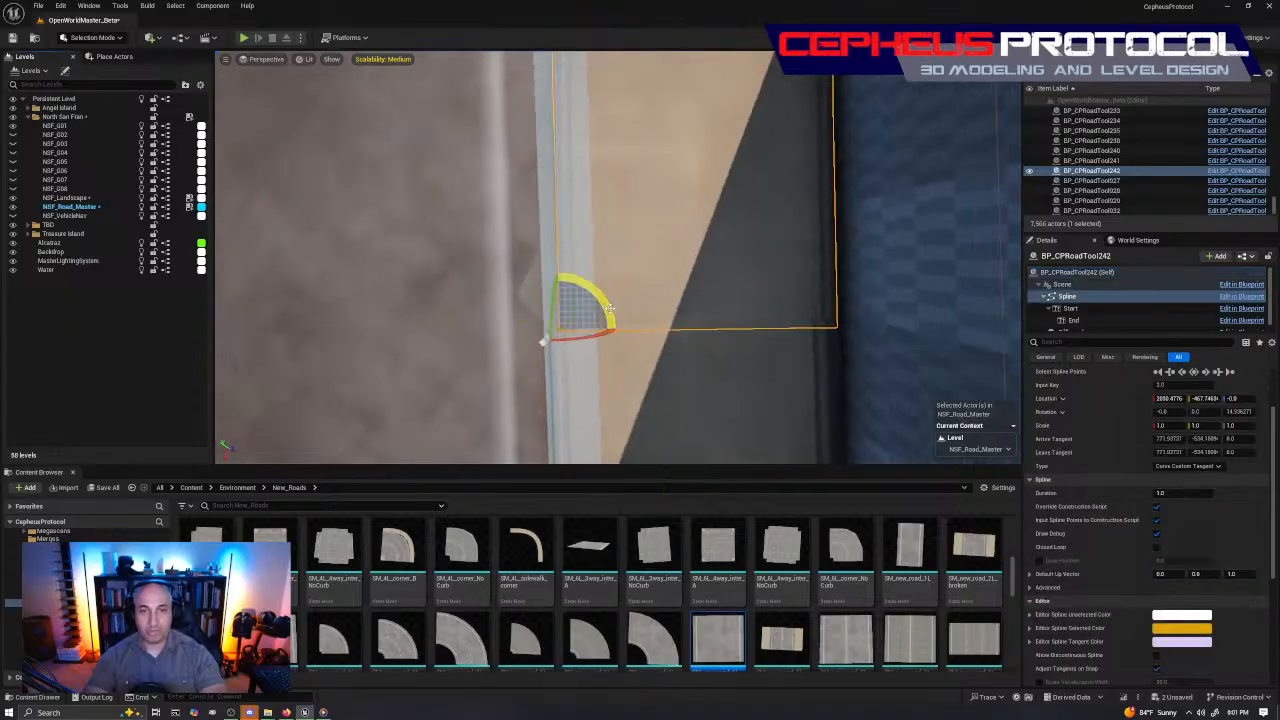
drag(608, 308, 610, 310)
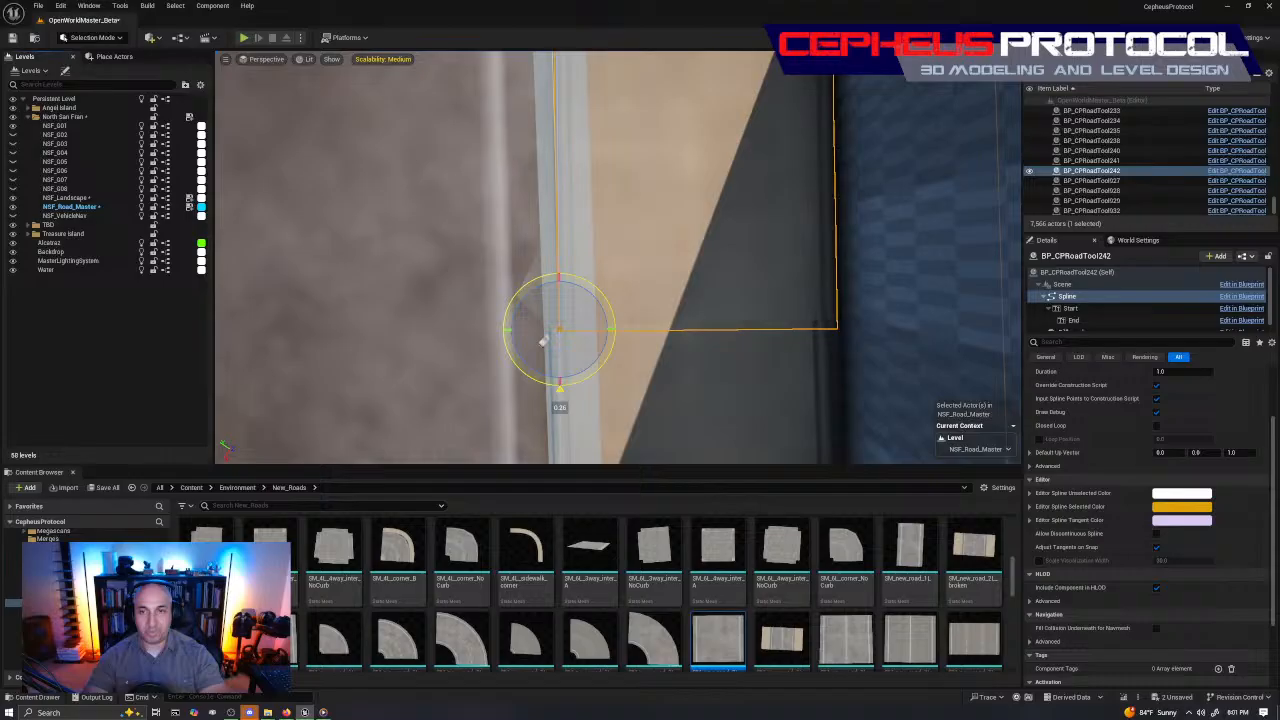
Shift the corner sidewalk spline's last point onto the adjoining curb line and fine-tune its rotation to match the curb direction
drag(541, 341, 543, 342)
key(w)
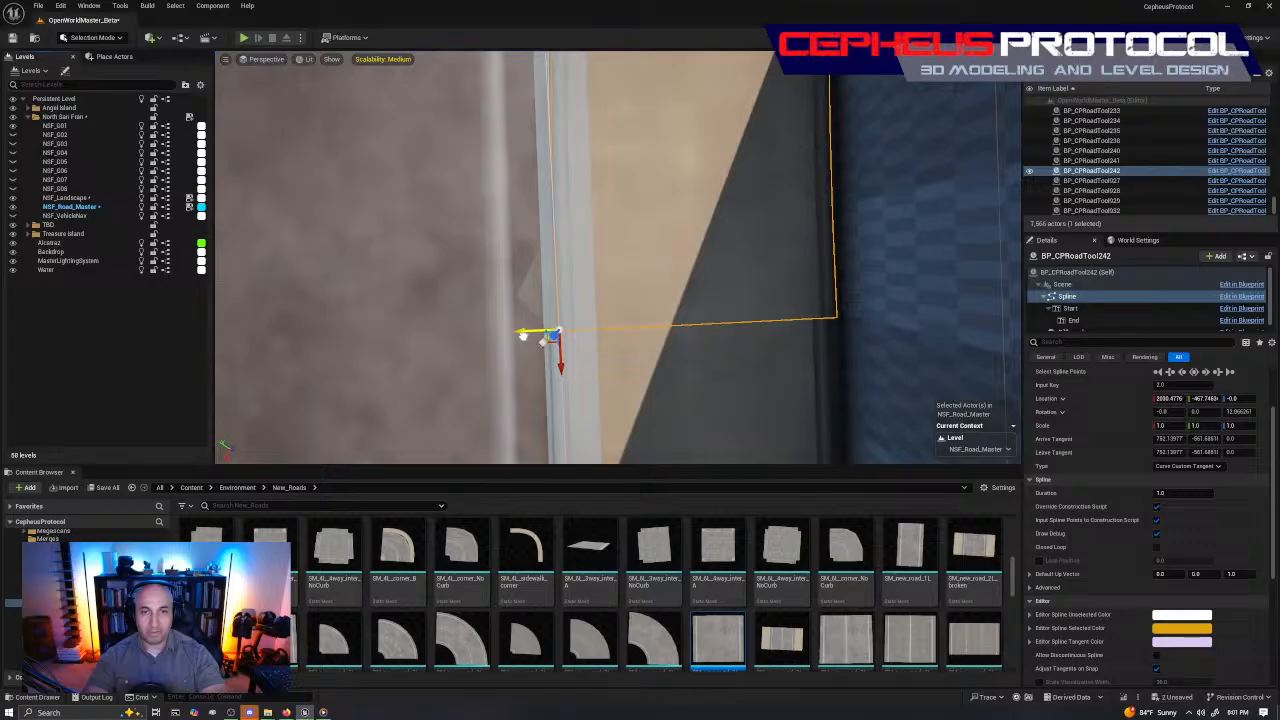
key(e)
drag(587, 293, 587, 293)
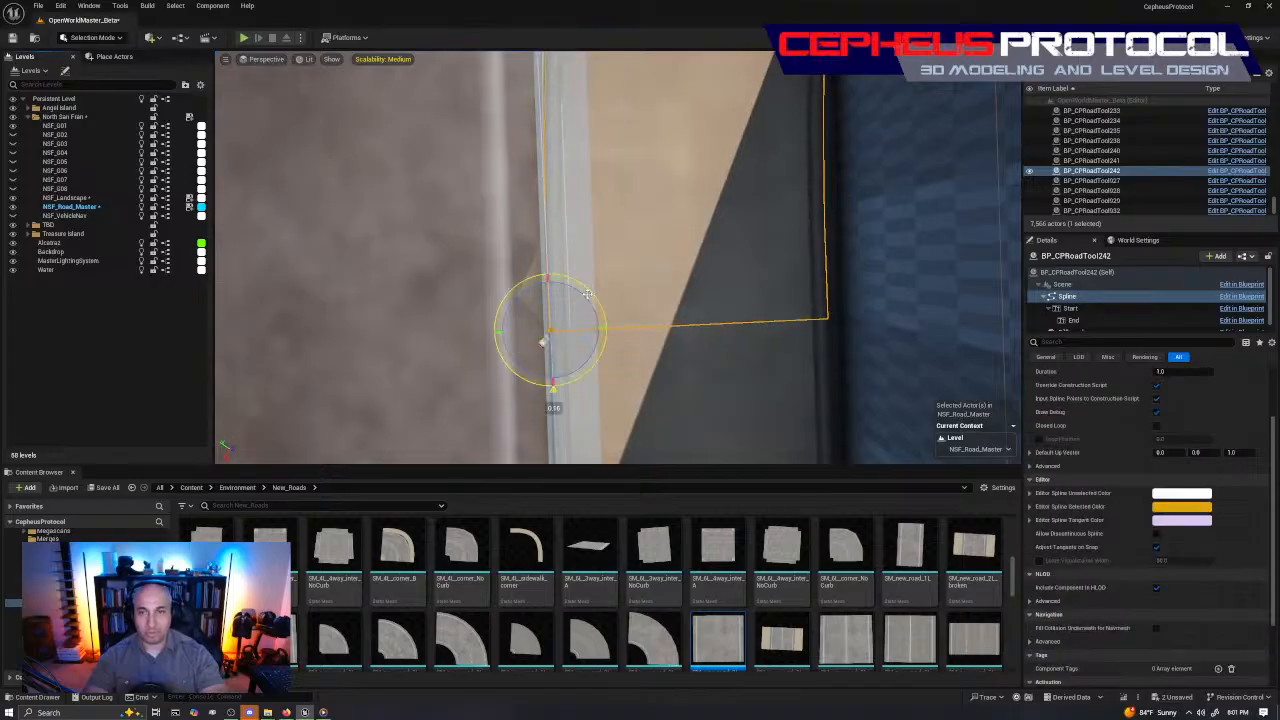
Rotate the middle point of the building corner's sidewalk spline to about 5 degrees to even out the bend
click(926, 371)
right_drag(926, 371, 1010, 370)
click(636, 330)
click(634, 330)
right_drag(634, 330, 675, 334)
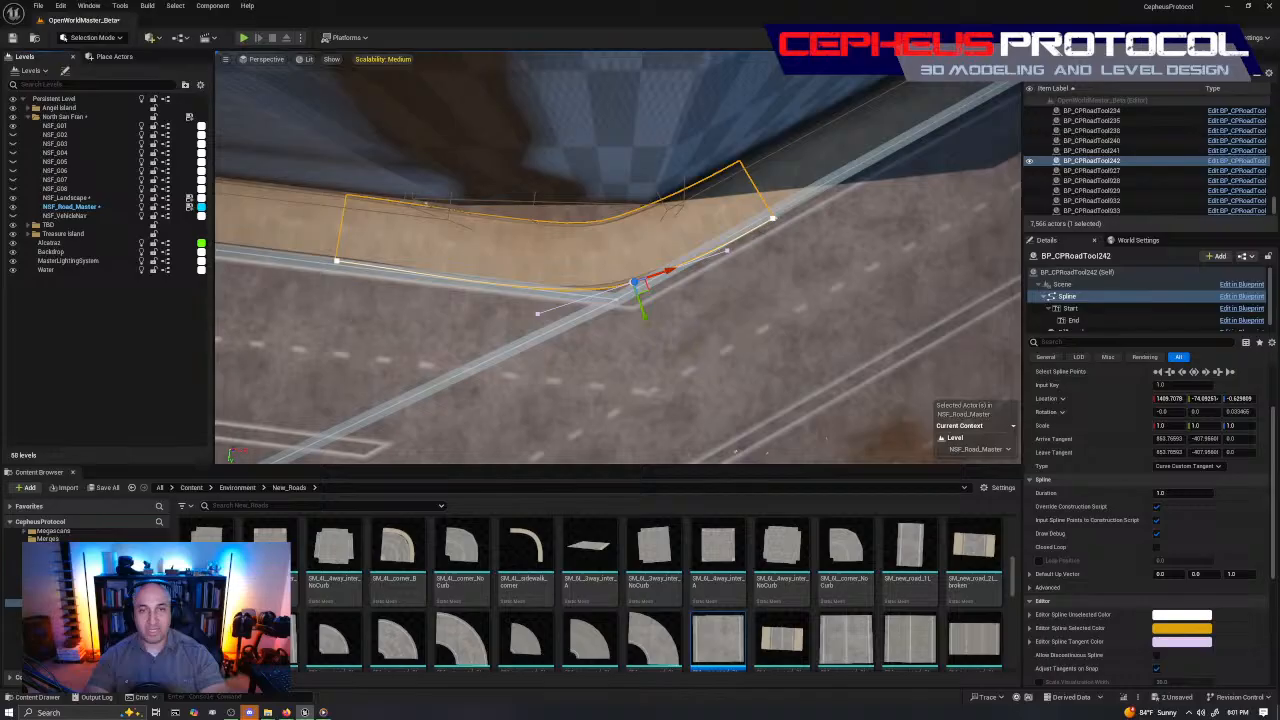
key(e)
mouse_move(700, 262)
mouse_down()
mouse_move(716, 274)
mouse_move(690, 278)
mouse_up()
key(w)
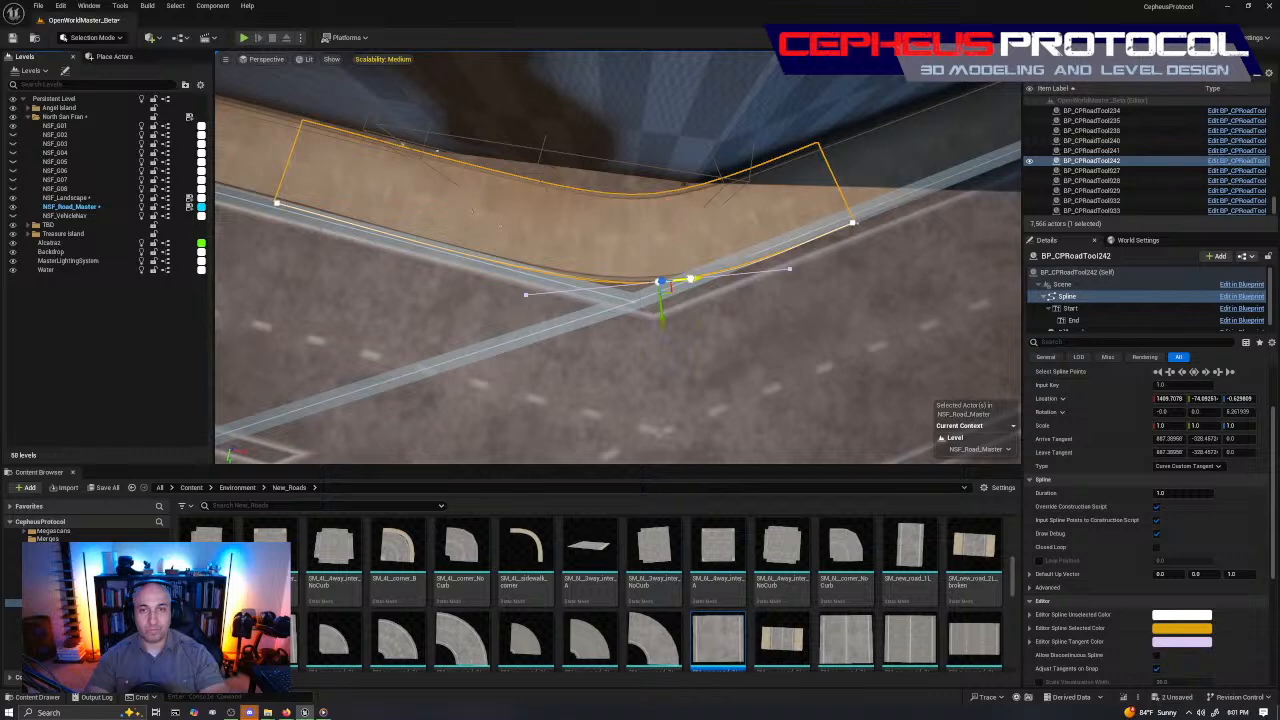
Turn the corner spline's middle point further to about 10 degrees and slide it slightly back toward the spline's start
right_drag(690, 280, 645, 230)
click(645, 230)
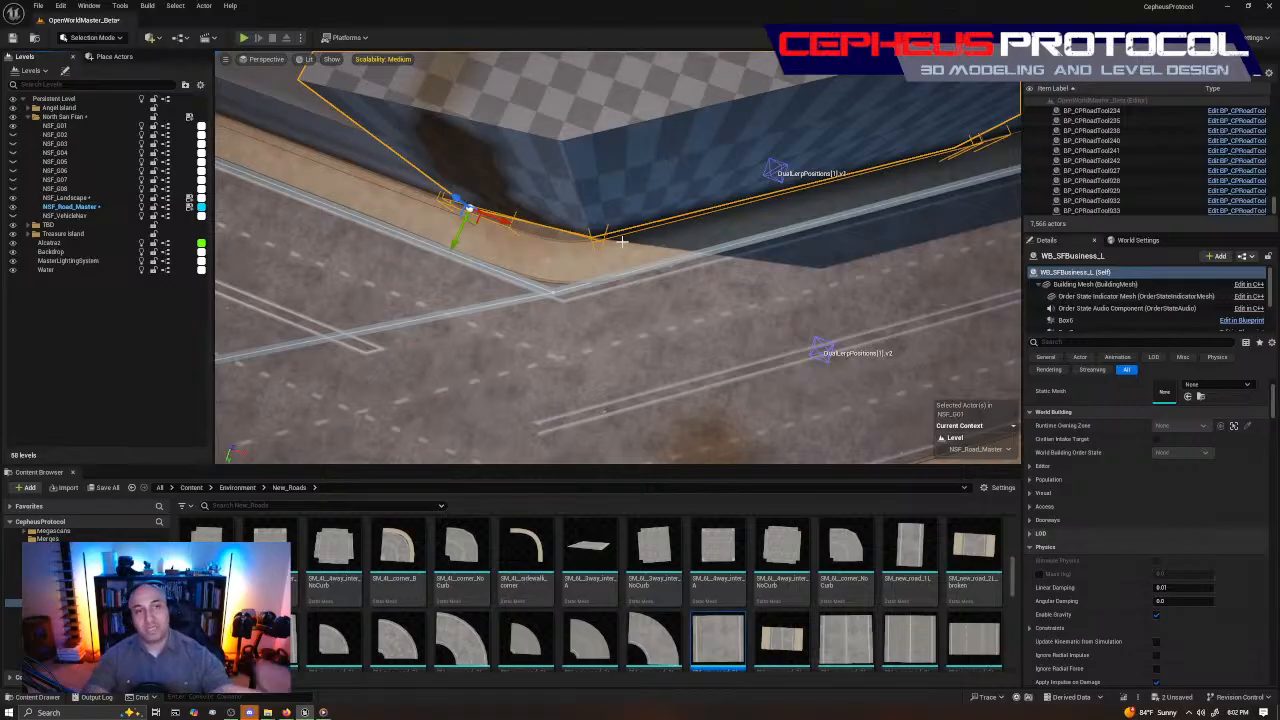
right_drag(621, 240, 647, 315)
click(595, 277)
click(598, 271)
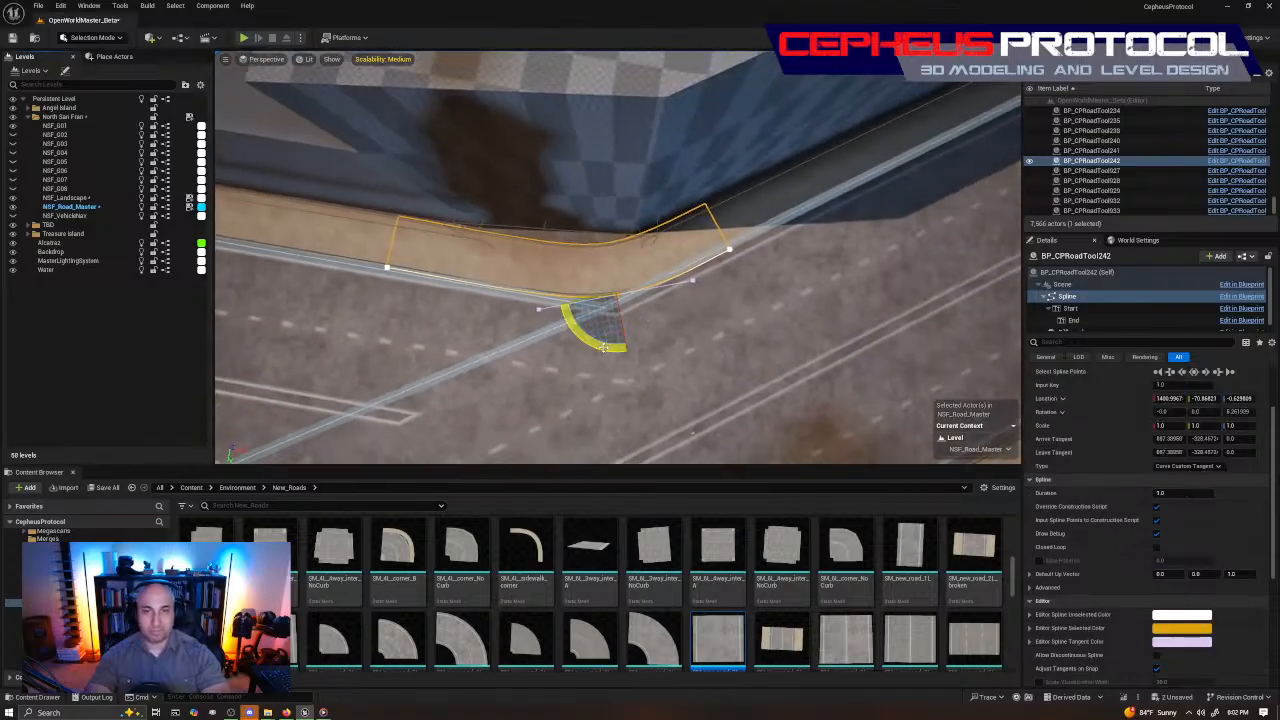
click(677, 281)
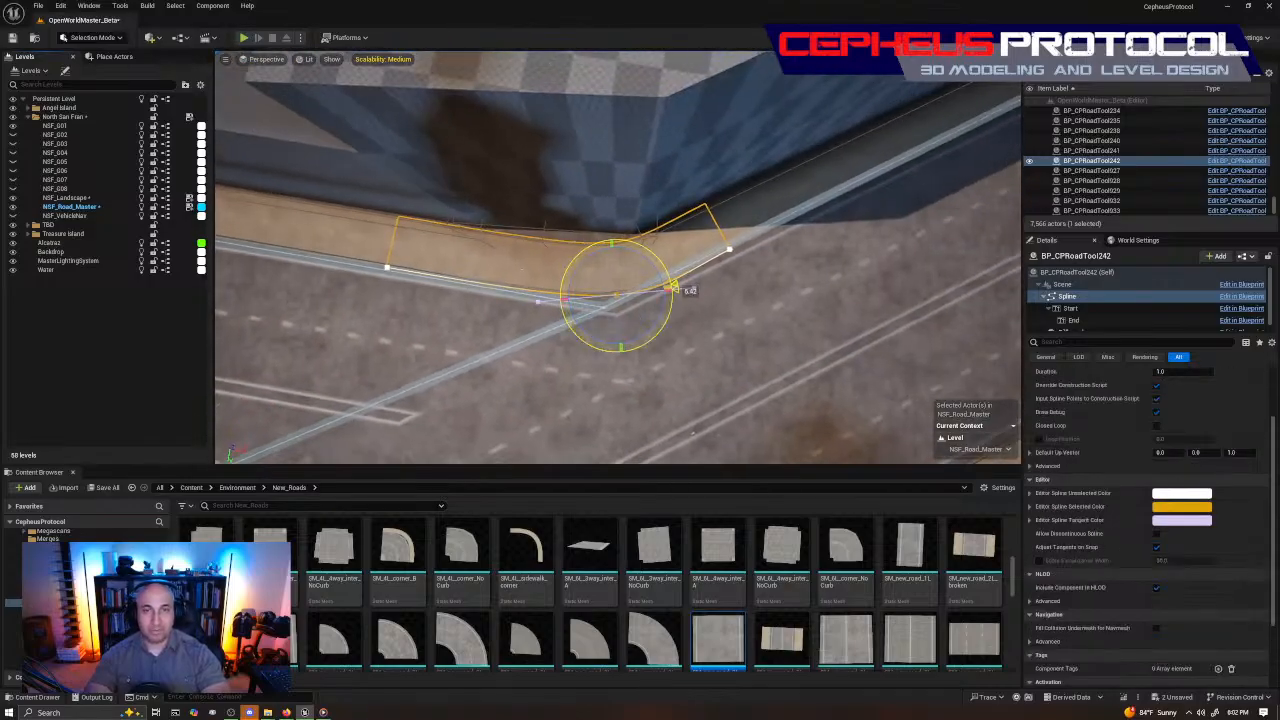
click(652, 290)
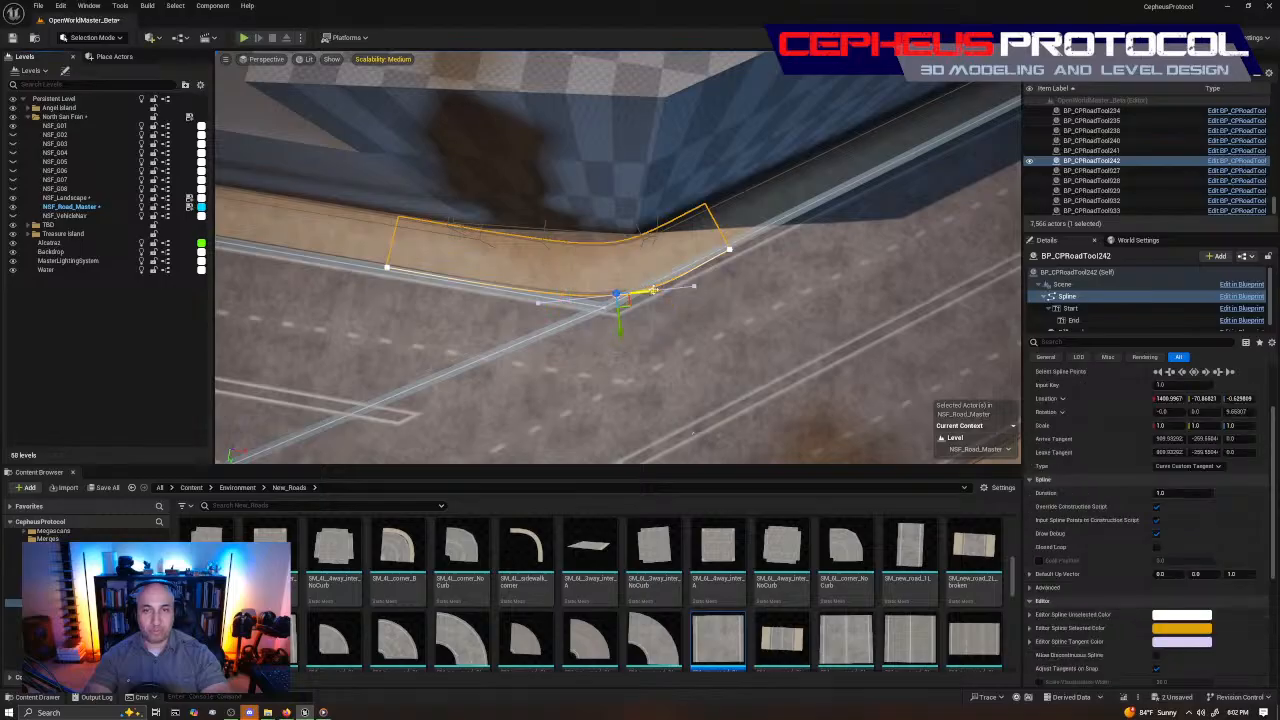
drag(652, 290, 645, 292)
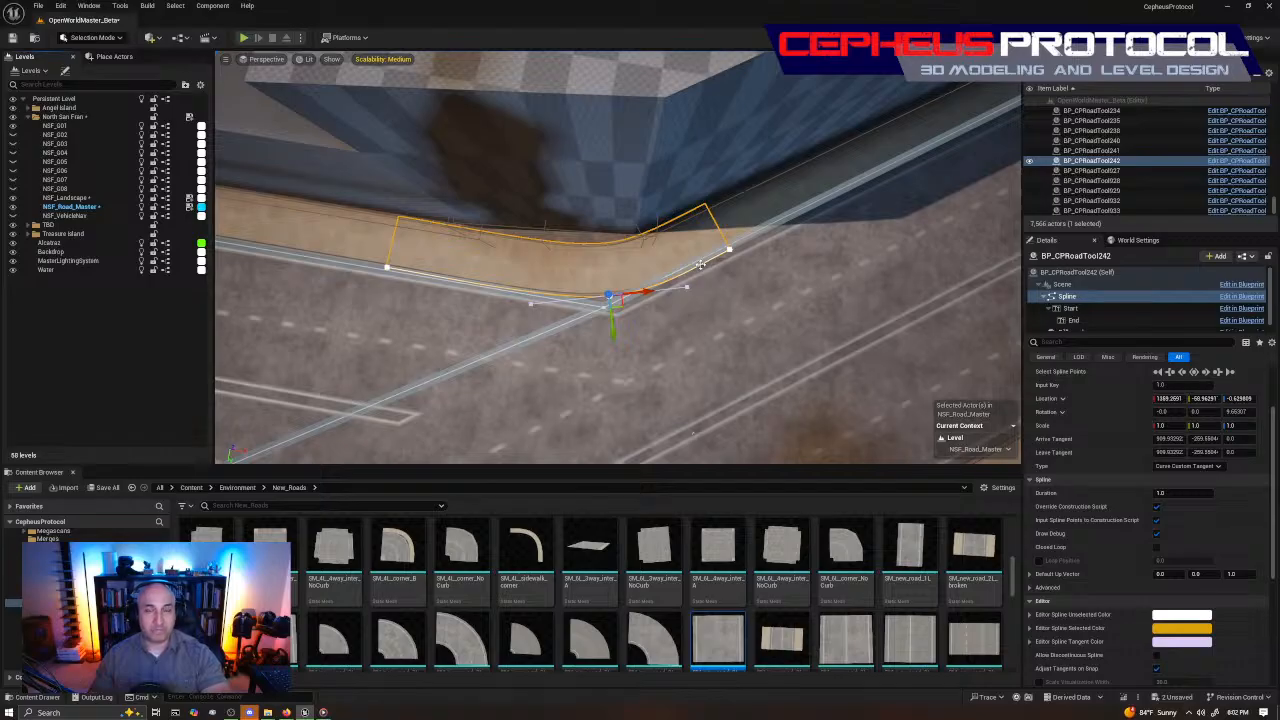
Rotate the corner spline's middle point to about 17 degrees and move it back along the curb to smooth the corner
alt+drag(700, 264, 560, 285)
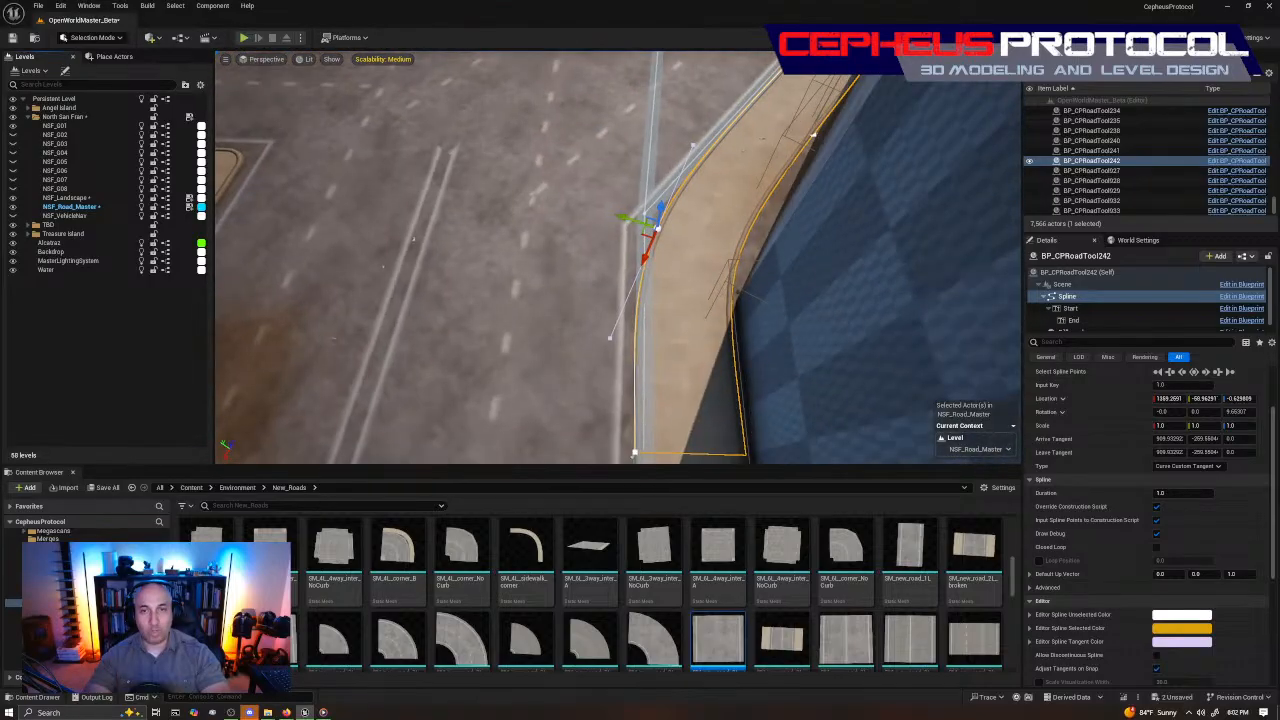
right_drag(640, 270, 720, 200)
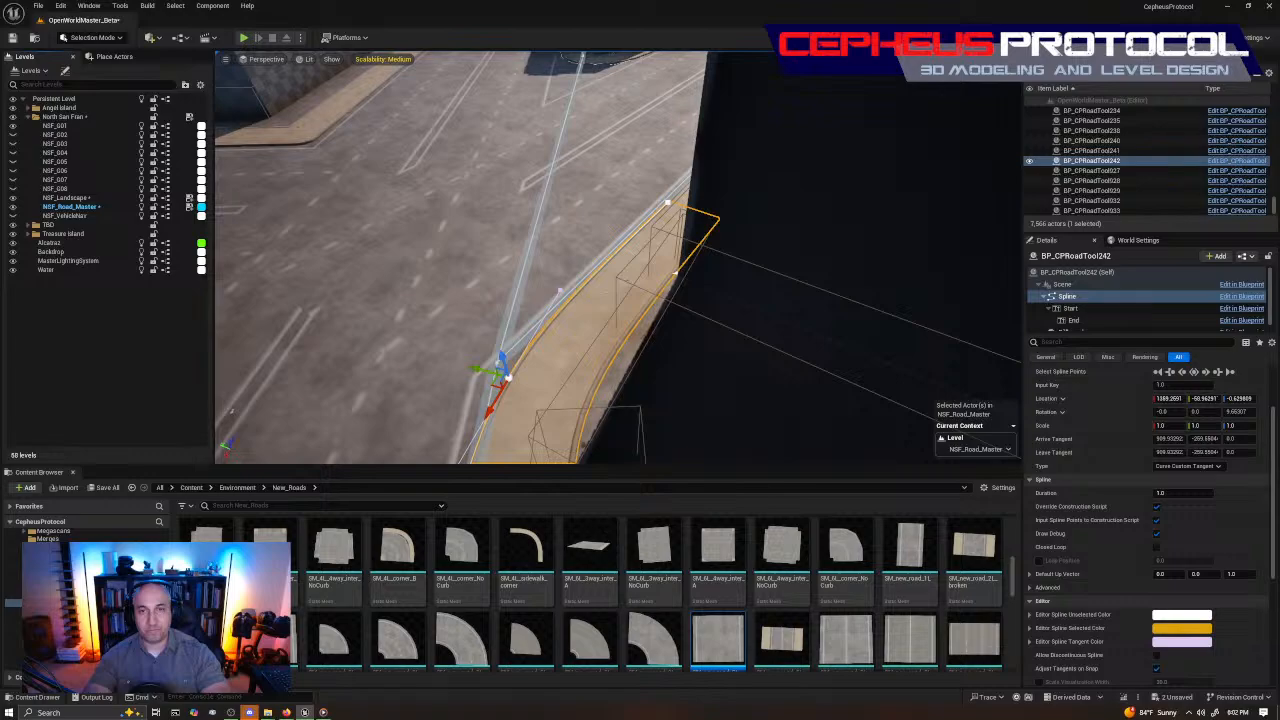
mouse_move(640, 205)
right_down()
mouse_move(700, 250)
mouse_move(730, 240)
mouse_move(615, 205)
right_up()
click(772, 292)
click(772, 297)
right_drag(772, 297, 796, 283)
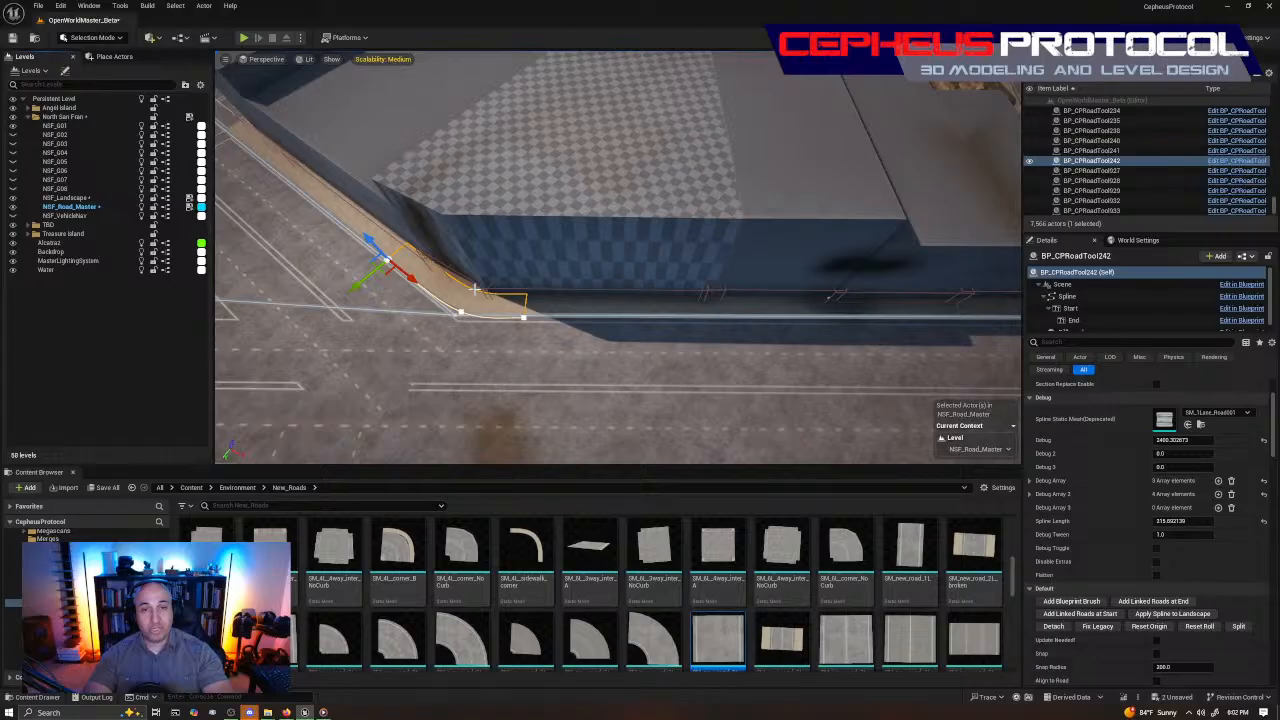
key(f)
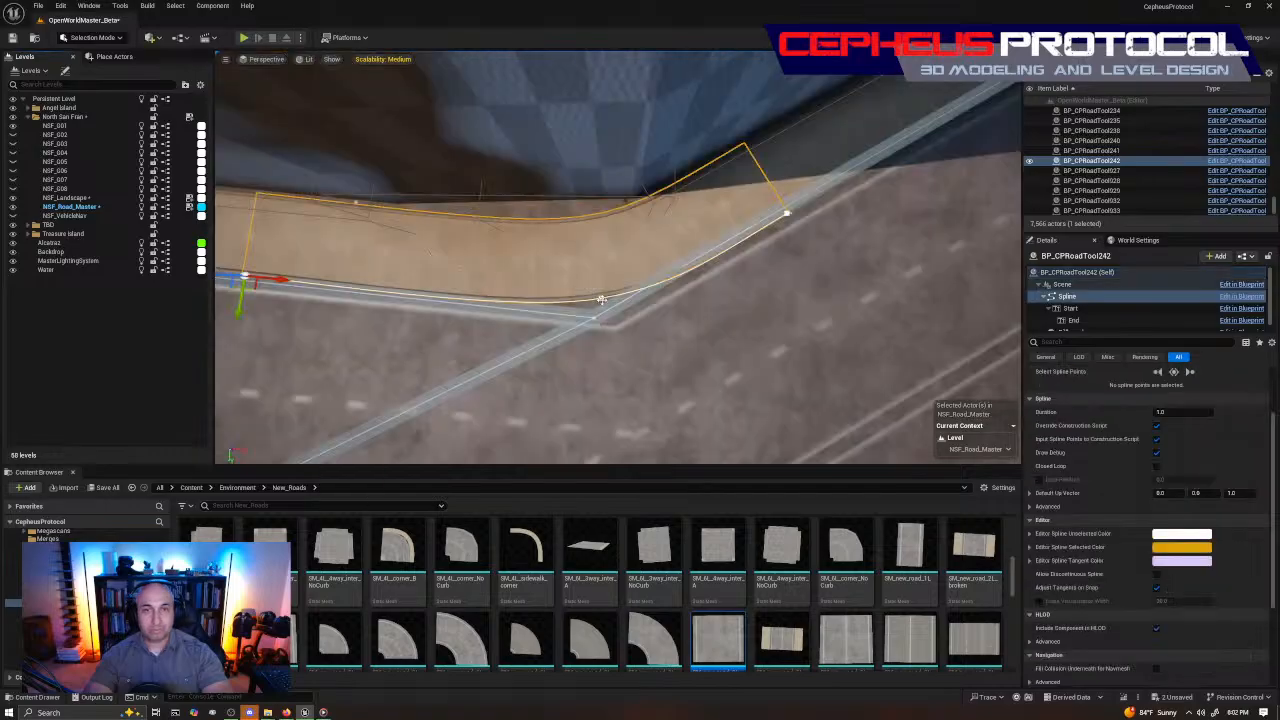
click(600, 298)
key(e)
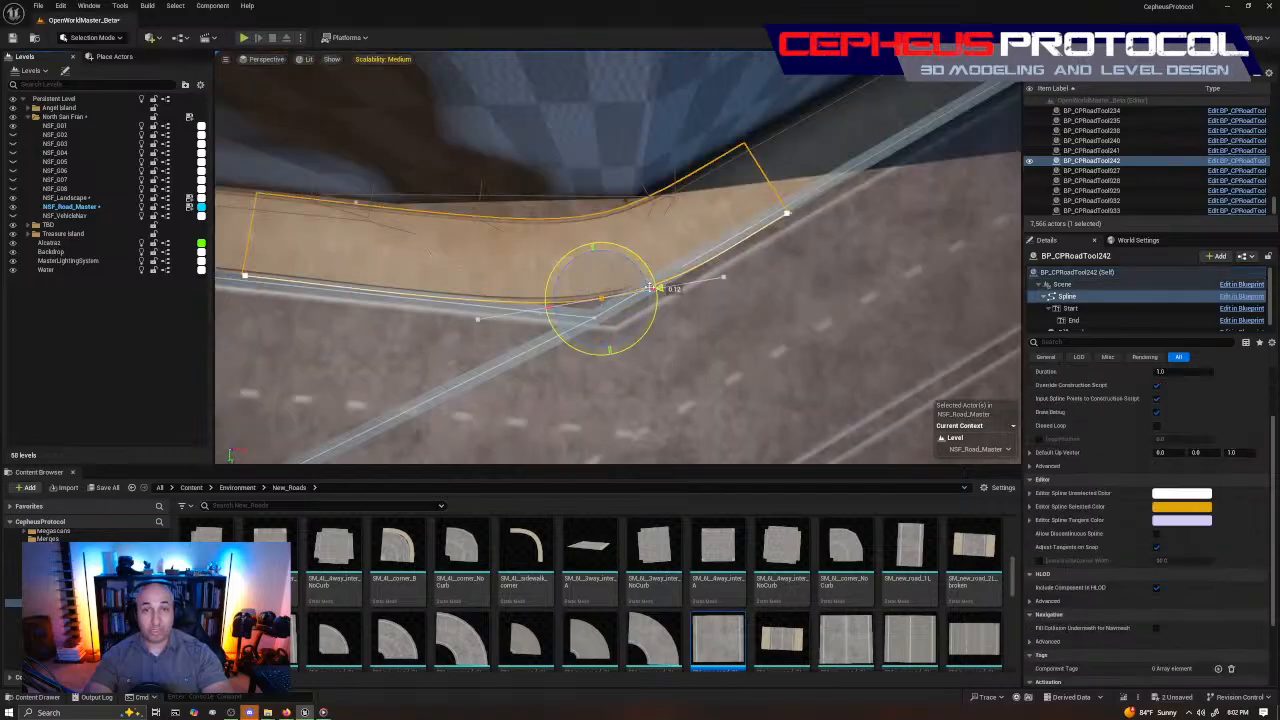
drag(650, 288, 660, 294)
key(w)
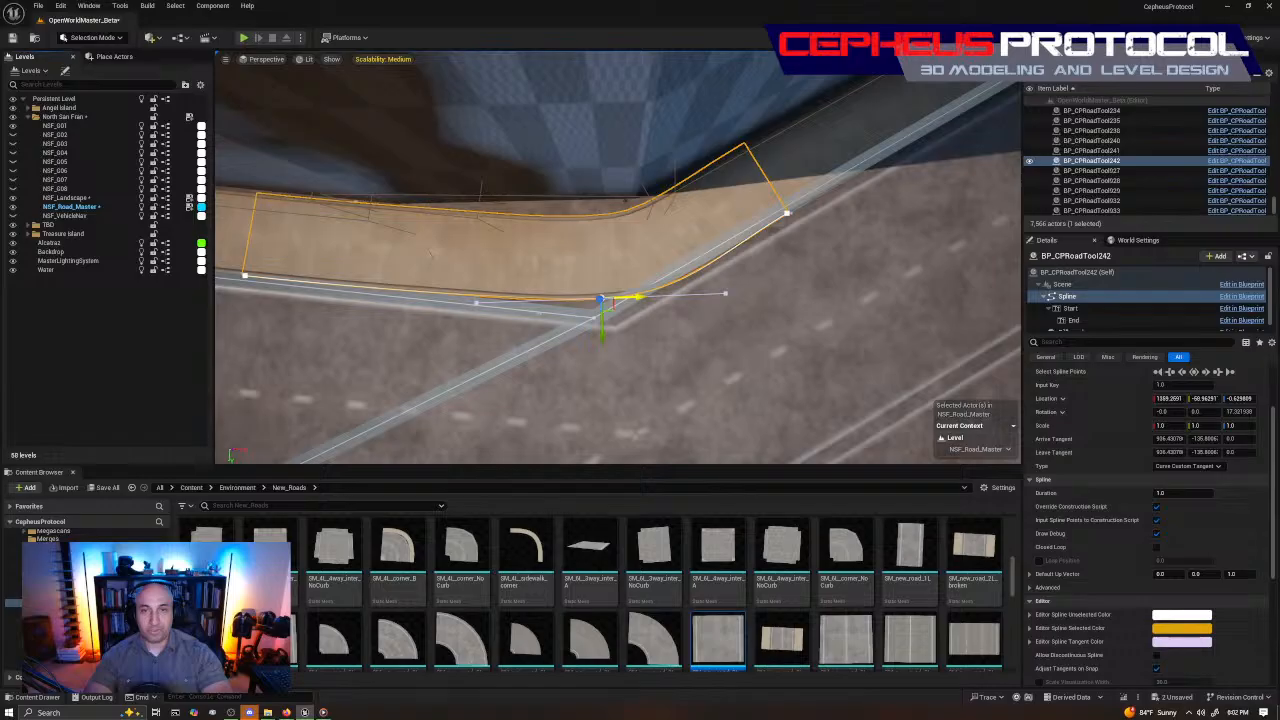
drag(634, 297, 607, 300)
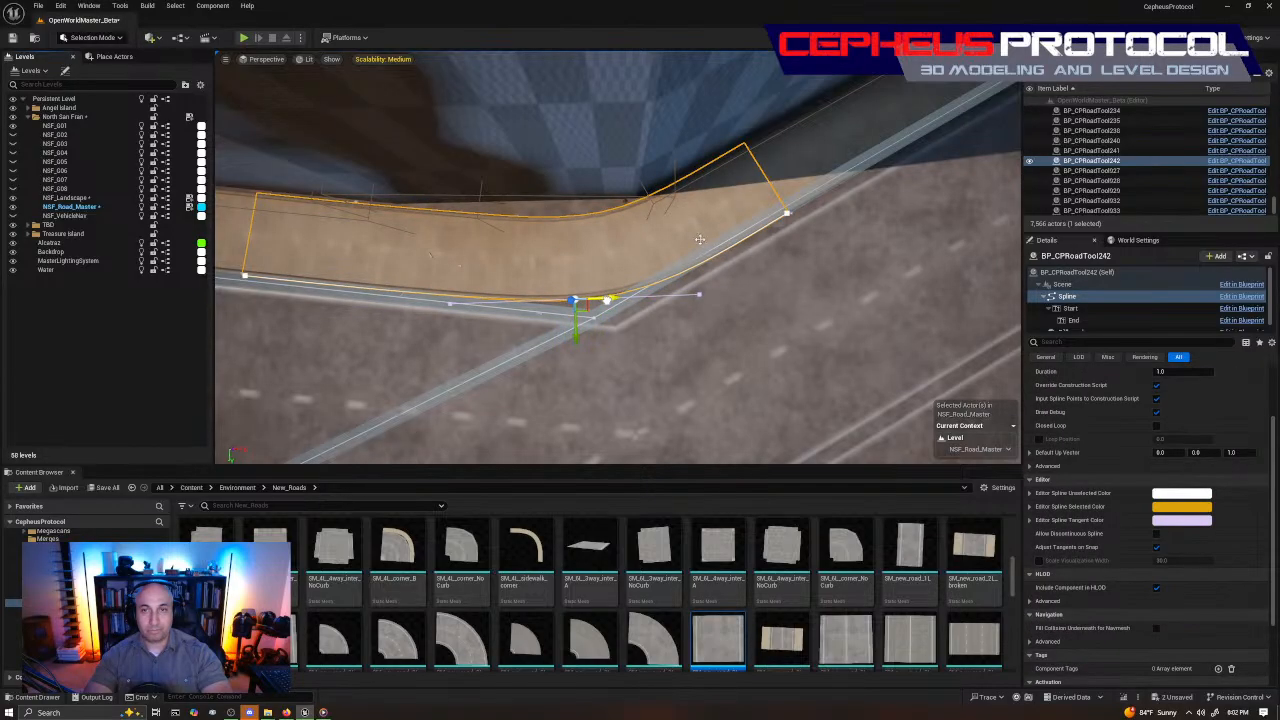
click(786, 213)
click(787, 212)
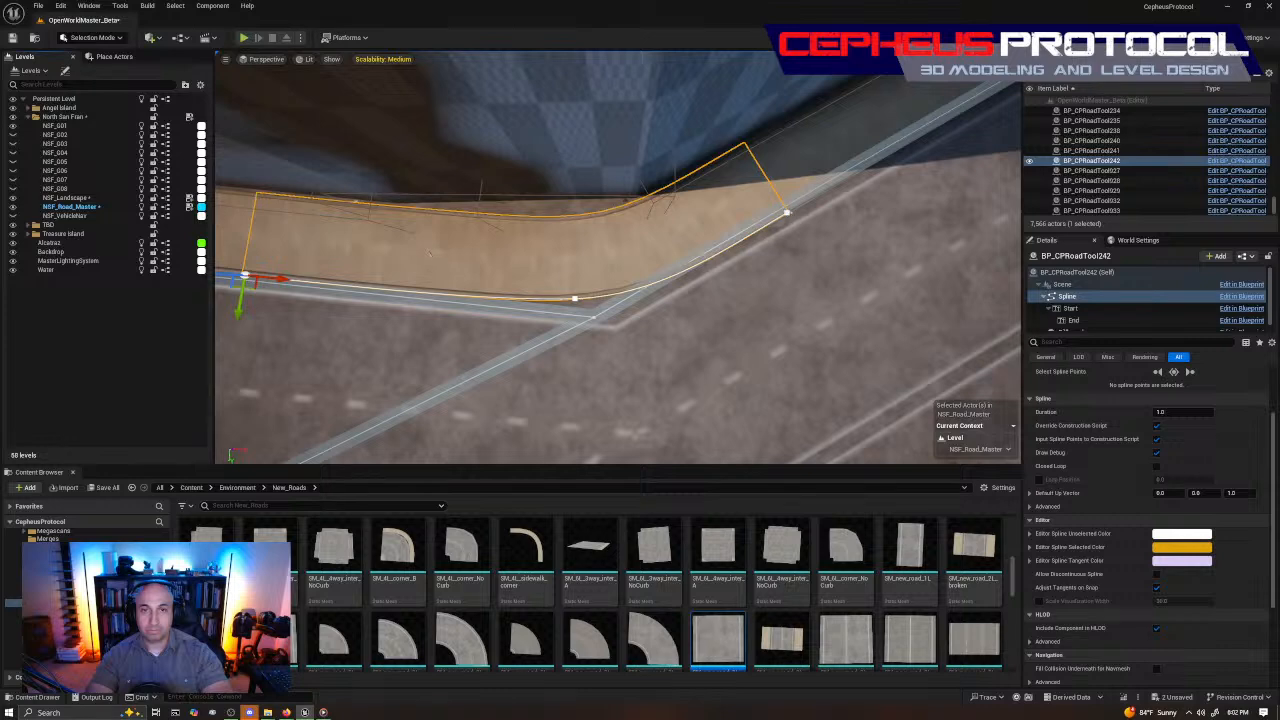
click(787, 212)
right_drag(787, 212, 815, 212)
click(715, 191)
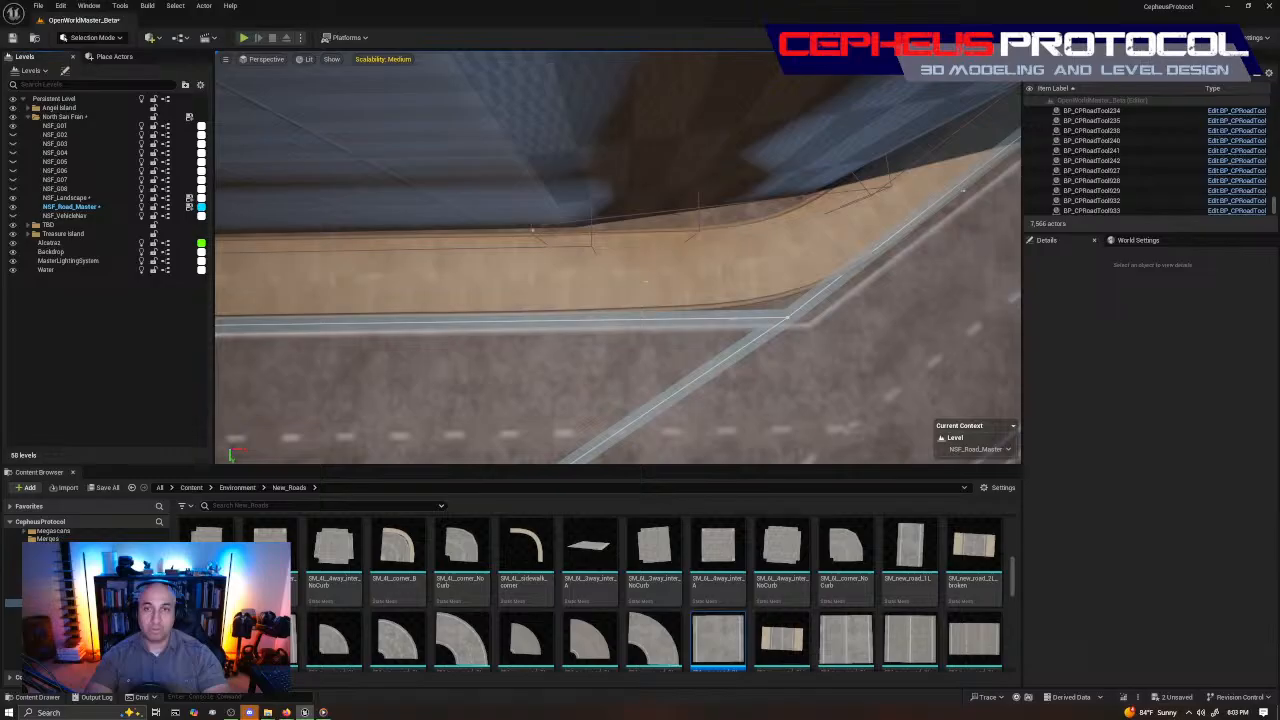
right_drag(744, 282, 756, 282)
click(744, 282)
click(744, 282)
Delete the three four-lane road tiles where the angled street runs into the intersection
click(705, 260)
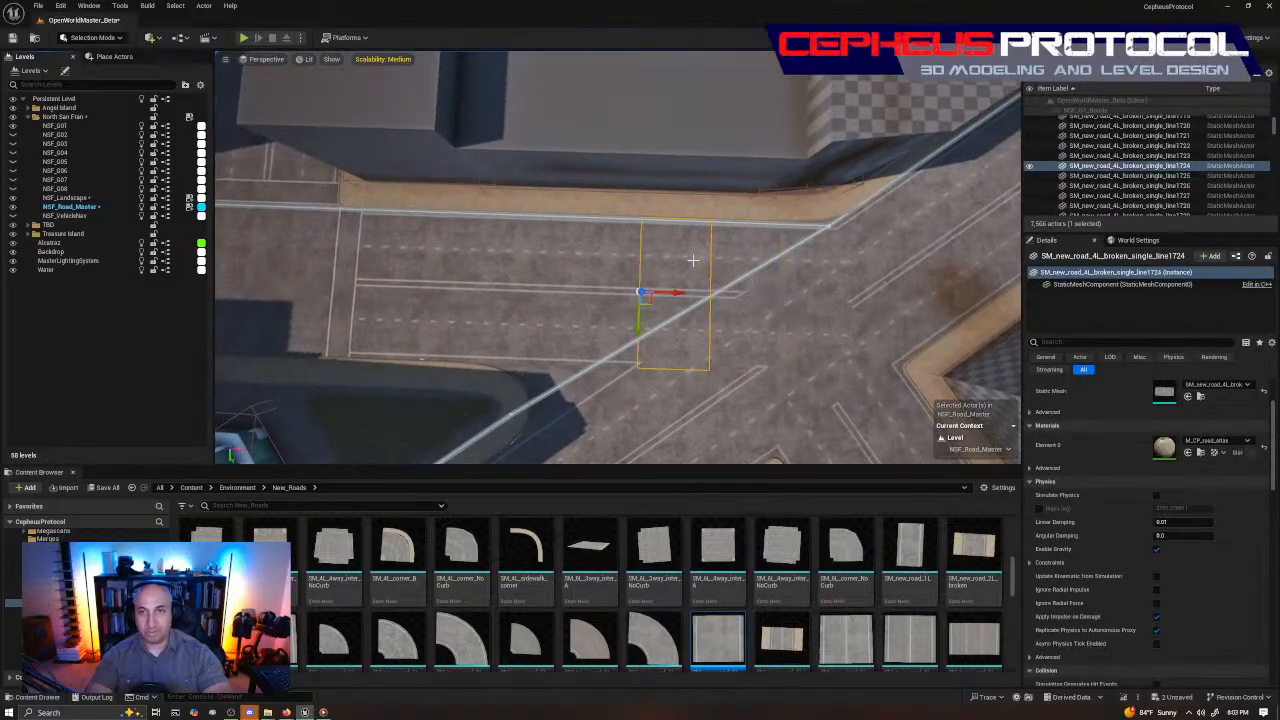
click(633, 250)
right_drag(730, 255, 785, 257)
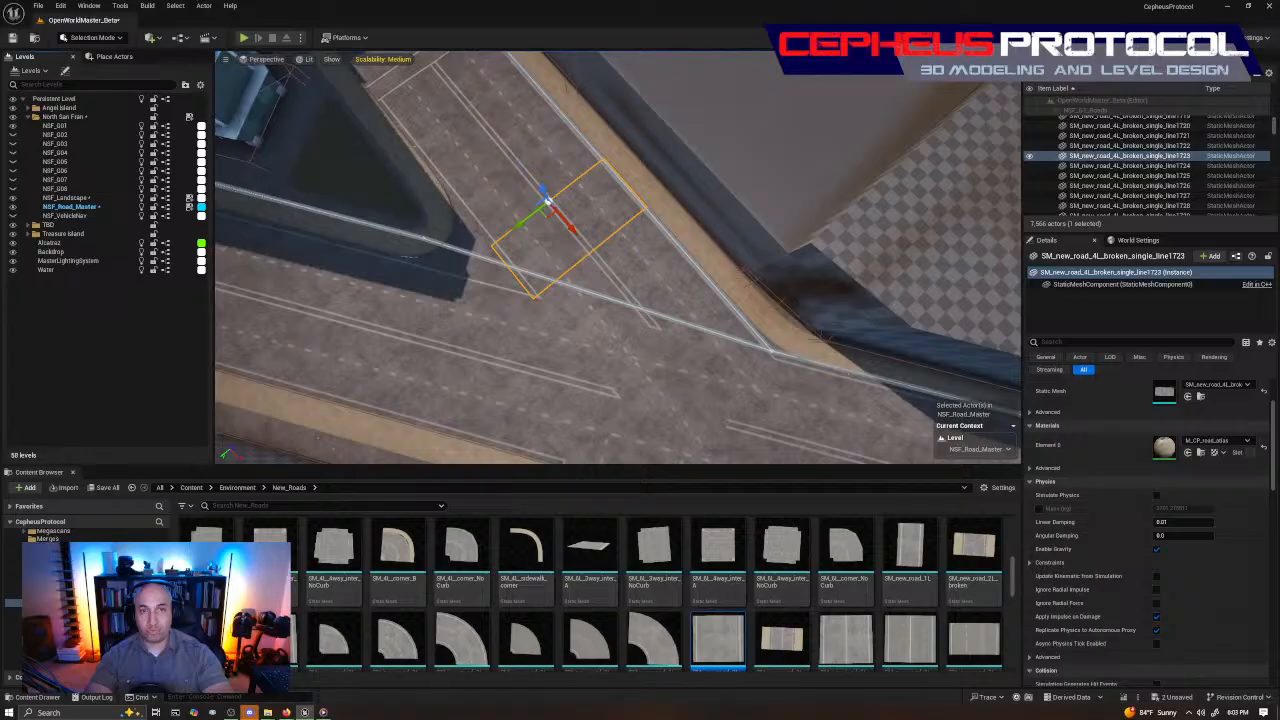
click(500, 190)
right_drag(674, 197, 760, 197)
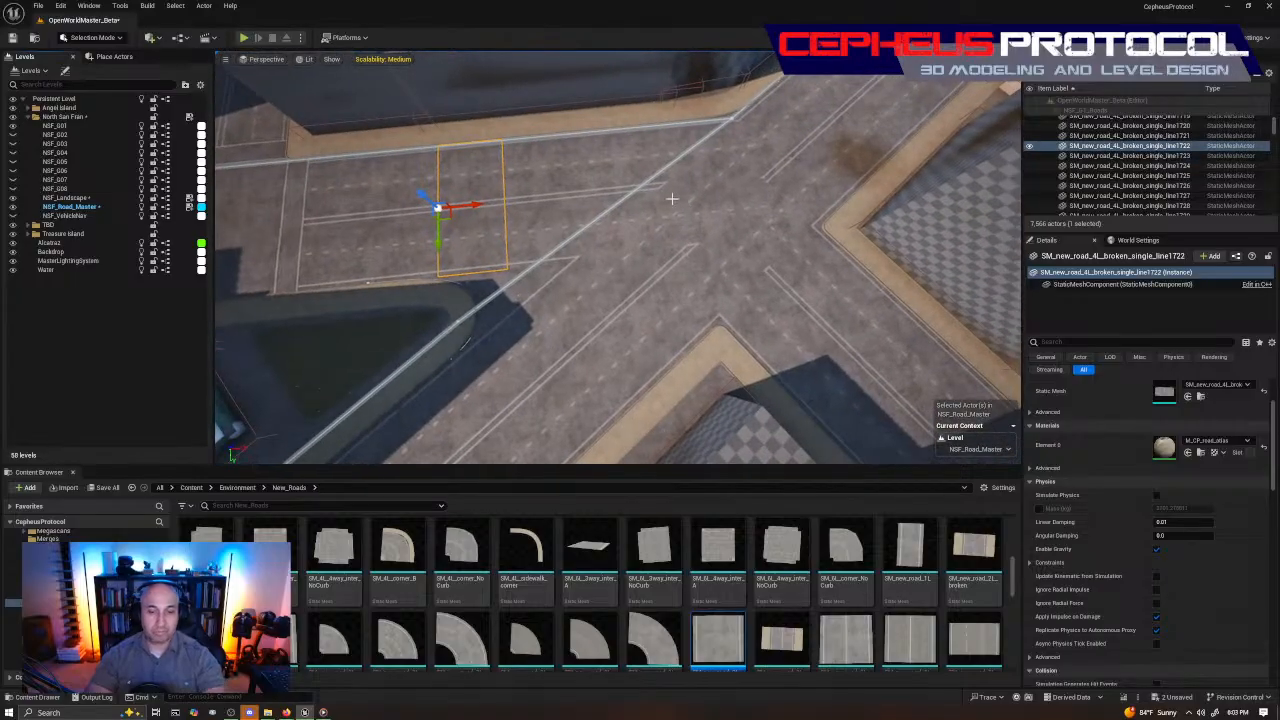
click(542, 168)
key(Delete)
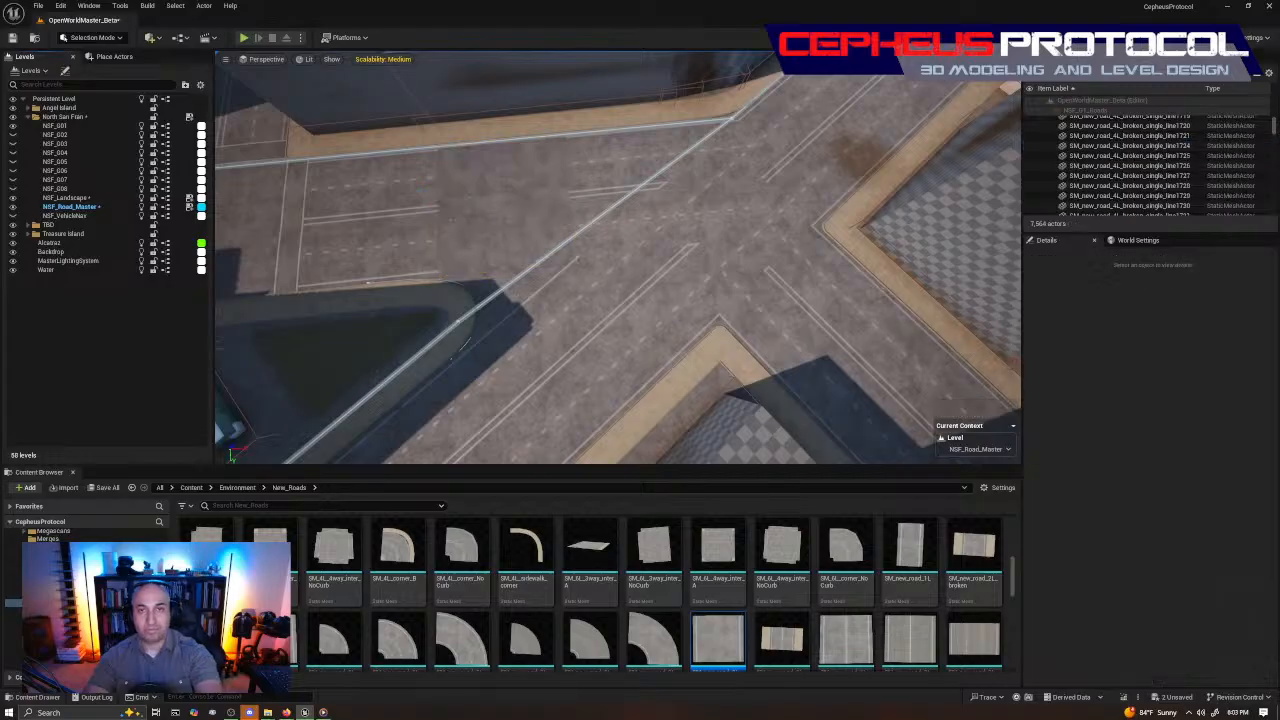
click(612, 183)
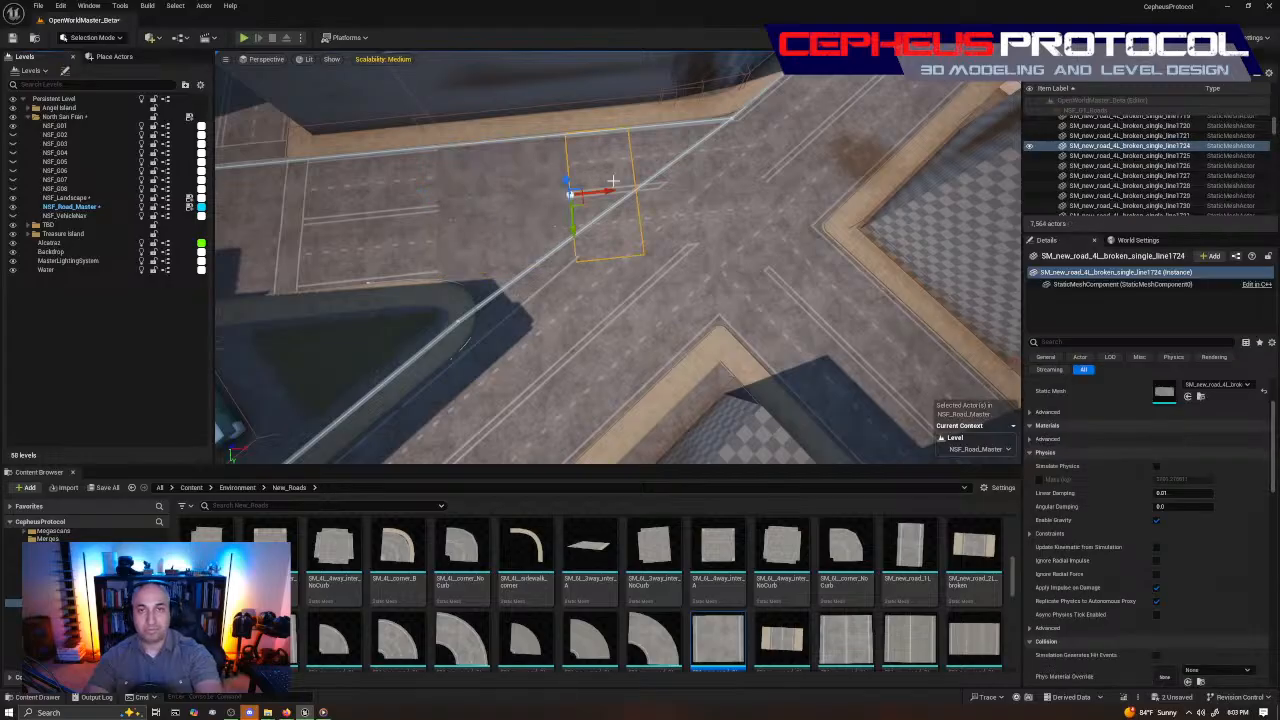
key(Delete)
Delete the angled street's next two road tiles that overlap the crossing road in front of the rounded sidewalk corner
right_drag(613, 181, 557, 286)
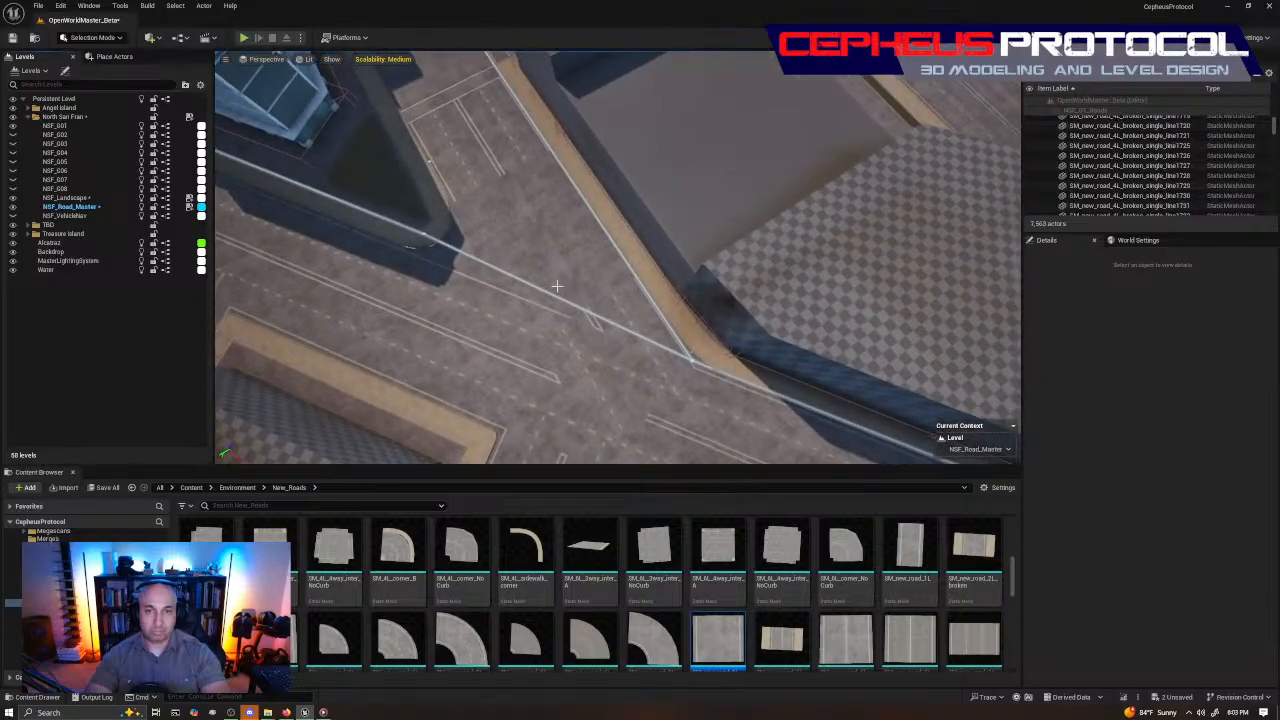
click(612, 330)
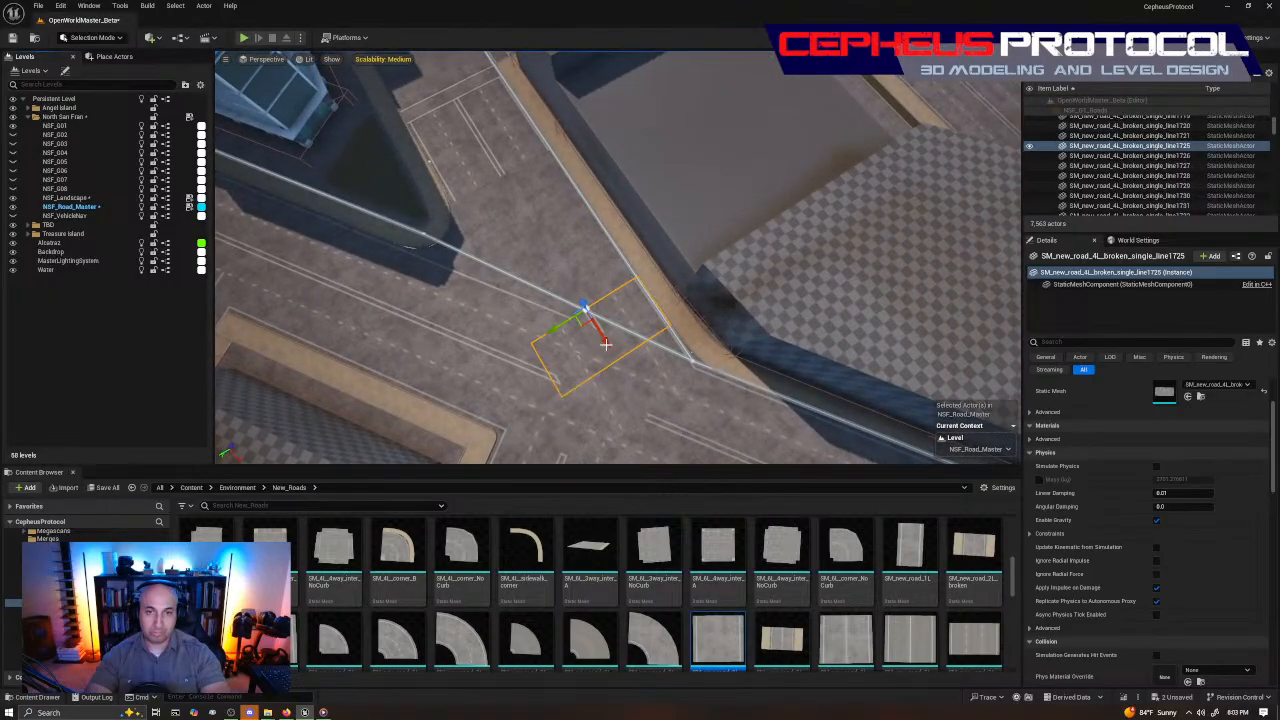
key(Delete)
click(666, 425)
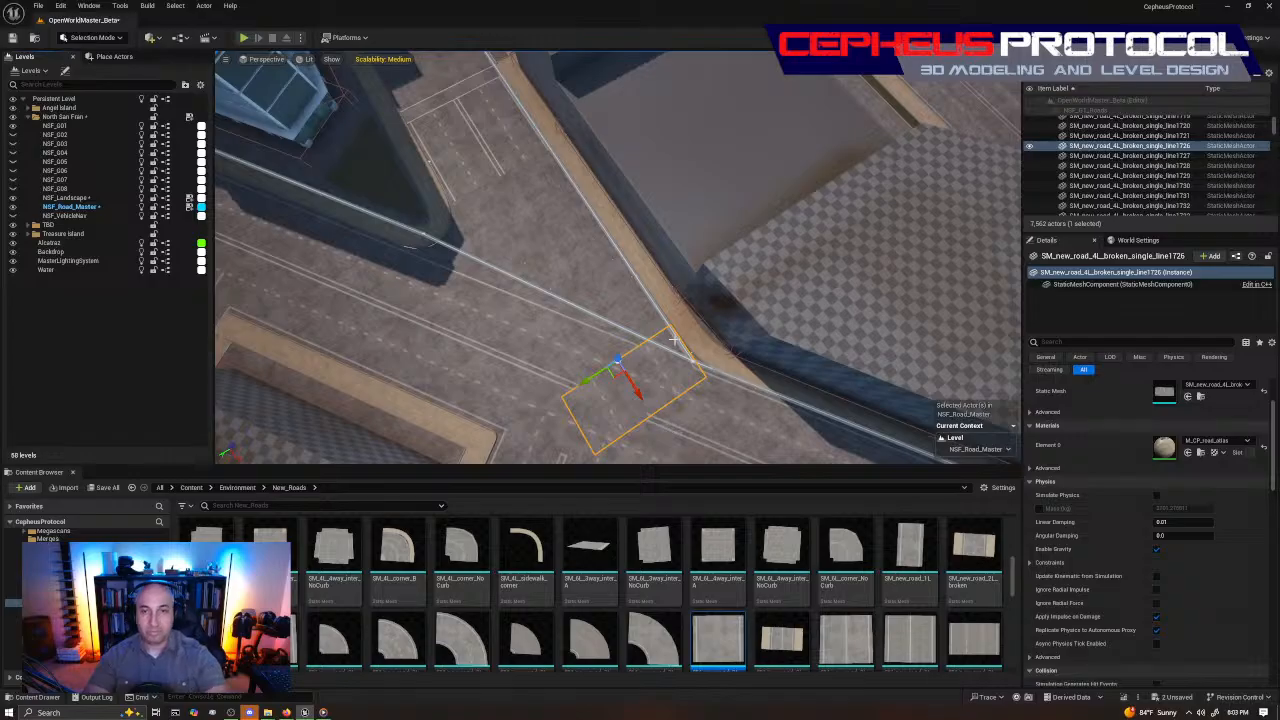
key(Delete)
Select the six adjacent four-lane tiles of the main road across the intersection and delete them together
right_drag(563, 306, 471, 243)
click(375, 219)
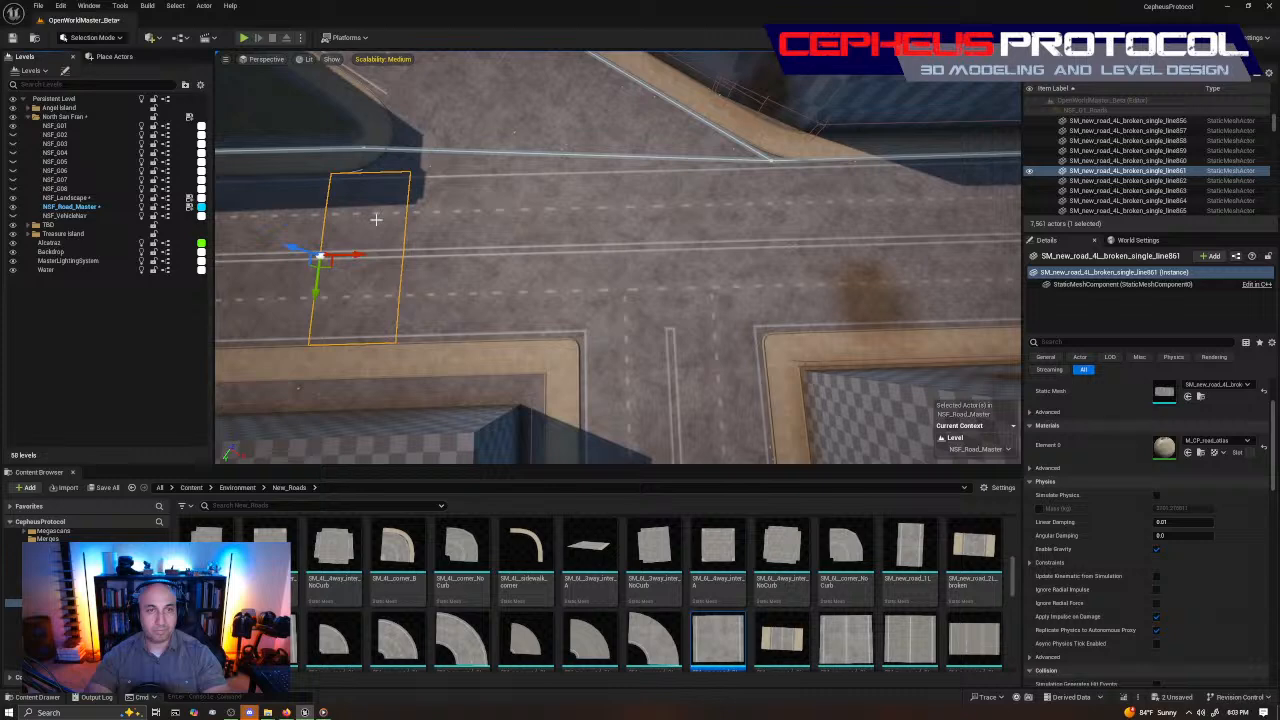
ctrl+click(455, 200)
ctrl+click(565, 197)
ctrl+click(665, 196)
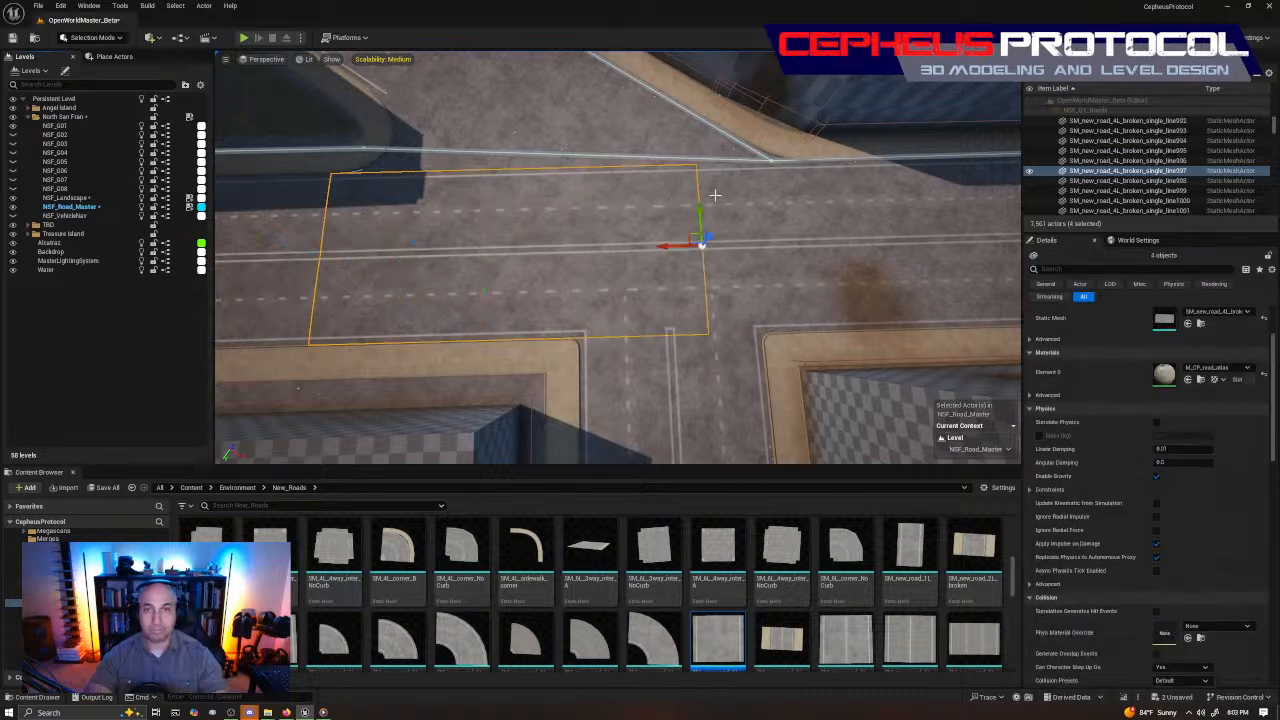
ctrl+click(760, 202)
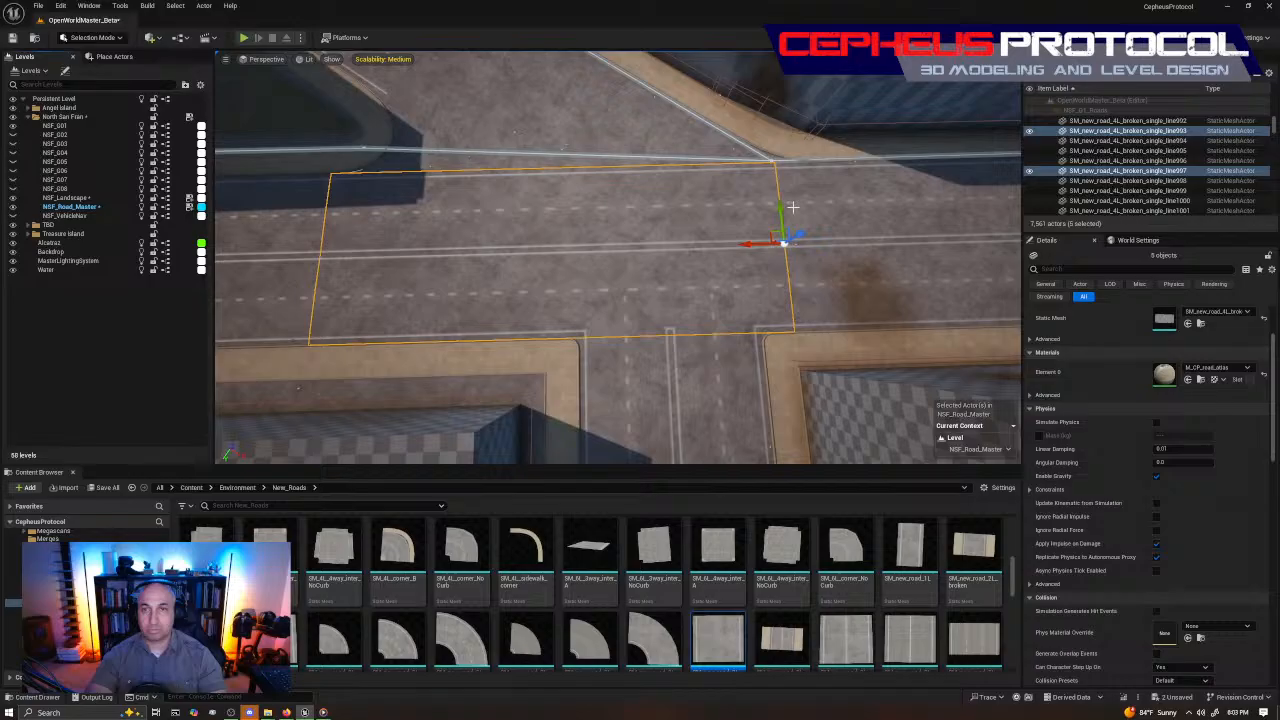
ctrl+click(835, 210)
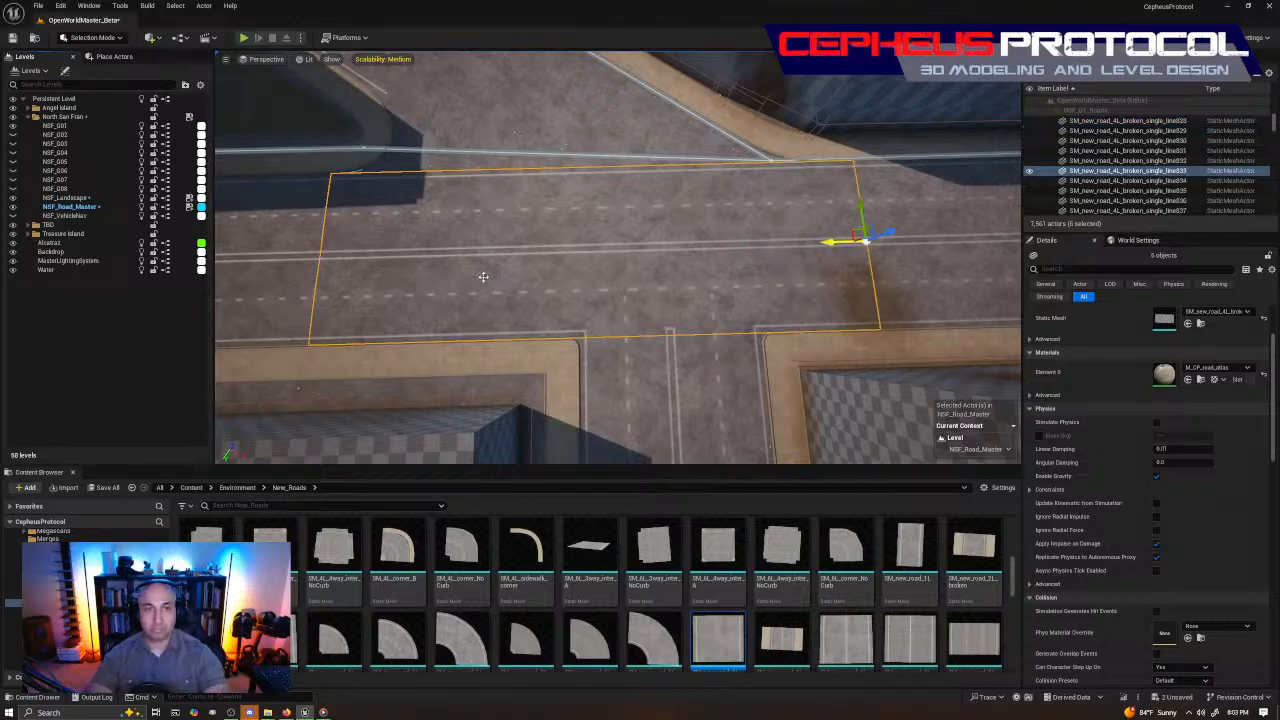
key(Delete)
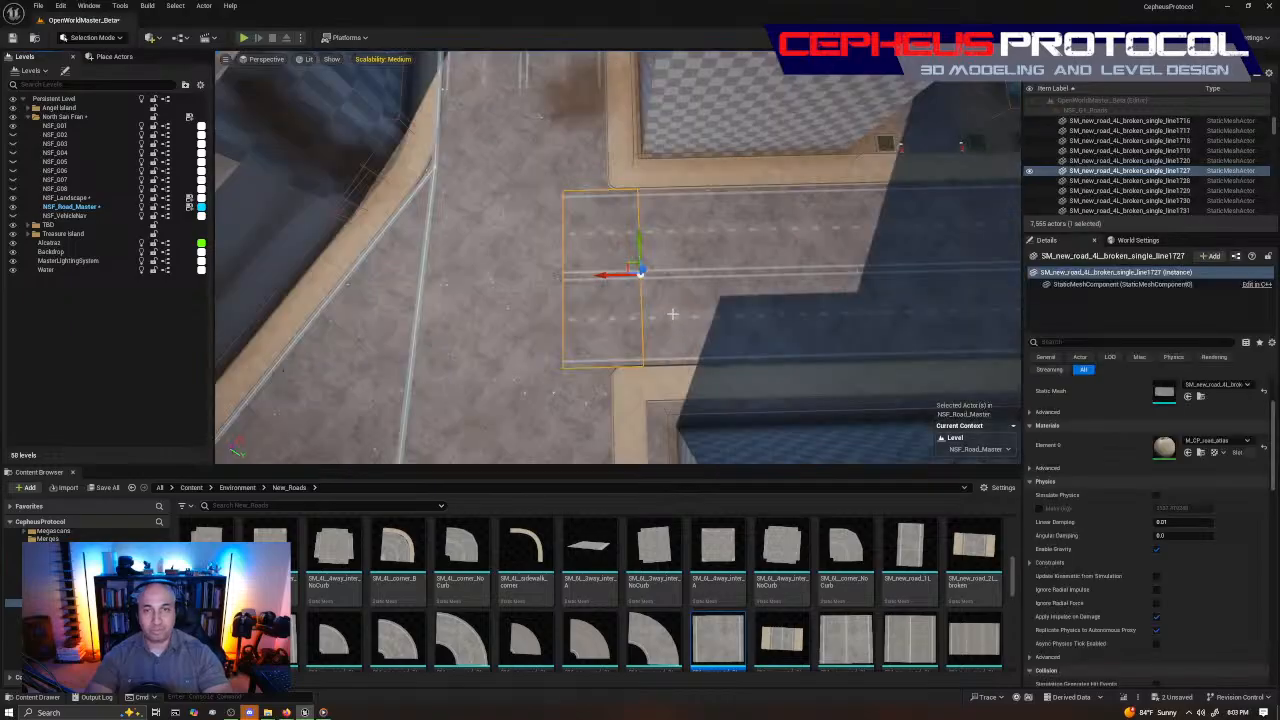
Delete the remaining four-lane road tile at the mouth of the side street between the two building corners
mouse_move(640, 290)
right_down()
mouse_move(615, 295)
mouse_move(639, 289)
right_up()
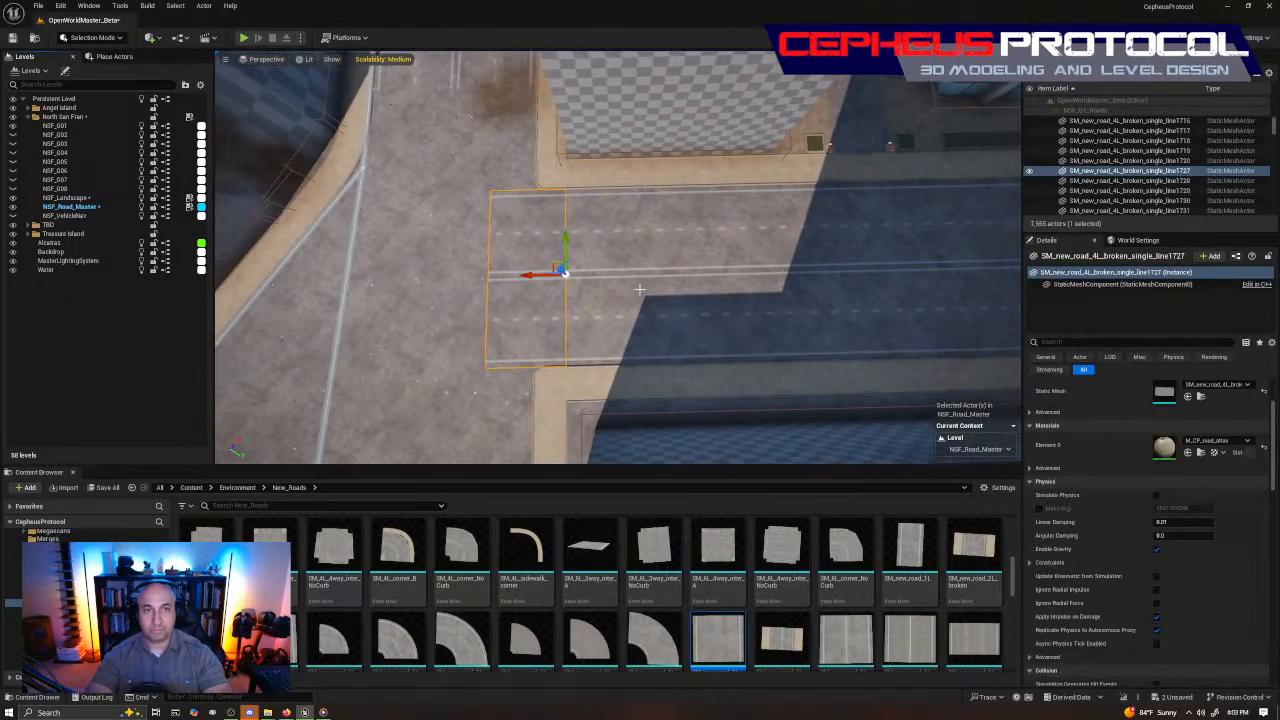
key(ctrl+z)
key(ctrl+y)
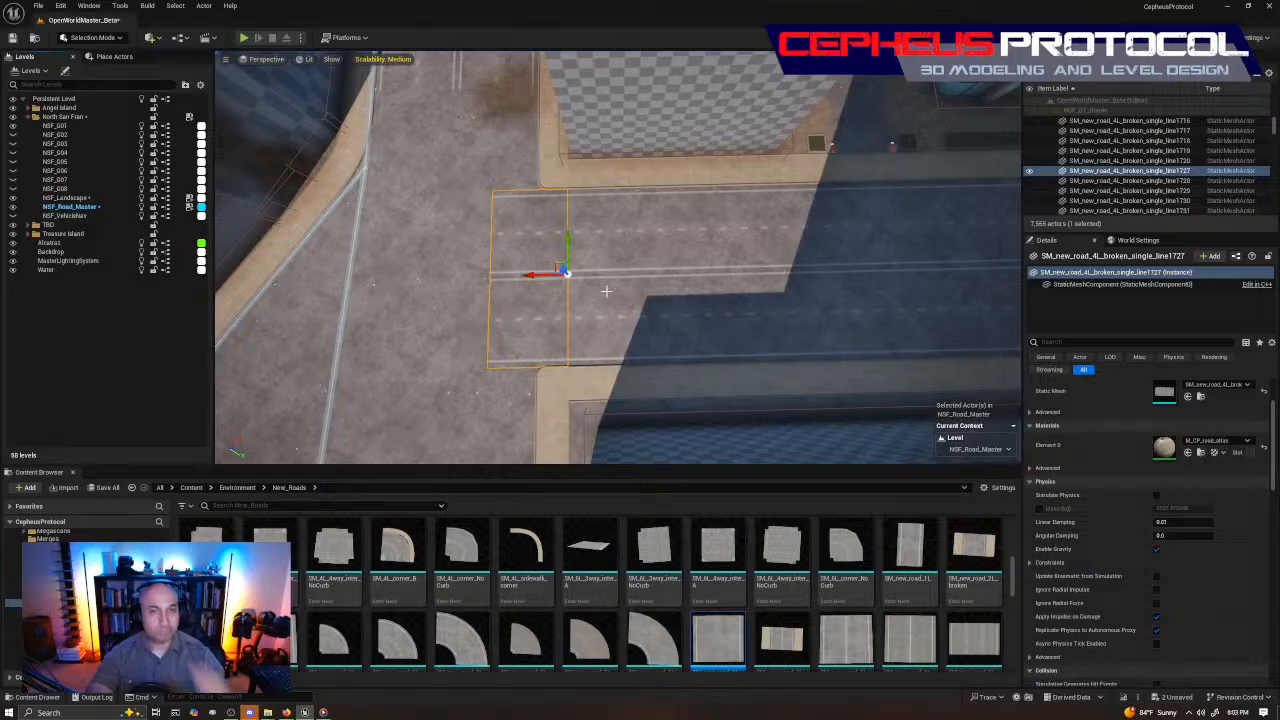
right_drag(663, 261, 631, 249)
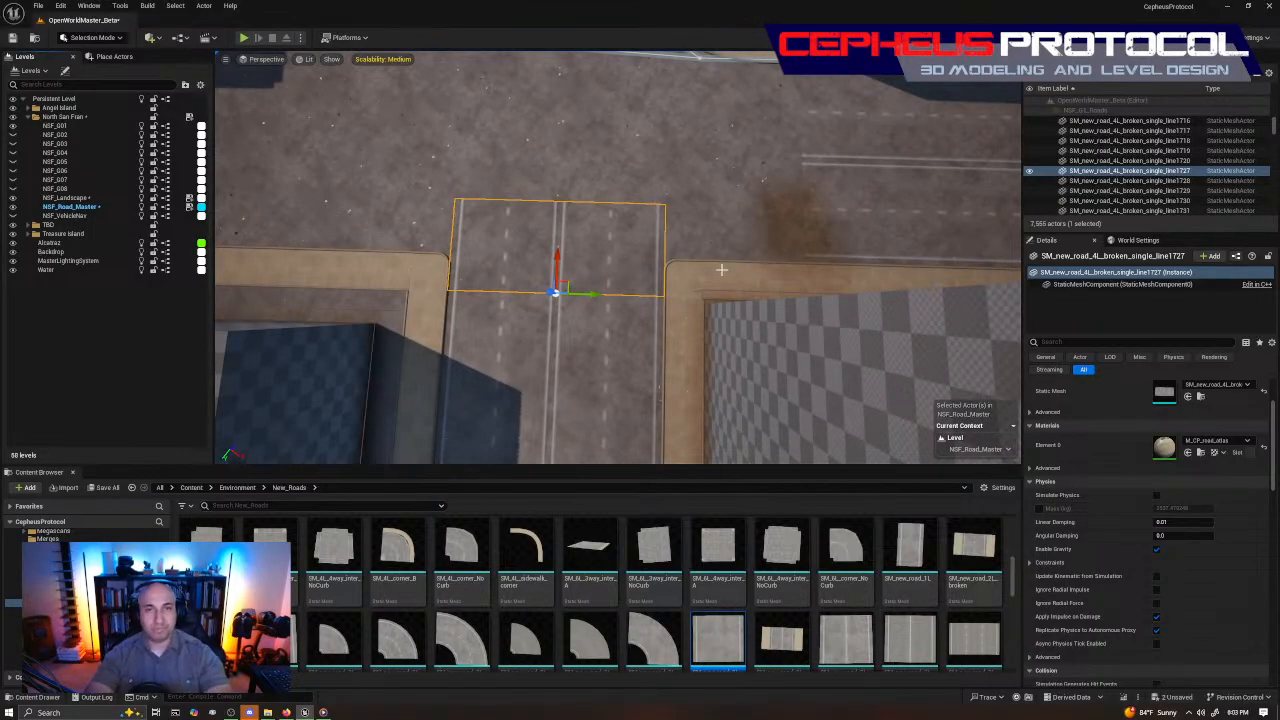
key(Delete)
right_drag(712, 263, 752, 264)
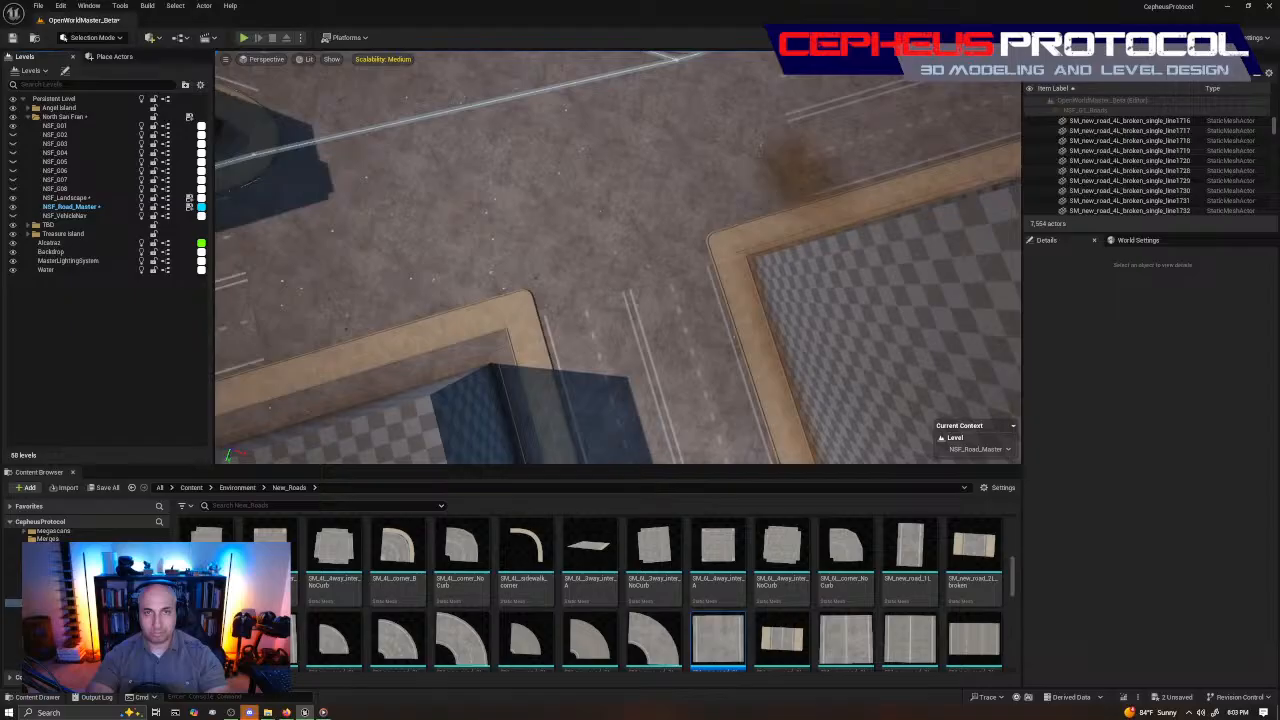
Paste a copy of an existing curved one-lane road spline into the cleared intersection near the rounded median tip
right_drag(600, 230, 580, 195)
click(600, 225)
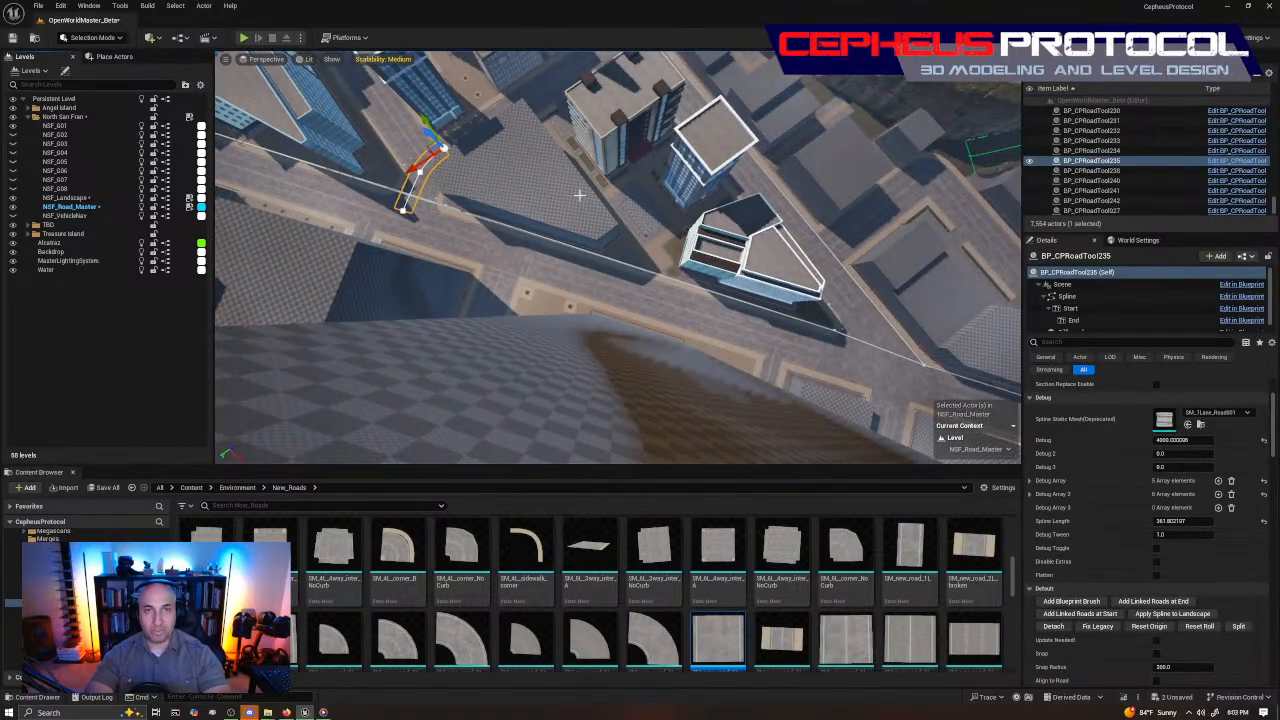
key(ctrl+v)
right_drag(848, 314, 960, 322)
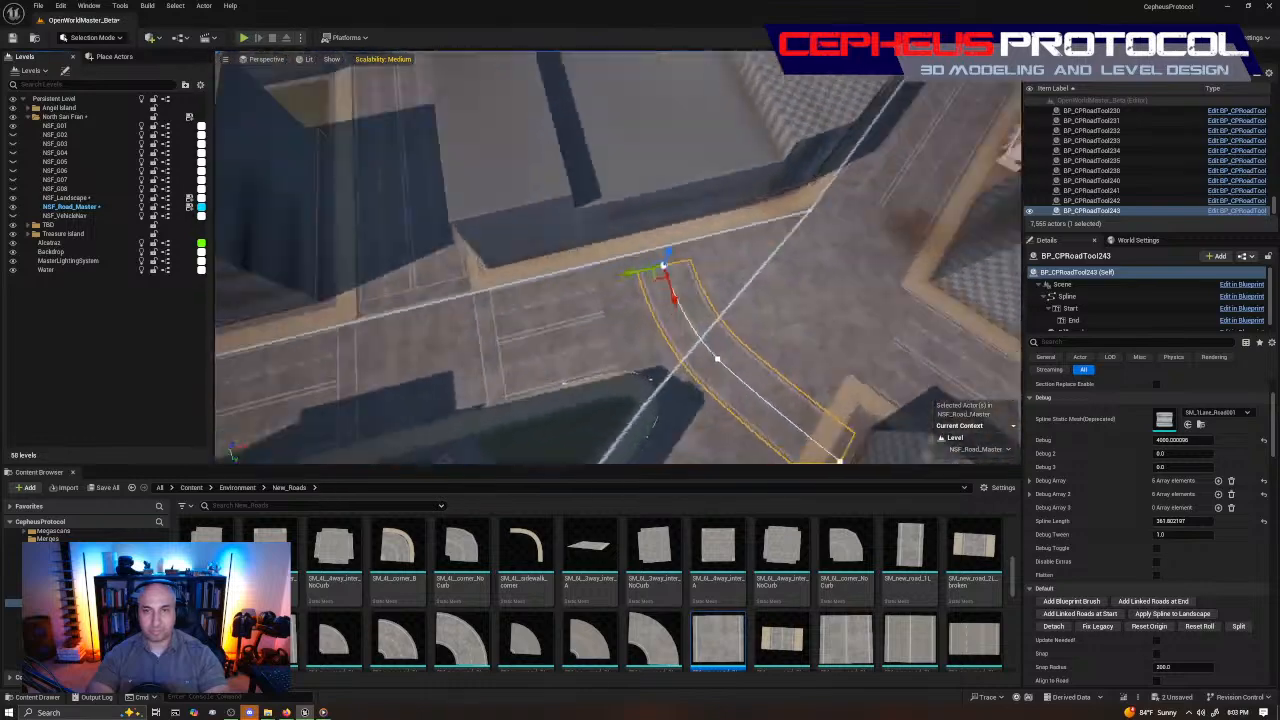
mouse_move(685, 265)
right_down()
mouse_move(690, 310)
mouse_move(685, 265)
right_up()
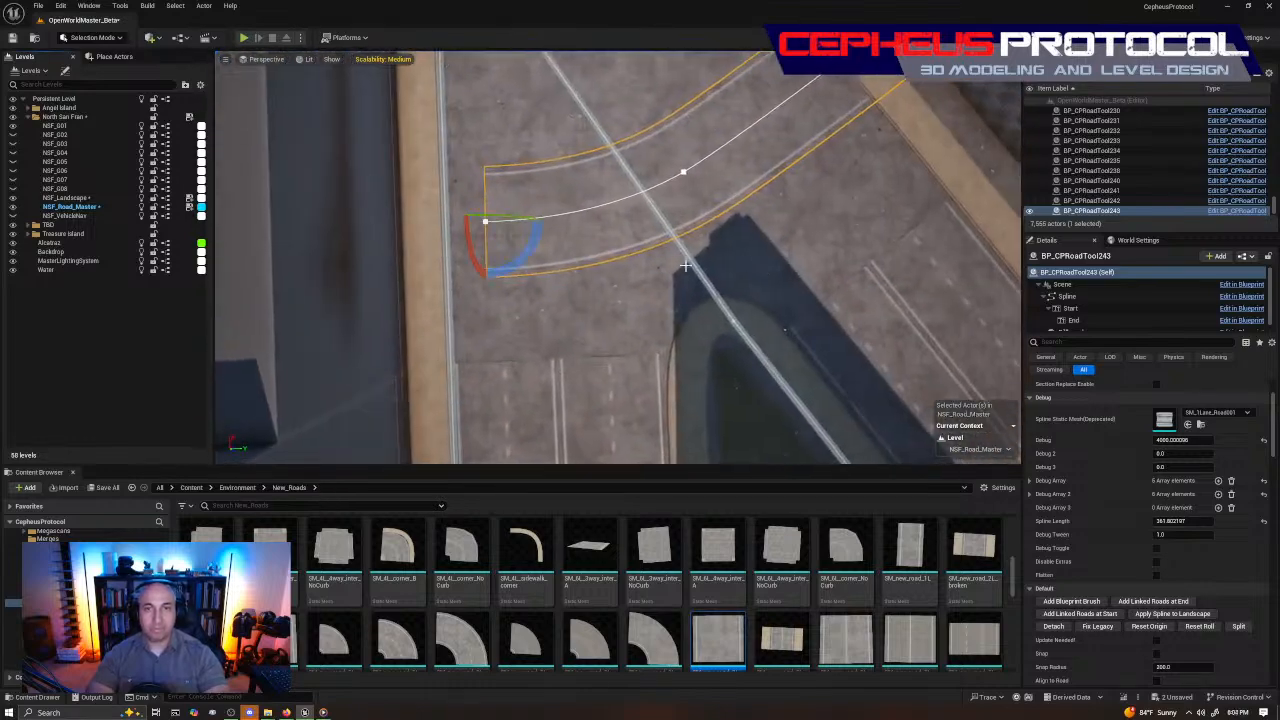
Try to rotate and move the copied road spline so its start meets the four-lane tiles beside the checkered building
mouse_move(530, 250)
mouse_down()
mouse_move(574, 183)
mouse_move(542, 250)
mouse_up()
key(w)
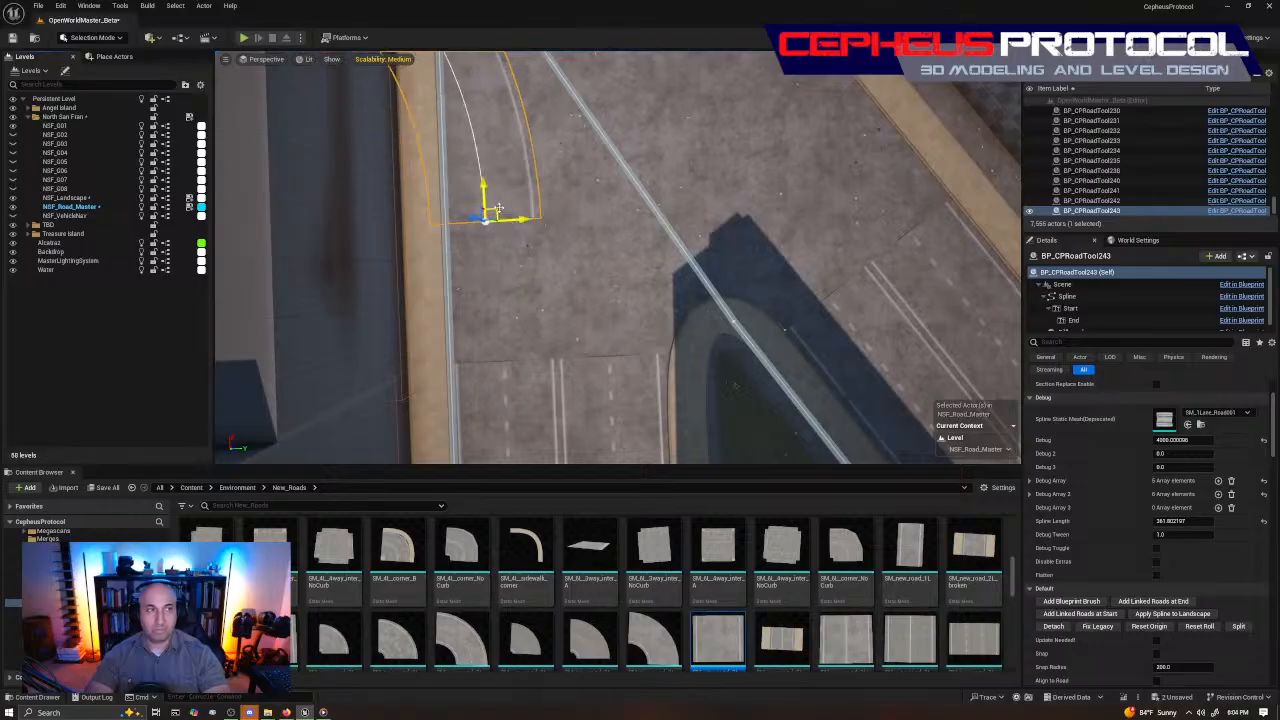
drag(499, 209, 825, 236)
right_drag(825, 236, 692, 108)
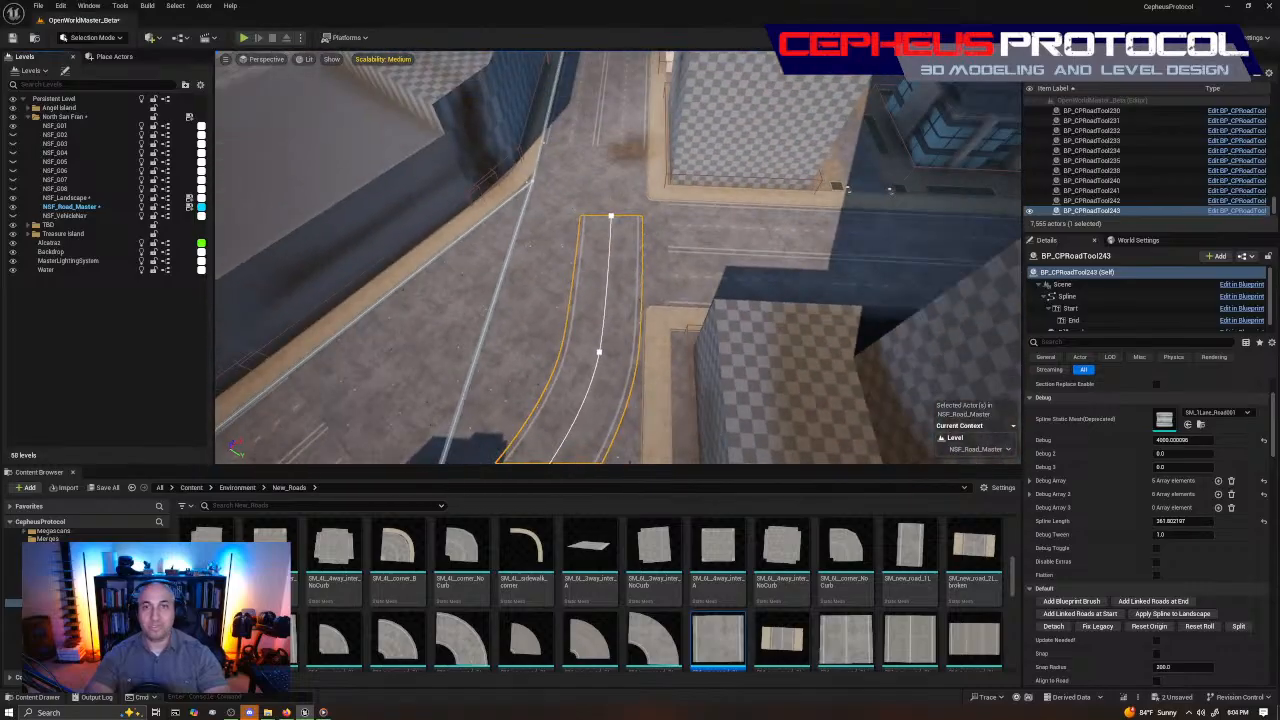
drag(538, 182, 543, 286)
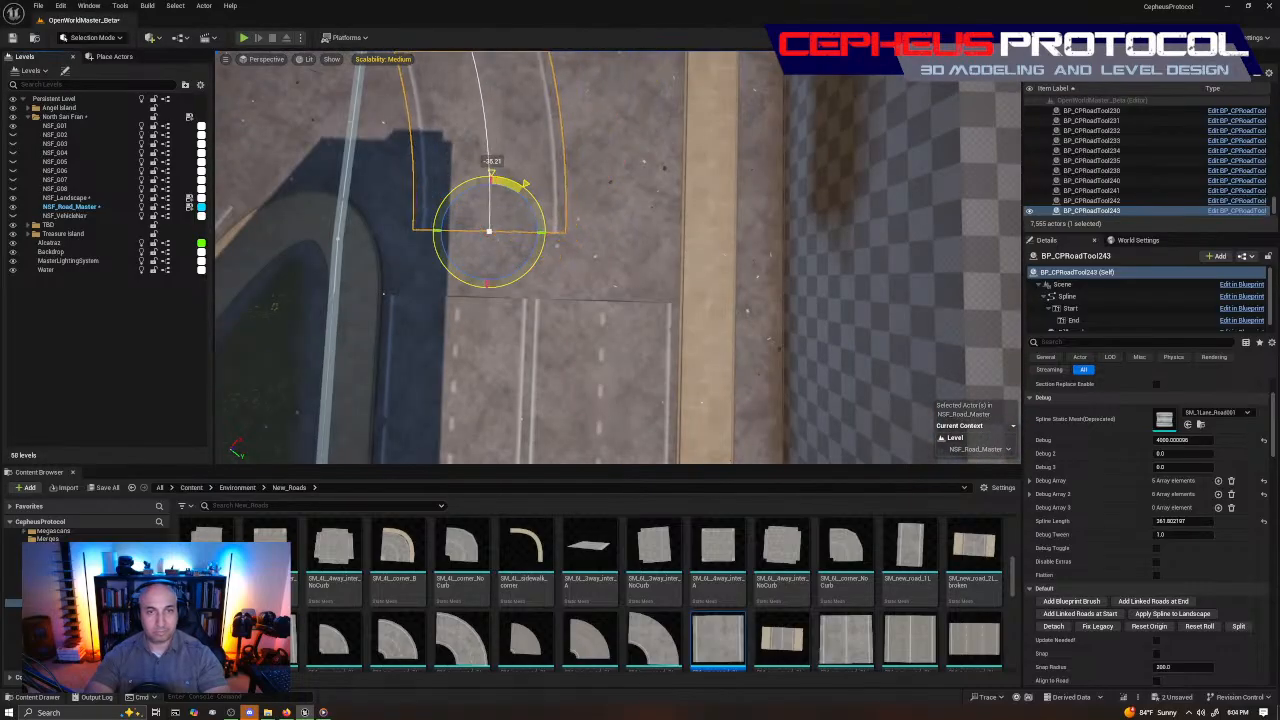
key(w)
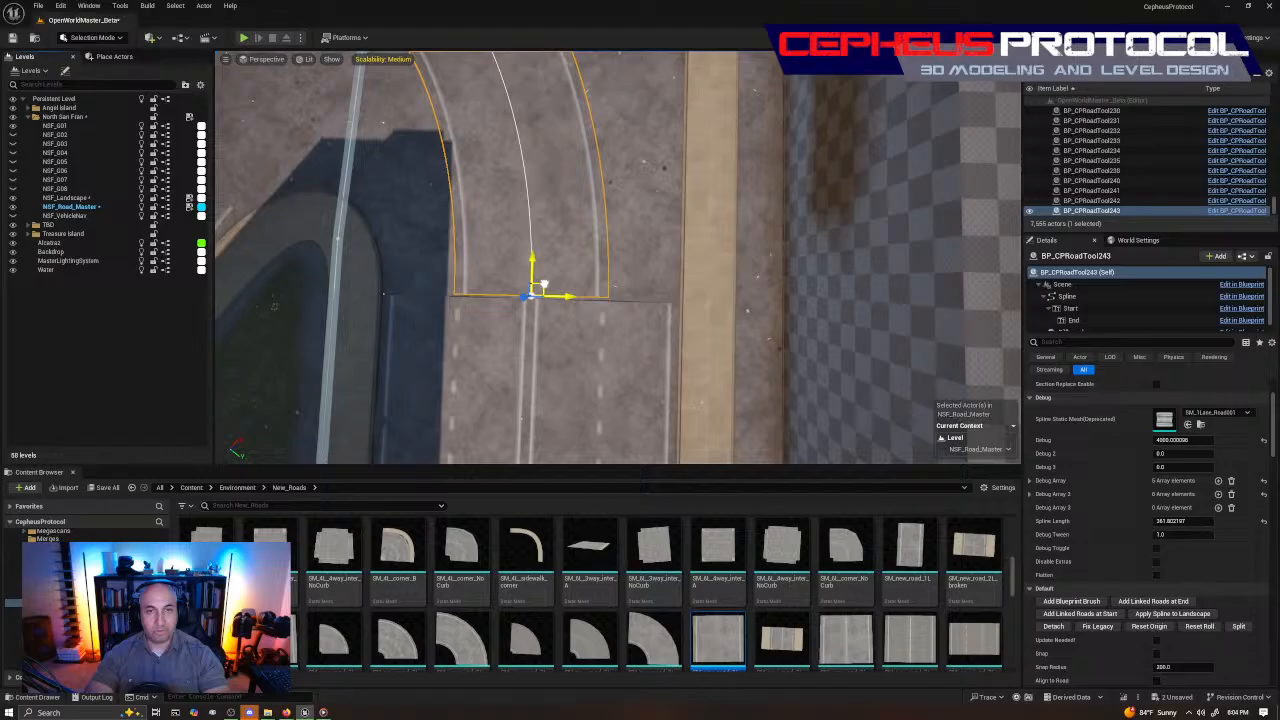
right_drag(543, 286, 543, 247)
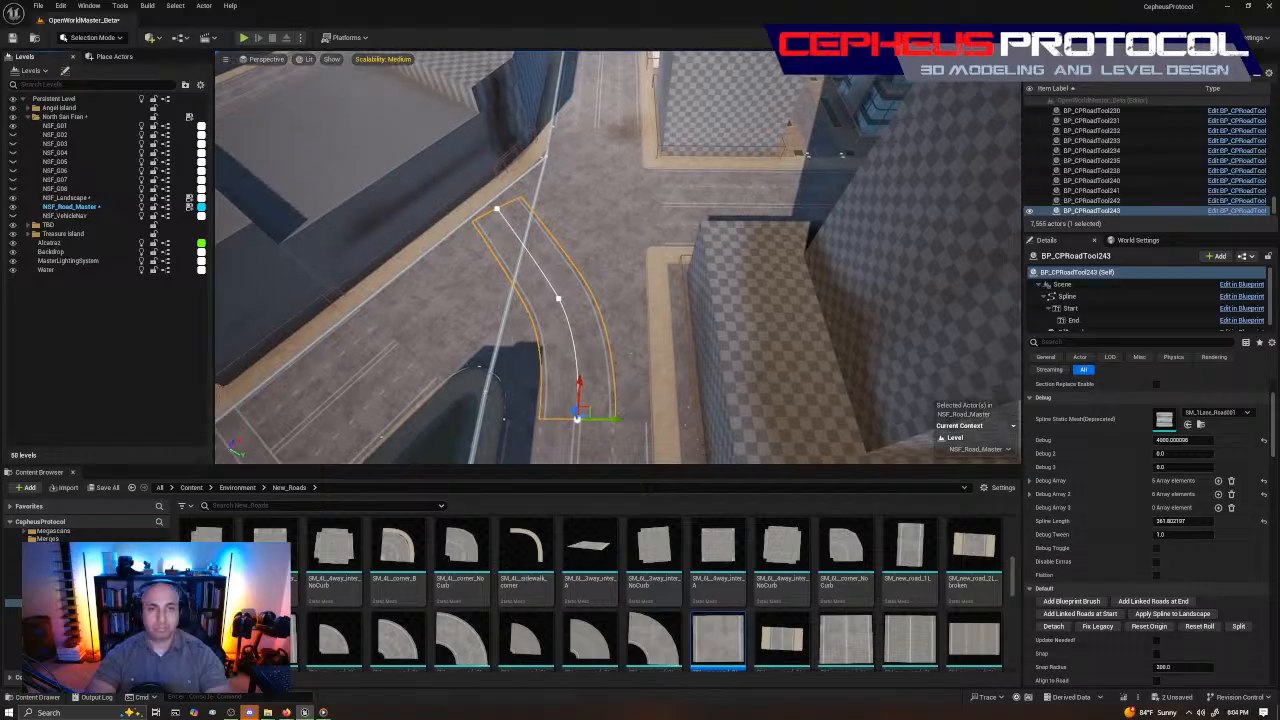
Move the copied road spline to the street across the median and rotate it roughly in line with that street
right_drag(600, 250, 648, 310)
drag(648, 262, 469, 267)
right_drag(469, 267, 440, 262)
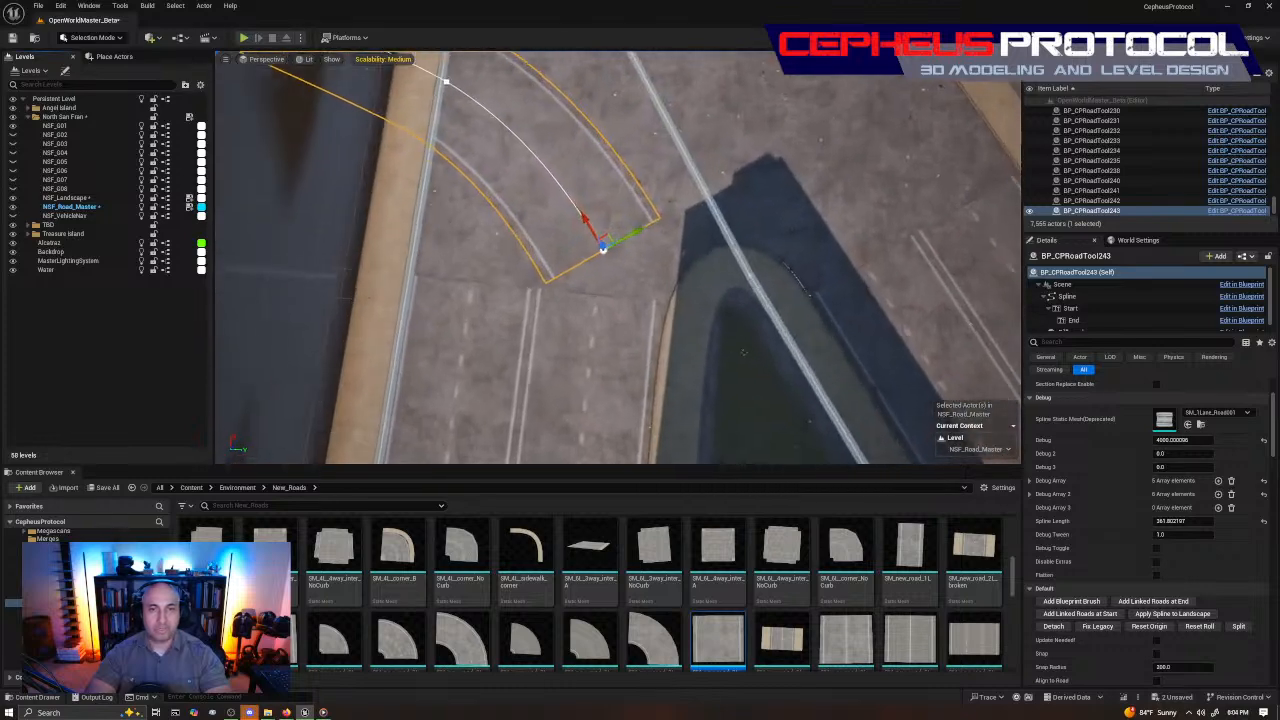
right_drag(648, 337, 678, 335)
key(e)
drag(619, 284, 573, 305)
key(w)
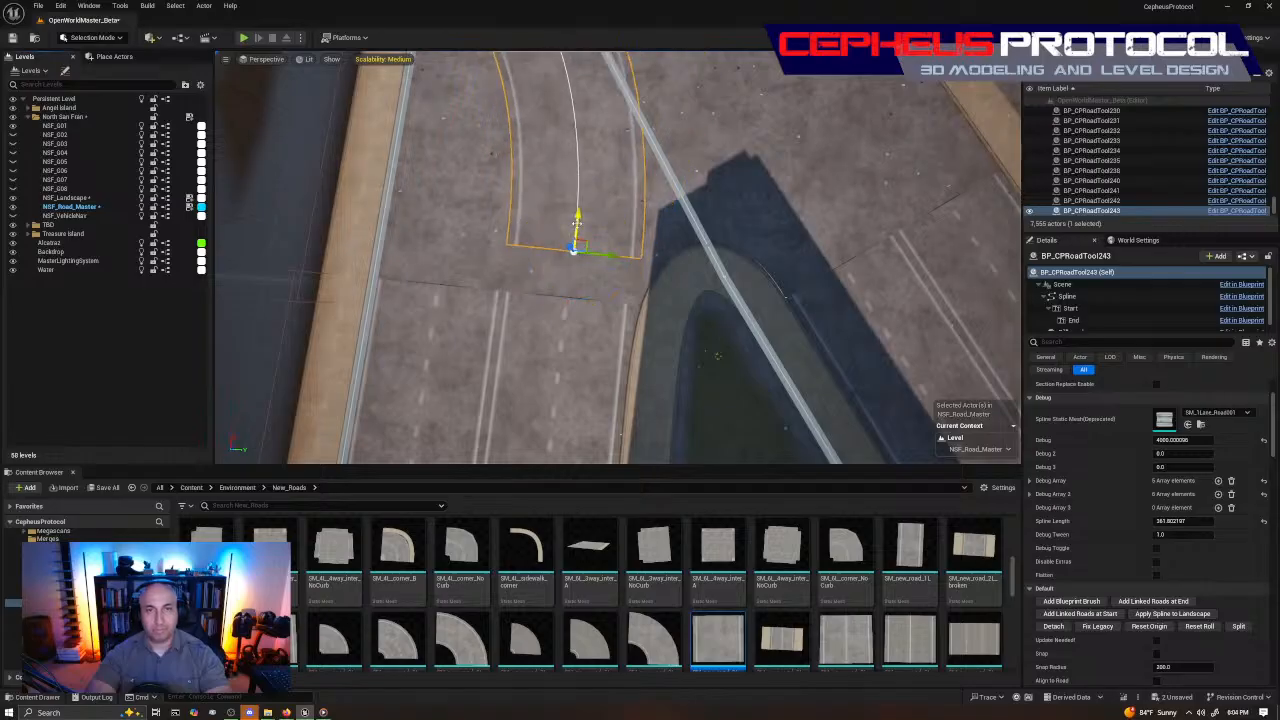
Fit the road spline's start edge flush against the road tile beside the median and line up its lane markings
drag(576, 223, 571, 262)
key(w)
right_drag(571, 262, 526, 222)
drag(523, 243, 524, 261)
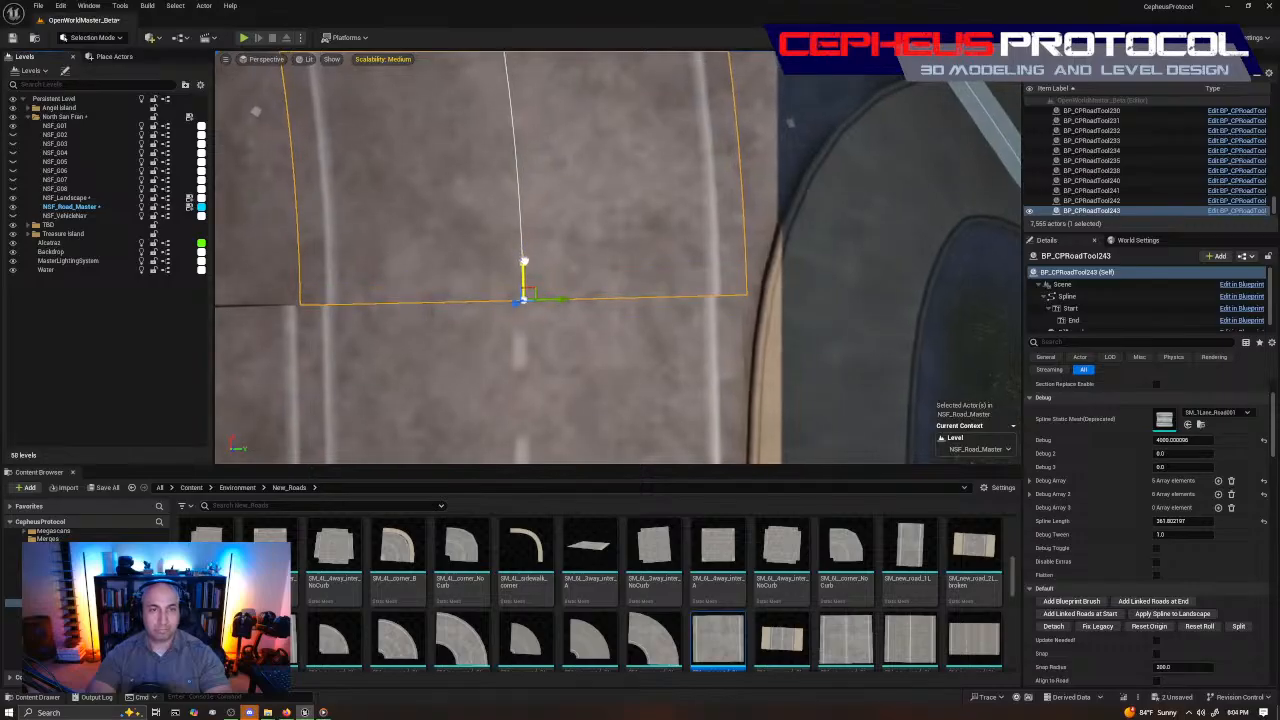
drag(560, 300, 555, 300)
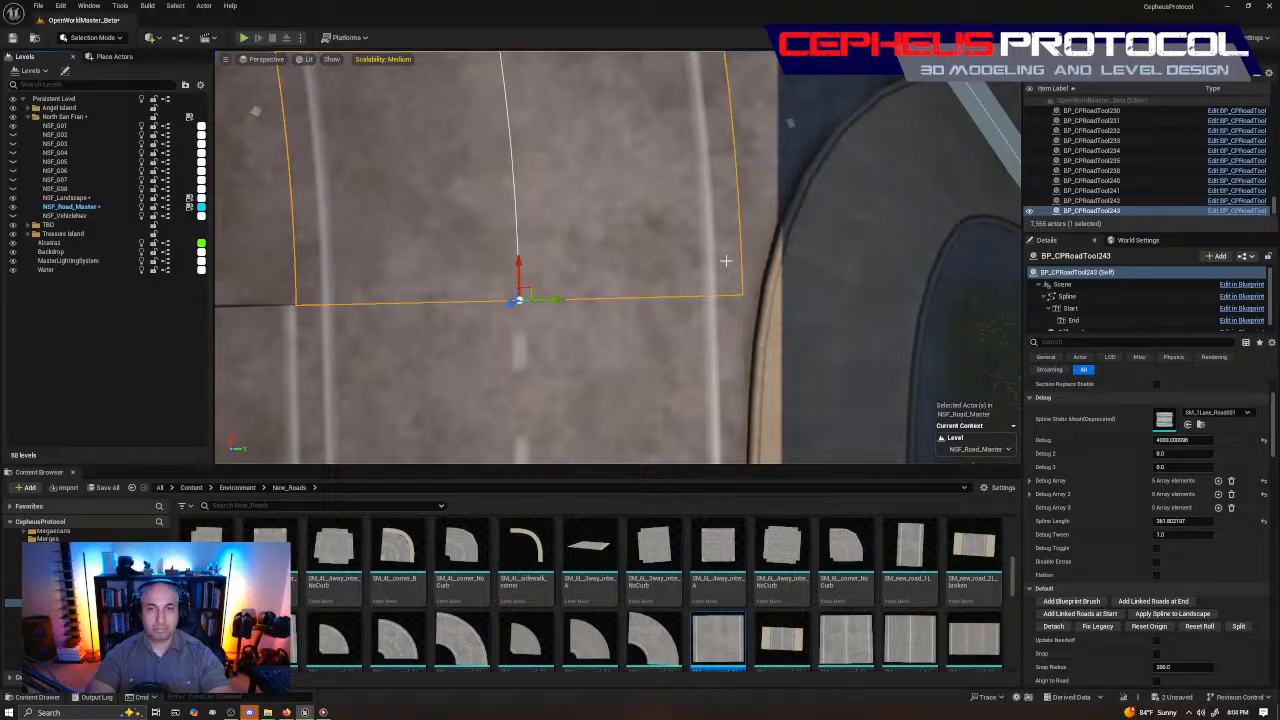
key(Delete)
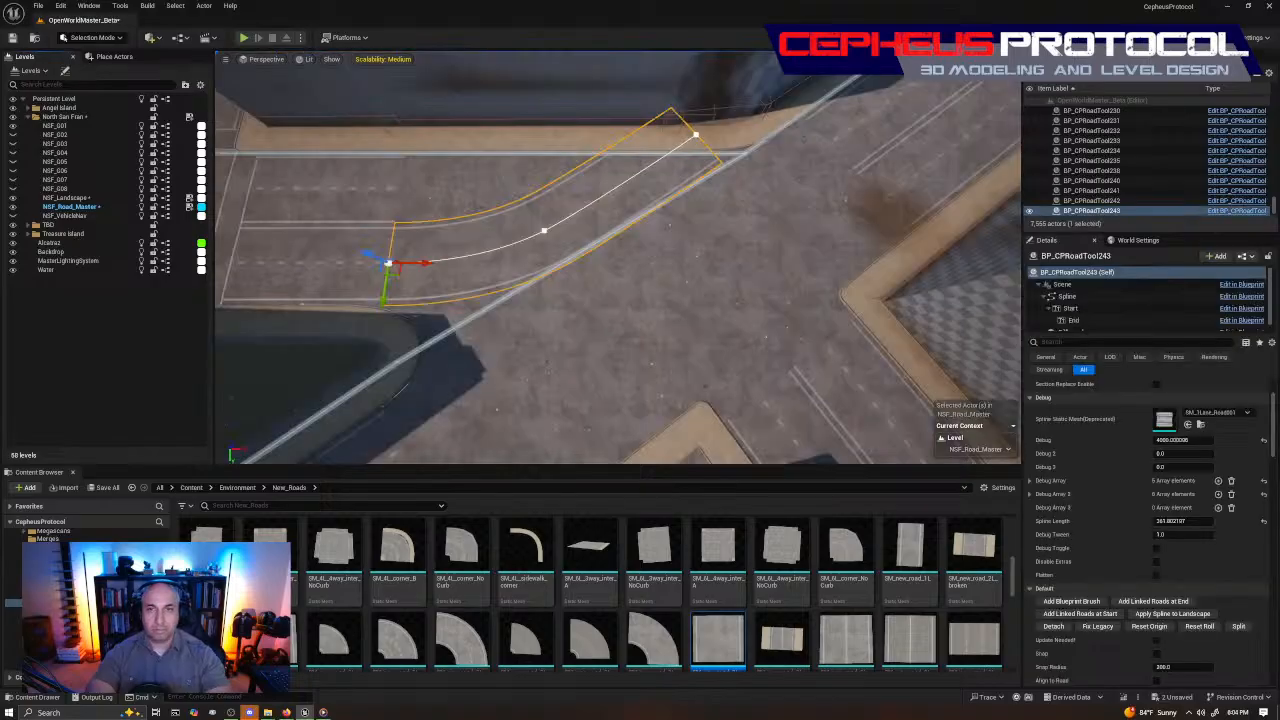
Move the spline's middle point into the intersection in front of the rounded median tip
click(573, 210)
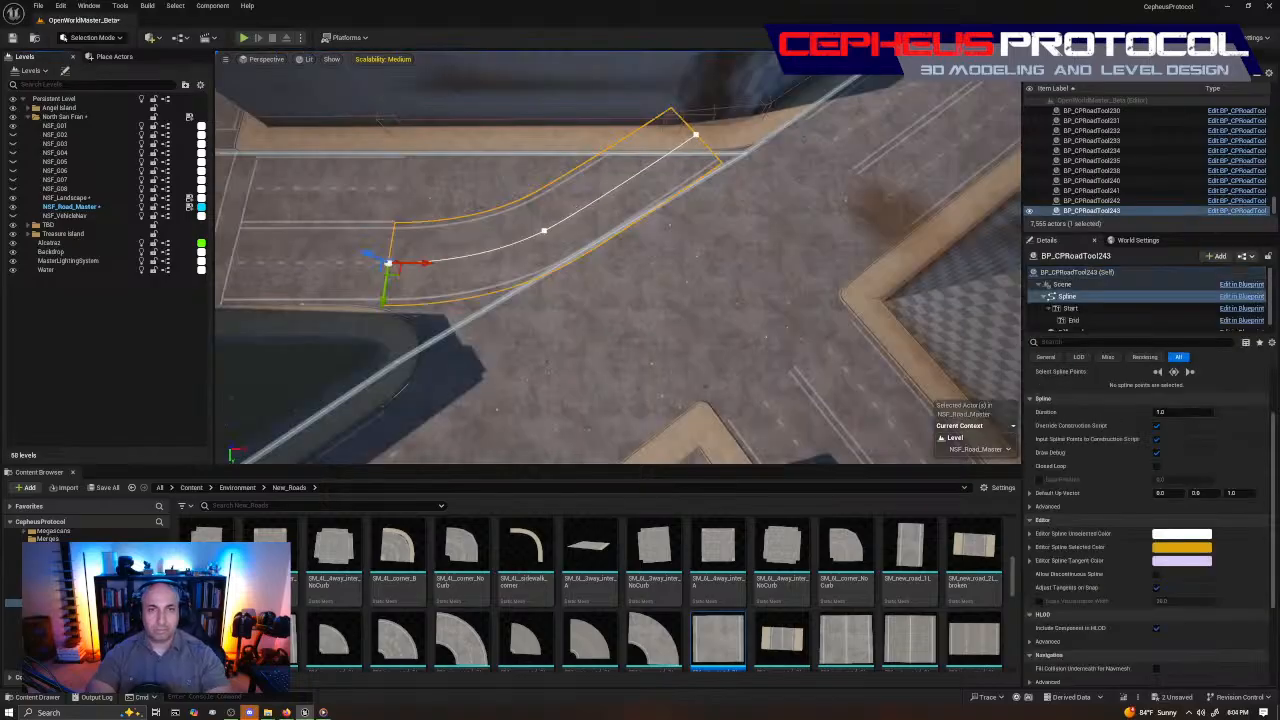
click(544, 231)
key(e)
drag(587, 246, 501, 323)
key(w)
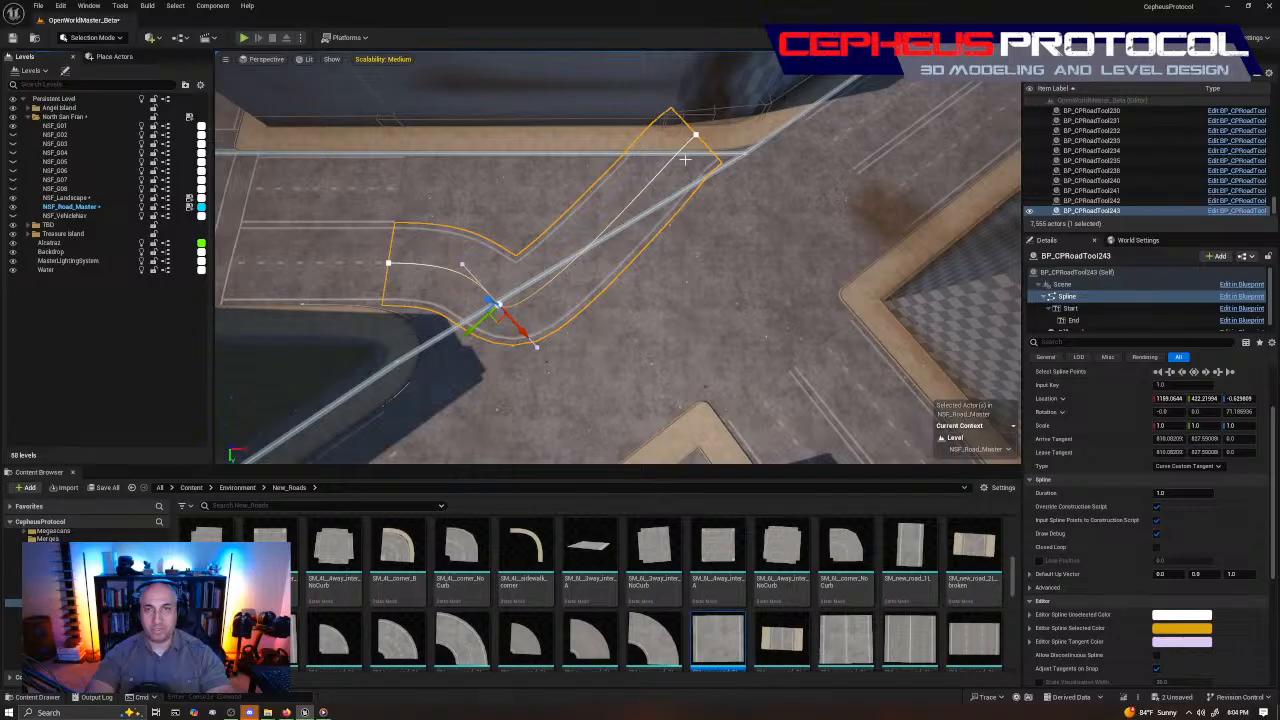
Move the spline's end point around the median tip to the other street and rotate it toward that street's lanes
click(695, 134)
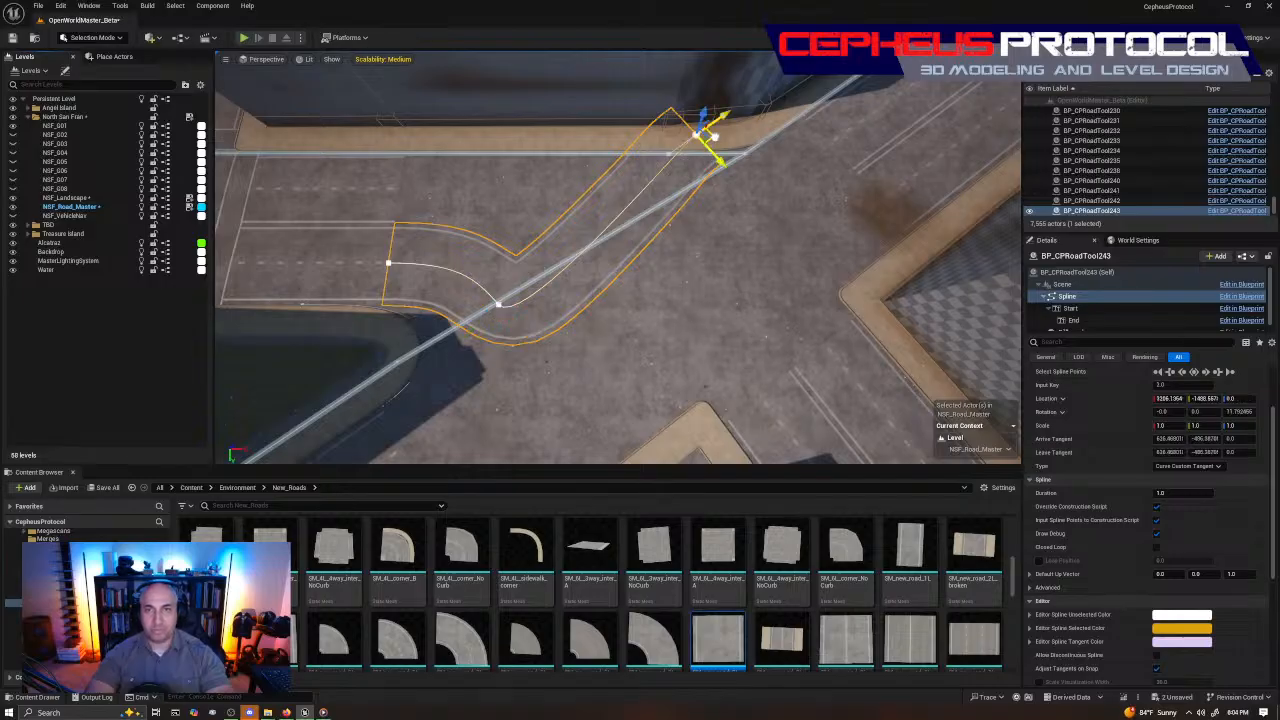
drag(713, 136, 721, 141)
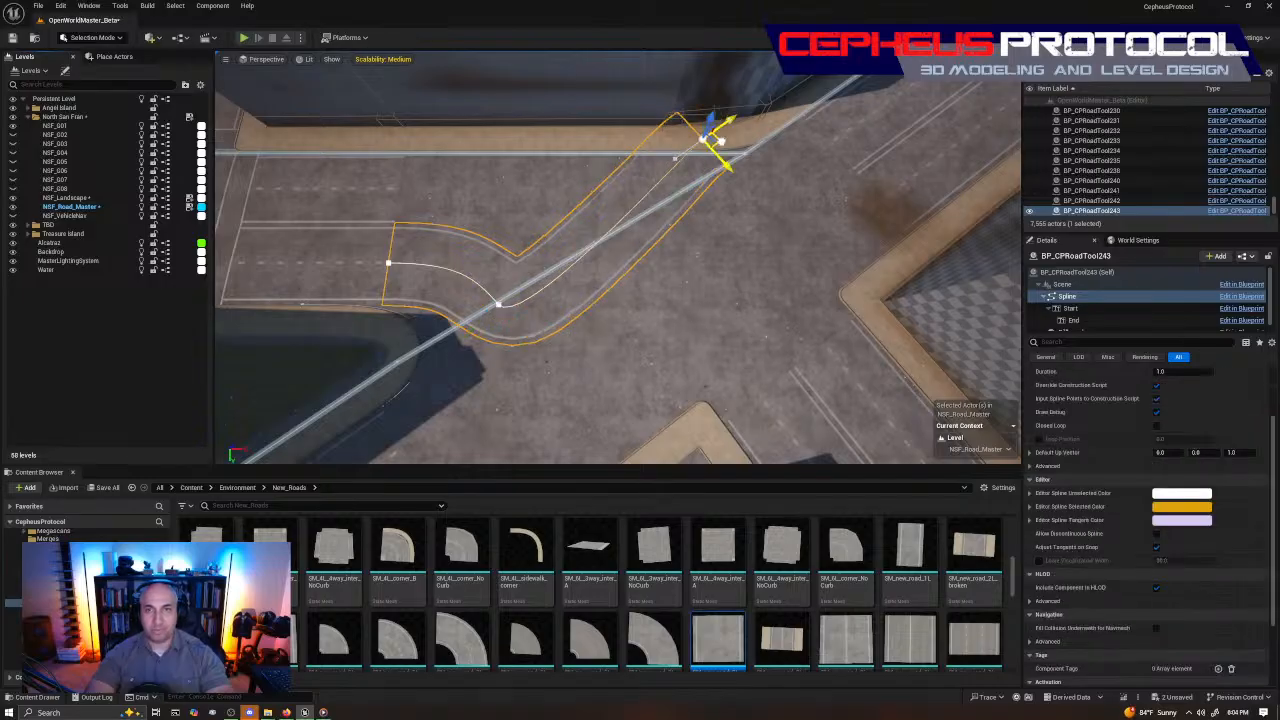
right_drag(677, 250, 694, 272)
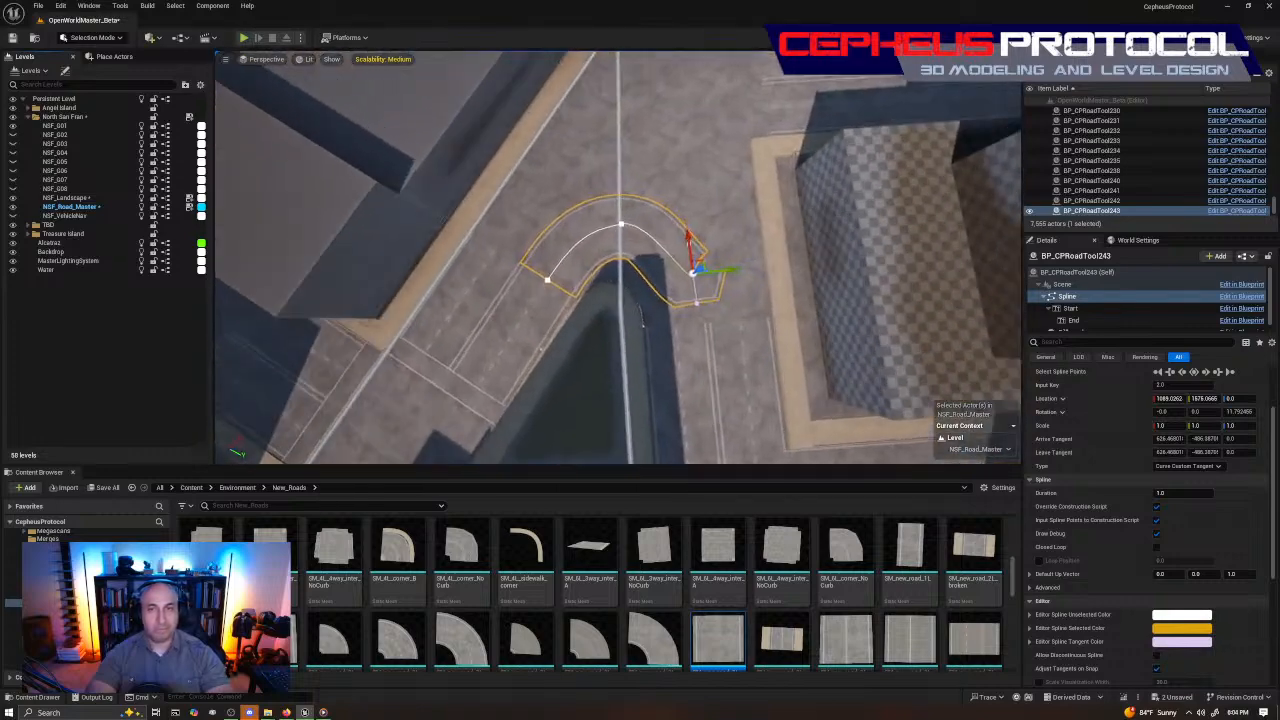
right_drag(568, 317, 568, 317)
key(e)
drag(613, 314, 604, 284)
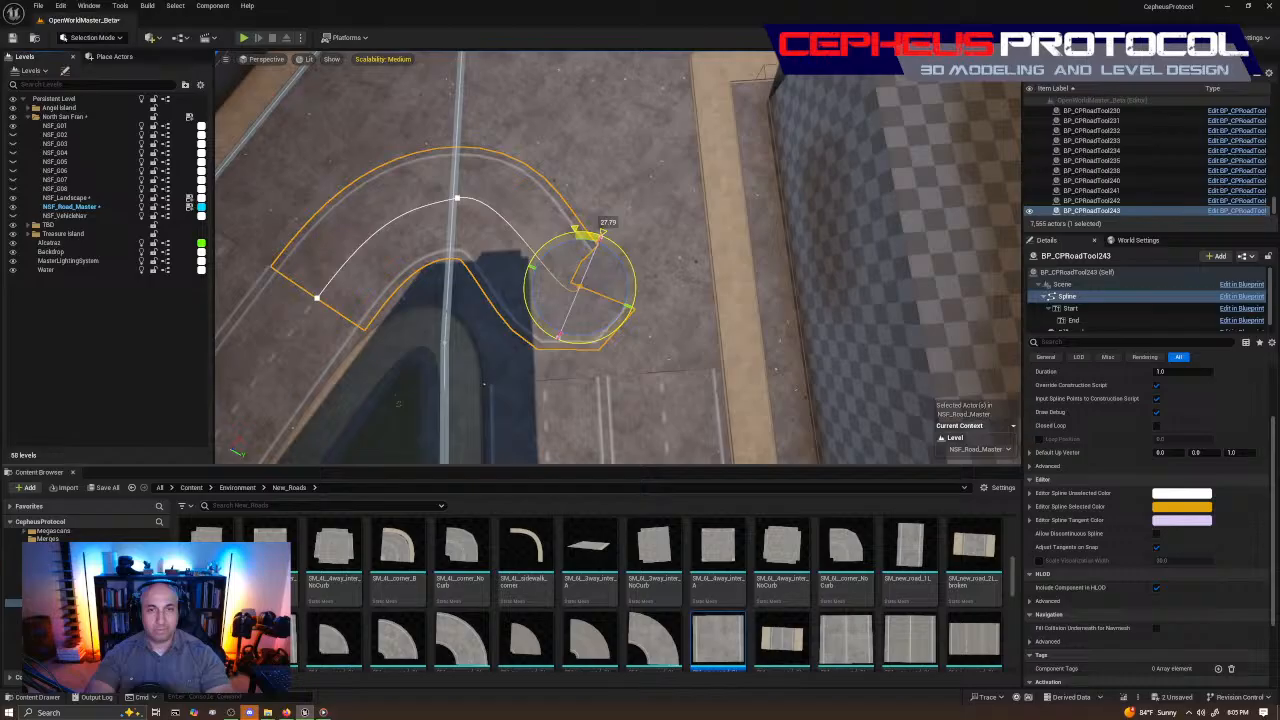
drag(600, 236, 591, 401)
key(w)
Fit the spline's end edge flush against the second street's road tile so the lane lines meet
right_drag(591, 401, 529, 343)
drag(631, 298, 529, 366)
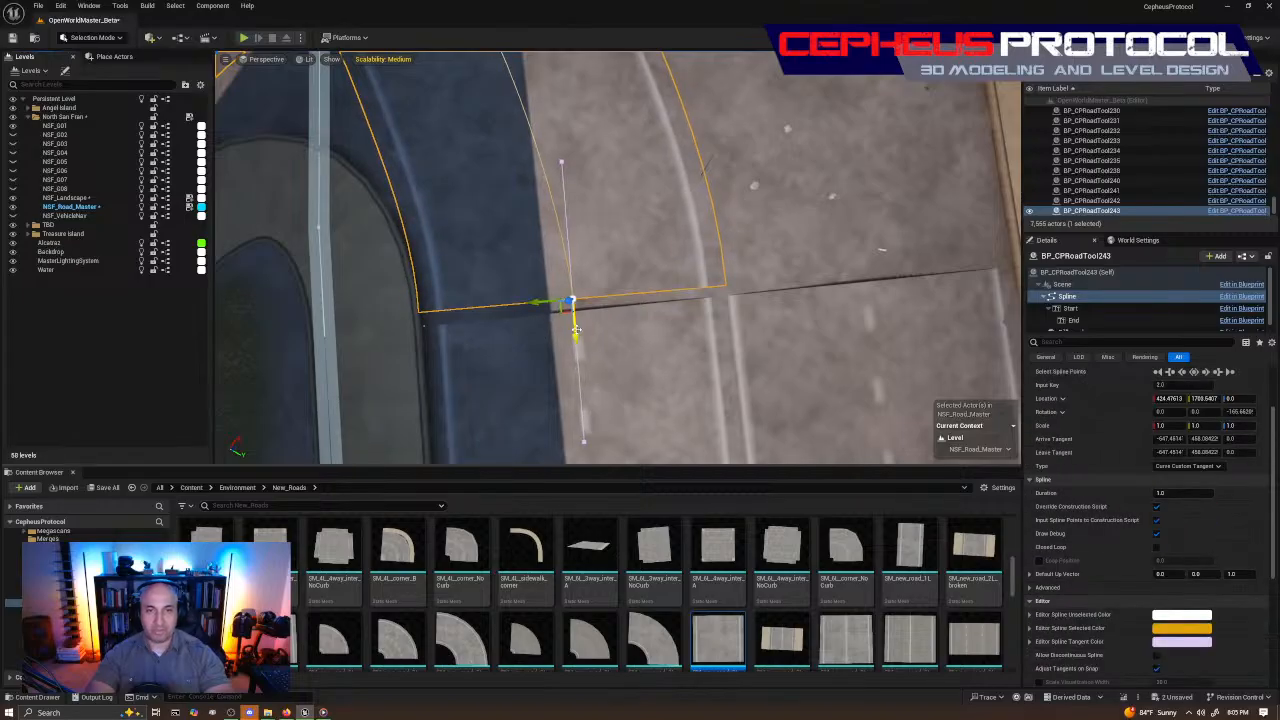
drag(576, 330, 574, 344)
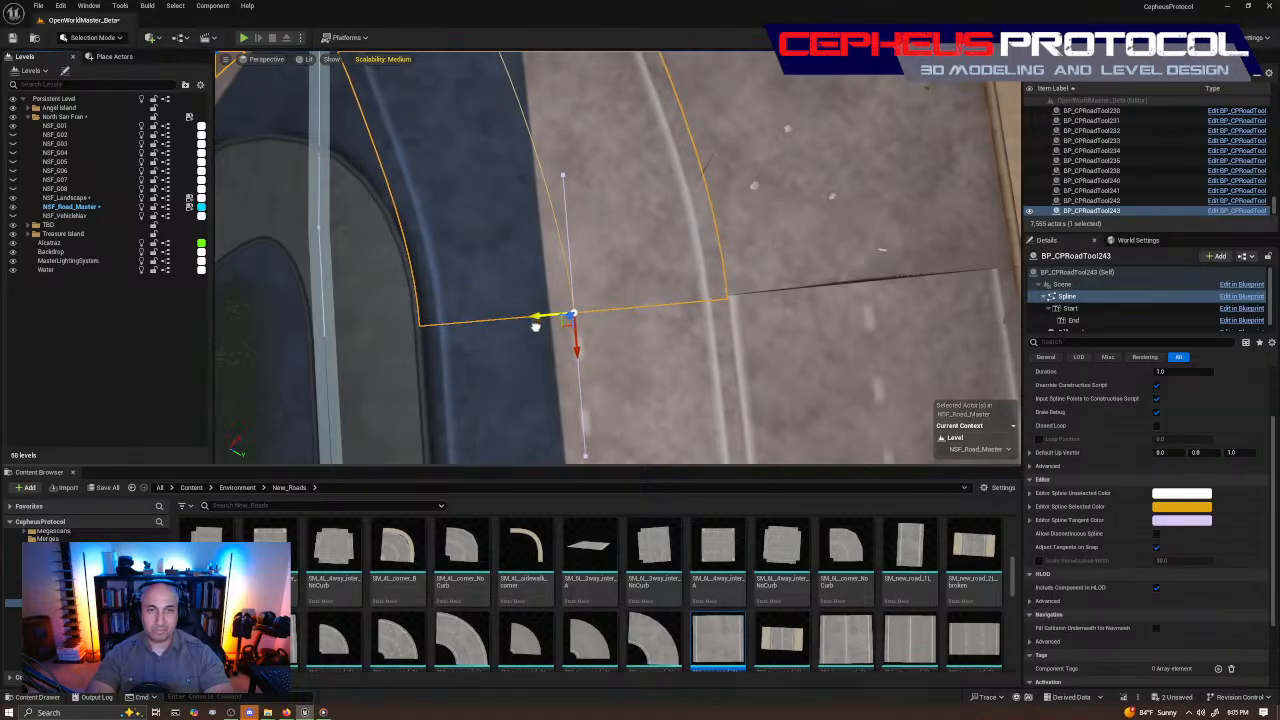
click(536, 330)
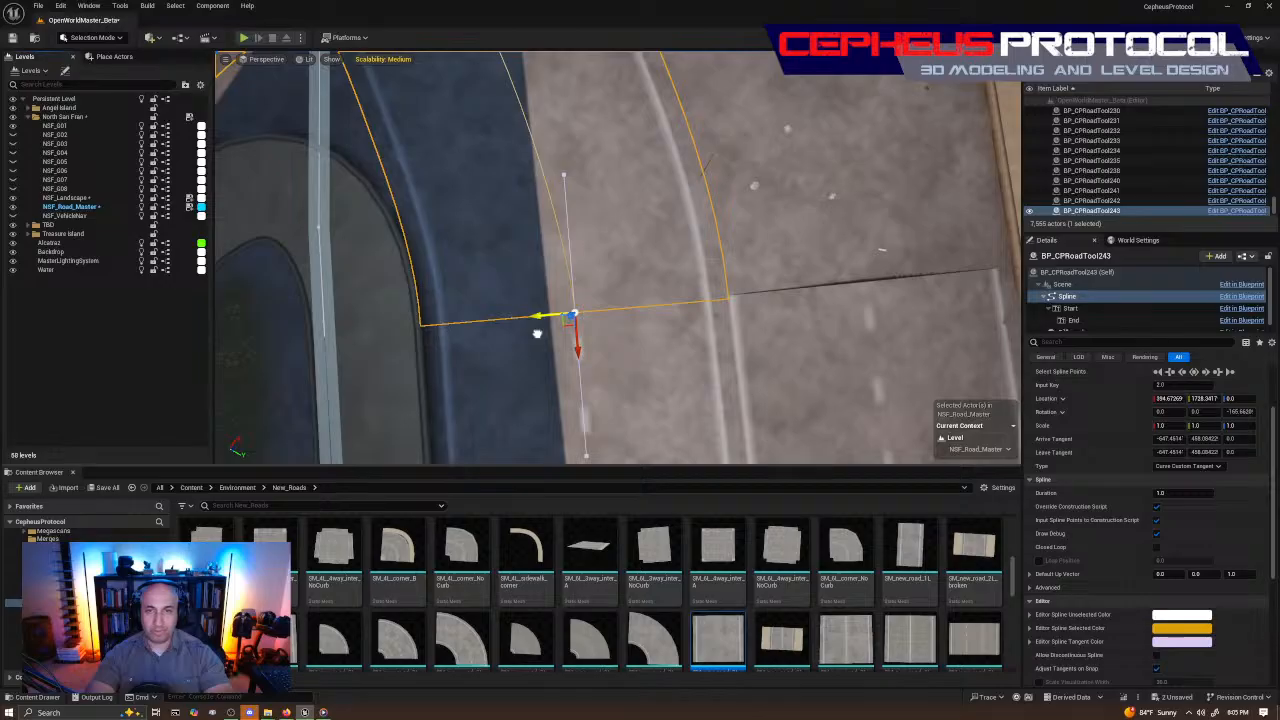
drag(537, 334, 537, 335)
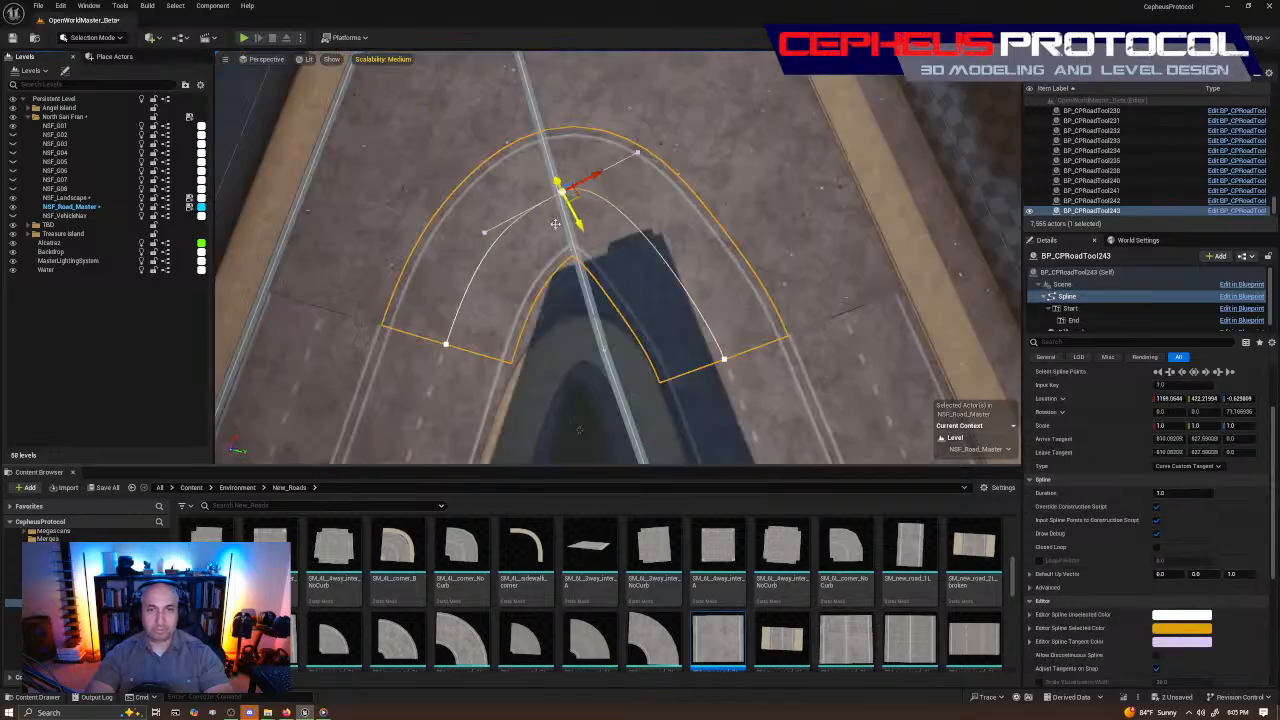
Pull the spline's middle point closer to the median tip and rotate its tangent to even out the curve
scroll(575, 193, down, 3)
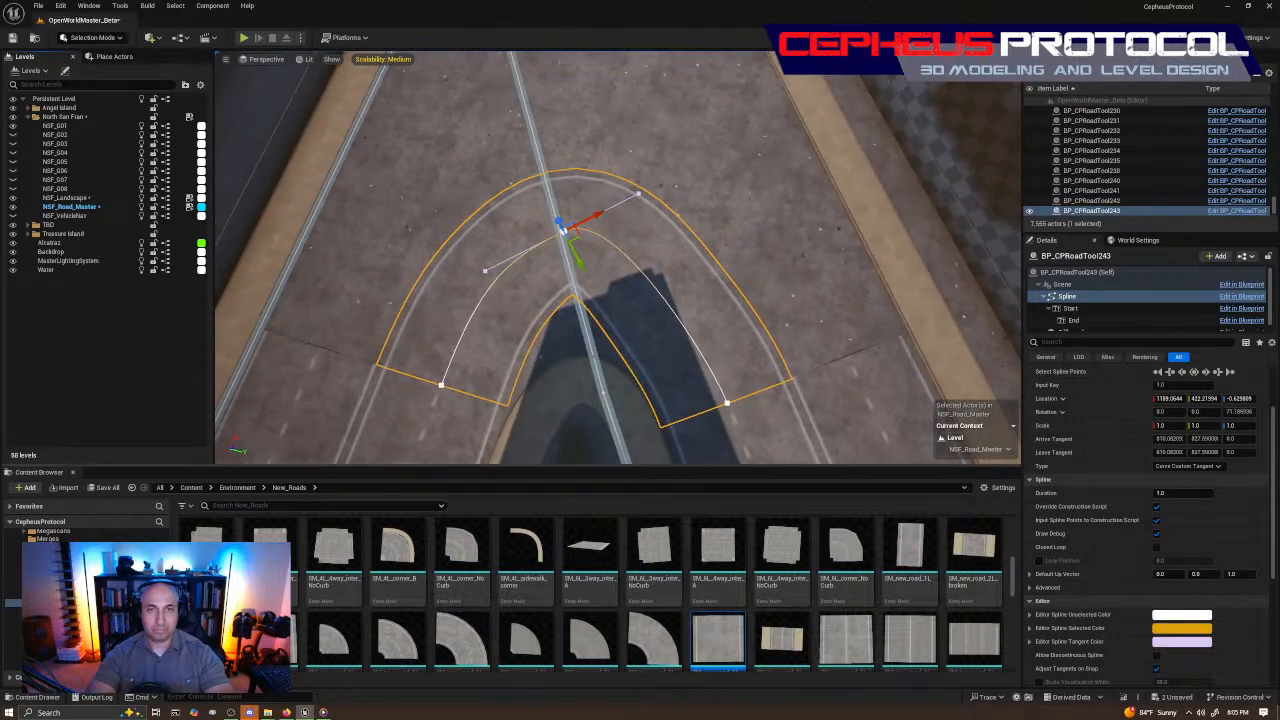
drag(574, 230, 585, 284)
key(e)
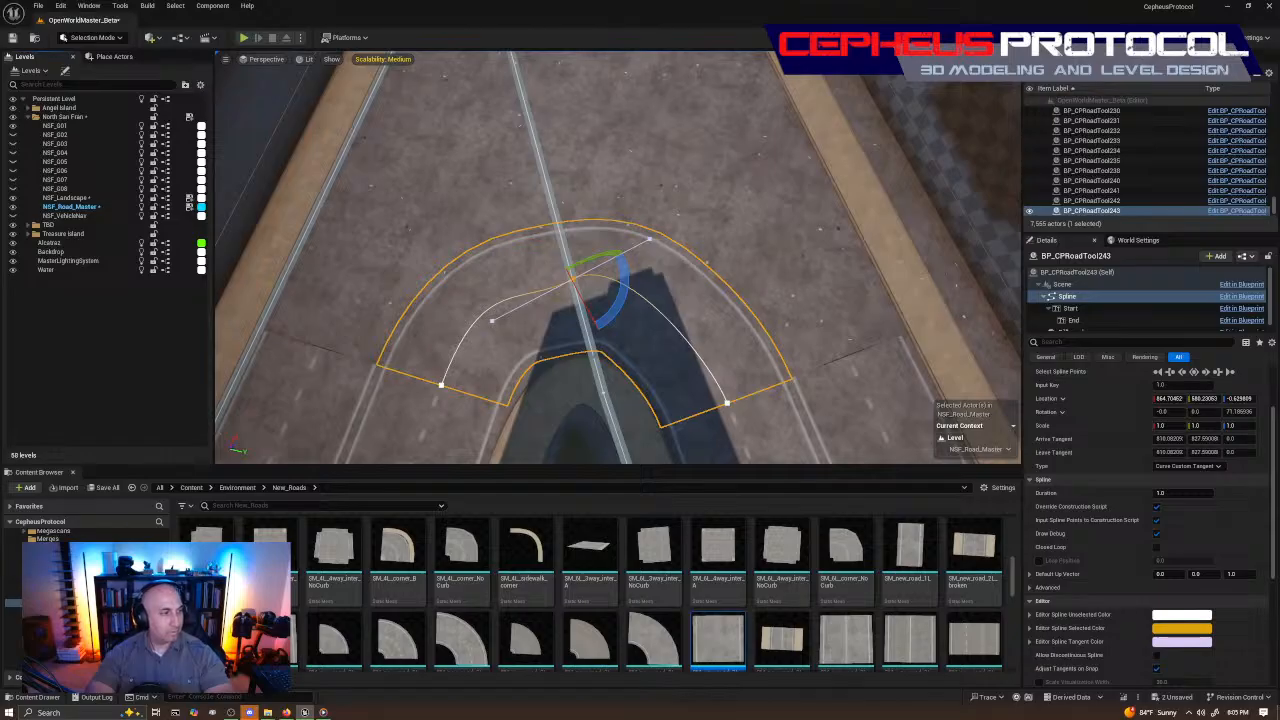
mouse_move(618, 277)
mouse_down()
mouse_move(623, 252)
mouse_move(646, 263)
mouse_move(628, 264)
mouse_move(629, 291)
mouse_move(606, 288)
mouse_up()
key(w)
key(e)
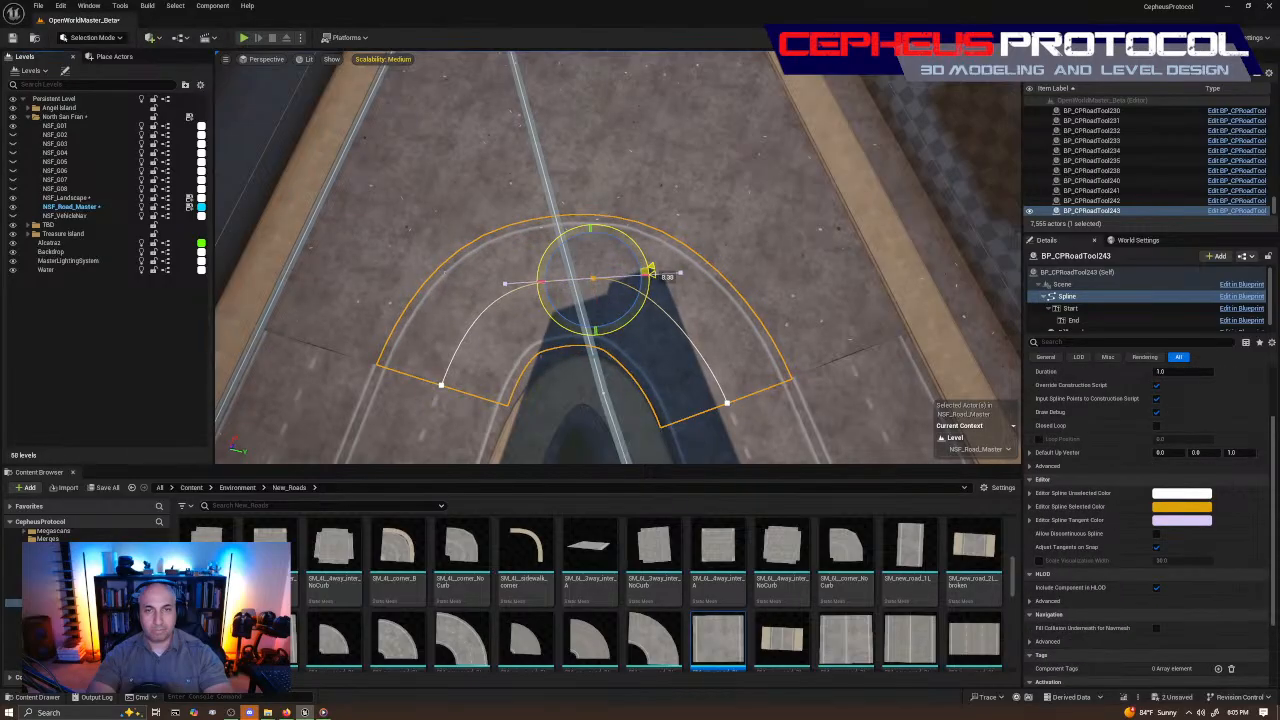
key(w)
mouse_move(650, 272)
right_down()
mouse_move(700, 260)
mouse_move(670, 225)
mouse_move(620, 235)
mouse_move(642, 286)
right_up()
Check the curved road's two end points around the median and clear the selection
click(745, 225)
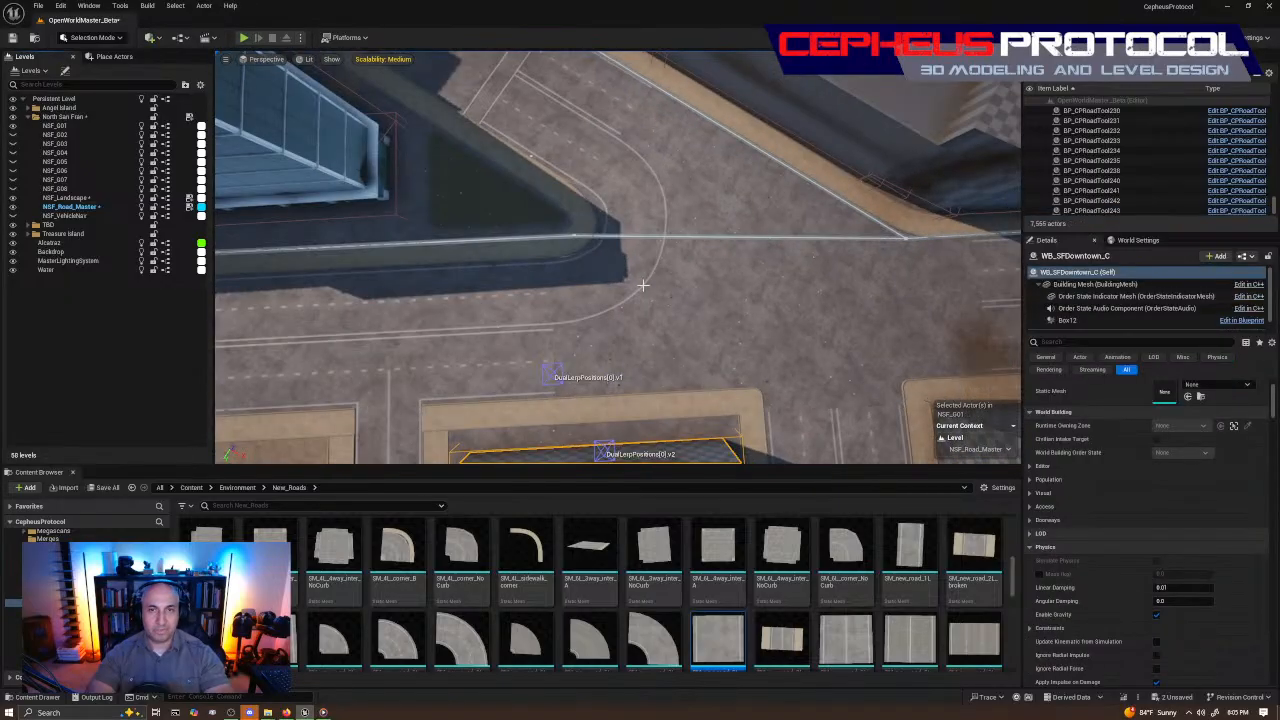
click(642, 286)
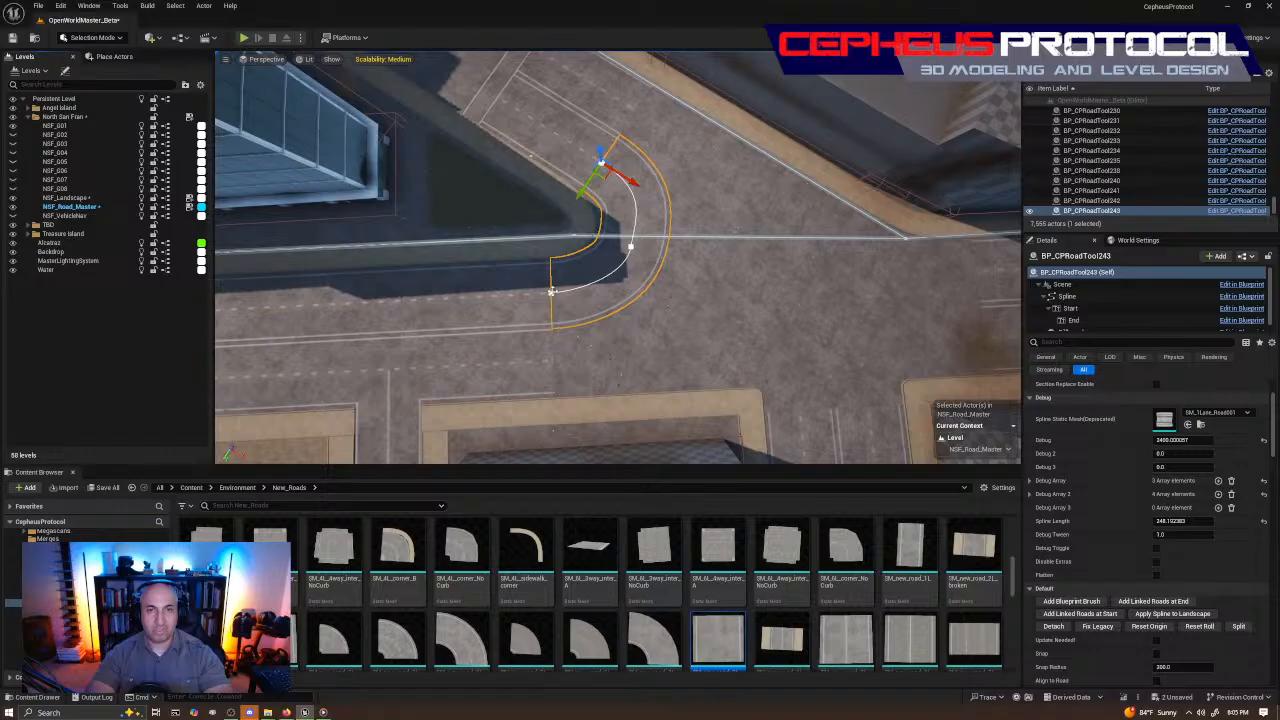
click(551, 291)
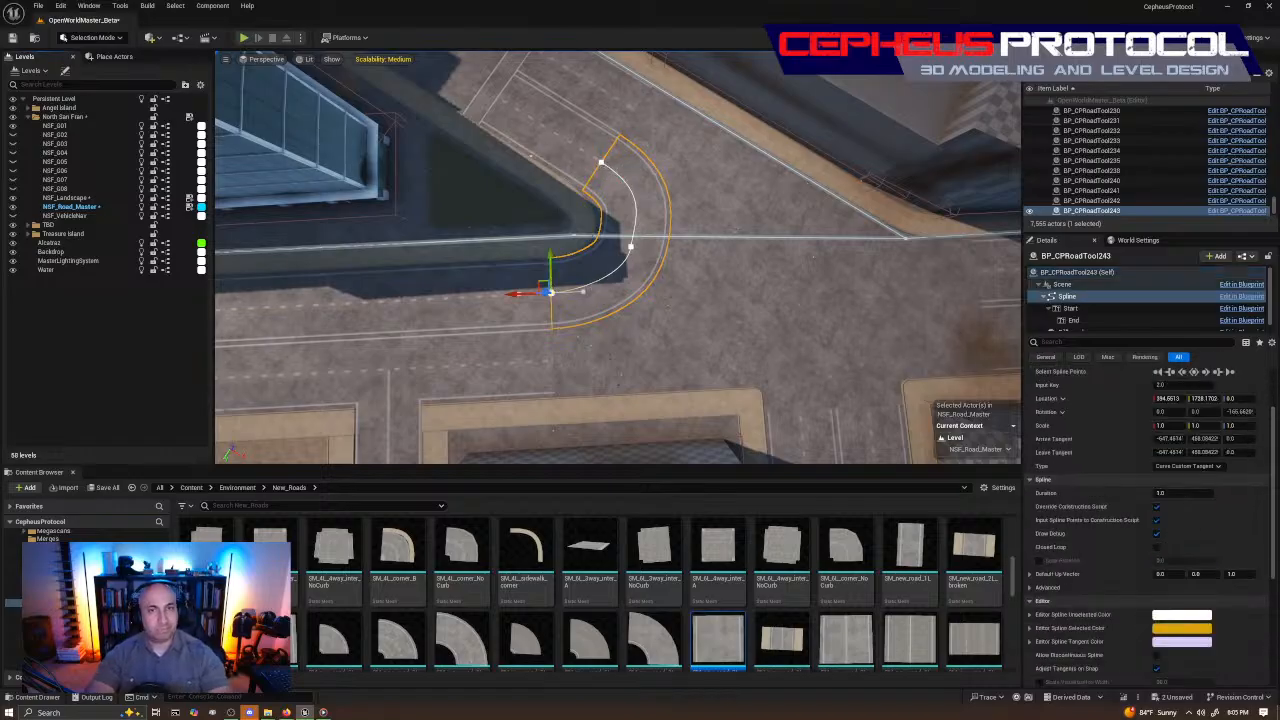
click(601, 162)
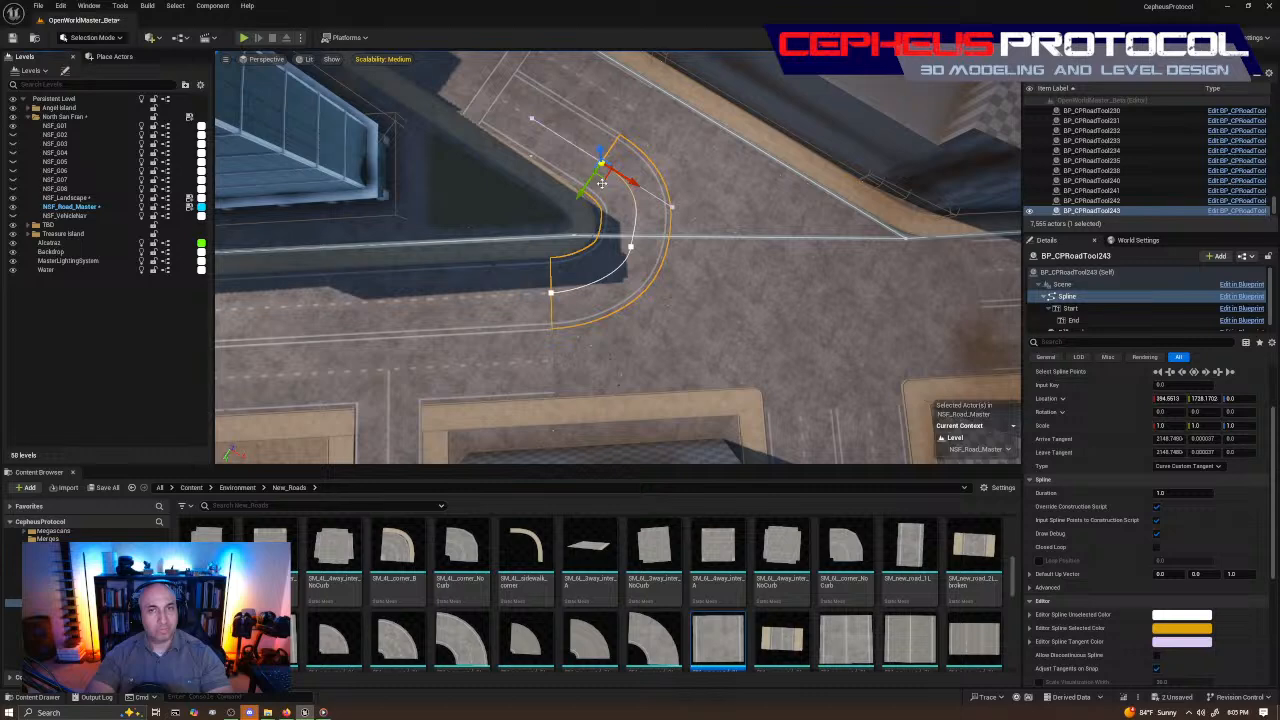
key(Escape)
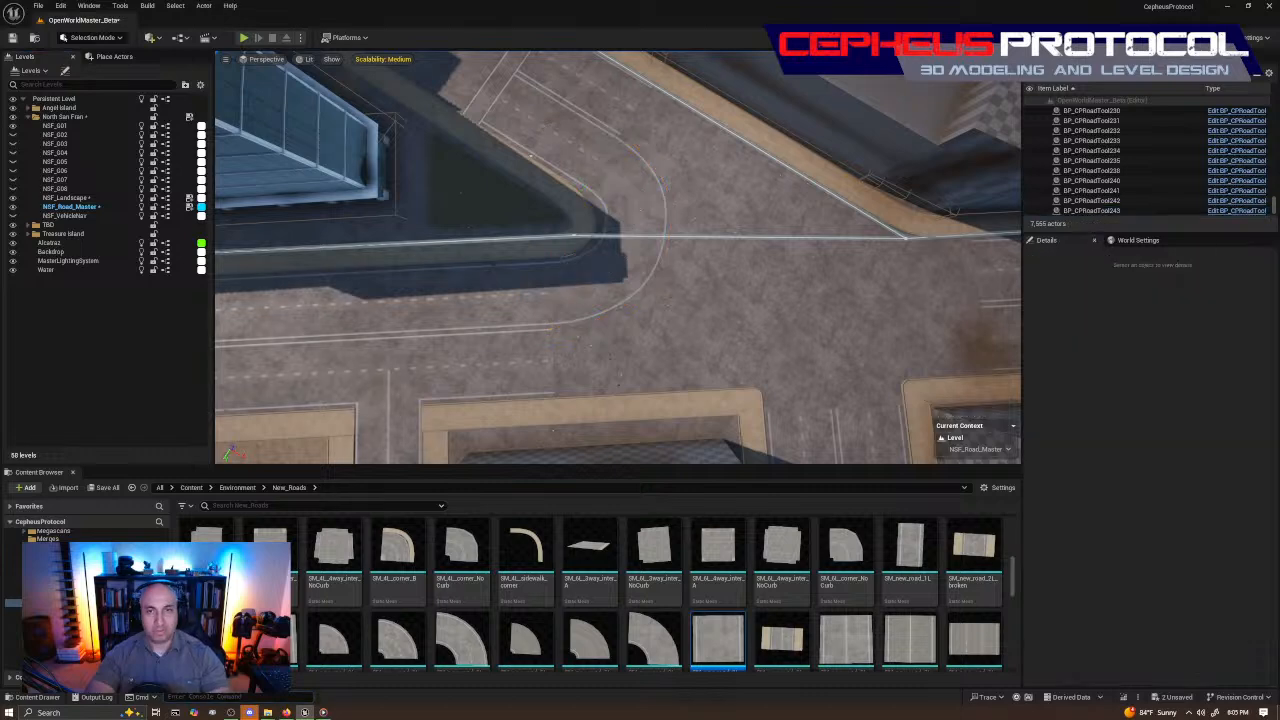
Duplicate the curved median road spline beside the adjacent street and rotate the copy toward that street's lanes
click(632, 262)
right_drag(632, 262, 775, 270)
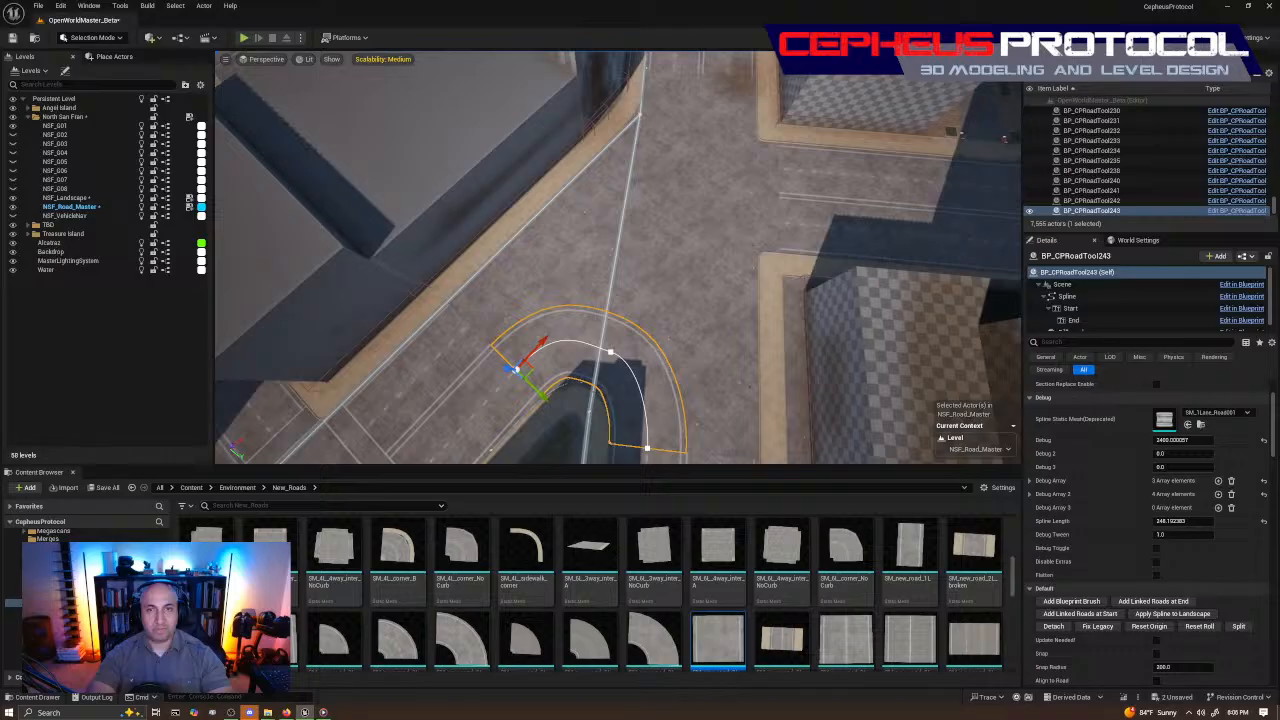
right_drag(646, 355, 700, 338)
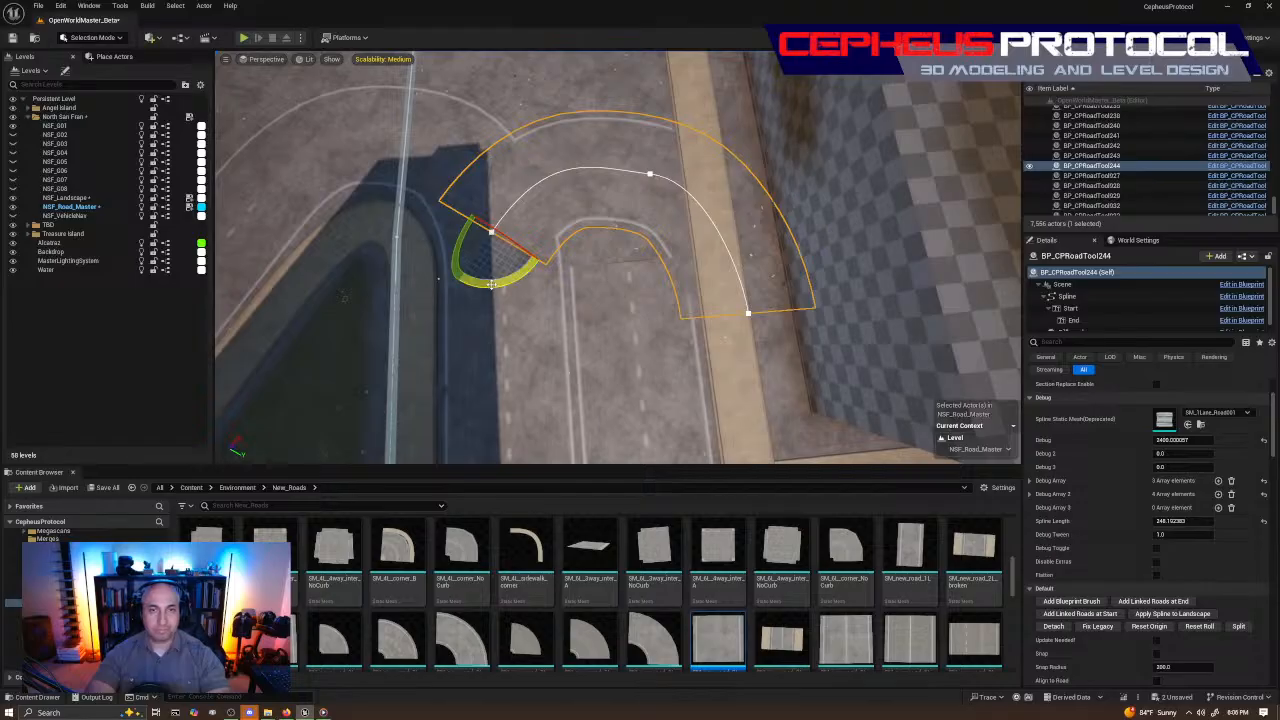
drag(514, 282, 562, 262)
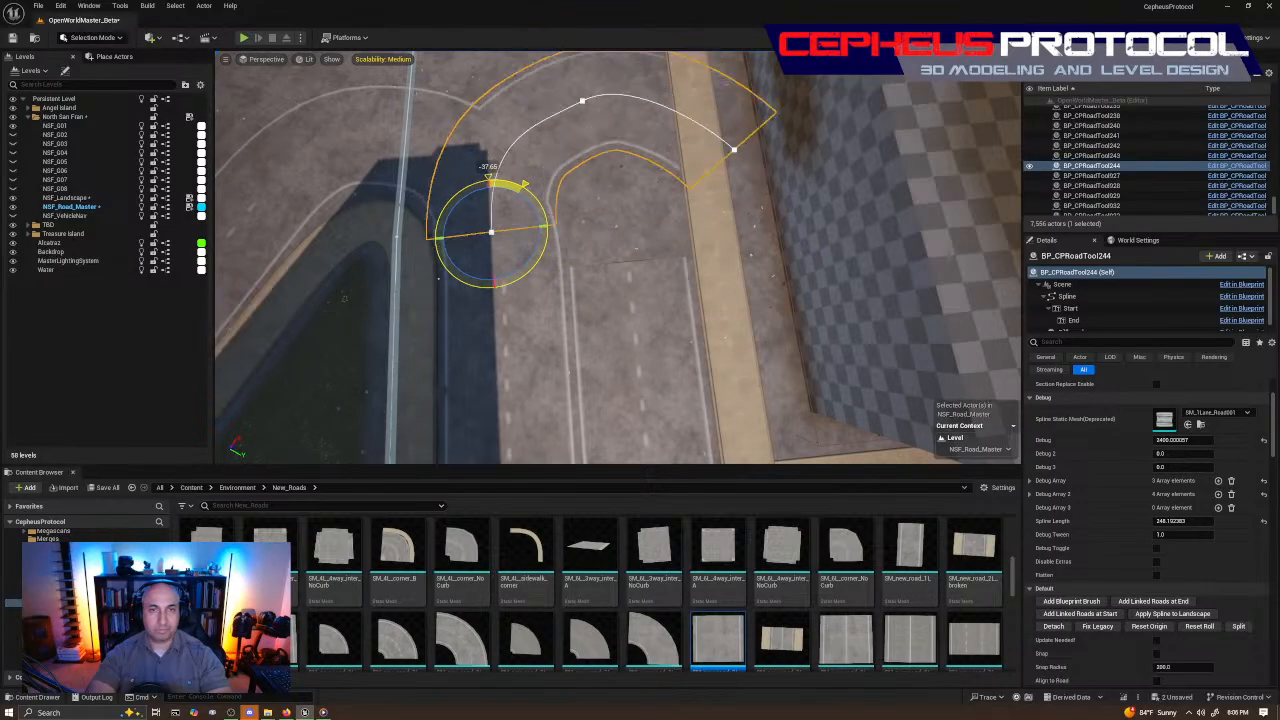
Delete the copied spline's last point and move the shortened road onto the street's double centre line
key(w)
click(734, 150)
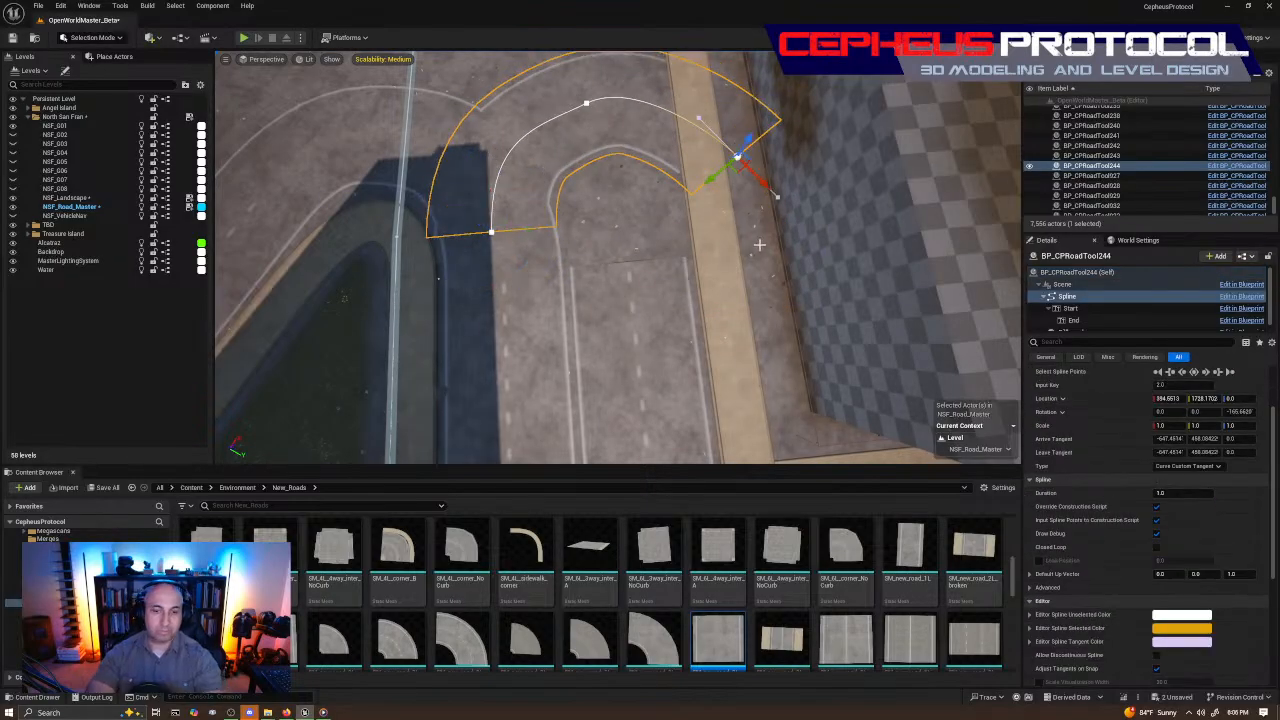
key(Delete)
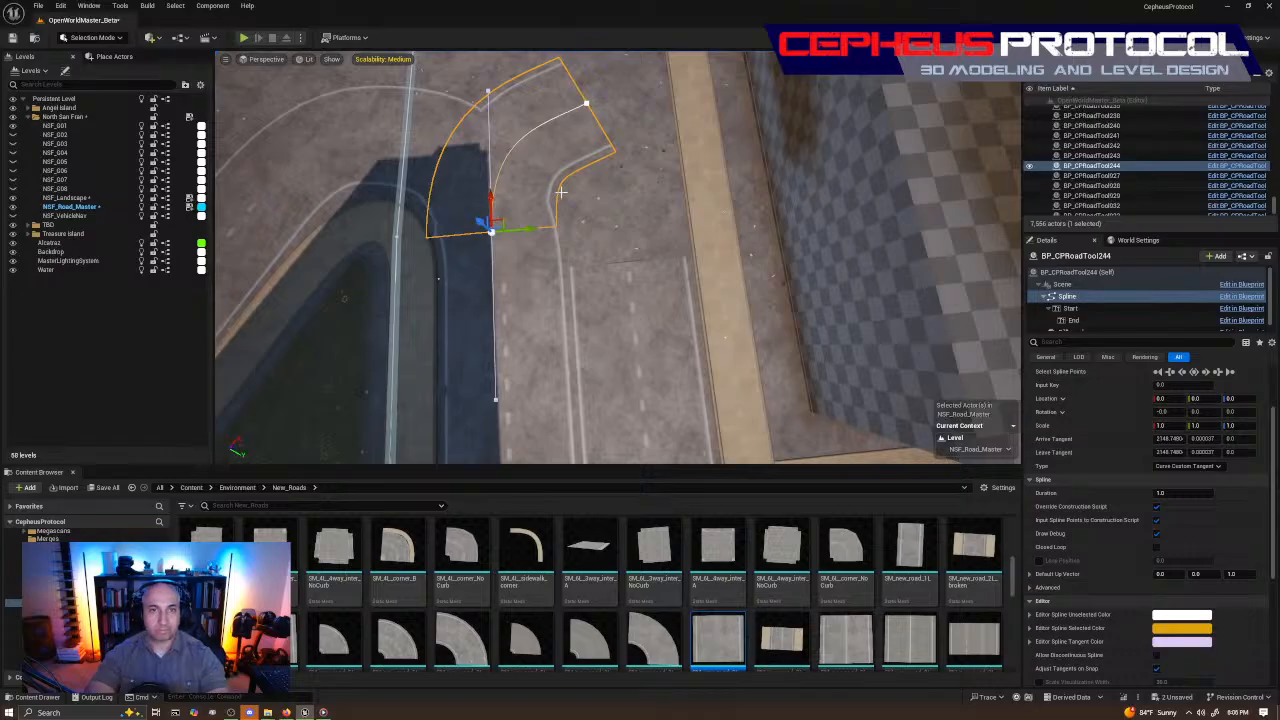
click(561, 192)
drag(513, 242, 590, 267)
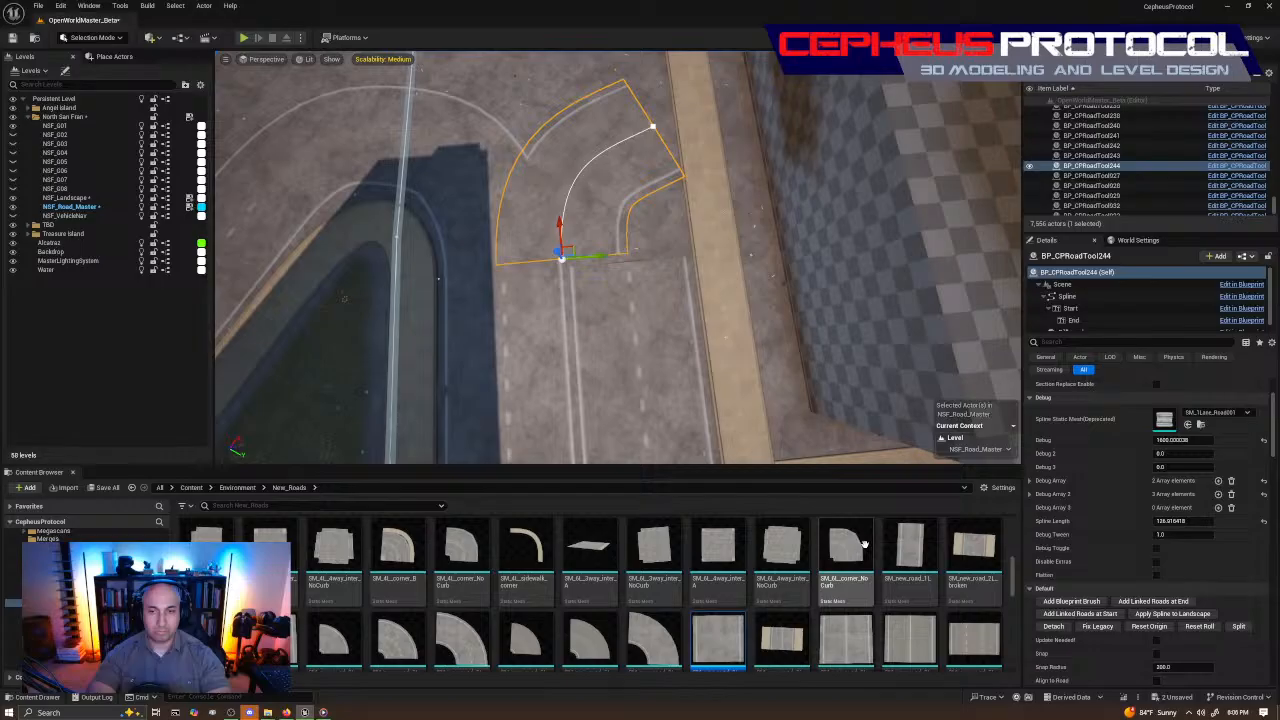
Replace the copied spline's mesh with a multi-lane road mesh that has a double centre line
scroll(610, 550, down, 2)
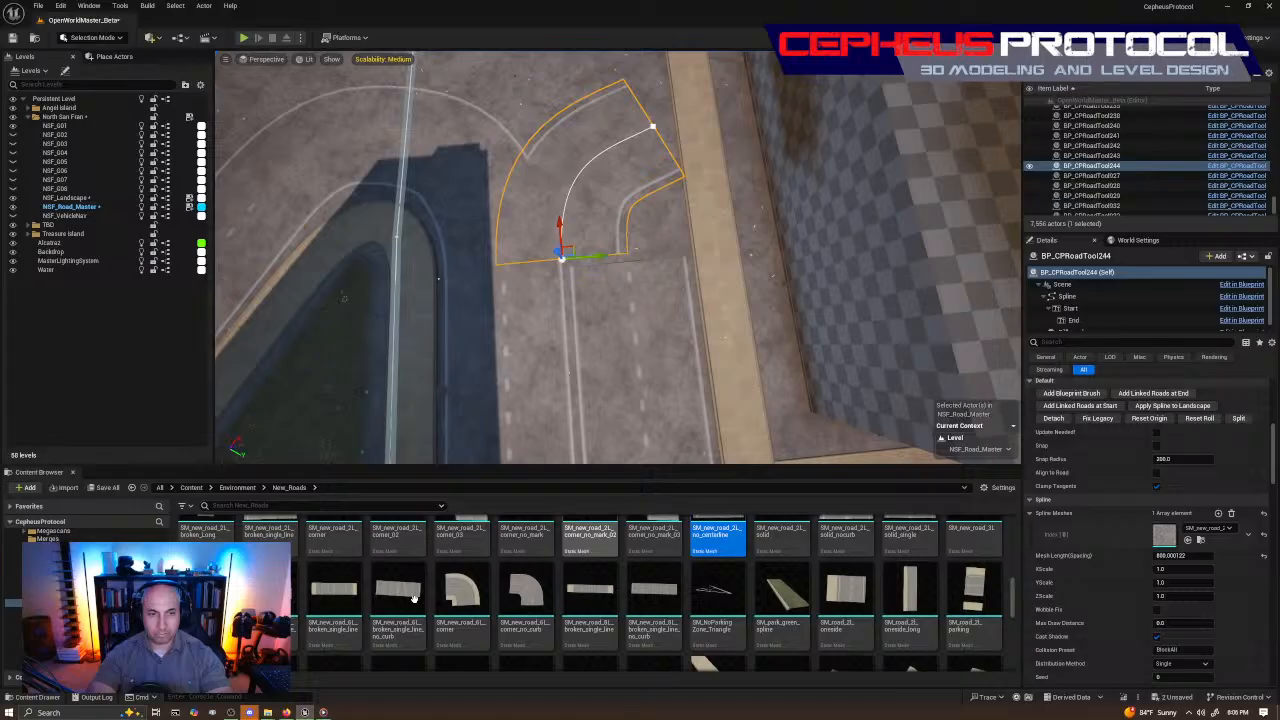
drag(272, 602, 1167, 536)
right_drag(780, 350, 660, 360)
key(w)
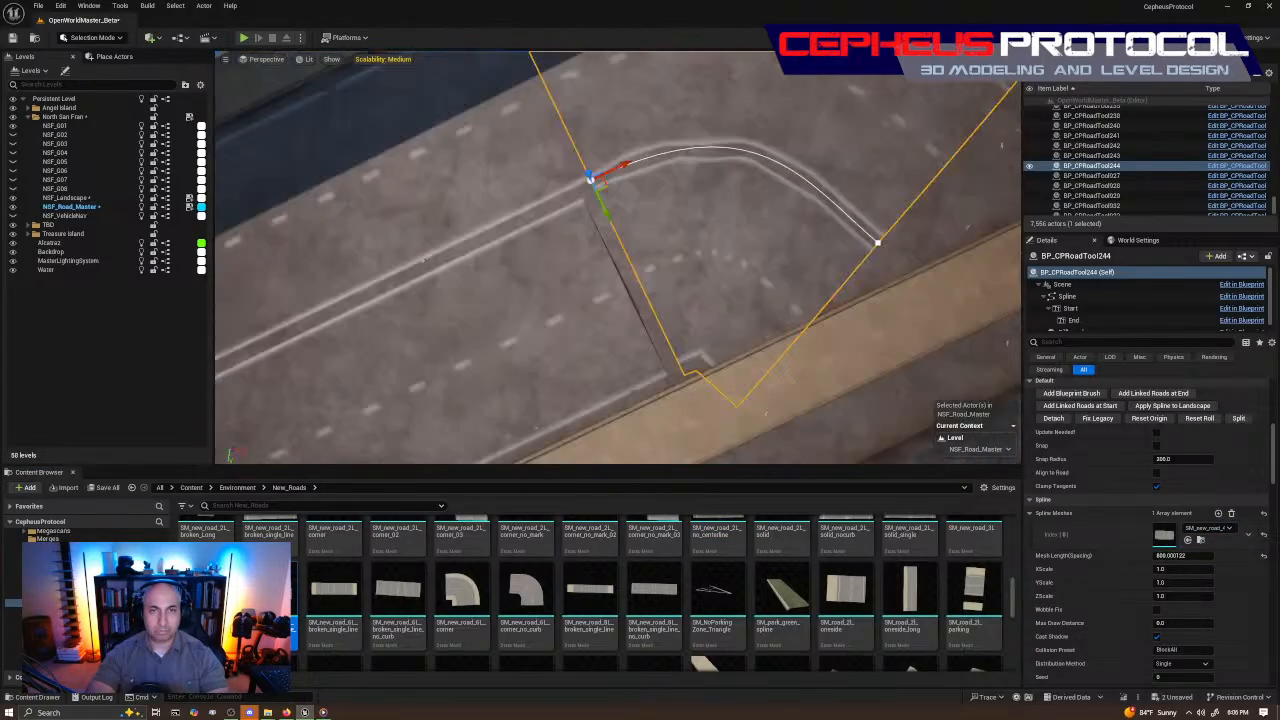
Move the new road's end point across the intersection and rotate it in line with the far street
click(565, 300)
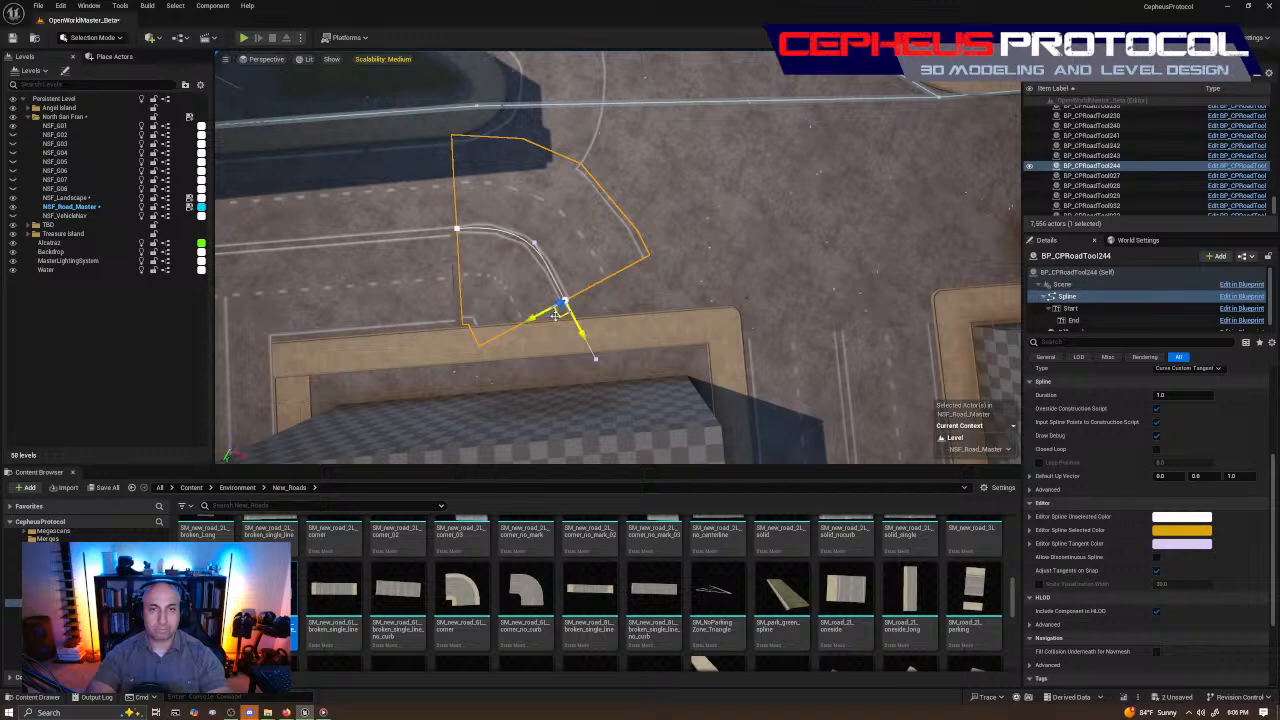
drag(557, 317, 938, 220)
right_drag(938, 220, 1005, 230)
key(e)
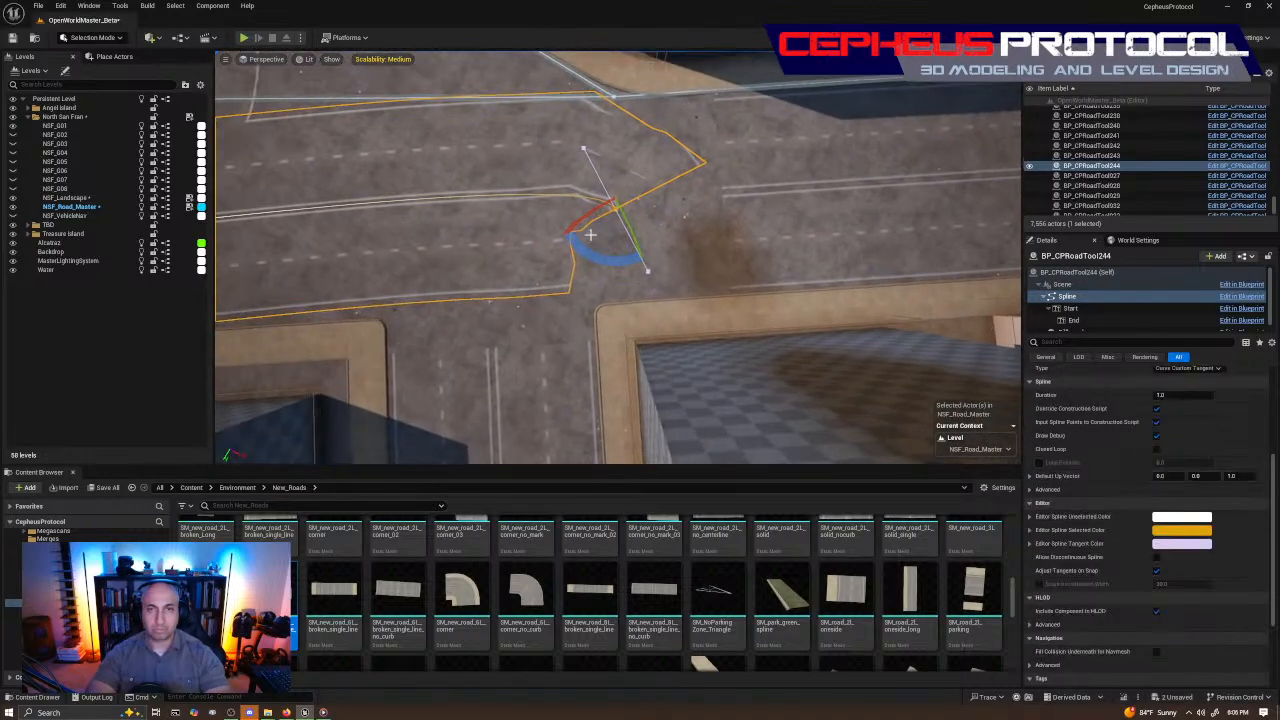
drag(592, 250, 683, 210)
key(w)
right_drag(591, 223, 860, 190)
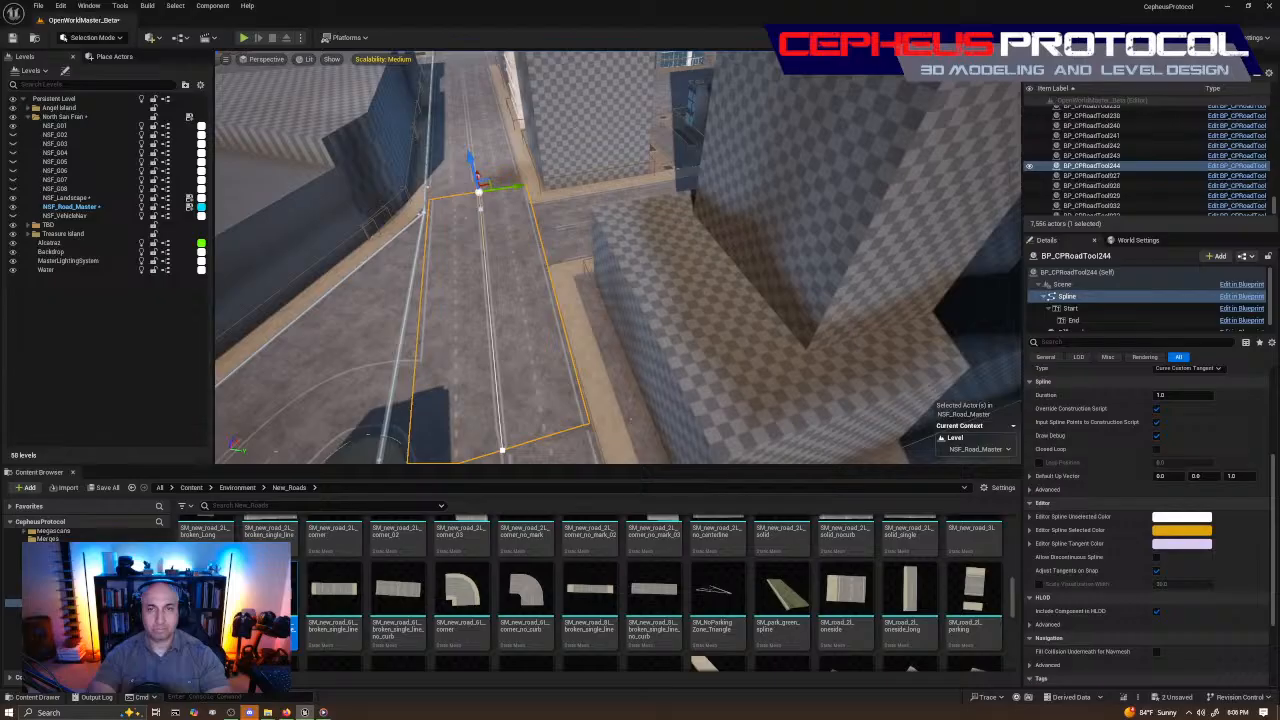
Fit the new road's start edge flush against the near road tile so the double centre lines meet
right_drag(660, 260, 680, 300)
click(684, 300)
click(515, 295)
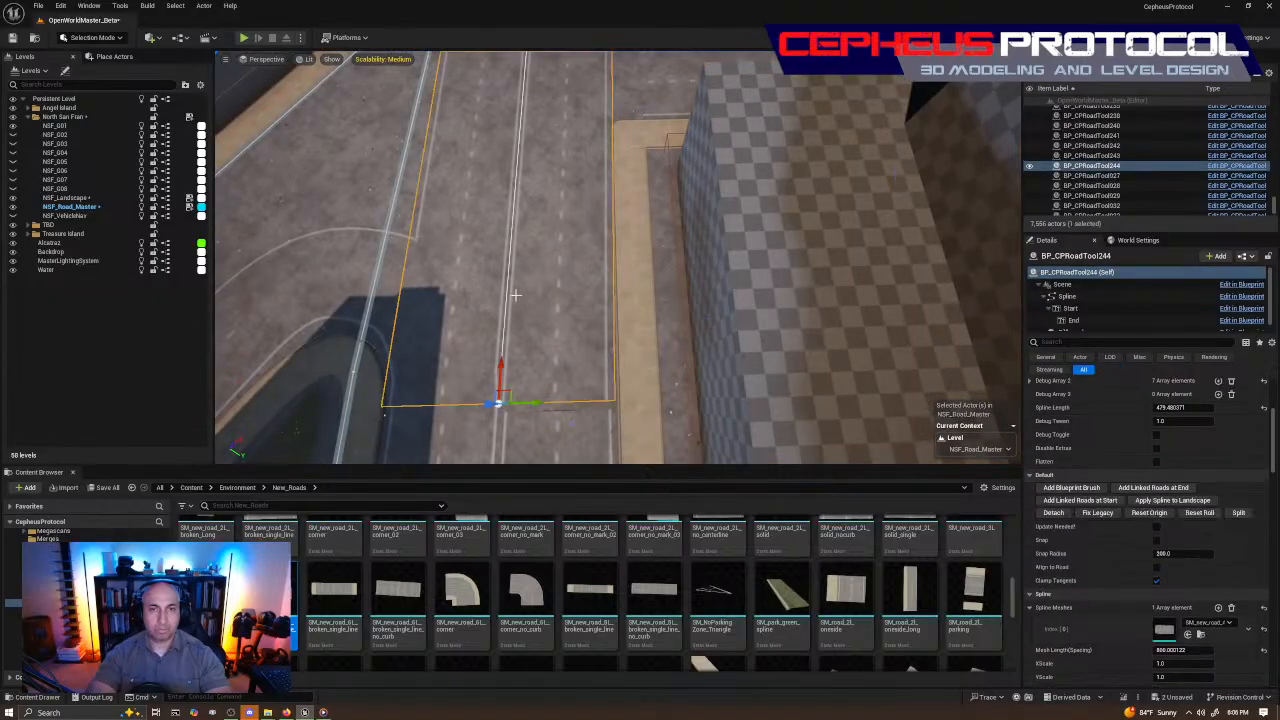
right_drag(515, 295, 480, 335)
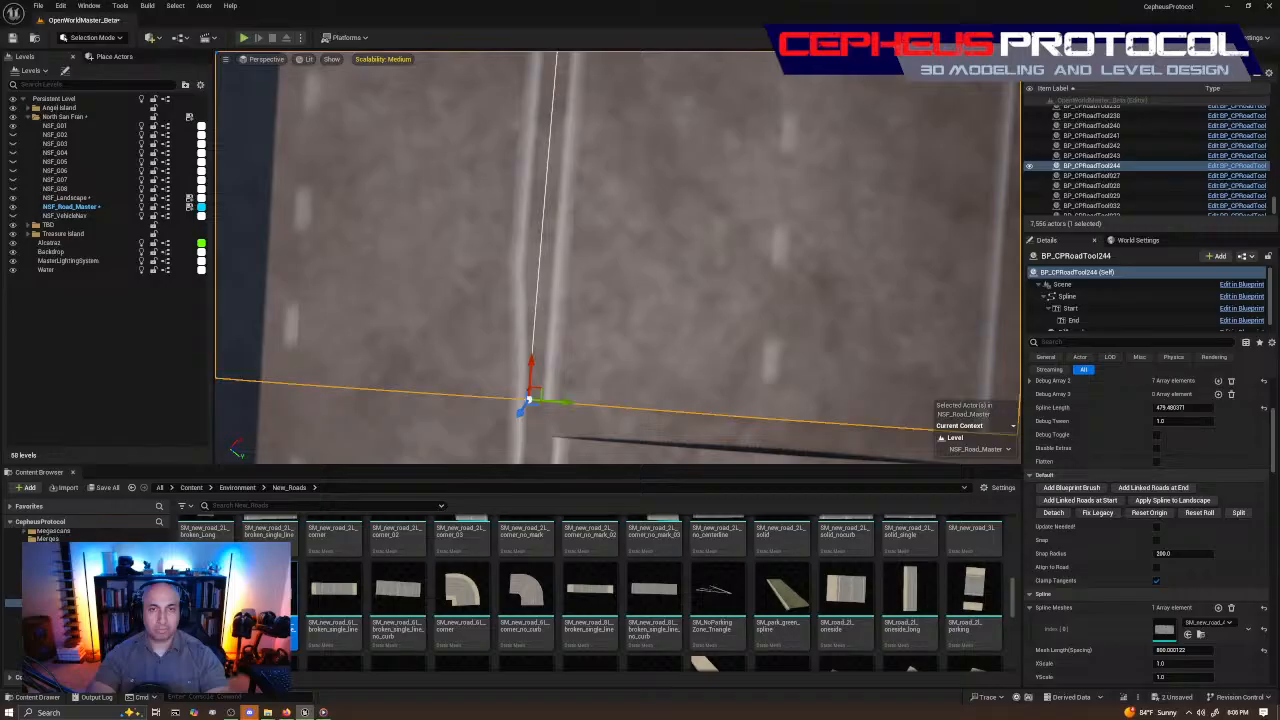
right_drag(555, 235, 583, 249)
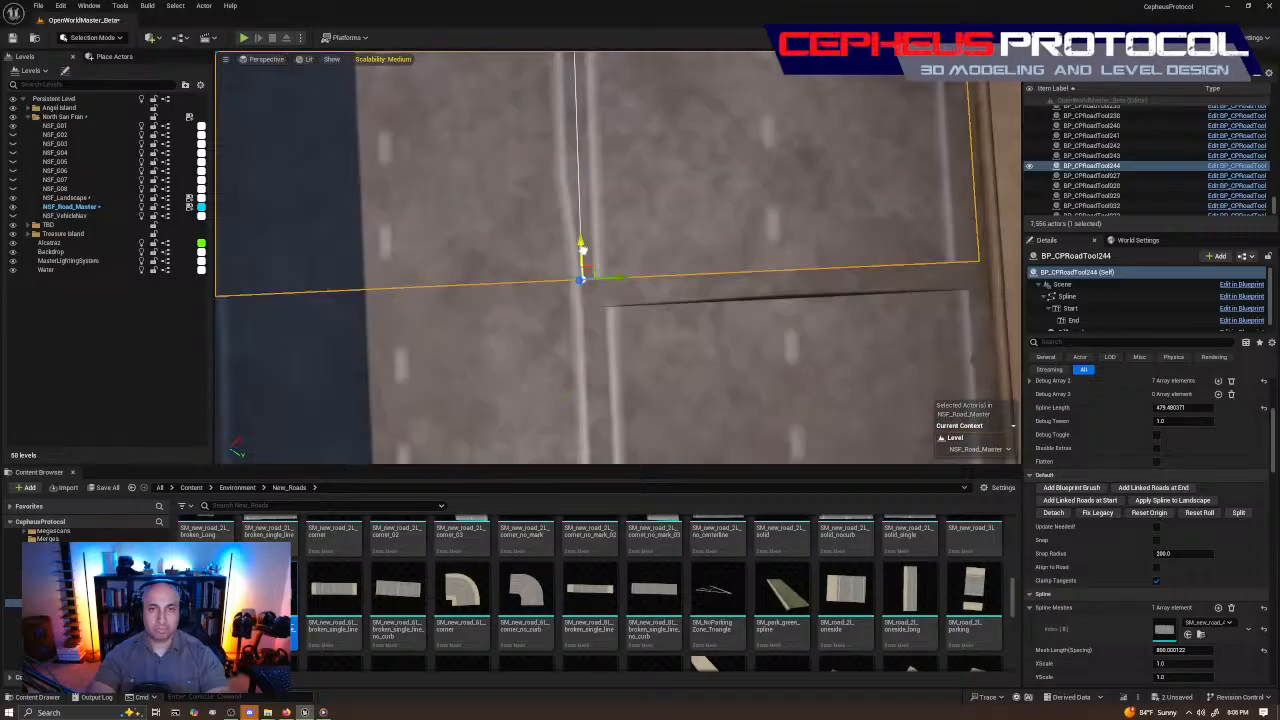
drag(583, 249, 585, 281)
drag(616, 311, 634, 337)
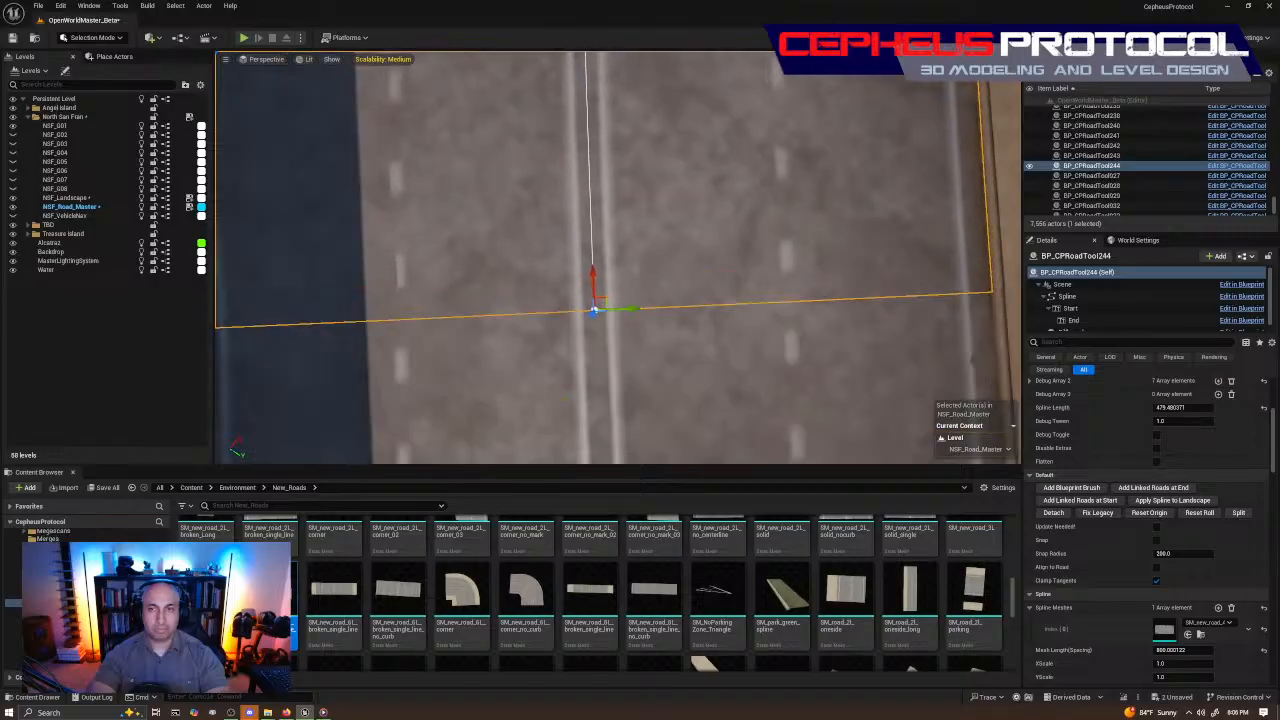
Extend the new road's end point to the far street's tile and line up the centre lines
right_drag(646, 306, 512, 298)
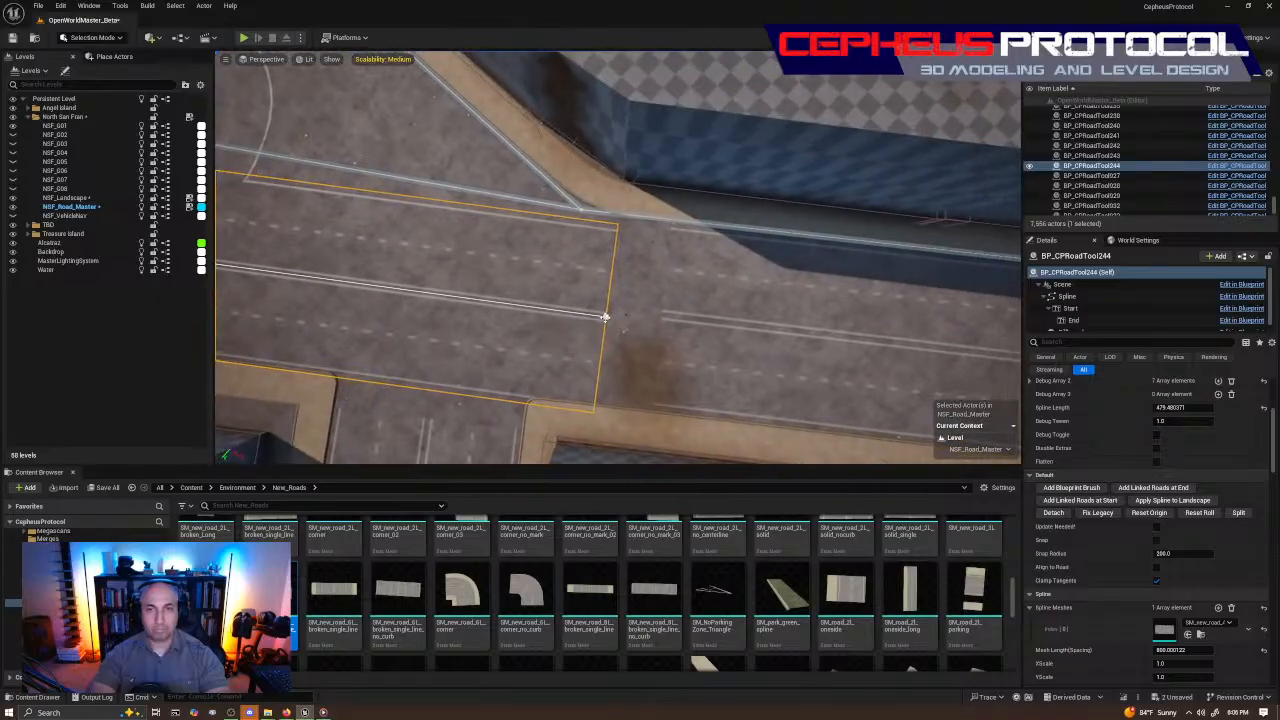
click(605, 317)
drag(645, 328, 689, 347)
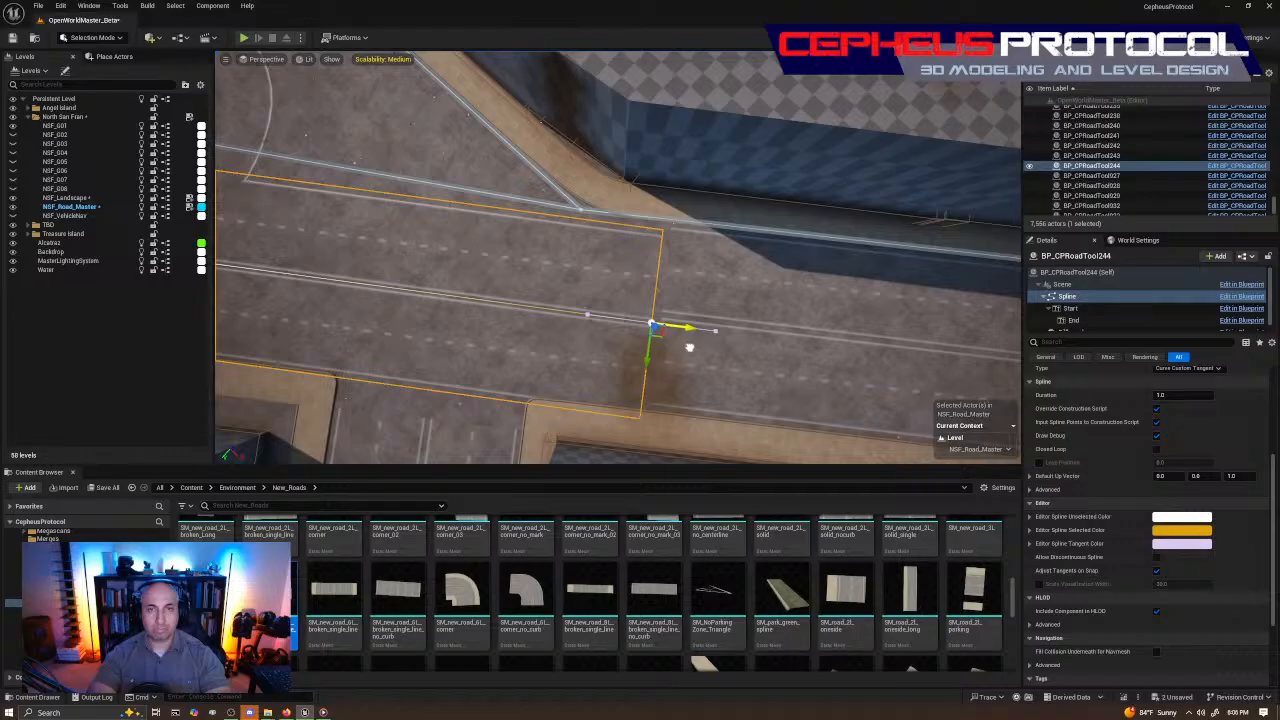
right_drag(689, 347, 626, 350)
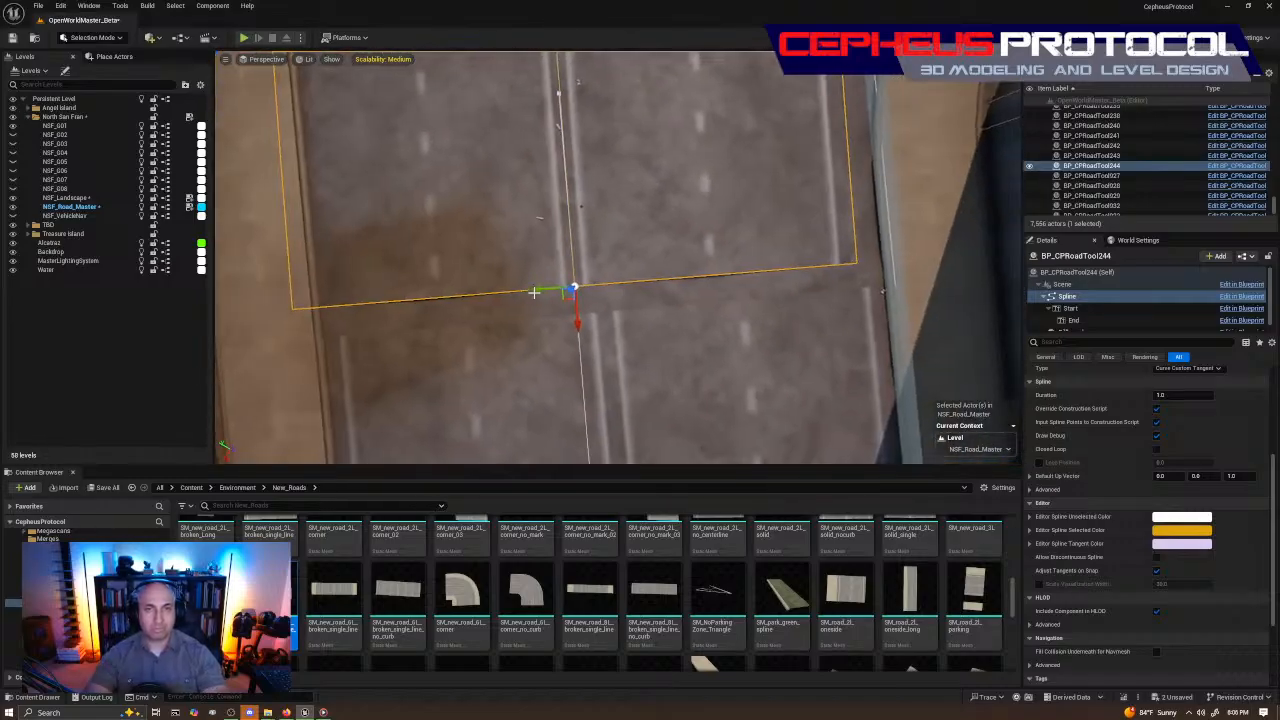
drag(534, 291, 570, 338)
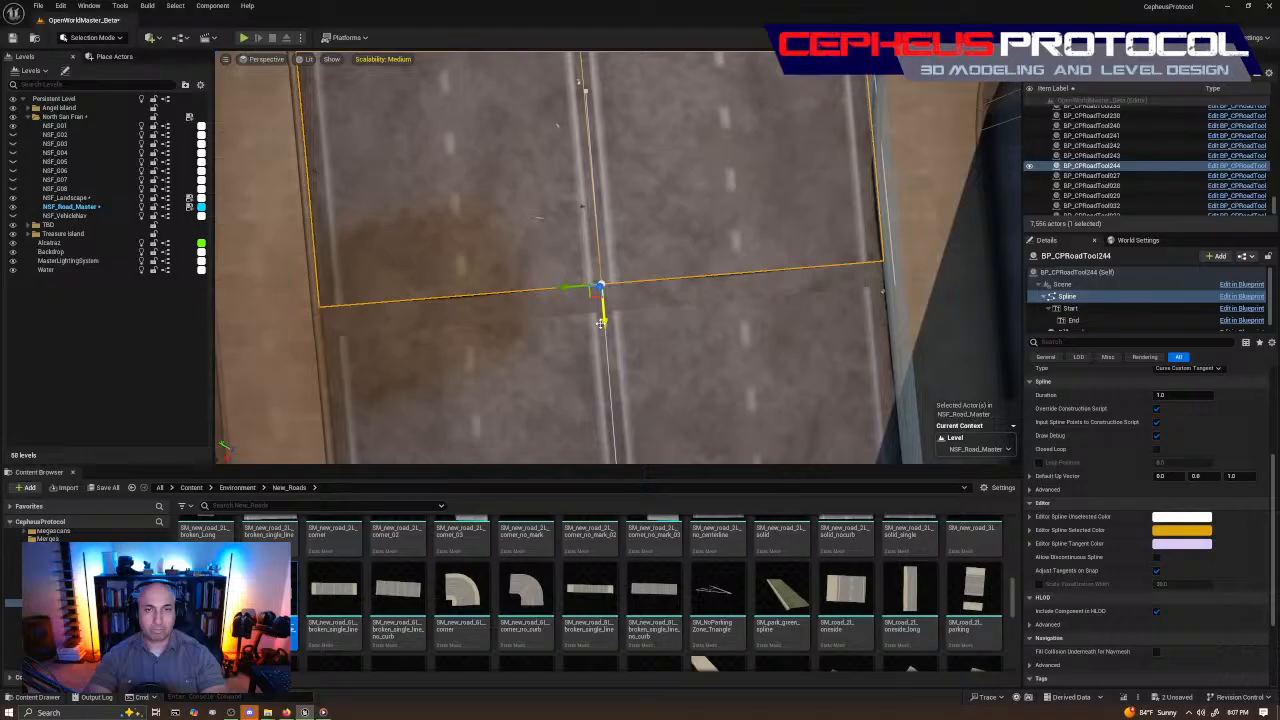
drag(600, 322, 606, 352)
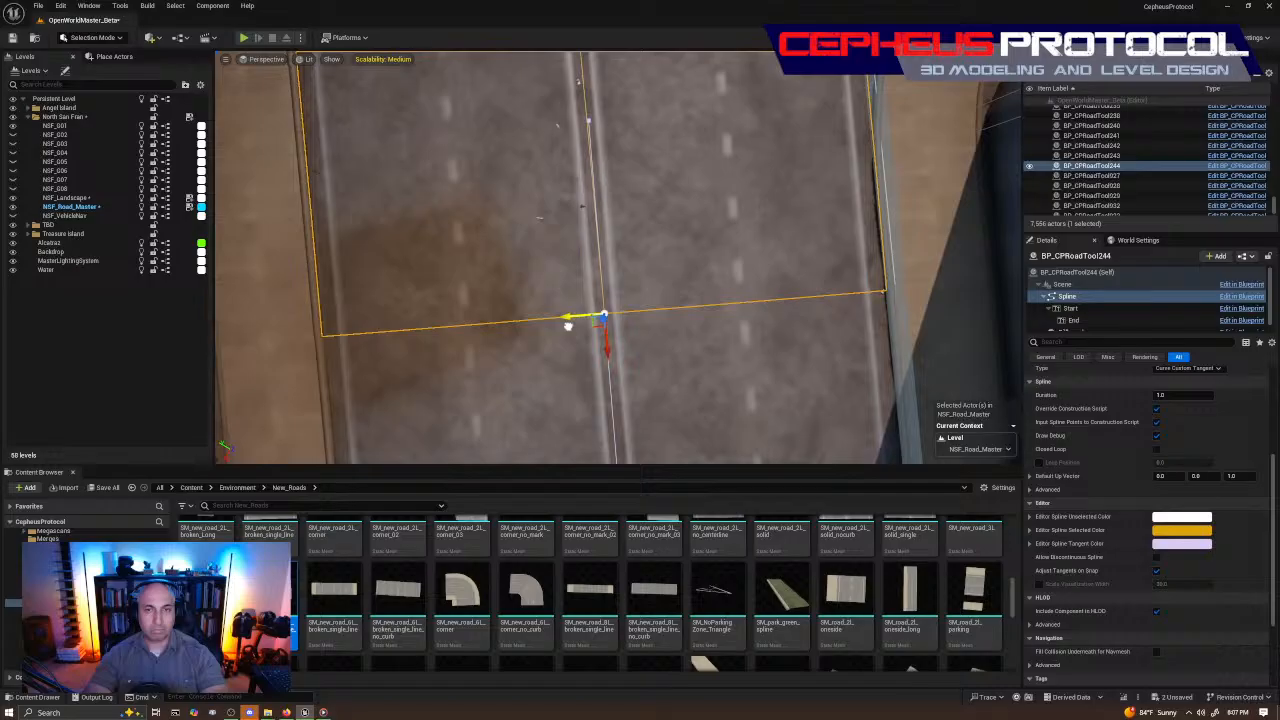
Check the far seam without the selection outline, fine-tune the end point there and reselect the straight road
right_click(720, 290)
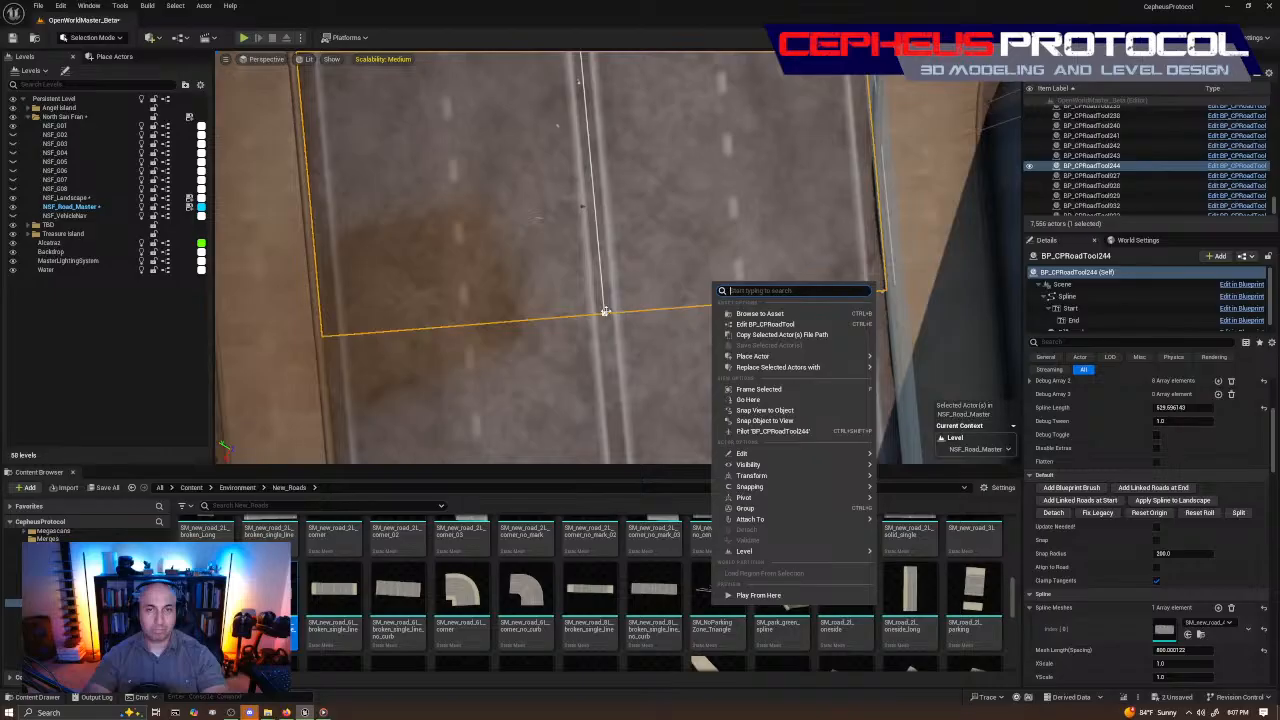
key(Escape)
key(Escape)
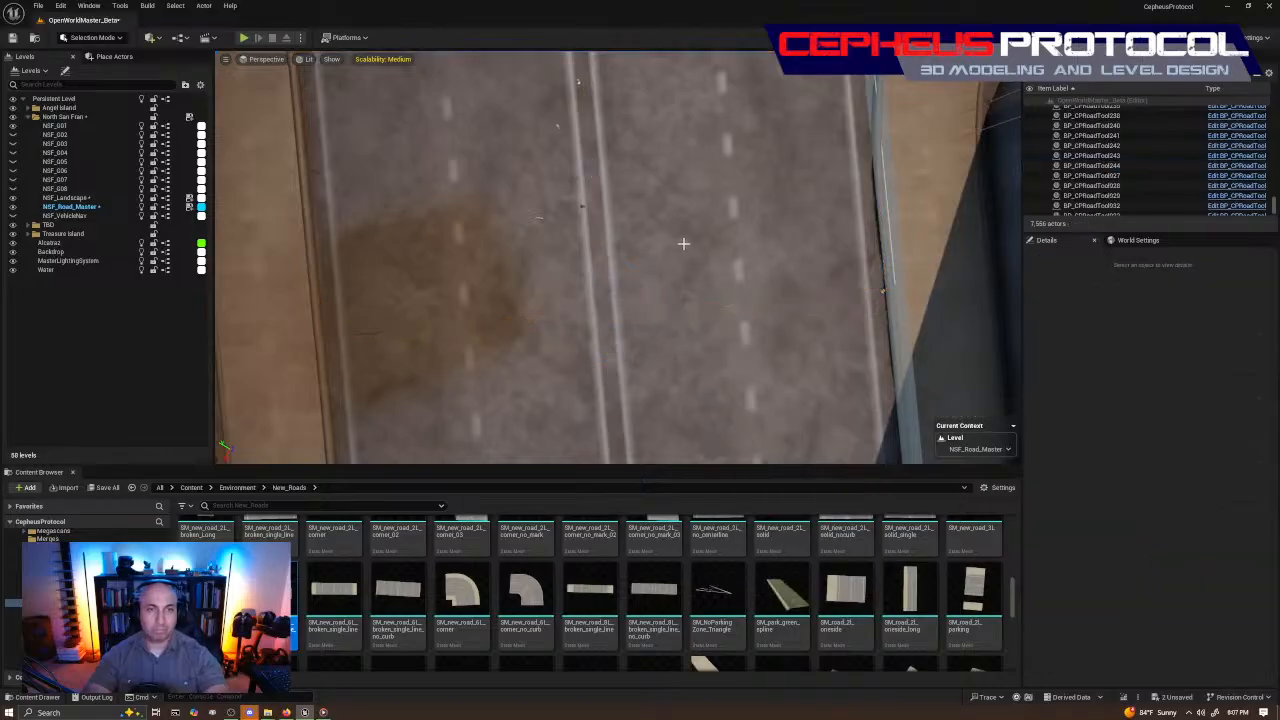
click(603, 318)
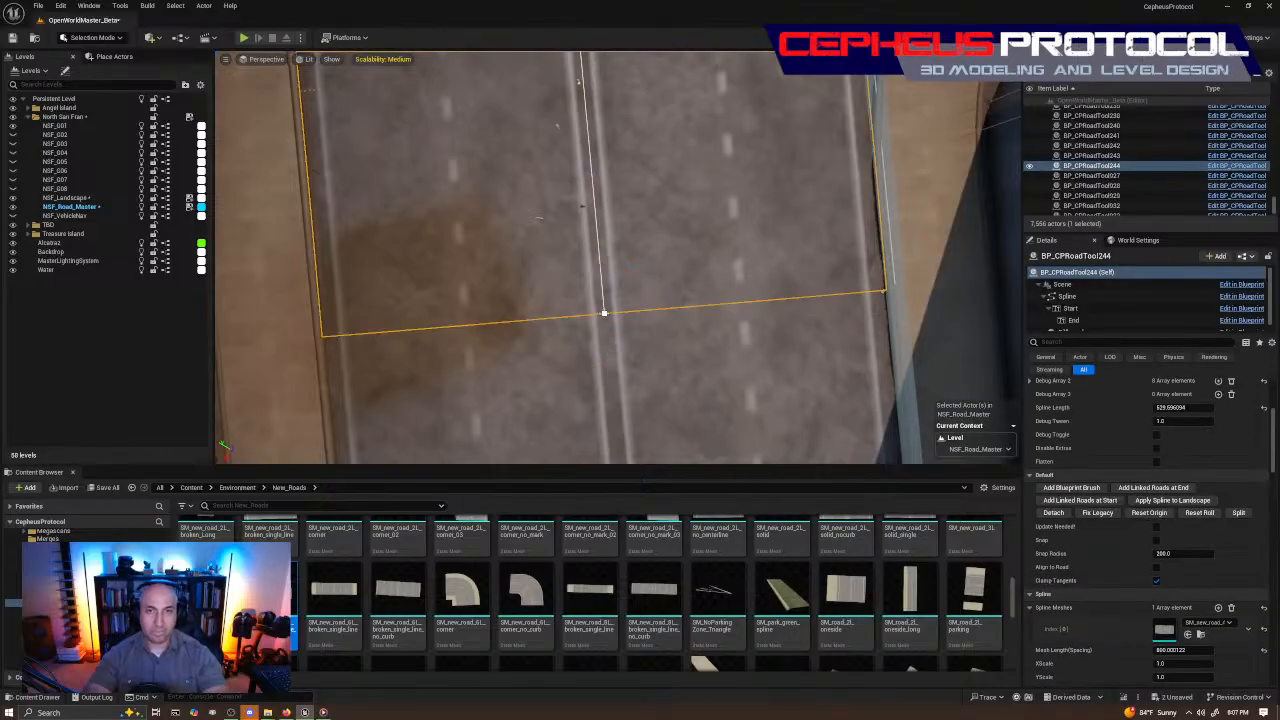
click(604, 314)
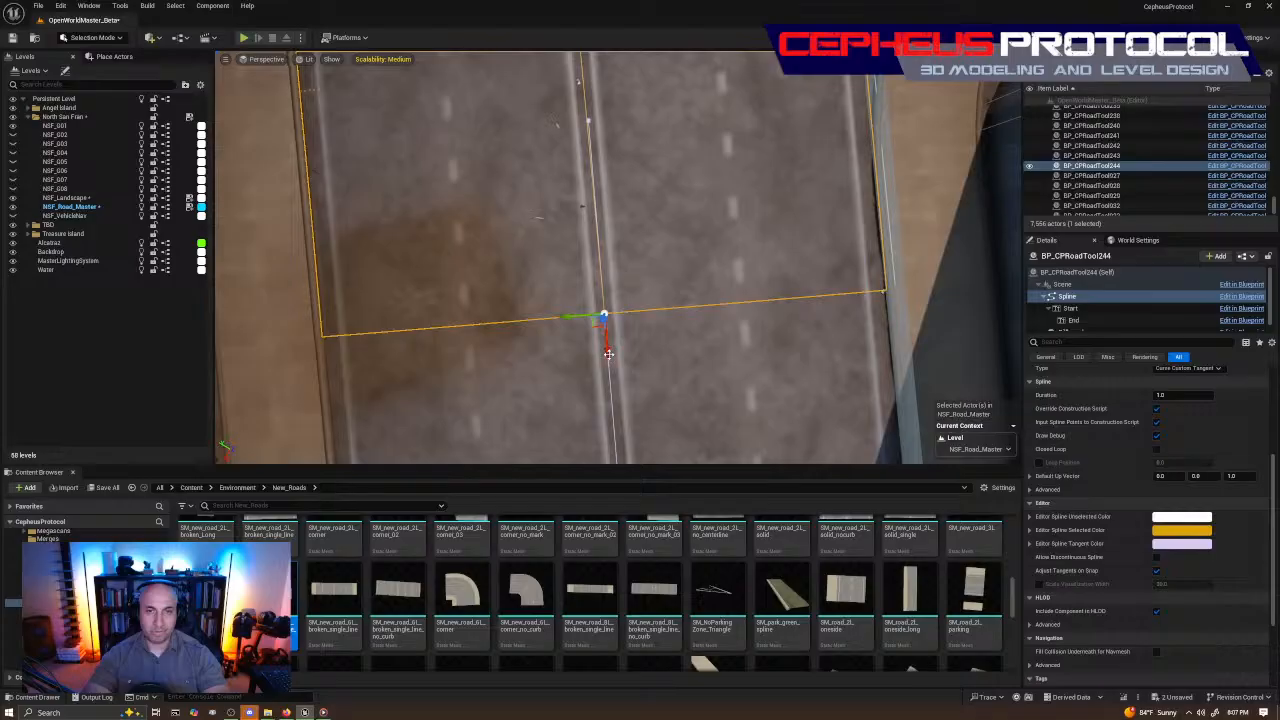
key(Escape)
right_drag(608, 354, 649, 328)
click(724, 325)
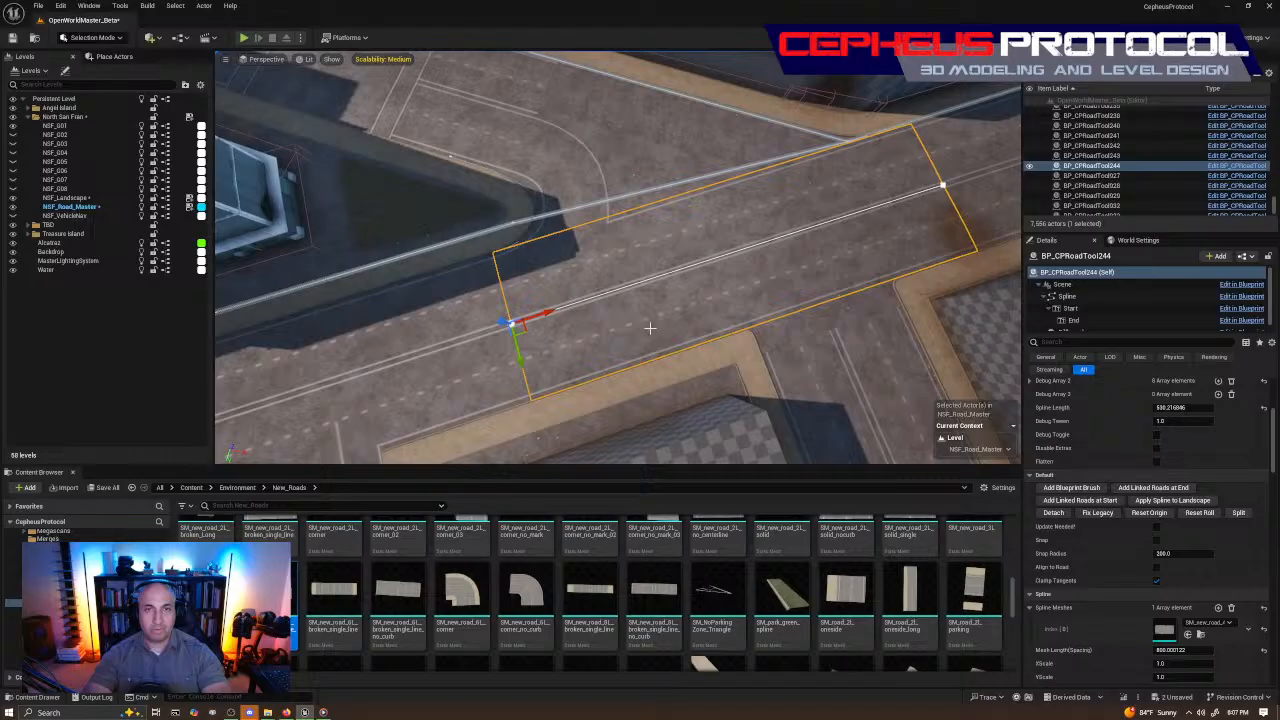
Delete the last point of the median curve and re-aim its remaining end point over the new straight road
click(570, 260)
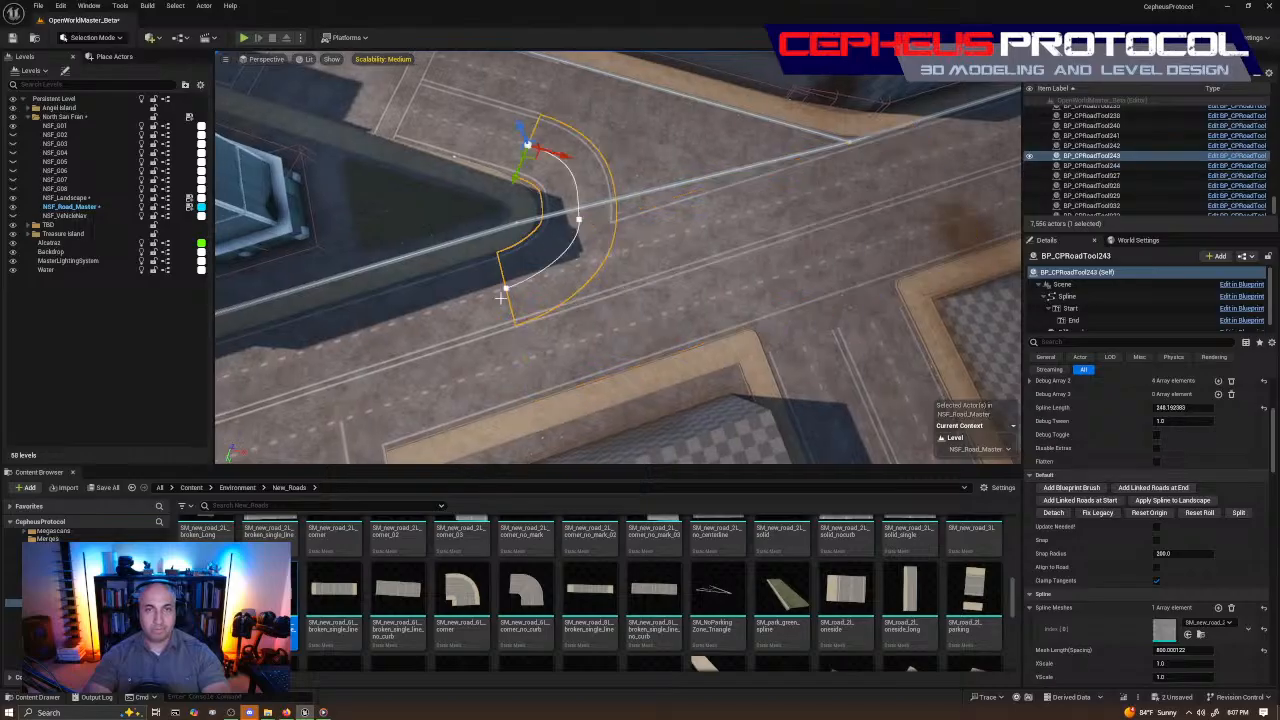
drag(500, 296, 580, 218)
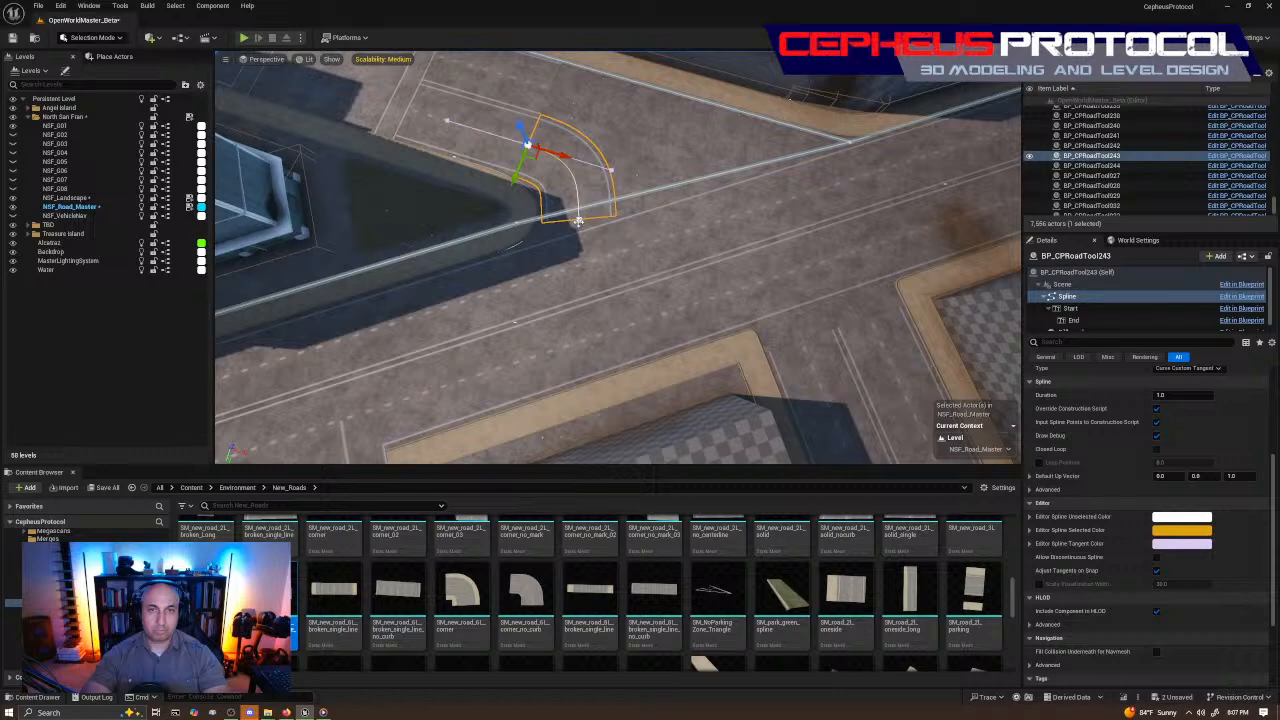
click(578, 221)
right_drag(578, 221, 632, 234)
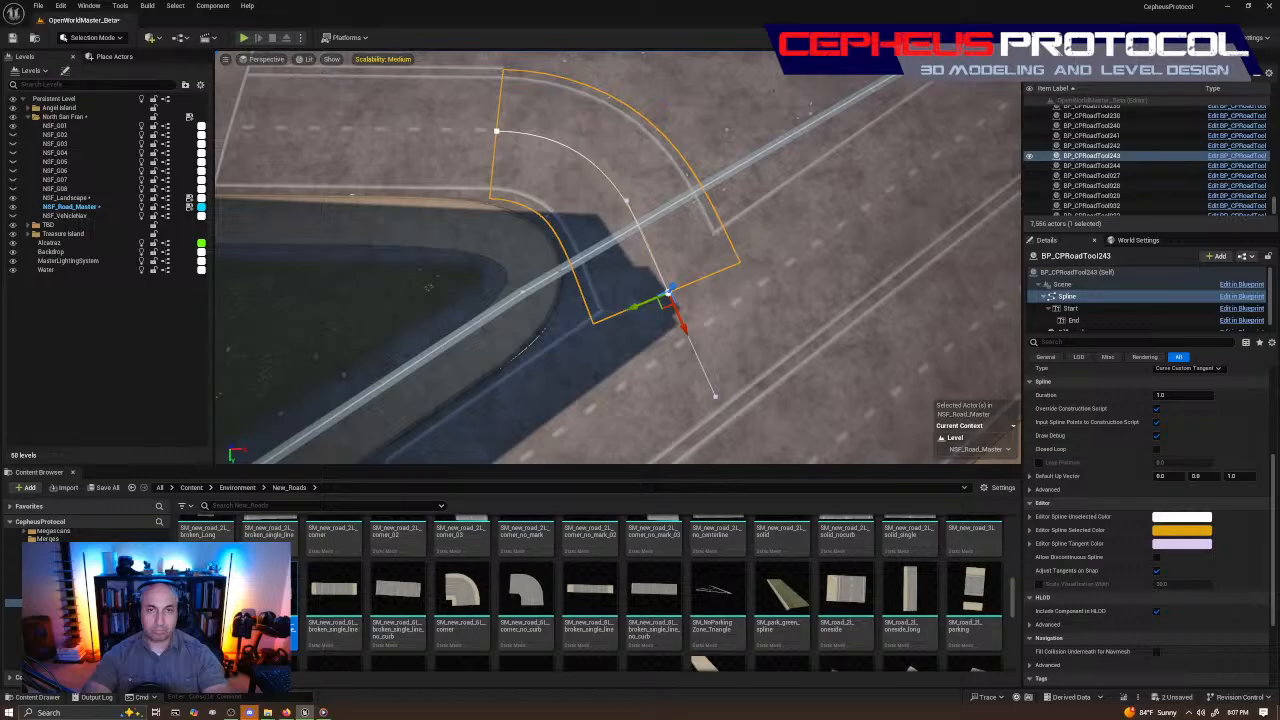
drag(692, 306, 677, 310)
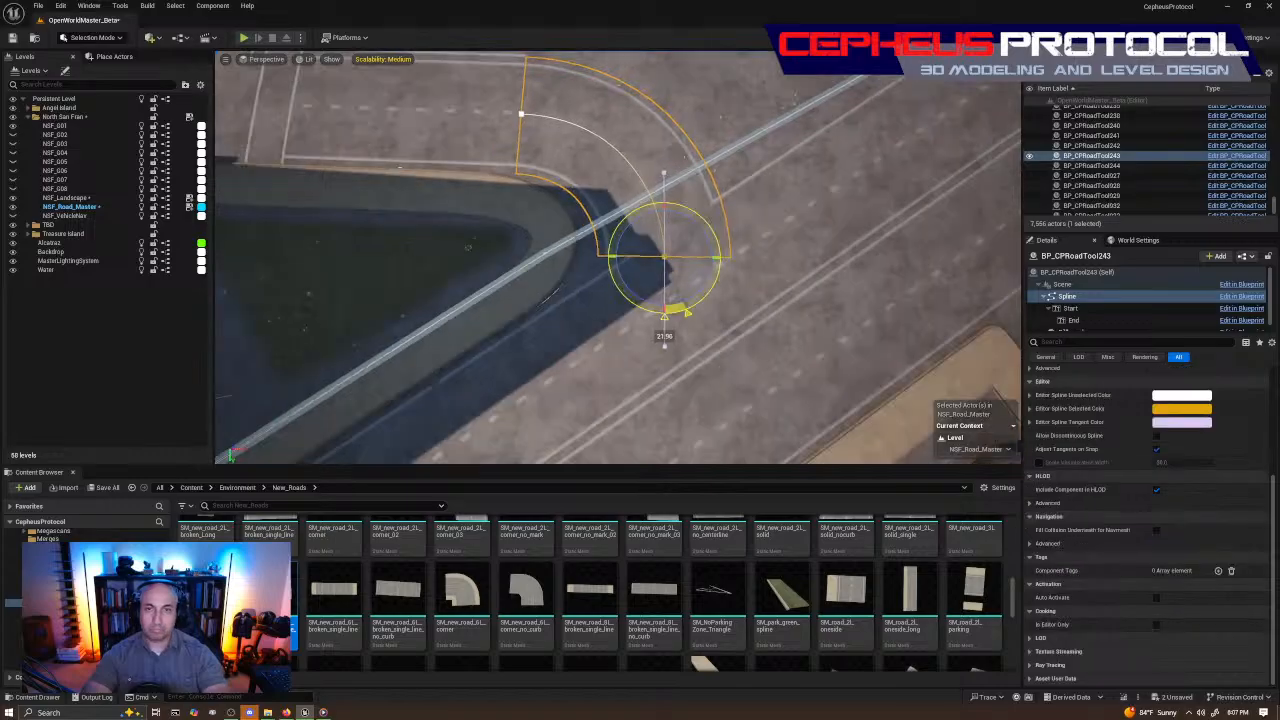
key(w)
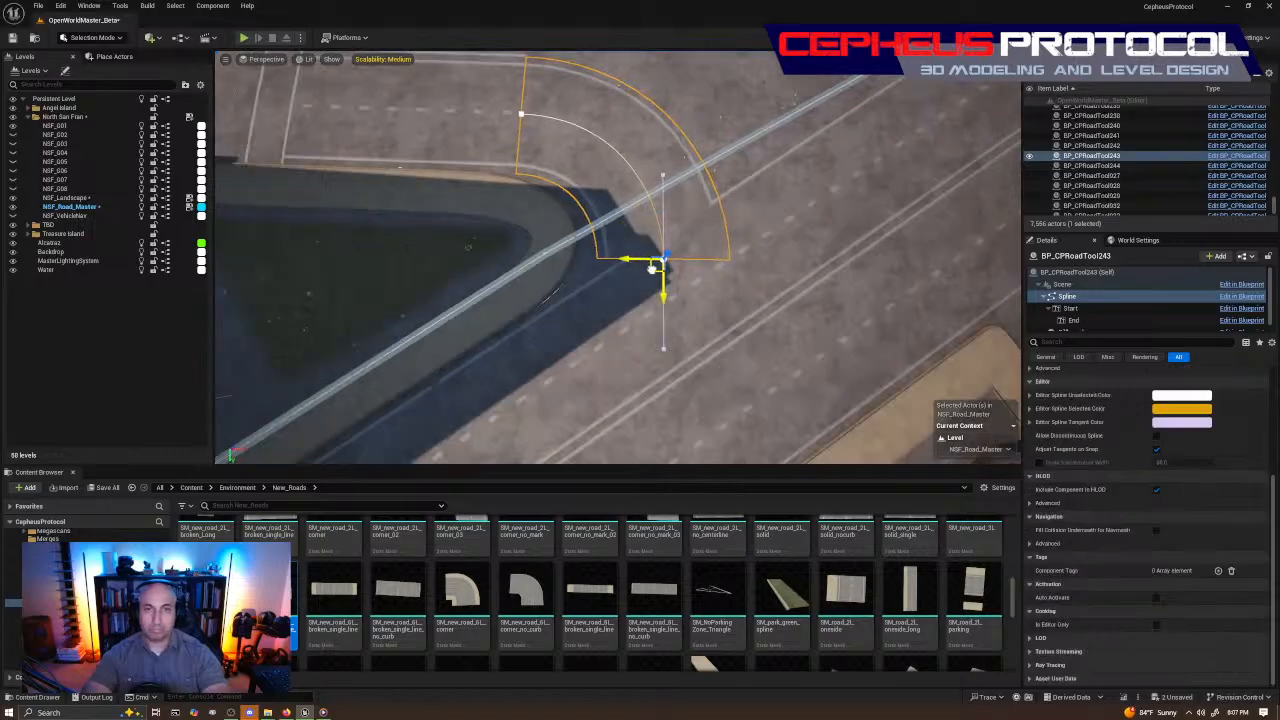
drag(652, 268, 648, 292)
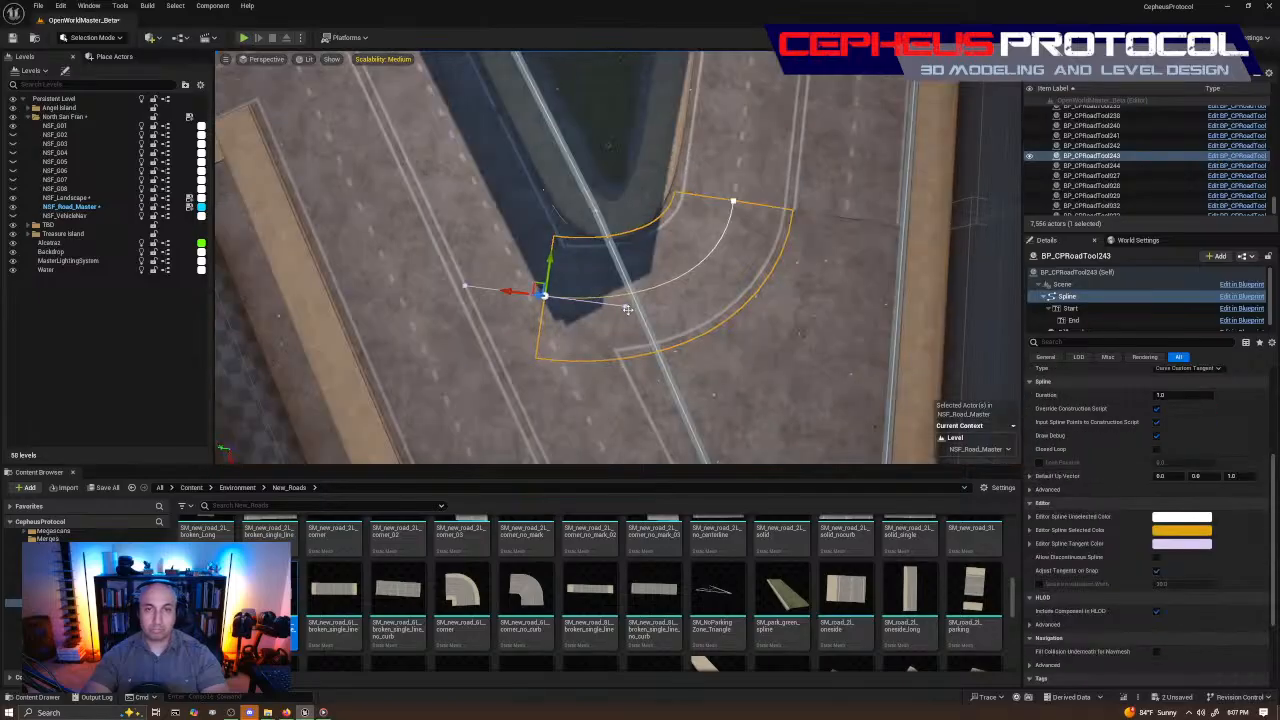
Adjust the tangents at both ends of the shortened median curve and review how it joins the intersection
click(627, 309)
drag(590, 302, 616, 309)
click(733, 201)
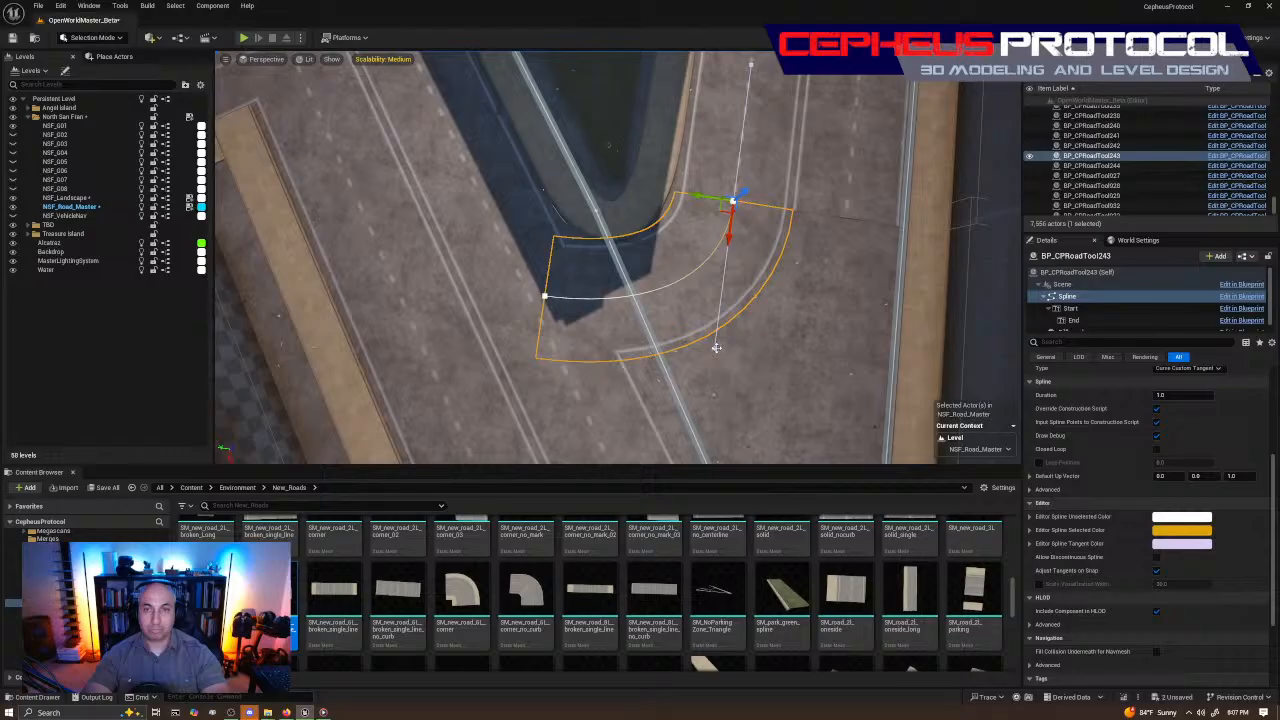
click(716, 348)
drag(713, 388, 710, 402)
key(Escape)
click(678, 329)
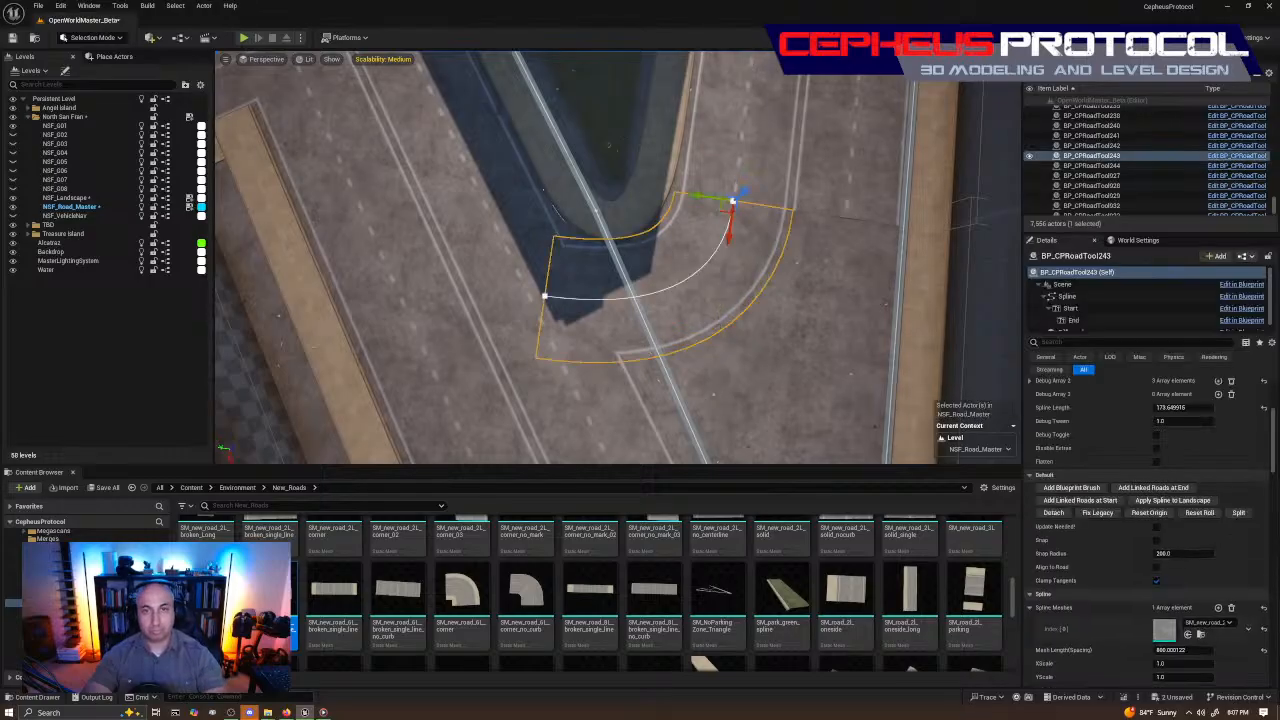
right_drag(678, 329, 750, 340)
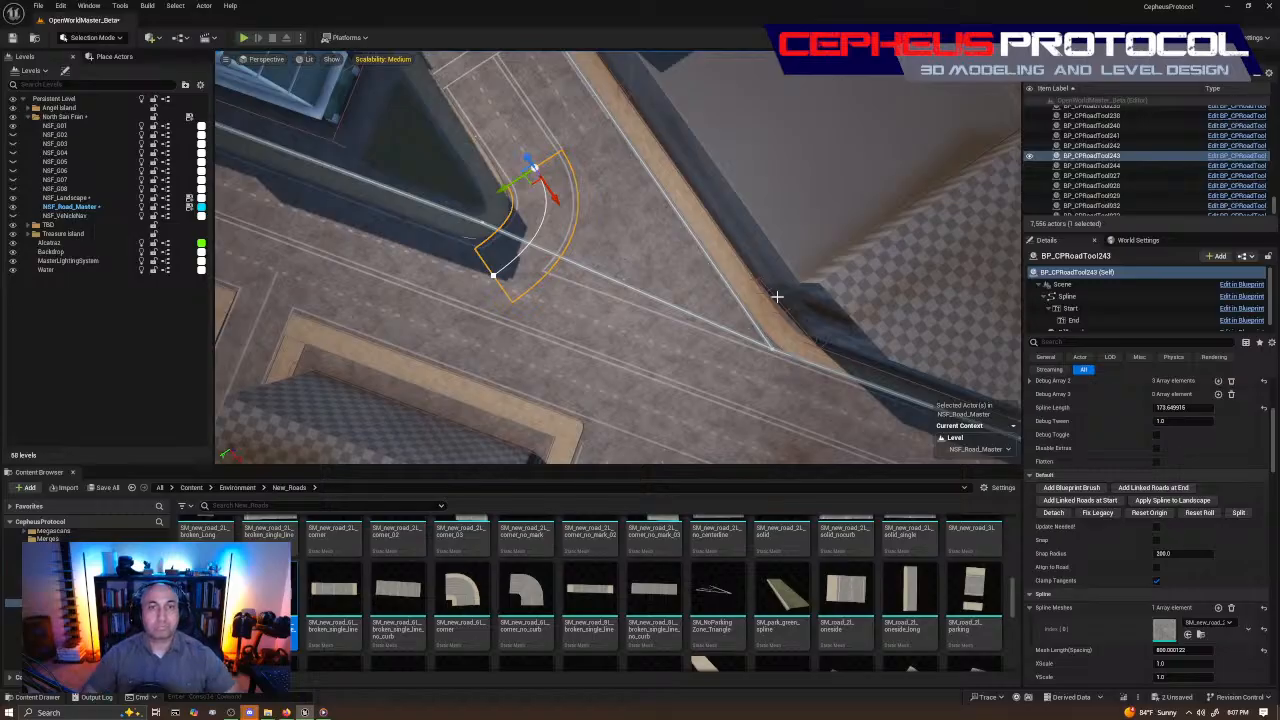
click(755, 167)
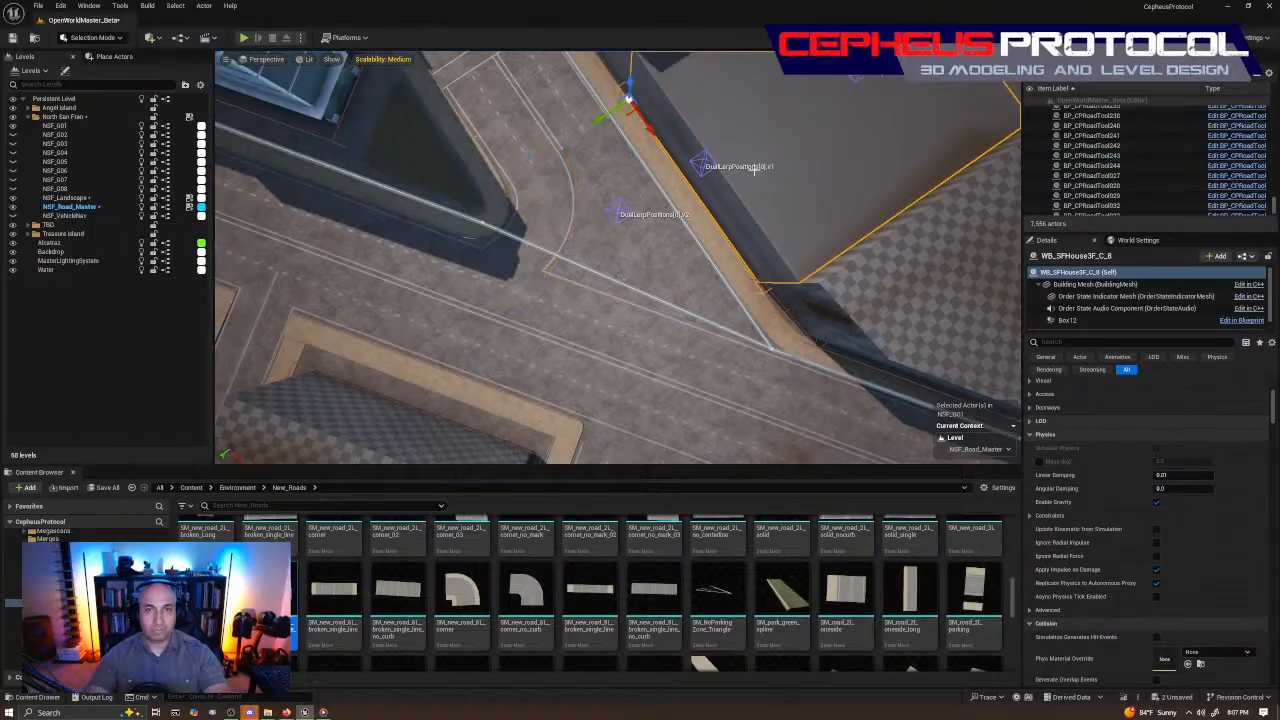
Duplicate the curved road piece at the intersection and rotate the copy towards the angled side street
click(560, 203)
right_drag(560, 203, 690, 206)
alt+drag(536, 333, 727, 238)
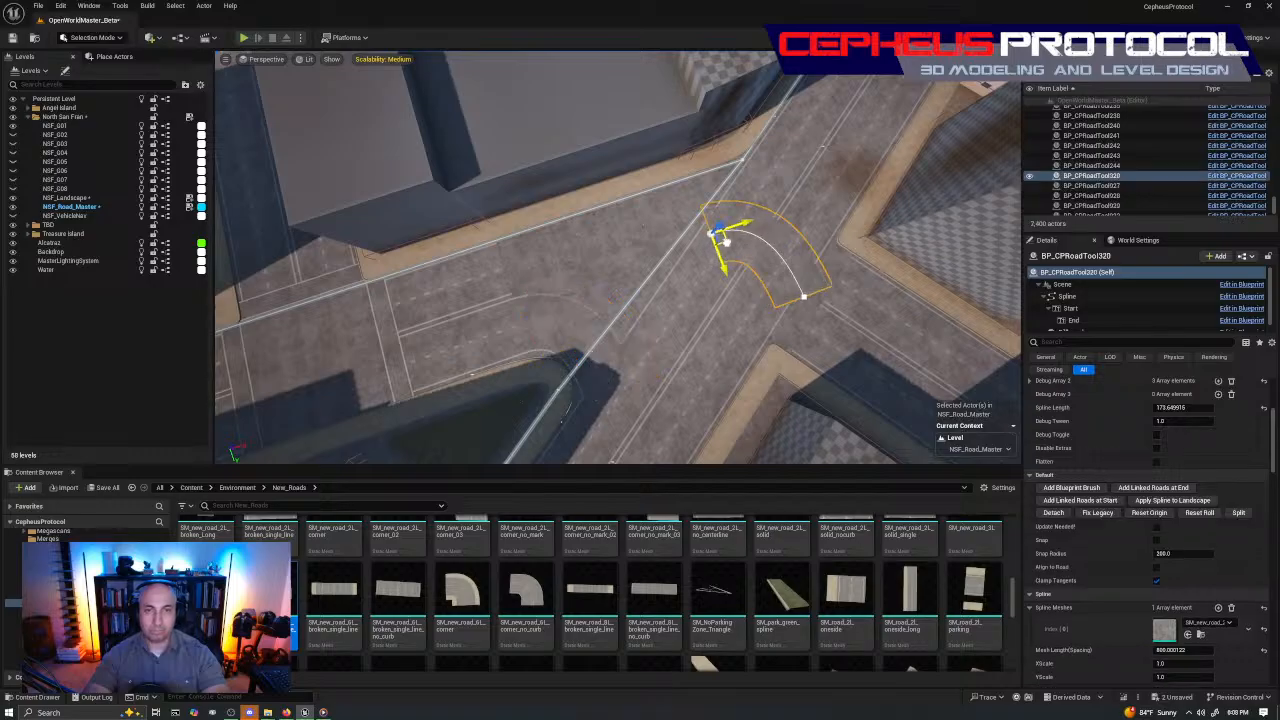
right_drag(727, 238, 596, 246)
key(e)
mouse_move(599, 268)
mouse_down()
mouse_move(590, 160)
mouse_move(597, 260)
mouse_up()
key(w)
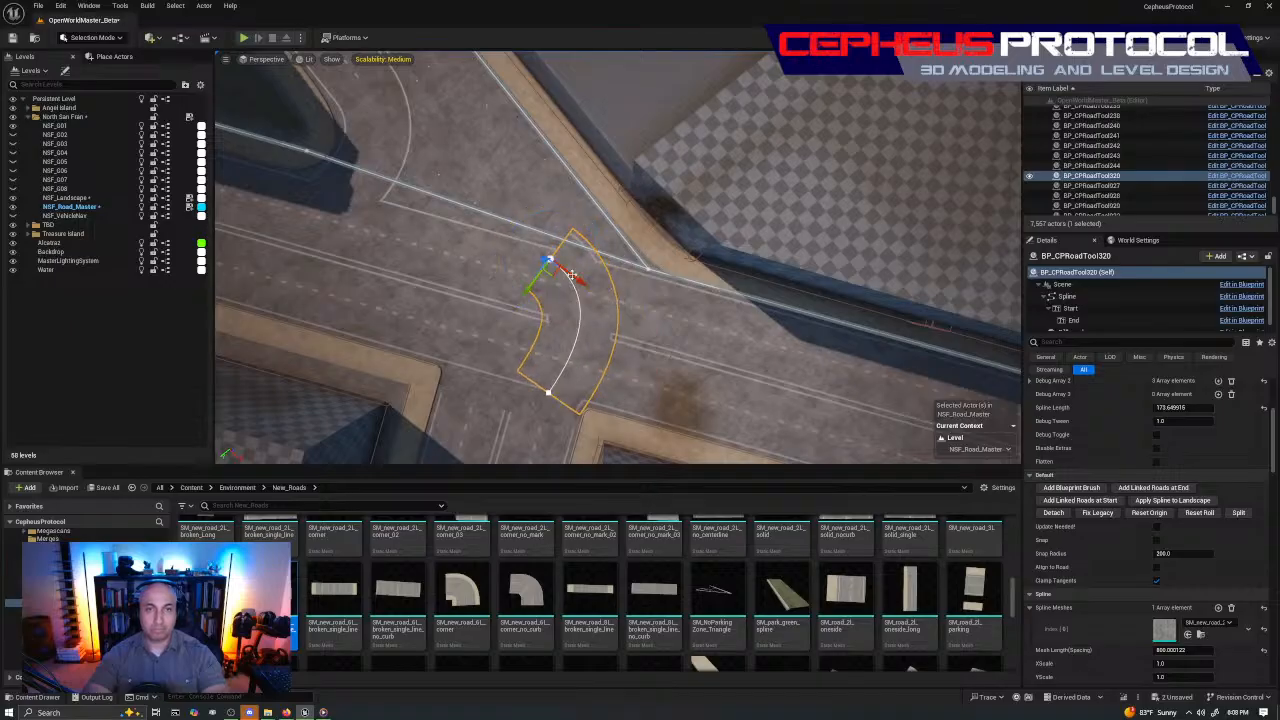
Move and rotate the copied curve until its start meets the side street's curbside lane, and check the seam without the selection outline
right_drag(571, 275, 706, 282)
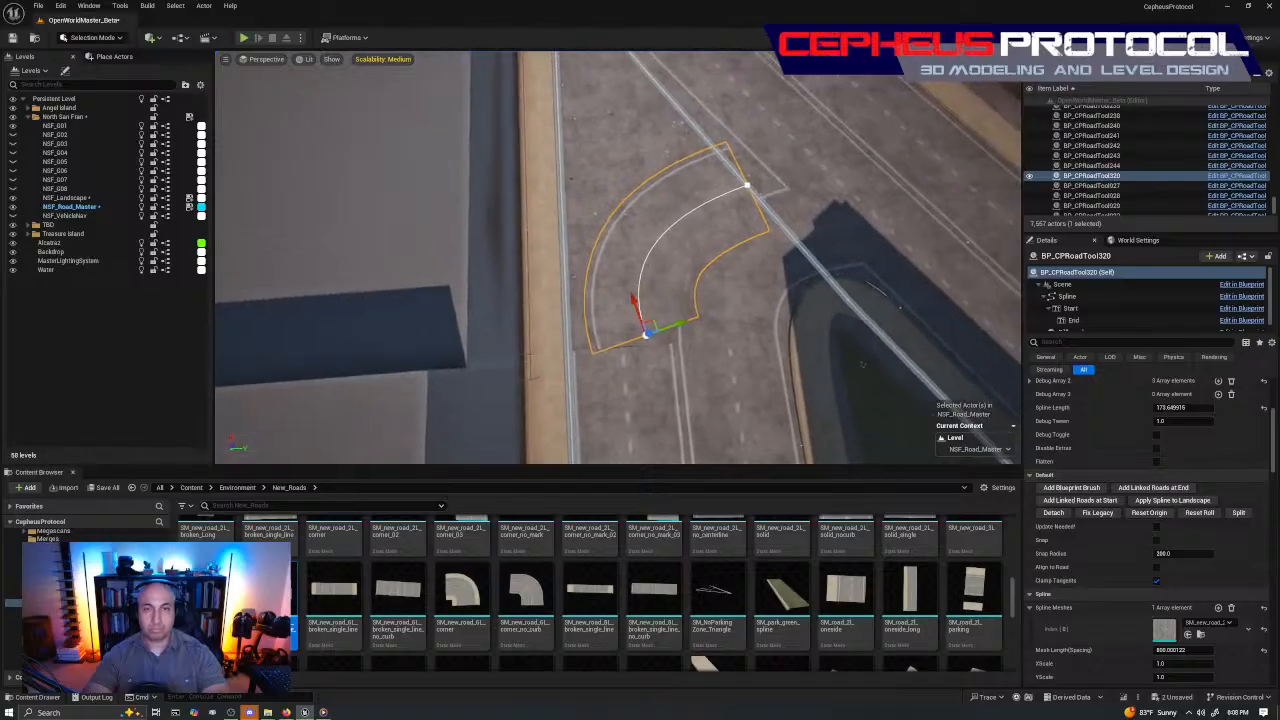
key(e)
drag(645, 282, 678, 286)
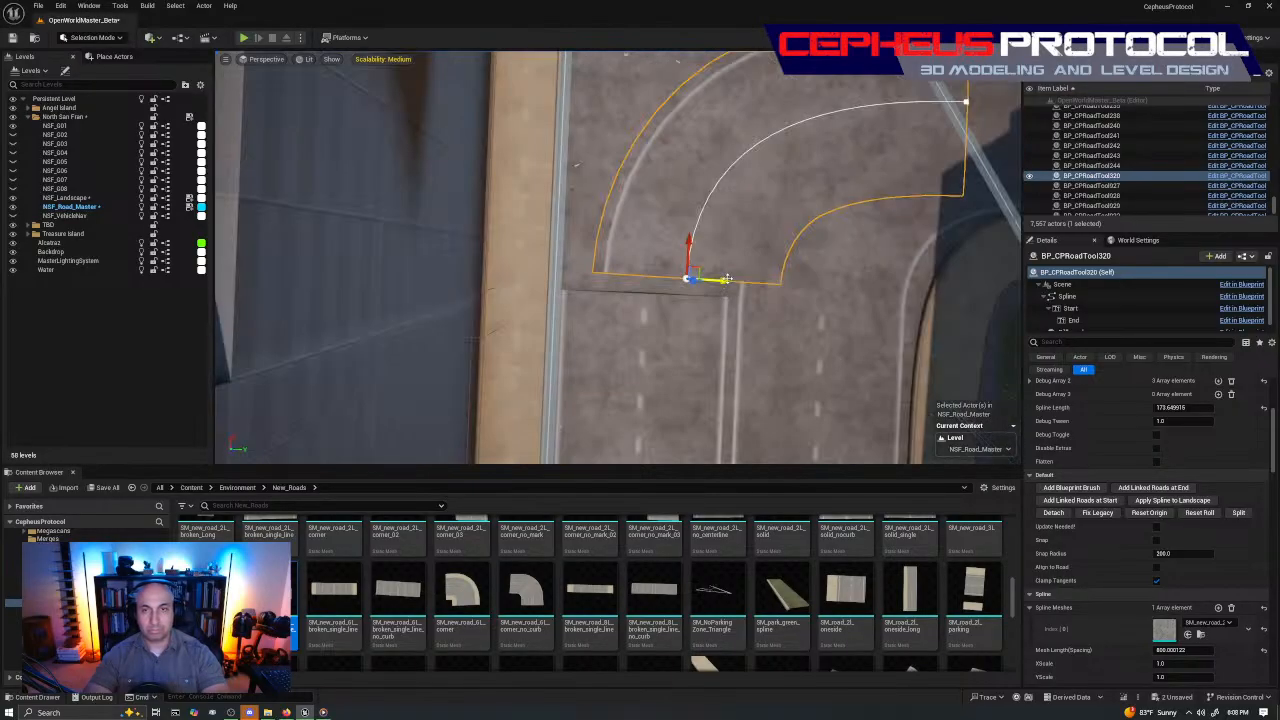
drag(726, 283, 687, 297)
key(e)
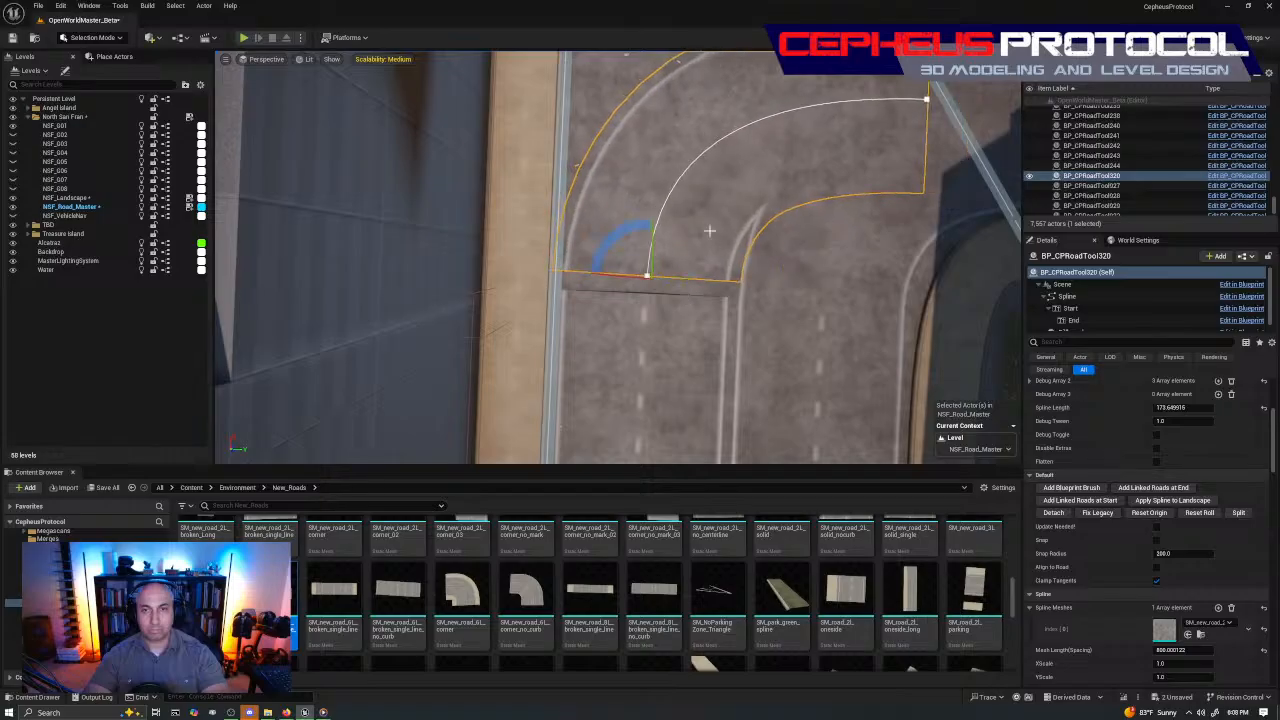
drag(622, 236, 650, 256)
key(w)
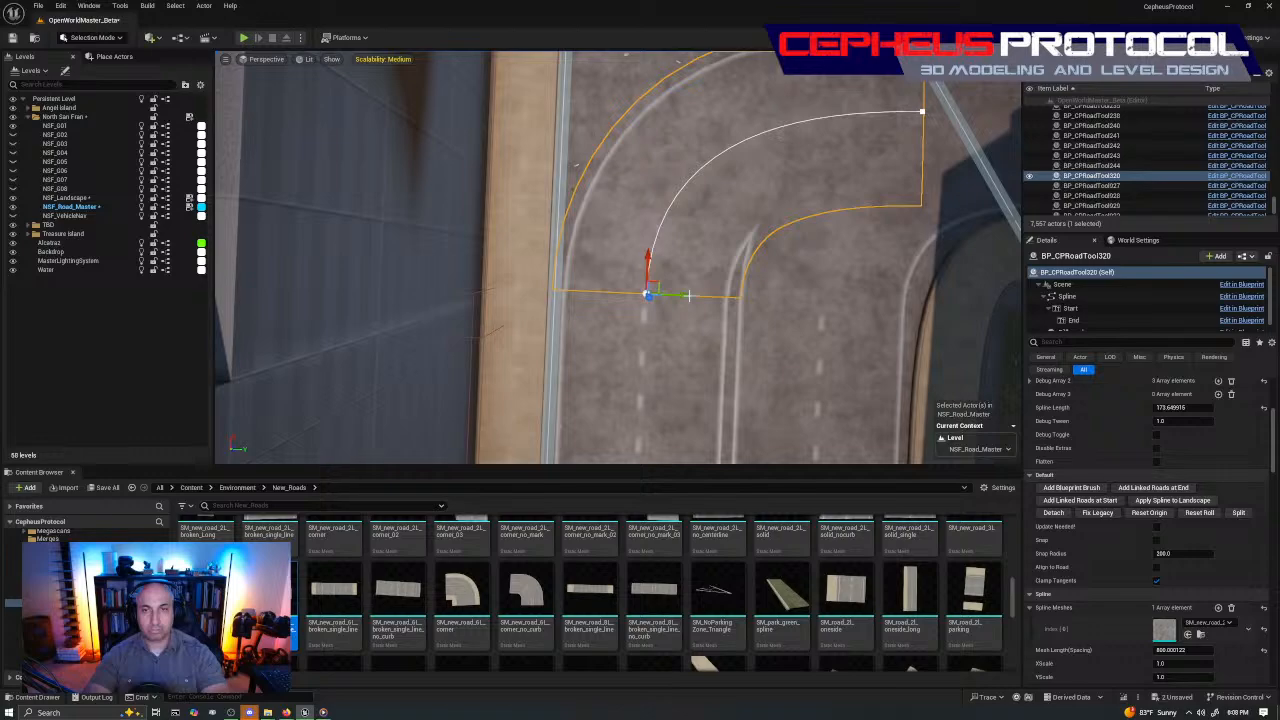
drag(688, 296, 672, 303)
key(Escape)
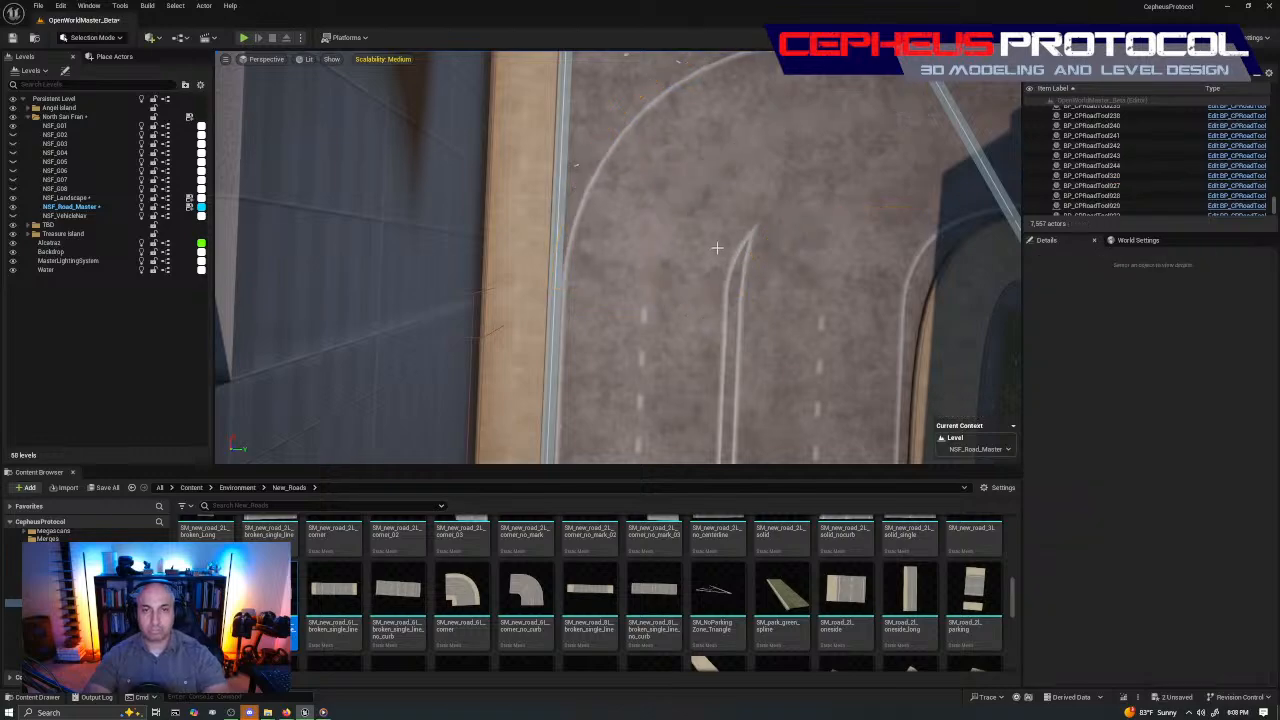
Reselect the copied curve and move and rotate its end point so the piece runs straight along the curb towards the intersection
click(777, 223)
alt+drag(777, 223, 740, 260)
alt+drag(647, 226, 647, 226)
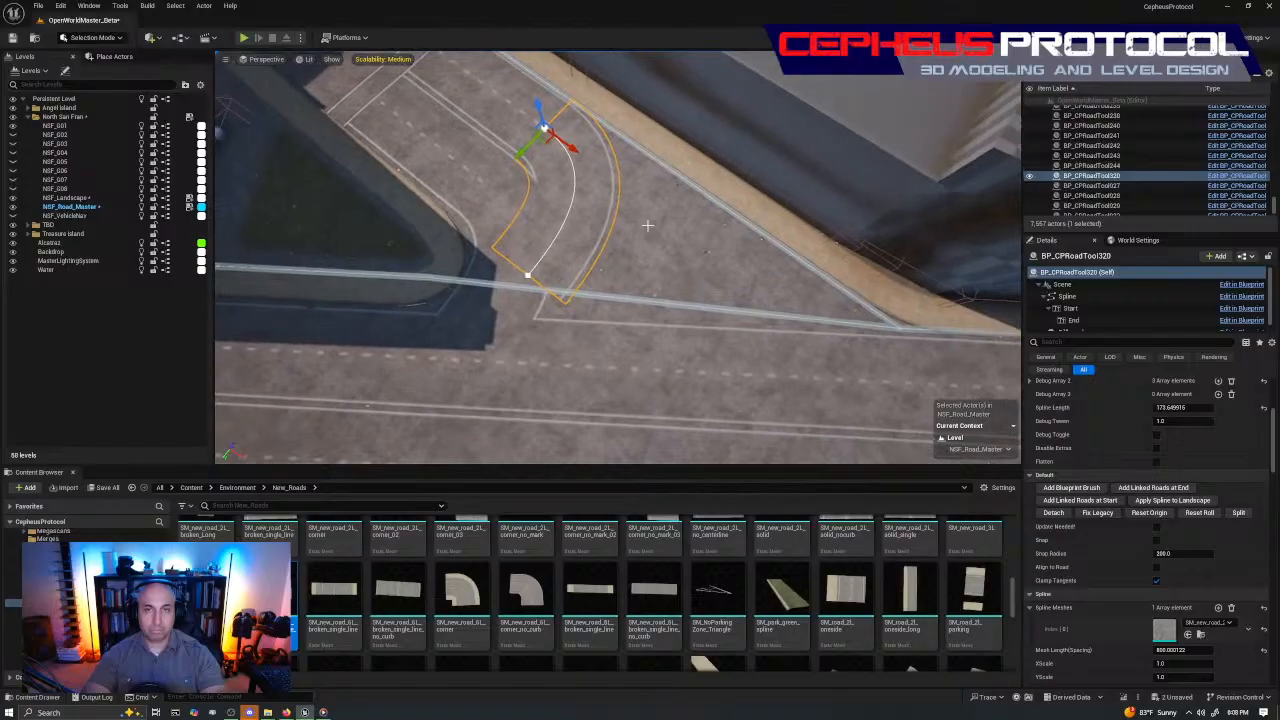
click(526, 272)
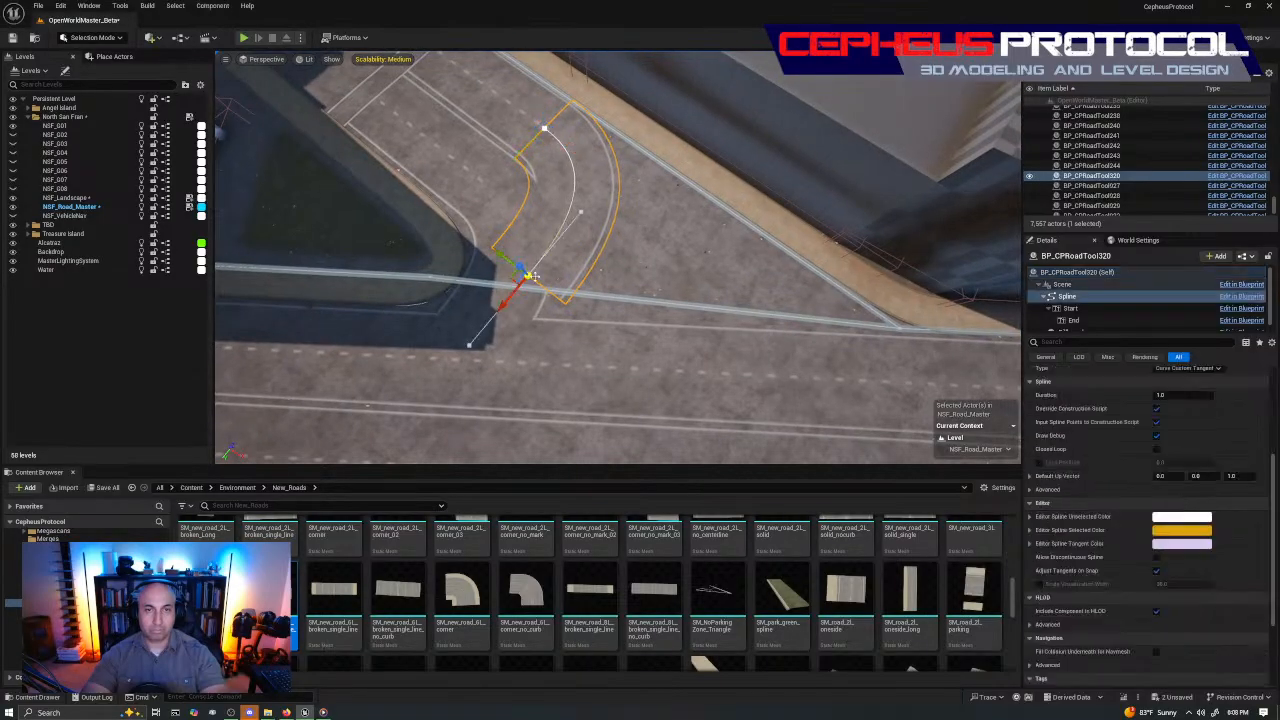
alt+drag(533, 276, 689, 380)
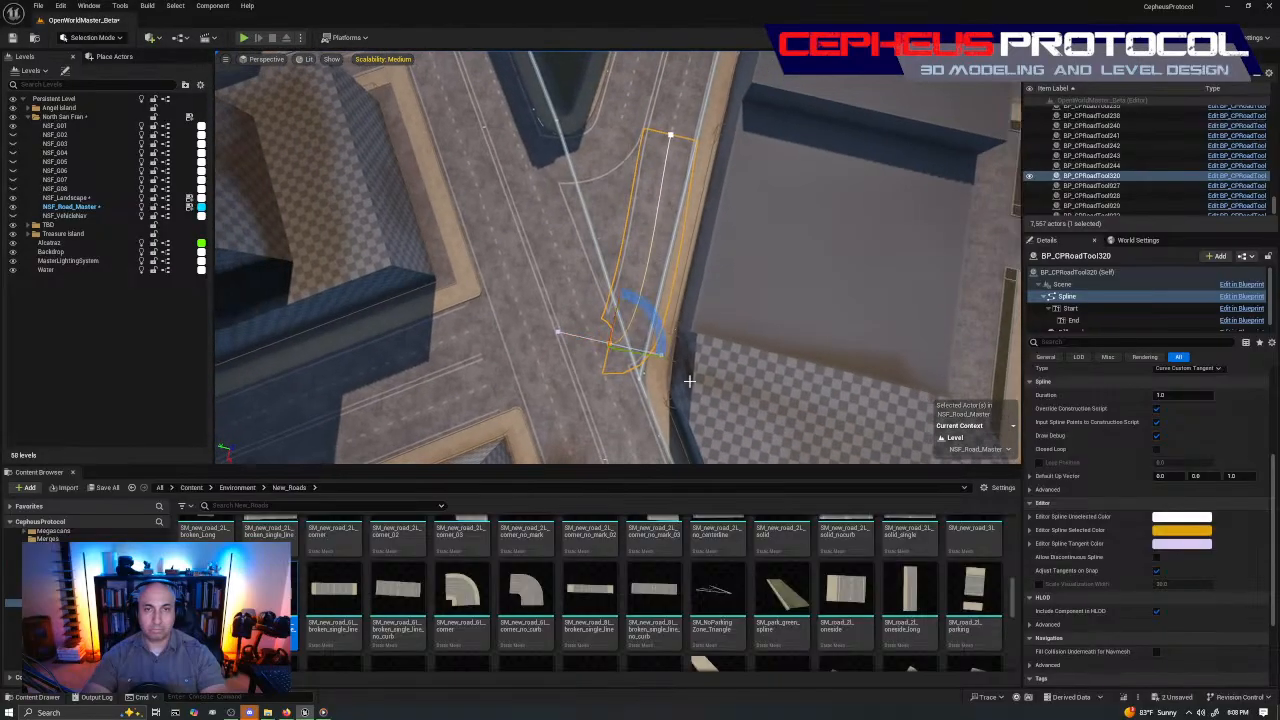
drag(656, 328, 592, 400)
key(w)
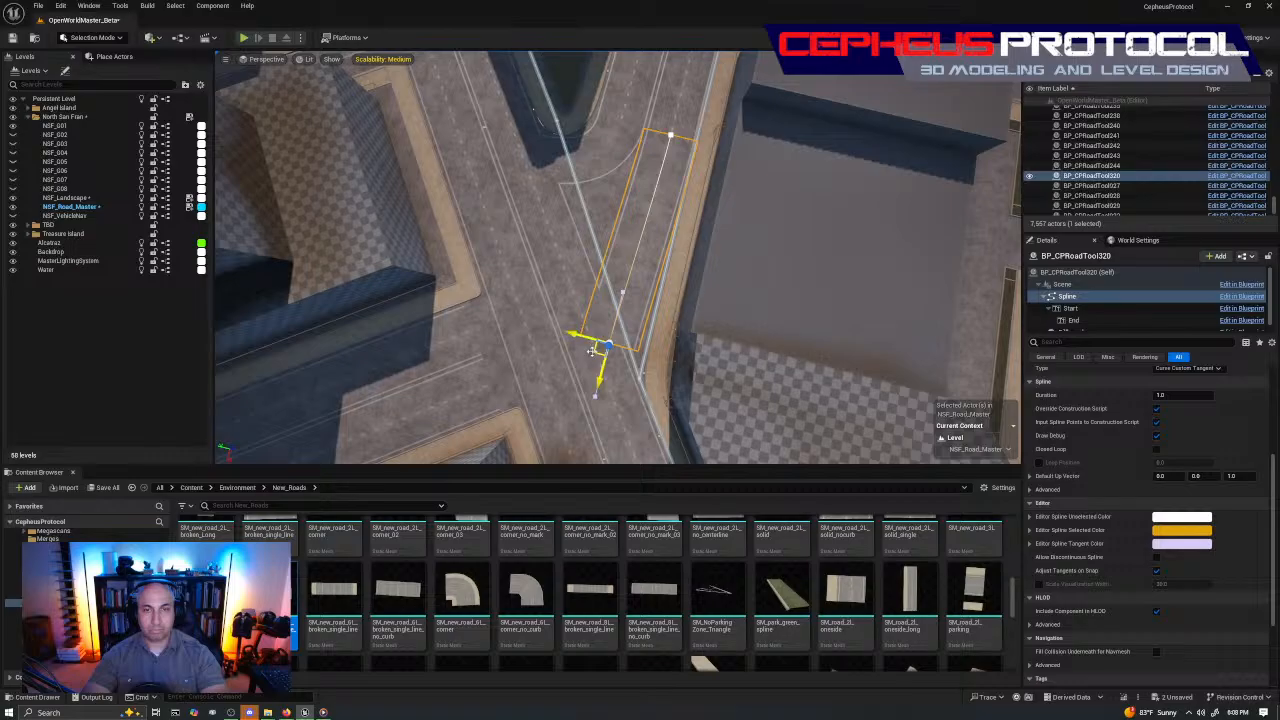
drag(592, 351, 589, 388)
Fine-tune the straightened lane's end point across the main street's edge and reselect the road piece
right_drag(589, 388, 430, 398)
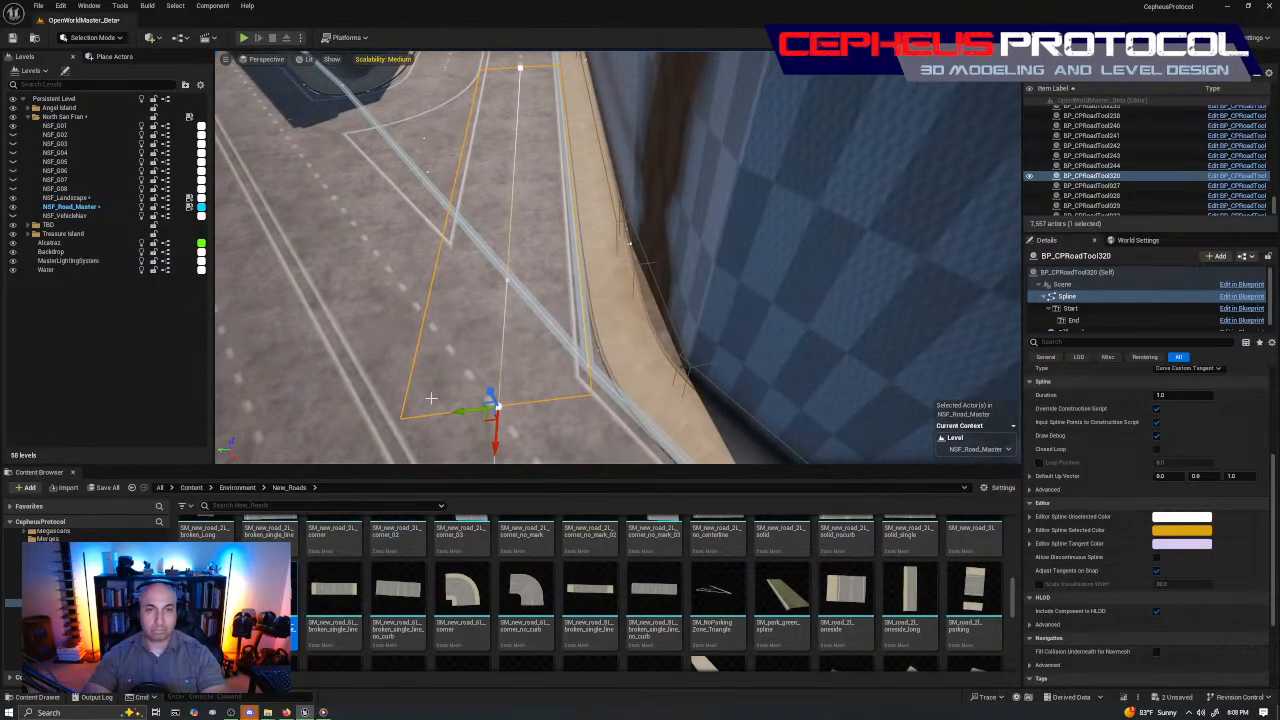
drag(457, 408, 464, 424)
drag(502, 441, 504, 446)
right_drag(504, 446, 643, 223)
click(648, 234)
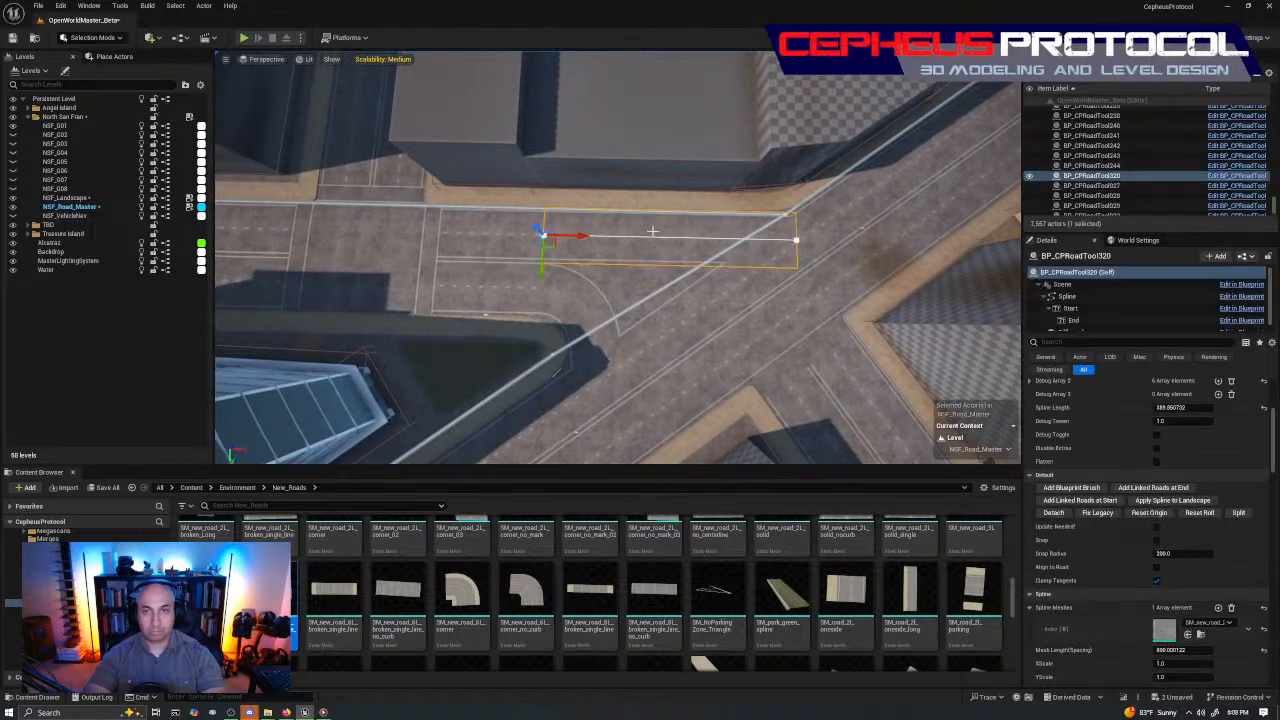
click(796, 241)
drag(832, 240, 746, 245)
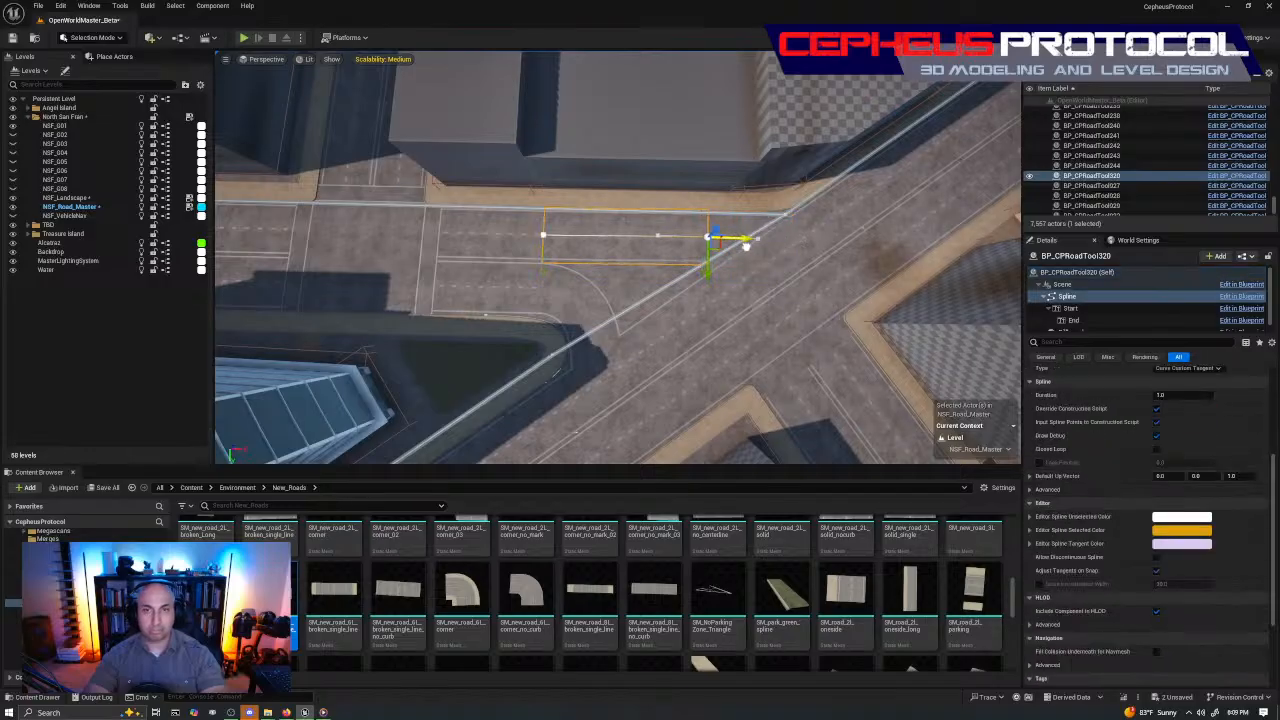
right_drag(746, 245, 785, 262)
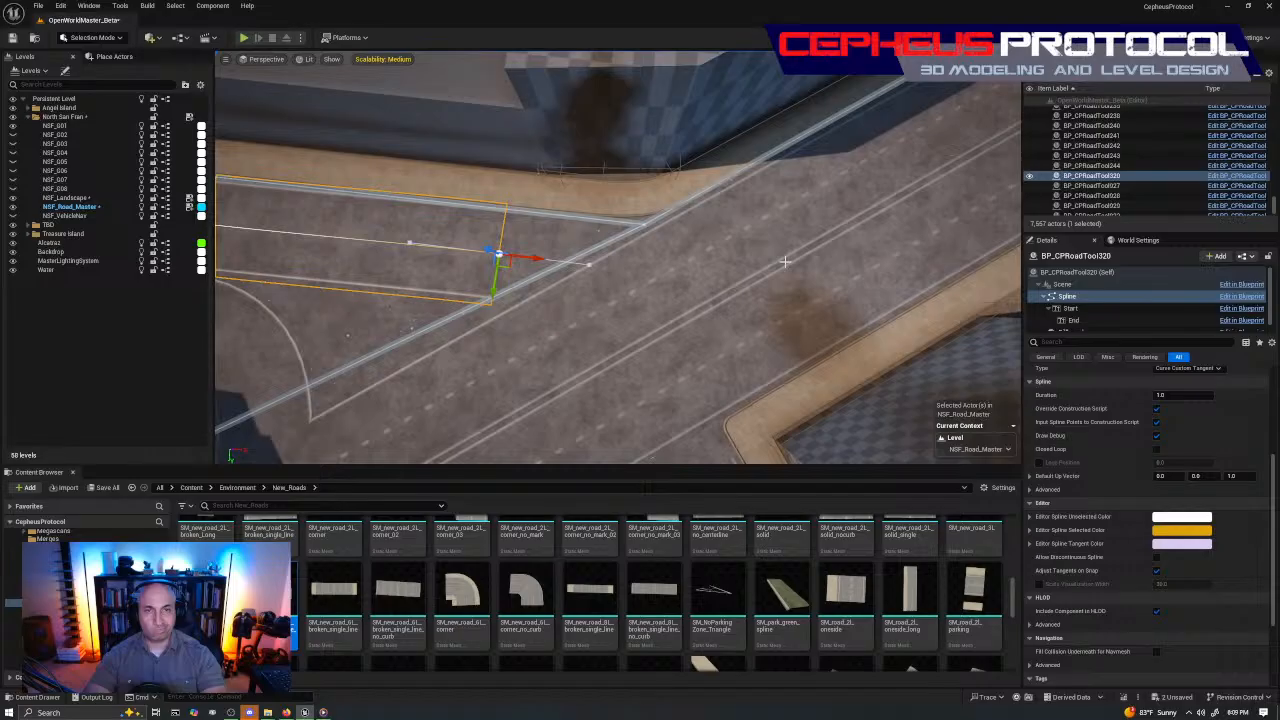
key(ctrl+z)
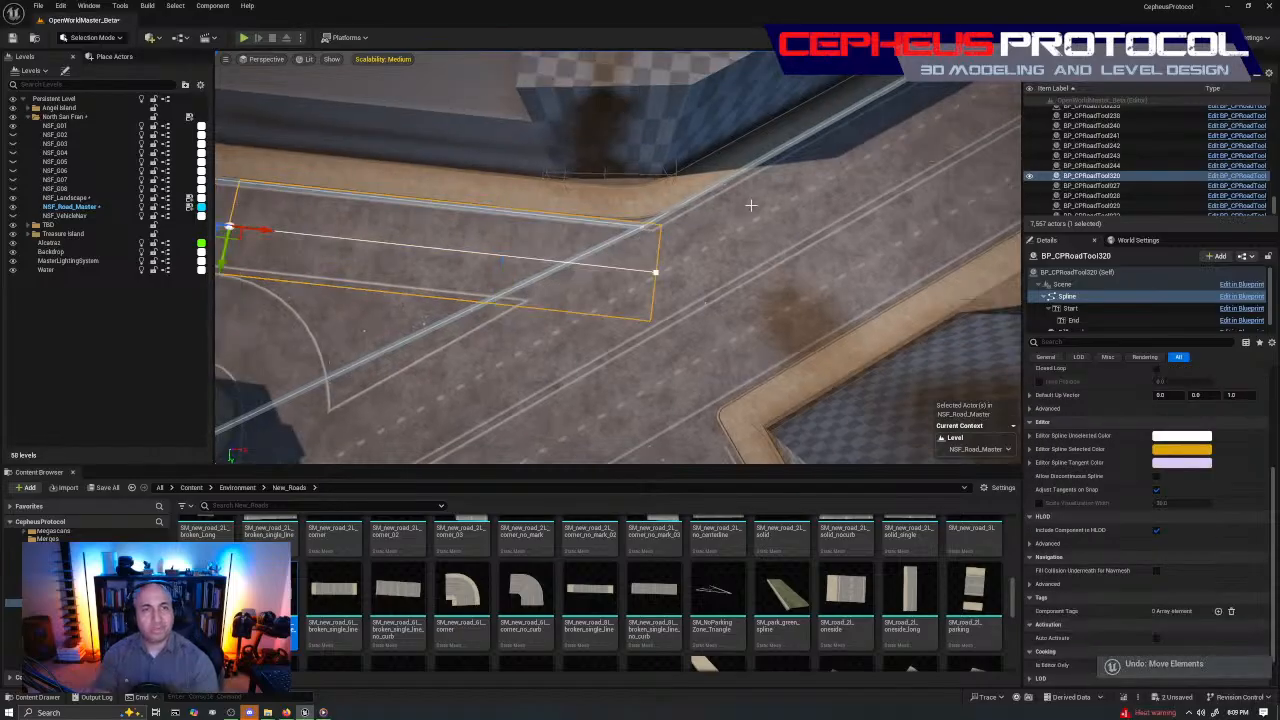
Select the wide straight road crossing the intersection and duplicate it over the opposite side street
click(558, 78)
drag(558, 78, 534, 208)
click(544, 372)
right_drag(616, 316, 535, 375)
right_drag(445, 312, 468, 317)
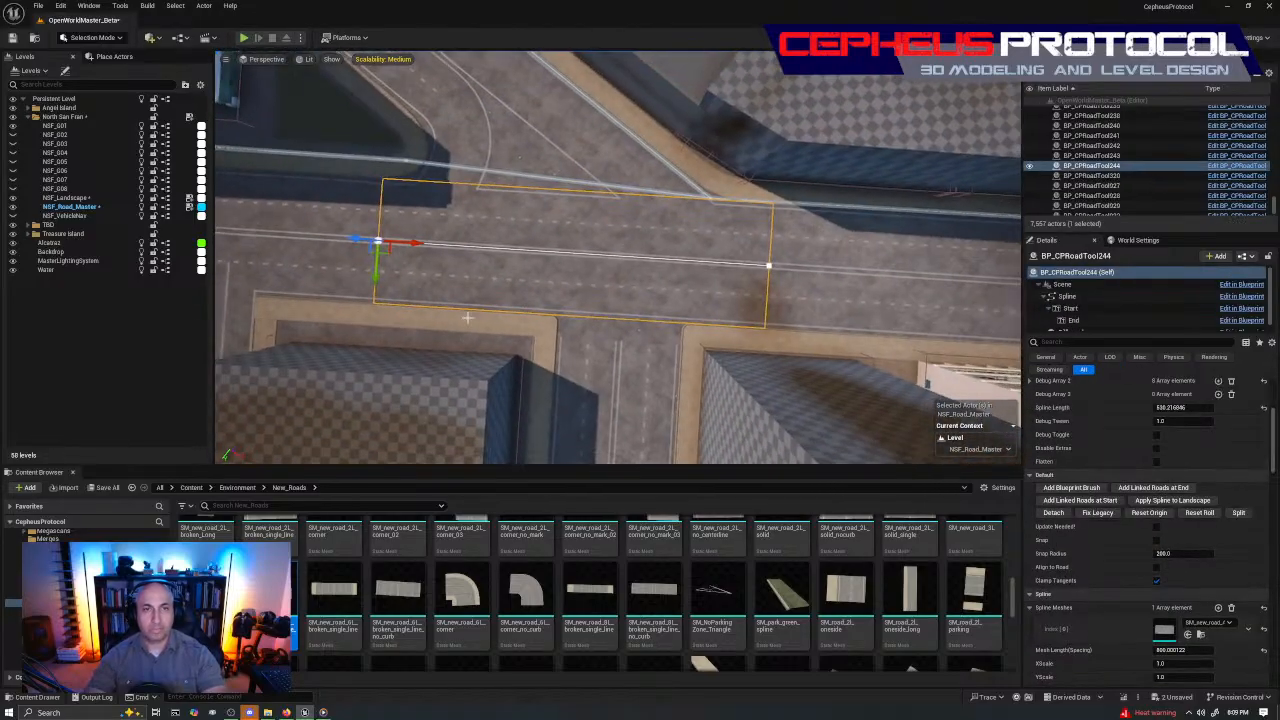
alt+drag(394, 251, 625, 367)
right_drag(625, 367, 780, 369)
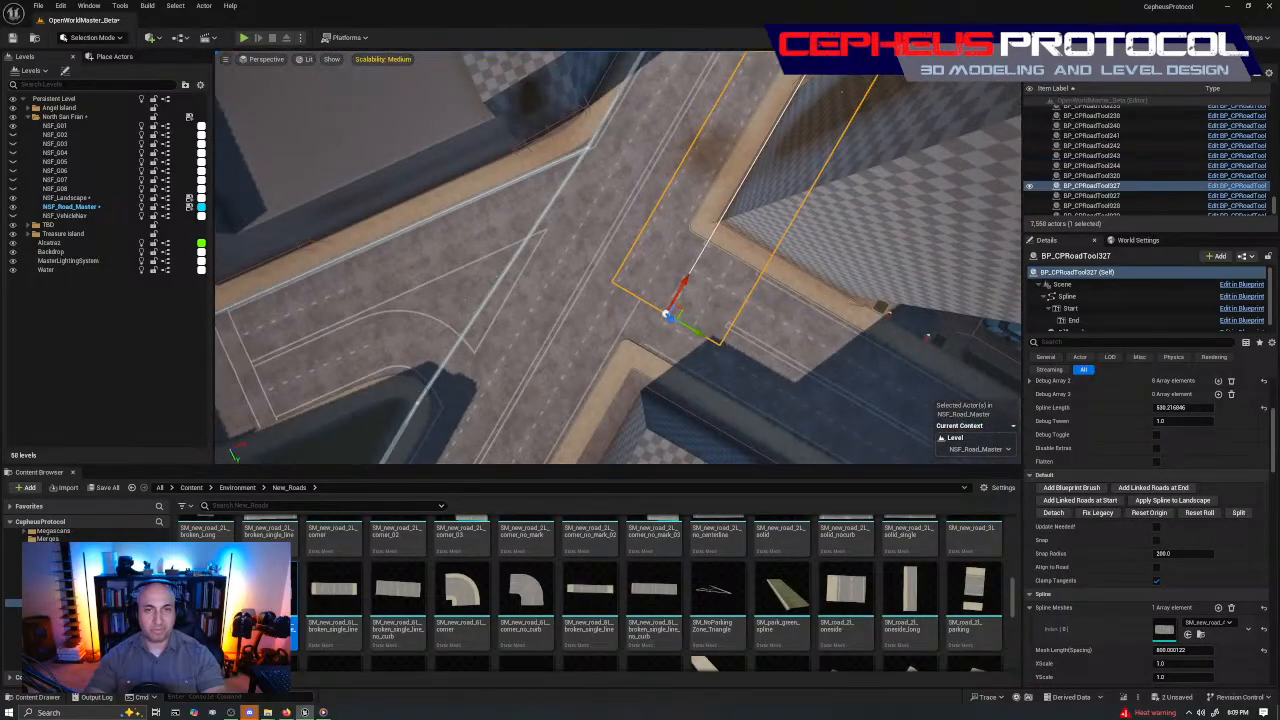
Rotate the duplicated wide road into the opposite side street and align its start with that street's centre line
right_drag(640, 355, 566, 337)
key(e)
drag(573, 325, 638, 294)
key(w)
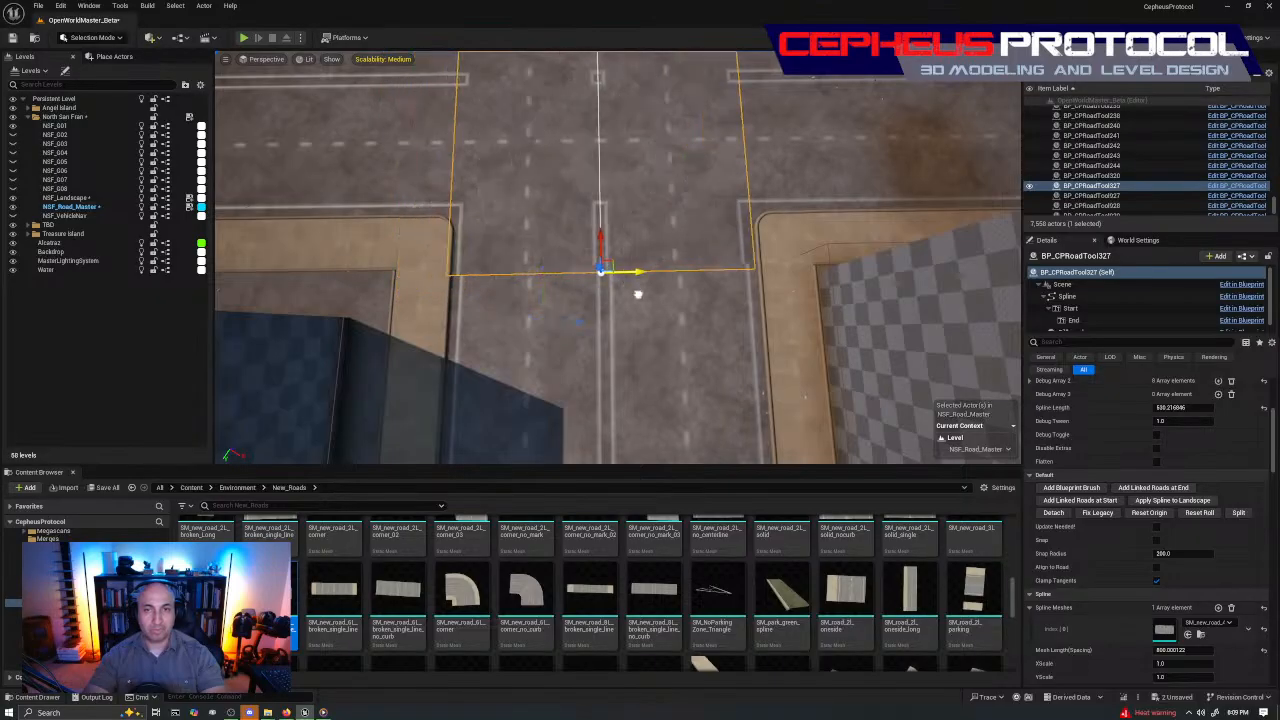
right_drag(638, 294, 722, 310)
drag(596, 377, 588, 379)
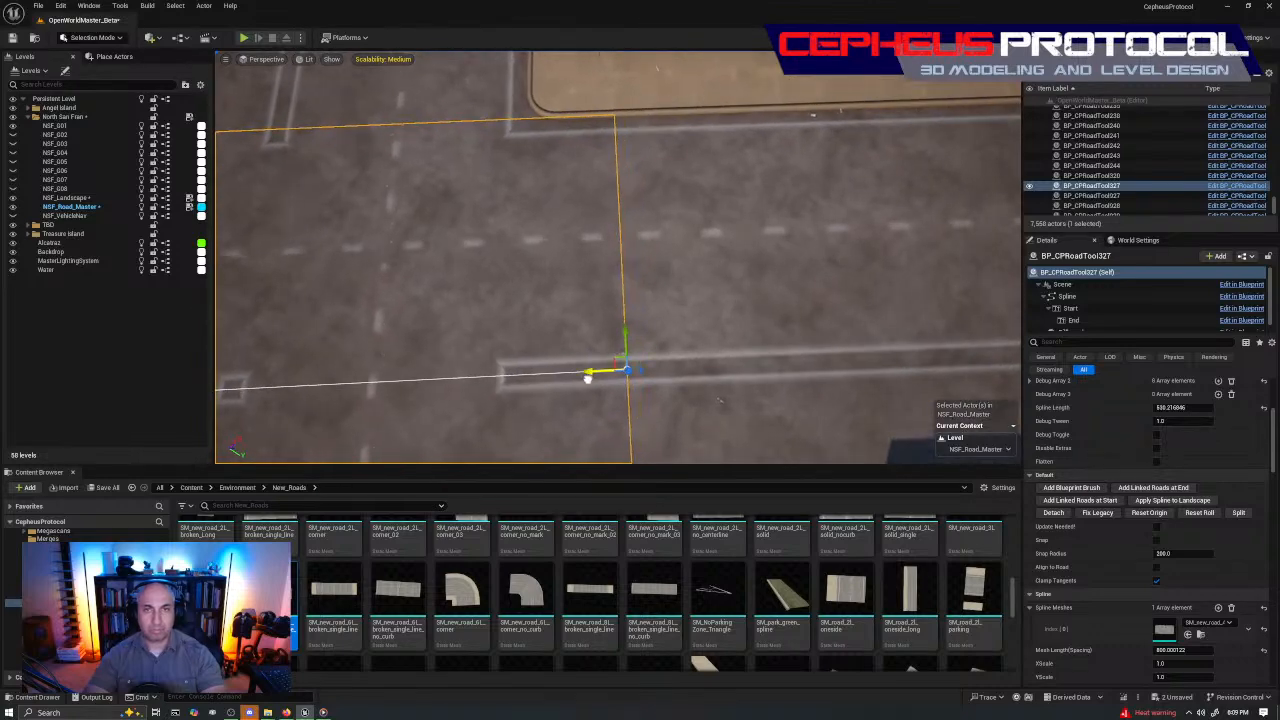
right_drag(586, 428, 660, 432)
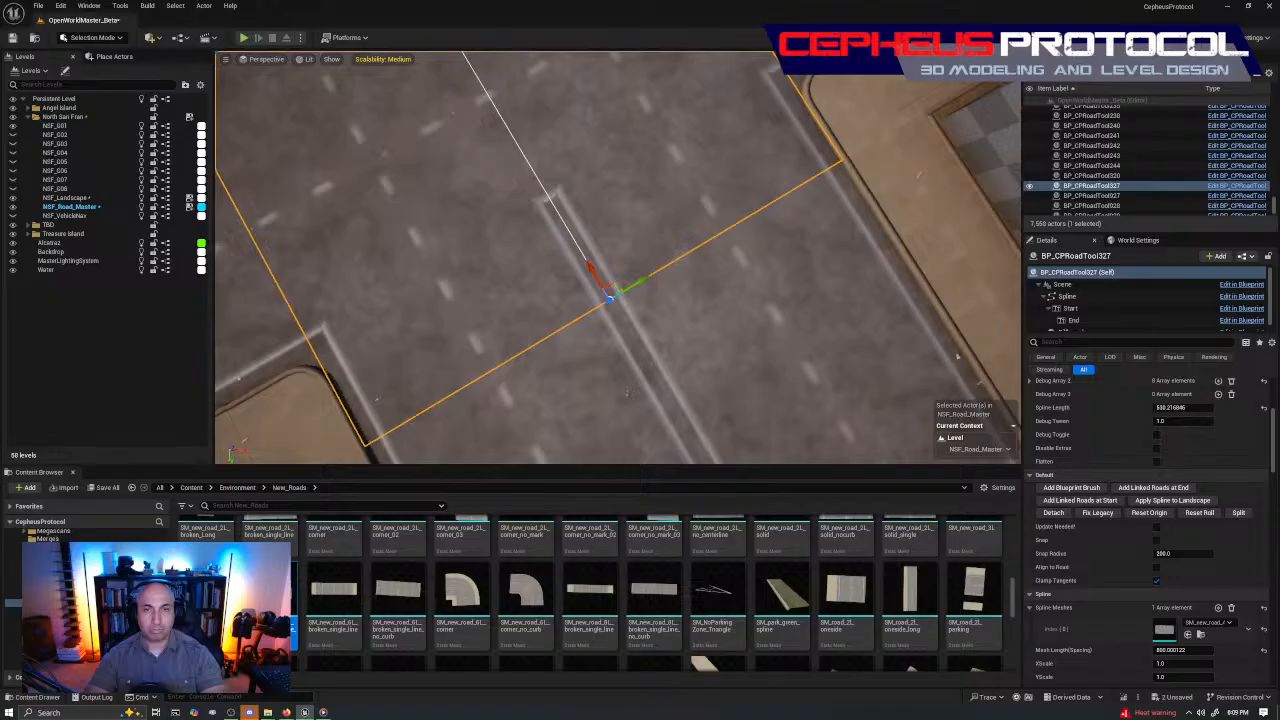
right_drag(498, 316, 578, 308)
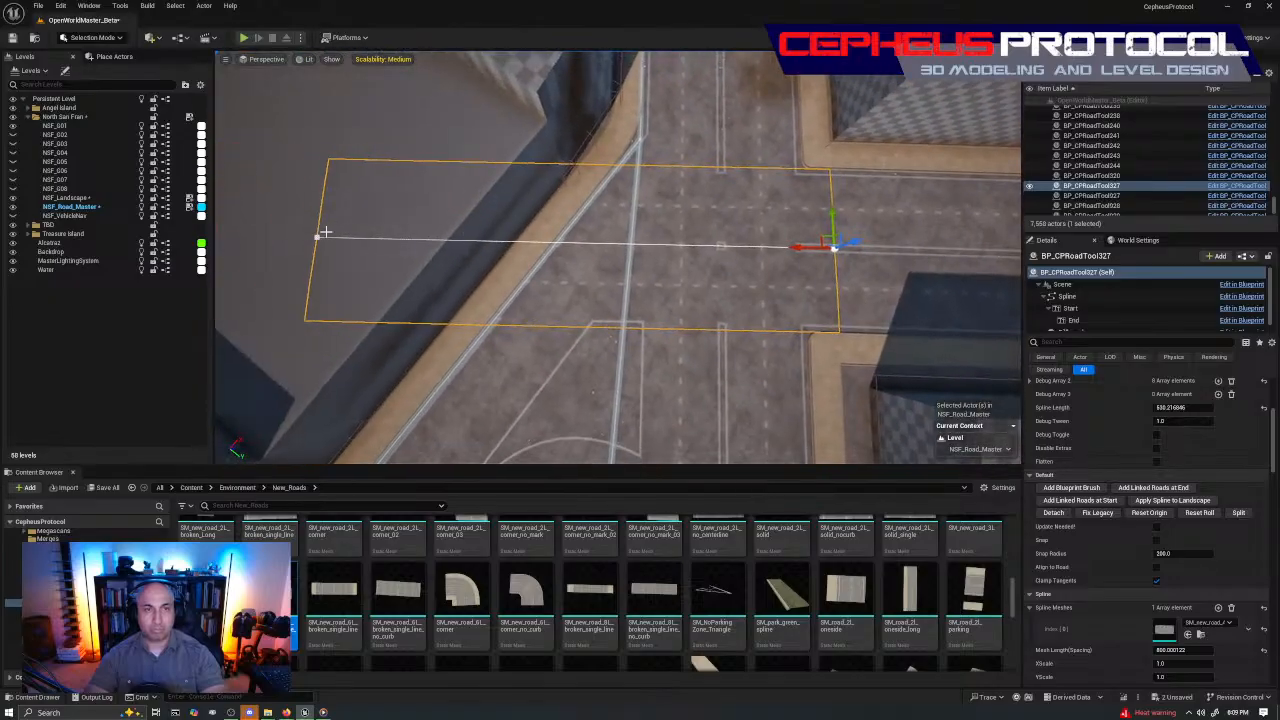
Shorten the duplicated road to the side street's mouth, align its end point with the centre line and reselect the piece
drag(325, 232, 697, 278)
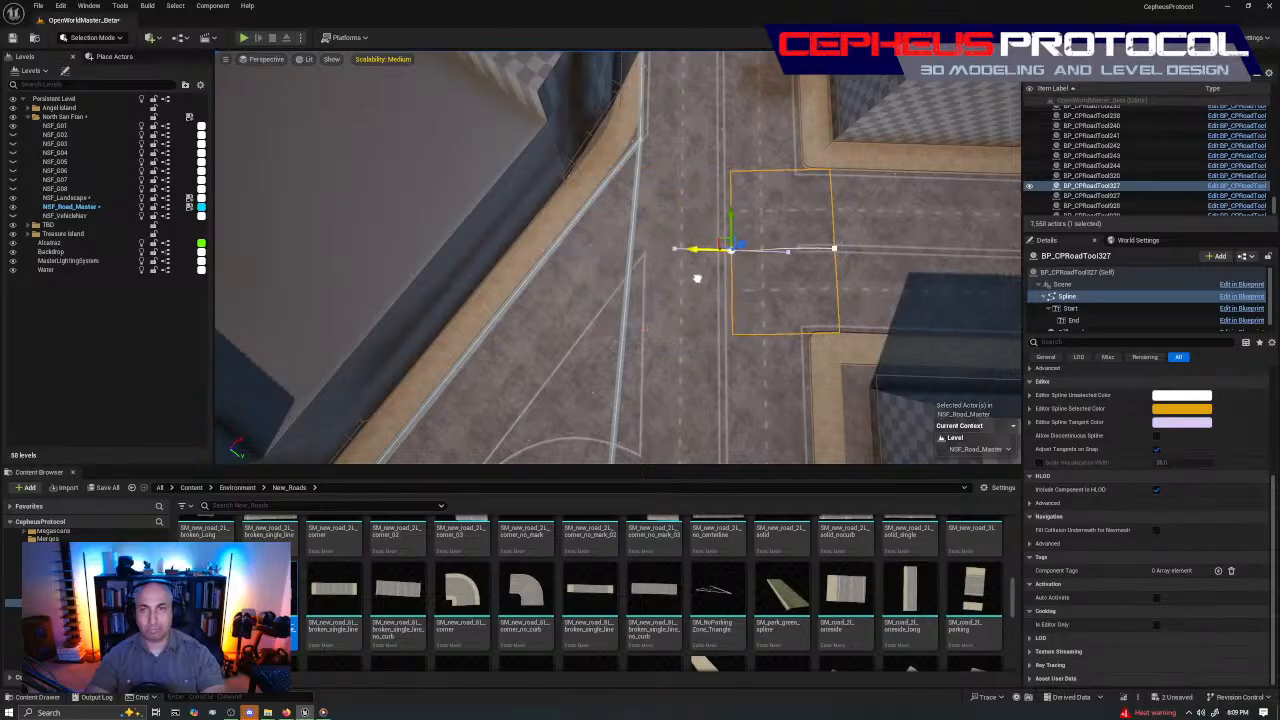
right_drag(697, 279, 580, 262)
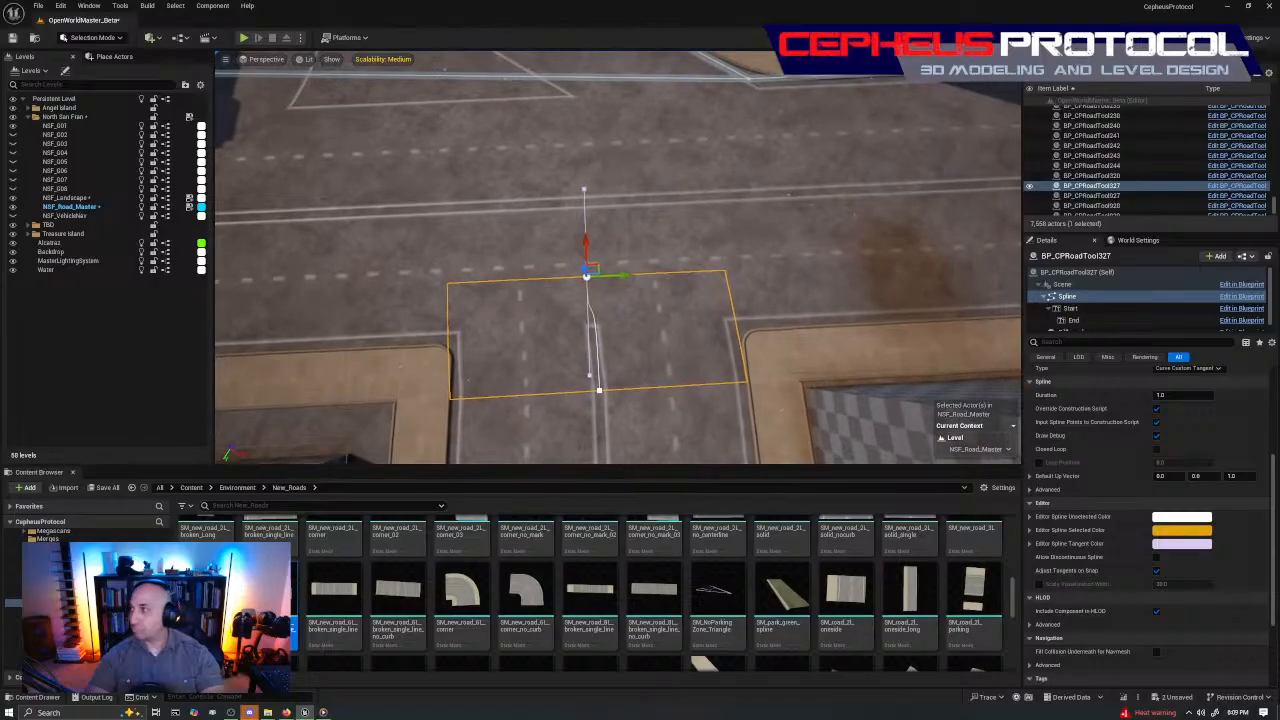
drag(622, 276, 632, 283)
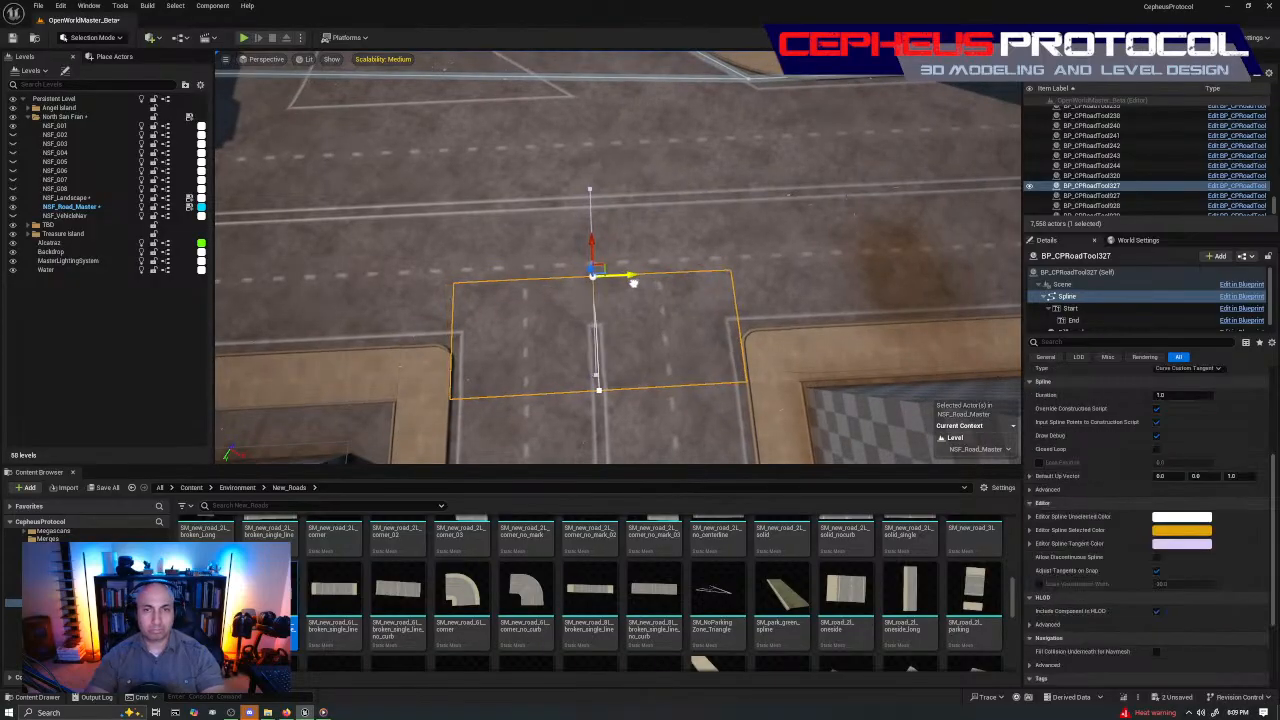
drag(592, 248, 613, 290)
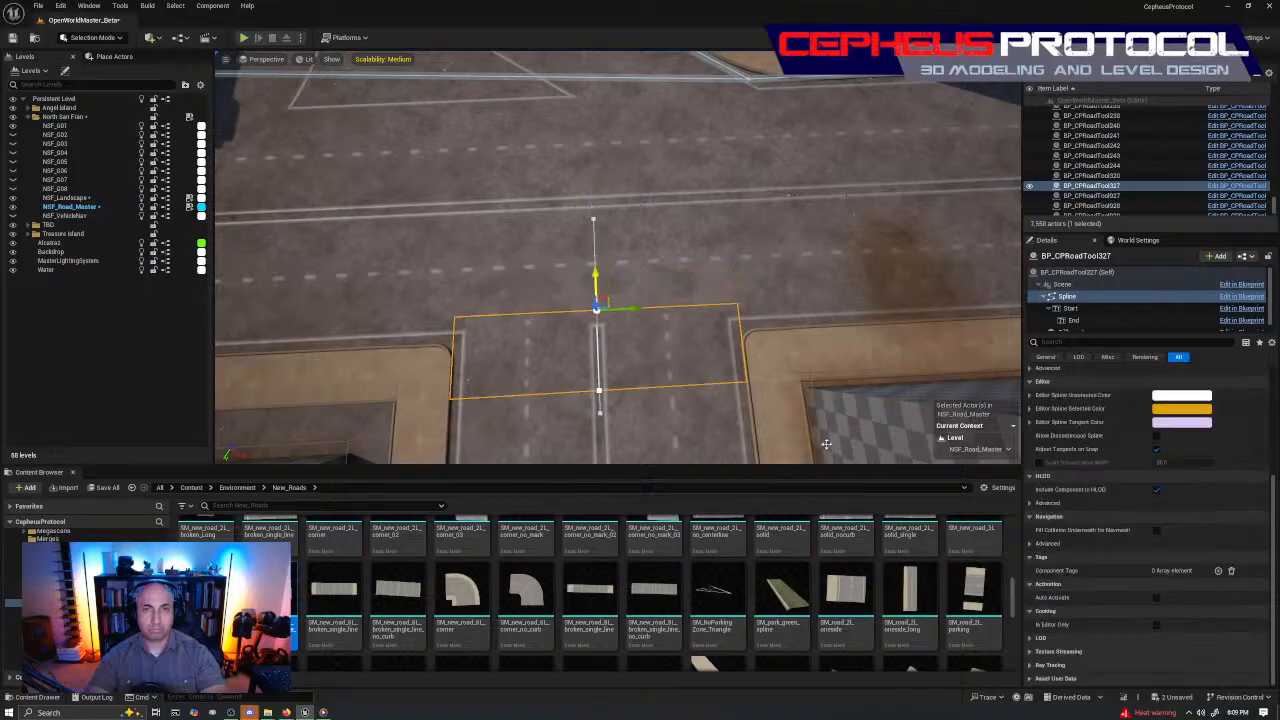
click(699, 366)
key(Escape)
click(680, 350)
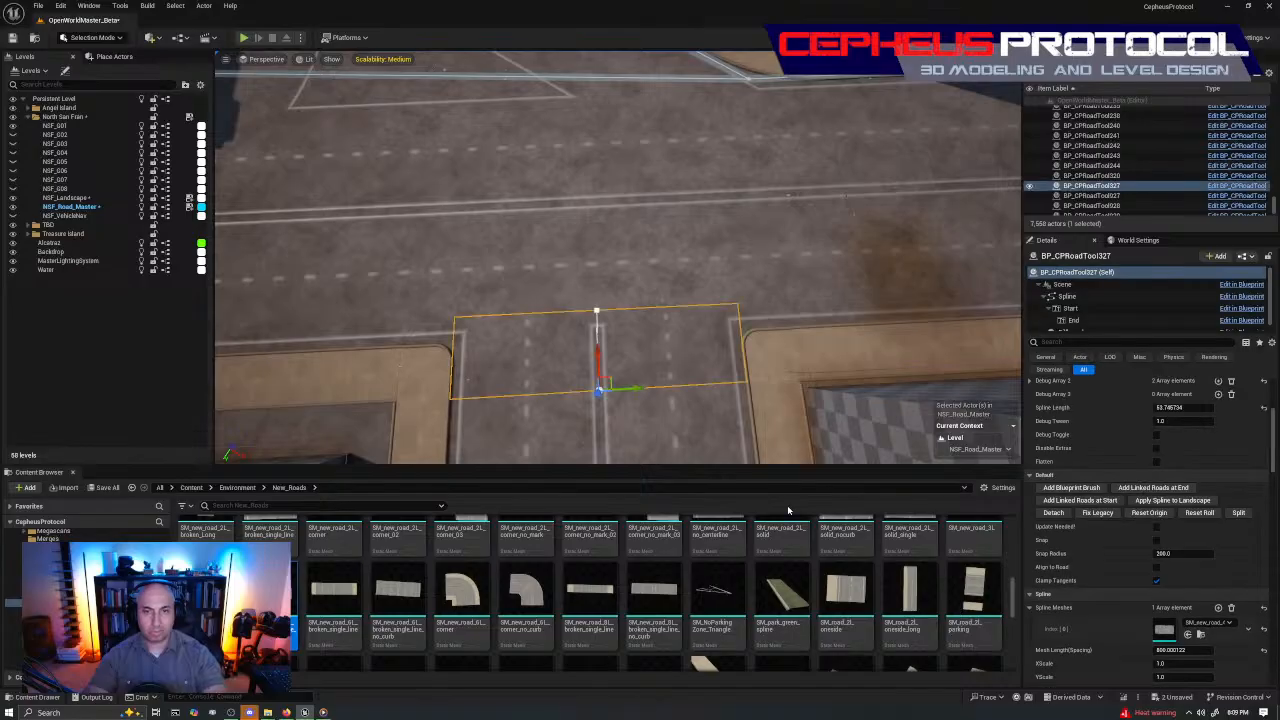
Replace the short road's spline mesh with a narrower road mesh and move the piece over the lanes beside the corner curb
scroll(854, 611, up, 2)
scroll(854, 611, up, 2)
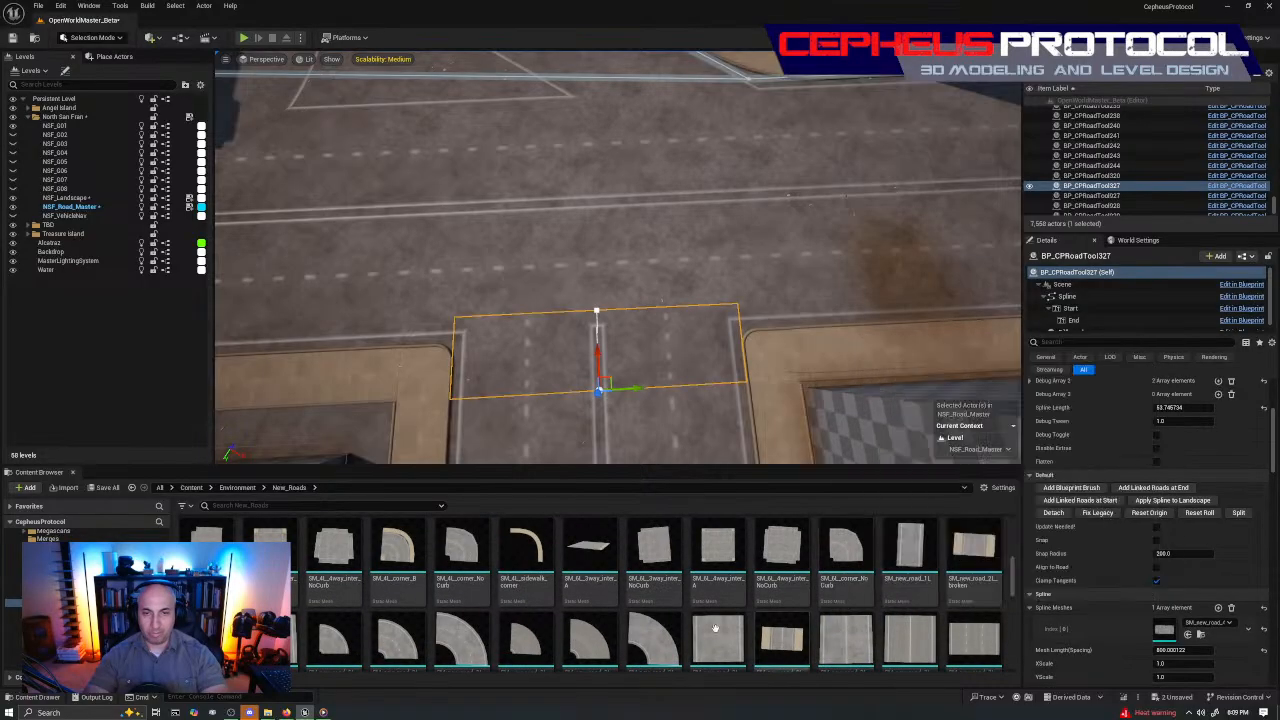
drag(1026, 626, 1165, 630)
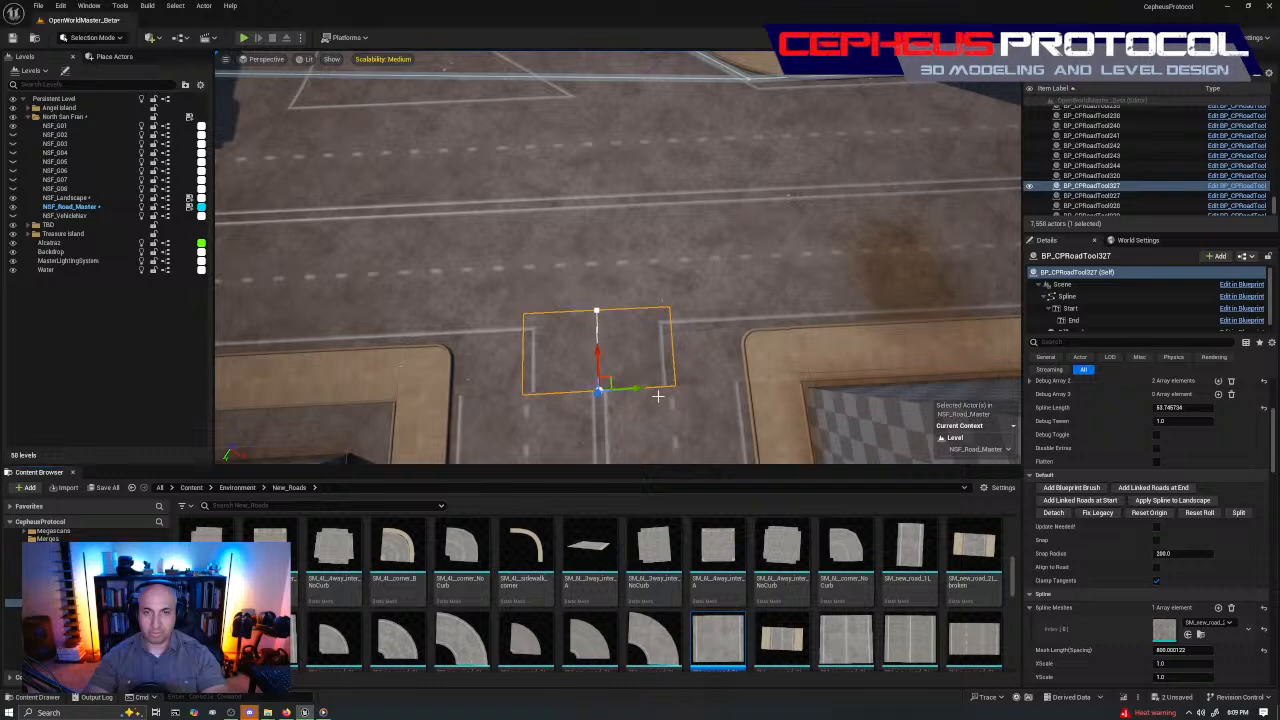
drag(657, 396, 717, 442)
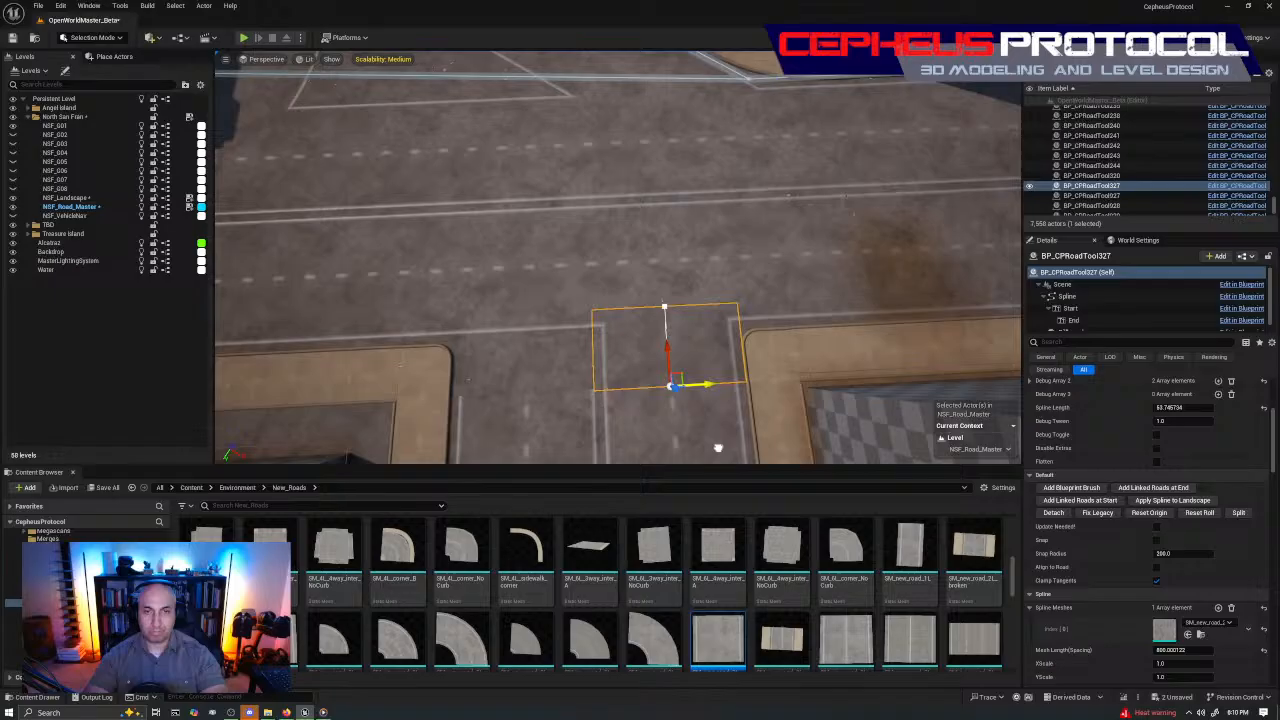
Move and rotate the narrow road's end point to curve the piece around the sidewalk corner into the main street
click(664, 306)
key(e)
drag(632, 350, 709, 252)
key(w)
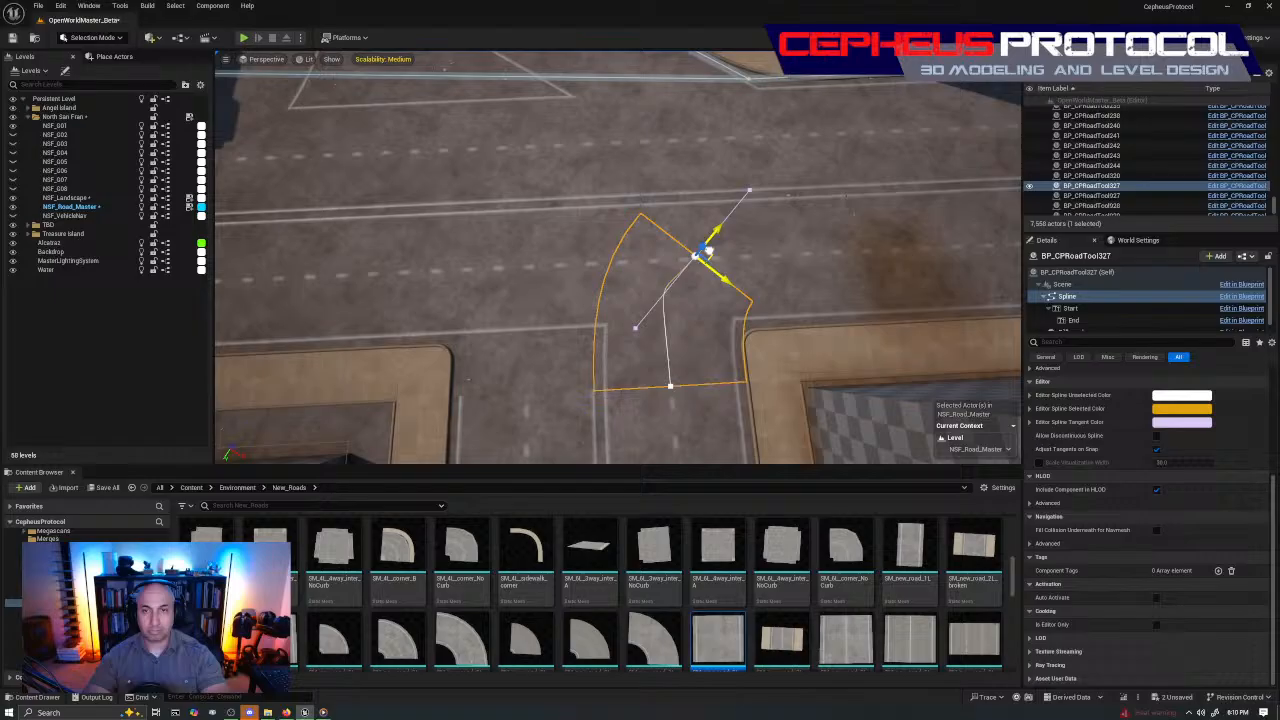
key(e)
drag(701, 303, 857, 294)
key(w)
right_drag(855, 294, 858, 306)
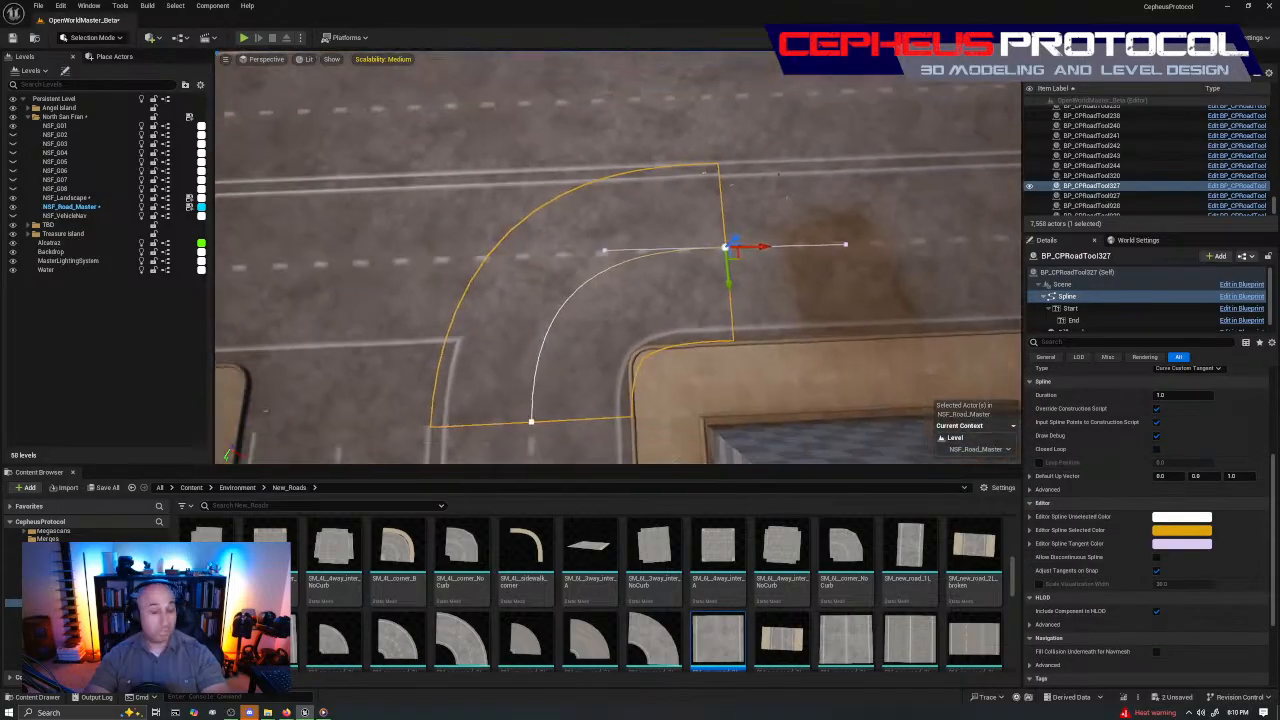
Inspect the new corner curve without its selection outline, reselect it and examine how it meets both streets
right_drag(771, 275, 771, 275)
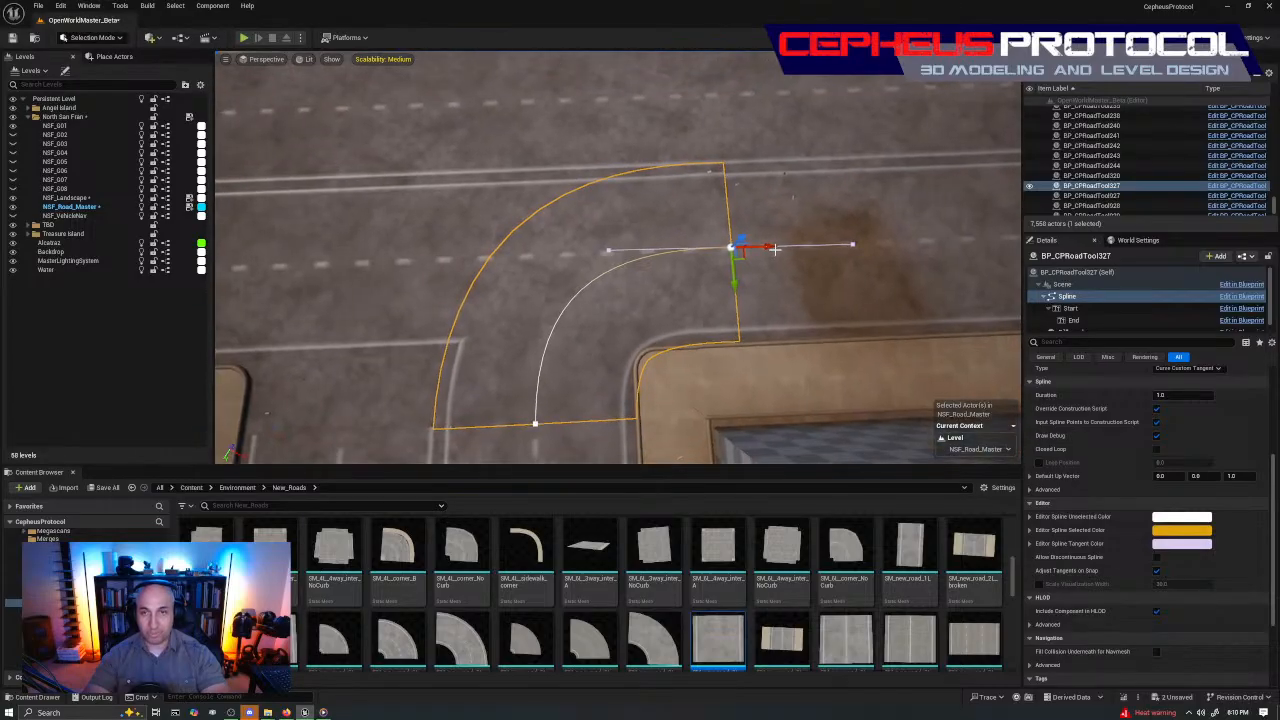
key(Escape)
click(620, 371)
right_drag(717, 369, 717, 369)
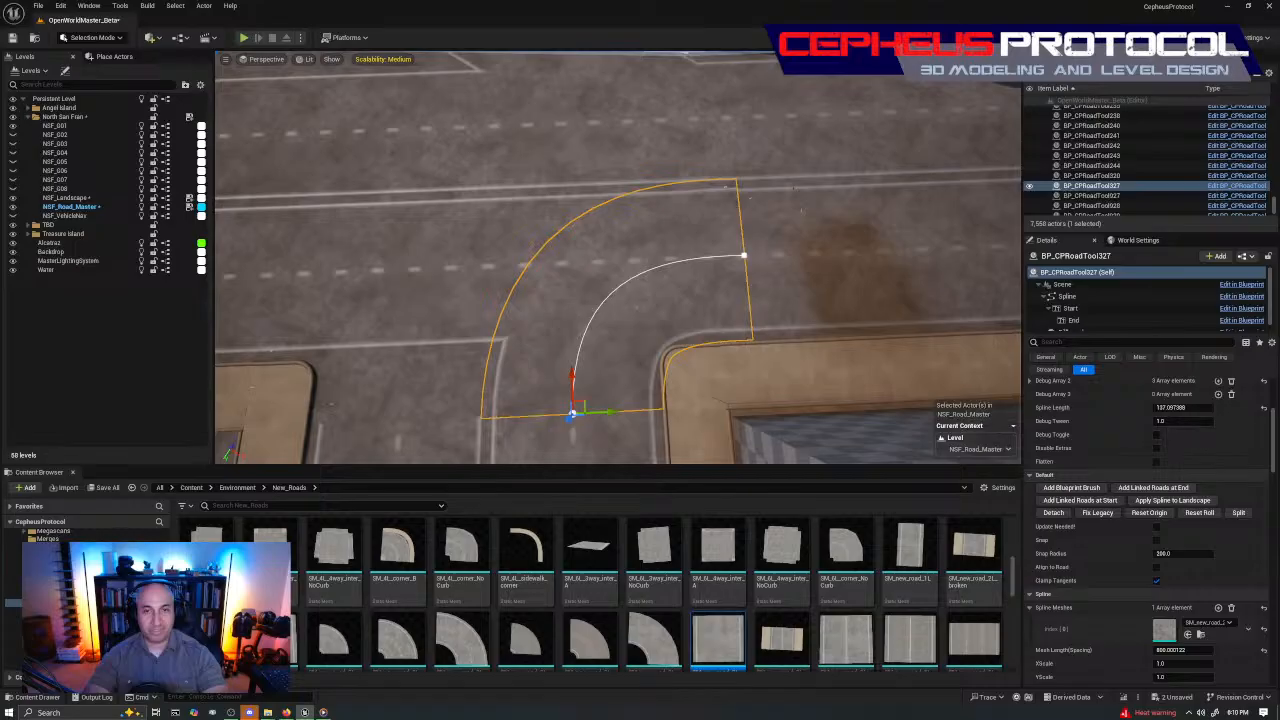
right_drag(611, 366, 611, 366)
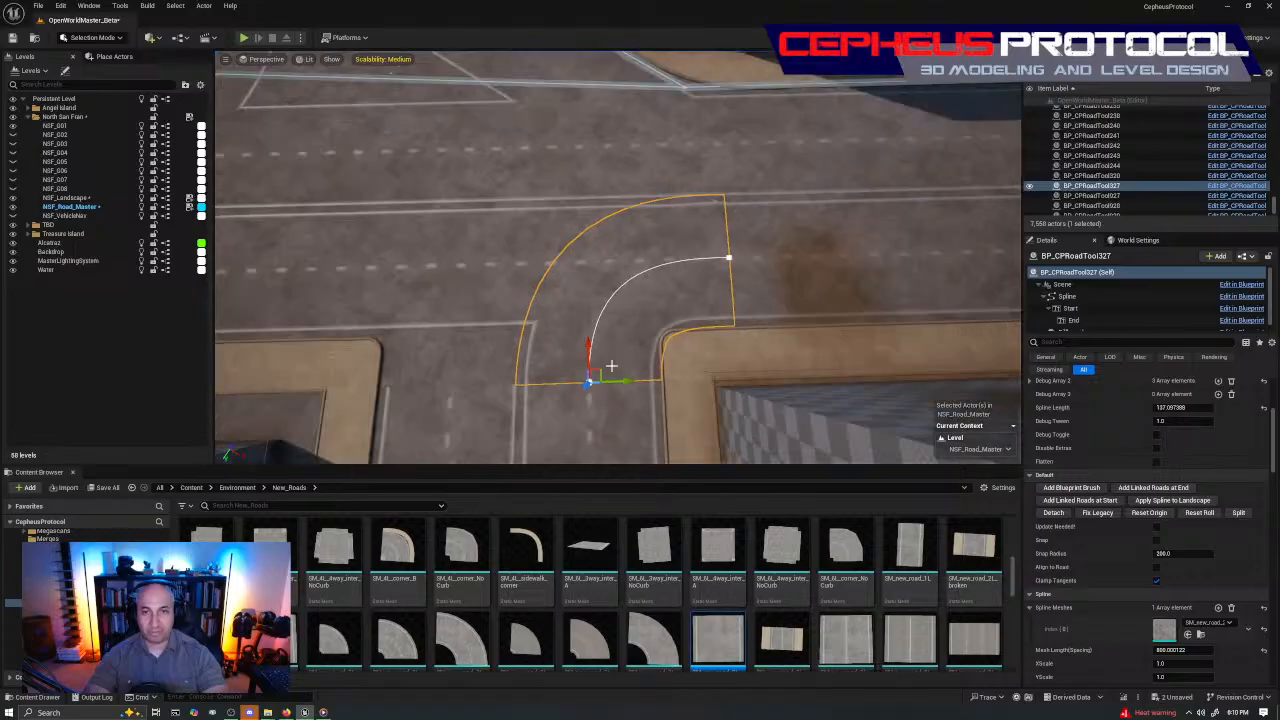
Pull the curved road's end point back along the main street toward the sidewalk corner
click(728, 258)
drag(767, 258, 739, 267)
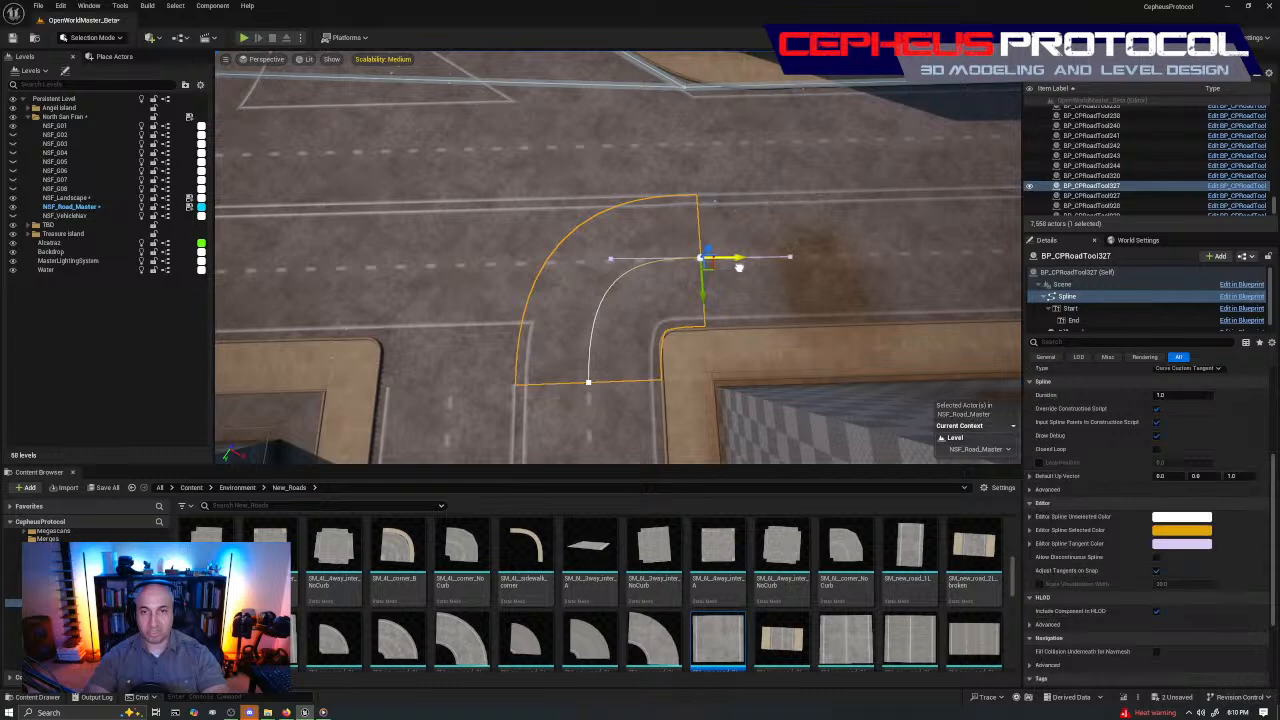
click(588, 216)
click(593, 278)
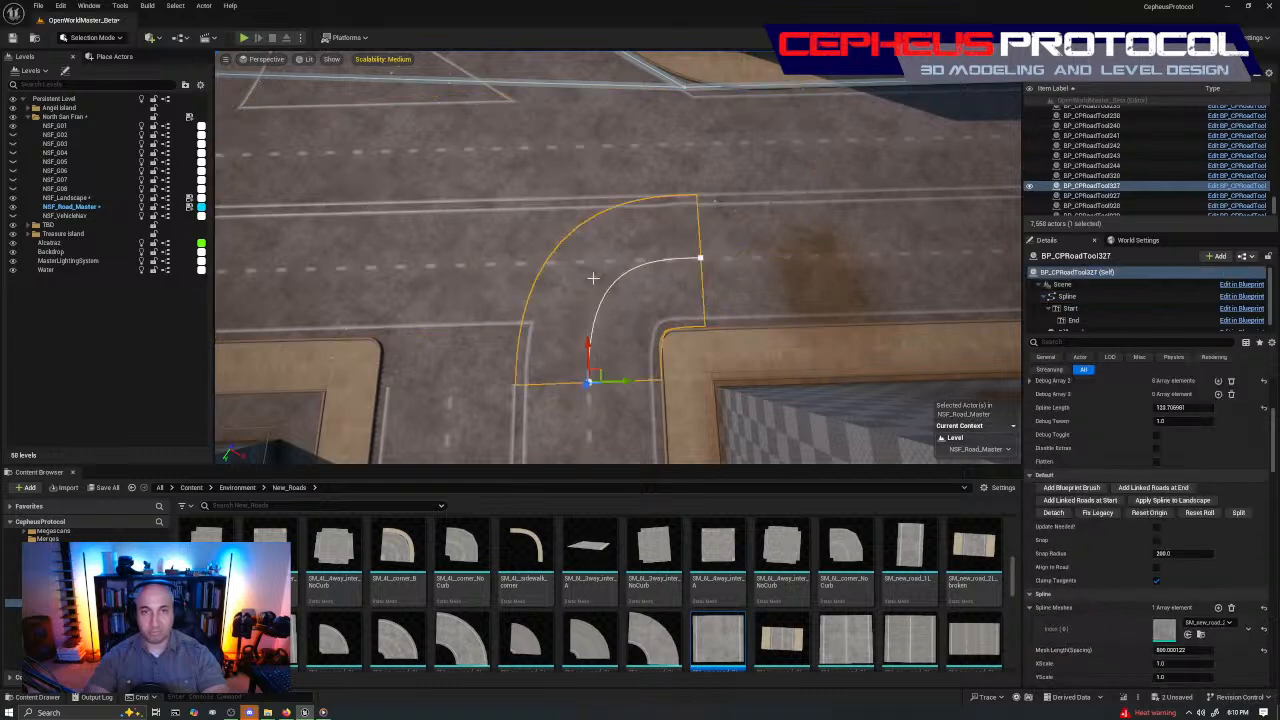
Shorten the curve's start tangent and lengthen its end tangent so the bend follows the sidewalk corner
click(587, 378)
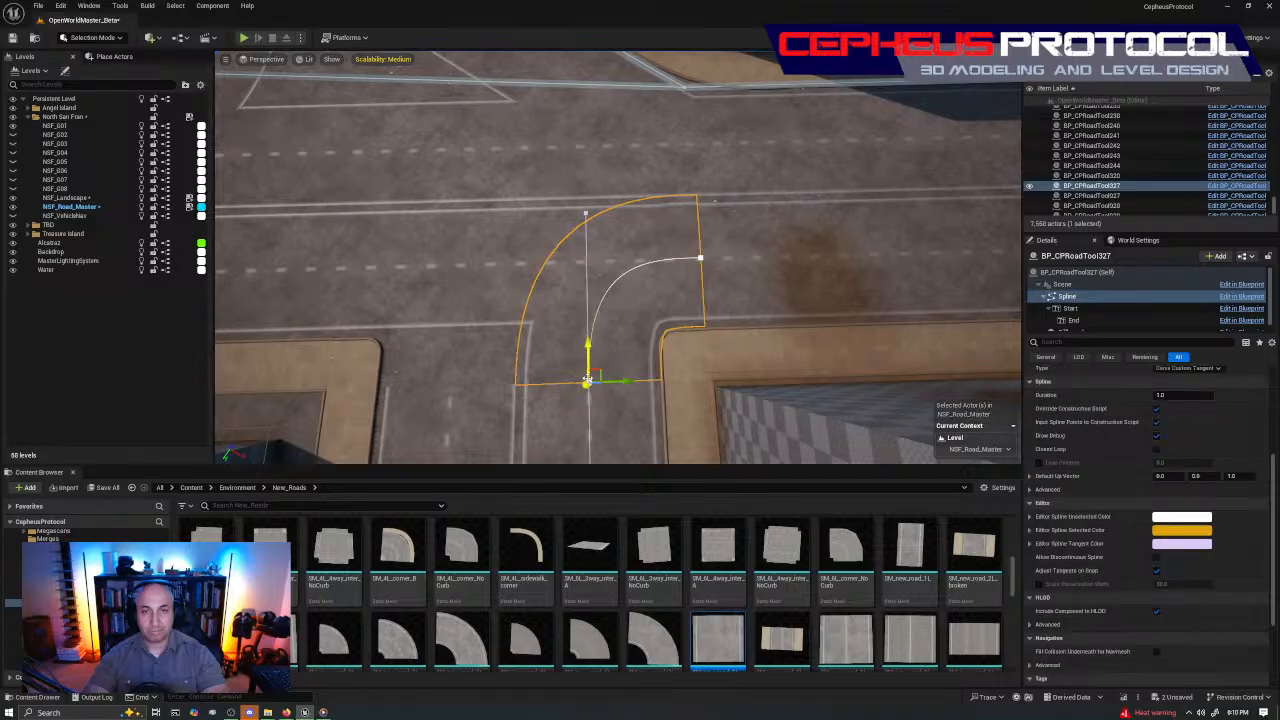
click(589, 212)
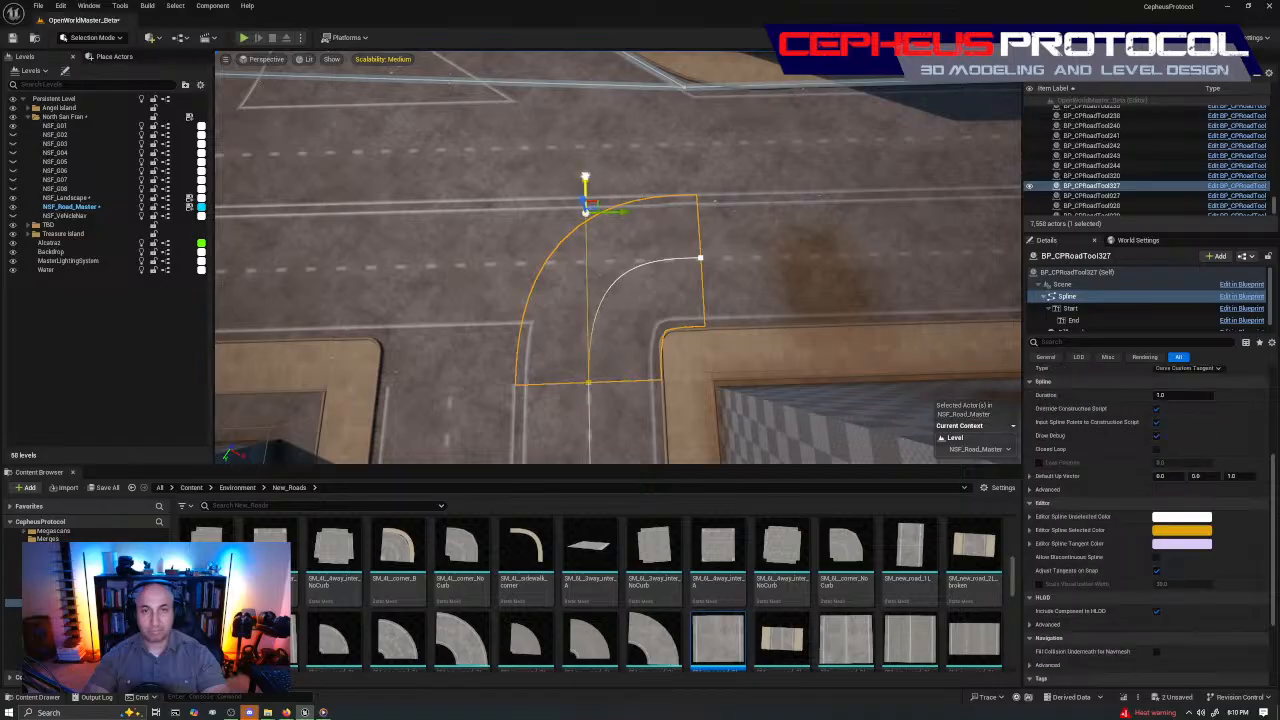
drag(586, 177, 589, 223)
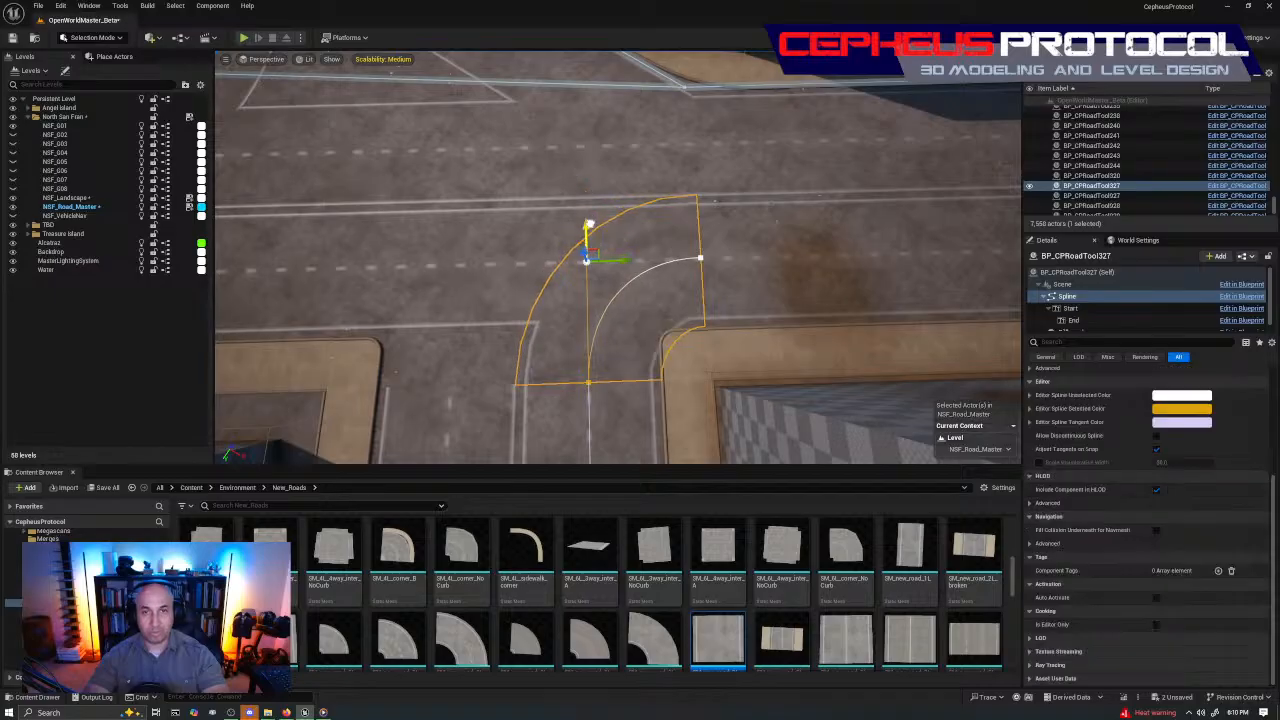
click(700, 258)
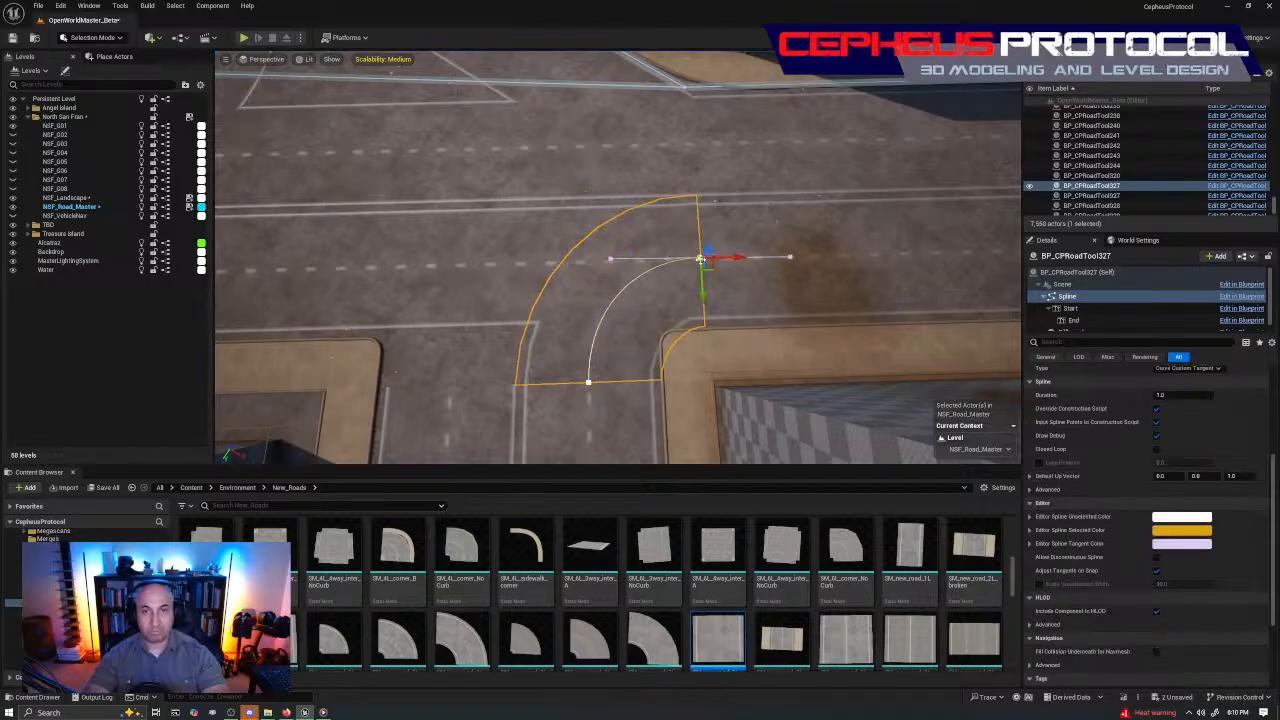
click(600, 258)
drag(633, 262, 606, 268)
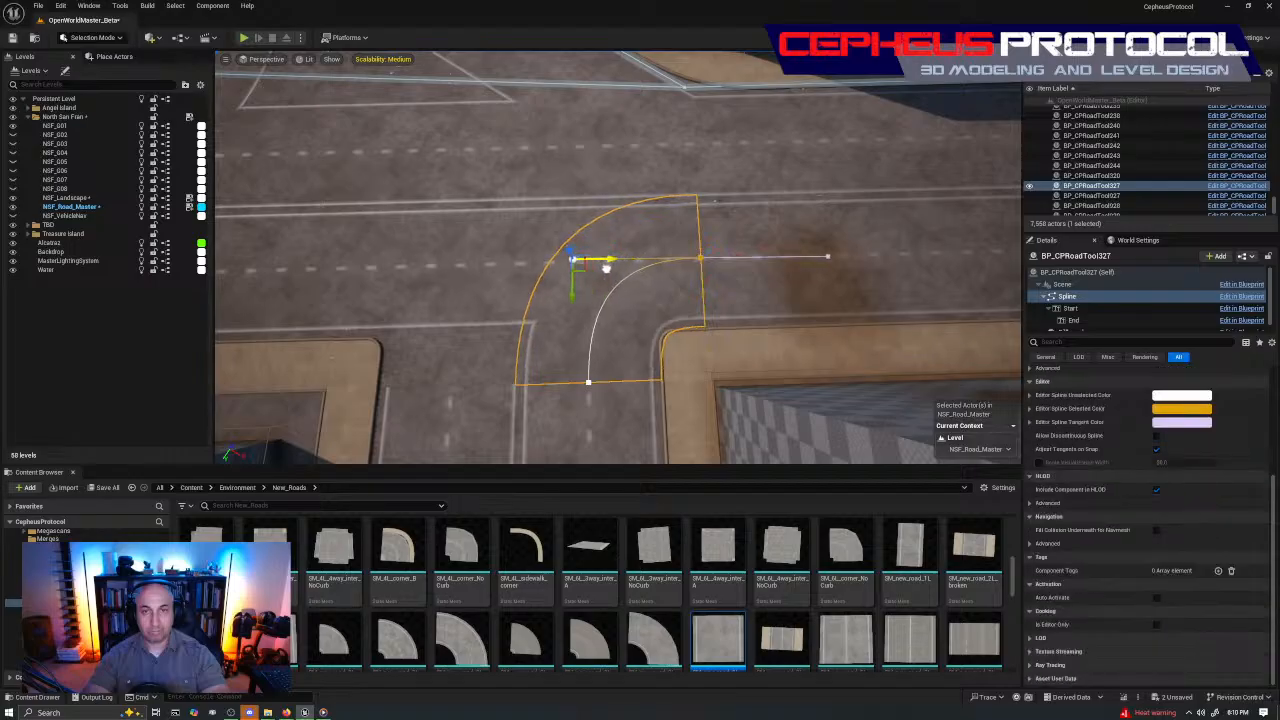
click(722, 346)
click(632, 334)
Duplicate the curved road across the side street and align the copy with the lanes beside the opposite curb
right_drag(632, 334, 596, 370)
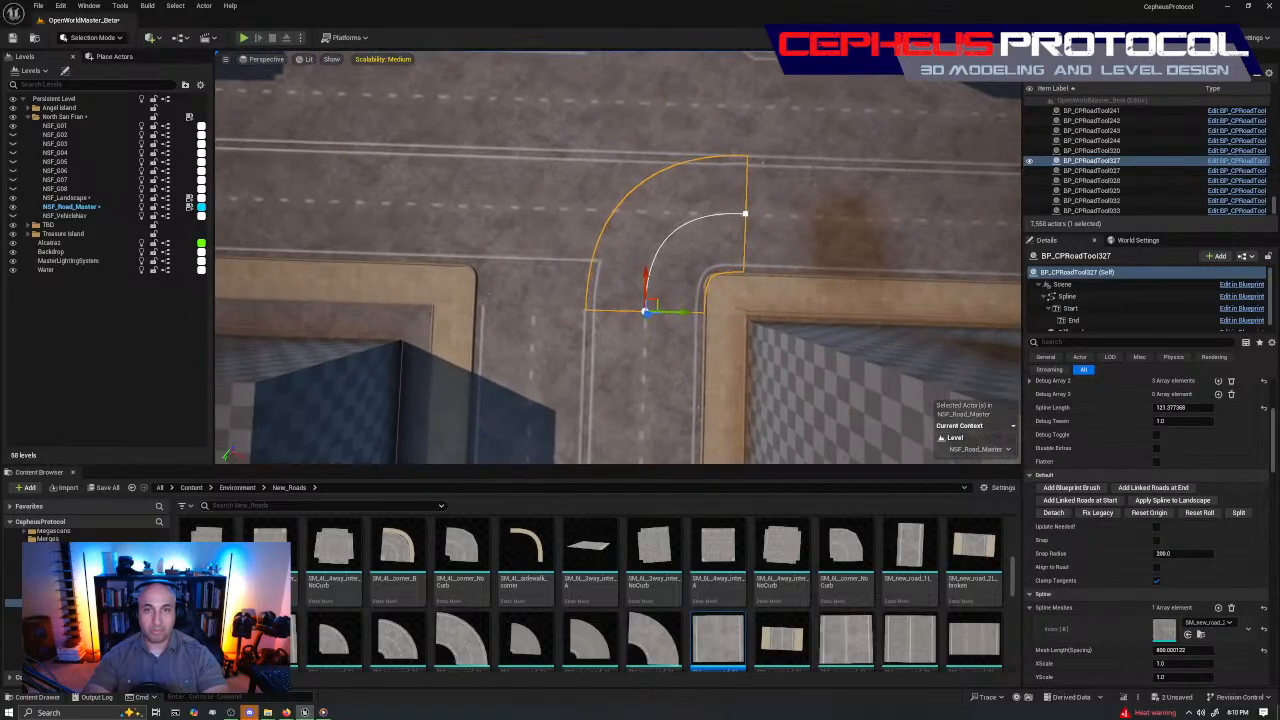
alt+drag(676, 313, 568, 338)
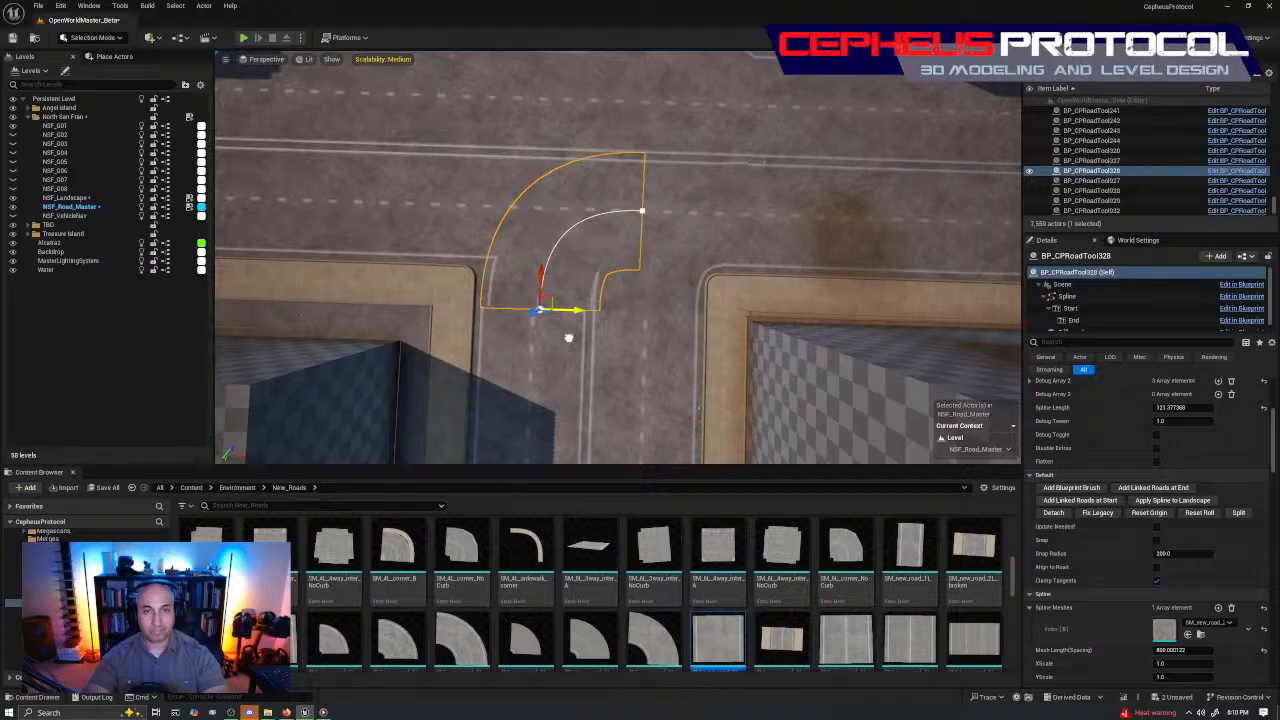
key(w)
mouse_move(568, 338)
right_down()
mouse_move(535, 335)
mouse_move(568, 338)
right_up()
drag(672, 290, 645, 292)
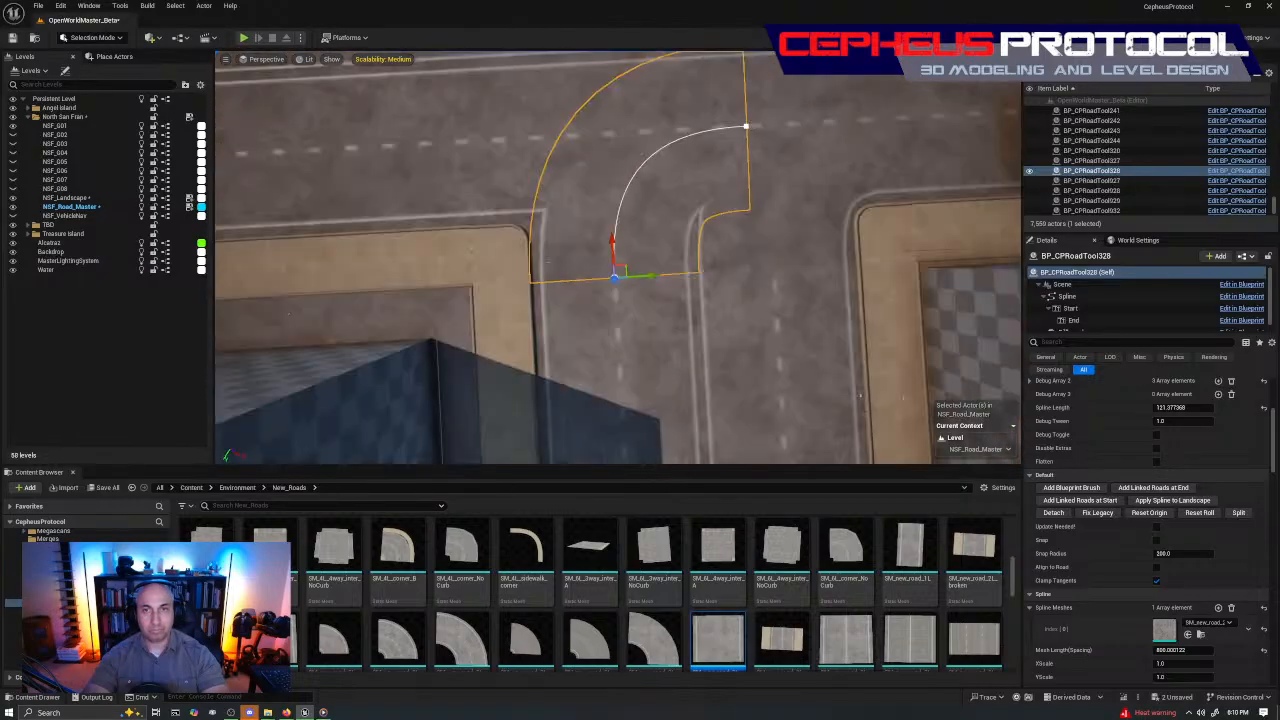
Rotate and move the duplicate's end point to curve the piece around the opposite corner, align its lanes and save the level
click(745, 126)
key(e)
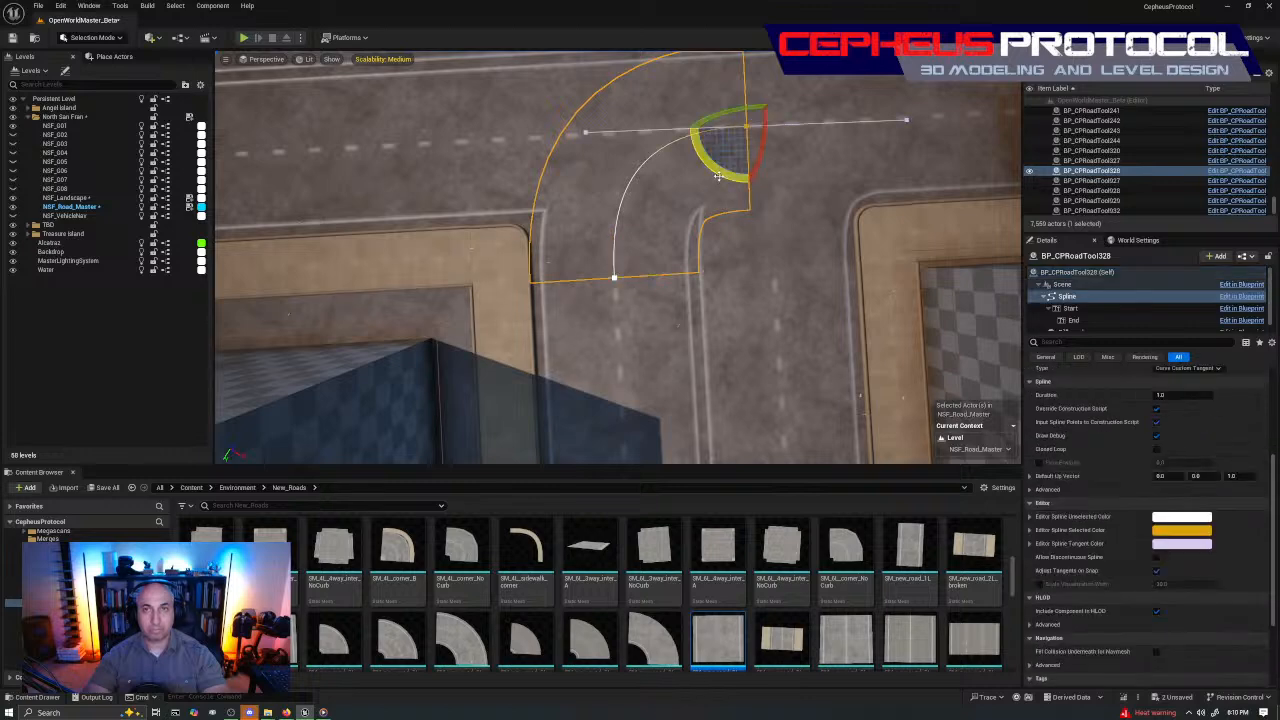
drag(718, 176, 434, 176)
key(w)
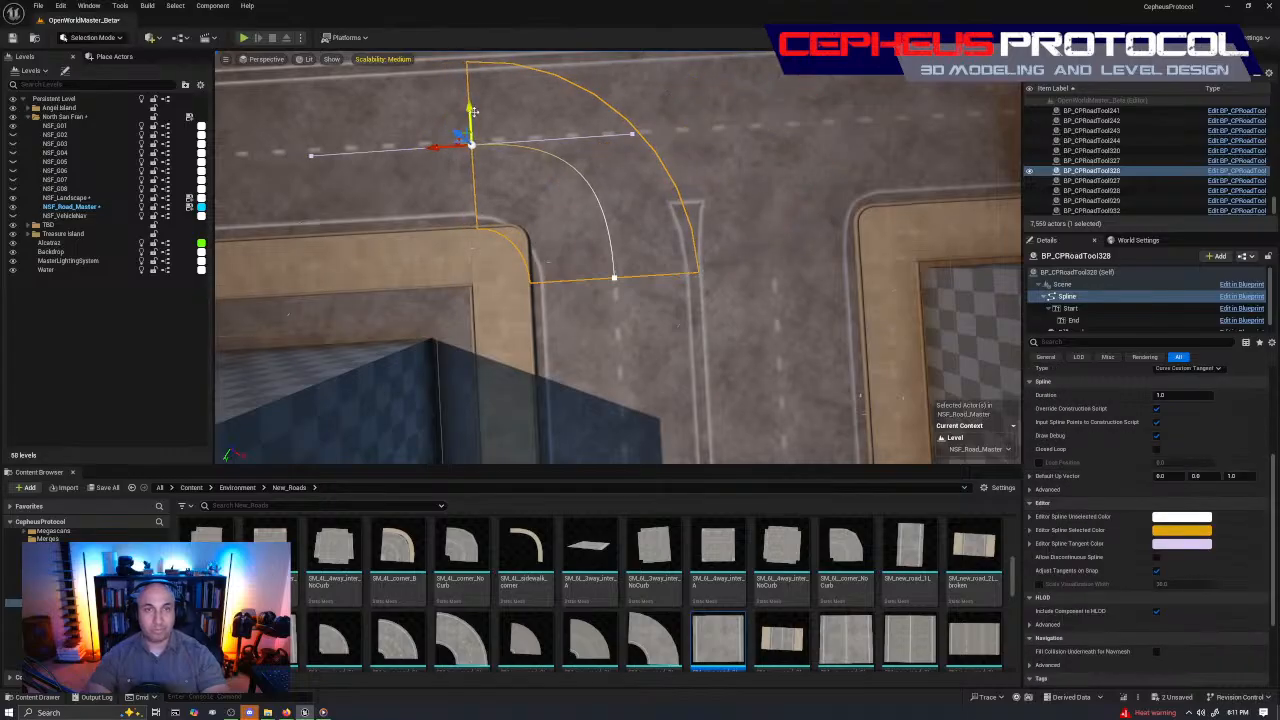
right_drag(589, 163, 480, 175)
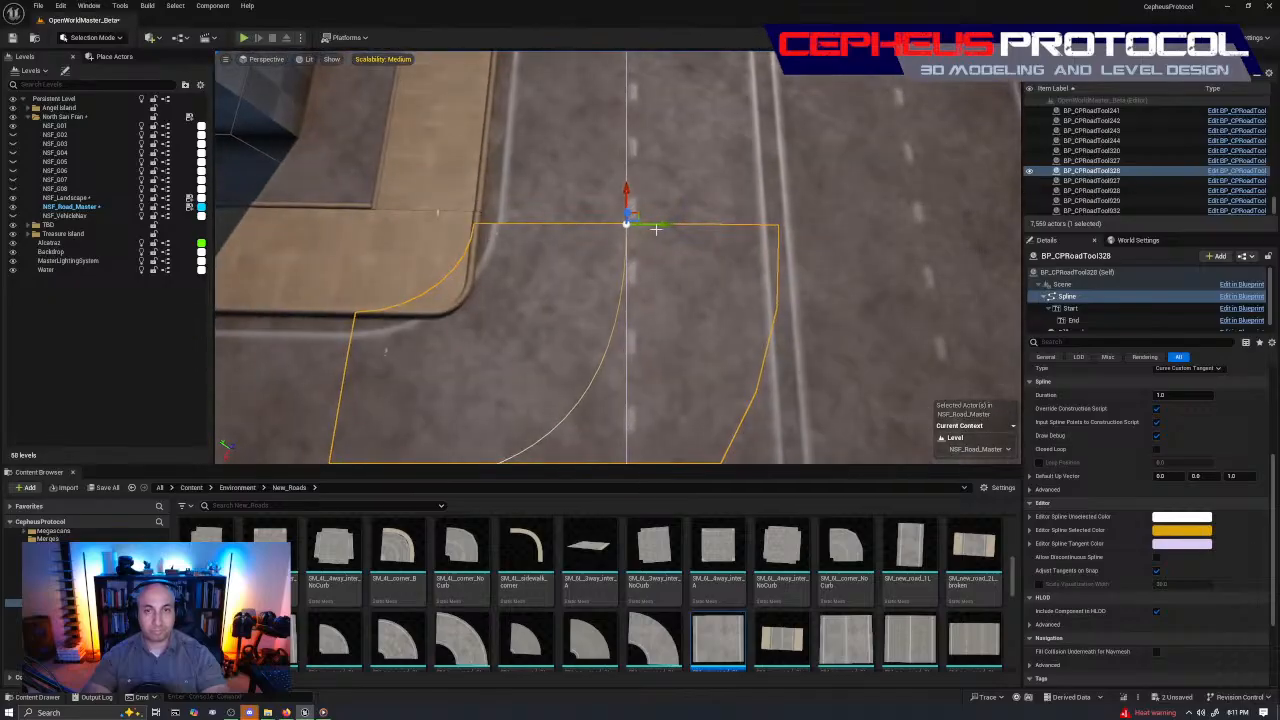
drag(655, 229, 675, 227)
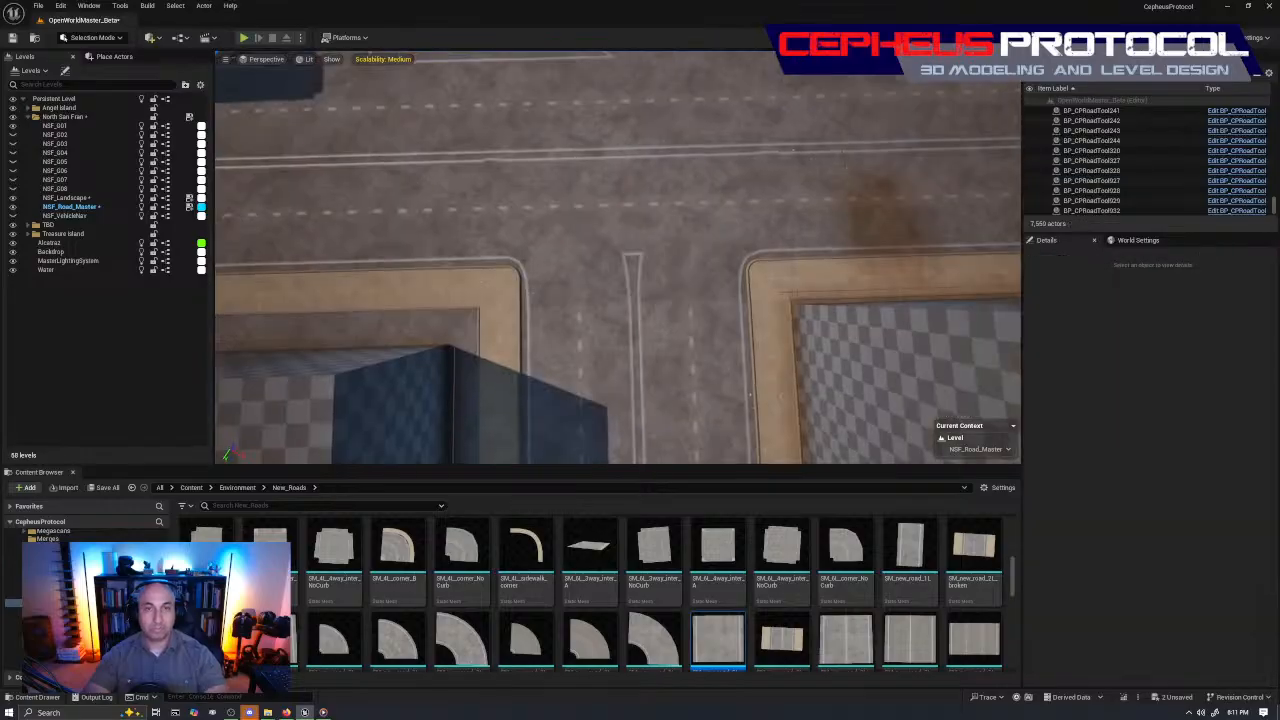
right_drag(617, 256, 721, 356)
key(ctrl+s)
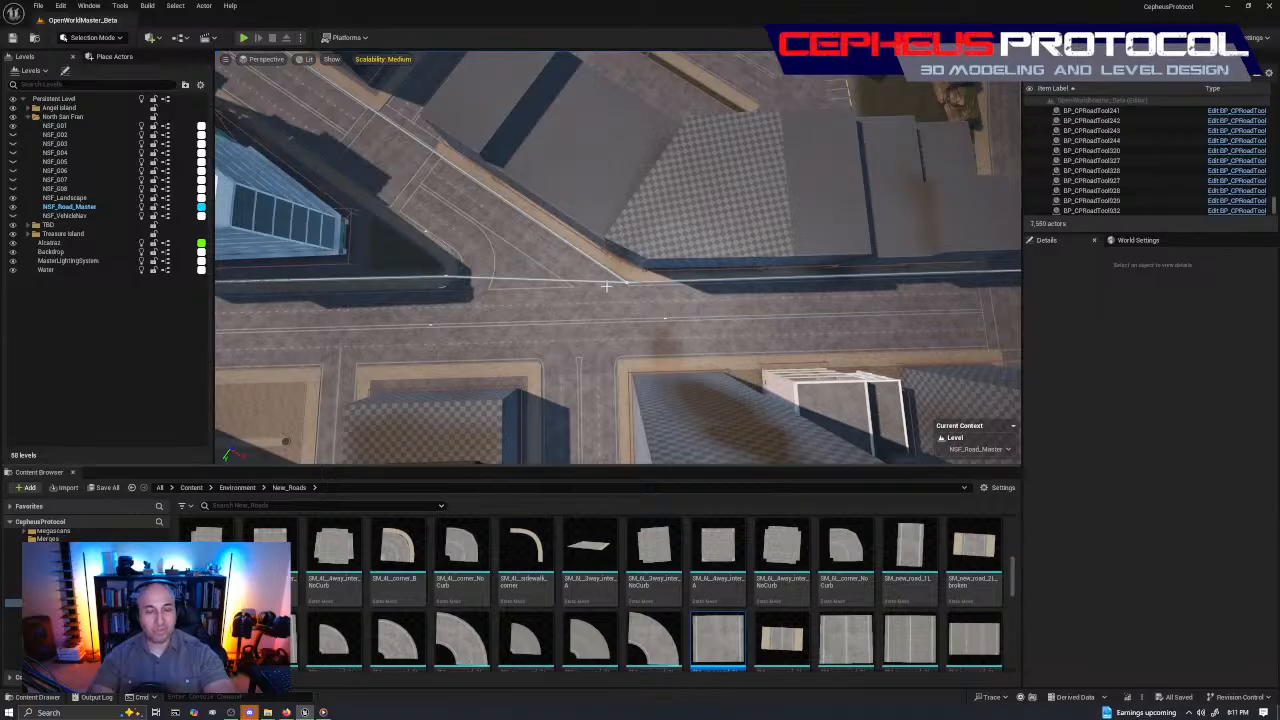
Delete the solid-line two-lane road piece that overlaps the main street at the next side street's mouth
mouse_move(621, 203)
right_down()
mouse_move(621, 140)
mouse_move(614, 215)
right_up()
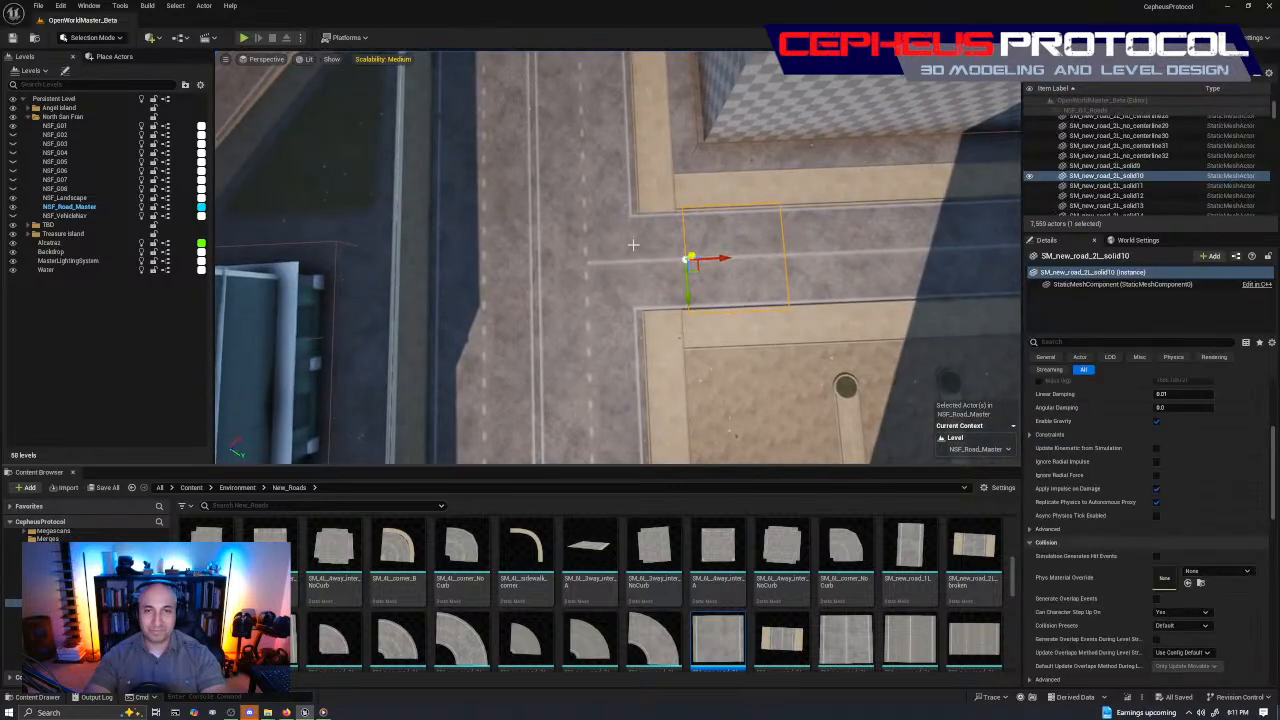
click(630, 255)
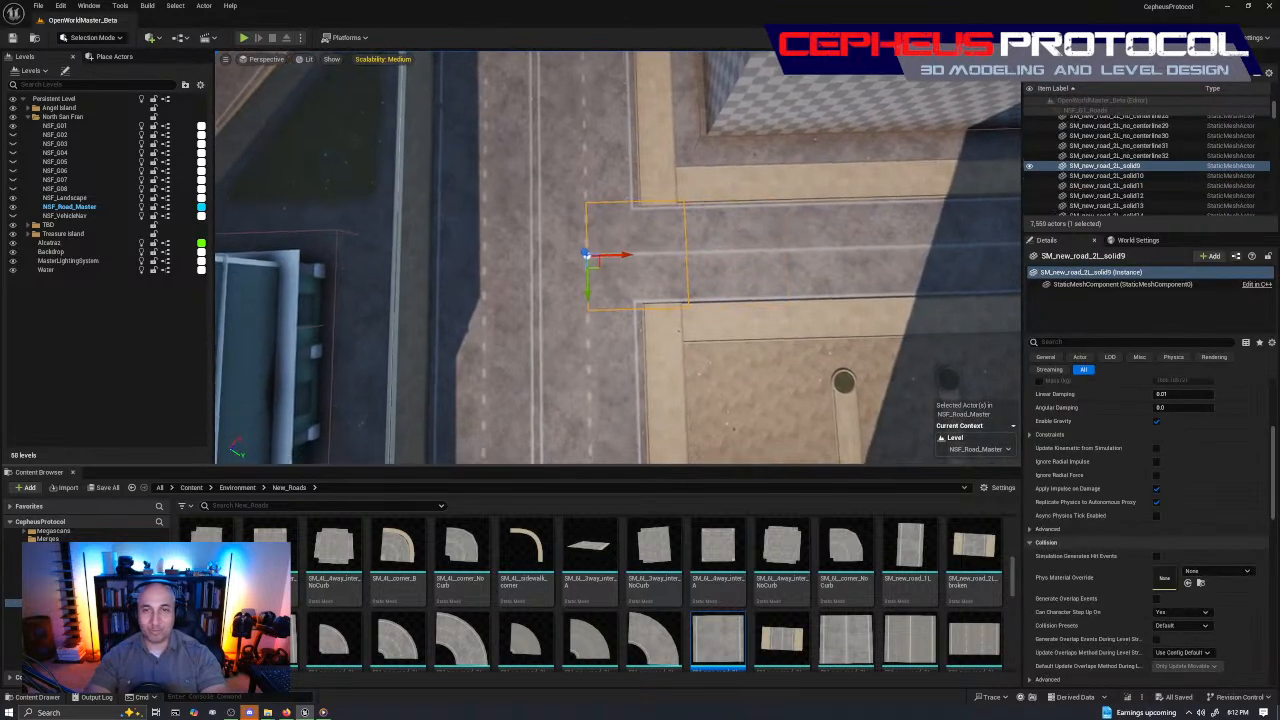
right_drag(673, 271, 673, 271)
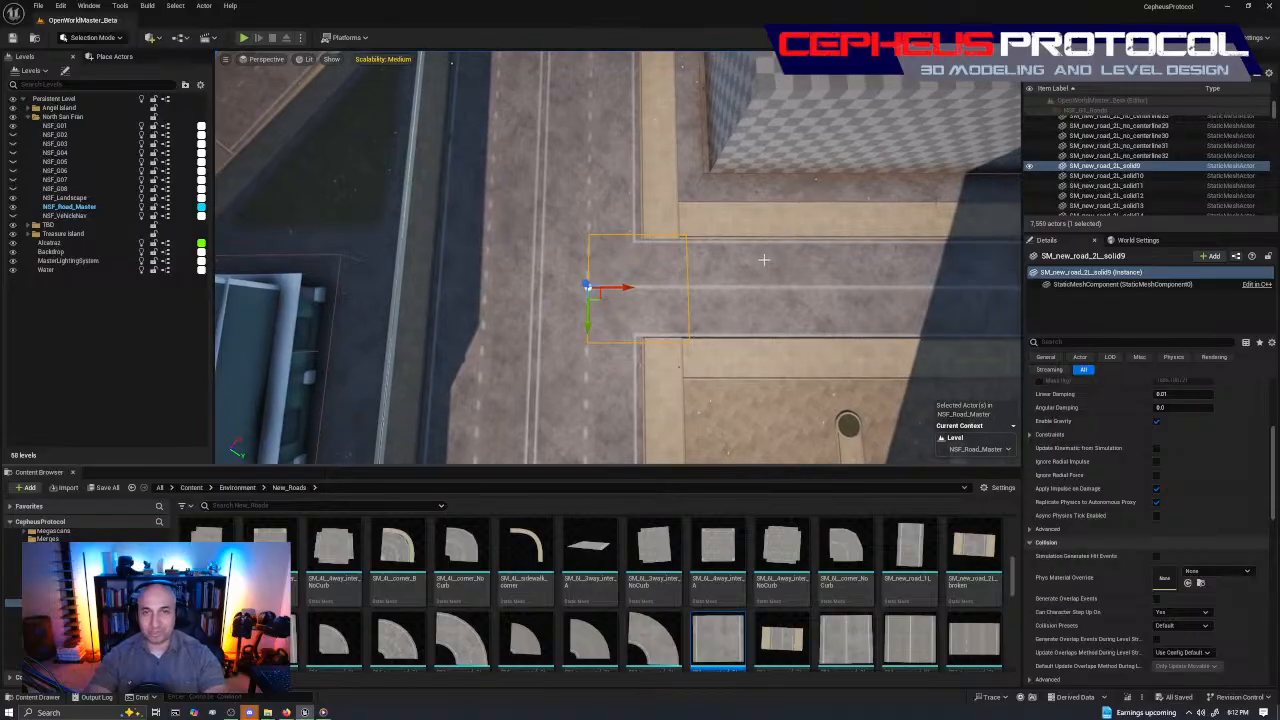
key(Delete)
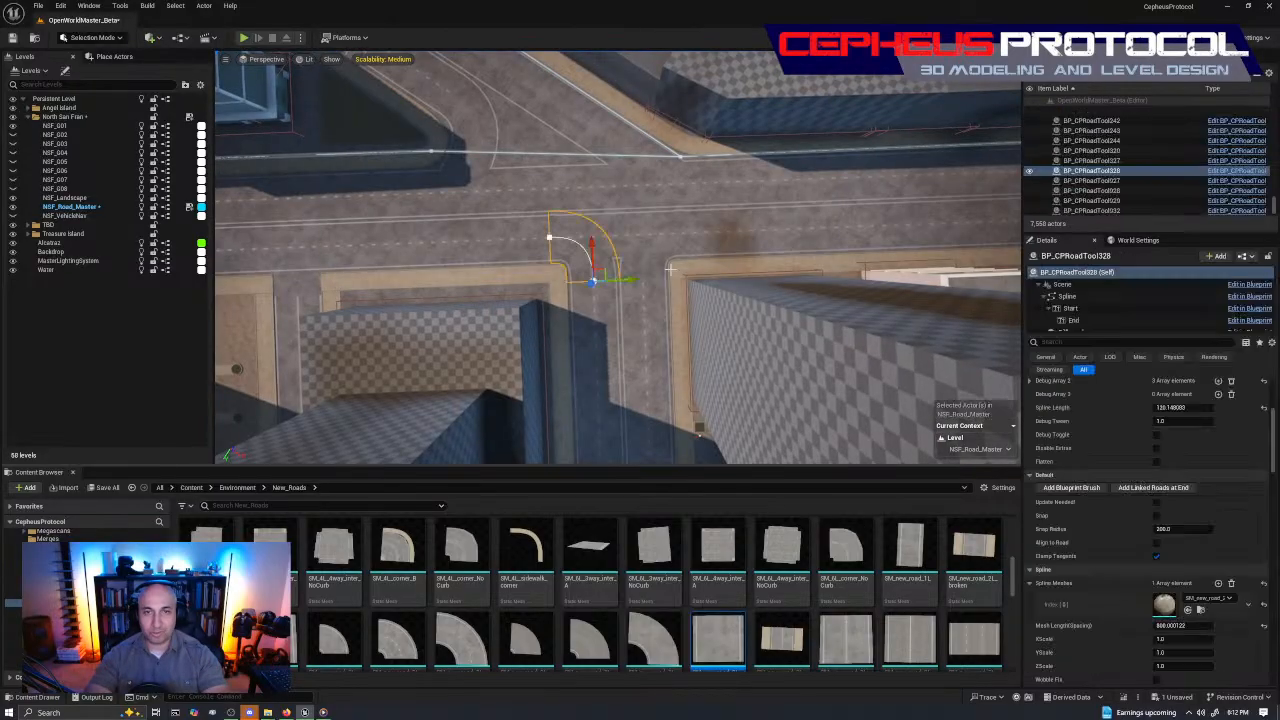
Duplicate the curved road to the next side street's mouth and line it up with the street there
right_drag(793, 272, 793, 272)
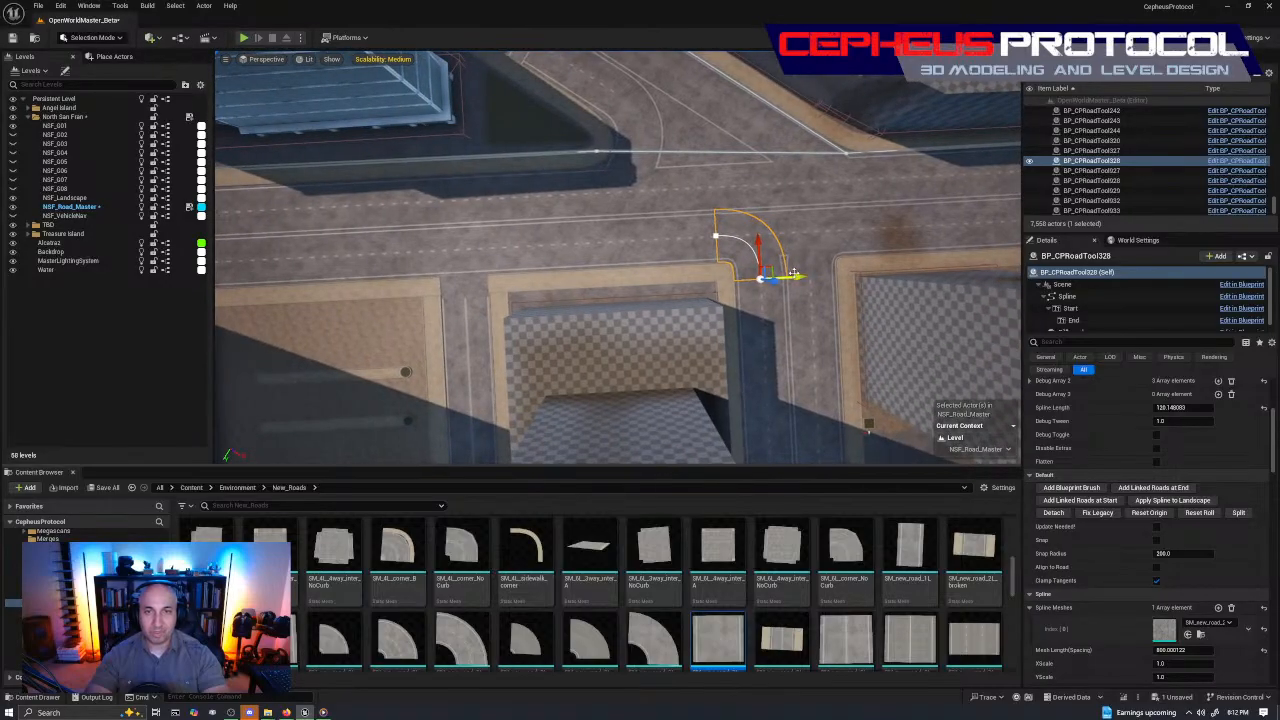
alt+drag(794, 274, 491, 290)
right_drag(491, 290, 491, 290)
drag(625, 300, 600, 333)
Try the narrower SM_new_road_1L mesh on the duplicated curve, shift the piece, and undo these changes
click(910, 555)
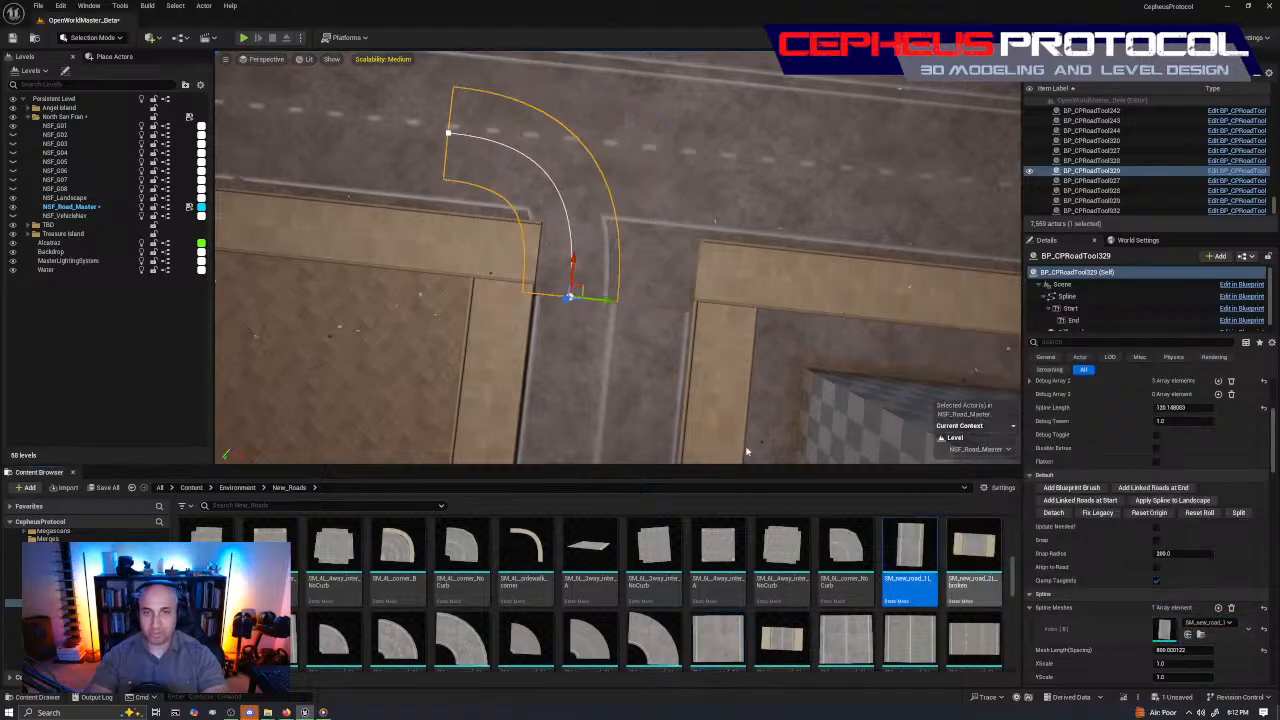
drag(609, 304, 614, 327)
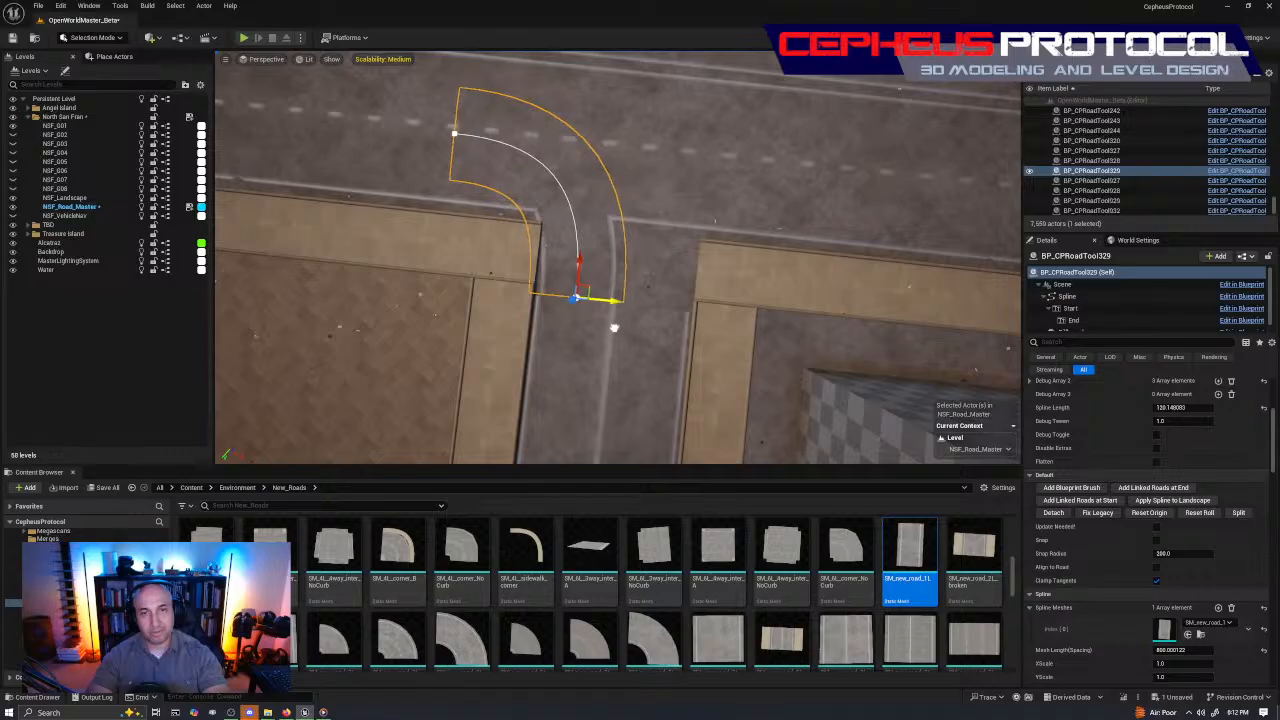
key(ctrl+z)
key(ctrl+z)
key(ctrl+z)
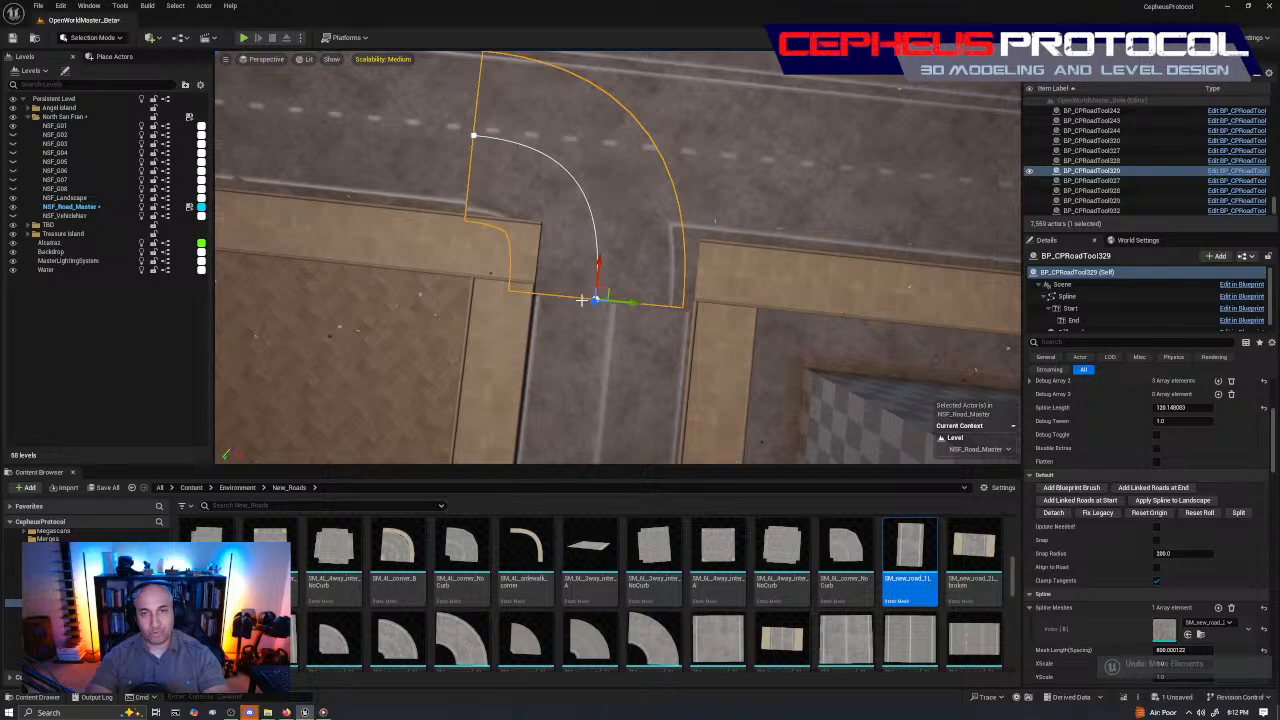
key(ctrl+z)
Rotate the duplicate's end point and move it in line with the side street to straighten the piece
click(492, 135)
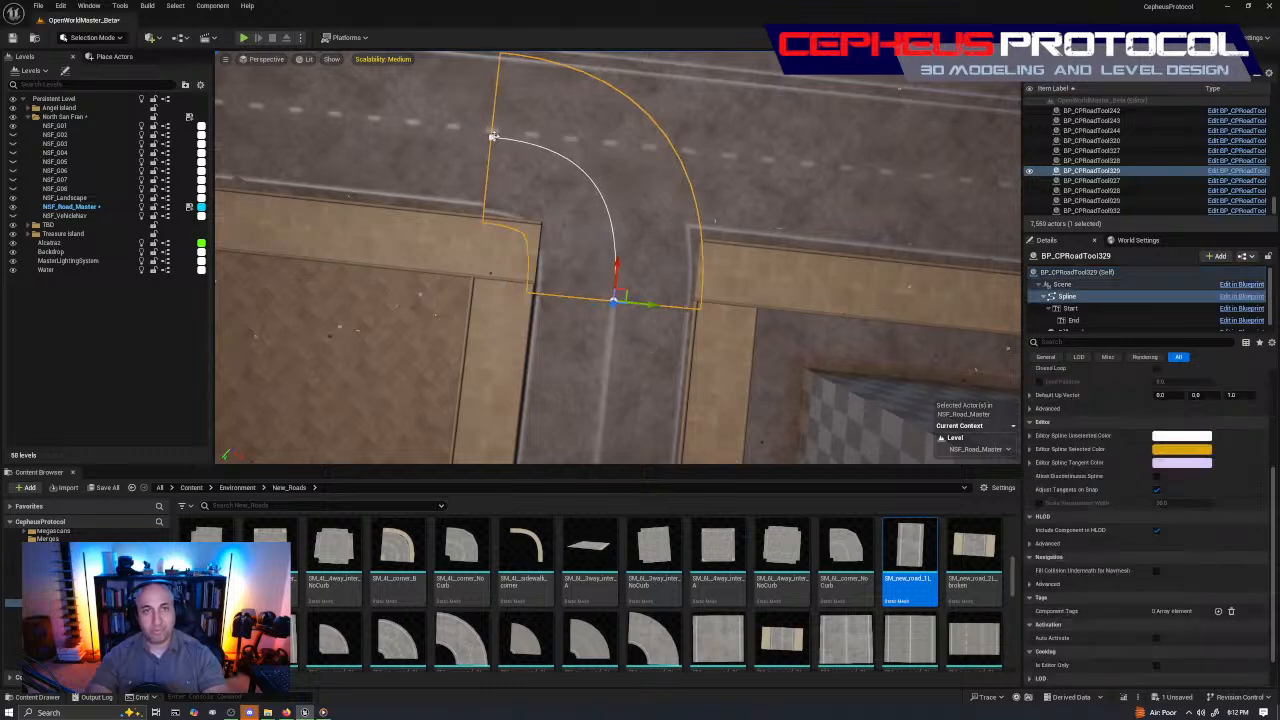
key(e)
drag(545, 160, 440, 160)
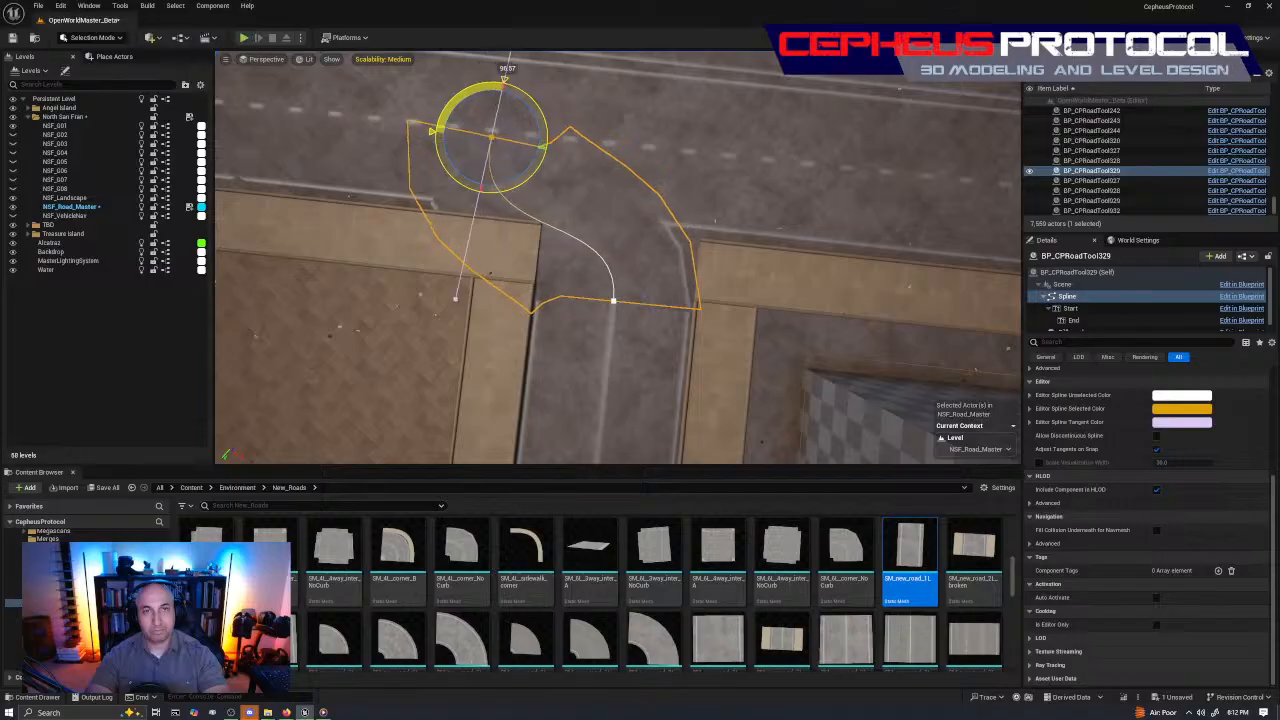
drag(504, 80, 497, 79)
key(w)
drag(518, 136, 678, 156)
scroll(1150, 520, down, 3)
Shorten the end point's tangent on the straightened road piece at the main street's edge
right_drag(717, 161, 565, 175)
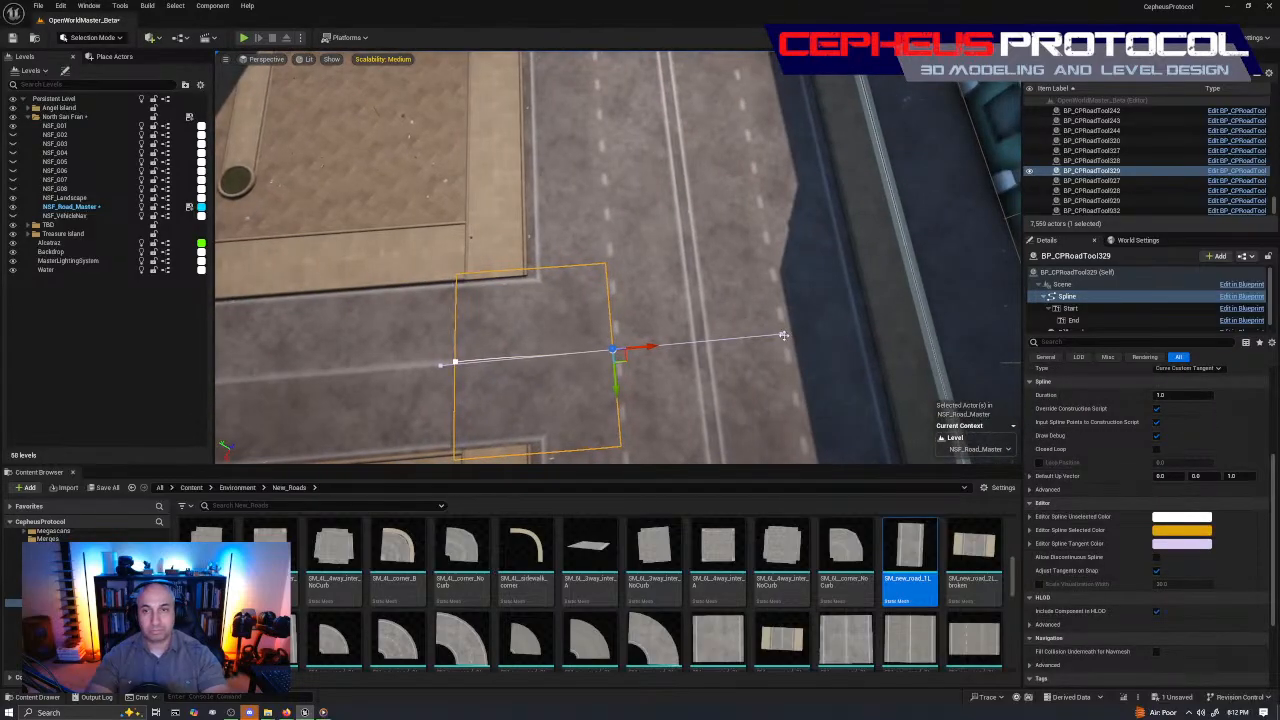
click(783, 336)
drag(820, 334, 588, 350)
right_drag(489, 337, 740, 337)
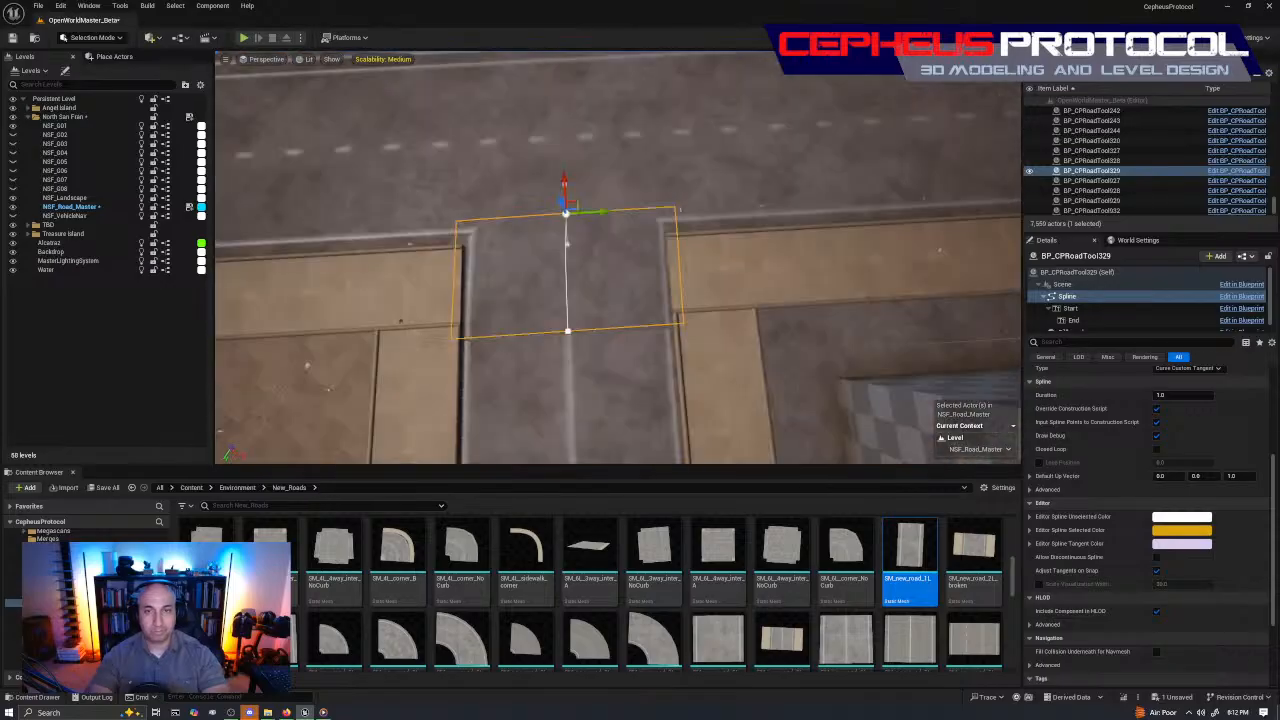
Shift the short road piece into the side street's mouth and align its end point with the street's centre line
right_drag(540, 308, 550, 308)
click(548, 306)
drag(557, 299, 557, 307)
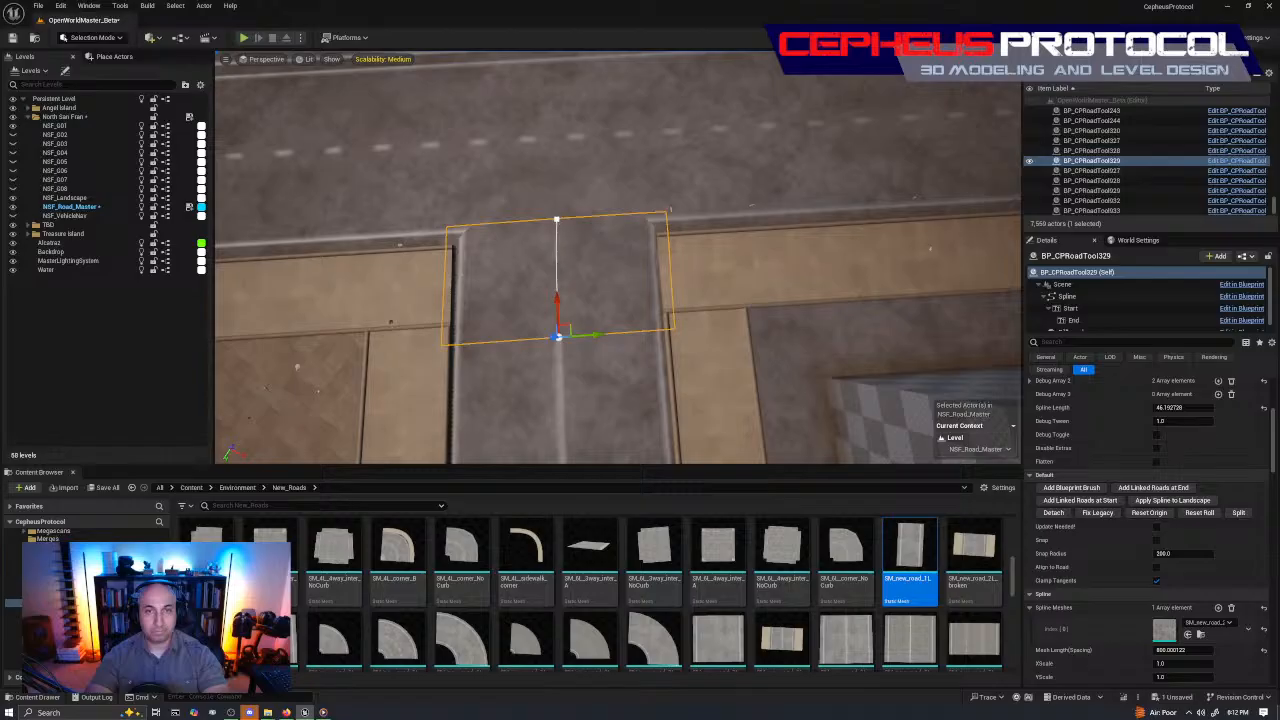
click(556, 219)
drag(597, 217, 594, 217)
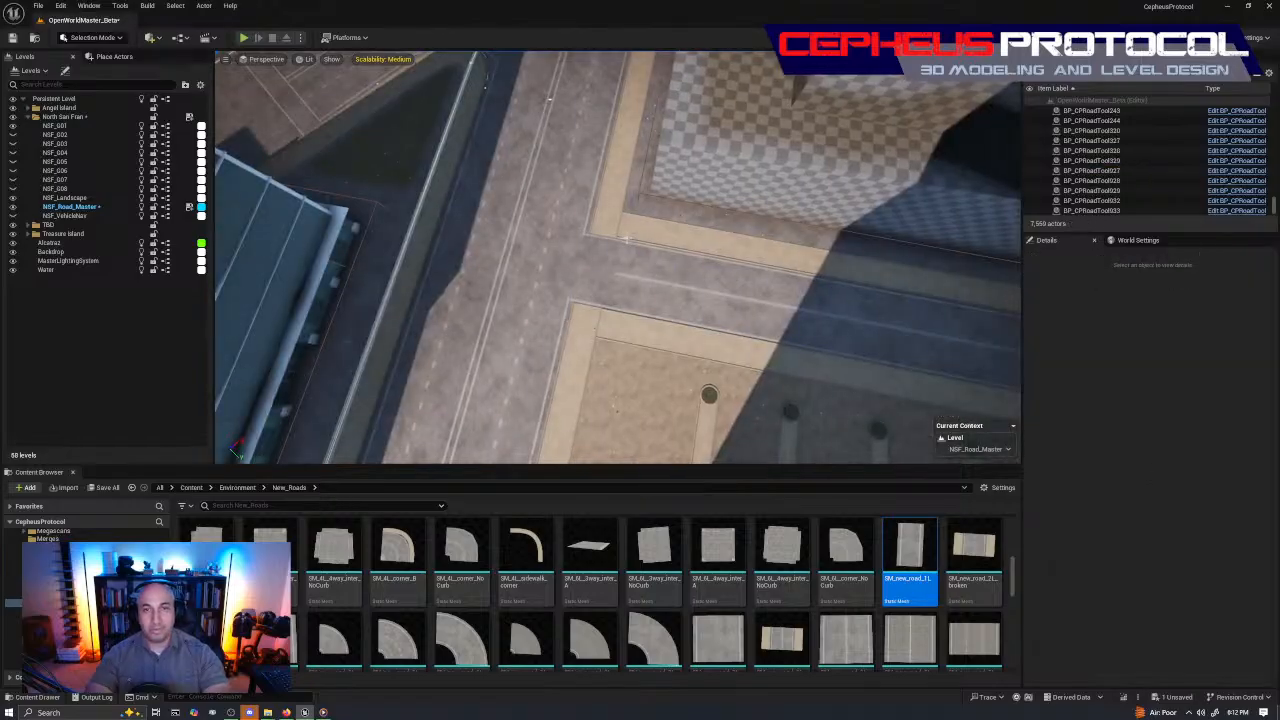
Check the rebuilt side street and neighbouring intersections, and switch to Landscape mode at the street beside the park
click(609, 234)
click(630, 285)
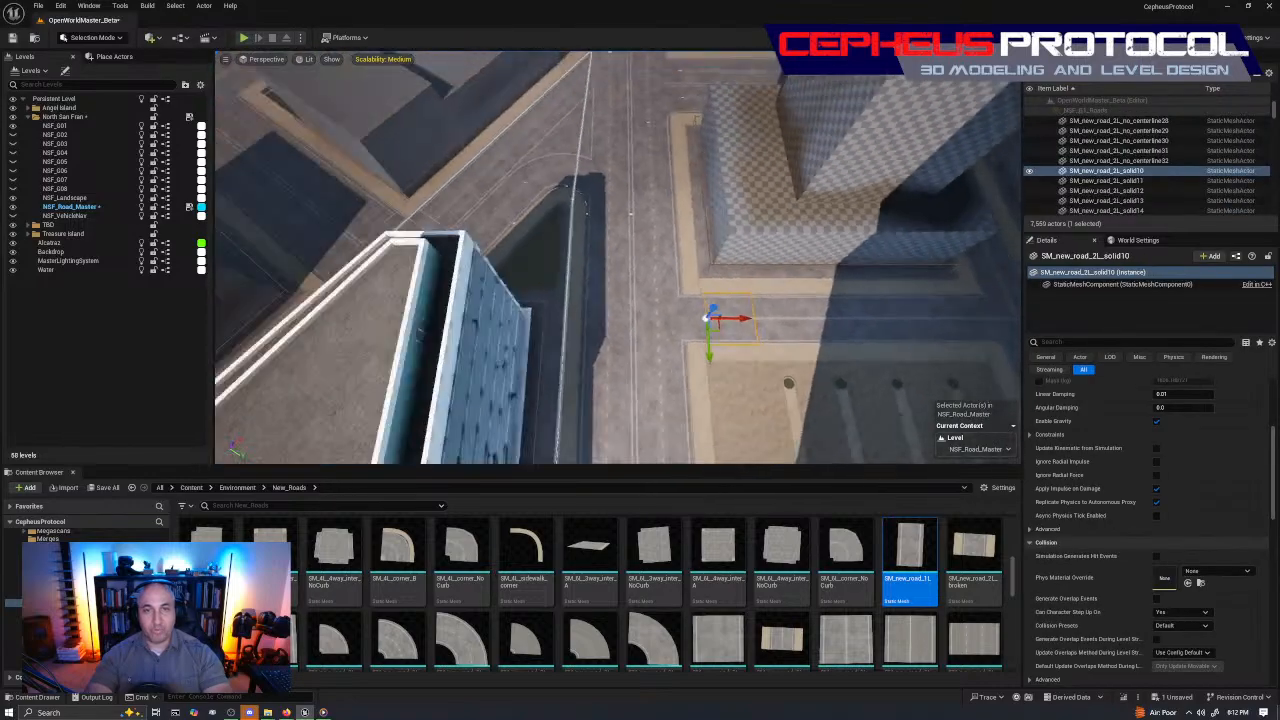
right_drag(630, 285, 340, 284)
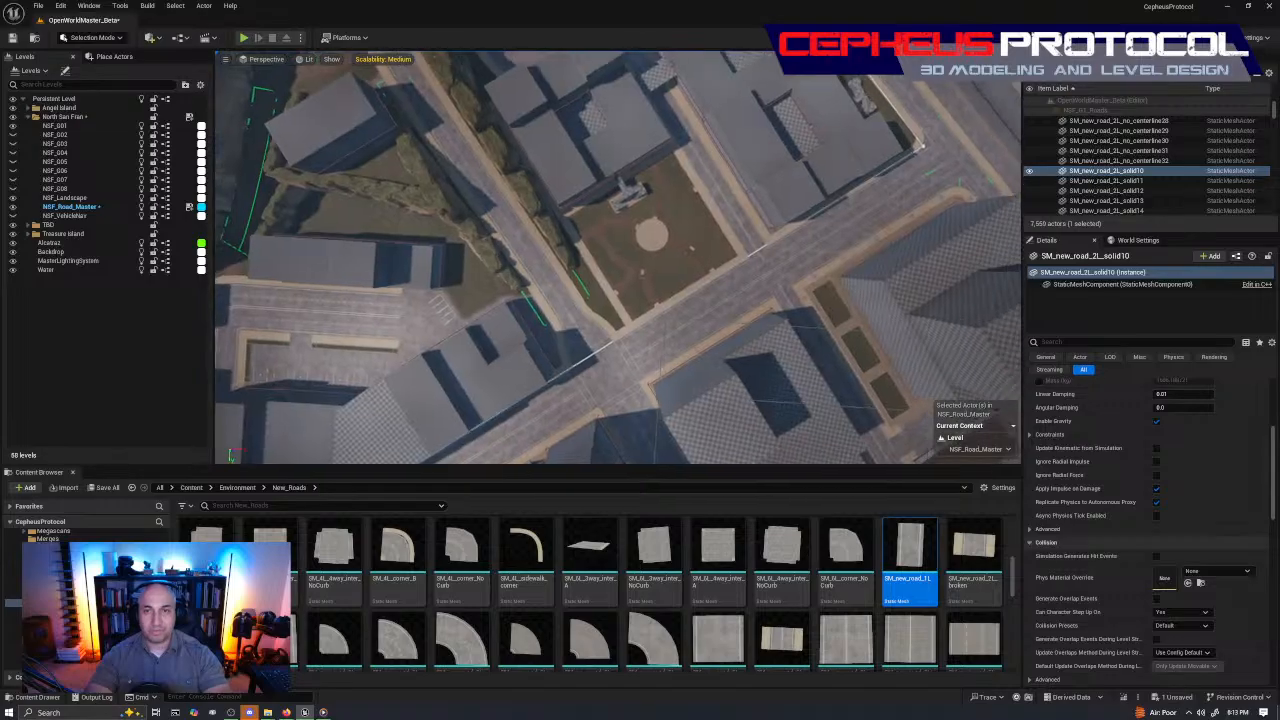
right_drag(600, 280, 580, 282)
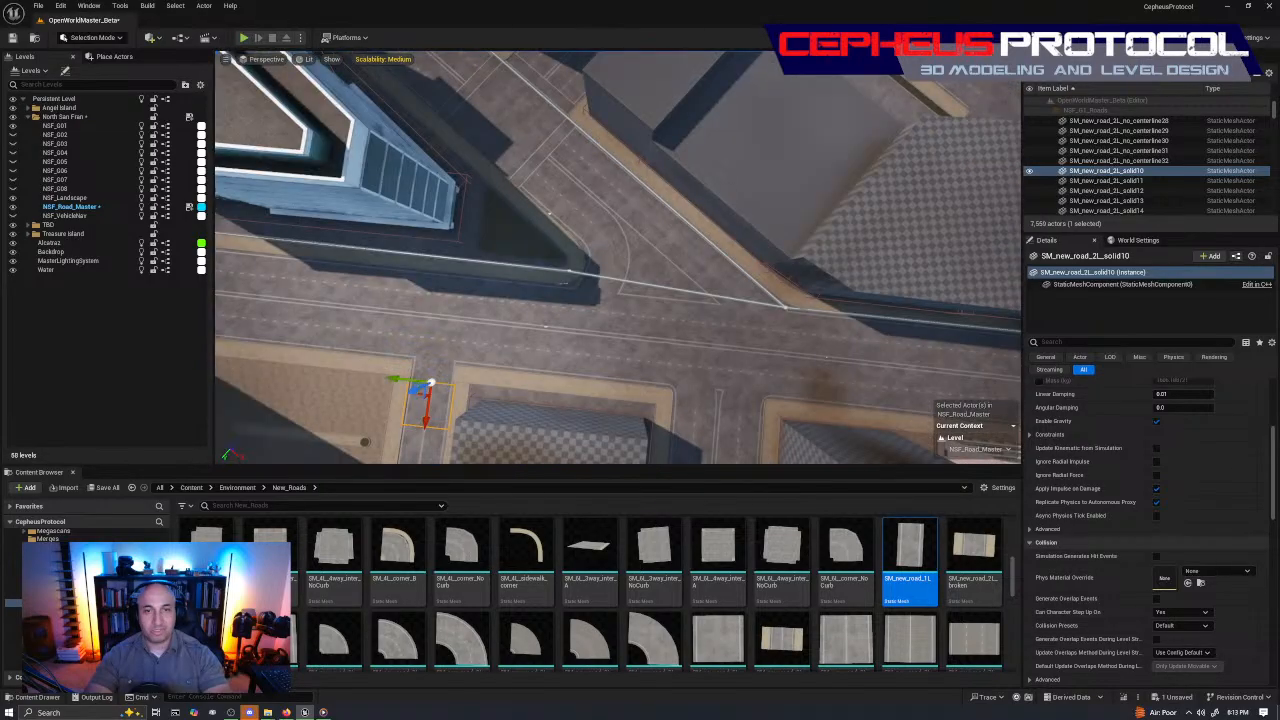
right_drag(545, 355, 531, 354)
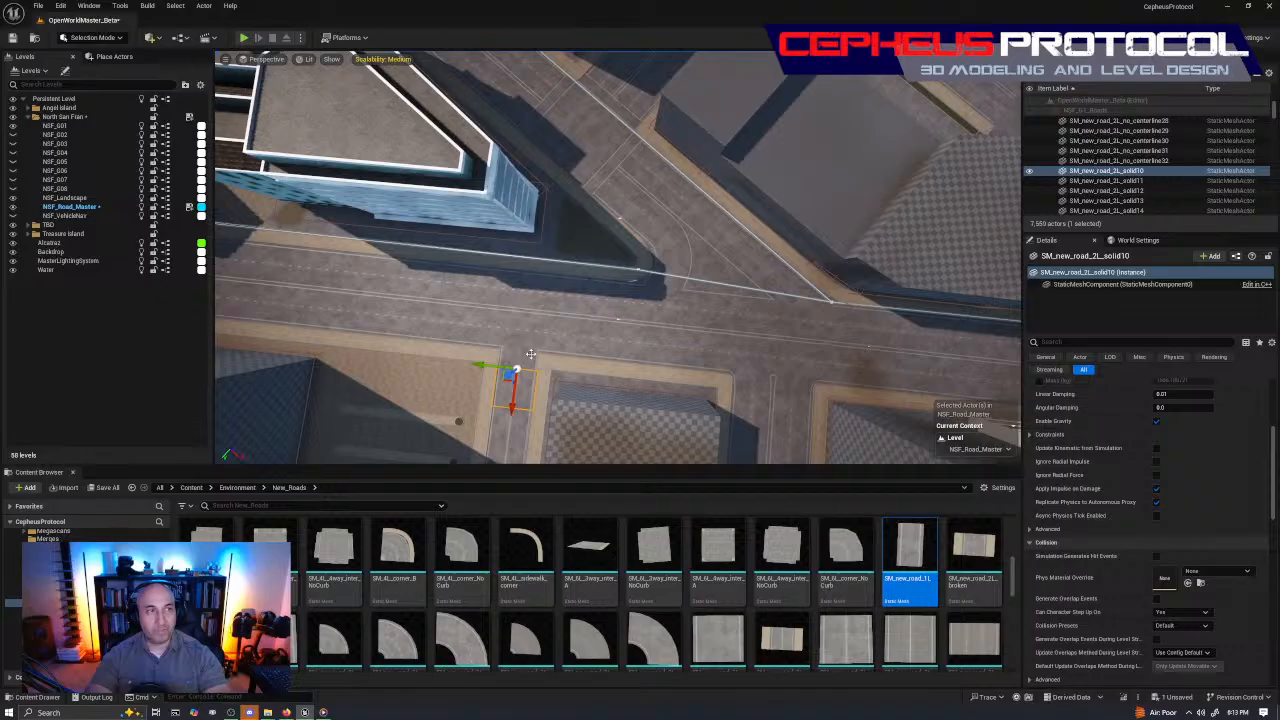
click(531, 354)
right_drag(531, 354, 698, 256)
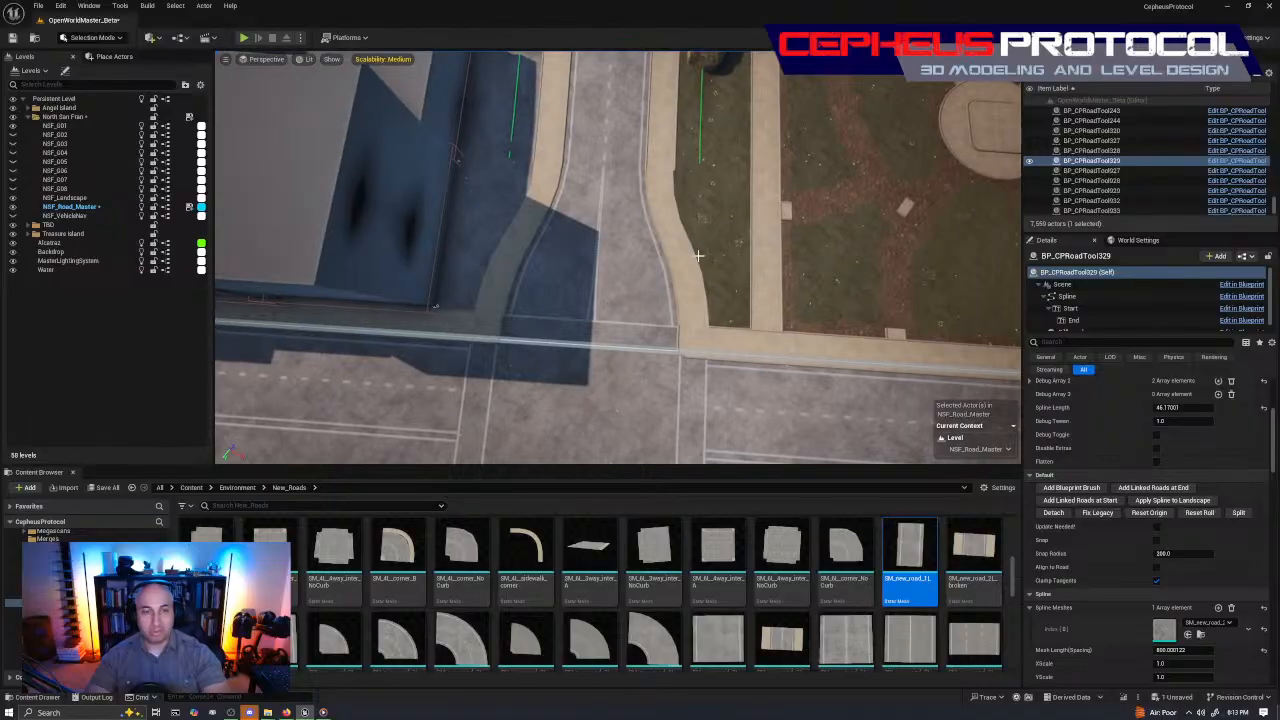
key(shift+2)
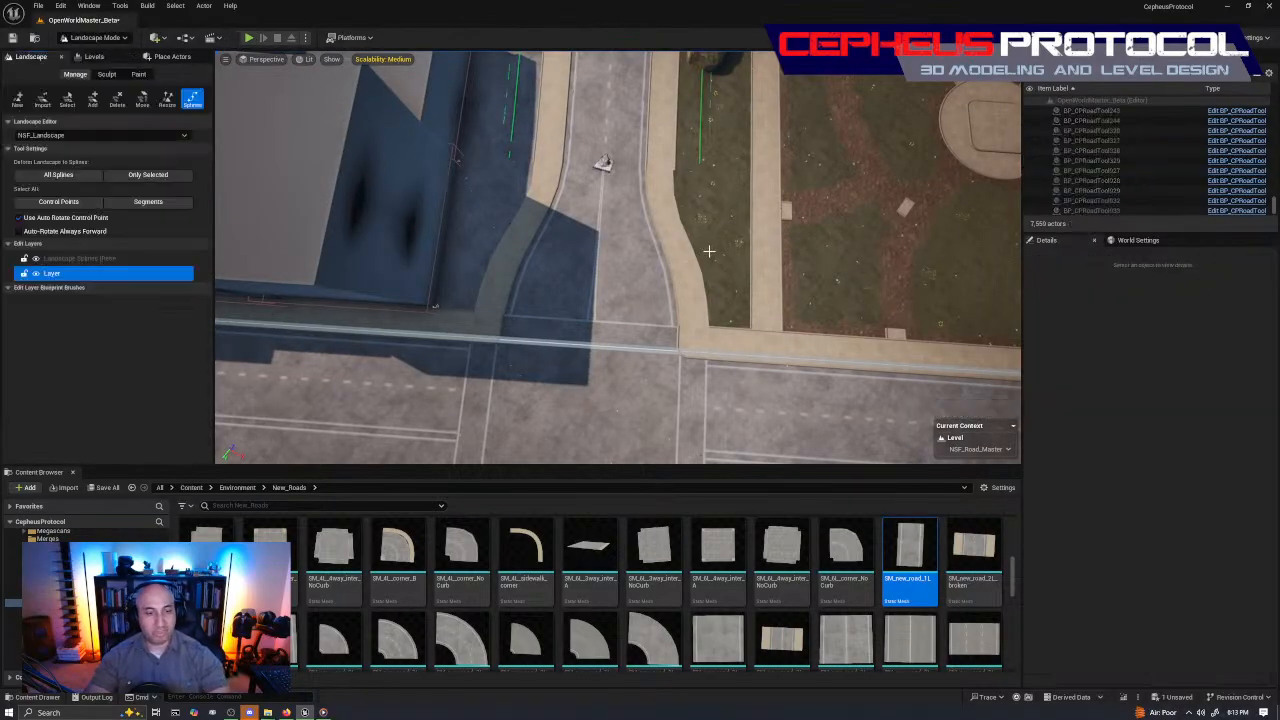
Save the open world level and bring up the file explorer, moving its window off the editor
key(ctrl+s)
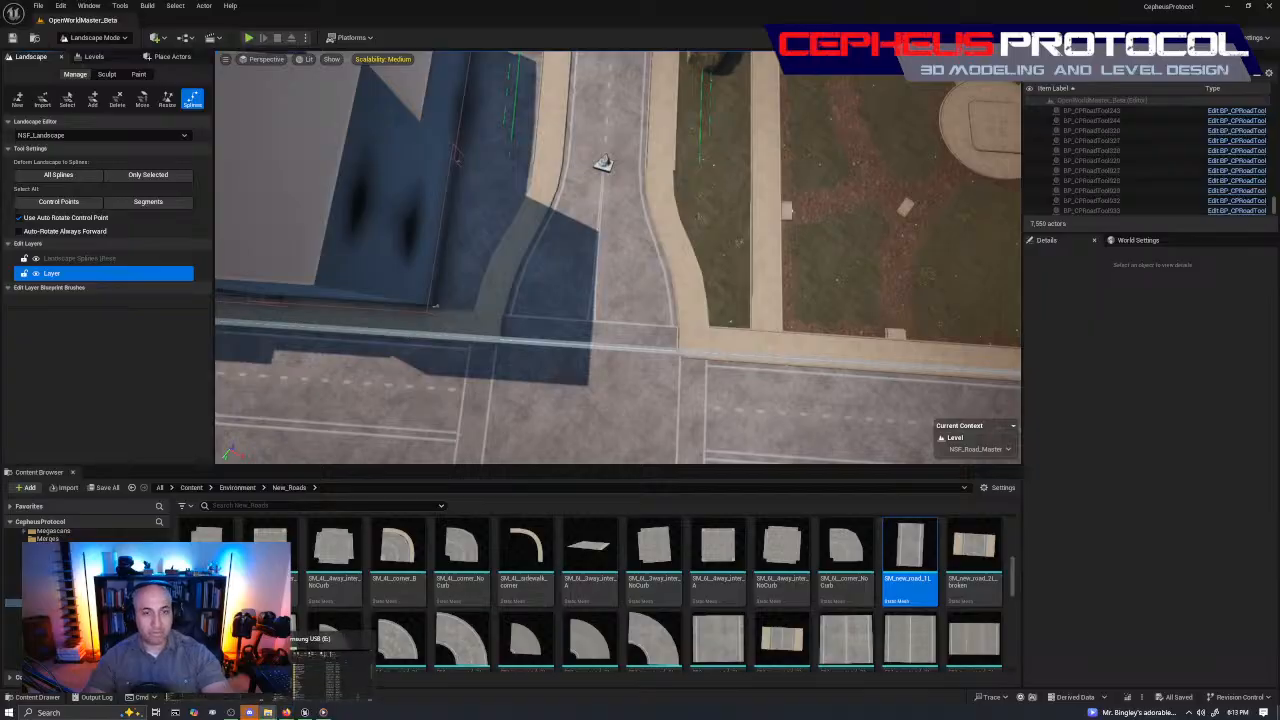
click(268, 713)
drag(515, 224, 0, 224)
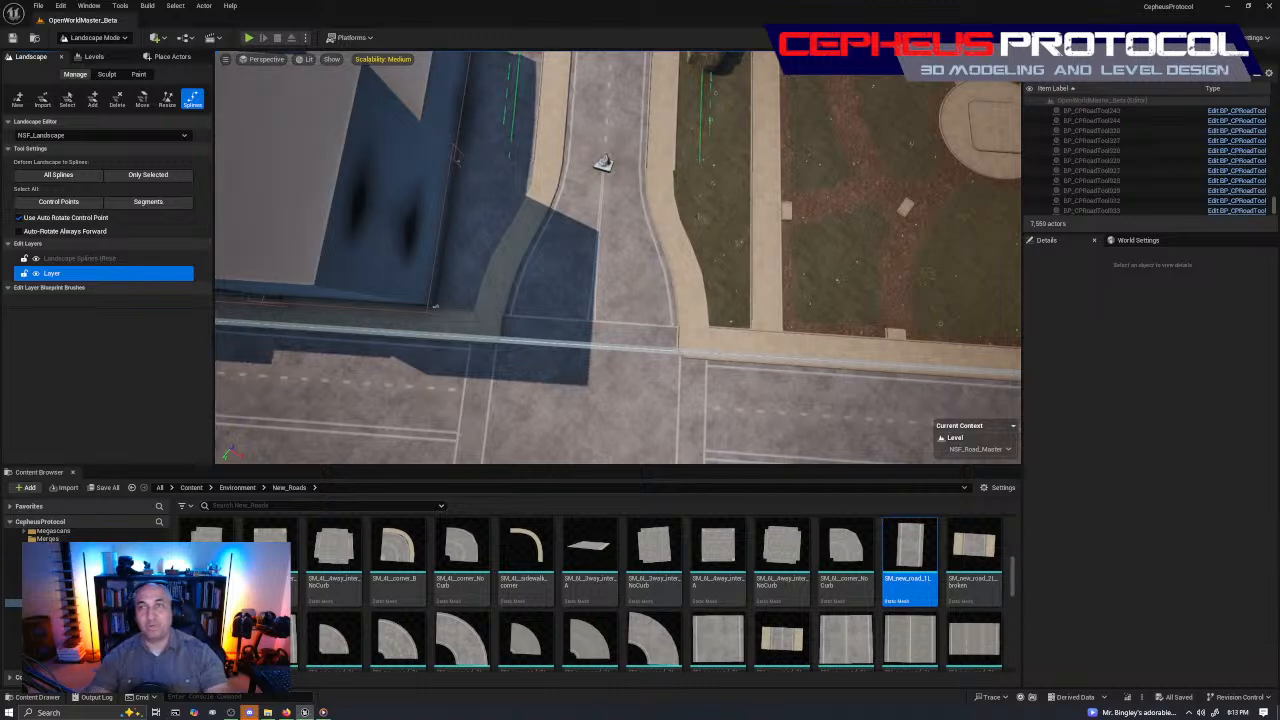
Find the Stadium_wing_A static mesh in the Environment/Presidio folder and open it for inspection
scroll(90, 580, down, 5)
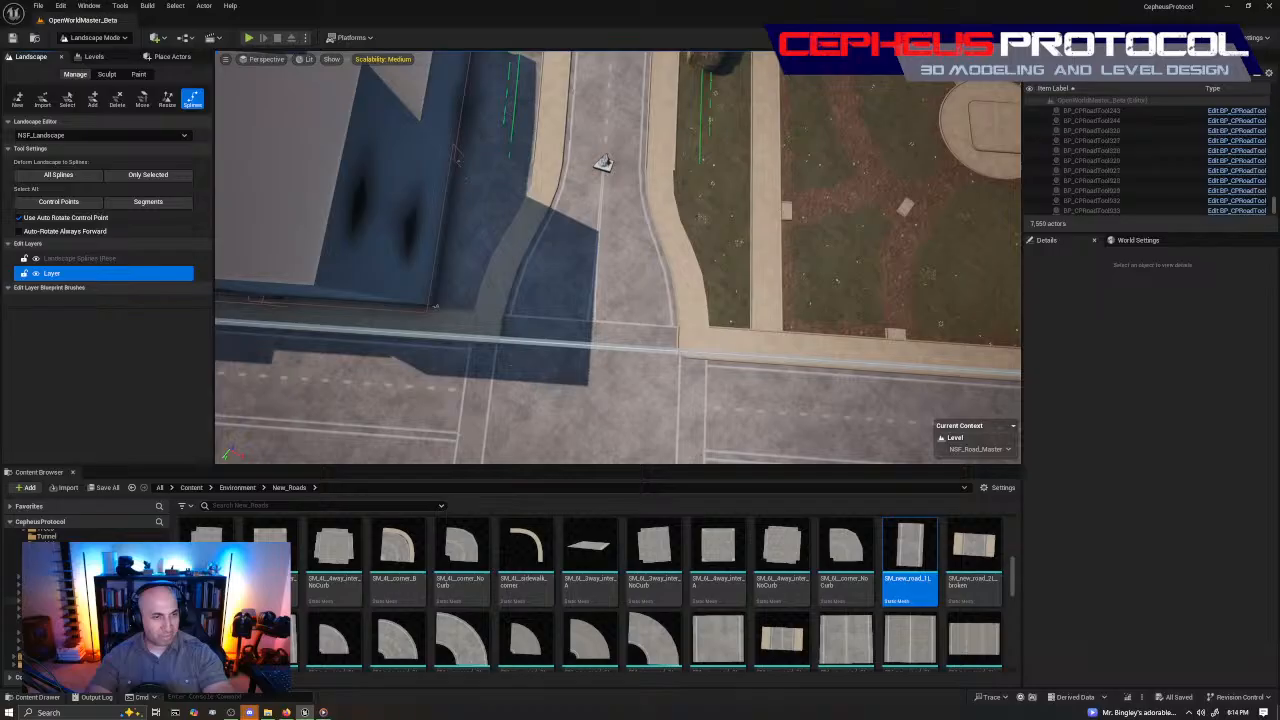
scroll(90, 590, down, 8)
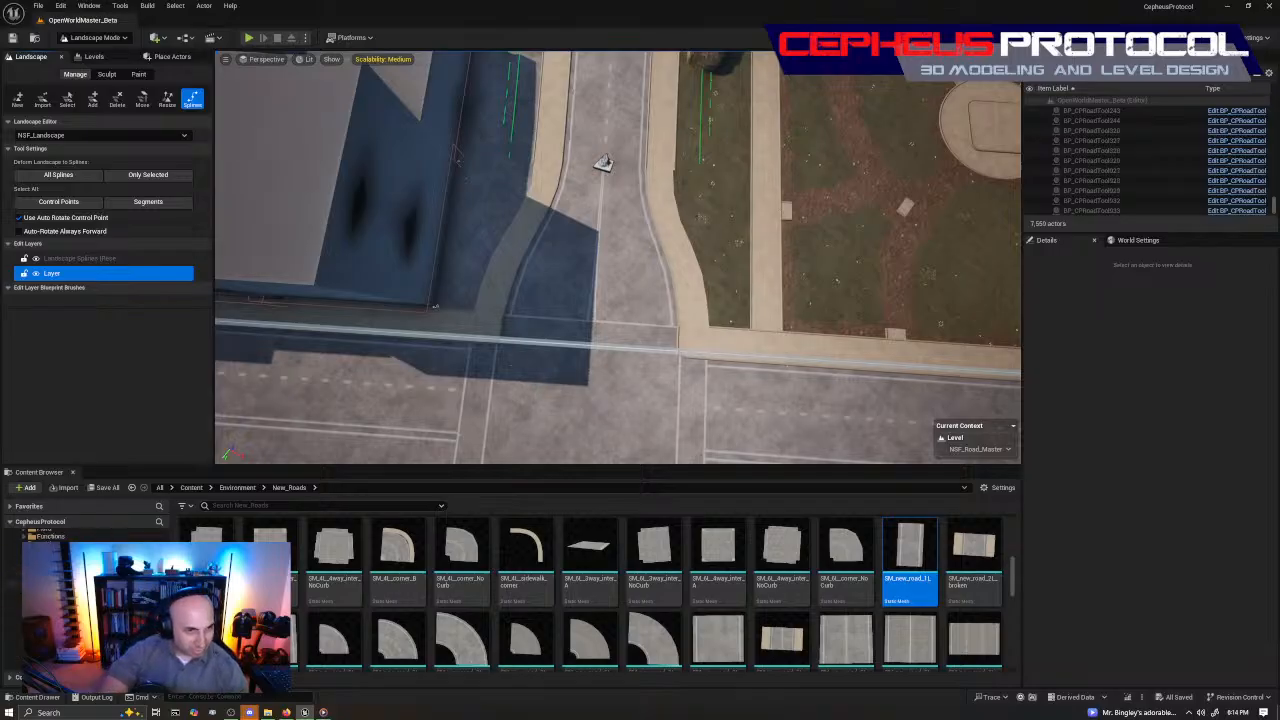
click(70, 566)
scroll(90, 590, down, 3)
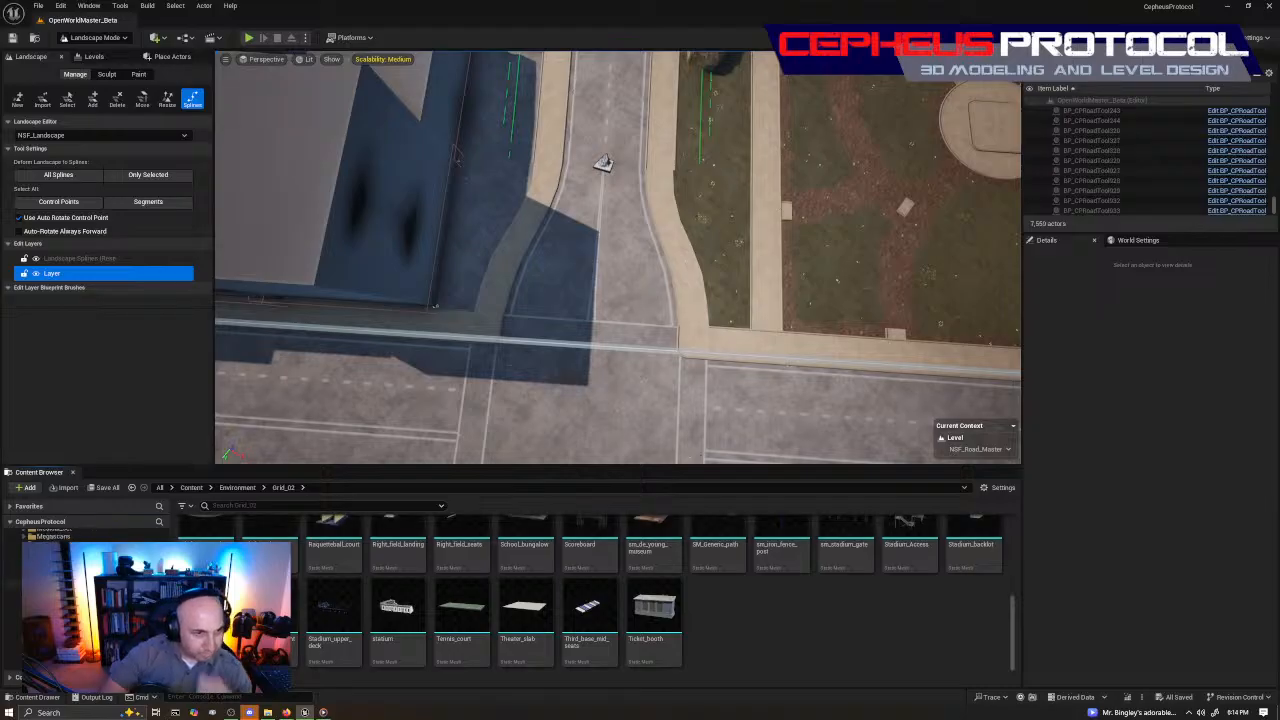
scroll(90, 600, down, 2)
click(70, 608)
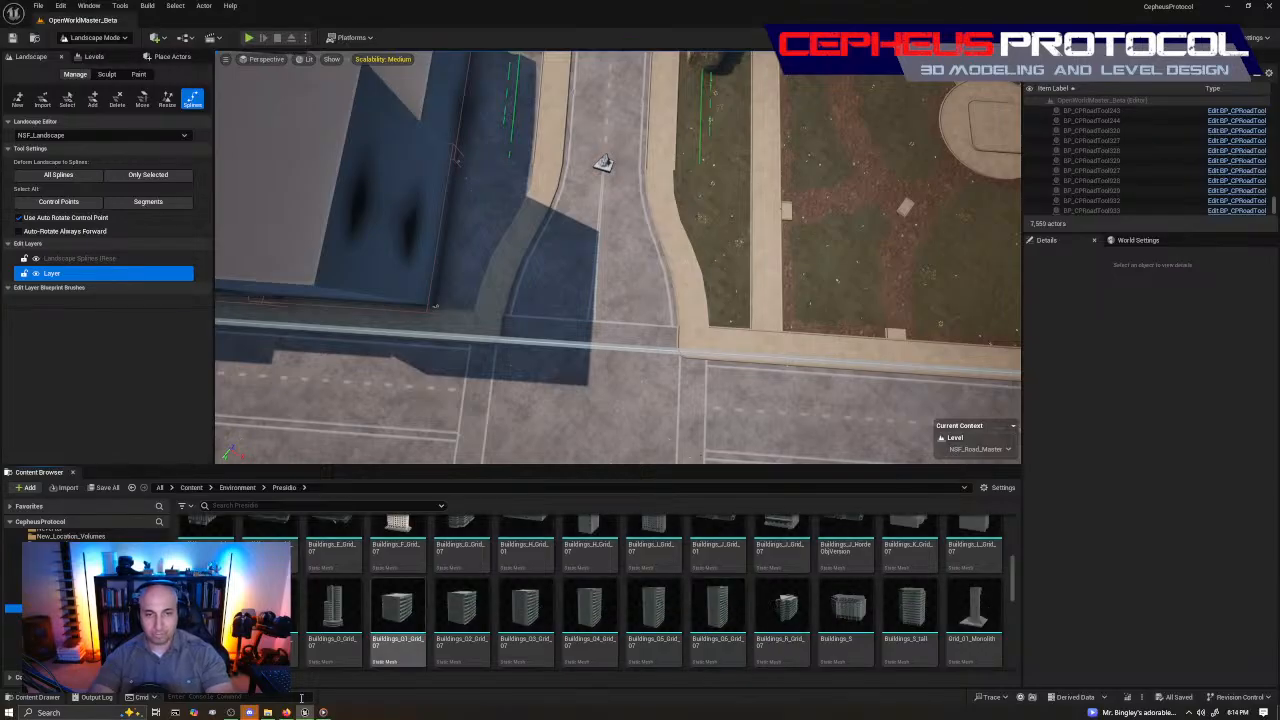
scroll(880, 590, down, 5)
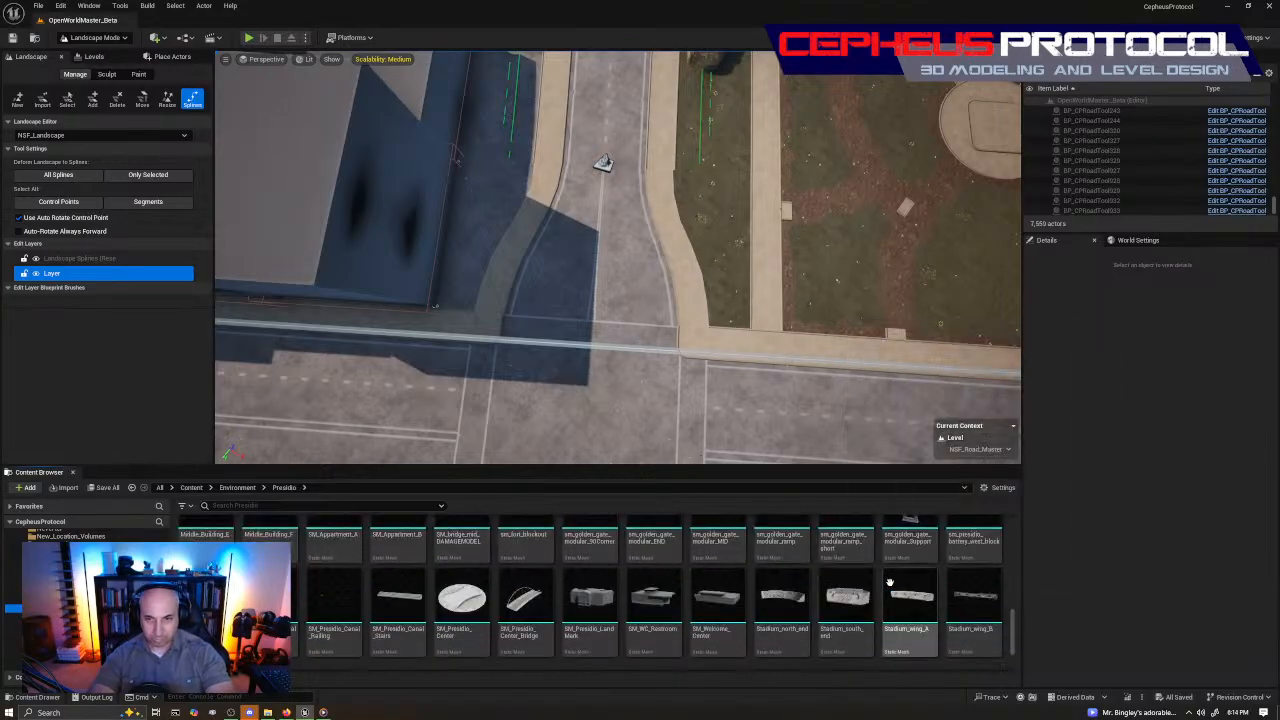
scroll(889, 582, down, 1)
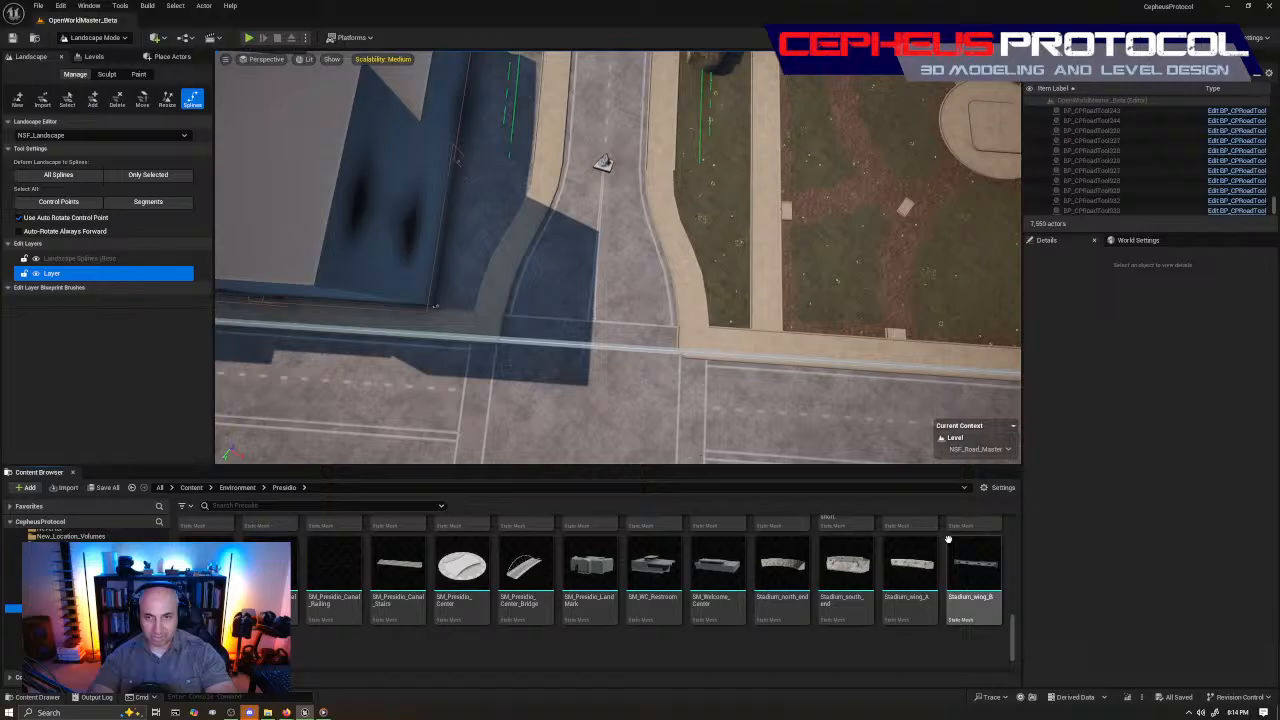
click(916, 566)
double_click(916, 566)
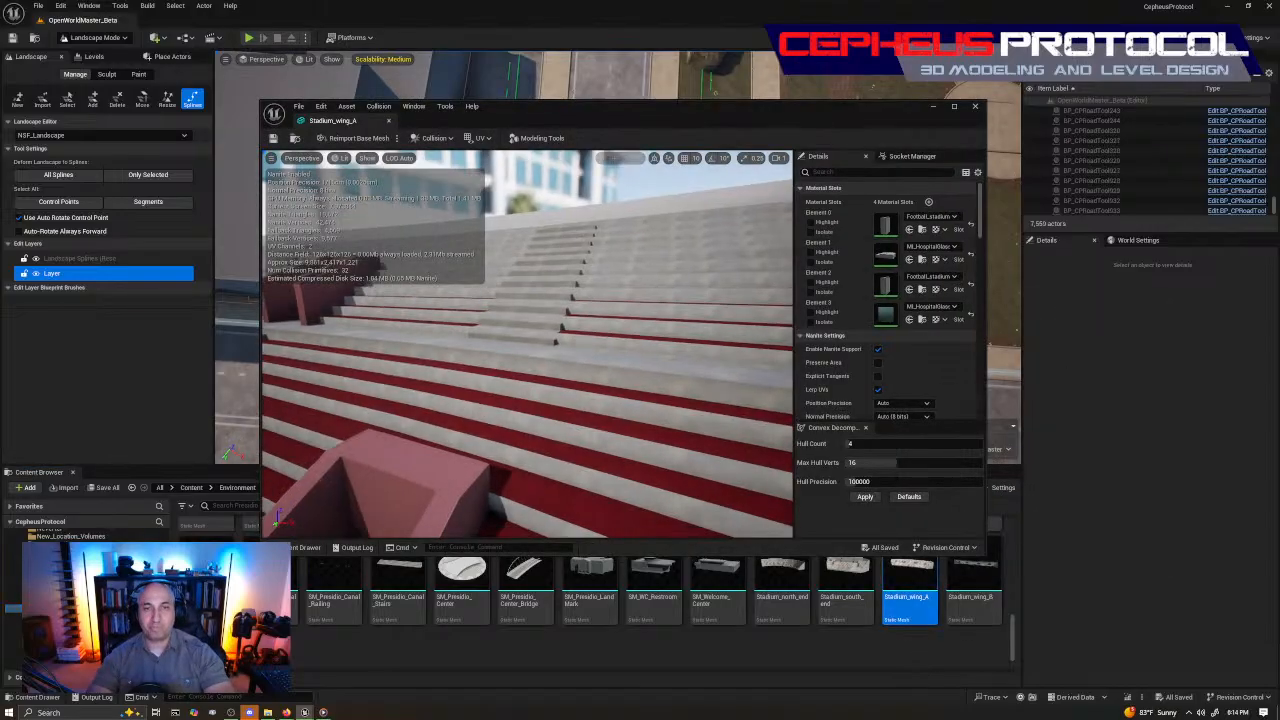
Inspect the Stadium_wing_A mesh's outer facade and check the asset's source file path
mouse_move(528, 345)
right_down()
mouse_move(510, 420)
mouse_move(470, 380)
mouse_move(514, 331)
right_up()
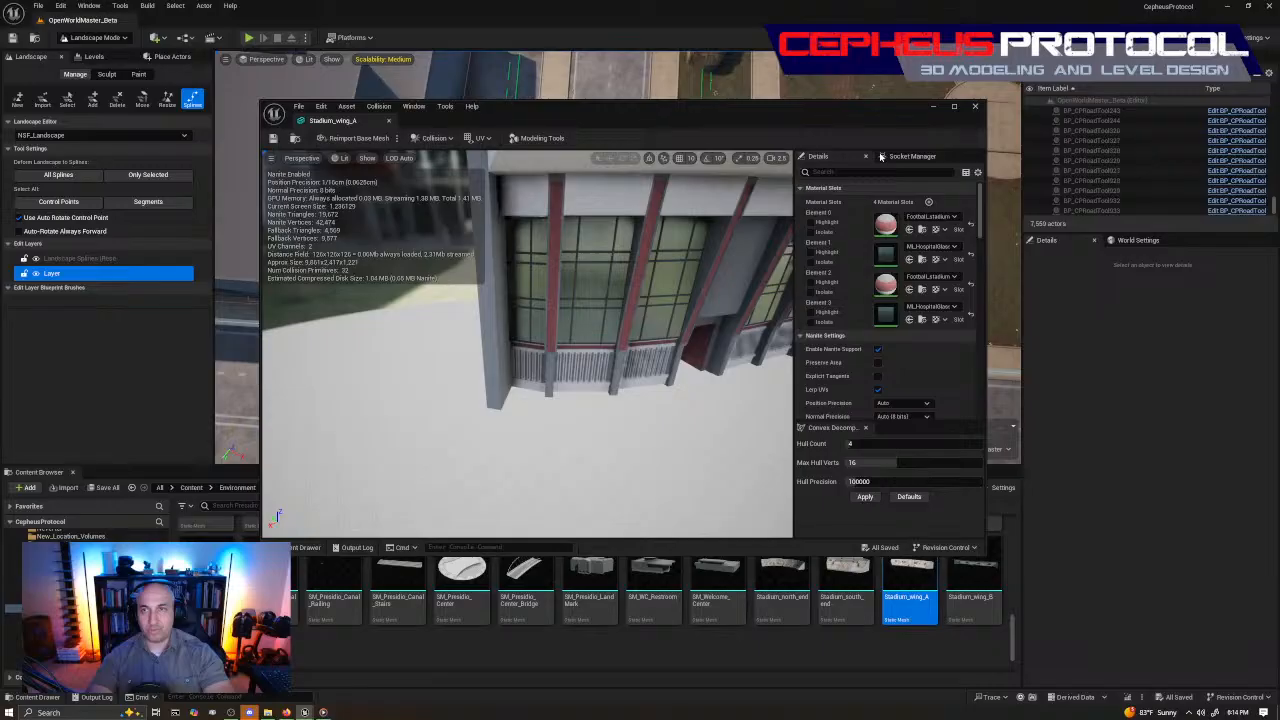
right_click(918, 596)
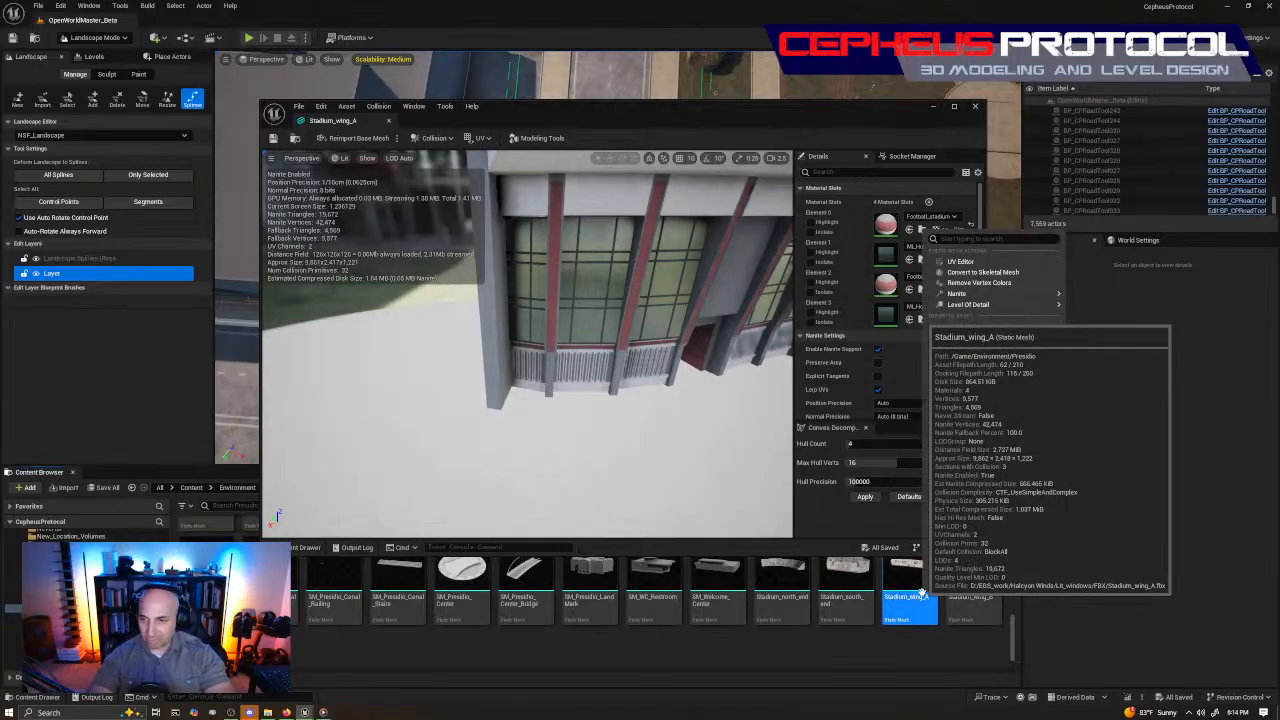
click(746, 115)
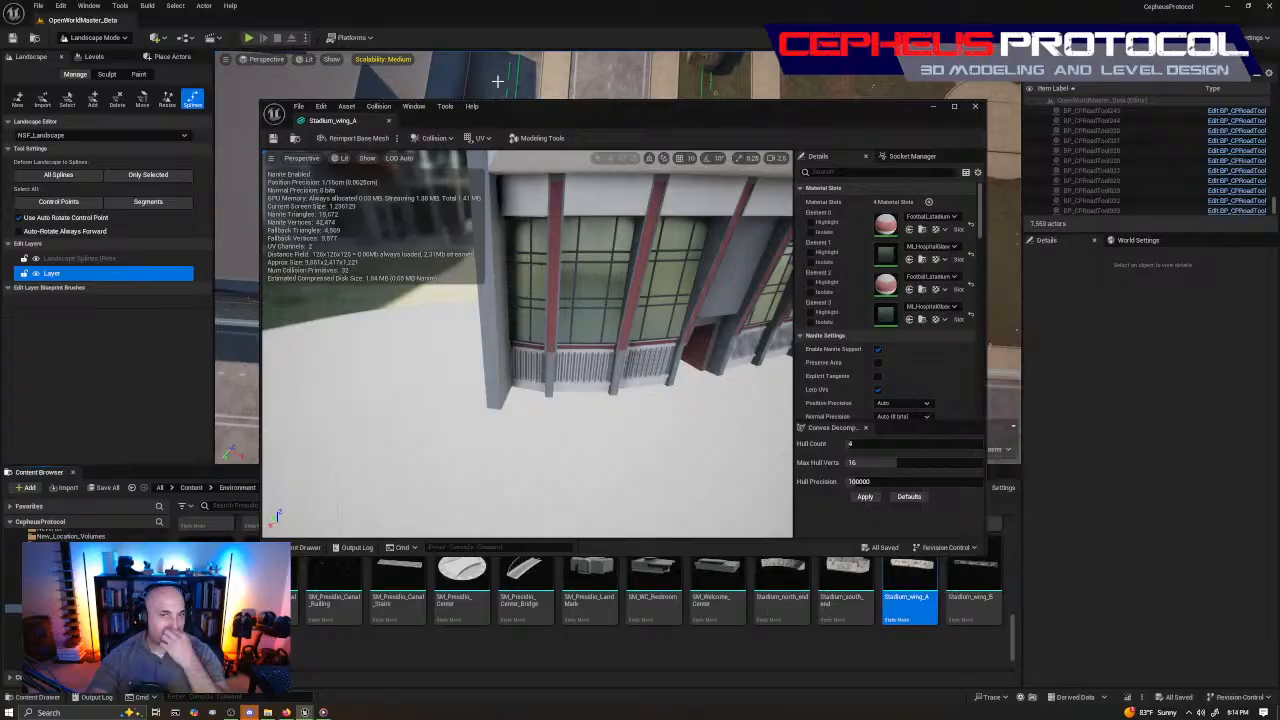
Display the mesh's simple collision and examine the hulls along the lower facade and its openings
click(367, 158)
click(407, 331)
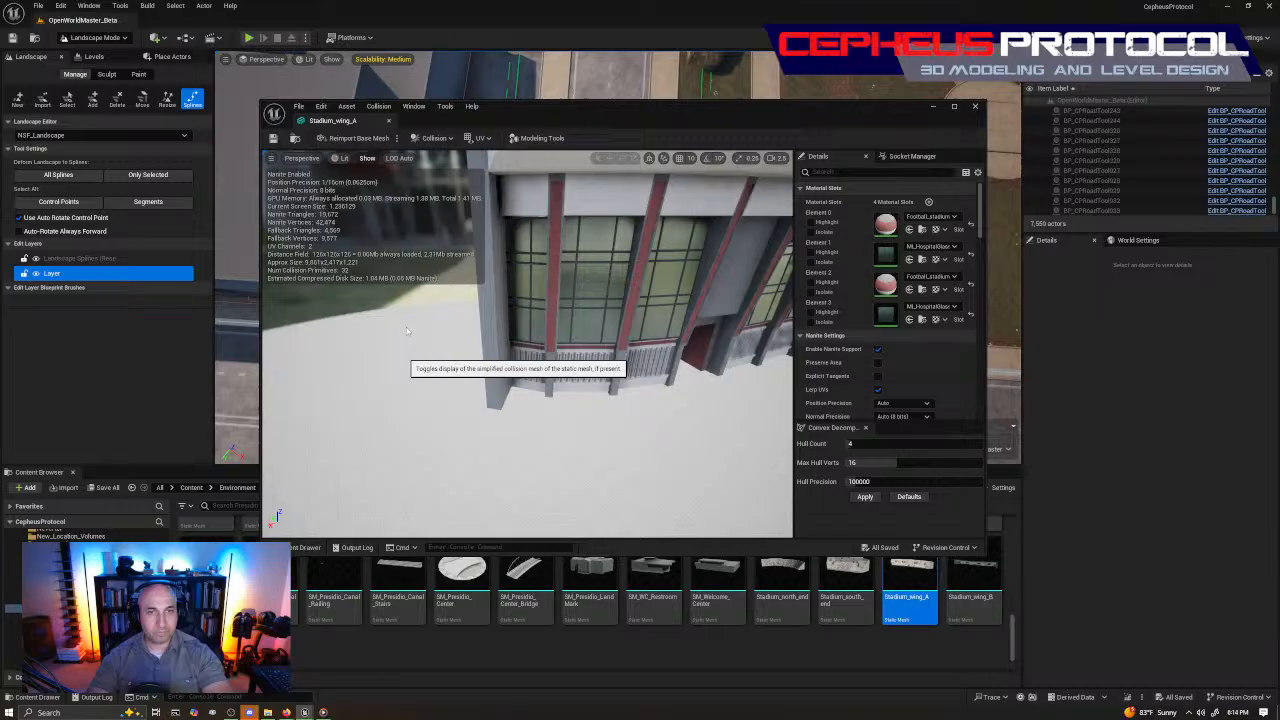
mouse_move(407, 331)
right_down()
mouse_move(394, 335)
mouse_move(415, 362)
mouse_move(460, 345)
mouse_move(453, 303)
mouse_move(438, 303)
mouse_move(426, 332)
mouse_move(495, 326)
mouse_move(508, 345)
mouse_move(530, 326)
mouse_move(350, 324)
mouse_move(288, 352)
right_up()
key(w)
scroll(402, 360, down, 3)
key(s)
key(w)
key(w)
key(s)
key(s)
key(d)
key(w)
key(w)
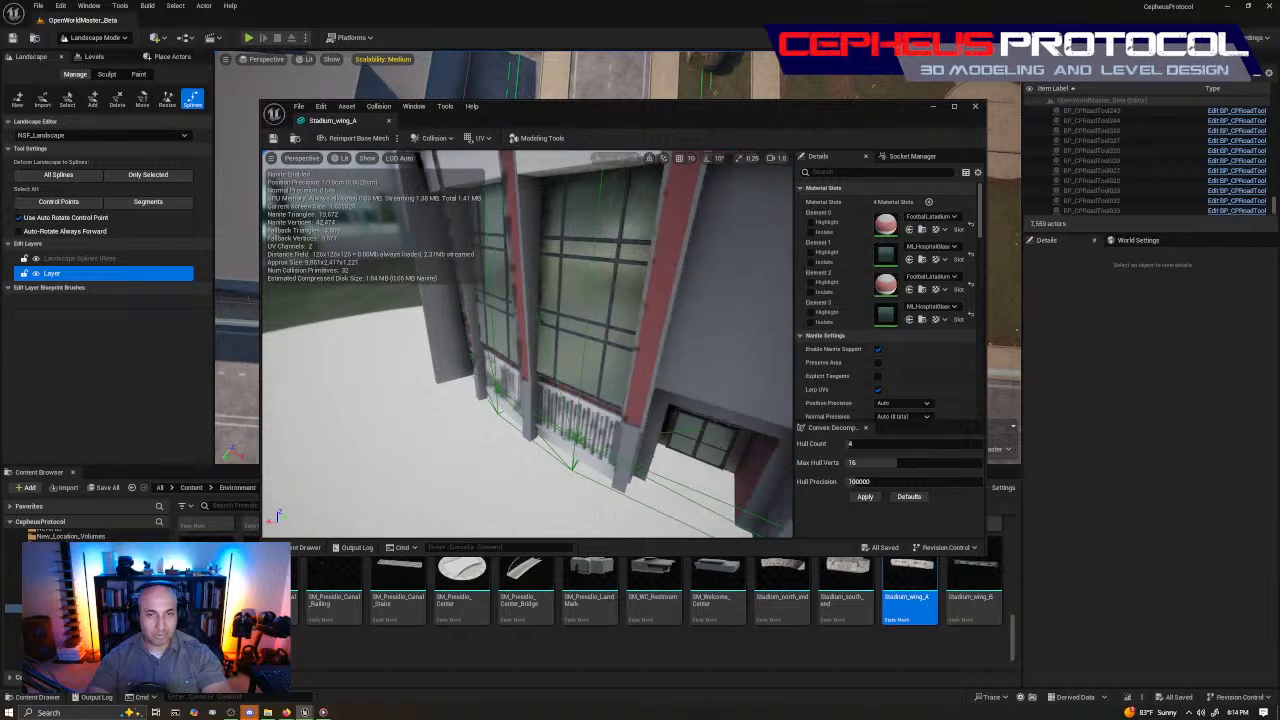
key(s)
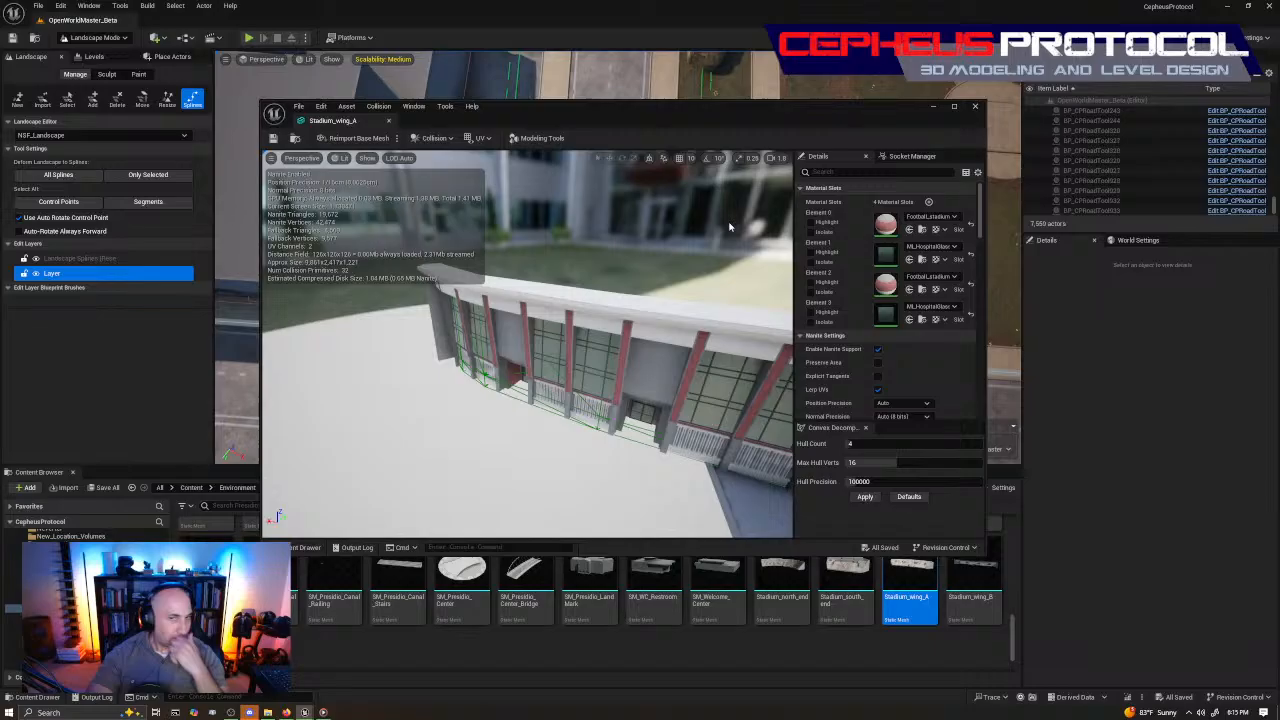
Examine the collision hulls around the stadium wing's facade, end walls and seating, and close the mesh editor
right_drag(729, 227, 722, 252)
key(w)
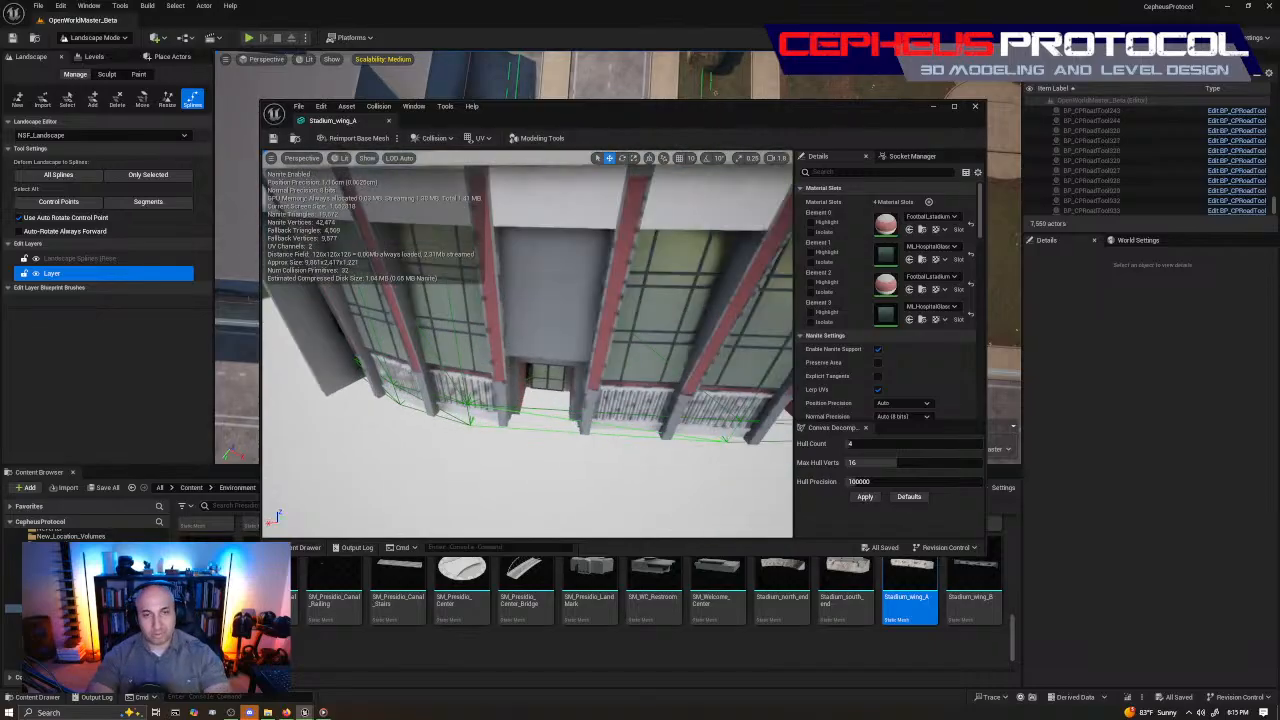
key(a)
right_drag(546, 358, 540, 361)
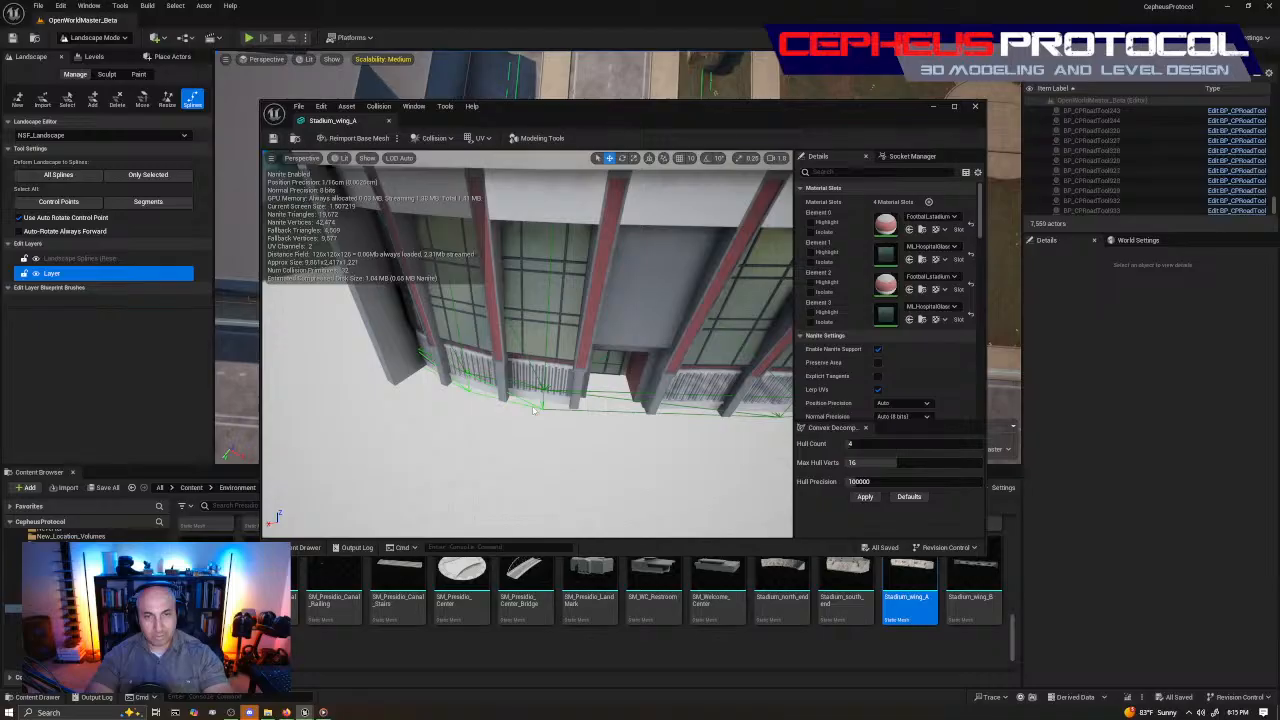
right_drag(533, 410, 601, 422)
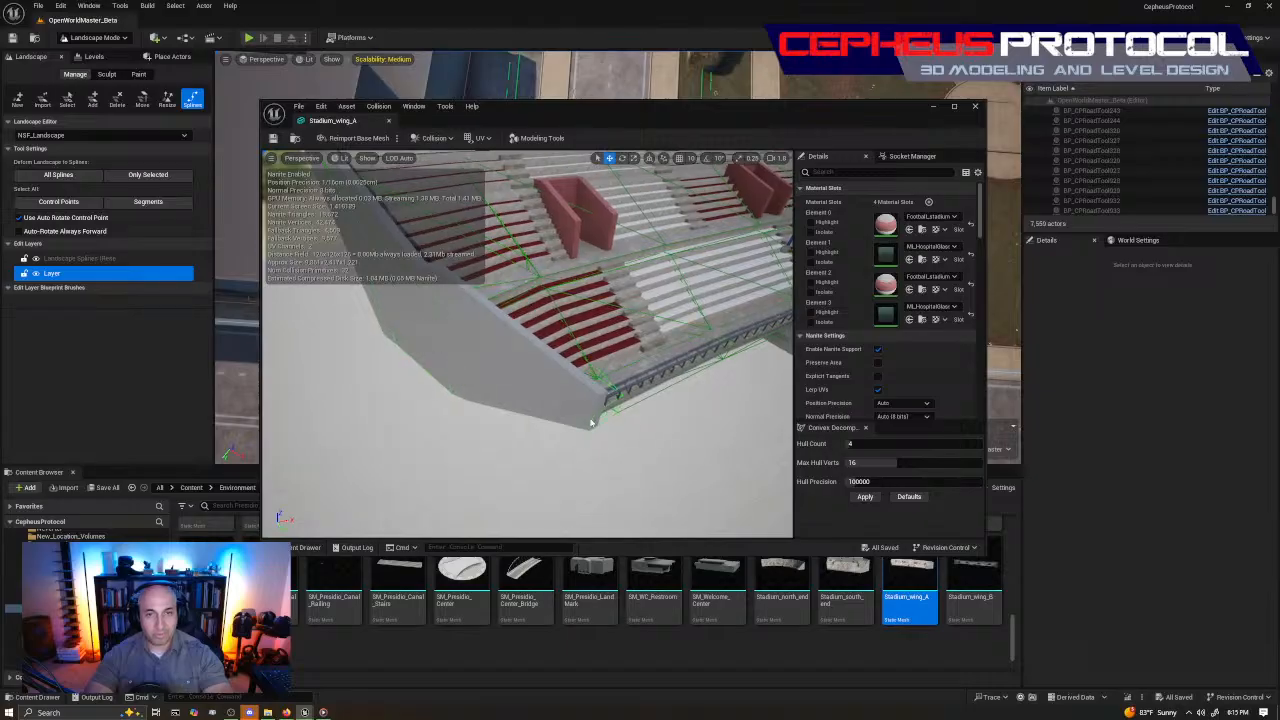
right_drag(590, 423, 432, 392)
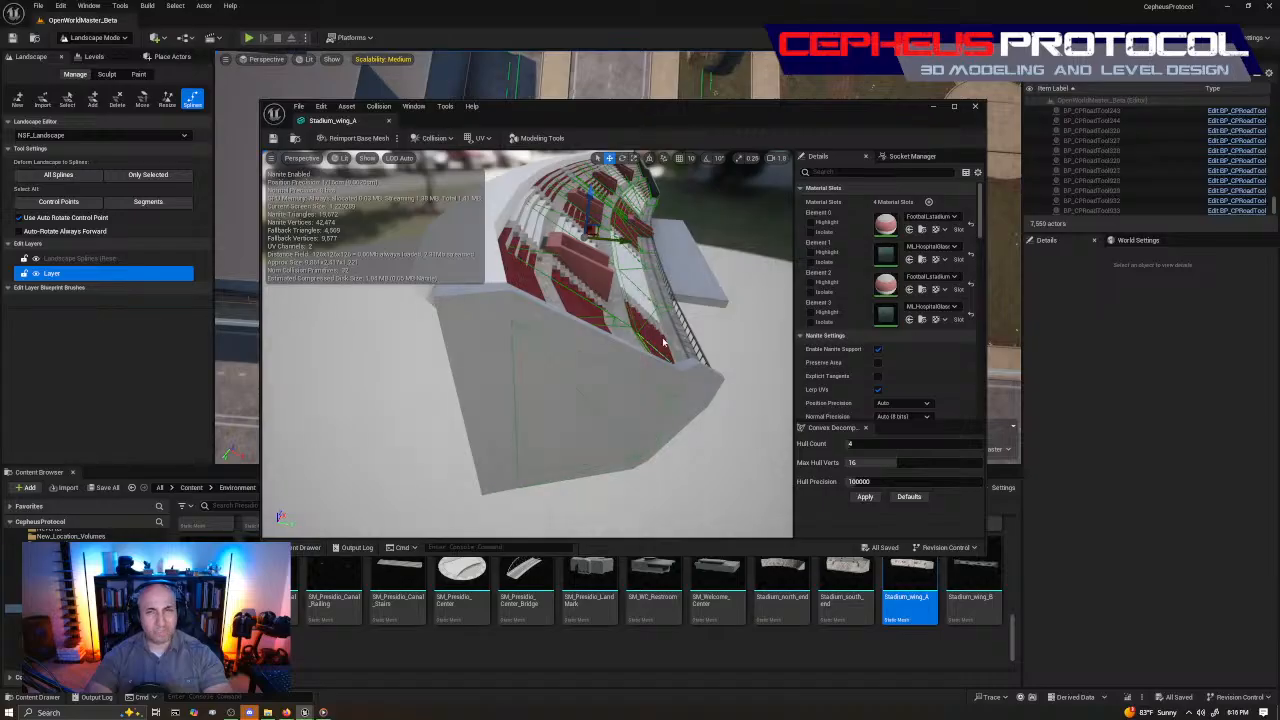
right_drag(663, 342, 828, 320)
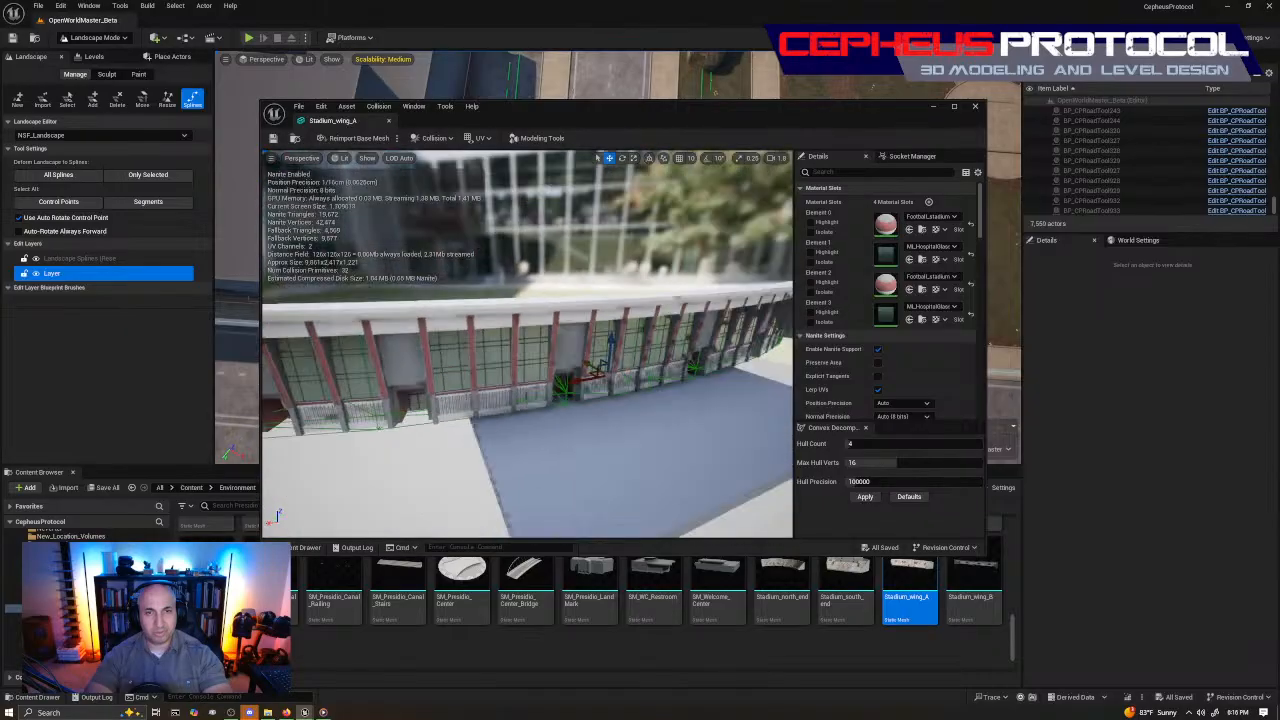
right_drag(663, 342, 745, 358)
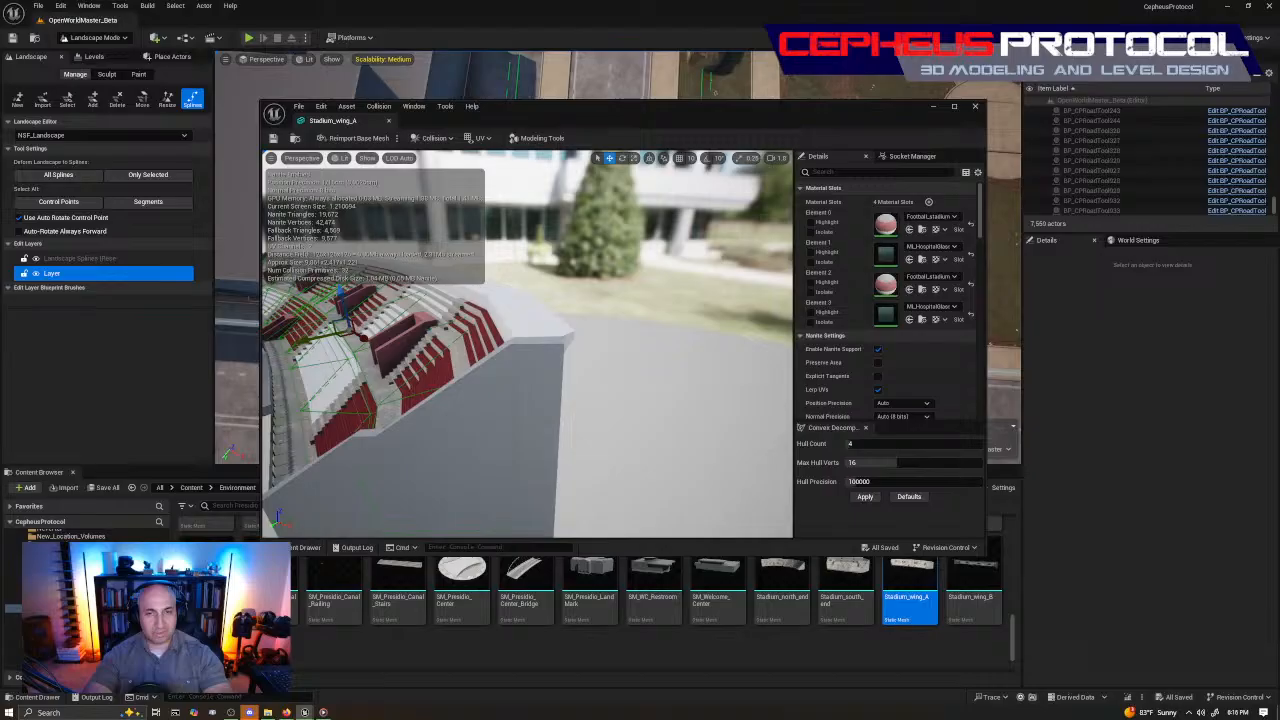
right_drag(560, 345, 625, 348)
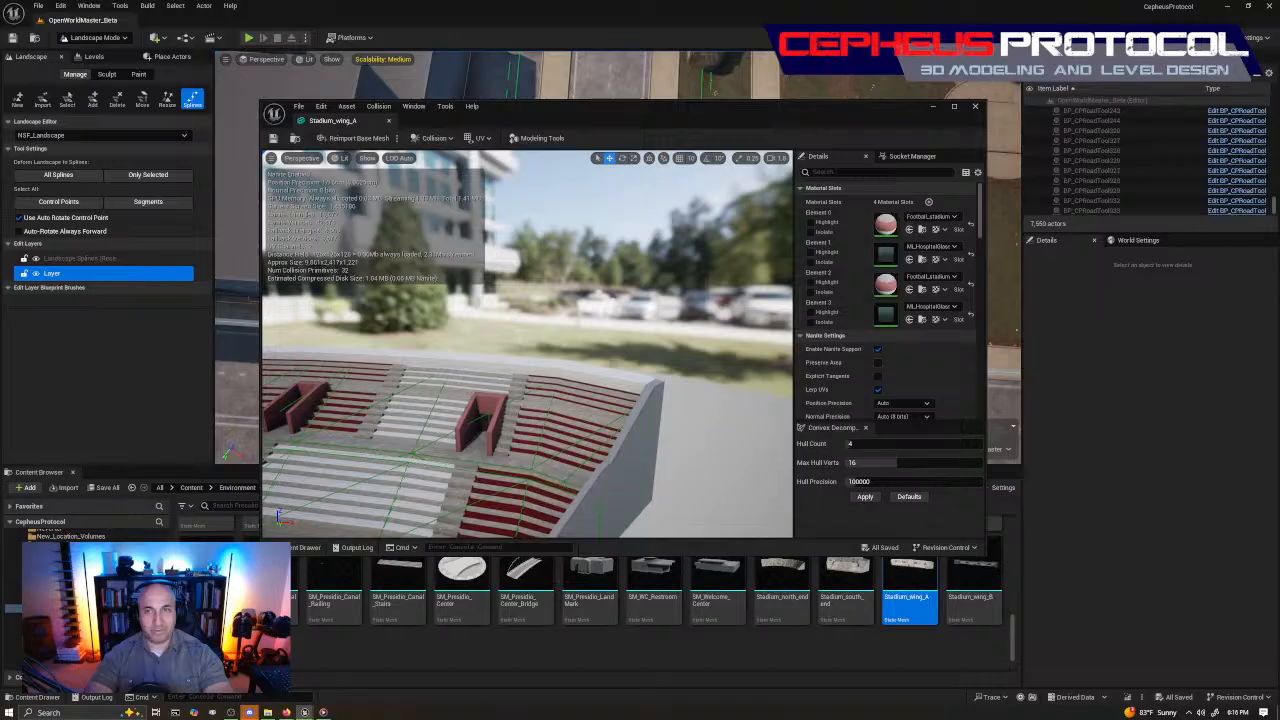
drag(928, 107, 975, 87)
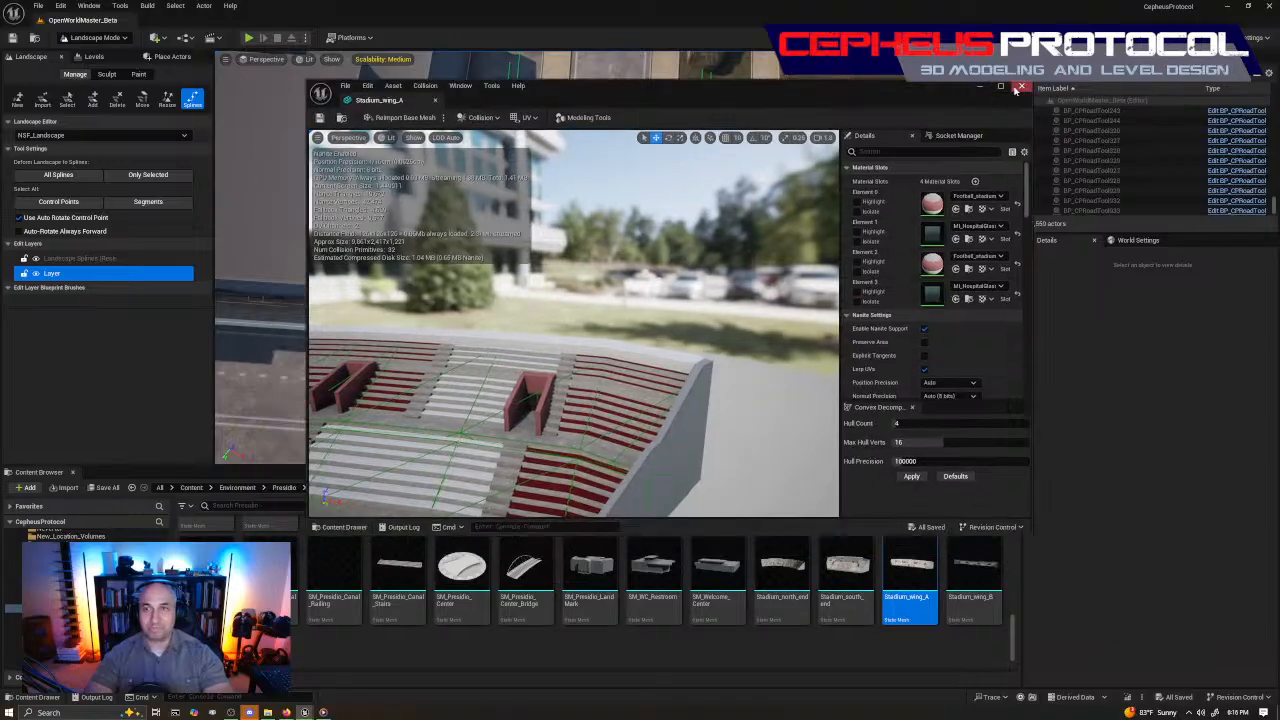
click(1020, 87)
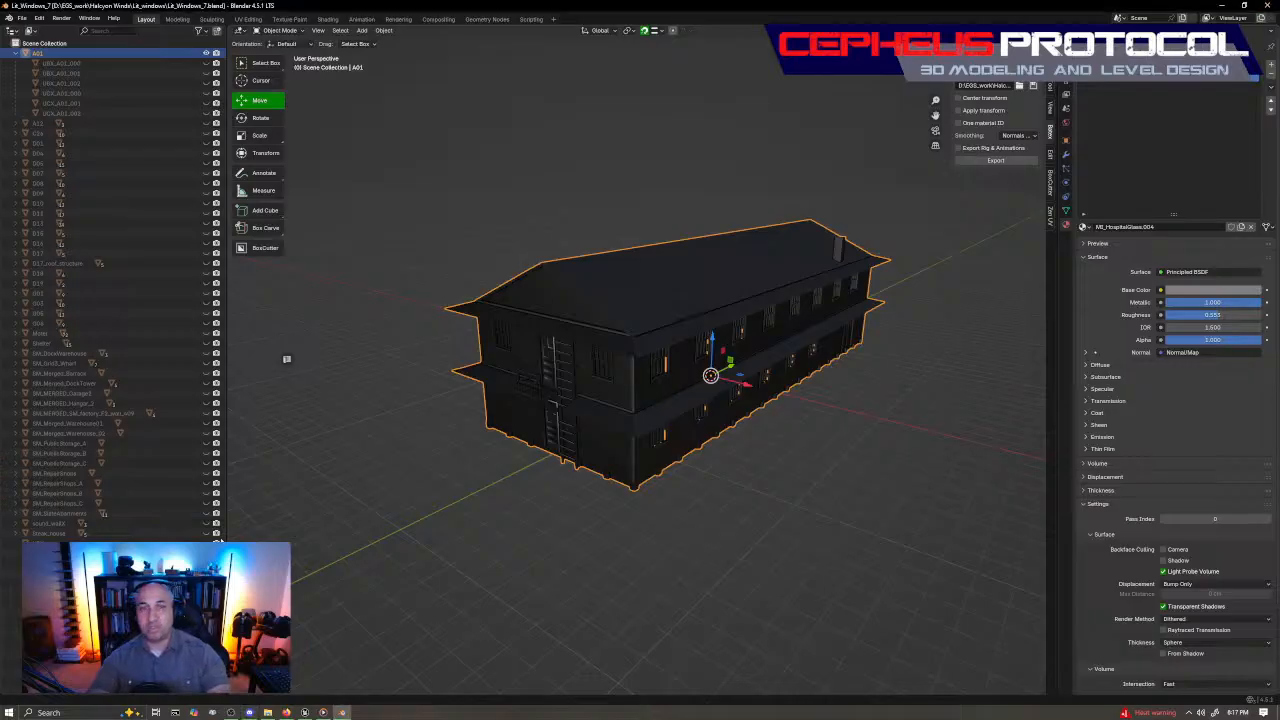
Close Lit_Windows_7 in Blender, and in Lit_Windows_2 hide Buildings_B_Grid_03 with its collision meshes and collapse its hierarchy
click(1267, 8)
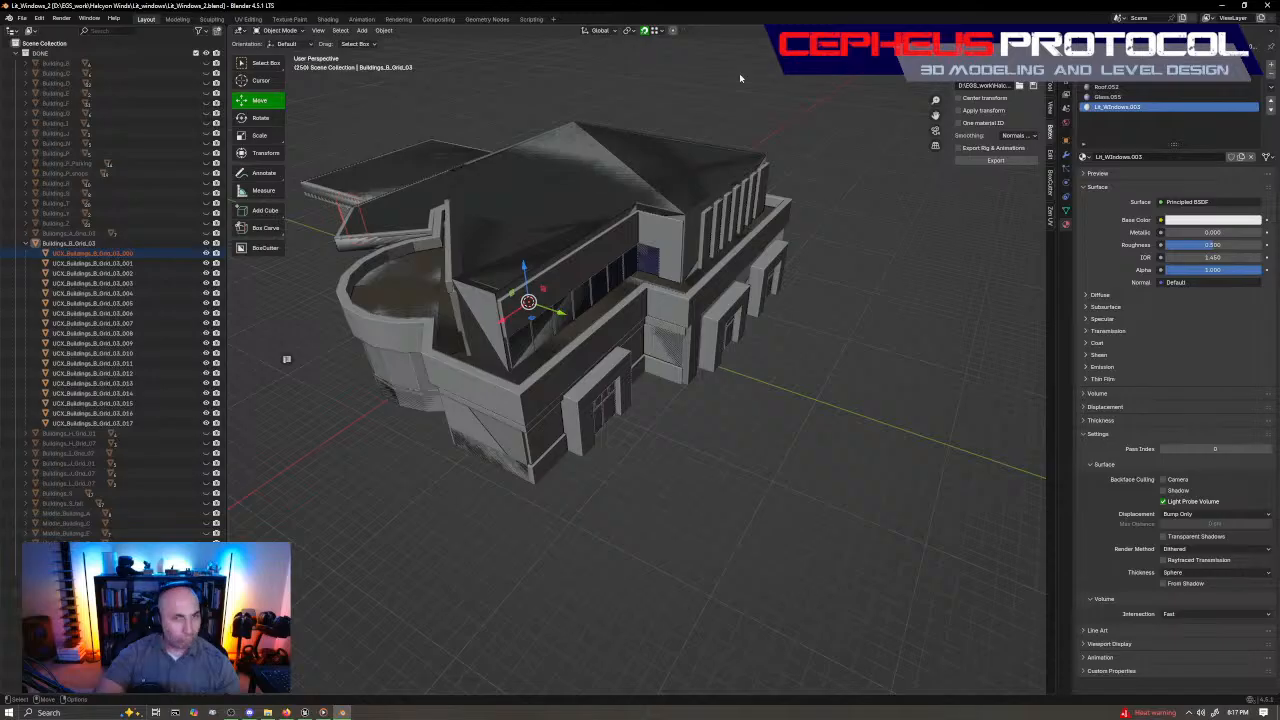
shift+click(207, 244)
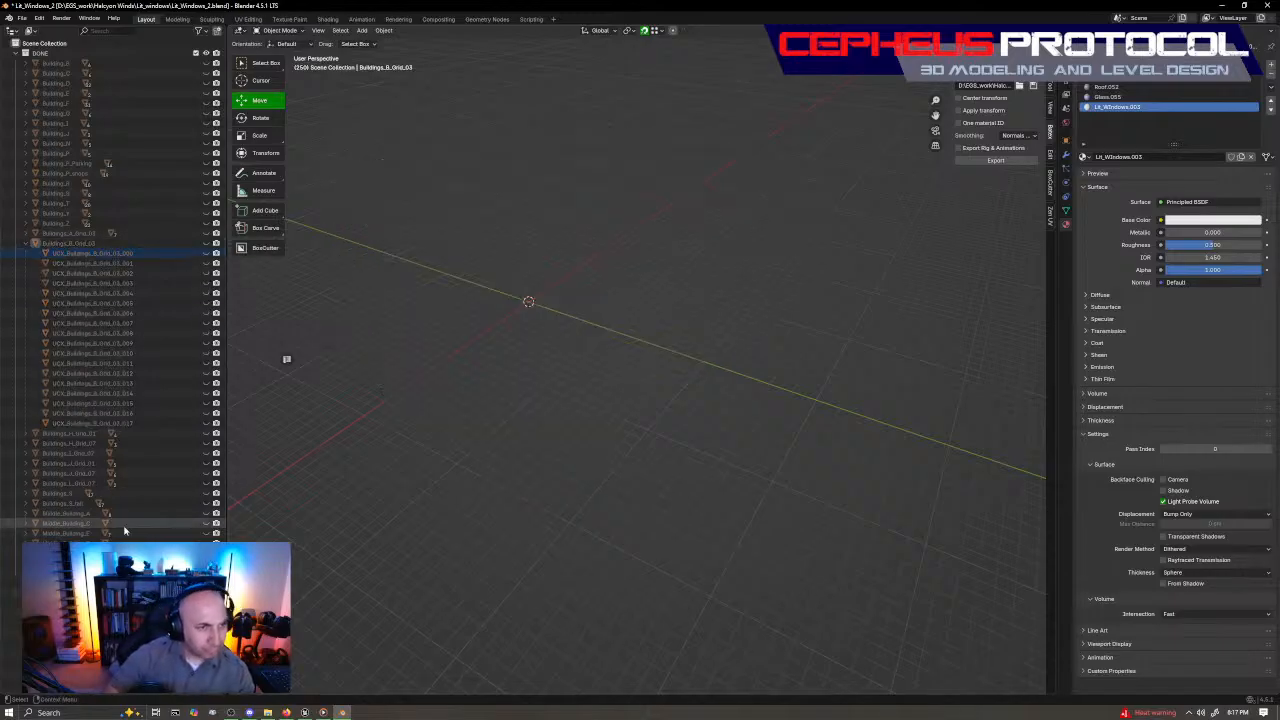
click(27, 245)
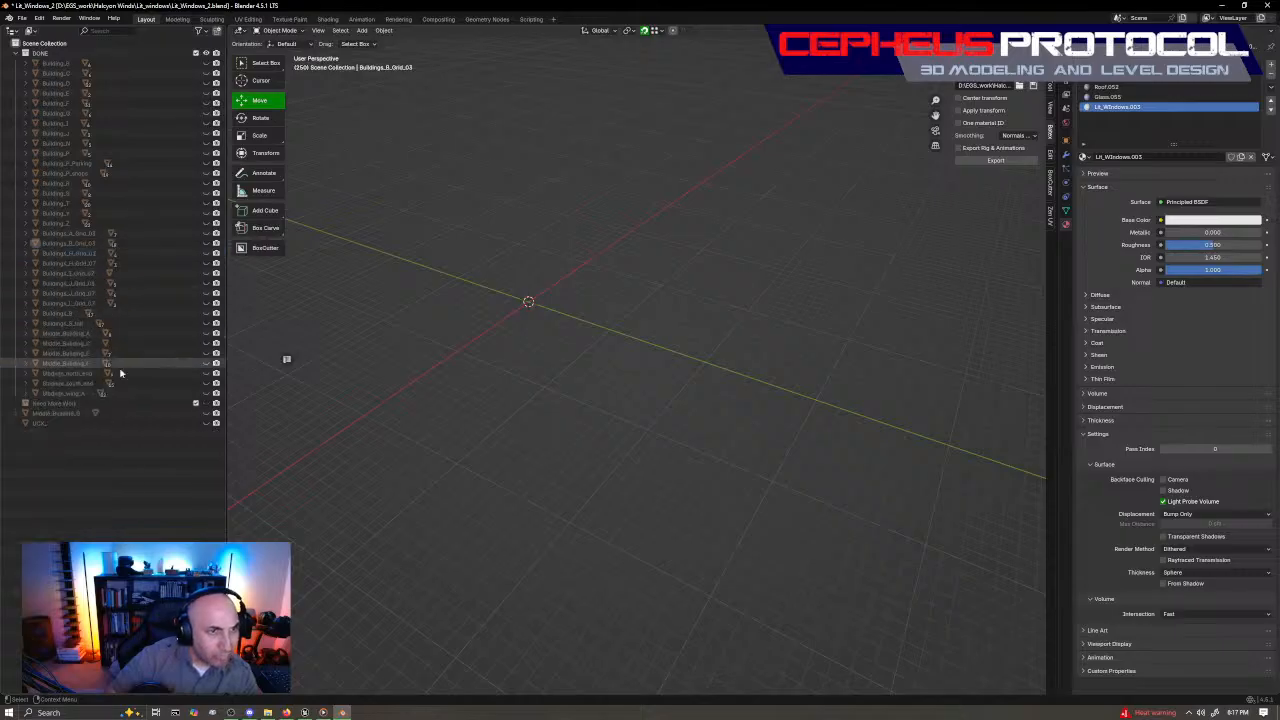
Check the stadium's north and south end pieces, leaving only Stadium_wing_A shown in the viewport
click(207, 374)
click(207, 374)
click(208, 383)
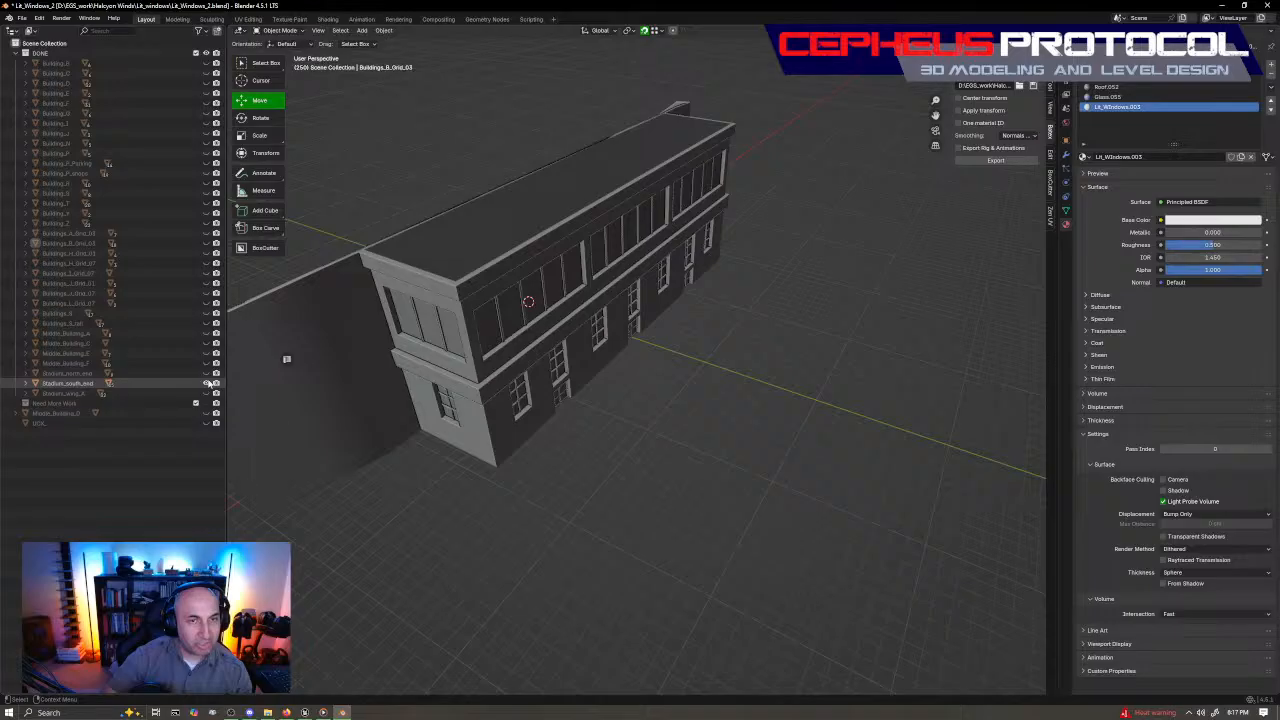
click(208, 383)
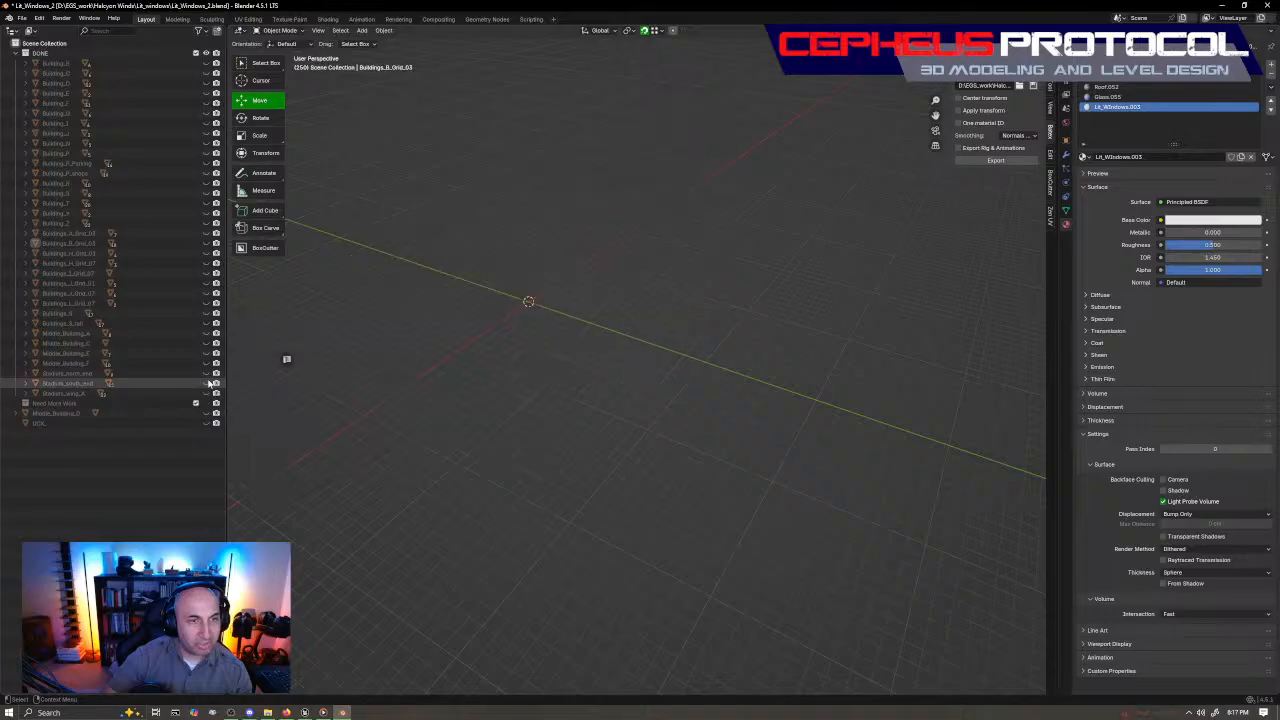
click(207, 393)
alt+drag(600, 315, 530, 305)
alt+middle_drag(530, 305, 665, 362)
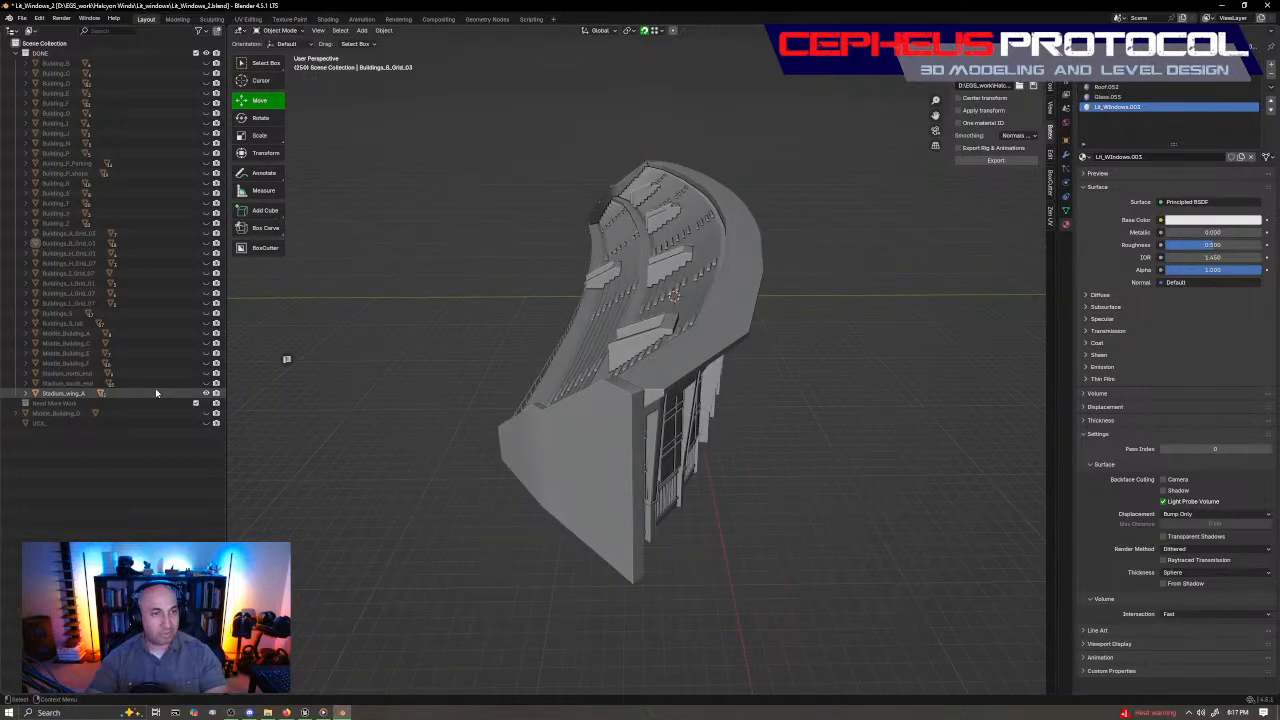
Expand Stadium_wing_A's hierarchy and unhide all of its UCX collision meshes together with the parent
click(26, 393)
shift+click(206, 393)
shift+click(206, 393)
alt+drag(472, 437, 454, 434)
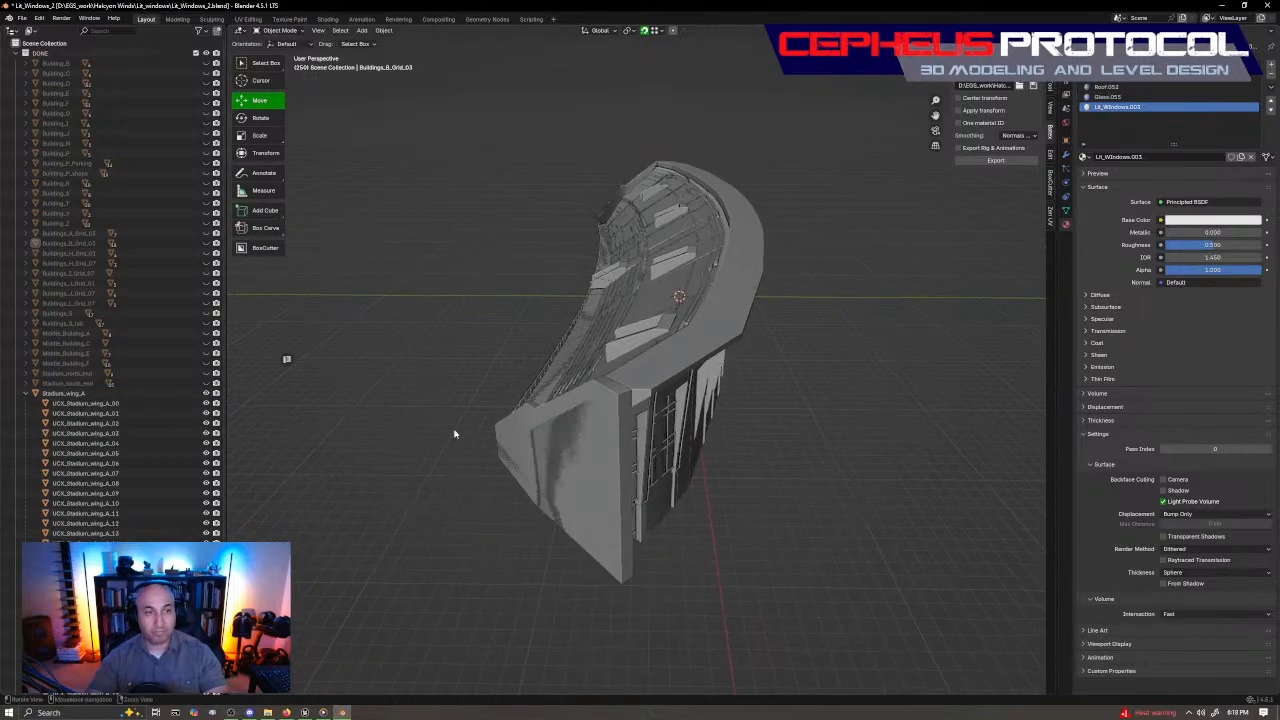
Select the UCX collision meshes under Stadium_wing_A and switch the viewport to wireframe shading around the wing's end
click(145, 402)
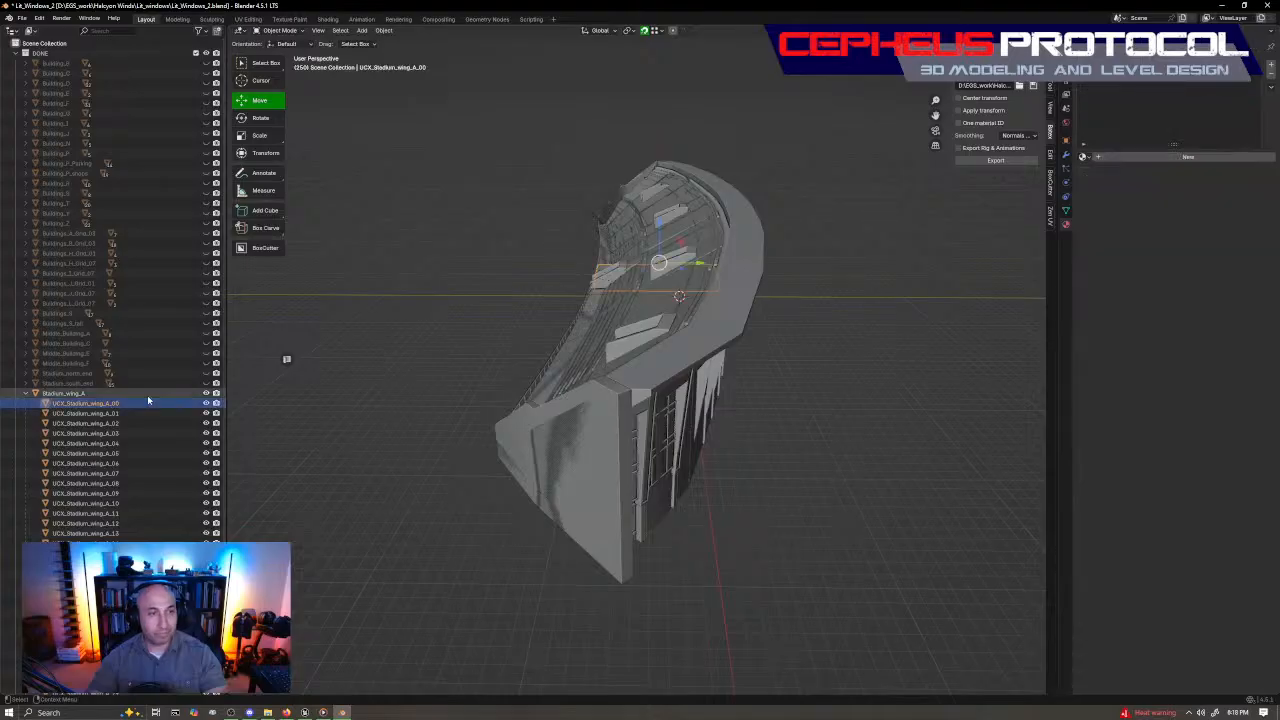
mouse_move(665, 392)
middle_down()
mouse_move(722, 428)
mouse_move(574, 331)
mouse_move(627, 345)
mouse_move(643, 400)
mouse_move(722, 364)
mouse_move(806, 380)
mouse_move(560, 378)
mouse_move(703, 361)
mouse_move(560, 320)
mouse_move(614, 323)
mouse_move(622, 340)
mouse_move(586, 379)
mouse_move(611, 397)
middle_up()
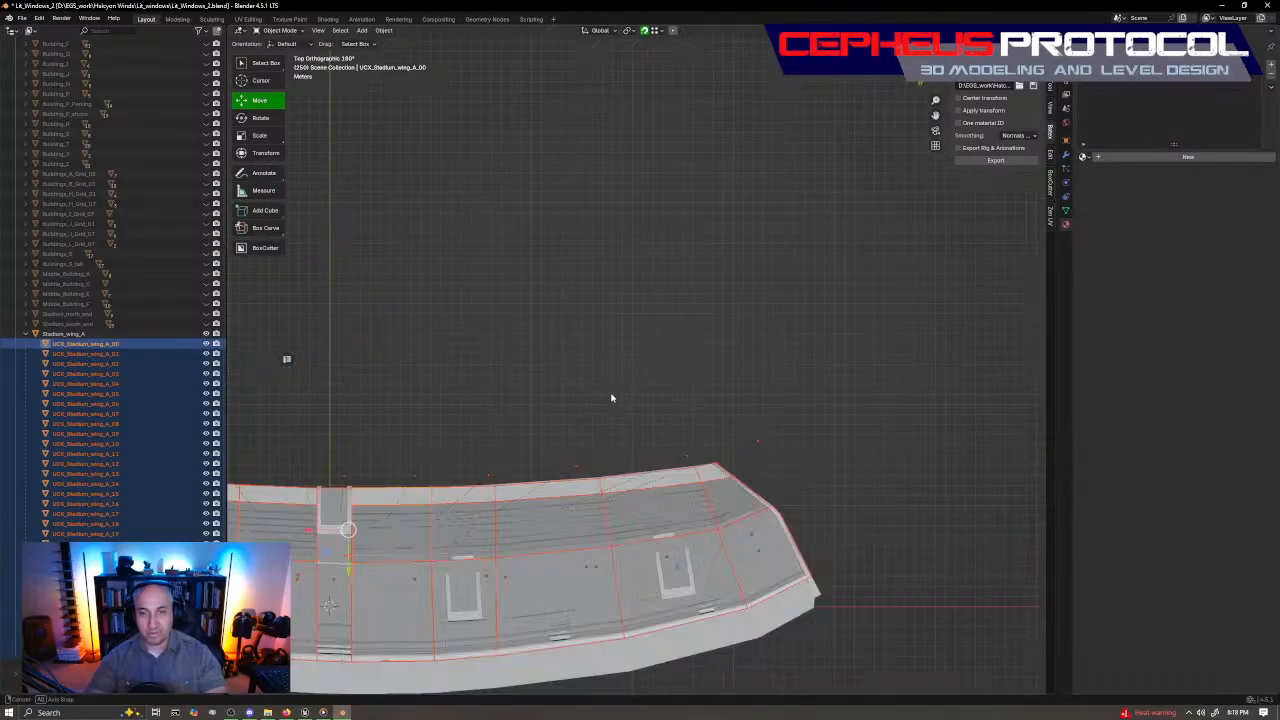
shift+middle_drag(694, 488, 586, 297)
key(z)
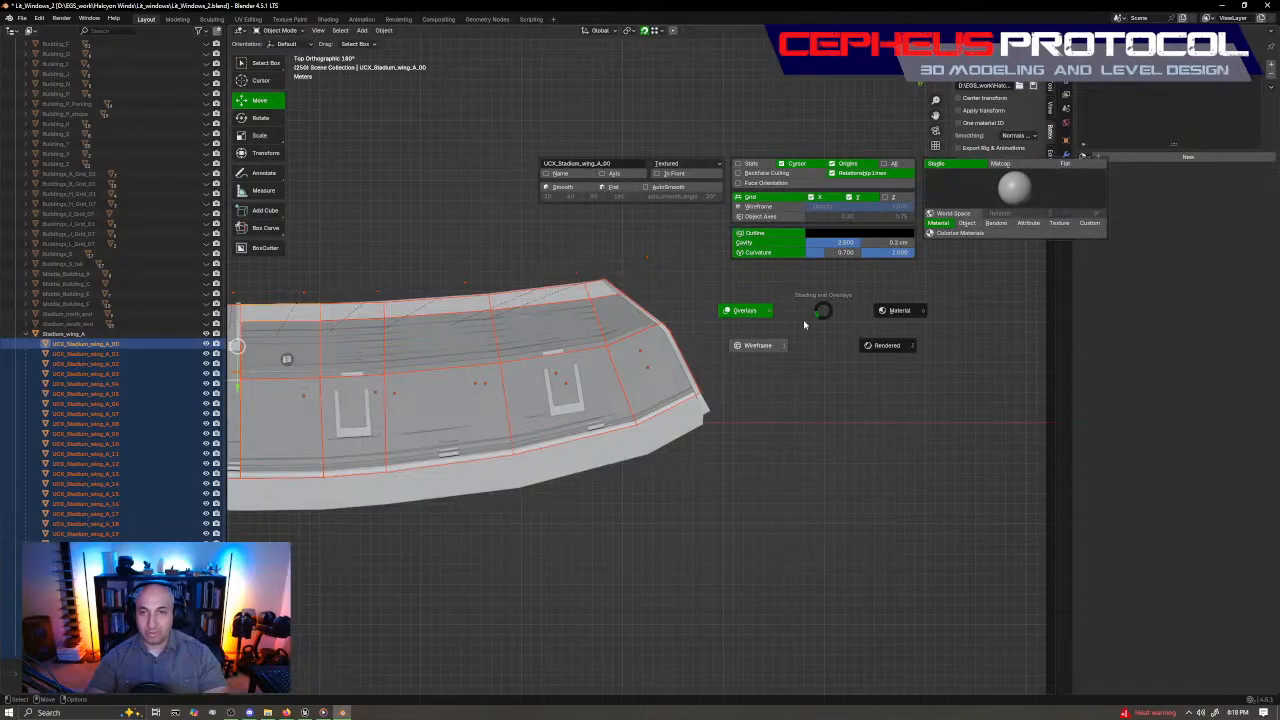
click(804, 325)
mouse_move(804, 325)
middle_down()
mouse_move(643, 451)
mouse_move(694, 394)
mouse_move(634, 534)
mouse_move(651, 429)
mouse_move(729, 331)
mouse_move(688, 382)
middle_up()
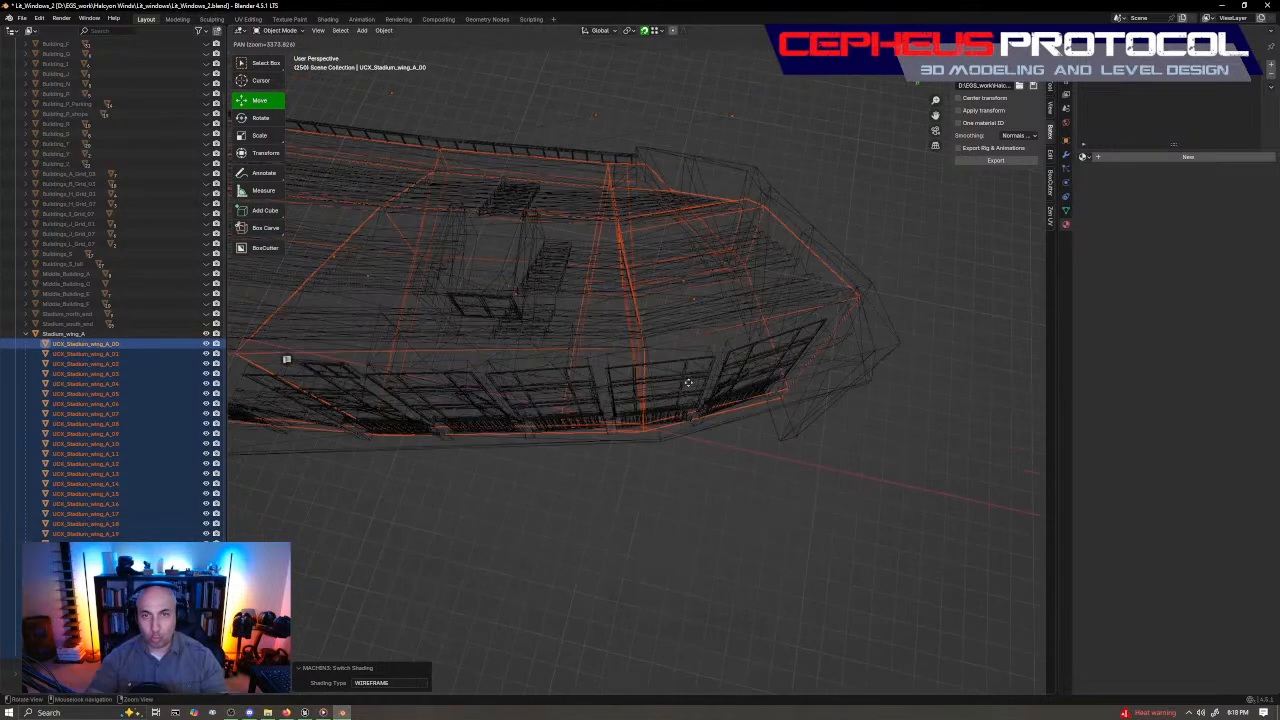
Check the outline of UCX_Stadium_wing_A_06 at the wing's end, and reselect all UCX collision meshes under Stadium_wing_A
scroll(580, 371, up, 3)
click(586, 371)
middle_drag(600, 451, 590, 410)
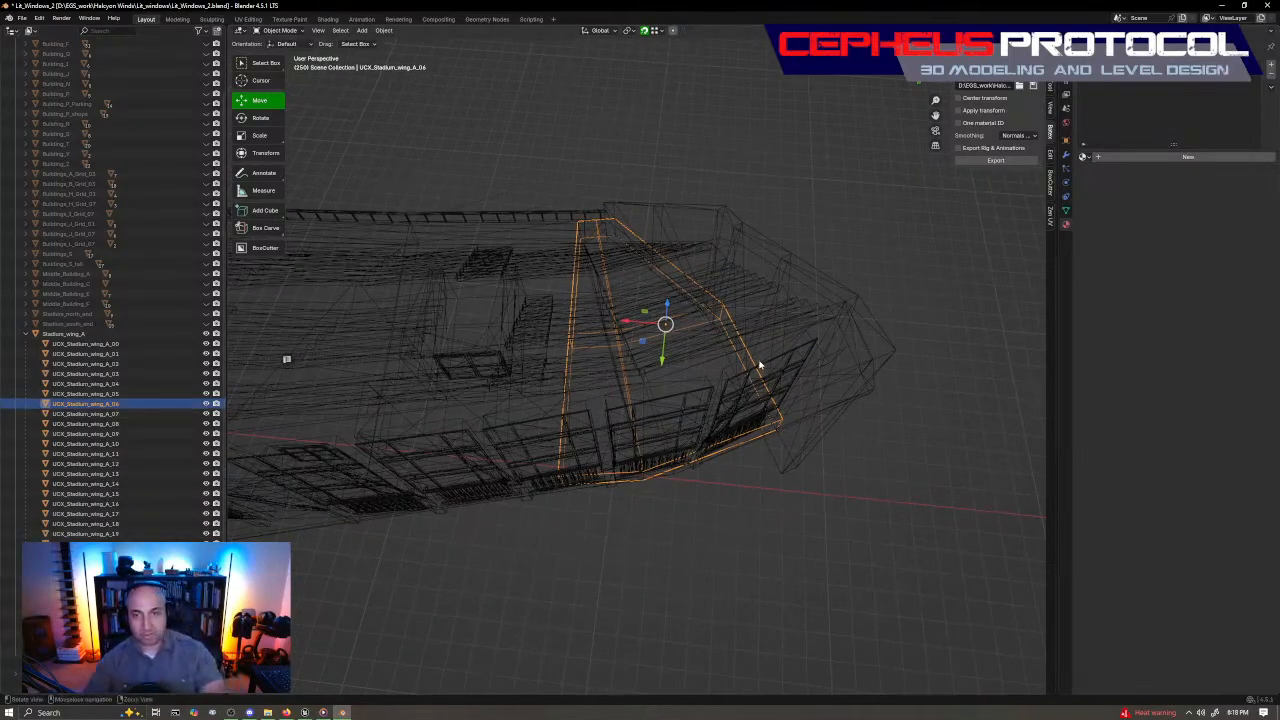
mouse_move(760, 366)
middle_down()
mouse_move(734, 323)
mouse_move(744, 394)
mouse_move(760, 343)
middle_up()
click(117, 337)
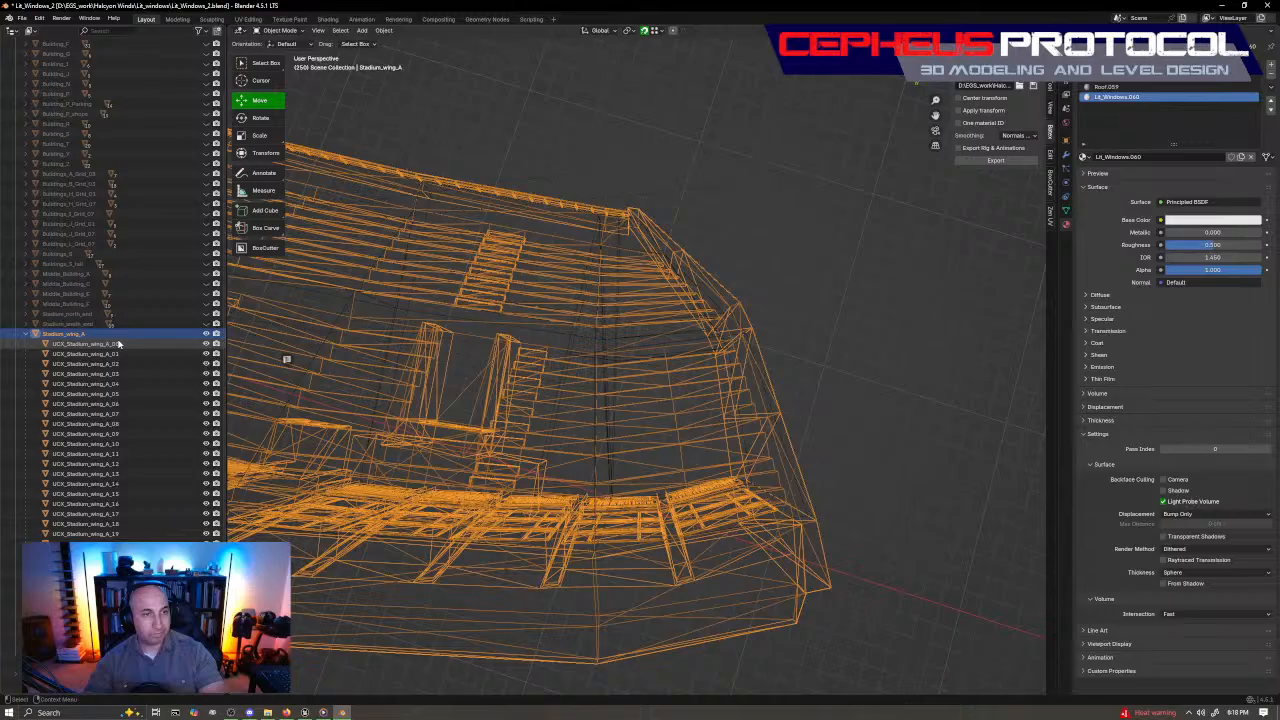
click(118, 343)
shift+click(100, 652)
Examine how the selected UCX collision meshes fit the stadium wing's wireframe from above, from its end and along its length
middle_drag(726, 338, 734, 371)
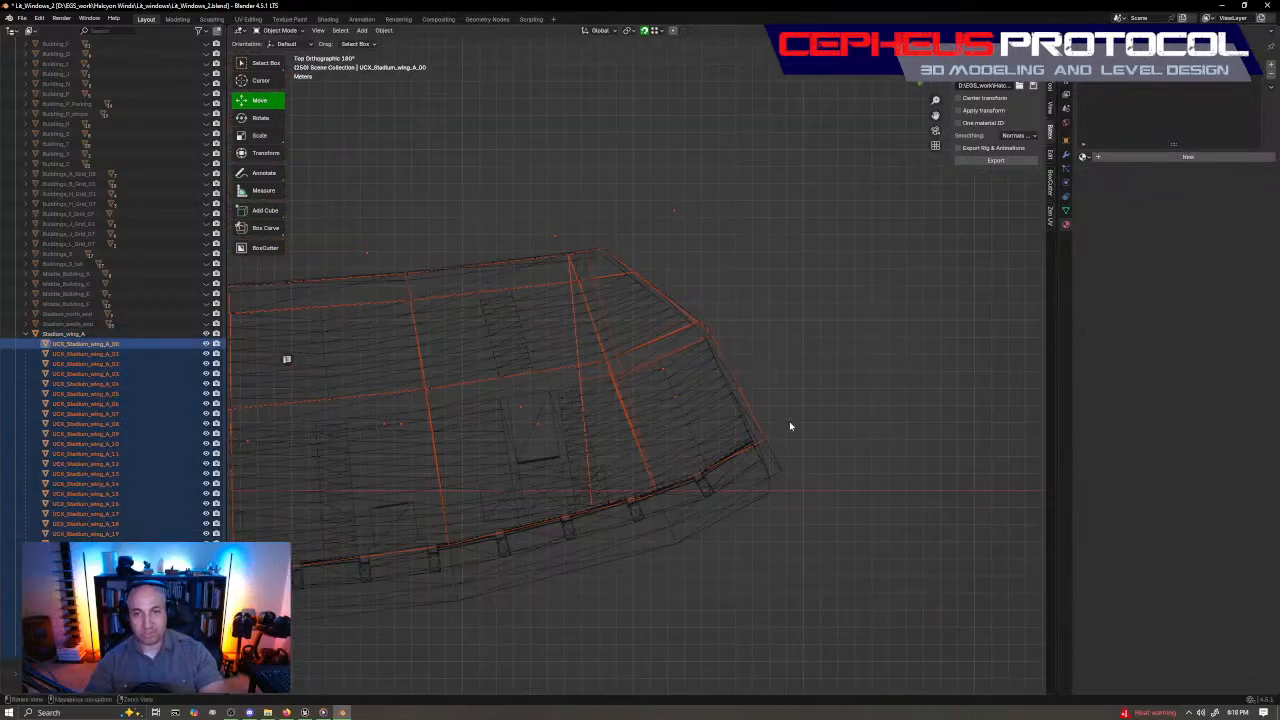
shift+middle_drag(789, 424, 995, 380)
scroll(680, 420, down, 2)
shift+middle_drag(526, 482, 826, 448)
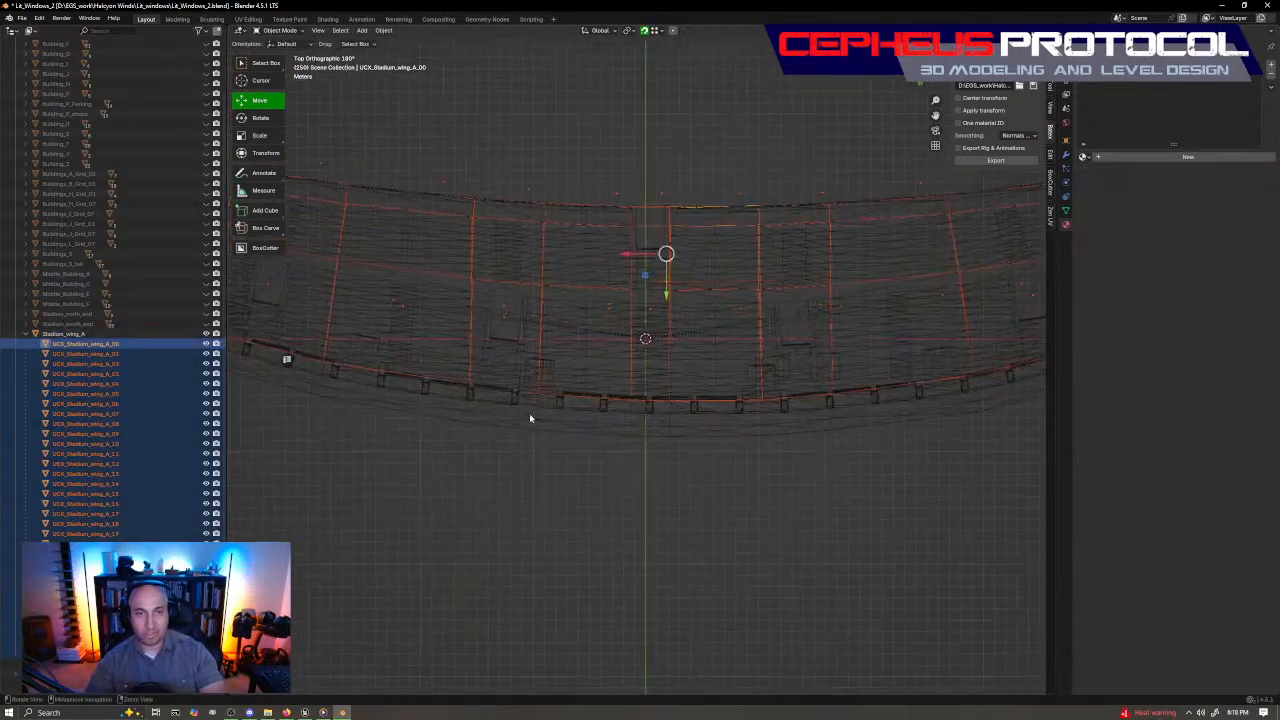
shift+middle_drag(529, 417, 836, 442)
middle_drag(574, 435, 690, 320)
scroll(688, 300, up, 4)
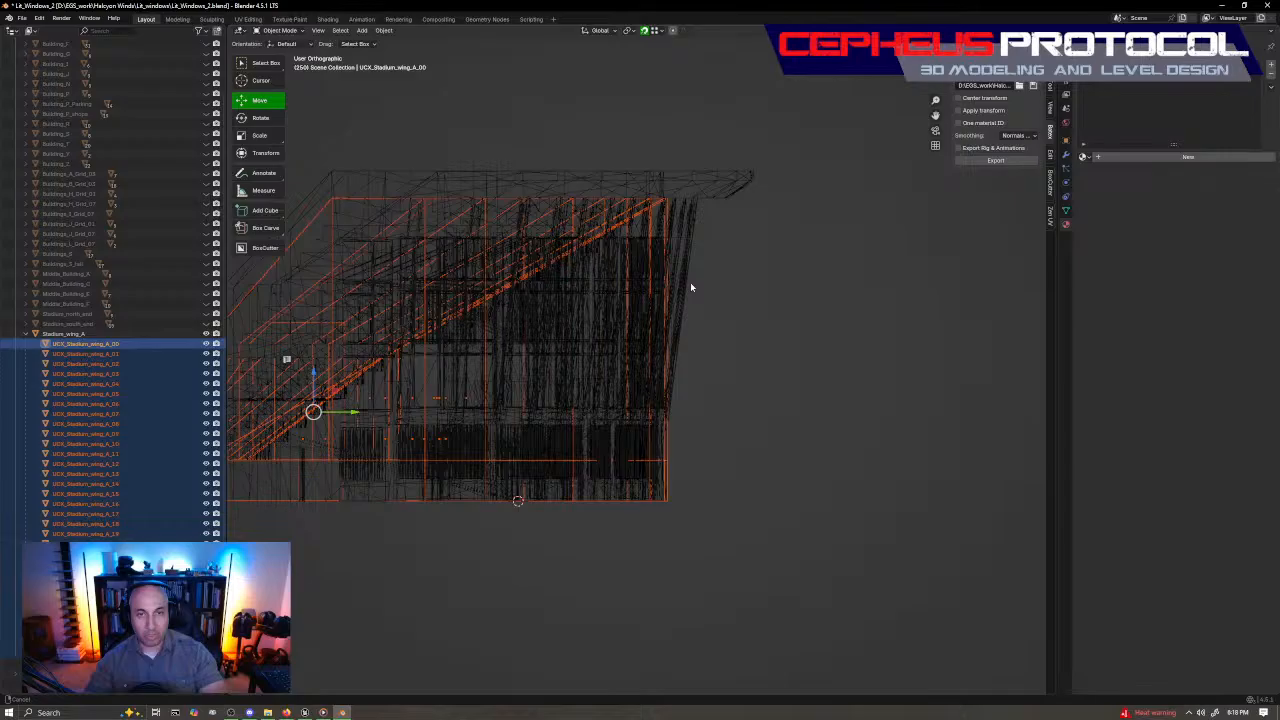
middle_drag(690, 283, 794, 257)
middle_drag(560, 300, 734, 294)
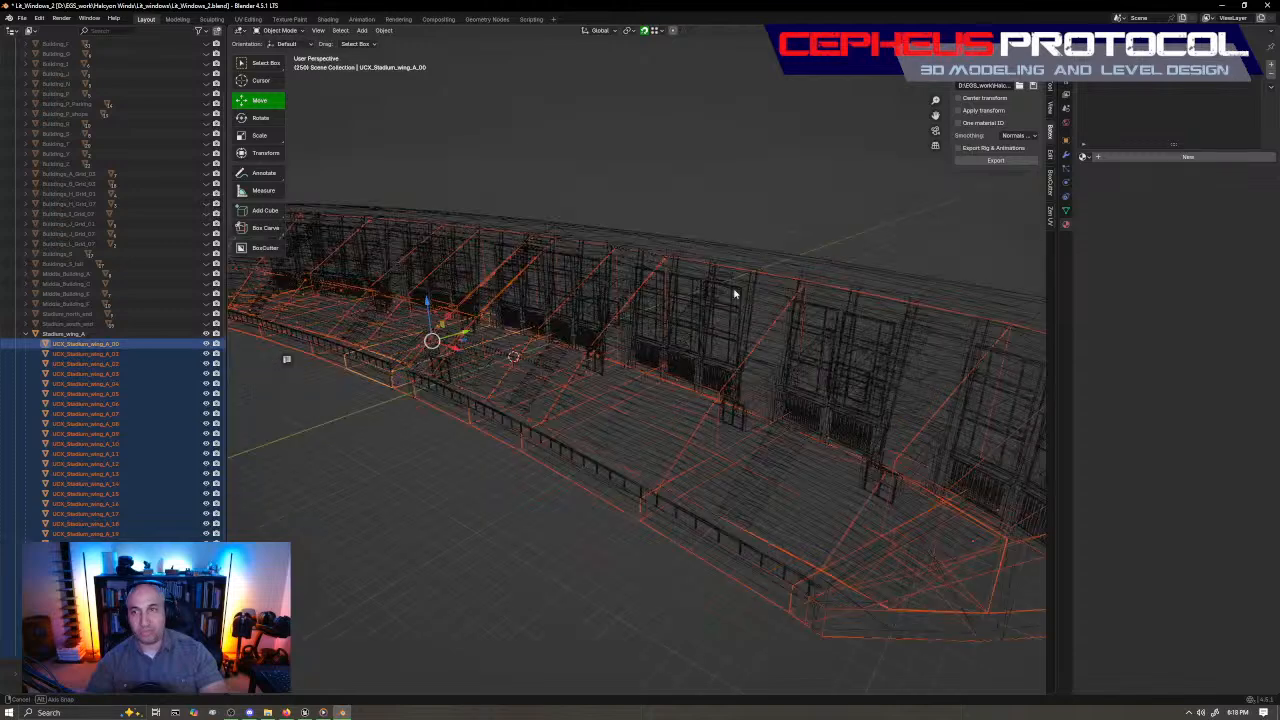
Switch the viewport to solid shading and check the collision meshes around the stadium wing's central entrance
scroll(734, 294, down, 5)
key(z)
click(748, 286)
mouse_move(766, 366)
middle_down()
mouse_move(641, 323)
mouse_move(617, 340)
mouse_move(560, 330)
mouse_move(476, 358)
mouse_move(612, 290)
mouse_move(517, 217)
middle_up()
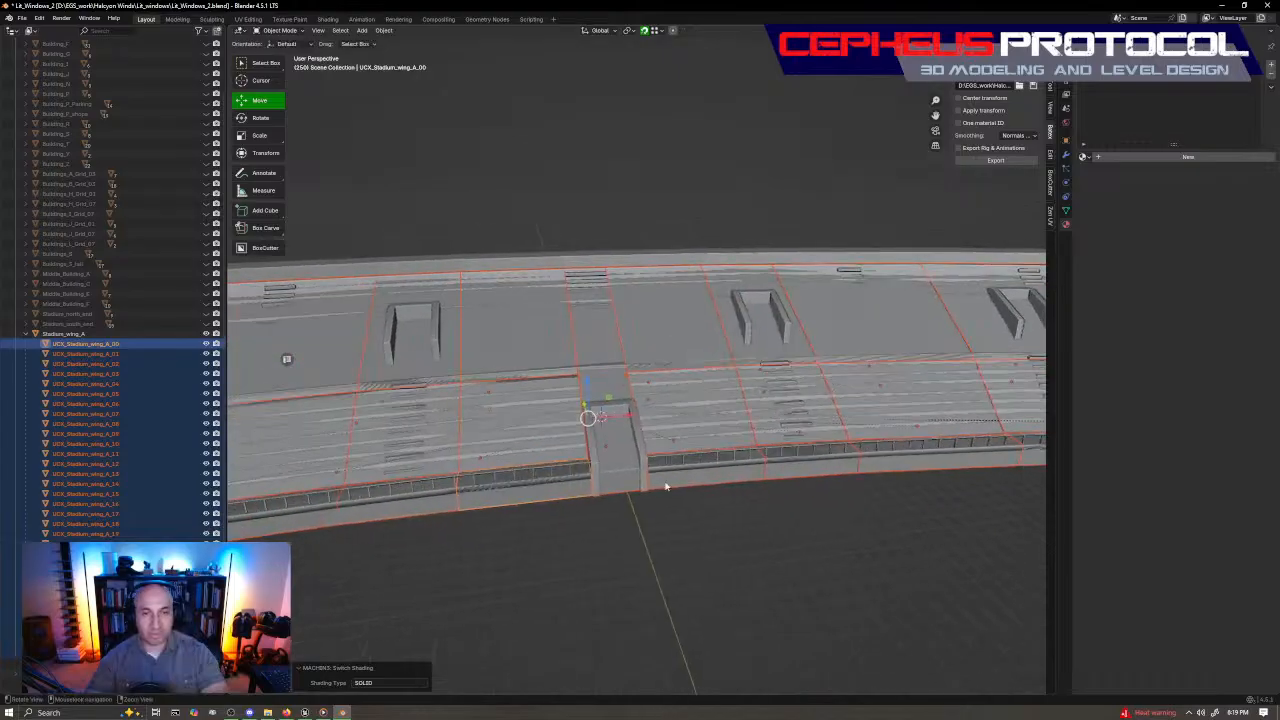
scroll(662, 470, up, 3)
middle_drag(657, 451, 539, 451)
Toggle the visibility of Stadium_wing_A and its UCX collision meshes to compare them around the central entrance
key(h)
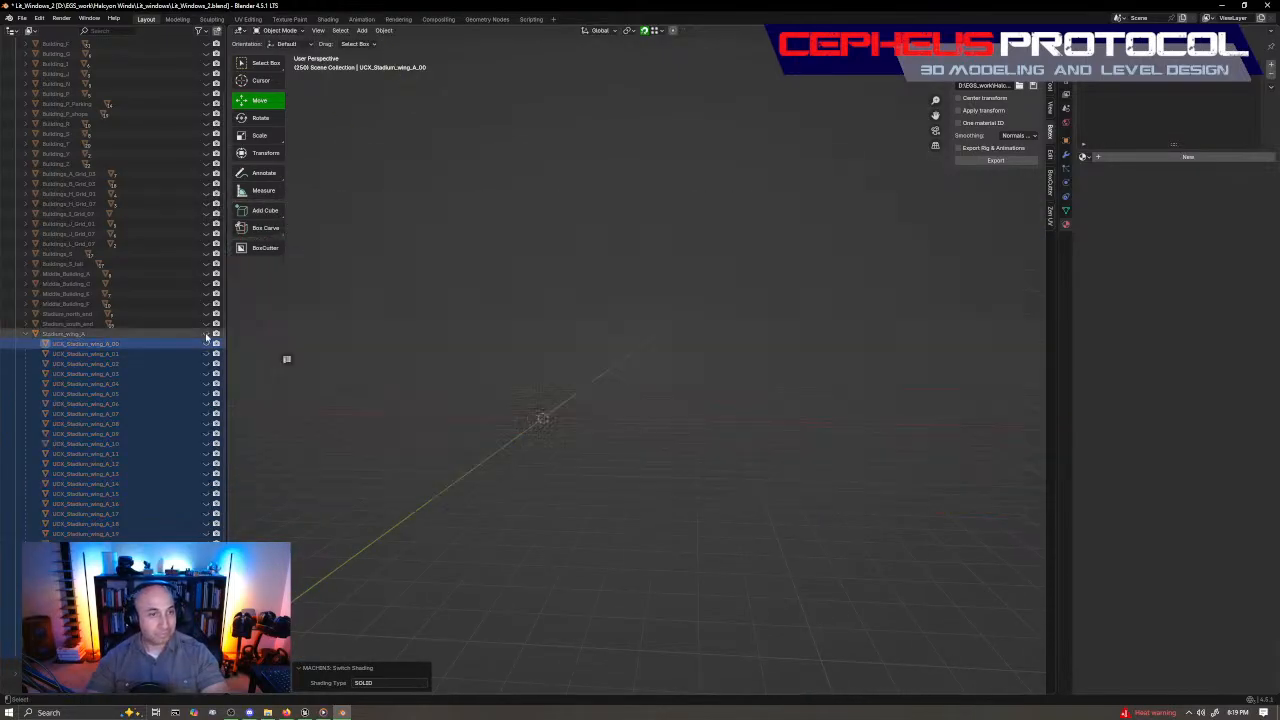
key(alt+h)
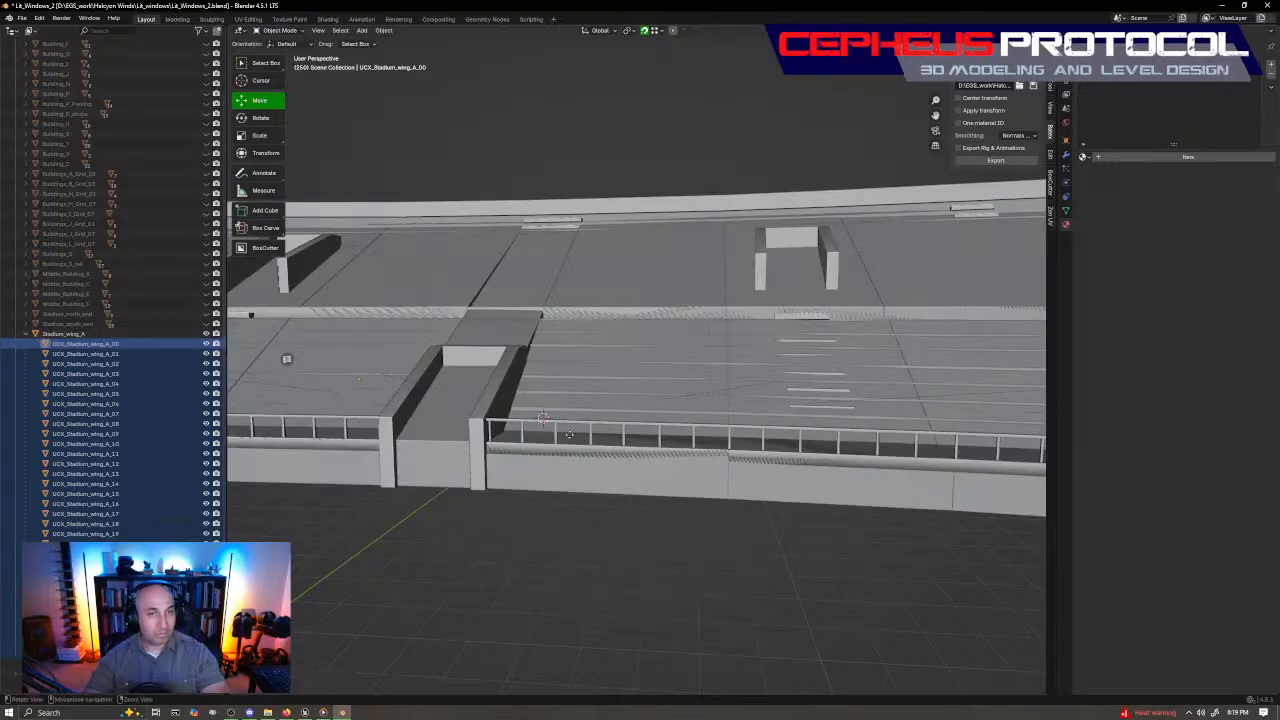
scroll(723, 398, up, 3)
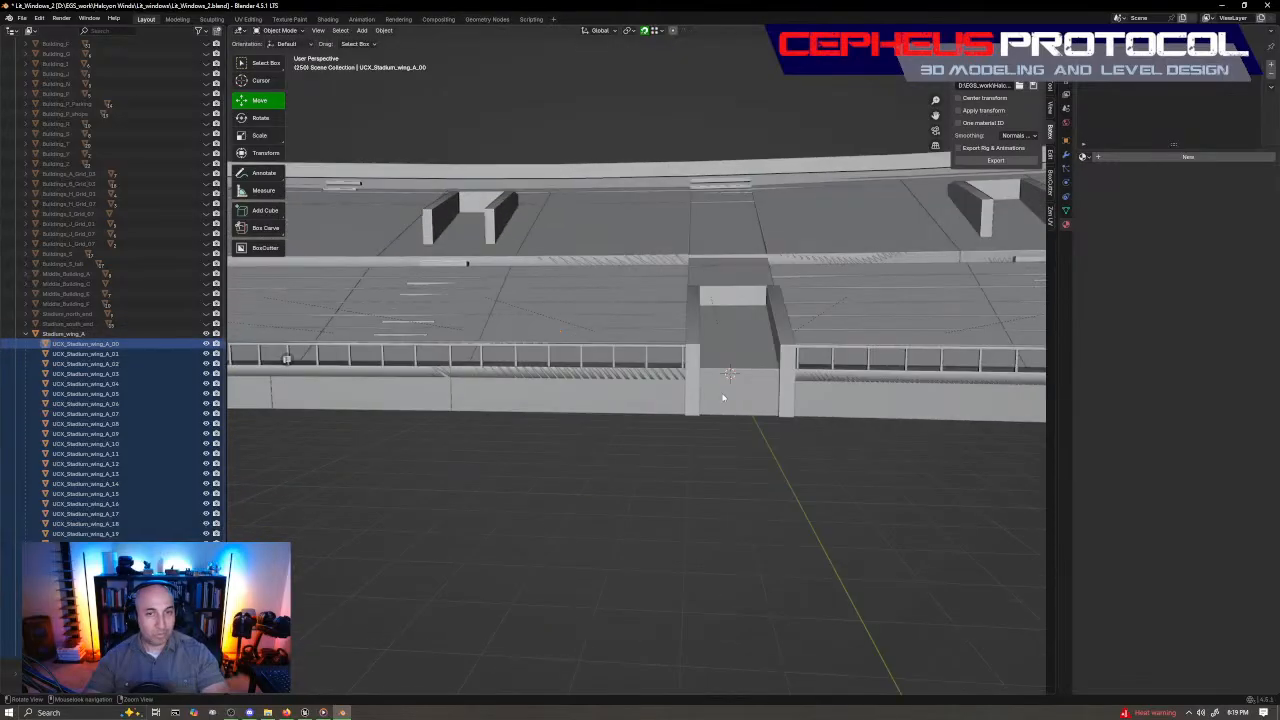
middle_drag(723, 398, 642, 440)
key(h)
shift+click(206, 334)
shift+click(206, 334)
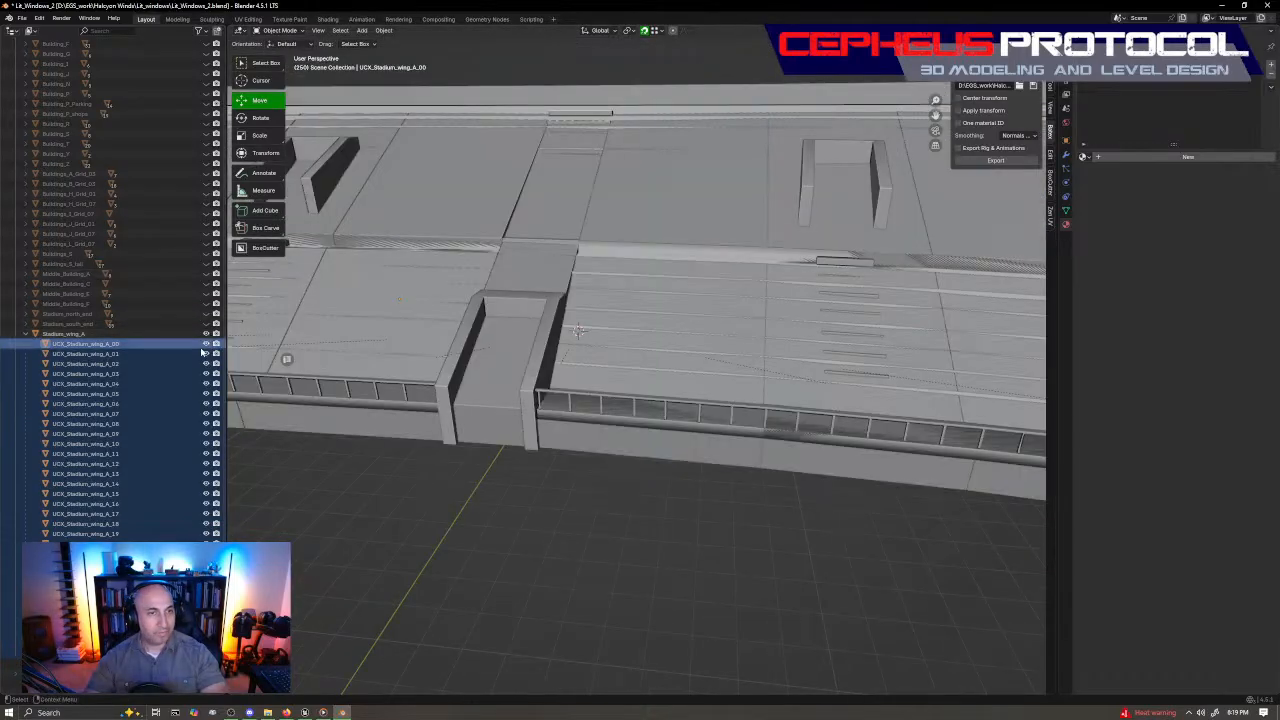
click(150, 346)
scroll(565, 351, down, 8)
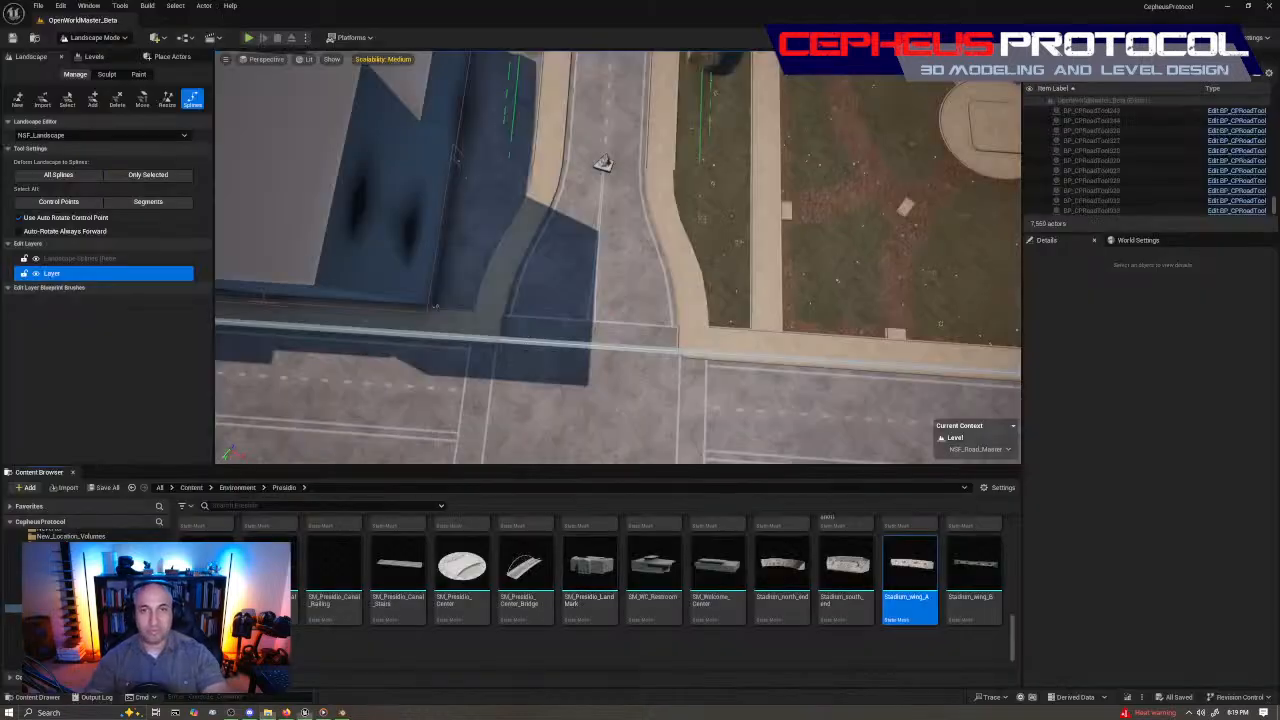
Switch to Unreal Editor and survey the city's road layout and intersections from above
right_drag(617, 256, 617, 256)
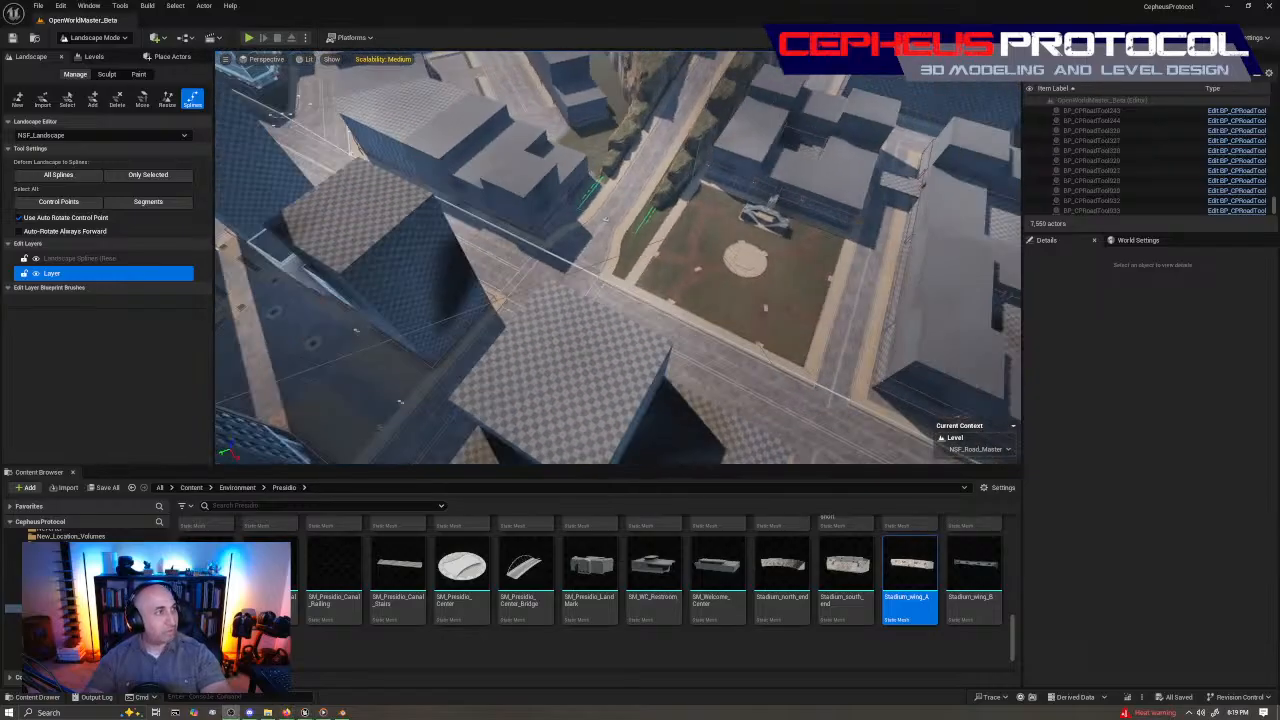
right_drag(497, 221, 497, 221)
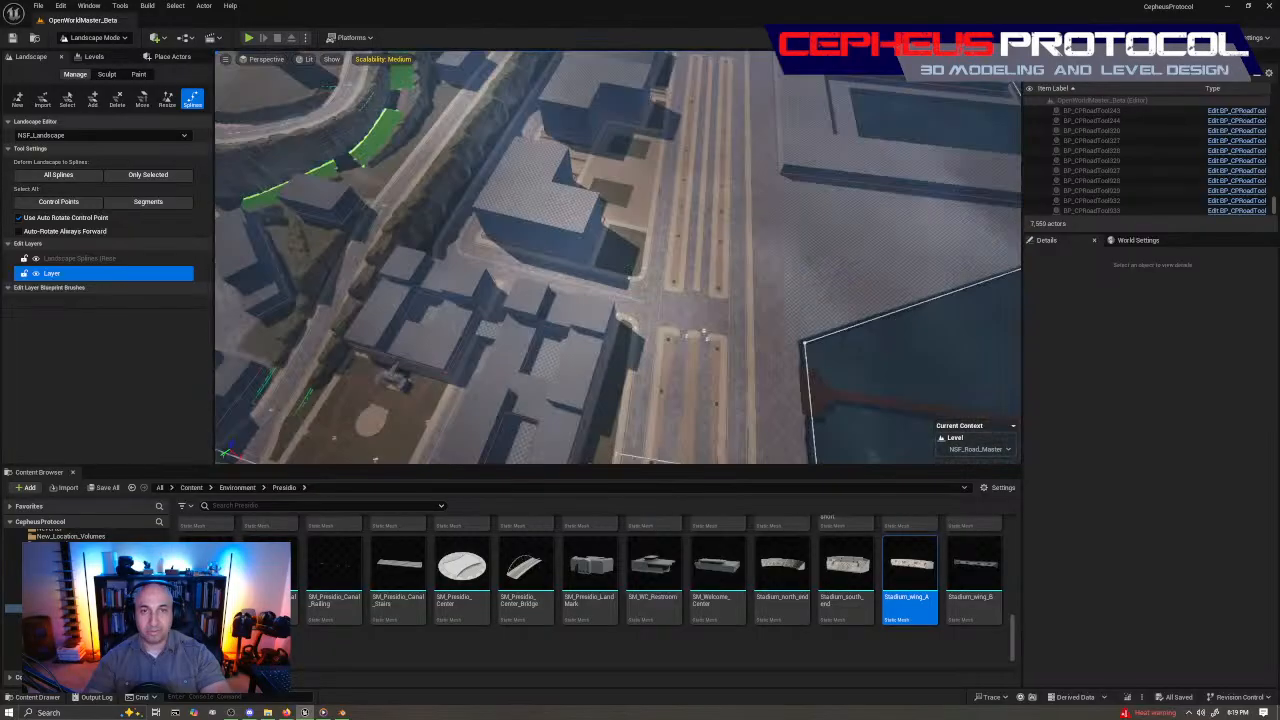
key(s)
right_drag(618, 257, 550, 370)
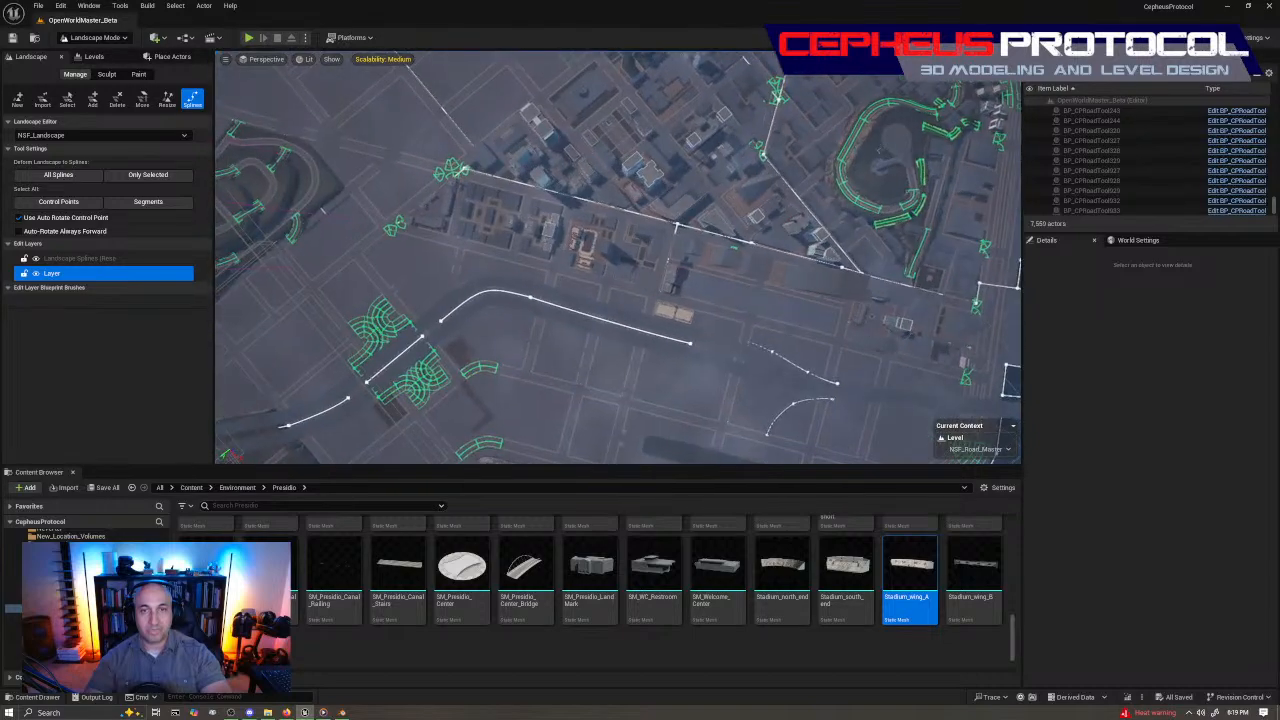
key(w)
right_drag(618, 257, 730, 225)
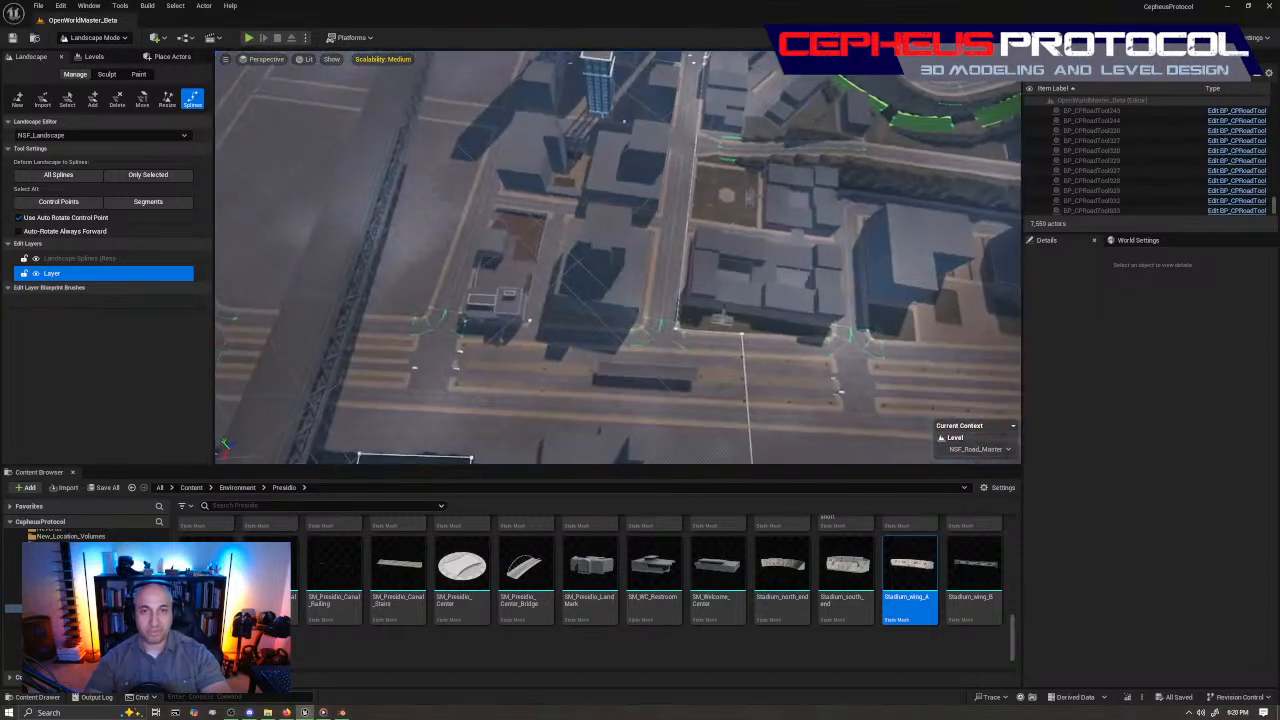
Delete the landscape spline control points that form the curved sidewalks at both building corners of the intersection
key(s)
right_drag(618, 257, 700, 250)
key(w)
key(w)
key(w)
click(700, 250)
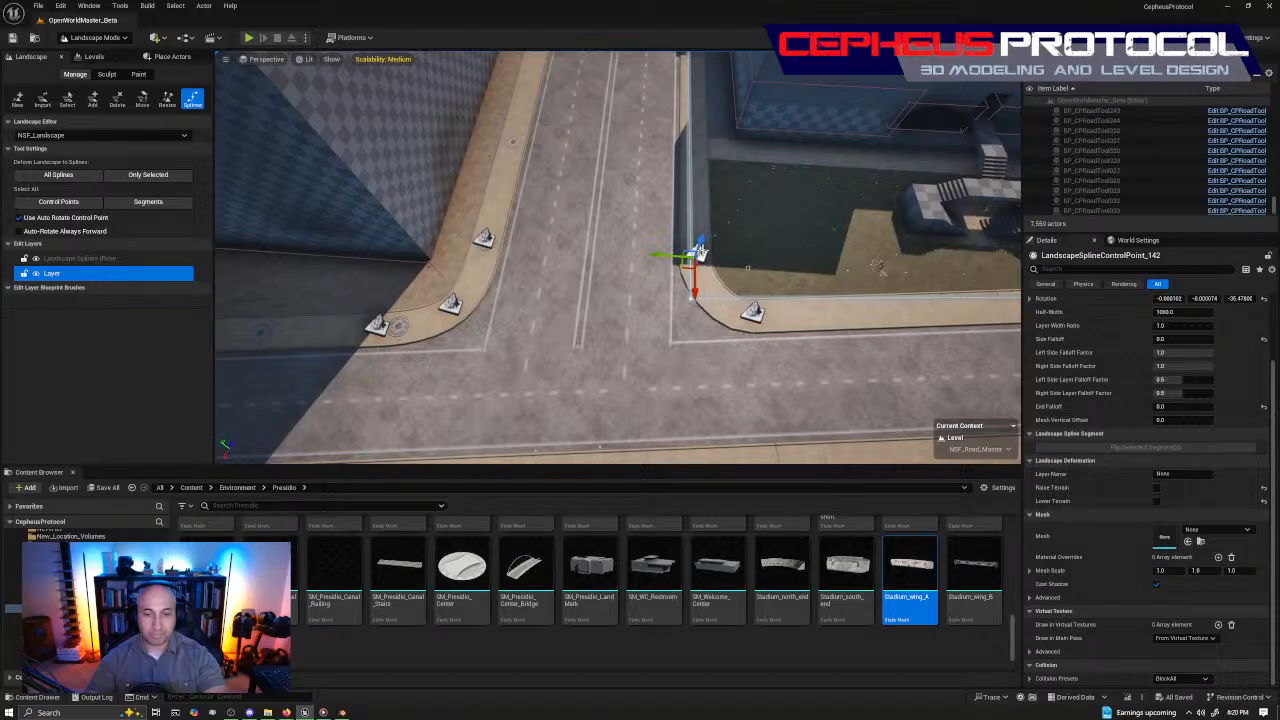
key(Delete)
click(754, 311)
key(Delete)
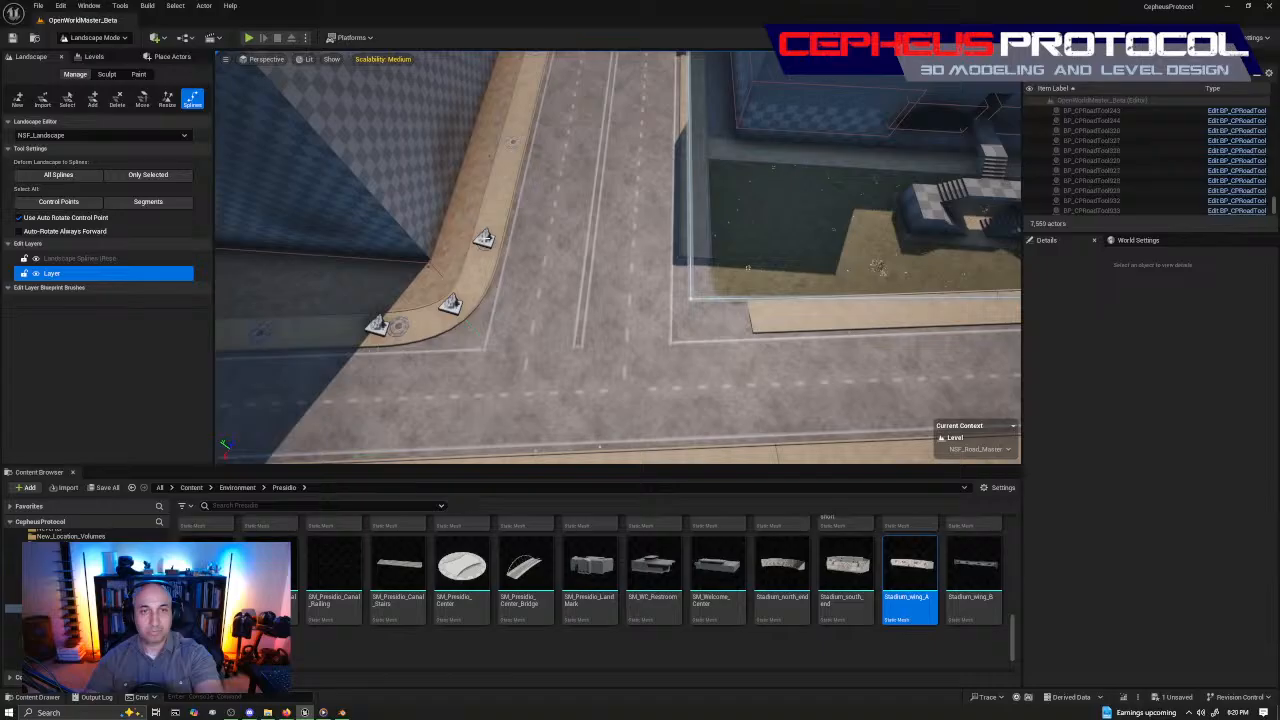
click(450, 303)
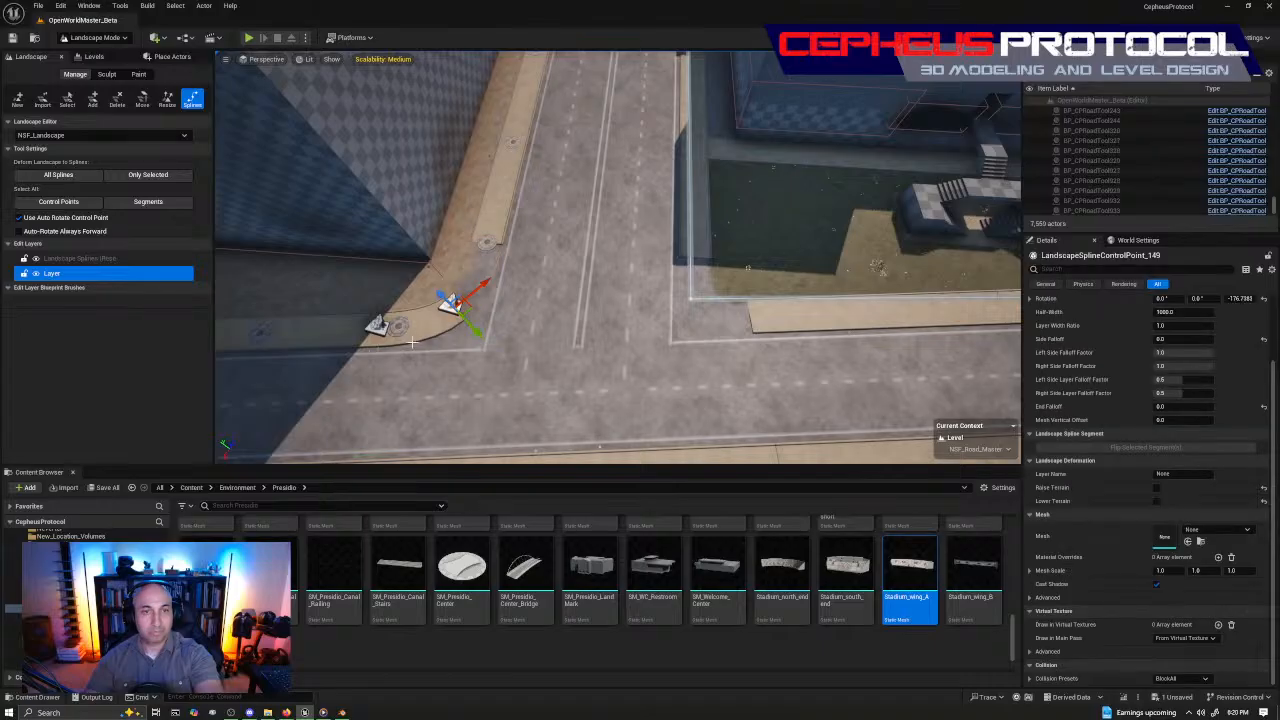
key(Delete)
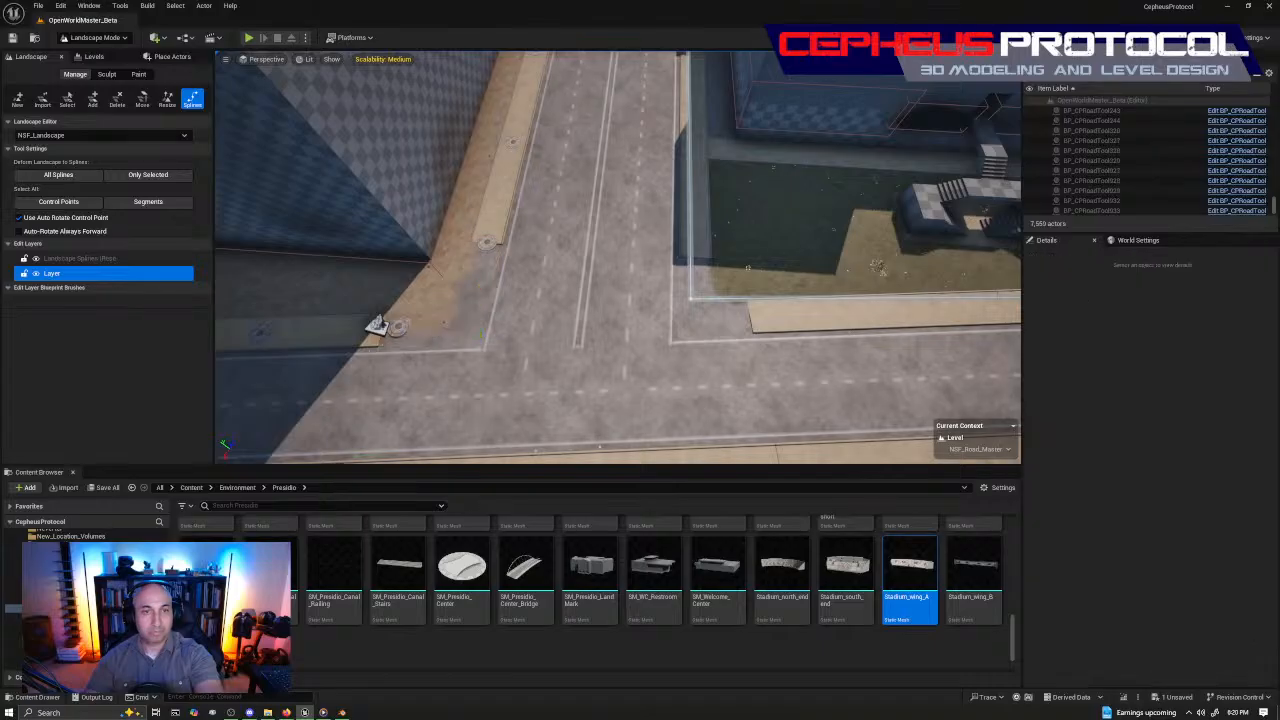
Delete the three landscape spline control points of the curved sidewalk at one building corner of the neighbouring intersection
mouse_move(618, 258)
right_down()
mouse_move(545, 270)
mouse_move(620, 280)
mouse_move(600, 268)
right_up()
click(566, 126)
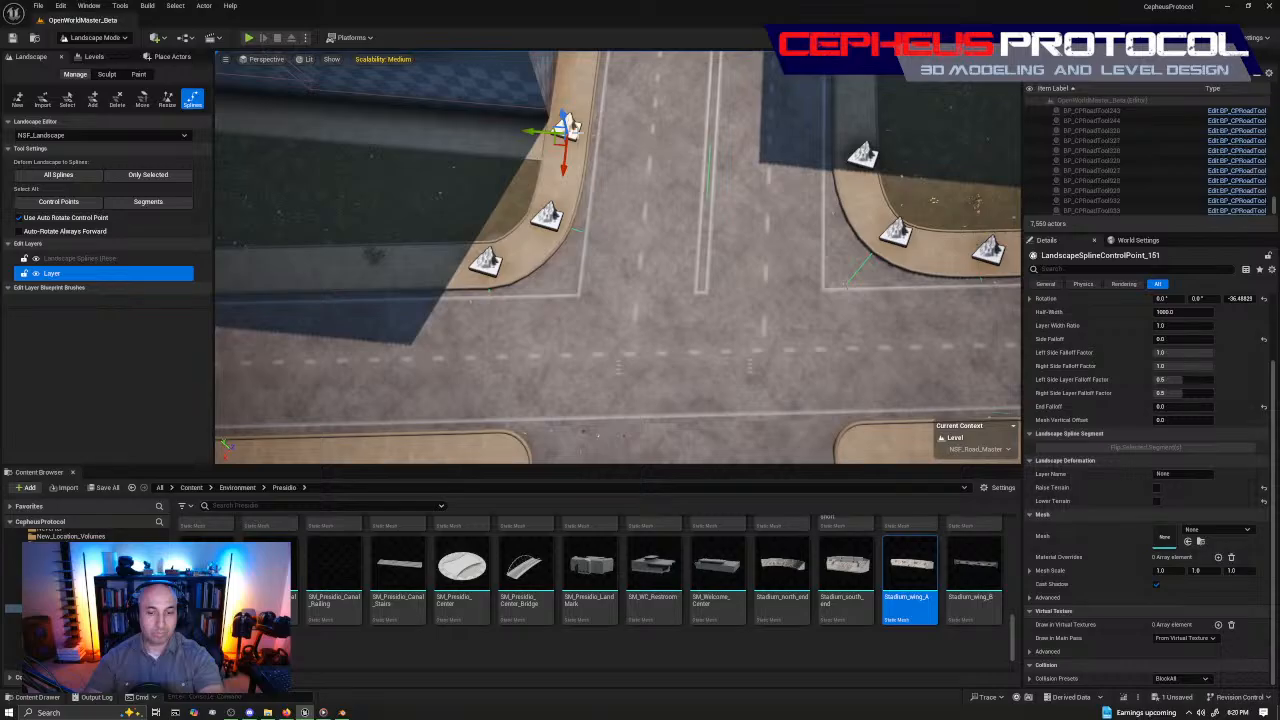
key(Delete)
click(548, 217)
key(Delete)
click(491, 262)
key(Delete)
Delete the landscape spline control points of the curved sidewalk at the opposite corner across the street
click(857, 160)
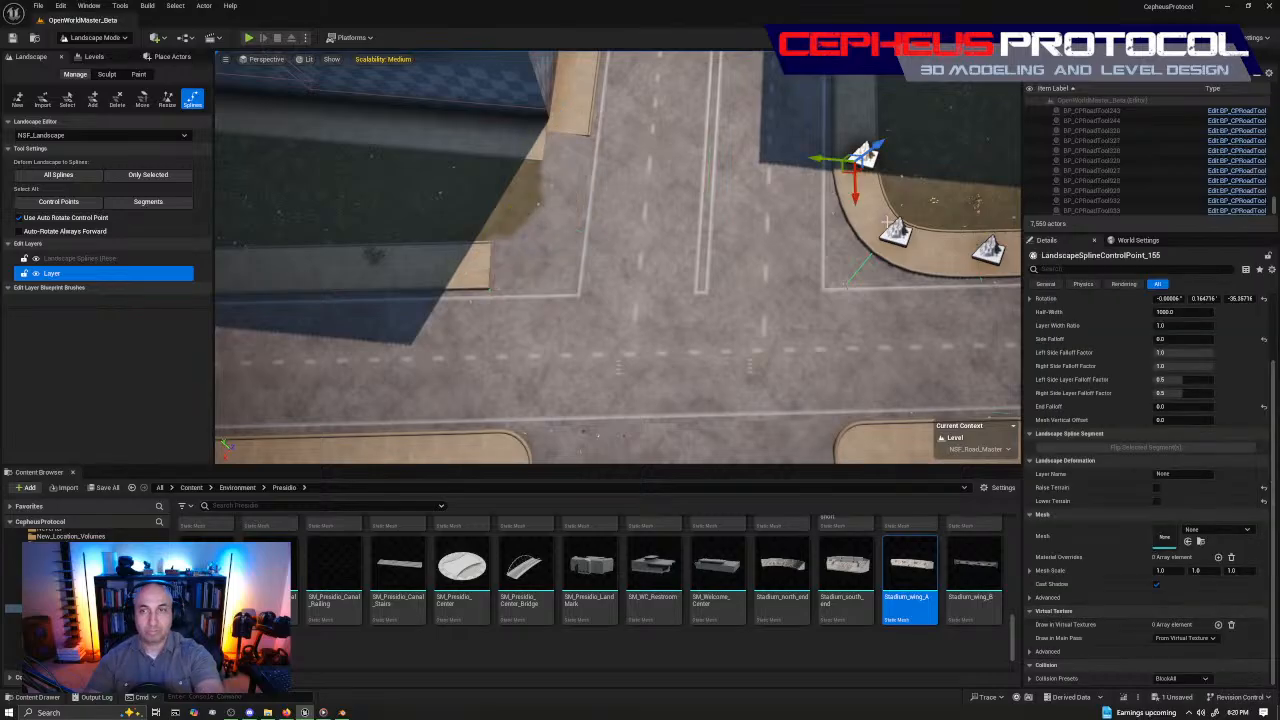
key(Delete)
click(988, 250)
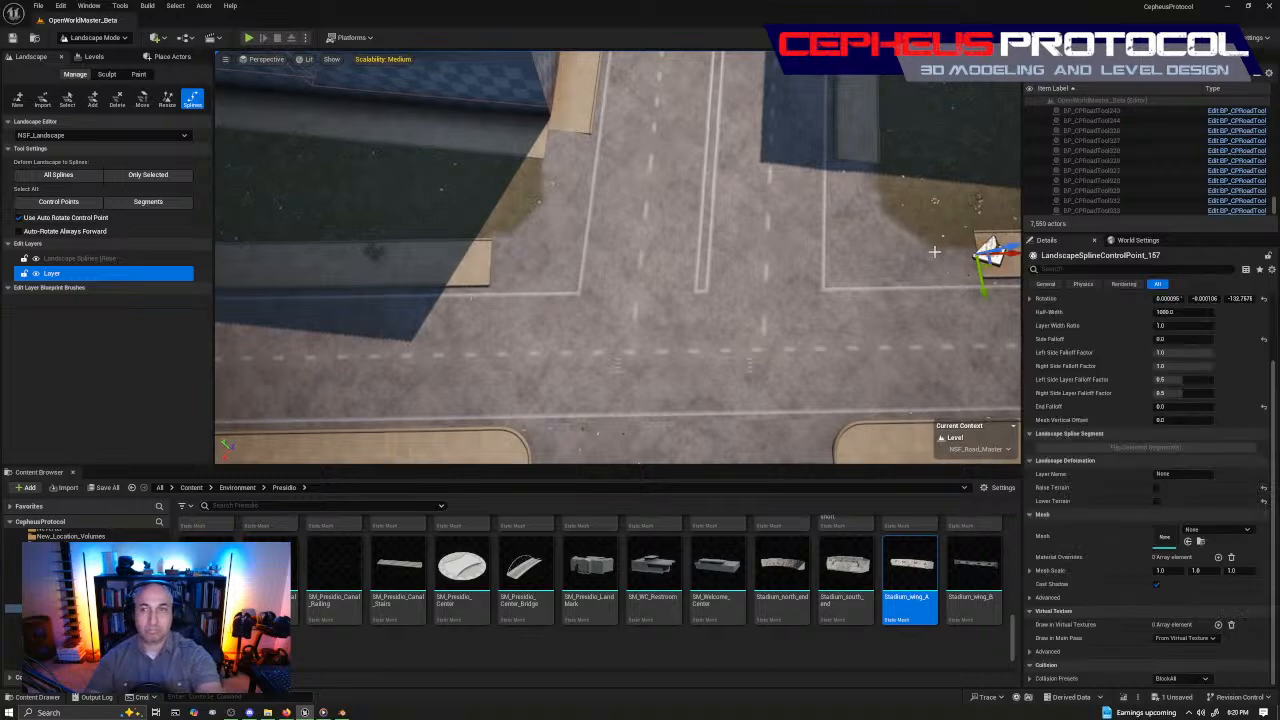
key(Delete)
Switch to Selection mode and select the four-lane road segment leading into the waterfront boulevard intersection
right_drag(934, 252, 985, 205)
right_drag(618, 258, 565, 300)
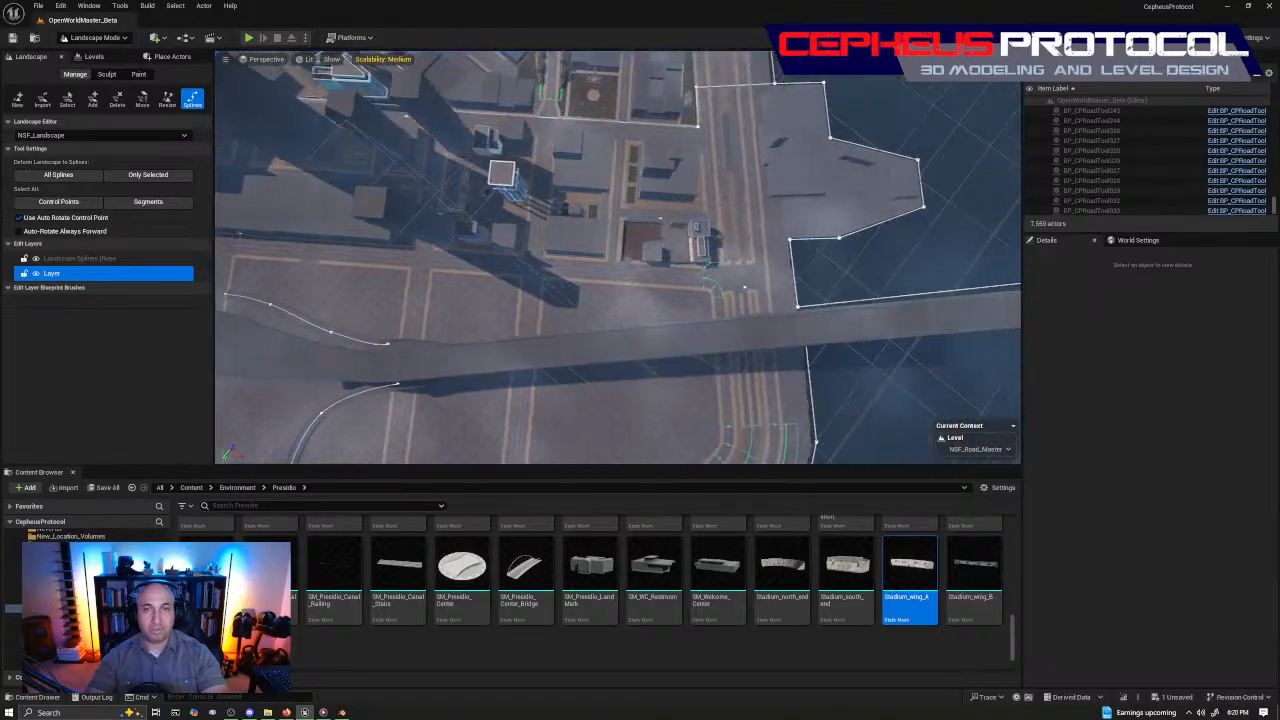
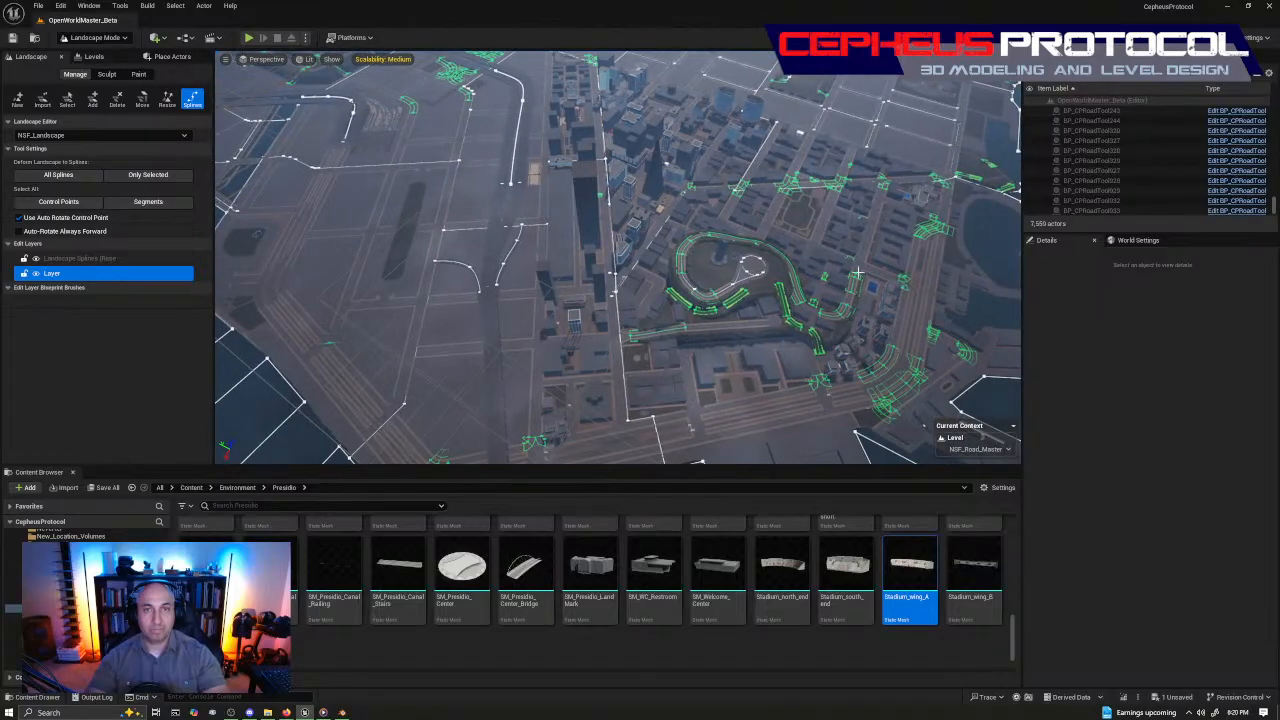
right_drag(857, 272, 1028, 378)
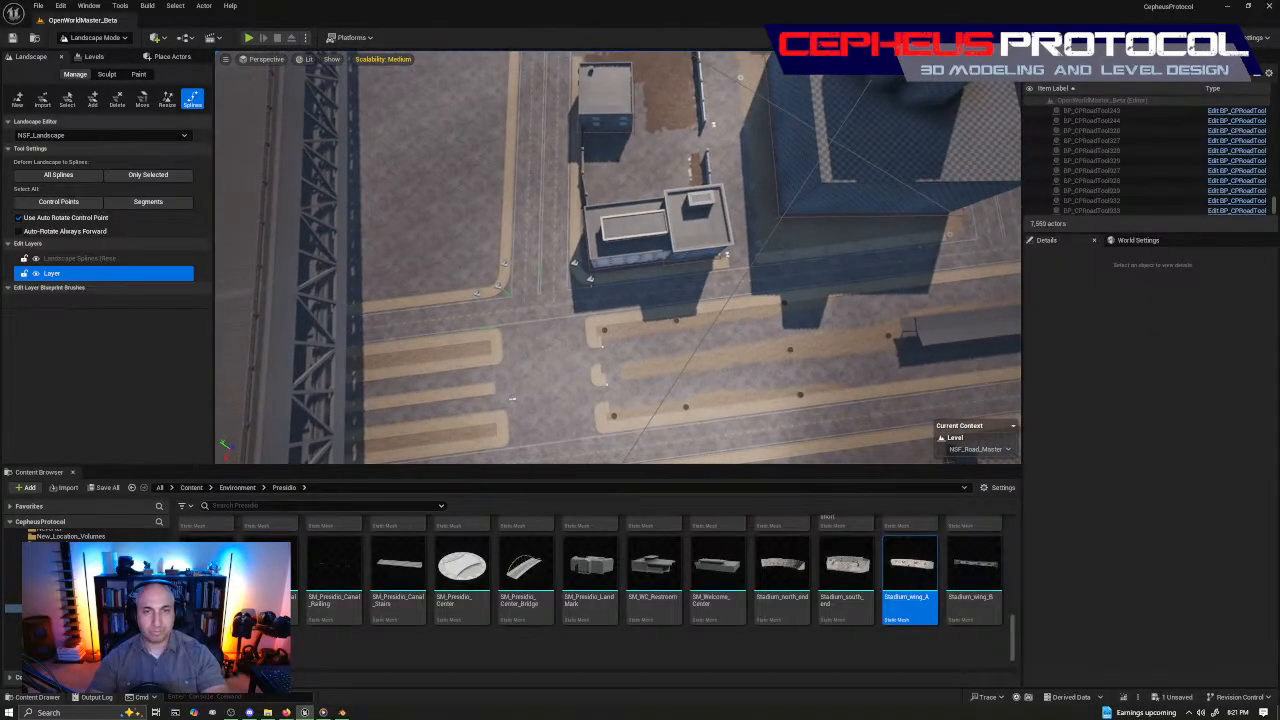
right_drag(448, 241, 640, 241)
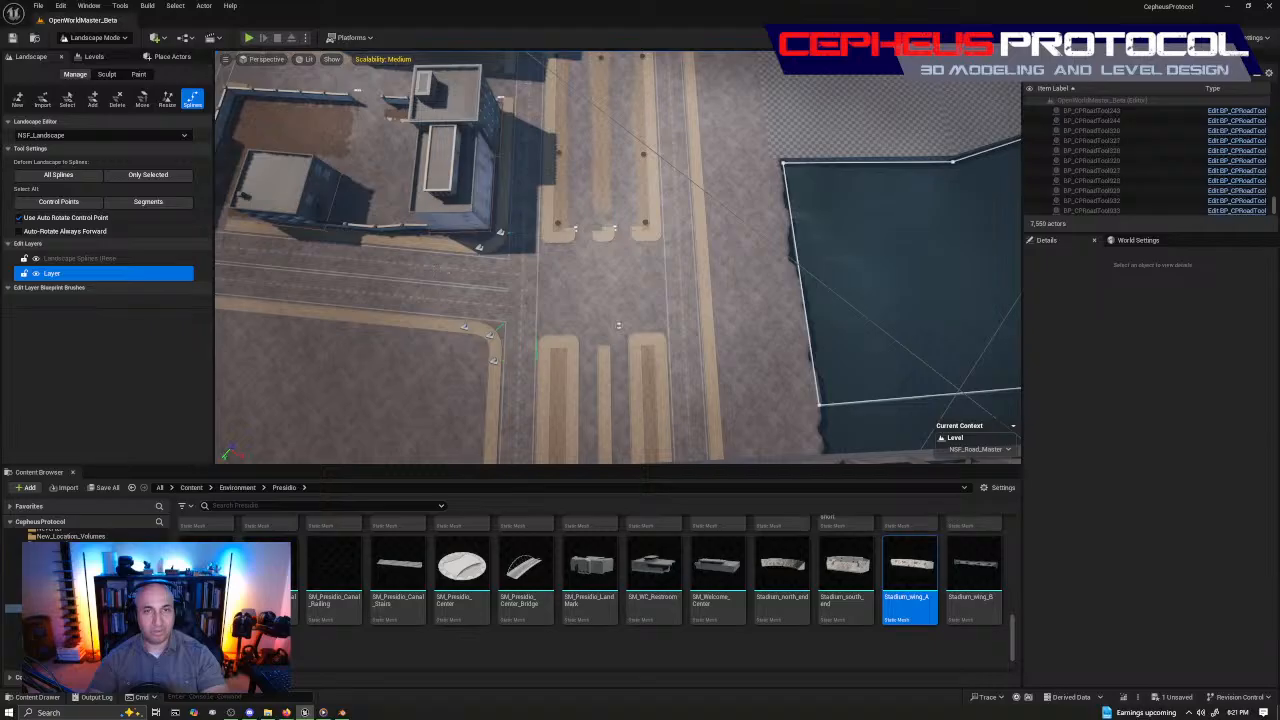
key(shift+1)
click(457, 282)
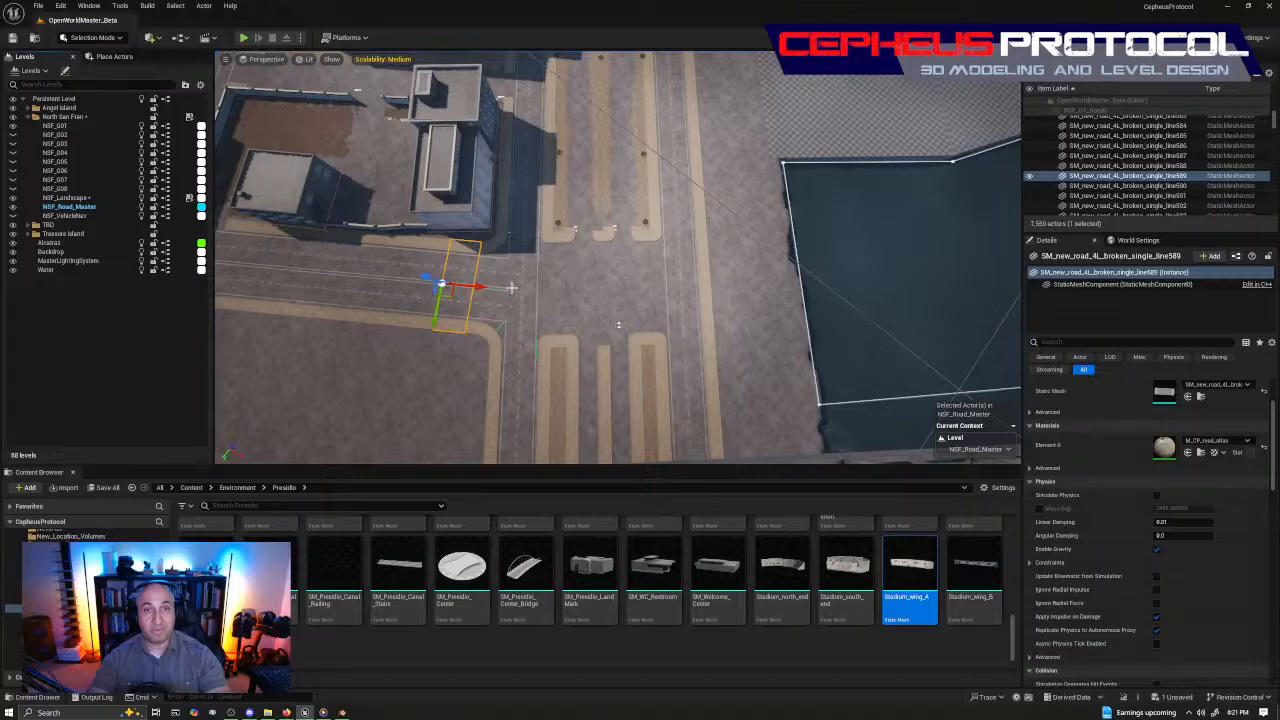
Examine how the road segments and curved sidewalk pieces meet at the angled intersections and around the triangular building
right_drag(511, 288, 420, 262)
mouse_move(895, 189)
right_down()
mouse_move(780, 200)
mouse_move(920, 195)
mouse_move(900, 245)
mouse_move(930, 225)
mouse_move(960, 250)
mouse_move(930, 205)
mouse_move(890, 180)
right_up()
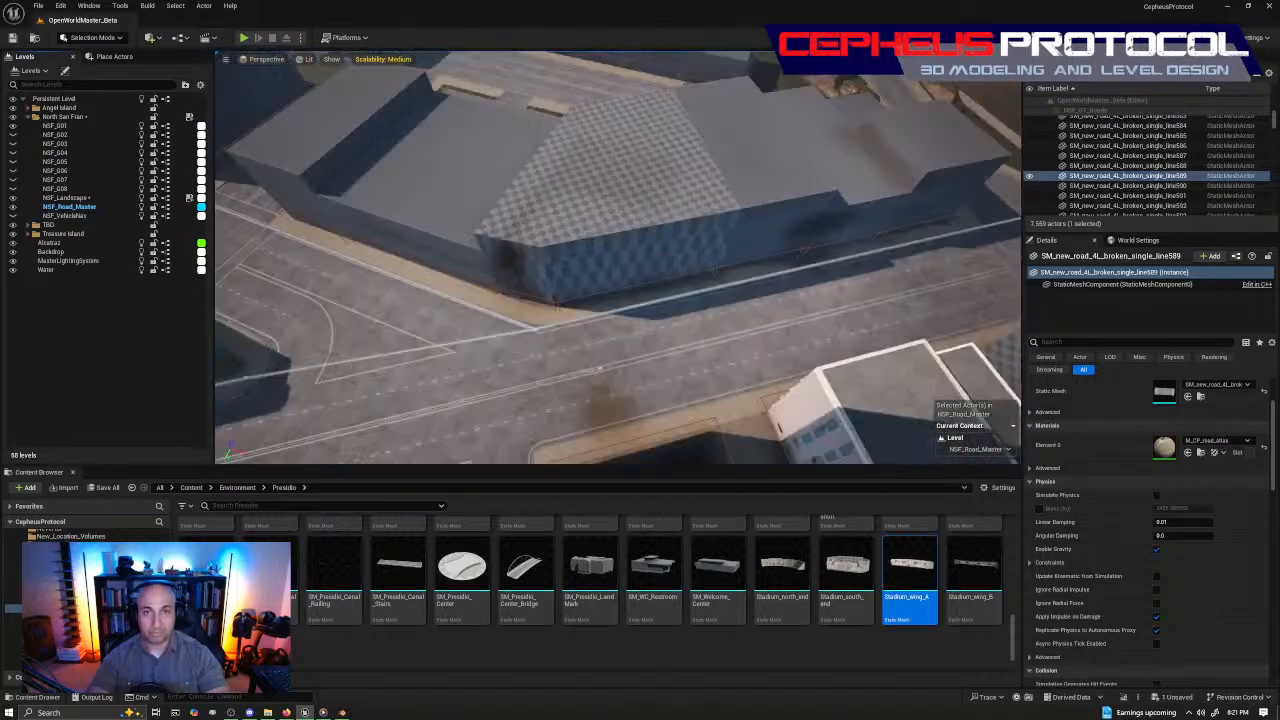
click(640, 268)
right_drag(640, 268, 765, 310)
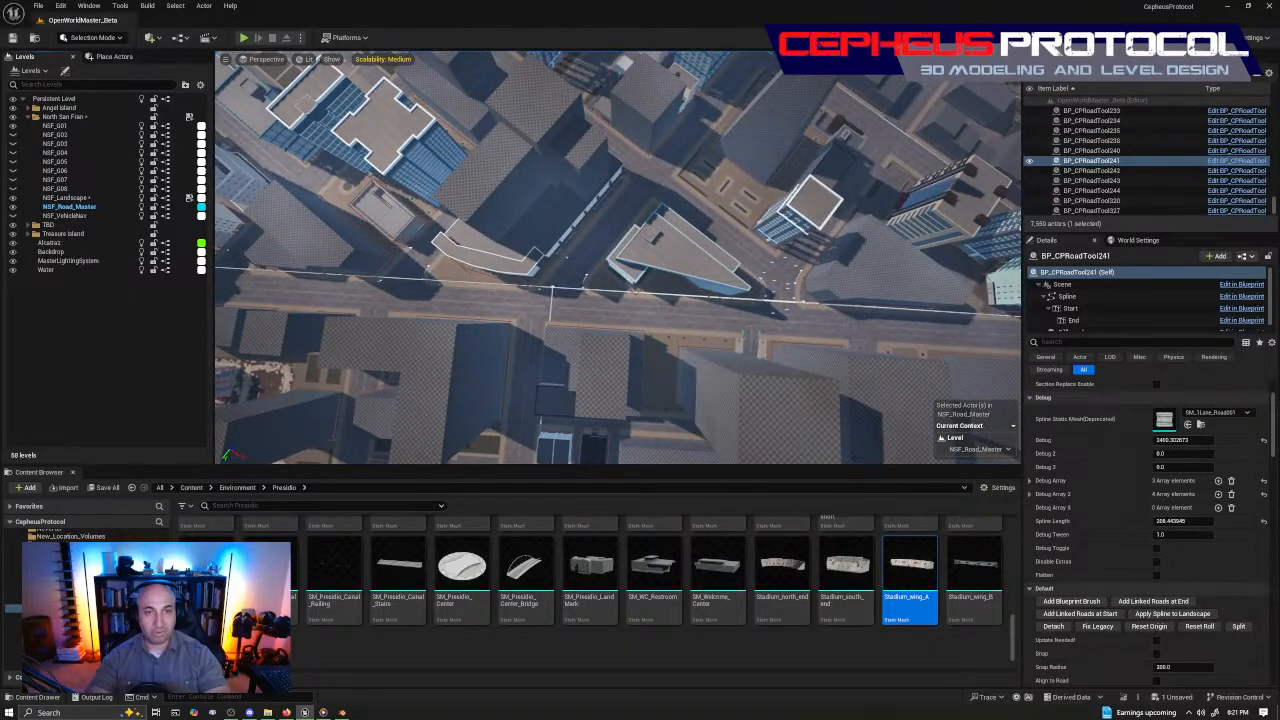
right_drag(640, 268, 534, 258)
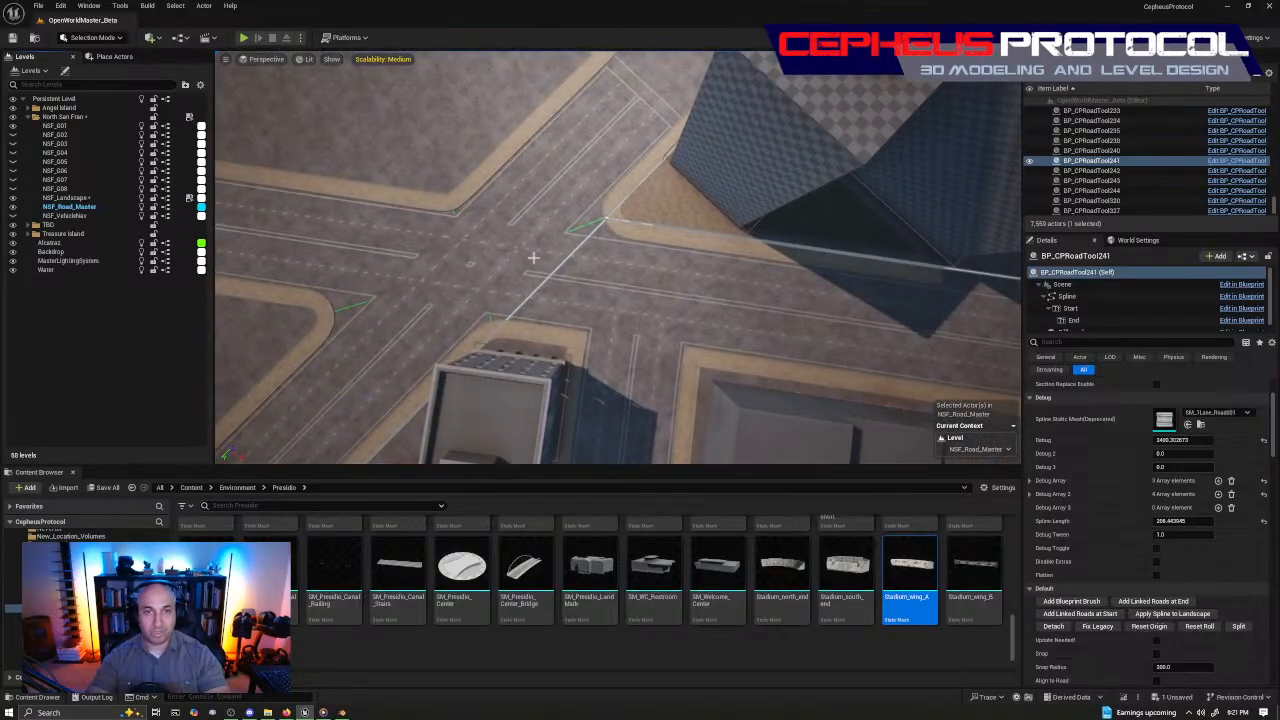
click(609, 175)
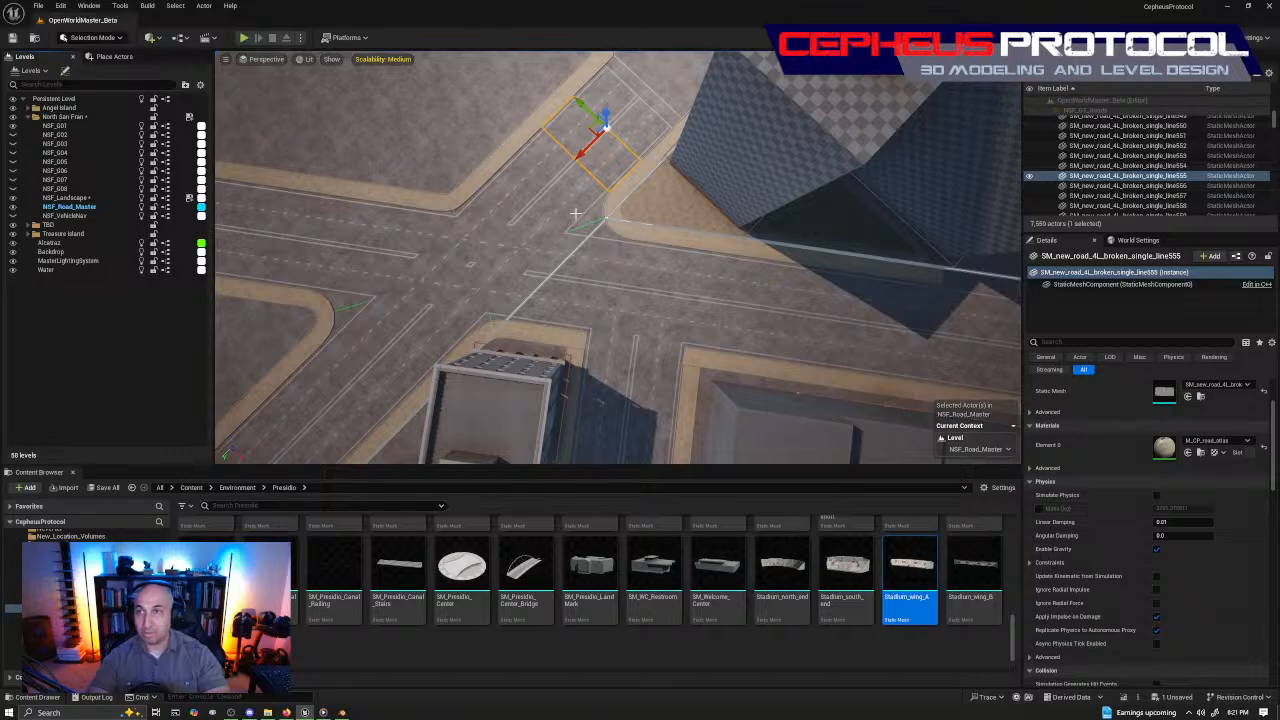
click(527, 275)
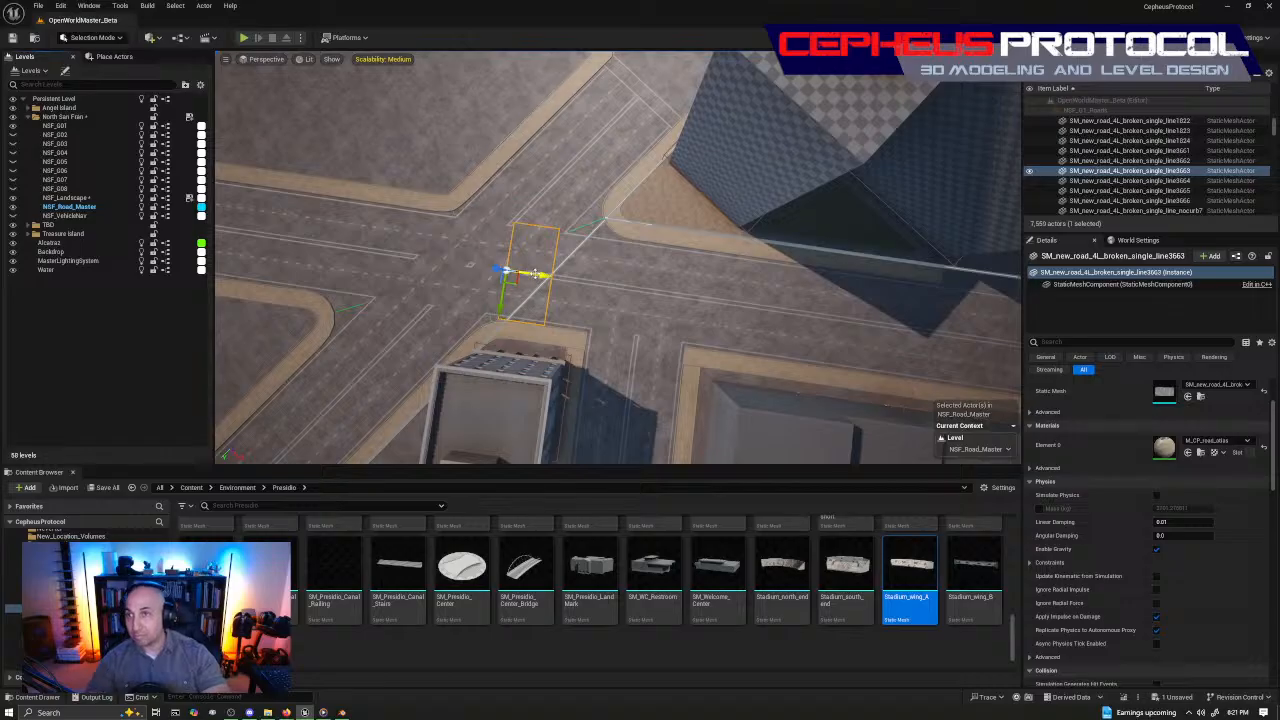
click(467, 322)
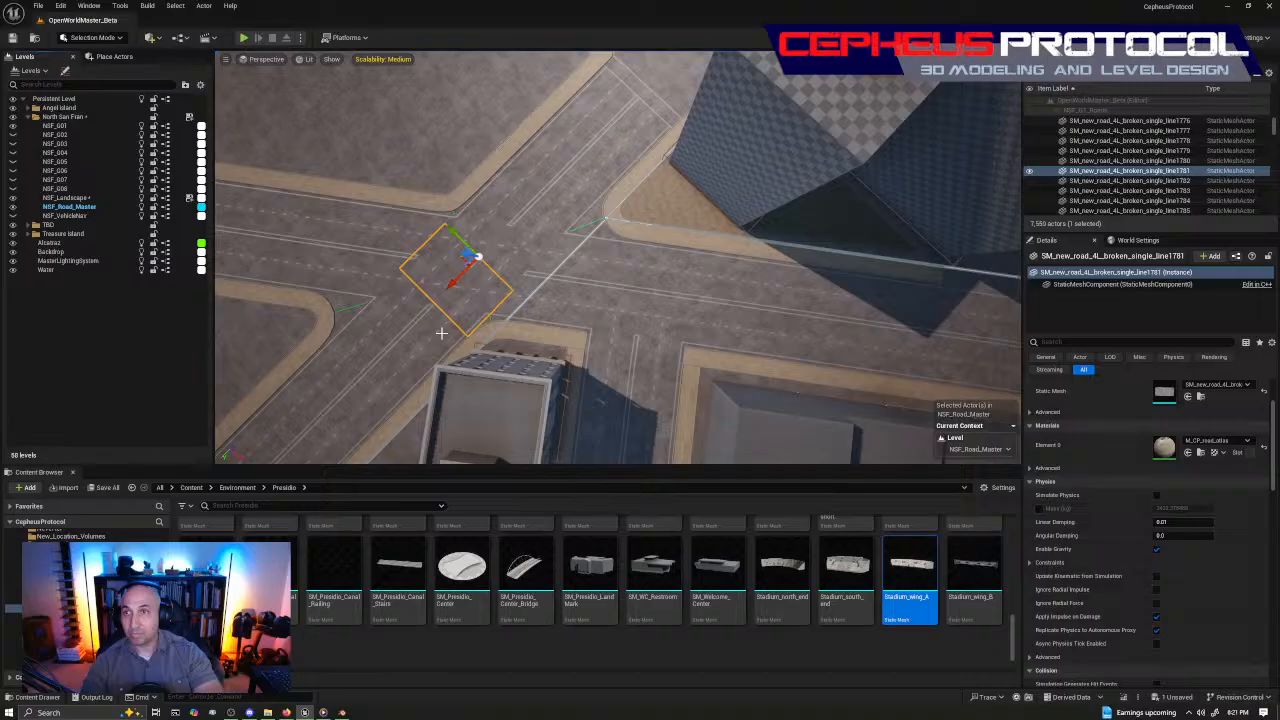
right_drag(441, 333, 520, 309)
scroll(520, 309, up, 3)
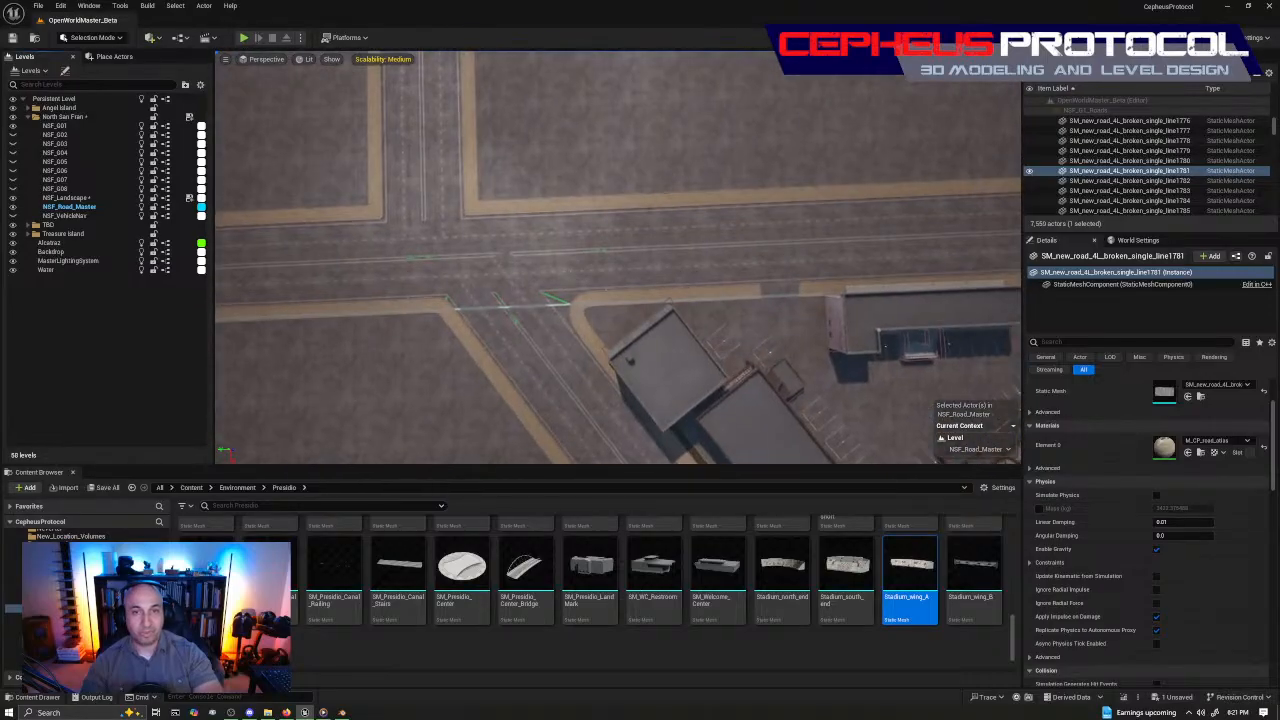
click(568, 272)
click(546, 272)
right_drag(546, 272, 561, 272)
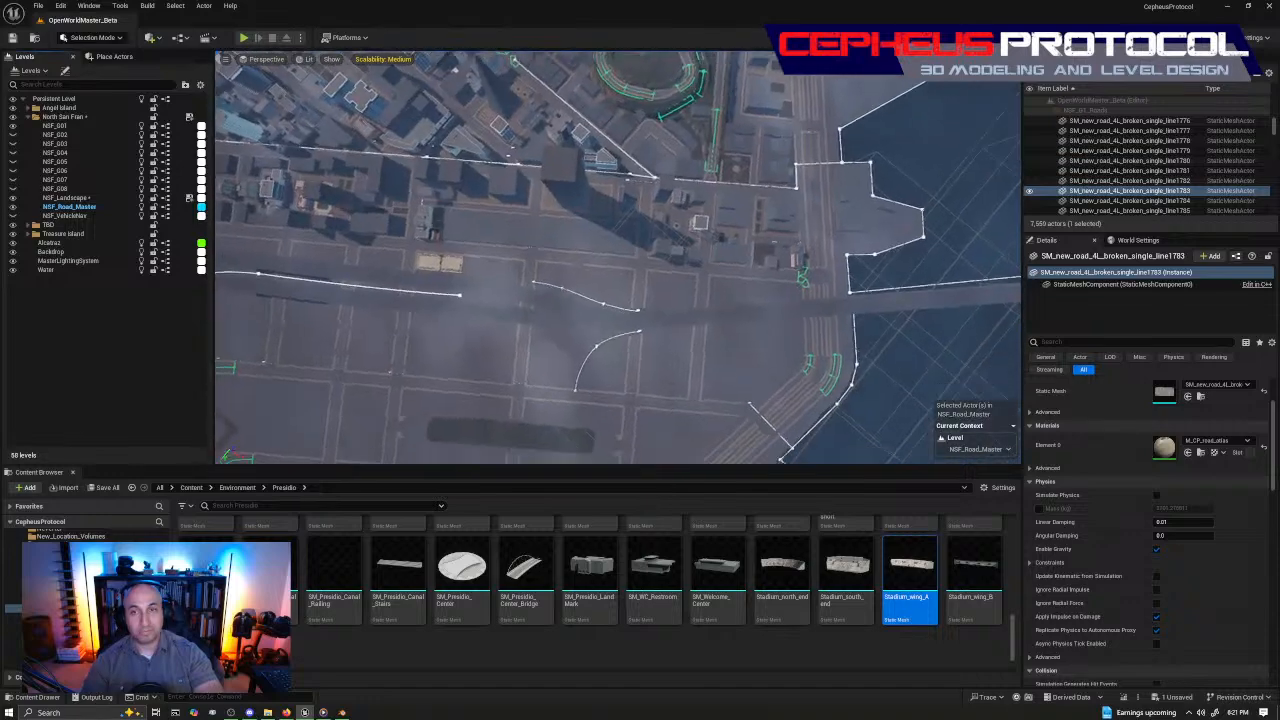
mouse_move(600, 270)
right_down()
mouse_move(640, 245)
mouse_move(620, 260)
right_up()
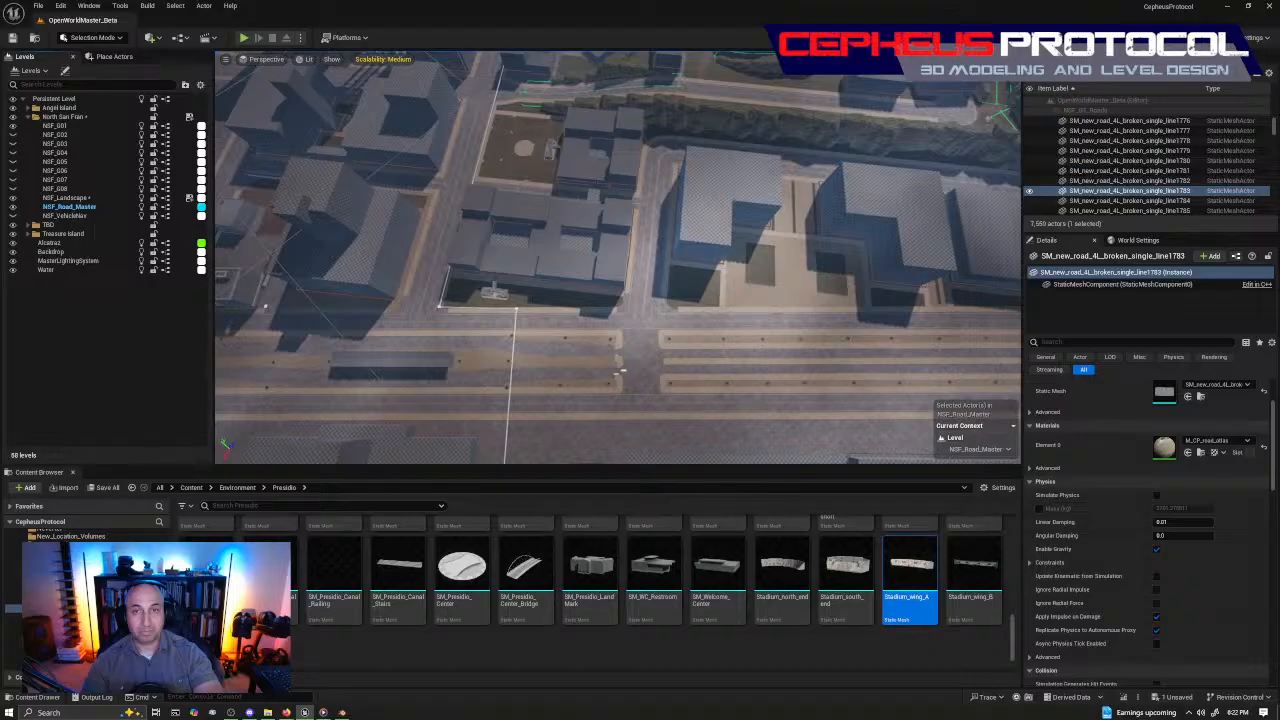
right_drag(620, 372, 738, 342)
click(412, 322)
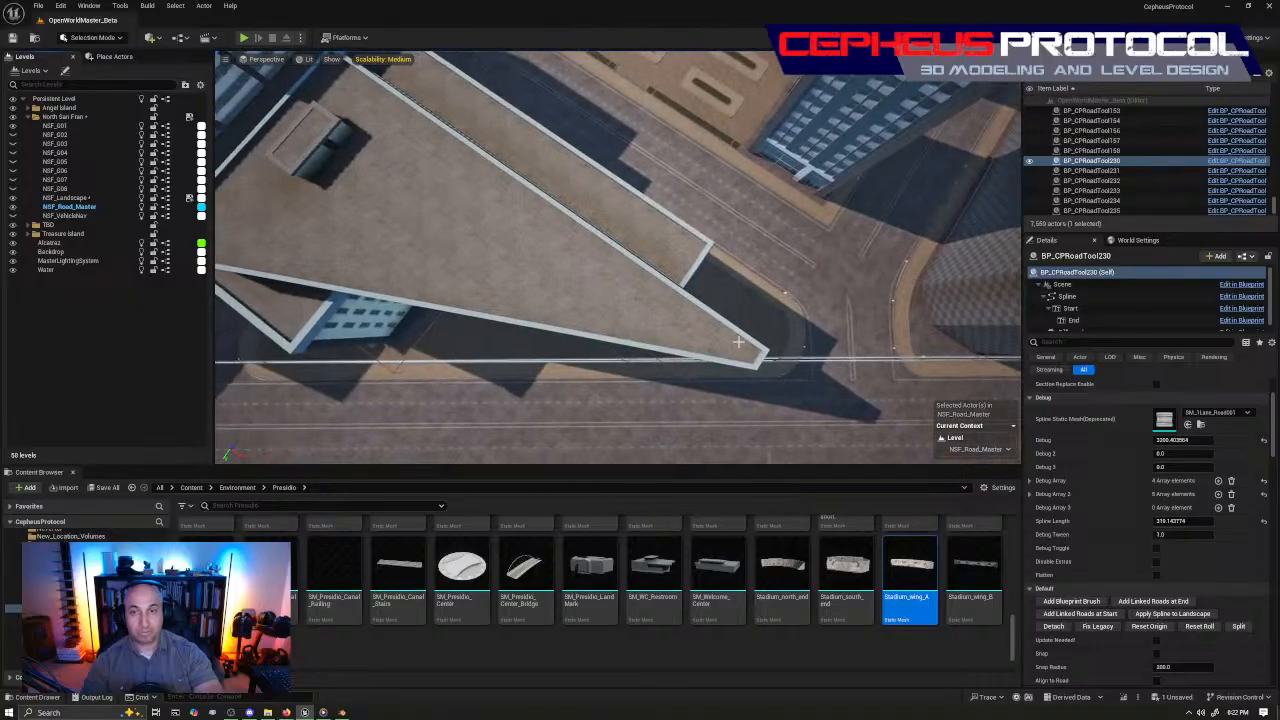
click(794, 327)
right_drag(794, 327, 408, 349)
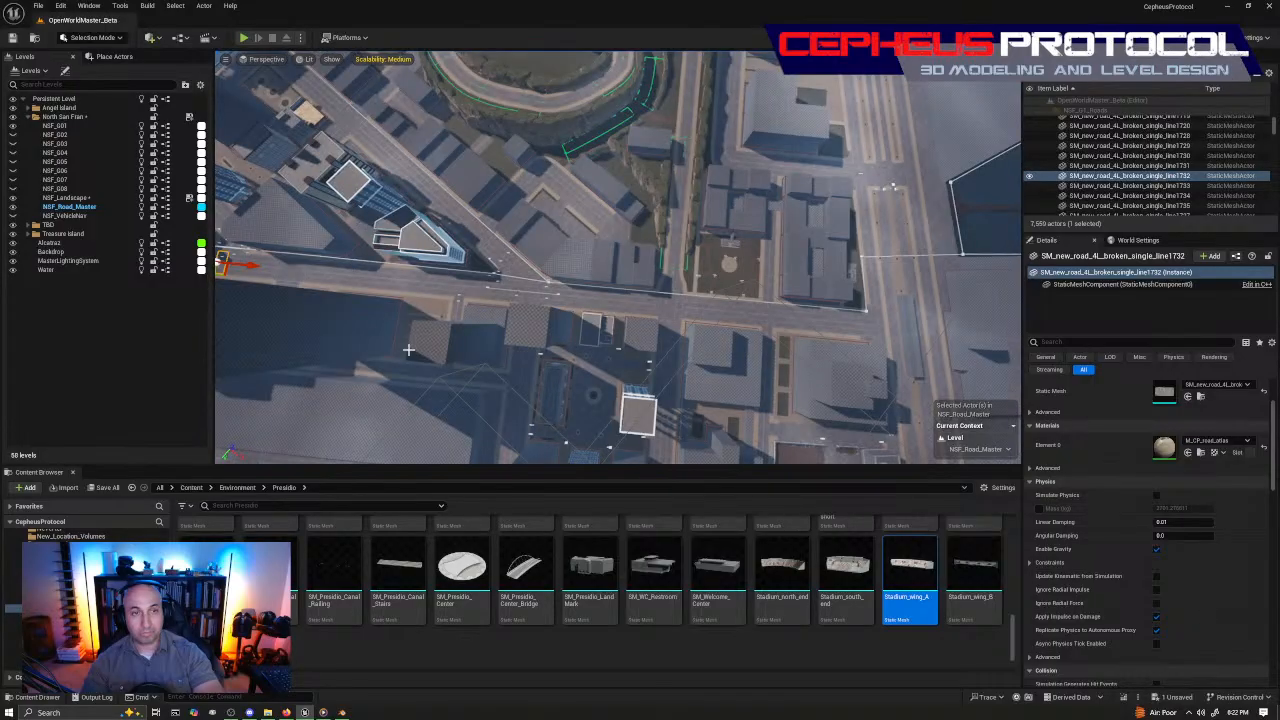
Duplicate a curved BP_CPRoadTool sidewalk piece to the bare building corner beside the boulevard
alt+drag(250, 265, 908, 372)
right_drag(834, 357, 390, 270)
key(Delete)
click(671, 235)
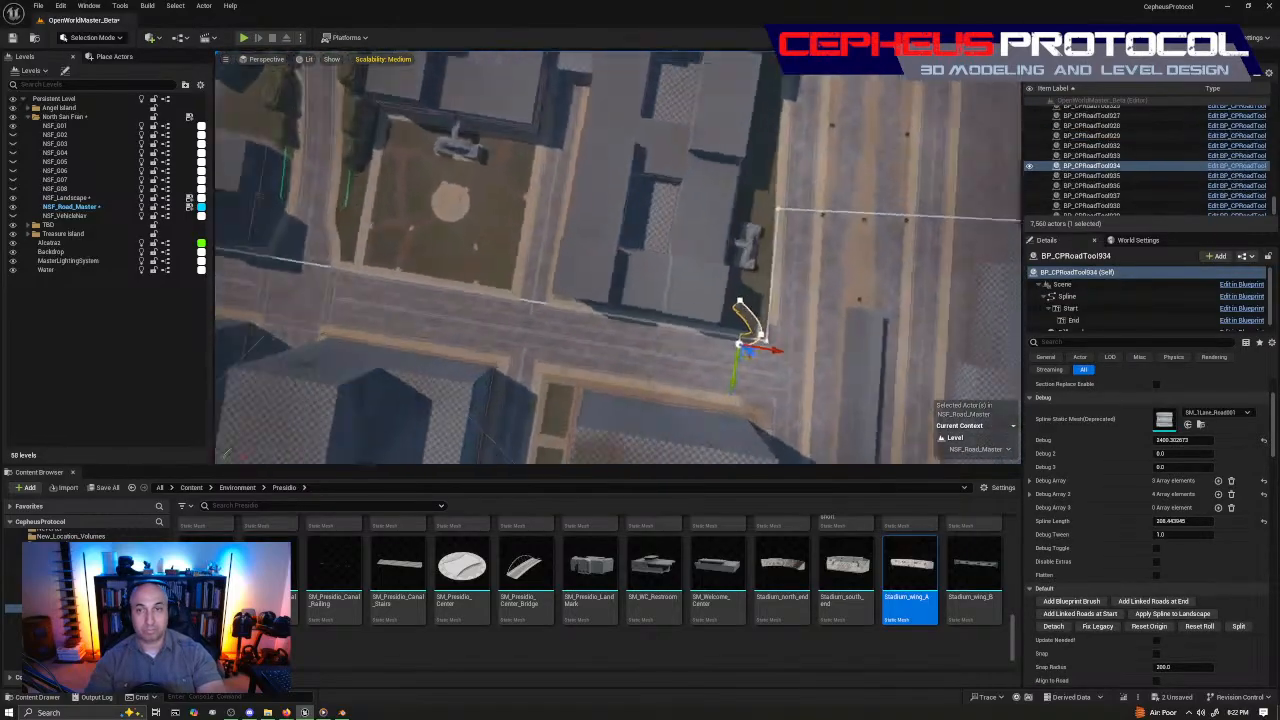
Align the start of the duplicated curved piece with the outer edge of the adjoining straight sidewalk
key(f)
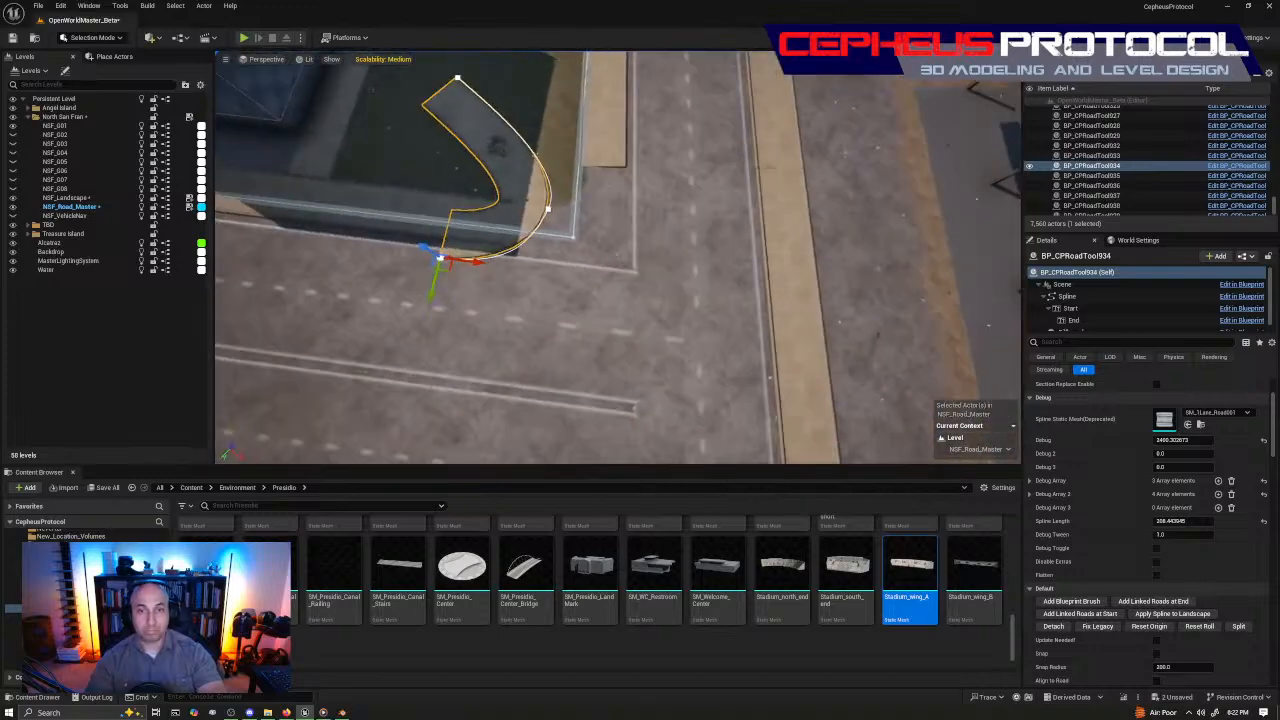
mouse_move(618, 258)
right_down()
mouse_move(640, 250)
mouse_move(616, 272)
right_up()
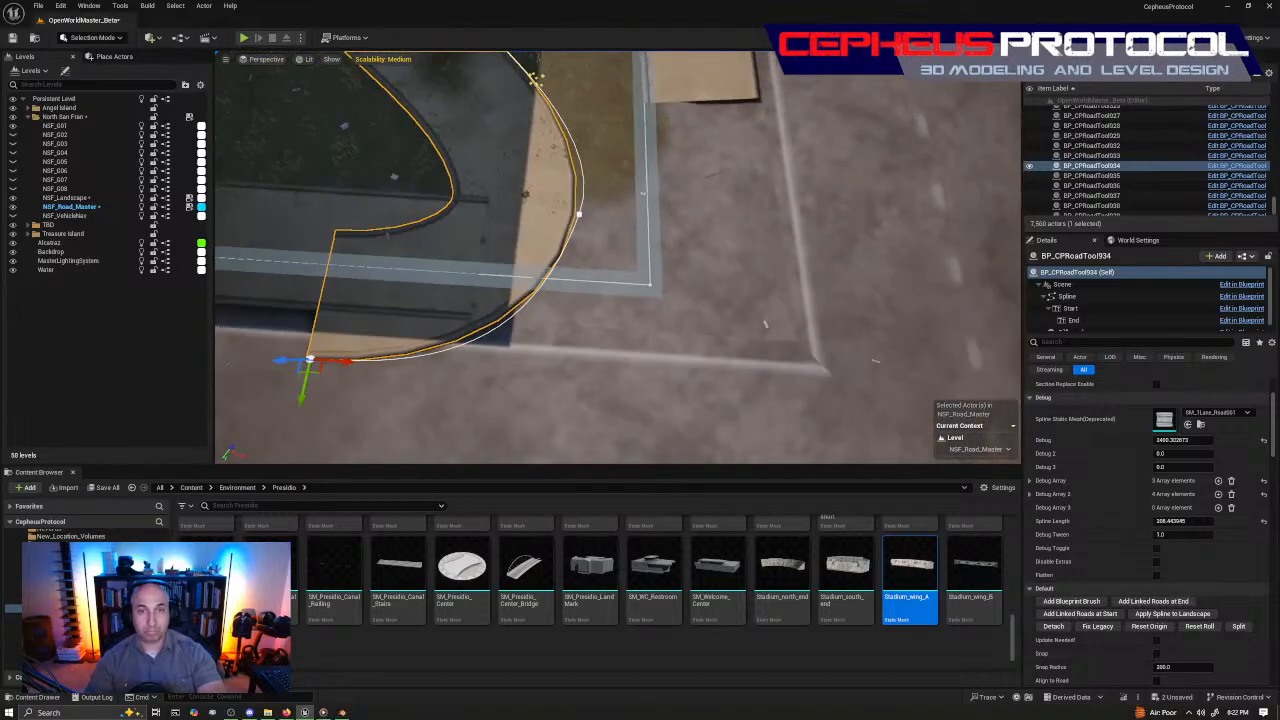
scroll(527, 332, down, 3)
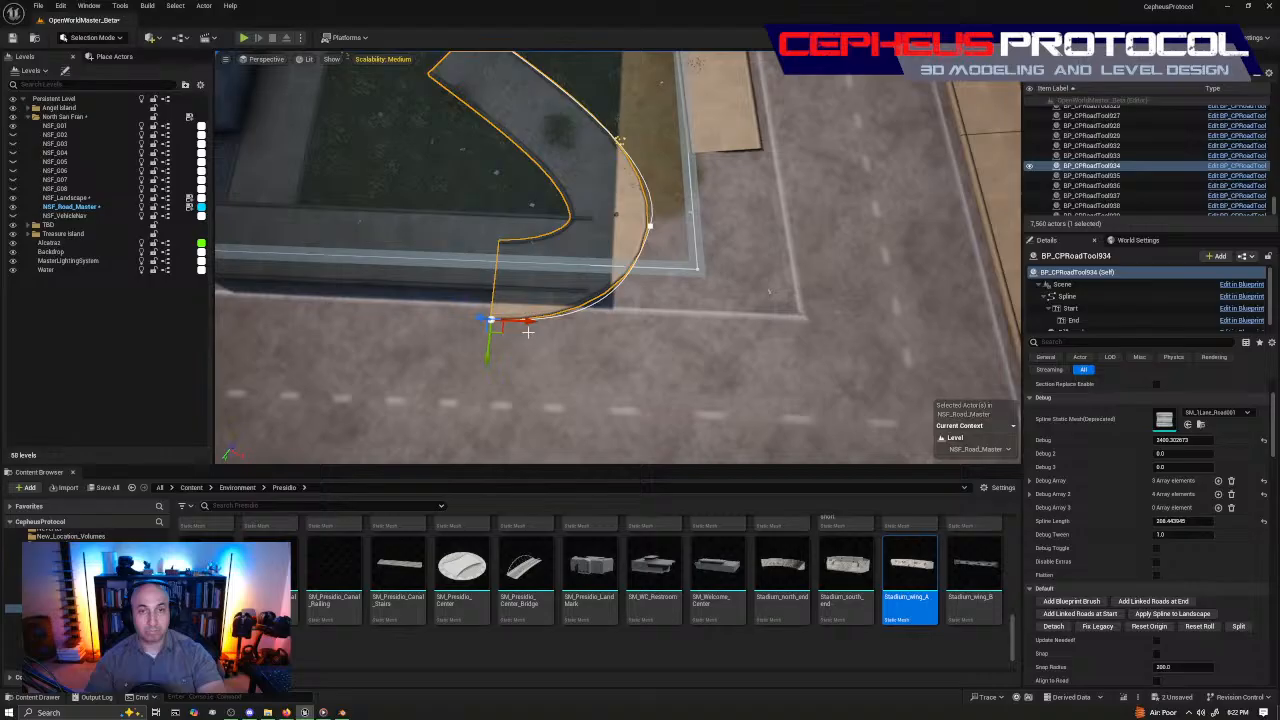
right_drag(527, 332, 600, 326)
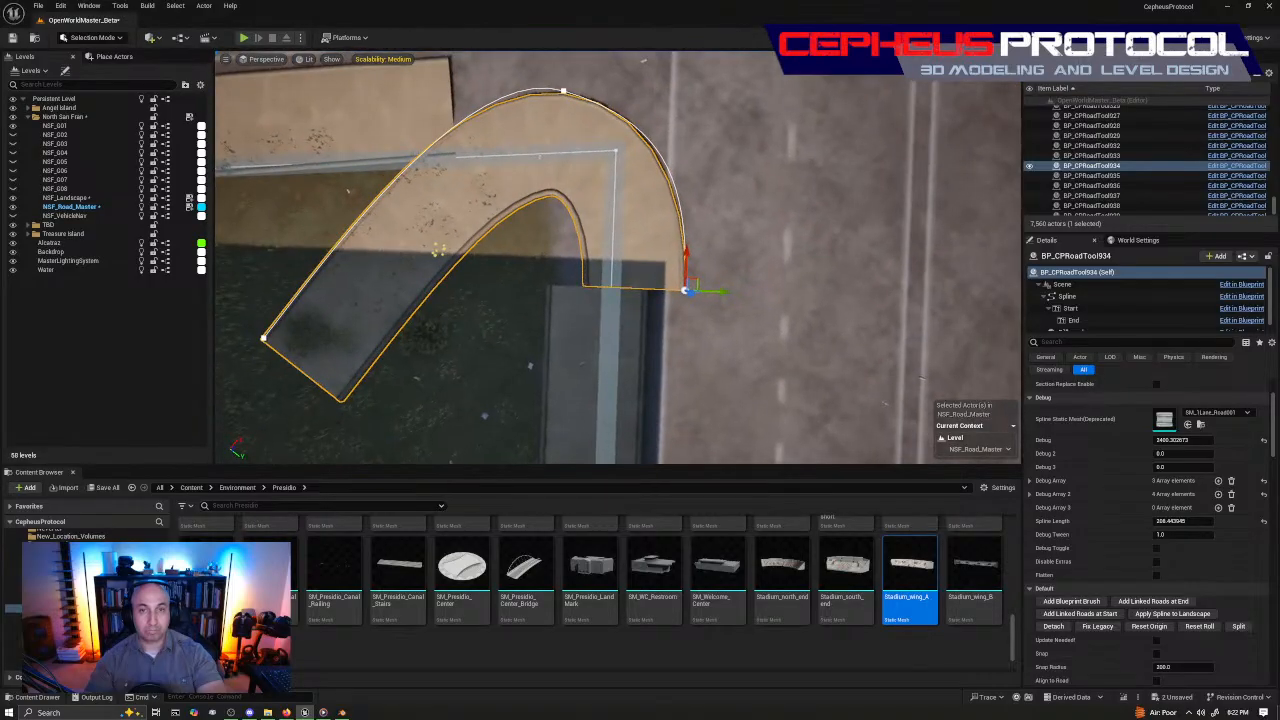
scroll(608, 266, up, 5)
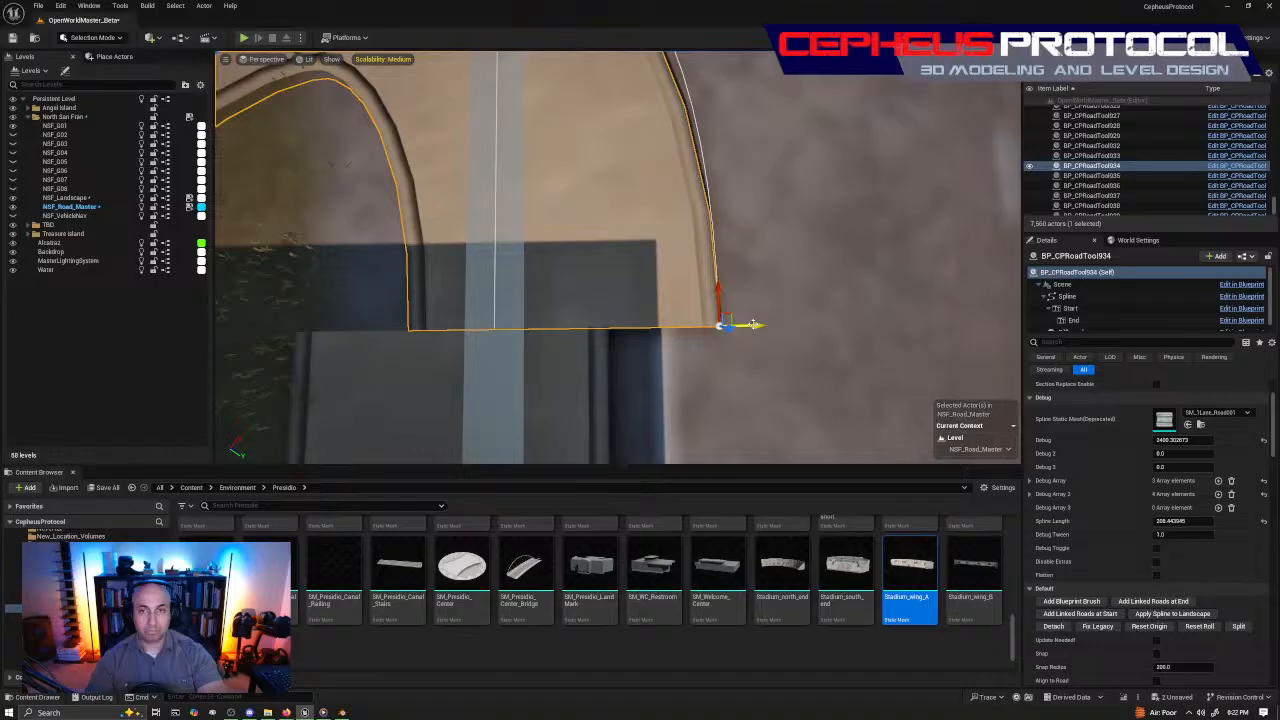
right_drag(752, 325, 503, 323)
Move the middle spline point of the curved sidewalk out towards the street corner and rotate its tangent to round the bend
click(634, 268)
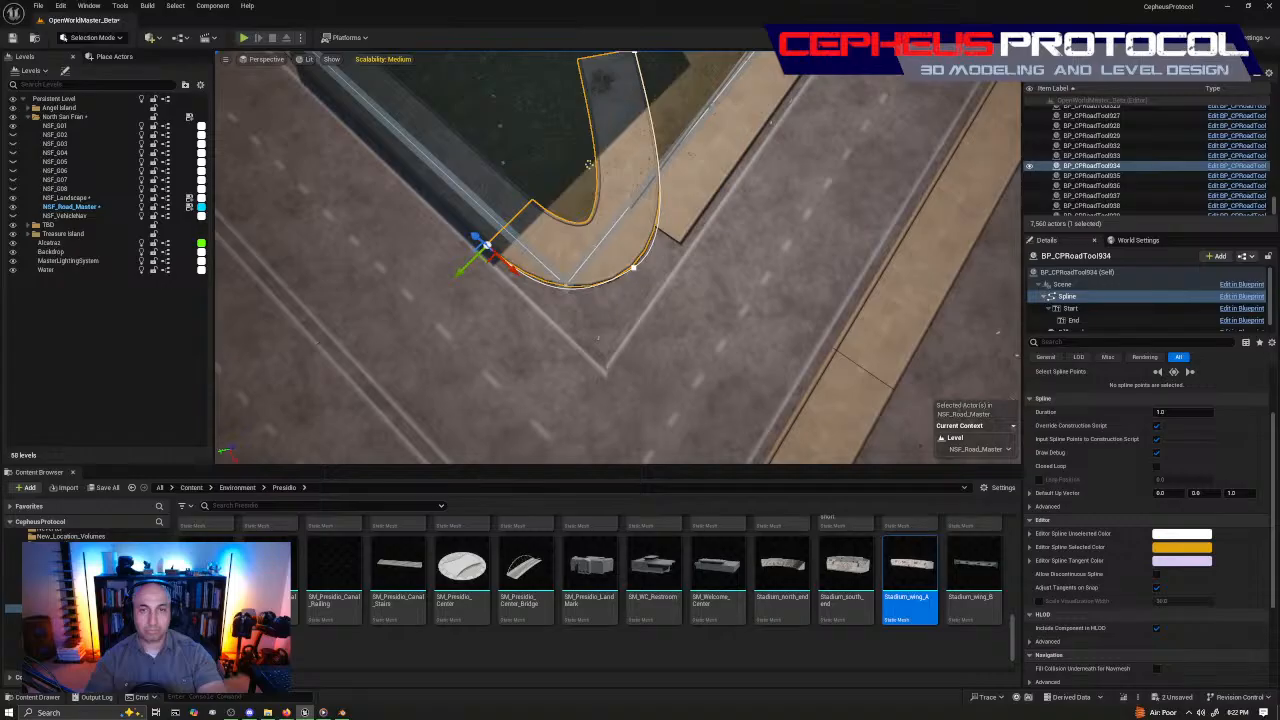
drag(652, 277, 630, 319)
key(e)
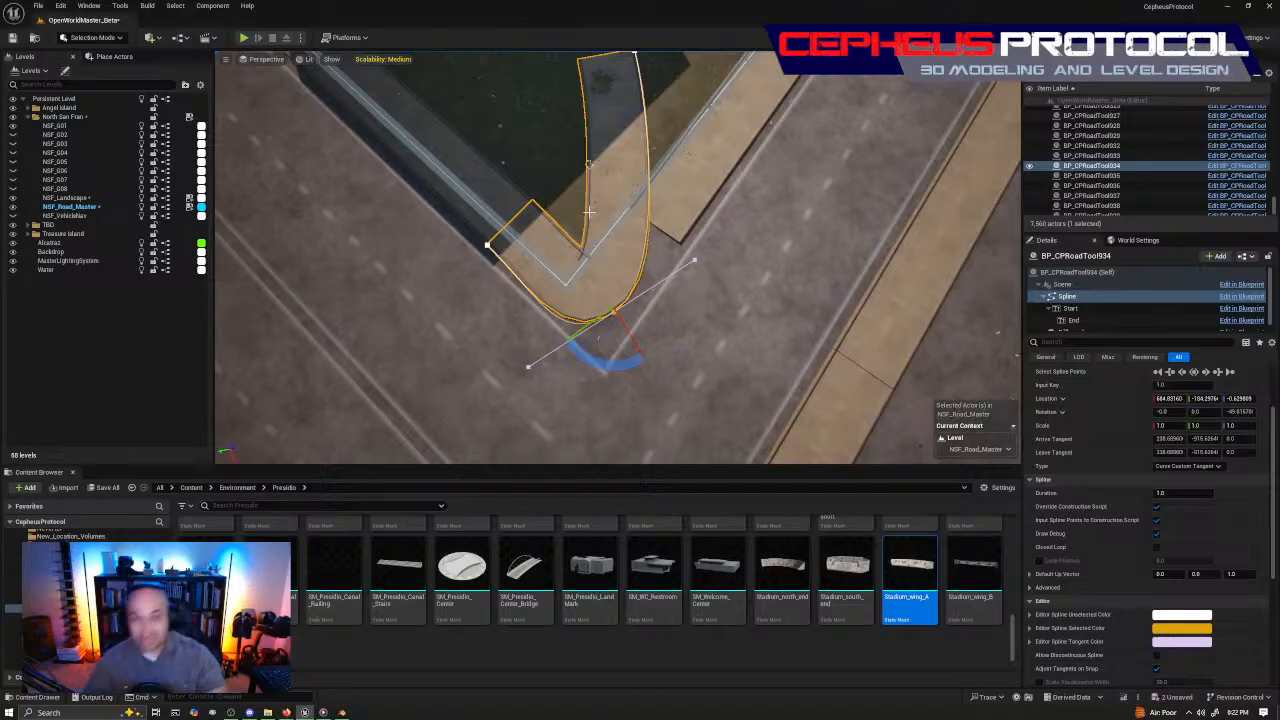
drag(606, 365, 600, 336)
key(w)
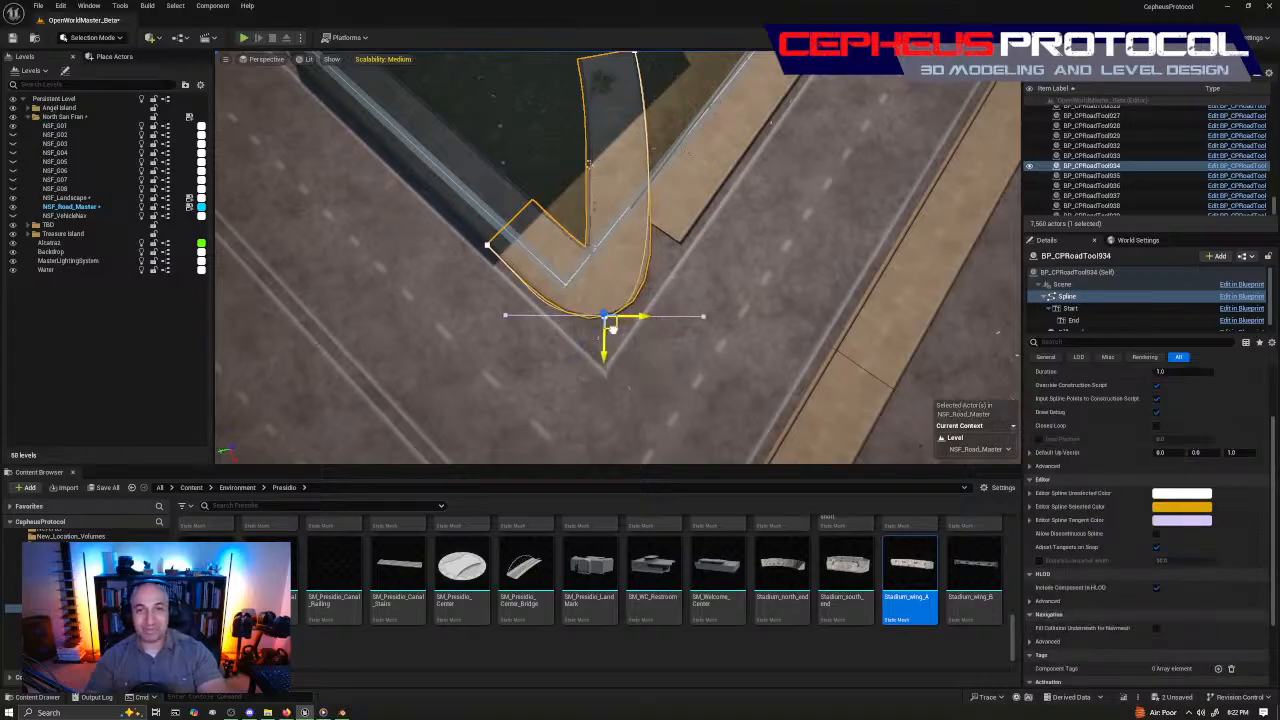
Move the end spline point of the curved sidewalk to the end of the straight sidewalk around the corner
right_drag(612, 328, 490, 290)
click(542, 262)
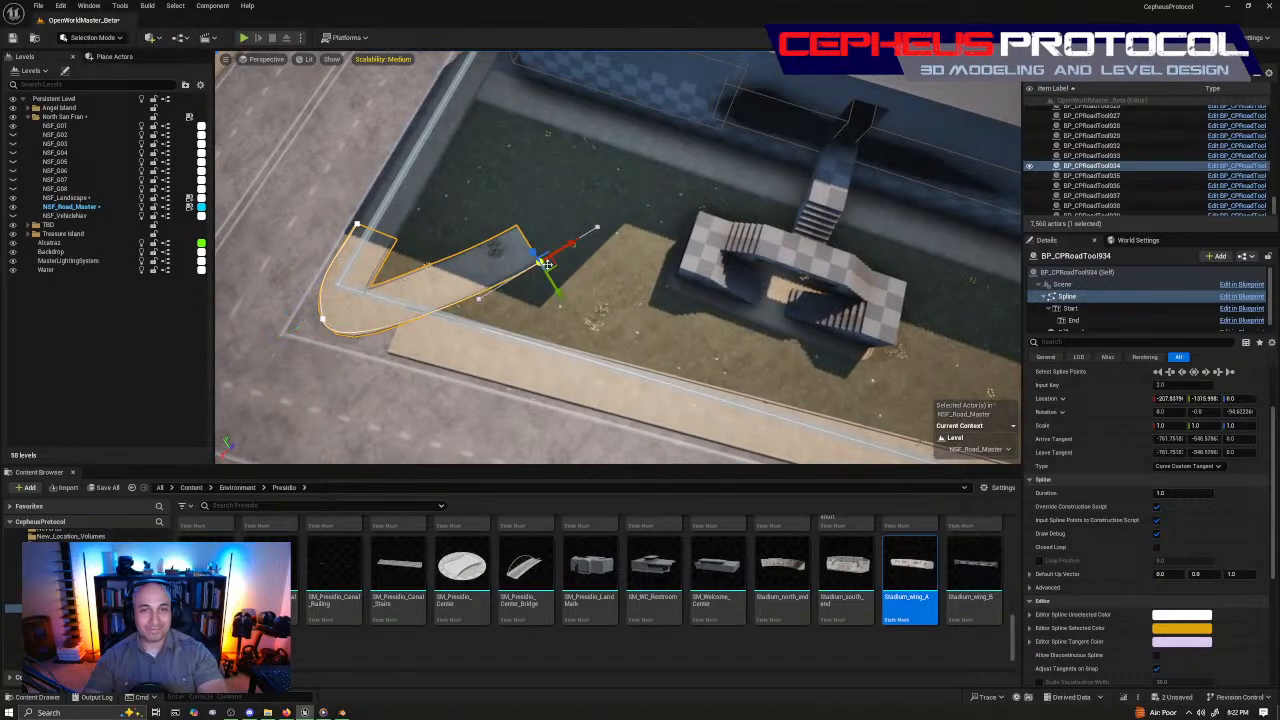
drag(542, 262, 400, 338)
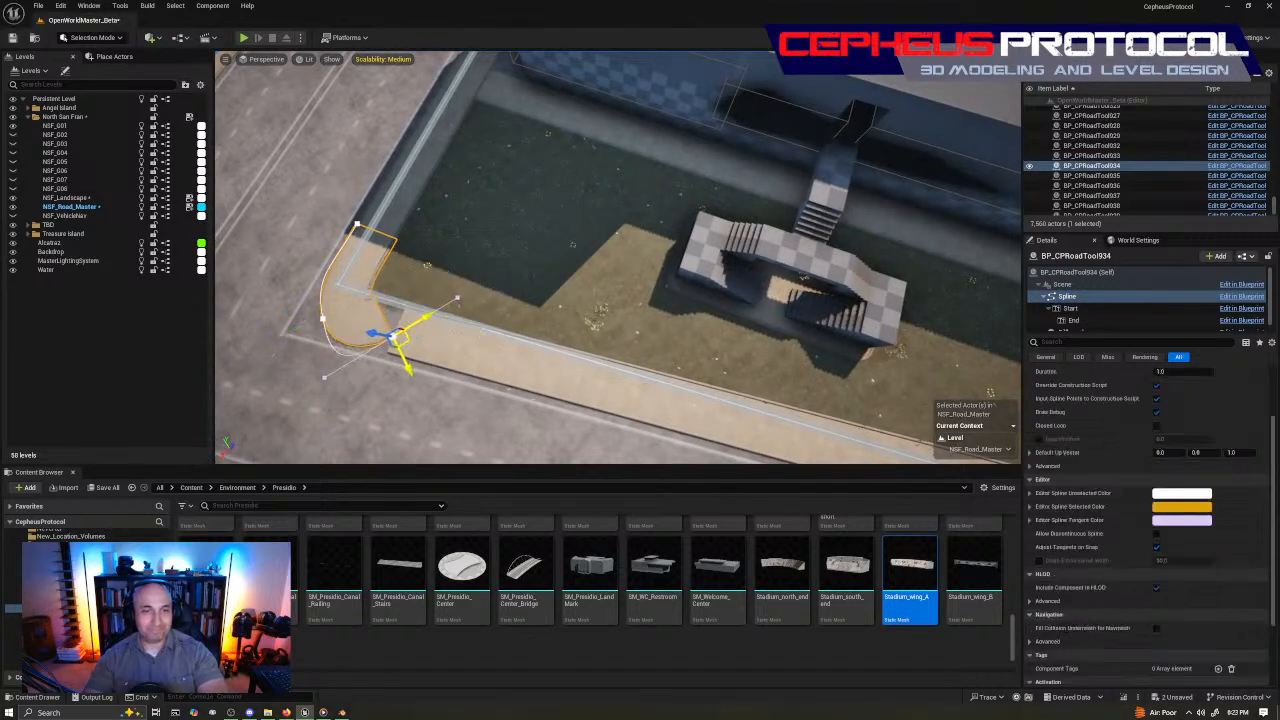
right_drag(420, 335, 326, 395)
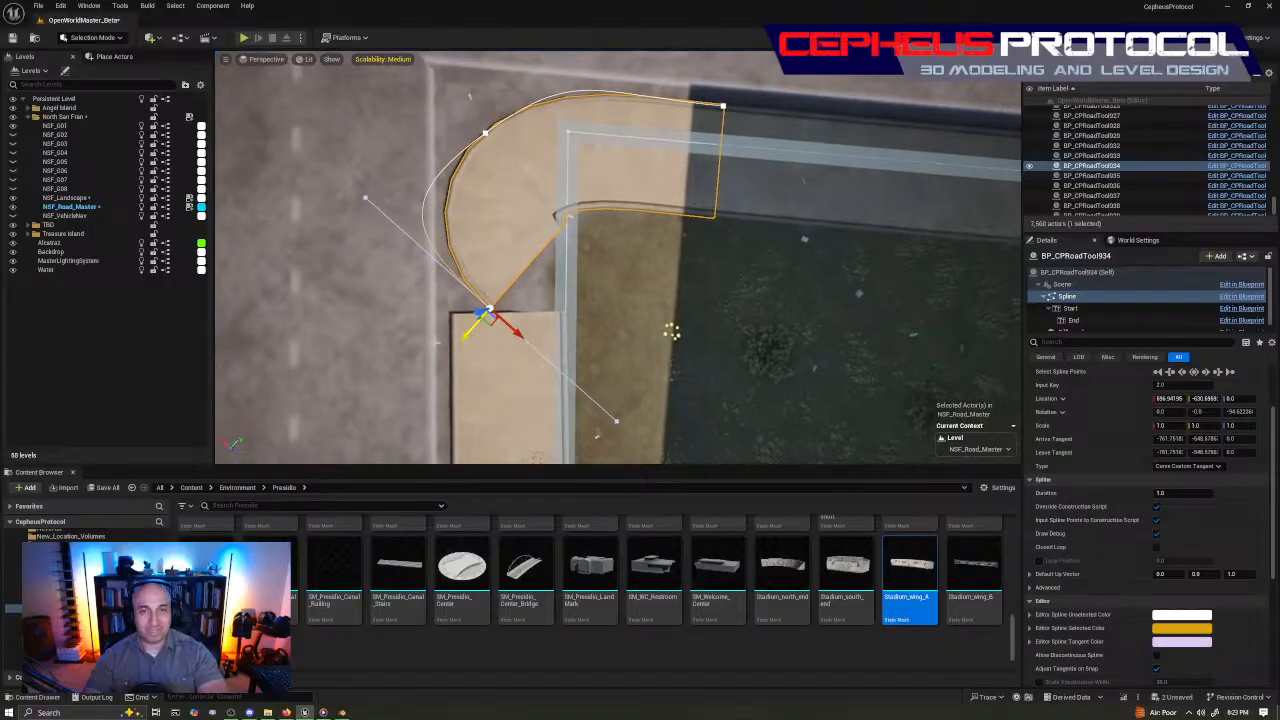
Rotate the curved sidewalk's end point parallel to the adjoining straight sidewalk and move it out to that sidewalk's outer corner
key(e)
drag(541, 296, 534, 347)
key(w)
drag(465, 310, 431, 335)
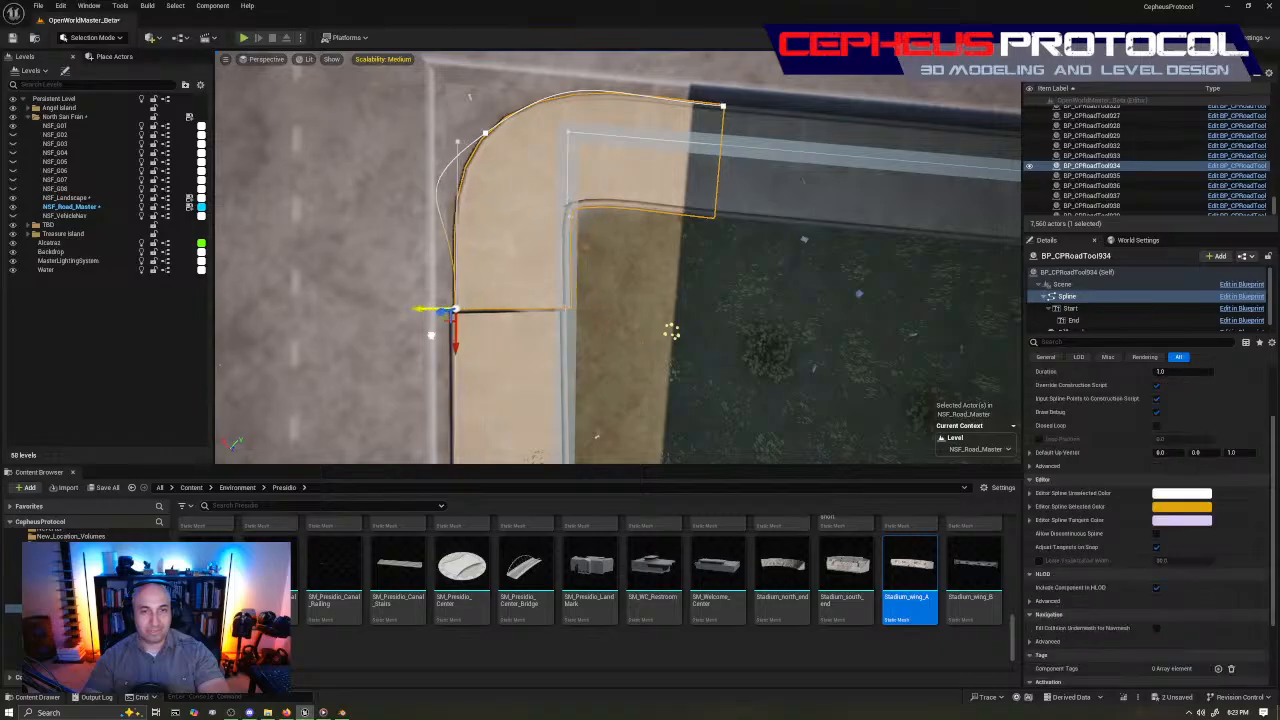
Fine-tune the end point's position and rotation to close the gap between the curved piece and the straight sidewalk
right_drag(431, 335, 545, 335)
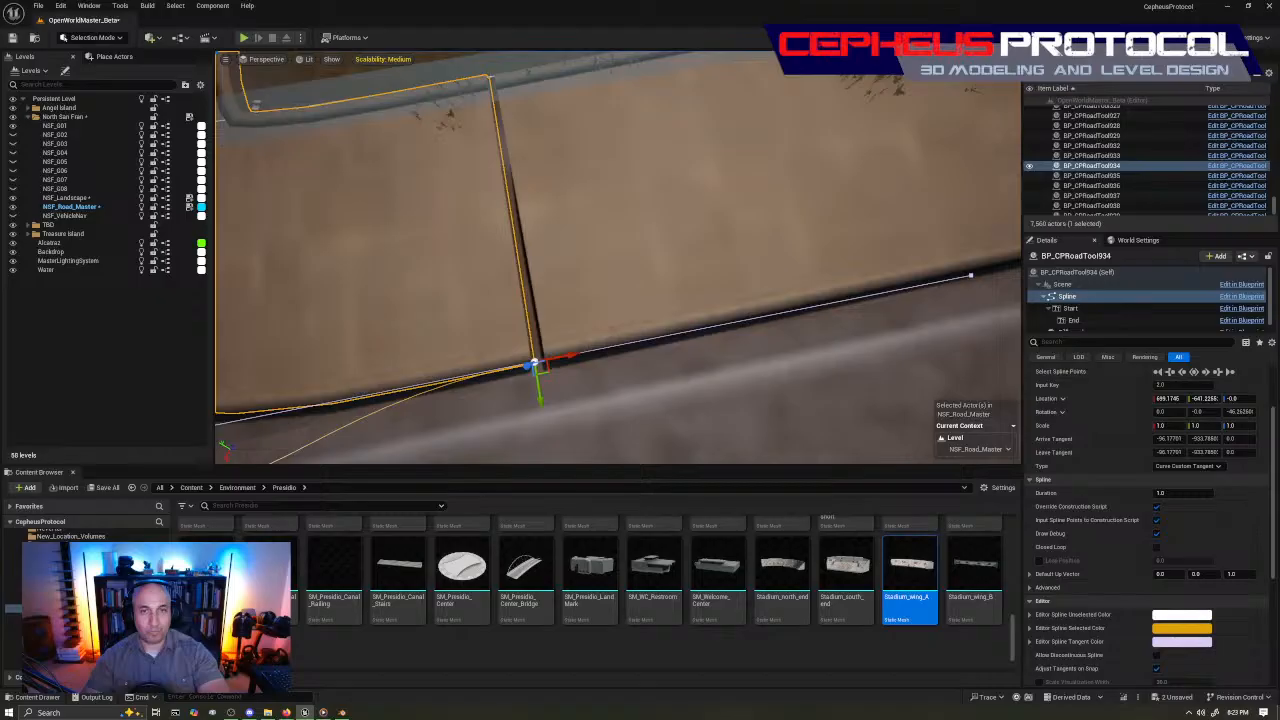
right_drag(720, 333, 689, 333)
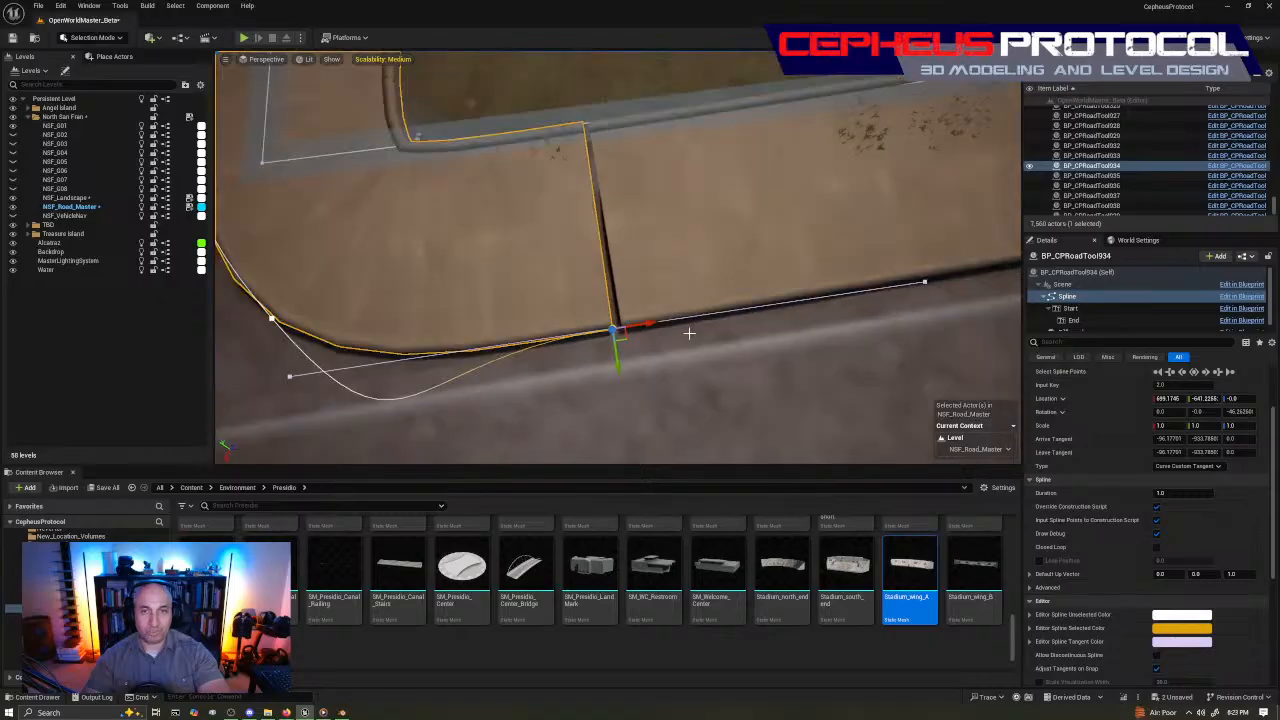
drag(645, 324, 654, 323)
key(e)
drag(607, 283, 575, 278)
key(w)
click(448, 232)
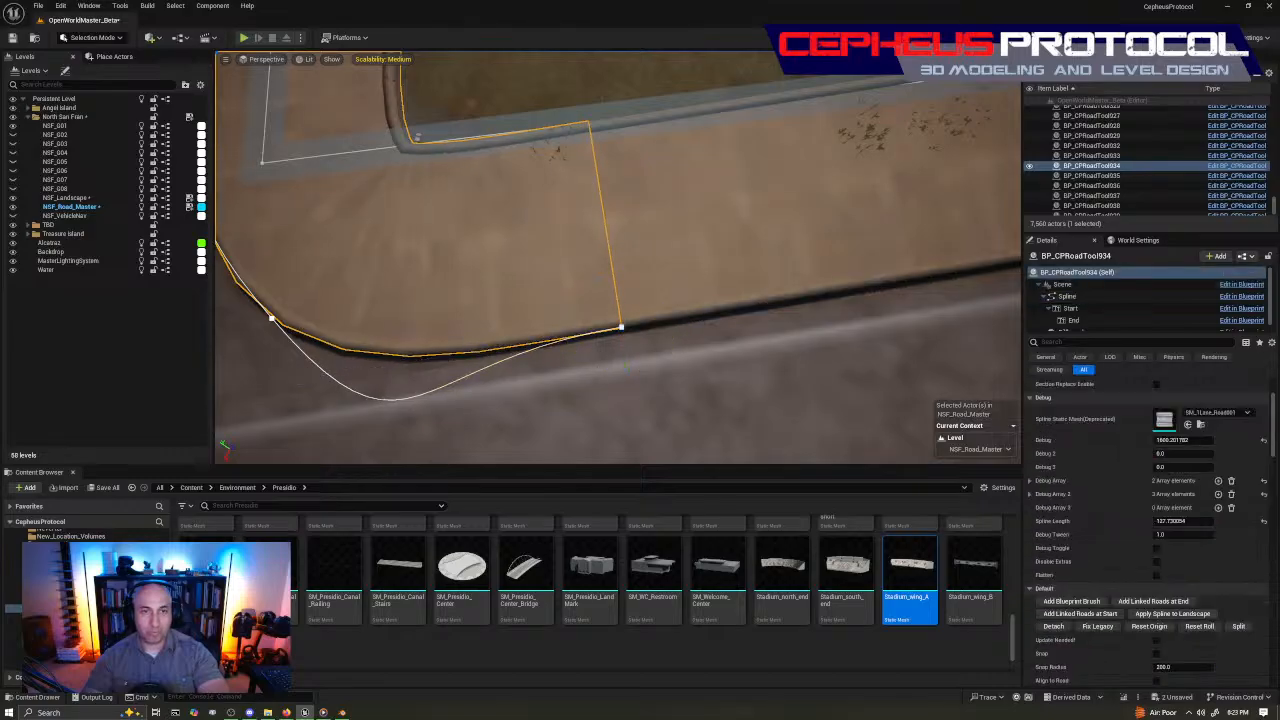
right_drag(448, 232, 510, 225)
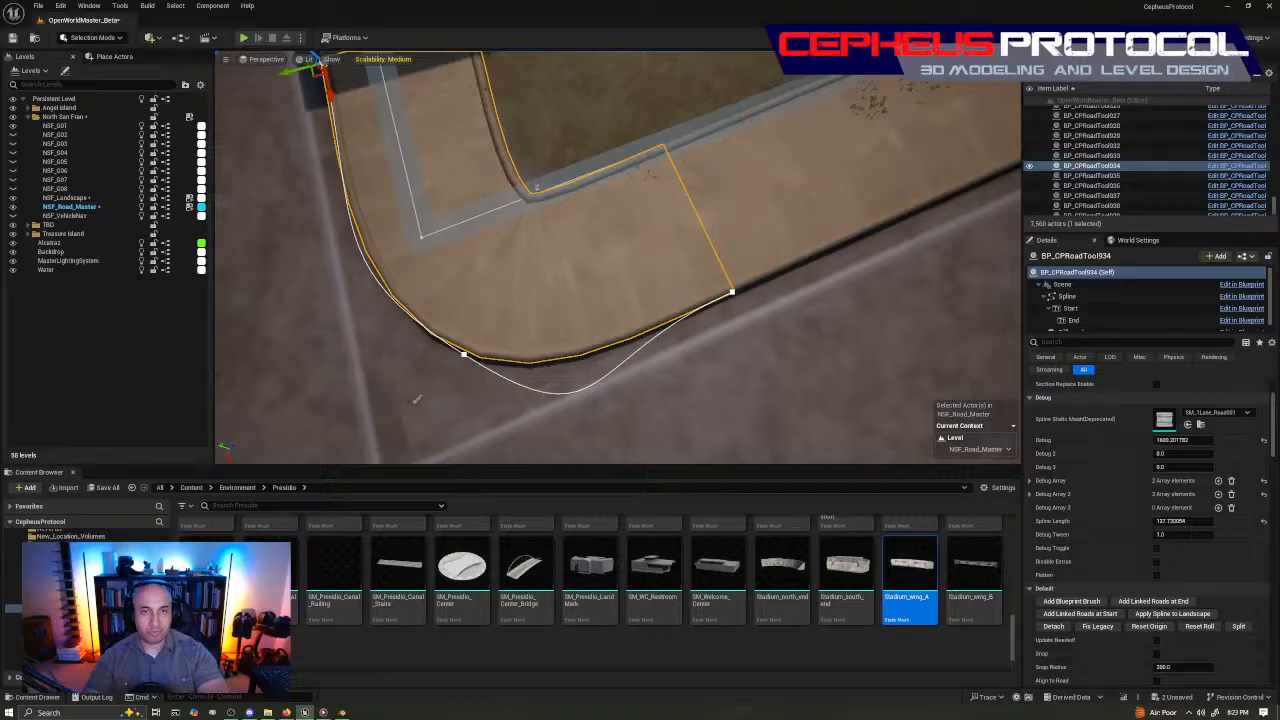
right_drag(810, 240, 870, 225)
click(810, 238)
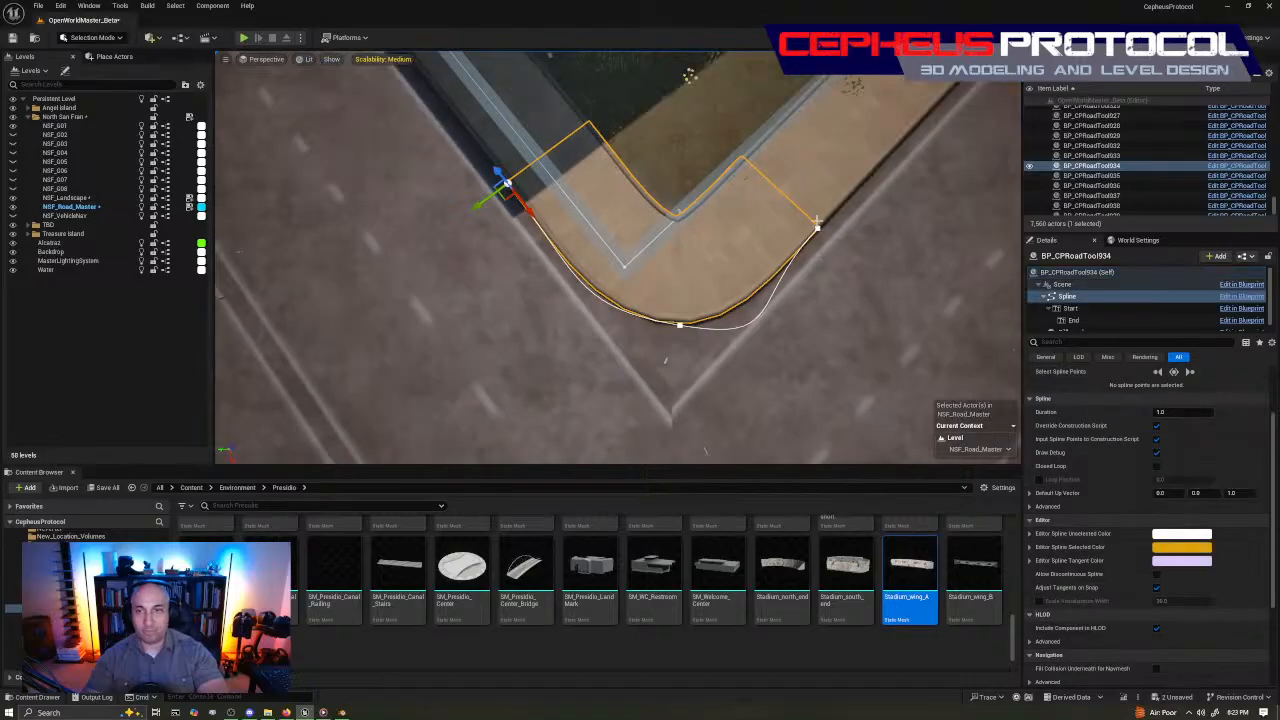
click(817, 227)
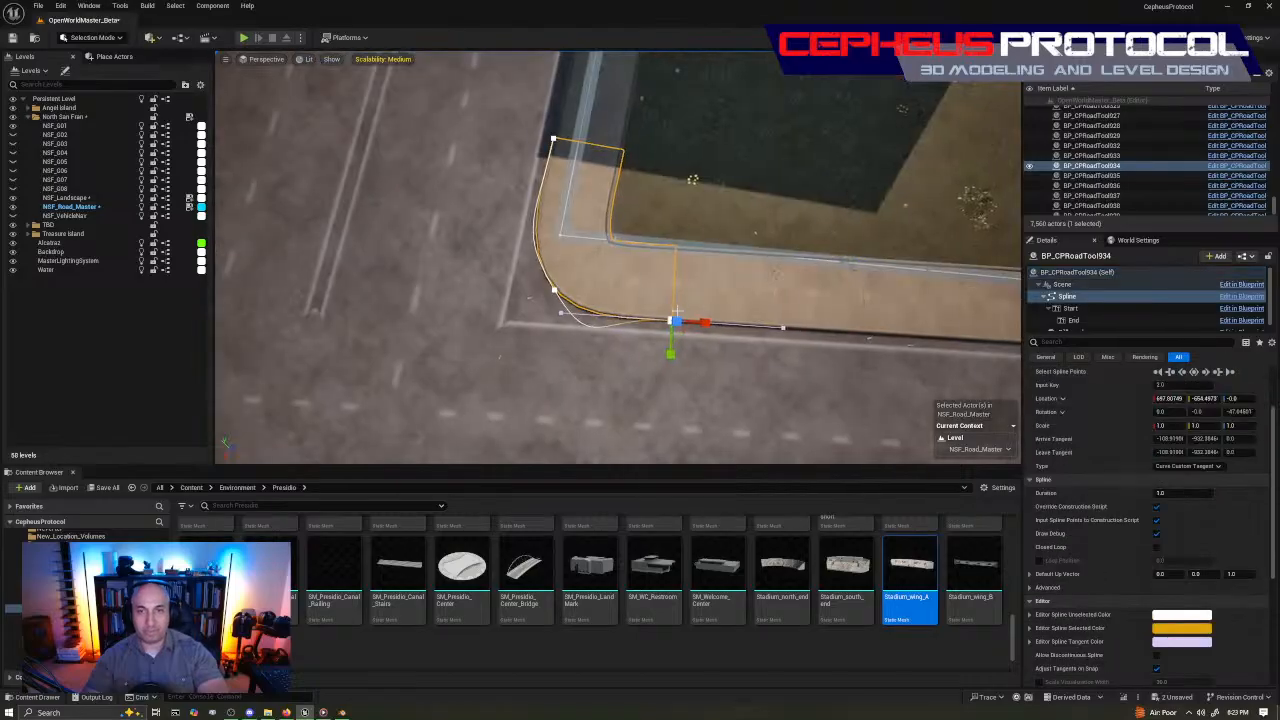
click(782, 328)
click(823, 329)
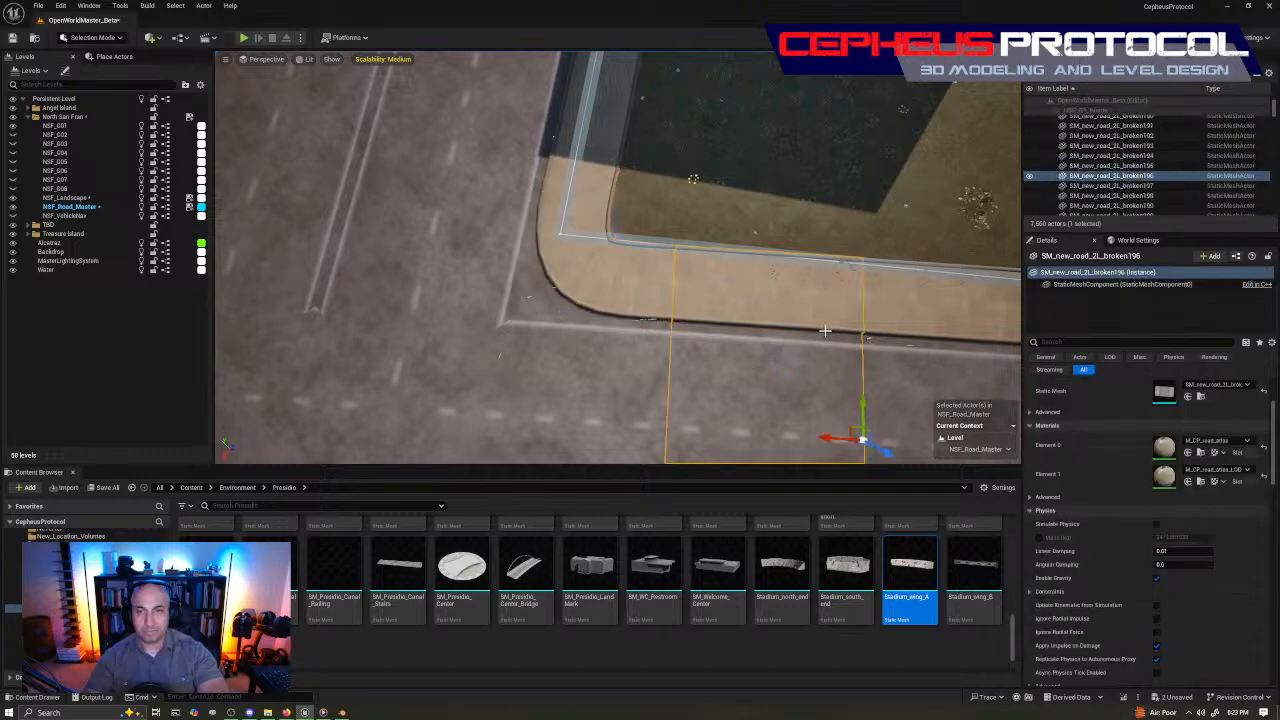
key(ctrl+z)
click(781, 329)
click(710, 309)
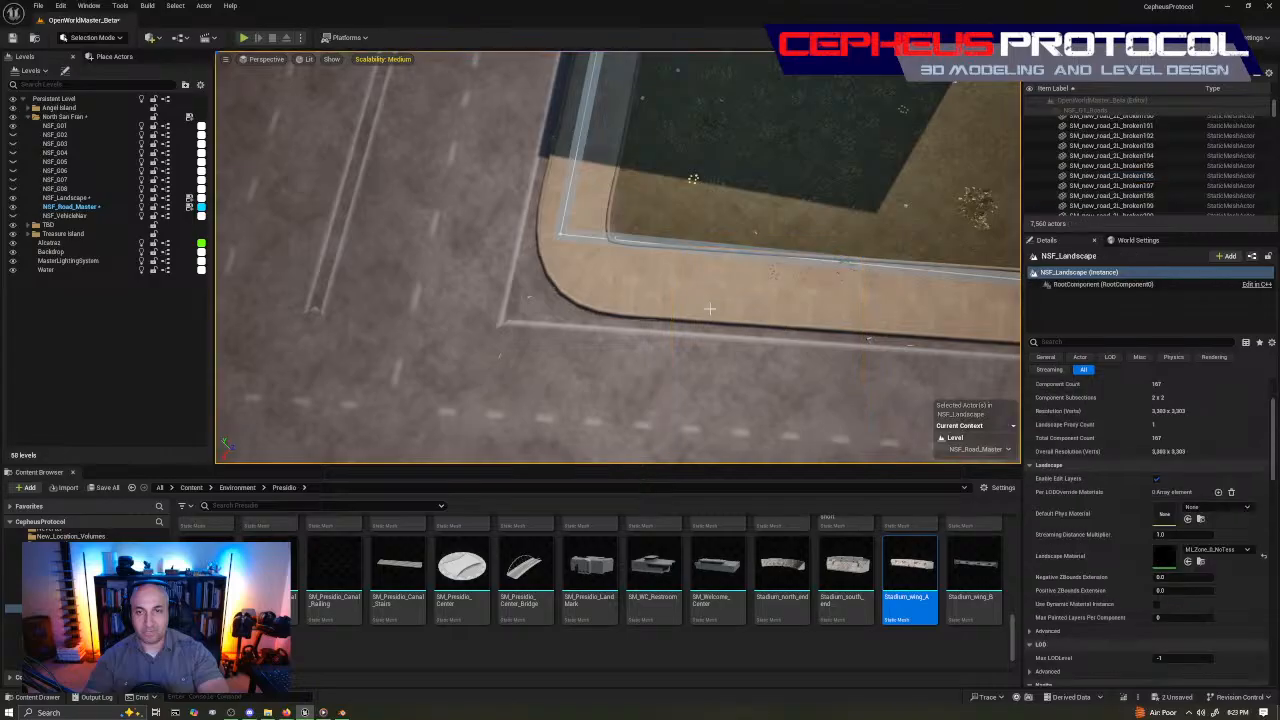
key(ctrl+z)
key(ctrl+z)
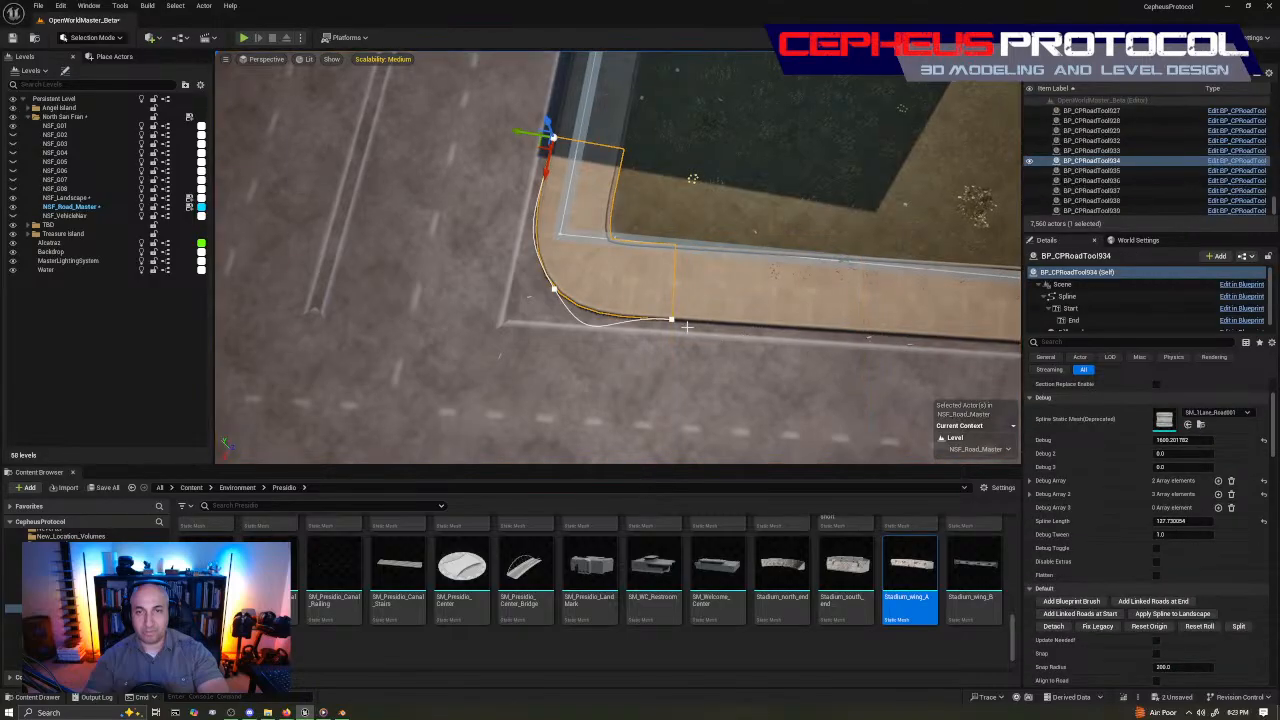
click(678, 323)
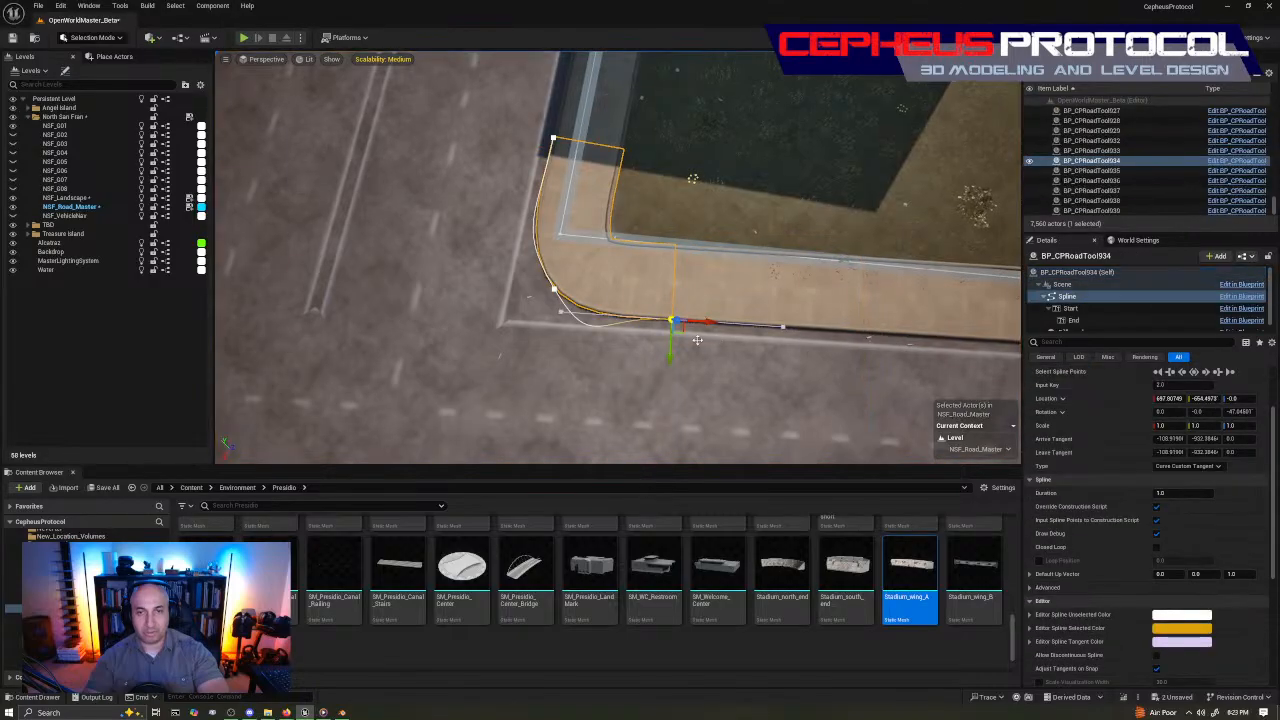
Shorten the tangent of the curved sidewalk's middle spline point and pull the point in towards the building lot
click(553, 291)
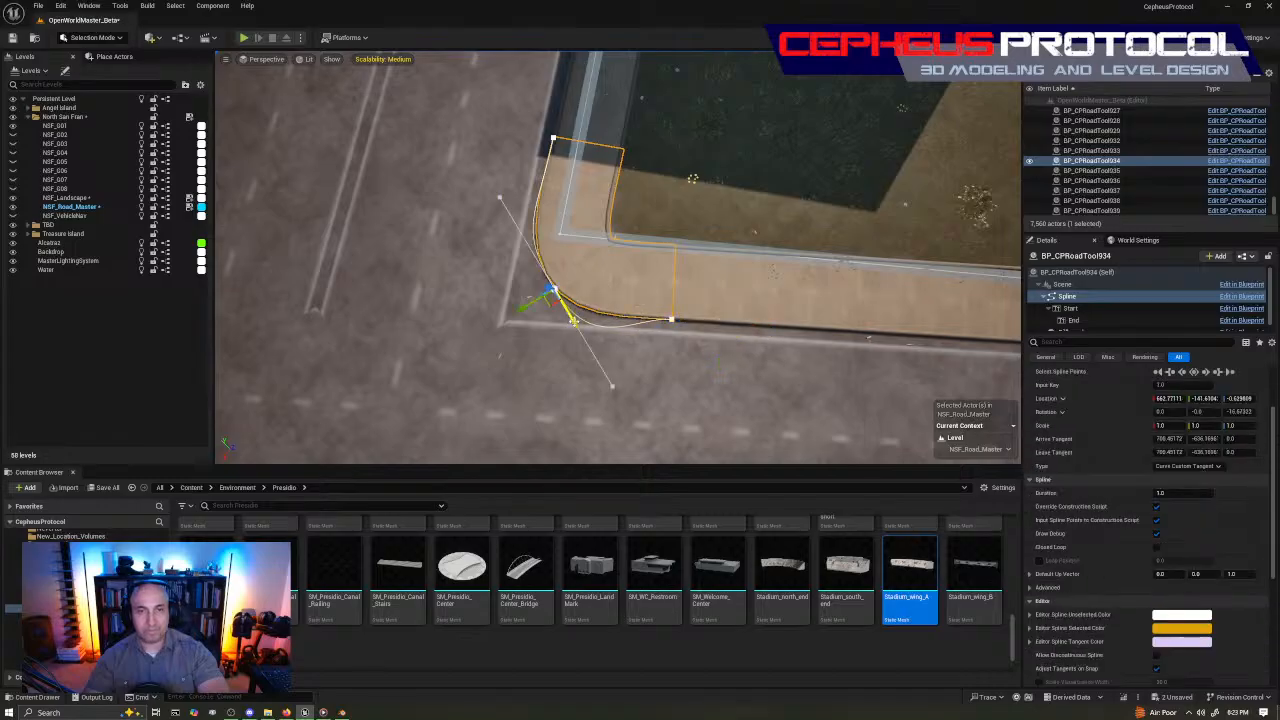
drag(573, 320, 619, 347)
mouse_move(594, 356)
mouse_down()
mouse_move(588, 344)
mouse_move(599, 361)
mouse_up()
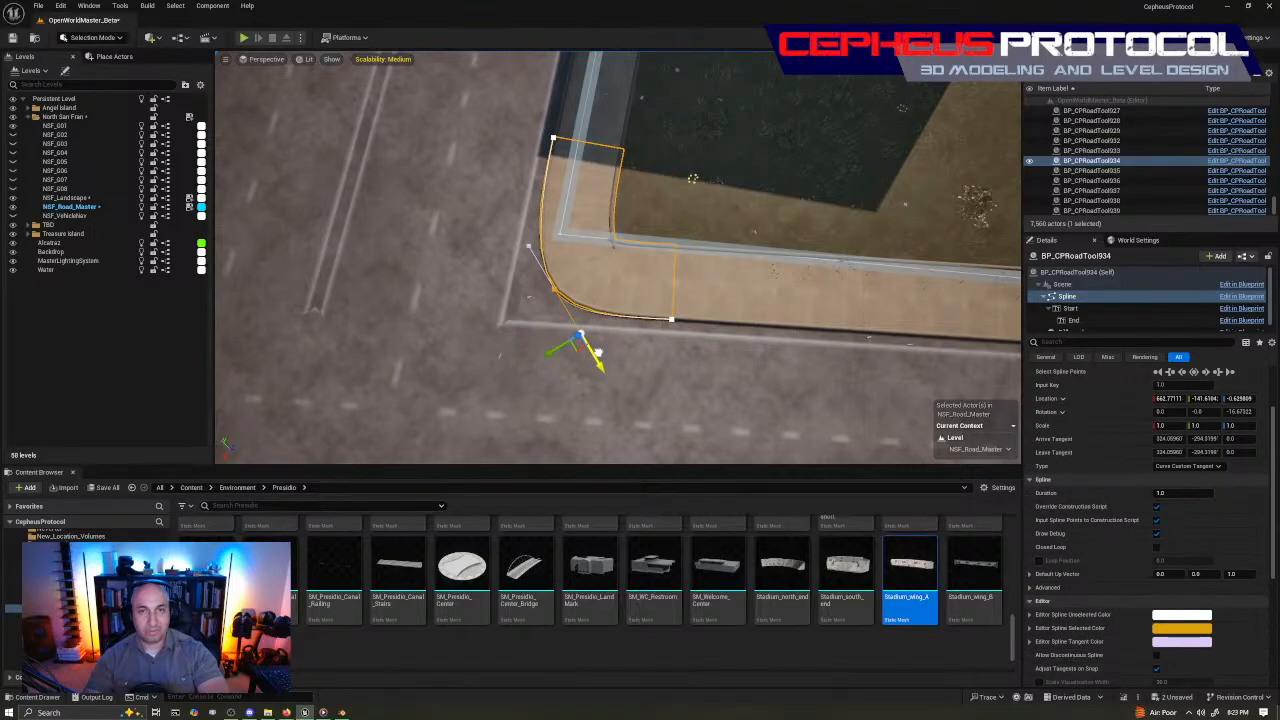
click(556, 290)
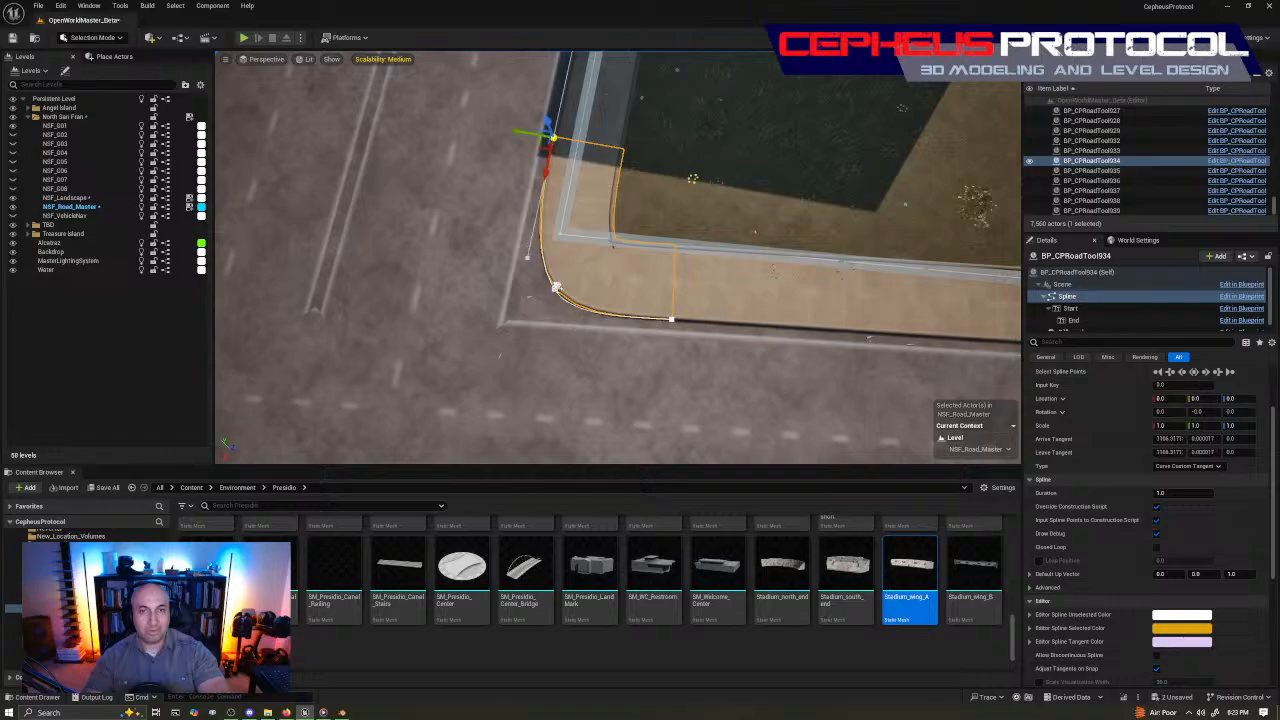
click(556, 289)
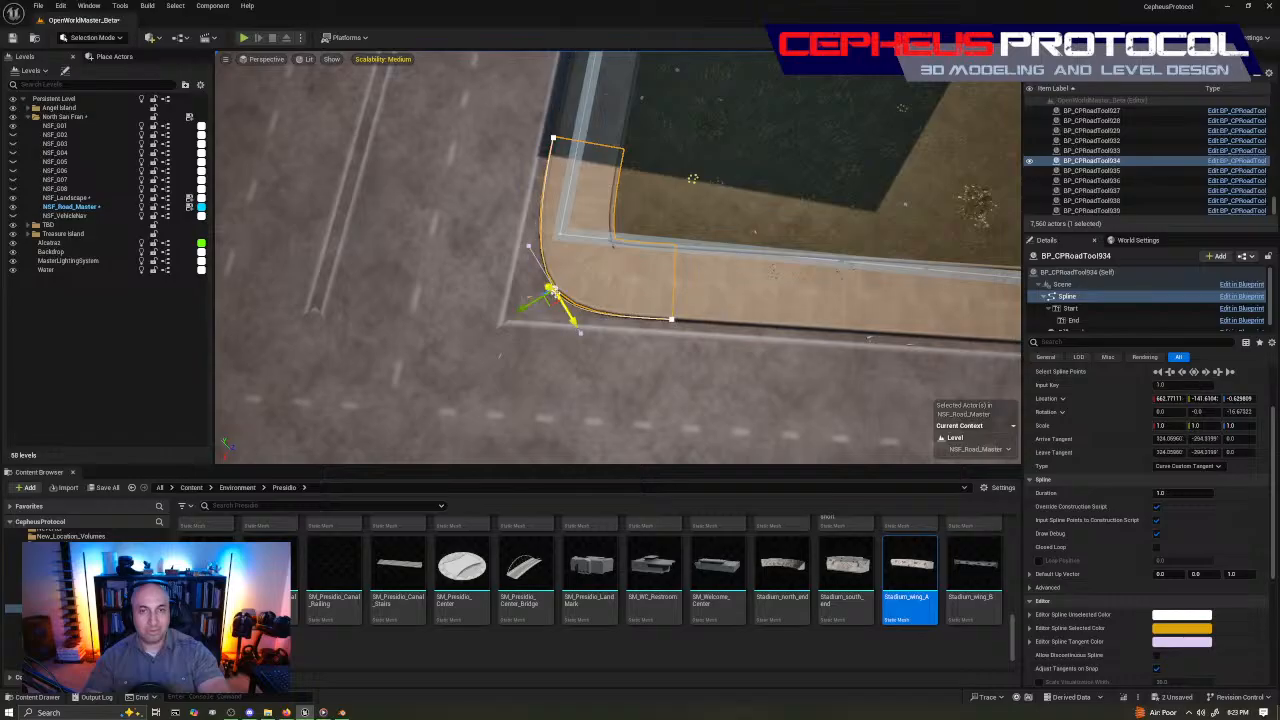
mouse_move(553, 291)
mouse_down()
mouse_move(529, 287)
mouse_move(541, 277)
mouse_up()
drag(533, 297, 531, 296)
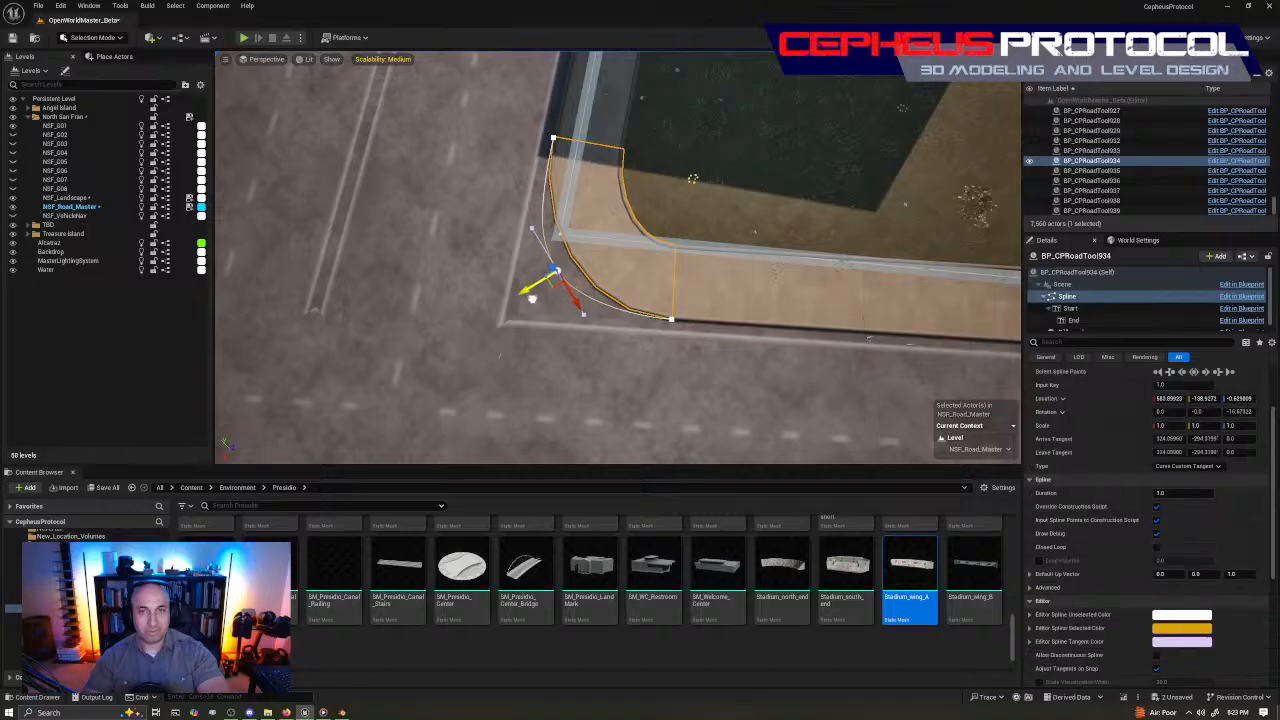
Shorten the tangent at the curved sidewalk's start point beside the shaded straight sidewalk
click(605, 118)
right_drag(605, 118, 700, 112)
right_drag(590, 200, 620, 206)
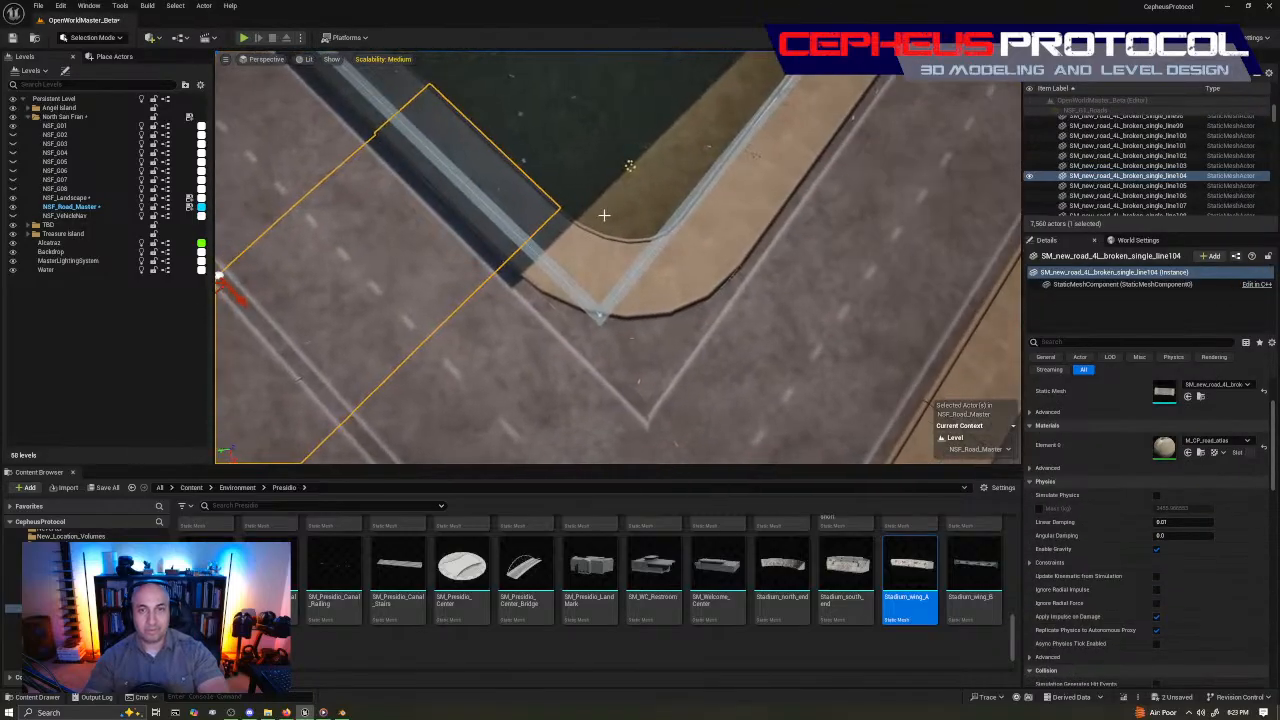
click(604, 215)
click(600, 362)
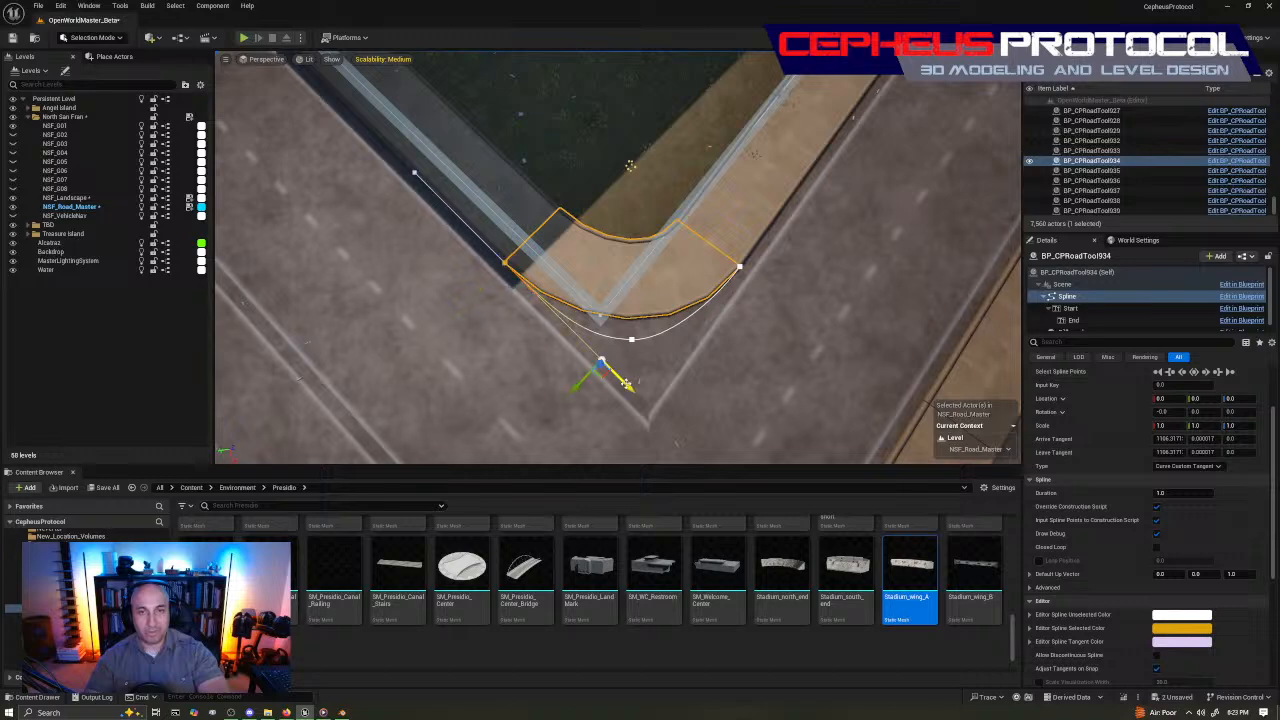
drag(626, 384, 566, 324)
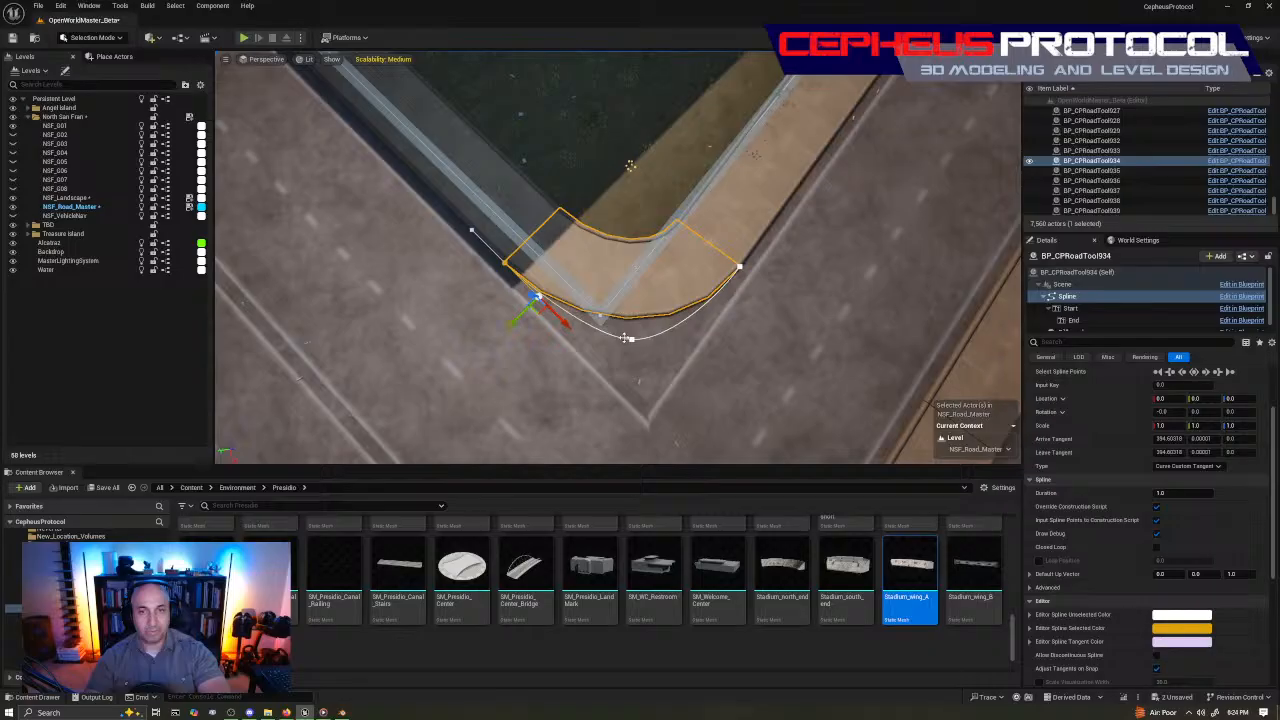
Lengthen the middle spline point's tangent and shift the point further inward to smooth the curb's bend
click(631, 339)
click(686, 342)
drag(724, 343, 751, 344)
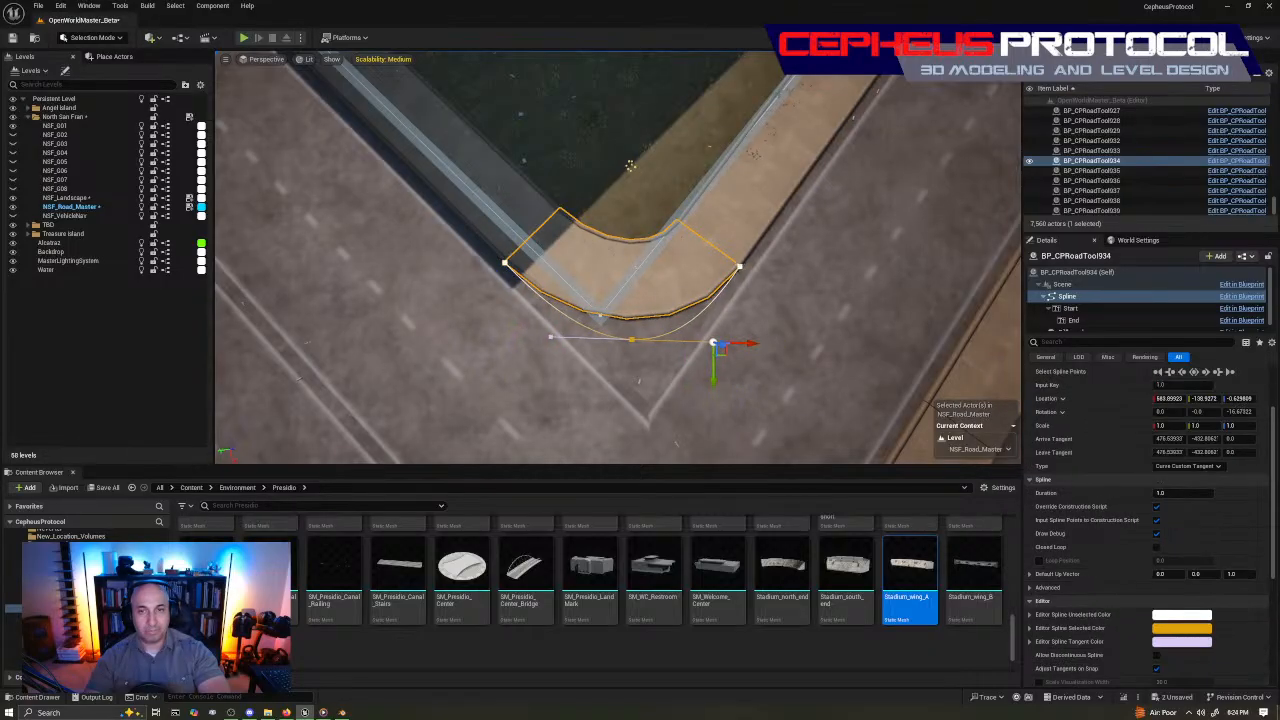
click(716, 299)
click(739, 266)
click(703, 314)
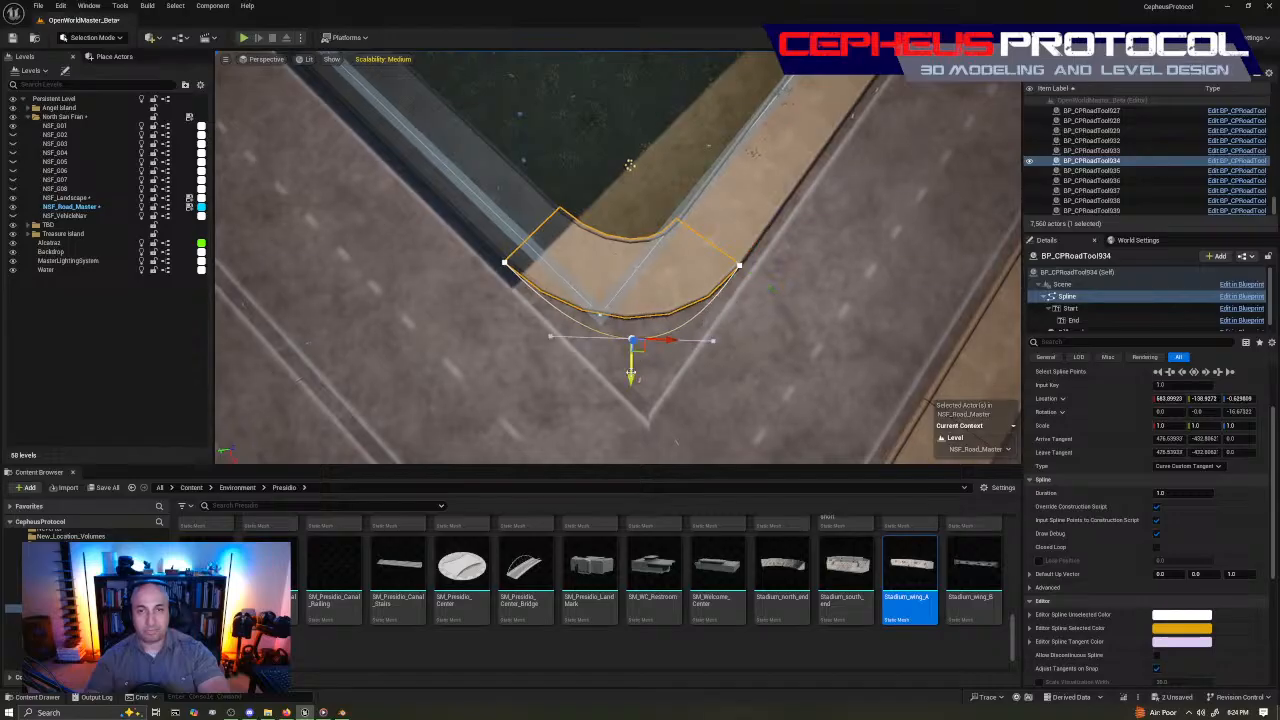
mouse_move(631, 374)
mouse_down()
mouse_move(648, 319)
mouse_move(618, 352)
mouse_move(628, 371)
mouse_move(638, 360)
mouse_up()
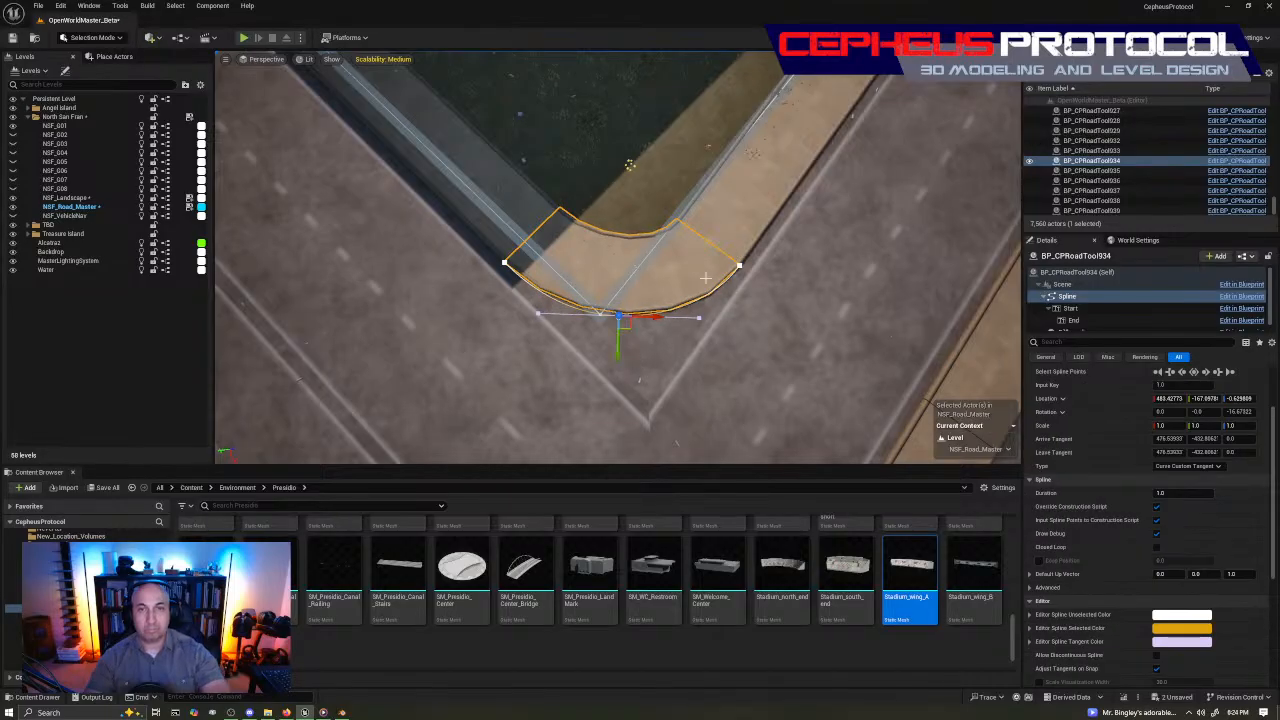
Duplicate the finished curved sidewalk piece to the bare building corner across the street
click(768, 268)
right_drag(768, 268, 920, 268)
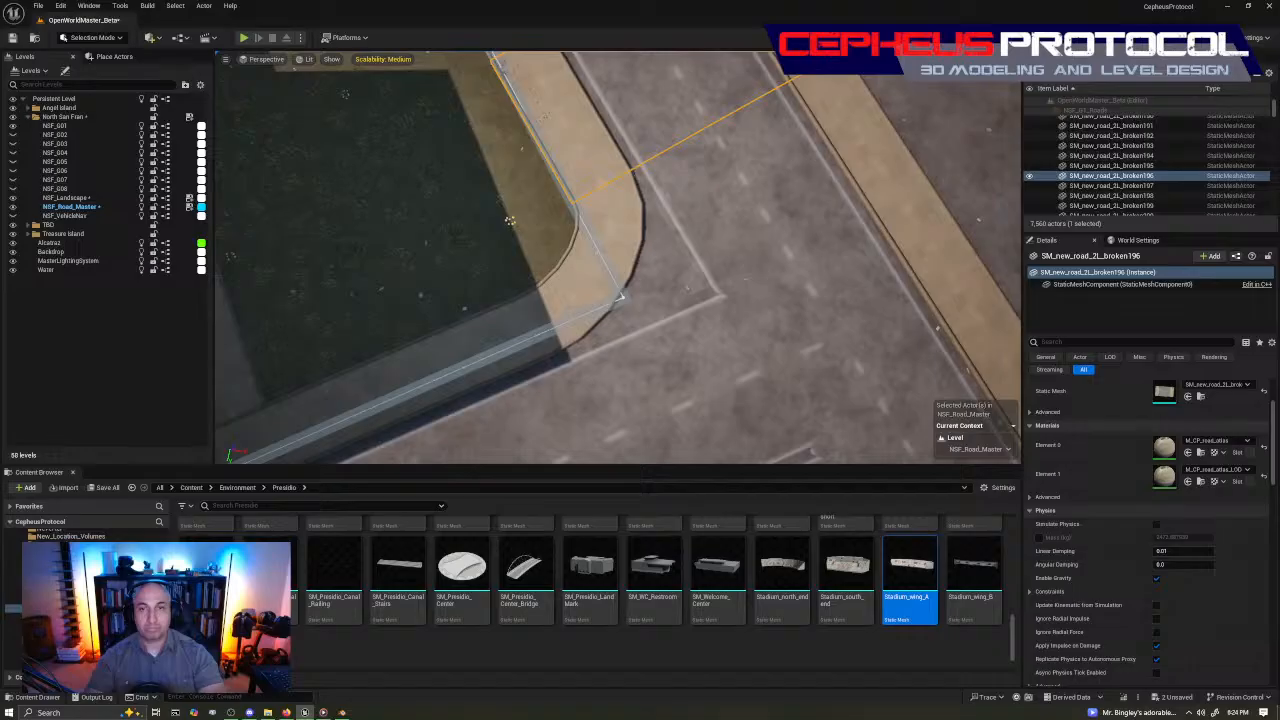
right_drag(562, 232, 590, 236)
click(562, 232)
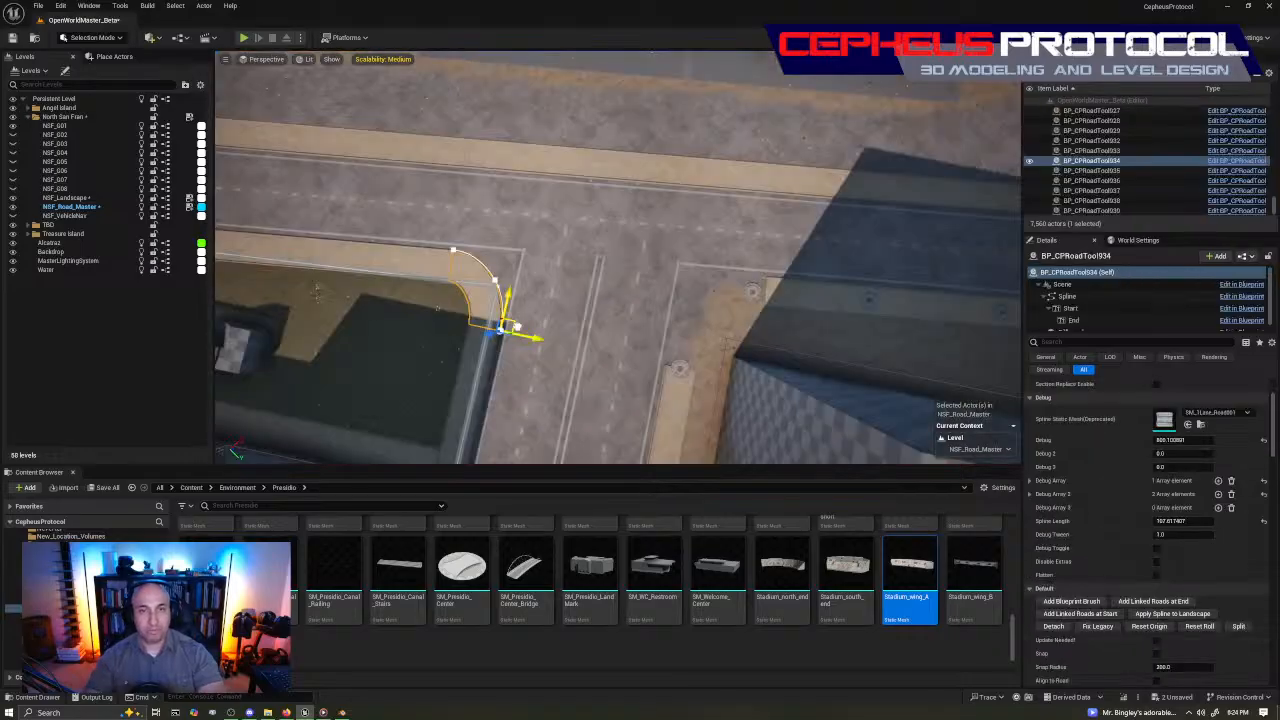
alt+drag(517, 327, 711, 355)
Align the duplicate's start point with the inner edge of the straight sidewalk's end at the round tree grate
right_drag(711, 355, 690, 400)
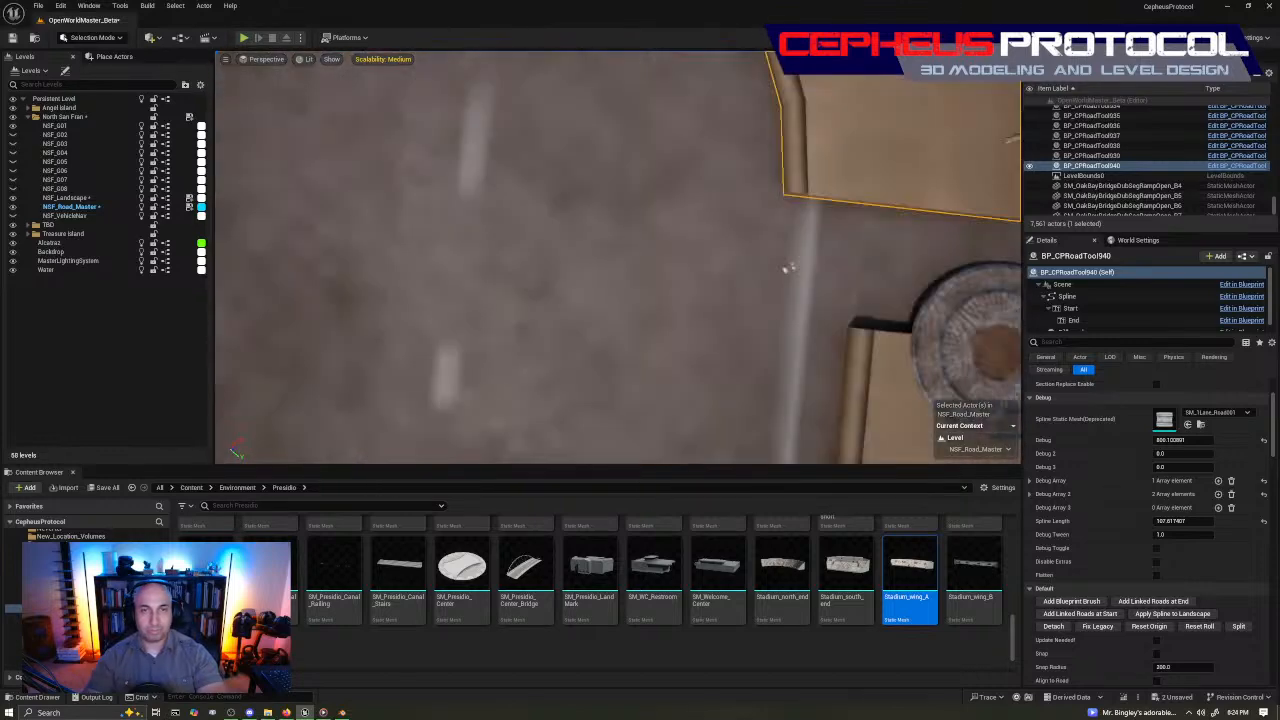
drag(699, 240, 764, 334)
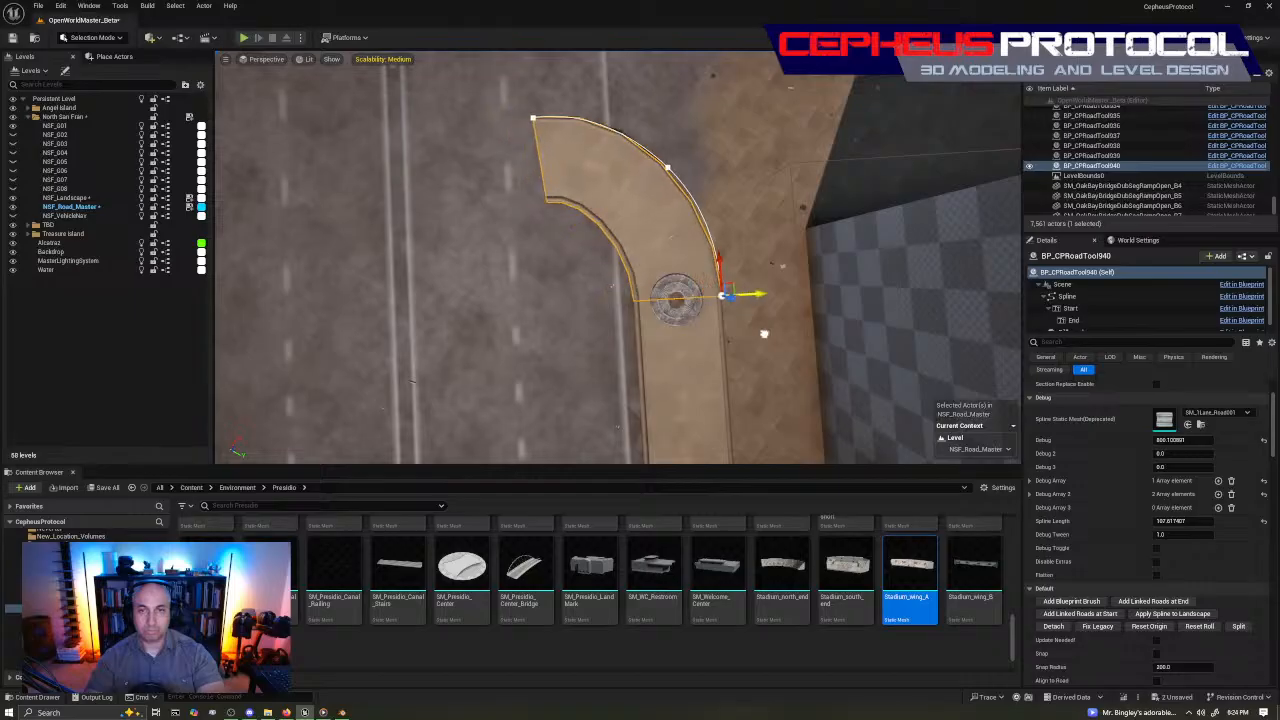
right_drag(764, 334, 765, 276)
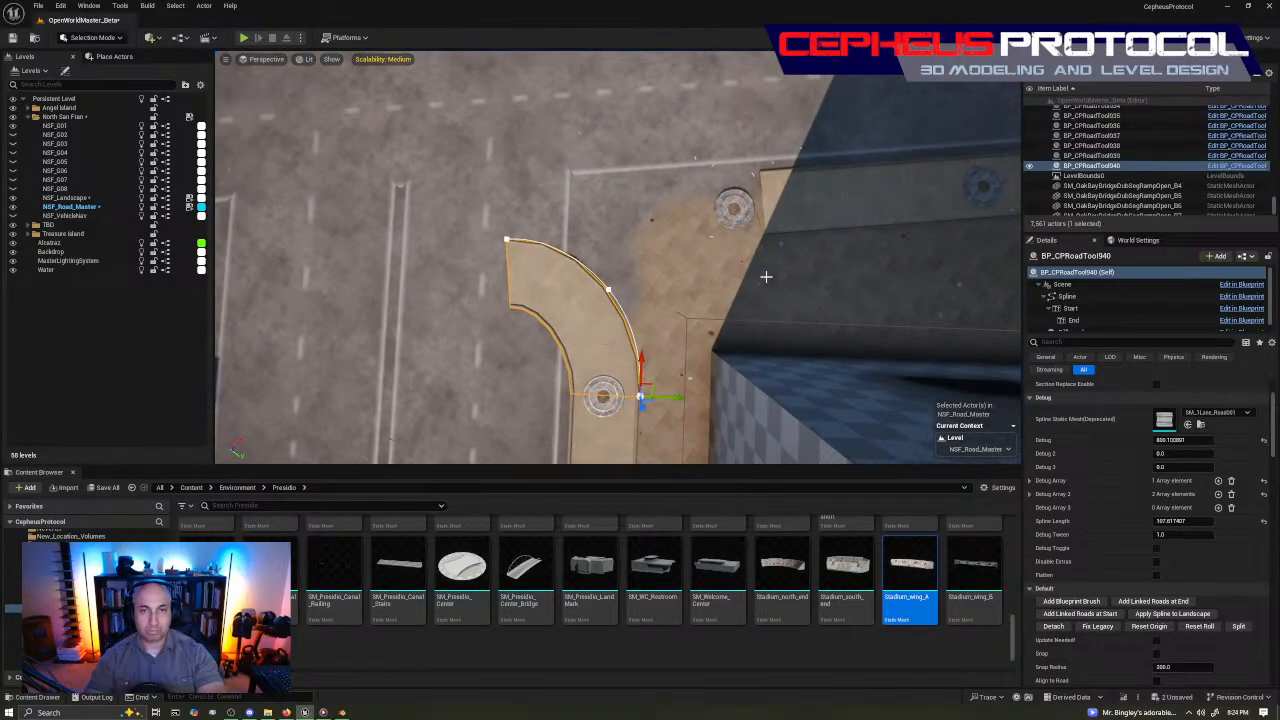
Rotate the duplicate's middle spline point parallel to the straight sidewalk and move it towards the building
click(608, 289)
key(e)
drag(577, 243, 617, 230)
key(w)
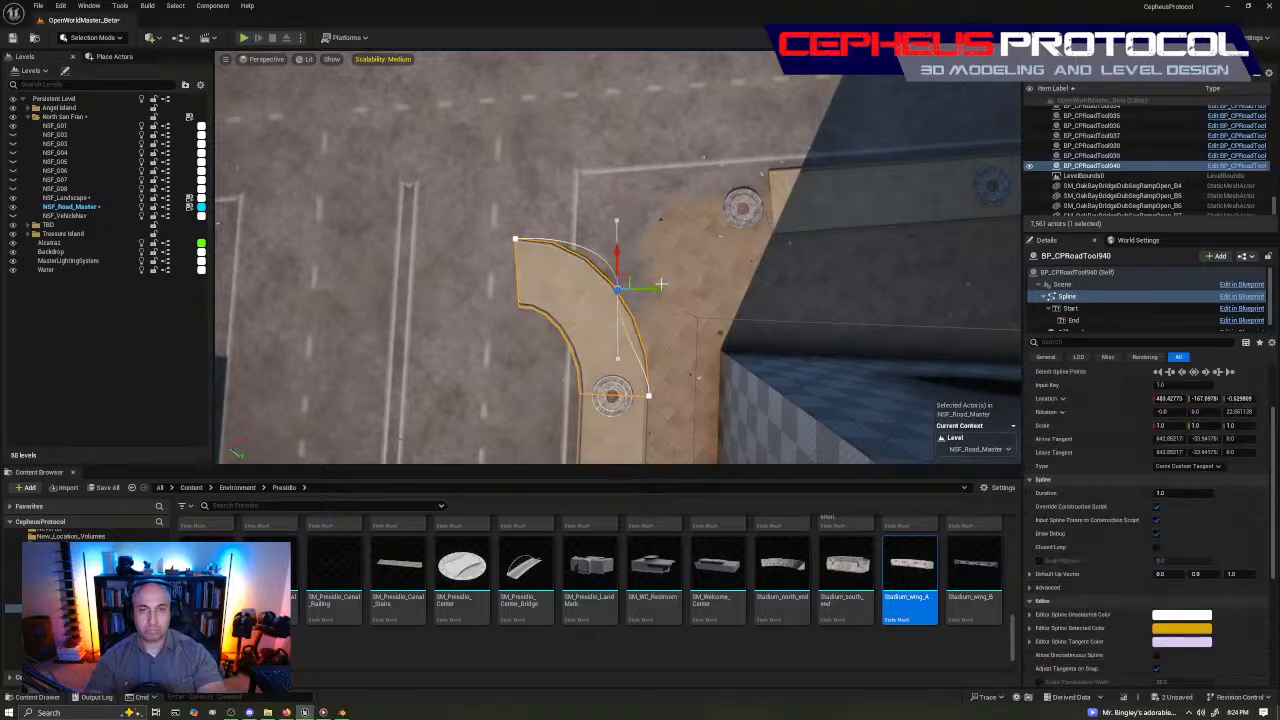
drag(661, 284, 692, 284)
Turn the duplicate's end spline point around and move it to the shaded sidewalk around the building corner
click(515, 238)
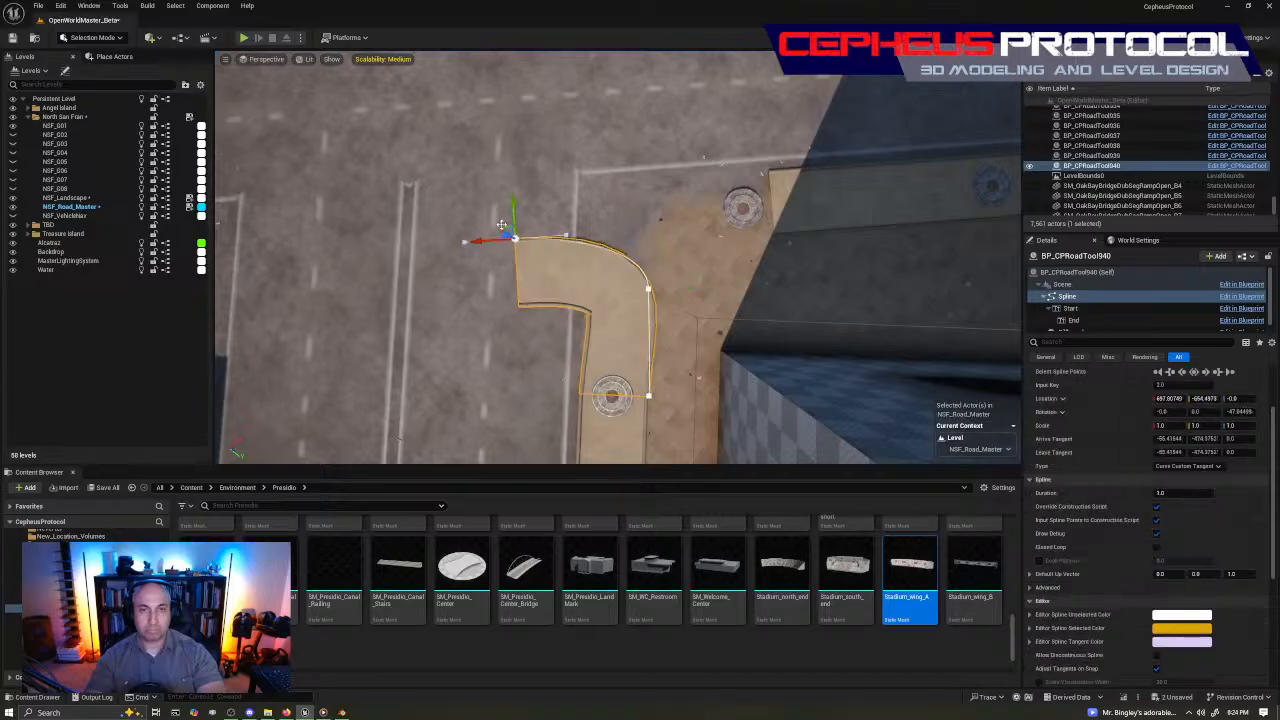
right_drag(501, 229, 507, 229)
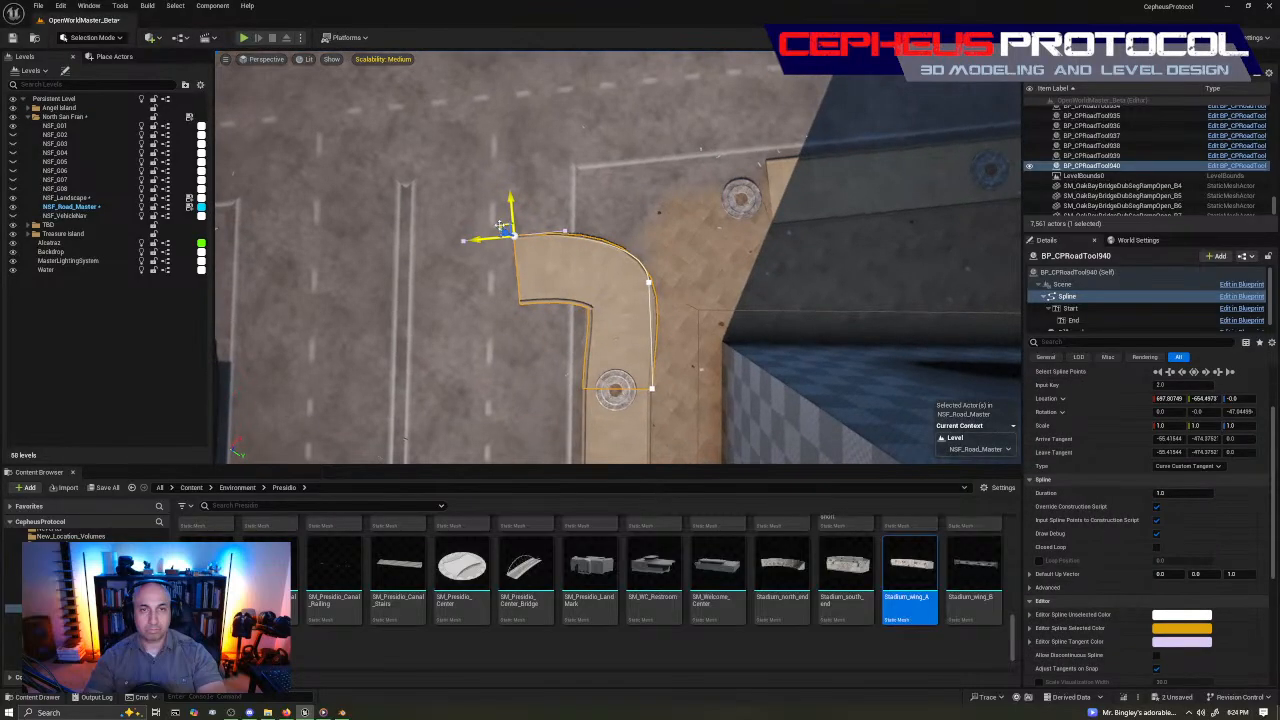
key(e)
drag(499, 225, 692, 130)
key(w)
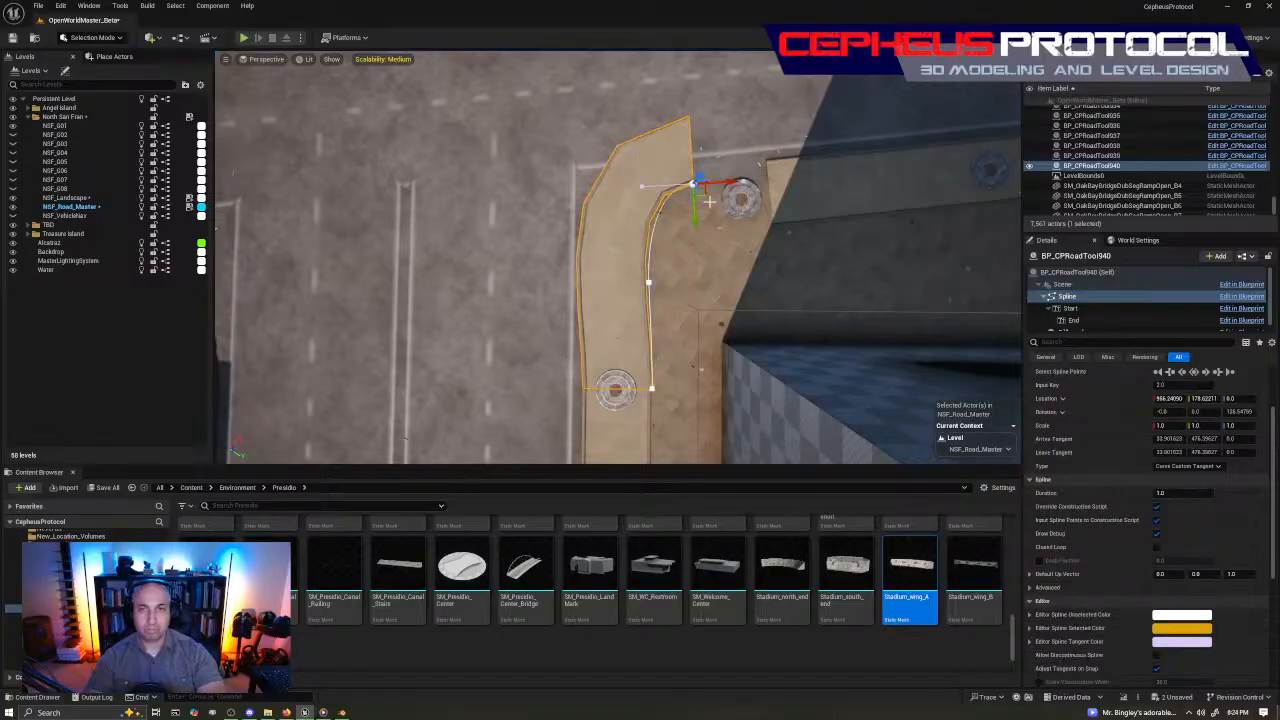
drag(707, 193, 787, 231)
Fine-tune the end point's position and rotation to join the curved piece flush with the shaded straight sidewalk
right_drag(787, 231, 880, 262)
drag(630, 202, 630, 206)
key(e)
drag(580, 266, 575, 271)
key(w)
drag(667, 238, 686, 252)
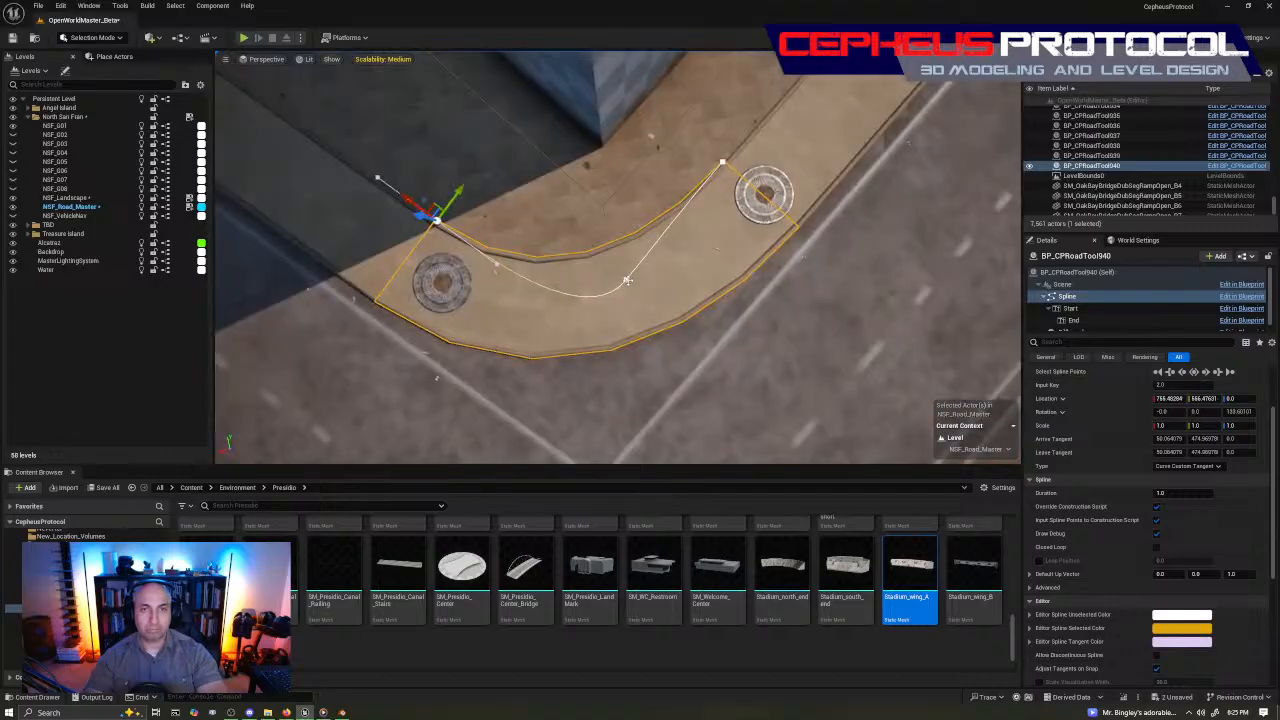
Rotate the duplicate's middle spline point along the bend and move it in towards the building to even out the curve
click(620, 282)
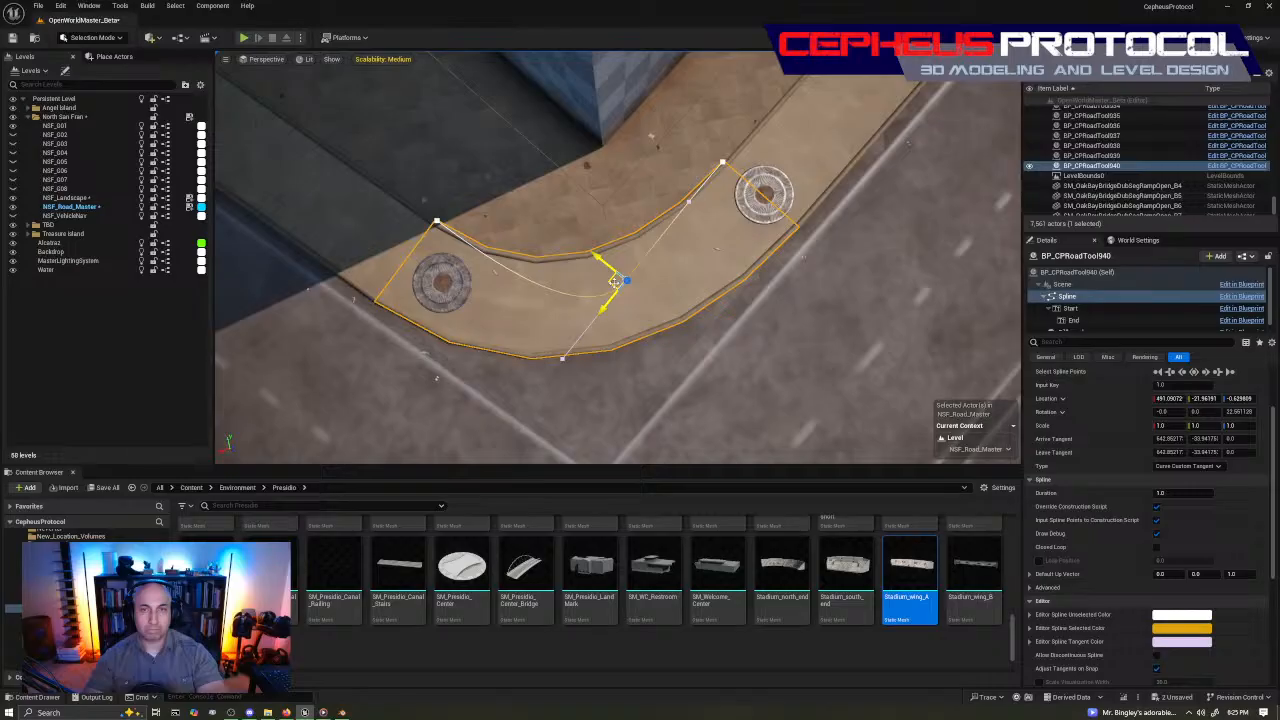
key(e)
drag(615, 282, 578, 228)
key(w)
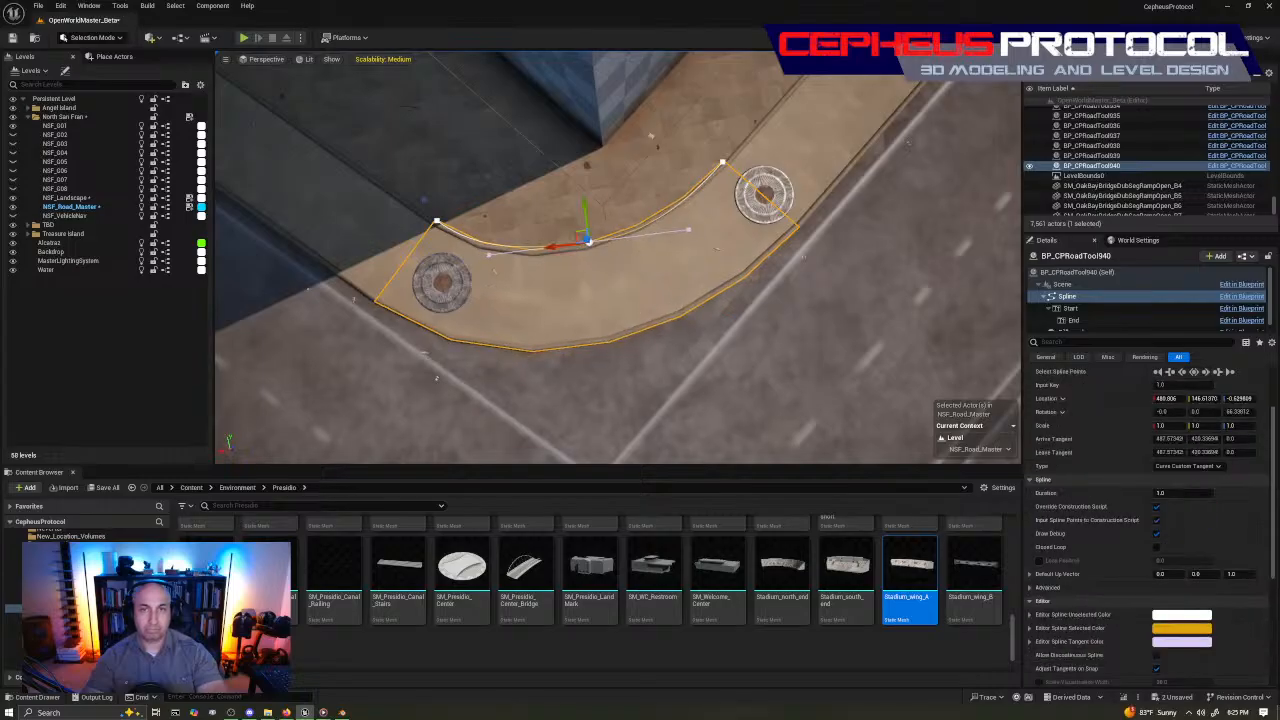
right_drag(578, 230, 560, 205)
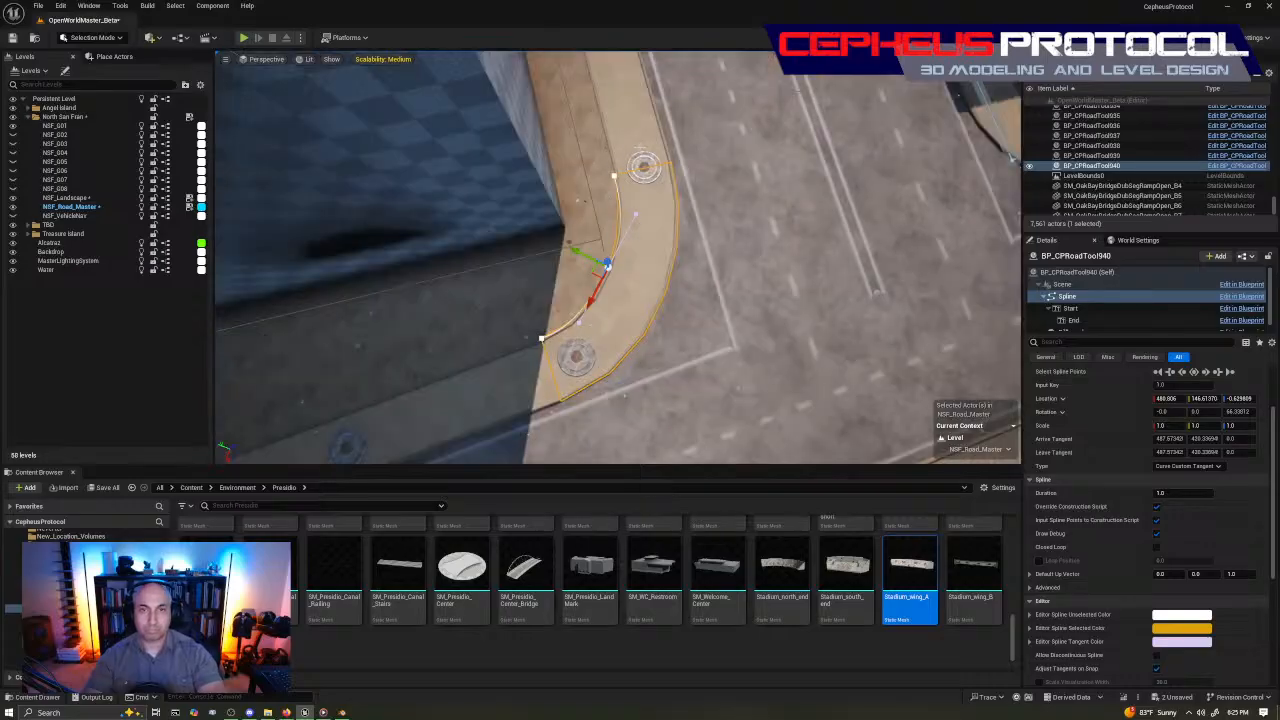
Rotate the curved corner piece's middle spline point slightly and shorten its tangents to smooth the bend
key(e)
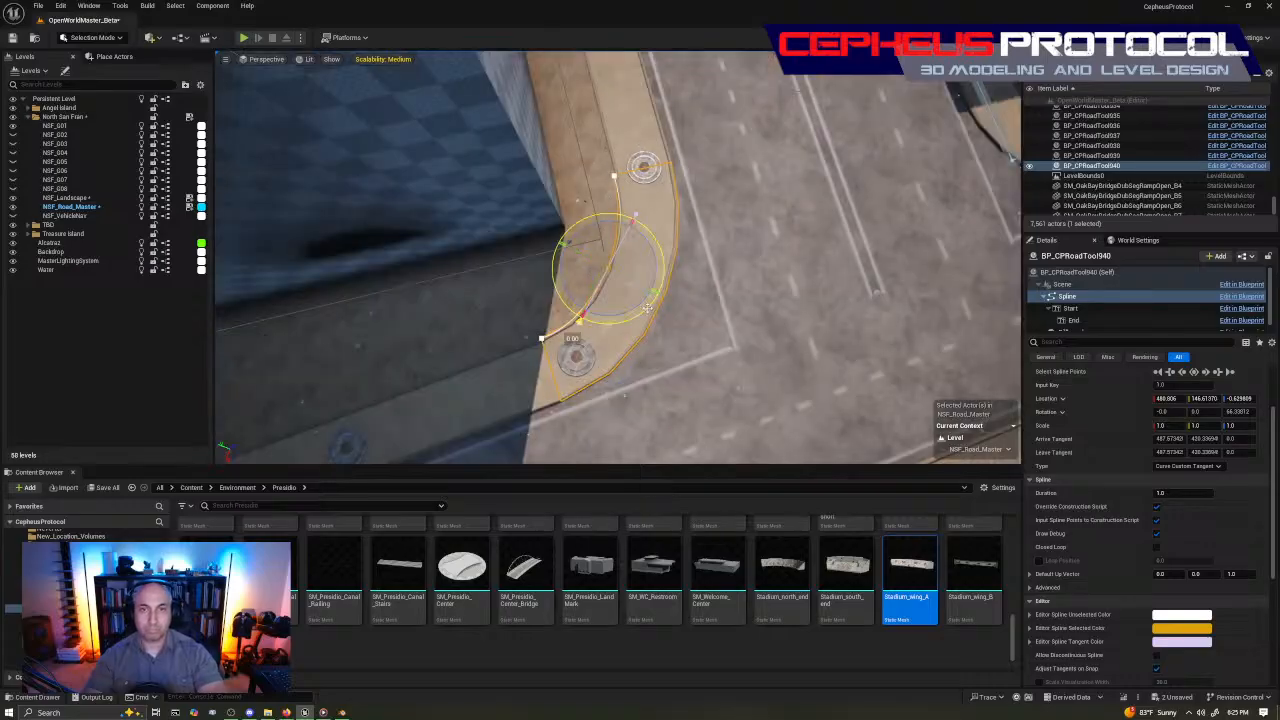
drag(648, 308, 640, 298)
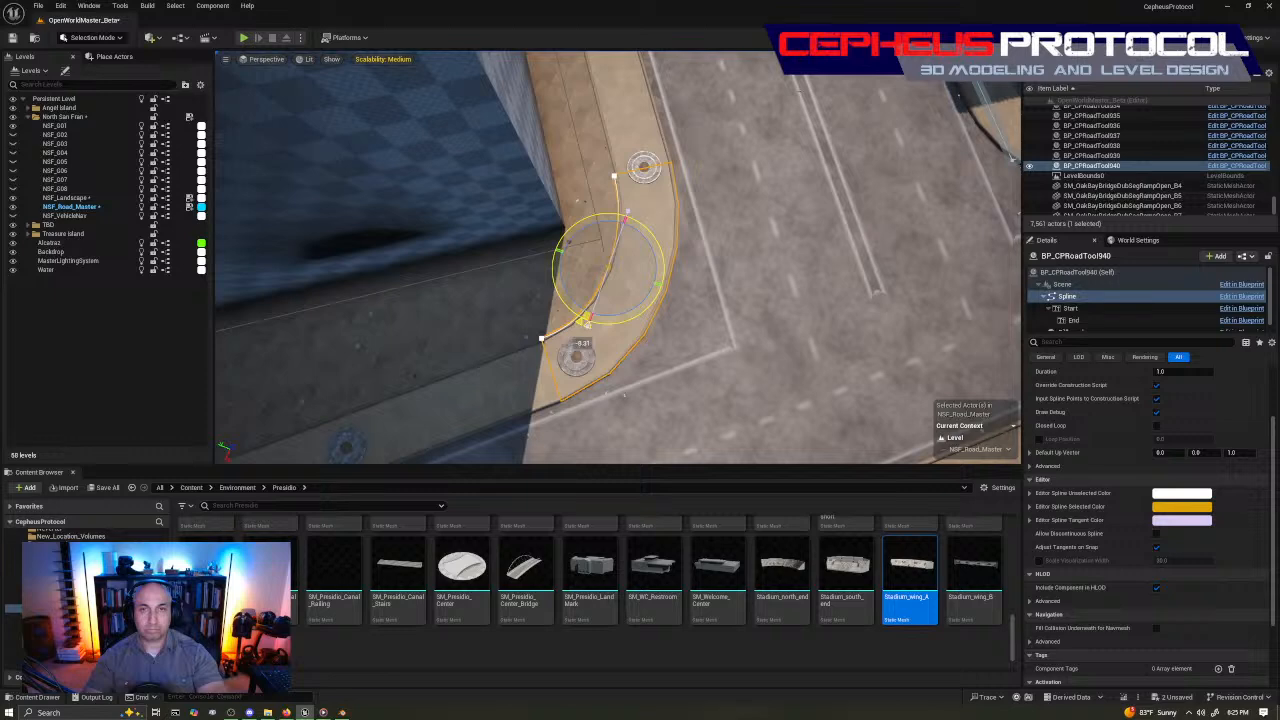
key(w)
drag(606, 250, 646, 277)
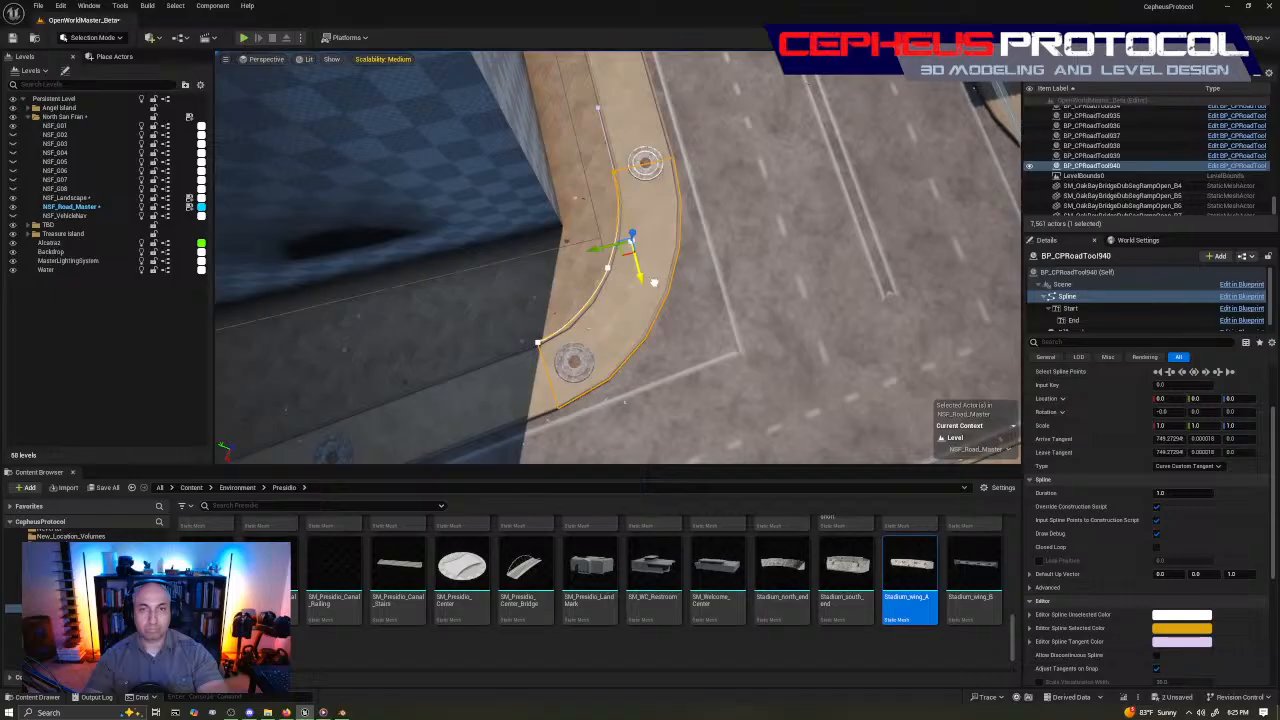
click(540, 342)
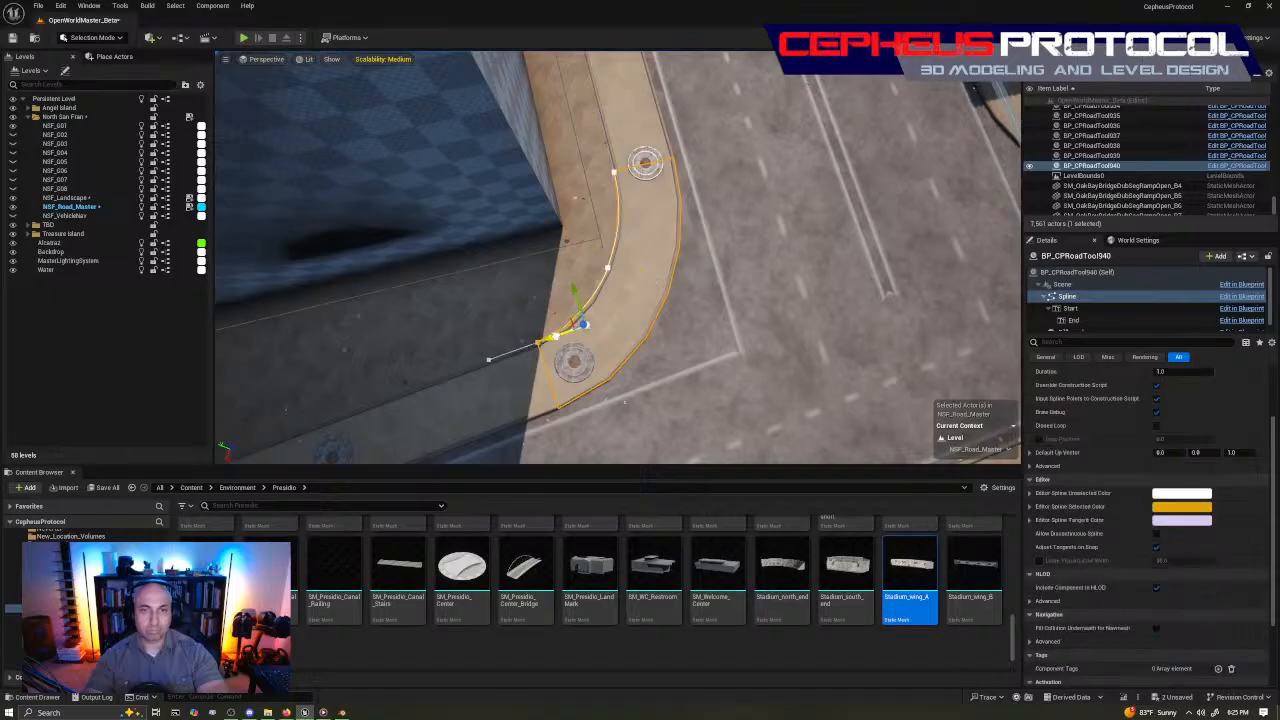
click(607, 267)
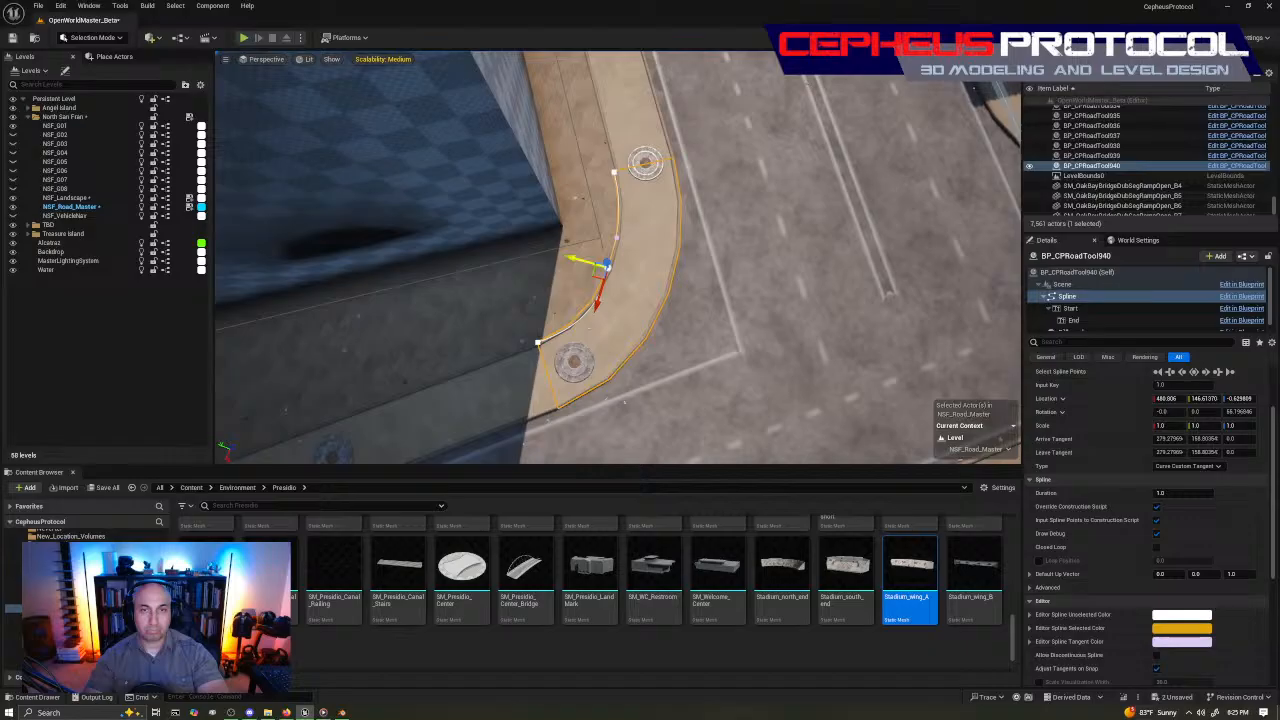
scroll(1150, 550, down, 3)
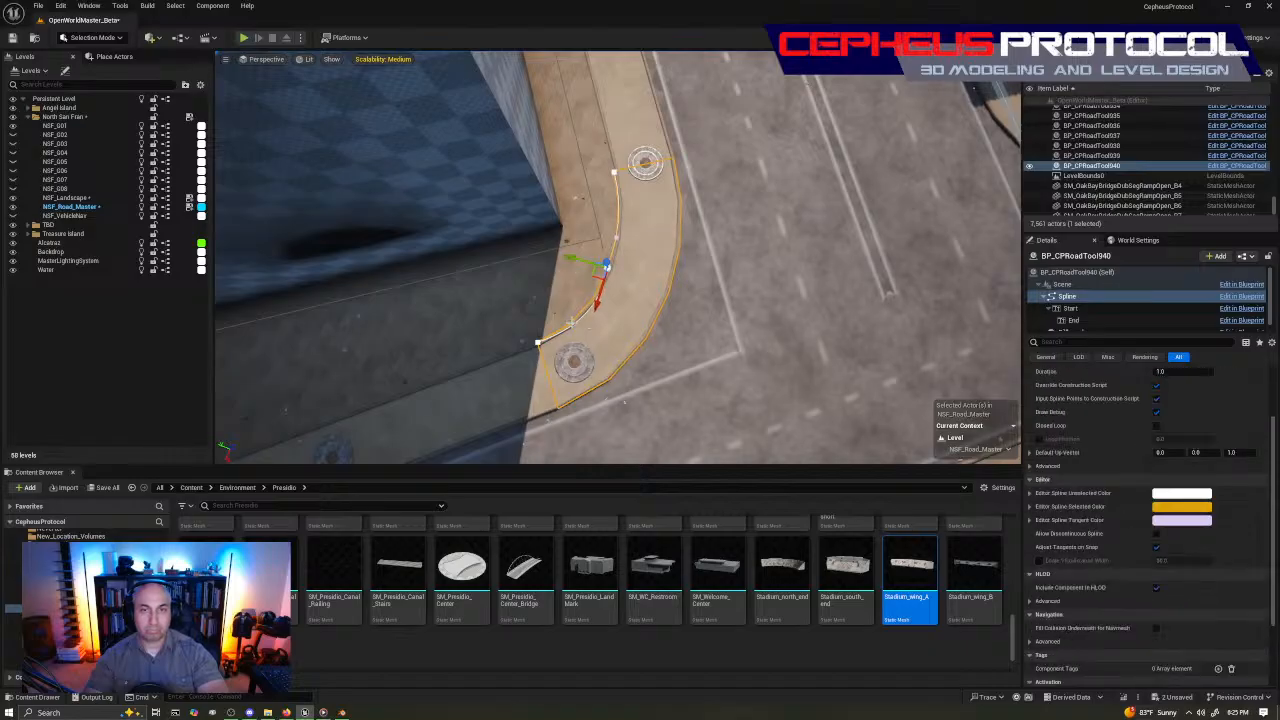
right_drag(571, 322, 650, 316)
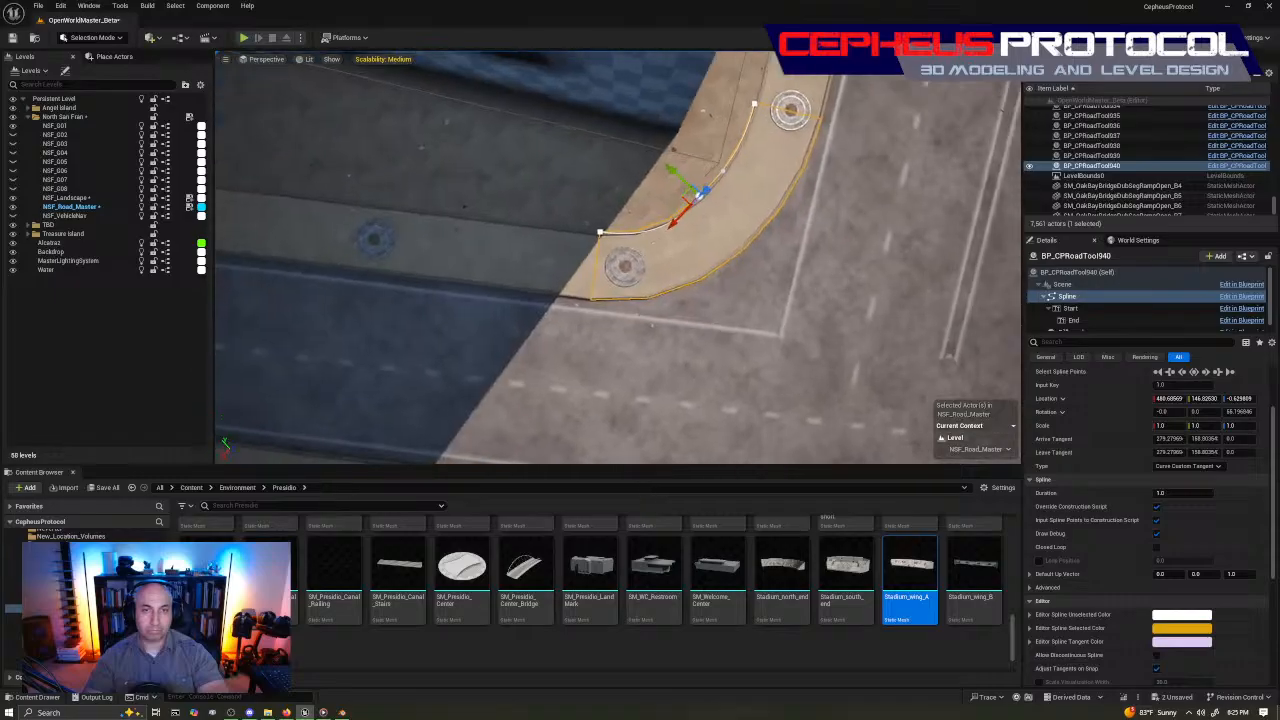
Survey the neighbouring intersections along the median avenue for sidewalk corners that still need a curved piece
click(572, 88)
right_drag(572, 88, 528, 87)
key(ctrl+z)
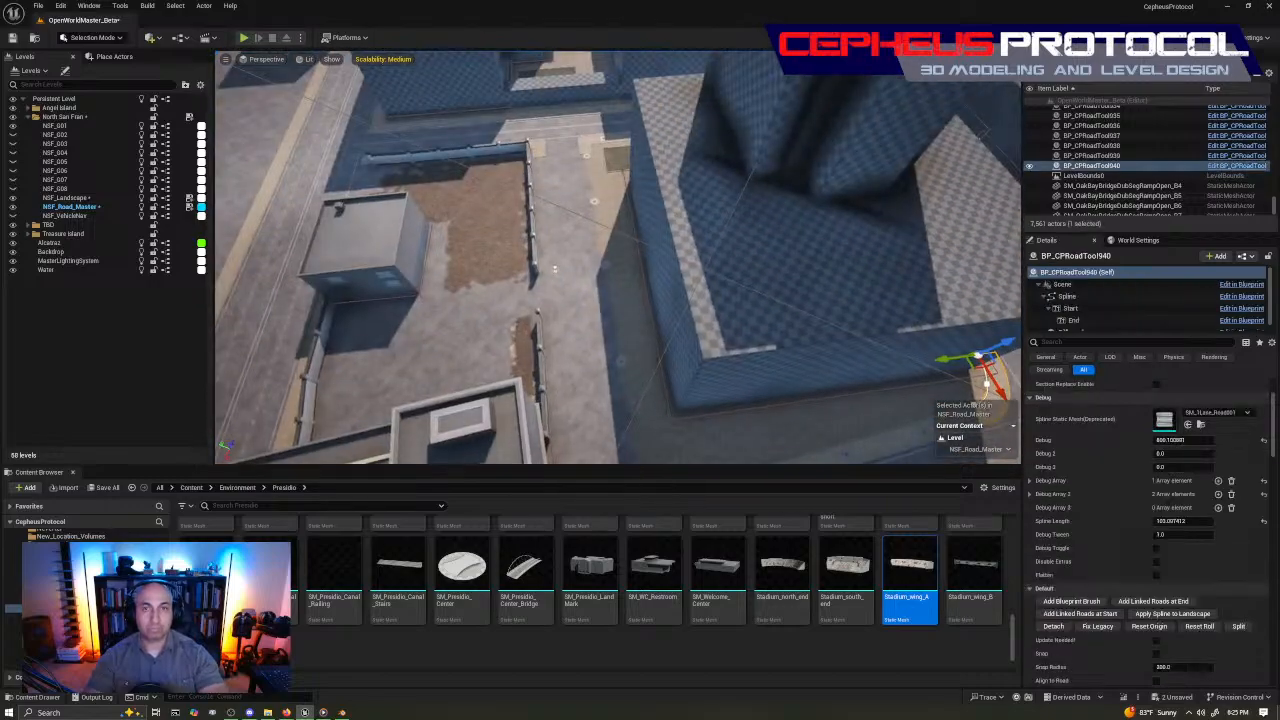
right_drag(600, 240, 456, 254)
click(554, 270)
right_drag(554, 270, 690, 217)
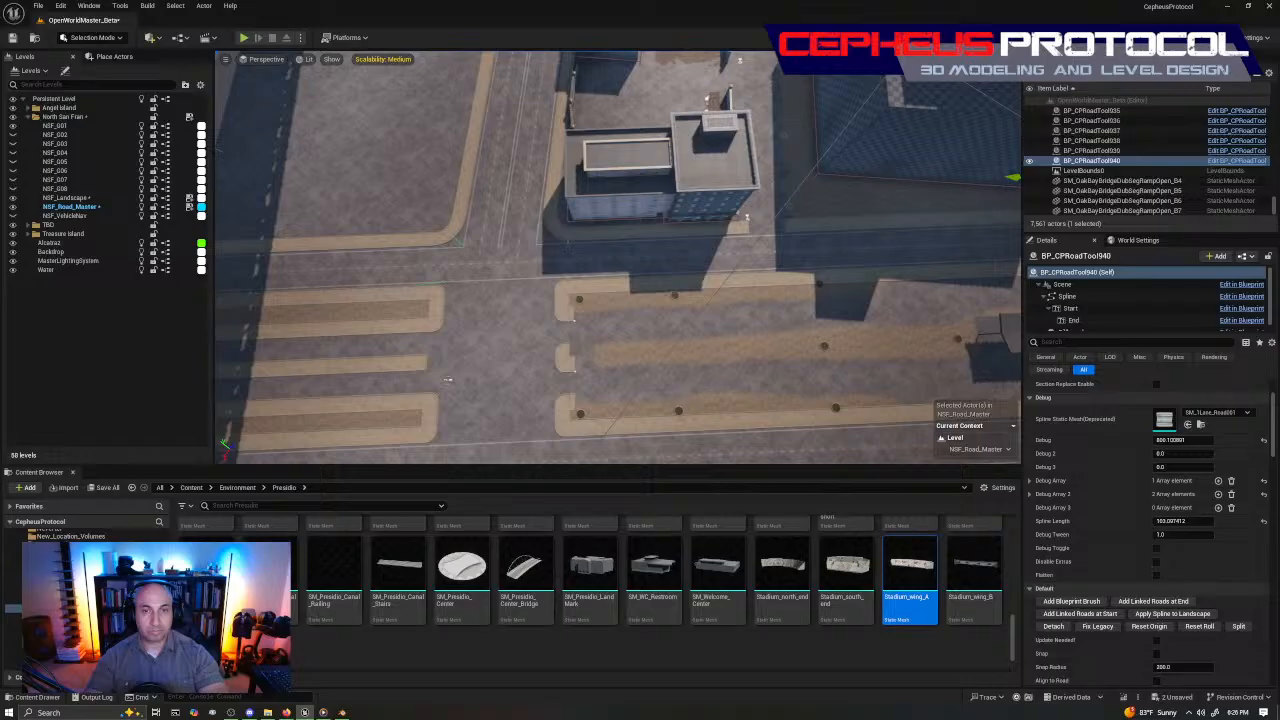
right_drag(618, 258, 570, 250)
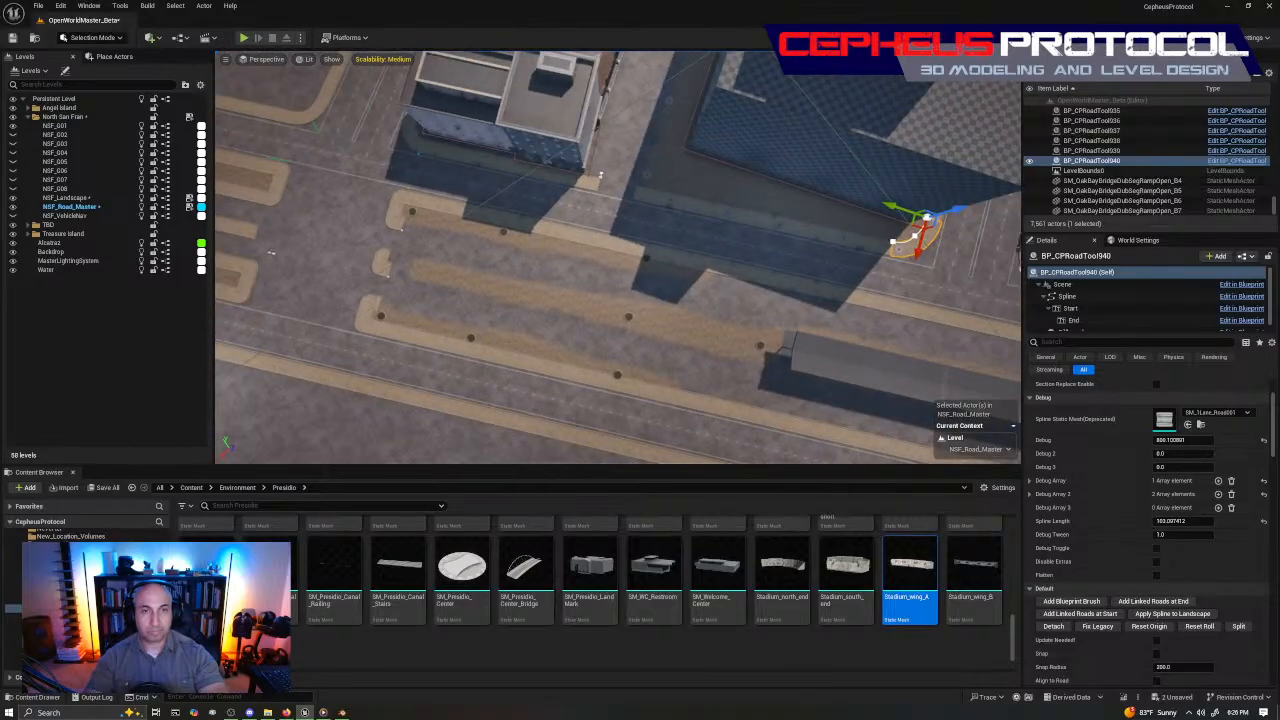
right_drag(271, 252, 309, 197)
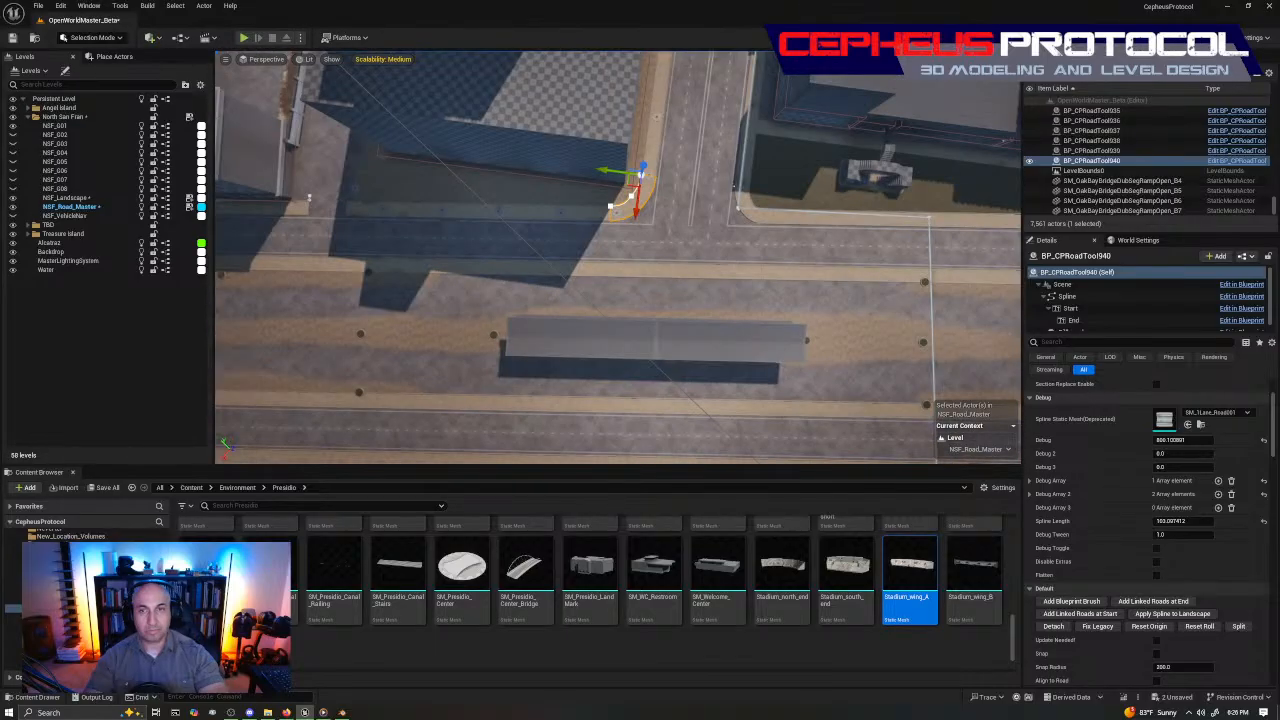
right_drag(323, 272, 323, 297)
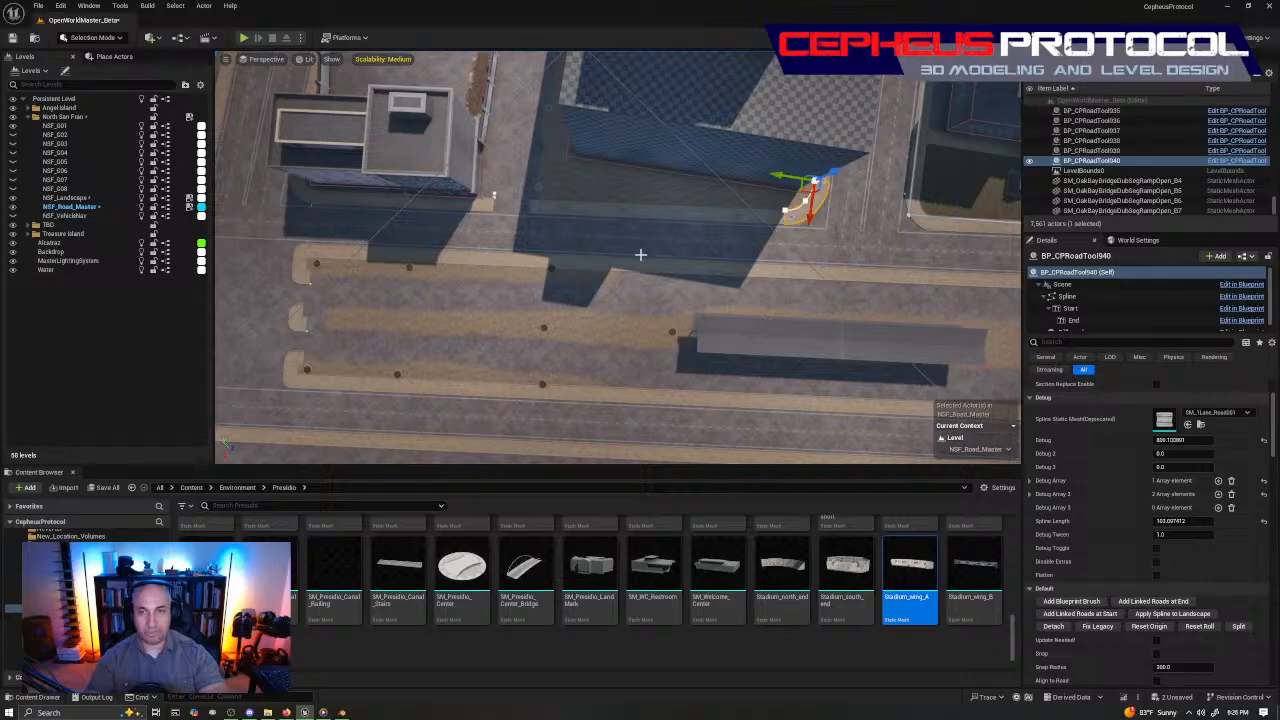
right_drag(640, 255, 736, 268)
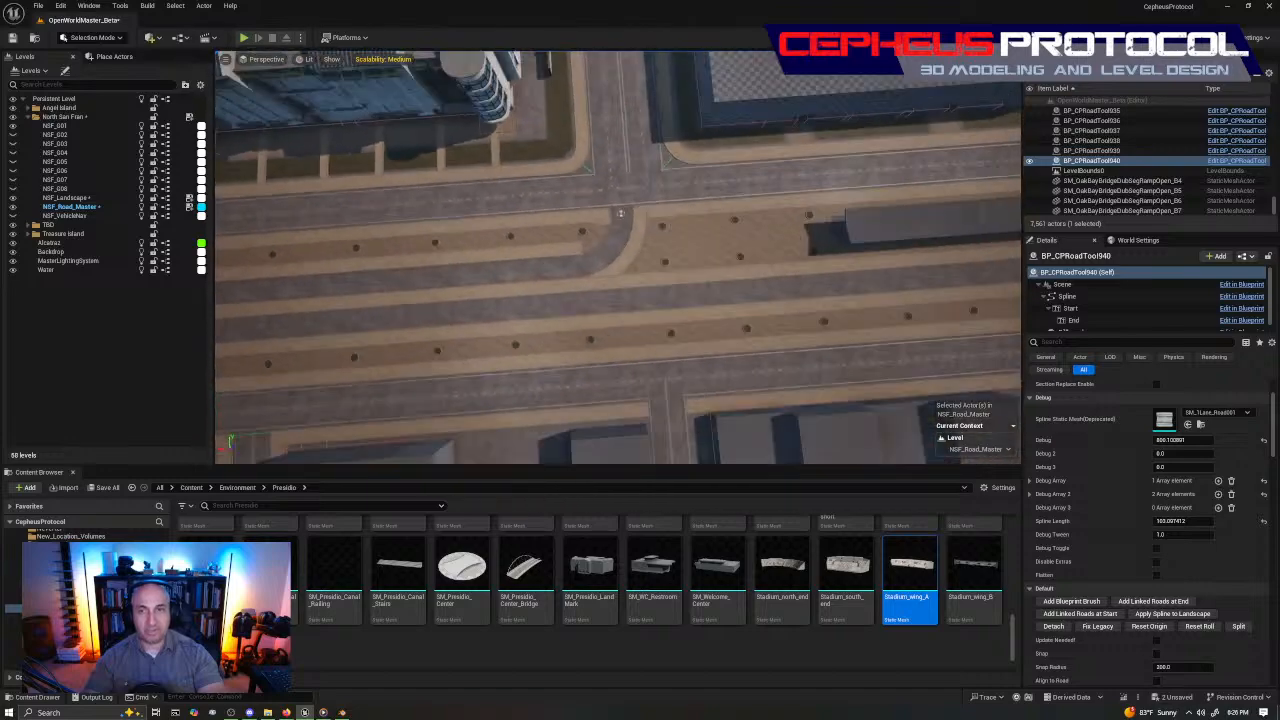
Inspect the metro rail spline mesh on the avenue and the surrounding intersections and elevated ramps
key(f)
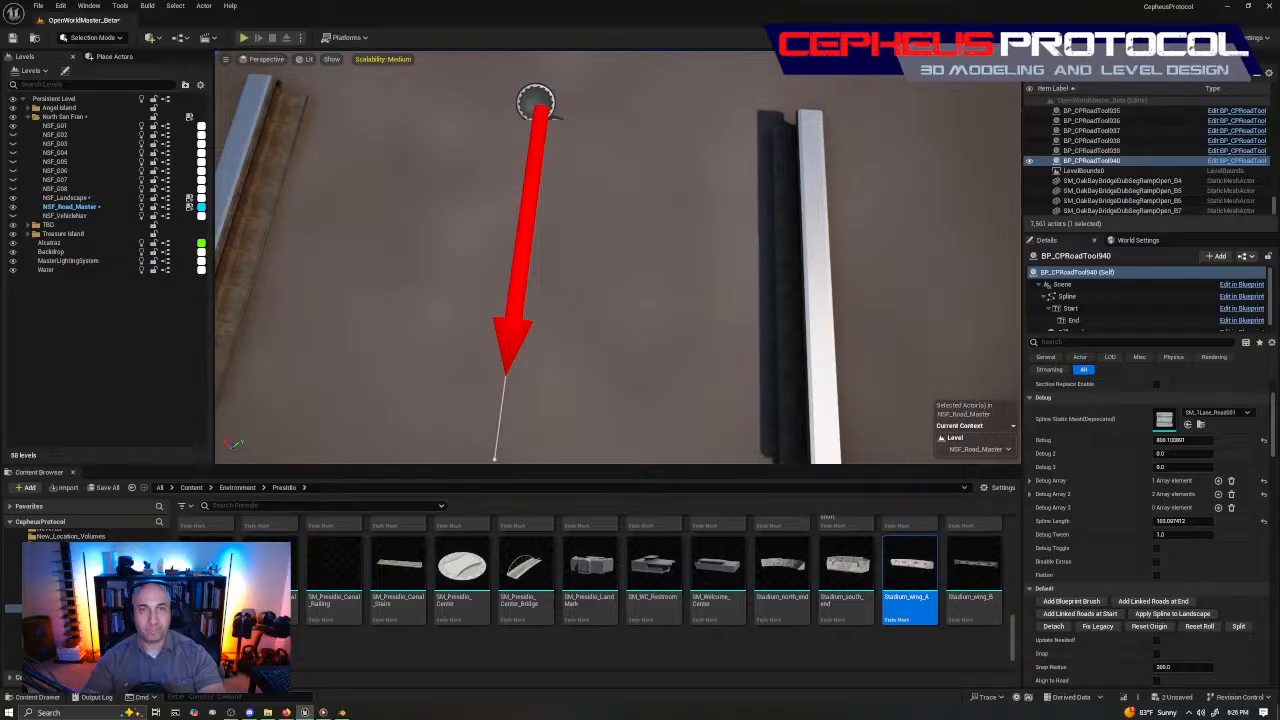
click(565, 220)
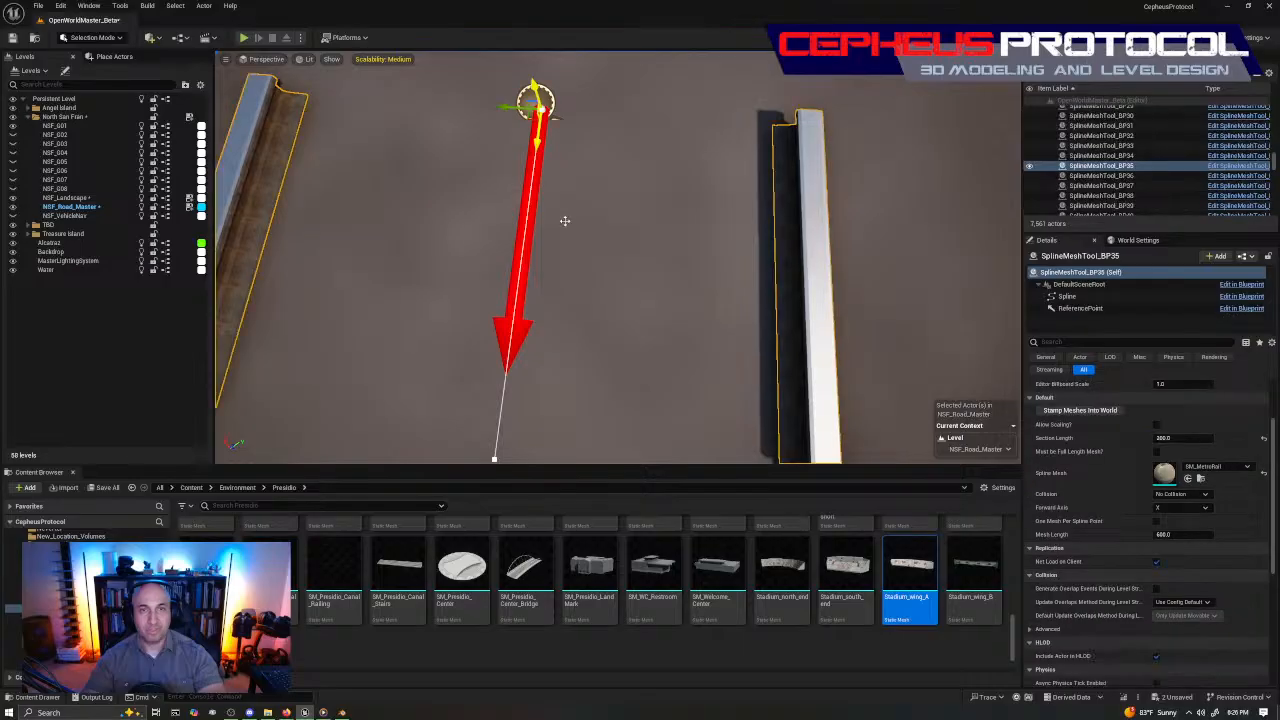
scroll(565, 221, down, 8)
right_drag(561, 301, 650, 290)
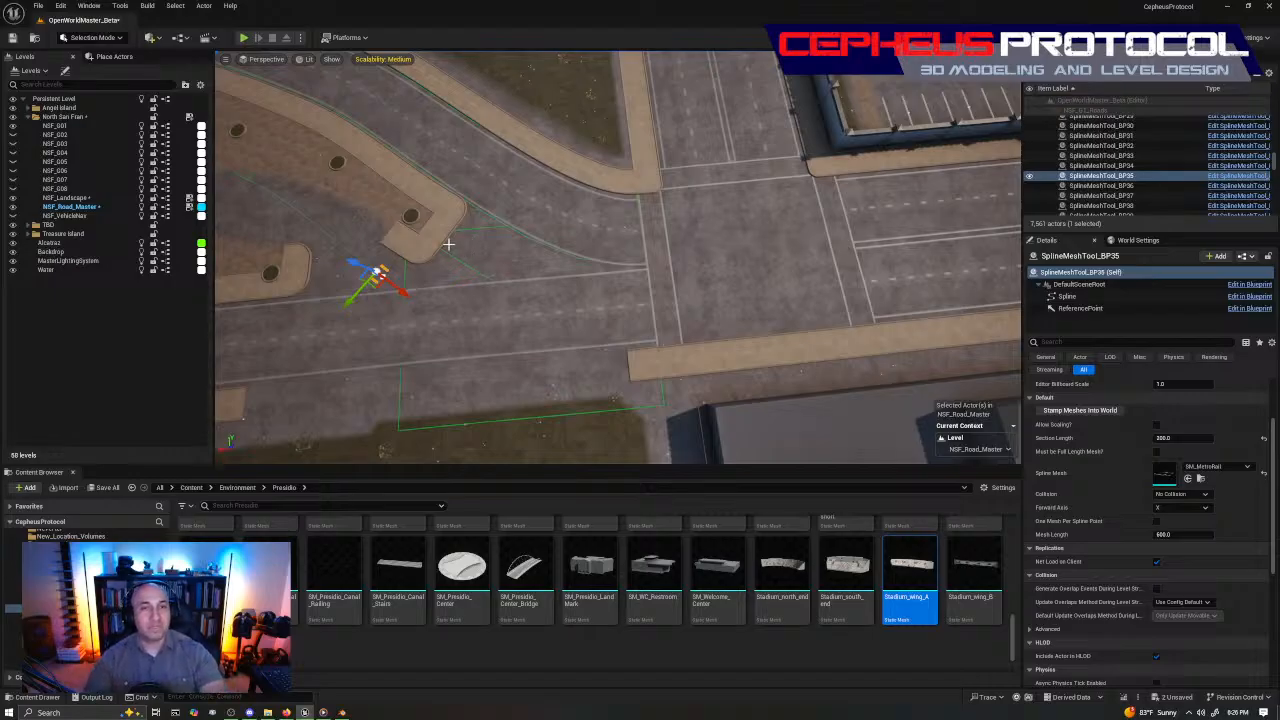
right_drag(448, 244, 453, 234)
key(w)
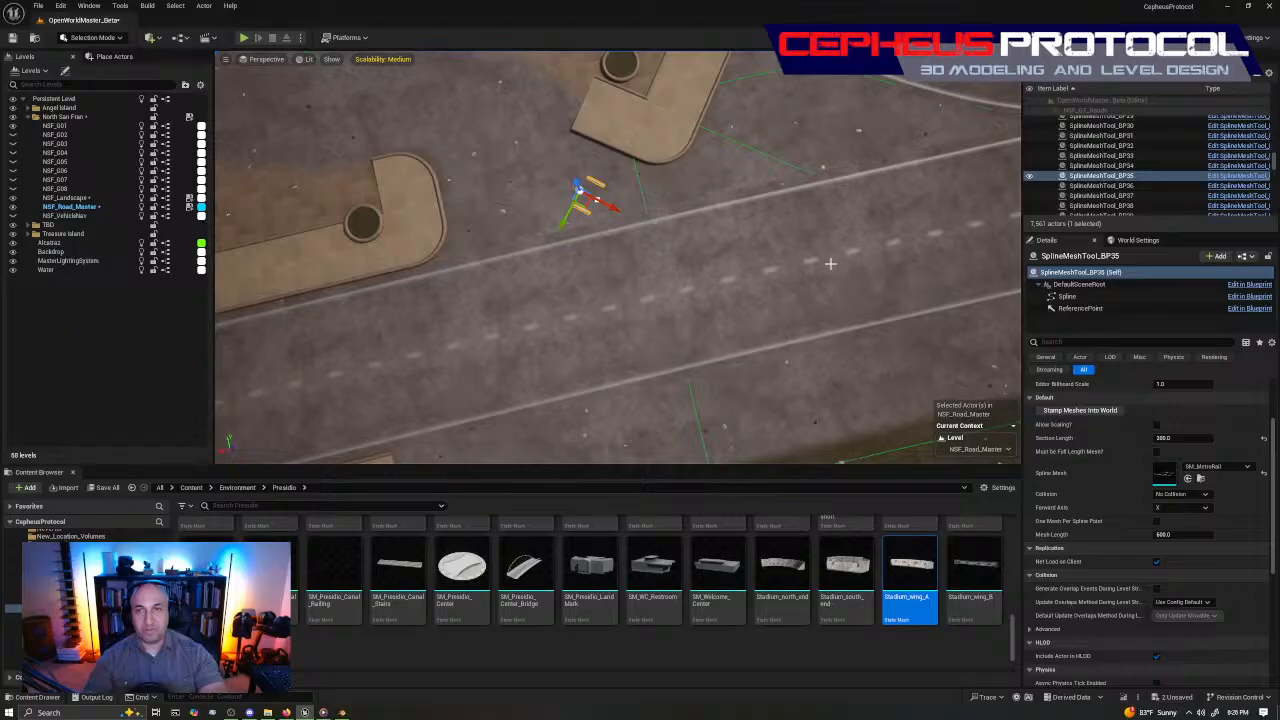
right_drag(830, 264, 902, 216)
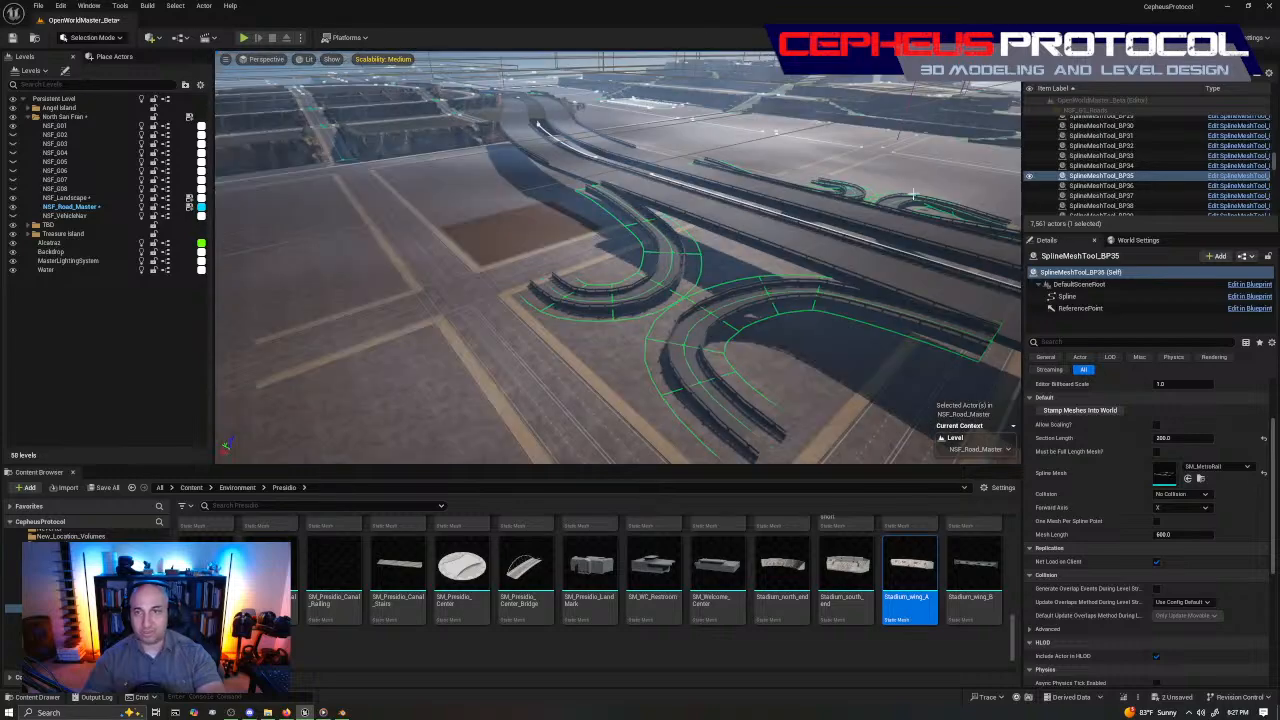
right_drag(879, 240, 912, 234)
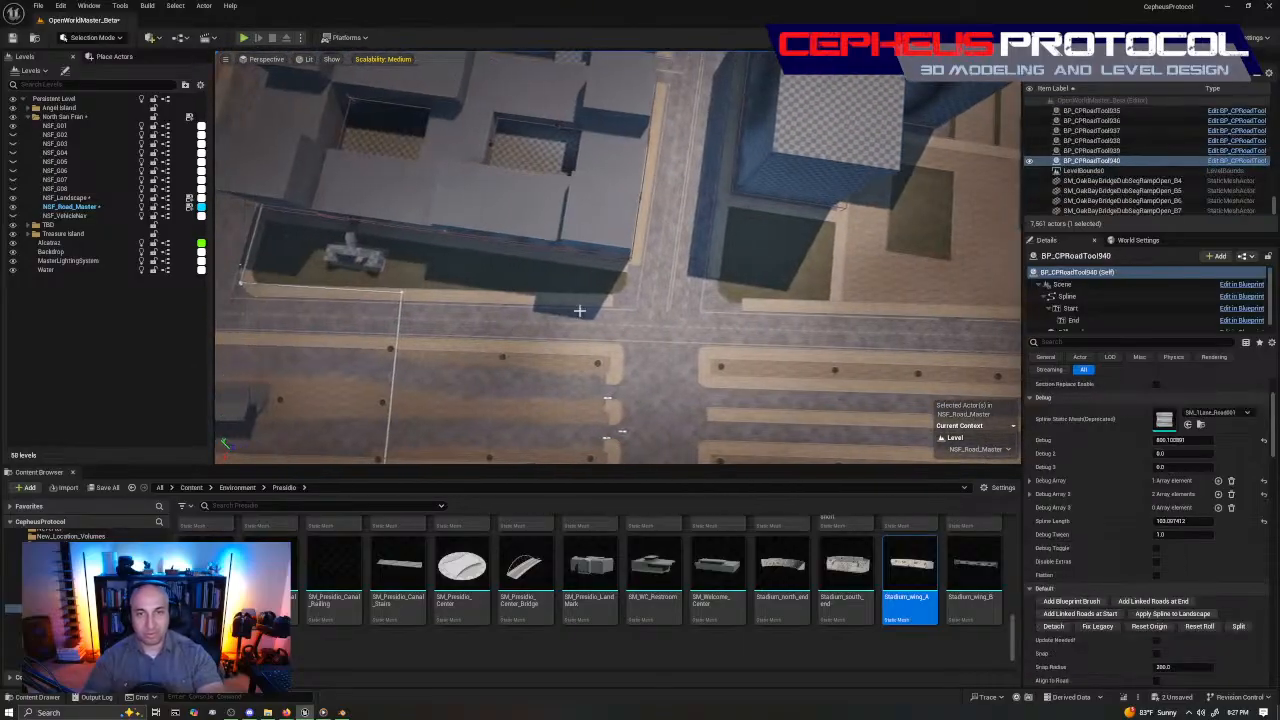
Duplicate the curved sidewalk piece to the grassy corner of the next intersection and rotate it in line with the straight sidewalk
right_drag(579, 311, 440, 298)
alt+drag(440, 257, 883, 314)
right_drag(883, 314, 965, 220)
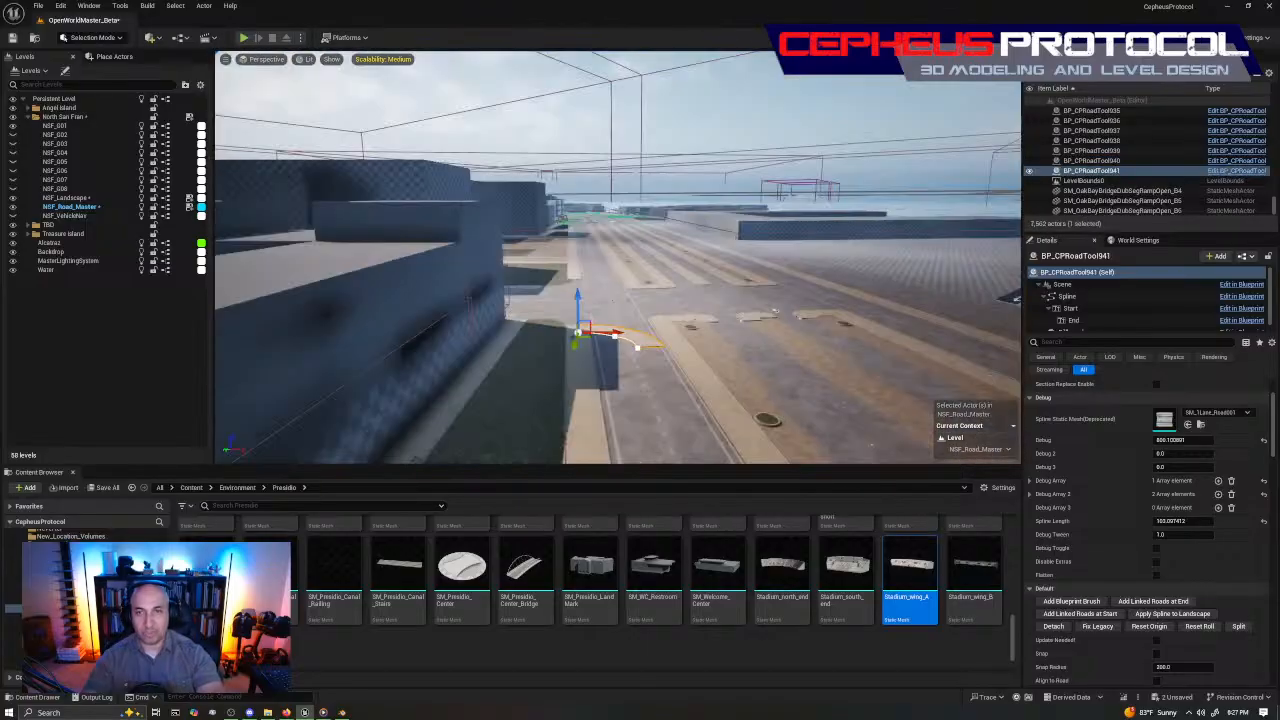
right_drag(775, 311, 750, 432)
key(e)
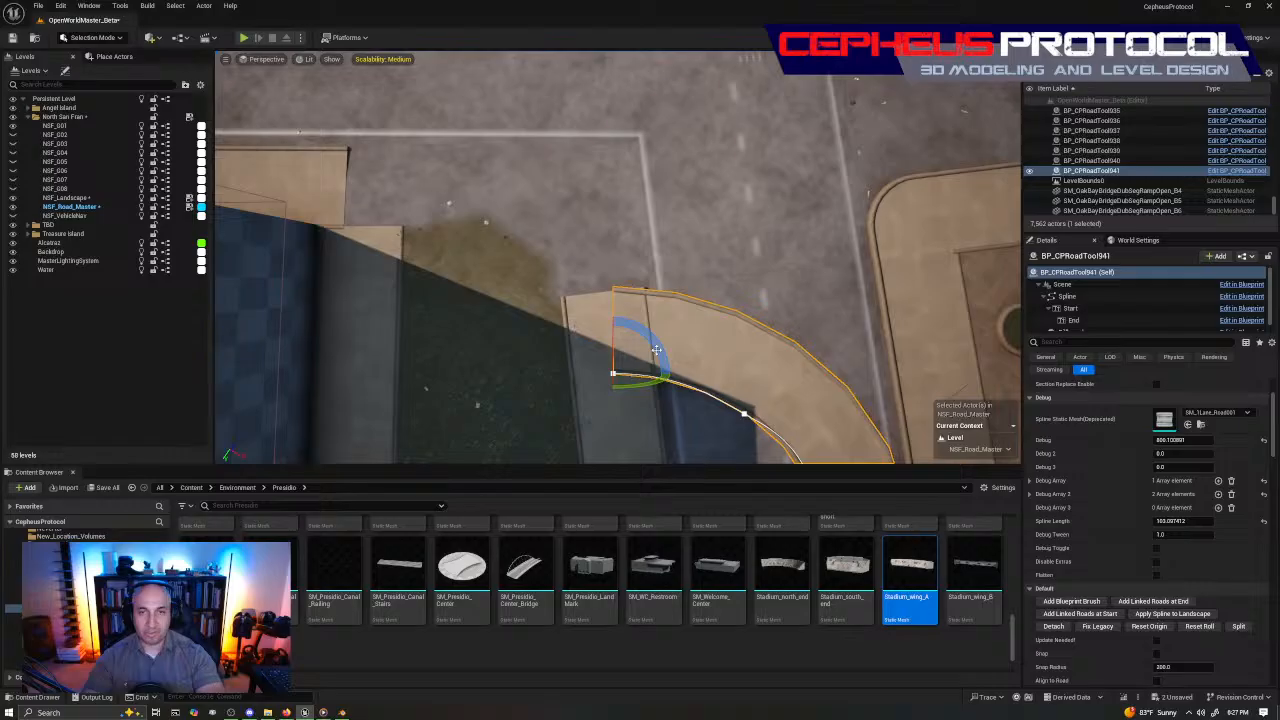
drag(656, 349, 656, 262)
key(w)
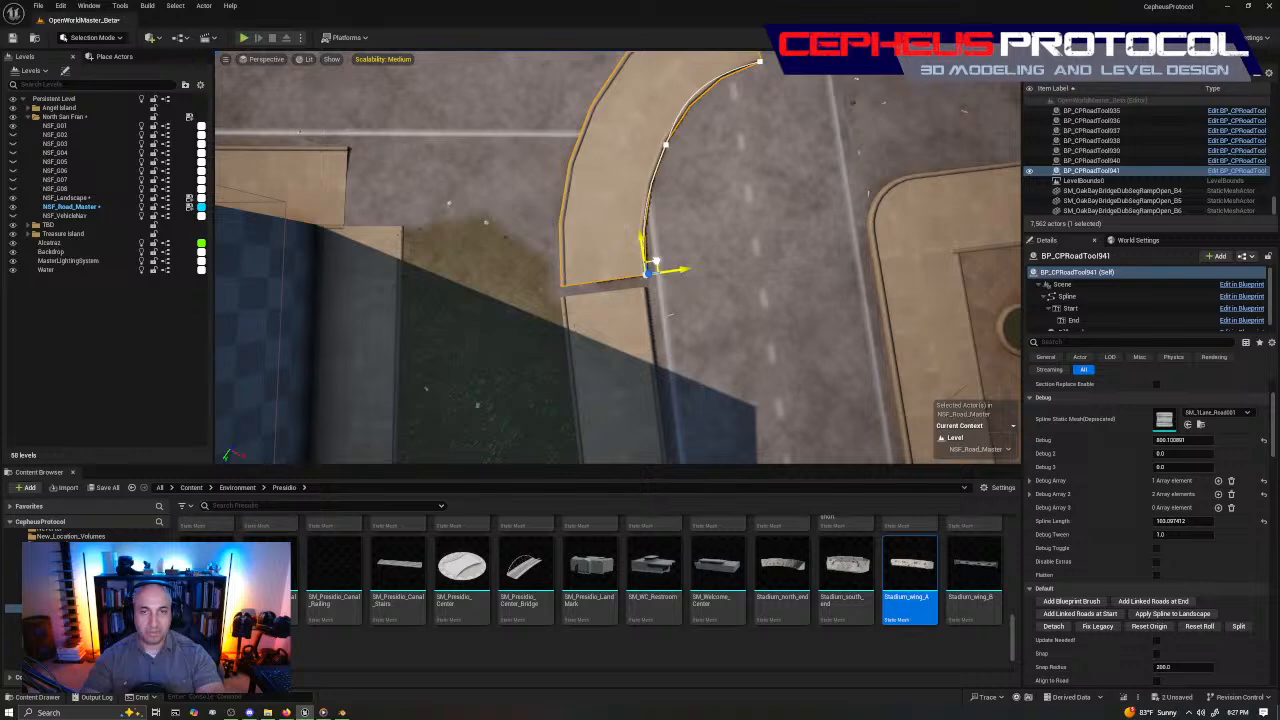
Fine-tune the duplicate's rotation and position to join its start flush with the end of the shaded straight sidewalk
key(w)
mouse_move(656, 262)
right_down()
mouse_move(690, 270)
mouse_move(662, 280)
right_up()
key(s)
key(e)
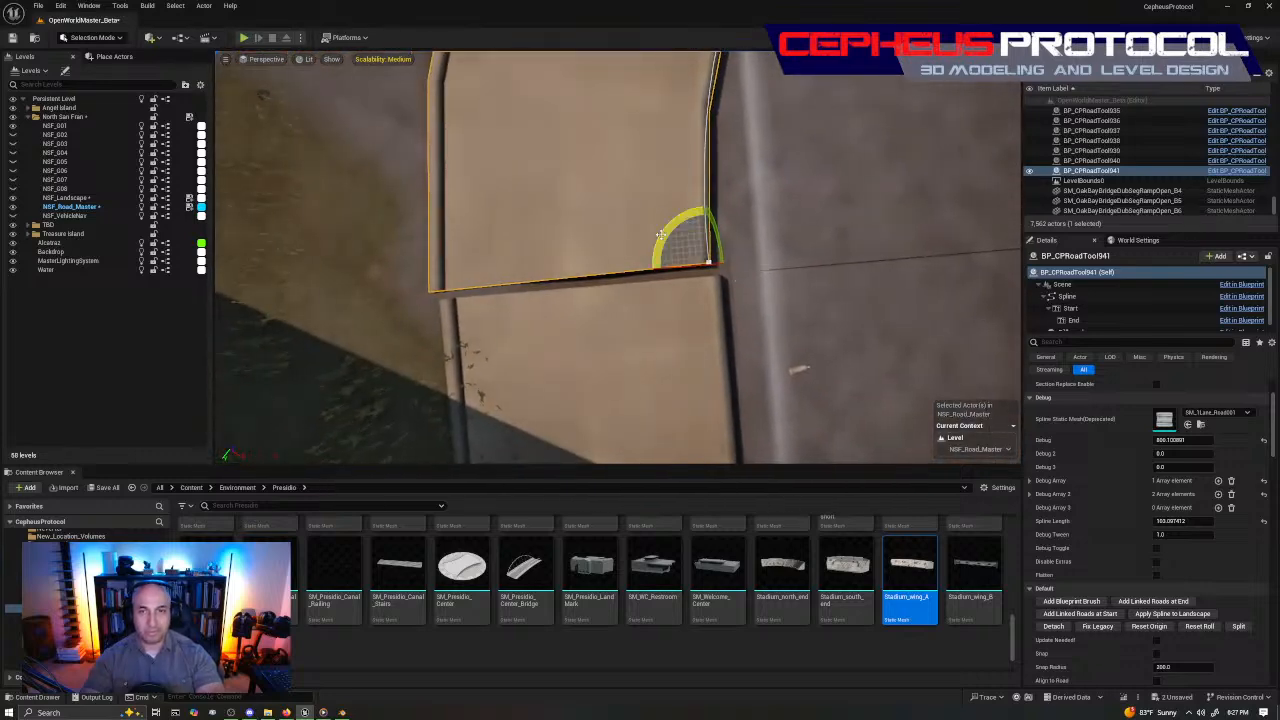
drag(660, 234, 757, 301)
key(w)
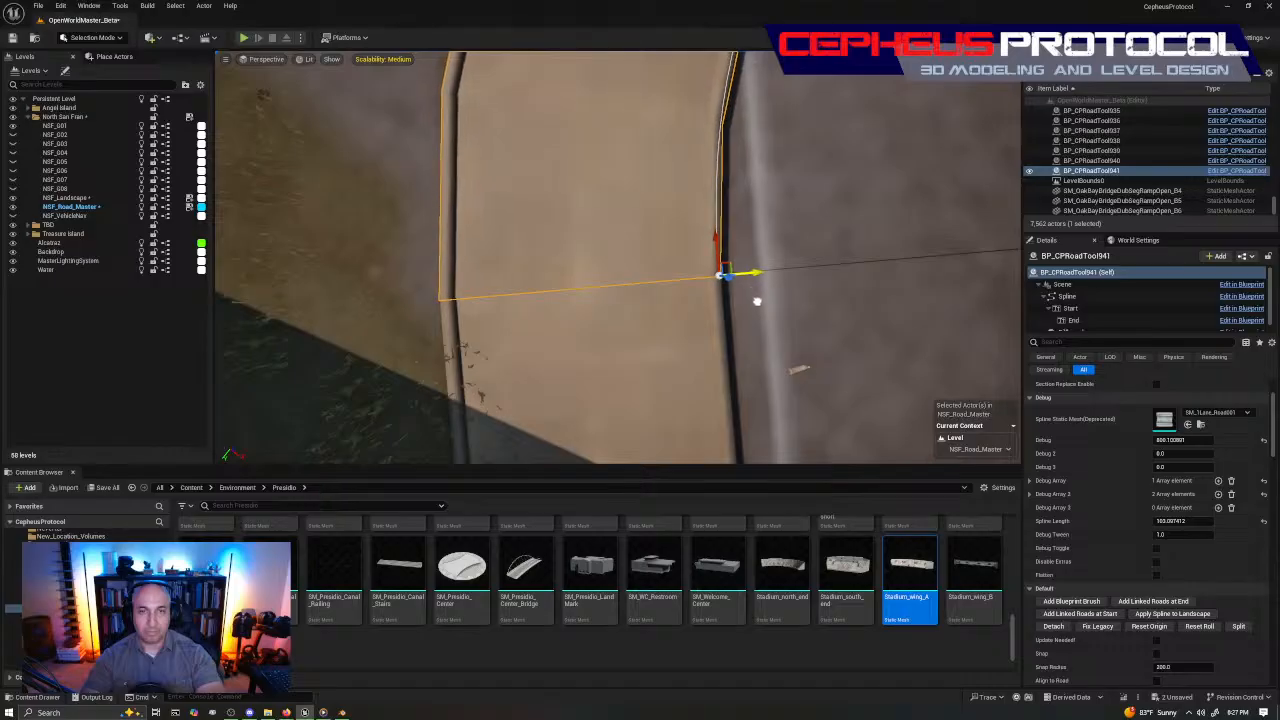
right_drag(745, 252, 733, 252)
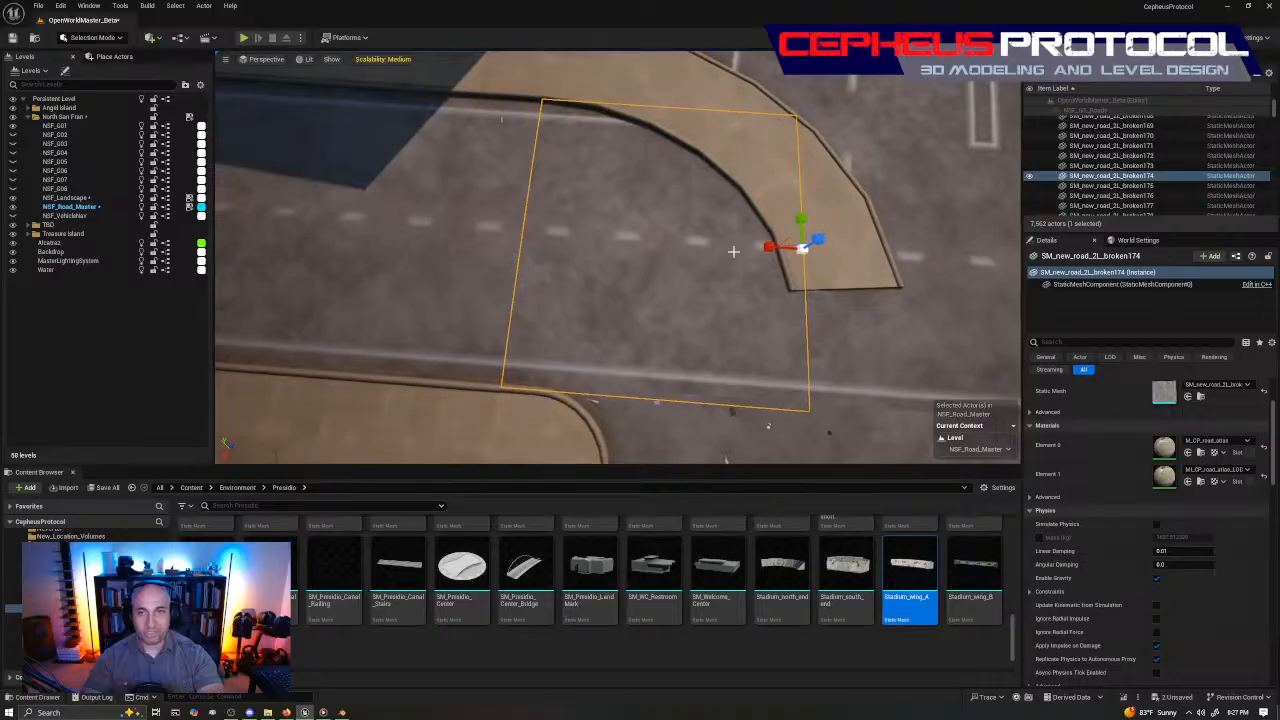
drag(770, 246, 768, 246)
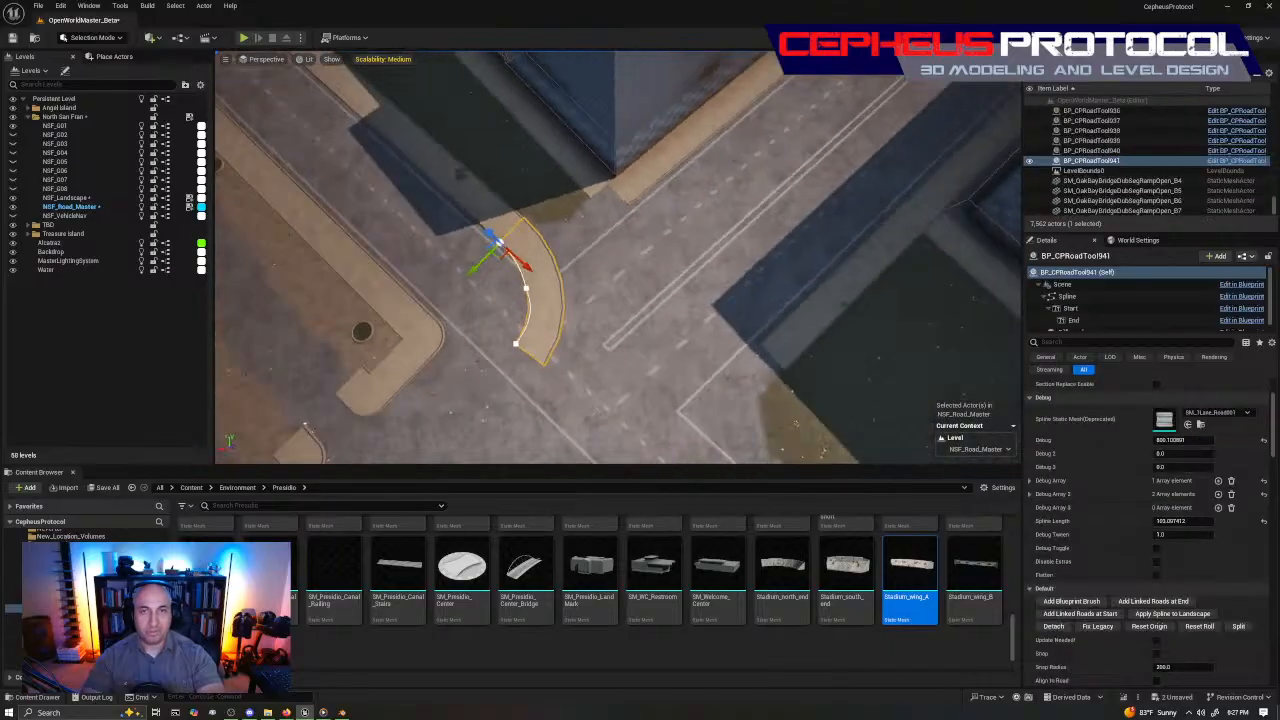
Move the duplicate's end spline point to the side street's sidewalk beside the building and turn it around to face along it
right_drag(770, 372, 770, 372)
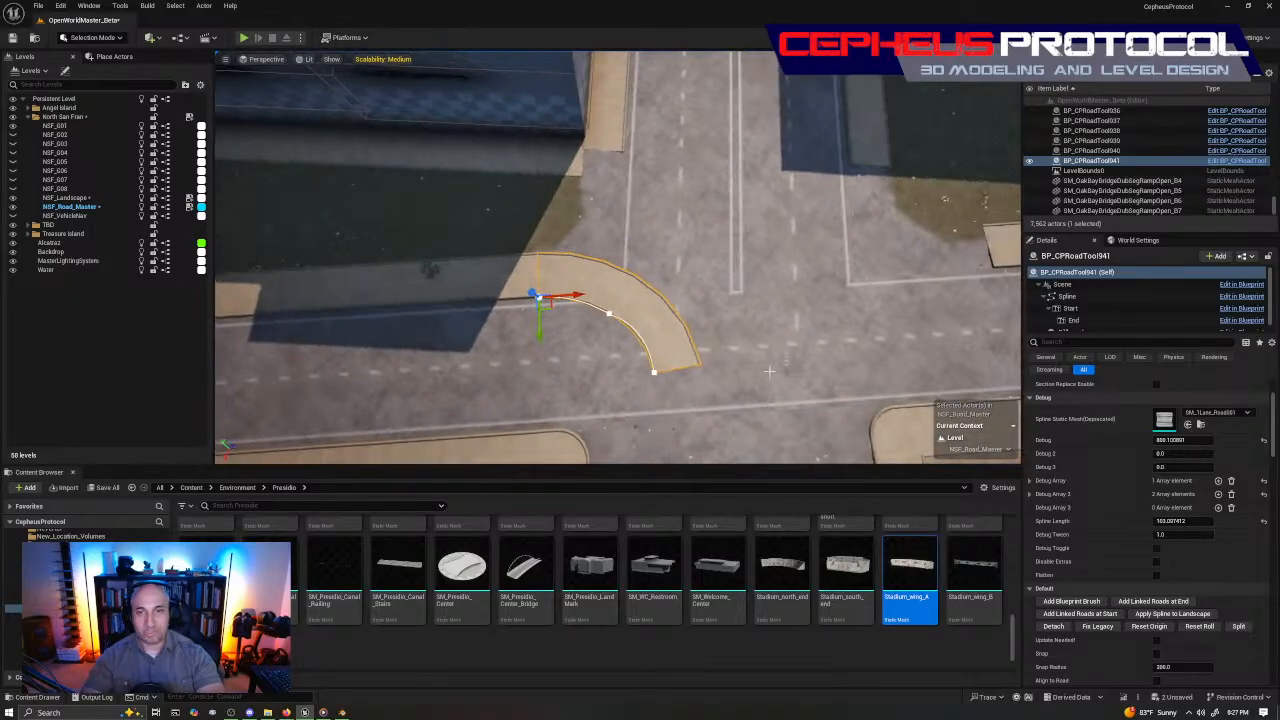
click(655, 373)
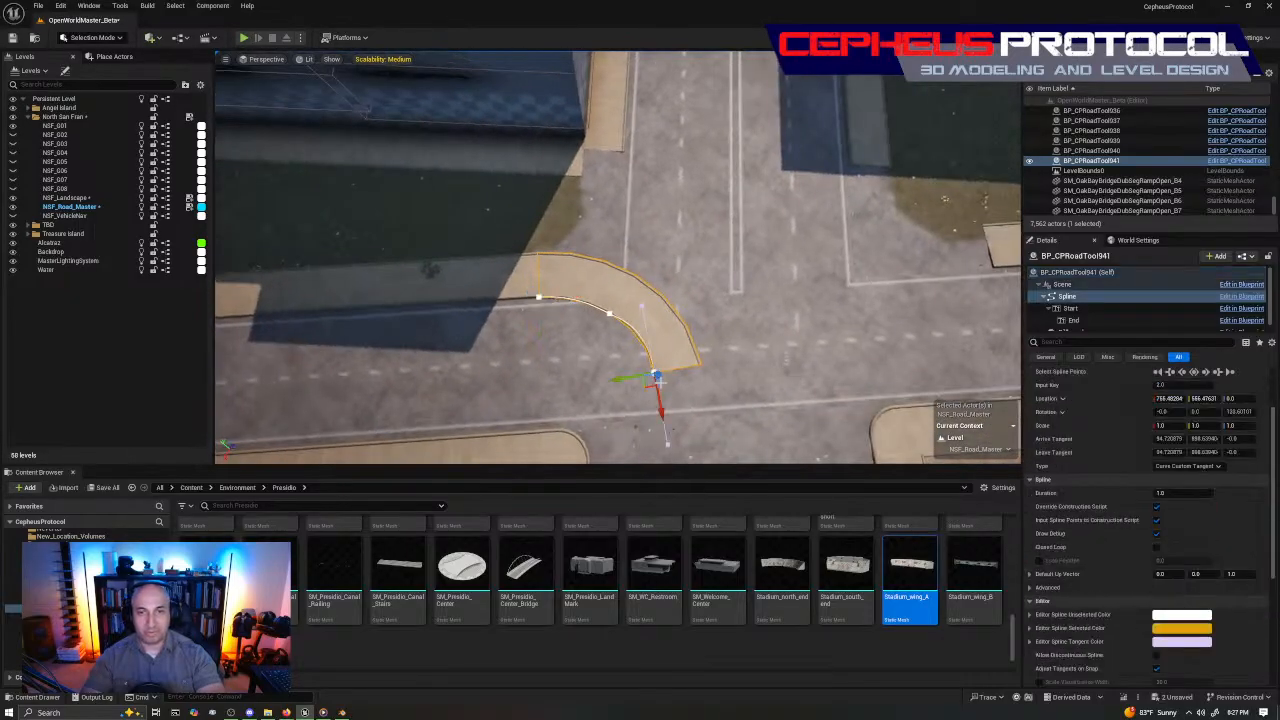
drag(655, 373, 634, 196)
key(e)
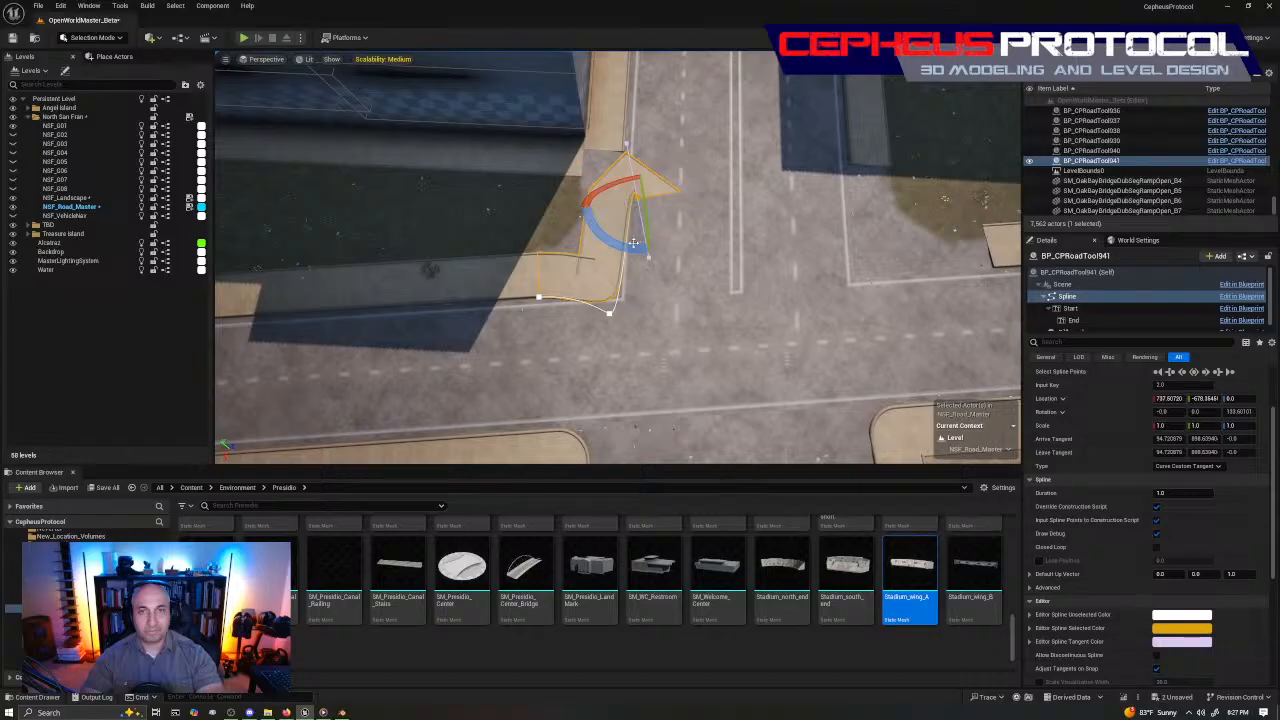
drag(634, 243, 645, 232)
key(w)
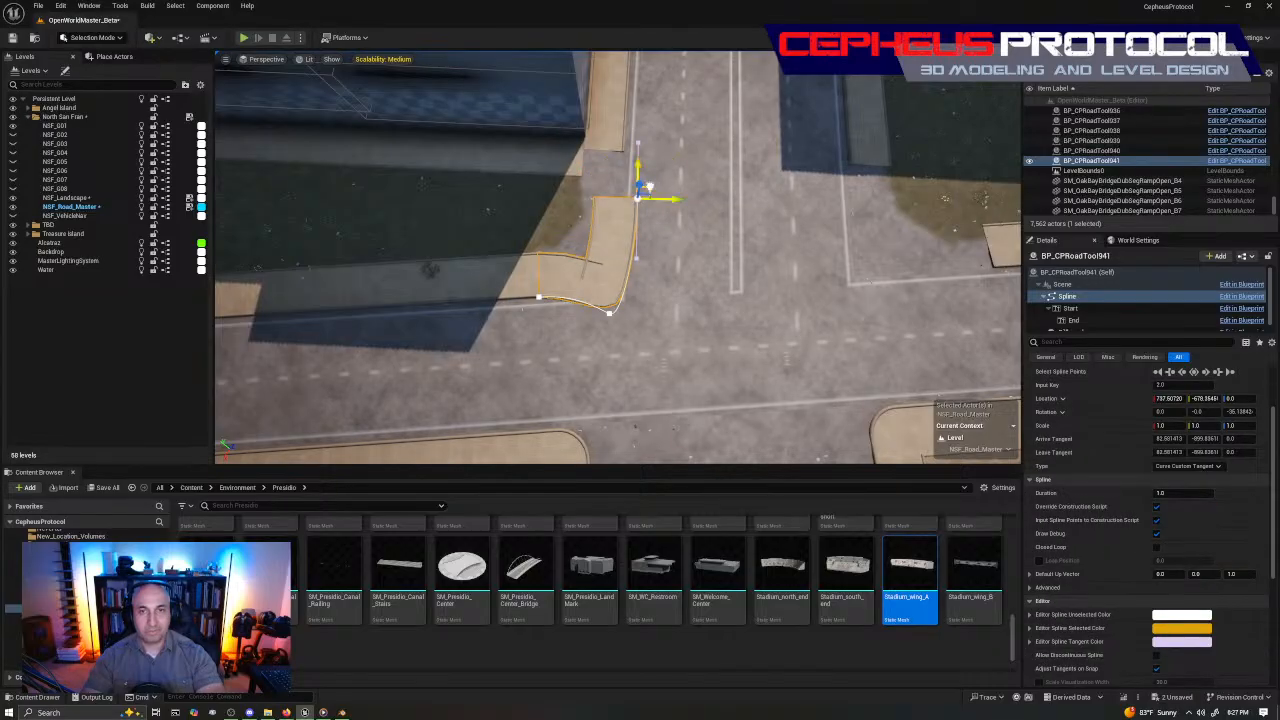
drag(649, 187, 637, 141)
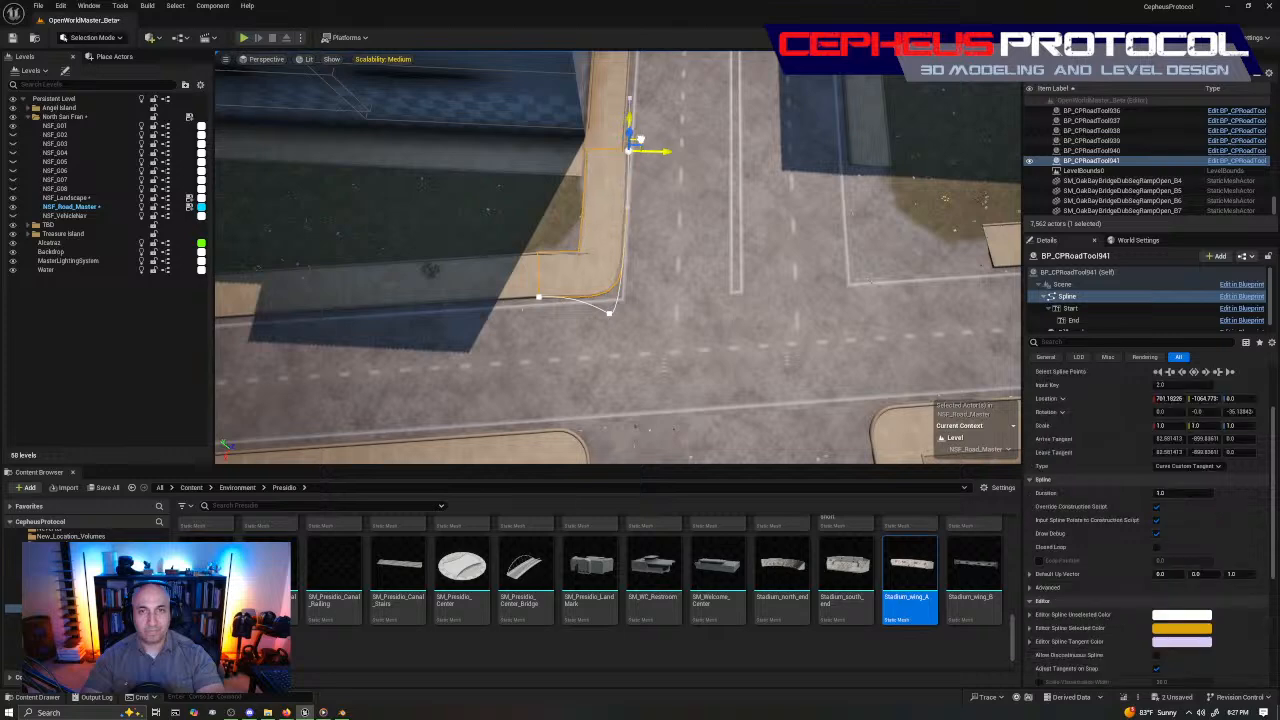
Move the duplicate's middle spline point in towards the grass and rotate it along the bend to round the corner
click(608, 314)
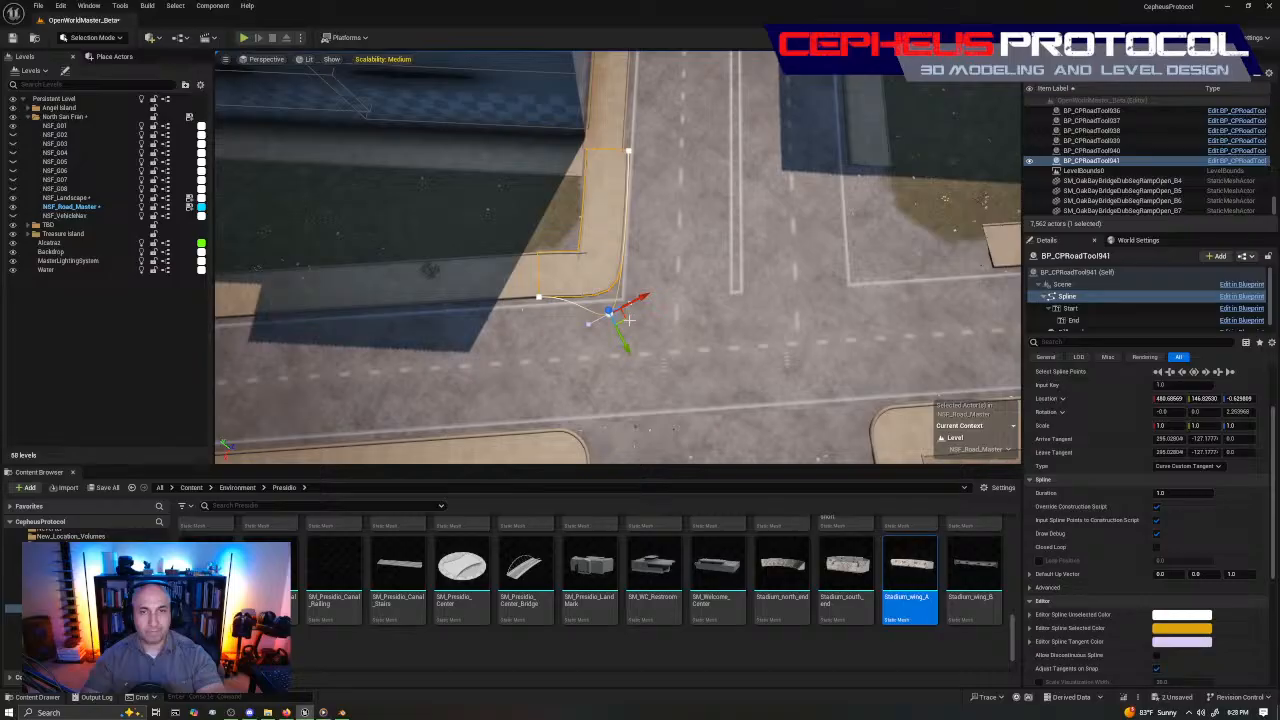
drag(628, 320, 608, 257)
key(e)
drag(608, 307, 582, 305)
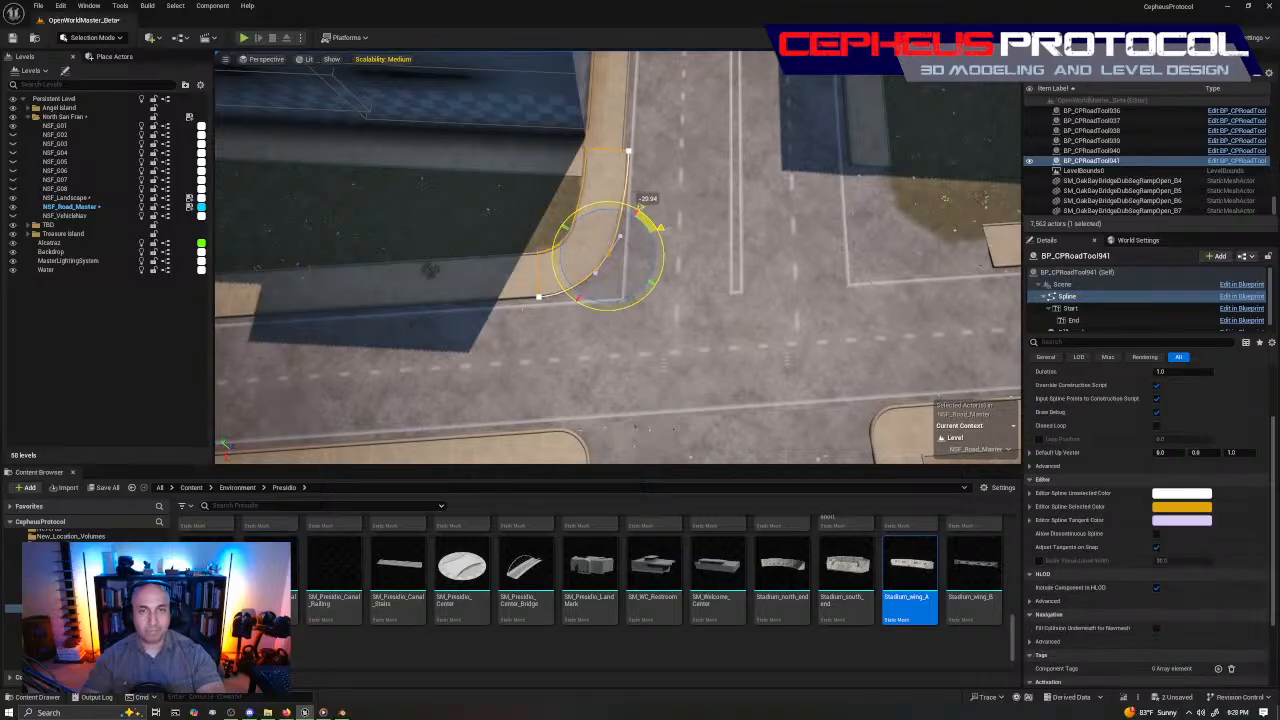
key(w)
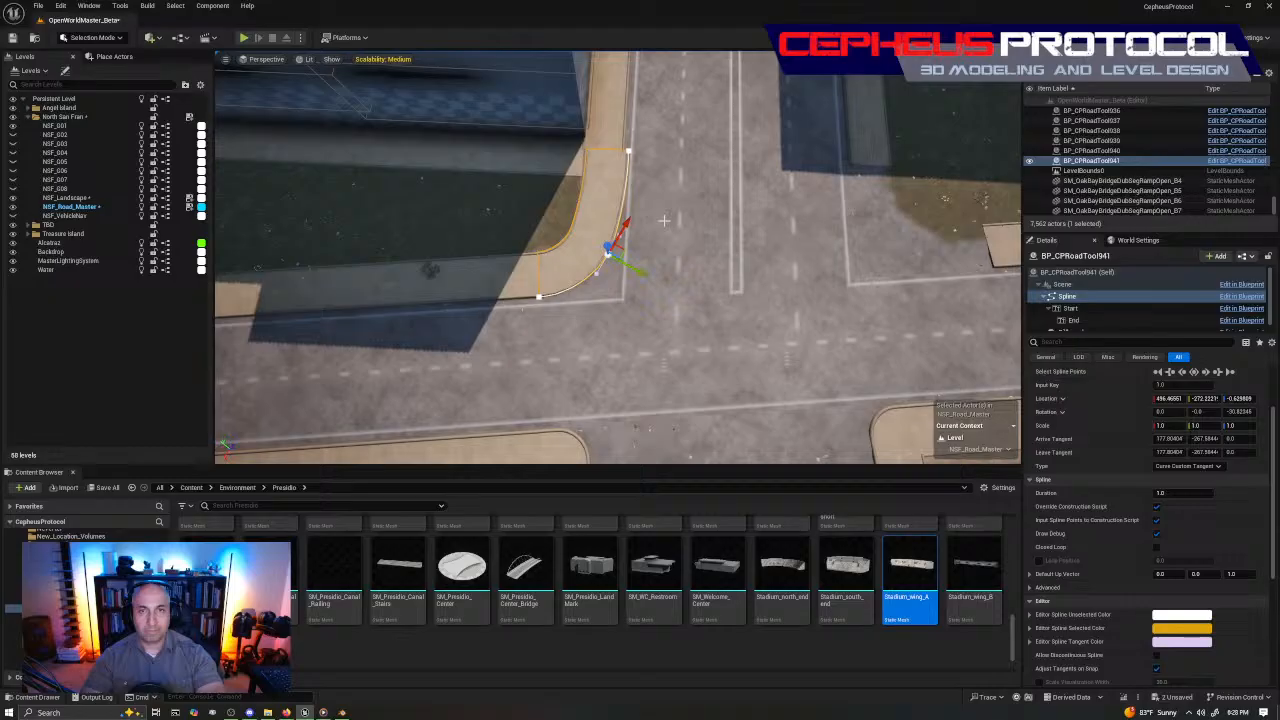
Nudge the duplicate's end spline point sideways to line up its curb with the side street's straight sidewalk
click(628, 151)
right_drag(628, 151, 598, 124)
drag(758, 284, 744, 287)
key(Escape)
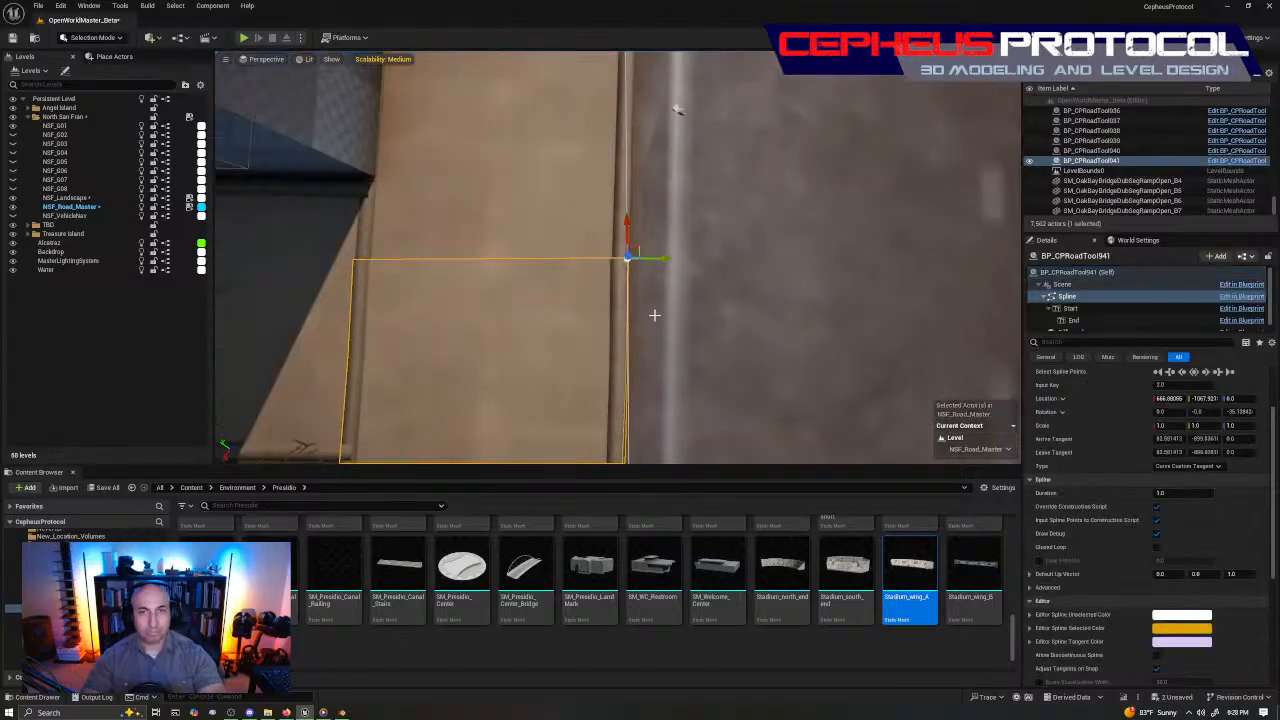
Fine-tune the corner piece's end spline point in rotation and position to sit flush with the side street's straight sidewalk
key(e)
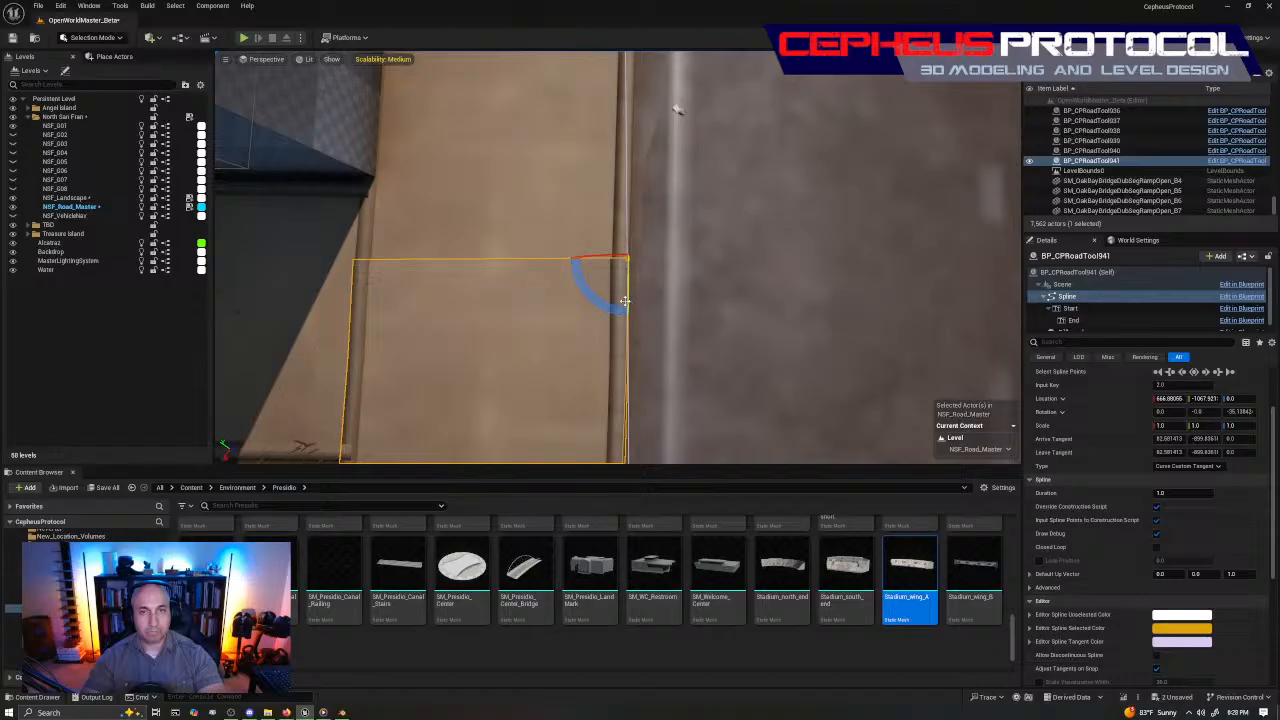
drag(625, 301, 621, 301)
key(w)
drag(658, 260, 661, 260)
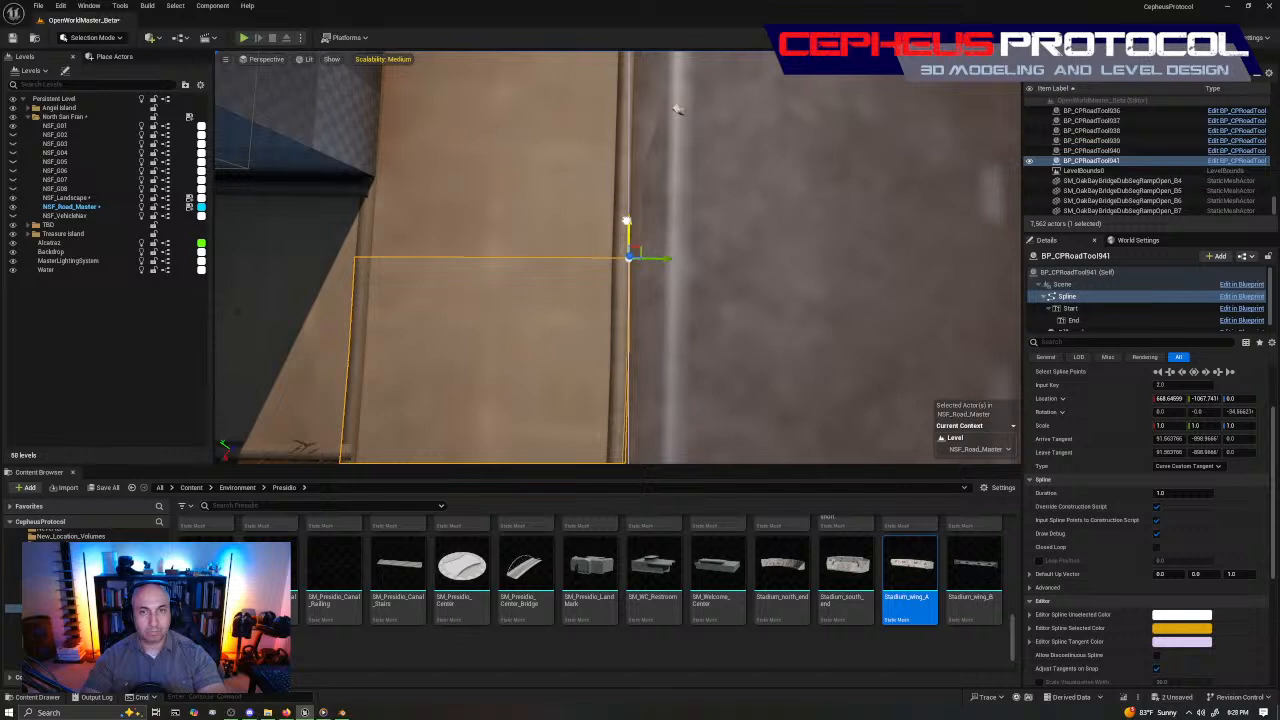
drag(627, 221, 627, 231)
key(e)
drag(609, 314, 605, 313)
key(w)
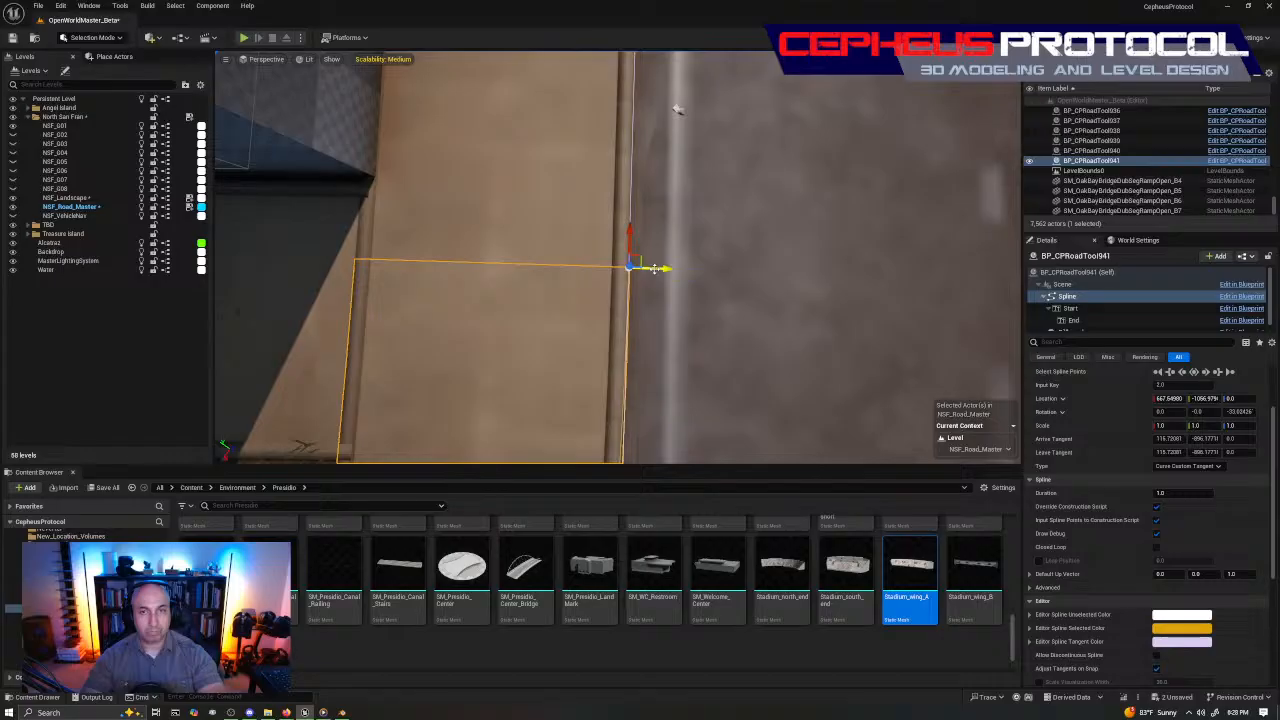
drag(653, 268, 628, 286)
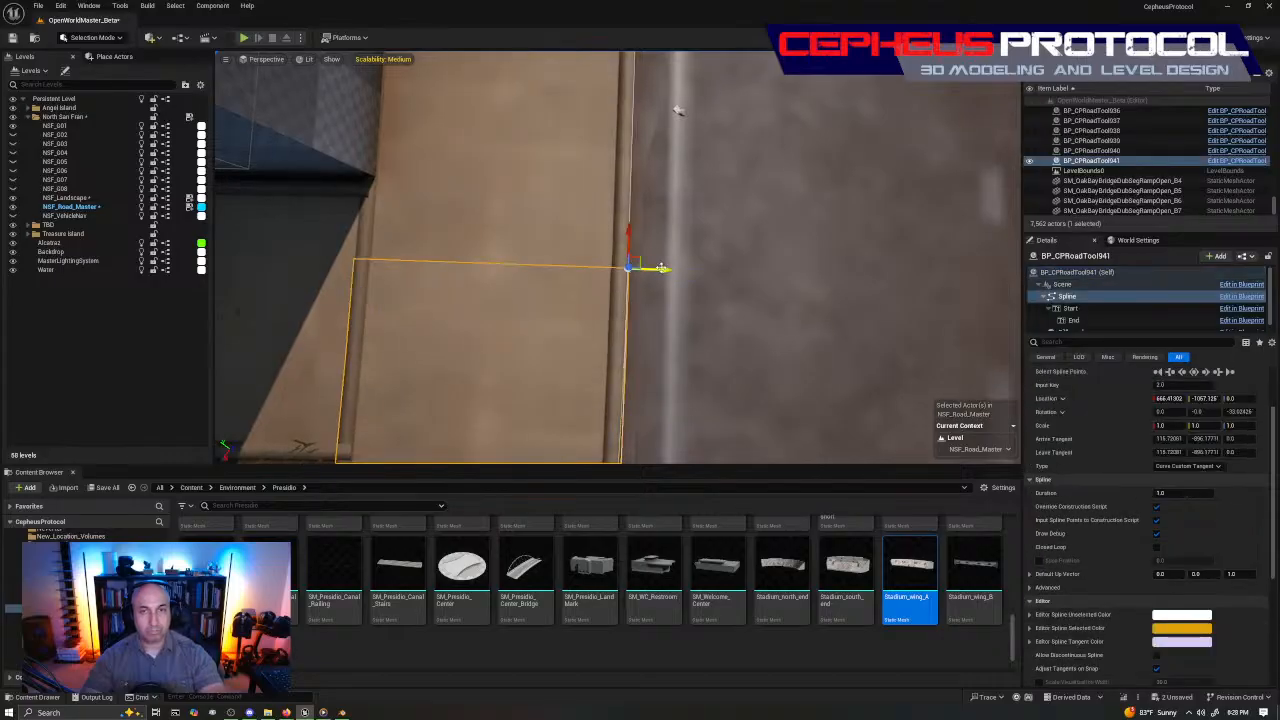
key(Escape)
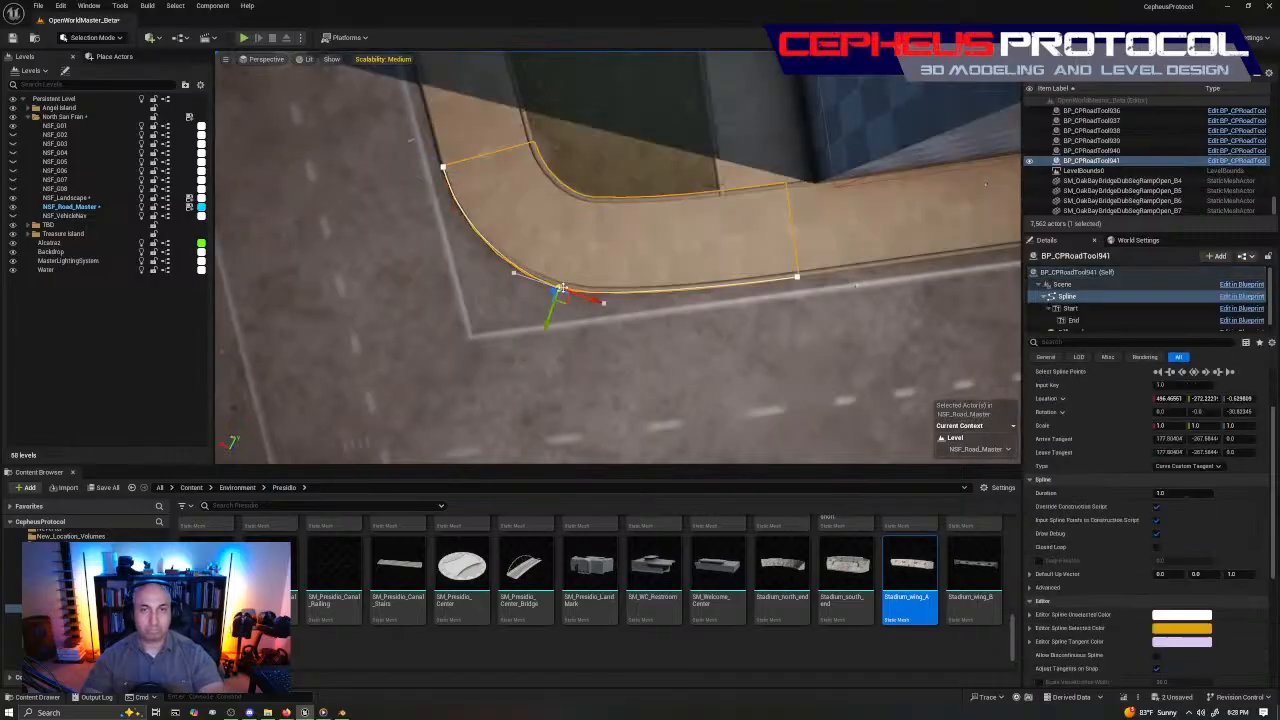
Rotate the corner piece's middle spline point and slide it along the curb to smooth the bend, then deselect the piece
key(e)
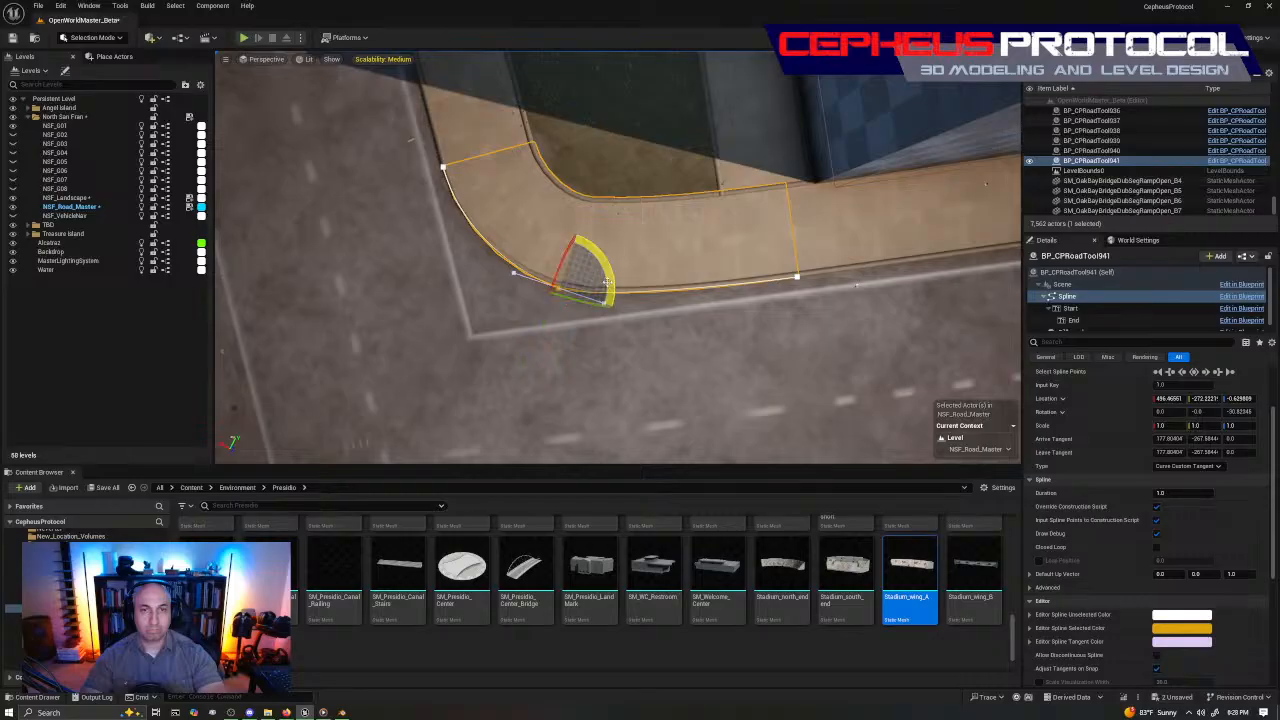
drag(607, 283, 628, 310)
key(w)
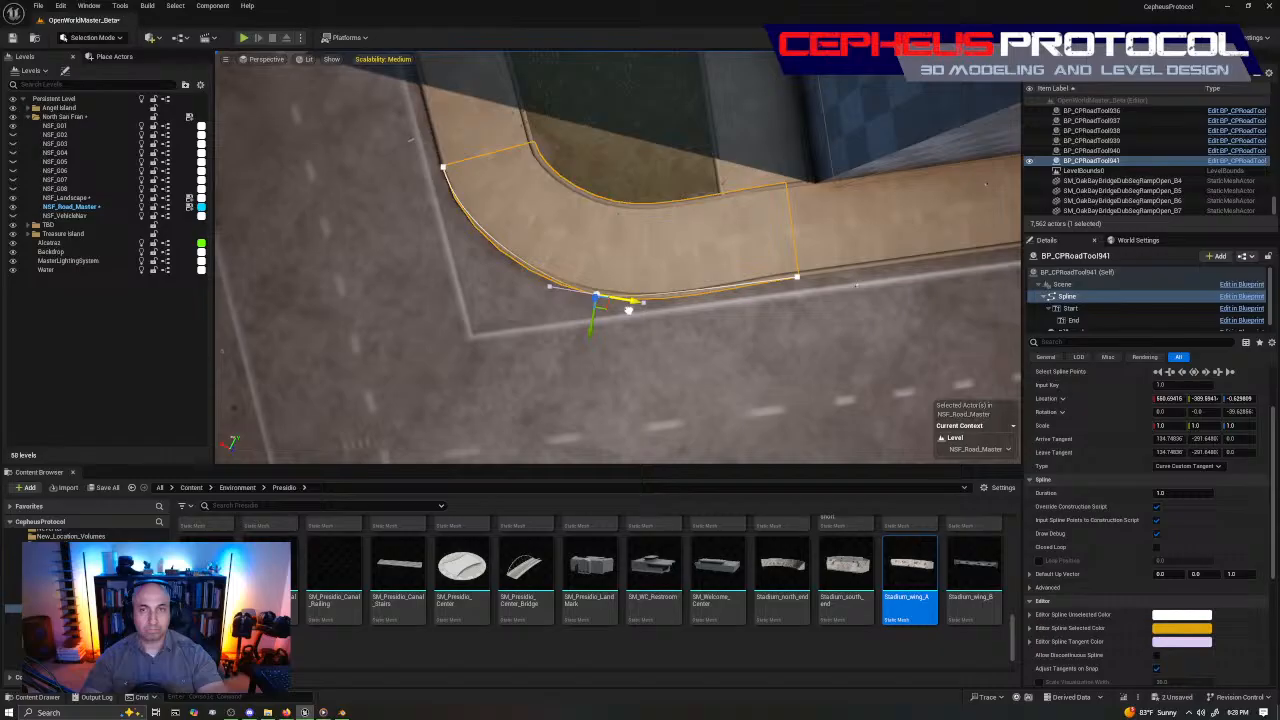
key(Escape)
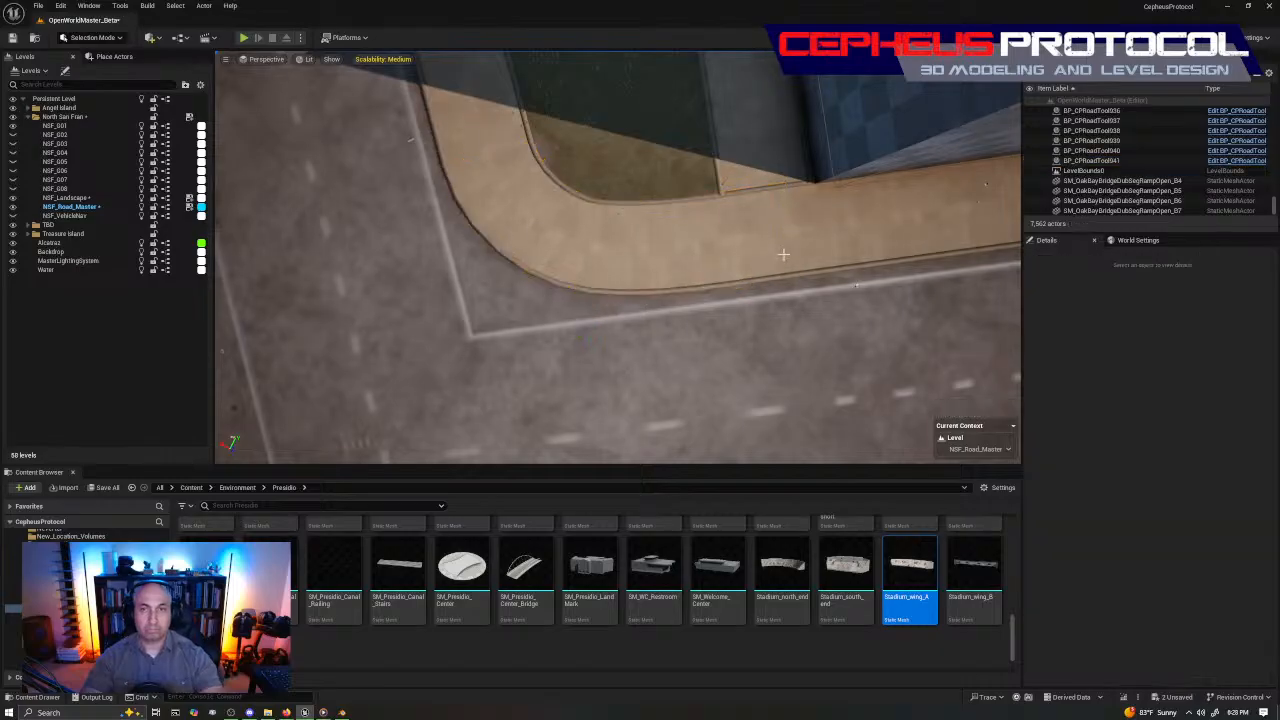
Duplicate the finished corner sidewalk piece across the side street to the opposite corner of the intersection
mouse_move(783, 254)
right_down()
mouse_move(800, 254)
mouse_move(783, 254)
right_up()
key(s)
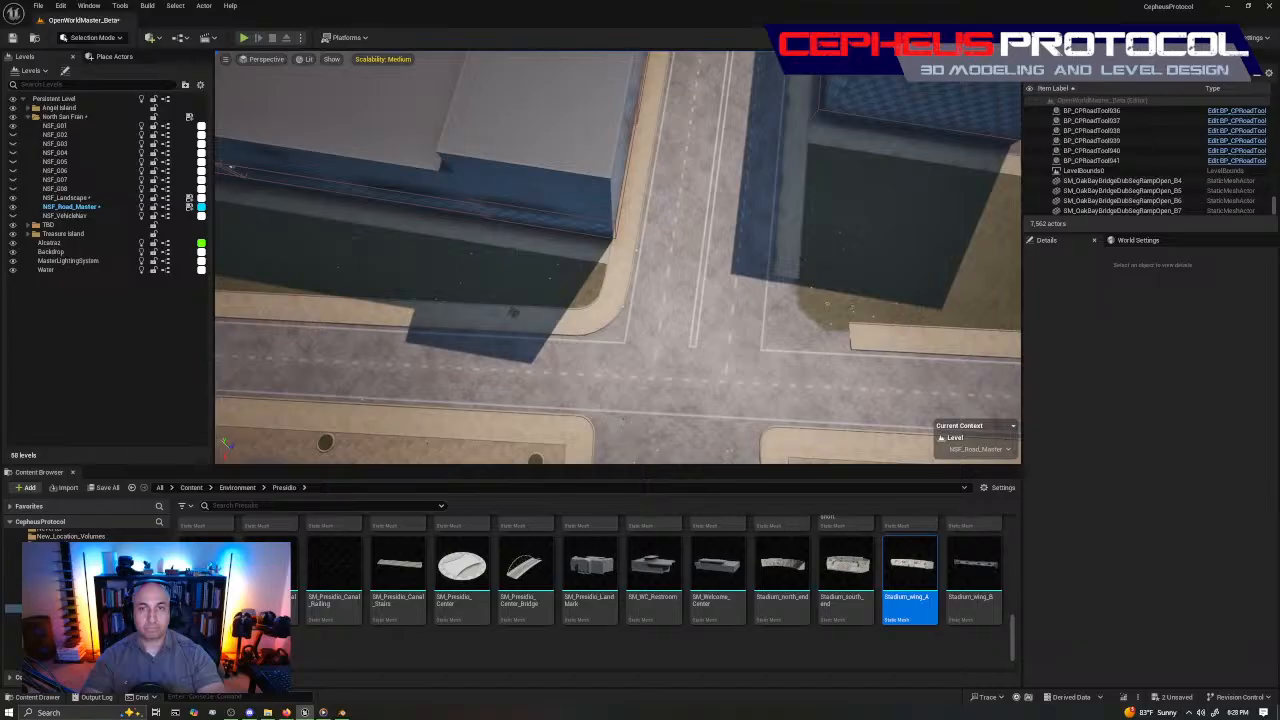
click(610, 405)
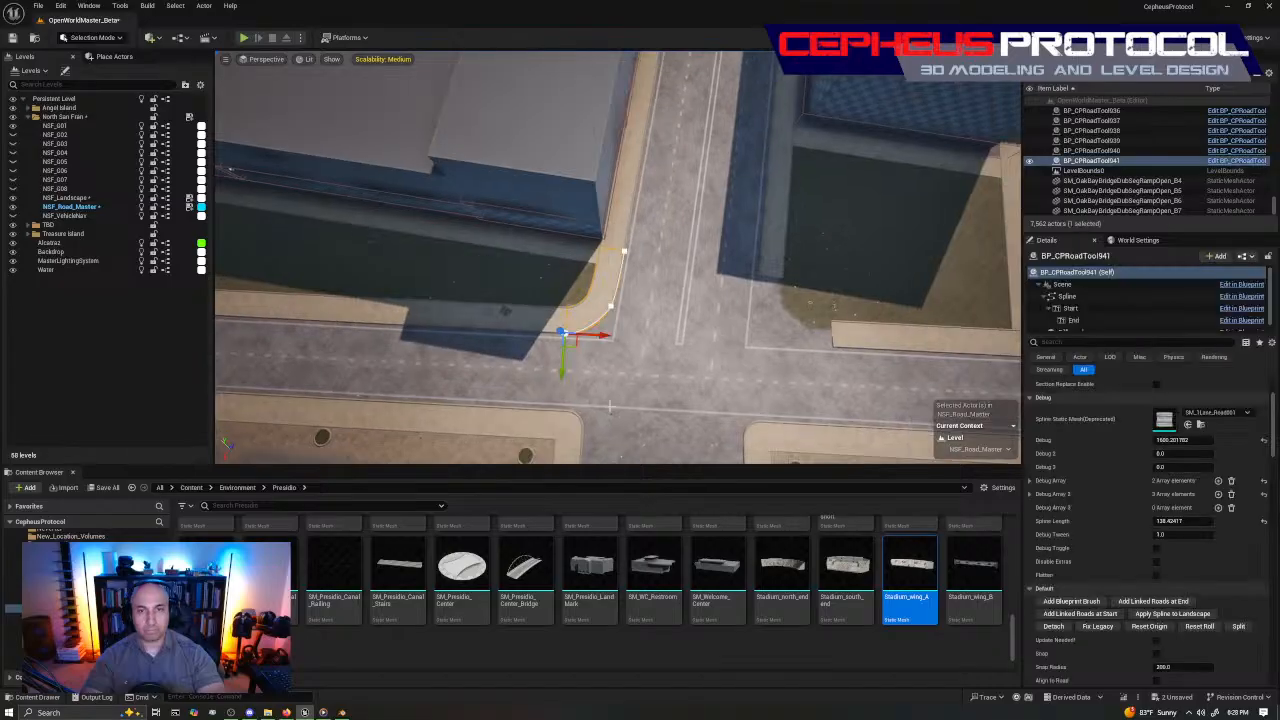
key(w)
right_drag(610, 406, 614, 424)
key(d)
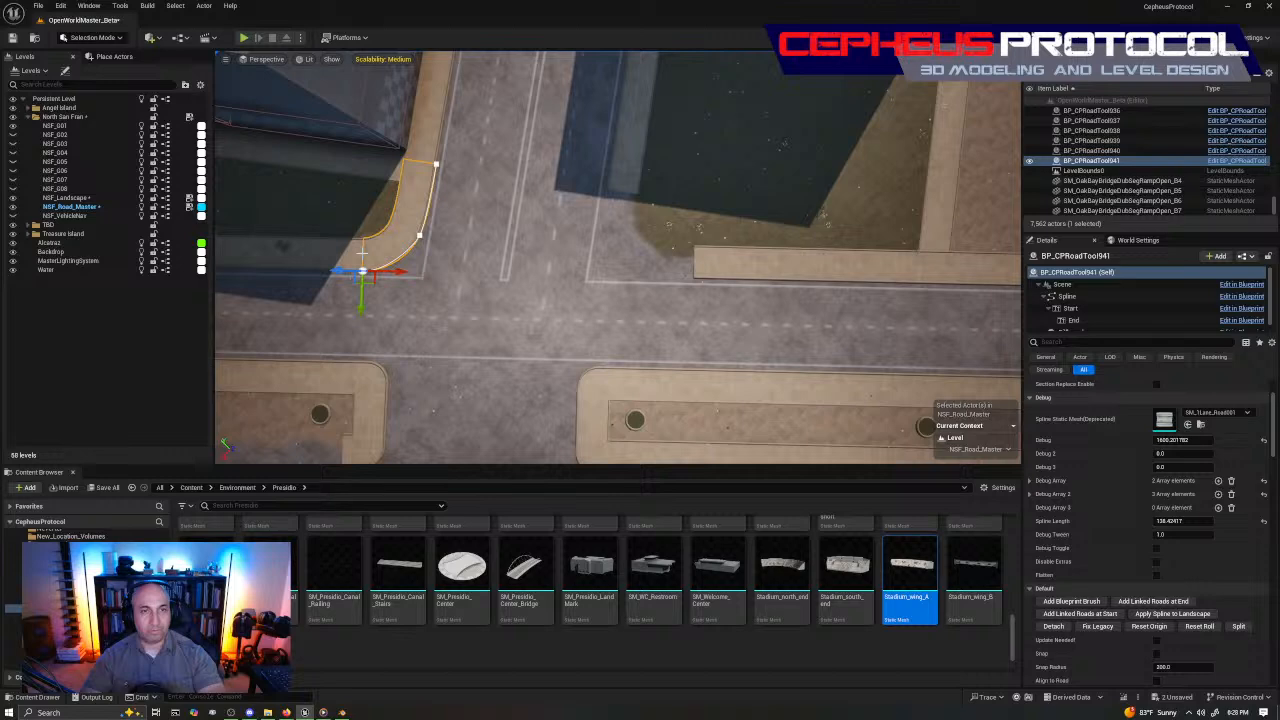
alt+drag(362, 252, 686, 248)
Turn the new duplicate around and move its start onto the end of the shaded side-street sidewalk, matching the curbs
right_drag(686, 248, 484, 222)
key(e)
drag(484, 222, 587, 275)
key(w)
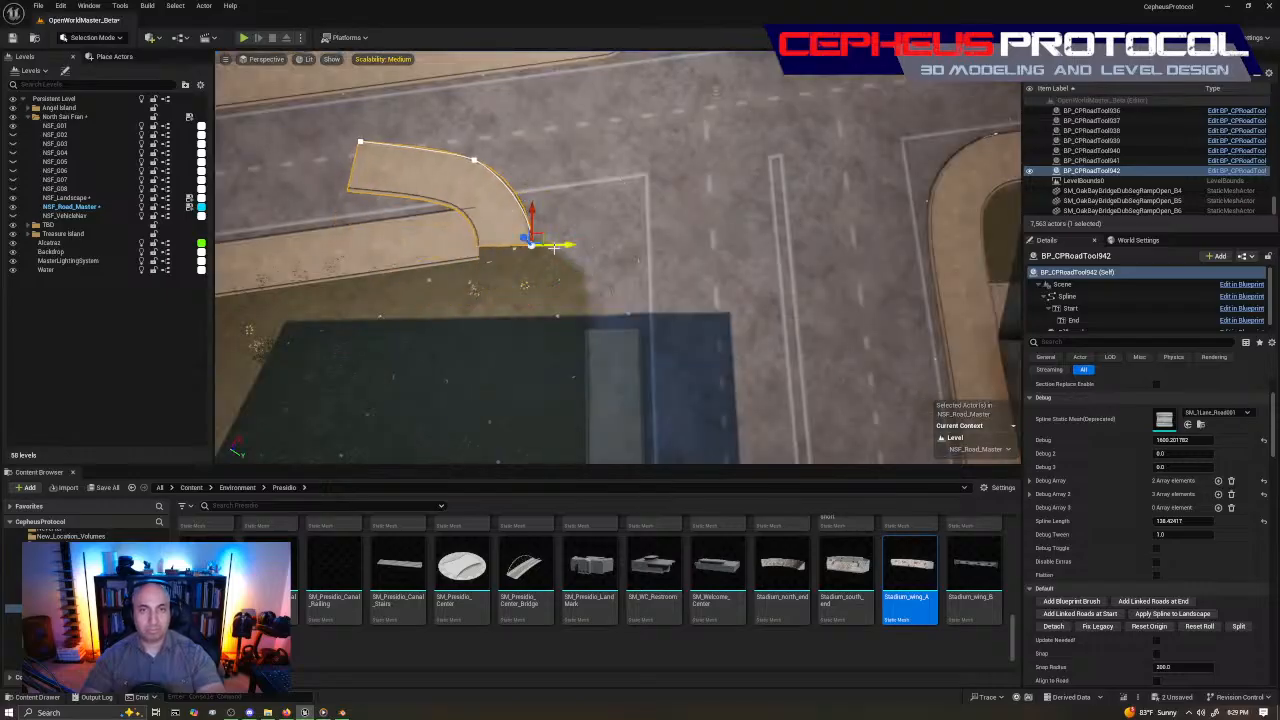
scroll(555, 246, up, 5)
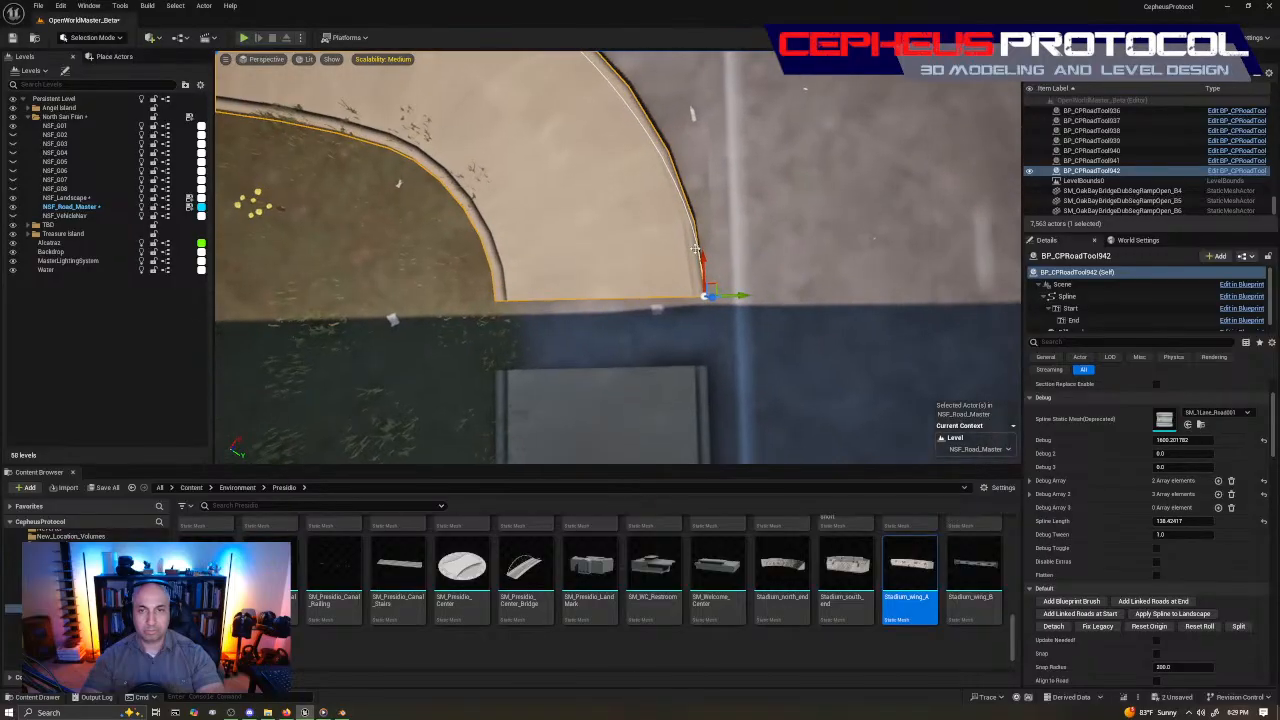
drag(695, 249, 730, 354)
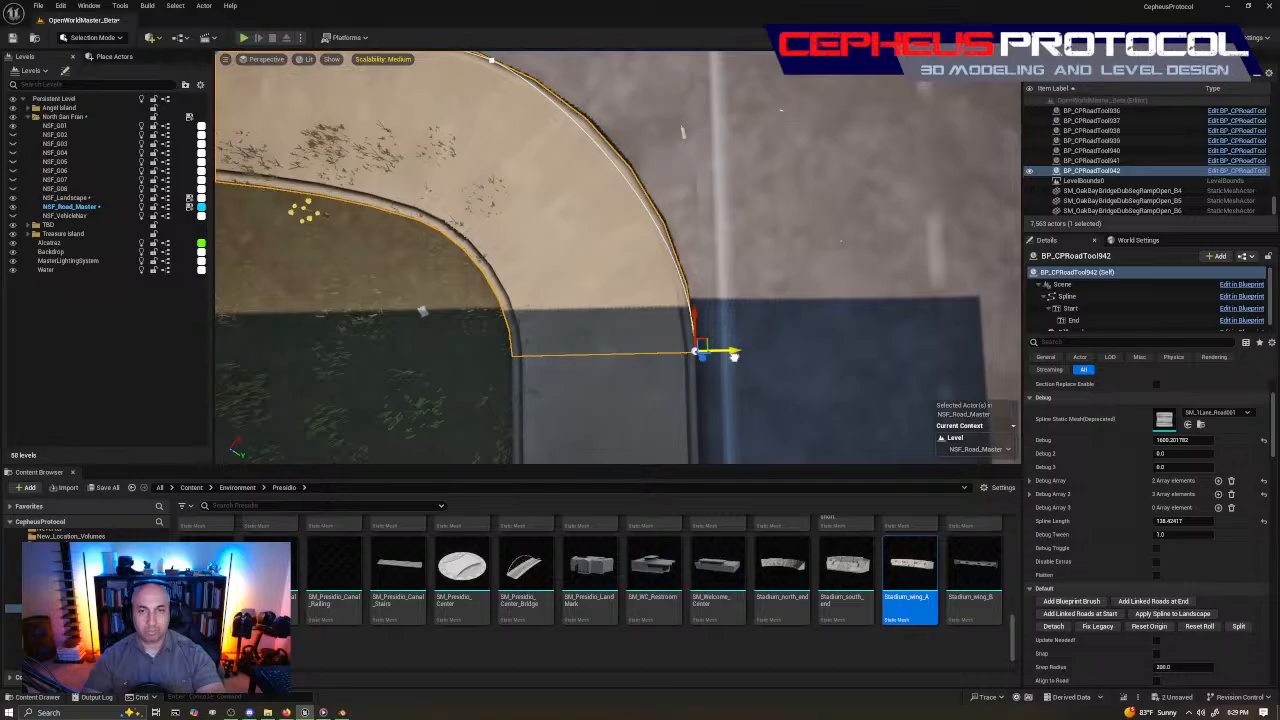
Rotate the duplicate's end spline point parallel to the main road's sidewalk and move it out to the curb line
right_drag(757, 297, 460, 290)
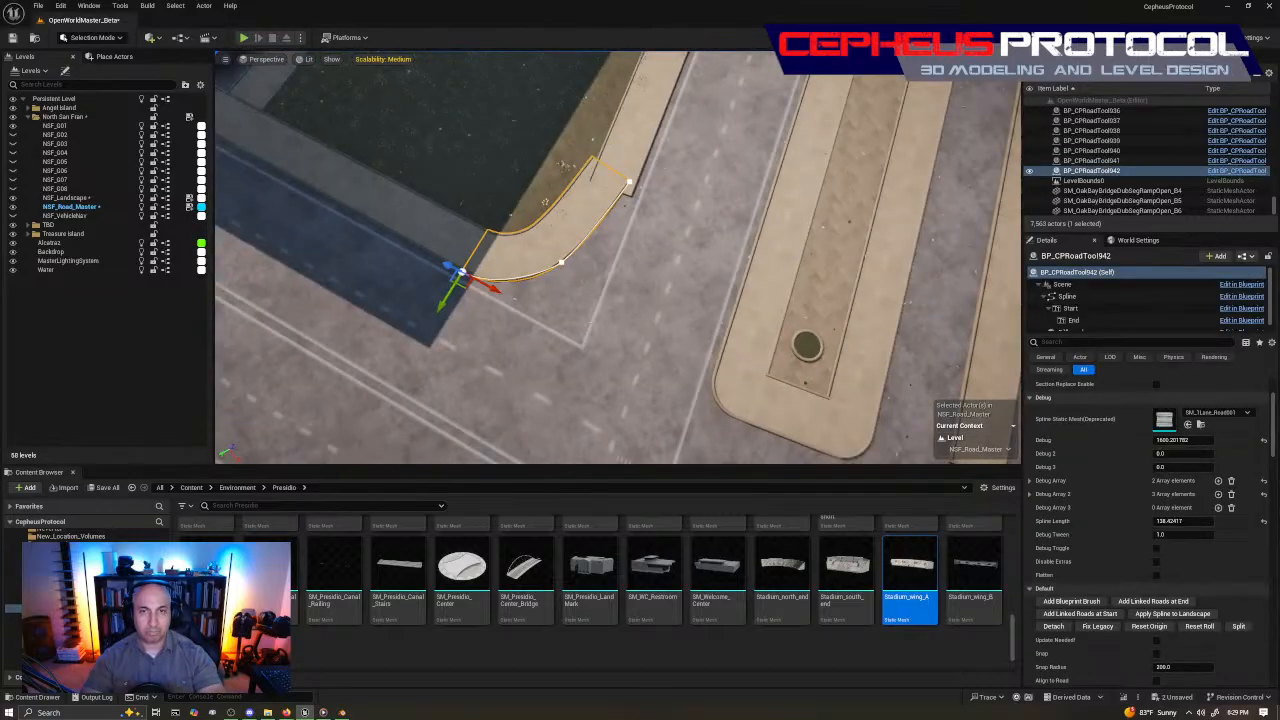
right_drag(600, 270, 400, 275)
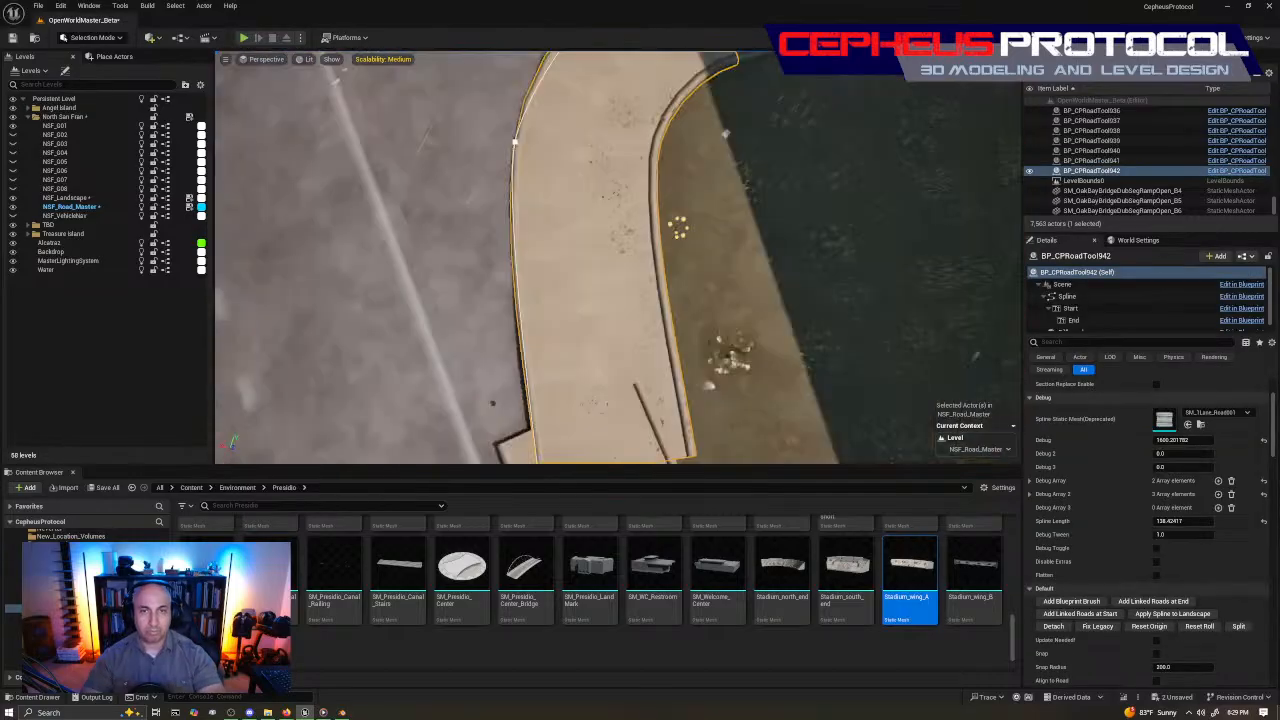
right_drag(620, 270, 540, 275)
click(560, 405)
click(602, 290)
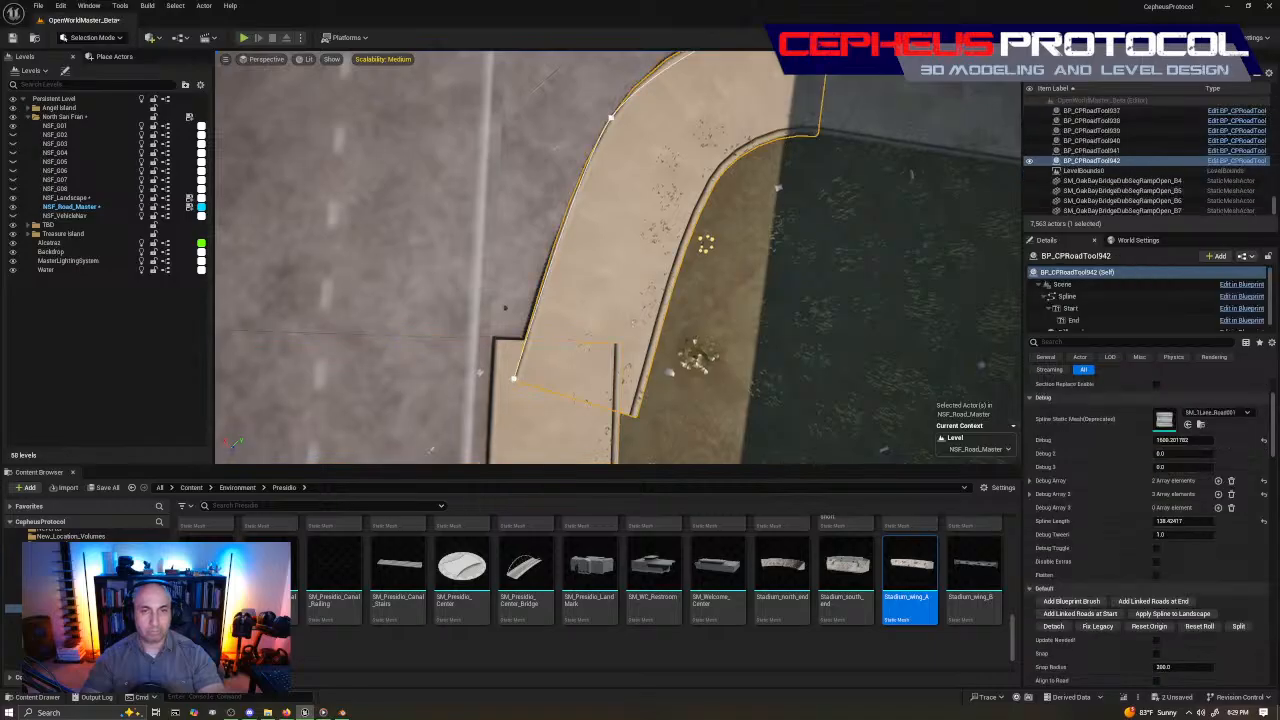
click(514, 379)
key(e)
drag(553, 341, 532, 322)
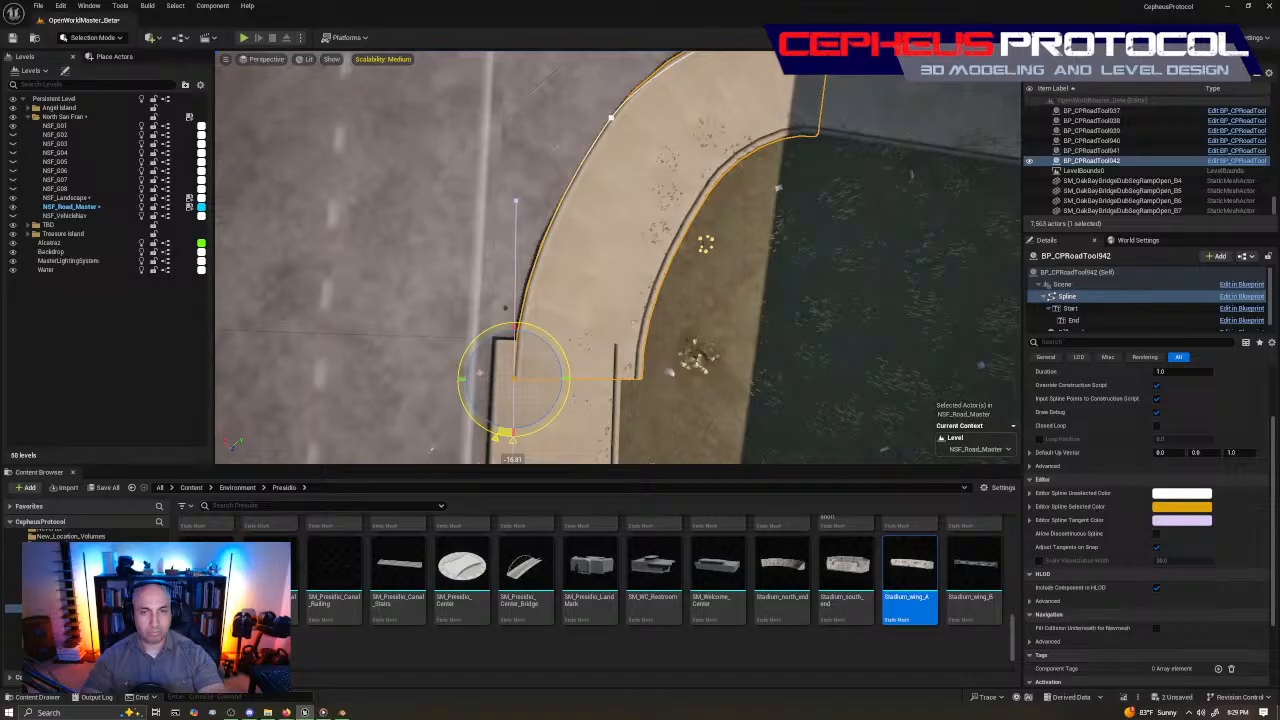
key(w)
drag(478, 382, 455, 406)
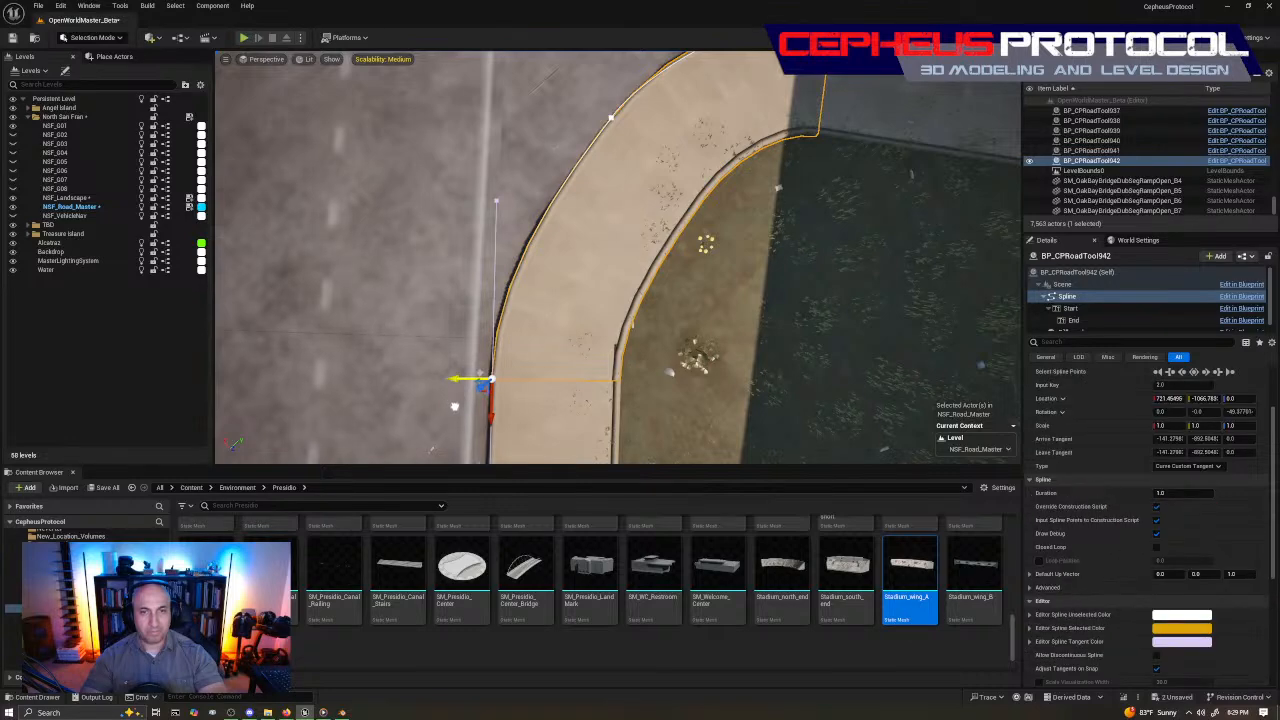
Slide the duplicate's end spline point back to the straight sidewalk's end and fine-tune its rotation and sideways position against the curb
right_drag(455, 406, 653, 381)
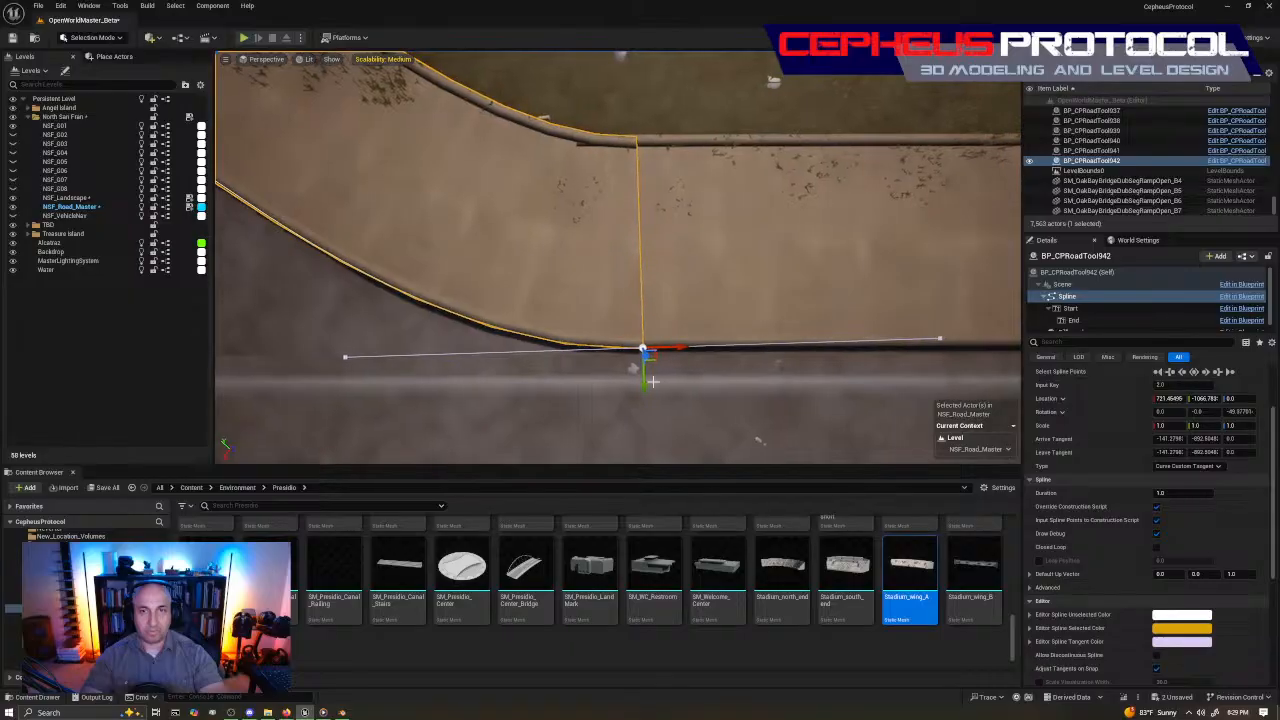
drag(675, 348, 607, 353)
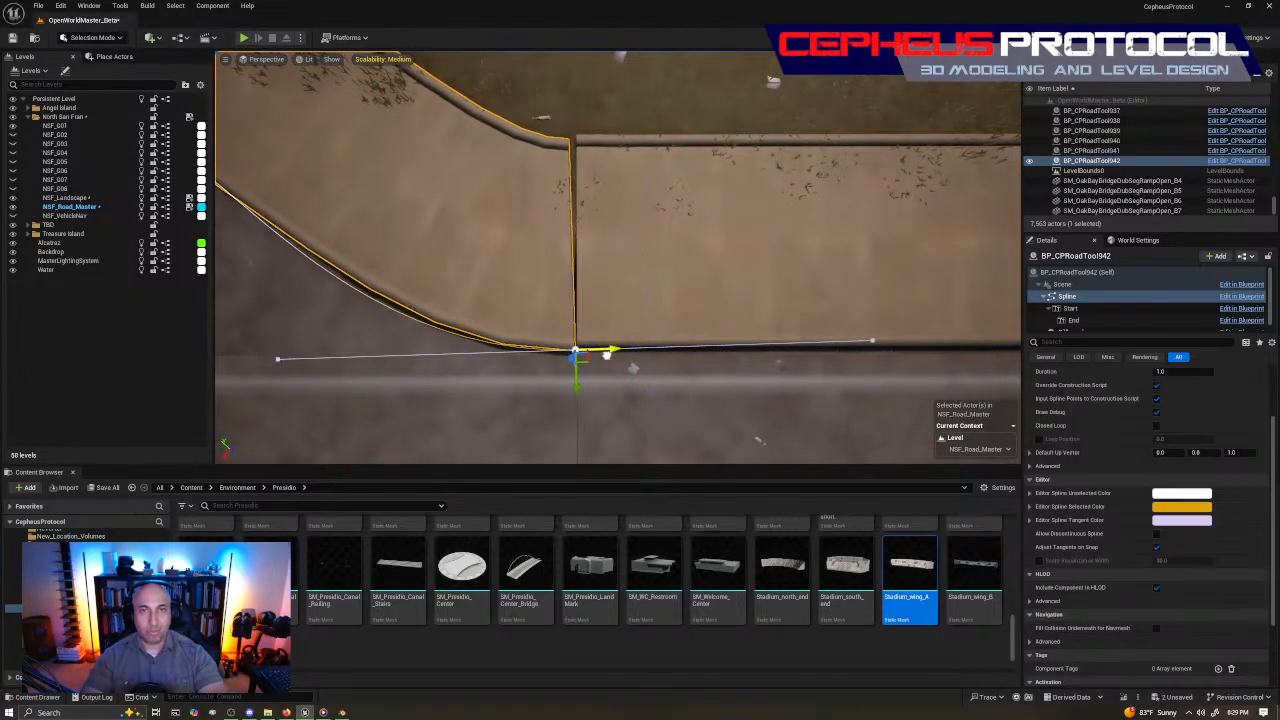
key(e)
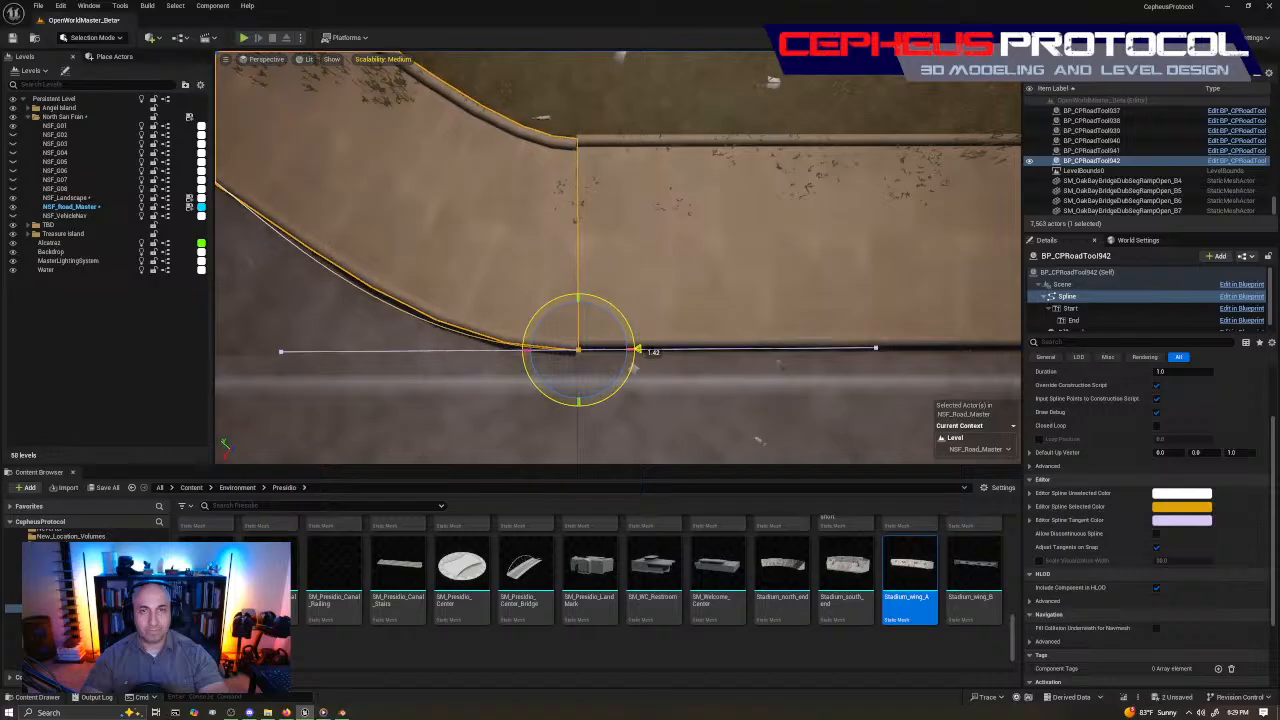
drag(635, 350, 632, 355)
key(w)
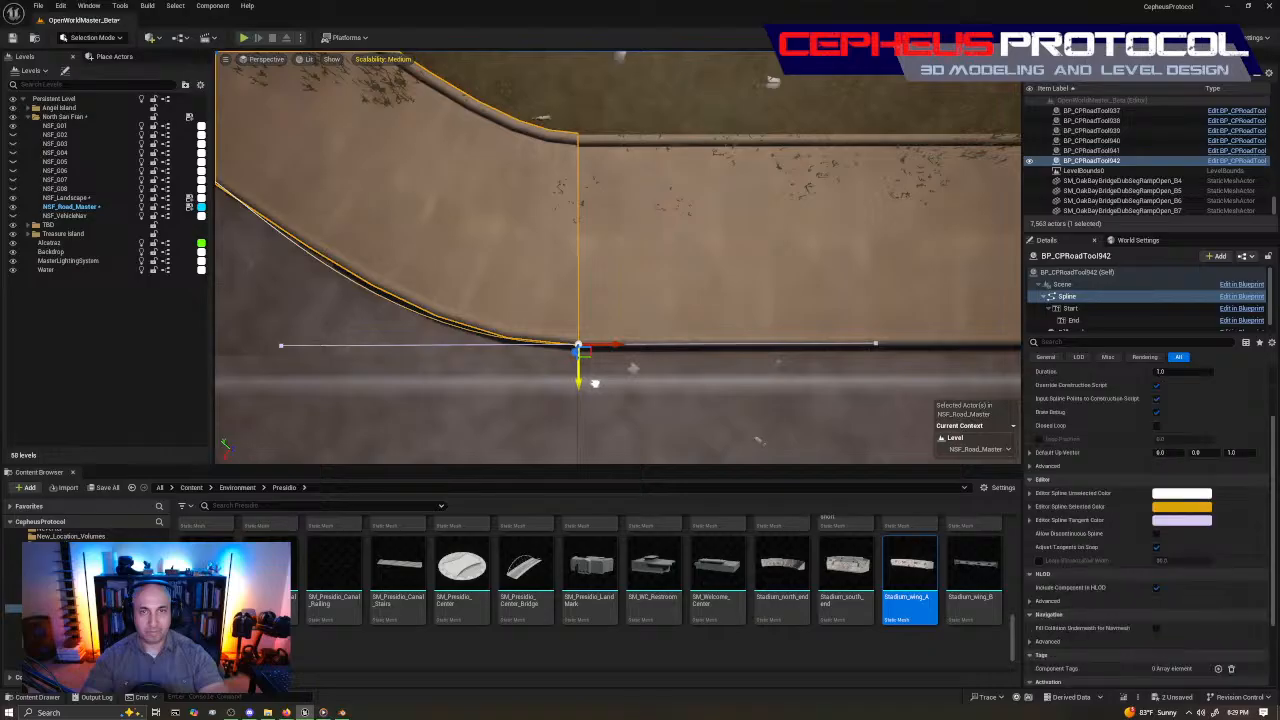
key(Escape)
right_drag(632, 355, 500, 345)
click(556, 273)
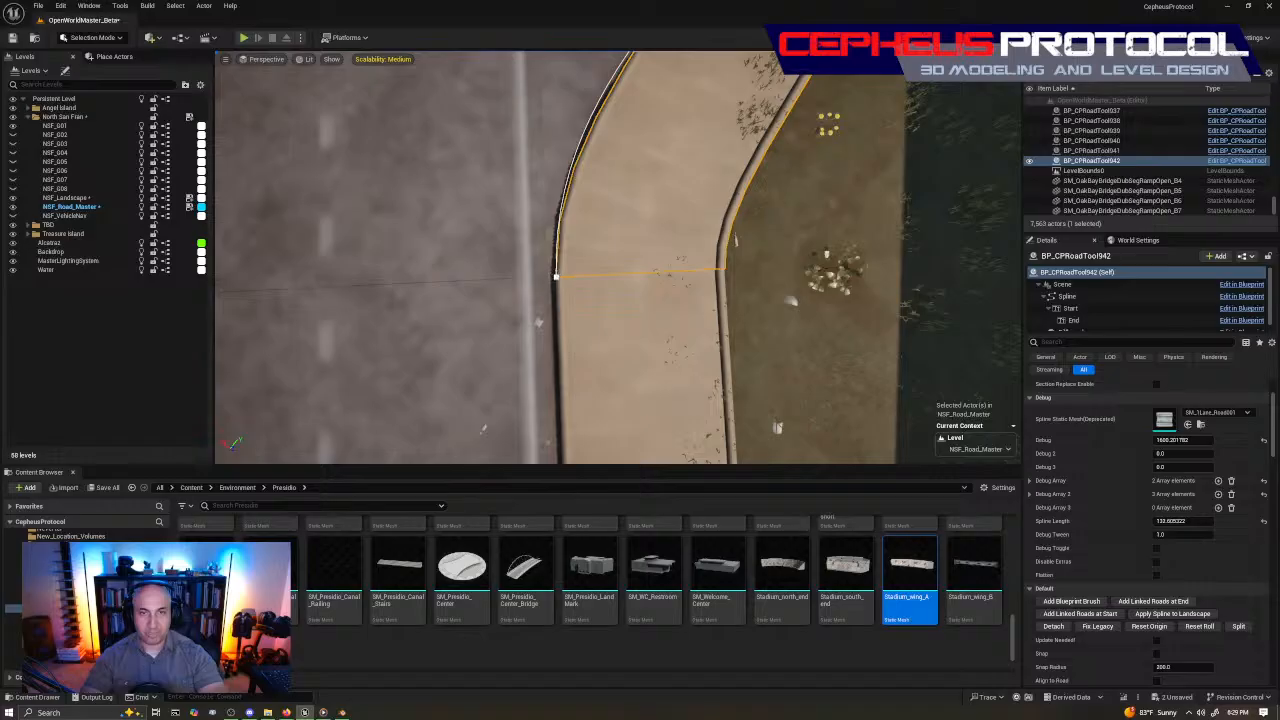
click(556, 276)
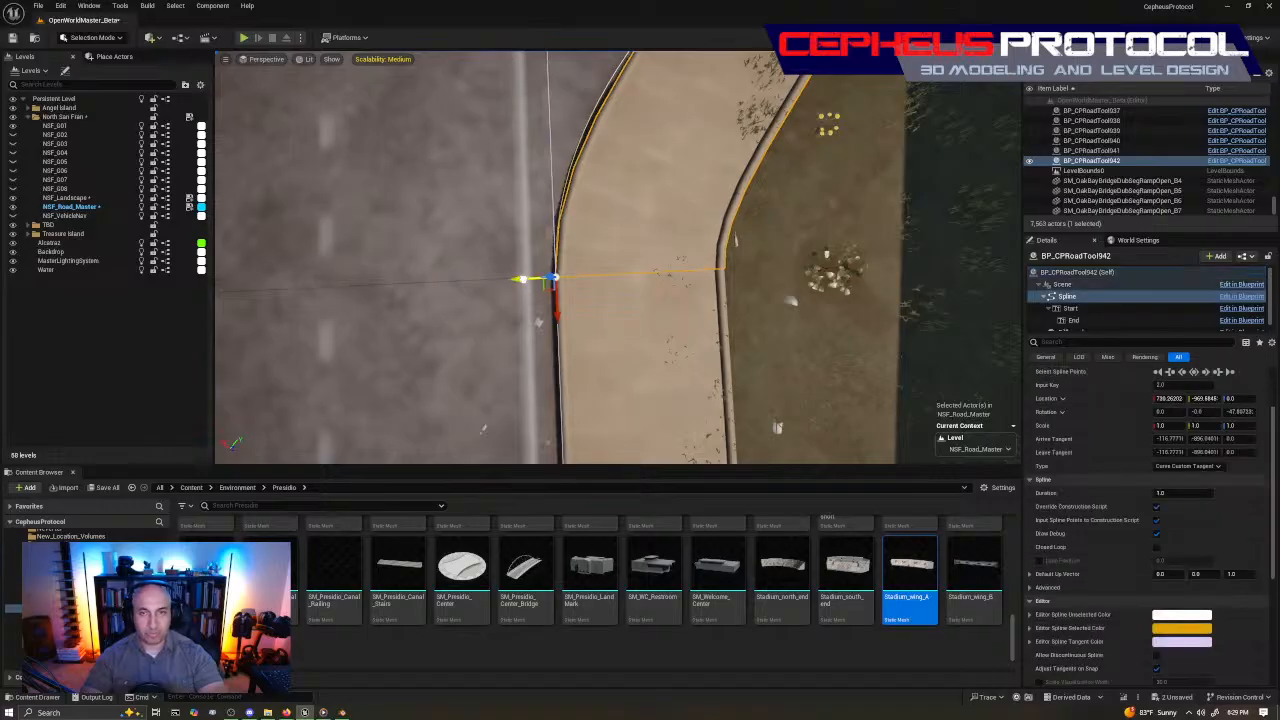
scroll(1150, 520, down, 3)
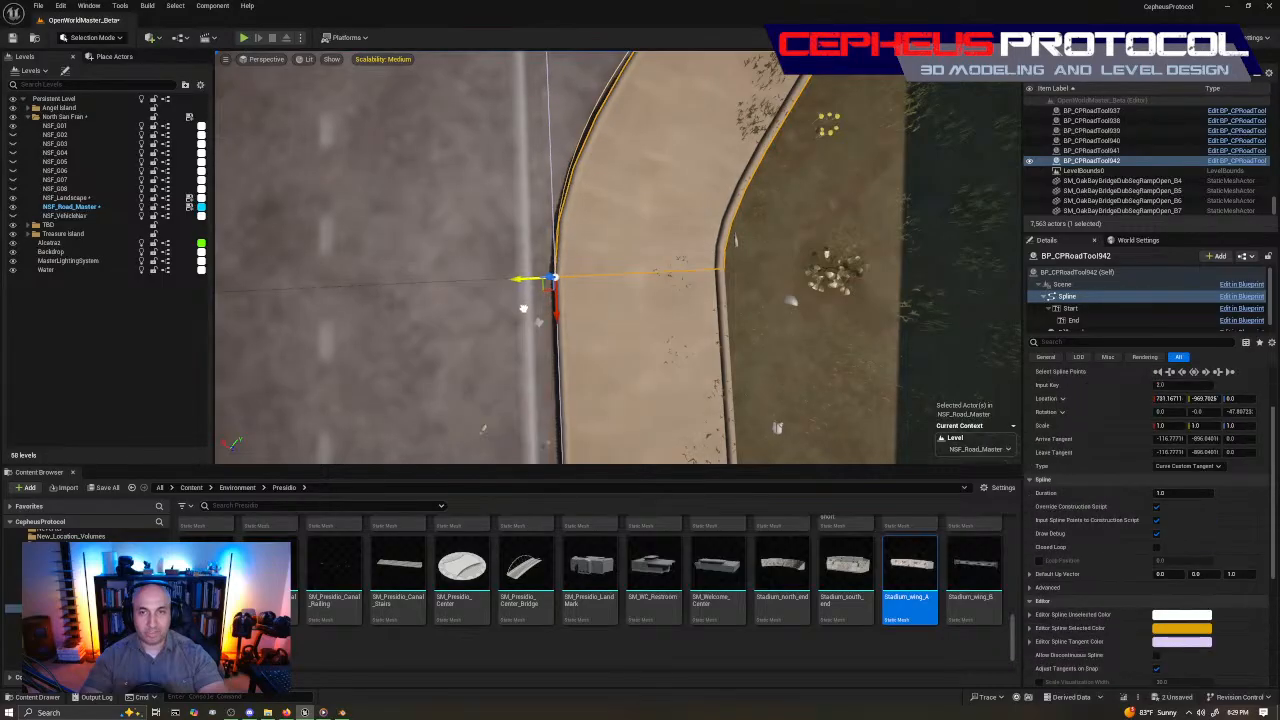
click(523, 308)
Rotate the duplicate's middle spline point and shift it outward along the bend between the two sidewalks
click(592, 238)
right_drag(592, 238, 535, 240)
key(s)
click(622, 291)
key(e)
drag(590, 256, 703, 263)
key(w)
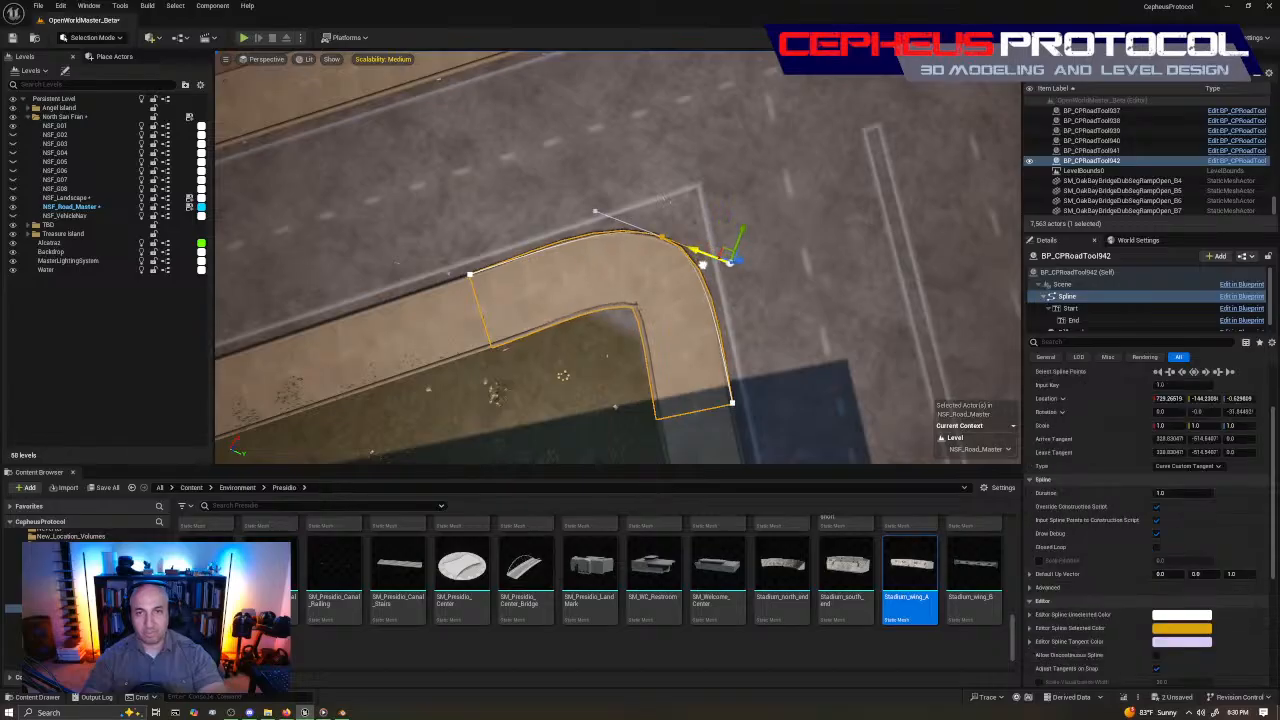
Pull the duplicate's middle spline point in towards the grass and re-angle it to form an even rounded corner
click(663, 233)
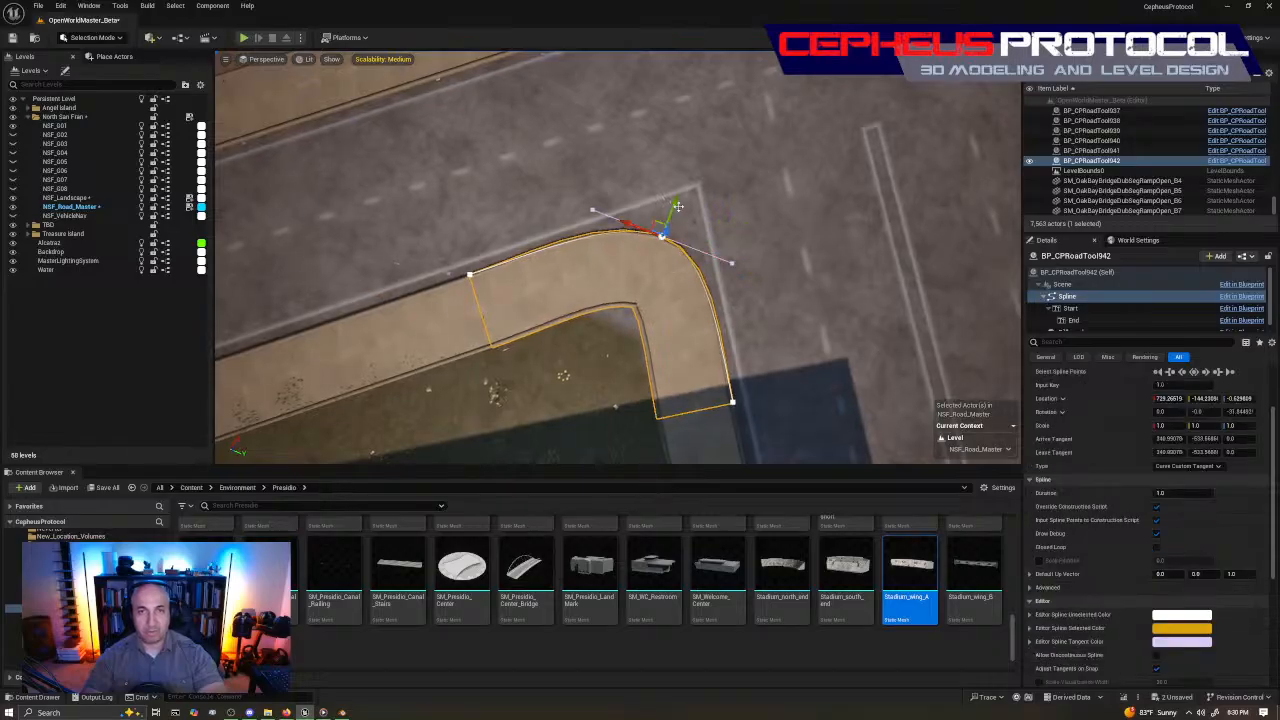
drag(677, 206, 656, 248)
key(e)
drag(602, 306, 613, 317)
key(w)
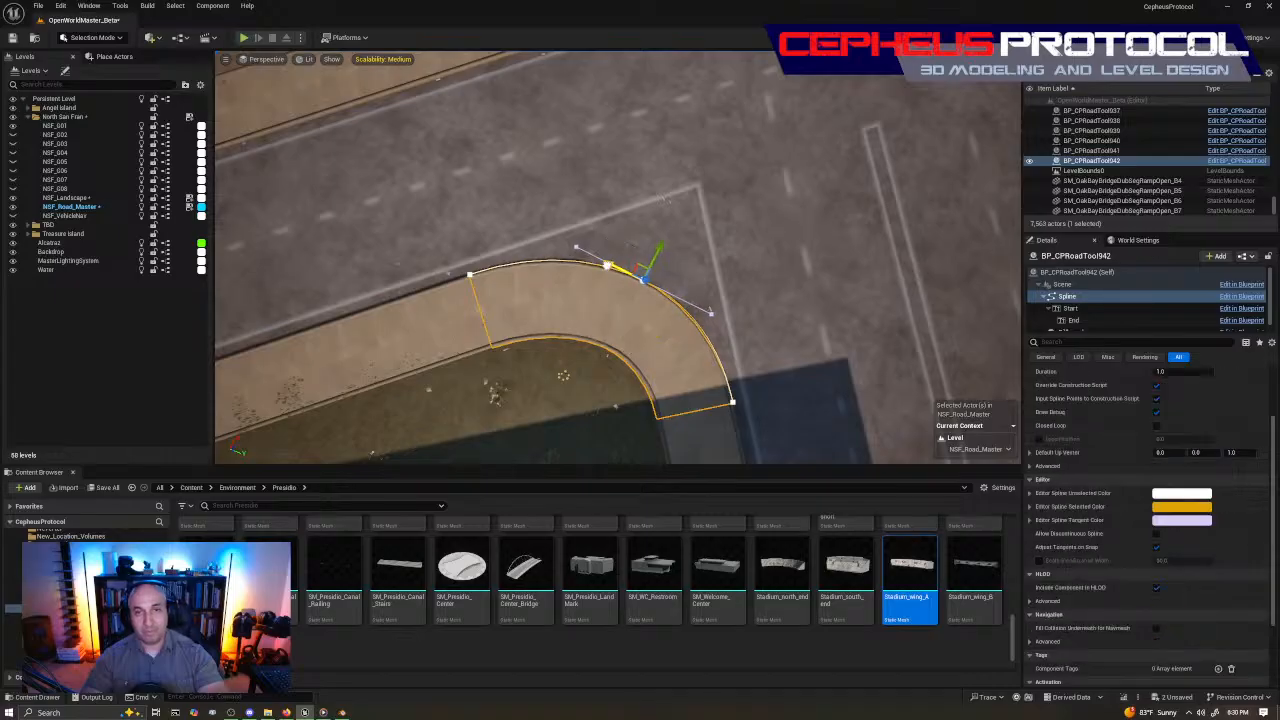
drag(607, 265, 600, 266)
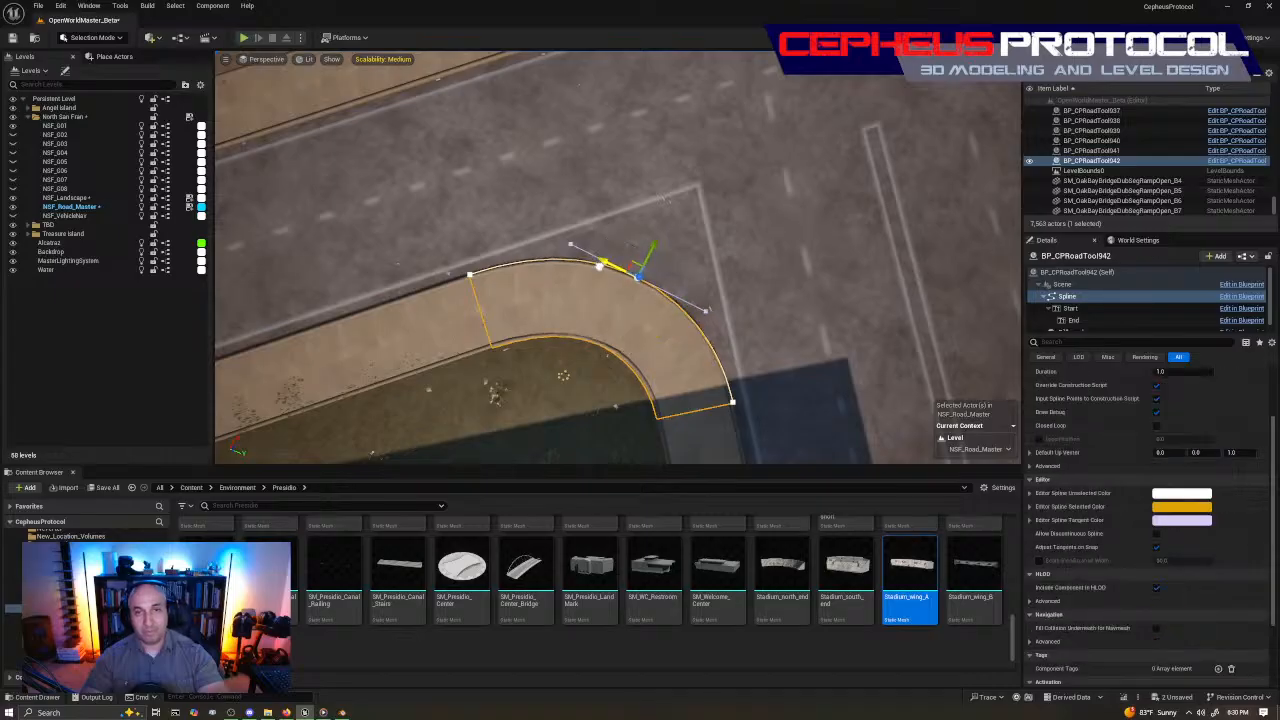
key(Escape)
Save the level with the new corner sidewalk pieces
key(s)
right_drag(690, 295, 690, 295)
key(ctrl+s)
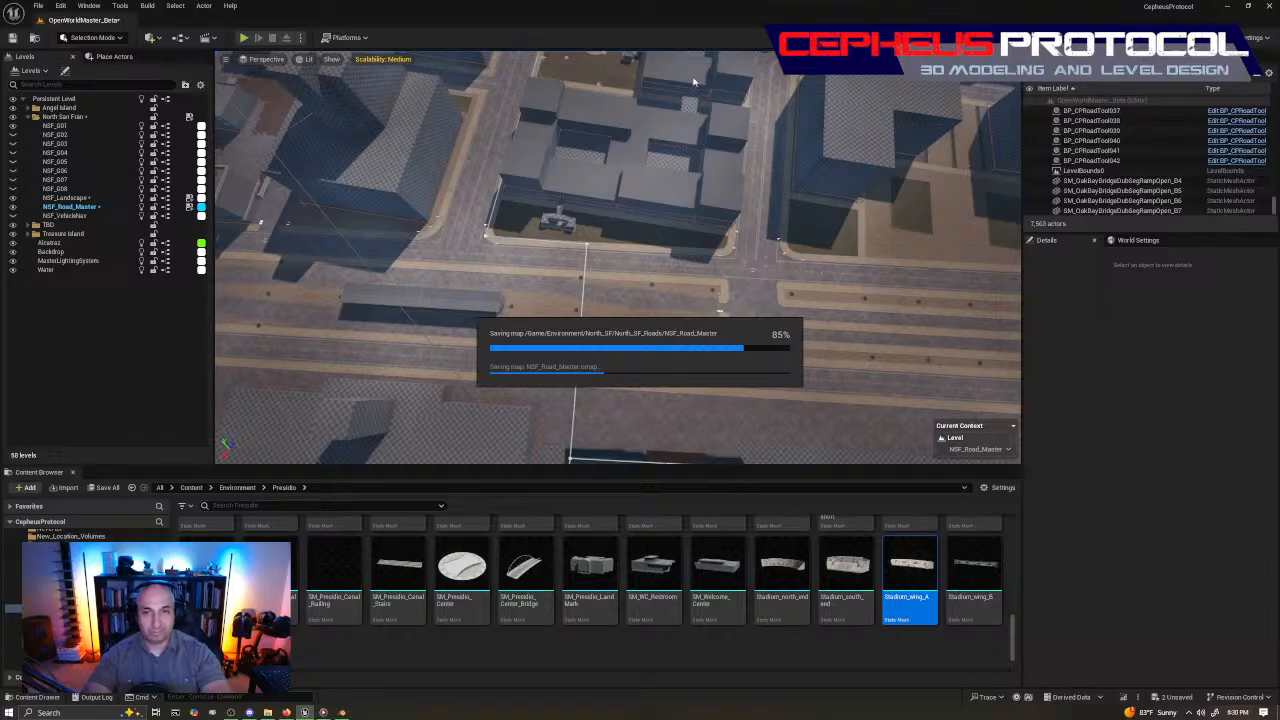
Delete the four-lane road mesh that overlaps the intersection beside the stepped monument's lawn
key(a)
right_drag(695, 82, 695, 82)
key(d)
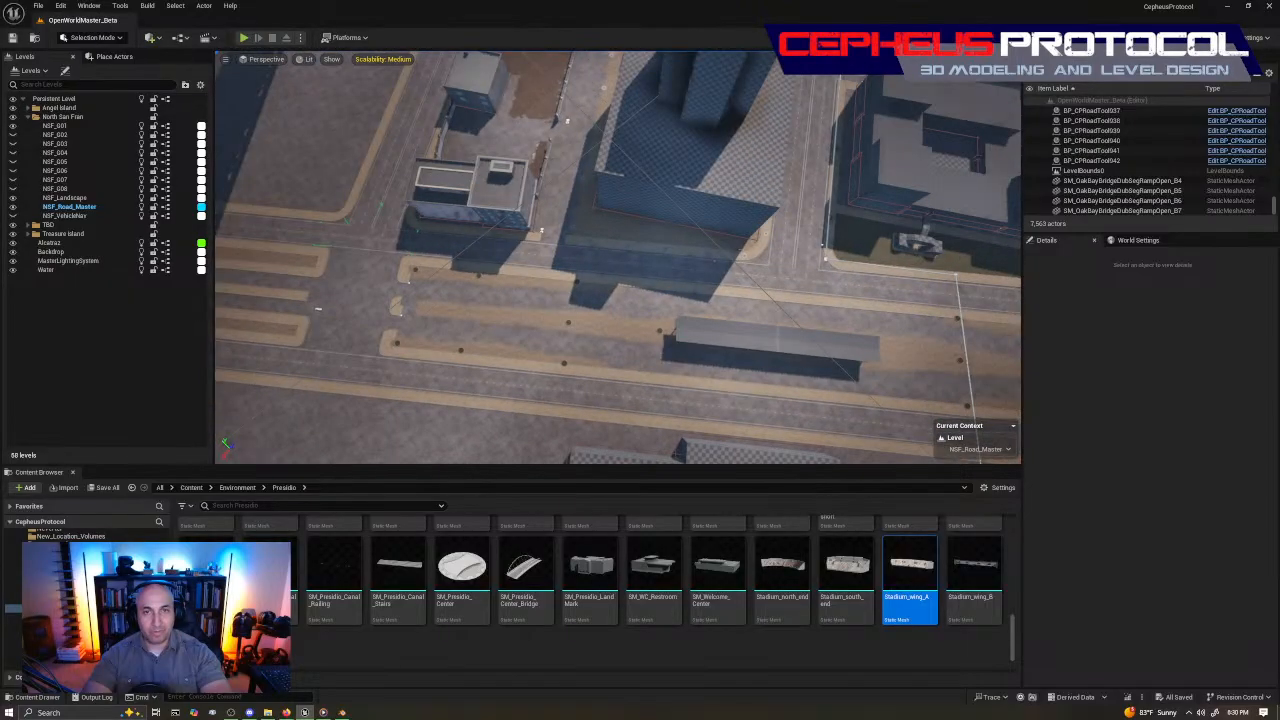
click(620, 275)
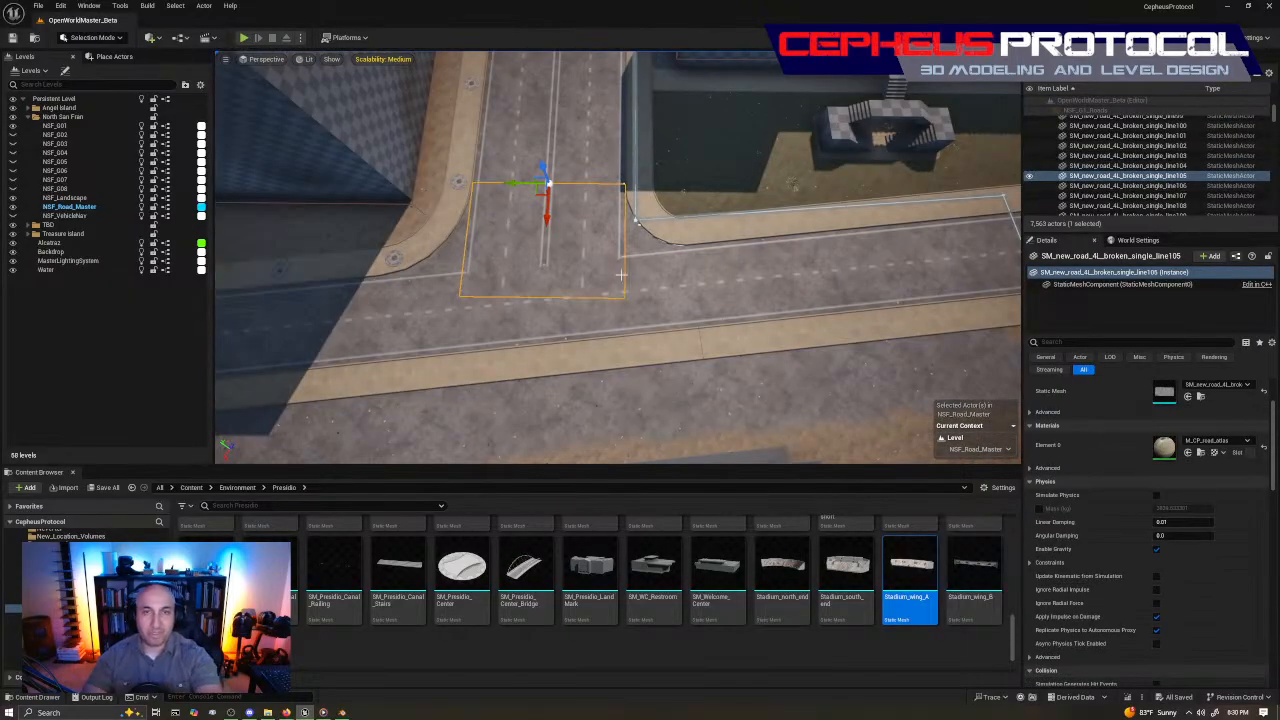
key(Delete)
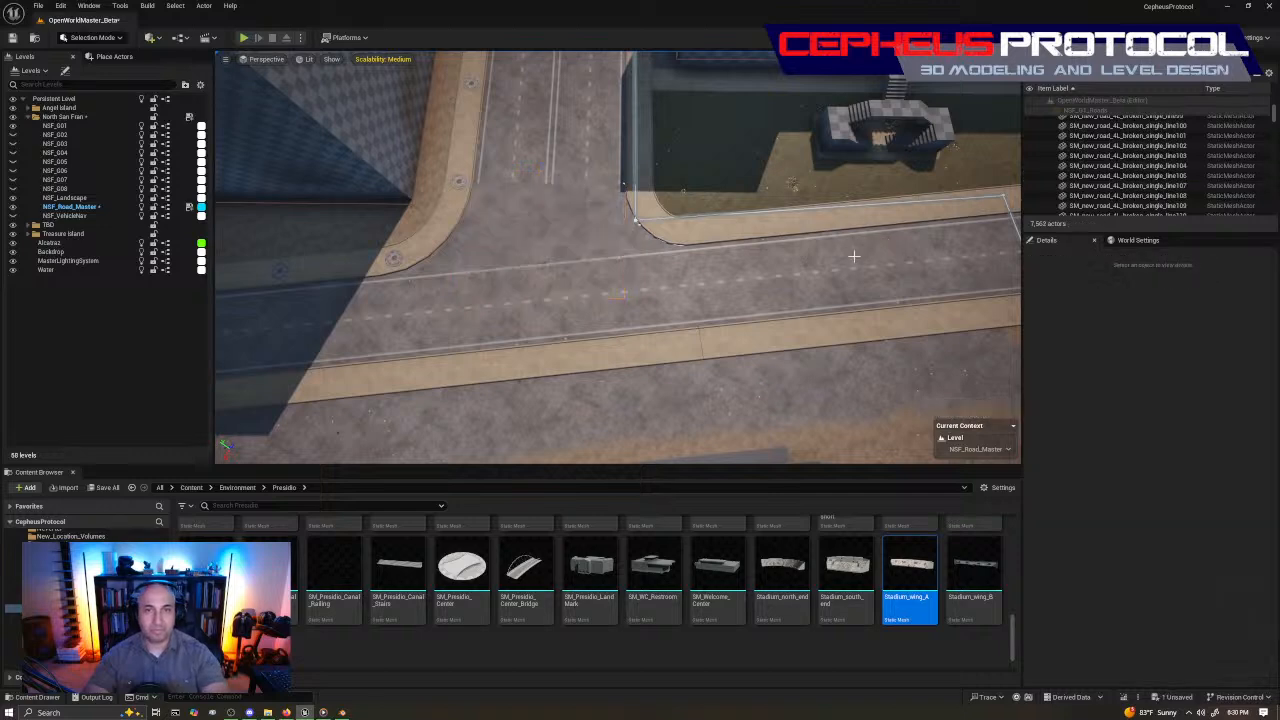
Delete the four-lane road mesh overlapping the next intersection, opposite the gap between the planted medians
right_drag(854, 256, 842, 256)
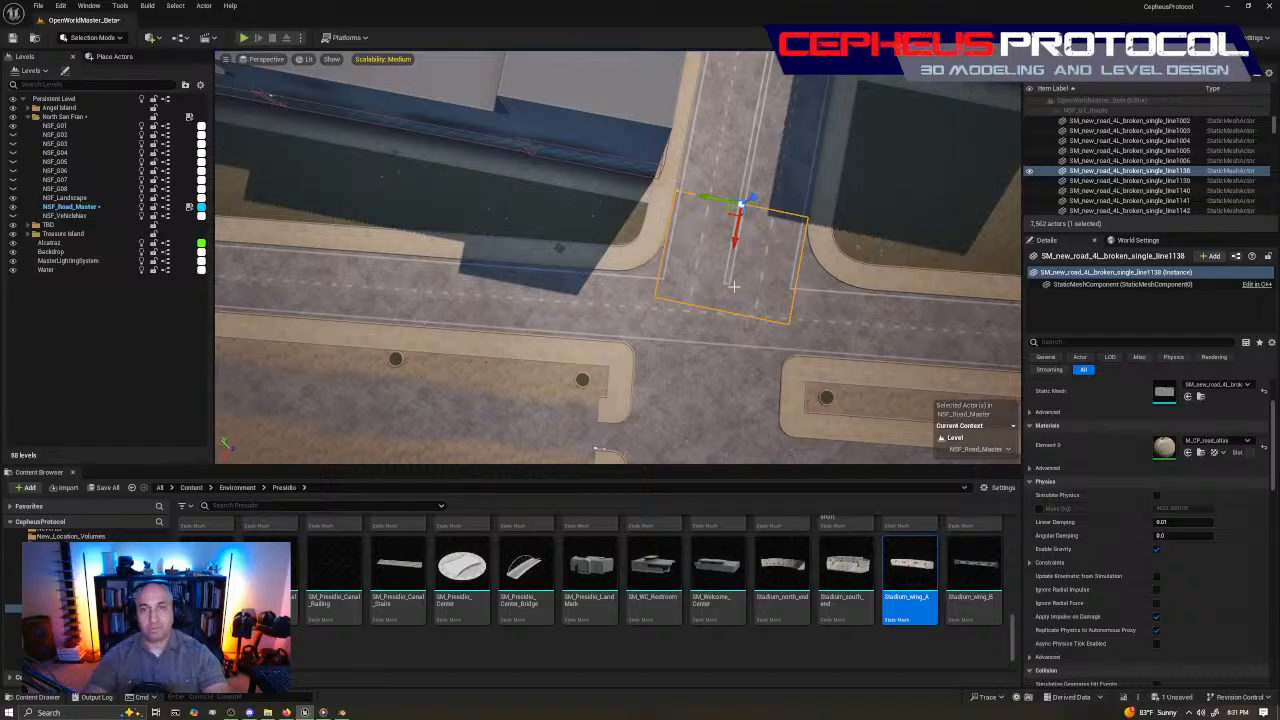
key(Delete)
click(729, 274)
Duplicate the existing curved BP_CPRoadTool243 road piece over to the intersection beside the monument's lawn
right_drag(729, 274, 640, 260)
click(400, 213)
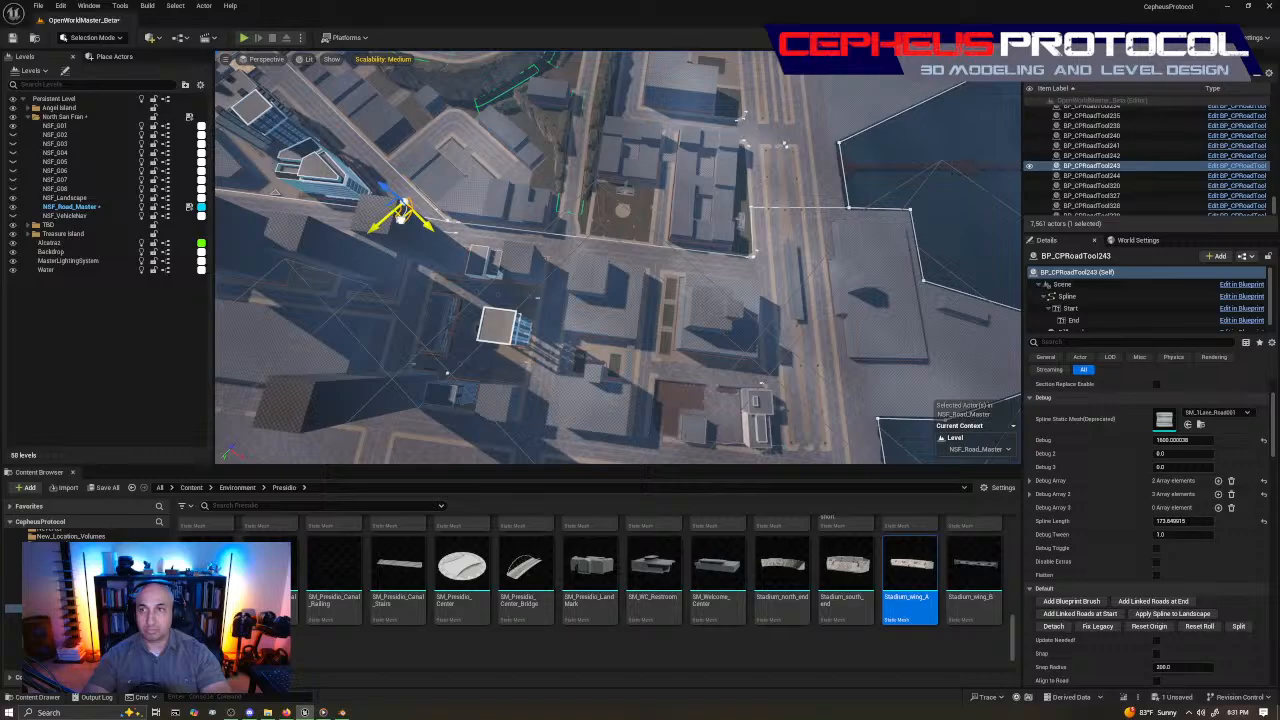
alt+drag(402, 213, 735, 260)
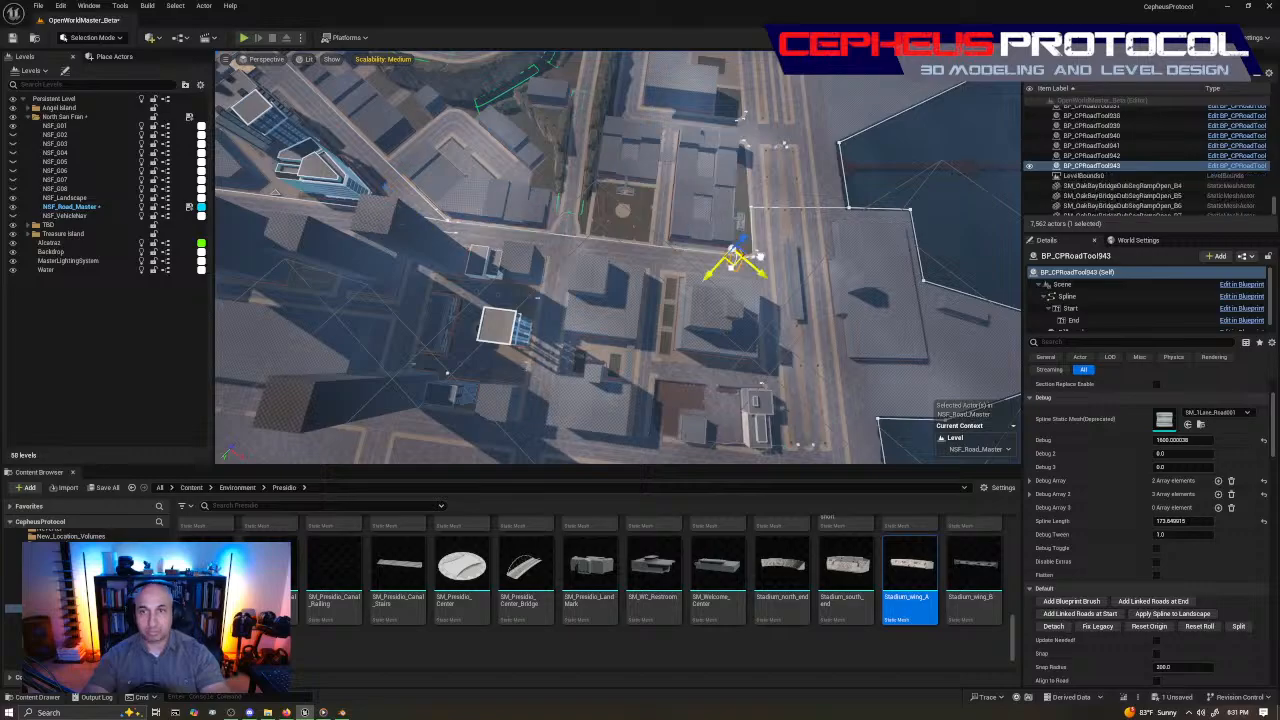
Rotate the duplicated curve to match the streets and move it to the mouth of the side road
key(f)
key(e)
drag(581, 281, 615, 285)
key(w)
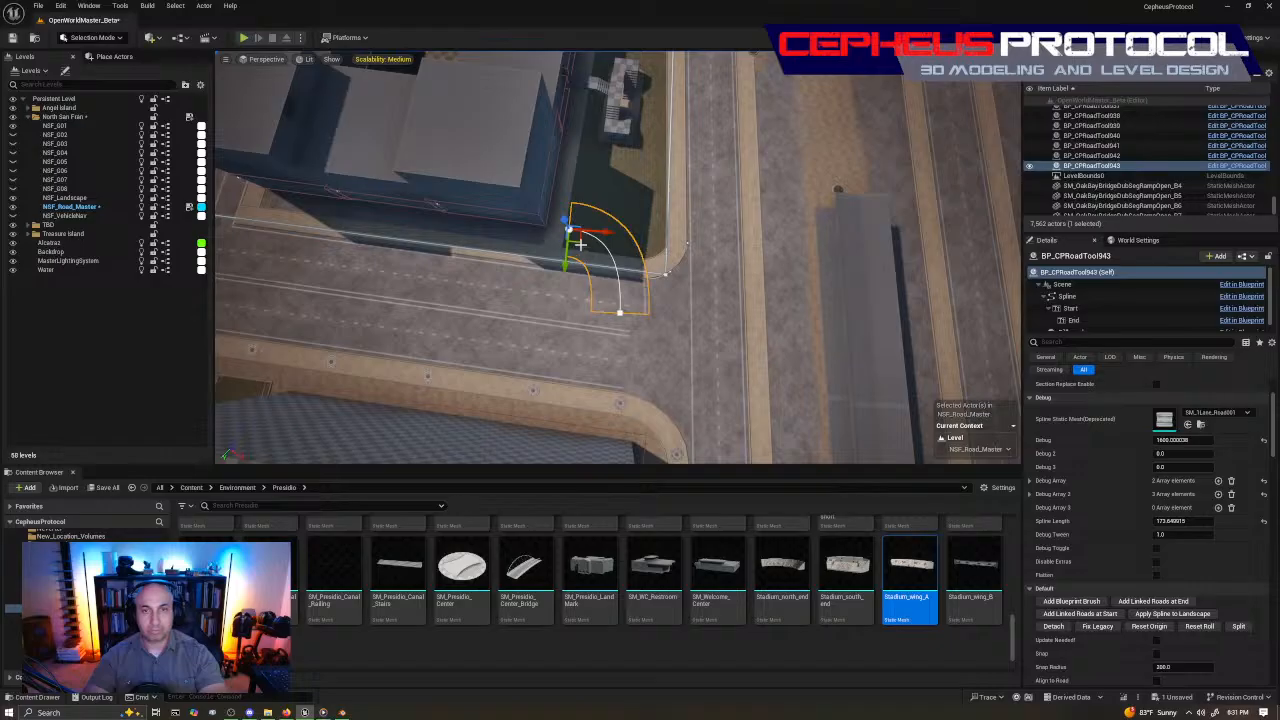
drag(580, 243, 644, 308)
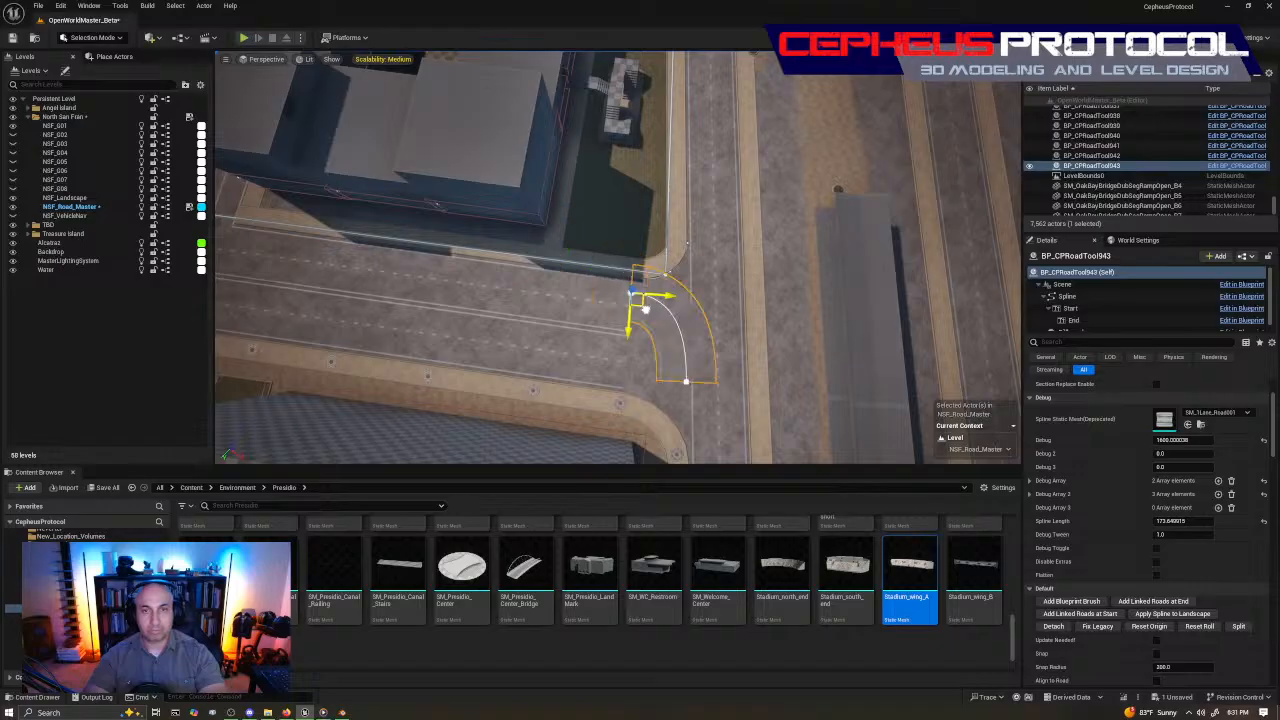
Copy the curved road piece again and align the copy's start with the side road's lanes nearest the lawn
key(f)
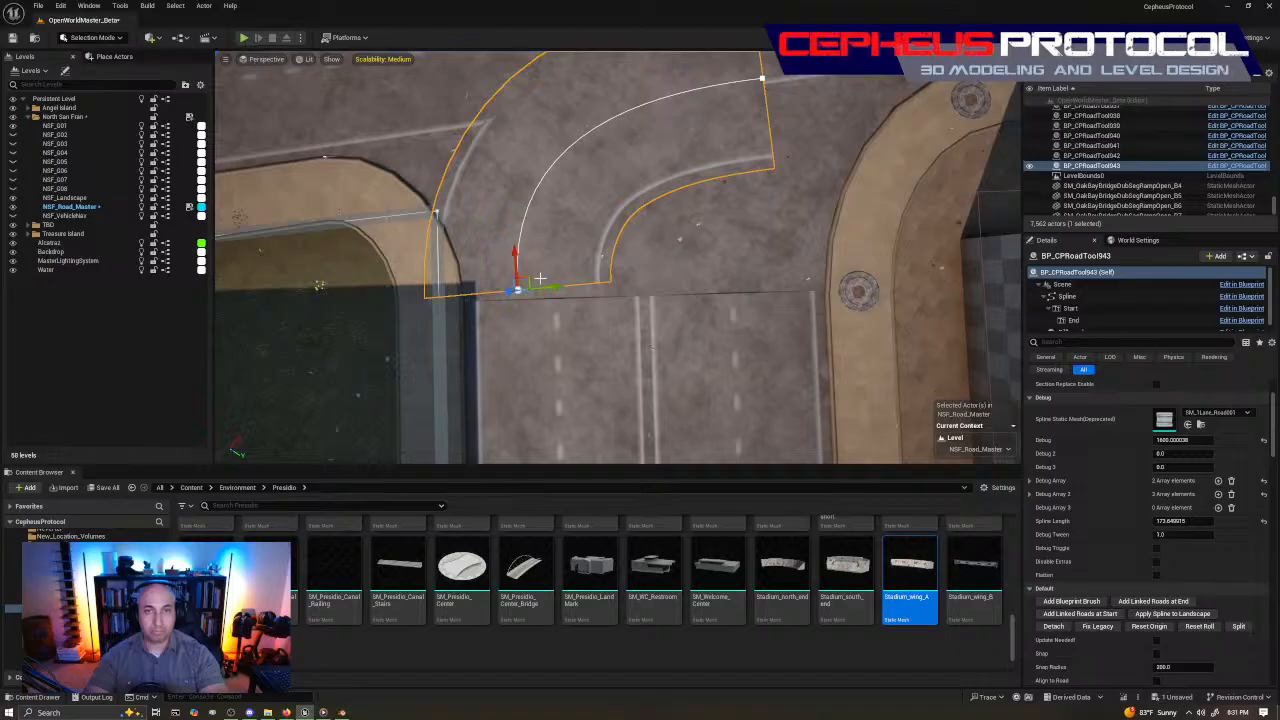
mouse_move(540, 278)
mouse_down()
mouse_move(752, 280)
mouse_move(515, 275)
mouse_move(541, 287)
mouse_up()
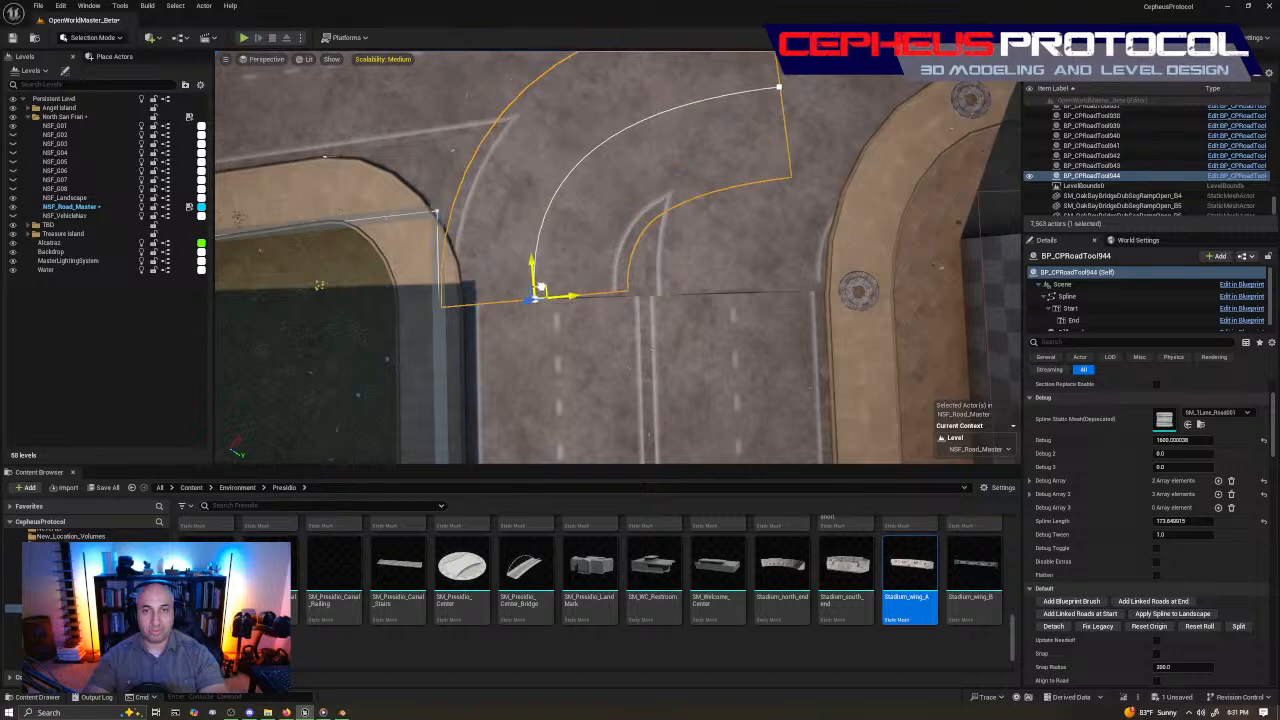
right_drag(541, 287, 520, 287)
key(e)
mouse_move(633, 238)
mouse_down()
mouse_move(650, 256)
mouse_move(625, 258)
mouse_up()
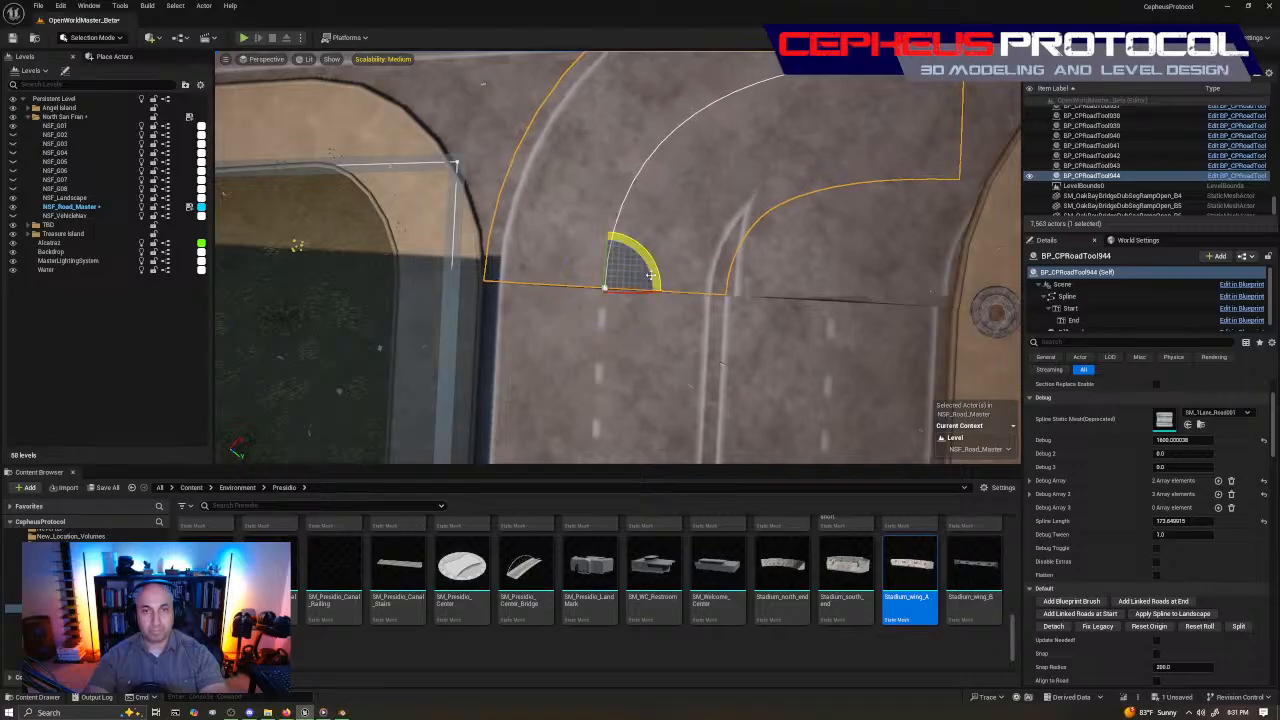
key(w)
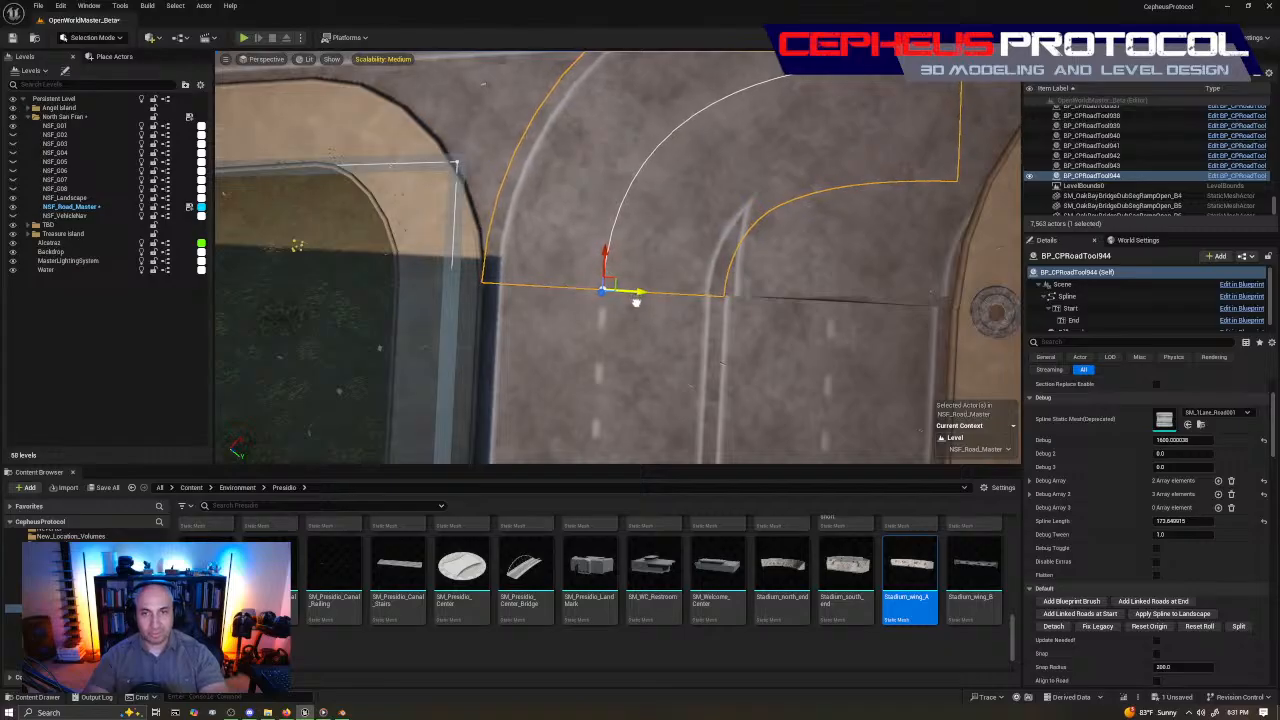
right_drag(798, 245, 700, 245)
key(Escape)
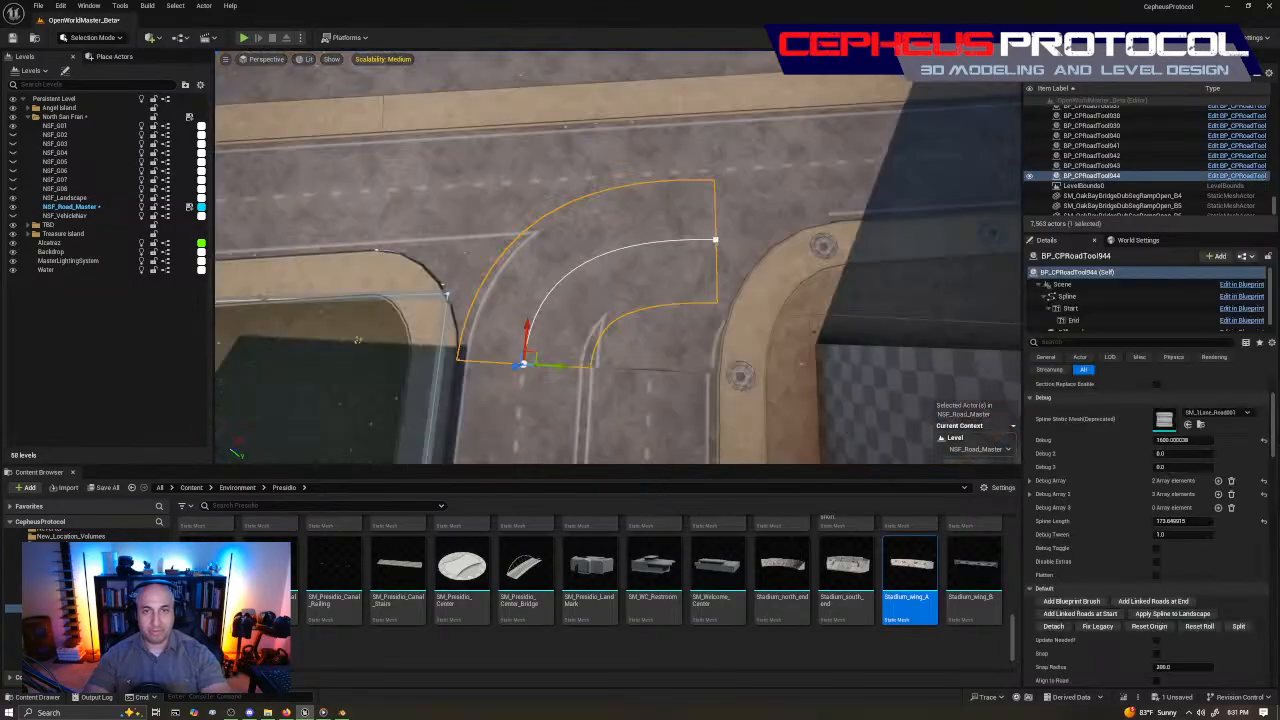
Rotate the second copy's end spline point by about -92° and move it back across into the cross street
click(717, 240)
key(e)
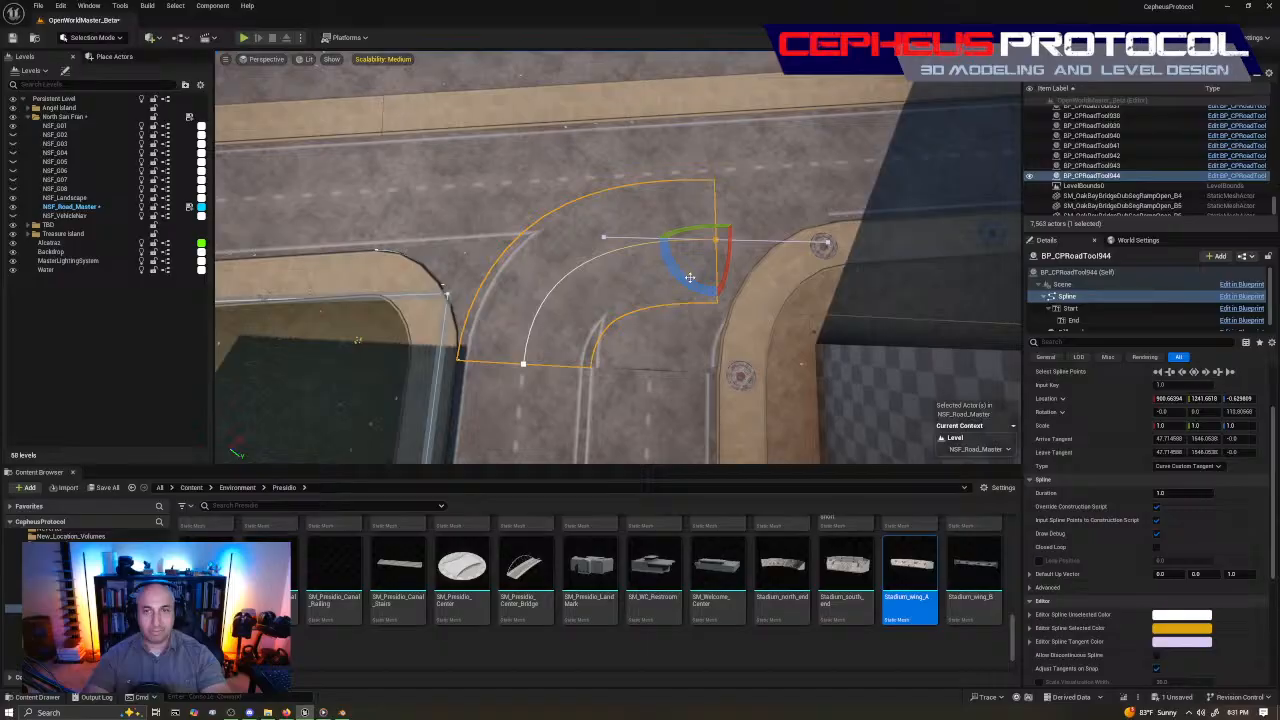
drag(690, 277, 634, 309)
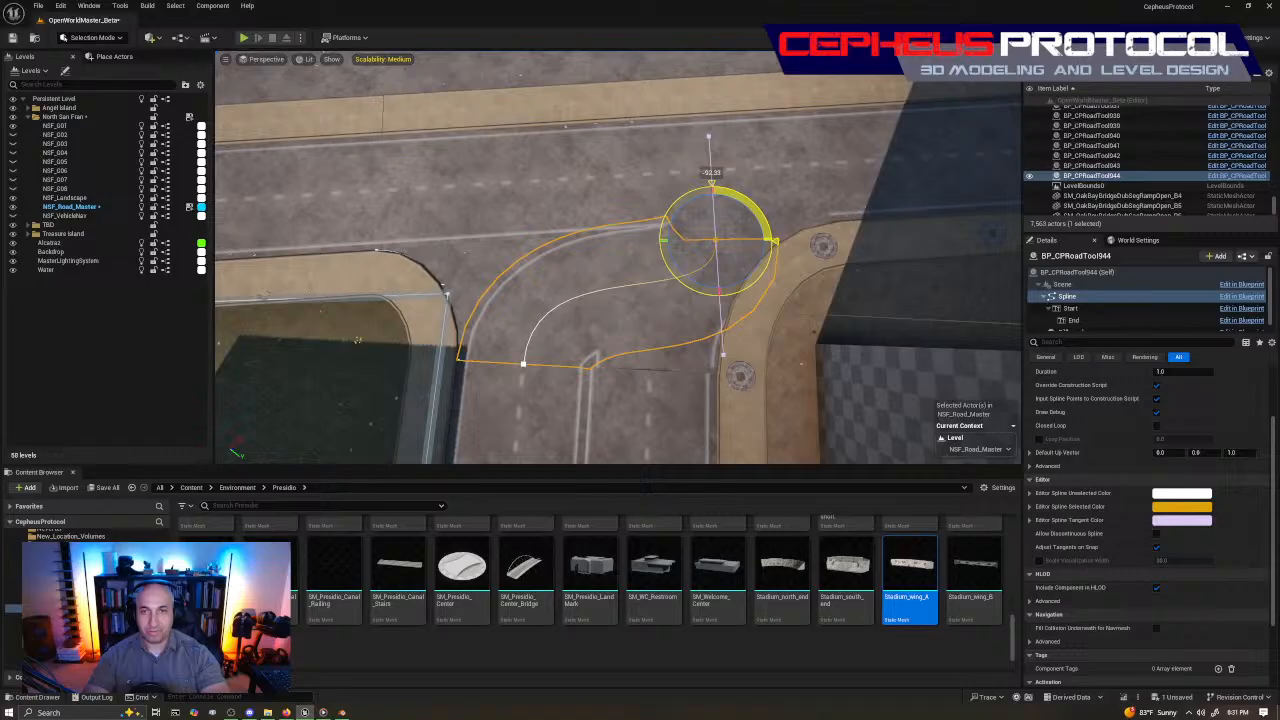
key(w)
drag(724, 231, 523, 174)
right_drag(523, 174, 600, 250)
Scale the SM_sidewalk_straight_8m40 mesh slightly along its length to close the seam with the adjoining sidewalk
click(700, 140)
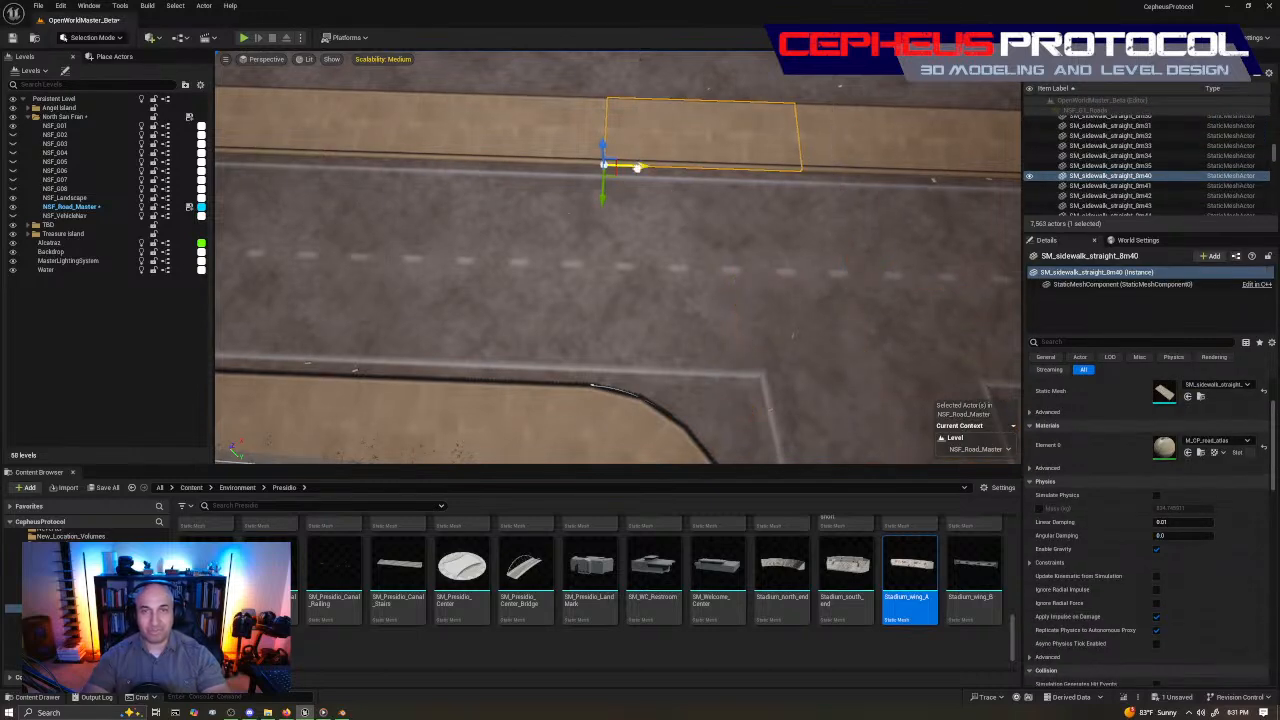
key(f)
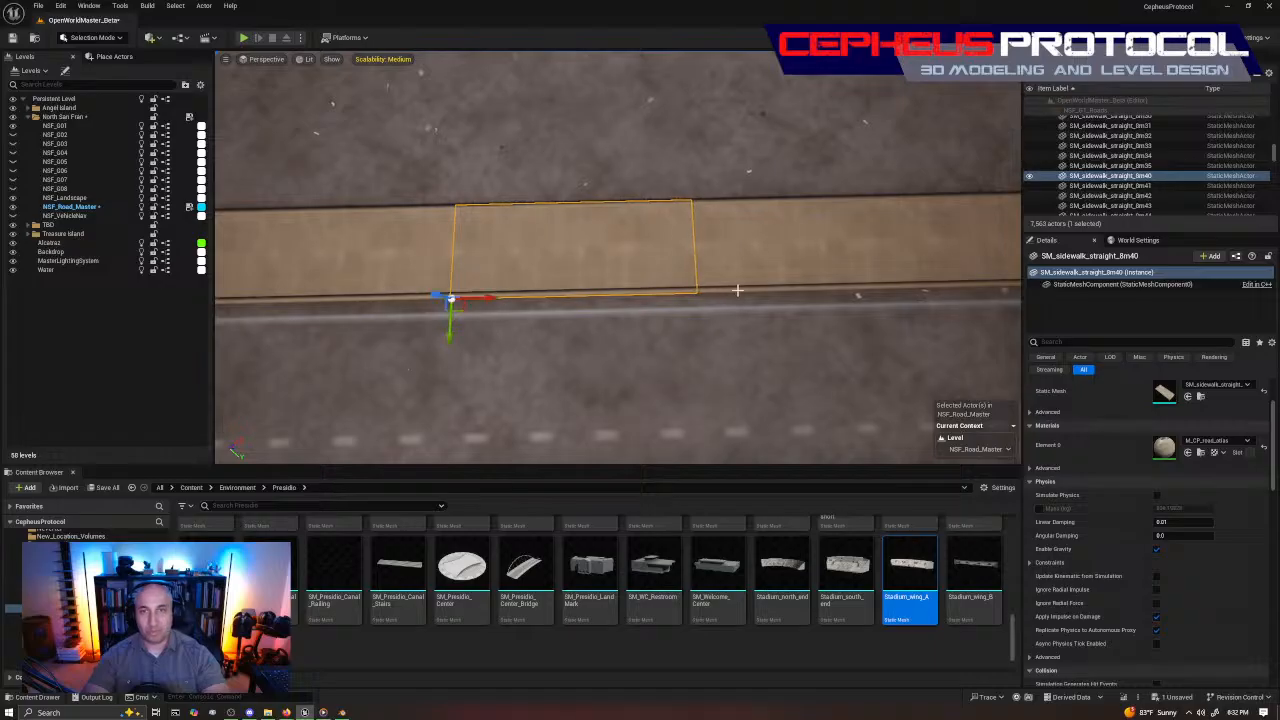
key(Escape)
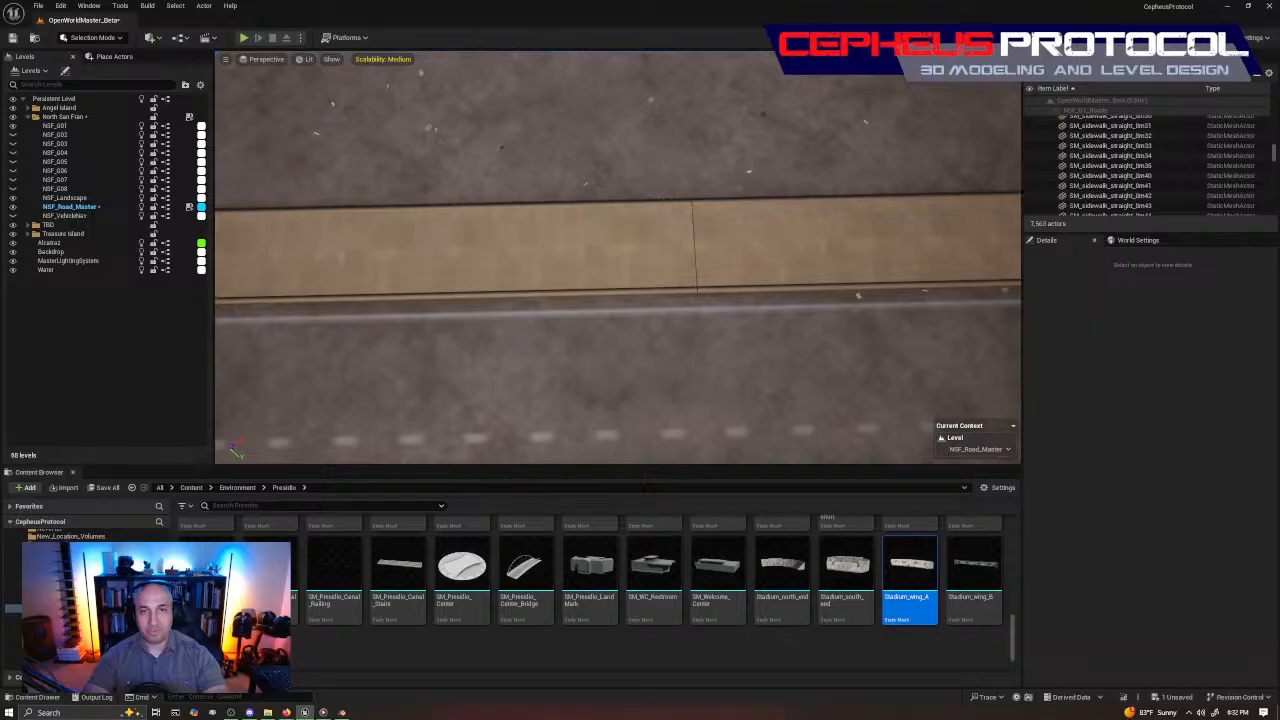
click(500, 290)
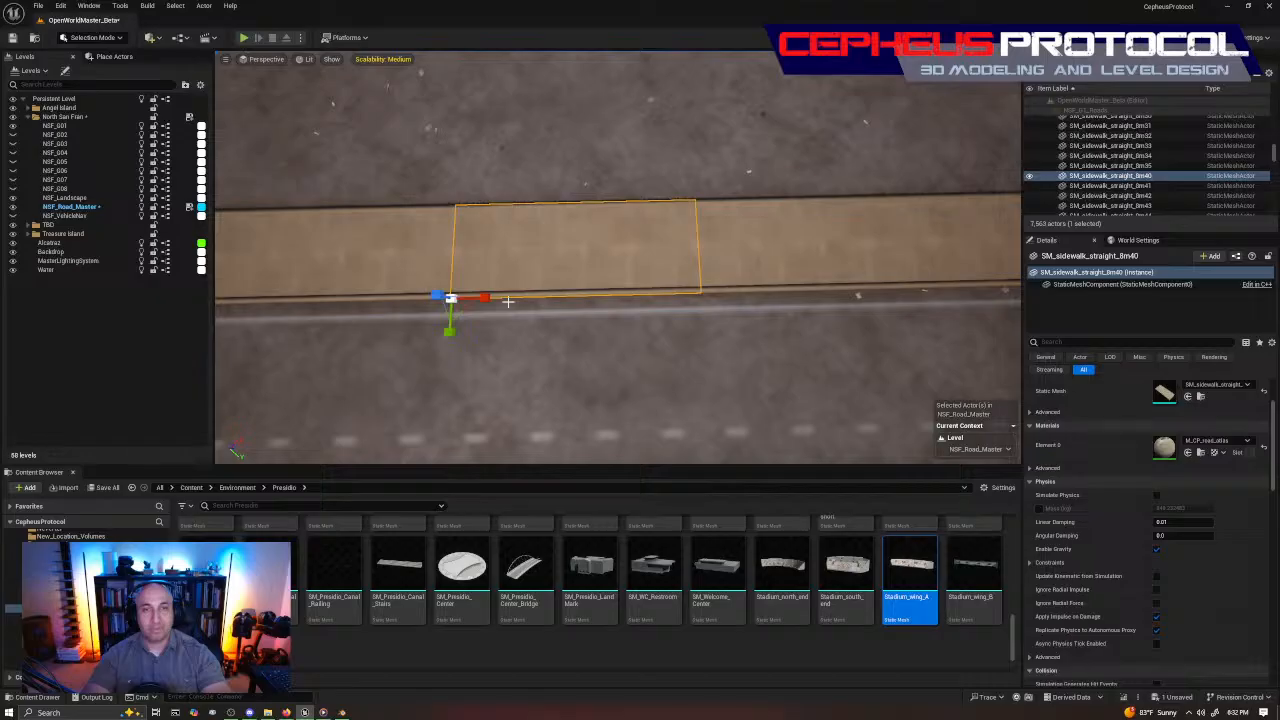
drag(486, 297, 486, 297)
key(Escape)
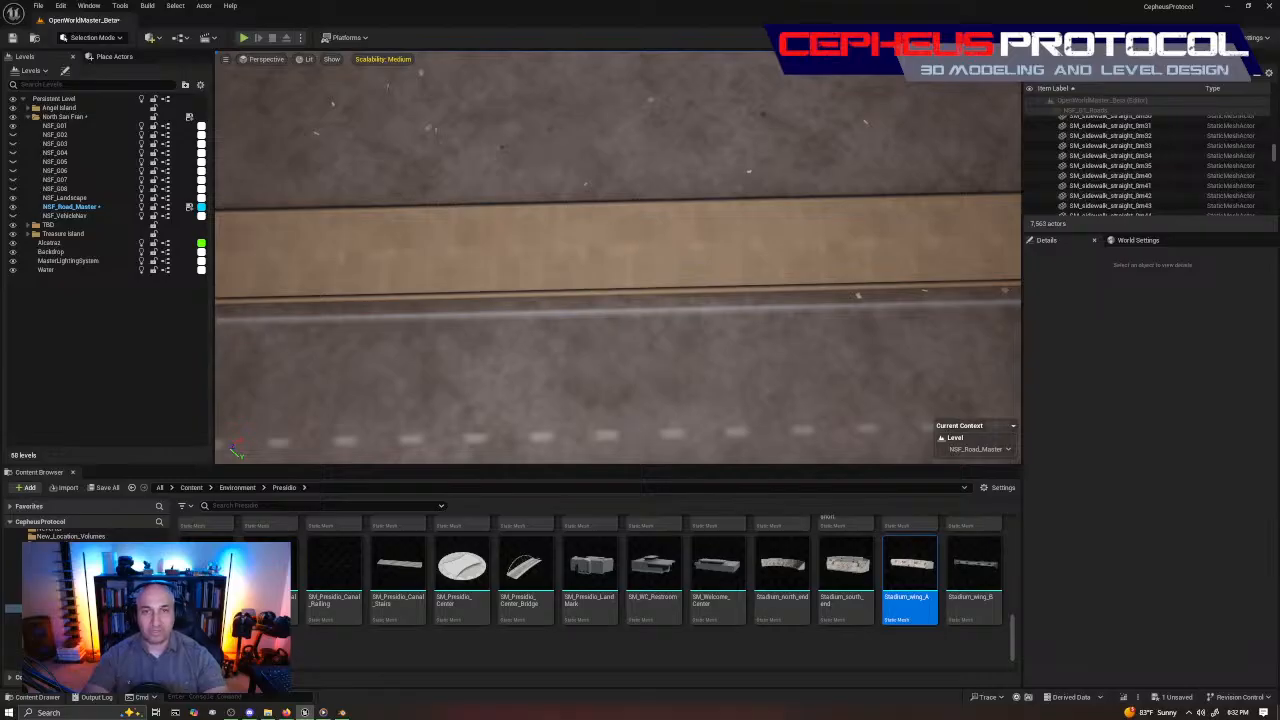
click(579, 254)
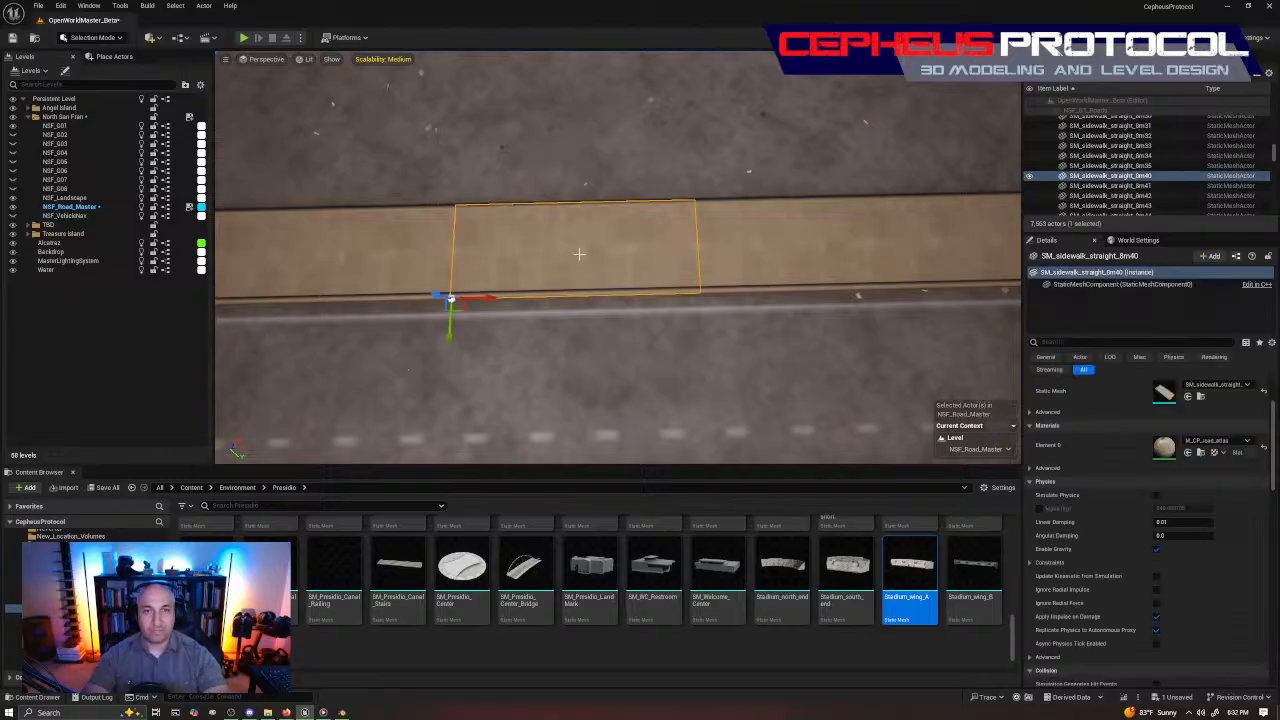
drag(484, 297, 478, 297)
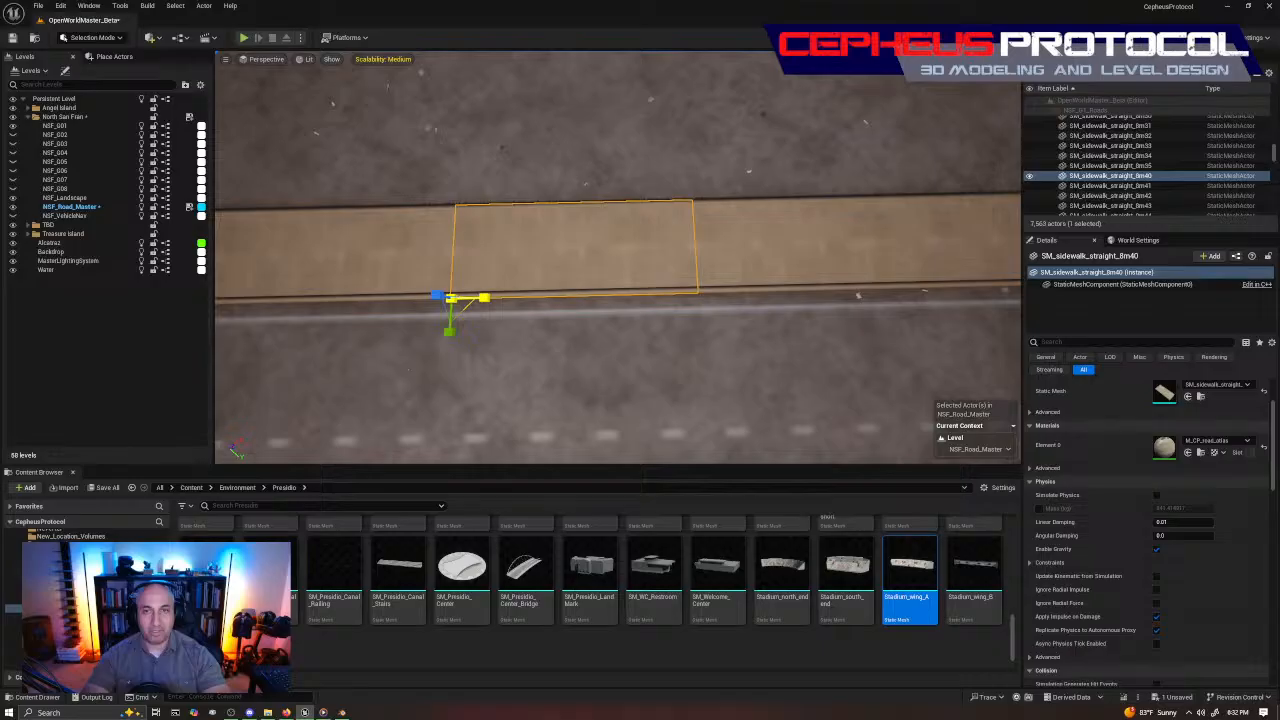
key(Escape)
scroll(917, 284, down, 3)
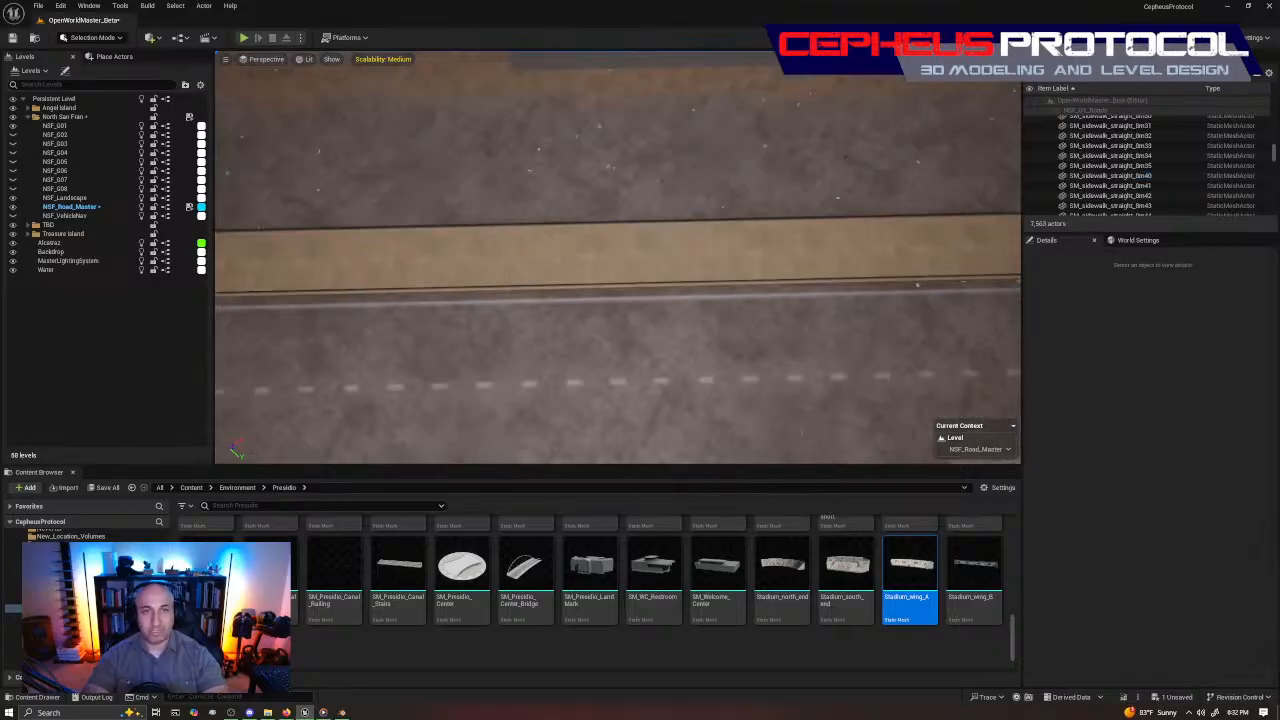
Turn the second copy's end spline point by about another -92° and shift it so the road curves around the lawn corner
mouse_move(618, 258)
right_down()
mouse_move(530, 258)
mouse_move(610, 258)
right_up()
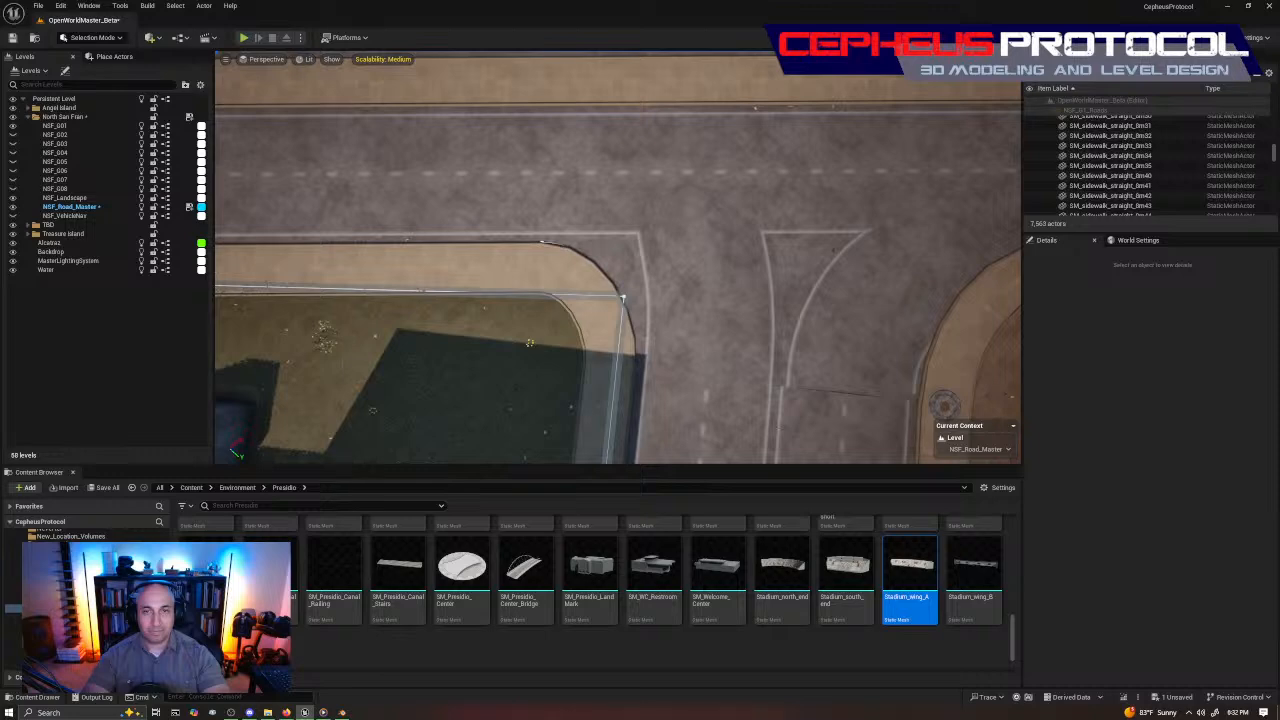
click(616, 212)
right_drag(616, 212, 526, 126)
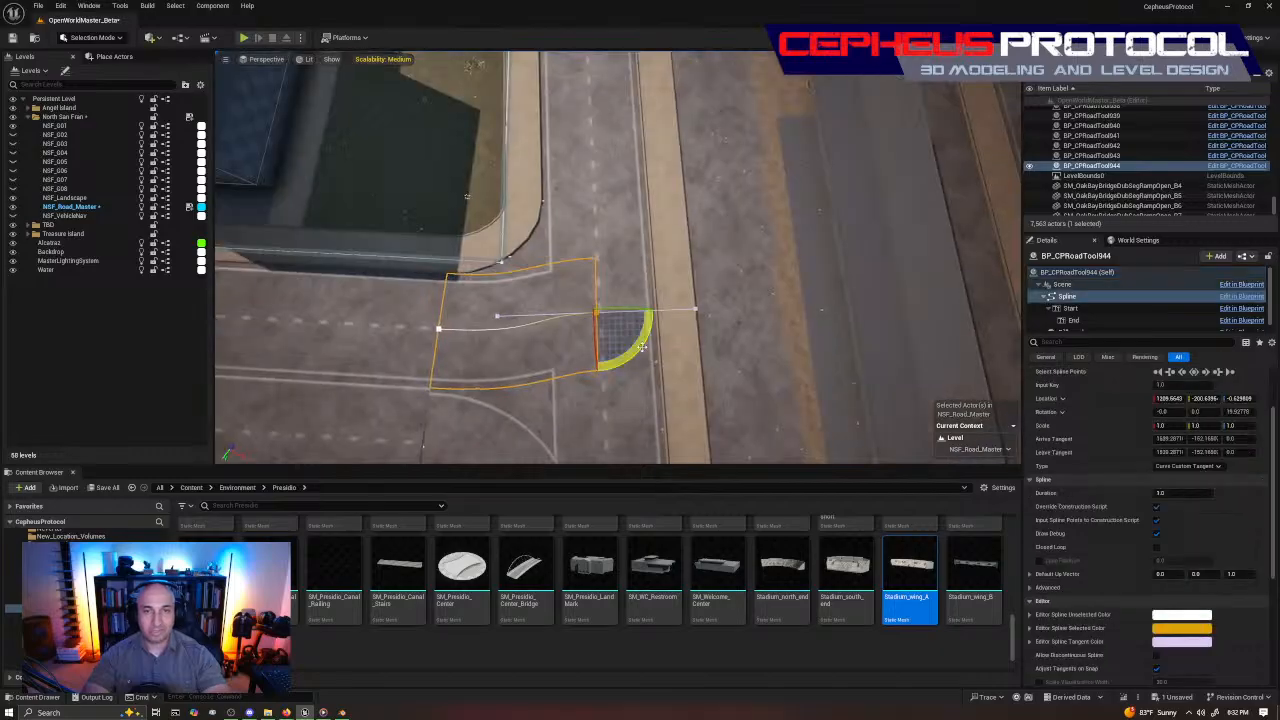
drag(652, 318, 593, 250)
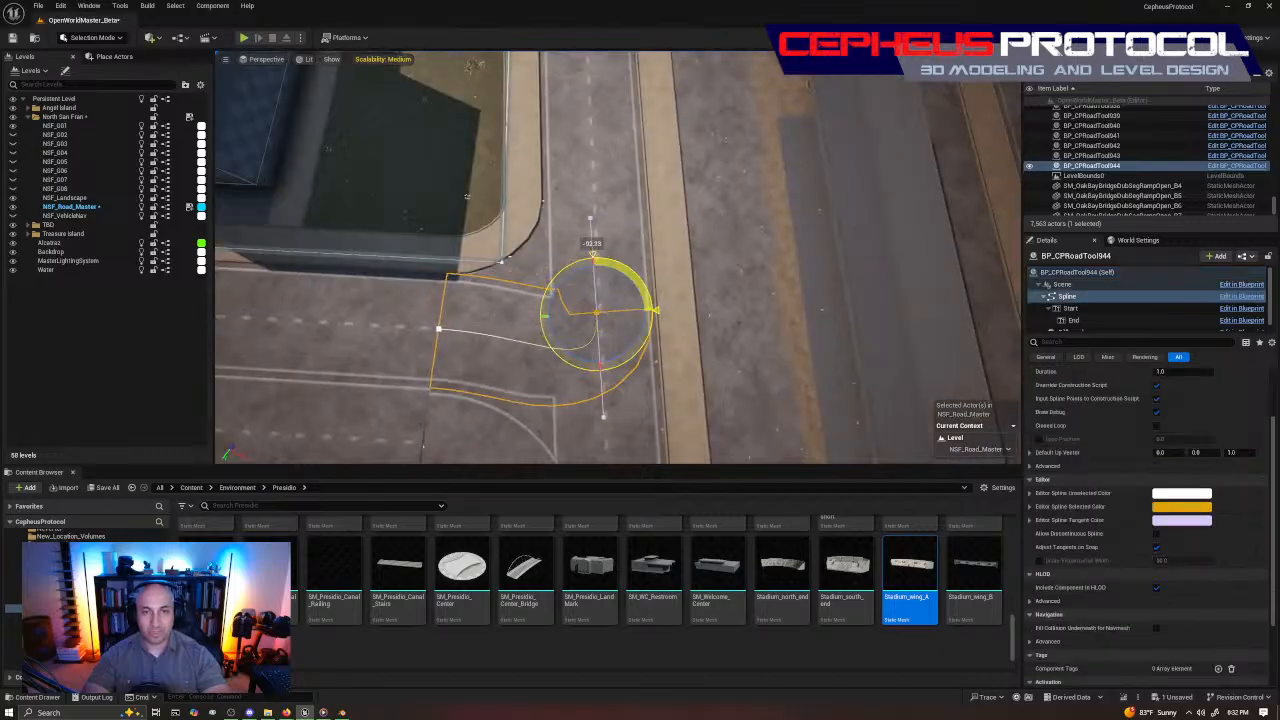
key(w)
drag(605, 262, 635, 183)
right_drag(635, 183, 642, 255)
drag(642, 280, 649, 307)
right_drag(678, 307, 910, 310)
key(s)
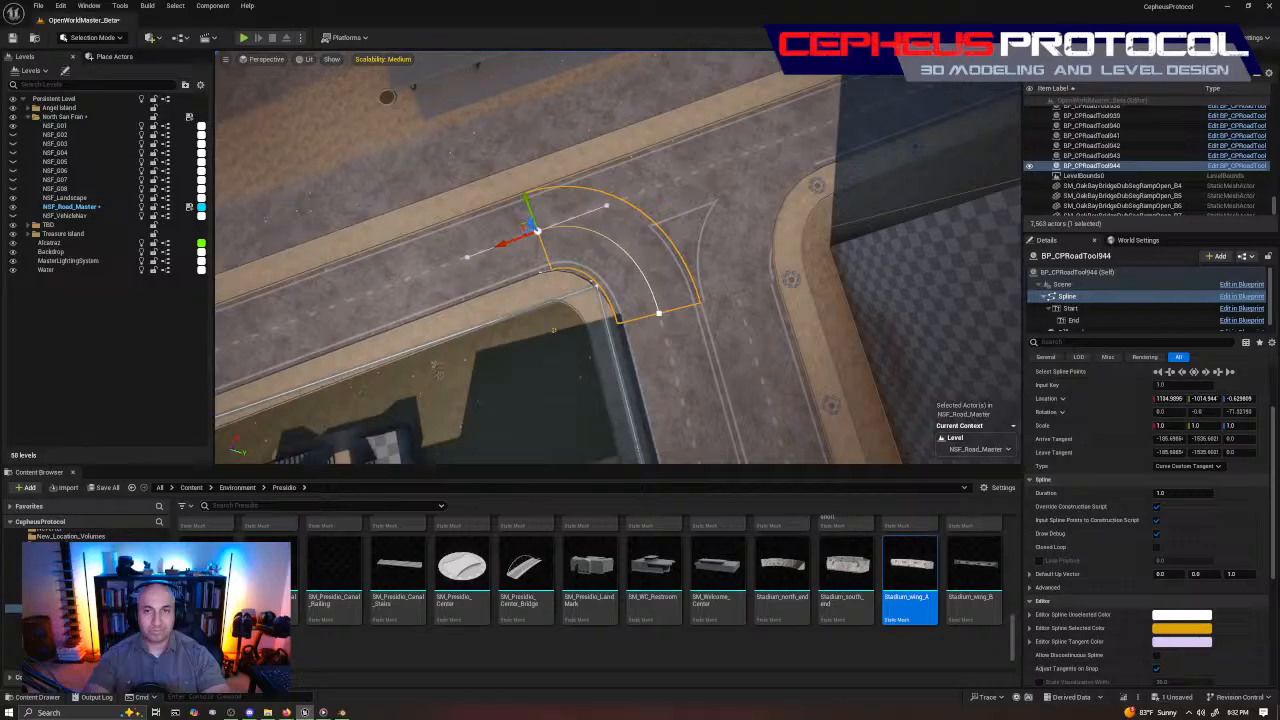
Move the end spline point of the first curve, beside the checkered building, outward to the middle of the cross street's lanes
click(738, 240)
right_drag(738, 240, 560, 335)
click(592, 226)
click(617, 215)
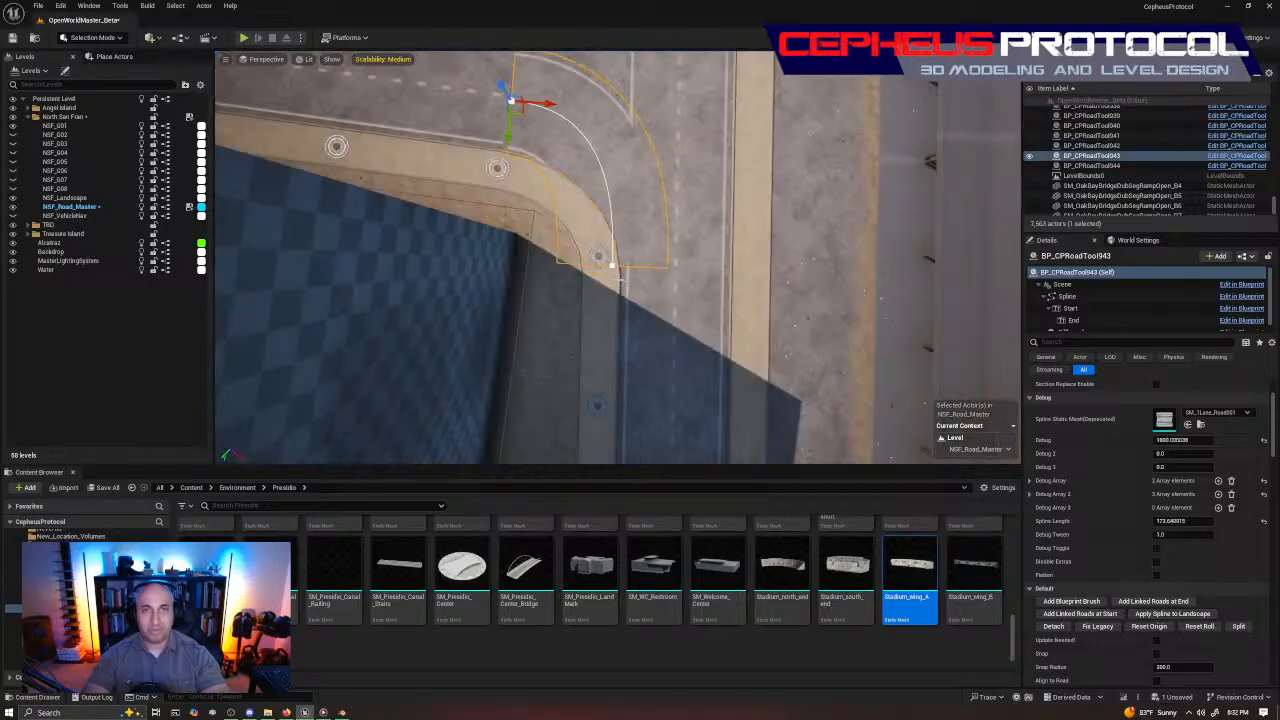
click(611, 265)
drag(572, 268, 633, 307)
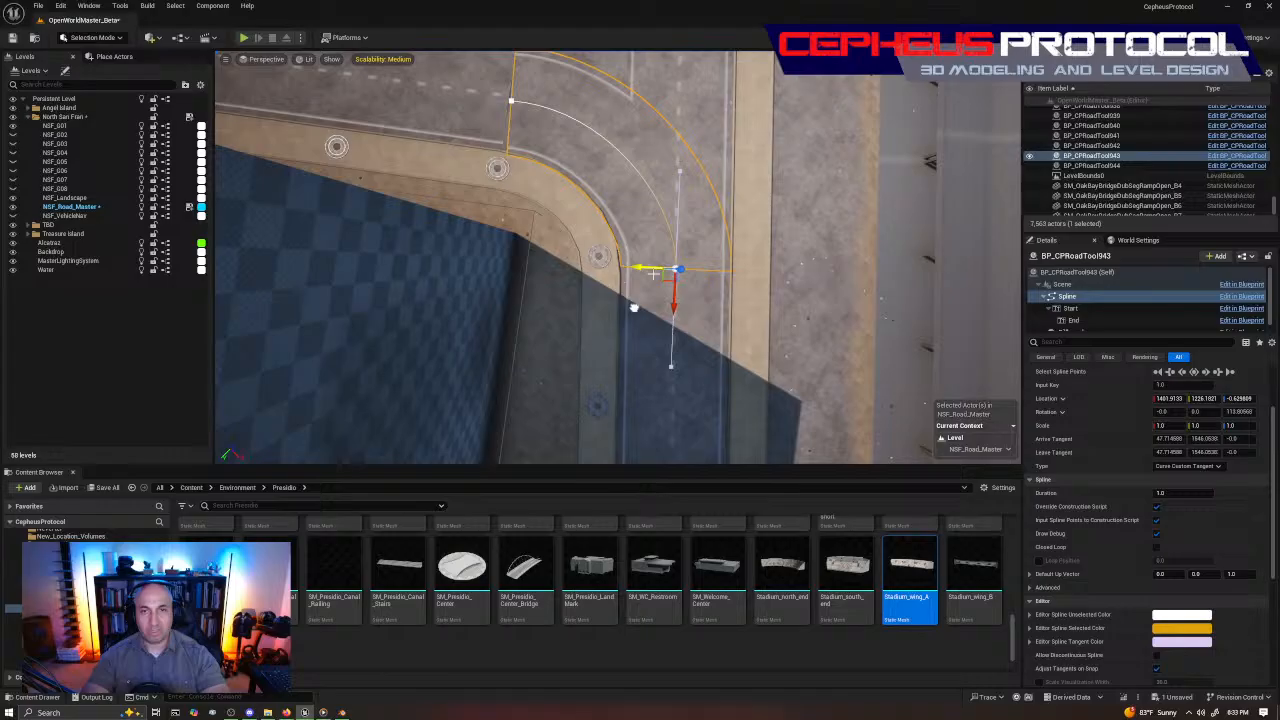
mouse_move(673, 308)
mouse_down()
mouse_move(685, 293)
mouse_move(666, 320)
mouse_up()
key(e)
key(w)
Rotate and shift the whole first curve so its start lines up with the side road's lanes by the checkered building
mouse_move(674, 322)
right_down()
mouse_move(735, 295)
mouse_move(728, 286)
mouse_move(700, 372)
mouse_move(690, 362)
mouse_move(730, 380)
mouse_move(714, 382)
mouse_move(656, 320)
right_up()
click(697, 322)
key(e)
drag(621, 266, 632, 258)
key(w)
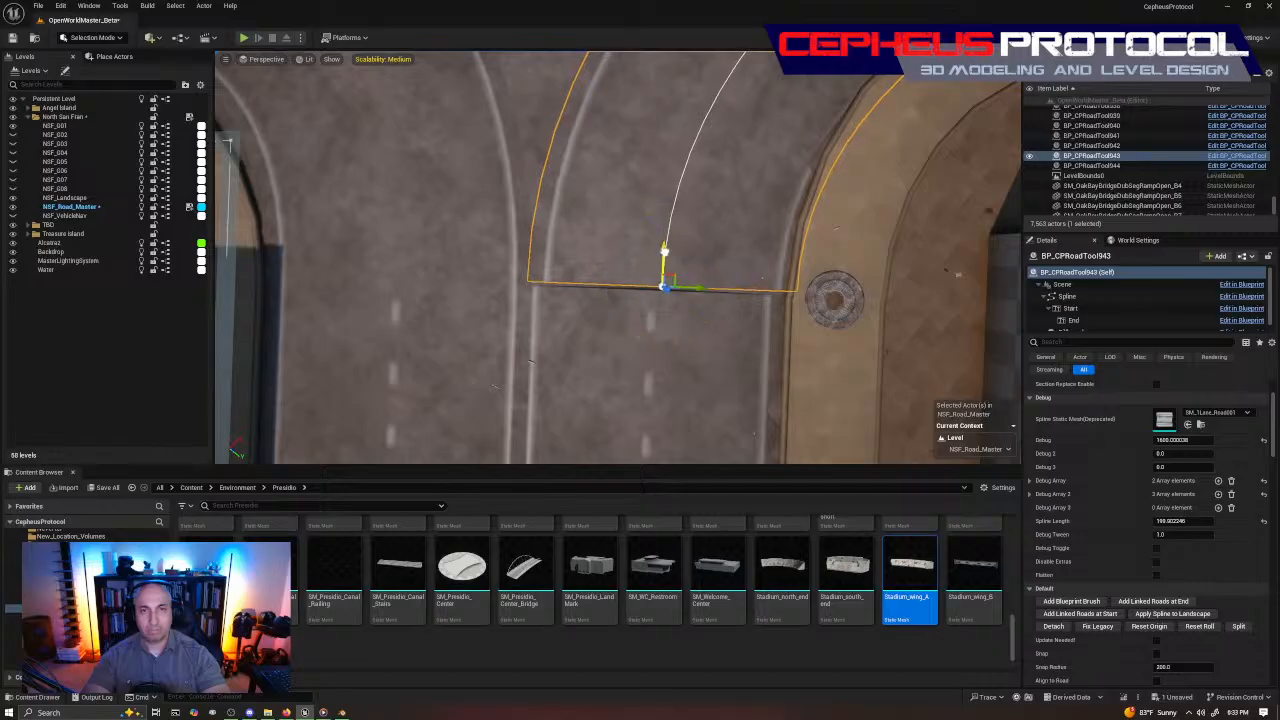
drag(664, 252, 691, 312)
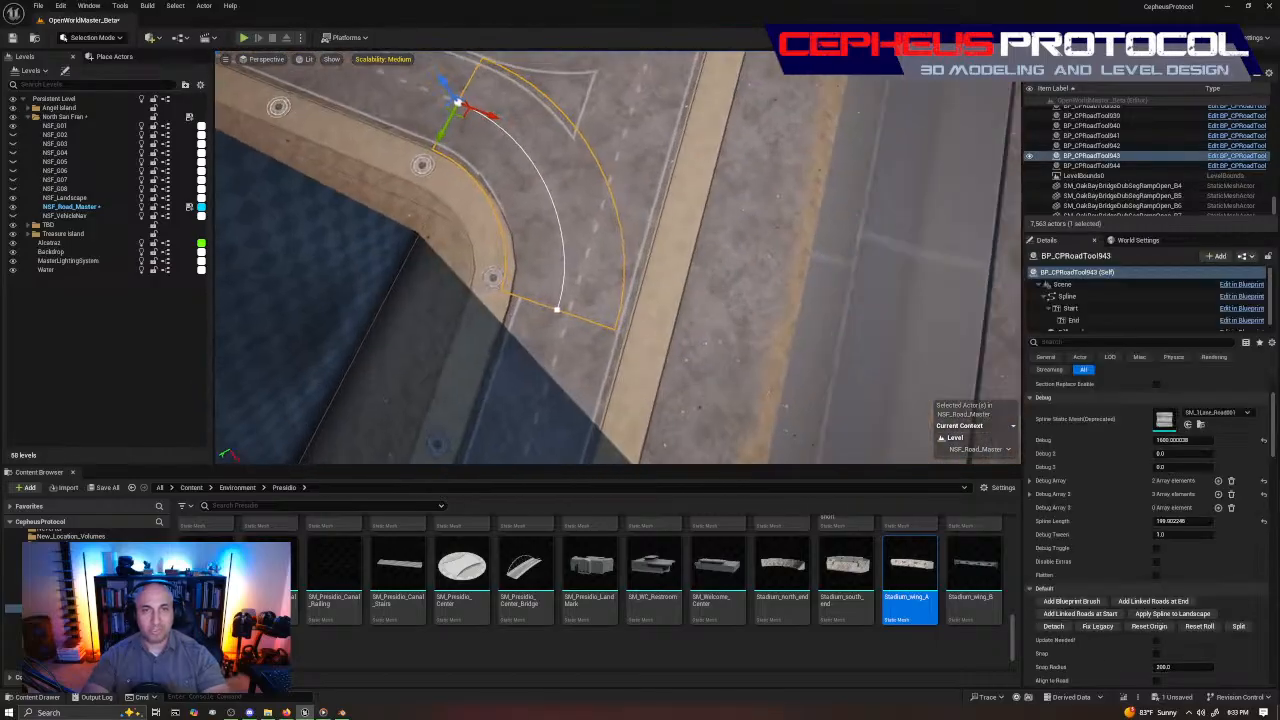
Fine-tune the first curve's end spline point with a slight rotation and shift it outward to match the cross street's lanes
right_drag(617, 257, 680, 257)
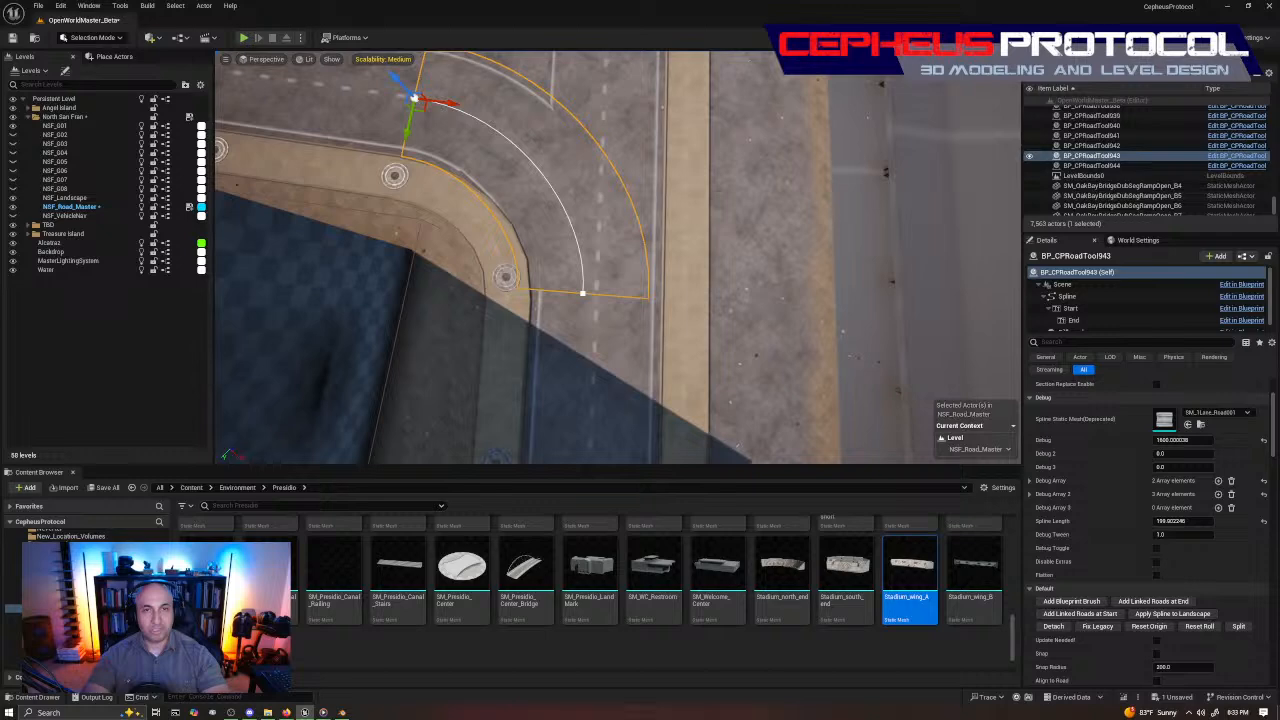
scroll(617, 257, up, 3)
click(560, 313)
key(e)
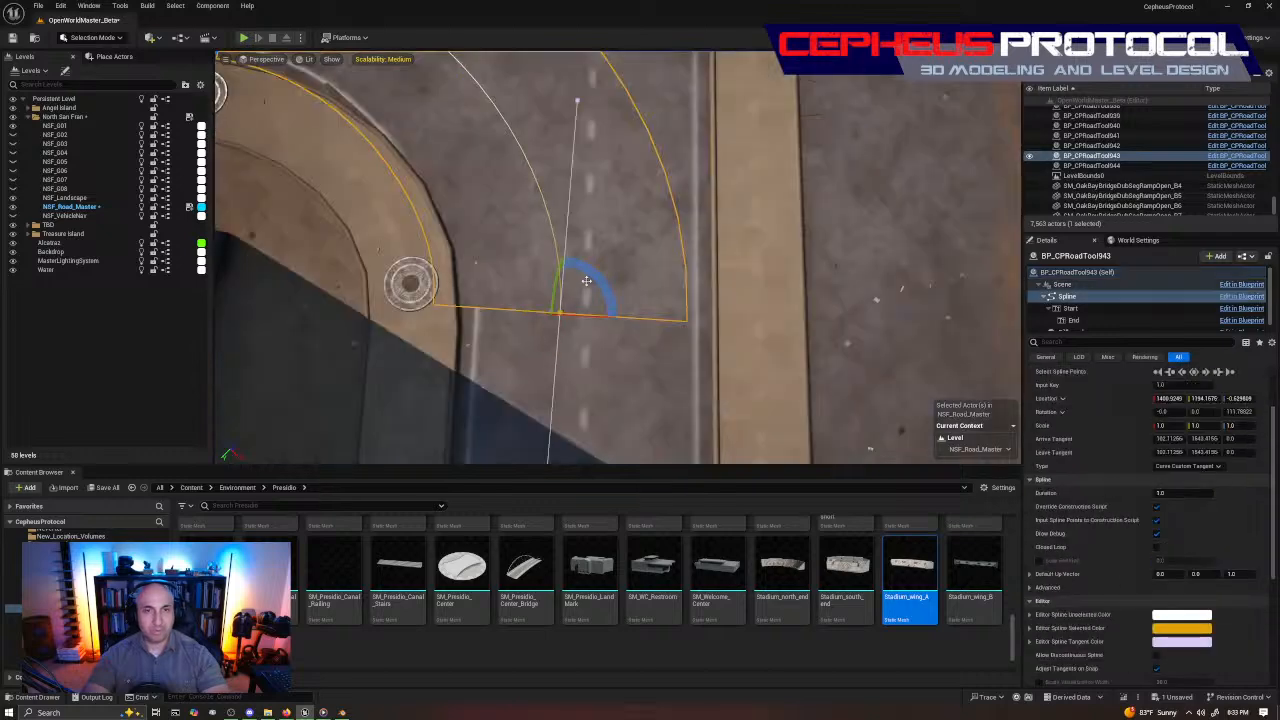
drag(586, 281, 554, 374)
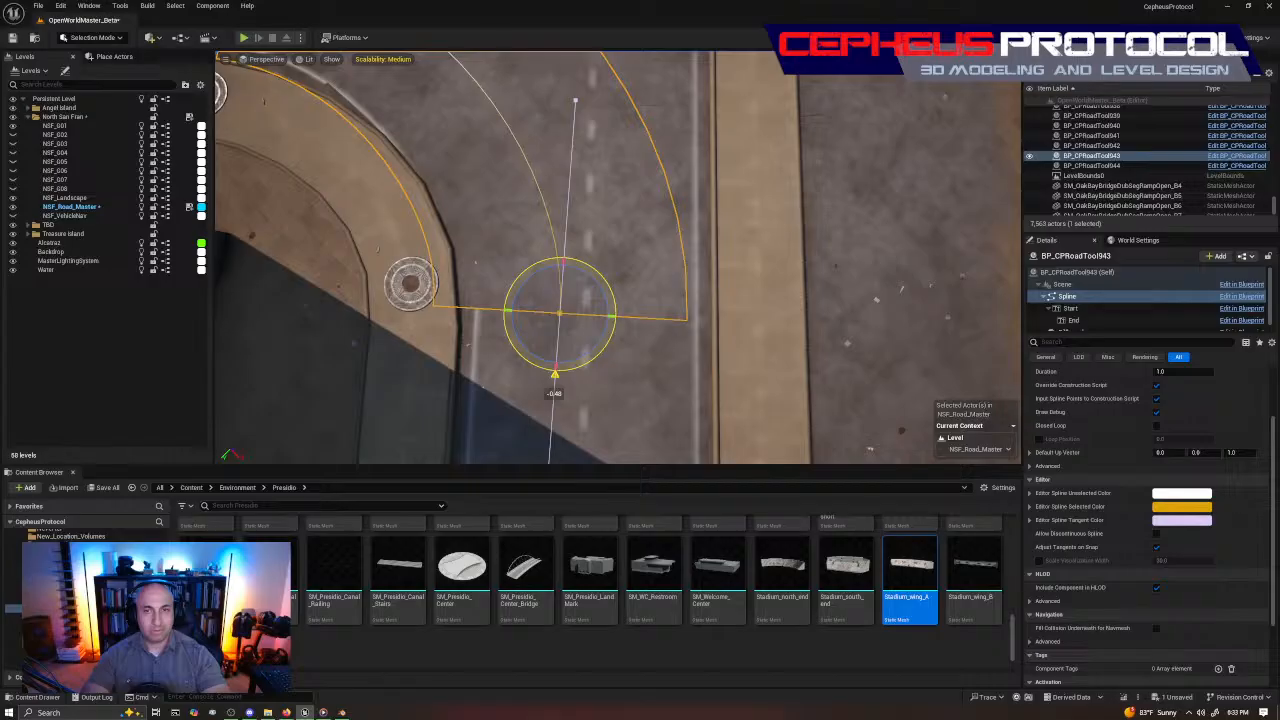
key(w)
drag(521, 312, 545, 340)
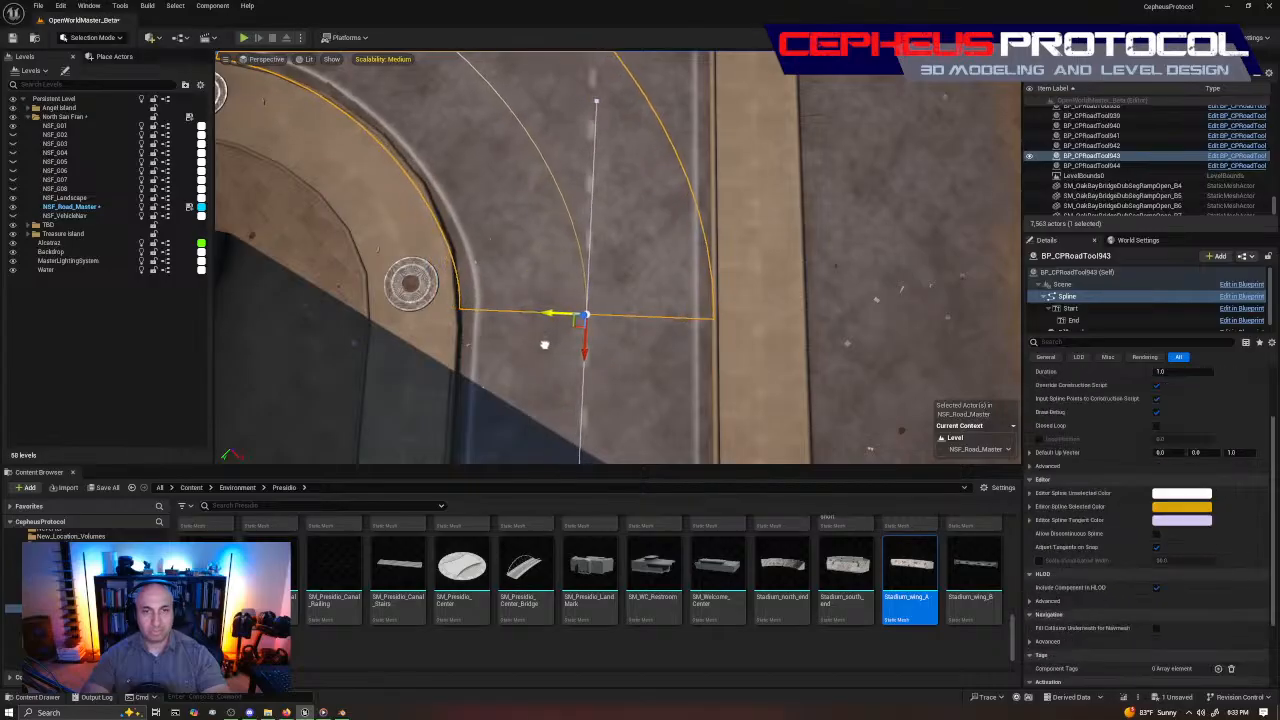
Duplicate the road curve from the lawn corner to the next intersection, at the far end of the courtyard building
key(s)
right_drag(545, 345, 794, 360)
key(s)
key(w)
key(s)
key(a)
key(a)
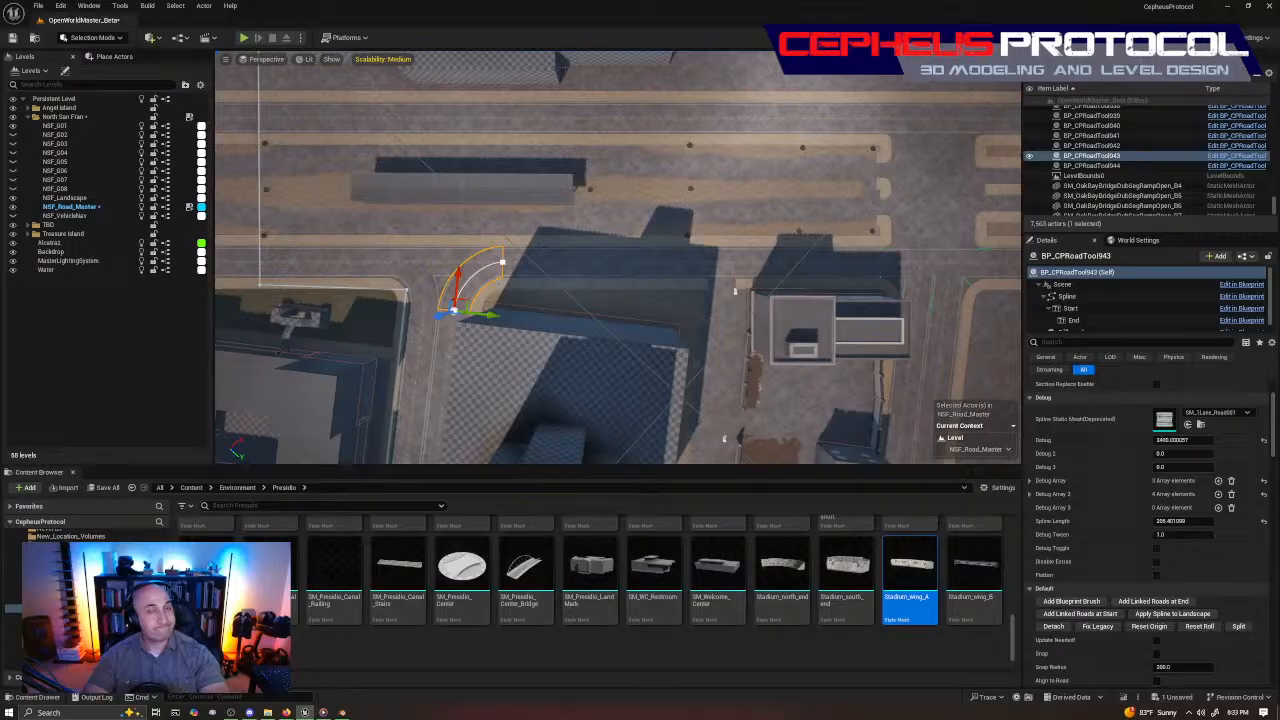
key(a)
mouse_move(909, 188)
right_down()
mouse_move(873, 188)
mouse_move(909, 188)
right_up()
key(a)
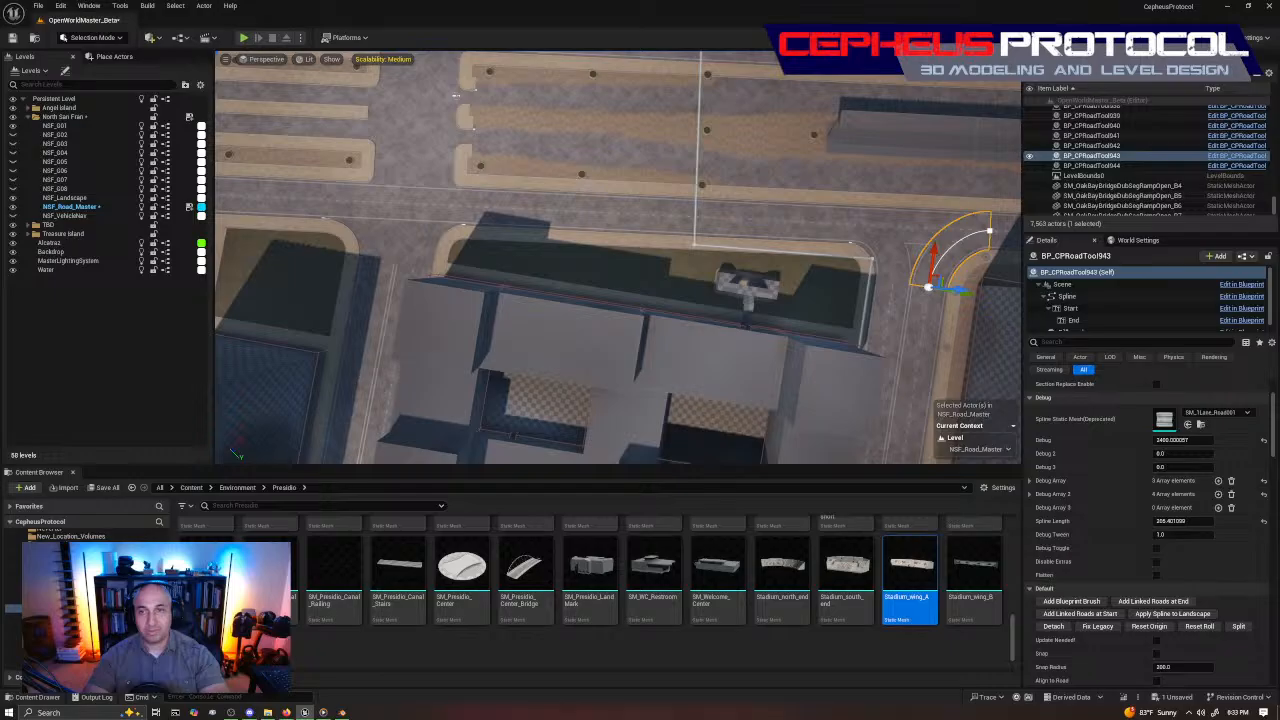
alt+drag(935, 271, 384, 241)
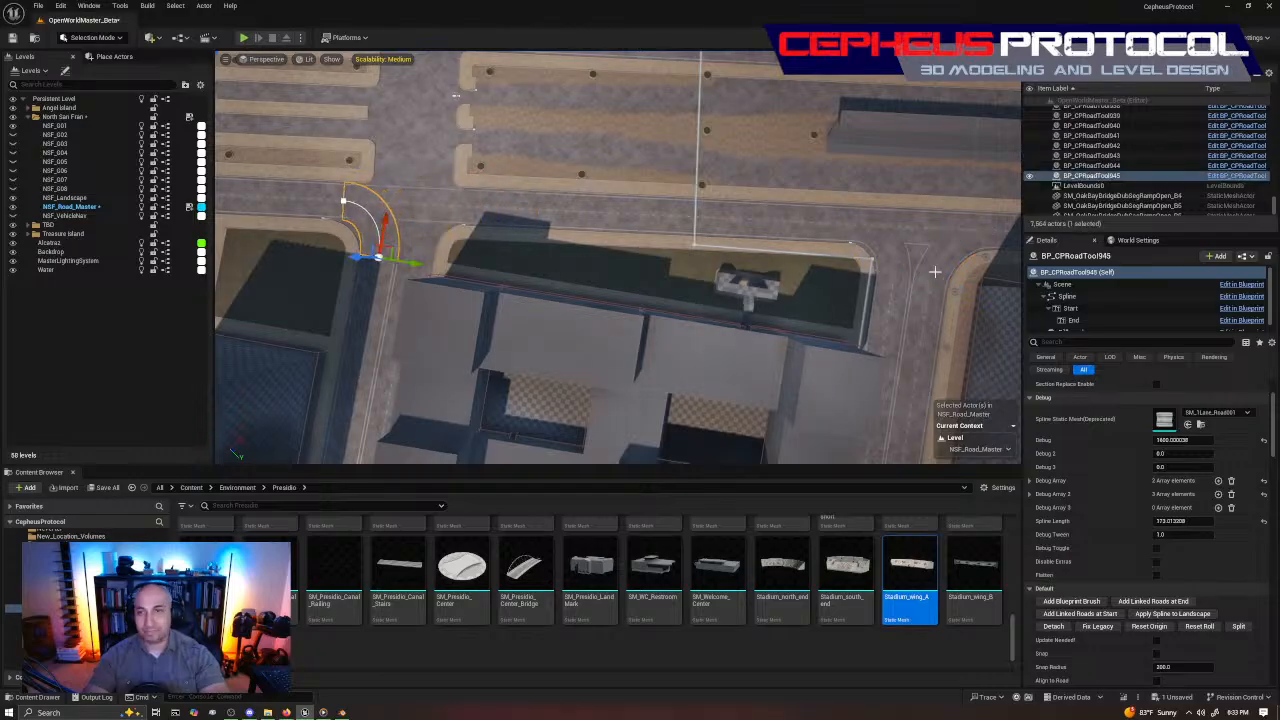
Duplicate the road curve from beyond the courtyard building to that building's opposite end and line its start up with the side road's lanes
click(935, 271)
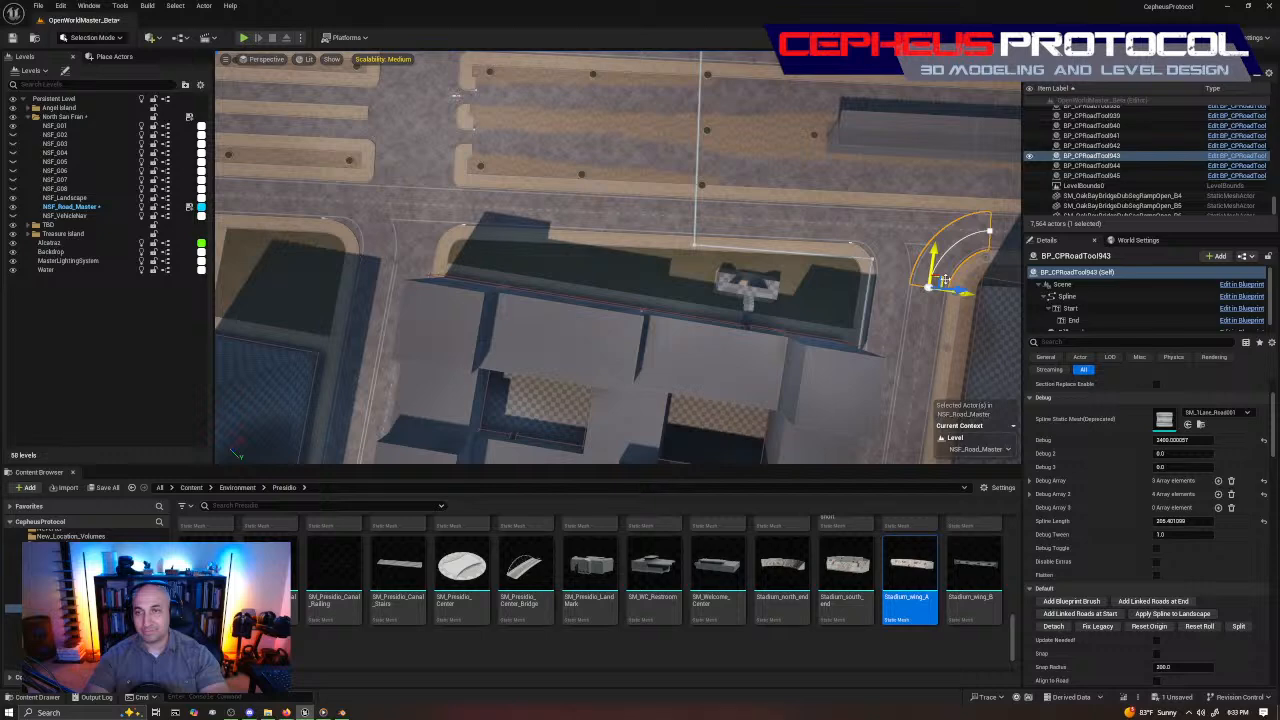
alt+drag(944, 280, 413, 240)
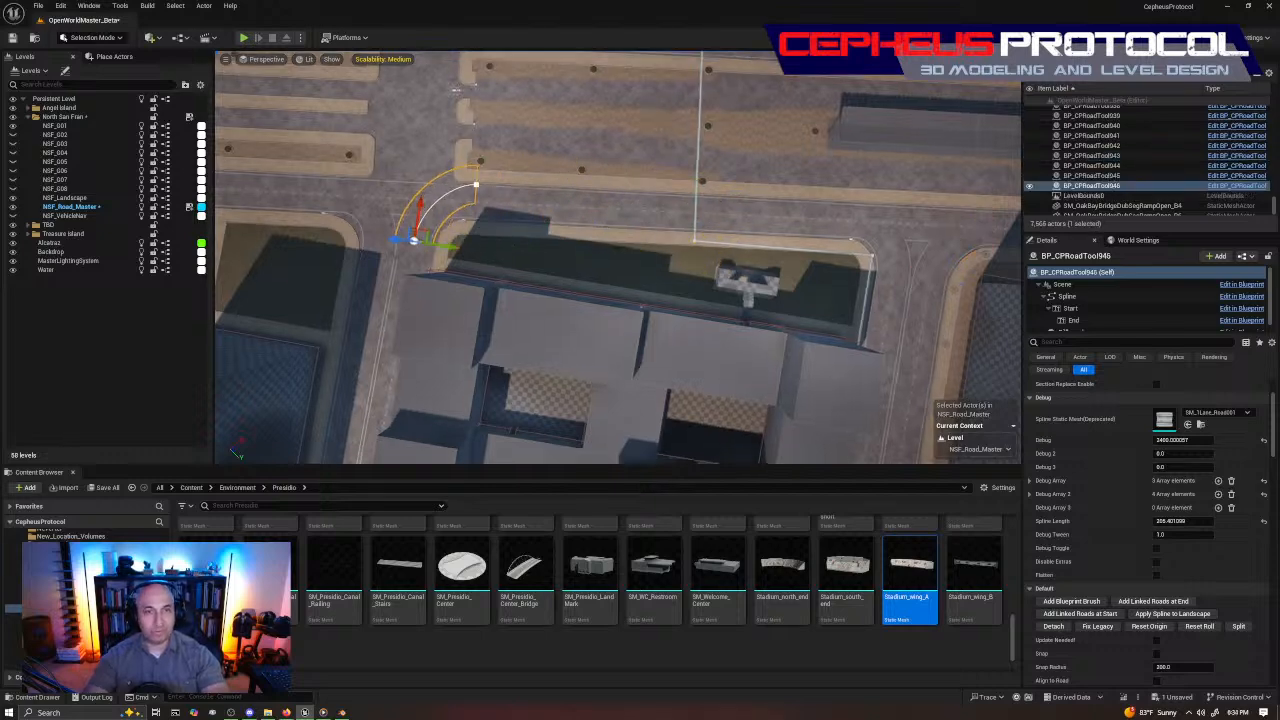
right_drag(413, 240, 385, 240)
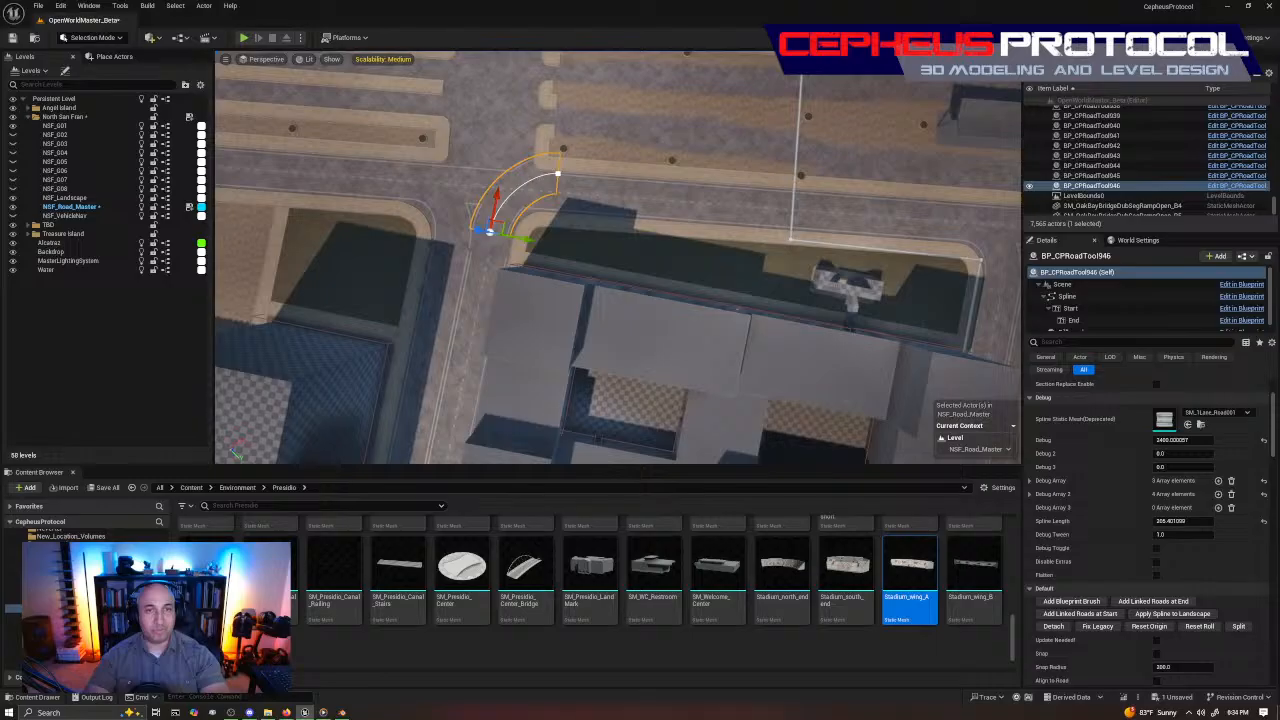
key(f)
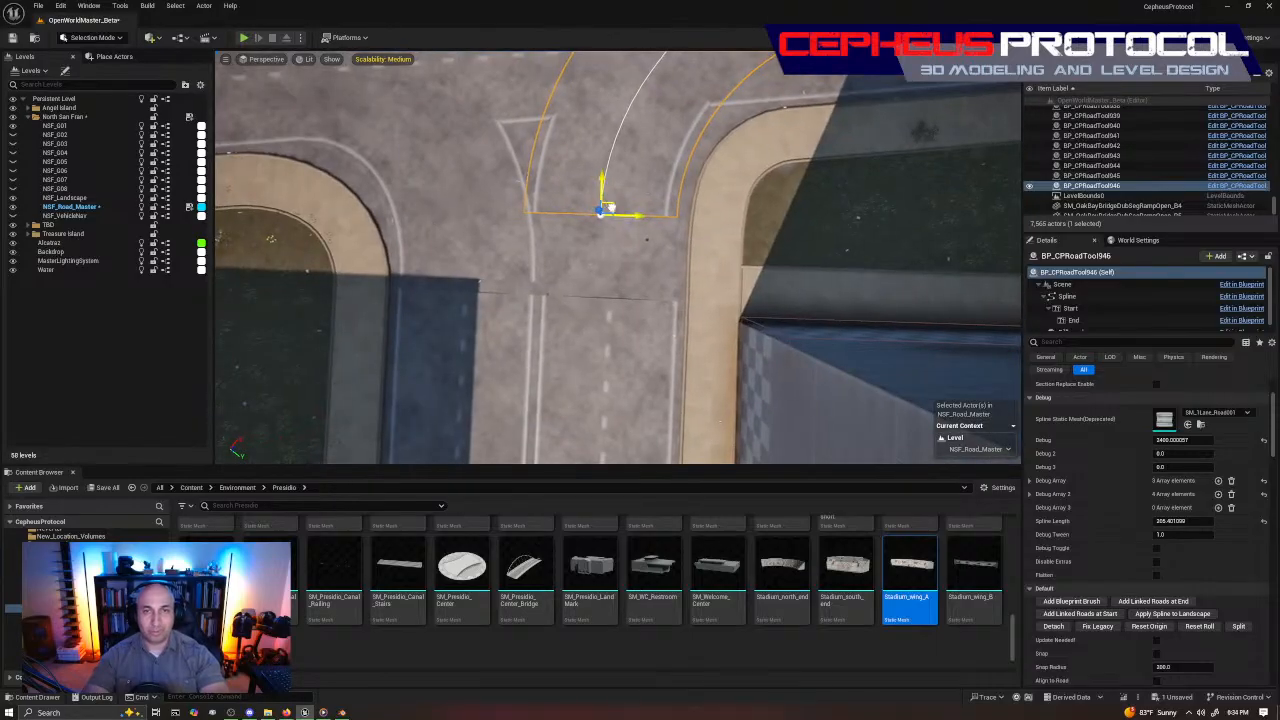
drag(611, 208, 620, 290)
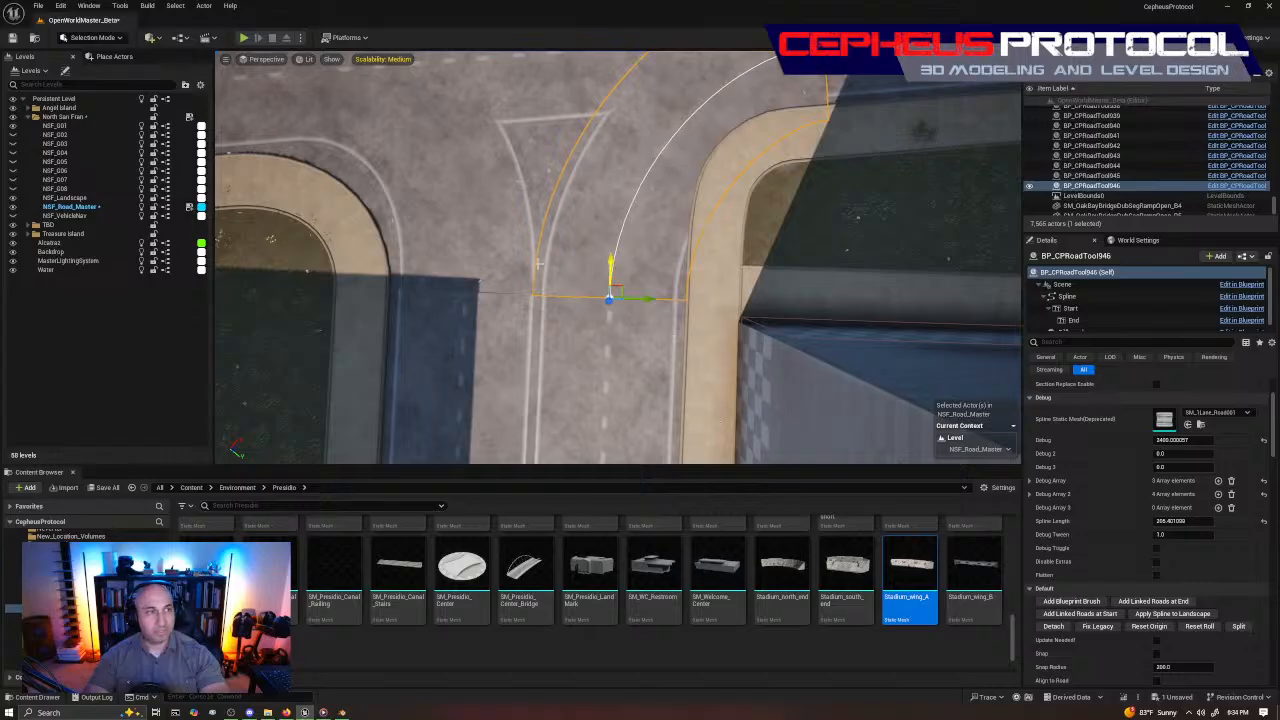
Move the end spline point of the courtyard-side curve to the middle of the cross street's lanes, just past the sidewalk corner
right_drag(620, 290, 620, 250)
click(620, 243)
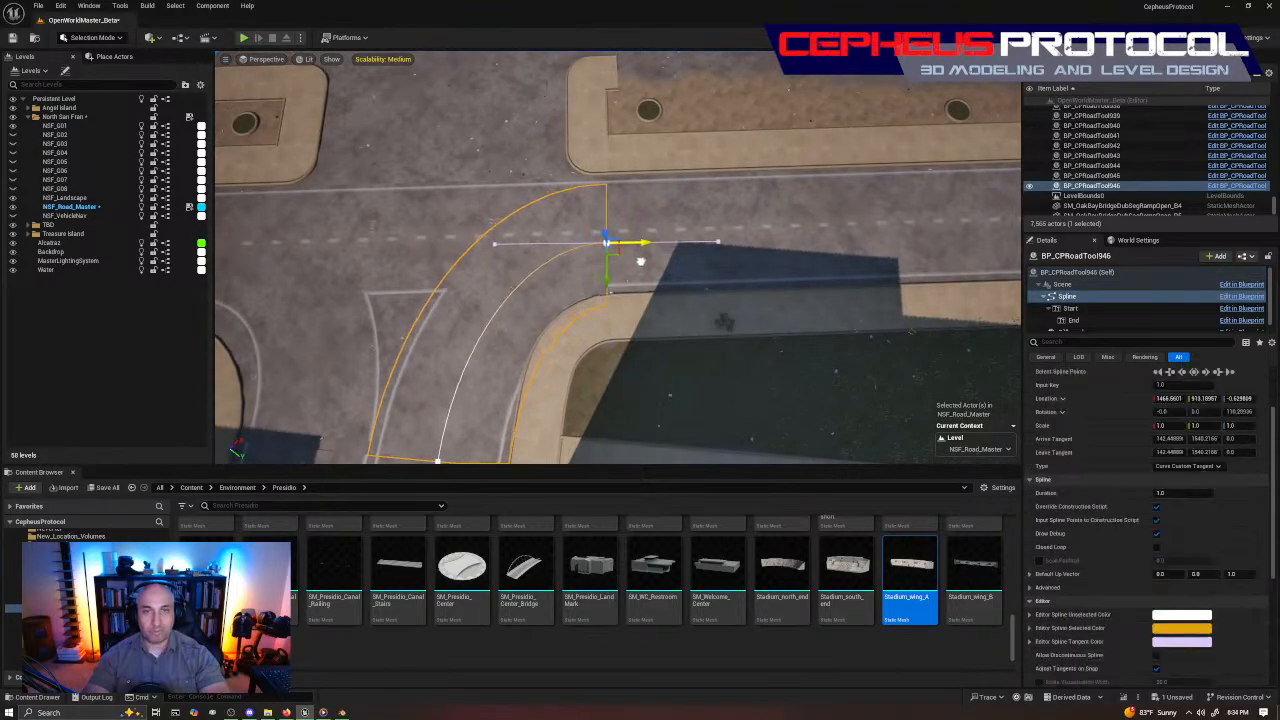
drag(640, 261, 624, 261)
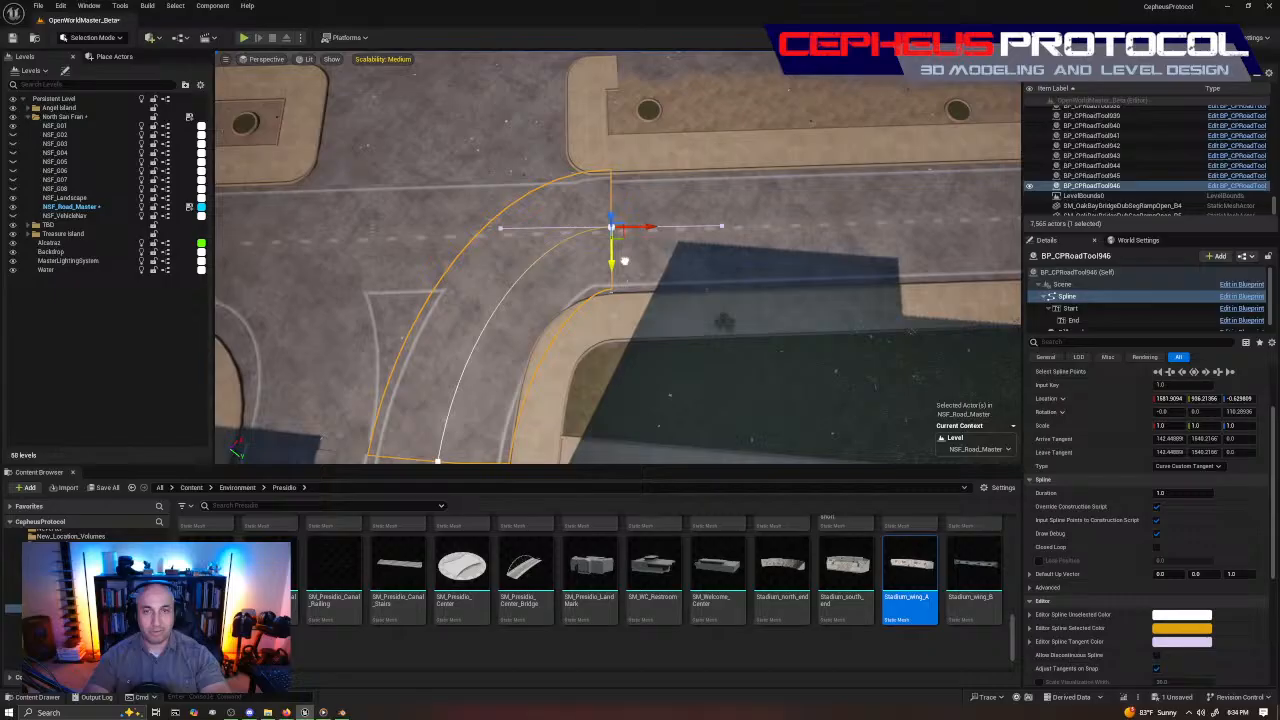
right_drag(624, 261, 590, 290)
drag(690, 179, 711, 223)
Lengthen the tangent at the courtyard-side curve's end point so the curve follows the rounded sidewalk corner more closely
click(582, 177)
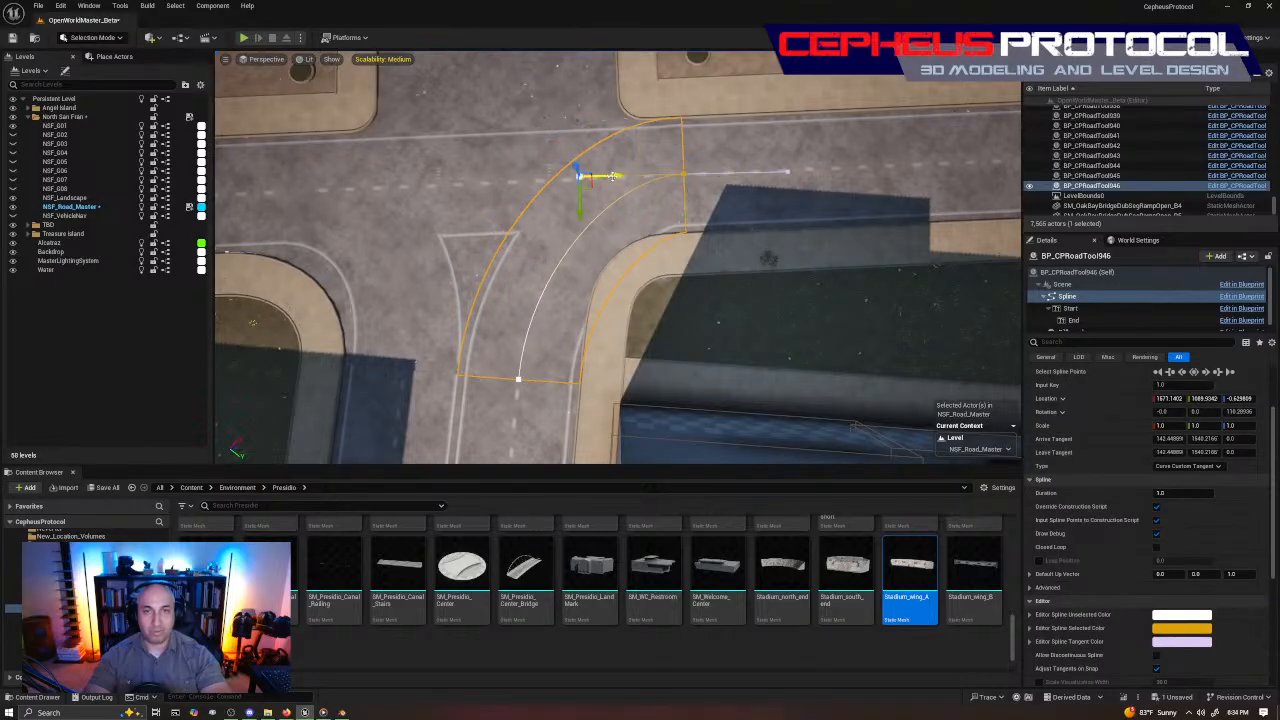
drag(612, 177, 519, 178)
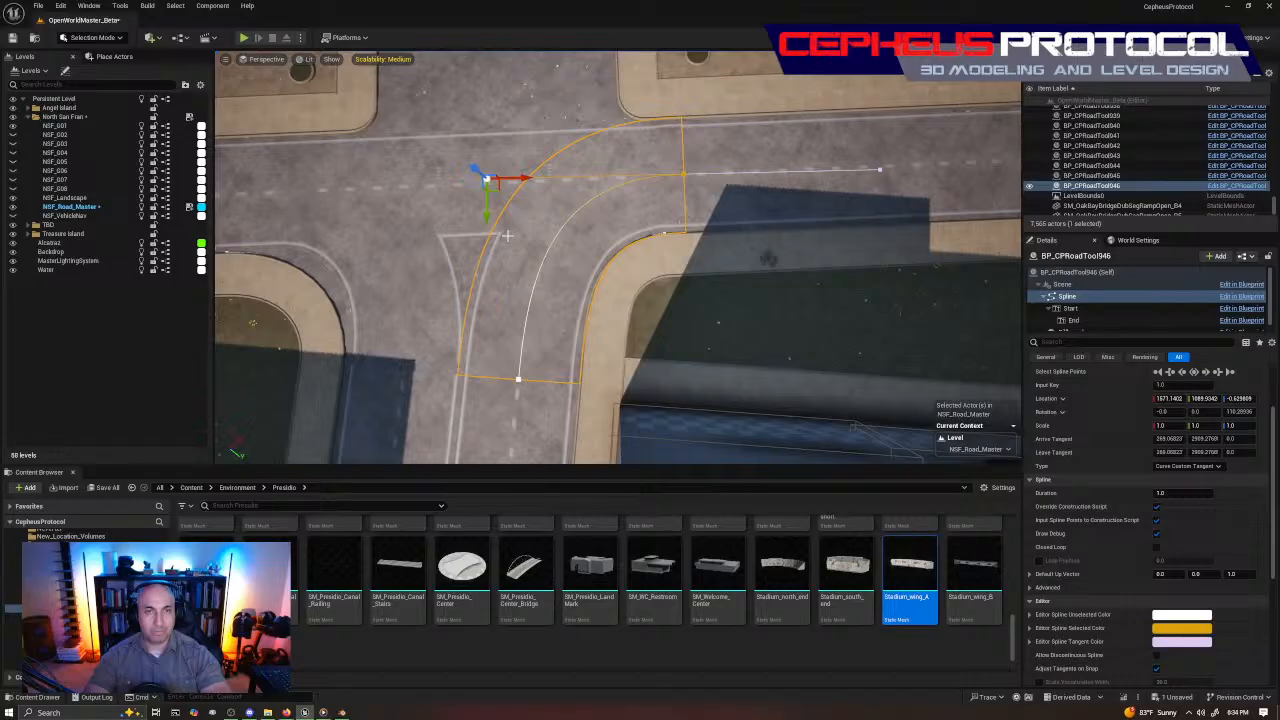
click(518, 380)
right_drag(534, 219, 560, 217)
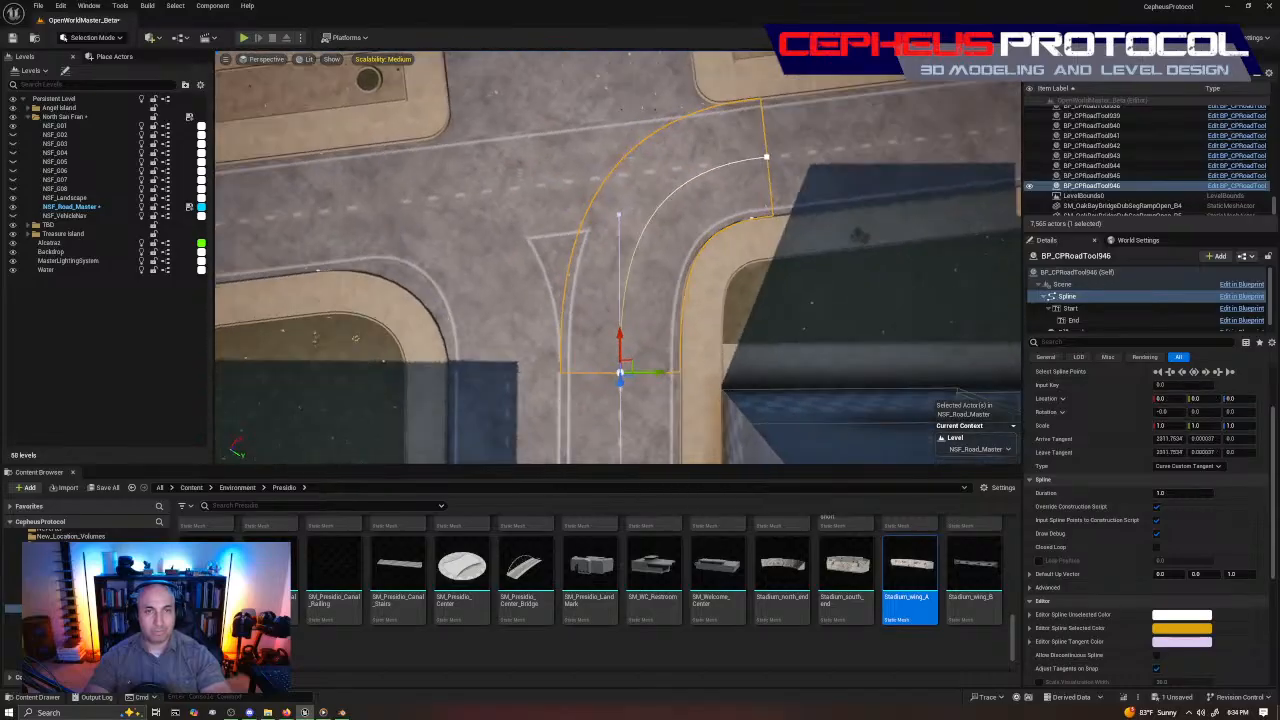
Shift the lawn-side road curve slightly back along the side road so its start meets the existing lane markings
click(478, 262)
mouse_move(478, 262)
right_down()
mouse_move(570, 262)
mouse_move(484, 262)
right_up()
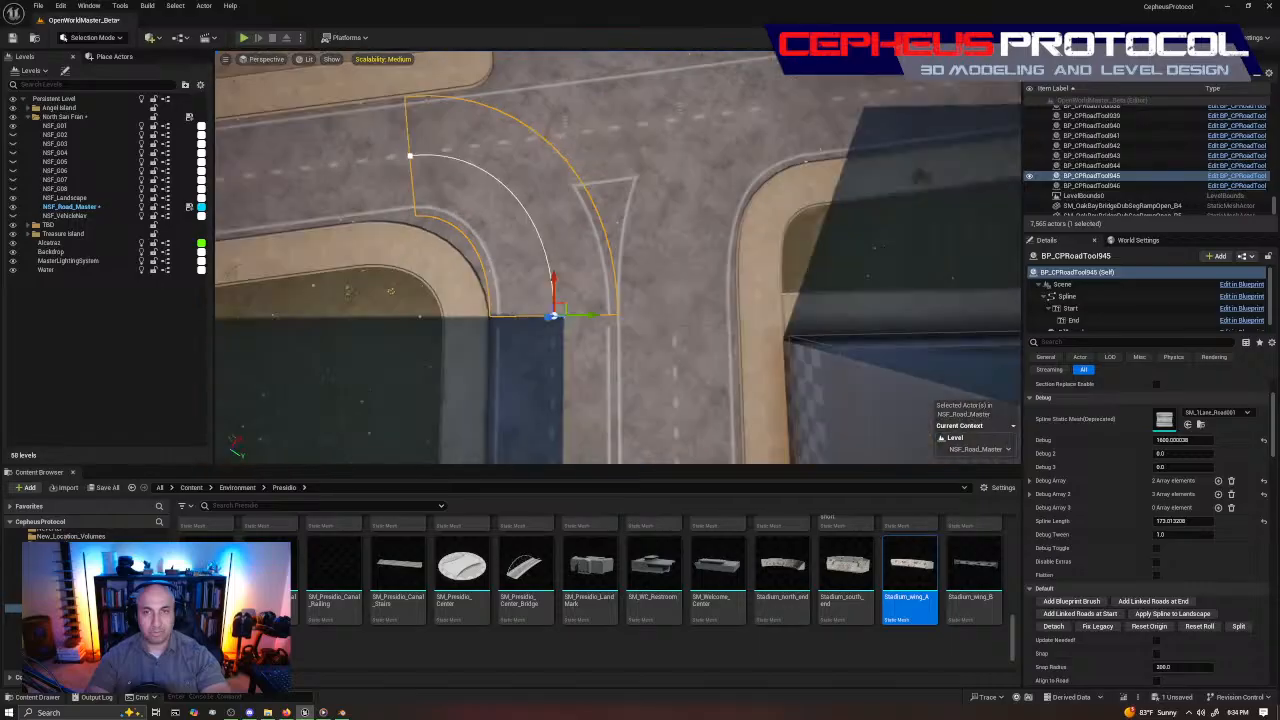
right_drag(570, 262, 545, 262)
drag(603, 225, 604, 243)
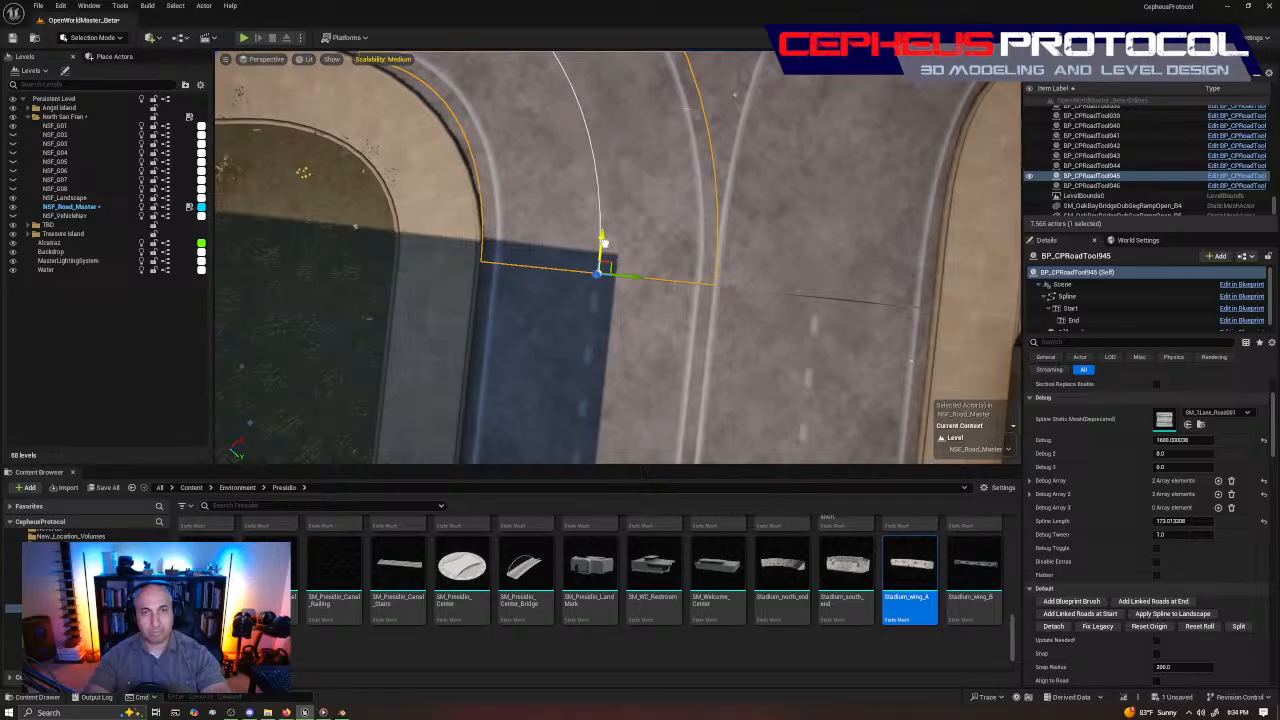
Nudge the courtyard-side curve along the side road to fit the lane dashes and check how its end meets the cross street
click(704, 249)
right_drag(704, 249, 684, 248)
drag(663, 268, 662, 272)
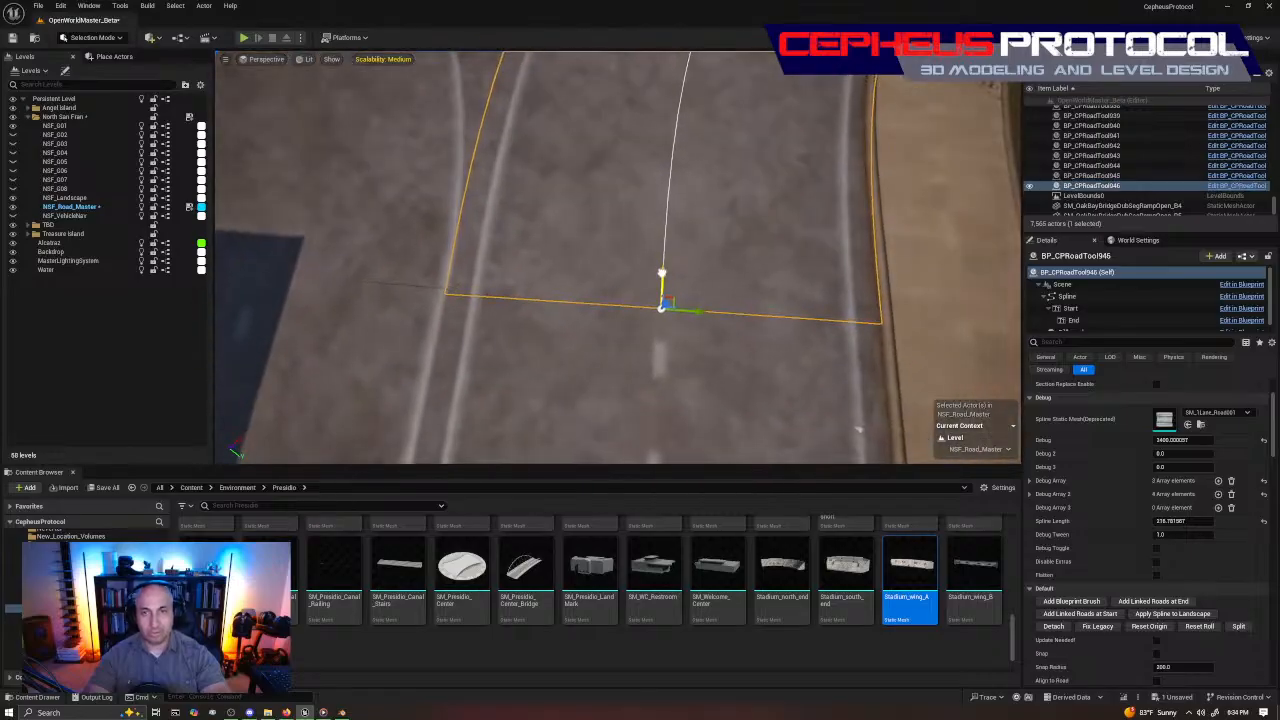
key(Escape)
right_drag(662, 272, 592, 272)
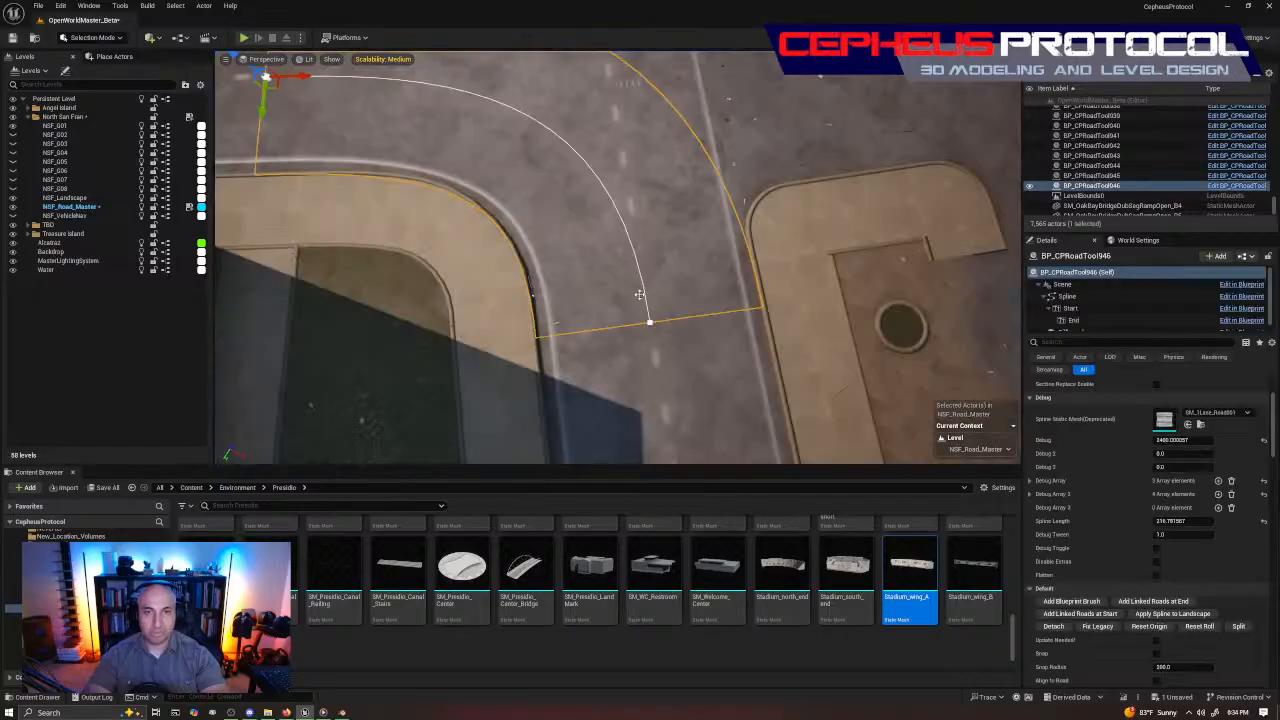
right_drag(642, 290, 600, 290)
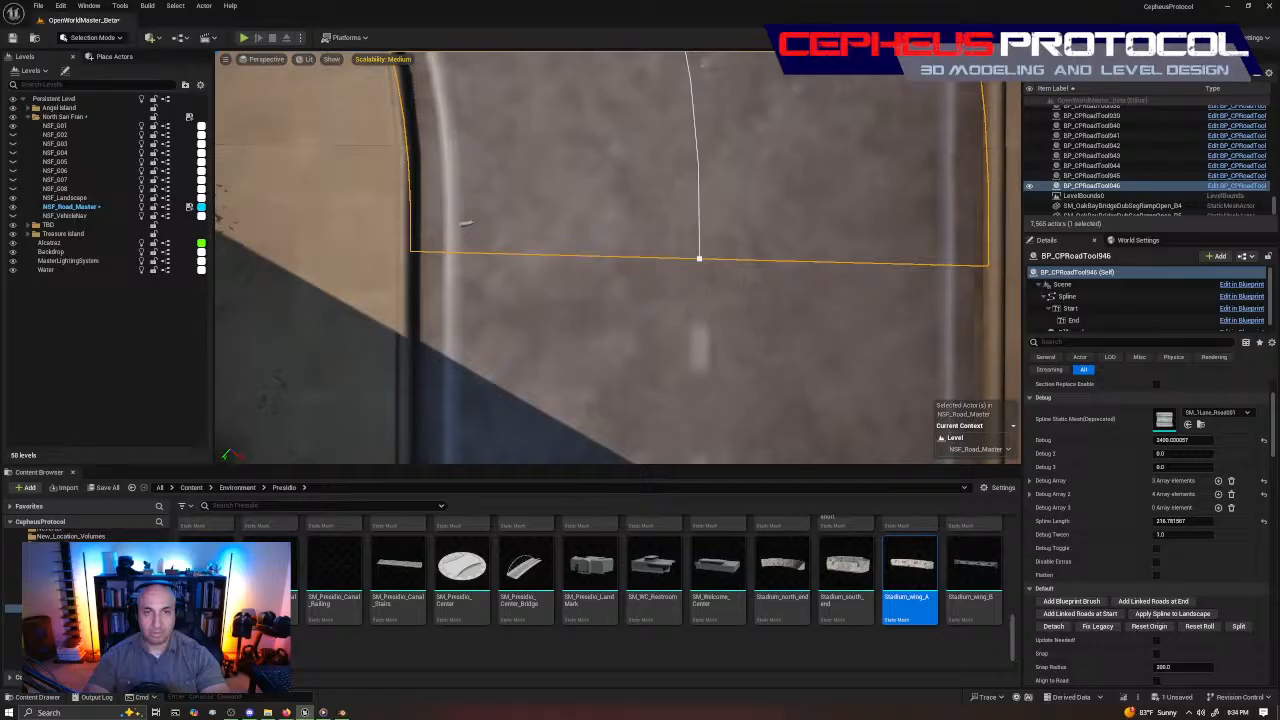
click(699, 257)
right_drag(696, 258, 934, 262)
Fine-tune the lawn-side curve's position along and across the side road so its start centres on the lane dashes
click(626, 230)
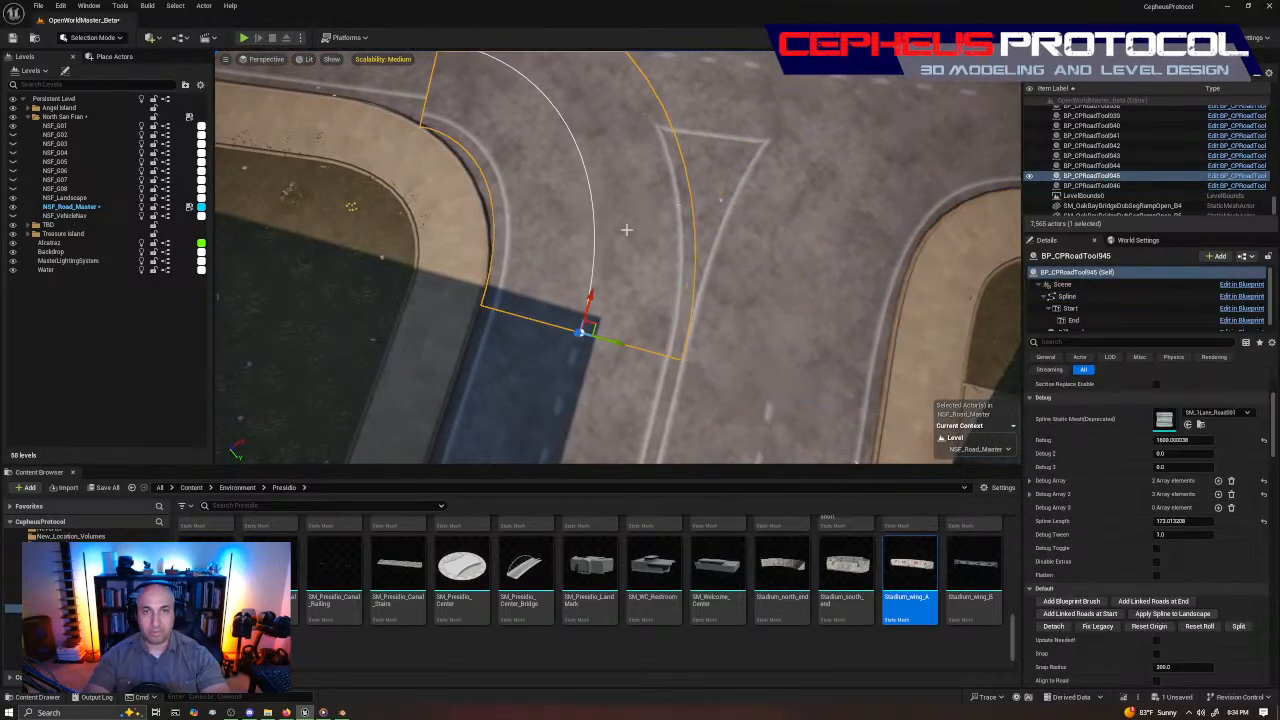
alt+drag(626, 230, 656, 230)
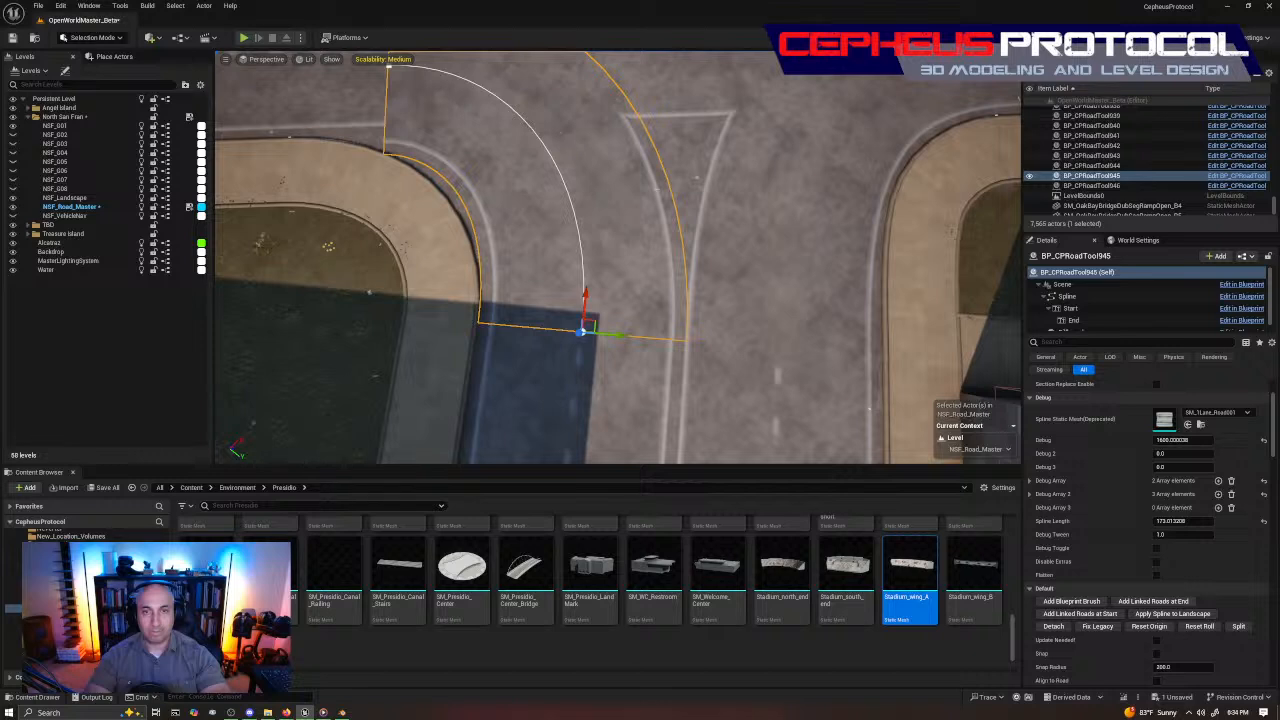
right_drag(626, 230, 650, 238)
mouse_move(526, 264)
mouse_down()
mouse_move(533, 251)
mouse_move(539, 263)
mouse_up()
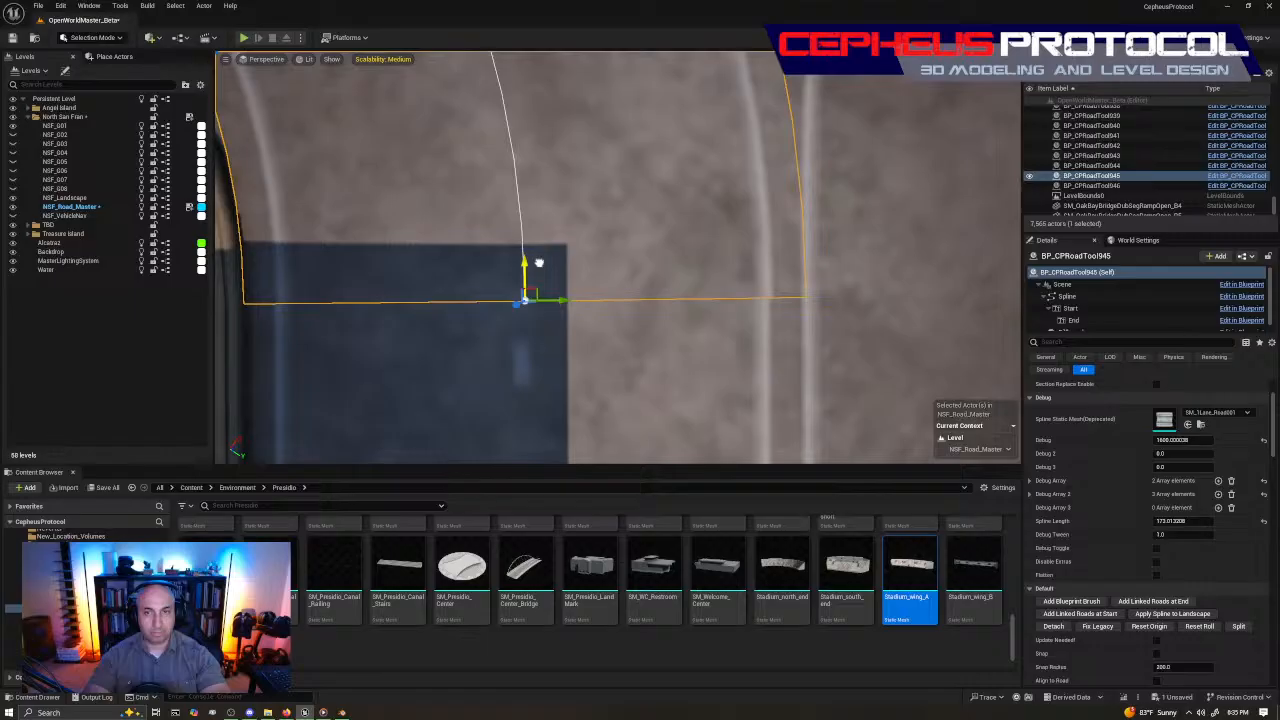
drag(564, 304, 561, 307)
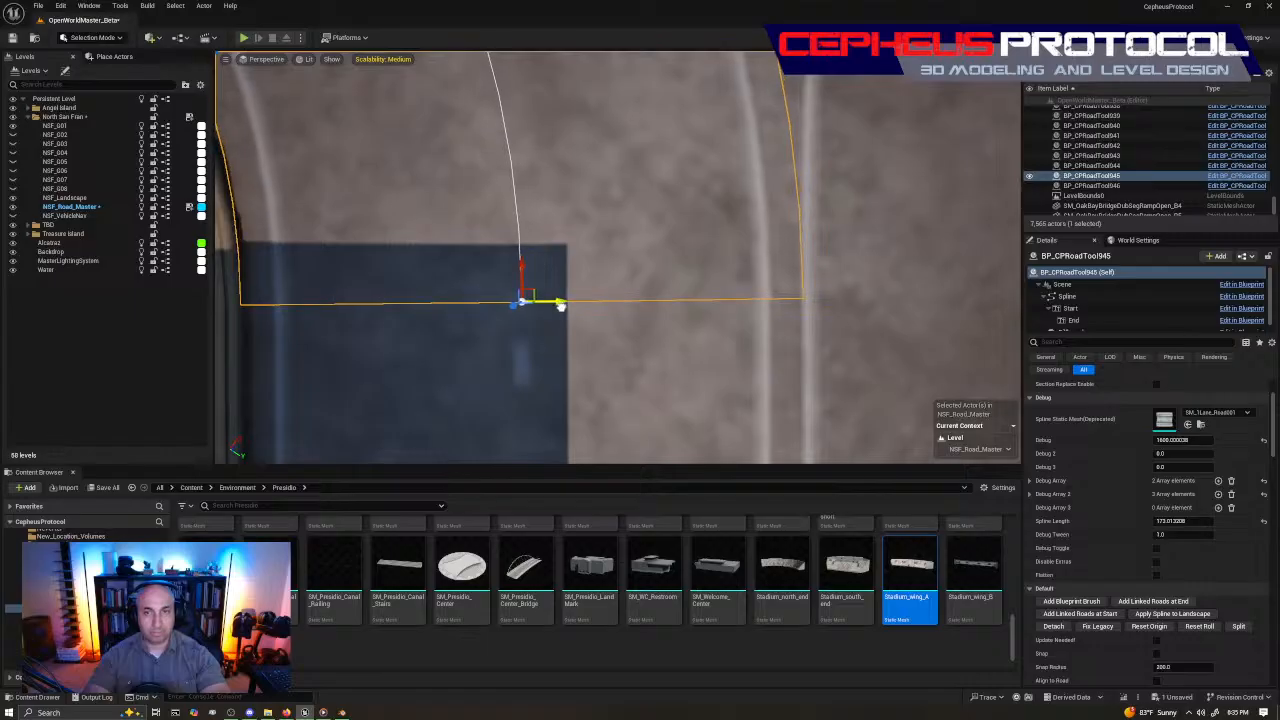
right_drag(561, 307, 600, 307)
Move the lawn-side curve's end spline point outward along the cross street, centred on its lanes, and save the level
click(482, 282)
right_drag(482, 282, 571, 290)
drag(581, 320, 571, 325)
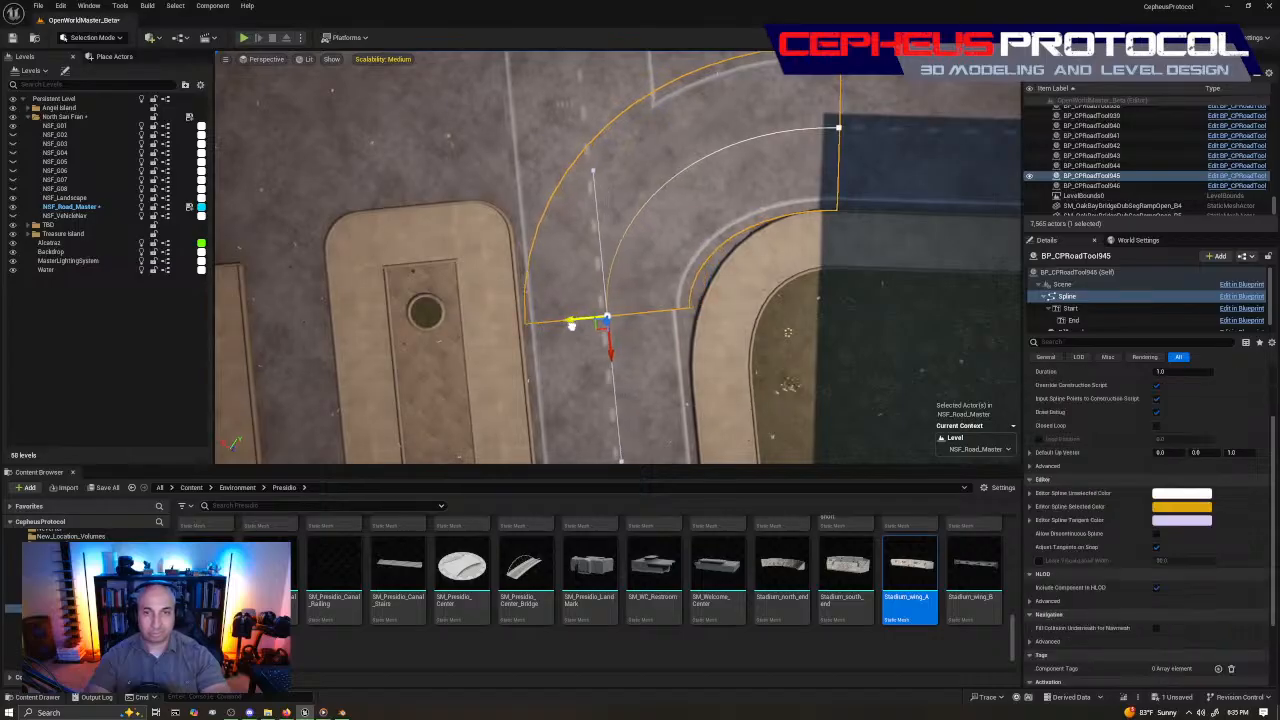
drag(607, 353, 606, 408)
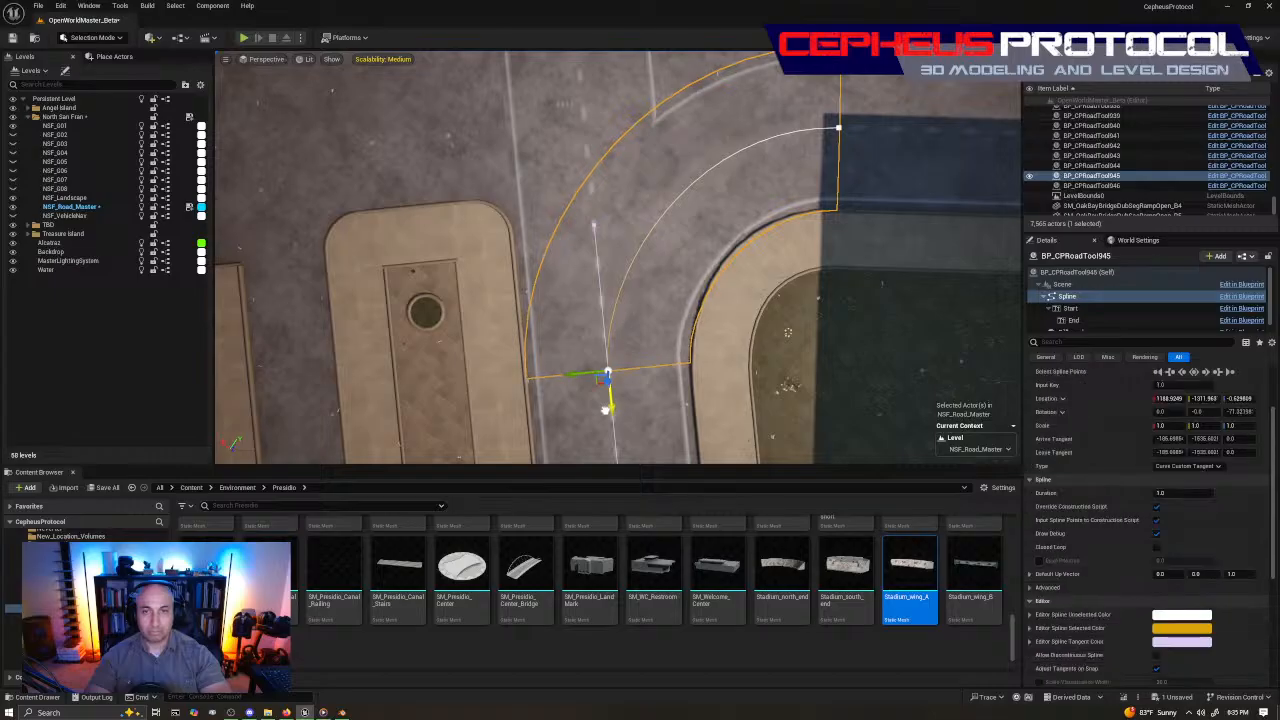
click(838, 127)
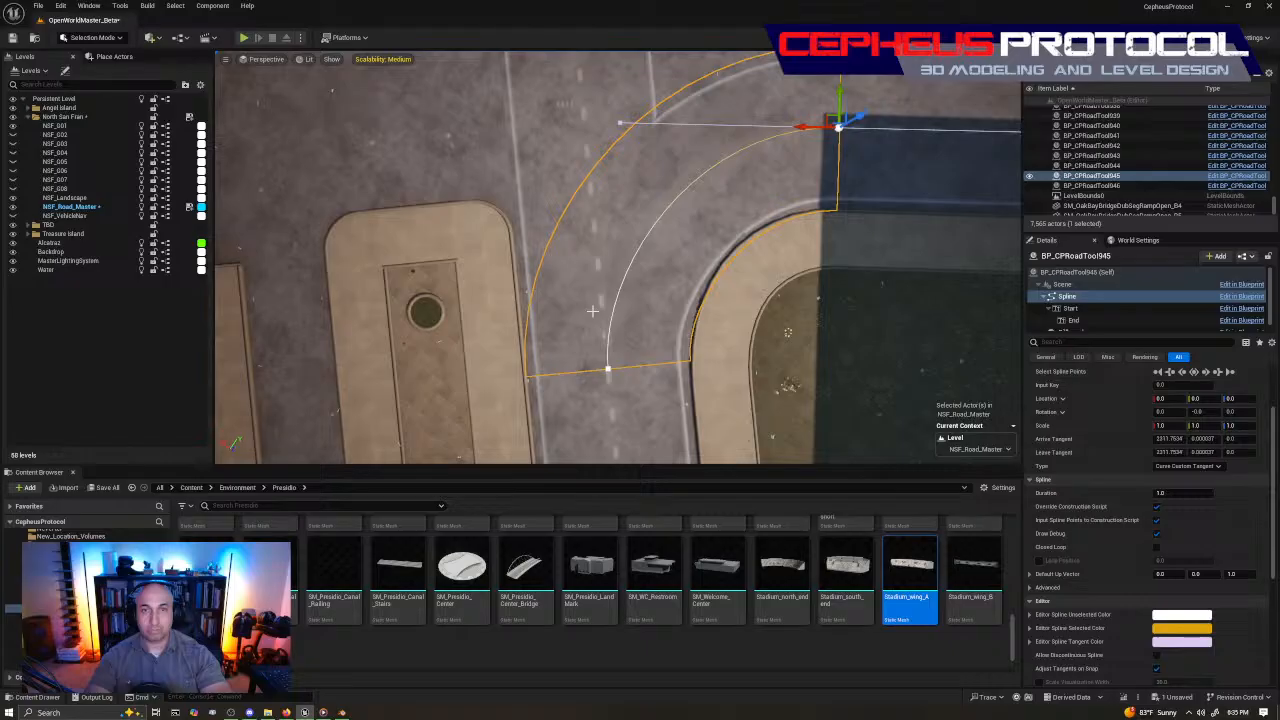
click(607, 370)
drag(607, 385, 594, 213)
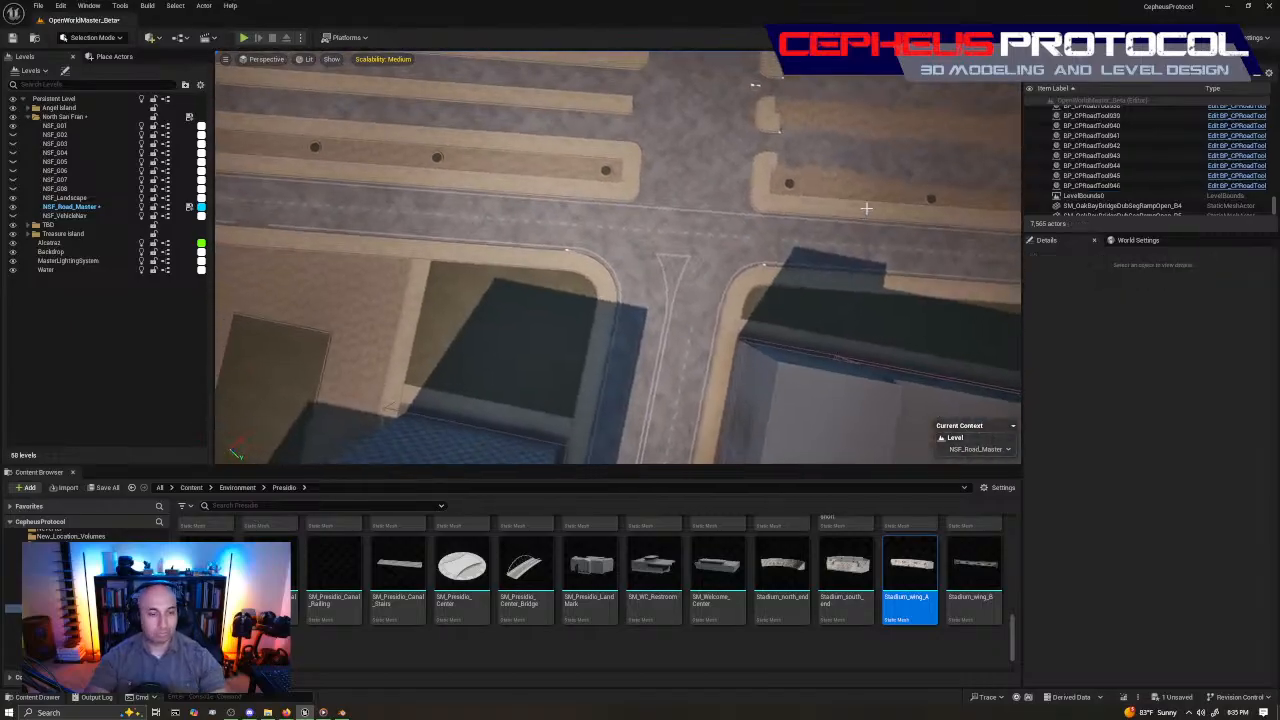
key(ctrl+s)
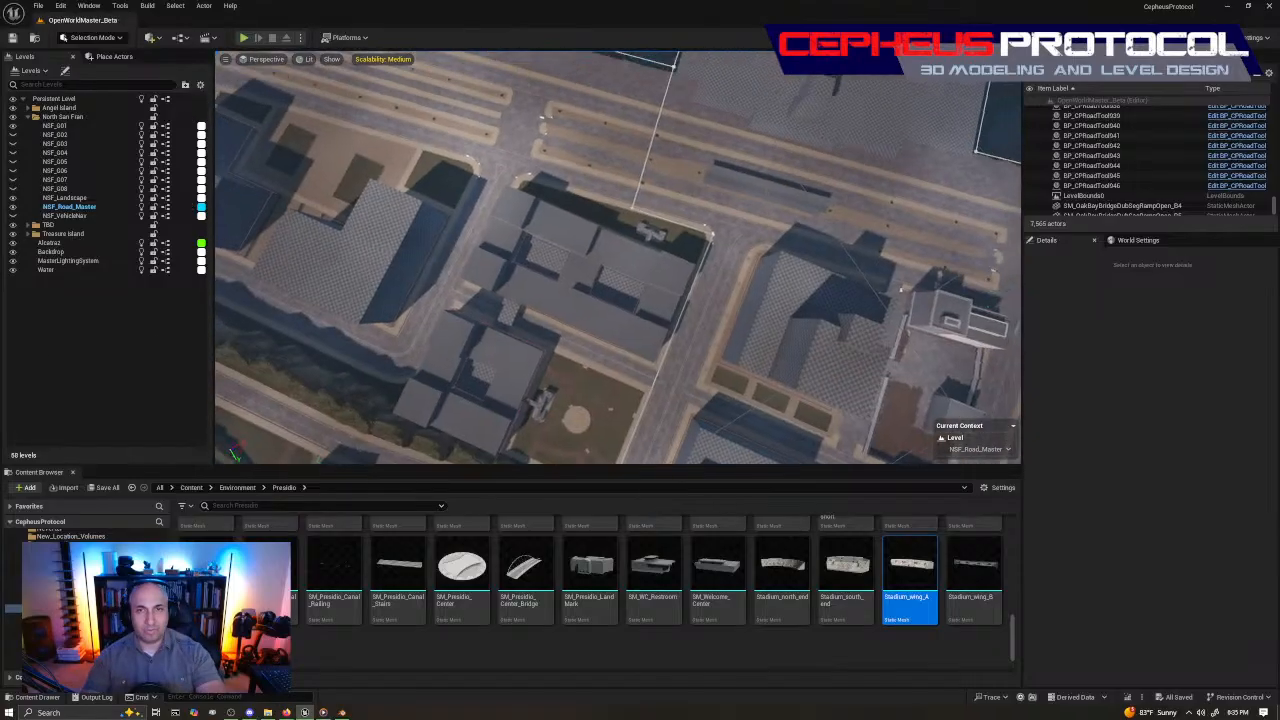
Examine the waterfront road and its intersections from above, up to the junction beside the bridge
right_drag(618, 256, 650, 240)
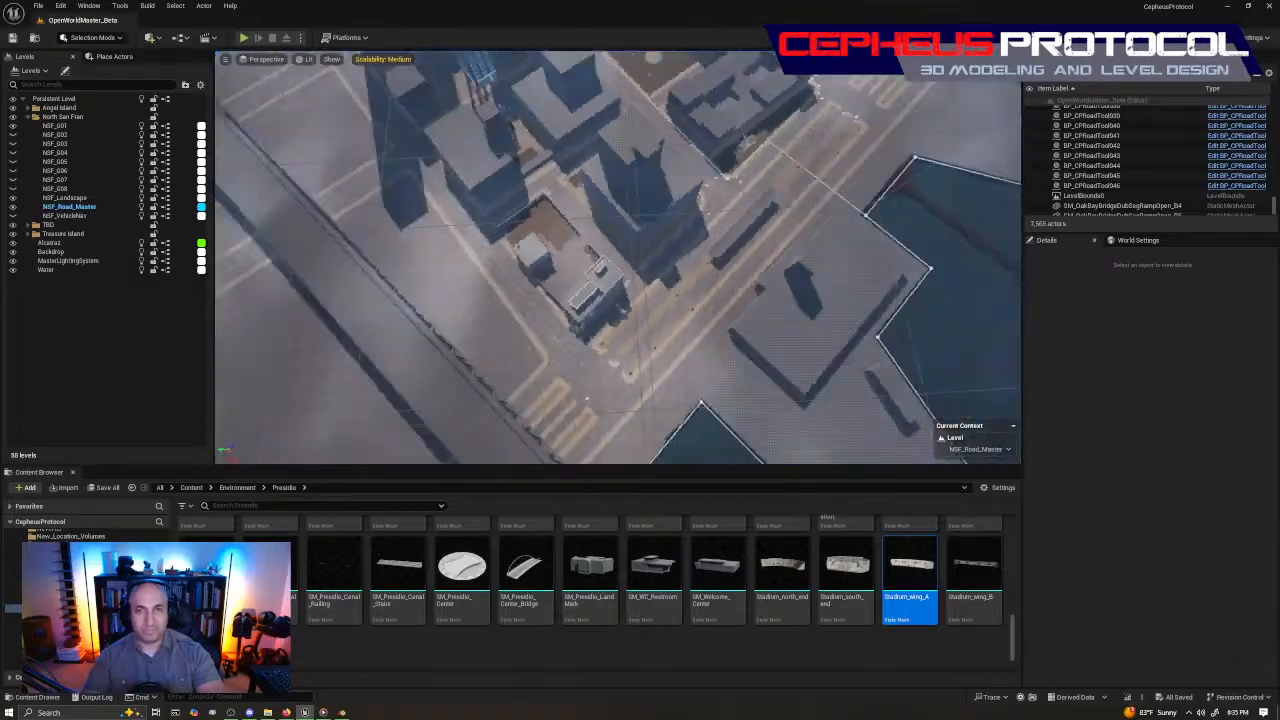
right_drag(630, 329, 627, 336)
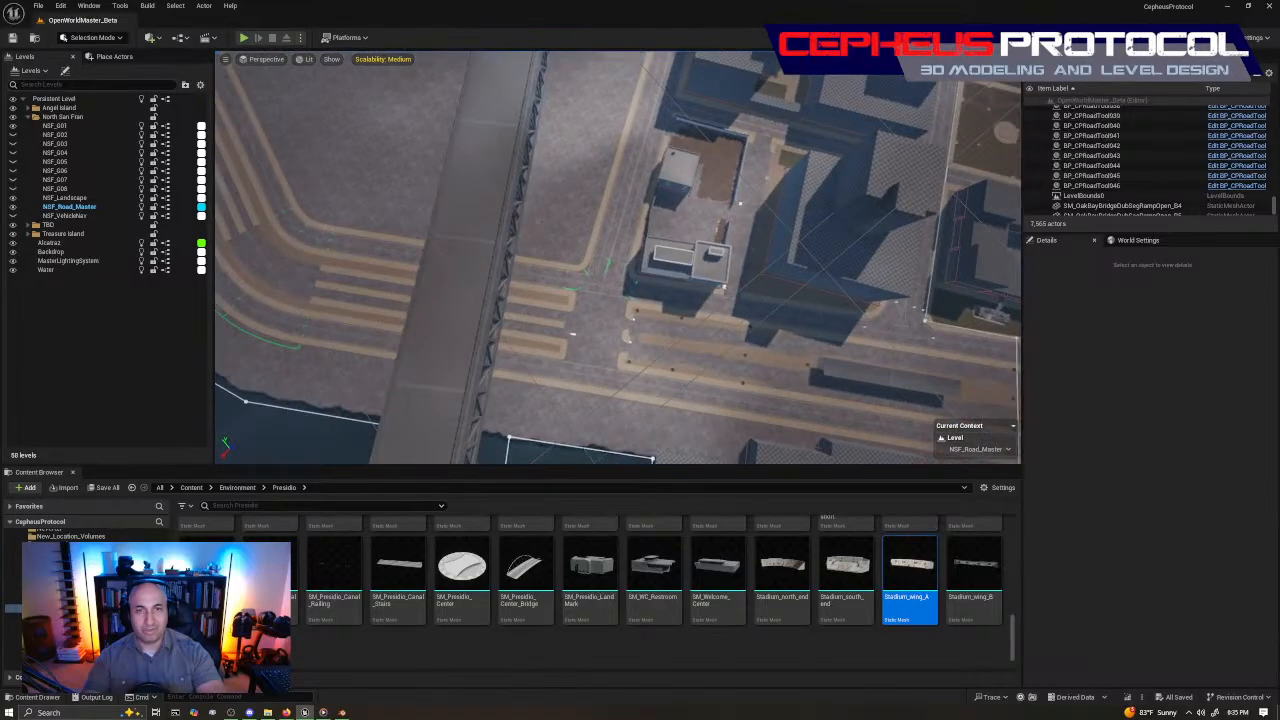
right_drag(618, 256, 655, 224)
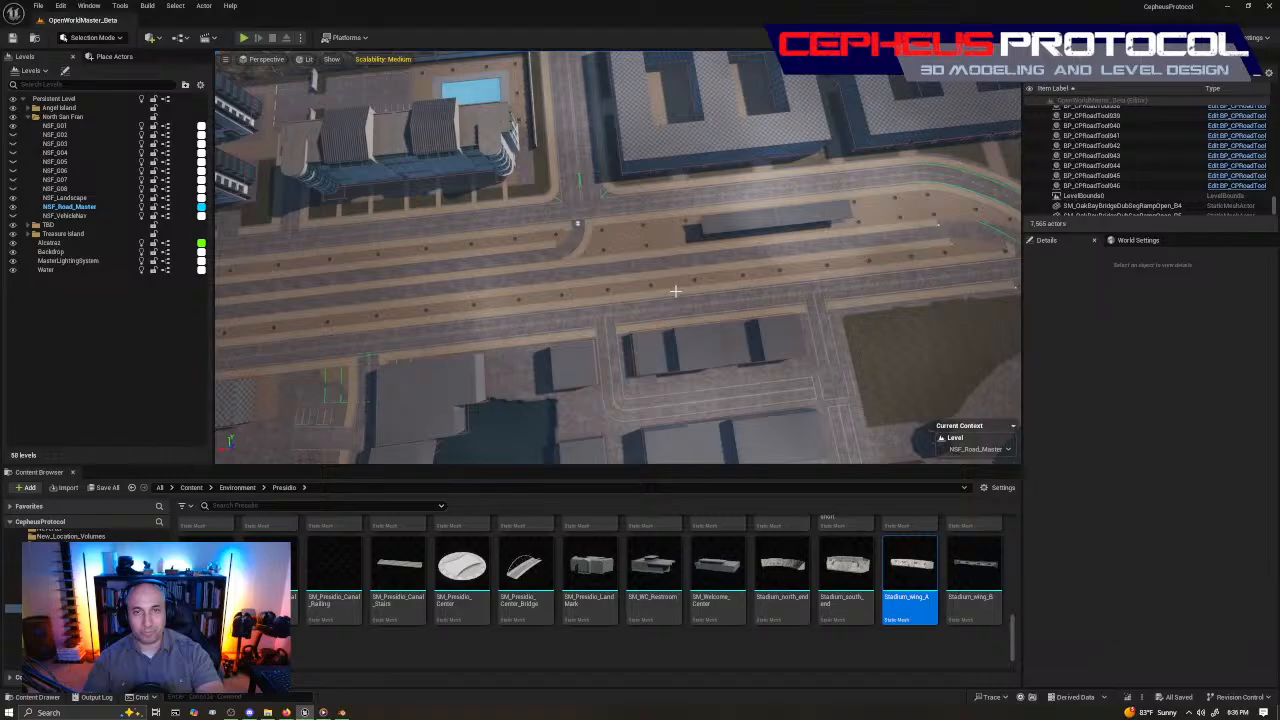
right_drag(676, 291, 620, 213)
right_drag(406, 223, 425, 223)
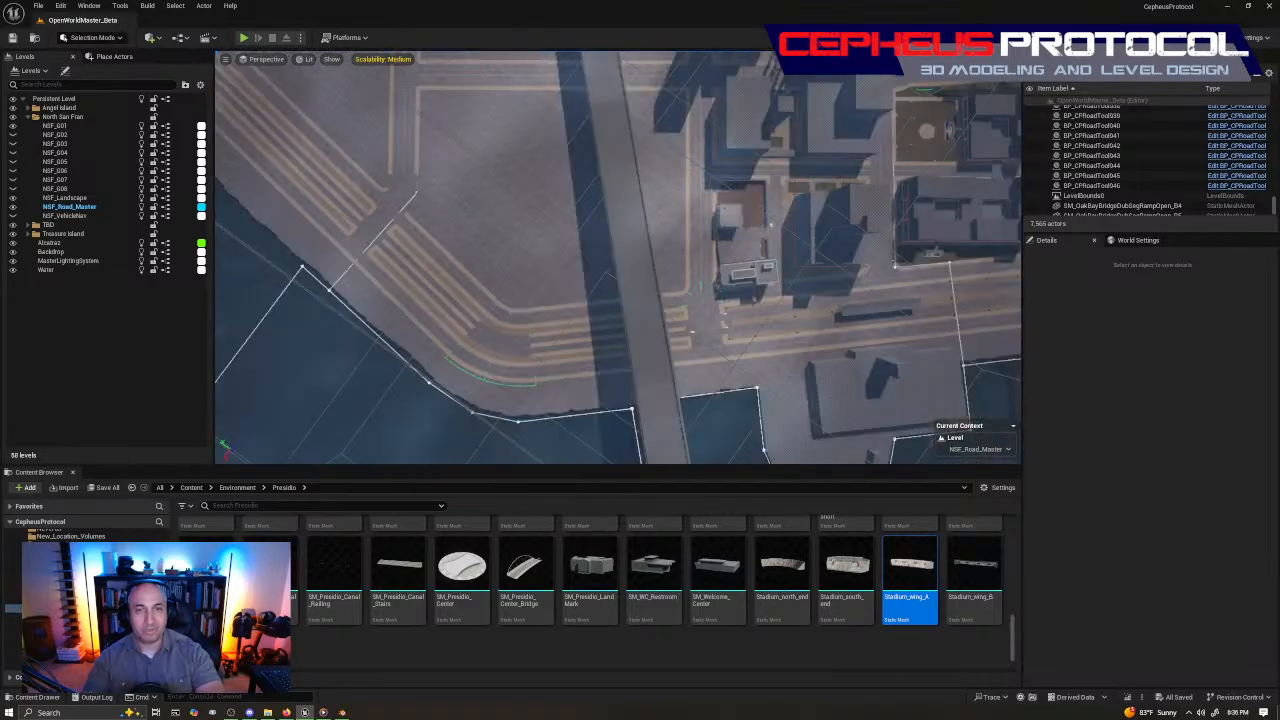
right_drag(554, 229, 554, 229)
click(554, 229)
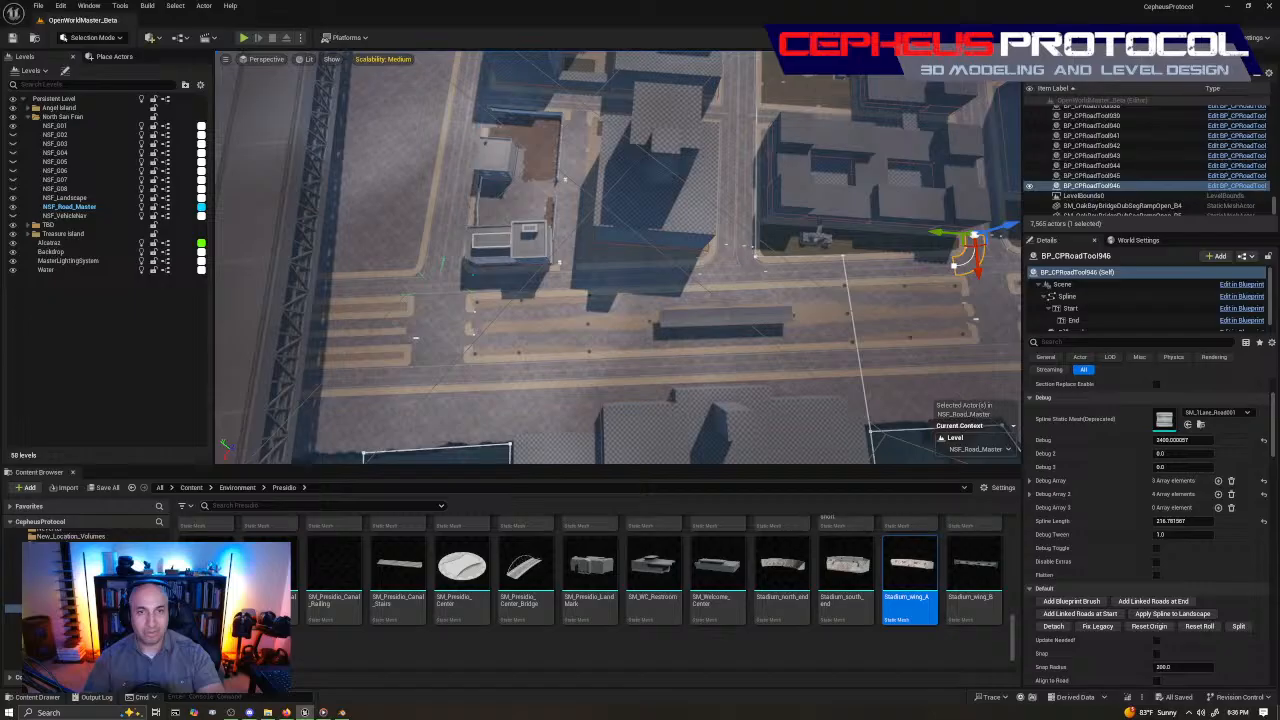
right_drag(731, 221, 731, 221)
In Landscape mode, delete the spline control points forming the rounded sidewalk corners at the intersection by the bridge, then return to Selection mode
key(shift+2)
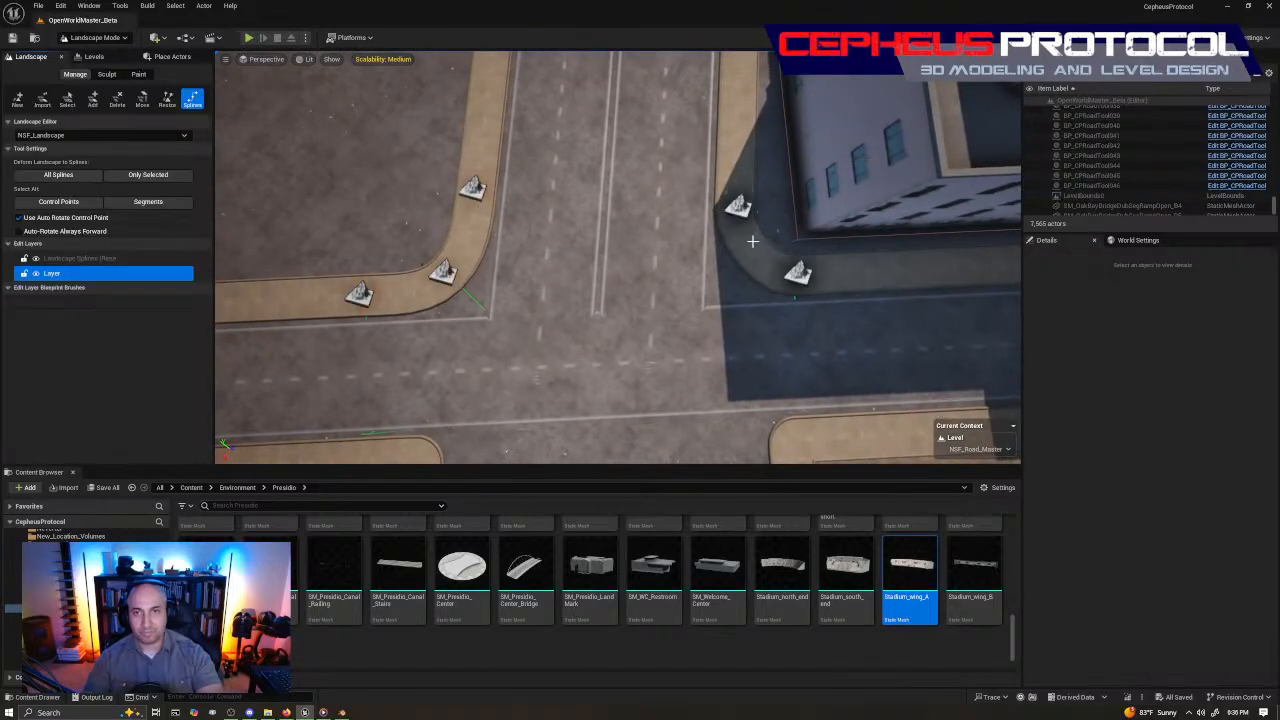
right_drag(752, 241, 752, 241)
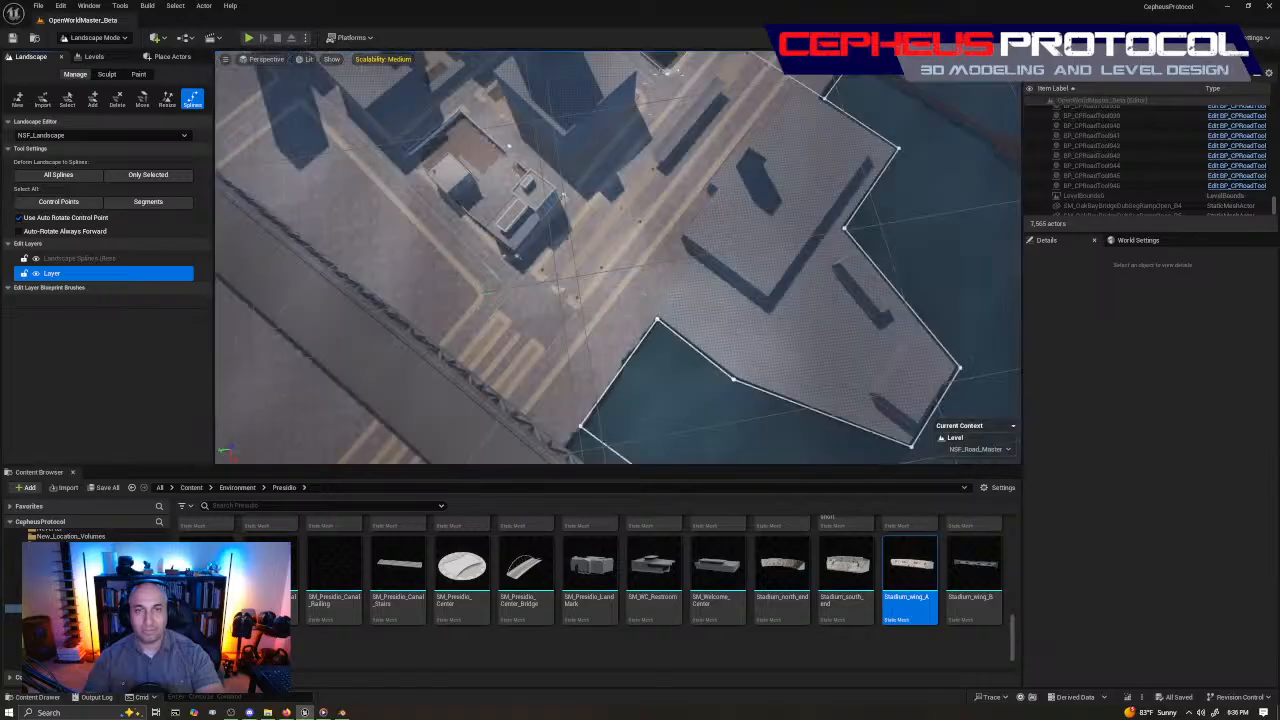
right_drag(573, 160, 573, 160)
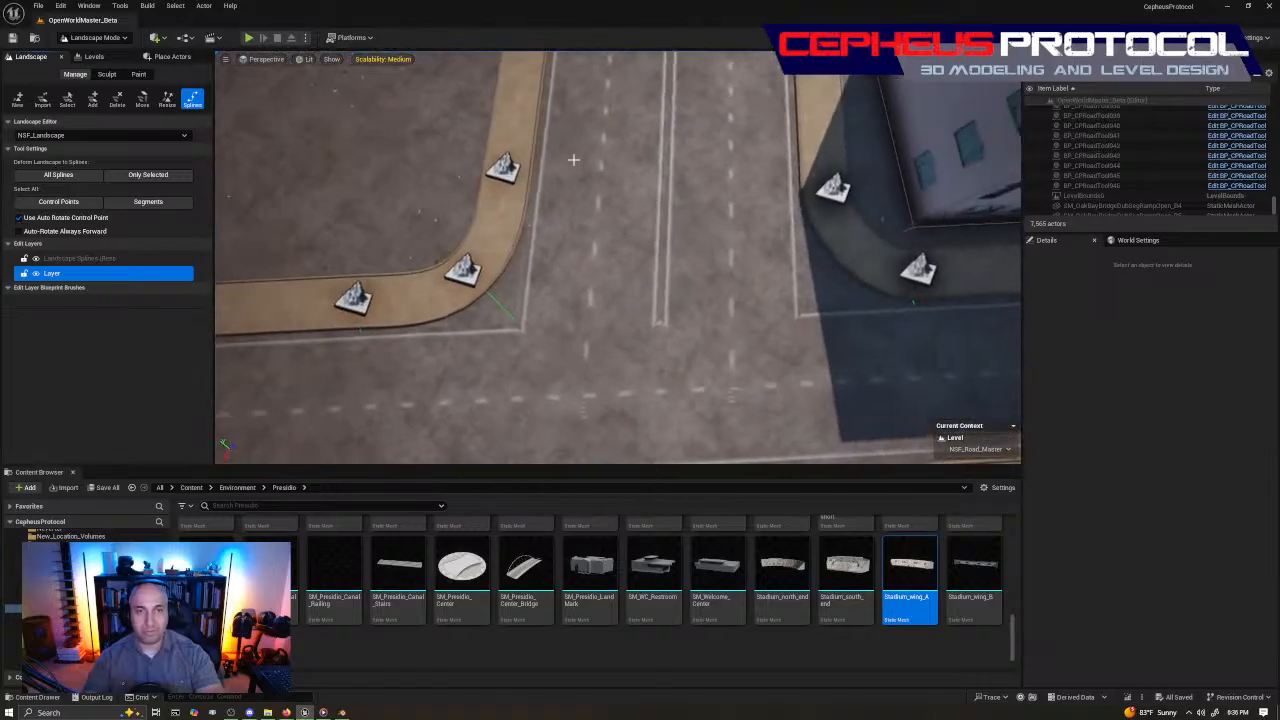
click(505, 166)
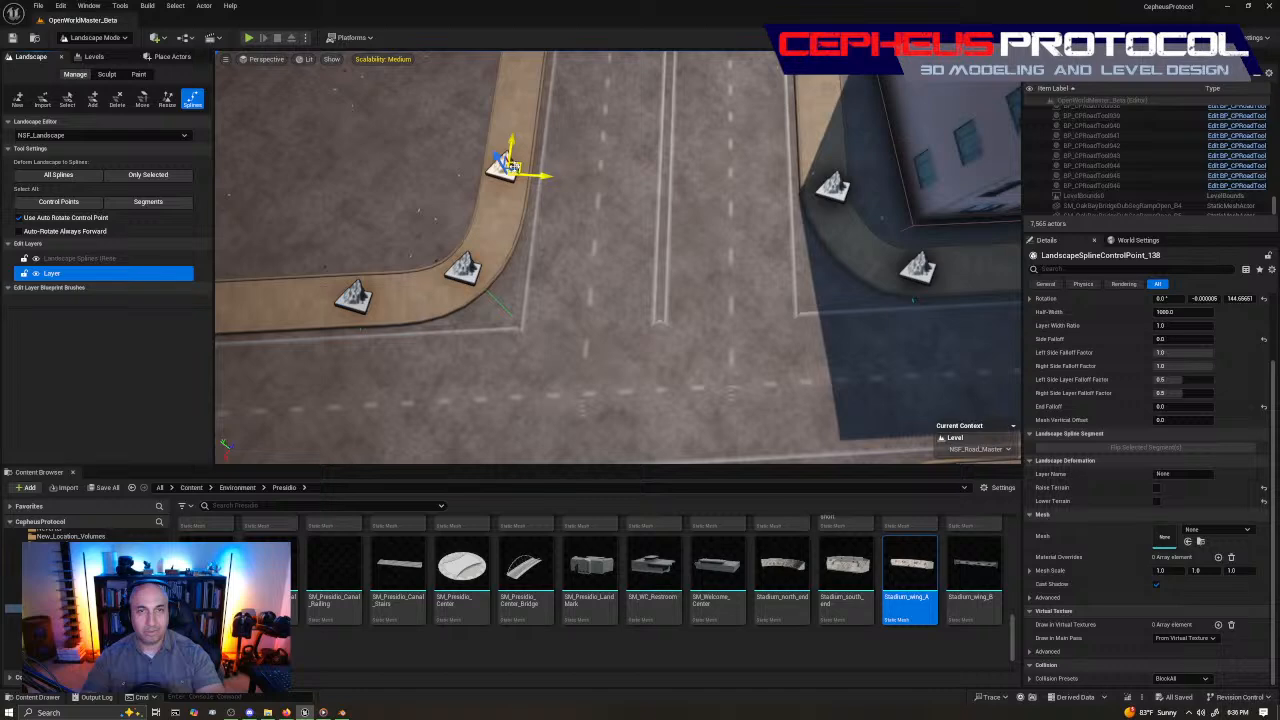
key(Delete)
click(464, 270)
key(Delete)
click(350, 298)
key(Delete)
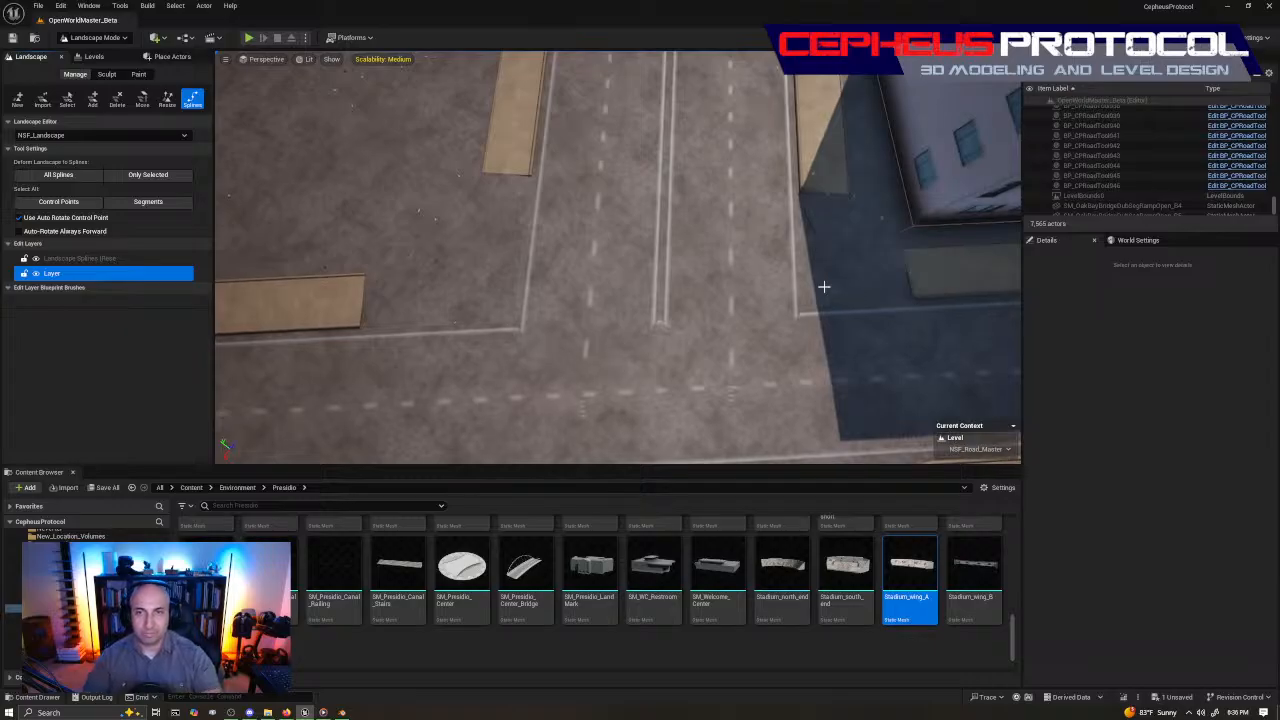
right_drag(744, 223, 930, 240)
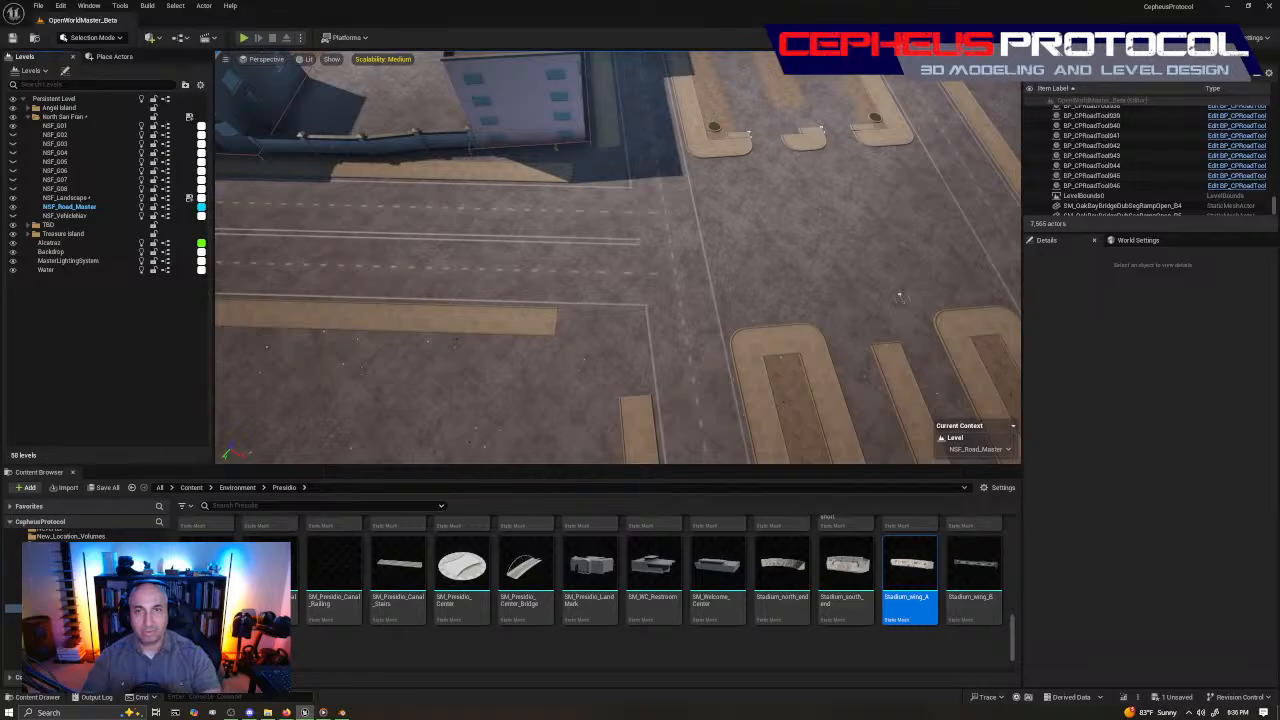
Delete the four-lane broken-line road mesh at the end of the road beside the intersection
click(614, 212)
right_drag(692, 221, 694, 224)
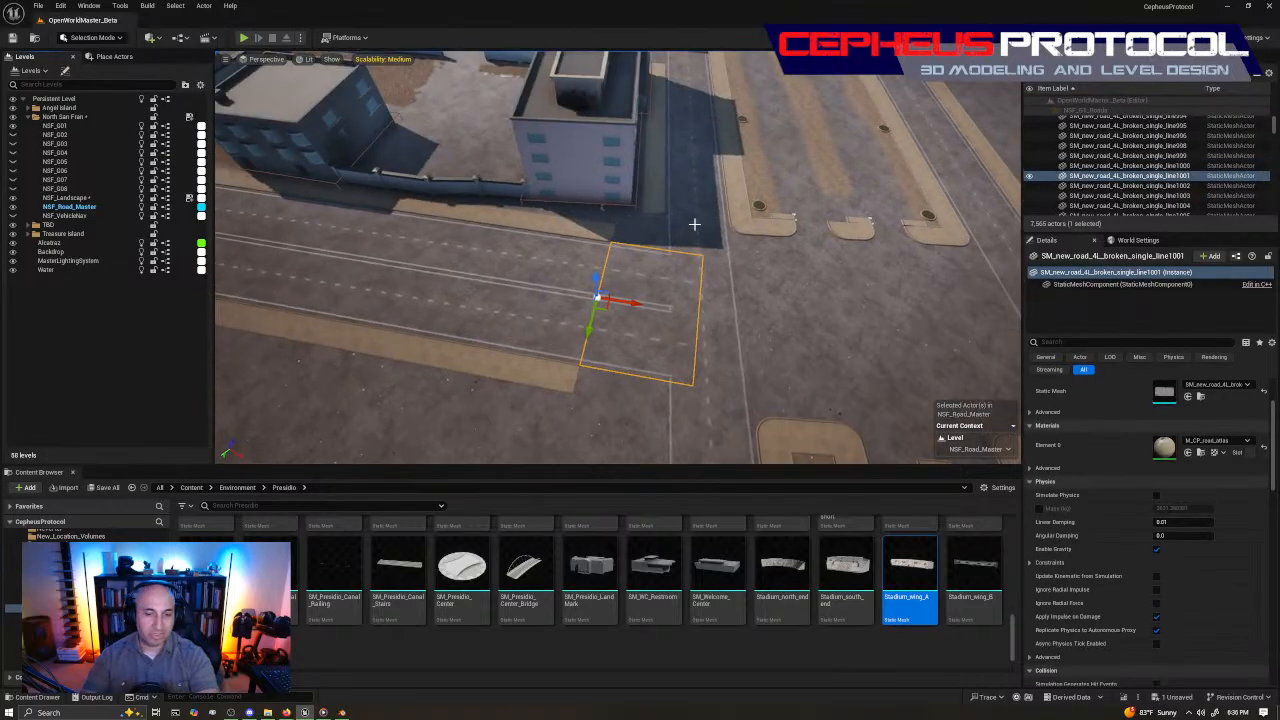
key(Delete)
Copy the curved sidewalk road tool from the checkered building's corner to the entrance of the alley between the buildings
right_drag(694, 224, 583, 358)
key(d)
key(a)
key(d)
key(a)
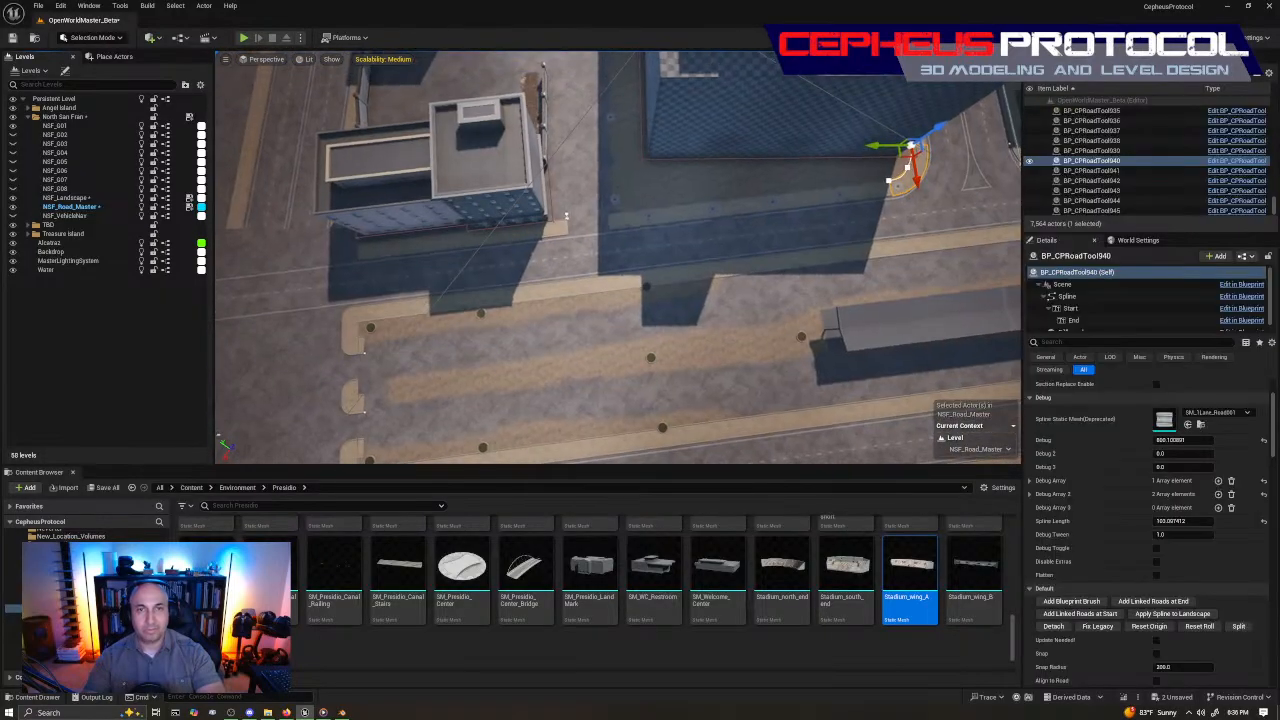
right_drag(618, 258, 510, 290)
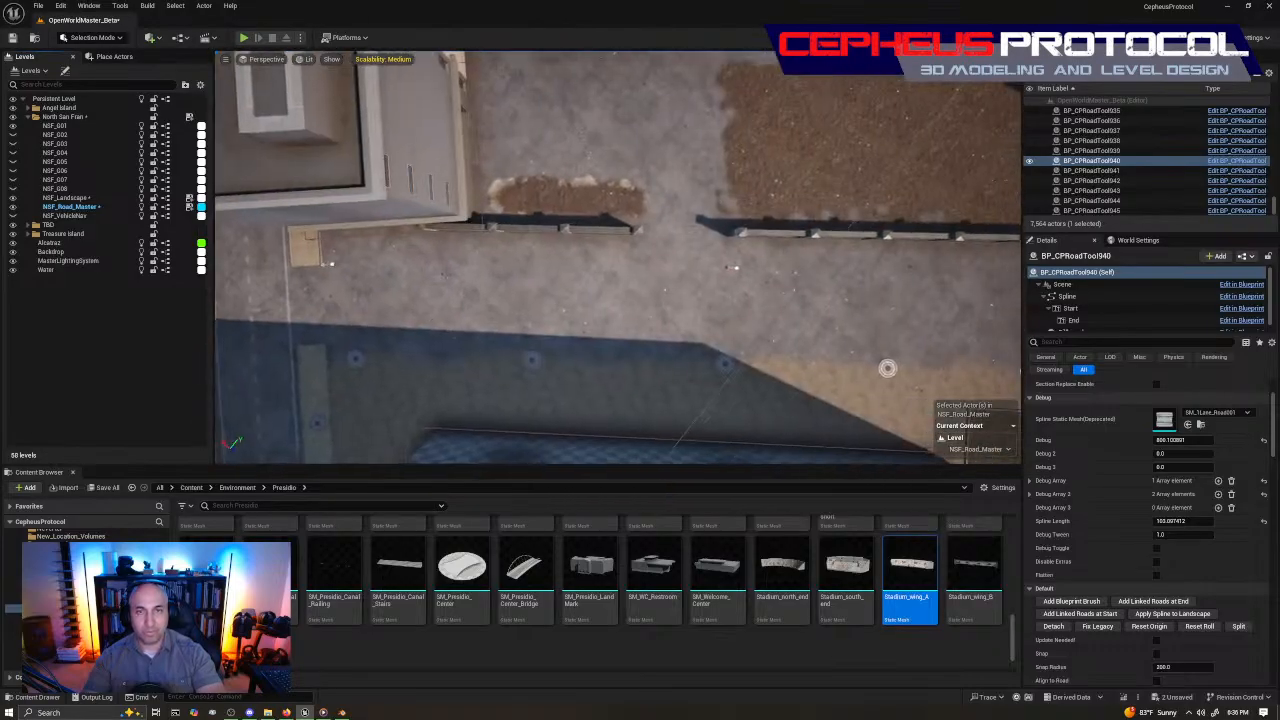
right_drag(618, 258, 745, 172)
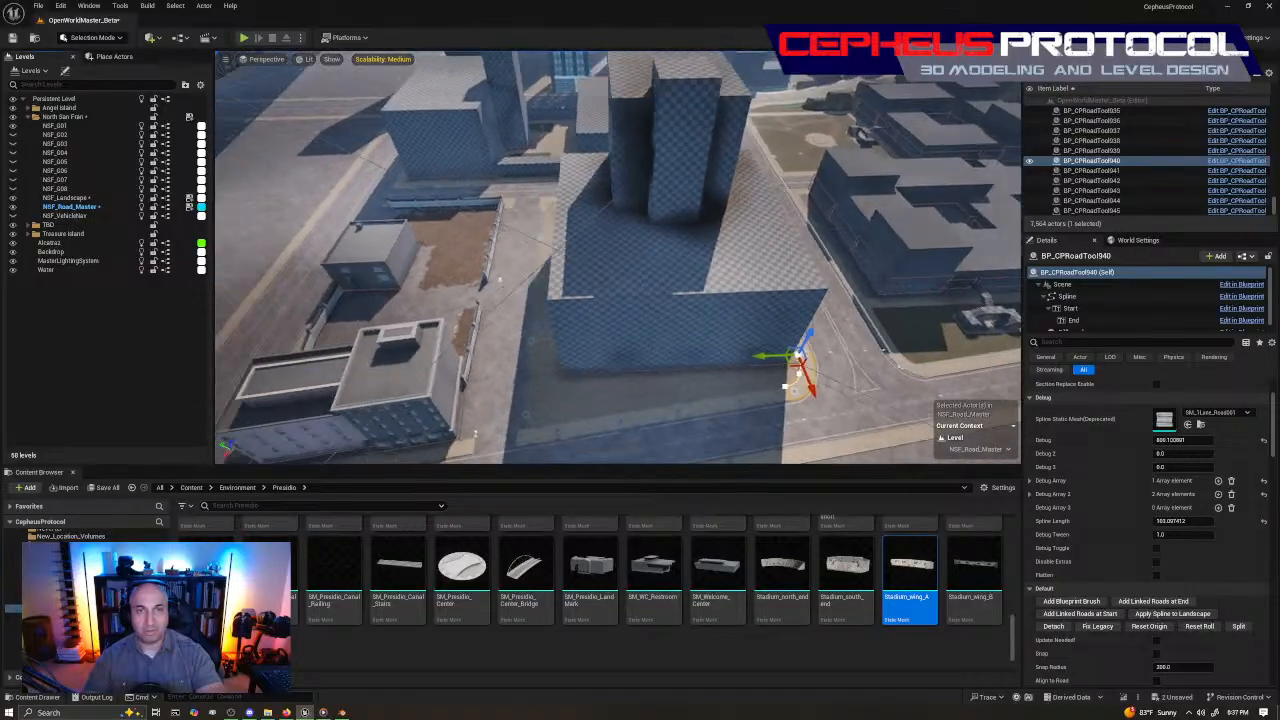
right_drag(711, 215, 711, 297)
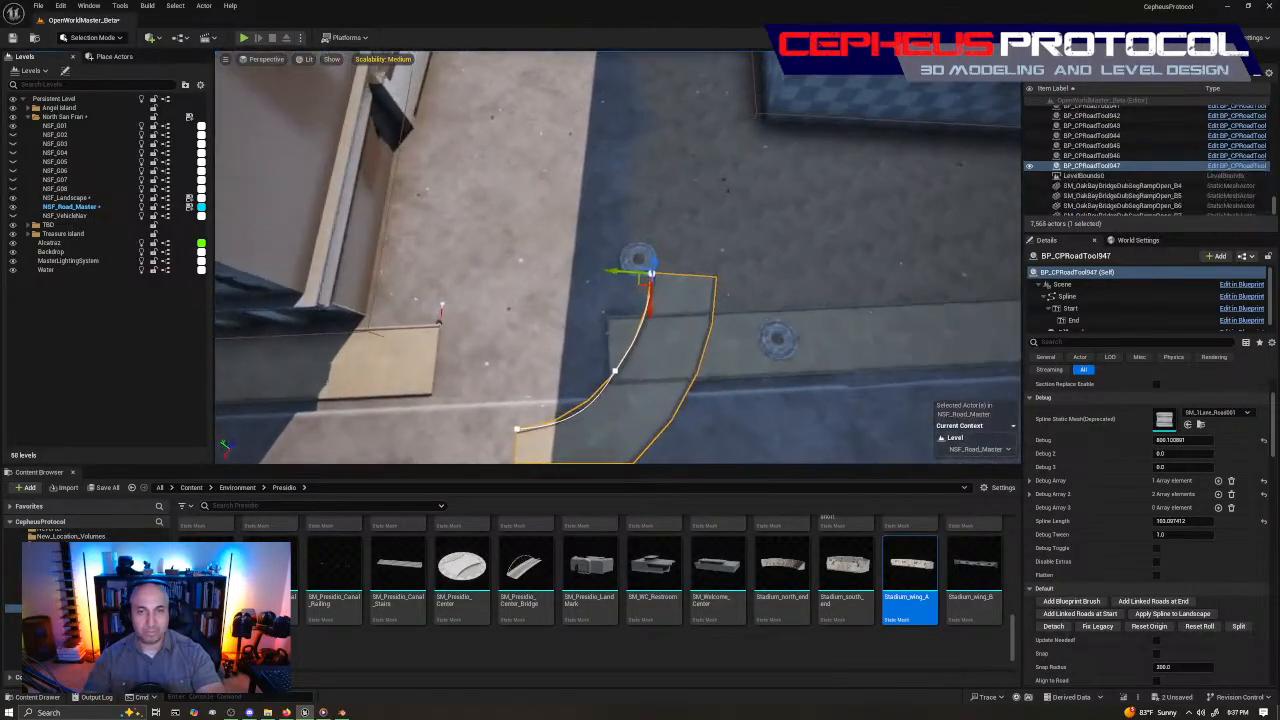
Rotate the copied sidewalk curve around to face the alley and align its start with the inner edge of the existing street sidewalk
right_drag(671, 312, 665, 322)
key(e)
drag(643, 283, 608, 178)
key(w)
right_drag(608, 178, 608, 150)
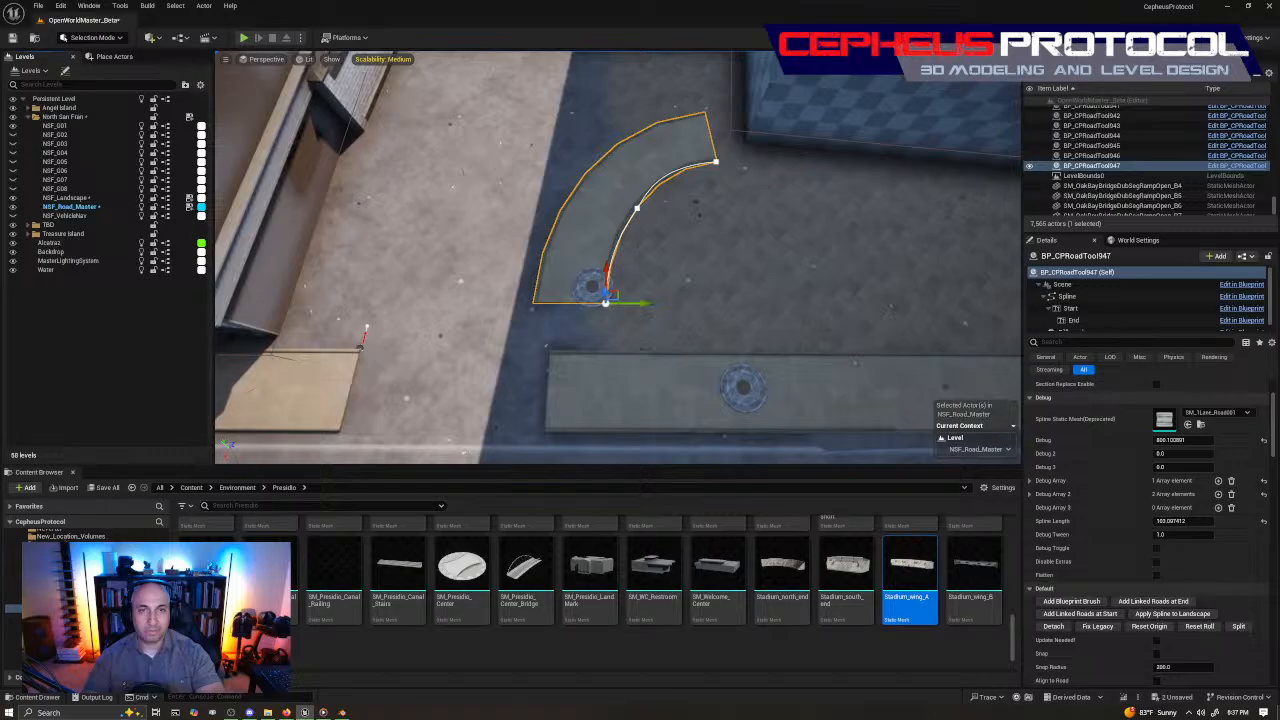
scroll(603, 298, up, 5)
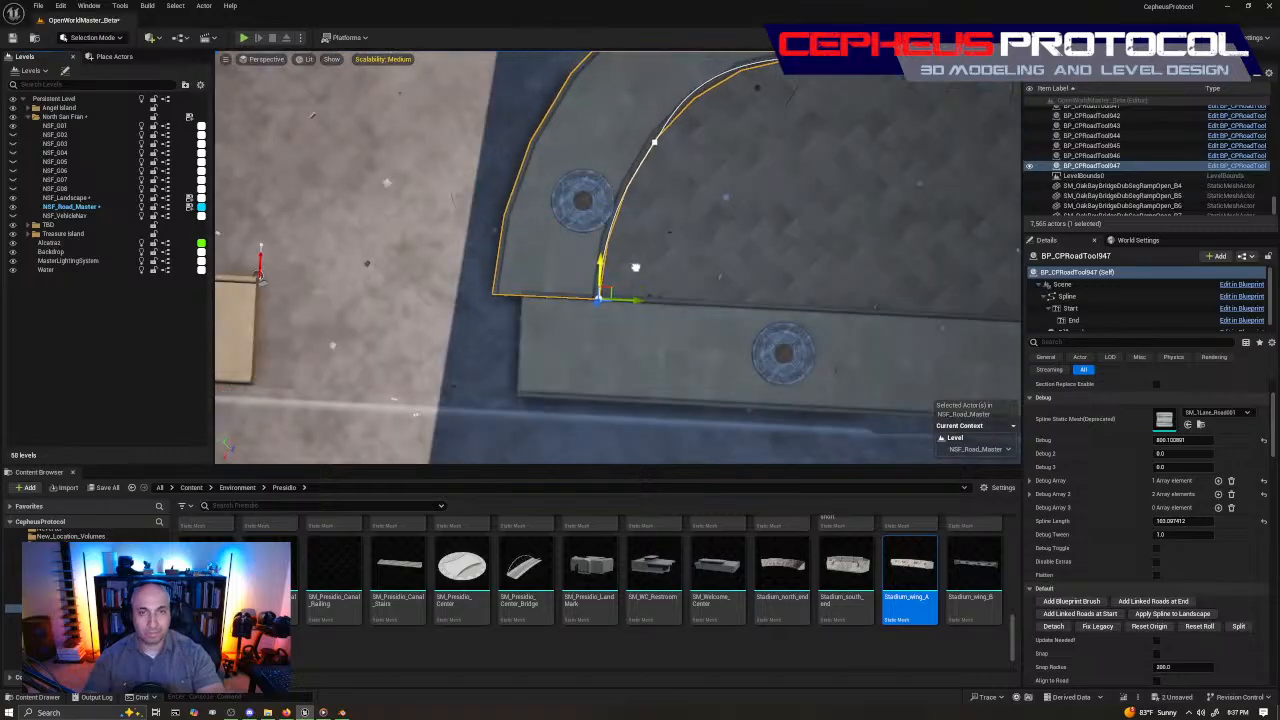
drag(636, 267, 664, 269)
Rotate the copied curve's end spline point to straighten it and move it far down the alley alongside the checkered building
right_drag(711, 277, 589, 343)
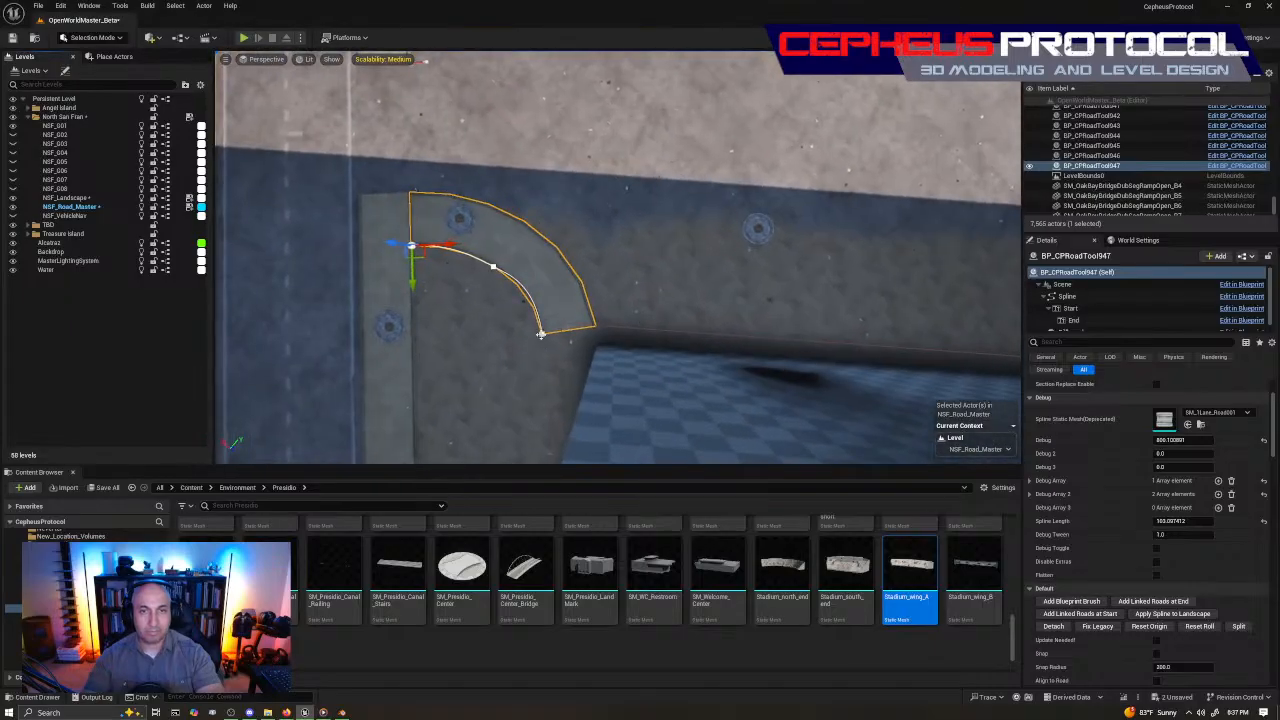
click(540, 334)
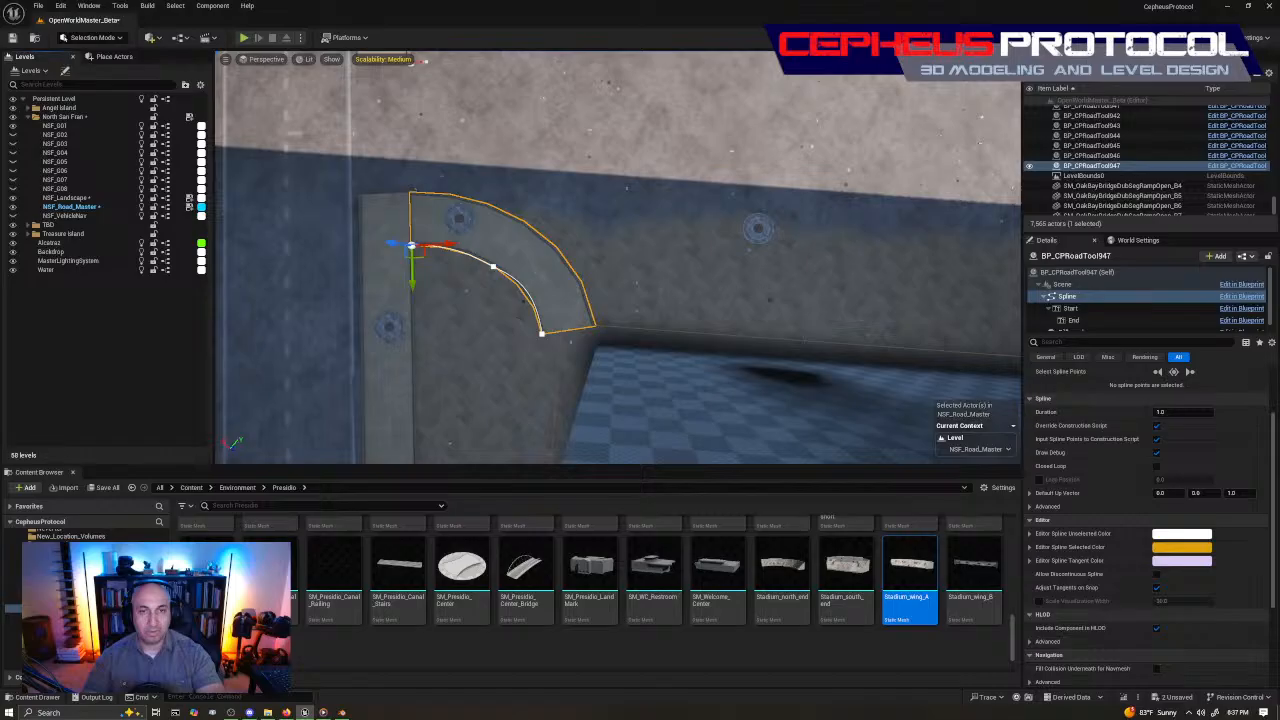
click(493, 267)
key(e)
mouse_move(540, 262)
mouse_down()
mouse_move(543, 245)
mouse_move(547, 272)
mouse_up()
key(w)
drag(530, 268, 1008, 273)
key(s)
right_drag(1008, 273, 1008, 273)
key(d)
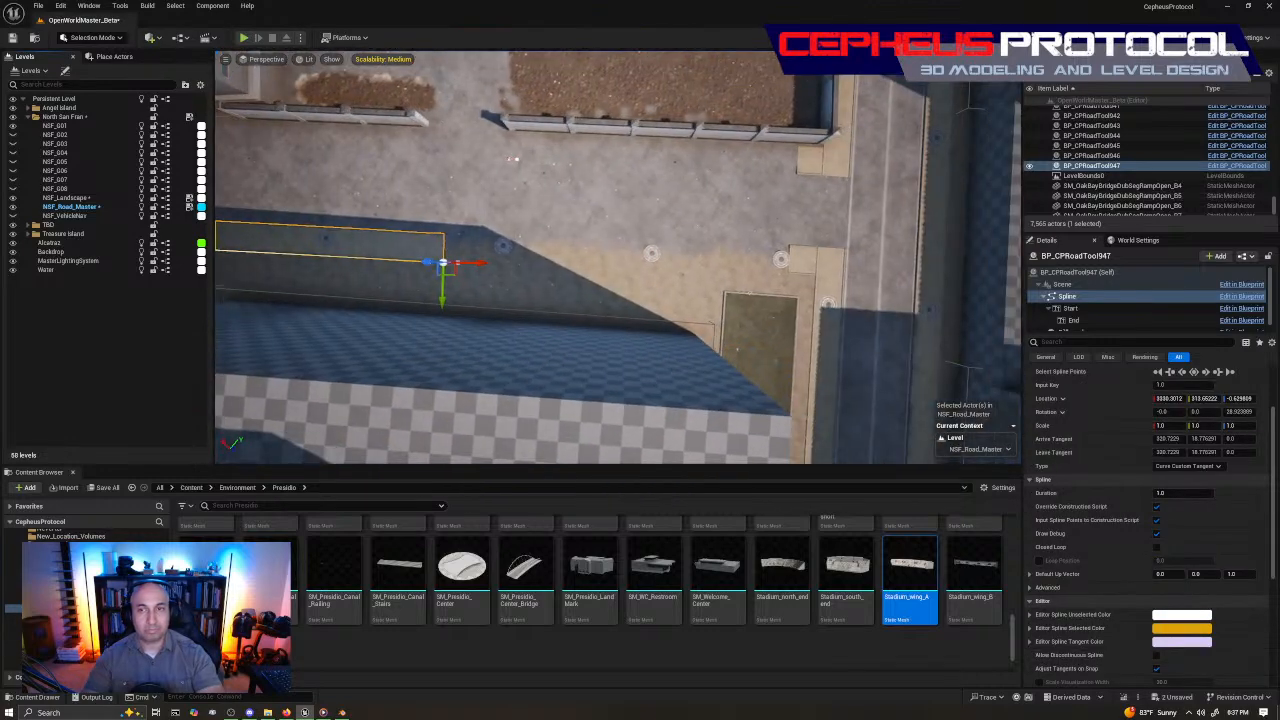
right_drag(458, 263, 458, 263)
drag(400, 264, 707, 272)
Delete the two short straight 3 m sidewalk pieces on both sides of the alley's far end
click(739, 273)
key(w)
right_drag(739, 273, 610, 275)
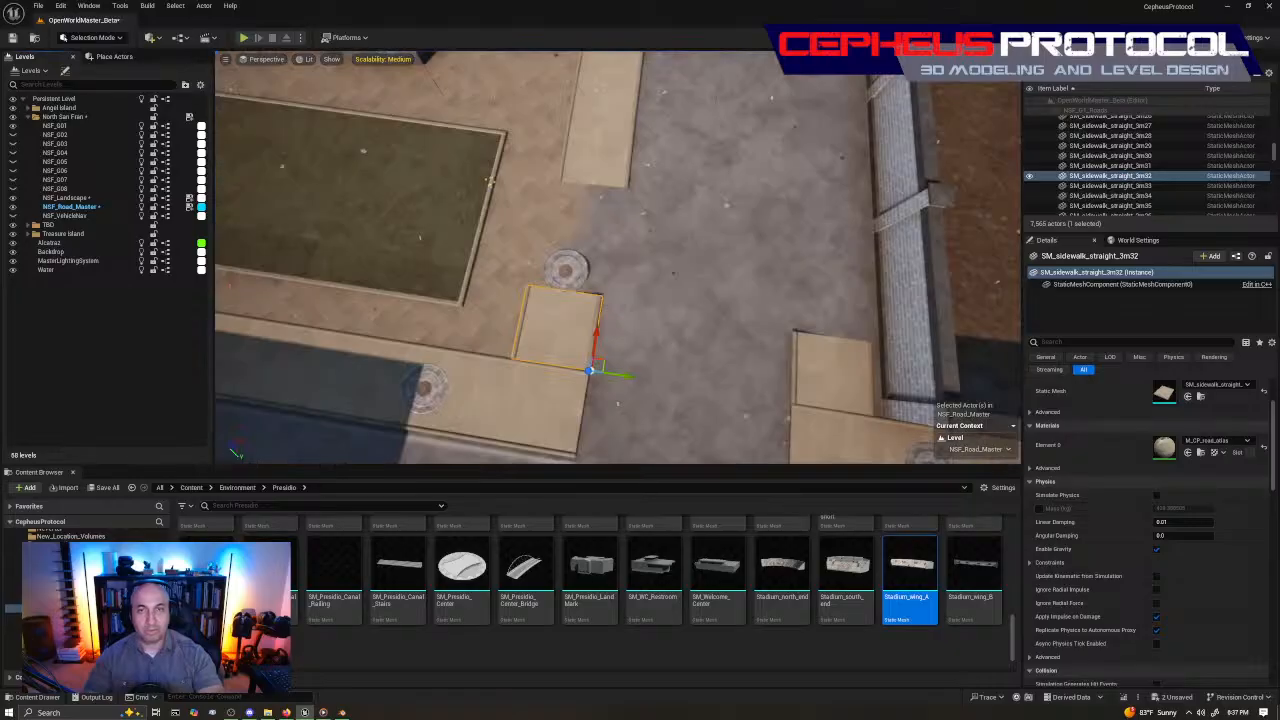
key(Delete)
click(845, 338)
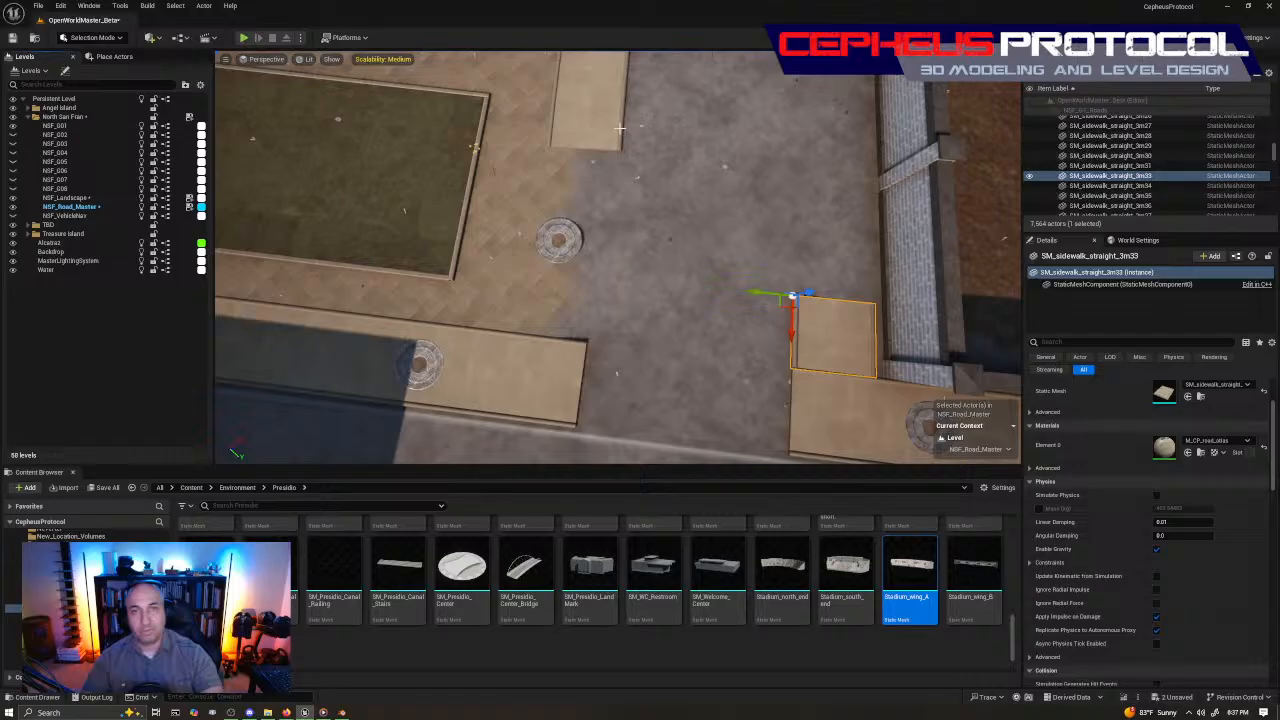
key(Delete)
Extend the alley sidewalk's end spline point past the grass plot to the sidewalk of the far street
click(618, 128)
click(546, 146)
right_drag(546, 146, 720, 146)
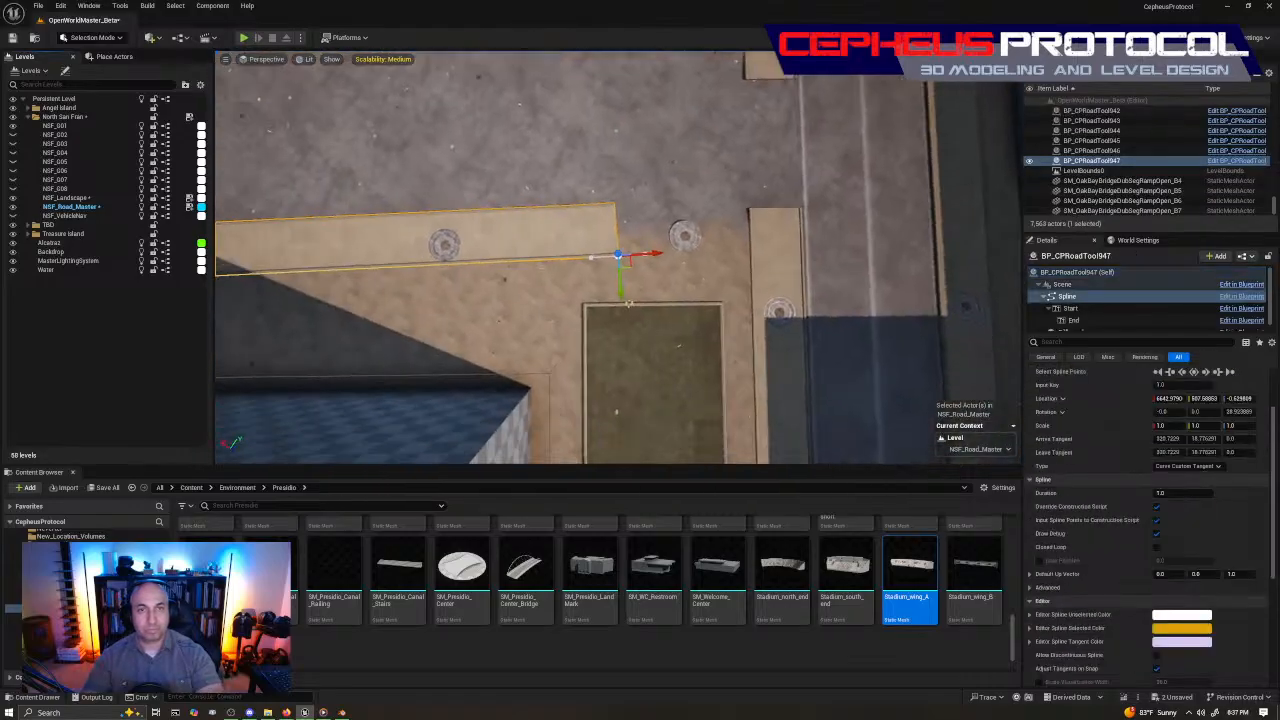
scroll(628, 303, up, 2)
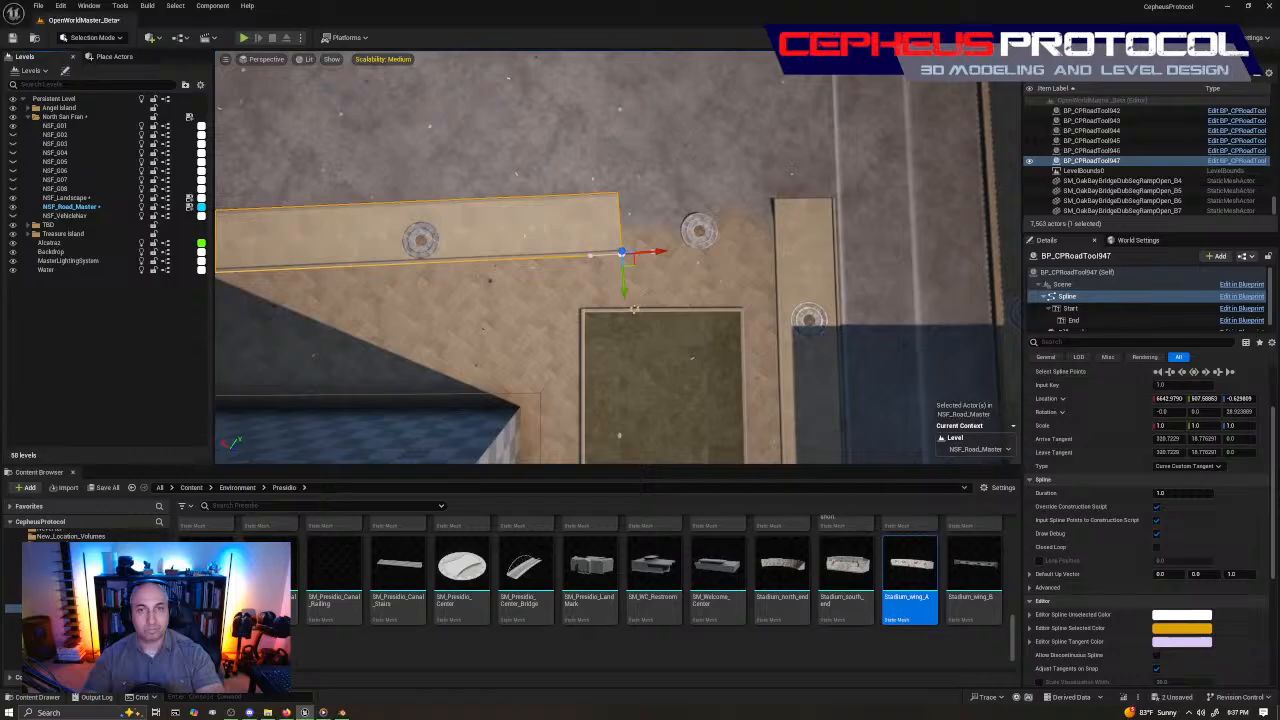
right_drag(546, 146, 640, 146)
drag(508, 252, 626, 302)
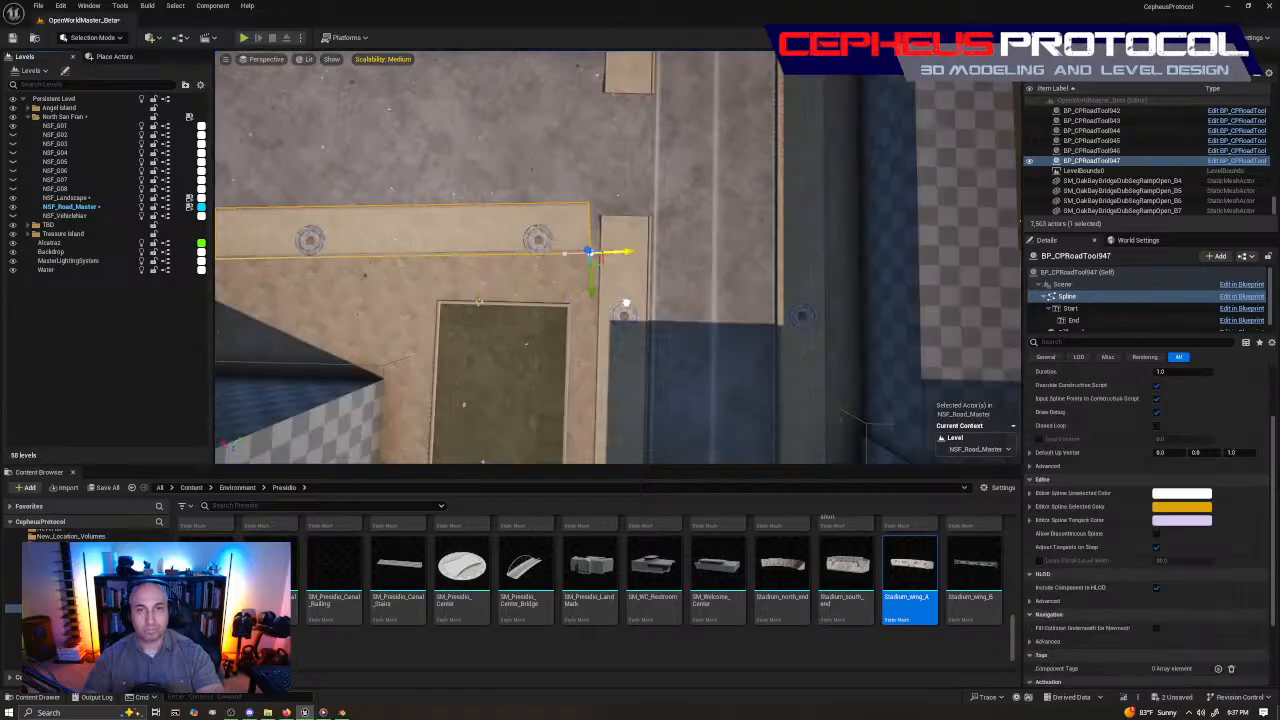
right_drag(626, 302, 415, 302)
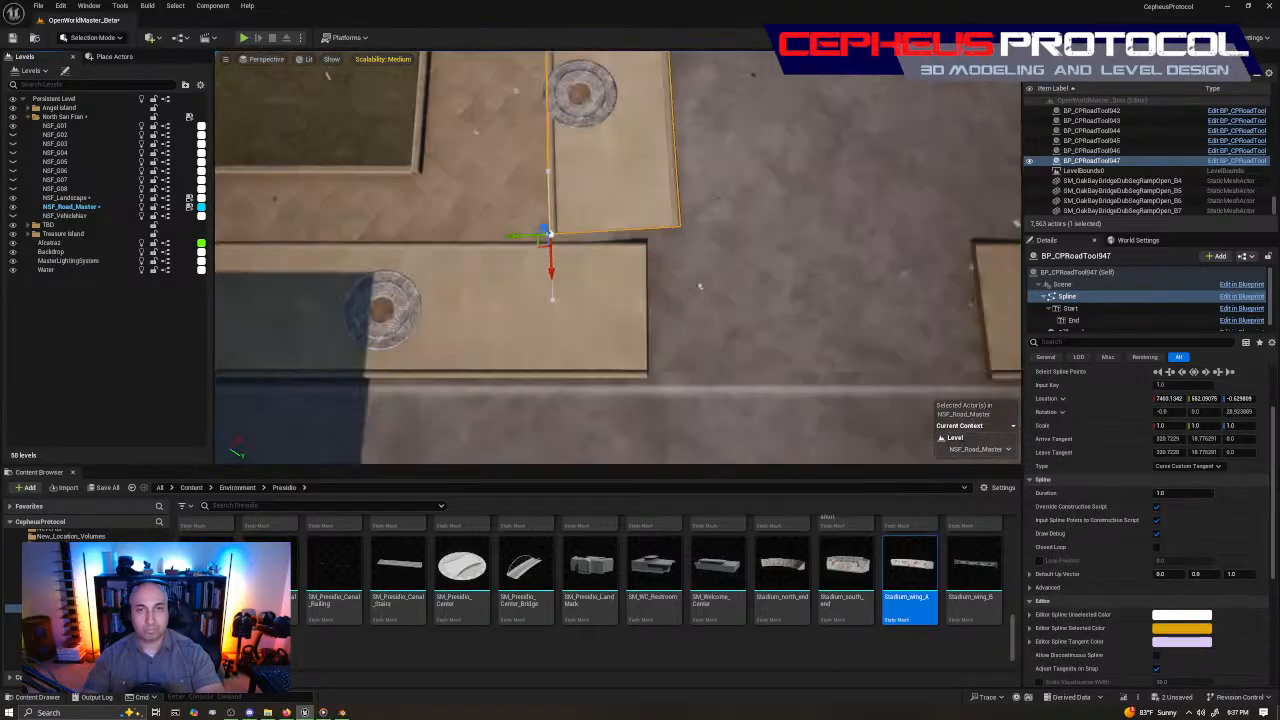
Rotate the alley sidewalk's end spline point slightly and move it flush against the far street's sidewalk edge
right_drag(626, 302, 616, 306)
key(e)
drag(569, 214, 567, 210)
key(w)
drag(470, 200, 431, 228)
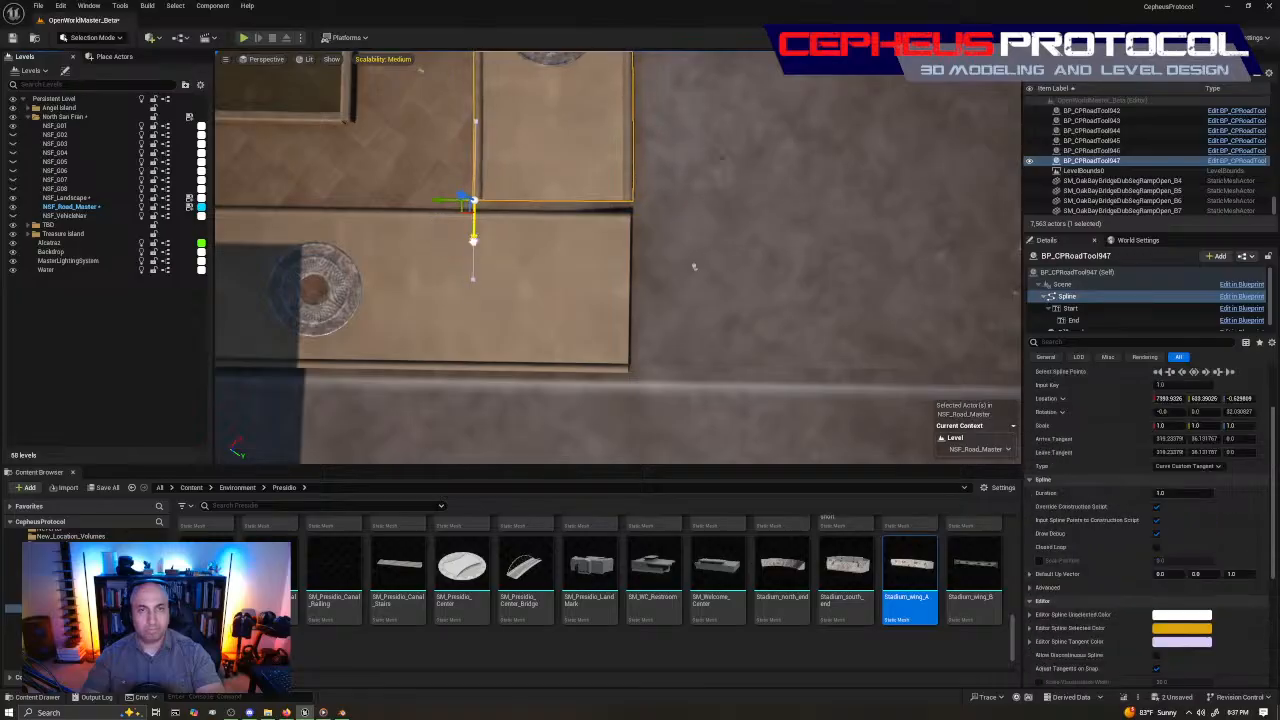
drag(473, 241, 474, 257)
Duplicate the long alley sidewalk to the opposite side of the alley and align its start with the corner sidewalk there
right_drag(603, 249, 397, 309)
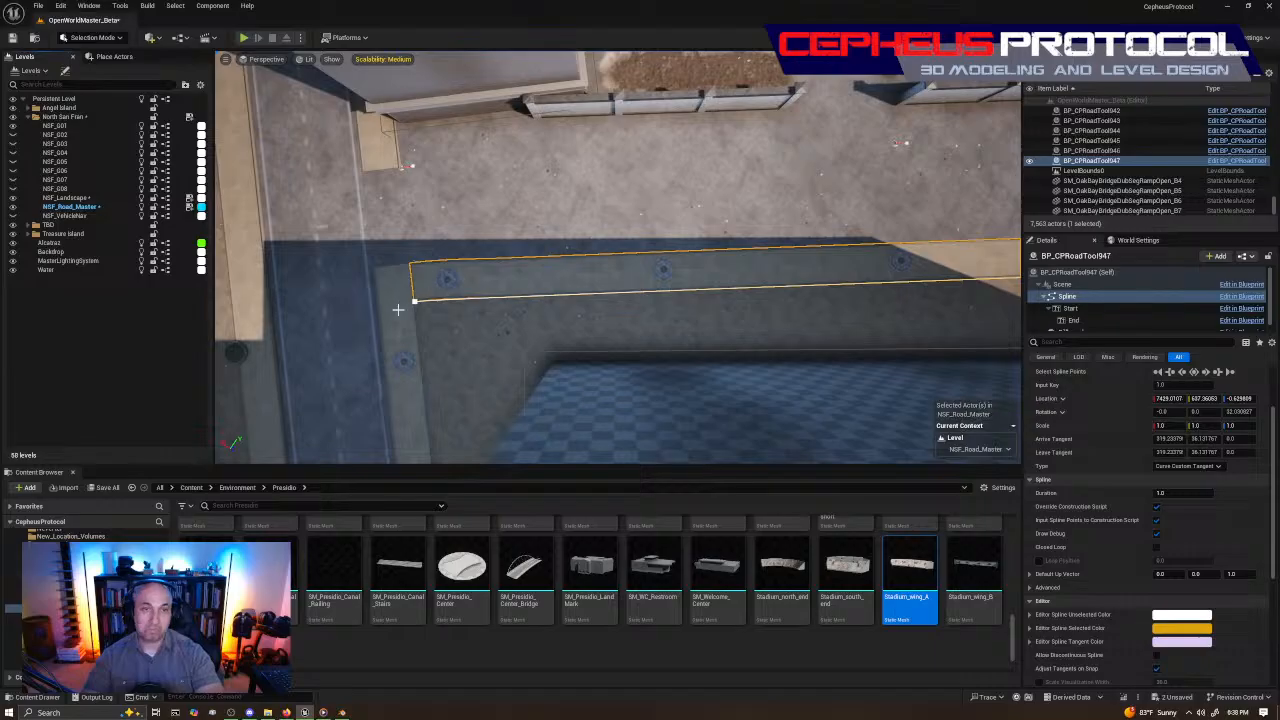
click(567, 271)
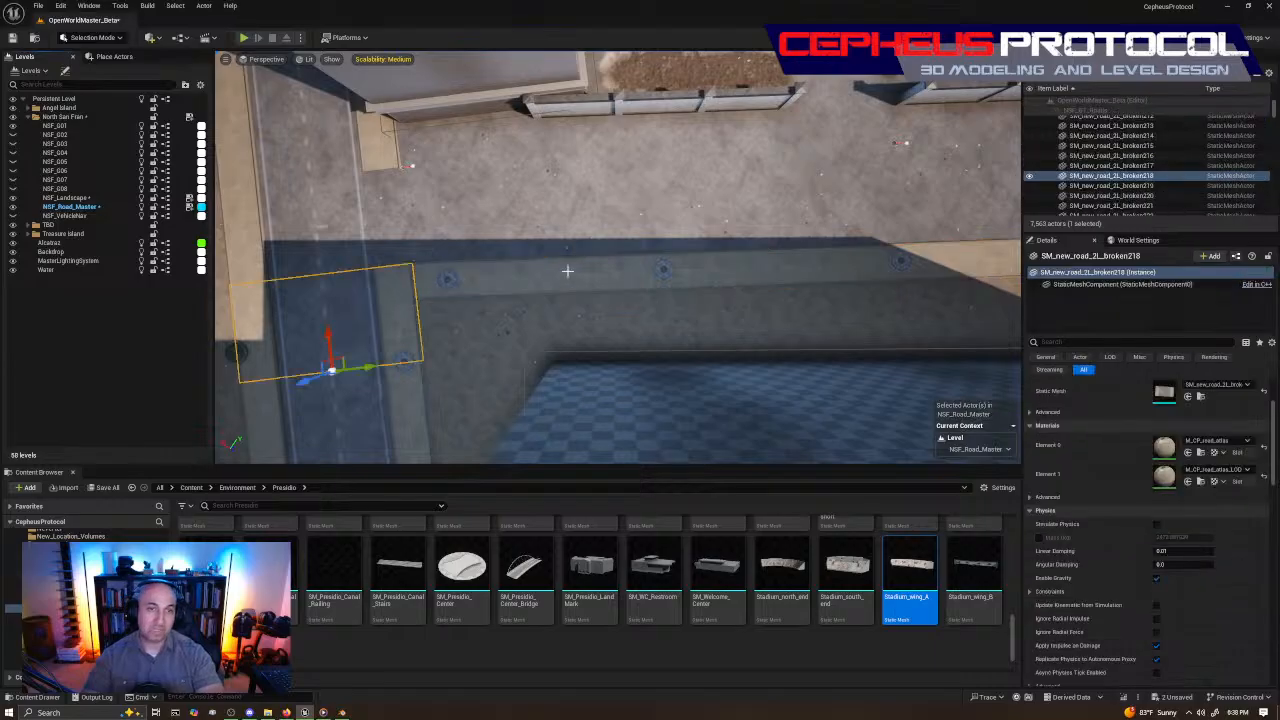
right_drag(567, 271, 680, 223)
click(781, 195)
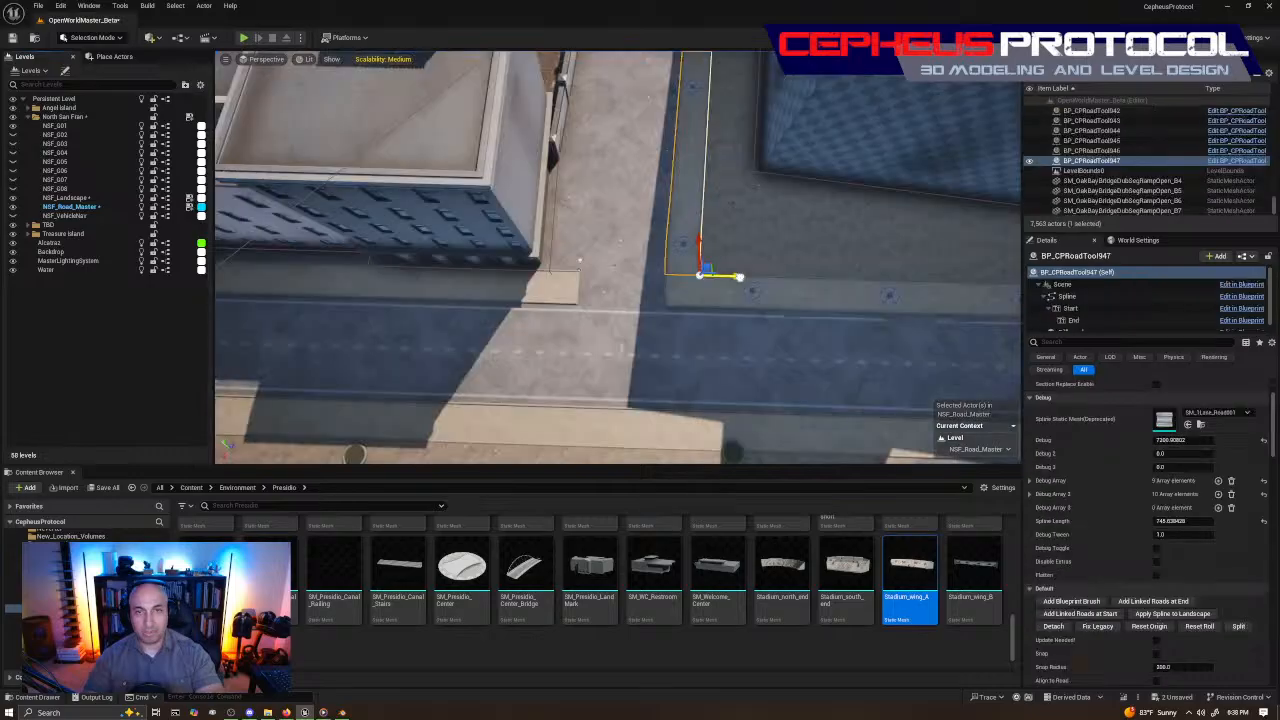
alt+drag(740, 277, 618, 274)
scroll(690, 265, up, 4)
scroll(690, 265, down, 3)
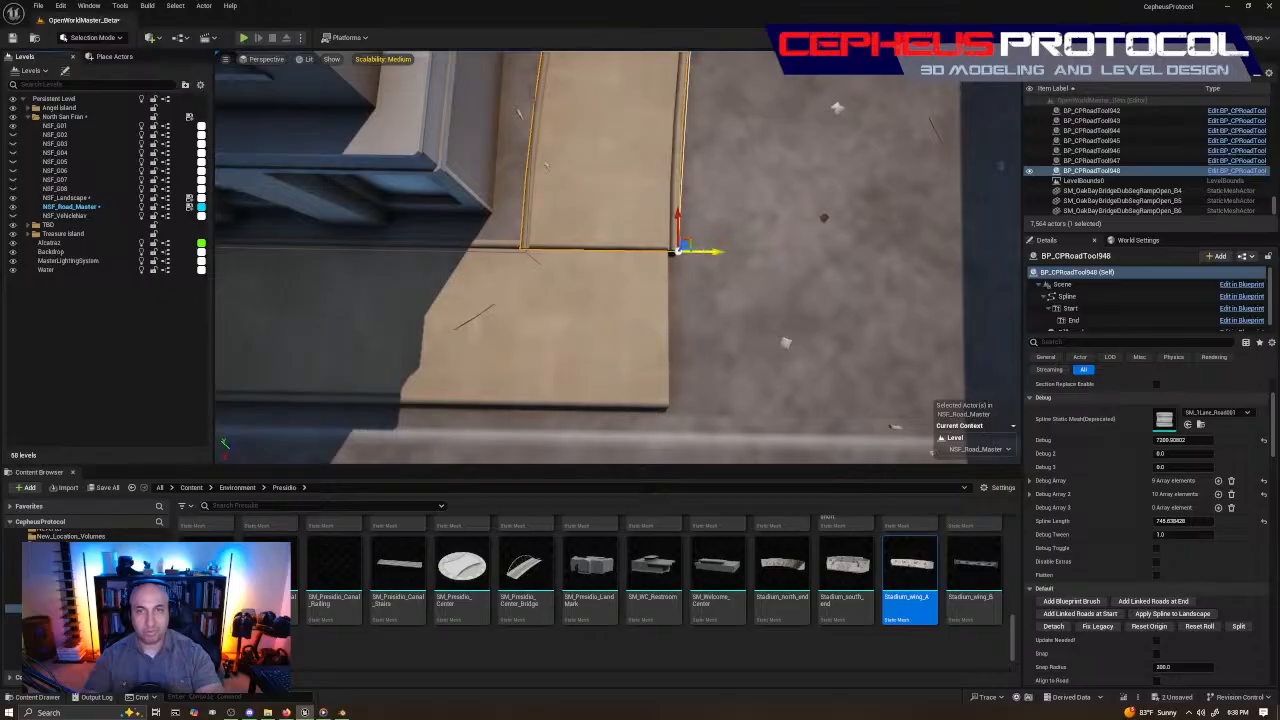
drag(706, 262, 696, 263)
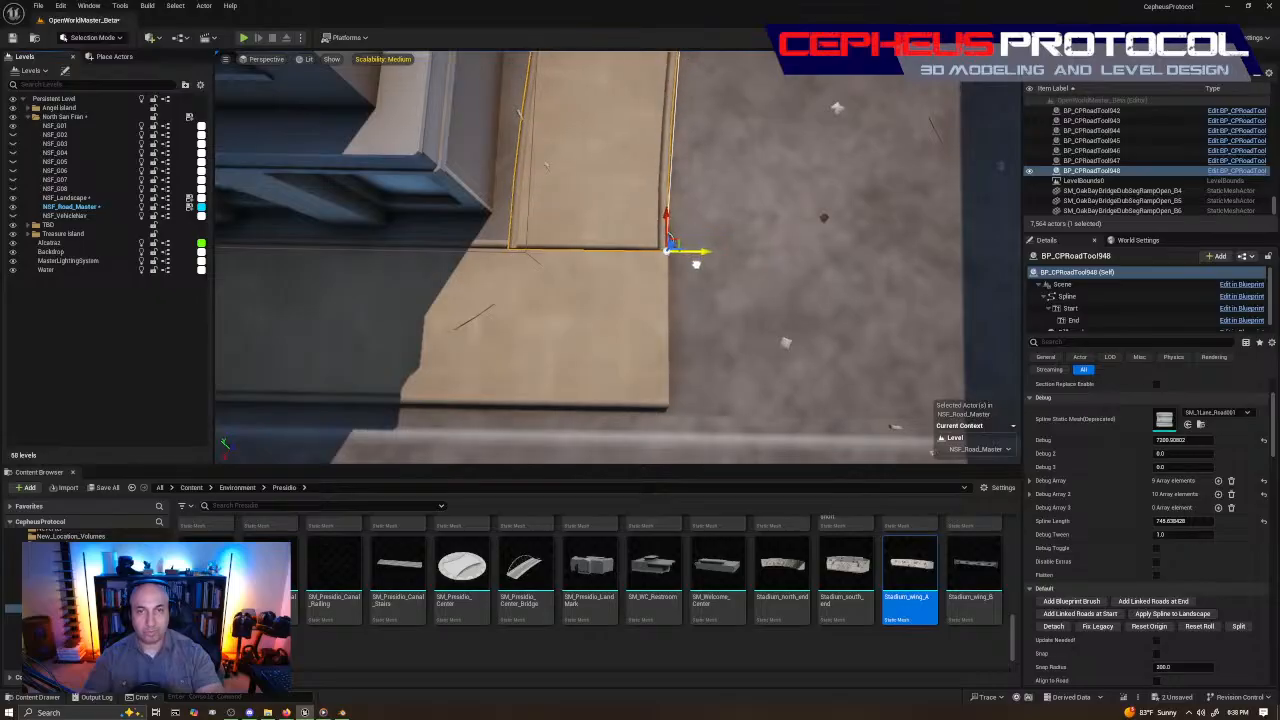
Pull the duplicated sidewalk's end spline point back along the fence so it stops just before the fence opening
right_drag(696, 263, 610, 255)
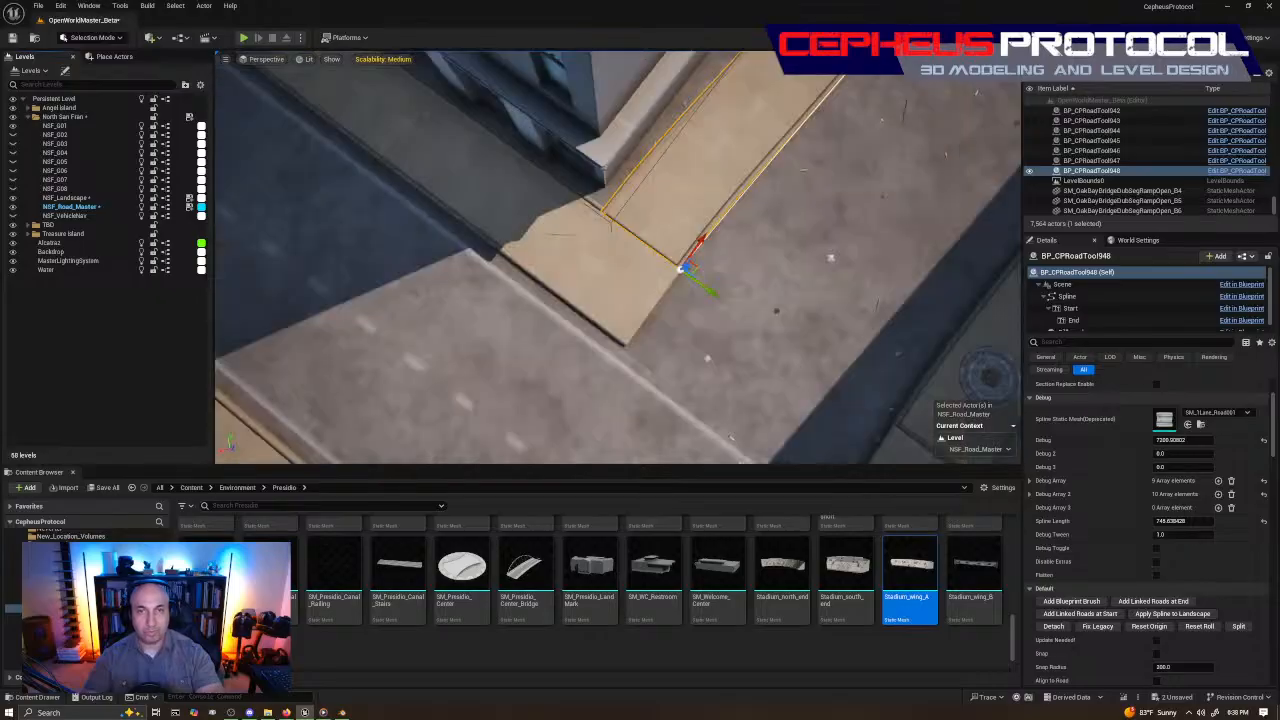
right_drag(696, 263, 600, 290)
right_drag(696, 263, 670, 273)
right_drag(857, 296, 857, 296)
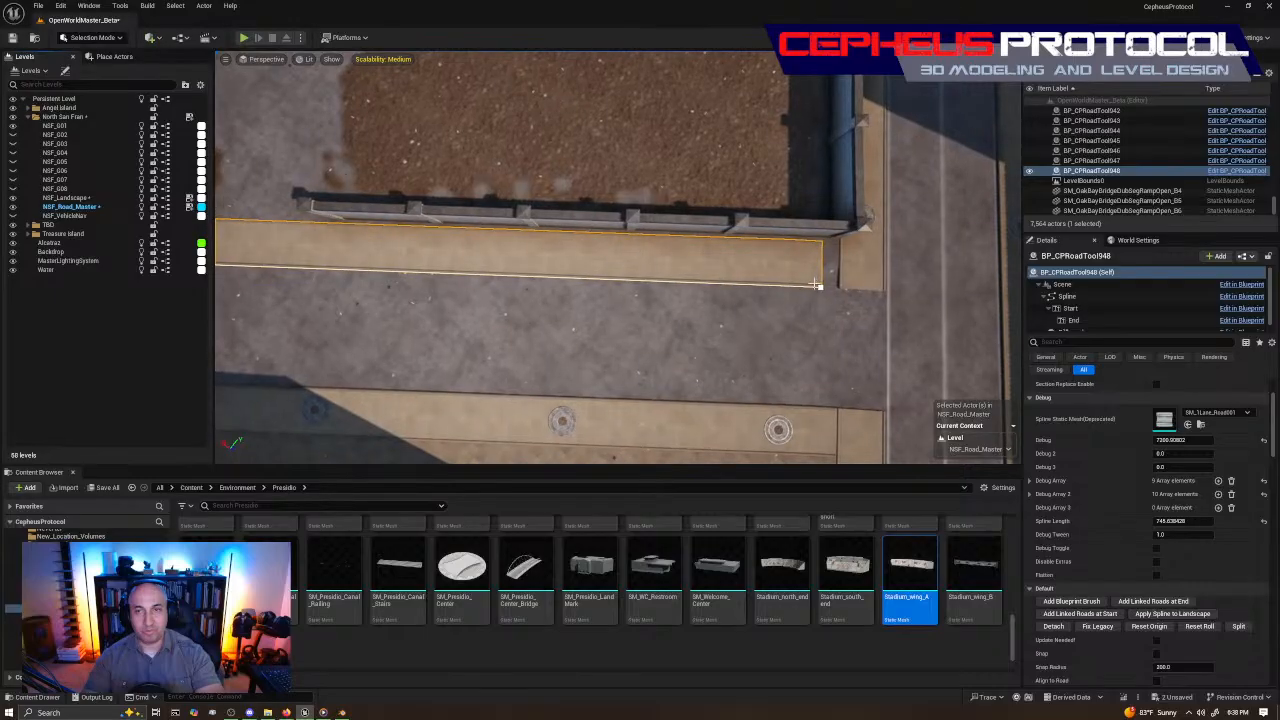
click(818, 286)
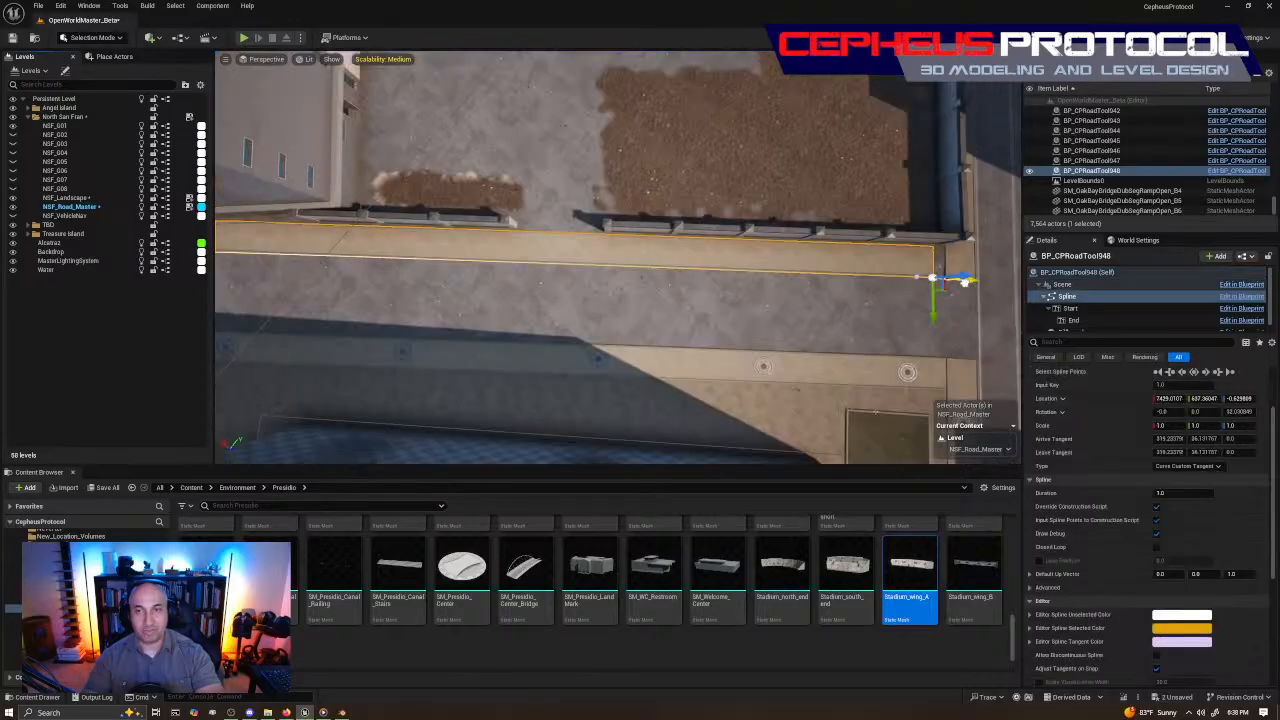
drag(964, 283, 507, 280)
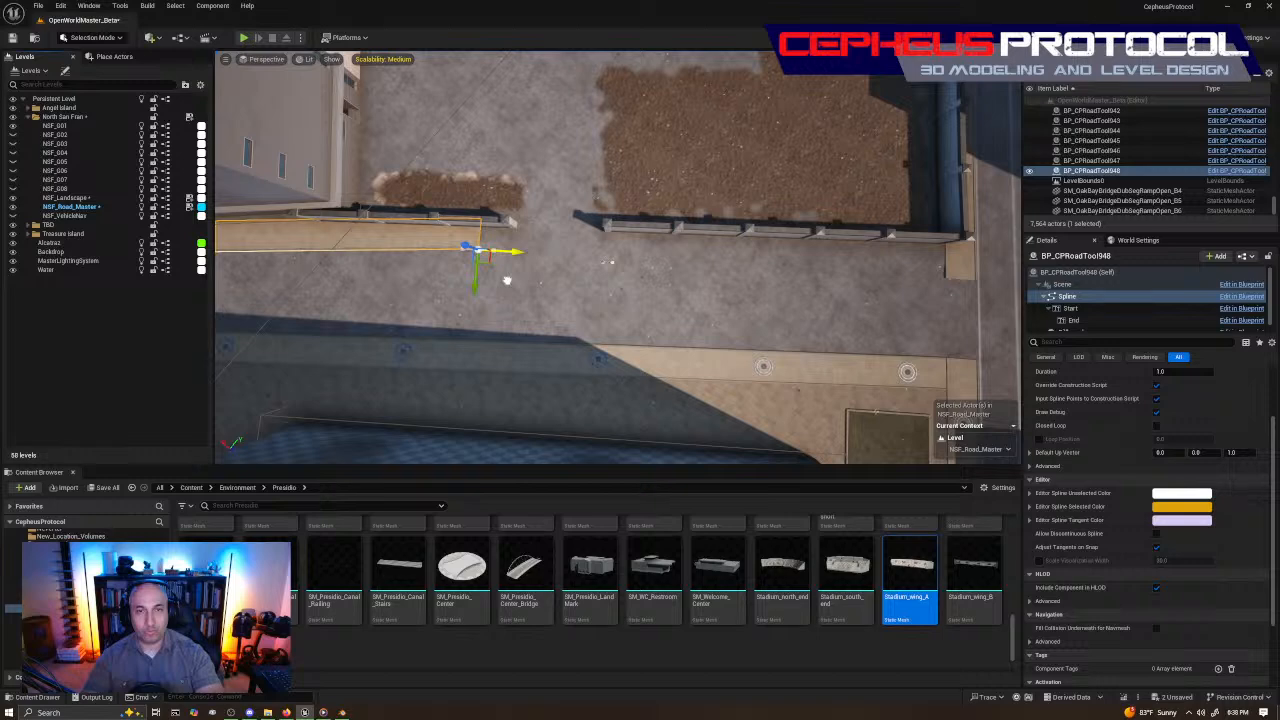
right_drag(507, 280, 514, 280)
key(w)
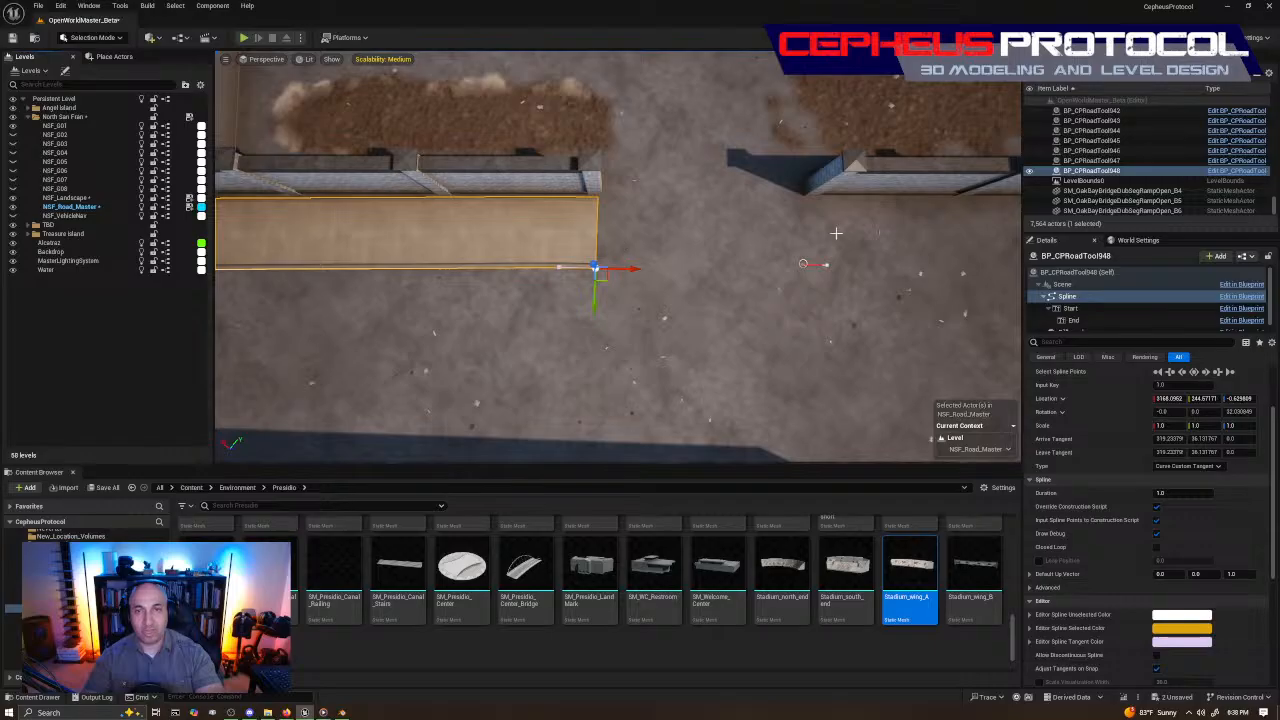
key(s)
key(a)
right_drag(836, 233, 836, 233)
drag(738, 265, 703, 282)
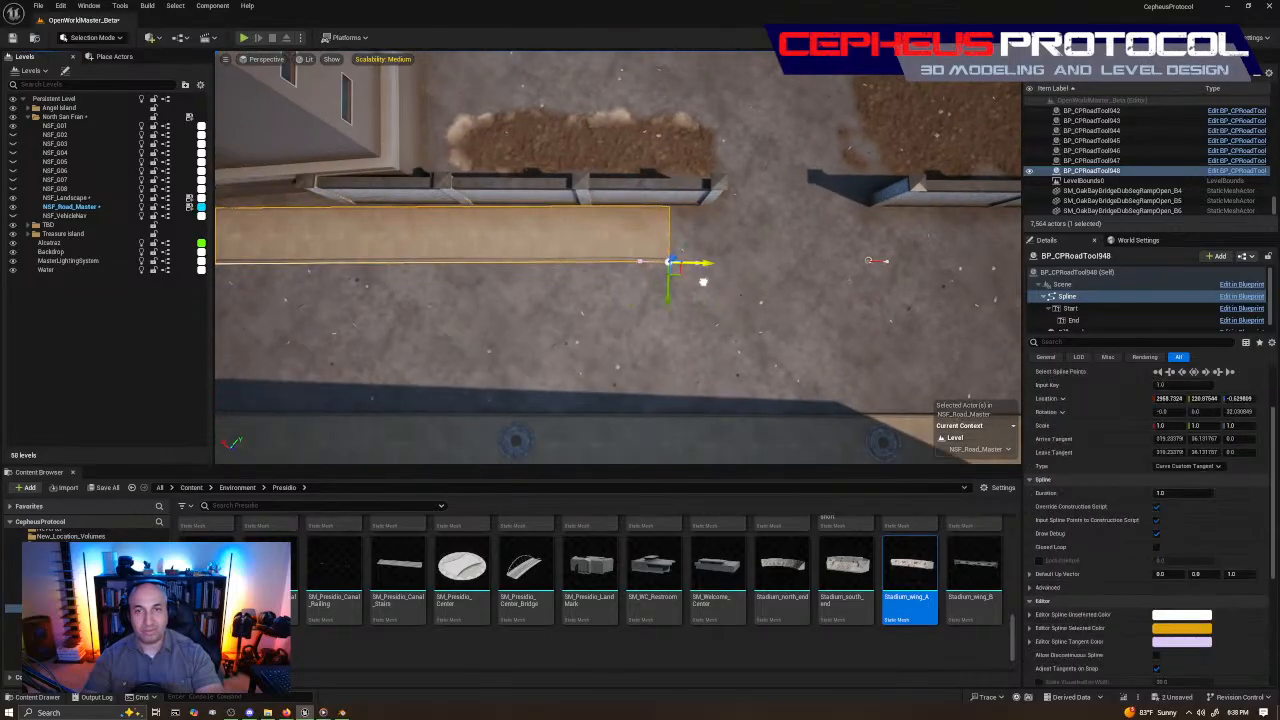
Copy a convex sidewalk corner mesh from the long islands beside the road to the shortened sidewalk's end at the fence opening
right_drag(703, 282, 703, 282)
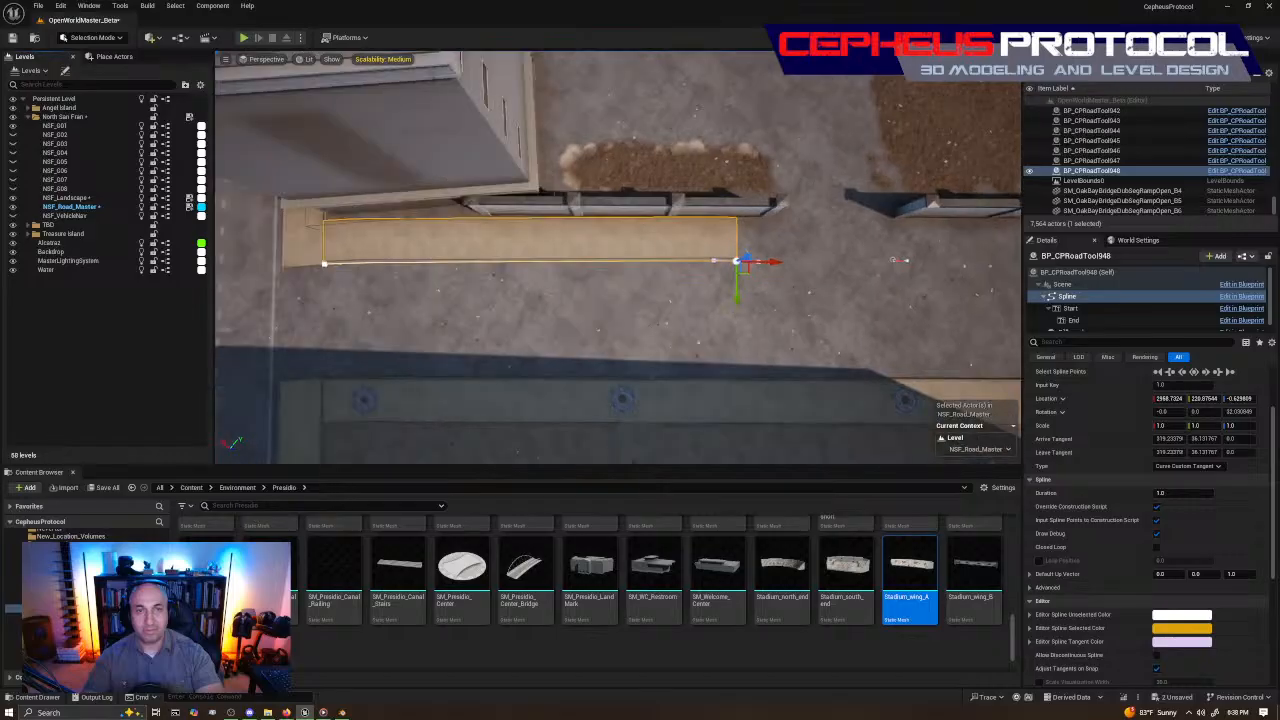
right_drag(893, 260, 893, 260)
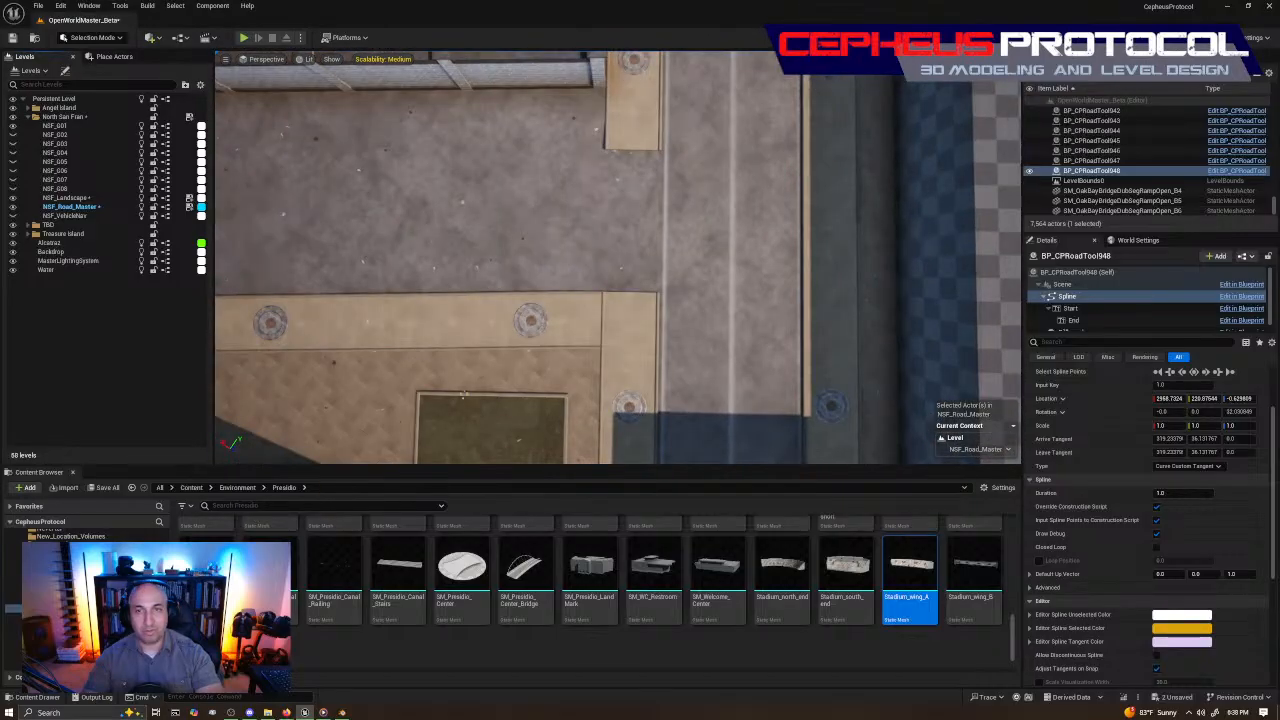
right_drag(463, 395, 463, 395)
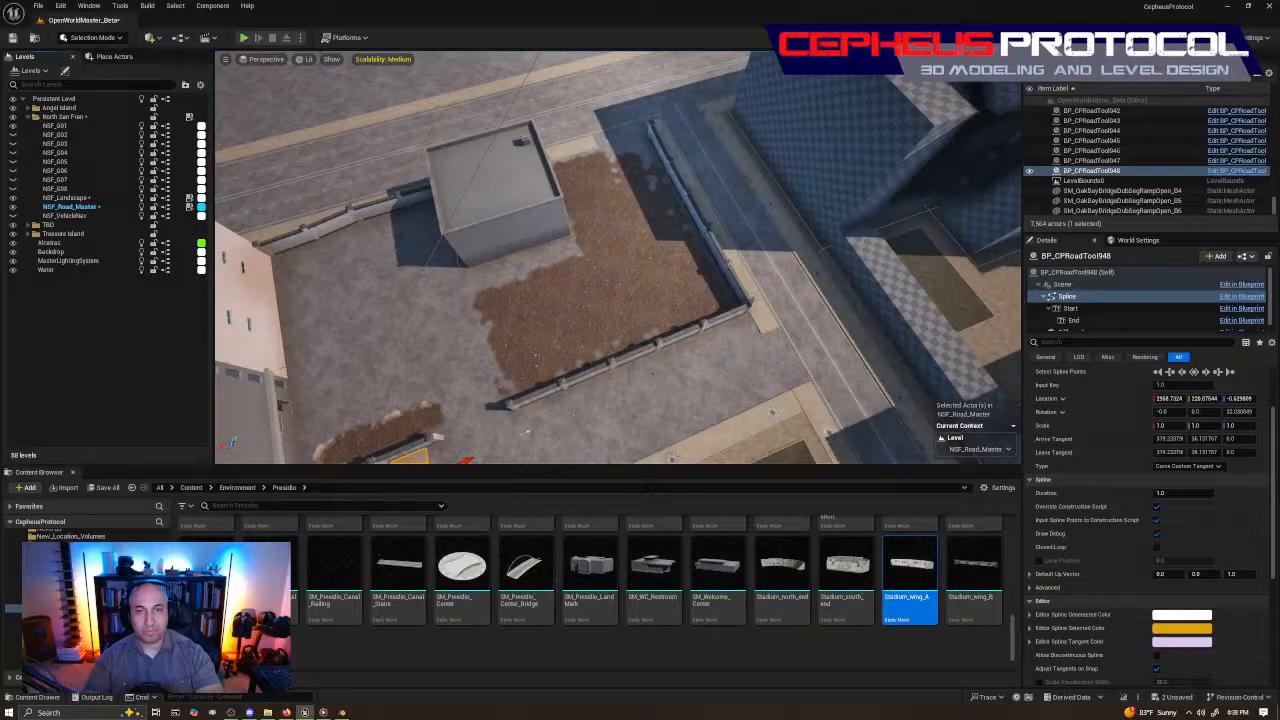
right_drag(434, 115, 434, 115)
click(434, 115)
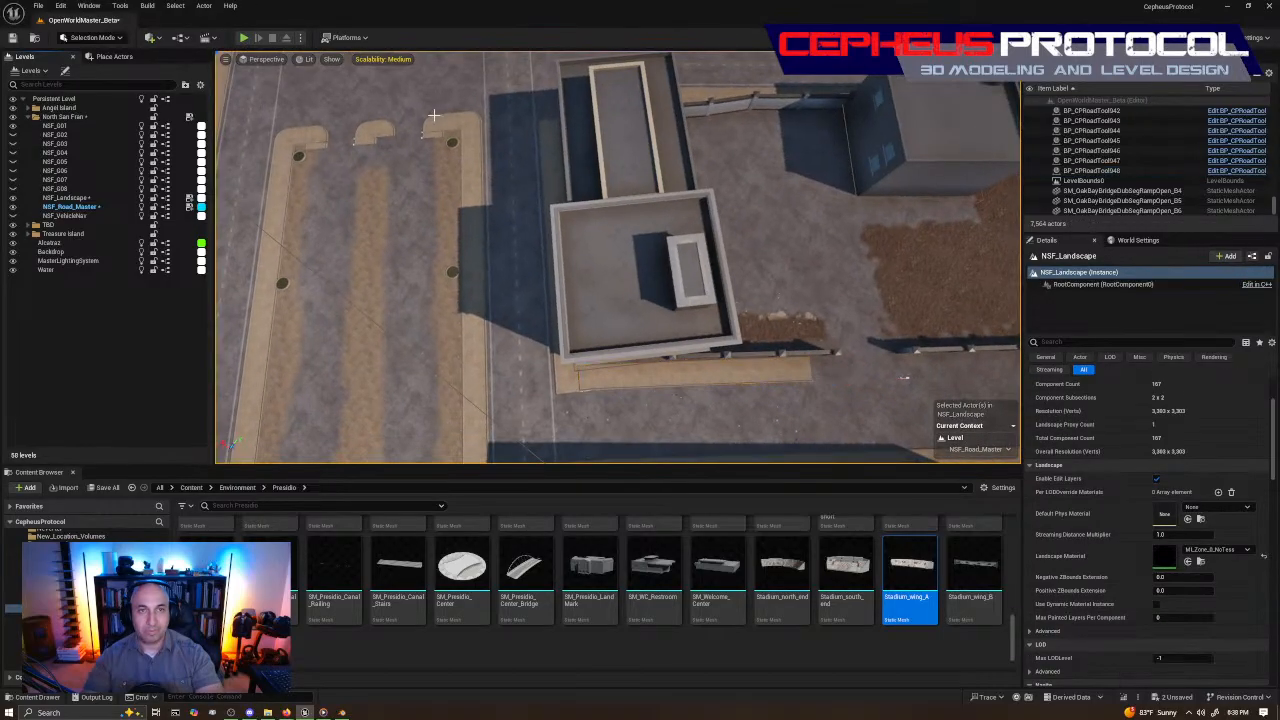
click(440, 122)
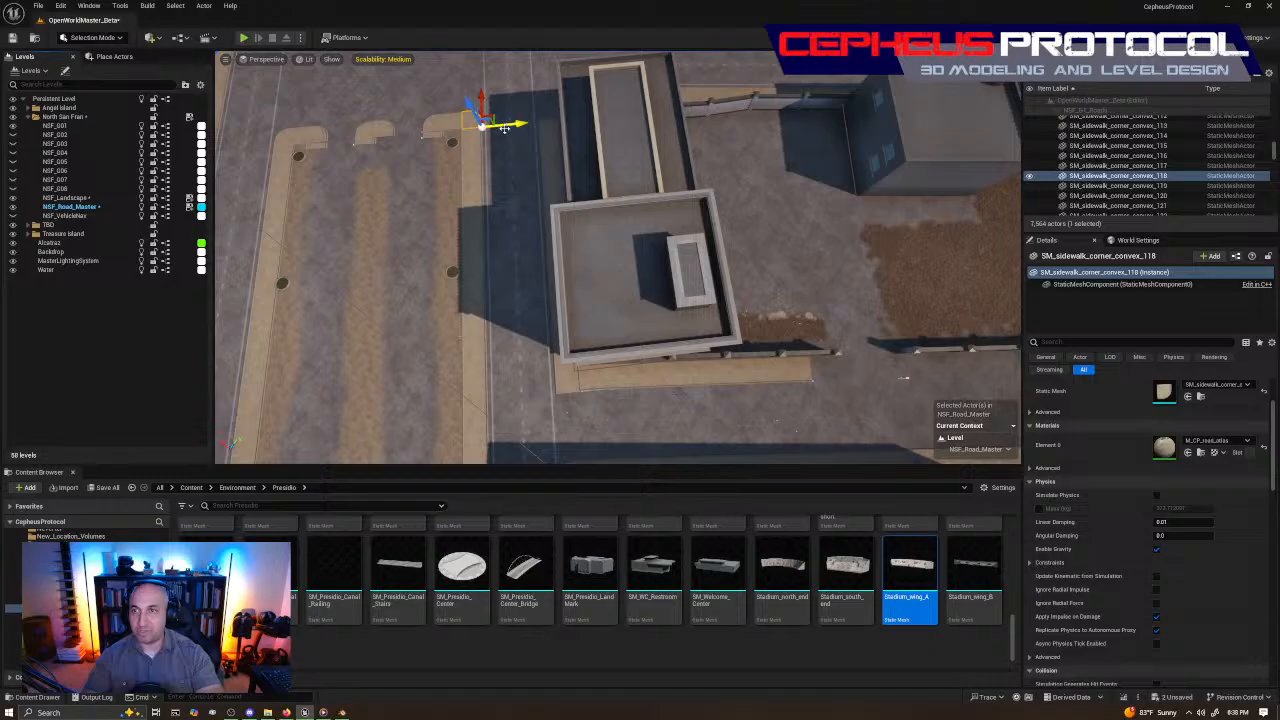
click(765, 312)
click(835, 355)
key(f)
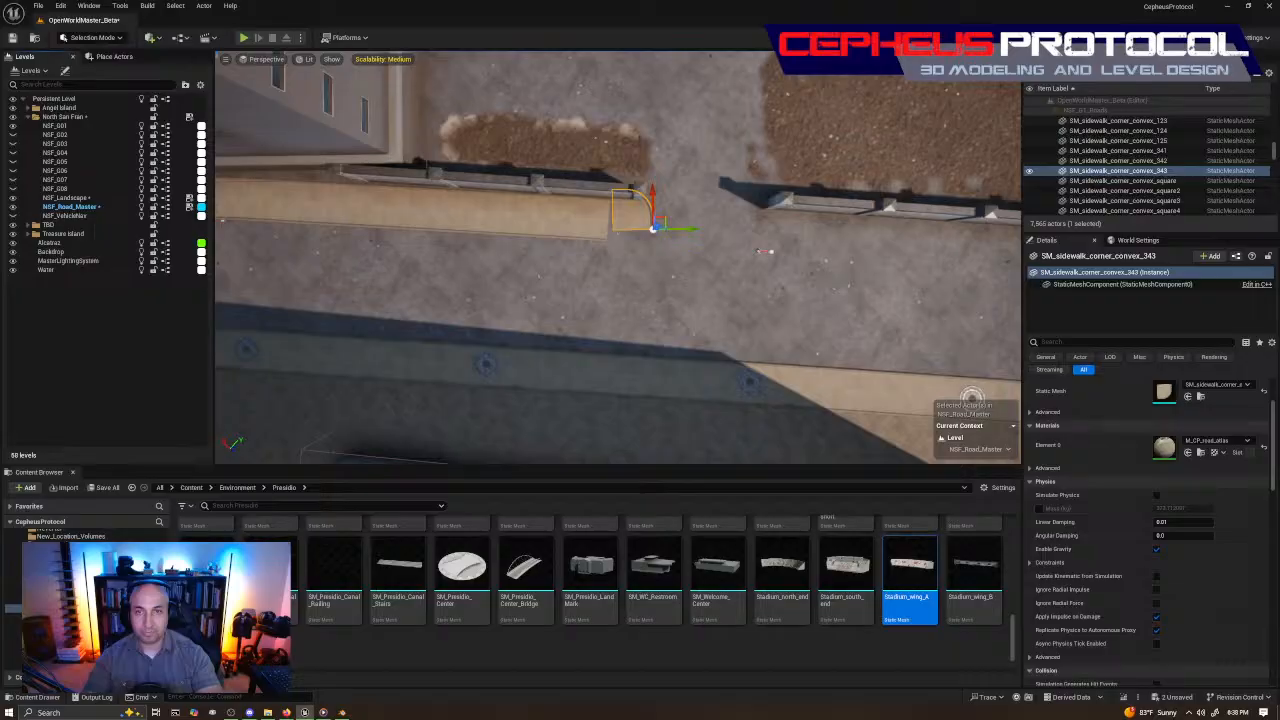
Rotate the convex corner and move it flush against the sidewalk's end so its rounded side faces the fence opening
key(e)
drag(600, 255, 529, 258)
key(w)
key(e)
drag(574, 248, 580, 250)
key(w)
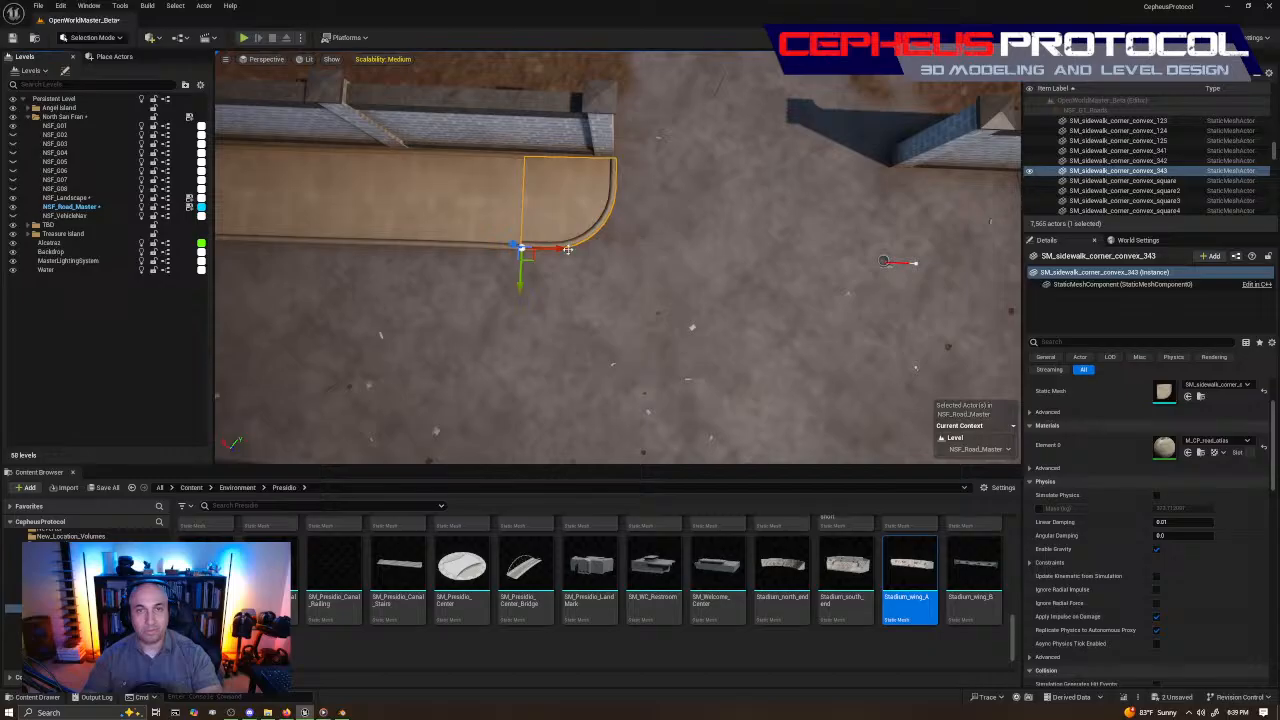
Fine-tune the convex corner's rotation so its edges line up with the end of the alley sidewalk
key(e)
drag(574, 250, 577, 250)
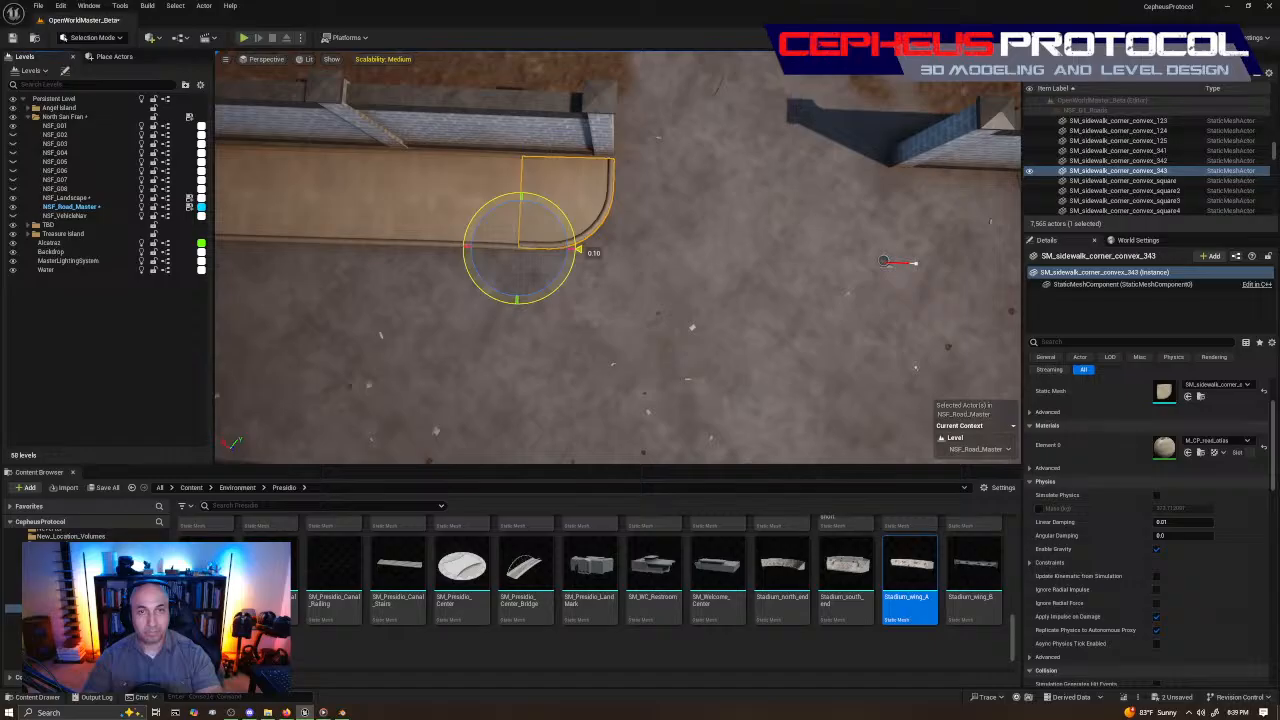
key(w)
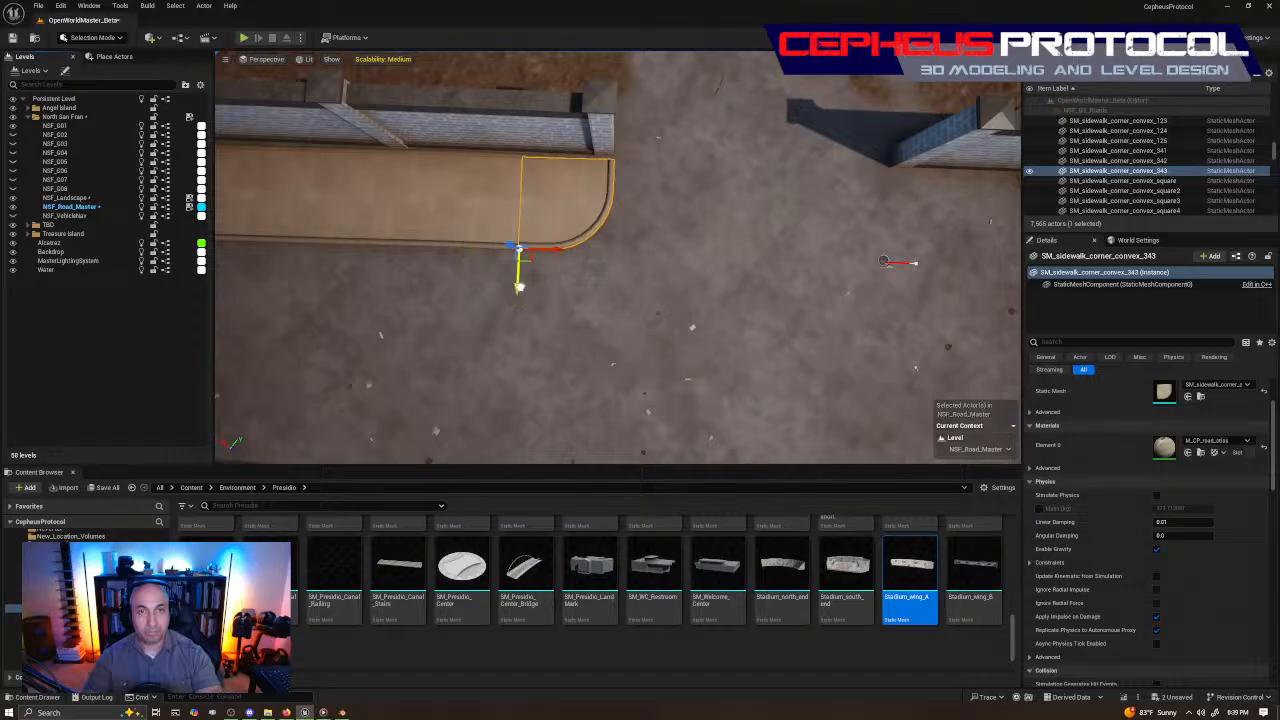
Duplicate the convex corner across the fence opening and rotate it so its rounded side faces the opening, beside the fence's end
scroll(500, 270, down, 4)
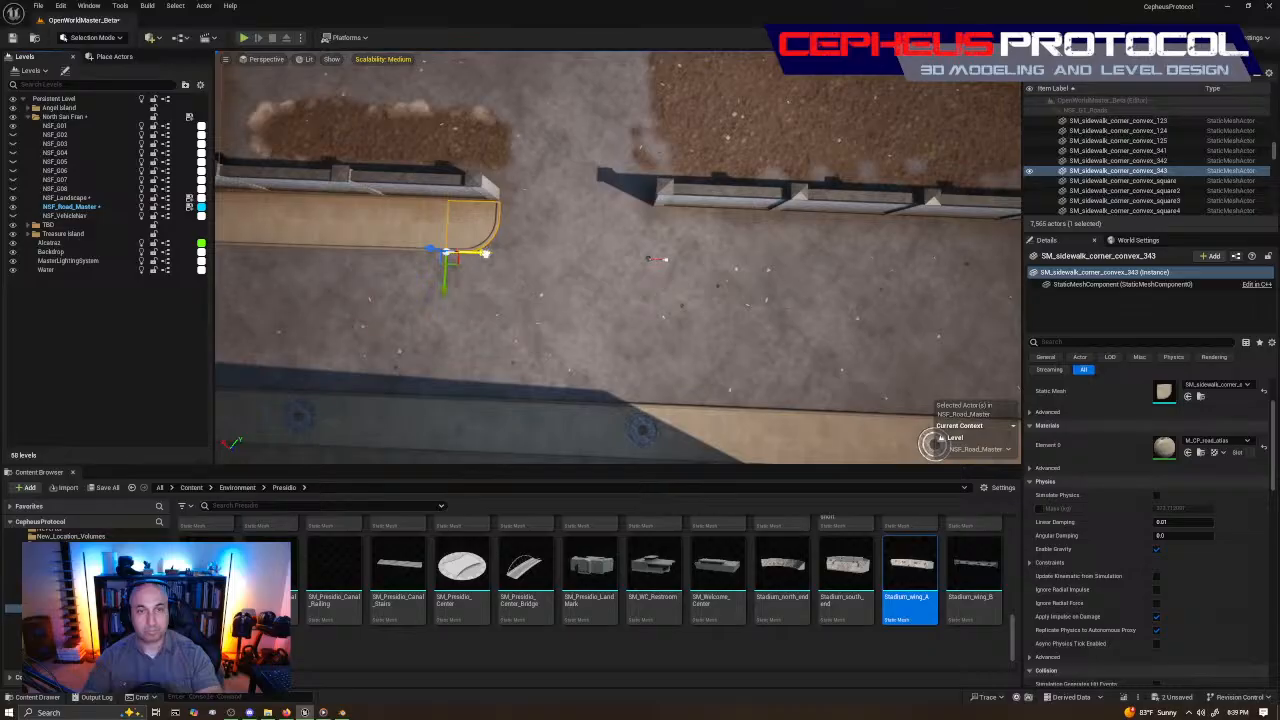
alt+drag(485, 253, 775, 254)
right_drag(460, 189, 460, 189)
click(427, 157)
right_drag(560, 175, 565, 175)
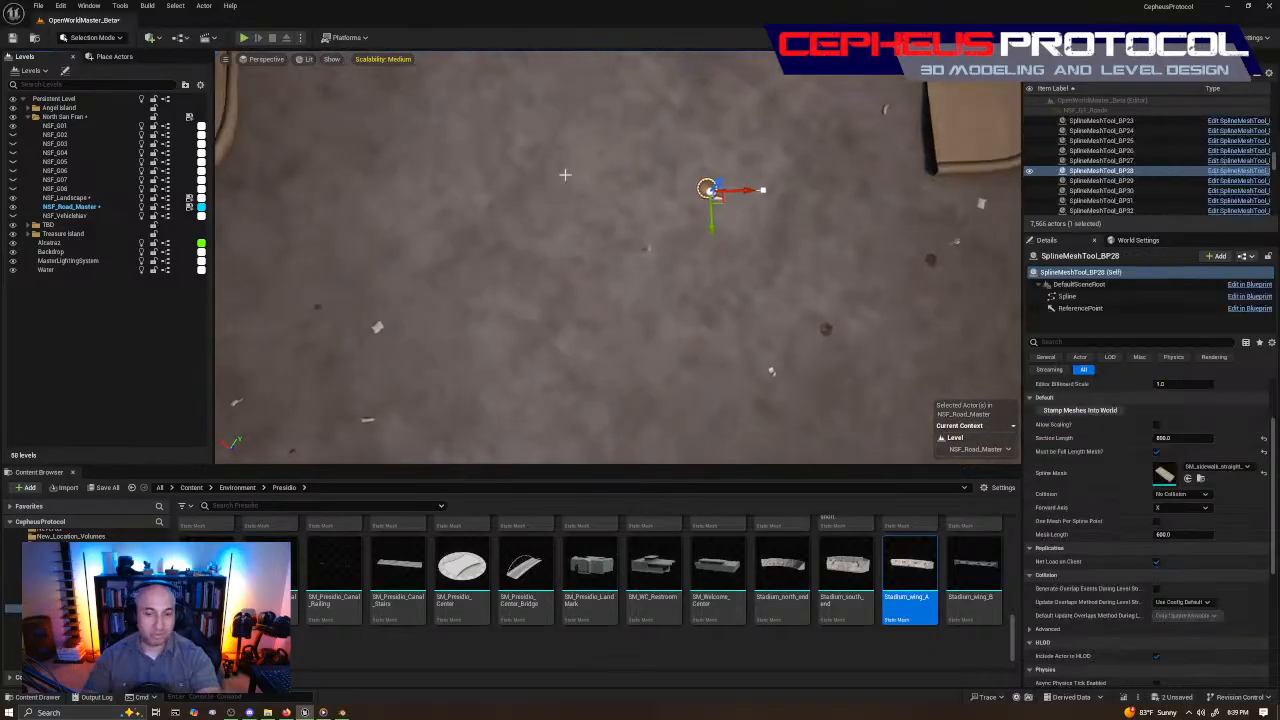
key(Escape)
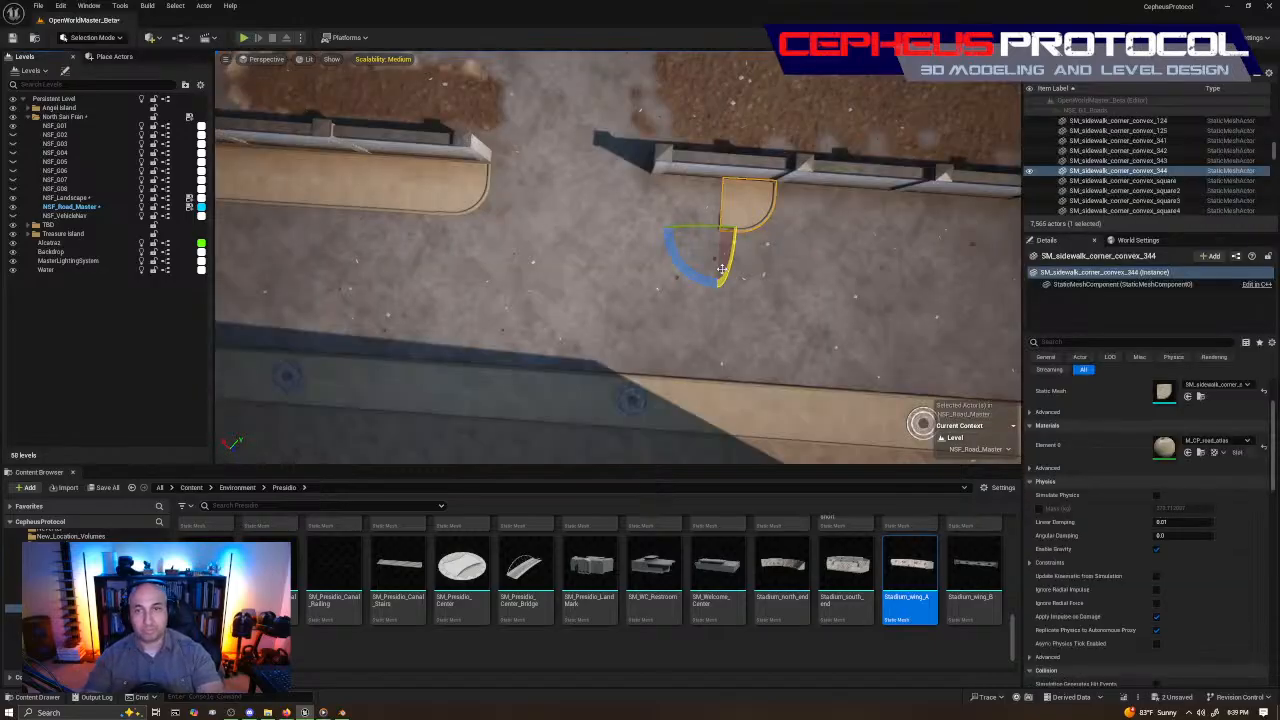
drag(717, 284, 641, 188)
key(w)
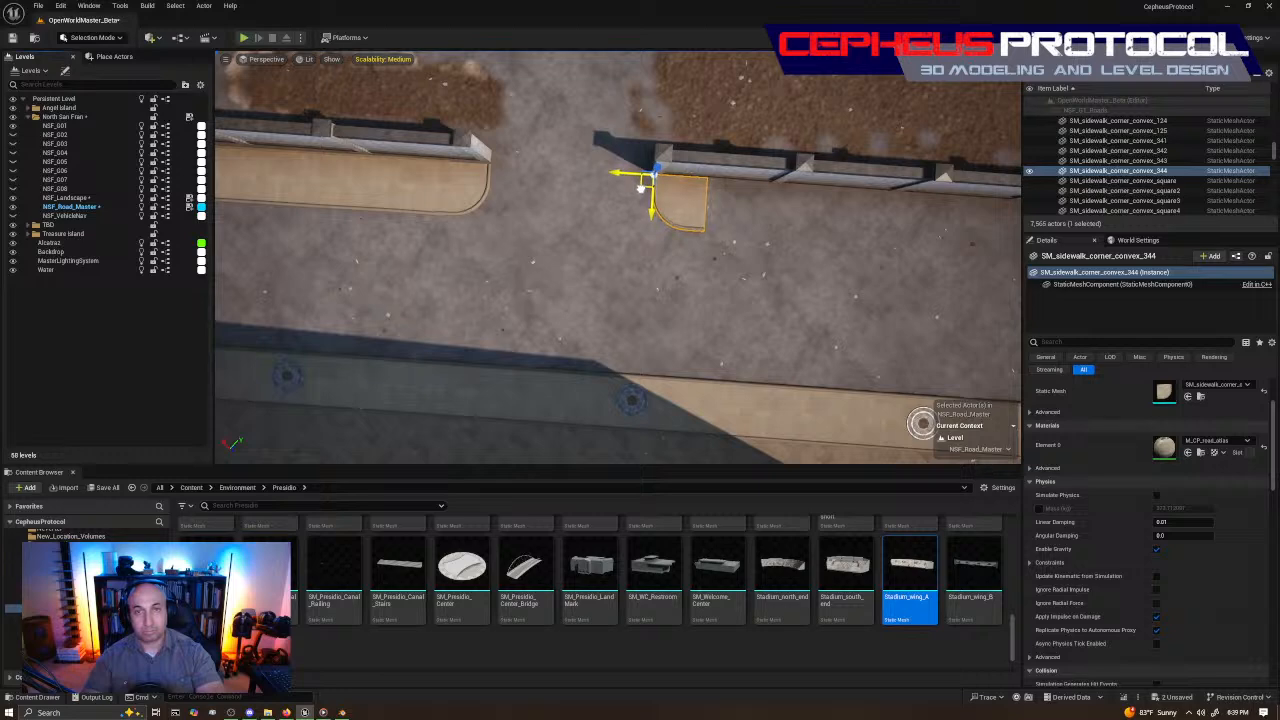
Adjust the duplicated corner's rotation and position so its straight back edge runs along the fence at the far side of the opening
key(w)
key(d)
right_drag(641, 188, 876, 190)
key(w)
key(a)
key(w)
key(d)
key(w)
key(s)
key(w)
key(s)
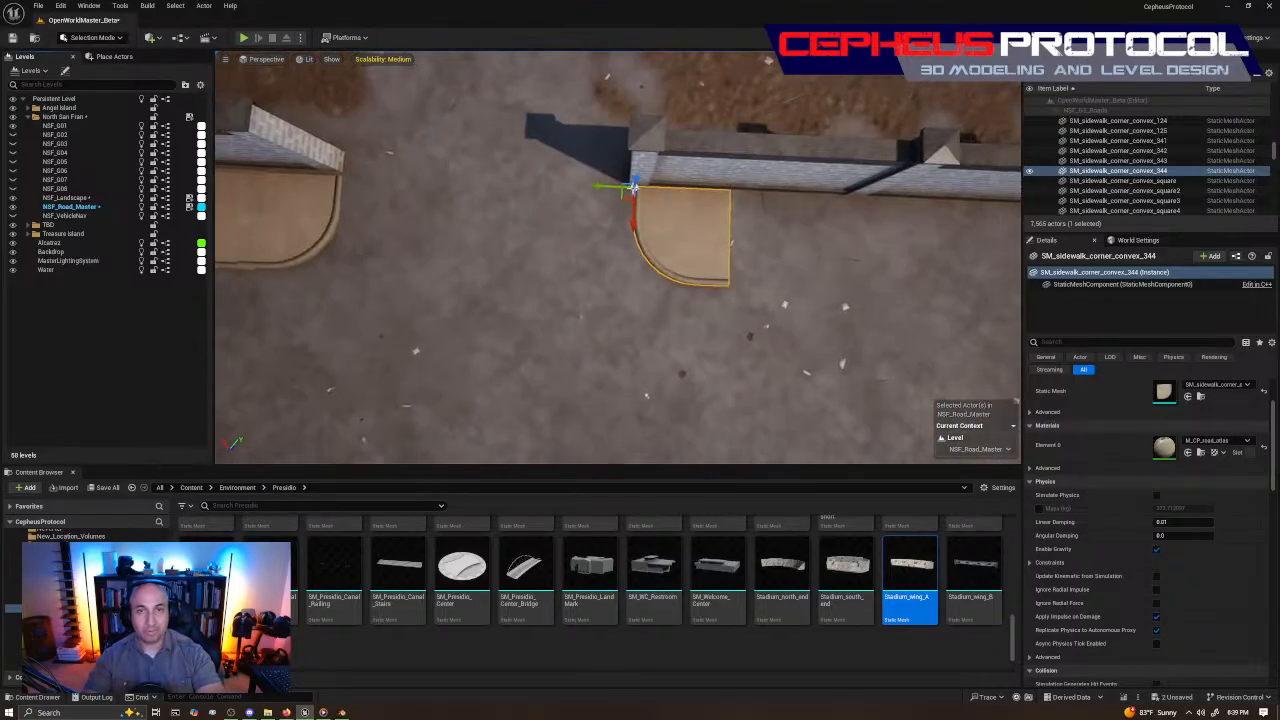
key(e)
drag(598, 222, 633, 224)
key(w)
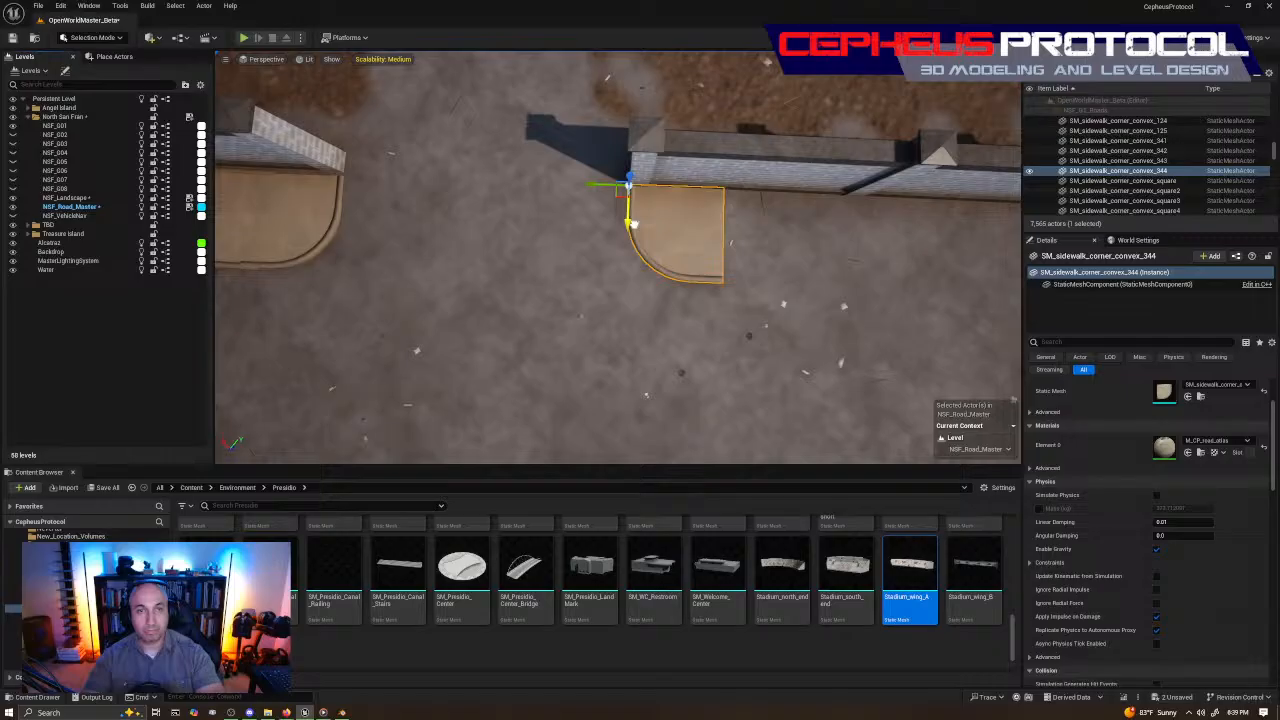
Duplicate the alley sidewalk spline along the fence to the far side of the opening, next to the second convex corner
key(s)
key(a)
right_drag(633, 224, 633, 224)
key(a)
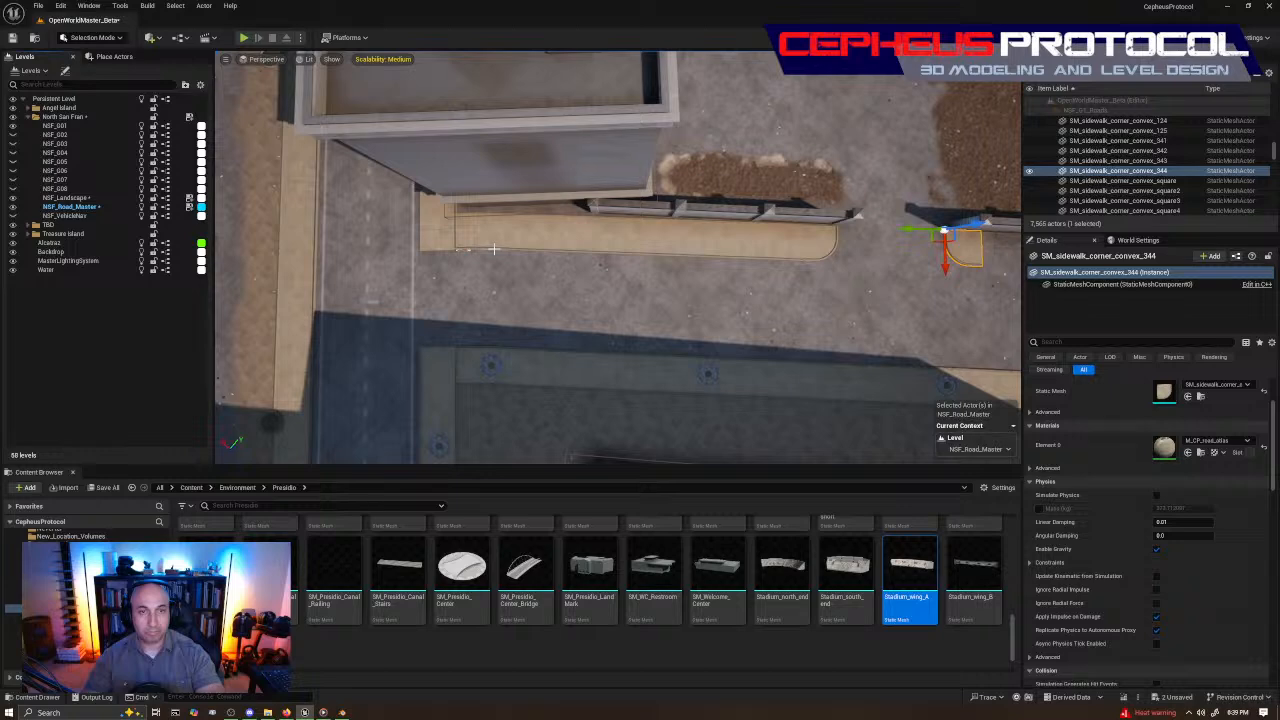
click(494, 249)
key(s)
right_drag(494, 249, 494, 249)
key(d)
alt+drag(424, 243, 874, 239)
Rotate and move the duplicated sidewalk so its start sits flush against the second convex corner and follows the fence
right_drag(874, 239, 874, 239)
key(w)
key(w)
key(e)
drag(630, 246, 647, 255)
key(w)
drag(654, 176, 643, 277)
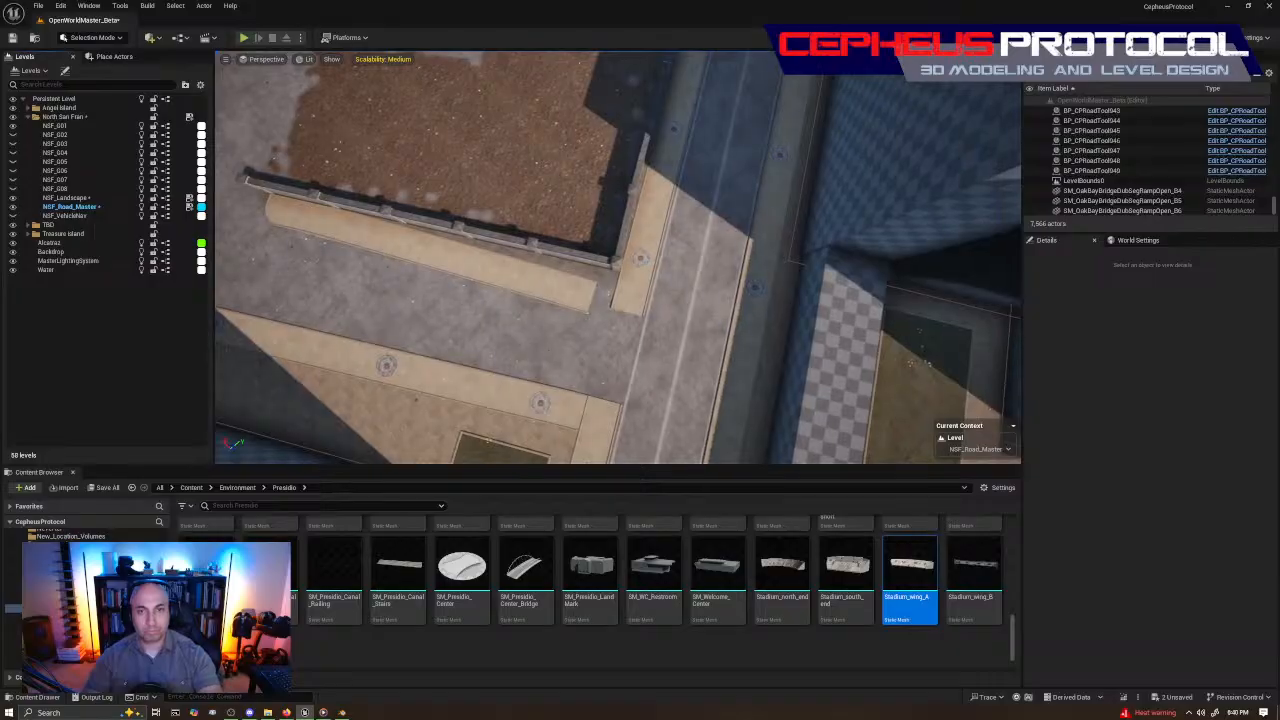
Move and rotate the new sidewalk's end spline point so it meets the edge of the street sidewalk at the fence corner
click(596, 302)
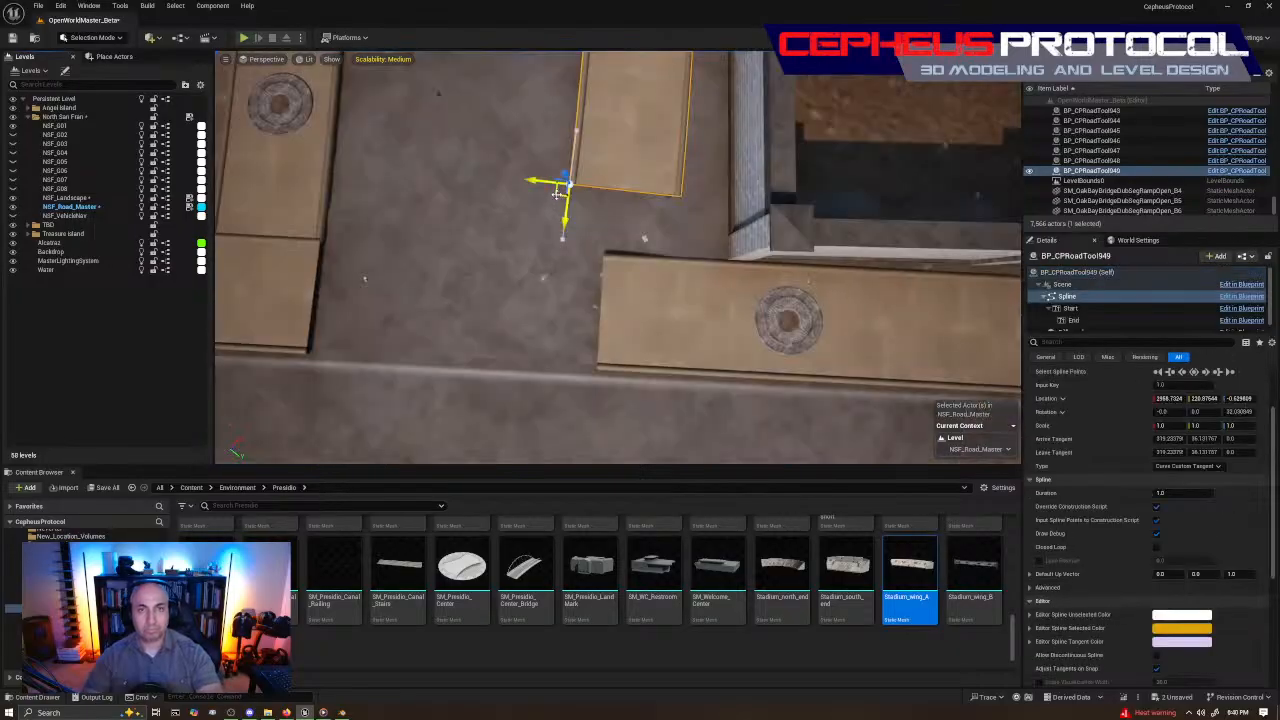
drag(558, 196, 583, 252)
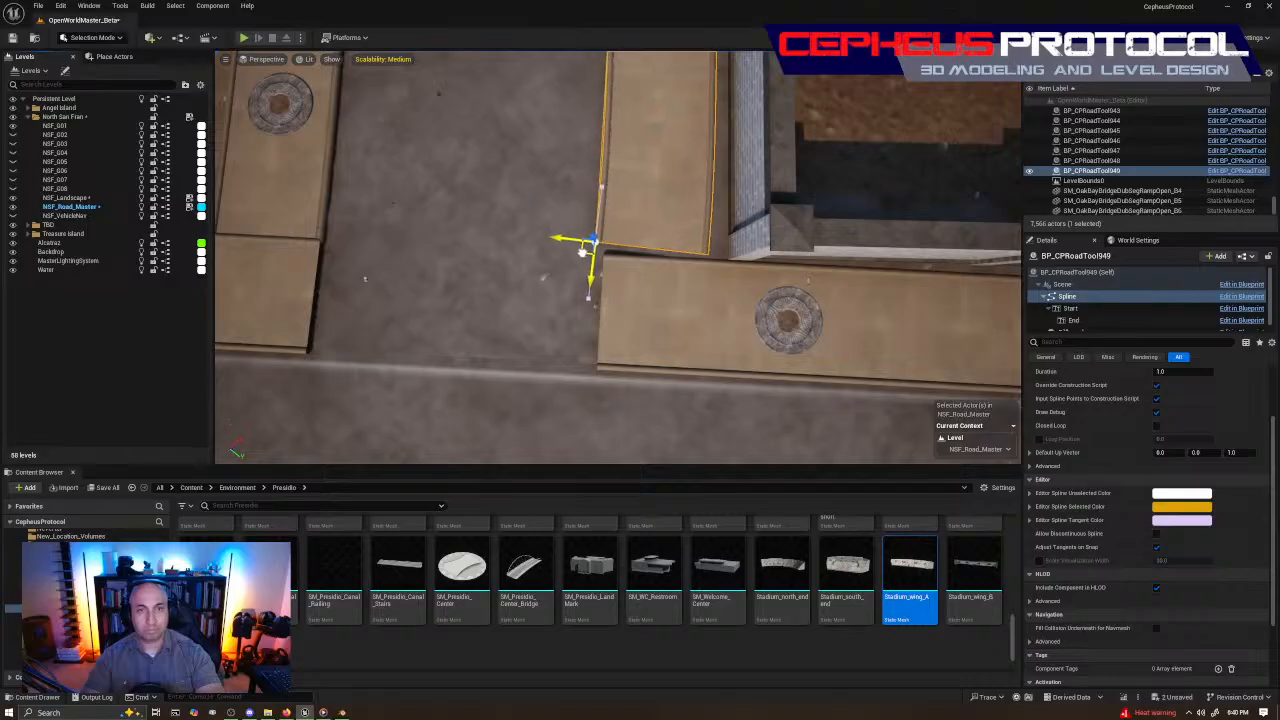
key(e)
drag(594, 306, 596, 310)
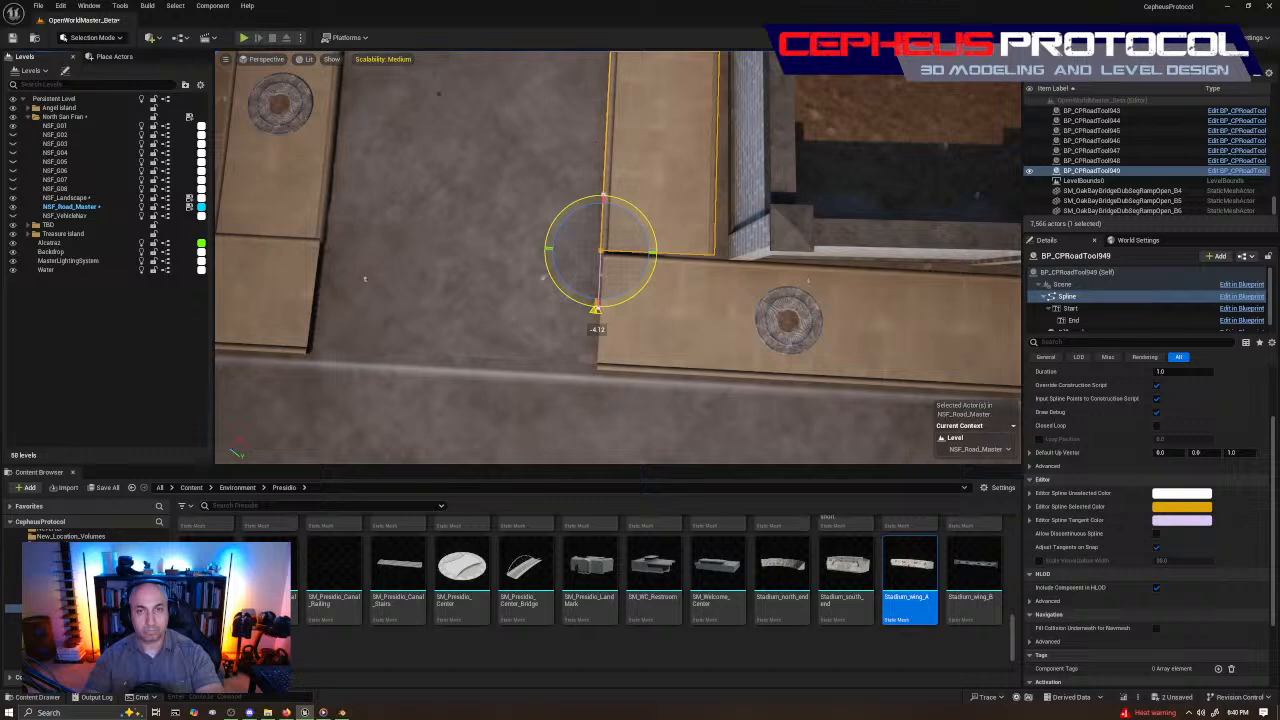
key(w)
drag(596, 310, 601, 316)
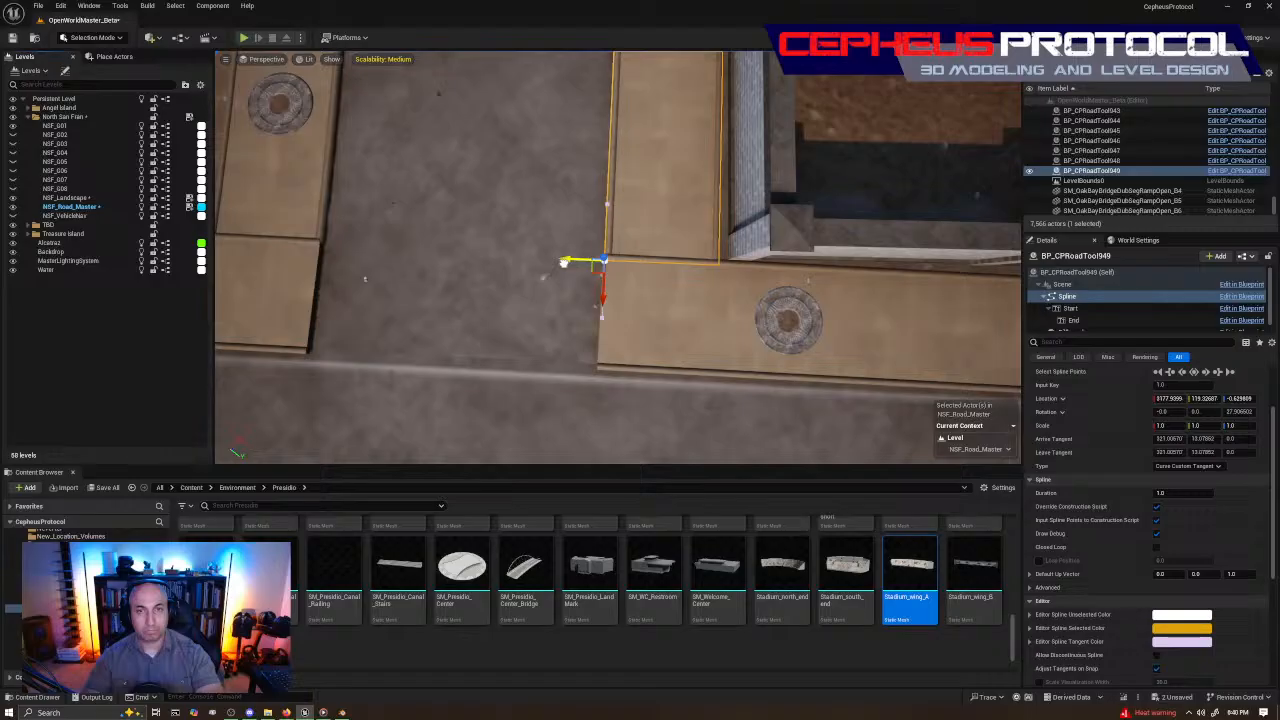
Deselect the sidewalk and save all modified levels
key(Escape)
right_drag(564, 262, 764, 210)
key(ctrl+shift+s)
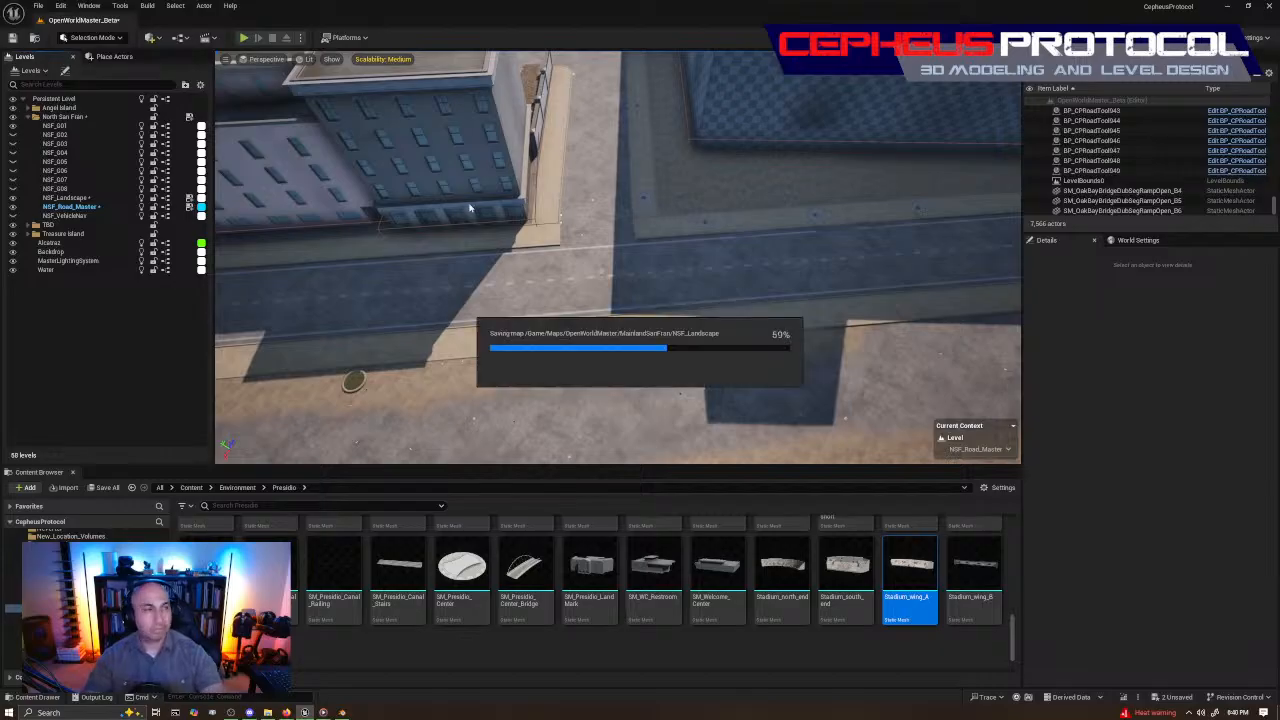
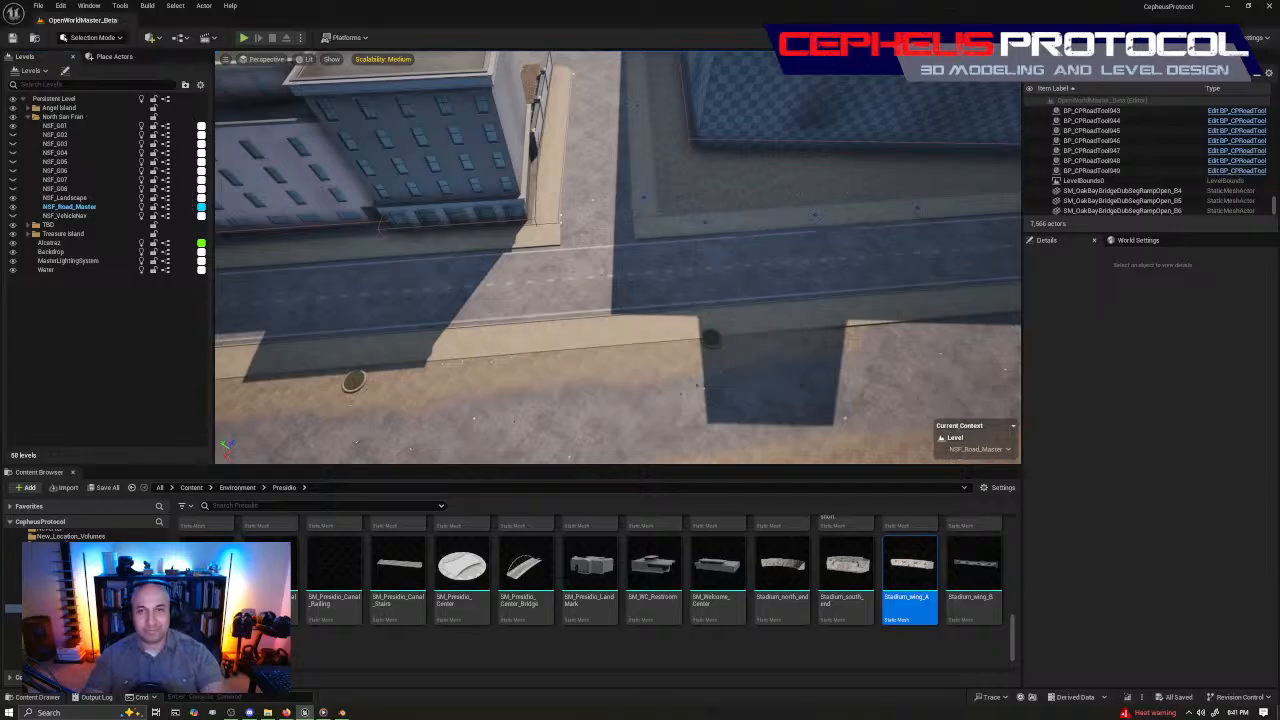
Examine the roads, intersections and median islands around the tower and courtyard-building blocks
right_drag(796, 177, 796, 177)
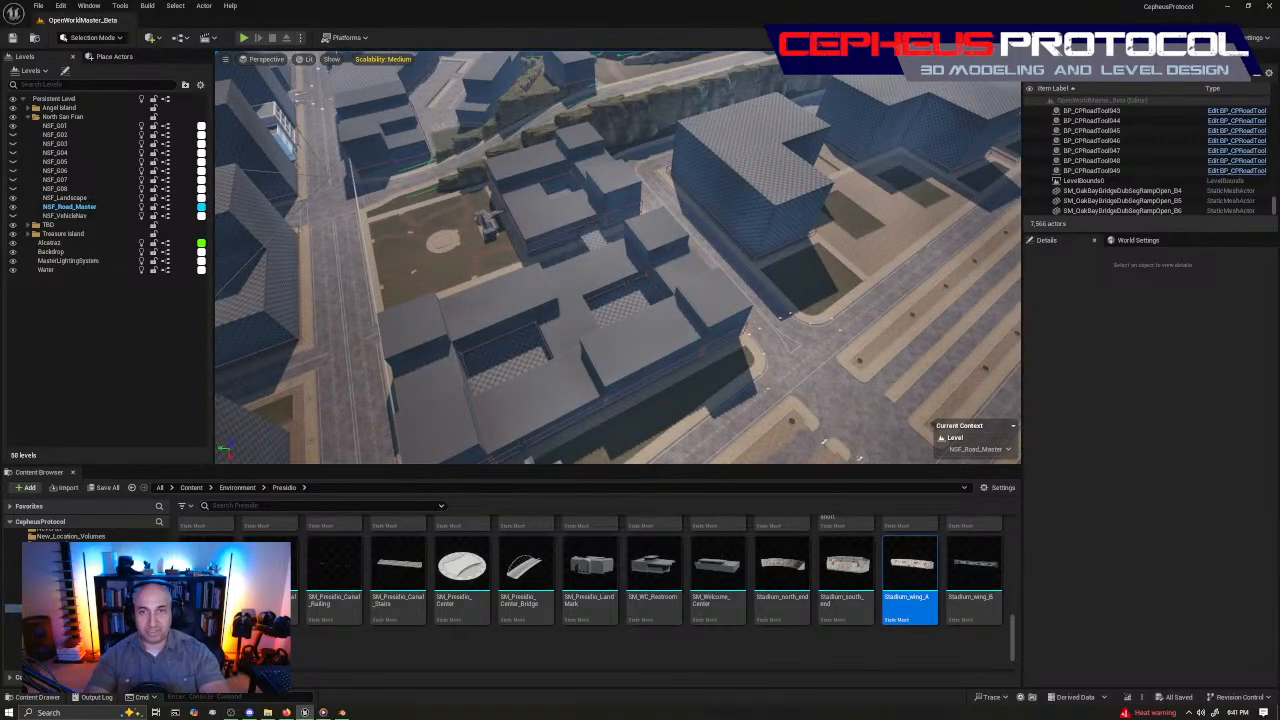
right_drag(618, 257, 430, 285)
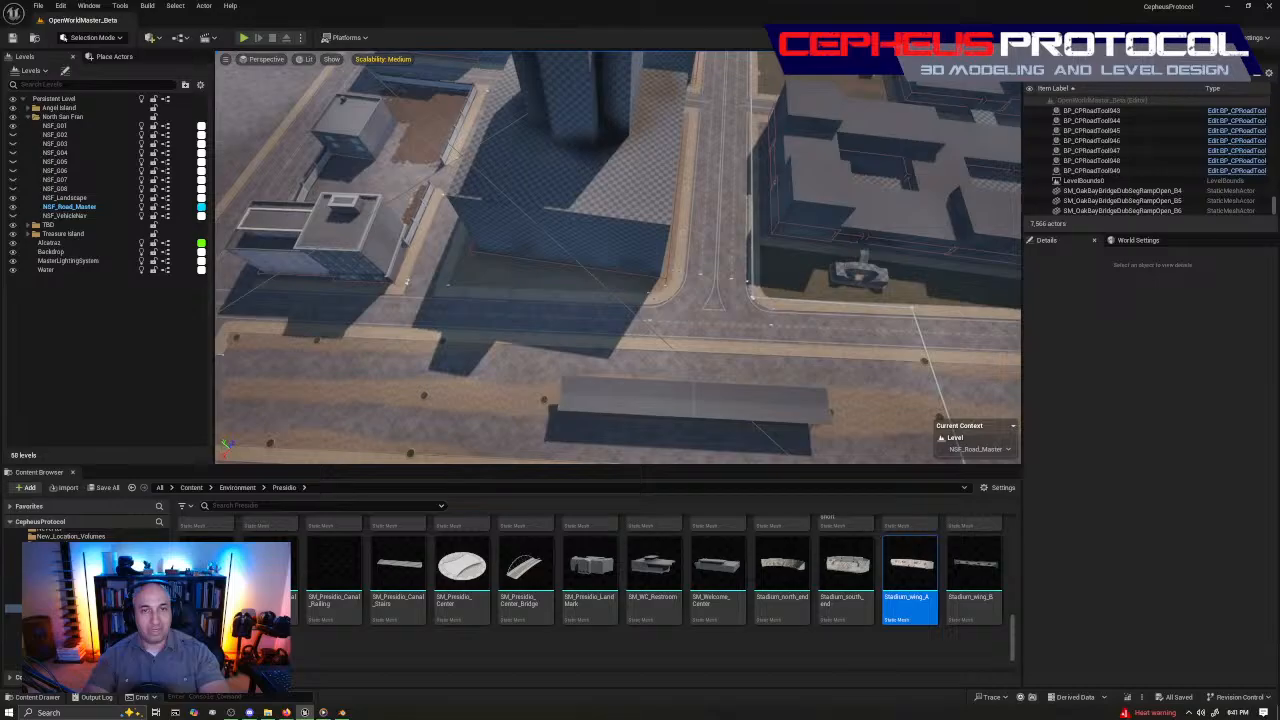
right_drag(759, 206, 751, 206)
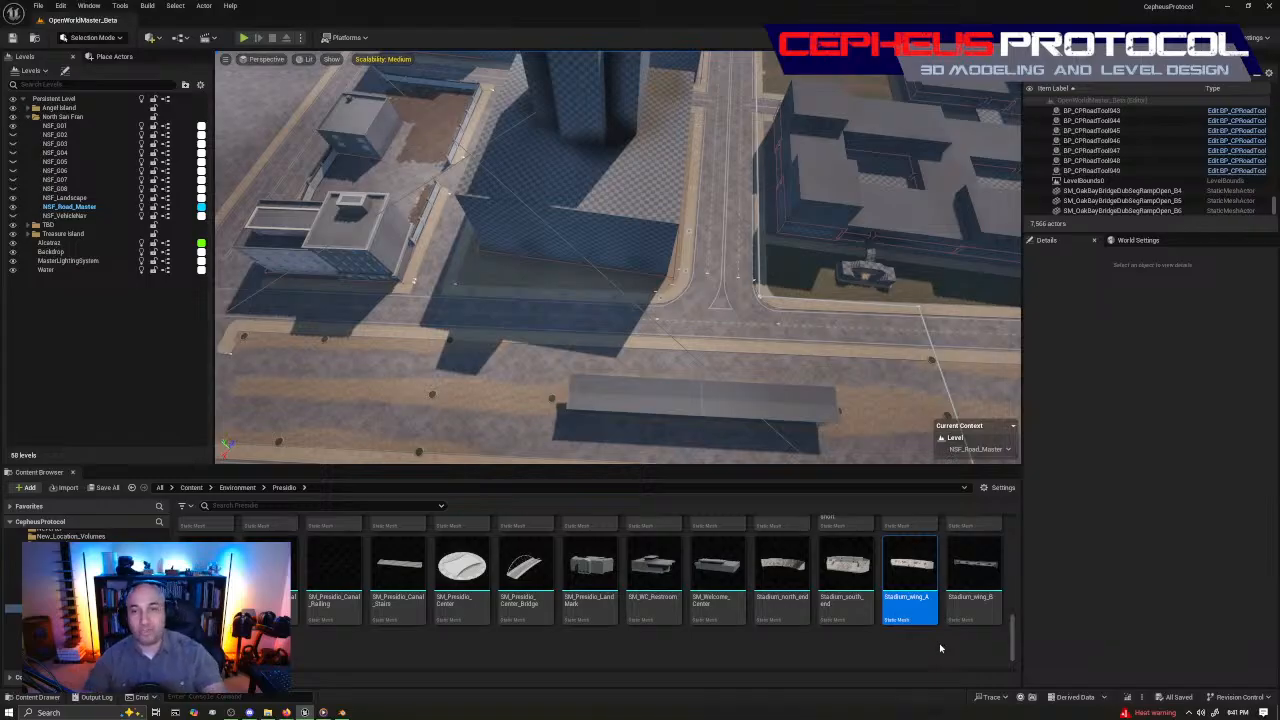
mouse_move(773, 294)
right_down()
mouse_move(792, 284)
mouse_move(760, 290)
mouse_move(800, 262)
mouse_move(790, 285)
mouse_move(760, 298)
right_up()
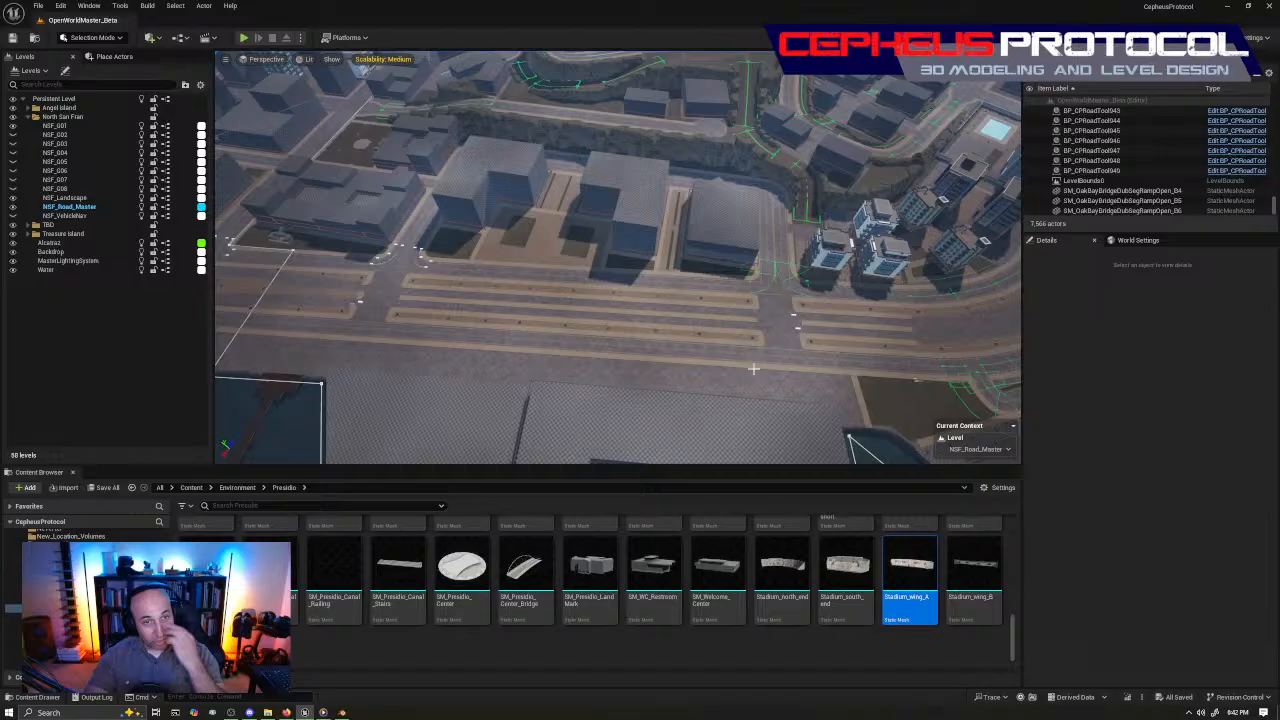
right_drag(753, 369, 540, 275)
click(540, 275)
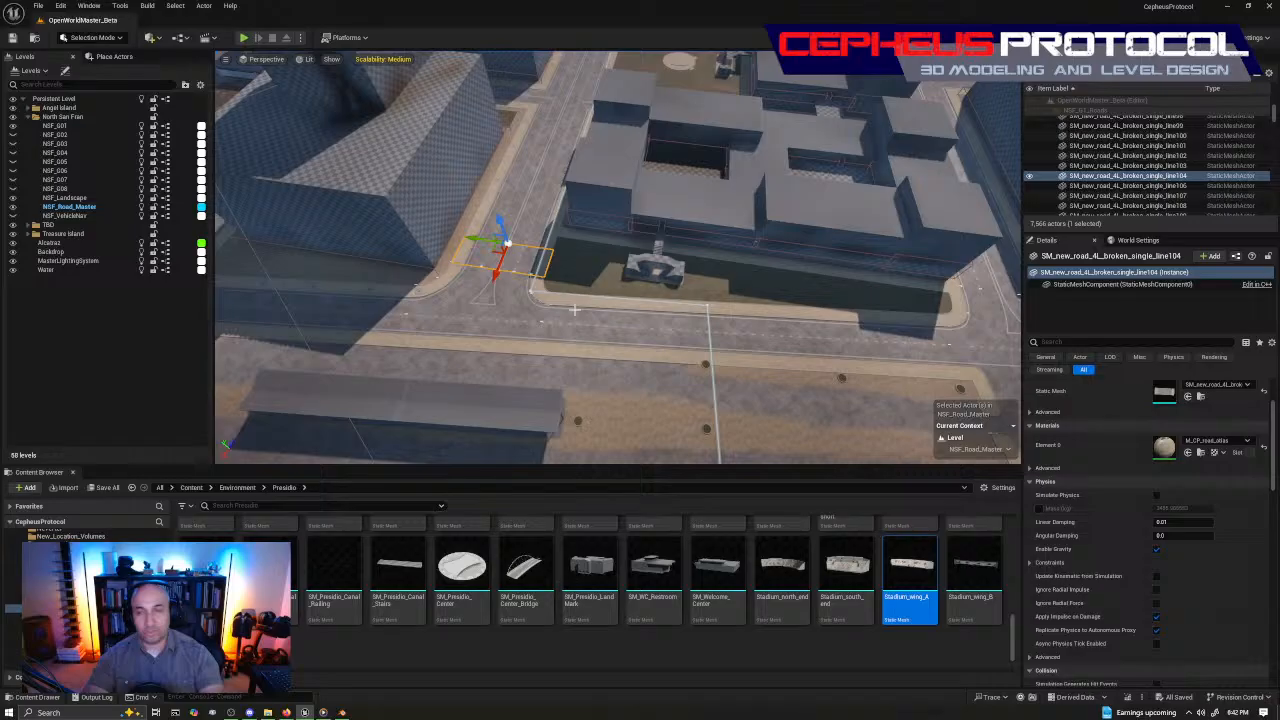
right_drag(574, 310, 772, 264)
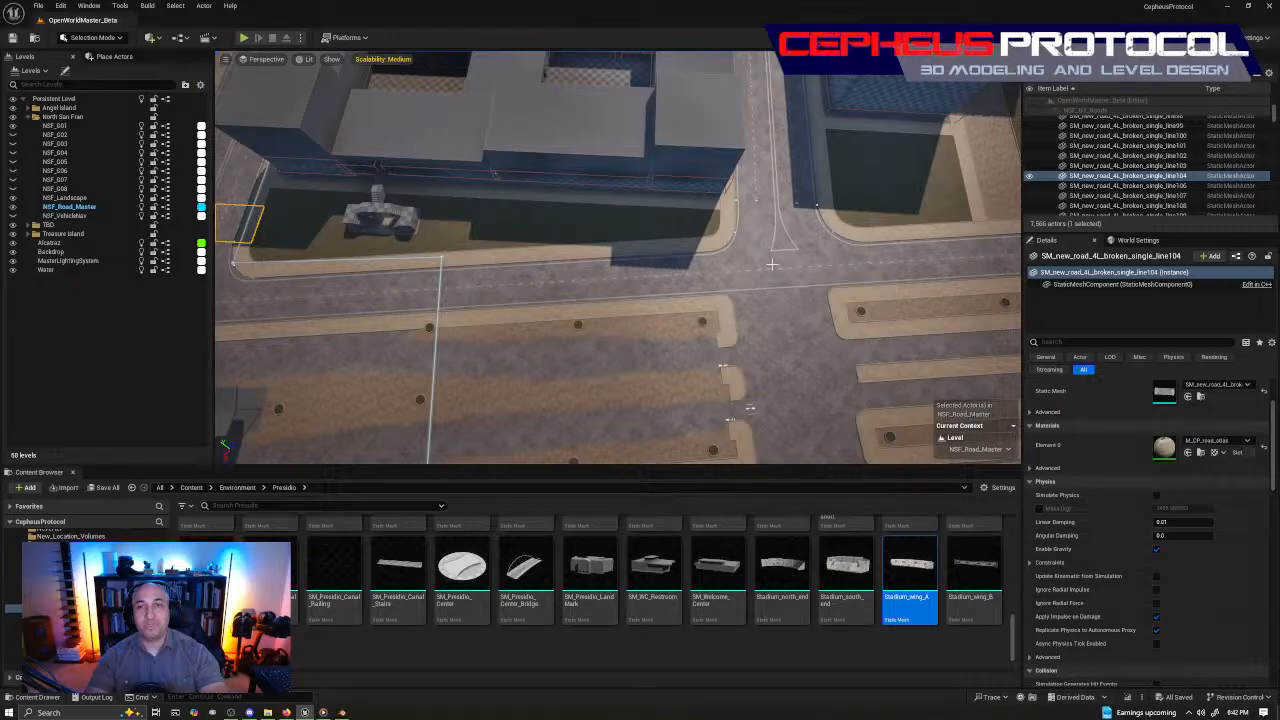
right_drag(897, 215, 880, 438)
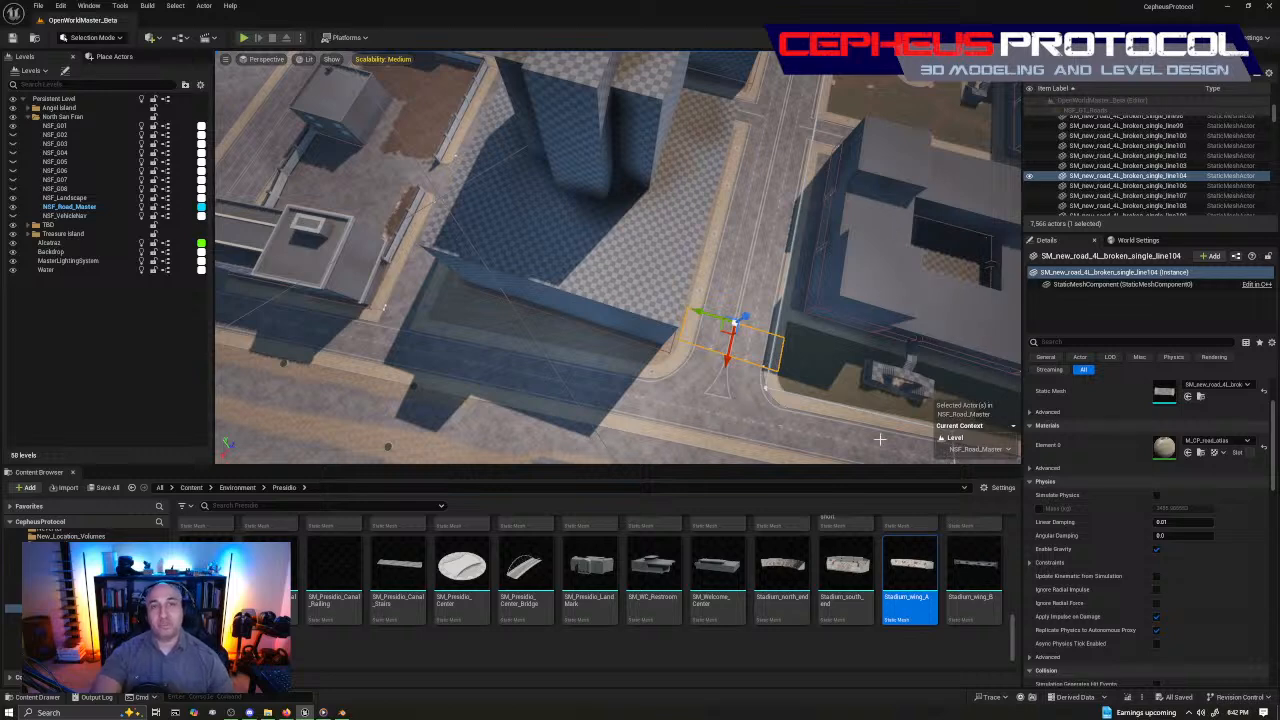
right_drag(817, 294, 817, 294)
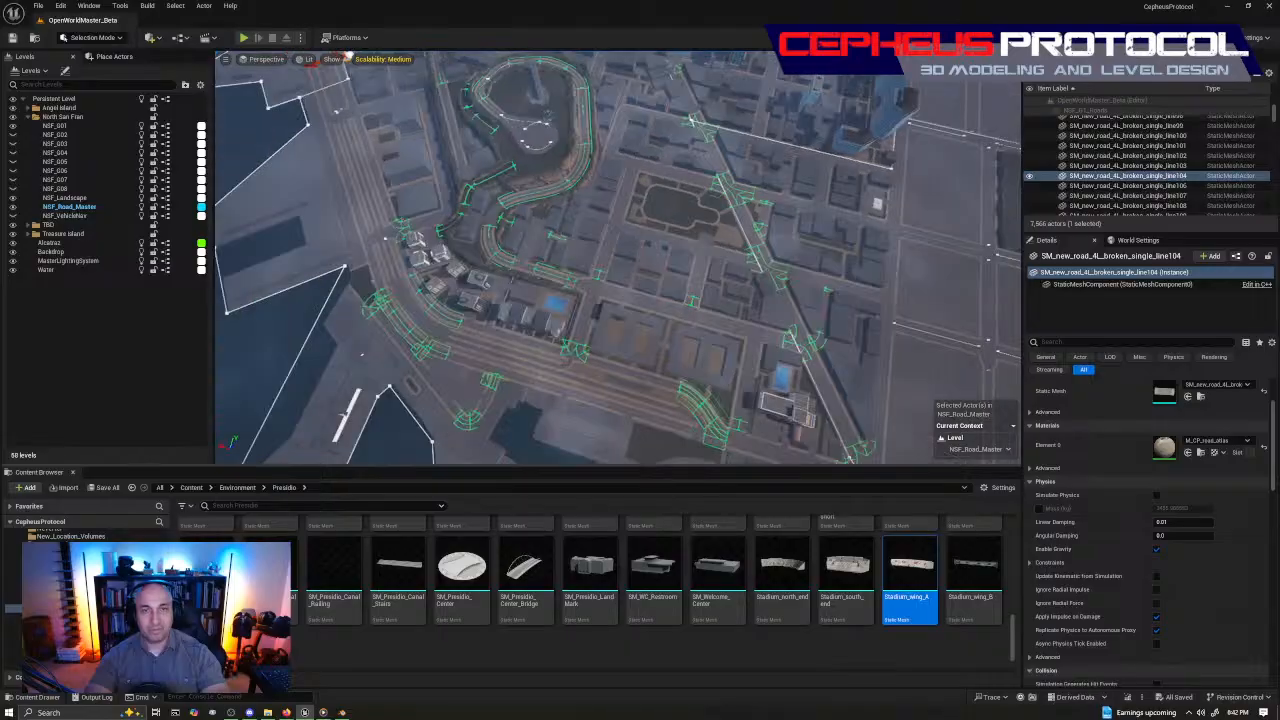
Survey the wider city map, checking the road splines from the downtown blocks out to the coastal edges
right_drag(645, 353, 645, 353)
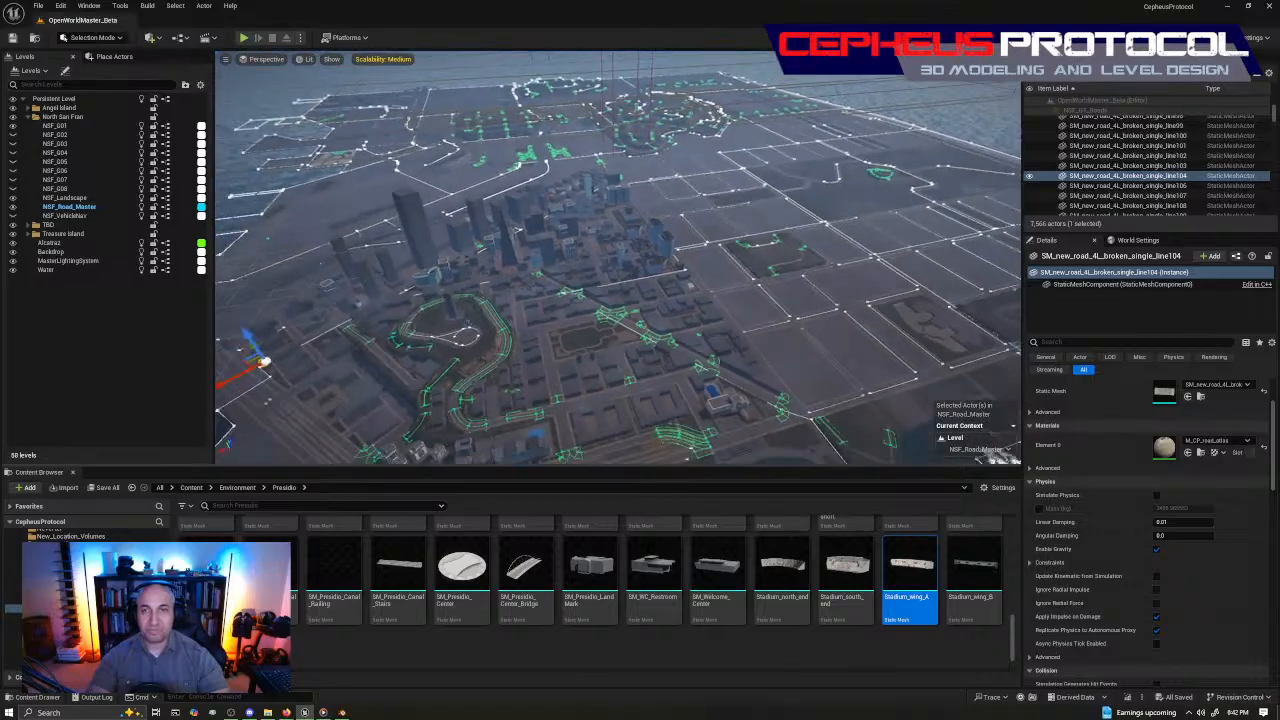
right_drag(738, 382, 738, 382)
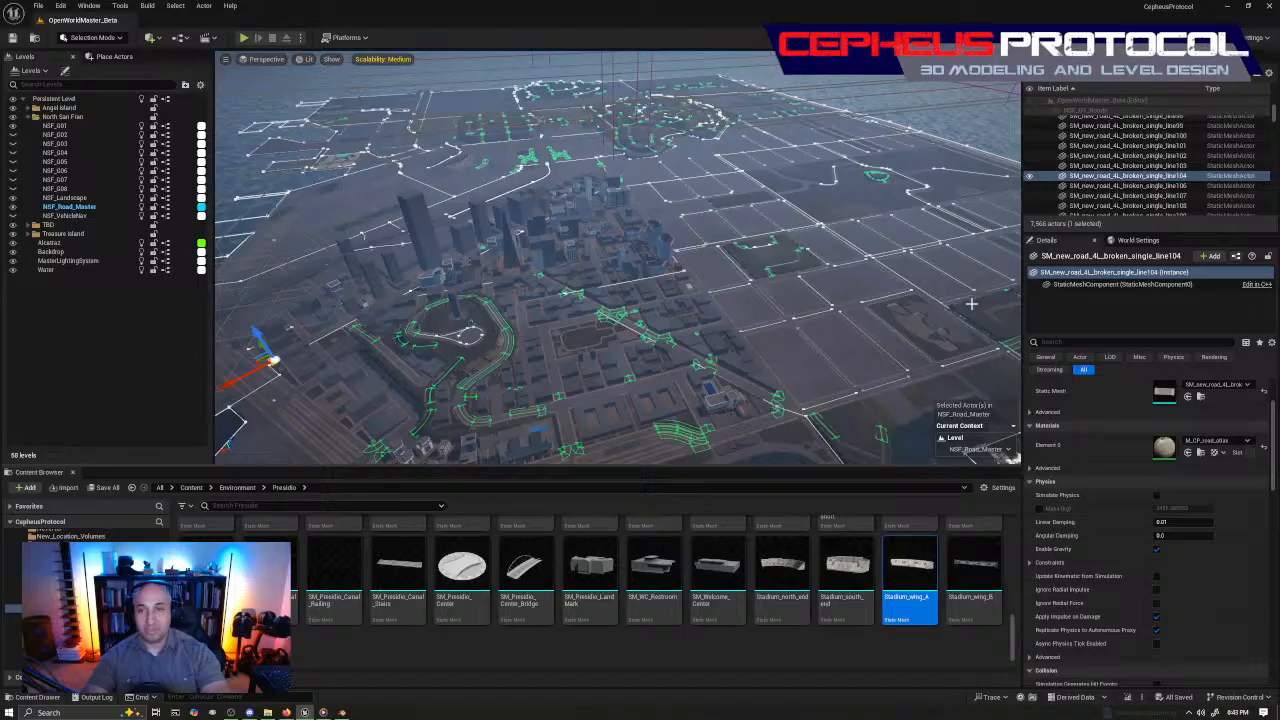
key(w)
right_drag(971, 304, 1005, 345)
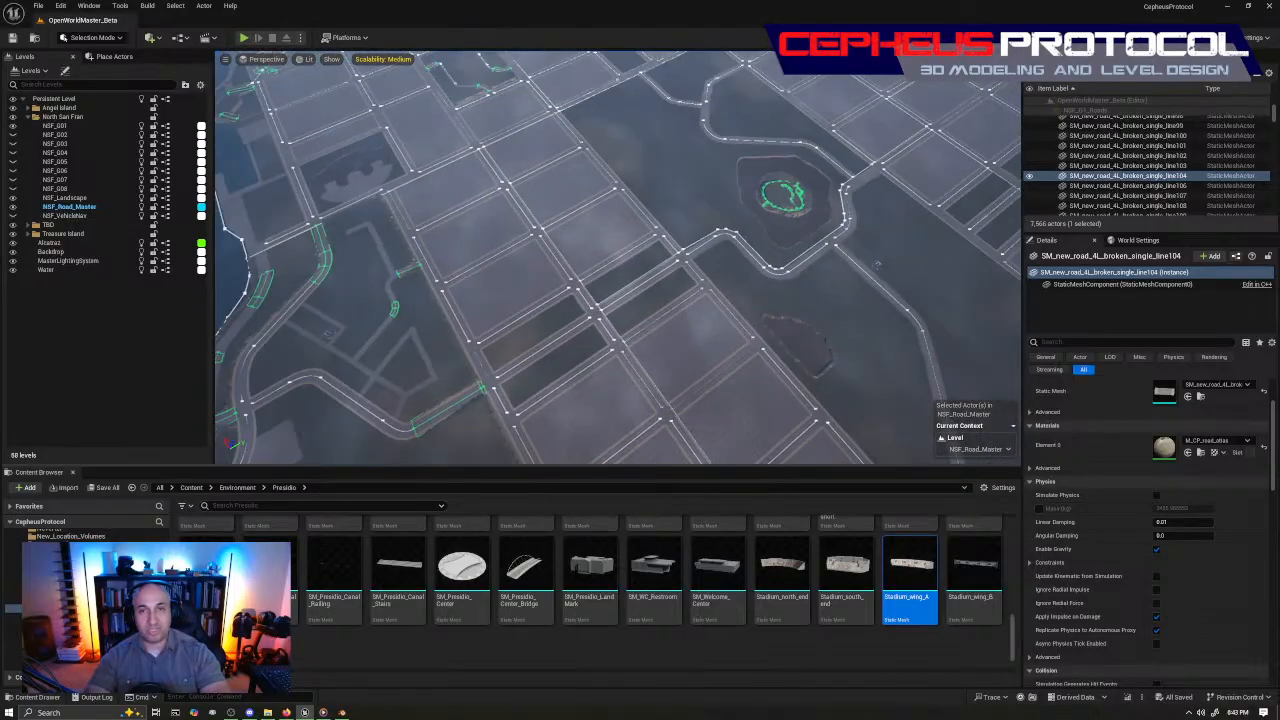
key(f)
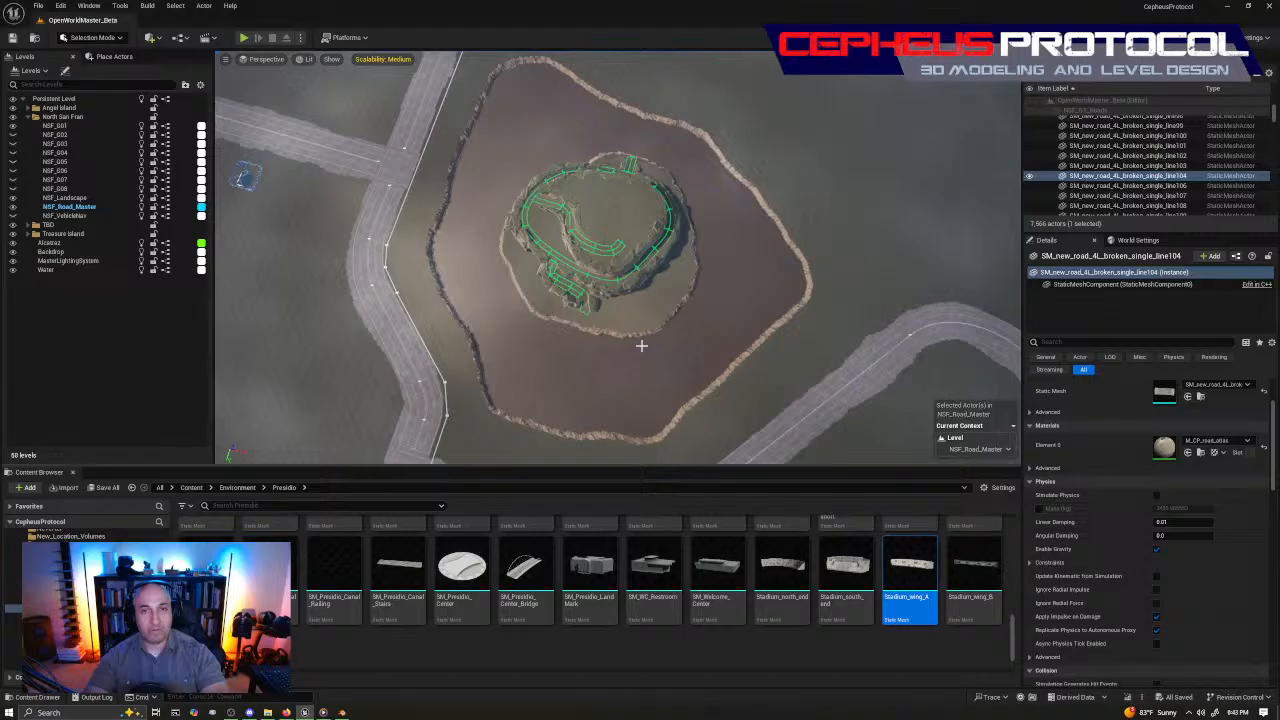
right_drag(599, 368, 765, 400)
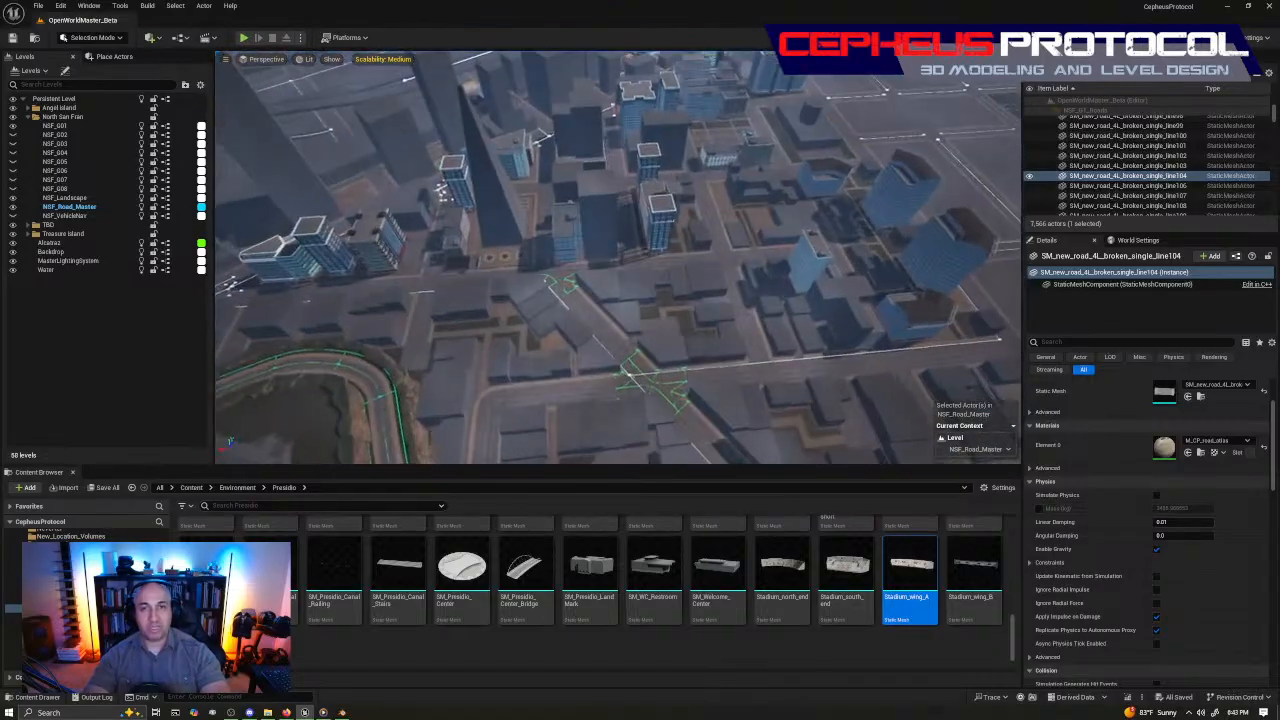
click(599, 213)
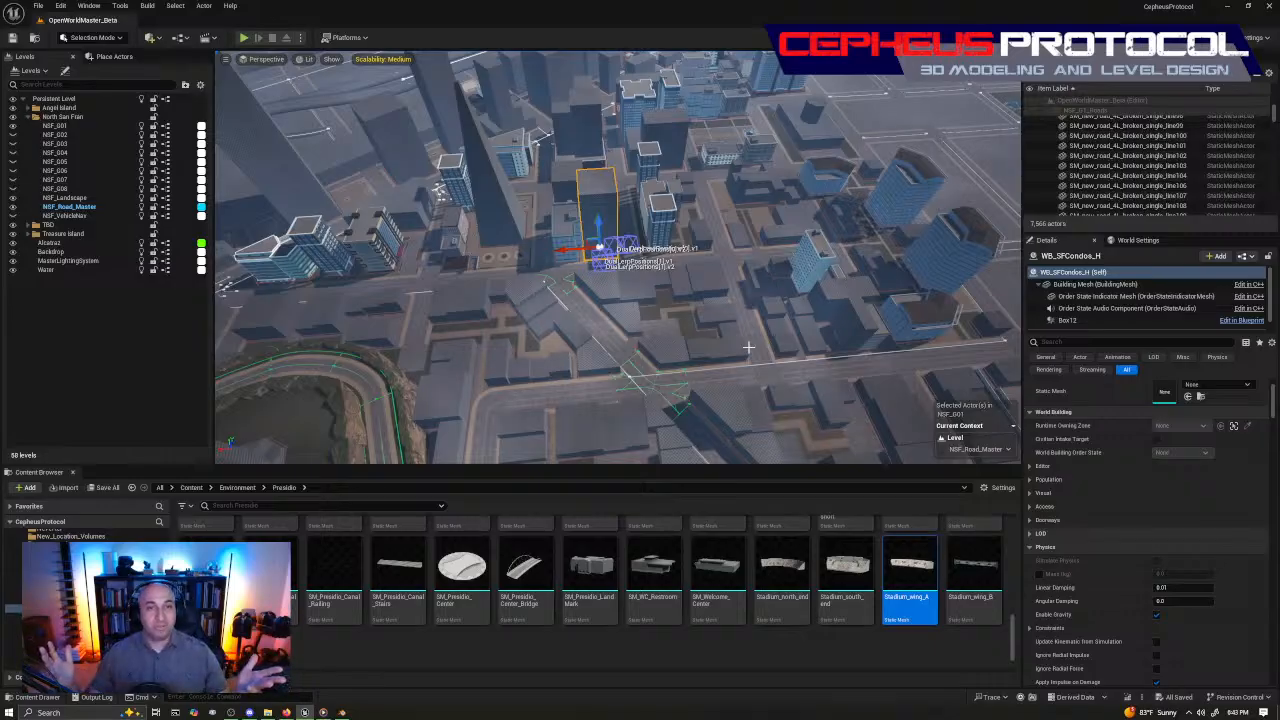
right_drag(748, 347, 730, 210)
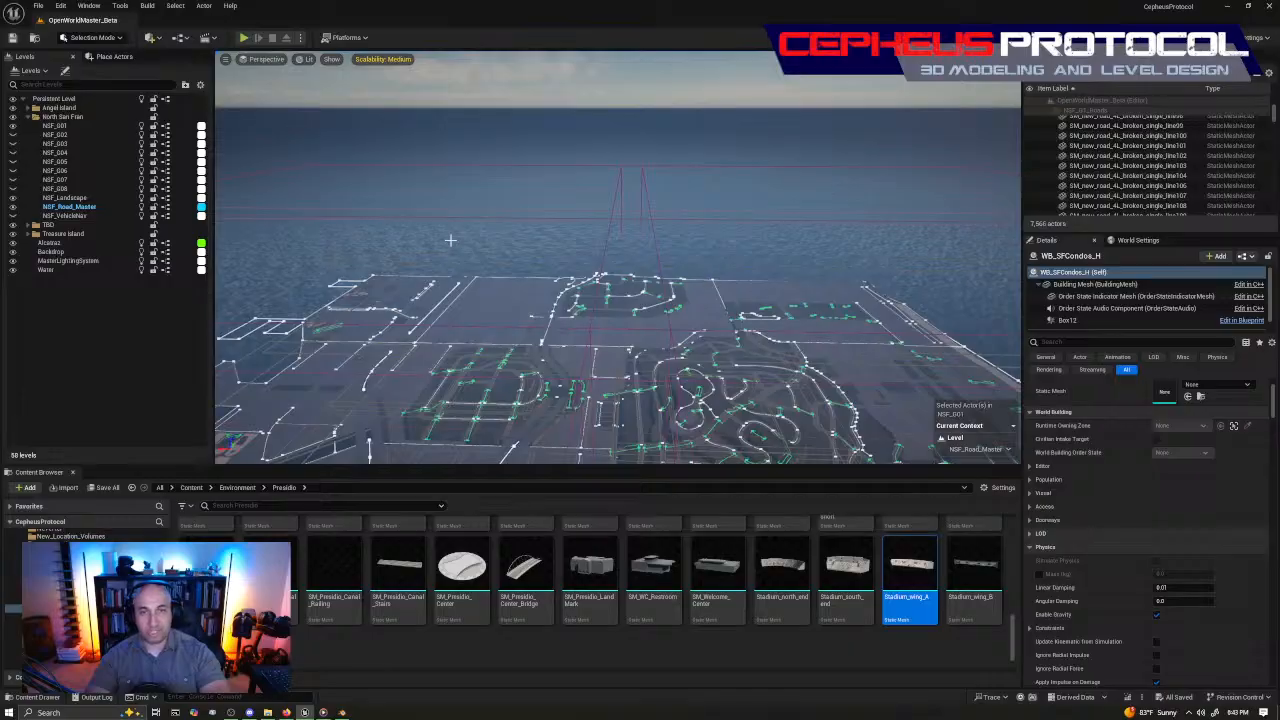
right_drag(731, 217, 620, 245)
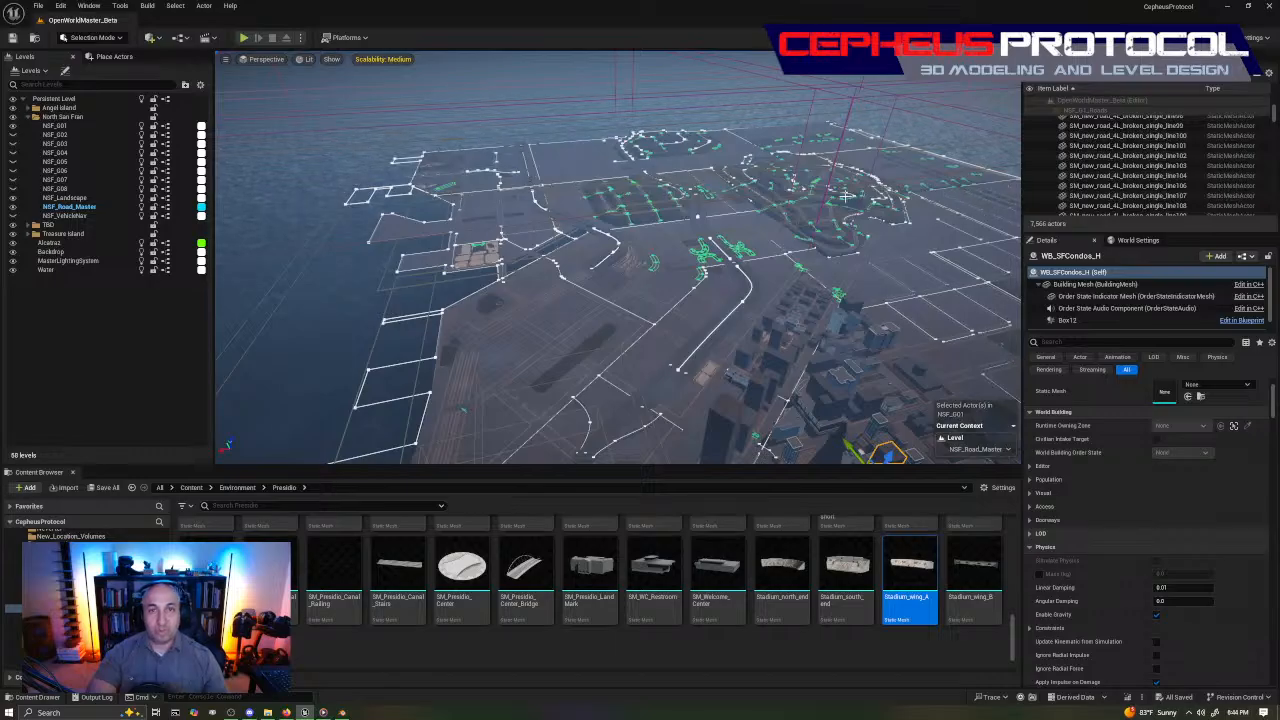
mouse_move(845, 197)
right_down()
mouse_move(838, 175)
mouse_move(848, 195)
mouse_move(846, 184)
right_up()
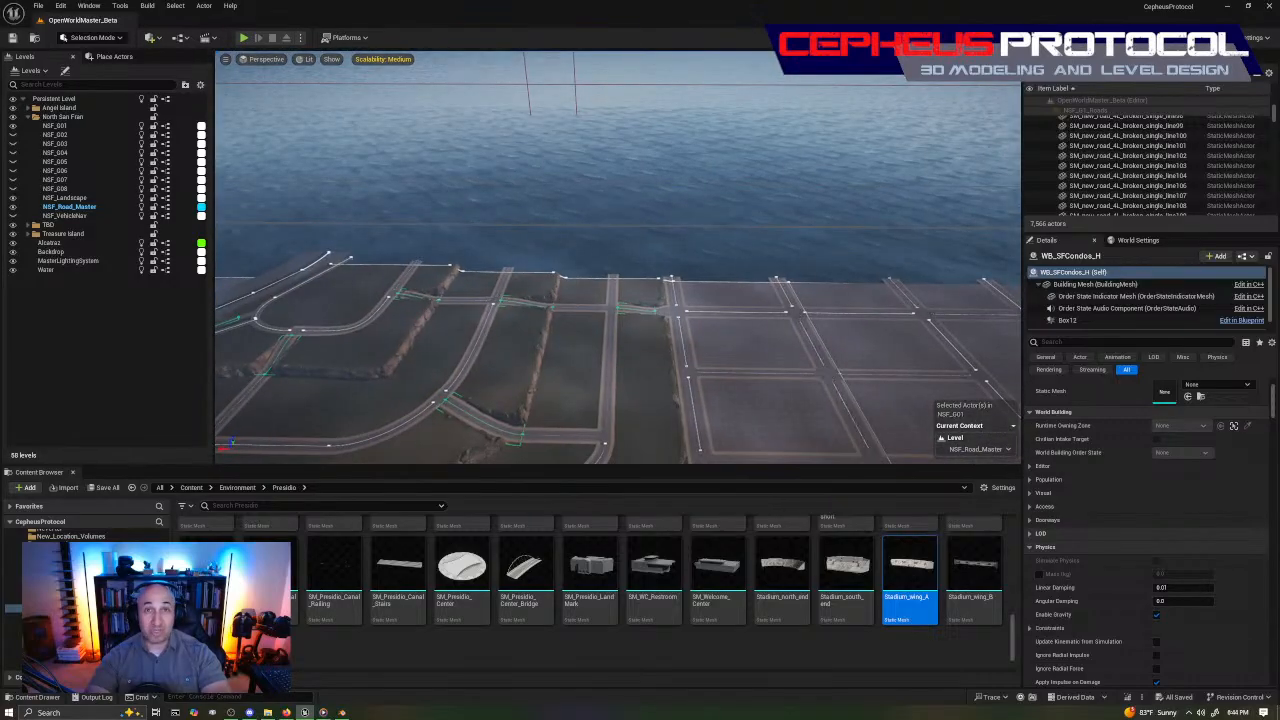
right_drag(846, 184, 505, 247)
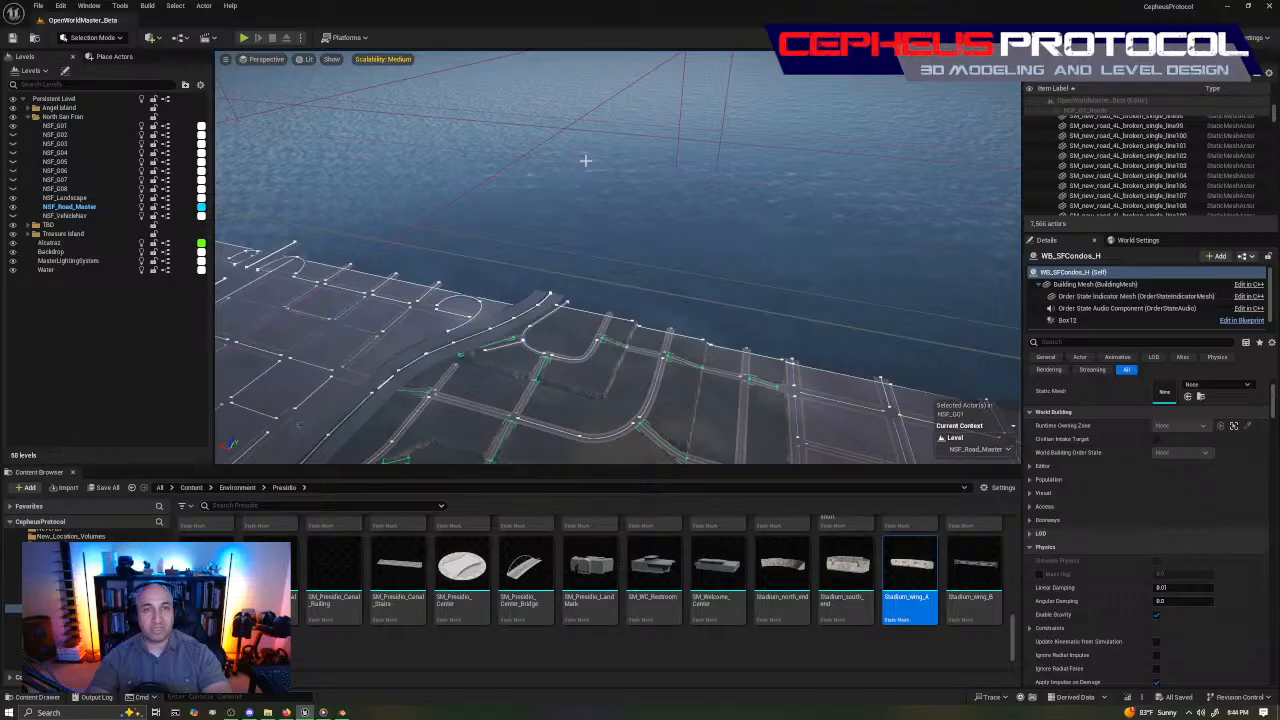
right_drag(577, 217, 664, 222)
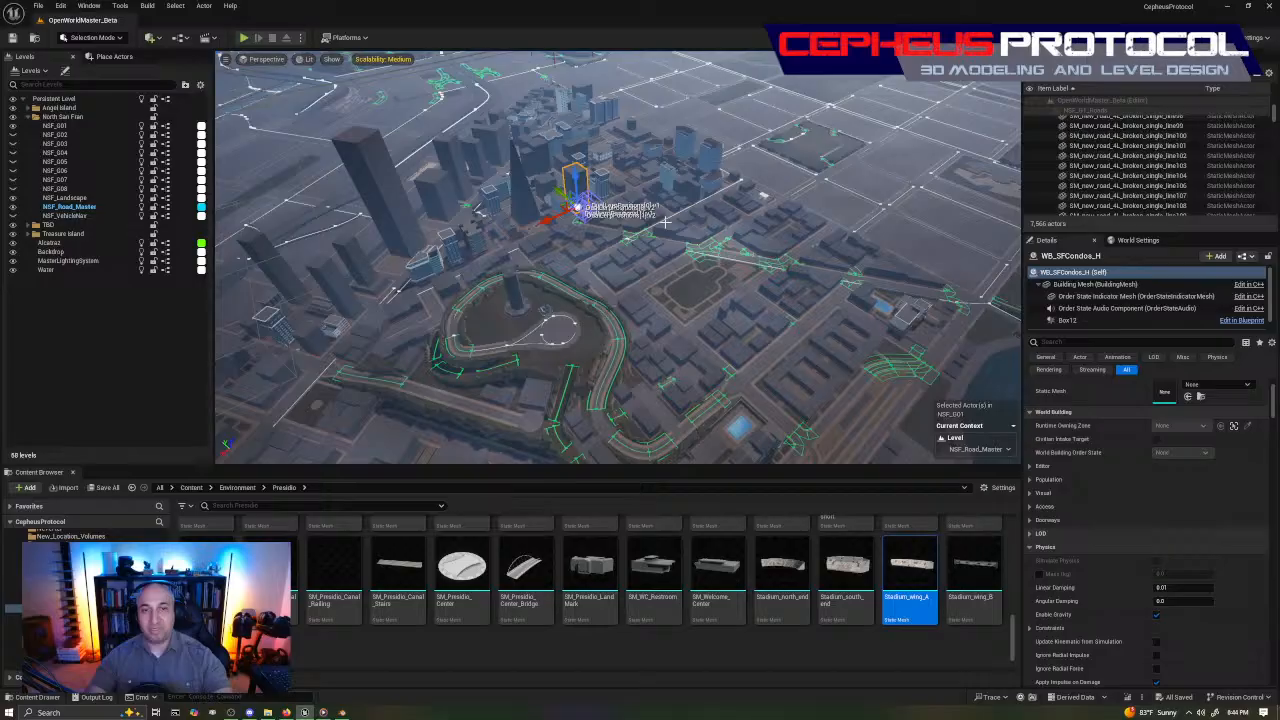
Look over the downtown road network from the coast and switch to Blender, where the stadium wing model is open
right_drag(665, 222, 620, 208)
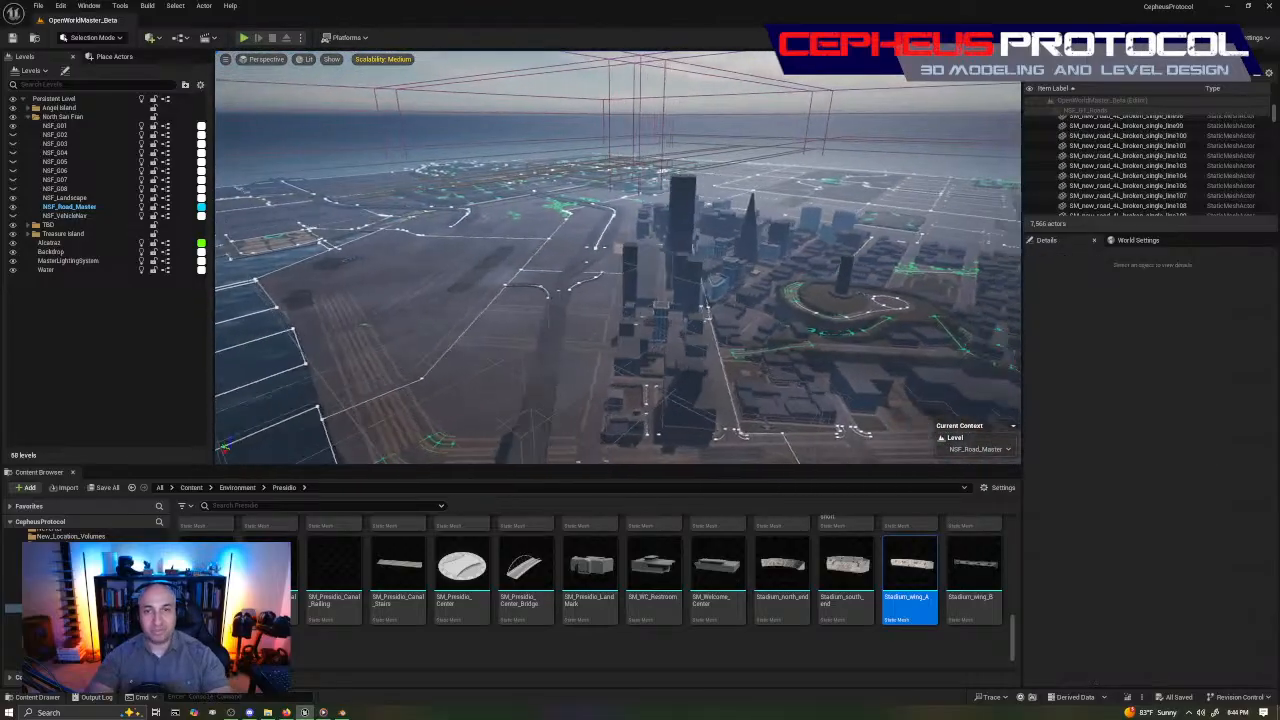
key(d)
key(d)
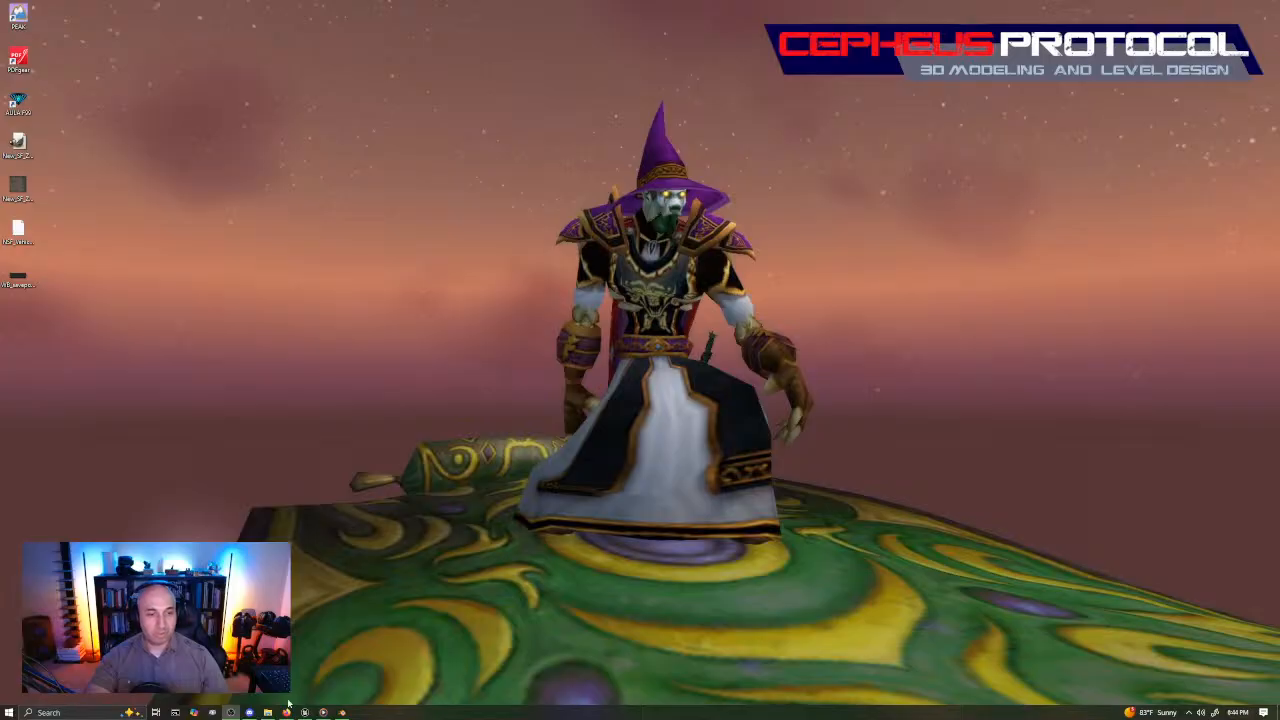
click(305, 712)
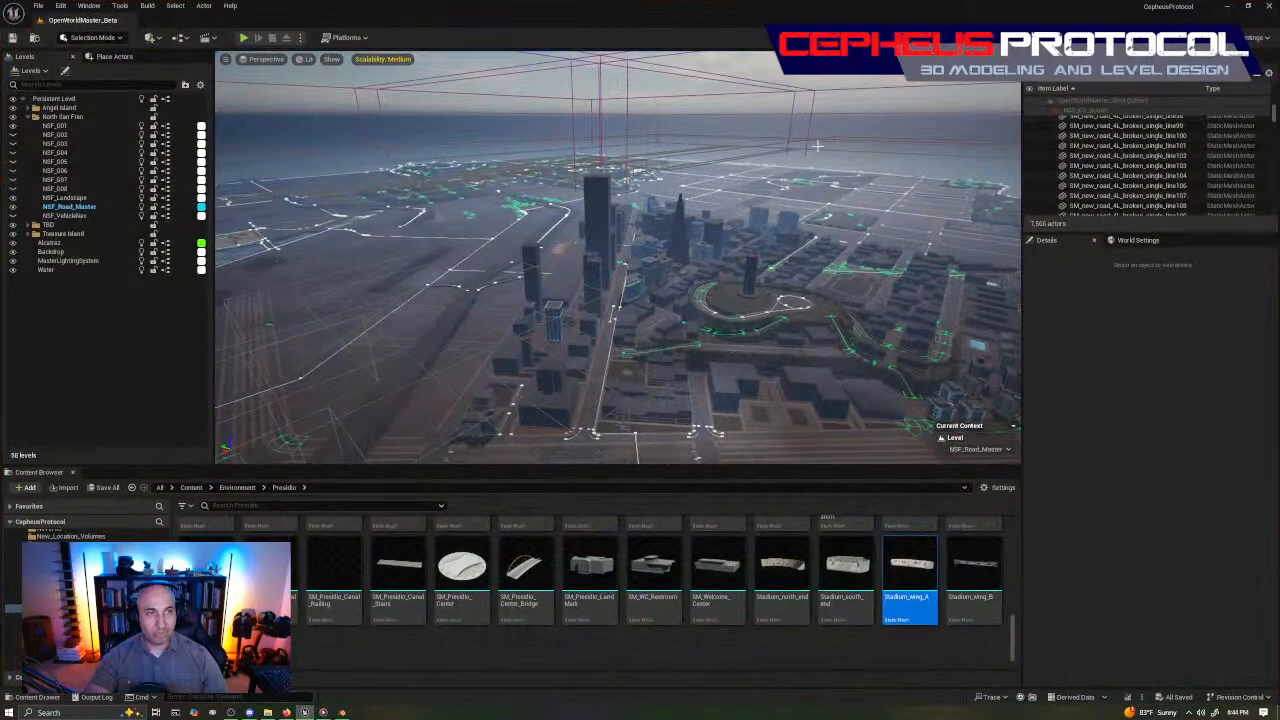
click(1224, 6)
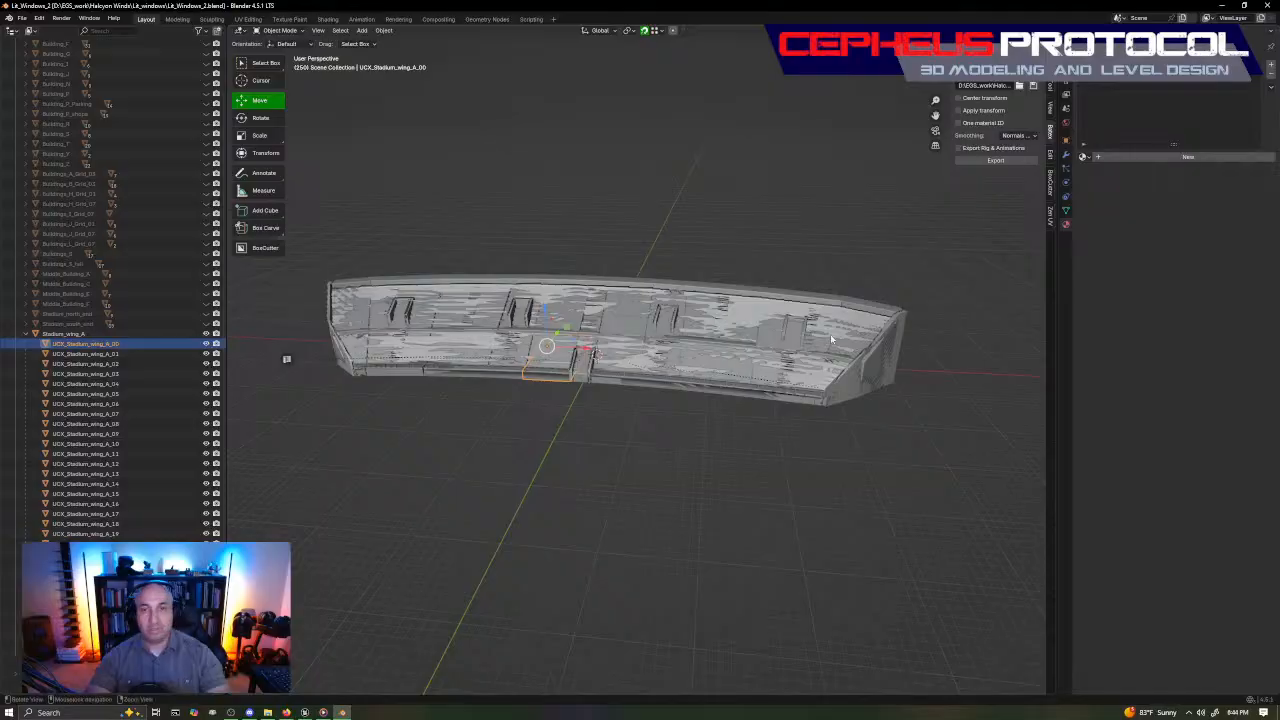
Inspect the end of the stadium wing and show it in wireframe shading from the top view
scroll(830, 338, up, 4)
middle_drag(830, 338, 598, 405)
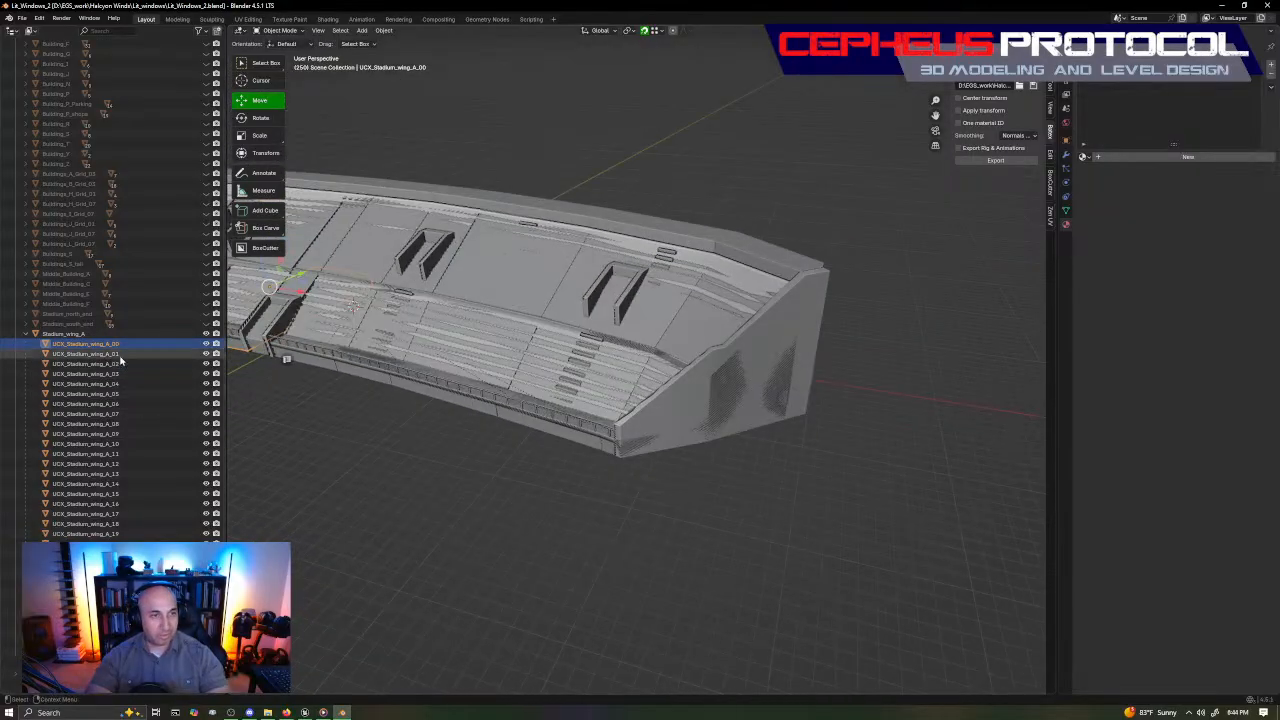
middle_drag(566, 474, 591, 404)
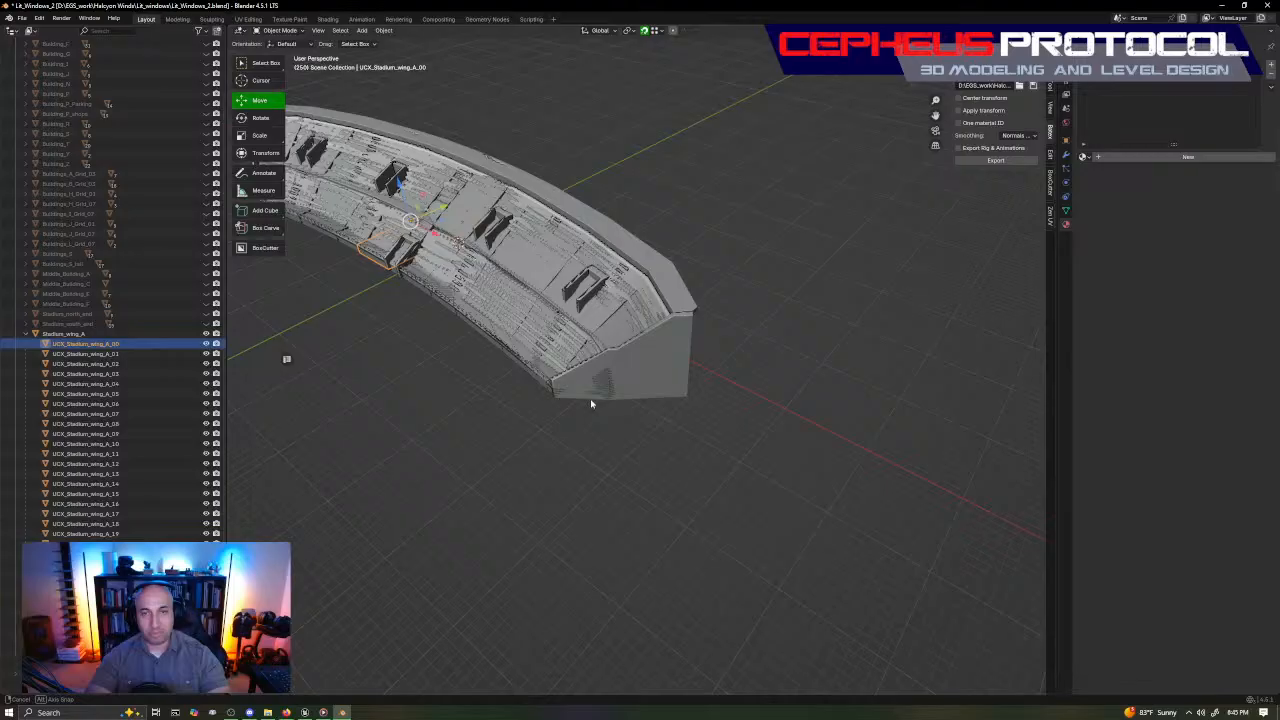
key(KP_7)
key(z)
click(691, 286)
middle_drag(695, 364, 615, 303)
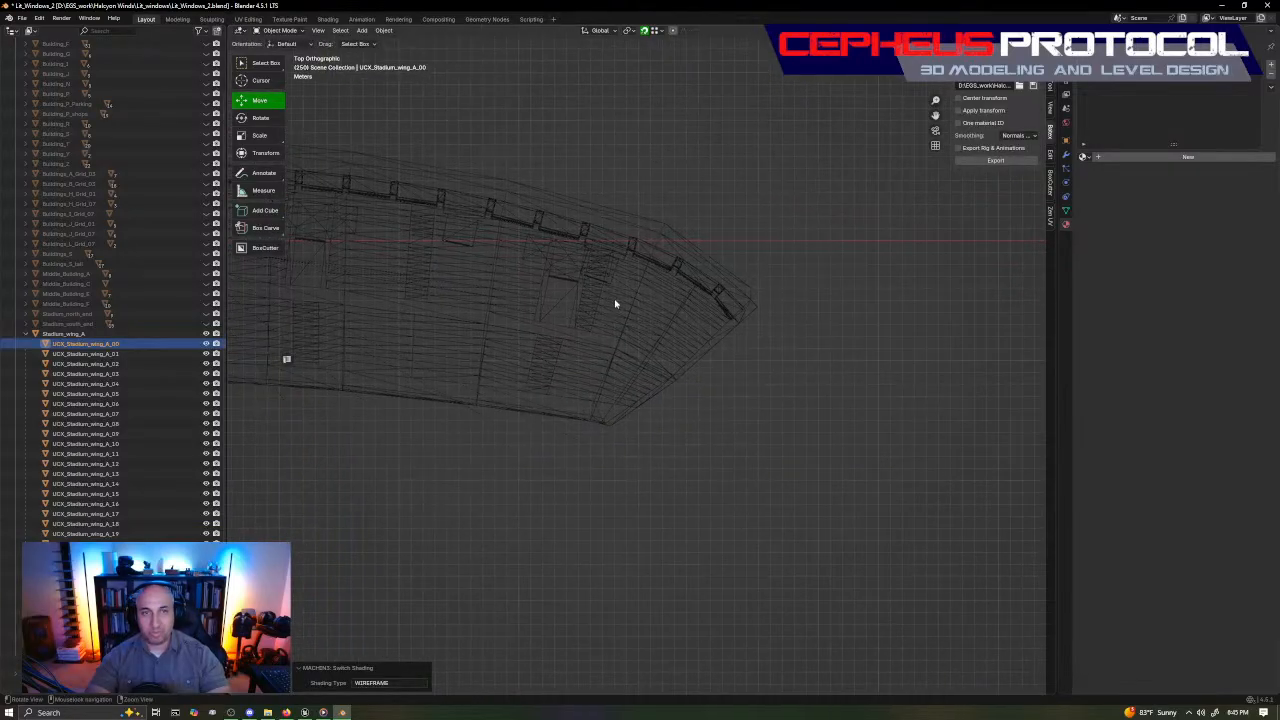
scroll(615, 303, up, 3)
Select the collision block UCX_Stadium_wing_A_17 near the wing's end and duplicate it in place
click(678, 296)
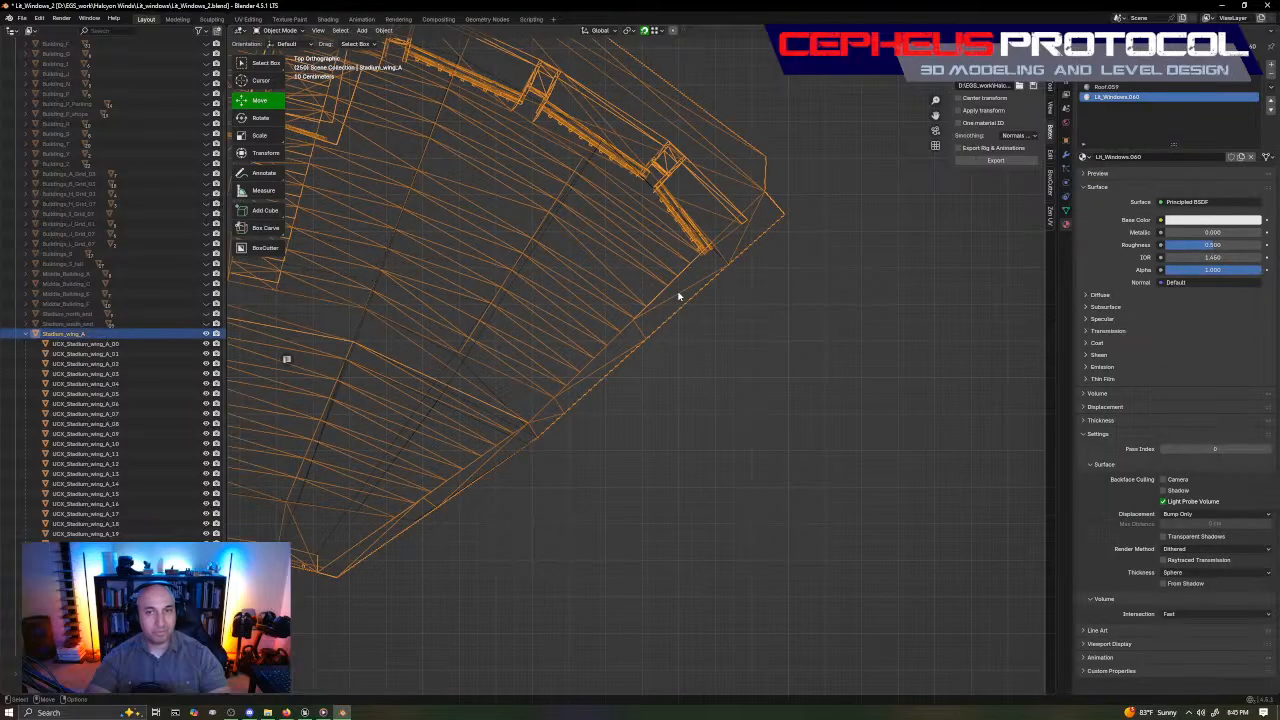
click(106, 344)
shift+click(98, 654)
ctrl+middle_drag(523, 370, 562, 319)
scroll(546, 415, down, 4)
click(453, 321)
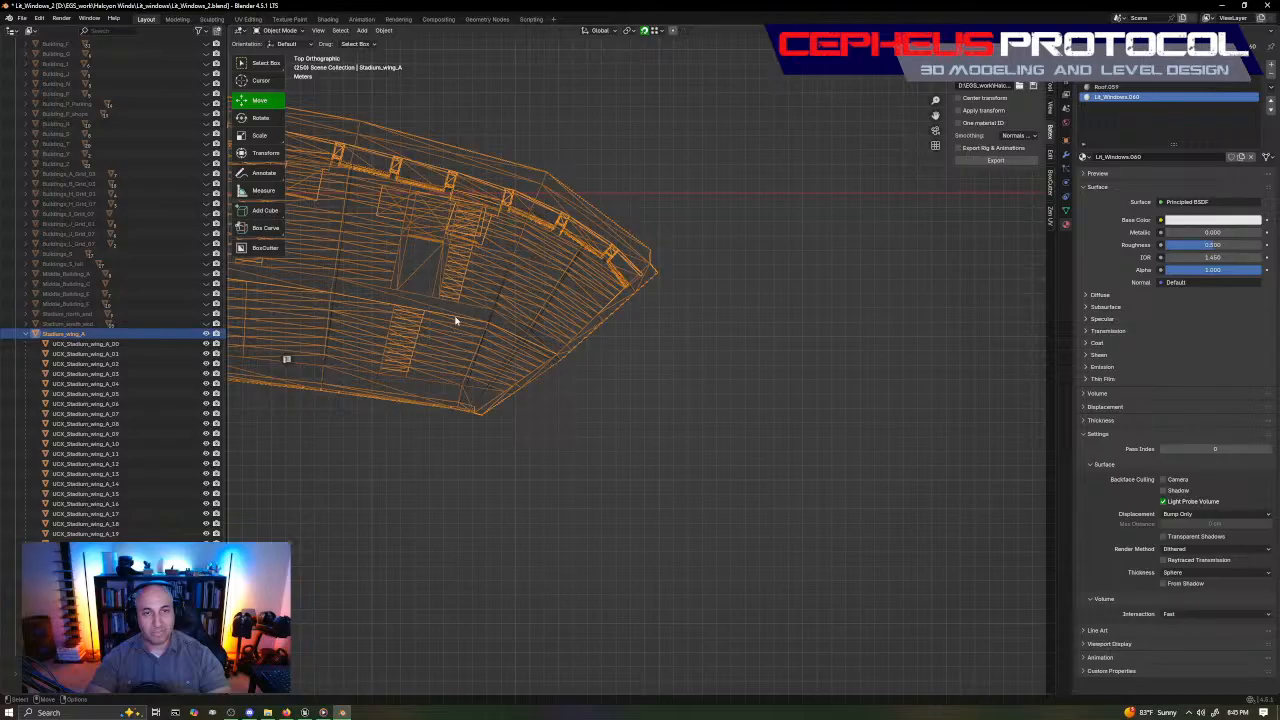
click(455, 320)
shift+middle_drag(526, 274, 609, 291)
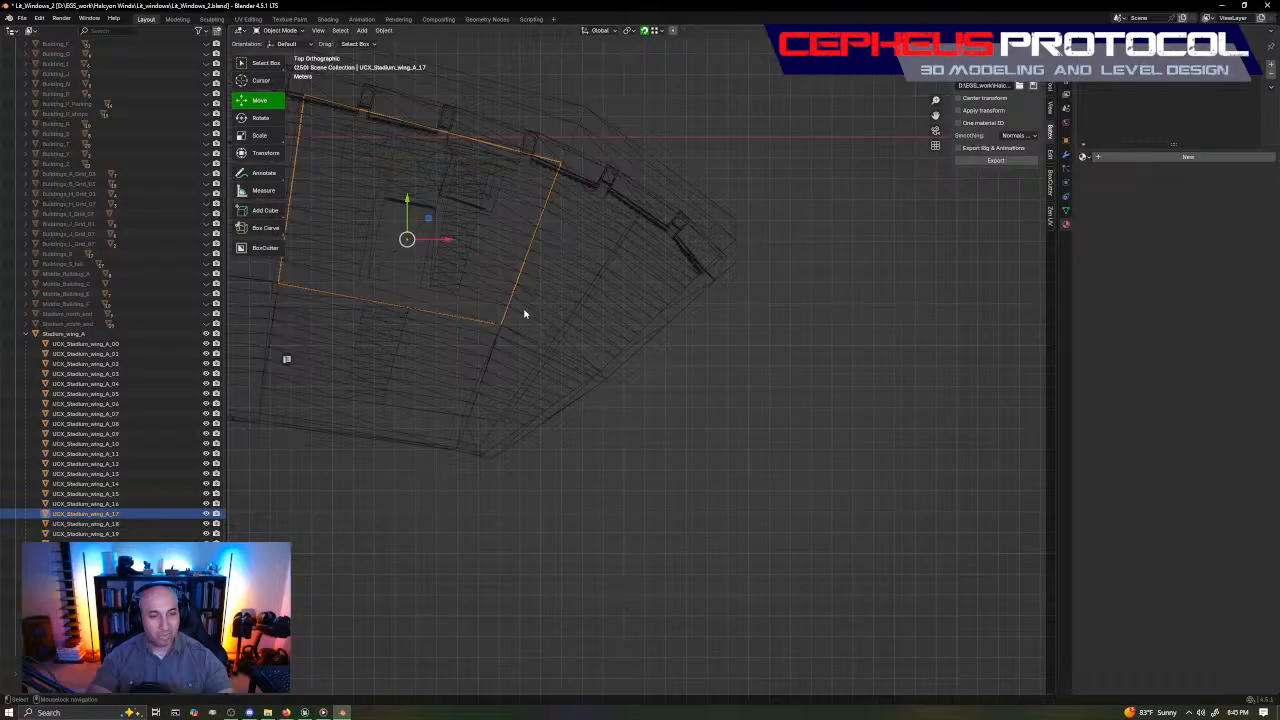
key(shift+d)
key(Escape)
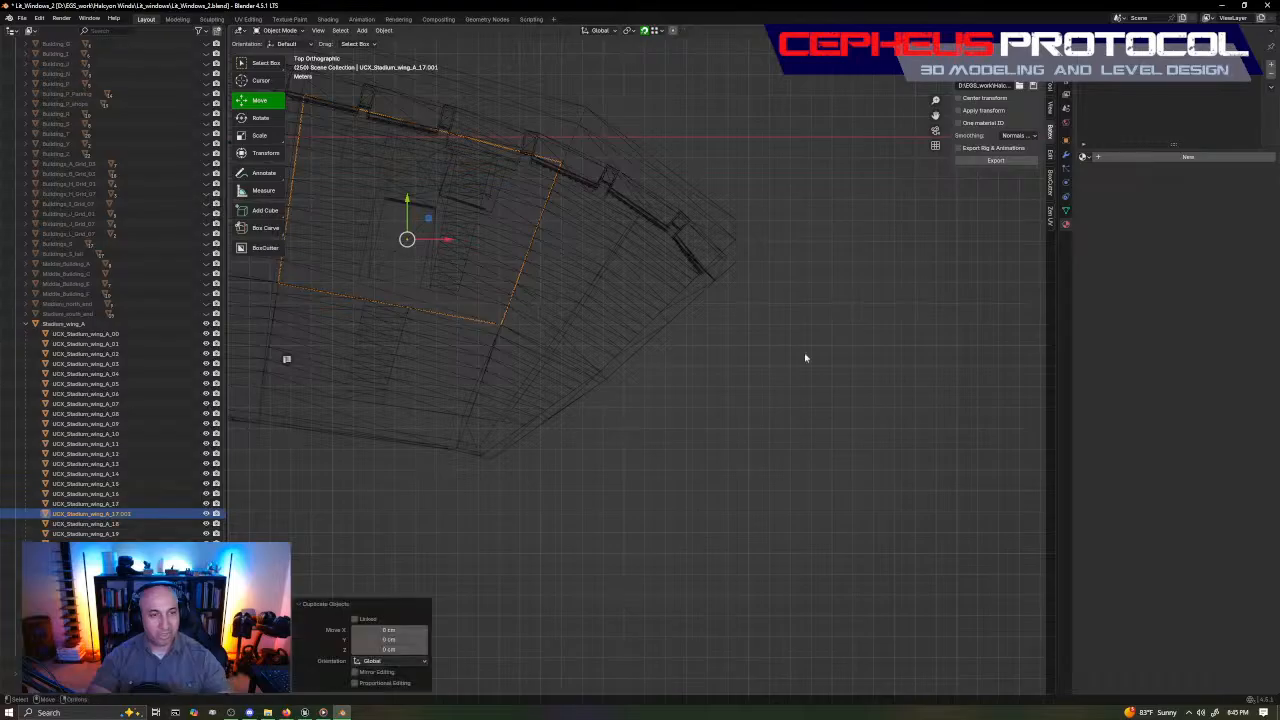
Rename the duplicated collision block UCX_Stadium_wing_A_32
double_click(128, 513)
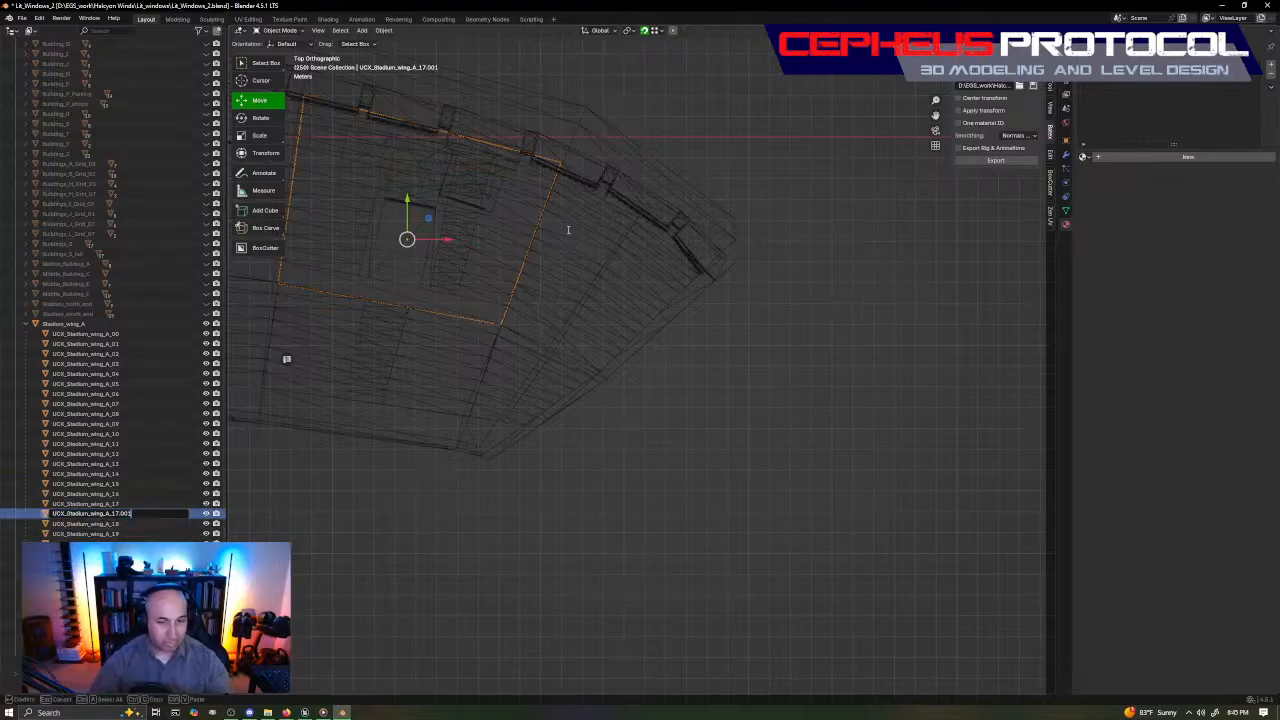
key(BackSpace)
key(BackSpace)
key(BackSpace)
key(BackSpace)
key(BackSpace)
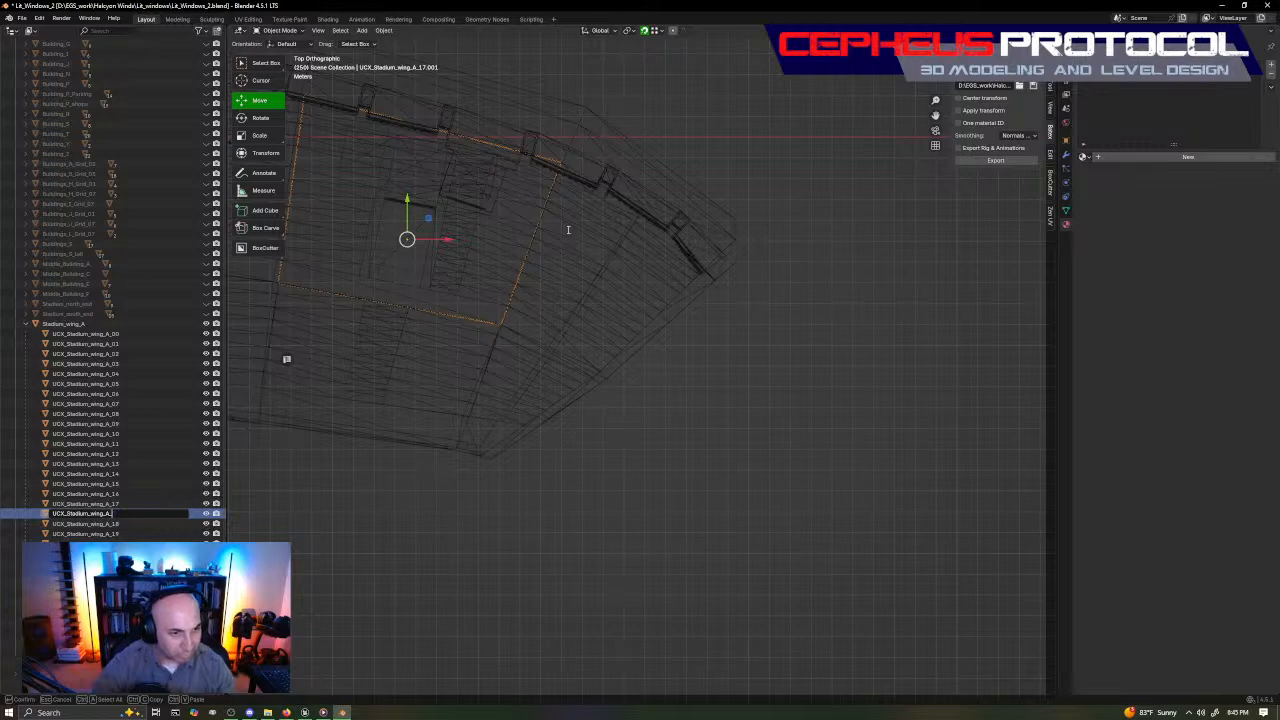
text(32)
key(Return)
Enter edit mode on UCX_Stadium_wing_A_32, select its rear outer corner vertices and highlight all the wing's UCX collision objects for reference
ctrl+middle_drag(670, 243, 670, 264)
shift+middle_drag(670, 264, 665, 289)
key(Tab)
drag(546, 260, 674, 140)
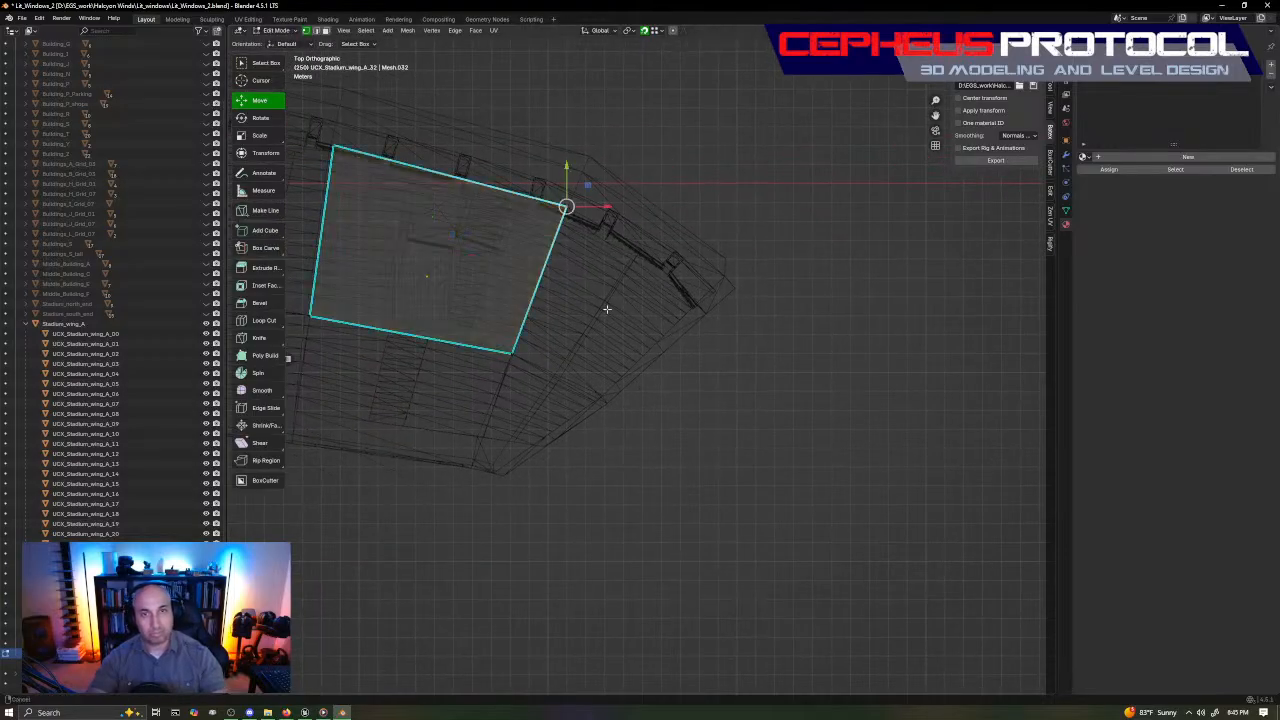
middle_drag(606, 309, 686, 366)
scroll(686, 366, up, 4)
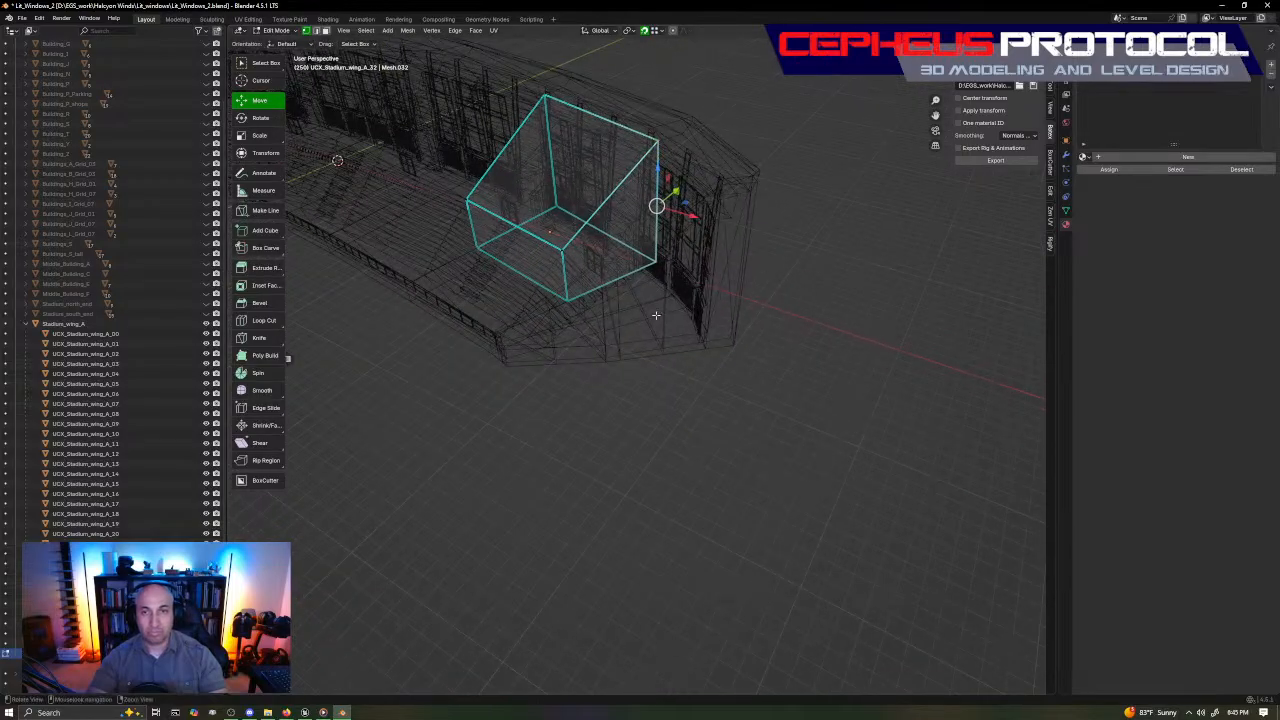
middle_drag(656, 315, 763, 417)
click(85, 334)
shift+click(85, 644)
scroll(764, 425, up, 4)
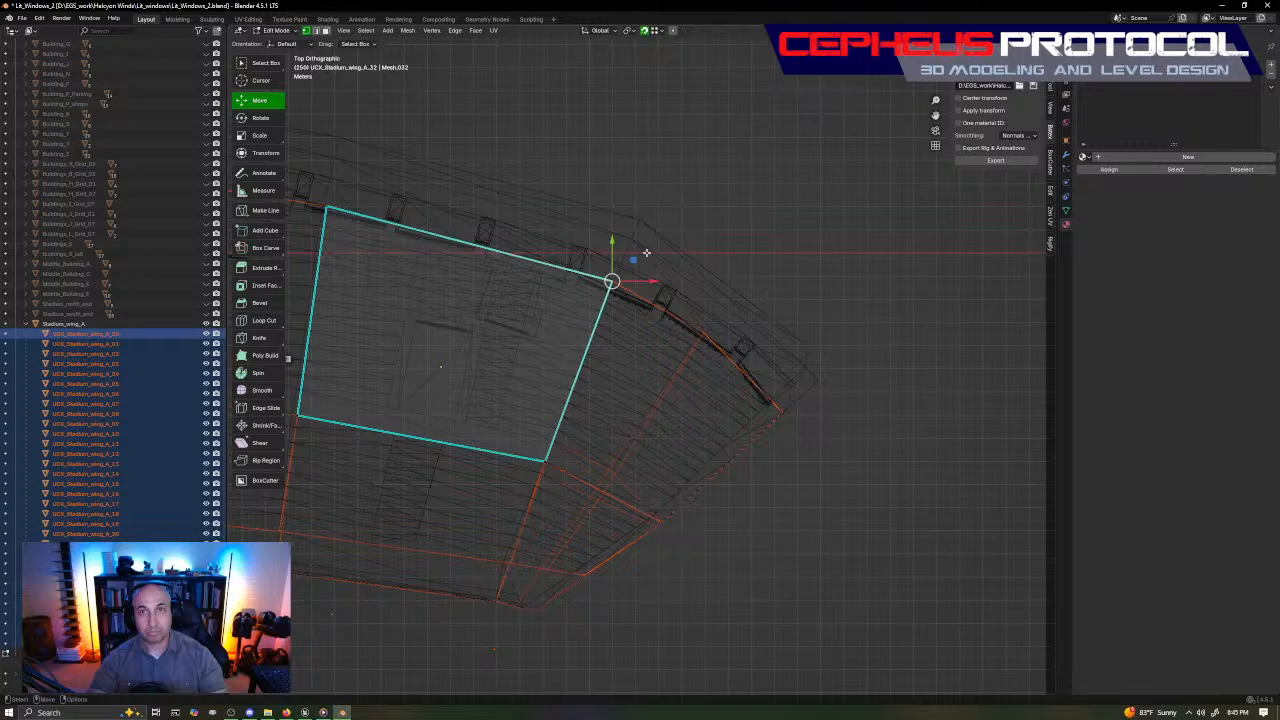
Move the block's four vertical corners to the wing's tip so its footprint fits the end of the rear wall
drag(646, 253, 852, 352)
drag(314, 272, 800, 365)
shift+middle_drag(581, 491, 528, 390)
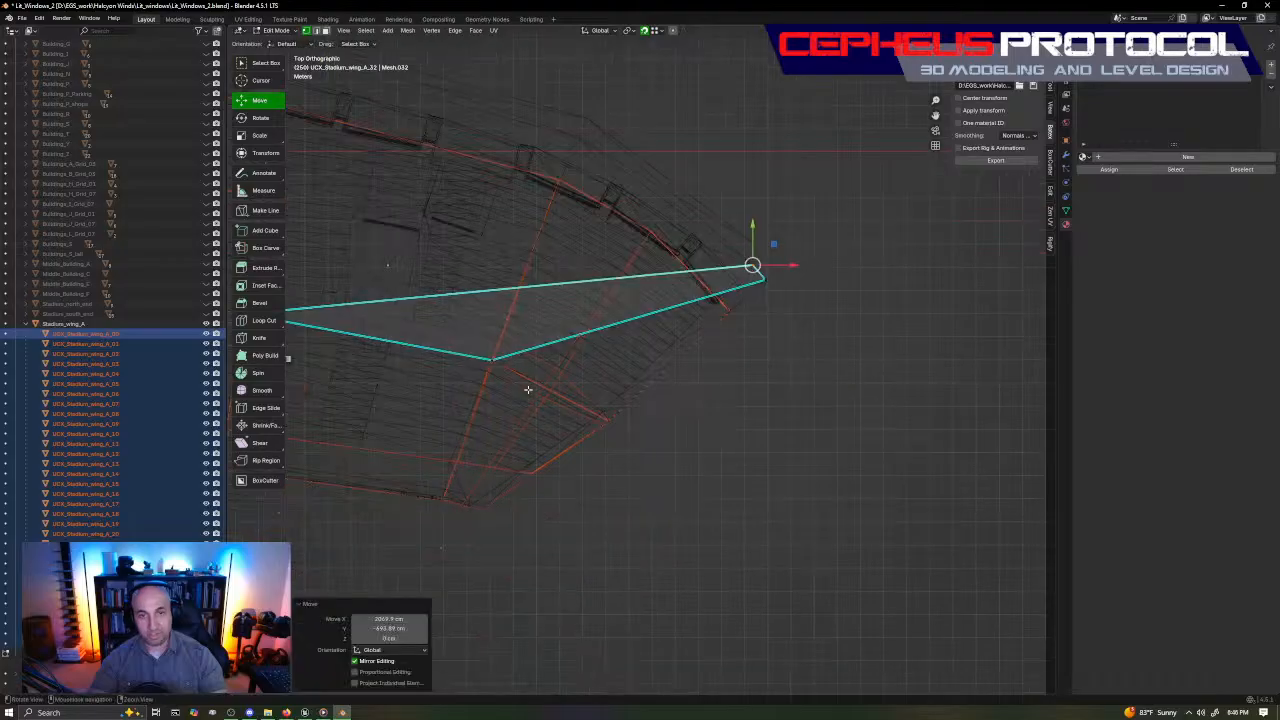
drag(472, 388, 518, 337)
drag(513, 339, 751, 290)
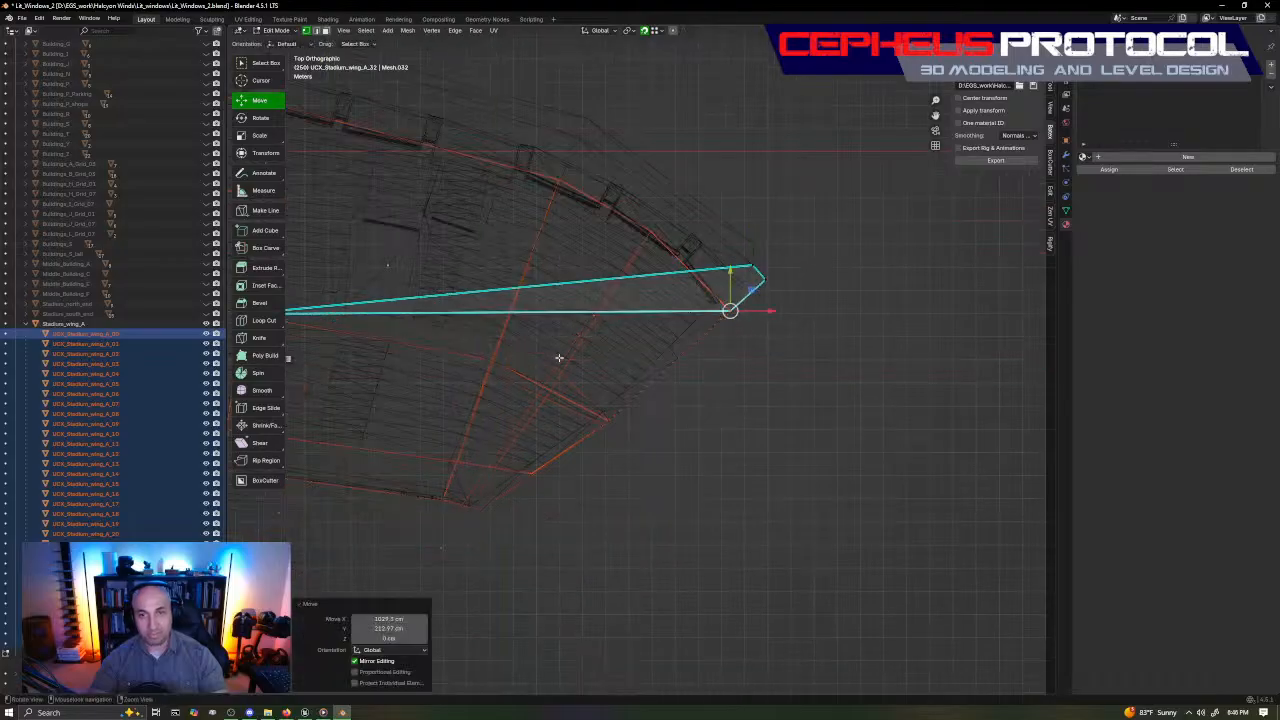
shift+middle_drag(559, 357, 735, 370)
key(g)
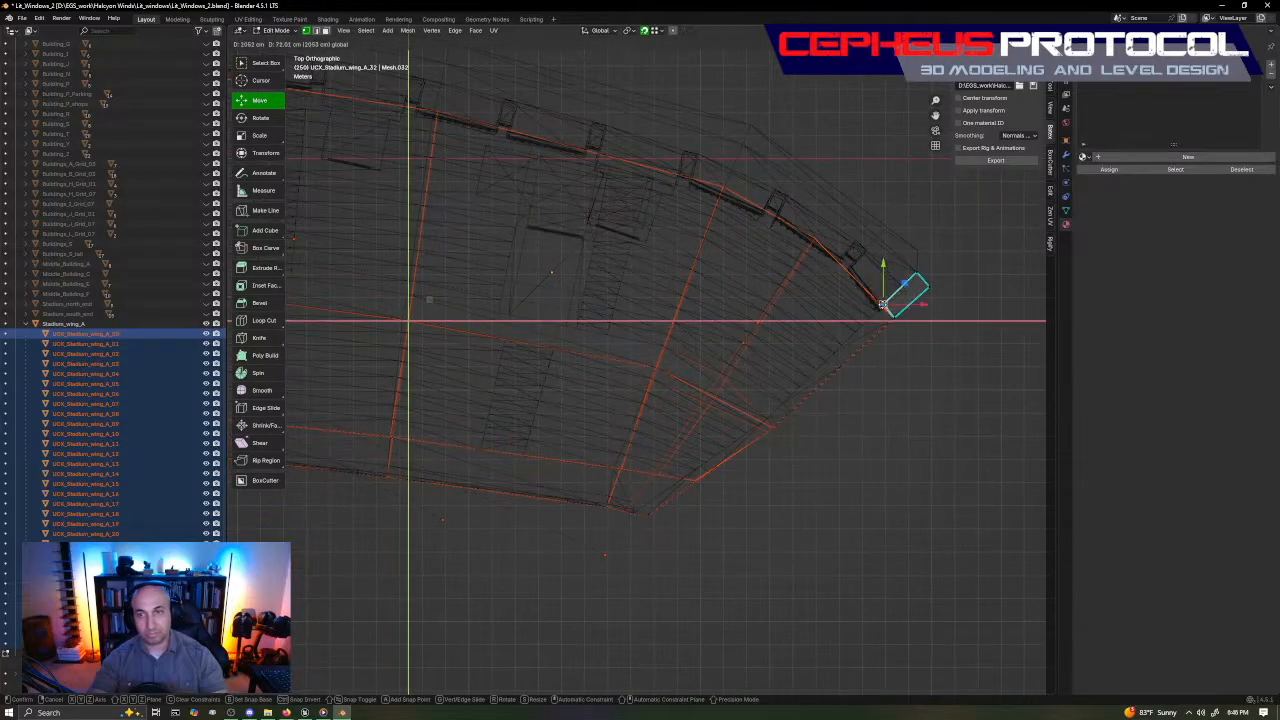
click(883, 305)
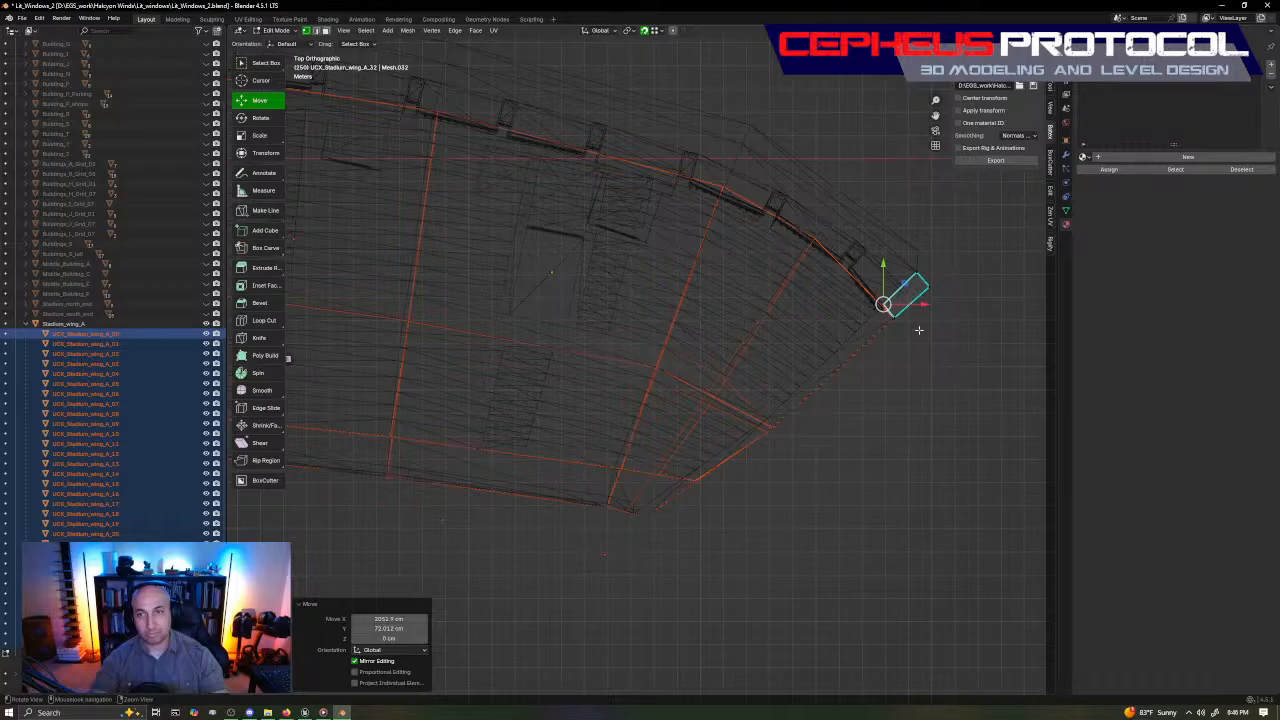
key(KP_Decimal)
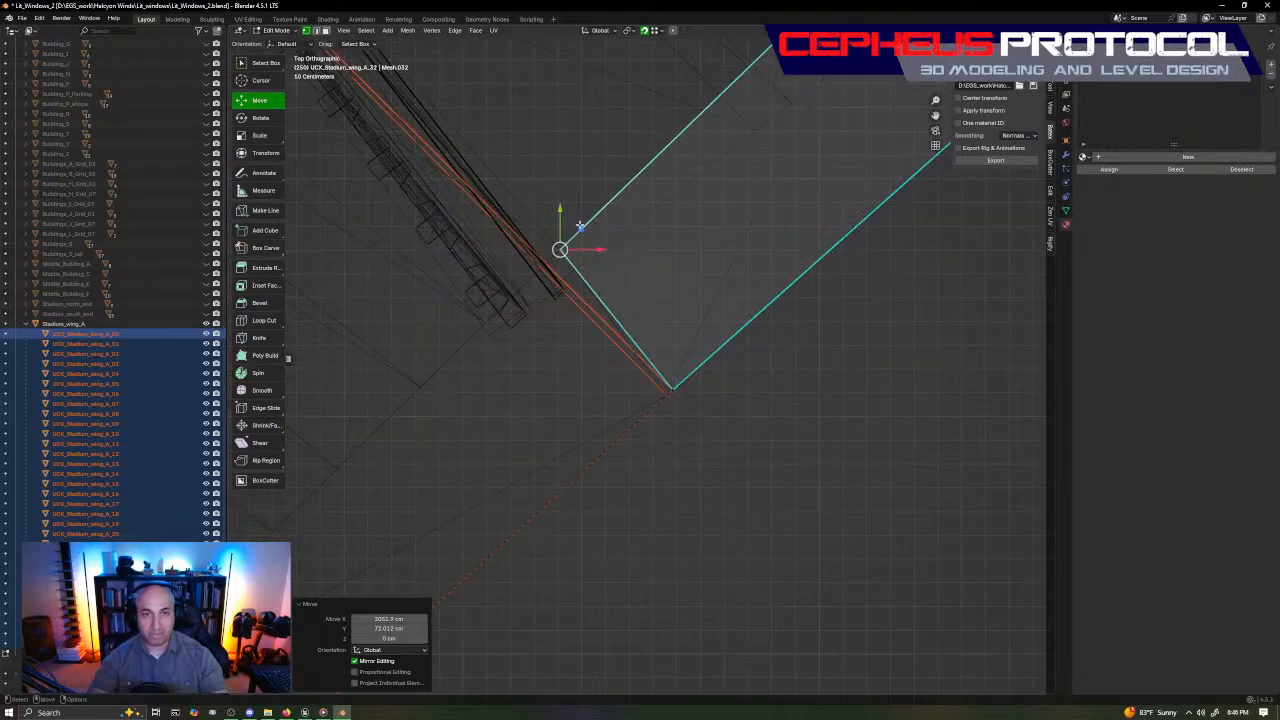
drag(580, 228, 538, 267)
Lower the block's bottom vertices to the base of the stadium wall
middle_drag(538, 267, 657, 443)
scroll(668, 400, down, 5)
middle_drag(691, 317, 734, 395)
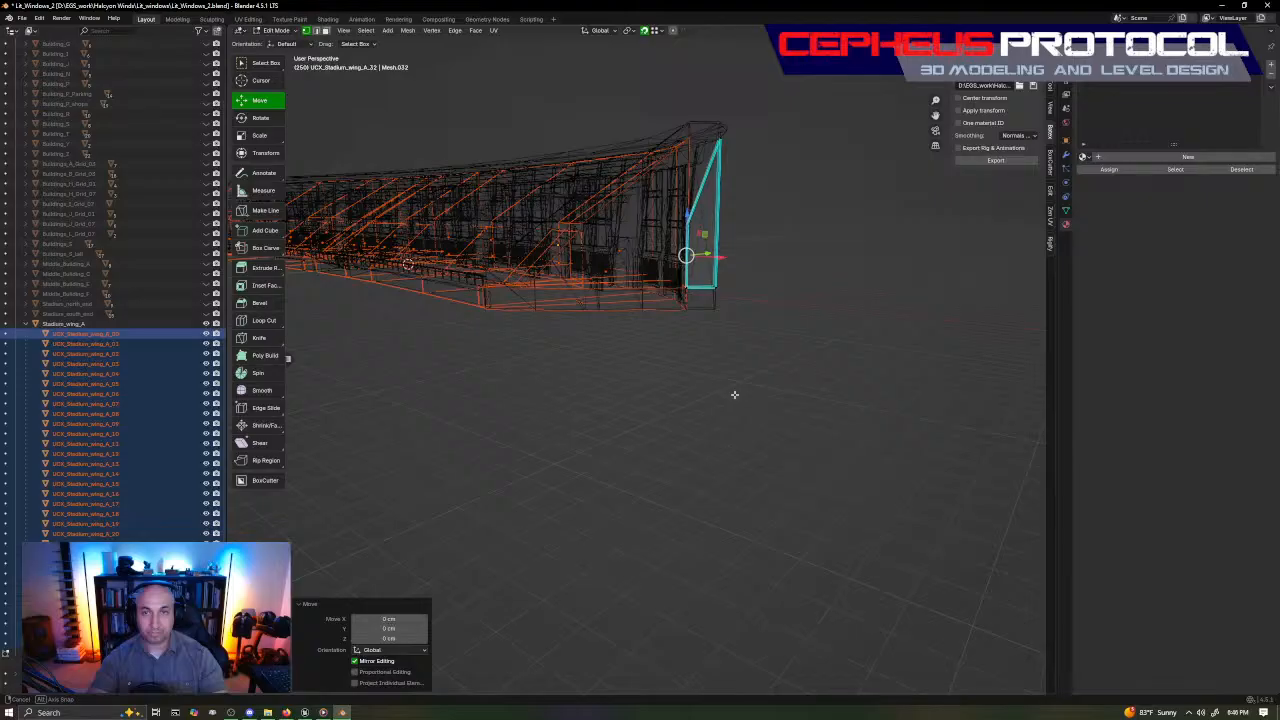
drag(510, 442, 735, 323)
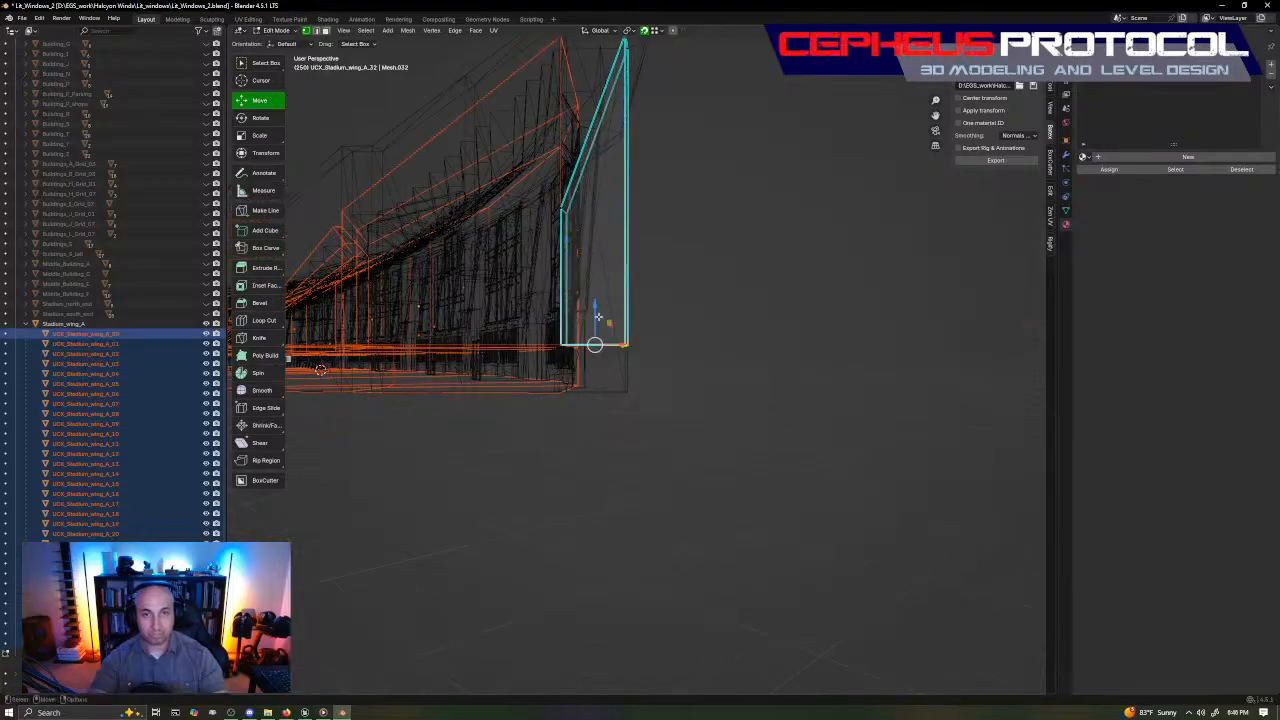
drag(599, 315, 626, 377)
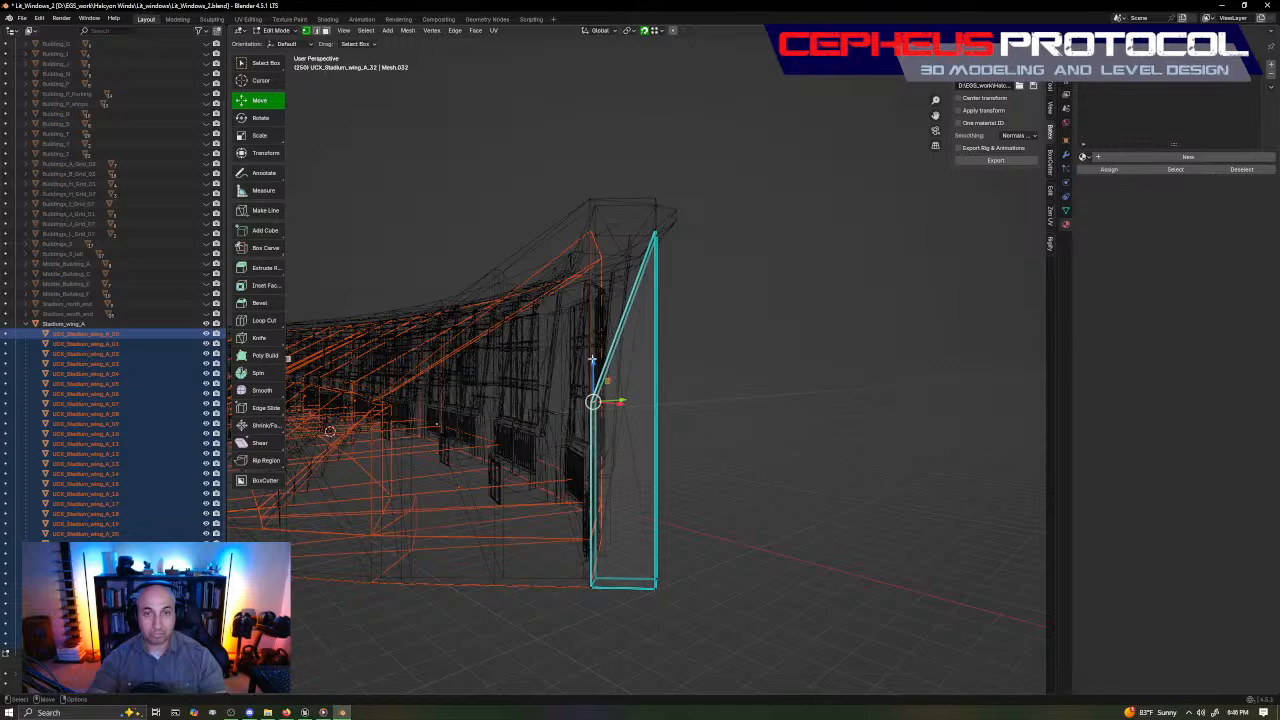
Raise the block's inner top vertices level with the outer ones and adjust the top face against the wall's upper edge
drag(600, 400, 657, 233)
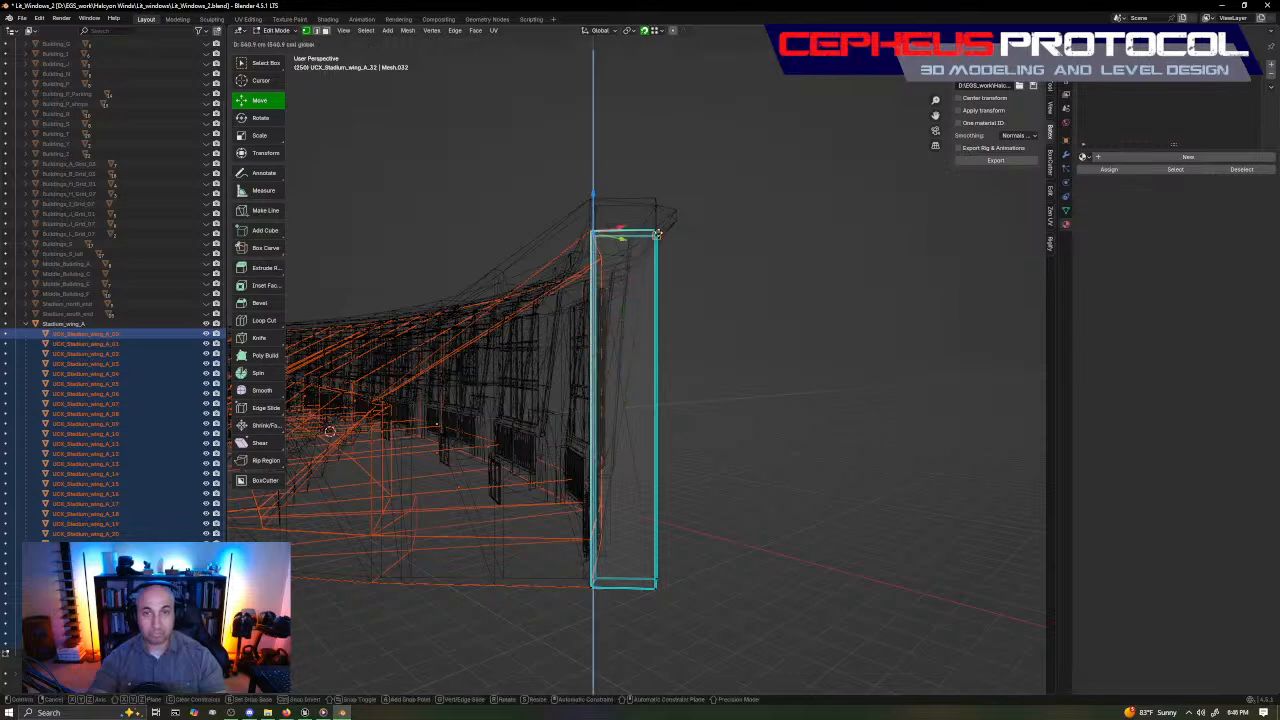
drag(657, 233, 657, 233)
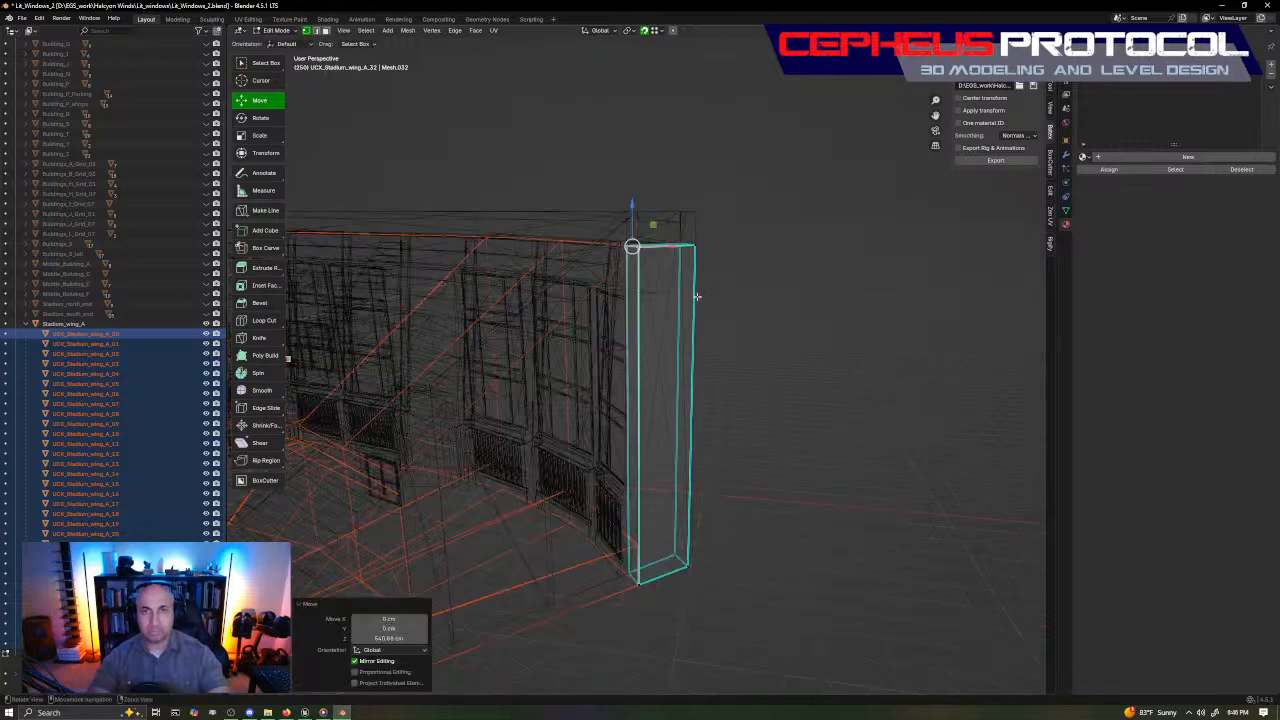
middle_drag(723, 286, 742, 351)
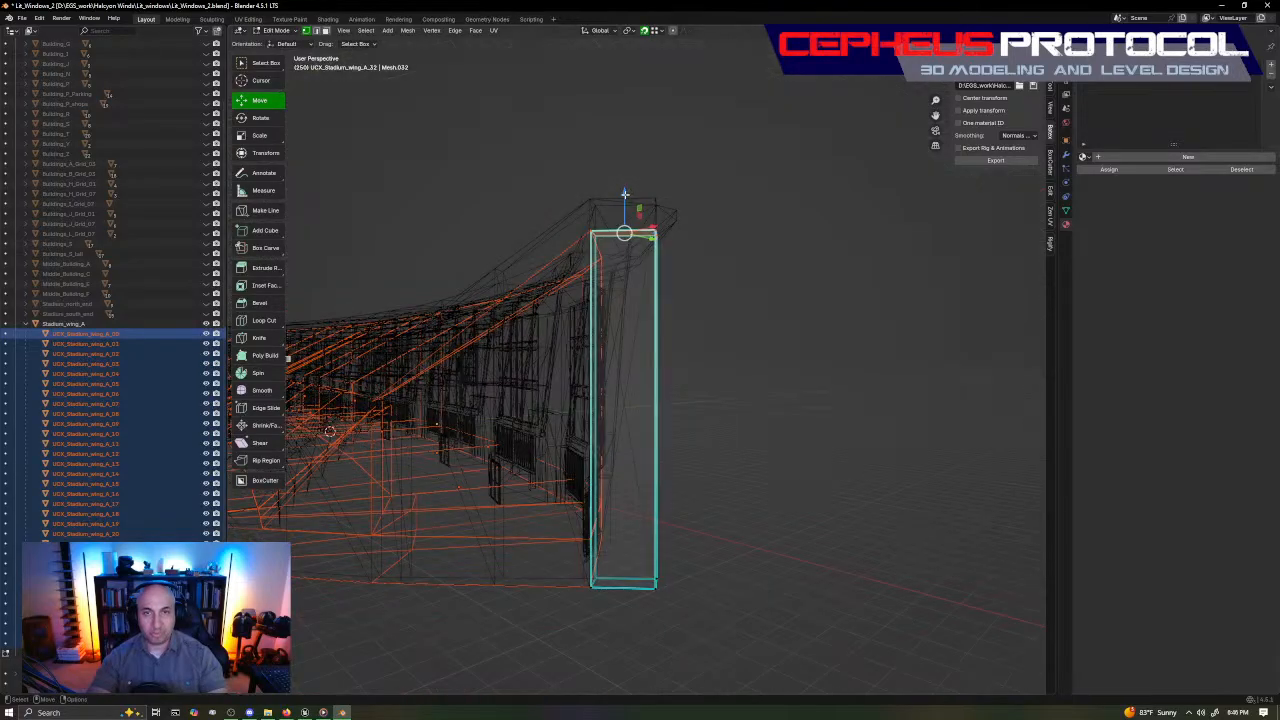
drag(624, 196, 592, 202)
middle_drag(677, 303, 668, 361)
key(Tab)
key(ctrl+z)
Select all the wing's UCX collision objects and open them together in edit mode
shift+middle_drag(636, 436, 745, 272)
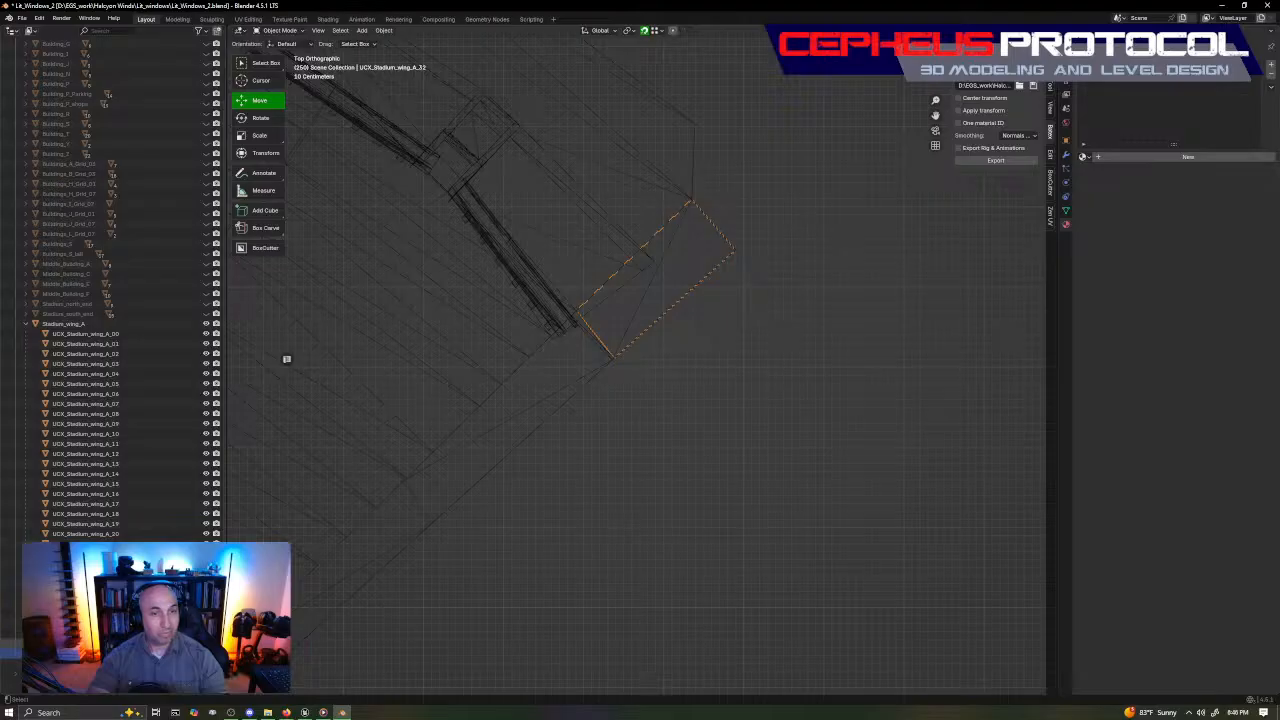
shift+click(118, 335)
scroll(472, 276, up, 4)
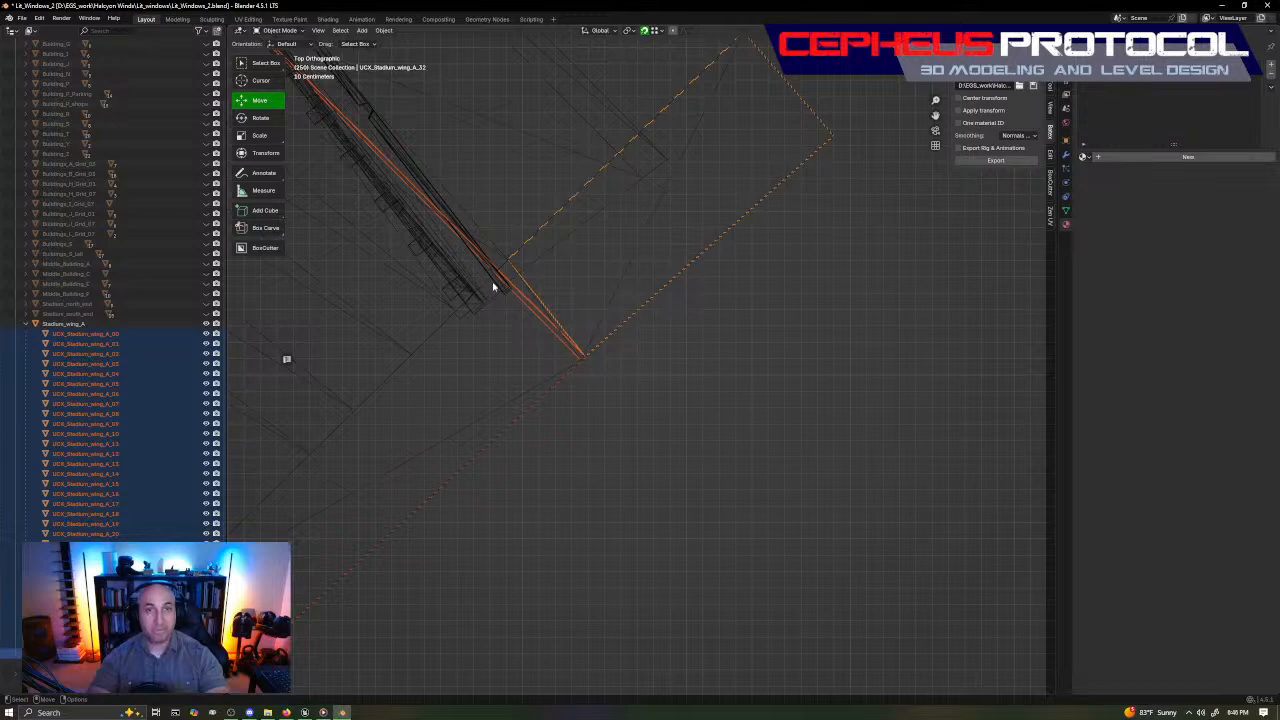
key(Tab)
Move the end block's inner corner vertices so its side lines up with the edge of the neighbouring collision block
drag(481, 290, 594, 190)
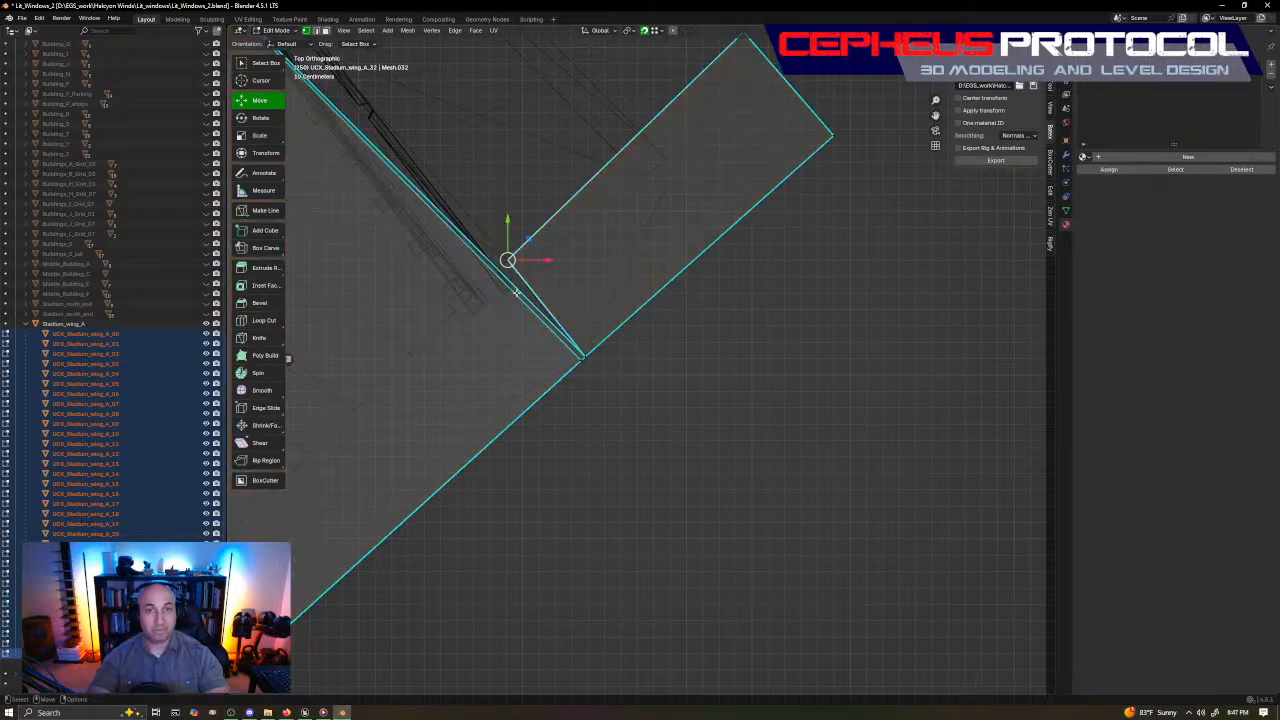
click(628, 33)
drag(530, 237, 530, 240)
key(ctrl+z)
alt+middle_drag(568, 257, 654, 282)
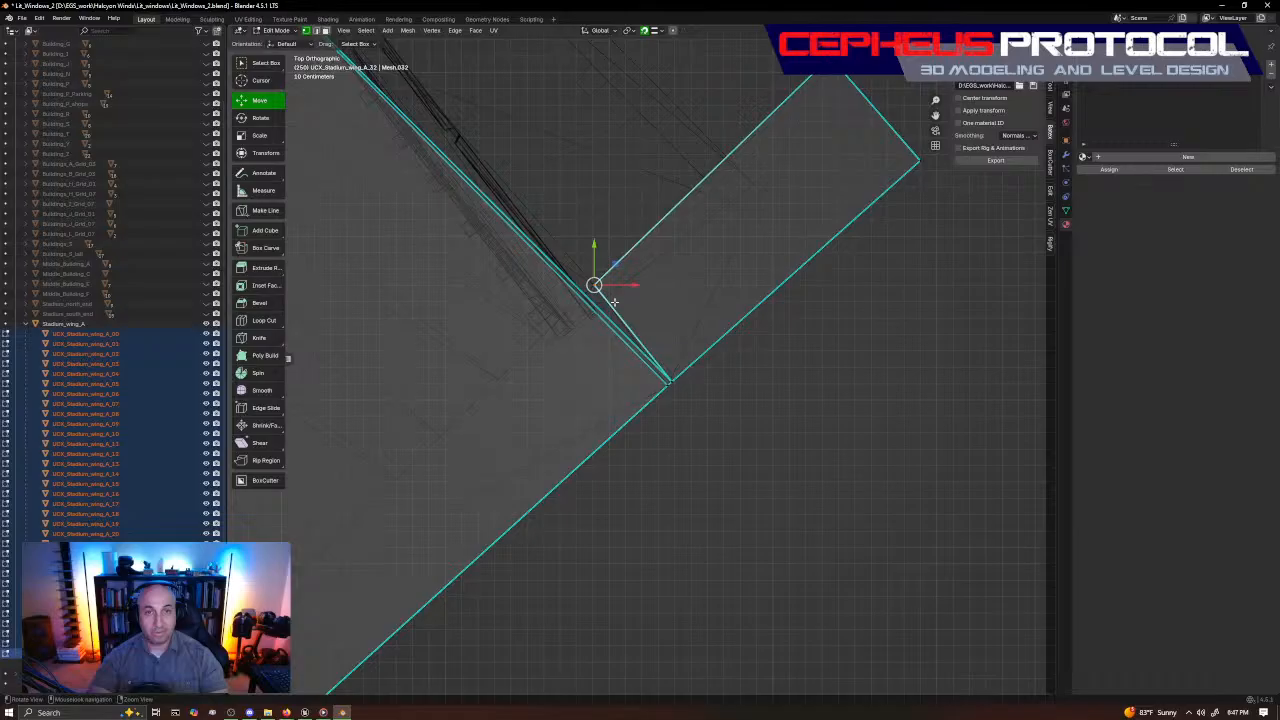
scroll(615, 302, up, 2)
drag(594, 230, 557, 263)
scroll(654, 257, up, 1)
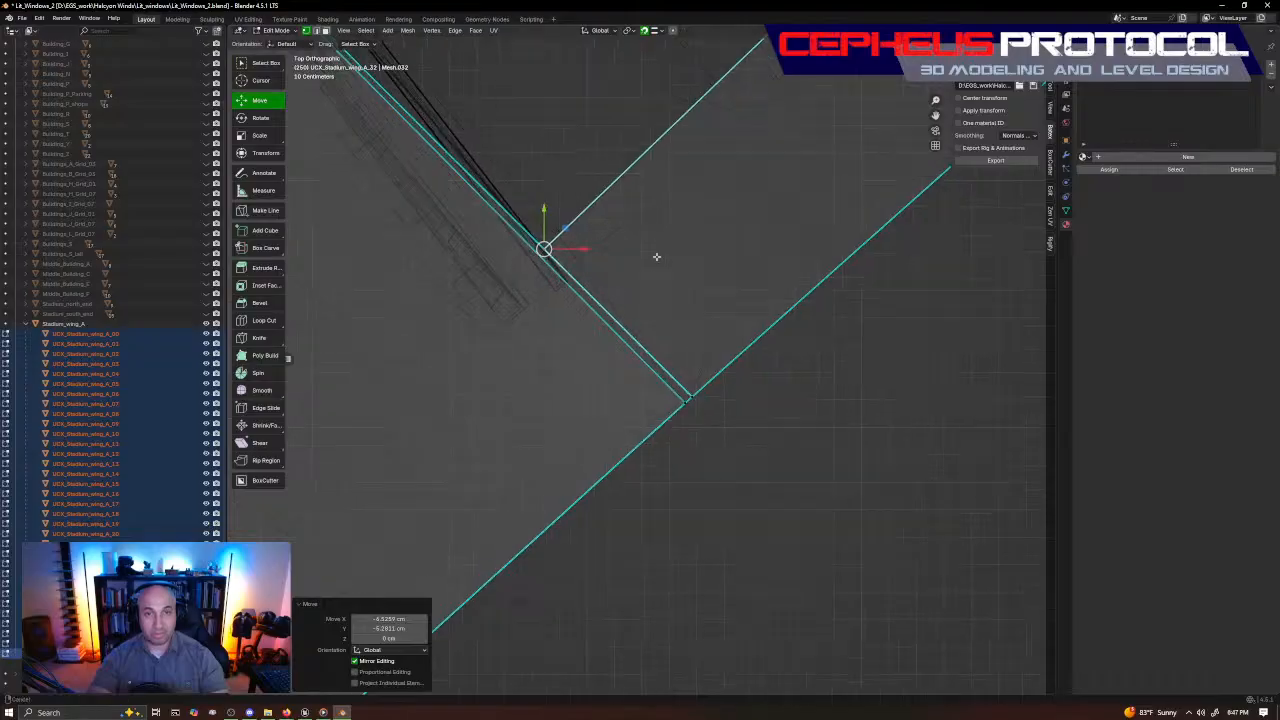
Leave edit mode and duplicate the end collision block UCX_Stadium_wing_A_32 in place
scroll(668, 340, down, 5)
mouse_move(671, 351)
middle_down()
mouse_move(625, 230)
mouse_move(670, 336)
middle_up()
key(Tab)
middle_drag(706, 283, 680, 383)
key(KP_7)
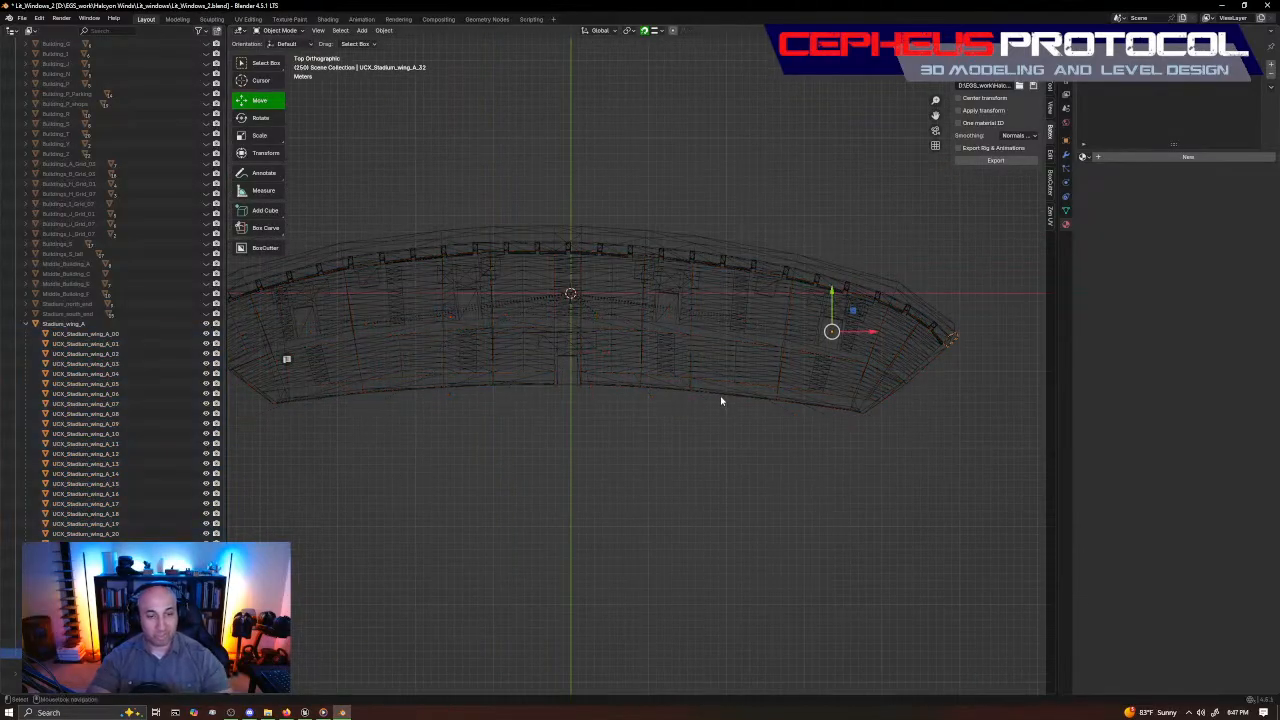
key(shift+d)
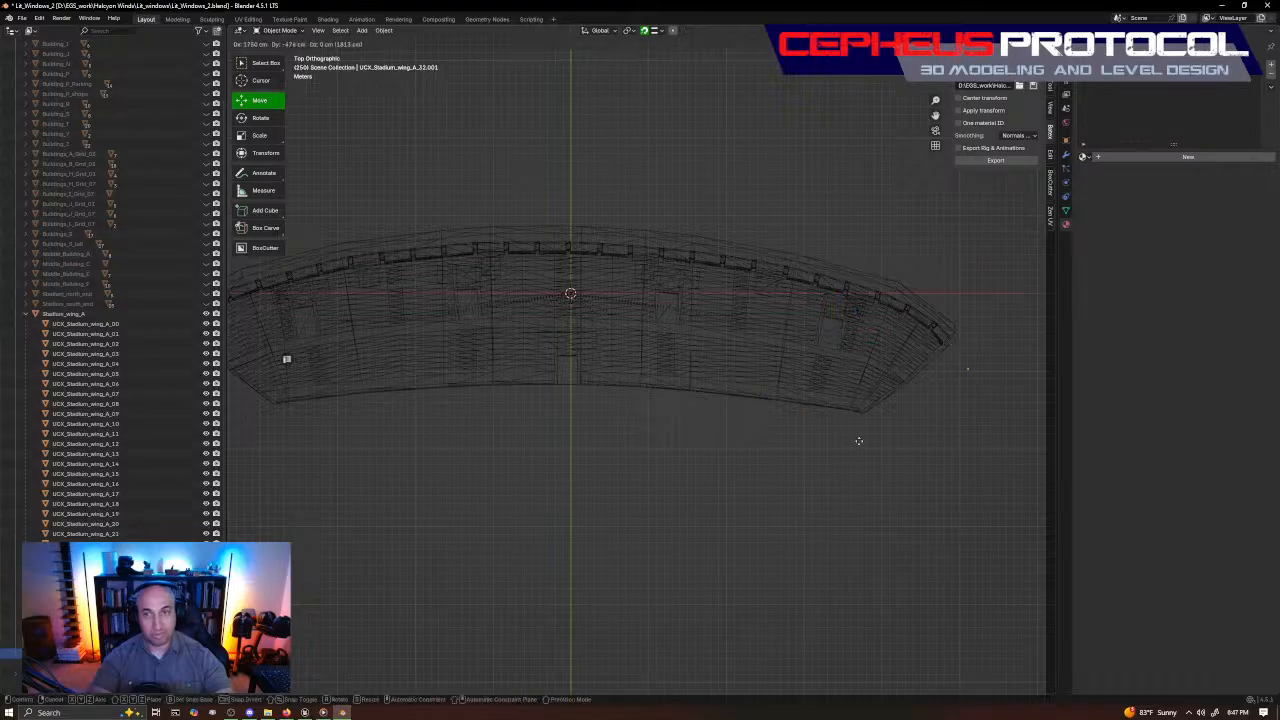
right_click(834, 453)
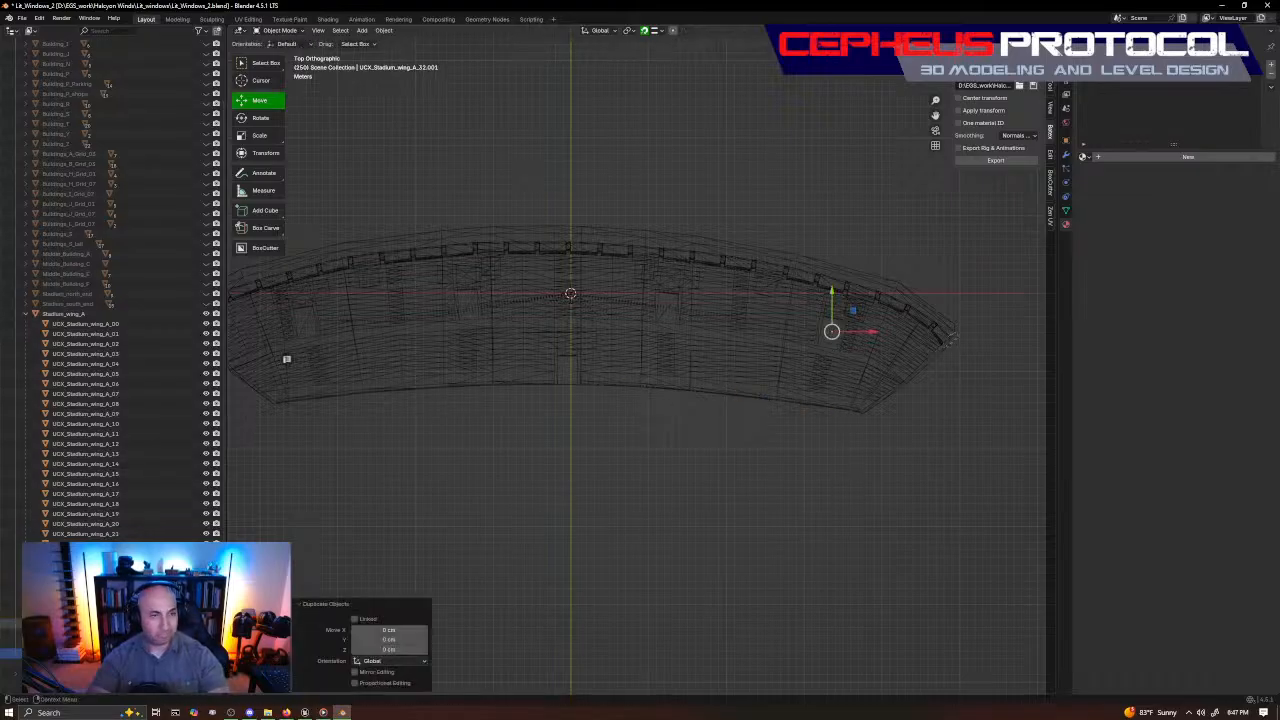
Rename the duplicated end collision block as UCX_Stadium_wing_A_33
double_click(86, 653)
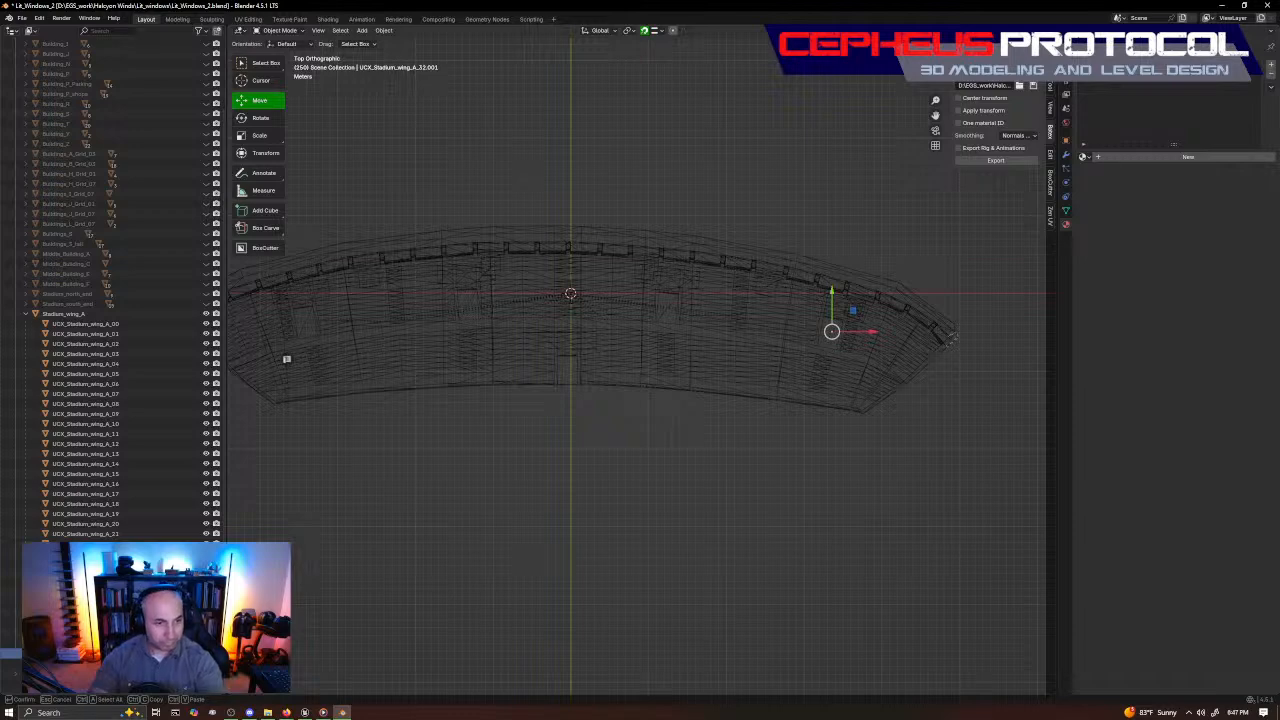
key(BackSpace)
key(BackSpace)
key(BackSpace)
key(BackSpace)
key(BackSpace)
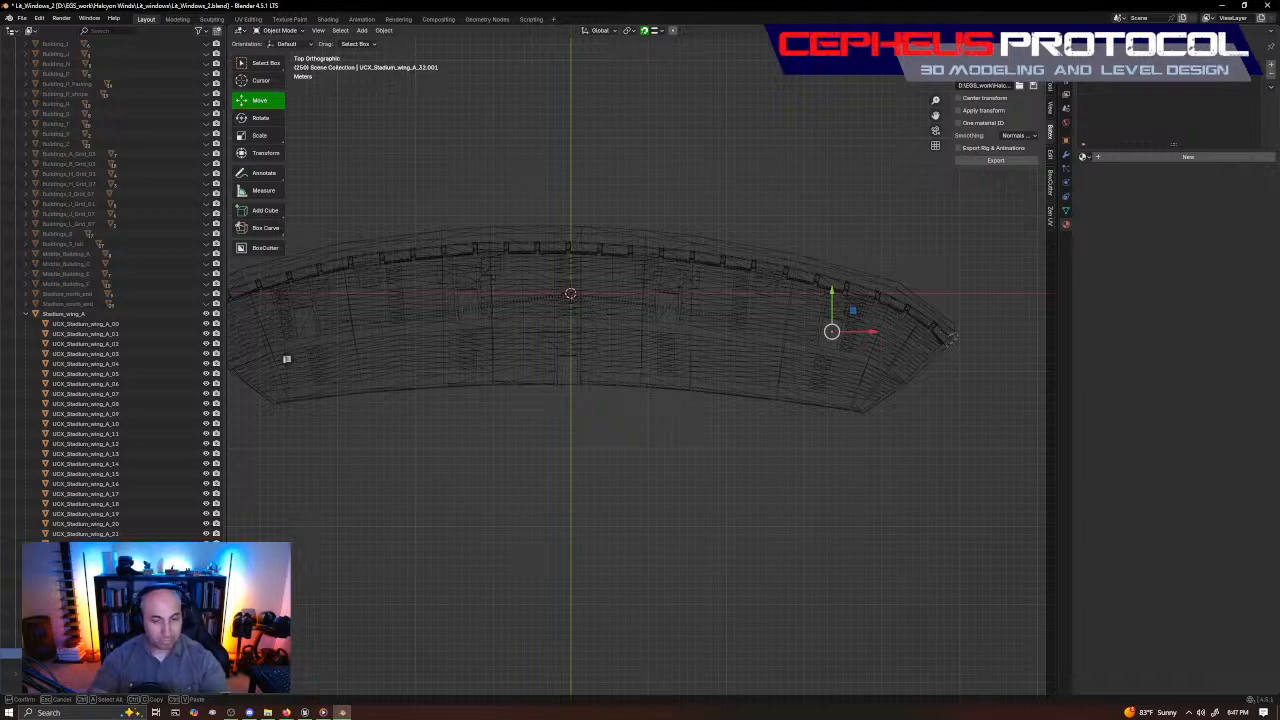
text(3)
key(Return)
Edit UCX_Stadium_wing_A_33 and move one side's end vertices across the wing to its opposite end
shift+middle_drag(984, 380, 931, 371)
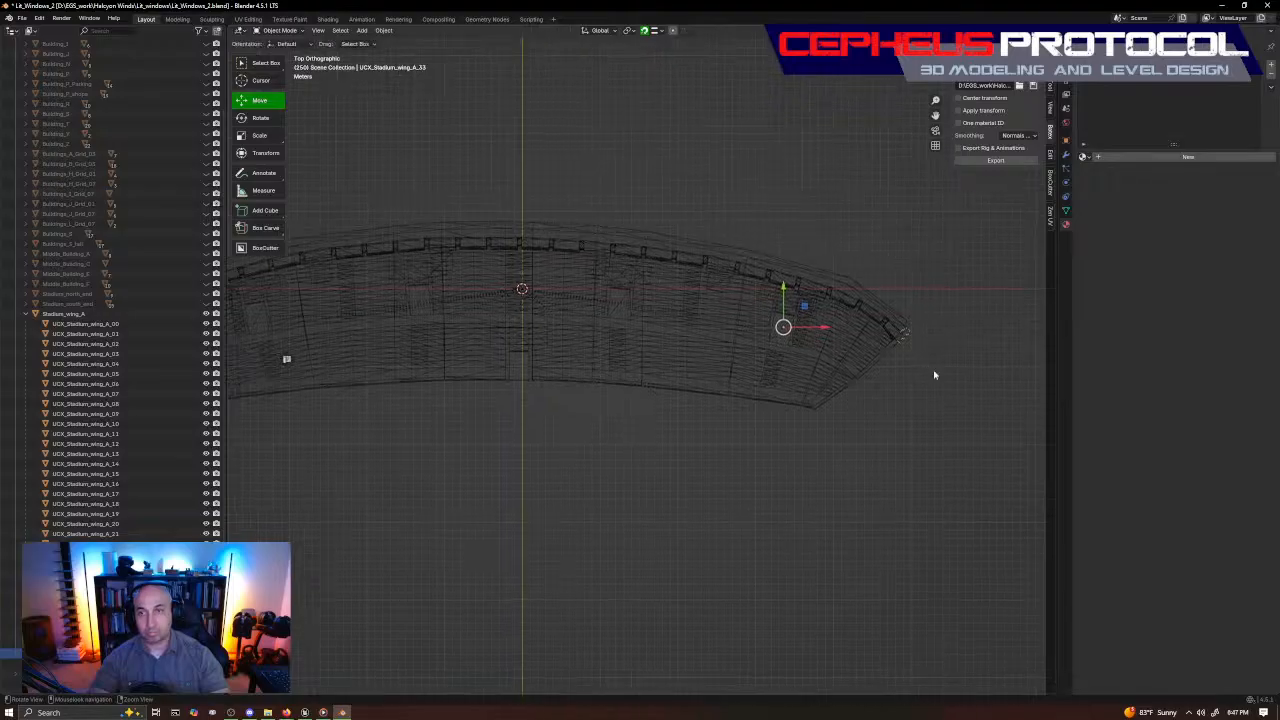
key(Tab)
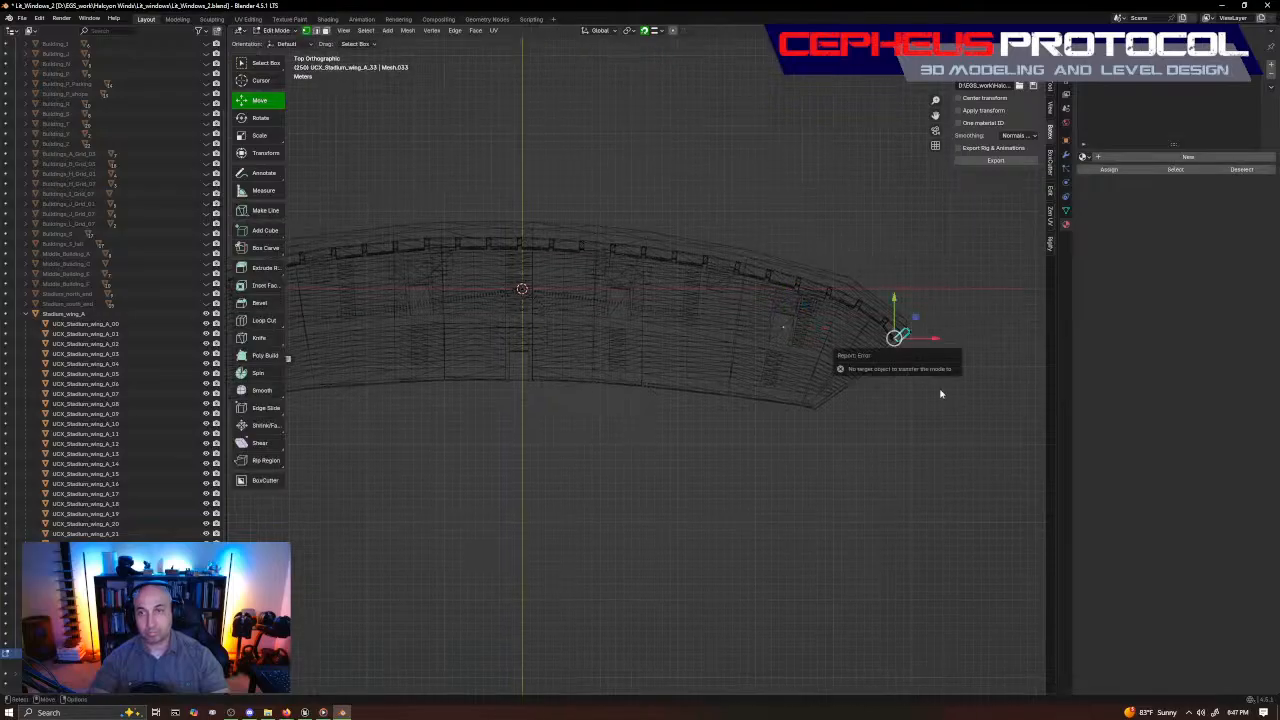
scroll(940, 393, up, 5)
drag(809, 264, 837, 331)
scroll(837, 331, down, 5)
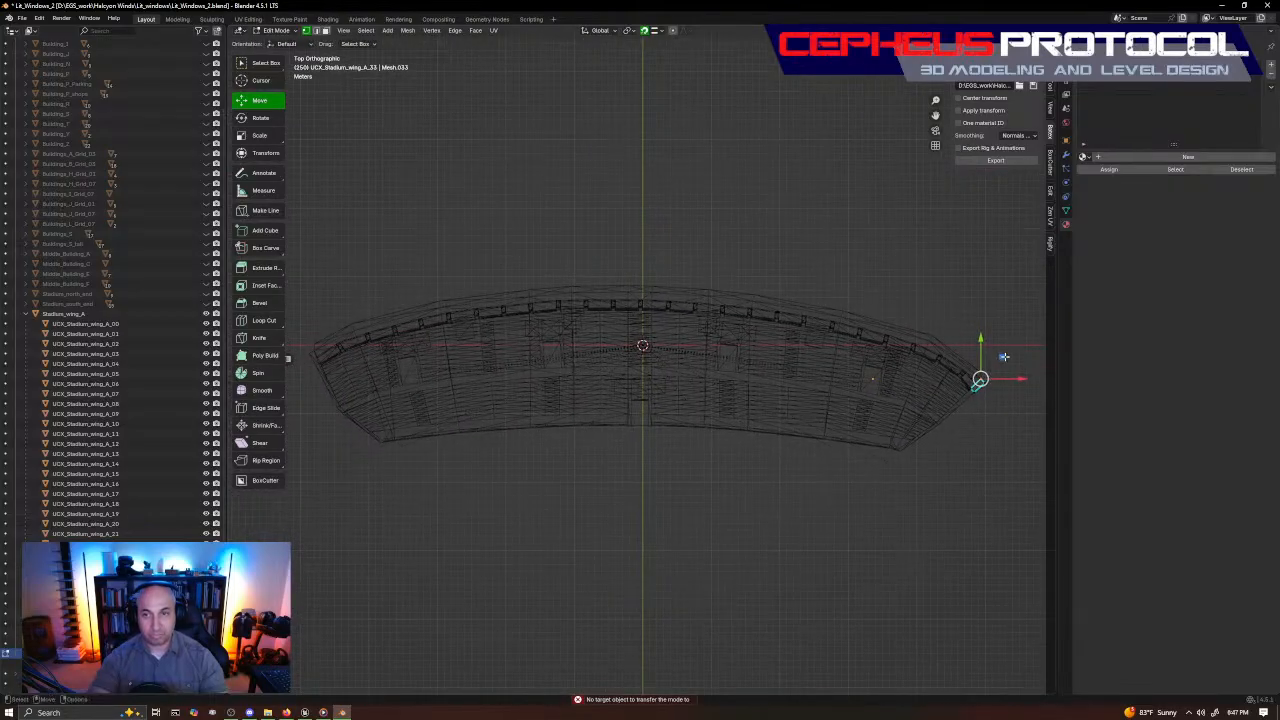
drag(1004, 356, 288, 358)
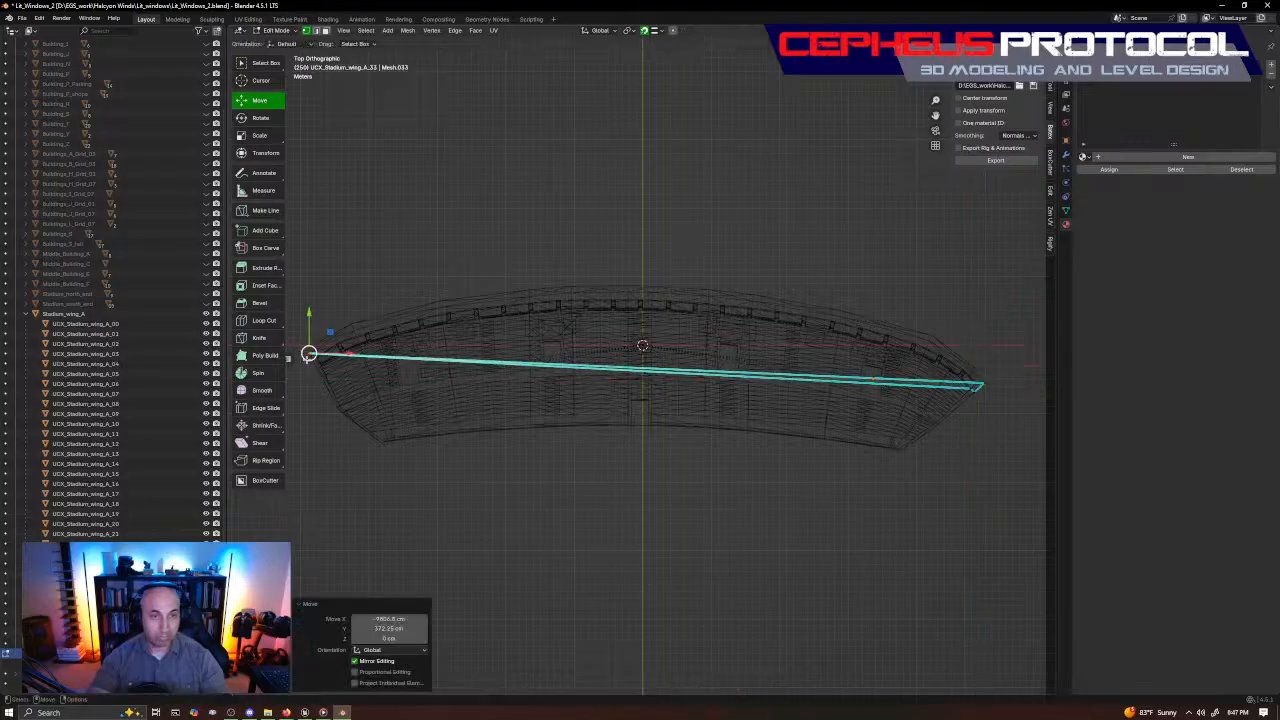
Move the block's second pair of vertices to the opposite end too, placing them at the wing's inner end corner
shift+middle_drag(981, 343, 922, 304)
drag(922, 304, 800, 406)
shift+middle_drag(749, 394, 843, 370)
drag(1027, 306, 382, 328)
scroll(630, 420, up, 7)
shift+middle_drag(382, 328, 614, 411)
drag(680, 398, 570, 304)
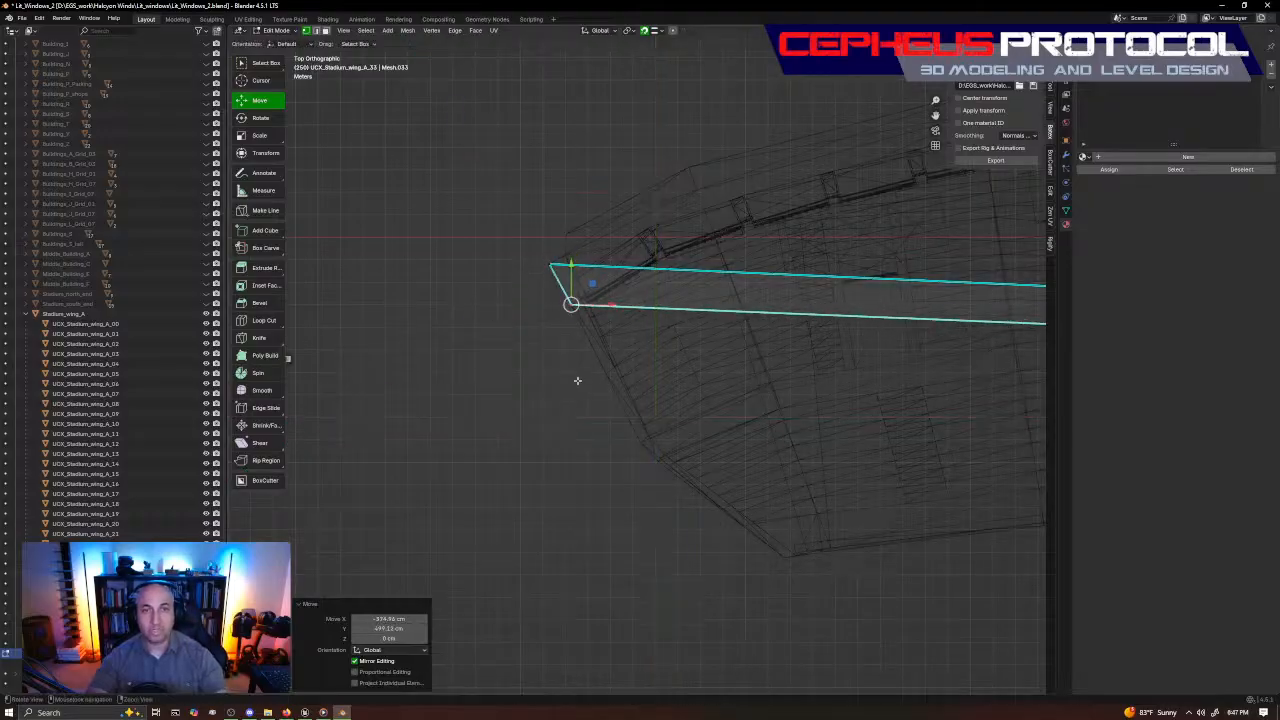
Set the snapping target to Vertex and snap the moved end vertices of the block onto the wing's end corners
alt+drag(577, 380, 668, 295)
key(KP_7)
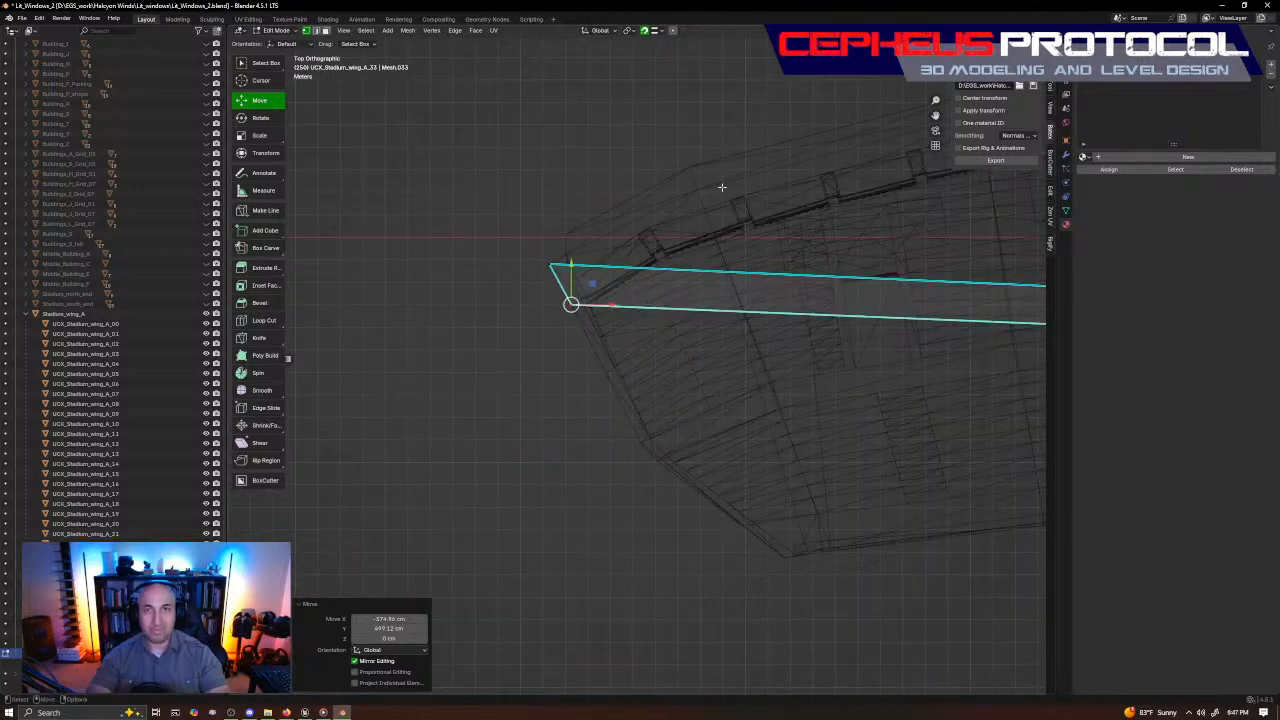
key(ctrl+shift+Tab)
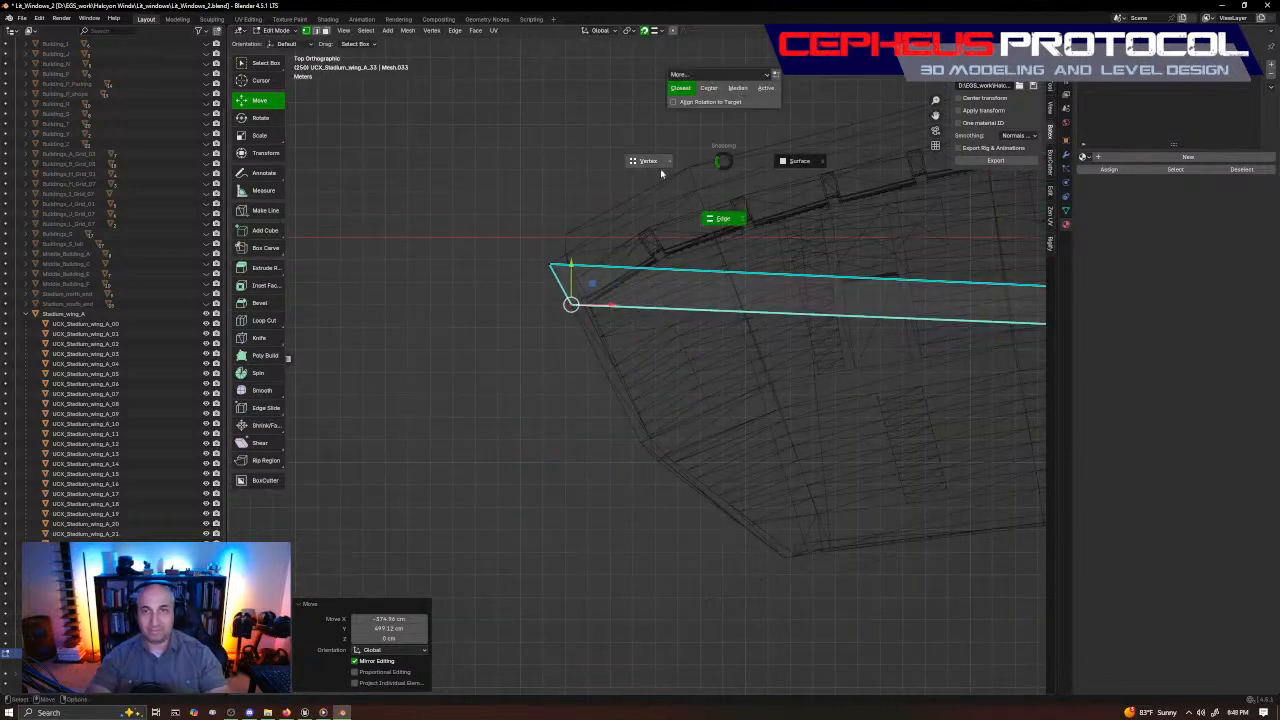
click(661, 174)
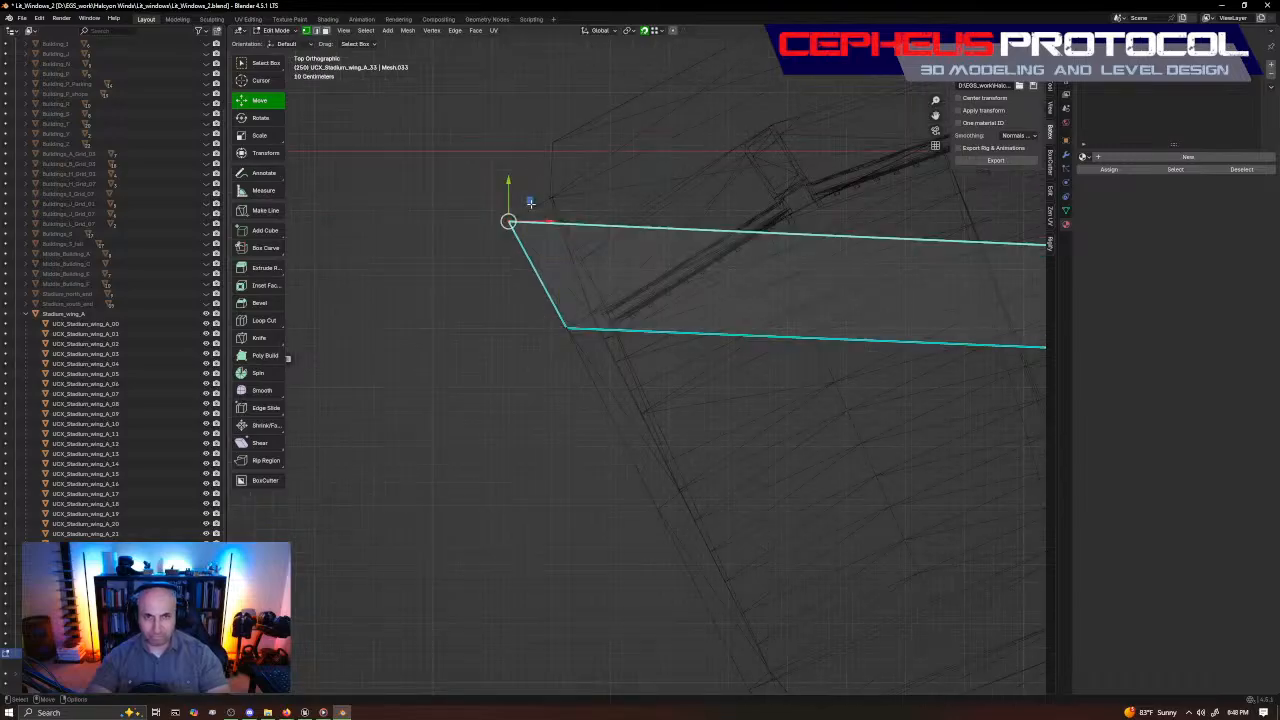
drag(531, 202, 530, 202)
drag(491, 409, 673, 251)
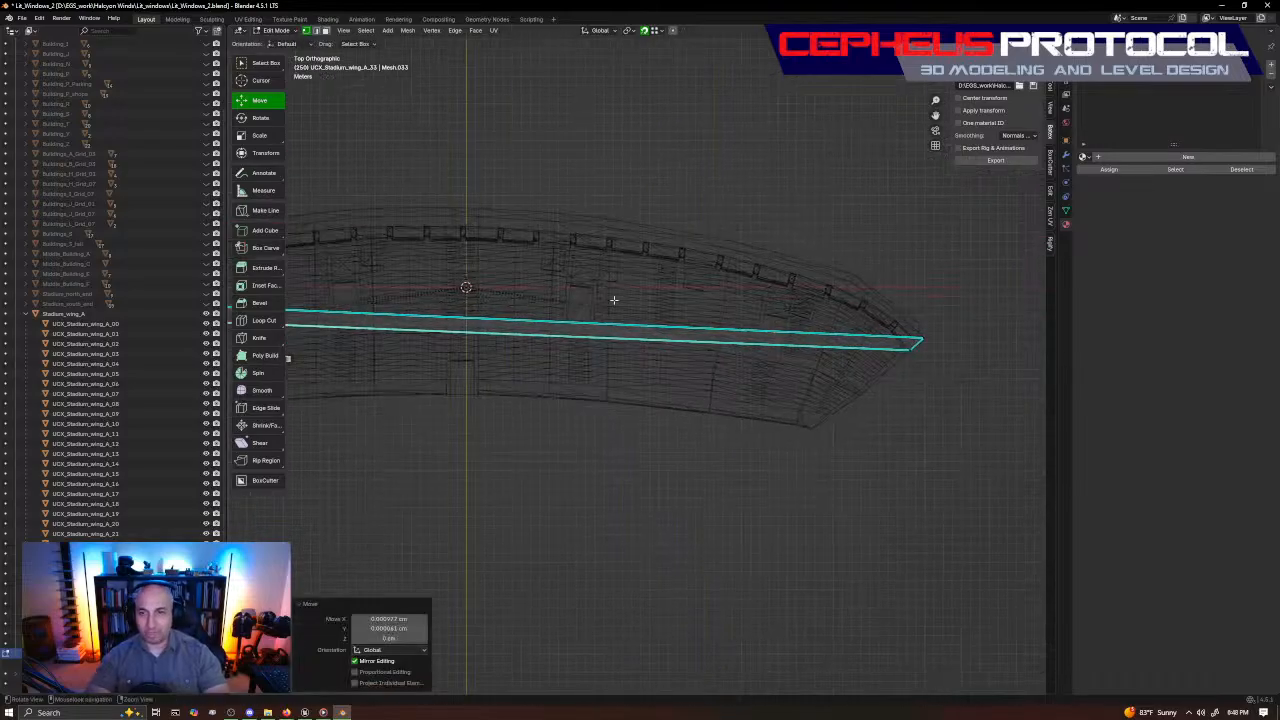
alt+middle_drag(614, 300, 697, 303)
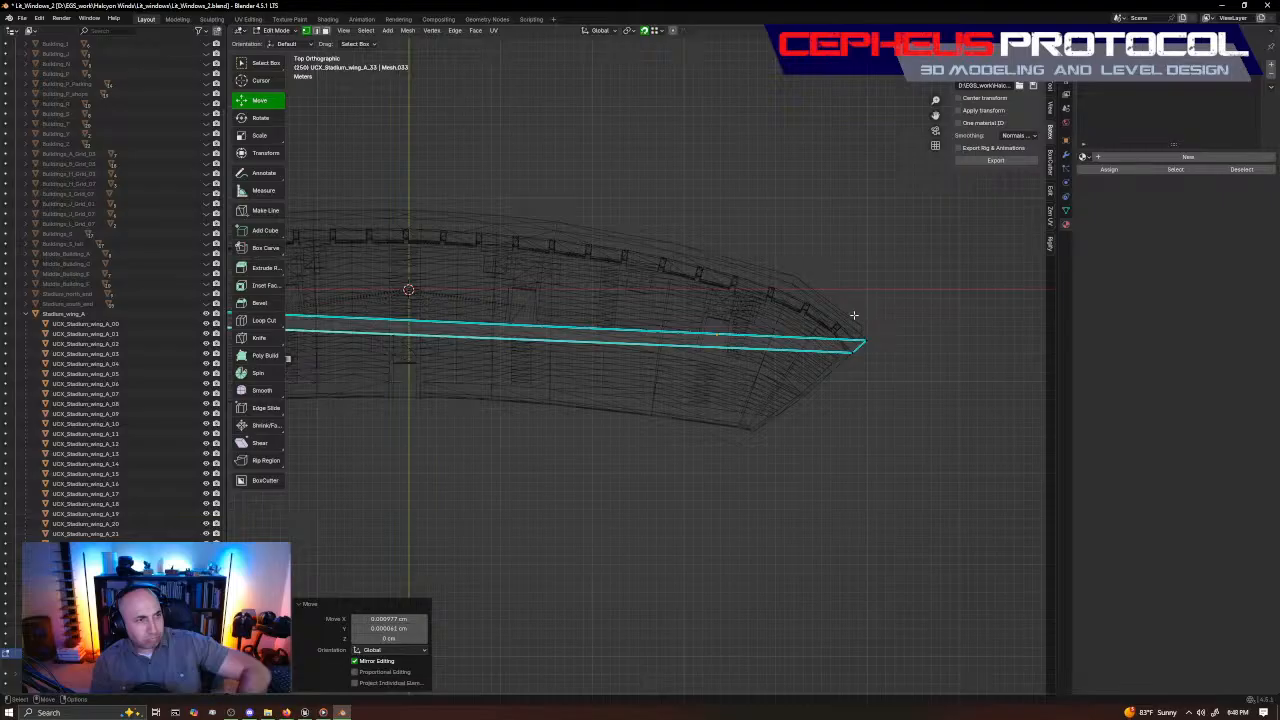
Move the upper right-end corner of the long collision box UCX_Stadium_wing_A_33 across to the wing's opposite tip
drag(847, 289, 905, 348)
scroll(896, 366, down, 2)
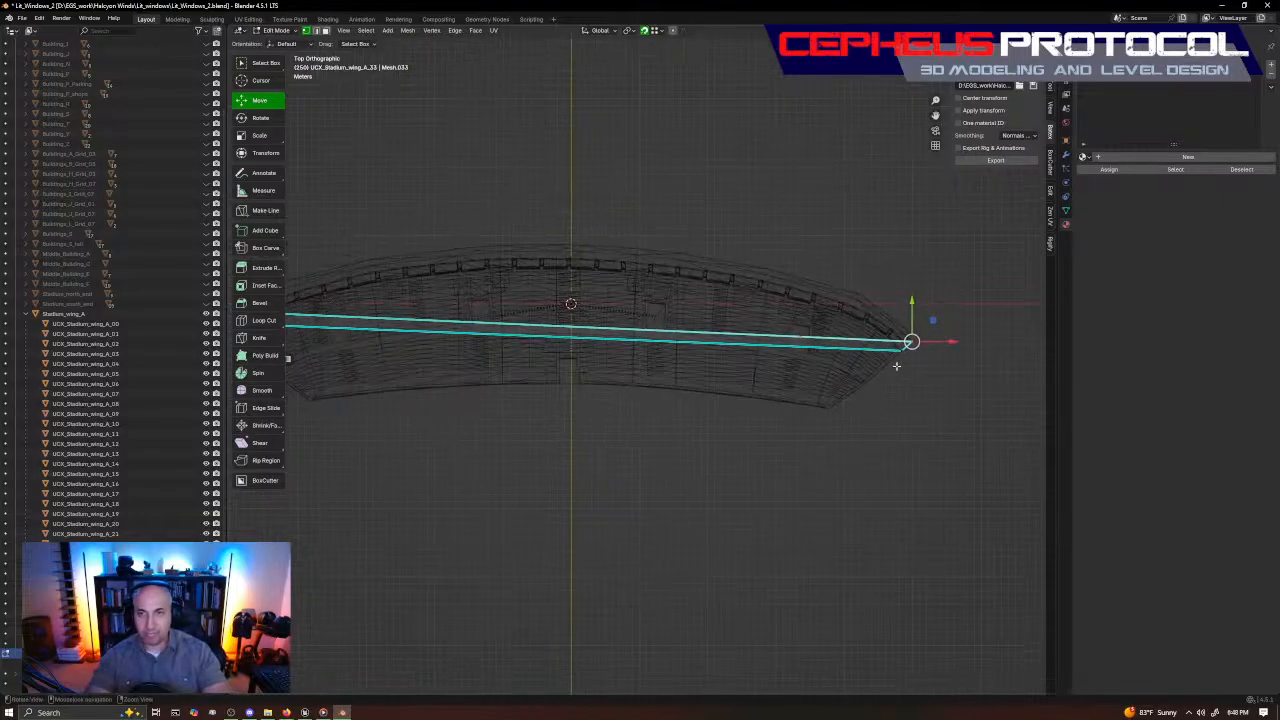
shift+middle_drag(896, 366, 961, 359)
key(g)
key(x)
click(835, 445)
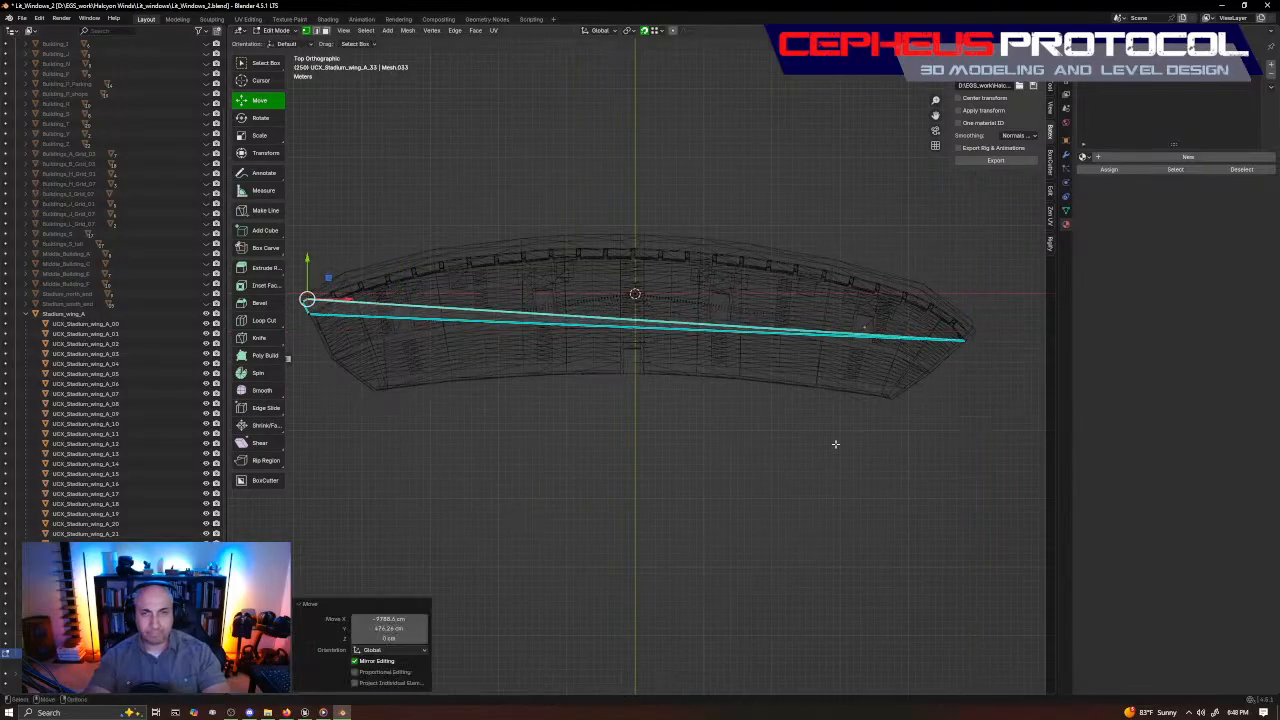
key(ctrl+z)
Bring the box's remaining right-end corner to the opposite tip and snap its corners into a narrow four-sided block
drag(988, 317, 362, 290)
shift+middle_drag(362, 290, 763, 477)
scroll(660, 260, up, 7)
scroll(826, 331, up, 5)
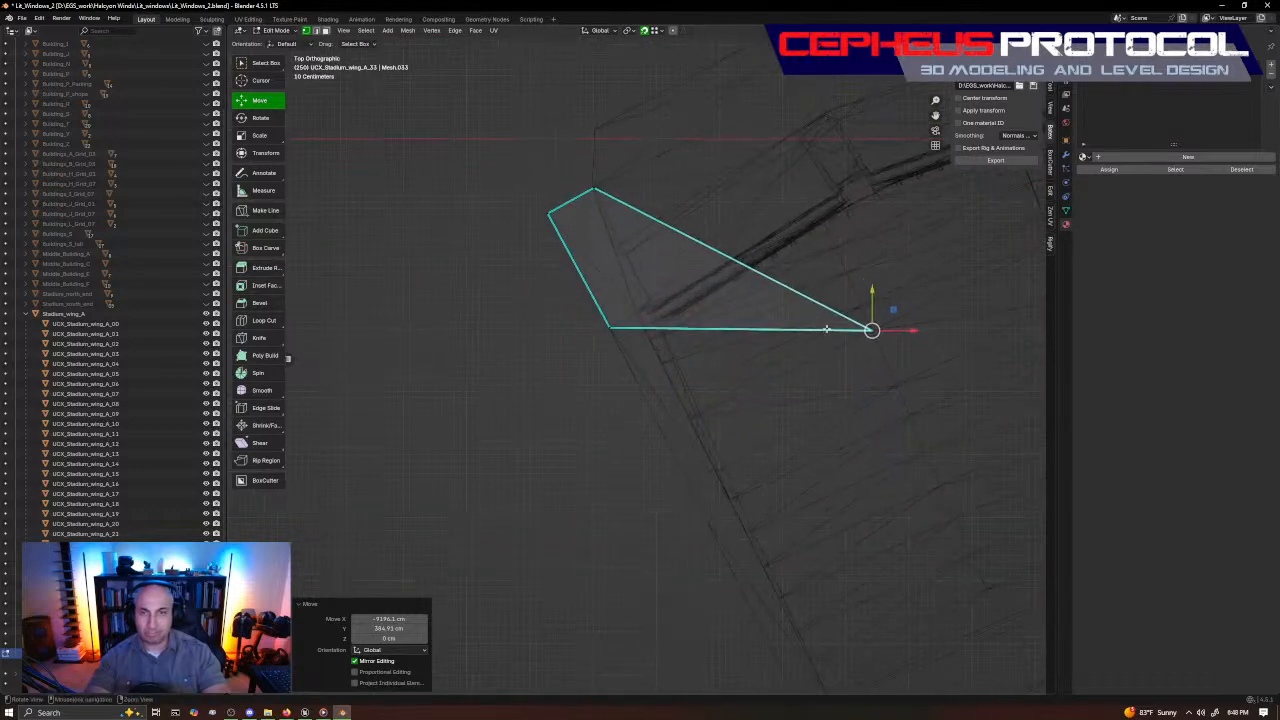
key(ctrl+z)
shift+middle_drag(826, 330, 786, 364)
drag(543, 157, 629, 286)
drag(574, 203, 564, 219)
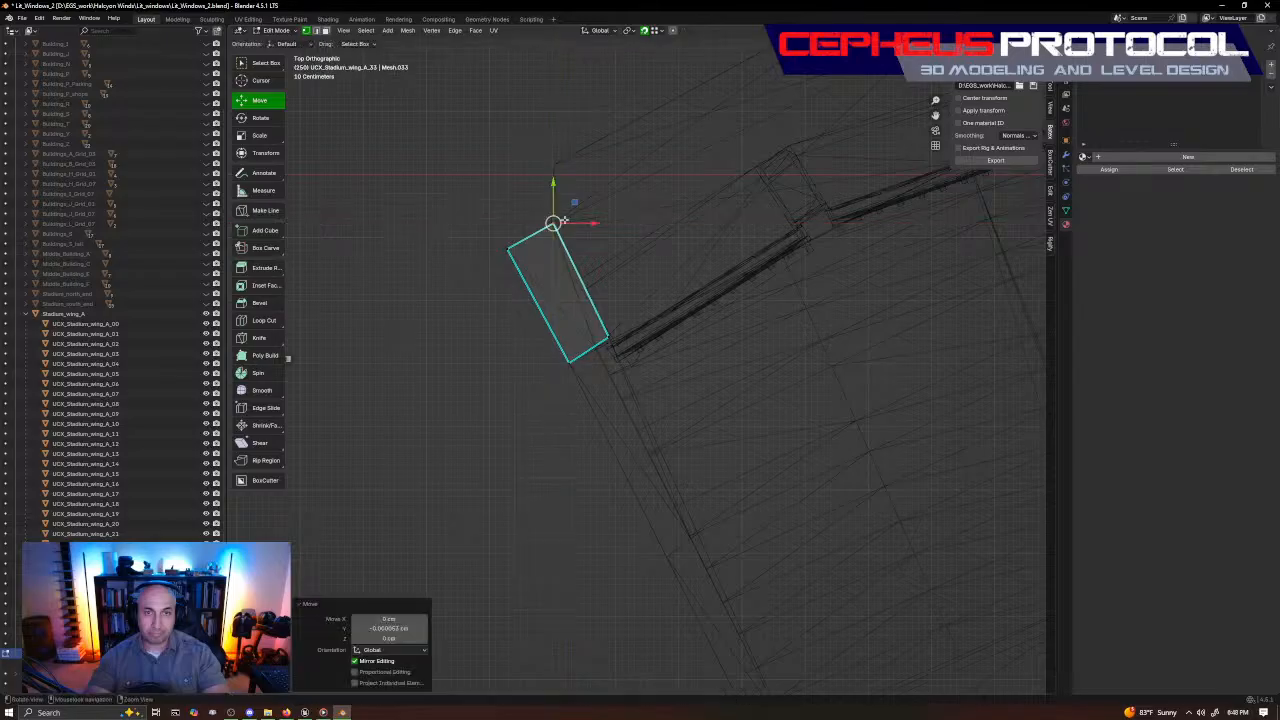
Edit all the wing's collision meshes together, set snapping to Edge, and snap the block's inner corner to the neighbouring mesh's edge
scroll(722, 253, down, 2)
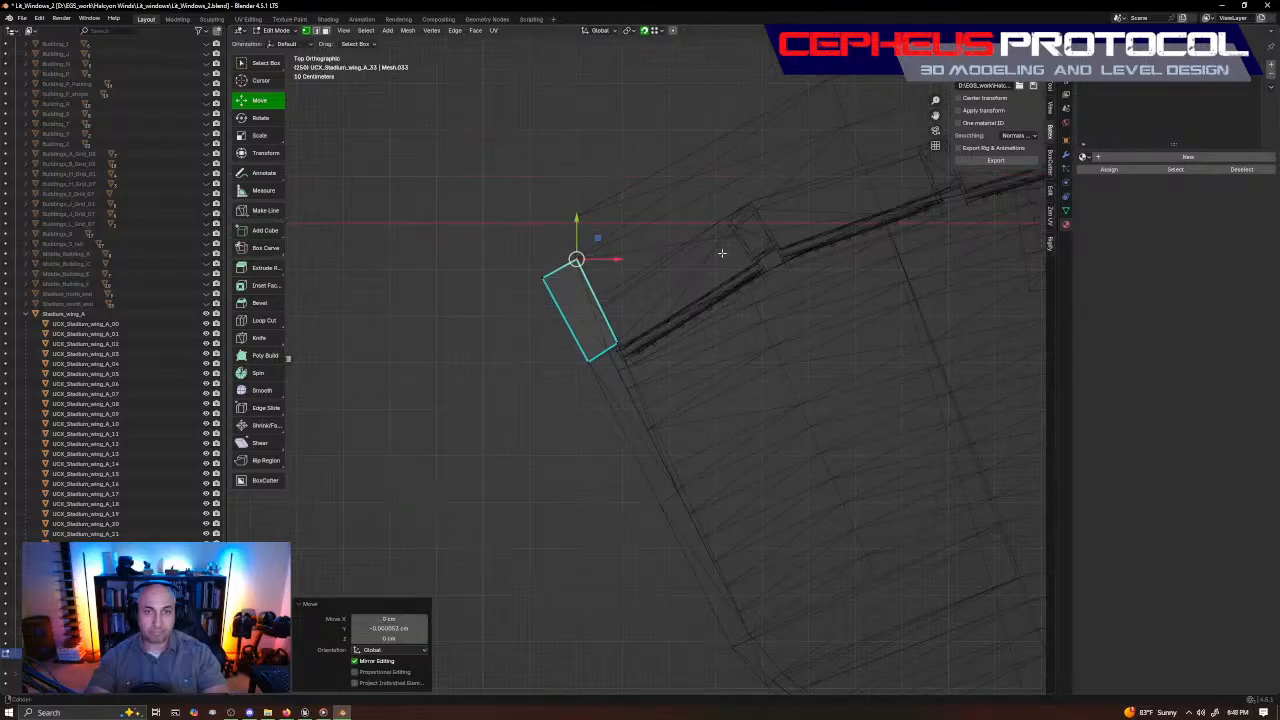
key(Tab)
key(a)
key(Tab)
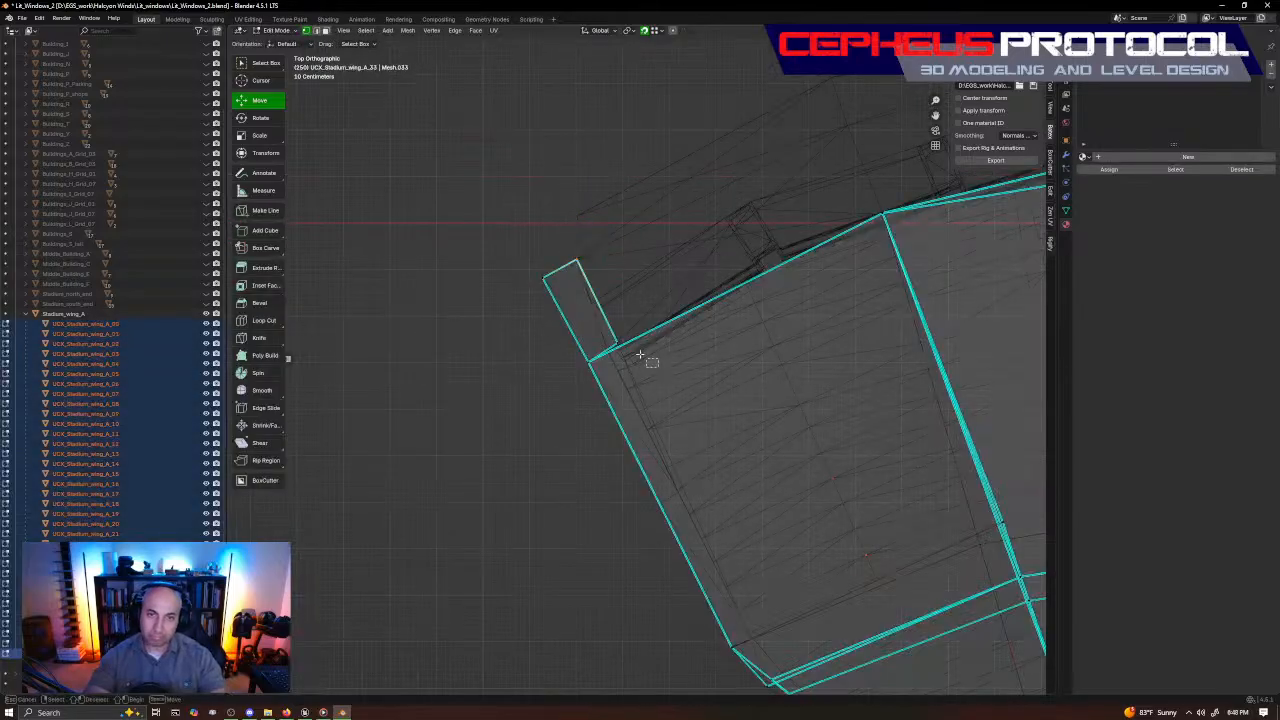
drag(658, 367, 608, 330)
scroll(612, 334, up, 4)
key(ctrl+shift+Tab)
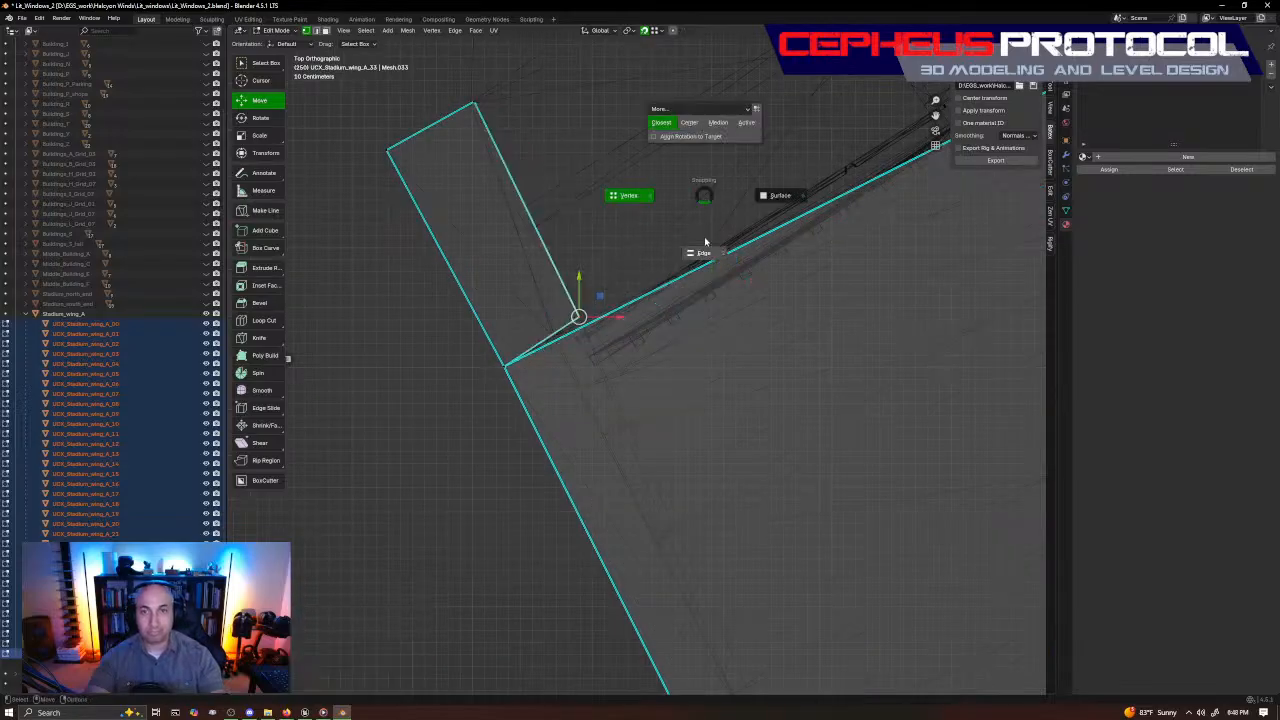
click(705, 245)
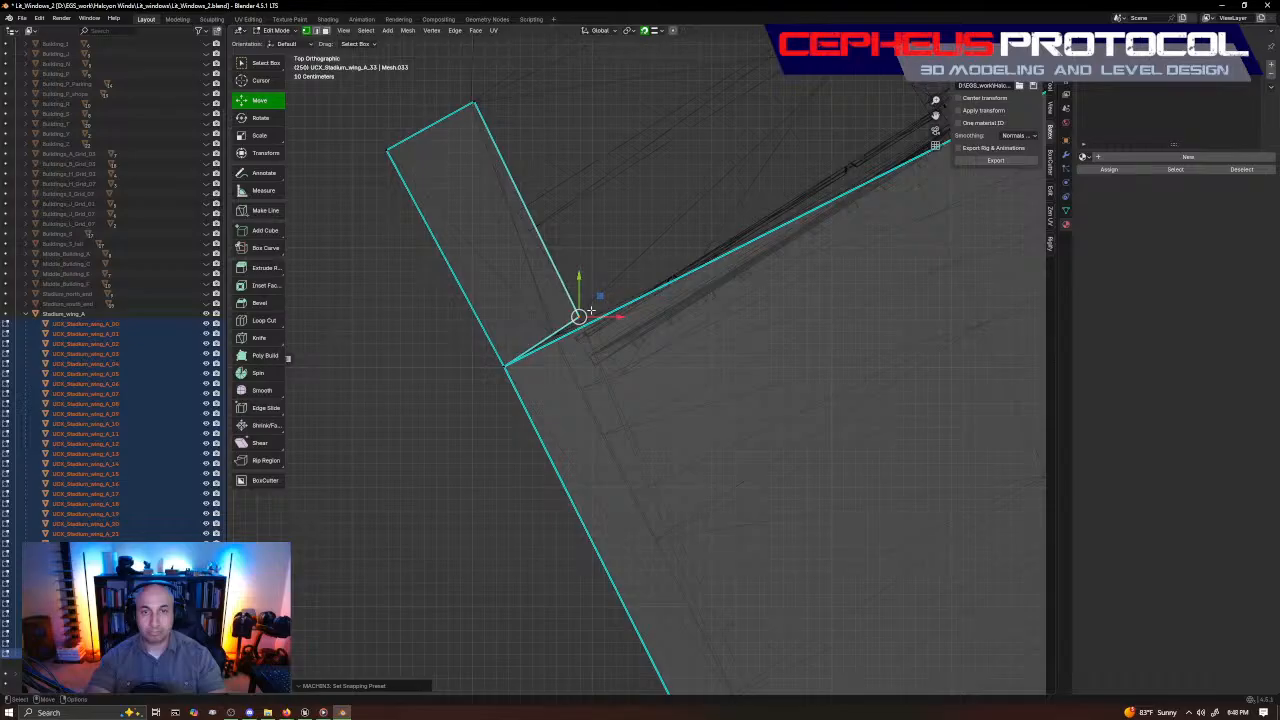
drag(582, 315, 586, 326)
key(Tab)
alt+right_drag(586, 326, 622, 505)
alt+drag(622, 505, 684, 438)
key(KP_7)
alt+right_drag(654, 446, 547, 322)
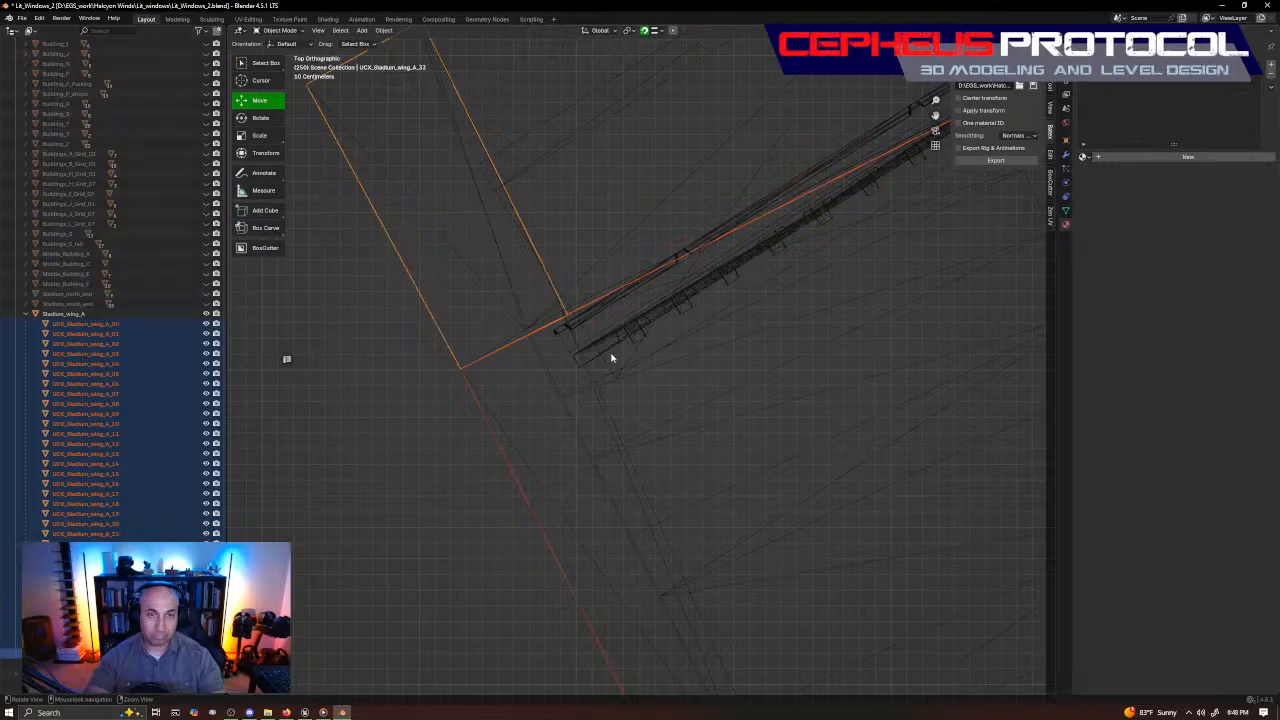
middle_drag(612, 357, 751, 386)
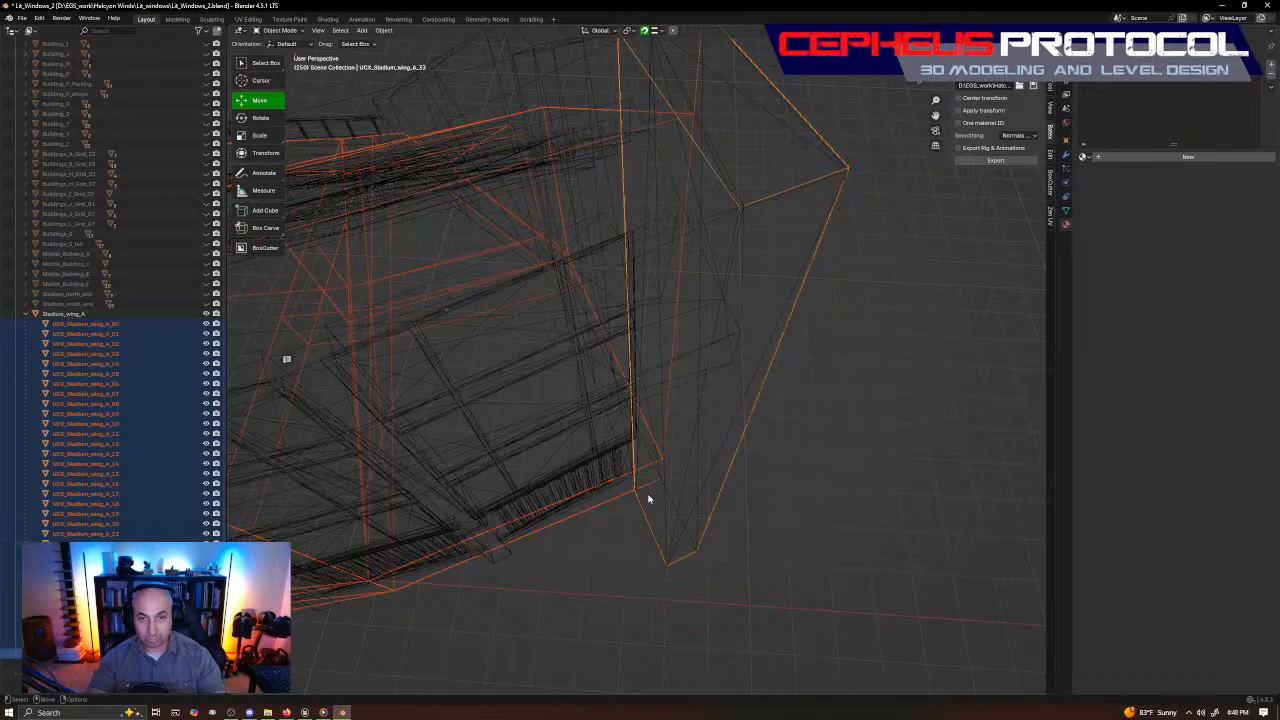
click(673, 443)
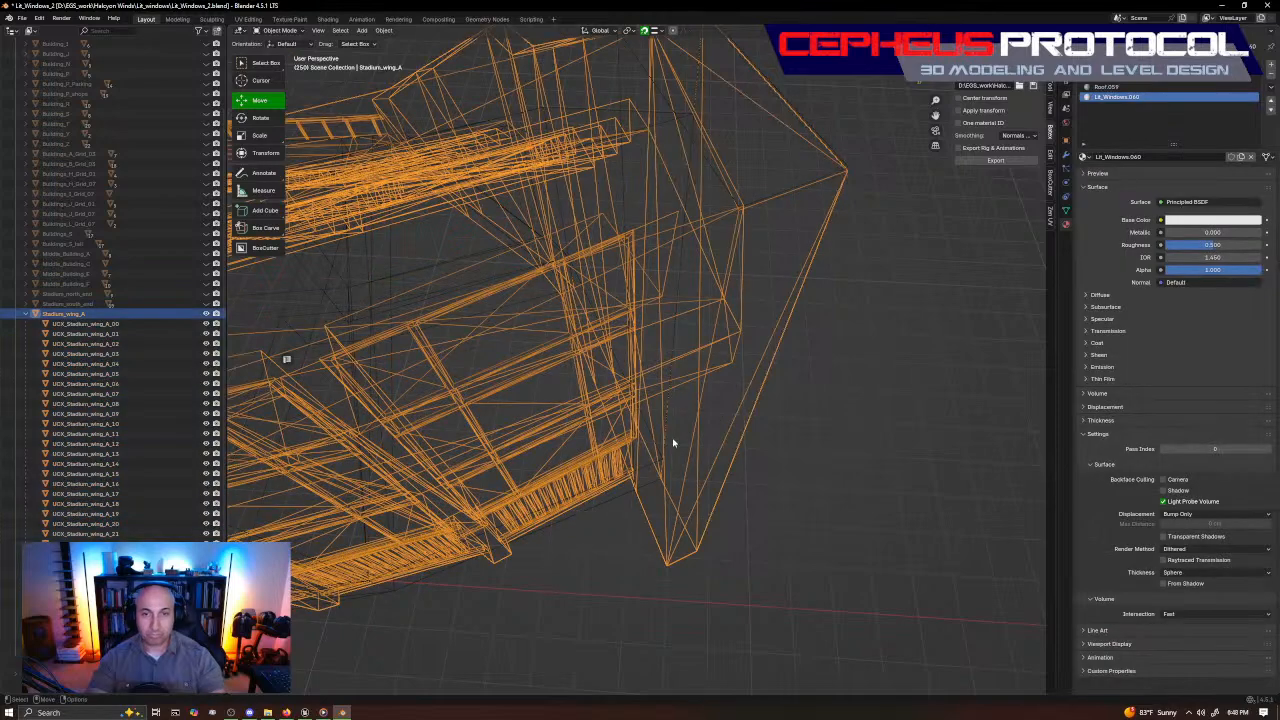
key(Tab)
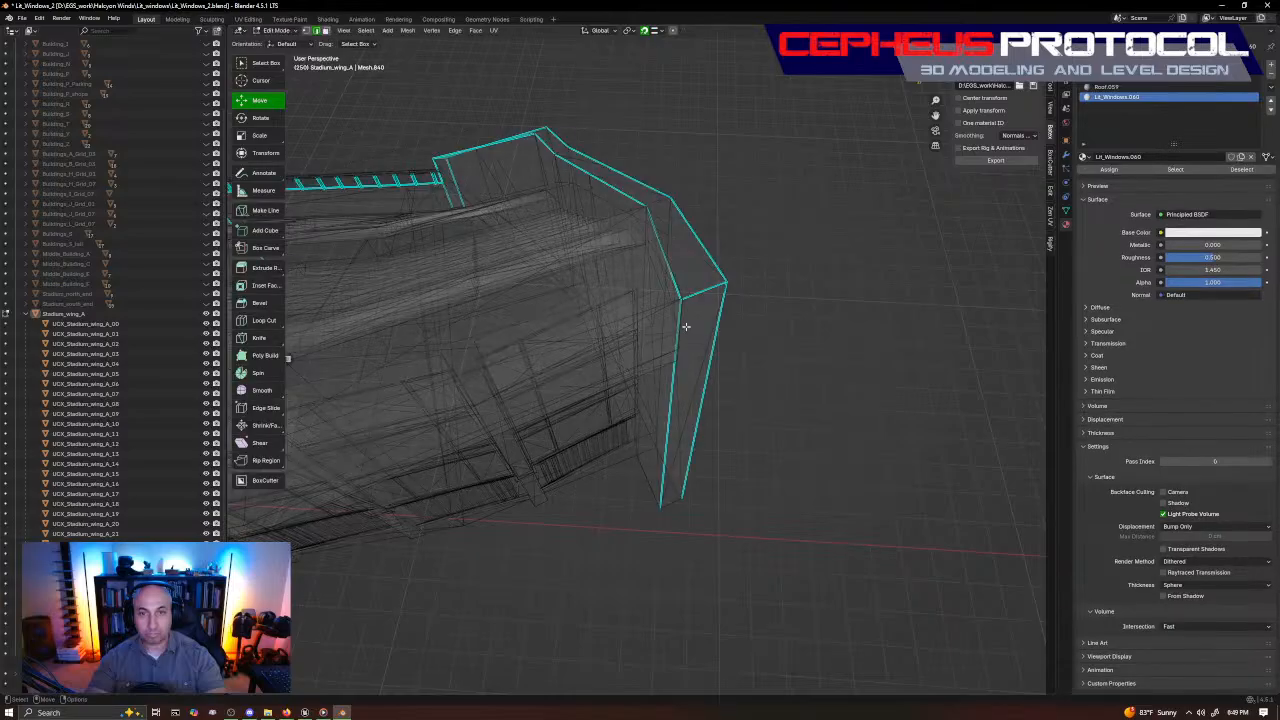
key(Tab)
Shift the inner vertical edge of UCX_Stadium_wing_A_33 by about -5.4 cm in X and 7.5 cm in Y to meet the wall
click(680, 400)
key(Tab)
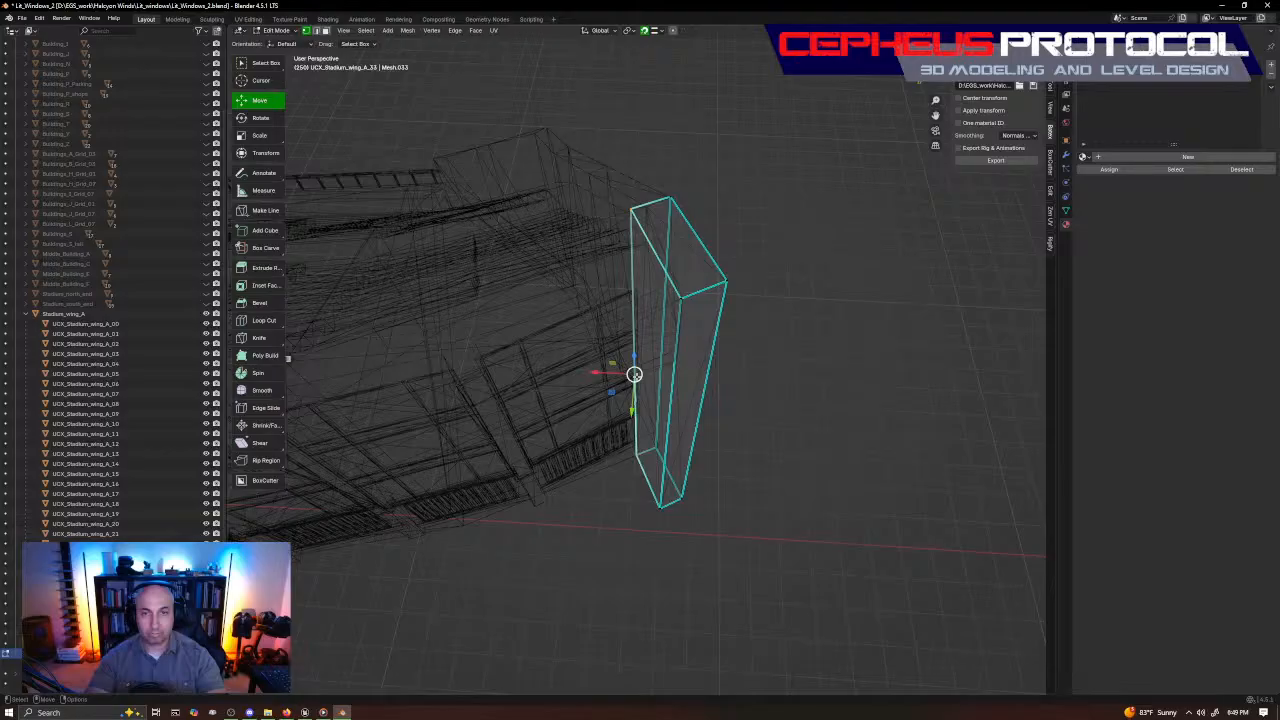
scroll(634, 374, up, 2)
drag(612, 396, 640, 484)
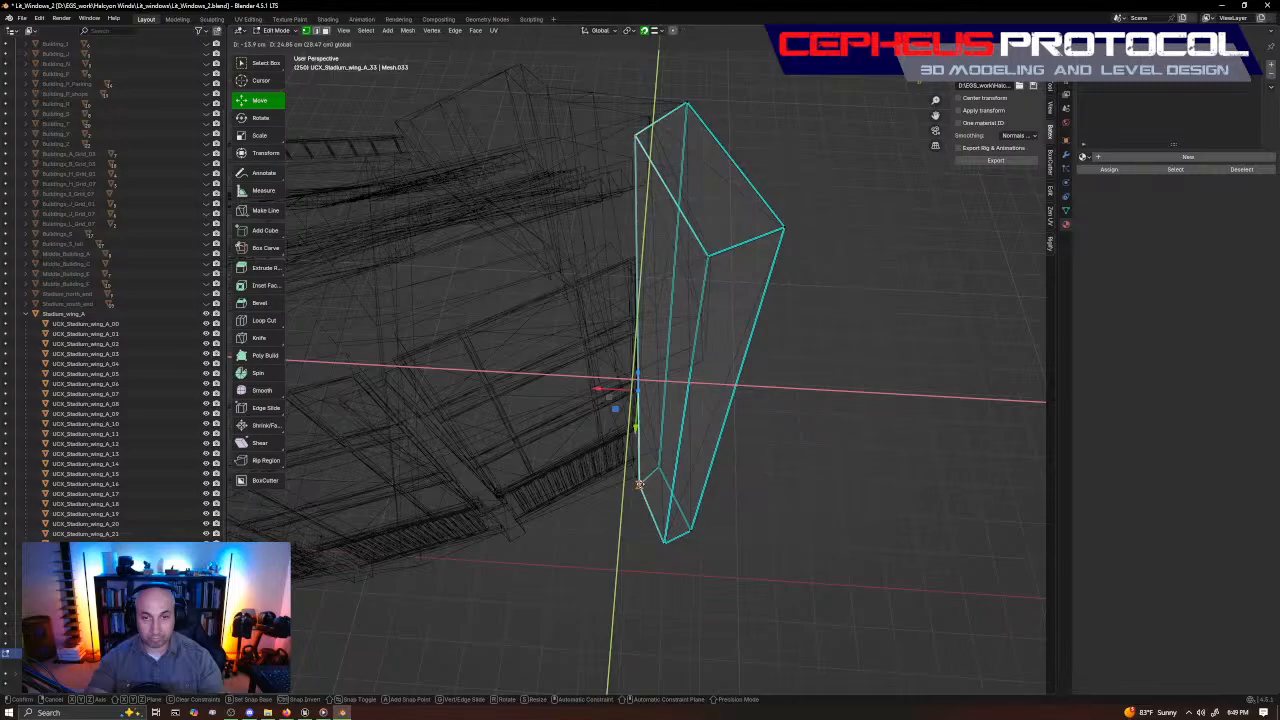
key(ctrl+z)
drag(609, 397, 642, 479)
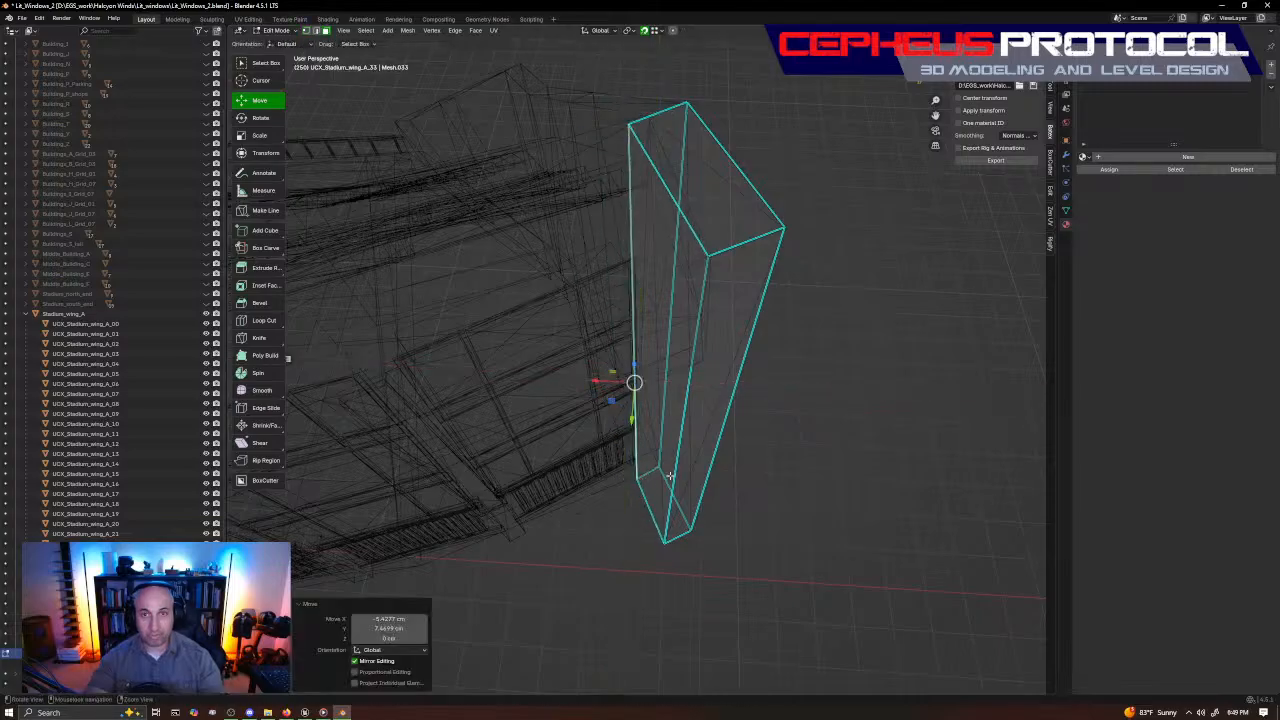
Move the inner vertical edge of UCX_Stadium_wing_A_32, the block at the wing's other end, to meet the wall
scroll(670, 475, down, 5)
middle_drag(670, 475, 728, 532)
shift+middle_drag(503, 528, 706, 470)
scroll(706, 458, up, 6)
key(Tab)
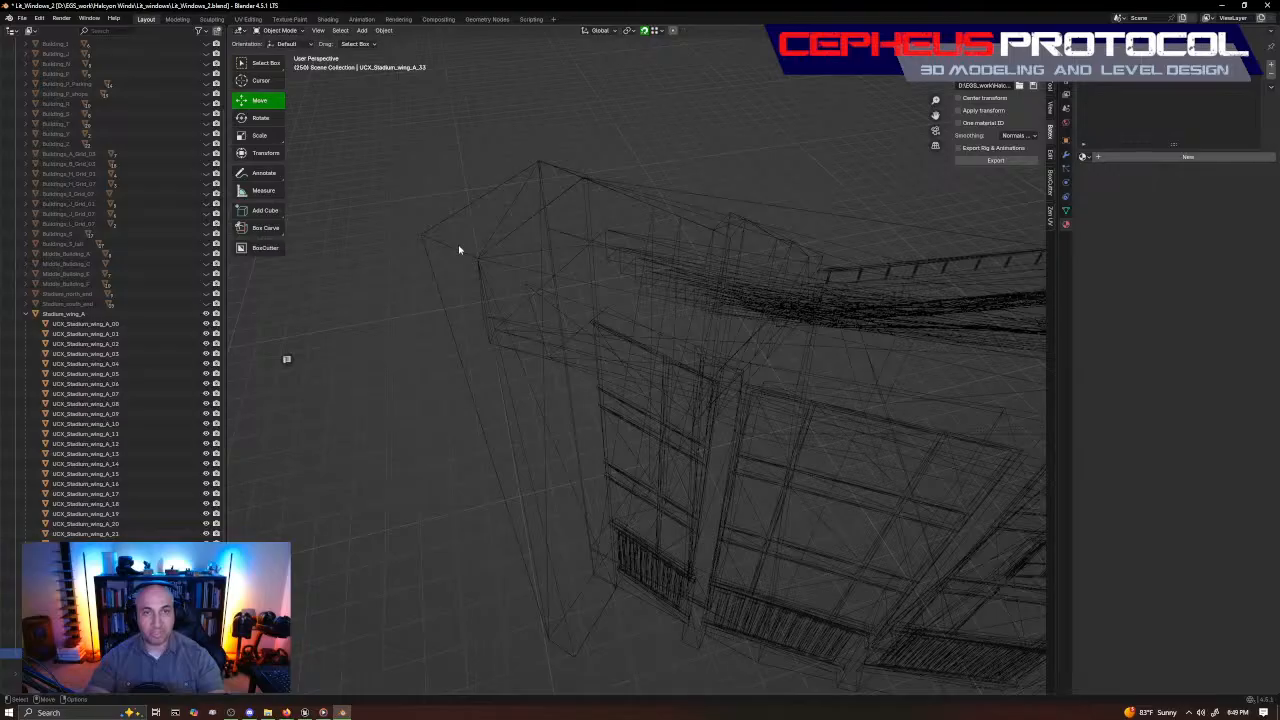
click(459, 249)
click(458, 250)
middle_drag(664, 553, 674, 501)
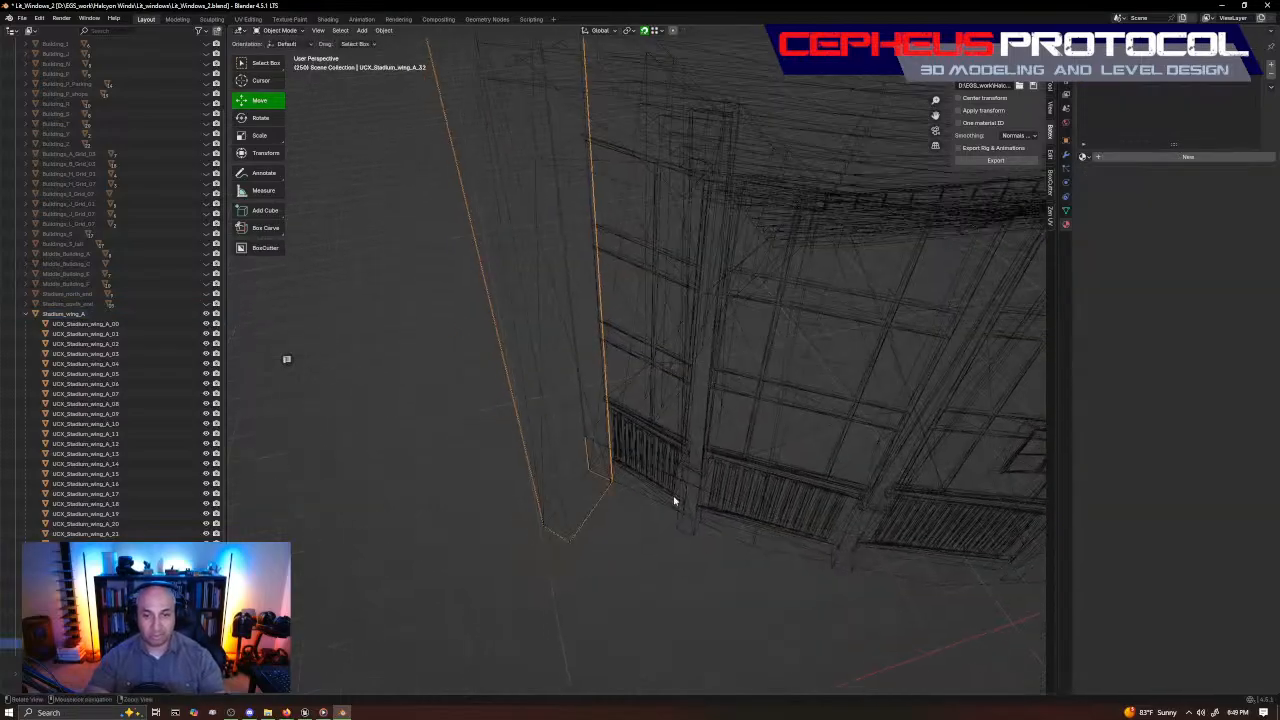
key(Tab)
click(608, 490)
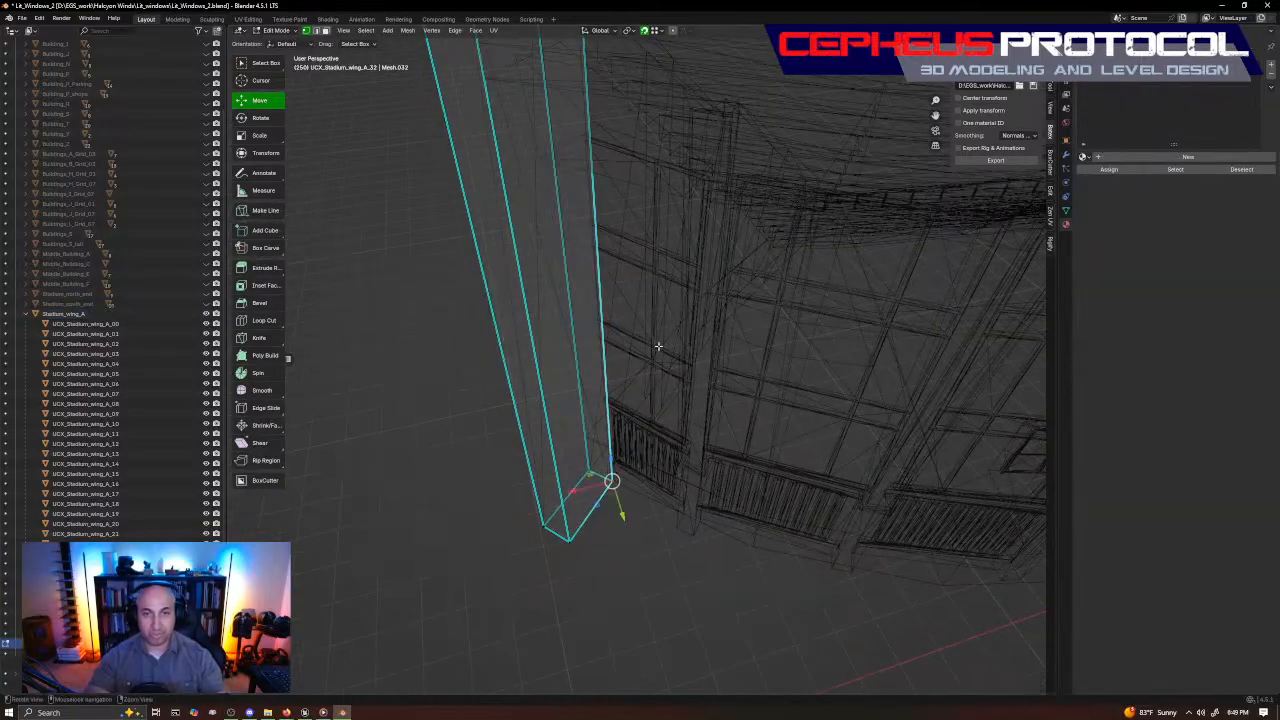
shift+middle_drag(658, 346, 666, 449)
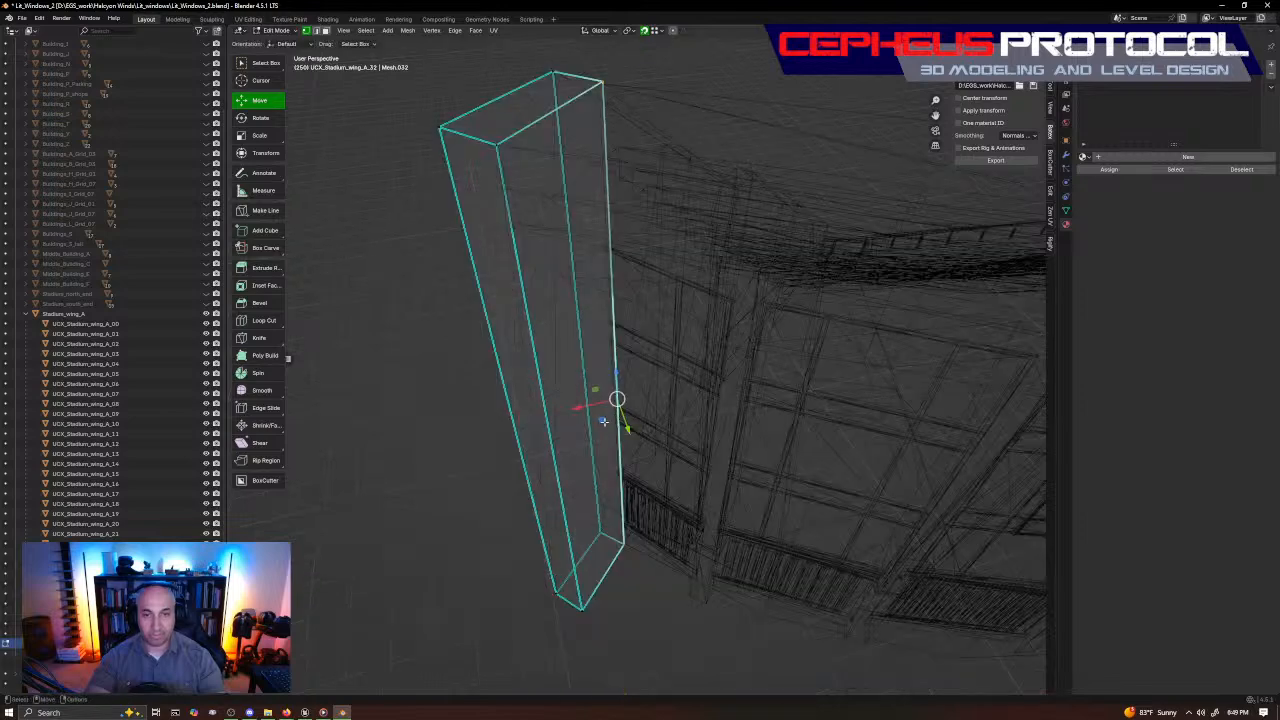
drag(605, 423, 611, 520)
key(Tab)
Examine the wing's end around UCX_Stadium_wing_A_32 in perspective and from above for areas still lacking collision
scroll(777, 427, down, 5)
middle_drag(777, 427, 691, 506)
scroll(827, 355, up, 5)
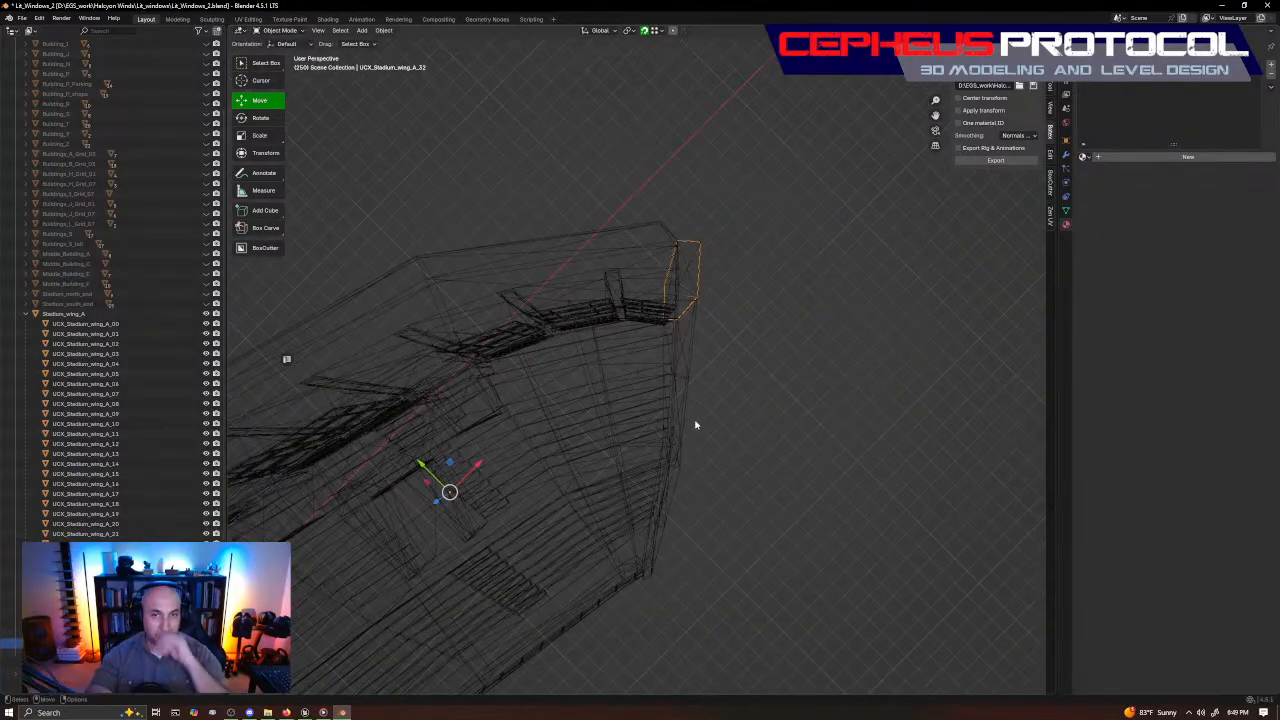
key(KP_7)
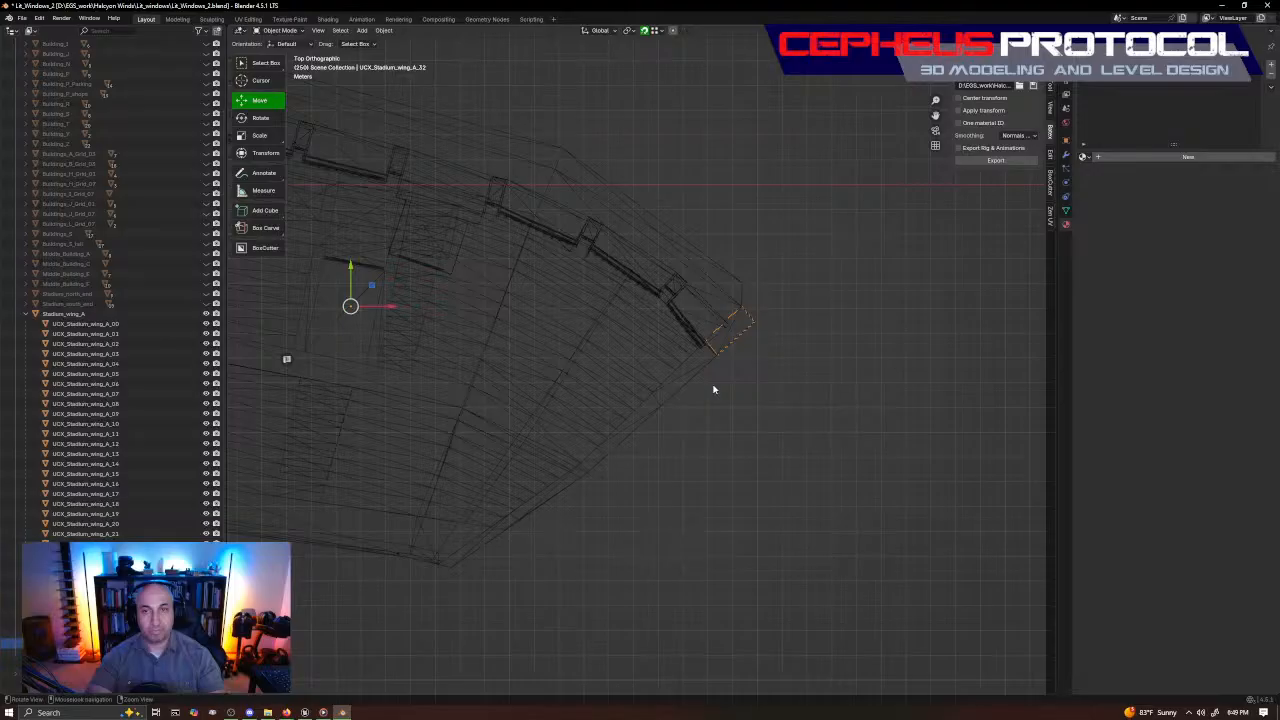
middle_drag(714, 389, 806, 382)
key(KP_7)
shift+middle_drag(509, 259, 575, 287)
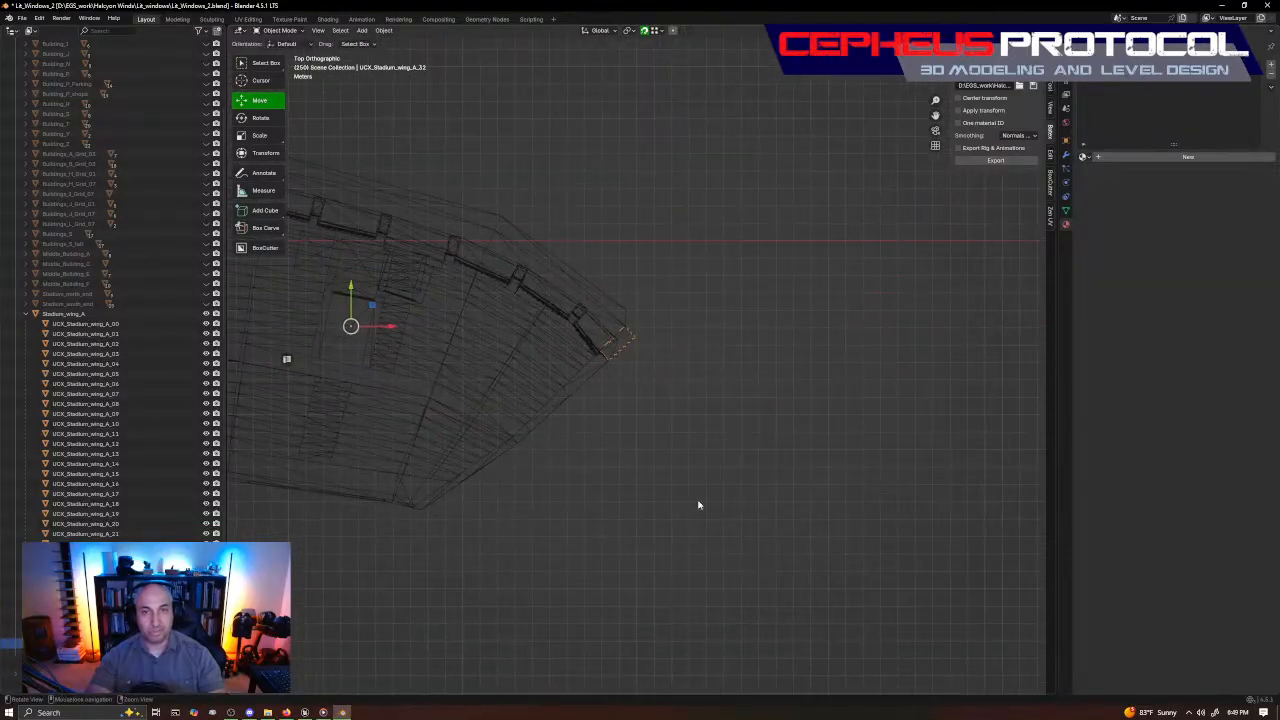
Duplicate the collision block UCX_Stadium_wing_A_32 in place
ctrl+middle_drag(698, 505, 603, 335)
ctrl+middle_drag(743, 316, 743, 344)
shift+middle_drag(743, 344, 732, 382)
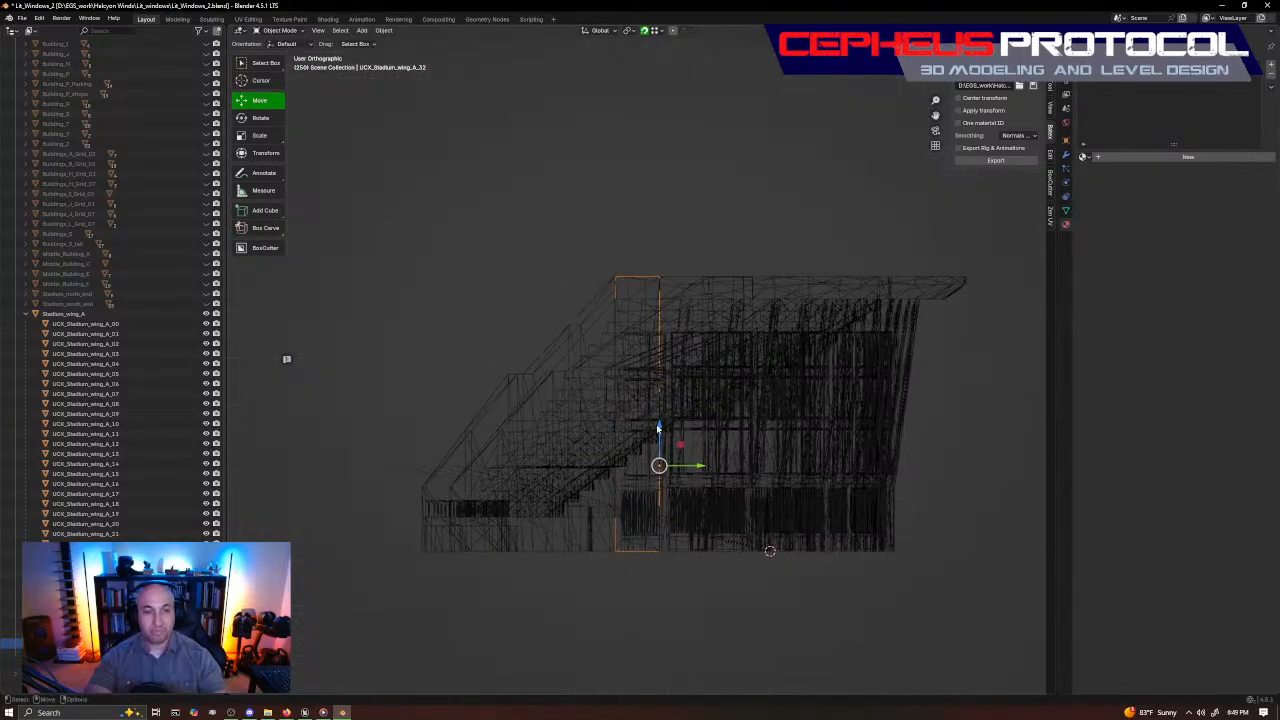
key(shift+d)
right_click(755, 369)
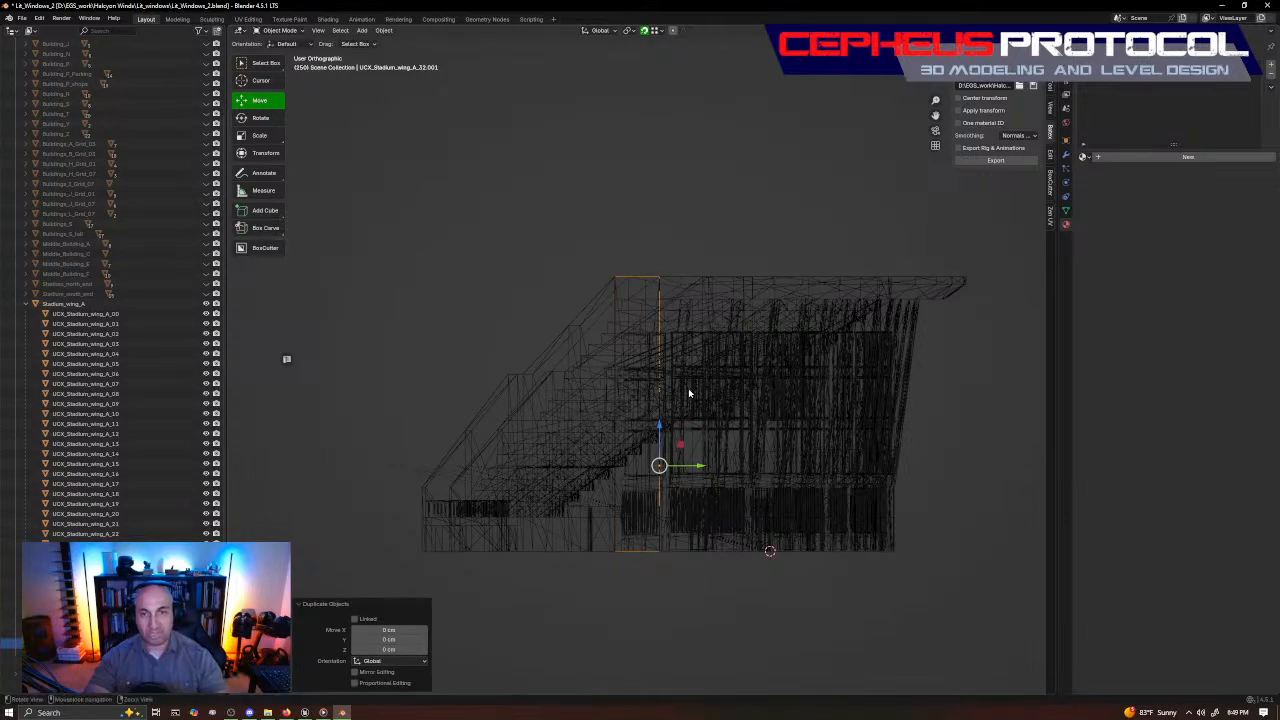
Raise the bottom vertices of the duplicated block to leave only a short block at roof height
scroll(688, 388, up, 5)
scroll(703, 357, down, 1)
key(Tab)
shift+middle_drag(664, 578, 703, 447)
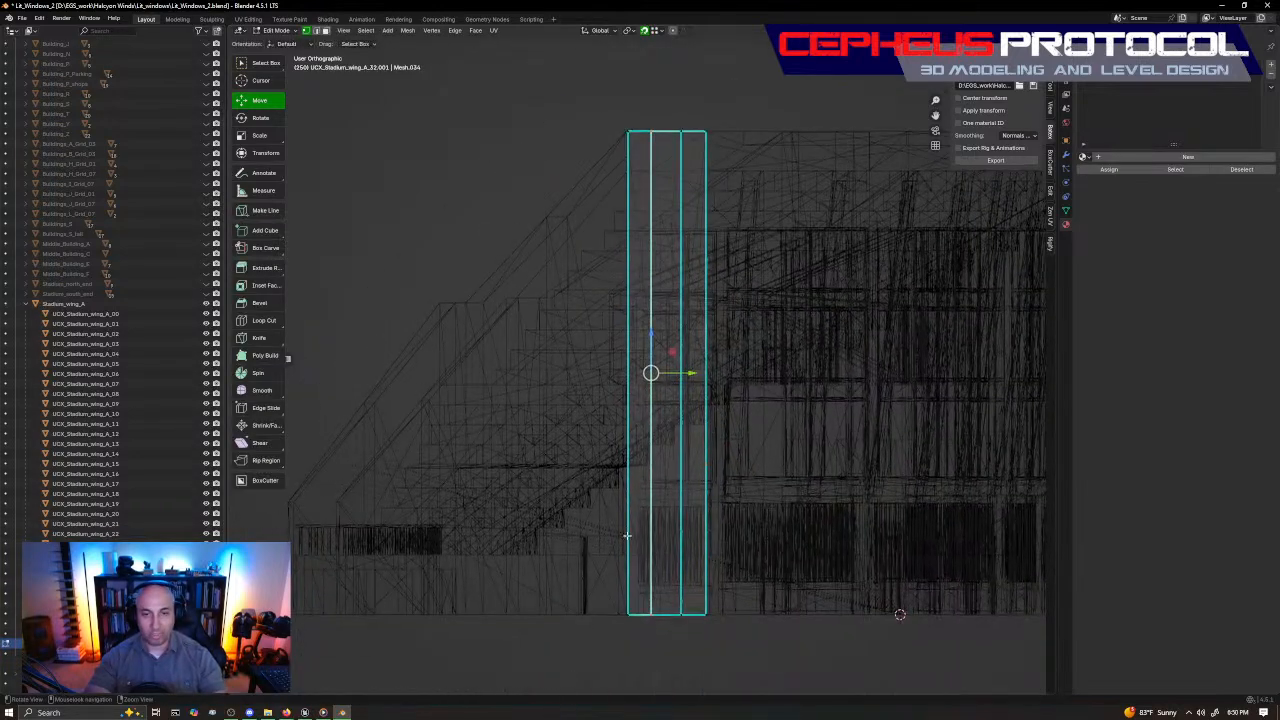
drag(544, 638, 745, 592)
drag(666, 574, 792, 40)
mouse_move(667, 98)
mouse_down()
mouse_move(658, 113)
mouse_move(666, 100)
mouse_up()
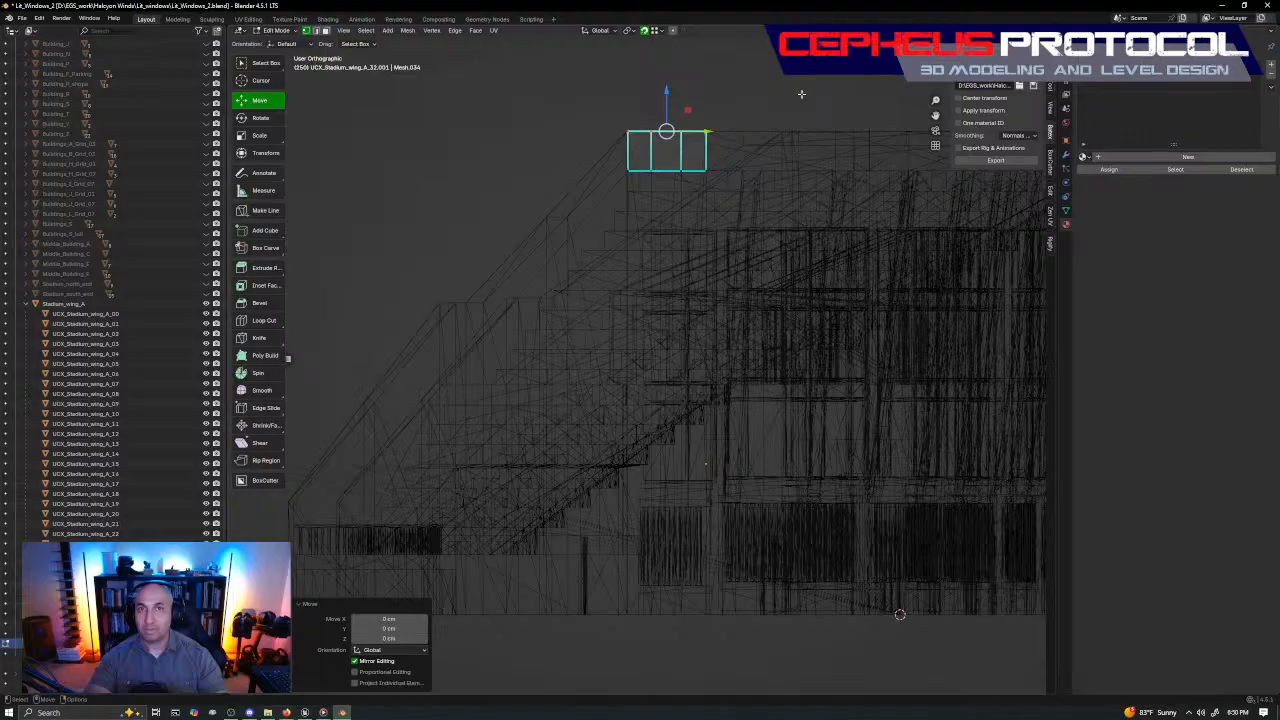
Rename the duplicated collision block as UCX_Stadium_wing_A_34
middle_drag(801, 94, 663, 331)
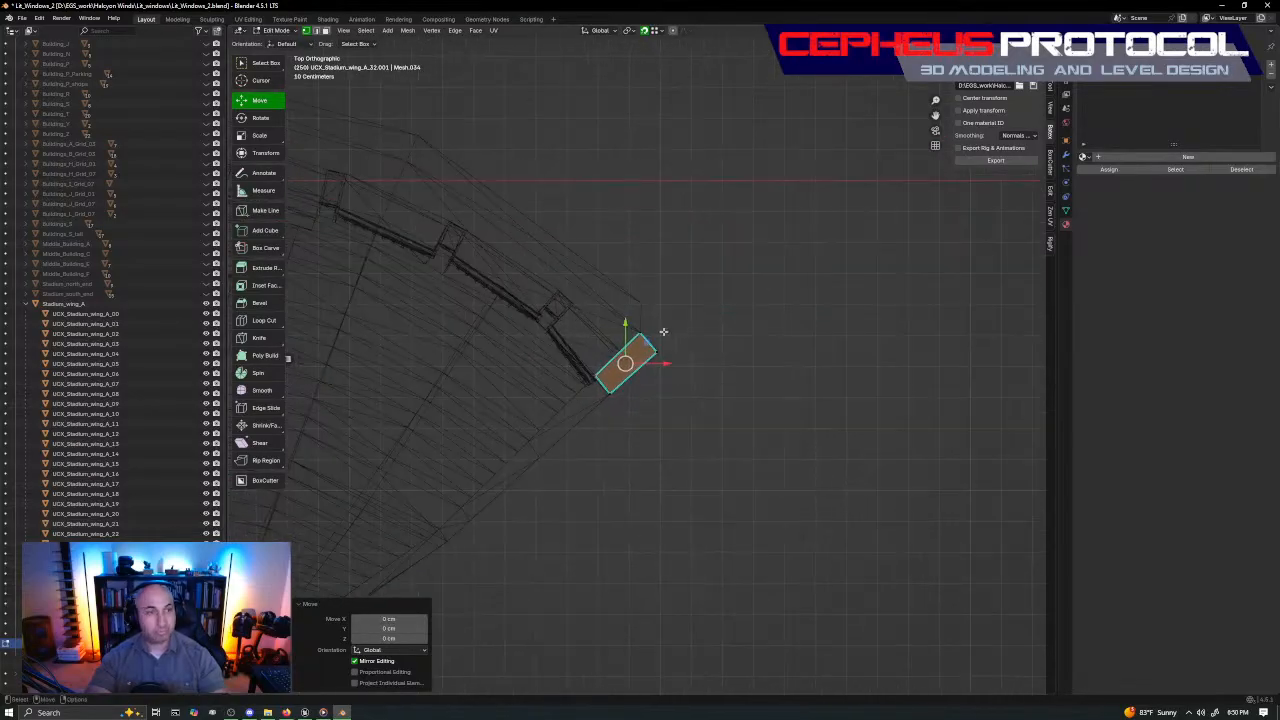
drag(610, 258, 652, 346)
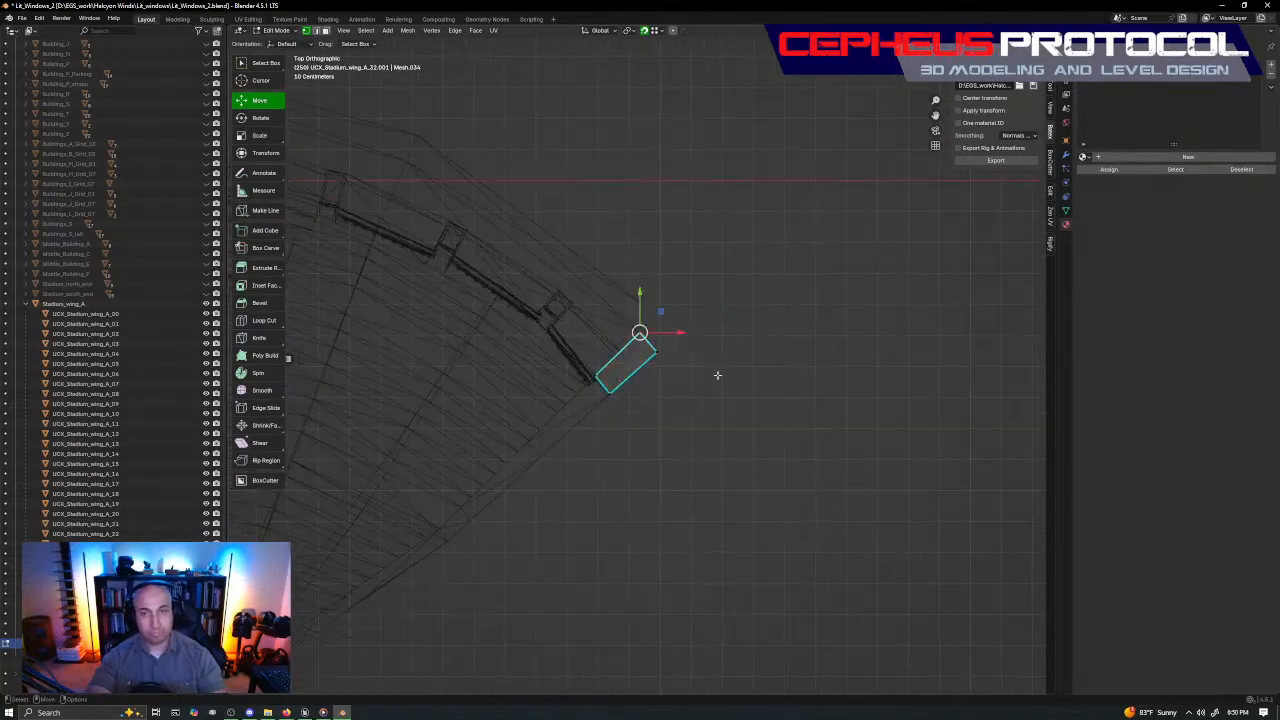
shift+middle_drag(717, 375, 737, 383)
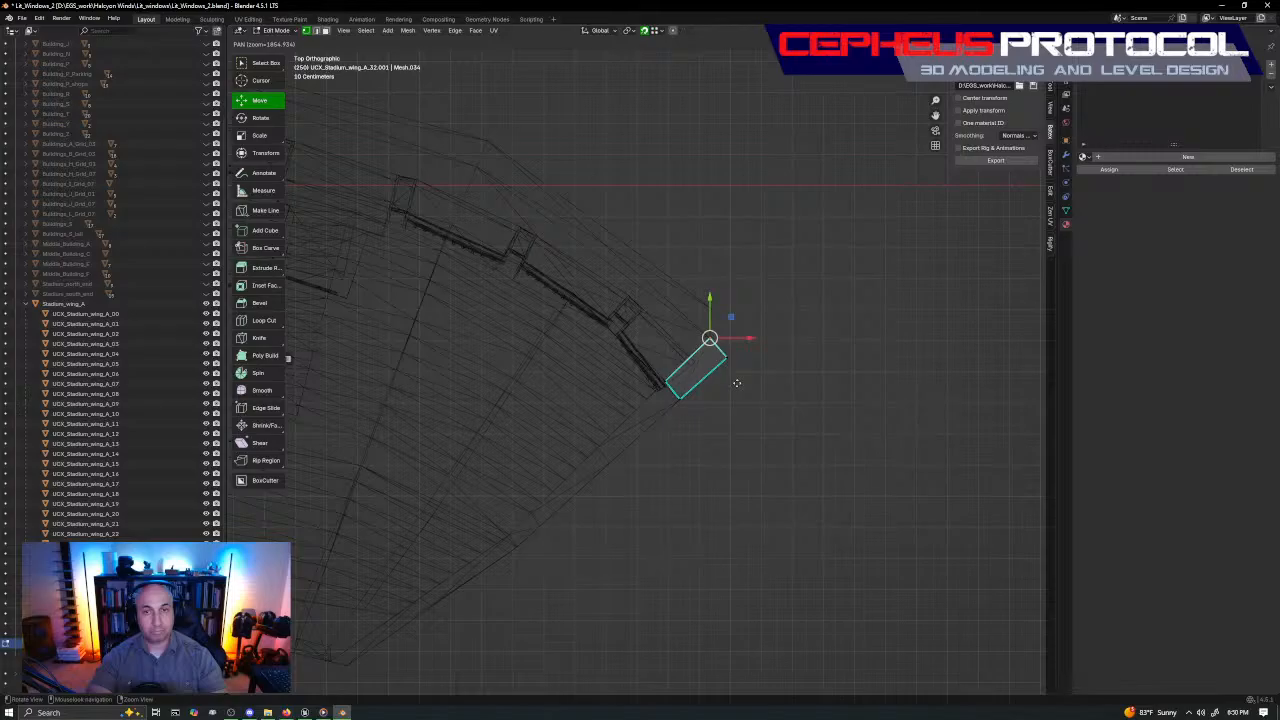
double_click(88, 643)
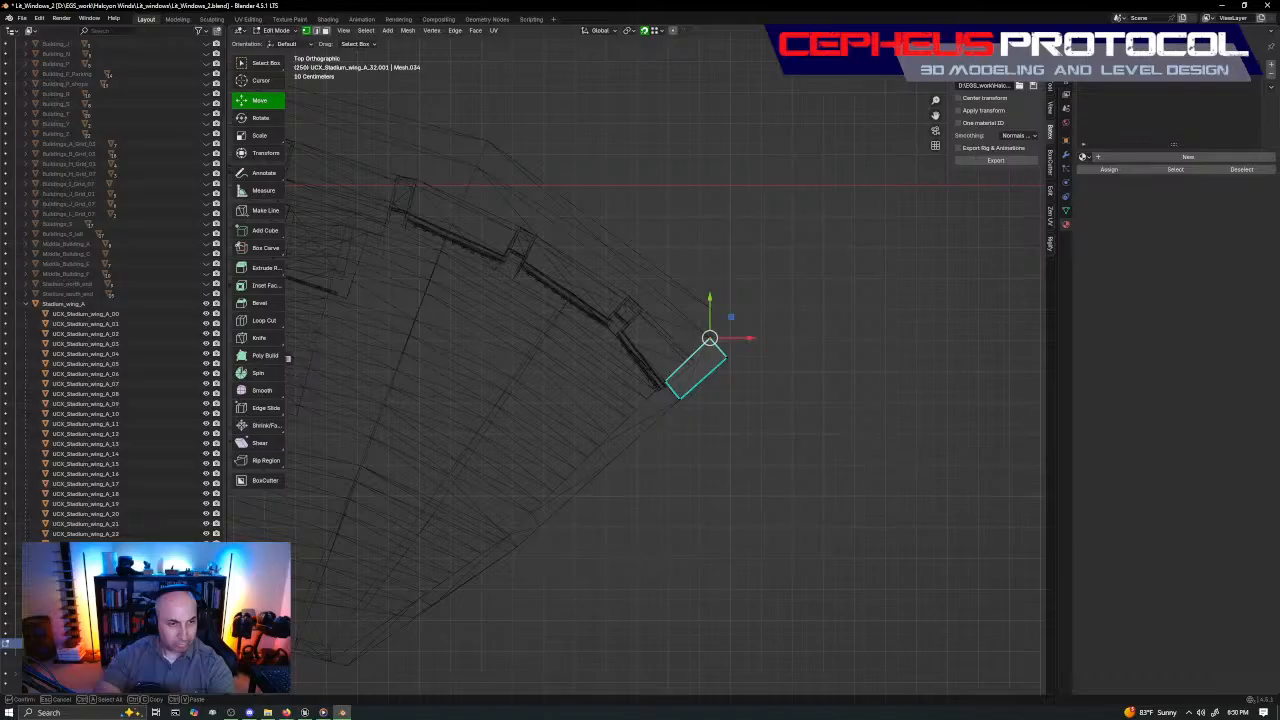
key(Return)
Move the upper corner of UCX_Stadium_wing_A_34 along the roof and snap it to the next bend in the outer outline
shift+middle_drag(690, 300, 654, 342)
drag(645, 337, 690, 392)
shift+middle_drag(685, 349, 749, 390)
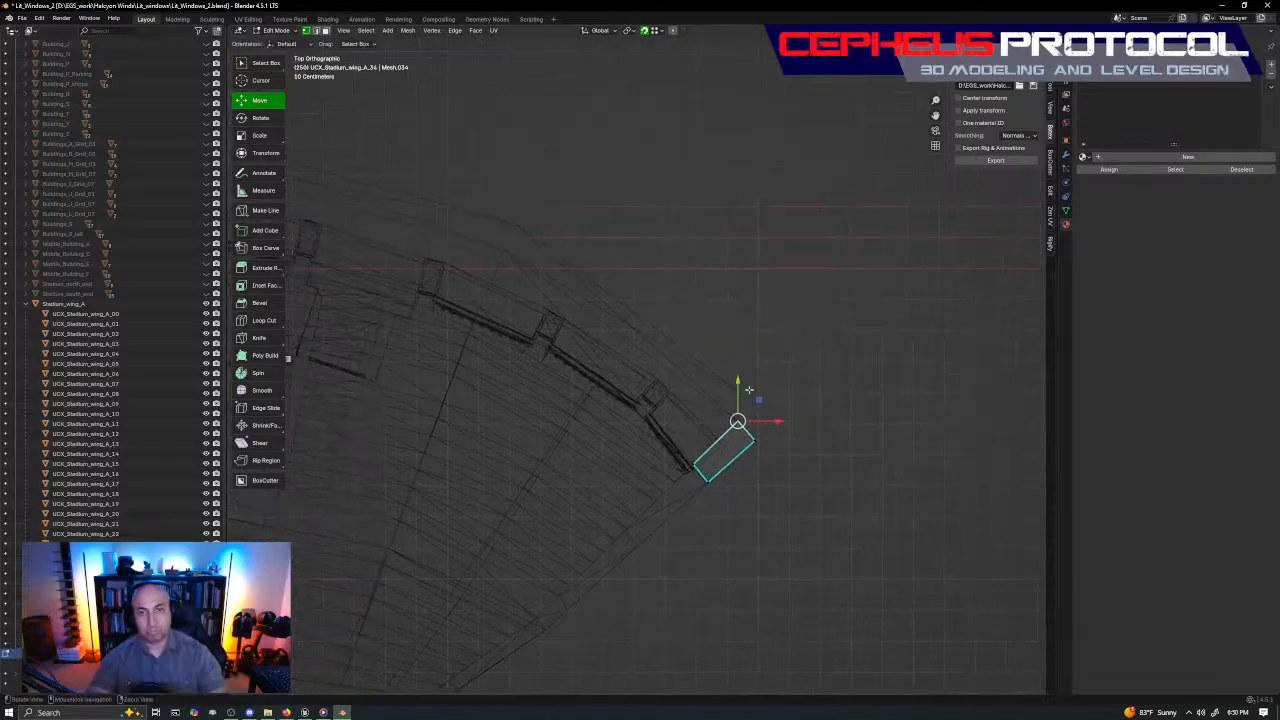
drag(749, 390, 527, 191)
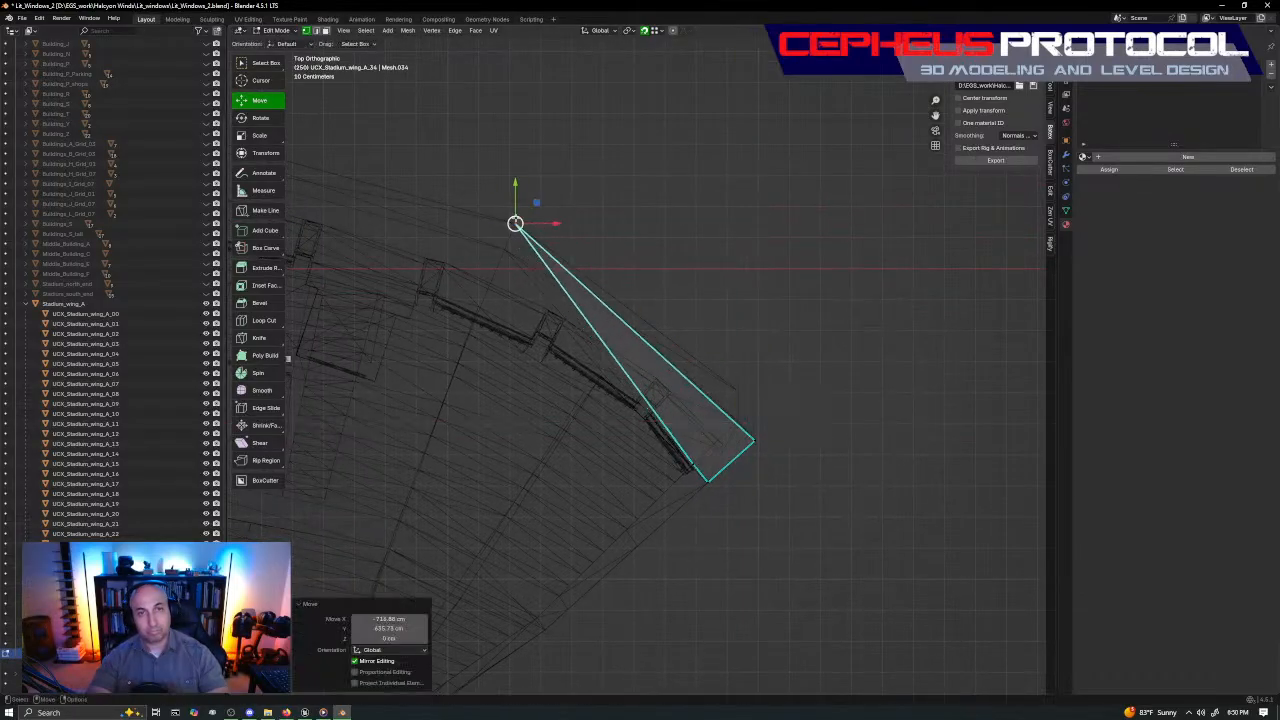
Move the block's inner corner to the roof's inner edge at the same bend, checking the alignment in solid shading
drag(694, 524, 658, 418)
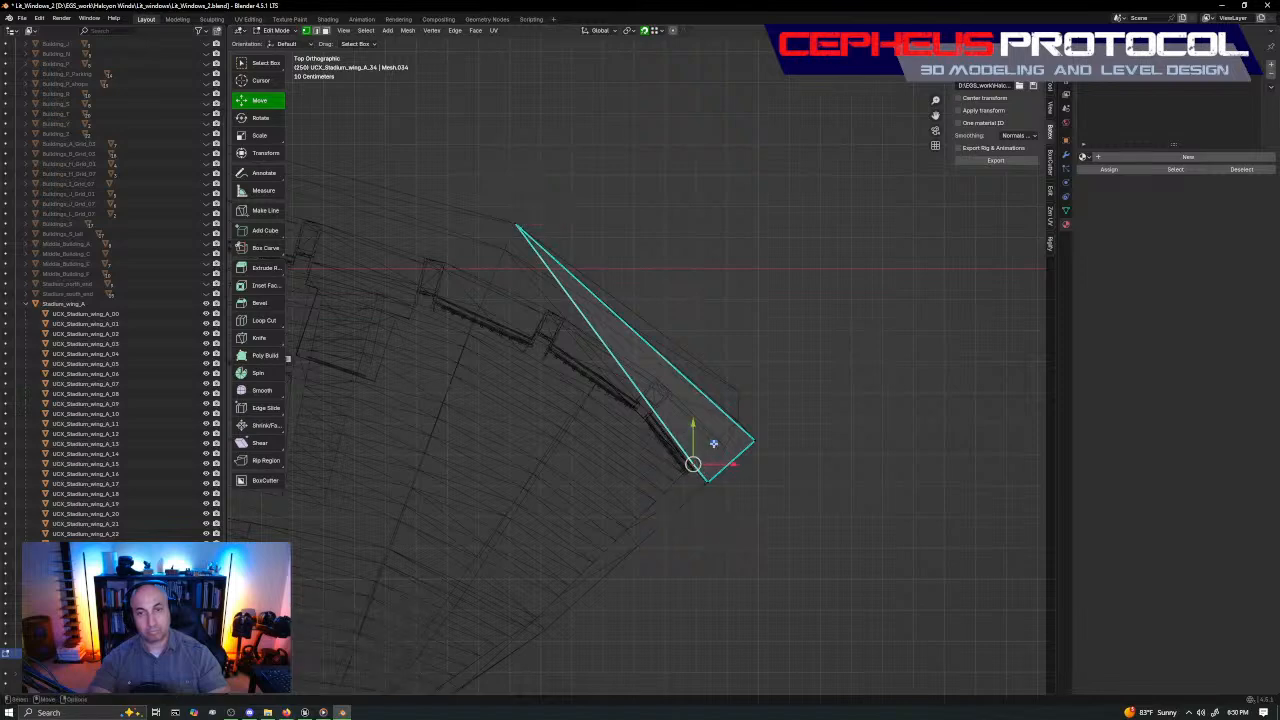
key(z)
middle_drag(714, 443, 610, 309)
middle_drag(568, 318, 751, 305)
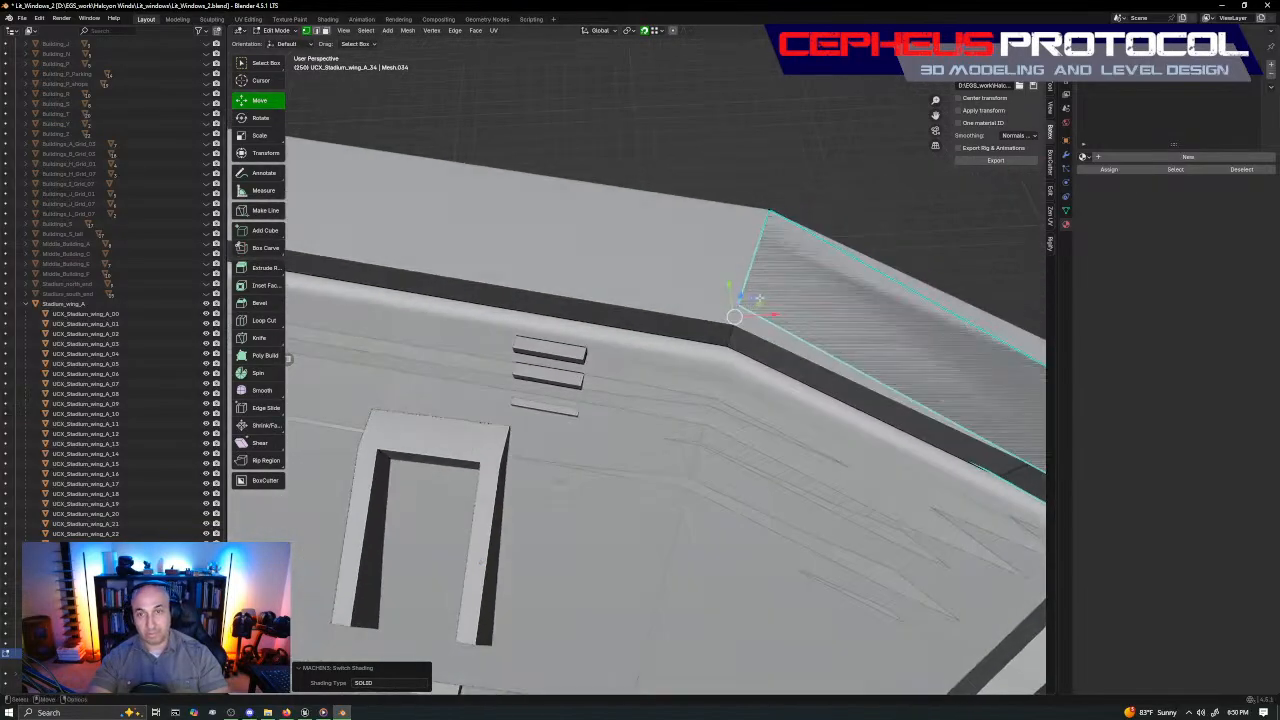
mouse_move(753, 297)
mouse_down()
mouse_move(740, 322)
mouse_move(747, 314)
mouse_up()
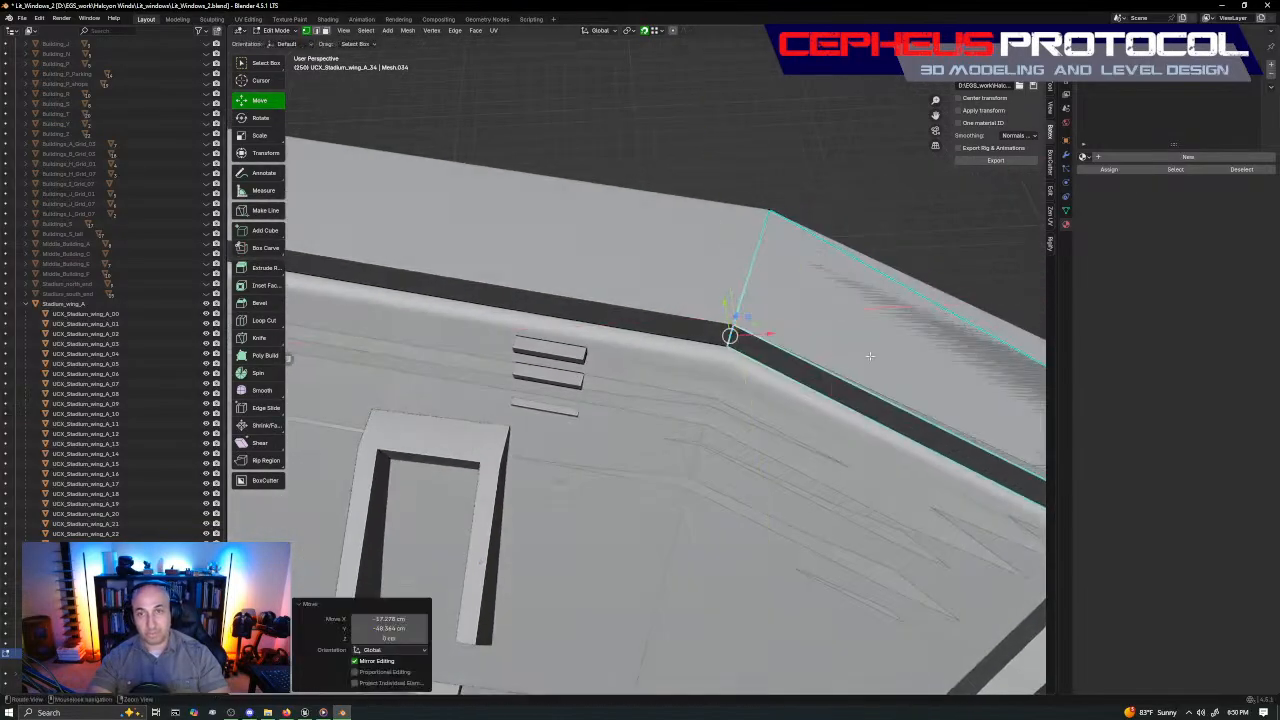
Move the outer corner at the far end of UCX_Stadium_wing_A_34 to the outermost corner of the roof outline
middle_drag(747, 314, 703, 331)
click(800, 362)
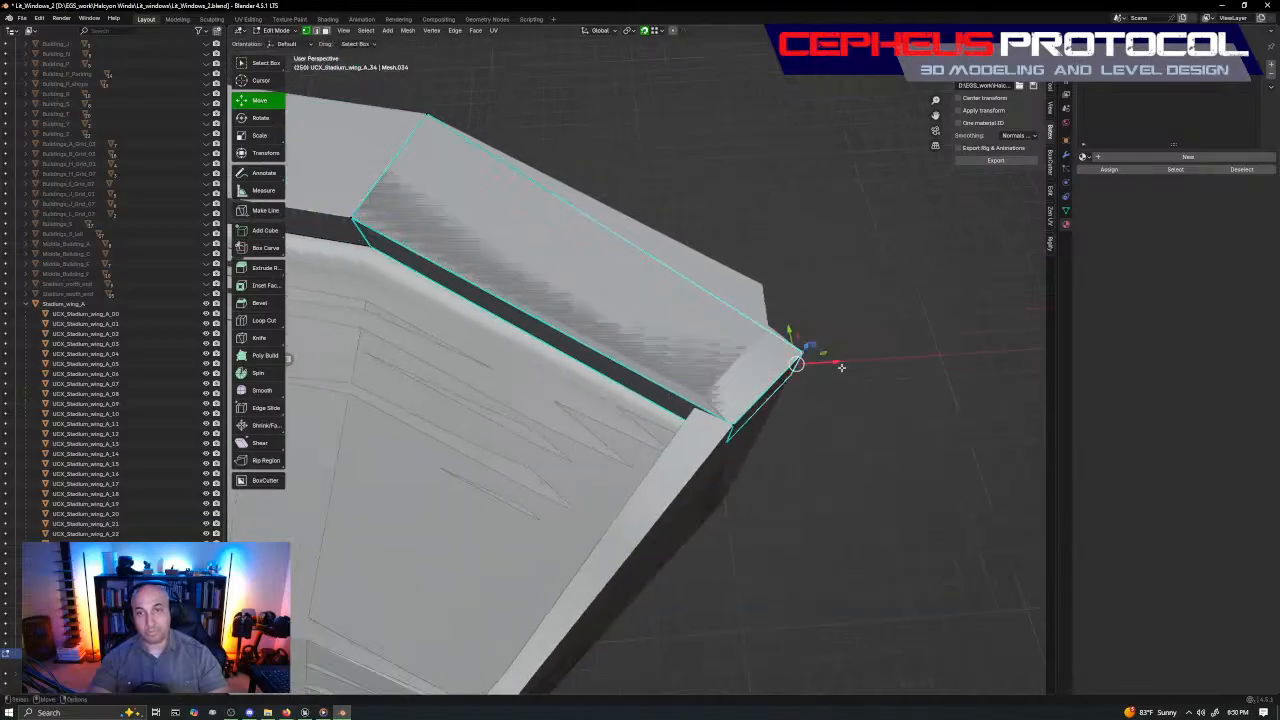
key(z)
click(798, 406)
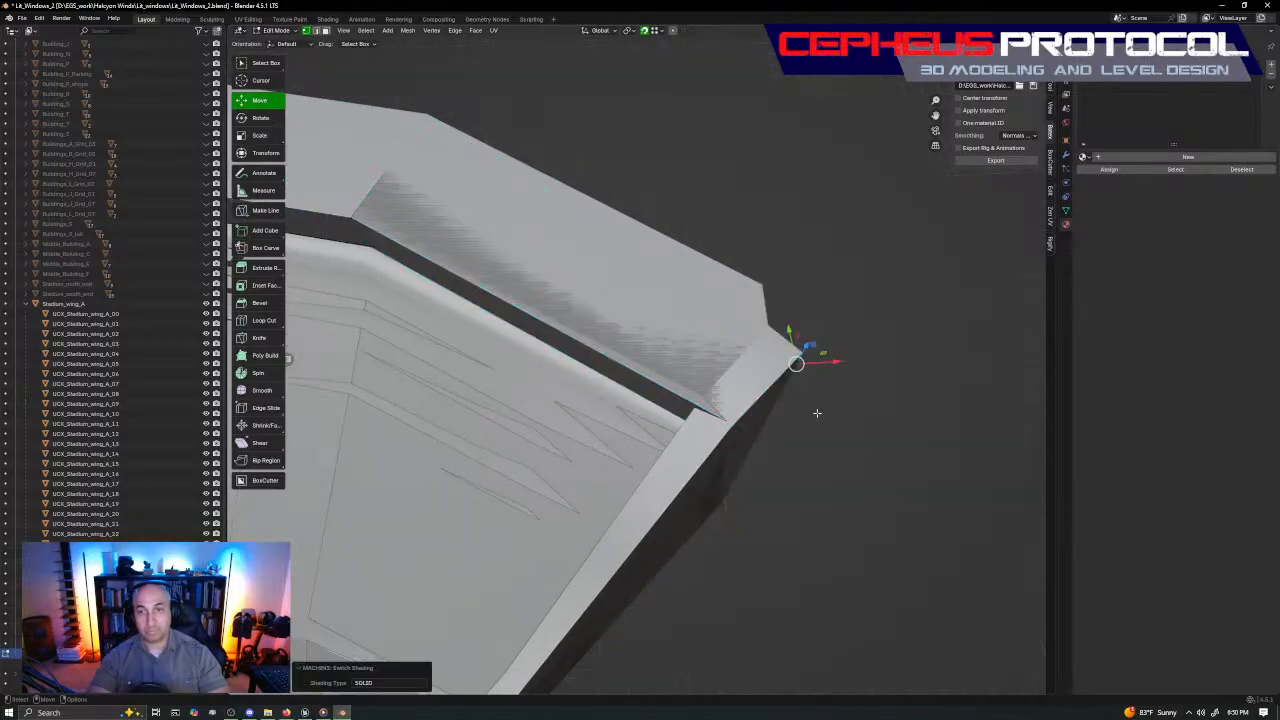
key(z)
click(766, 419)
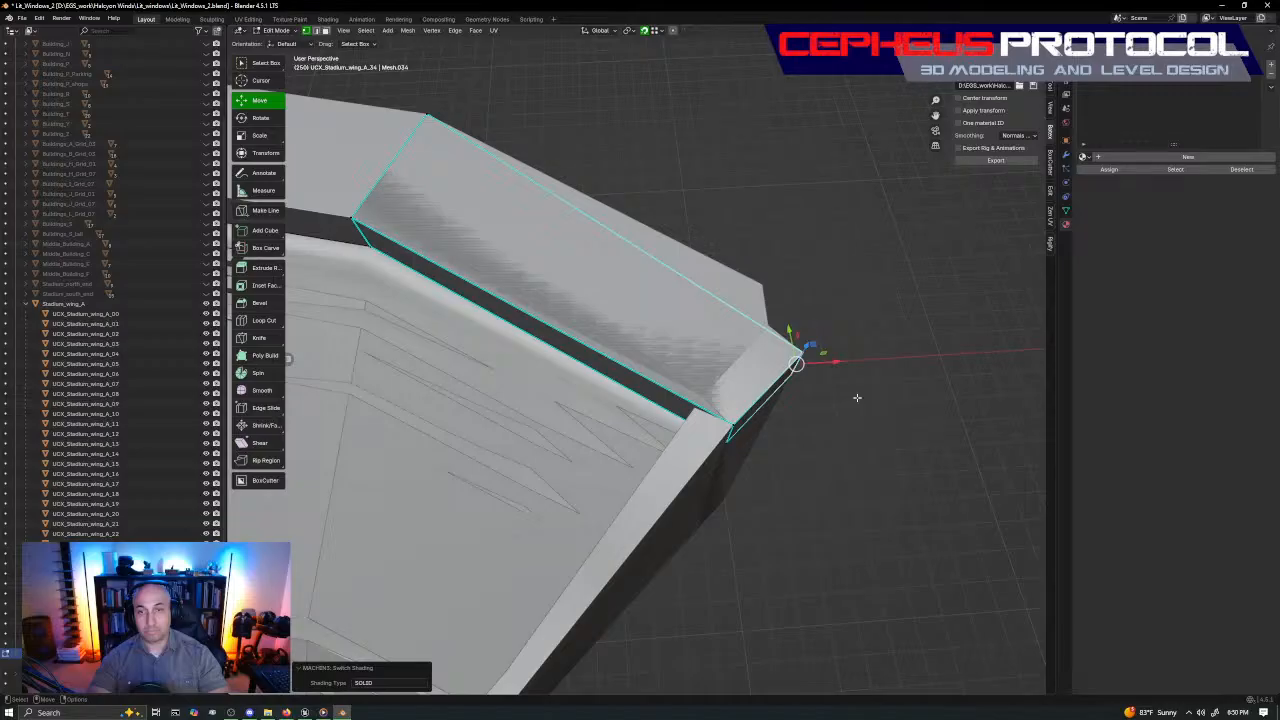
key(shift+z)
key(g)
key(y)
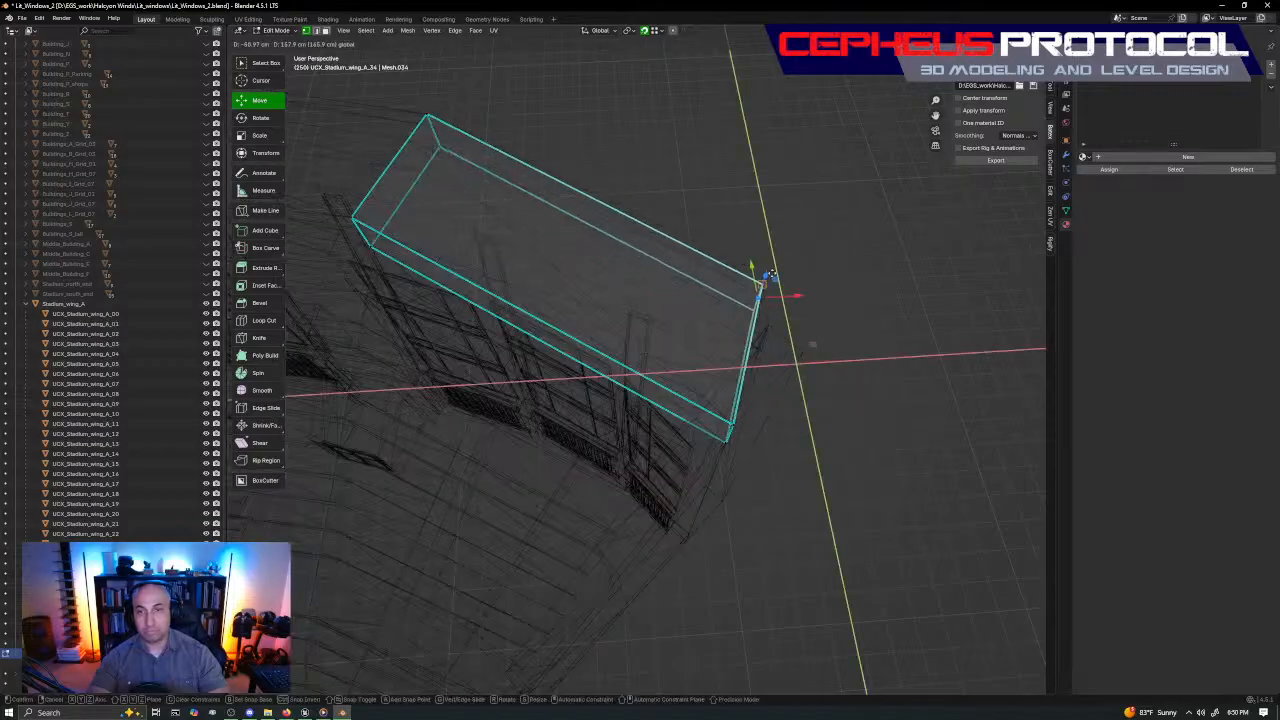
click(771, 275)
Fit the inner end corner of UCX_Stadium_wing_A_34 to the roof's inner edge and move its outer end corner to the notch beside the end wall
click(729, 433)
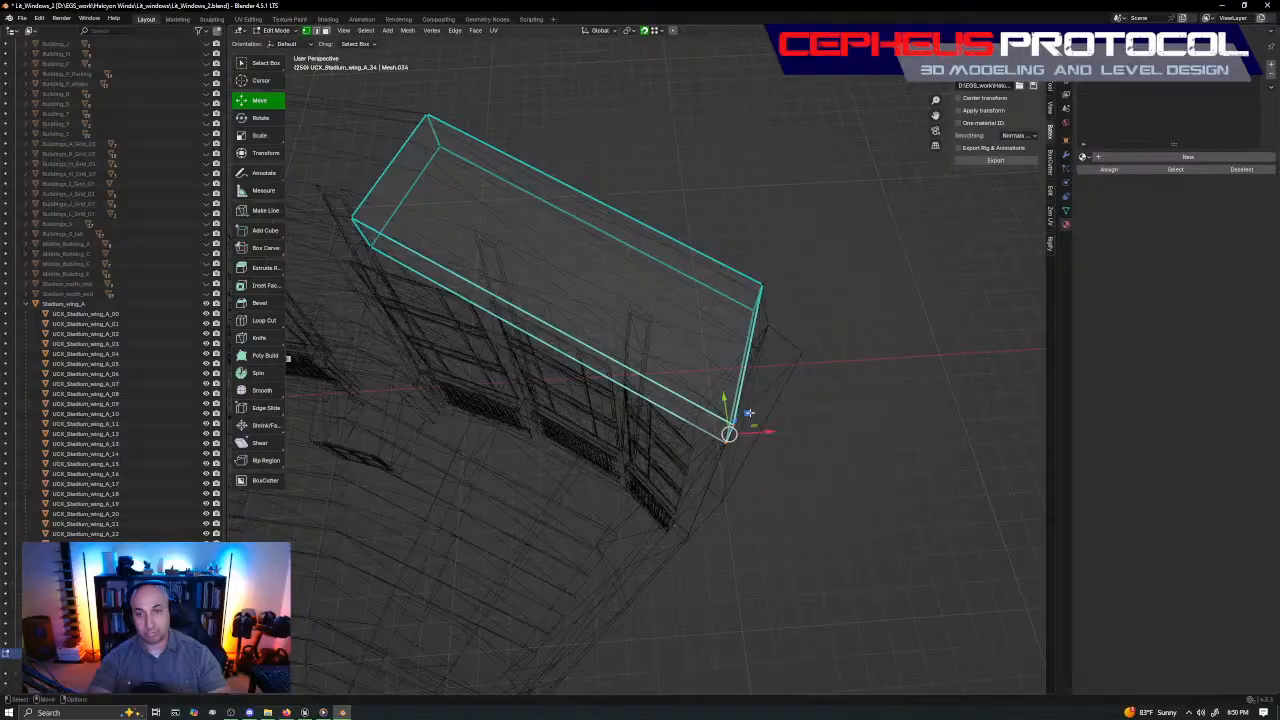
drag(749, 413, 719, 386)
key(z)
click(798, 320)
middle_drag(775, 350, 806, 399)
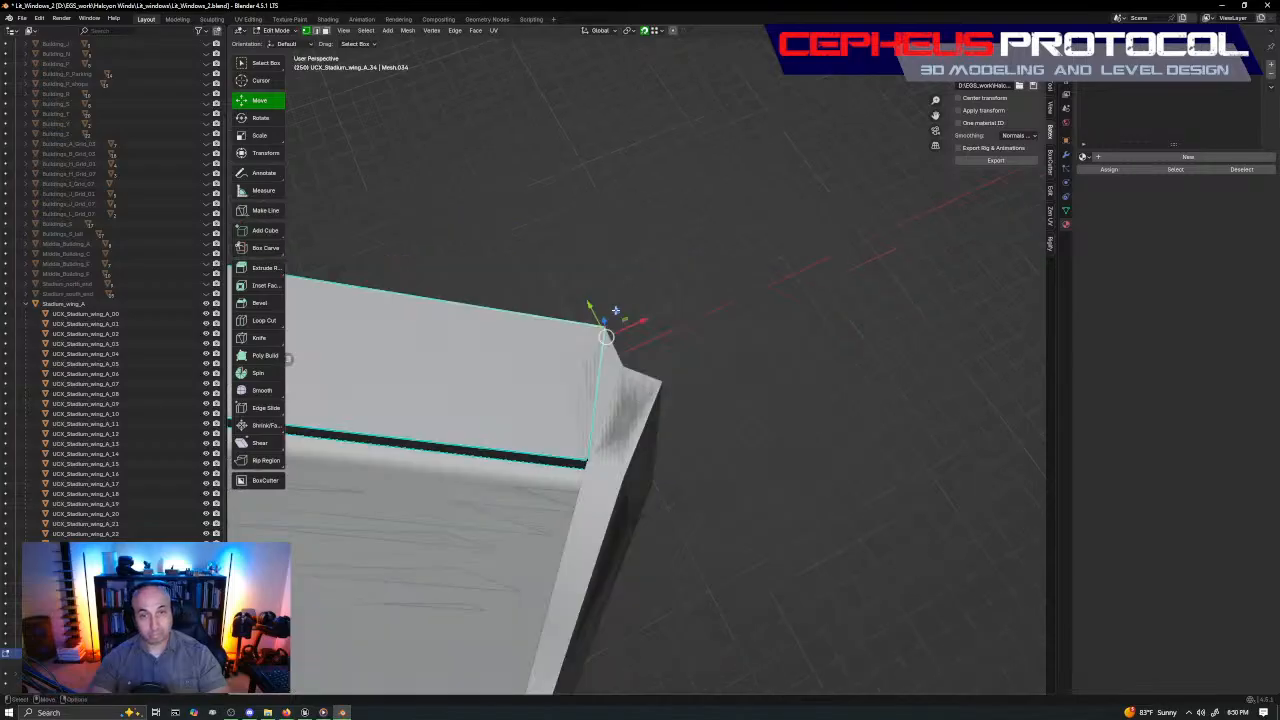
drag(616, 311, 626, 354)
shift+middle_drag(628, 356, 714, 386)
key(Tab)
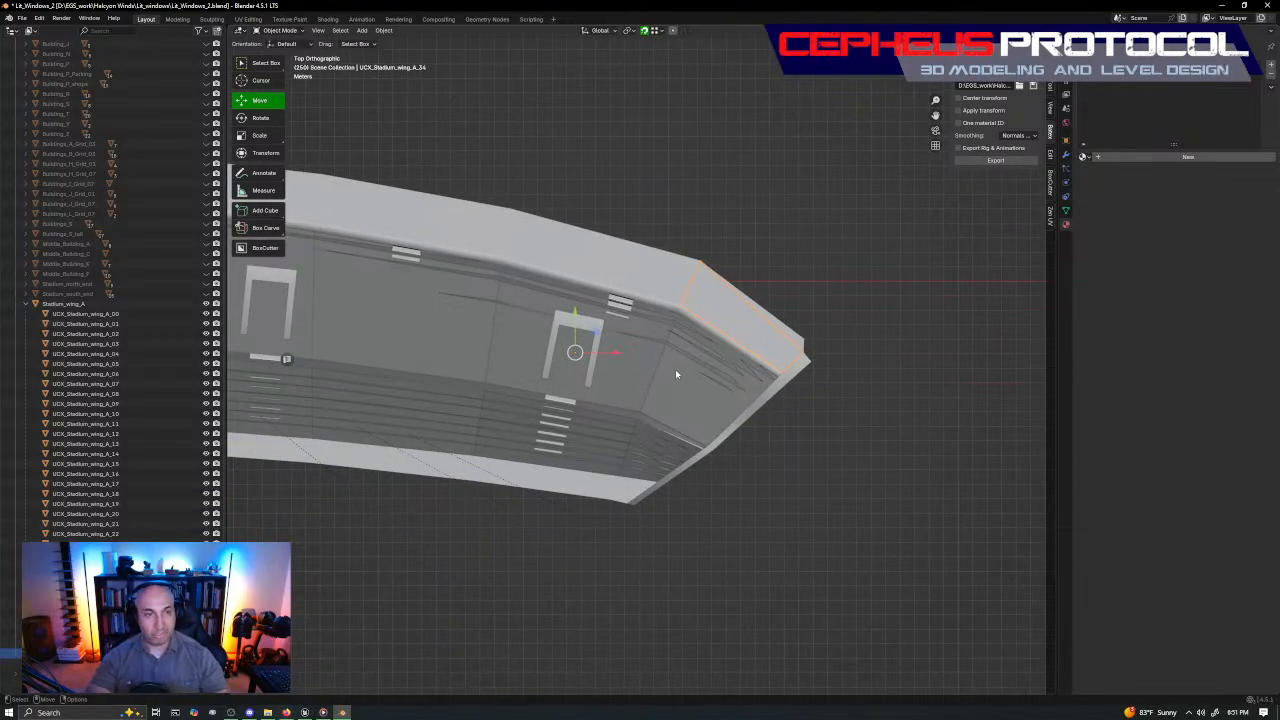
Duplicate the UCX_Stadium_wing_A_34 collision block in place and rename the copy as UCX_Stadium_wing_A_35
key(shift+d)
right_click(758, 428)
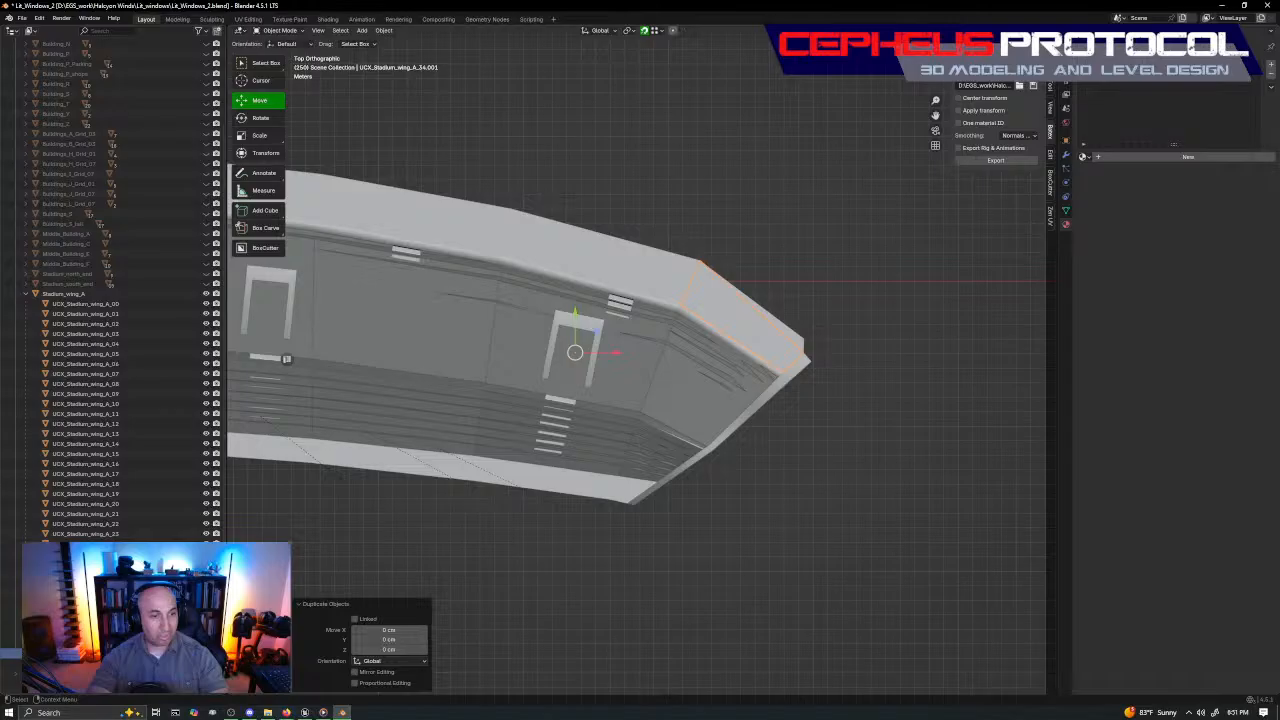
key(F2)
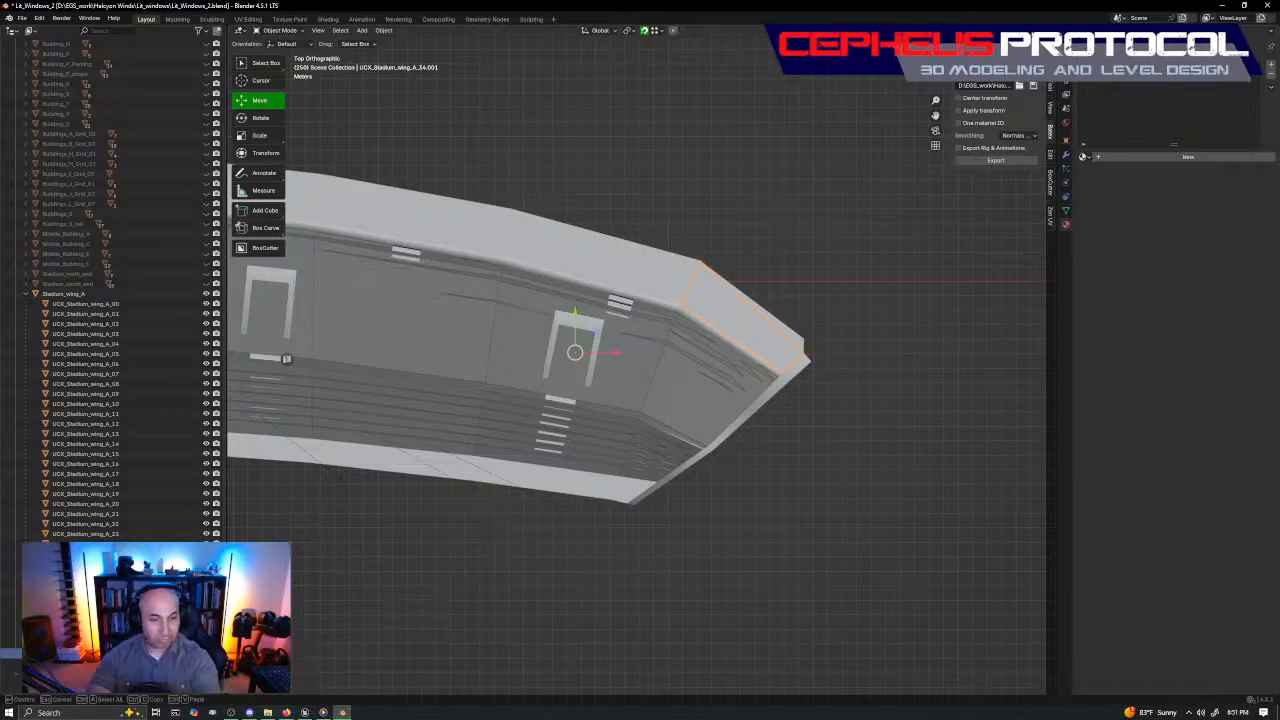
key(Return)
Open the mesh of UCX_Stadium_wing_A_35 for editing and show the scene in wireframe shading
shift+middle_drag(514, 374, 507, 419)
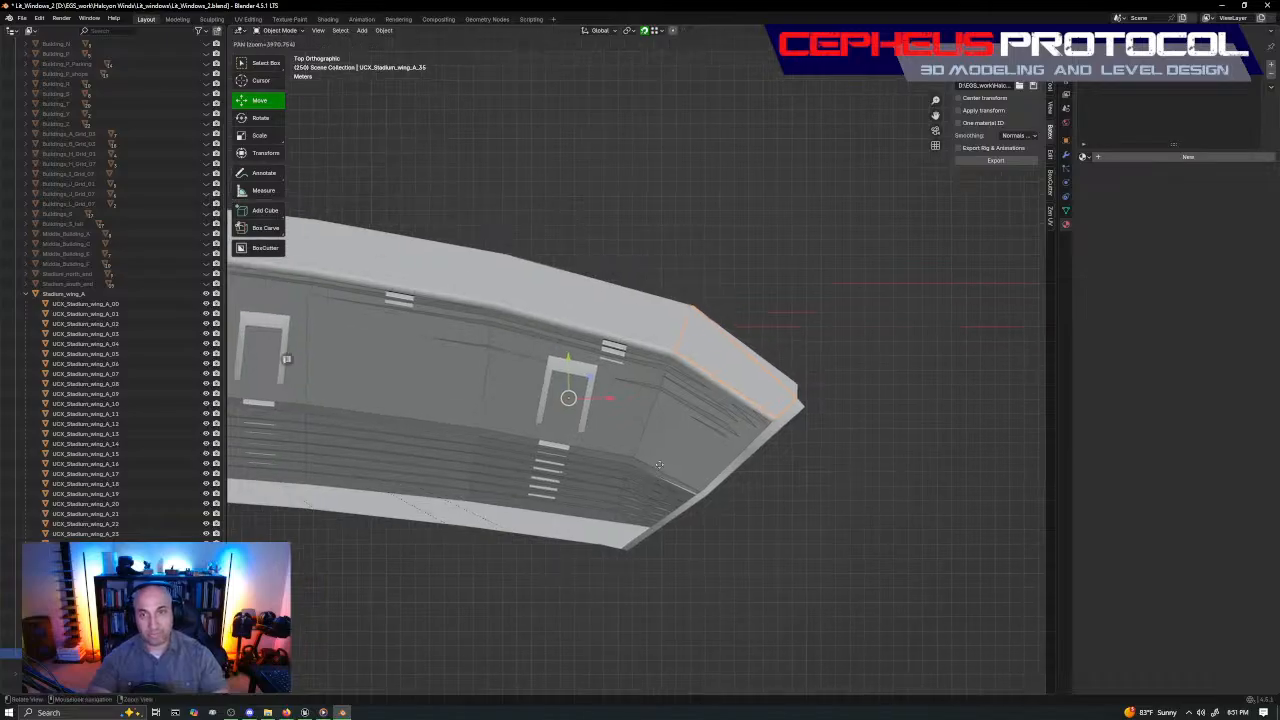
key(Tab)
key(z)
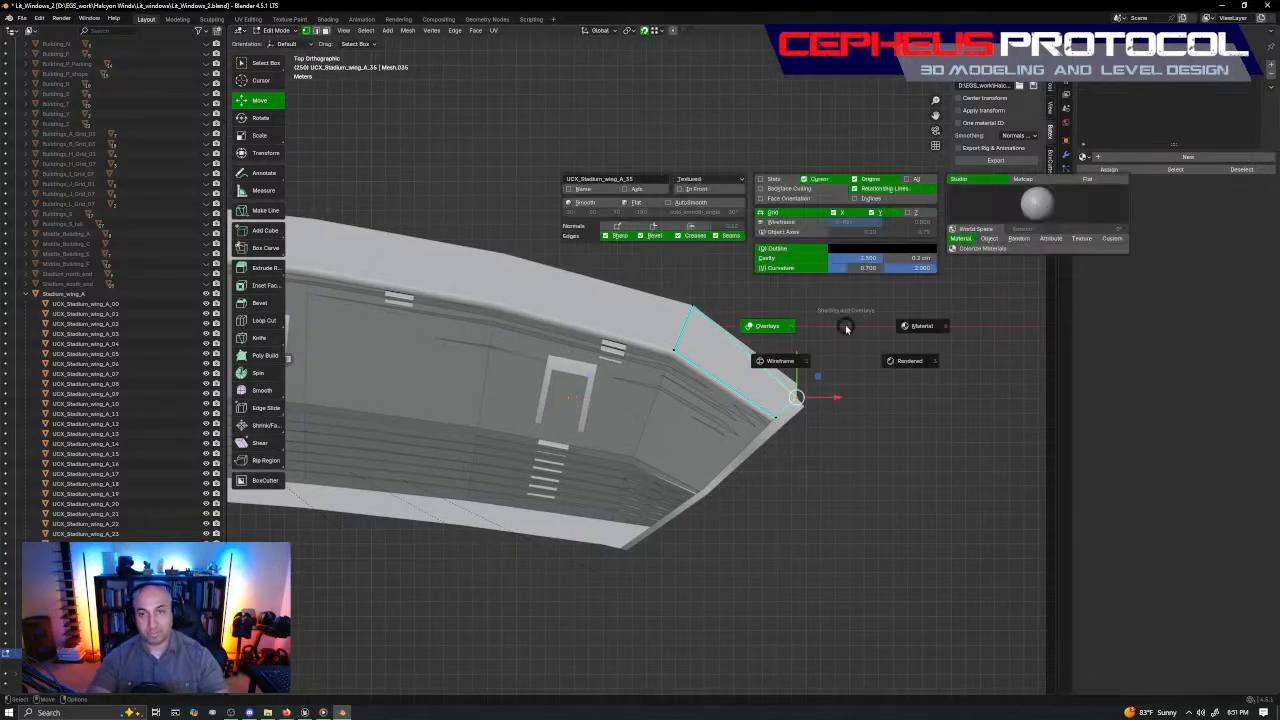
click(775, 360)
scroll(760, 358, up, 1)
shift+middle_drag(760, 358, 728, 370)
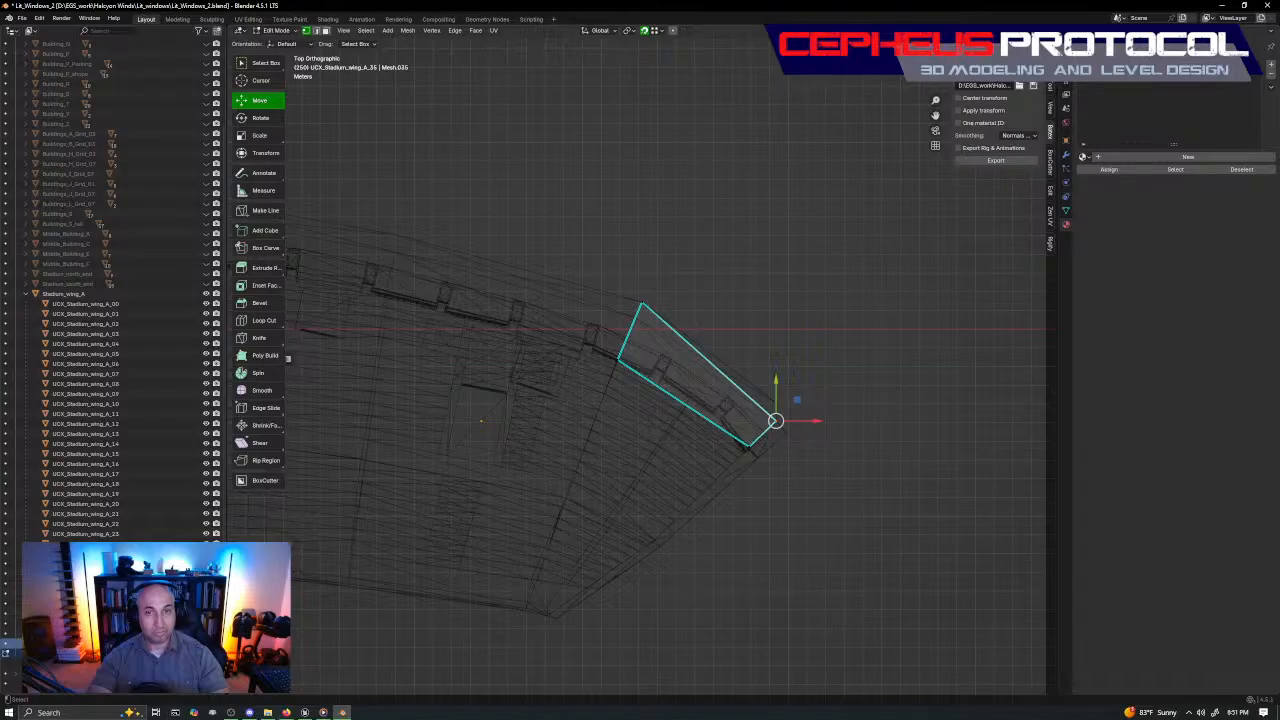
key(ctrl+KP_Add)
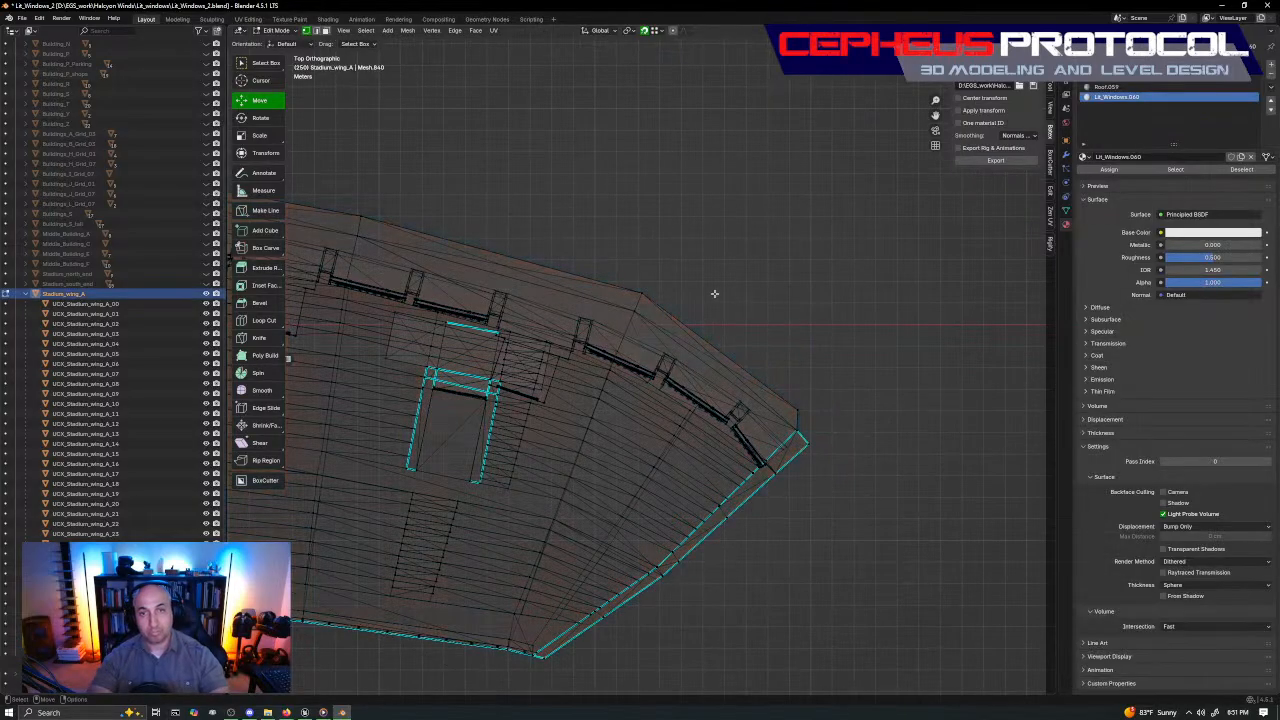
key(Tab)
click(688, 307)
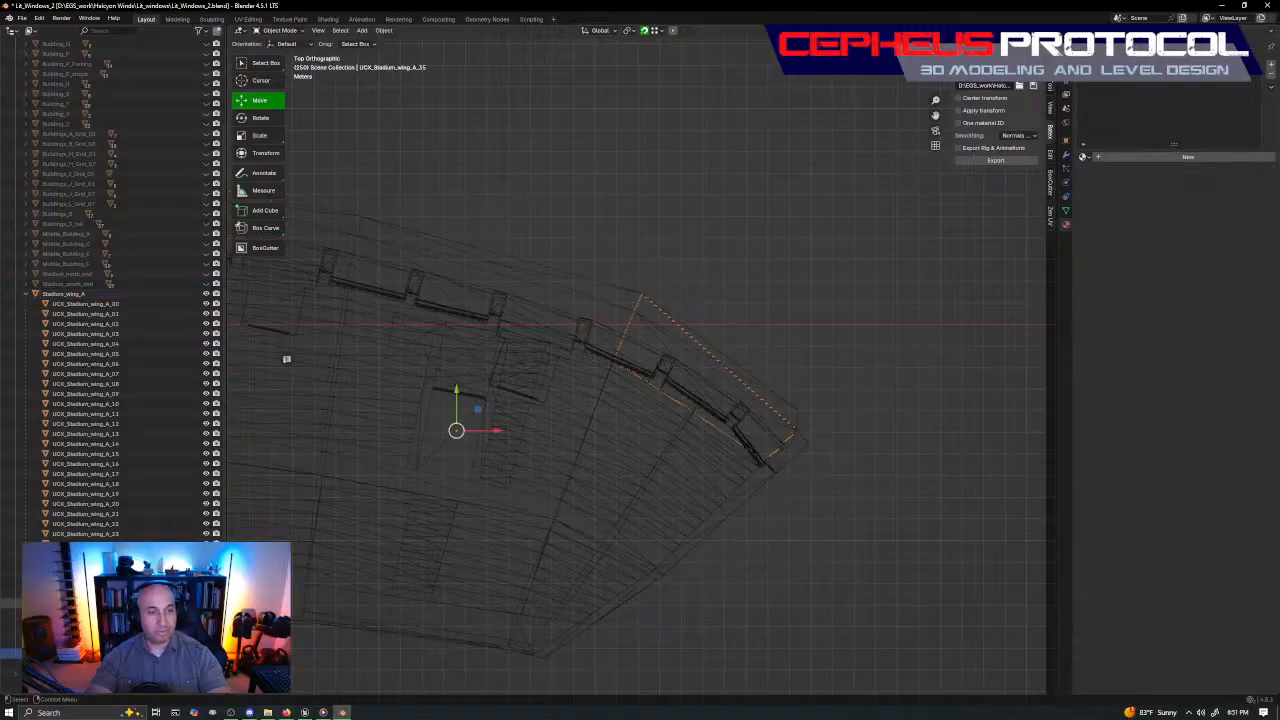
key(Tab)
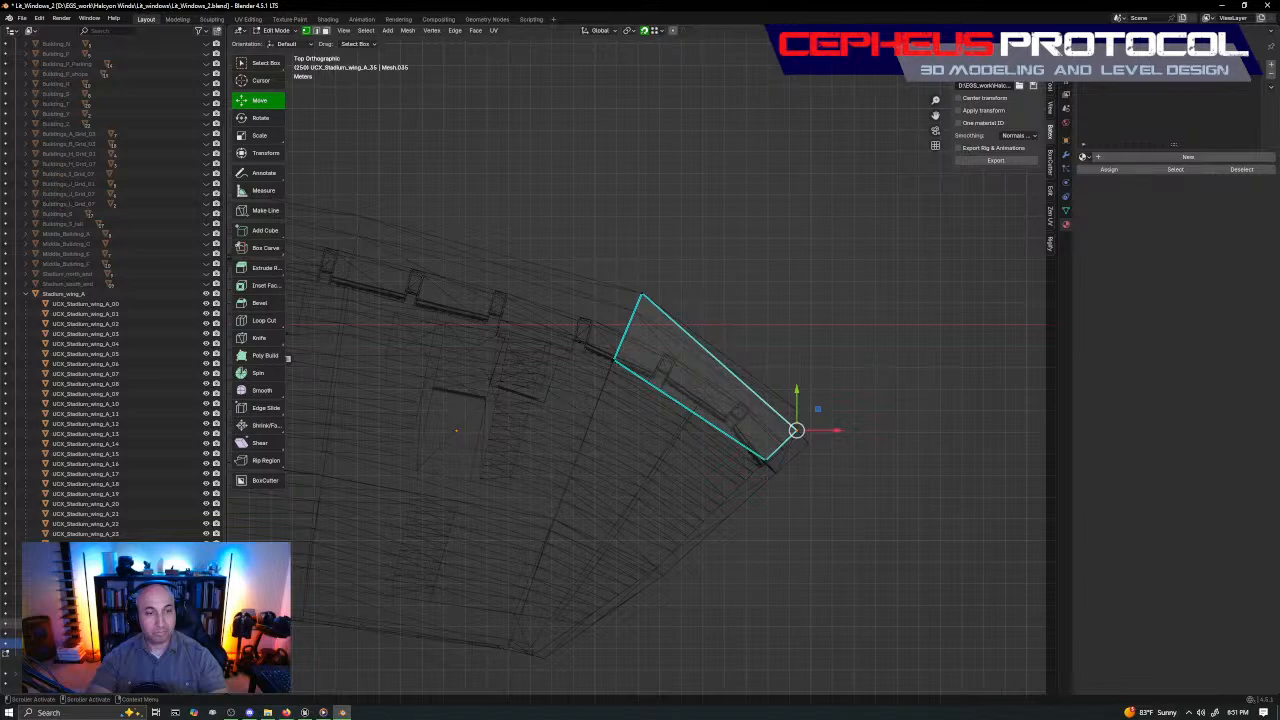
key(Tab)
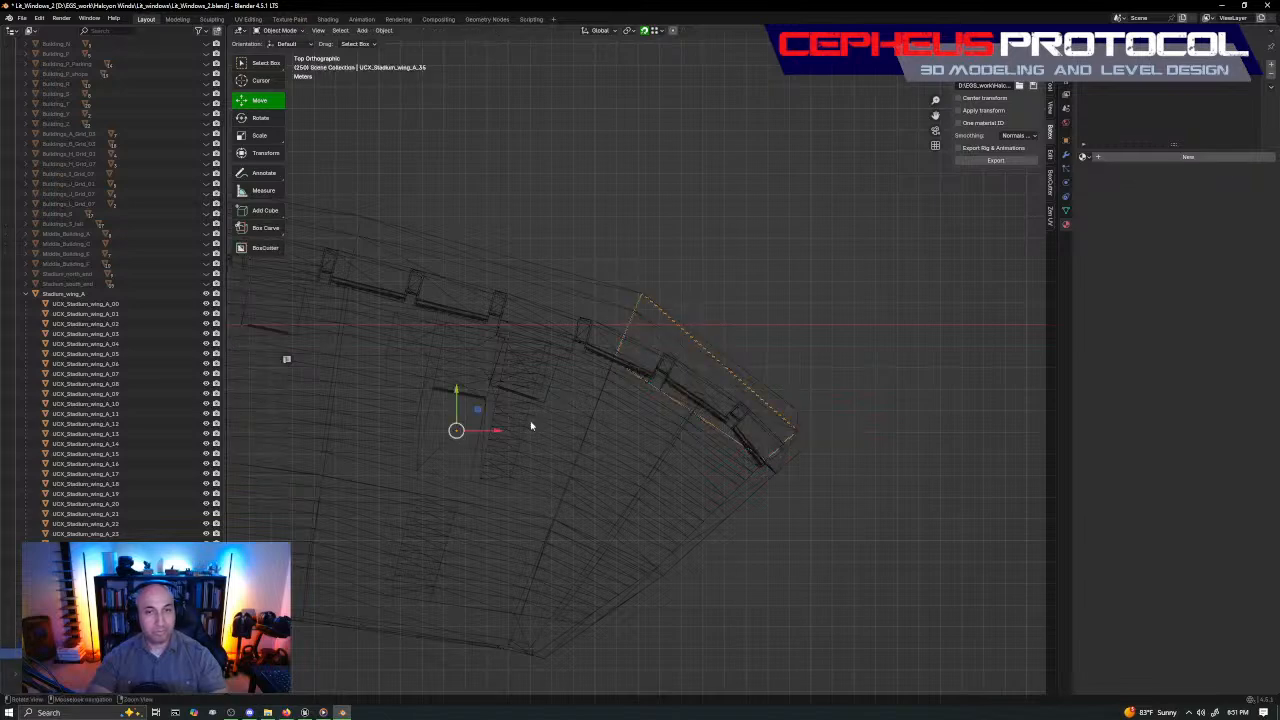
Move the outer and inner corners of UCX_Stadium_wing_A_35 farther from the end wall along the roof to the next bend toward the wing's middle
ctrl+middle_drag(529, 426, 545, 478)
key(Tab)
drag(577, 356, 706, 304)
shift+middle_drag(706, 304, 917, 329)
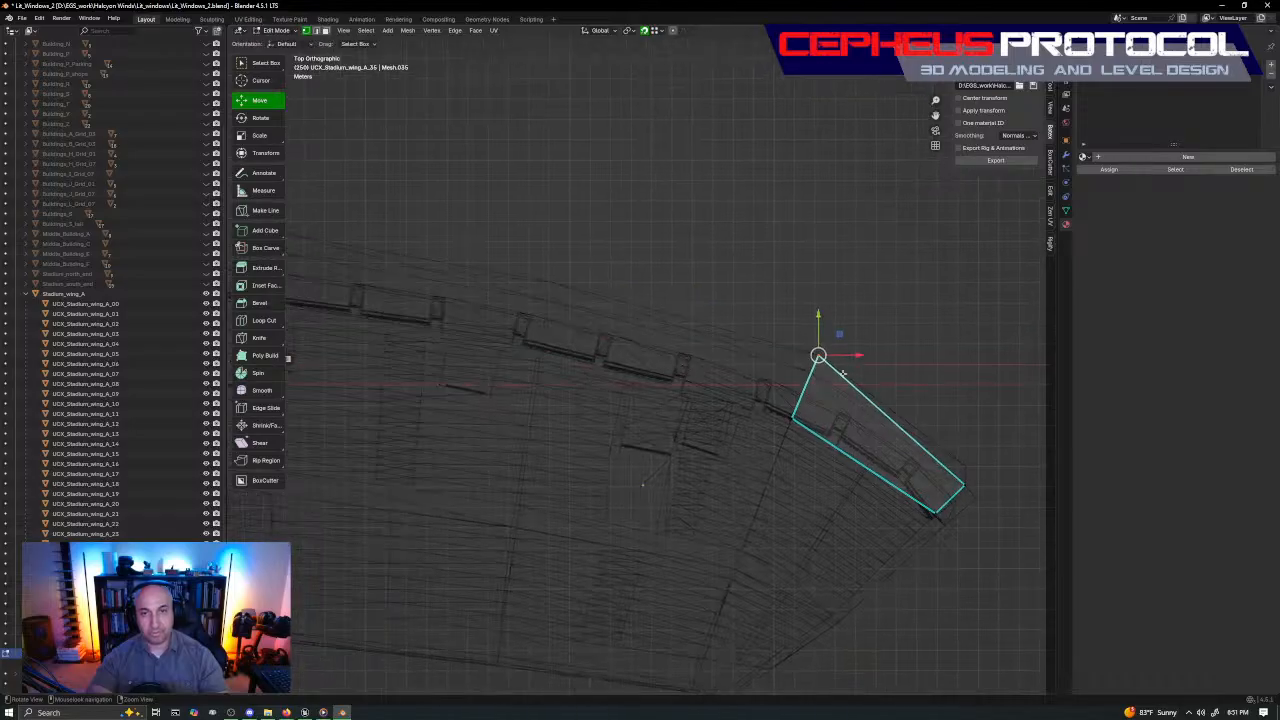
drag(841, 335, 573, 261)
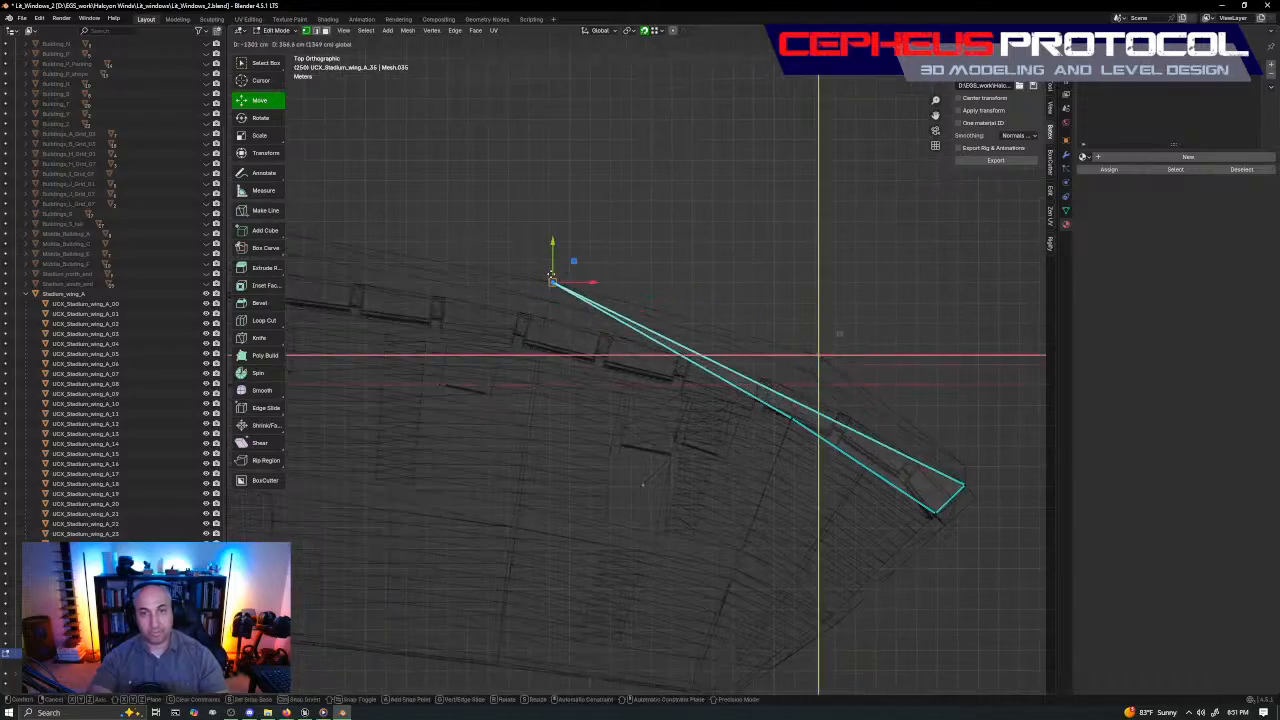
drag(764, 440, 820, 392)
drag(815, 397, 531, 346)
Move the block's two corners at the end wall back to the first roof bend, where UCX_Stadium_wing_A_34 begins
shift+middle_drag(894, 400, 682, 303)
drag(746, 403, 820, 325)
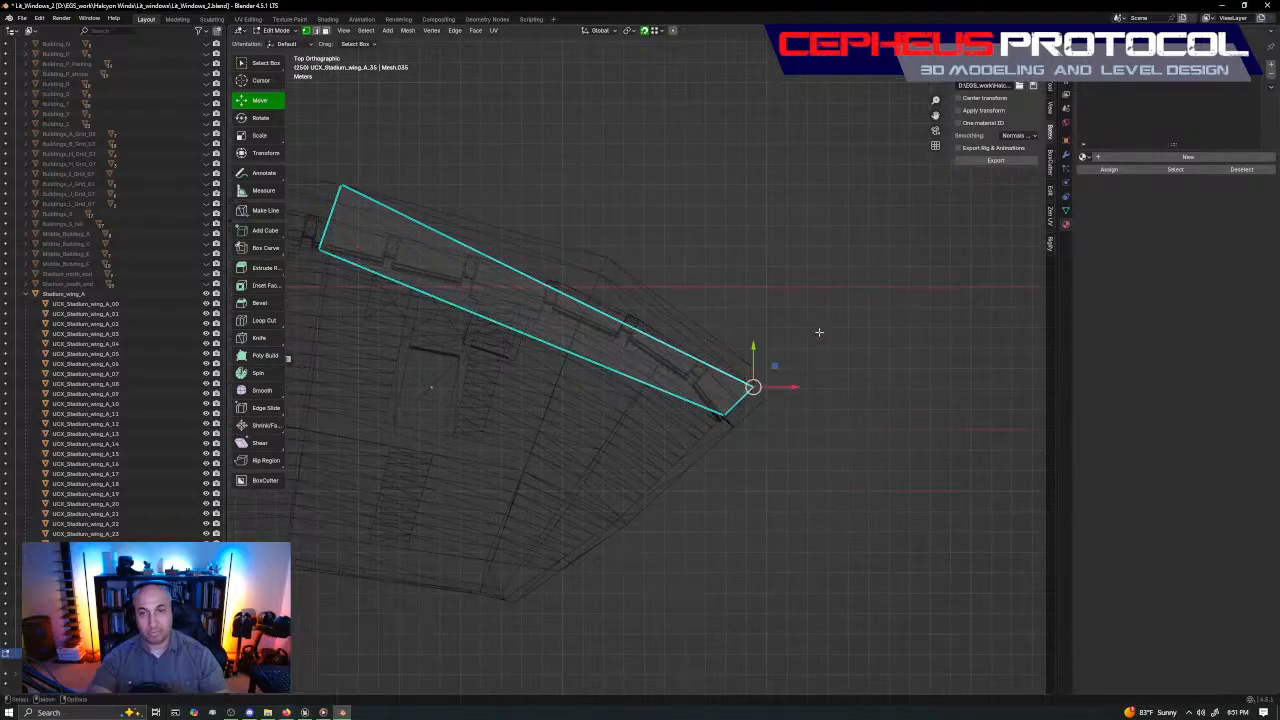
drag(774, 366, 617, 250)
drag(637, 434, 812, 346)
mouse_move(745, 394)
mouse_down()
mouse_move(629, 372)
mouse_move(583, 349)
mouse_move(591, 330)
mouse_up()
Align the lower inner corner of UCX_Stadium_wing_A_35 with the roof's inner edge in solid shading and finish editing the block
key(Page_Up)
click(640, 283)
mouse_move(589, 431)
middle_down()
mouse_move(607, 363)
mouse_move(615, 375)
mouse_move(540, 388)
mouse_move(645, 390)
mouse_move(600, 362)
middle_up()
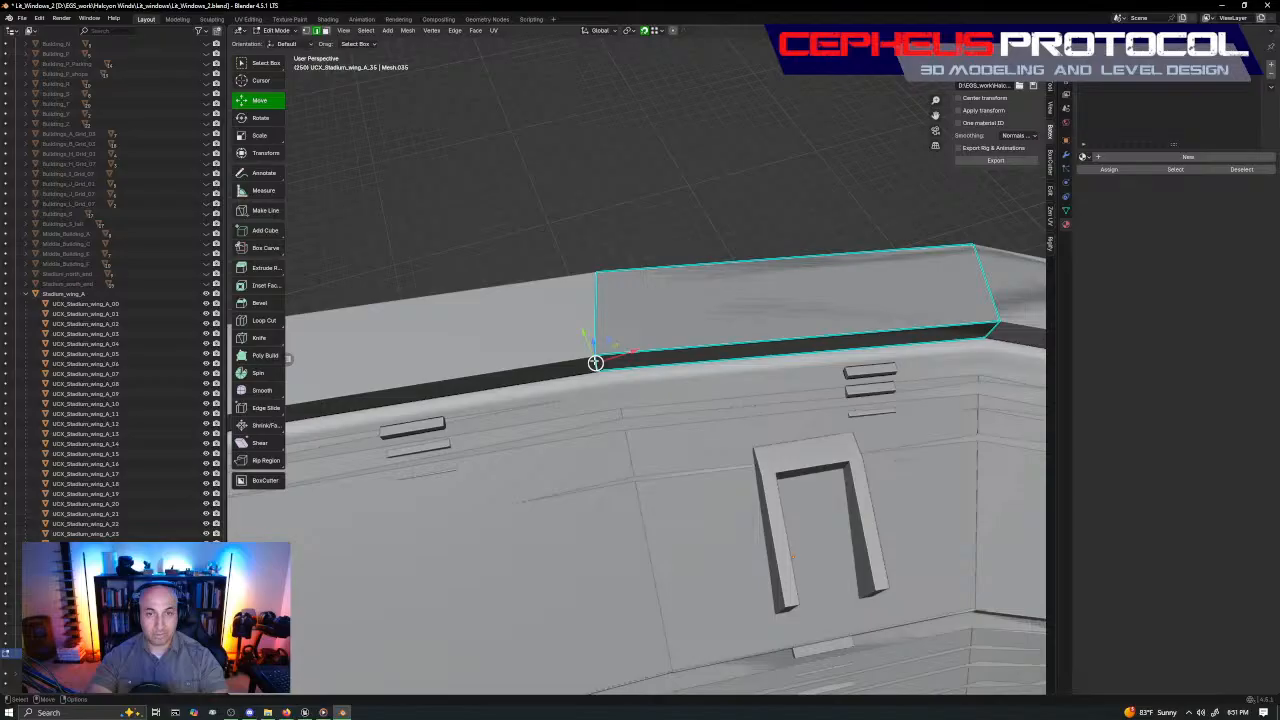
middle_drag(596, 363, 606, 382)
drag(612, 378, 602, 395)
middle_drag(625, 408, 692, 362)
key(Tab)
Add a single loop cut across UCX_Stadium_wing_A_34 and slide it close to the block's end-wall side
scroll(755, 328, down, 3)
middle_drag(755, 328, 722, 392)
shift+middle_drag(722, 392, 678, 398)
click(678, 398)
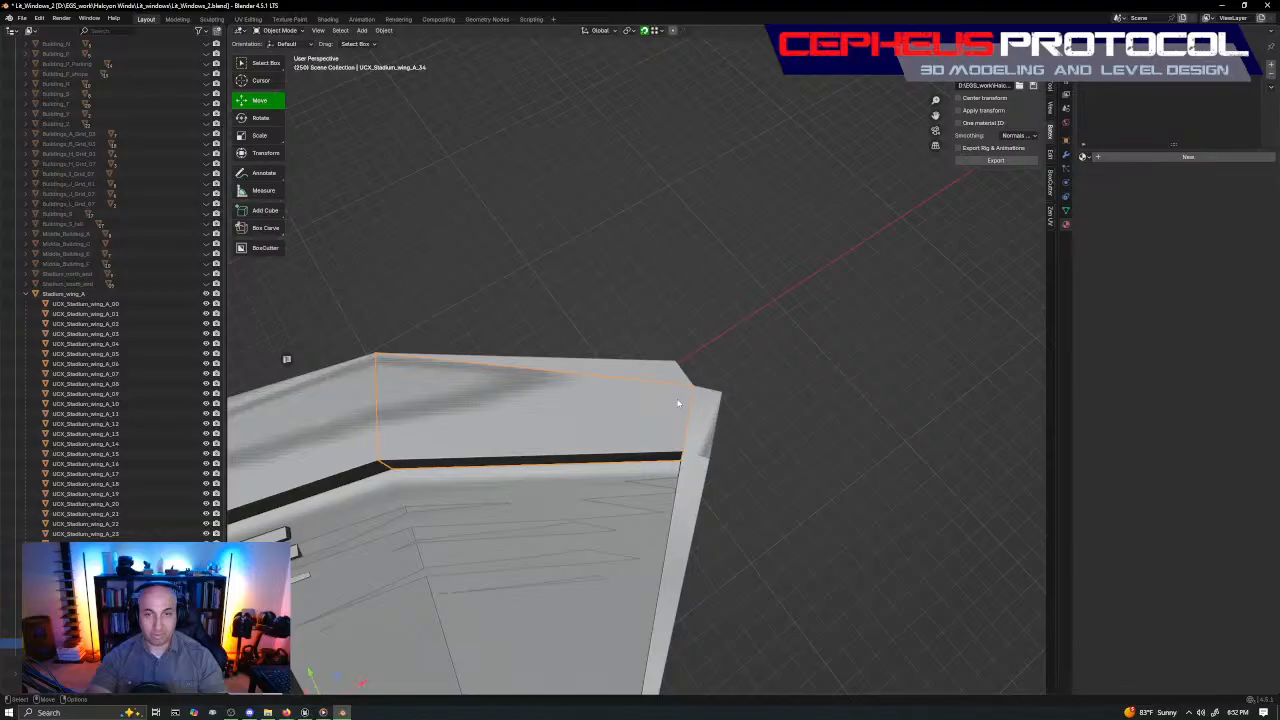
key(z)
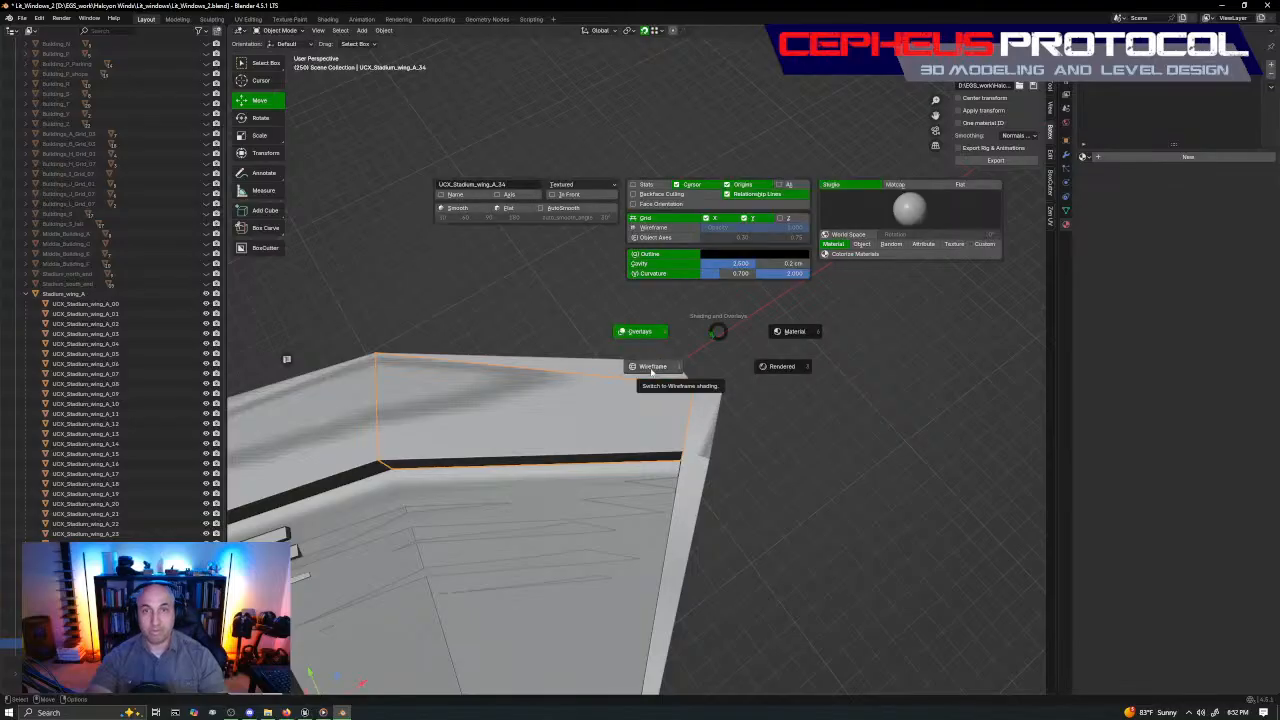
right_click(722, 336)
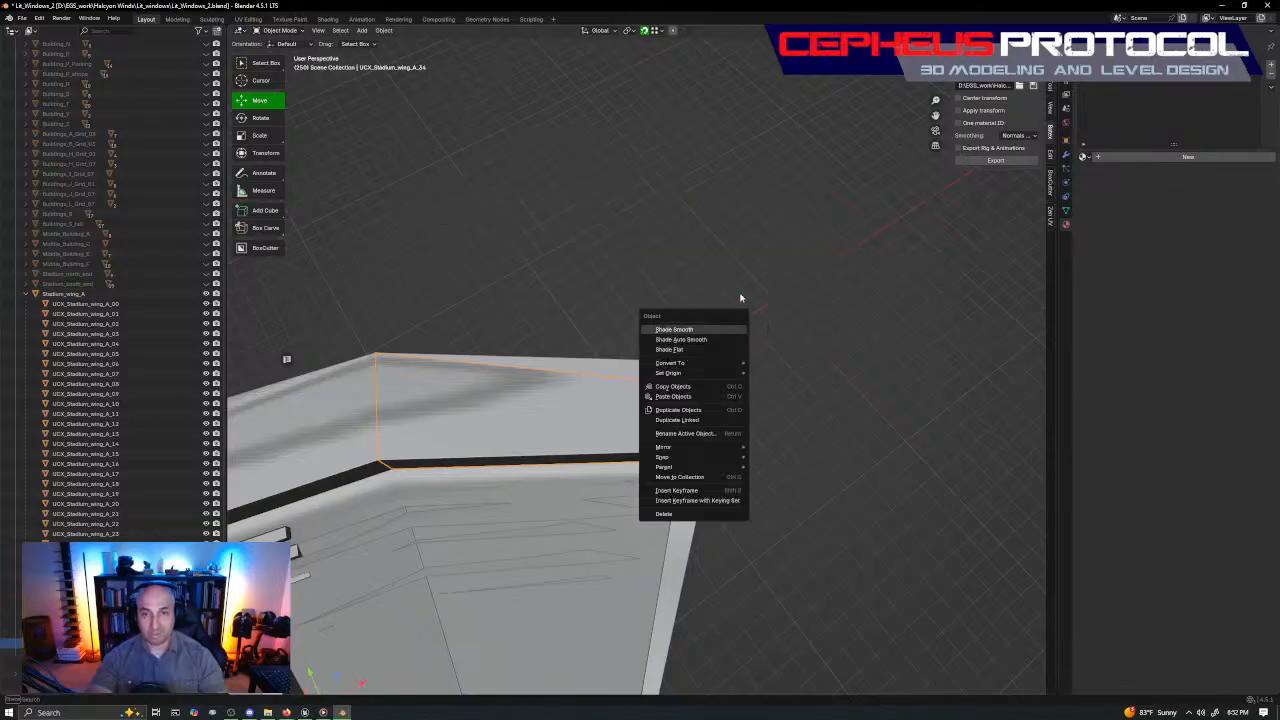
key(Tab)
click(643, 380)
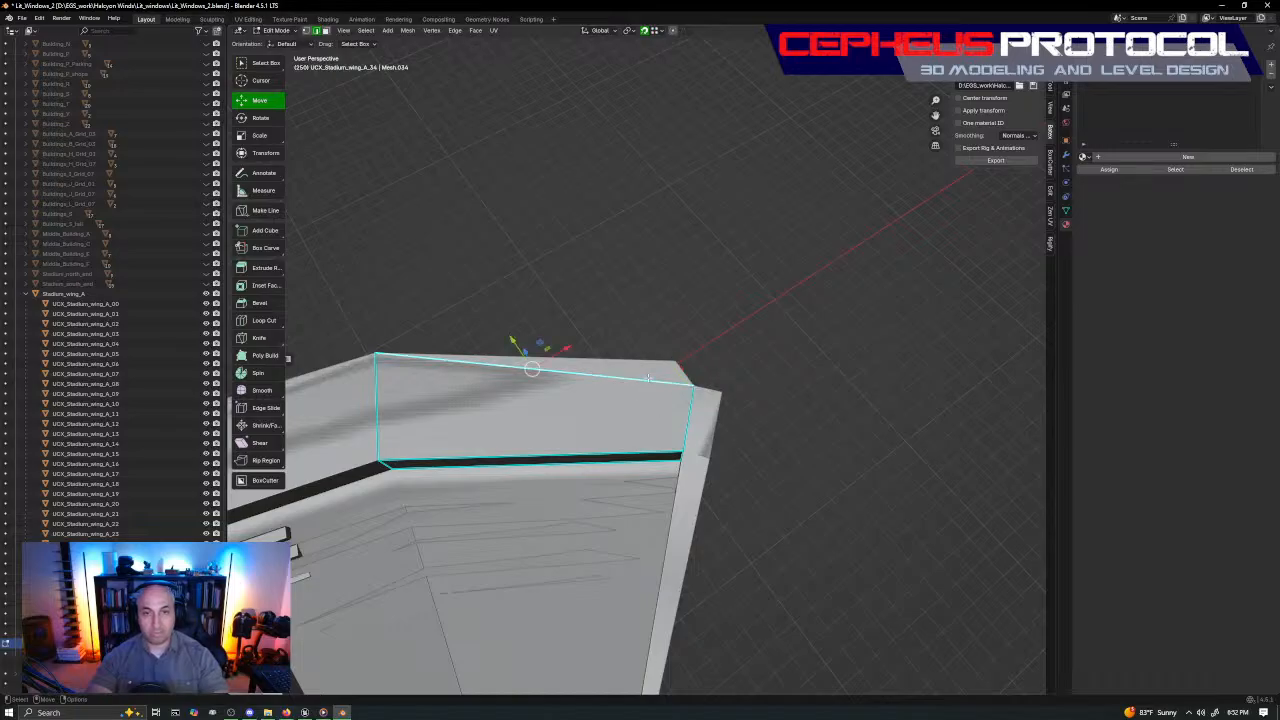
right_click(688, 300)
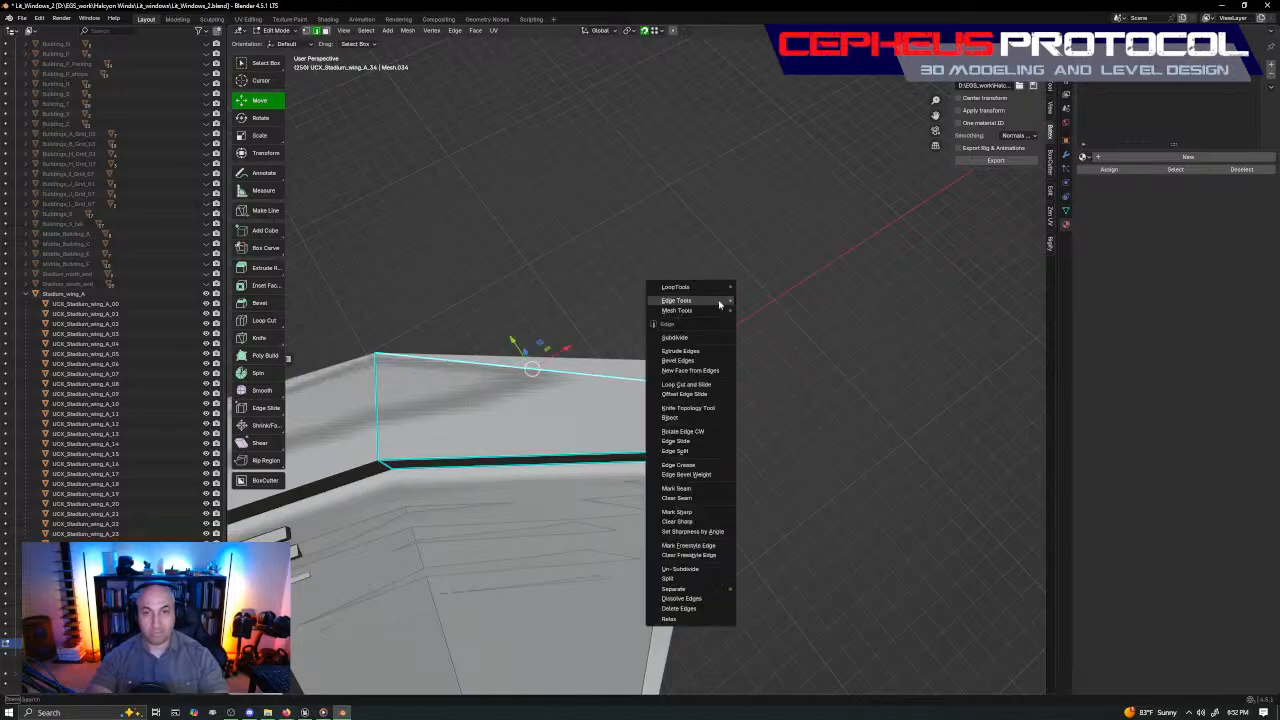
click(686, 384)
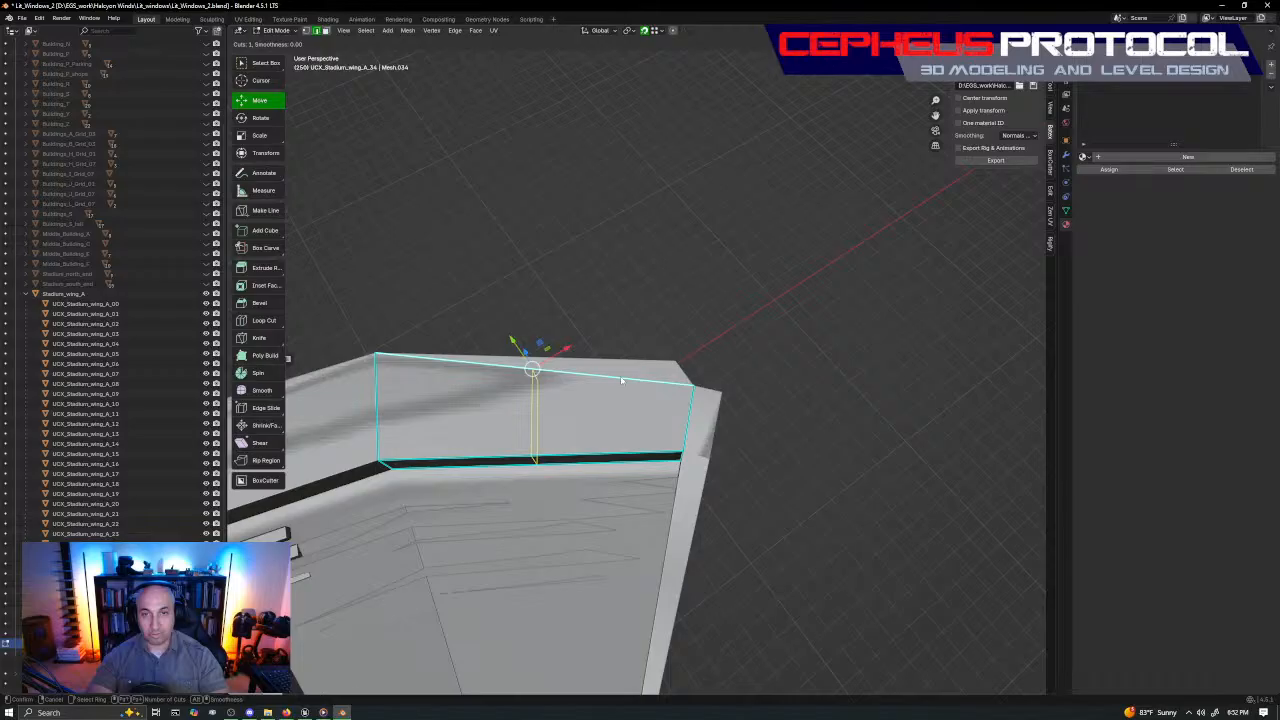
click(621, 380)
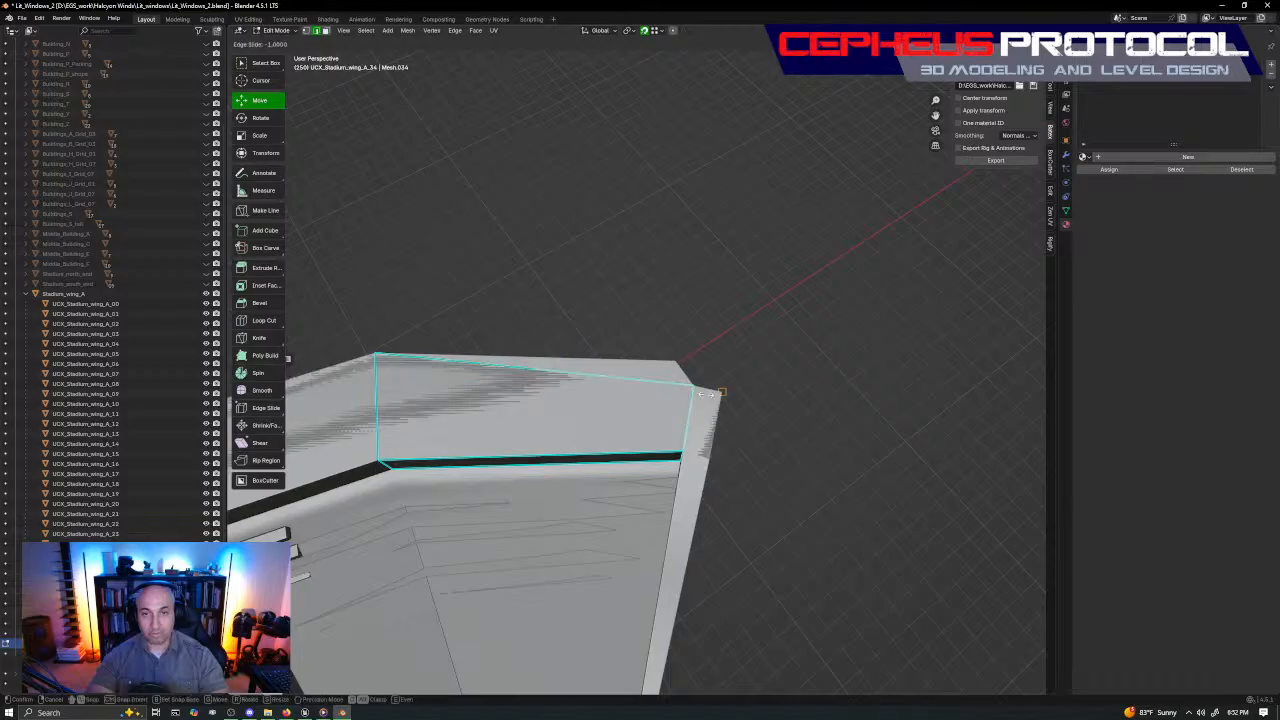
click(720, 393)
Move the loop cut's outer vertices to the roof outline's outermost corner in top wireframe view, filling the gap beside the notch
key(z)
click(729, 424)
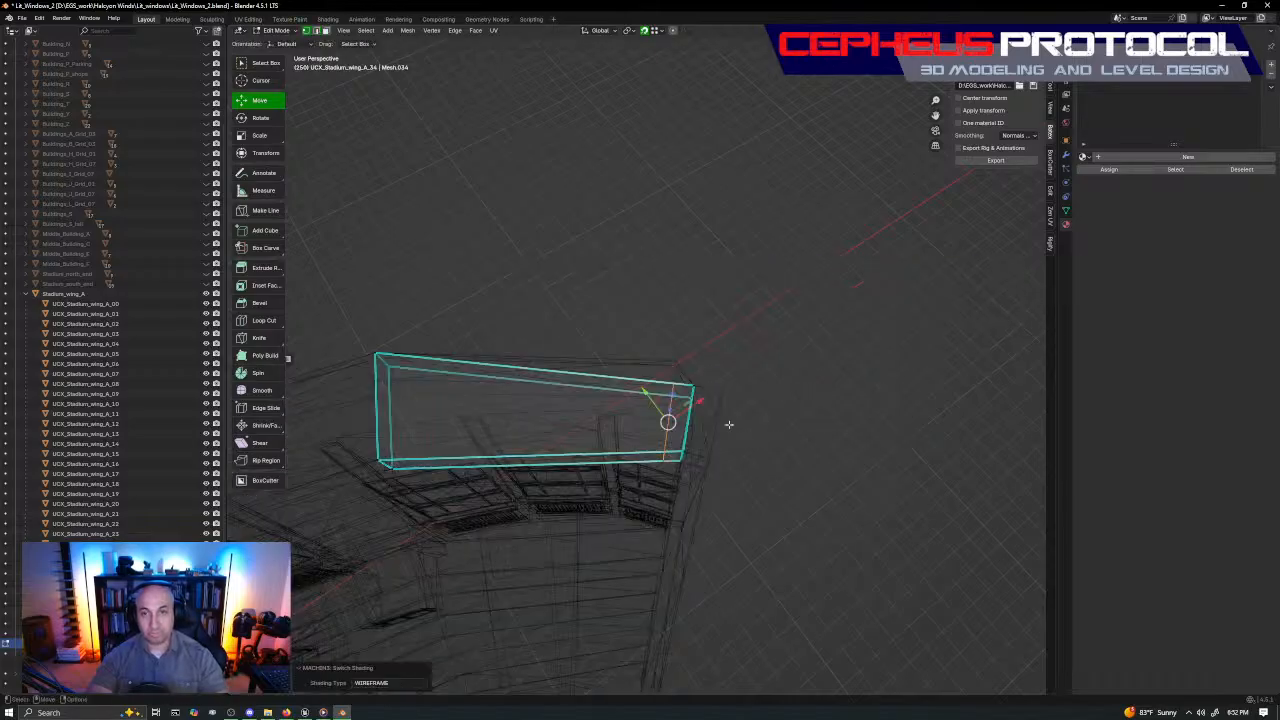
middle_drag(729, 424, 700, 430)
middle_drag(657, 349, 734, 356)
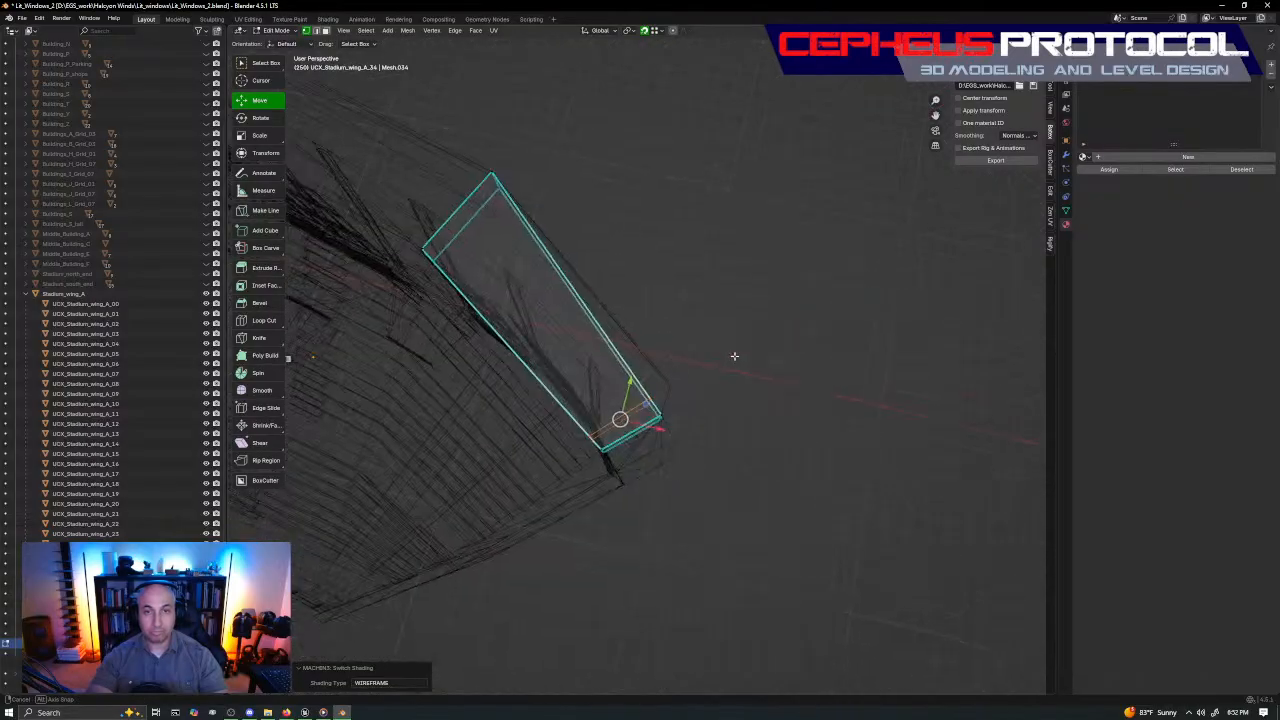
key(KP_7)
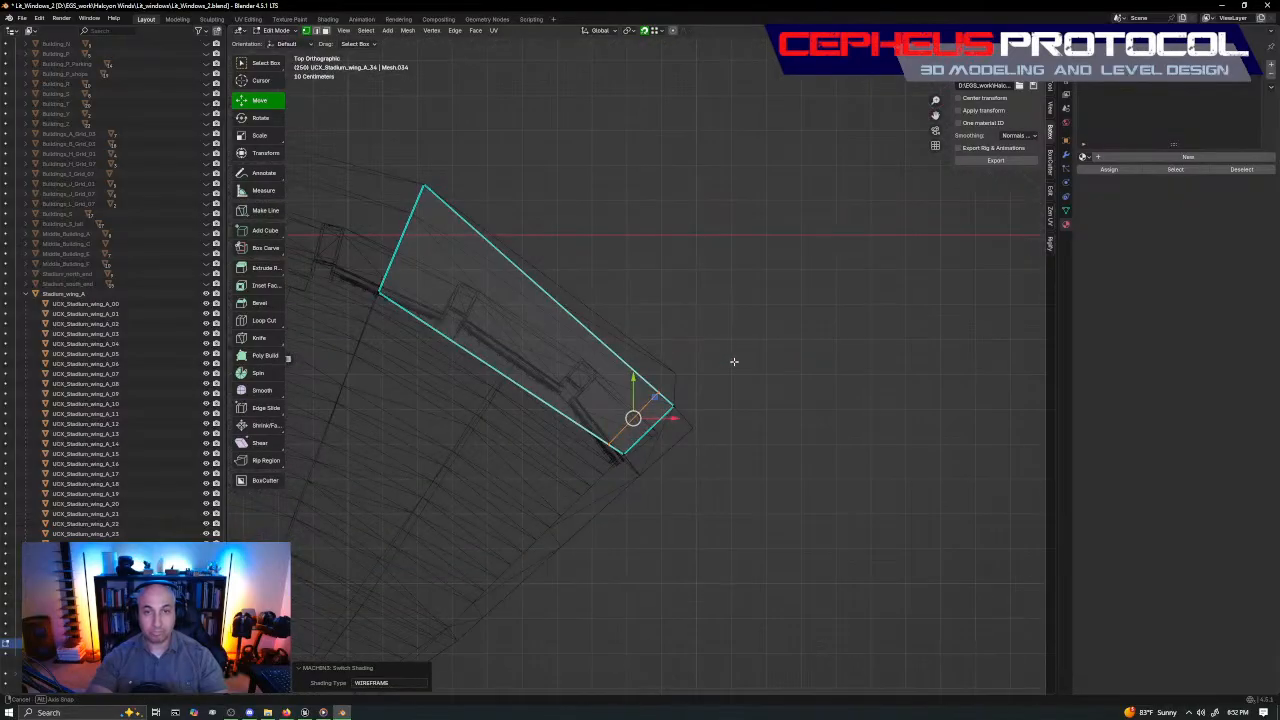
click(659, 397)
drag(677, 369, 680, 359)
scroll(520, 503, down, 2)
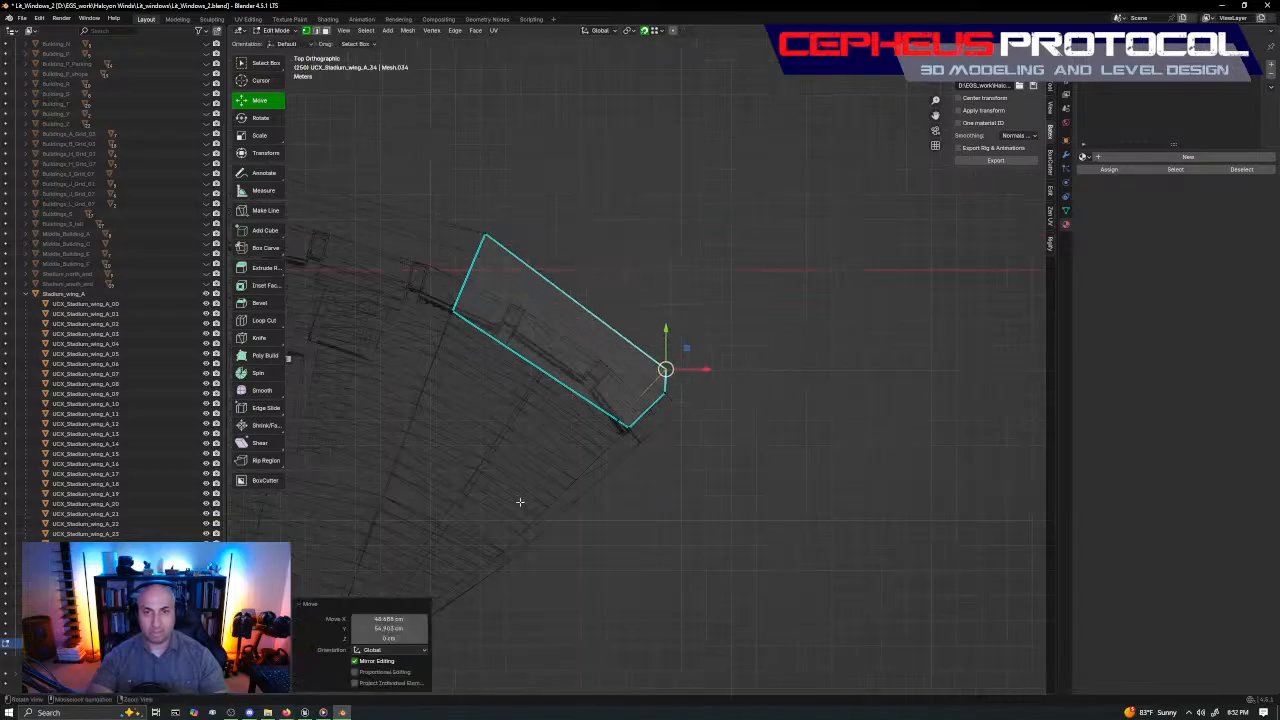
key(Tab)
Select the UCX_Stadium_wing_A_35 roof block in top view and open its mesh for editing
shift+middle_drag(474, 449, 782, 290)
scroll(674, 456, up, 1)
scroll(674, 456, up, 2)
alt+right_drag(782, 290, 743, 514)
alt+middle_drag(489, 321, 648, 426)
scroll(648, 426, up, 2)
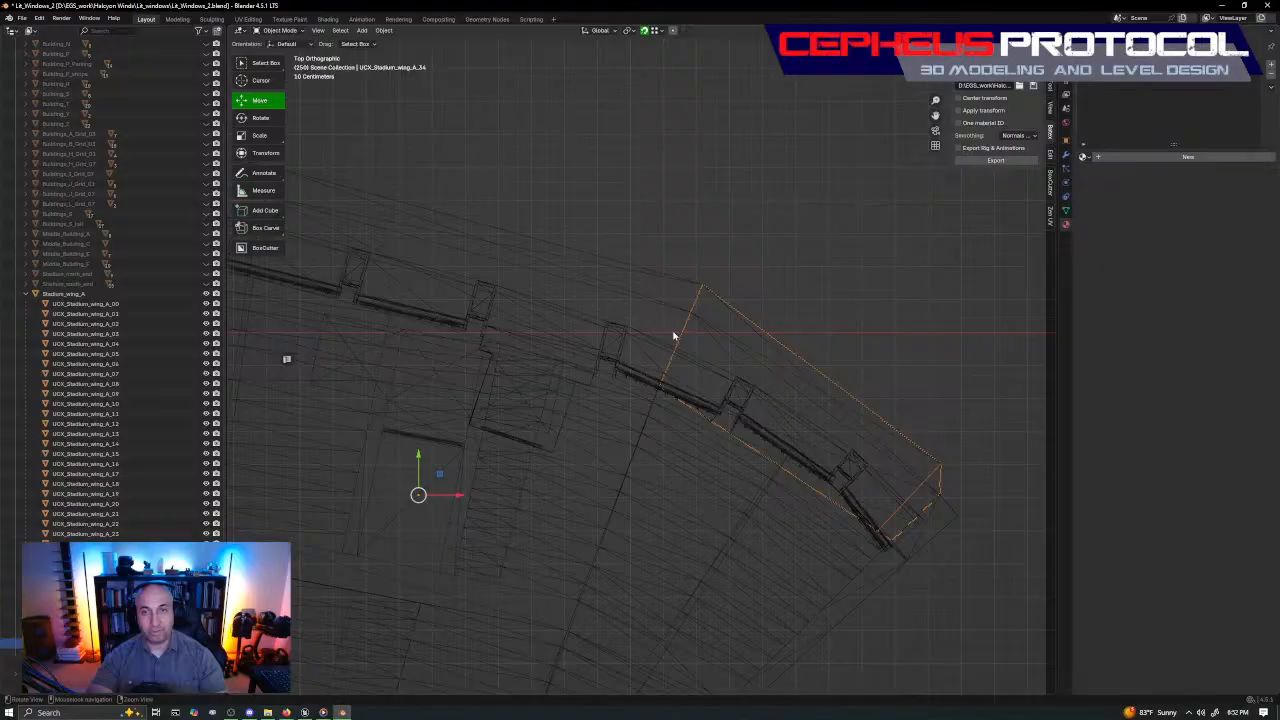
shift+middle_drag(674, 334, 731, 367)
click(635, 349)
scroll(591, 642, down, 2)
alt+right_drag(591, 642, 688, 503)
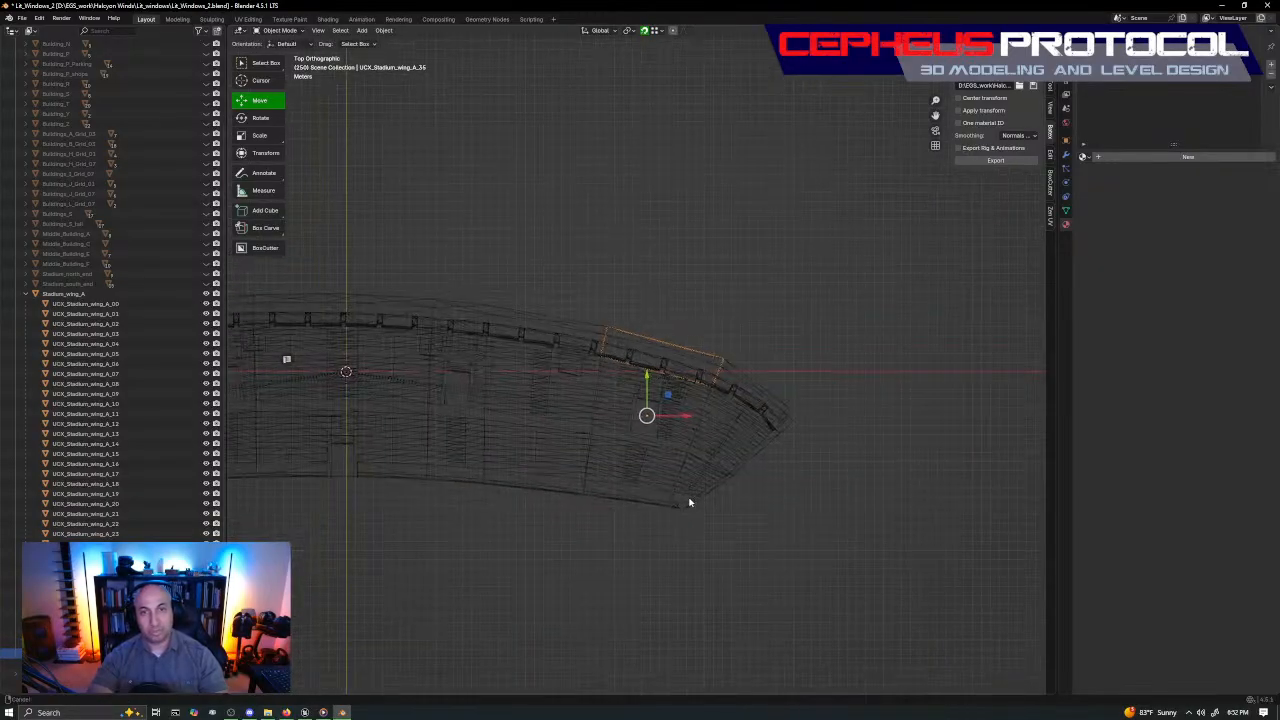
alt+middle_drag(626, 469, 908, 488)
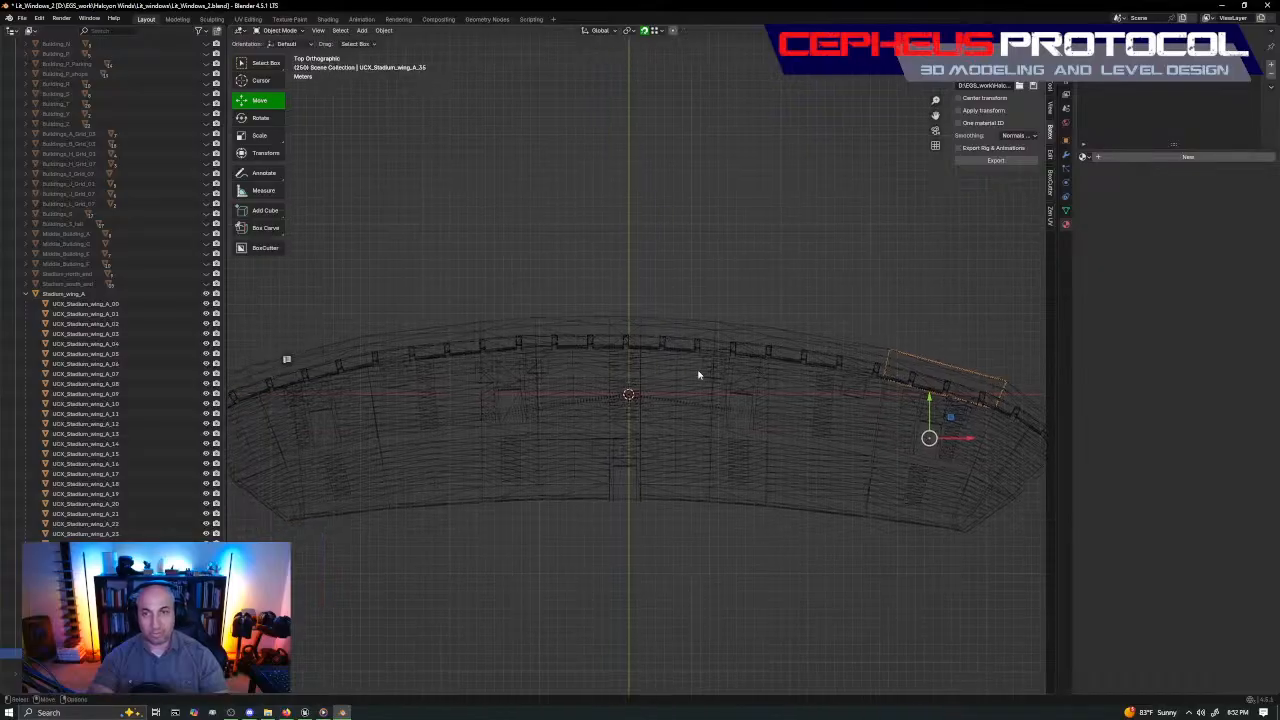
alt+middle_drag(920, 384, 656, 360)
alt+right_drag(643, 380, 715, 325)
key(Tab)
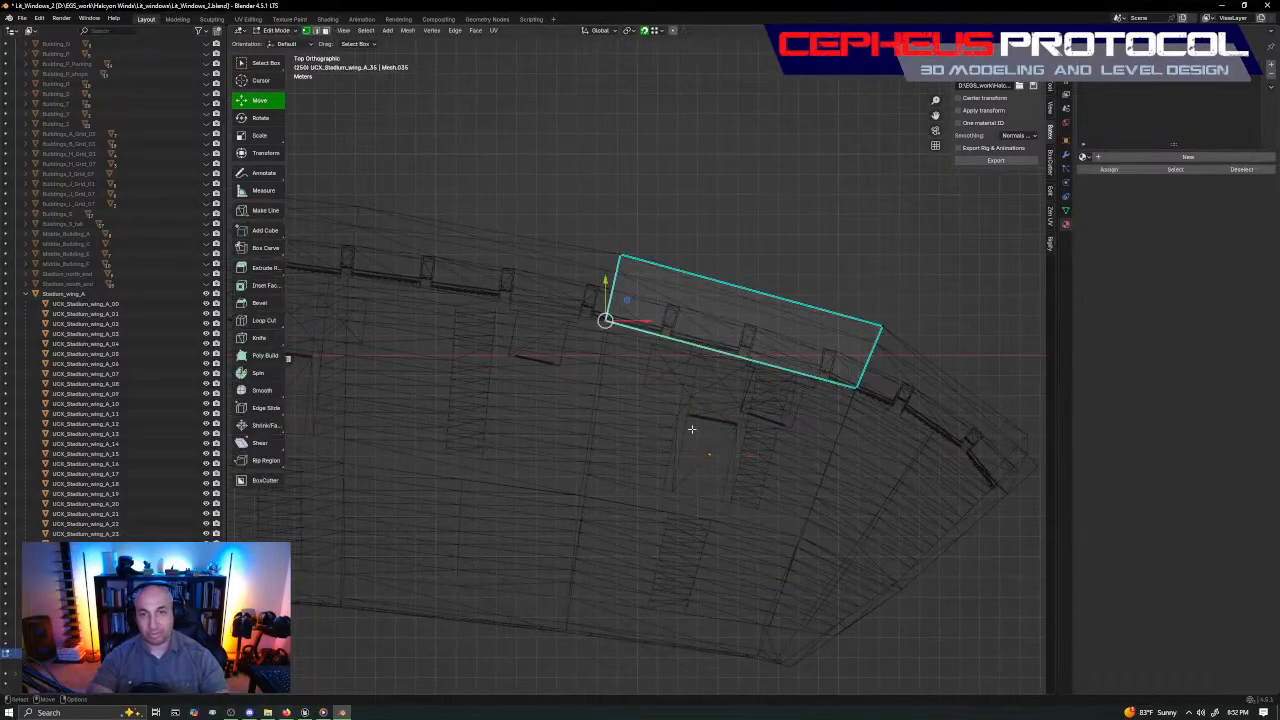
Duplicate the UCX_Stadium_wing_A_35 roof block in place and open the copy's mesh for editing
key(Tab)
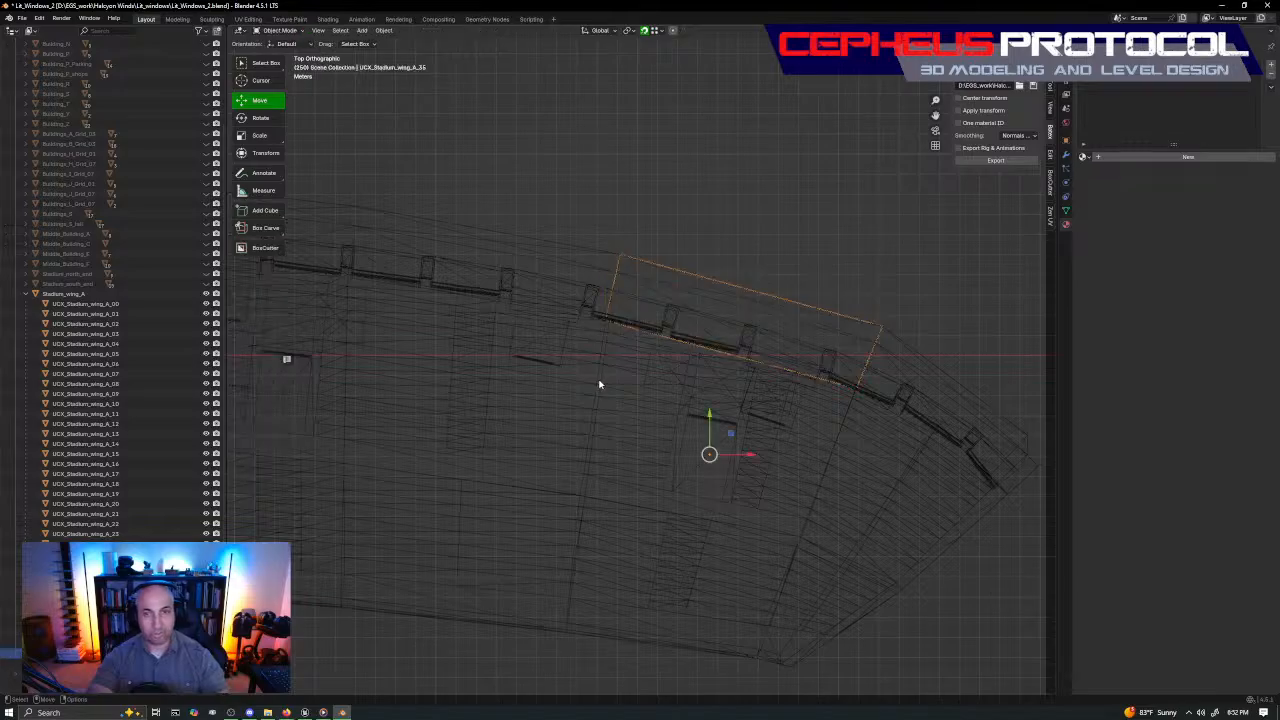
key(shift+d)
right_click(631, 444)
key(Tab)
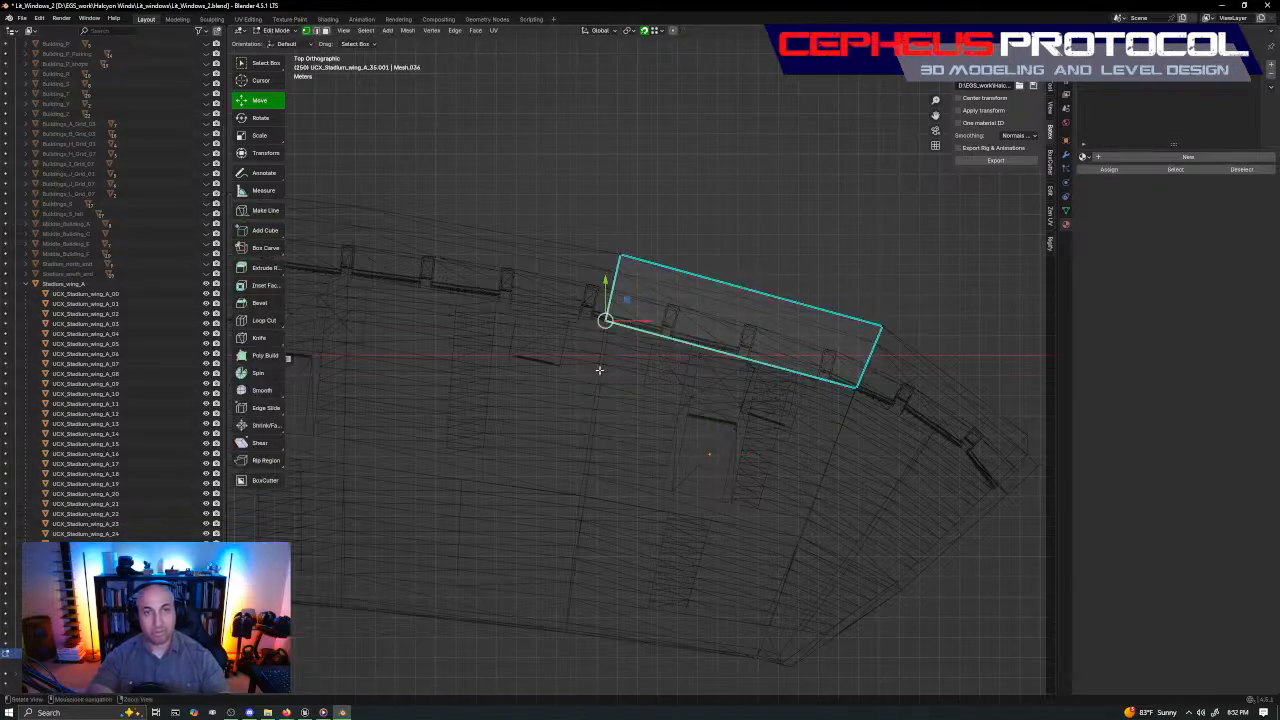
Move both outer corners of the copied block along the roof outline to span the next curved section toward the building's middle
shift+middle_drag(631, 444, 767, 469)
drag(745, 312, 797, 366)
drag(792, 319, 530, 269)
shift+middle_drag(994, 420, 891, 366)
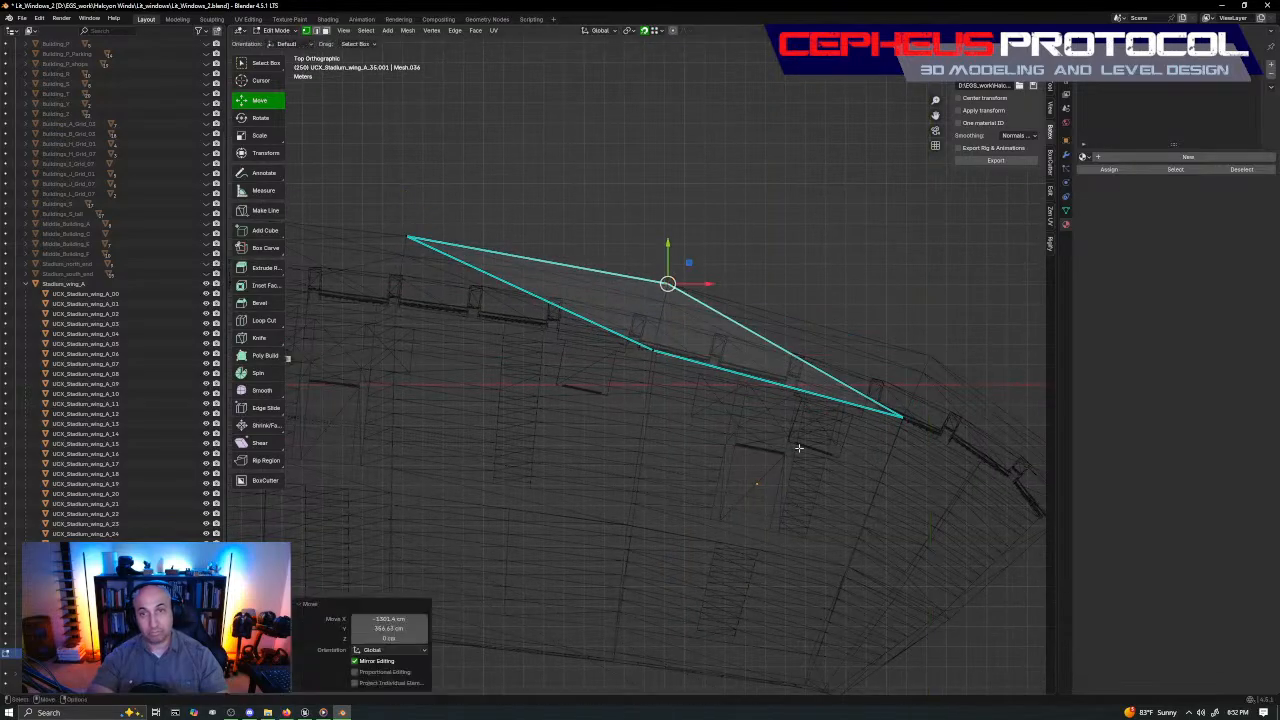
In solid shading, move both inner corners of UCX_Stadium_wing_A_35.001 onto the roof's inner edge beside the previous block and finish editing
drag(597, 398, 682, 314)
key(Page_Up)
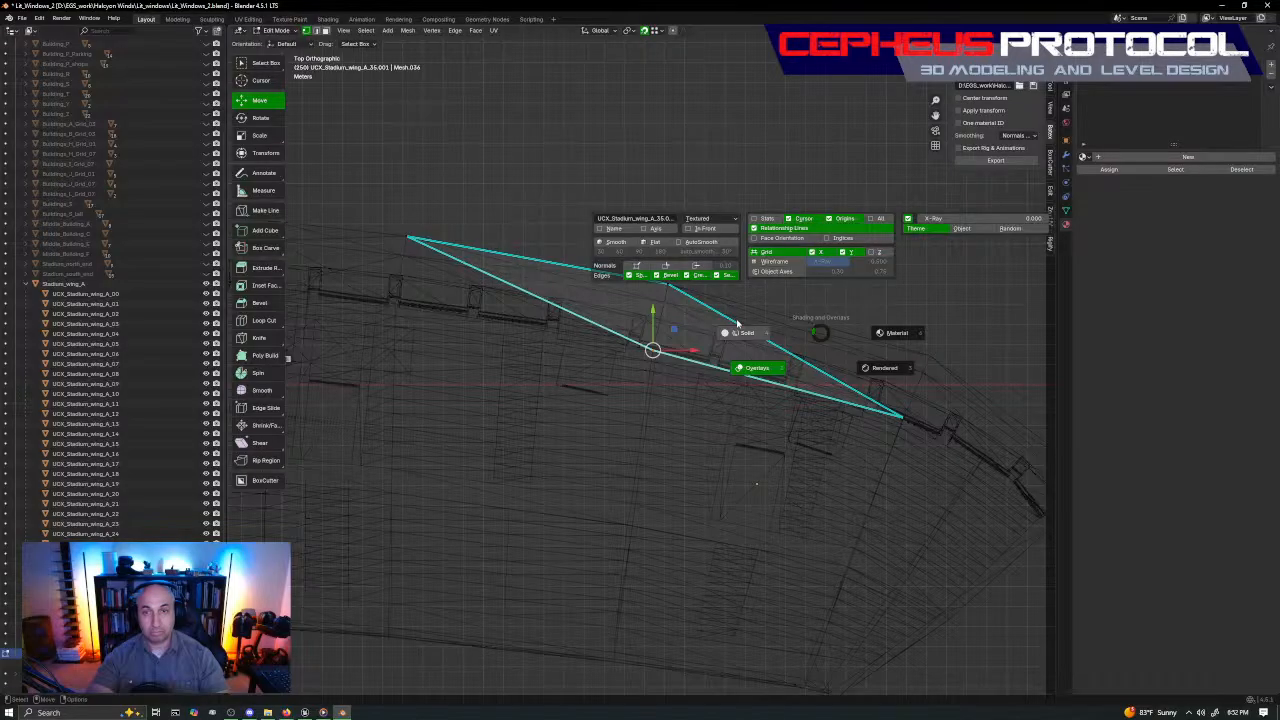
click(744, 334)
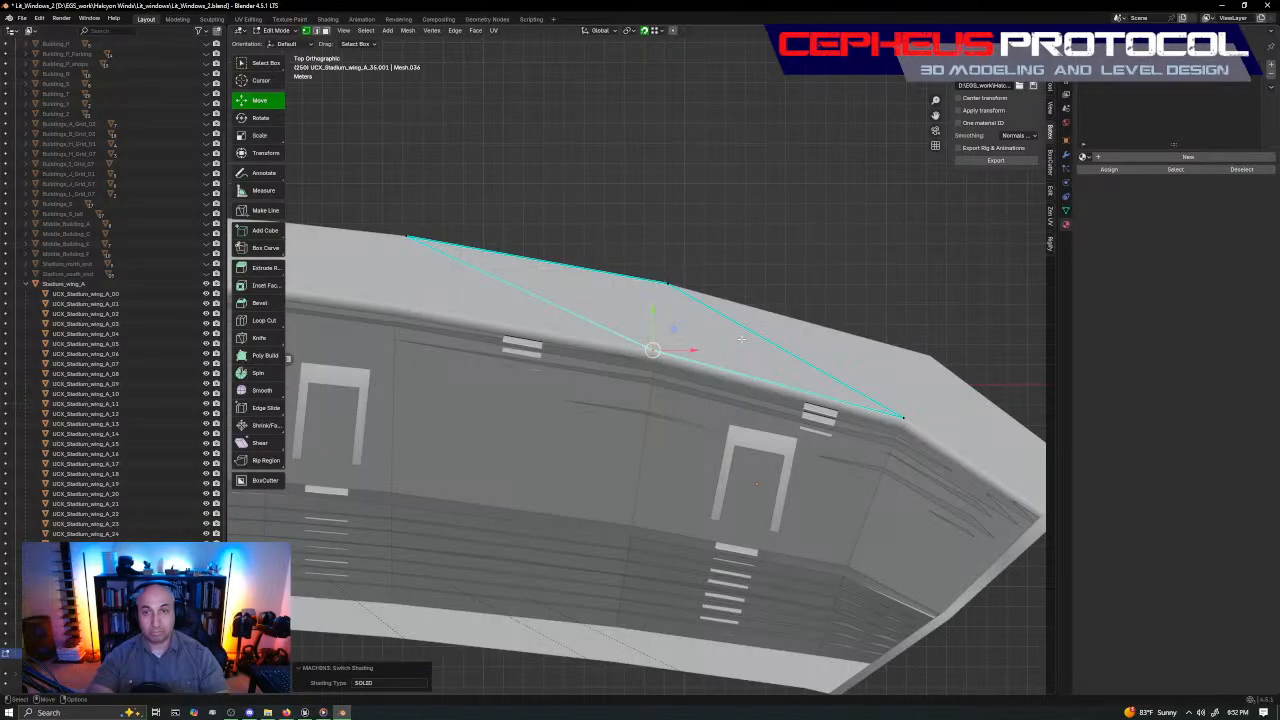
middle_drag(741, 340, 391, 410)
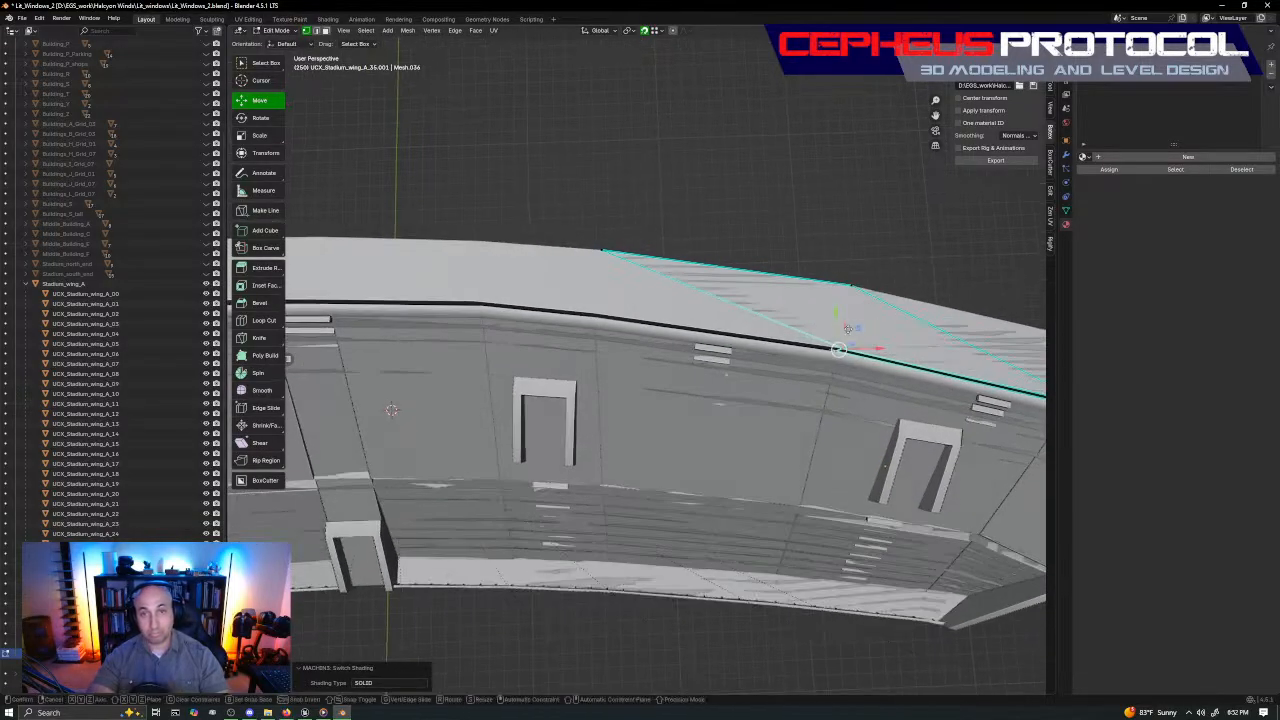
drag(848, 329, 595, 309)
shift+middle_drag(868, 368, 653, 323)
click(866, 354)
drag(884, 334, 609, 316)
middle_drag(609, 316, 798, 393)
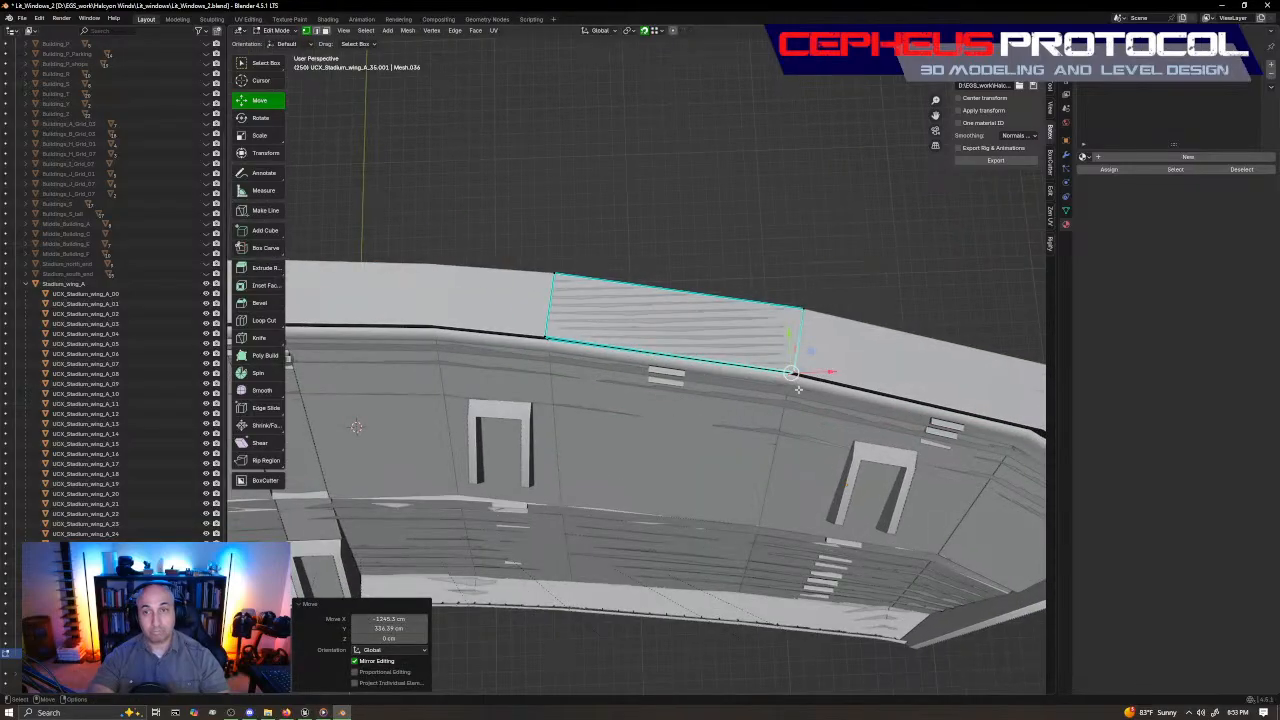
key(Tab)
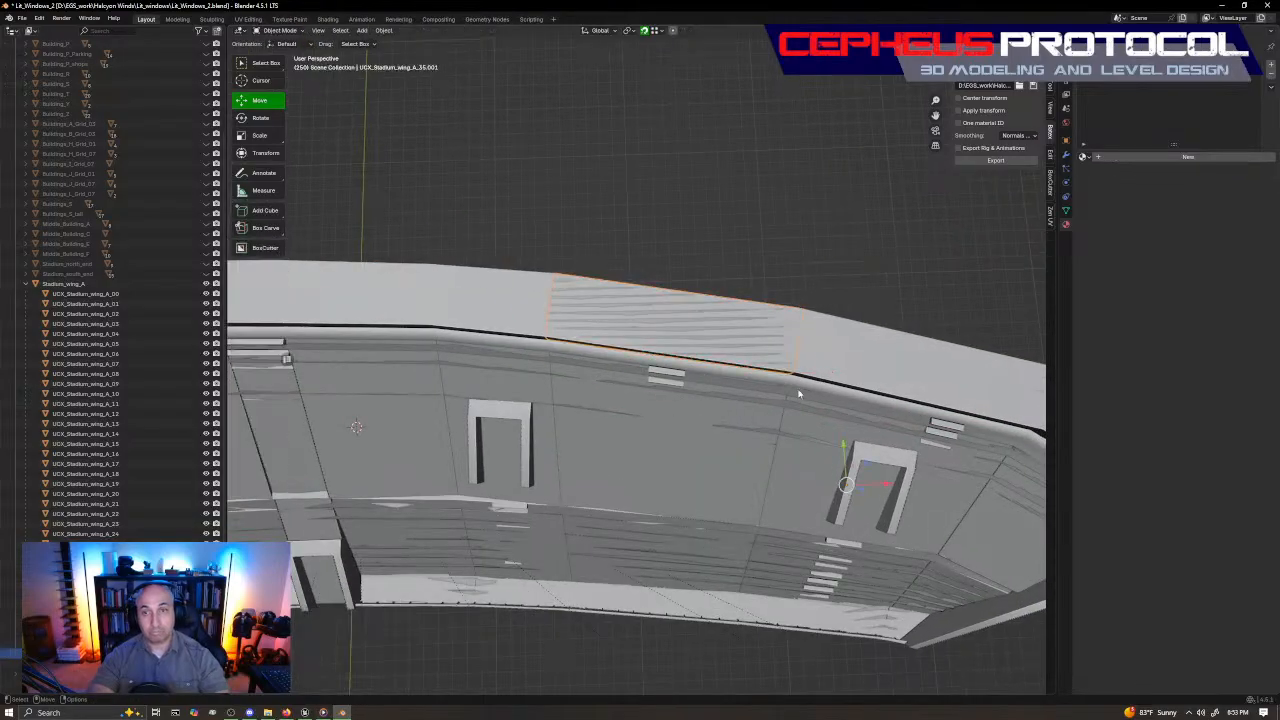
Rename the newly fitted roof block as UCX_Stadium_wing_A_36
middle_drag(798, 393, 749, 402)
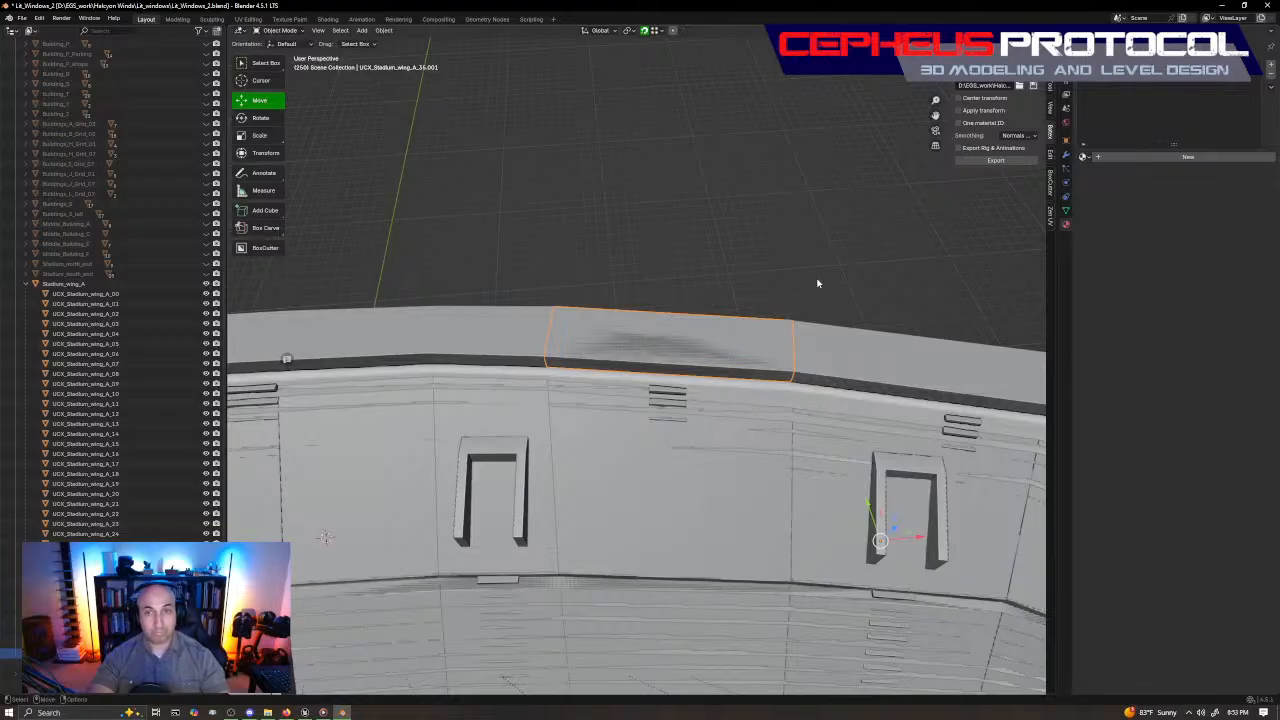
click(749, 338)
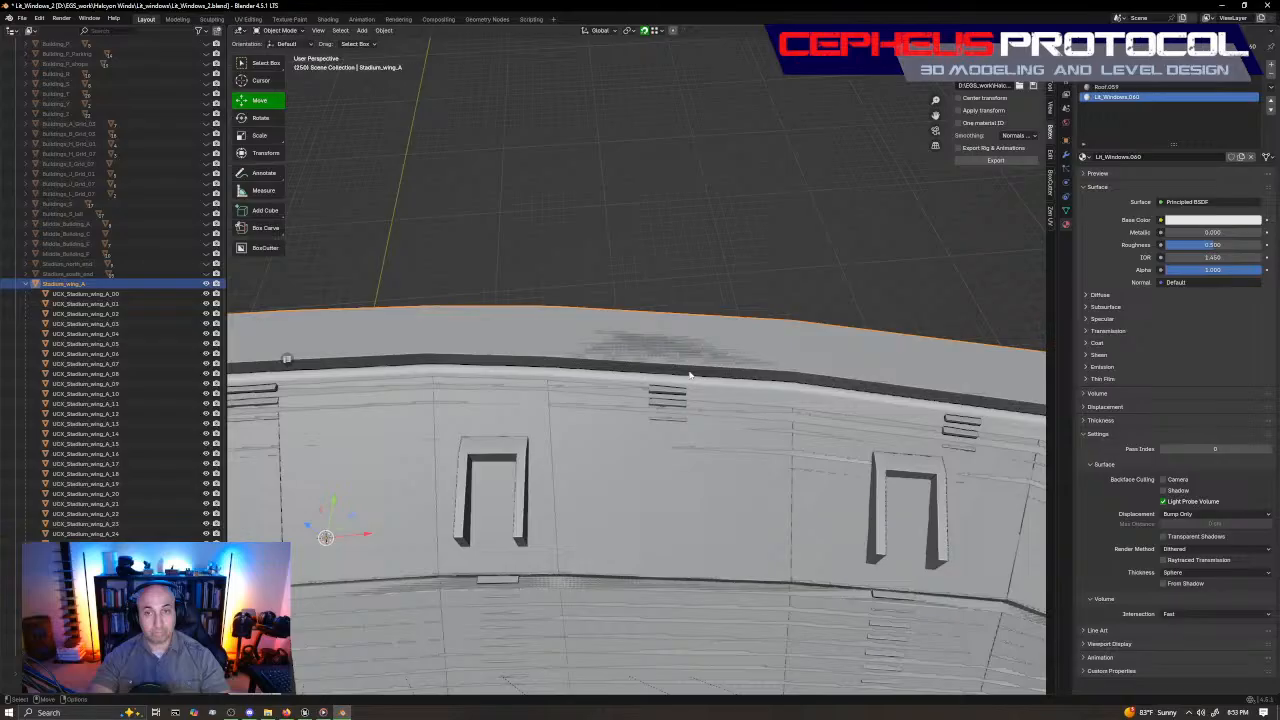
click(689, 375)
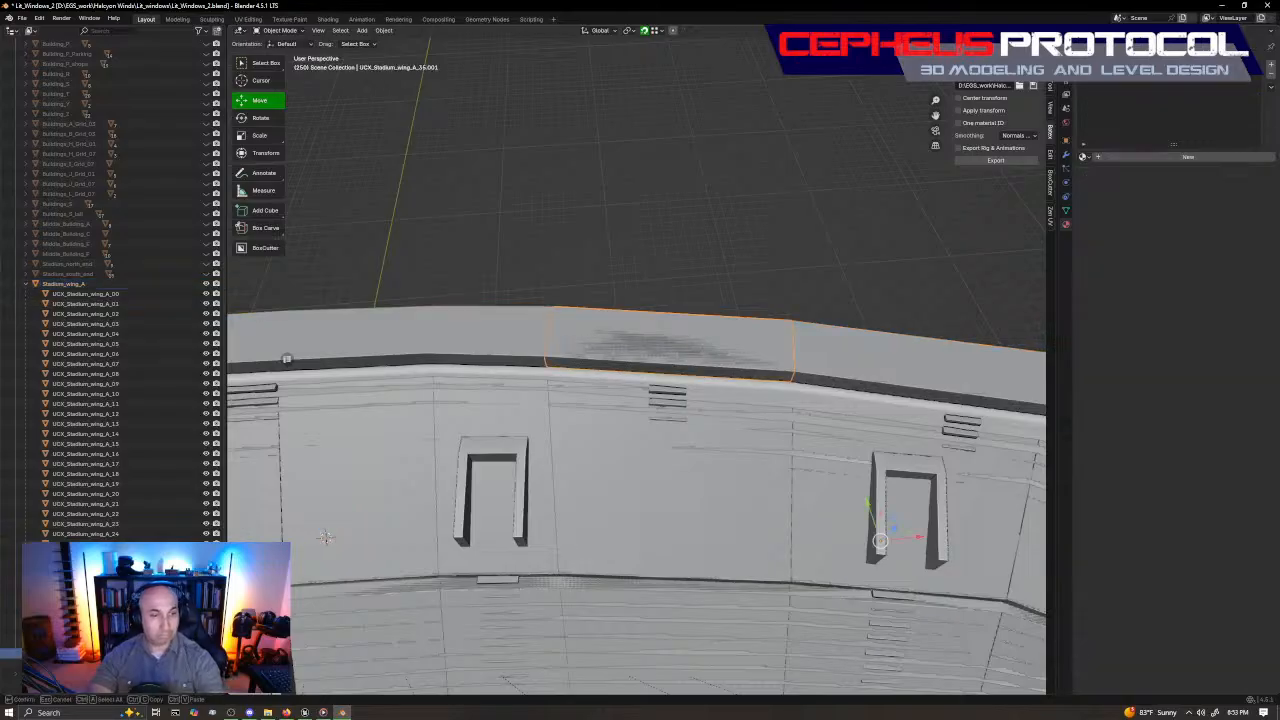
key(Return)
mouse_move(633, 407)
middle_down()
mouse_move(633, 422)
mouse_move(622, 405)
middle_up()
click(900, 348)
click(690, 345)
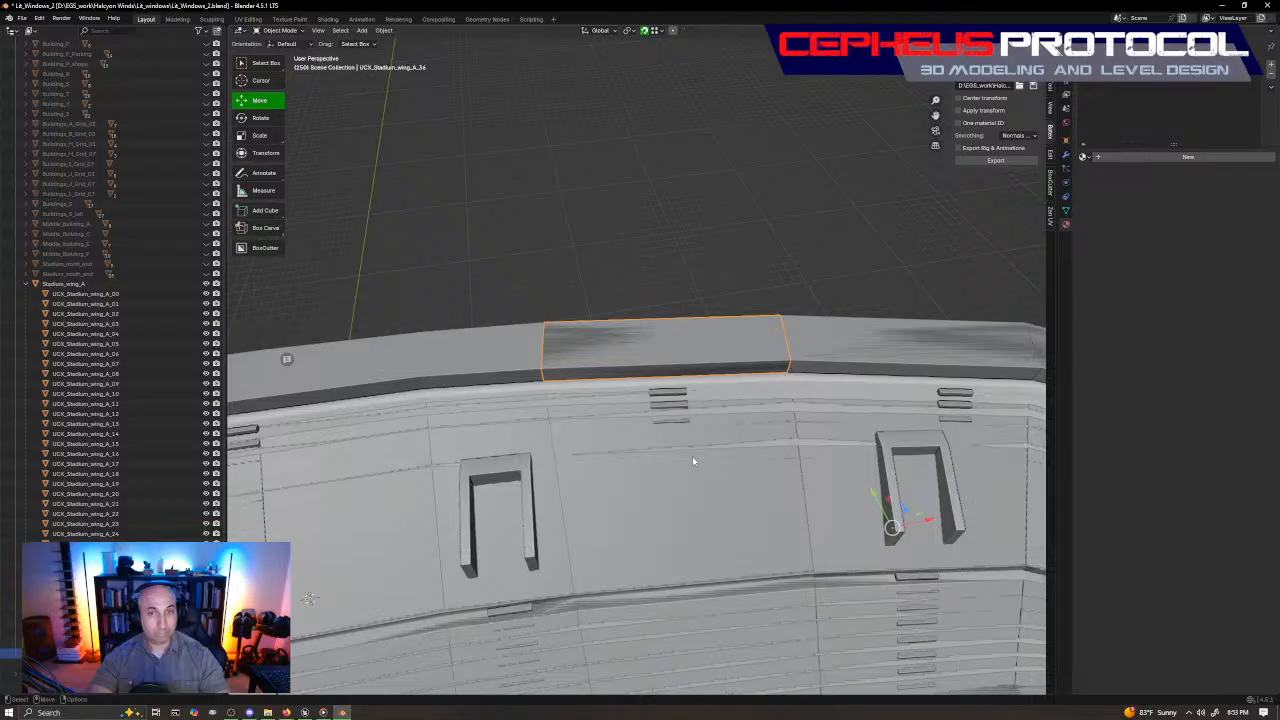
middle_drag(691, 371, 745, 424)
drag(935, 574, 950, 445)
key(ctrl+z)
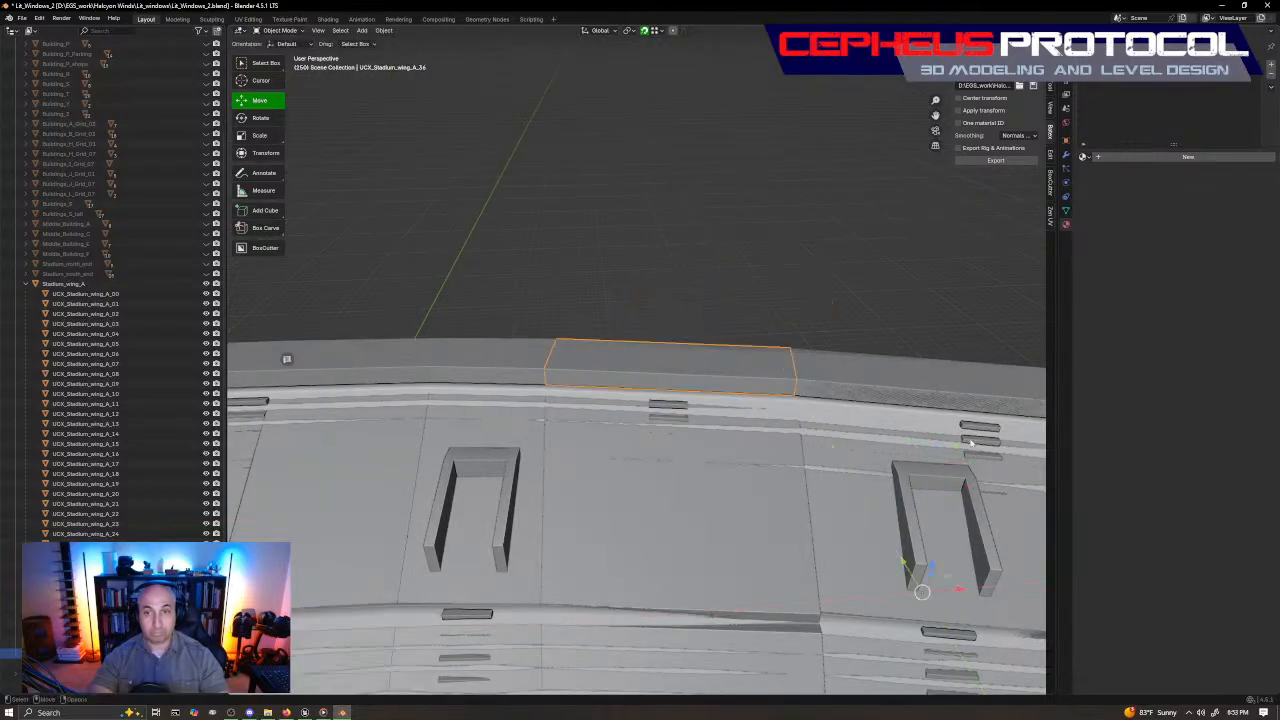
shift+click(933, 382)
middle_drag(933, 382, 905, 402)
shift+click(1030, 405)
scroll(856, 560, down, 1)
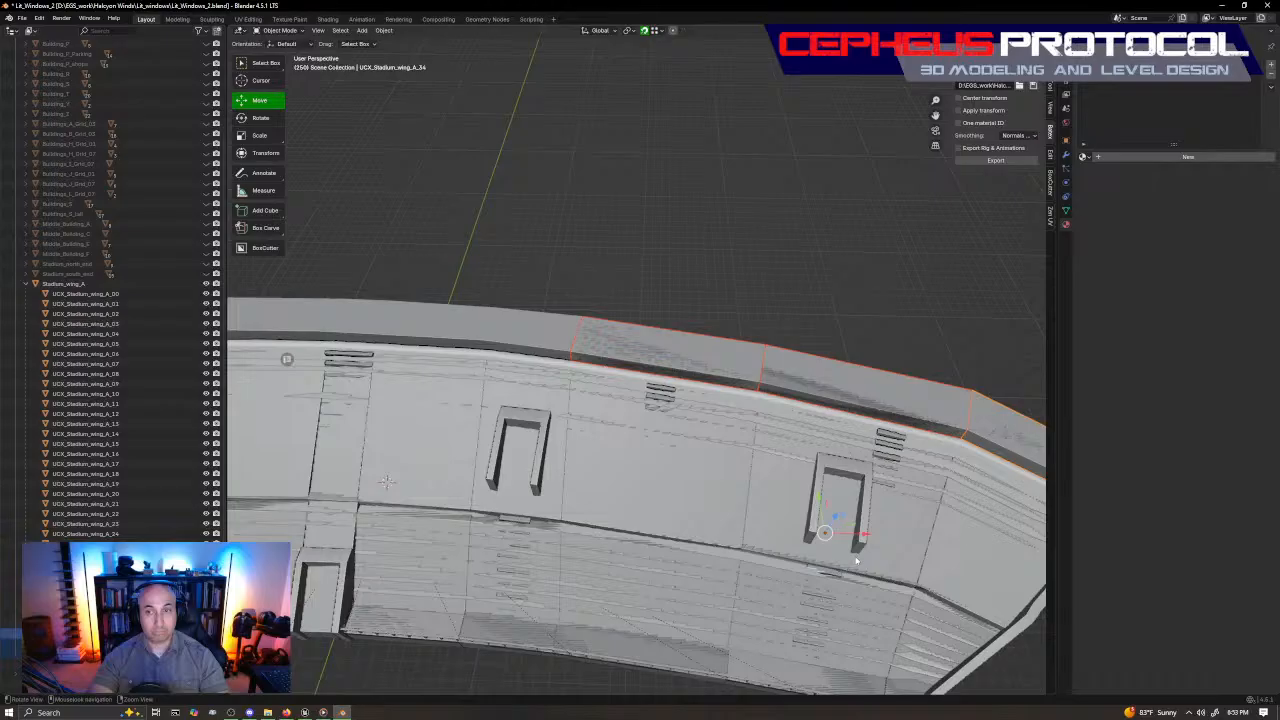
alt+middle_drag(856, 560, 730, 473)
key(ctrl+z)
key(ctrl+z)
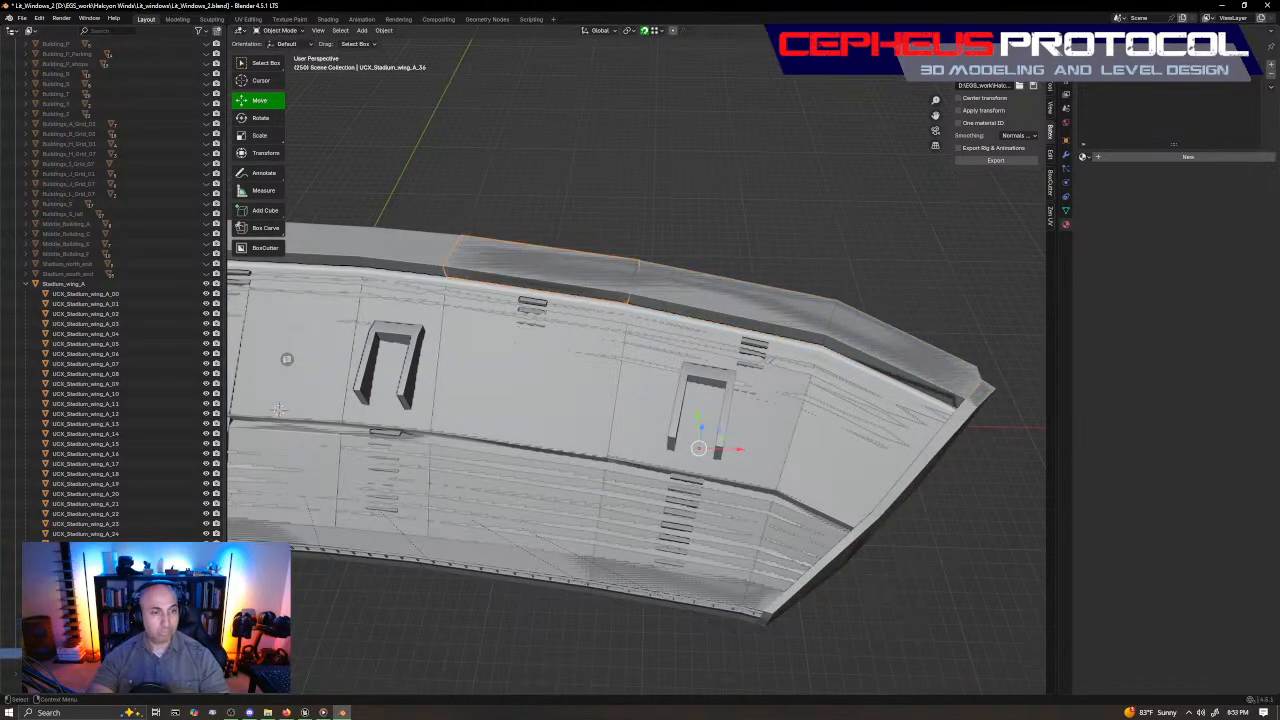
Duplicate the UCX_Stadium_wing_A_36 block in place and open the copy's mesh in top wireframe view
shift+middle_drag(452, 370, 652, 399)
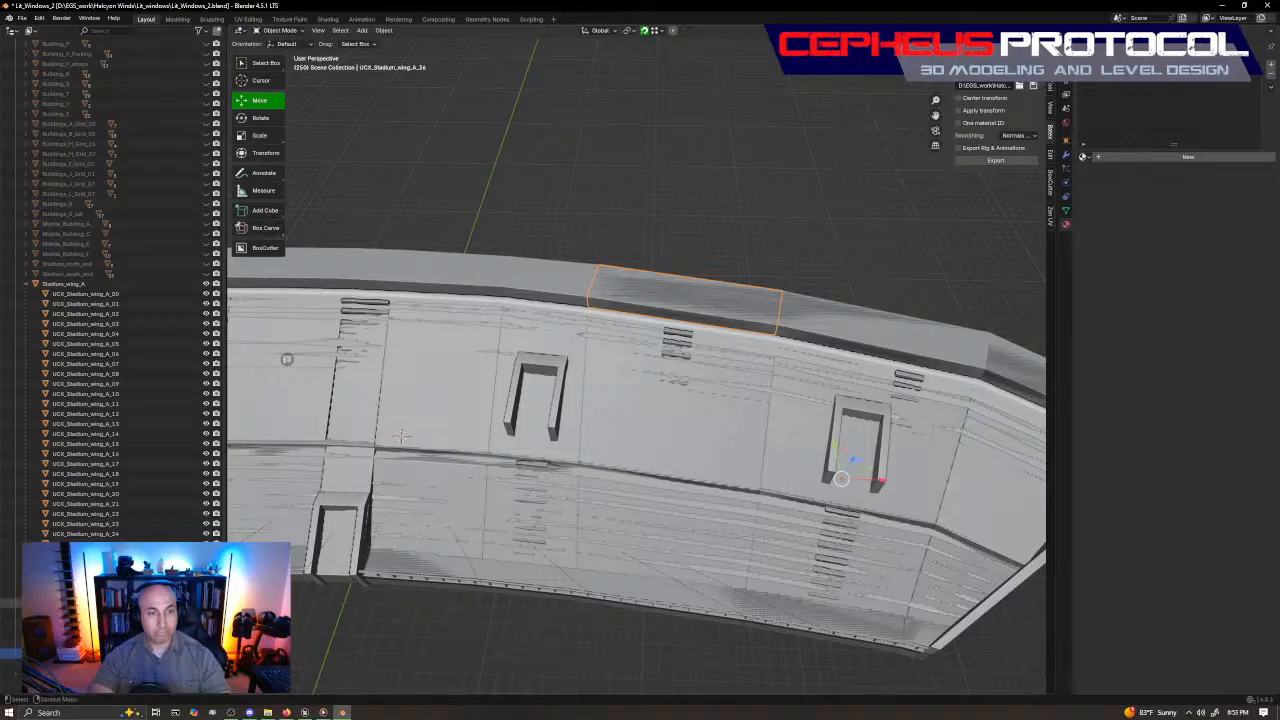
click(86, 644)
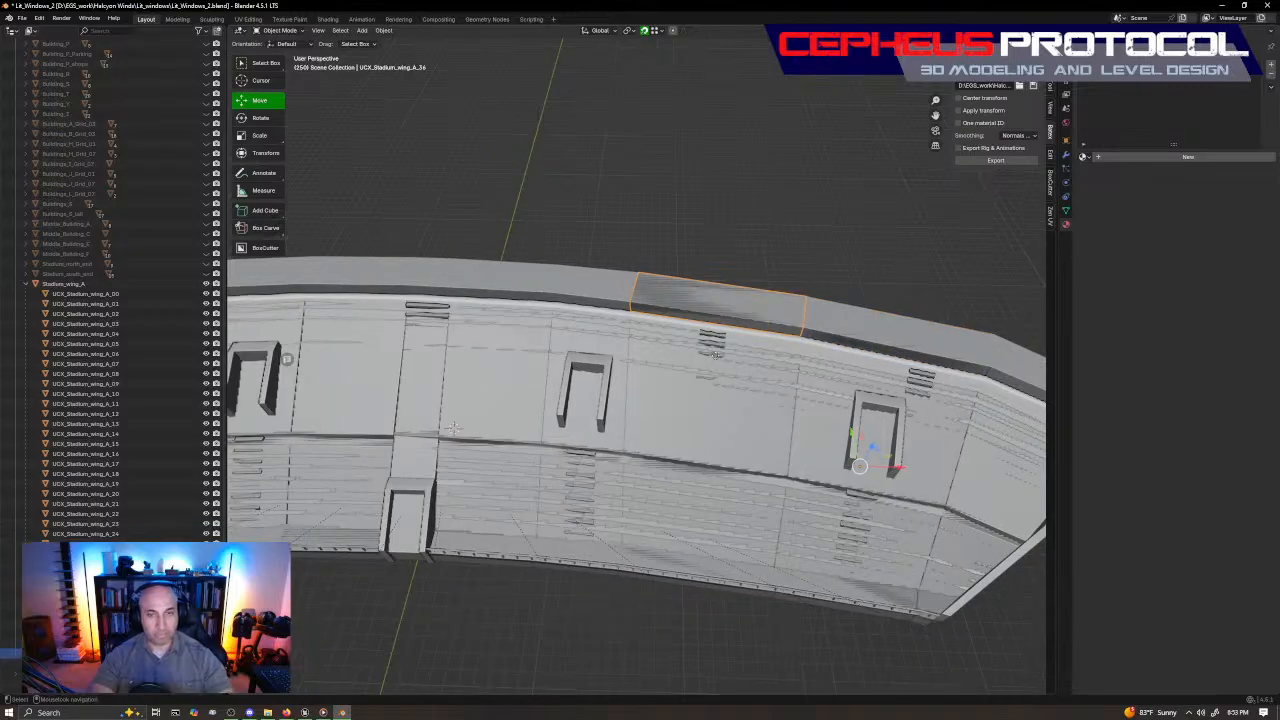
key(shift+d)
right_click(590, 358)
middle_drag(590, 358, 619, 372)
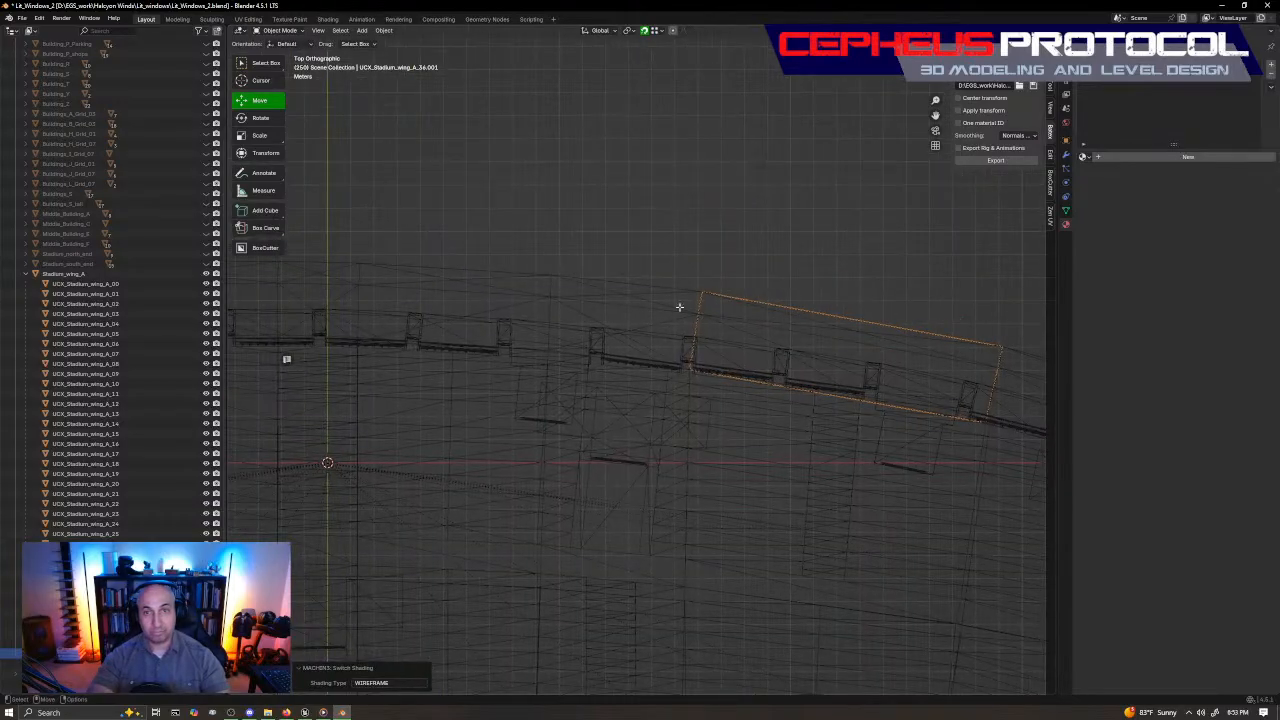
key(Tab)
Move the corners of UCX_Stadium_wing_A_36.001 to the roof outline's next bends so the copy covers the adjoining section
drag(678, 306, 799, 238)
drag(723, 267, 572, 252)
drag(573, 408, 768, 288)
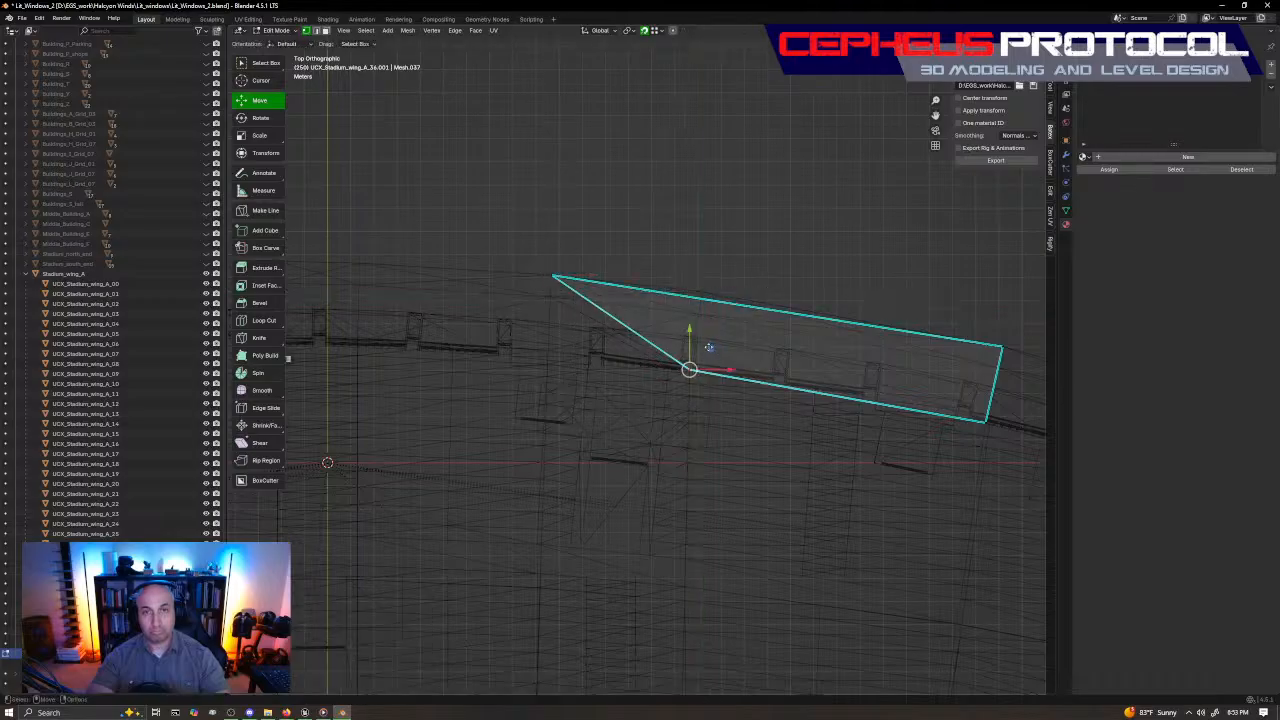
shift+middle_drag(932, 356, 920, 358)
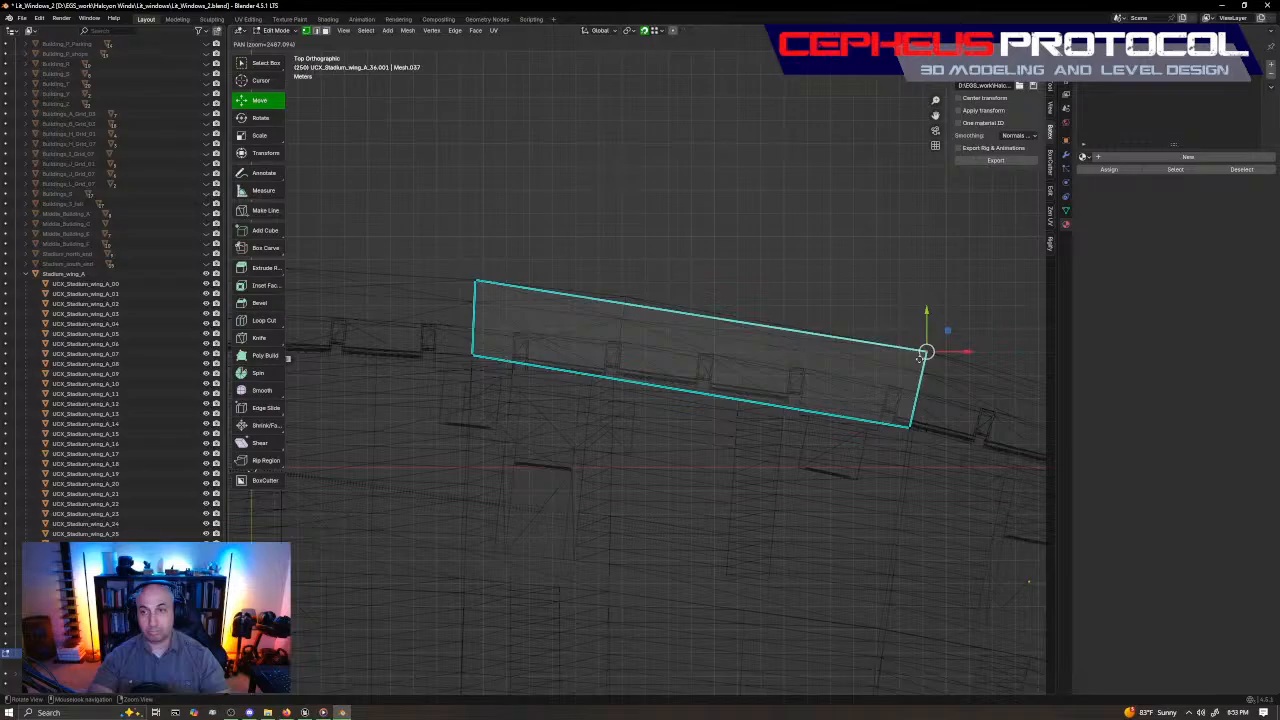
drag(921, 357, 613, 379)
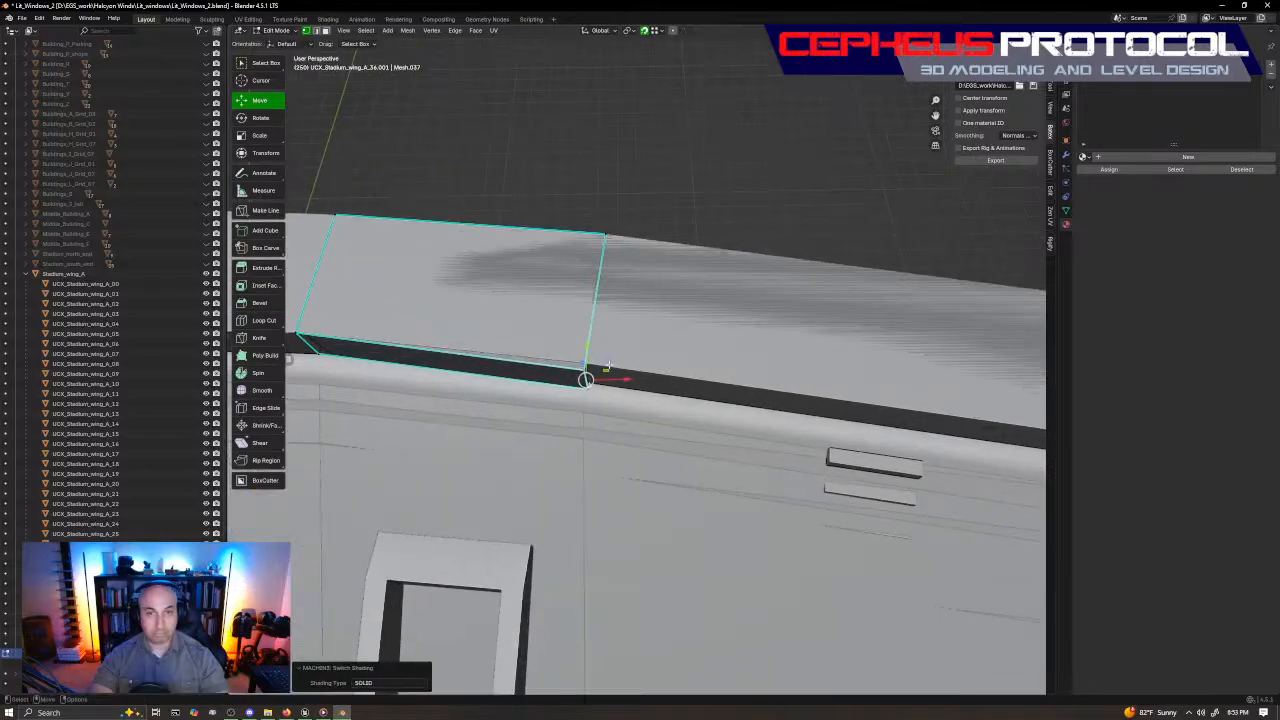
Fine-tune the inner corners of UCX_Stadium_wing_A_36.001 against the roof's inner edge in solid shading and finish editing the block
mouse_move(602, 364)
mouse_down()
mouse_move(527, 352)
mouse_move(598, 345)
mouse_move(590, 373)
mouse_up()
middle_drag(590, 373, 572, 338)
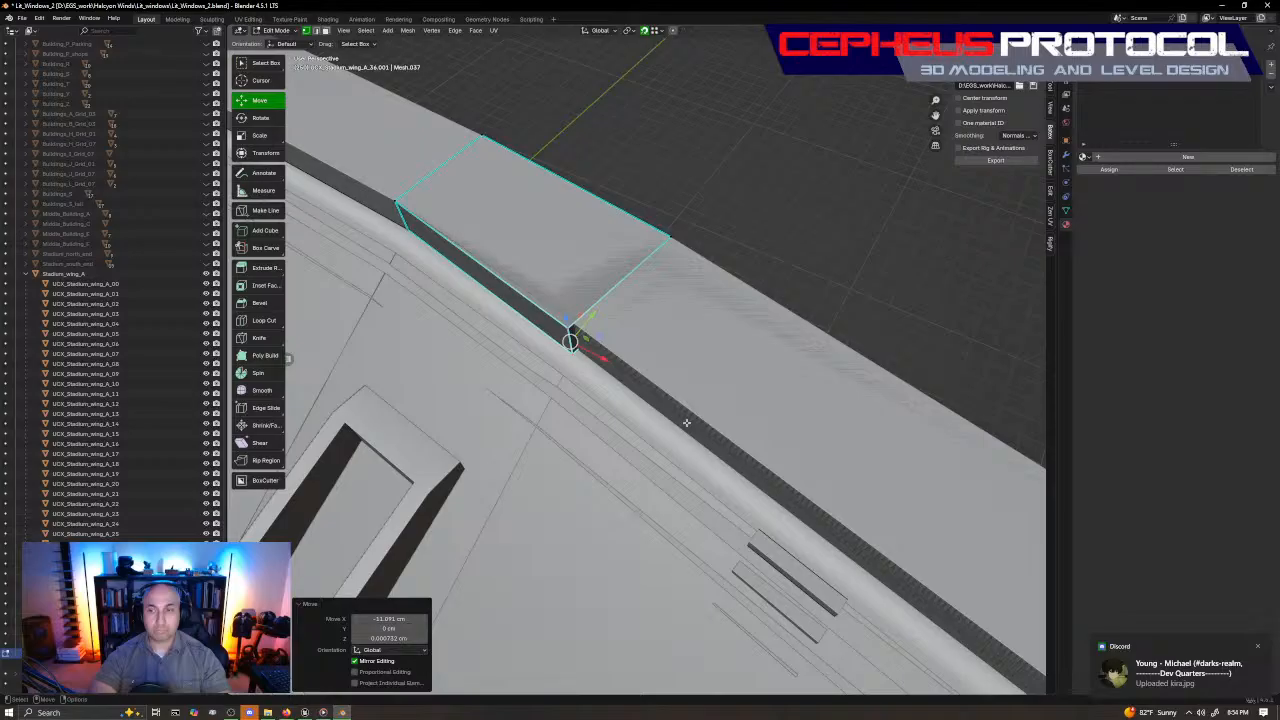
key(KP_7)
scroll(704, 260, down, 1)
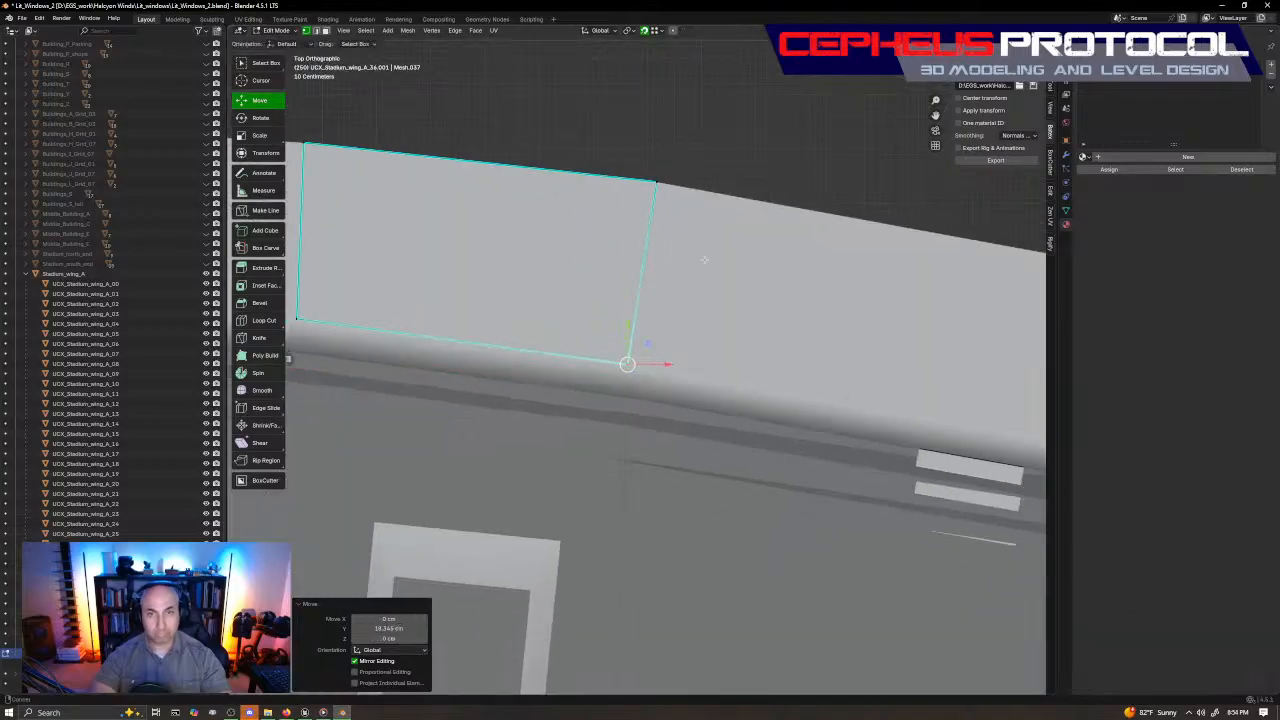
mouse_move(704, 260)
middle_down()
mouse_move(672, 322)
mouse_move(700, 265)
middle_up()
click(690, 408)
middle_drag(695, 415, 656, 400)
drag(617, 393, 616, 398)
key(Tab)
Duplicate the UCX_Stadium_wing_A_36.001 block in place and open the copy's mesh in top wireframe view
ctrl+middle_drag(726, 320, 695, 410)
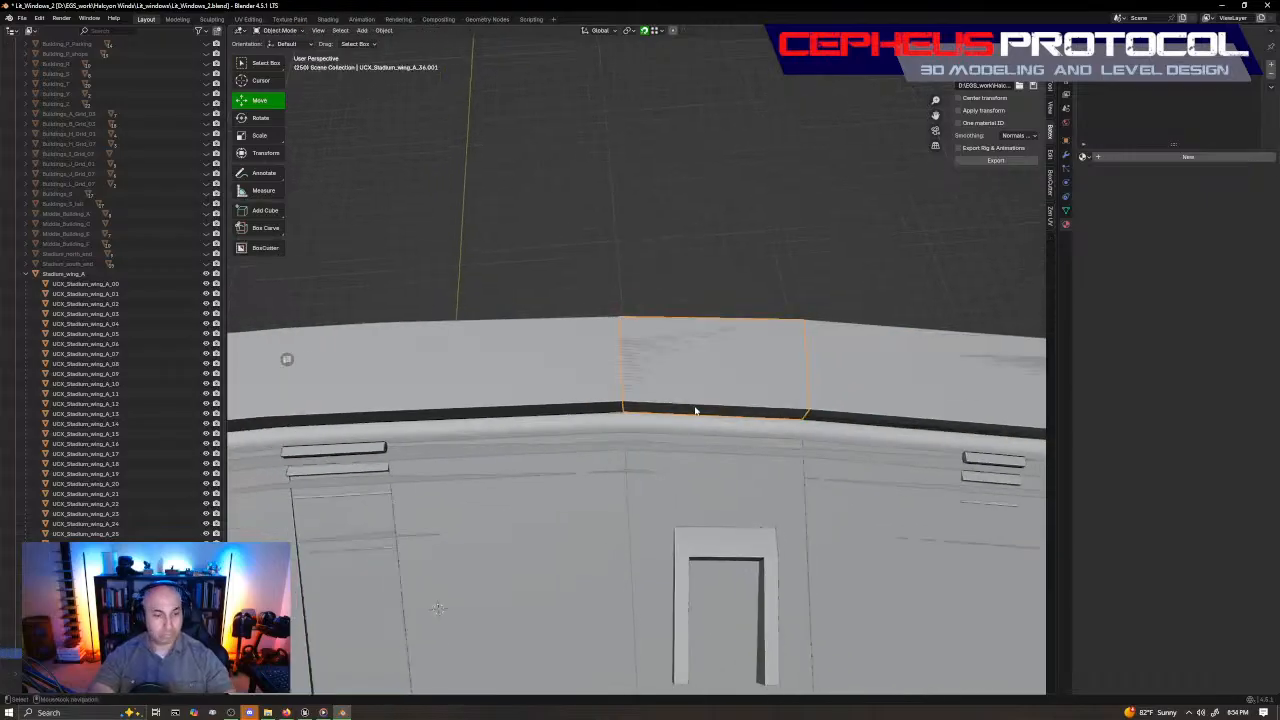
key(shift+d)
right_click(778, 381)
mouse_move(778, 381)
middle_down()
mouse_move(714, 463)
mouse_move(711, 494)
mouse_move(717, 384)
middle_up()
key(z)
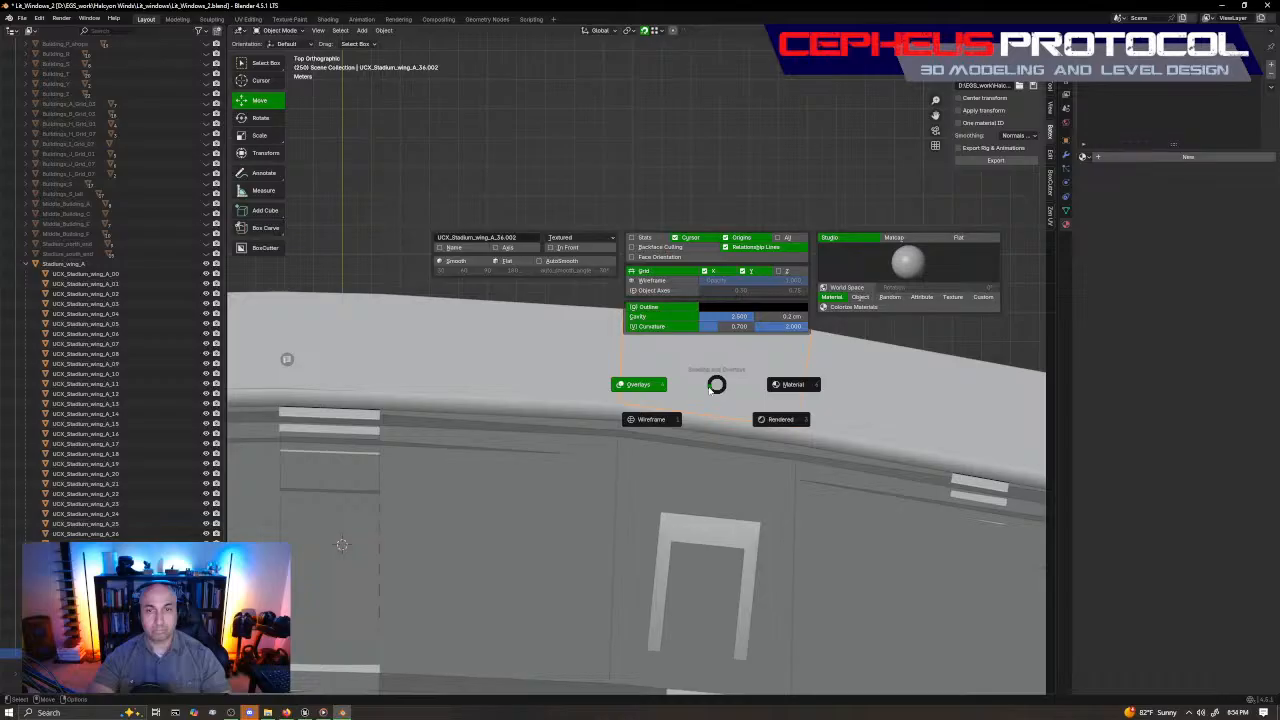
click(652, 419)
key(Tab)
Move the outer and inner corners of UCX_Stadium_wing_A_36.002 nearest the building's middle to the edge of its central roof section
scroll(640, 415, down, 1)
shift+middle_drag(600, 410, 775, 400)
drag(824, 289, 619, 276)
drag(672, 451, 822, 345)
key(g)
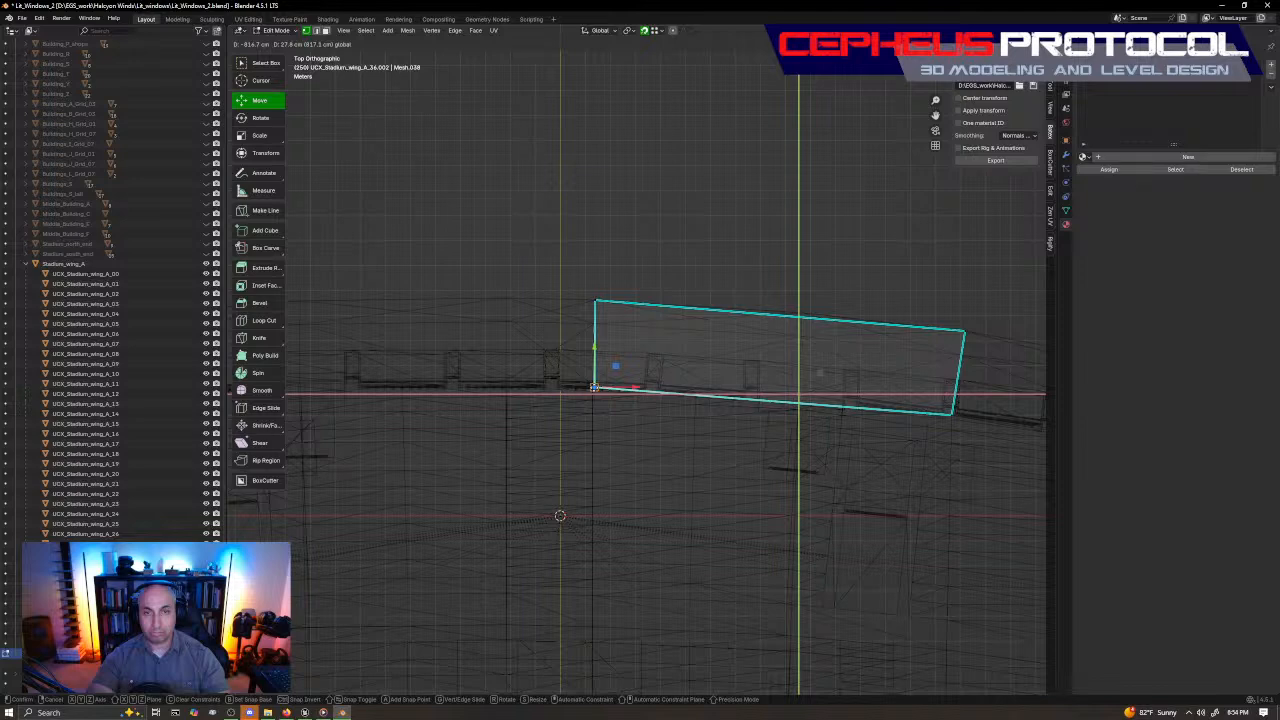
drag(615, 366, 609, 366)
Move the opposite outer and inner corners of UCX_Stadium_wing_A_36.002 to the adjoining end of the previous roof block
drag(918, 378, 1010, 285)
drag(986, 310, 823, 292)
drag(884, 486, 1030, 320)
drag(972, 394, 856, 396)
Align the inner corners of UCX_Stadium_wing_A_36.002 with the roof's inner edge in solid shading and finish editing the block
key(shift+z)
middle_drag(856, 396, 822, 360)
scroll(775, 372, up, 1)
drag(760, 370, 748, 361)
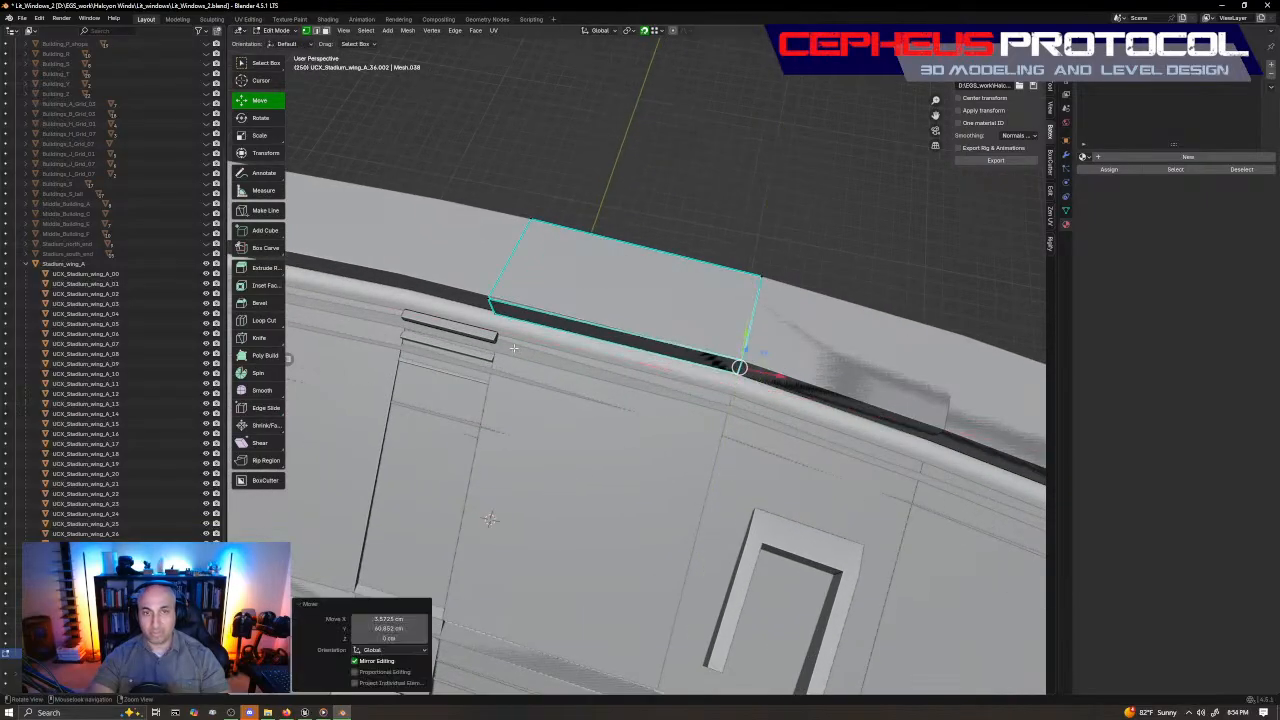
shift+middle_drag(513, 348, 733, 452)
click(720, 424)
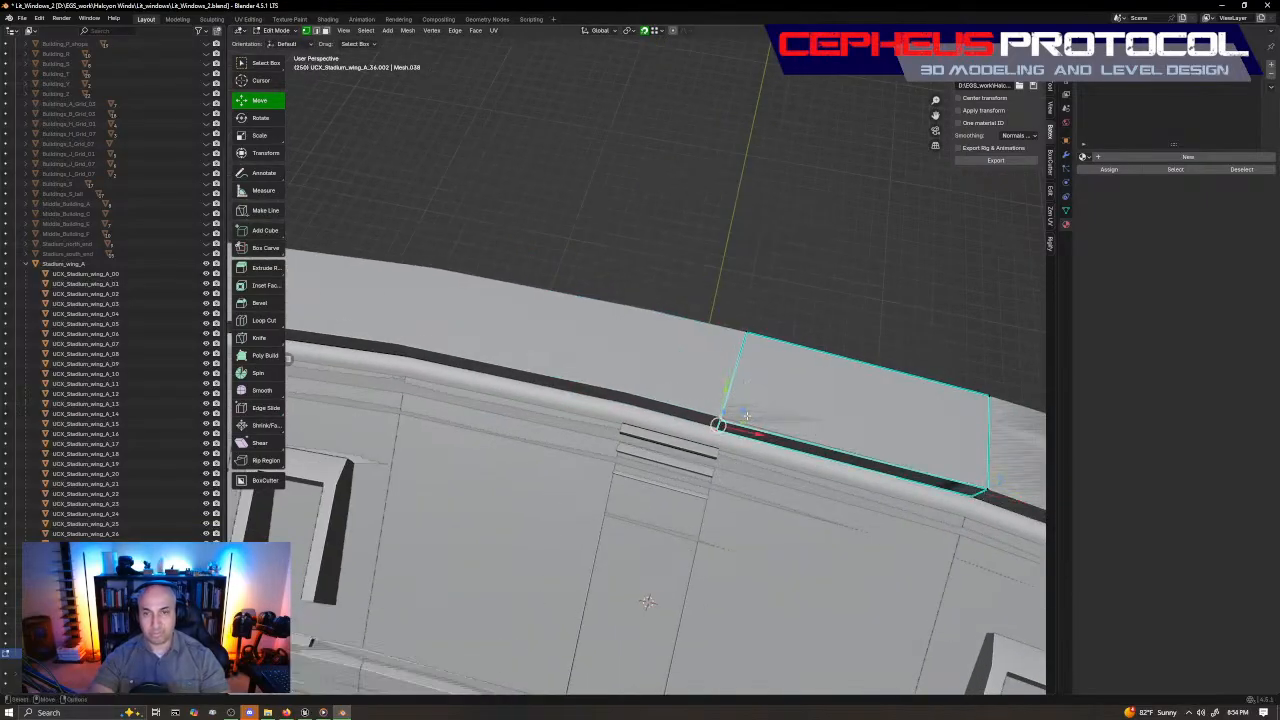
drag(746, 414, 752, 411)
scroll(785, 400, down, 2)
shift+middle_drag(830, 436, 569, 351)
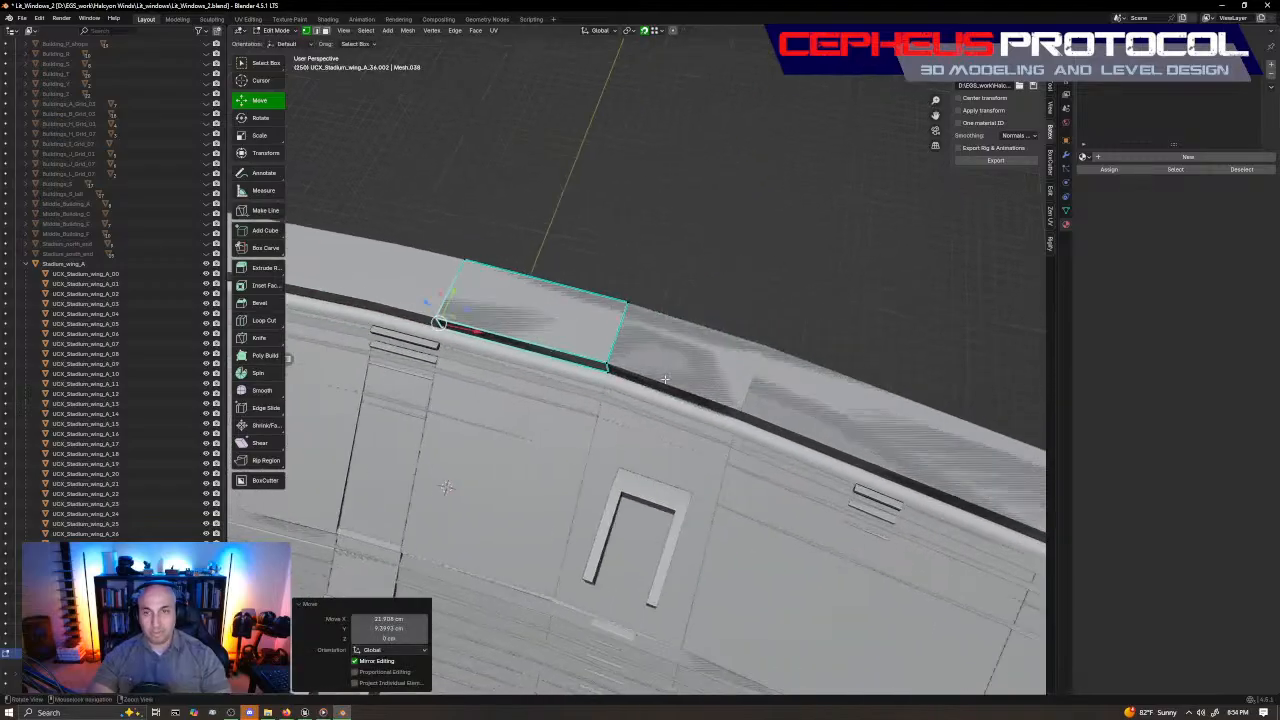
middle_drag(665, 380, 755, 335)
shift+middle_drag(755, 335, 557, 409)
key(Tab)
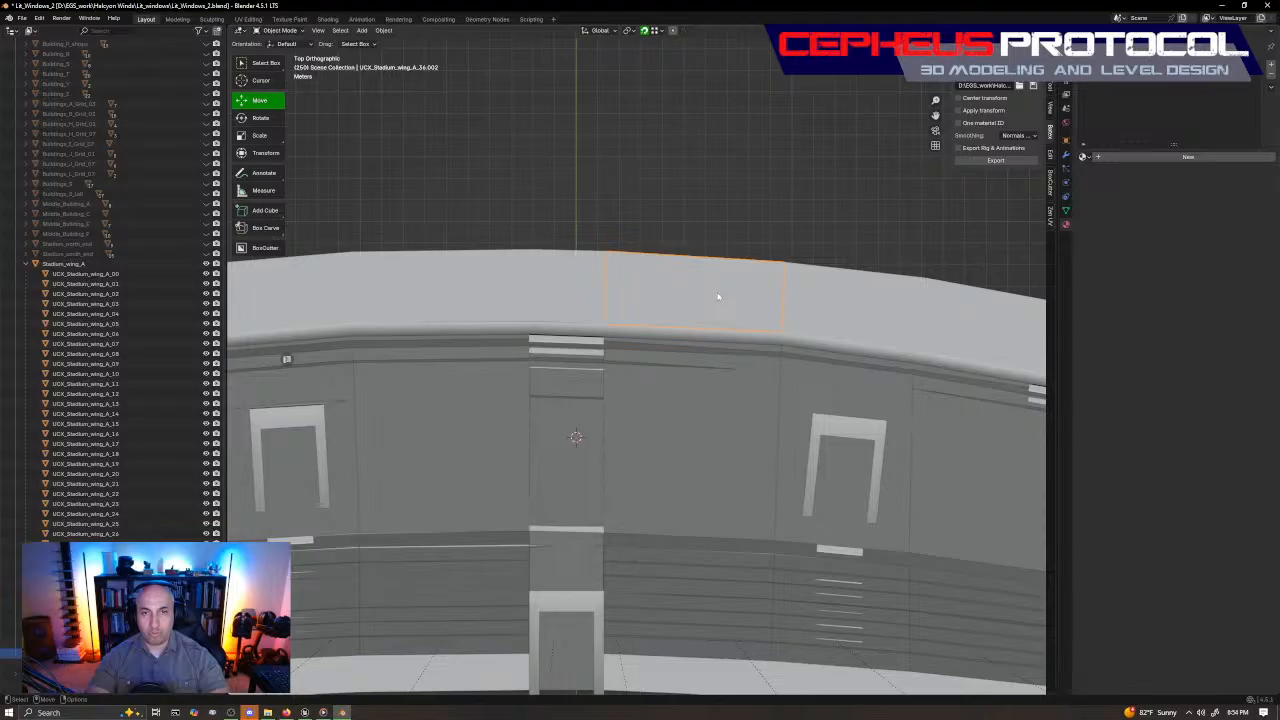
Duplicate the UCX_Stadium_wing_A_36.002 block in place and open the copy's mesh in top wireframe view
key(z)
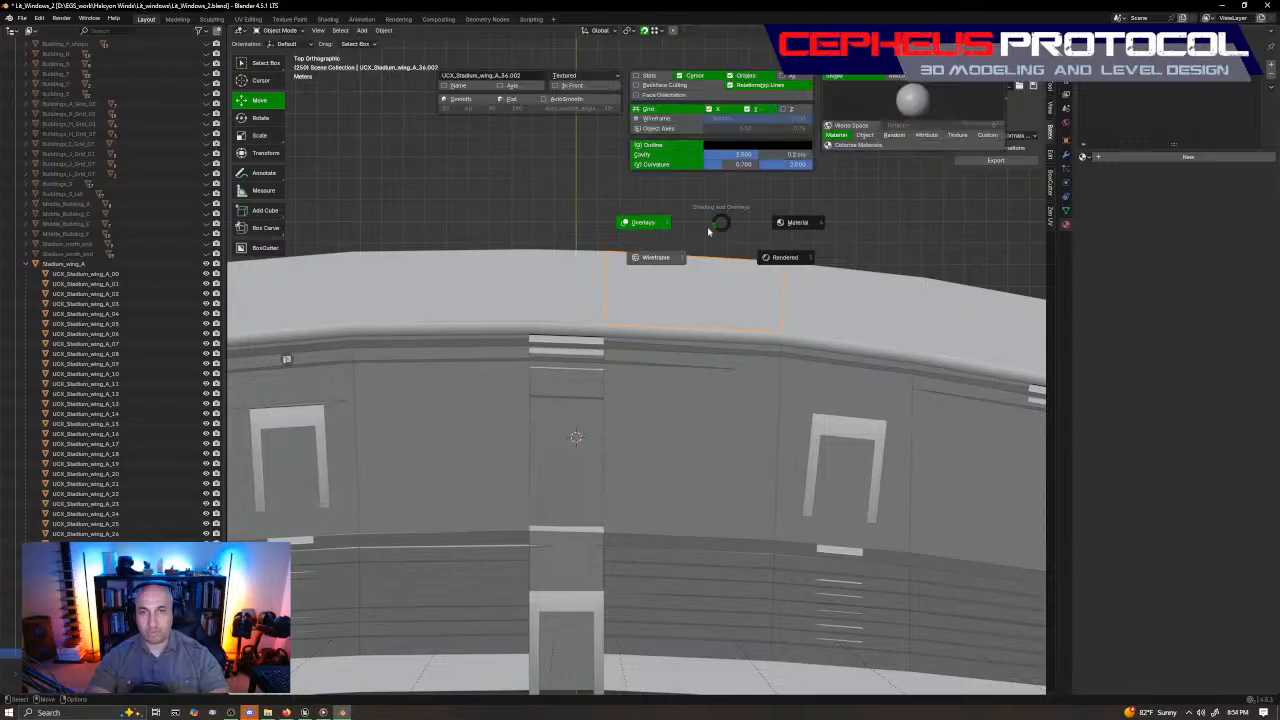
click(708, 231)
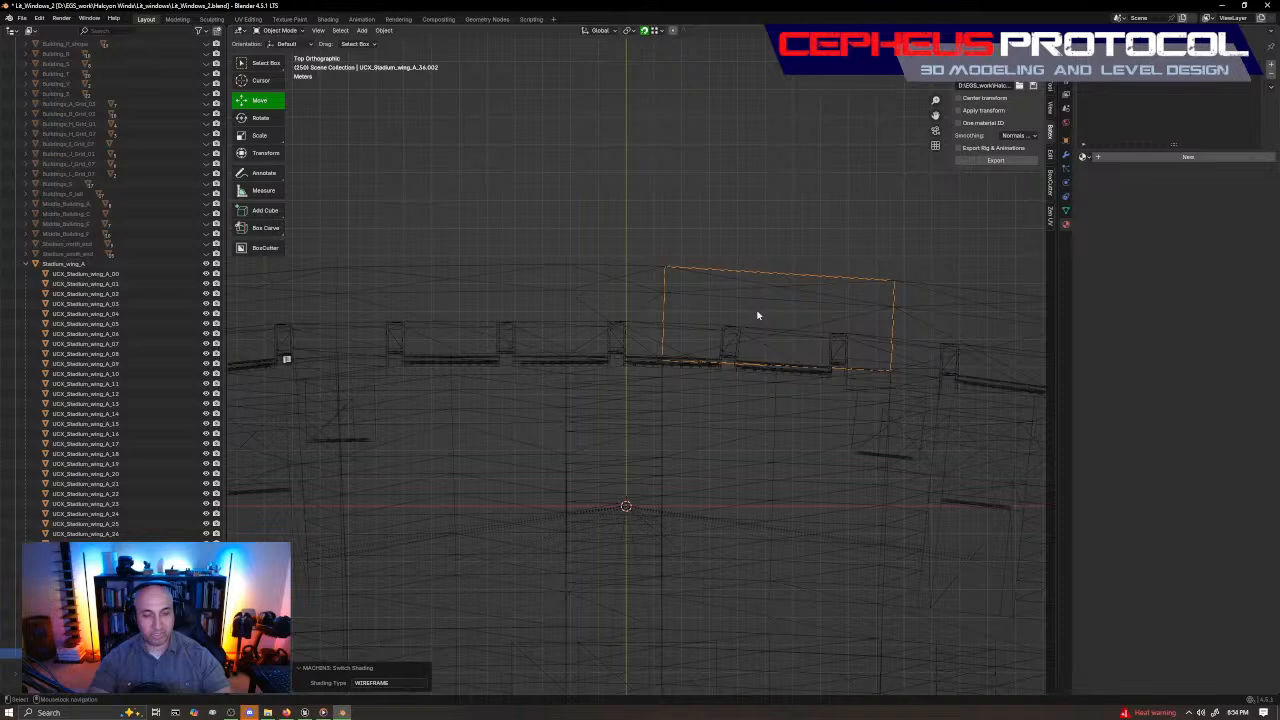
key(Tab)
Move the leading outer and inner corners of UCX_Stadium_wing_A_36.003 to the far edge of the building's central roof section
click(684, 378)
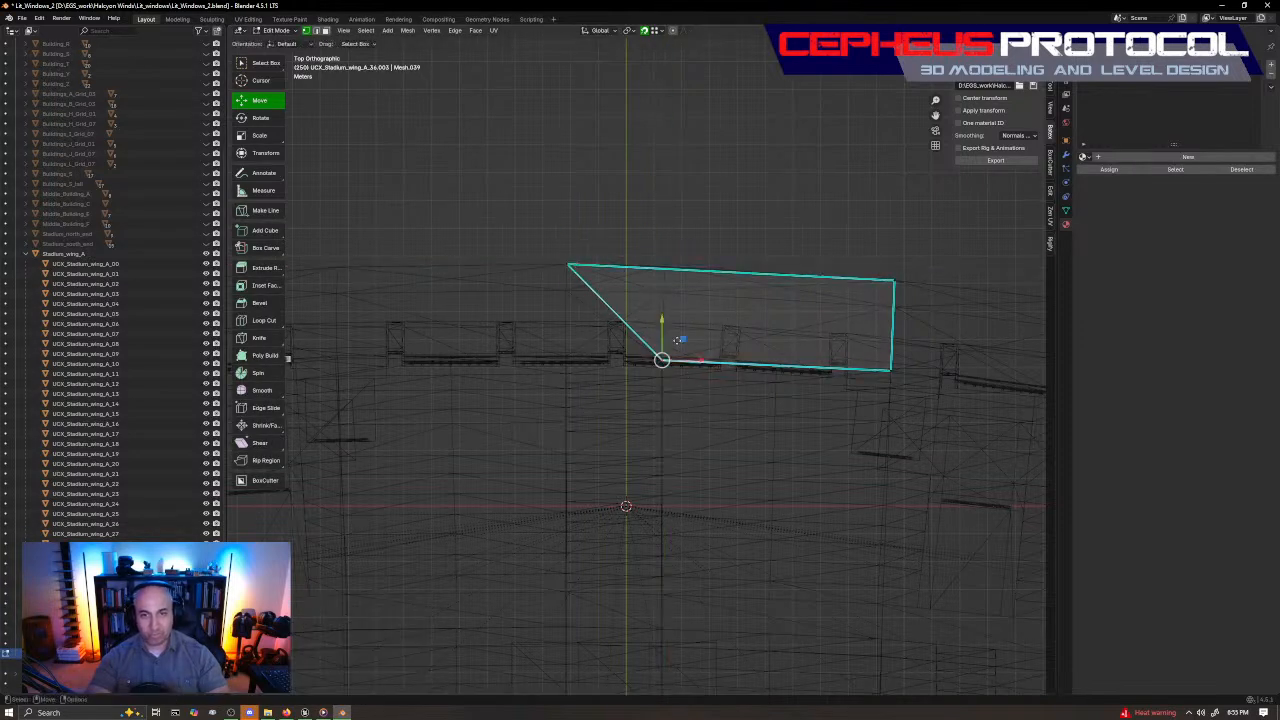
key(g)
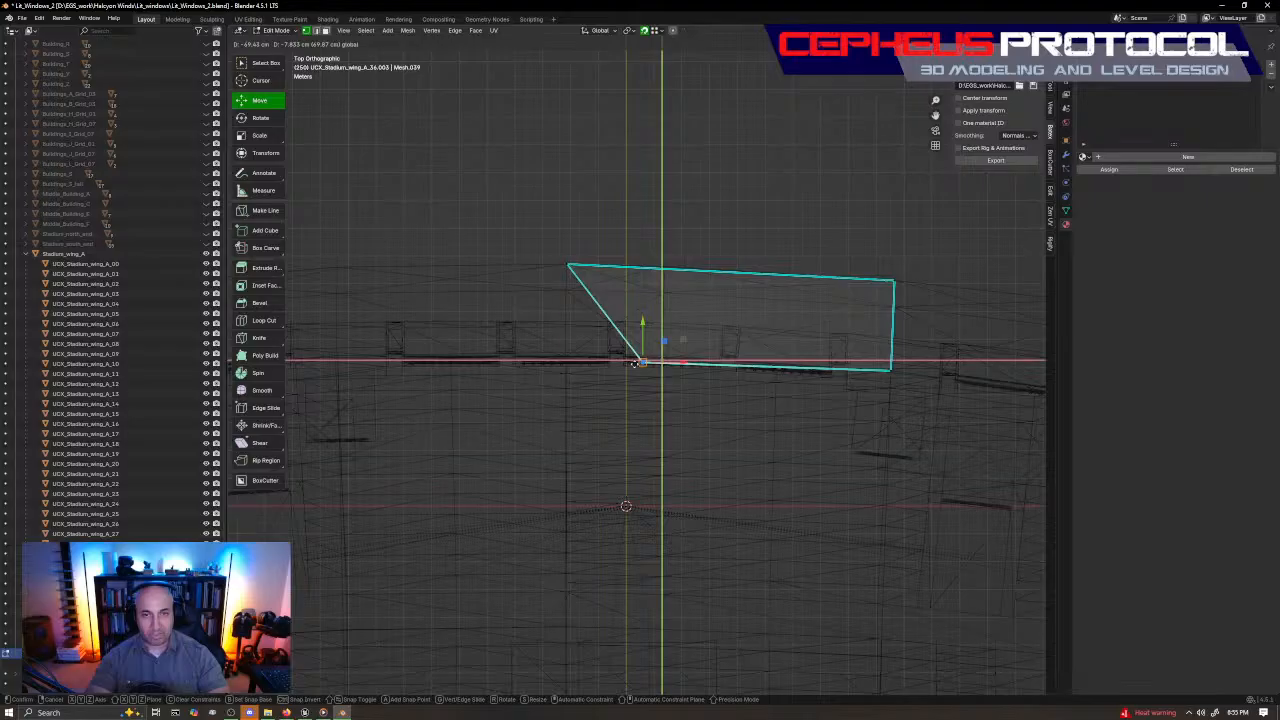
click(563, 364)
Move the trailing outer and inner corners of UCX_Stadium_wing_A_36.003 to the adjoining end of the previous roof block
drag(836, 312, 1023, 214)
key(g)
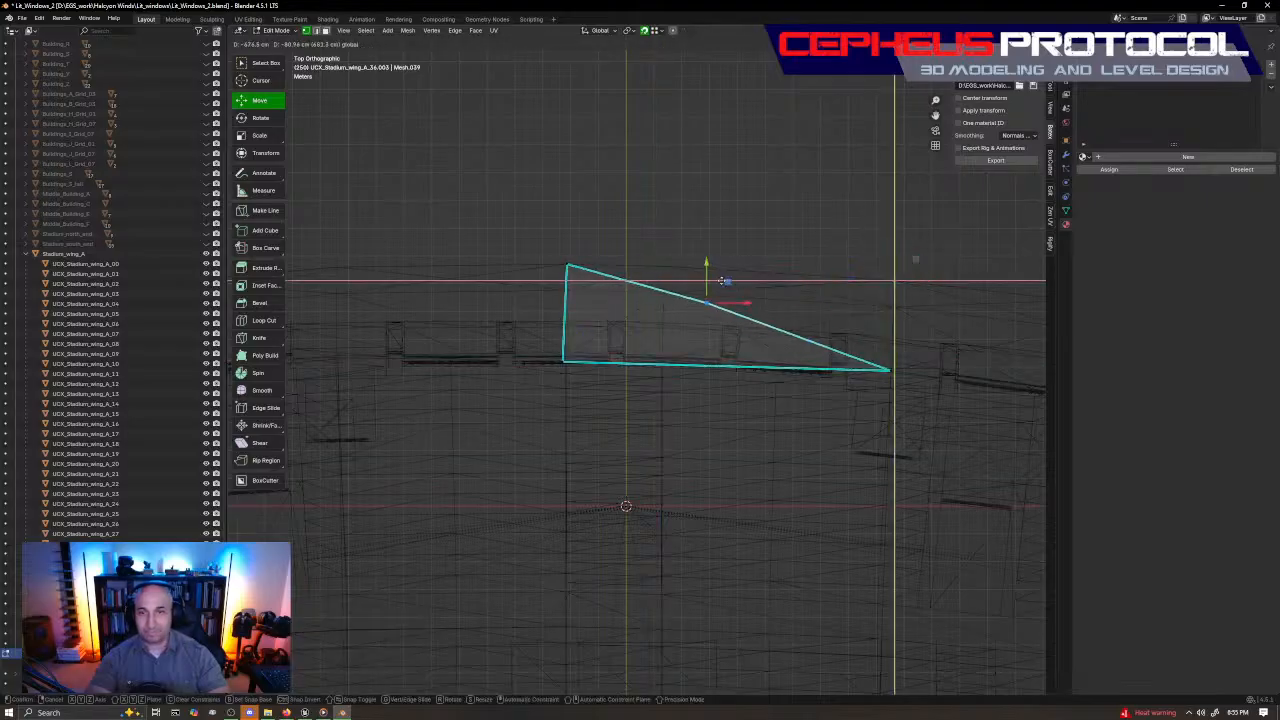
drag(722, 281, 681, 246)
drag(790, 288, 992, 420)
drag(912, 349, 682, 343)
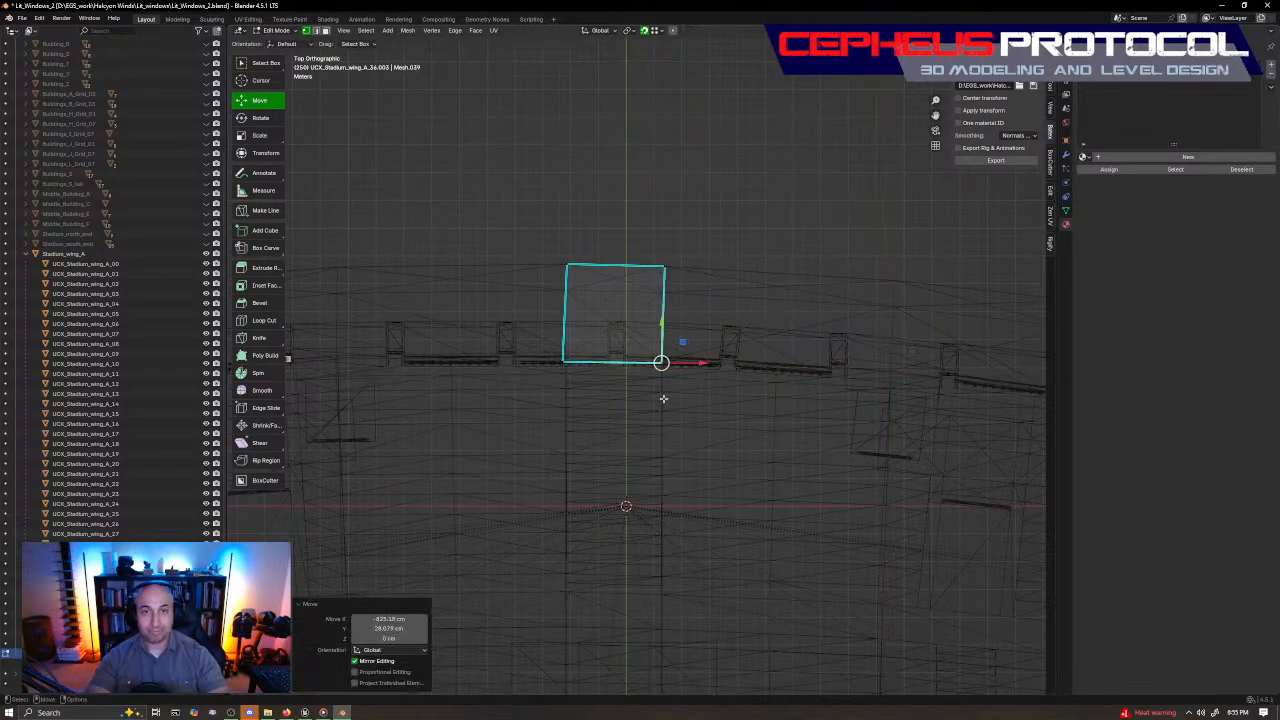
key(Tab)
alt+right_drag(614, 473, 668, 410)
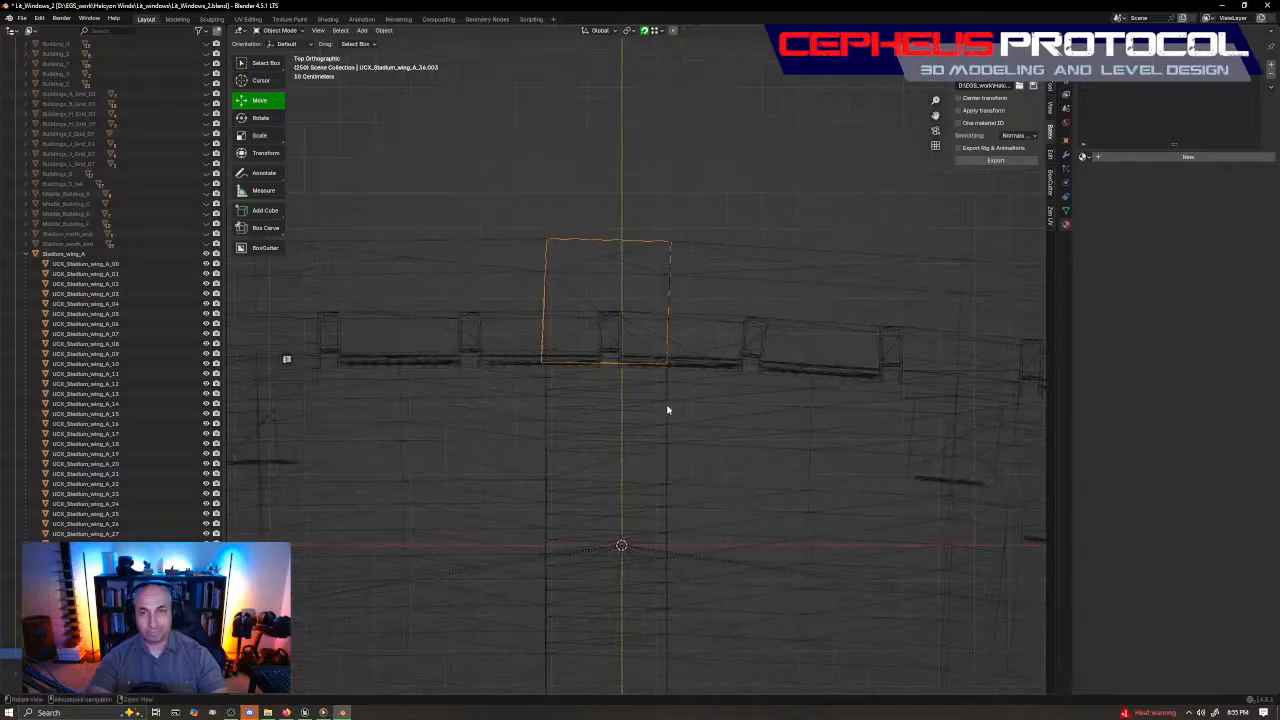
Align the inner corners of UCX_Stadium_wing_A_36.003 with the roof's inner edge in solid shading and finish editing the block
key(Tab)
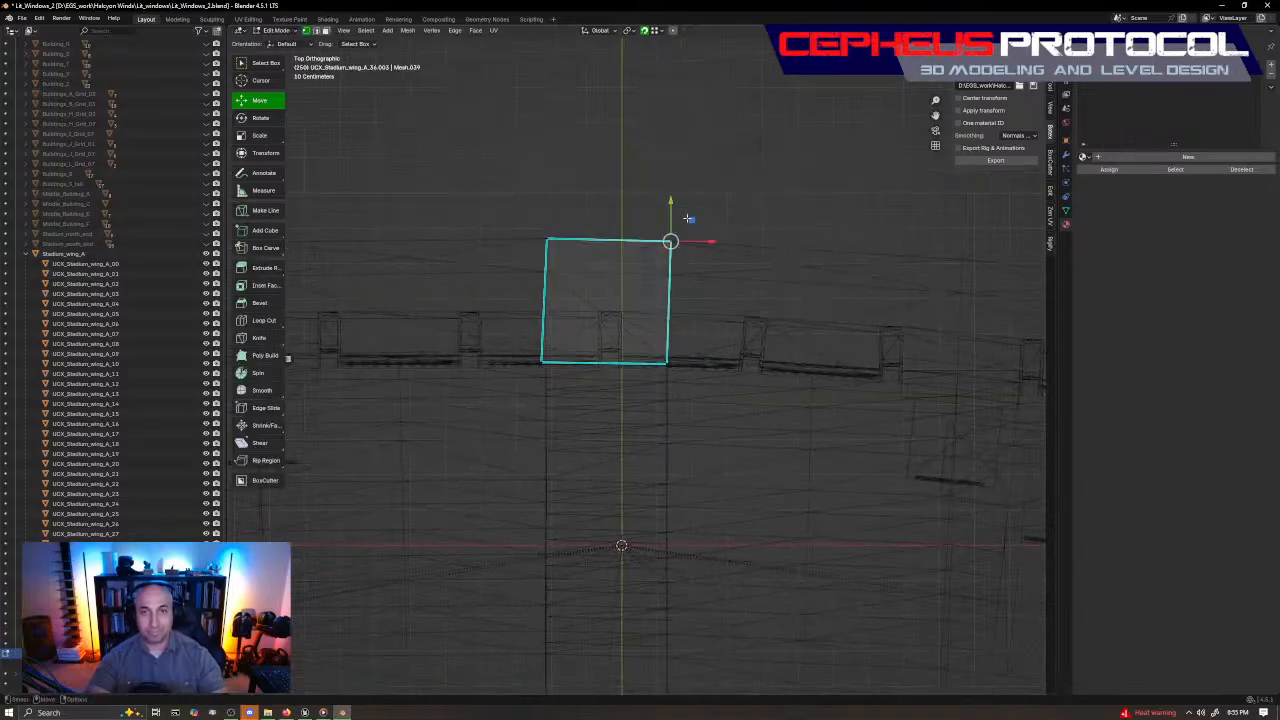
key(z)
click(762, 275)
mouse_move(762, 275)
middle_down()
mouse_move(697, 361)
mouse_move(621, 347)
middle_up()
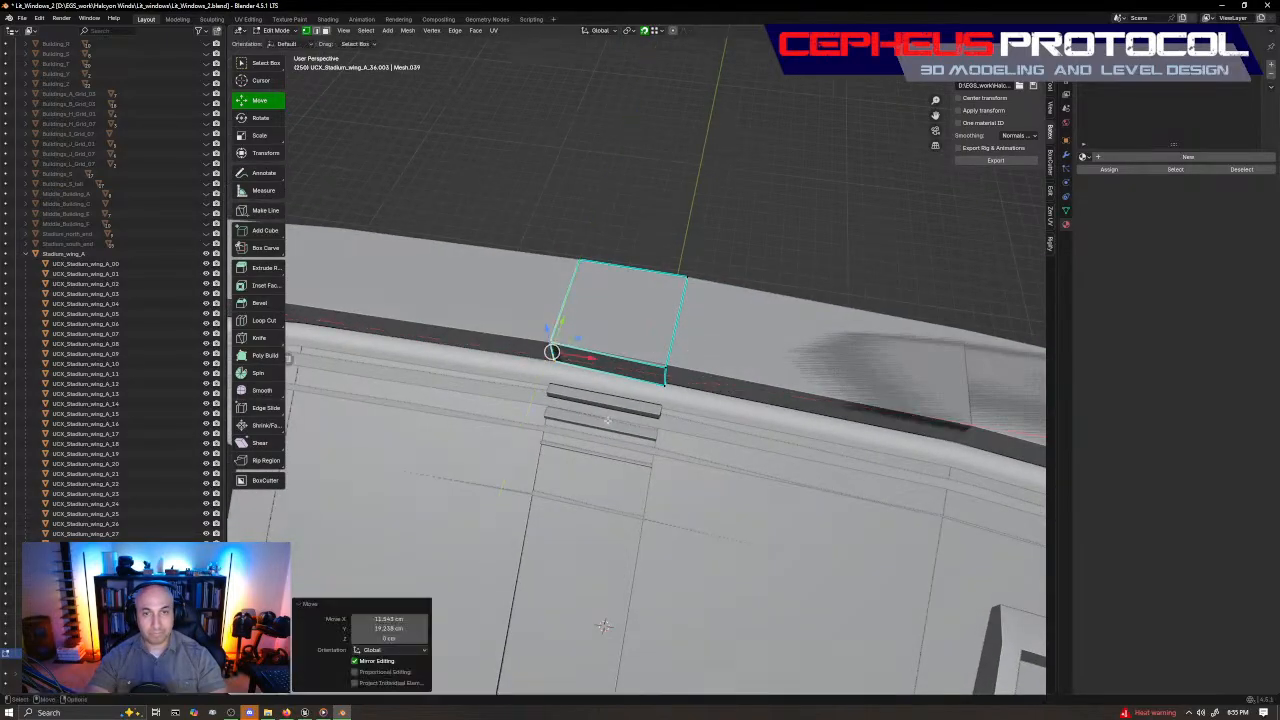
click(664, 376)
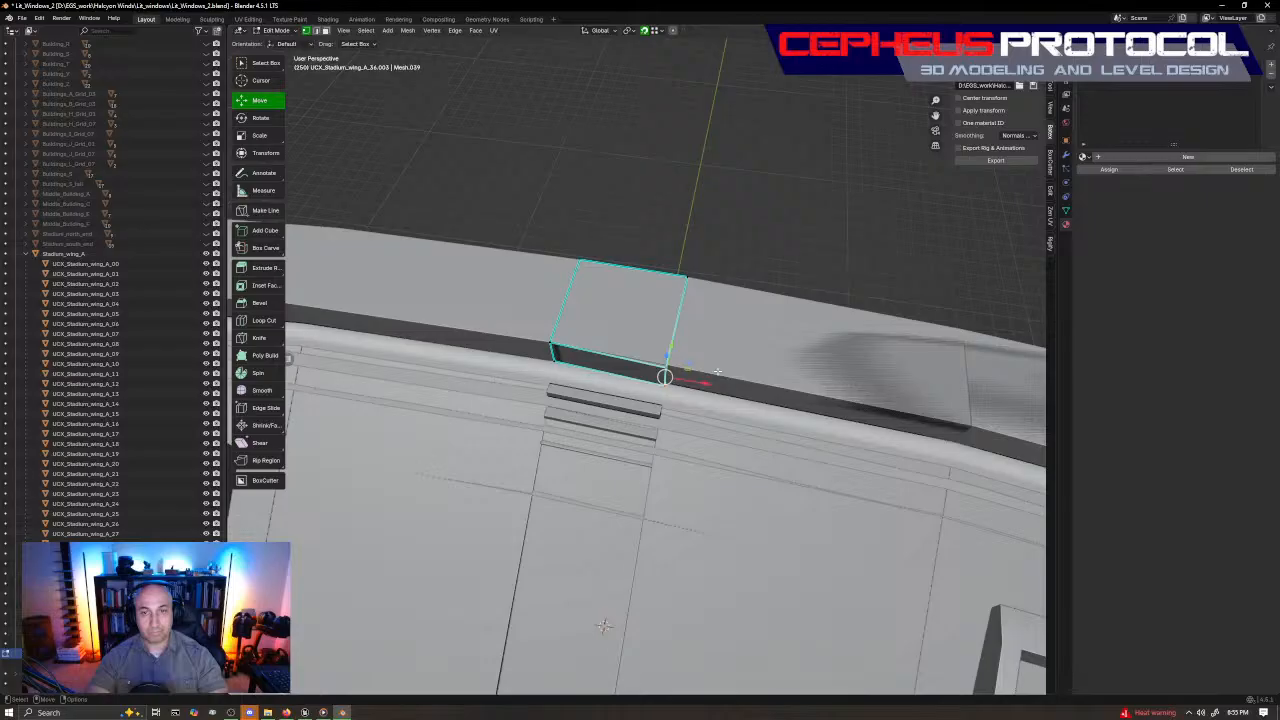
middle_drag(717, 371, 671, 387)
key(Tab)
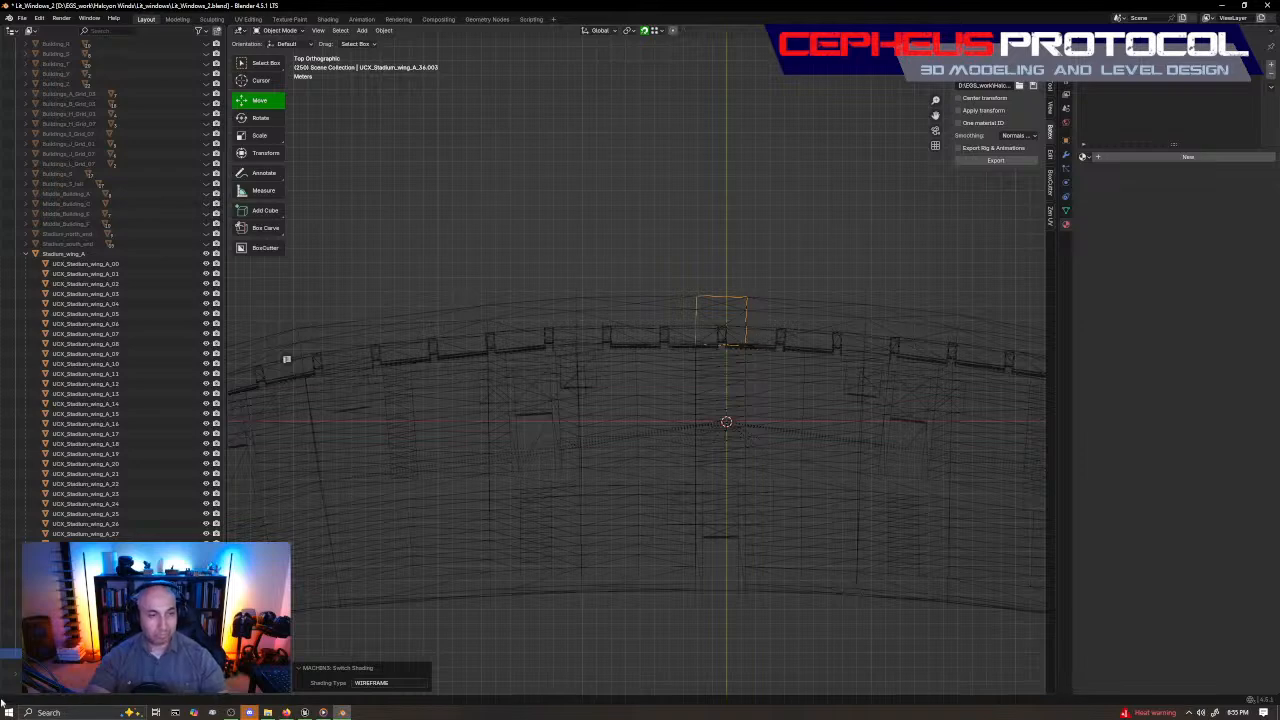
Rename the roof blocks 36.001, 36.002 and 36.003 as UCX_Stadium_wing_A_37, UCX_Stadium_wing_A_38 and UCX_Stadium_wing_A_39
click(910, 333)
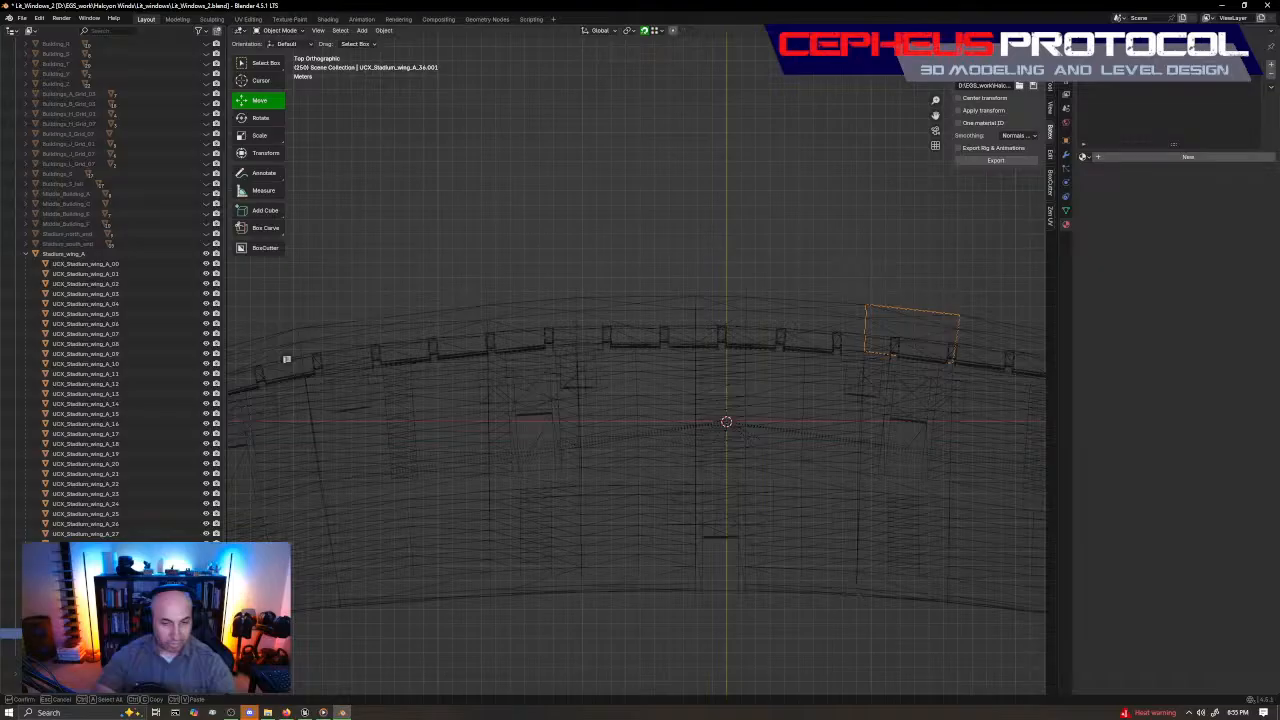
key(Return)
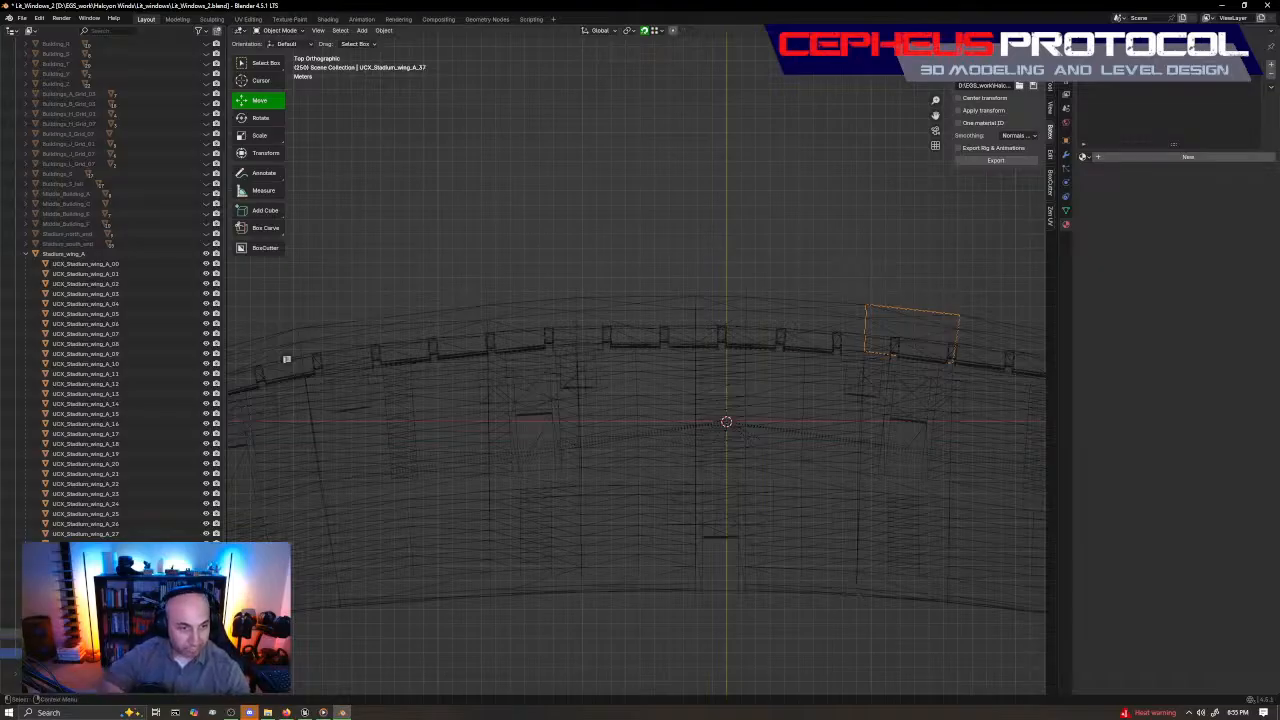
click(805, 322)
key(F2)
text(UCX_Stadium_wing_A_38)
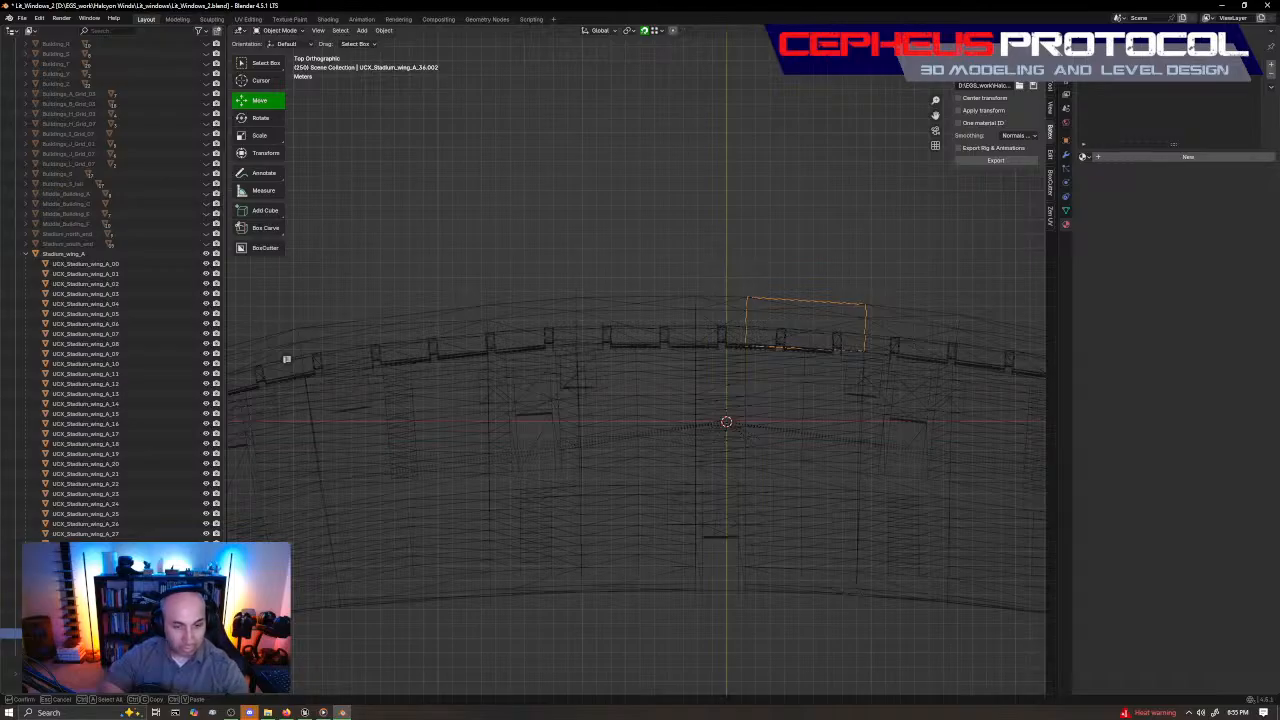
key(Return)
click(720, 320)
key(F2)
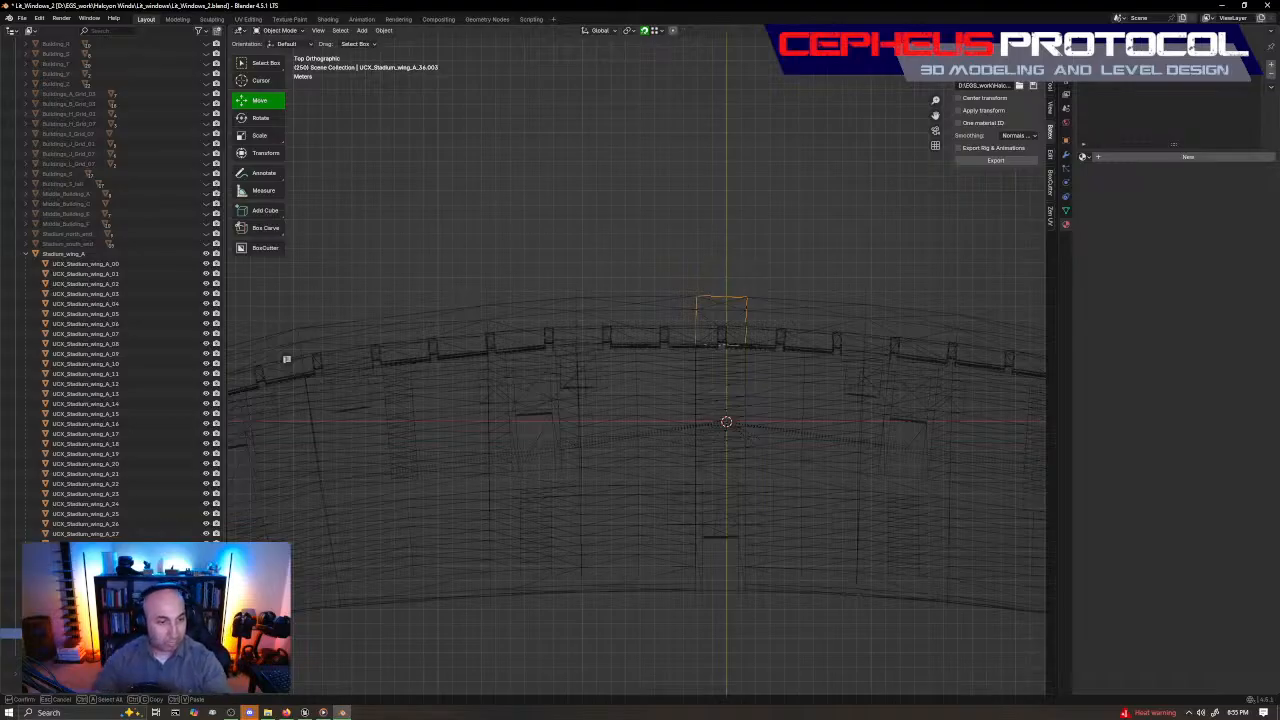
key(Return)
Duplicate UCX_Stadium_wing_A_39 in place and move the copy's leading outer and inner corners to the far end of the next roof section
scroll(653, 369, up, 1)
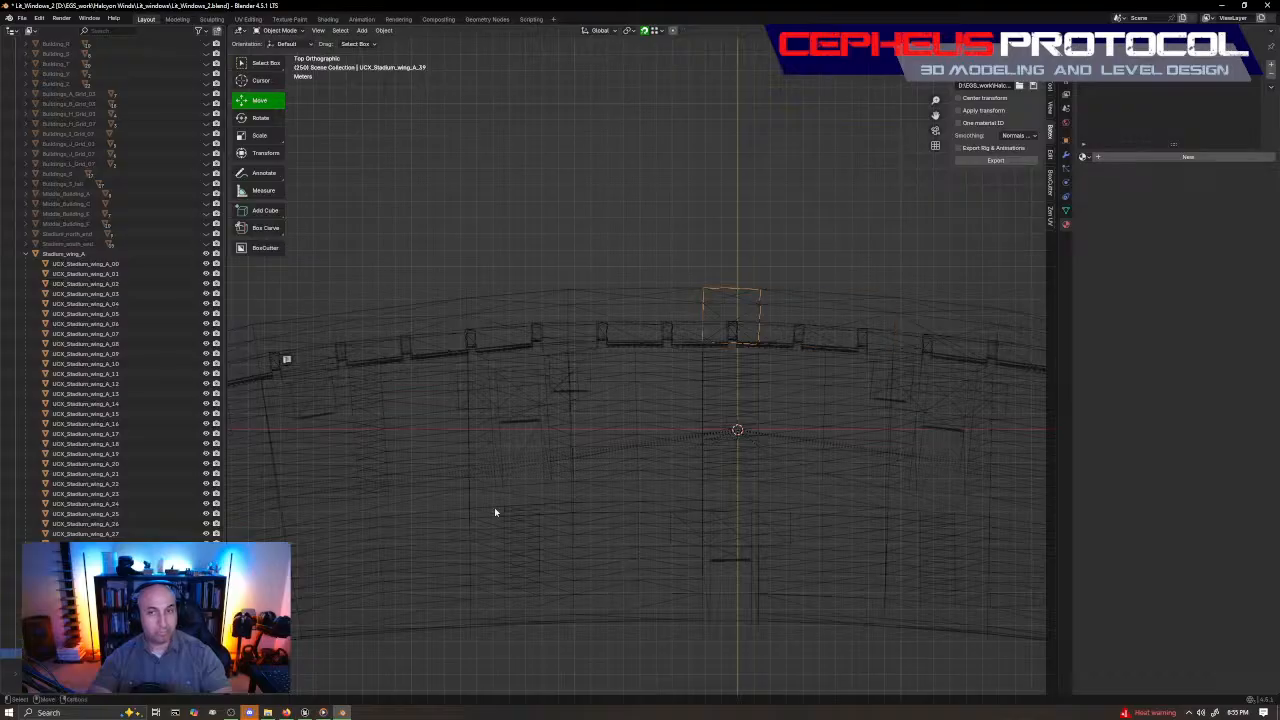
scroll(677, 426, up, 1)
key(Tab)
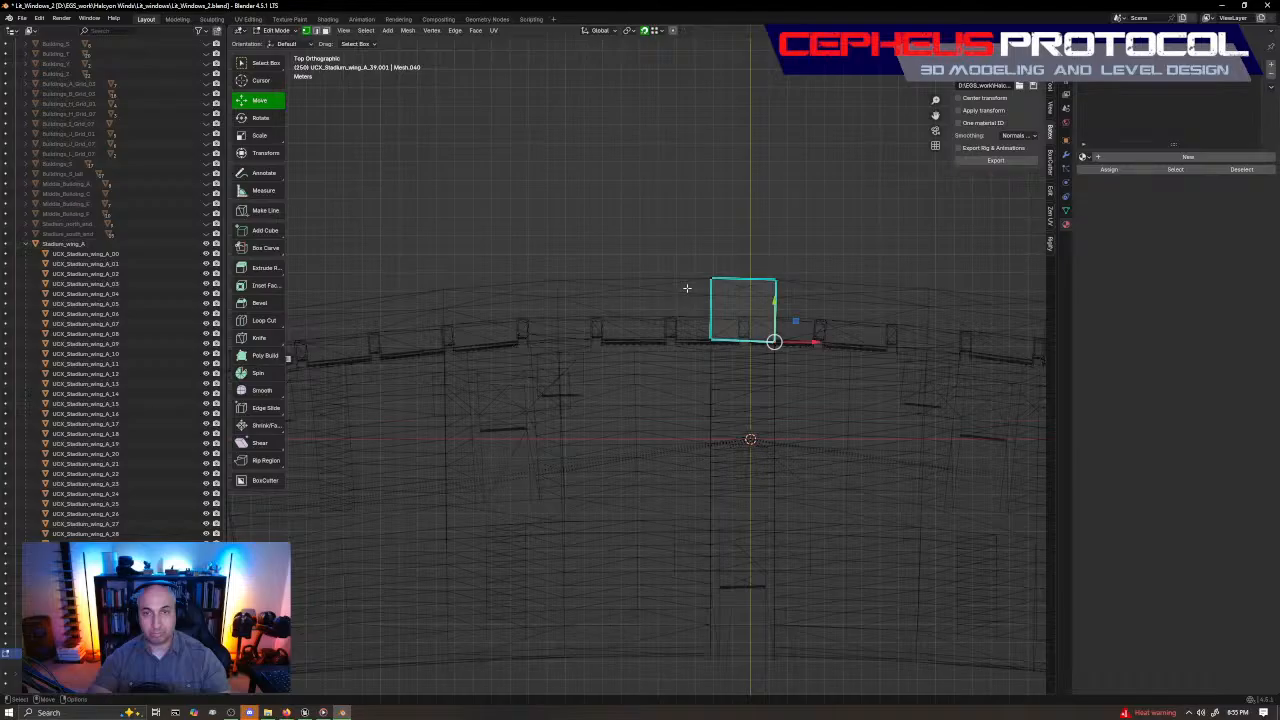
drag(812, 275, 655, 275)
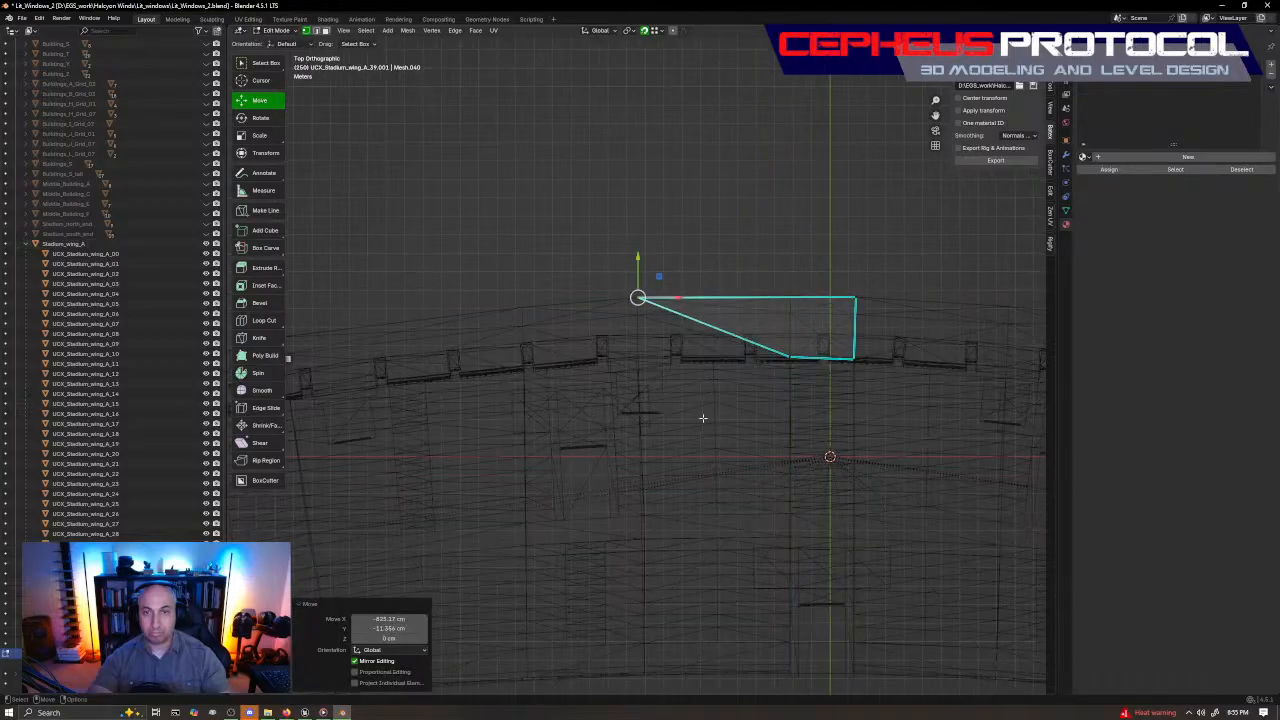
drag(703, 418, 640, 355)
Move the trailing outer and inner corners of UCX_Stadium_wing_A_39.001 to the adjoining end of the central roof block
click(854, 296)
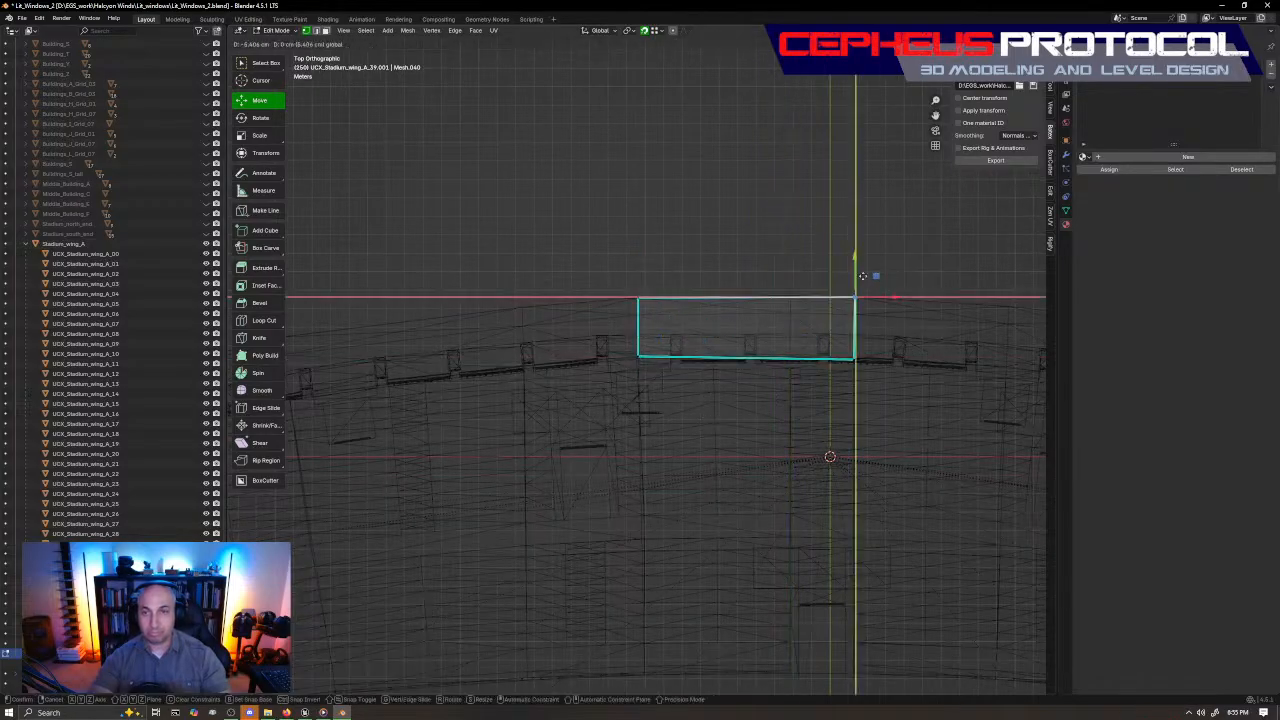
drag(862, 275, 797, 276)
click(849, 357)
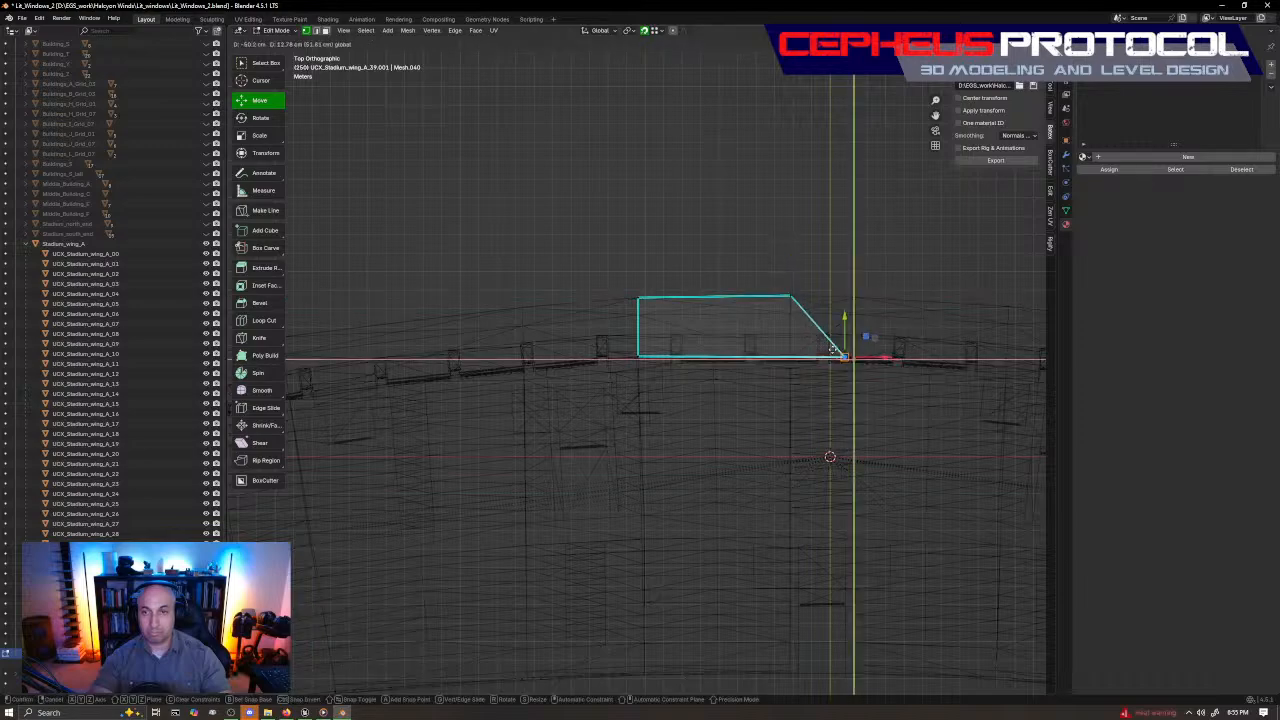
drag(833, 349, 791, 357)
Align the inner corners of UCX_Stadium_wing_A_39.001 with the roof's inner edge in solid shading and finish editing the block
key(z)
mouse_move(791, 357)
middle_down()
mouse_move(758, 340)
mouse_move(678, 366)
middle_up()
scroll(758, 358, up, 3)
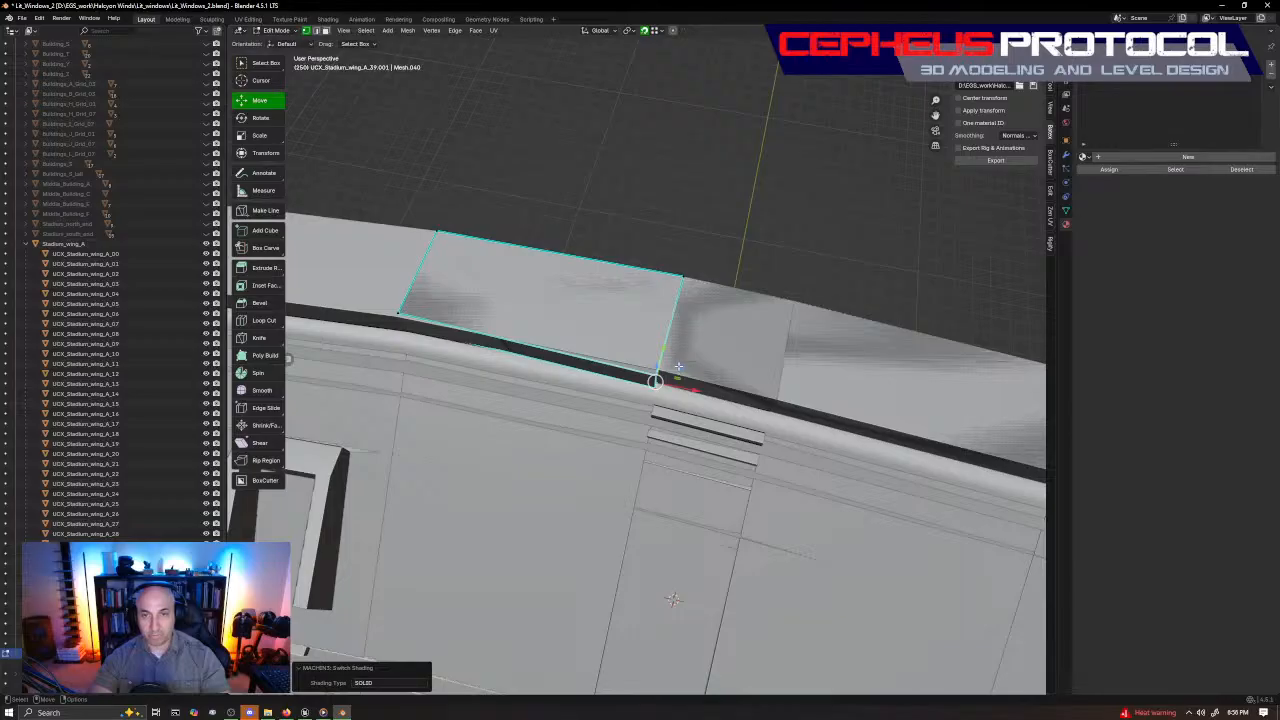
drag(655, 380, 658, 372)
mouse_move(658, 372)
shift+middle_down()
mouse_move(802, 451)
mouse_move(708, 378)
shift+middle_up()
key(z)
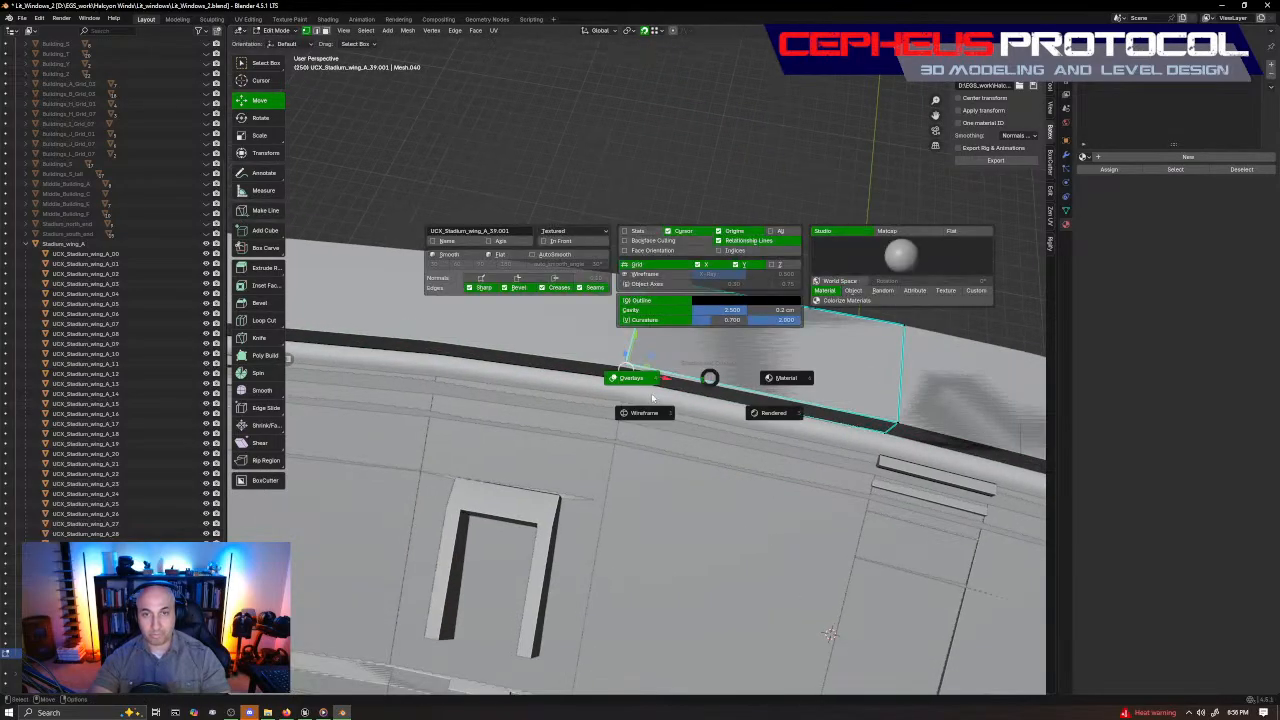
click(649, 404)
key(z)
click(688, 350)
drag(653, 356, 651, 363)
middle_drag(664, 430, 712, 413)
key(Tab)
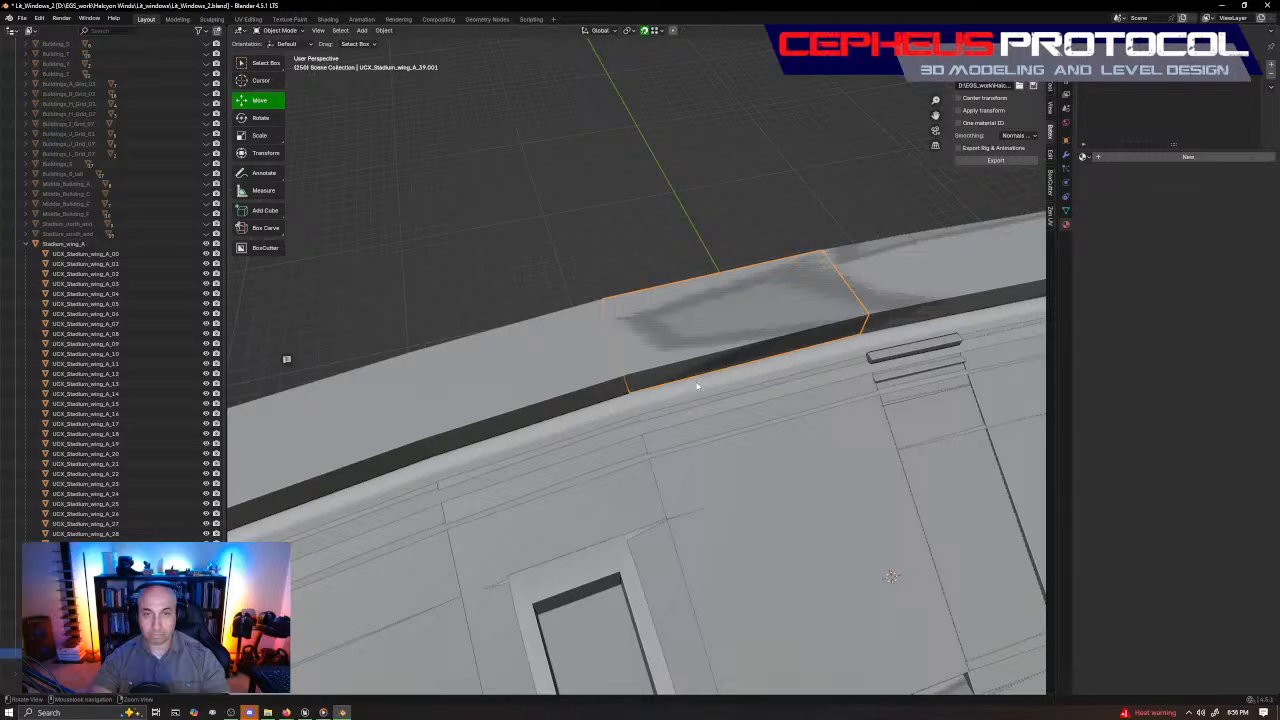
Rename the UCX_Stadium_wing_A_39.001 block as UCX_Stadium_wing_A_40
key(KP_7)
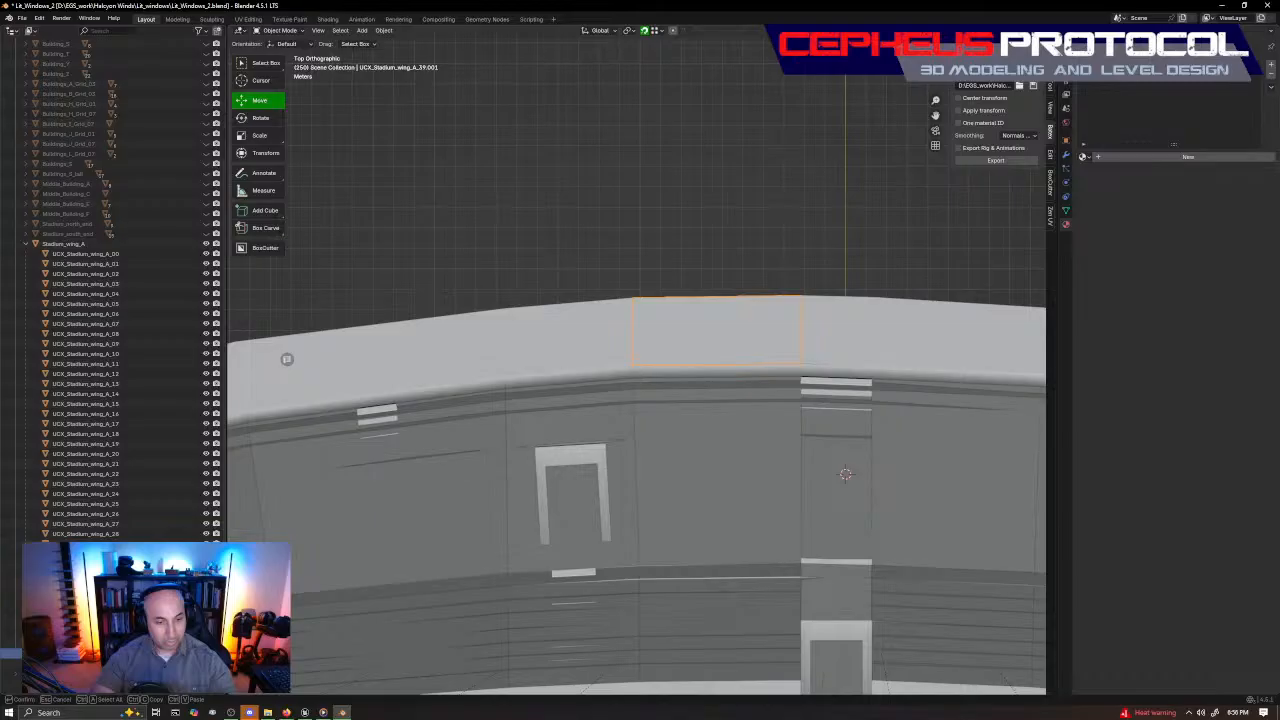
key(Return)
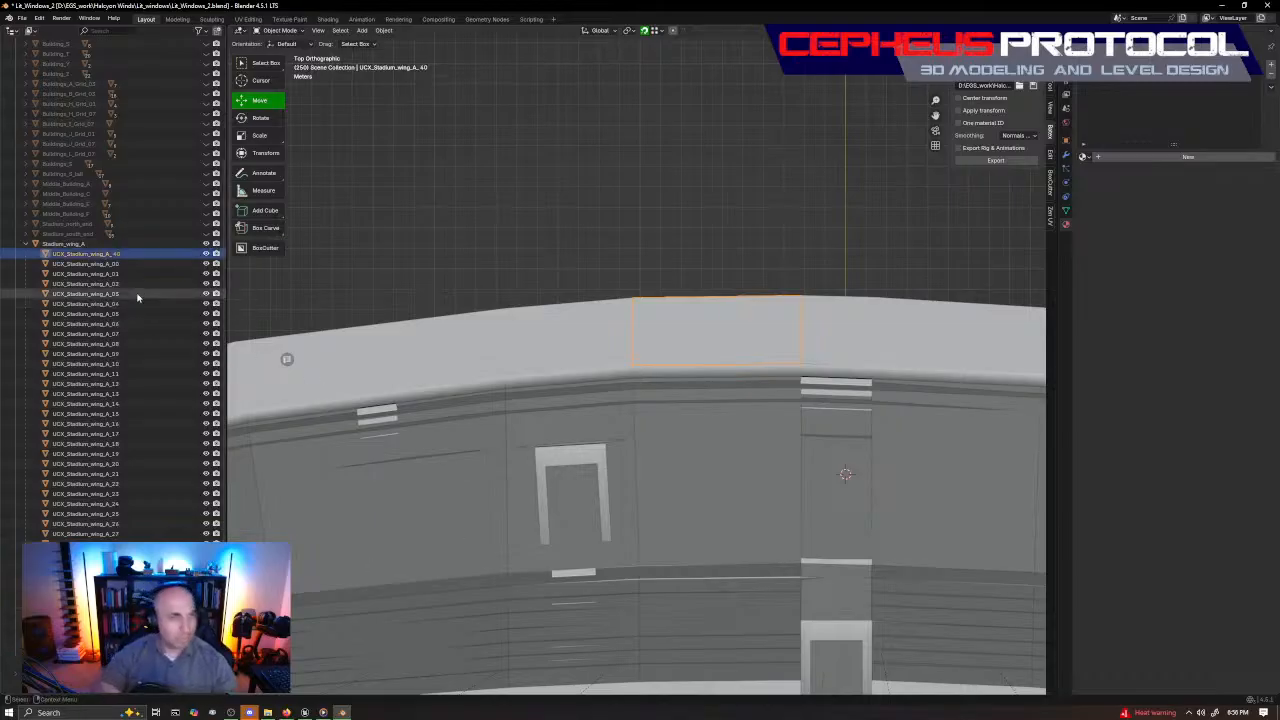
double_click(121, 253)
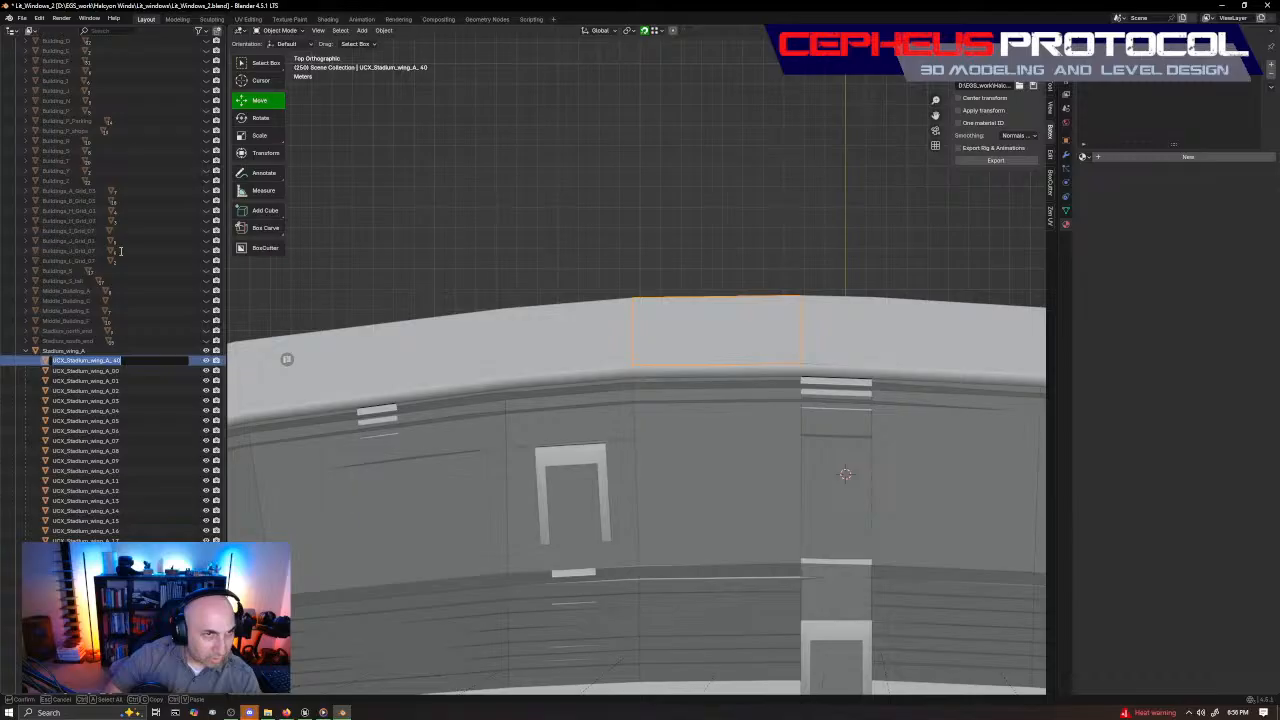
click(125, 361)
key(BackSpace)
key(BackSpace)
key(BackSpace)
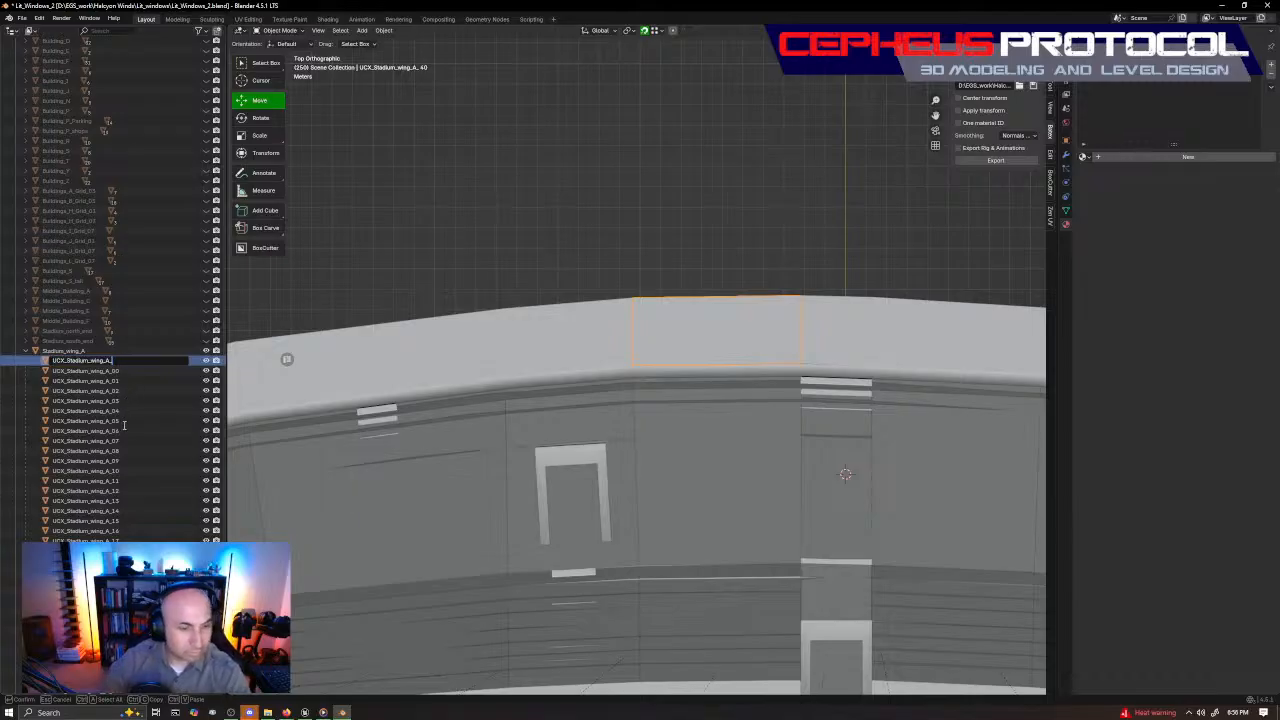
text(40)
key(Return)
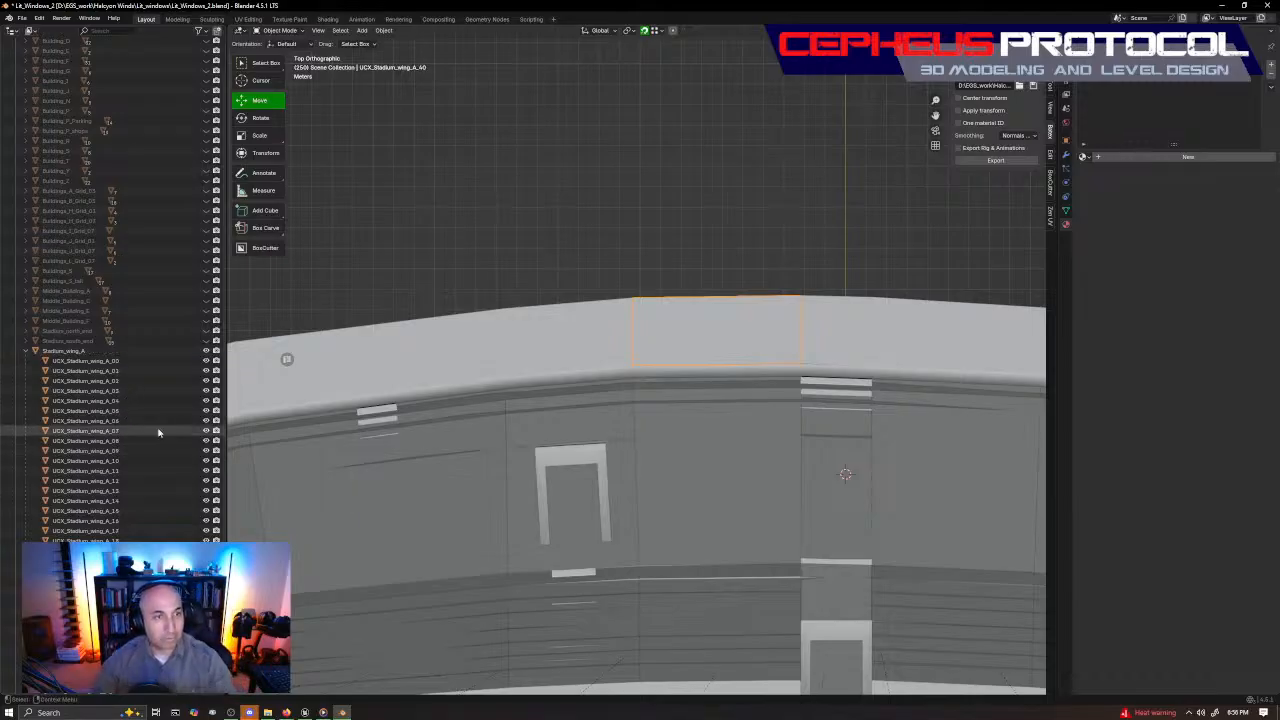
Duplicate the UCX_Stadium_wing_A_40 block in place and open the copy's mesh for editing in top wireframe view
scroll(300, 425, down, 6)
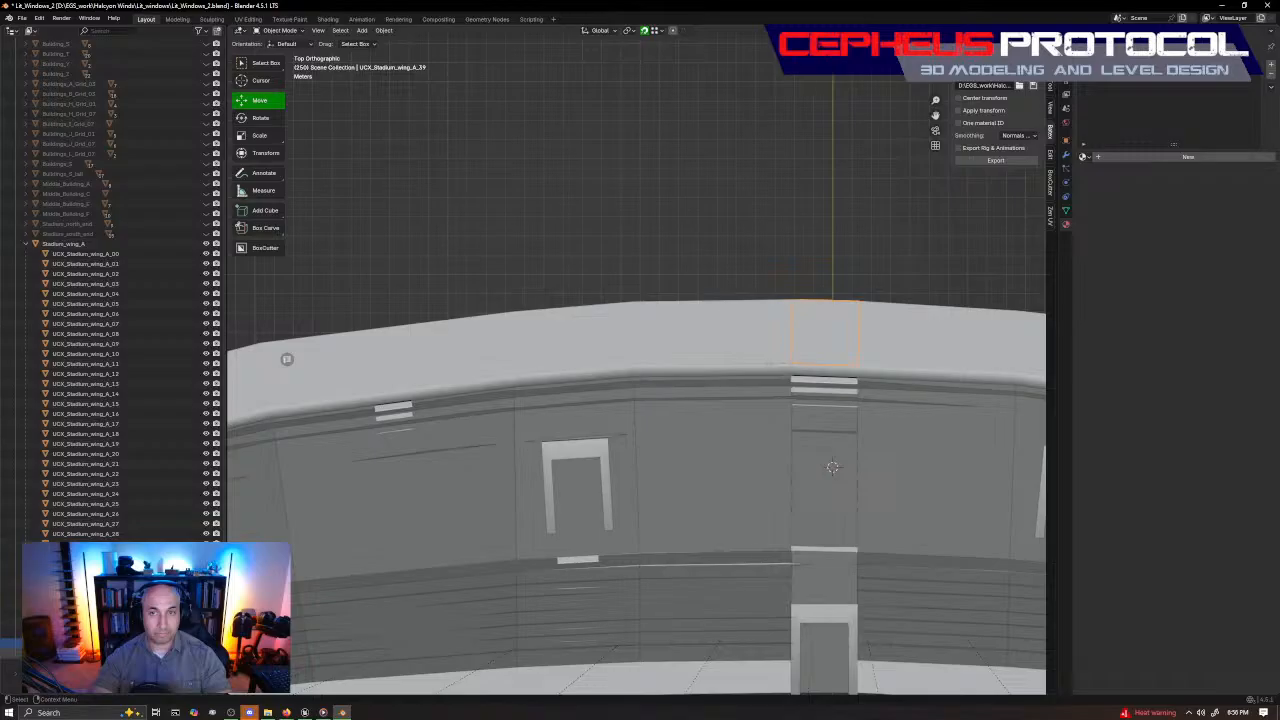
key(z)
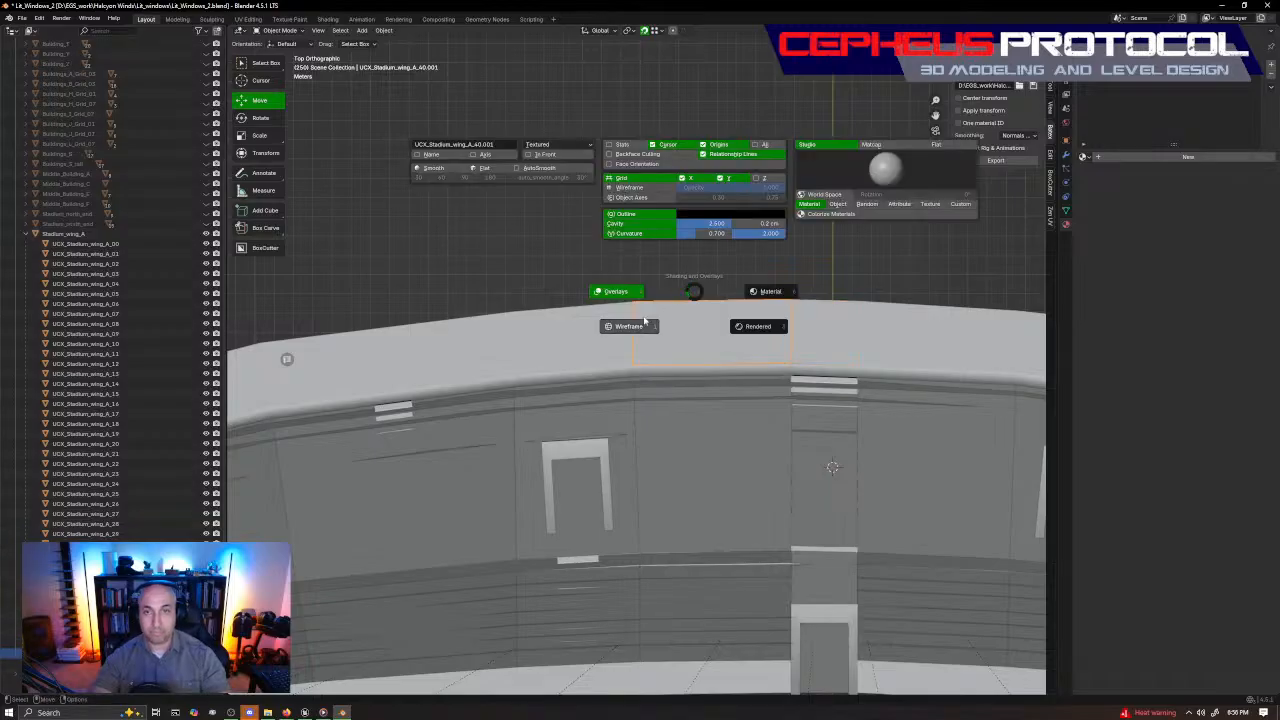
click(645, 324)
scroll(630, 400, up, 1)
key(Tab)
Move the four corners of UCX_Stadium_wing_A_40.001 to span the next roof section, meeting the adjoining end of UCX_Stadium_wing_A_40
mouse_move(594, 300)
mouse_down()
mouse_move(691, 269)
mouse_move(505, 280)
mouse_up()
drag(603, 387, 505, 363)
drag(776, 306, 661, 265)
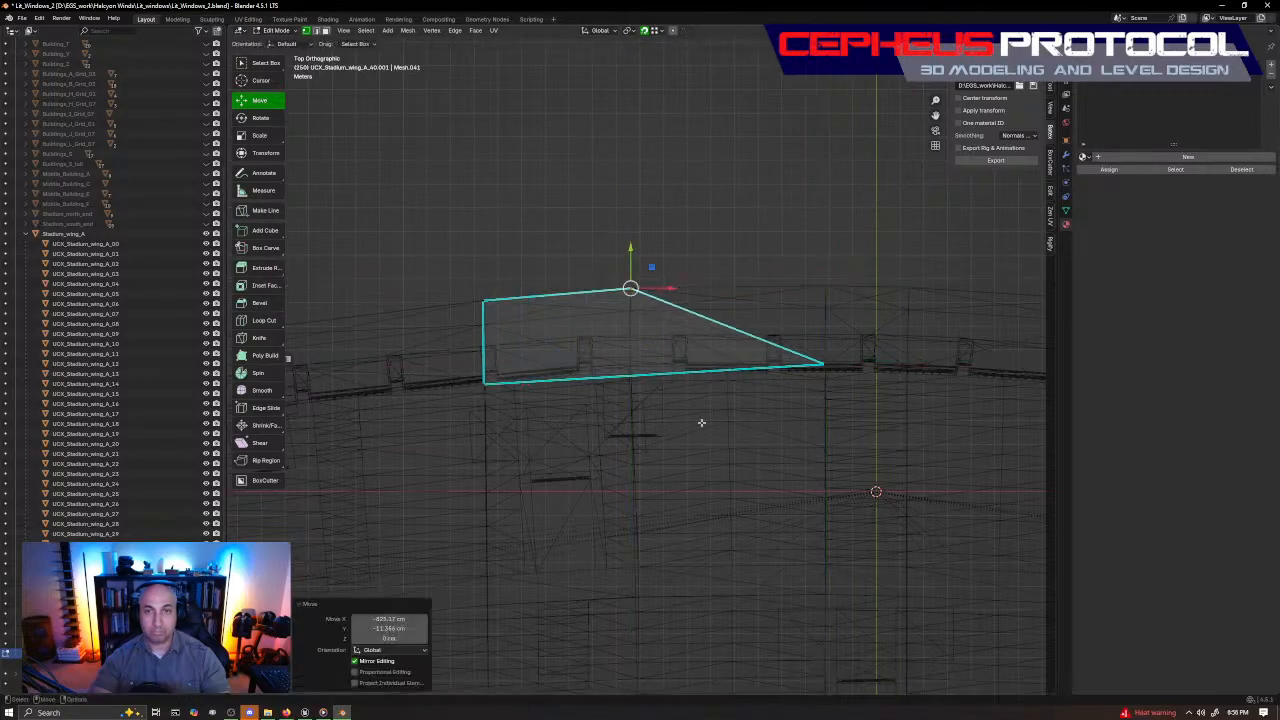
mouse_move(701, 423)
mouse_down()
mouse_move(854, 359)
mouse_move(660, 358)
mouse_up()
Align the inner corners of UCX_Stadium_wing_A_40.001 with the roof's inner edge in solid shading and finish editing the block
key(z)
mouse_move(655, 354)
middle_down()
mouse_move(677, 274)
mouse_move(686, 326)
middle_up()
scroll(680, 300, up, 2)
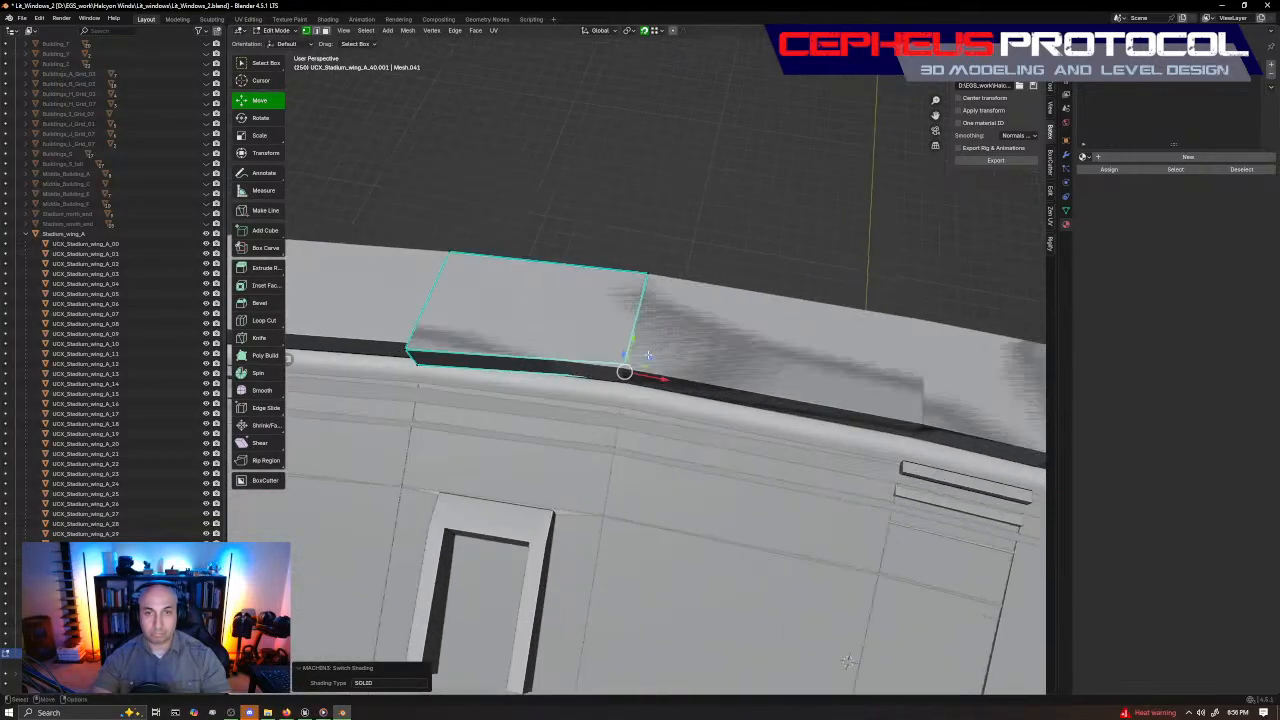
drag(648, 355, 632, 374)
shift+middle_drag(632, 374, 838, 363)
drag(592, 322, 622, 340)
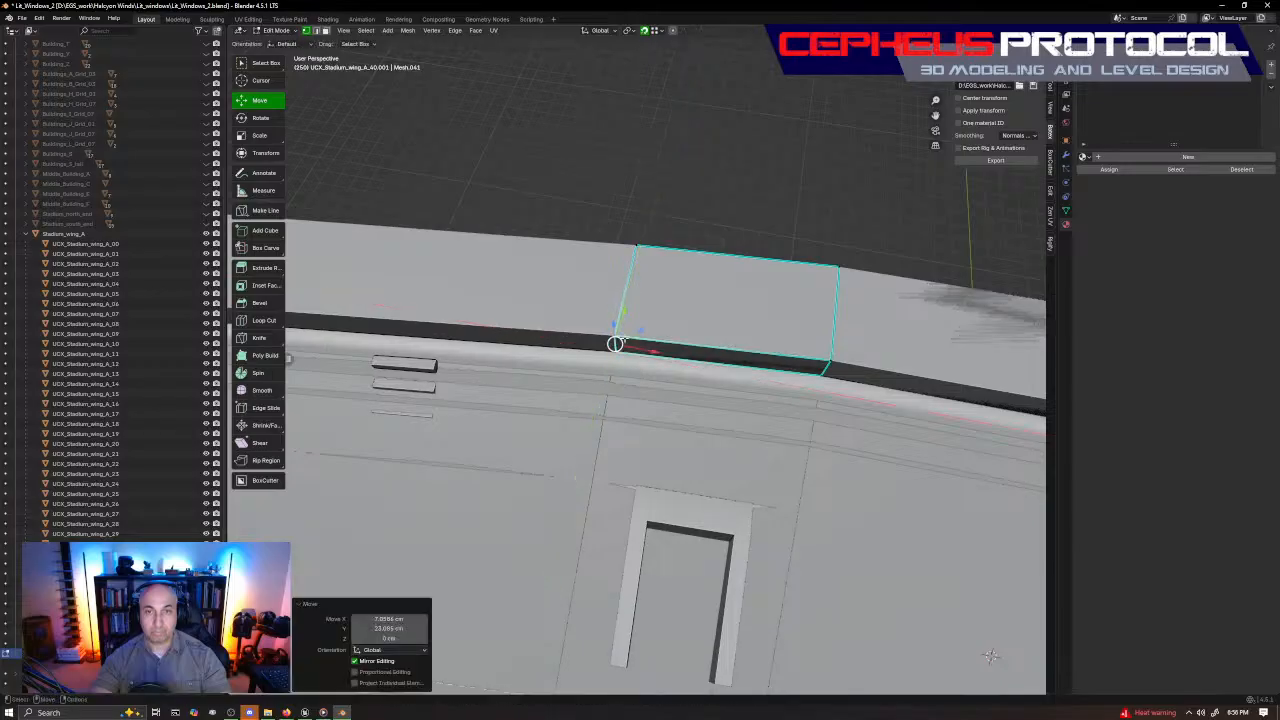
scroll(622, 340, down, 2)
key(Tab)
Show the roof around UCX_Stadium_wing_A_40.001 in wireframe shading from directly above
key(ctrl+Tab)
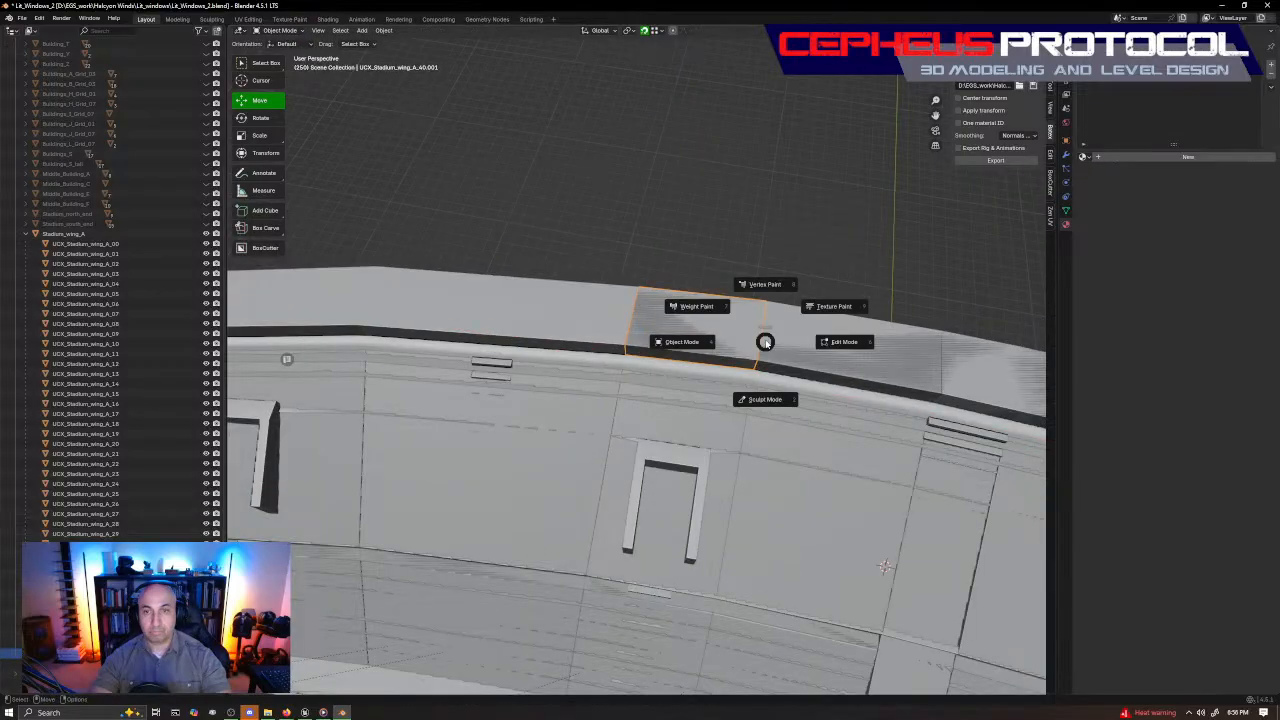
alt+middle_drag(766, 343, 709, 381)
mouse_move(957, 277)
middle_down()
mouse_move(820, 325)
mouse_move(790, 240)
middle_up()
key(Page_Up)
click(717, 237)
mouse_move(635, 325)
middle_down()
mouse_move(620, 377)
mouse_move(640, 320)
middle_up()
key(Page_Up)
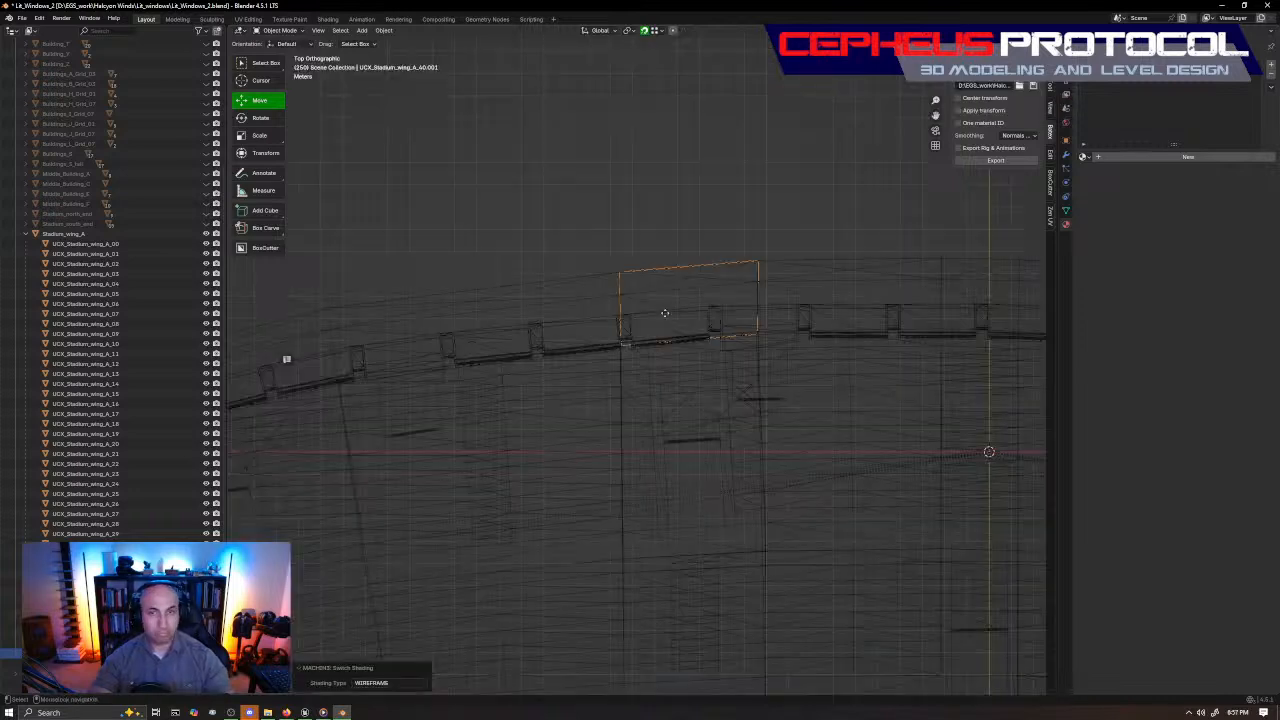
key(shift+d)
right_click(683, 348)
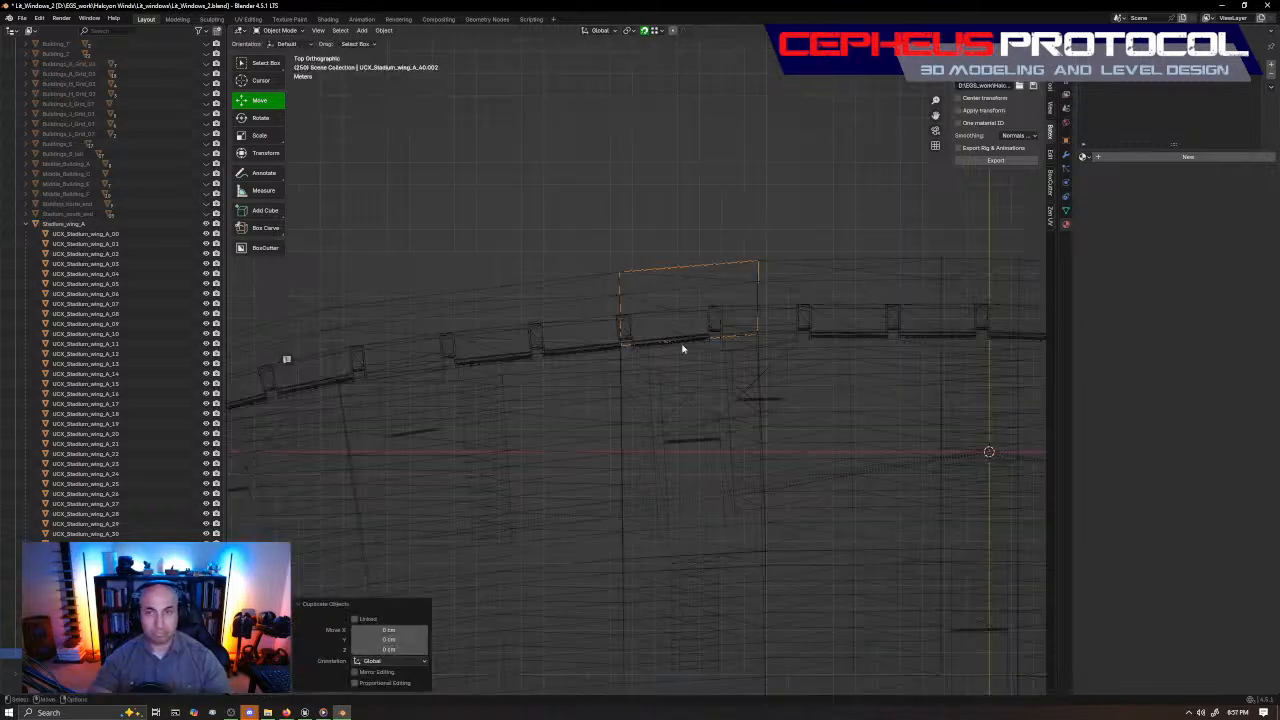
key(ctrl+z)
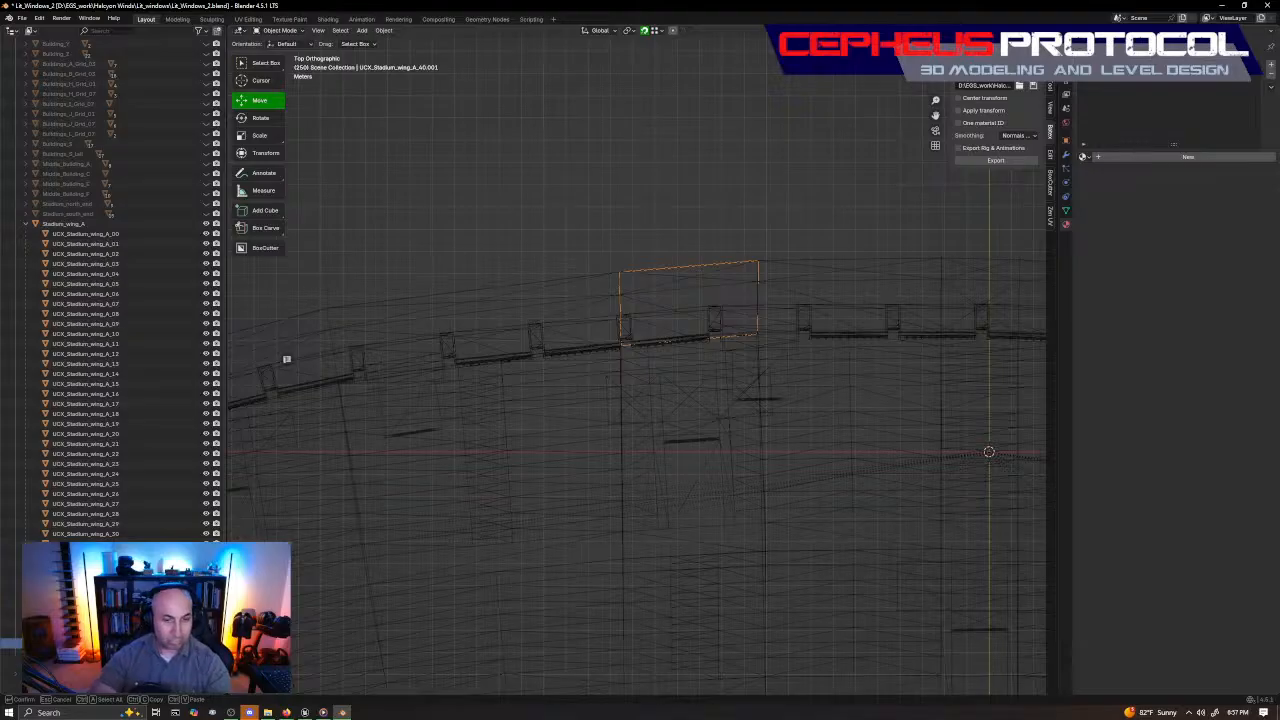
Duplicate the finished roof collision block in place and rename the copy UCX_Stadium_wing_A_42
key(Return)
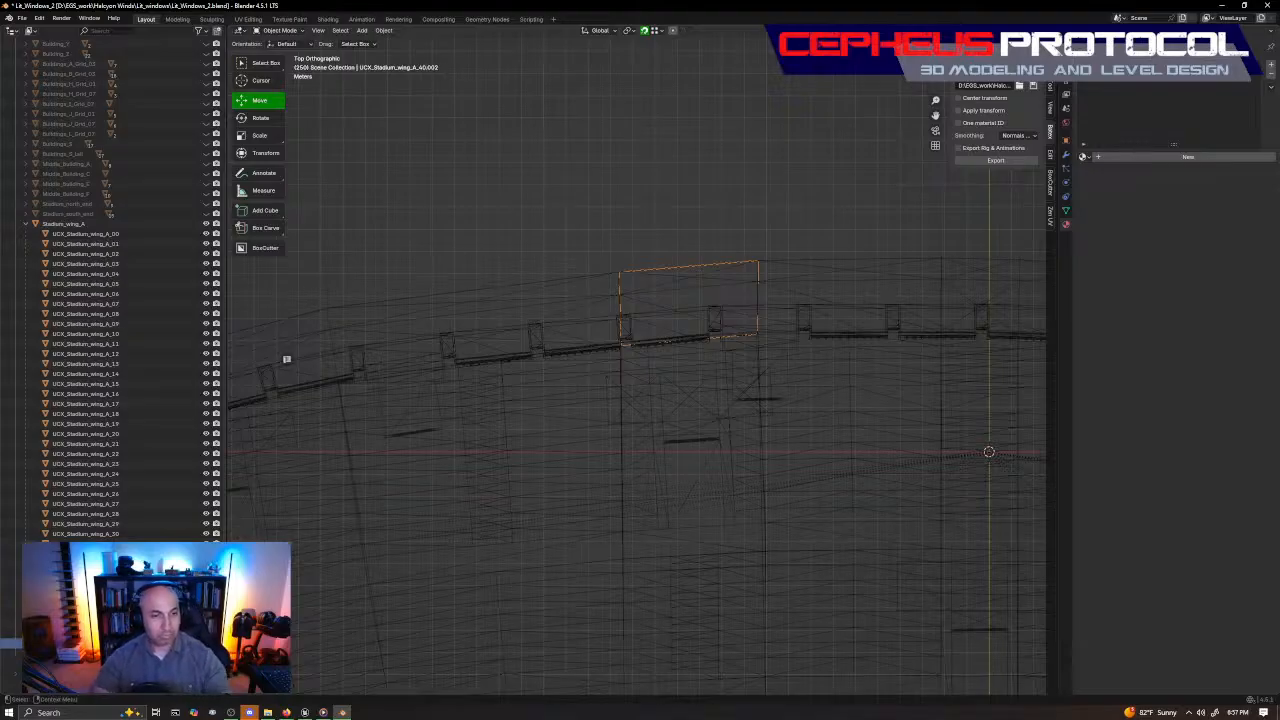
key(F2)
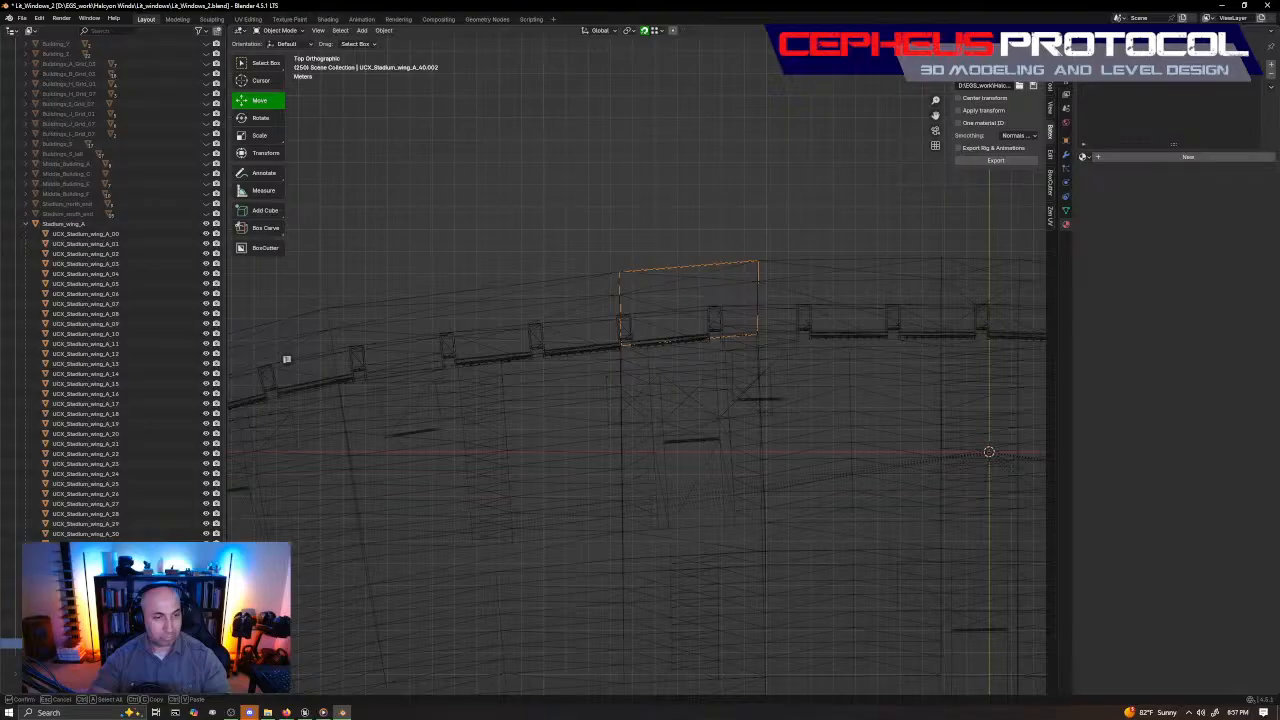
key(Return)
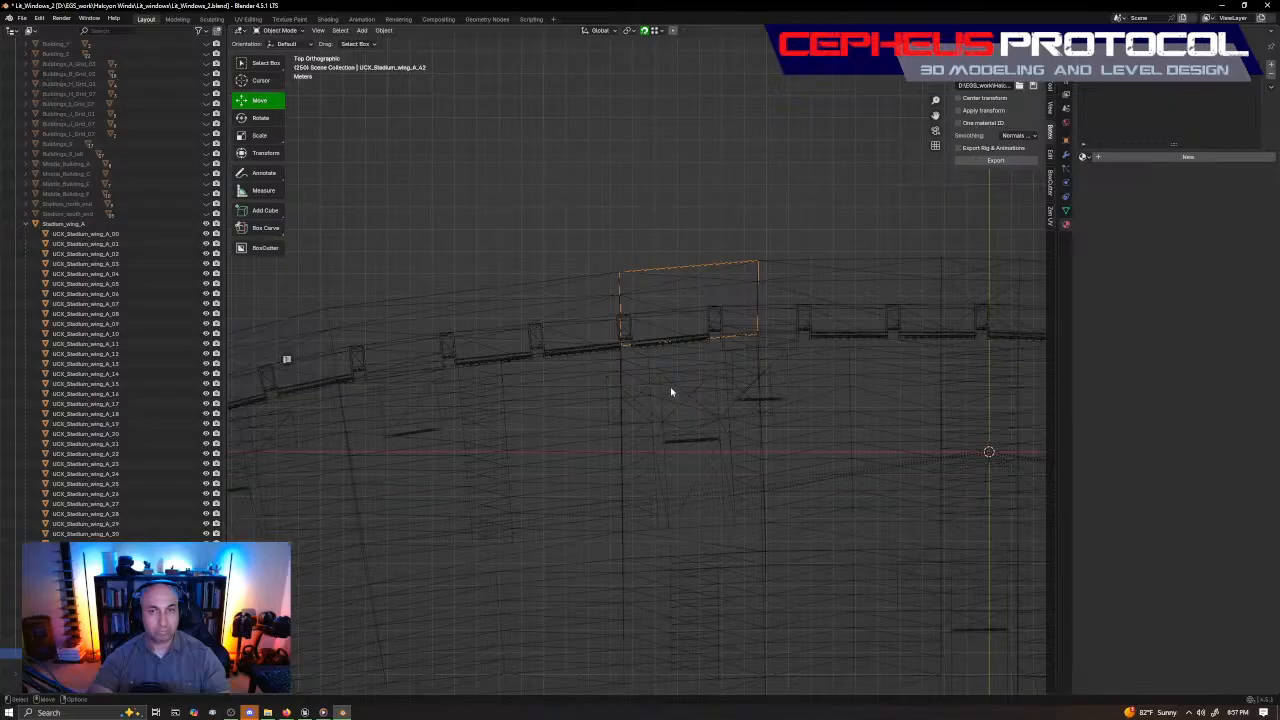
Edit the mesh of UCX_Stadium_wing_A_42, moving its four corners to span the next section of the curved roof
scroll(670, 388, up, 1)
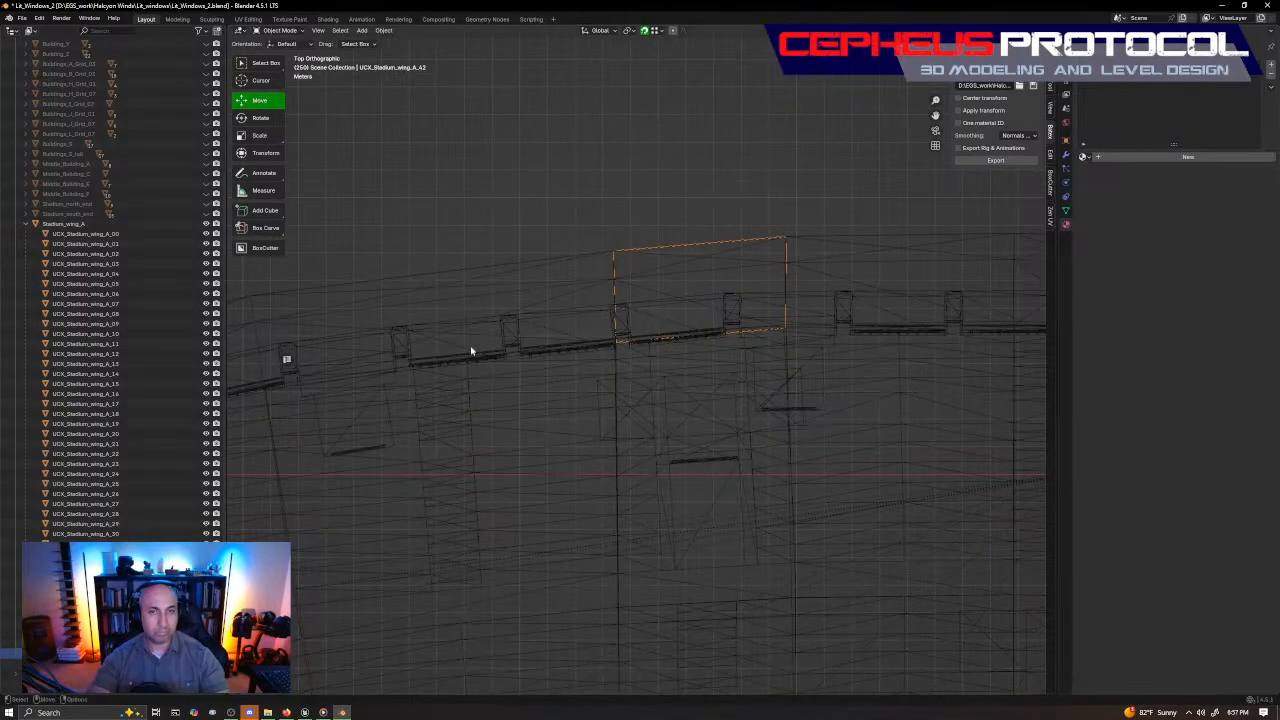
key(Tab)
drag(545, 283, 694, 175)
shift+middle_drag(680, 188, 876, 189)
drag(832, 231, 469, 276)
drag(608, 428, 459, 390)
click(981, 327)
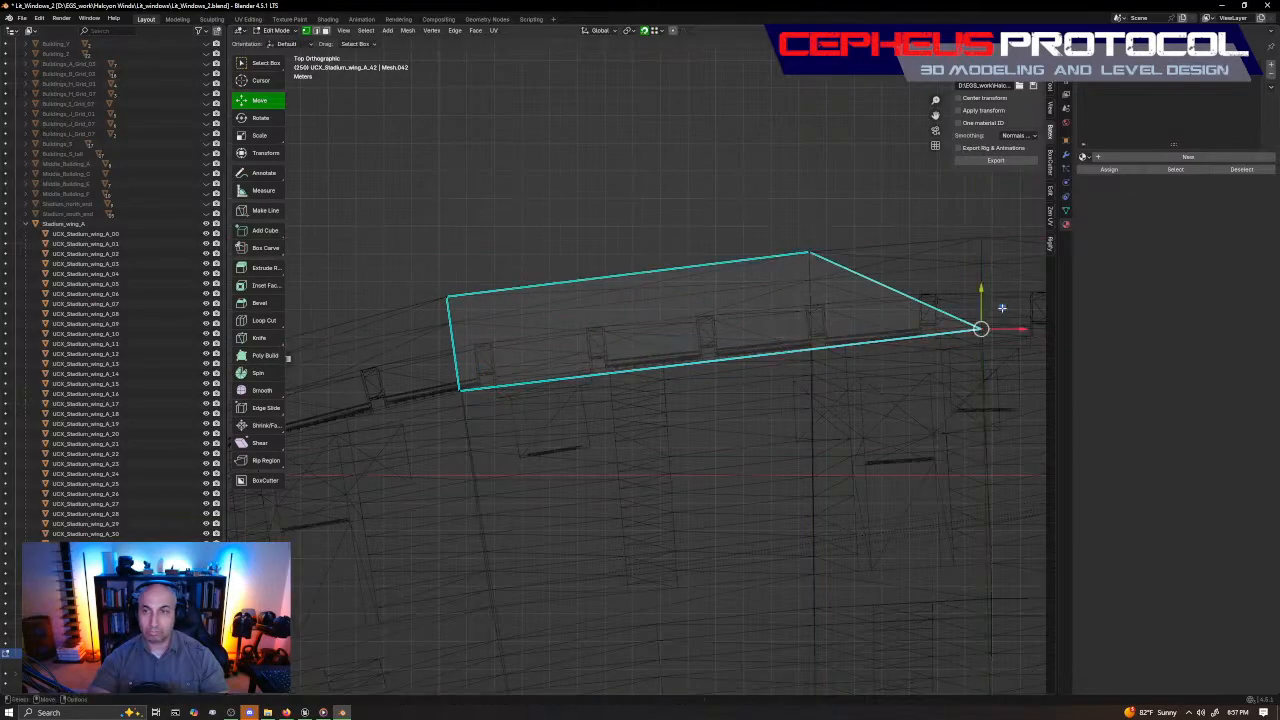
drag(1002, 308, 880, 333)
Align the inner corners of UCX_Stadium_wing_A_42 with the roof's inner edge in solid shading and finish editing the block
key(z)
mouse_move(880, 333)
middle_down()
mouse_move(763, 305)
mouse_move(700, 390)
middle_up()
drag(692, 398, 681, 392)
shift+middle_drag(640, 415, 874, 440)
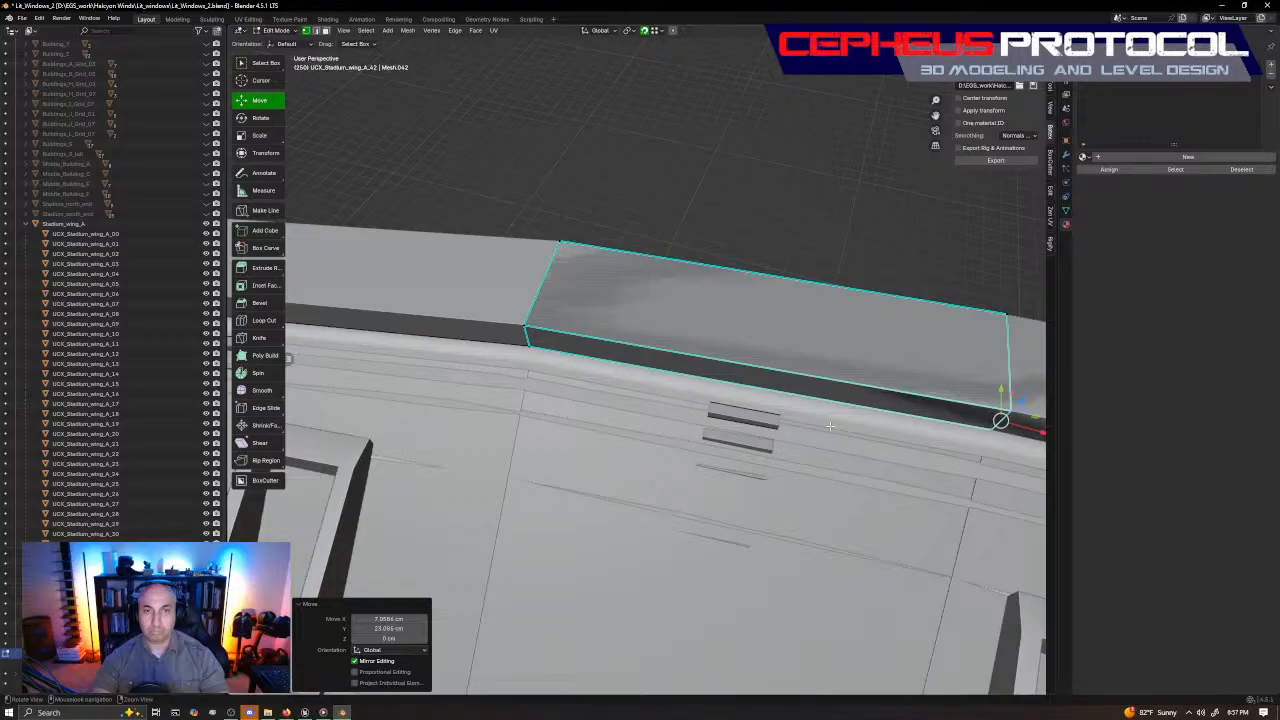
drag(500, 308, 550, 362)
drag(548, 316, 544, 314)
scroll(680, 234, down, 3)
middle_drag(680, 234, 675, 333)
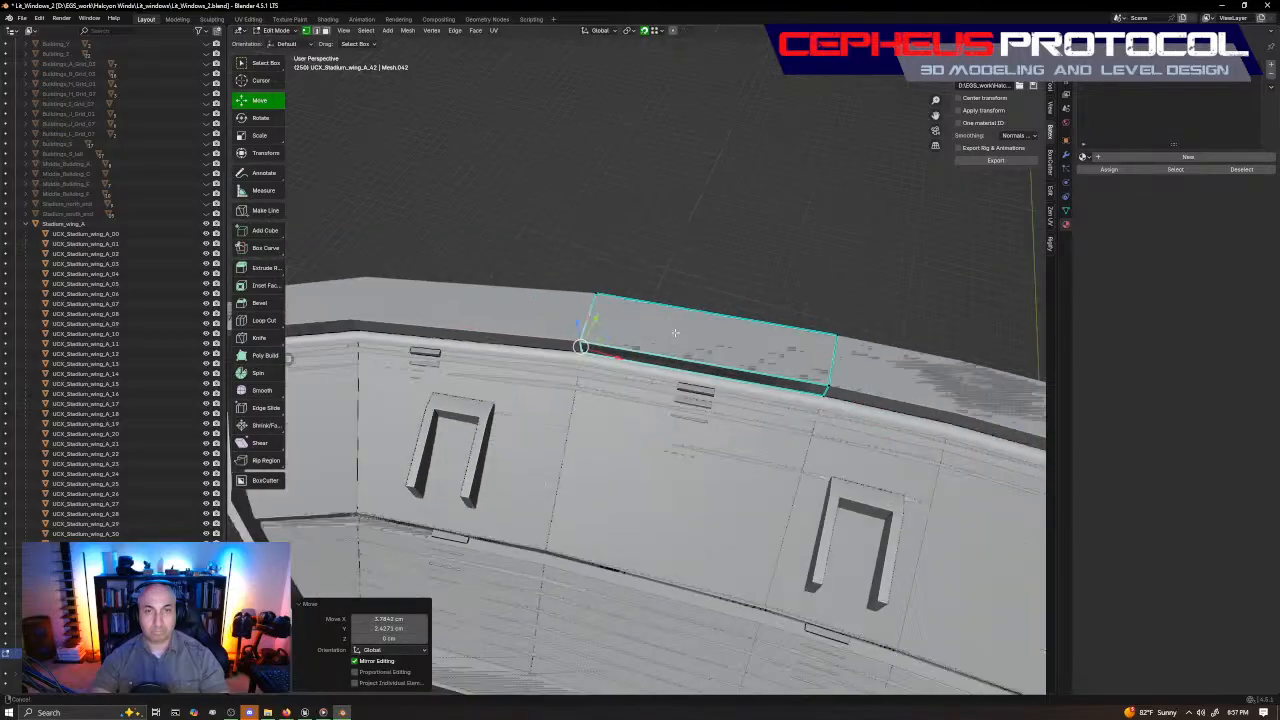
key(Tab)
Duplicate UCX_Stadium_wing_A_42 in place and, in top wireframe view, move the copy's four corners to span the following roof section
key(KP_7)
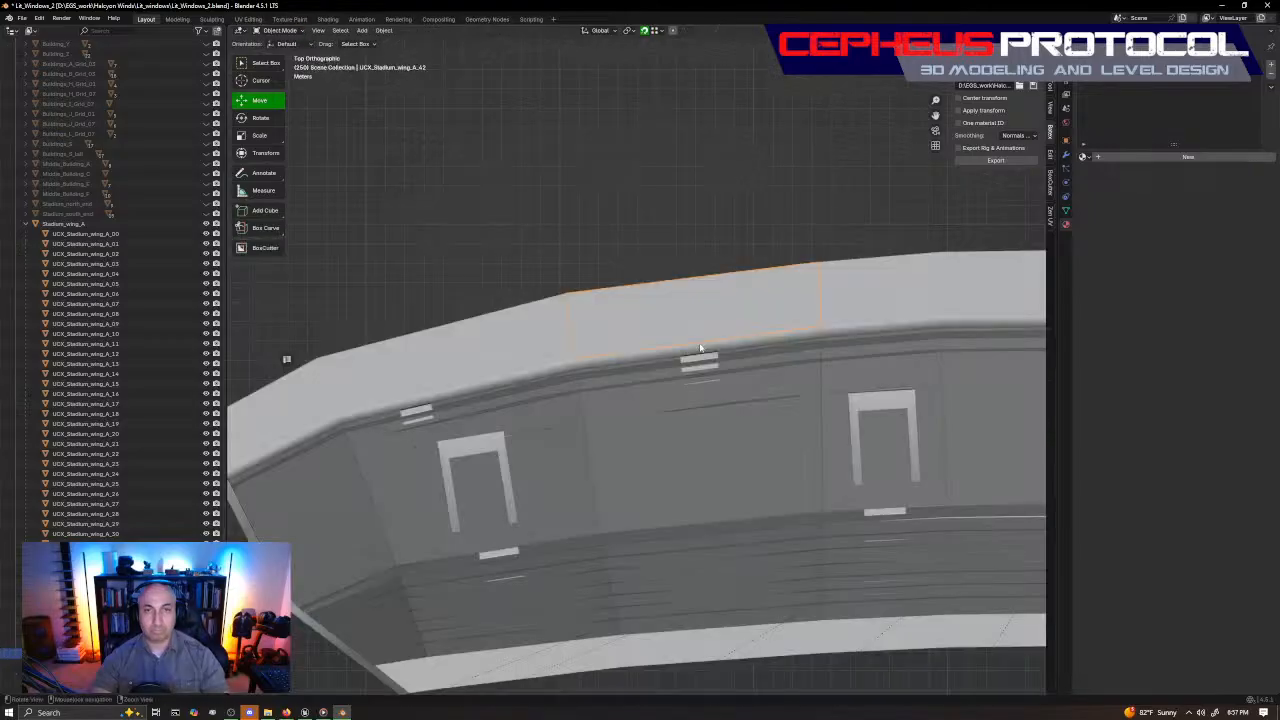
key(shift+z)
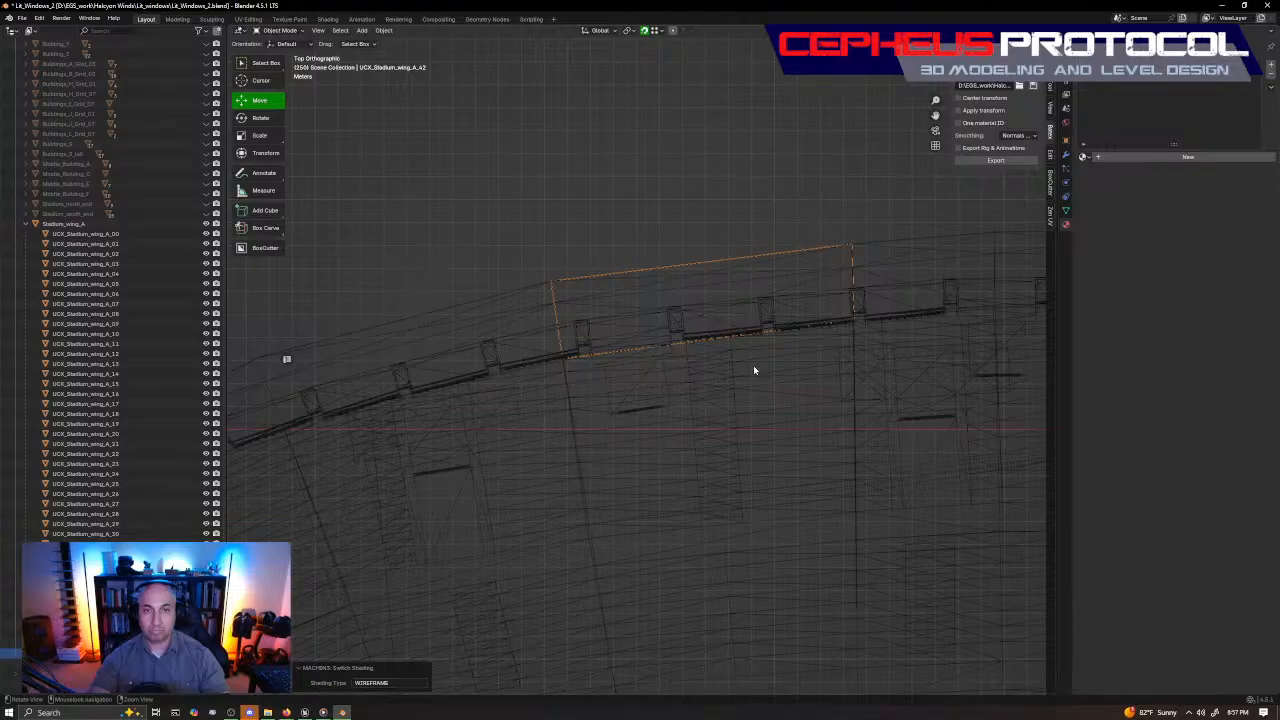
drag(738, 218, 797, 283)
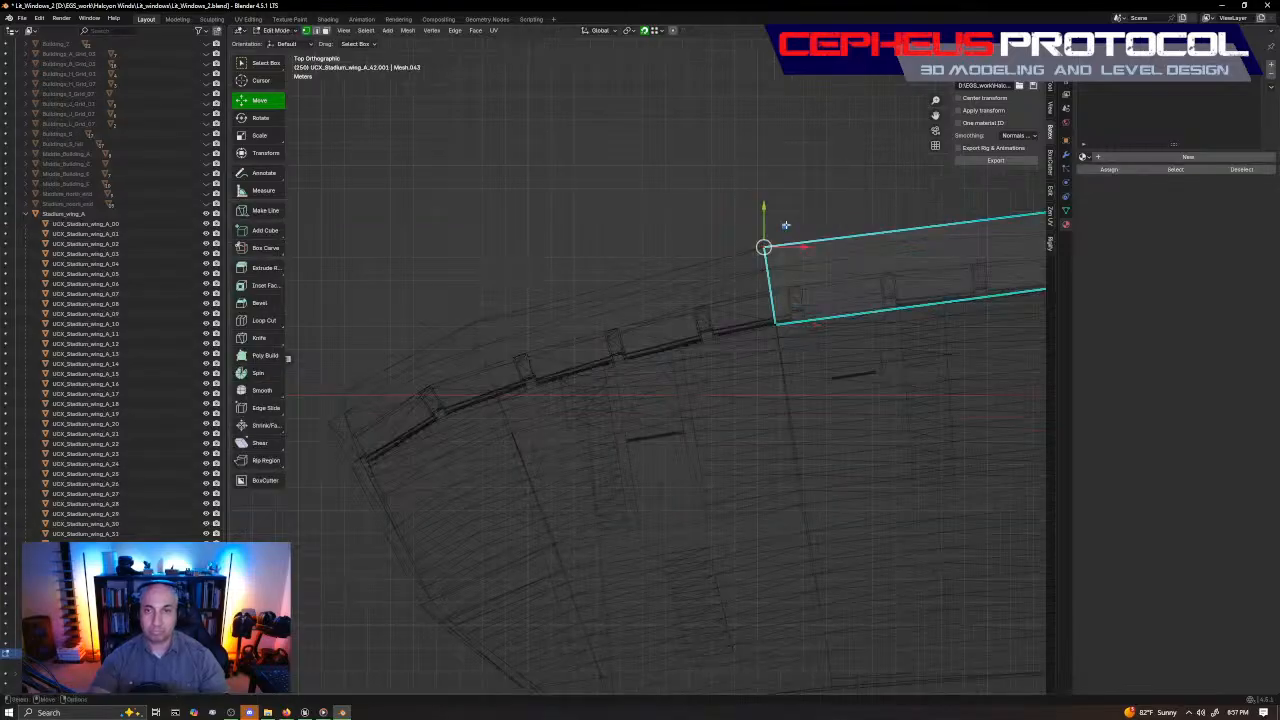
drag(786, 225, 468, 315)
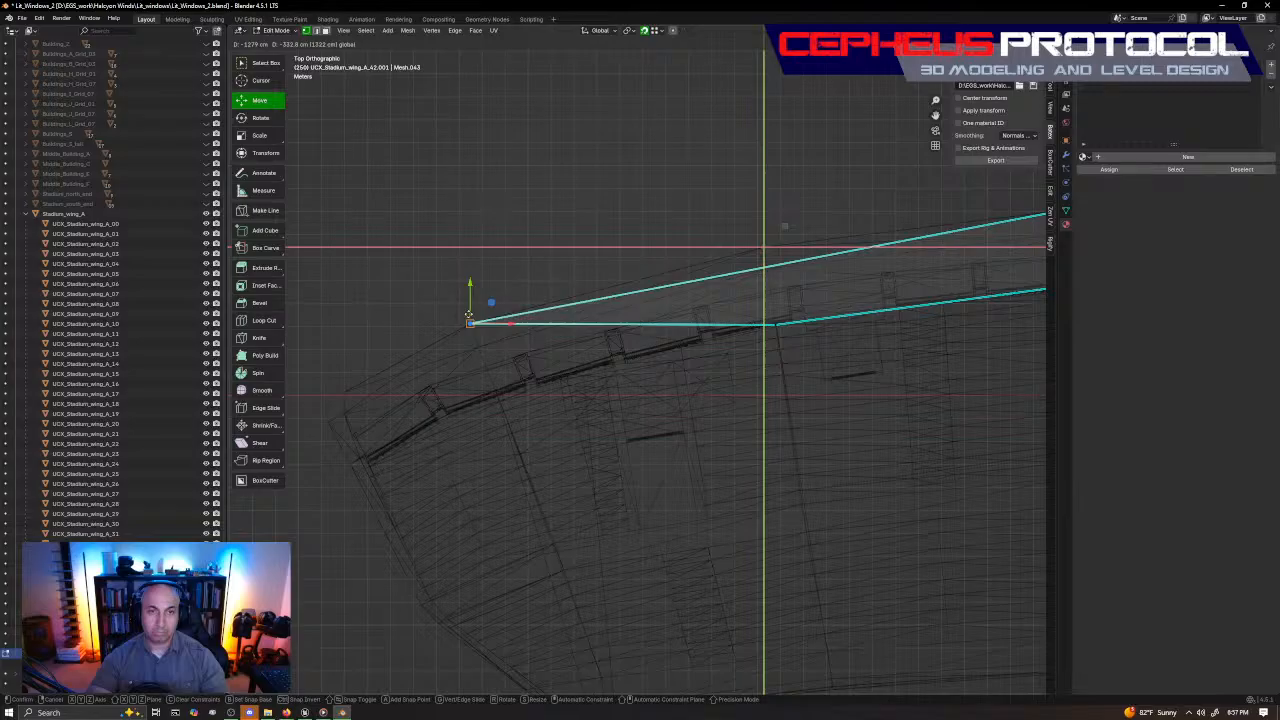
drag(797, 303, 499, 398)
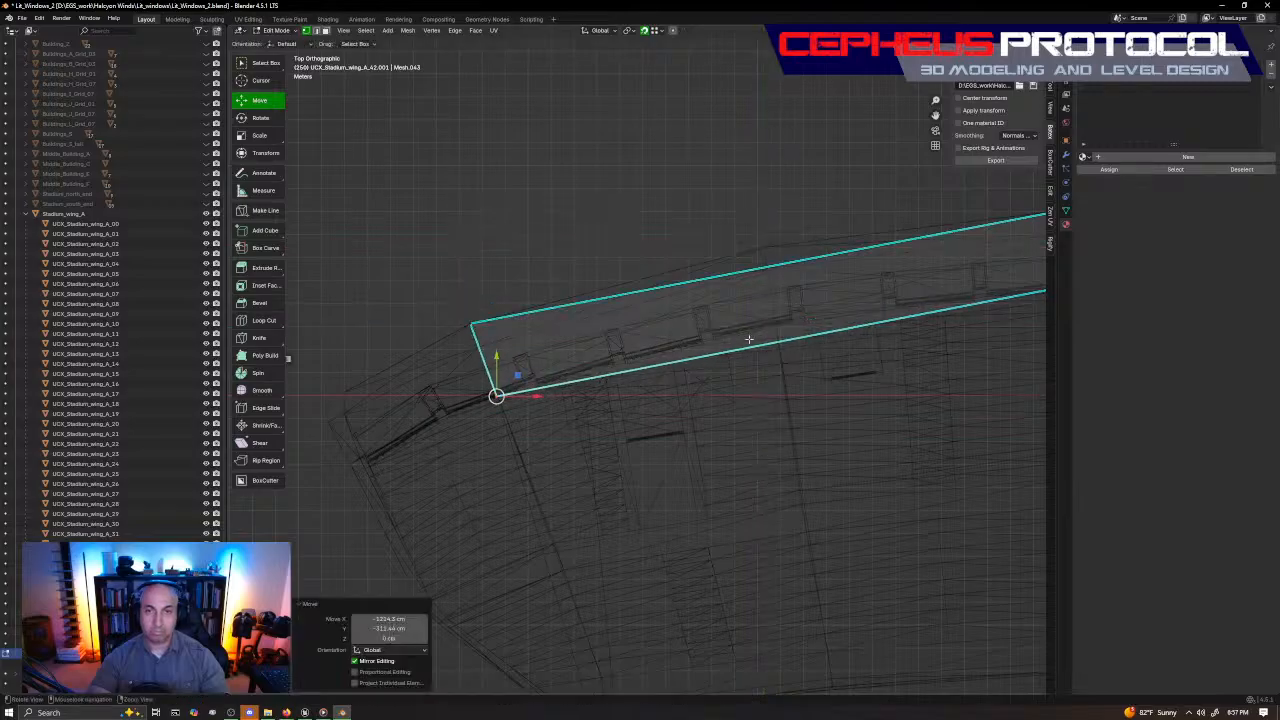
shift+middle_drag(851, 287, 634, 374)
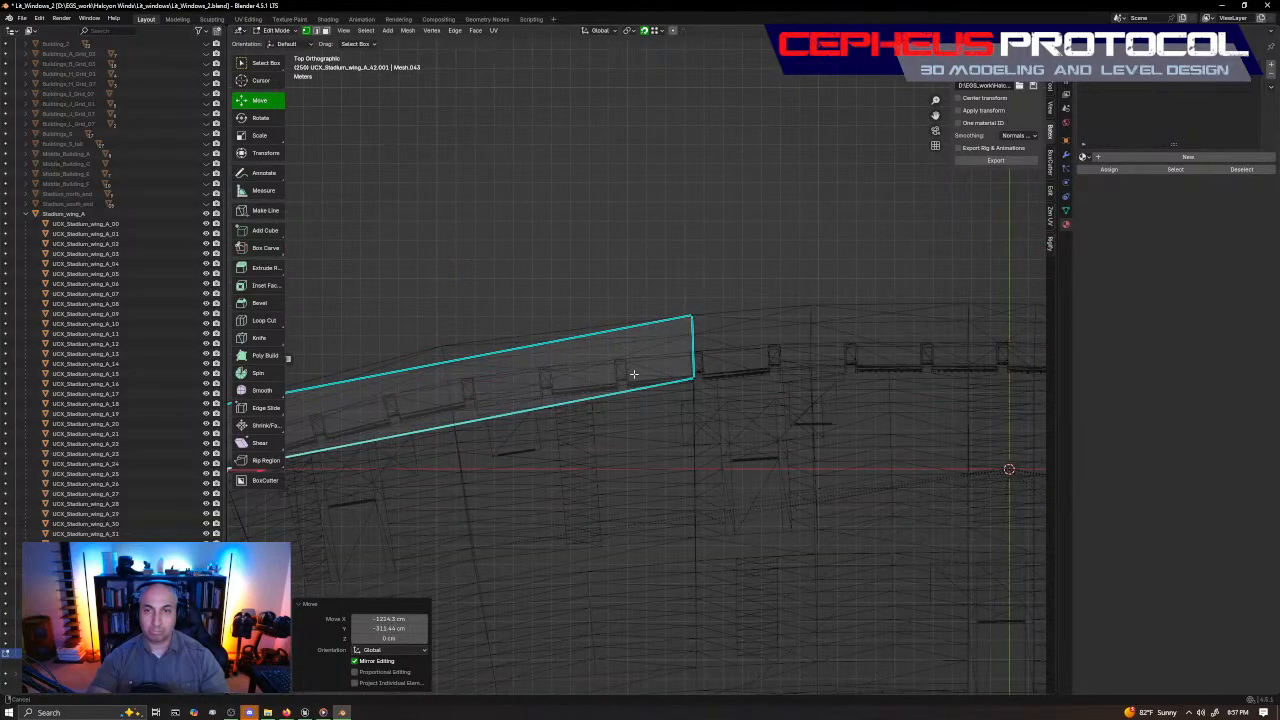
drag(889, 249, 620, 300)
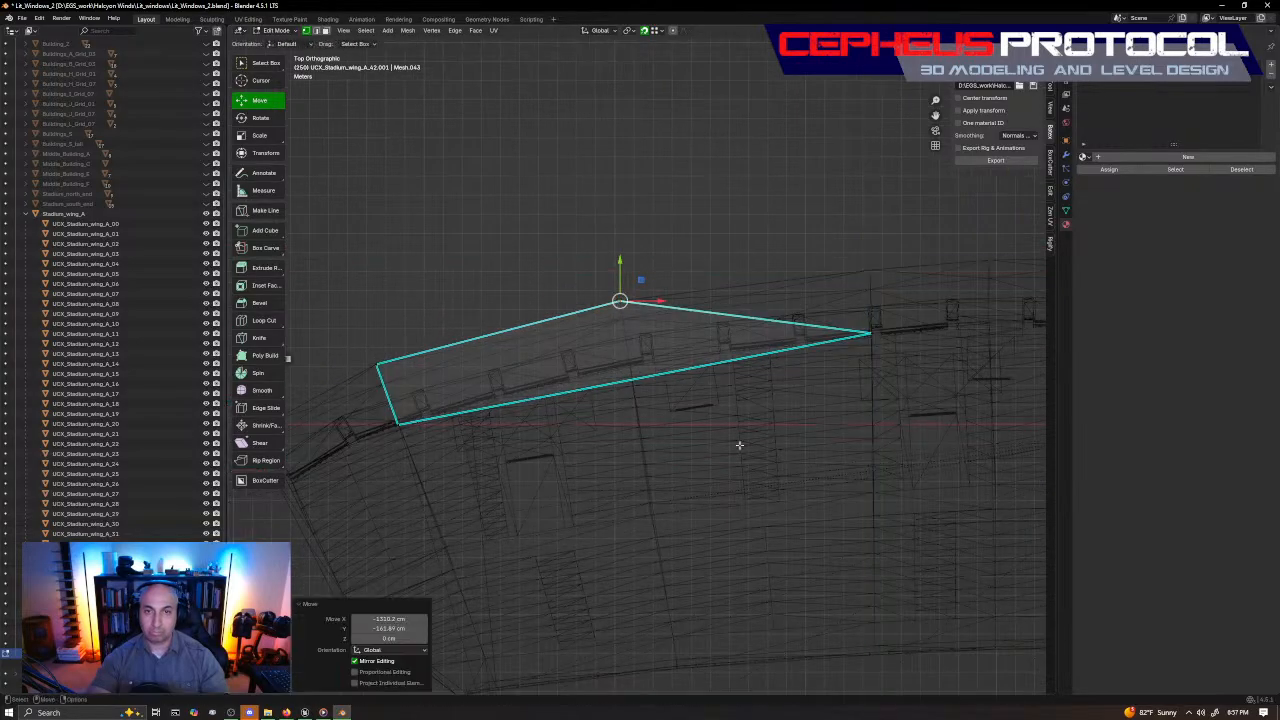
drag(783, 411, 955, 248)
drag(892, 312, 623, 368)
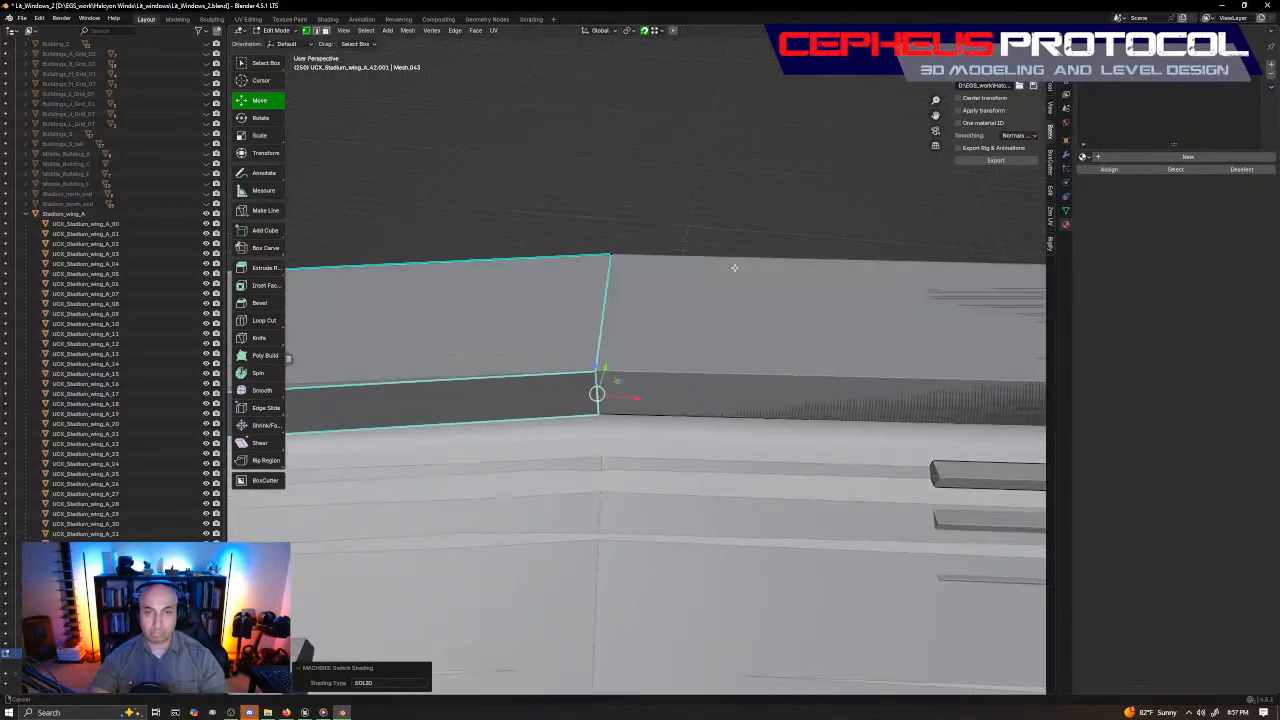
Align the inner corners of UCX_Stadium_wing_A_42.001 with the roof's inner edge in solid shading and rename the block UCX_Stadium_wing_A_43
middle_drag(734, 269, 649, 329)
drag(629, 369, 600, 362)
middle_drag(600, 362, 843, 228)
scroll(843, 228, down, 3)
shift+middle_drag(779, 284, 884, 236)
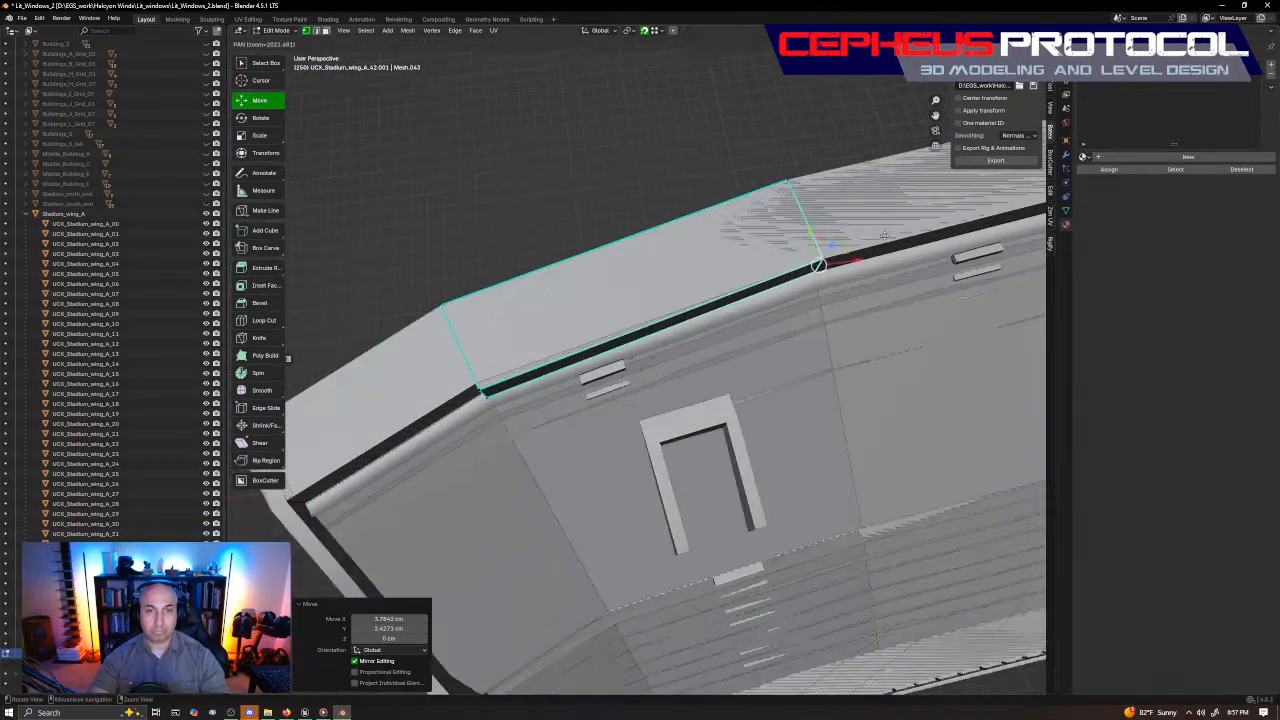
click(481, 389)
scroll(481, 389, up, 2)
shift+middle_drag(484, 375, 690, 392)
drag(688, 376, 667, 380)
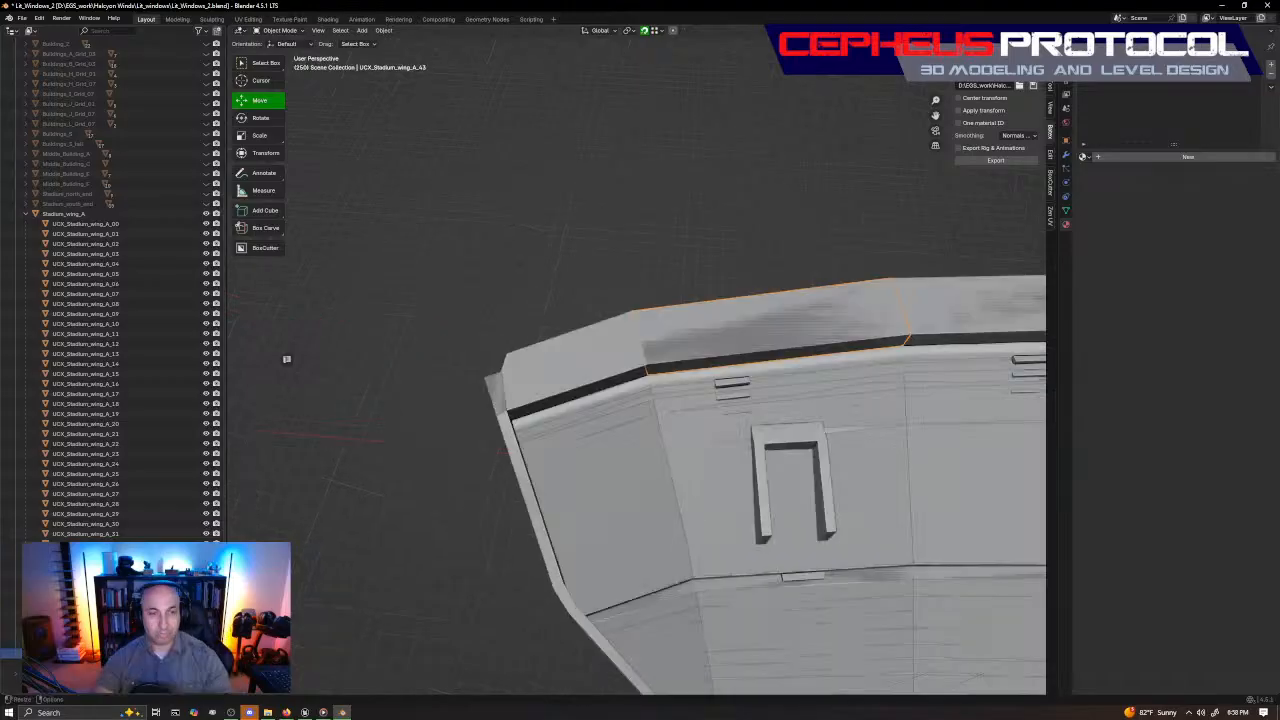
Duplicate UCX_Stadium_wing_A_43 in place and rename the copy UCX_Stadium_wing_A_44
key(shift+d)
key(Escape)
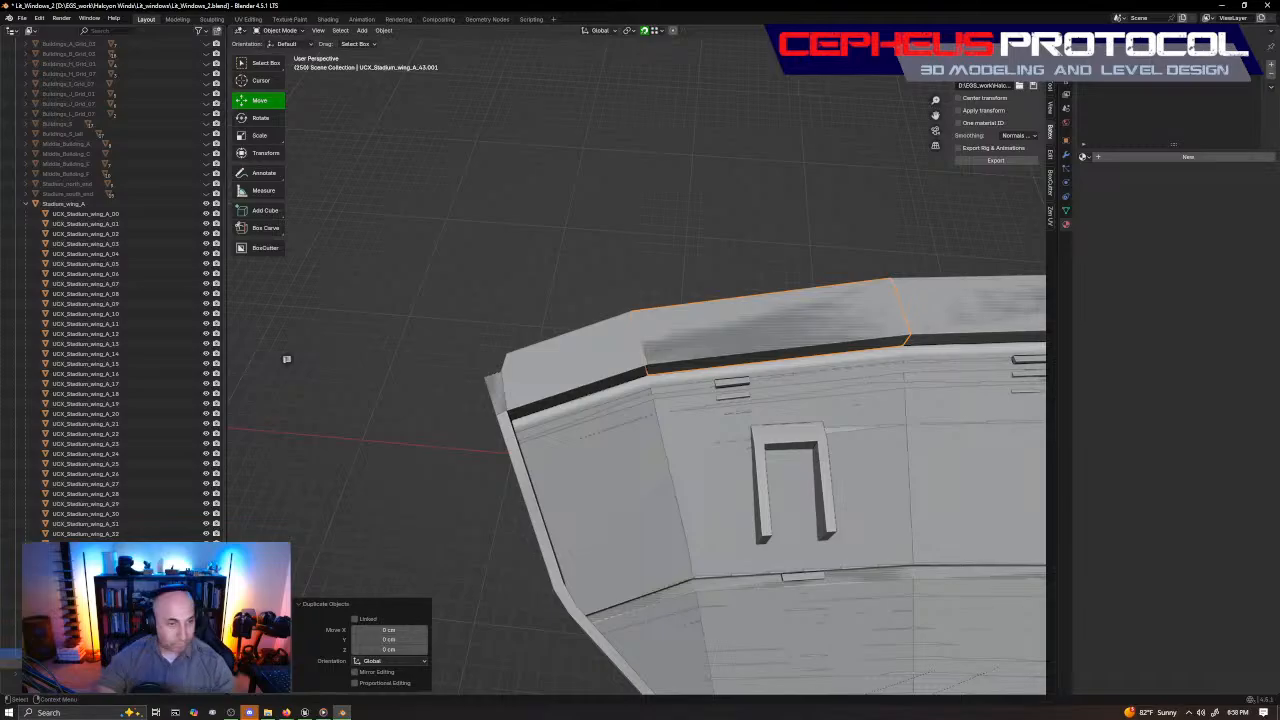
double_click(88, 653)
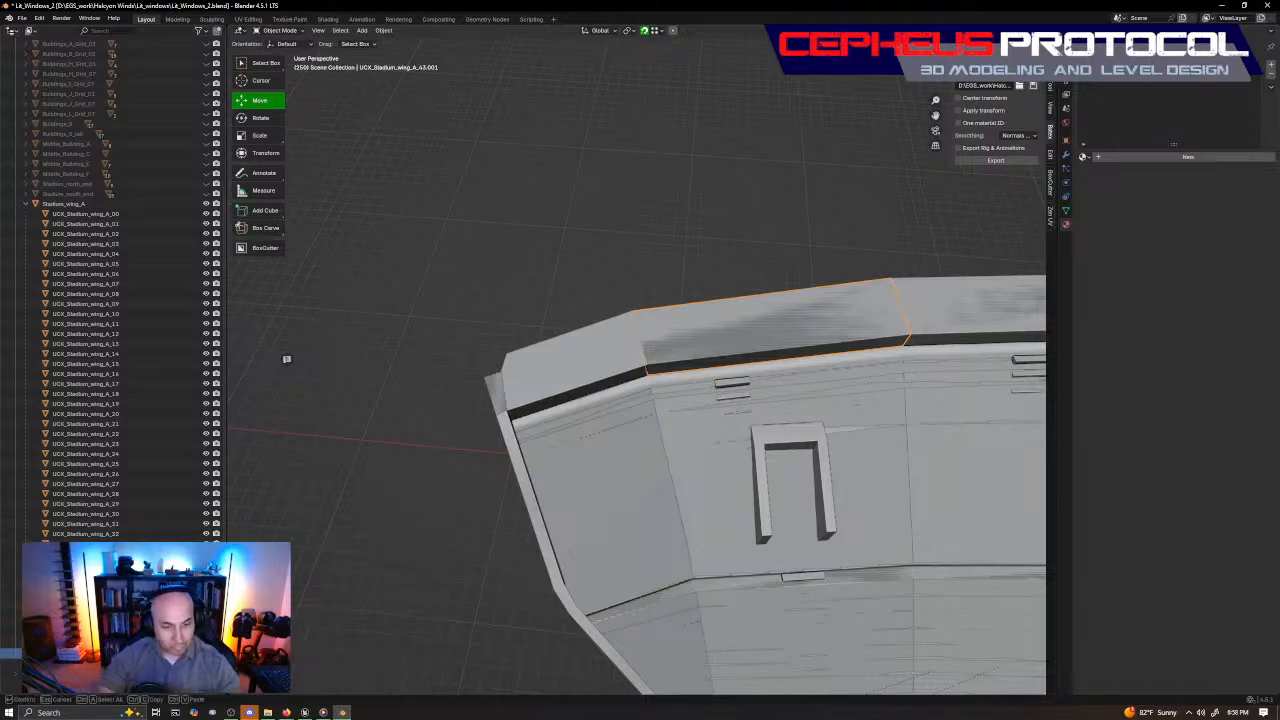
key(End)
key(BackSpace)
key(BackSpace)
key(BackSpace)
key(BackSpace)
key(BackSpace)
text(4)
key(Return)
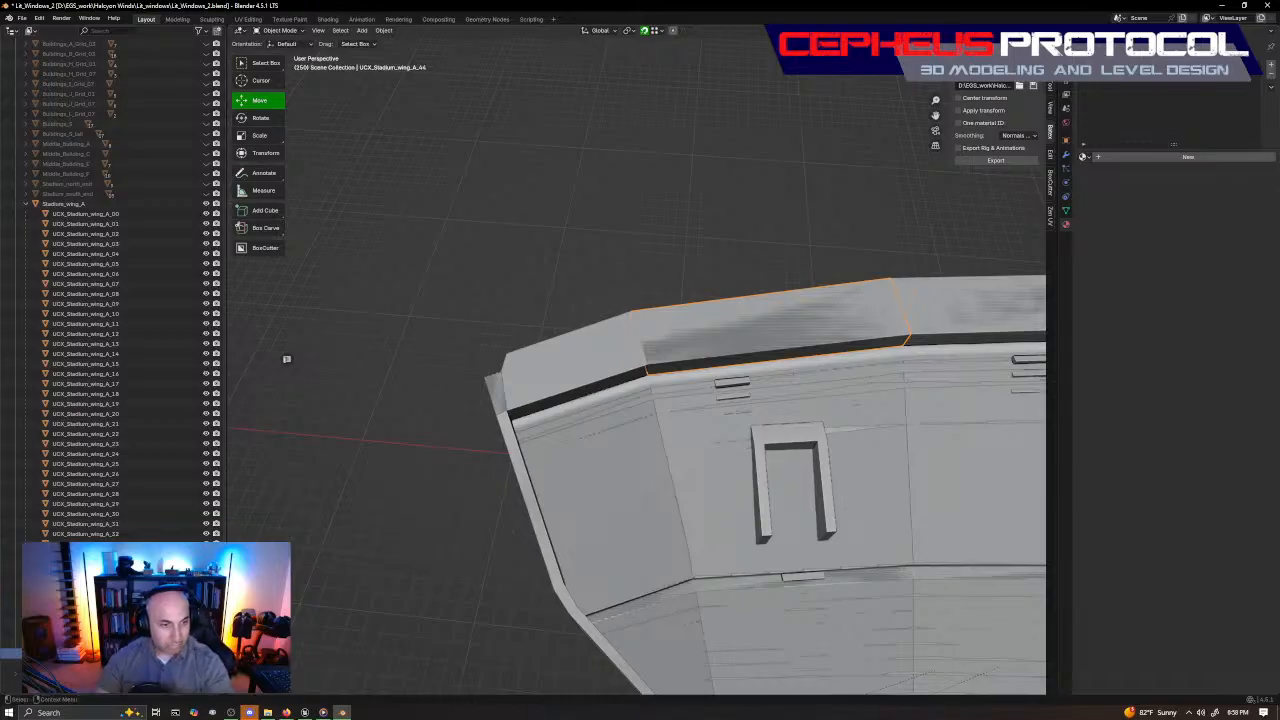
Edit UCX_Stadium_wing_A_44 in top wireframe view, moving its outer-end corners to the far end of the wing's last roof section
key(KP_7)
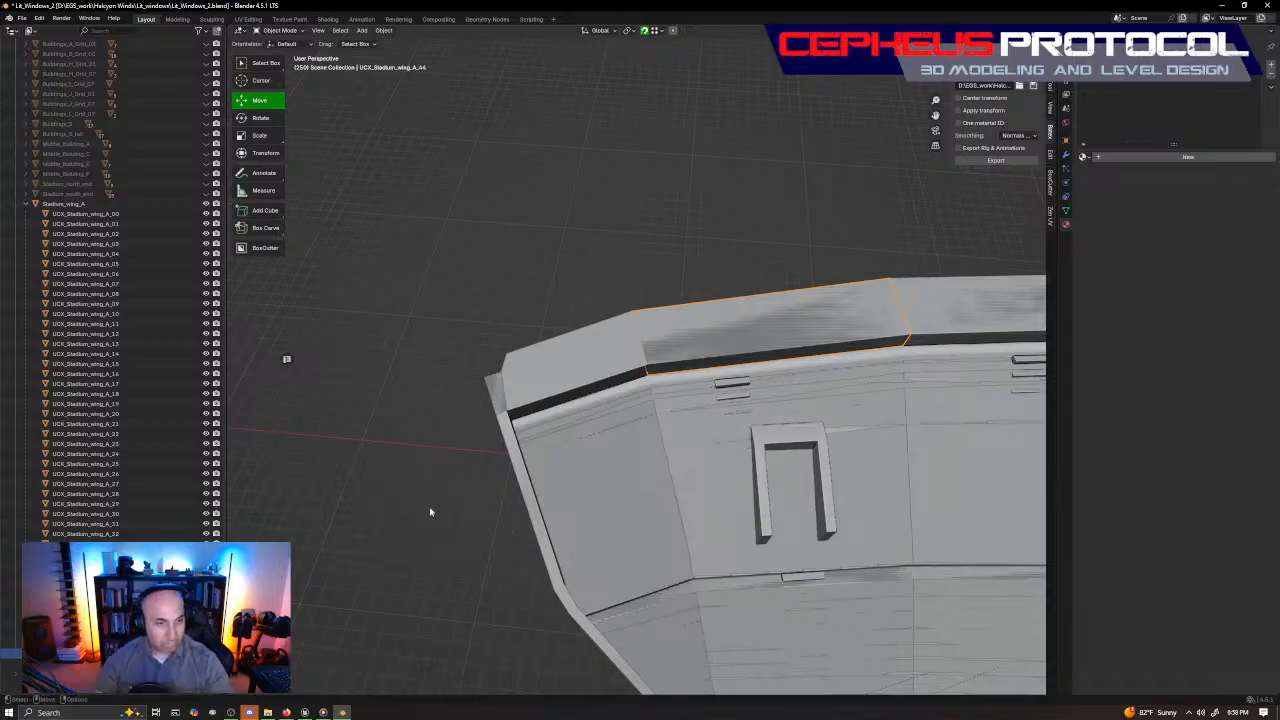
key(z)
click(686, 197)
key(z)
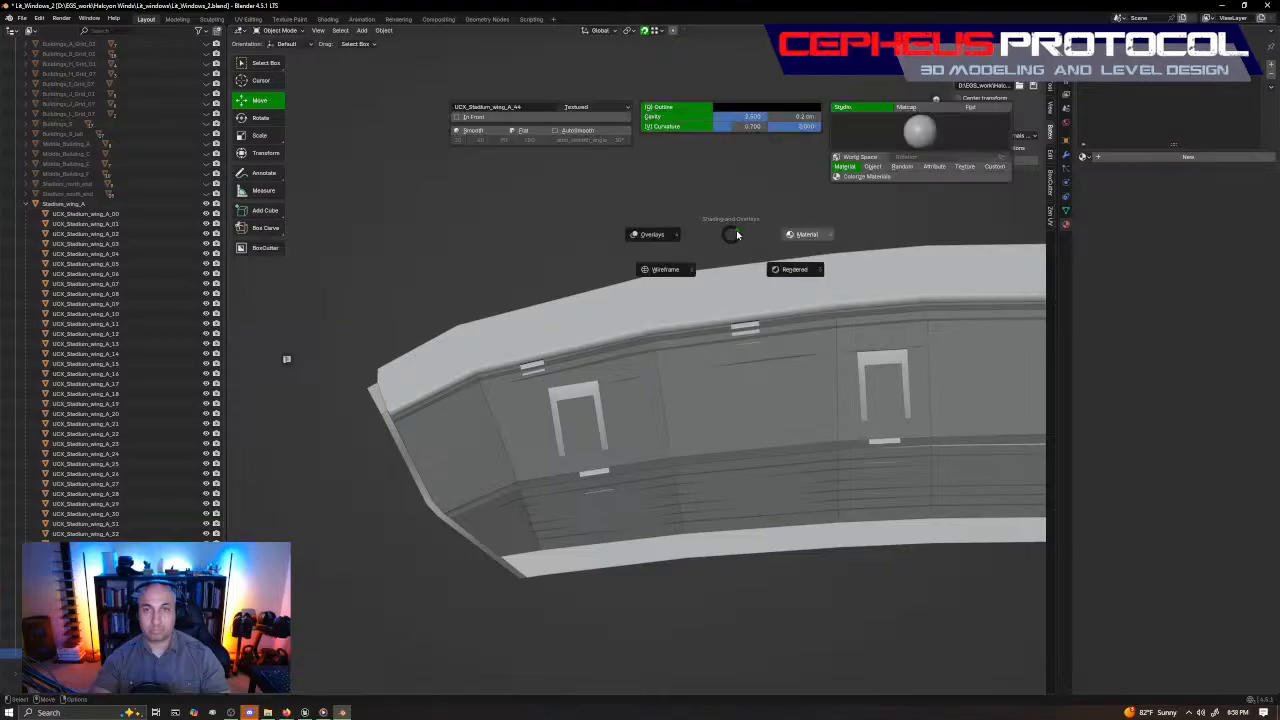
click(665, 269)
key(Tab)
click(529, 262)
shift+middle_drag(529, 262, 655, 194)
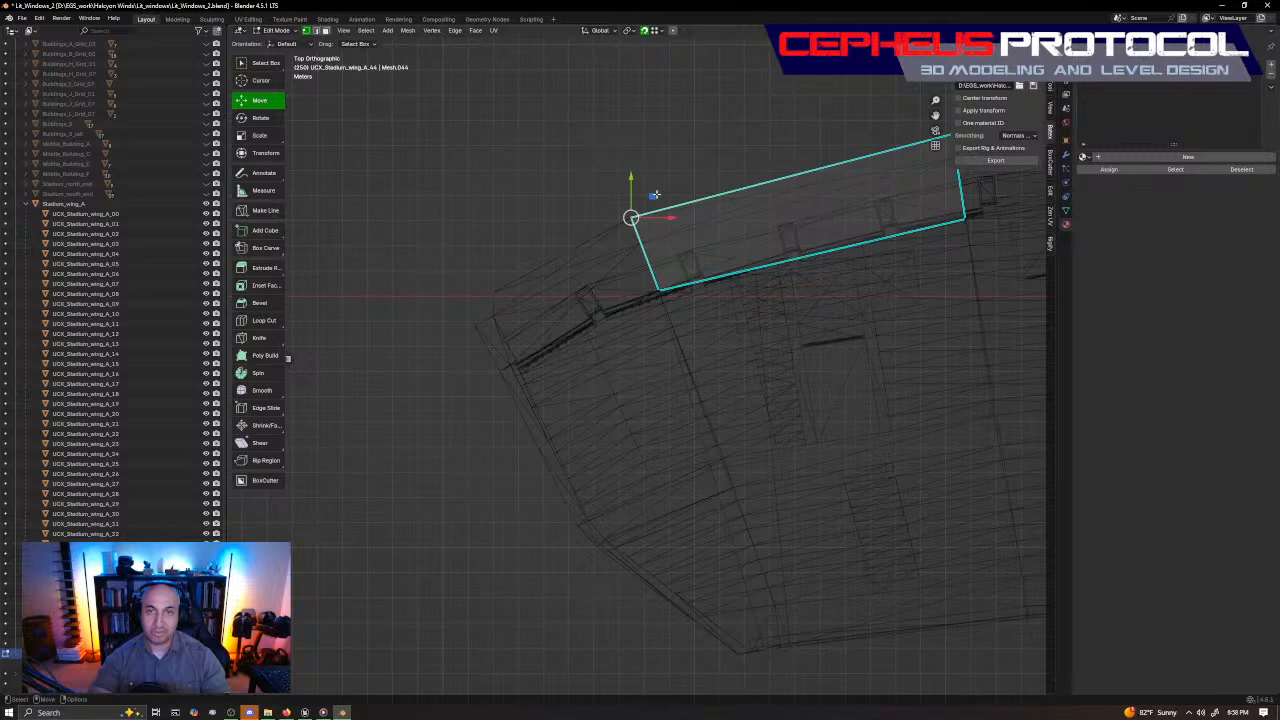
drag(655, 194, 498, 314)
drag(606, 354, 517, 365)
Move the opposite end's corners of UCX_Stadium_wing_A_44 to meet the adjoining end of UCX_Stadium_wing_A_43
shift+middle_drag(800, 200, 643, 298)
drag(895, 160, 688, 293)
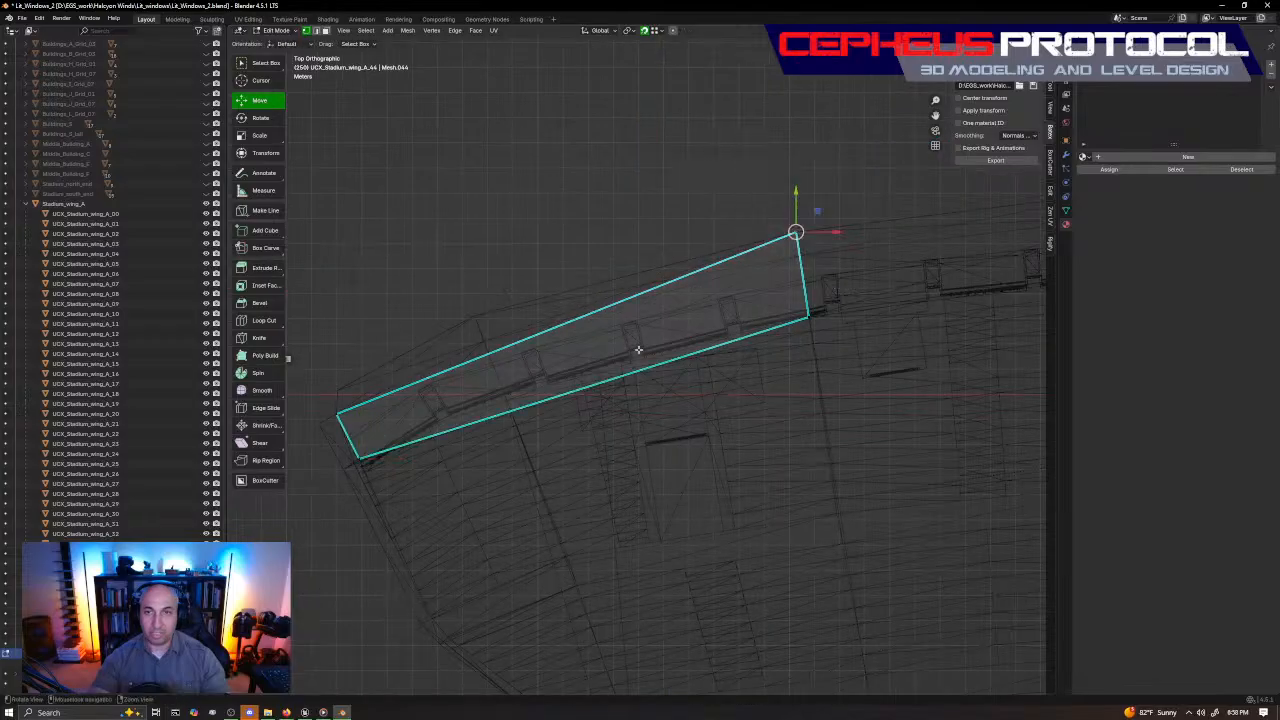
shift+middle_drag(639, 350, 706, 312)
drag(884, 173, 545, 277)
mouse_move(668, 358)
mouse_down()
mouse_move(903, 219)
mouse_move(578, 355)
mouse_up()
Align the inner corners at both ends of UCX_Stadium_wing_A_44 with the roof's inner edge in solid shading
key(z)
mouse_move(580, 352)
middle_down()
mouse_move(605, 244)
mouse_move(625, 275)
middle_up()
scroll(602, 262, up, 4)
key(g)
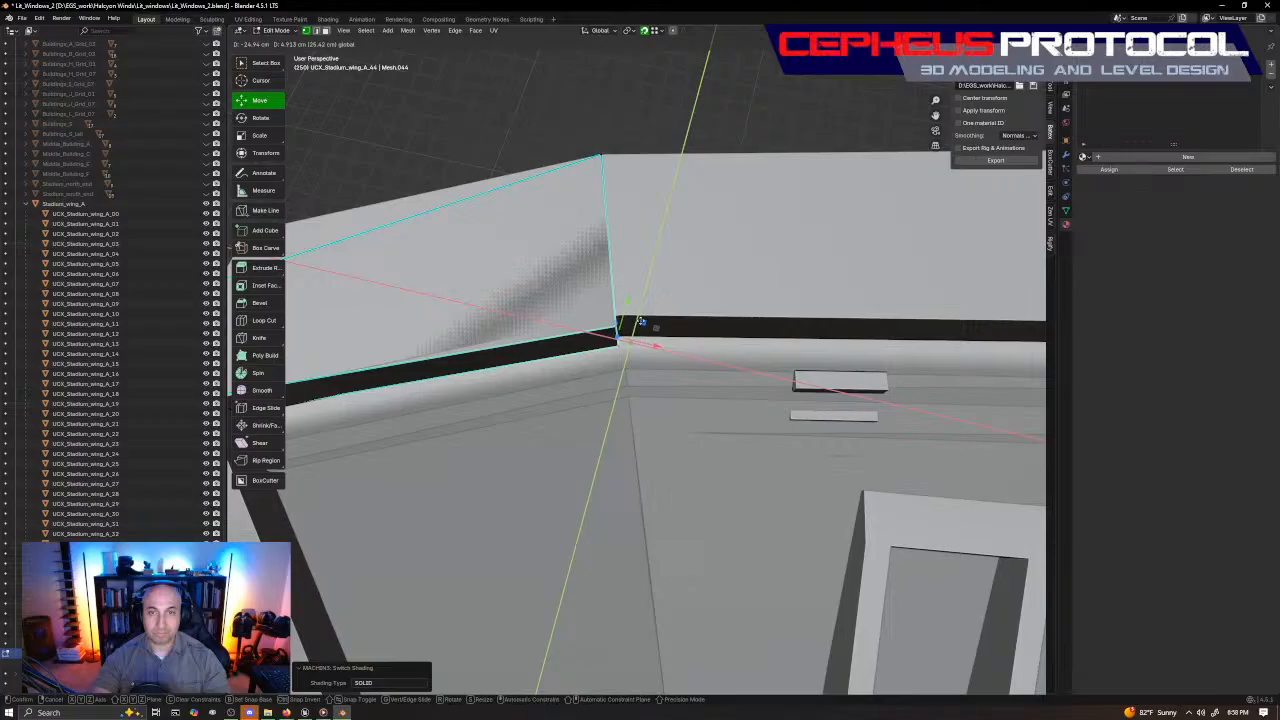
click(640, 322)
middle_drag(640, 322, 537, 471)
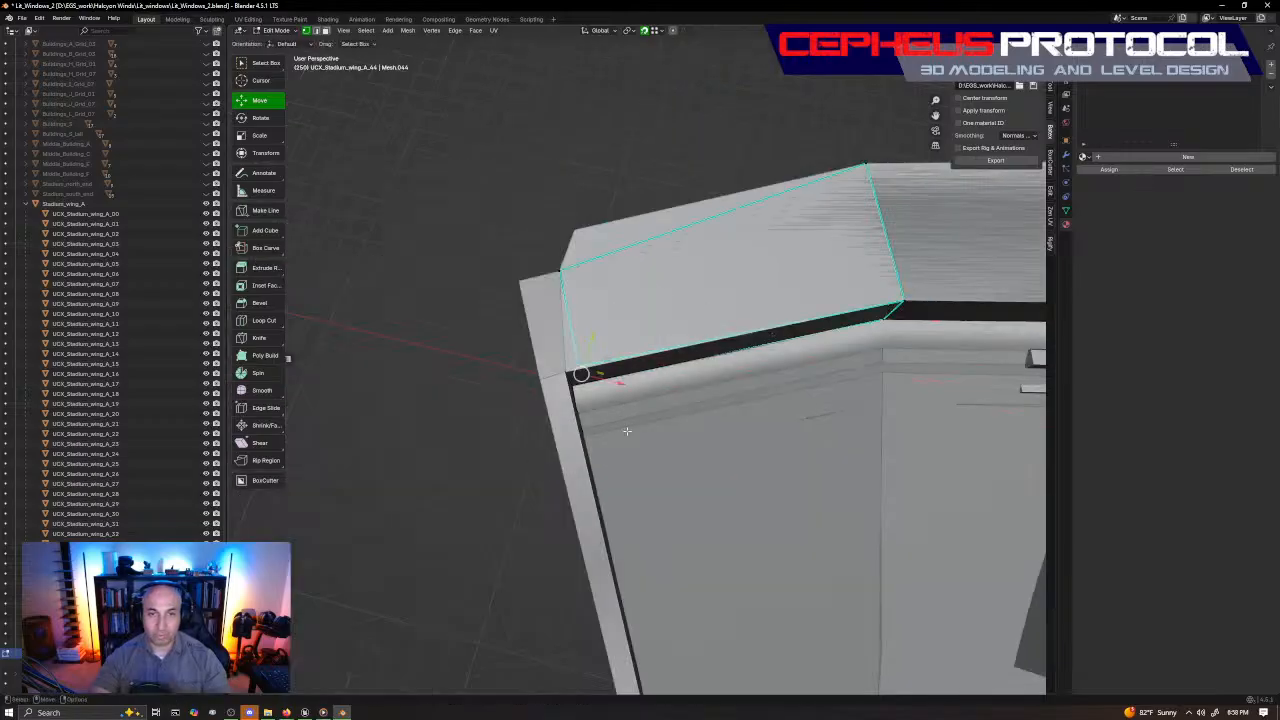
middle_drag(627, 431, 640, 395)
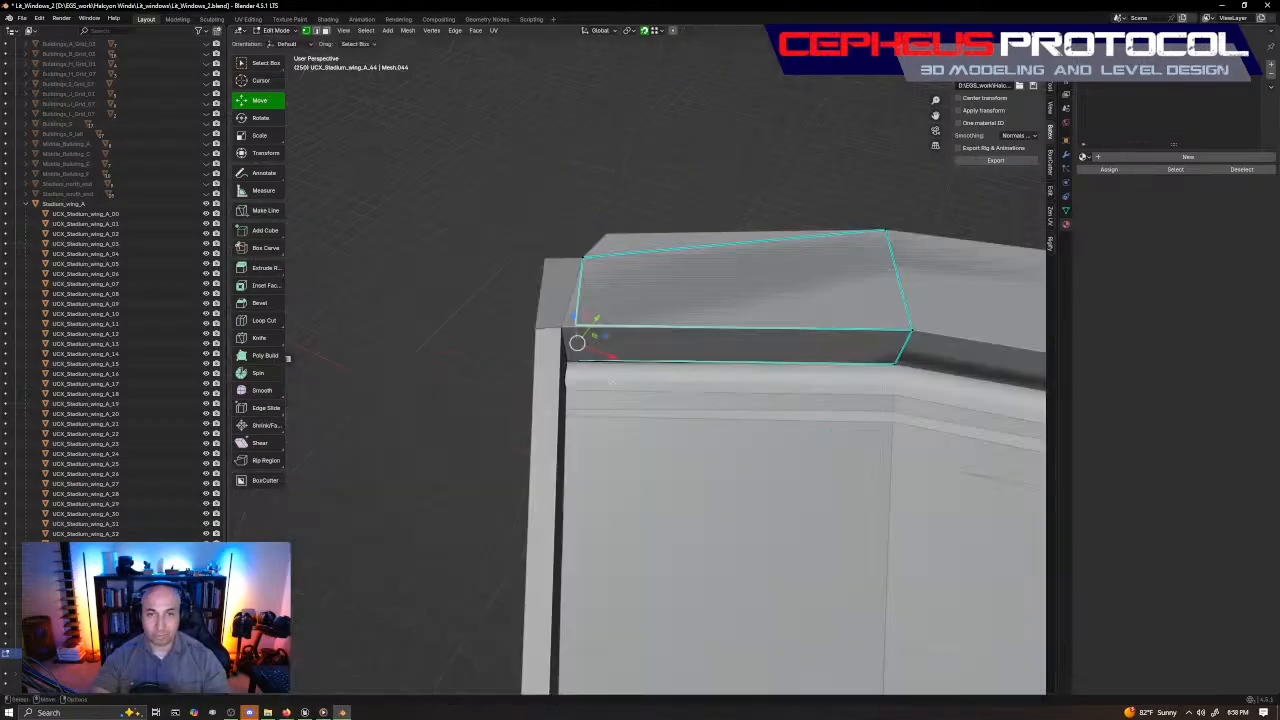
key(z)
click(693, 276)
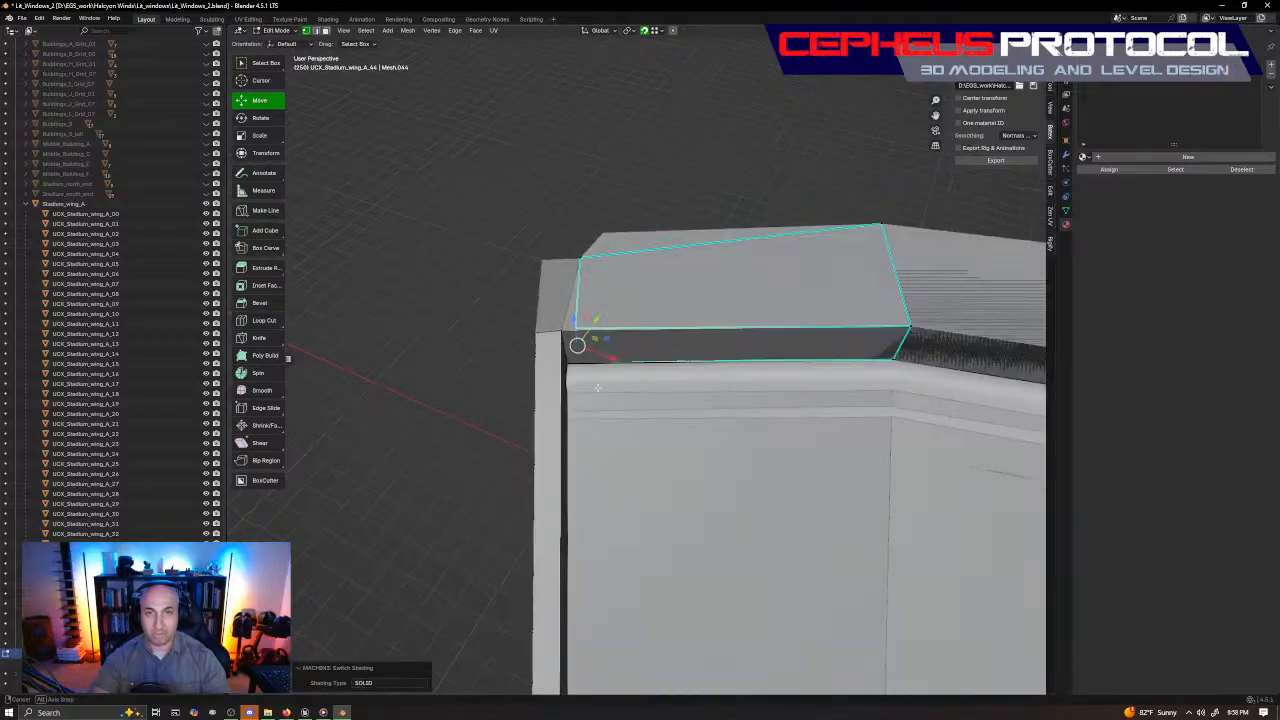
middle_drag(597, 387, 605, 353)
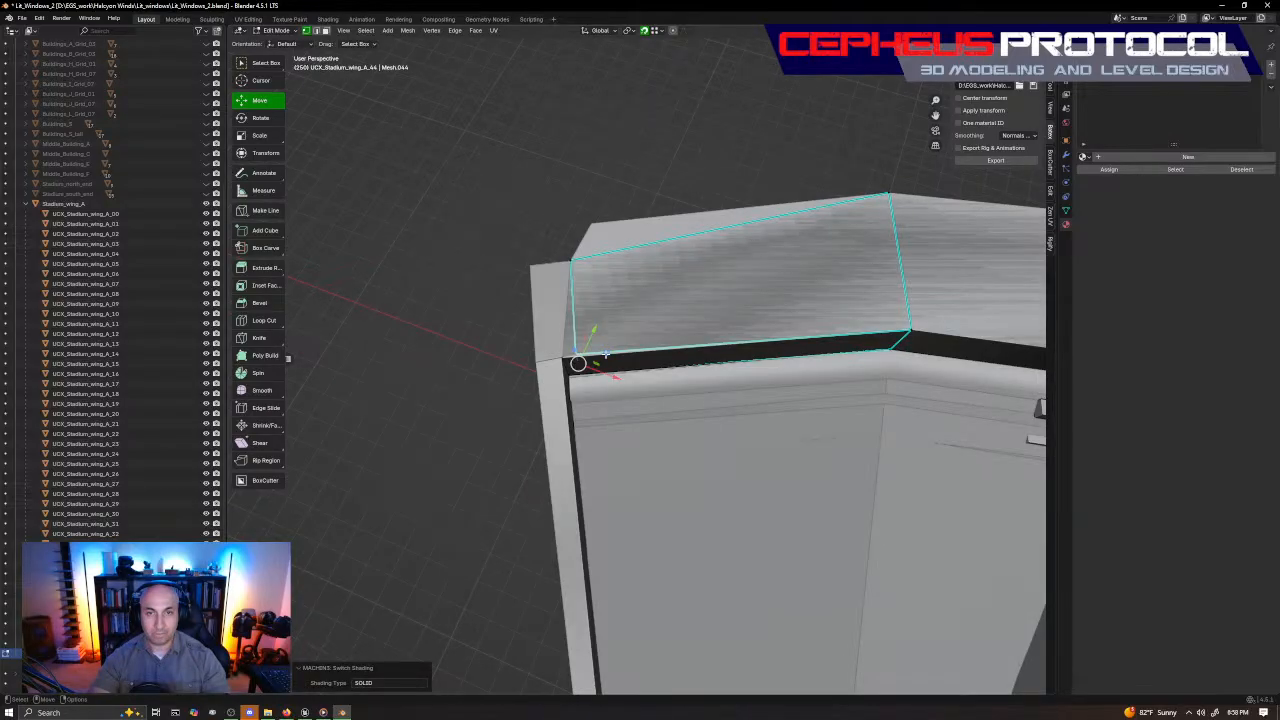
drag(606, 353, 596, 368)
Add a single loop cut across UCX_Stadium_wing_A_44, slid close to the block's end at the wing's tip
middle_drag(596, 368, 690, 250)
click(700, 243)
right_click(655, 132)
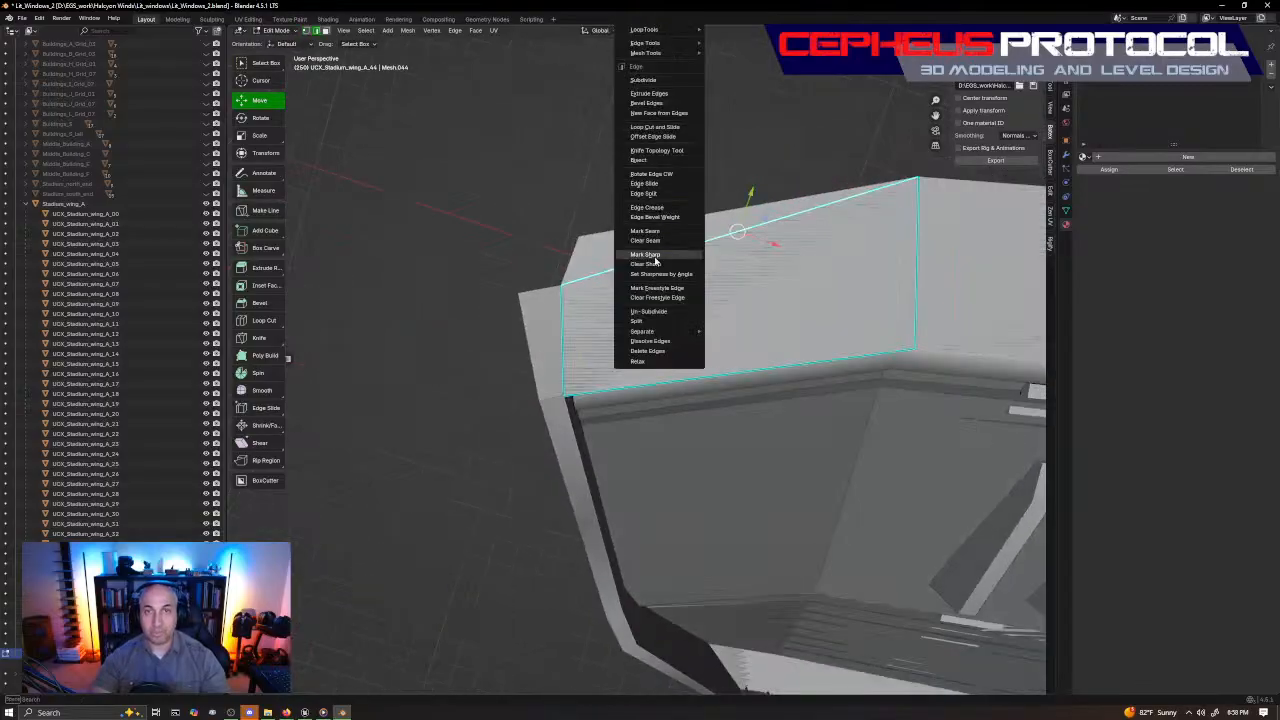
click(651, 128)
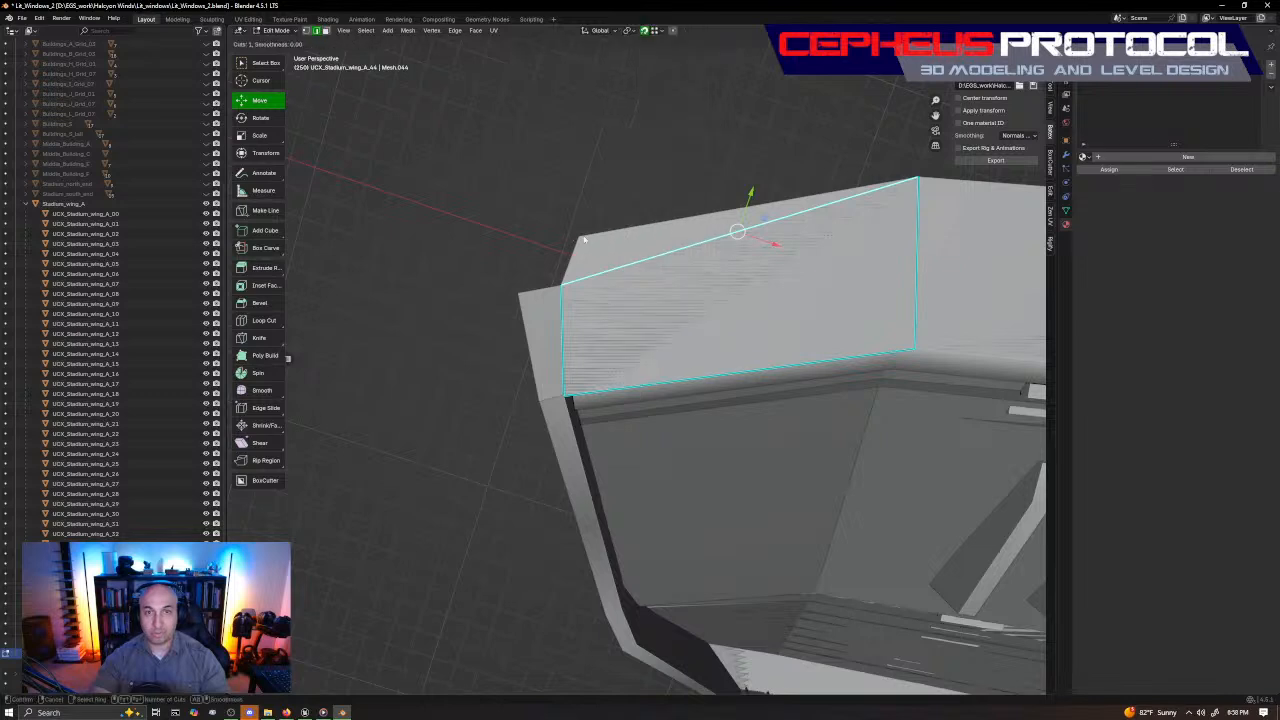
click(571, 243)
middle_drag(594, 329, 645, 295)
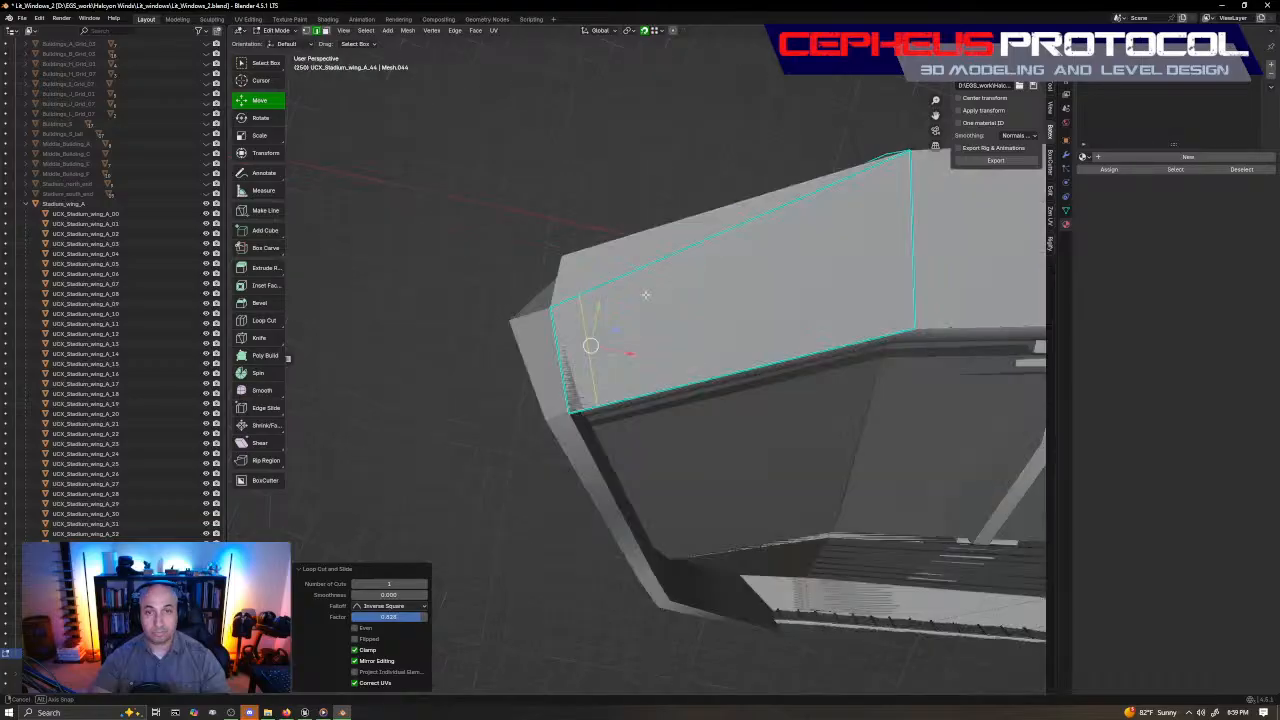
Move the outer end of the new edge loop out to the roof's angled corner and finish editing UCX_Stadium_wing_A_44
key(KP_7)
key(alt+z)
click(575, 294)
drag(575, 294, 557, 263)
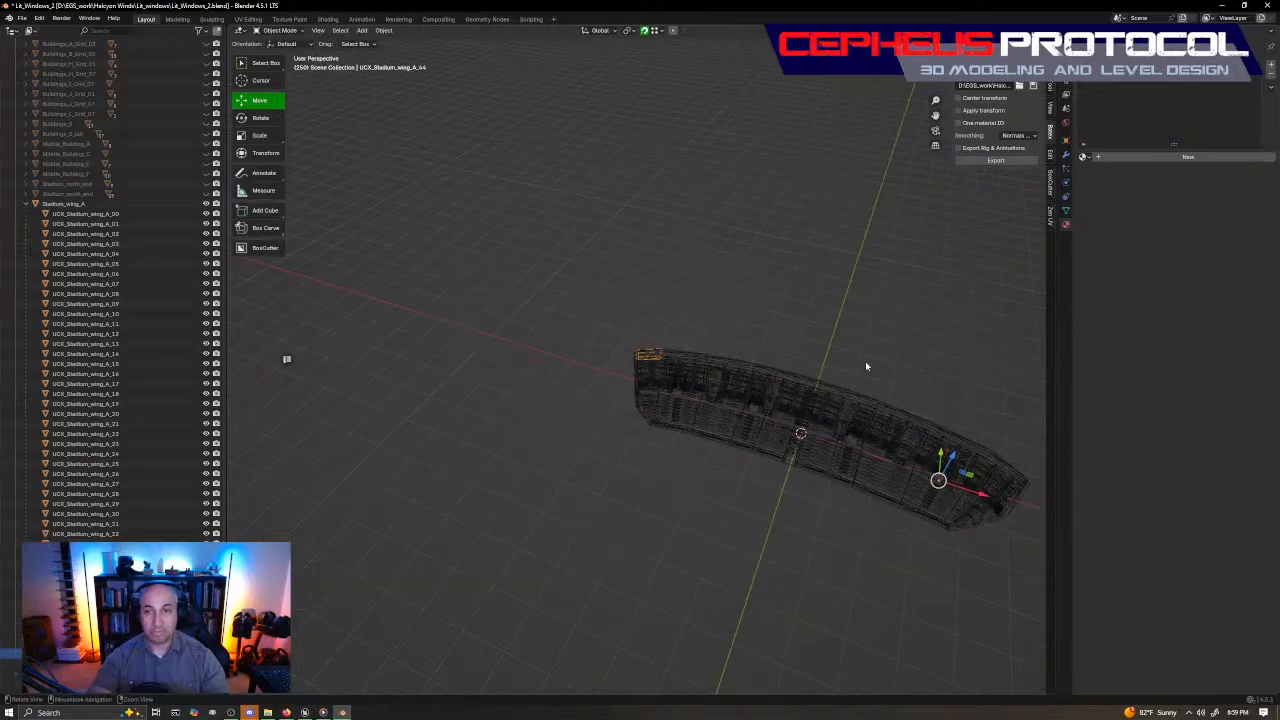
middle_drag(865, 361, 695, 417)
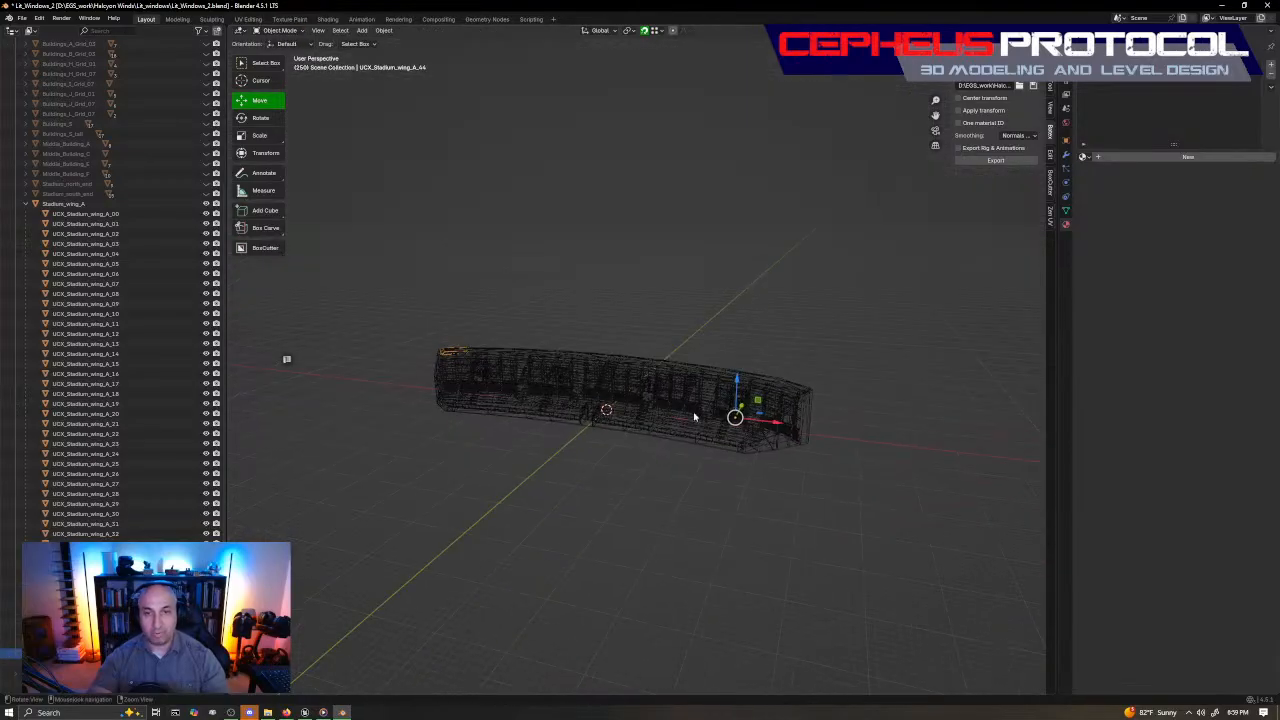
key(KP_Decimal)
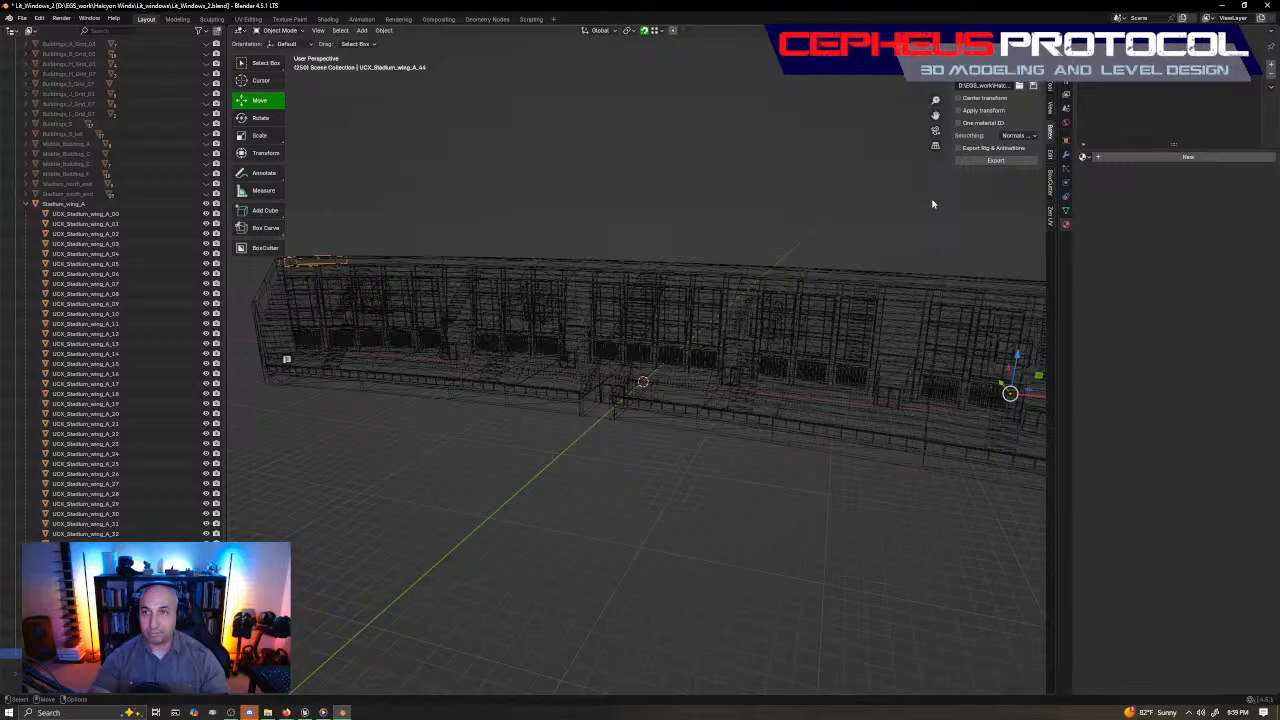
Save the scene over Lit_Windows_2.blend in solid shading and export the Stadium_wing_A building with its UCX collision meshes to FBX
key(z)
key(ctrl+shift+s)
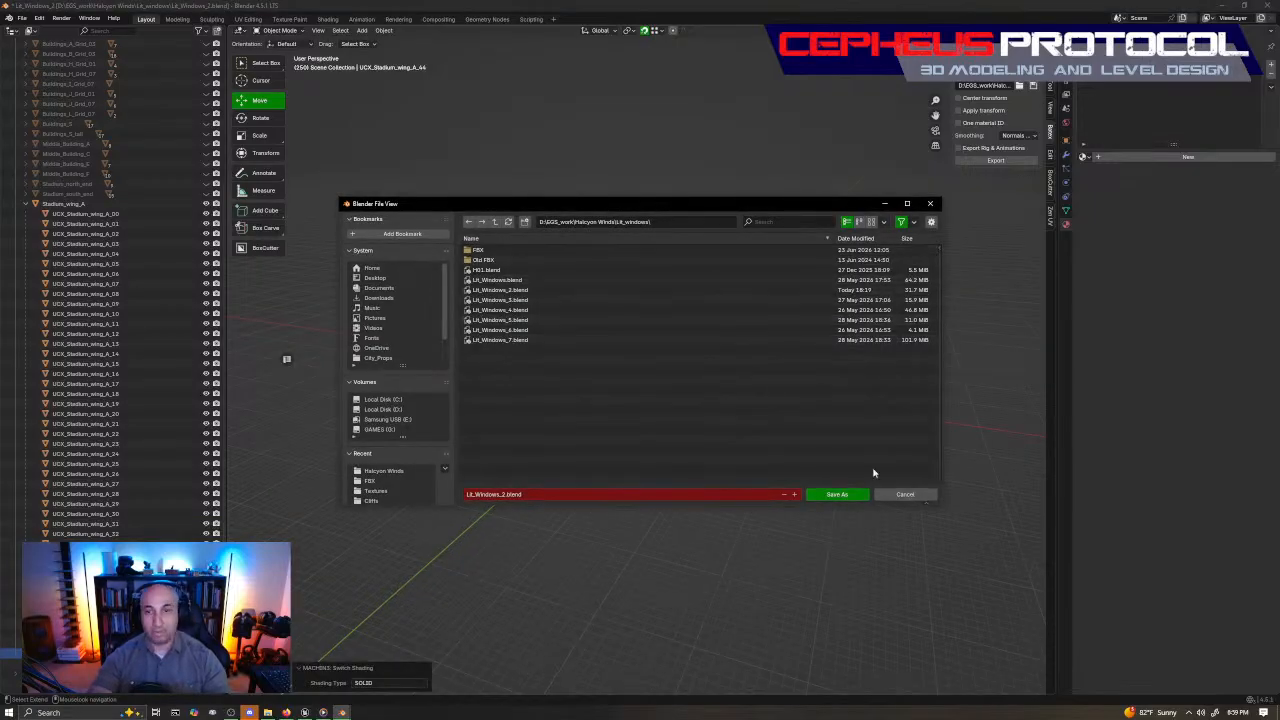
key(Return)
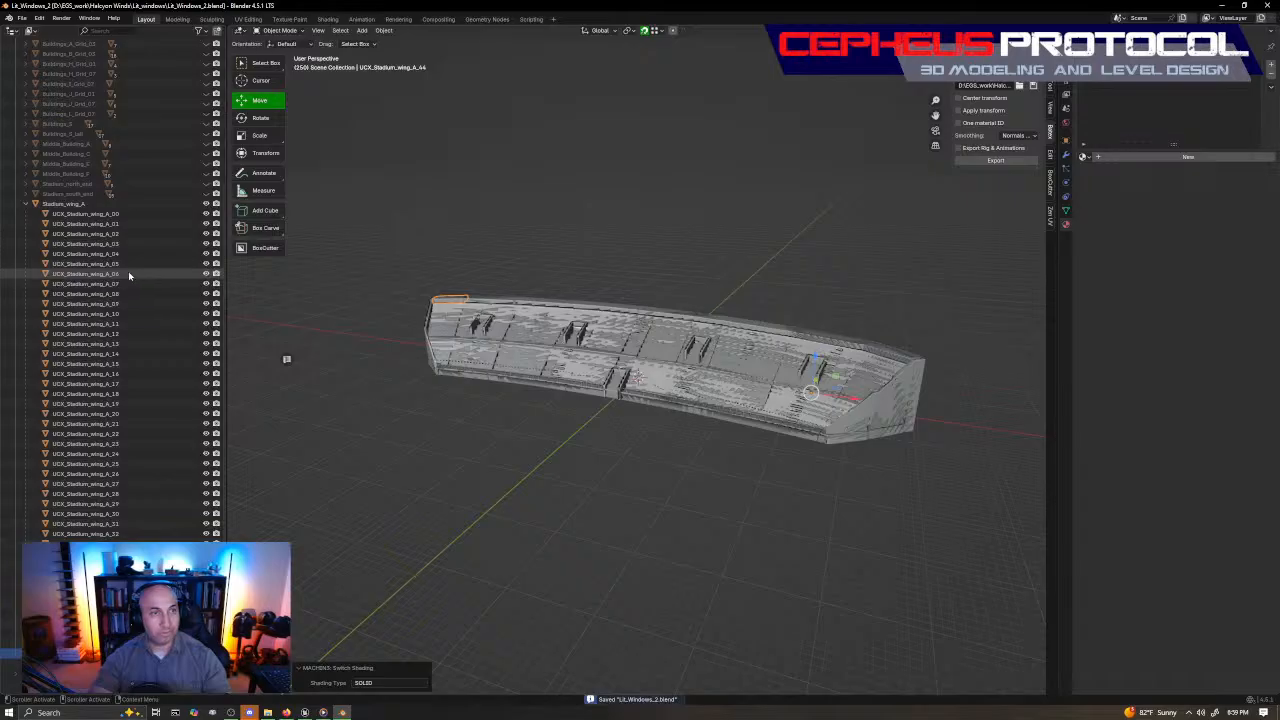
click(63, 203)
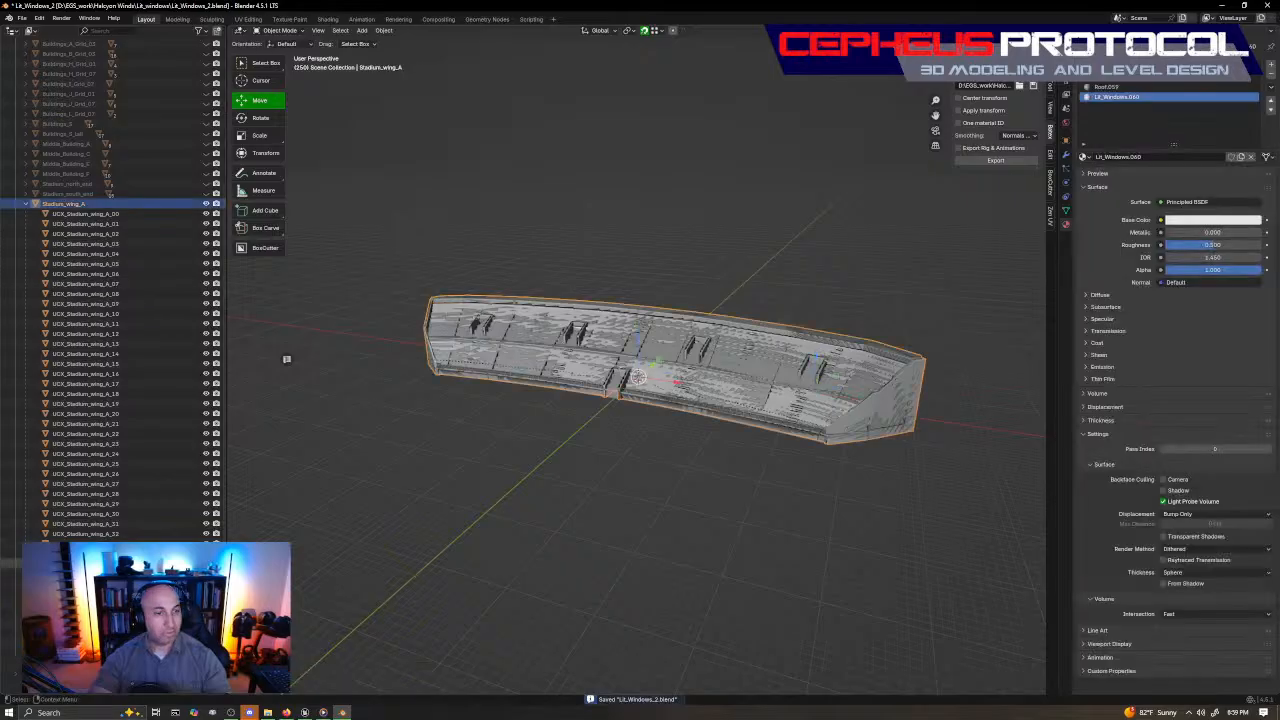
click(995, 160)
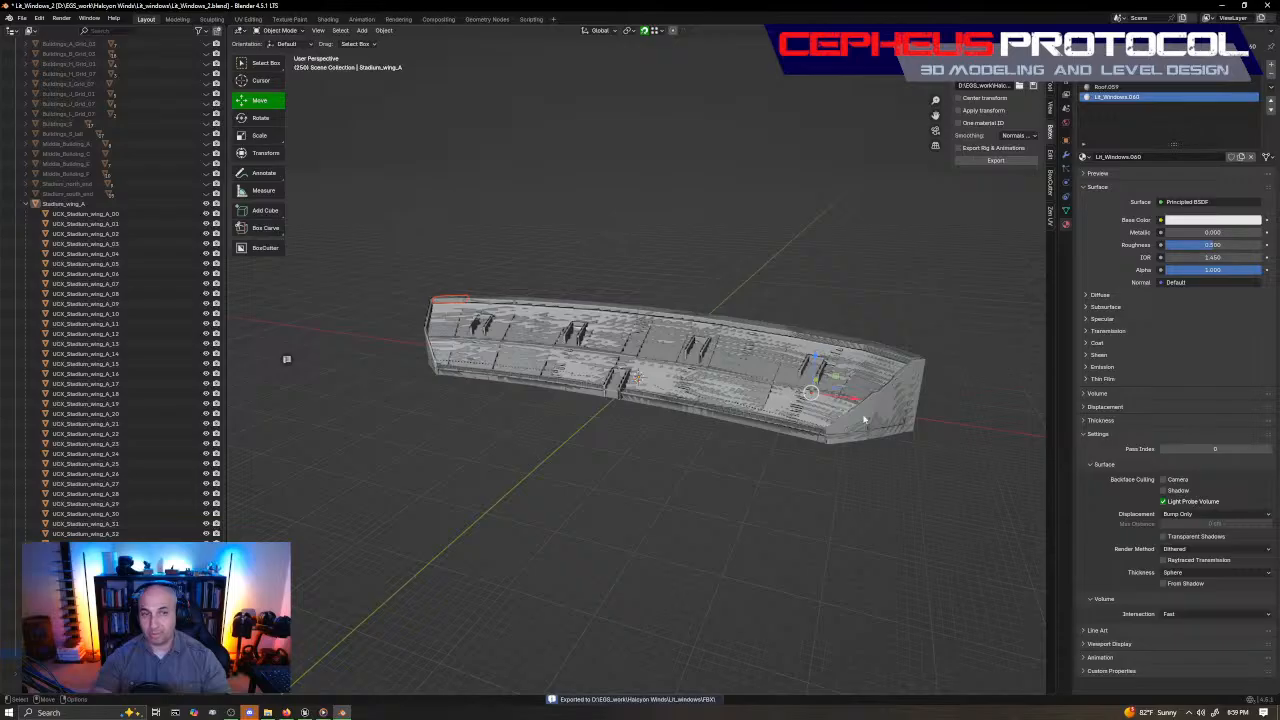
Switch to Unreal Editor, open the Stadium_wing_A static mesh and display its simple collision in the preview
click(1222, 6)
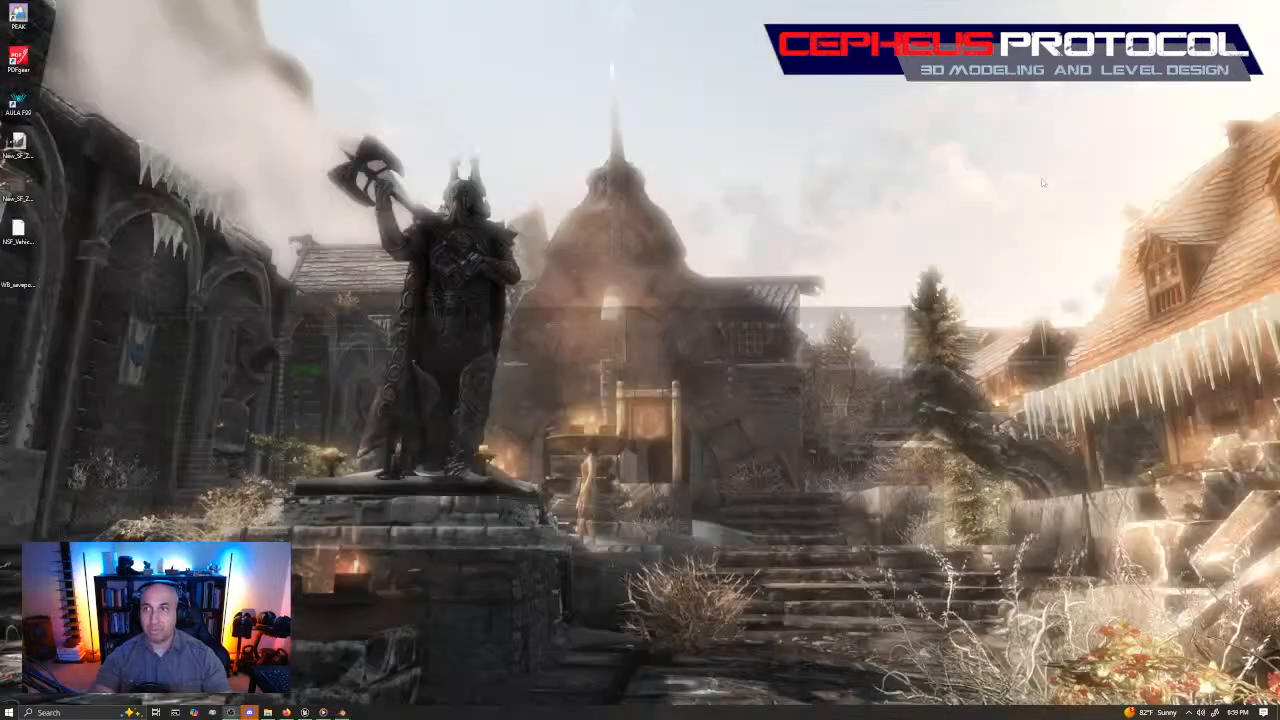
click(305, 712)
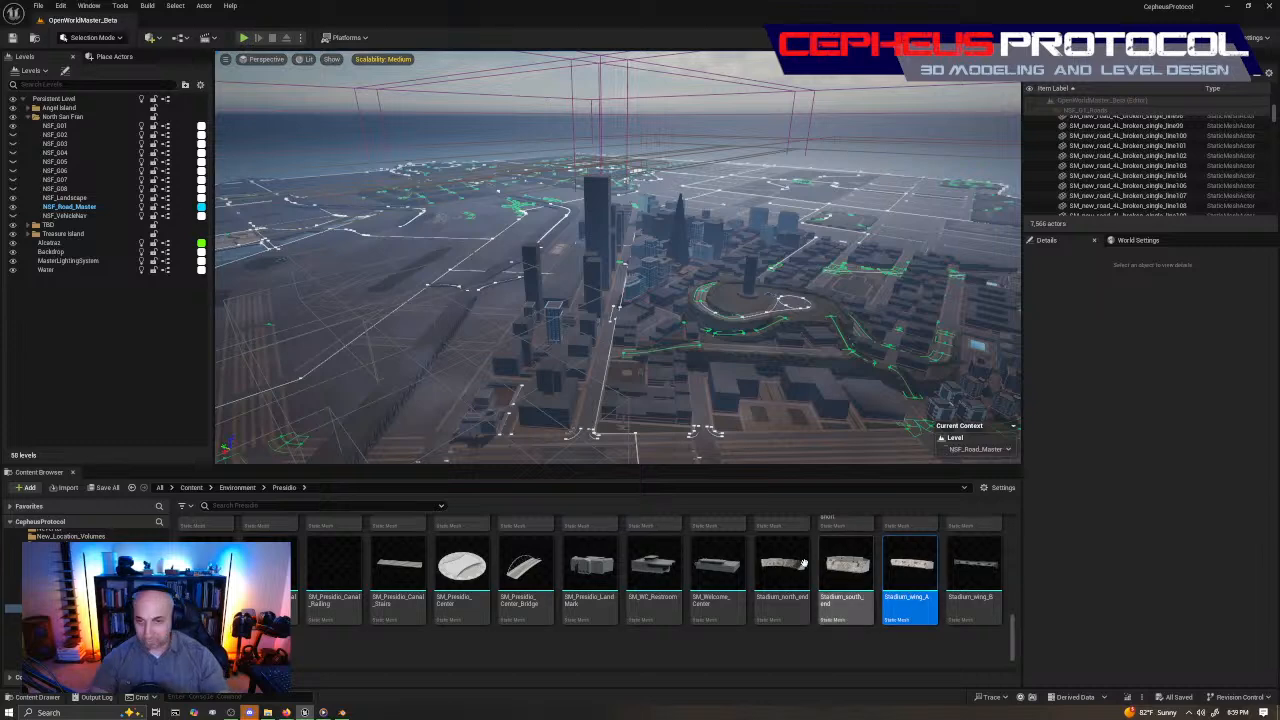
double_click(912, 565)
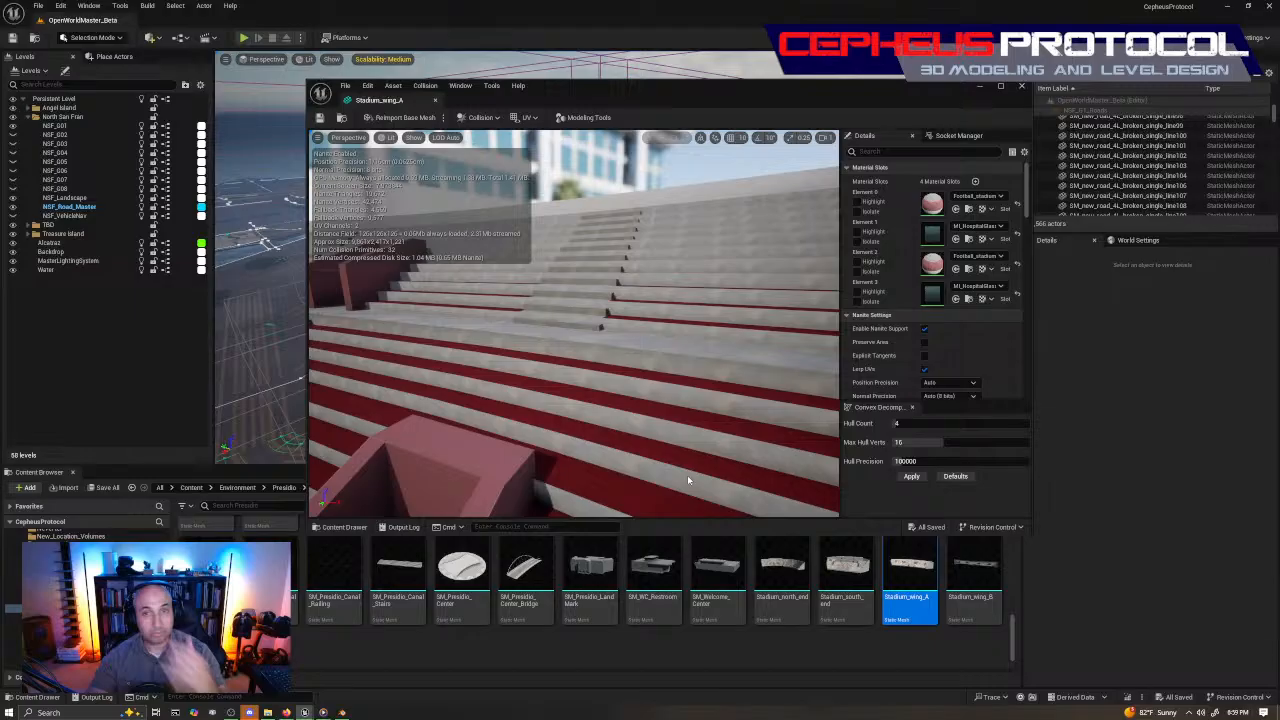
drag(688, 481, 700, 455)
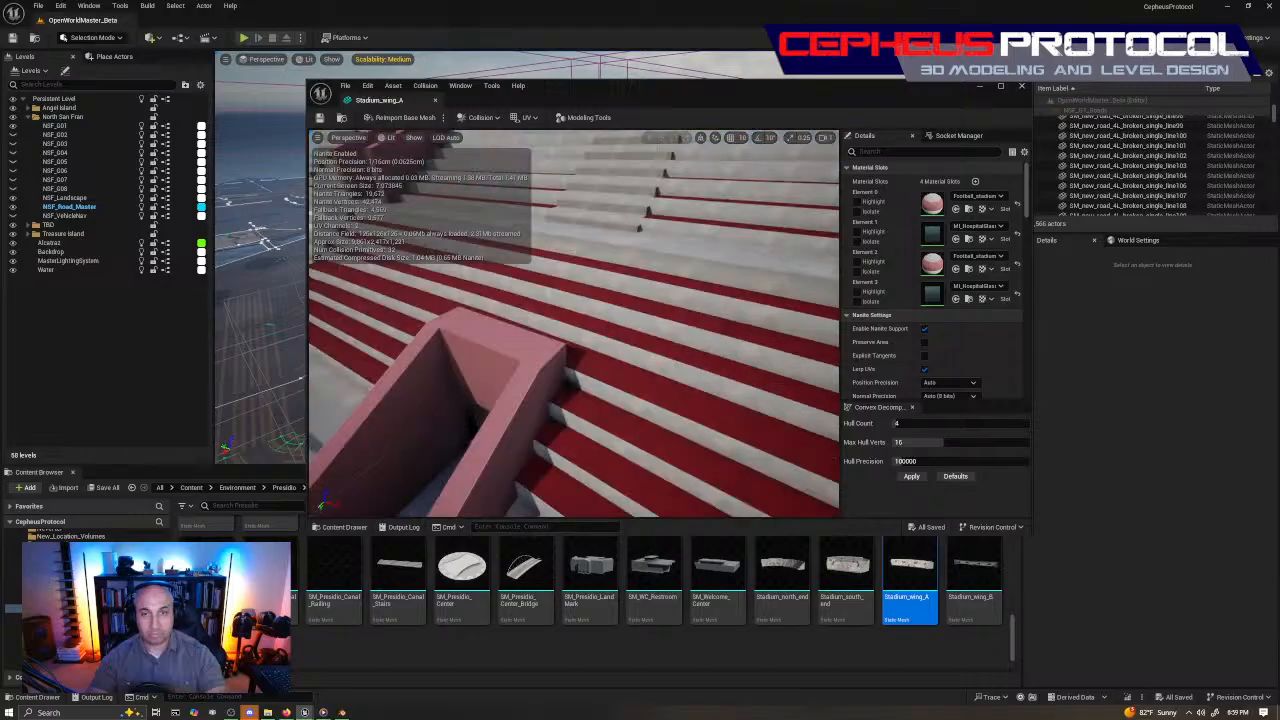
scroll(650, 430, up, 2)
right_drag(688, 455, 670, 410)
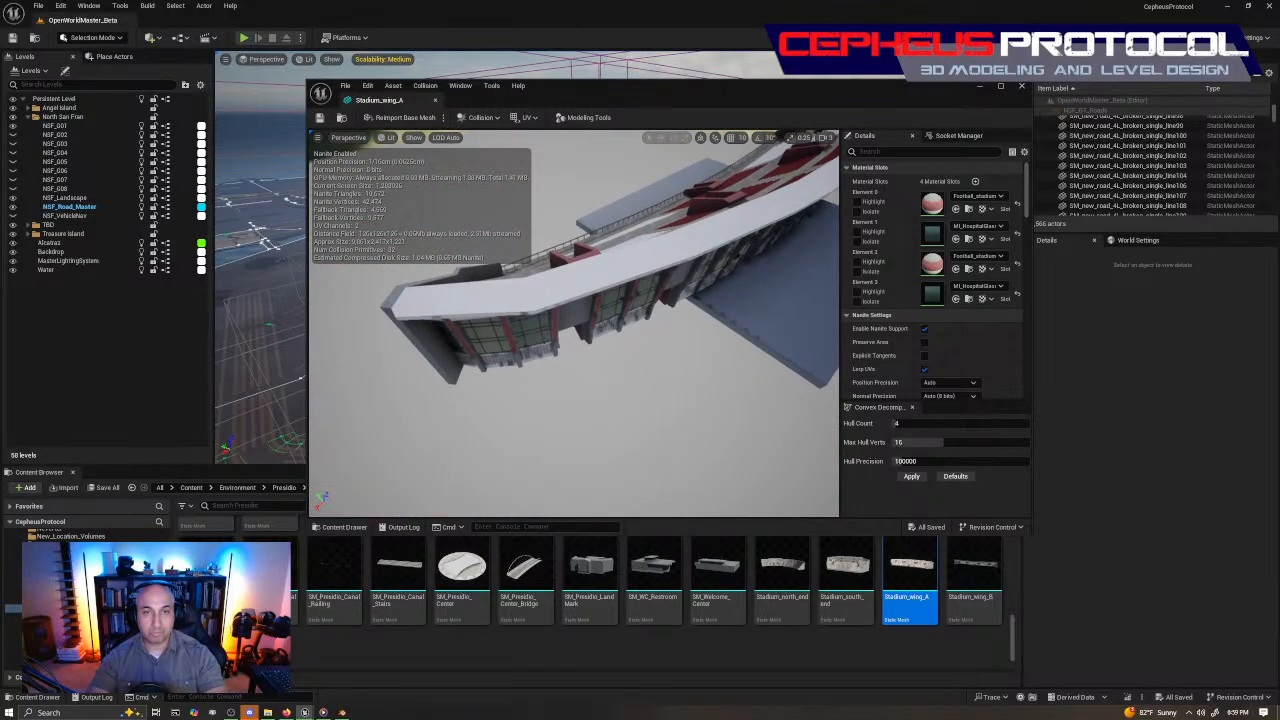
right_drag(520, 290, 497, 269)
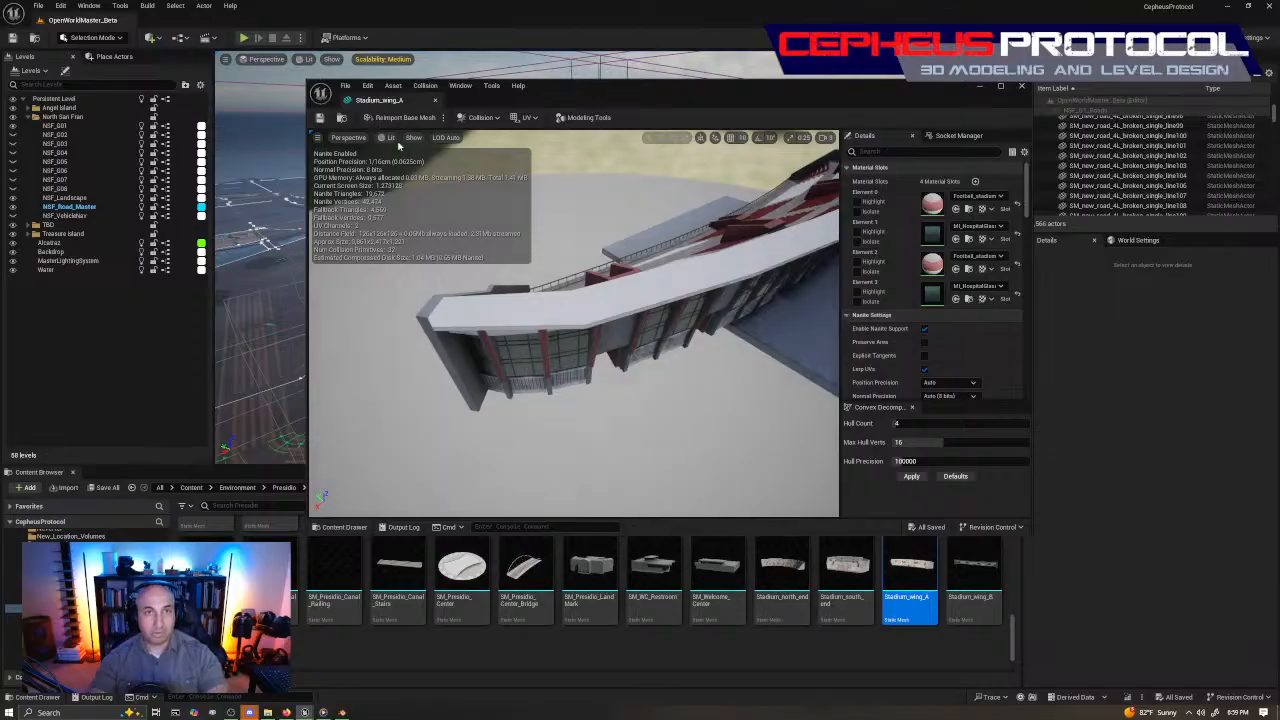
key(alt+c)
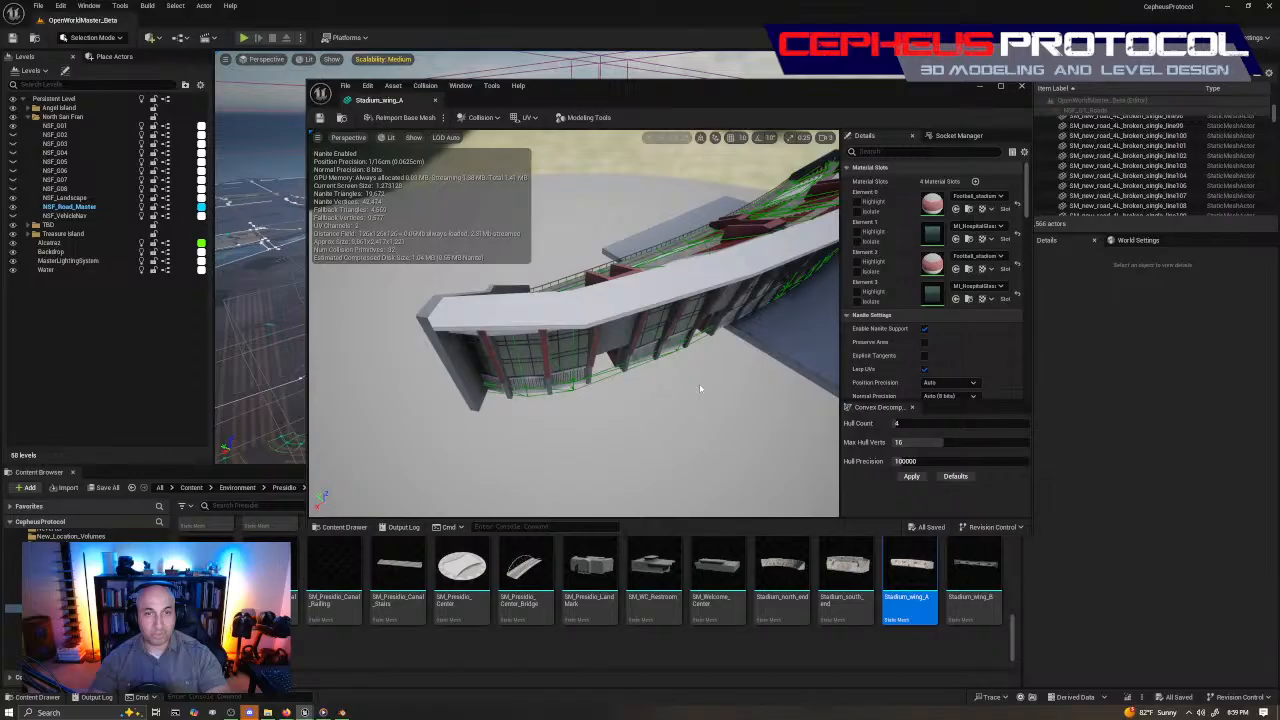
Reimport the Stadium_wing_A static mesh from its updated FBX
right_click(910, 575)
click(1049, 296)
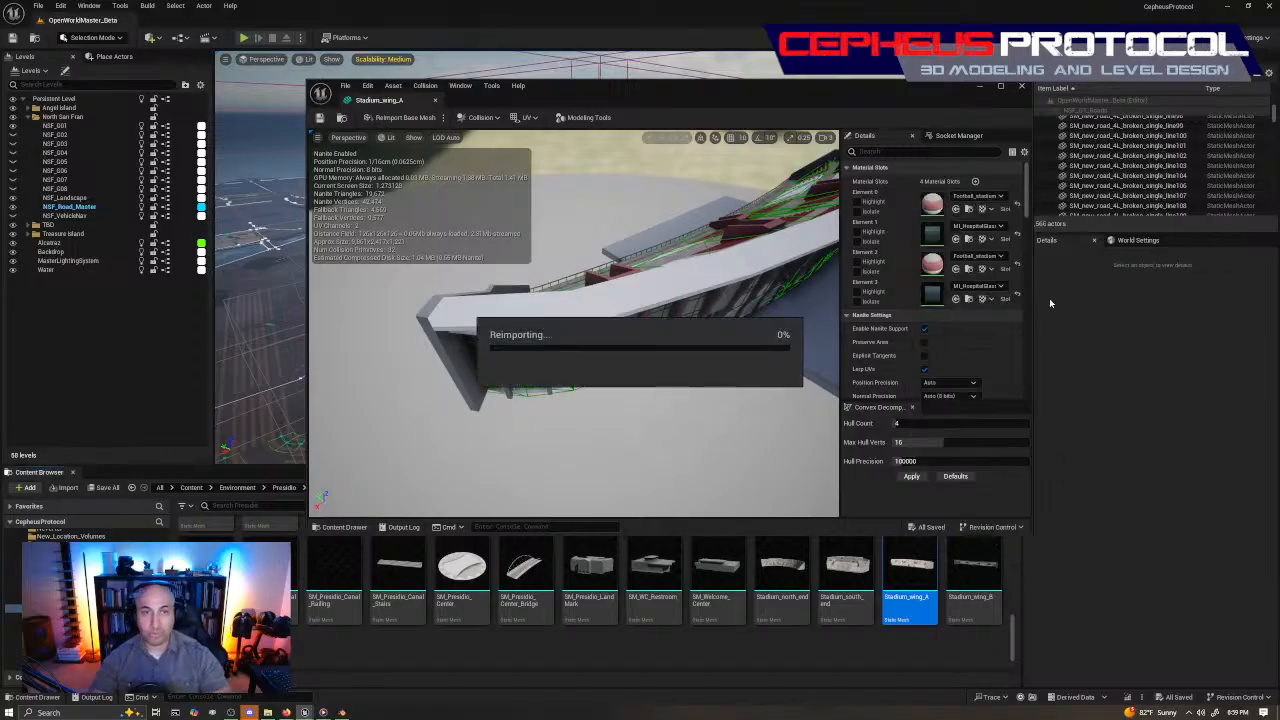
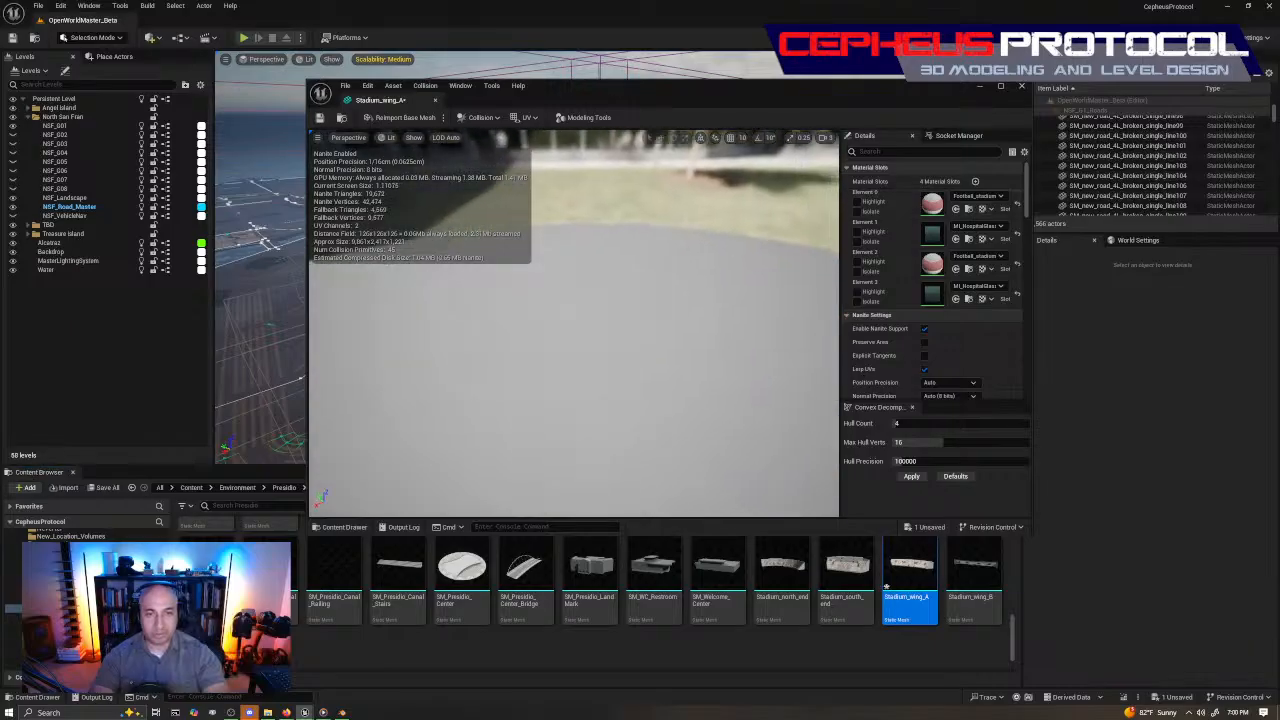
Check Stadium_wing_A's reimported collision hulls along the facade, seating and curved roof, and save the asset
right_drag(590, 330, 630, 345)
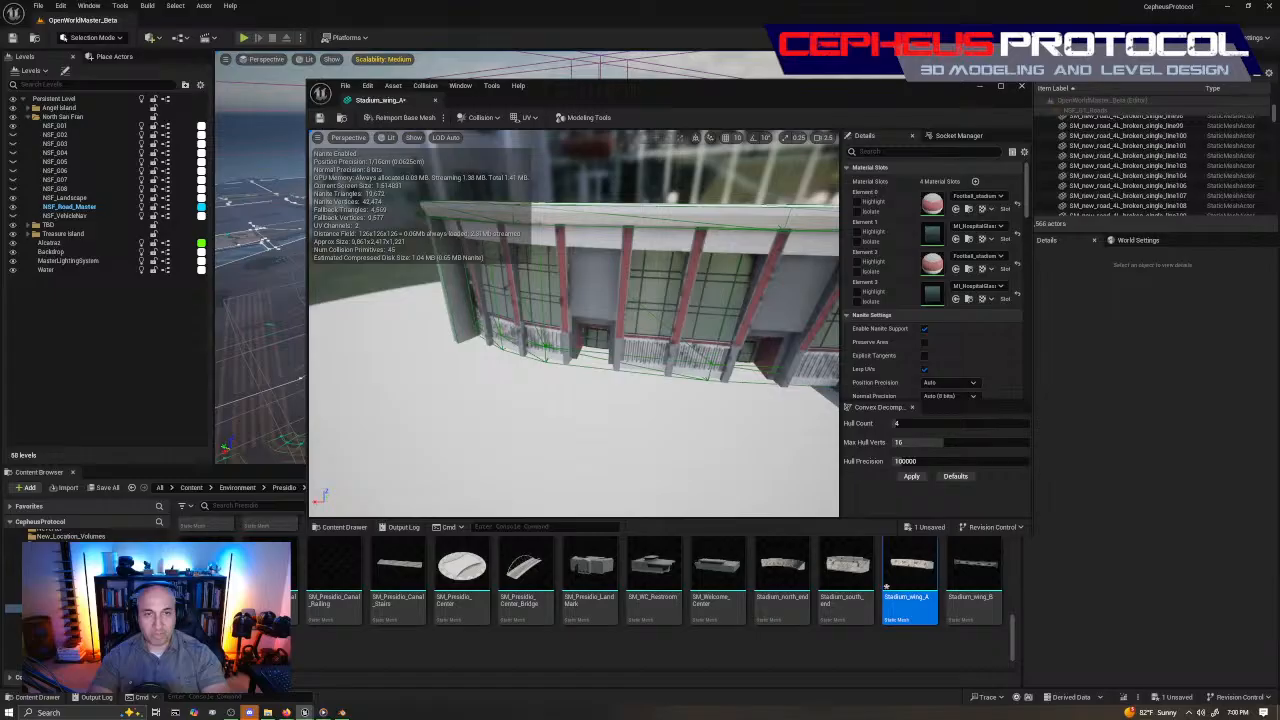
right_drag(550, 370, 585, 312)
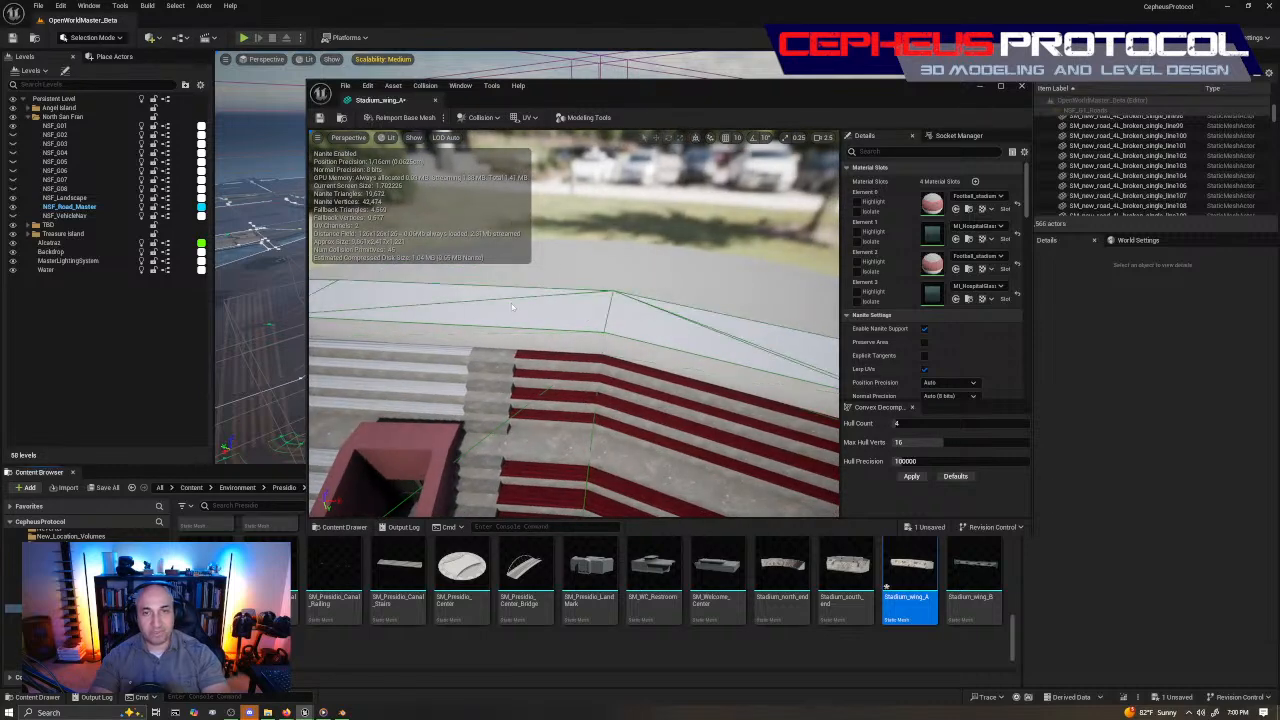
right_drag(511, 303, 575, 302)
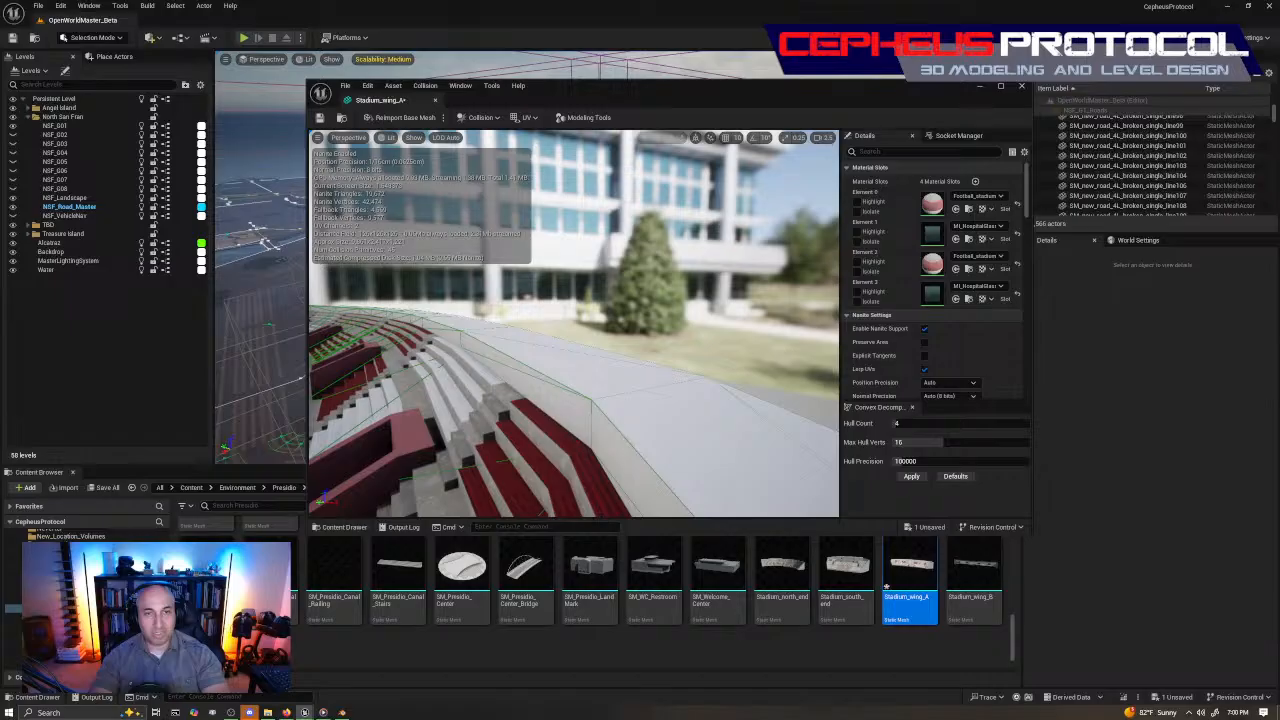
right_drag(607, 333, 612, 333)
key(a)
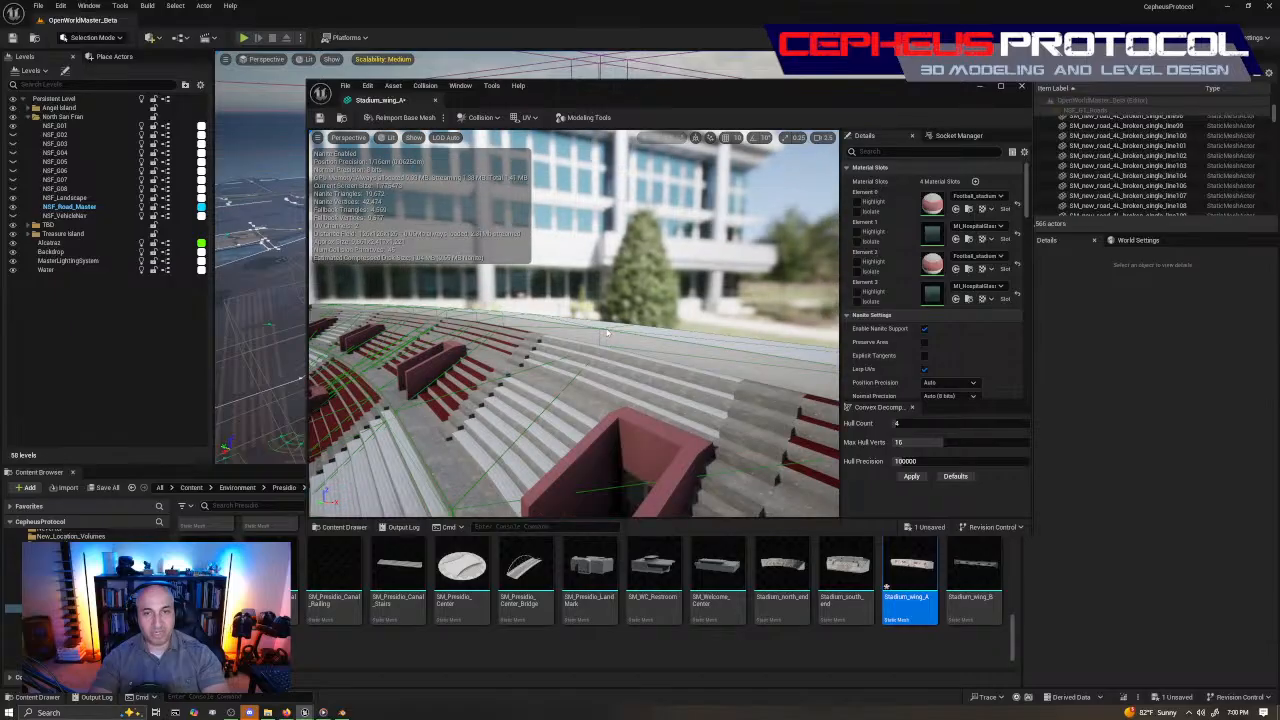
key(f)
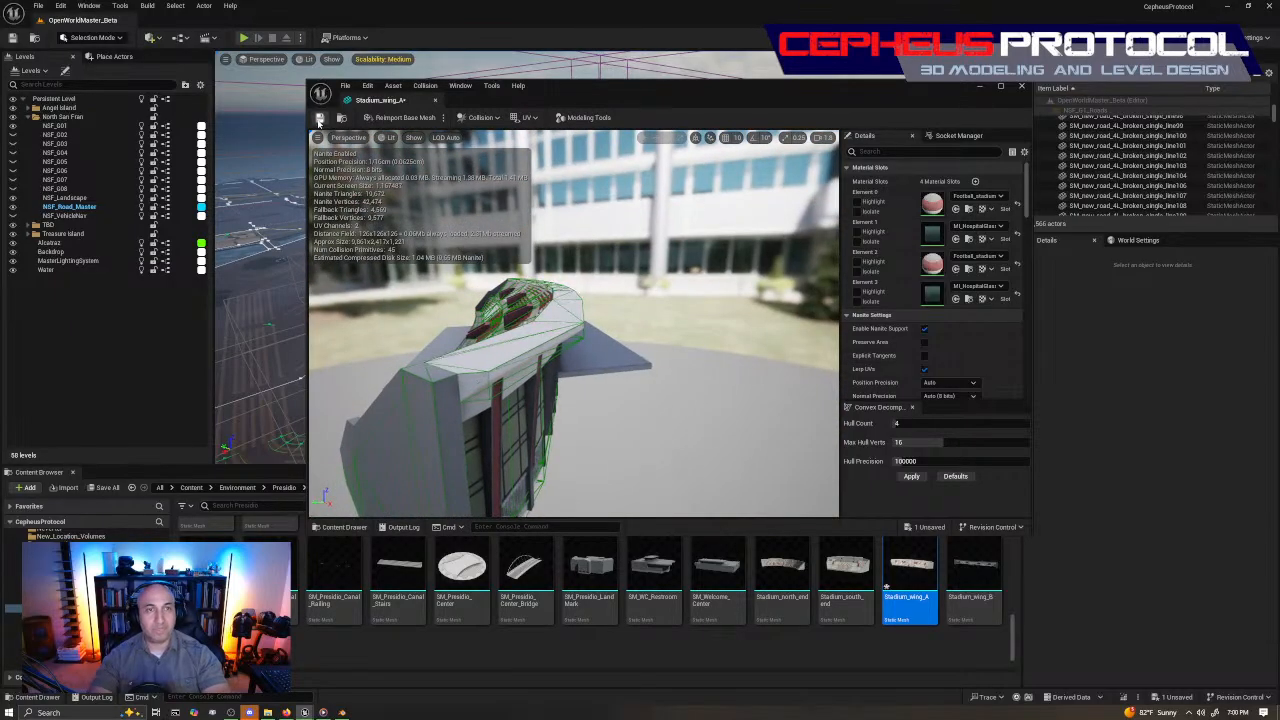
click(319, 118)
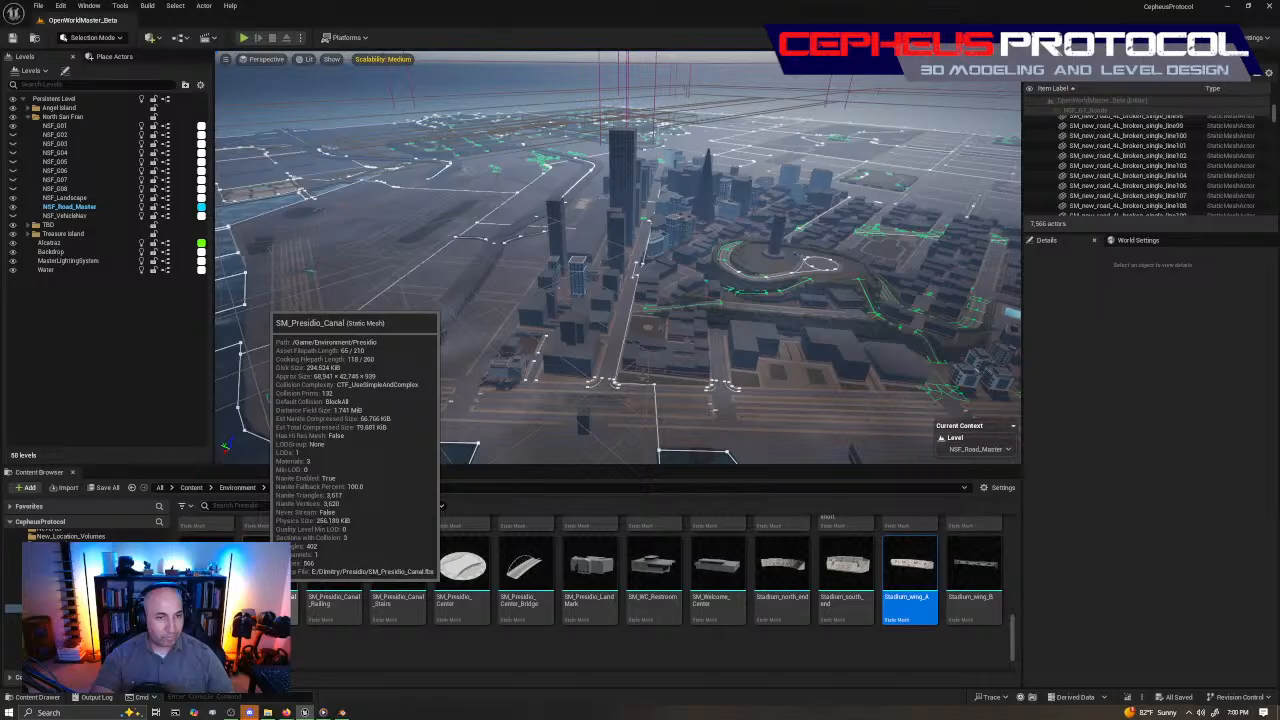
Examine the canal walls of the SM_Presidio_Canal mesh alongside the in-game canal screenshot, and close the mesh editor
click(270, 570)
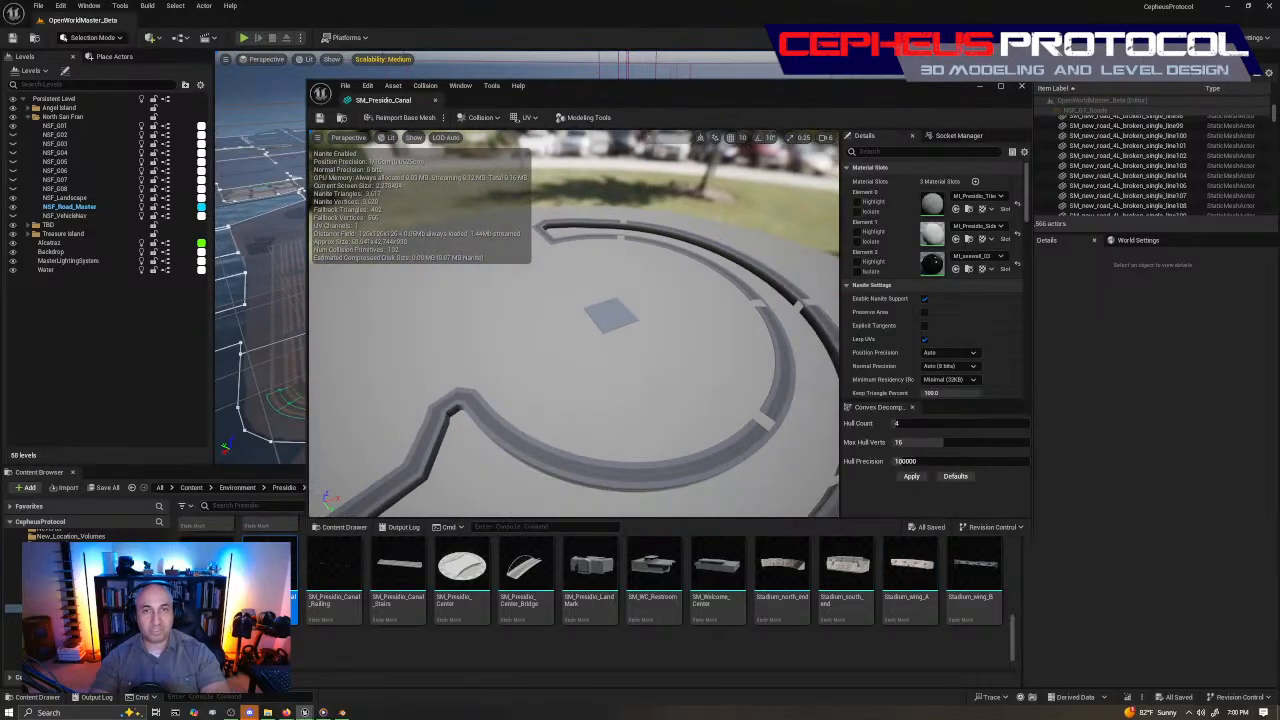
right_drag(574, 323, 800, 385)
scroll(574, 323, down, 3)
scroll(780, 395, up, 1)
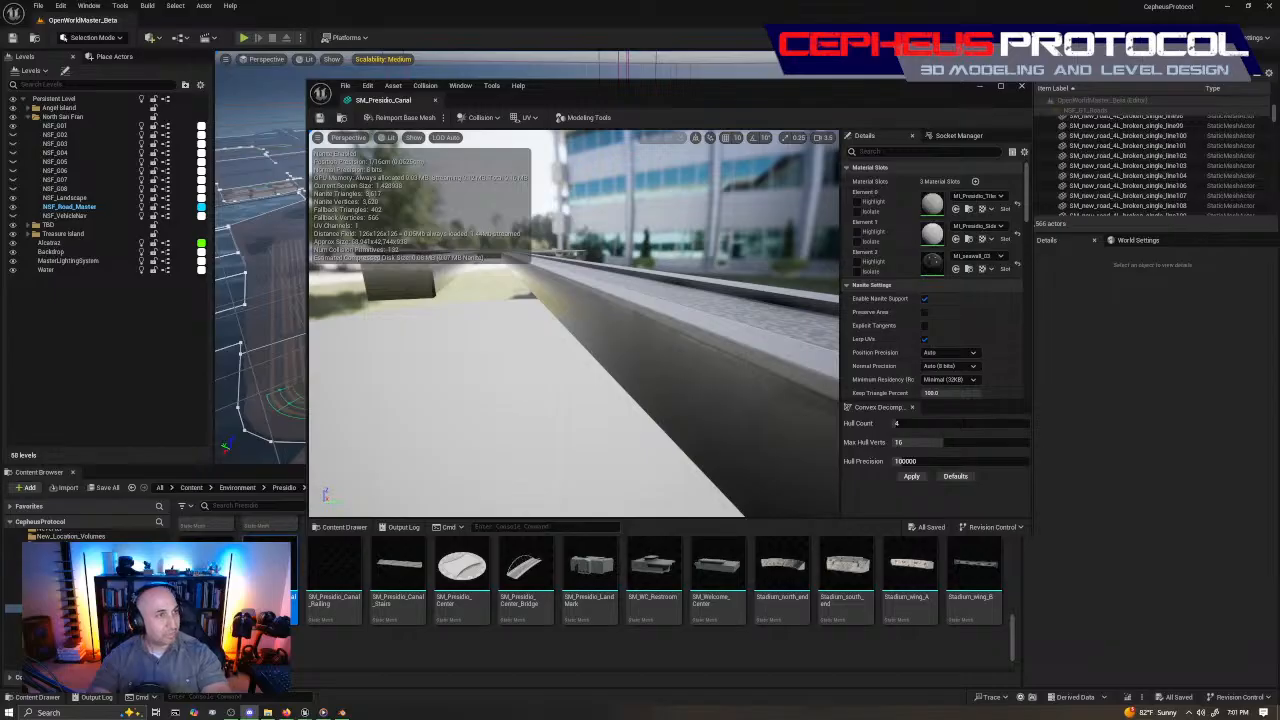
drag(0, 155, 655, 155)
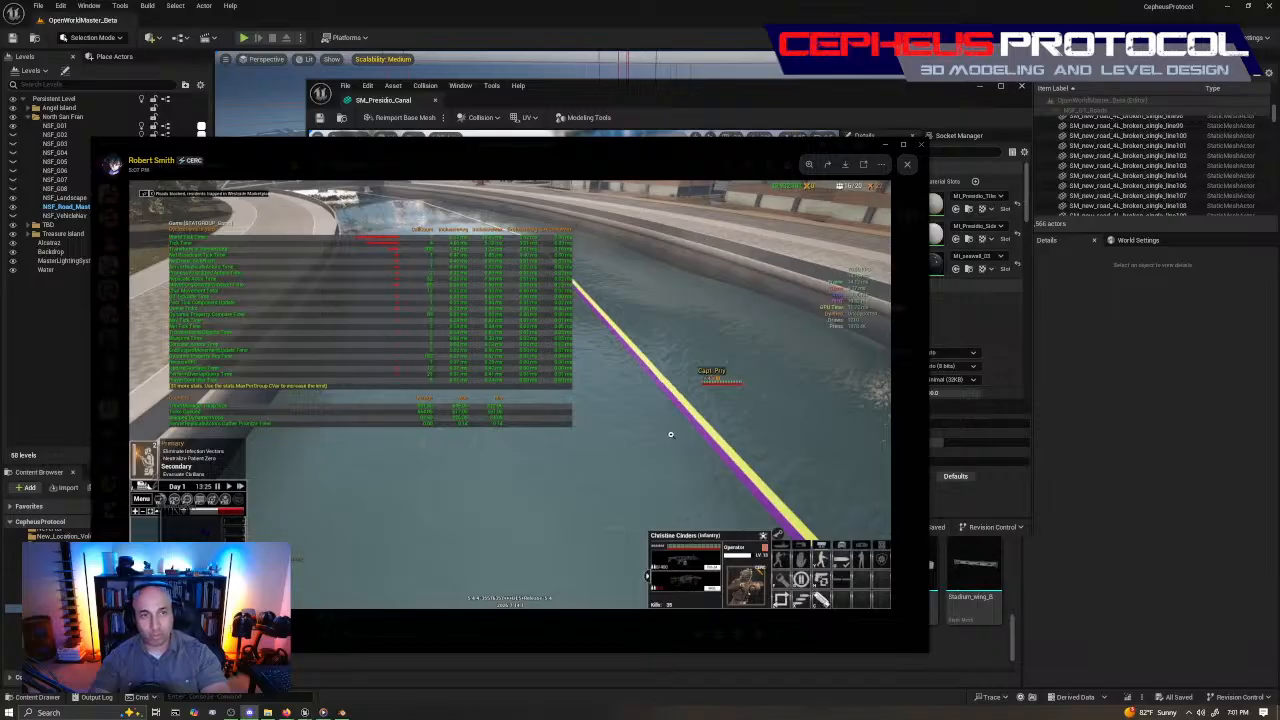
drag(660, 147, 0, 217)
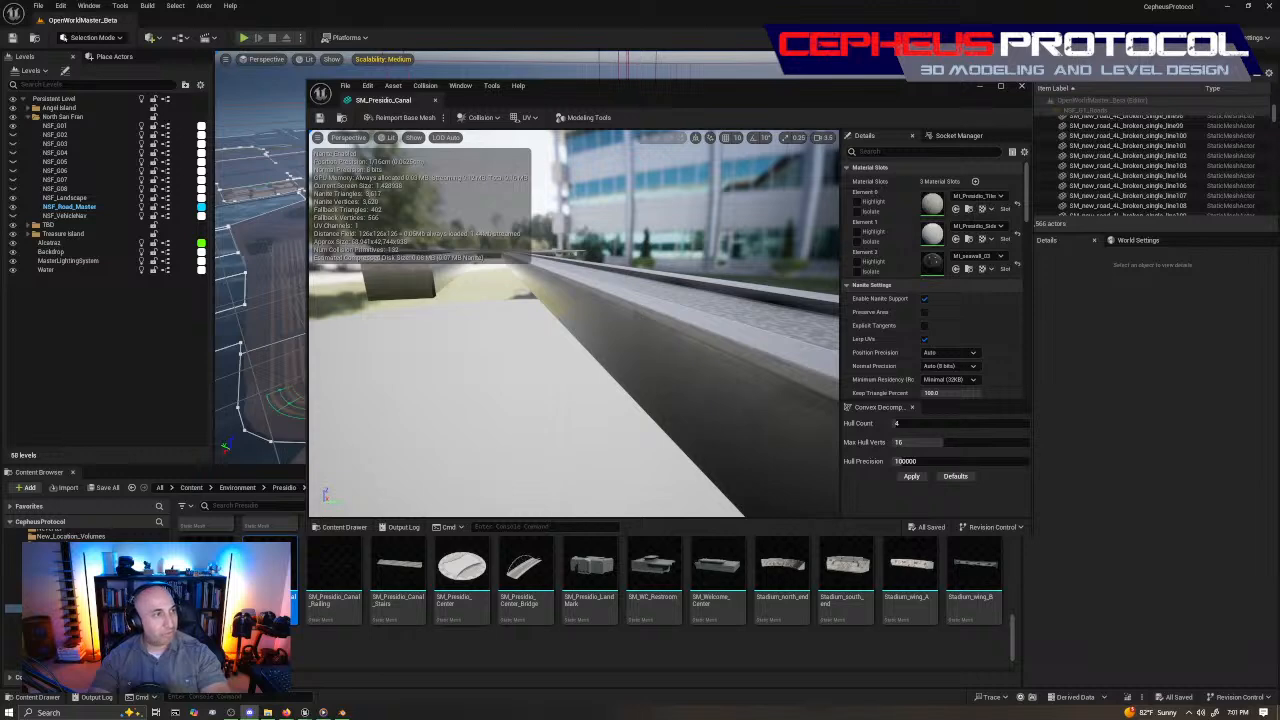
right_drag(574, 323, 597, 373)
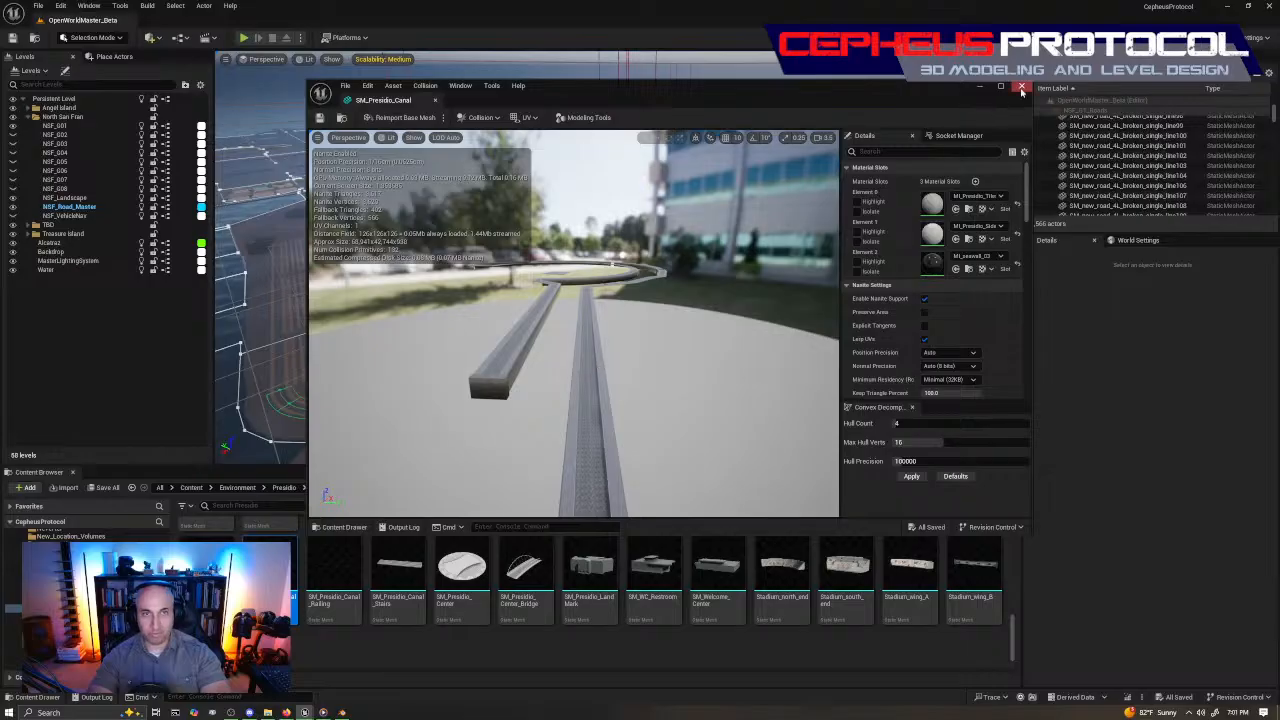
click(1021, 88)
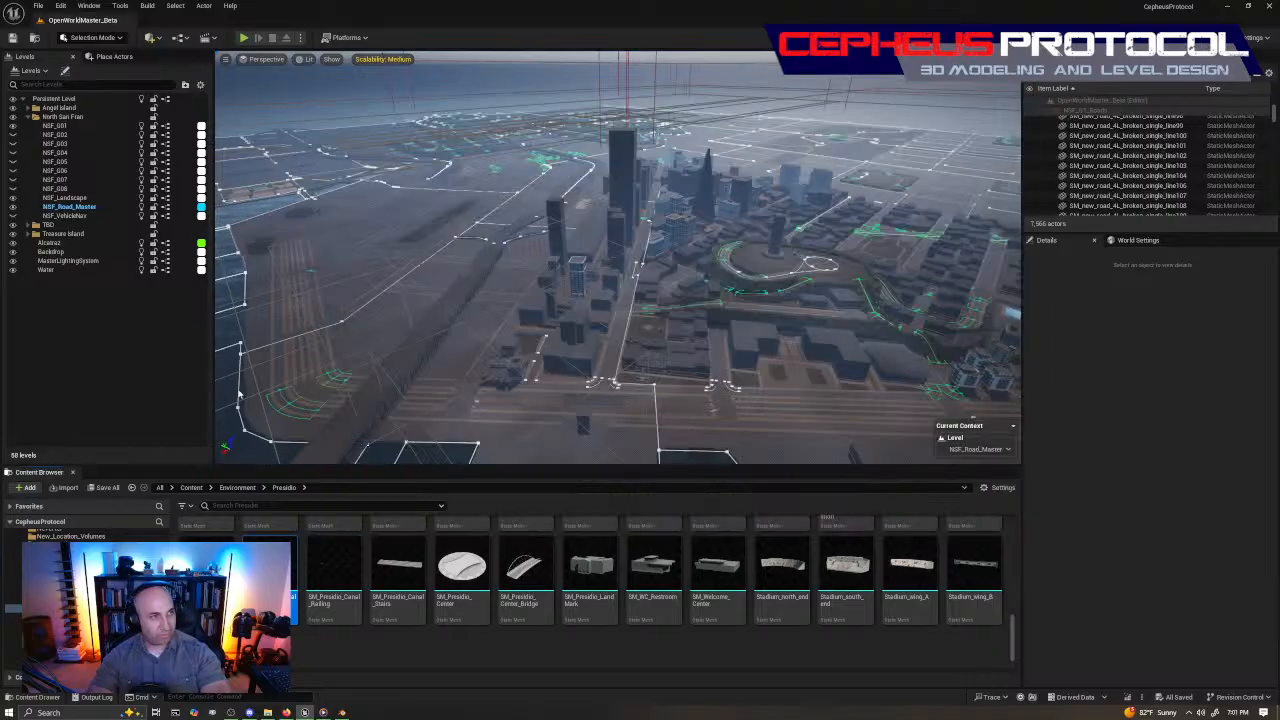
Make the Persistent Level the current level of OpenWorldMaster_Beta
scroll(100, 608, up, 5)
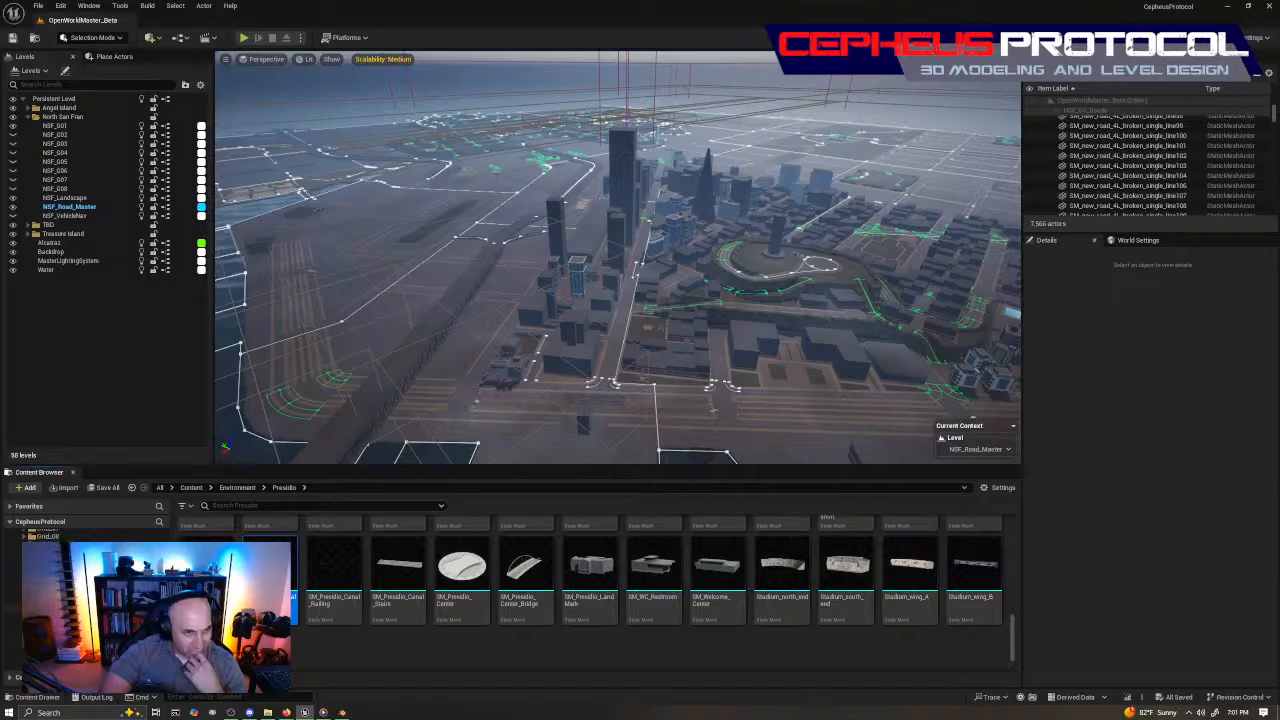
scroll(100, 608, up, 2)
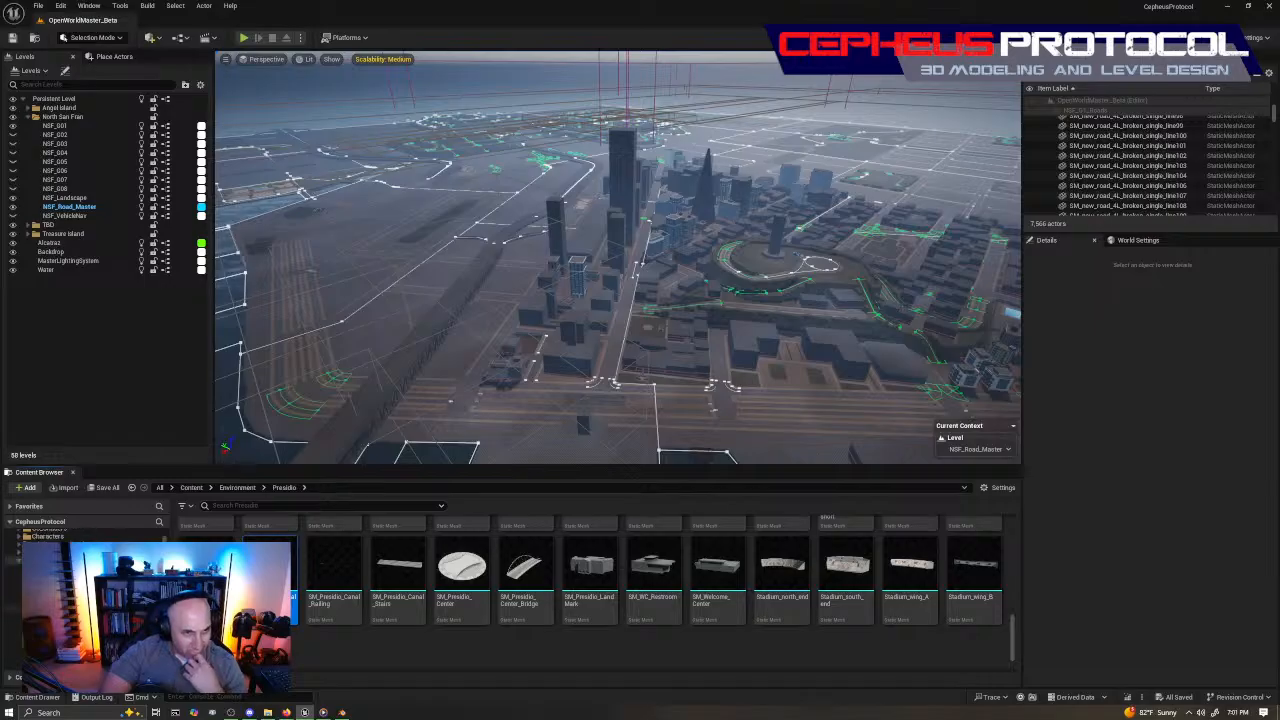
right_drag(617, 258, 570, 265)
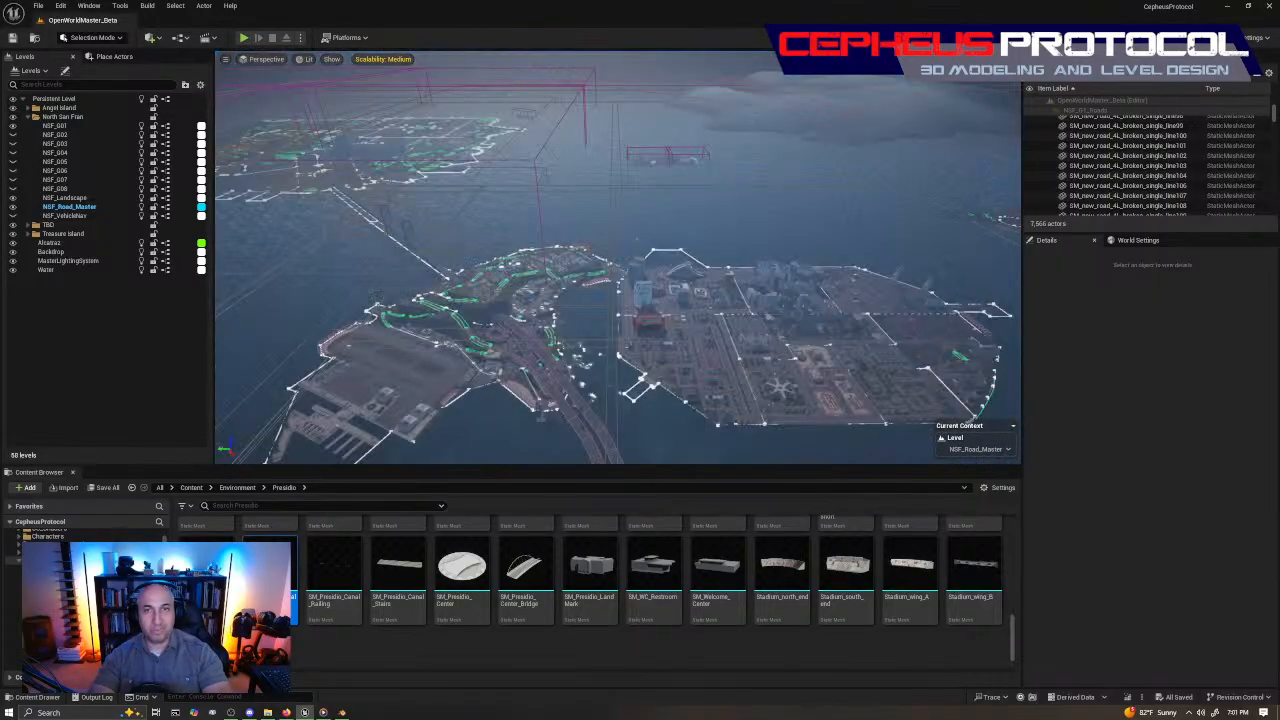
double_click(64, 99)
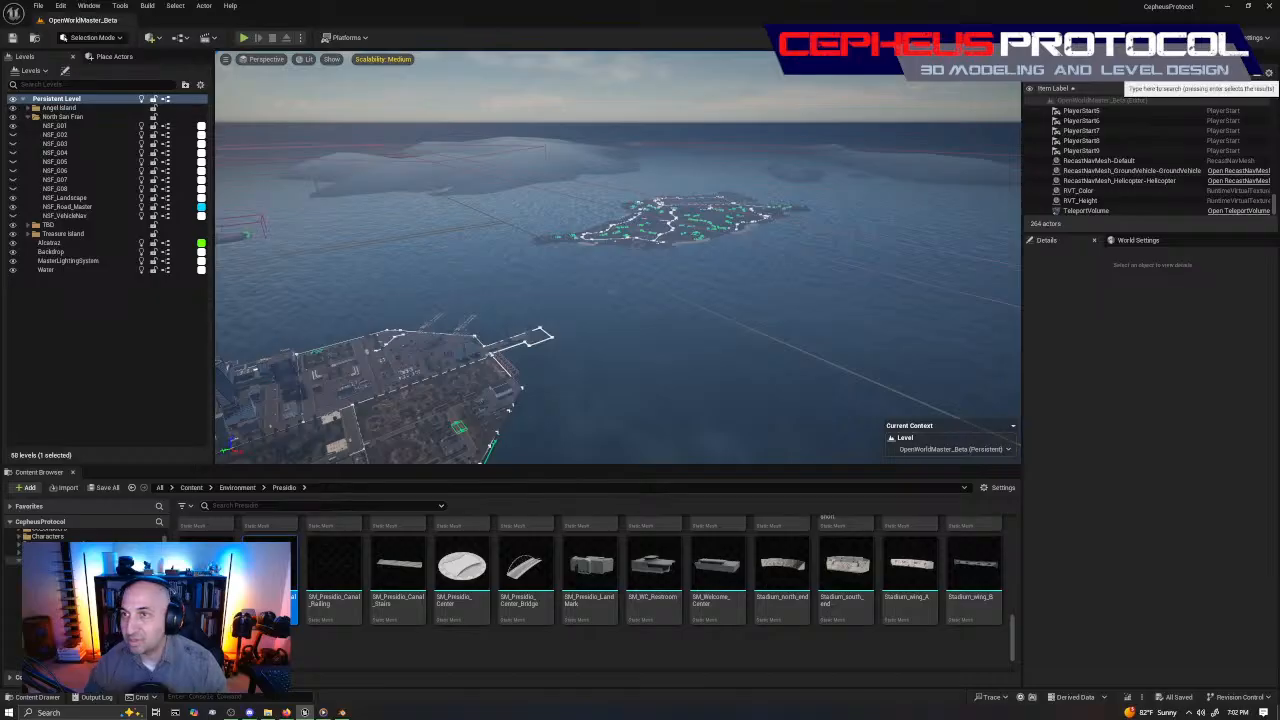
Filter the level's actors by "Presidio" and select BP_Zone_NSF_Presidio in the NSF_Zone_Borders folder
text(Presidio)
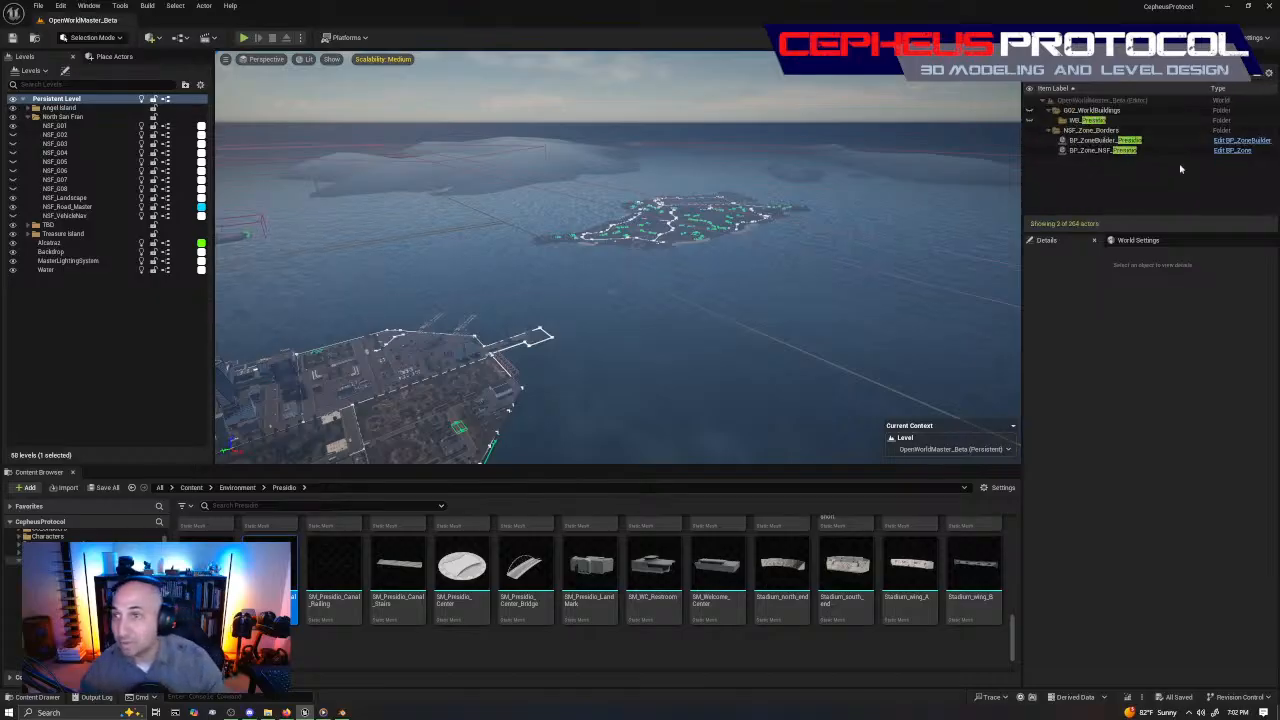
click(1100, 131)
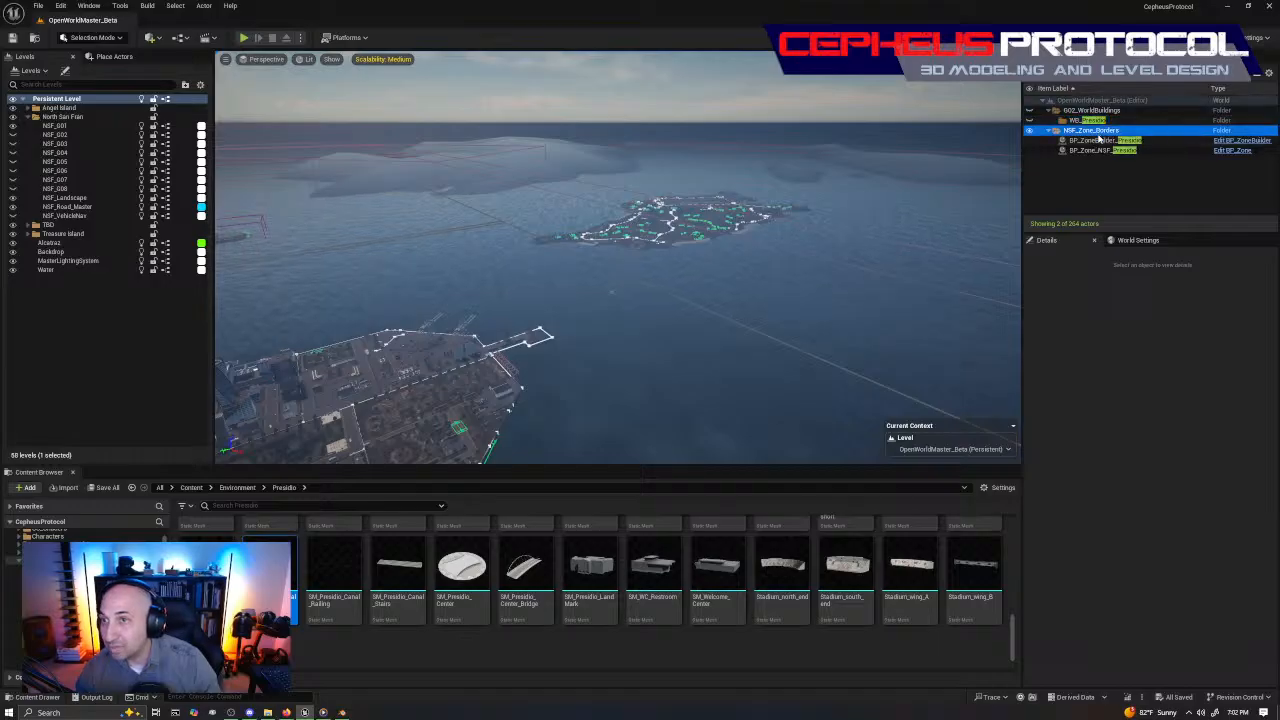
click(1098, 141)
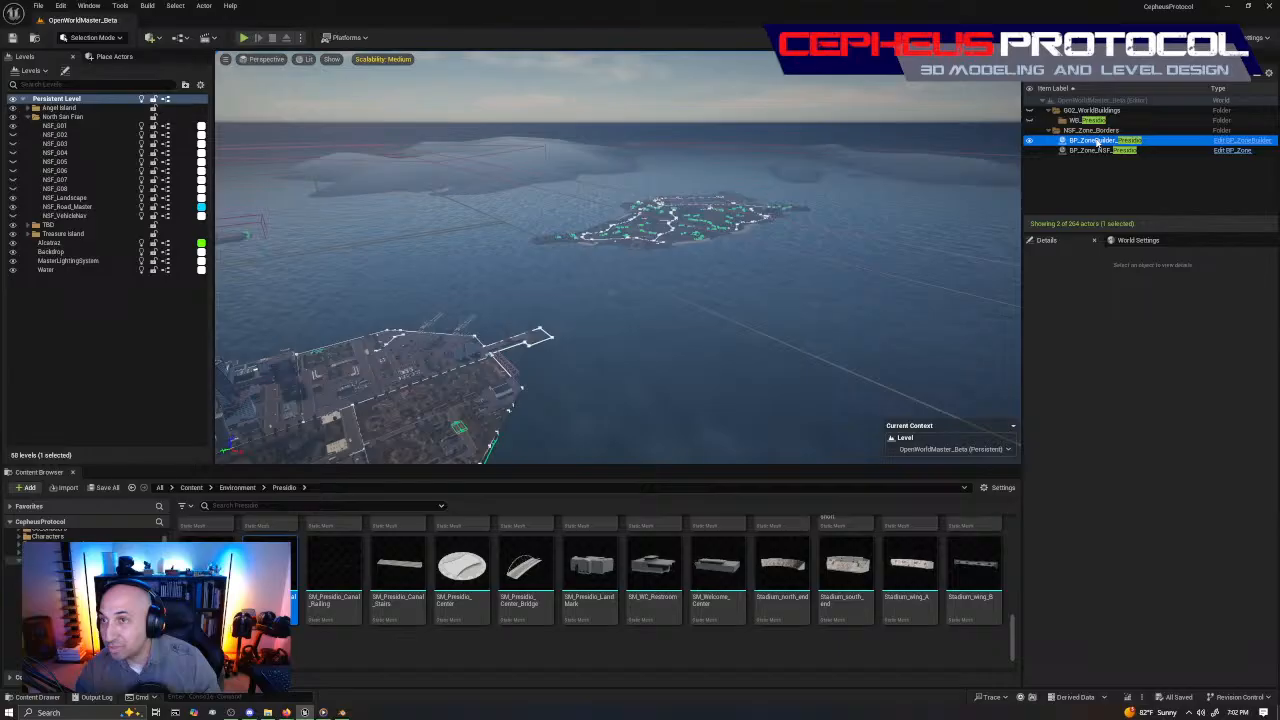
click(1100, 150)
Browse the unfiltered actor list and select NSF_NavBounds in the NavBoundsVolumes folder
scroll(1133, 163, down, 3)
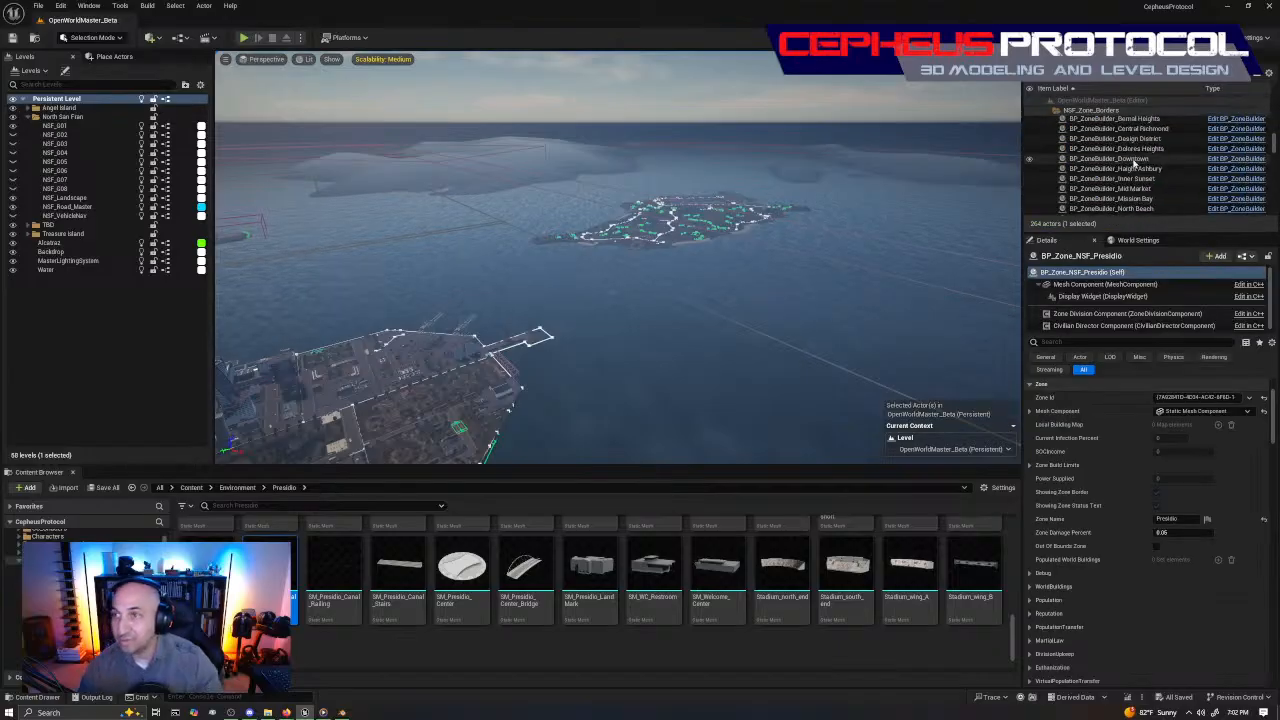
scroll(1133, 165, up, 5)
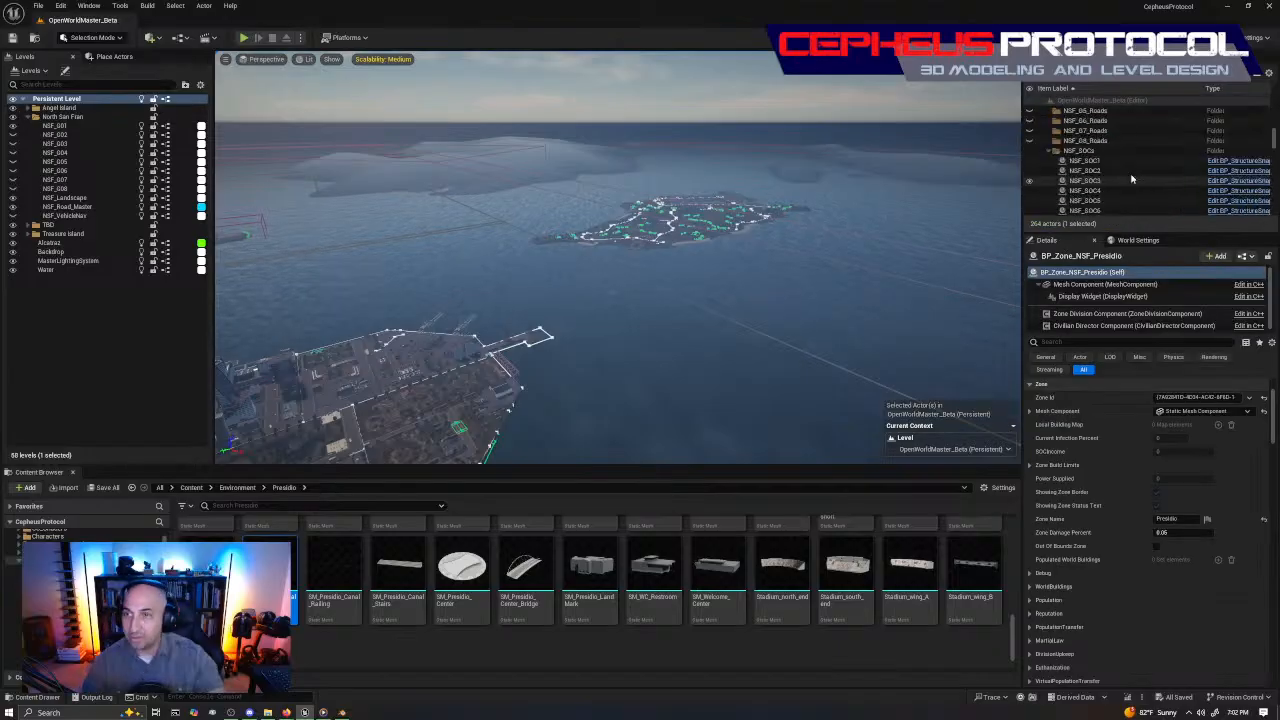
scroll(1125, 179, up, 5)
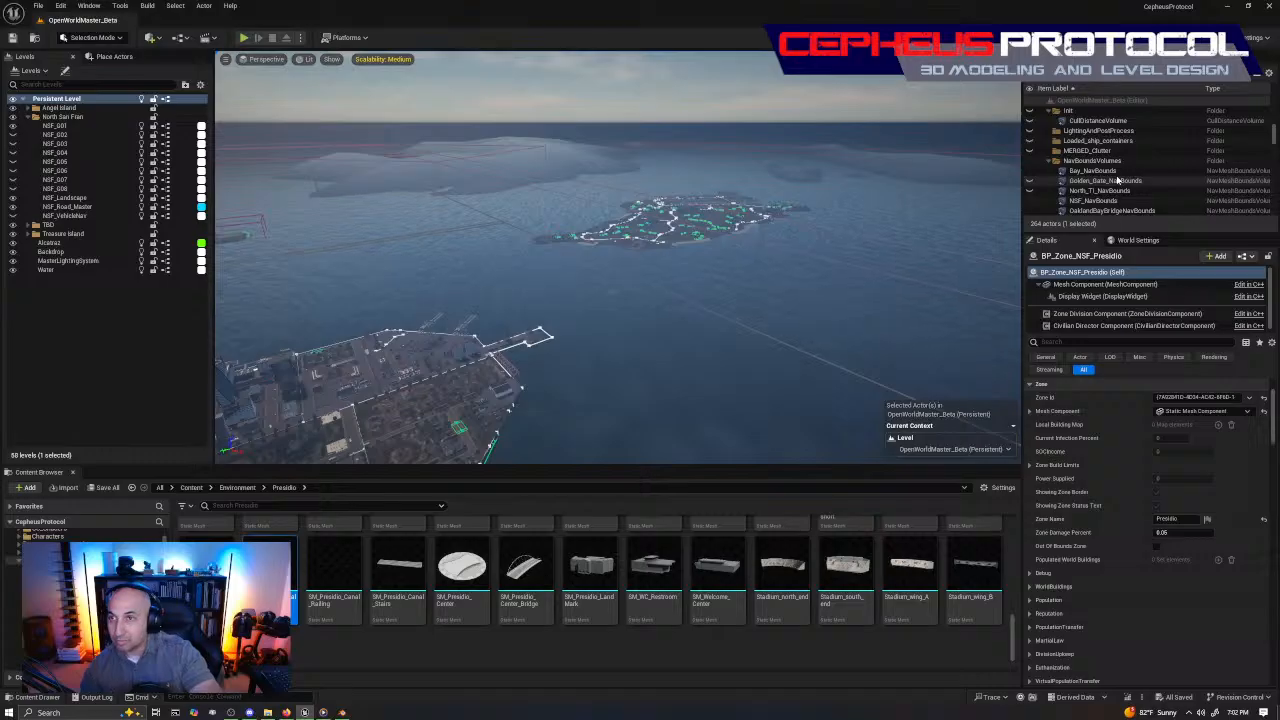
click(1100, 200)
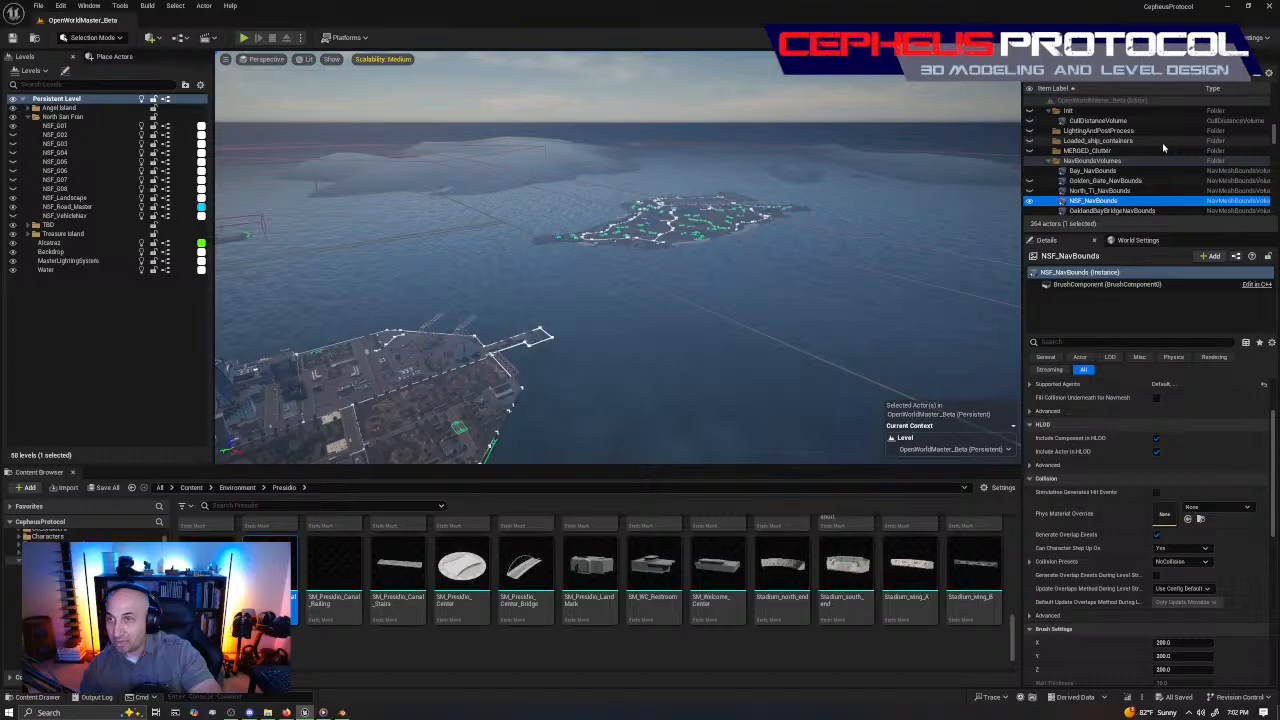
Collapse the NSF_Zone_Borders and OBB_NavNull folders in the level's actor list
scroll(1163, 147, down, 3)
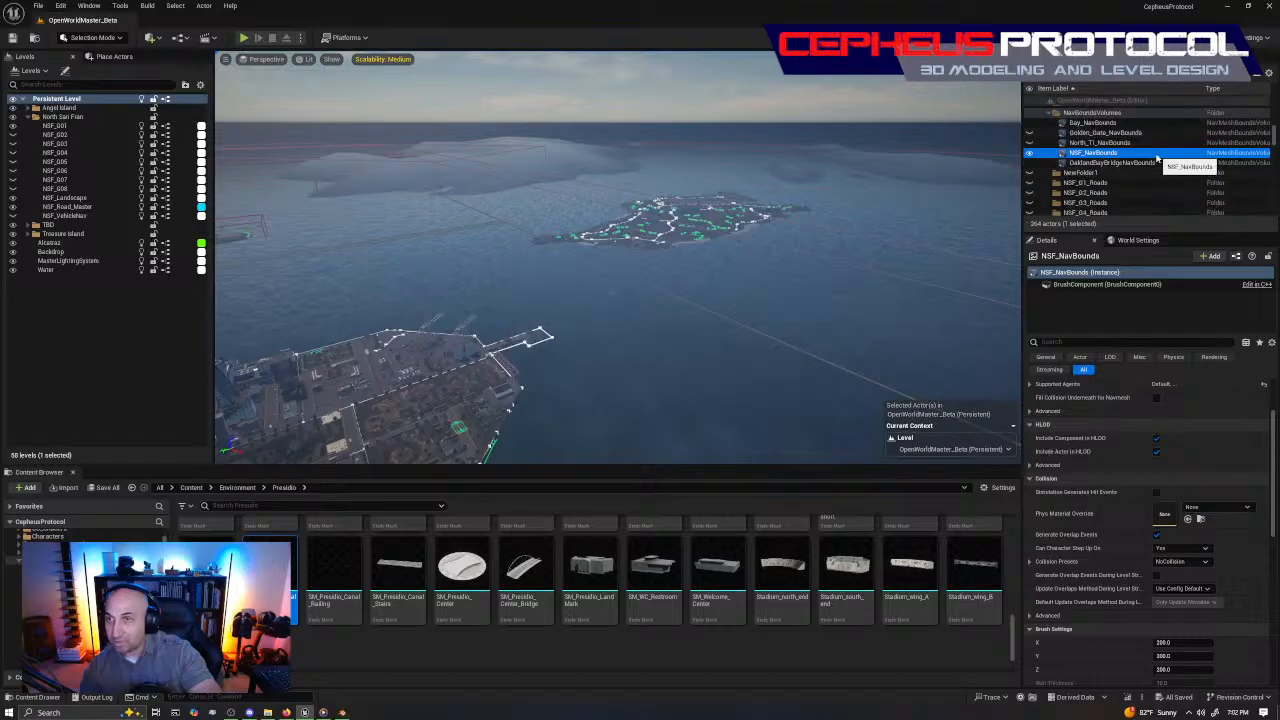
scroll(1122, 171, down, 4)
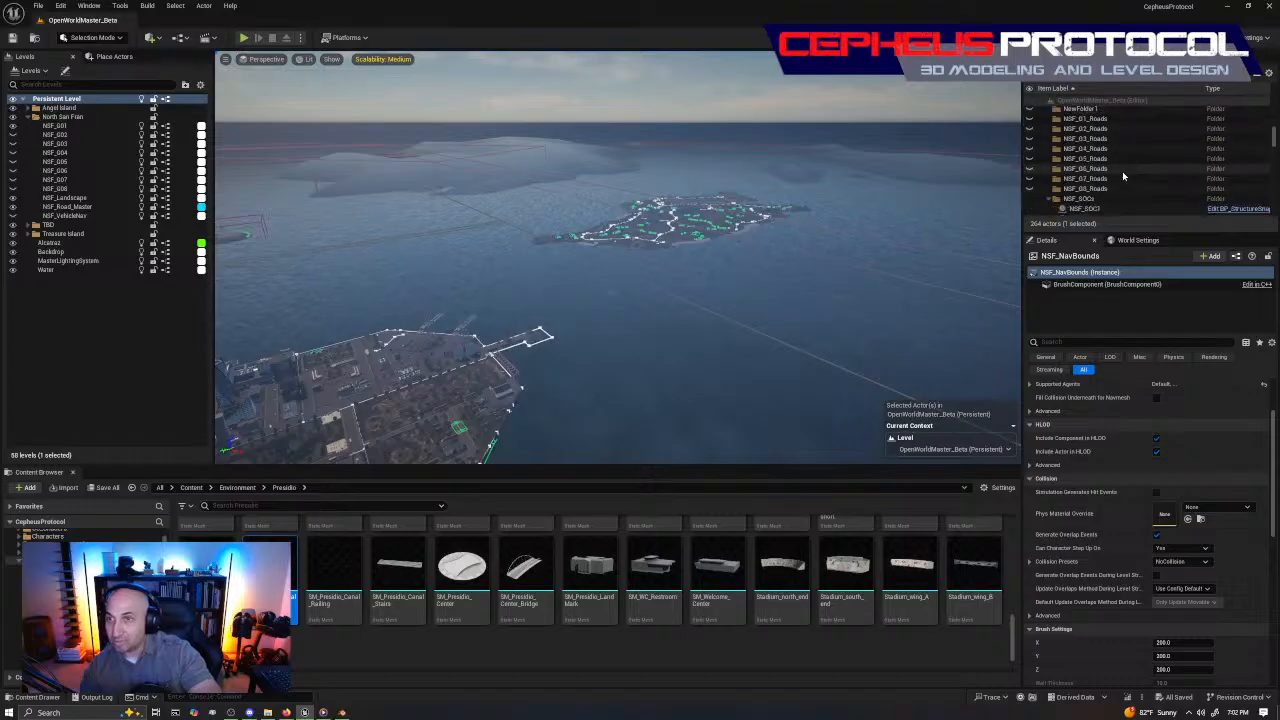
scroll(1122, 171, down, 5)
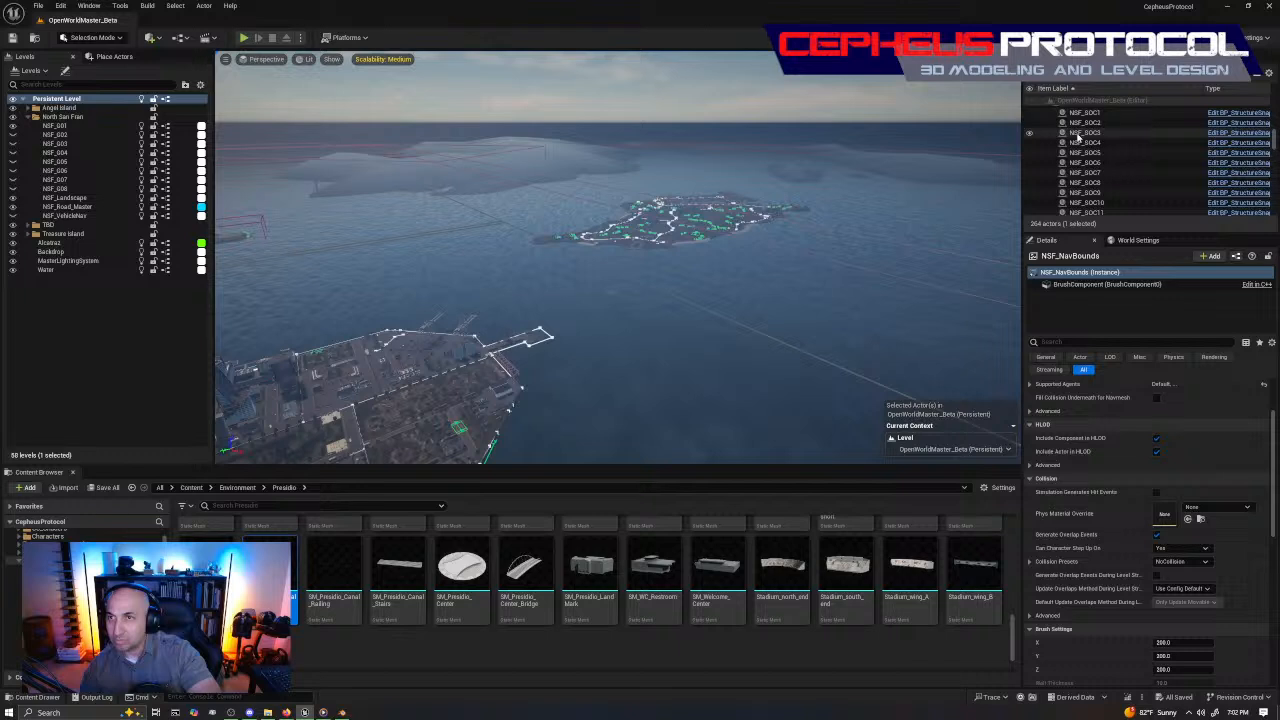
scroll(1078, 137, up, 3)
click(1048, 150)
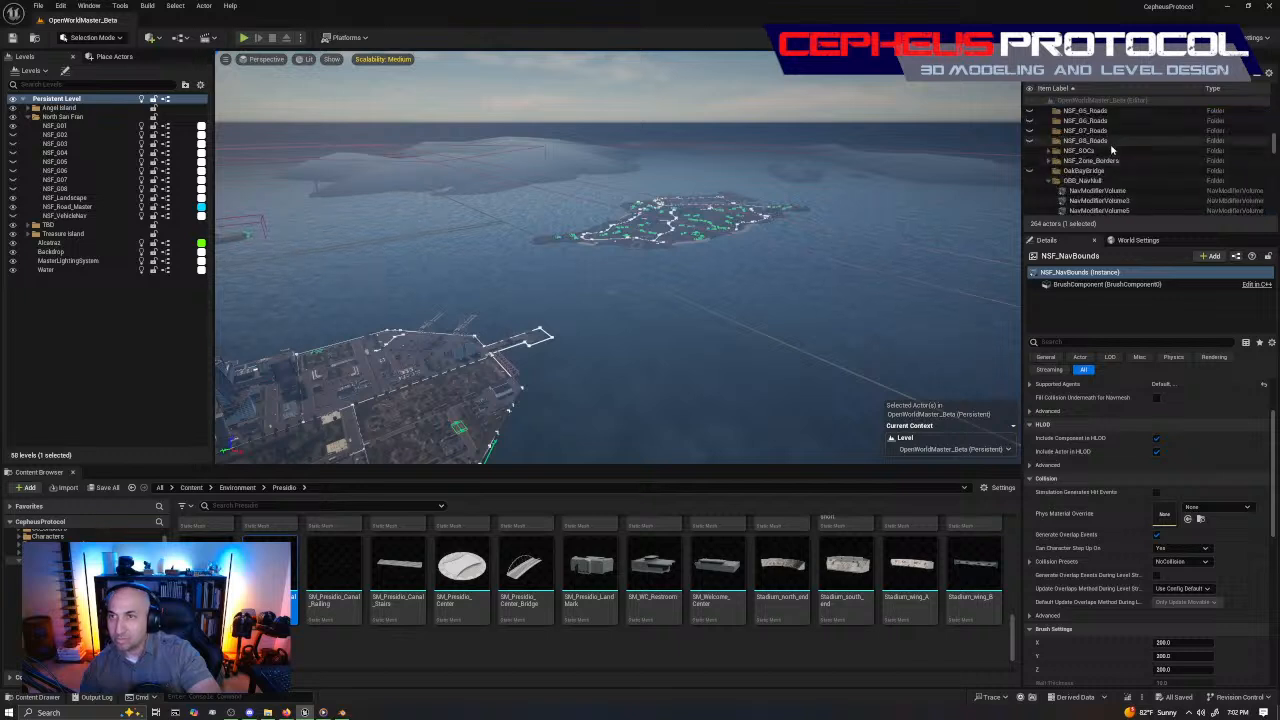
scroll(1112, 148, down, 3)
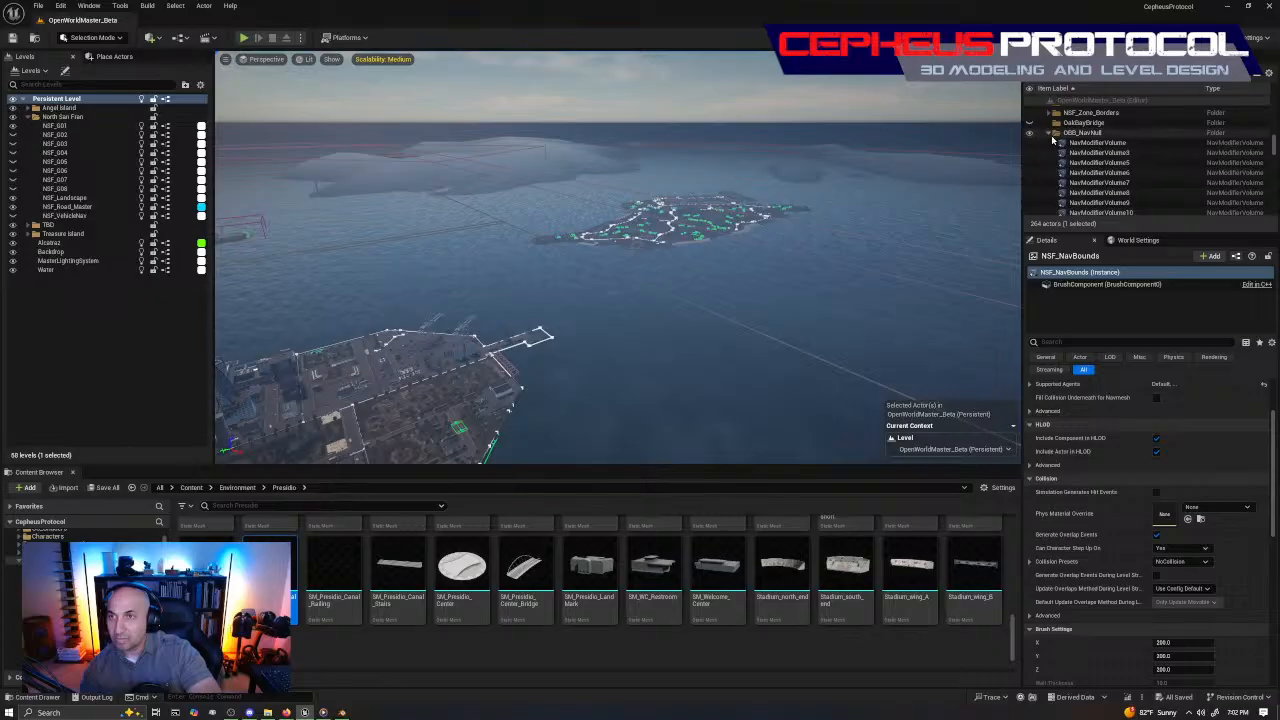
click(1049, 133)
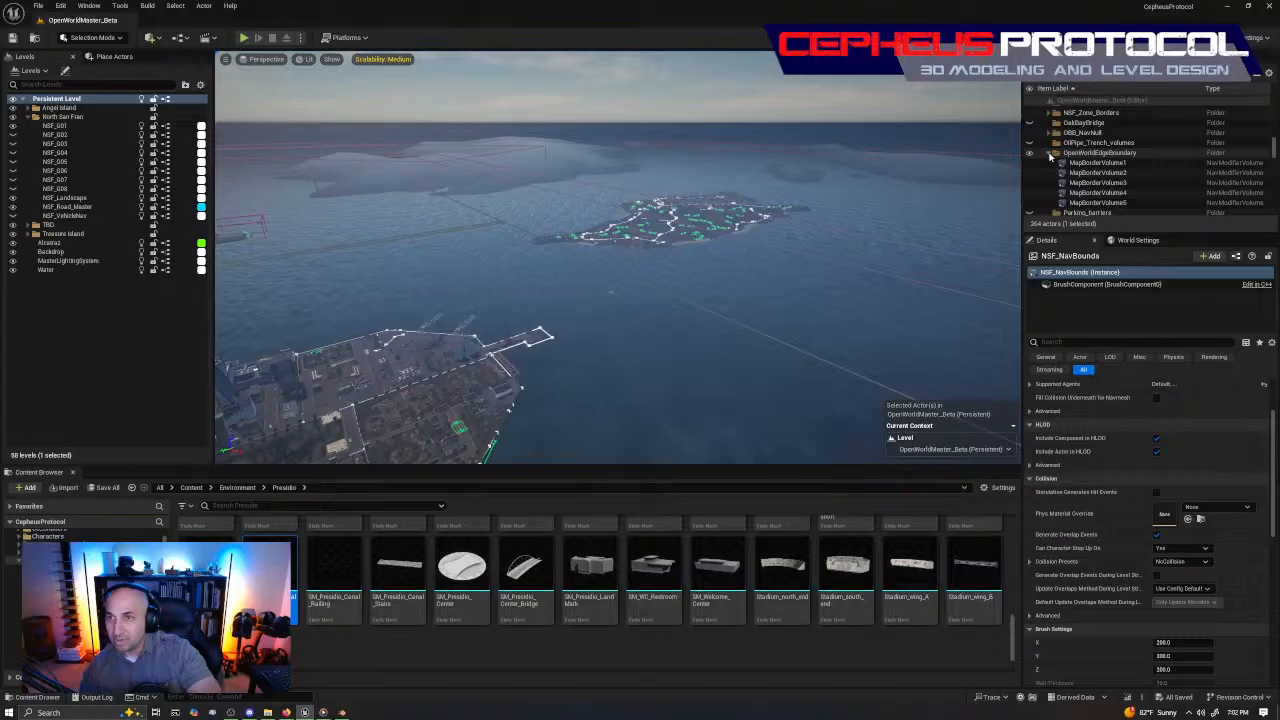
Frame MapBorderVolume1 from the OpenWorldEdgeBoundary folder, examine the border around the city island, and collapse the folder
double_click(1095, 162)
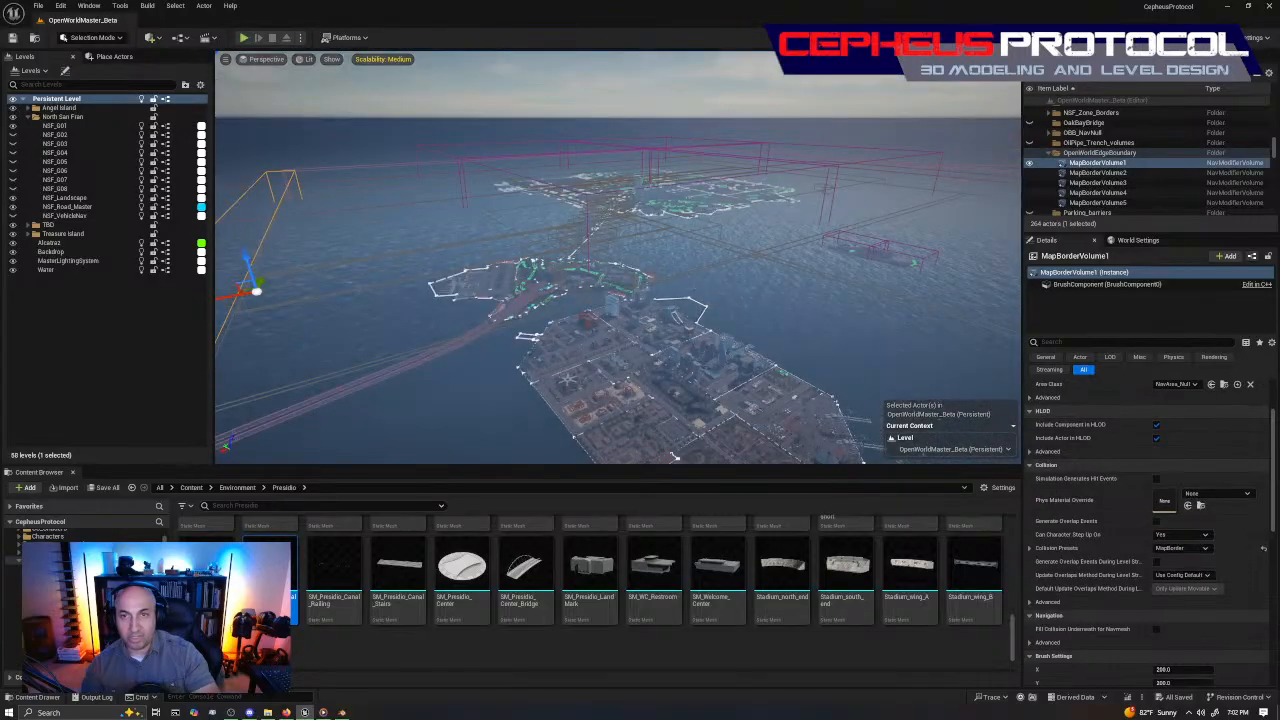
right_drag(618, 257, 680, 330)
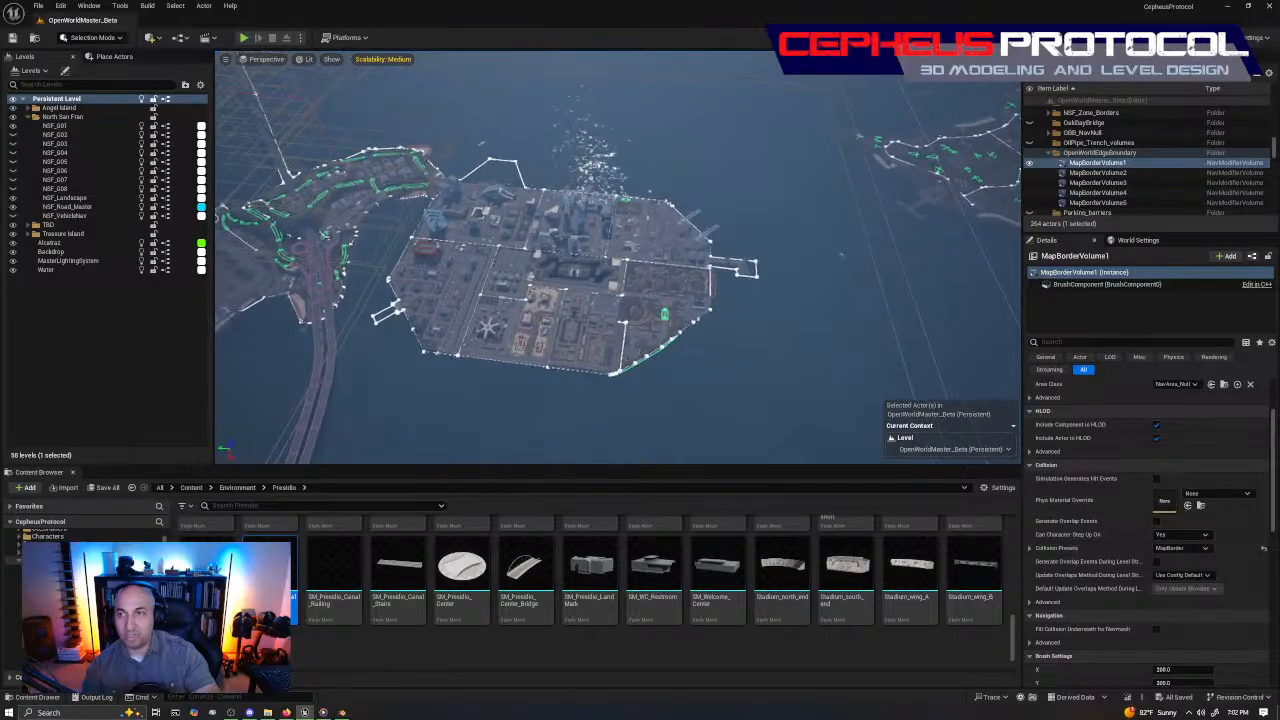
right_drag(846, 165, 846, 165)
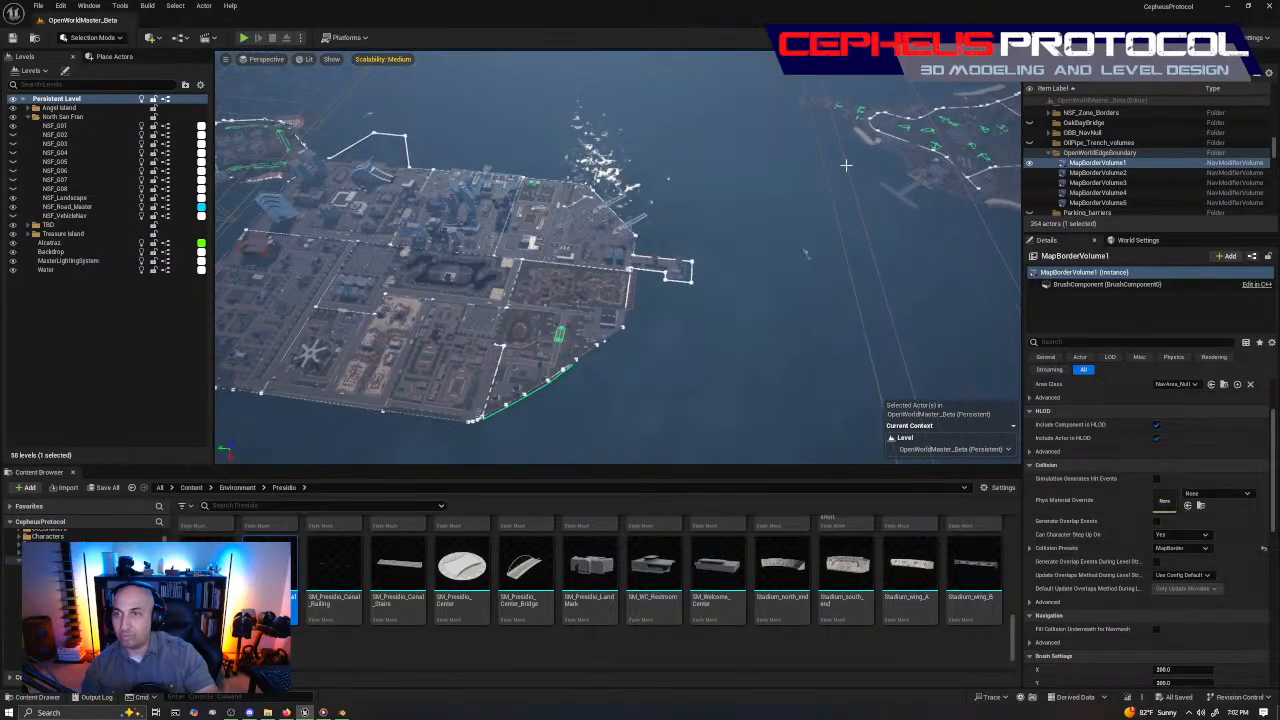
click(1048, 153)
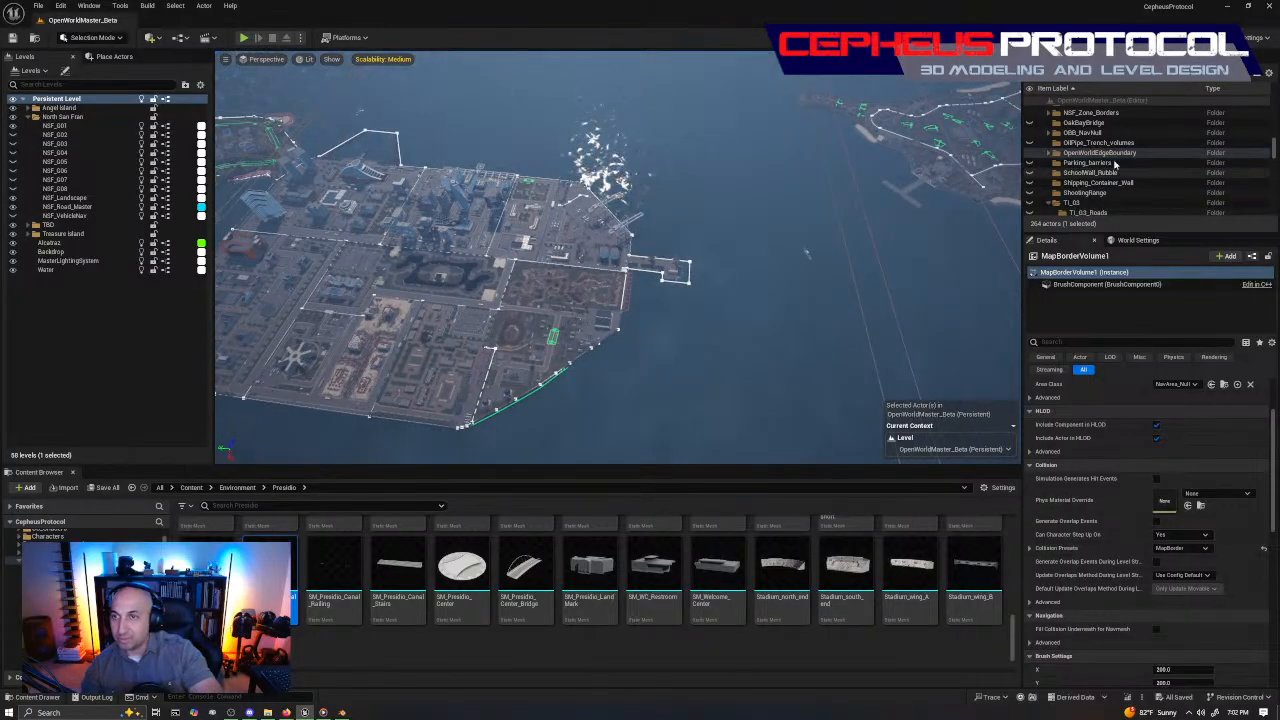
Look through the remaining folders and loose actors of the persistent level and select NavModifierVolume100
scroll(1115, 168, down, 4)
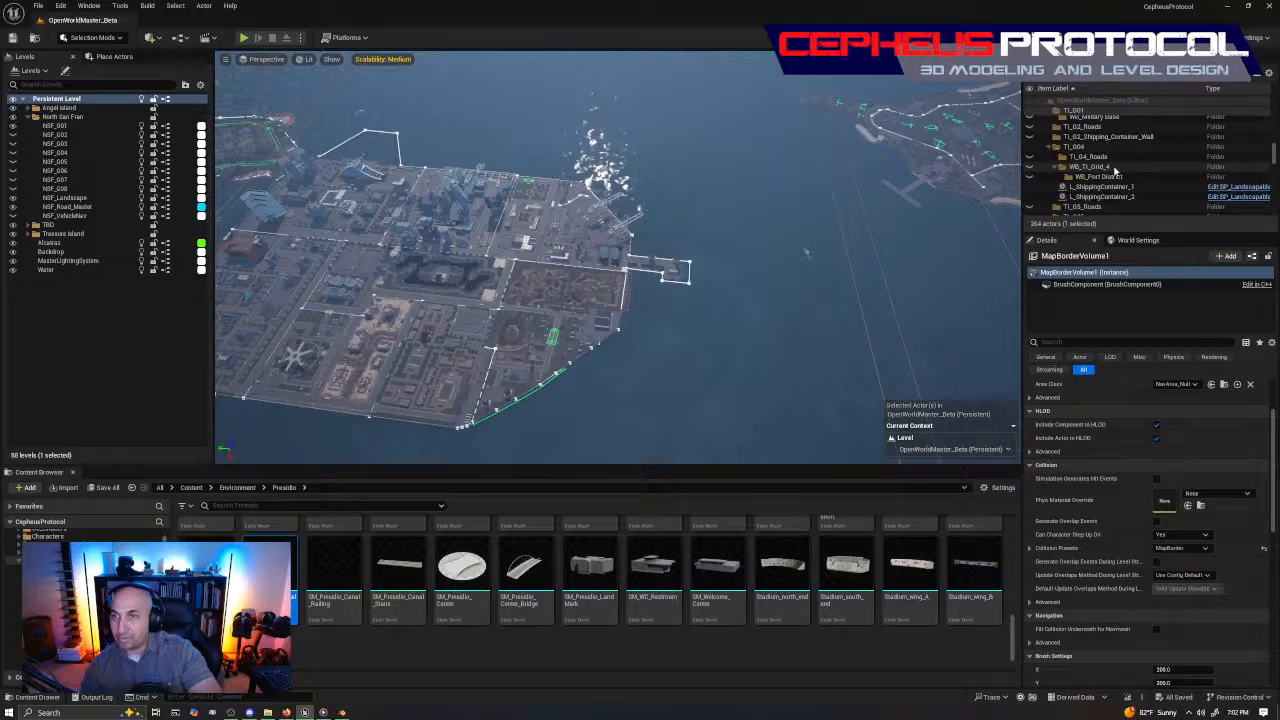
scroll(1115, 170, down, 10)
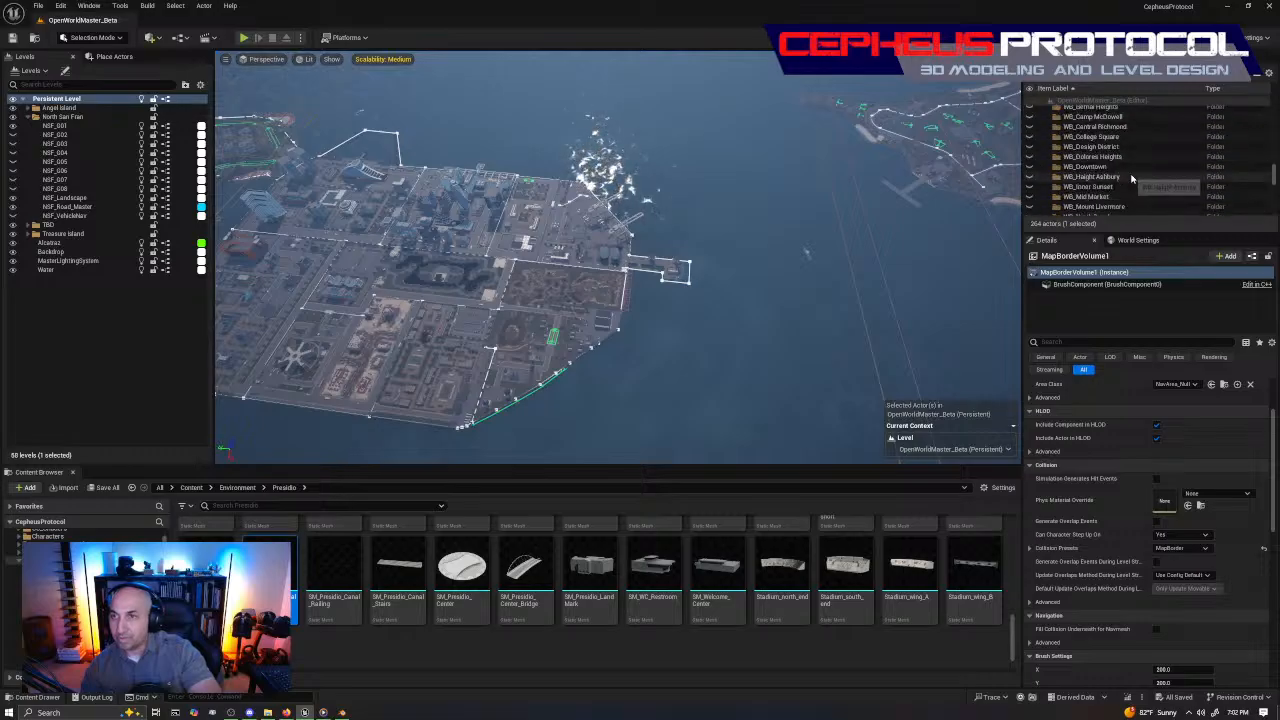
scroll(1132, 178, down, 1)
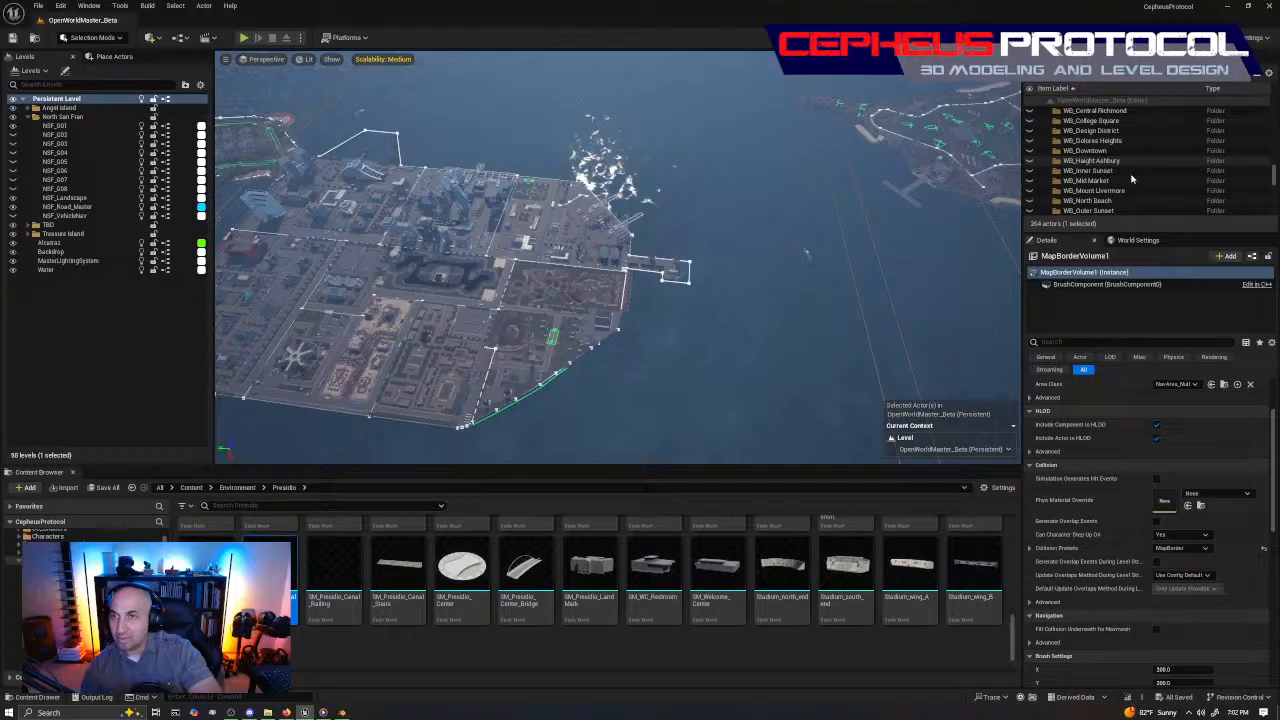
scroll(1135, 179, down, 5)
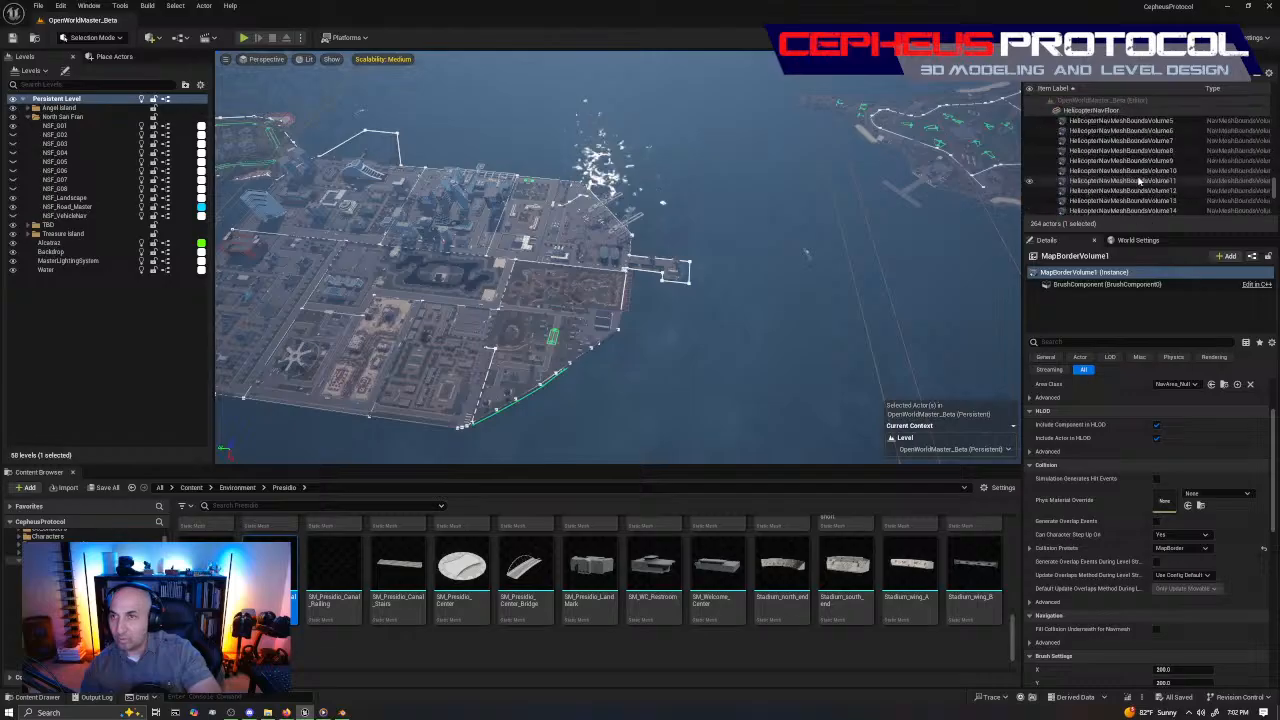
scroll(1138, 180, down, 10)
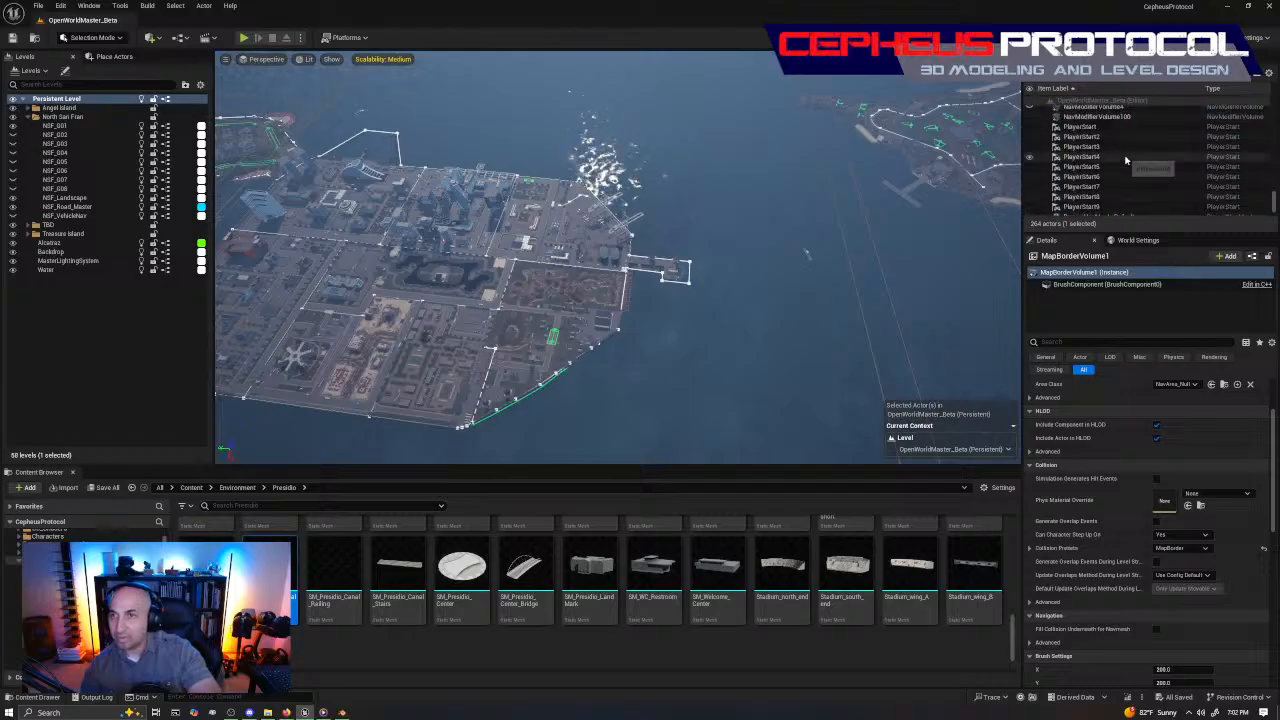
scroll(1131, 176, up, 2)
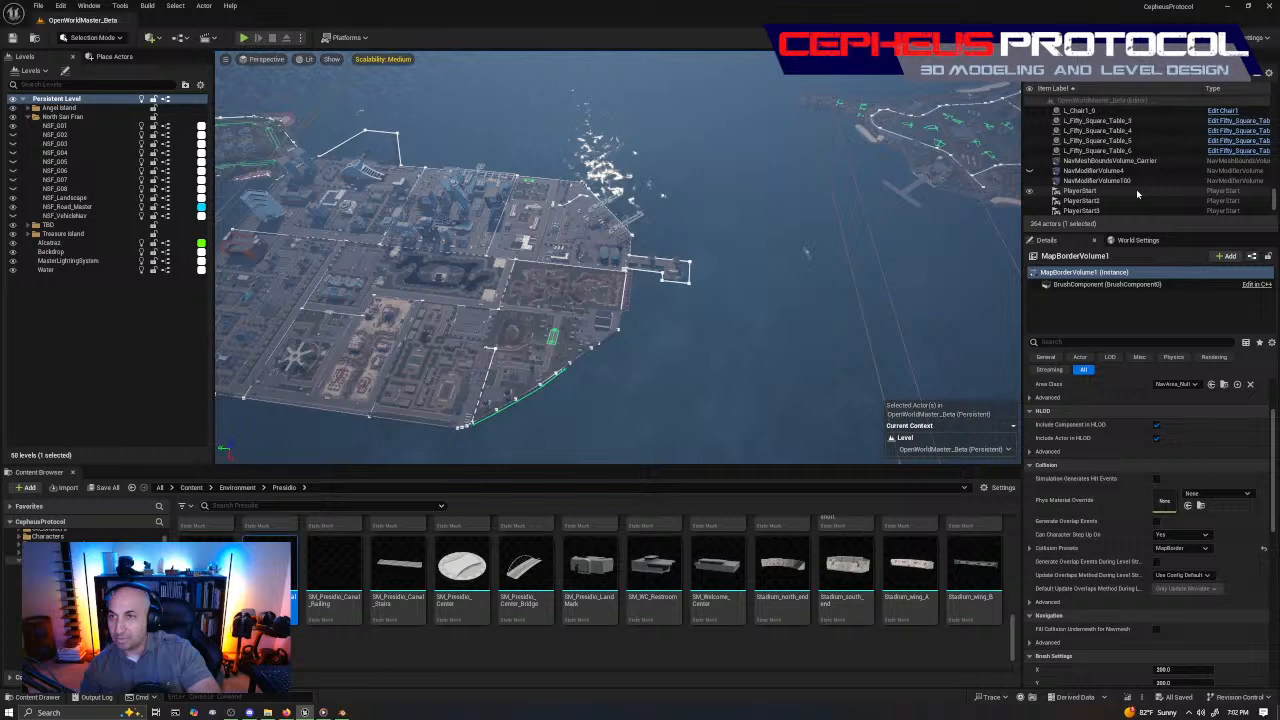
click(1133, 182)
Frame the TeleportVolume actor and inspect its extents from above and below the water
scroll(1131, 170, down, 4)
click(1117, 212)
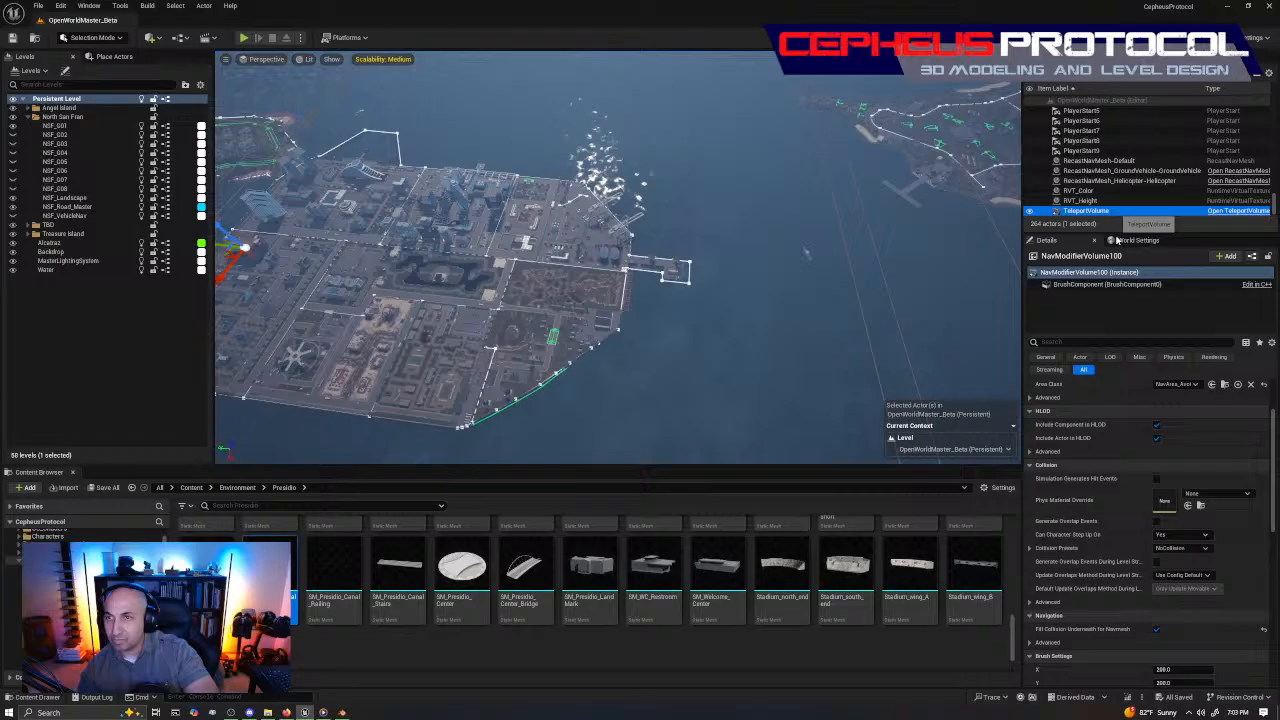
key(f)
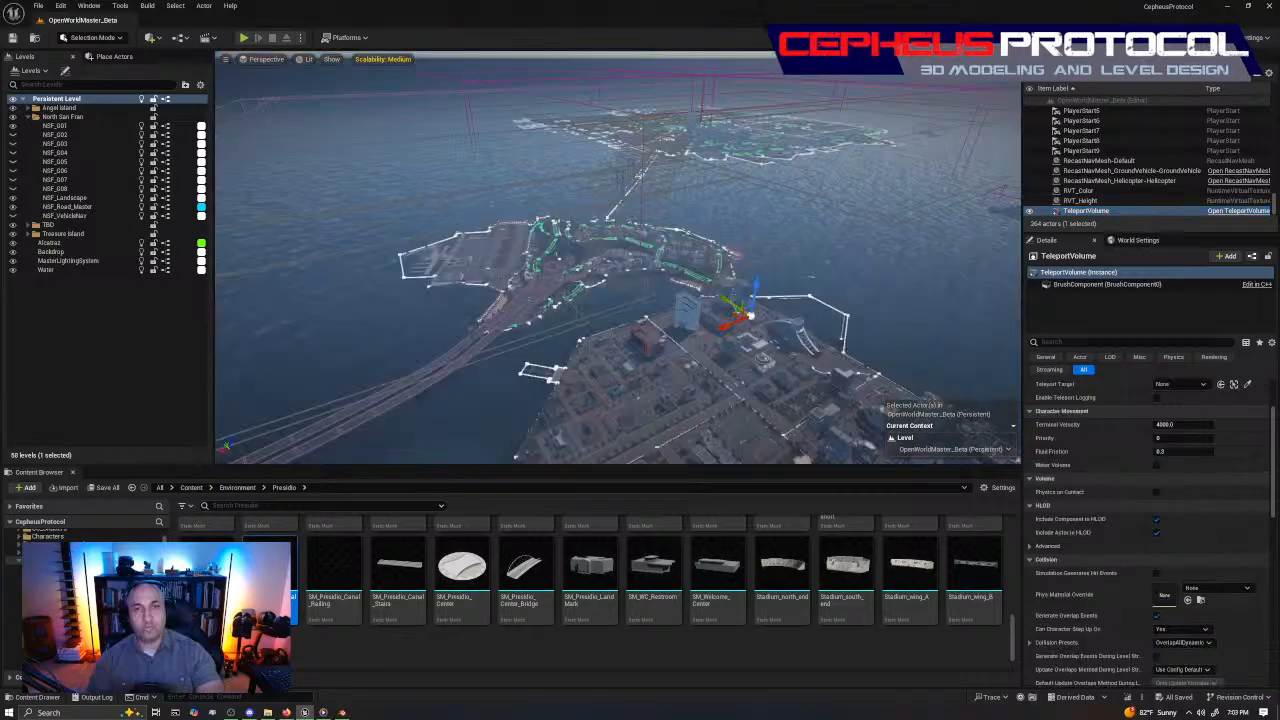
key(w)
right_drag(618, 257, 371, 179)
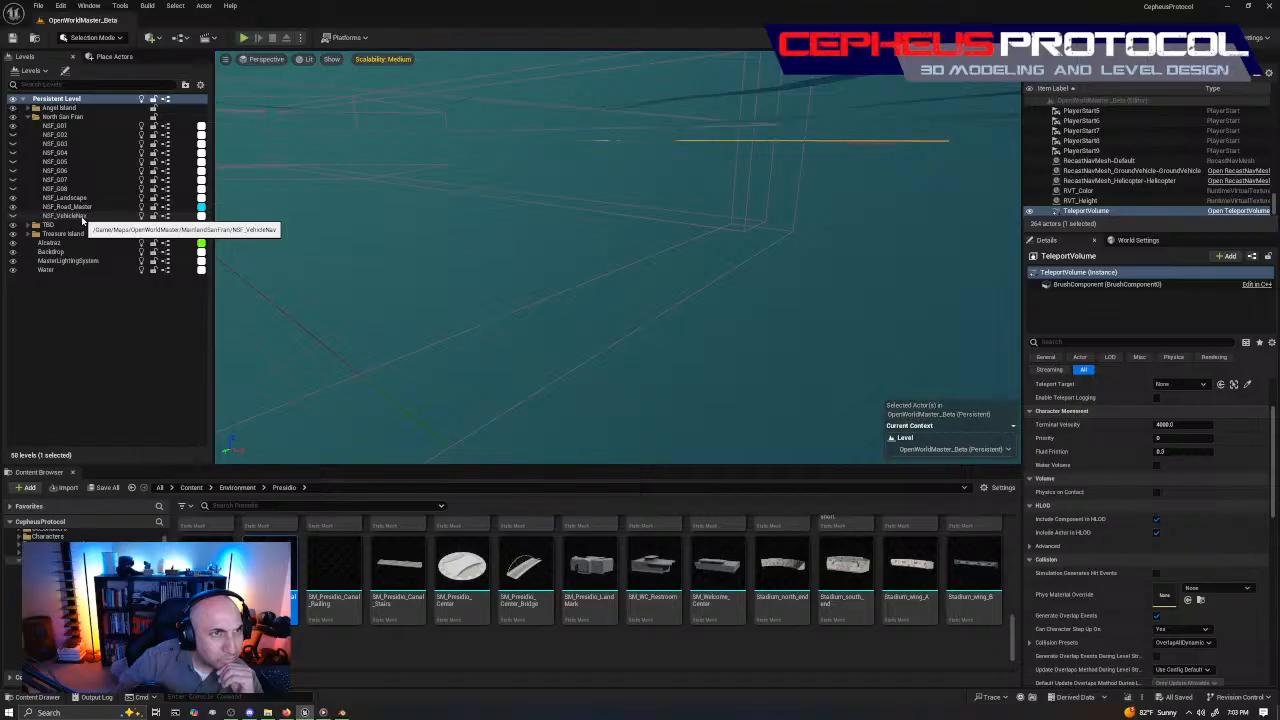
Make TI_NavBlockers from the Treasure Island folder the current level and collapse its beach nav folder
click(28, 232)
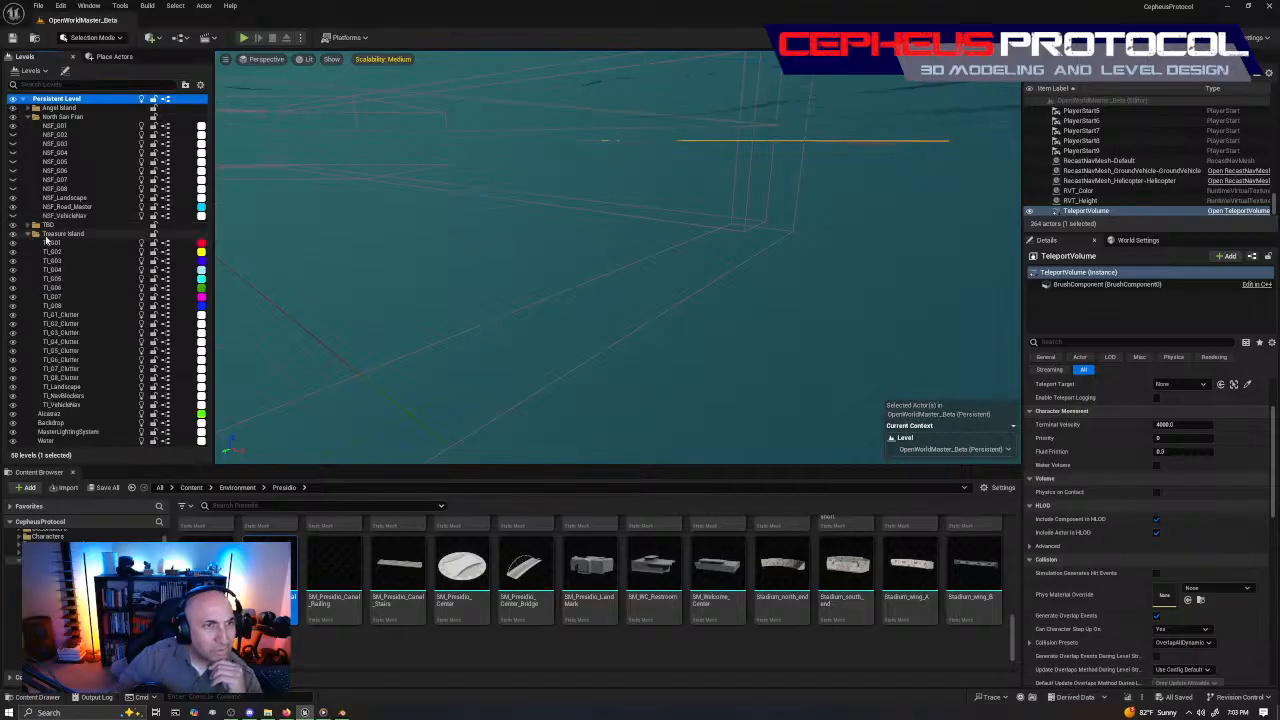
click(65, 396)
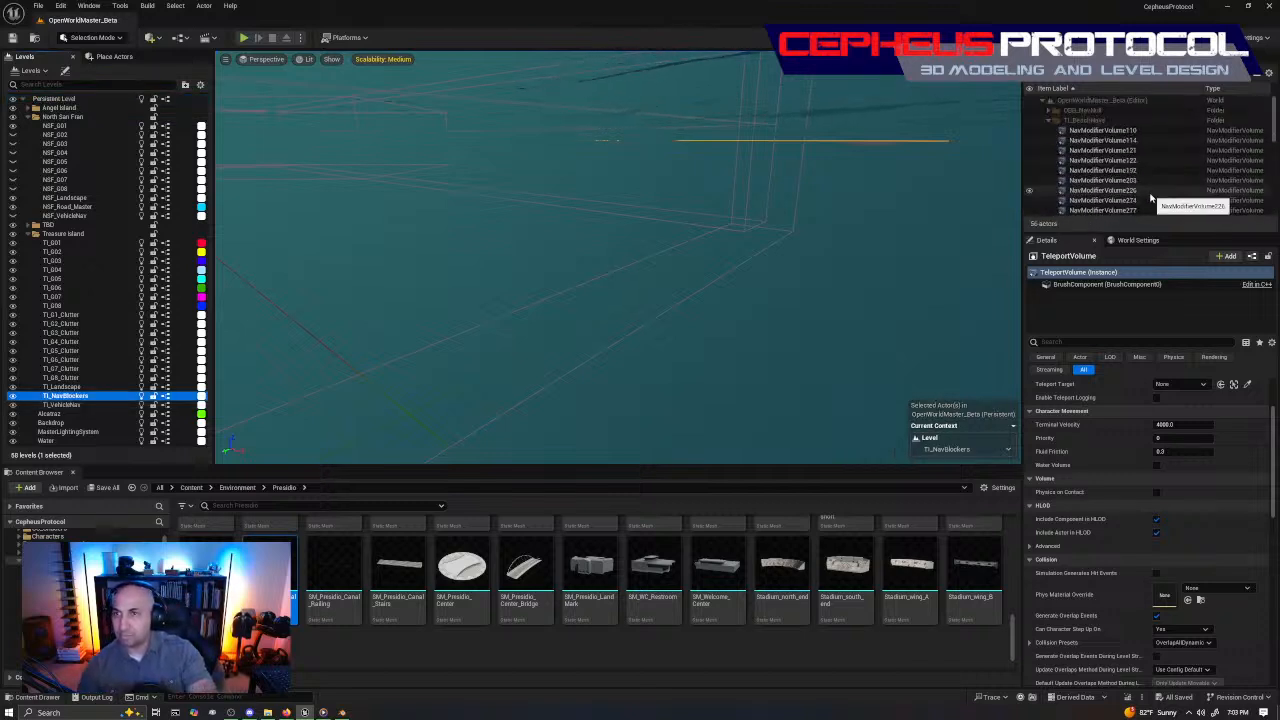
click(1048, 121)
Select NavModifierVolume16 and frame it to check which area of the city it blocks
click(1090, 141)
right_drag(883, 226, 805, 205)
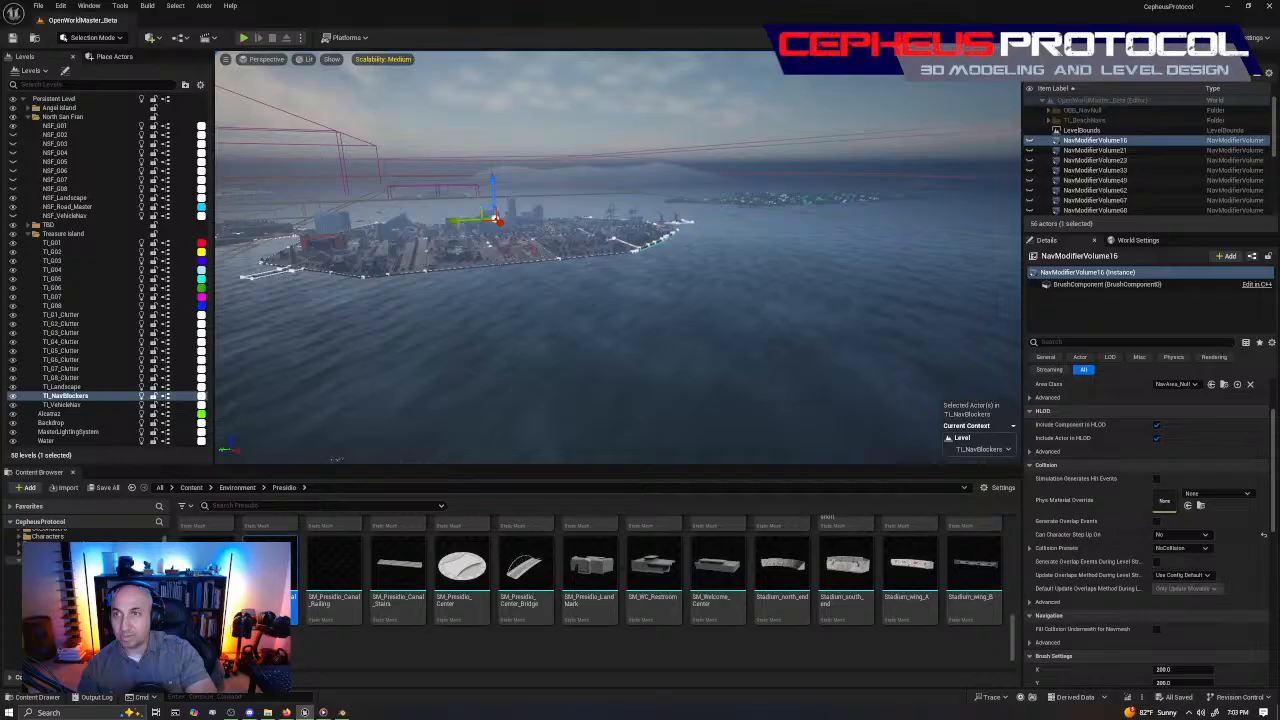
key(f)
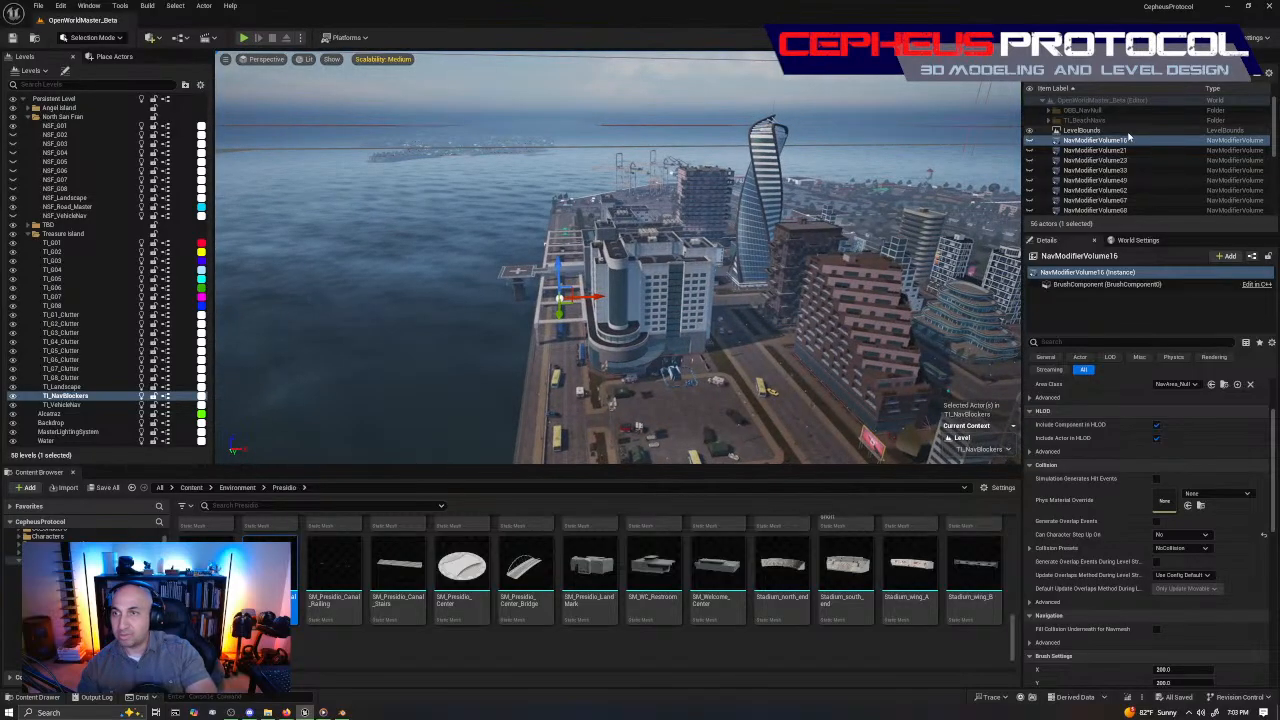
Locate the water nav modifiers TIG1WaterNavModifierA and TIG1WaterNavModifierB and check where they sit in the level
scroll(1130, 137, down, 3)
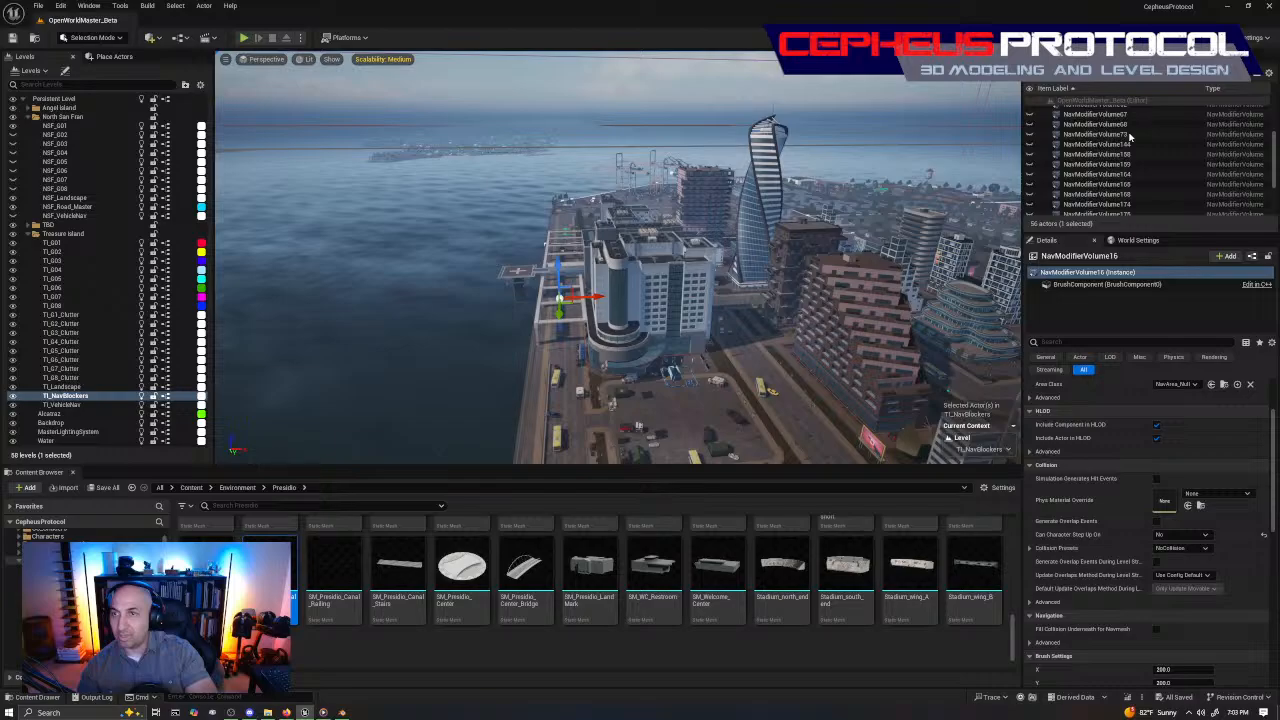
scroll(1130, 137, down, 2)
click(1100, 170)
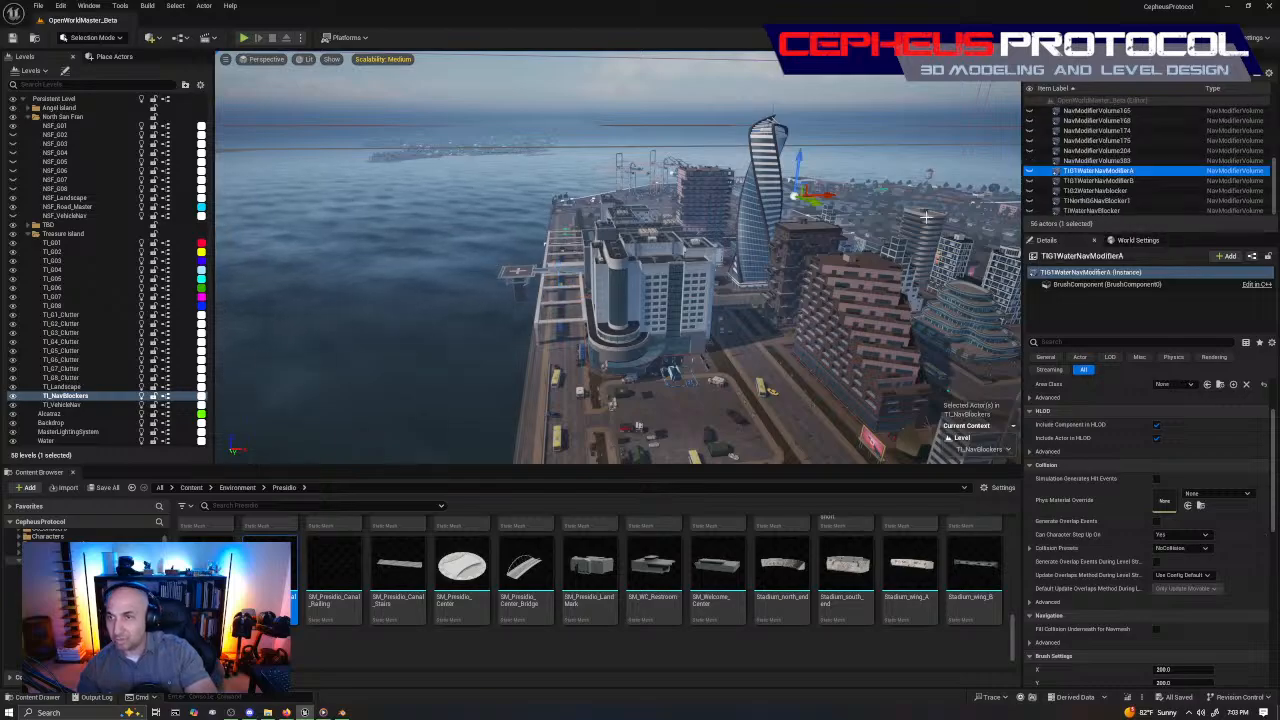
key(f)
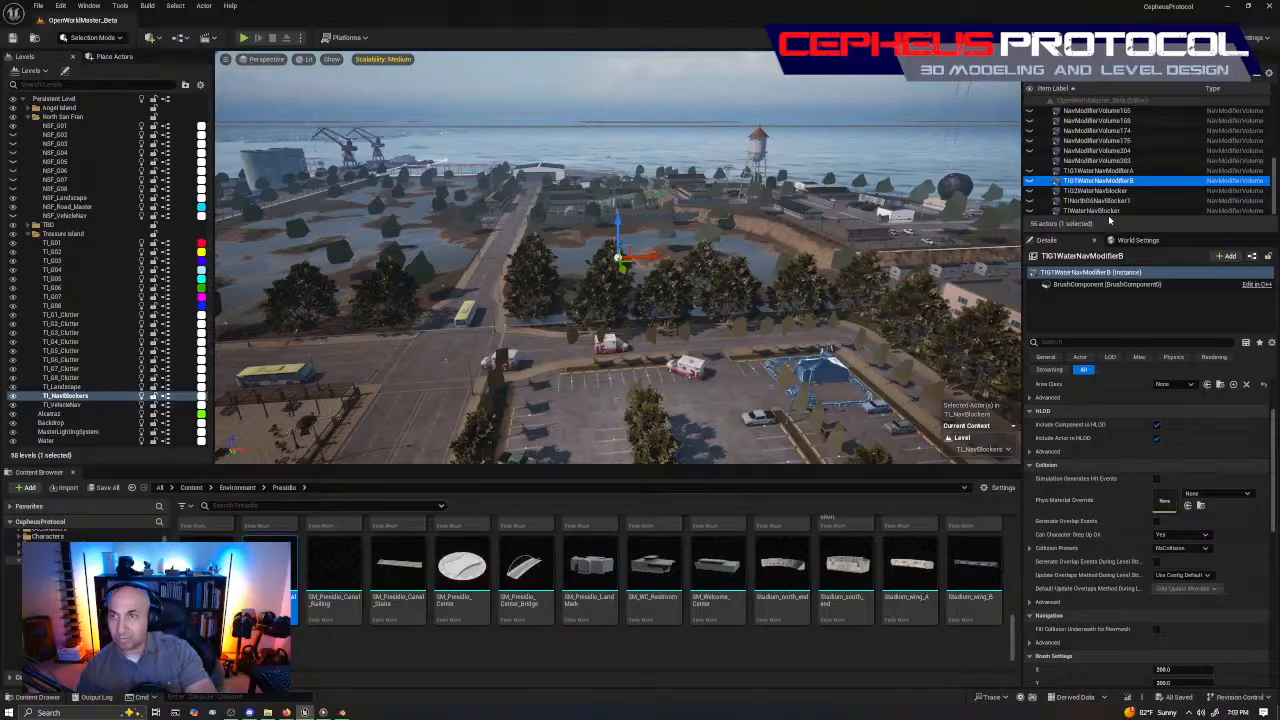
Inspect TIG2WaterNavblocker around the park ponds and bridges, and focus on TINorthG6NavBlocker1
click(1108, 191)
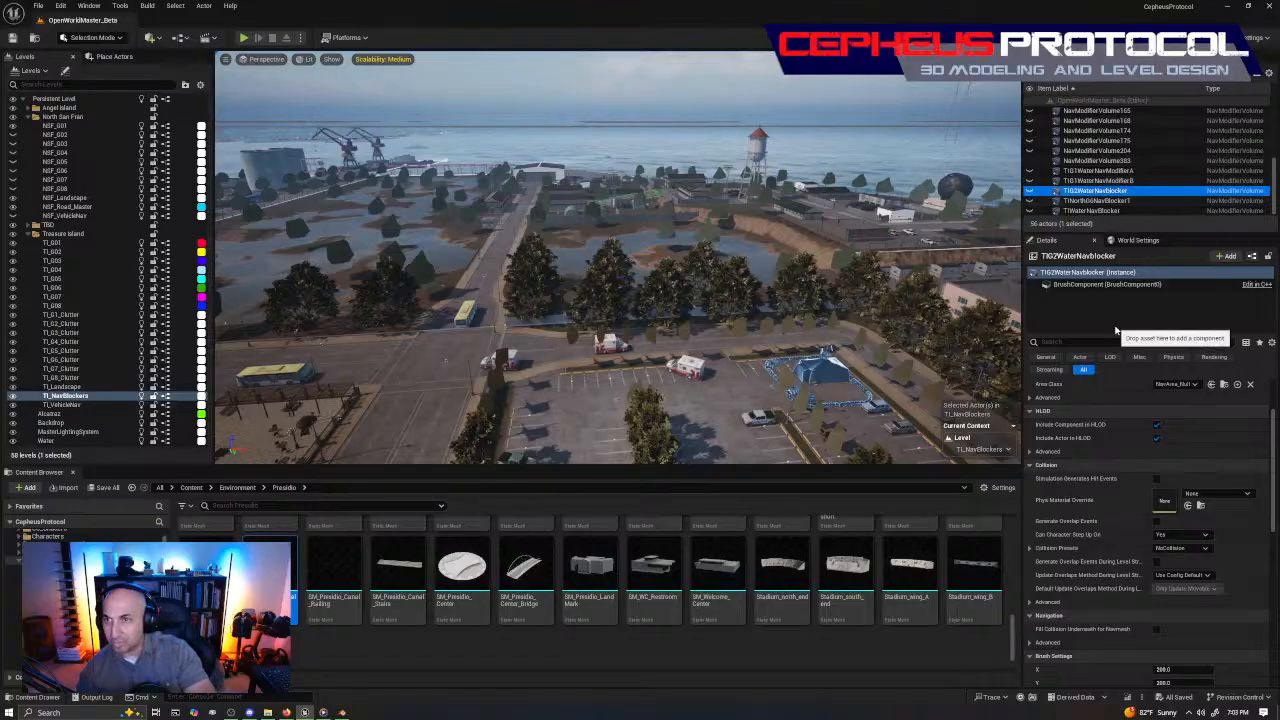
key(f)
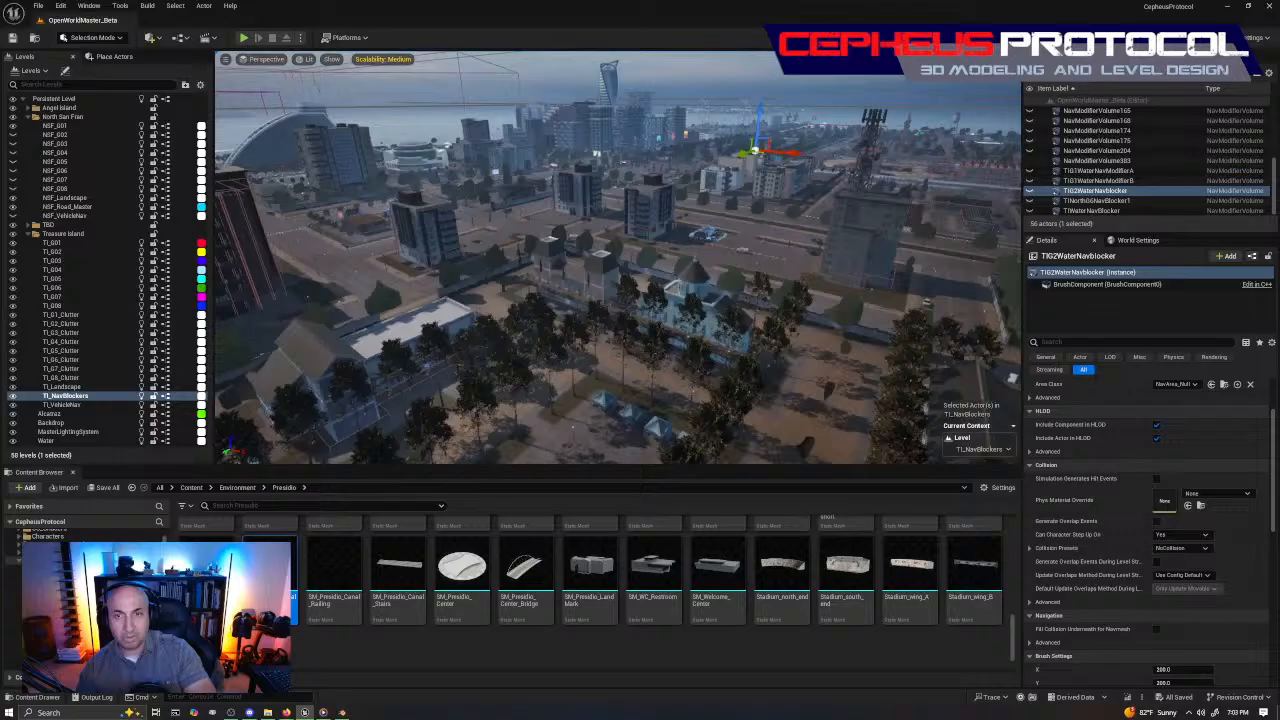
key(w)
right_drag(618, 257, 700, 210)
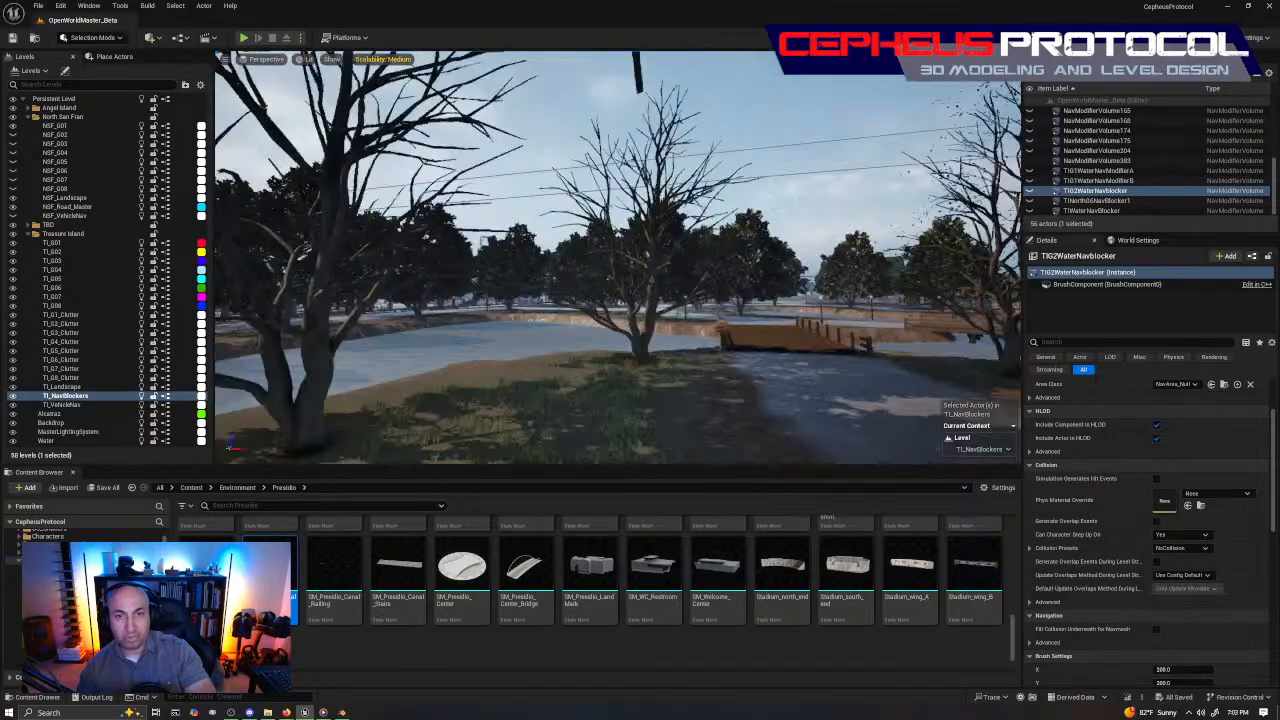
key(f)
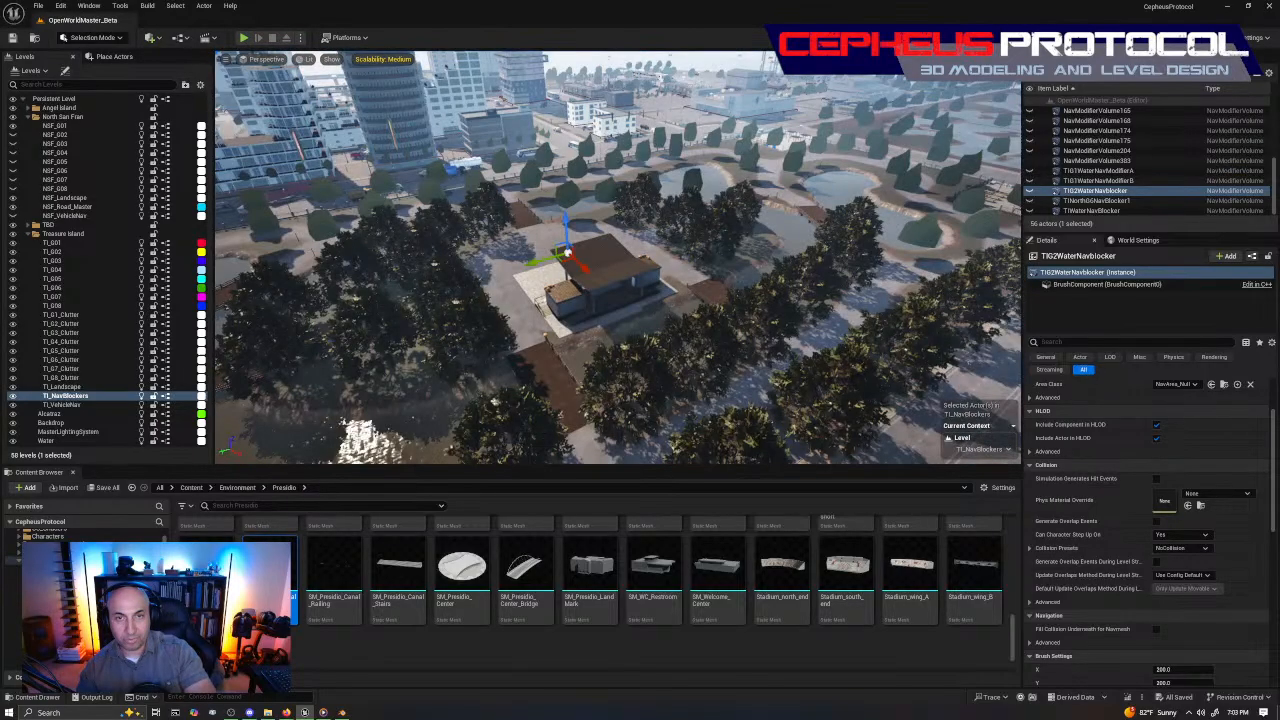
double_click(1096, 200)
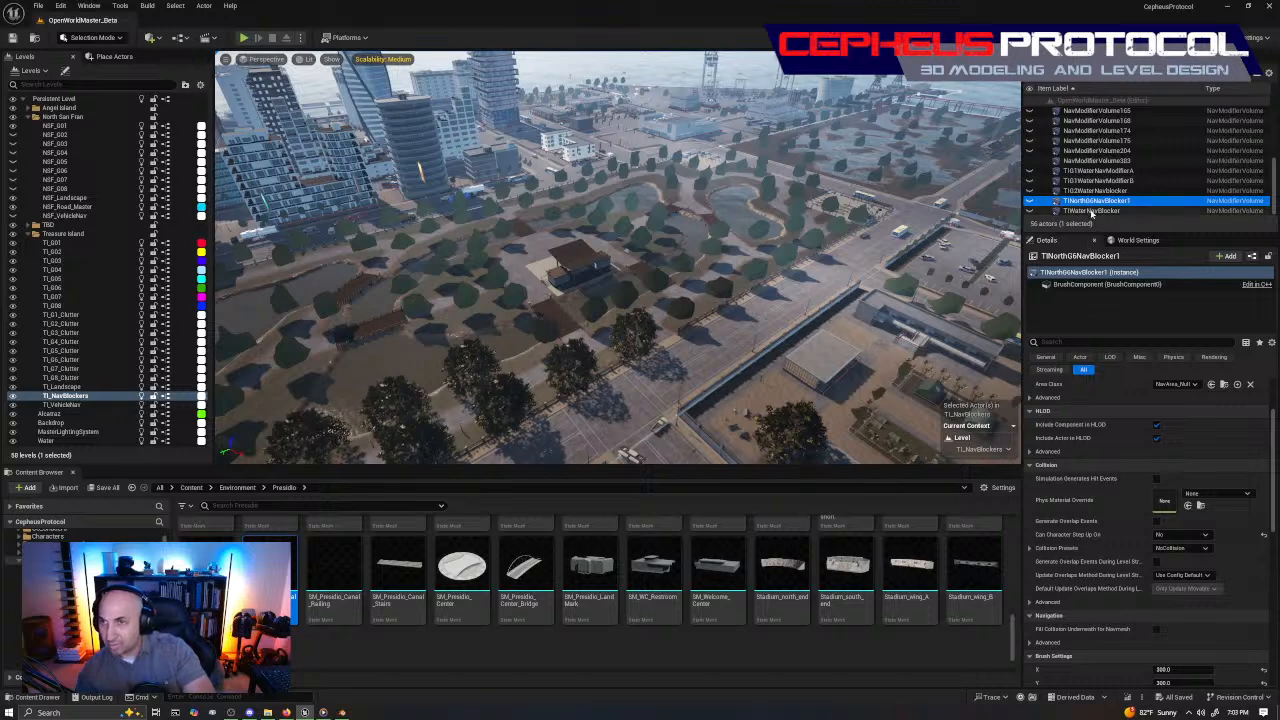
Select TIWaterNavBlocker, turn on its visibility in the level and frame it in the view
click(1091, 211)
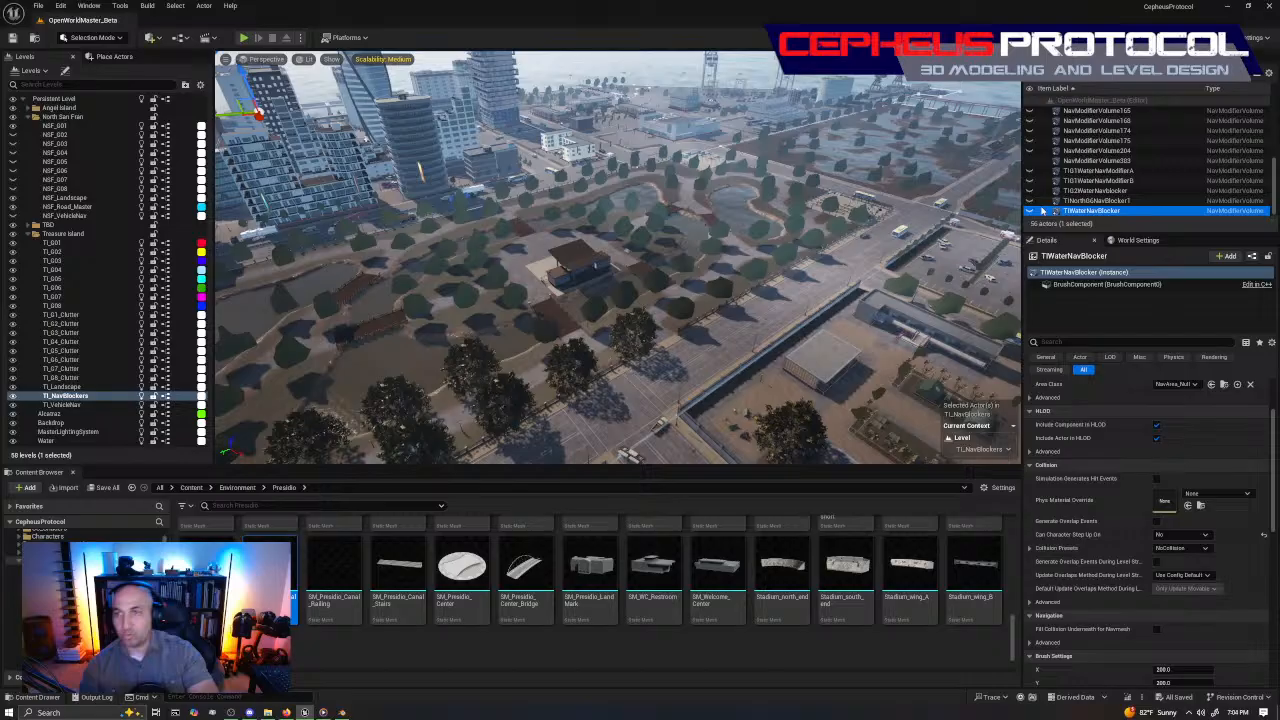
double_click(1043, 211)
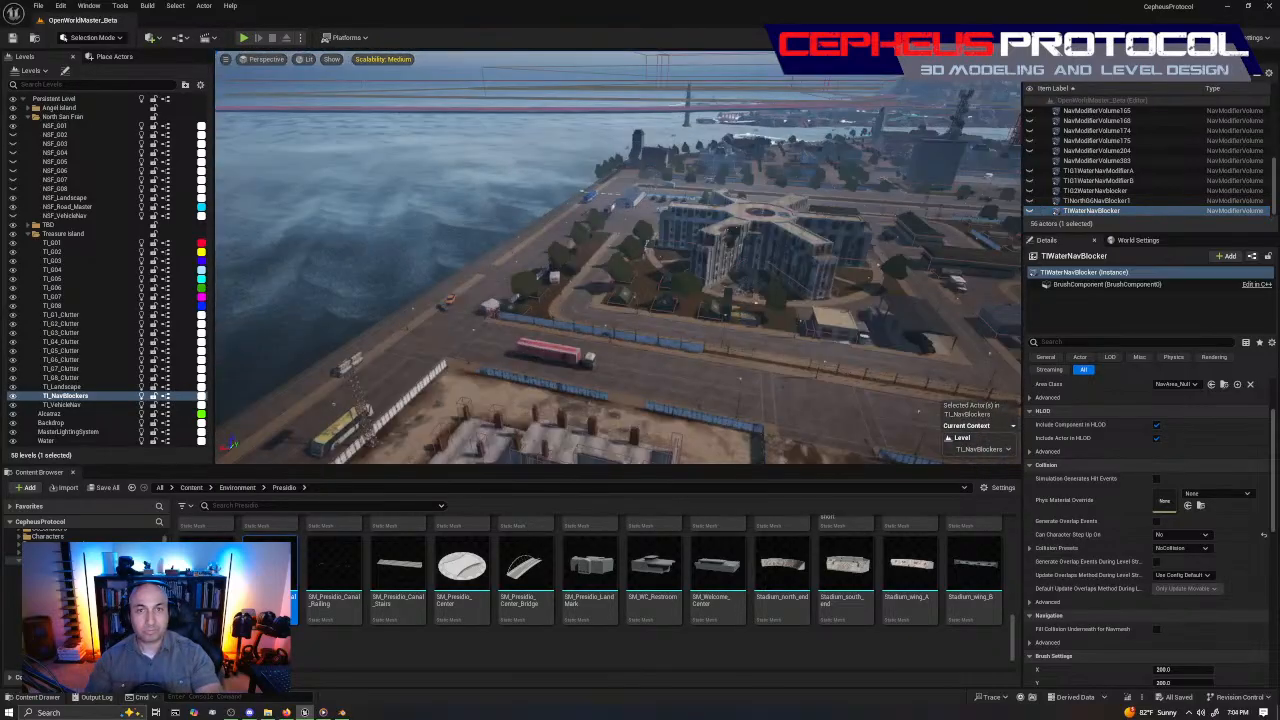
right_drag(618, 257, 1022, 218)
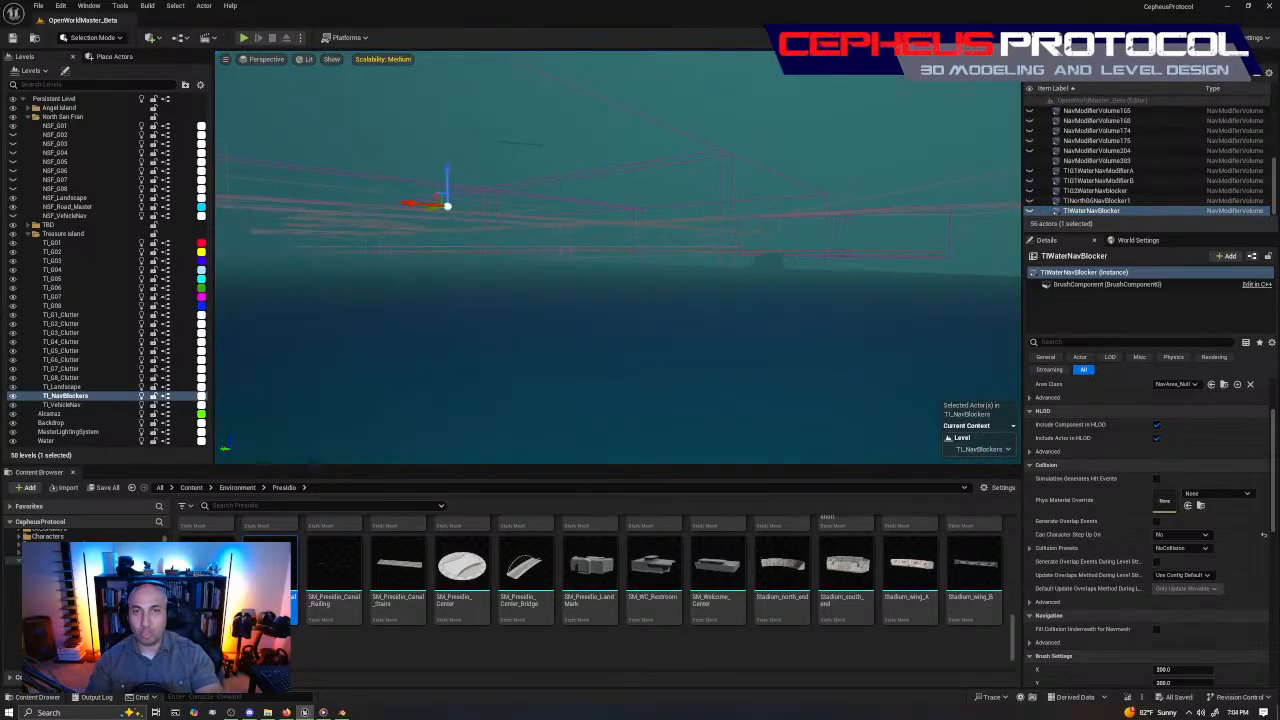
click(1030, 212)
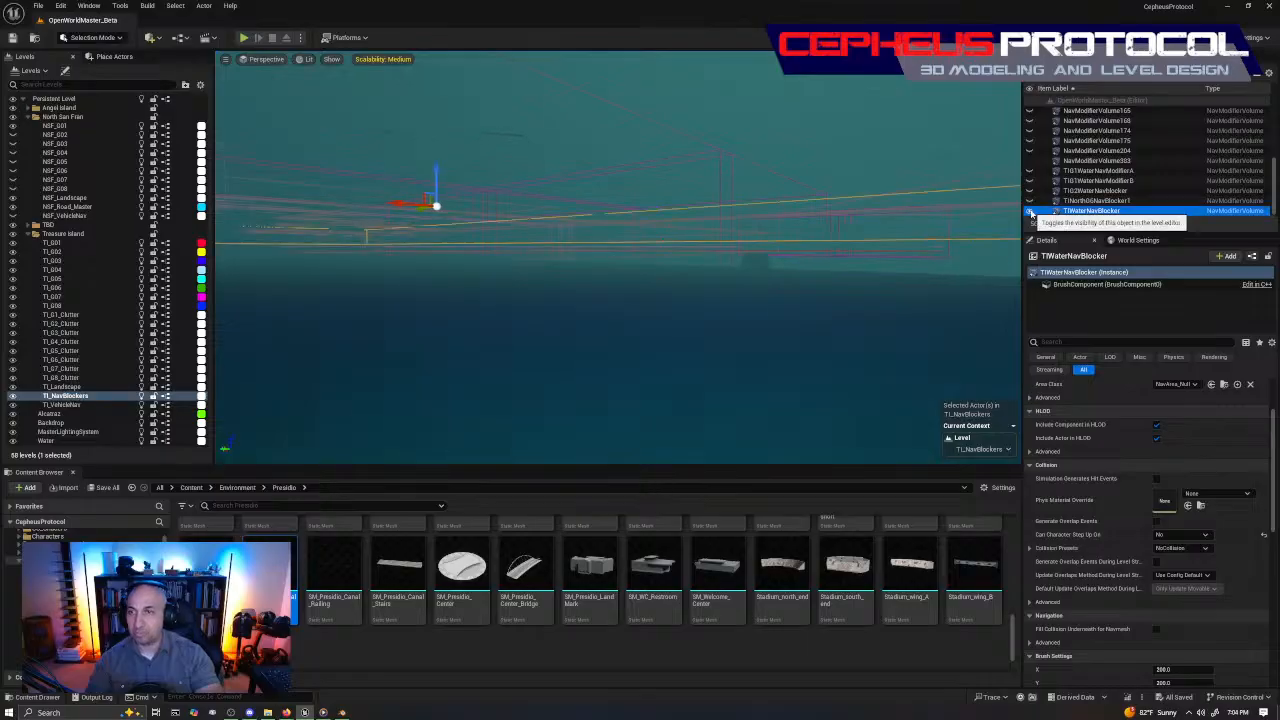
right_drag(1010, 218, 940, 205)
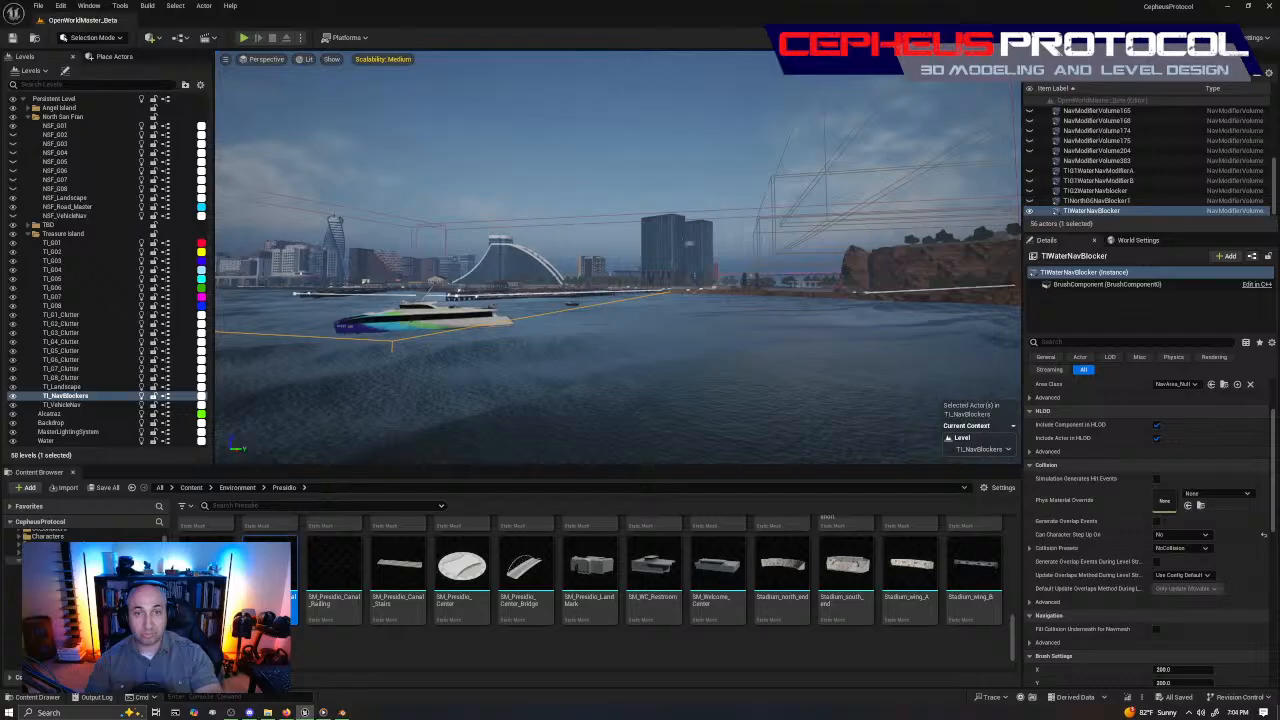
right_drag(620, 258, 480, 345)
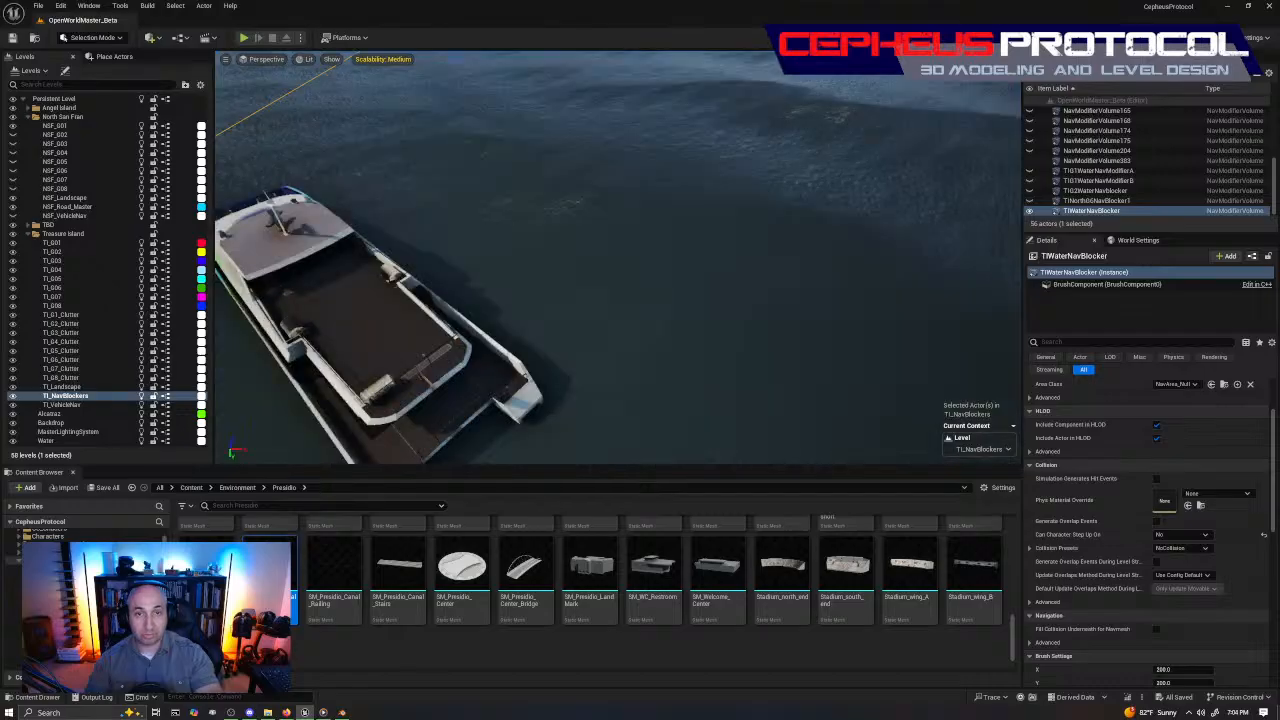
key(f)
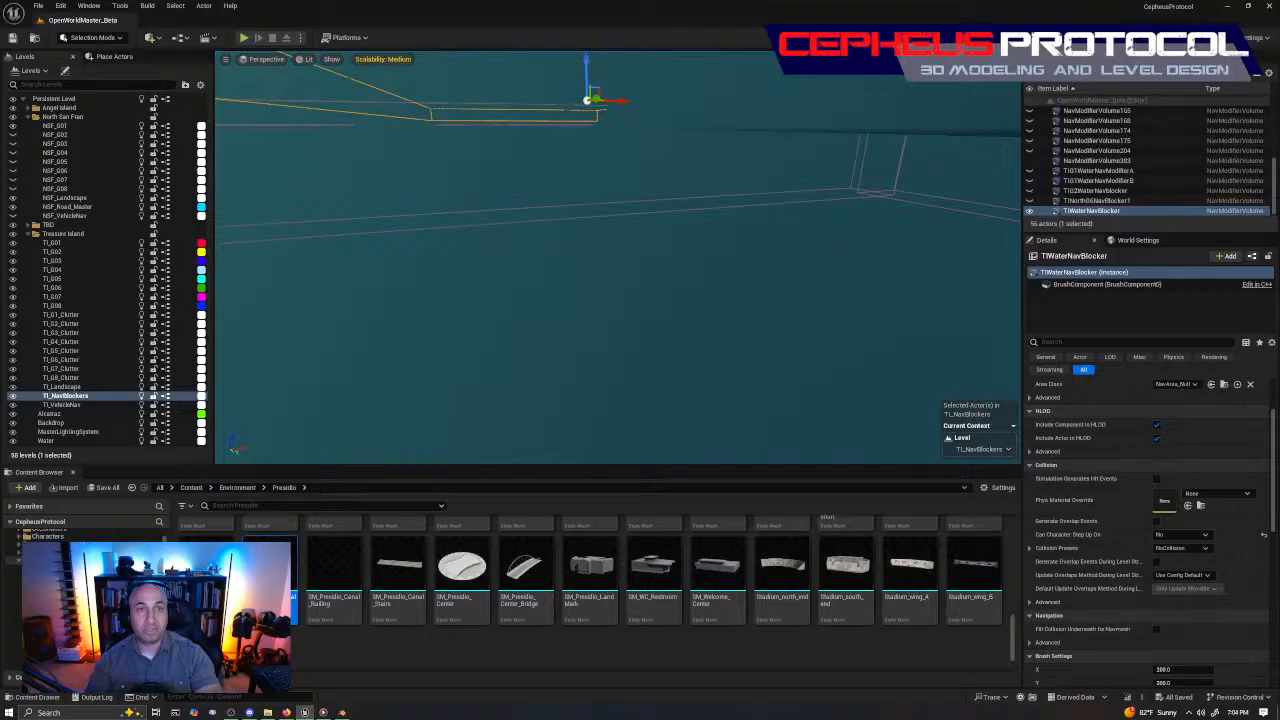
Survey the pier, waterfront and city blocks of Treasure Island to find where TIWaterNavBlocker sits
right_drag(618, 257, 498, 248)
key(w)
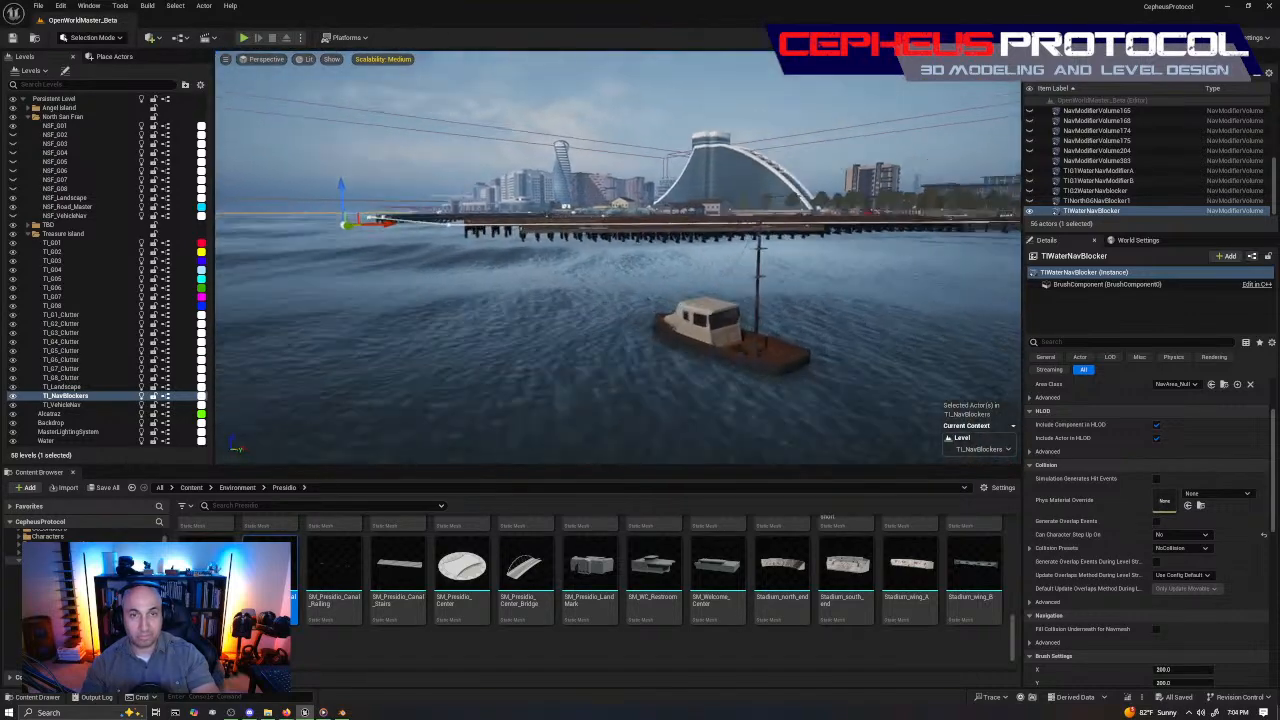
right_drag(498, 248, 822, 286)
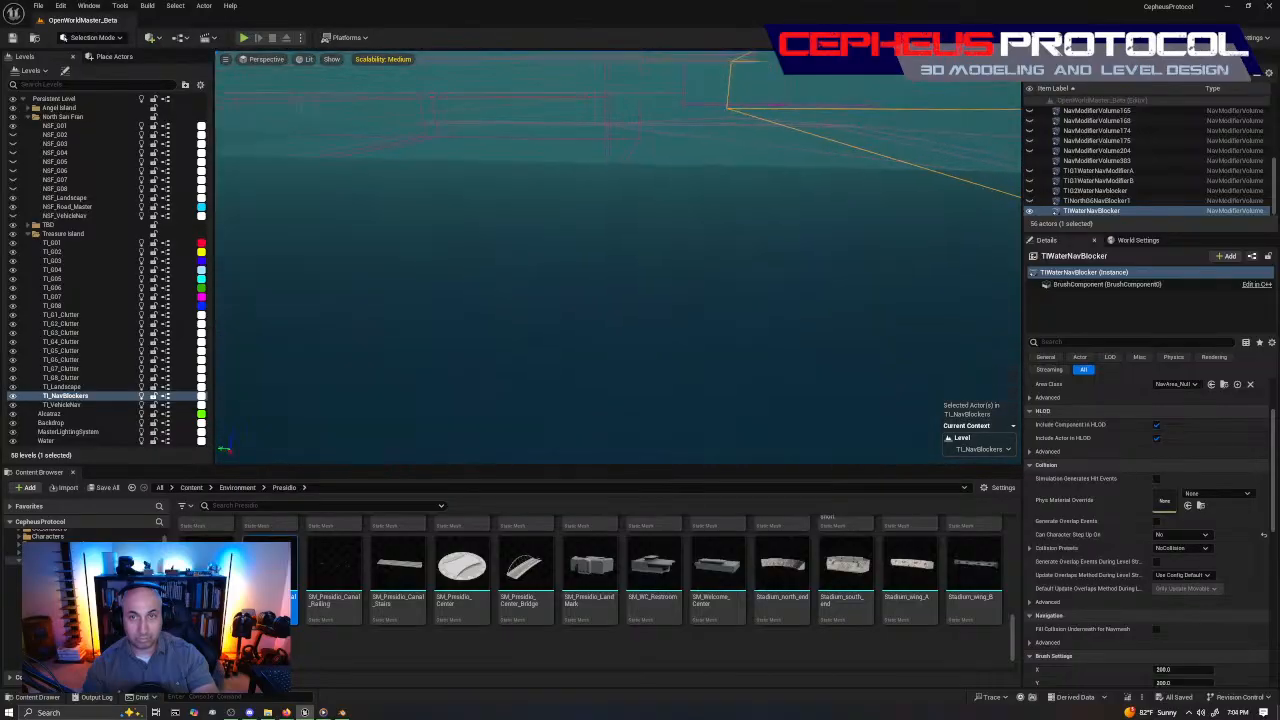
right_drag(620, 258, 935, 304)
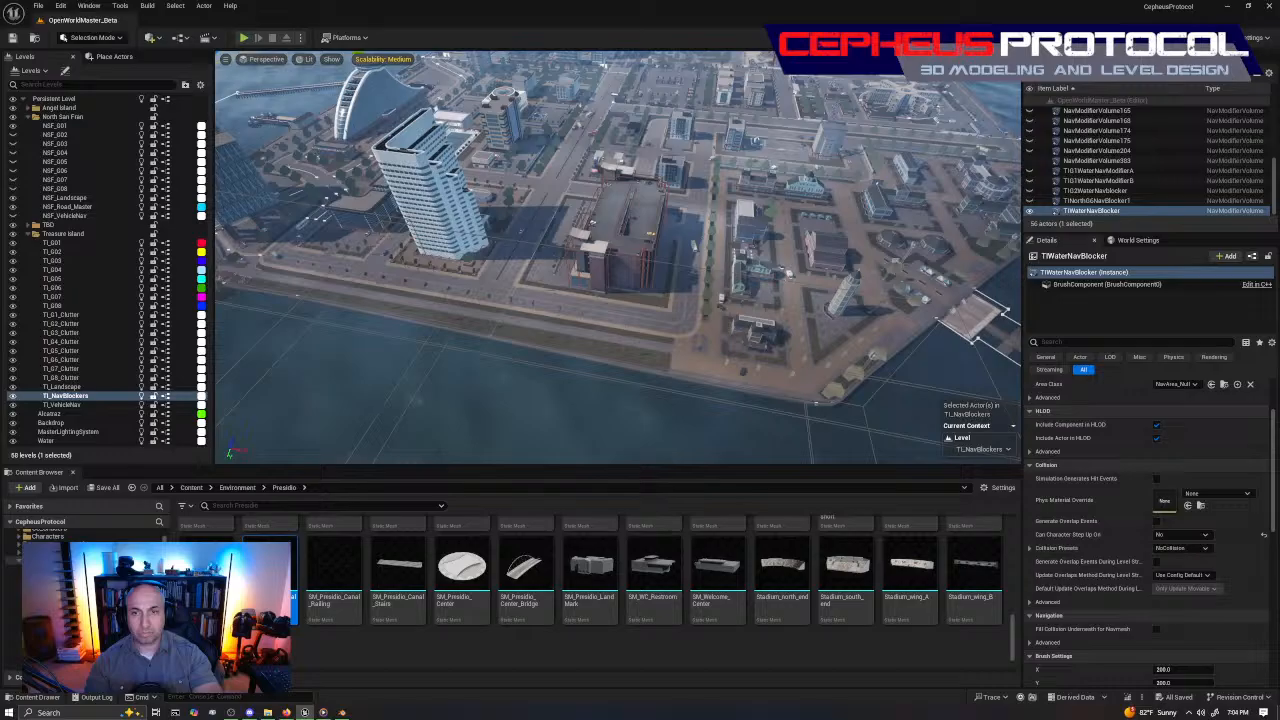
right_drag(620, 260, 692, 256)
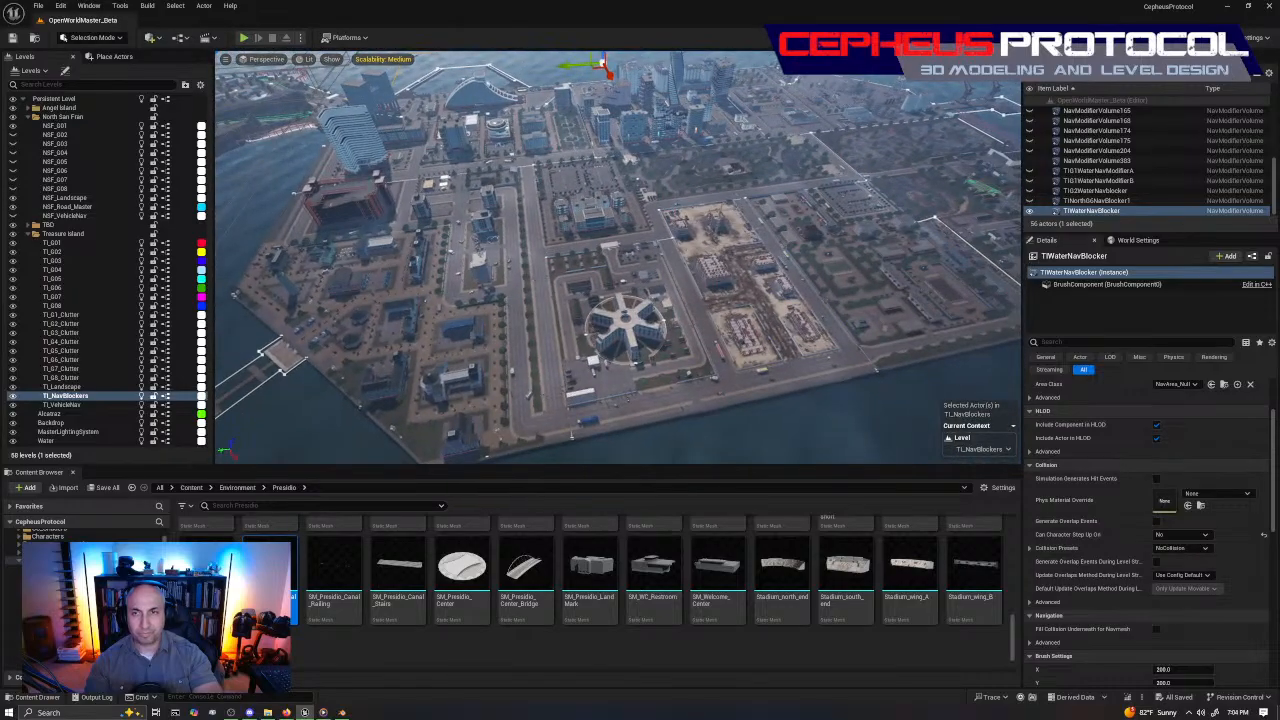
right_drag(861, 112, 880, 112)
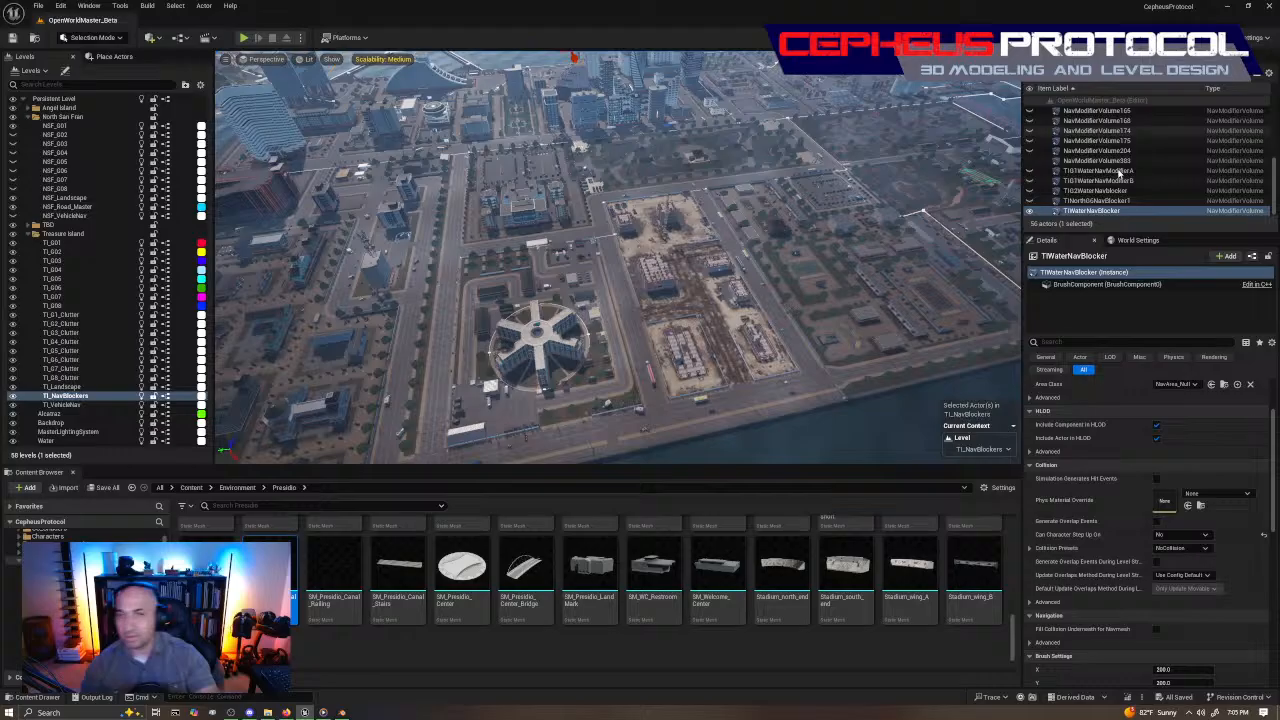
Frame TIWaterNavBlocker, examine its footprint against the shoreline from above, and undo the accidental move
key(f)
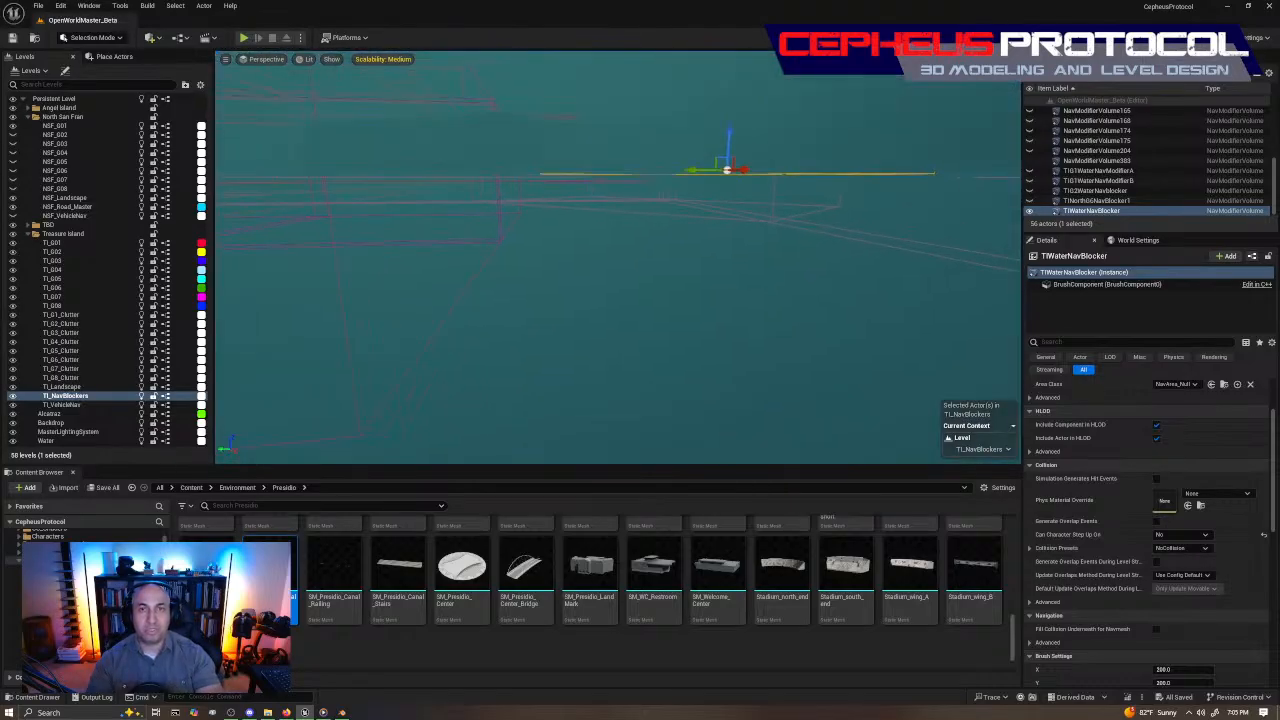
alt+drag(511, 174, 511, 174)
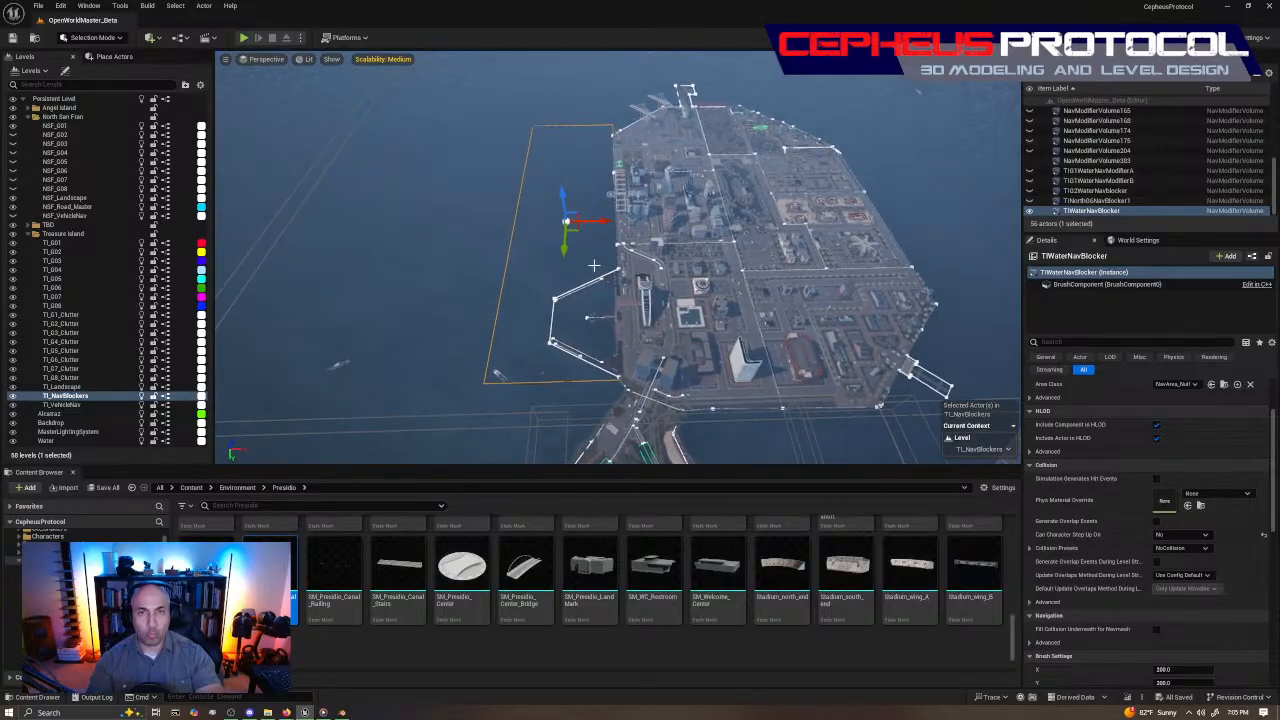
alt+drag(593, 265, 593, 265)
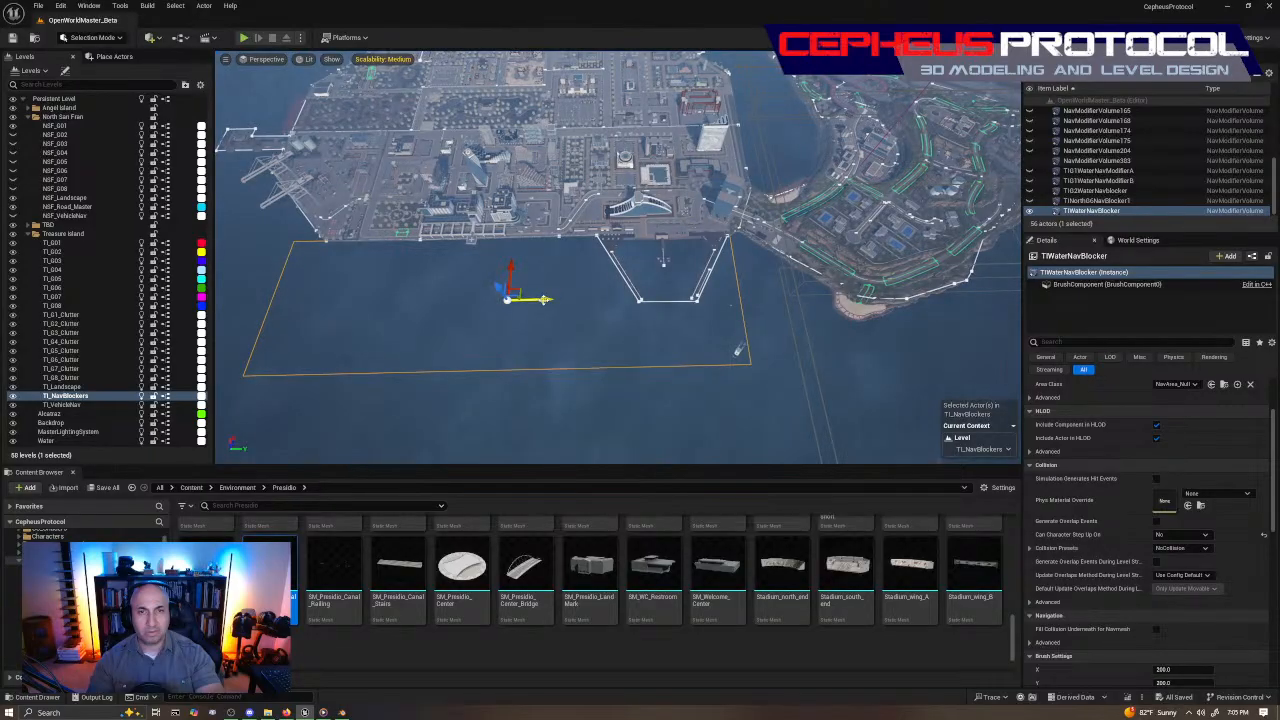
key(ctrl+z)
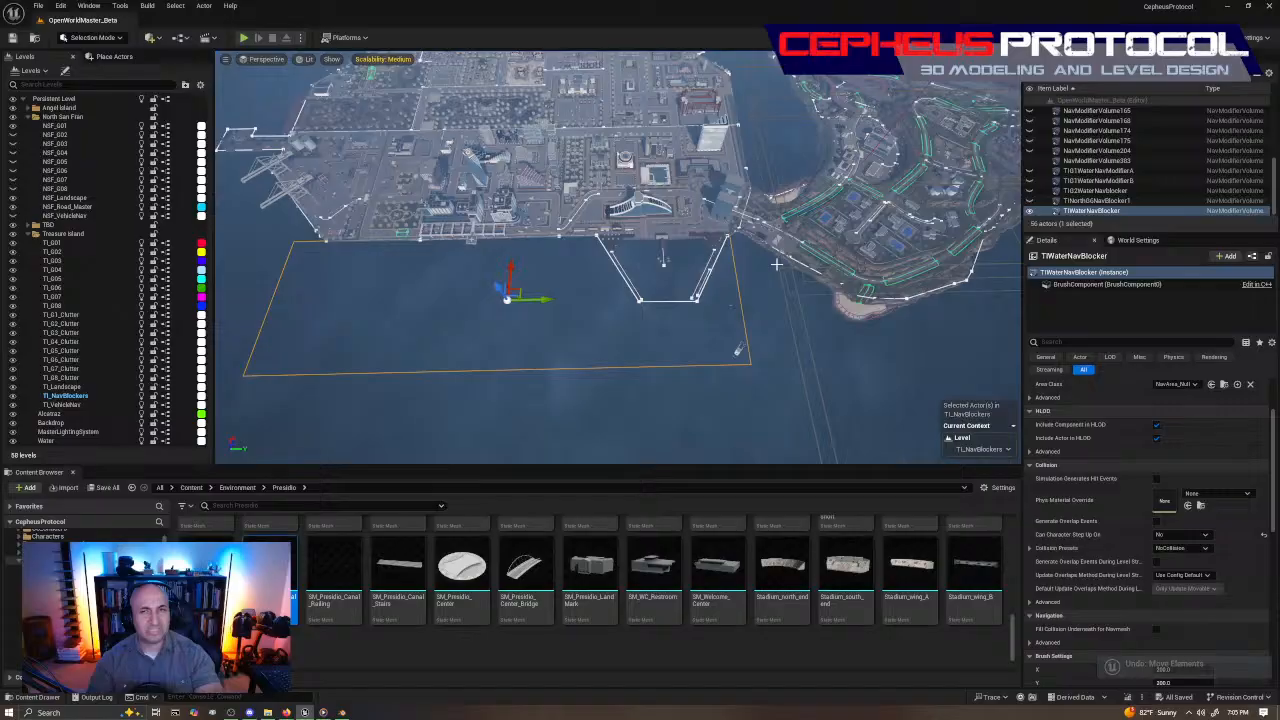
Select TIG1WaterNavModifierA and TINorthG6NavBlocker1 in turn to compare their positions and details
right_drag(777, 264, 640, 290)
click(1120, 172)
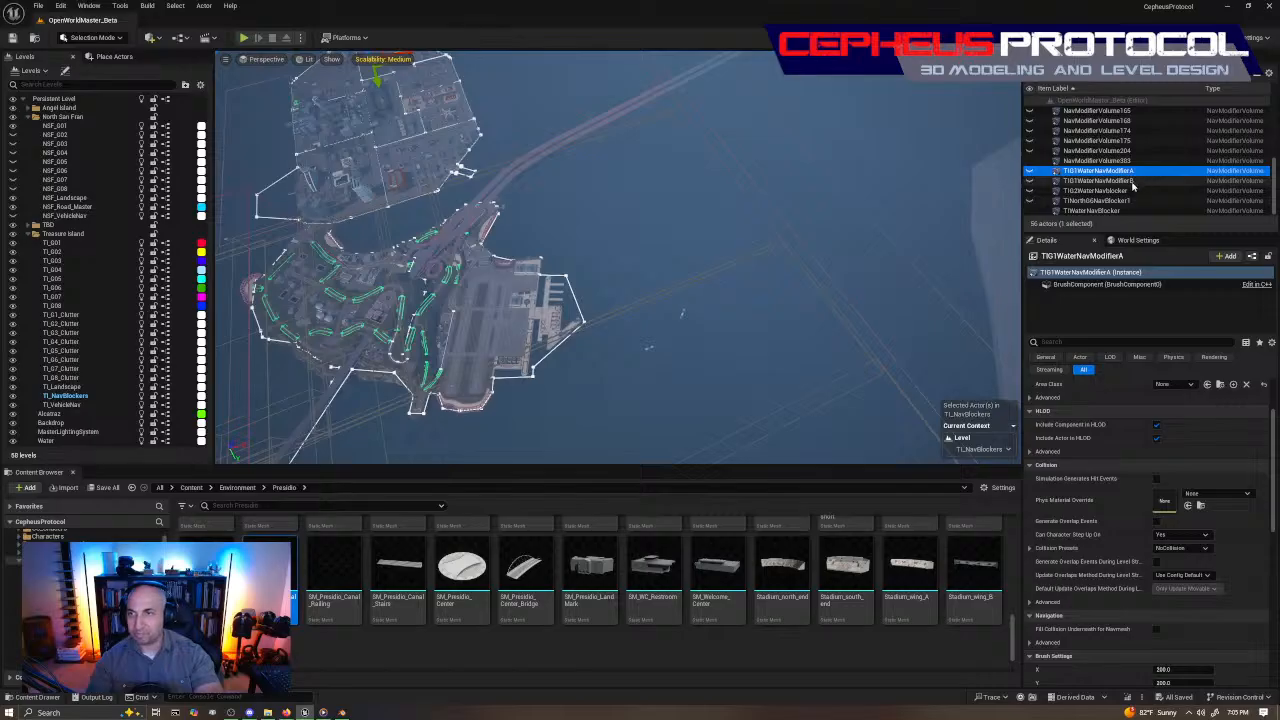
click(1115, 200)
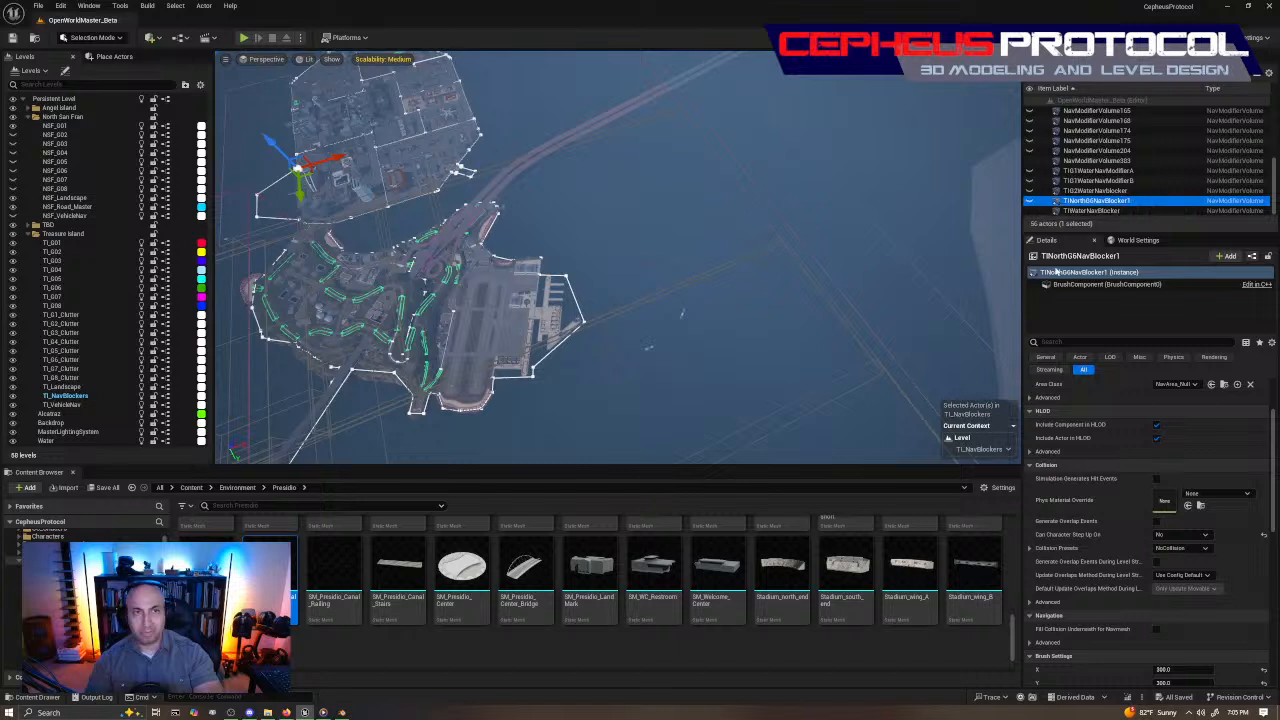
scroll(1031, 117, up, 10)
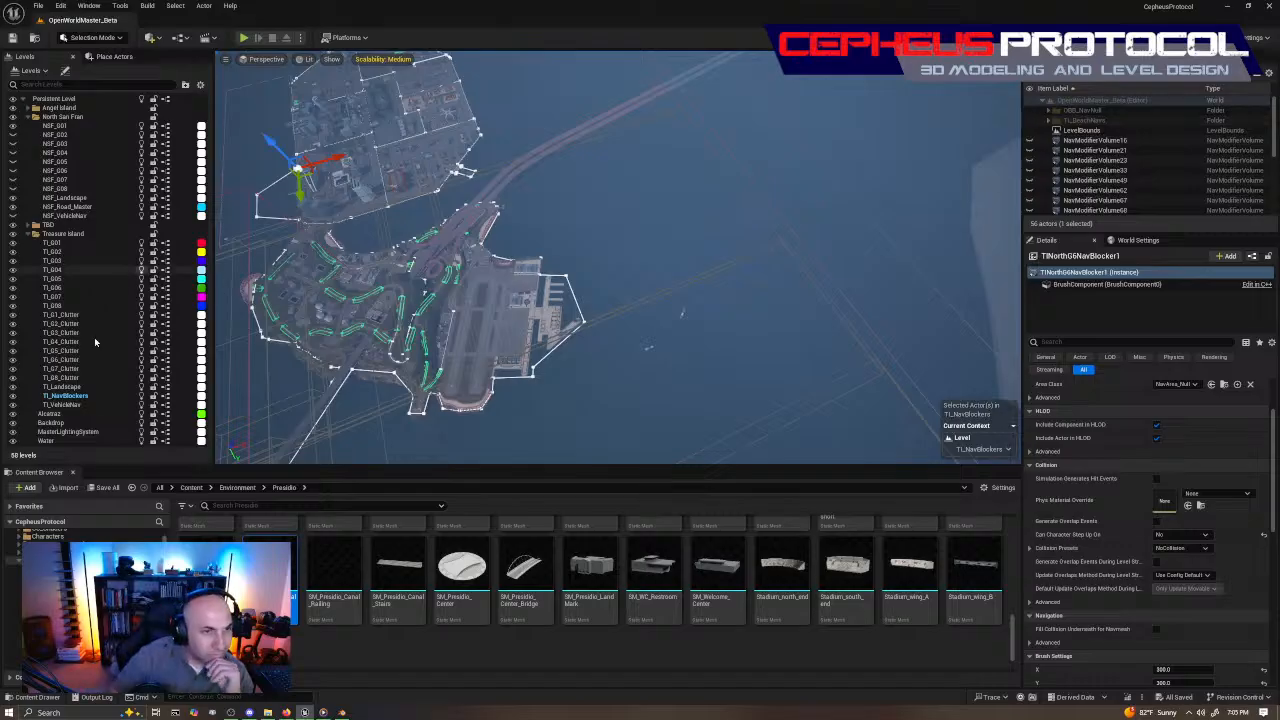
Make Water and then TI_Landscape the current level and look through their actors for water blockers
double_click(70, 440)
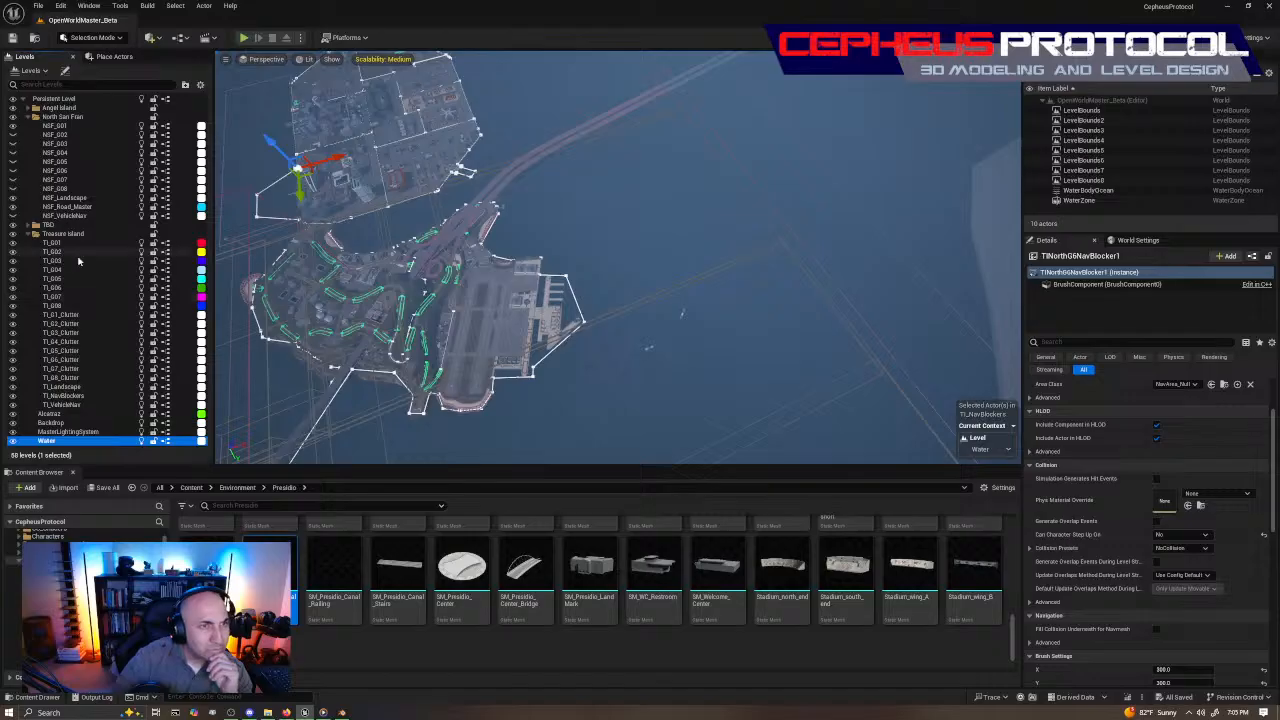
double_click(62, 386)
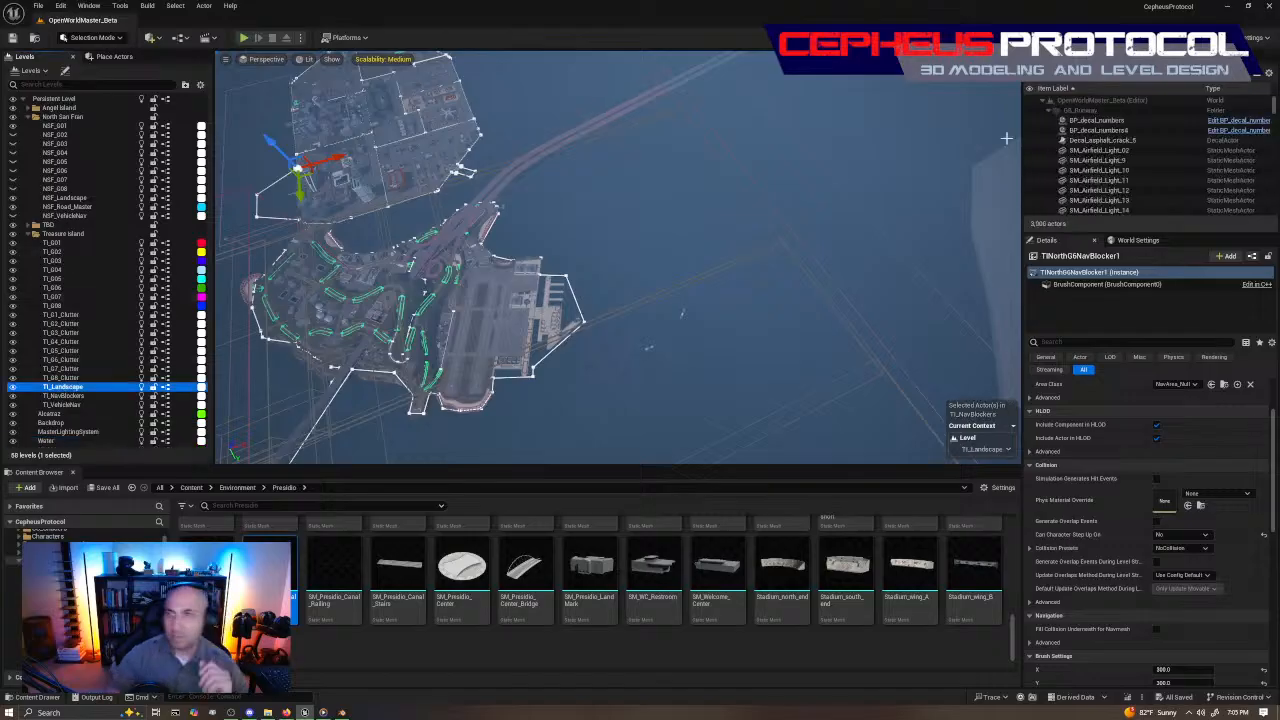
scroll(1181, 142, down, 10)
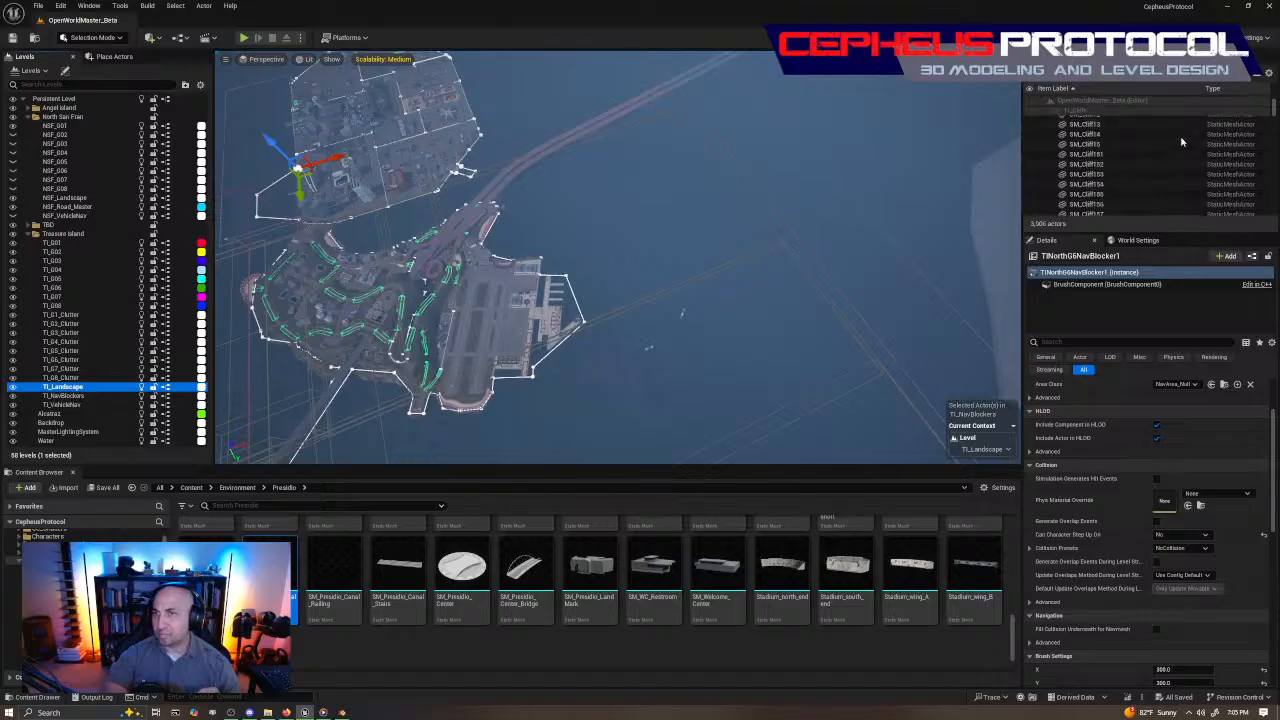
scroll(1181, 142, down, 3)
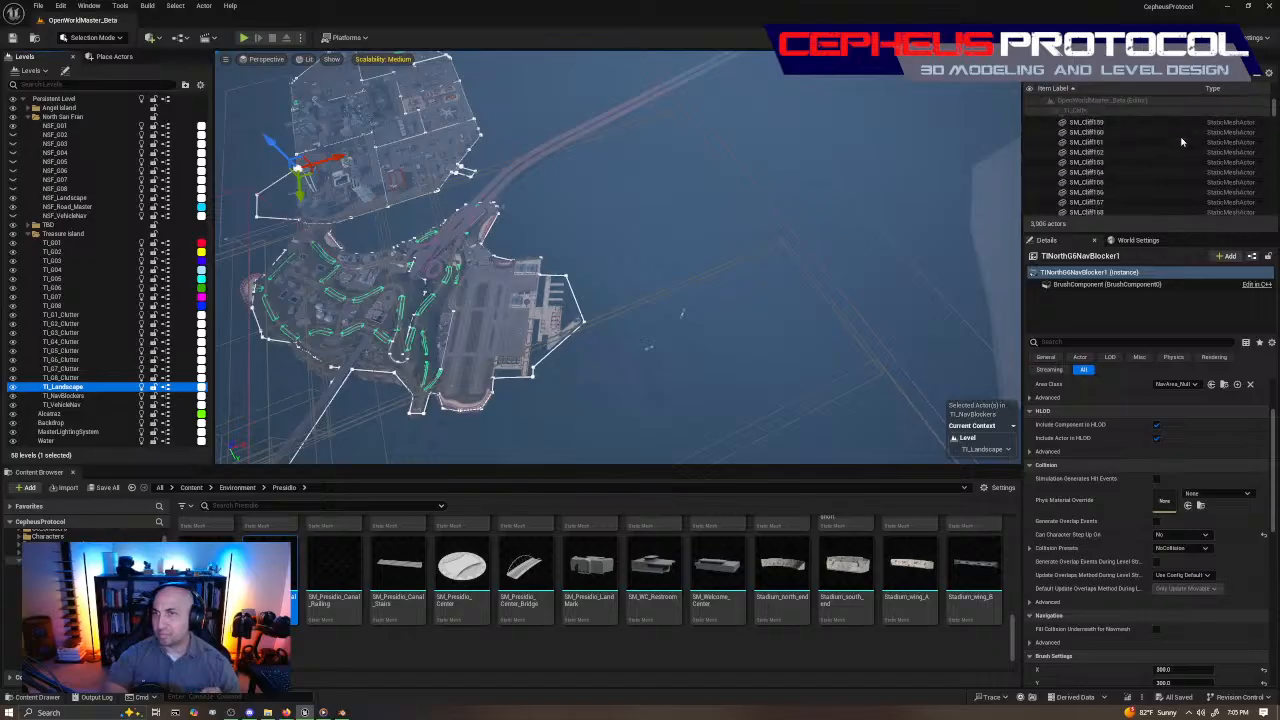
drag(1275, 105, 1275, 205)
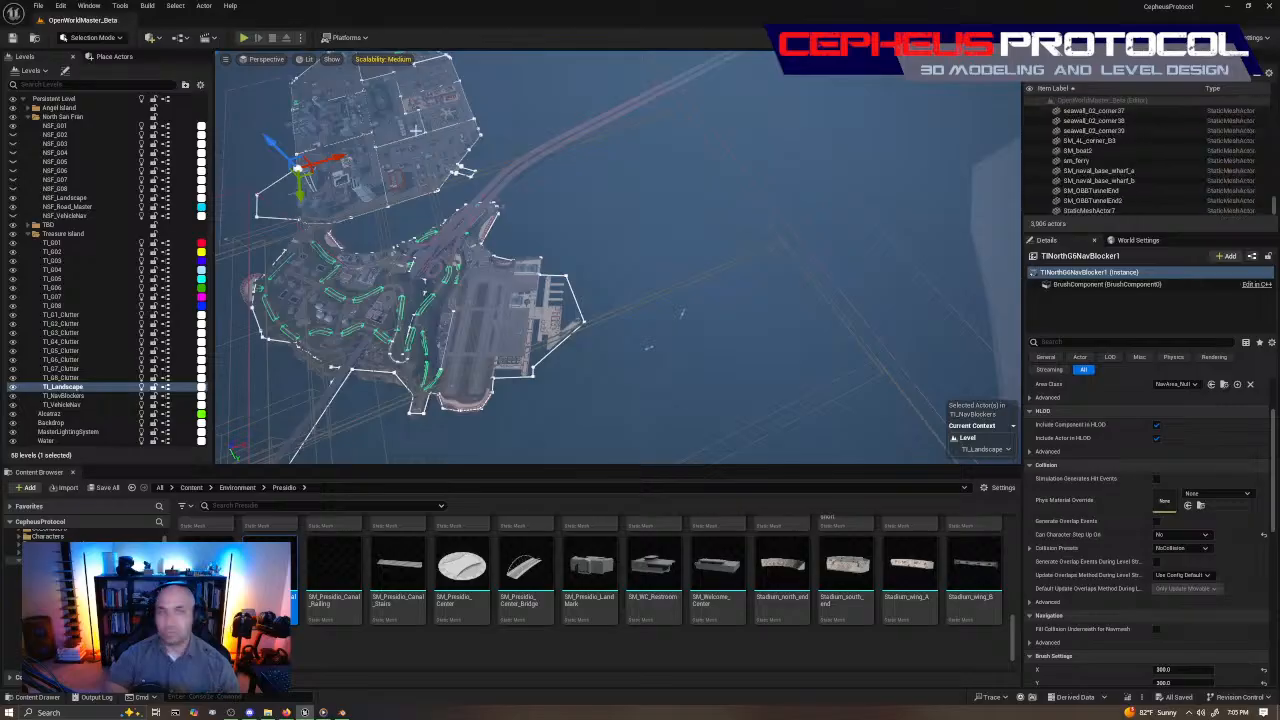
Make TI_VehicleNav the current level, look through its road nav volumes, and check the TBD level folder
double_click(64, 405)
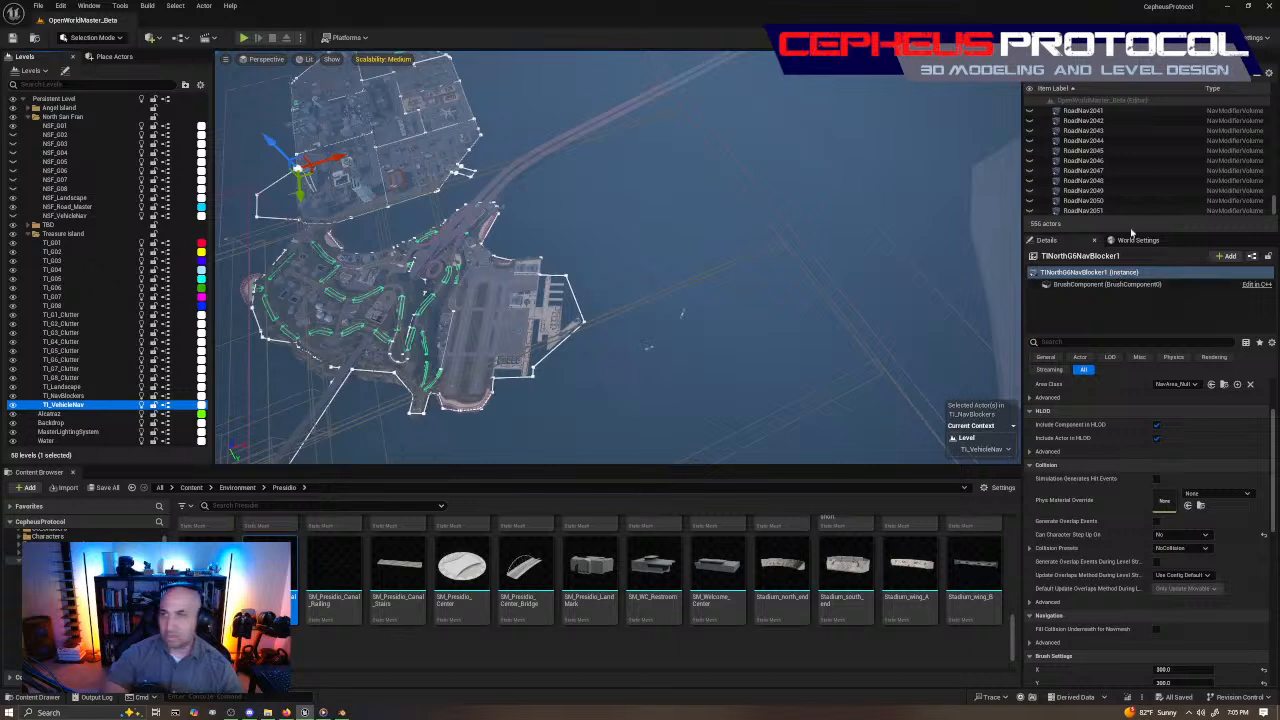
drag(1275, 205, 1274, 100)
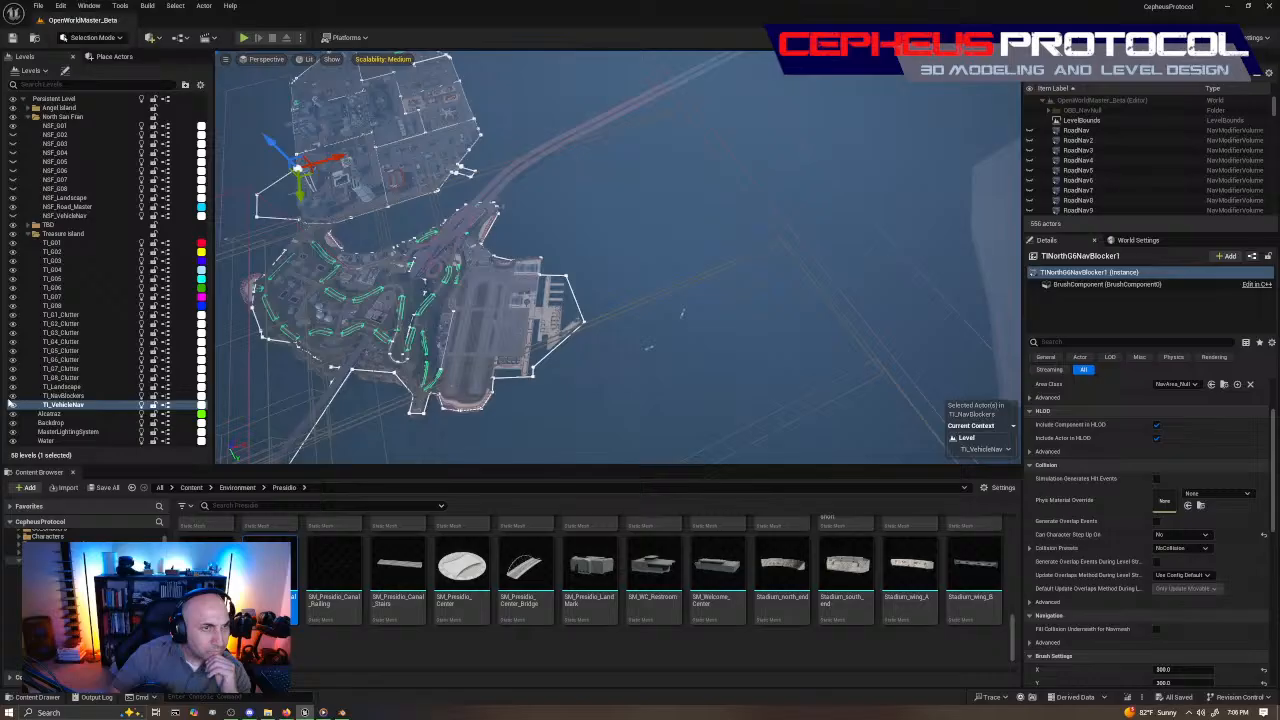
click(28, 225)
click(28, 225)
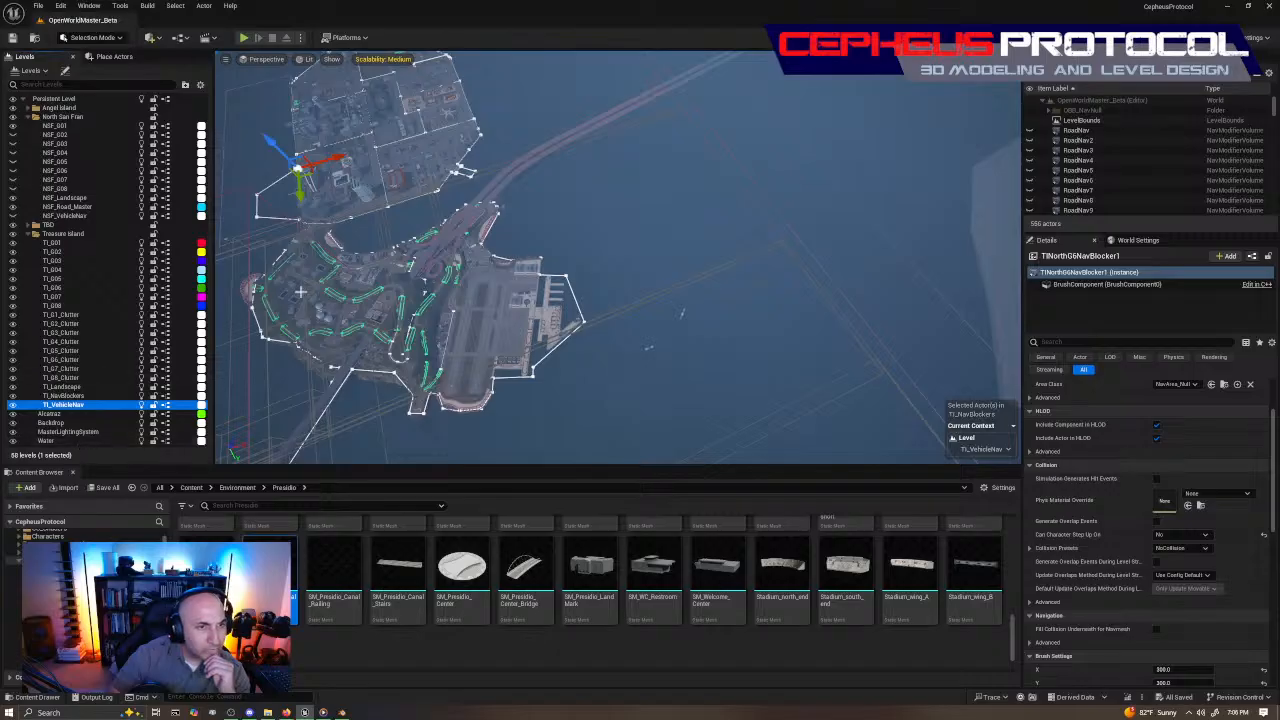
Return to TI_NavBlockers, check TIG2WaterNavblocker and TINorthG6NavBlocker1, and review the Area Class options without changing them
double_click(65, 395)
click(1095, 200)
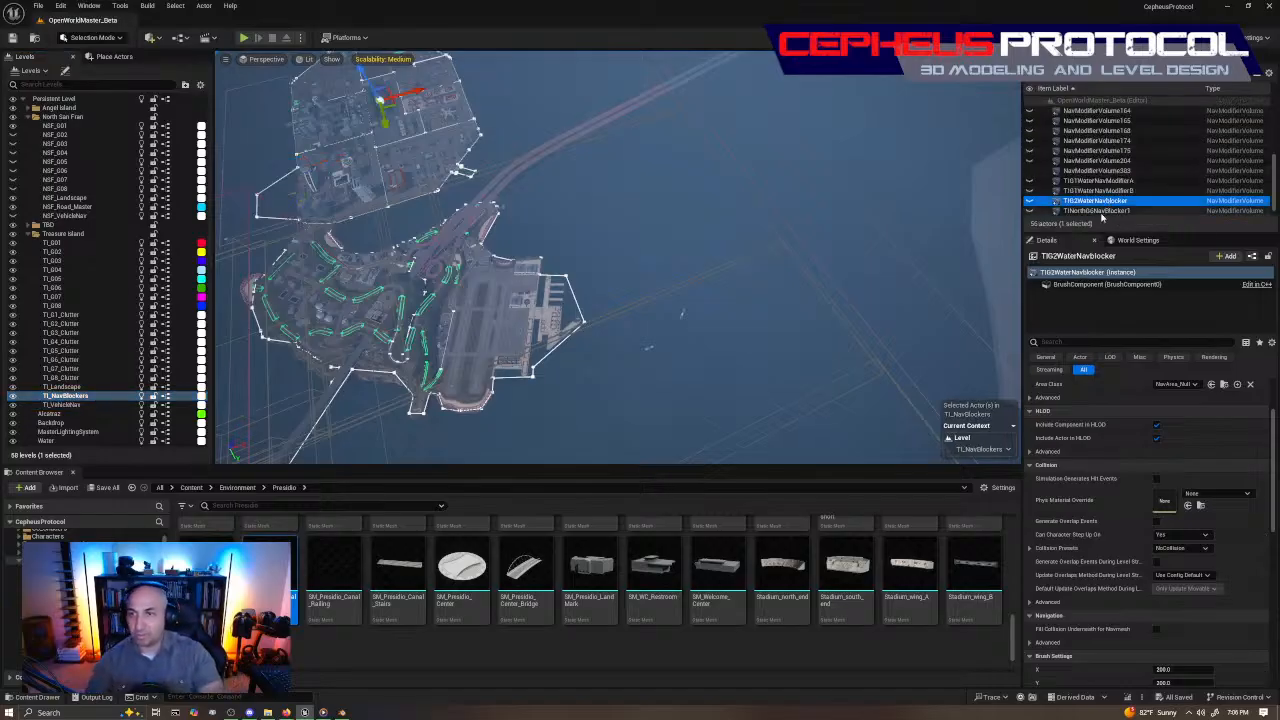
click(1100, 211)
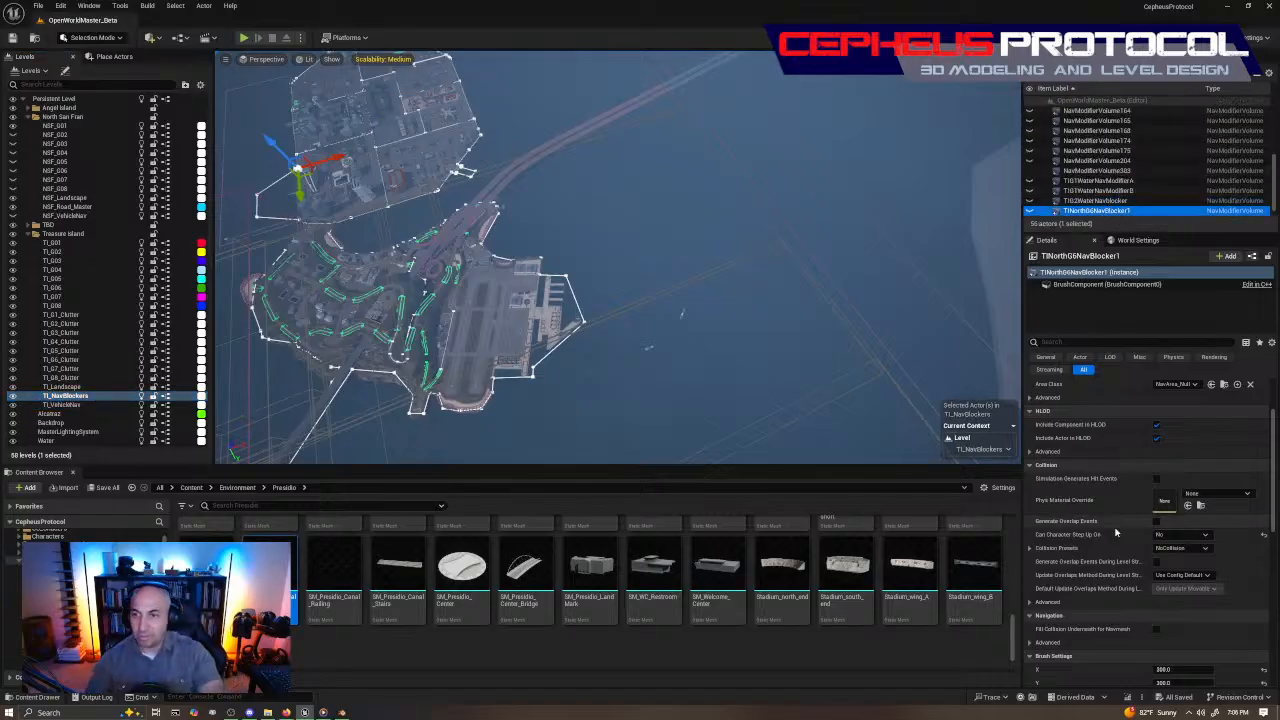
scroll(1181, 461, up, 1)
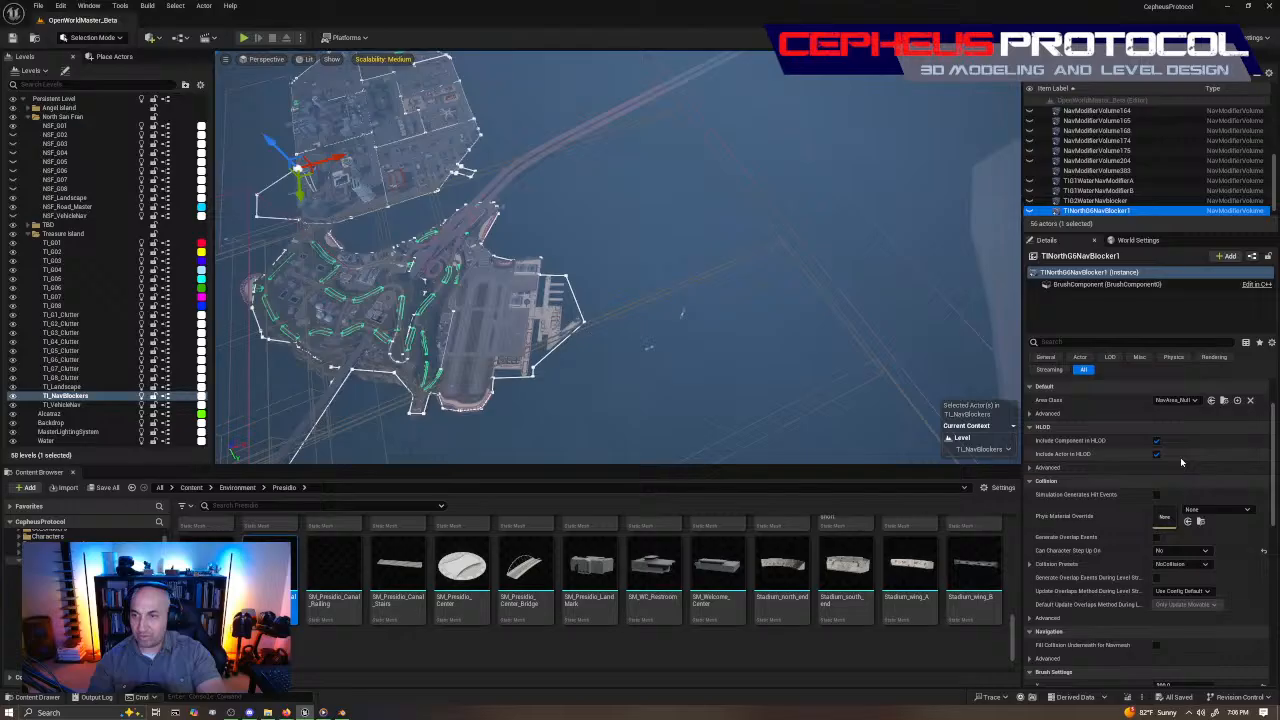
click(1195, 401)
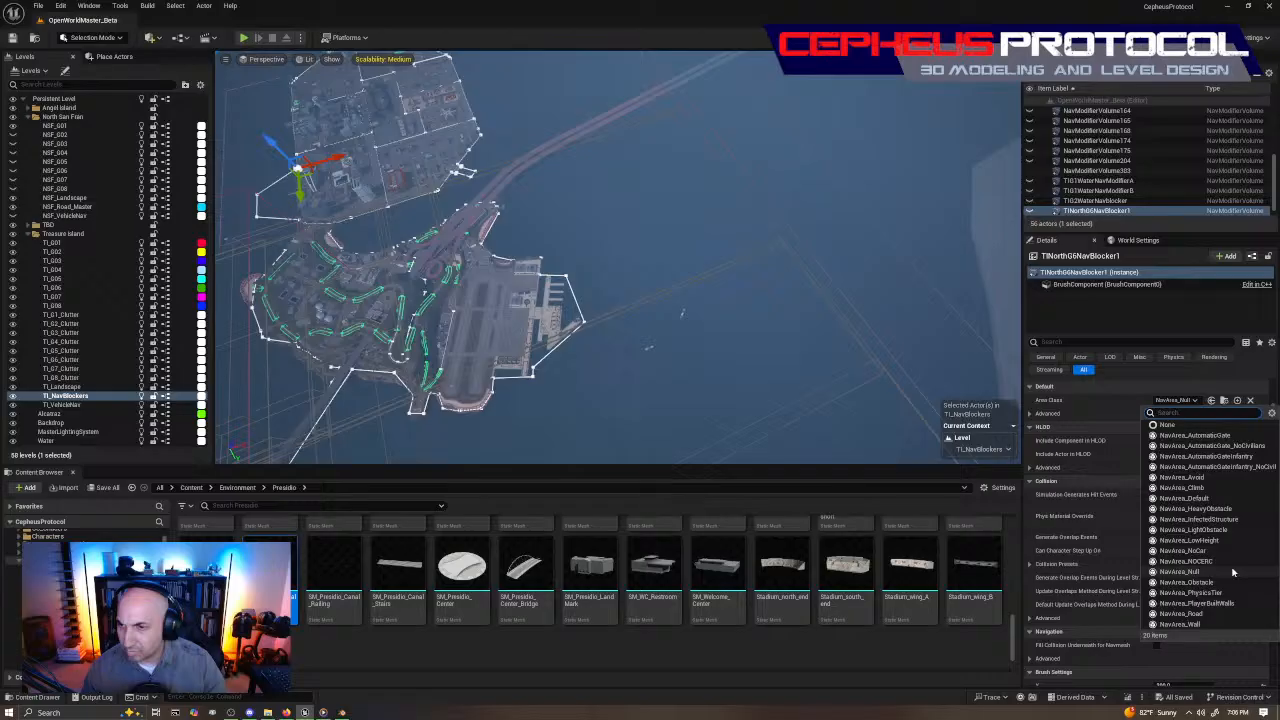
right_click(630, 267)
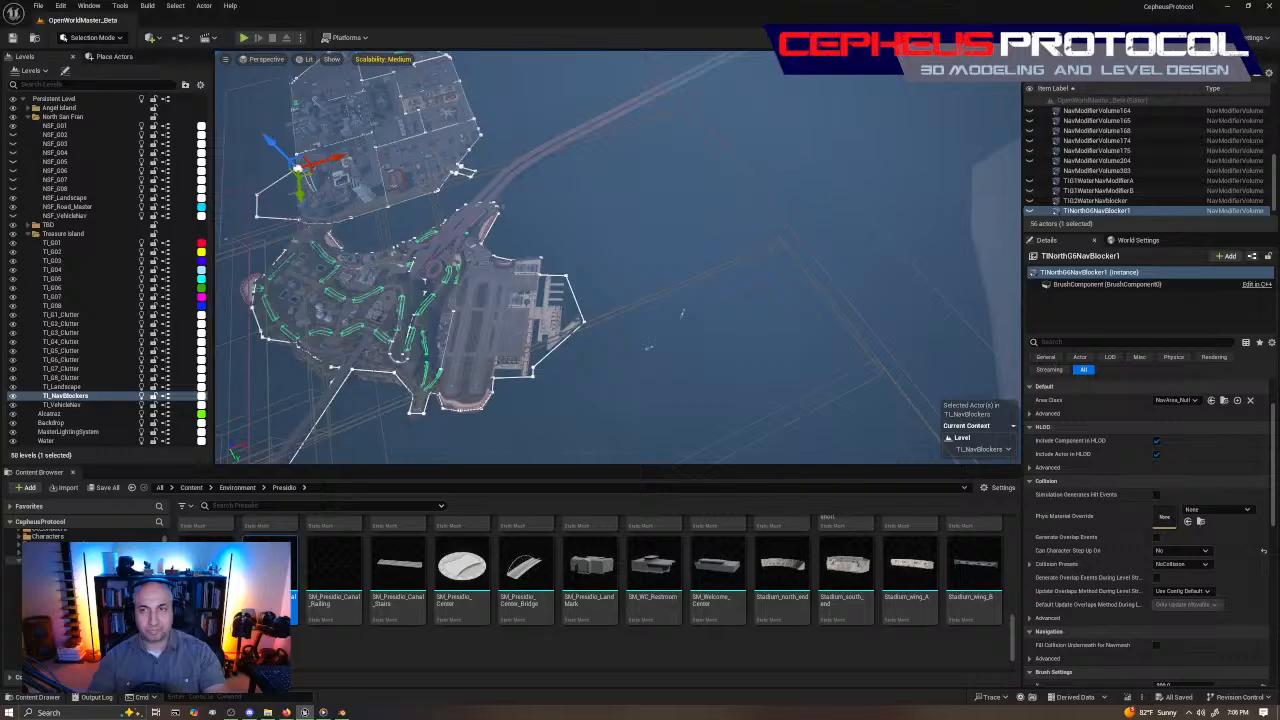
View the islands' nav volumes from afar and make Persistent Level the current level
right_drag(630, 267, 670, 215)
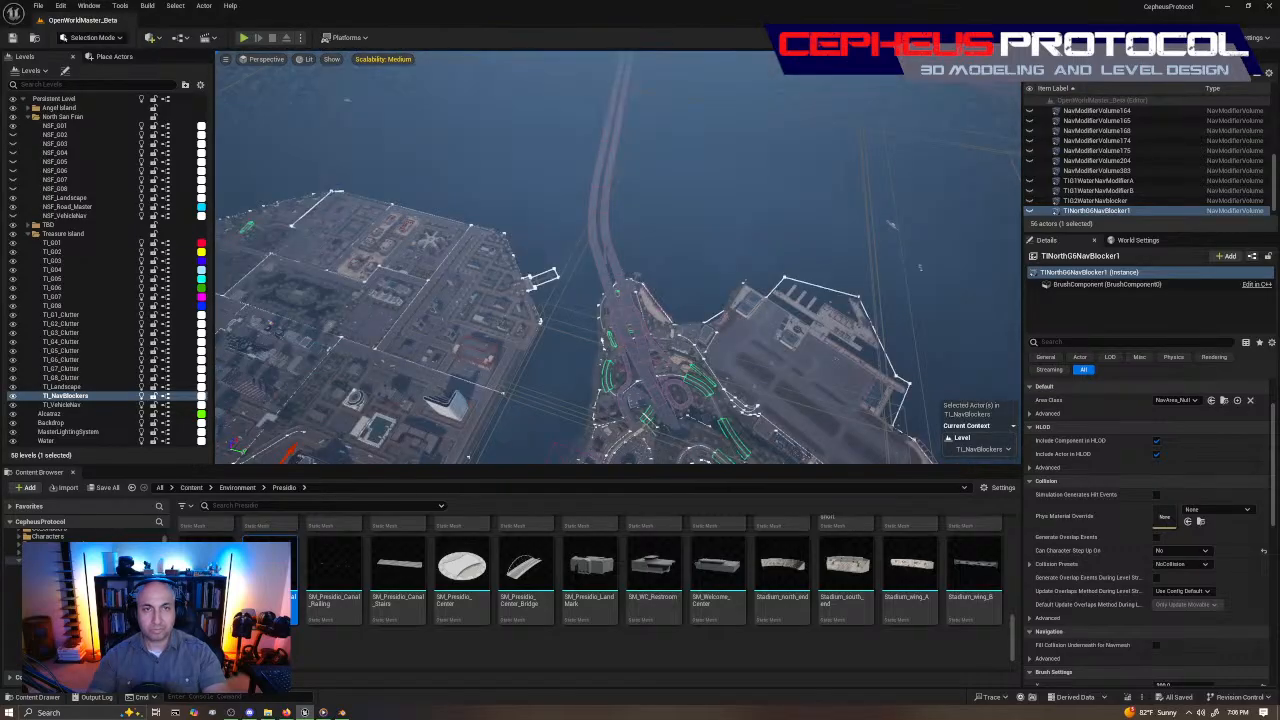
key(f)
click(87, 102)
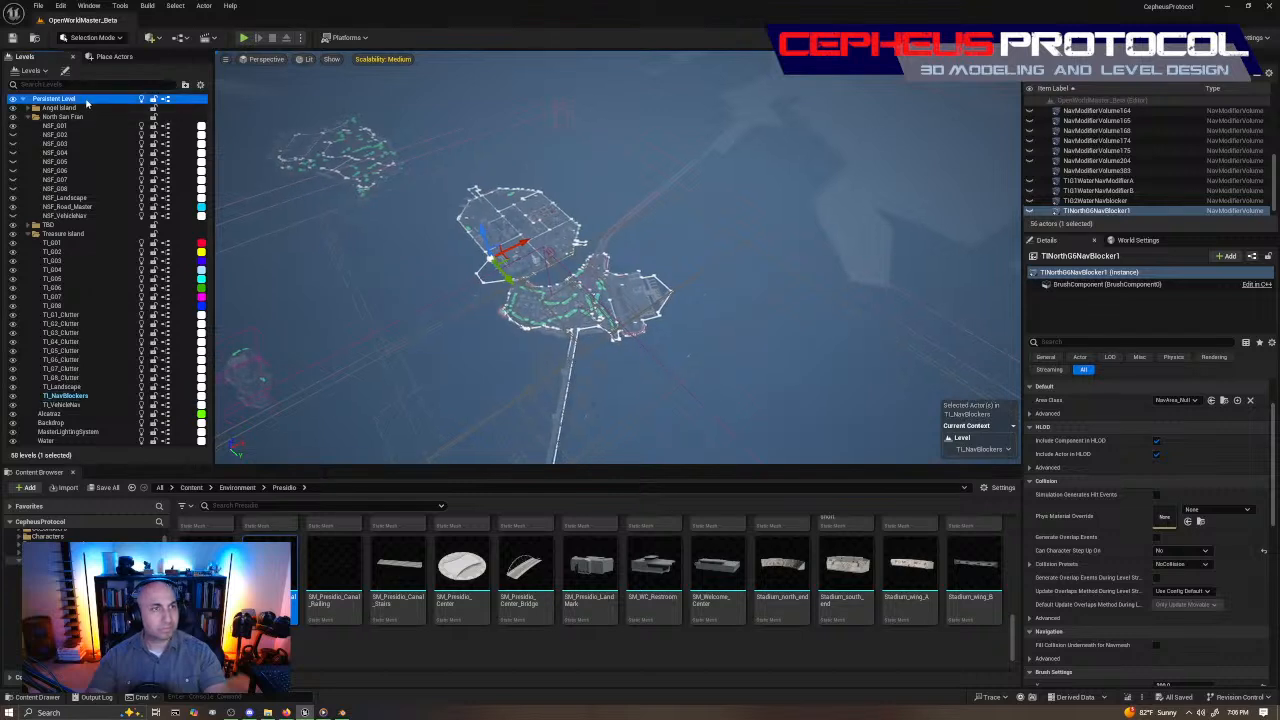
double_click(87, 103)
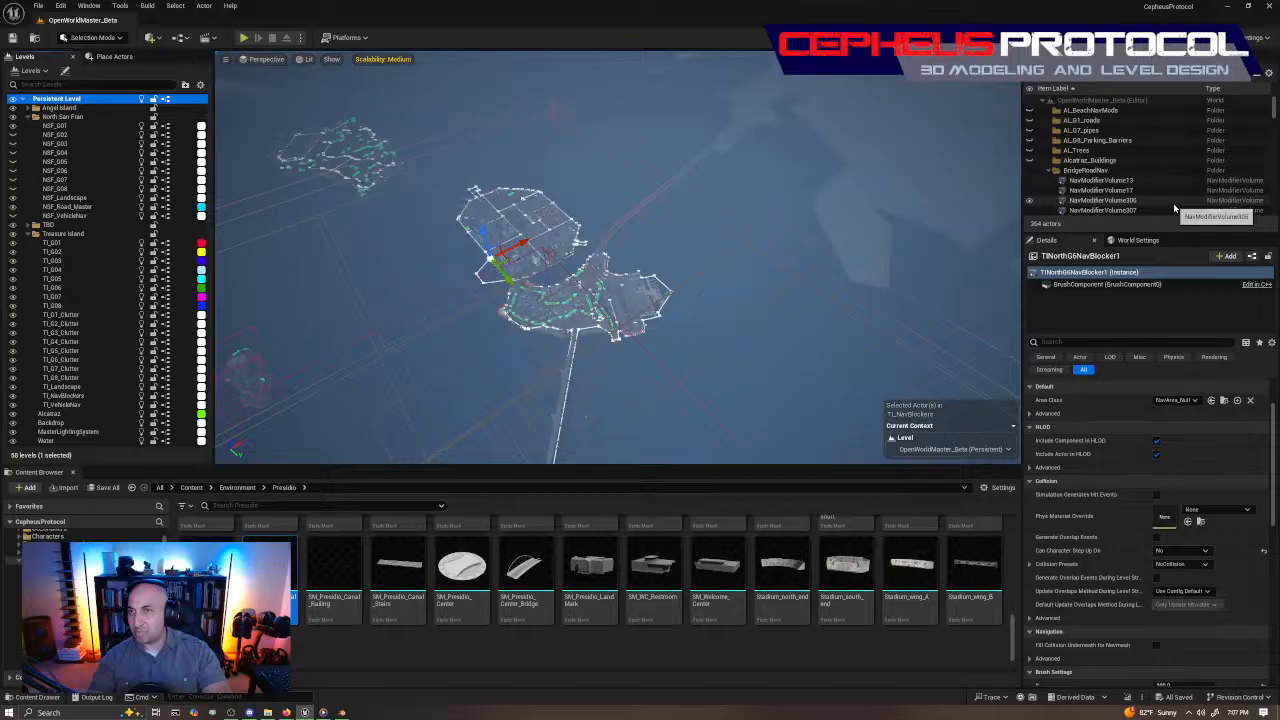
Select all twelve cliff meshes in the persistent level's Cliff_Meshes folder and frame them in the view
click(1048, 171)
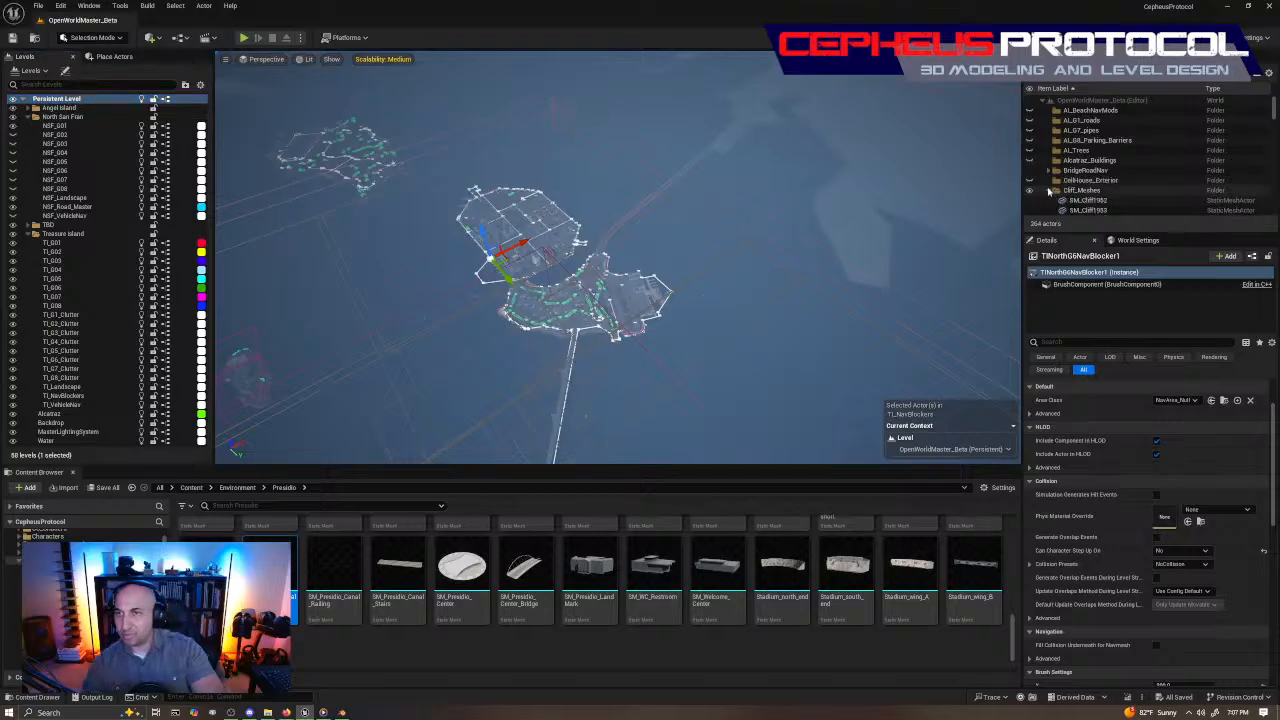
scroll(1152, 152, down, 2)
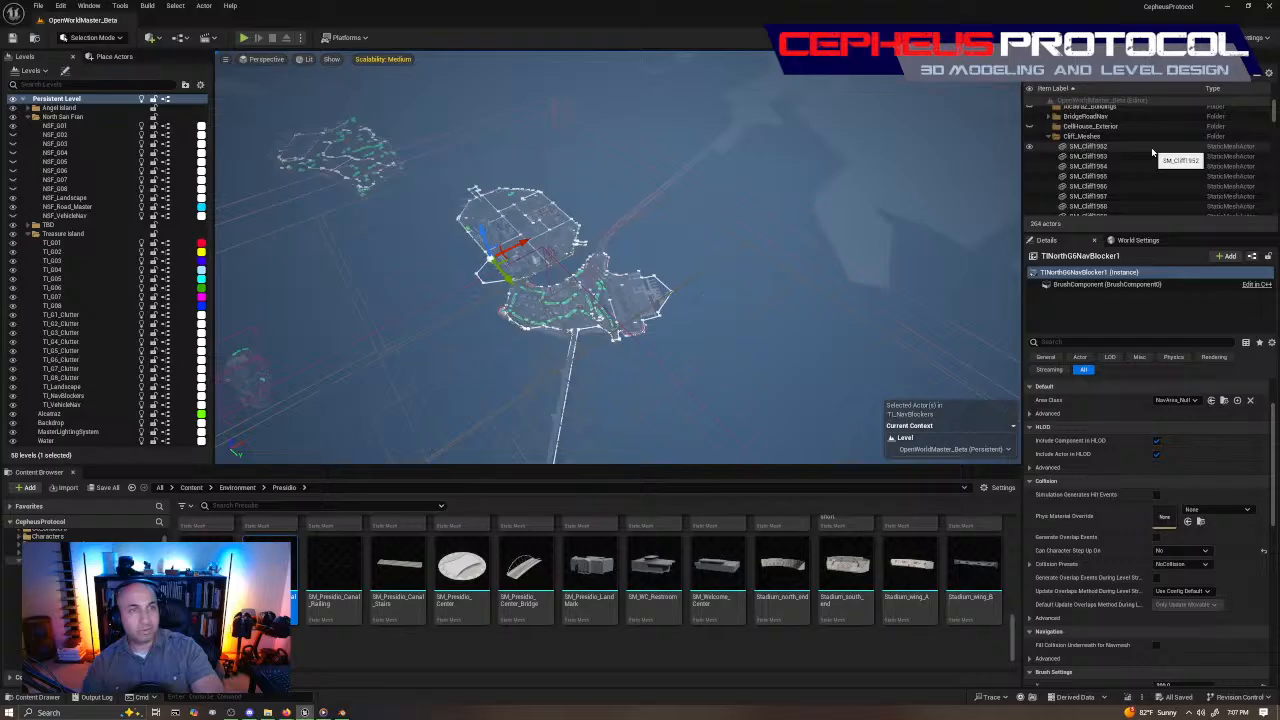
click(1152, 148)
scroll(1130, 165, up, 10)
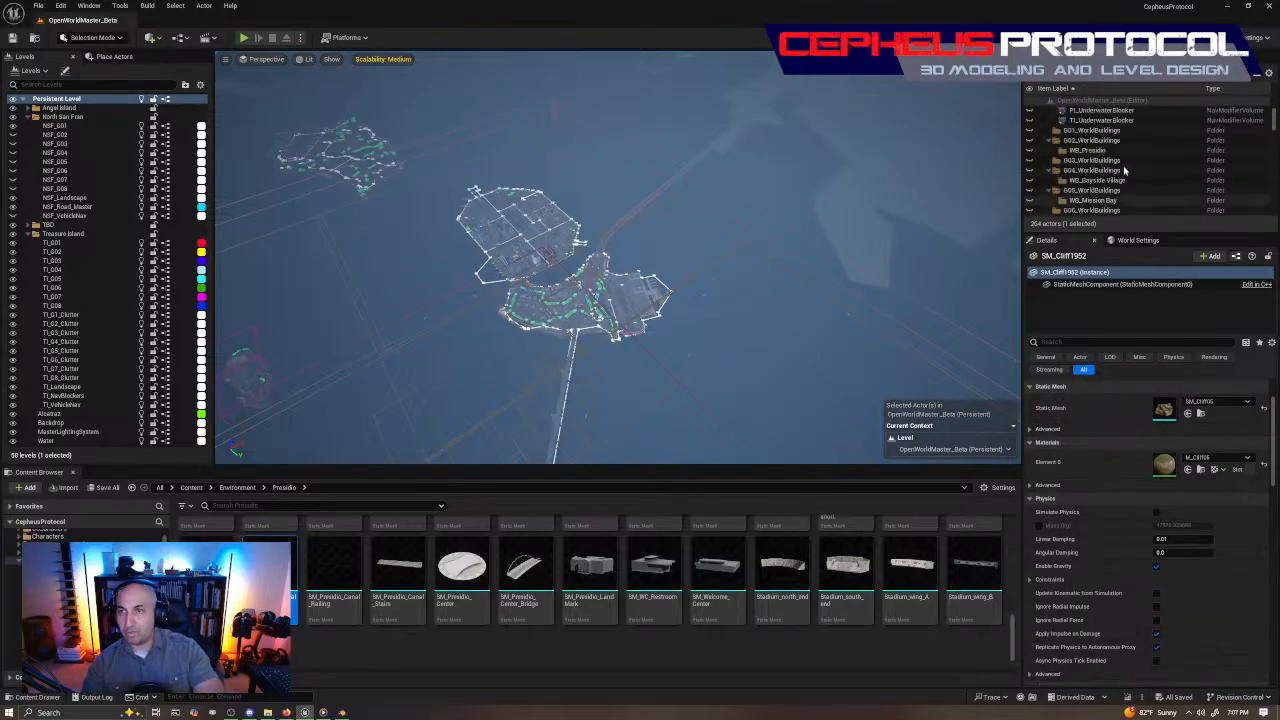
scroll(1124, 171, up, 5)
shift+click(1115, 202)
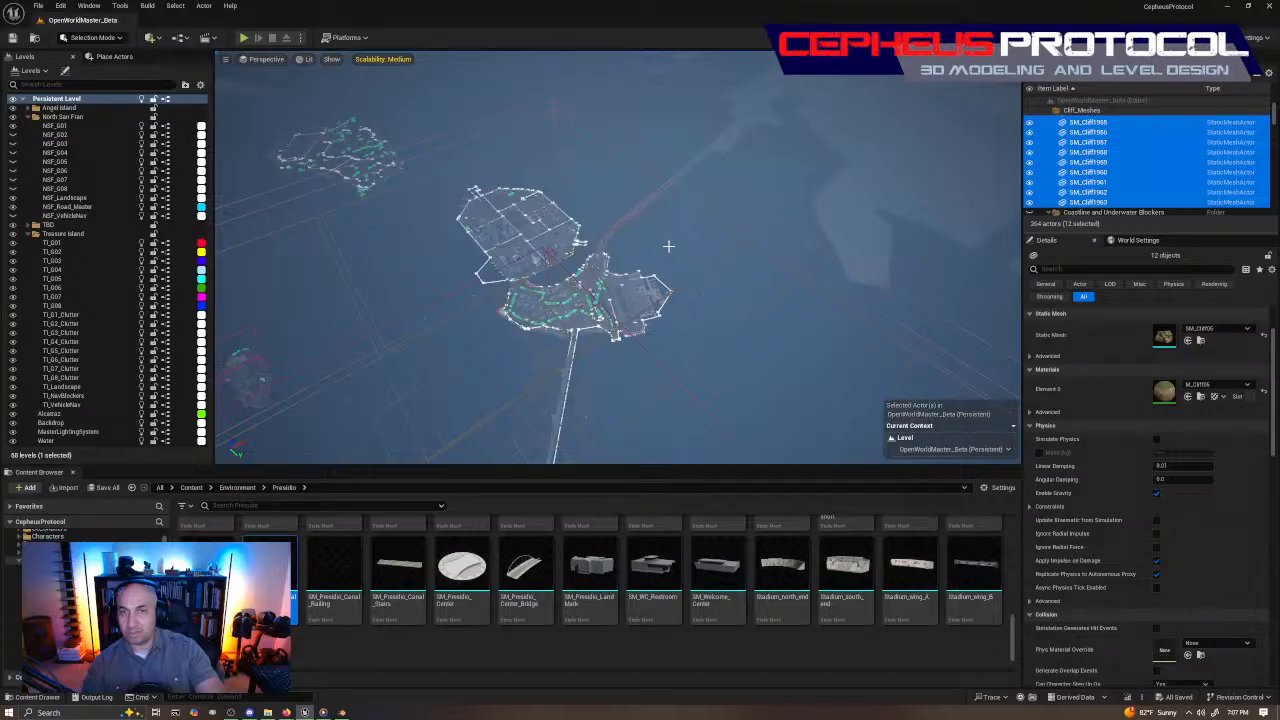
key(f)
right_drag(618, 257, 700, 256)
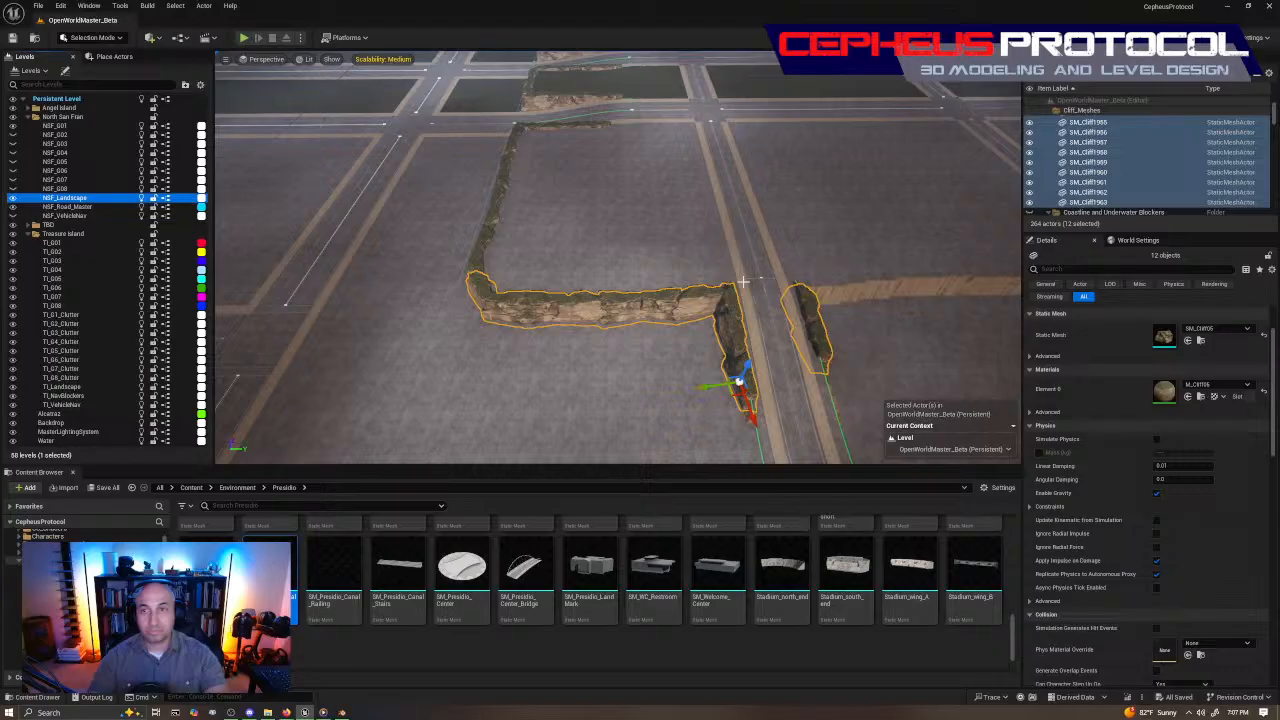
Try moving the selected cliff meshes away from the slope and undo the move
alt+drag(738, 362, 775, 287)
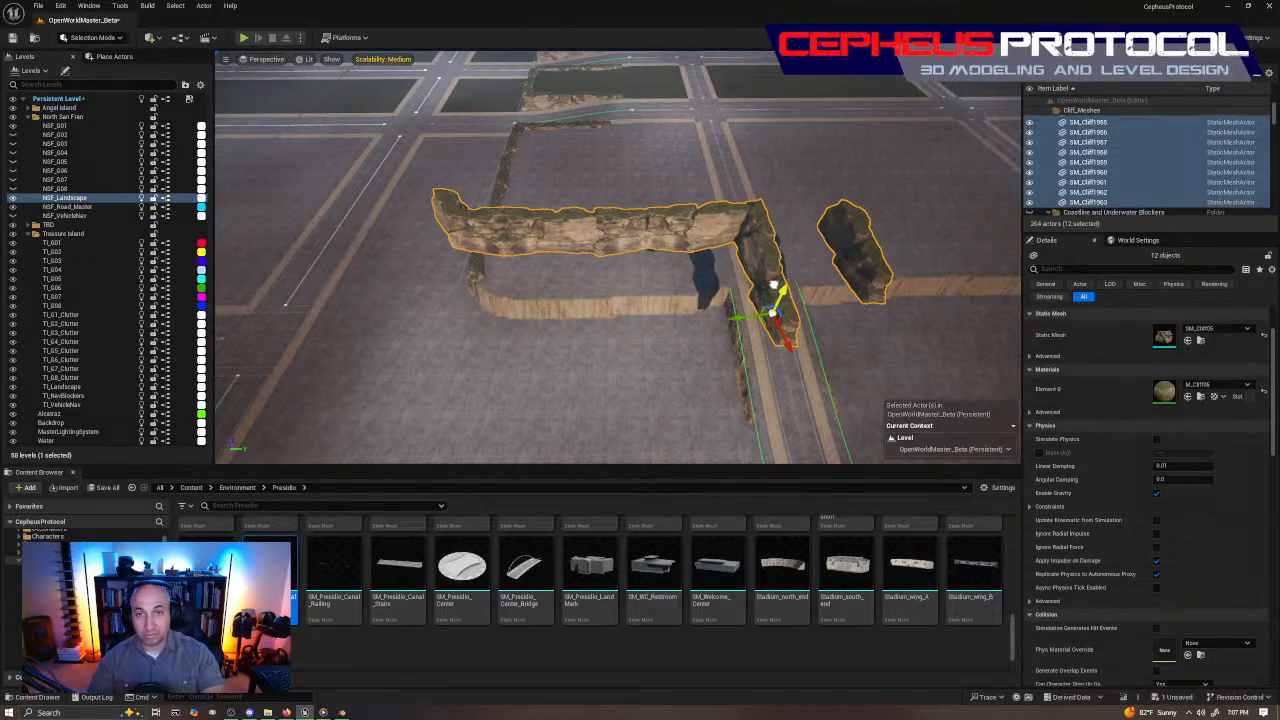
key(ctrl+z)
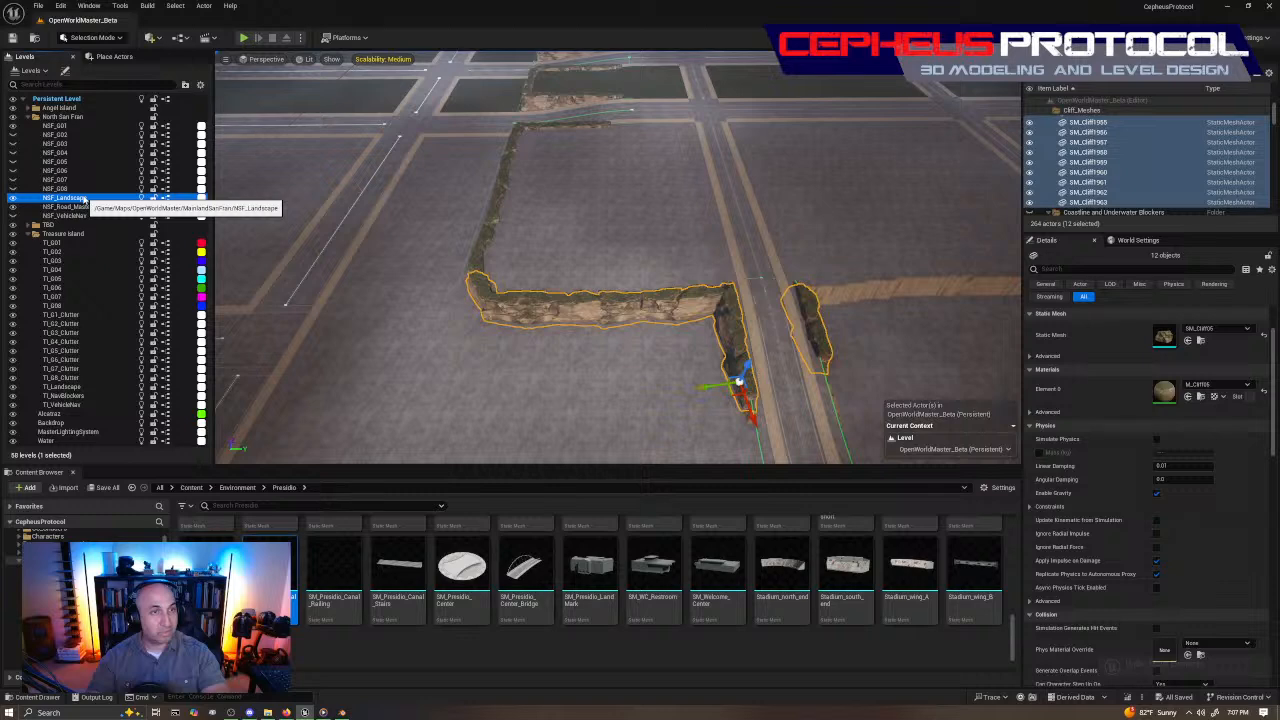
Move the twelve selected cliff meshes into the NSF_Landscape level and save the maps
right_click(85, 200)
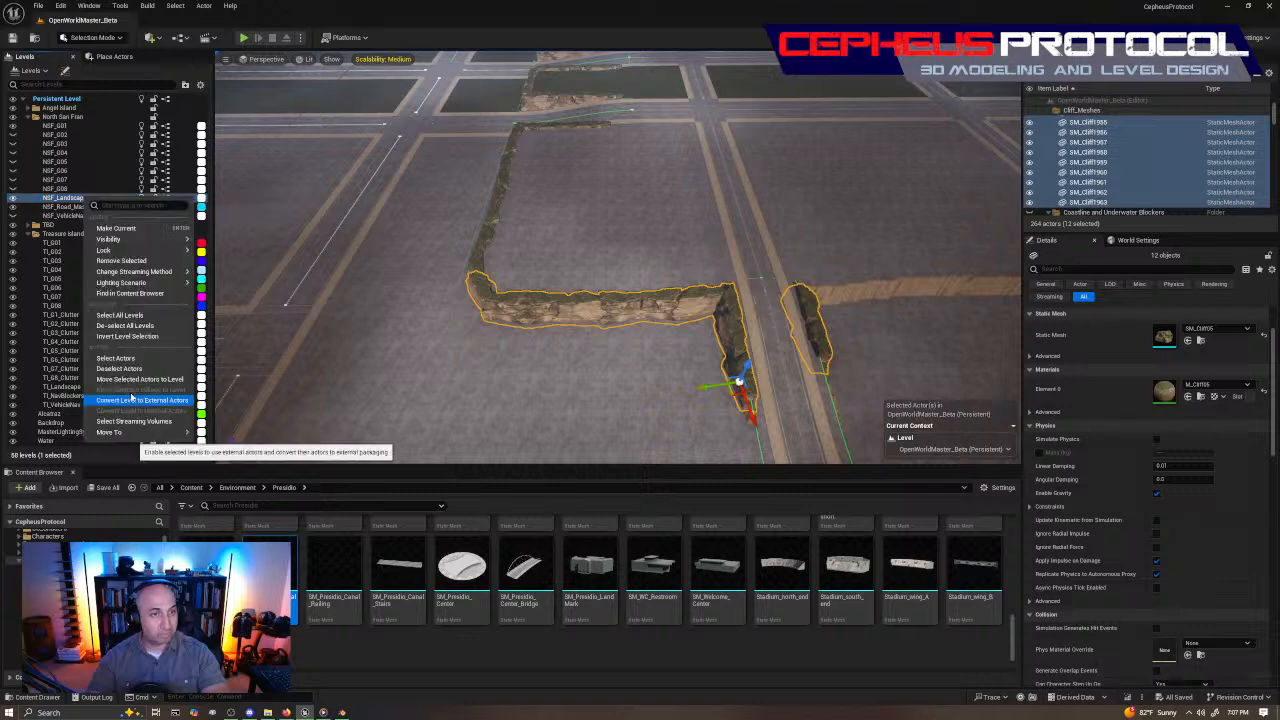
click(131, 399)
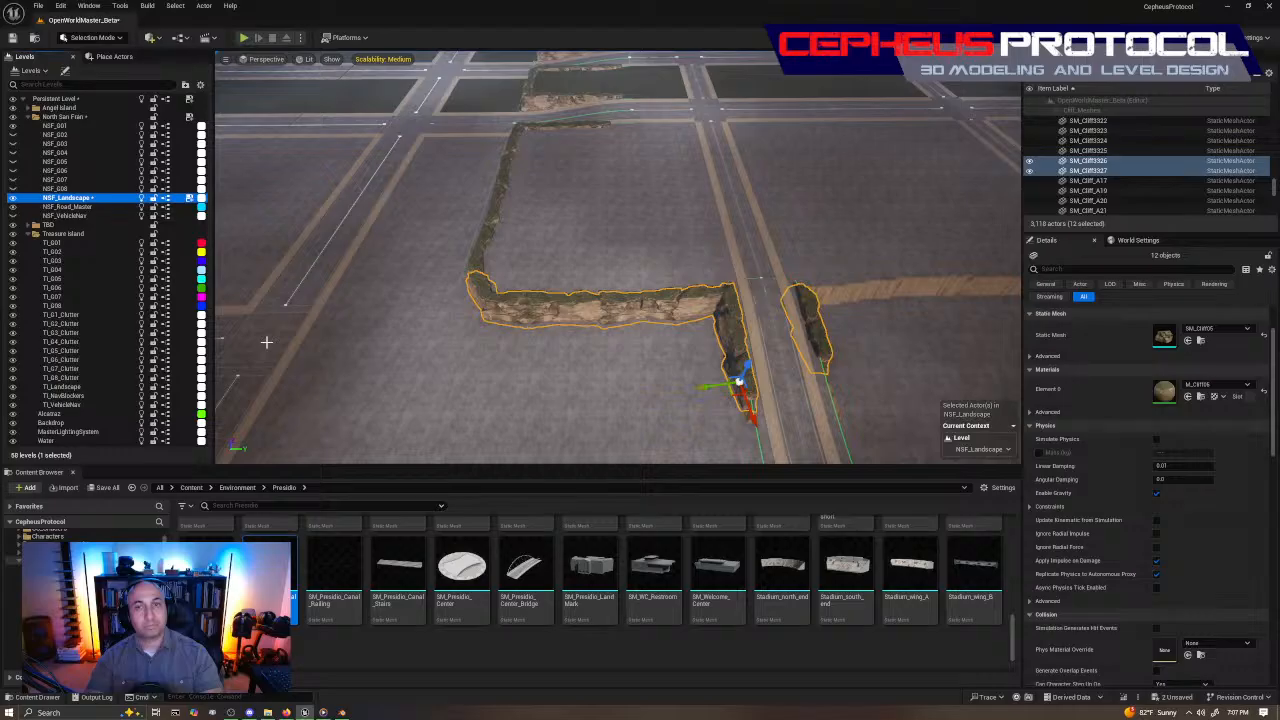
right_drag(266, 342, 378, 86)
key(ctrl+s)
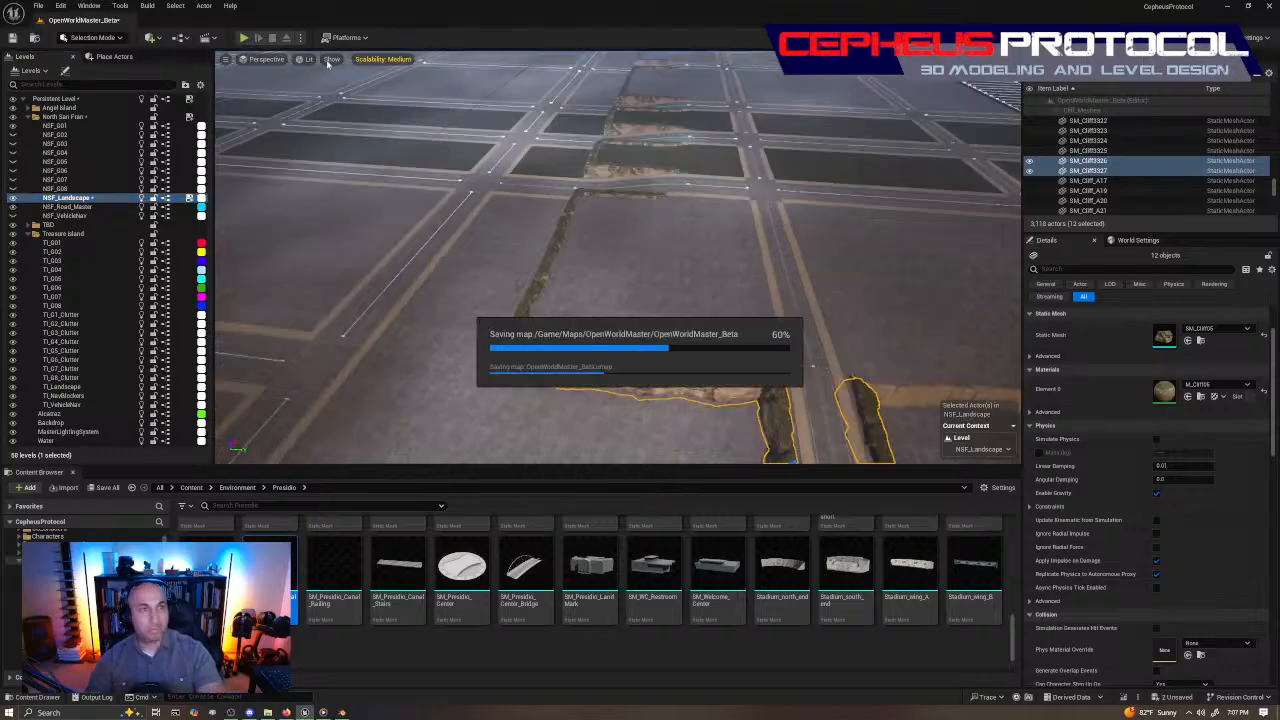
Make Persistent Level current again, look through its actors for navigation volumes, and examine the extent of Bay_NavBounds over the bay
double_click(60, 99)
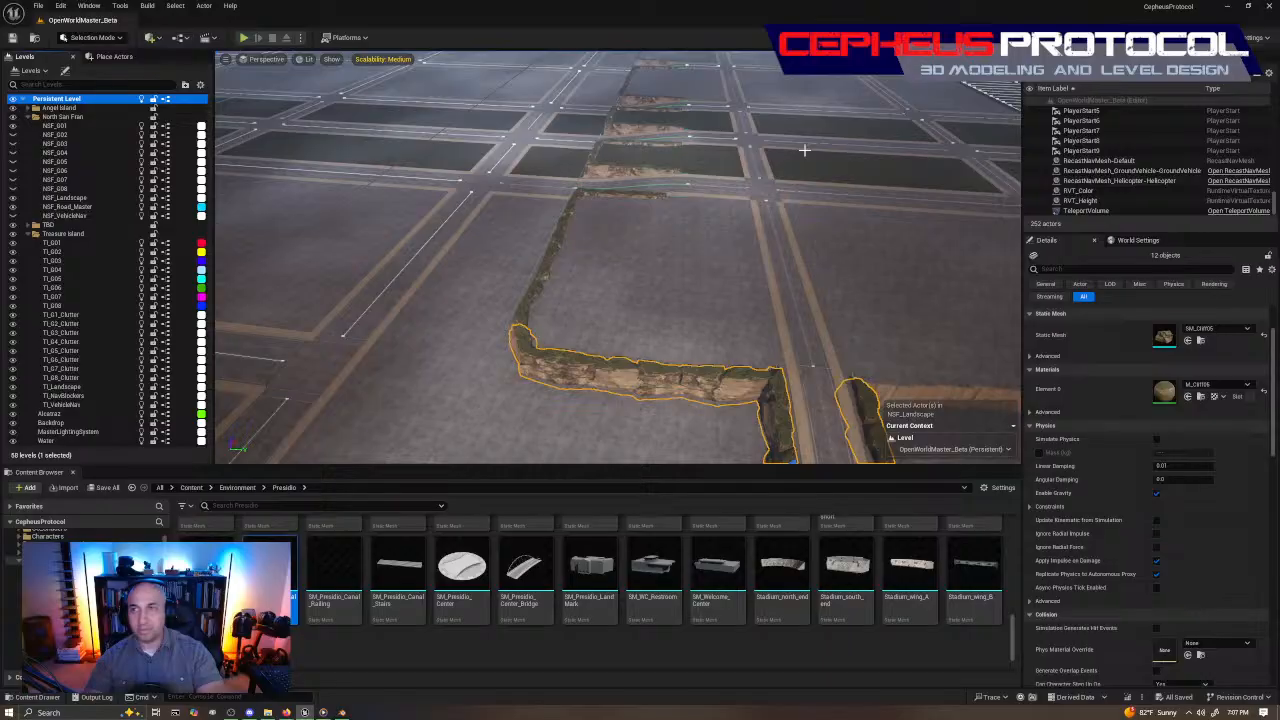
scroll(1195, 160, up, 3)
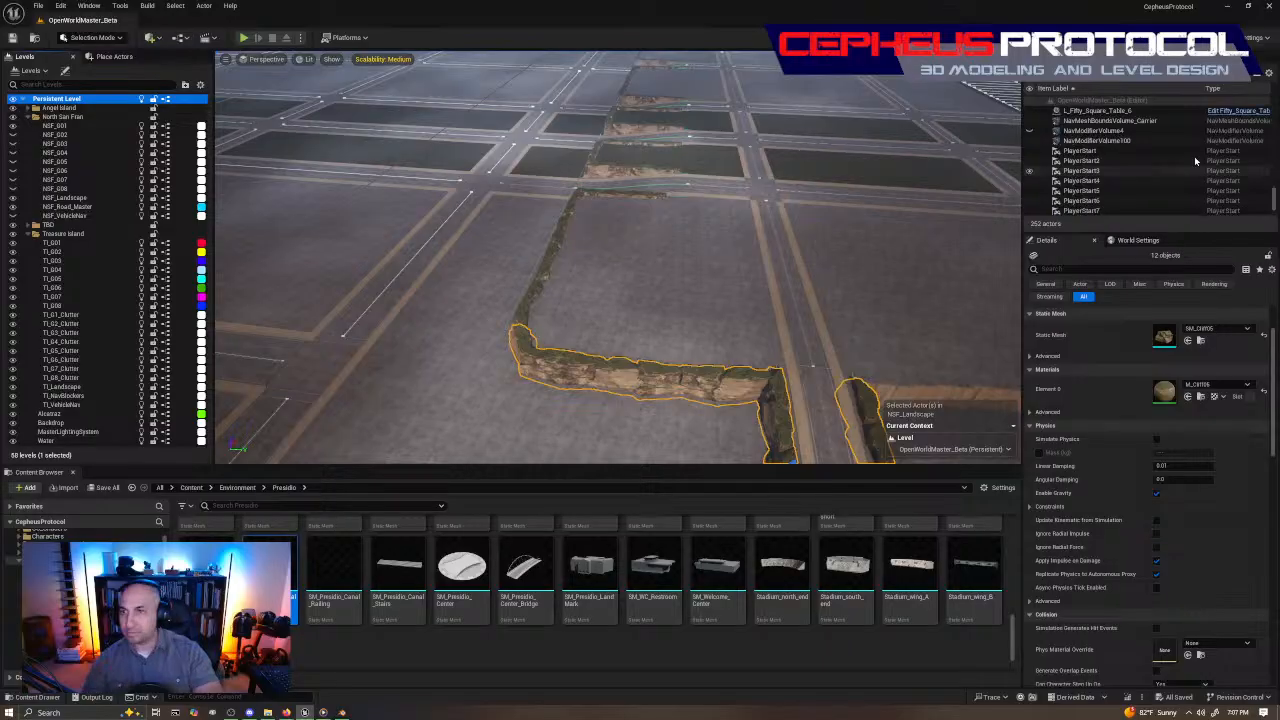
scroll(1188, 172, up, 3)
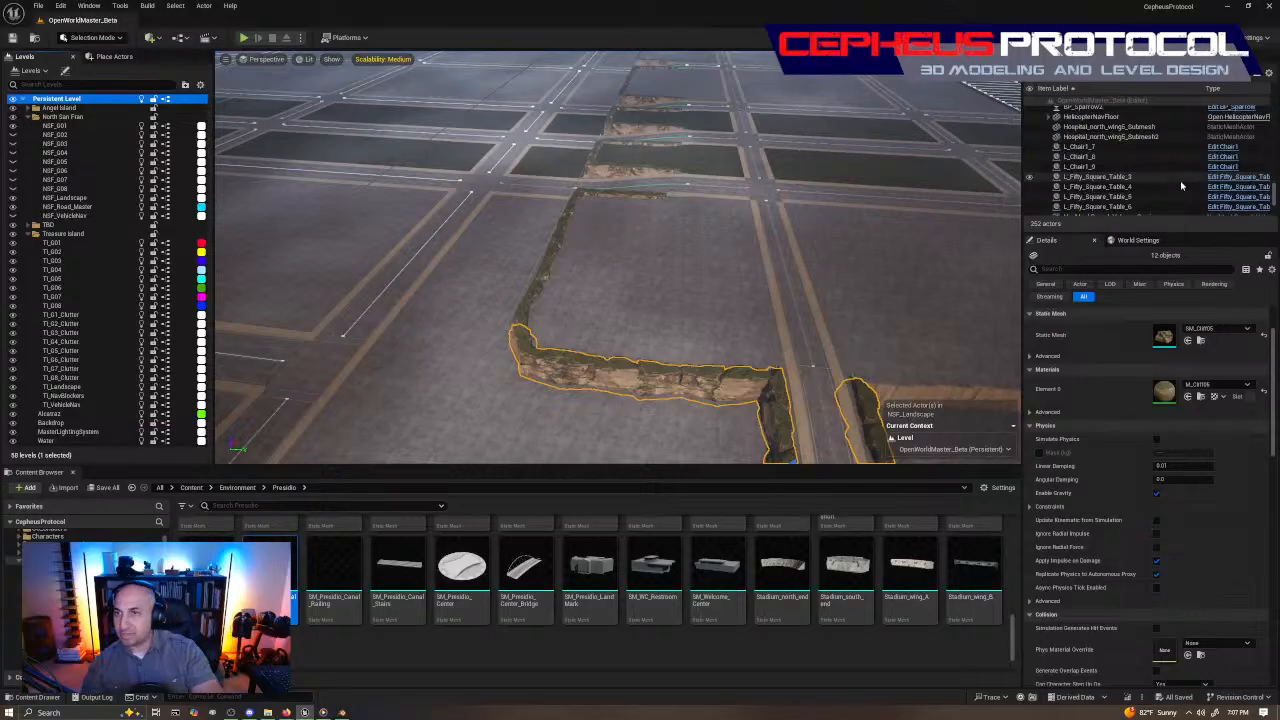
scroll(1181, 186, up, 5)
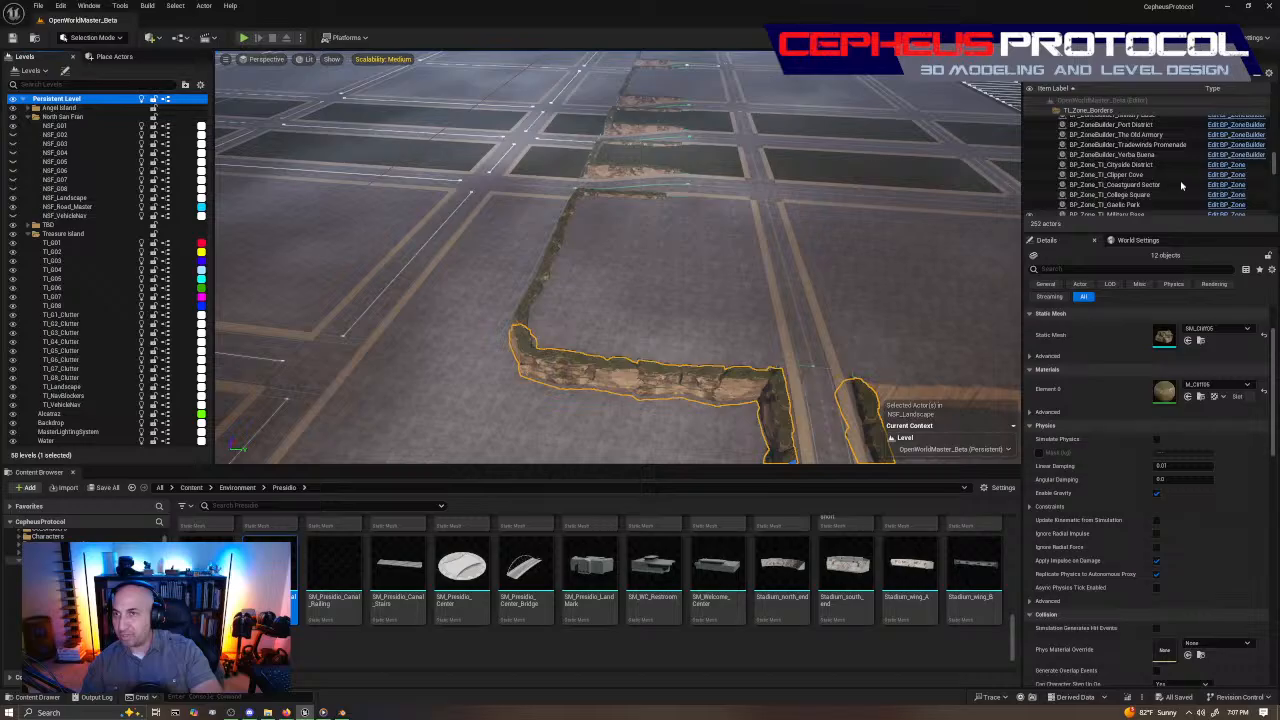
scroll(1184, 188, up, 5)
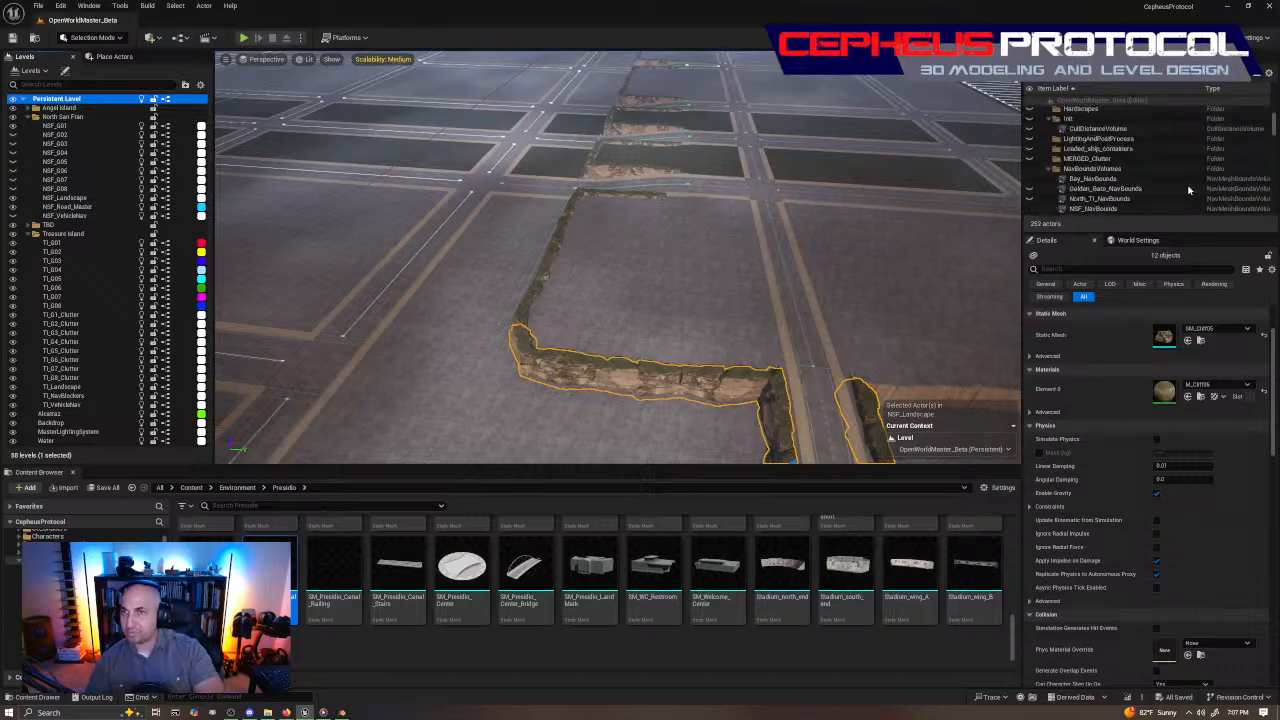
scroll(1188, 189, down, 1)
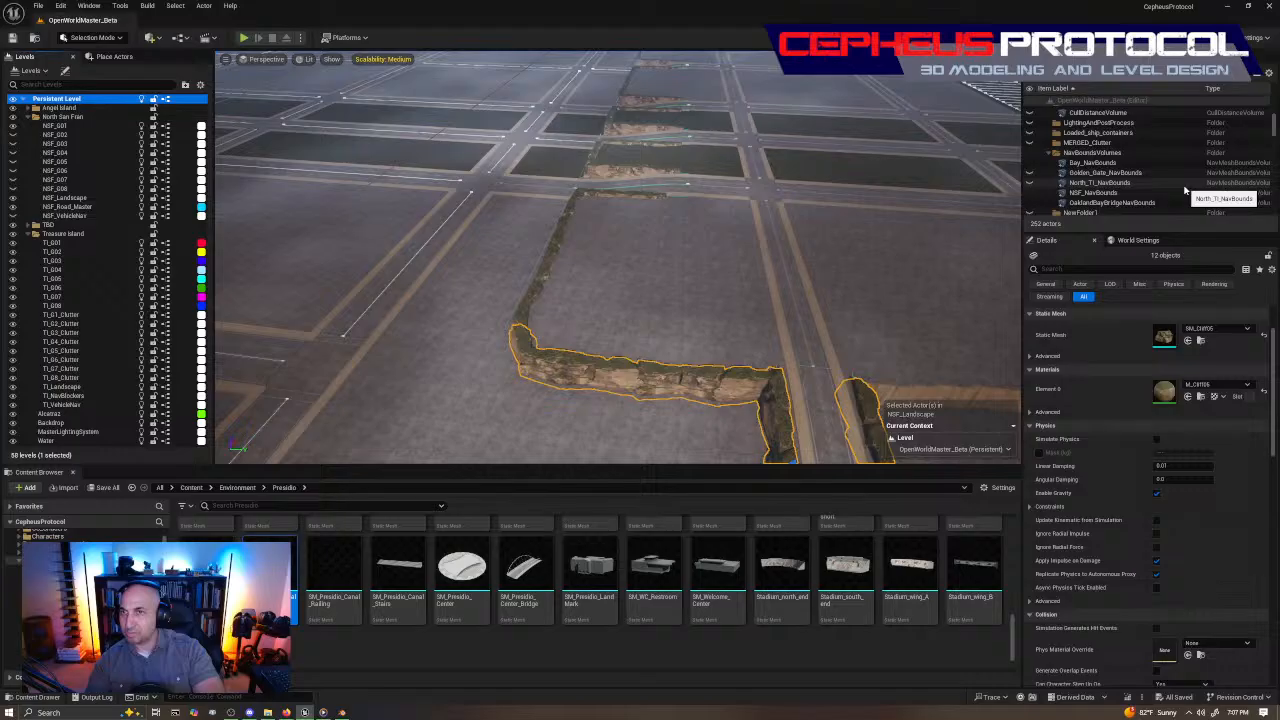
click(1125, 163)
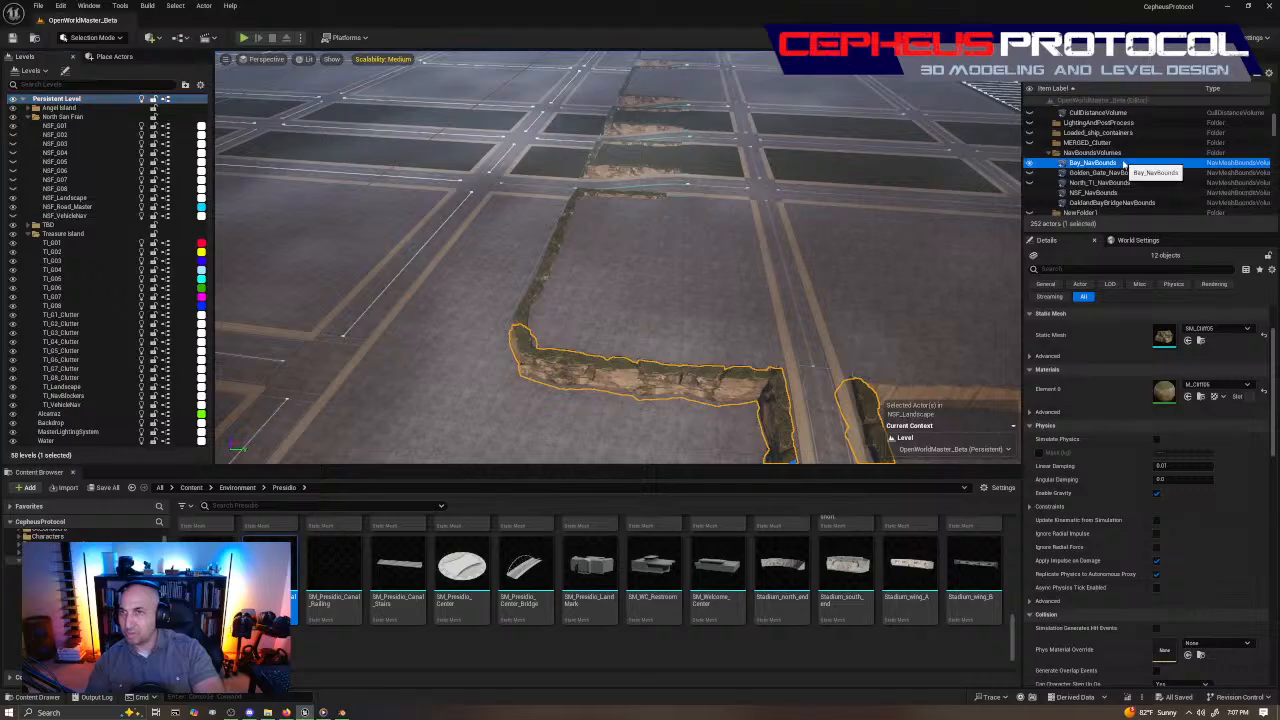
double_click(1125, 164)
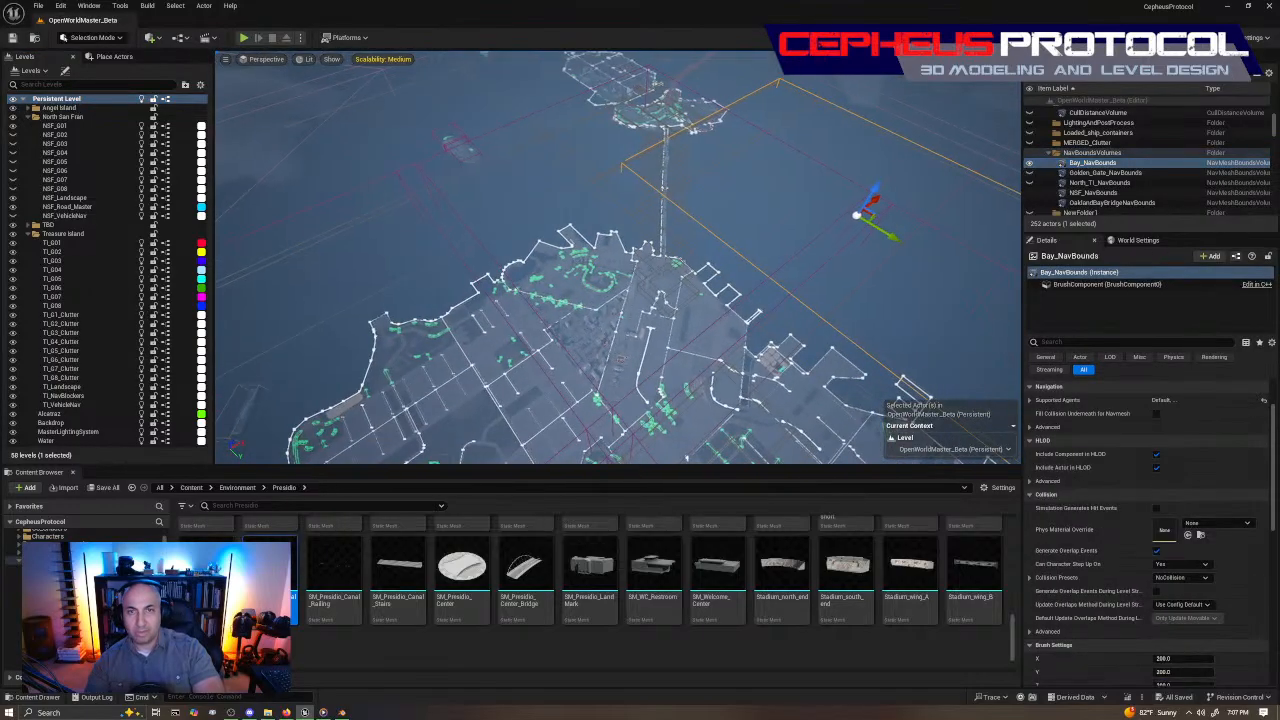
mouse_move(927, 173)
right_down()
mouse_move(895, 173)
mouse_move(927, 173)
right_up()
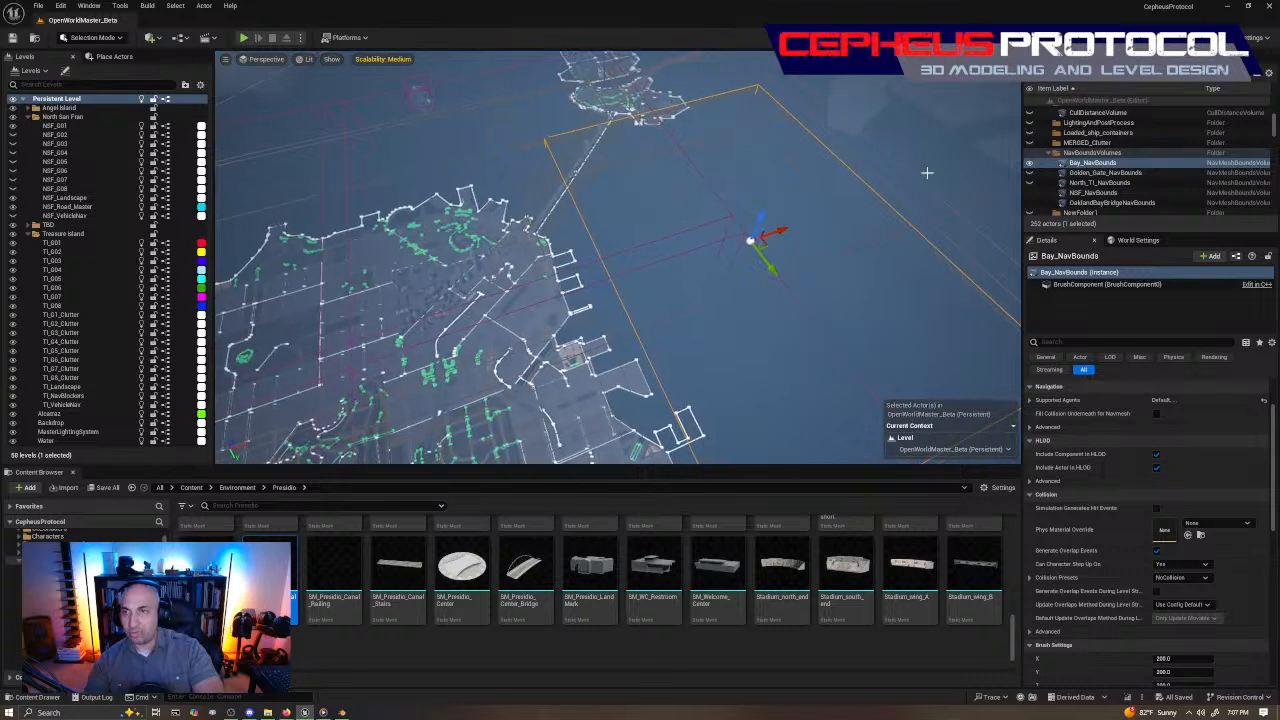
Look through the remaining persistent-level folders and examine the nav modifier volumes in OBB_NavNull along the bridge
click(1047, 152)
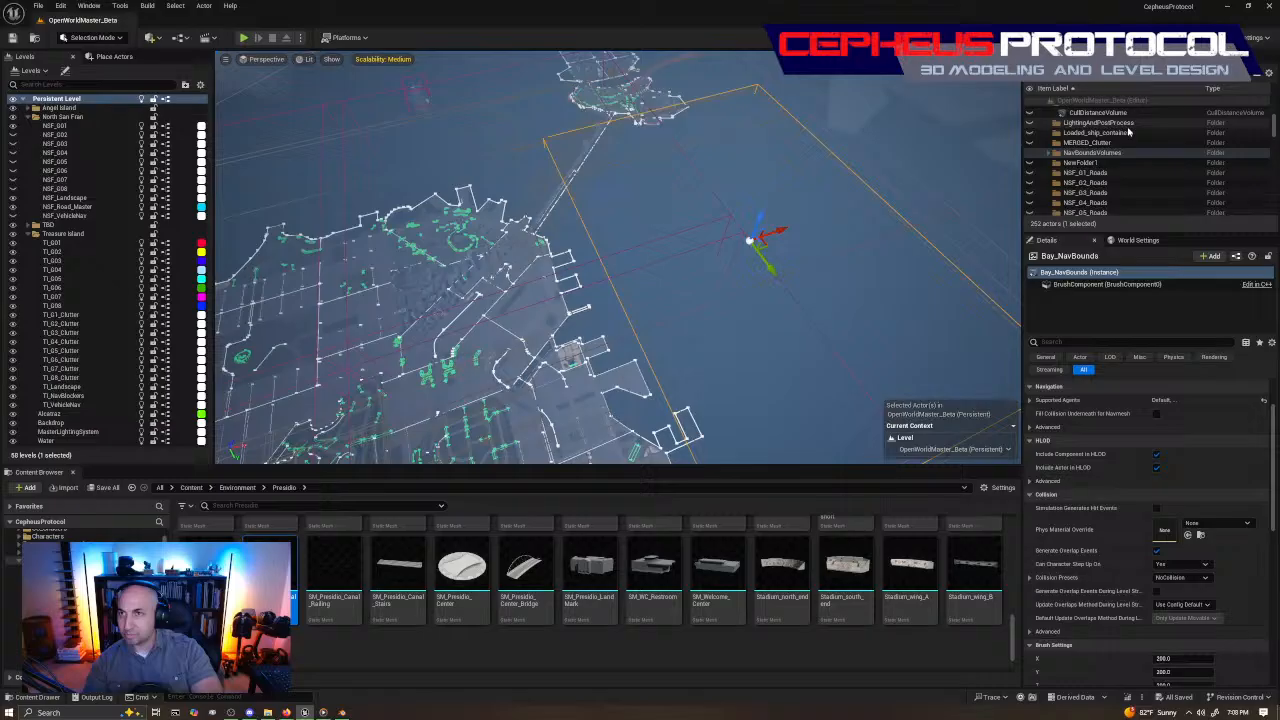
scroll(1140, 150, up, 2)
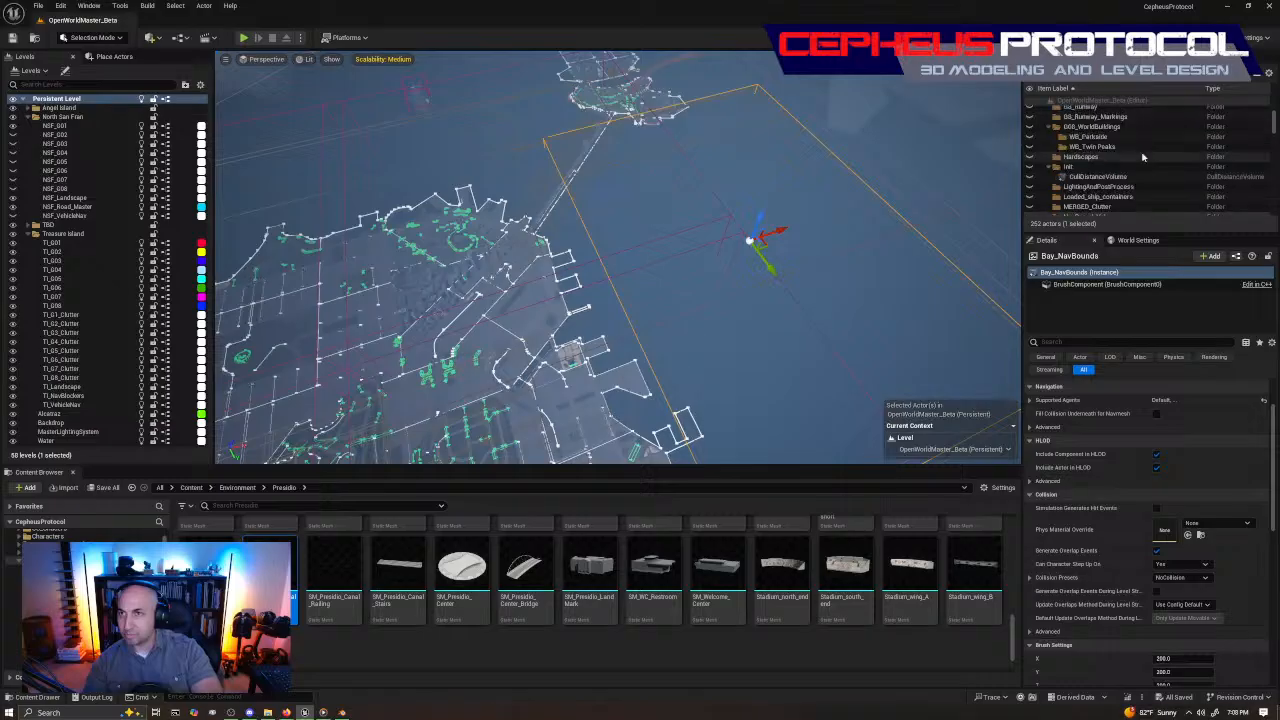
scroll(1145, 158, up, 1)
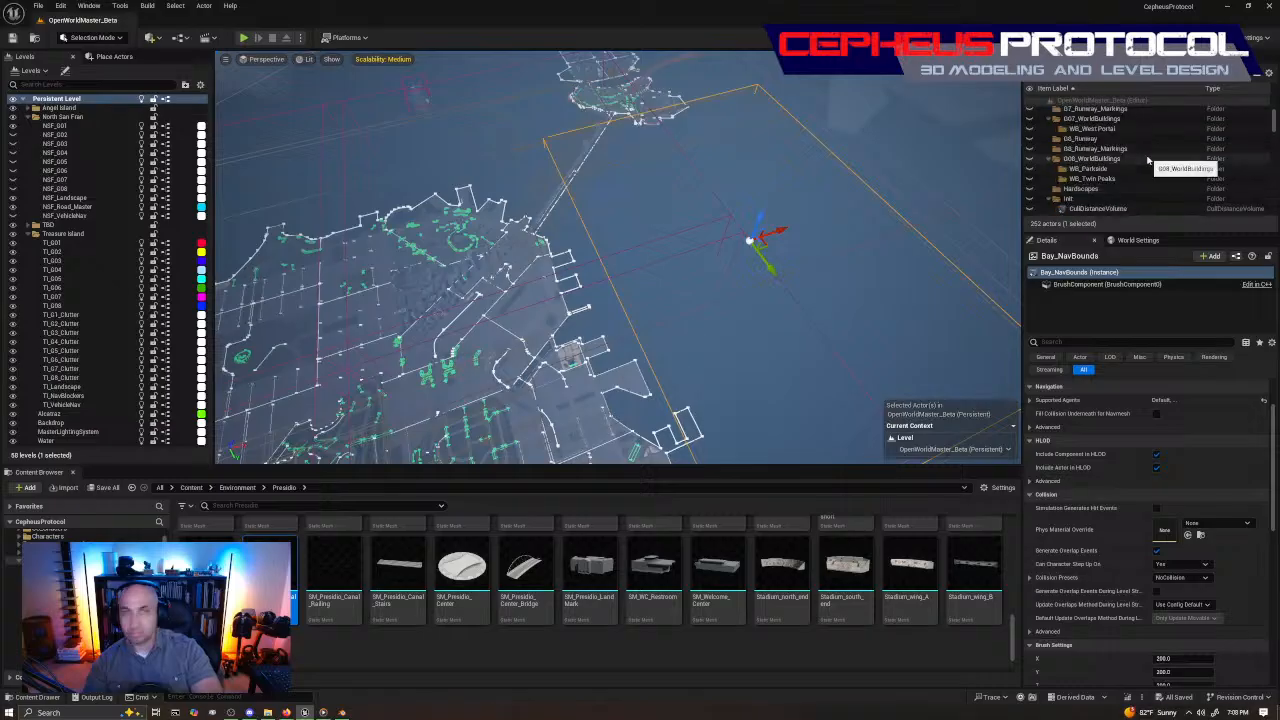
scroll(1148, 160, down, 1)
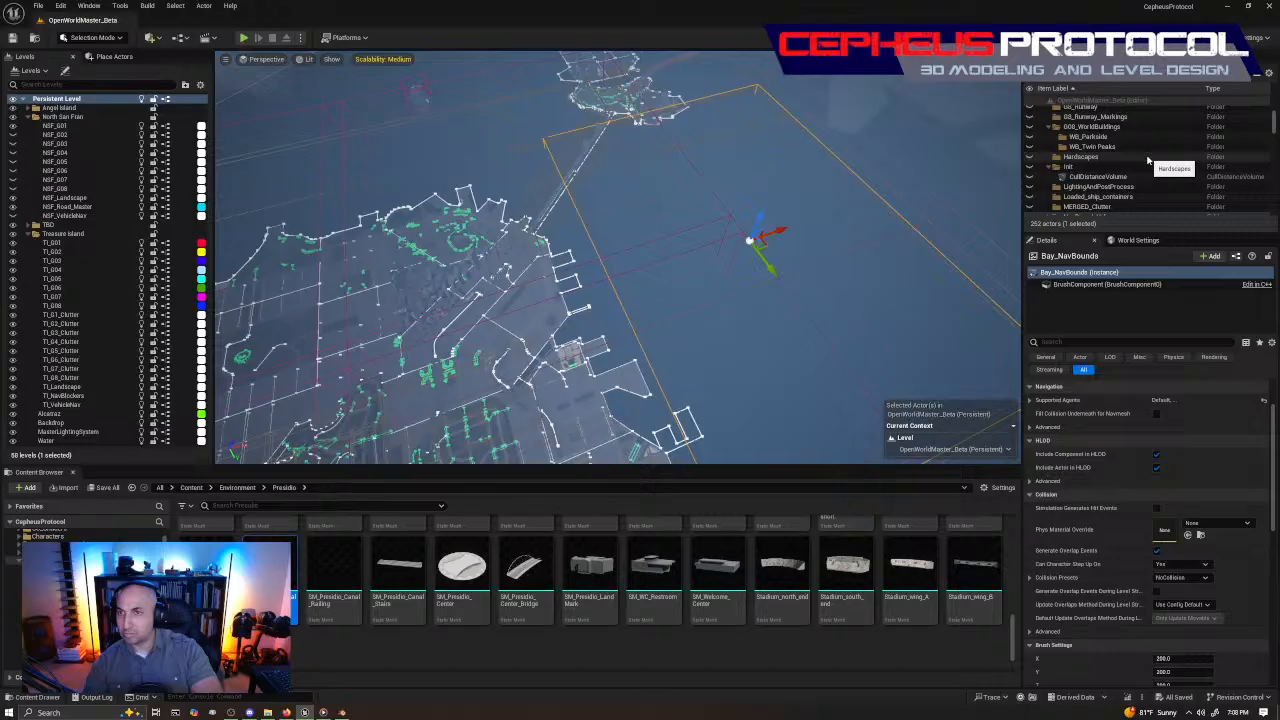
scroll(1148, 160, down, 1)
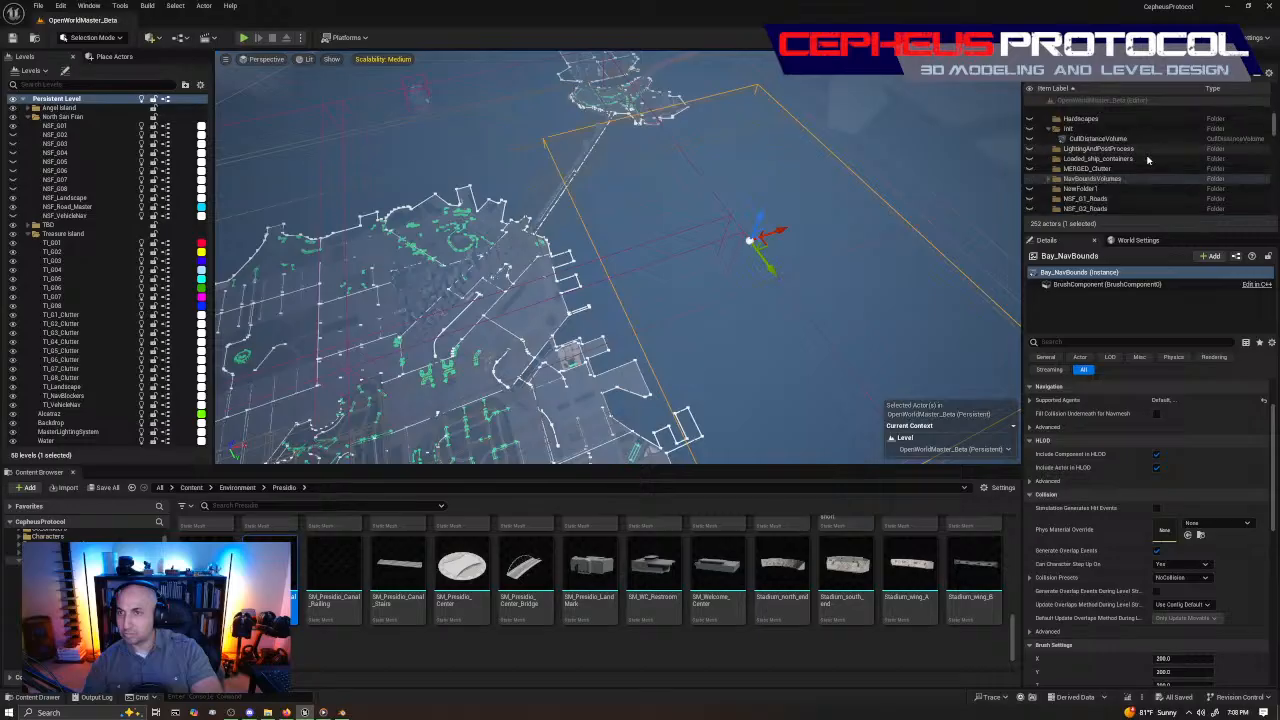
scroll(1148, 160, down, 4)
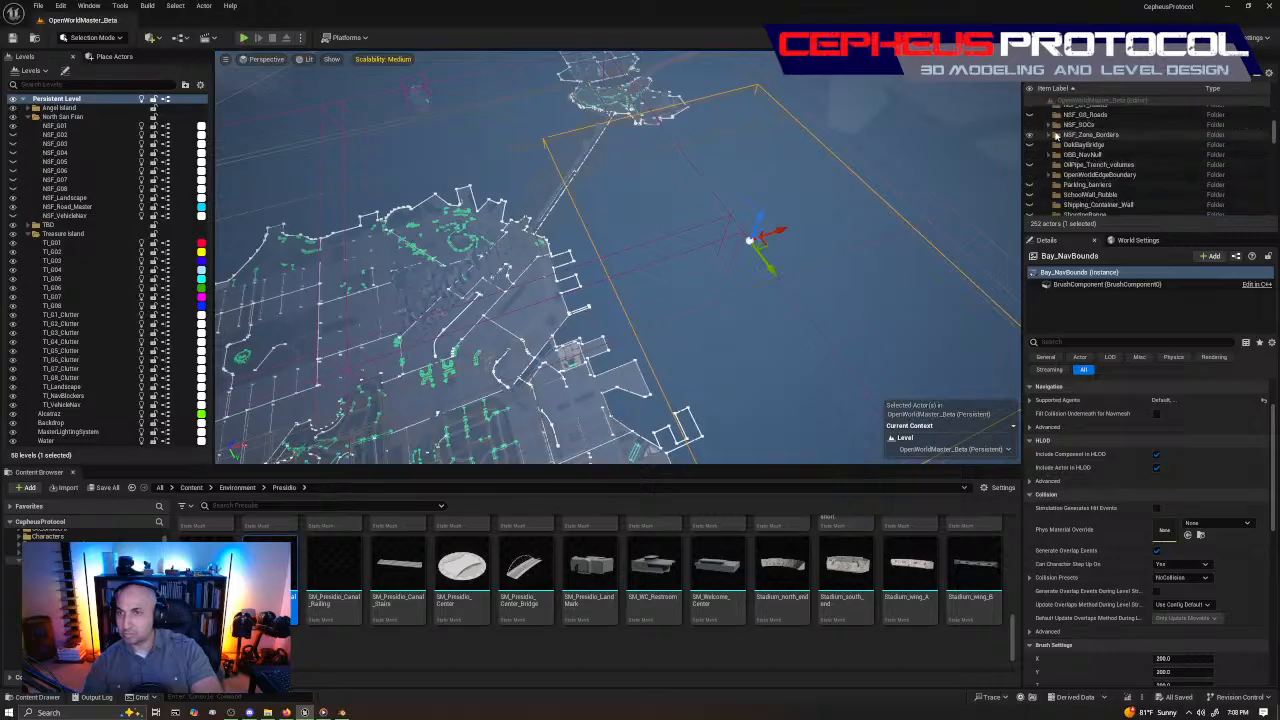
double_click(1147, 155)
scroll(1147, 155, down, 1)
click(1124, 136)
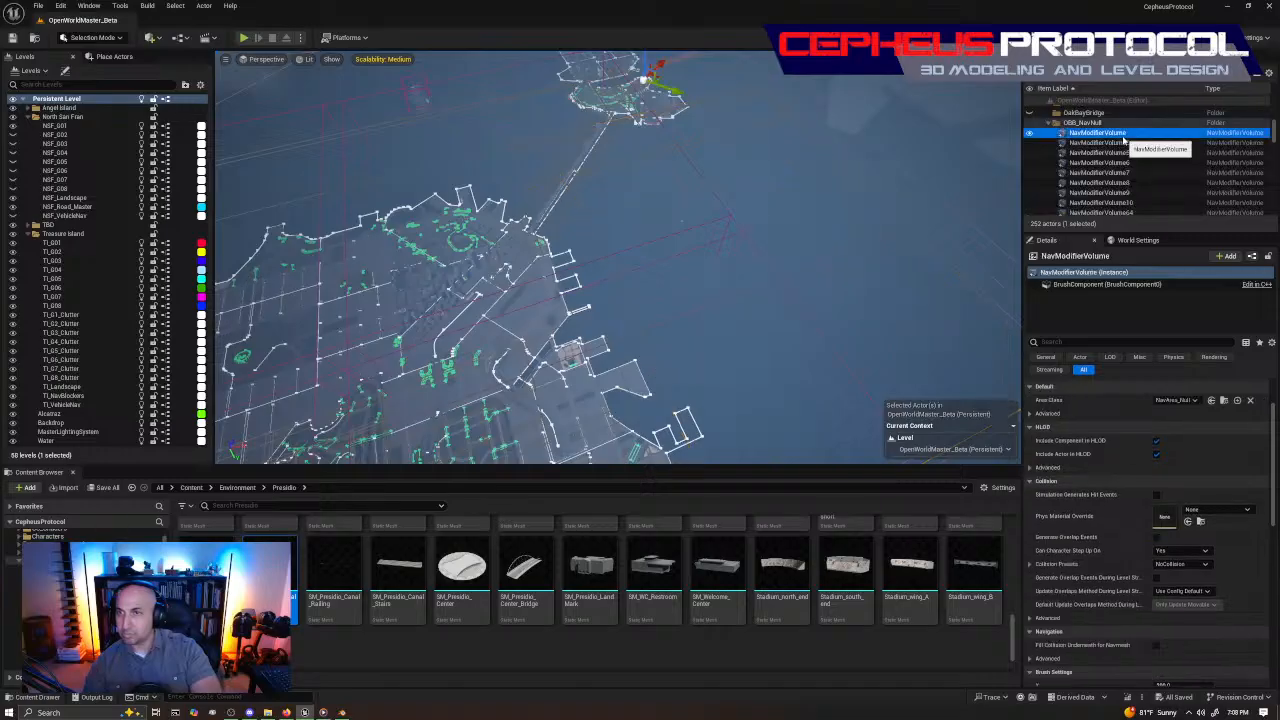
double_click(1125, 145)
double_click(1132, 154)
double_click(1134, 164)
scroll(1141, 179, down, 5)
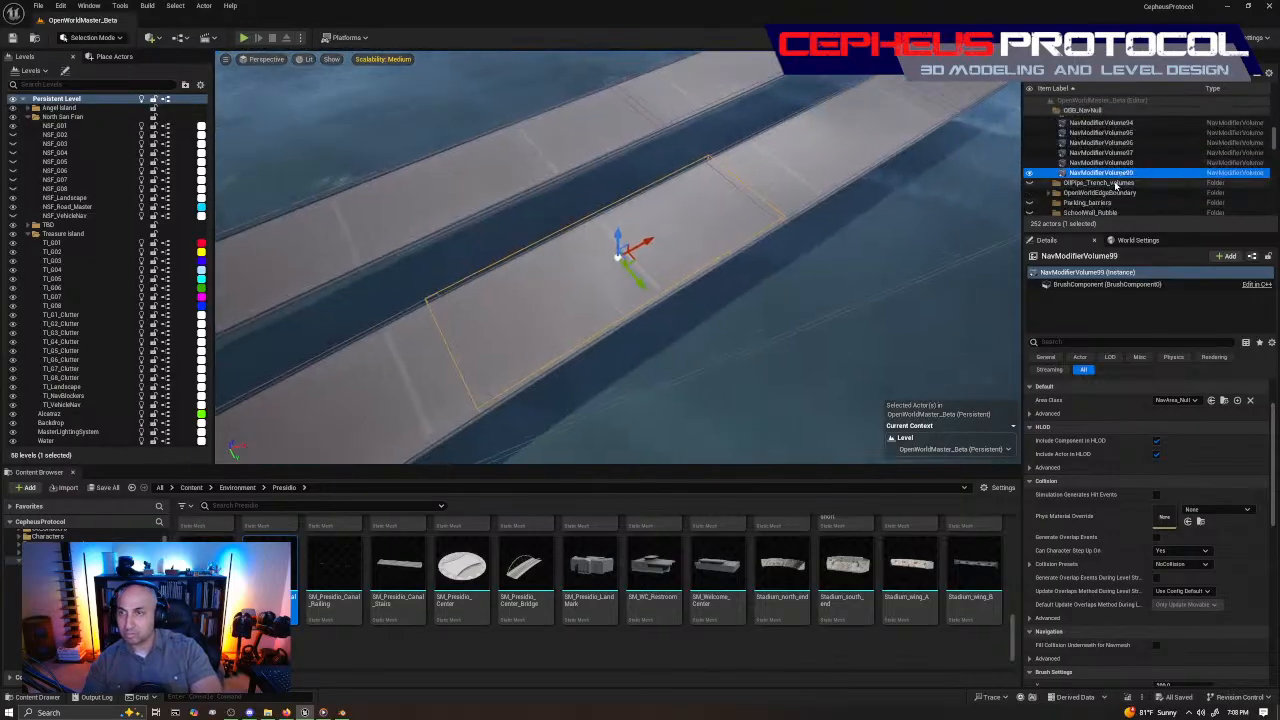
Check the OilPipe_Trench_volumes and OpenWorldEdgeBoundary folders and the Treasure Island folders below them for water blockers
click(1117, 184)
click(1122, 193)
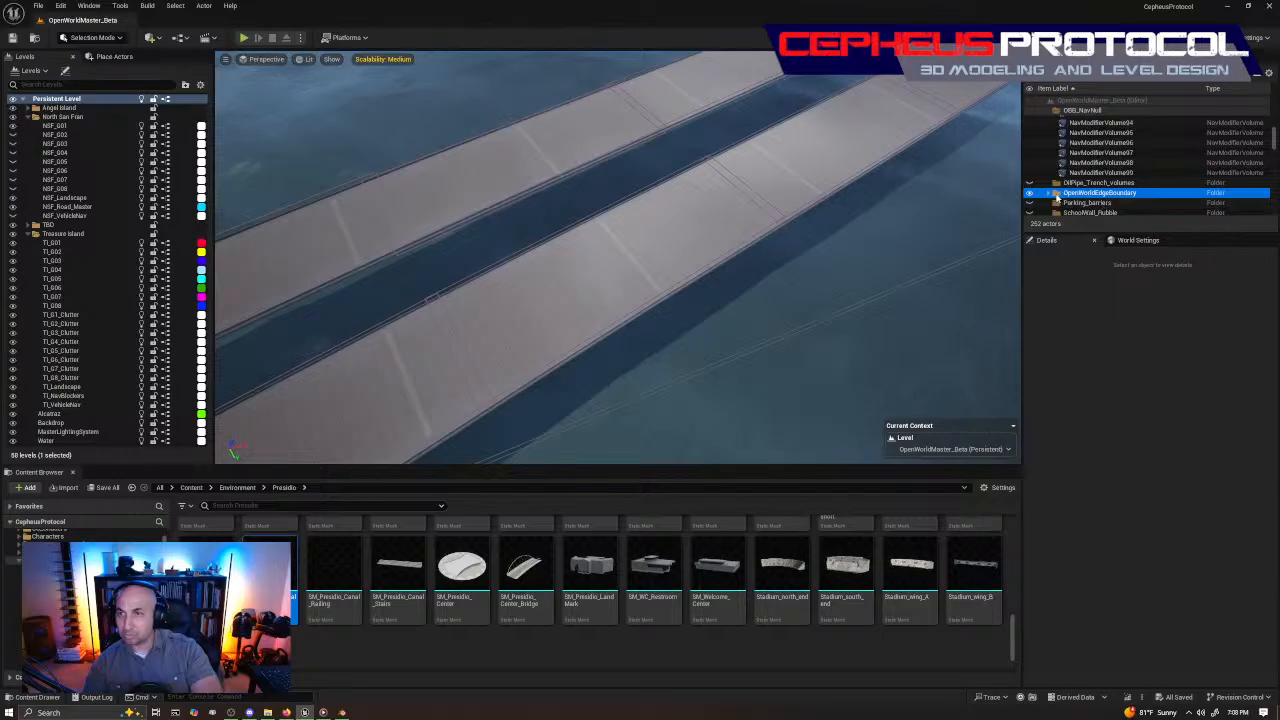
scroll(1056, 197, down, 3)
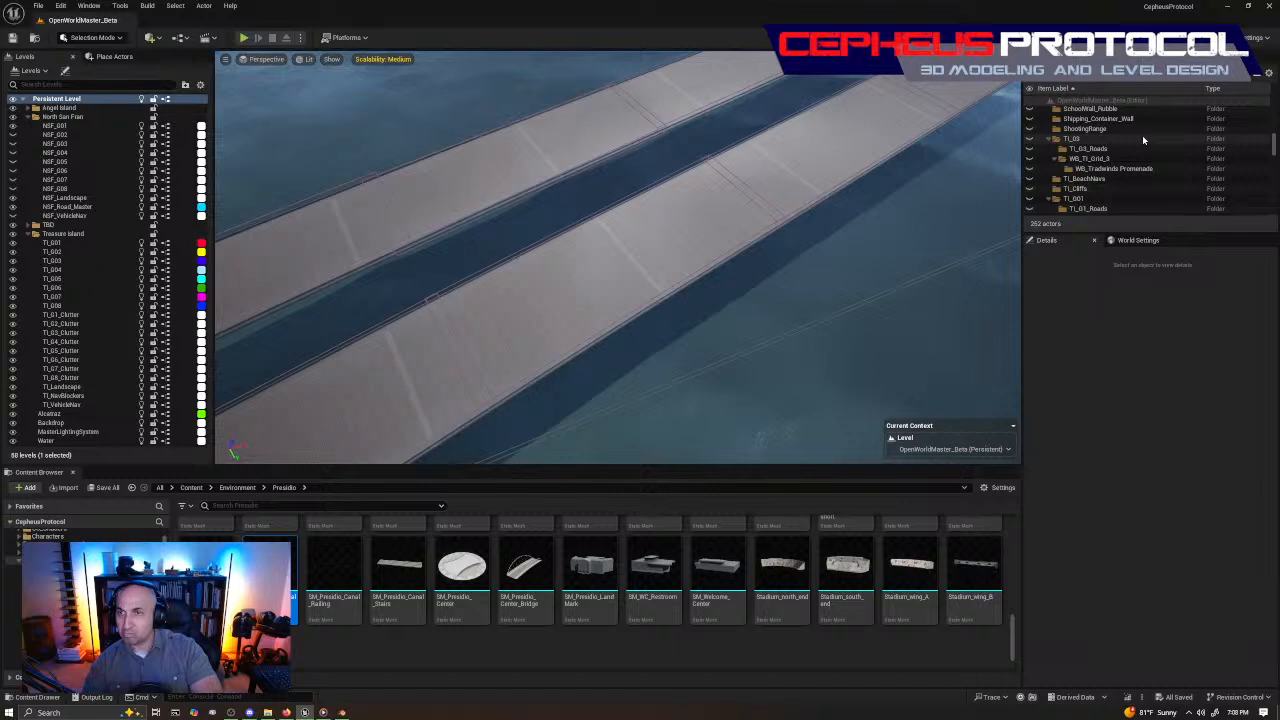
scroll(1143, 140, down, 3)
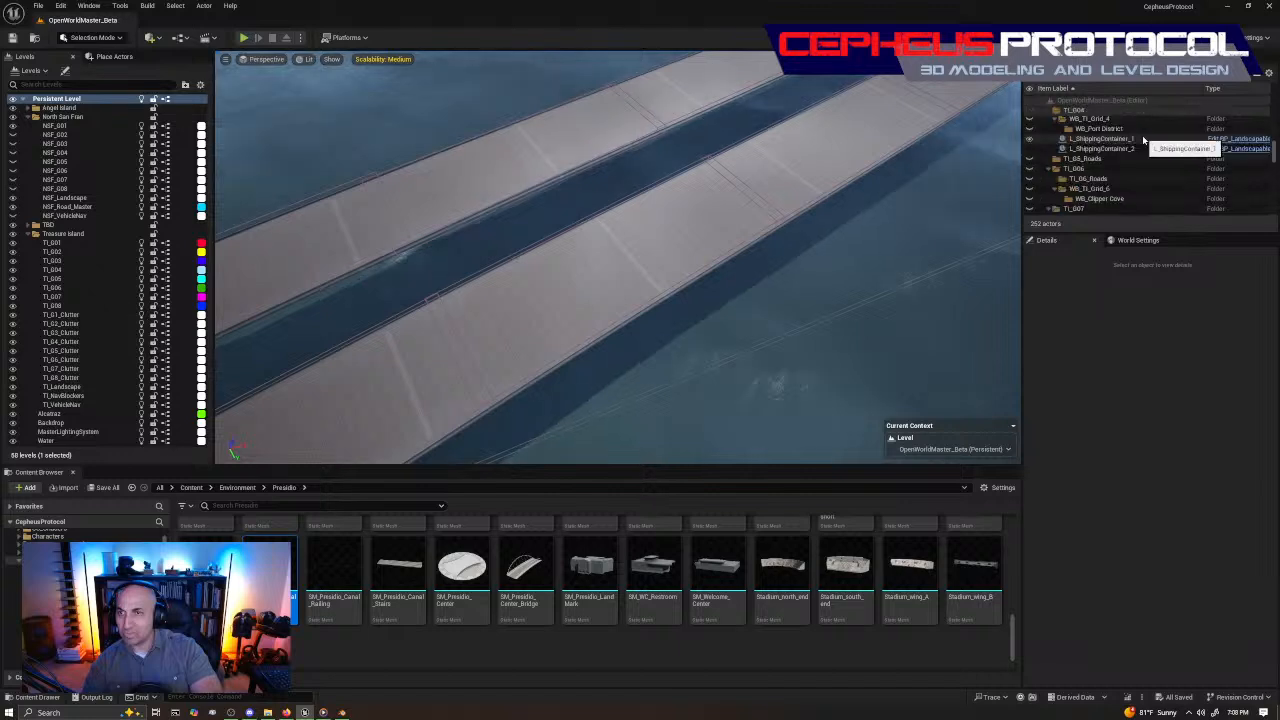
scroll(1143, 140, down, 3)
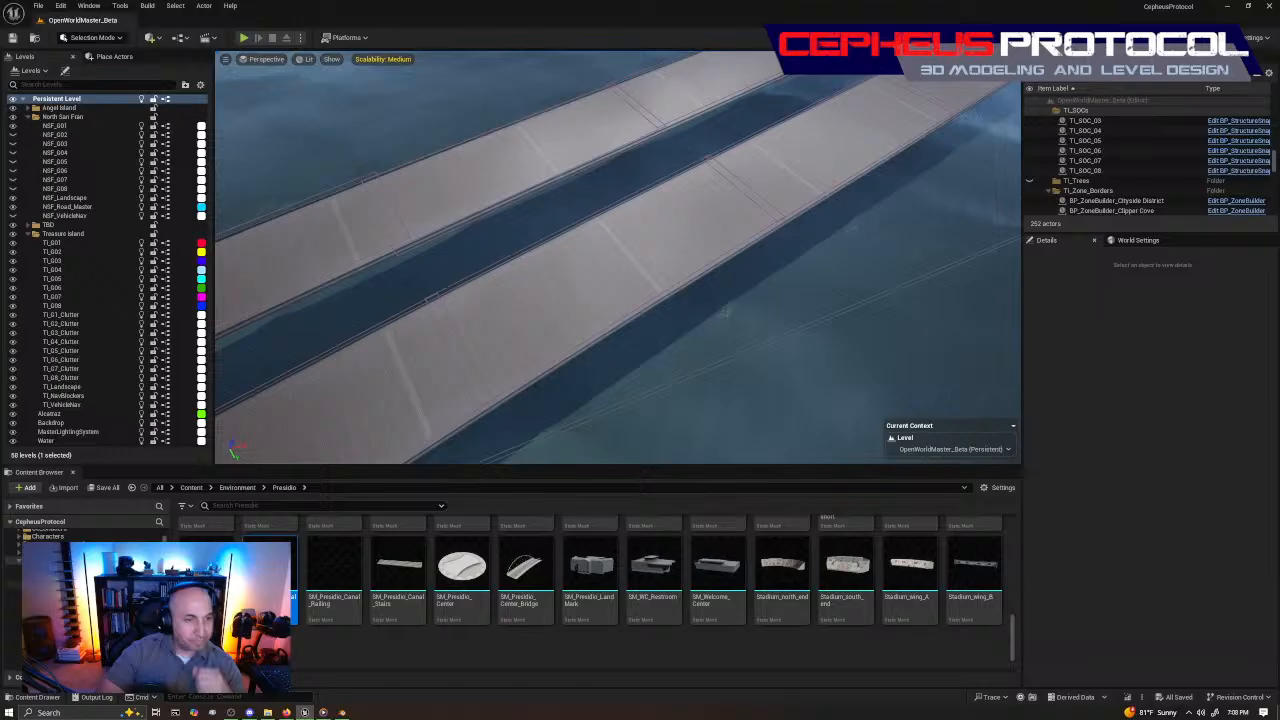
Browse the project content to Maps/OpenWorldMaster and select the OpenWorldMaster level
scroll(90, 605, down, 5)
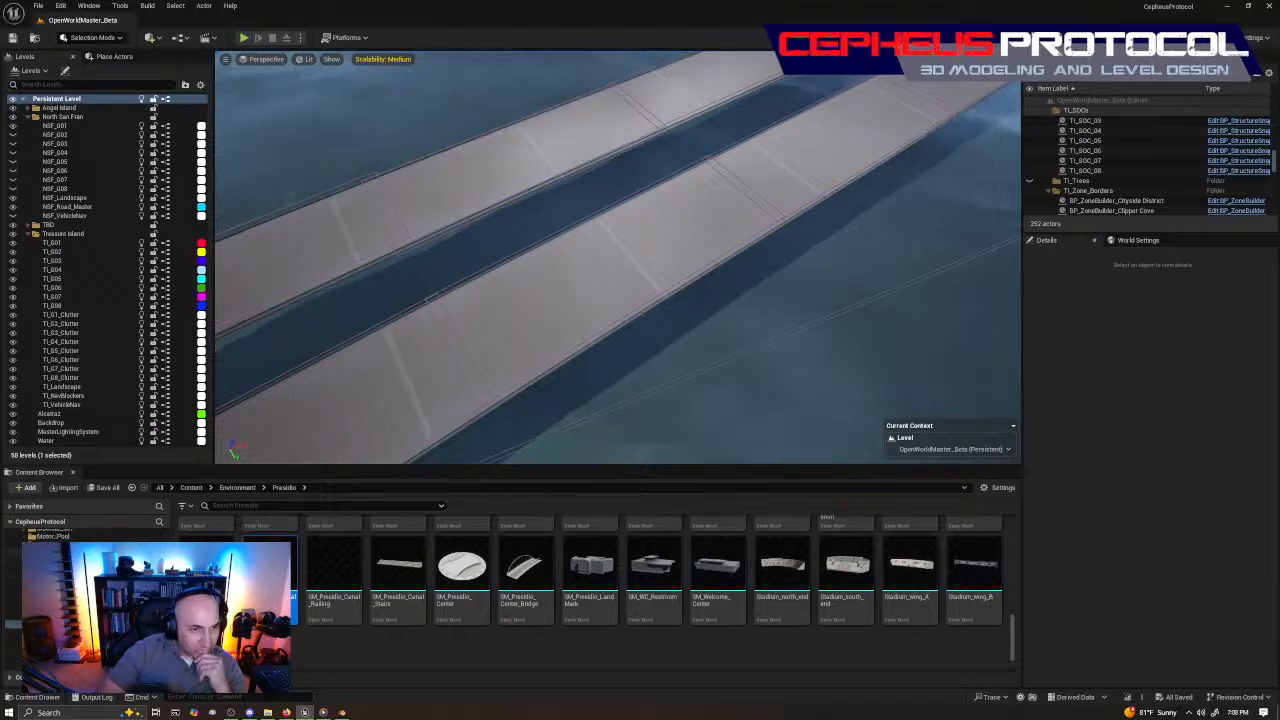
scroll(60, 600, down, 4)
click(45, 600)
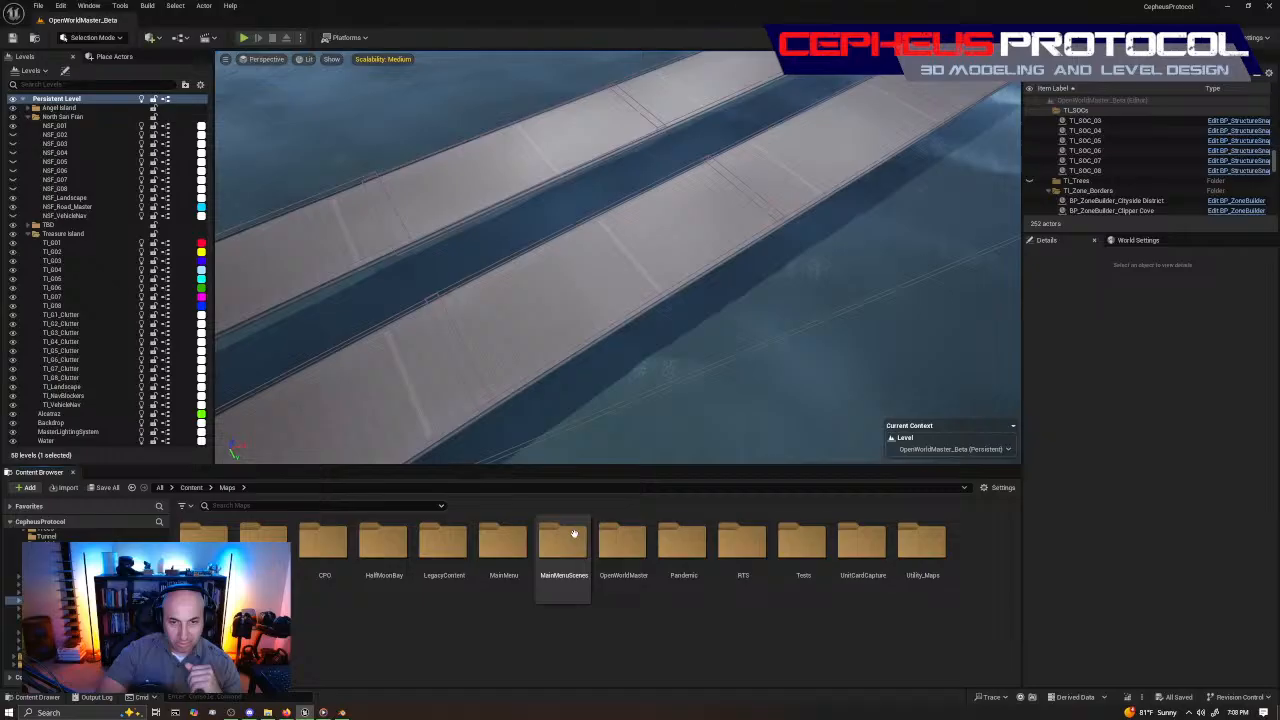
double_click(623, 543)
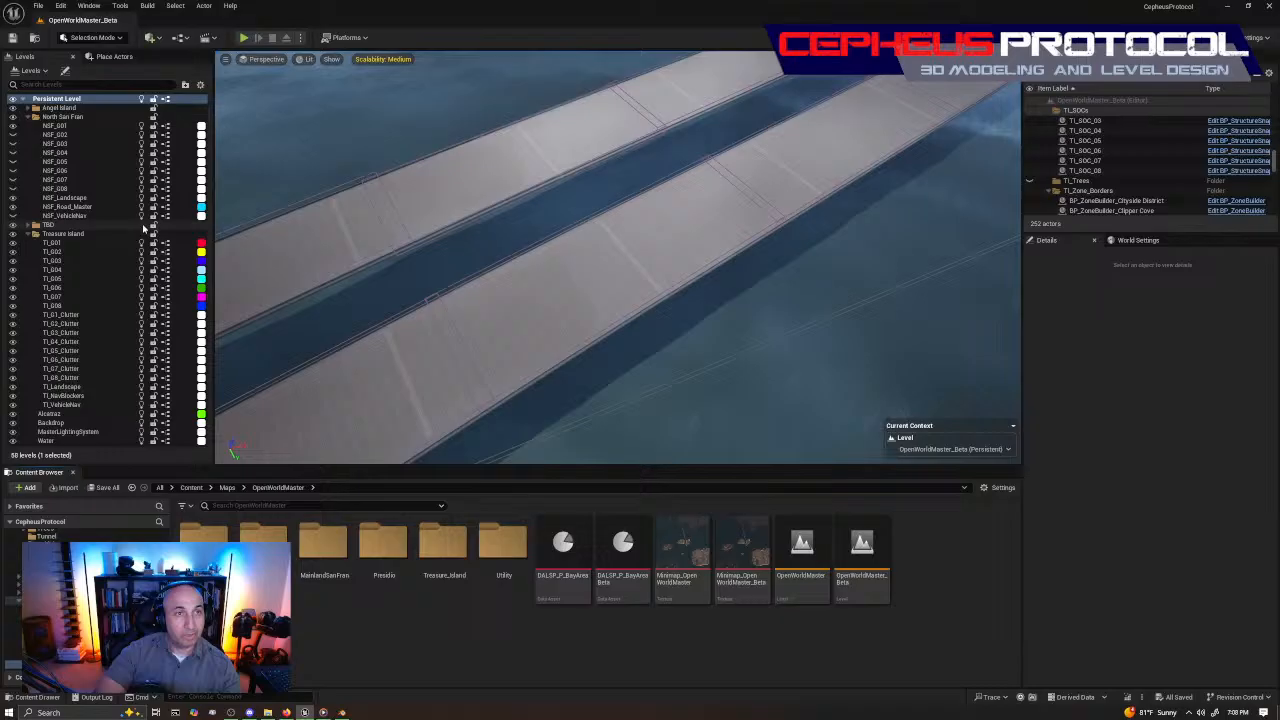
click(802, 555)
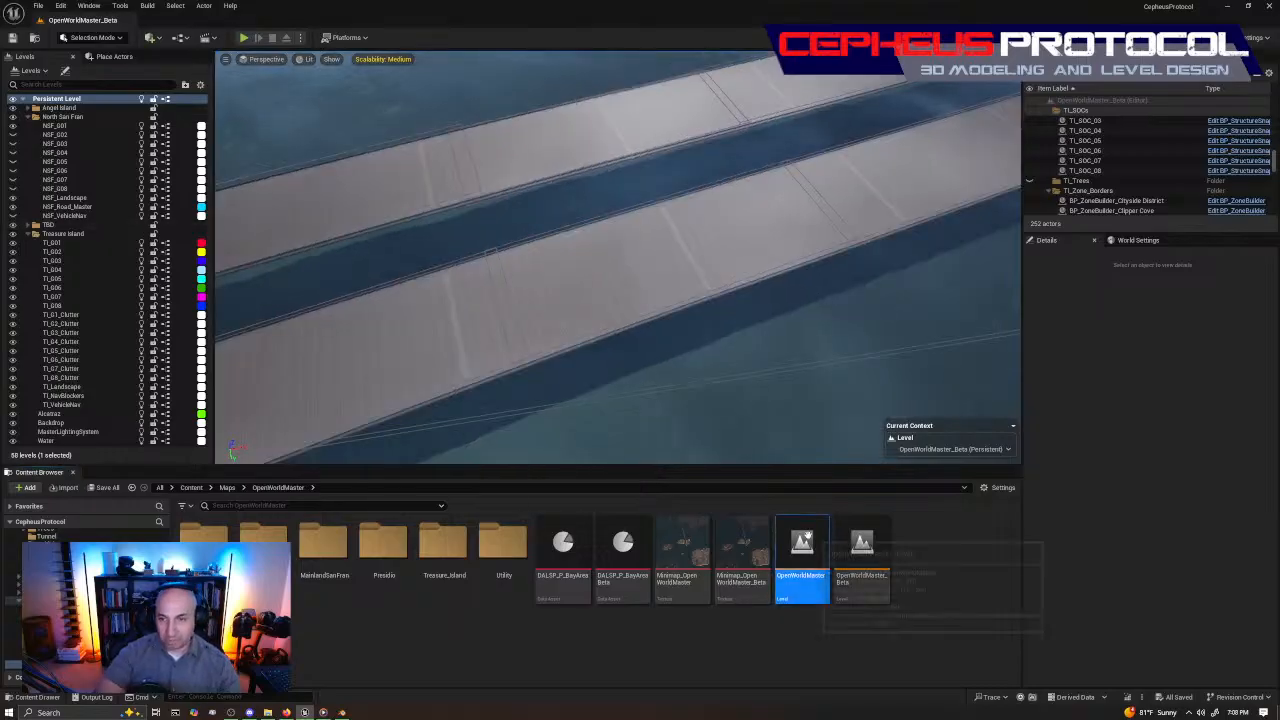
Open the OpenWorldMaster level, and switch to Blender to save the Lit_Windows_2 stadium wing file
double_click(807, 540)
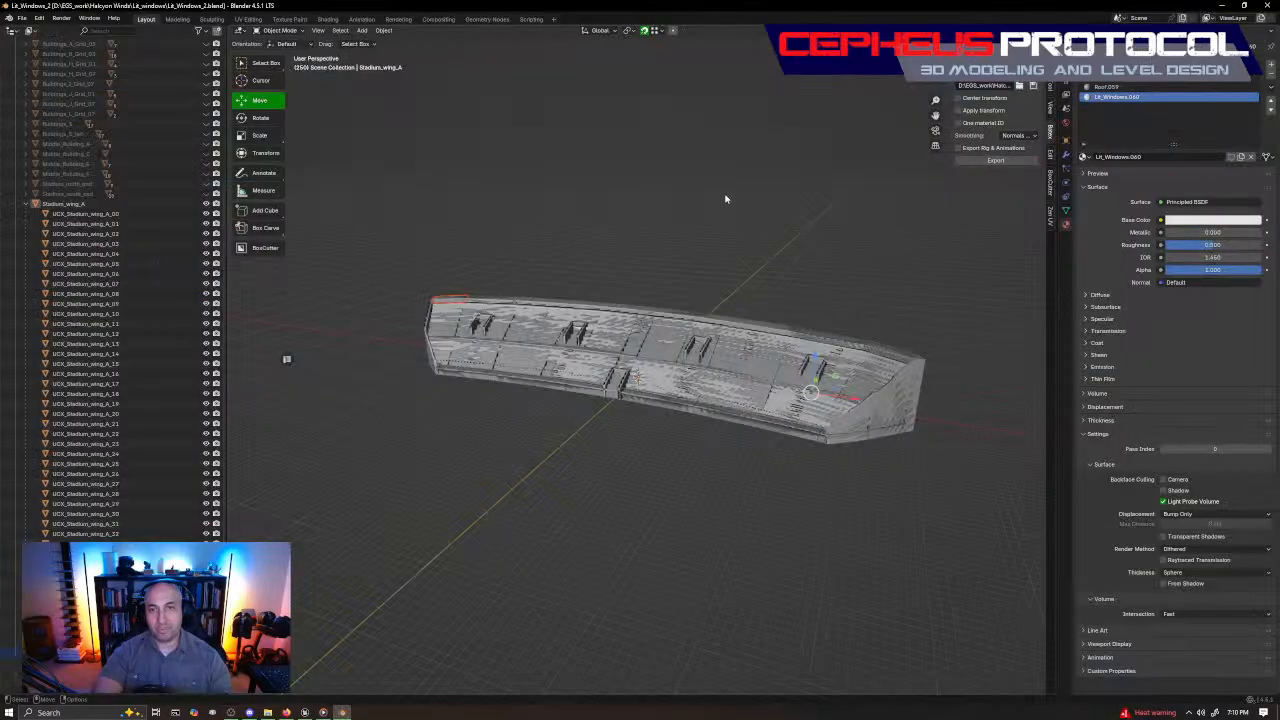
middle_drag(726, 200, 677, 277)
key(ctrl+s)
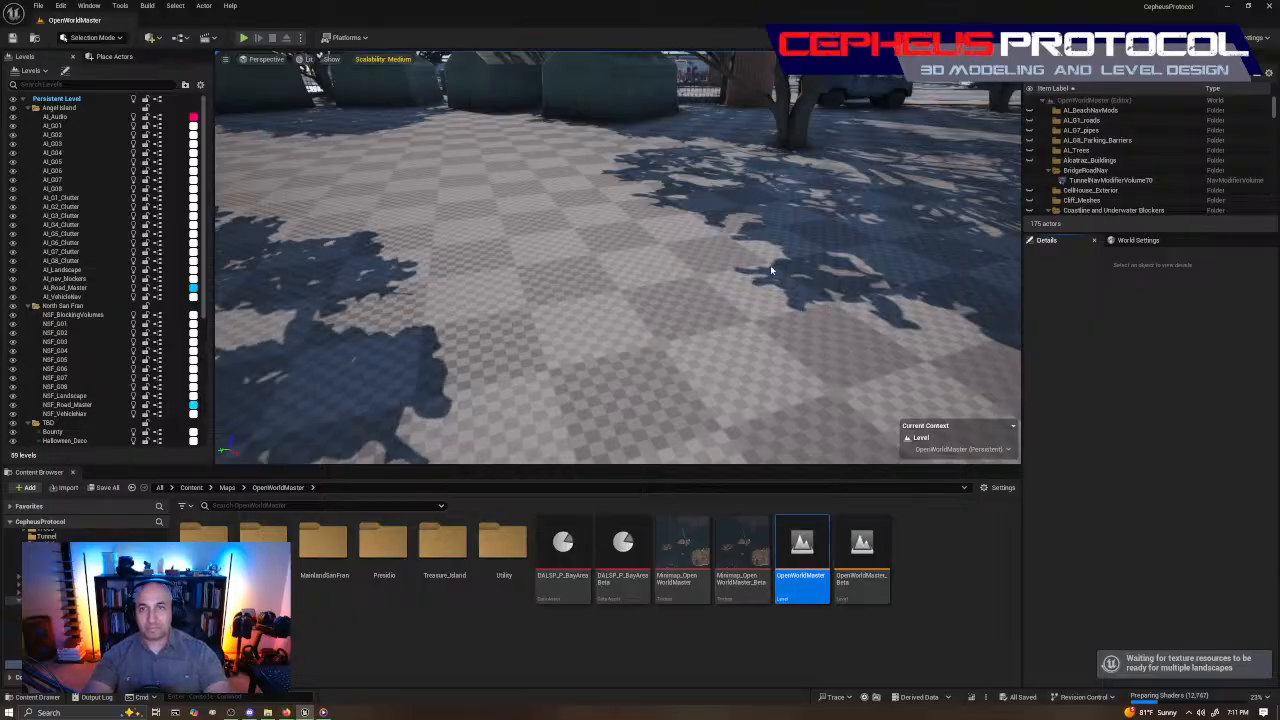
Select PI_UnderwaterBlocker in the Coastline and Underwater Blockers folder and check its transform, area class and collision settings
right_drag(770, 265, 724, 218)
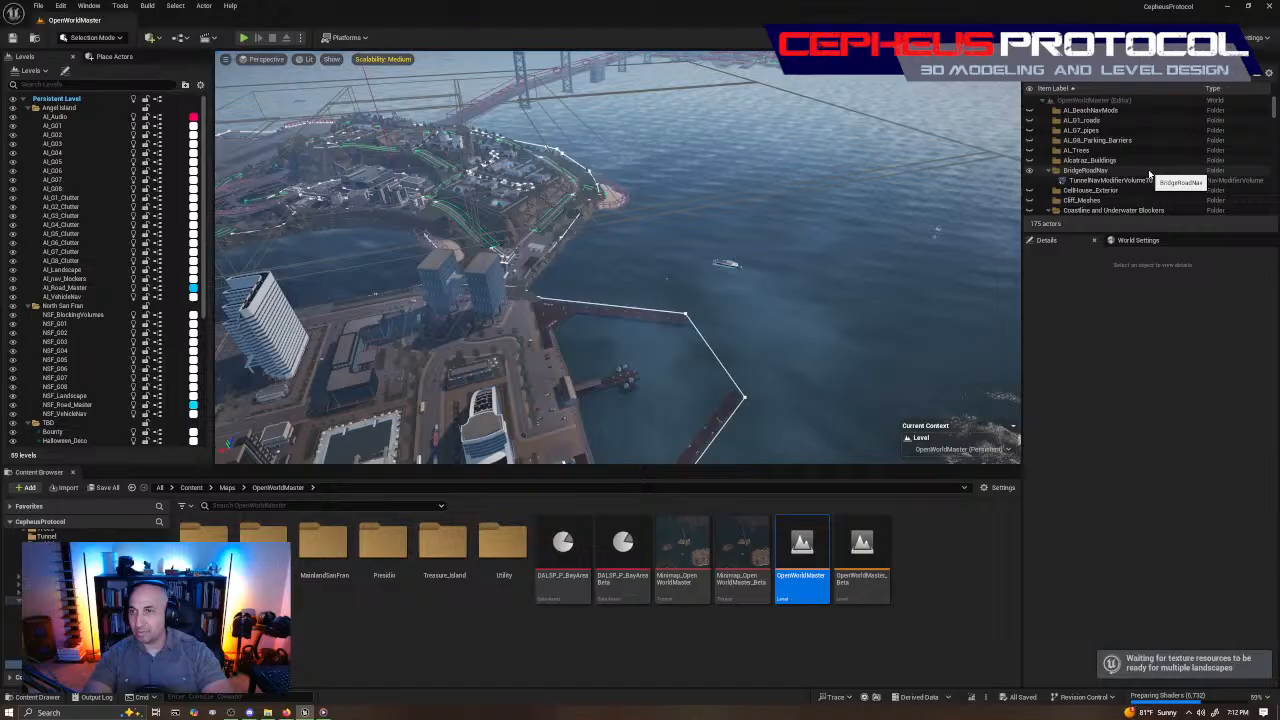
scroll(1140, 170, down, 4)
click(1100, 122)
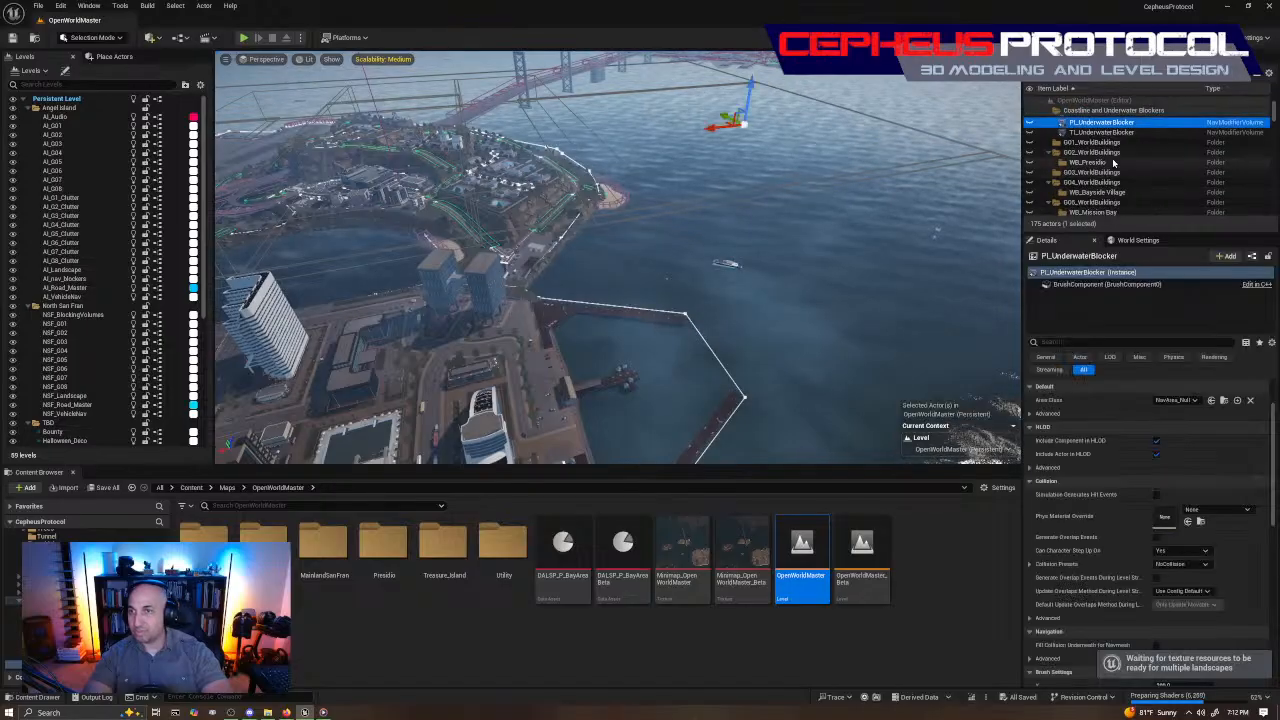
right_drag(800, 250, 850, 215)
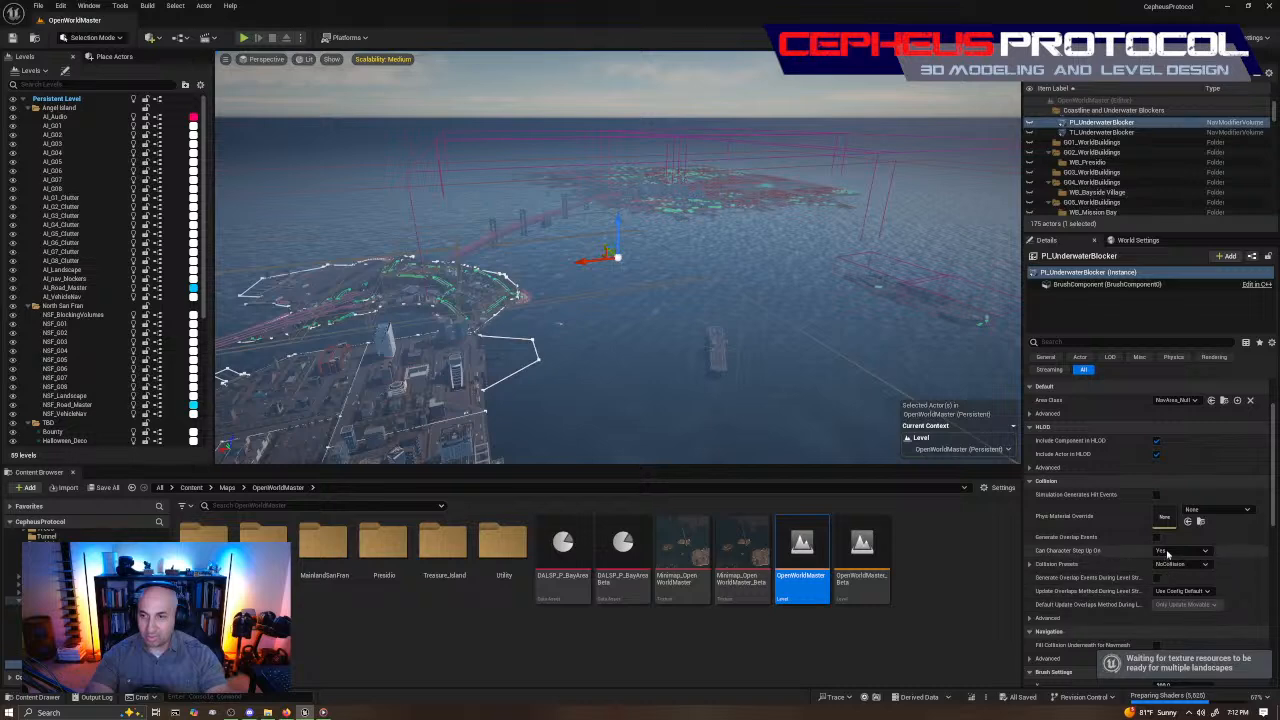
scroll(1167, 553, up, 3)
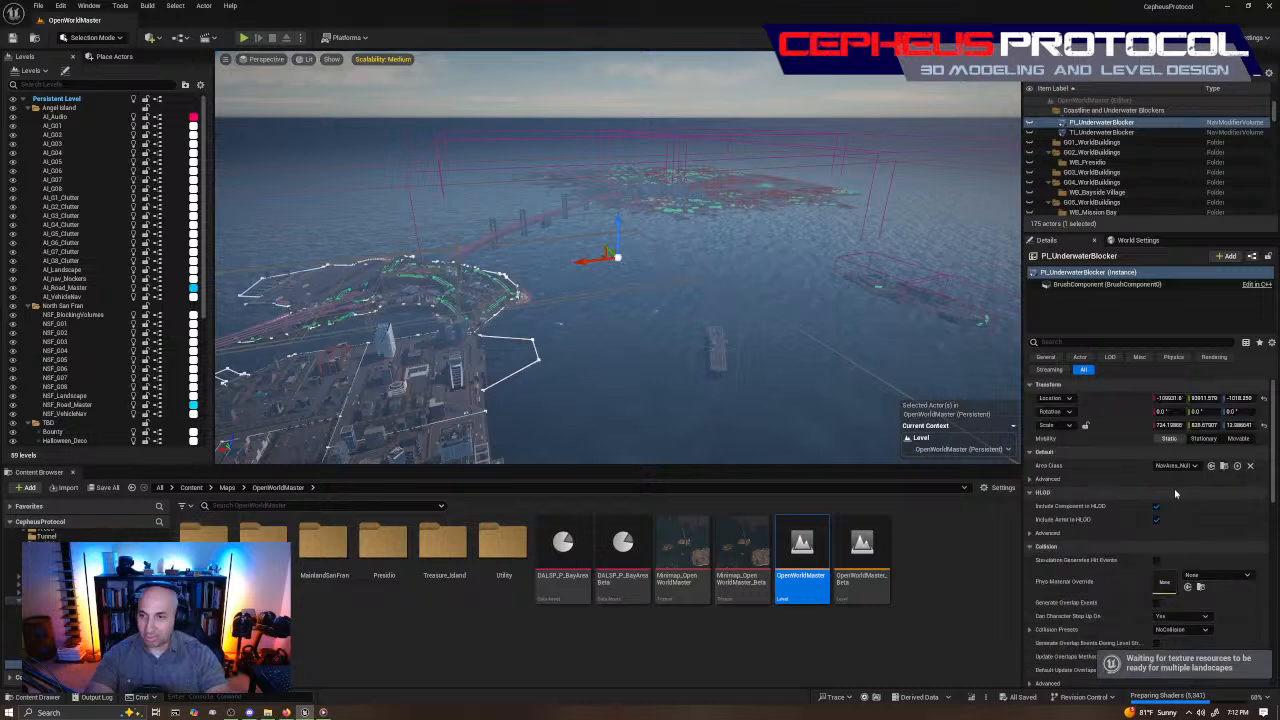
Inspect the water around PI_UnderwaterBlocker, both below the surface and from above the island and bridge
key(w)
mouse_move(800, 300)
right_down()
mouse_move(822, 298)
mouse_move(850, 331)
mouse_move(620, 240)
mouse_move(780, 310)
right_up()
key(w)
key(w)
key(w)
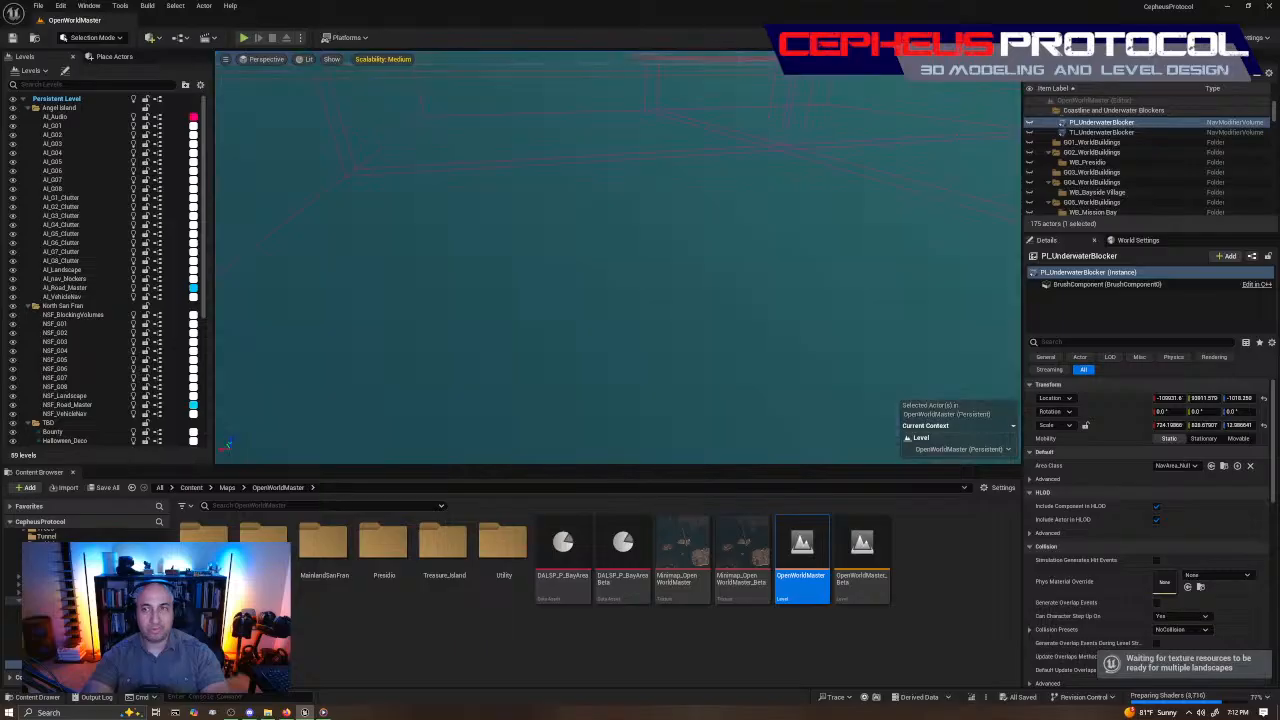
key(f)
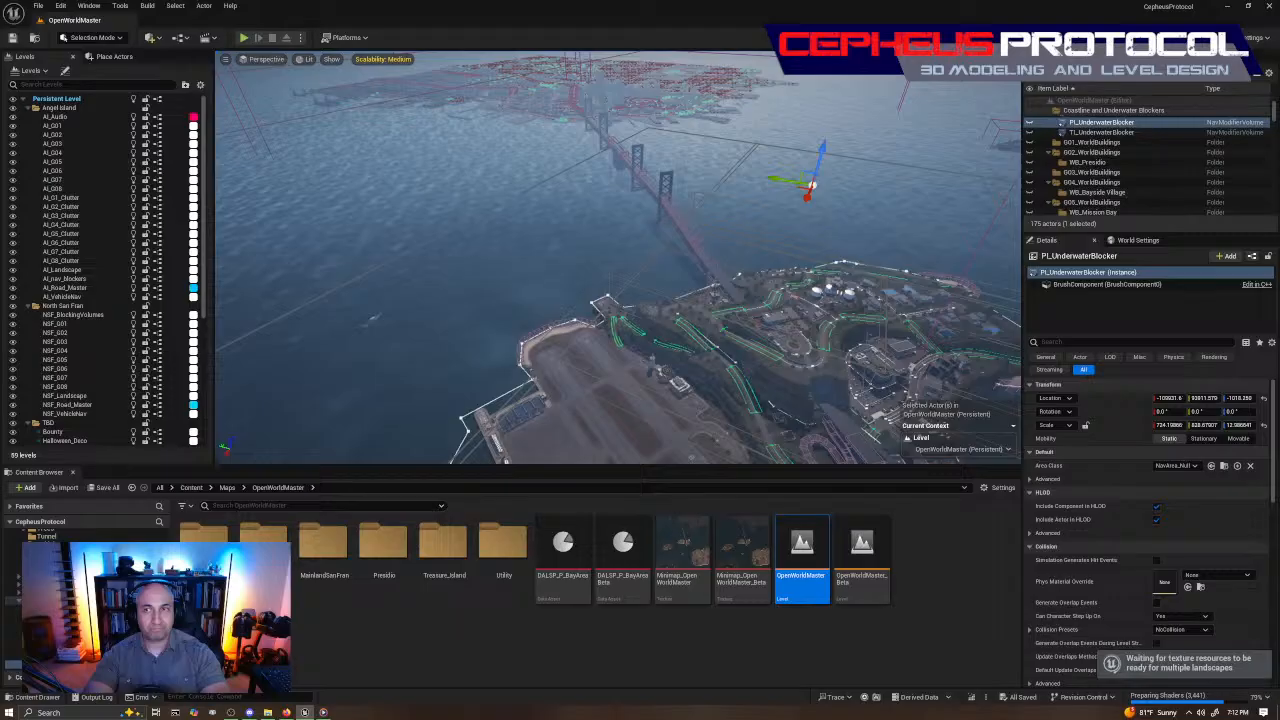
right_drag(620, 257, 760, 262)
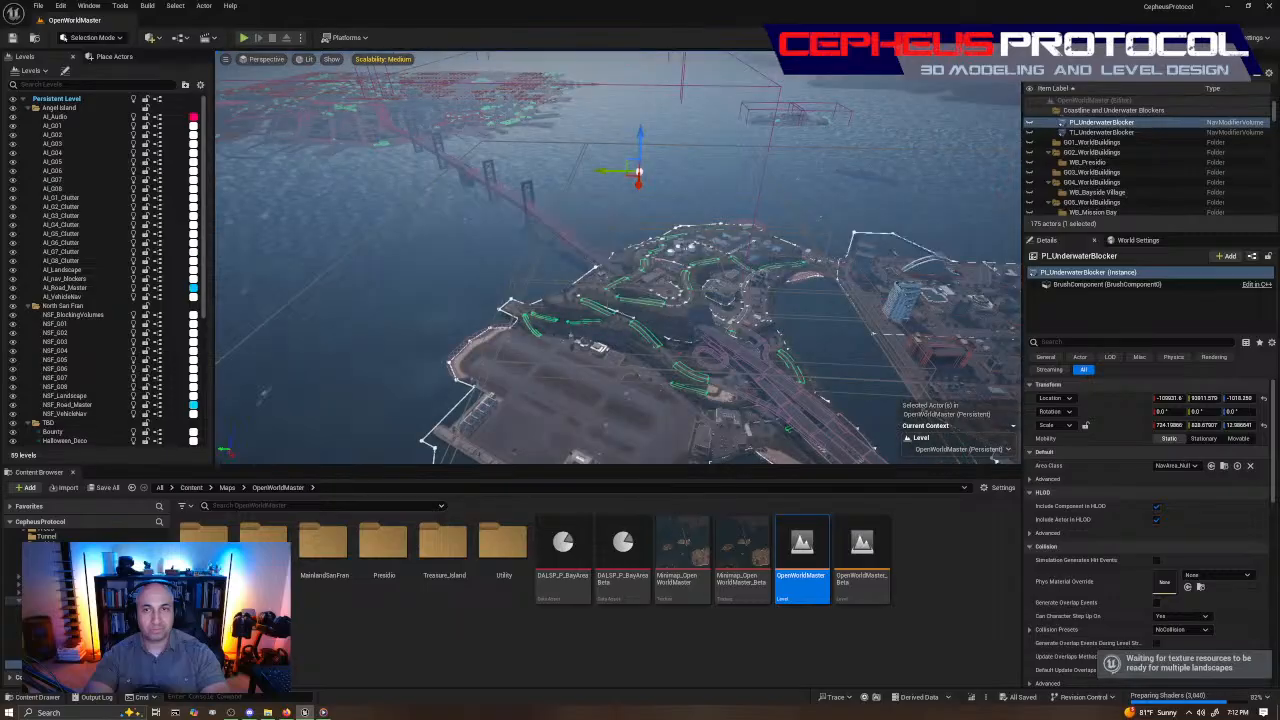
right_drag(620, 257, 480, 270)
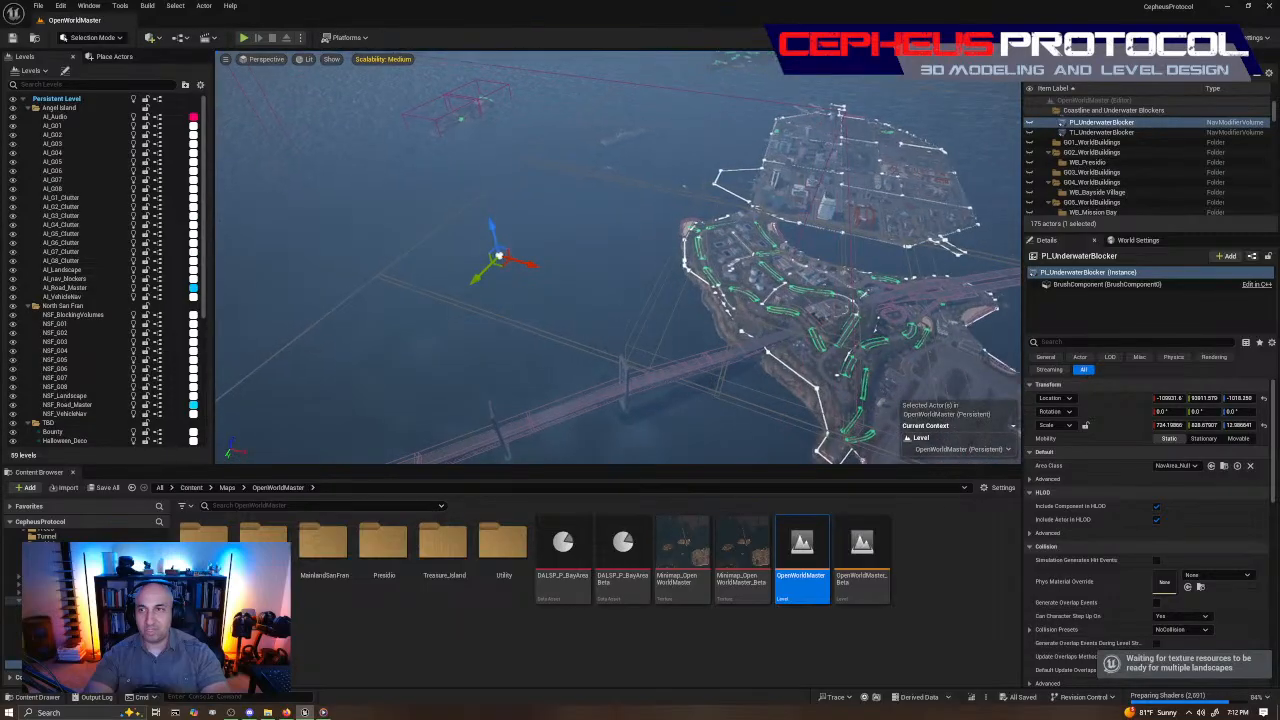
Unhide PI_UnderwaterBlocker and examine its extent around the island in wireframe, then return to lit shading
click(1029, 122)
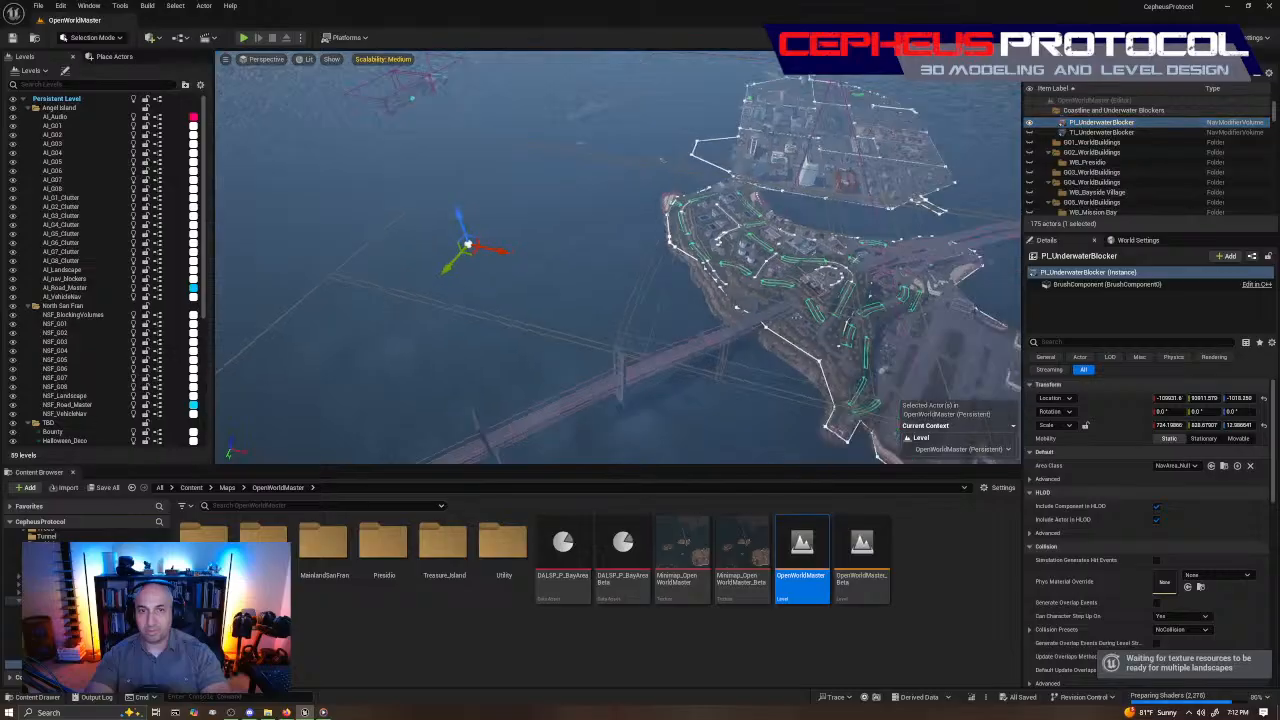
right_drag(580, 250, 657, 304)
key(alt+2)
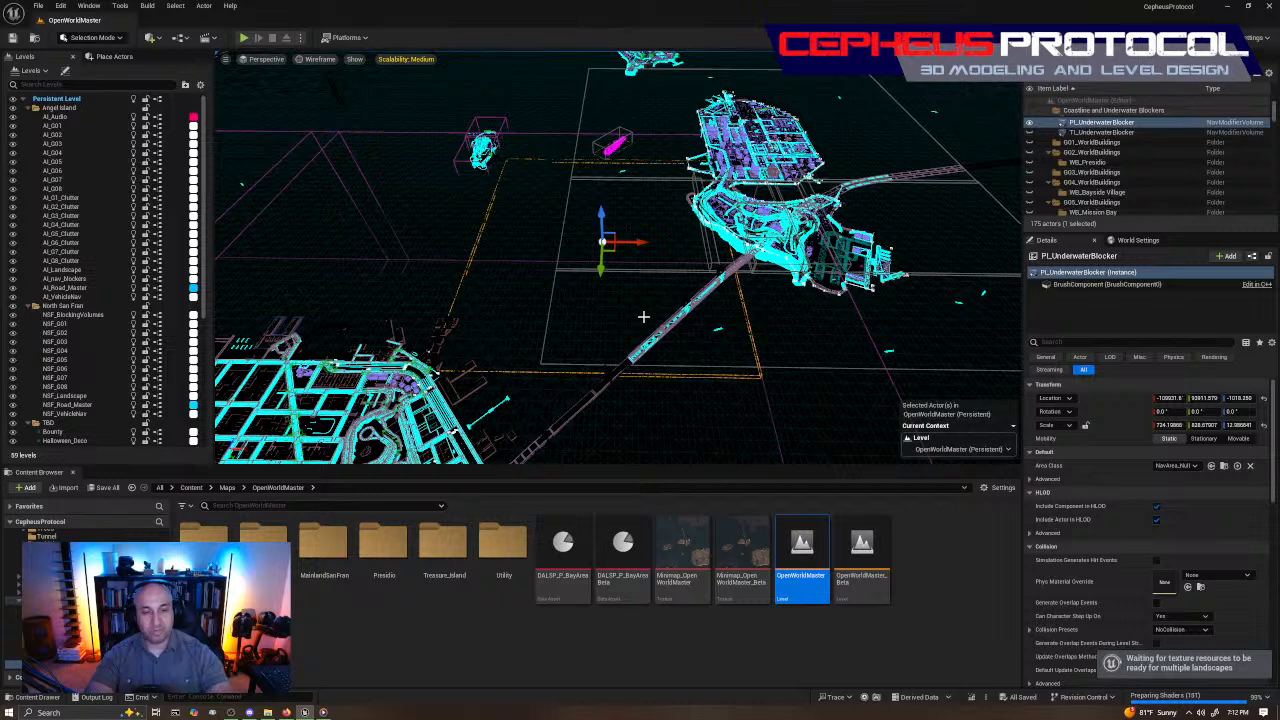
key(alt+4)
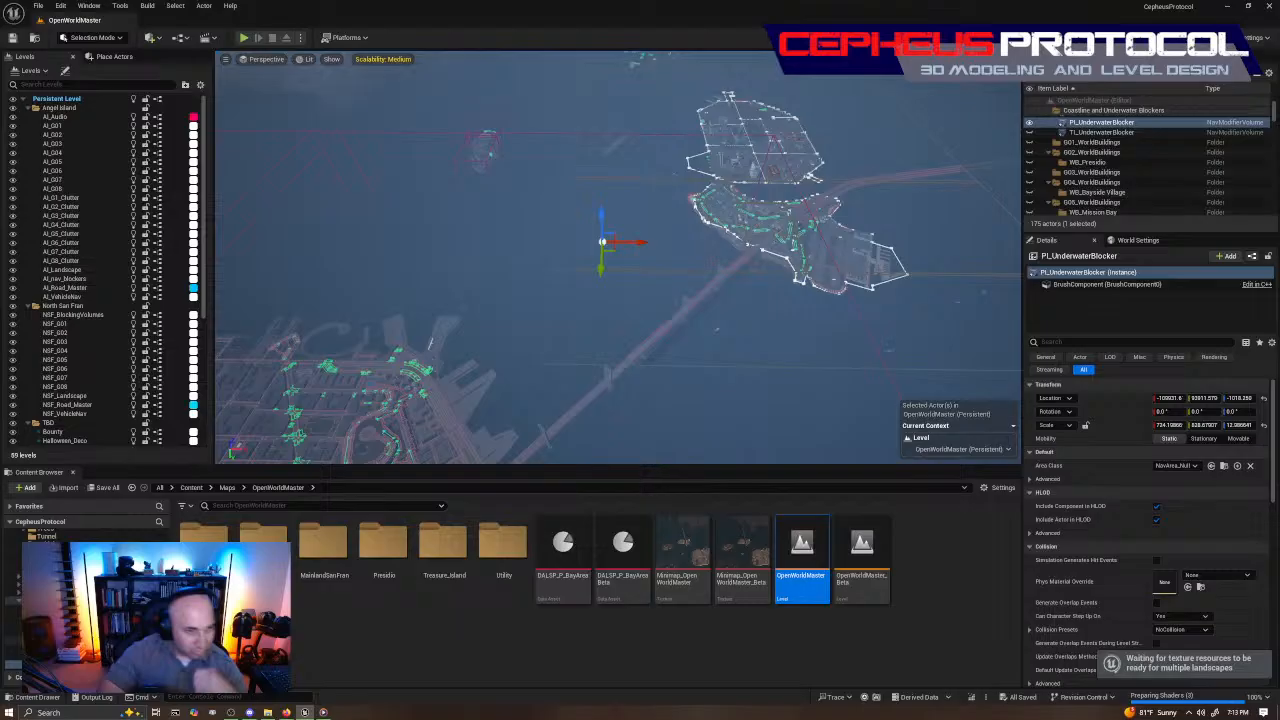
Browse the project content to Maps/Pandemic/IronWake and open the Pandemic_IW_Master level
scroll(100, 601, down, 4)
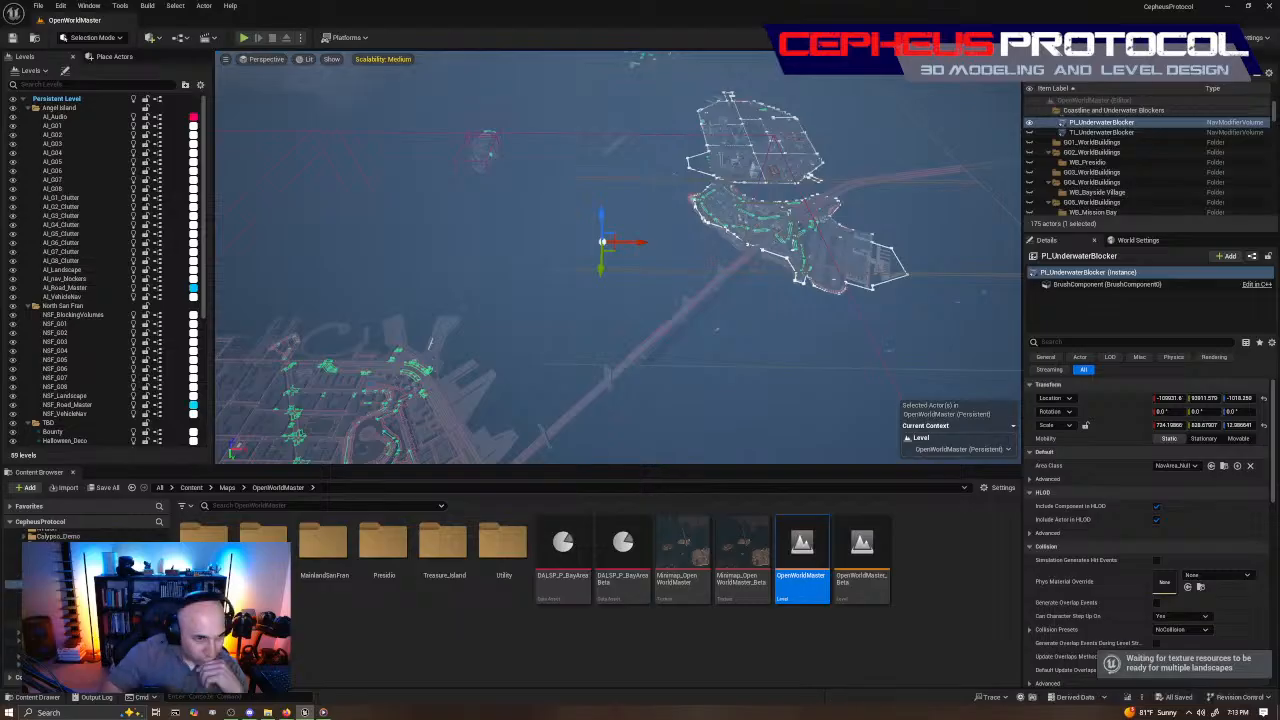
click(70, 592)
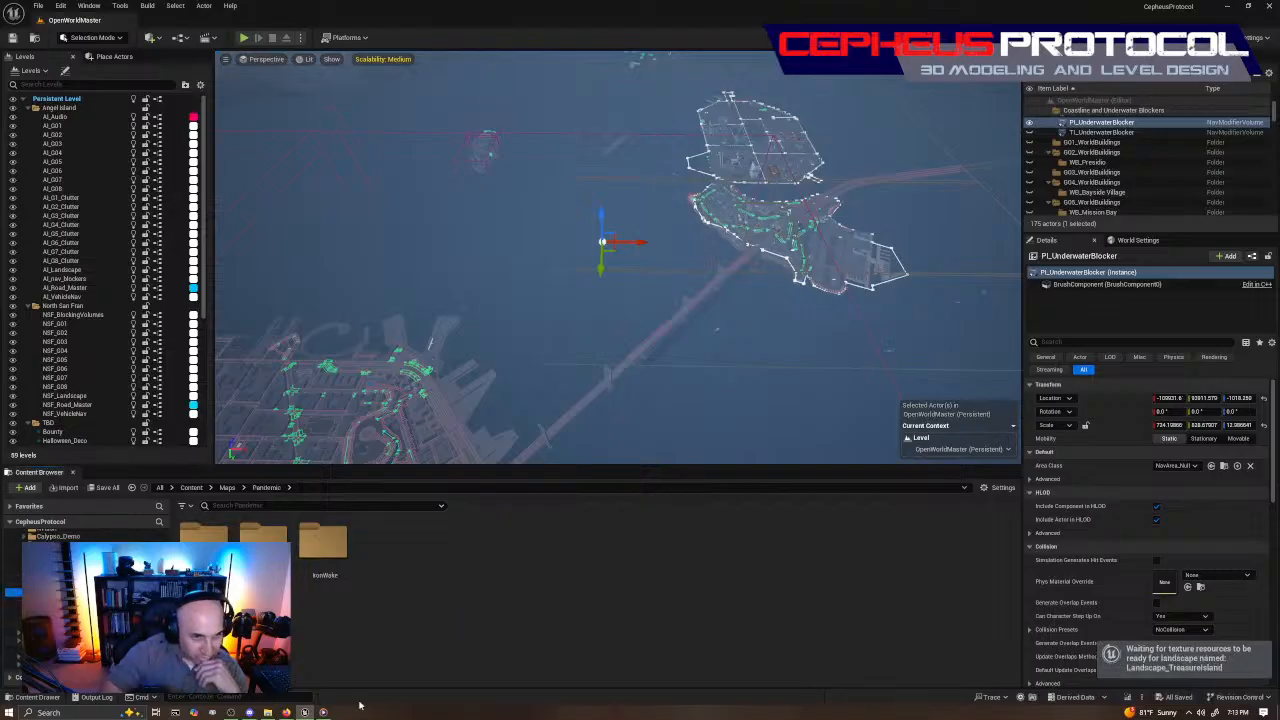
click(339, 545)
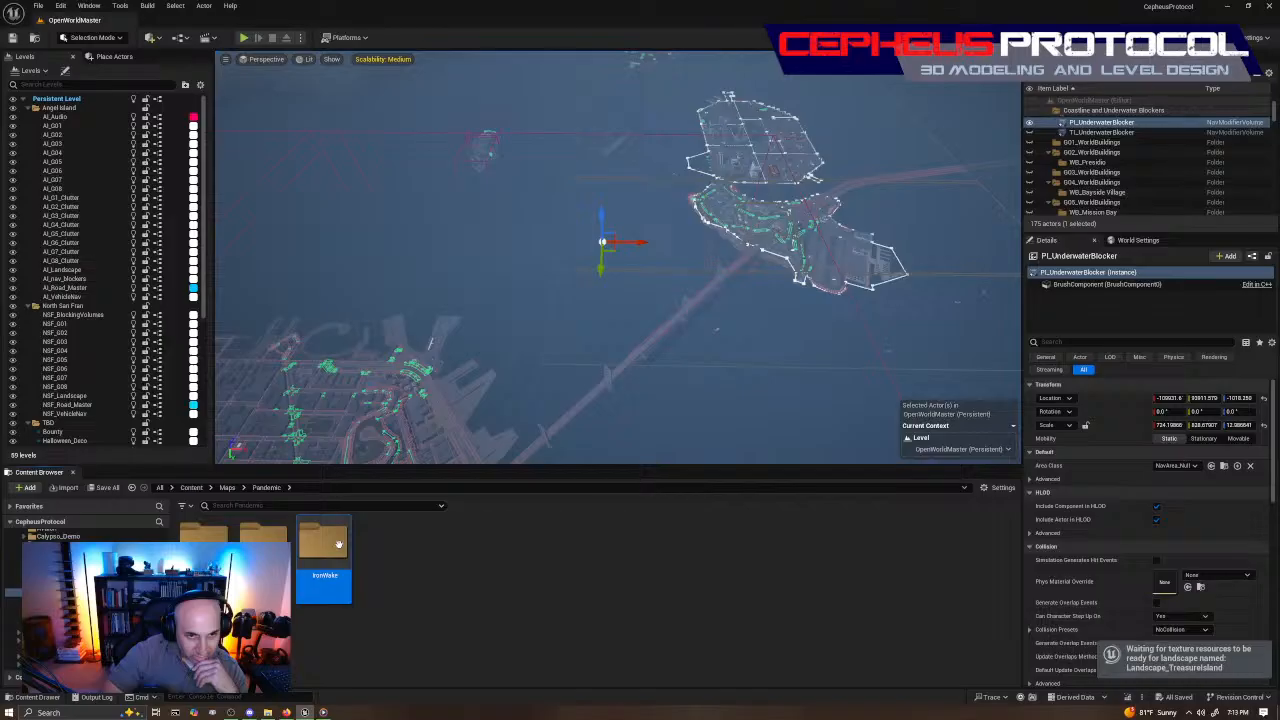
double_click(339, 545)
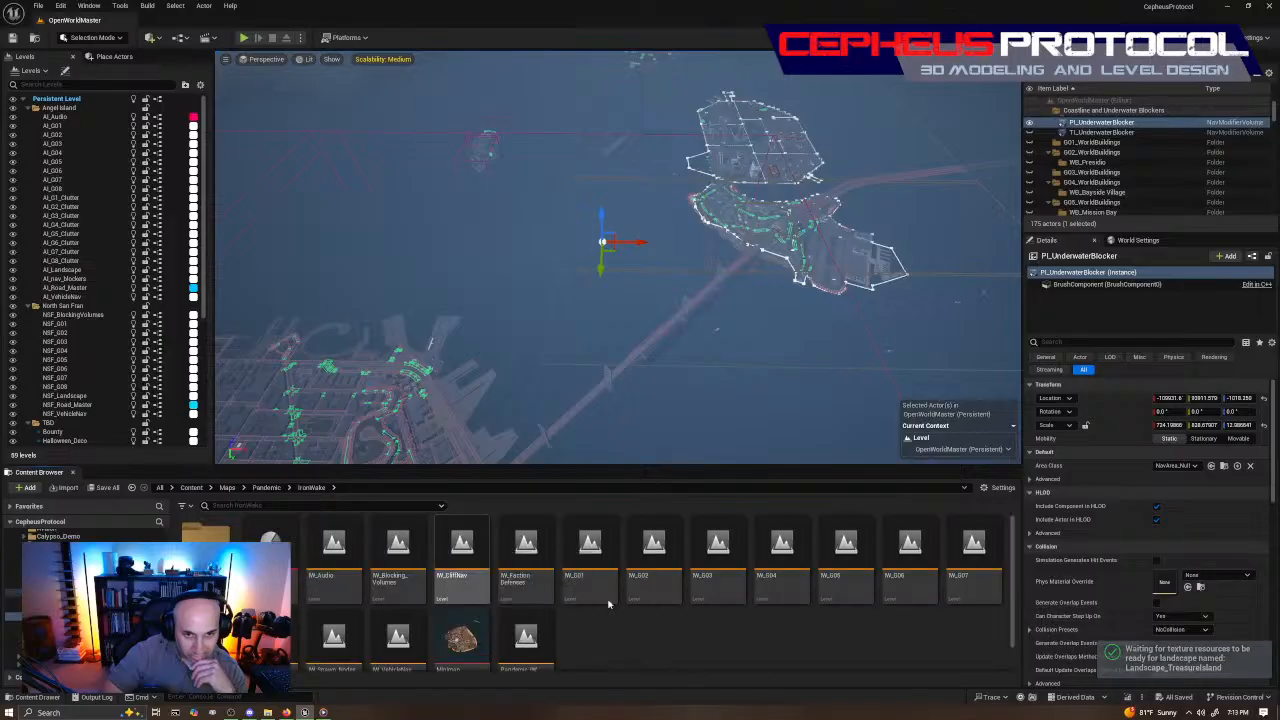
double_click(526, 635)
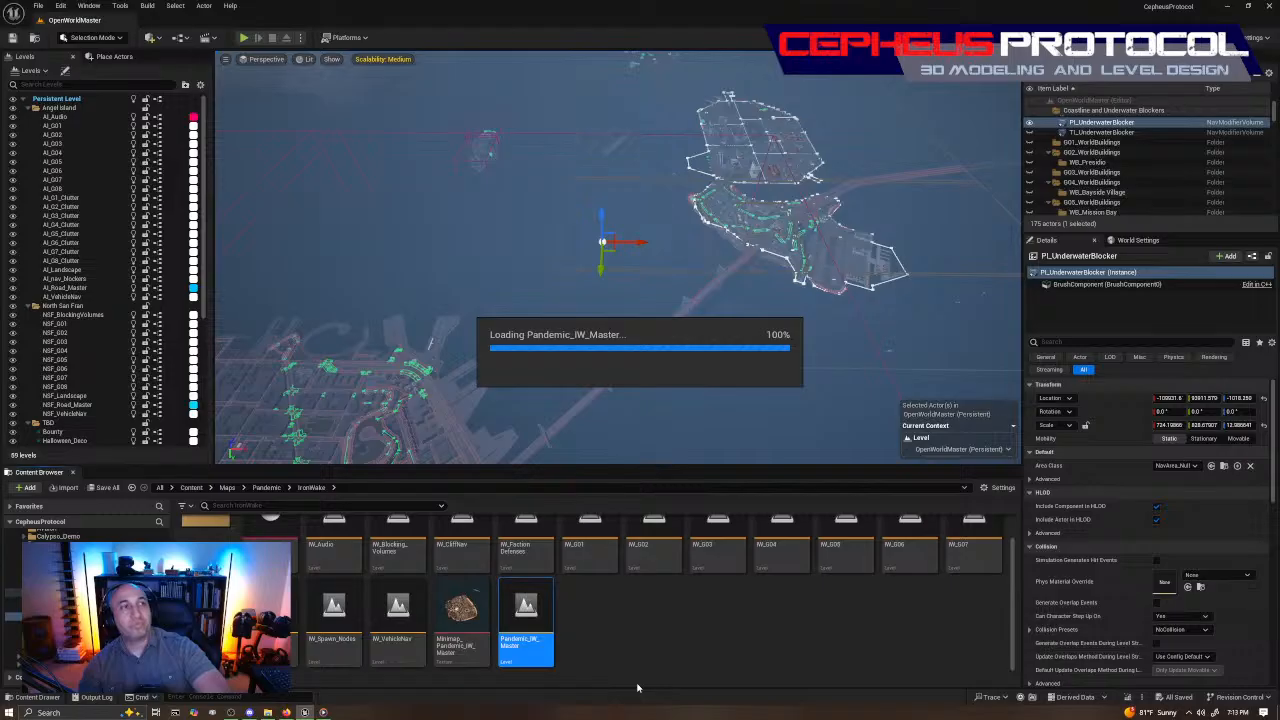